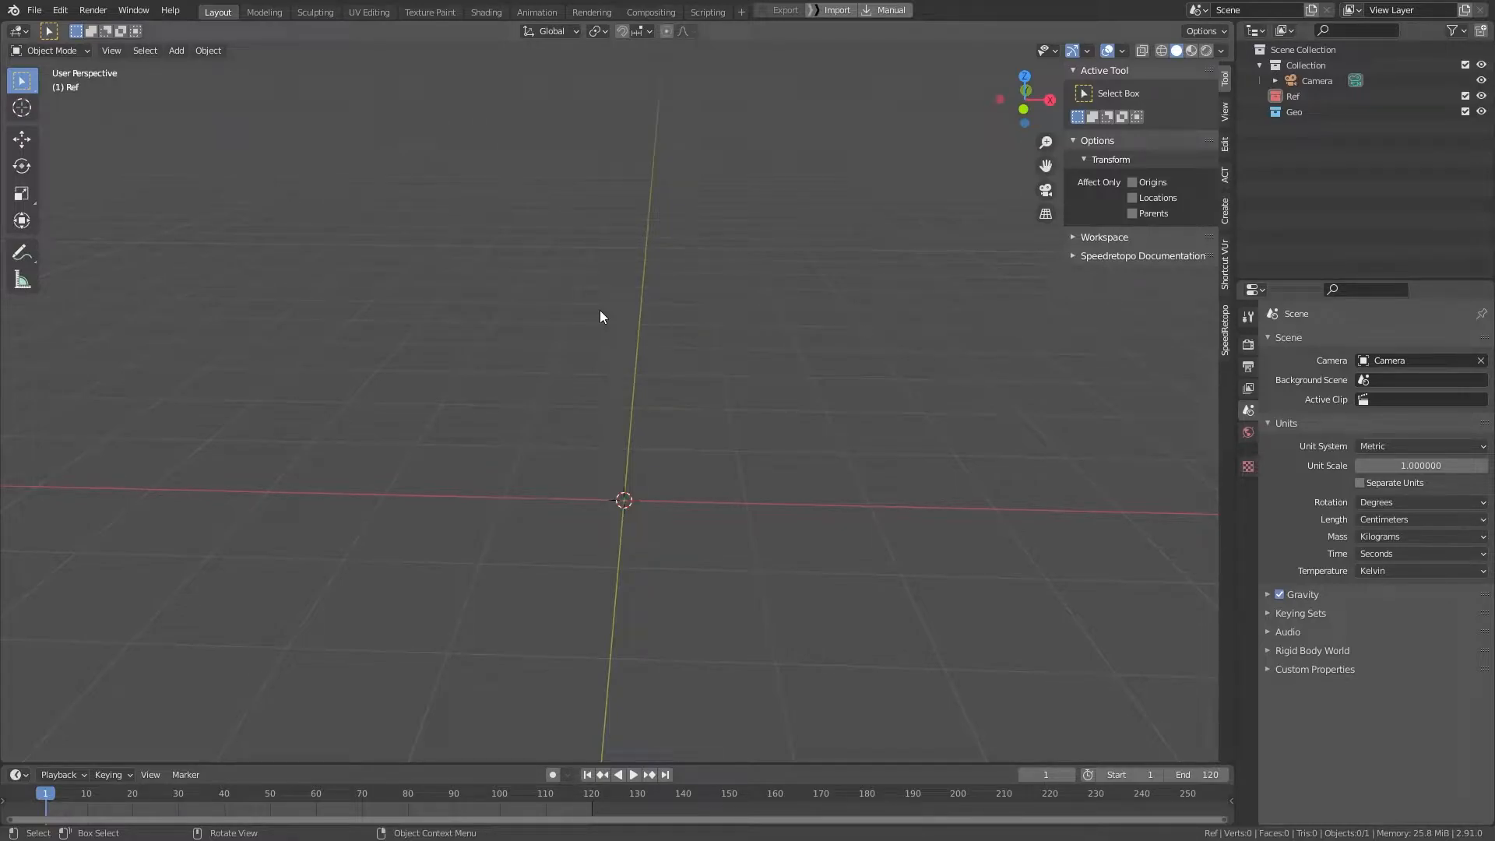
Step: Add a 200 cm plane at the origin and extrude its face 220 cm upward to form a box
{"action": "key", "text": "shift+a"}
{"action": "mouse_move", "coordinate": [599, 310]}
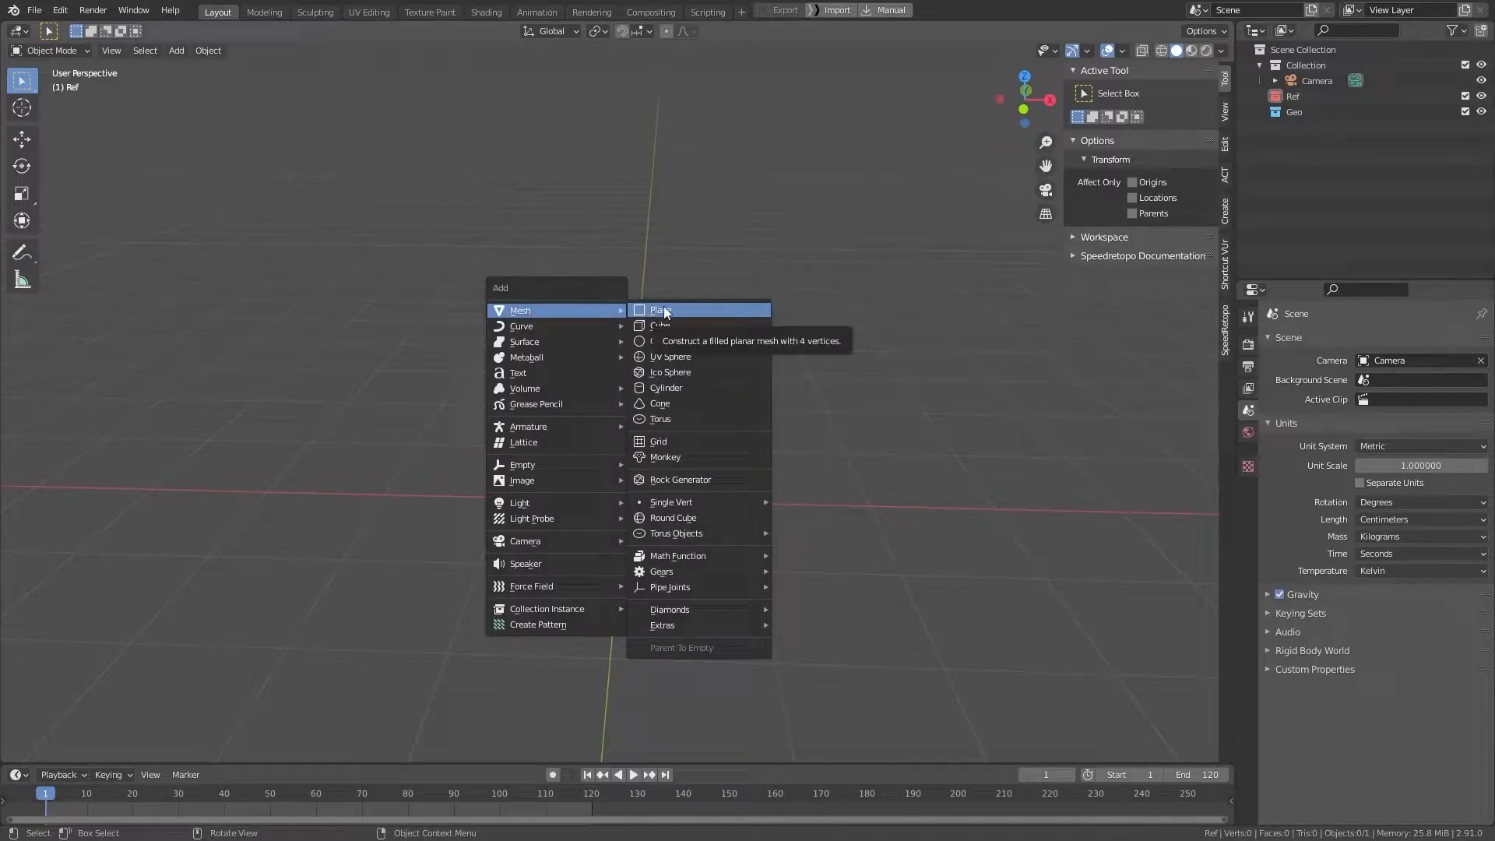
{"action": "left_click", "coordinate": [721, 310]}
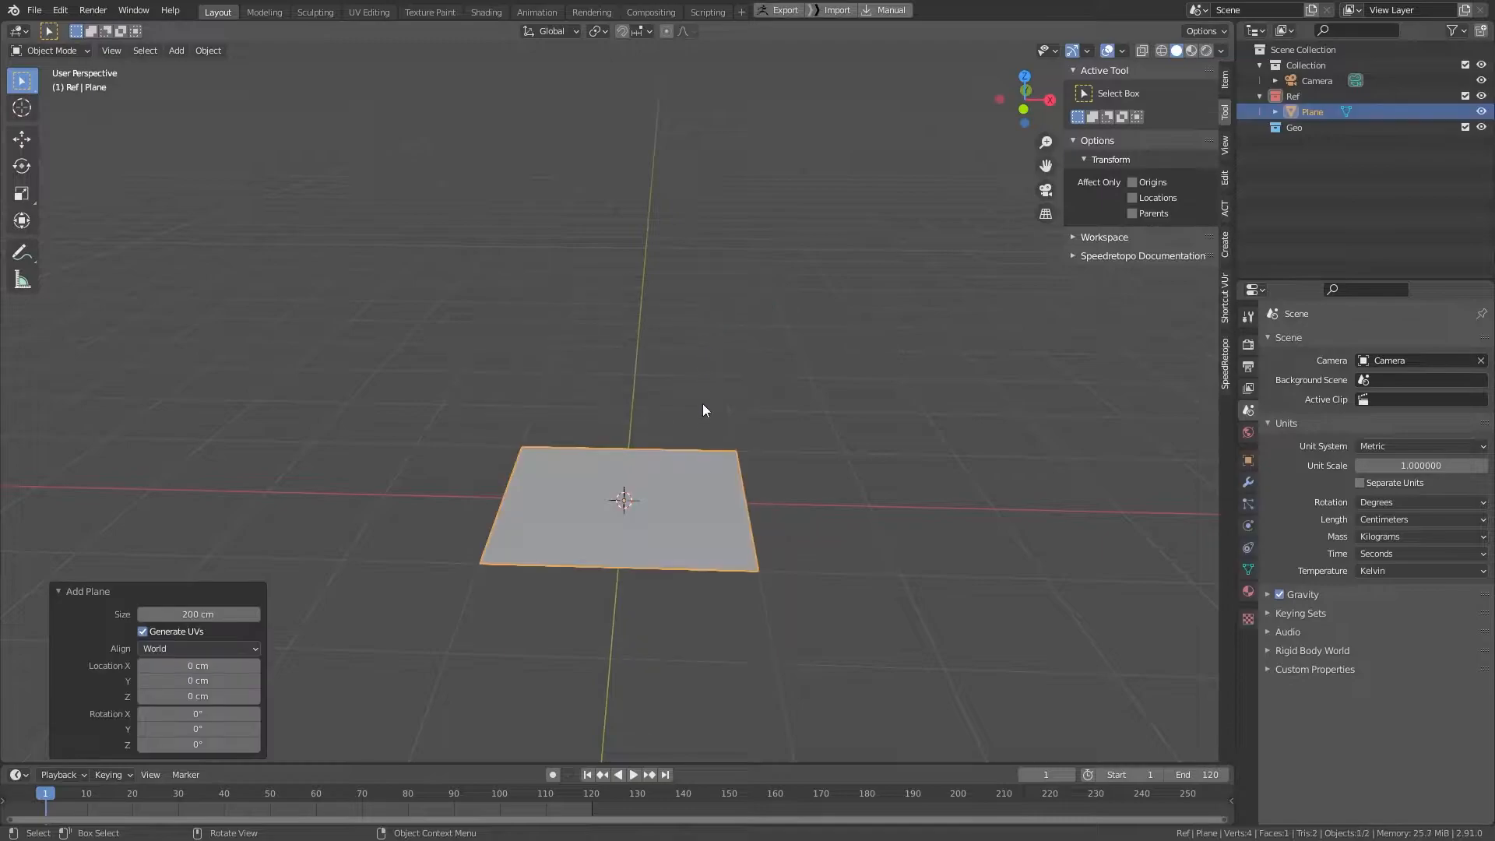
{"action": "key", "text": "Tab"}
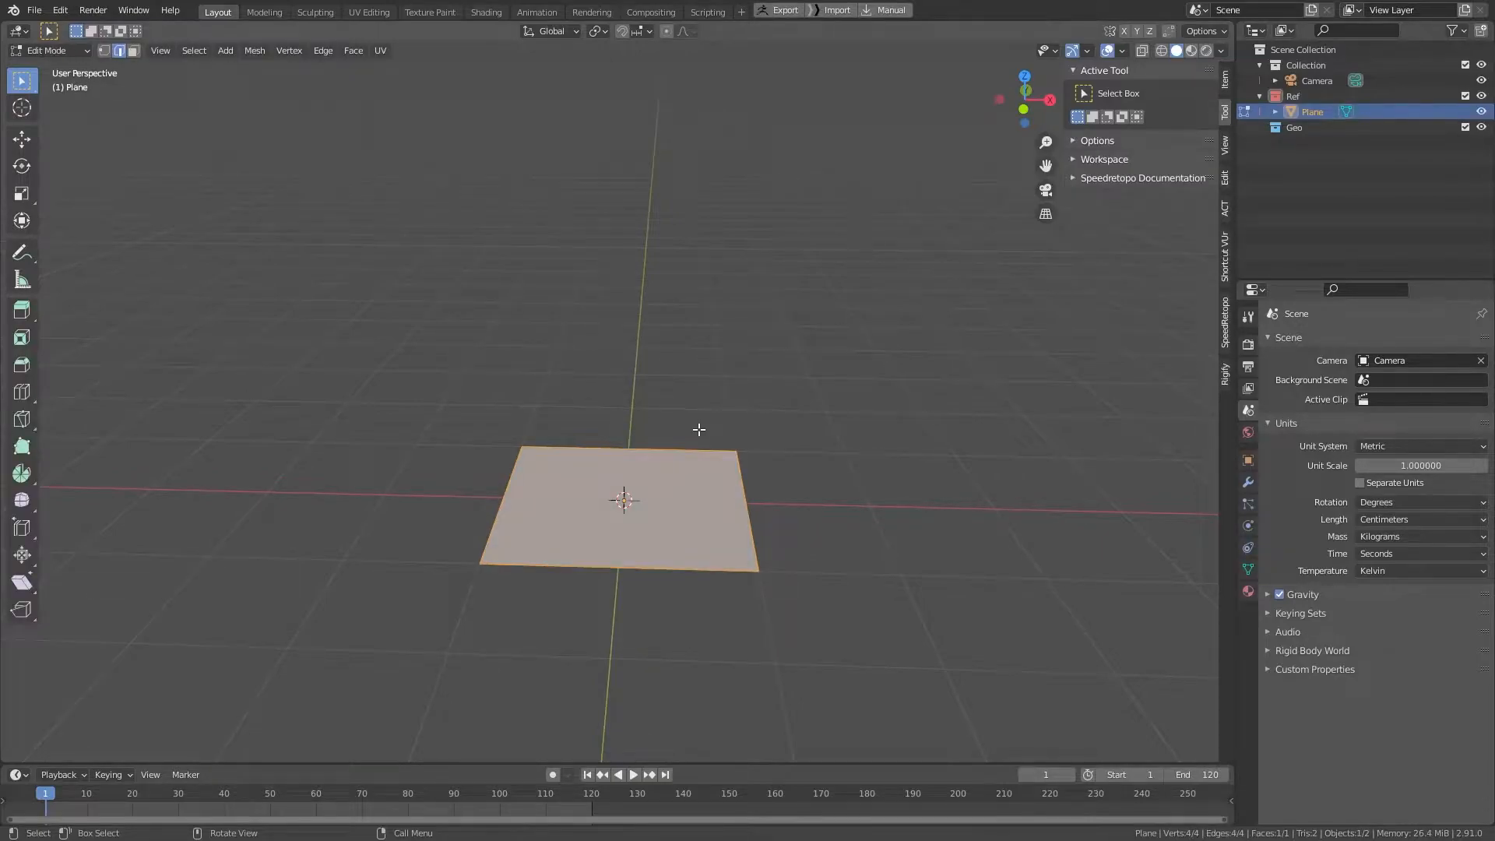
{"action": "type", "text": "e"}
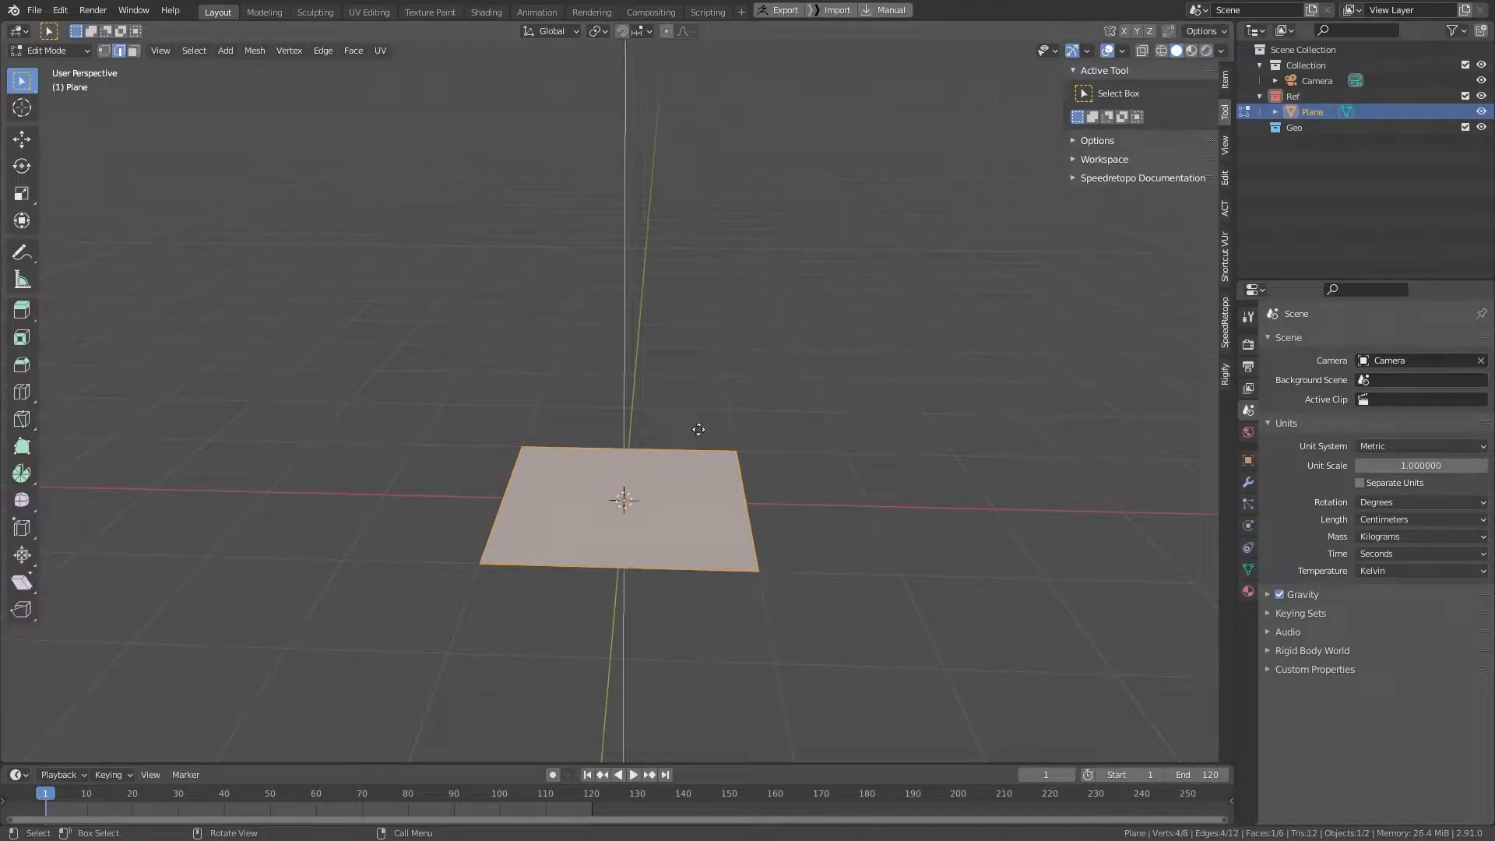
{"action": "type", "text": "220"}
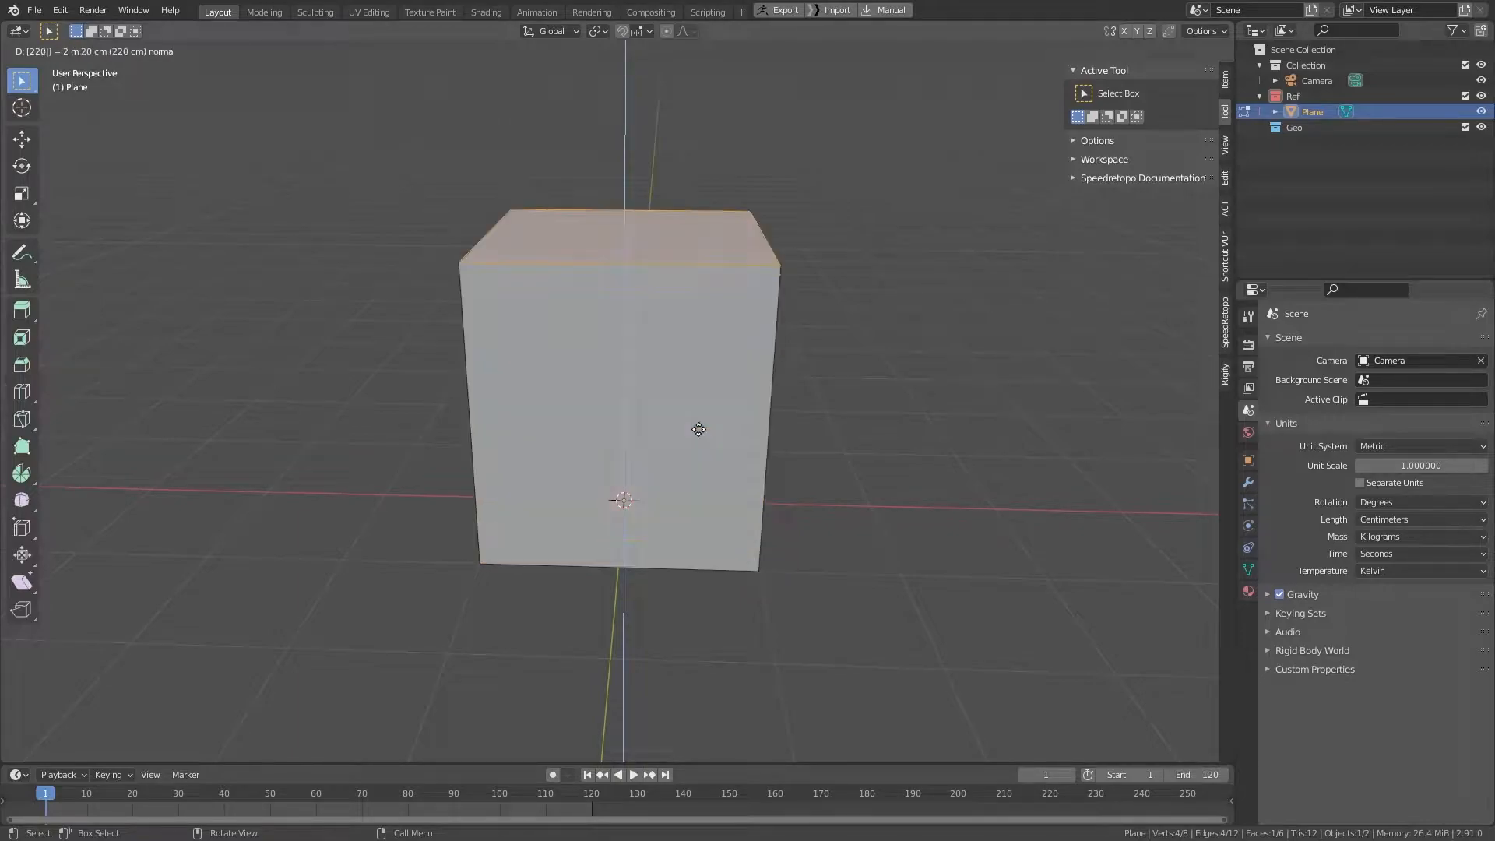
{"action": "key", "text": "Return"}
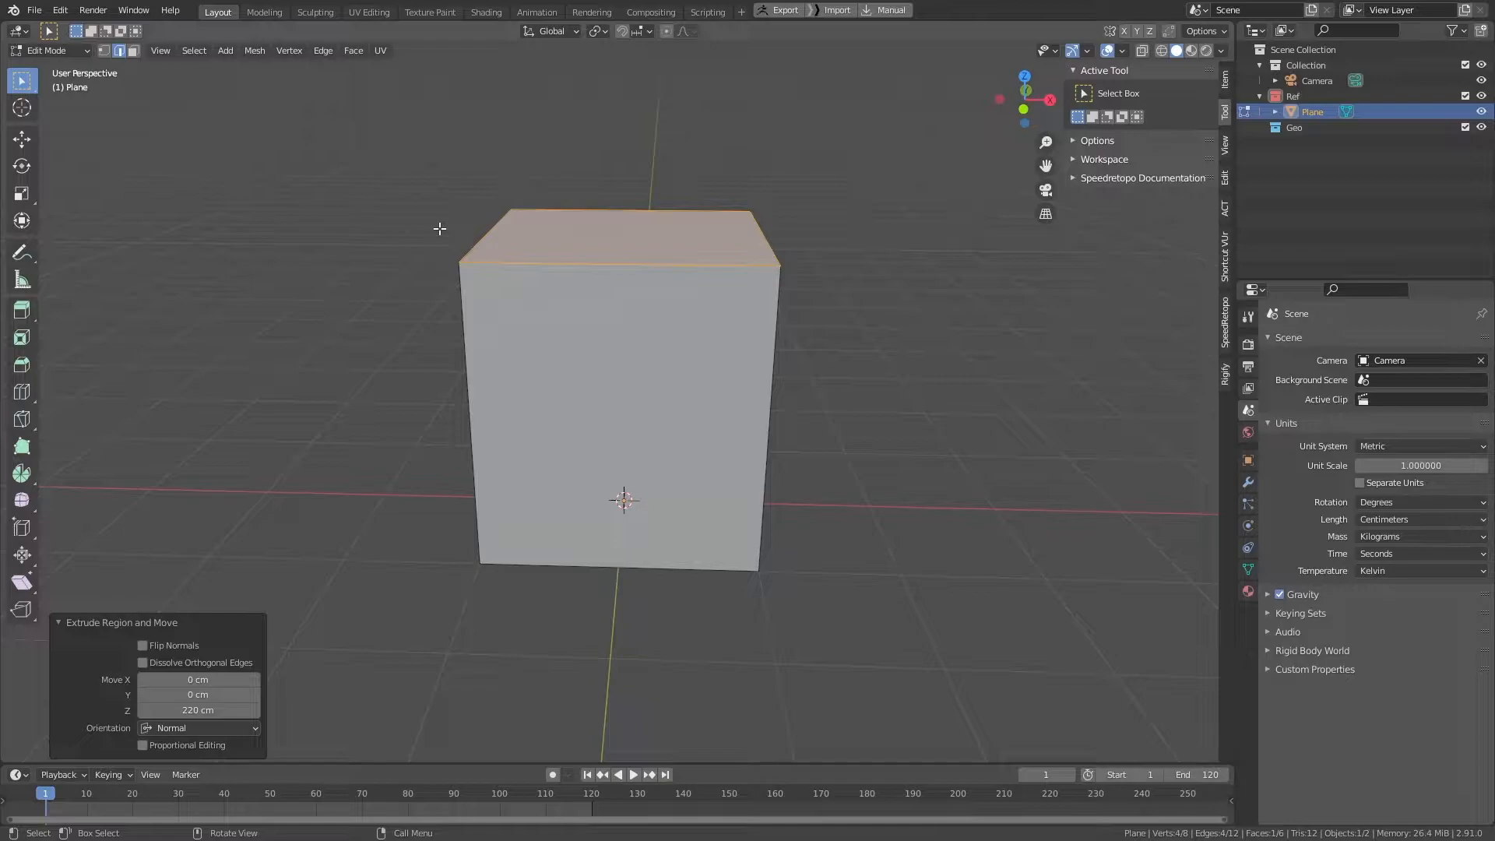
{"action": "key", "text": "Tab"}
Step: Load Ref_Front.jpg as a background image aligned to the front orthographic view
{"action": "key", "text": "KP_1"}
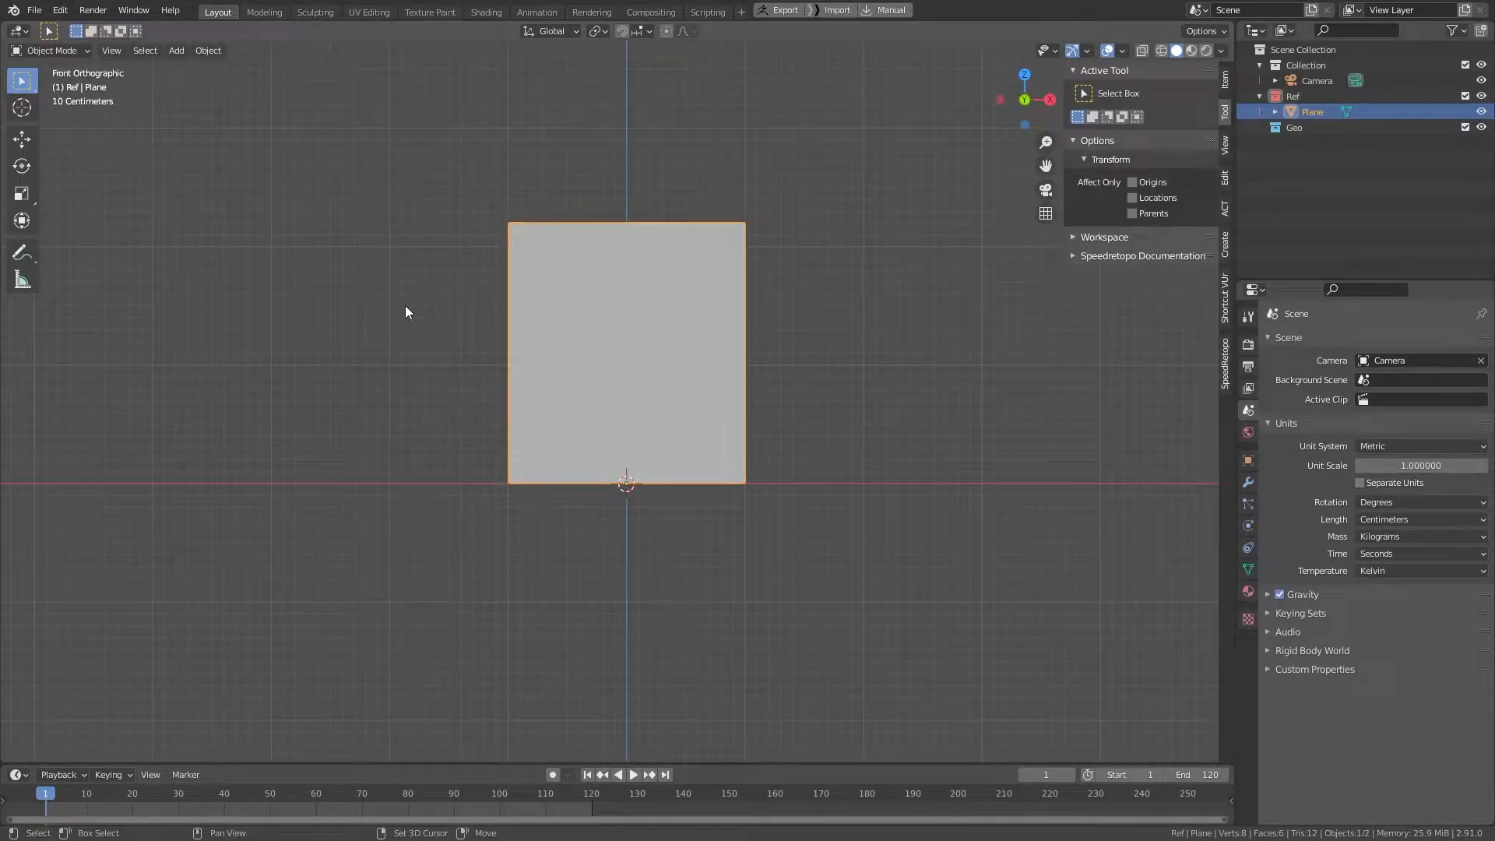
{"action": "key", "text": "shift+a"}
{"action": "mouse_move", "coordinate": [412, 478]}
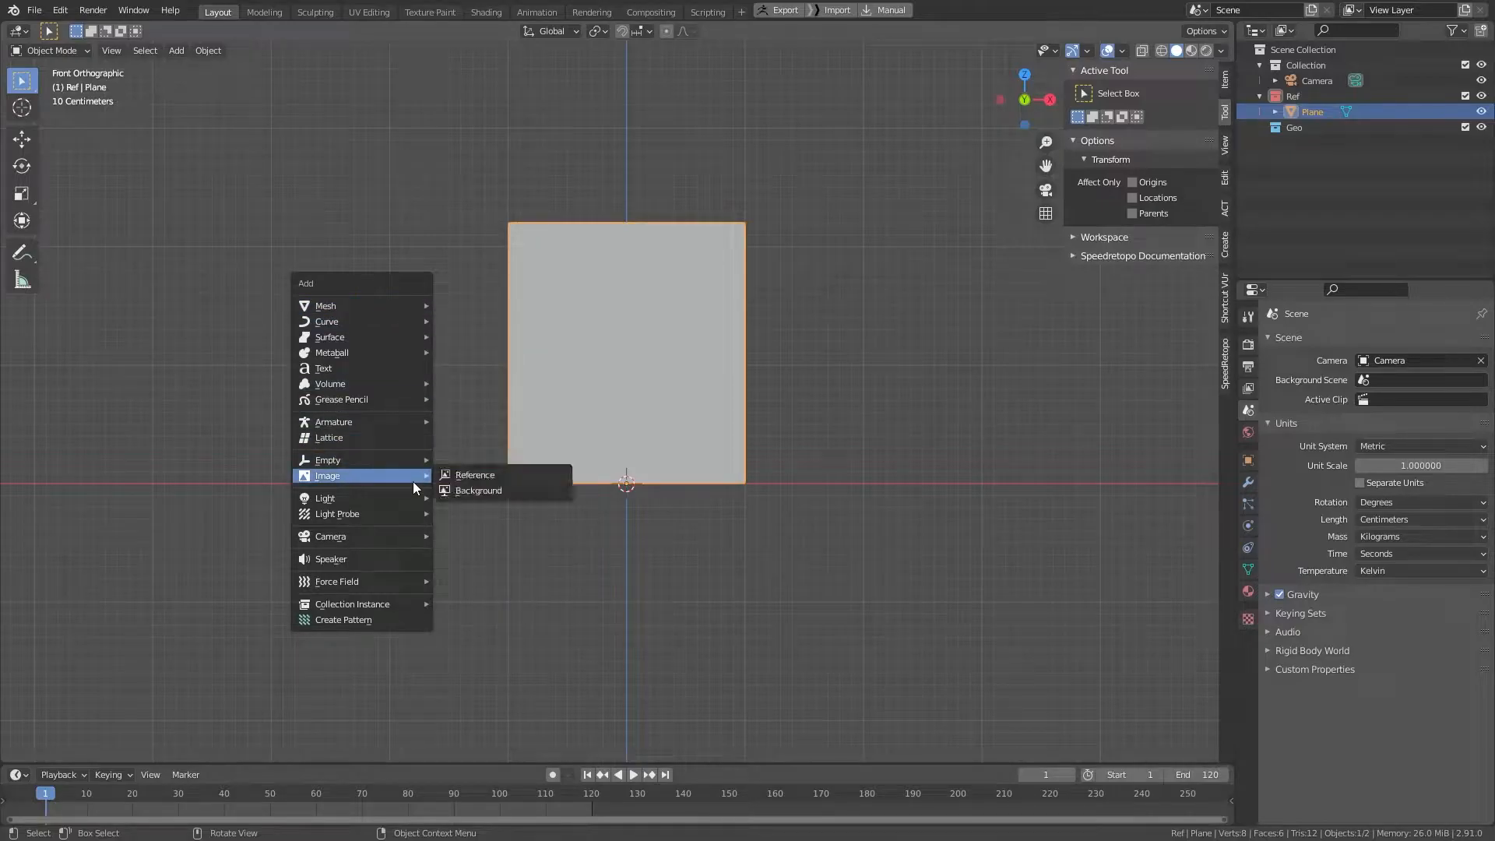
{"action": "left_click", "coordinate": [512, 494]}
{"action": "double_click", "coordinate": [694, 264]}
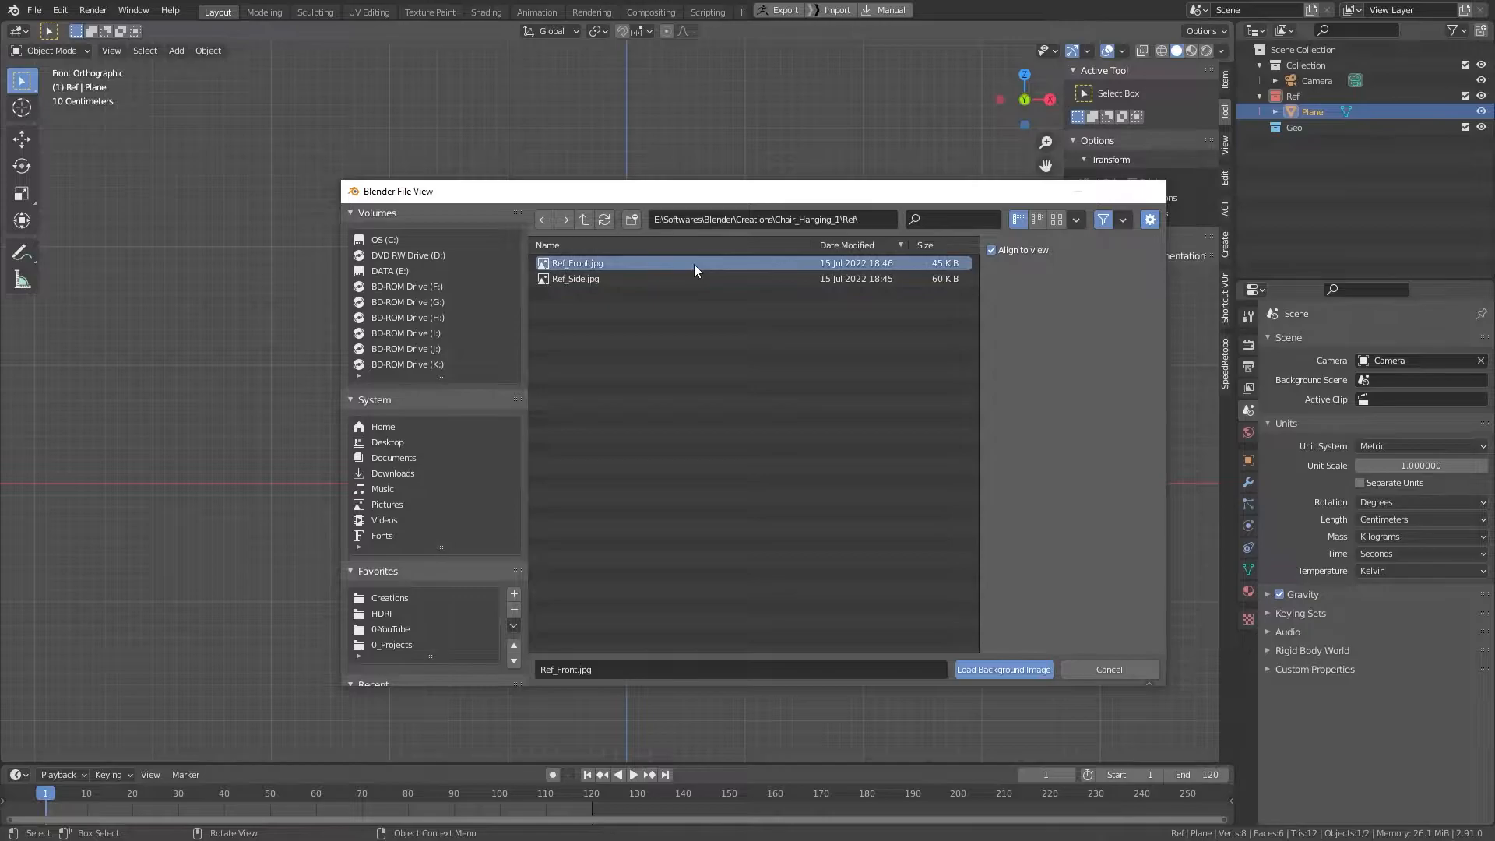
Step: Move the front reference image up about 234 cm along Z so the chair's base rests on the ground line
{"action": "key", "text": "g"}
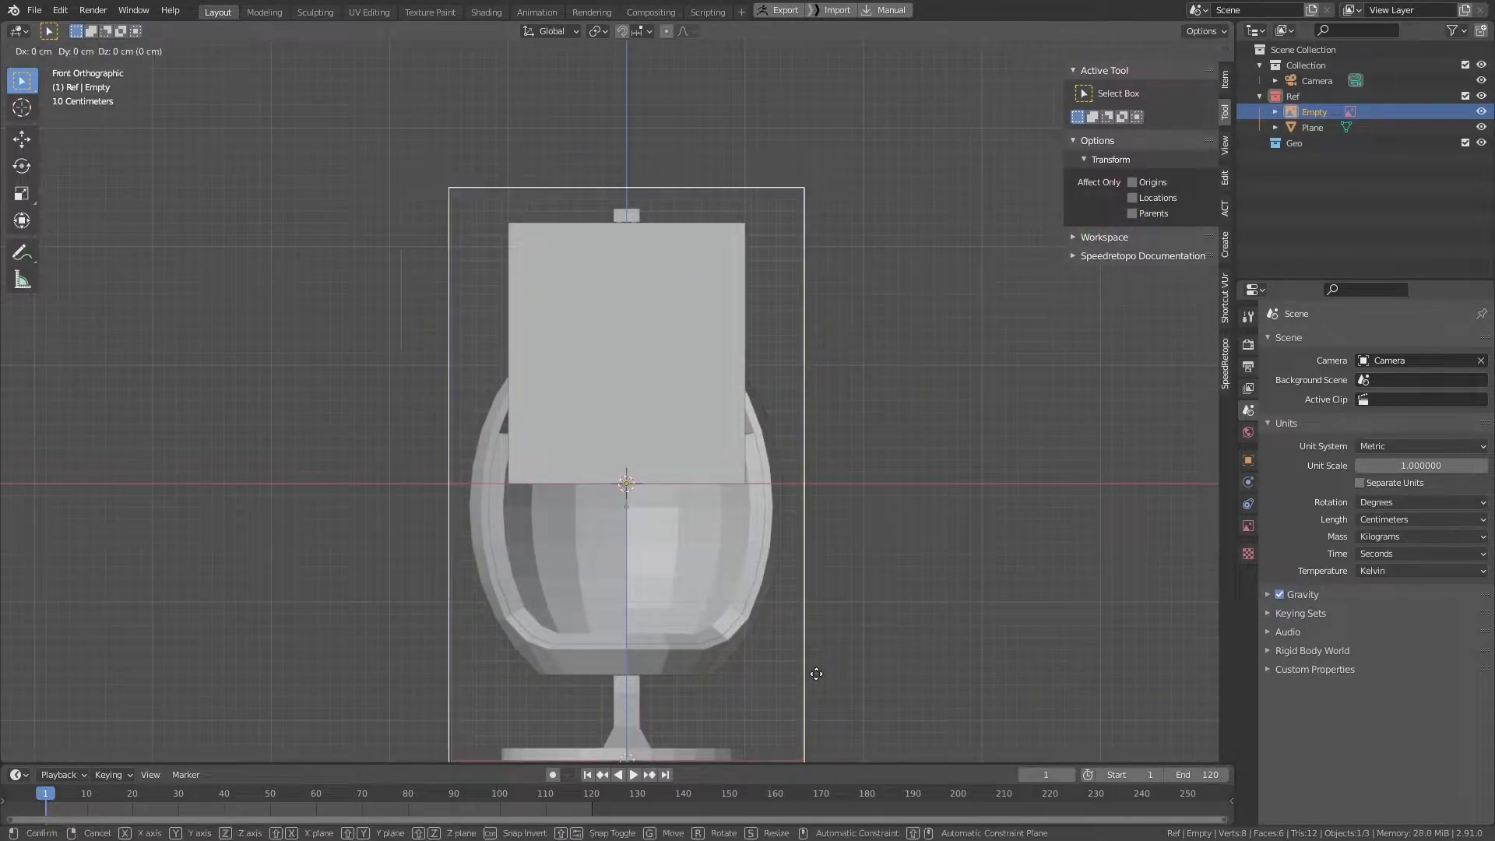
{"action": "key", "text": "z"}
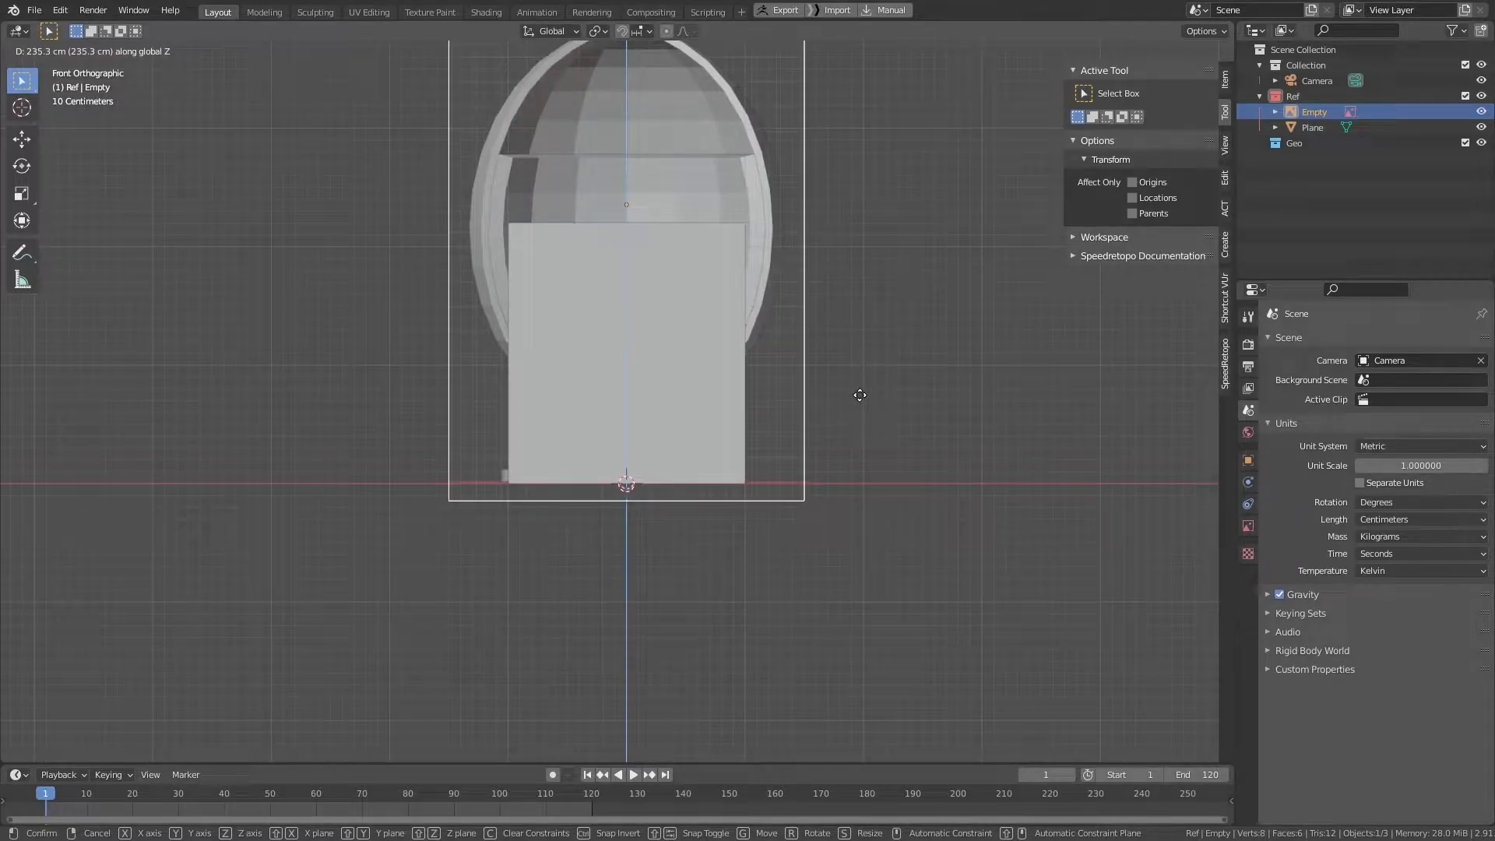
{"action": "left_click", "coordinate": [860, 393]}
{"action": "middle_click_drag", "start_coordinate": [816, 257], "coordinate": [871, 416], "text": "shift"}
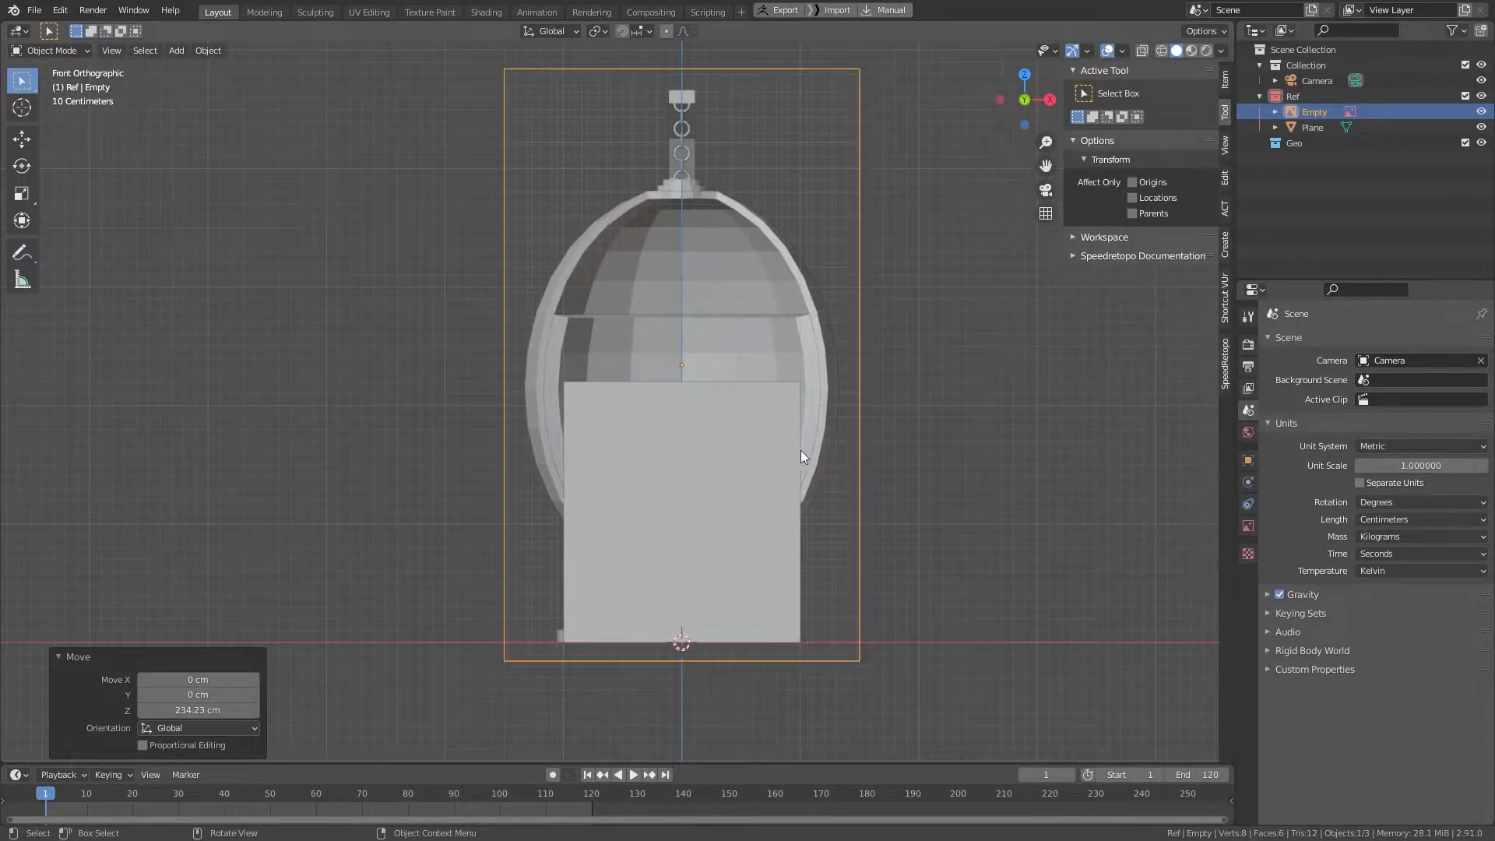
Step: Set the pivot to the 3D Cursor, enable X-ray and scale the front image by about 0.472 to match the box's height
{"action": "key", "text": "period"}
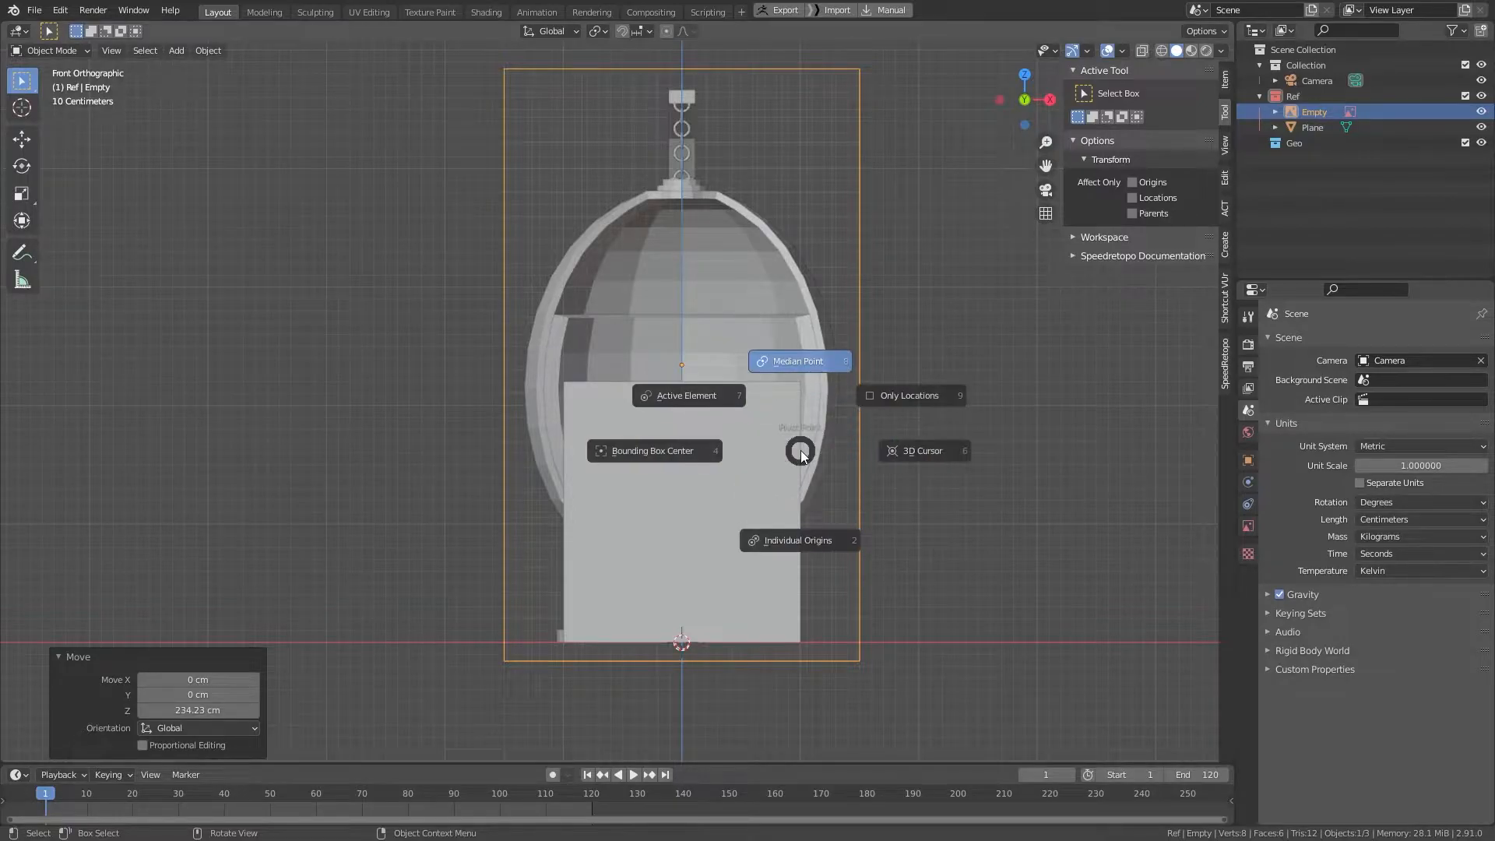
{"action": "left_click", "coordinate": [938, 460]}
{"action": "scroll", "coordinate": [961, 349], "scroll_direction": "up", "scroll_amount": 3}
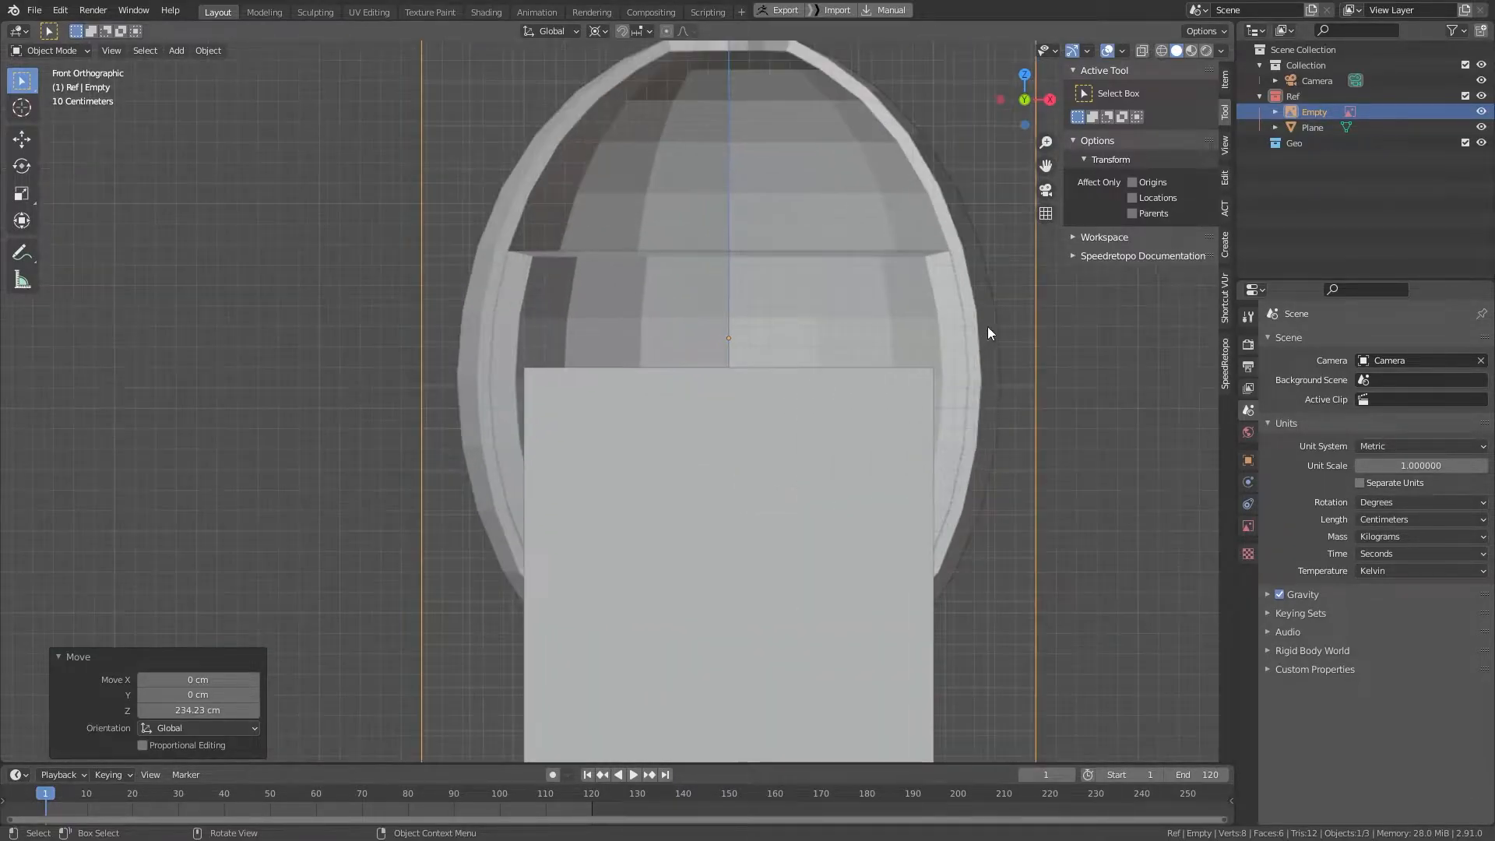
{"action": "key", "text": "alt+z"}
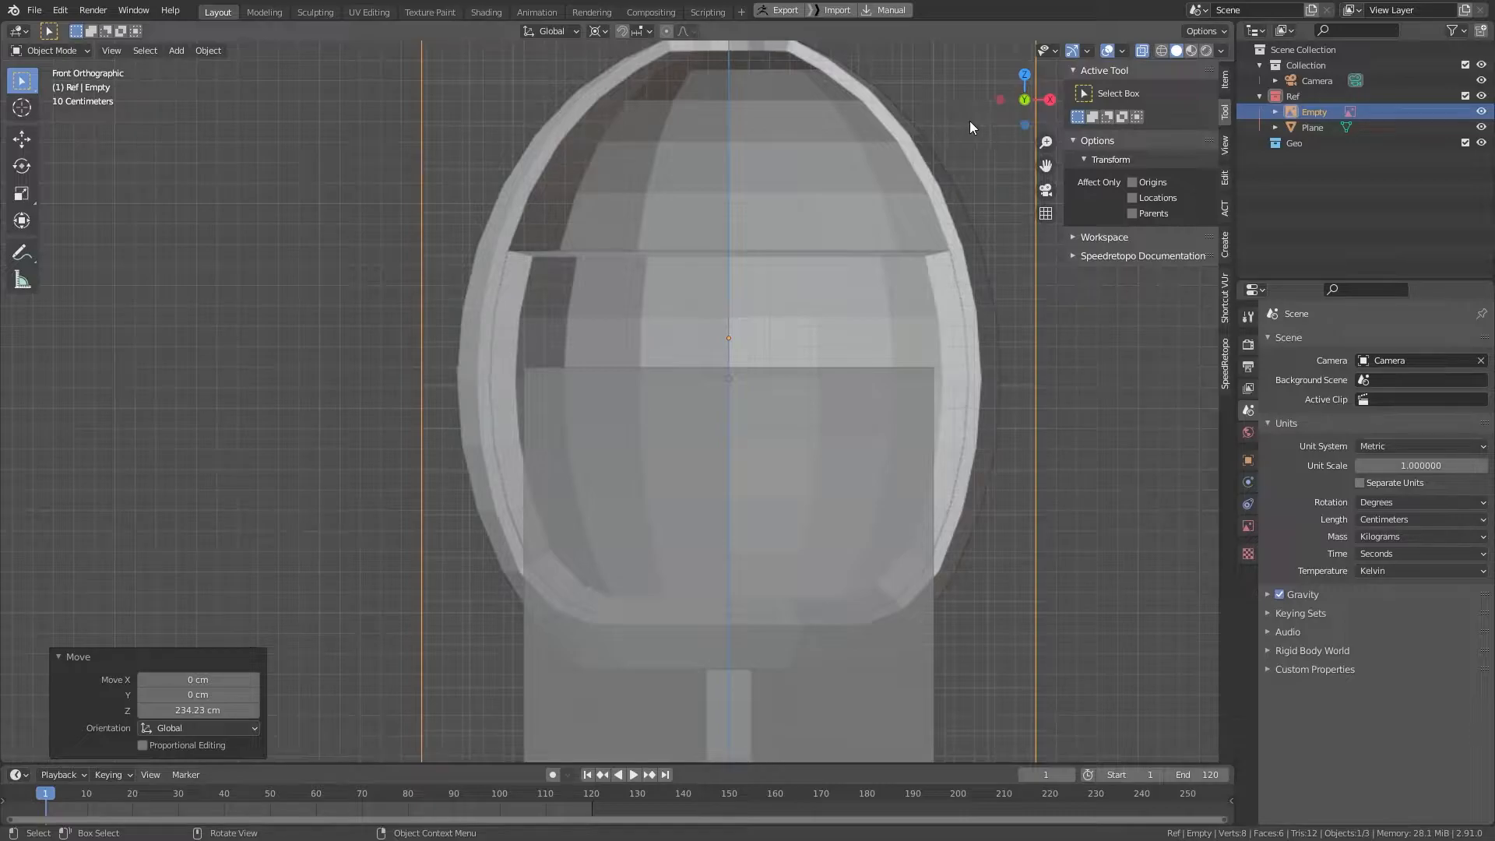
{"action": "key", "text": "s"}
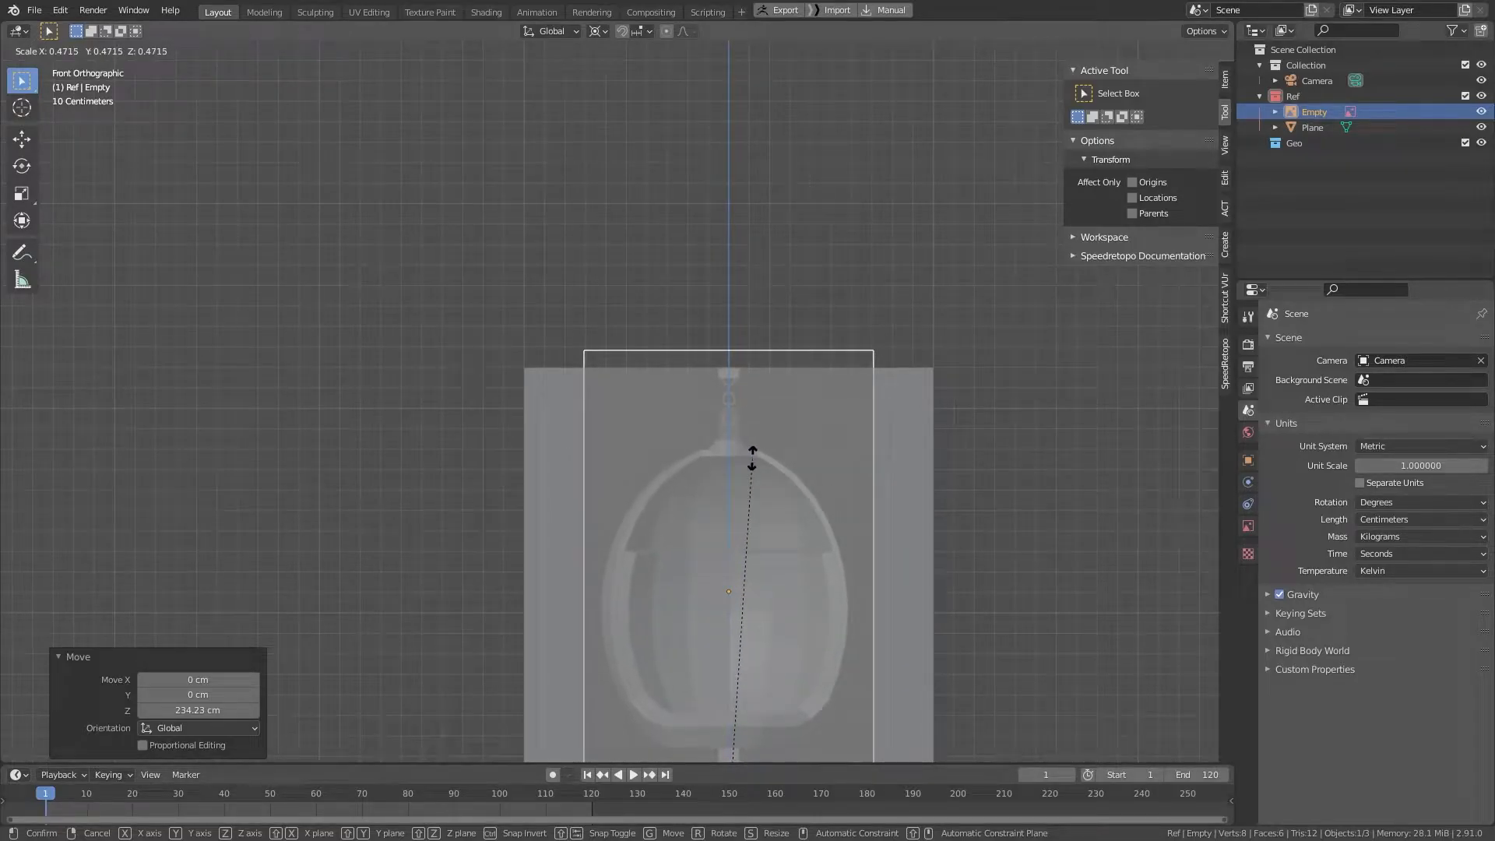
{"action": "left_click", "coordinate": [752, 458]}
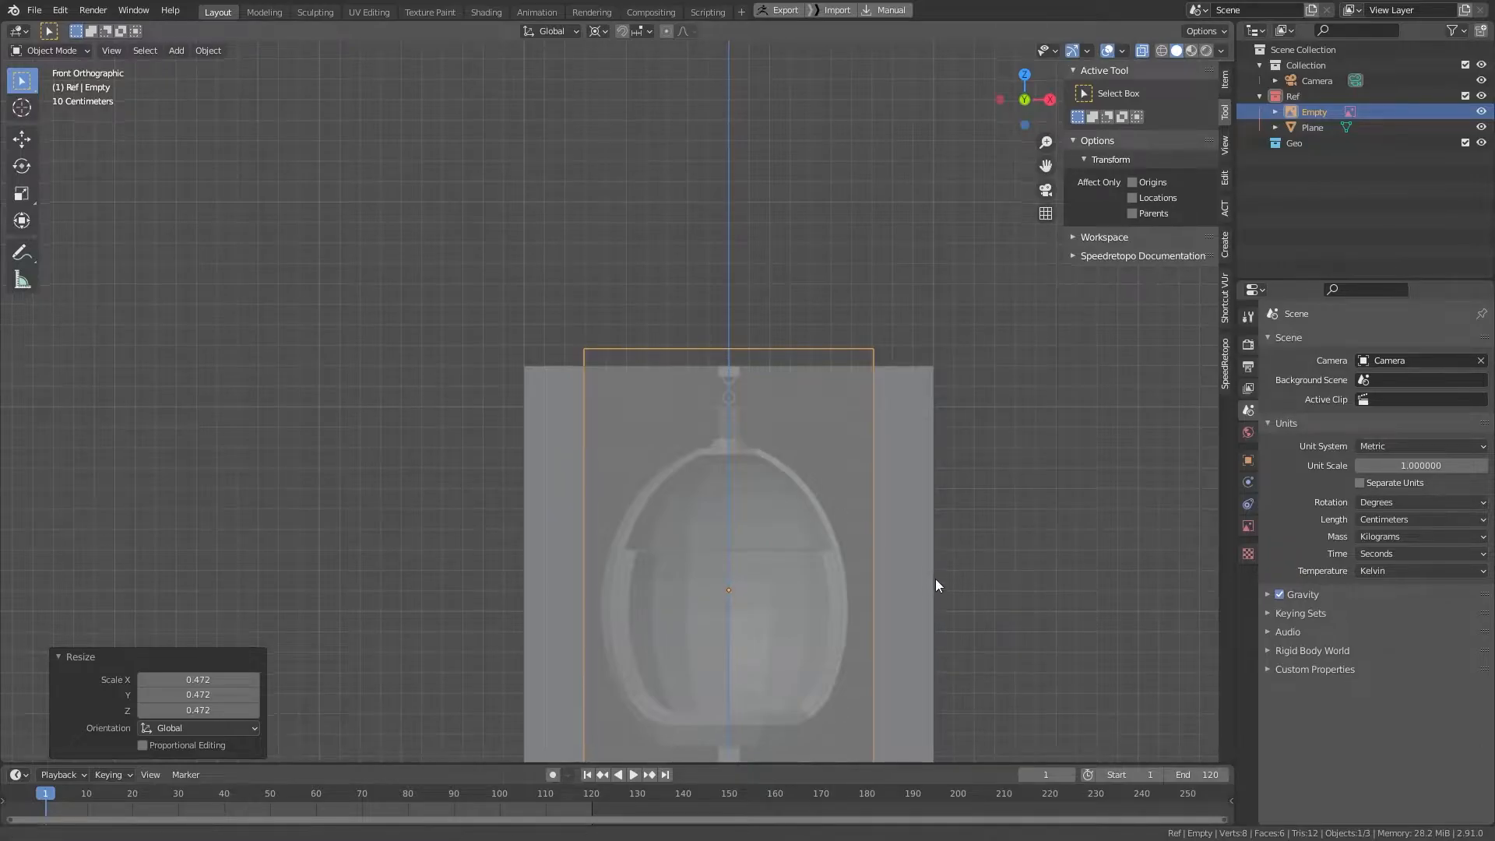
{"action": "middle_click_drag", "start_coordinate": [936, 578], "coordinate": [922, 352], "text": "shift"}
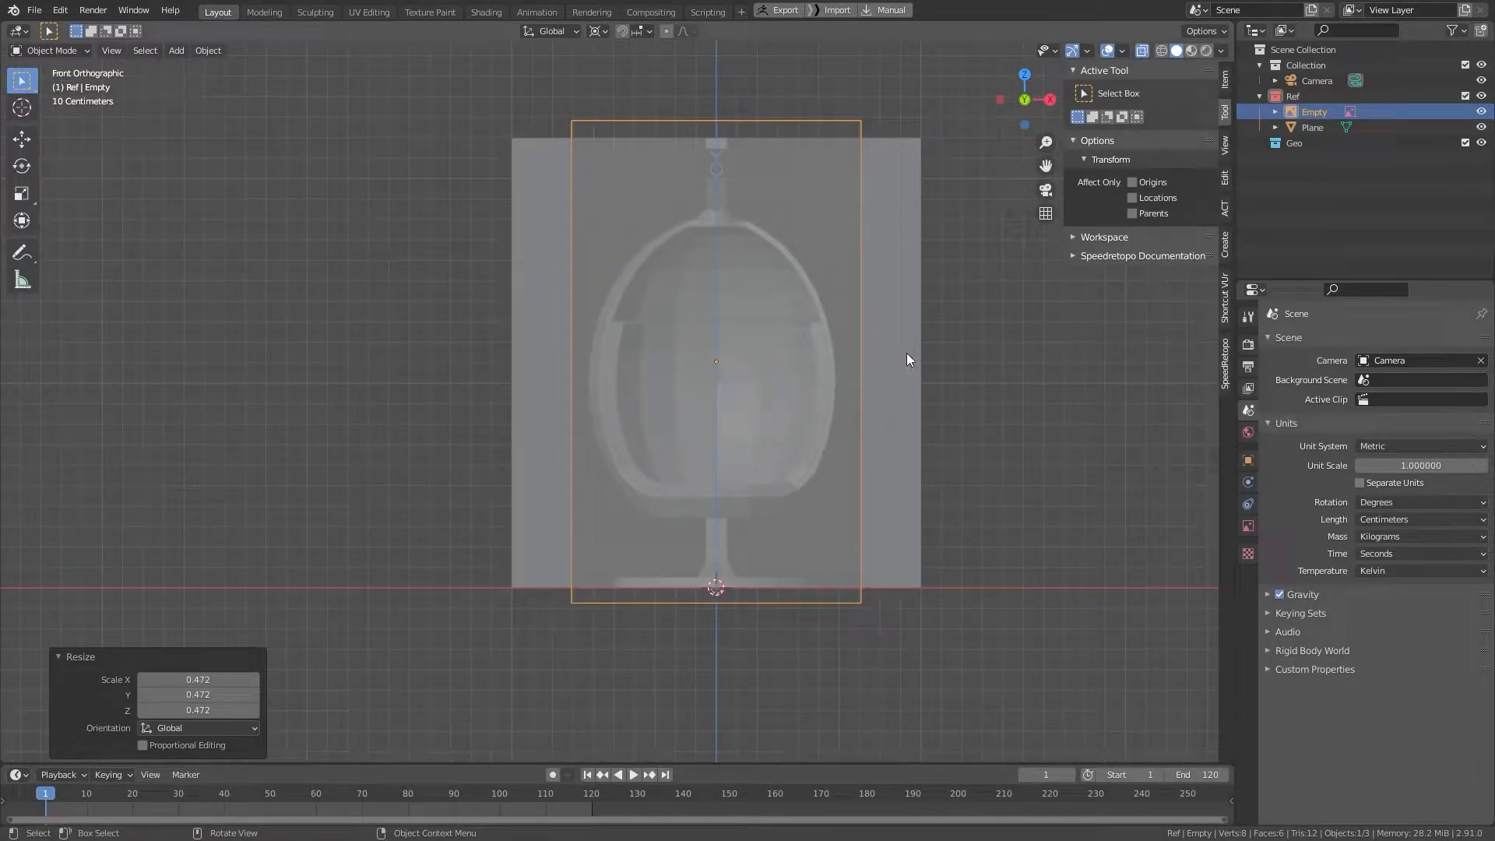
Step: Load Ref_Side.jpg as a background image aligned to the right orthographic view
{"action": "key", "text": "KP_3"}
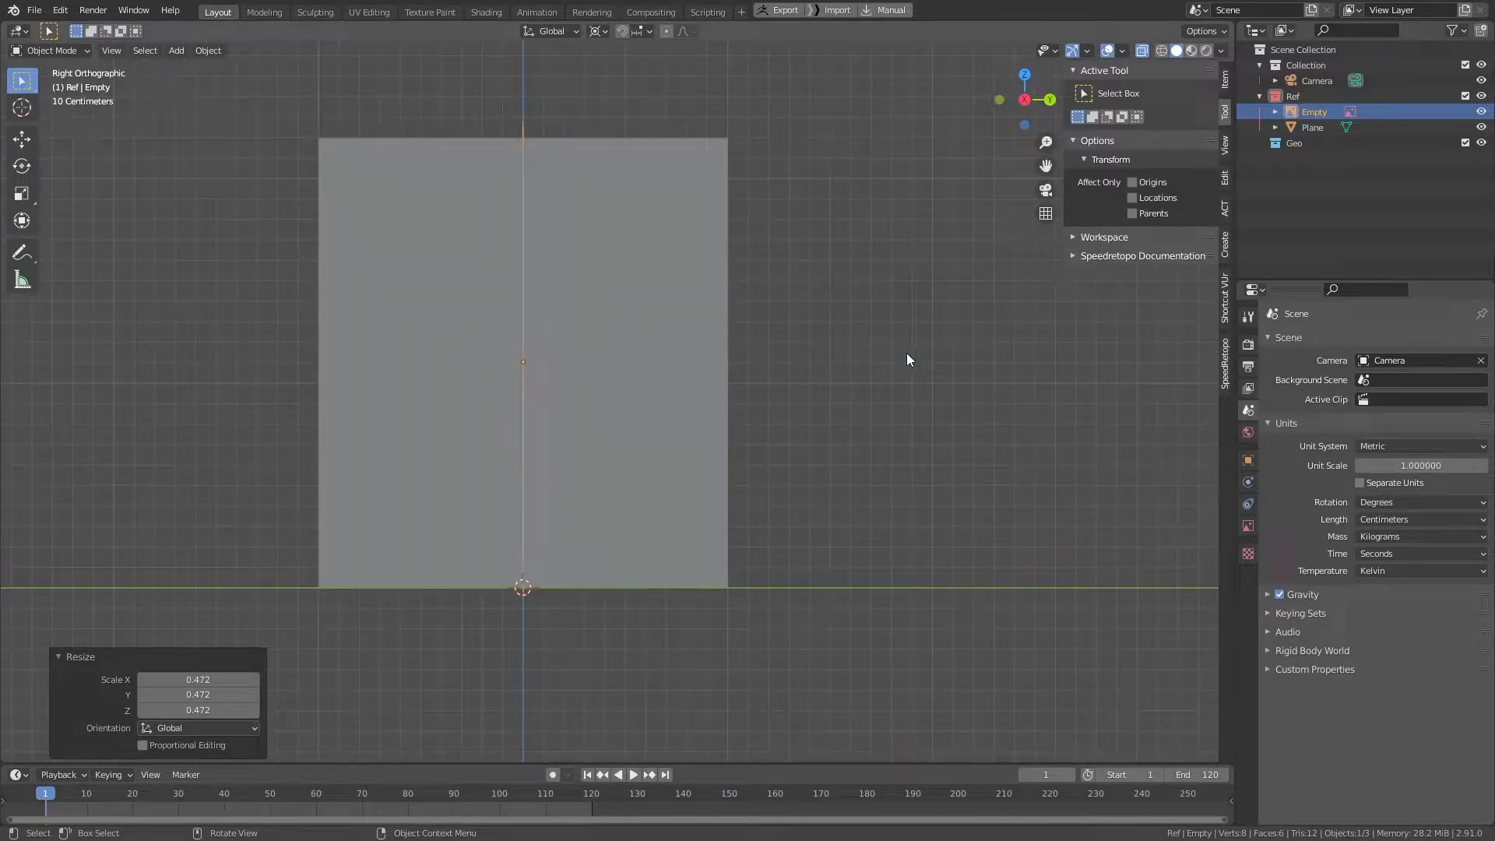
{"action": "middle_click_drag", "start_coordinate": [800, 263], "coordinate": [1021, 349], "text": "shift"}
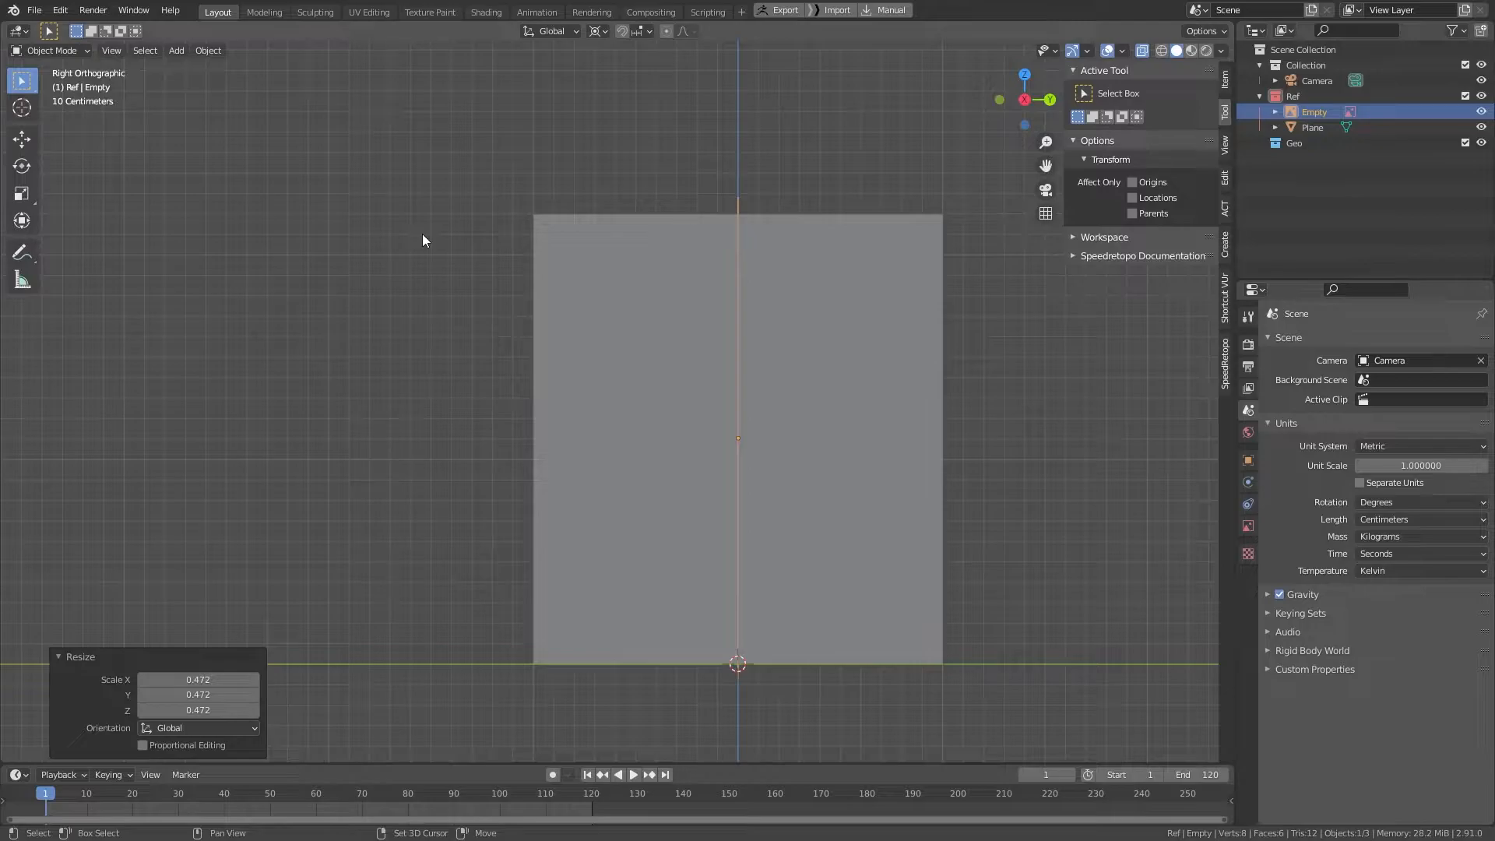
{"action": "key", "text": "shift+a"}
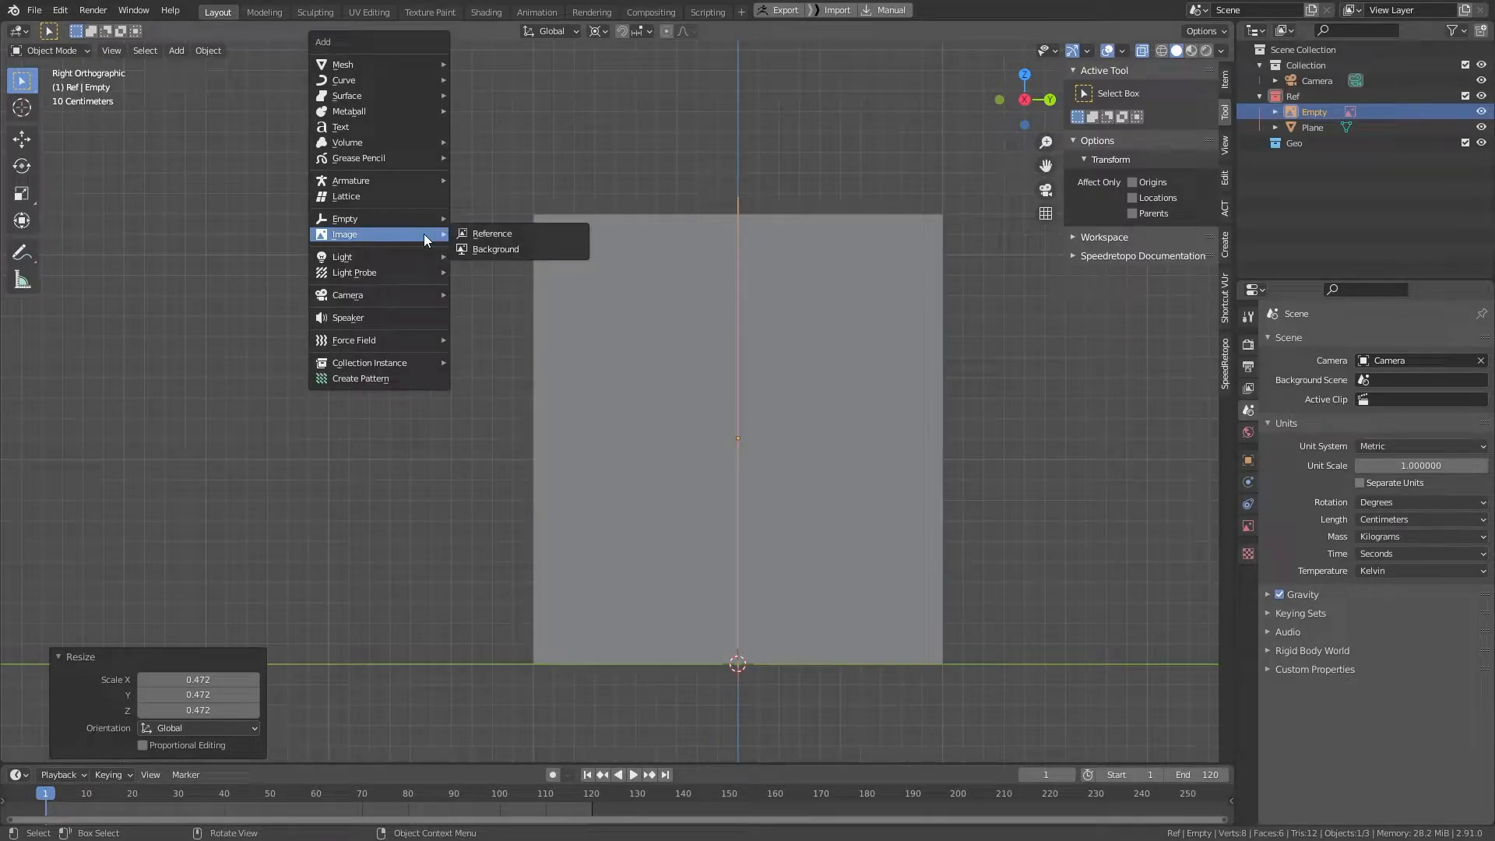
{"action": "left_click", "coordinate": [510, 249]}
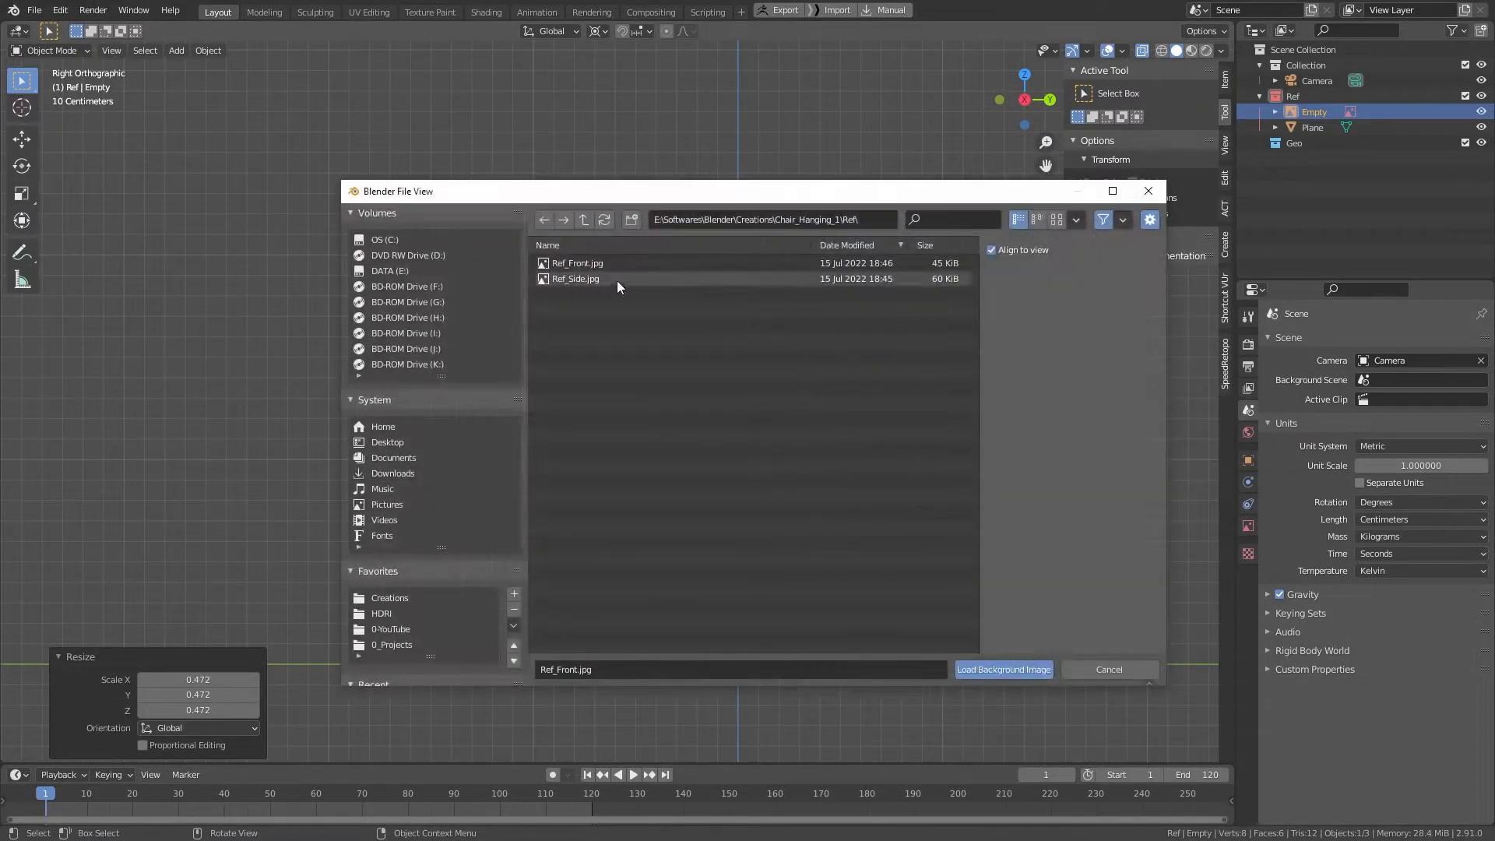
{"action": "double_click", "coordinate": [619, 284]}
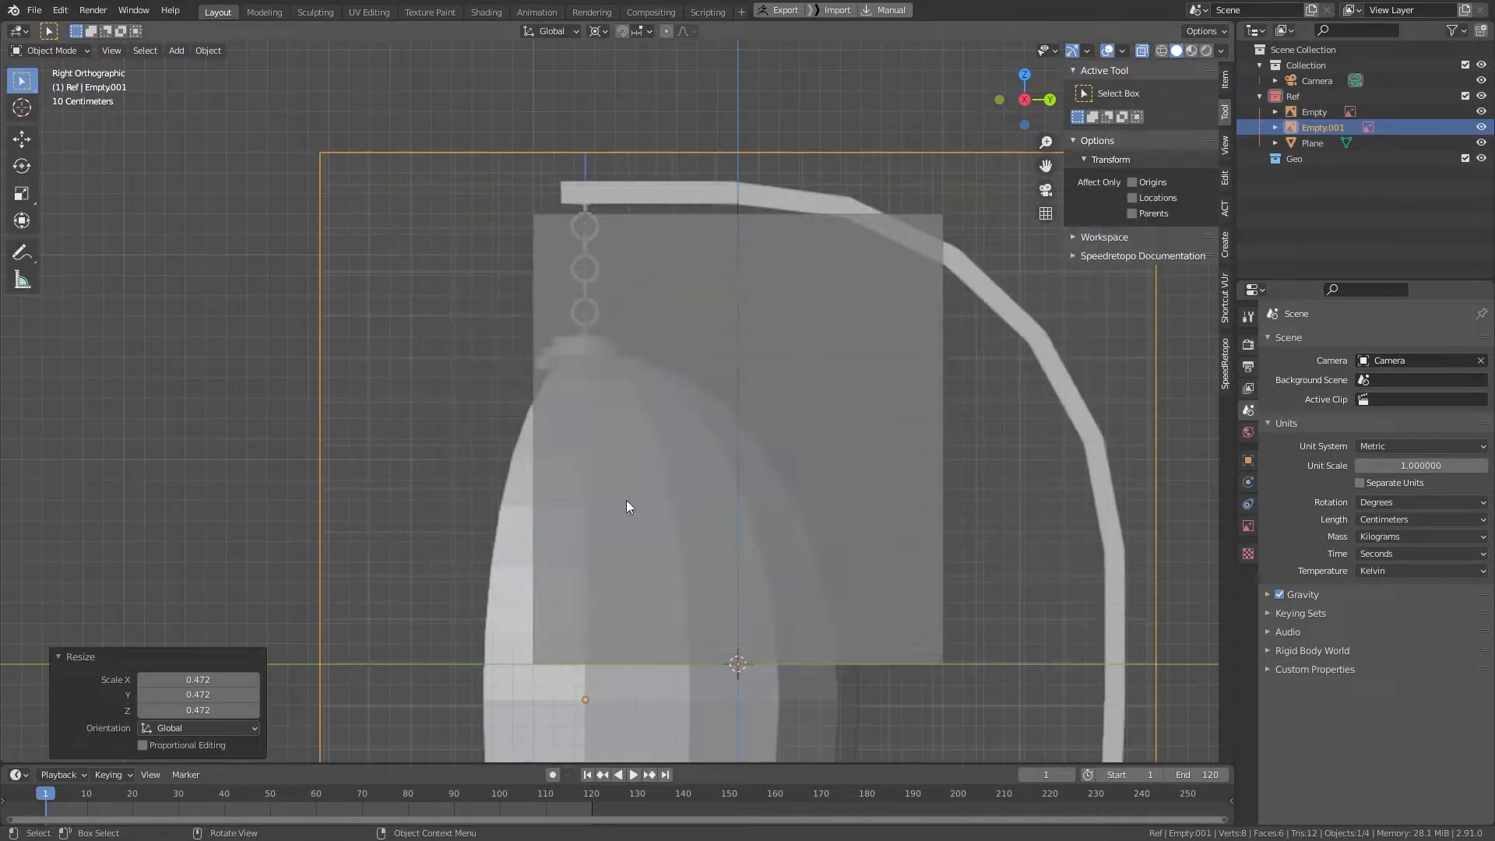
Step: Move the side reference image up about 233 cm along Z so the chair's base rests on the ground line
{"action": "scroll", "coordinate": [666, 579], "scroll_direction": "down", "scroll_amount": 3}
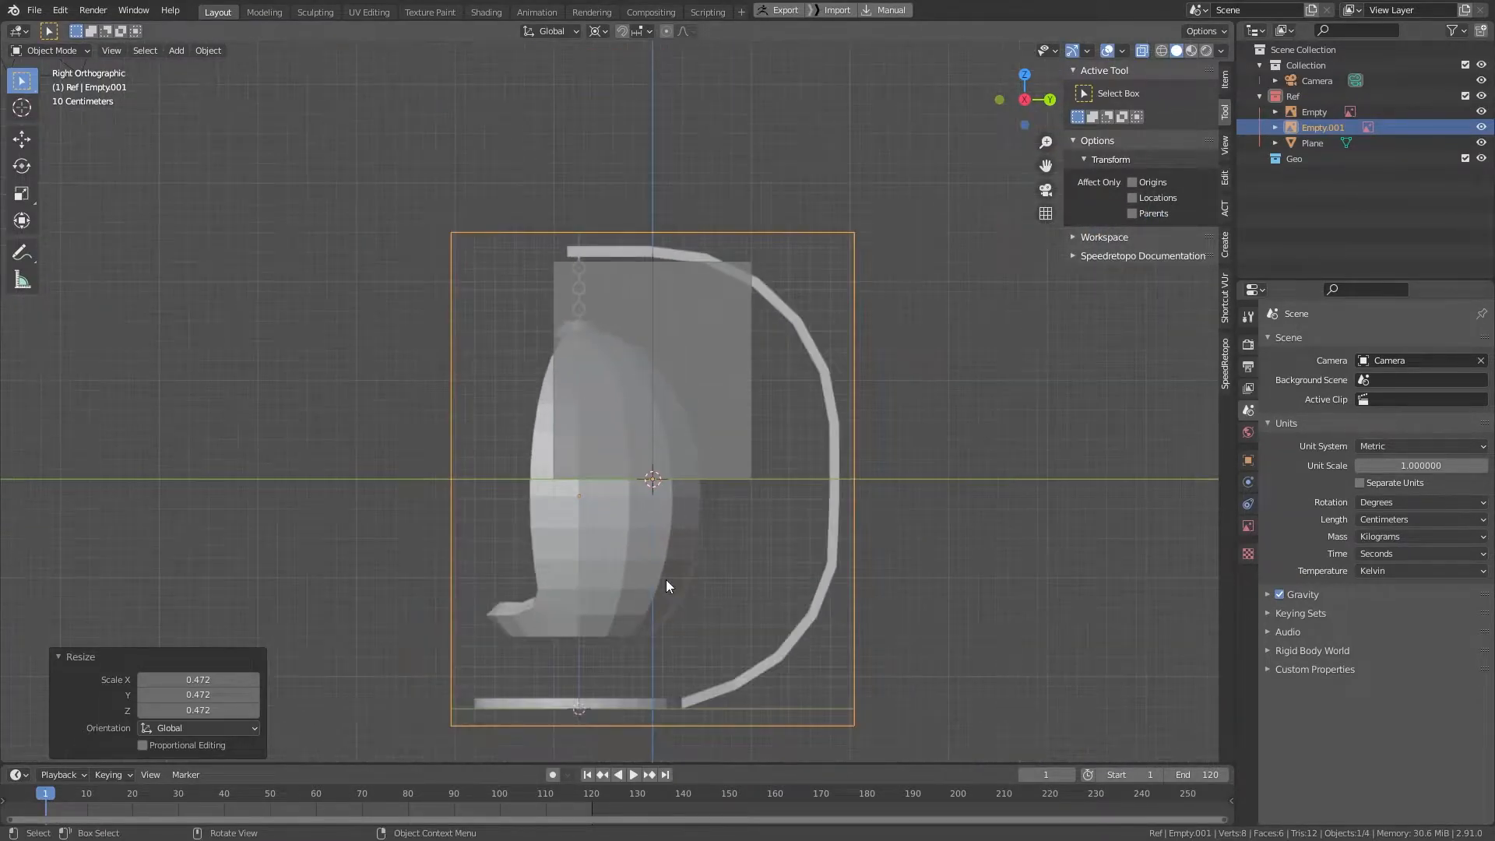
{"action": "key", "text": "g"}
{"action": "key", "text": "z"}
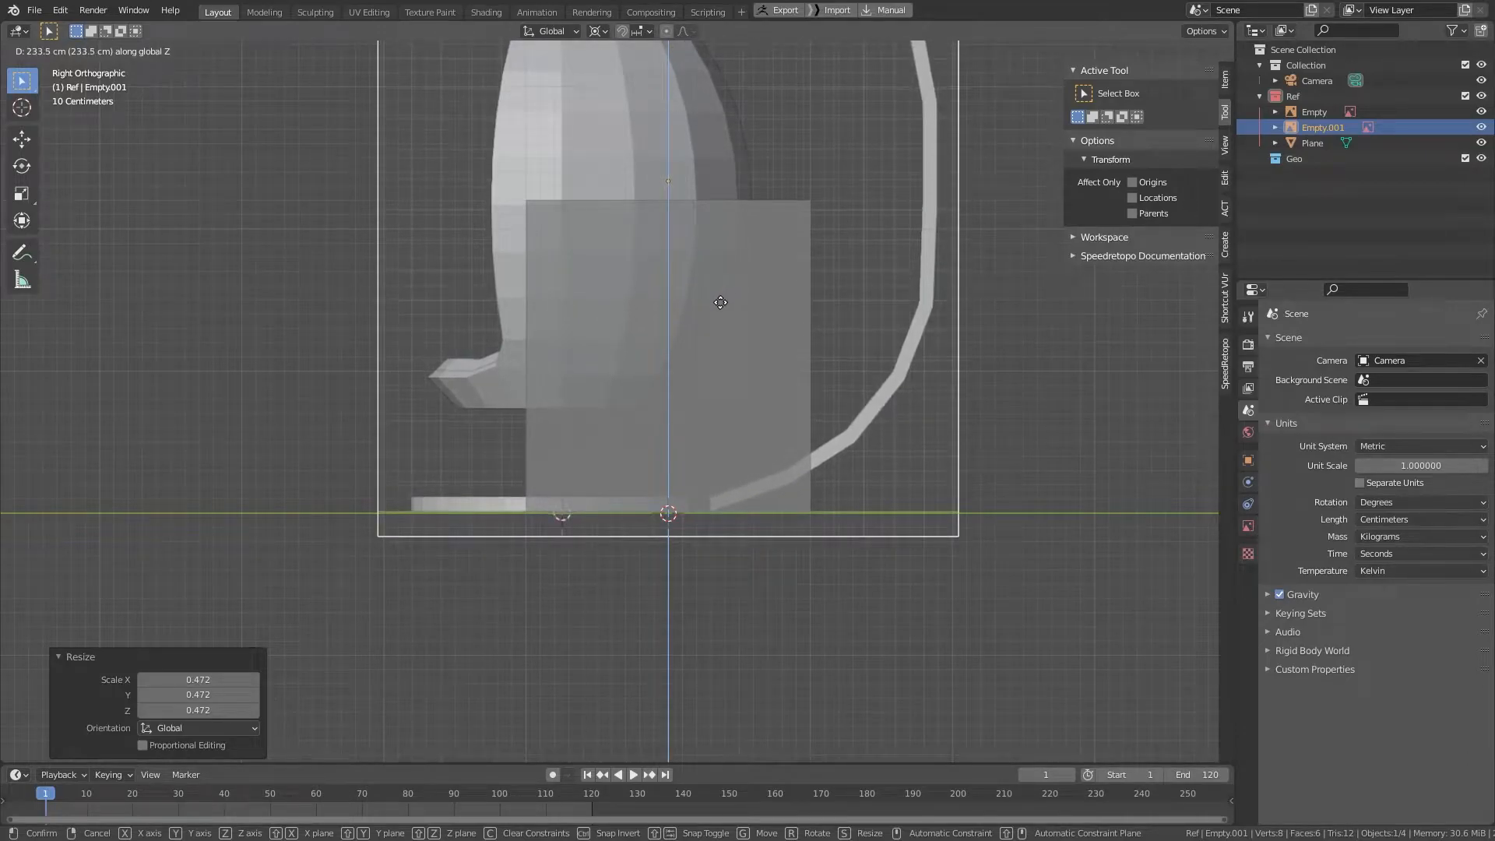
{"action": "left_click", "coordinate": [721, 303]}
{"action": "middle_click_drag", "start_coordinate": [749, 387], "coordinate": [693, 596], "text": "shift"}
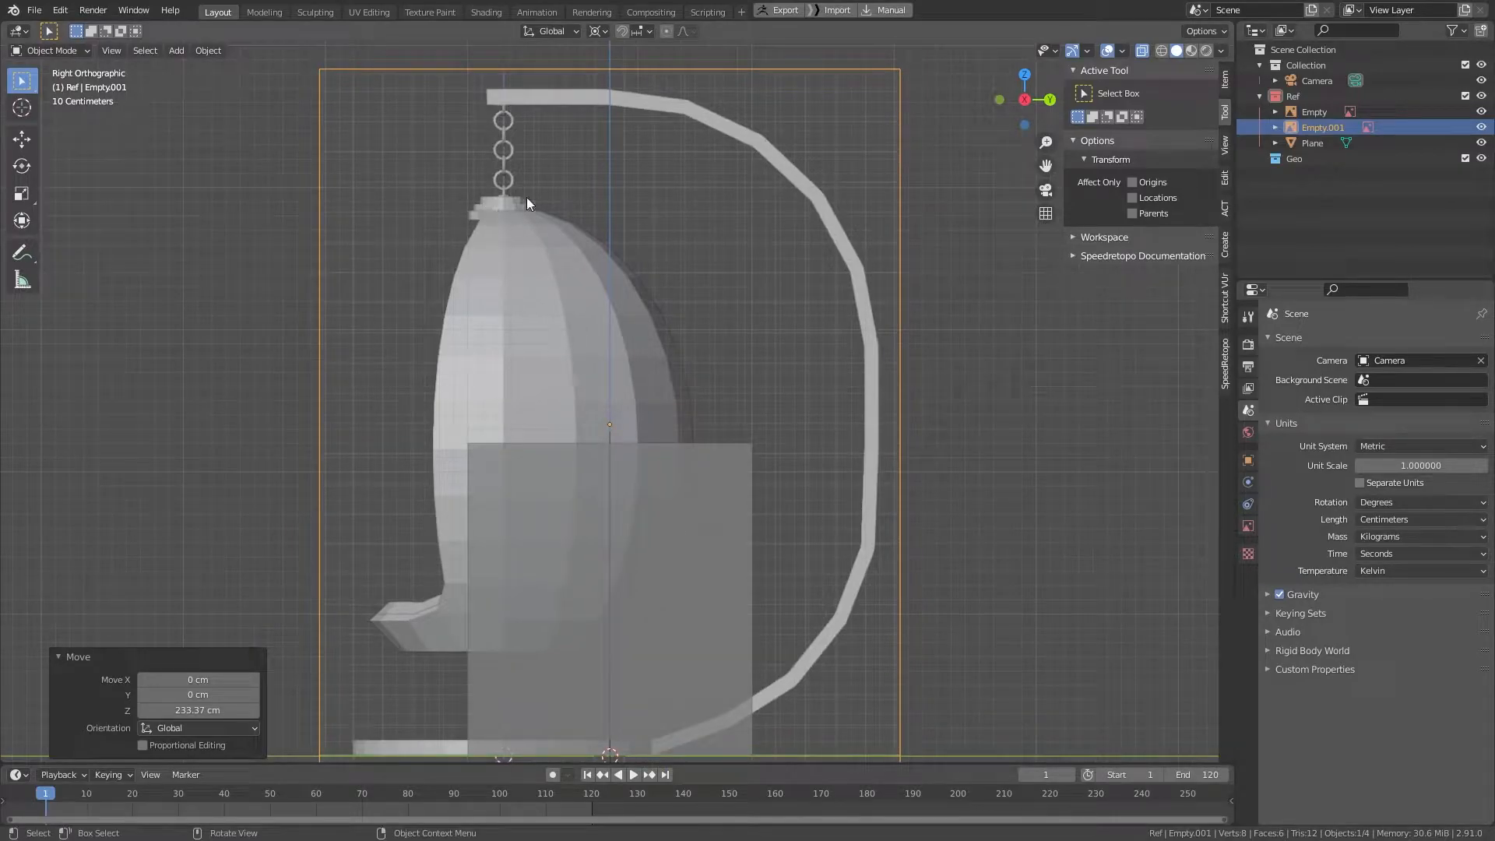
Step: Move the side reference image about 75 cm along Y to align the hanging seat's centre line with the vertical axis
{"action": "scroll", "coordinate": [558, 377], "scroll_direction": "up", "scroll_amount": 5}
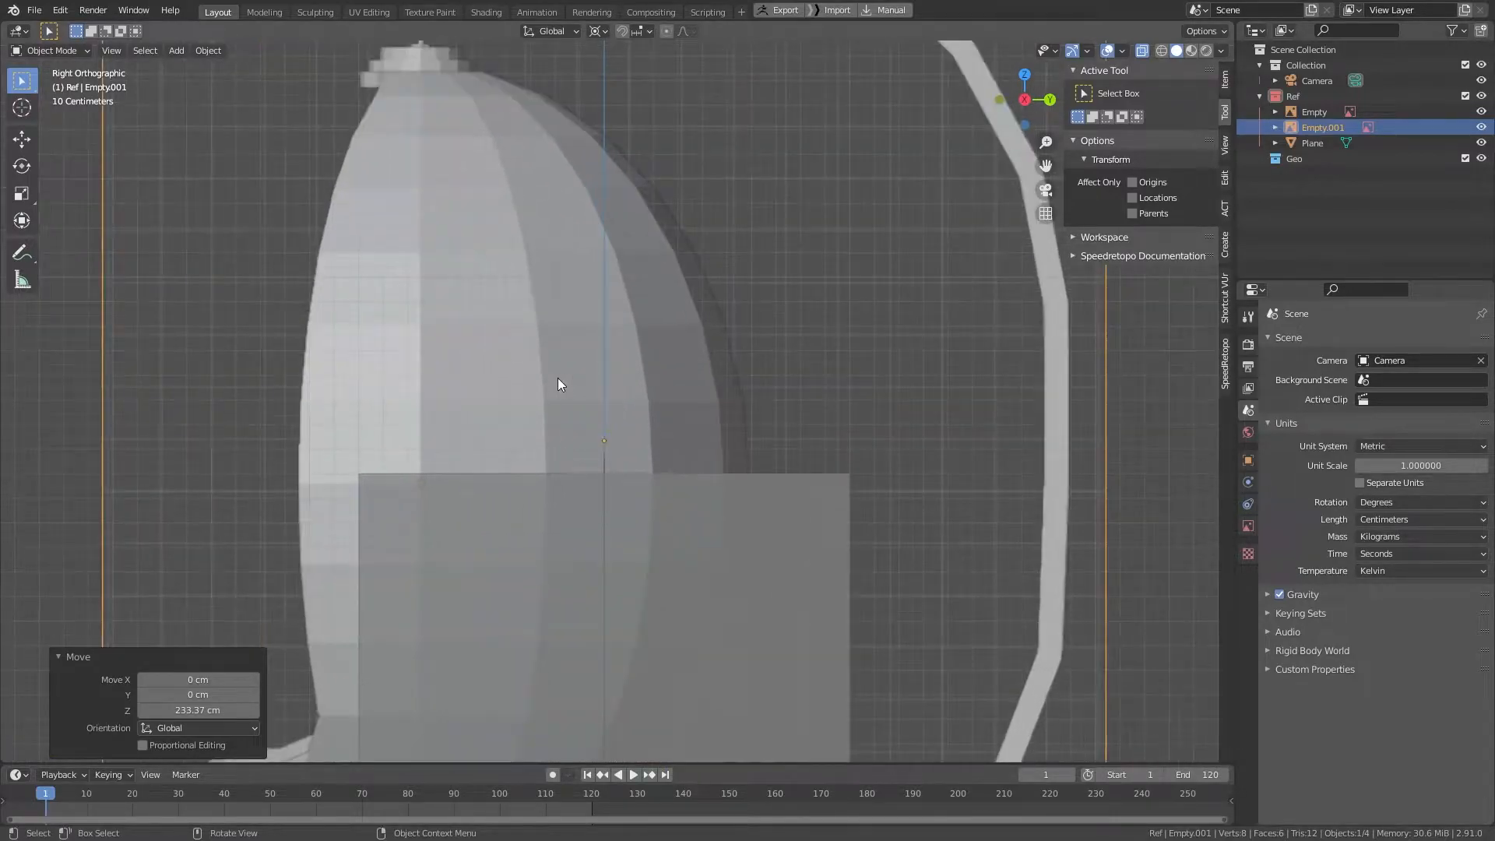
{"action": "key", "text": "g"}
{"action": "key", "text": "y"}
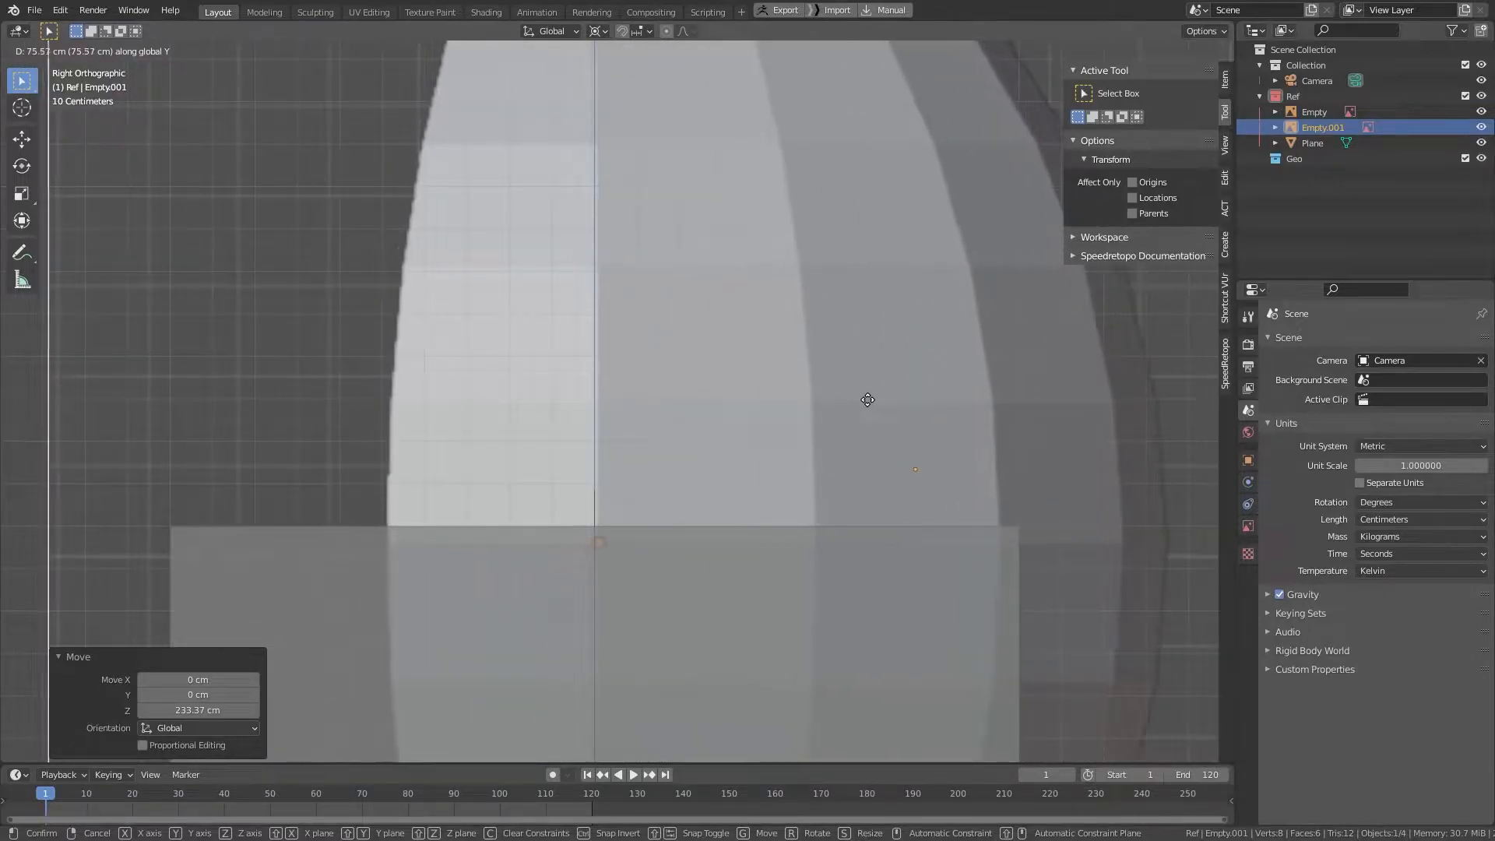
{"action": "left_click", "coordinate": [836, 396]}
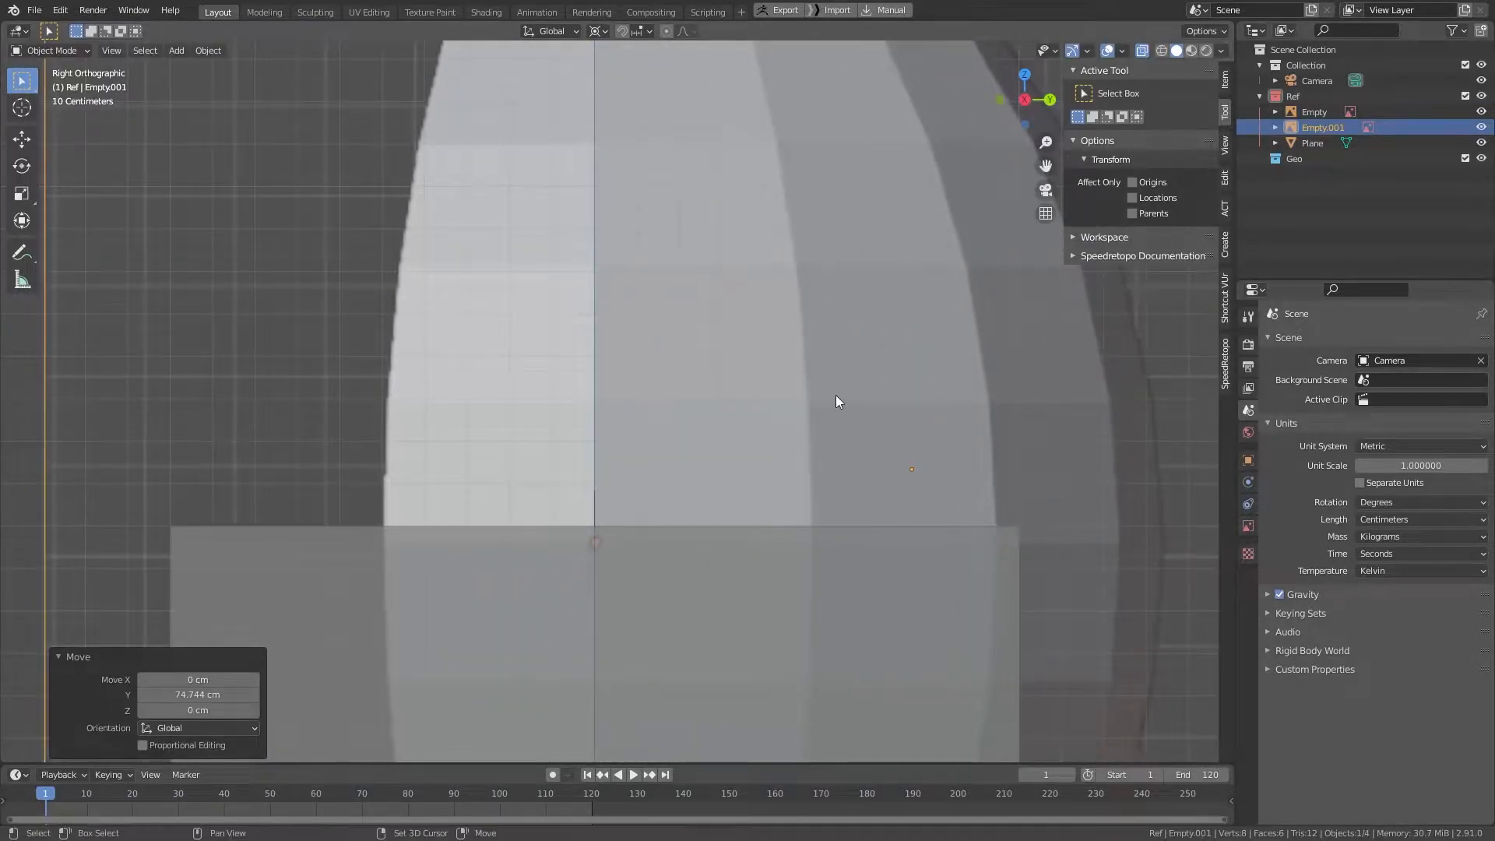
Step: Scale the side reference image by about 0.469 from the 3D cursor so the chair's top matches the box's height
{"action": "scroll", "coordinate": [835, 395], "scroll_direction": "down", "scroll_amount": 5}
{"action": "scroll", "coordinate": [835, 395], "scroll_direction": "up", "scroll_amount": 3}
{"action": "scroll", "coordinate": [764, 427], "scroll_direction": "up", "scroll_amount": 4}
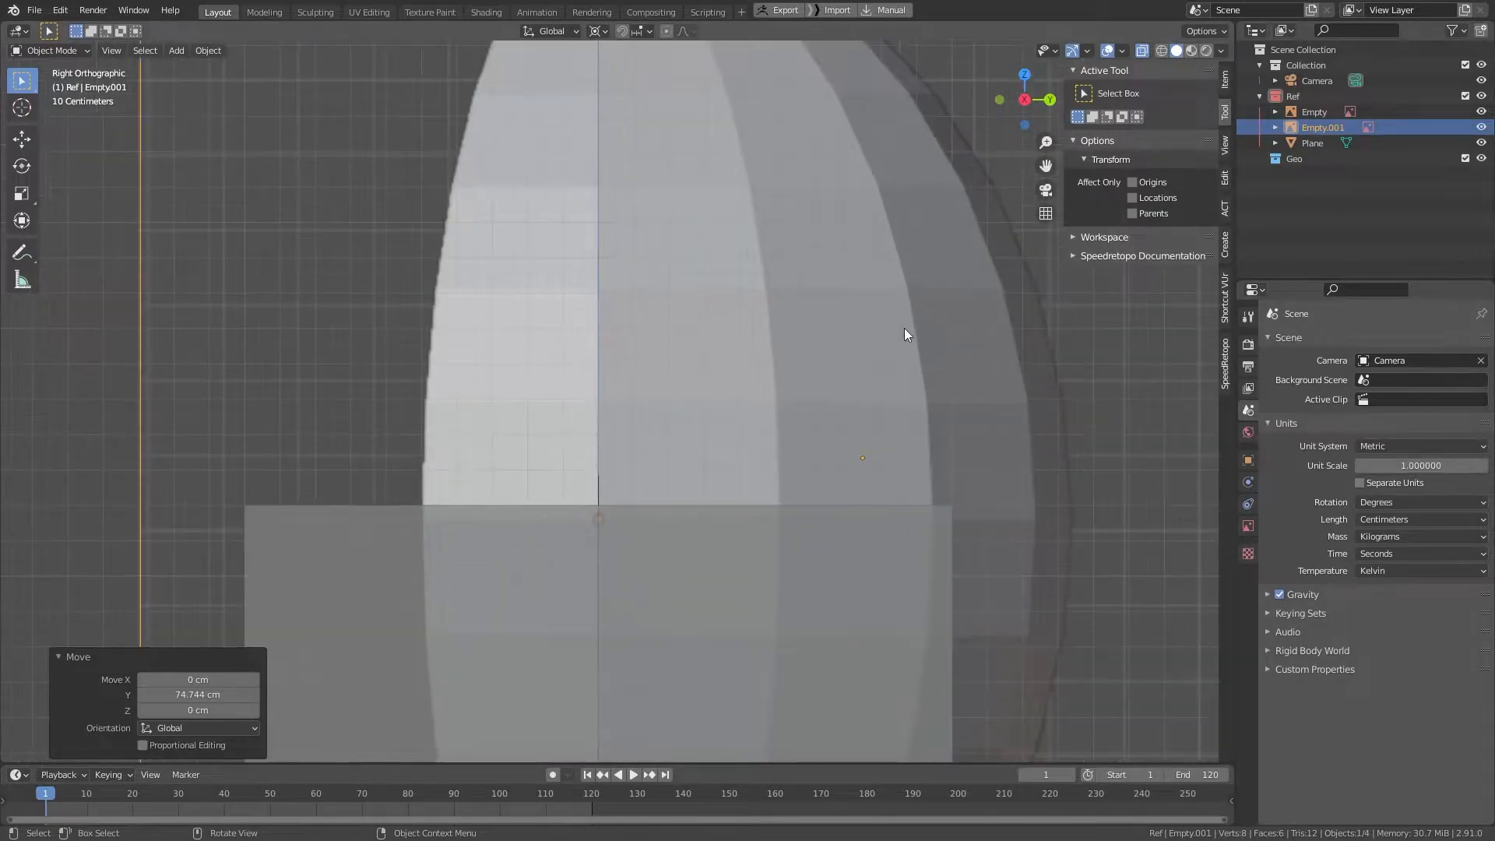
{"action": "key", "text": "s"}
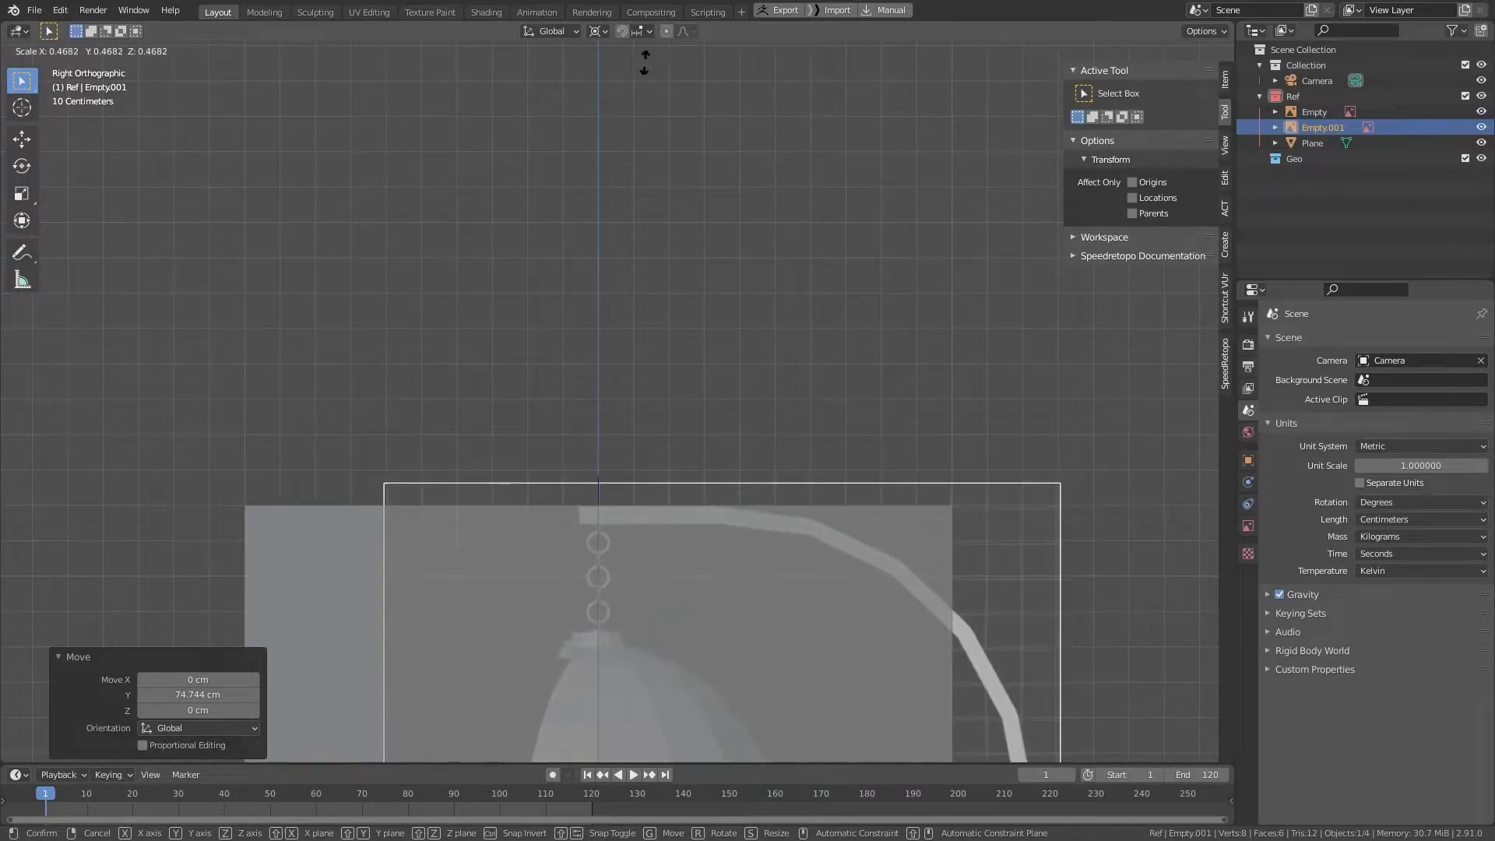
{"action": "left_click", "coordinate": [662, 61]}
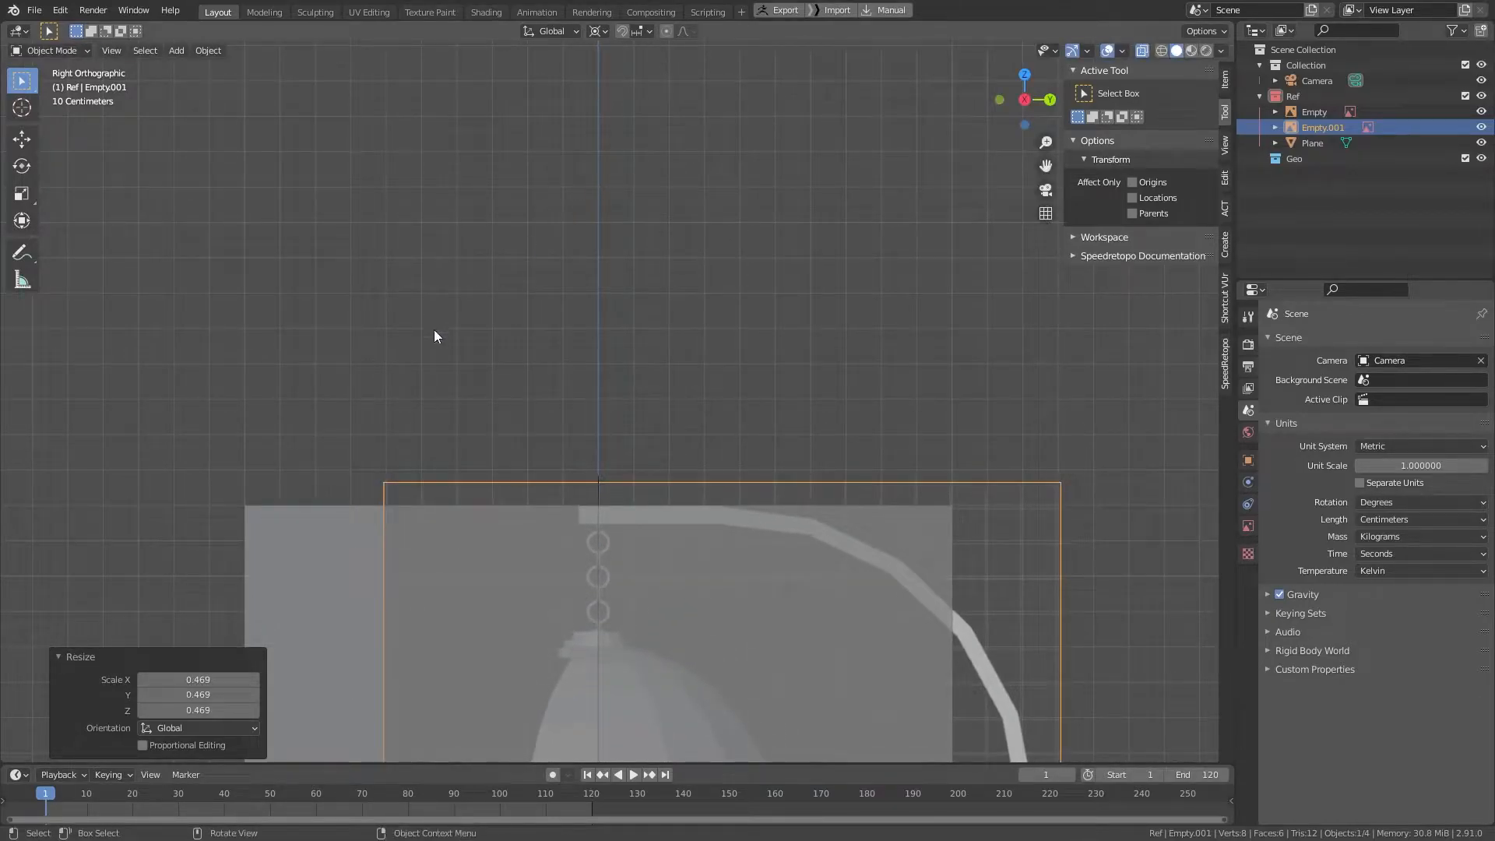
Step: Turn off X-ray and delete the box that served as the height guide
{"action": "scroll", "coordinate": [434, 329], "scroll_direction": "down", "scroll_amount": 4}
{"action": "left_click", "coordinate": [455, 576]}
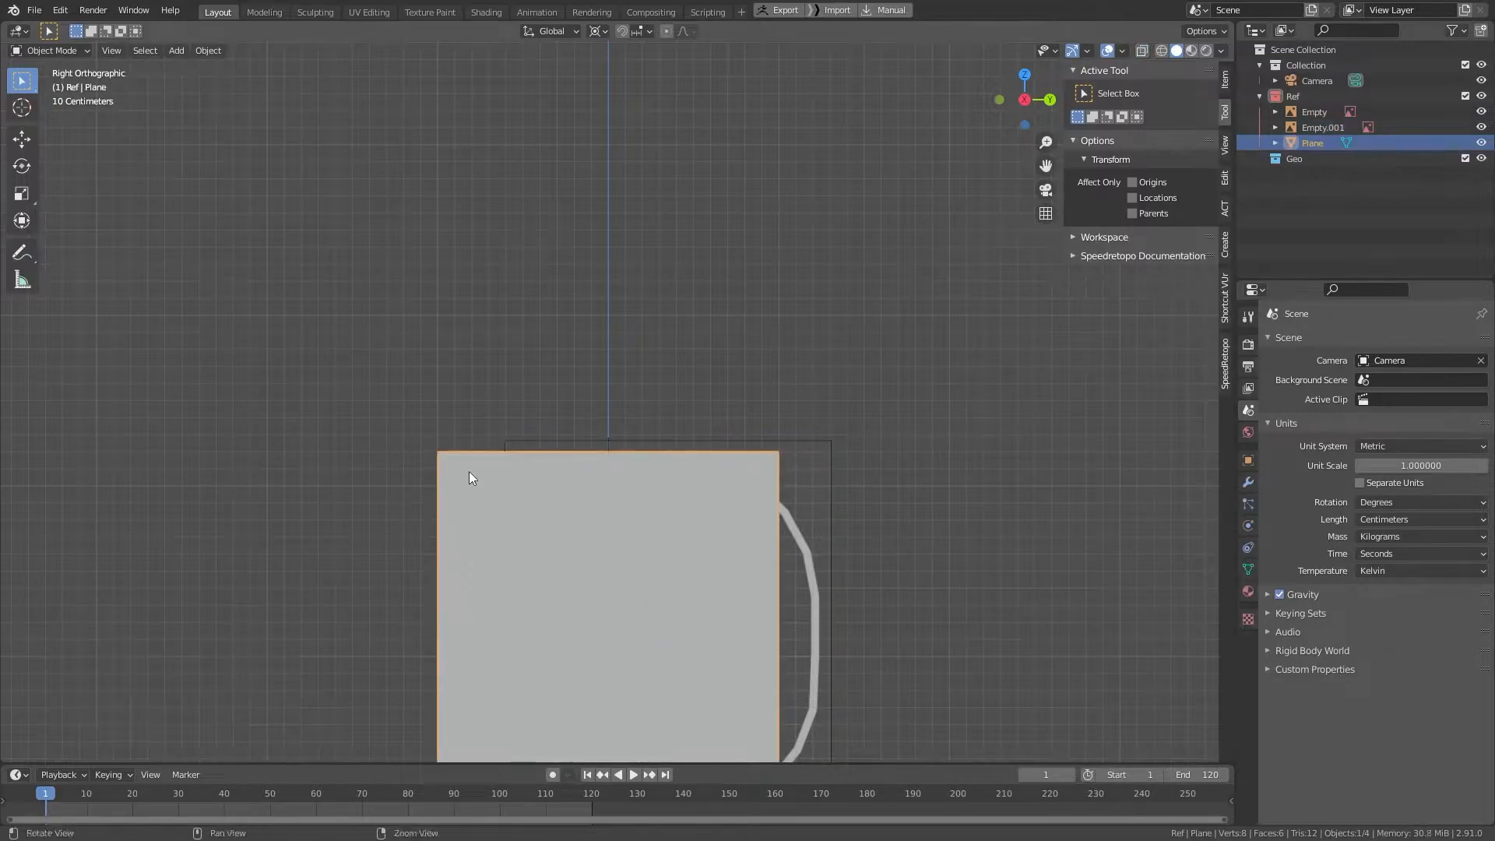
{"action": "key", "text": "KP_Decimal"}
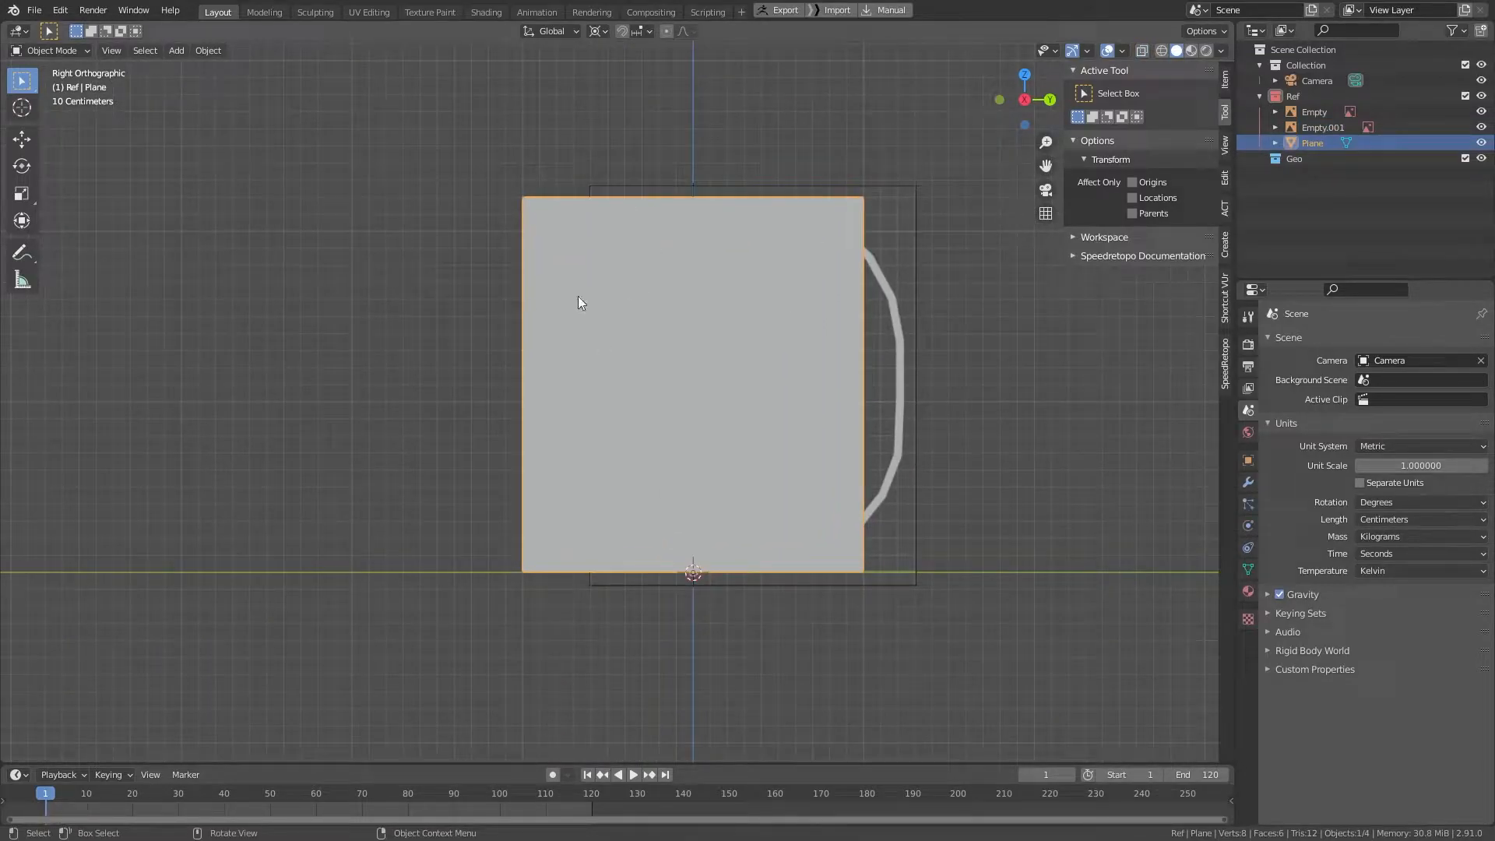
{"action": "key", "text": "x"}
{"action": "left_click", "coordinate": [460, 321]}
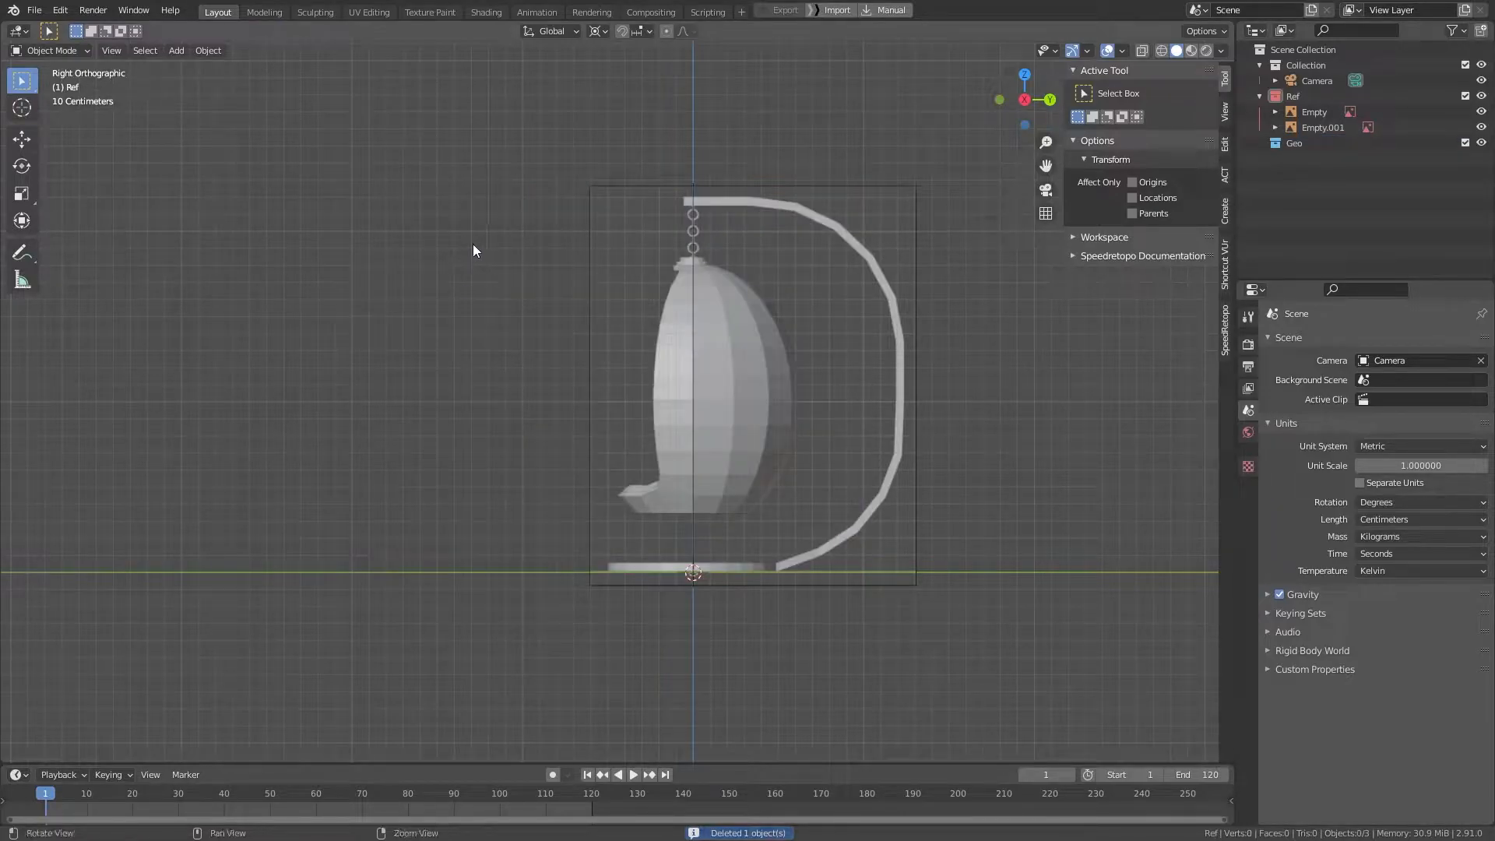
Step: Rename the side reference image to Ref_Side and the front reference image to Ref_Front
{"action": "double_click", "coordinate": [1330, 126]}
{"action": "type", "text": "Ref_Side"}
{"action": "key", "text": "Return"}
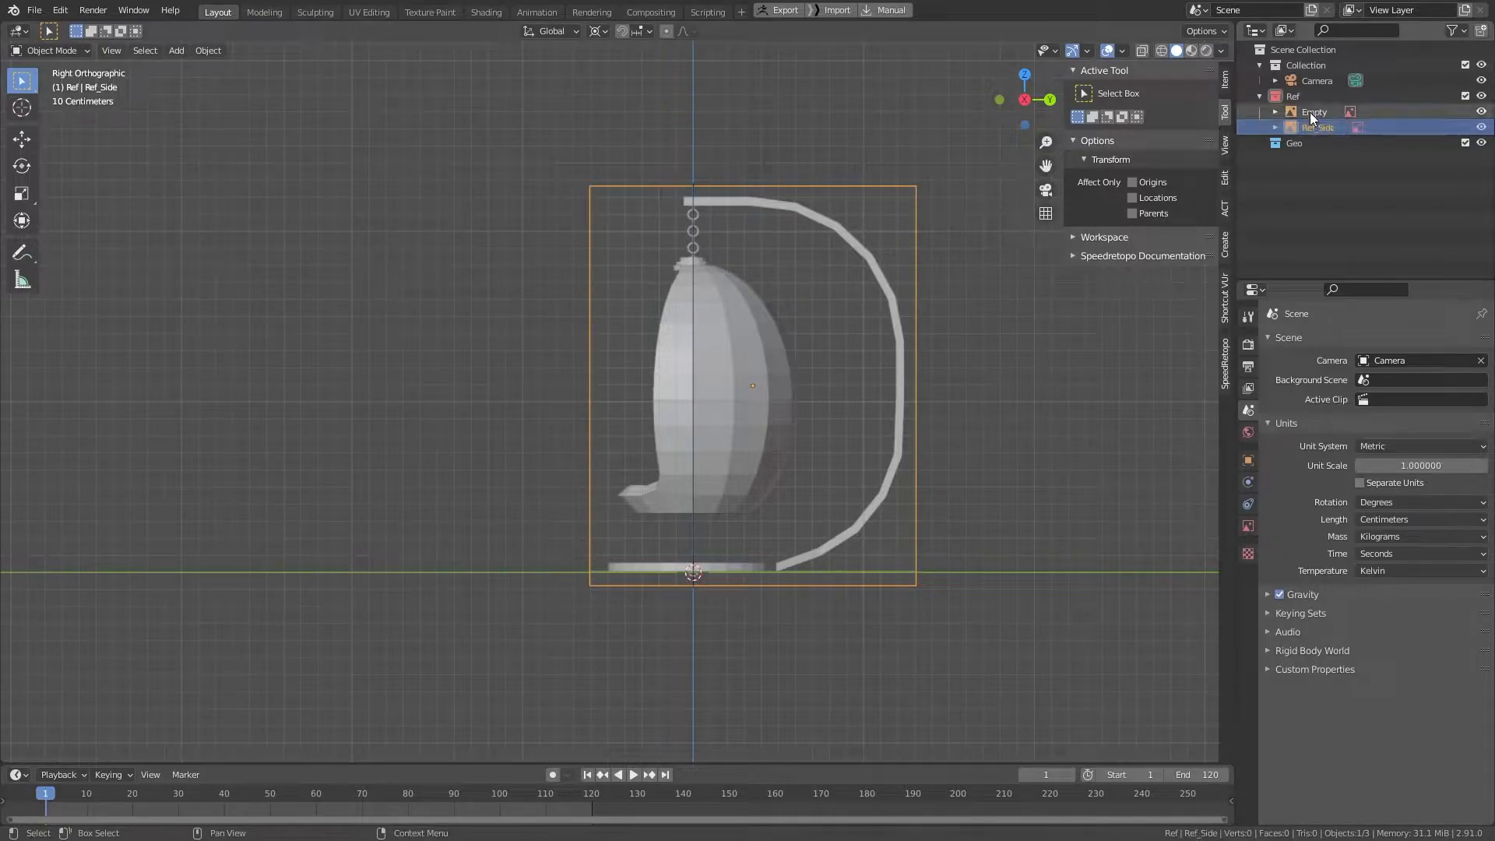
{"action": "double_click", "coordinate": [1327, 111]}
{"action": "type", "text": "Ref_Front"}
{"action": "key", "text": "Return"}
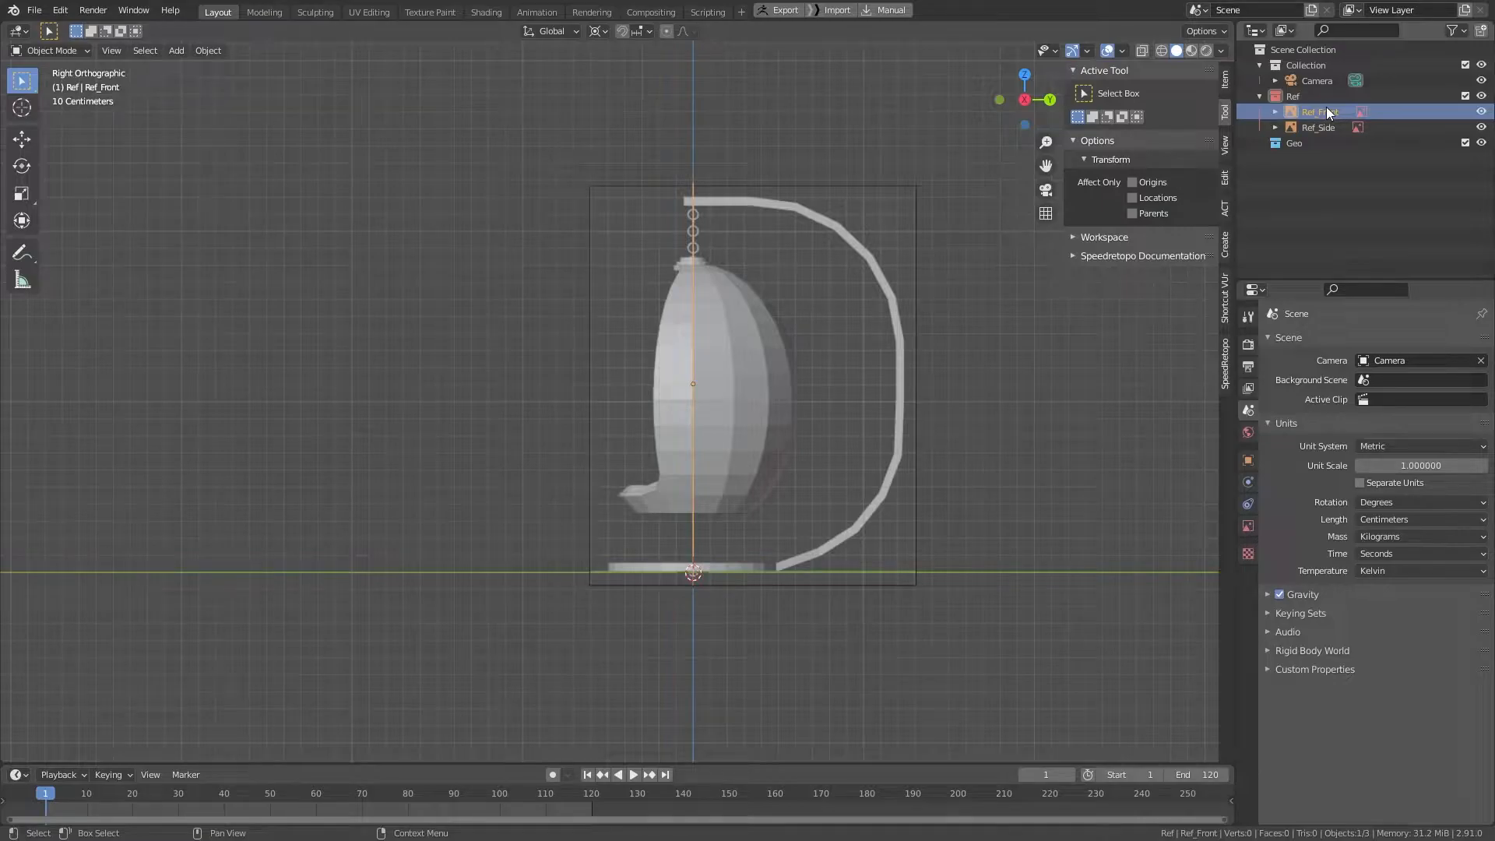
Step: Set the pivot point to Median Point and make the Geo collection active
{"action": "middle_click_drag", "start_coordinate": [497, 273], "coordinate": [566, 299]}
{"action": "key", "text": "period"}
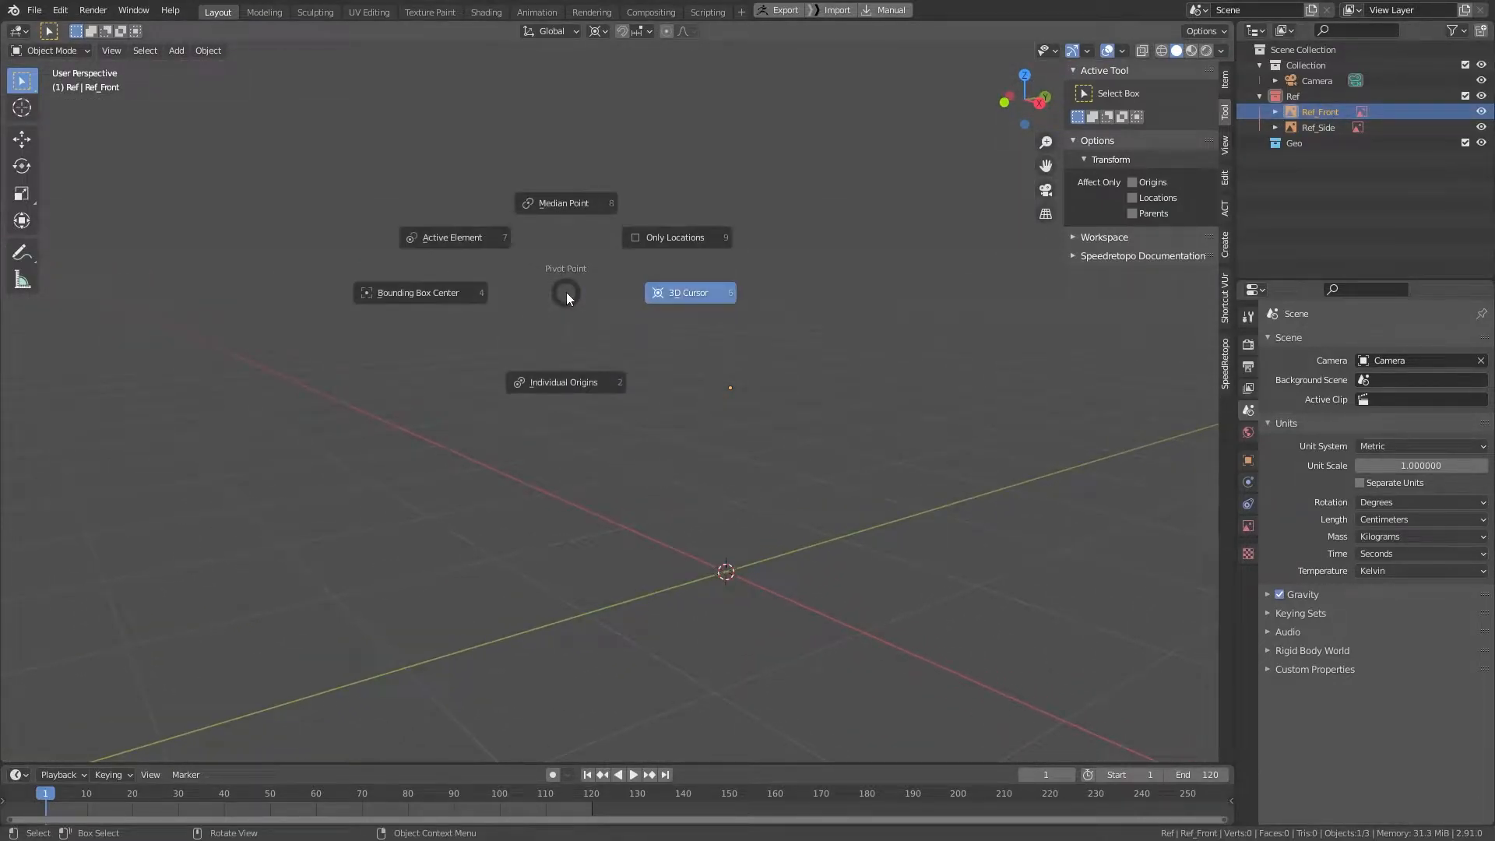
{"action": "left_click", "coordinate": [585, 204]}
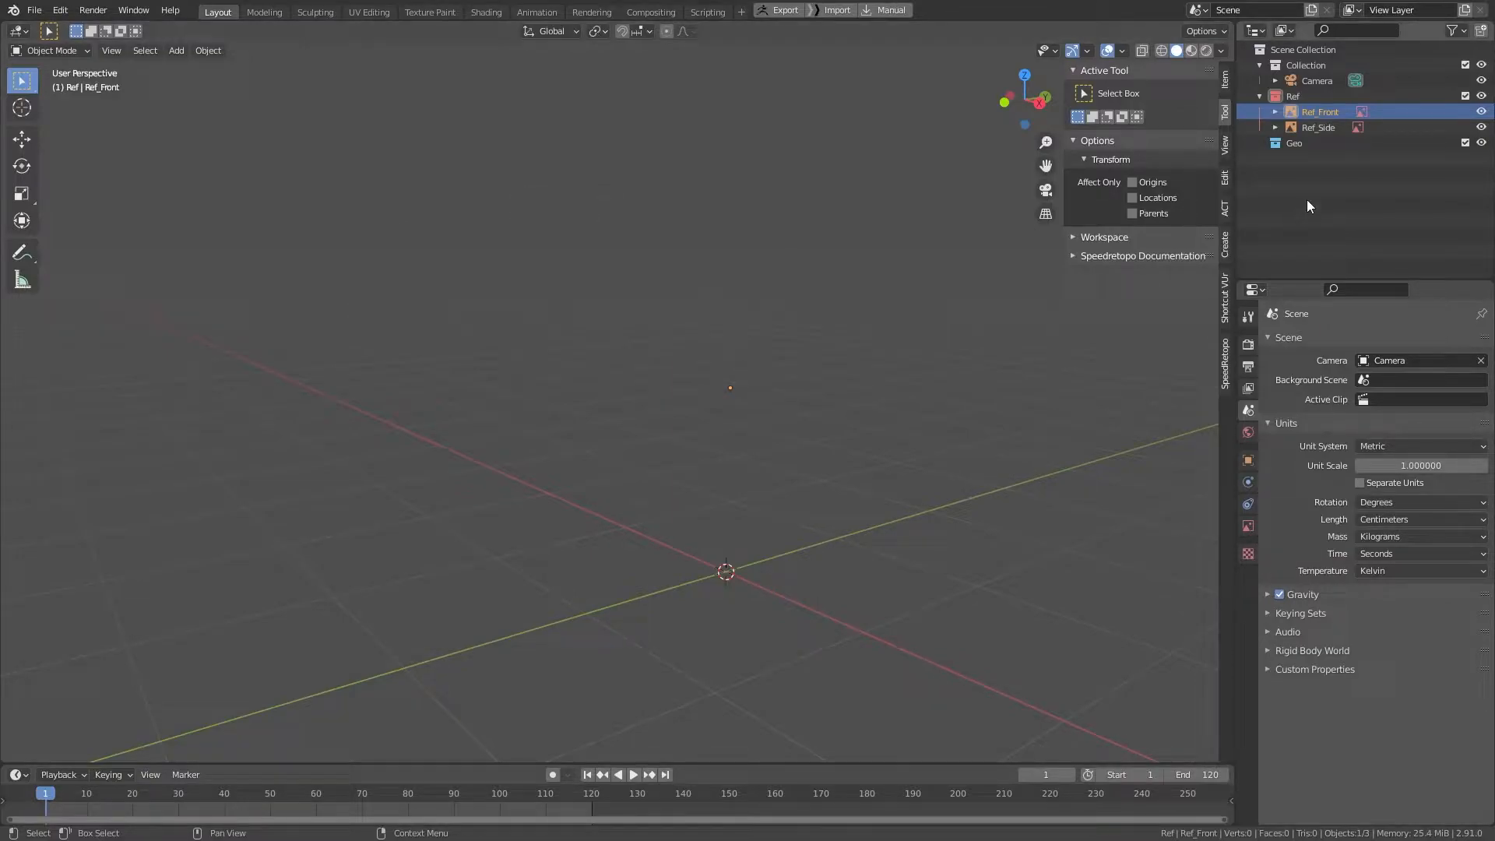
{"action": "left_click", "coordinate": [1300, 144]}
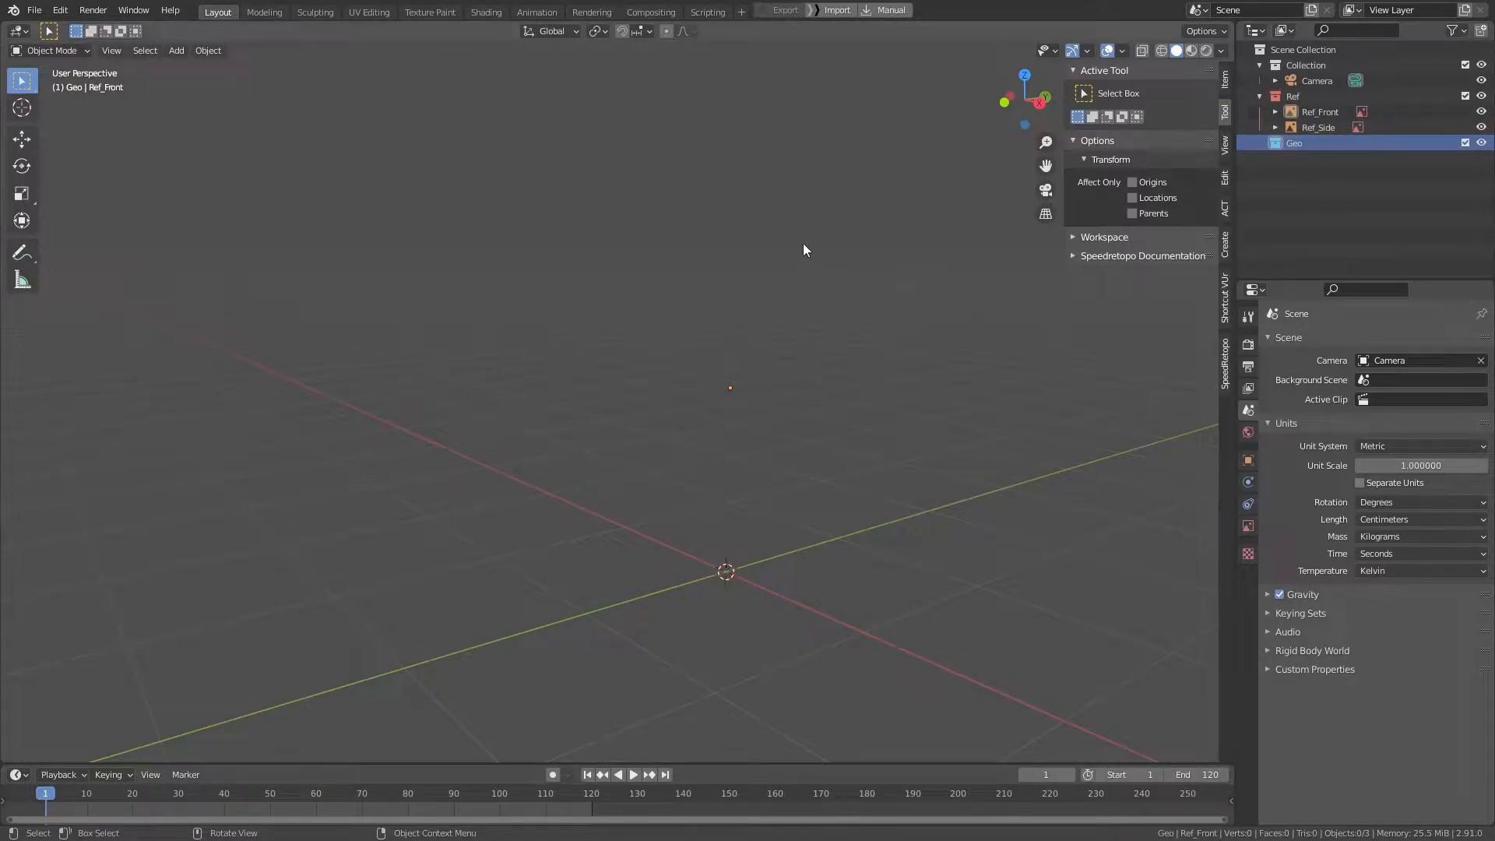
Step: Add a UV sphere with 16 segments to the Geo collection, working in the right orthographic view
{"action": "key", "text": "KP_3"}
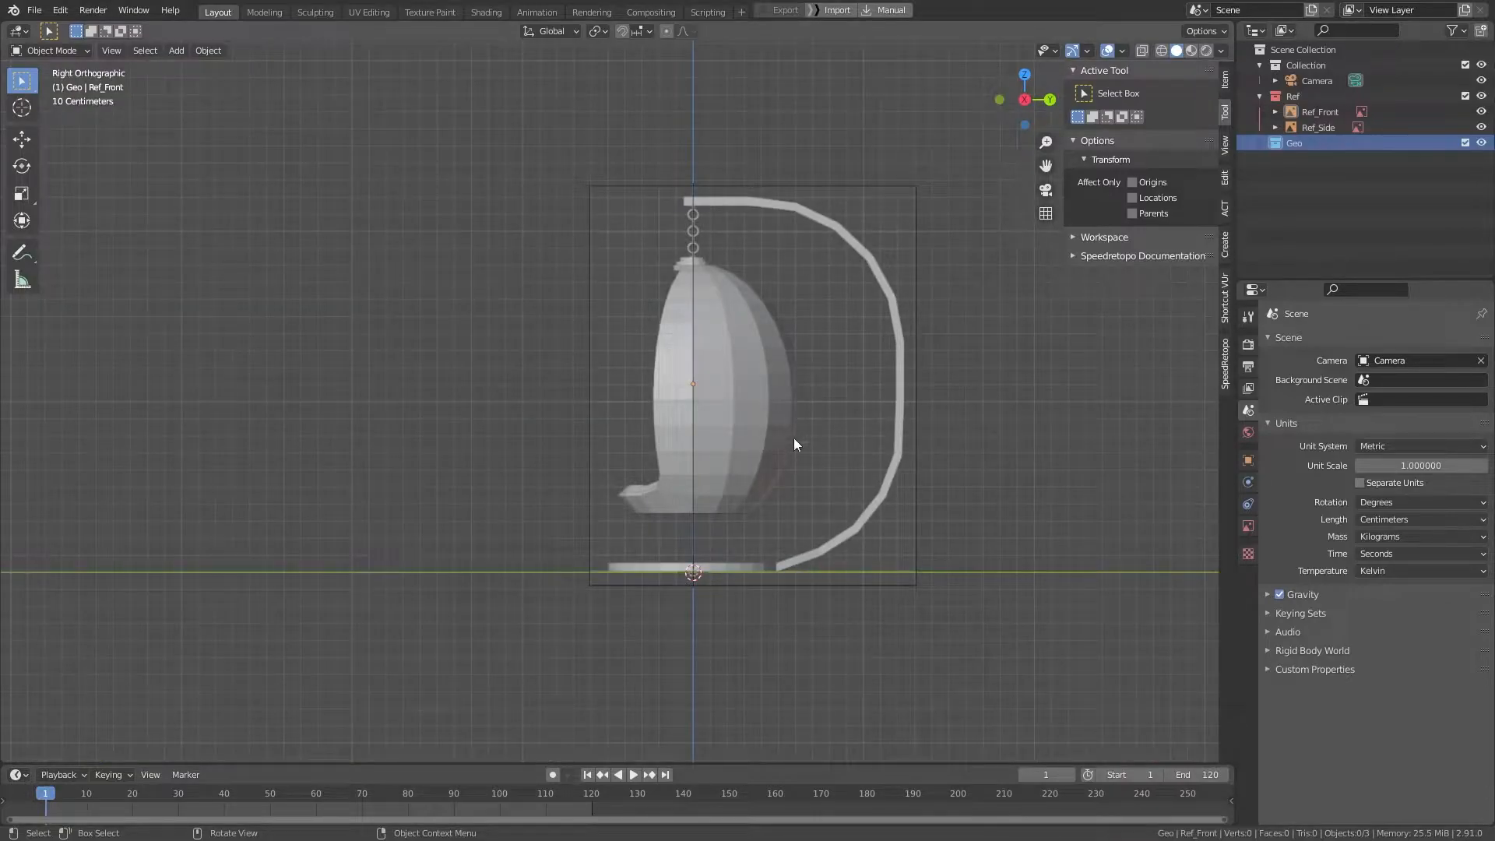
{"action": "scroll", "coordinate": [795, 434], "scroll_direction": "up", "scroll_amount": 3}
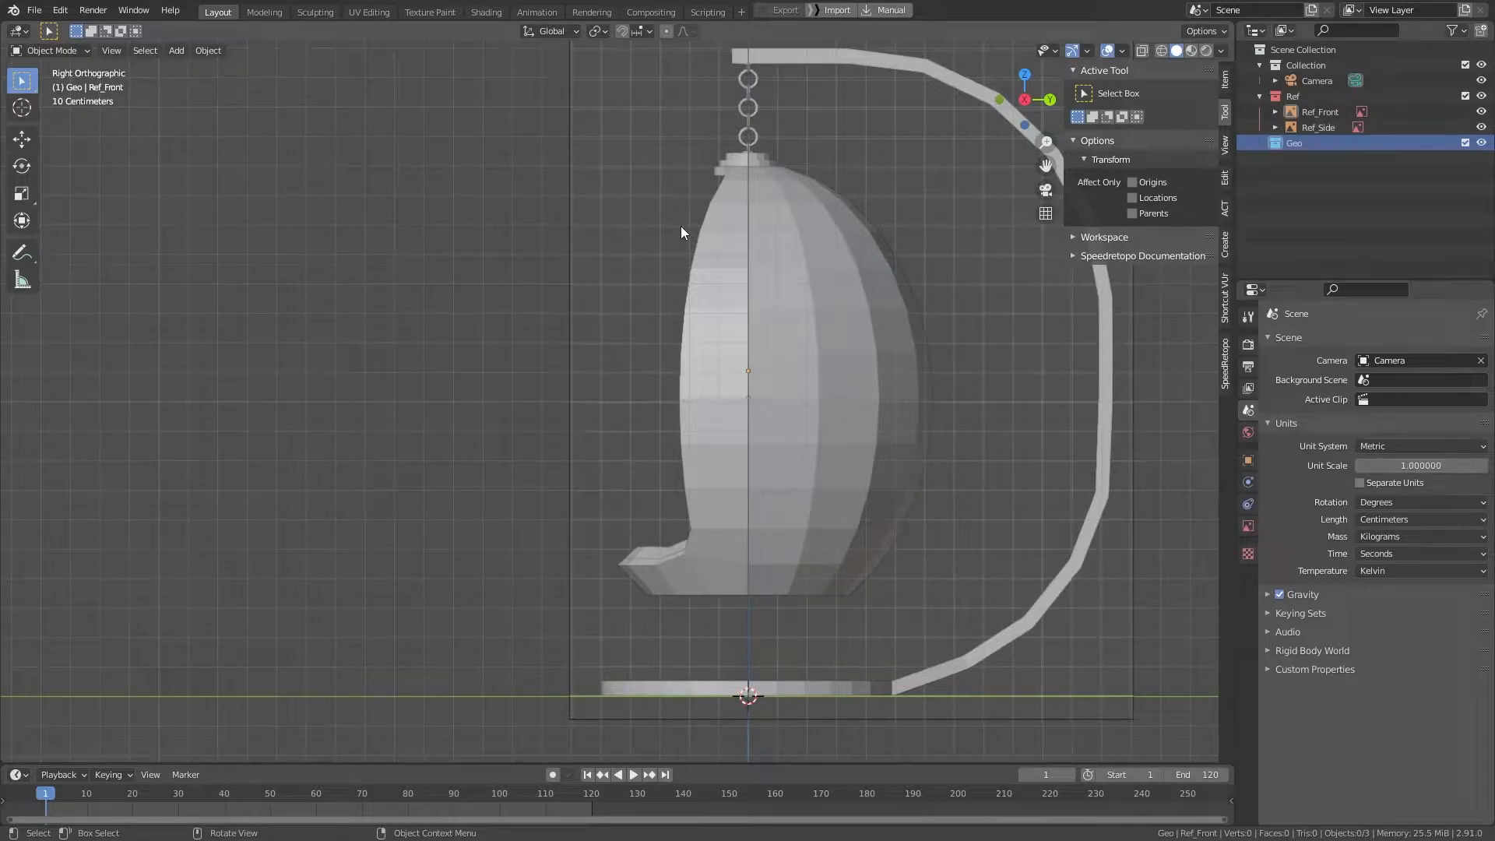
{"action": "key", "text": "shift+a"}
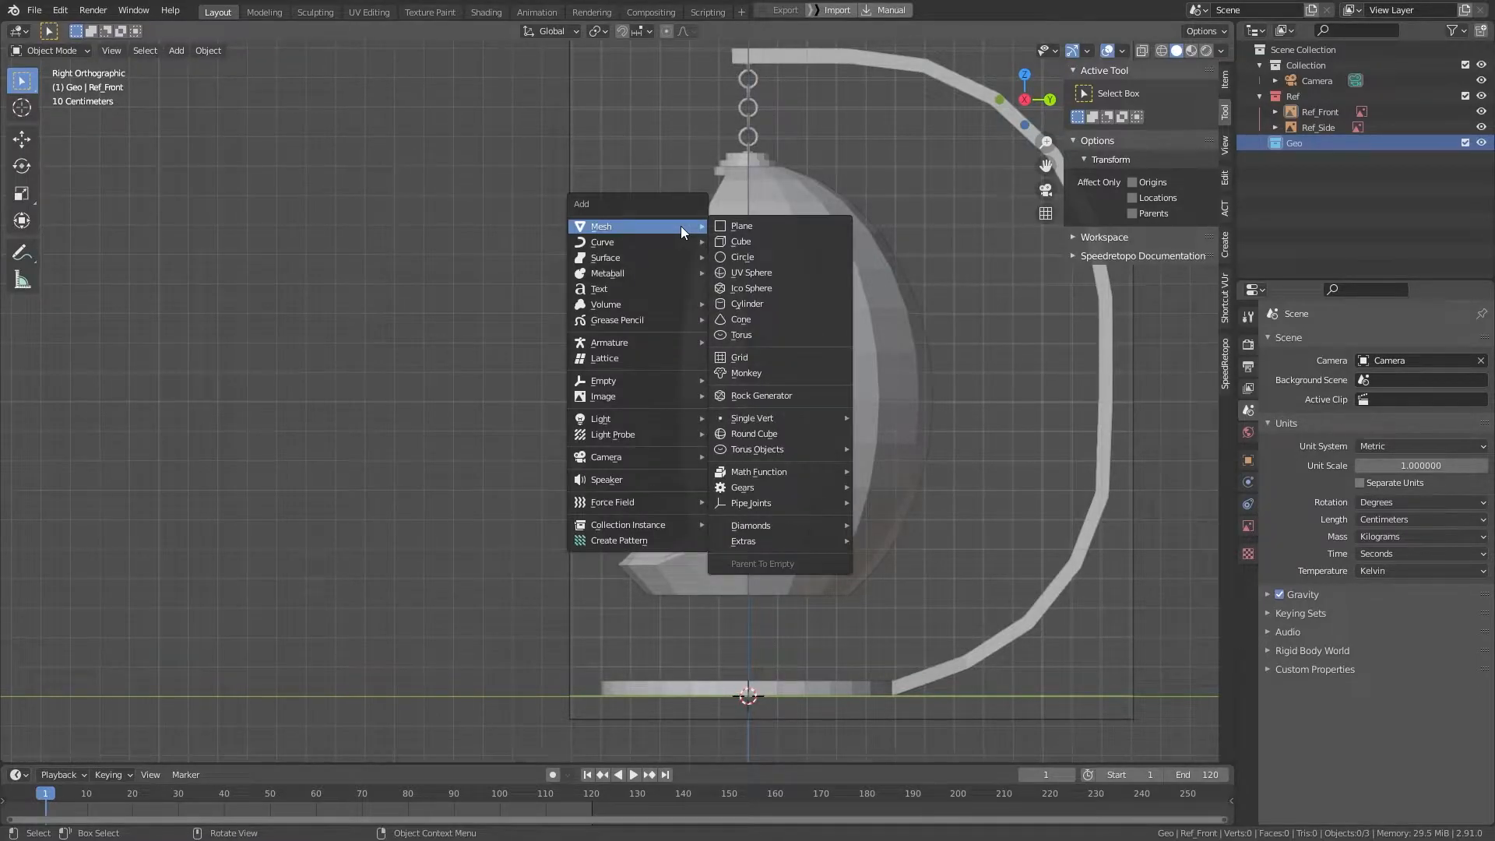
{"action": "mouse_move", "coordinate": [643, 225]}
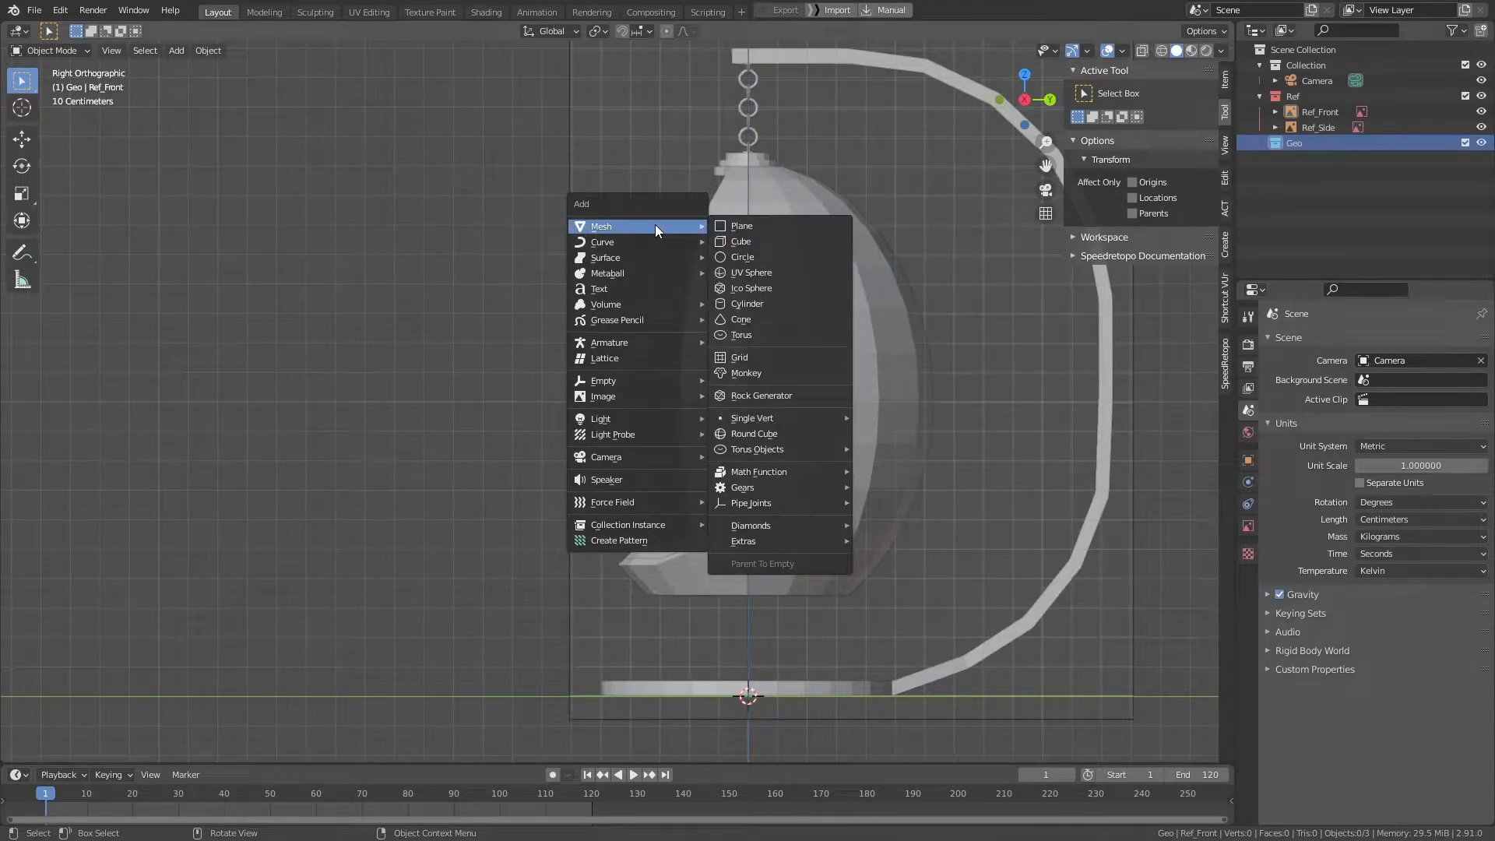
{"action": "left_click", "coordinate": [810, 275]}
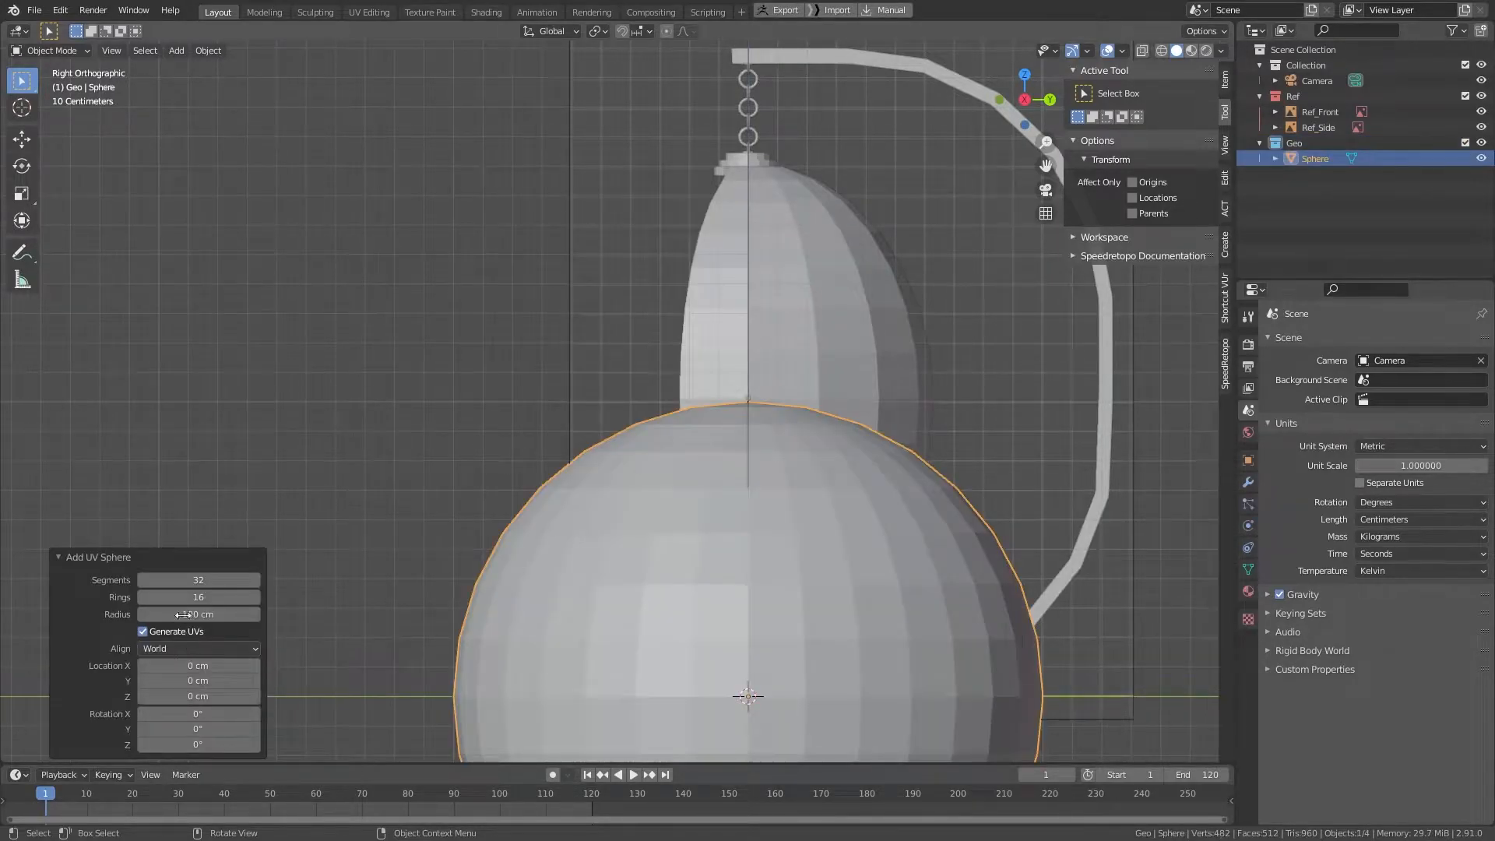
{"action": "left_click", "coordinate": [209, 576]}
{"action": "type", "text": "16"}
{"action": "key", "text": "Return"}
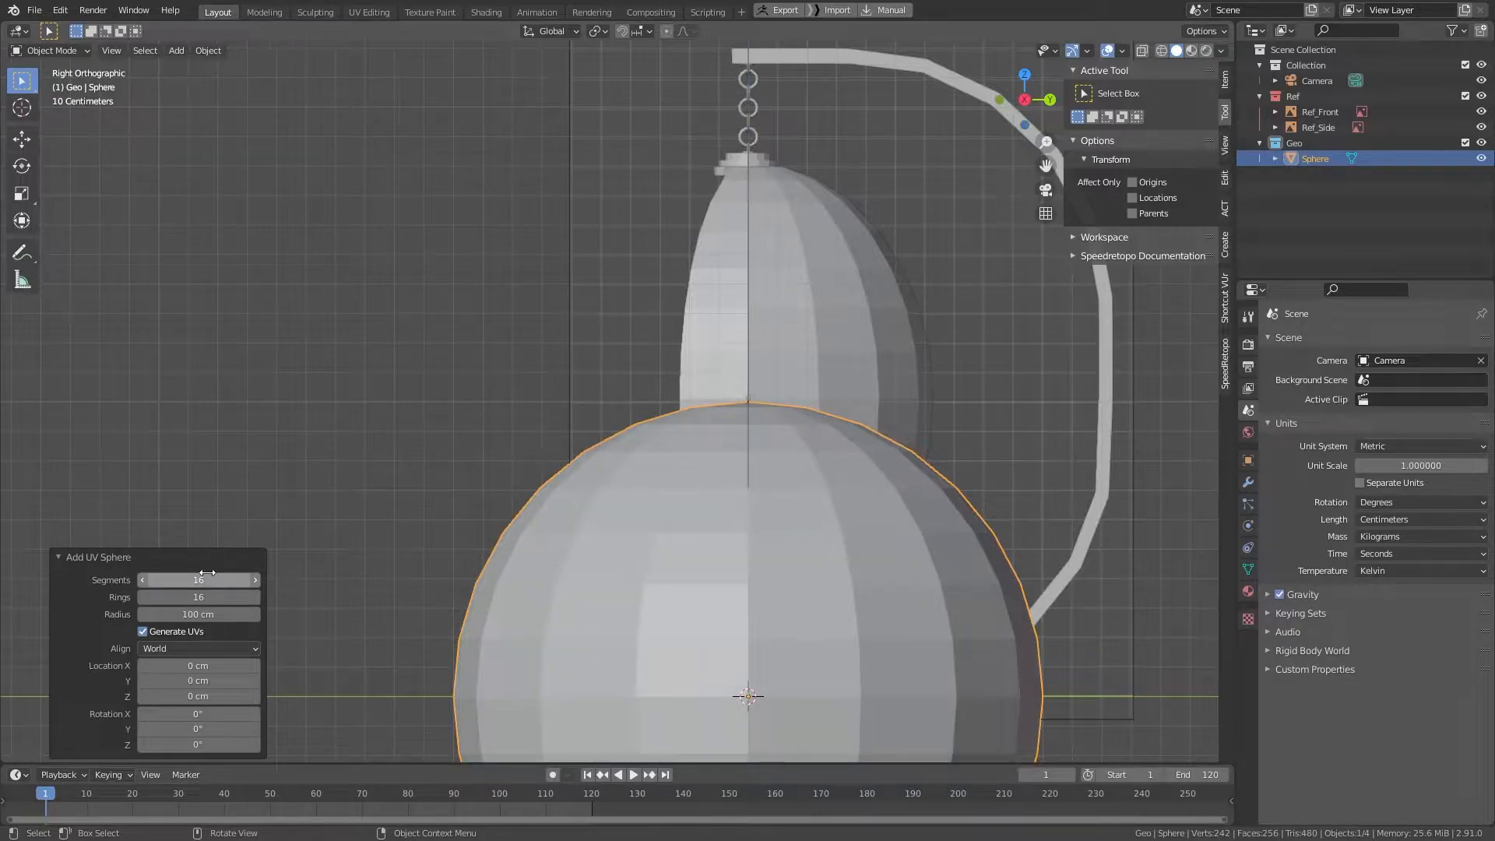
Step: Move the sphere up about 102 cm along Z onto the hanging seat in the side reference
{"action": "key", "text": "g"}
{"action": "key", "text": "z"}
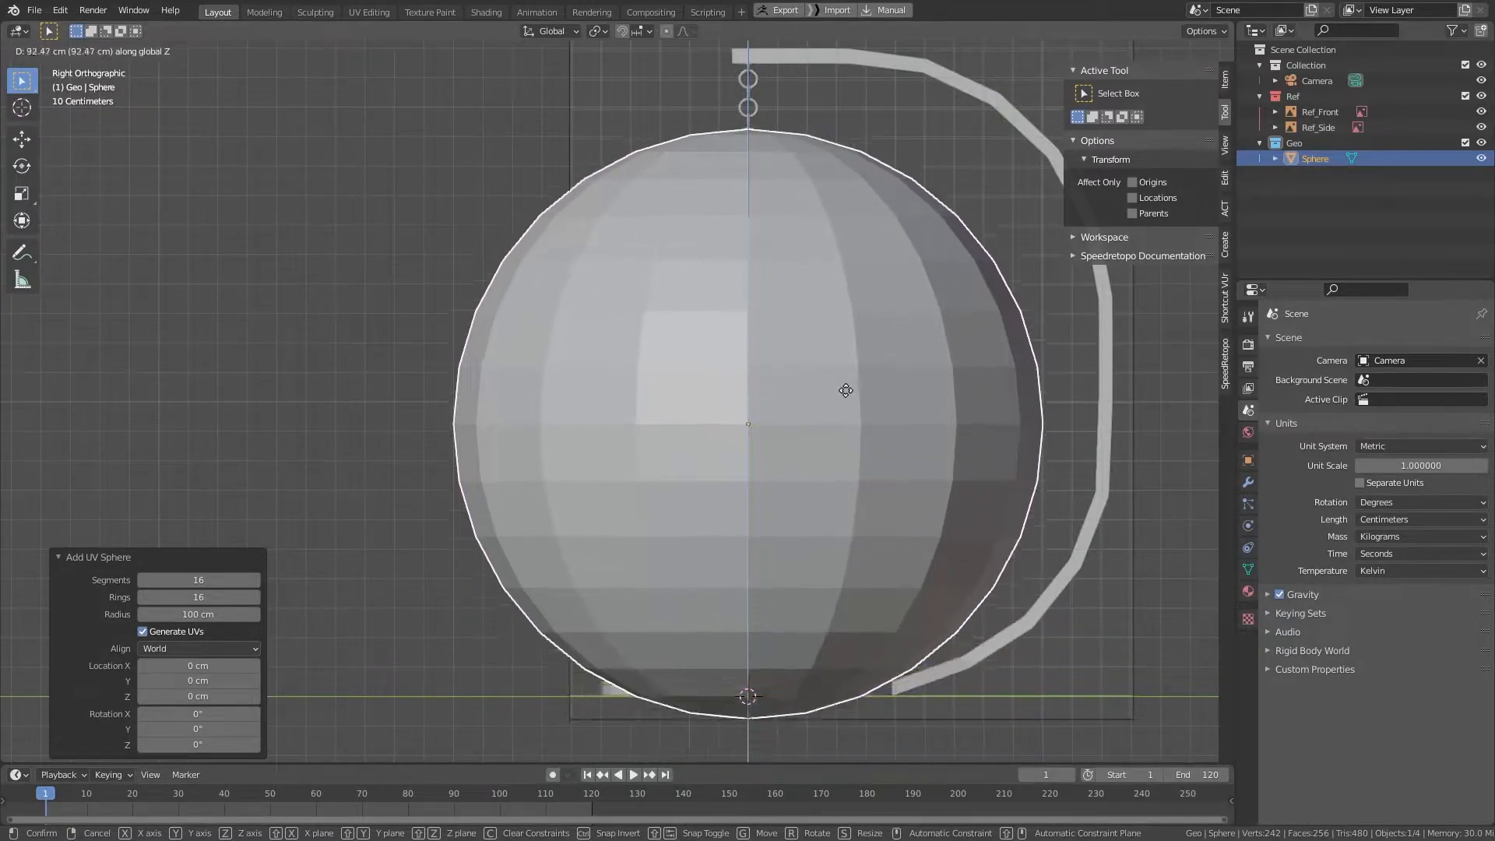
{"action": "left_click", "coordinate": [875, 365]}
Step: Turn on X-ray and lower the sphere about 0.94 cm along Z to line up its equator with the reference seat's middle edge
{"action": "scroll", "coordinate": [855, 459], "scroll_direction": "up", "scroll_amount": 3}
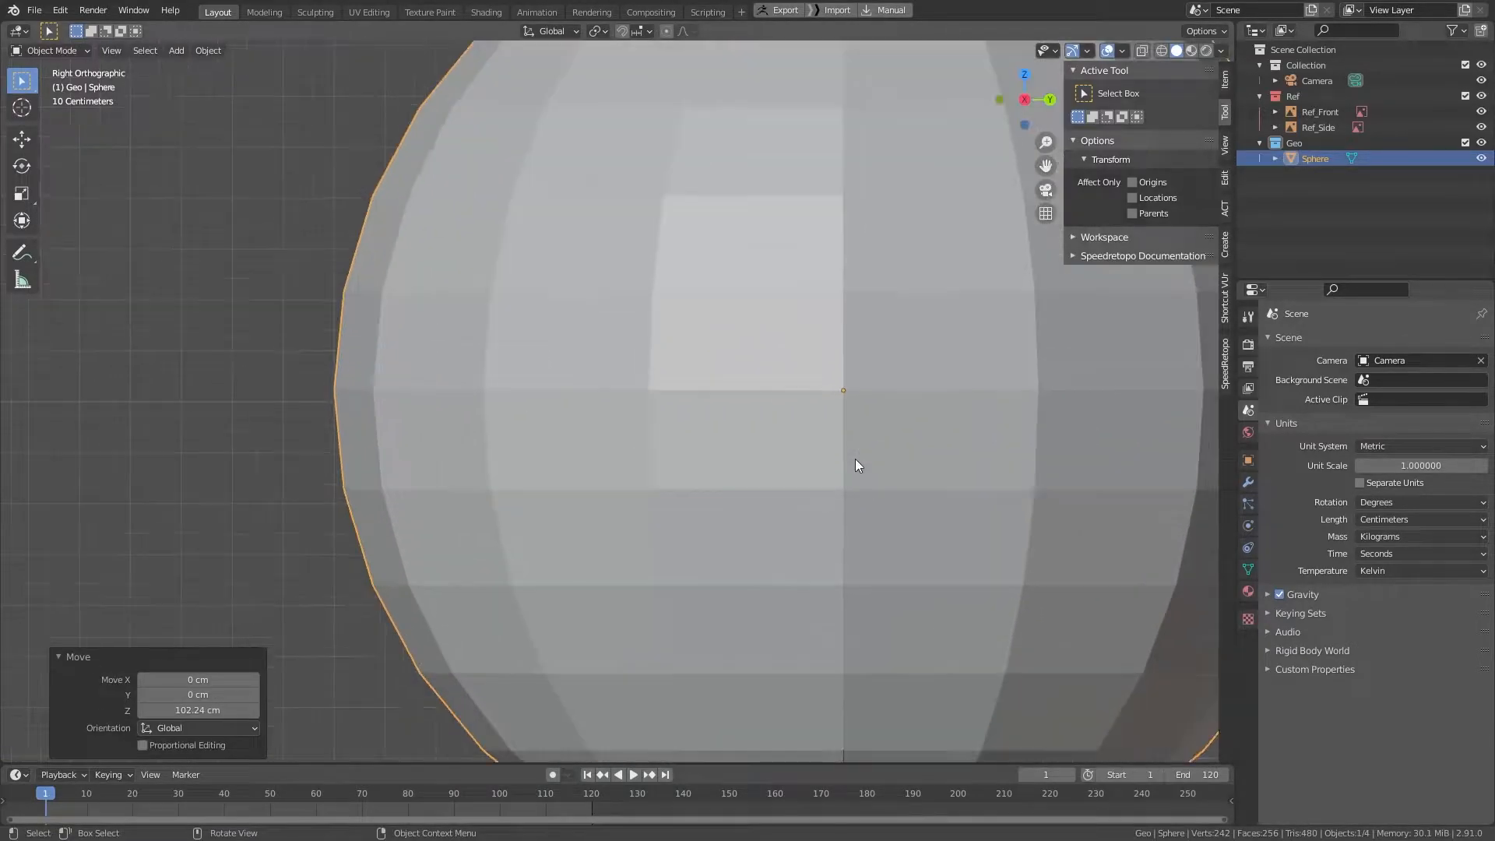
{"action": "key", "text": "alt+z"}
{"action": "scroll", "coordinate": [894, 464], "scroll_direction": "up", "scroll_amount": 3}
{"action": "middle_click_drag", "start_coordinate": [910, 445], "coordinate": [428, 468], "text": "shift"}
{"action": "scroll", "coordinate": [732, 382], "scroll_direction": "up", "scroll_amount": 3}
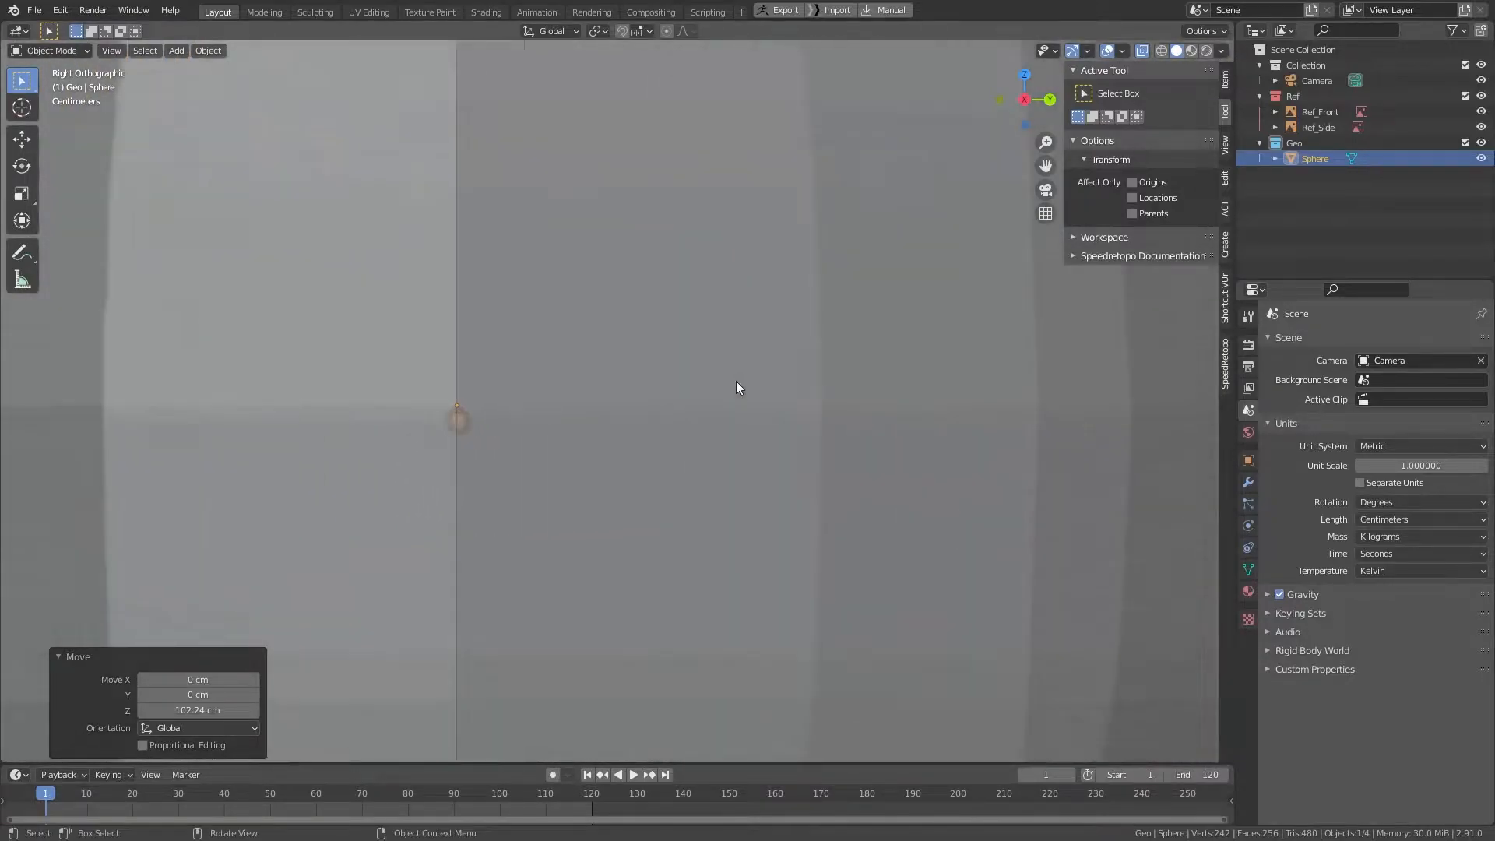
{"action": "key", "text": "g"}
{"action": "key", "text": "z"}
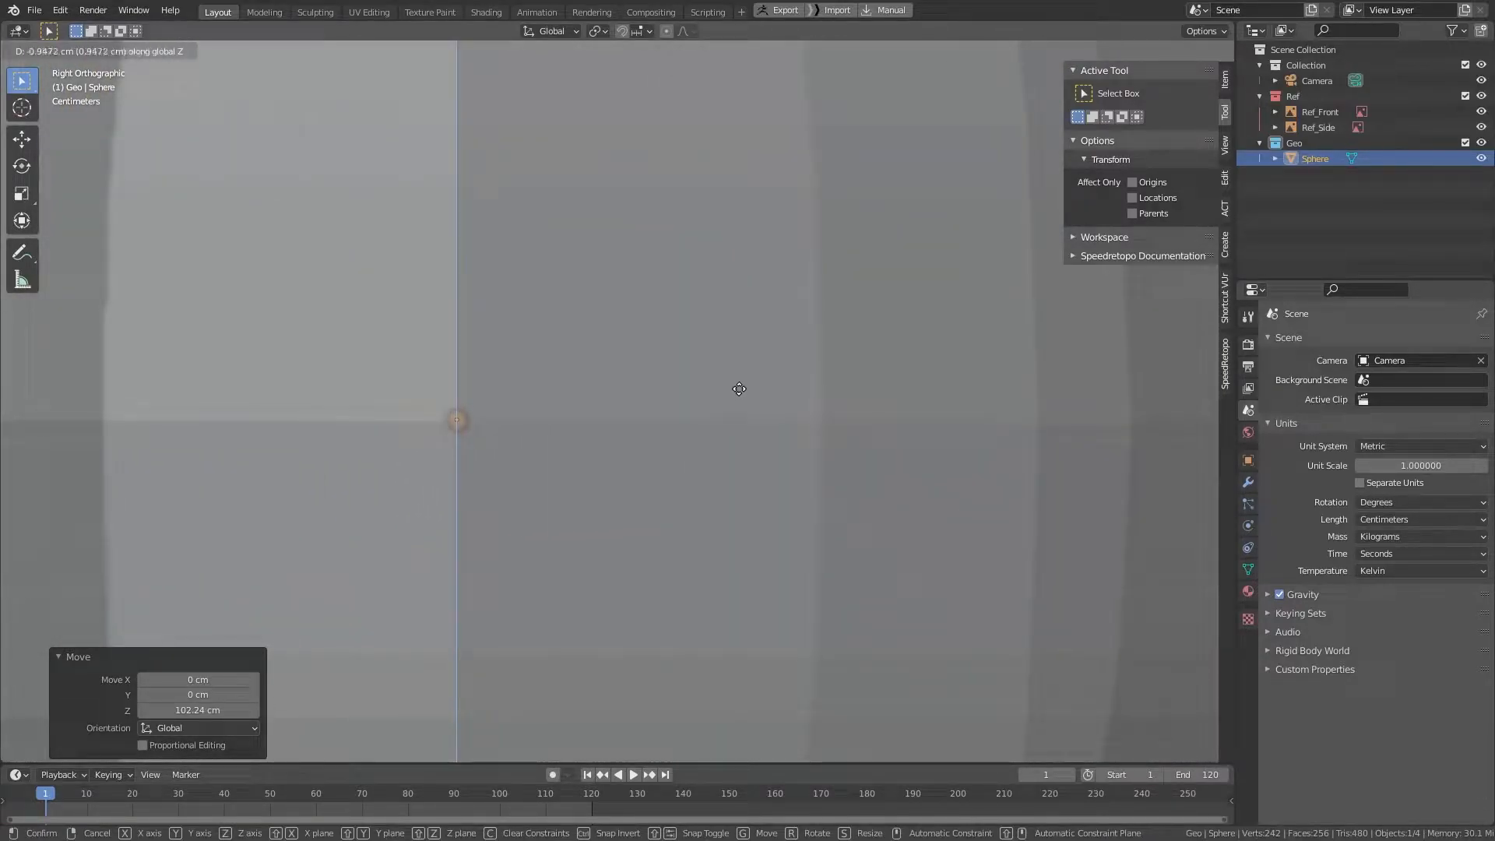
{"action": "left_click", "coordinate": [744, 390]}
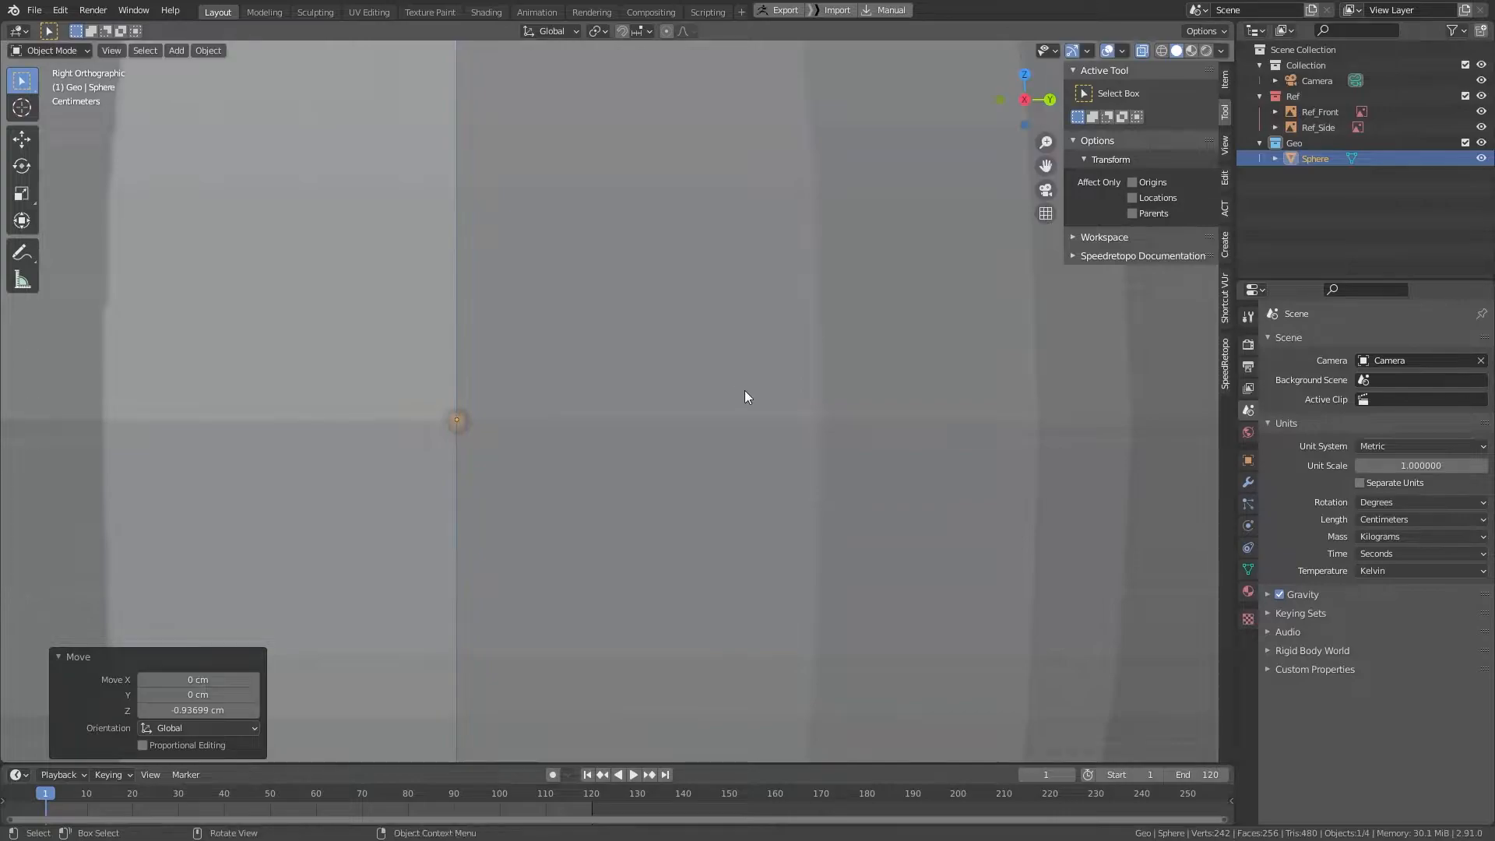
Step: Scale the sphere uniformly by about 0.625 to match the reference seat's width at the back
{"action": "scroll", "coordinate": [745, 390], "scroll_direction": "down", "scroll_amount": 8}
{"action": "scroll", "coordinate": [779, 397], "scroll_direction": "up", "scroll_amount": 3}
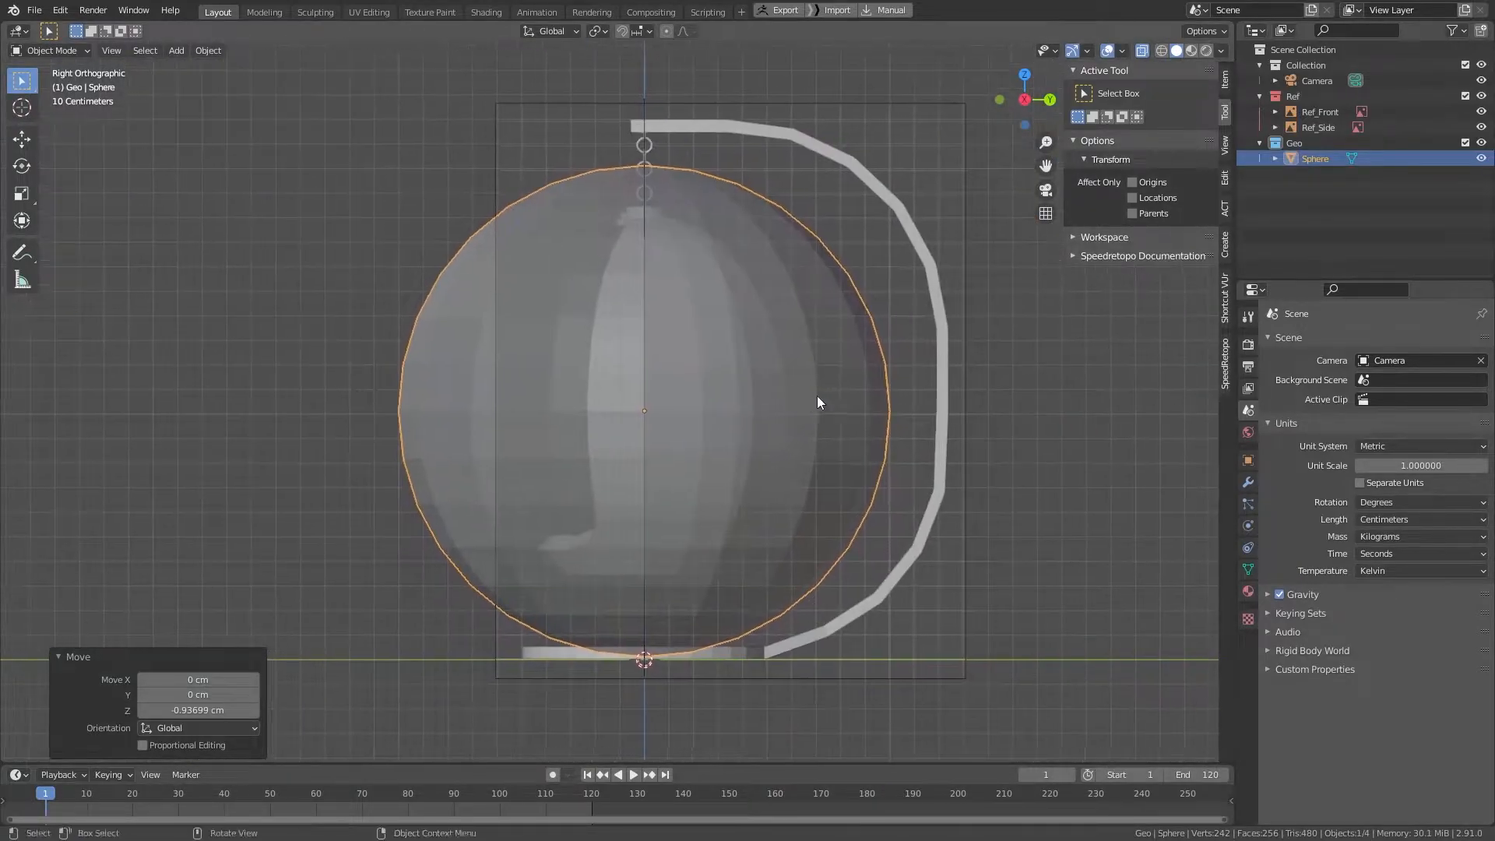
{"action": "middle_click_drag", "start_coordinate": [969, 433], "coordinate": [919, 506], "text": "shift"}
{"action": "scroll", "coordinate": [1016, 522], "scroll_direction": "up", "scroll_amount": 3}
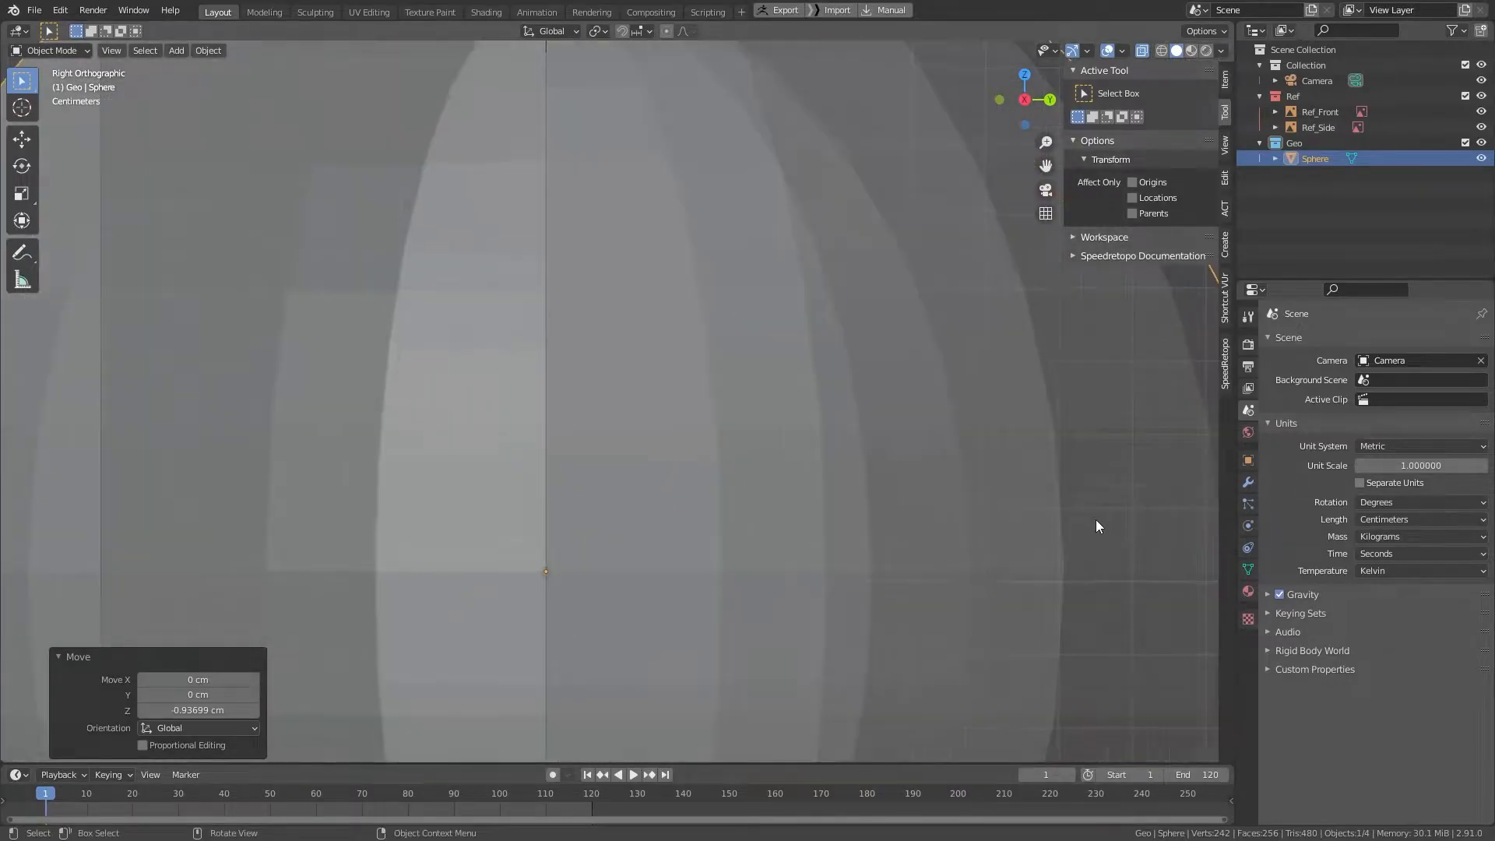
{"action": "key", "text": "s"}
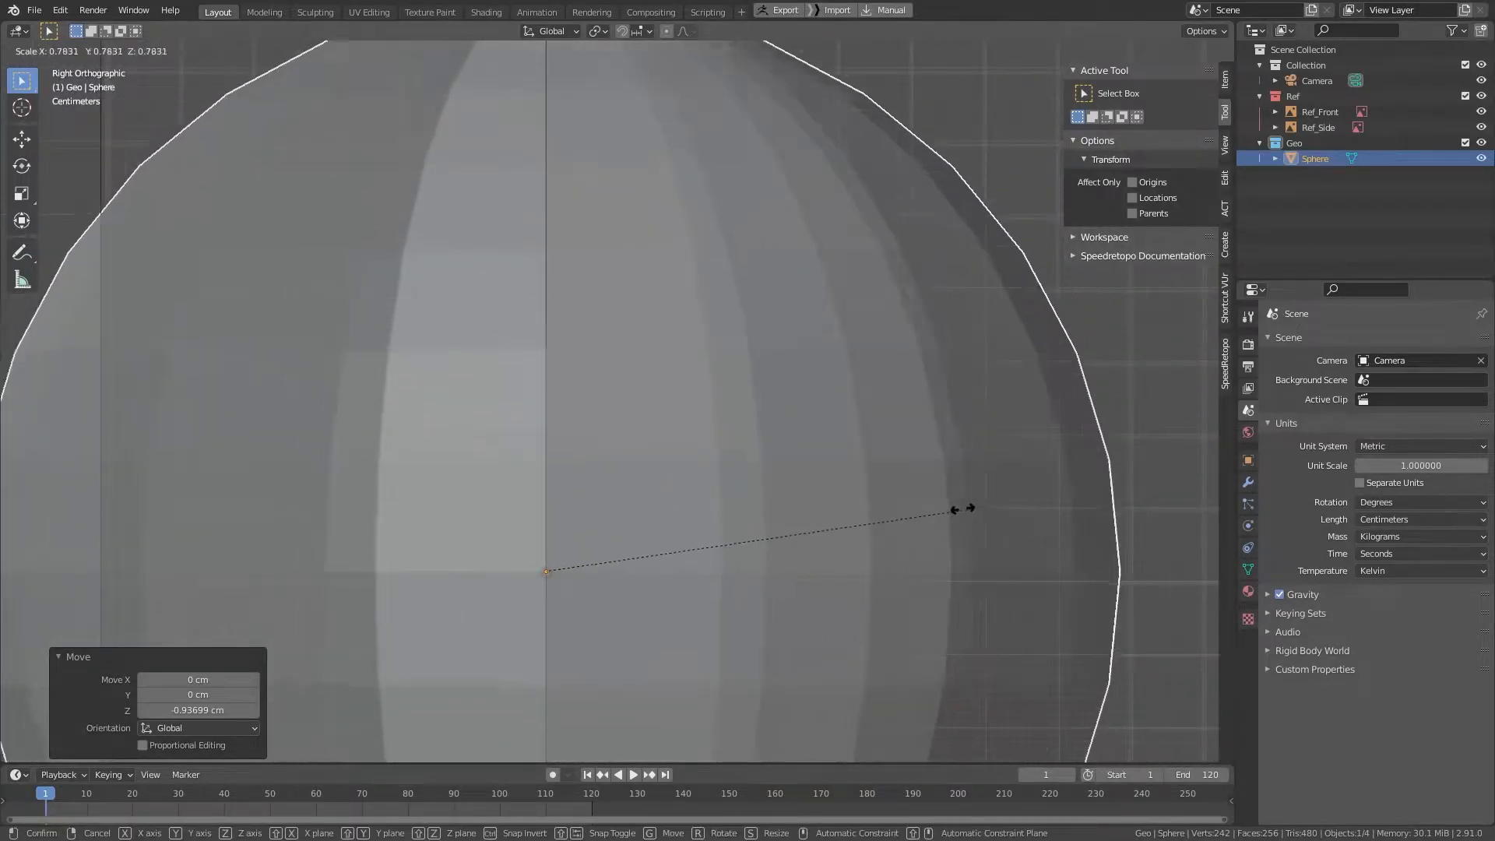
{"action": "left_click", "coordinate": [879, 482]}
{"action": "scroll", "coordinate": [884, 474], "scroll_direction": "down", "scroll_amount": 5}
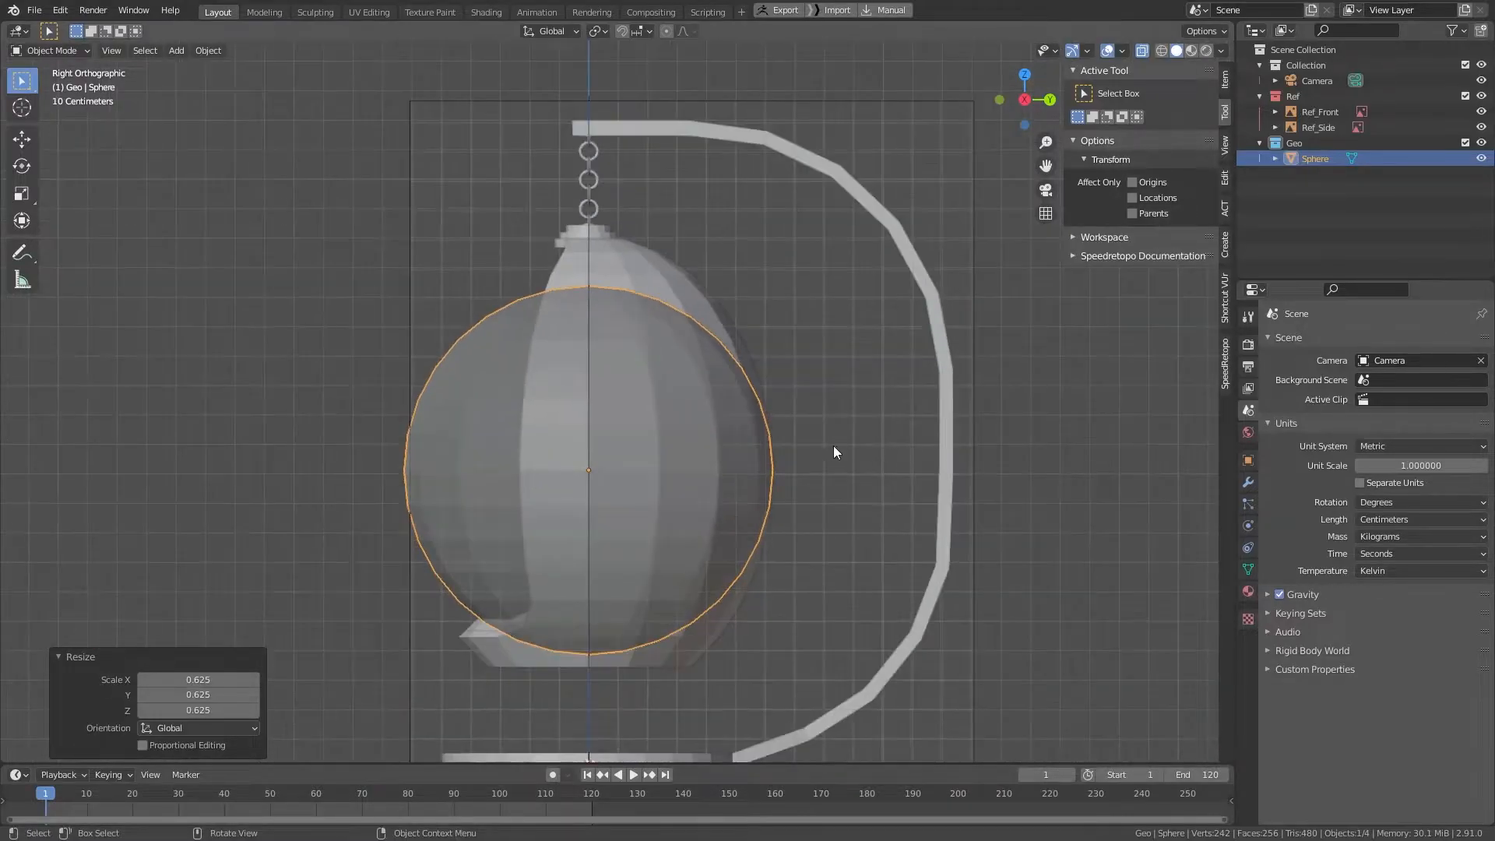
Step: Stretch the sphere along Z by about 1.278 so its top reaches the cap of the reference seat
{"action": "scroll", "coordinate": [825, 445], "scroll_direction": "up", "scroll_amount": 5}
{"action": "middle_click_drag", "start_coordinate": [824, 312], "coordinate": [799, 591], "text": "shift"}
{"action": "scroll", "coordinate": [718, 307], "scroll_direction": "up", "scroll_amount": 4}
{"action": "key", "text": "s"}
{"action": "key", "text": "z"}
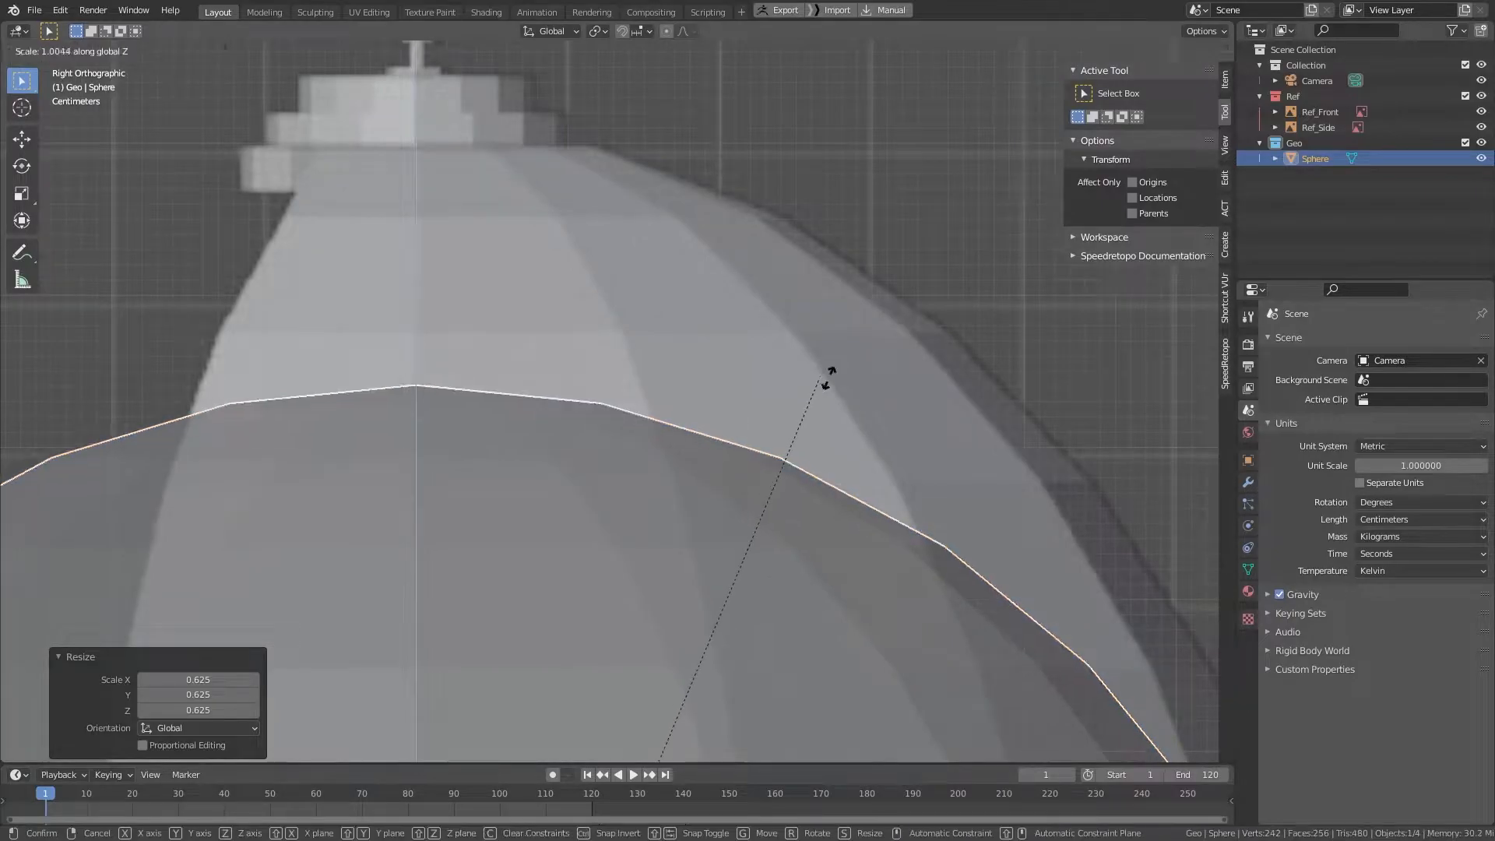
{"action": "left_click", "coordinate": [1199, 275]}
{"action": "scroll", "coordinate": [914, 481], "scroll_direction": "down", "scroll_amount": 3}
{"action": "scroll", "coordinate": [875, 394], "scroll_direction": "up", "scroll_amount": 3}
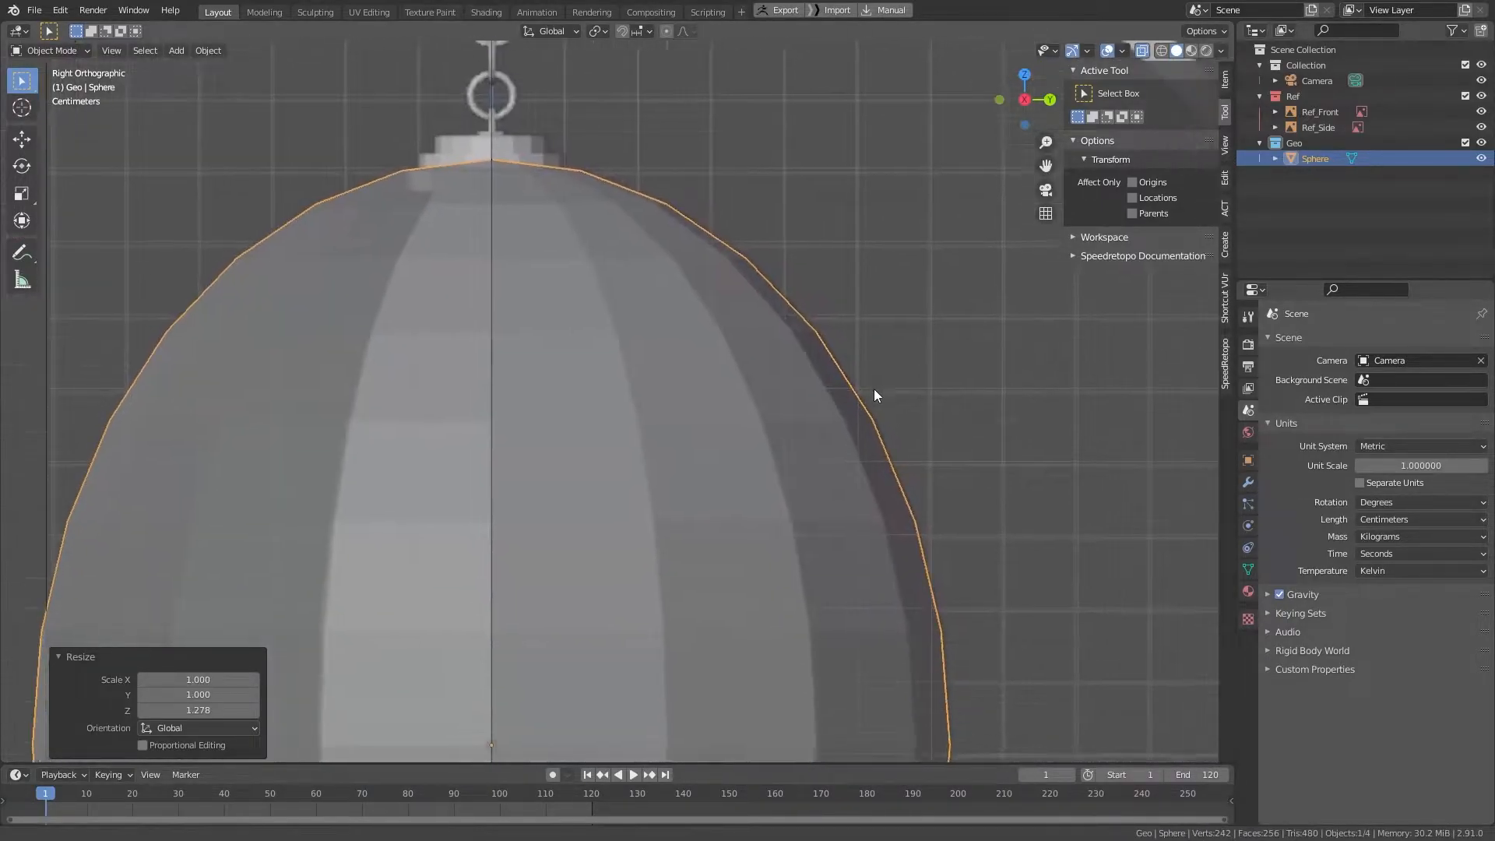
{"action": "scroll", "coordinate": [913, 280], "scroll_direction": "down", "scroll_amount": 3}
{"action": "middle_click_drag", "start_coordinate": [959, 399], "coordinate": [816, 308], "text": "shift"}
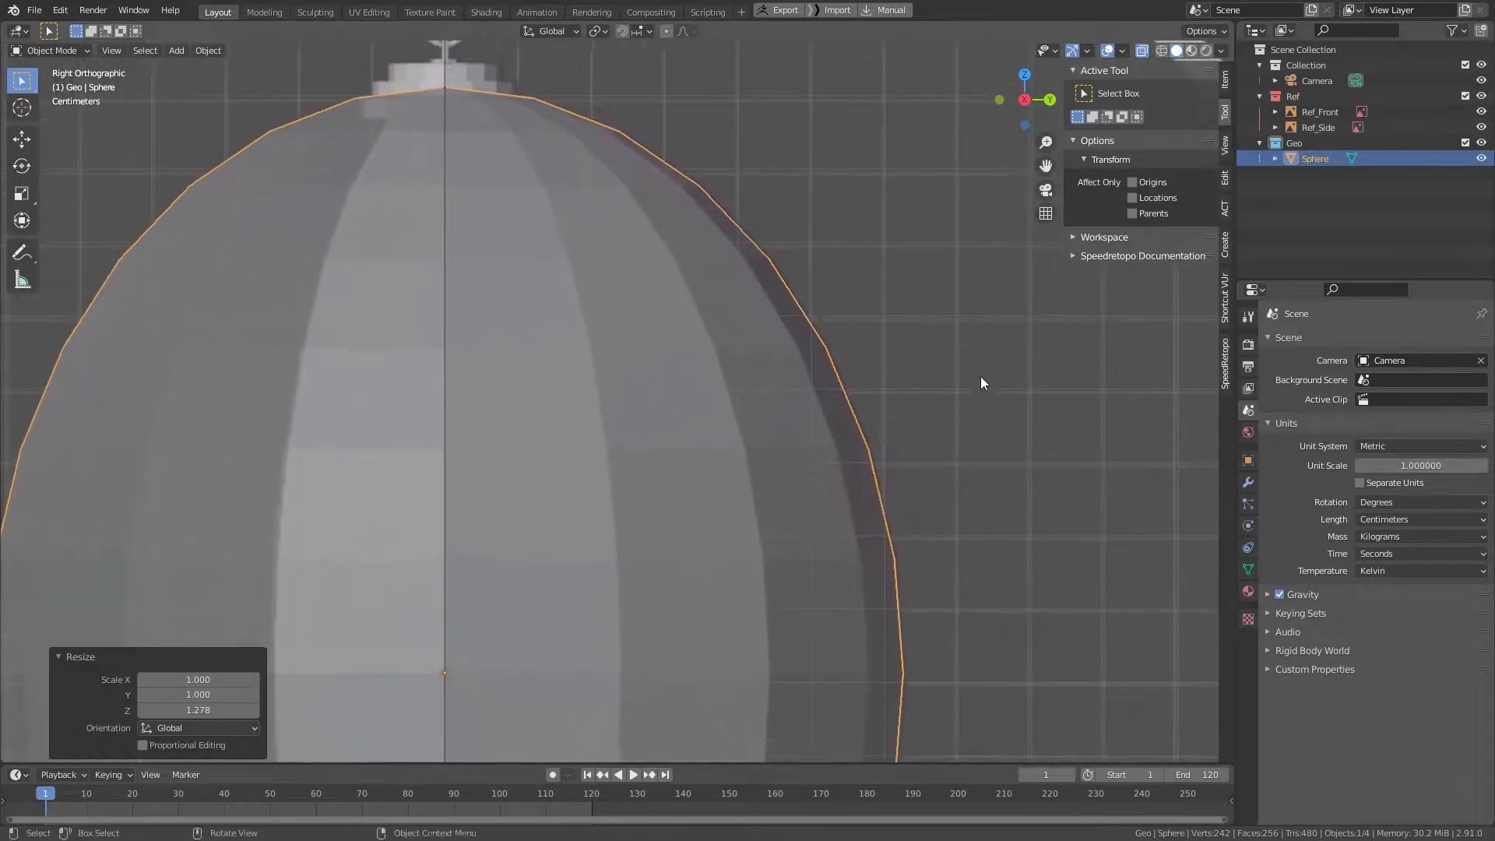
{"action": "scroll", "coordinate": [1035, 502], "scroll_direction": "up", "scroll_amount": 5}
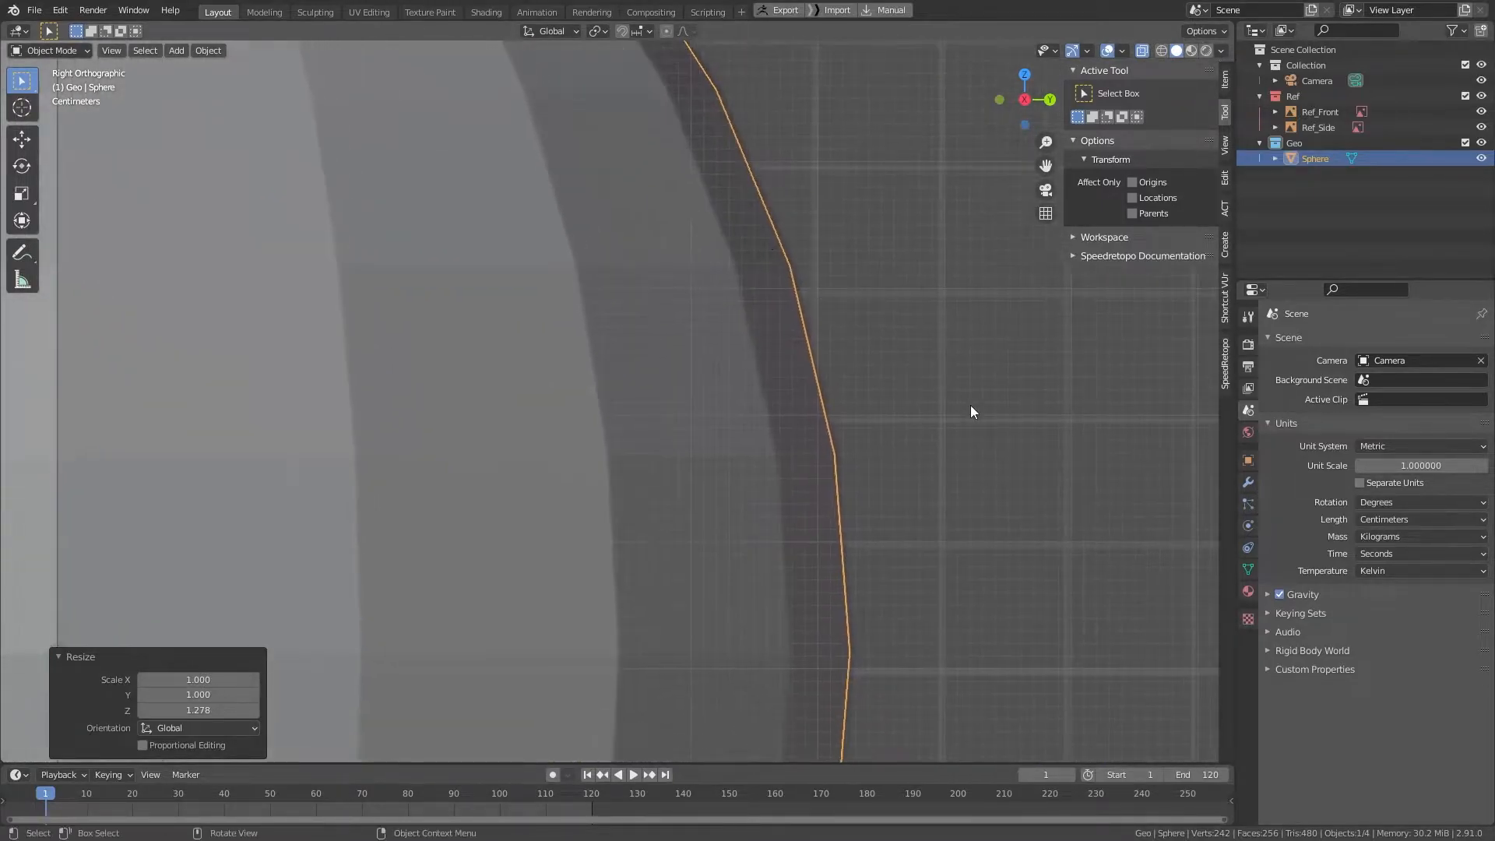
{"action": "key", "text": "s"}
{"action": "right_click", "coordinate": [968, 405]}
{"action": "scroll", "coordinate": [967, 405], "scroll_direction": "down", "scroll_amount": 6}
{"action": "middle_click_drag", "start_coordinate": [634, 245], "coordinate": [930, 629], "text": "shift"}
{"action": "scroll", "coordinate": [774, 422], "scroll_direction": "up", "scroll_amount": 5}
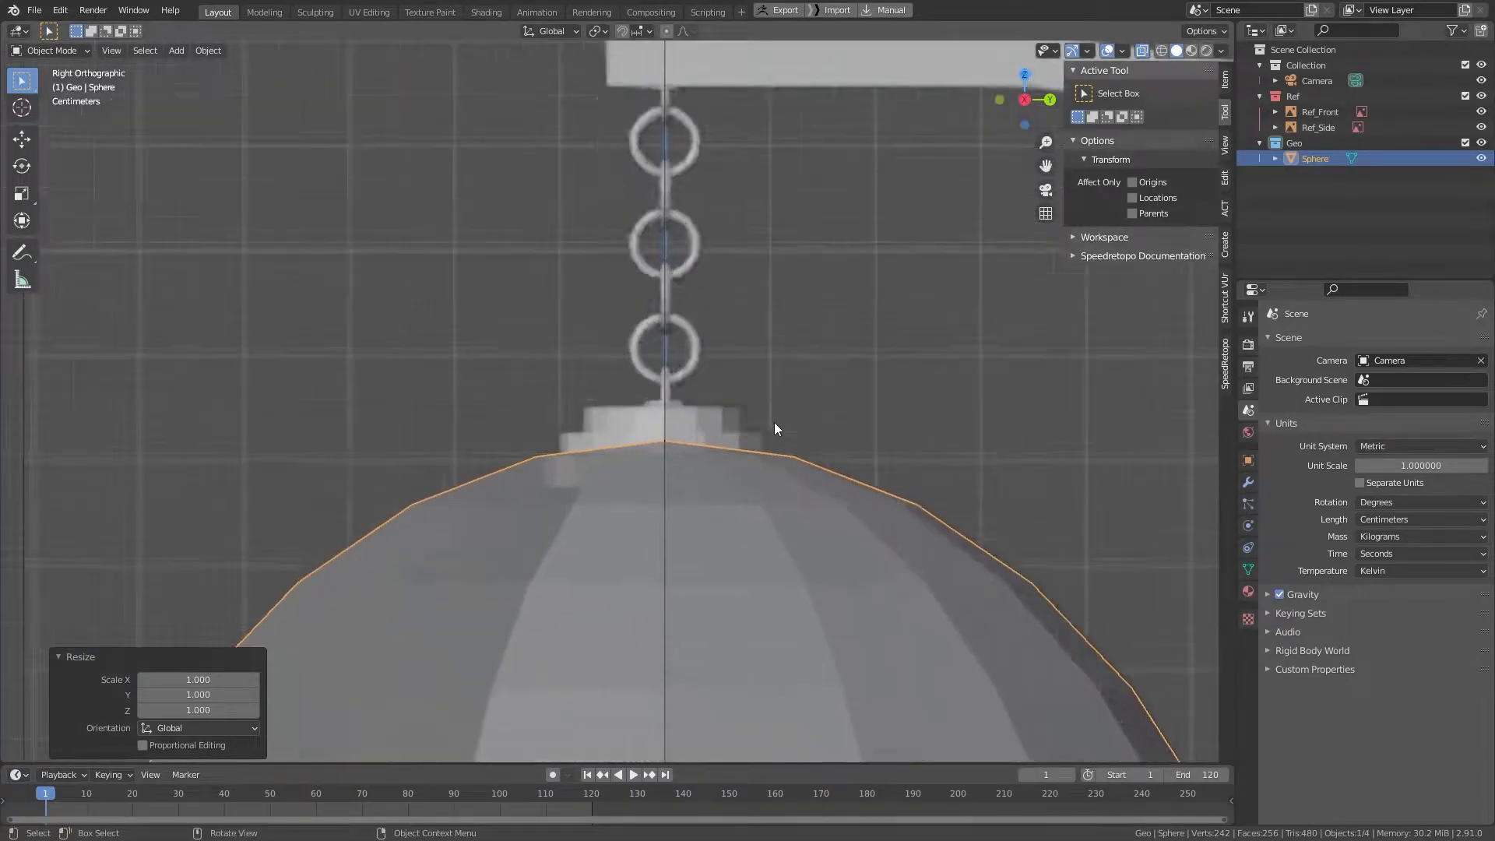
{"action": "scroll", "coordinate": [960, 444], "scroll_direction": "up", "scroll_amount": 3}
{"action": "key", "text": "s"}
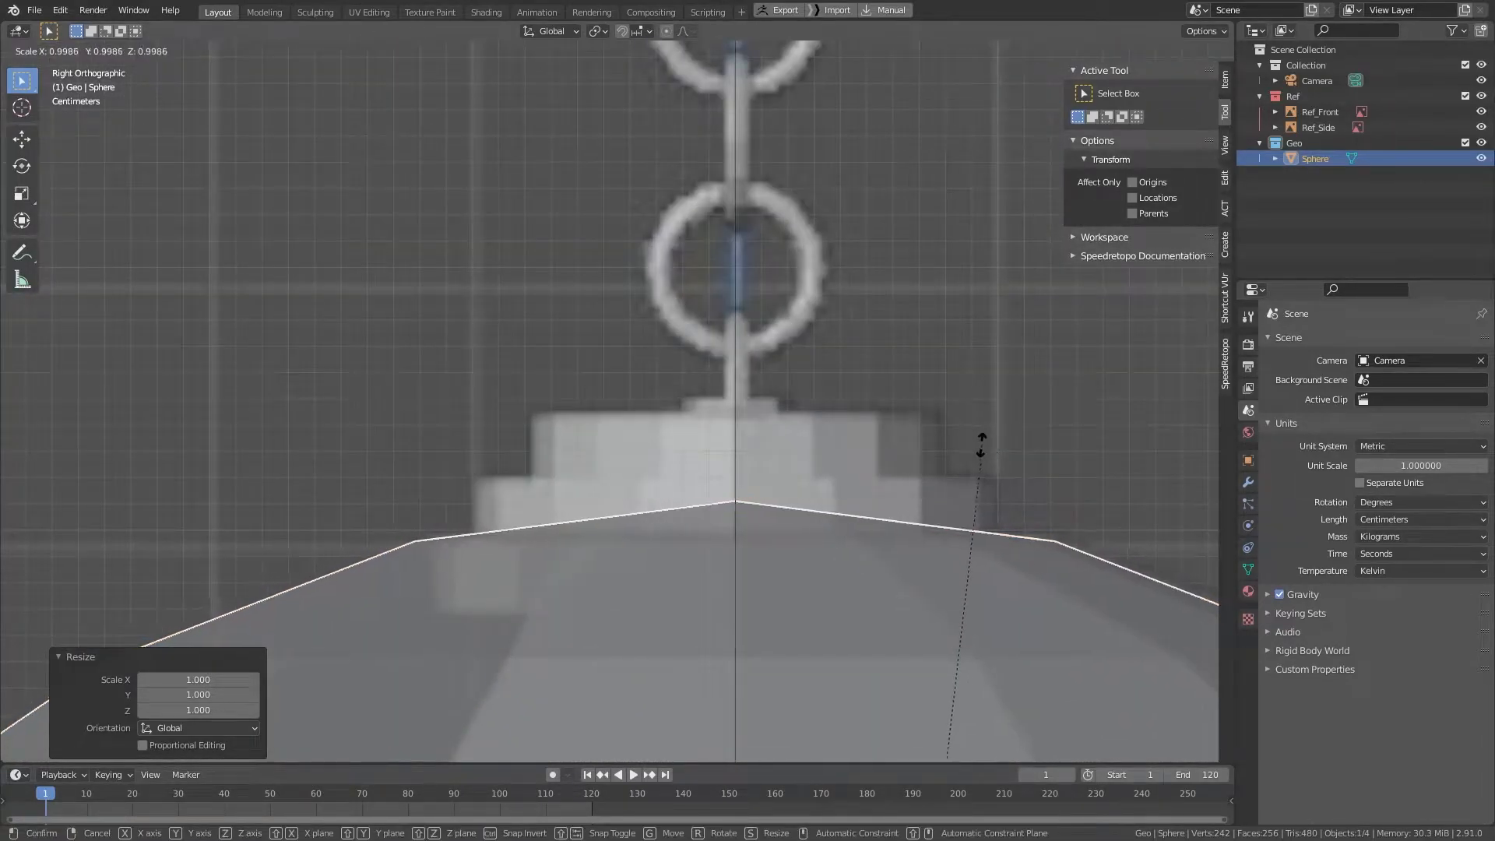
{"action": "right_click", "coordinate": [1008, 446]}
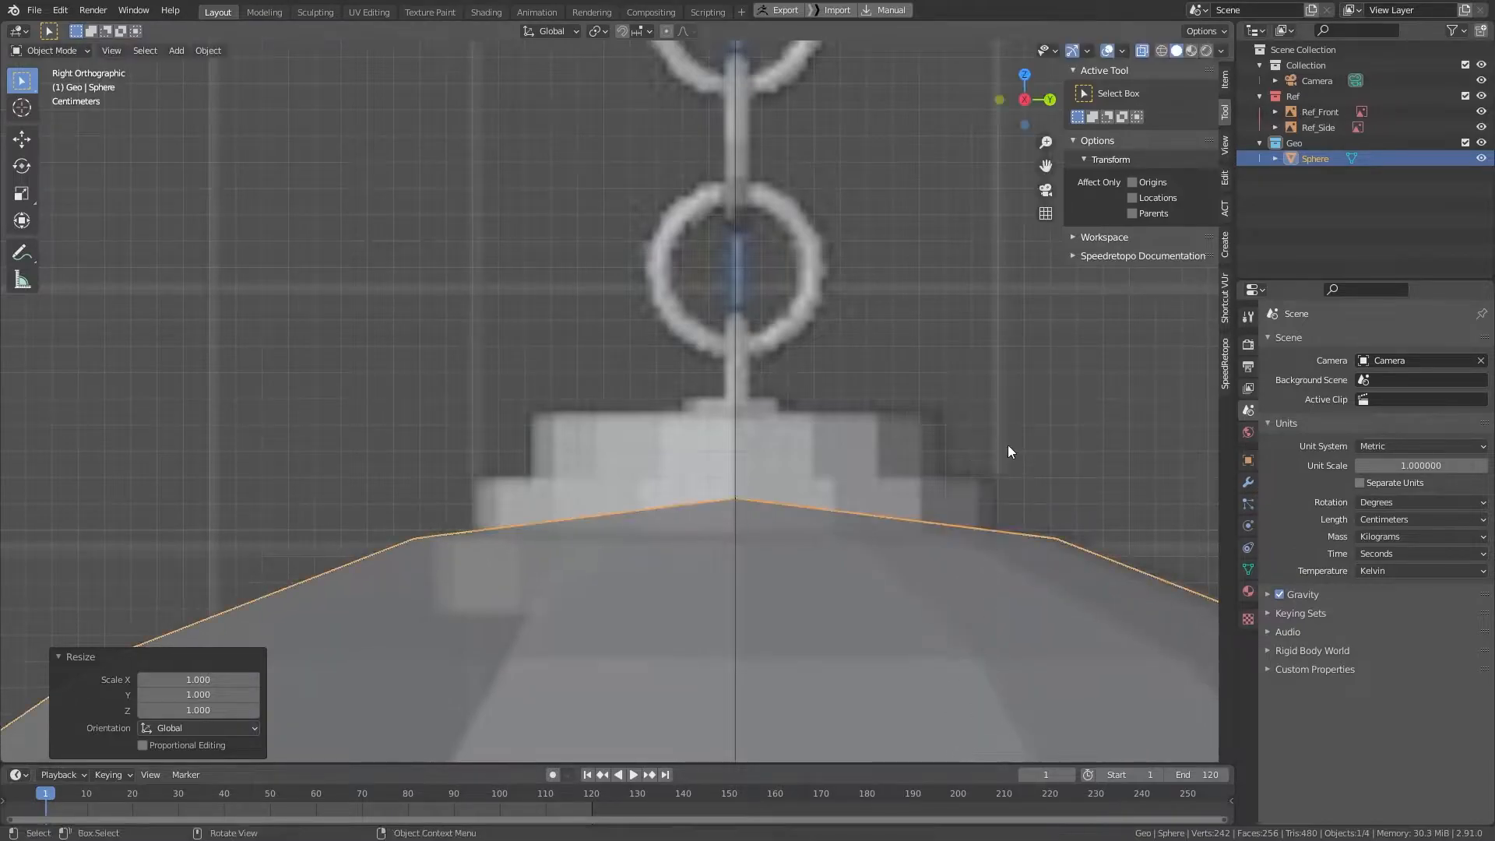
{"action": "scroll", "coordinate": [928, 440], "scroll_direction": "down", "scroll_amount": 2}
{"action": "scroll", "coordinate": [928, 434], "scroll_direction": "down", "scroll_amount": 6}
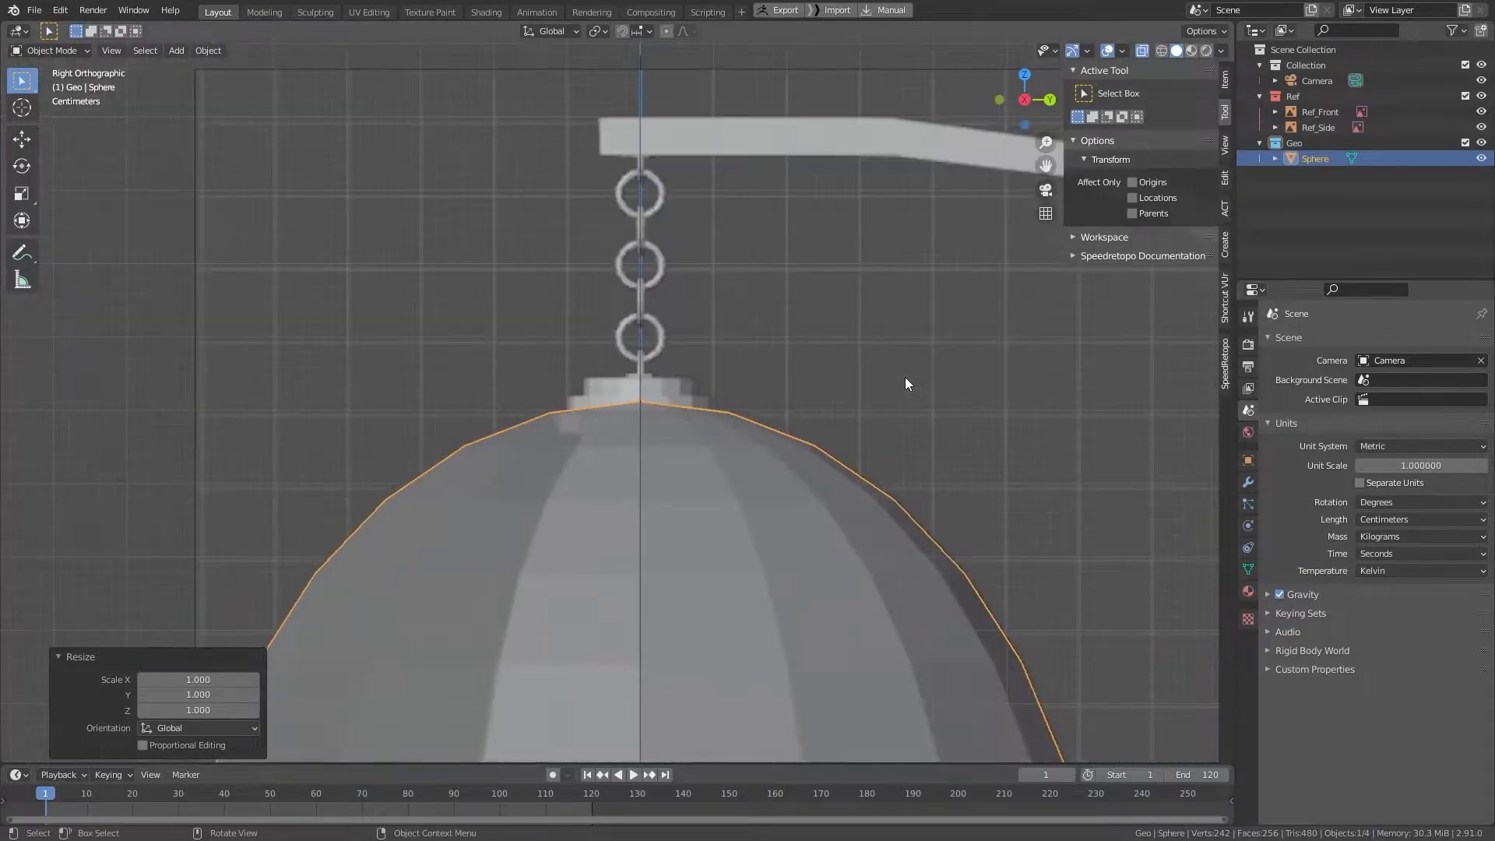
Step: Turn off X-ray and delete the ring of triangular faces around the sphere's top pole in Edit Mode
{"action": "key", "text": "alt+z"}
{"action": "mouse_move", "coordinate": [602, 429]}
{"action": "middle_mouse_down"}
{"action": "mouse_move", "coordinate": [597, 458]}
{"action": "mouse_move", "coordinate": [708, 560]}
{"action": "mouse_move", "coordinate": [822, 386]}
{"action": "mouse_move", "coordinate": [581, 323]}
{"action": "mouse_move", "coordinate": [524, 434]}
{"action": "middle_mouse_up"}
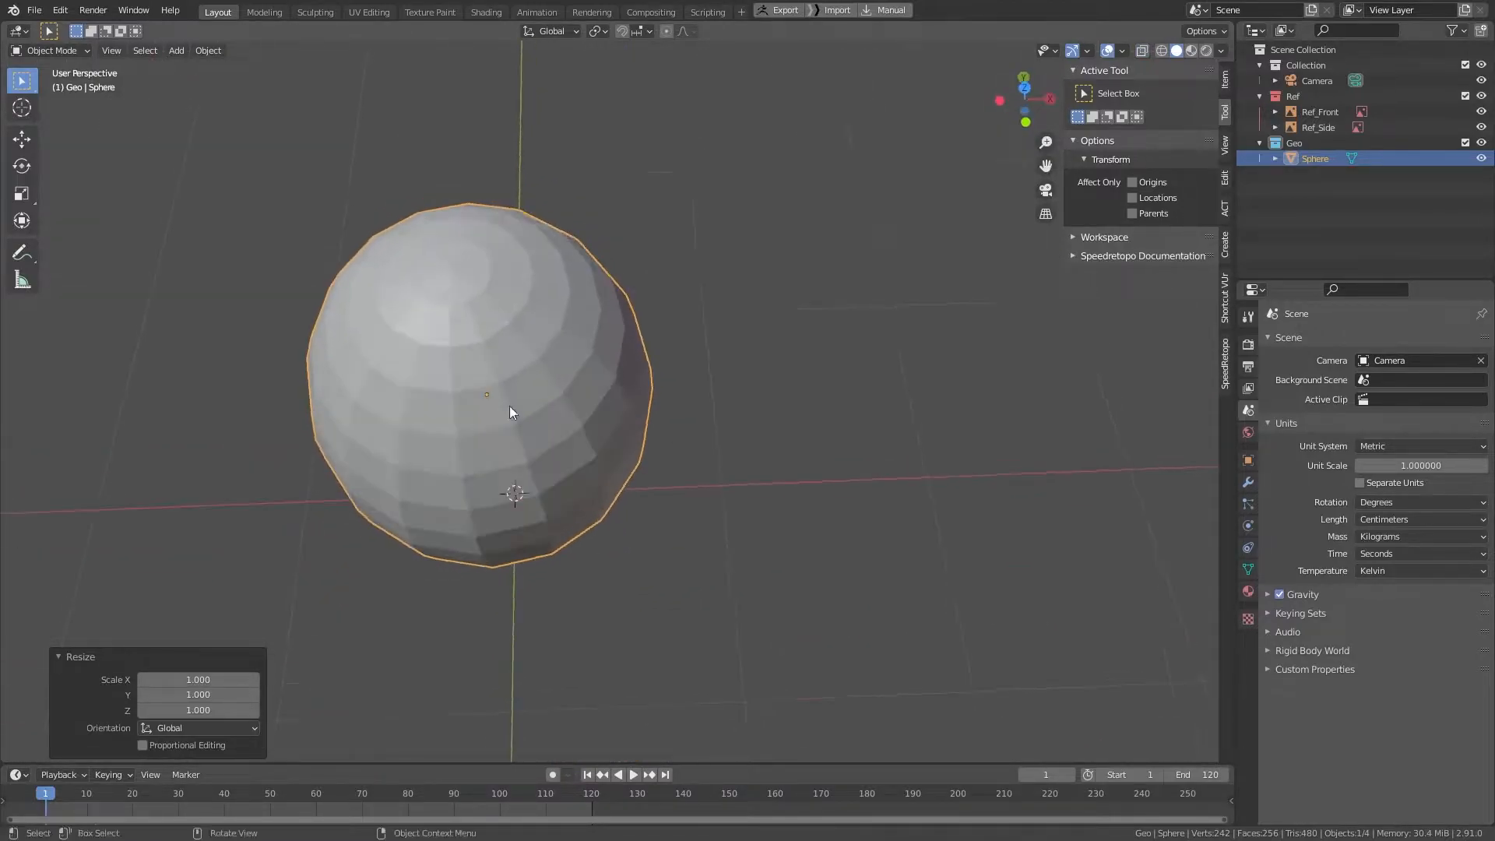
{"action": "key", "text": "Tab"}
{"action": "key", "text": "3"}
{"action": "middle_click_drag", "start_coordinate": [448, 303], "coordinate": [638, 358]}
{"action": "left_click", "coordinate": [381, 209], "text": "alt"}
{"action": "scroll", "coordinate": [649, 367], "scroll_direction": "up", "scroll_amount": 3}
{"action": "key", "text": "x"}
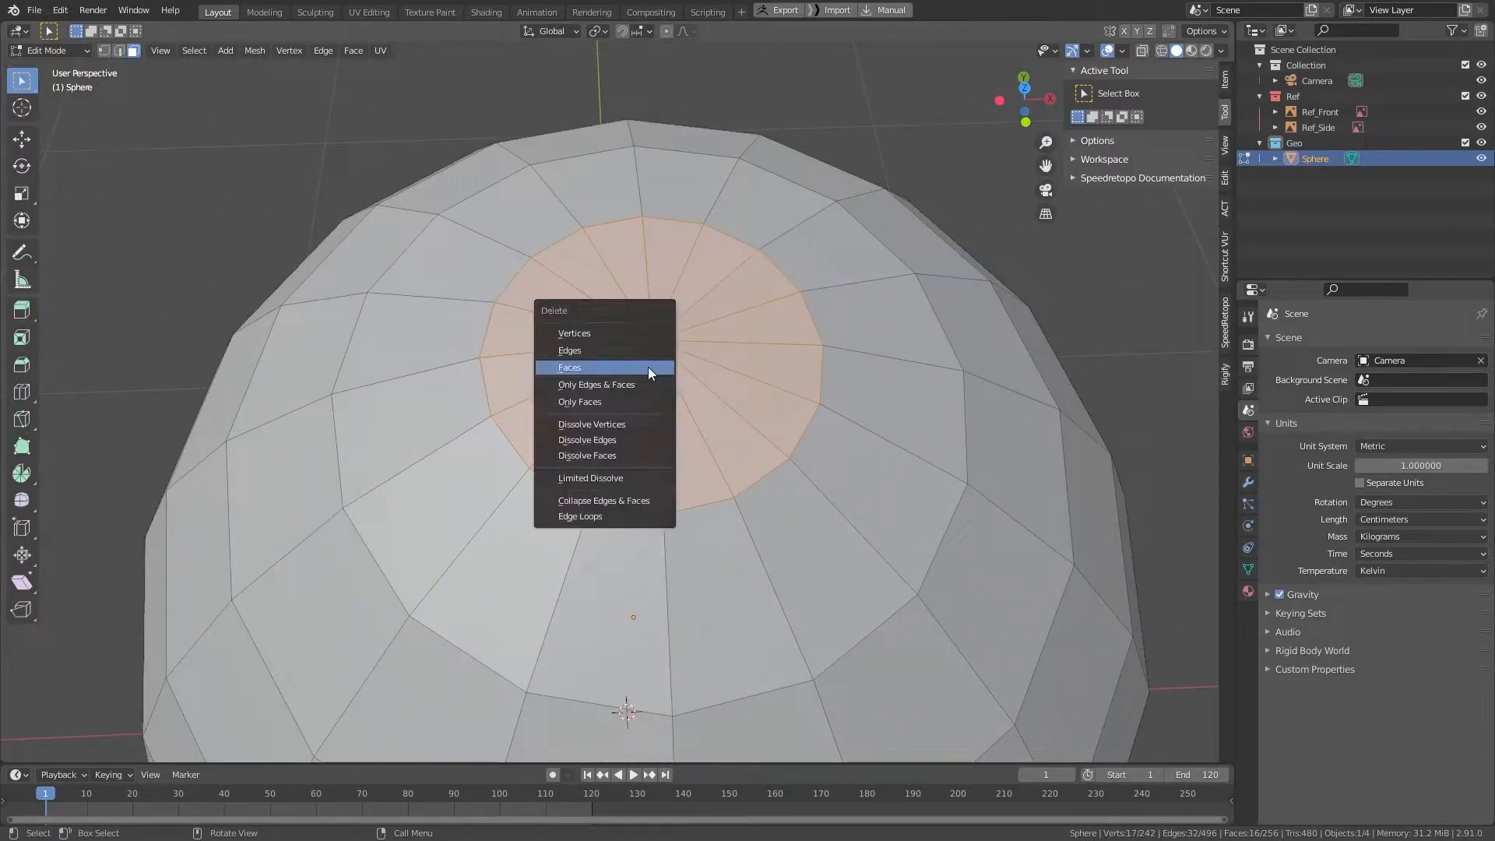
{"action": "left_click", "coordinate": [649, 368]}
Step: Close the hole at the sphere's top with a Grid Fill, using span 4 and offset -2
{"action": "key", "text": "2"}
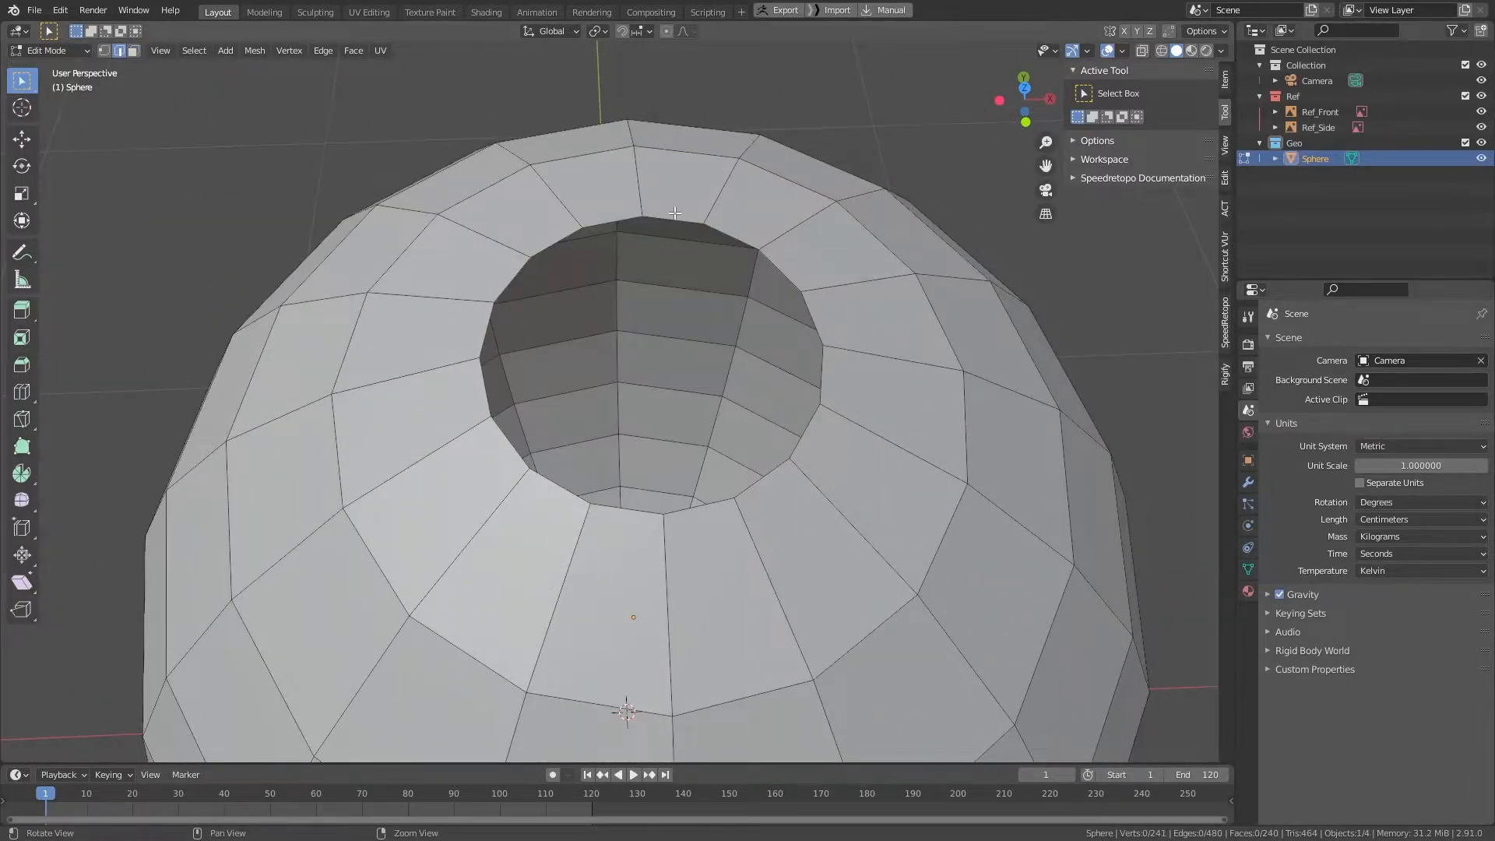
{"action": "left_click", "coordinate": [674, 213], "text": "alt"}
{"action": "middle_click_drag", "start_coordinate": [674, 213], "coordinate": [709, 264]}
{"action": "key", "text": "ctrl+f"}
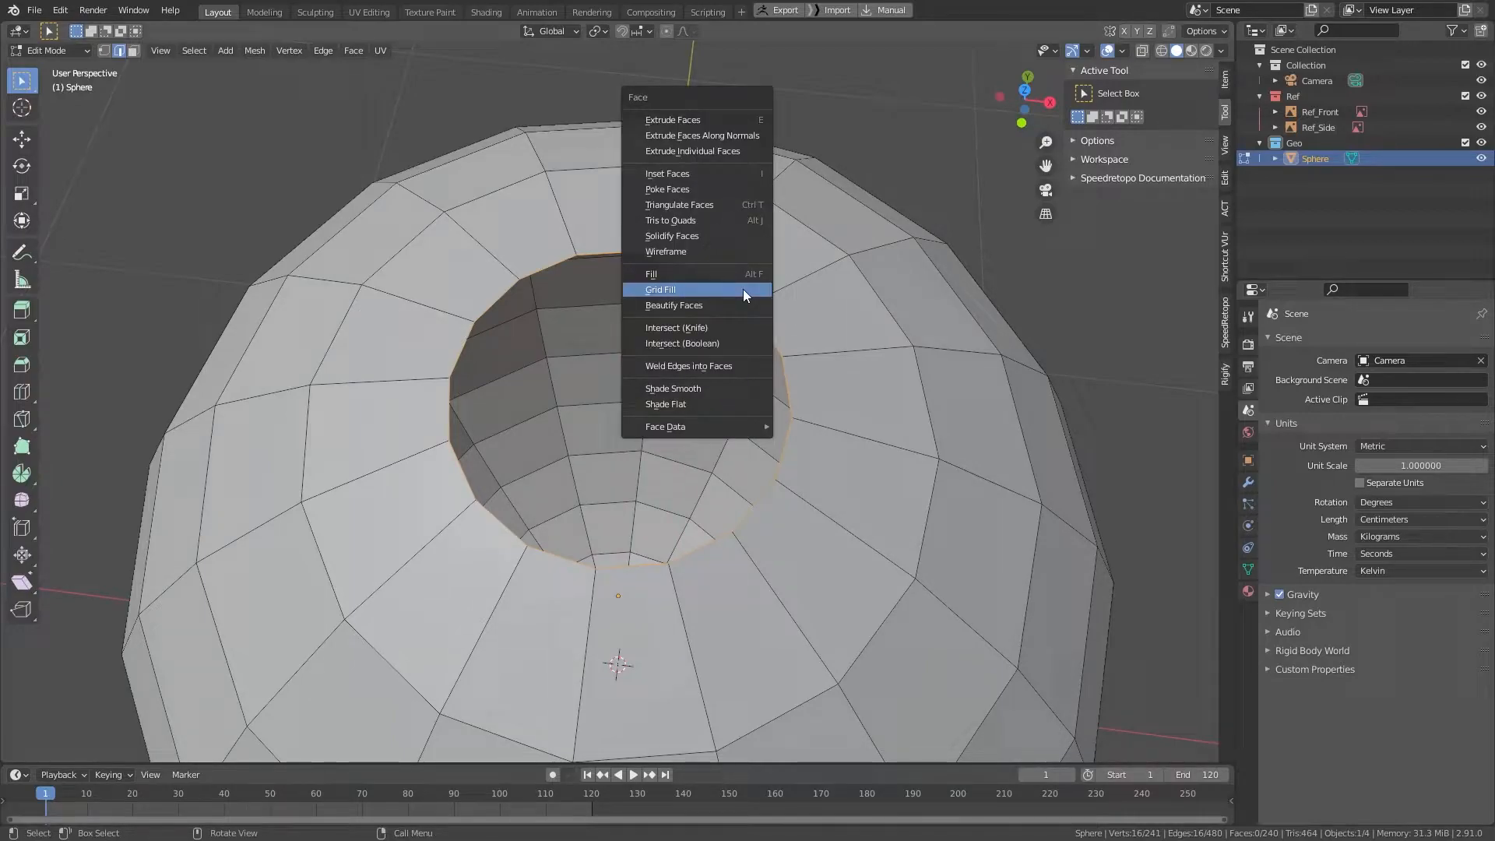
{"action": "left_click", "coordinate": [743, 289]}
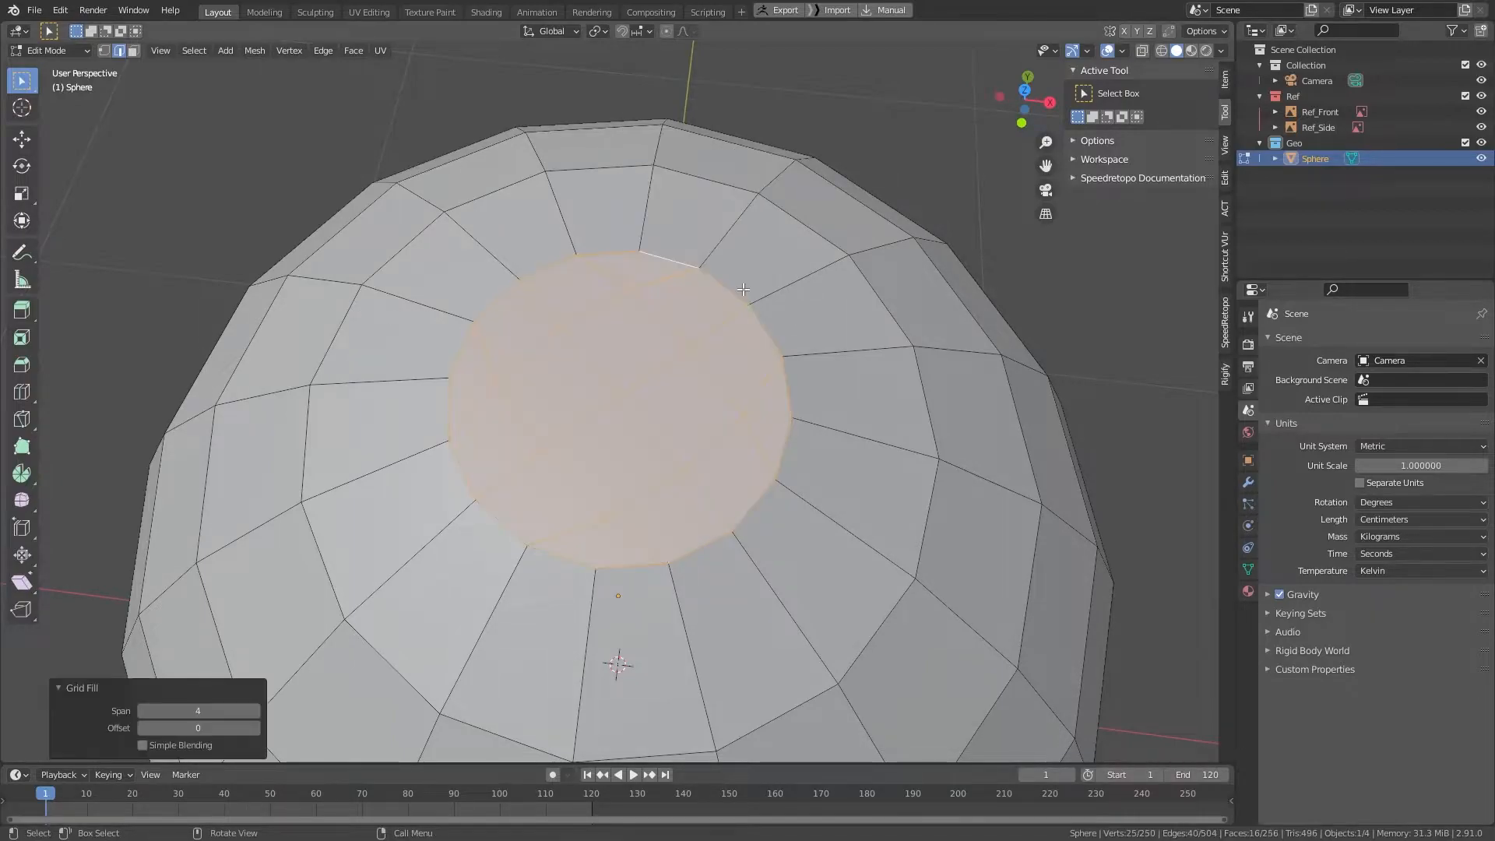
{"action": "left_click", "coordinate": [143, 728]}
{"action": "left_click", "coordinate": [143, 728]}
{"action": "middle_click_drag", "start_coordinate": [436, 521], "coordinate": [610, 465]}
{"action": "scroll", "coordinate": [890, 530], "scroll_direction": "down", "scroll_amount": 5}
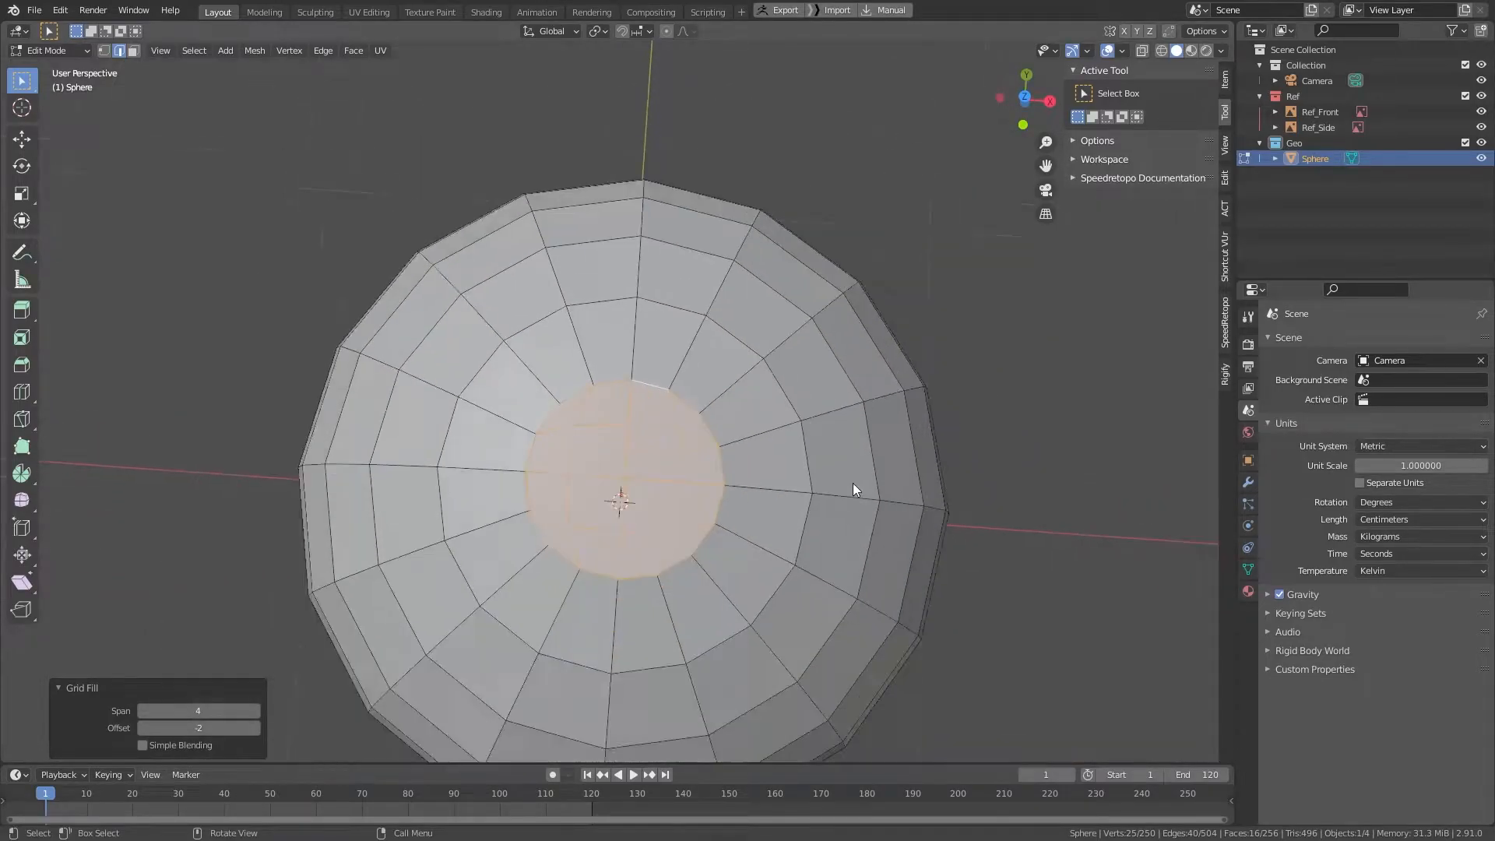
{"action": "middle_click_drag", "start_coordinate": [778, 432], "coordinate": [765, 13]}
{"action": "scroll", "coordinate": [675, 287], "scroll_direction": "down", "scroll_amount": 4}
{"action": "scroll", "coordinate": [680, 462], "scroll_direction": "up", "scroll_amount": 5}
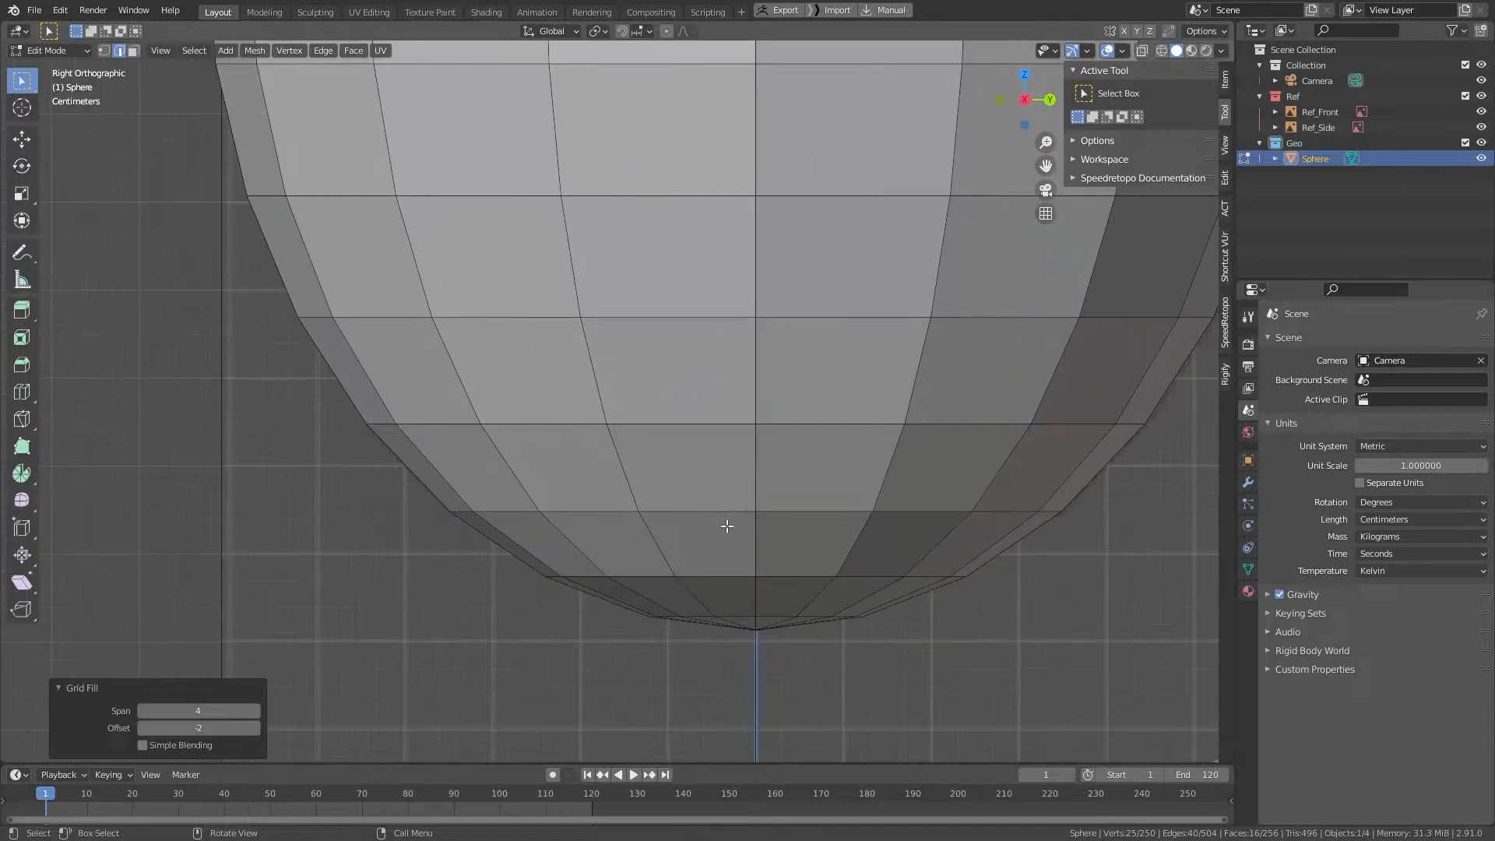
Step: Delete the three lowest rings of faces around the sphere's bottom pole
{"action": "middle_click_drag", "start_coordinate": [791, 568], "coordinate": [755, 489], "text": "shift"}
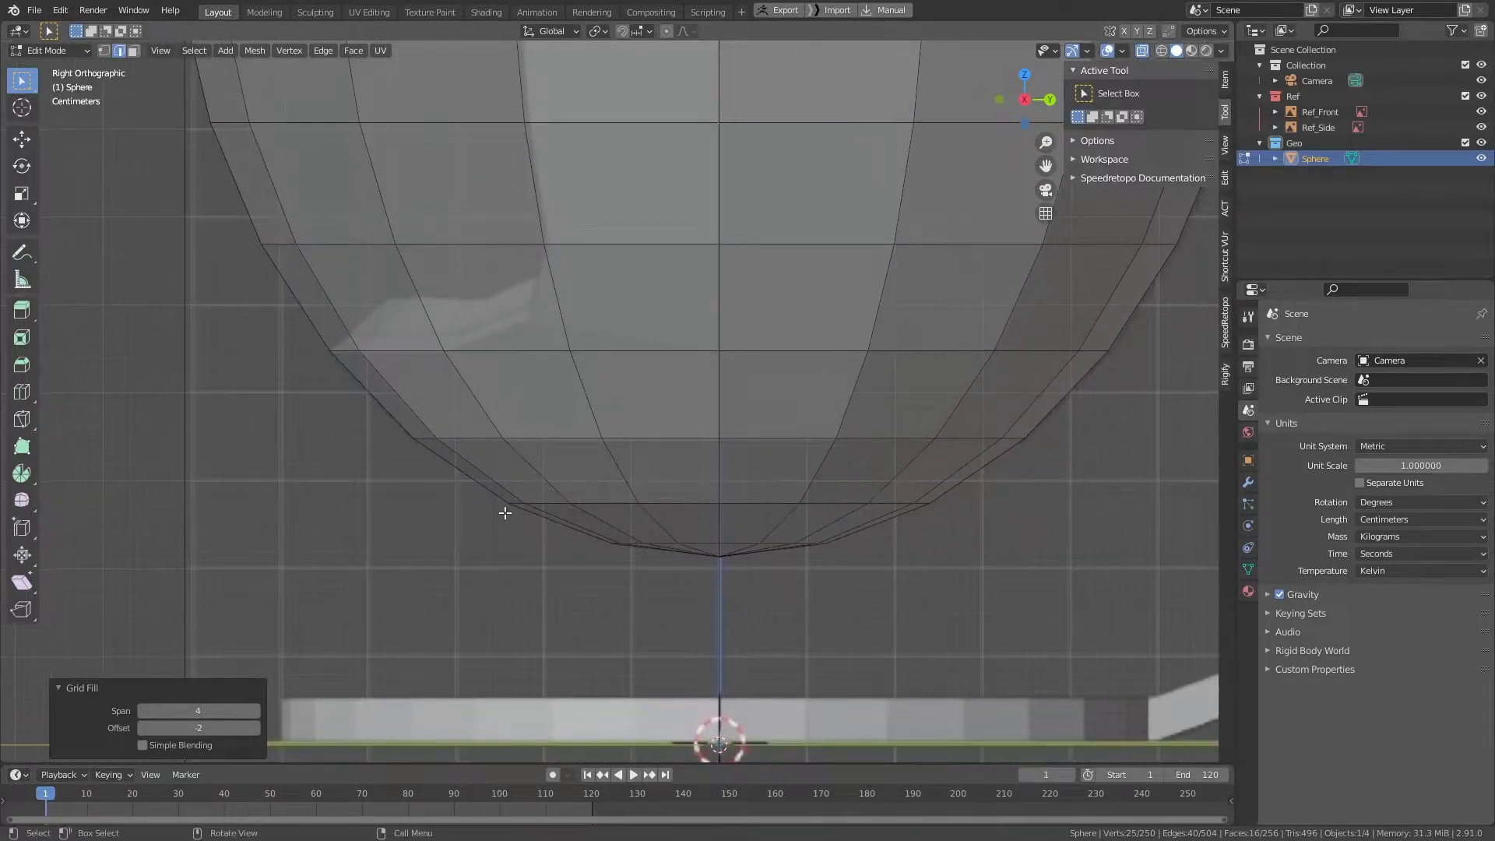
{"action": "key", "text": "3"}
{"action": "left_click_drag", "start_coordinate": [390, 459], "coordinate": [1175, 712]}
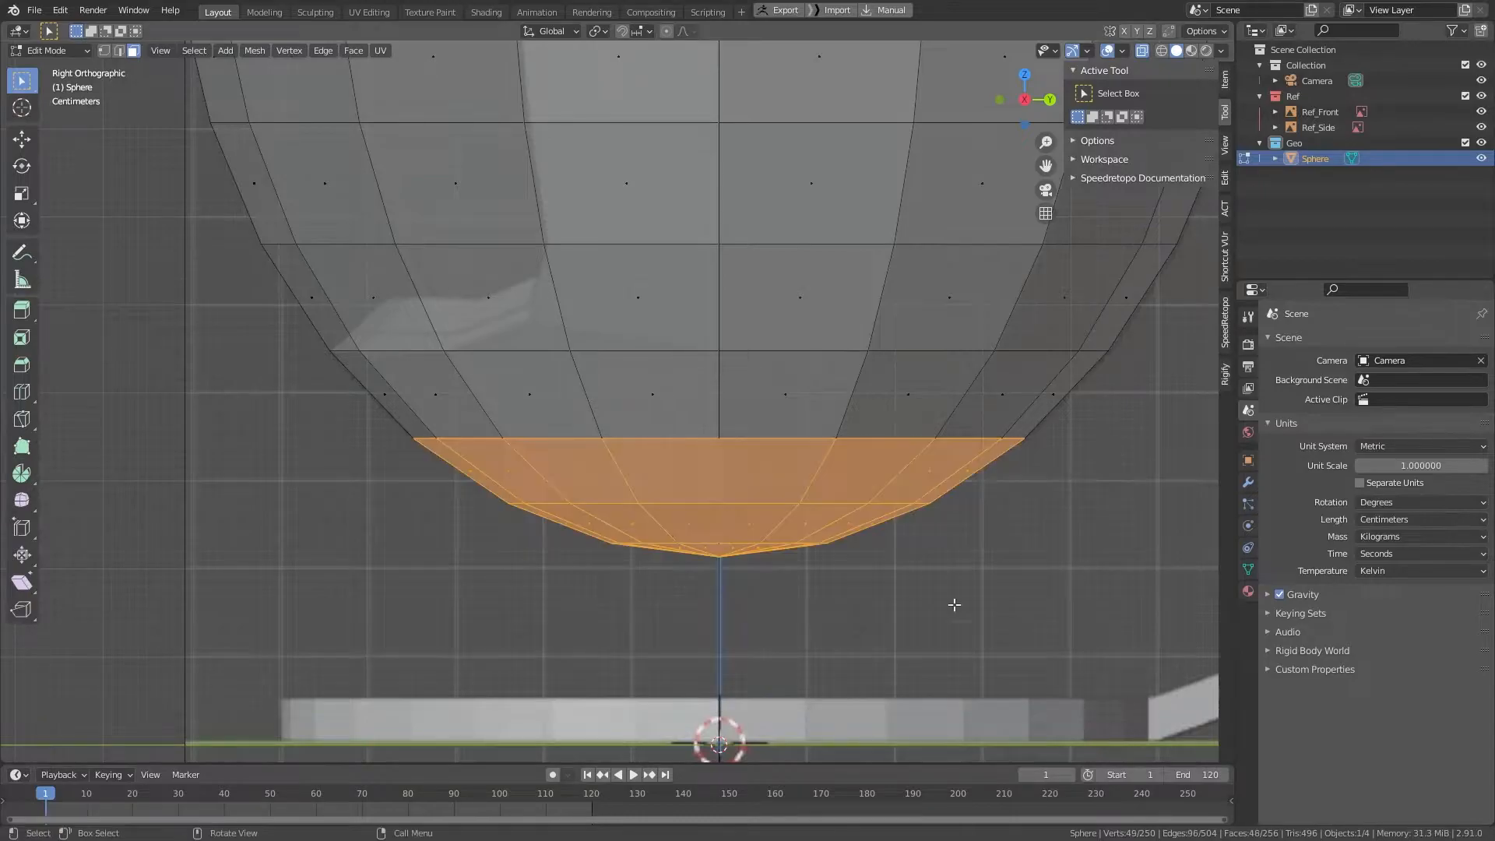
{"action": "key", "text": "x"}
{"action": "left_click", "coordinate": [875, 556]}
Step: Close the hole at the sphere's bottom with a Grid Fill, using span 4 and offset 1
{"action": "scroll", "coordinate": [703, 478], "scroll_direction": "down", "scroll_amount": 2}
{"action": "middle_click_drag", "start_coordinate": [643, 434], "coordinate": [744, 215]}
{"action": "key", "text": "2"}
{"action": "left_click", "coordinate": [747, 254], "text": "alt"}
{"action": "key", "text": "alt+z"}
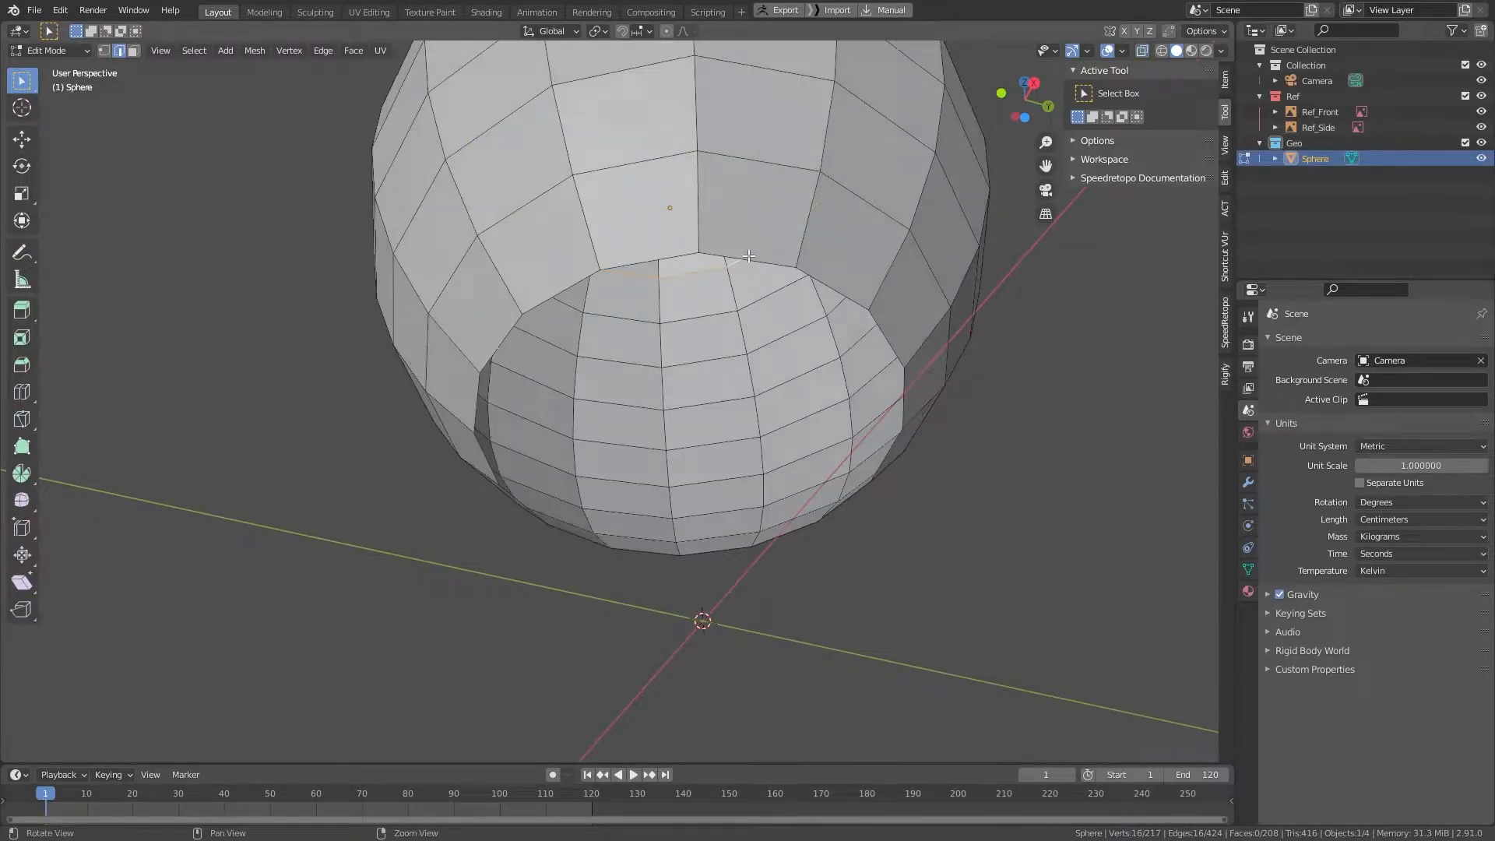
{"action": "key", "text": "alt+a"}
{"action": "left_click", "coordinate": [749, 262], "text": "alt"}
{"action": "key", "text": "ctrl+f"}
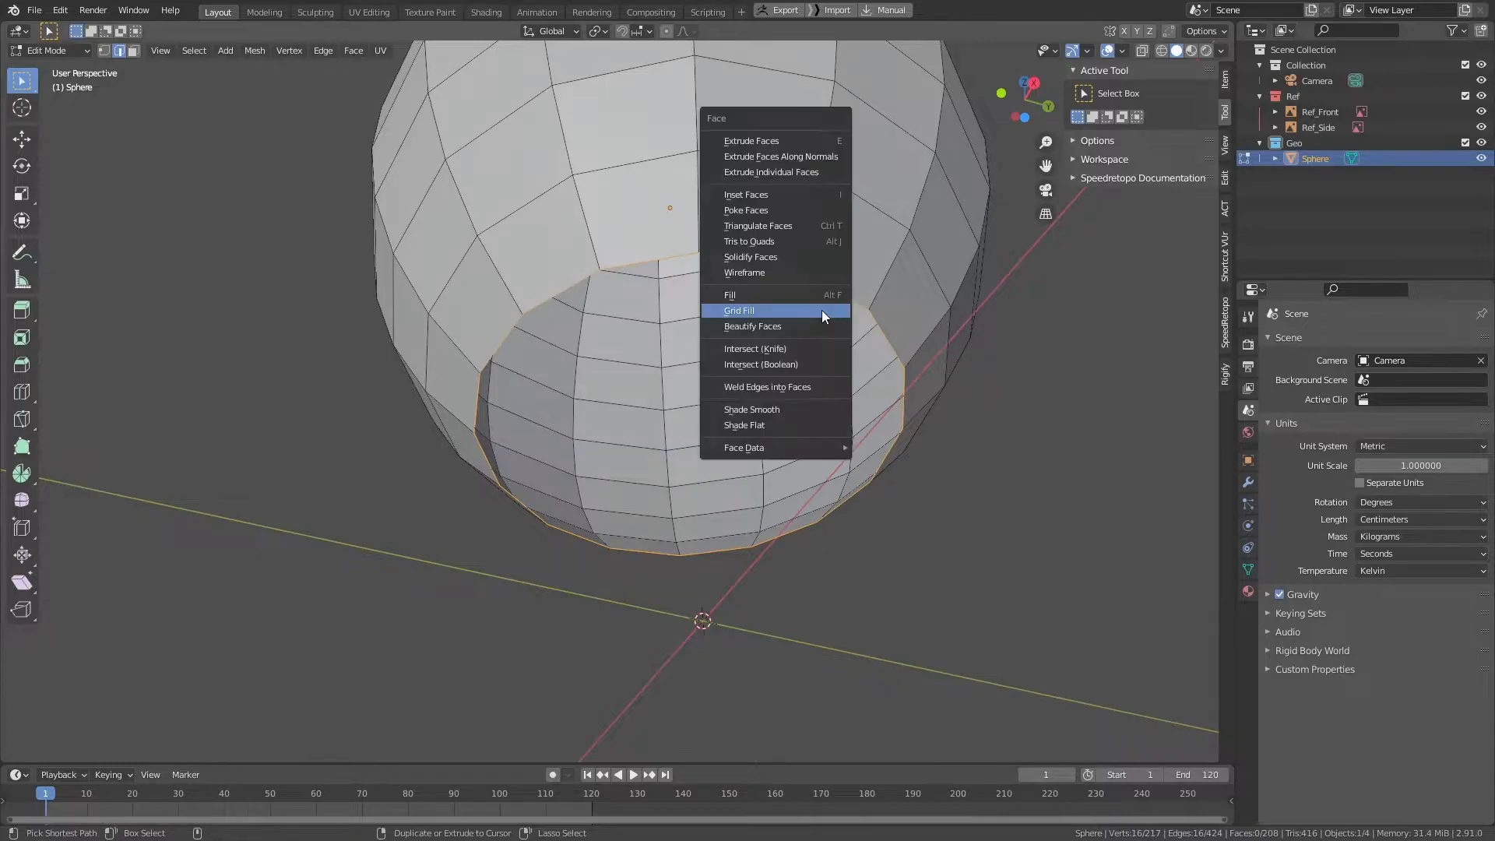
{"action": "left_click", "coordinate": [823, 314]}
{"action": "middle_click_drag", "start_coordinate": [823, 314], "coordinate": [856, 331]}
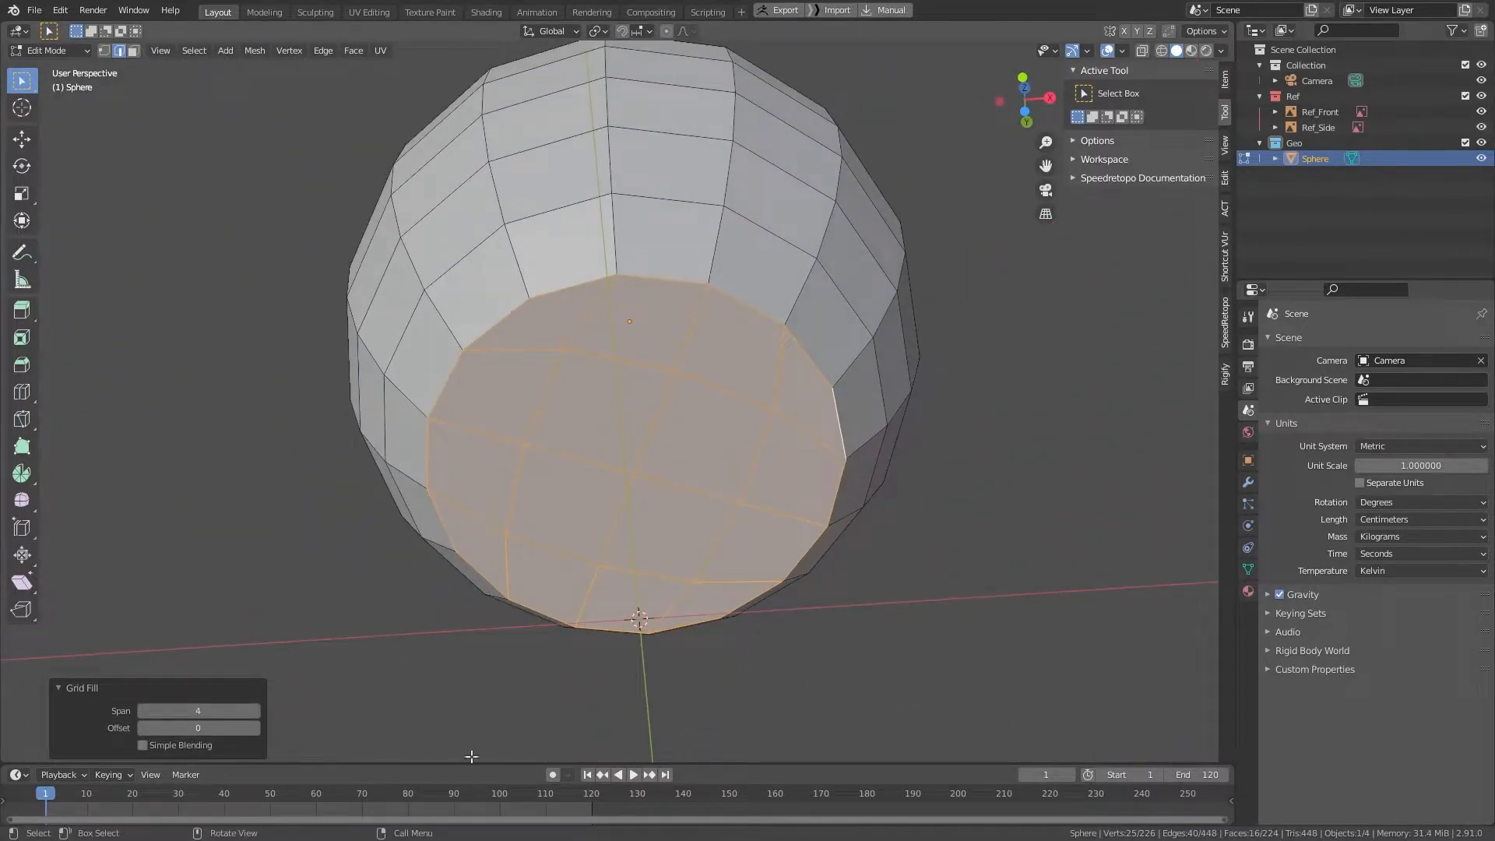
{"action": "left_click", "coordinate": [258, 728]}
Step: Delete the faces across the sphere's front, through the mesh, to open the seat following the side reference, keeping the low front lip
{"action": "scroll", "coordinate": [610, 510], "scroll_direction": "down", "scroll_amount": 3}
{"action": "middle_click_drag", "start_coordinate": [610, 510], "coordinate": [627, 411]}
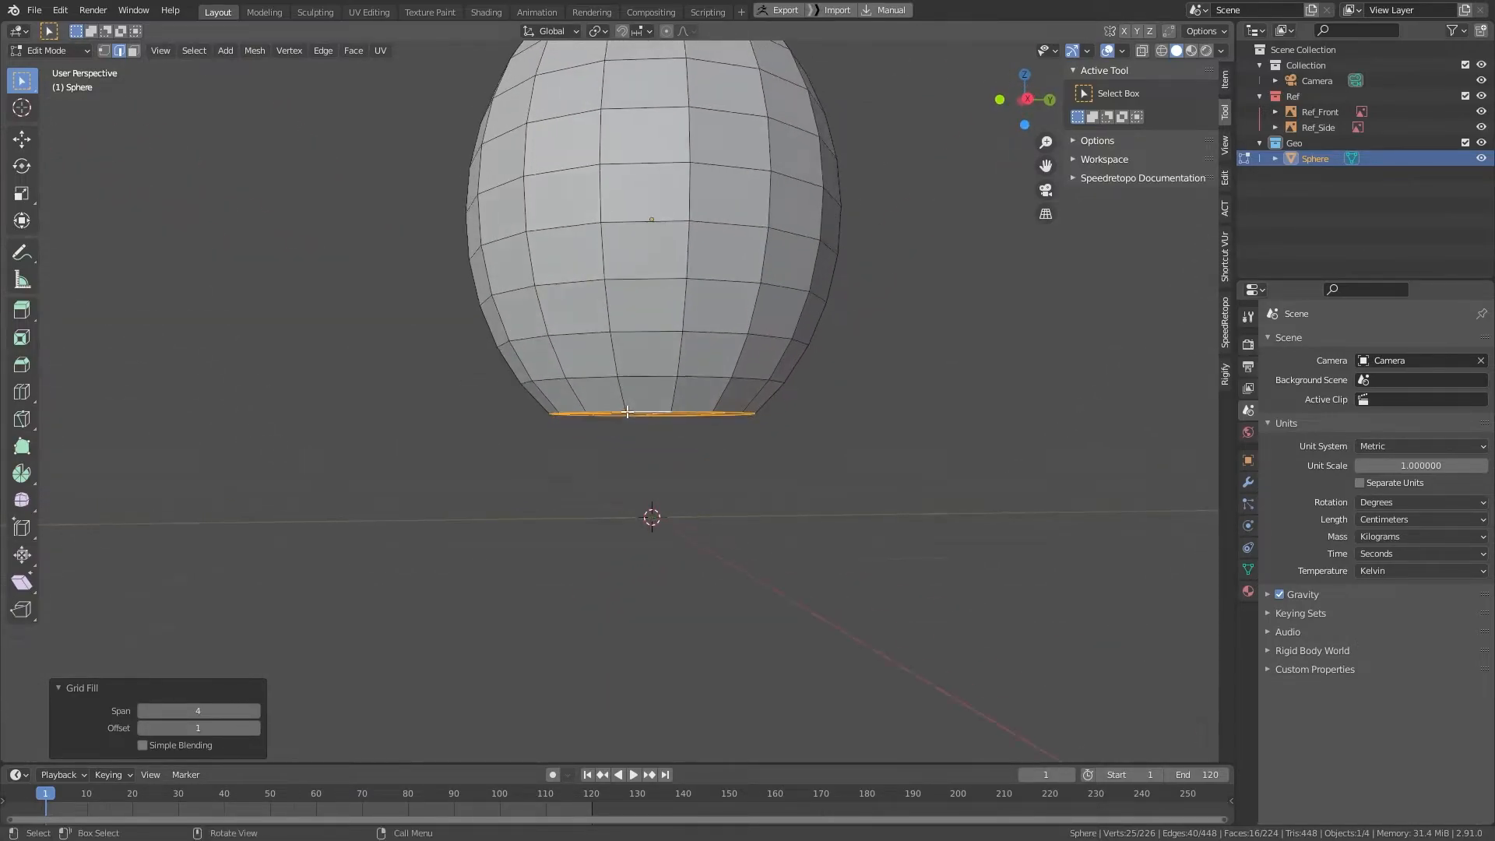
{"action": "key", "text": "KP_3"}
{"action": "middle_click_drag", "start_coordinate": [652, 220], "coordinate": [658, 371], "text": "alt"}
{"action": "scroll", "coordinate": [660, 311], "scroll_direction": "up", "scroll_amount": 4}
{"action": "key", "text": "alt+z"}
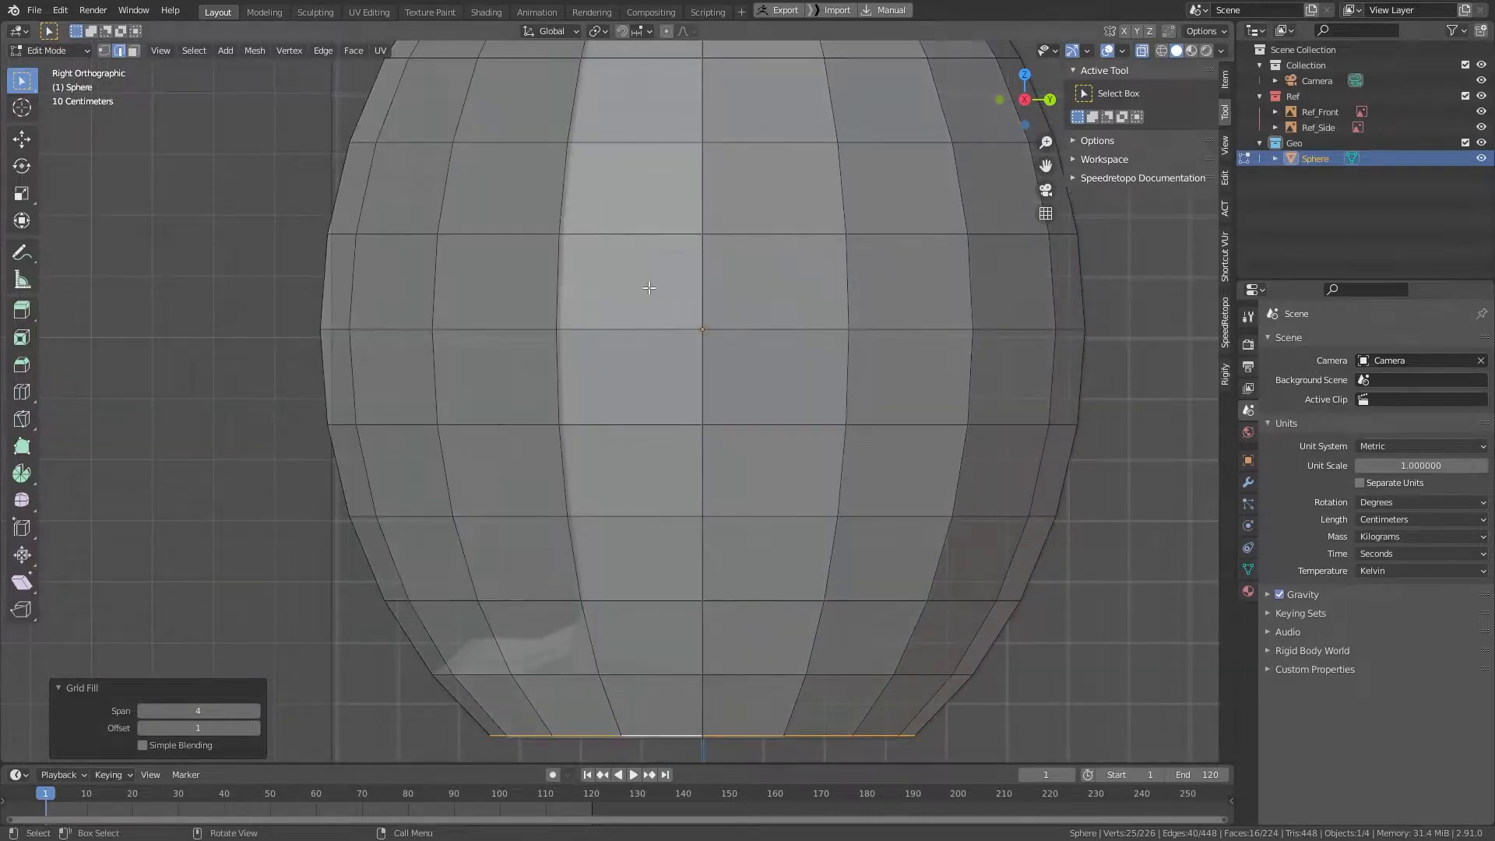
{"action": "scroll", "coordinate": [645, 288], "scroll_direction": "down", "scroll_amount": 2}
{"action": "key", "text": "3"}
{"action": "left_click_drag", "start_coordinate": [349, 124], "coordinate": [573, 535]}
{"action": "middle_click_drag", "start_coordinate": [520, 223], "coordinate": [514, 504], "text": "shift"}
{"action": "scroll", "coordinate": [584, 317], "scroll_direction": "up", "scroll_amount": 6}
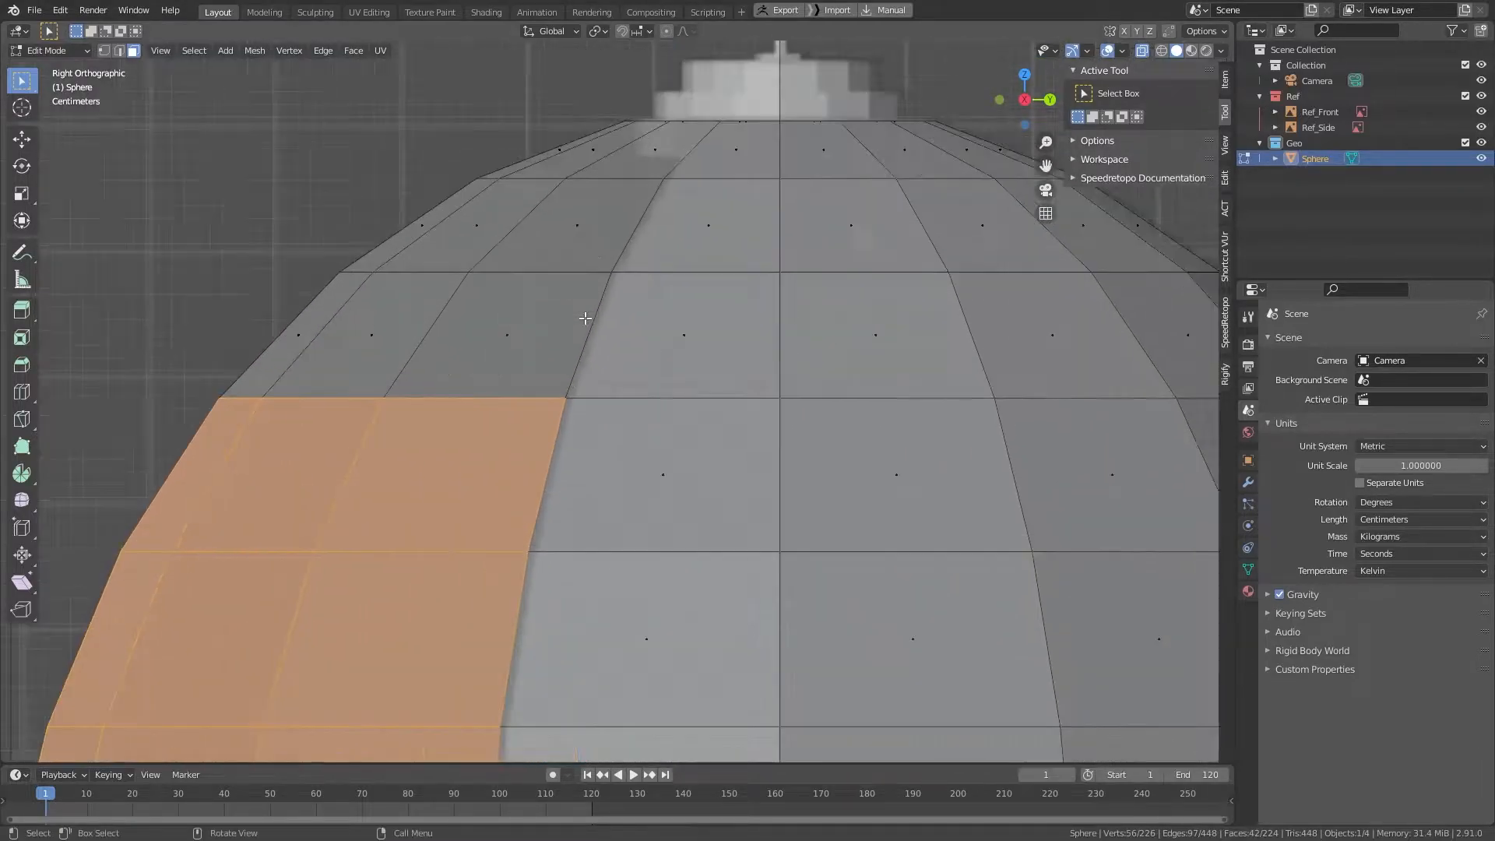
{"action": "left_click_drag", "start_coordinate": [197, 157], "coordinate": [530, 406]}
{"action": "left_click_drag", "start_coordinate": [490, 124], "coordinate": [617, 236]}
{"action": "left_click", "coordinate": [665, 151], "text": "shift"}
{"action": "left_click", "coordinate": [664, 154], "text": "shift"}
{"action": "scroll", "coordinate": [662, 160], "scroll_direction": "down", "scroll_amount": 5}
{"action": "middle_click_drag", "start_coordinate": [615, 668], "coordinate": [758, 190], "text": "alt"}
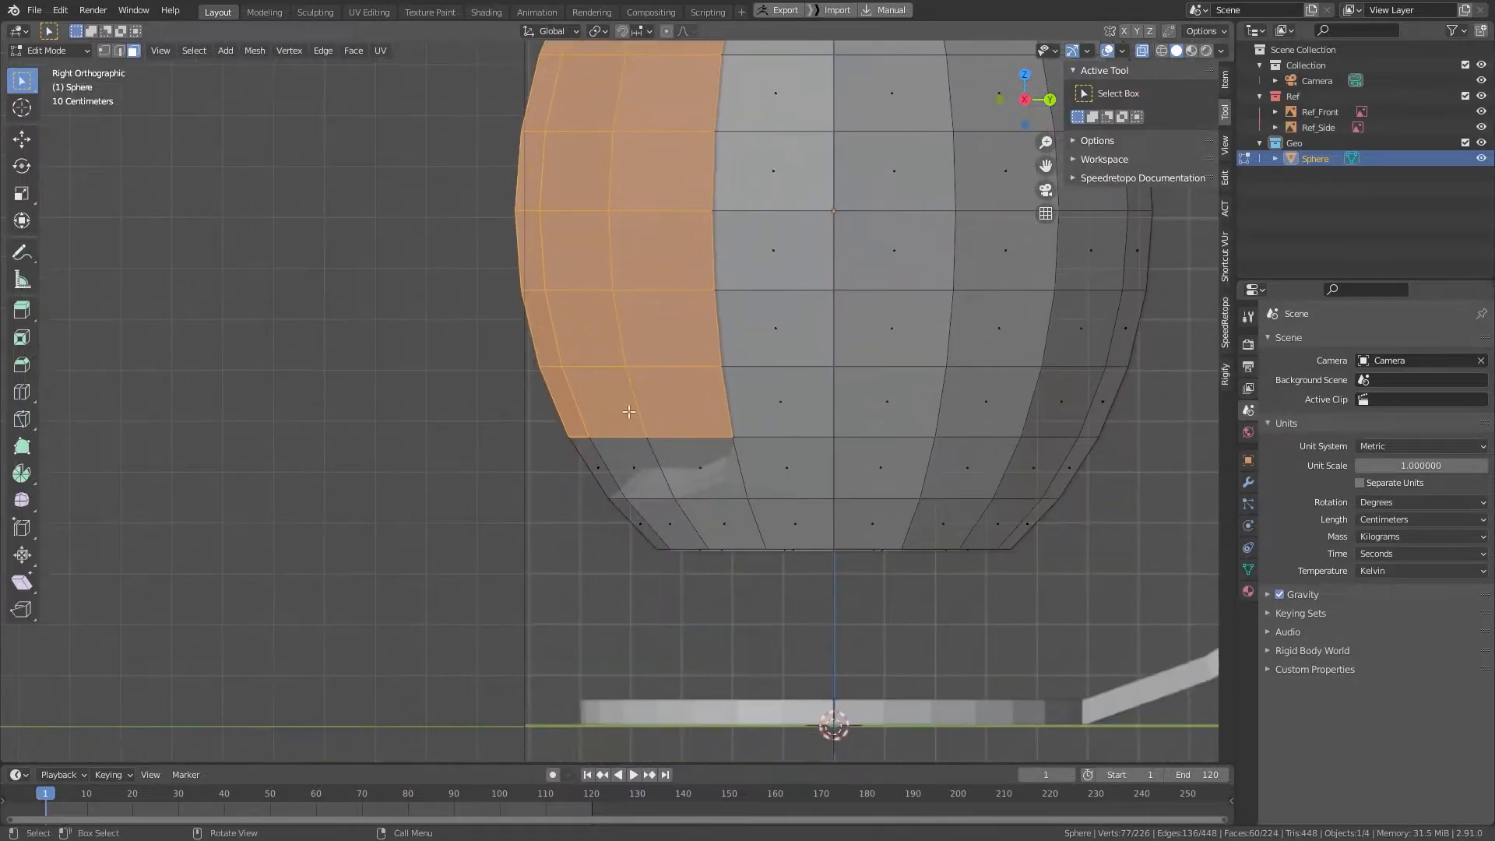
{"action": "scroll", "coordinate": [630, 404], "scroll_direction": "up", "scroll_amount": 6}
{"action": "left_click_drag", "start_coordinate": [367, 405], "coordinate": [928, 661], "text": "shift"}
{"action": "scroll", "coordinate": [927, 661], "scroll_direction": "down", "scroll_amount": 5}
{"action": "key", "text": "x"}
{"action": "left_click", "coordinate": [721, 310]}
Step: Vertex-slide the two lower corner vertices of the seat opening forward by about 0.381, and up their edges by about 0.293
{"action": "scroll", "coordinate": [721, 311], "scroll_direction": "down", "scroll_amount": 5}
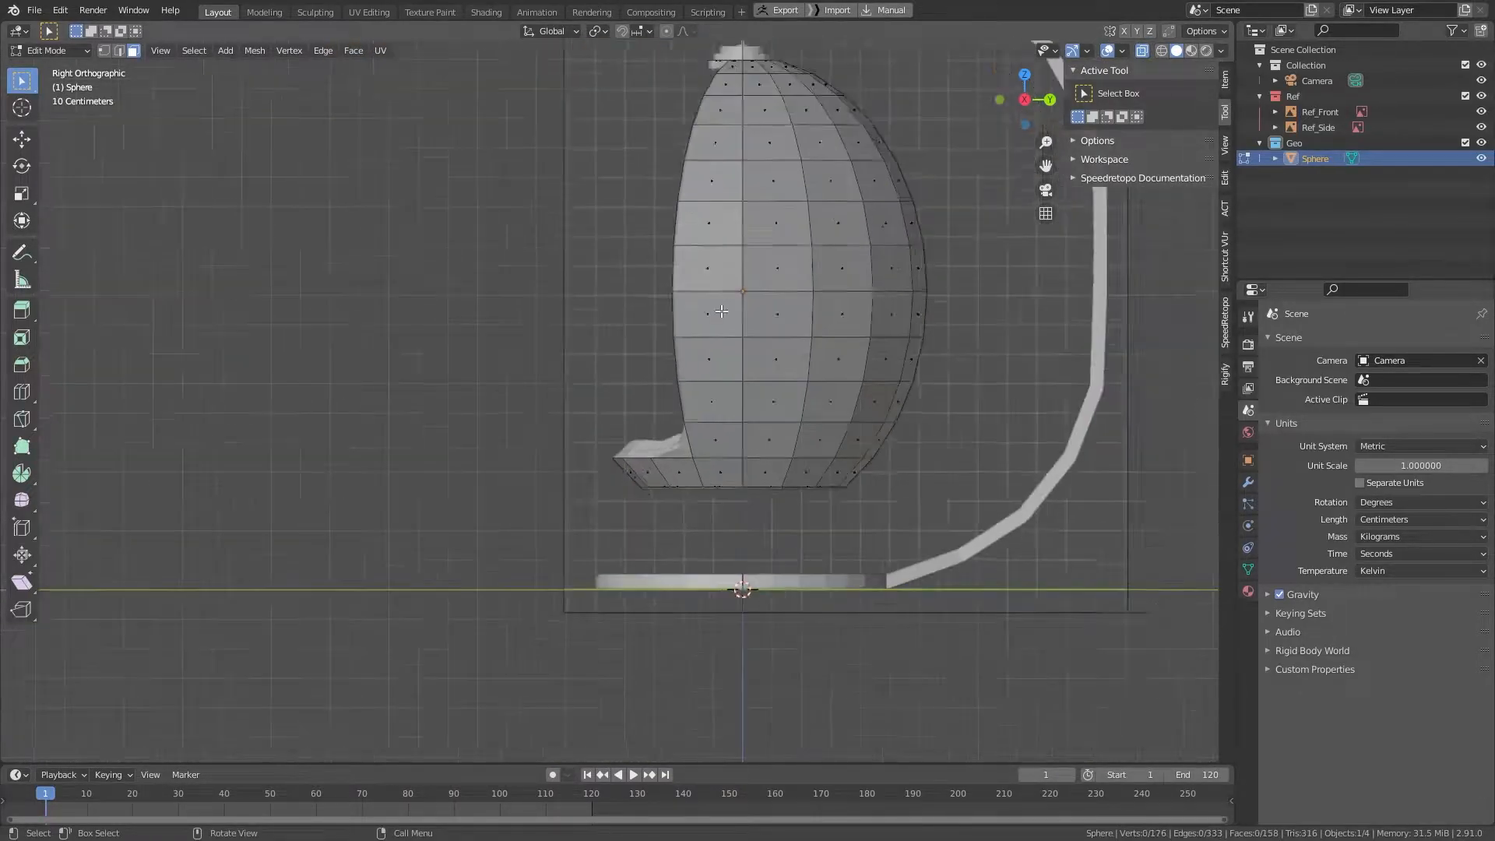
{"action": "scroll", "coordinate": [838, 590], "scroll_direction": "up", "scroll_amount": 4}
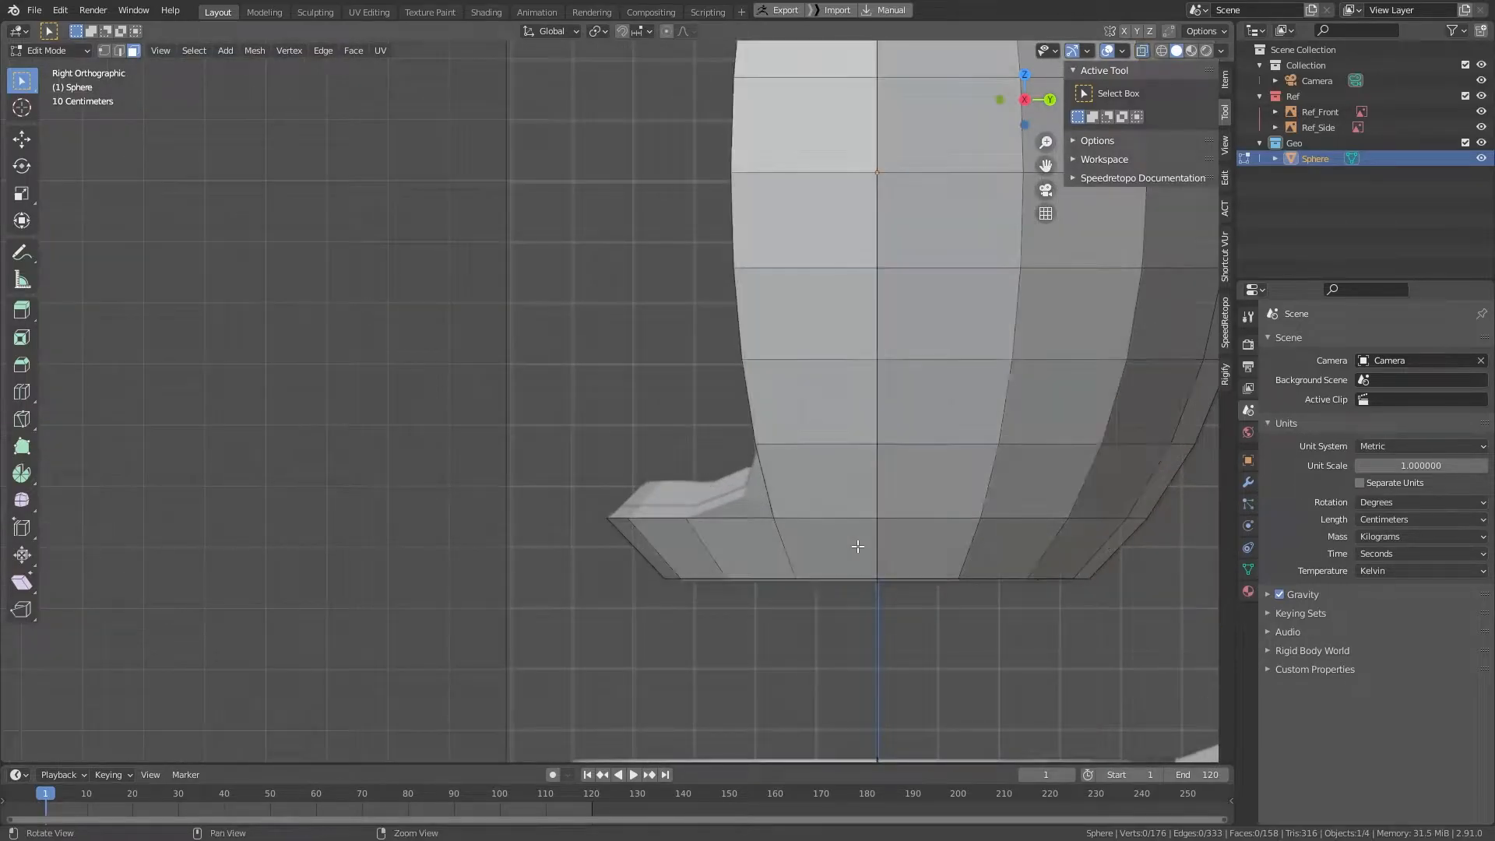
{"action": "scroll", "coordinate": [857, 546], "scroll_direction": "up", "scroll_amount": 3}
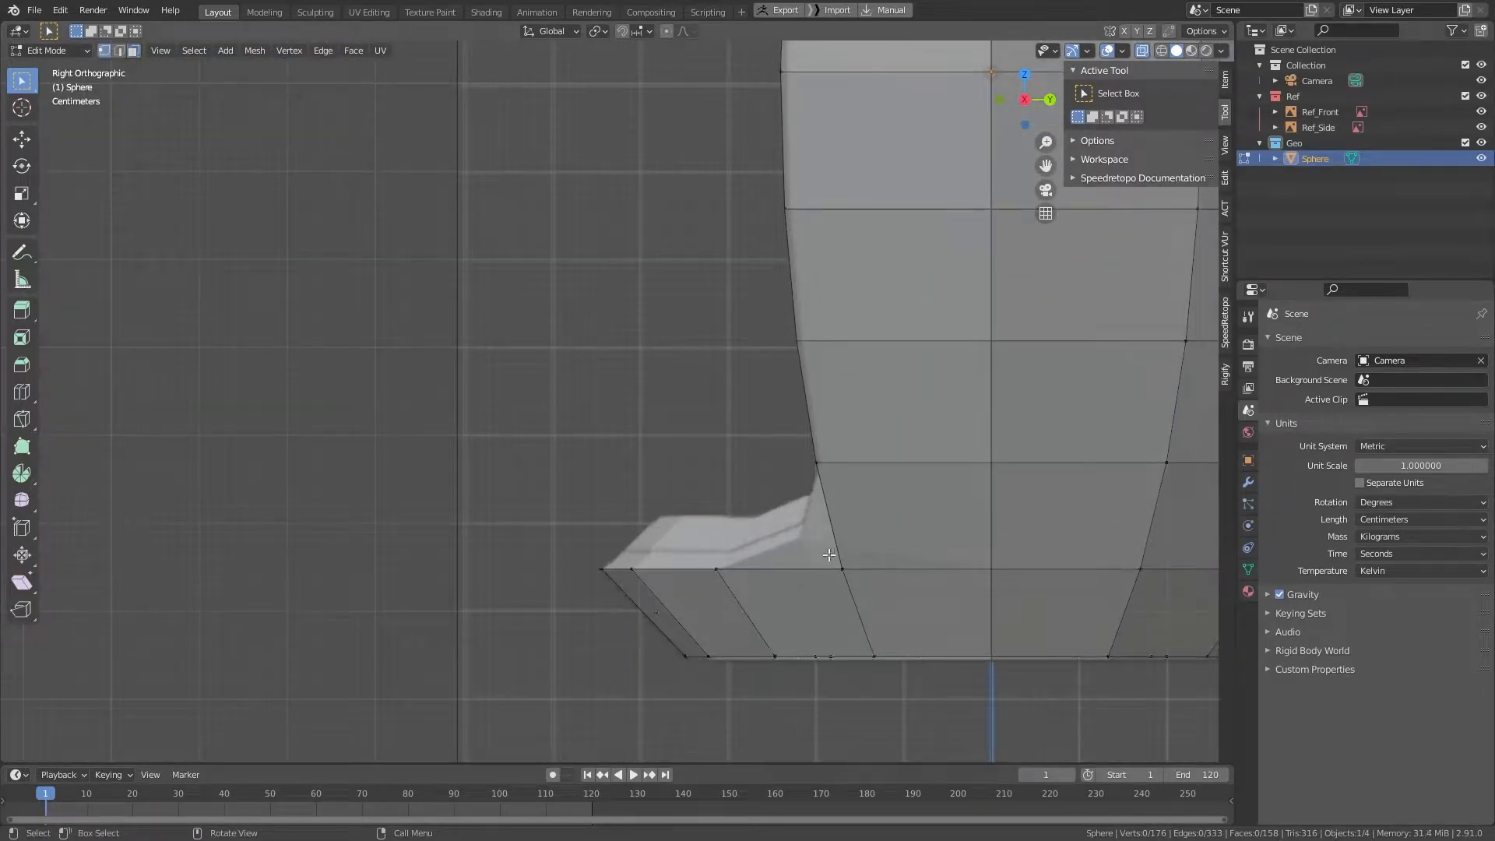
{"action": "left_click_drag", "start_coordinate": [771, 543], "coordinate": [900, 590]}
{"action": "scroll", "coordinate": [899, 589], "scroll_direction": "up", "scroll_amount": 1}
{"action": "scroll", "coordinate": [900, 589], "scroll_direction": "up", "scroll_amount": 3}
{"action": "middle_click_drag", "start_coordinate": [897, 587], "coordinate": [606, 244], "text": "shift"}
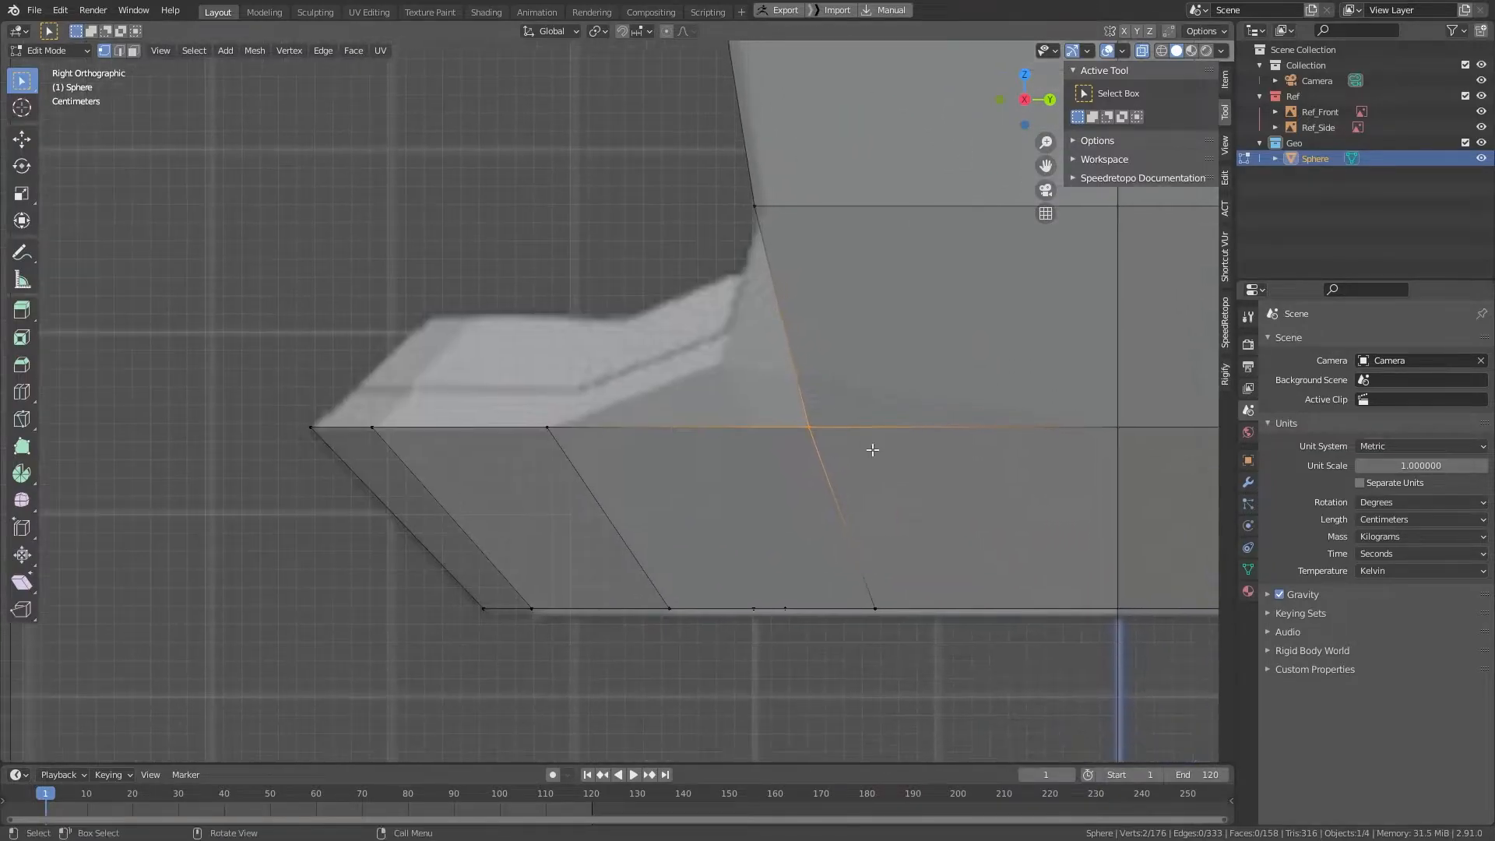
{"action": "key", "text": "shift+v"}
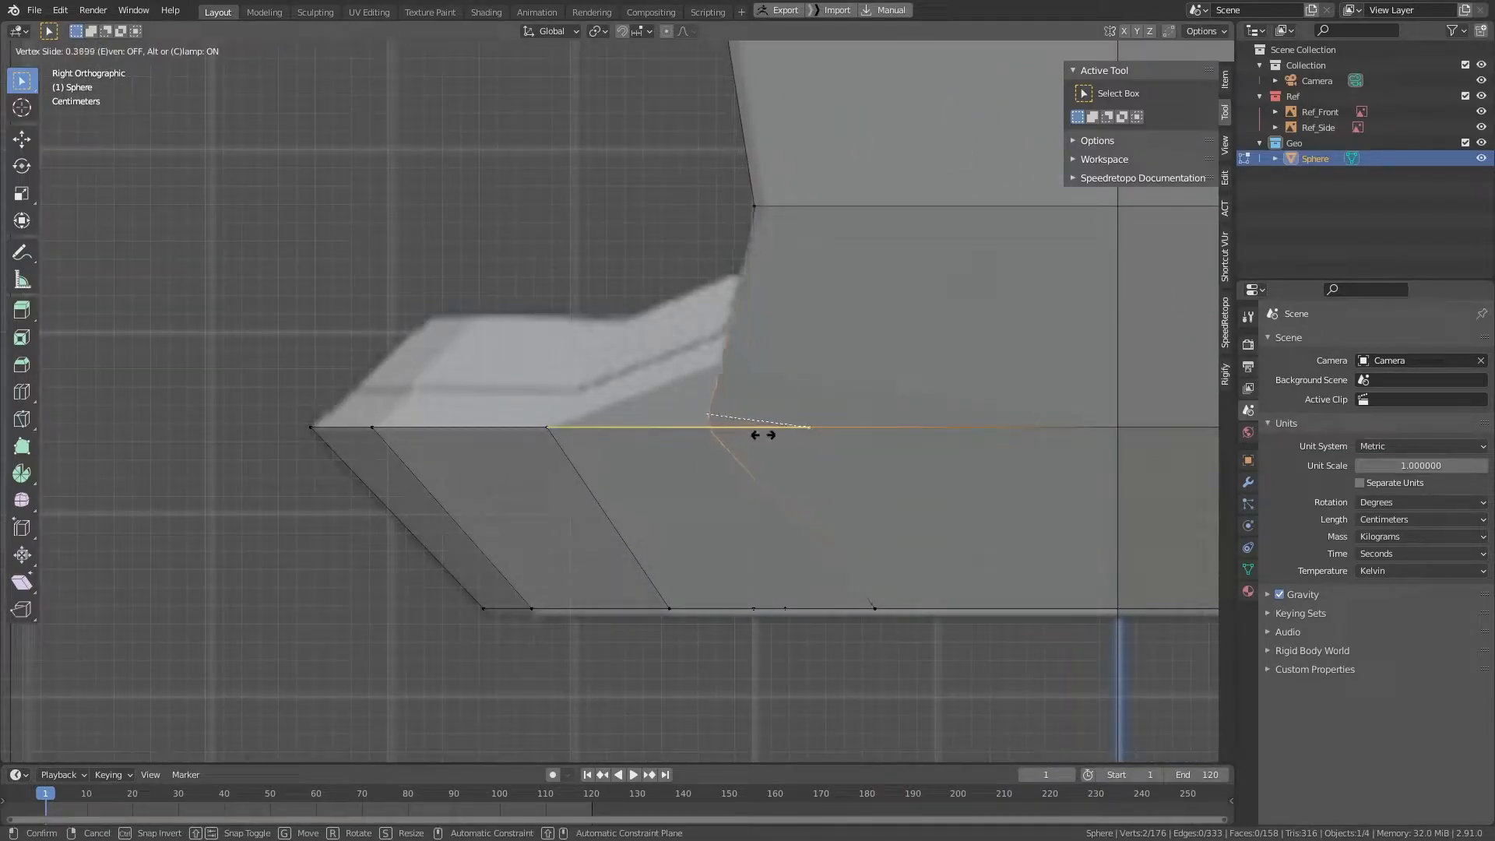
{"action": "left_click", "coordinate": [770, 434]}
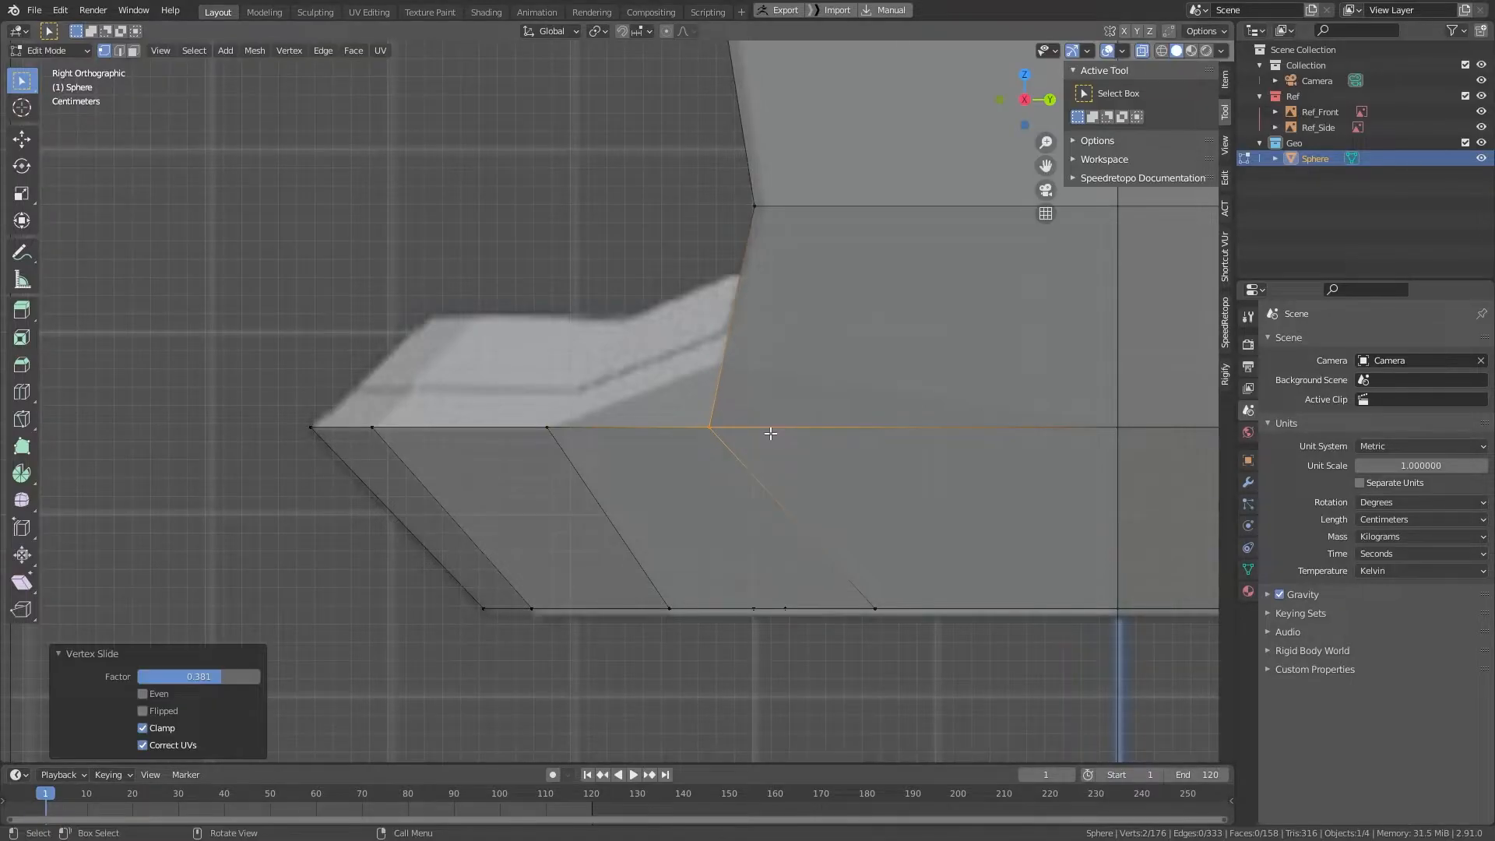
{"action": "key", "text": "shift+v"}
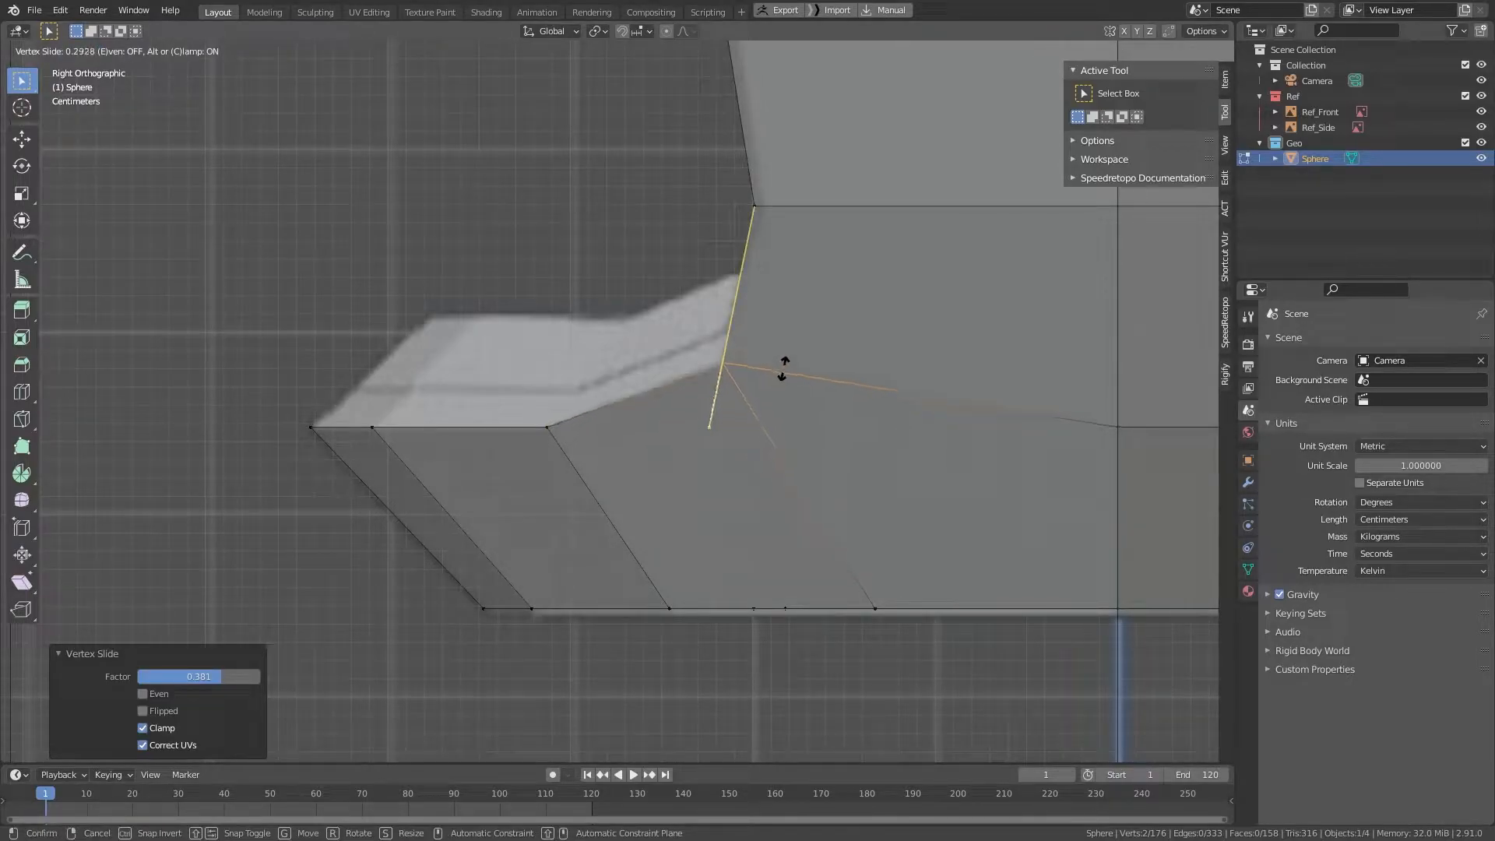
{"action": "left_click", "coordinate": [781, 369]}
Step: Move the two corner vertices at the top of the seat opening about -1.363 cm along Y in top view
{"action": "scroll", "coordinate": [748, 296], "scroll_direction": "down", "scroll_amount": 6}
{"action": "middle_click_drag", "start_coordinate": [724, 228], "coordinate": [893, 413]}
{"action": "scroll", "coordinate": [777, 361], "scroll_direction": "up", "scroll_amount": 3}
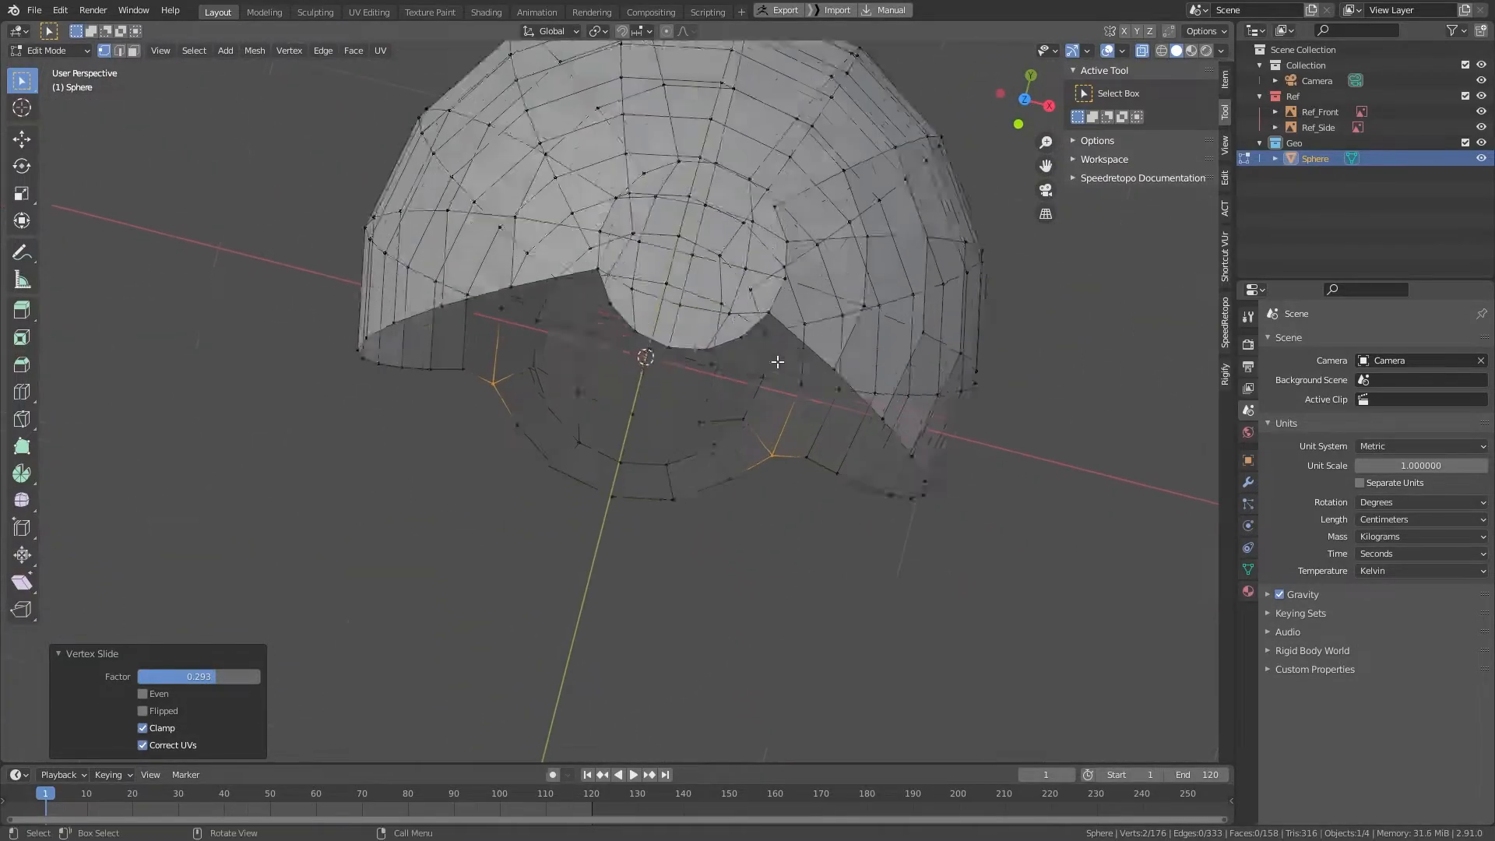
{"action": "scroll", "coordinate": [777, 361], "scroll_direction": "up", "scroll_amount": 3}
{"action": "key", "text": "alt+z"}
{"action": "scroll", "coordinate": [803, 320], "scroll_direction": "down", "scroll_amount": 2}
{"action": "middle_click_drag", "start_coordinate": [803, 320], "coordinate": [758, 376], "text": "shift"}
{"action": "left_click", "coordinate": [722, 395]}
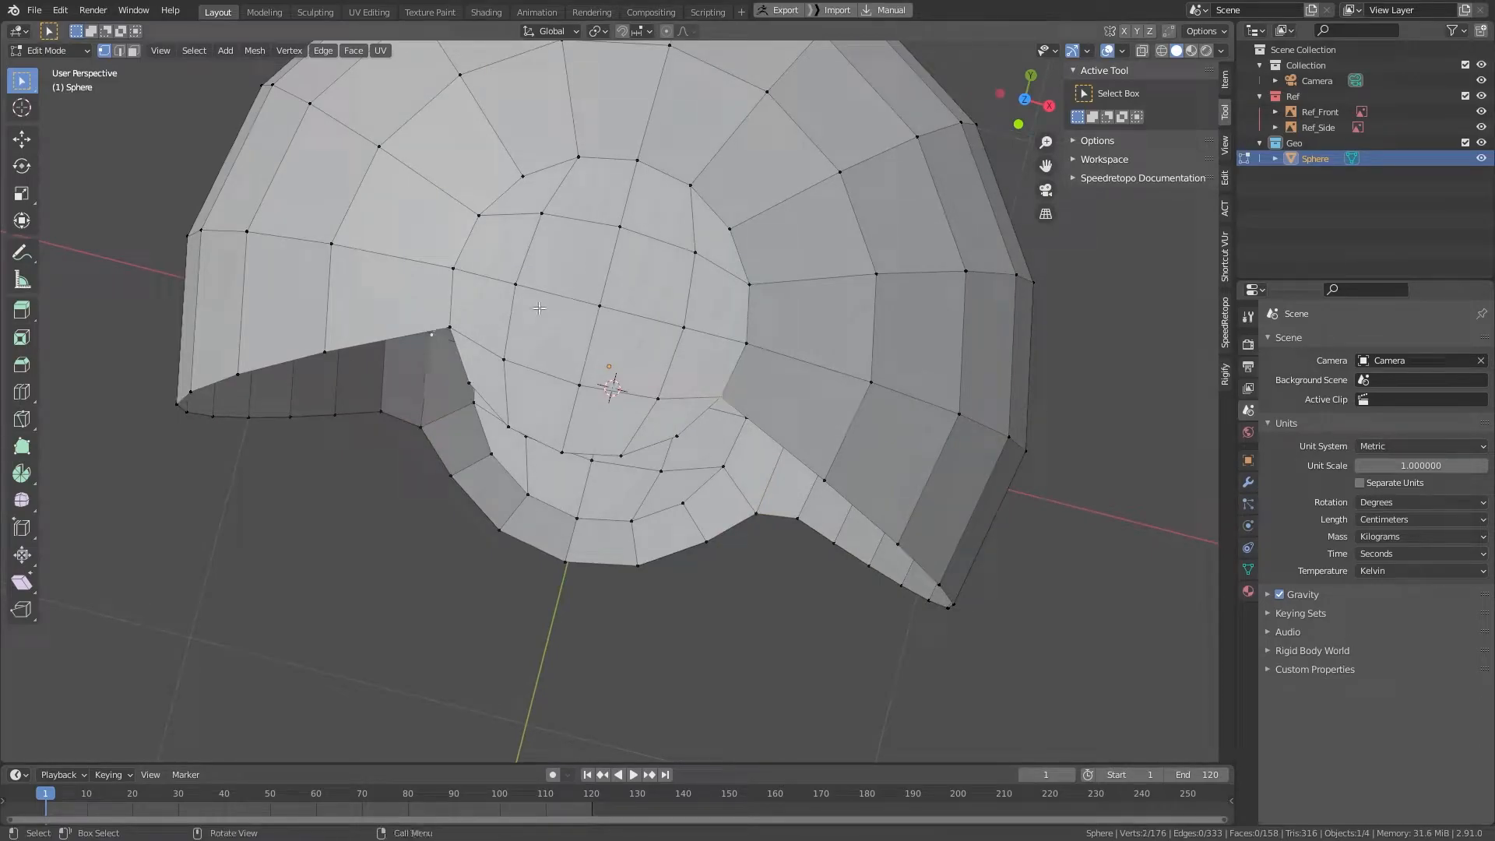
{"action": "left_click", "coordinate": [456, 317], "text": "shift"}
{"action": "key", "text": "KP_7"}
{"action": "scroll", "coordinate": [1077, 378], "scroll_direction": "up", "scroll_amount": 8}
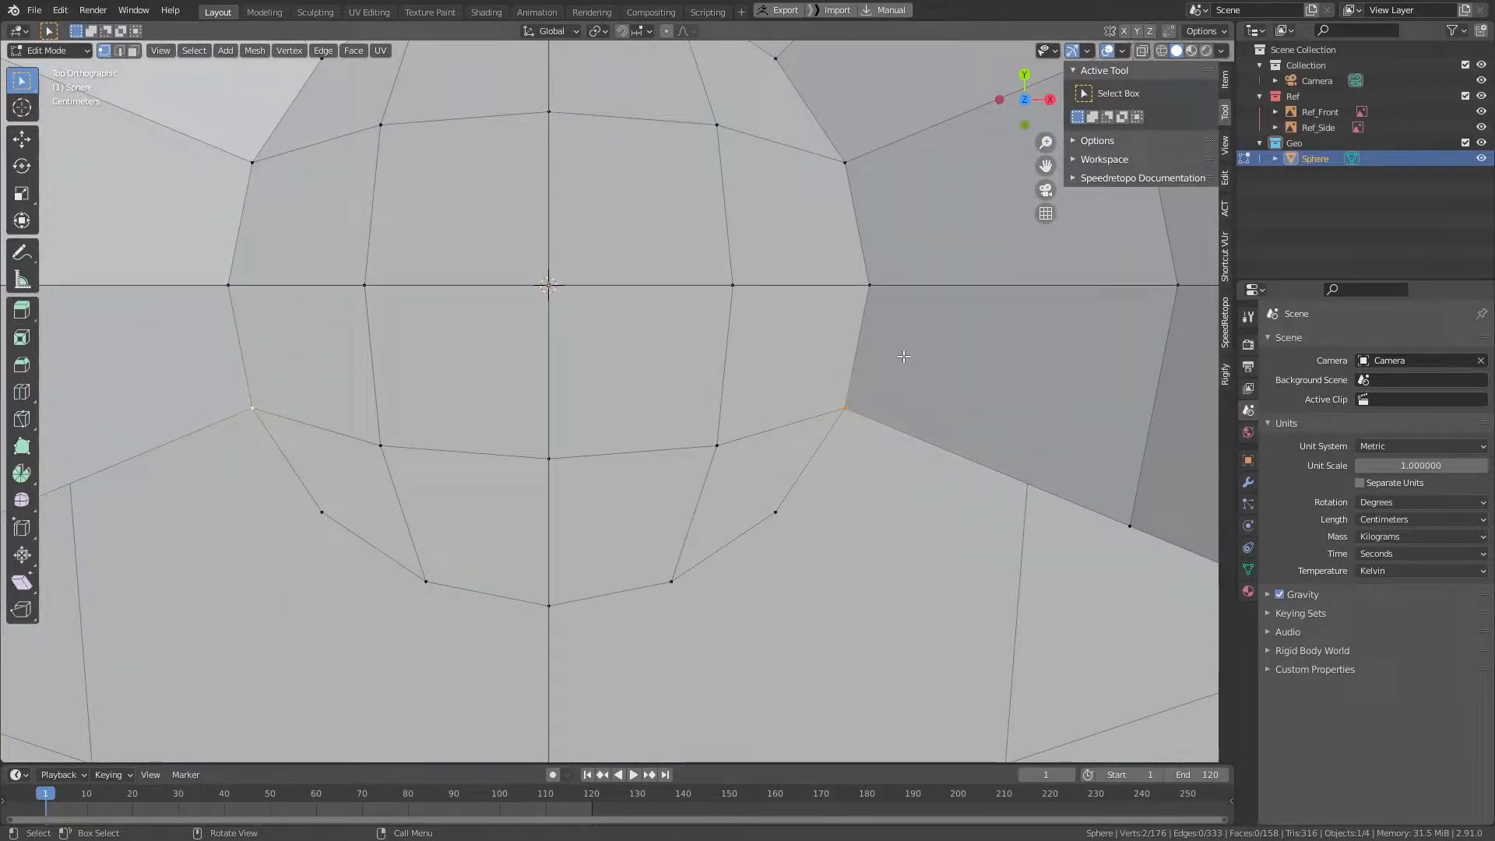
{"action": "key", "text": "g"}
{"action": "key", "text": "y"}
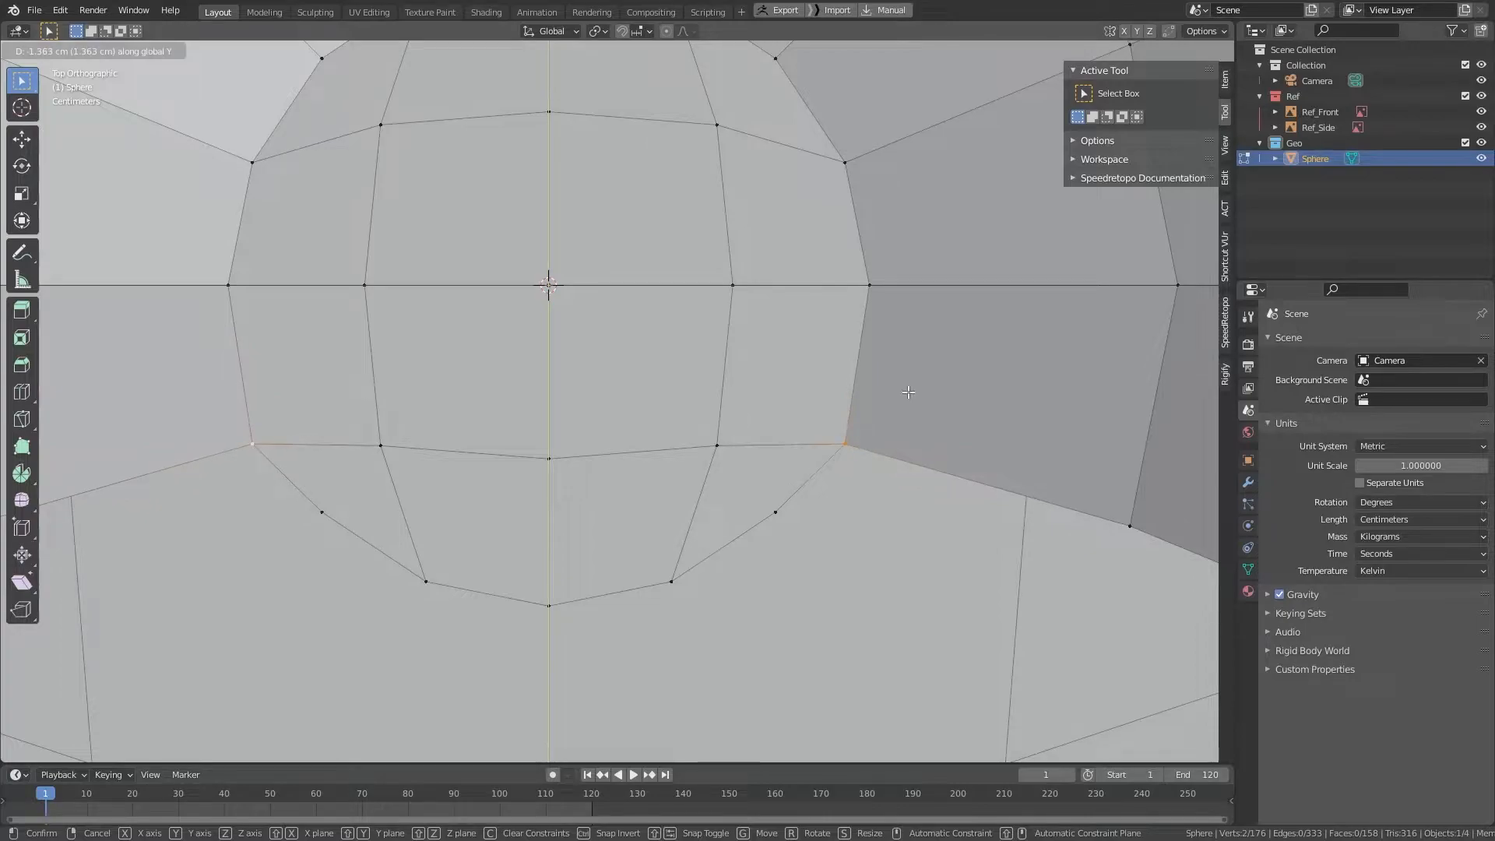
{"action": "left_click", "coordinate": [909, 392]}
Step: Spread the two top corner vertices by about 1.122 along X and move them about -1.037 cm along Y
{"action": "key", "text": "s"}
{"action": "key", "text": "x"}
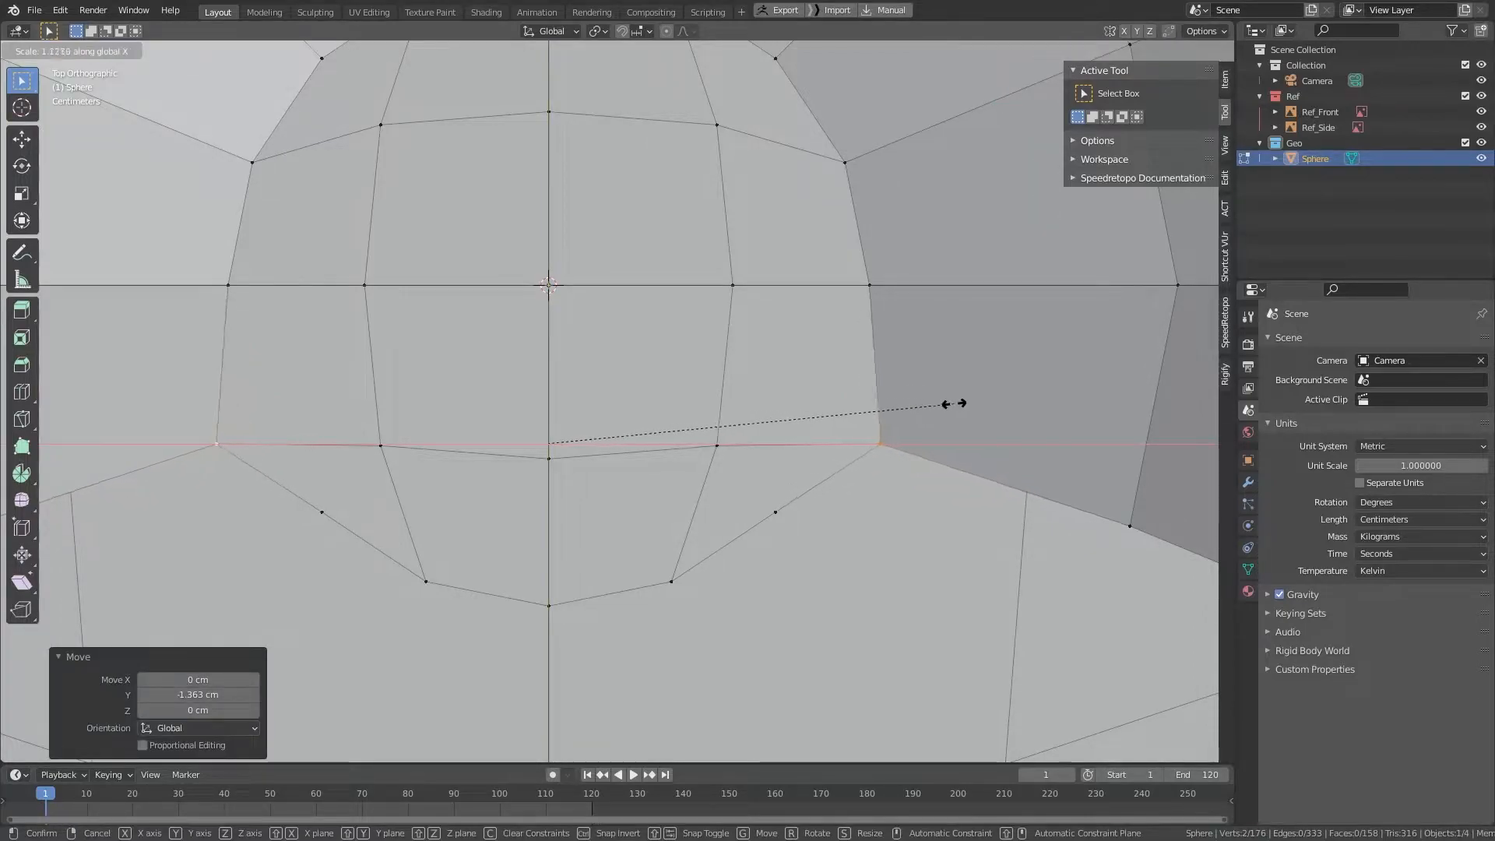
{"action": "left_click", "coordinate": [955, 404]}
{"action": "key", "text": "g"}
{"action": "key", "text": "y"}
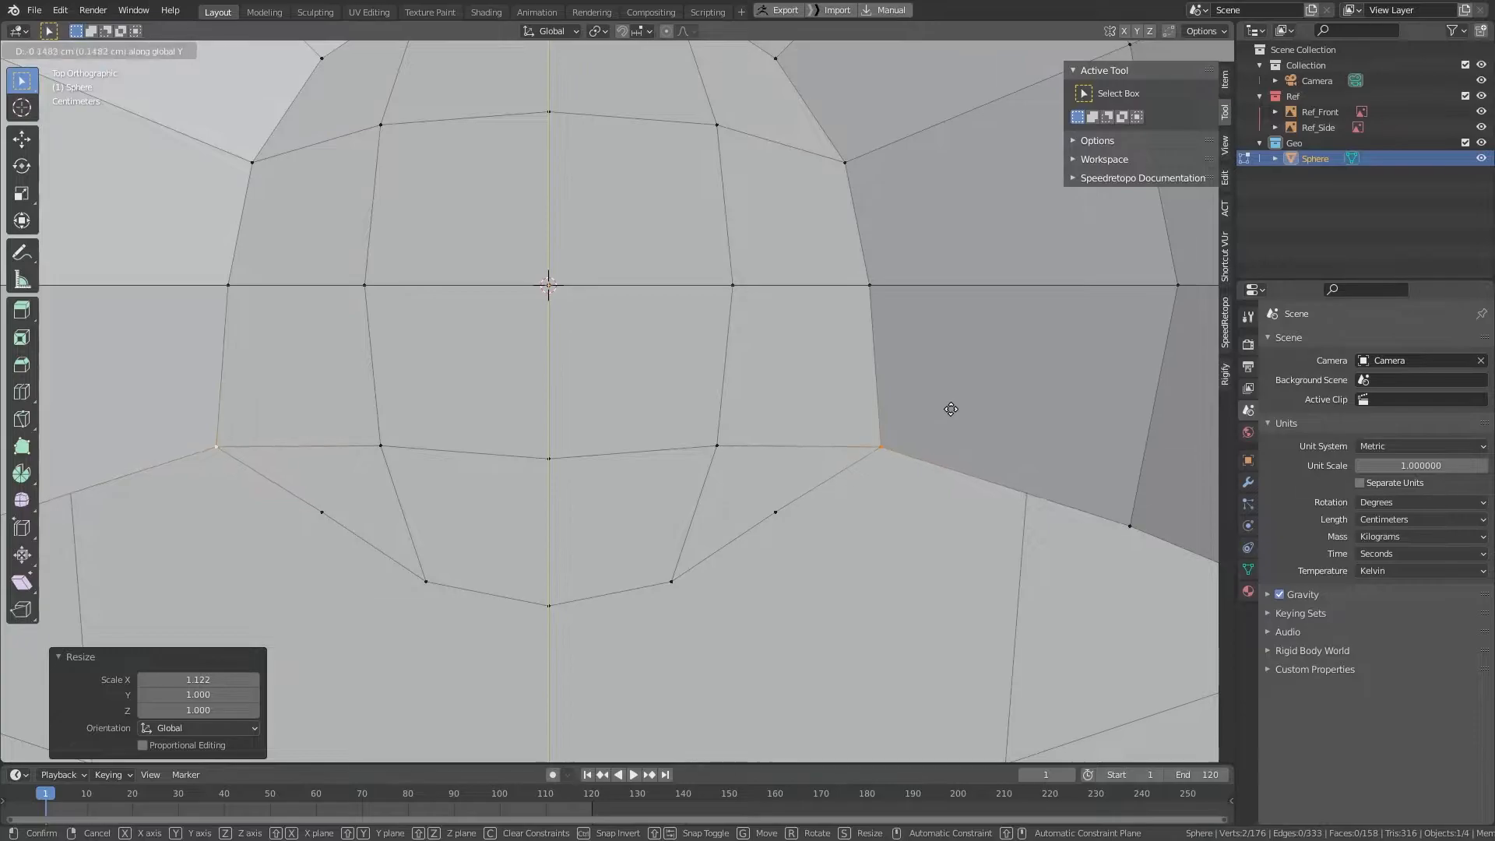
{"action": "left_click", "coordinate": [956, 432]}
Step: Add a Solidify modifier to the seat in Object Mode and set its thickness to 3 cm
{"action": "scroll", "coordinate": [955, 432], "scroll_direction": "down", "scroll_amount": 6}
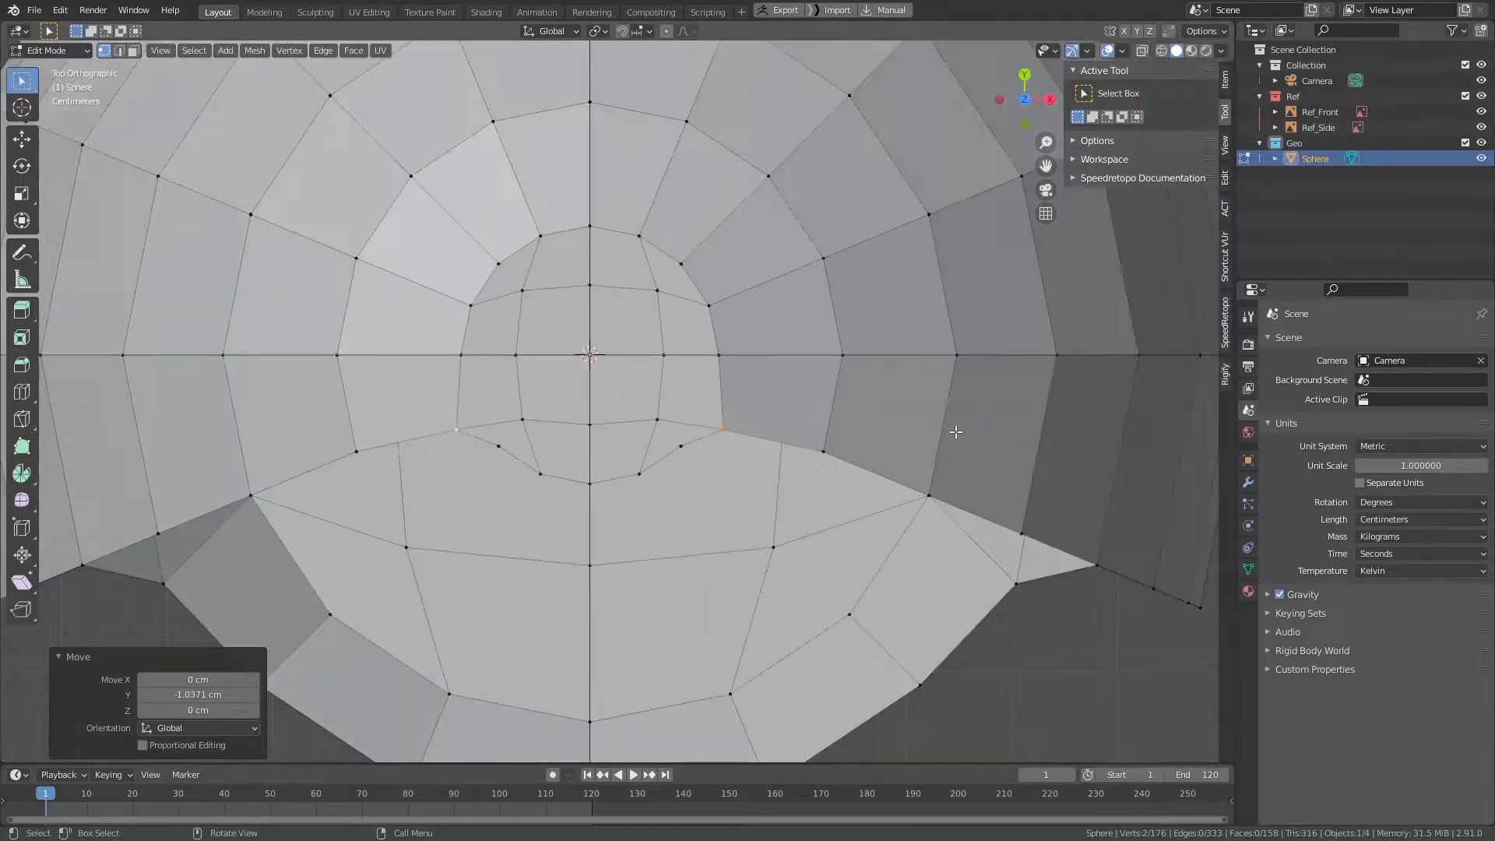
{"action": "middle_click_drag", "start_coordinate": [904, 454], "coordinate": [864, 418]}
{"action": "scroll", "coordinate": [732, 314], "scroll_direction": "down", "scroll_amount": 5}
{"action": "key", "text": "Tab"}
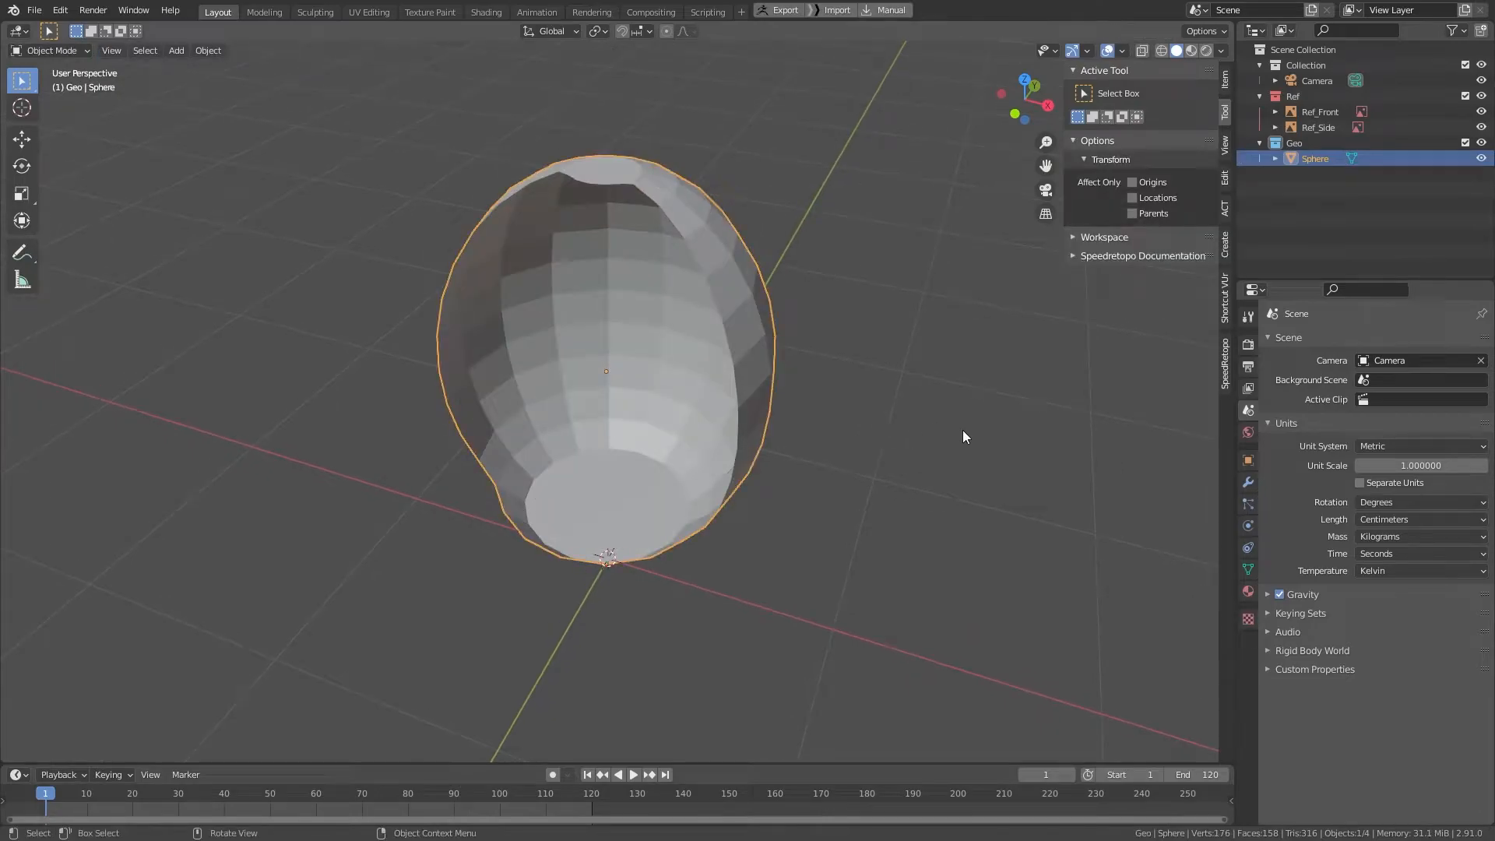
{"action": "left_click", "coordinate": [1246, 482]}
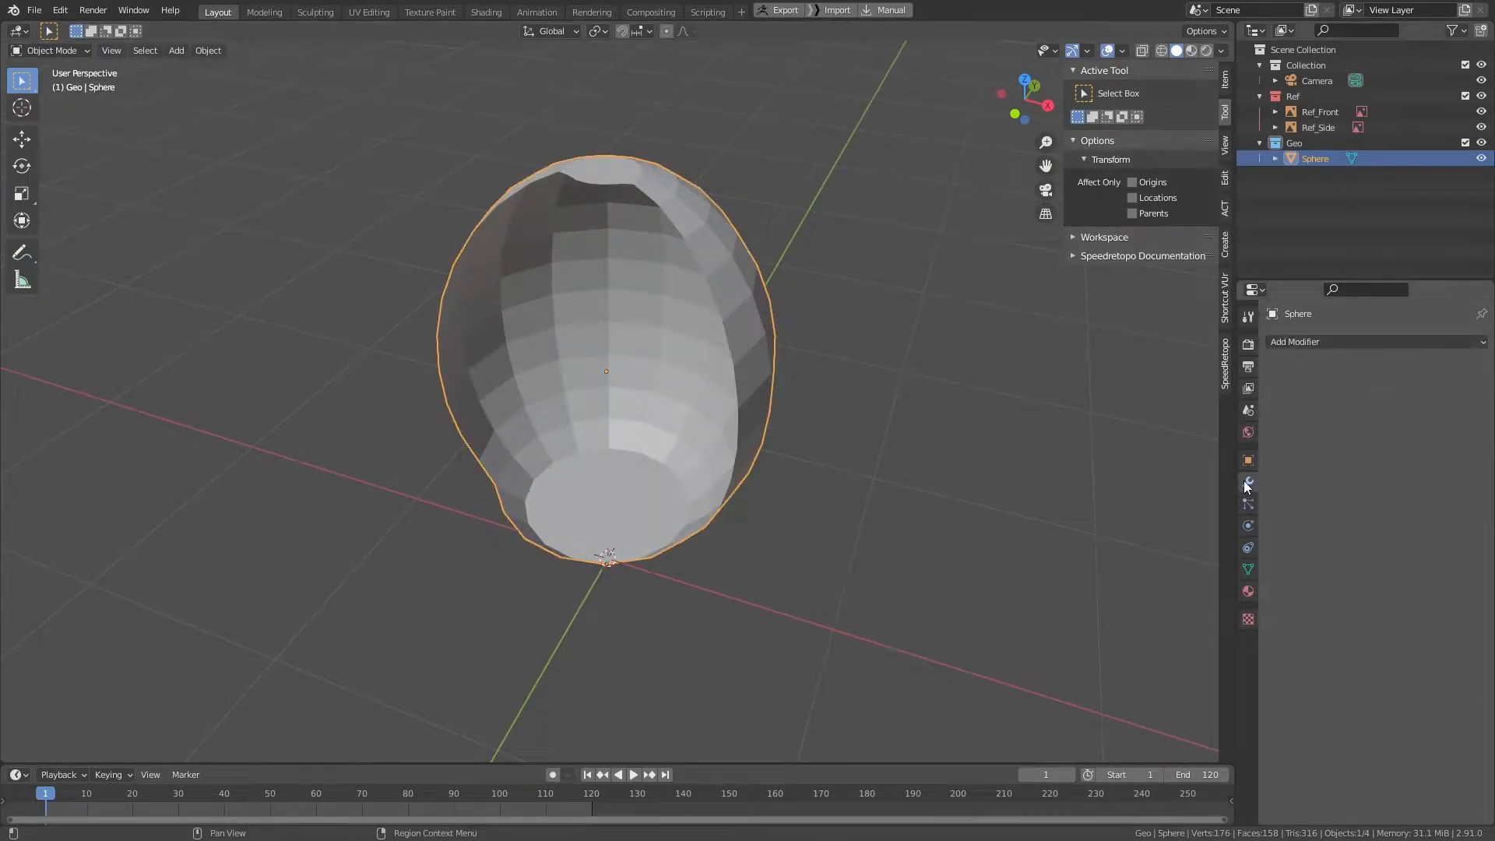
{"action": "left_click", "coordinate": [1338, 342]}
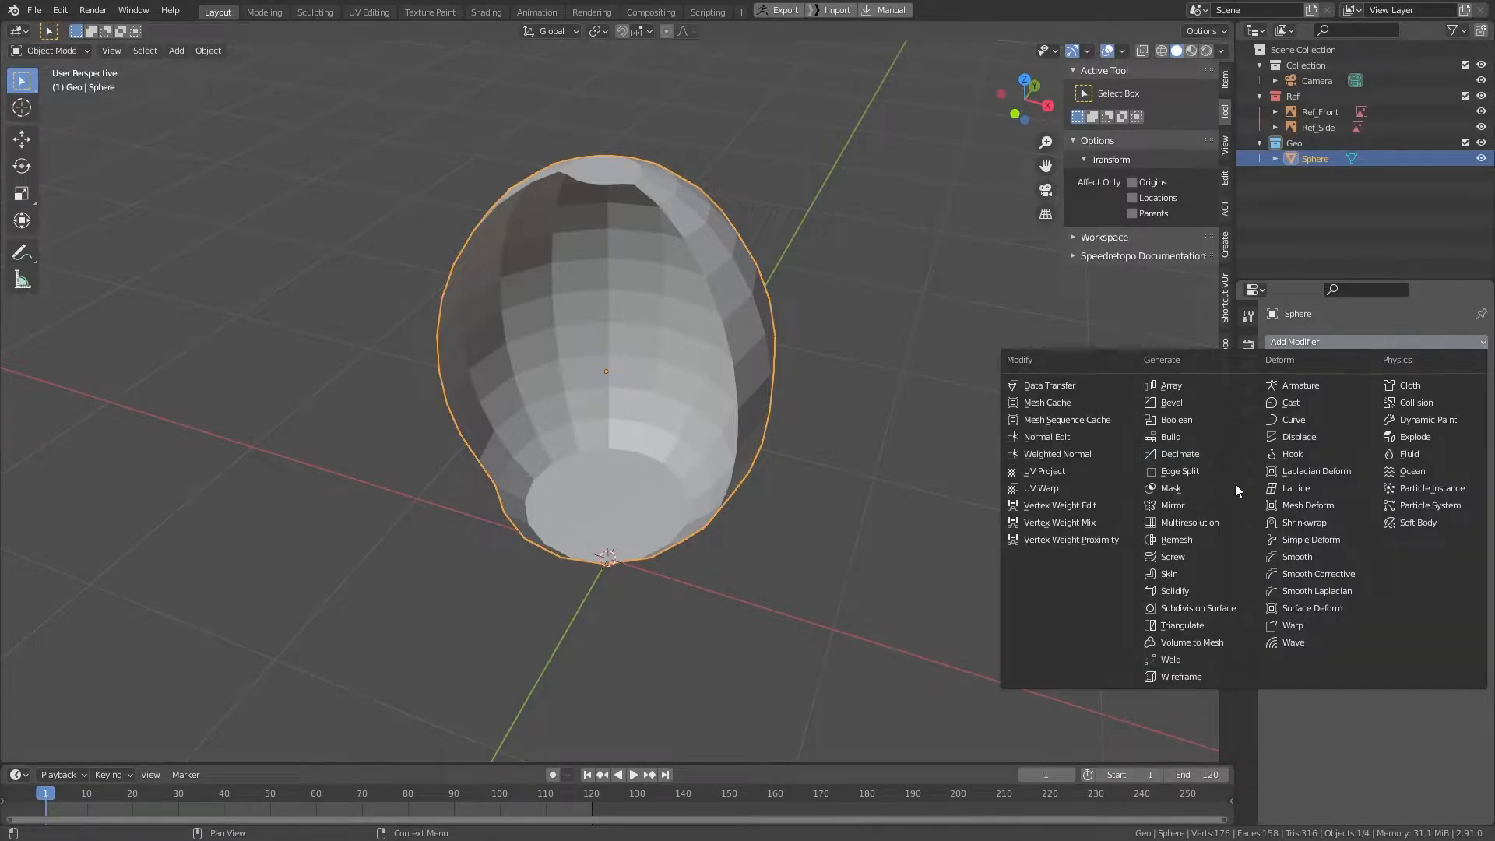
{"action": "left_click", "coordinate": [1218, 596]}
{"action": "scroll", "coordinate": [847, 394], "scroll_direction": "up", "scroll_amount": 5}
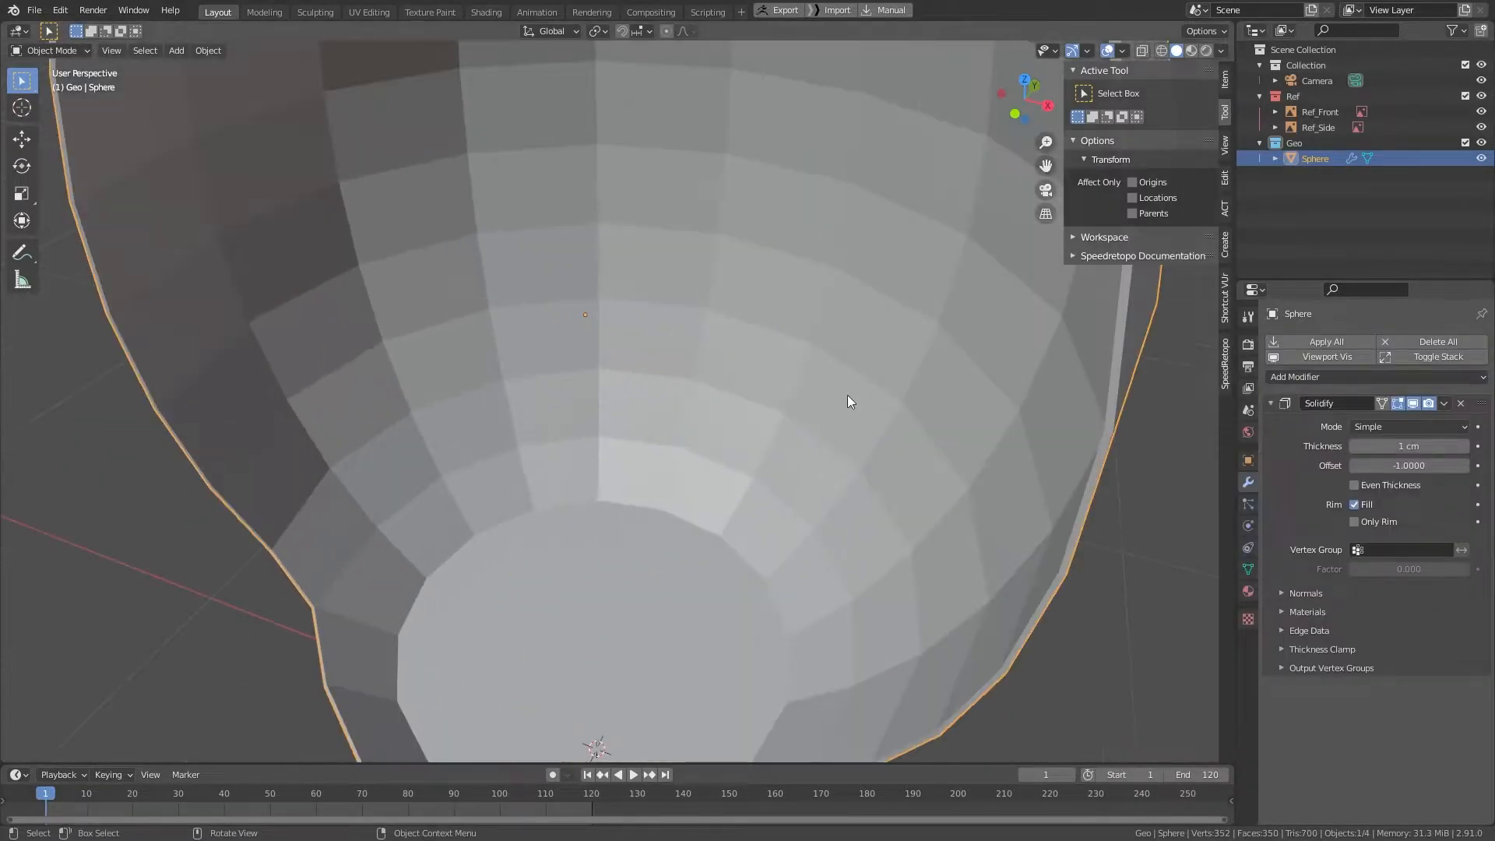
{"action": "left_click", "coordinate": [1422, 446]}
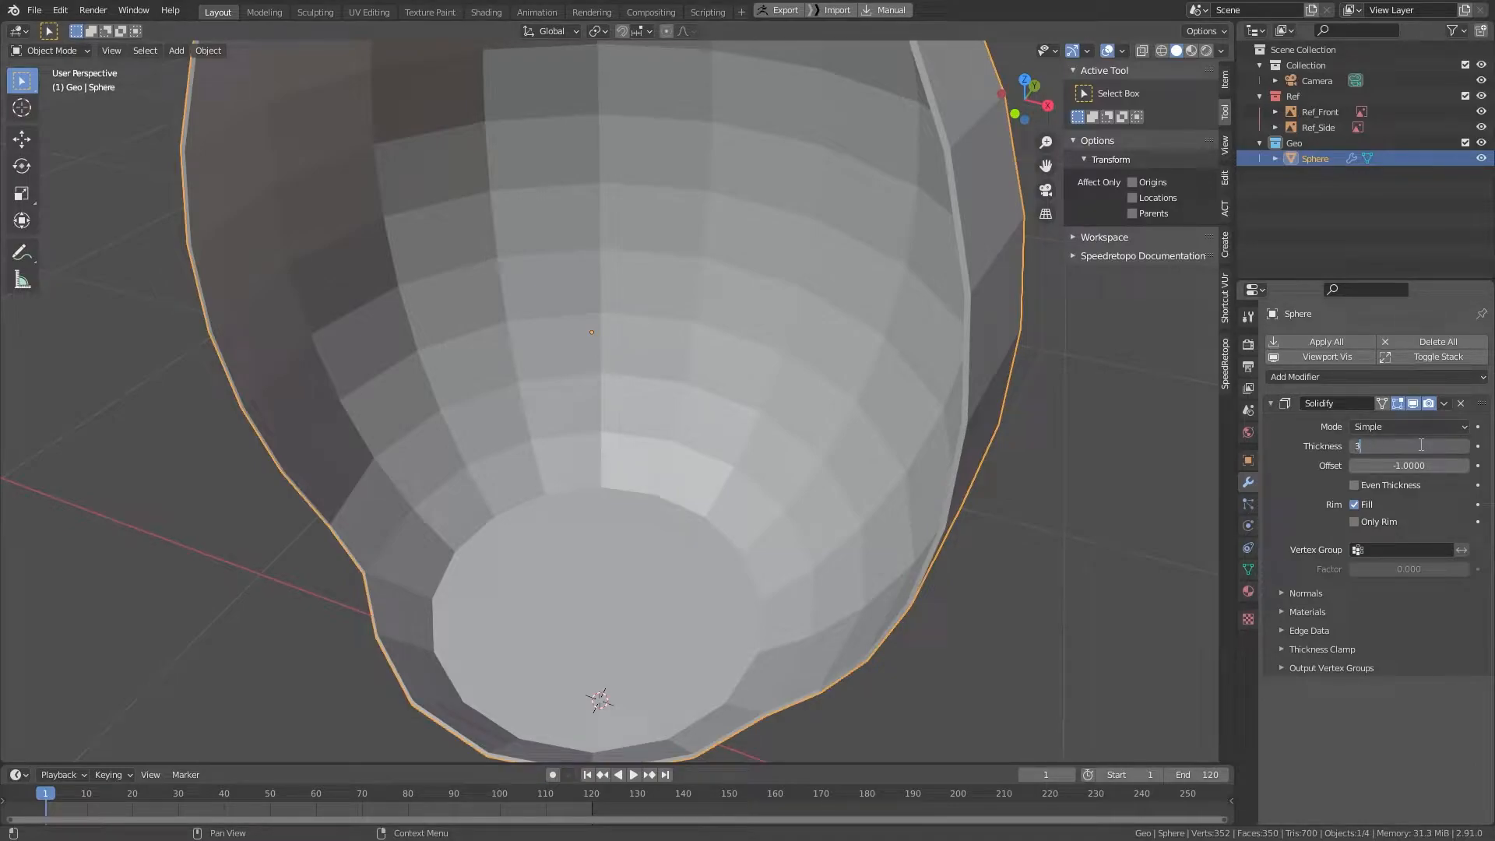
{"action": "key", "text": "Return"}
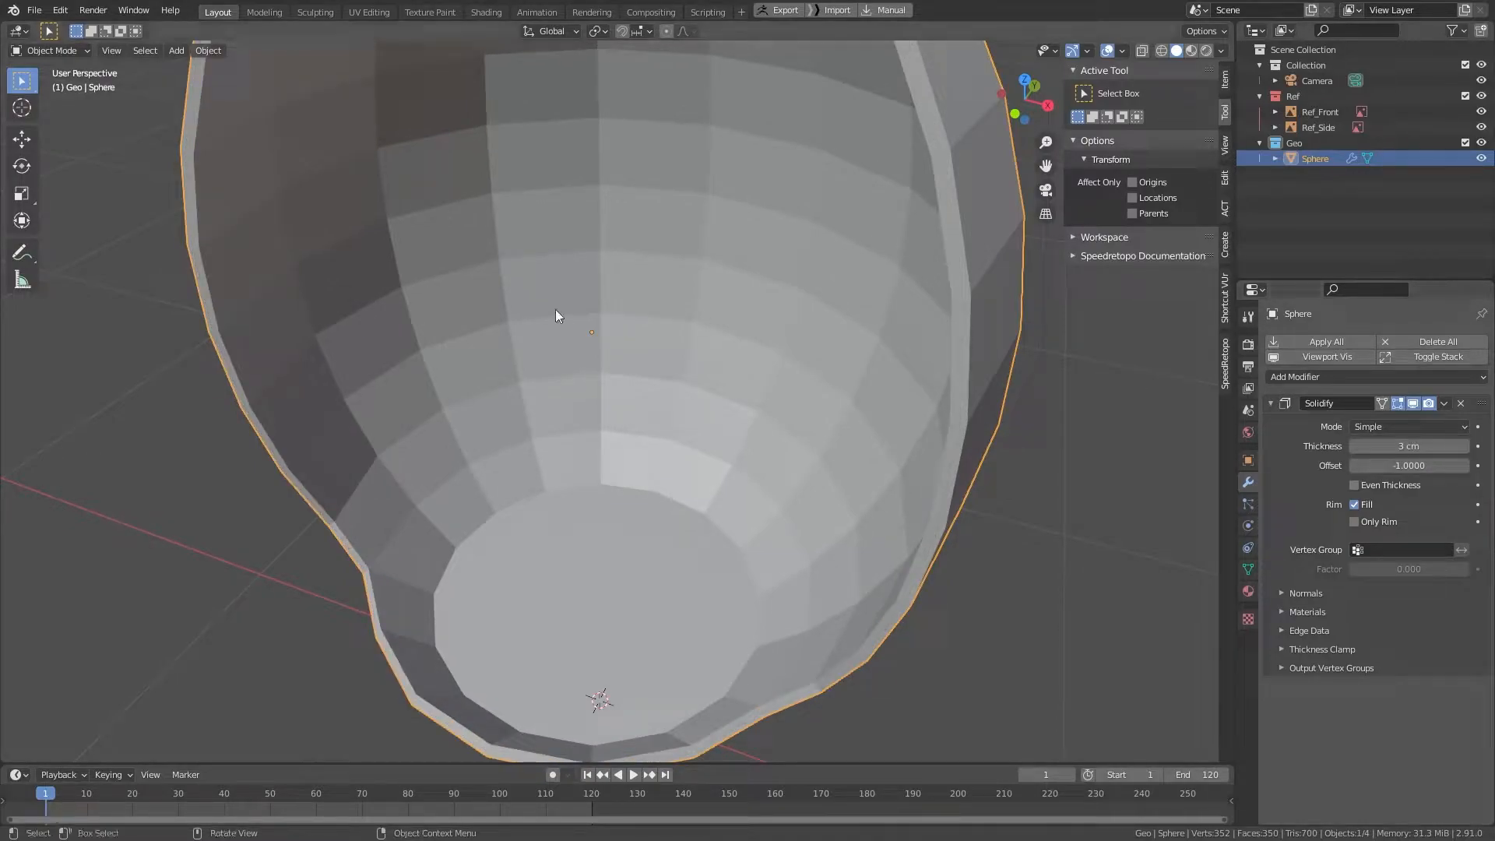
Step: Compare the thickened seat with the side reference and apply the Solidify modifier
{"action": "key", "text": "KP_3"}
{"action": "key", "text": "alt+z"}
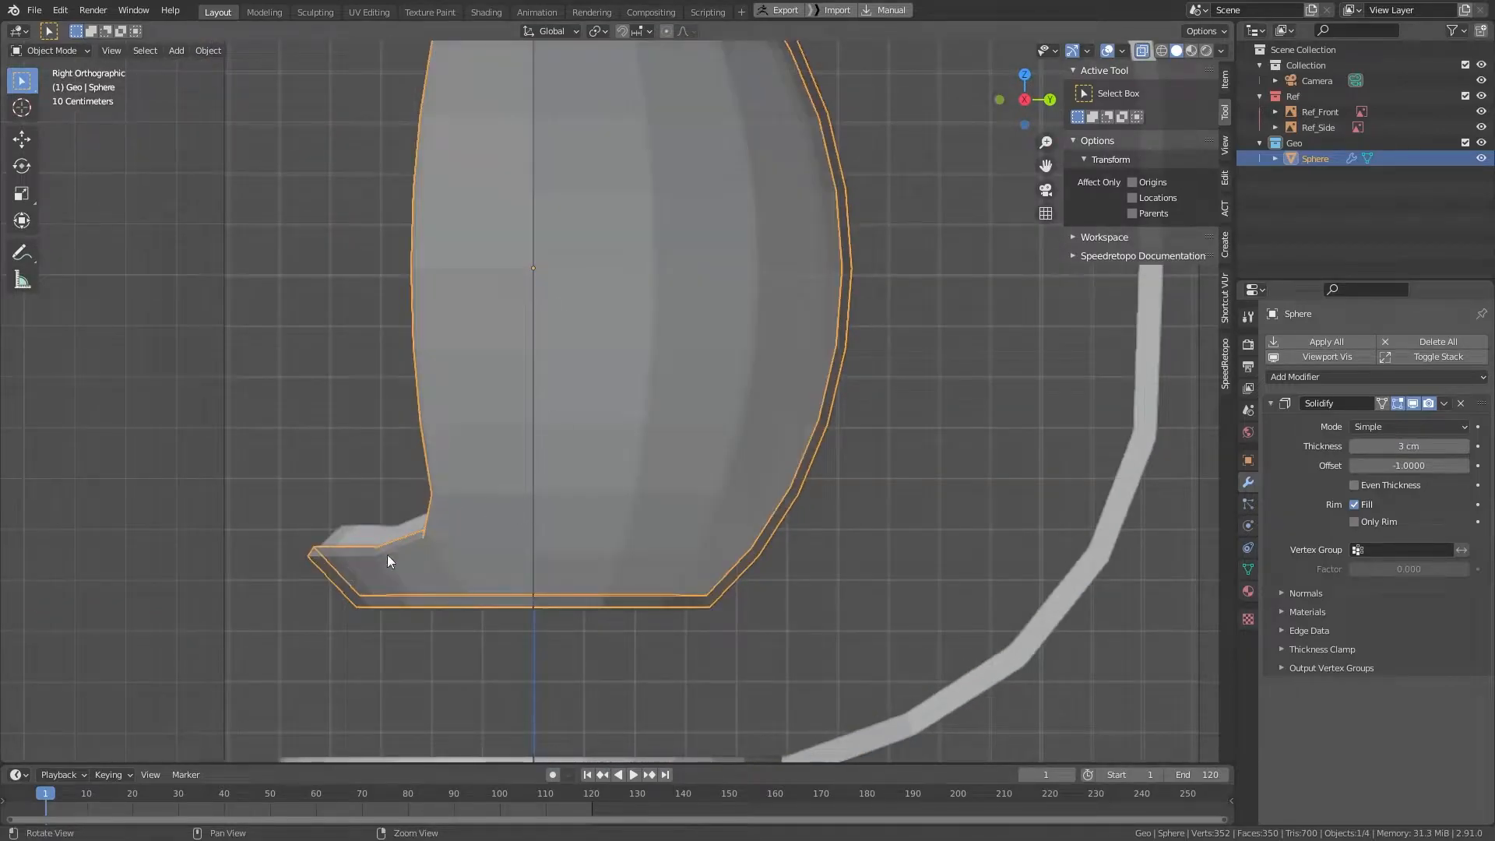
{"action": "key", "text": "alt+z"}
{"action": "mouse_move", "coordinate": [506, 461]}
{"action": "middle_mouse_down"}
{"action": "mouse_move", "coordinate": [573, 262]}
{"action": "mouse_move", "coordinate": [646, 301]}
{"action": "mouse_move", "coordinate": [797, 319]}
{"action": "mouse_move", "coordinate": [750, 404]}
{"action": "mouse_move", "coordinate": [693, 317]}
{"action": "mouse_move", "coordinate": [666, 330]}
{"action": "mouse_move", "coordinate": [744, 323]}
{"action": "mouse_move", "coordinate": [841, 349]}
{"action": "middle_mouse_up"}
{"action": "scroll", "coordinate": [674, 329], "scroll_direction": "up", "scroll_amount": 3}
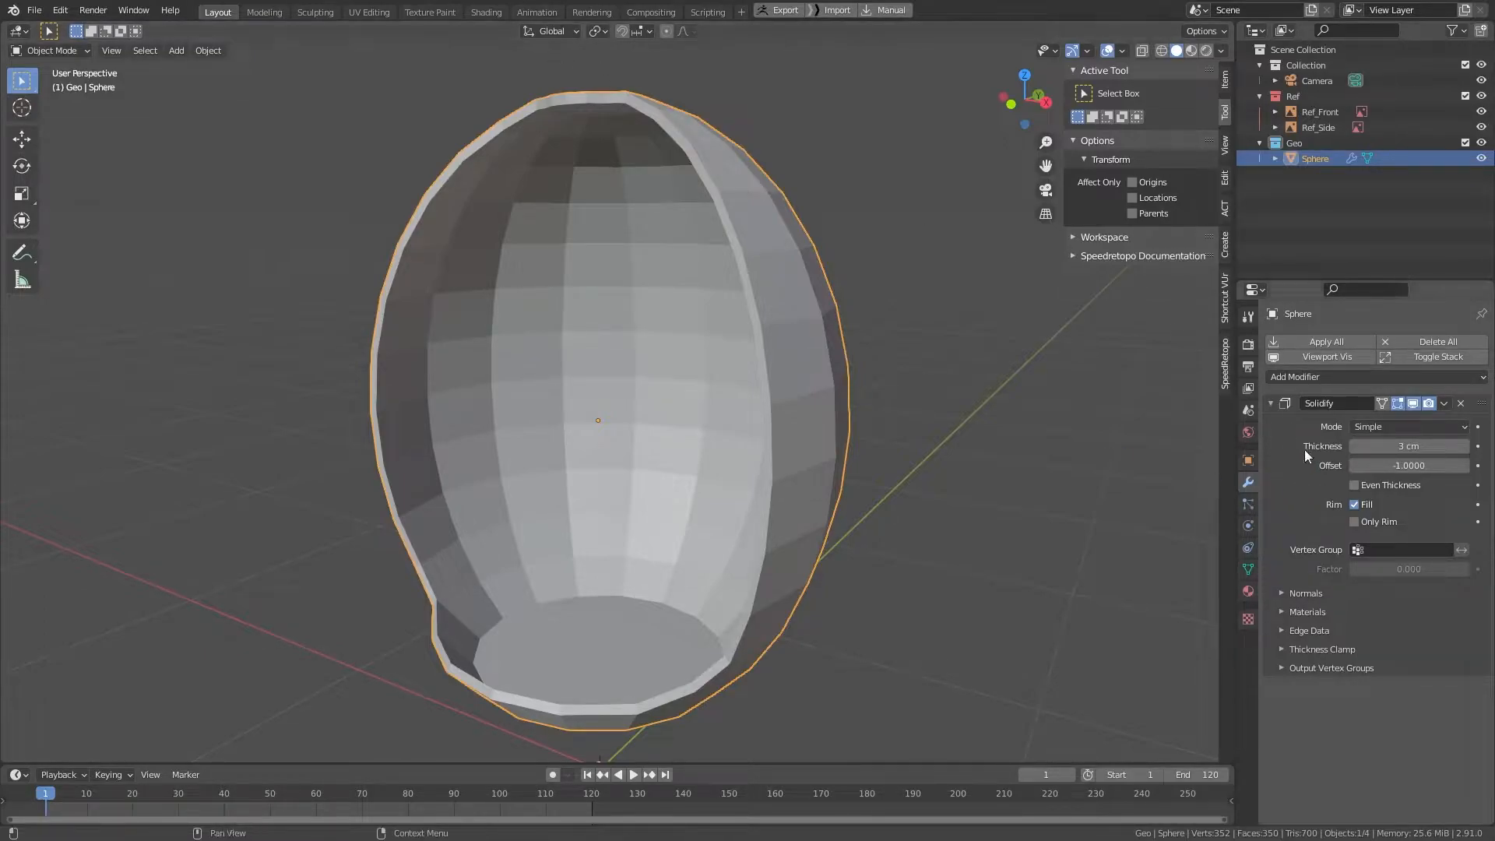
{"action": "key", "text": "ctrl+a"}
Step: Select the seat's inner floor faces in Edit Mode and expand the selection to the ring of wall faces around them
{"action": "key", "text": "Tab"}
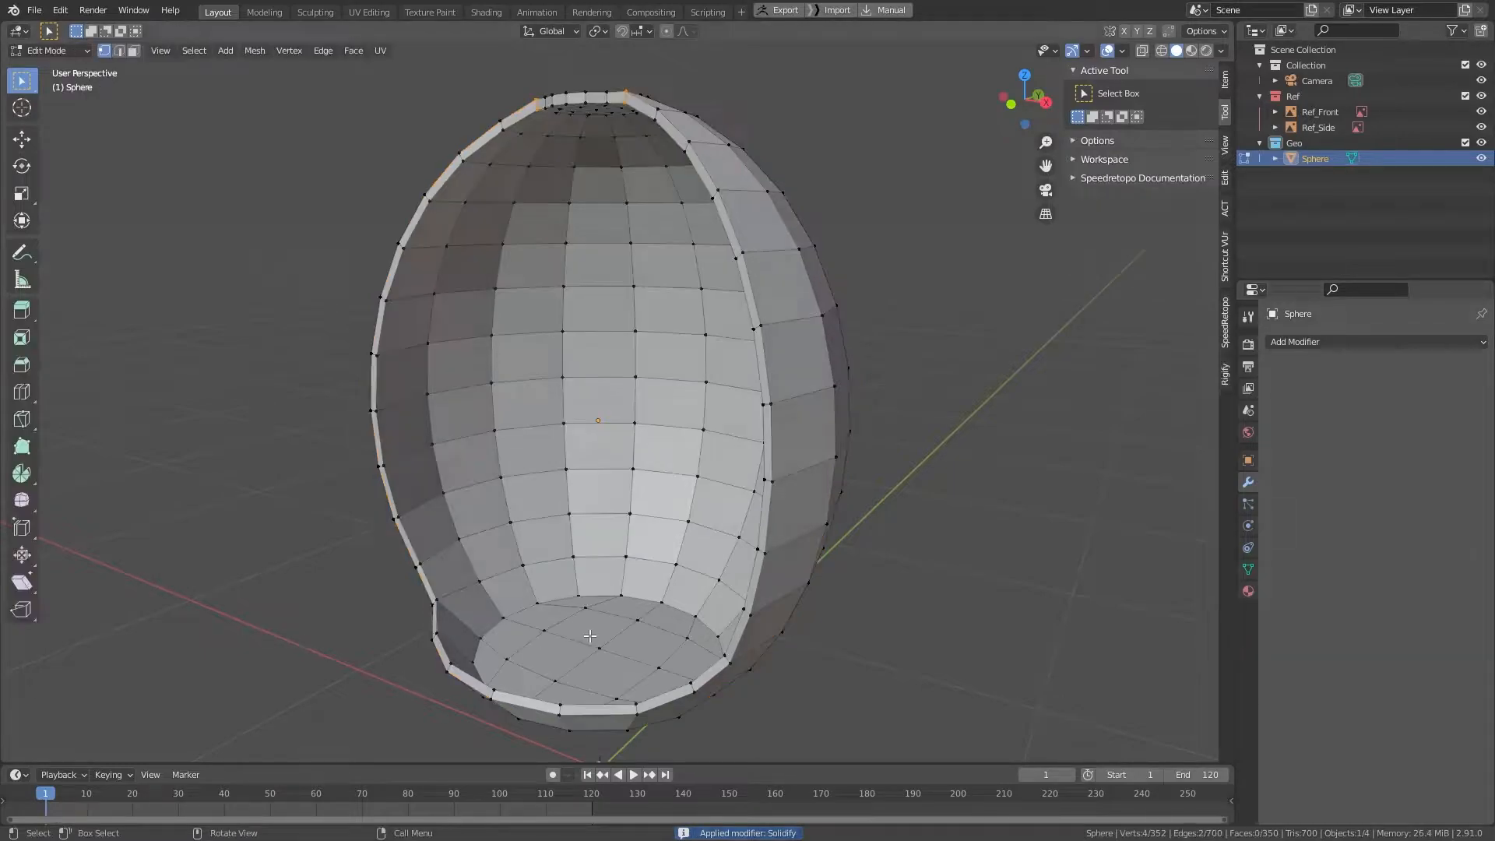
{"action": "left_click_drag", "start_coordinate": [583, 639], "coordinate": [617, 659]}
{"action": "key", "text": "ctrl+KP_Add"}
{"action": "key", "text": "ctrl+KP_Add"}
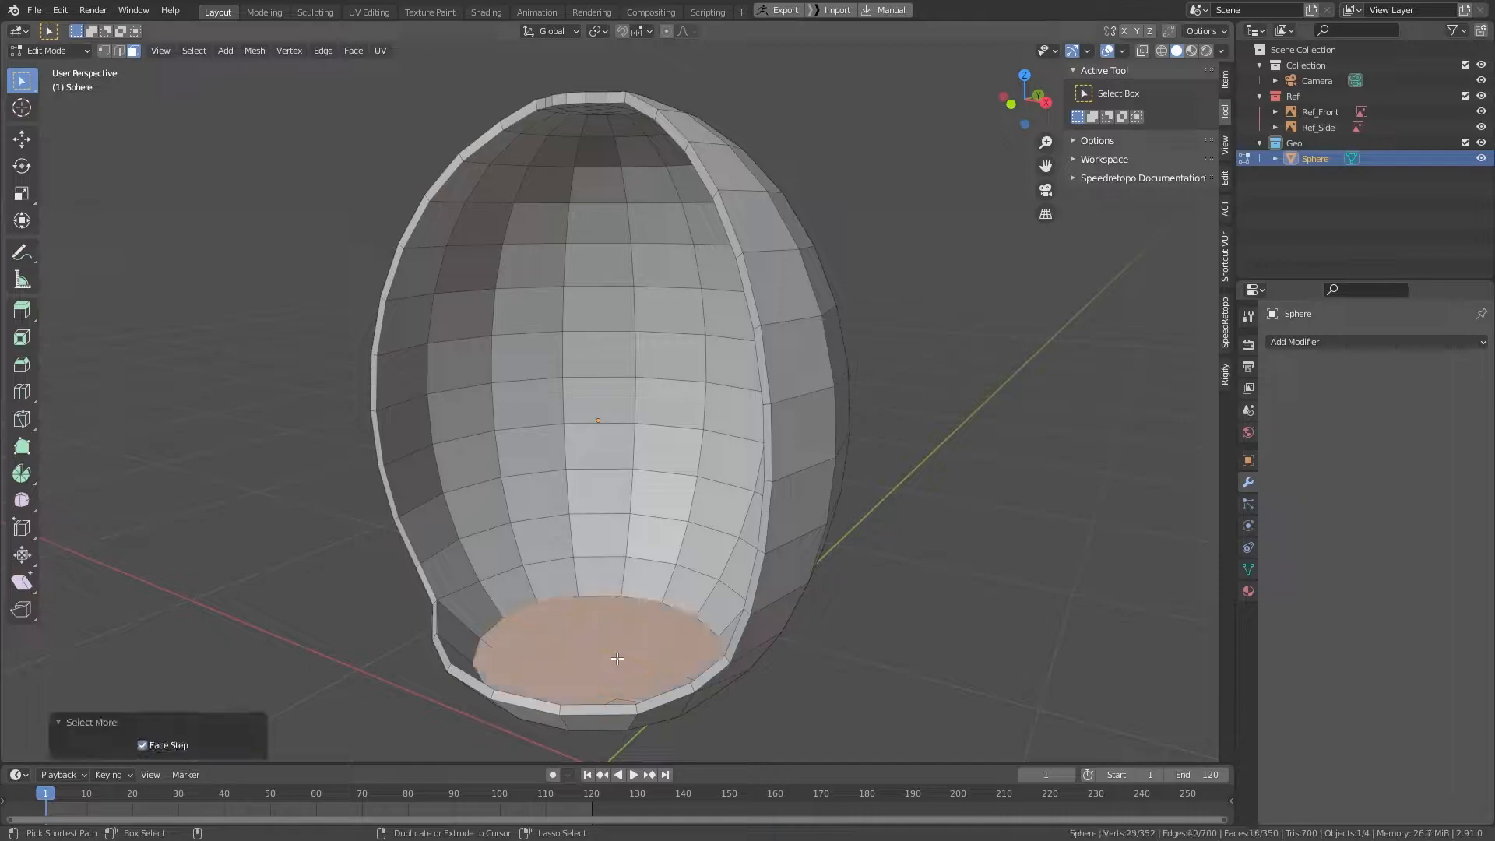
{"action": "middle_click_drag", "start_coordinate": [546, 485], "coordinate": [596, 460]}
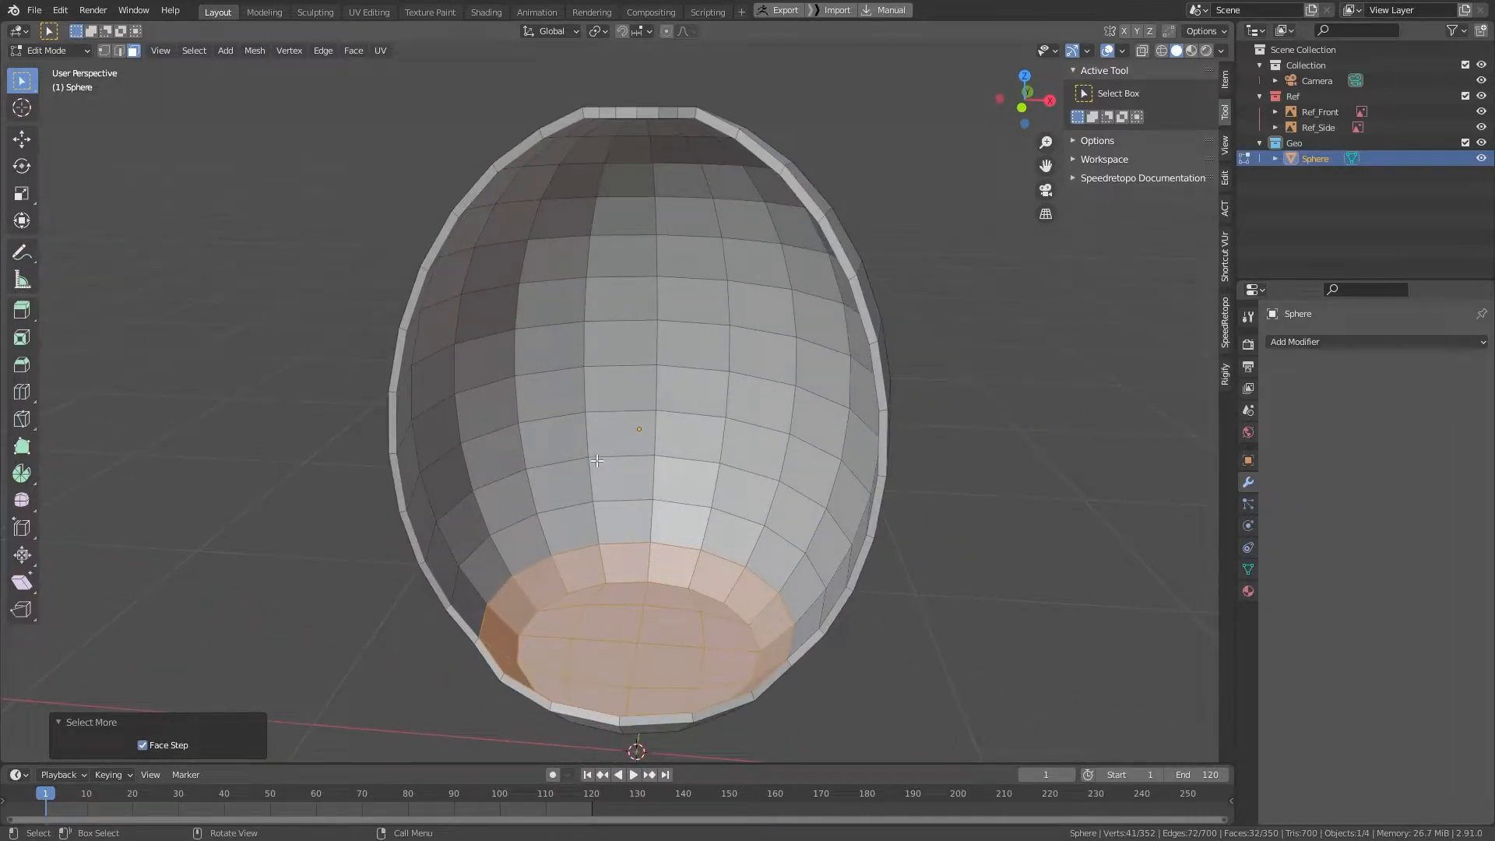
{"action": "key", "text": "KP_1"}
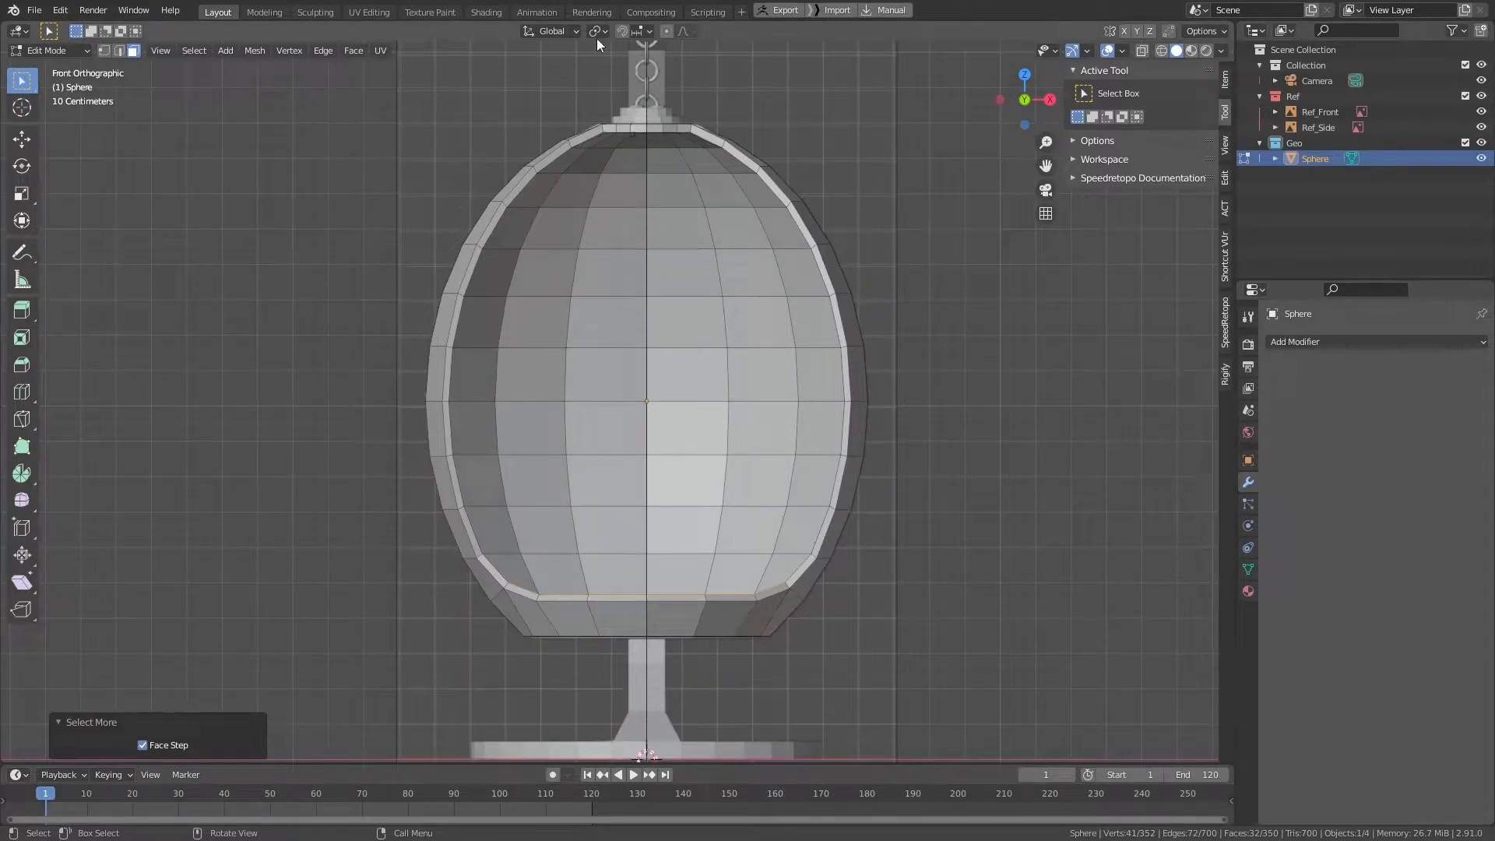
{"action": "key", "text": "alt+z"}
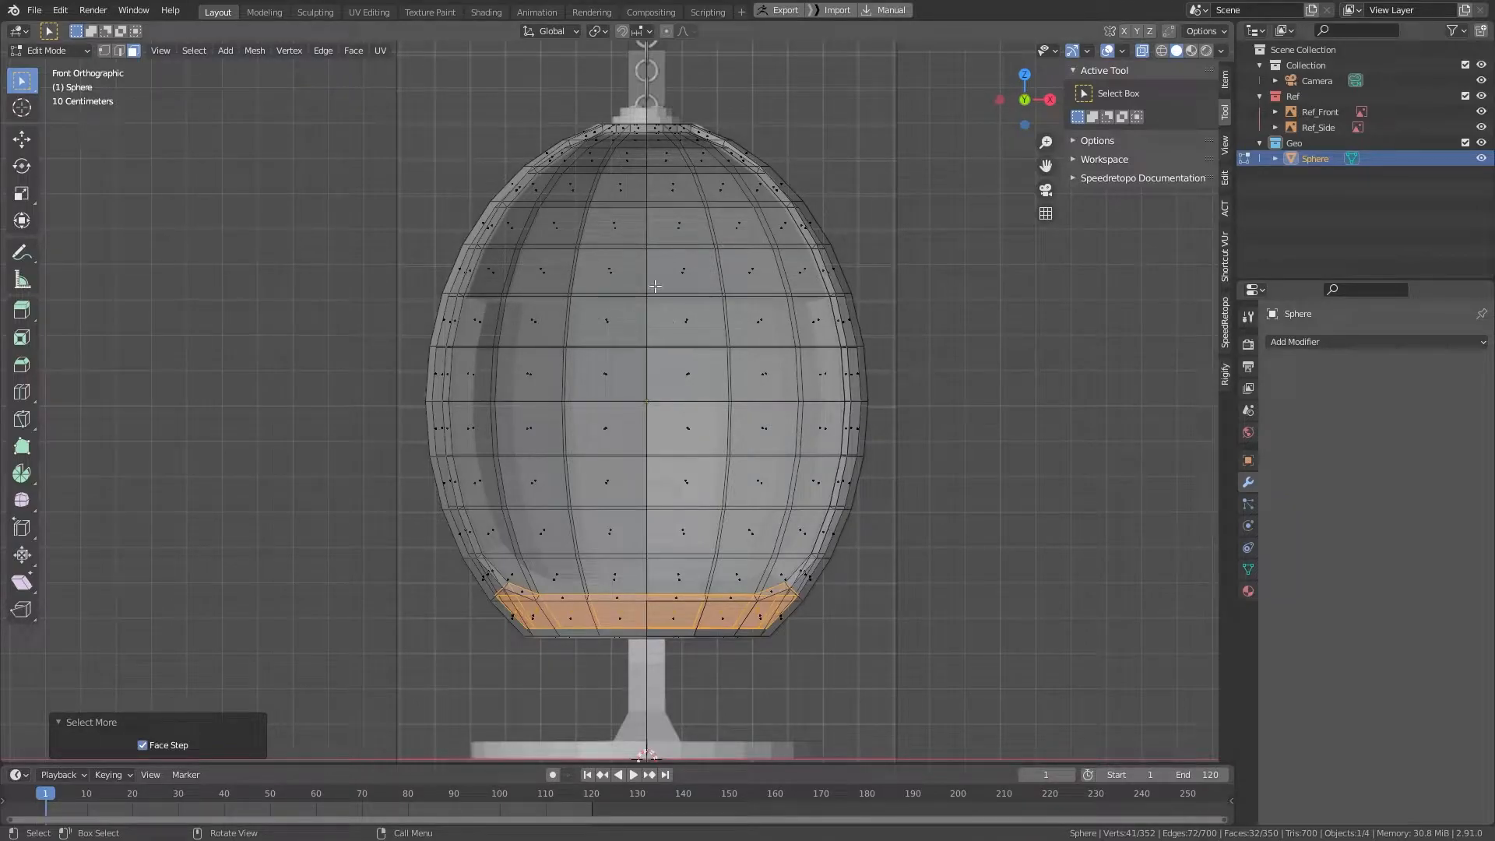
{"action": "key", "text": "alt+z"}
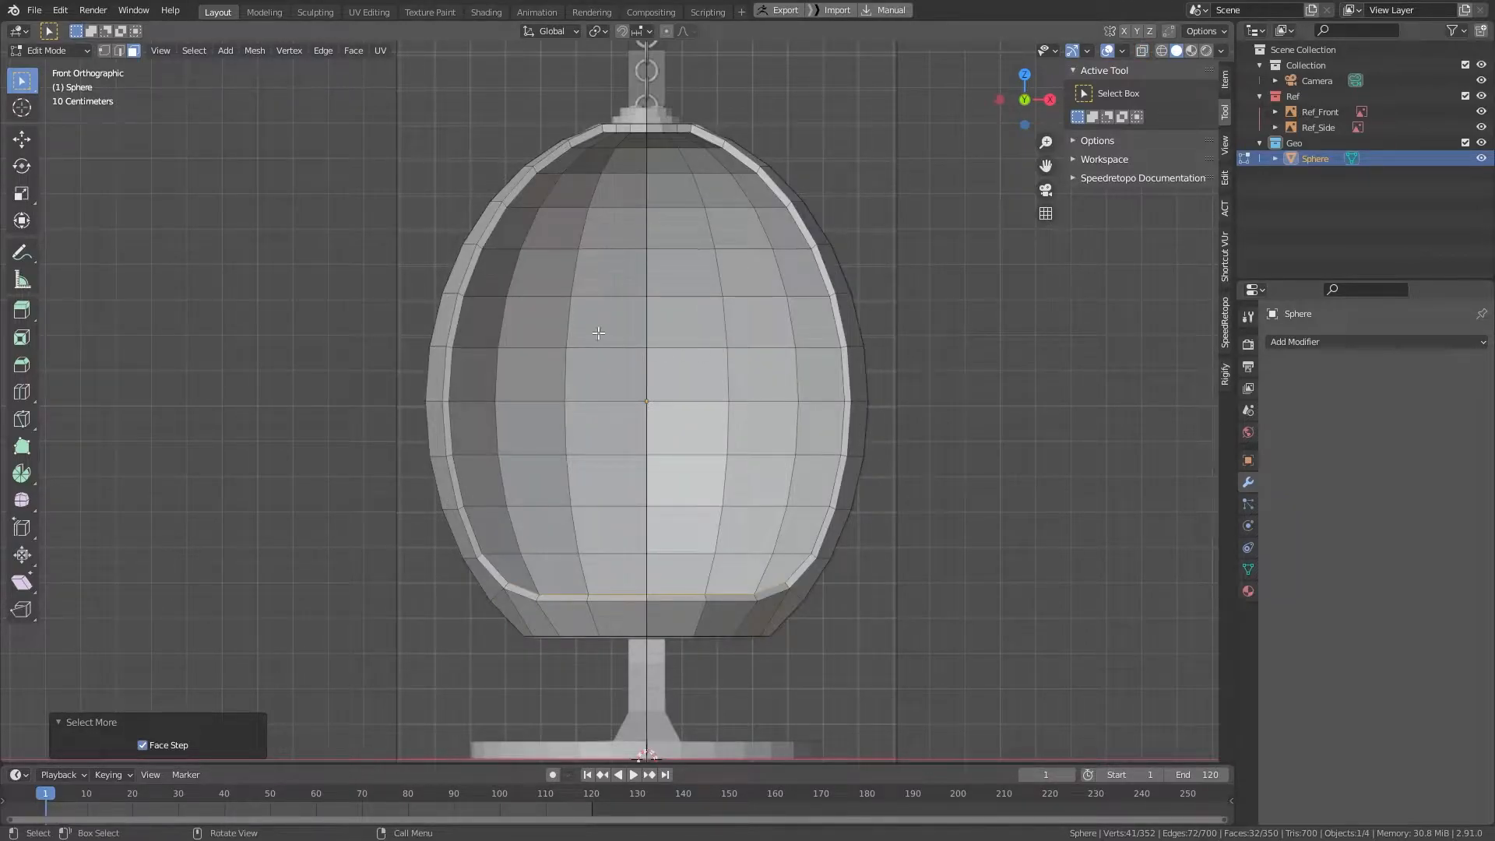
Step: Extend the selection over all inner back and side wall faces, from the floor to about two thirds of the seat's height
{"action": "left_click_drag", "start_coordinate": [533, 316], "coordinate": [646, 423]}
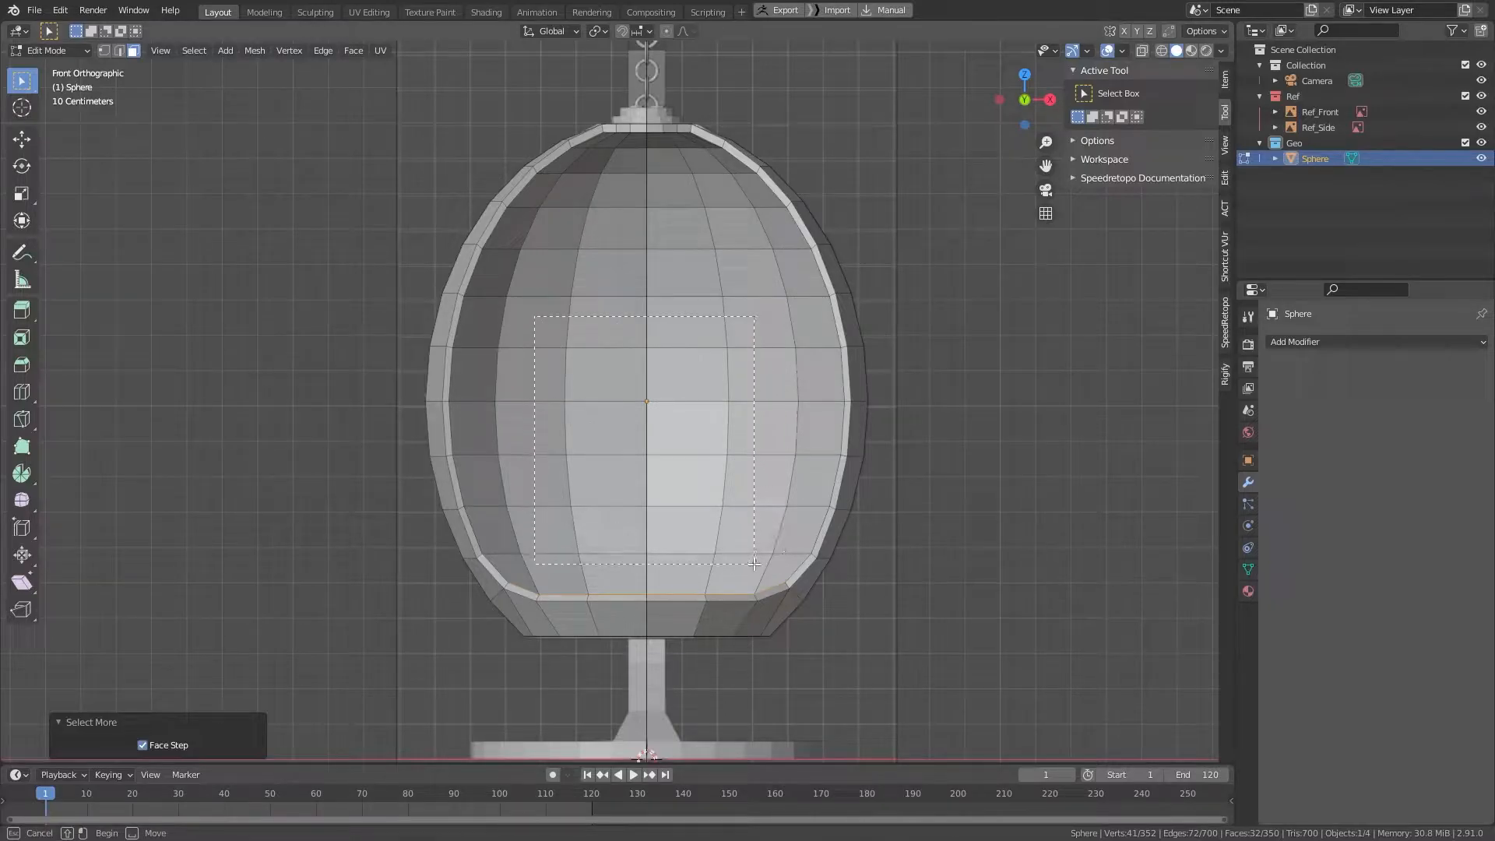
{"action": "left_click_drag", "start_coordinate": [755, 564], "coordinate": [752, 566]}
{"action": "middle_click_drag", "start_coordinate": [693, 364], "coordinate": [762, 334]}
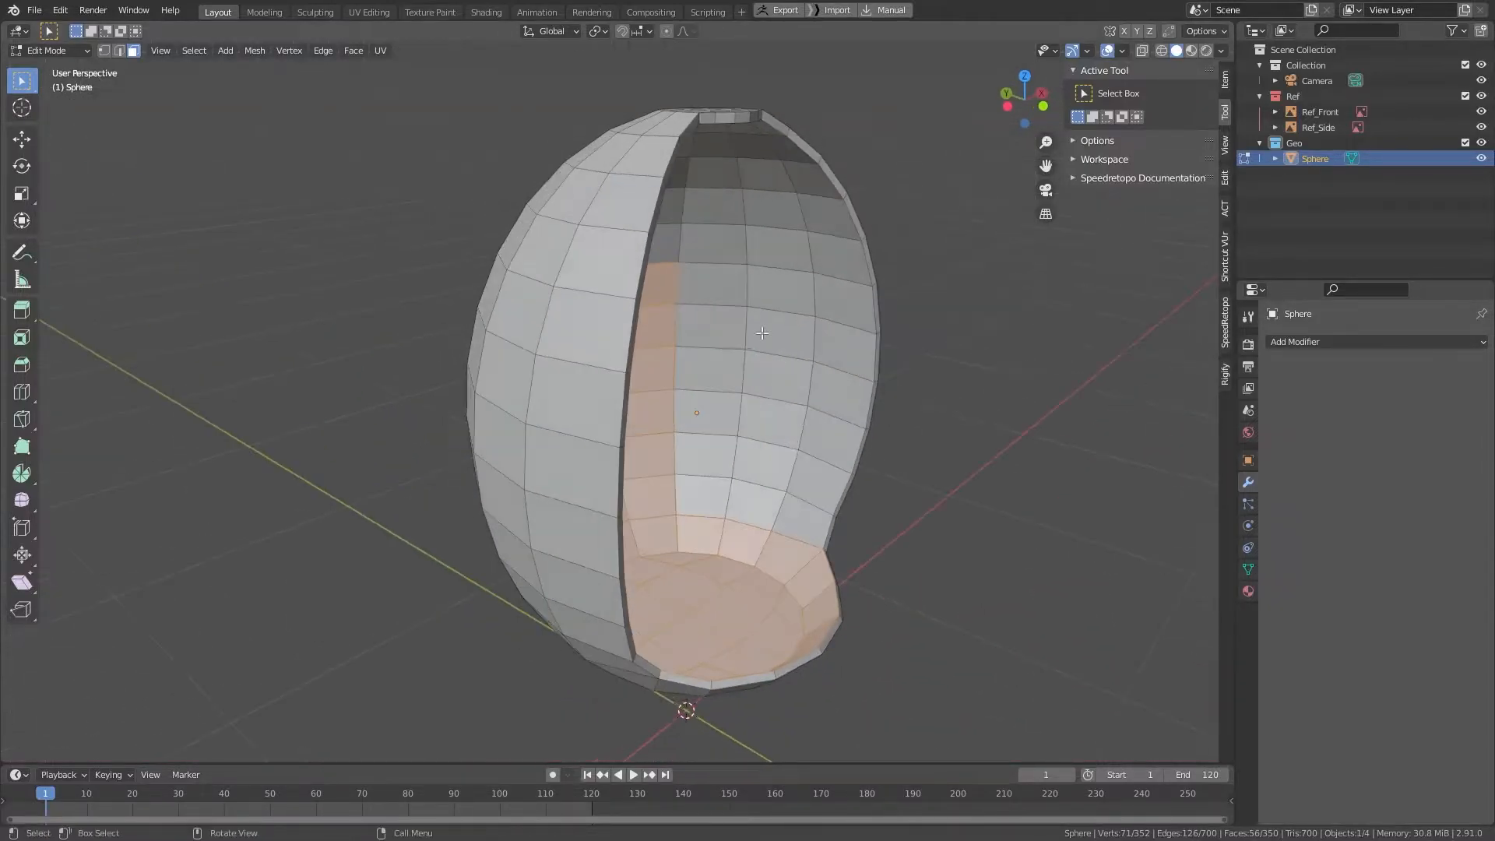
{"action": "left_click_drag", "start_coordinate": [720, 287], "coordinate": [751, 369]}
{"action": "left_click_drag", "start_coordinate": [813, 466], "coordinate": [811, 505], "text": "shift"}
{"action": "left_click", "coordinate": [838, 344], "text": "shift"}
{"action": "left_click", "coordinate": [840, 311], "text": "shift"}
{"action": "middle_click_drag", "start_coordinate": [805, 327], "coordinate": [600, 346]}
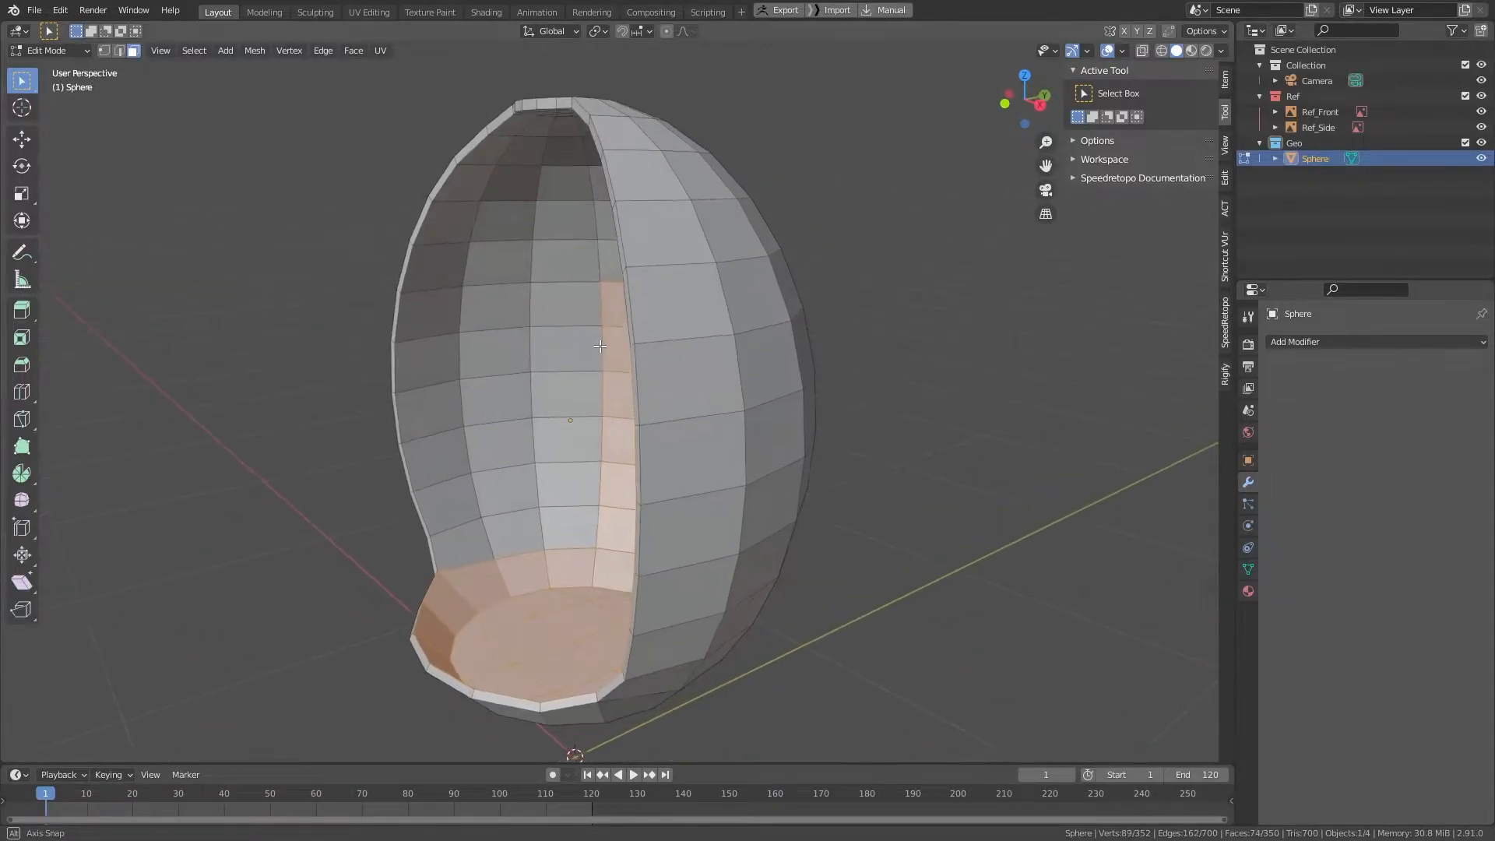
{"action": "left_click_drag", "start_coordinate": [453, 317], "coordinate": [611, 560], "text": "shift"}
{"action": "middle_click_drag", "start_coordinate": [611, 560], "coordinate": [624, 421]}
Step: Duplicate the selected inner faces in place, separate them into their own object and return to Object Mode
{"action": "key", "text": "shift+d"}
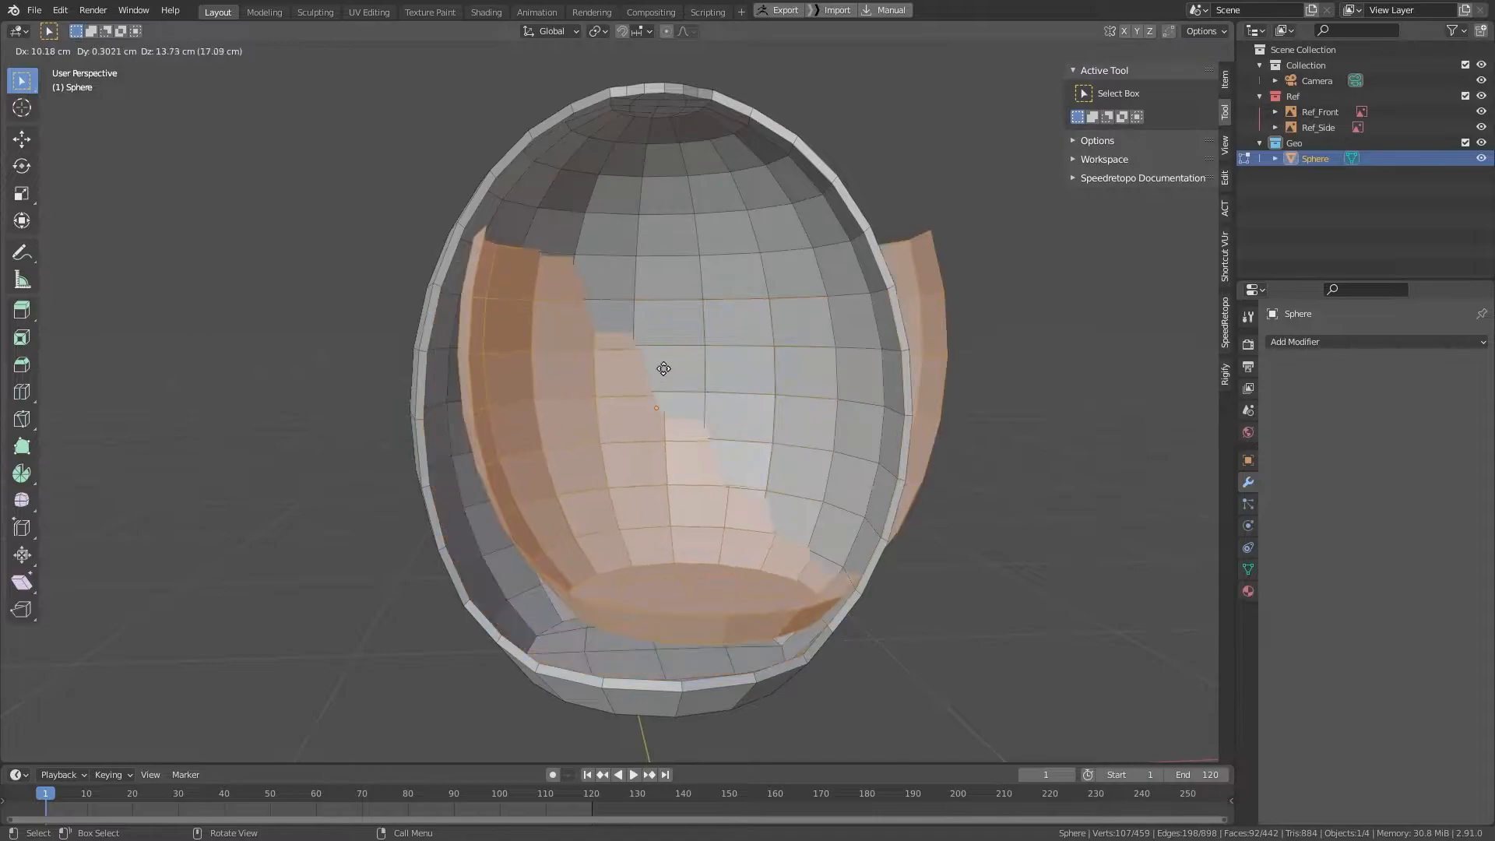
{"action": "right_click", "coordinate": [672, 361]}
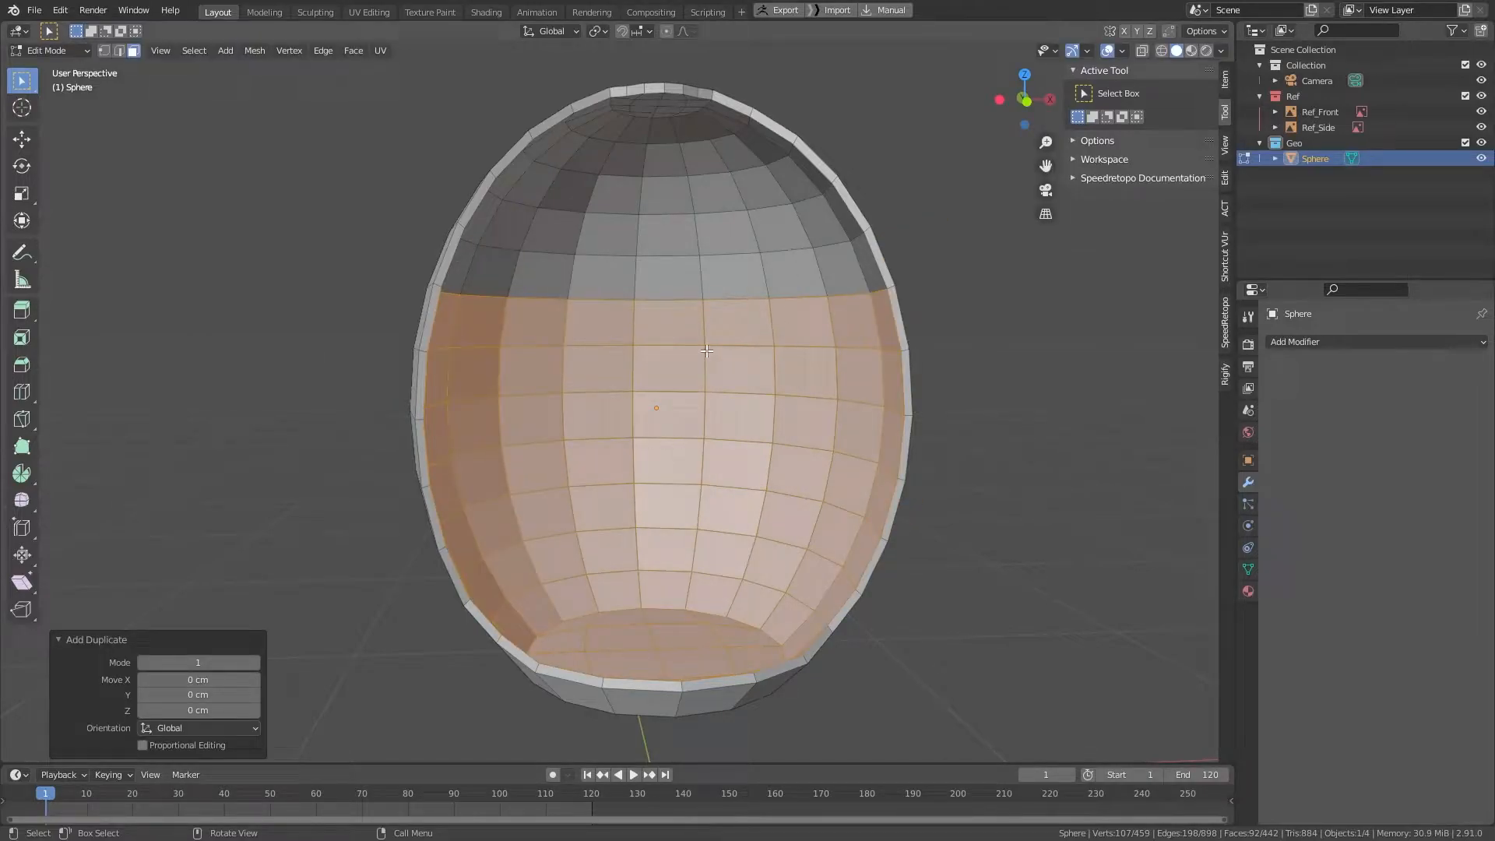
{"action": "key", "text": "p"}
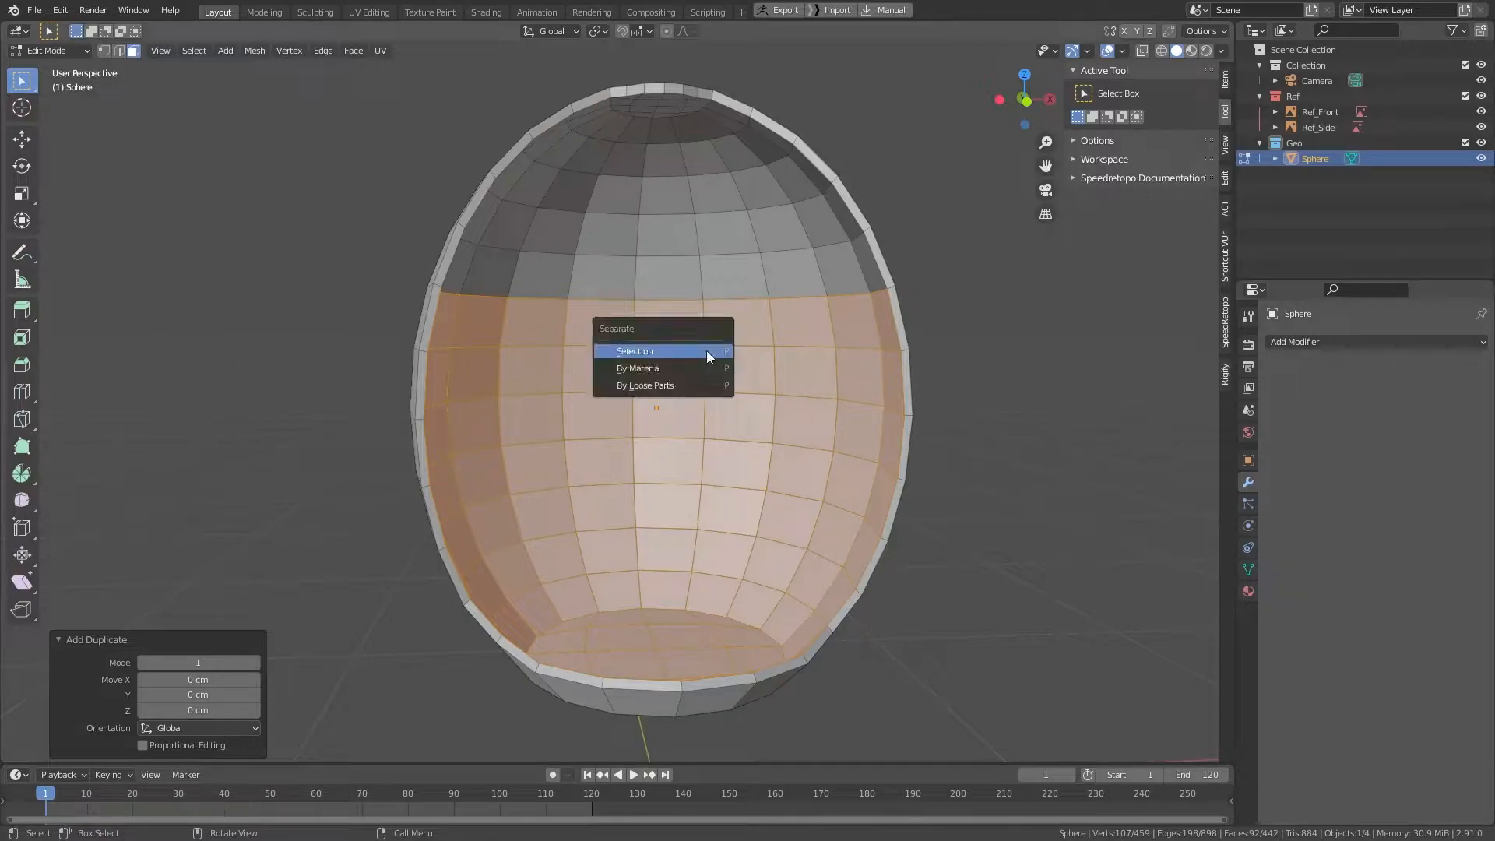
{"action": "left_click", "coordinate": [707, 351]}
{"action": "key", "text": "Tab"}
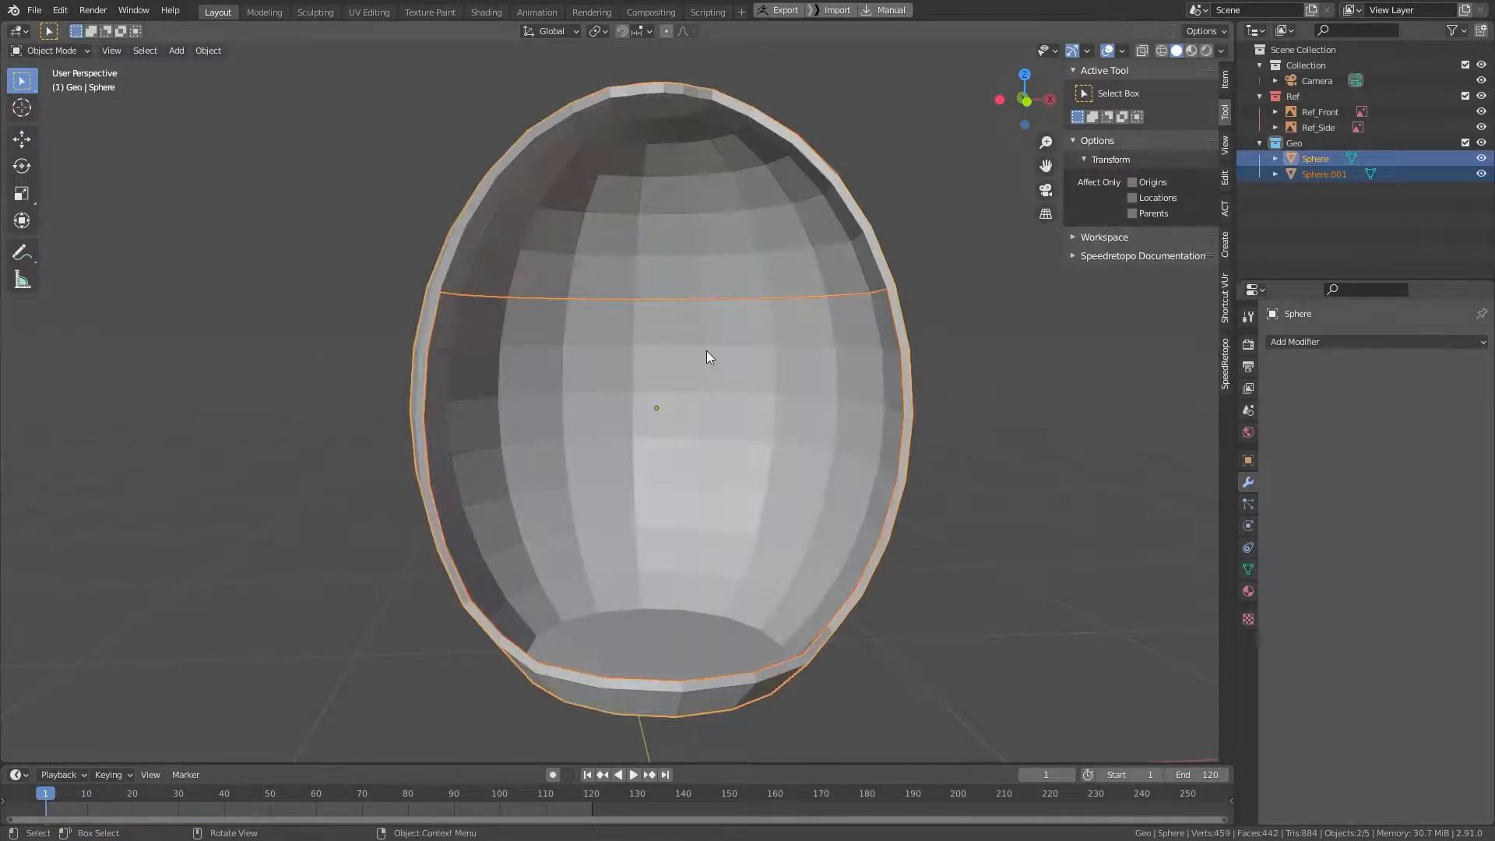
Step: Add a Solidify modifier to the separated inner lining and set its thickness to 6 cm
{"action": "left_click", "coordinate": [741, 354]}
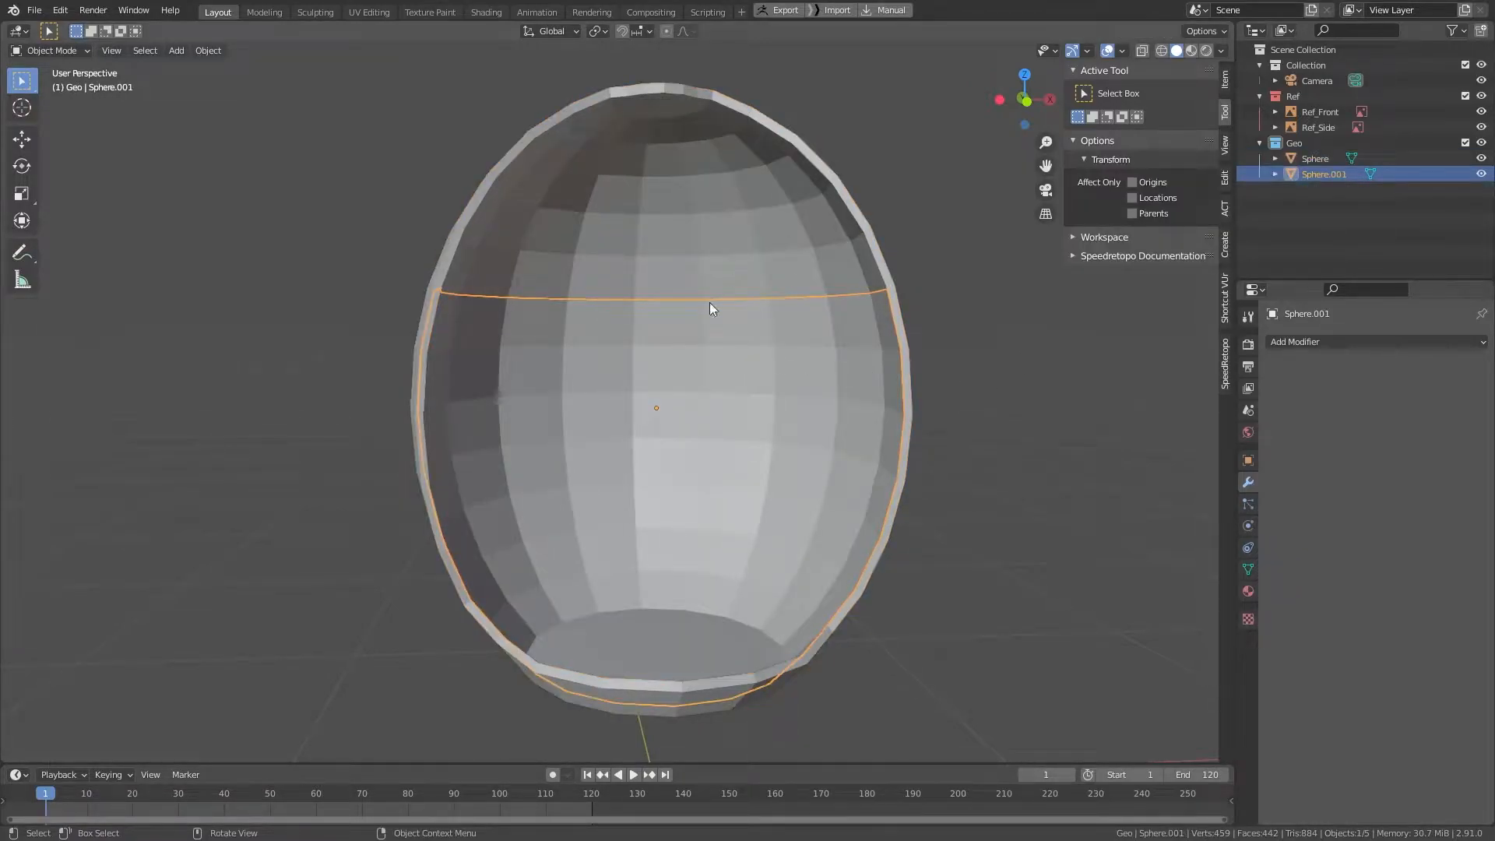
{"action": "left_click", "coordinate": [1334, 343]}
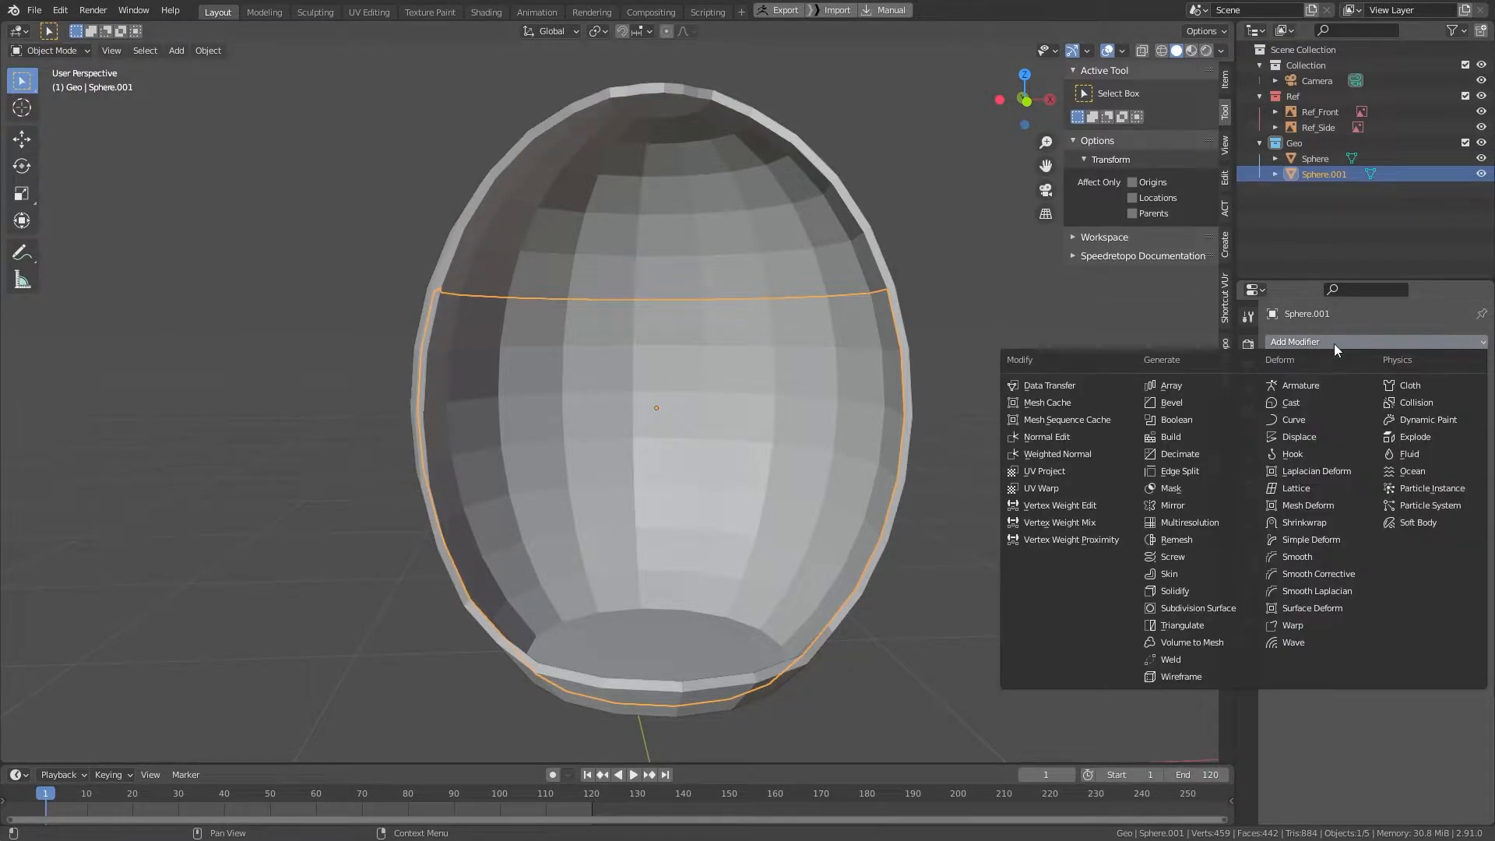
{"action": "left_click", "coordinate": [1203, 593]}
{"action": "left_click", "coordinate": [1410, 445]}
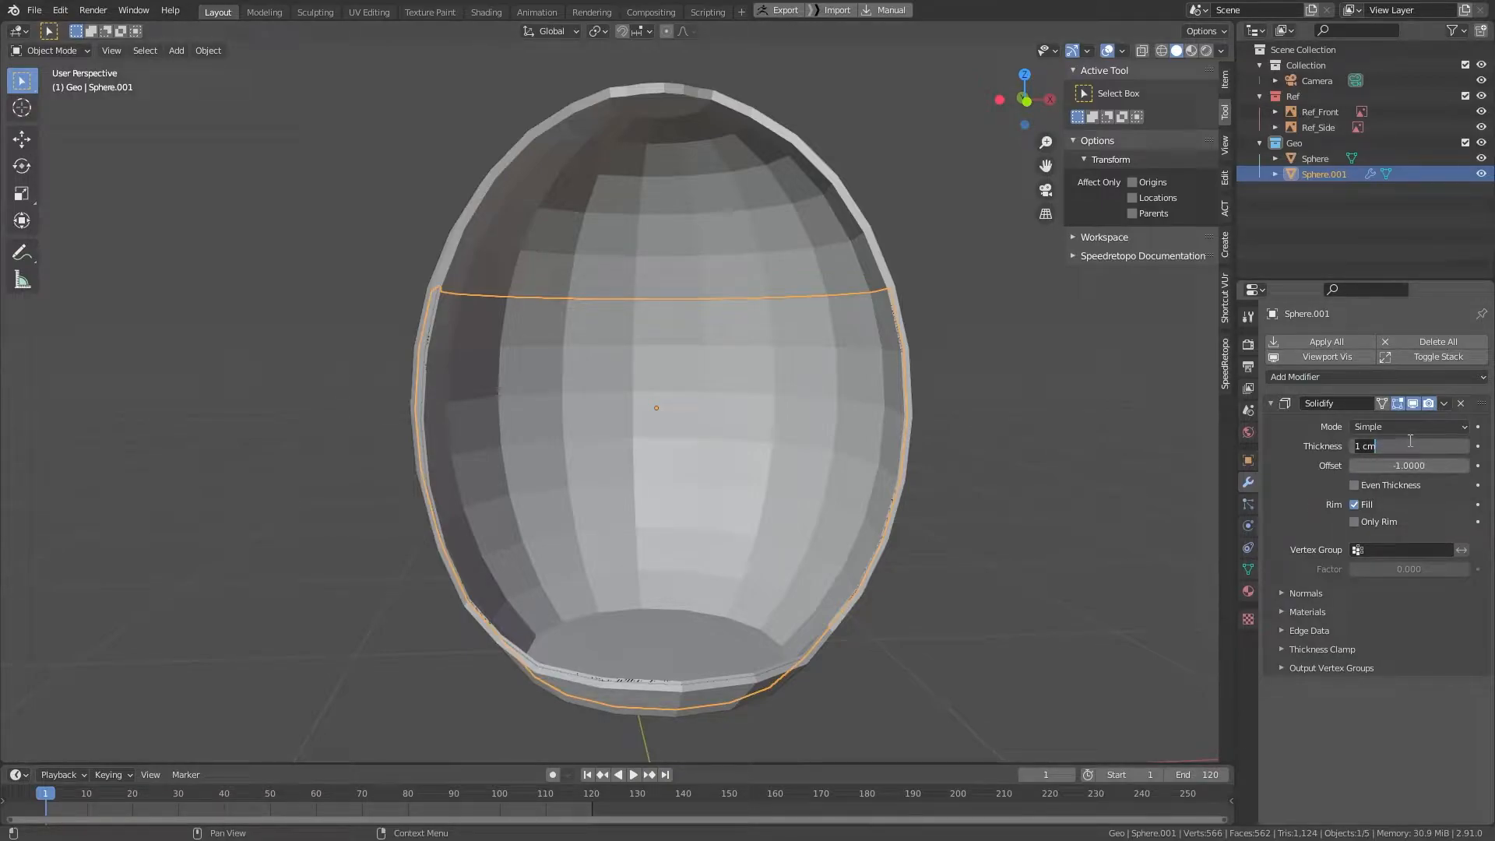
{"action": "type", "text": "6"}
{"action": "key", "text": "Return"}
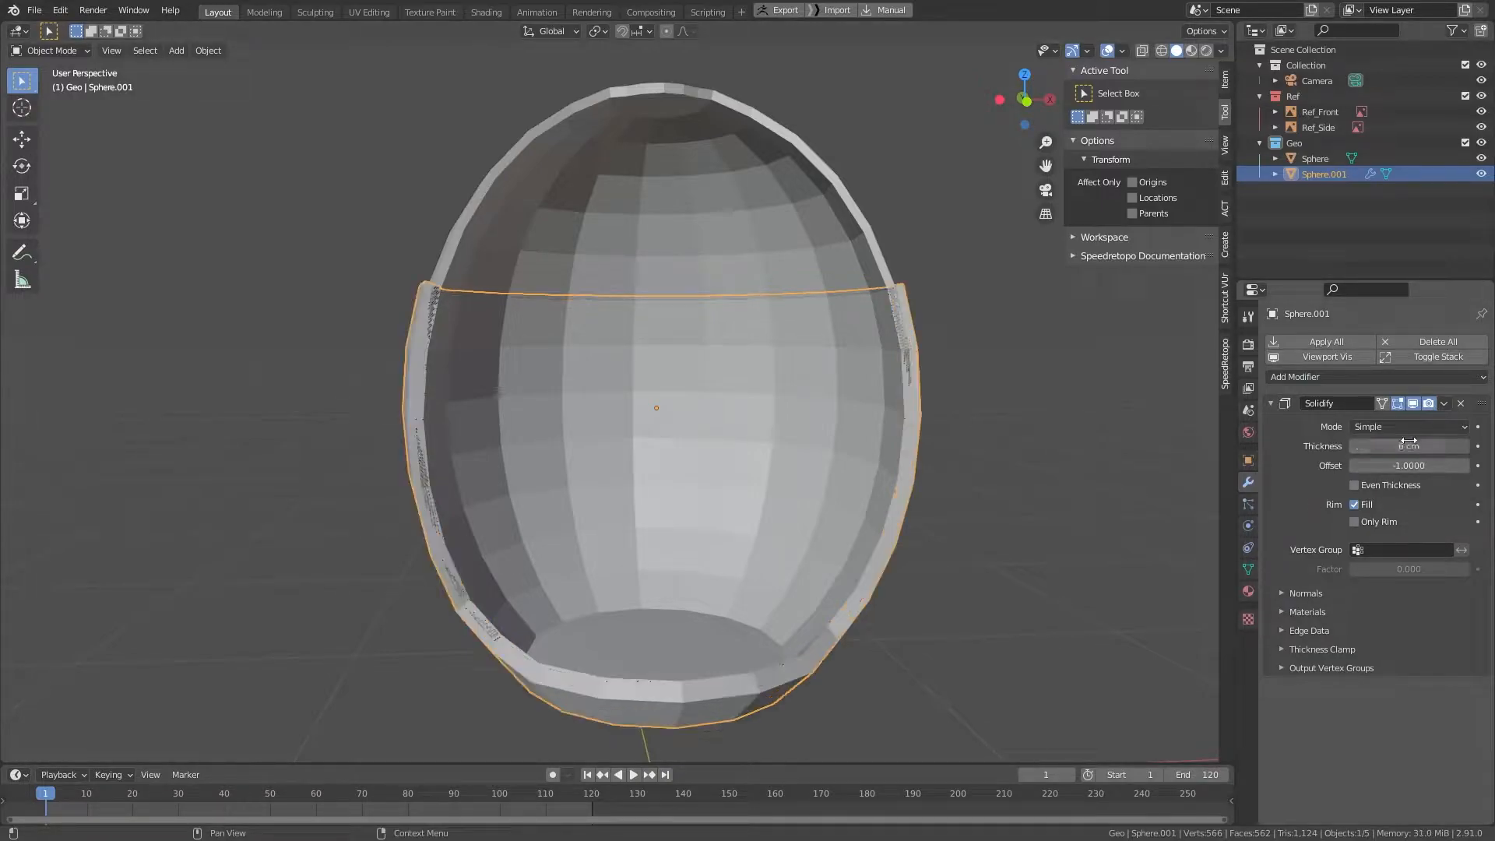
Step: Set the lining's Solidify offset to 1 so it thickens inward, and apply the modifier
{"action": "left_click_drag", "start_coordinate": [1400, 469], "coordinate": [1469, 469]}
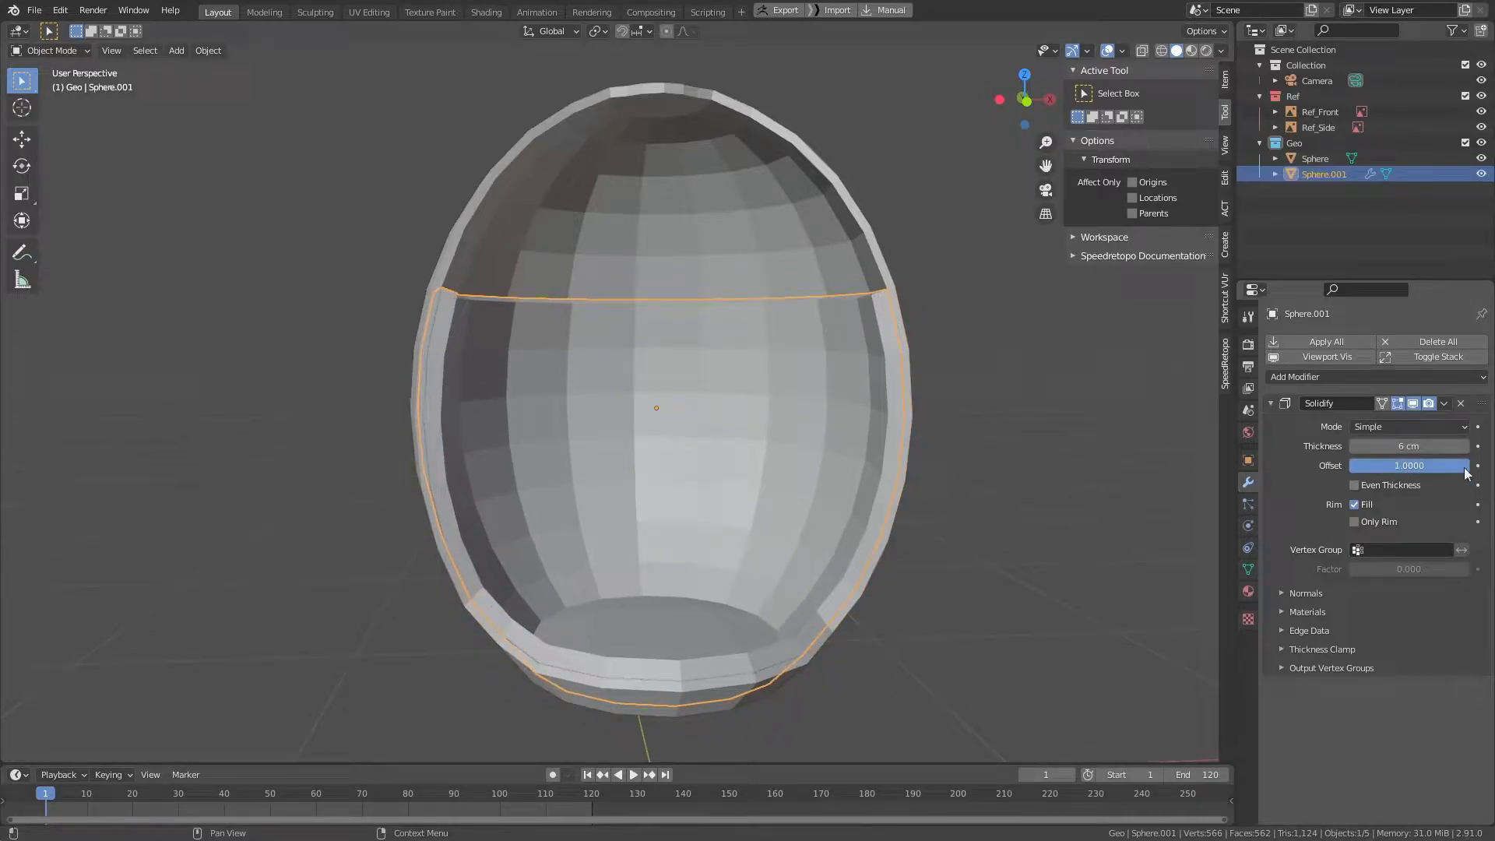
{"action": "middle_click_drag", "start_coordinate": [914, 306], "coordinate": [1284, 504]}
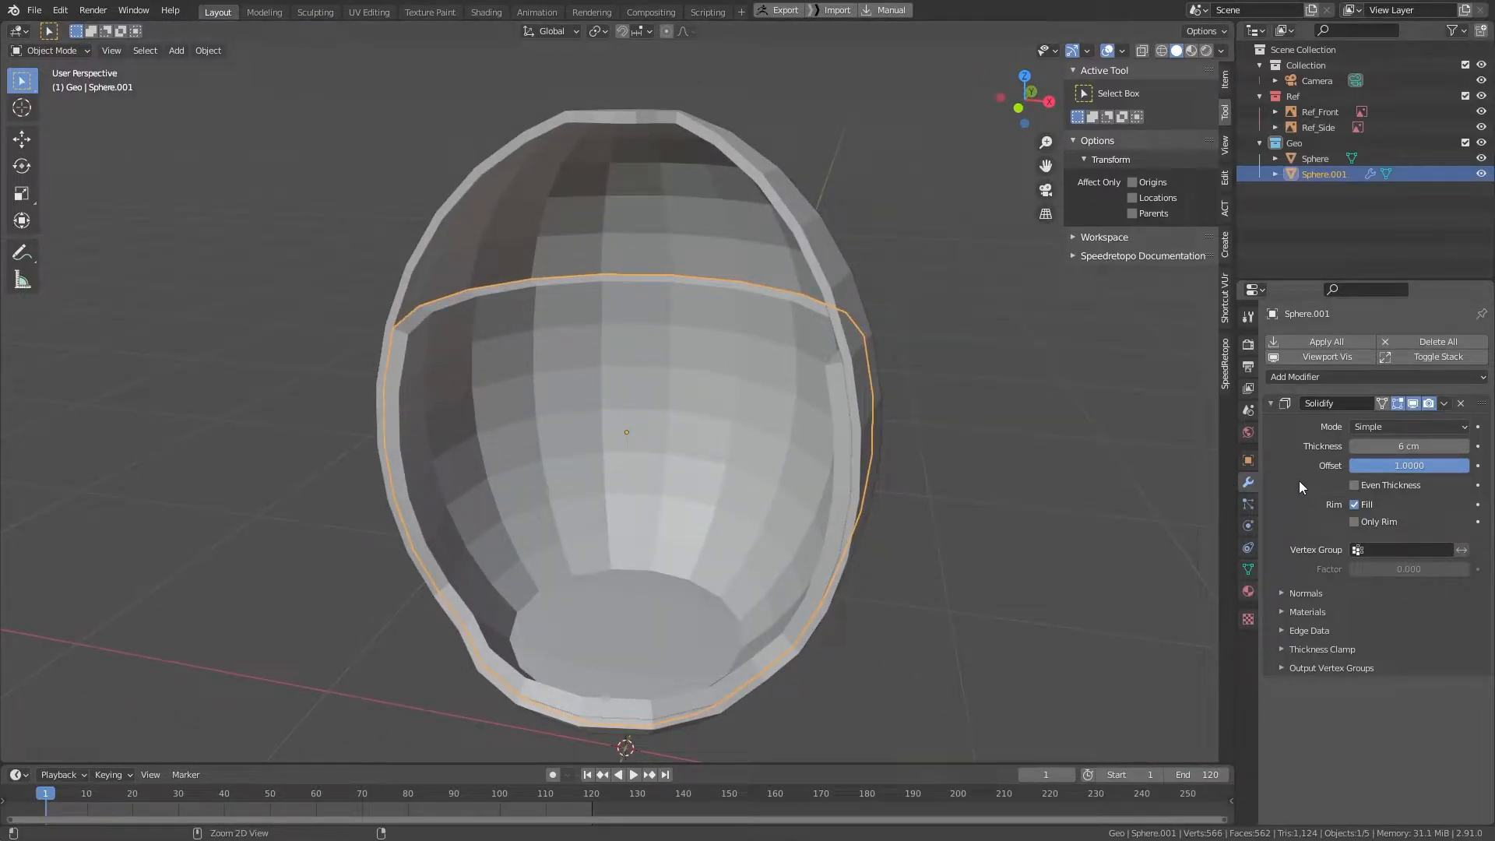
{"action": "key", "text": "ctrl+a"}
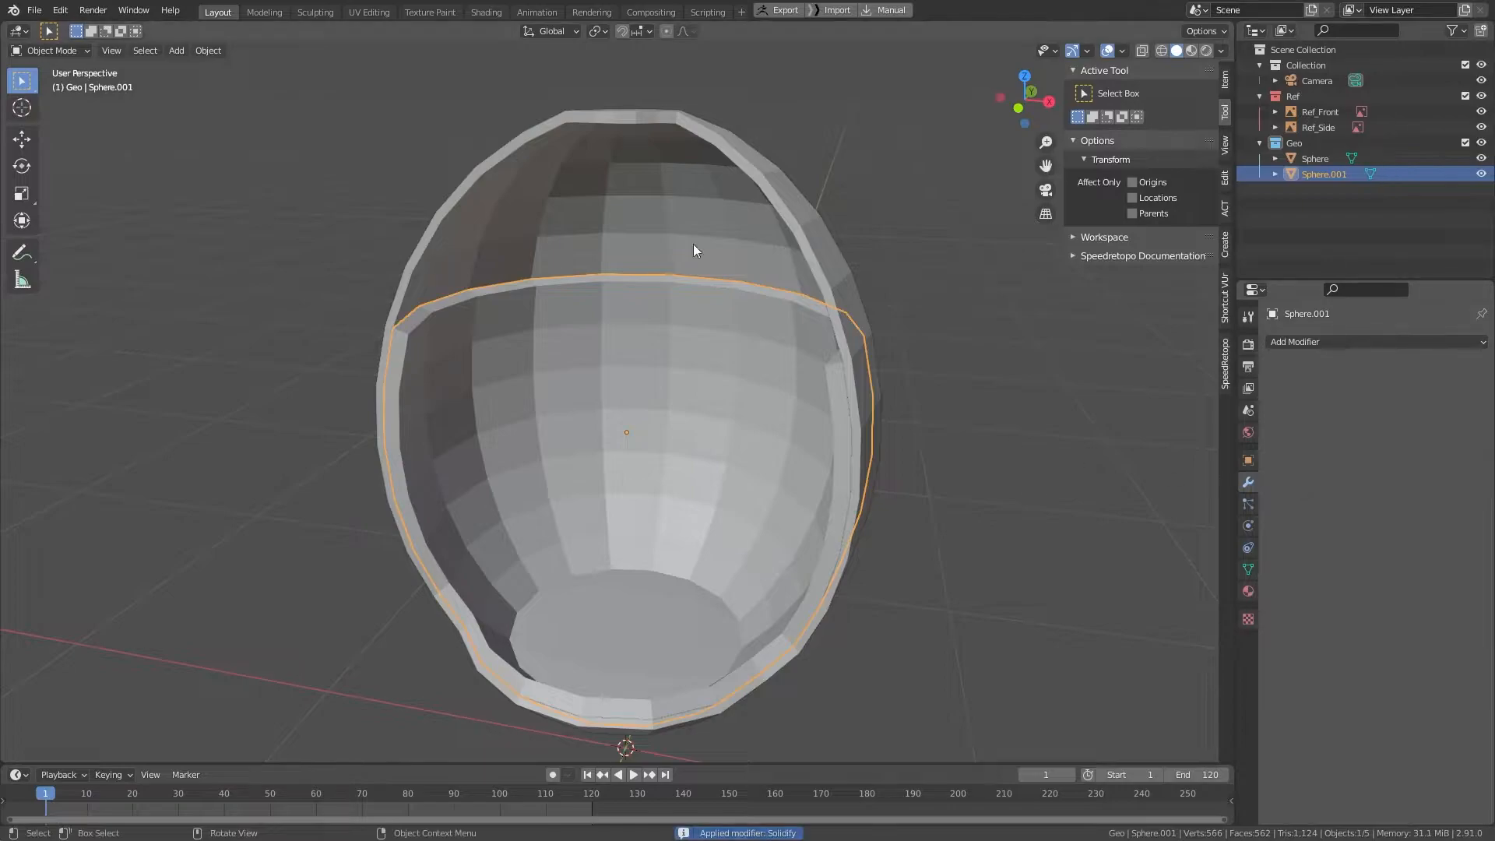
Step: Delete the negative-X half of both the outer shell and the inner lining in Edit Mode, working in front view with X-ray
{"action": "left_click", "coordinate": [649, 200], "text": "shift"}
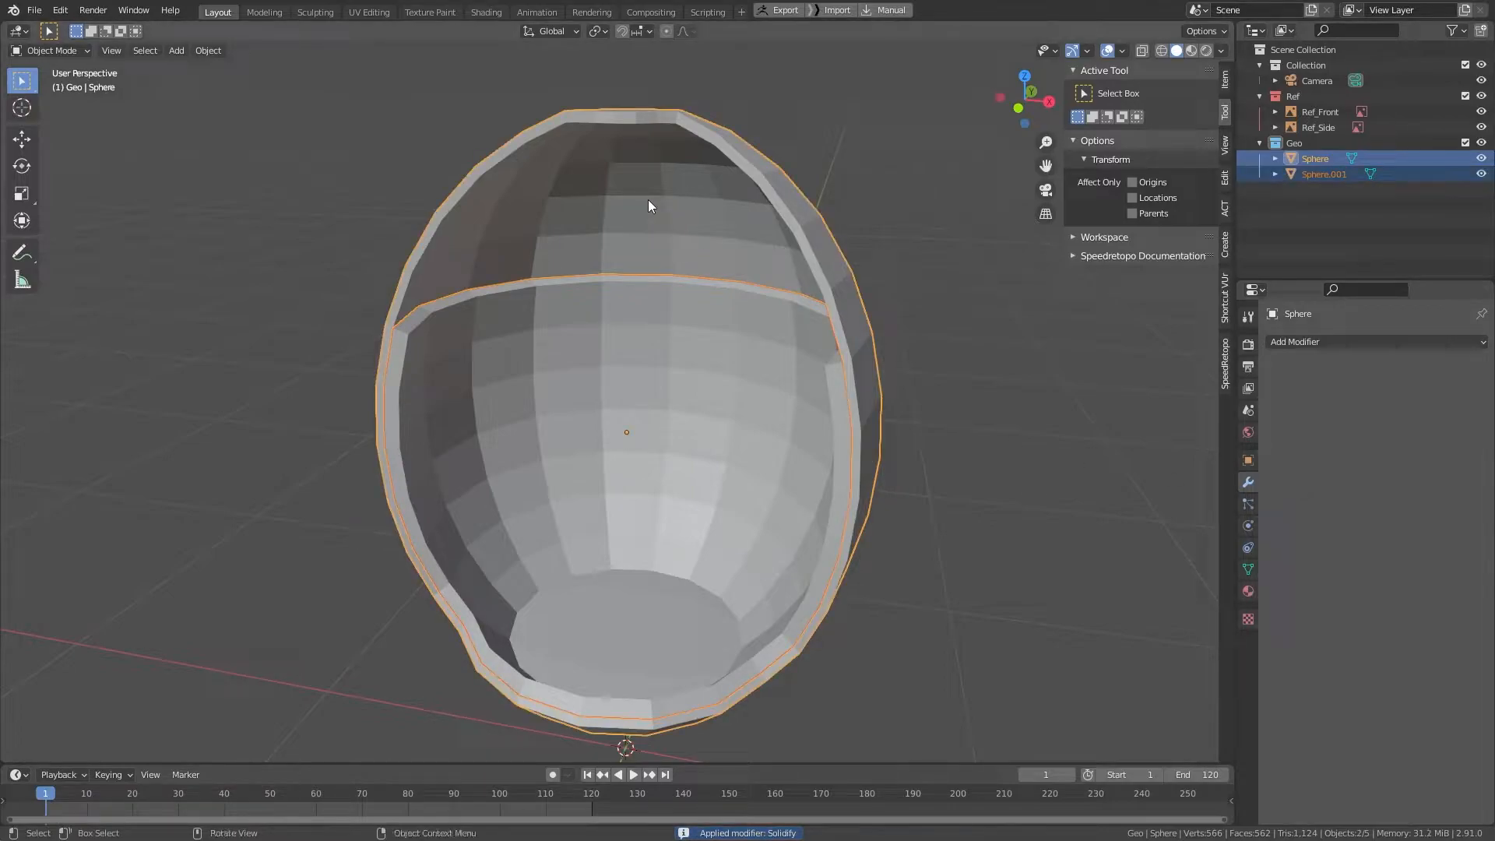
{"action": "key", "text": "KP_1"}
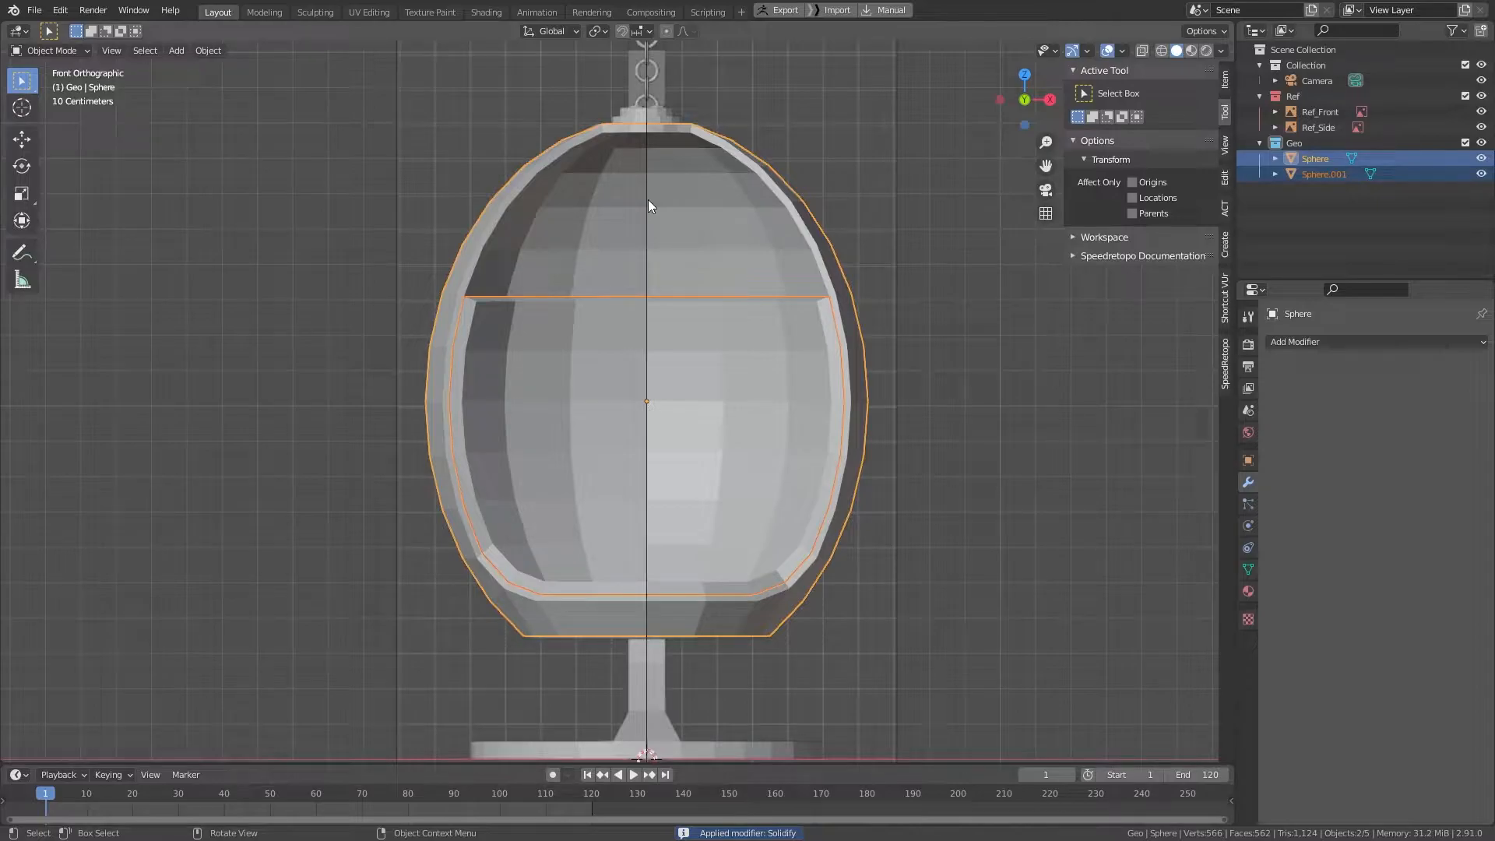
{"action": "key", "text": "Tab"}
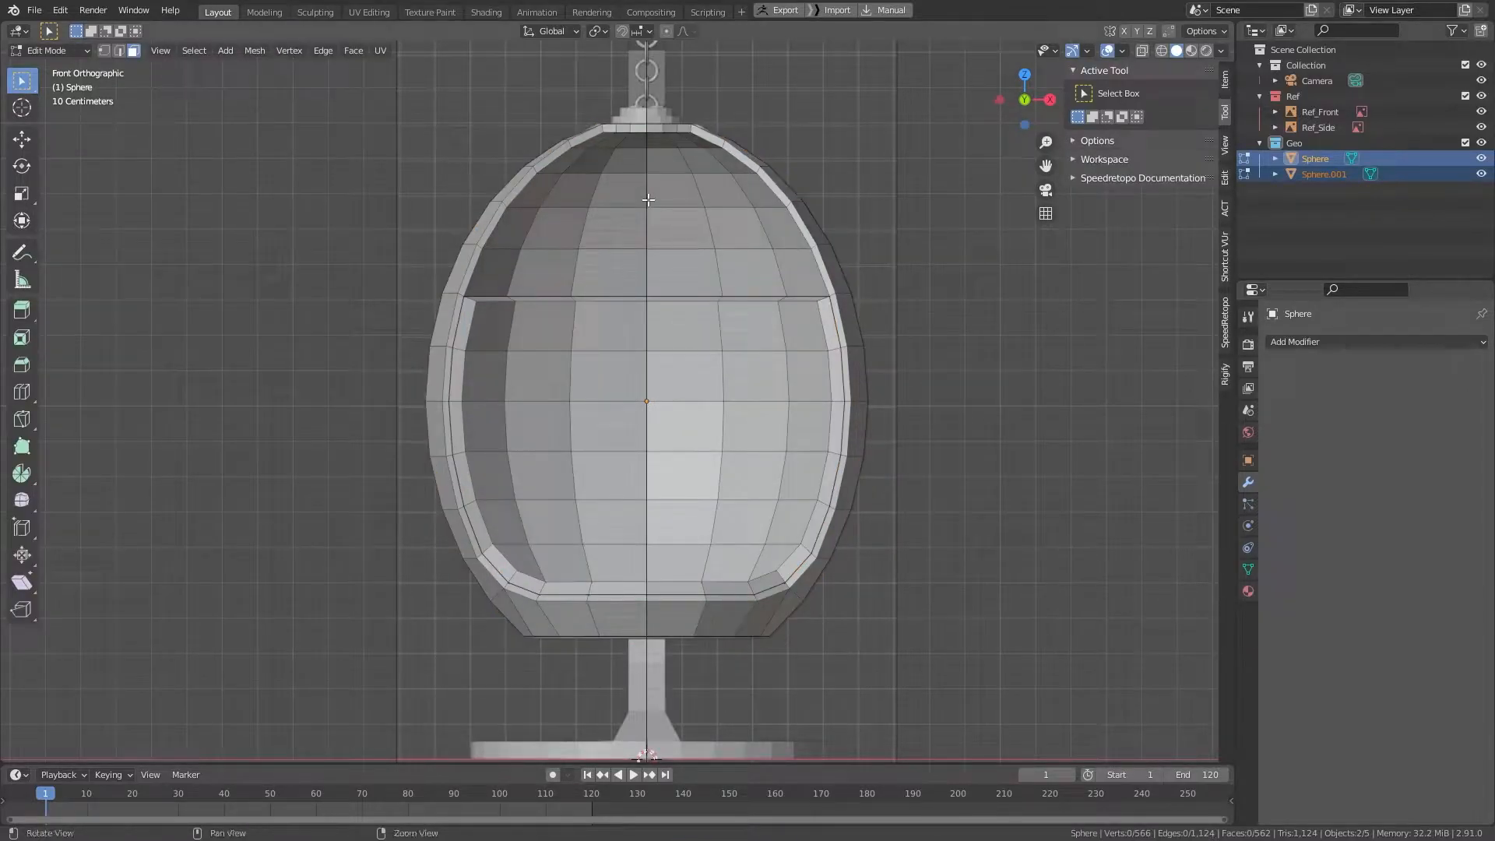
{"action": "key", "text": "alt+z"}
{"action": "left_click_drag", "start_coordinate": [351, 83], "coordinate": [649, 710]}
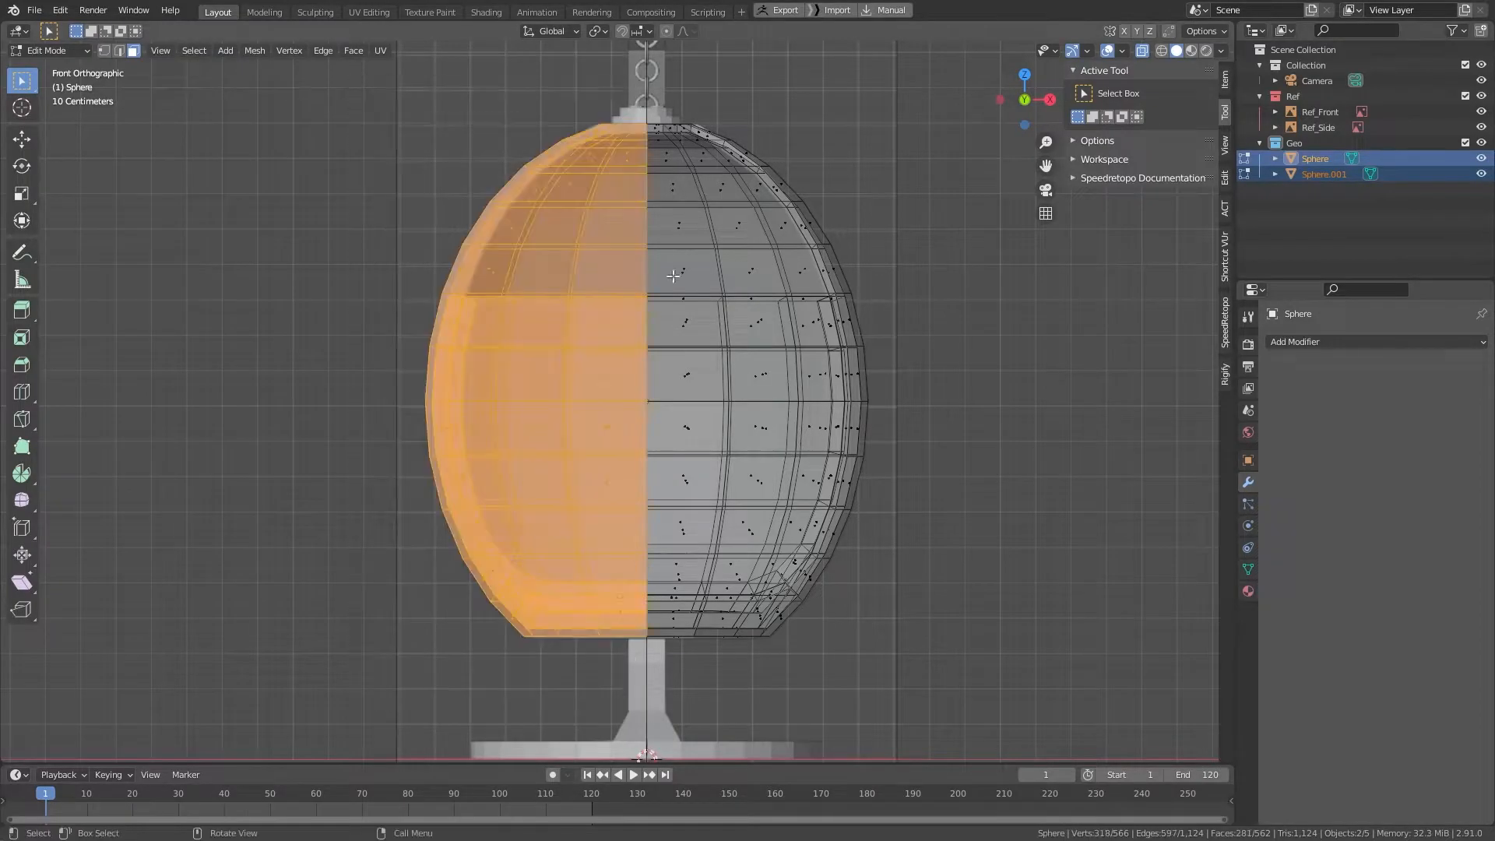
{"action": "key", "text": "x"}
{"action": "left_click", "coordinate": [709, 120]}
{"action": "middle_click_drag", "start_coordinate": [709, 120], "coordinate": [623, 237]}
{"action": "key", "text": "Tab"}
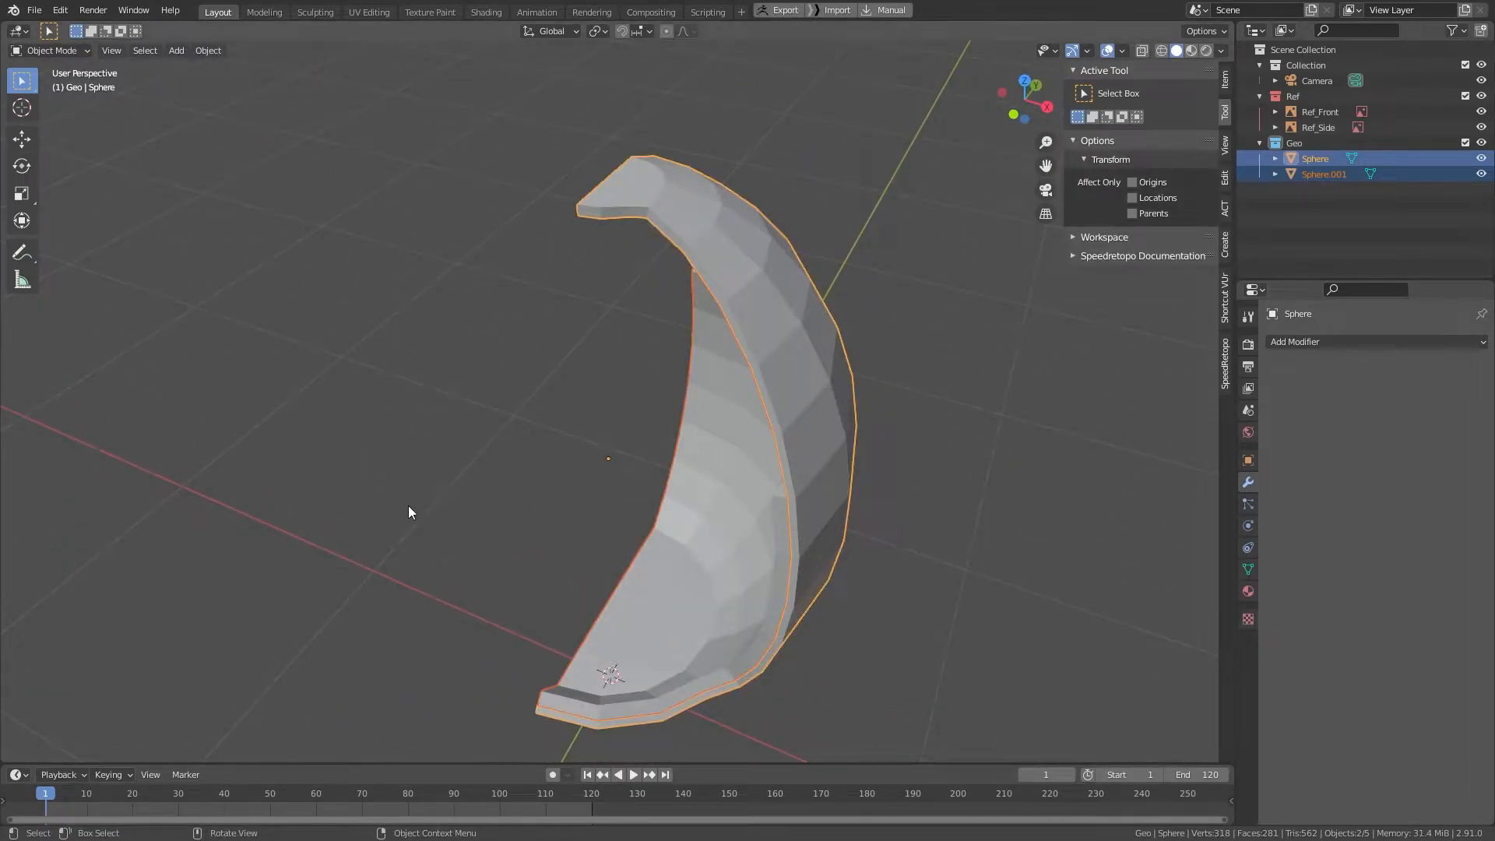
Step: Add a Mirror modifier across X to the half inner lining and enable Clipping
{"action": "middle_click_drag", "start_coordinate": [547, 454], "coordinate": [471, 327], "text": "shift"}
{"action": "left_click", "coordinate": [649, 324]}
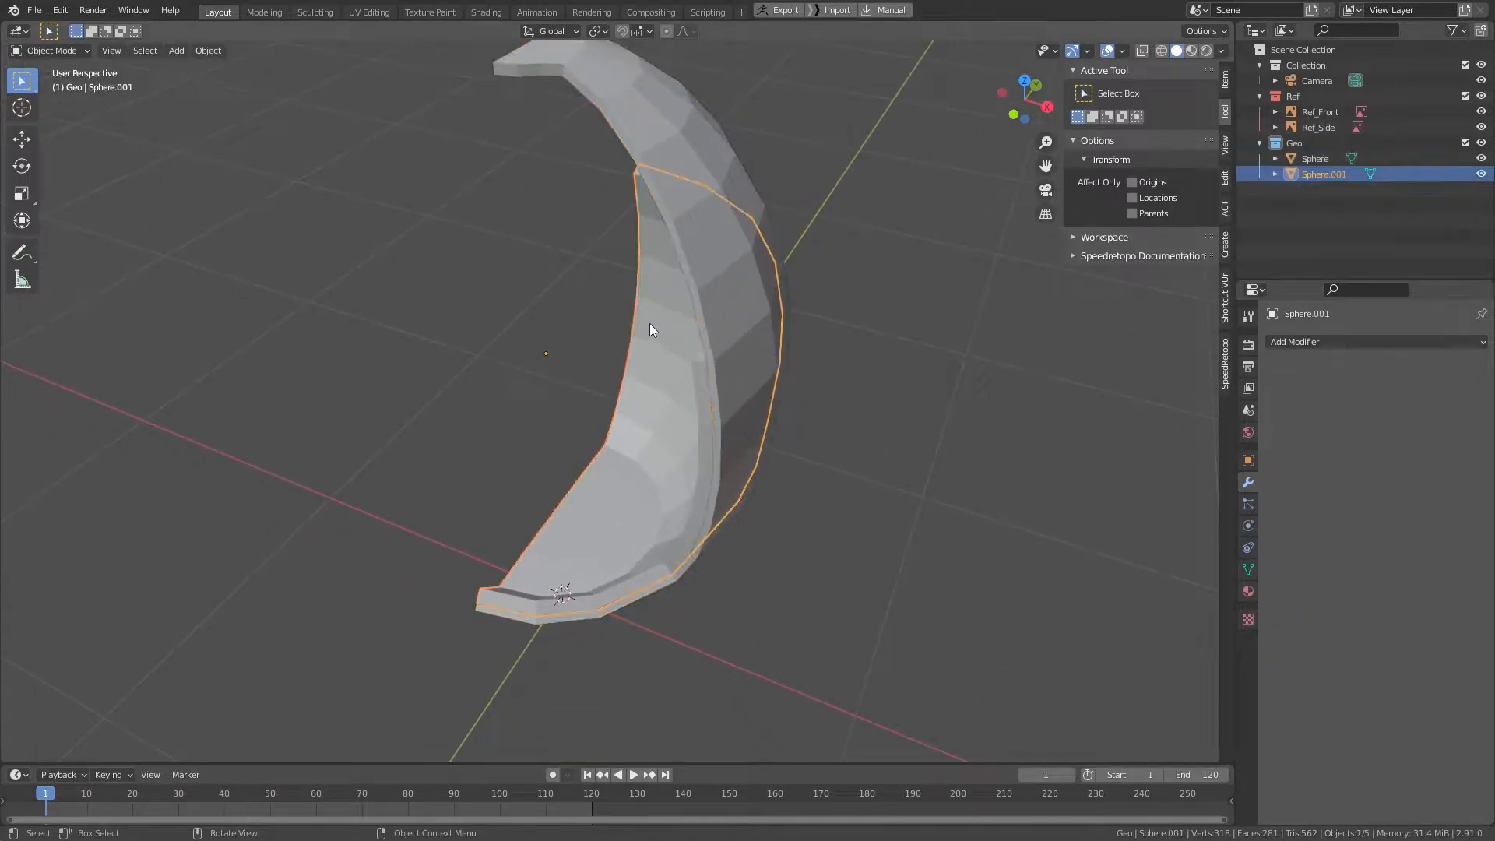
{"action": "key", "text": "q"}
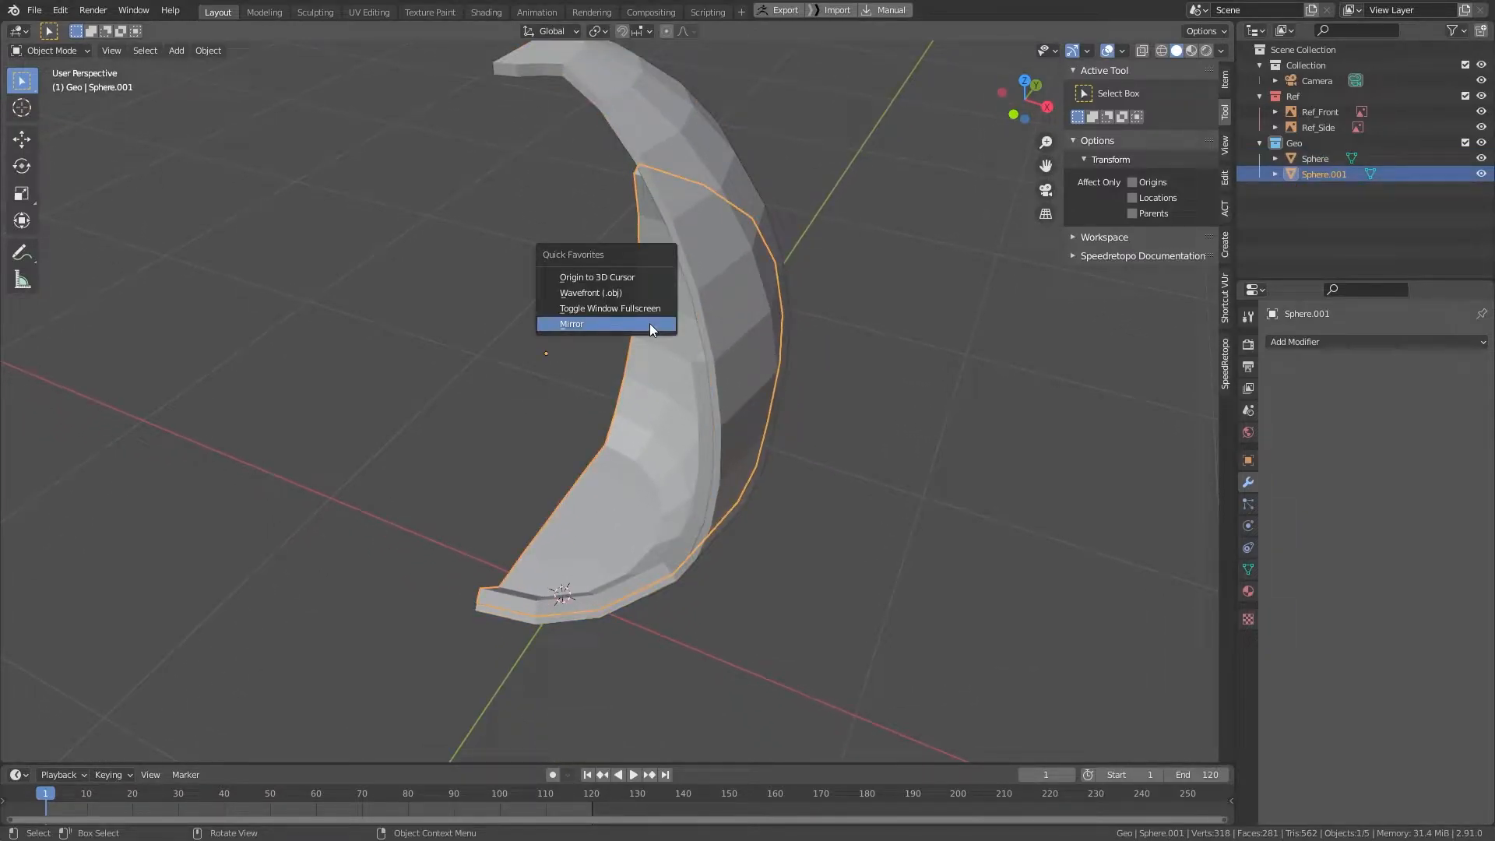
{"action": "left_click", "coordinate": [650, 323]}
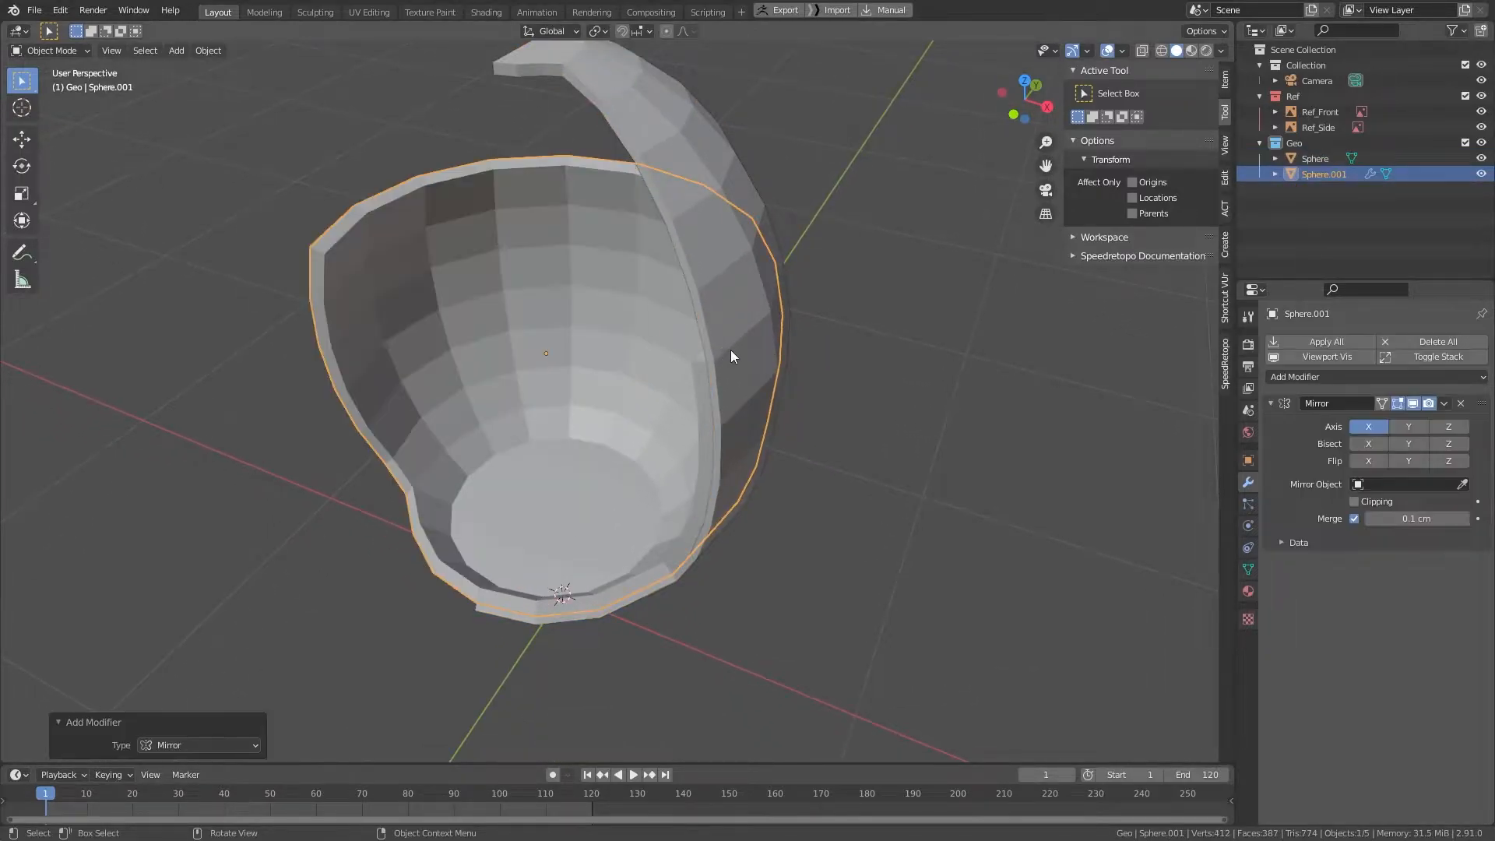
{"action": "left_click", "coordinate": [1365, 500]}
Step: Add a Mirror modifier across X to the half outer shell with Clipping enabled
{"action": "left_click", "coordinate": [743, 293]}
{"action": "key", "text": "q"}
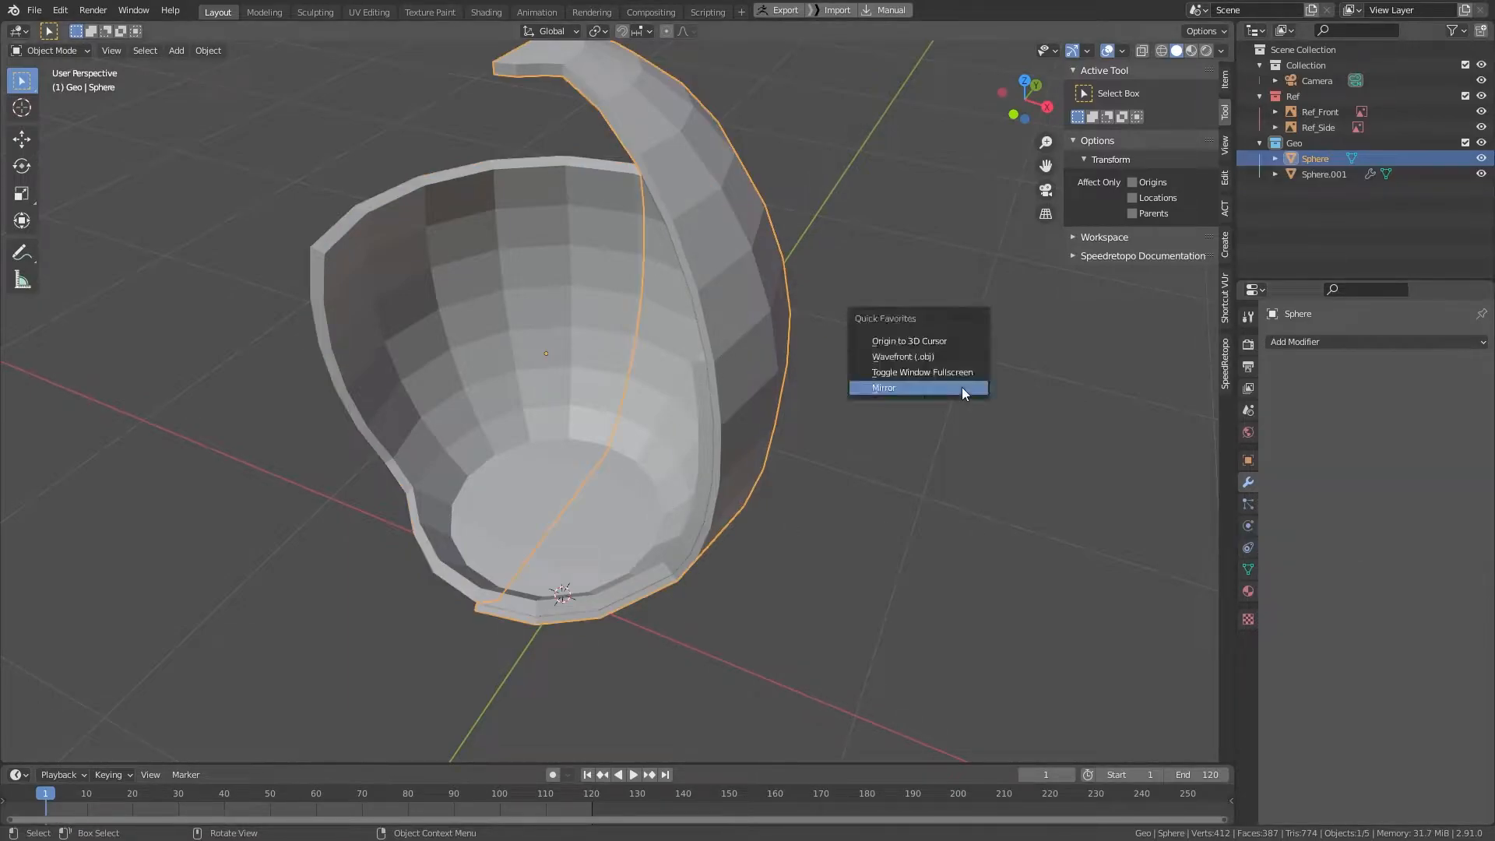
{"action": "left_click", "coordinate": [961, 386]}
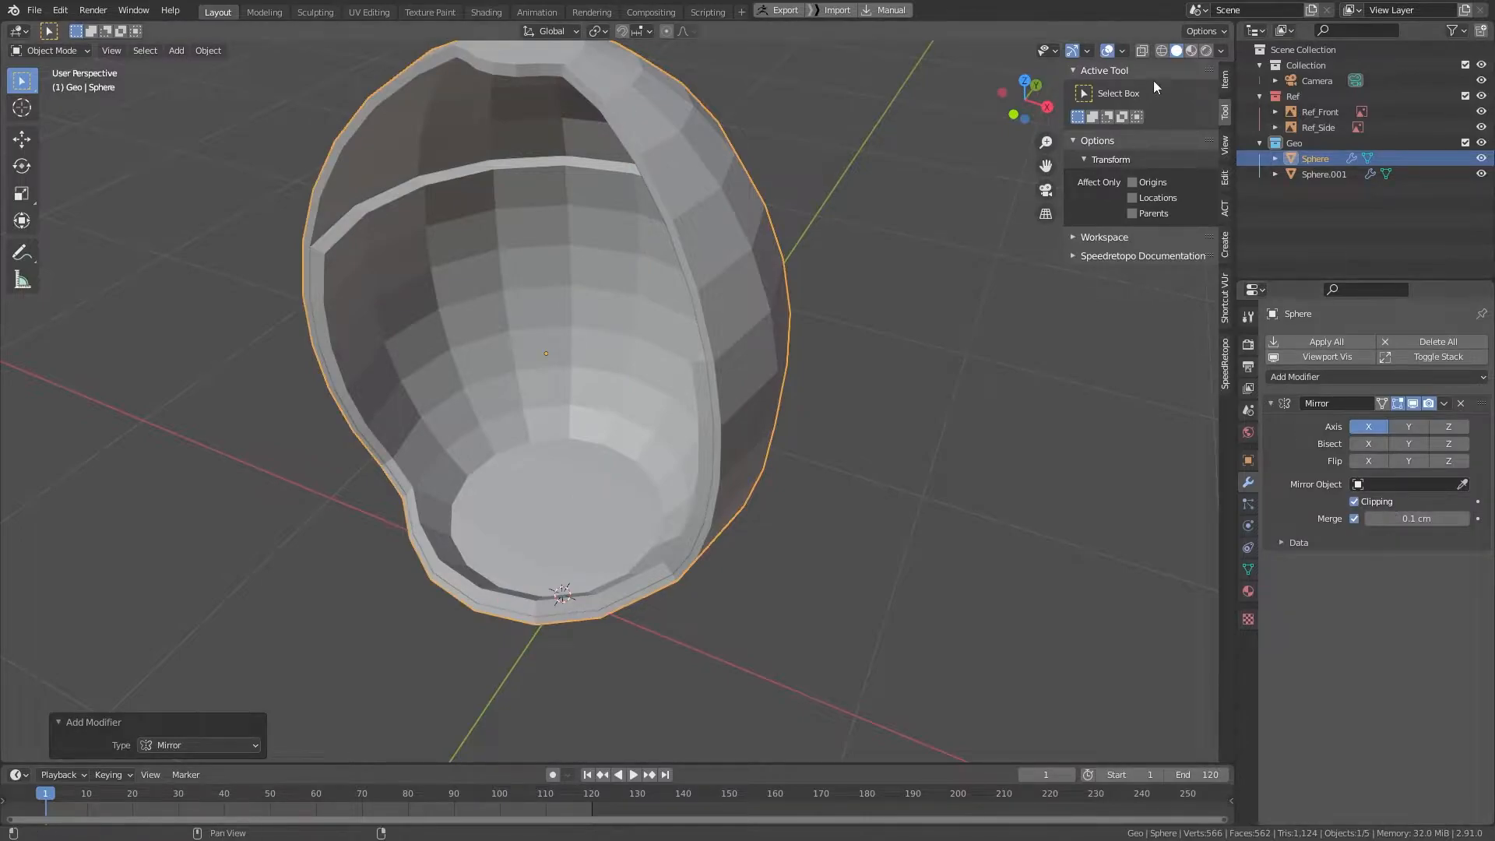
Step: Show the object transform values and apply the scale of both the outer shell and the inner lining
{"action": "left_click", "coordinate": [1227, 79]}
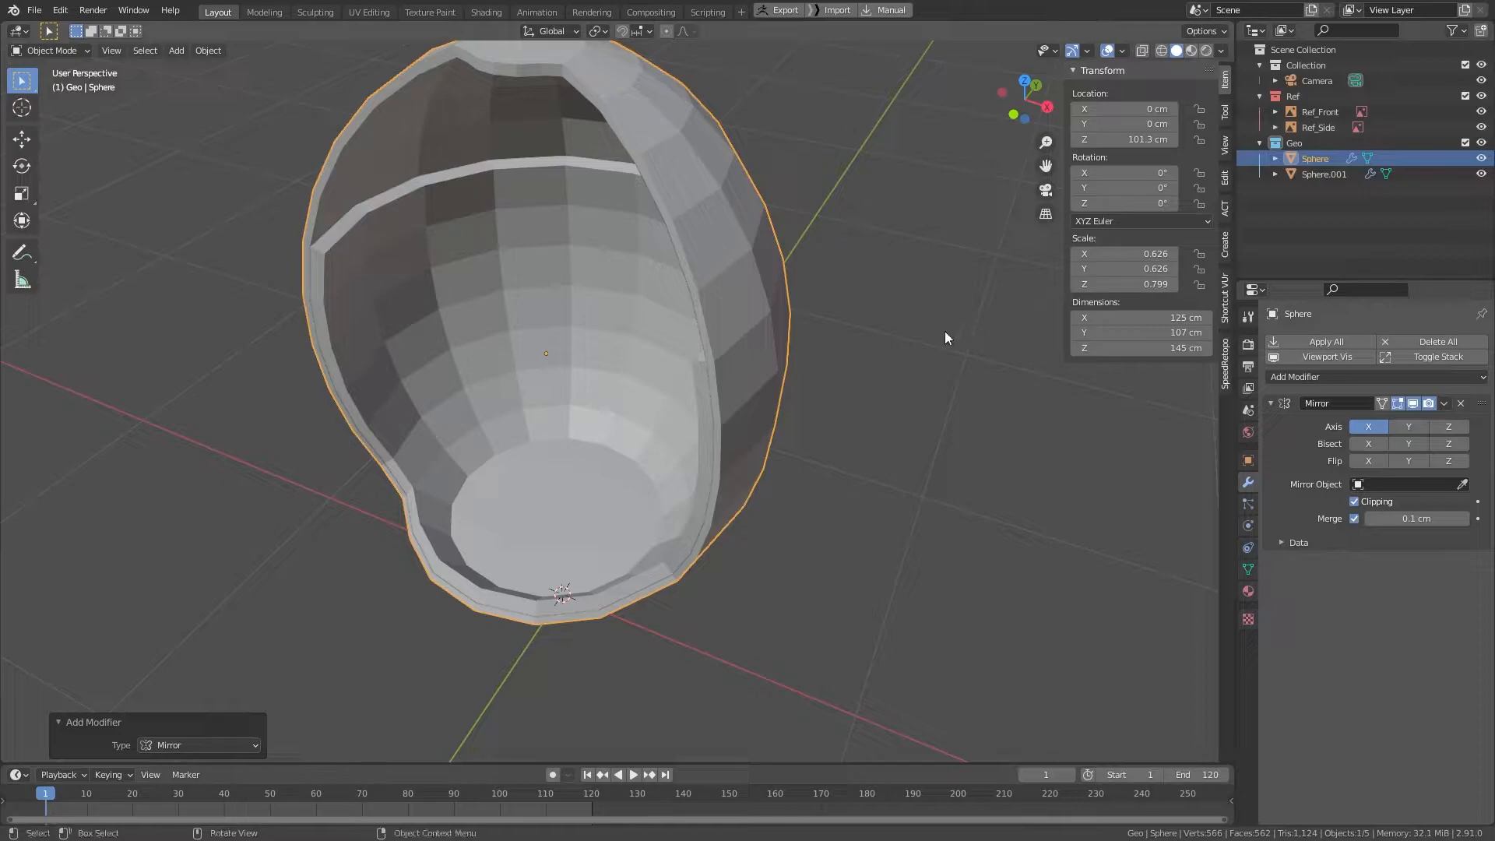
{"action": "middle_click_drag", "start_coordinate": [885, 312], "coordinate": [913, 358]}
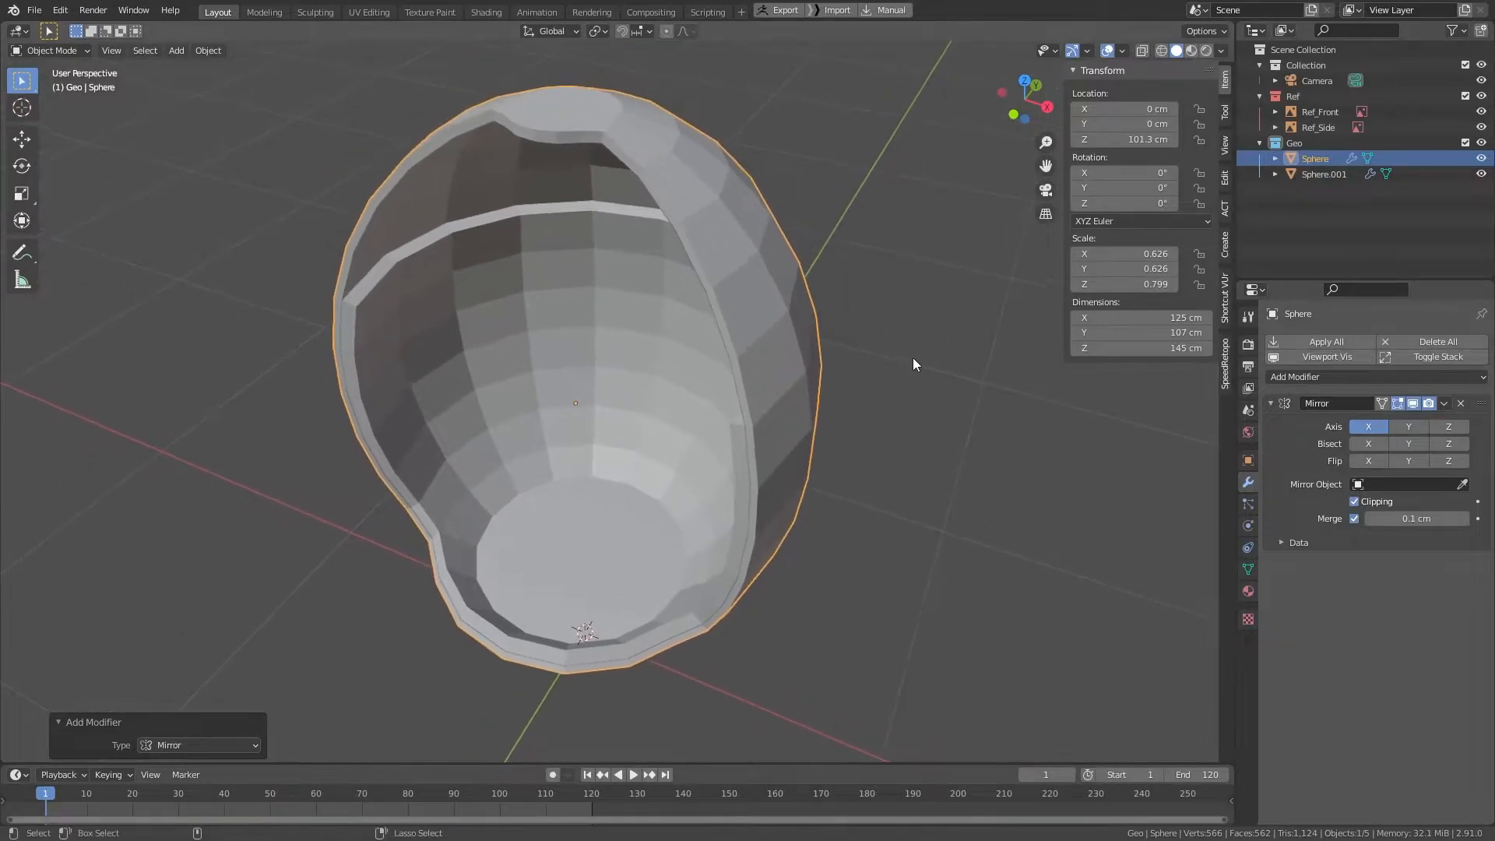
{"action": "key", "text": "ctrl+a"}
{"action": "left_click", "coordinate": [912, 357]}
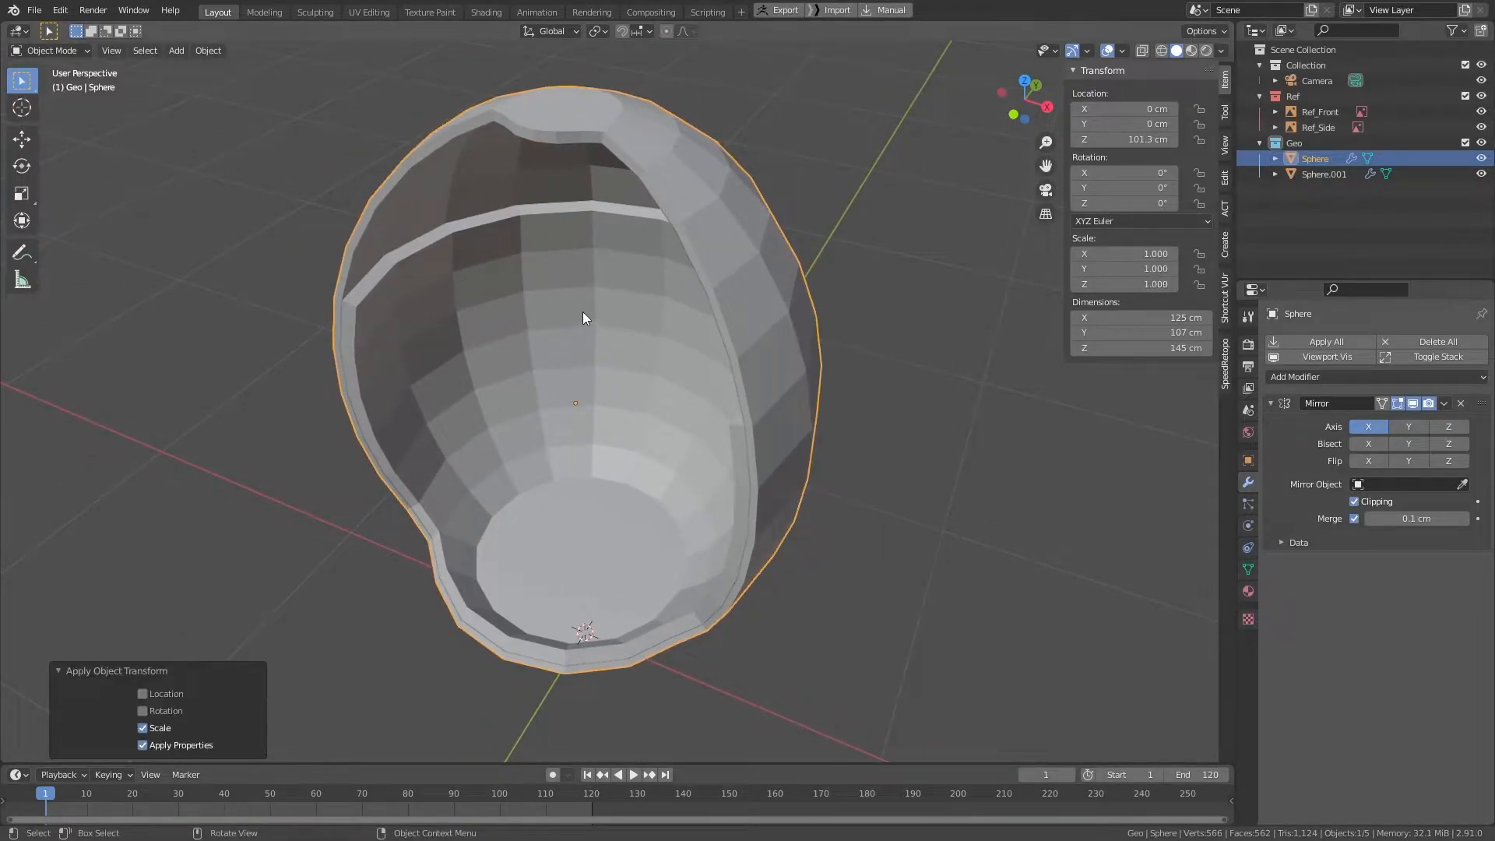
{"action": "left_click", "coordinate": [583, 311]}
{"action": "key", "text": "ctrl+a"}
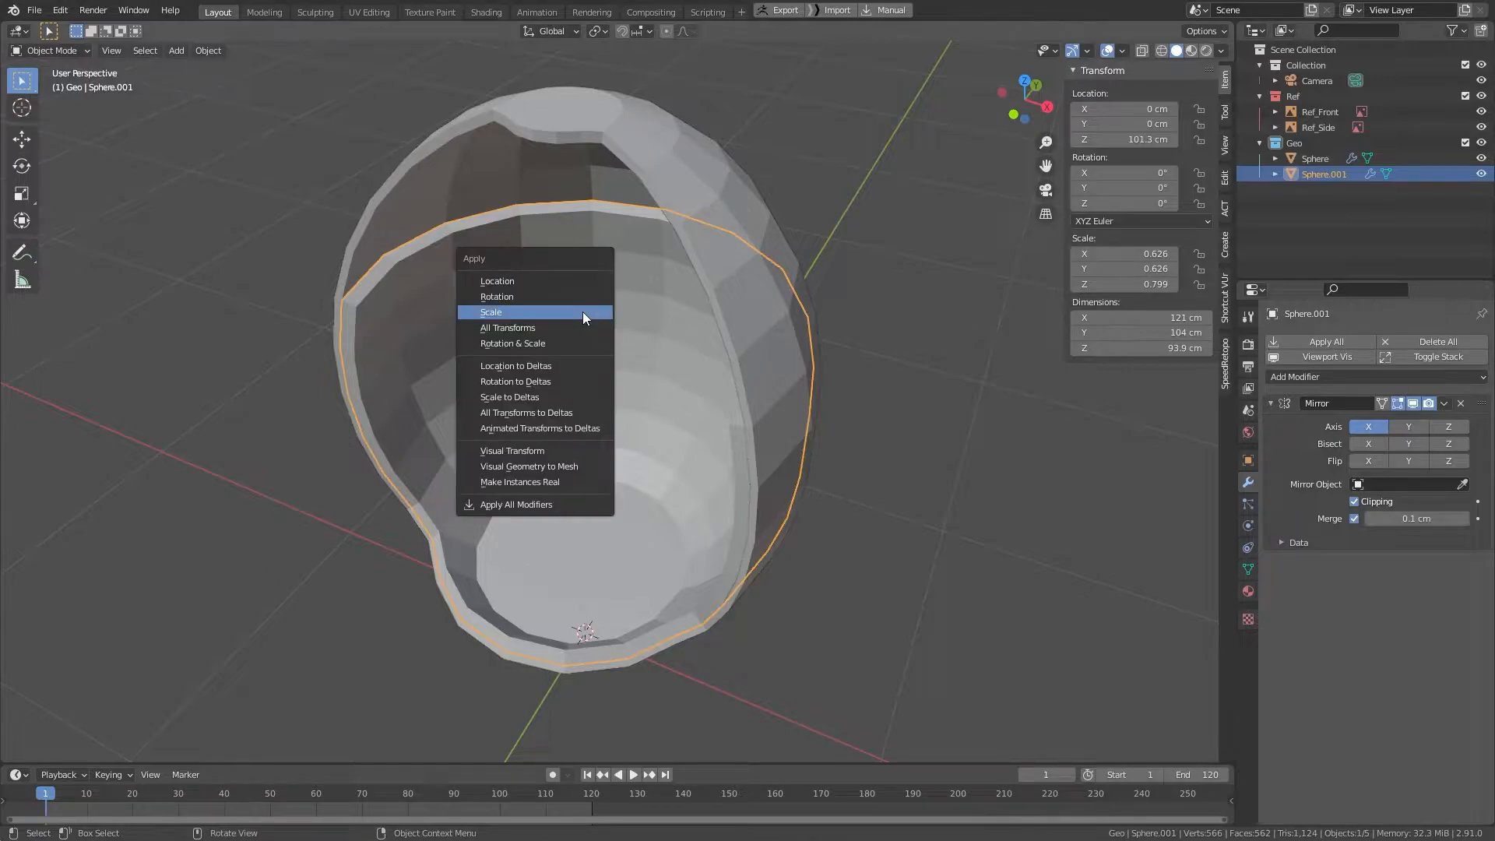
{"action": "left_click", "coordinate": [583, 312]}
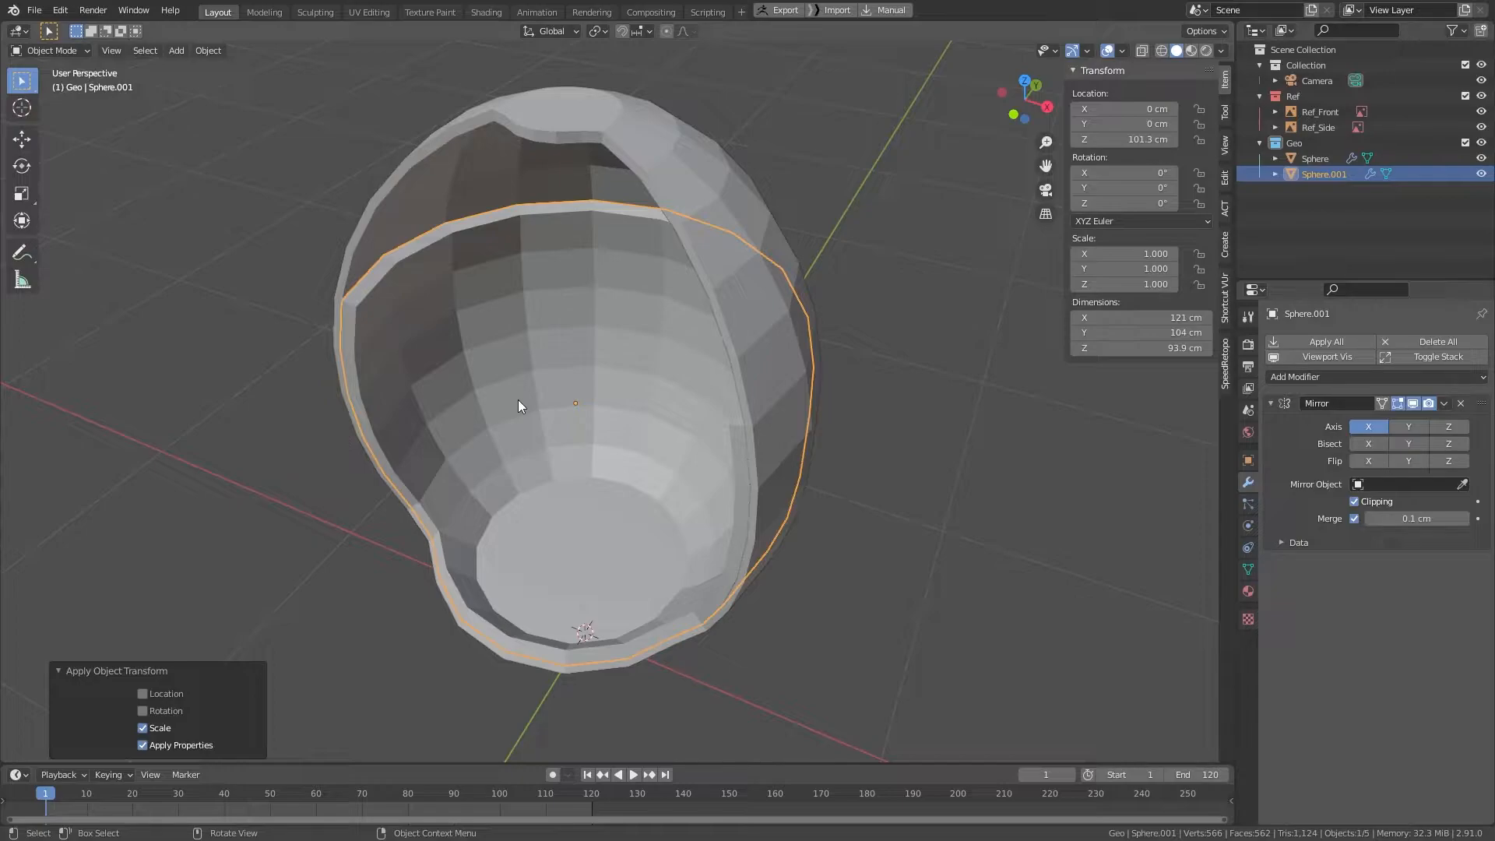
Step: Snap the 3D cursor to the centre vertex at the top of the outer shell and return to Object Mode
{"action": "left_click", "coordinate": [600, 115]}
{"action": "middle_click_drag", "start_coordinate": [738, 218], "coordinate": [675, 277]}
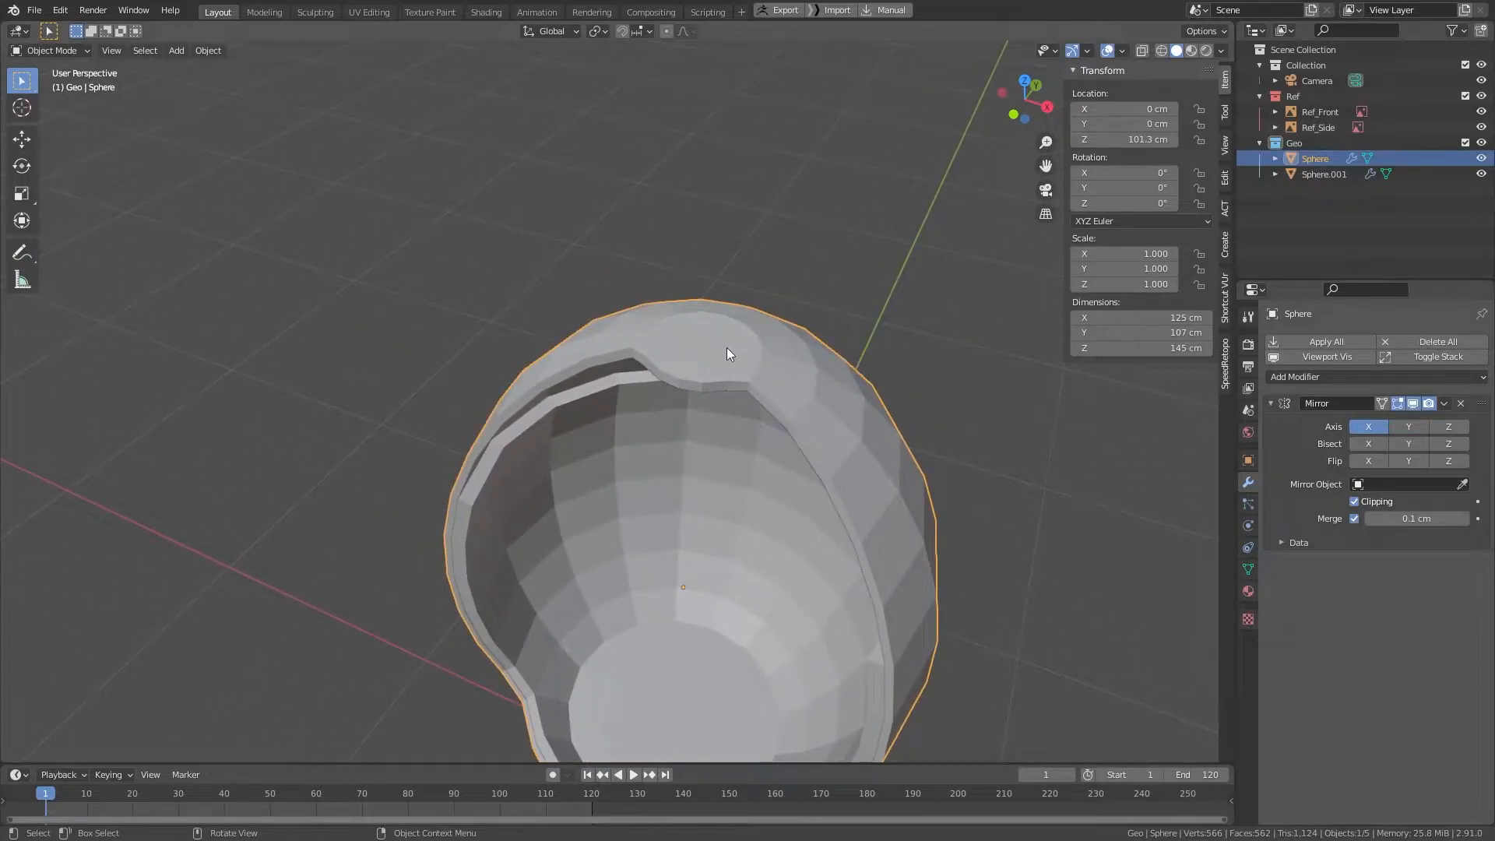
{"action": "key", "text": "Tab"}
{"action": "key", "text": "1"}
{"action": "left_click", "coordinate": [702, 344]}
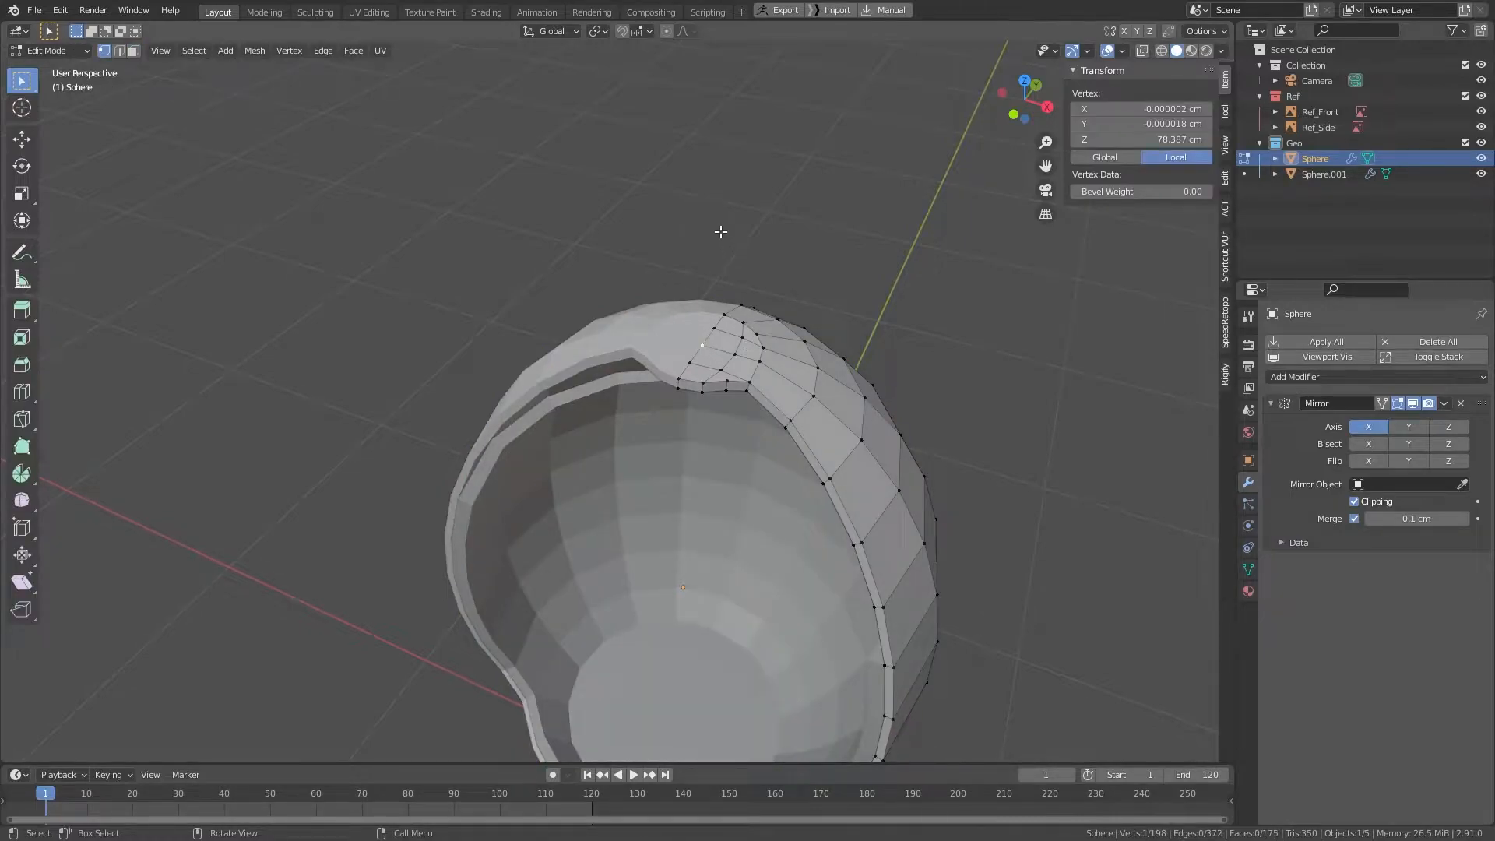
{"action": "key", "text": "shift+s"}
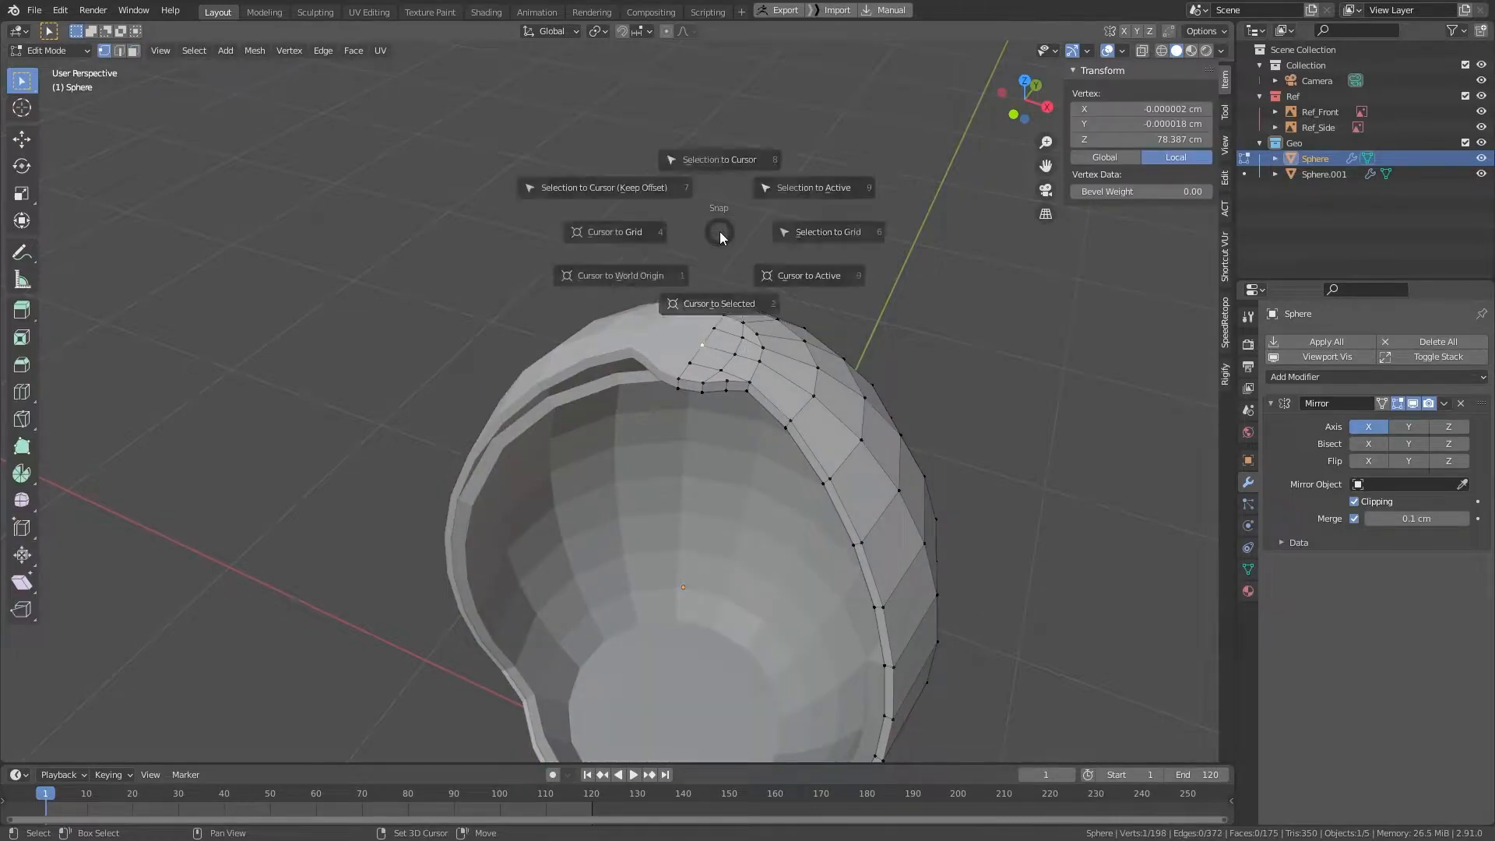
{"action": "left_click", "coordinate": [704, 297]}
{"action": "key", "text": "Tab"}
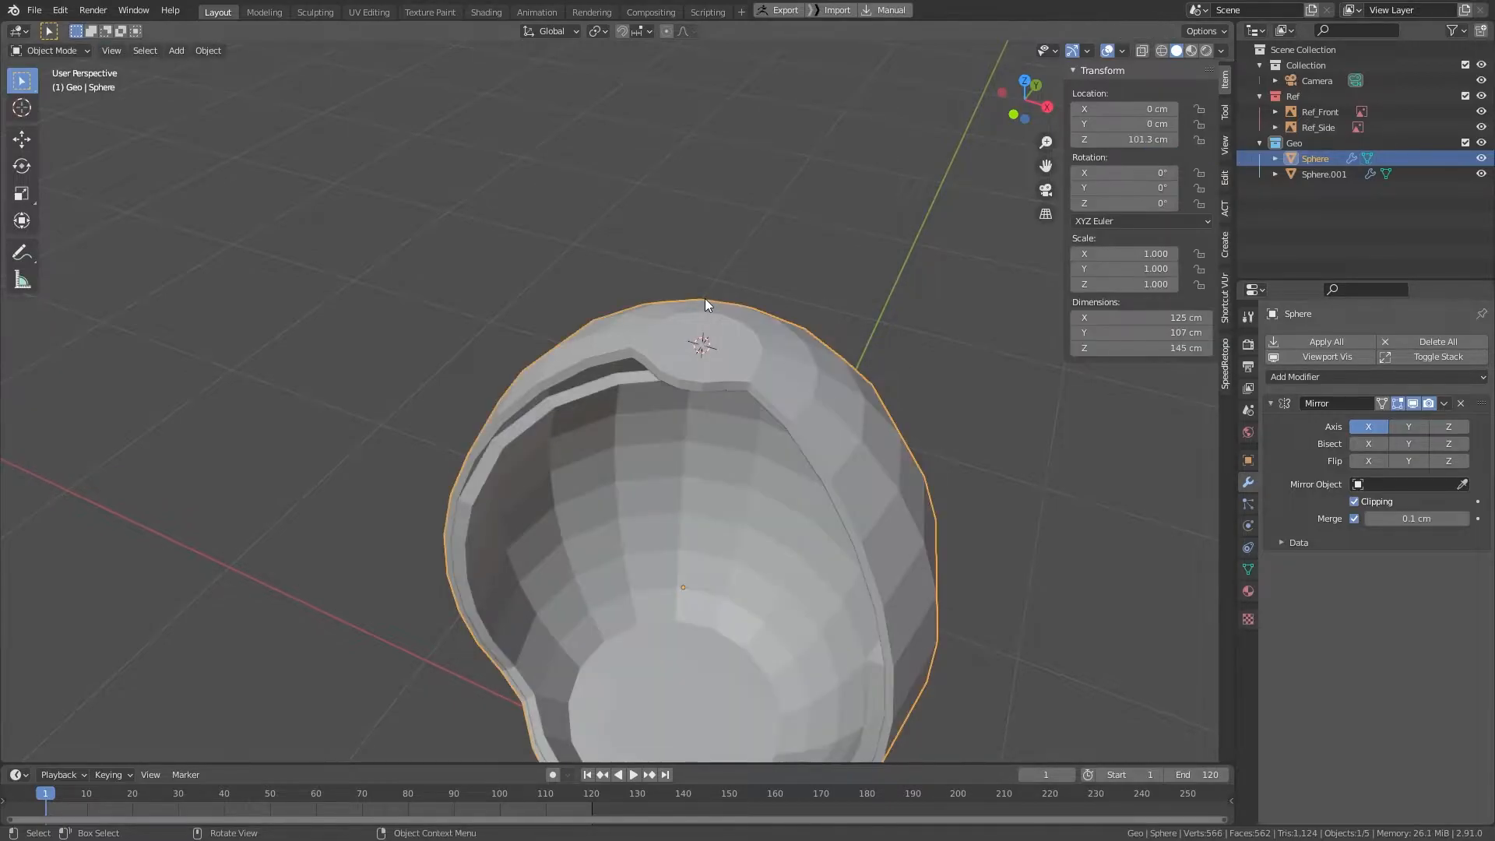
Step: Add a mesh circle with 16 vertices and a 10 cm radius at the 3D cursor on top of the shell
{"action": "key", "text": "KP_3"}
{"action": "middle_click_drag", "start_coordinate": [680, 323], "coordinate": [784, 526], "text": "shift"}
{"action": "scroll", "coordinate": [695, 328], "scroll_direction": "up", "scroll_amount": 8}
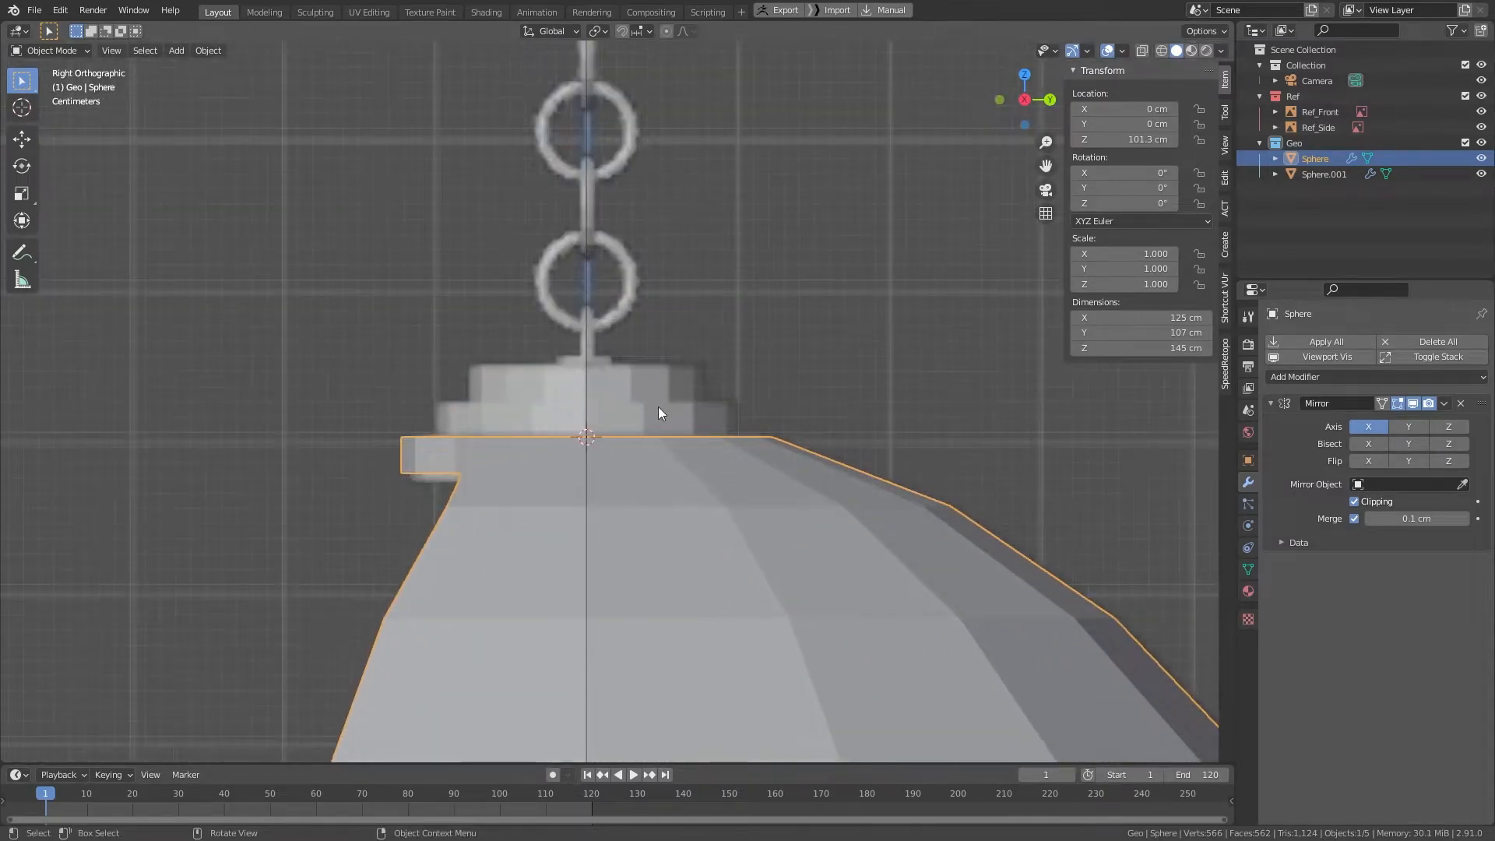
{"action": "scroll", "coordinate": [693, 397], "scroll_direction": "down", "scroll_amount": 1}
{"action": "key", "text": "shift+a"}
{"action": "mouse_move", "coordinate": [721, 363]}
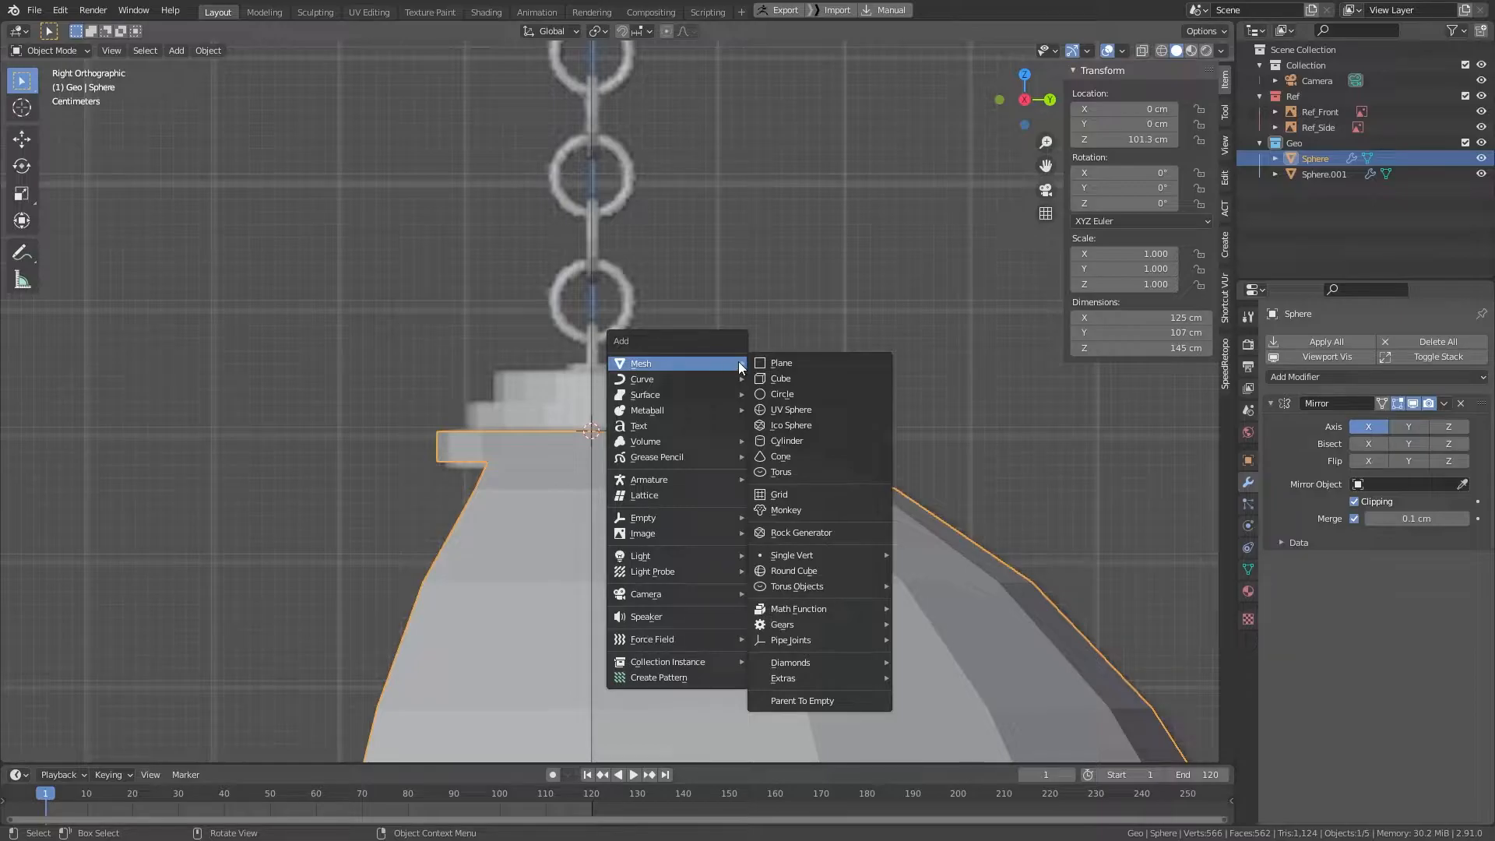
{"action": "left_click", "coordinate": [823, 392]}
{"action": "left_click", "coordinate": [206, 584]}
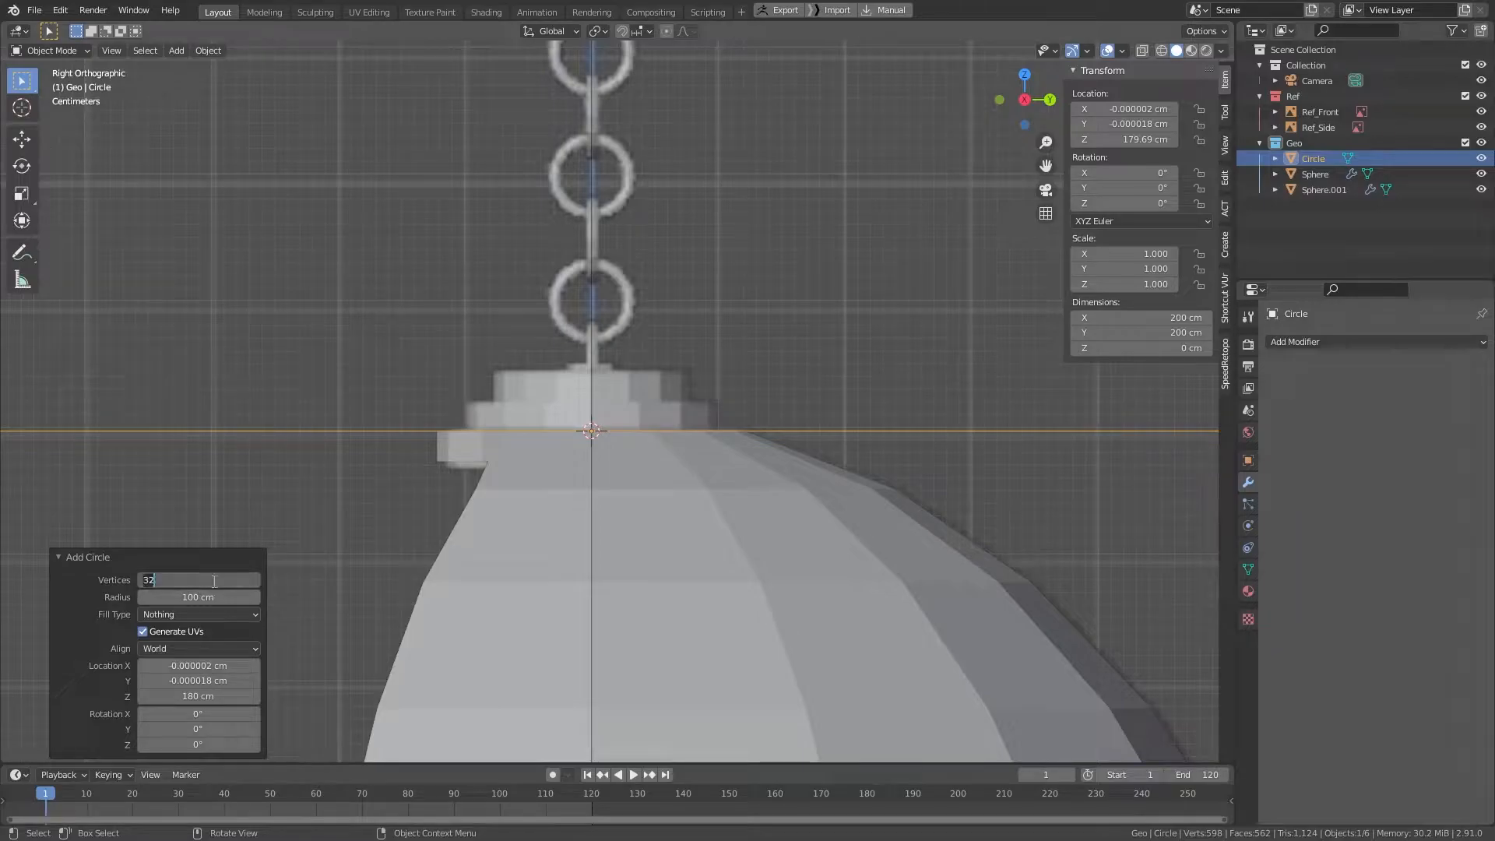
{"action": "type", "text": "16"}
{"action": "key", "text": "Return"}
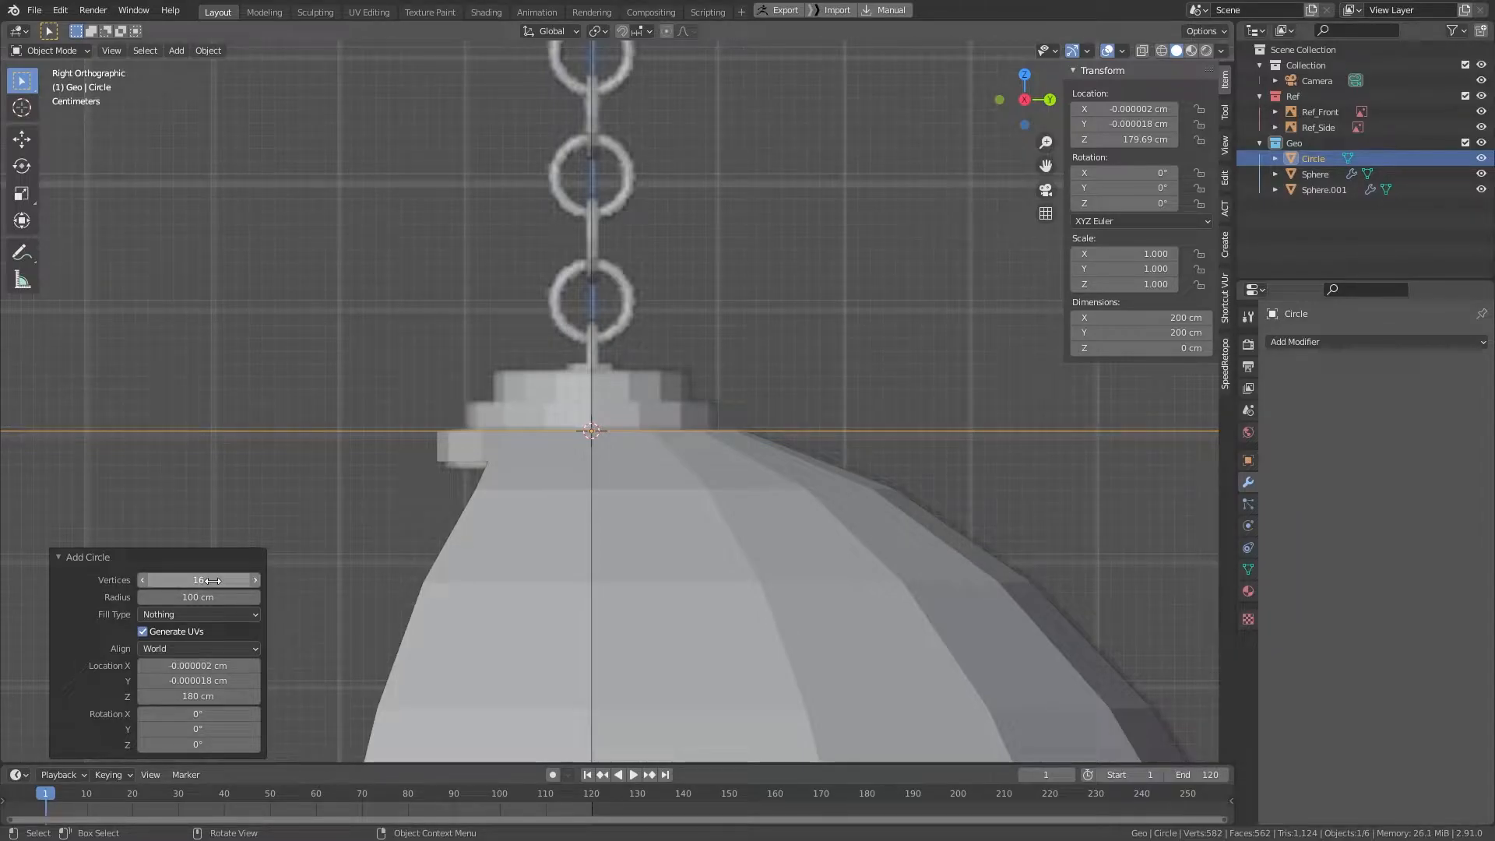
{"action": "left_click", "coordinate": [200, 597]}
{"action": "type", "text": "10"}
{"action": "key", "text": "Return"}
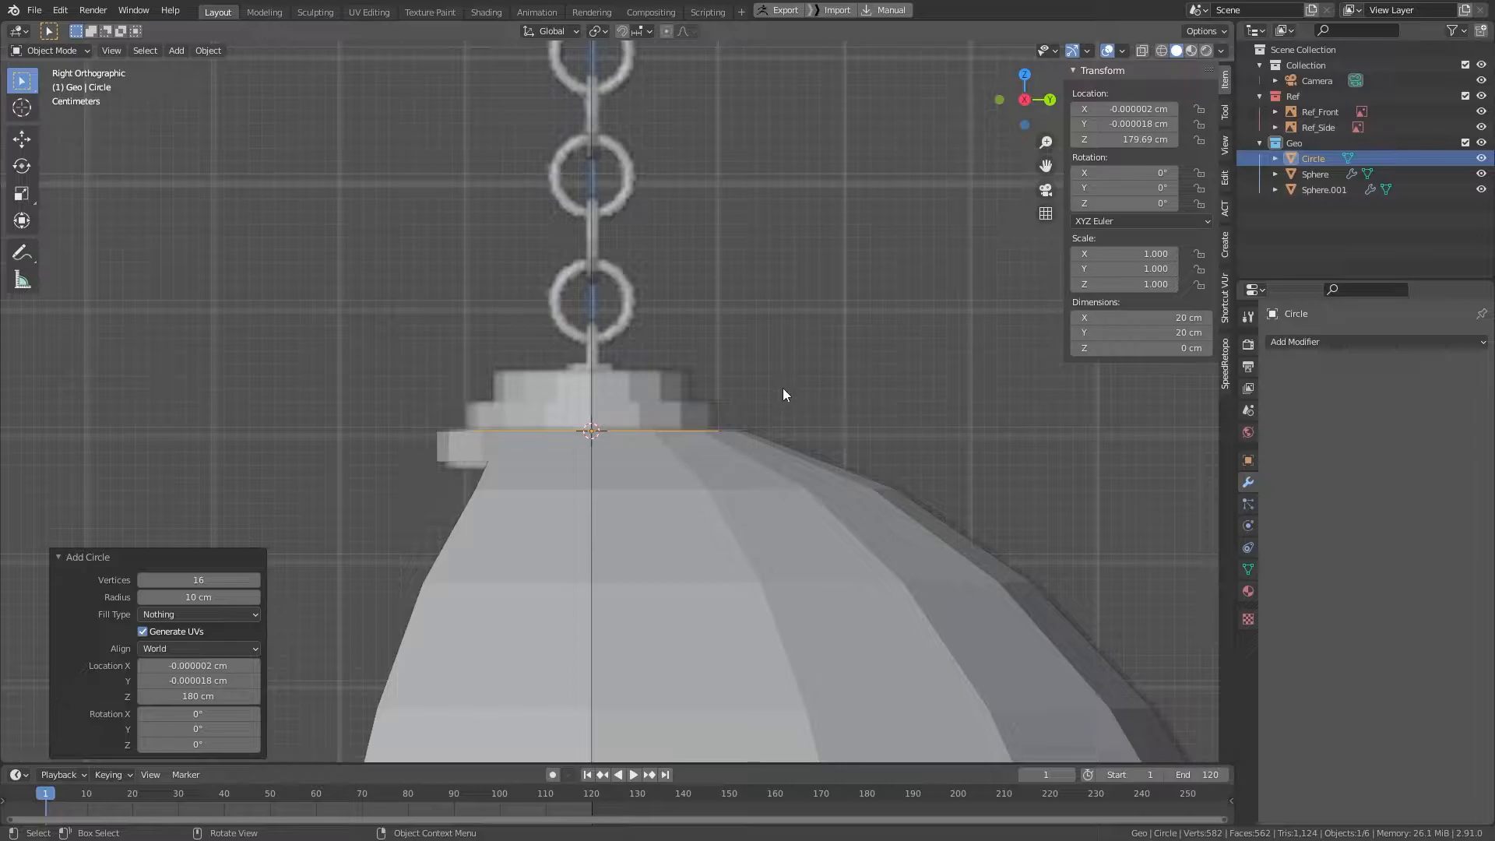
Step: Extrude the whole circle up along Z by about 2.4 cm to form the lower tier of the cap
{"action": "key", "text": "Tab"}
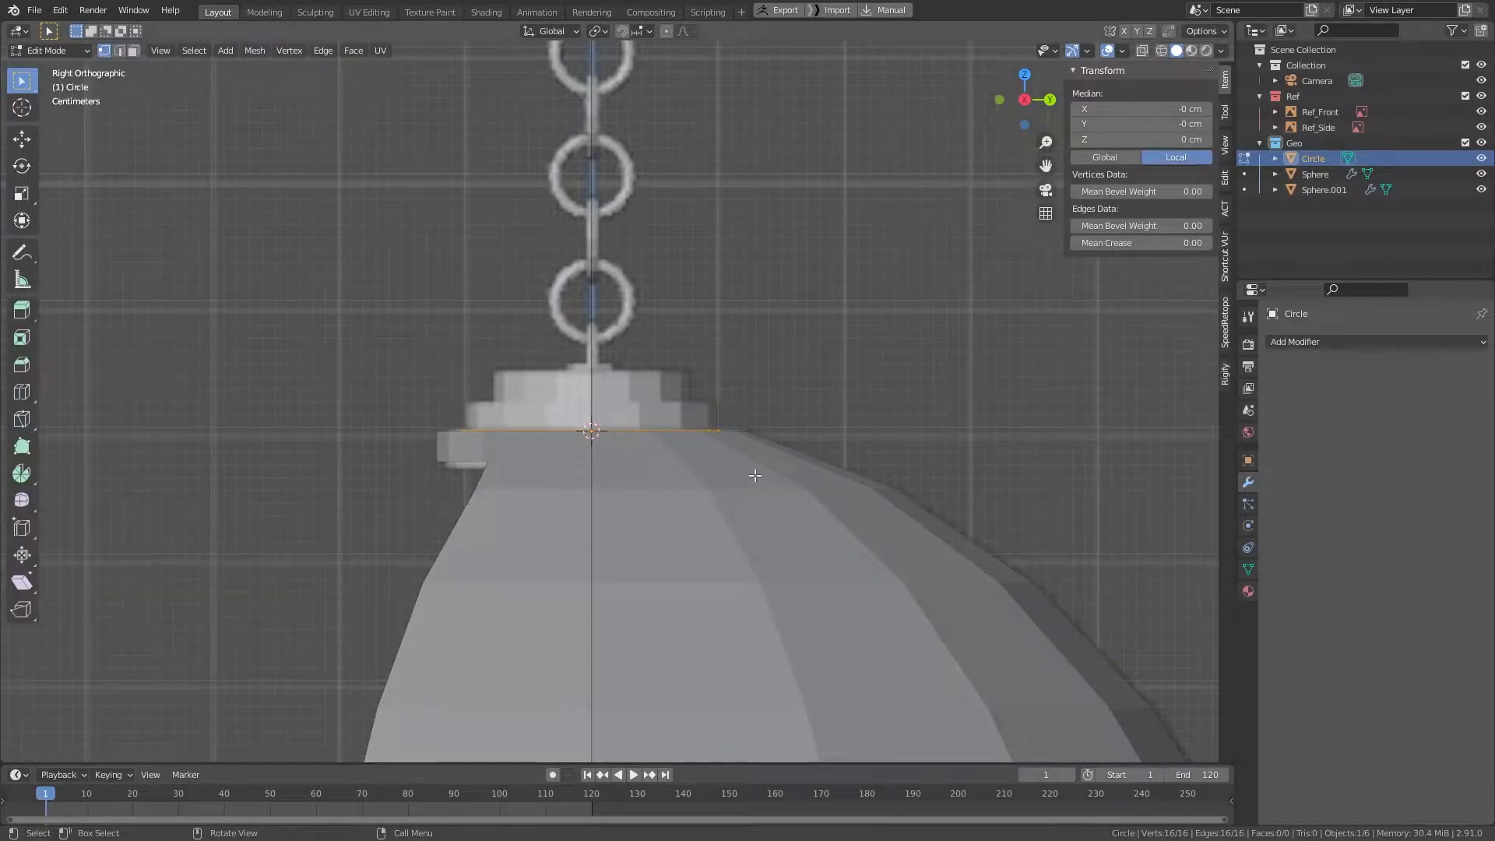
{"action": "key", "text": "e"}
{"action": "key", "text": "z"}
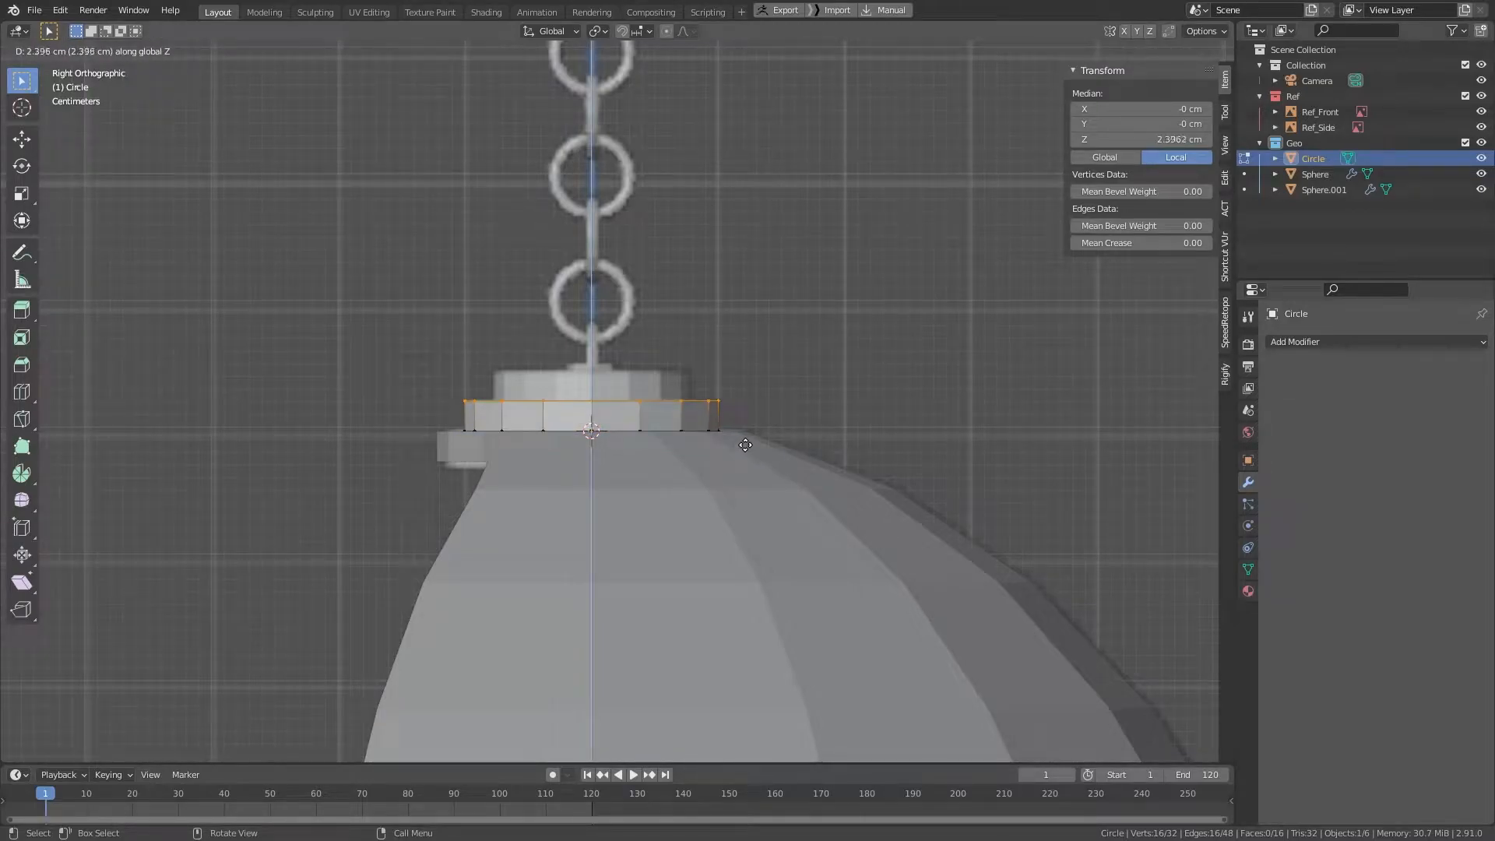
{"action": "left_click", "coordinate": [746, 445]}
Step: Extrude the cap's upper edge ring in place and scale it inward to about 0.783 to match the reference
{"action": "scroll", "coordinate": [714, 382], "scroll_direction": "up", "scroll_amount": 2}
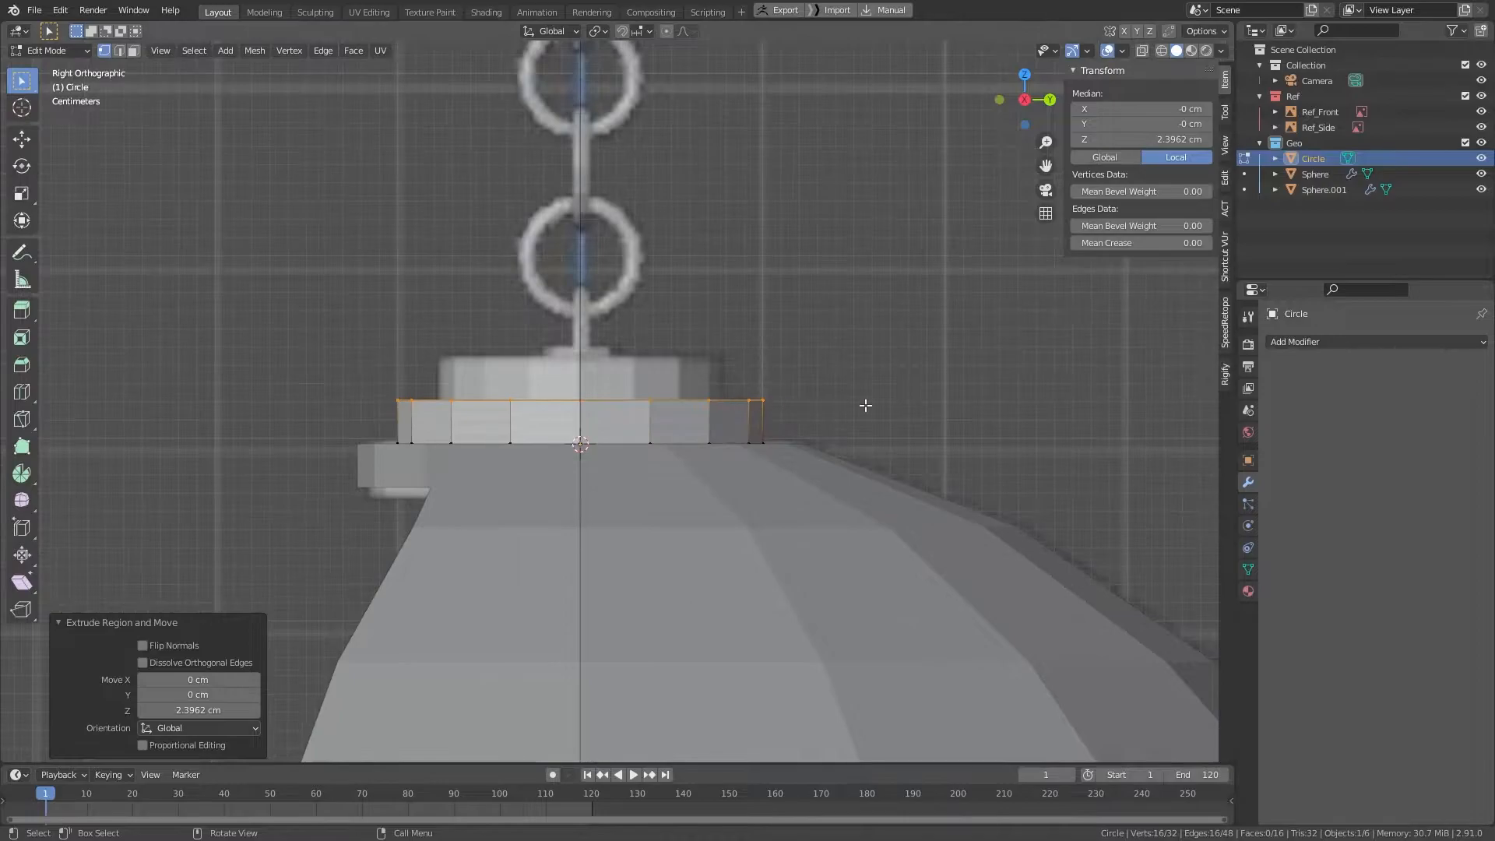
{"action": "key", "text": "e"}
{"action": "right_click", "coordinate": [894, 412]}
{"action": "key", "text": "s"}
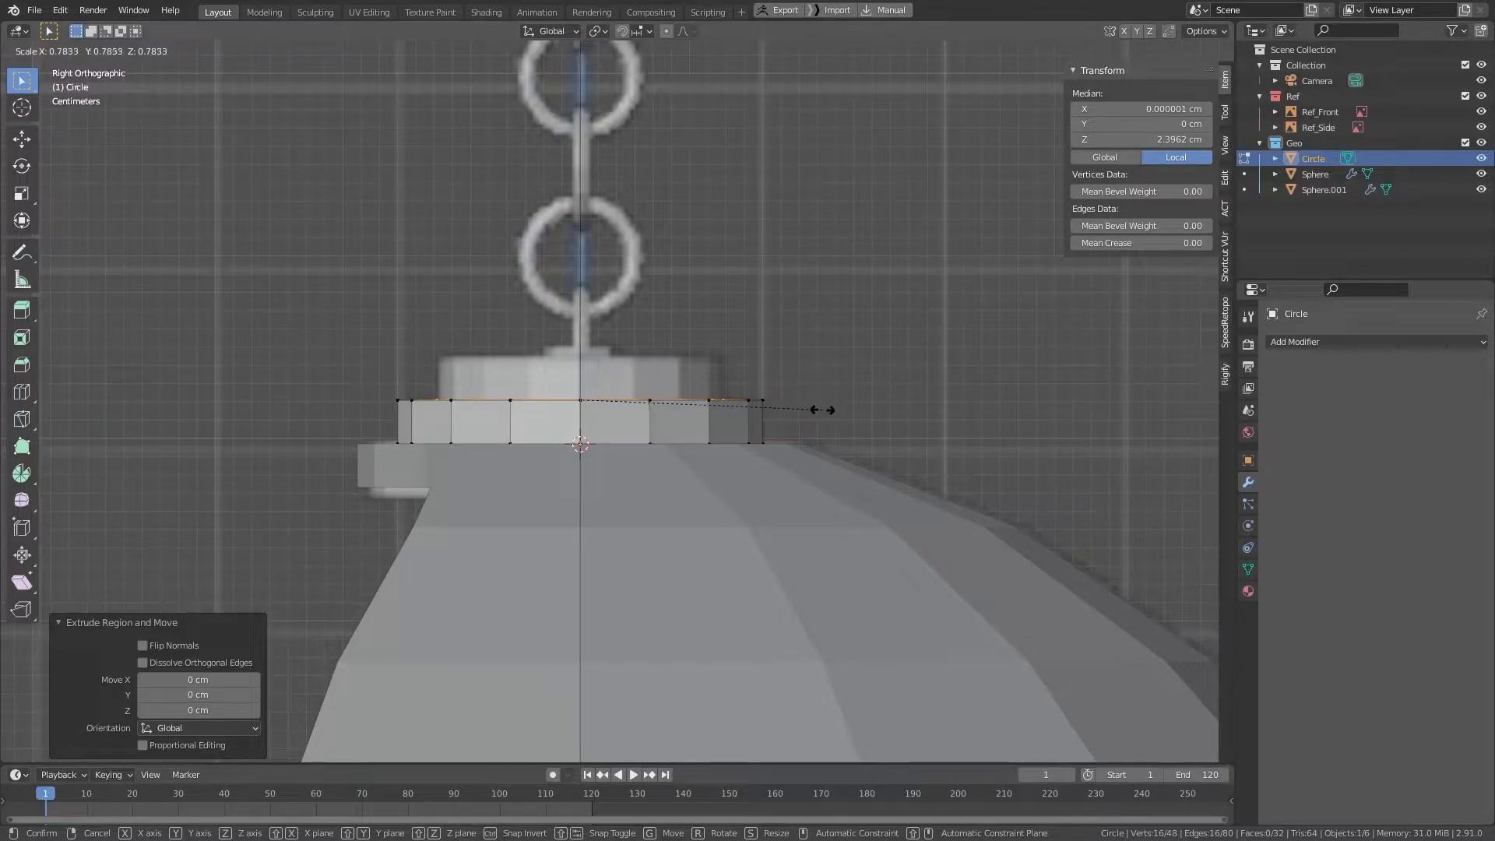
{"action": "left_click", "coordinate": [821, 410]}
Step: Extrude the inner ring up along Z by about 2.39 cm to form the cap's upper tier
{"action": "key", "text": "g"}
{"action": "key", "text": "z"}
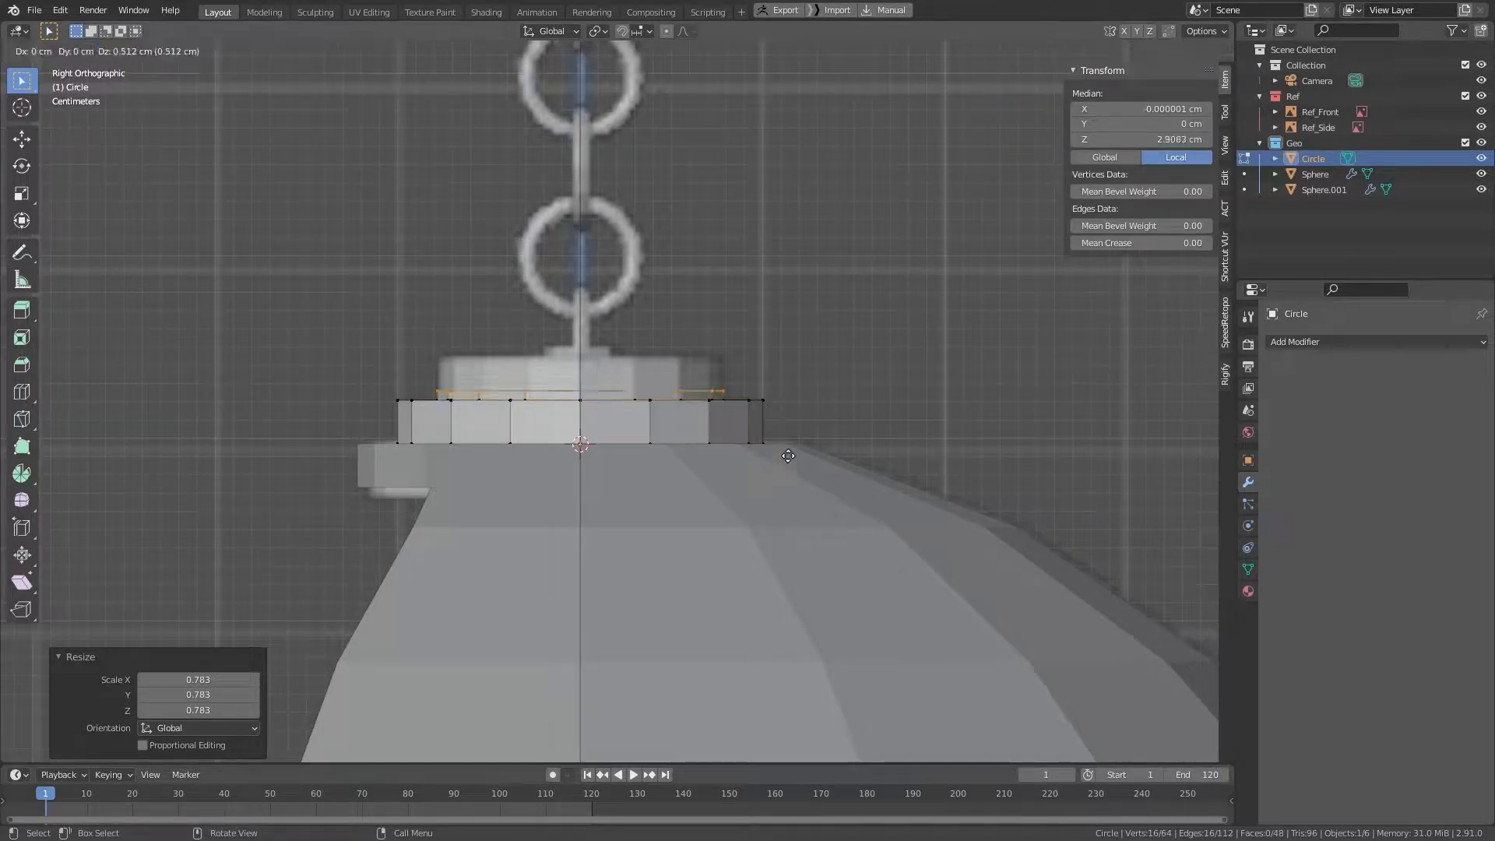
{"action": "key", "text": "z"}
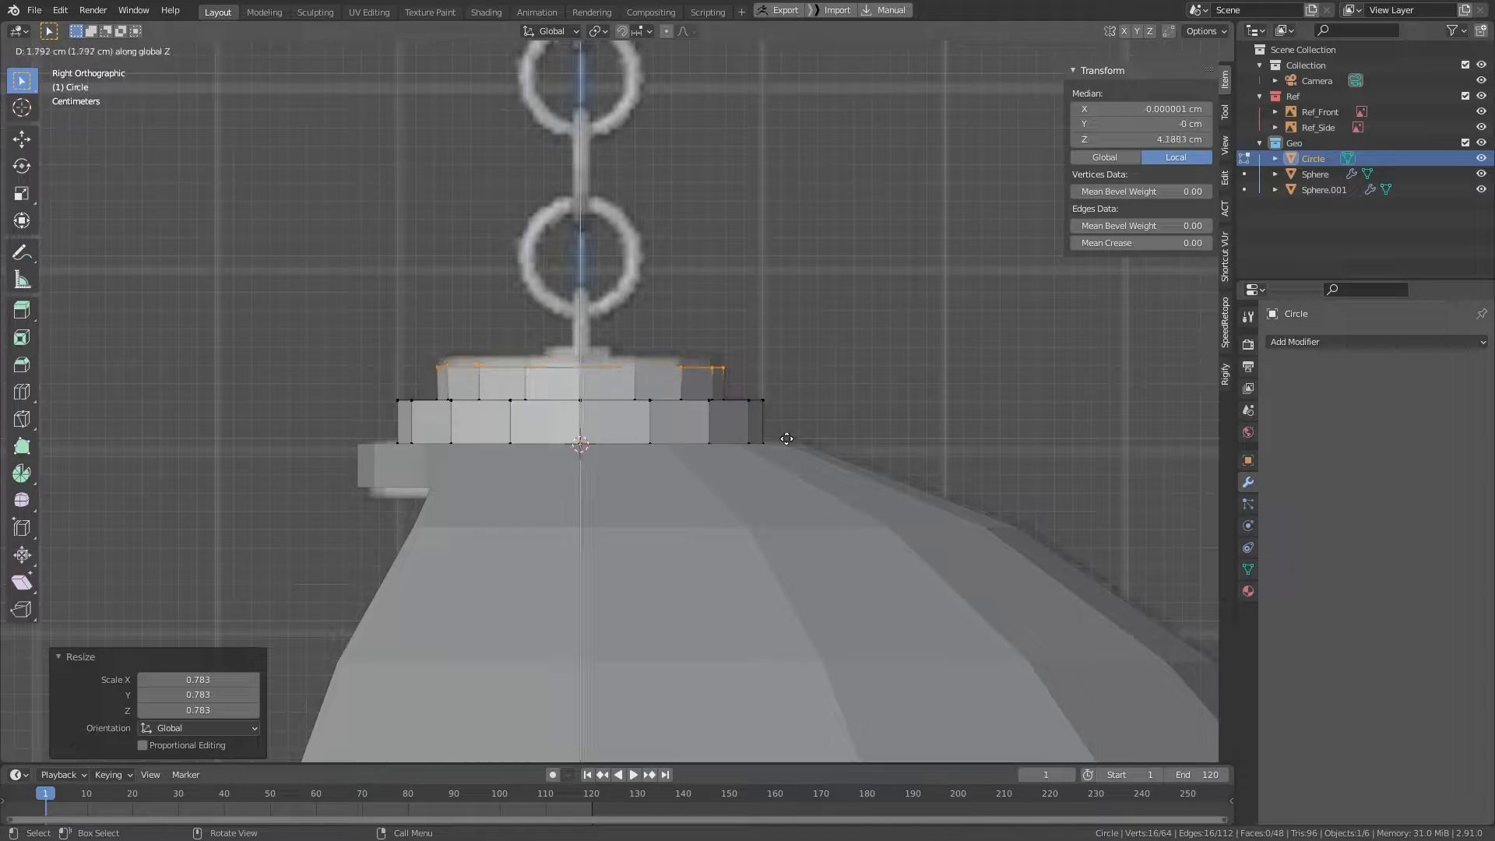
{"action": "left_click", "coordinate": [782, 428]}
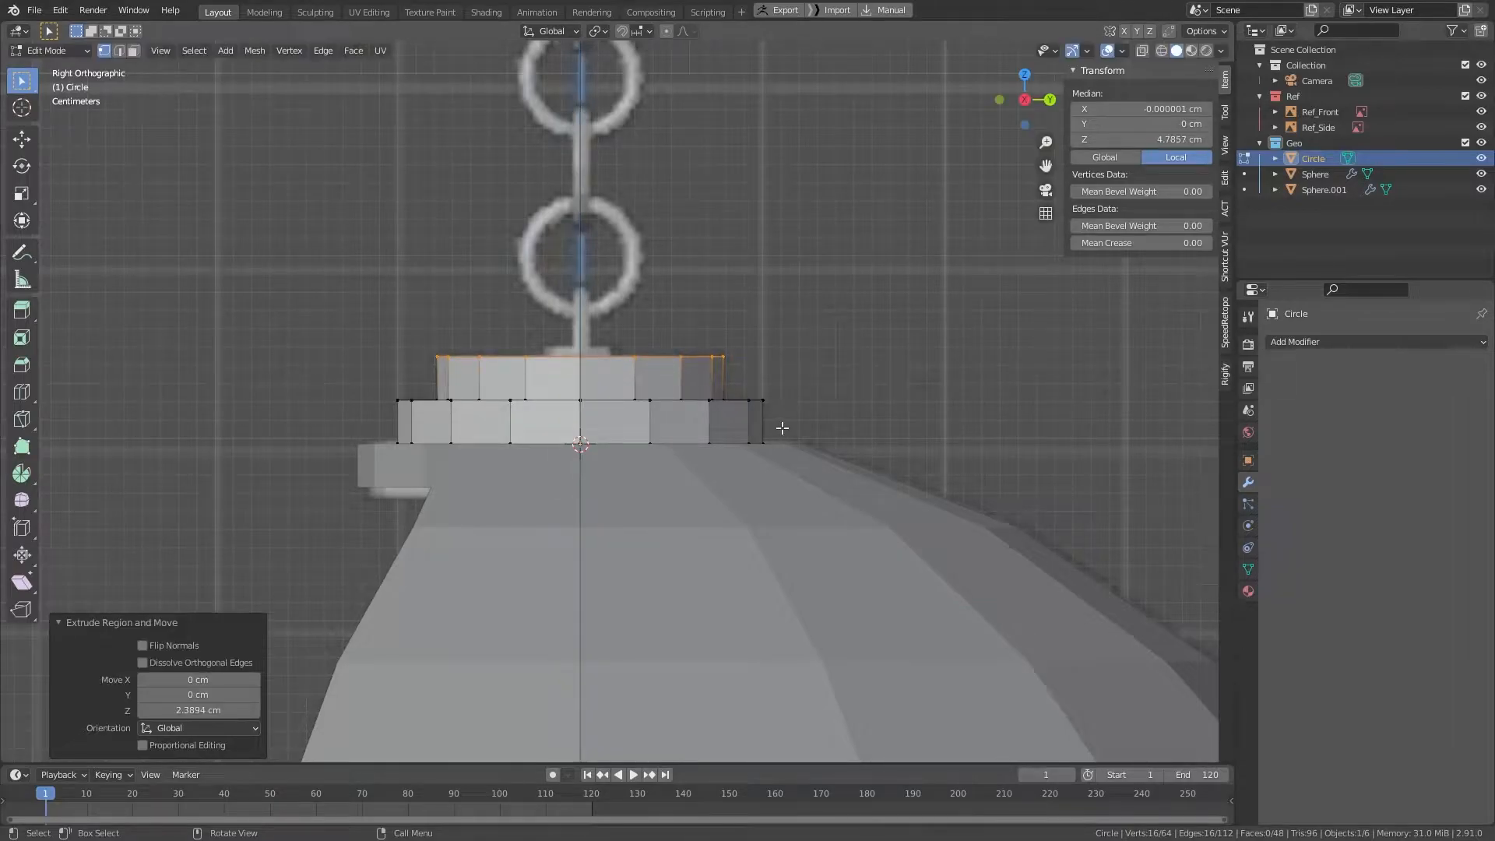
Step: Close the cap's top opening with Grid Fill using an offset of 1
{"action": "scroll", "coordinate": [782, 429], "scroll_direction": "down", "scroll_amount": 2}
{"action": "middle_click_drag", "start_coordinate": [777, 425], "coordinate": [732, 487]}
{"action": "middle_click_drag", "start_coordinate": [724, 518], "coordinate": [288, 410], "text": "shift"}
{"action": "scroll", "coordinate": [711, 507], "scroll_direction": "up", "scroll_amount": 2}
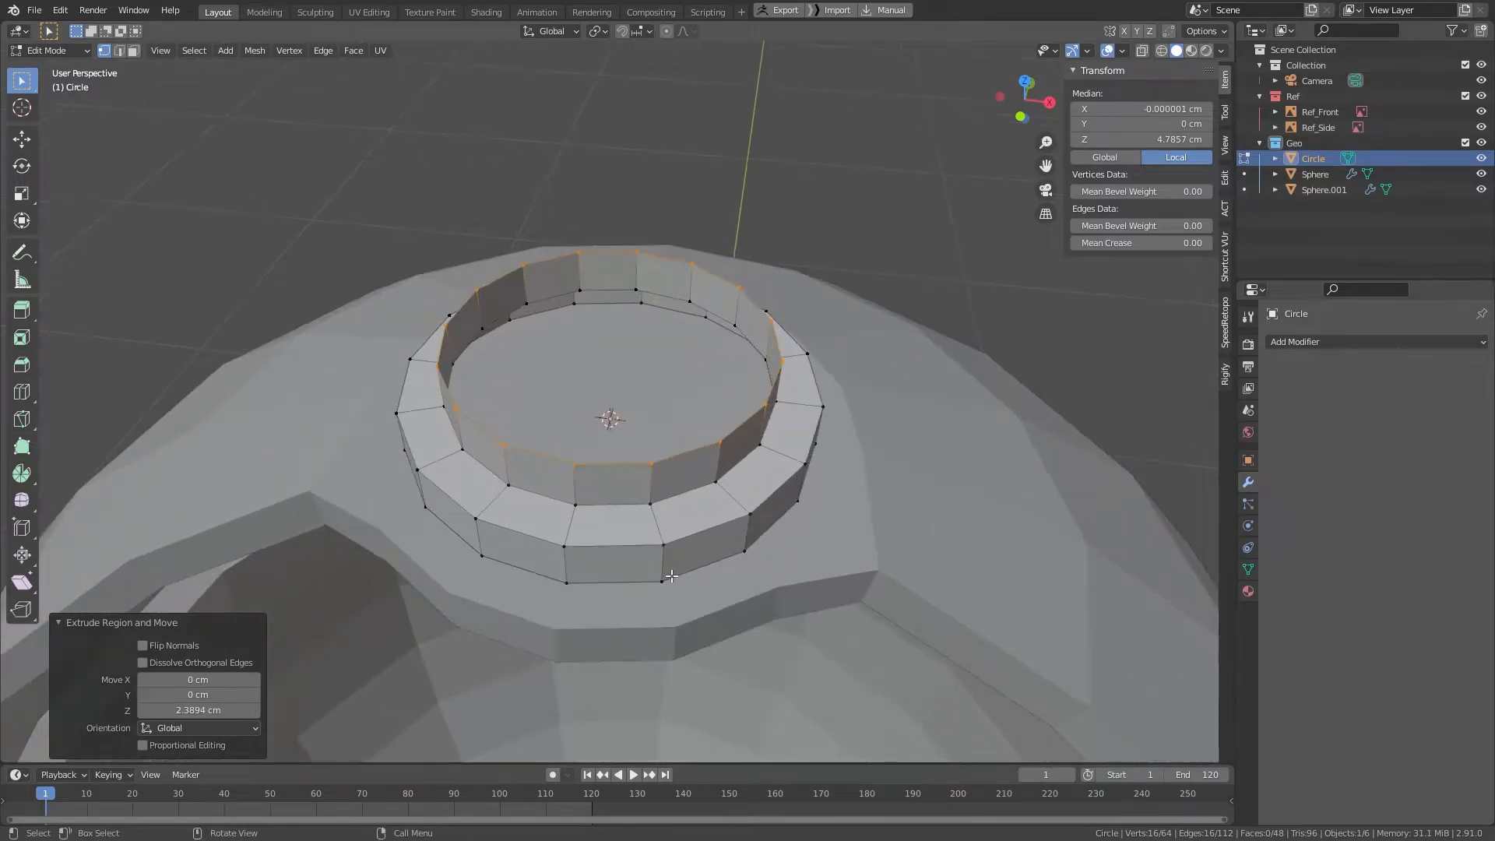
{"action": "key", "text": "2"}
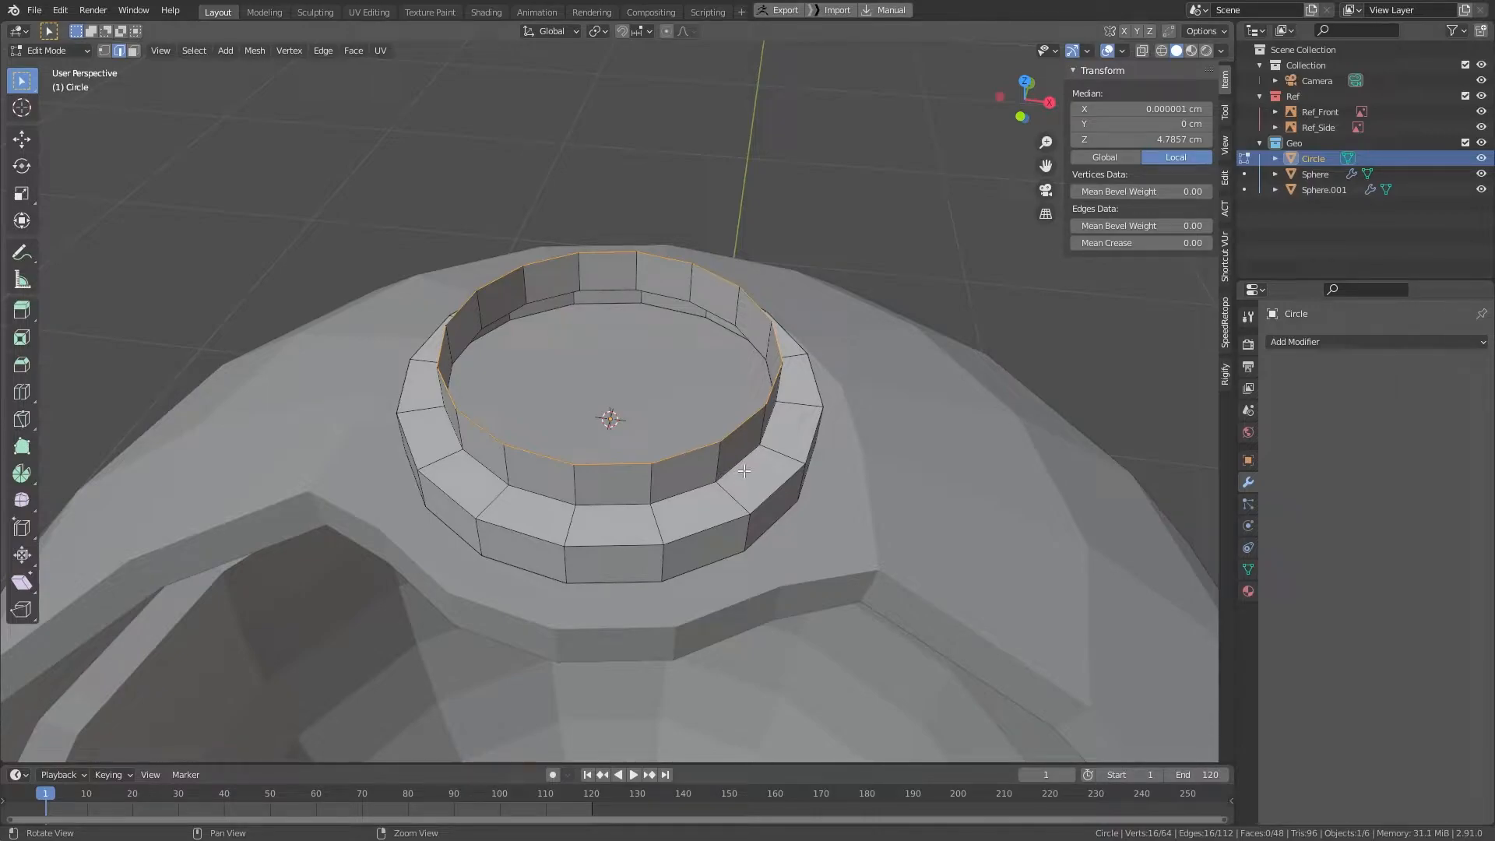
{"action": "middle_click_drag", "start_coordinate": [745, 471], "coordinate": [774, 472]}
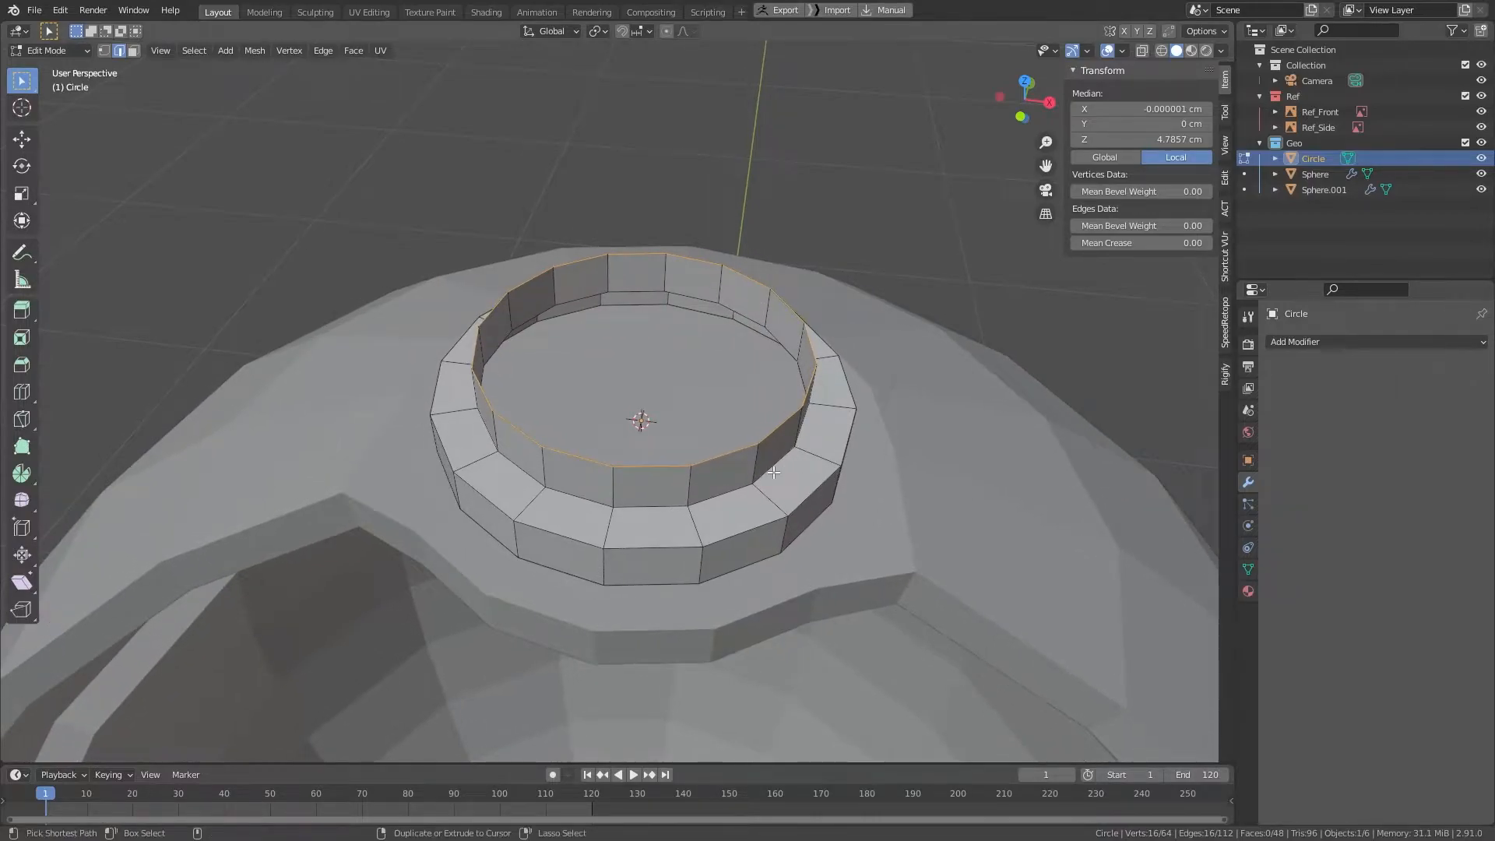
{"action": "key", "text": "ctrl+f"}
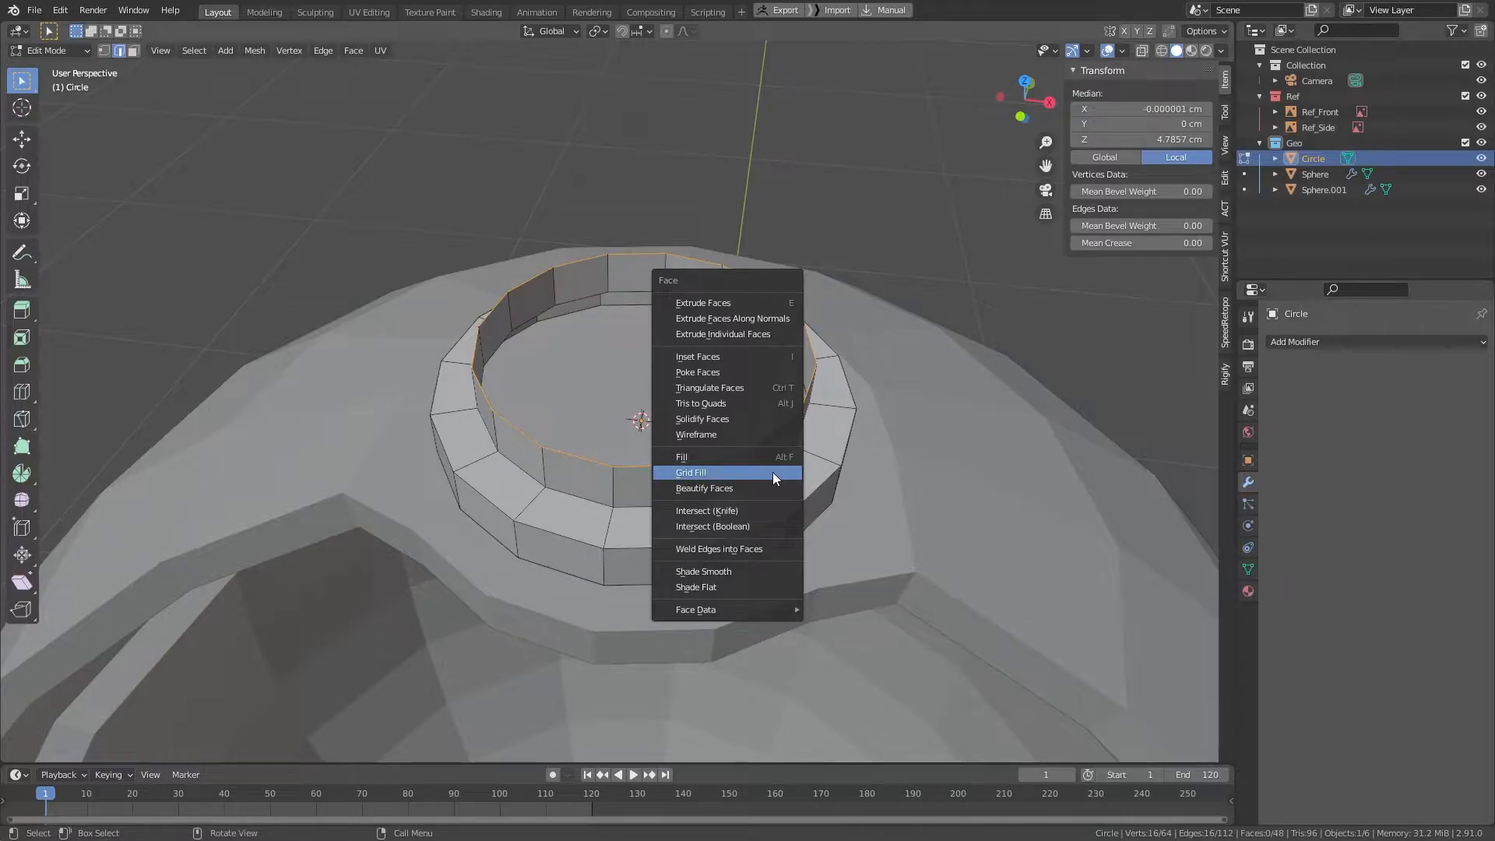
{"action": "left_click", "coordinate": [773, 472]}
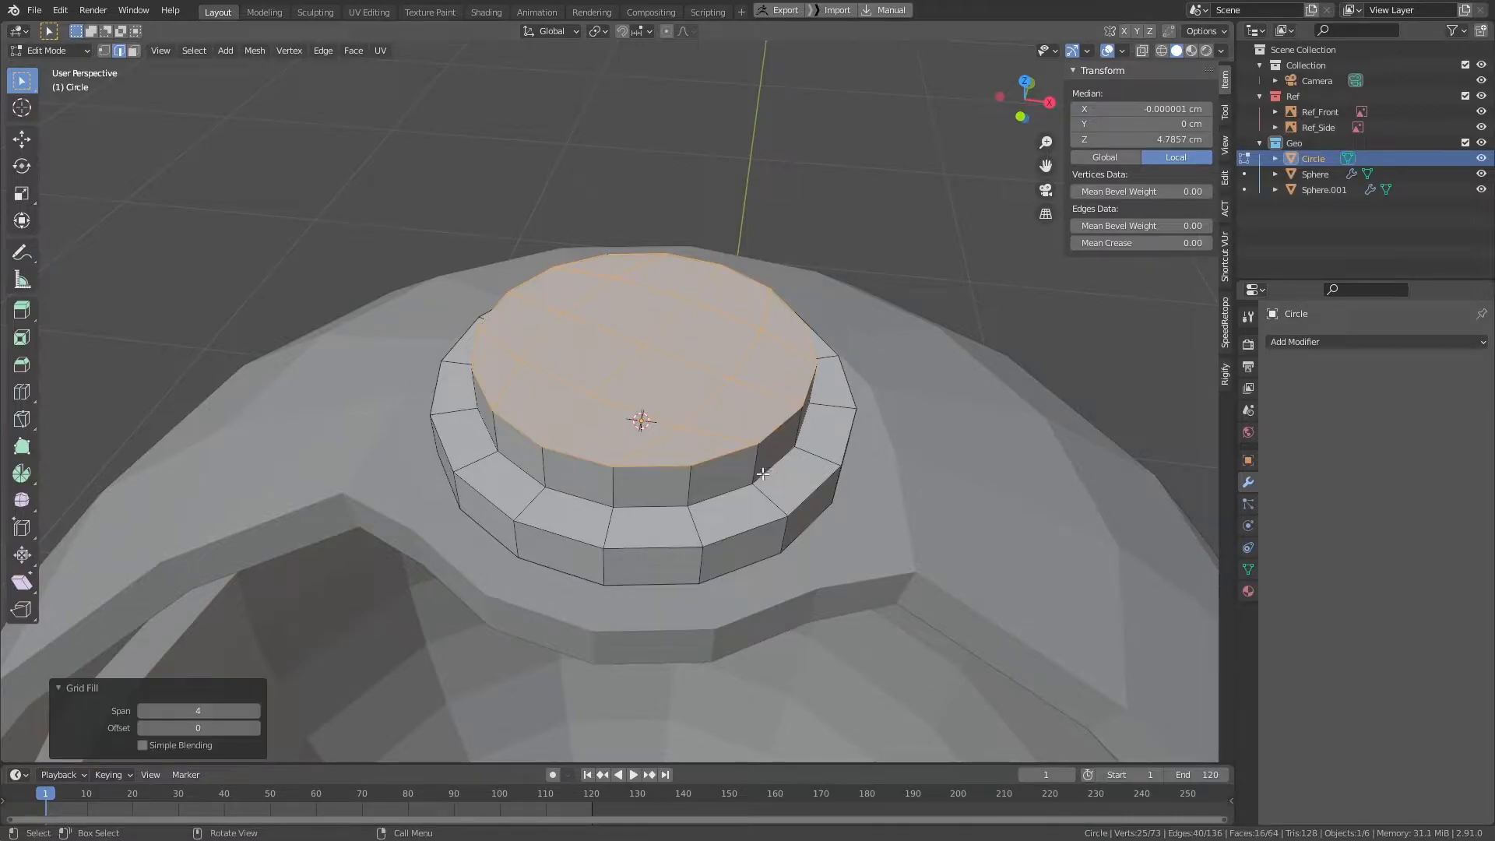
{"action": "left_click", "coordinate": [260, 730]}
{"action": "middle_click_drag", "start_coordinate": [713, 366], "coordinate": [498, 440]}
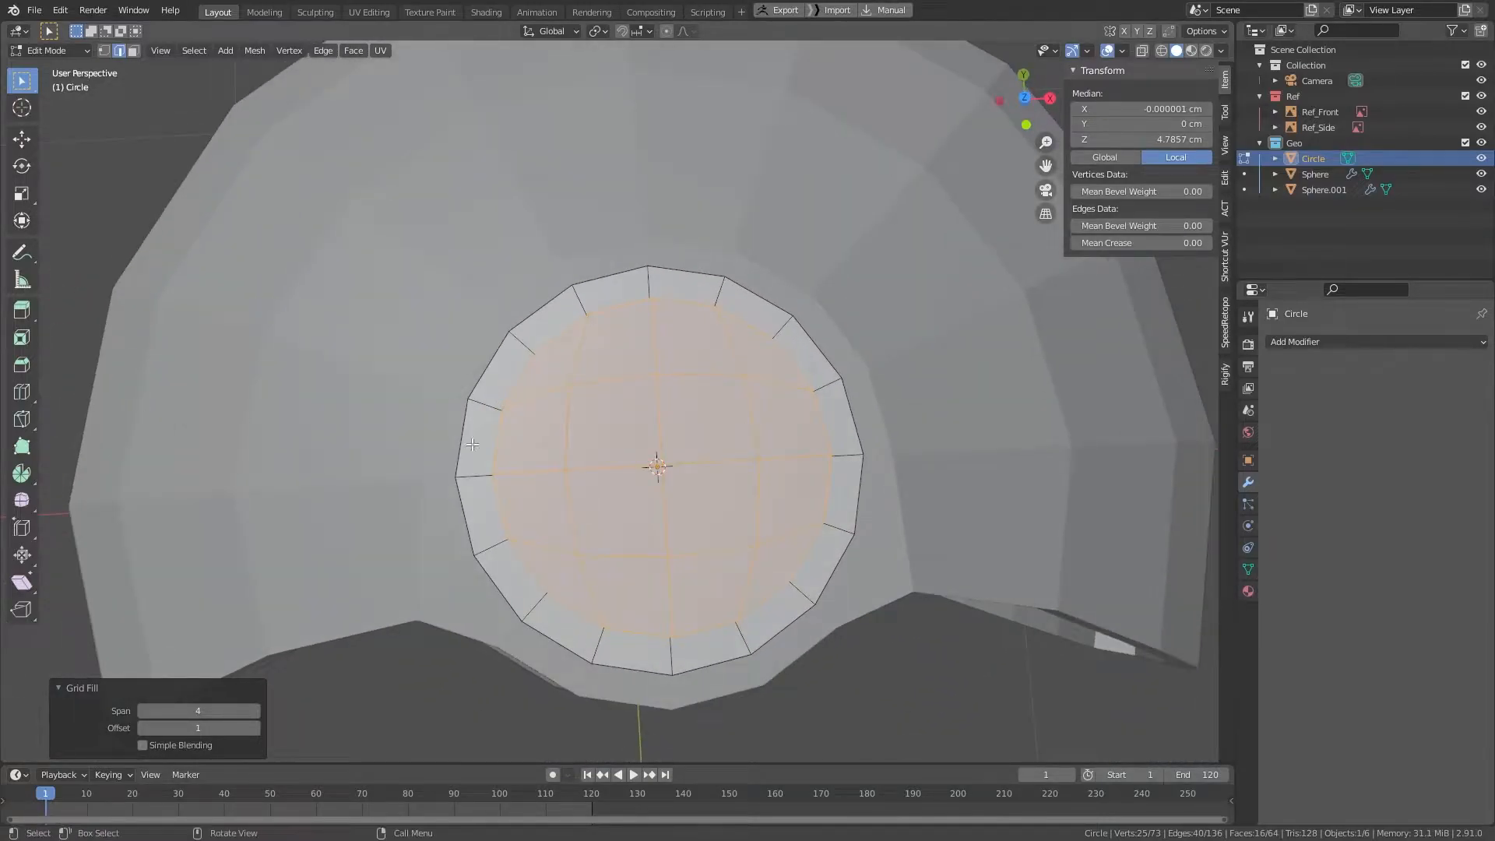
Step: Select the cap's open bottom edge loop from below and close it with Grid Fill
{"action": "scroll", "coordinate": [507, 432], "scroll_direction": "down", "scroll_amount": 2}
{"action": "left_click_drag", "start_coordinate": [507, 433], "coordinate": [498, 339], "text": "alt"}
{"action": "right_click_drag", "start_coordinate": [499, 339], "coordinate": [684, 446], "text": "alt"}
{"action": "key", "text": "alt+a"}
{"action": "left_click", "coordinate": [683, 446], "text": "alt"}
{"action": "middle_click_drag", "start_coordinate": [691, 374], "coordinate": [700, 243]}
{"action": "key", "text": "ctrl+f"}
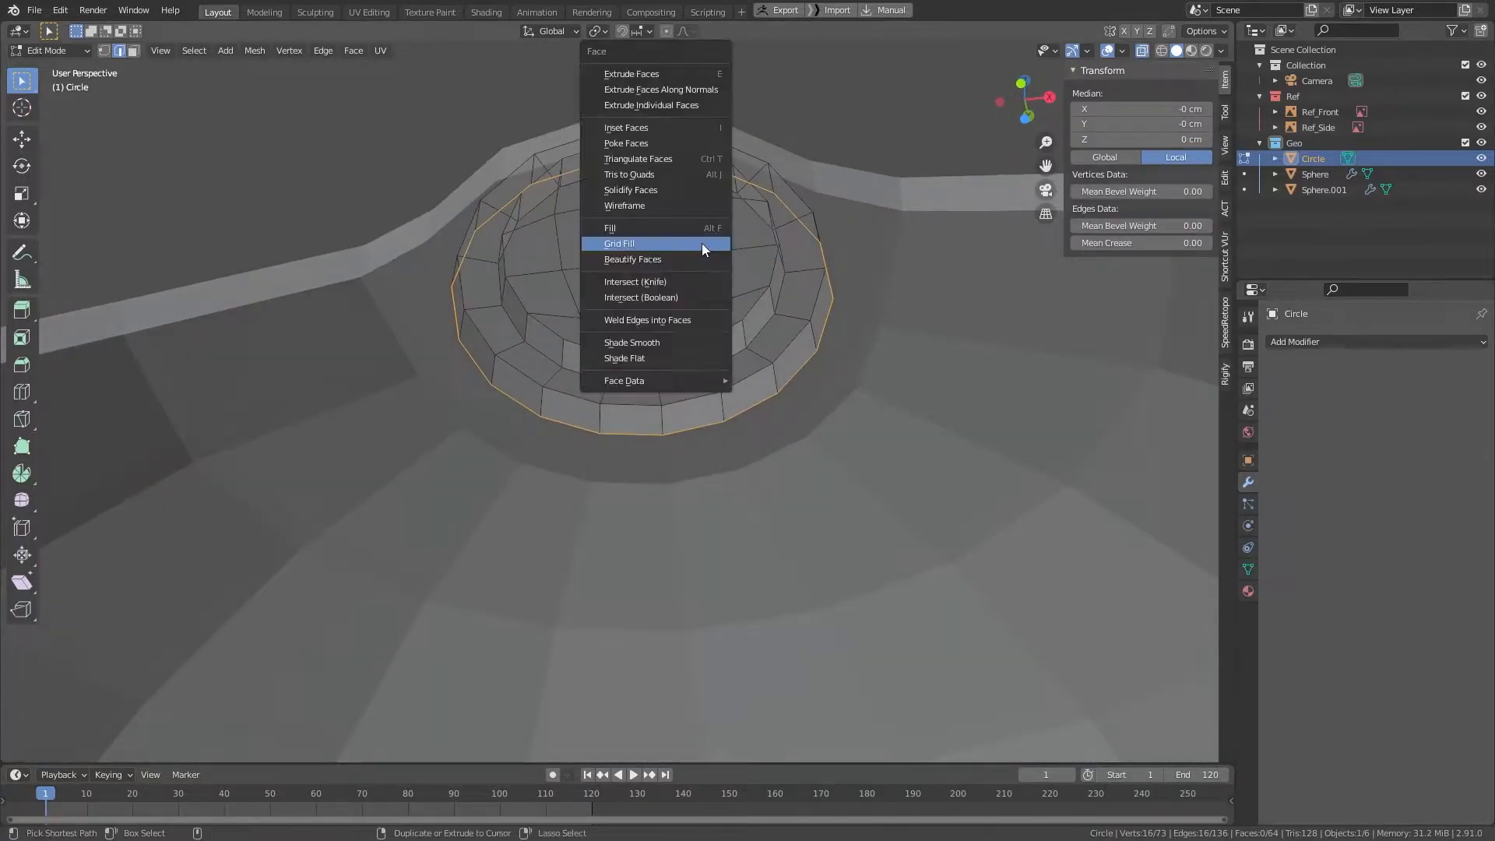
{"action": "left_click", "coordinate": [703, 243]}
Step: Snap the 3D cursor to the centre vertex of the cap's top face
{"action": "left_click_drag", "start_coordinate": [702, 243], "coordinate": [595, 410], "text": "alt"}
{"action": "key", "text": "1"}
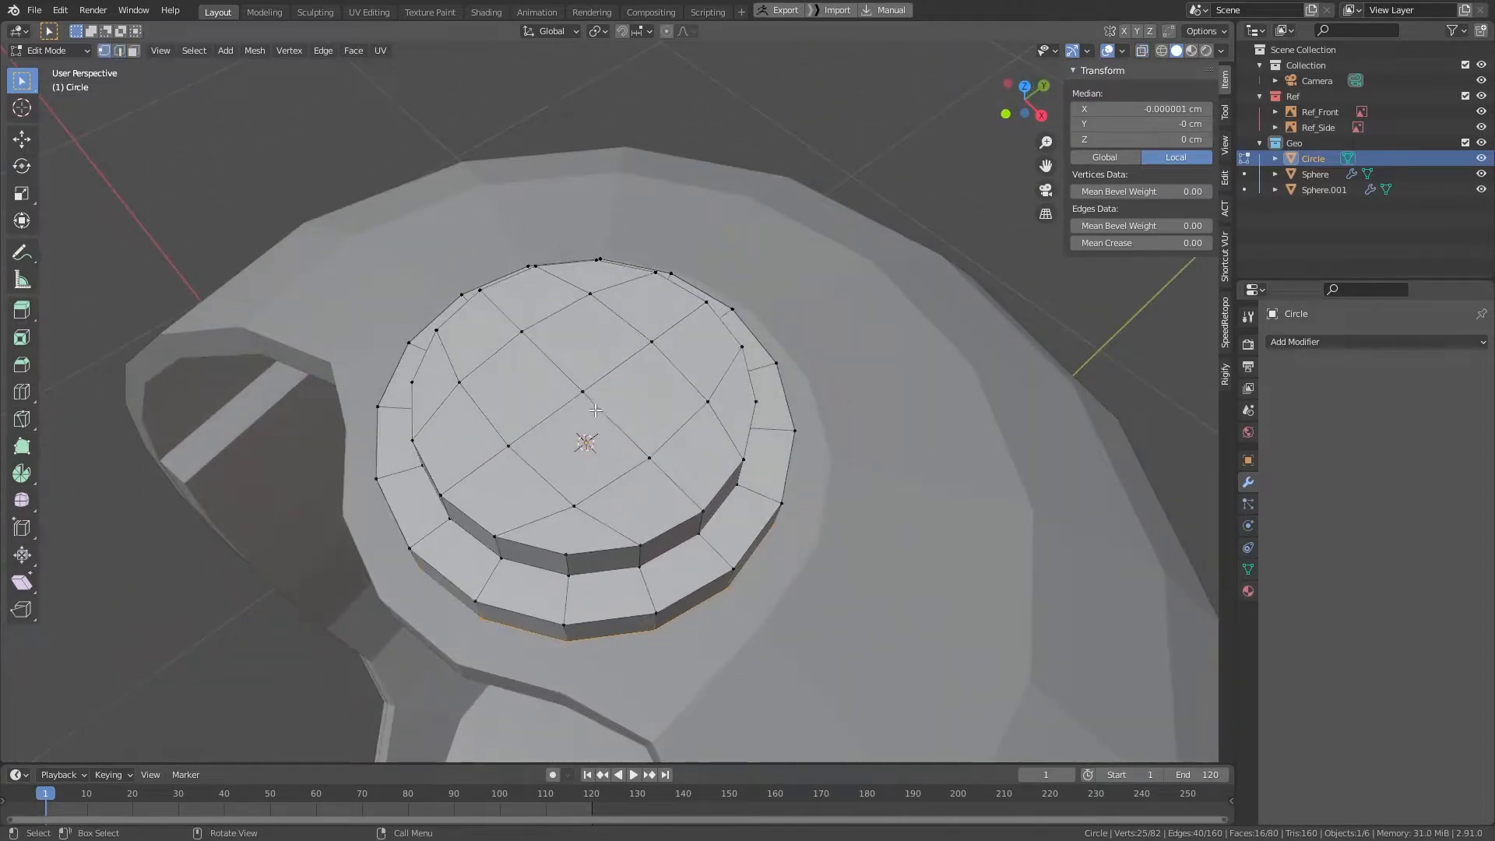
{"action": "left_click", "coordinate": [582, 393]}
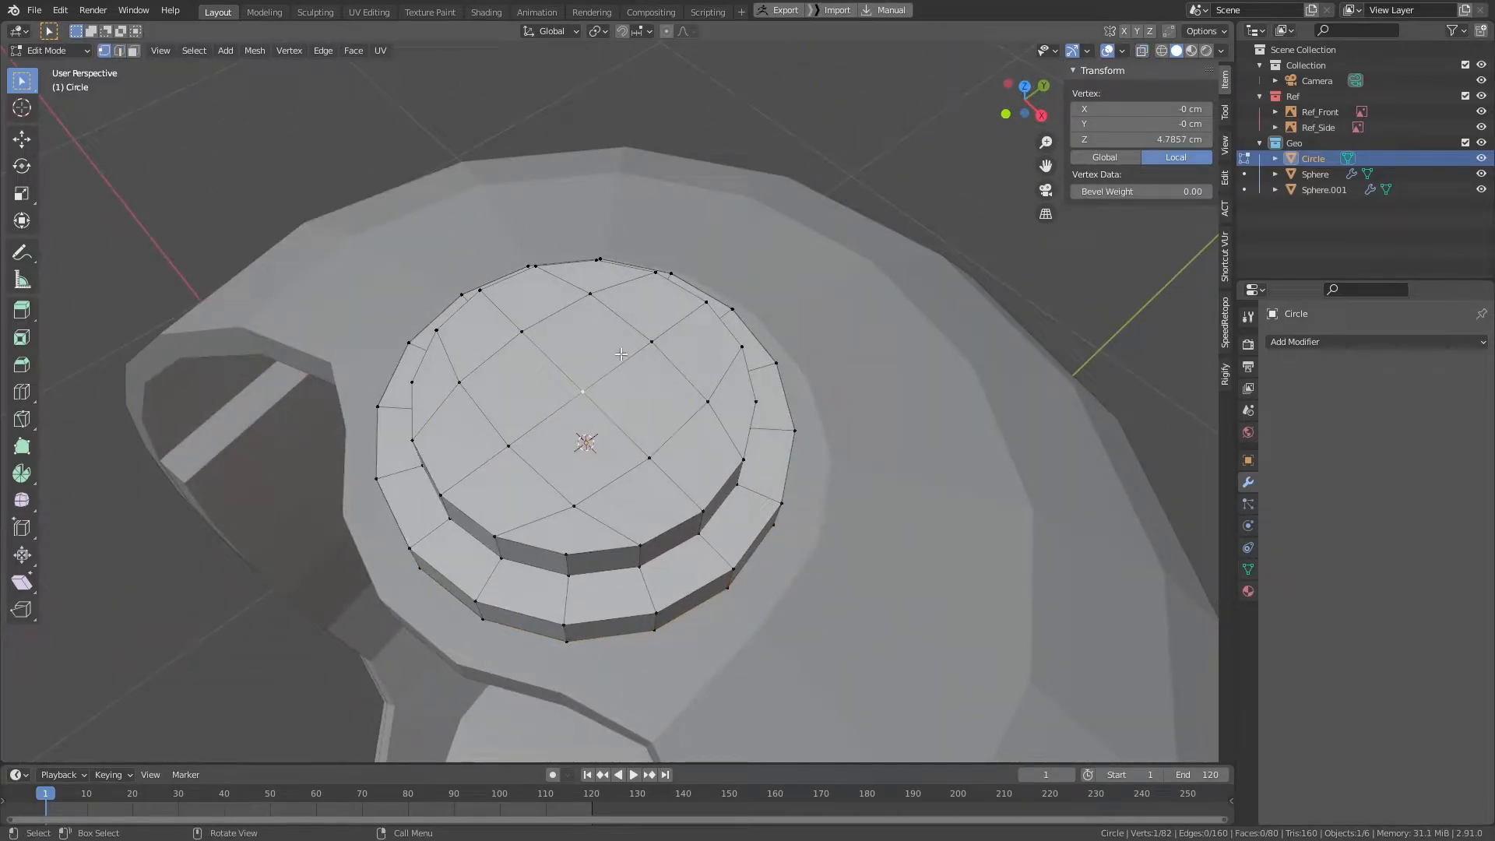
{"action": "key", "text": "shift+s"}
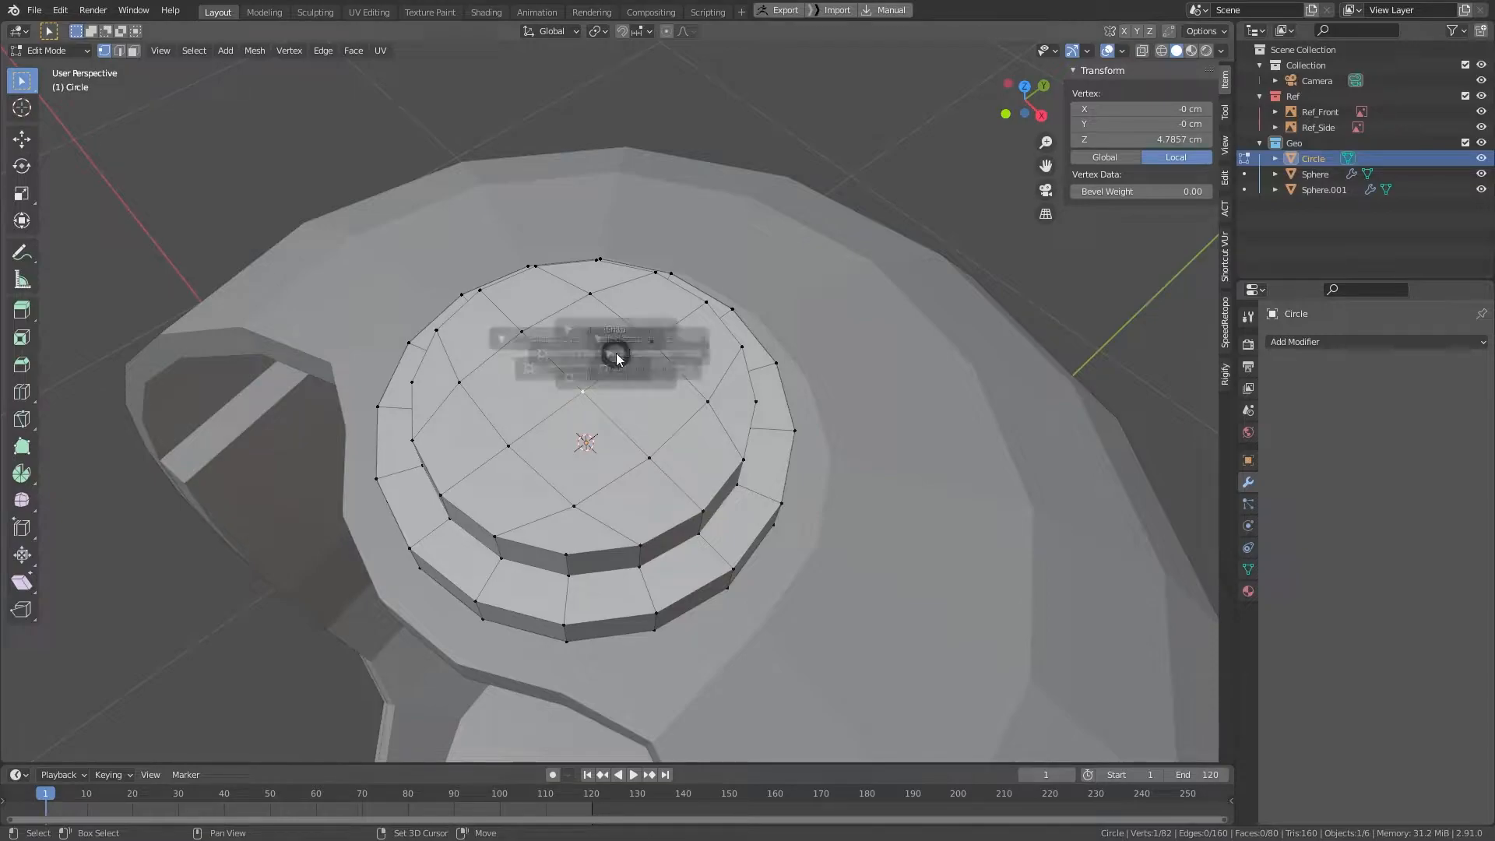
{"action": "left_click", "coordinate": [615, 439]}
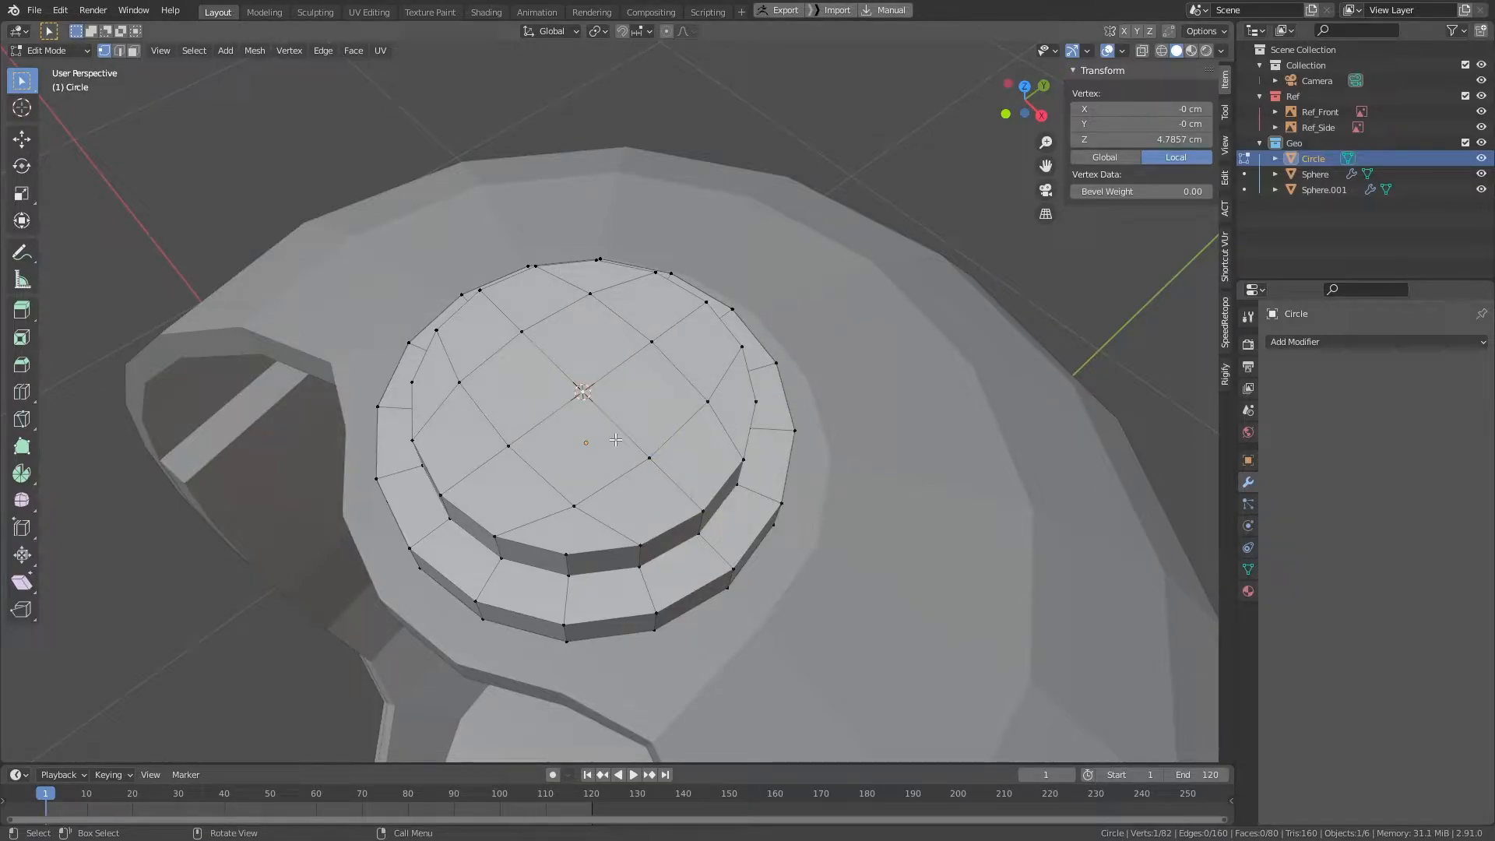
Step: Add a mesh torus at the 3D cursor in Object Mode with 16 major segments for the chain ring
{"action": "key", "text": "KP_3"}
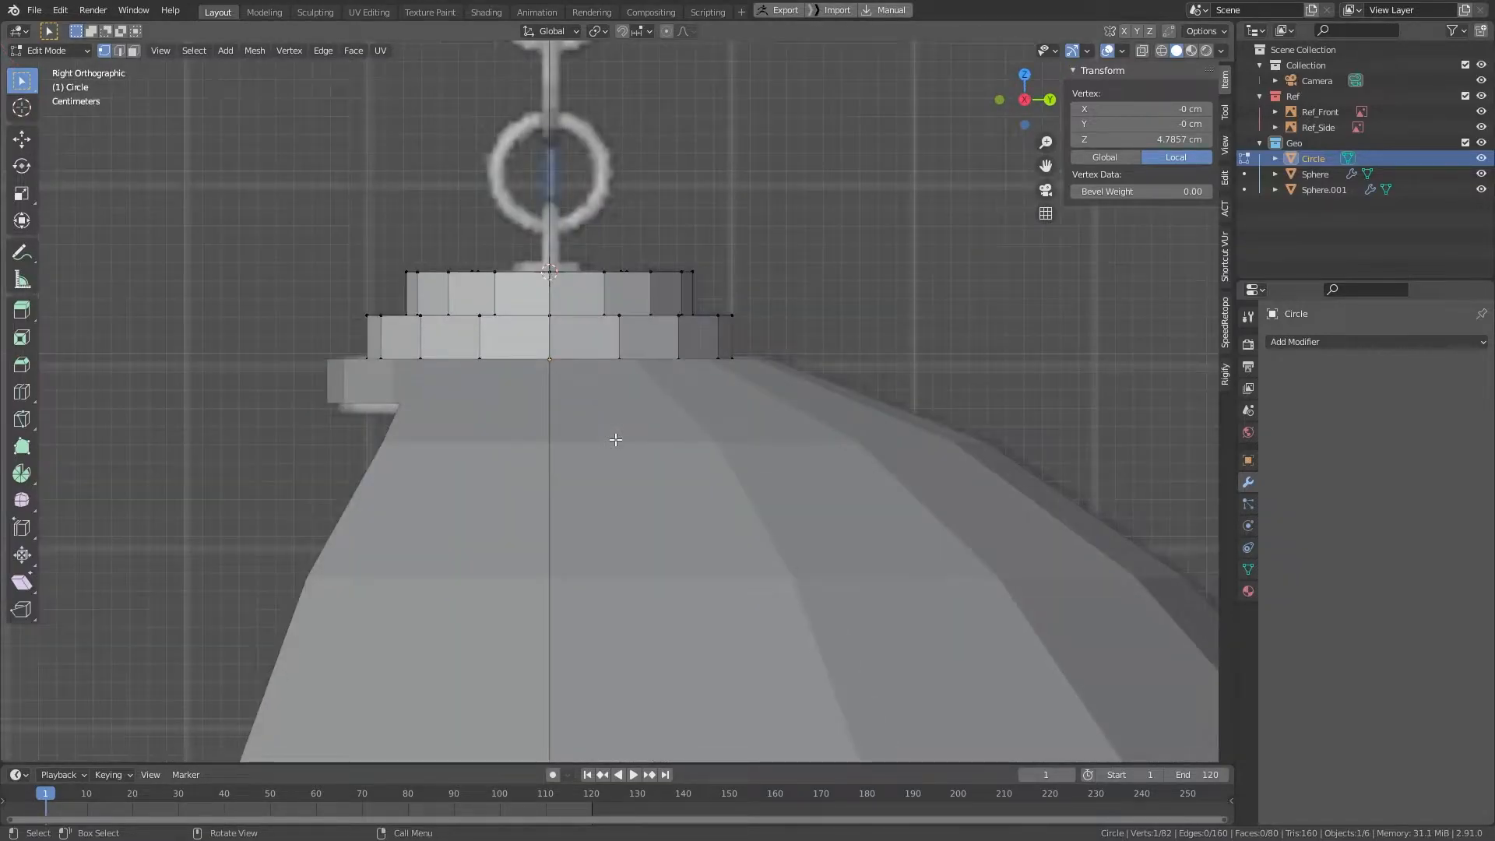
{"action": "middle_click_drag", "start_coordinate": [643, 318], "coordinate": [686, 435], "text": "shift"}
{"action": "scroll", "coordinate": [574, 371], "scroll_direction": "up", "scroll_amount": 1}
{"action": "scroll", "coordinate": [573, 372], "scroll_direction": "up", "scroll_amount": 3}
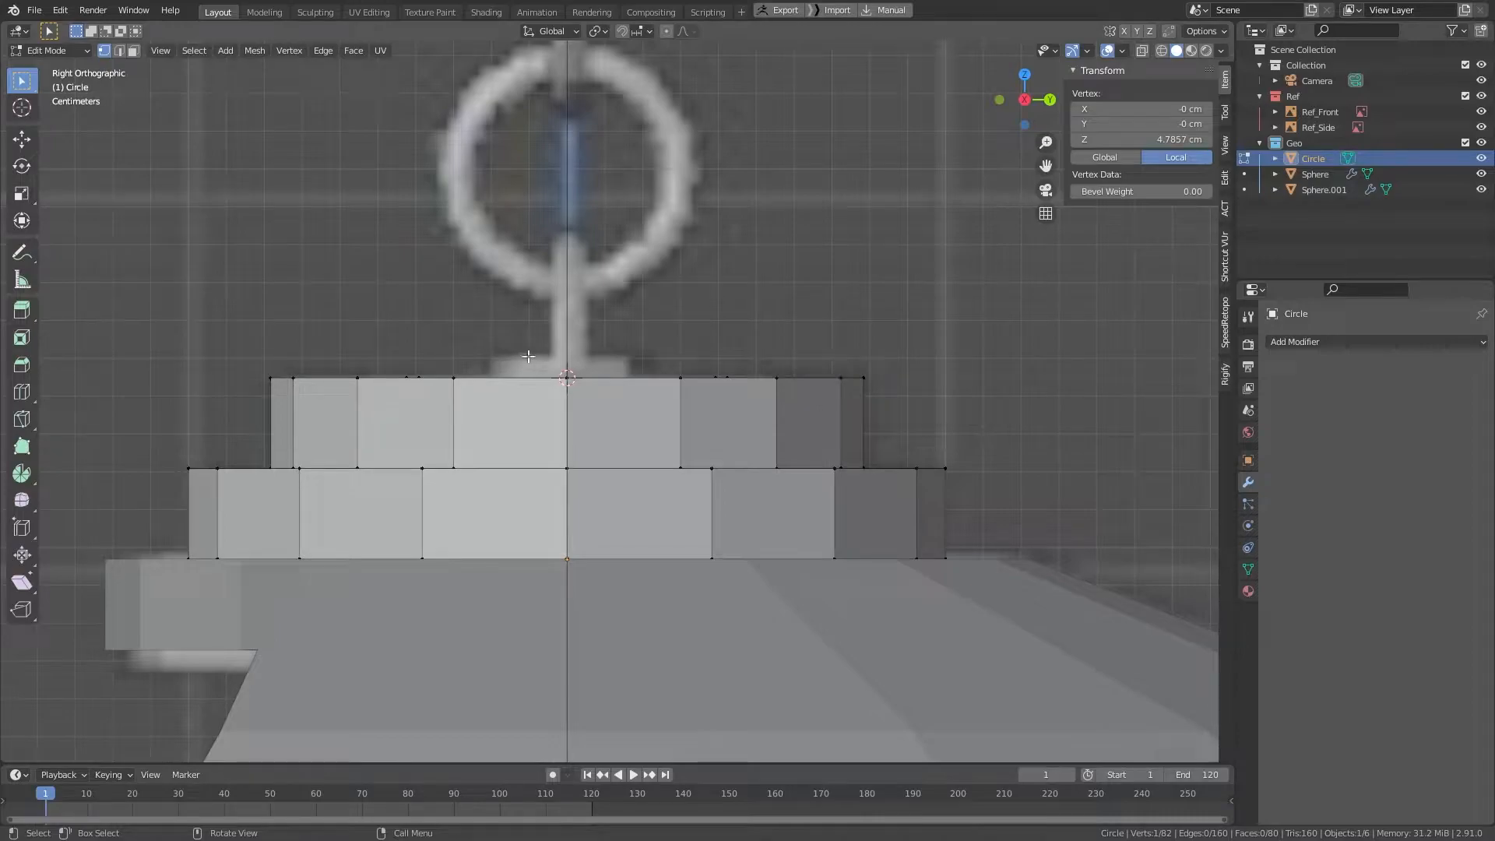
{"action": "scroll", "coordinate": [537, 367], "scroll_direction": "down", "scroll_amount": 3}
{"action": "key", "text": "Tab"}
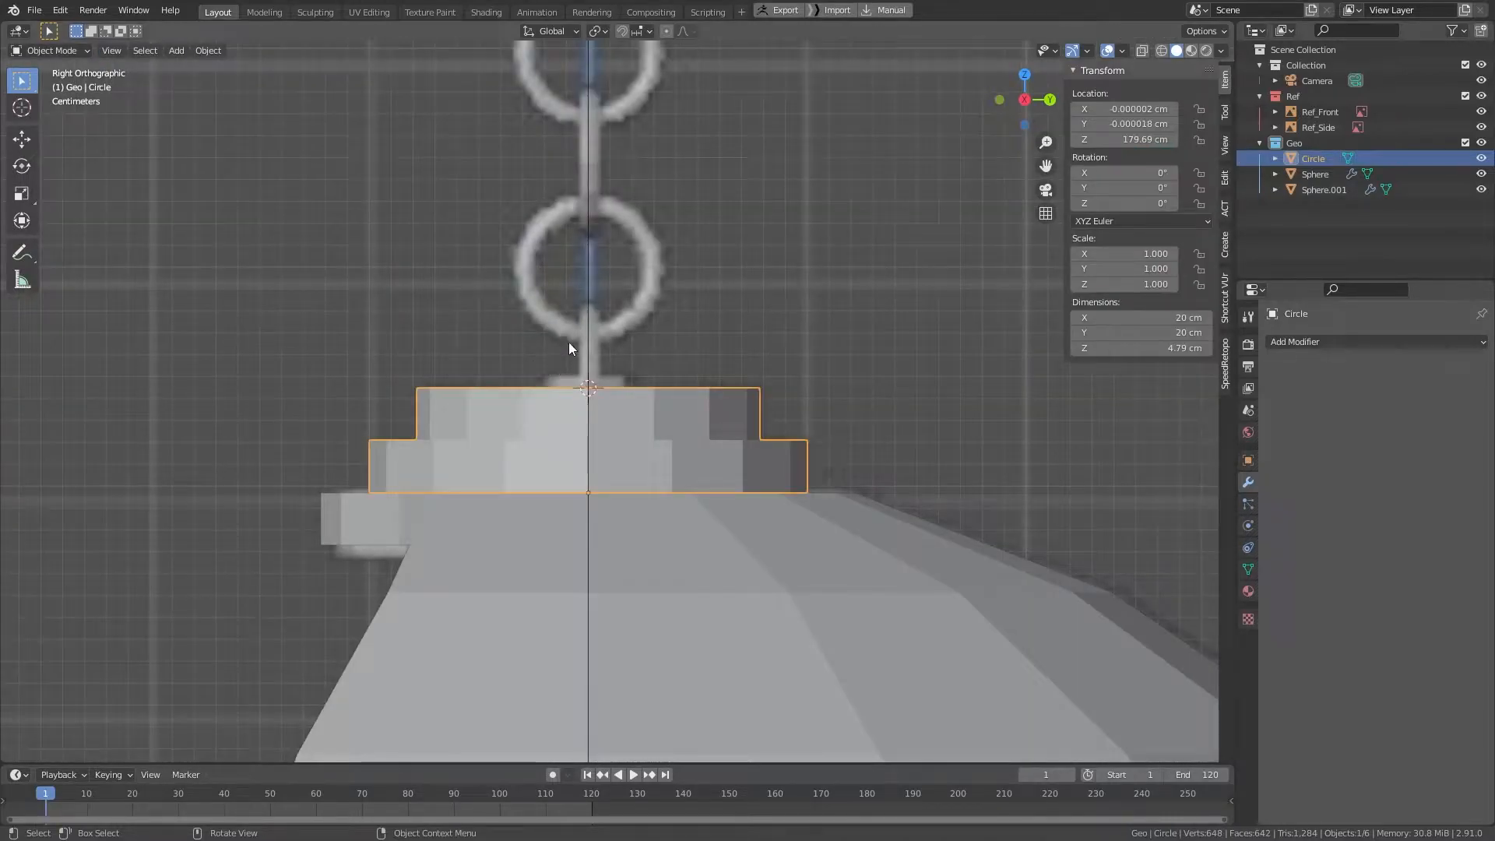
{"action": "key", "text": "shift+a"}
{"action": "mouse_move", "coordinate": [572, 332]}
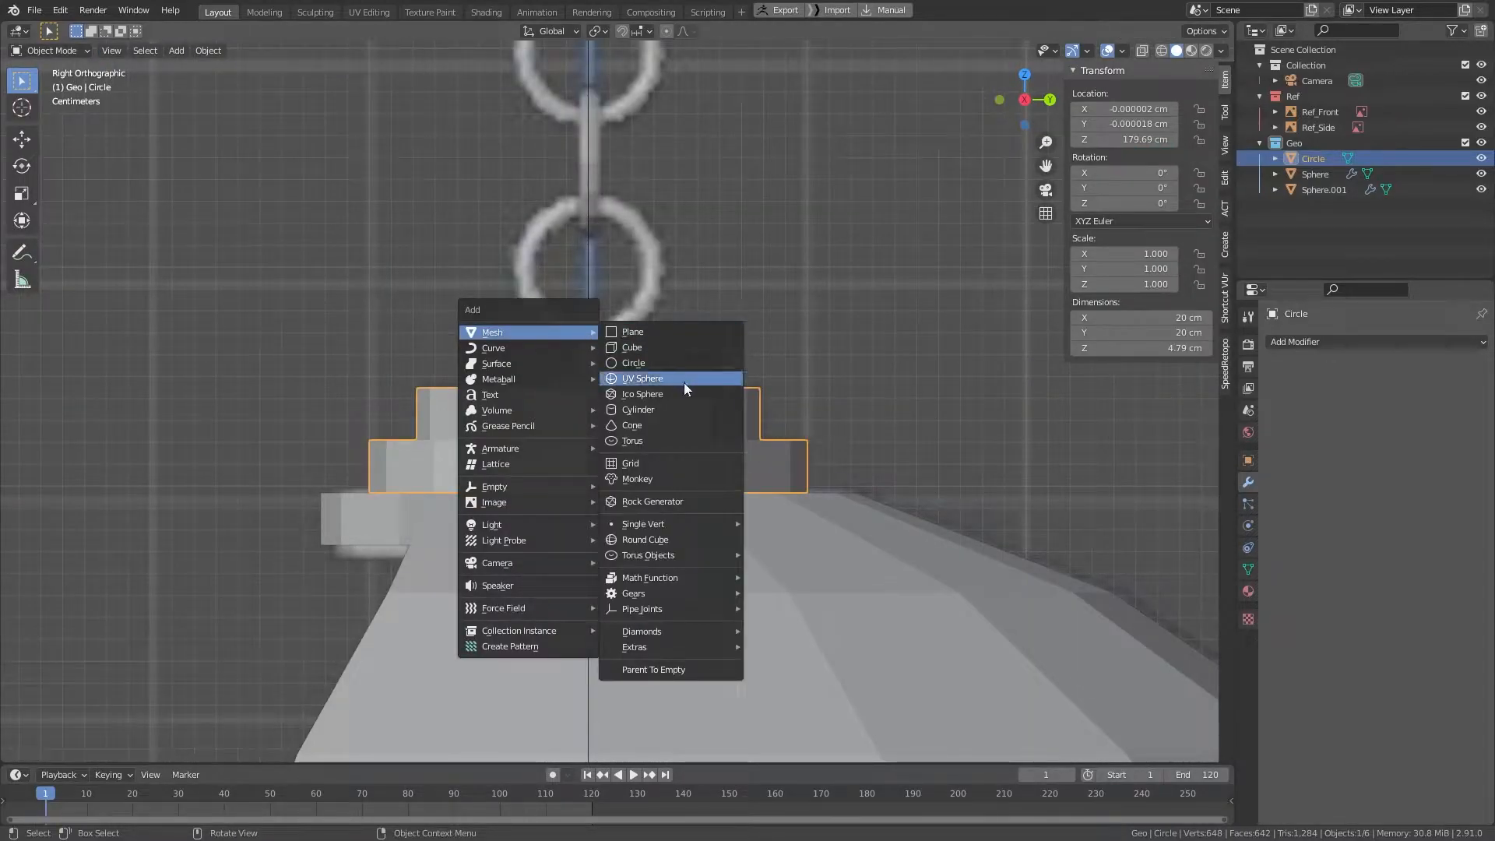
{"action": "left_click", "coordinate": [684, 440]}
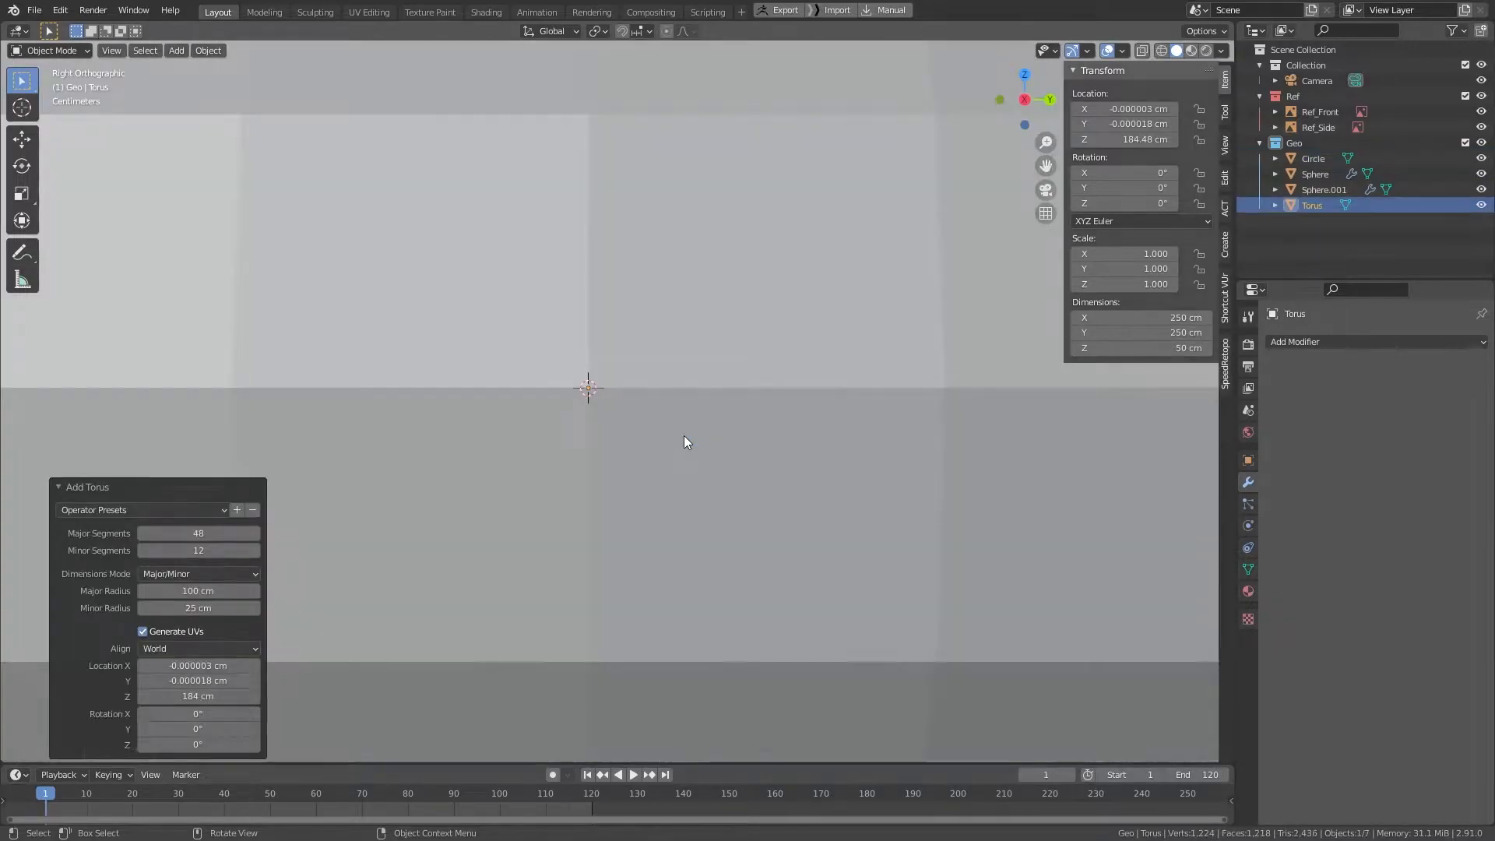
{"action": "left_click", "coordinate": [213, 534]}
{"action": "key", "text": "Return"}
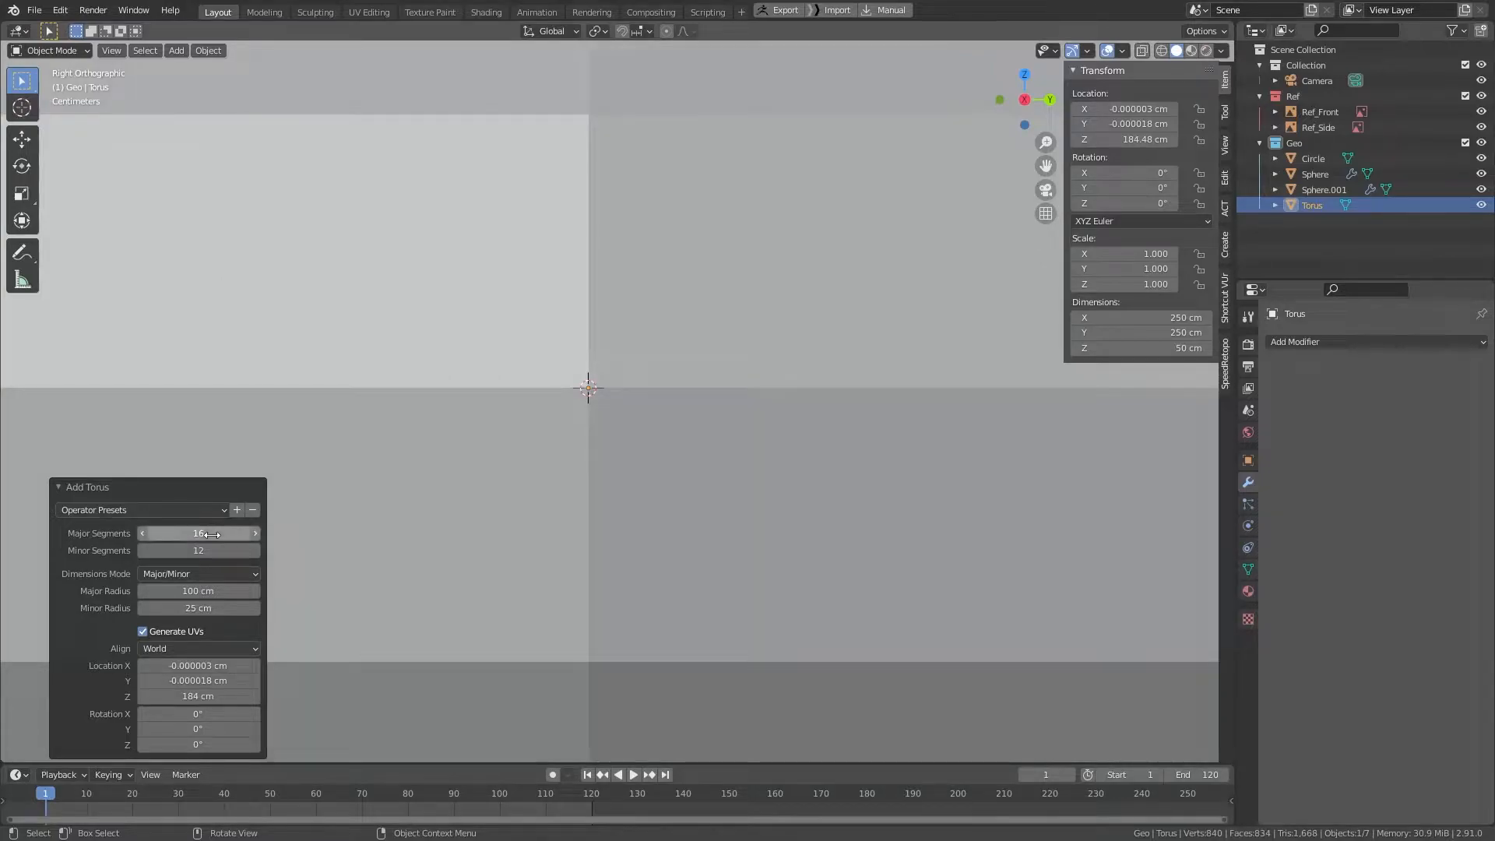
Step: Set the new torus's Y rotation to 90° so it stands upright facing the side view
{"action": "scroll", "coordinate": [618, 478], "scroll_direction": "down", "scroll_amount": 5}
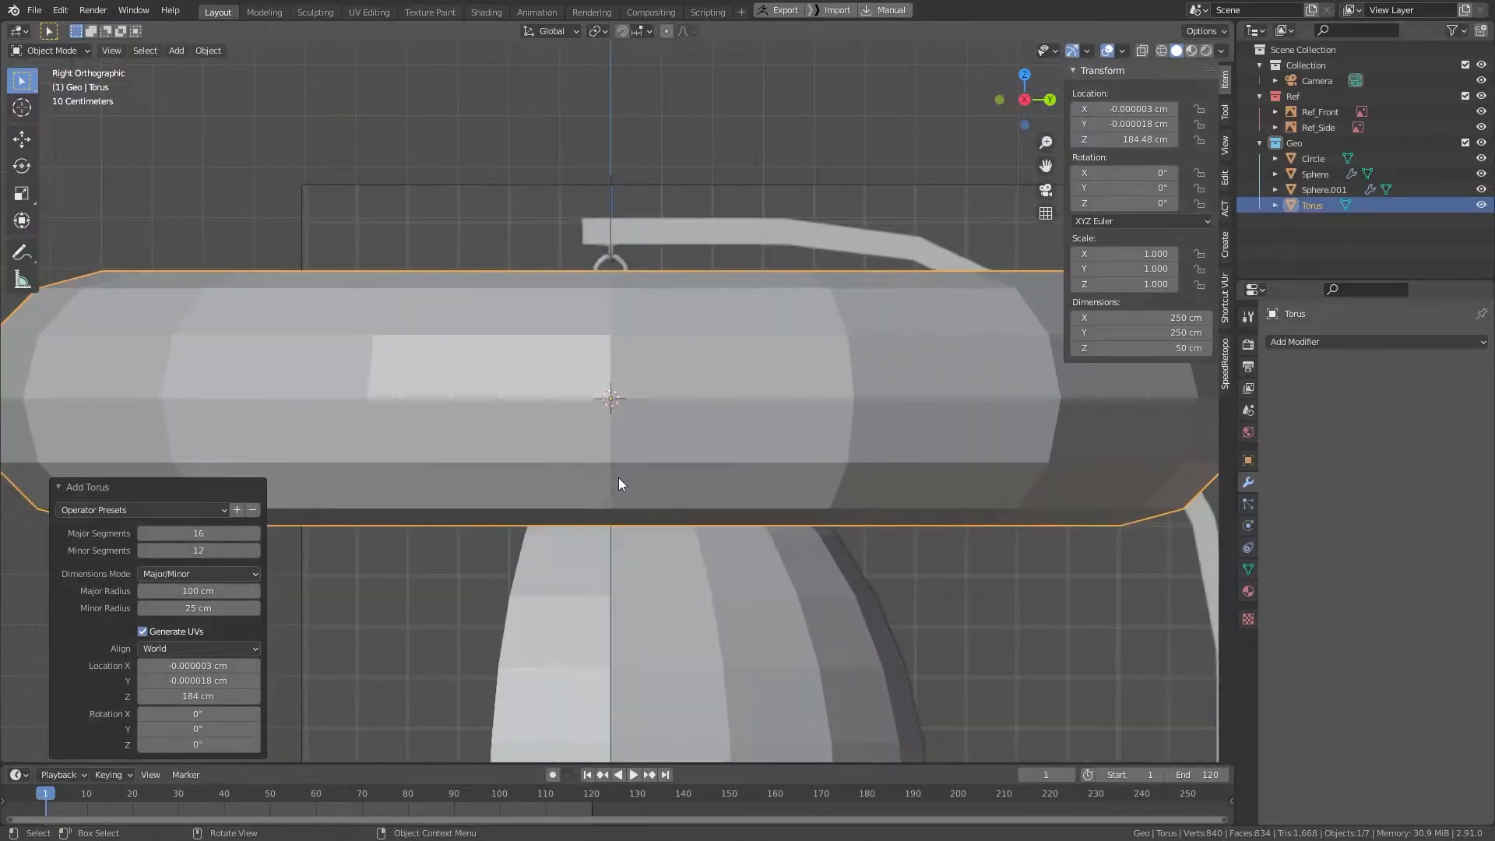
{"action": "left_click", "coordinate": [224, 726]}
{"action": "key", "text": "Return"}
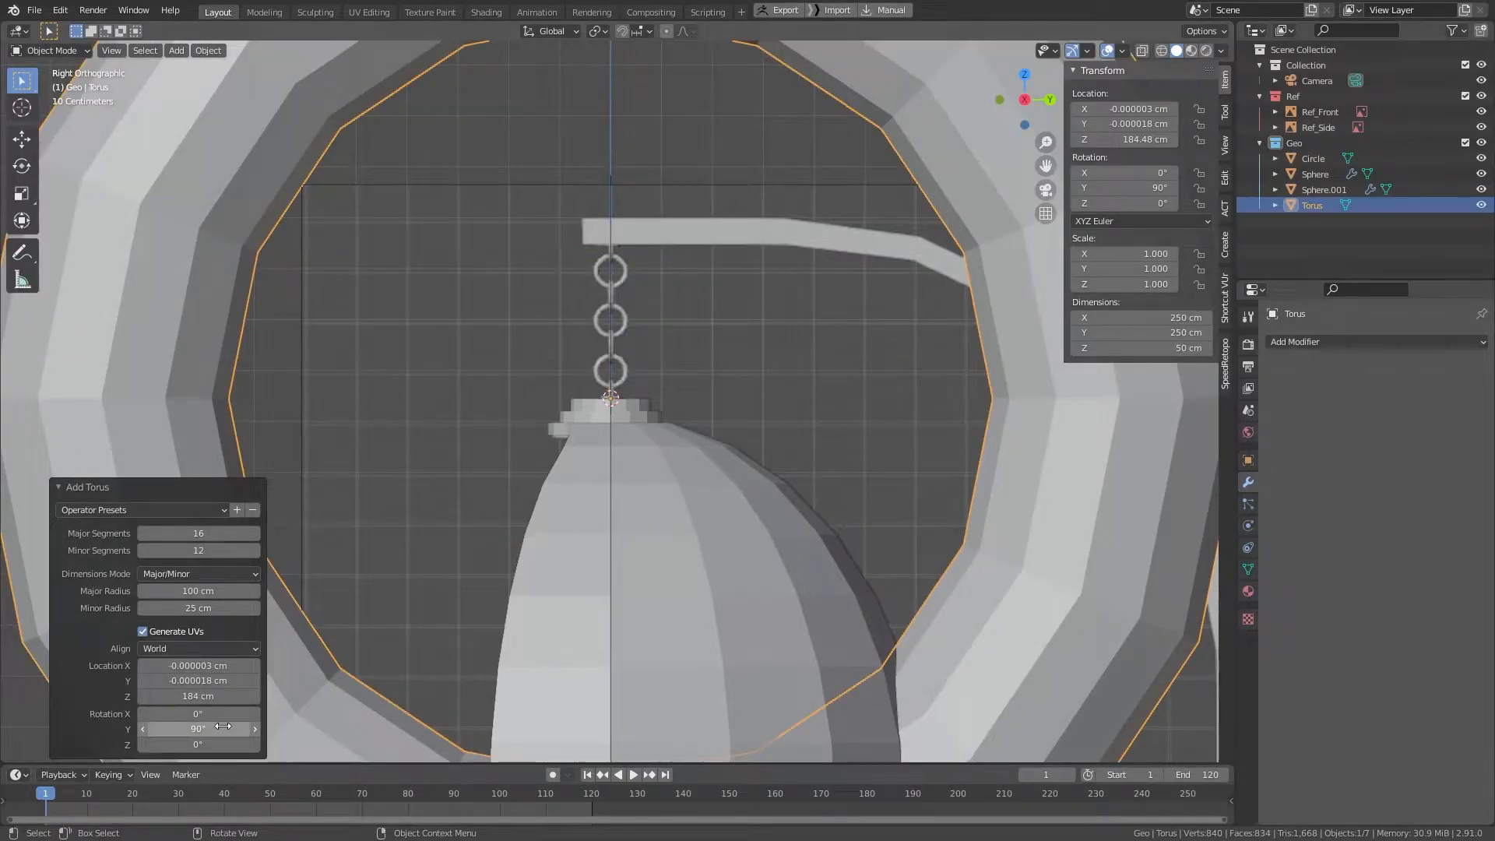
Step: Set the new torus's major radius to 3 cm and its minor radius to 0.5 cm
{"action": "left_click", "coordinate": [219, 590]}
{"action": "type", "text": "3"}
{"action": "key", "text": "Return"}
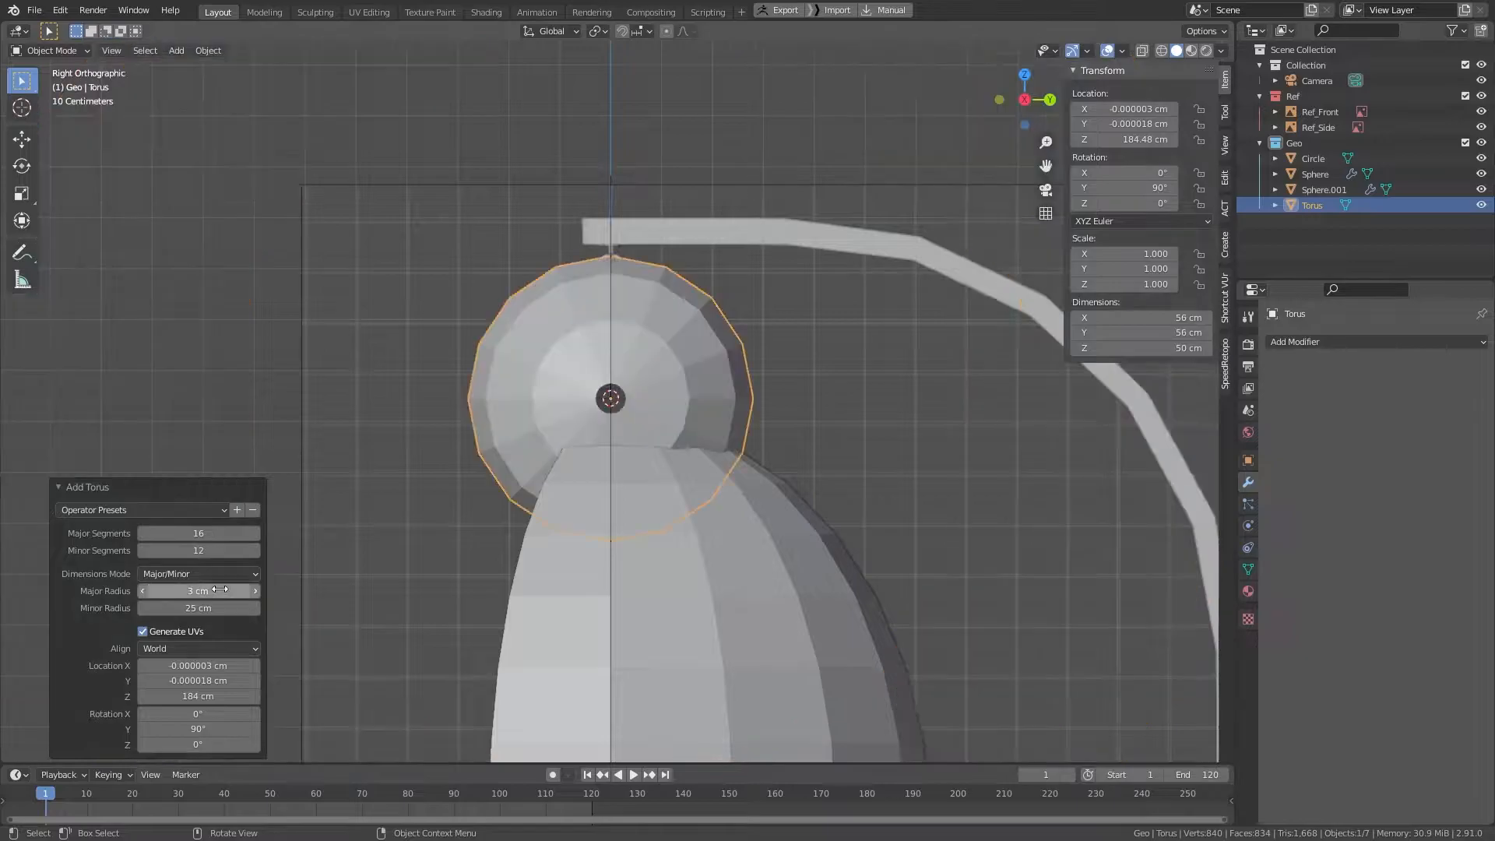
{"action": "left_click", "coordinate": [193, 608]}
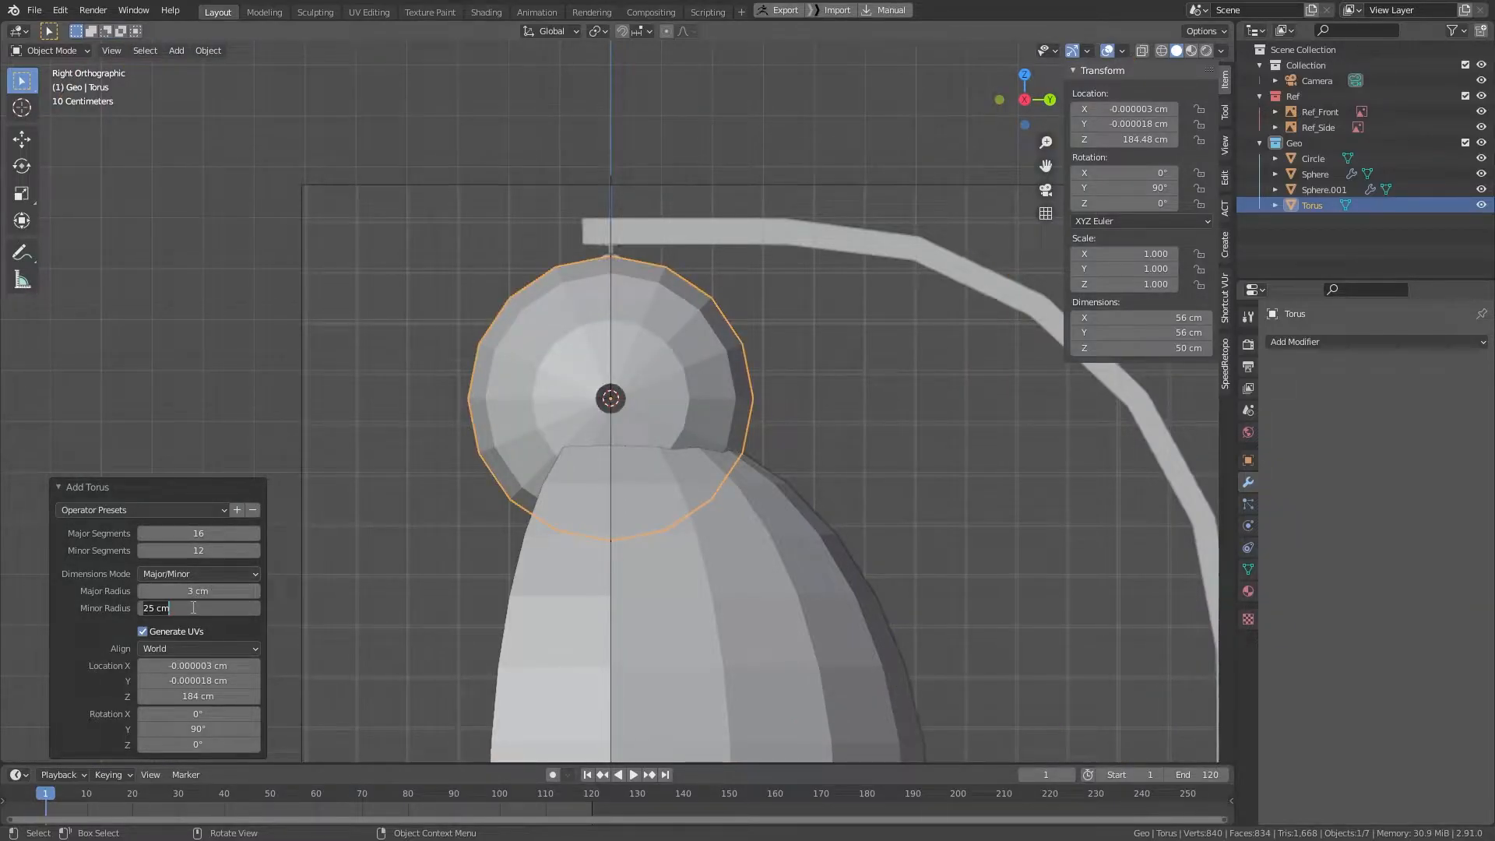
{"action": "key", "text": "BackSpace"}
{"action": "type", "text": ".5"}
{"action": "key", "text": "Return"}
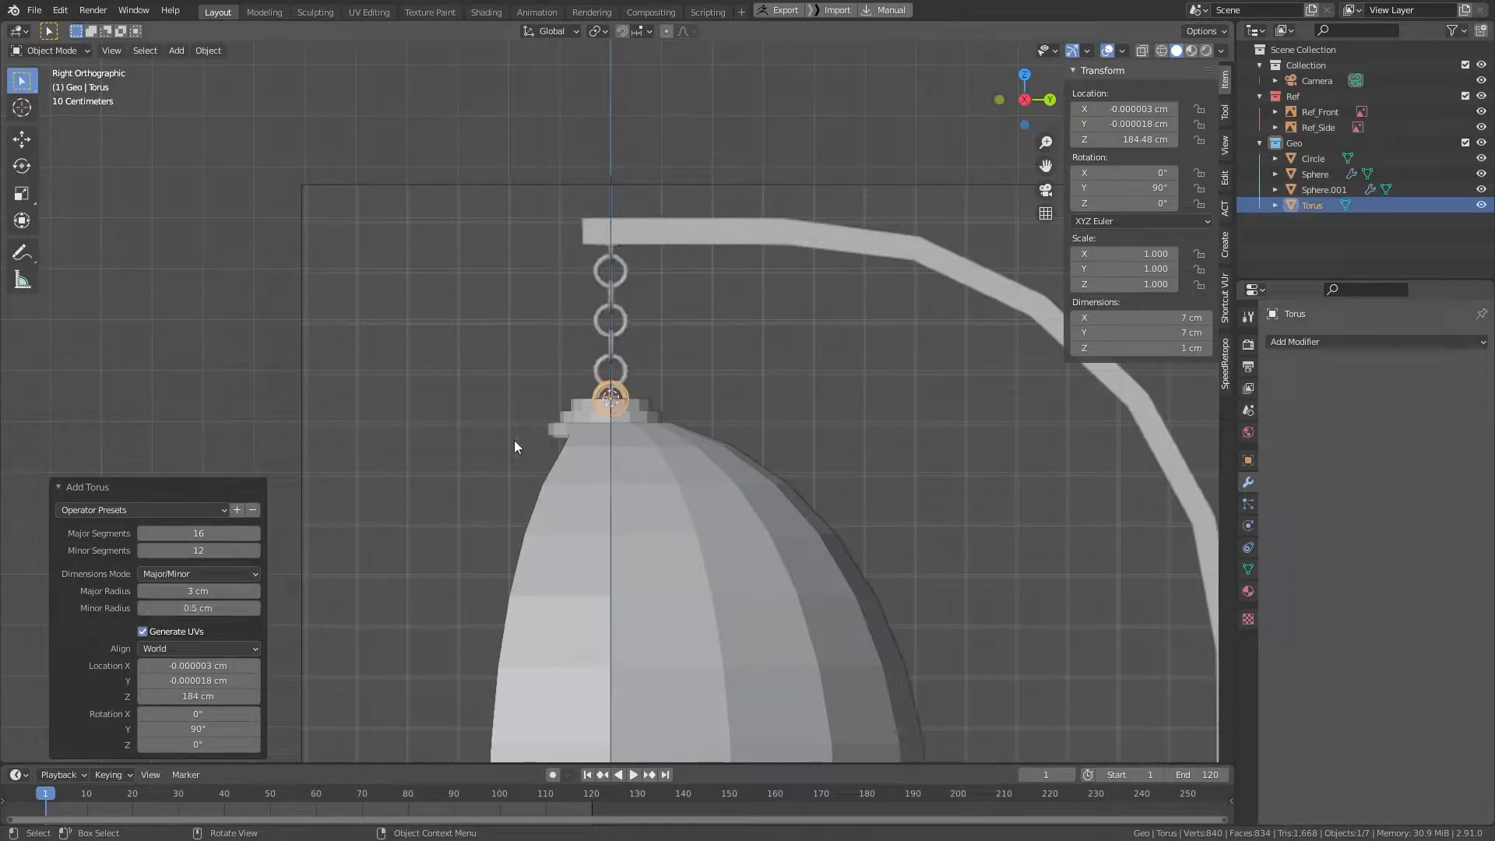
Step: Raise the torus about 5.58 cm along Z to match the lowest round chain ring in the side reference
{"action": "key", "text": "KP_Decimal"}
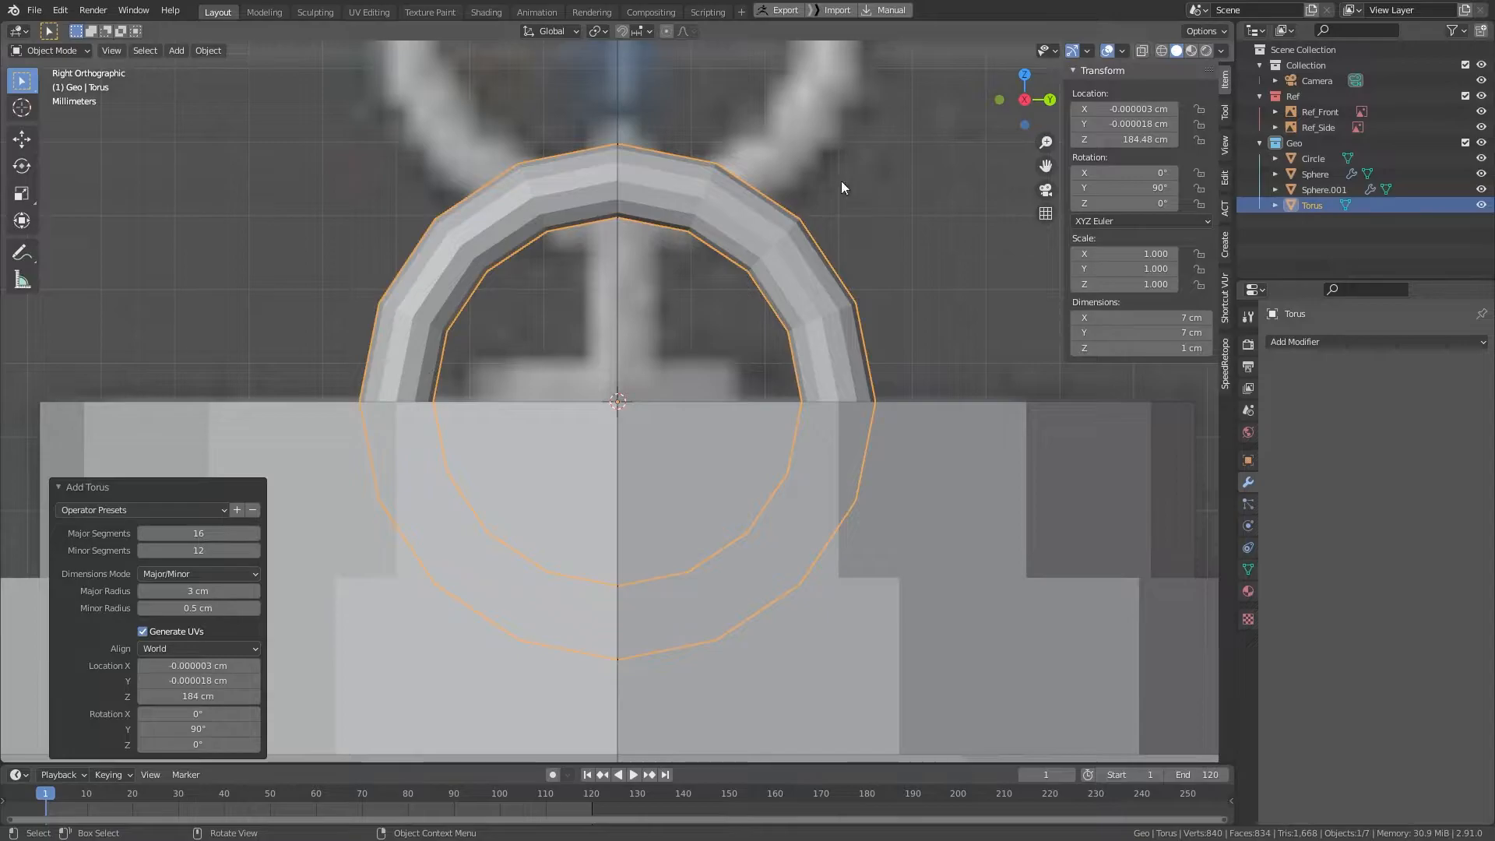
{"action": "middle_click_drag", "start_coordinate": [830, 280], "coordinate": [805, 615], "text": "shift"}
{"action": "key", "text": "g"}
{"action": "key", "text": "z"}
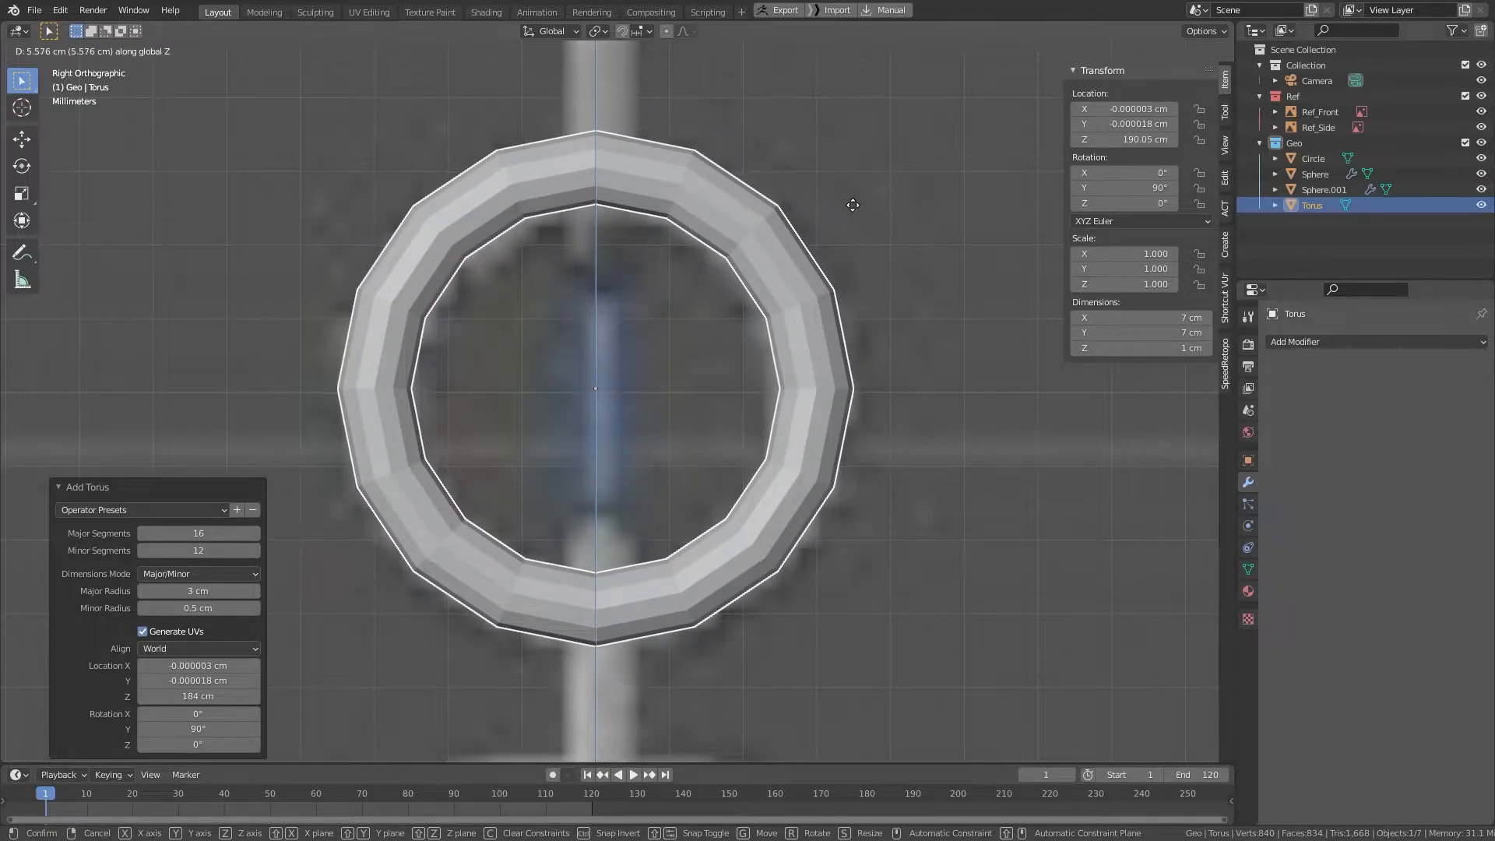
{"action": "left_click", "coordinate": [853, 204]}
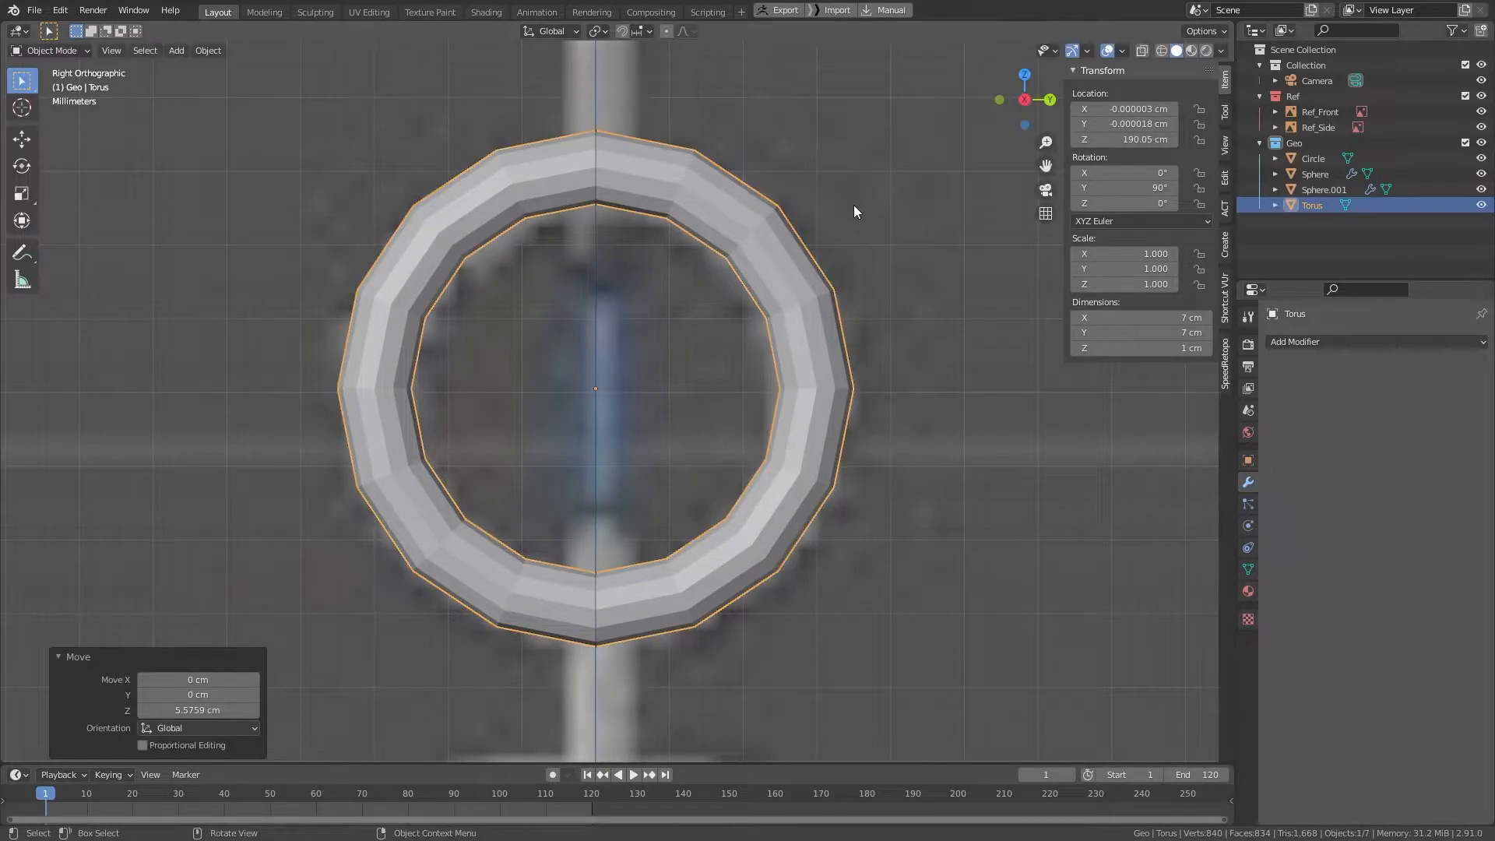
Step: Duplicate the ring about 4.95 cm upward along Z to the second chain link in the side reference
{"action": "scroll", "coordinate": [854, 226], "scroll_direction": "down", "scroll_amount": 6}
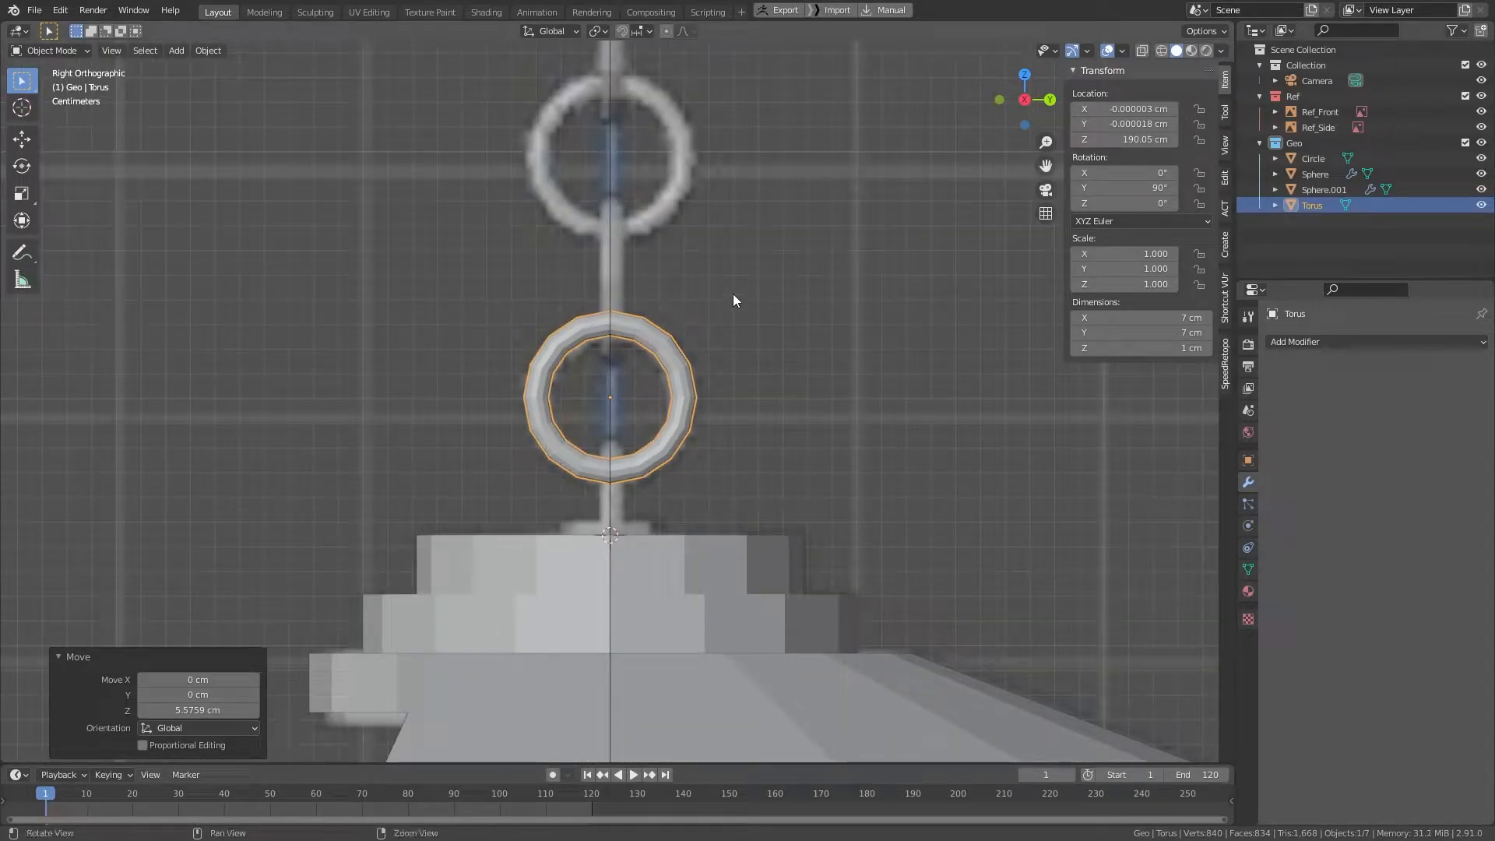
{"action": "key", "text": "KP_1"}
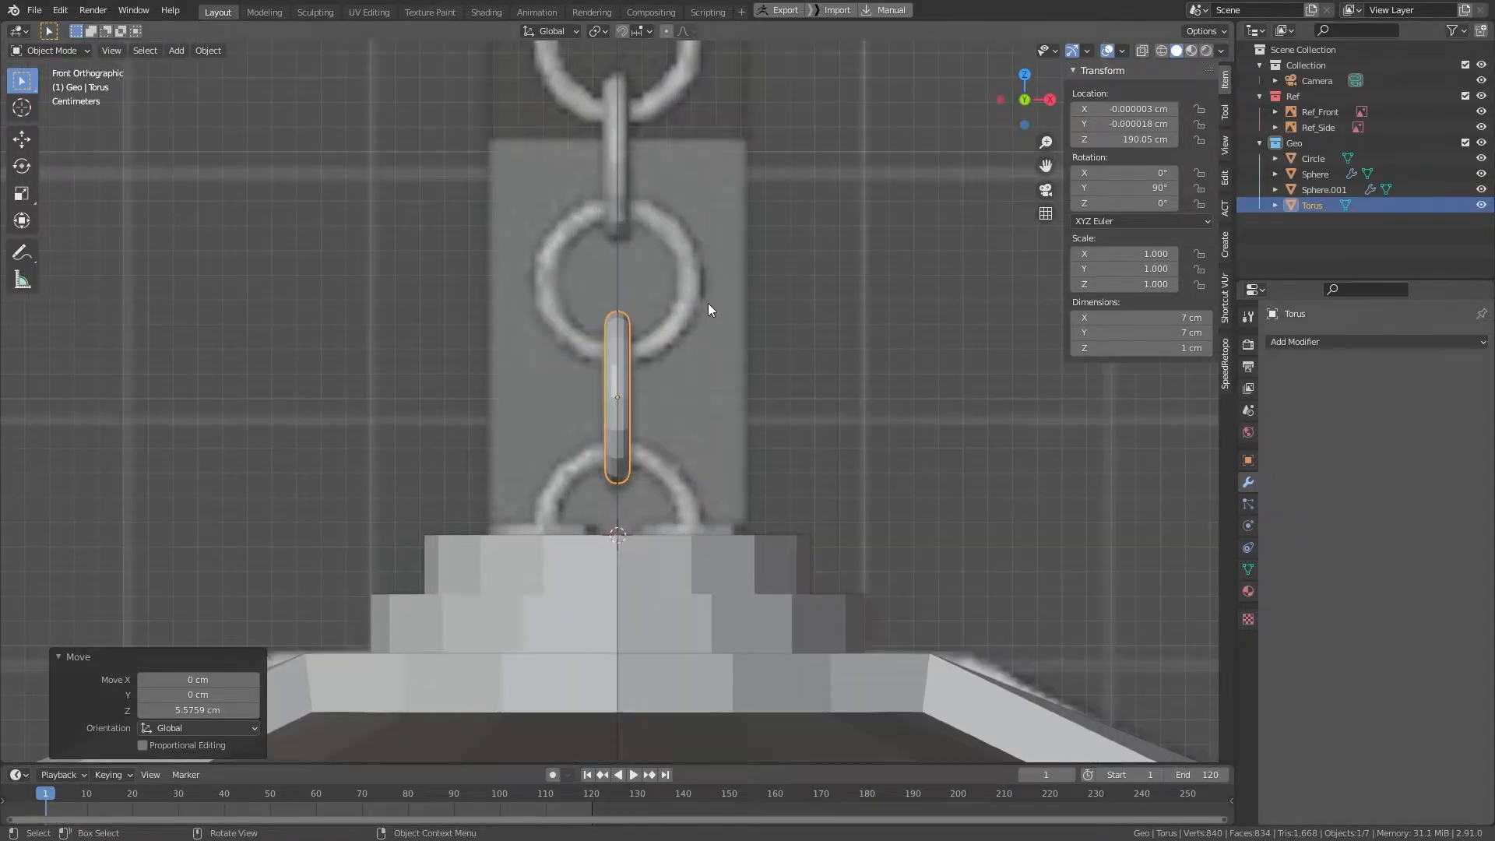
{"action": "key", "text": "KP_3"}
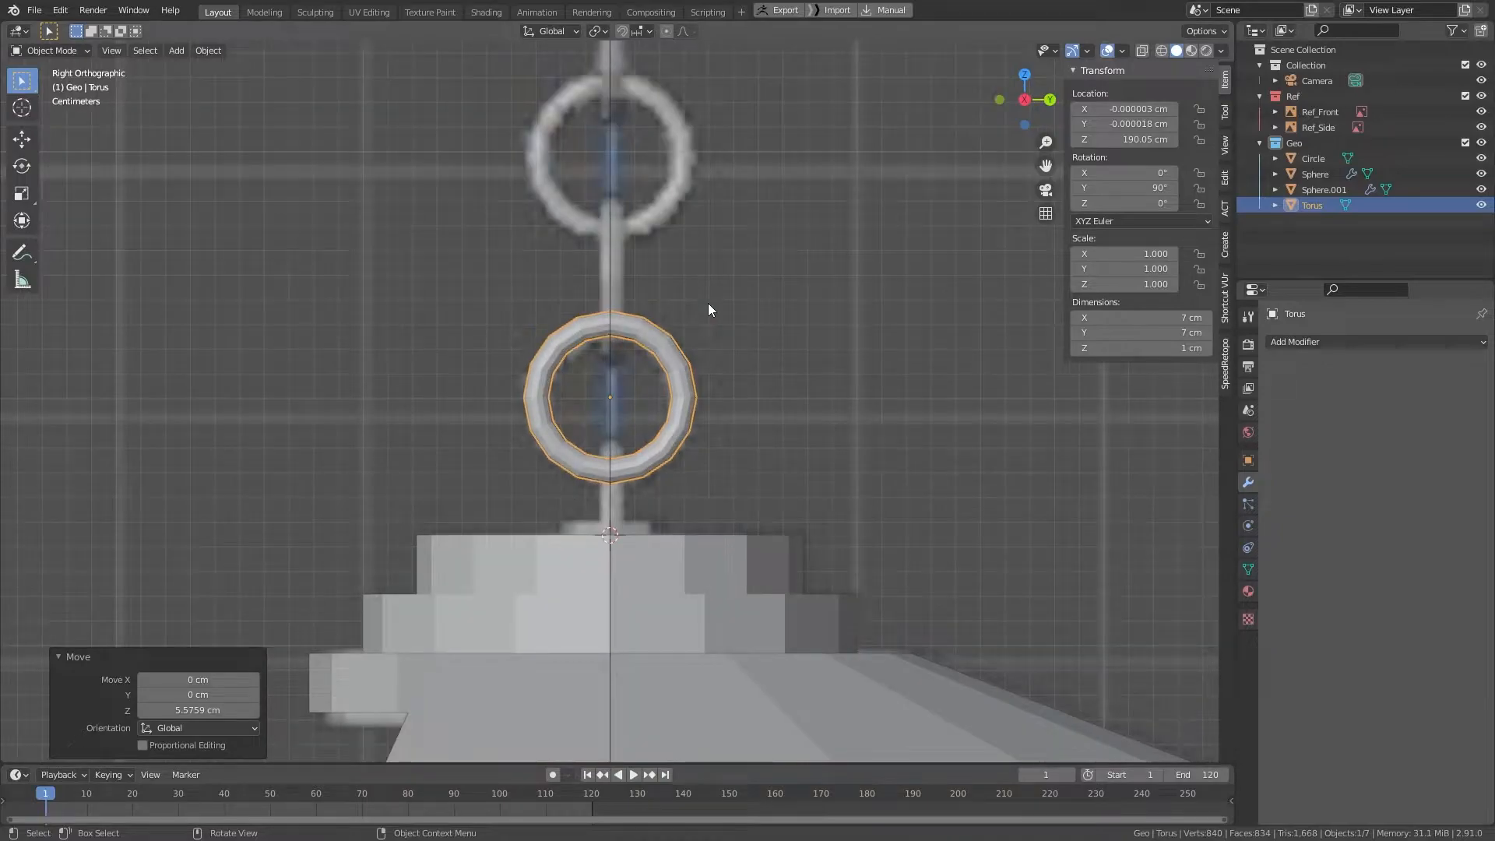
{"action": "middle_click_drag", "start_coordinate": [708, 303], "coordinate": [703, 373], "text": "shift"}
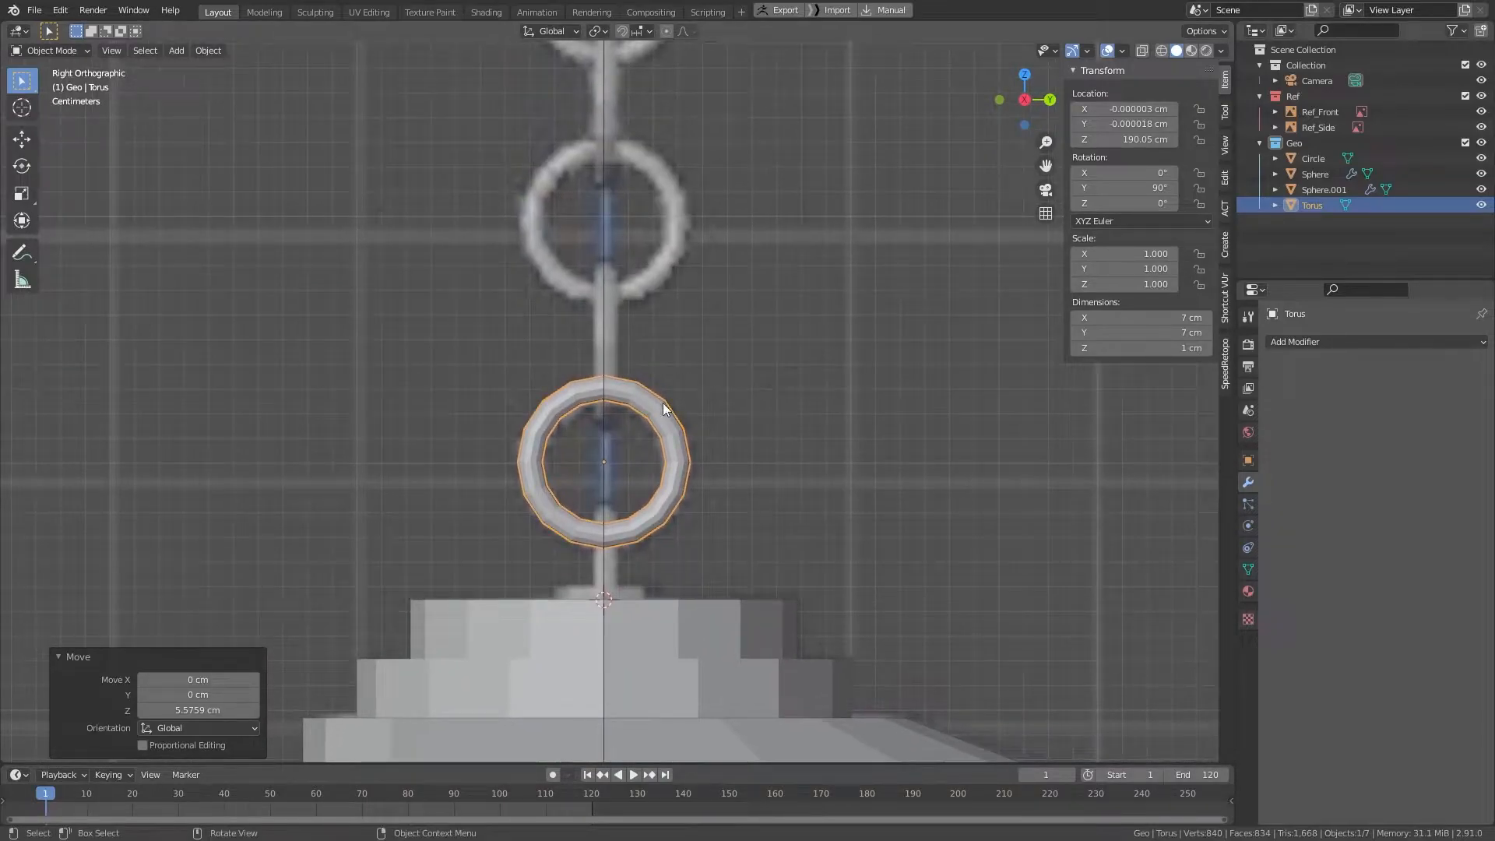
{"action": "scroll", "coordinate": [662, 404], "scroll_direction": "up", "scroll_amount": 2}
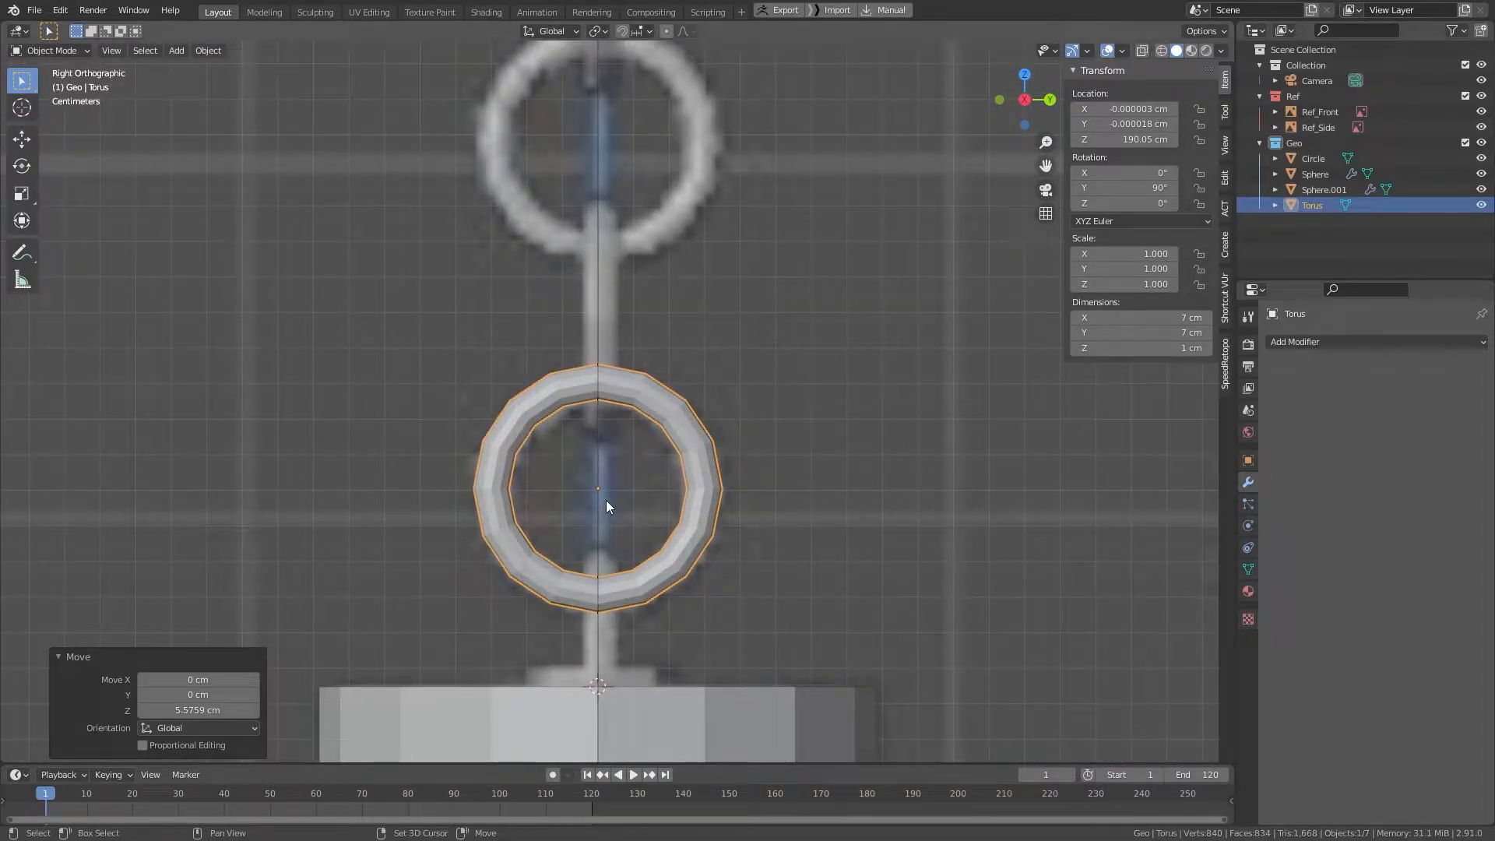
{"action": "key", "text": "shift+d"}
{"action": "key", "text": "z"}
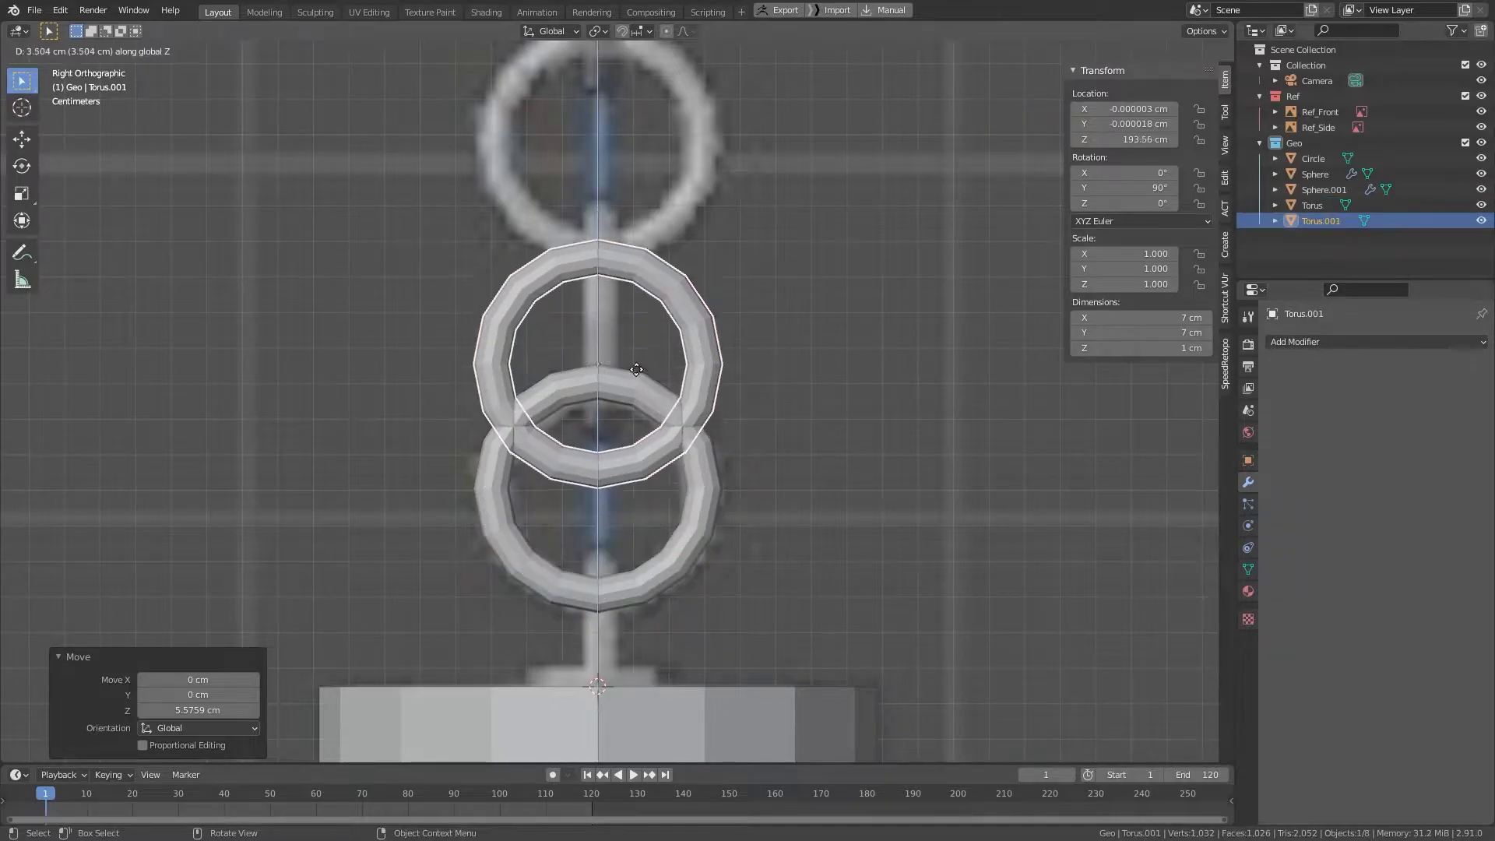
{"action": "left_click", "coordinate": [651, 325]}
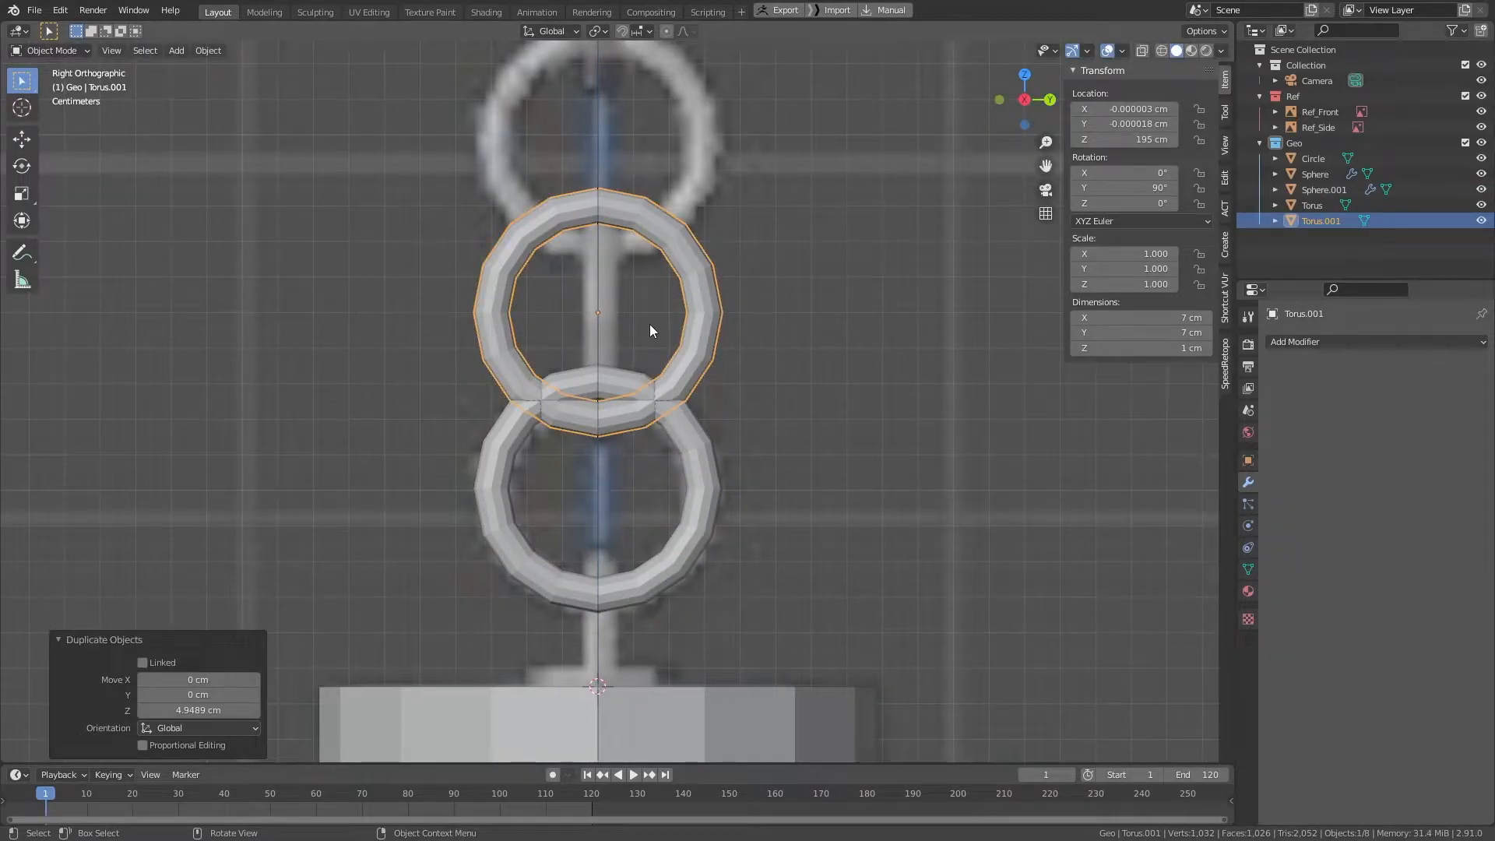
Step: Rotate the duplicated ring 90° about global Z so it stands perpendicular to the first ring
{"action": "type", "text": "r"}
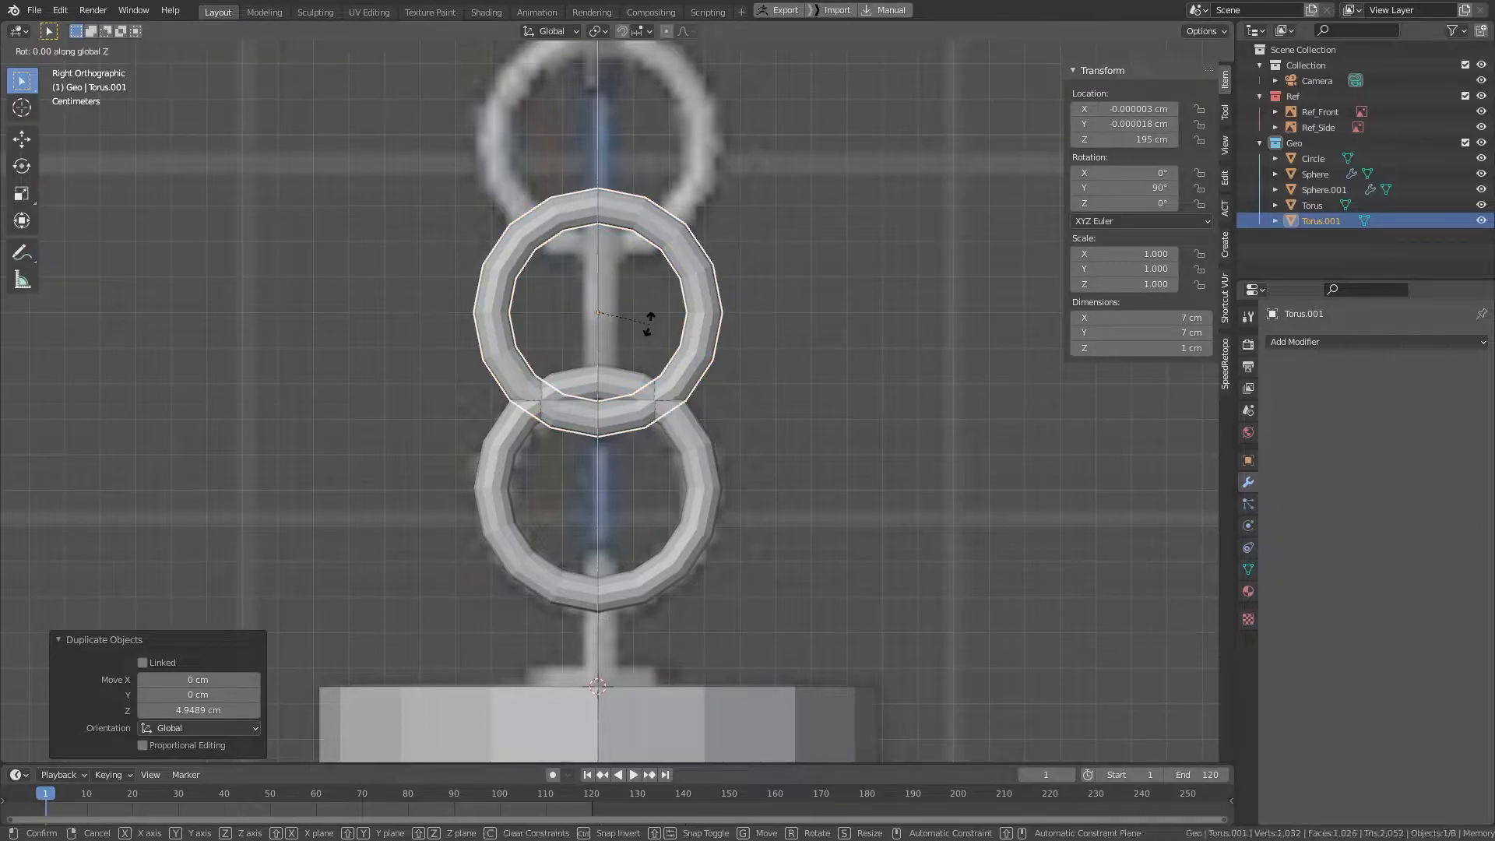
{"action": "type", "text": "z90"}
{"action": "key", "text": "Return"}
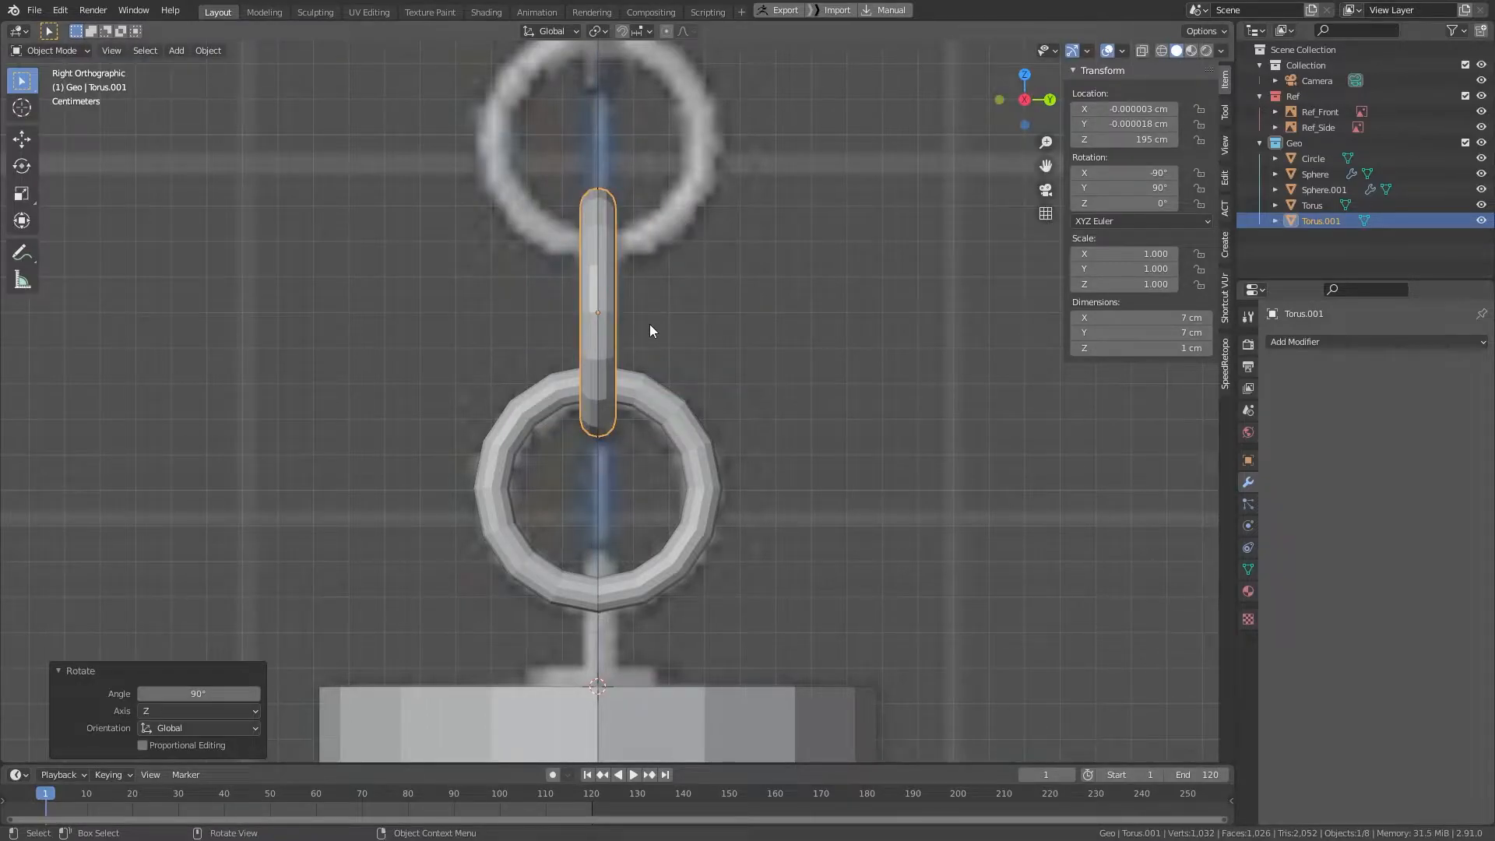
Step: Fine-tune the second ring's height along Z so it interlocks with the first ring
{"action": "middle_click_drag", "start_coordinate": [650, 324], "coordinate": [609, 382]}
{"action": "scroll", "coordinate": [620, 383], "scroll_direction": "up", "scroll_amount": 3}
{"action": "key", "text": "g"}
{"action": "key", "text": "z"}
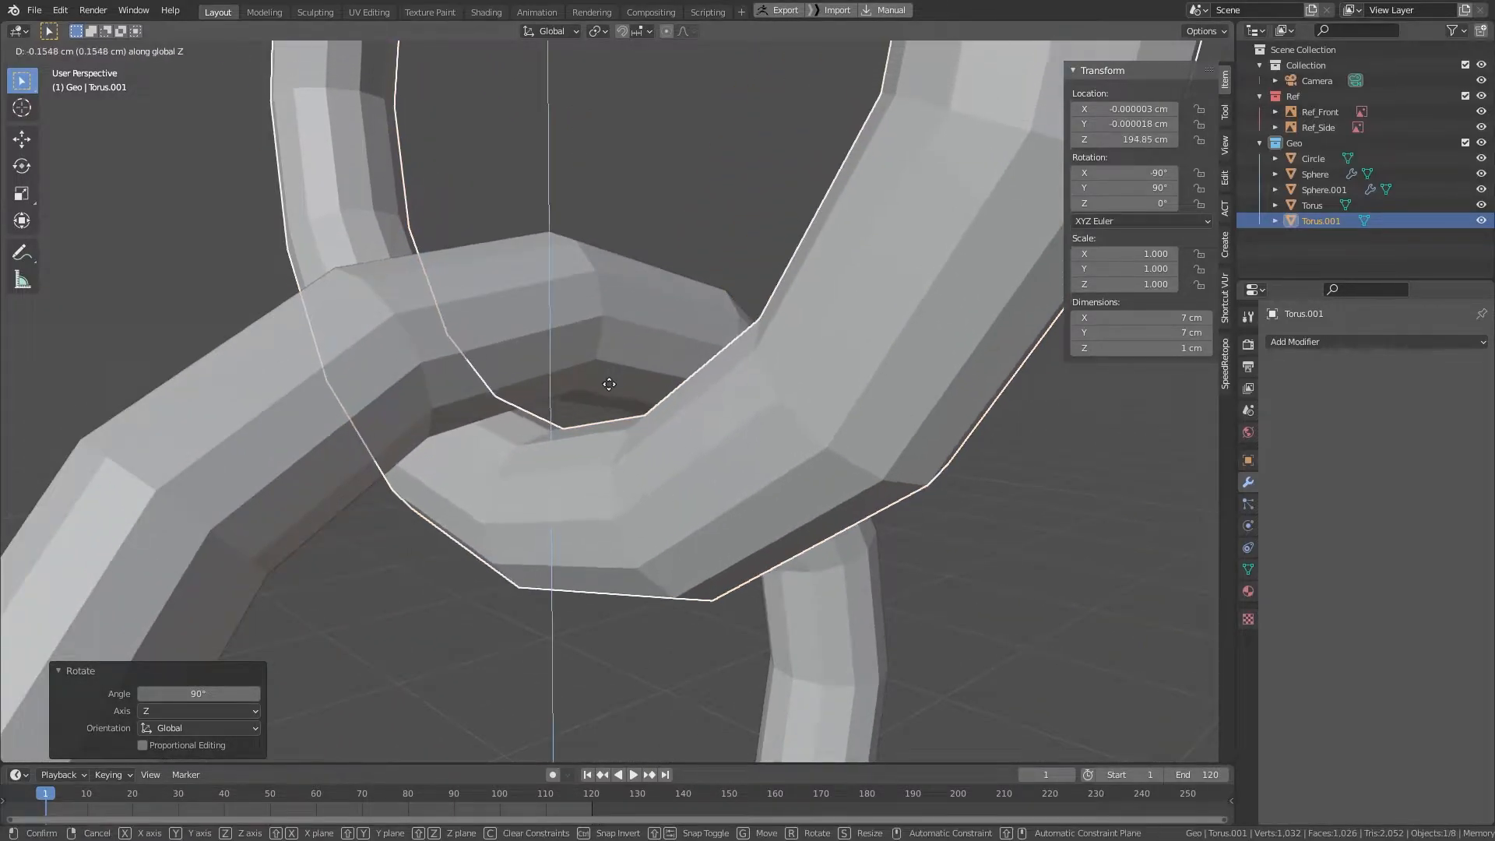
{"action": "left_click", "coordinate": [615, 172]}
Step: Select both rings and duplicate them about 9.76 cm upward along Z, following the chain in the side reference
{"action": "left_click", "coordinate": [615, 172]}
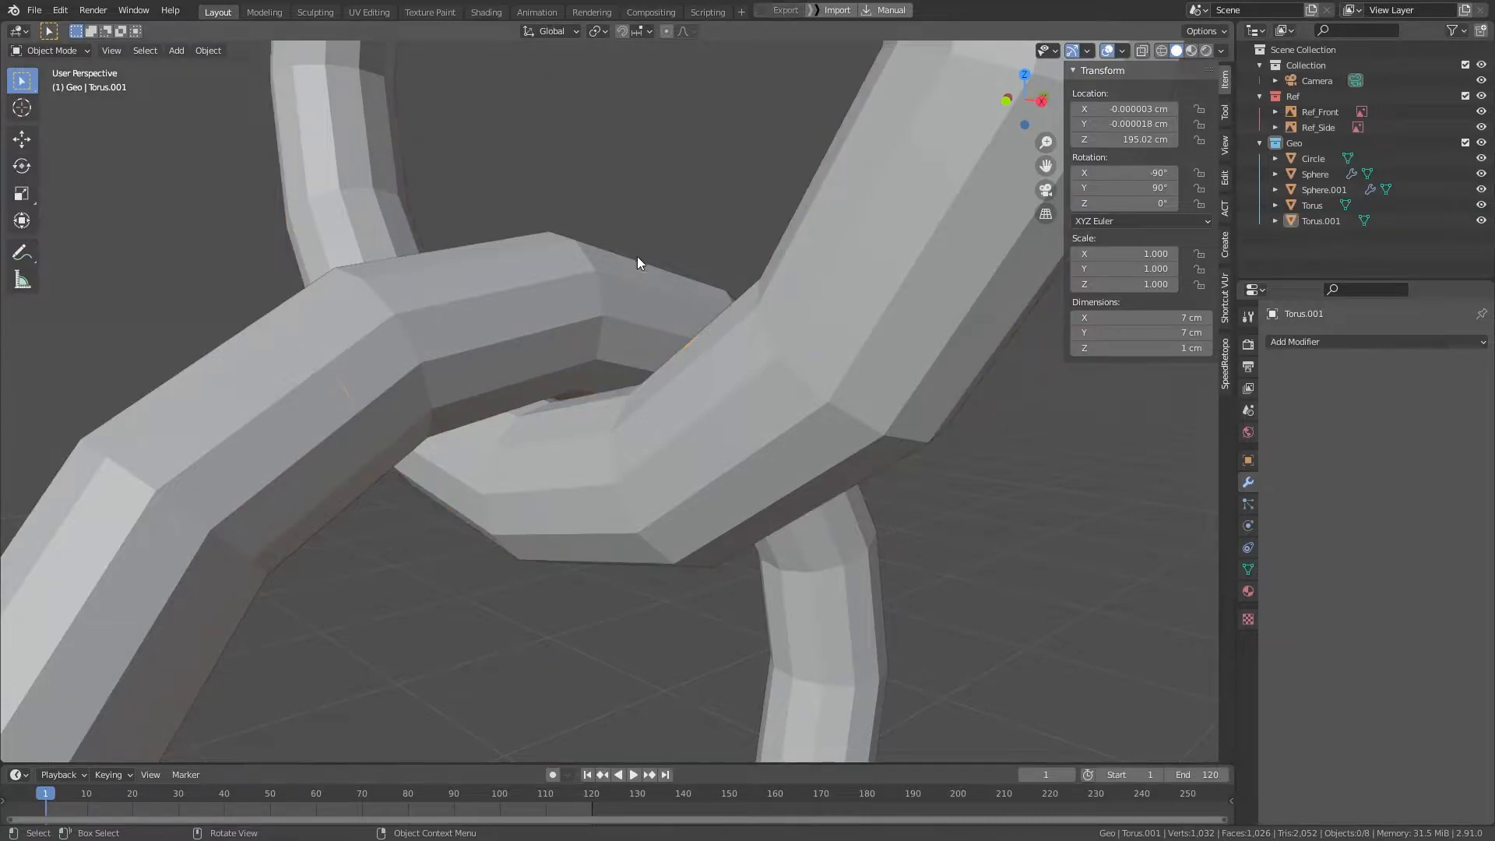
{"action": "scroll", "coordinate": [637, 249], "scroll_direction": "down", "scroll_amount": 5}
{"action": "scroll", "coordinate": [654, 277], "scroll_direction": "down", "scroll_amount": 3}
{"action": "left_click_drag", "start_coordinate": [388, 339], "coordinate": [890, 449]}
{"action": "key", "text": "KP_3"}
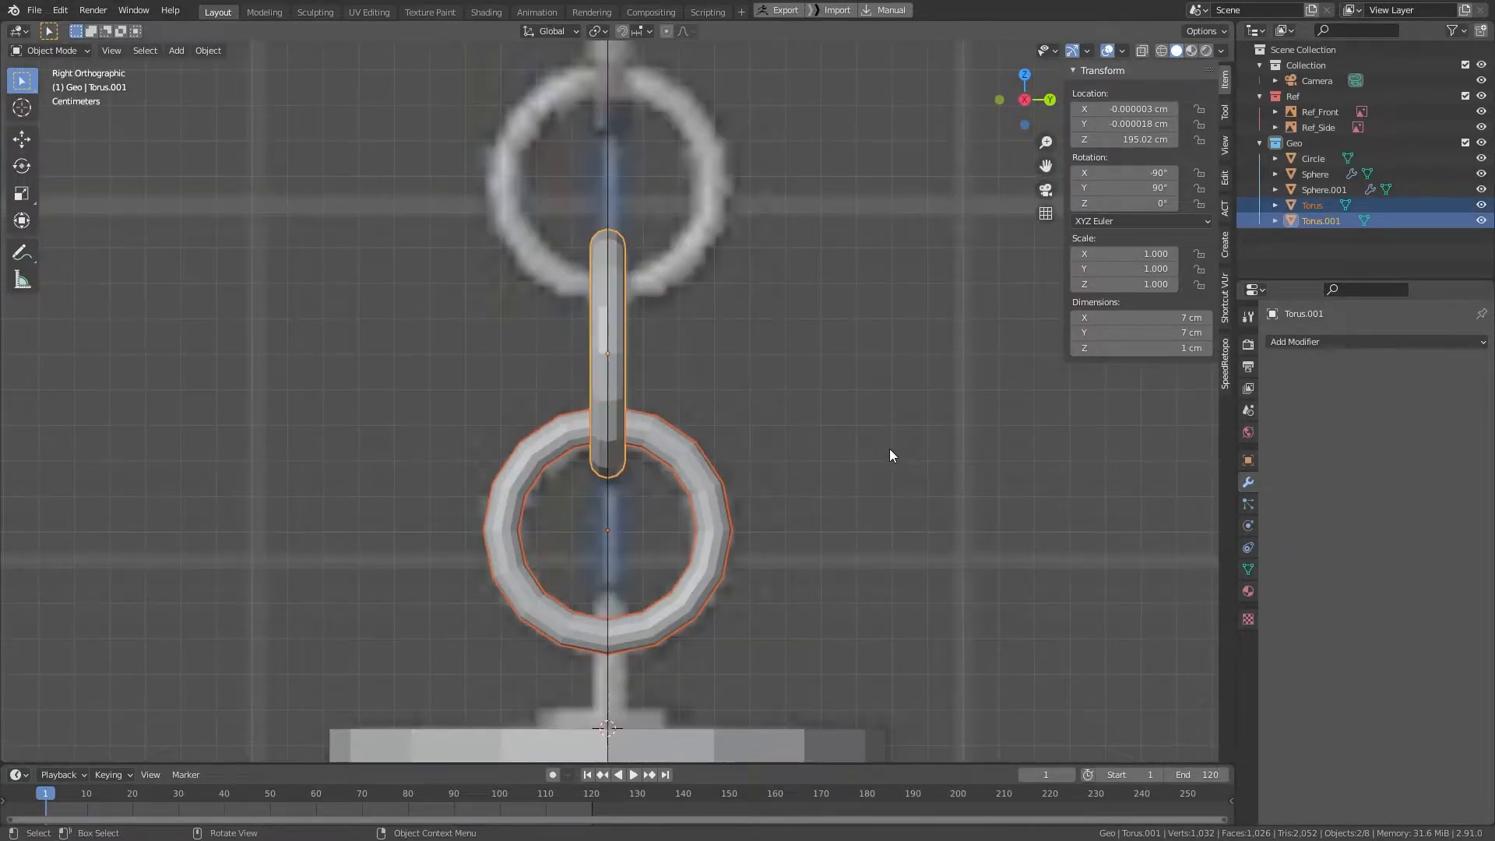
{"action": "scroll", "coordinate": [704, 350], "scroll_direction": "down", "scroll_amount": 2}
{"action": "middle_click_drag", "start_coordinate": [704, 346], "coordinate": [749, 544], "text": "shift"}
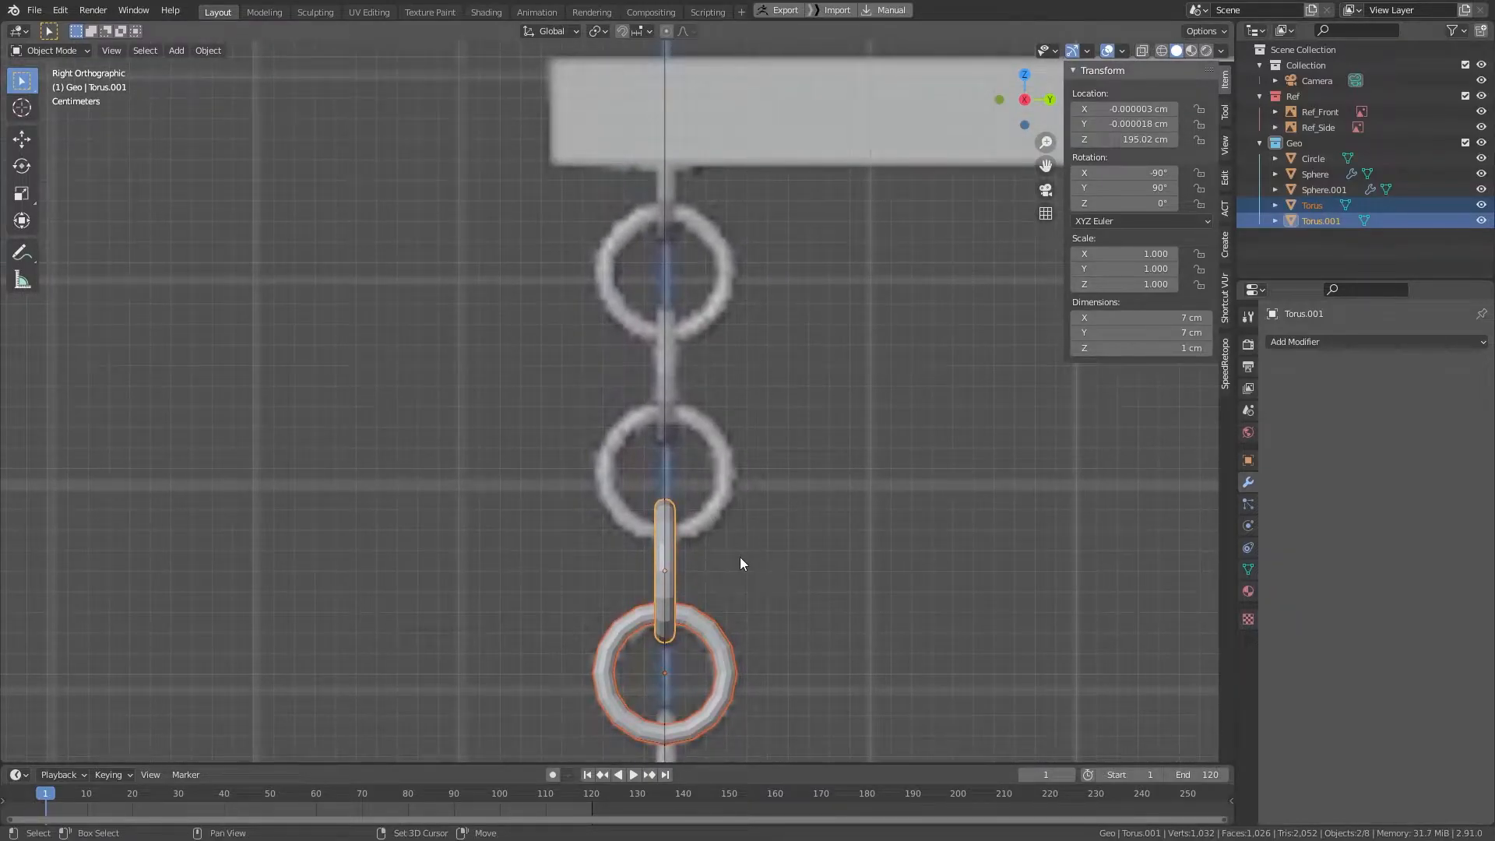
{"action": "key", "text": "shift+d"}
{"action": "key", "text": "z"}
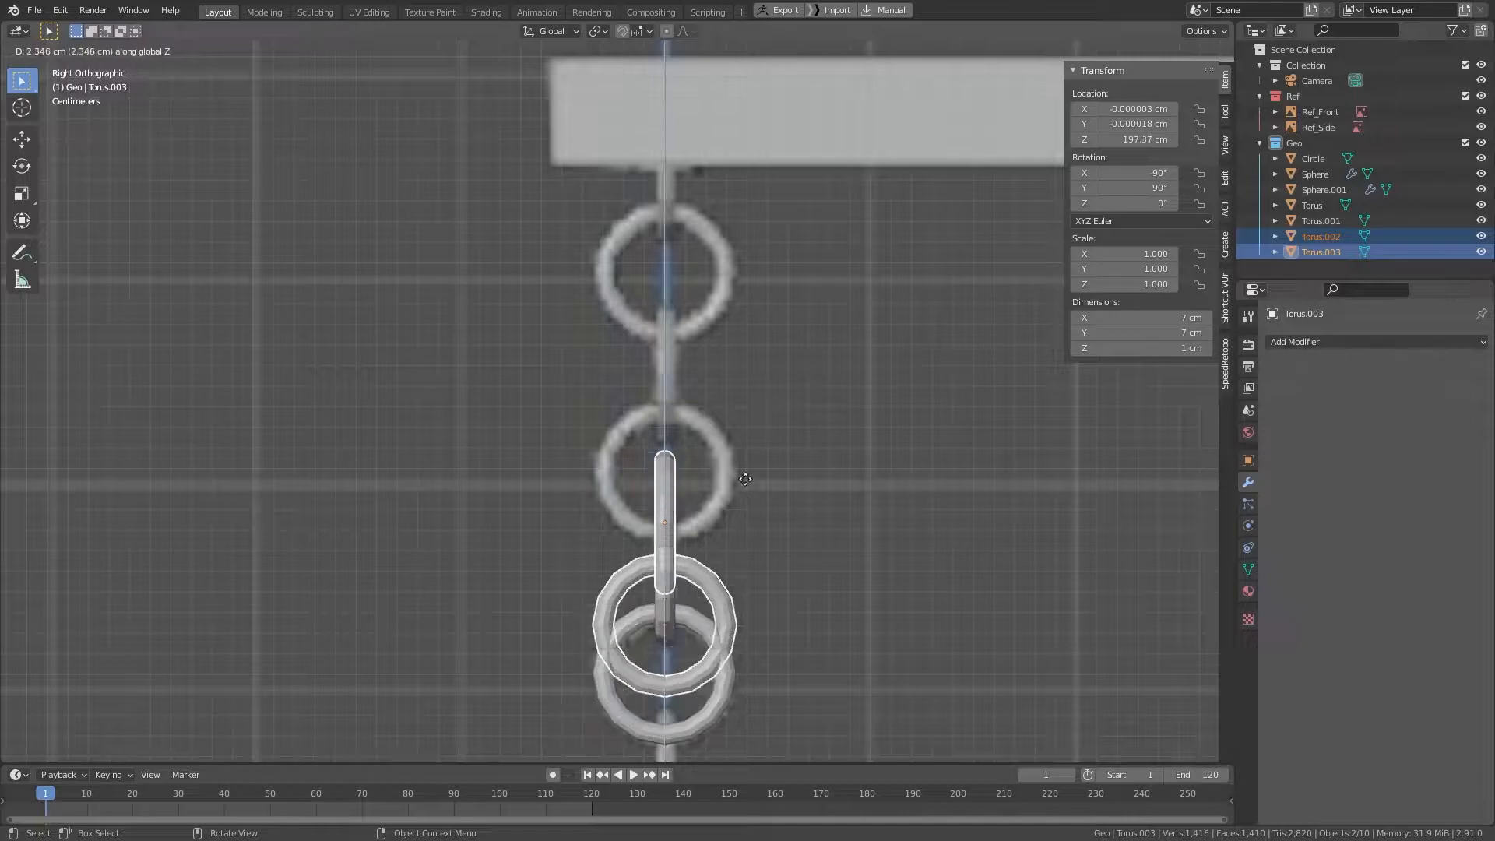
{"action": "left_click", "coordinate": [744, 356]}
Step: Nudge the duplicated ring pair up about 0.13 cm along Z so it links cleanly with the ring below
{"action": "middle_click_drag", "start_coordinate": [690, 532], "coordinate": [771, 349]}
{"action": "scroll", "coordinate": [771, 354], "scroll_direction": "up", "scroll_amount": 5}
{"action": "key", "text": "g"}
{"action": "key", "text": "z"}
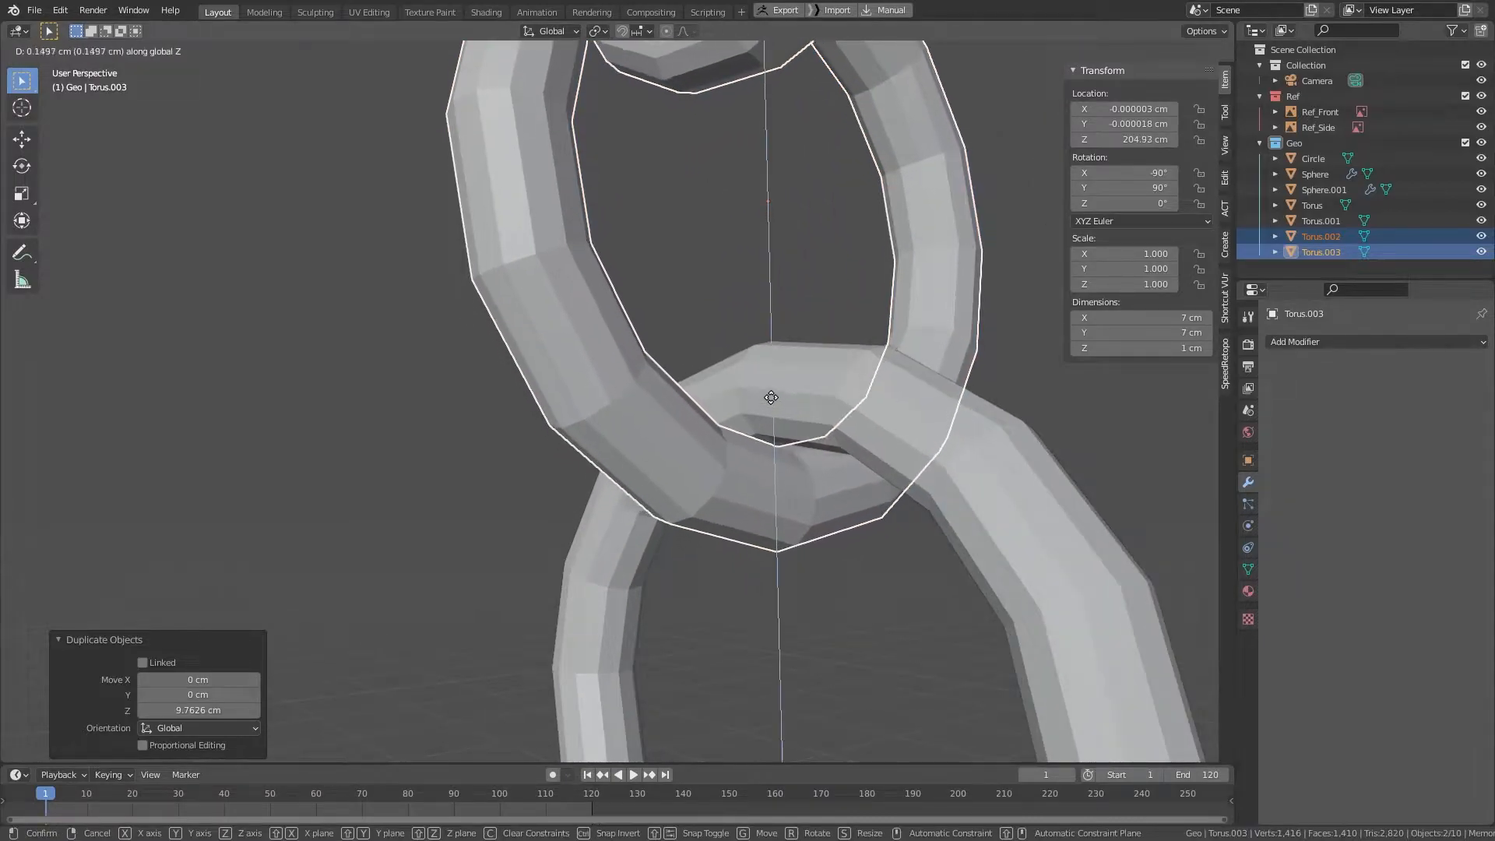
{"action": "left_click", "coordinate": [772, 403]}
Step: Duplicate the upper ring pair about 9.45 cm further up along Z to extend the chain to six links
{"action": "scroll", "coordinate": [774, 397], "scroll_direction": "down", "scroll_amount": 4}
{"action": "left_click_drag", "start_coordinate": [775, 364], "coordinate": [658, 648], "text": "alt"}
{"action": "scroll", "coordinate": [659, 648], "scroll_direction": "down", "scroll_amount": 3}
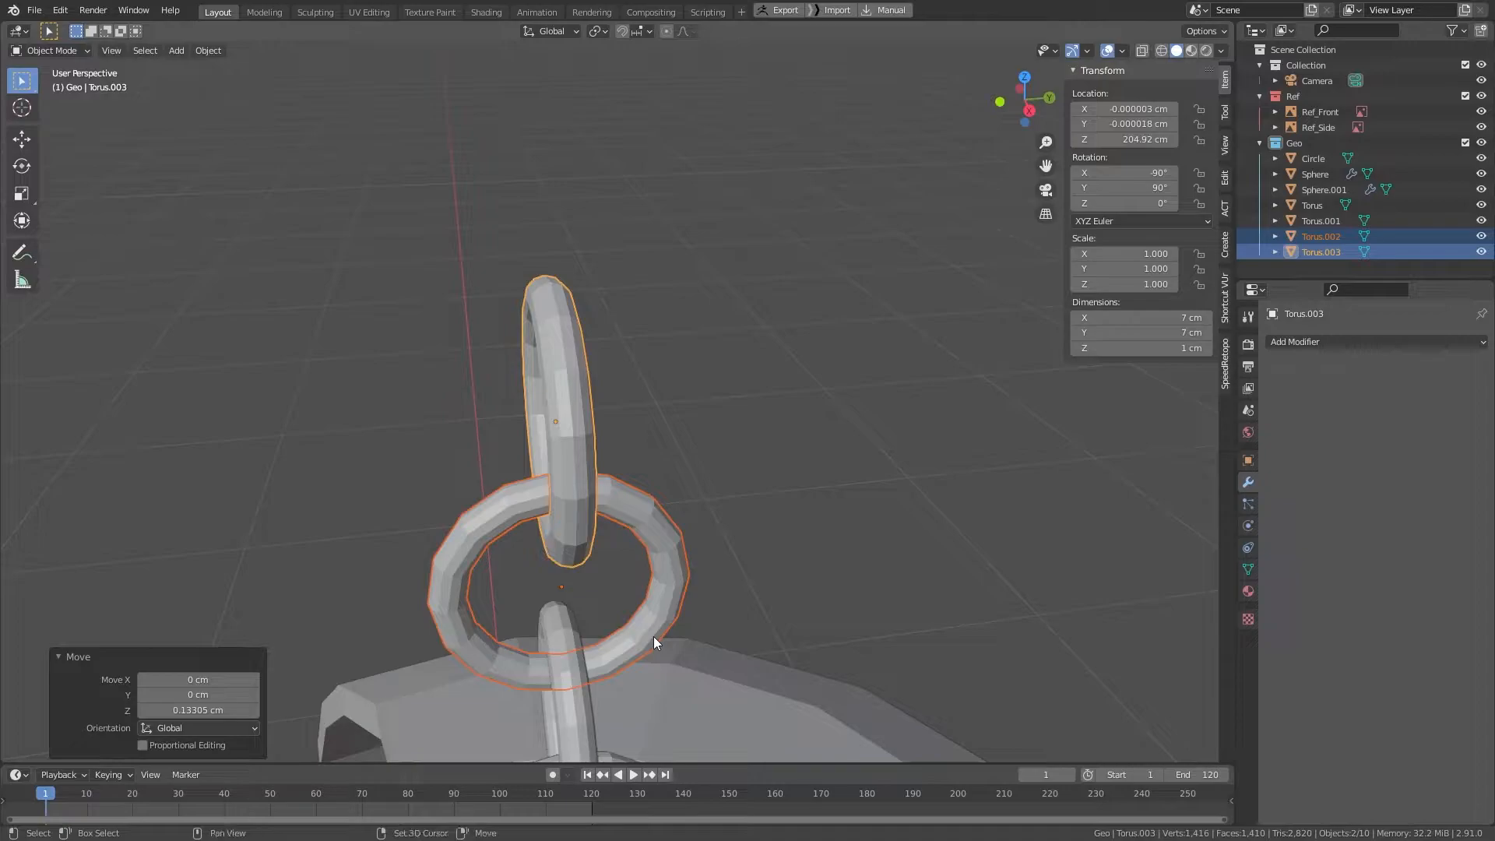
{"action": "key", "text": "shift+d"}
{"action": "key", "text": "z"}
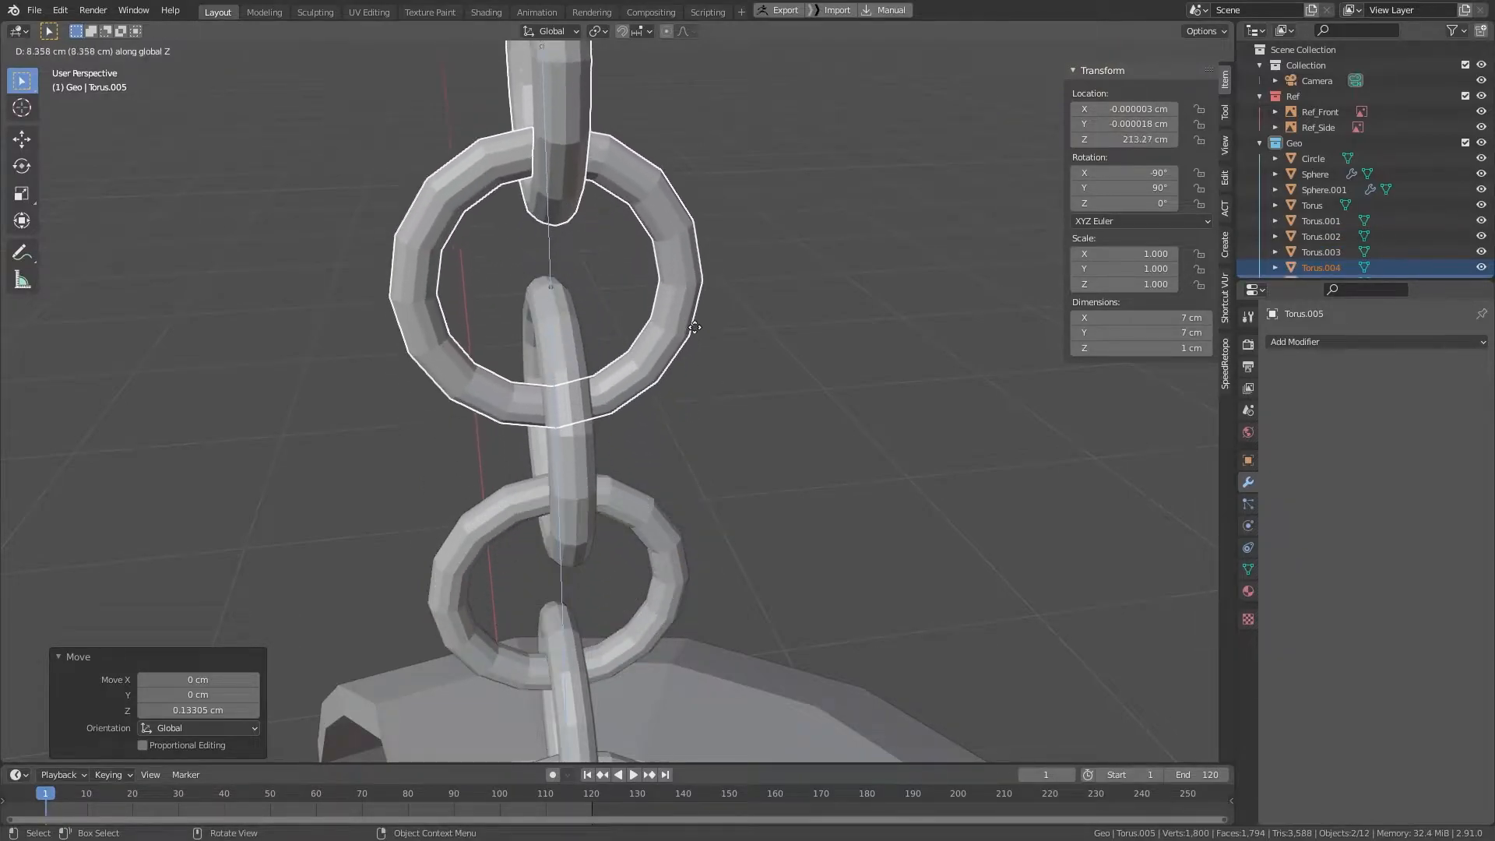
{"action": "left_click", "coordinate": [707, 292]}
Step: Nudge the topmost ring pair up about 0.5 cm along Z so it interlocks with the link below
{"action": "middle_click_drag", "start_coordinate": [662, 366], "coordinate": [580, 381]}
{"action": "middle_click_drag", "start_coordinate": [596, 386], "coordinate": [666, 485], "text": "shift"}
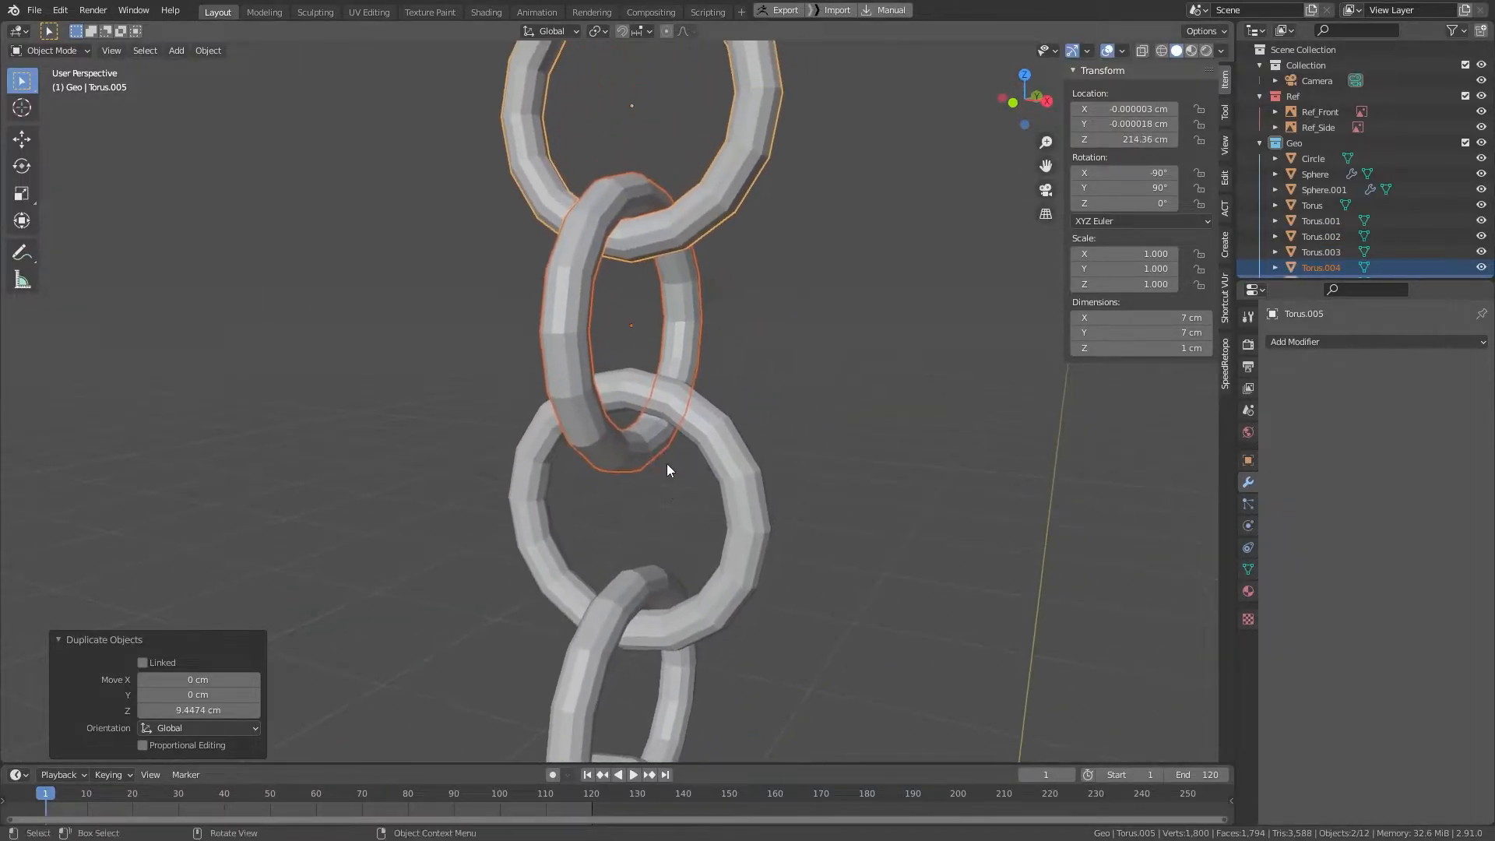
{"action": "scroll", "coordinate": [681, 304], "scroll_direction": "up", "scroll_amount": 6}
{"action": "key", "text": "g"}
{"action": "key", "text": "z"}
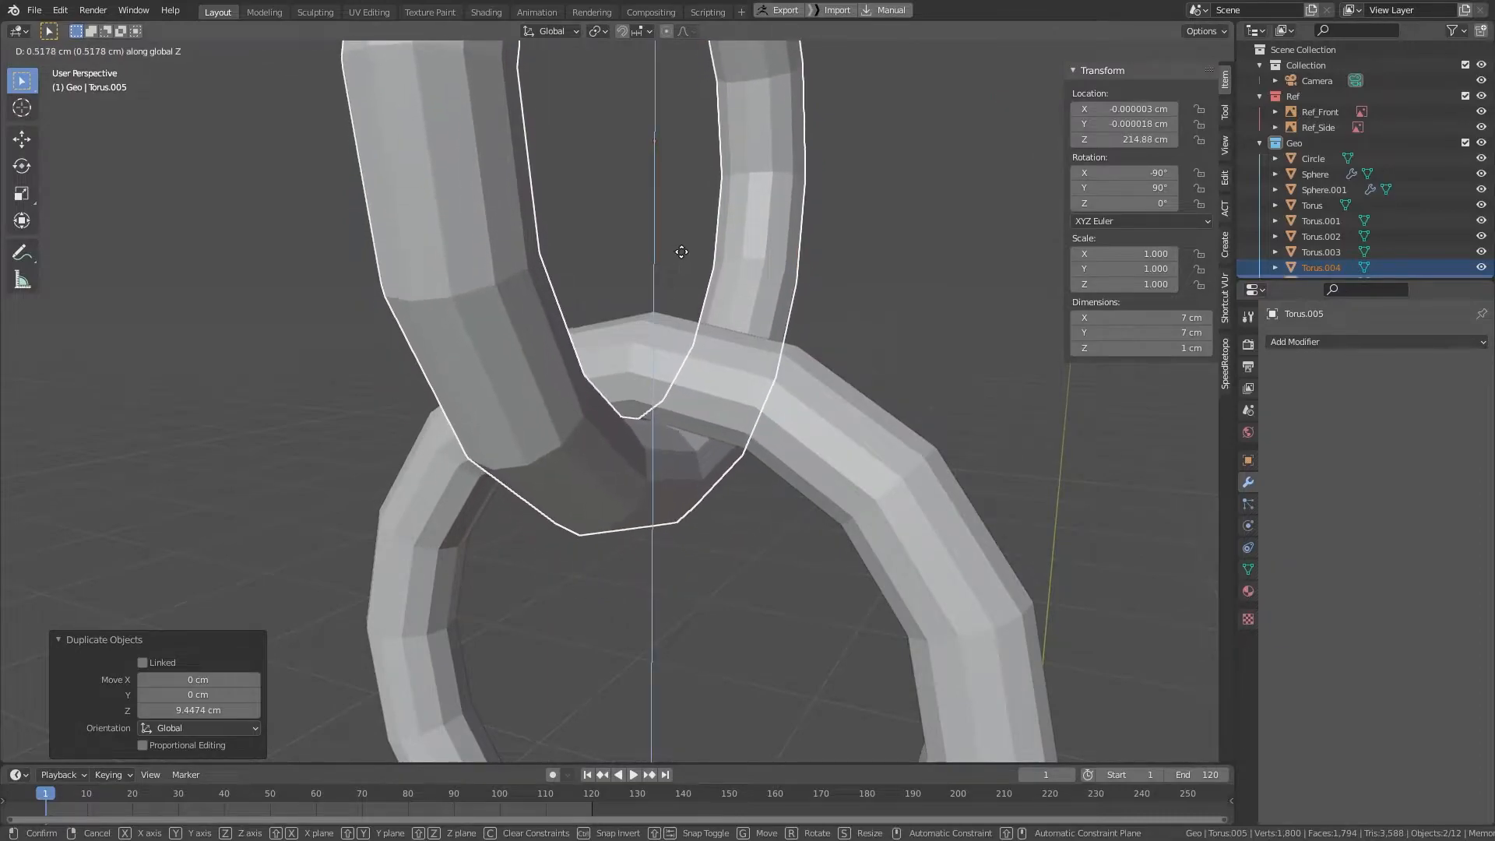
{"action": "left_click", "coordinate": [687, 252]}
{"action": "left_click", "coordinate": [665, 232]}
{"action": "scroll", "coordinate": [665, 232], "scroll_direction": "down", "scroll_amount": 4}
{"action": "middle_click_drag", "start_coordinate": [619, 251], "coordinate": [693, 454]}
{"action": "left_click", "coordinate": [736, 249]}
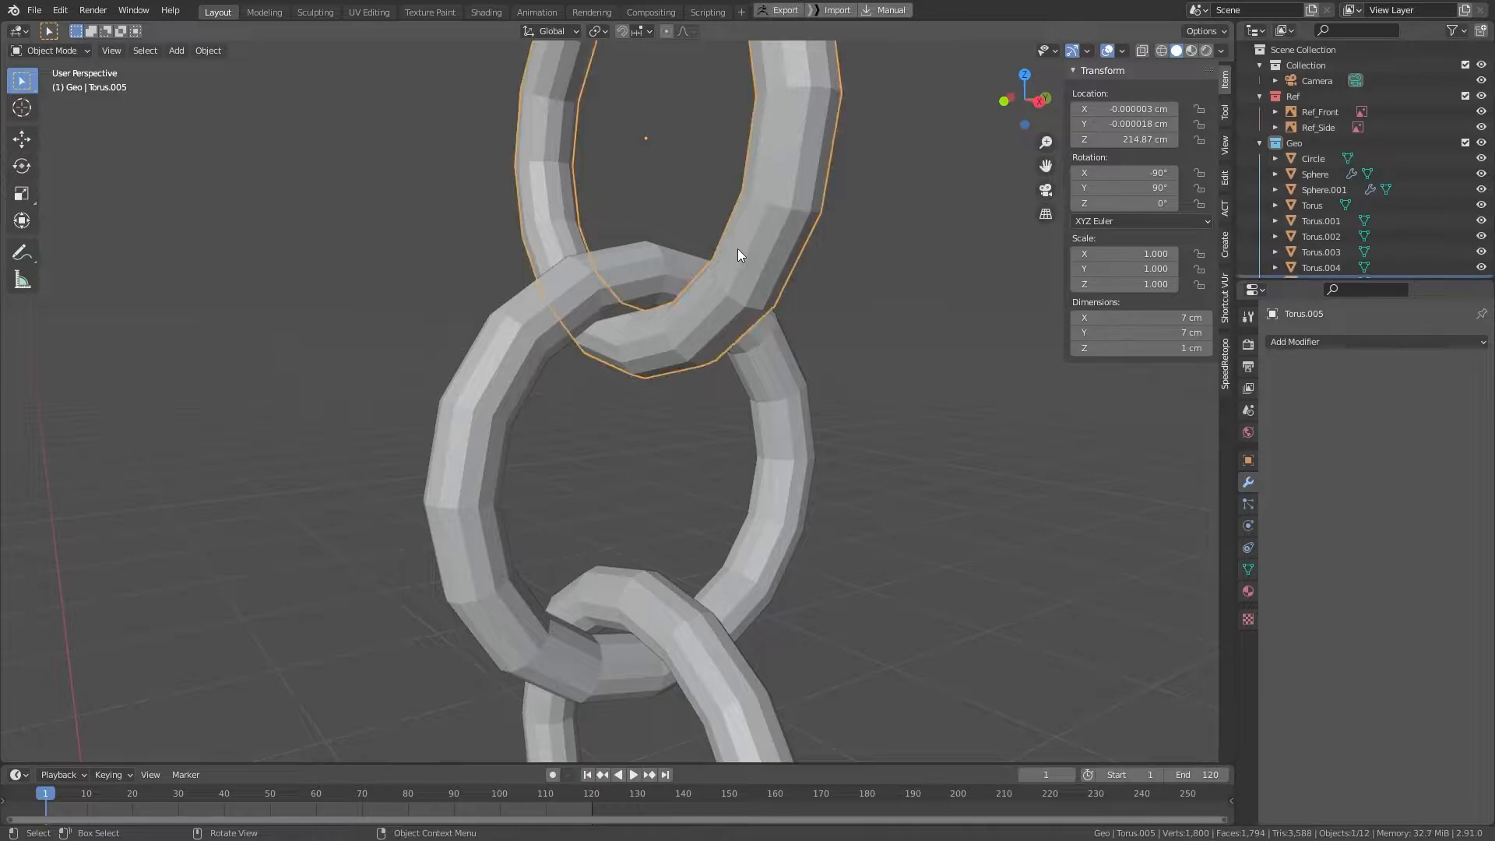
{"action": "key", "text": "KP_1"}
{"action": "scroll", "coordinate": [737, 250], "scroll_direction": "down", "scroll_amount": 4}
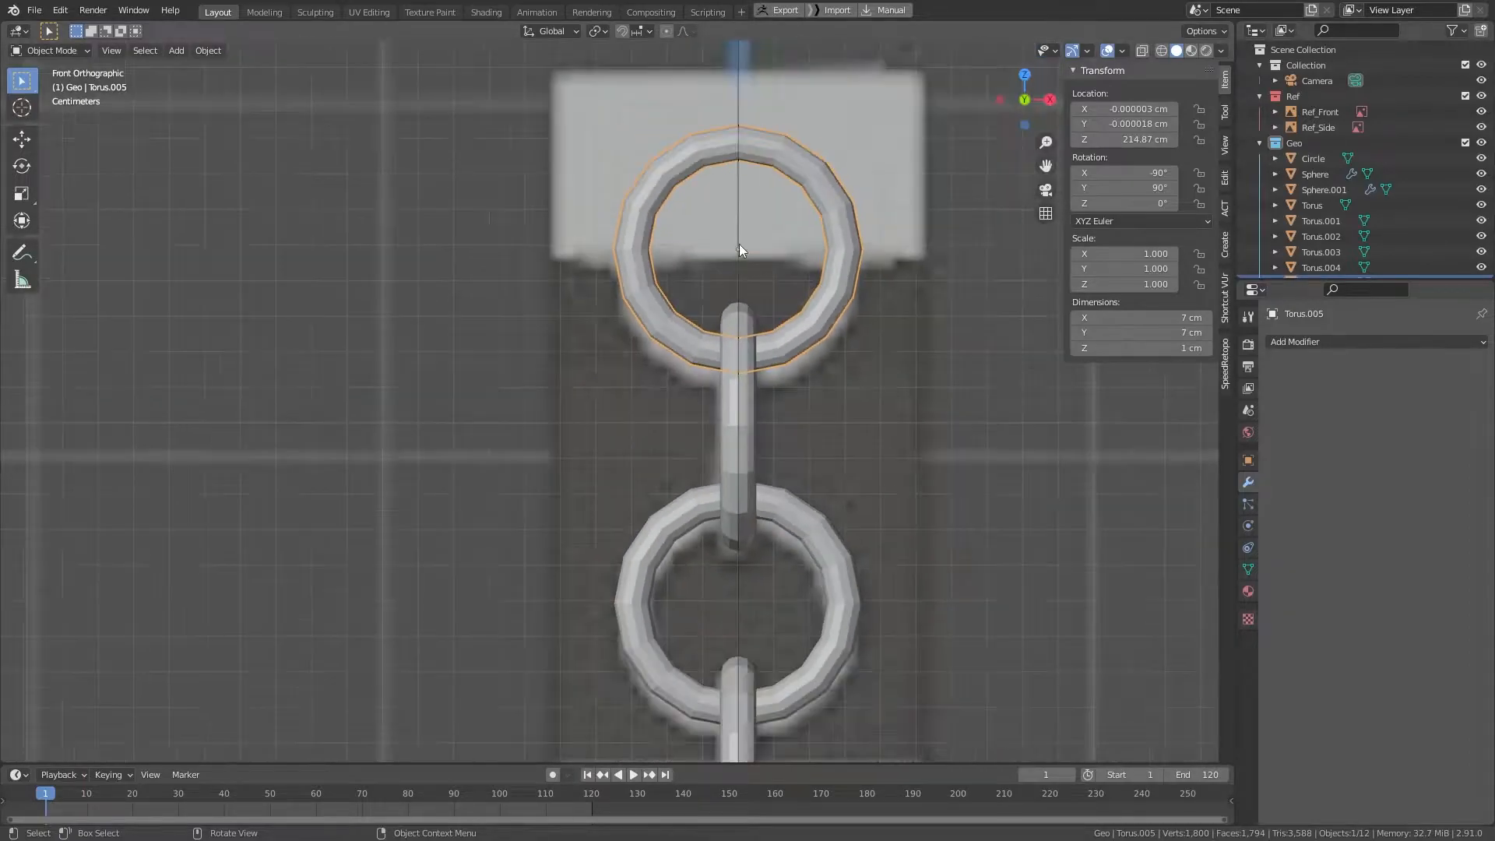
{"action": "scroll", "coordinate": [748, 296], "scroll_direction": "down", "scroll_amount": 2}
{"action": "middle_click_drag", "start_coordinate": [731, 357], "coordinate": [740, 183], "text": "shift"}
{"action": "scroll", "coordinate": [741, 213], "scroll_direction": "down", "scroll_amount": 2}
{"action": "left_click_drag", "start_coordinate": [547, 122], "coordinate": [816, 422]}
{"action": "scroll", "coordinate": [766, 260], "scroll_direction": "up", "scroll_amount": 5}
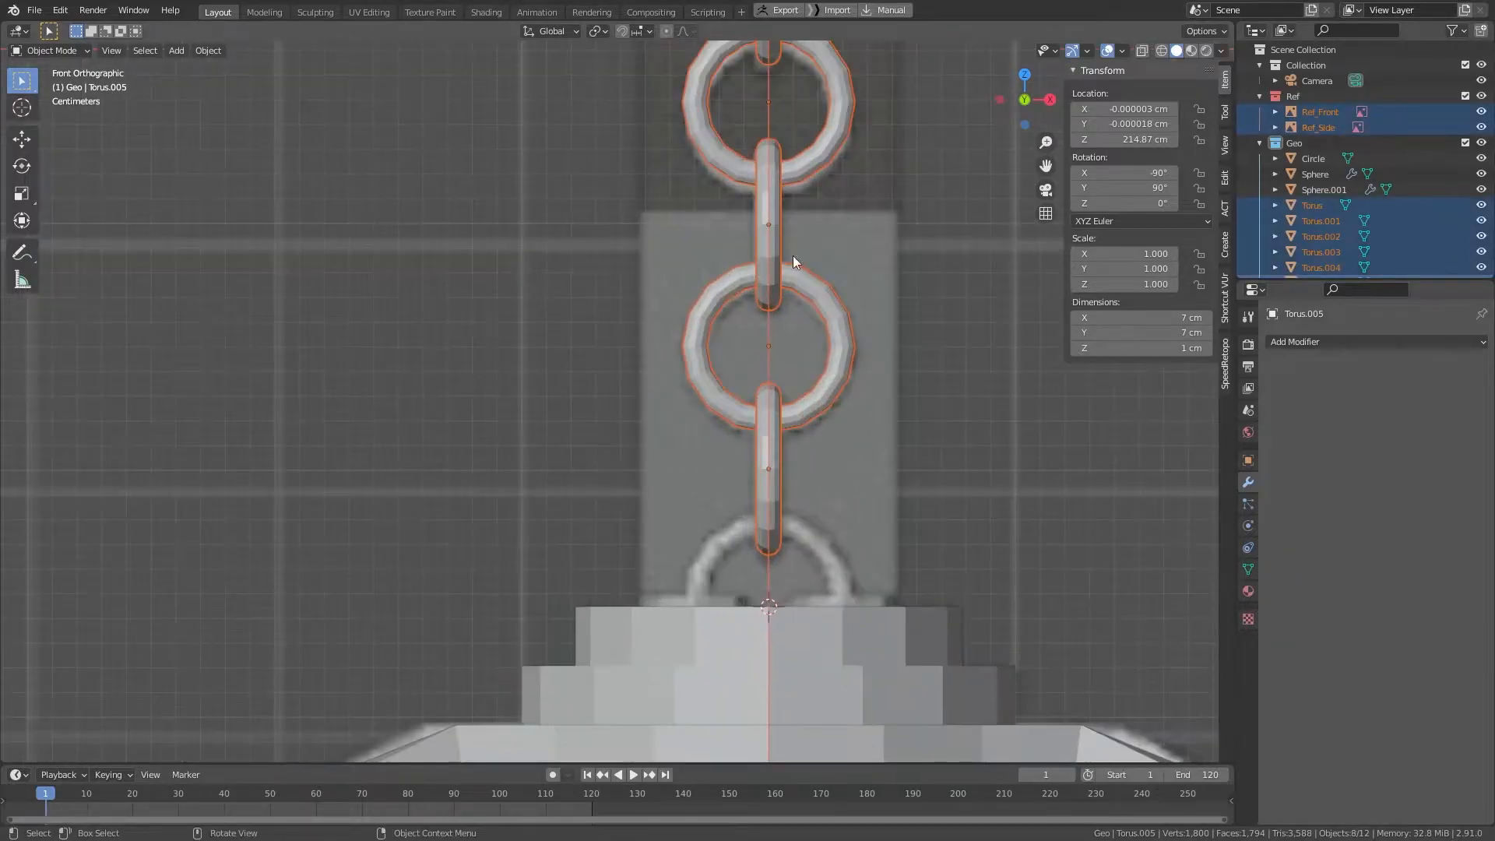
{"action": "key", "text": "ctrl+z"}
Step: Select all six chain rings and lower them about 0.45 cm along Z to match the front reference
{"action": "scroll", "coordinate": [787, 254], "scroll_direction": "down", "scroll_amount": 2}
{"action": "middle_click_drag", "start_coordinate": [783, 253], "coordinate": [590, 182]}
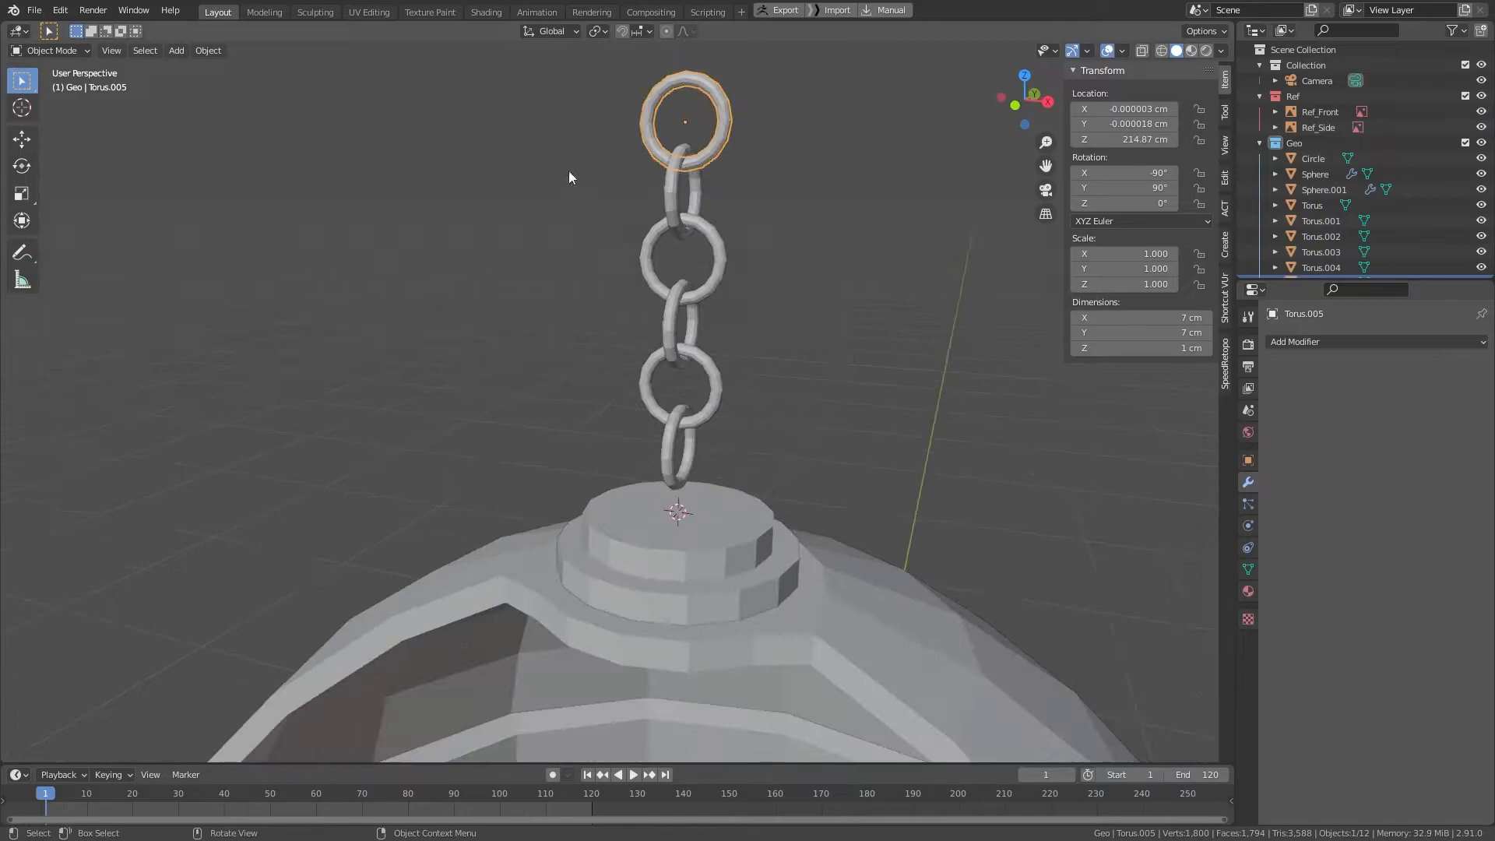
{"action": "left_click_drag", "start_coordinate": [495, 82], "coordinate": [862, 427]}
{"action": "key", "text": "KP_1"}
{"action": "scroll", "coordinate": [718, 299], "scroll_direction": "up", "scroll_amount": 4}
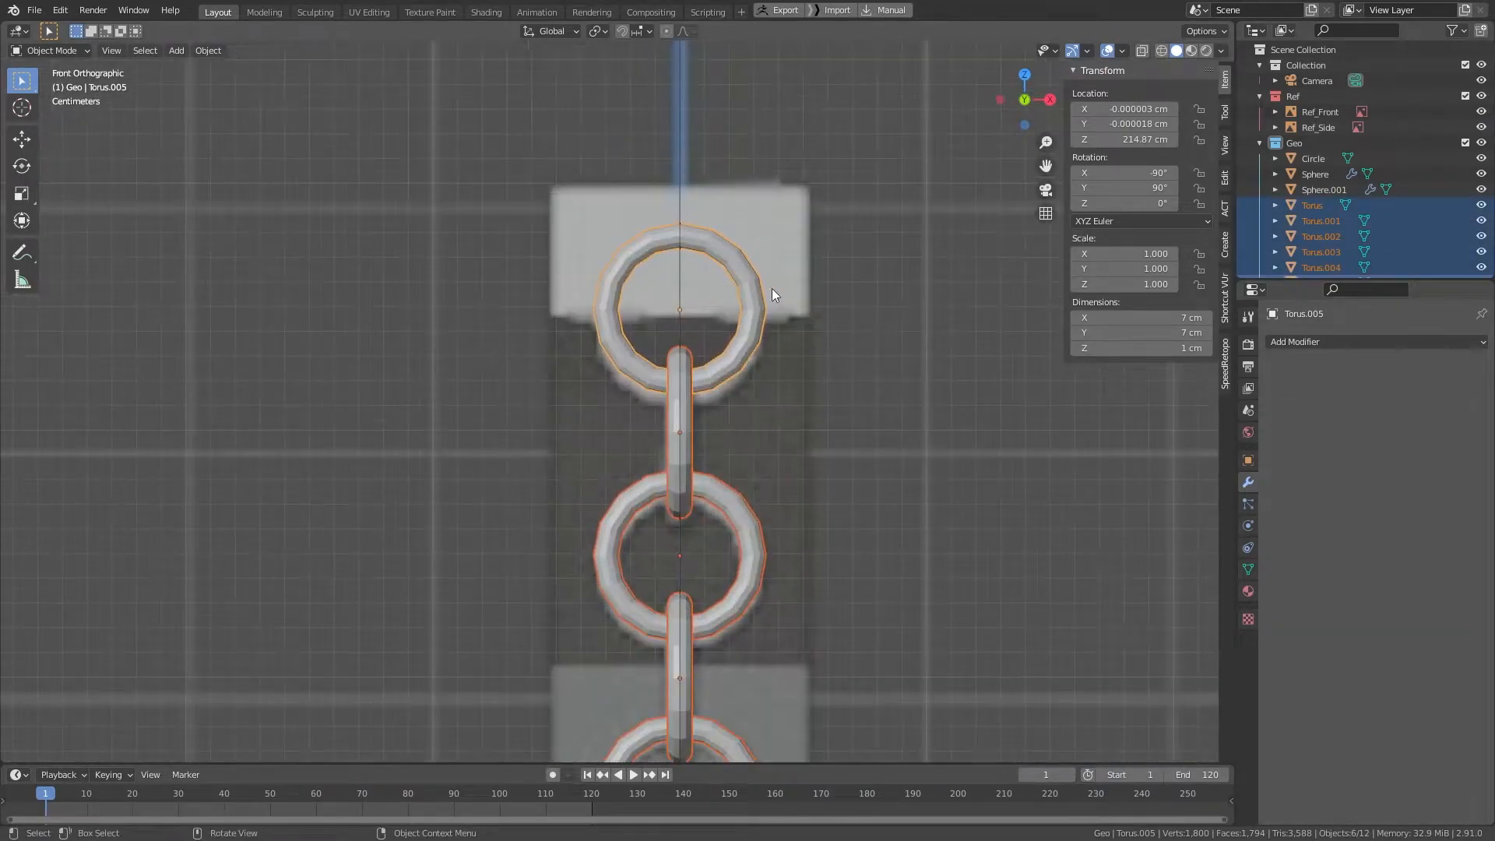
{"action": "key", "text": "g"}
{"action": "key", "text": "z"}
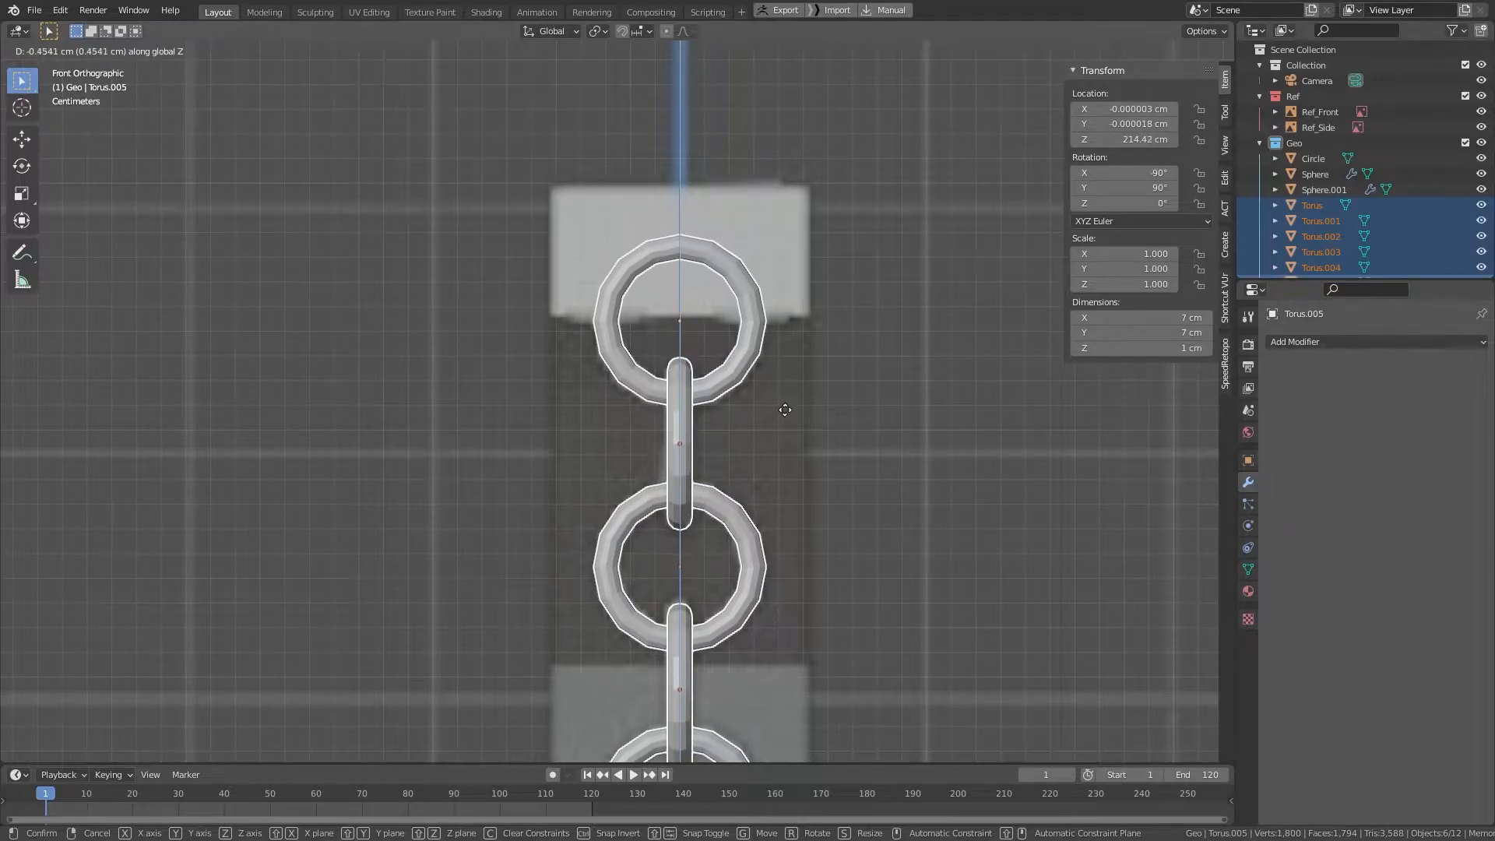
{"action": "left_click", "coordinate": [785, 410]}
Step: Select only the topmost chain ring and enter Edit Mode on it with X-ray display enabled
{"action": "scroll", "coordinate": [800, 288], "scroll_direction": "up", "scroll_amount": 3}
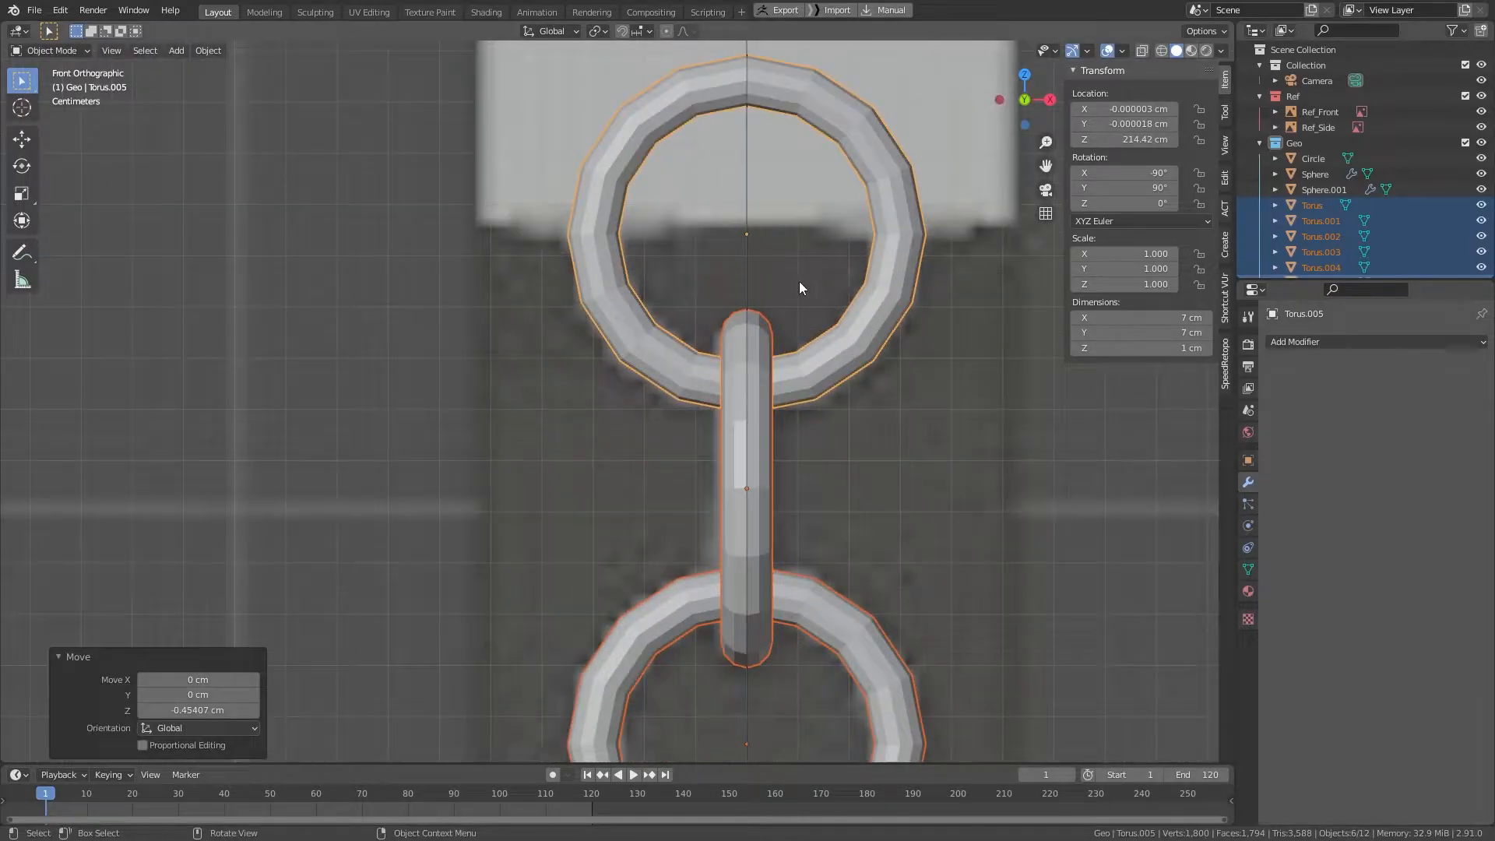
{"action": "left_click", "coordinate": [908, 294]}
{"action": "left_click", "coordinate": [899, 248]}
{"action": "middle_click_drag", "start_coordinate": [884, 280], "coordinate": [777, 461], "text": "shift"}
{"action": "key", "text": "Tab"}
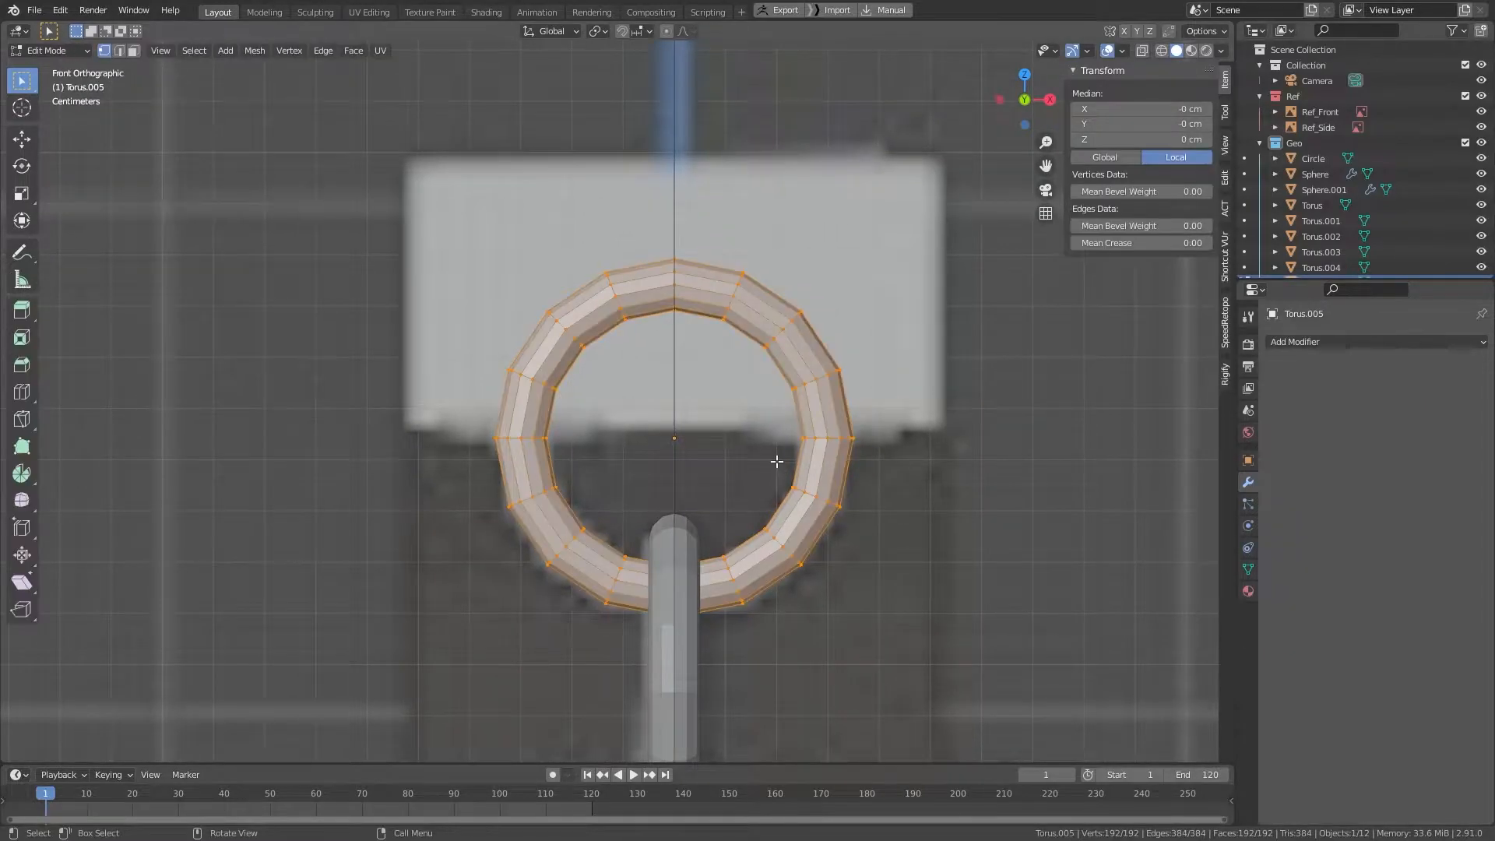
{"action": "key", "text": "alt+z"}
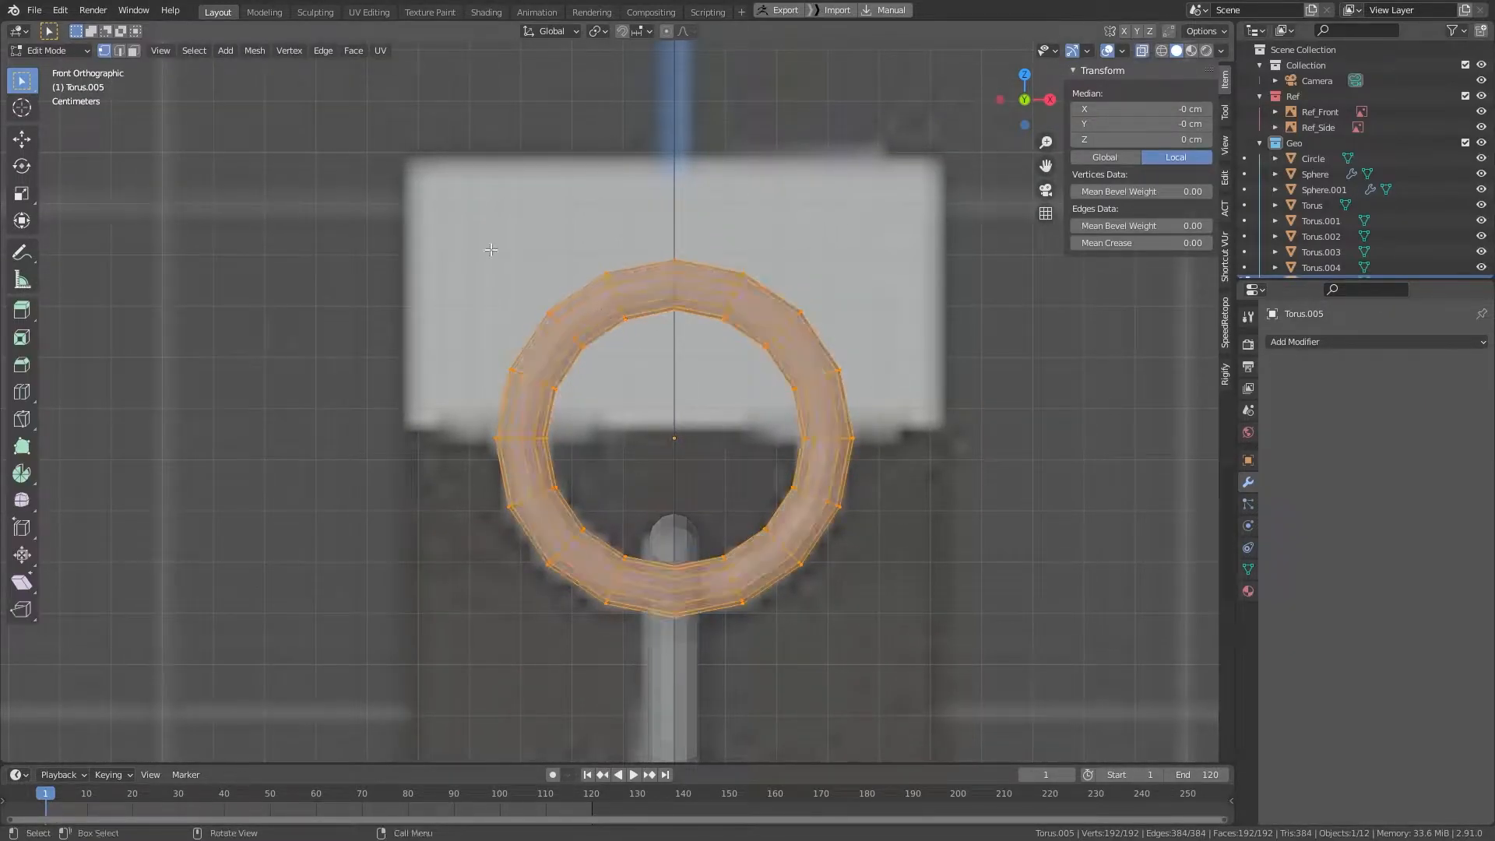
Step: Delete the top ring's faces in its upper half and lower-left quarter, keeping only the lower-right quarter, and return to Object Mode
{"action": "key", "text": "3"}
{"action": "left_click_drag", "start_coordinate": [359, 199], "coordinate": [1089, 428]}
{"action": "left_click_drag", "start_coordinate": [378, 209], "coordinate": [661, 736]}
{"action": "key", "text": "x"}
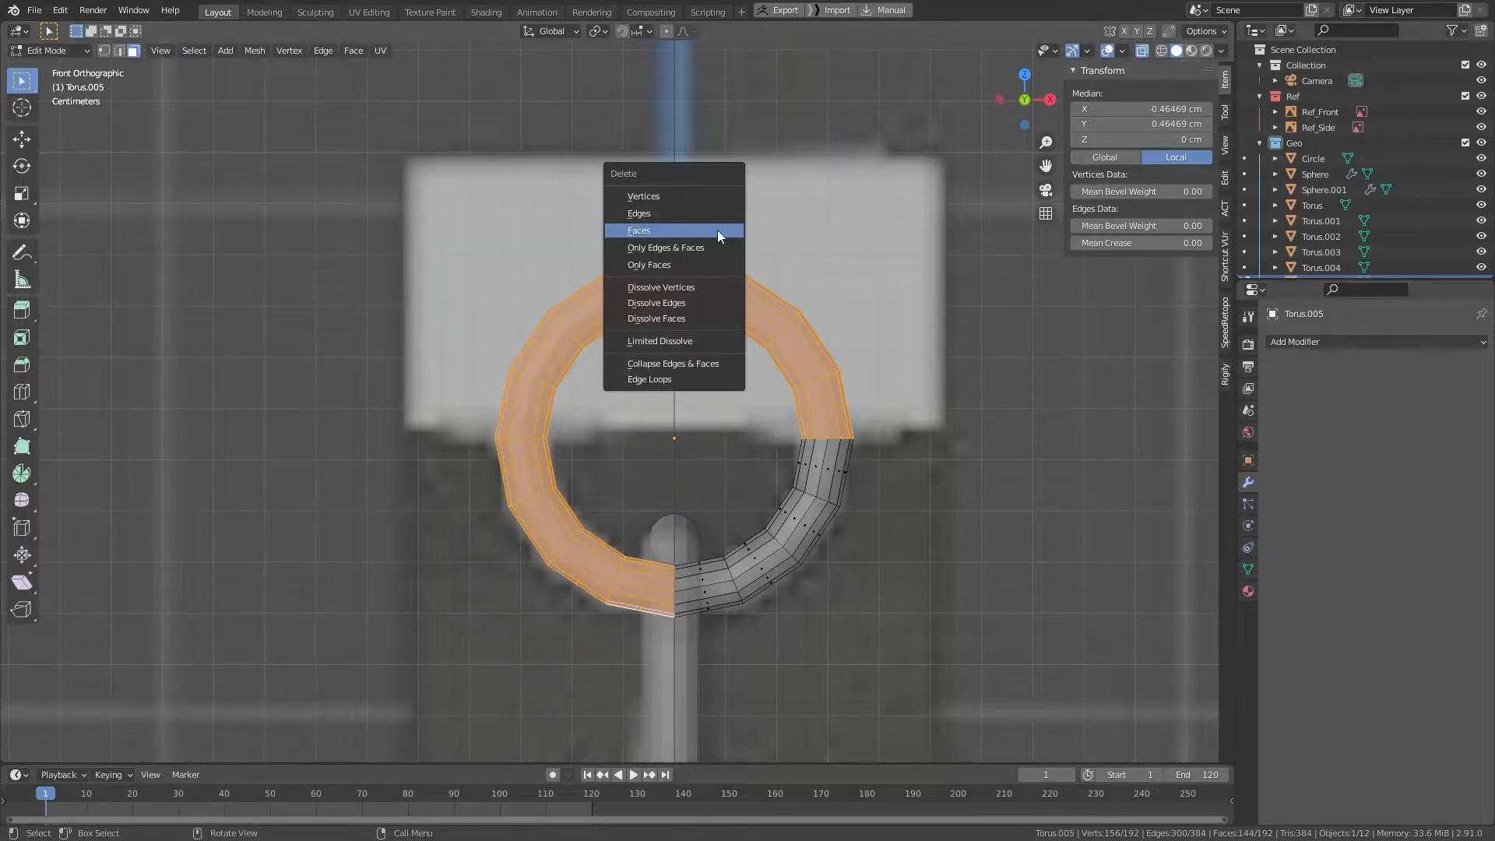
{"action": "left_click", "coordinate": [702, 226]}
{"action": "key", "text": "Tab"}
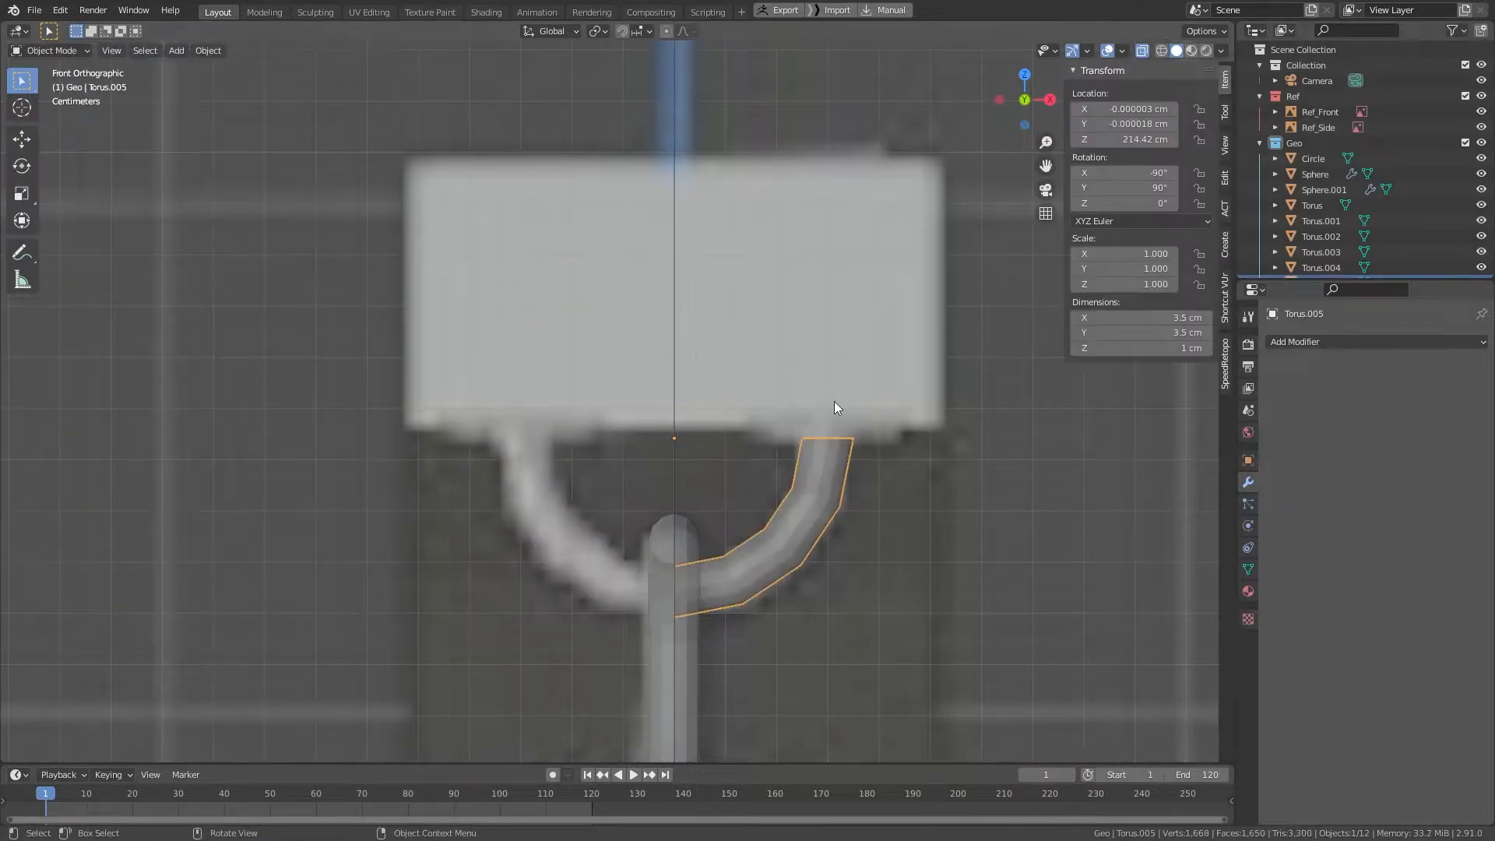
Step: Add a Mirror modifier to the quarter ring and apply its rotation so it mirrors across X into a U-shaped link
{"action": "key", "text": "q"}
{"action": "left_click", "coordinate": [834, 400]}
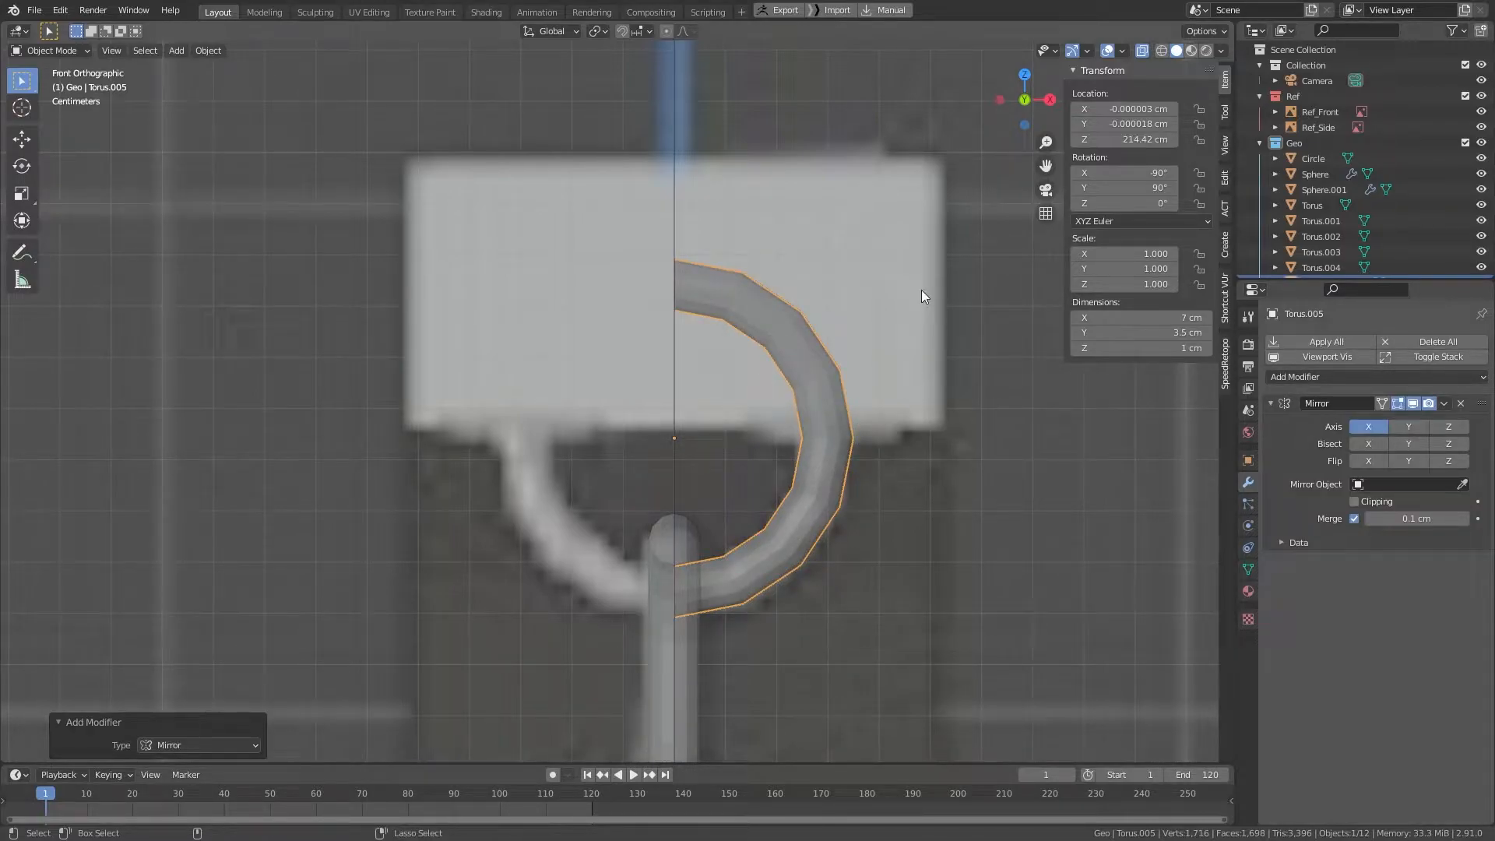
{"action": "key", "text": "ctrl+a"}
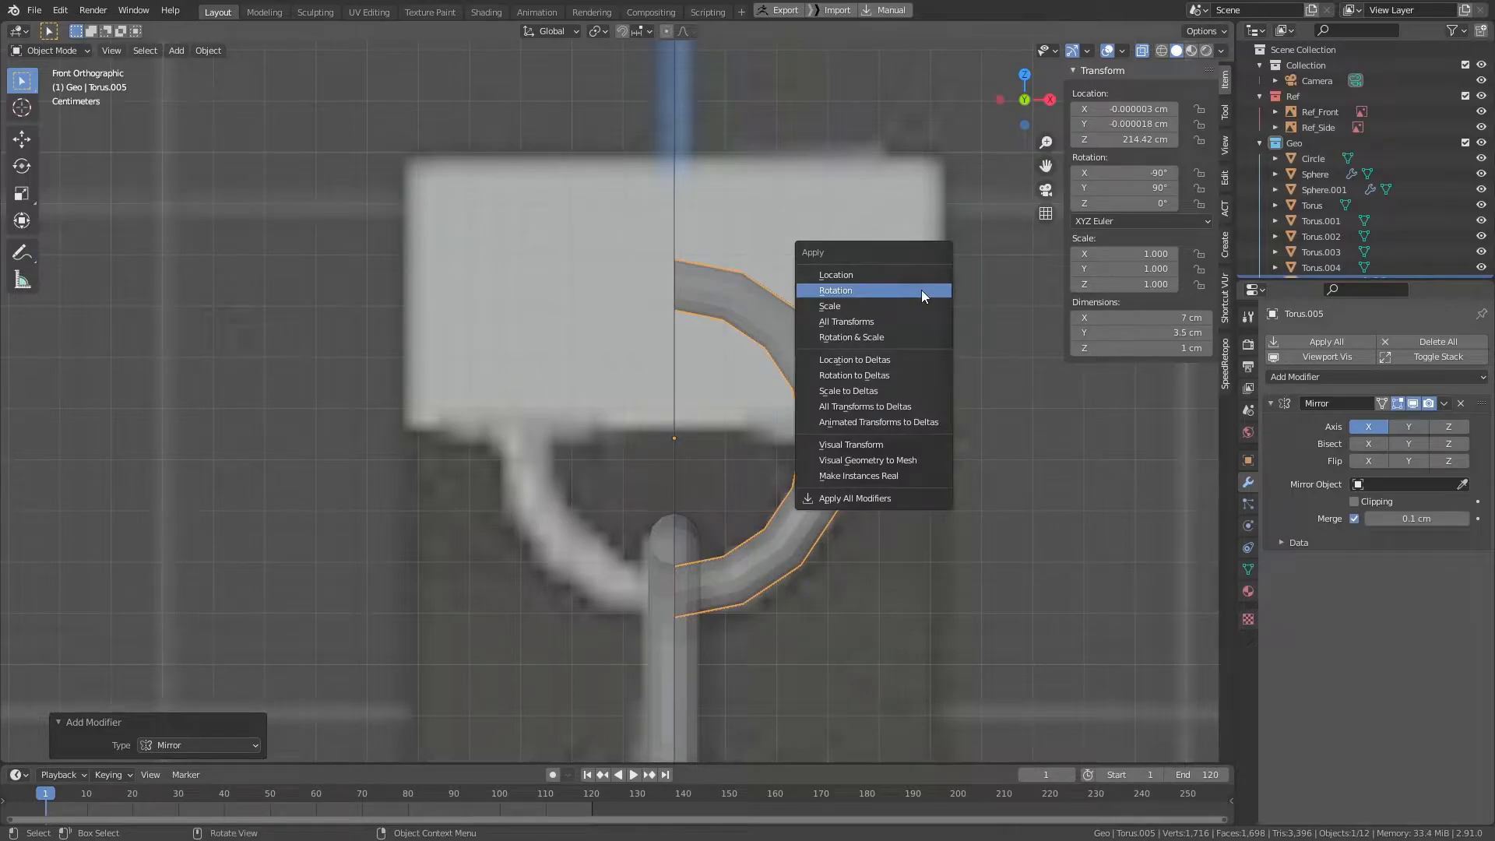
{"action": "left_click", "coordinate": [922, 290]}
Step: Extrude the open upper edge loop of the U-shaped link in place and scale it about 2.98 times to form a flange
{"action": "scroll", "coordinate": [899, 299], "scroll_direction": "down", "scroll_amount": 5}
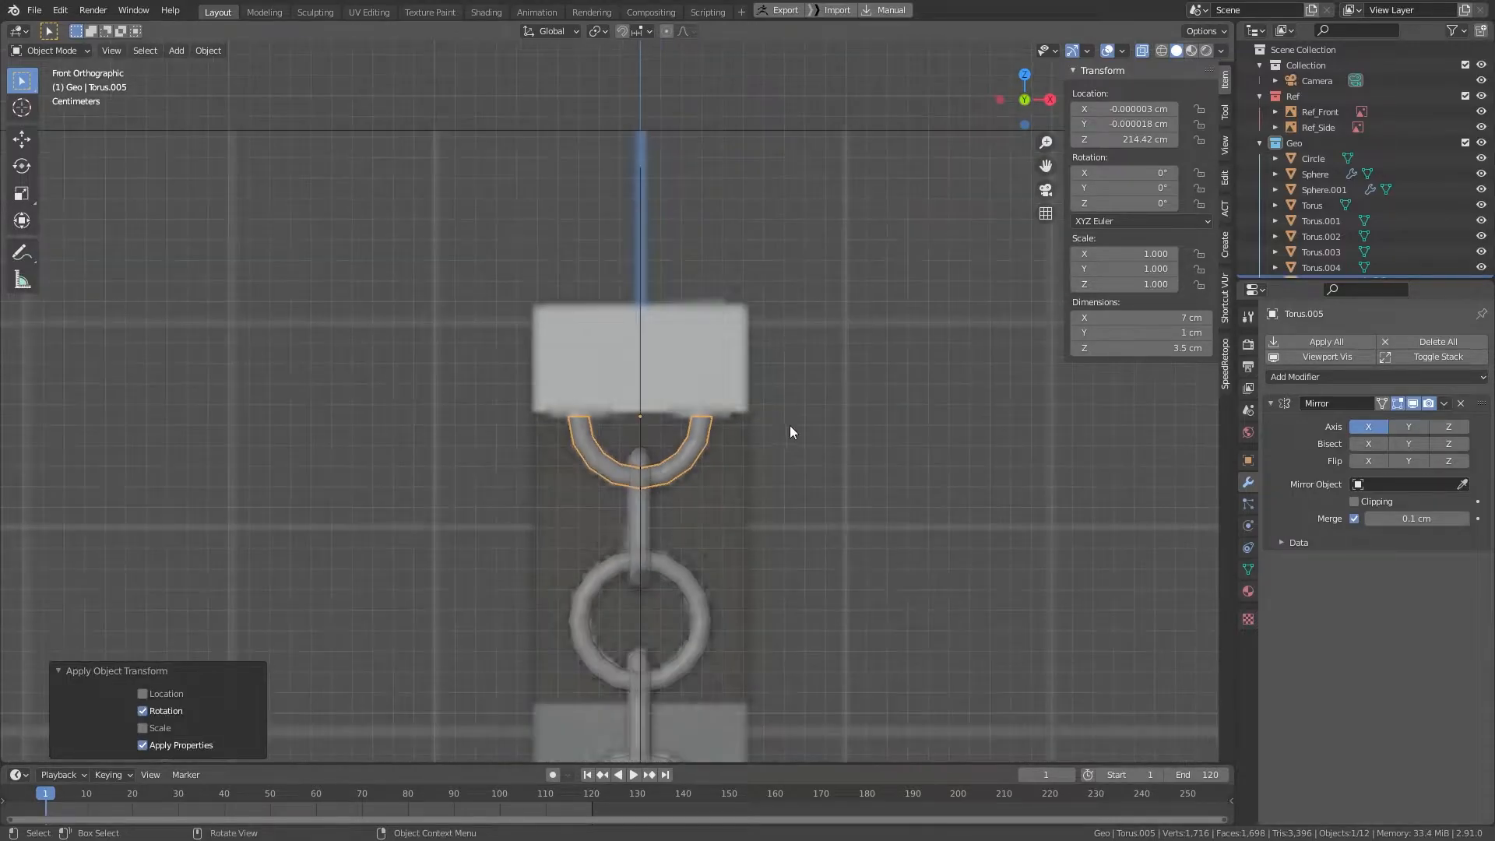
{"action": "middle_click_drag", "start_coordinate": [771, 243], "coordinate": [749, 357]}
{"action": "left_click_drag", "start_coordinate": [749, 357], "coordinate": [809, 329], "text": "alt"}
{"action": "middle_click_drag", "start_coordinate": [808, 329], "coordinate": [754, 444], "text": "alt"}
{"action": "key", "text": "Tab"}
{"action": "scroll", "coordinate": [755, 441], "scroll_direction": "up", "scroll_amount": 7}
{"action": "key", "text": "2"}
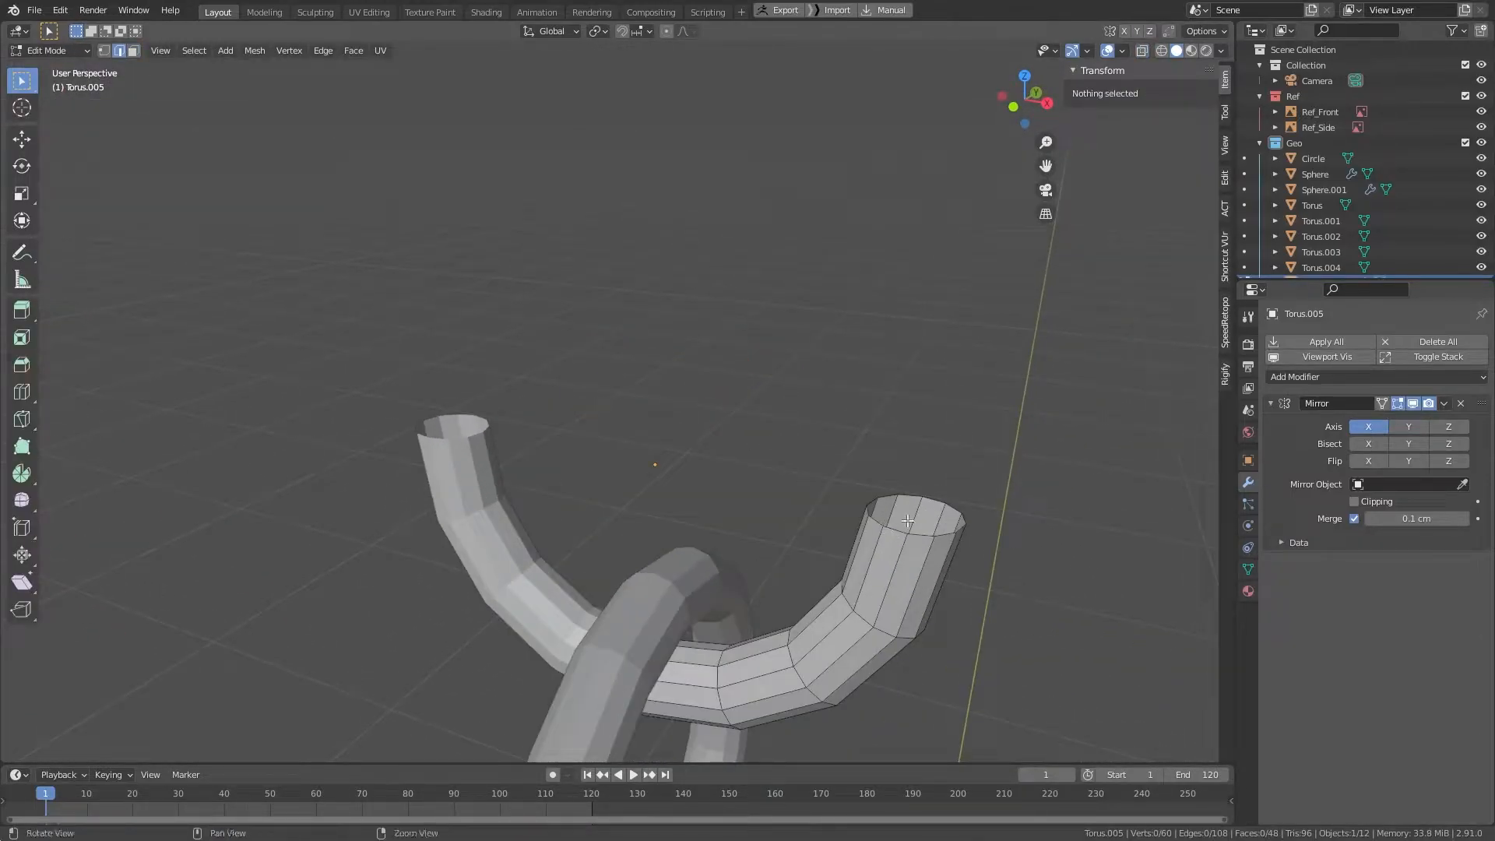
{"action": "left_click", "coordinate": [887, 530], "text": "alt"}
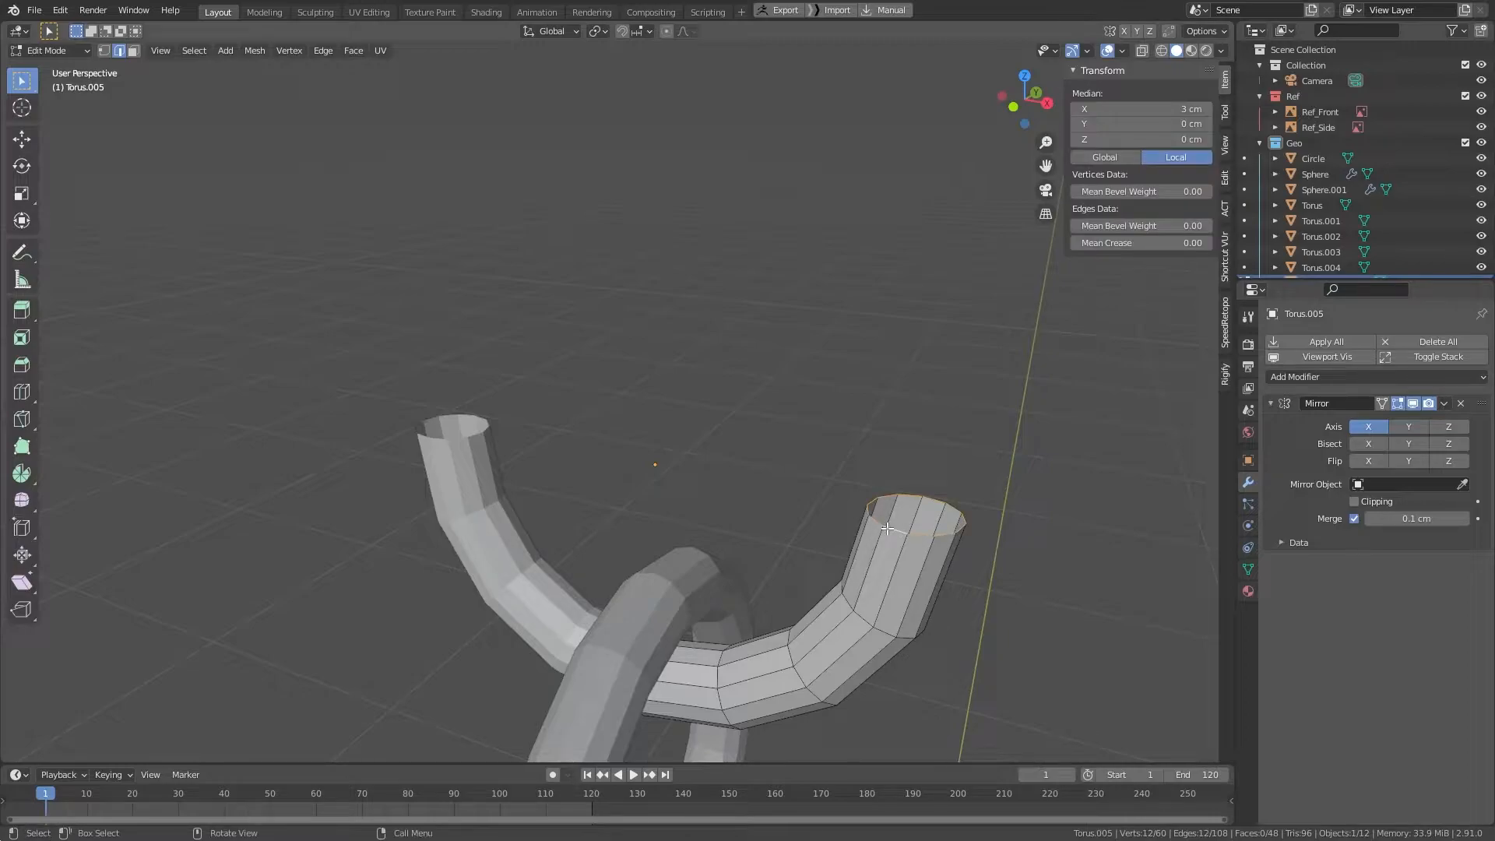
{"action": "key", "text": "KP_1"}
{"action": "middle_click_drag", "start_coordinate": [946, 358], "coordinate": [712, 468], "text": "shift"}
{"action": "scroll", "coordinate": [872, 537], "scroll_direction": "up", "scroll_amount": 3}
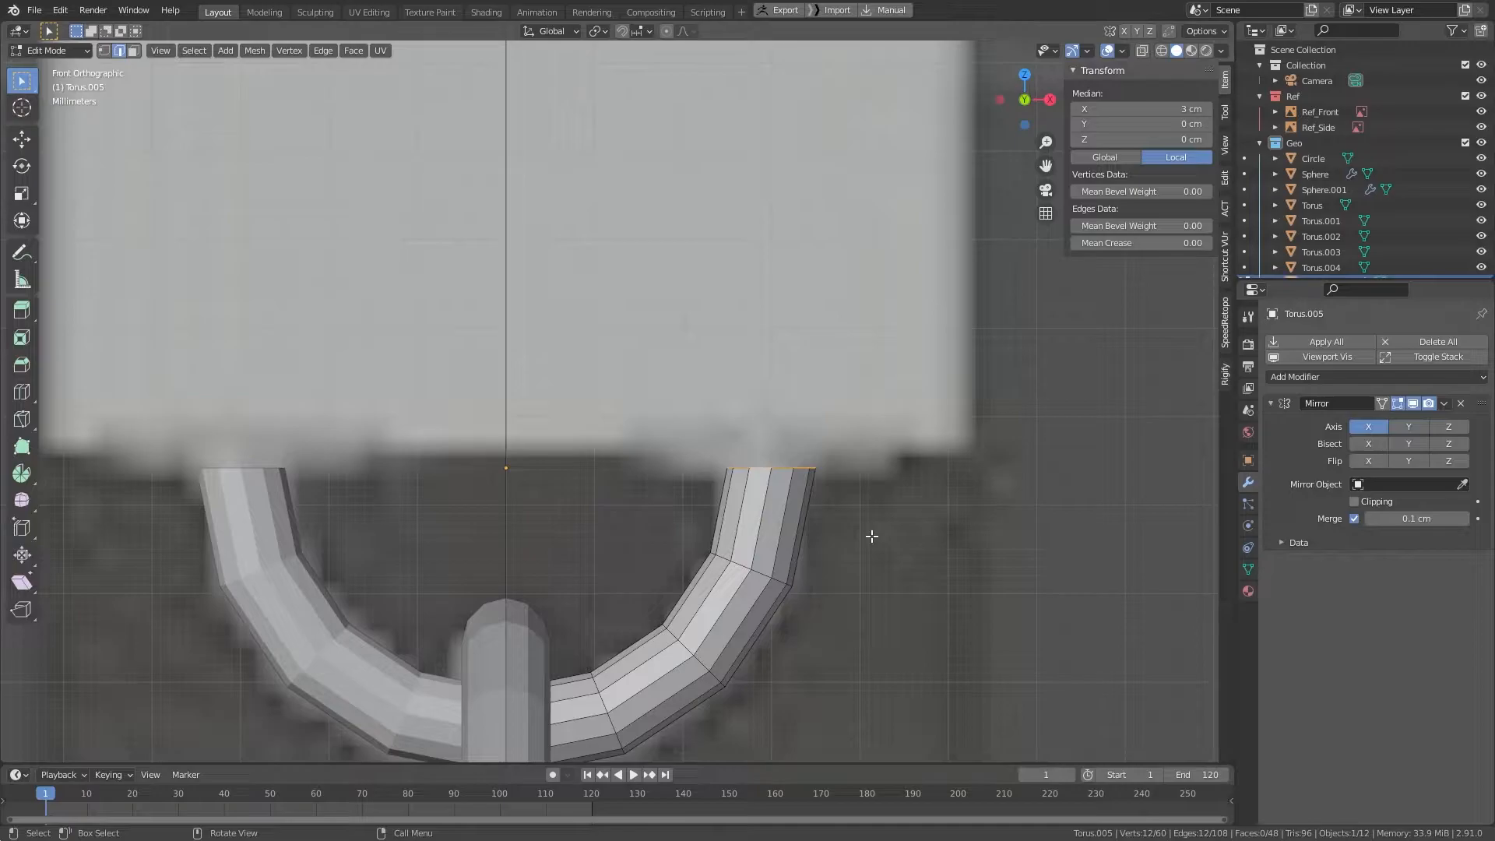
{"action": "key", "text": "e"}
{"action": "right_click", "coordinate": [874, 535]}
{"action": "key", "text": "s"}
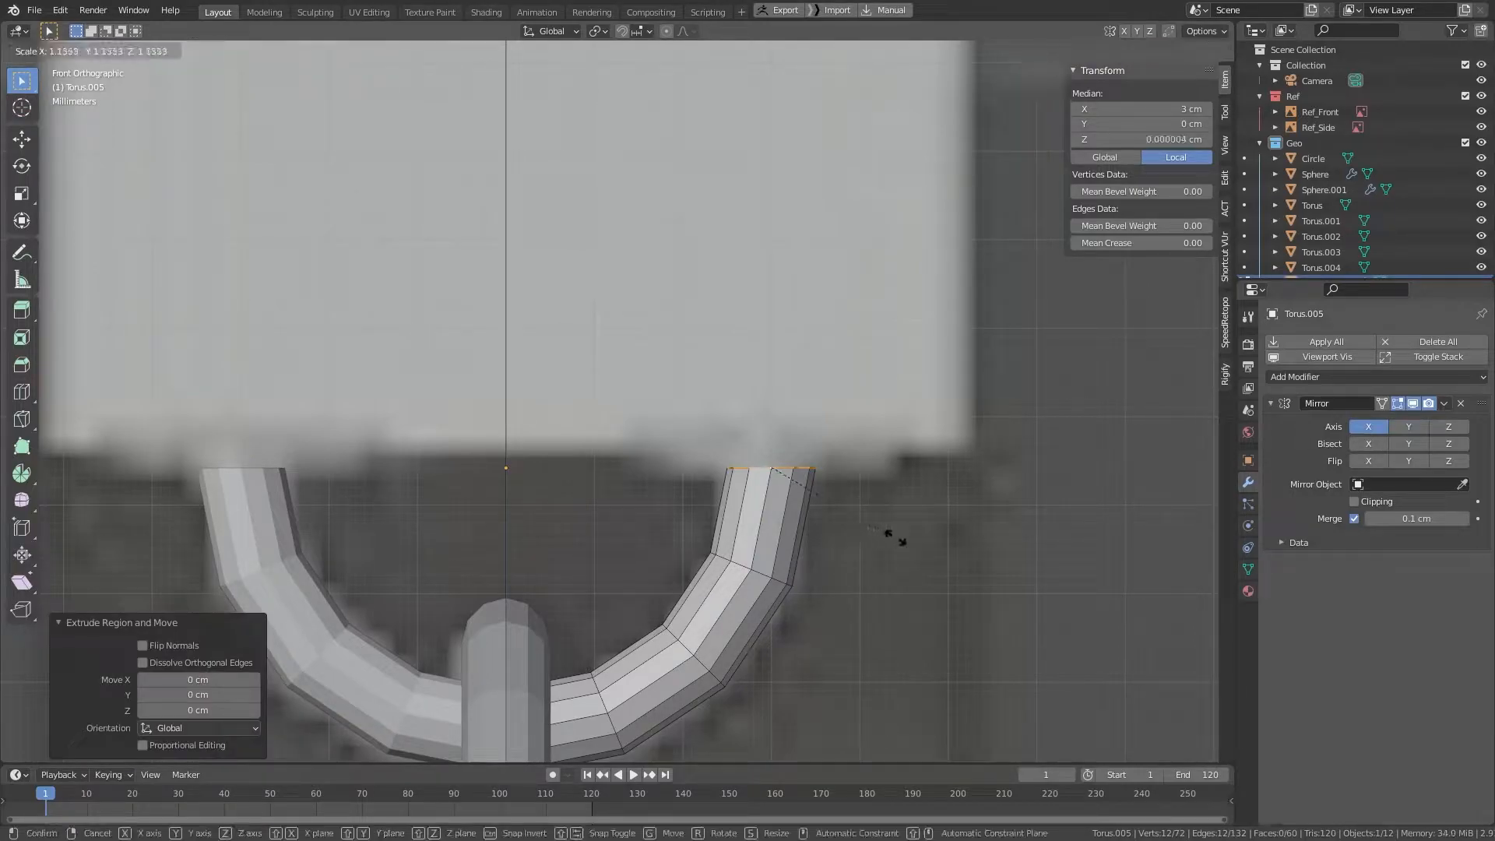
{"action": "left_click", "coordinate": [1109, 576]}
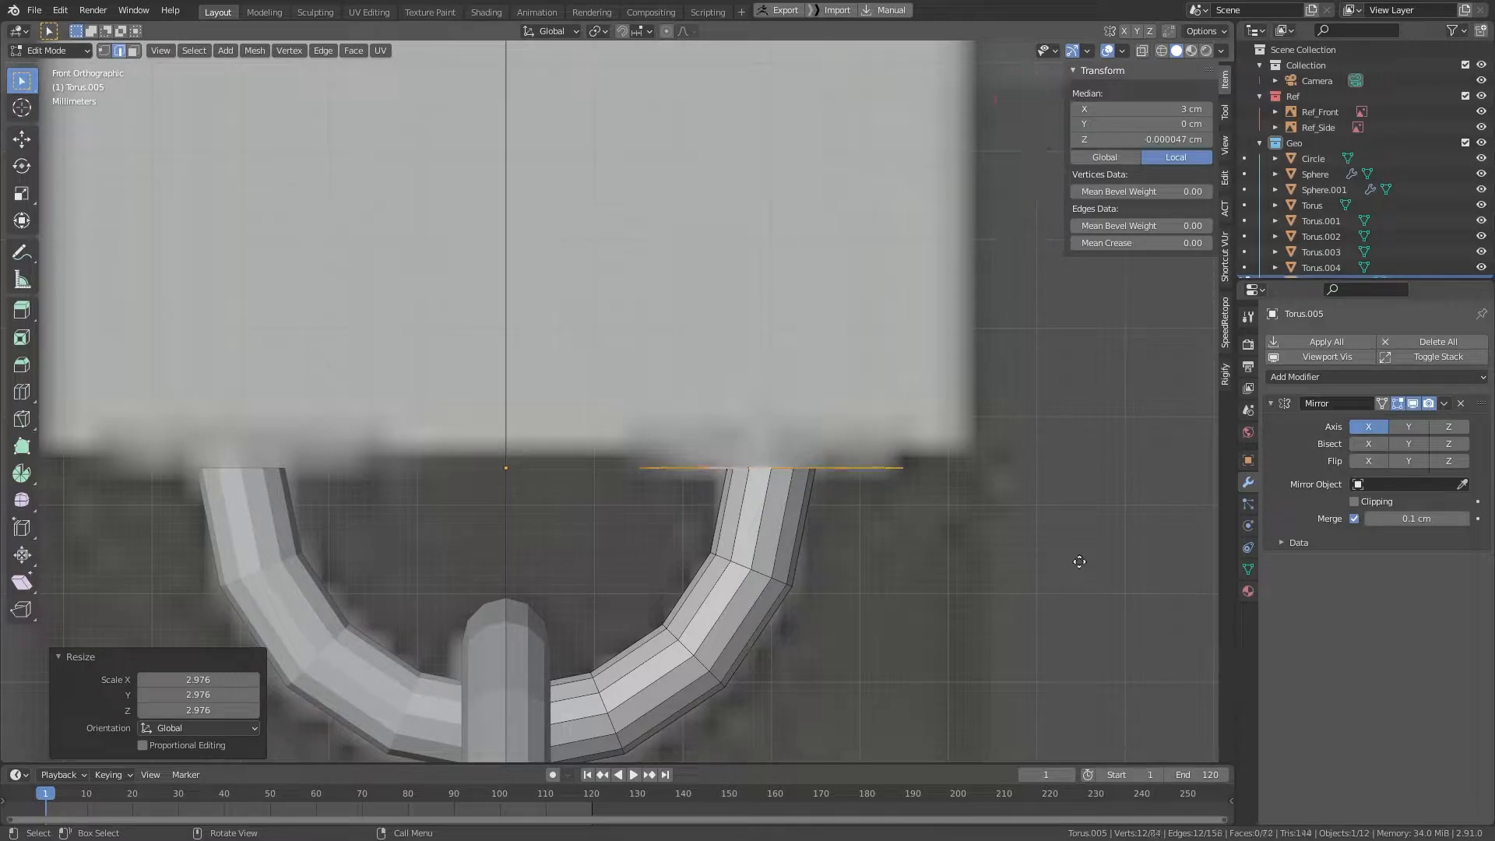
Step: Extrude the flange's outer edge loop about 0.4 cm up along Z to give it thickness
{"action": "key", "text": "e"}
{"action": "key", "text": "z"}
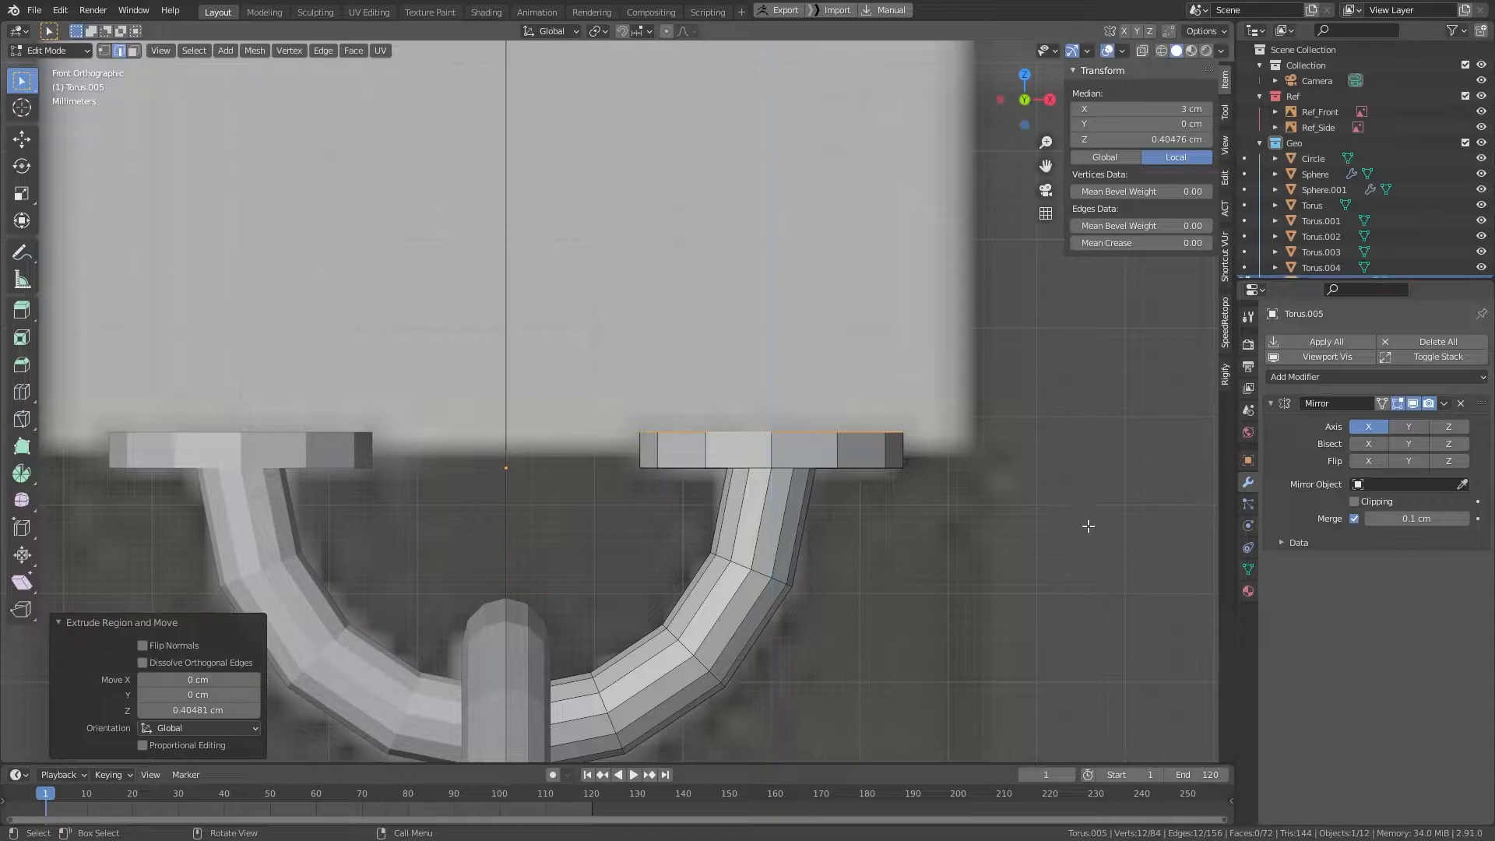
{"action": "left_click", "coordinate": [1089, 526]}
Step: Close the flange's open top with Grid Fill and return to Object Mode
{"action": "scroll", "coordinate": [934, 500], "scroll_direction": "down", "scroll_amount": 5}
{"action": "middle_click_drag", "start_coordinate": [801, 484], "coordinate": [790, 512]}
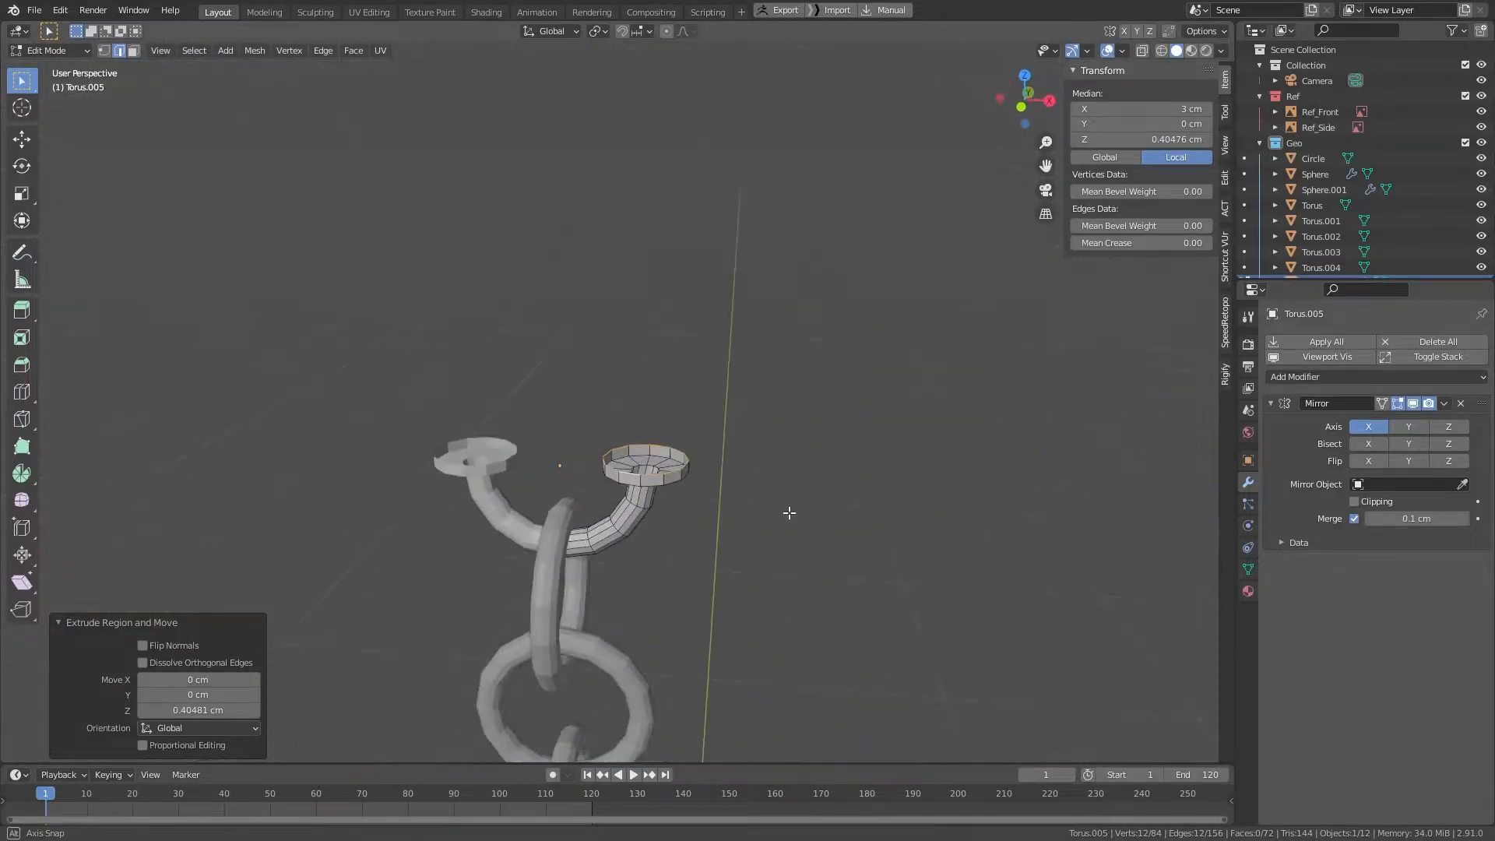
{"action": "scroll", "coordinate": [789, 512], "scroll_direction": "up", "scroll_amount": 6}
{"action": "key", "text": "ctrl+f"}
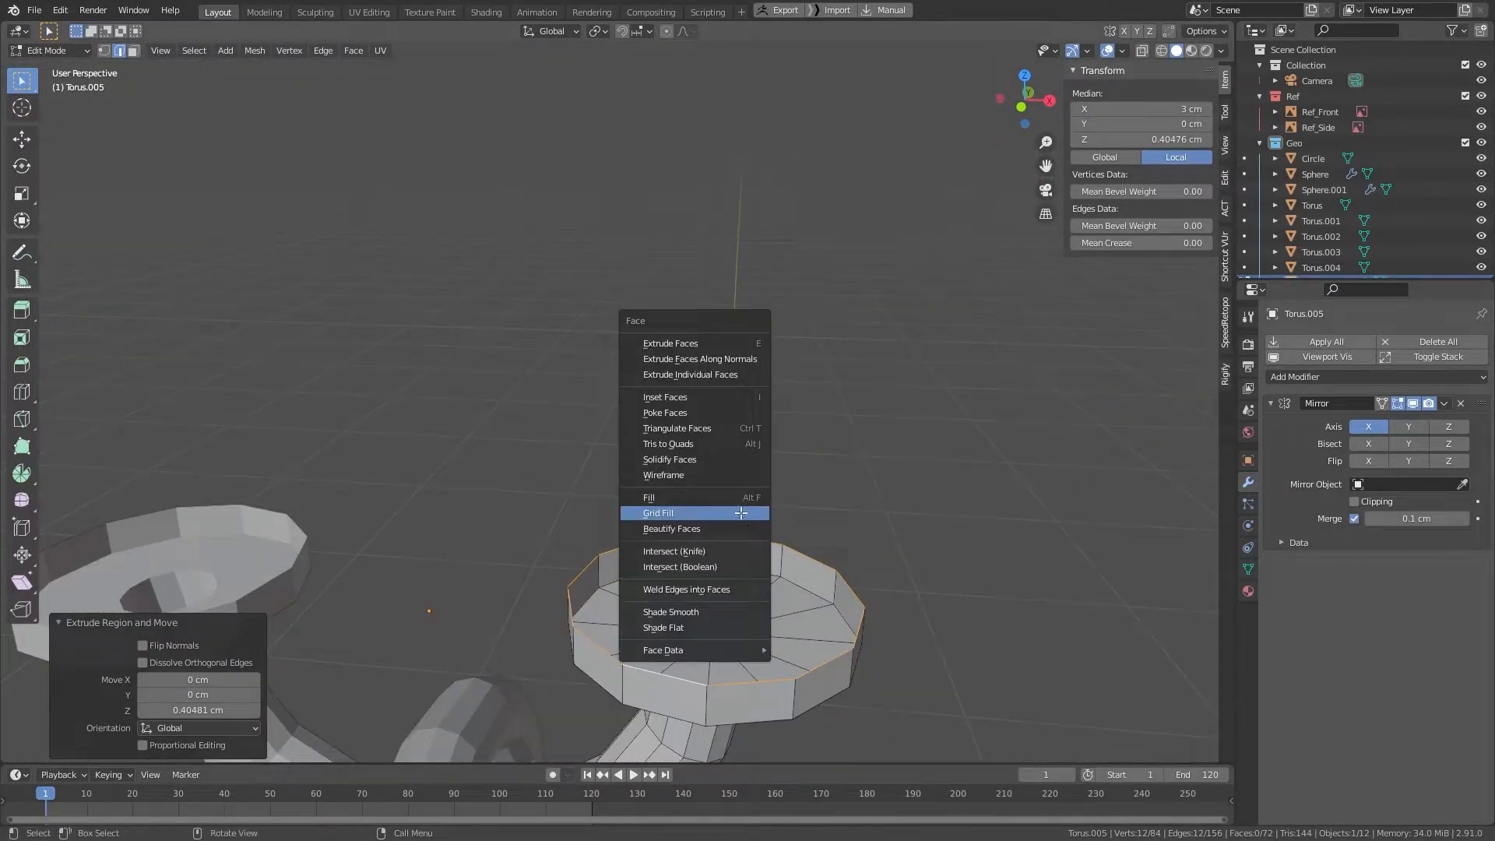
{"action": "left_click", "coordinate": [743, 513]}
{"action": "scroll", "coordinate": [800, 523], "scroll_direction": "down", "scroll_amount": 6}
{"action": "middle_click_drag", "start_coordinate": [818, 338], "coordinate": [802, 290]}
{"action": "key", "text": "Tab"}
{"action": "scroll", "coordinate": [790, 305], "scroll_direction": "up", "scroll_amount": 3}
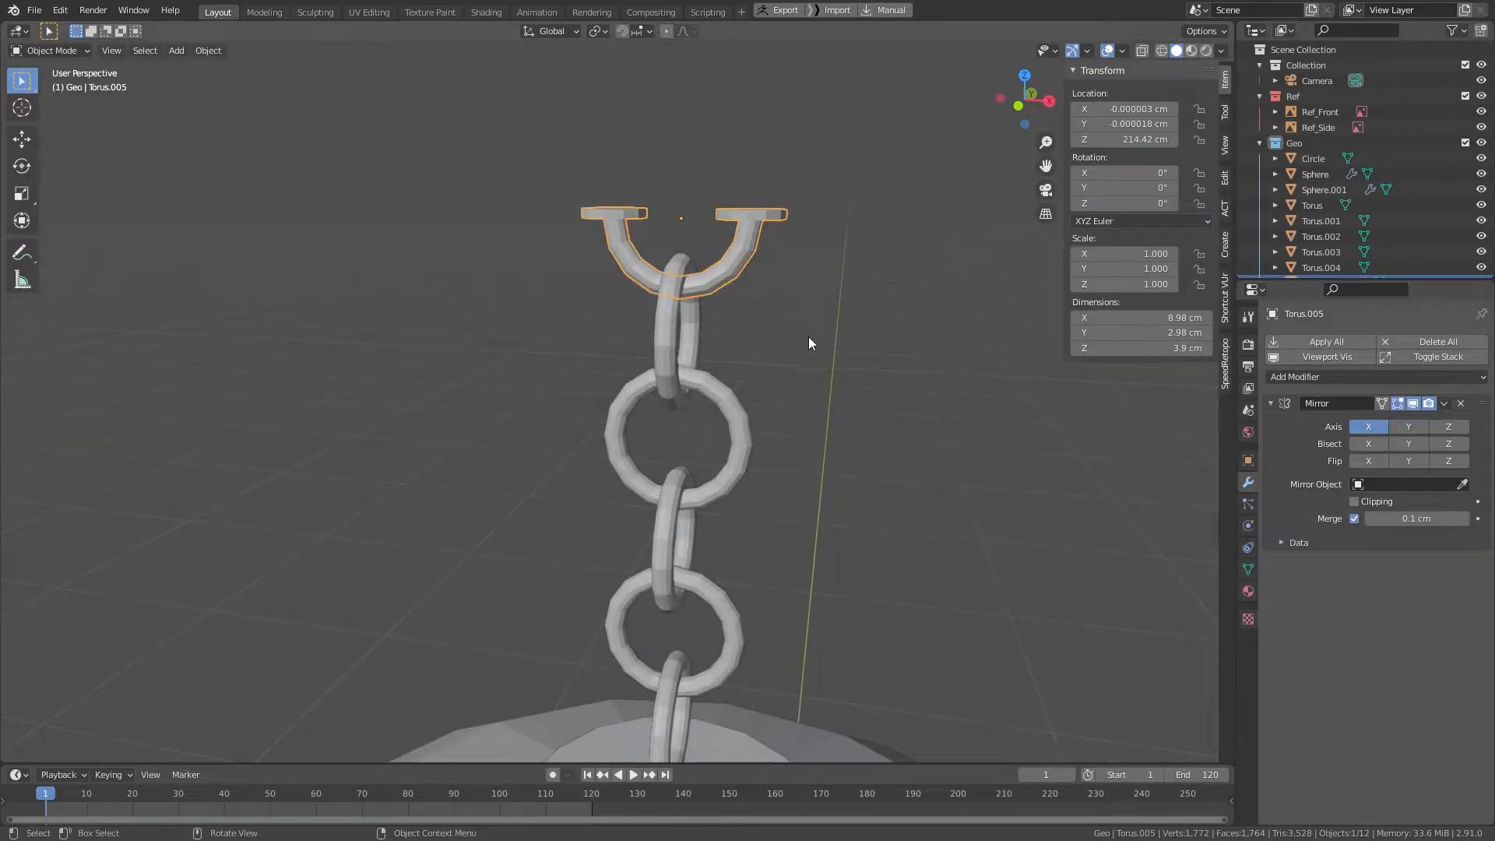
Step: Duplicate the top attachment link and move the copy about 19.77 cm down along Z
{"action": "key", "text": "KP_1"}
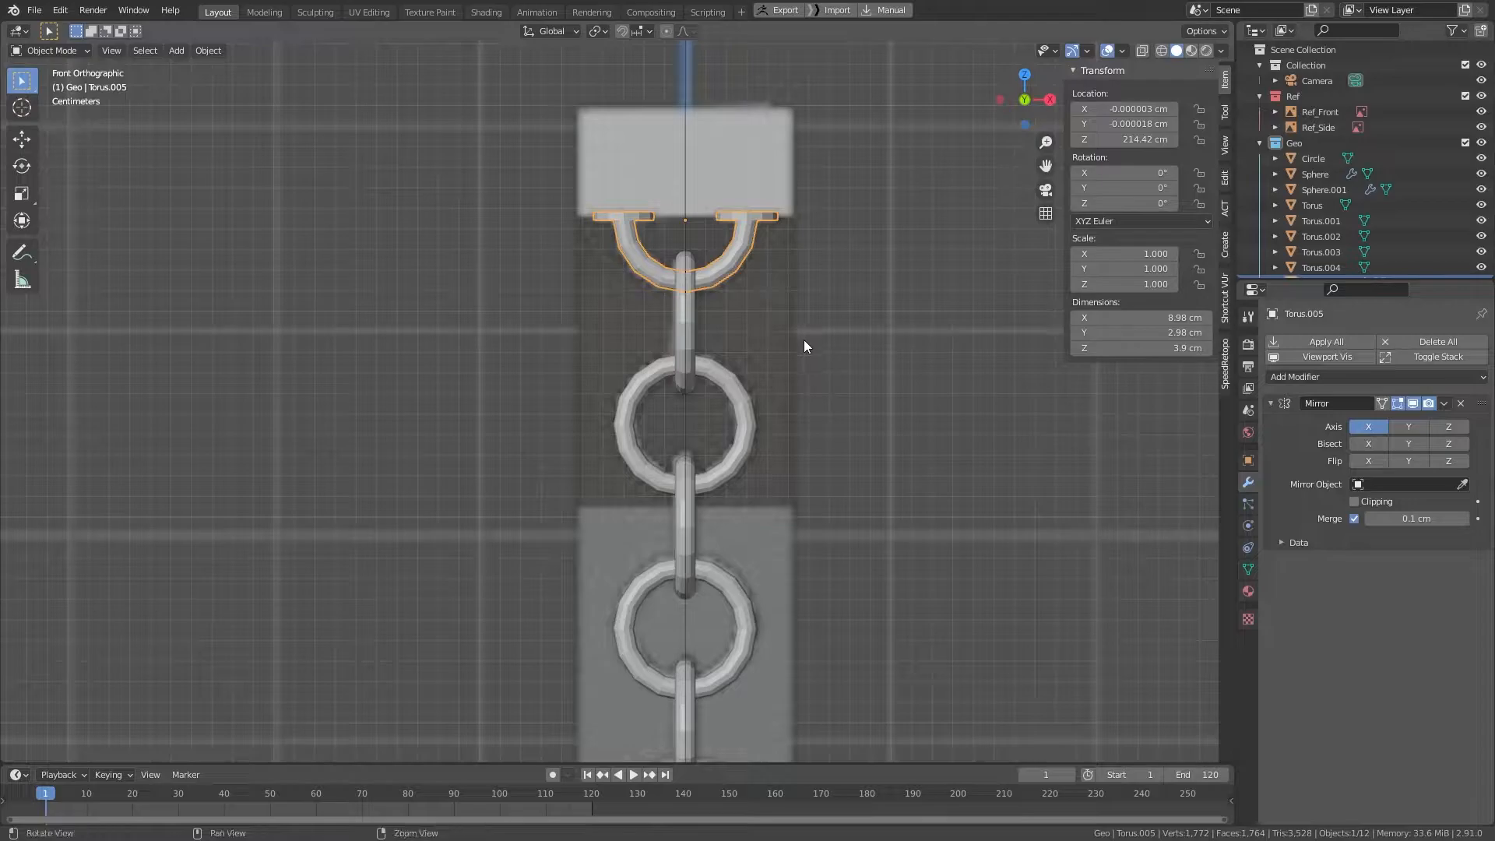
{"action": "scroll", "coordinate": [779, 375], "scroll_direction": "down", "scroll_amount": 5}
{"action": "mouse_move", "coordinate": [741, 302]}
{"action": "middle_mouse_down"}
{"action": "mouse_move", "coordinate": [620, 338]}
{"action": "mouse_move", "coordinate": [717, 307]}
{"action": "middle_mouse_up"}
{"action": "key", "text": "shift+d"}
{"action": "key", "text": "z"}
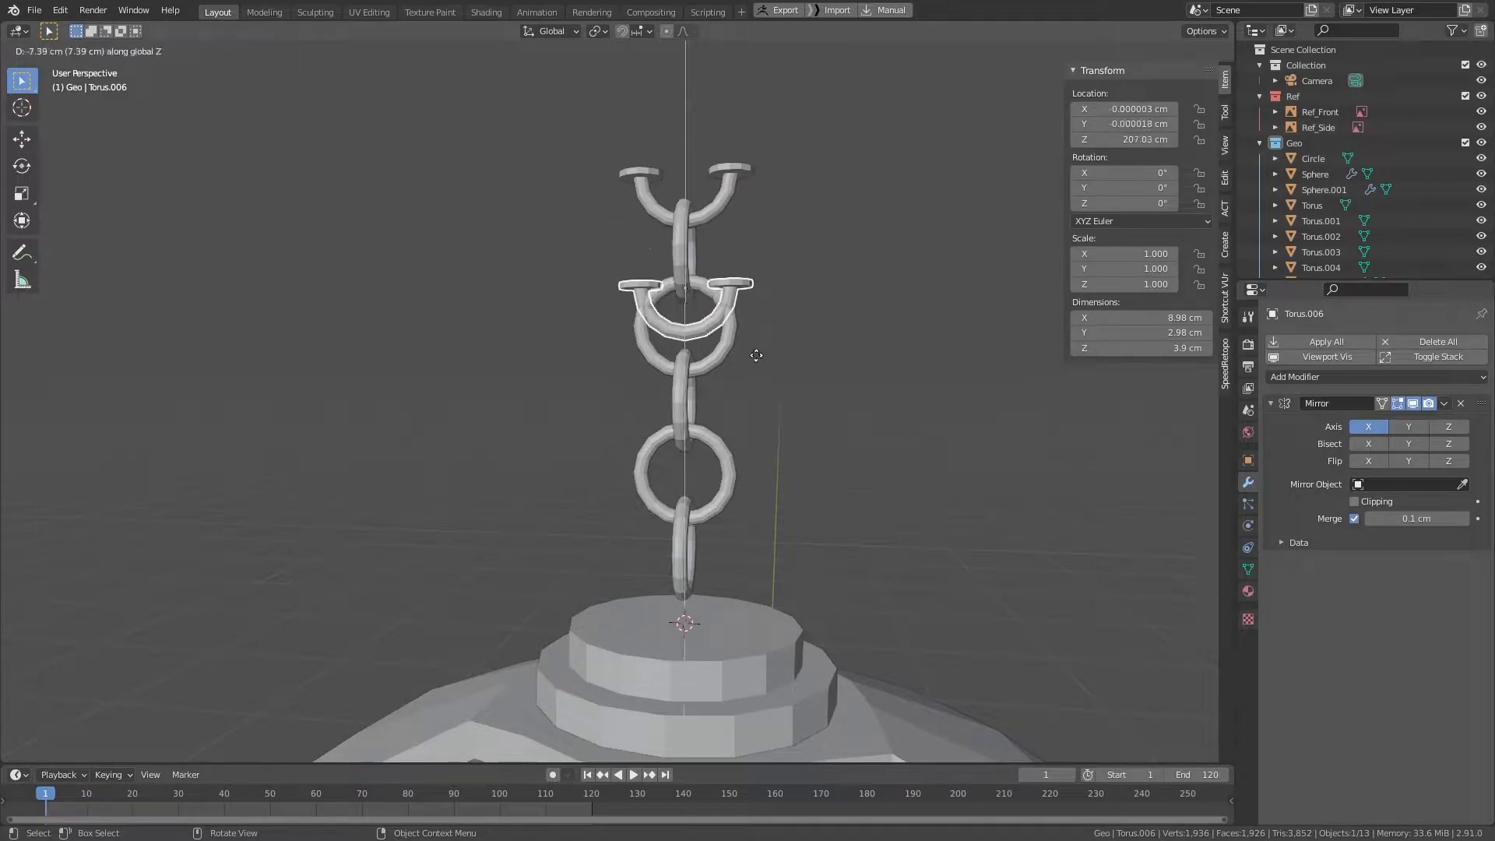
{"action": "left_click", "coordinate": [743, 536]}
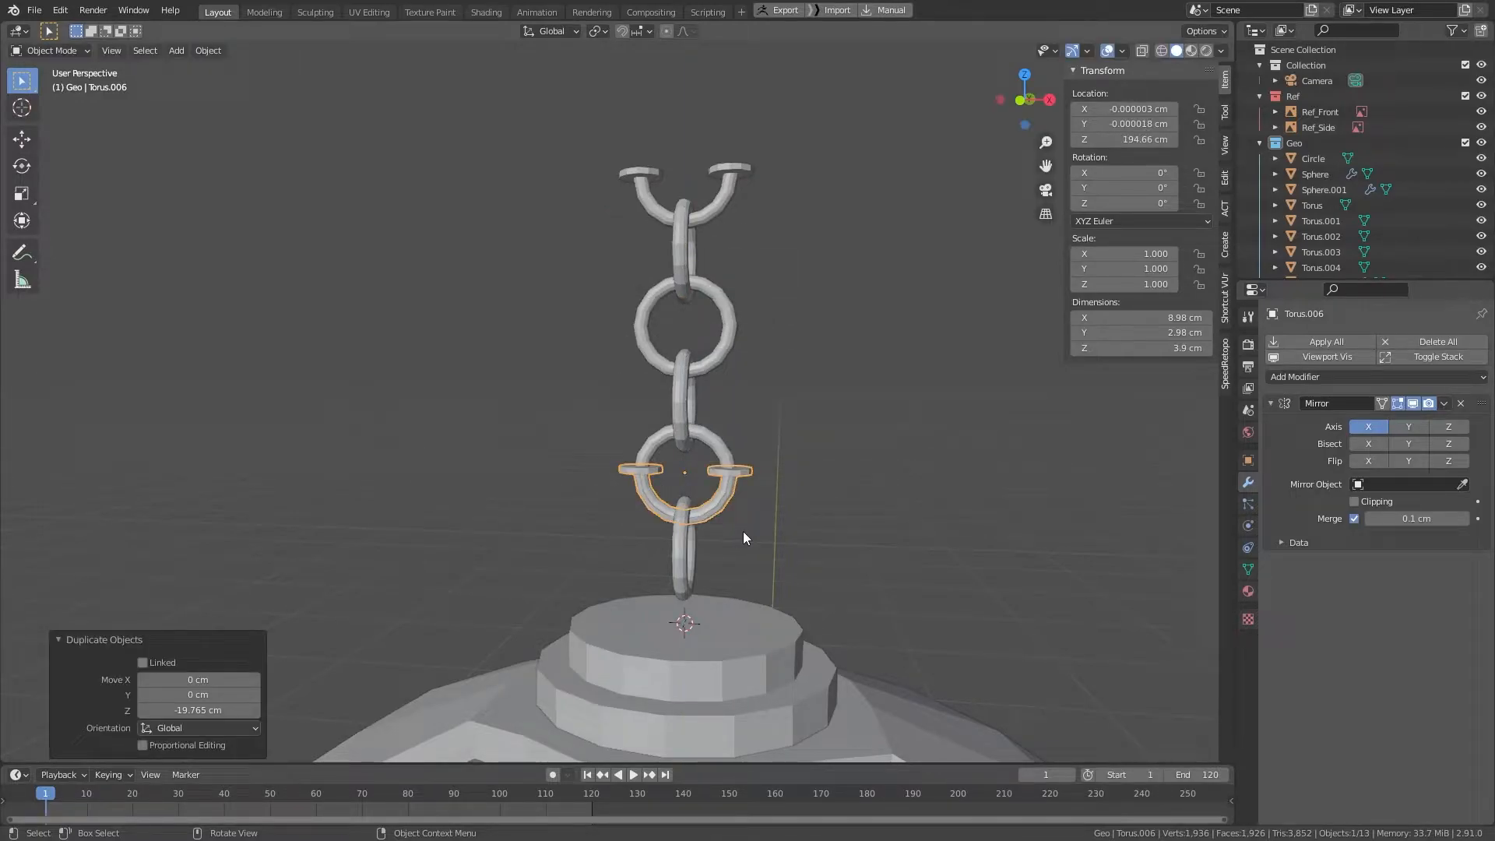
Step: Rotate the duplicated attachment link 180° about the Y axis
{"action": "key", "text": "r"}
{"action": "type", "text": "y"}
{"action": "type", "text": "180"}
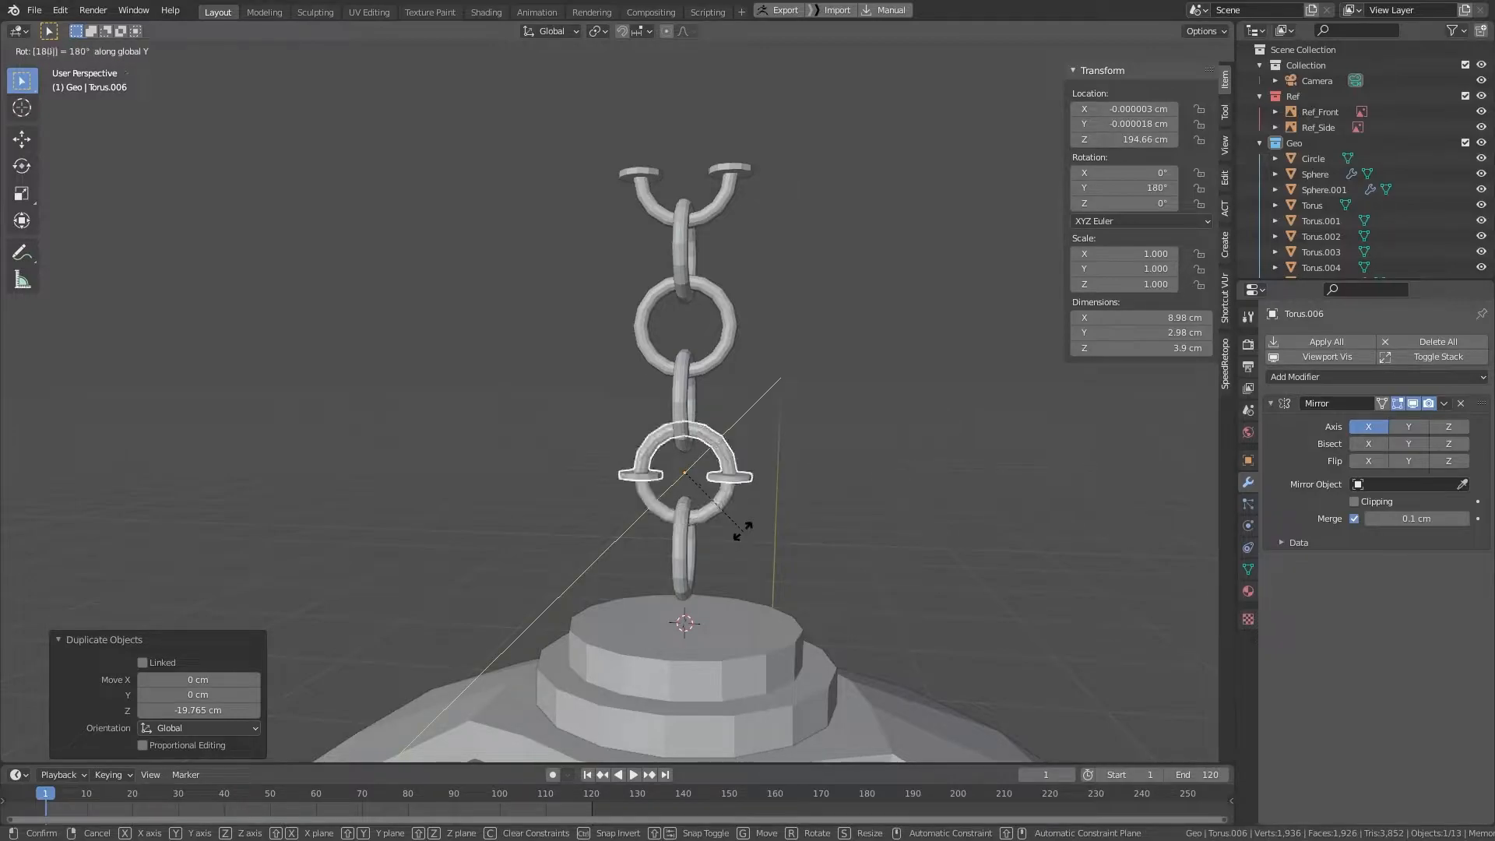
{"action": "key", "text": "Return"}
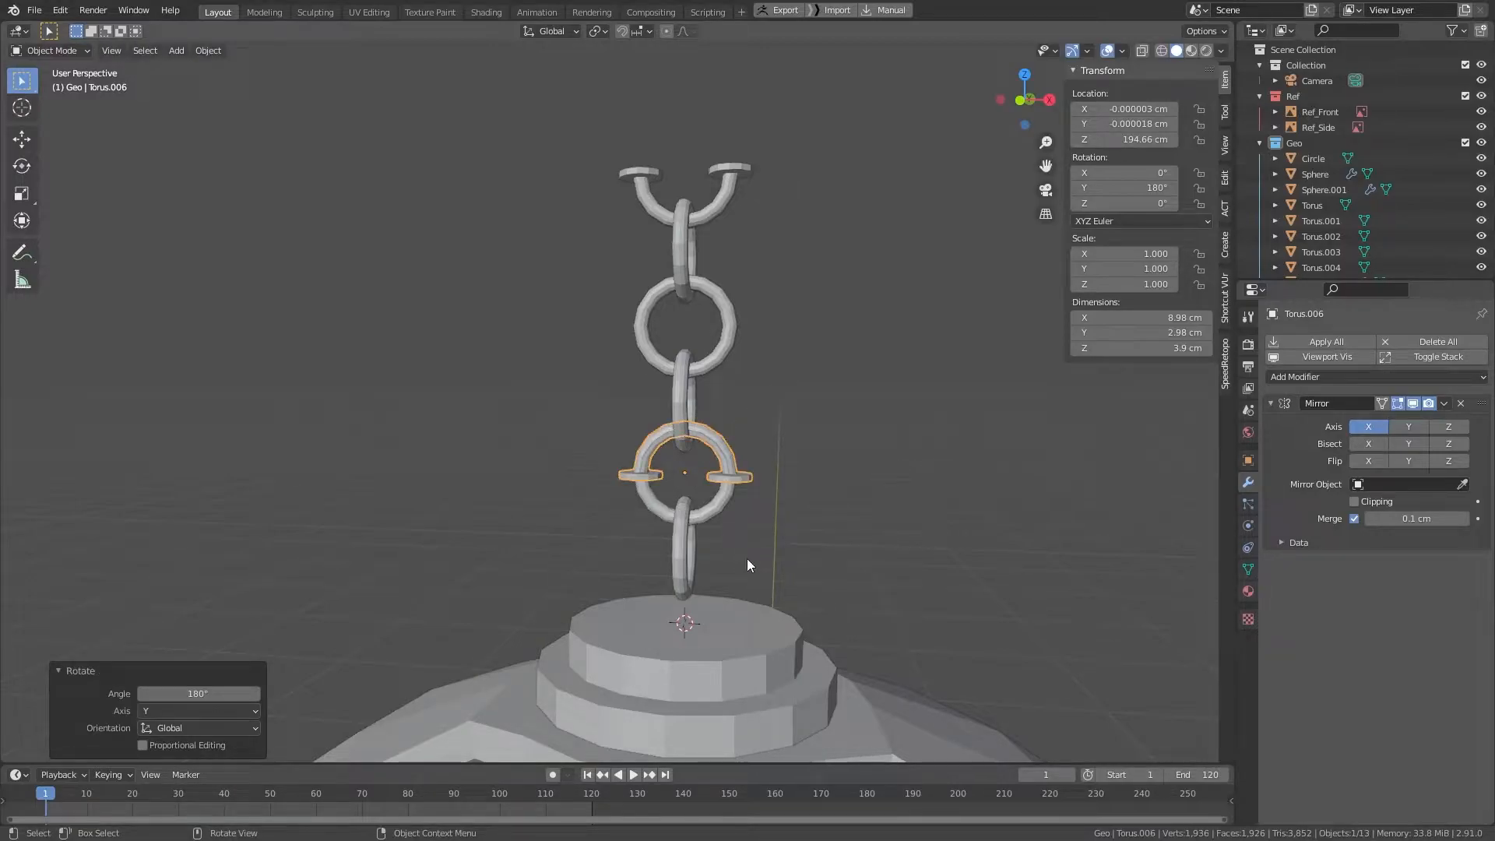
Step: Set snapping to Vertex and move the flipped link about 9.77 cm down along Z, snapping it onto the cap's top surface
{"action": "middle_click_drag", "start_coordinate": [724, 611], "coordinate": [666, 628]}
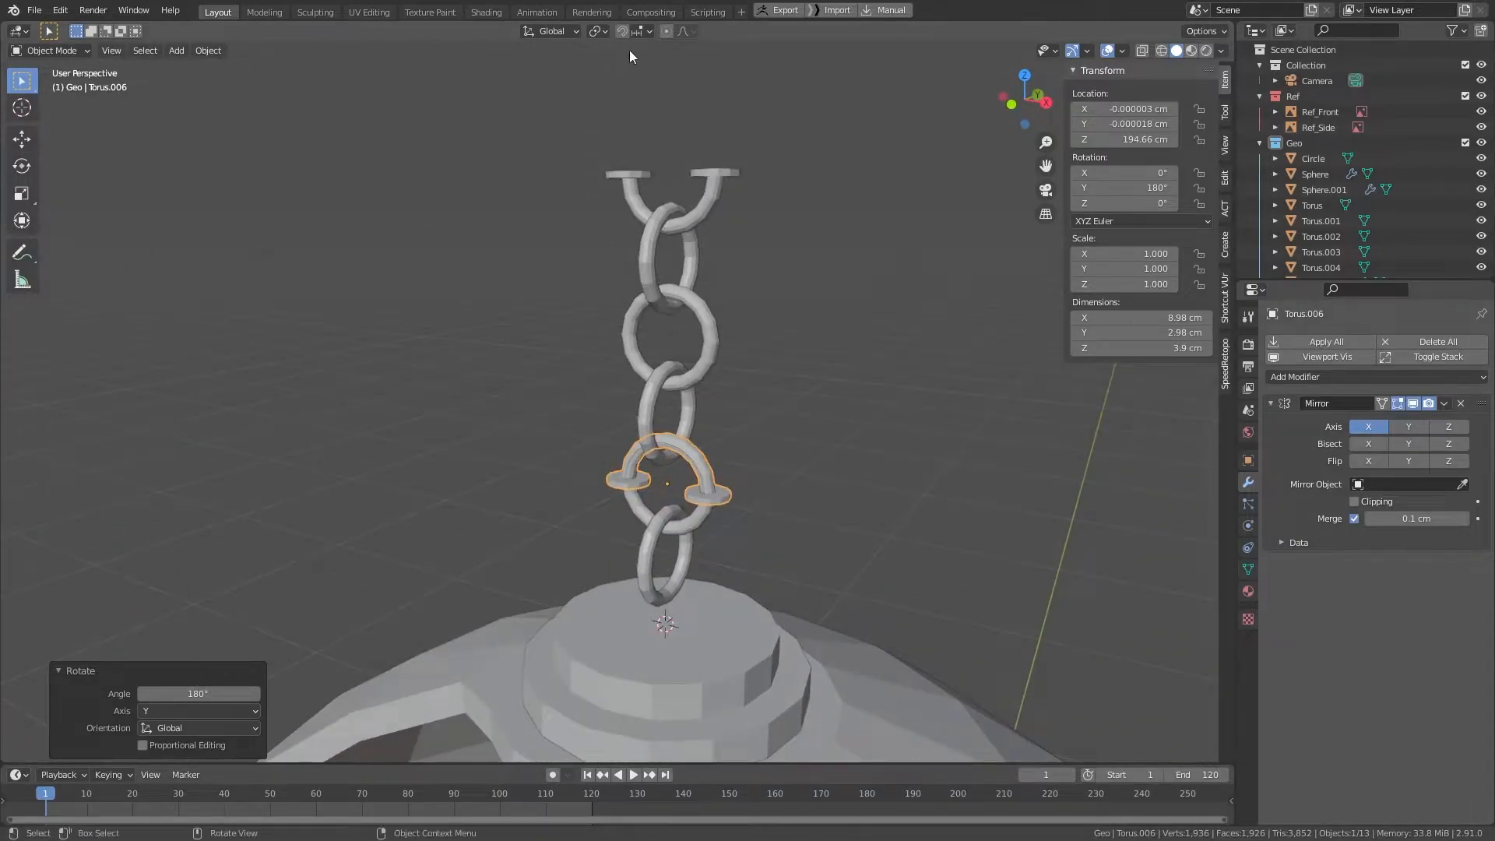
{"action": "left_click", "coordinate": [641, 31]}
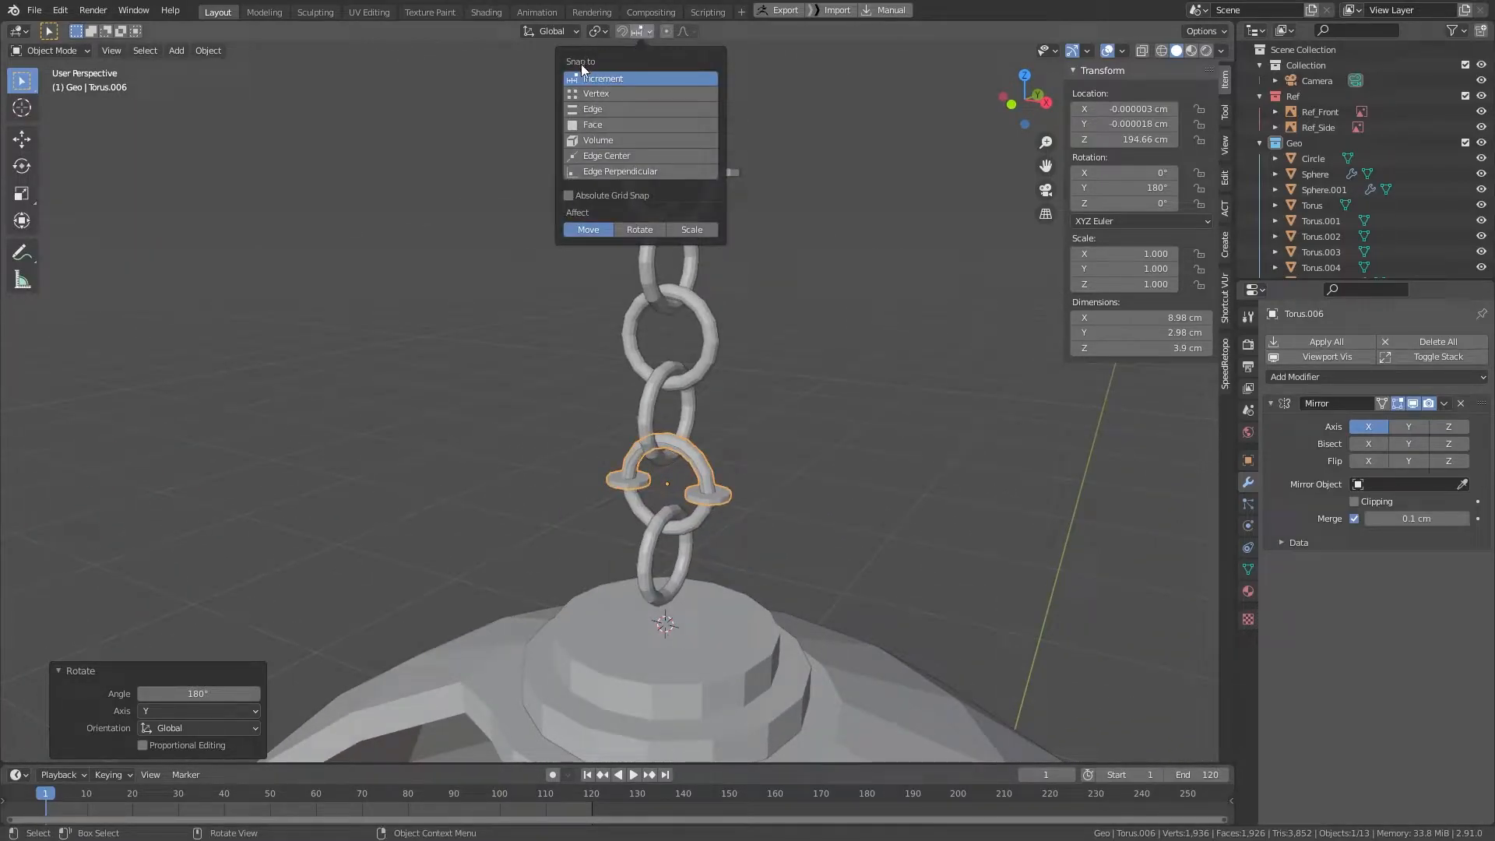
{"action": "left_click", "coordinate": [607, 93]}
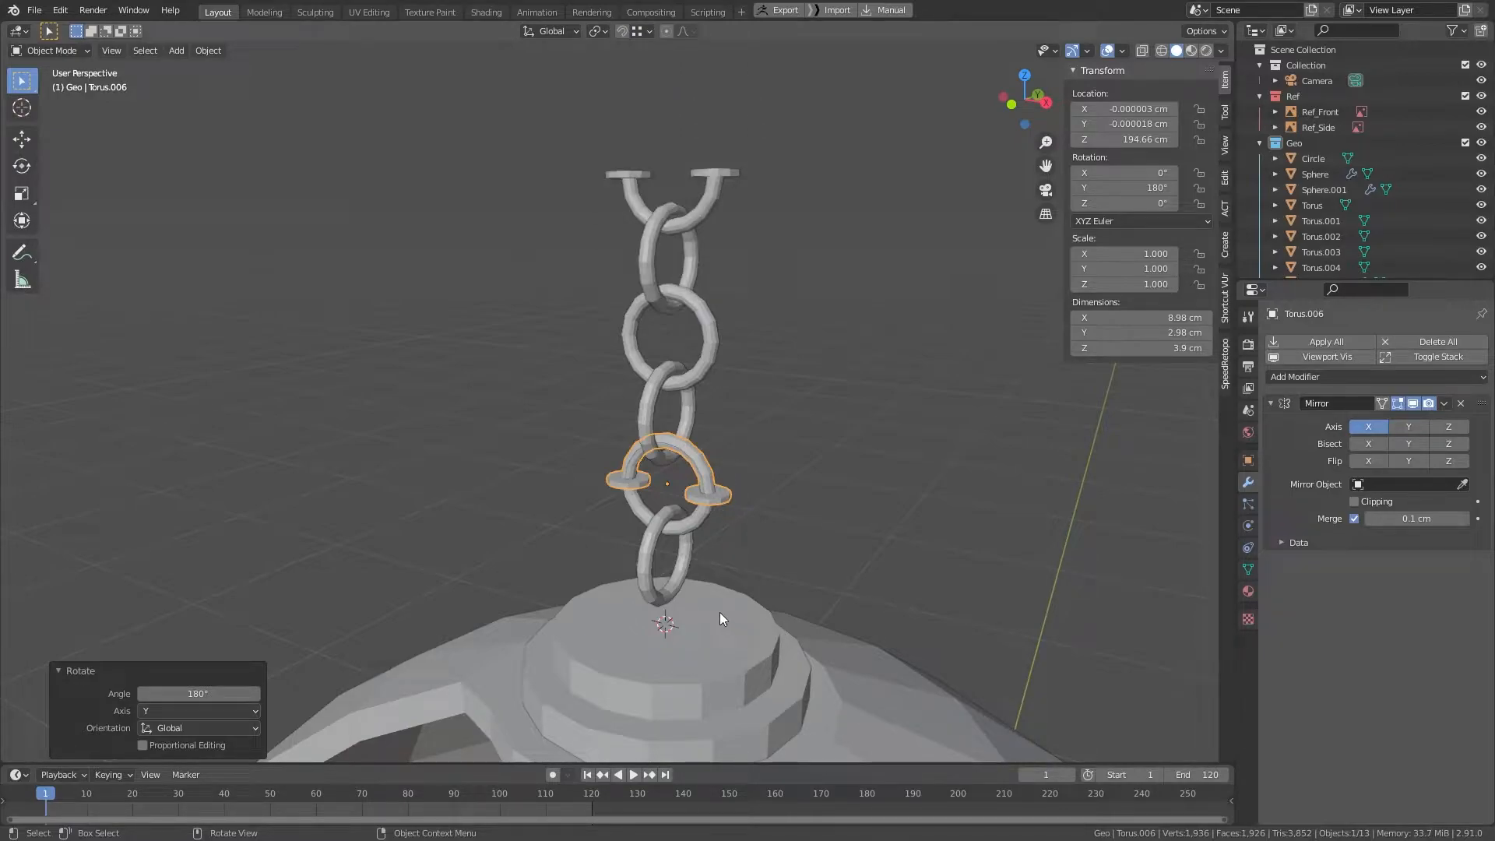
{"action": "key", "text": "g"}
{"action": "key", "text": "z"}
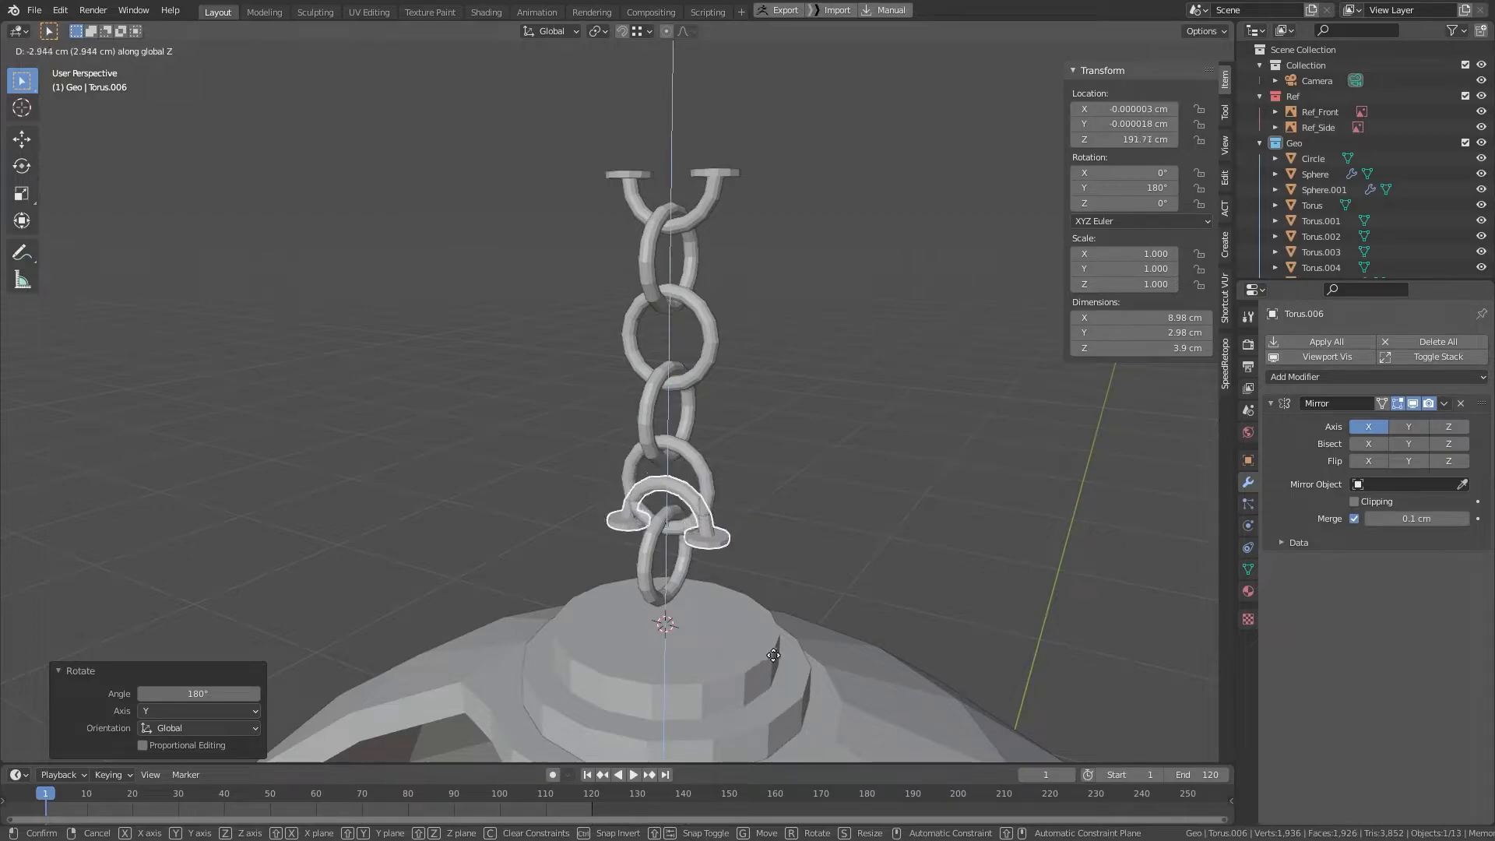
{"action": "key", "text": "ctrl"}
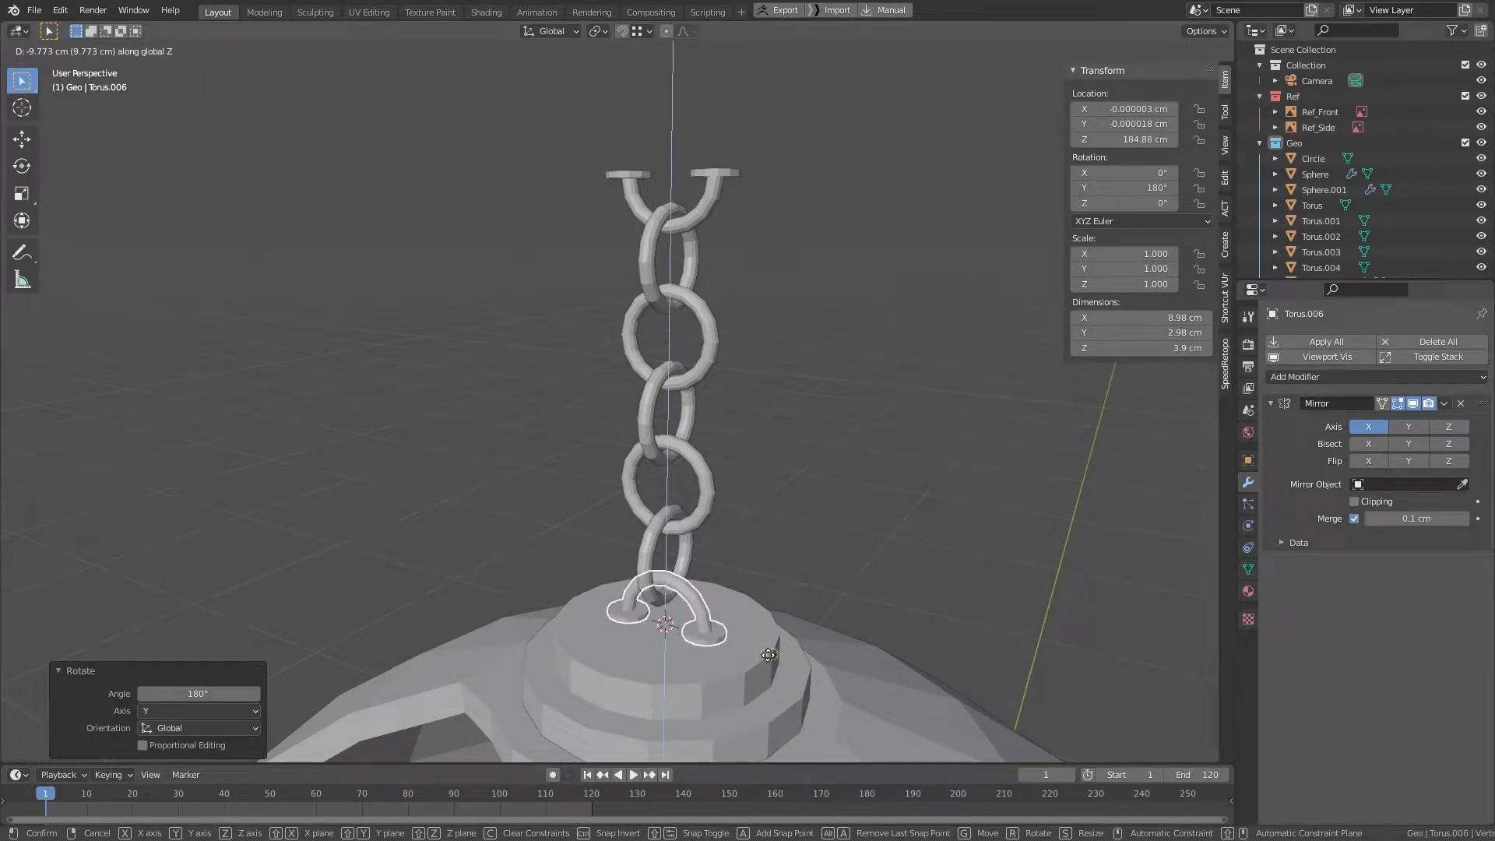
{"action": "left_click", "coordinate": [768, 655]}
Step: Examine how the lower attachment link sits on the cap and interlocks with the bottom chain ring
{"action": "middle_click_drag", "start_coordinate": [781, 601], "coordinate": [801, 208], "text": "shift"}
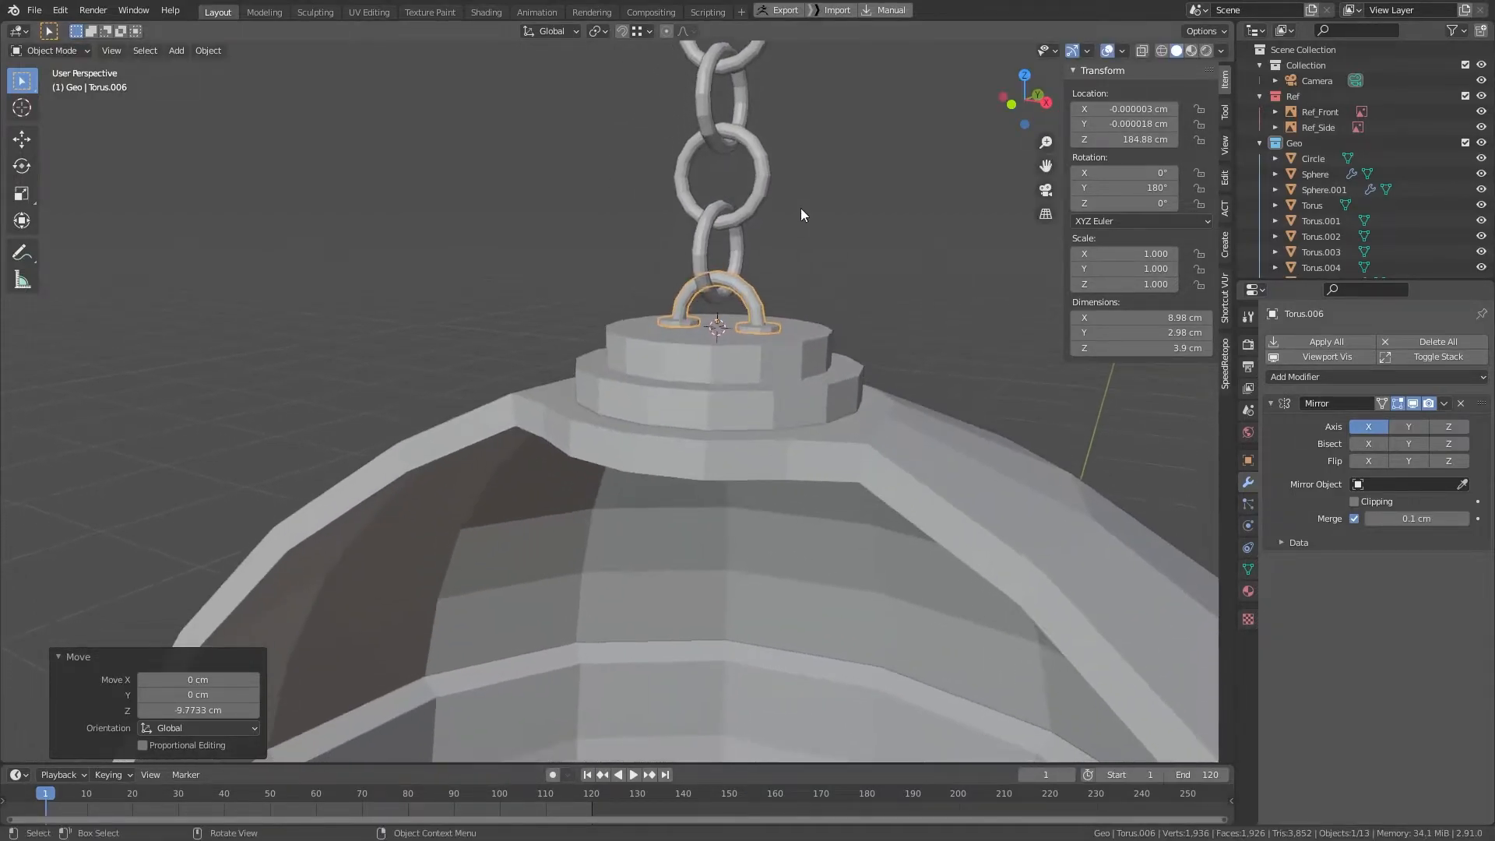
{"action": "right_click_drag", "start_coordinate": [800, 208], "coordinate": [811, 253], "text": "alt"}
{"action": "middle_click_drag", "start_coordinate": [812, 252], "coordinate": [613, 366], "text": "alt"}
{"action": "left_click_drag", "start_coordinate": [614, 366], "coordinate": [570, 362], "text": "alt"}
{"action": "left_click_drag", "start_coordinate": [670, 273], "coordinate": [624, 263], "text": "alt"}
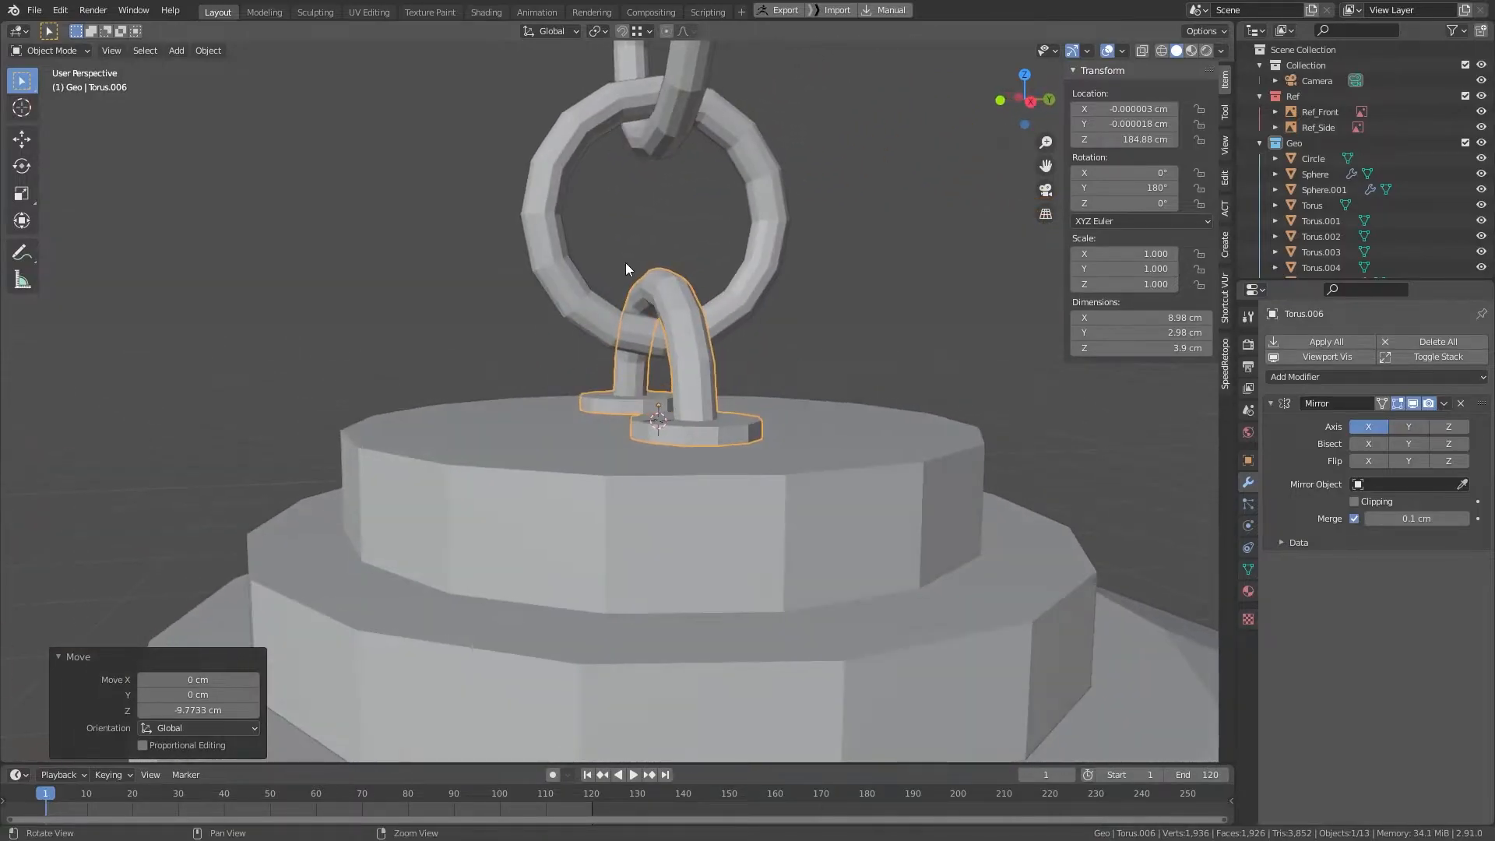
{"action": "middle_click_drag", "start_coordinate": [624, 263], "coordinate": [645, 497], "text": "alt"}
{"action": "right_click_drag", "start_coordinate": [645, 497], "coordinate": [637, 572], "text": "alt"}
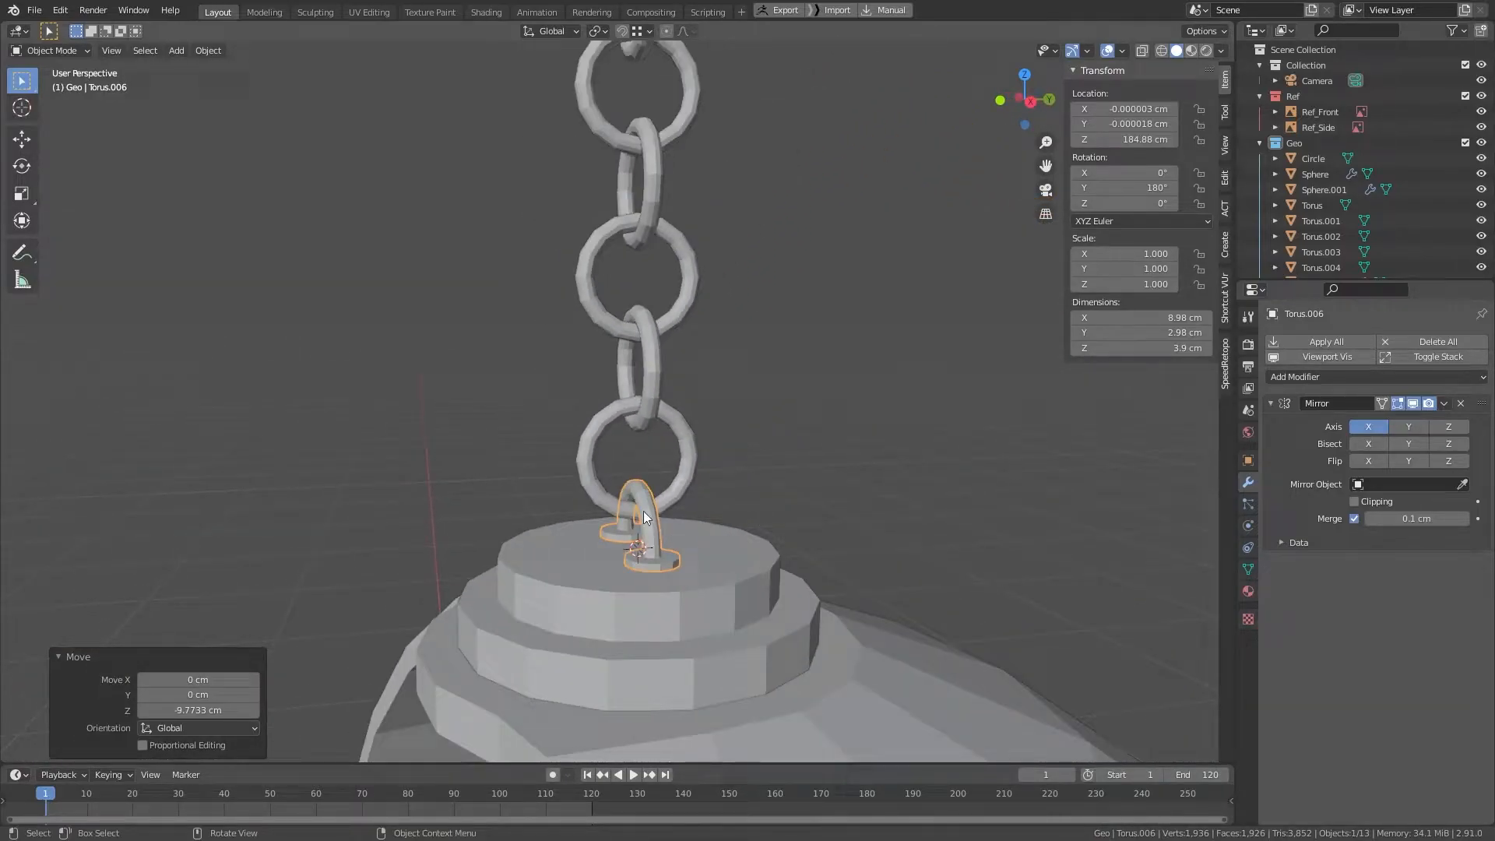
Step: Select the five chain rings with the top attachment link, raise them about 0.2 cm along Z, and deselect everything
{"action": "scroll", "coordinate": [701, 434], "scroll_direction": "down", "scroll_amount": 4}
{"action": "left_click_drag", "start_coordinate": [477, 151], "coordinate": [741, 424]}
{"action": "scroll", "coordinate": [613, 472], "scroll_direction": "up", "scroll_amount": 6}
{"action": "middle_click_drag", "start_coordinate": [703, 419], "coordinate": [712, 413]}
{"action": "left_click_drag", "start_coordinate": [712, 413], "coordinate": [721, 488], "text": "alt"}
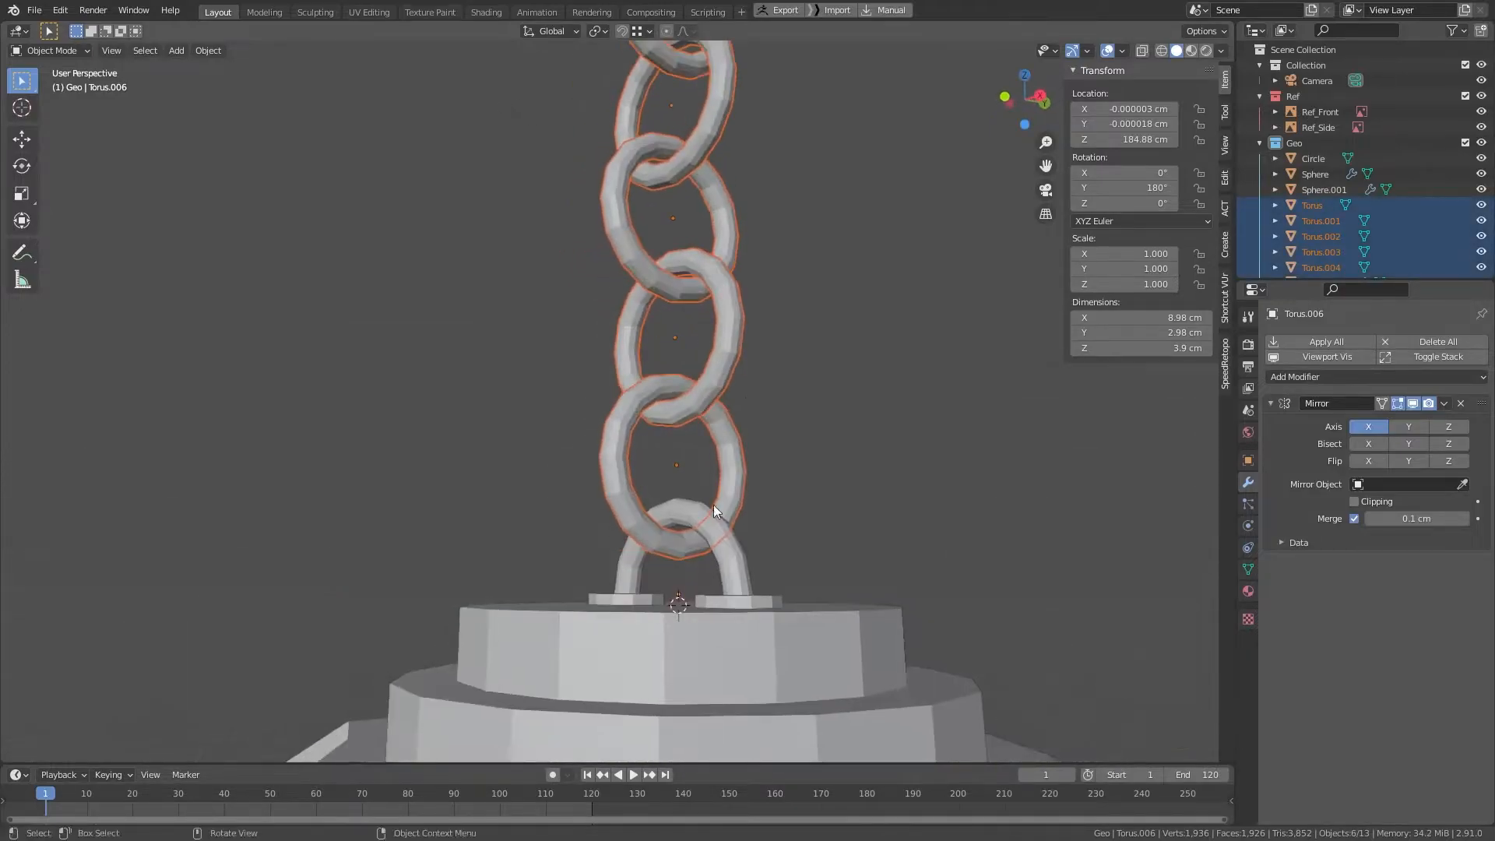
{"action": "scroll", "coordinate": [722, 543], "scroll_direction": "up", "scroll_amount": 4}
{"action": "scroll", "coordinate": [724, 548], "scroll_direction": "up", "scroll_amount": 4}
{"action": "middle_click_drag", "start_coordinate": [768, 580], "coordinate": [662, 386], "text": "alt"}
{"action": "scroll", "coordinate": [634, 329], "scroll_direction": "down", "scroll_amount": 2}
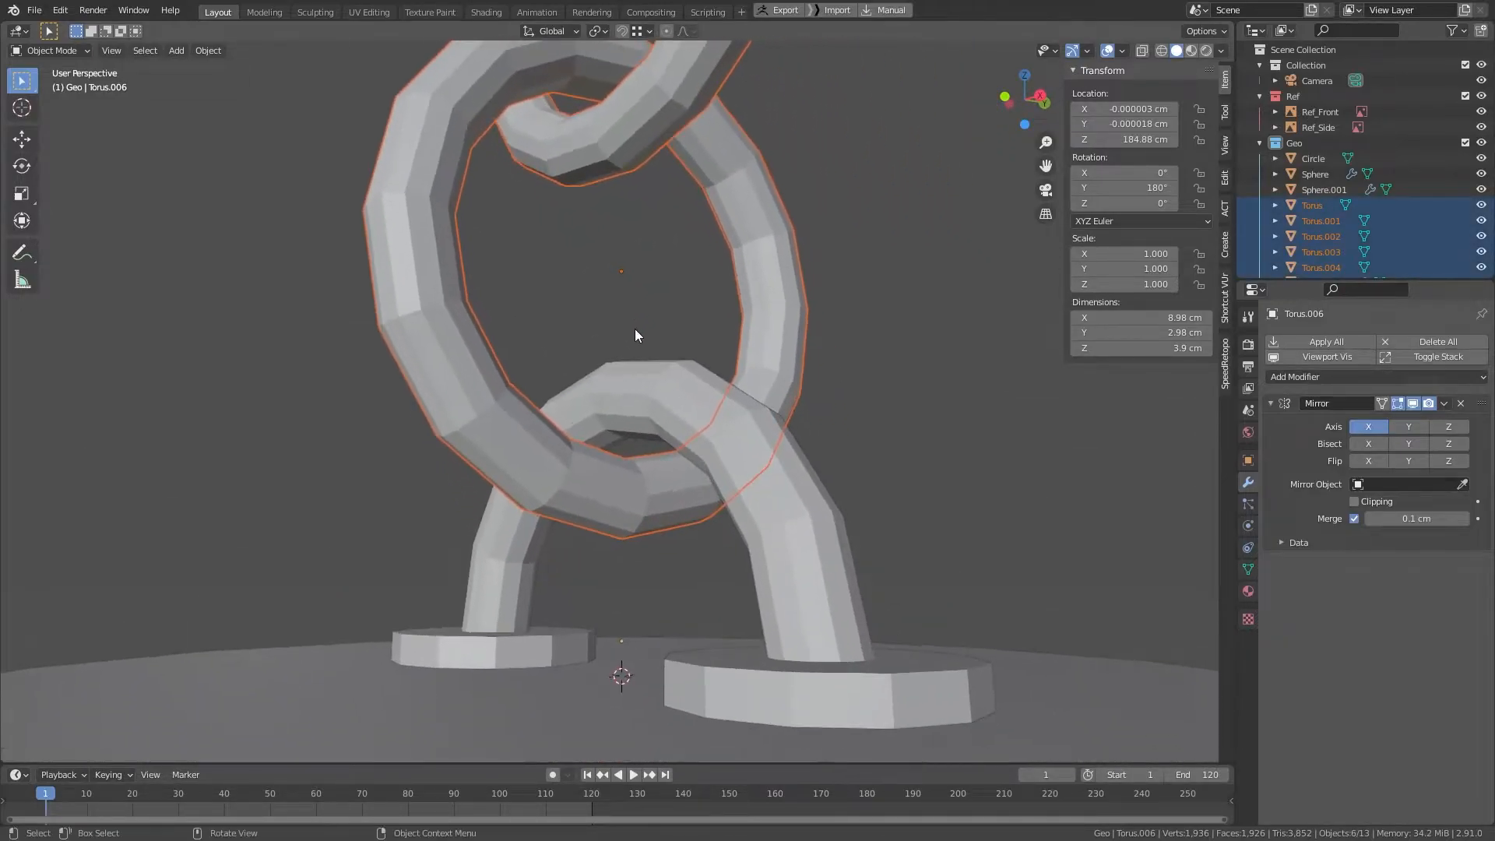
{"action": "scroll", "coordinate": [634, 329], "scroll_direction": "up", "scroll_amount": 5}
{"action": "key", "text": "g"}
{"action": "key", "text": "z"}
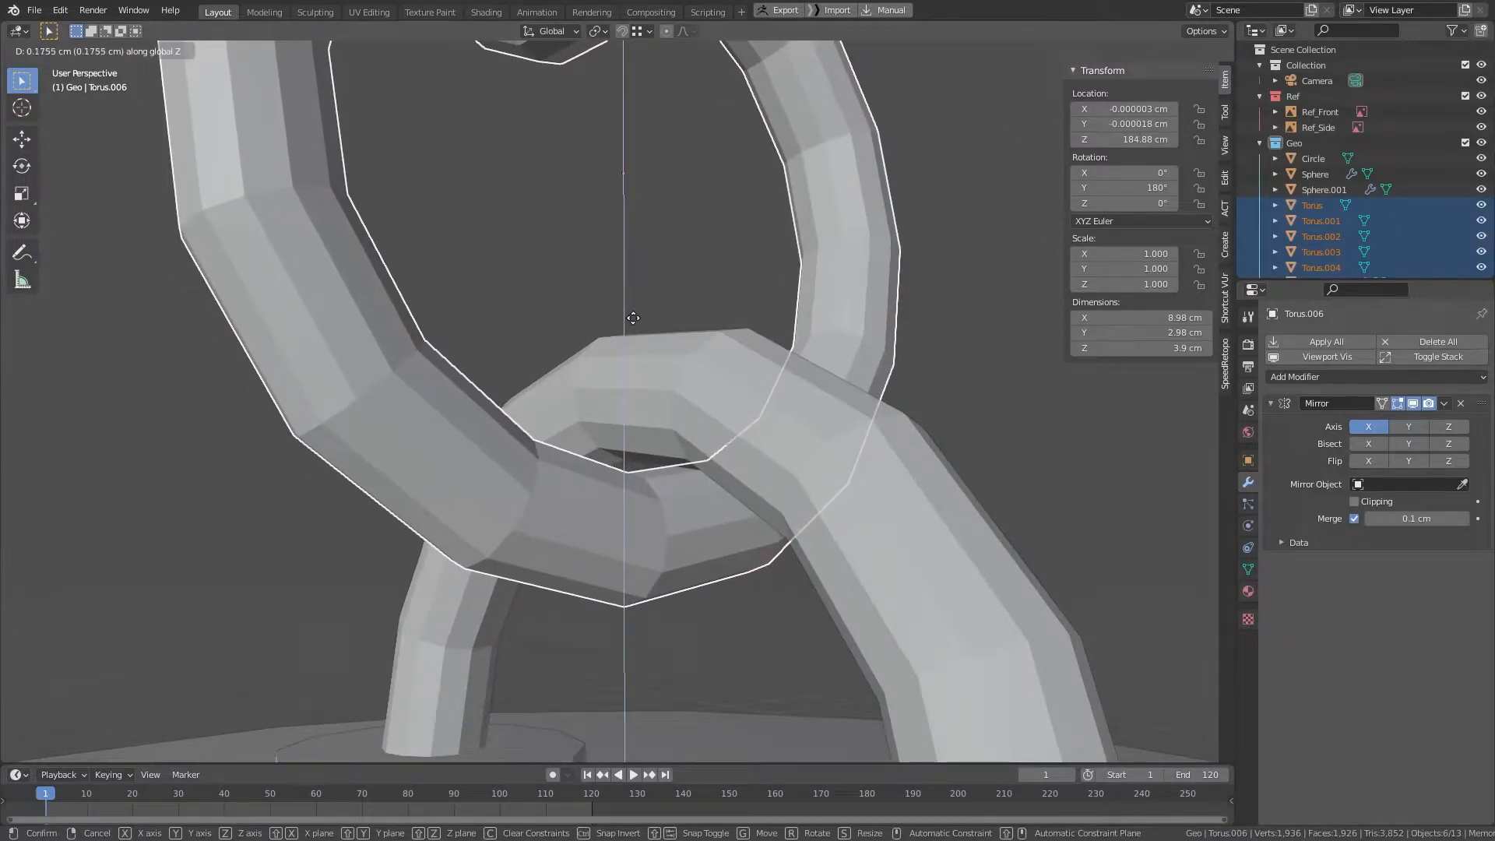
{"action": "left_click", "coordinate": [632, 313]}
{"action": "left_click", "coordinate": [684, 260]}
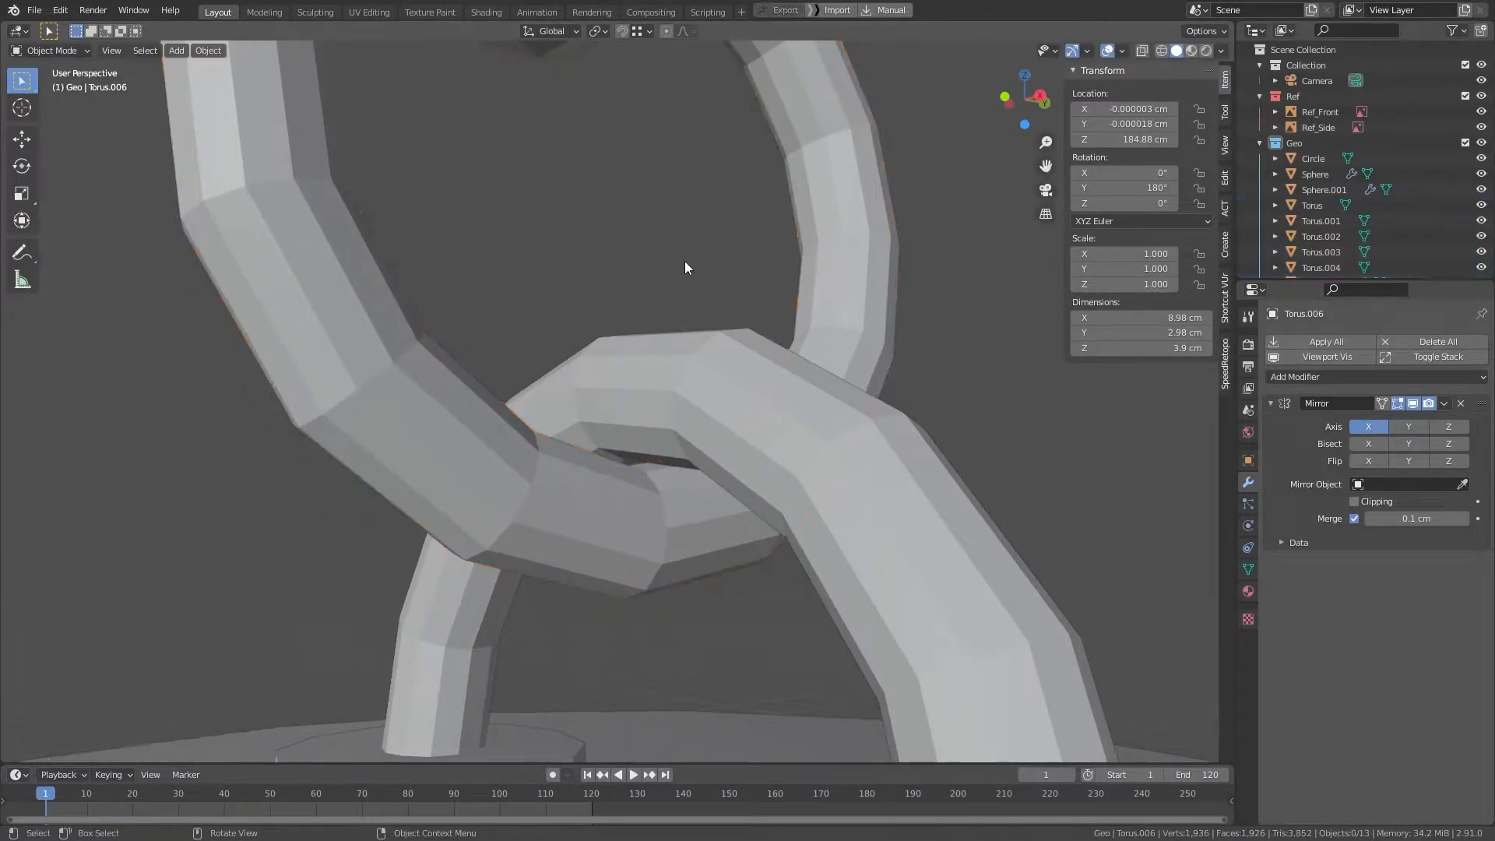
Step: Reset the 3D cursor to the world origin
{"action": "scroll", "coordinate": [684, 260], "scroll_direction": "down", "scroll_amount": 5}
{"action": "scroll", "coordinate": [669, 436], "scroll_direction": "down", "scroll_amount": 3}
{"action": "middle_click_drag", "start_coordinate": [668, 436], "coordinate": [774, 421]}
{"action": "scroll", "coordinate": [774, 420], "scroll_direction": "down", "scroll_amount": 4}
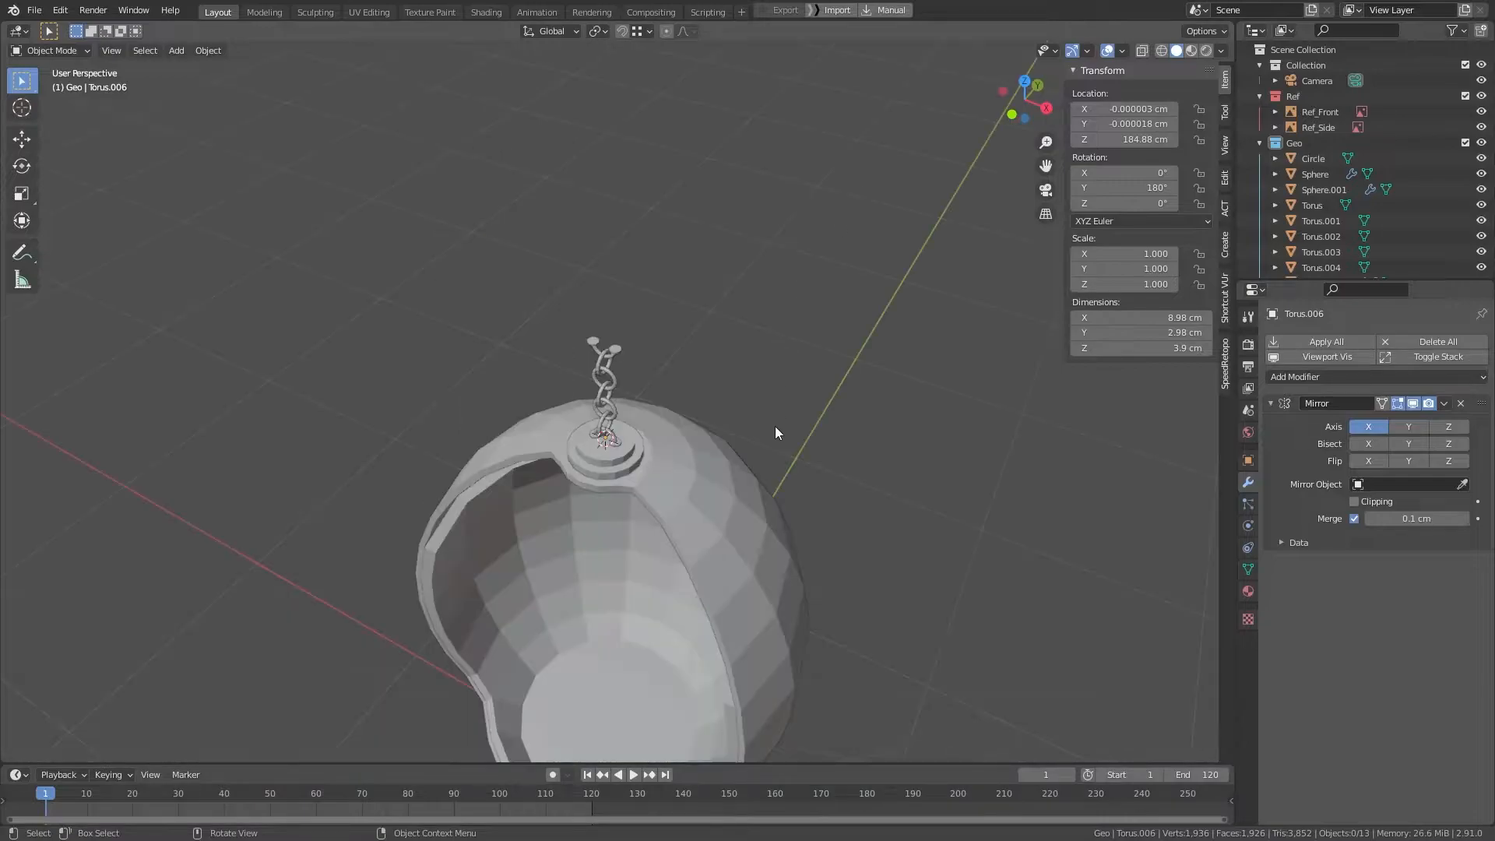
{"action": "middle_click_drag", "start_coordinate": [890, 581], "coordinate": [790, 227]}
{"action": "scroll", "coordinate": [899, 433], "scroll_direction": "down", "scroll_amount": 2}
{"action": "middle_click_drag", "start_coordinate": [865, 306], "coordinate": [777, 339]}
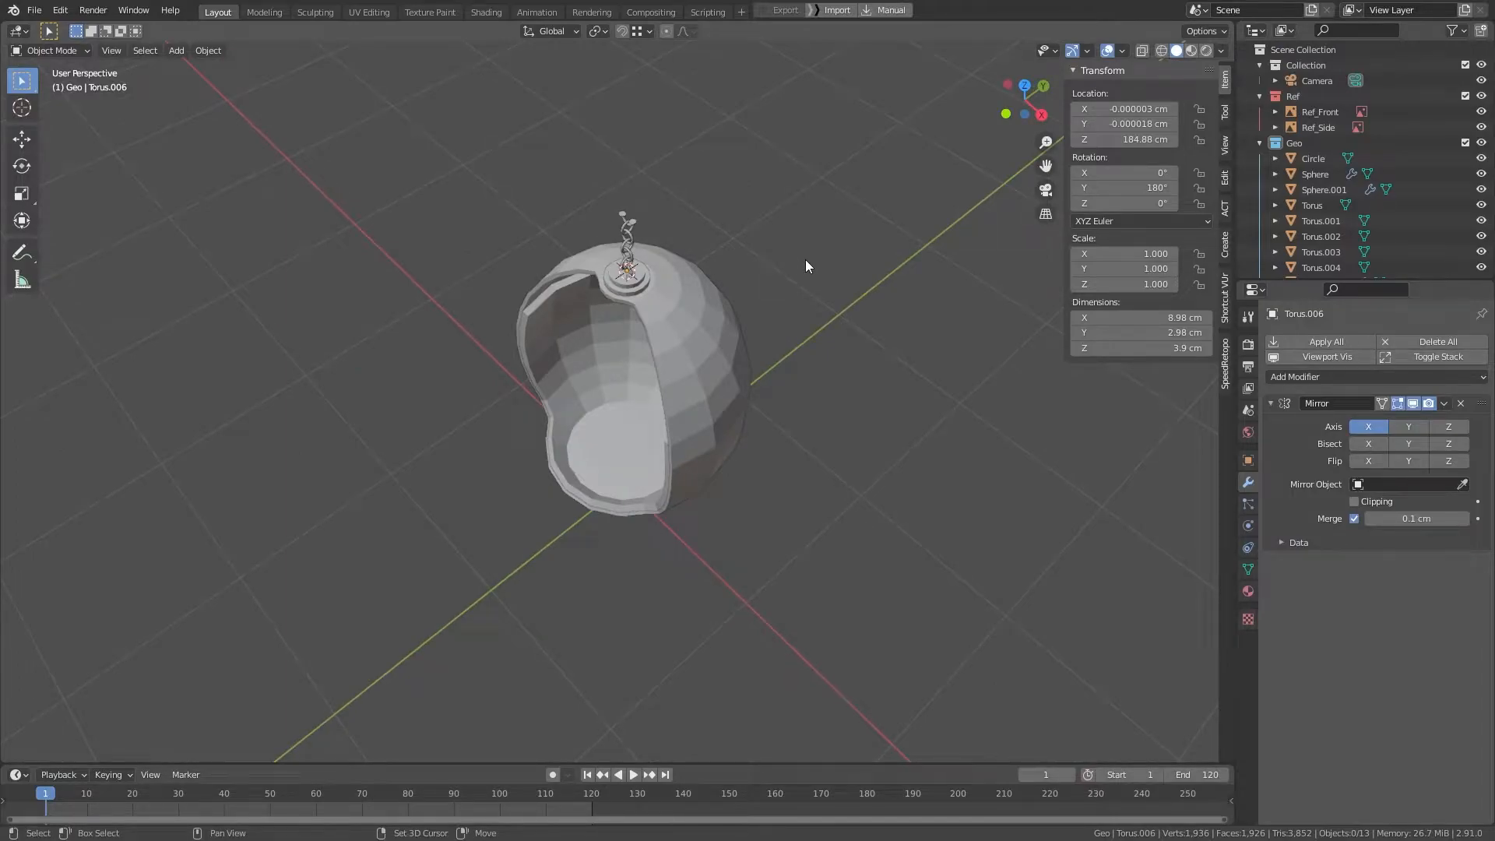
{"action": "key", "text": "shift+s"}
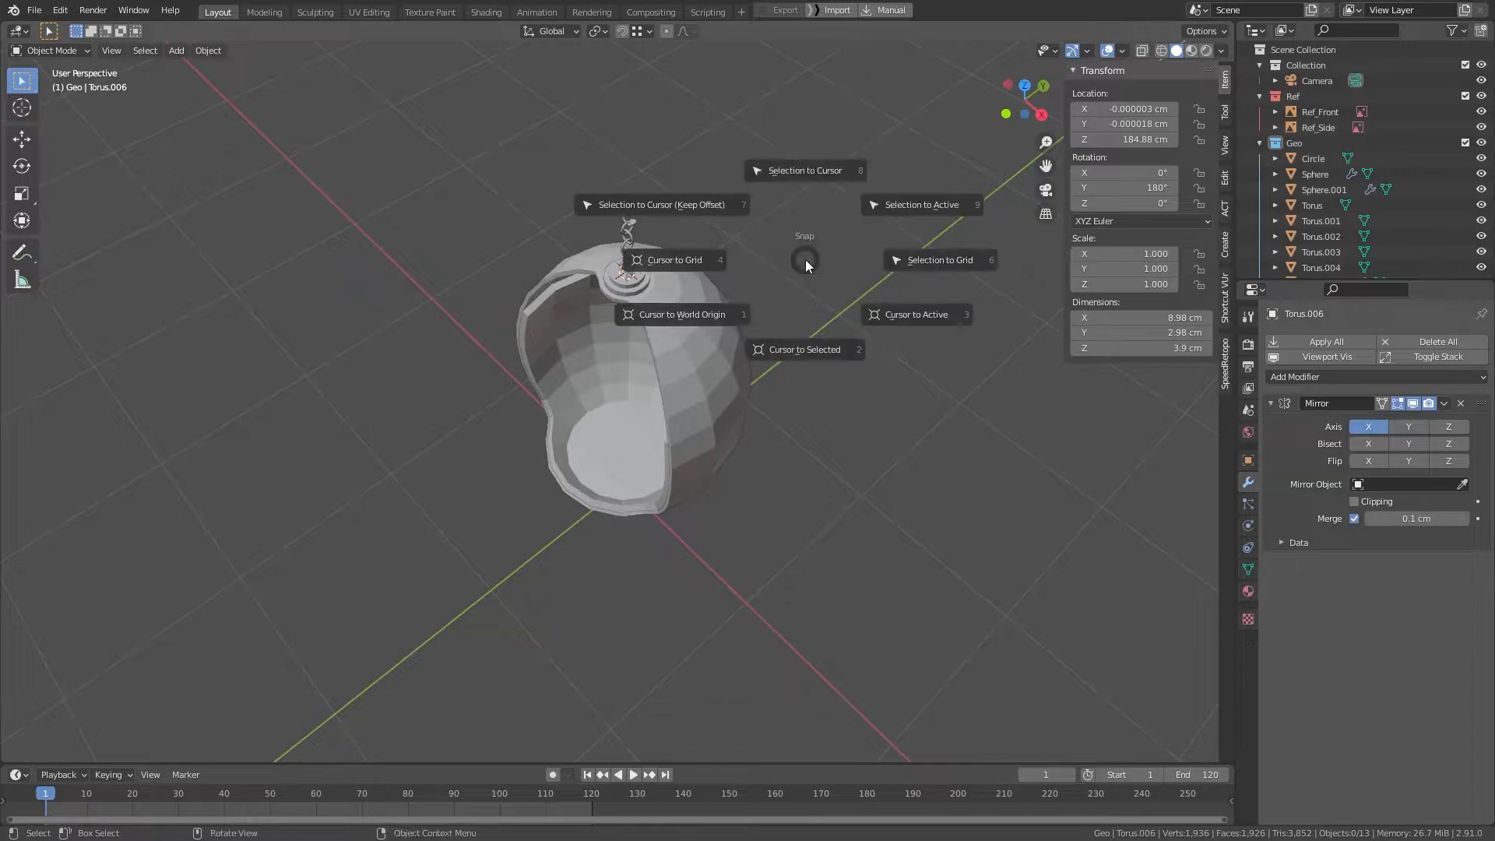
{"action": "left_click", "coordinate": [732, 304]}
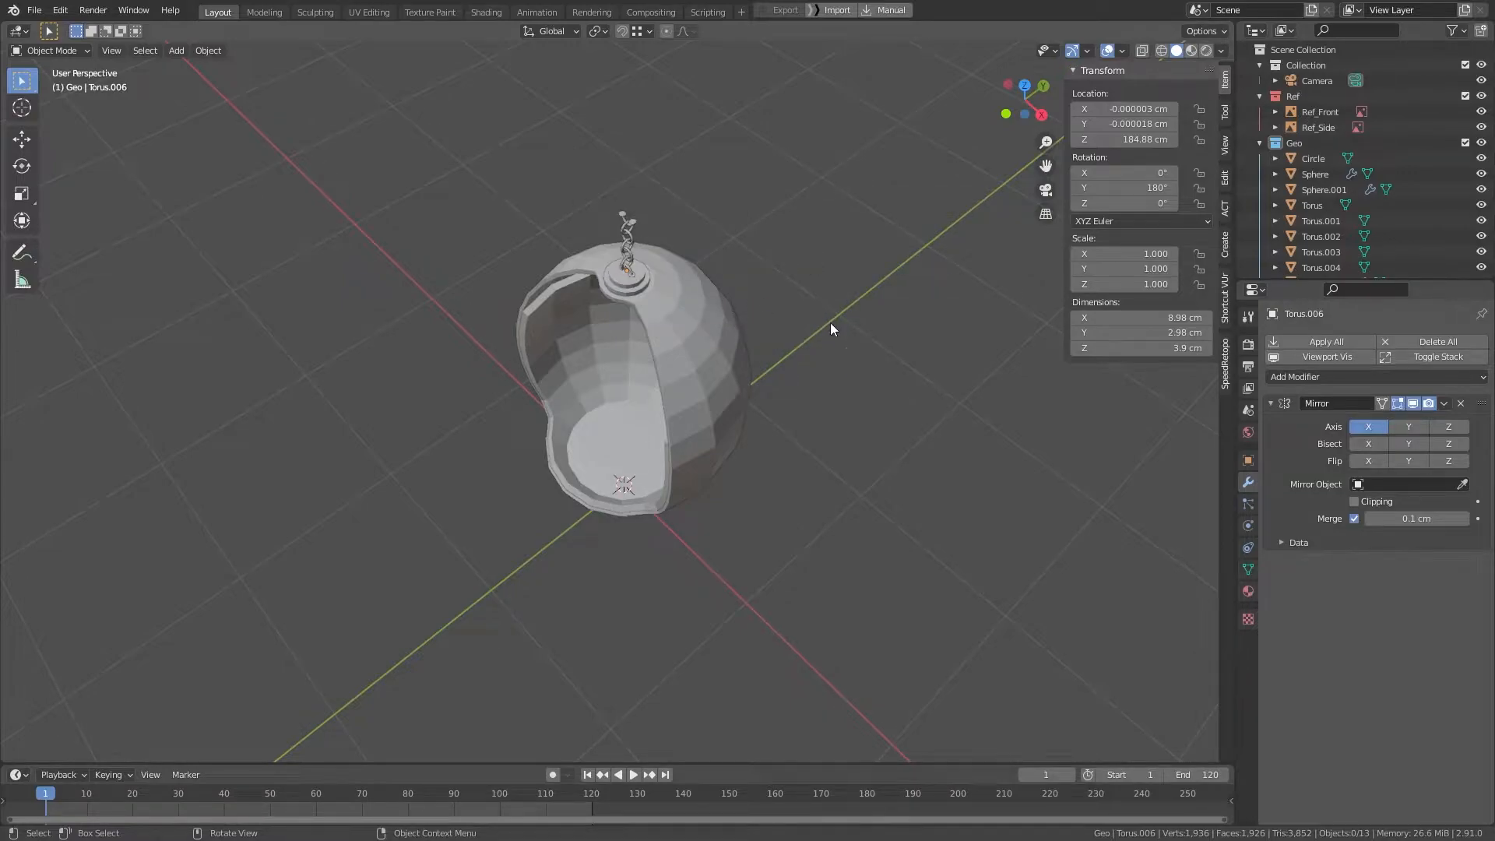
Step: Add a mesh circle with a 50 cm radius at the world origin for the stand's base
{"action": "key", "text": "shift+a"}
{"action": "mouse_move", "coordinate": [801, 415]}
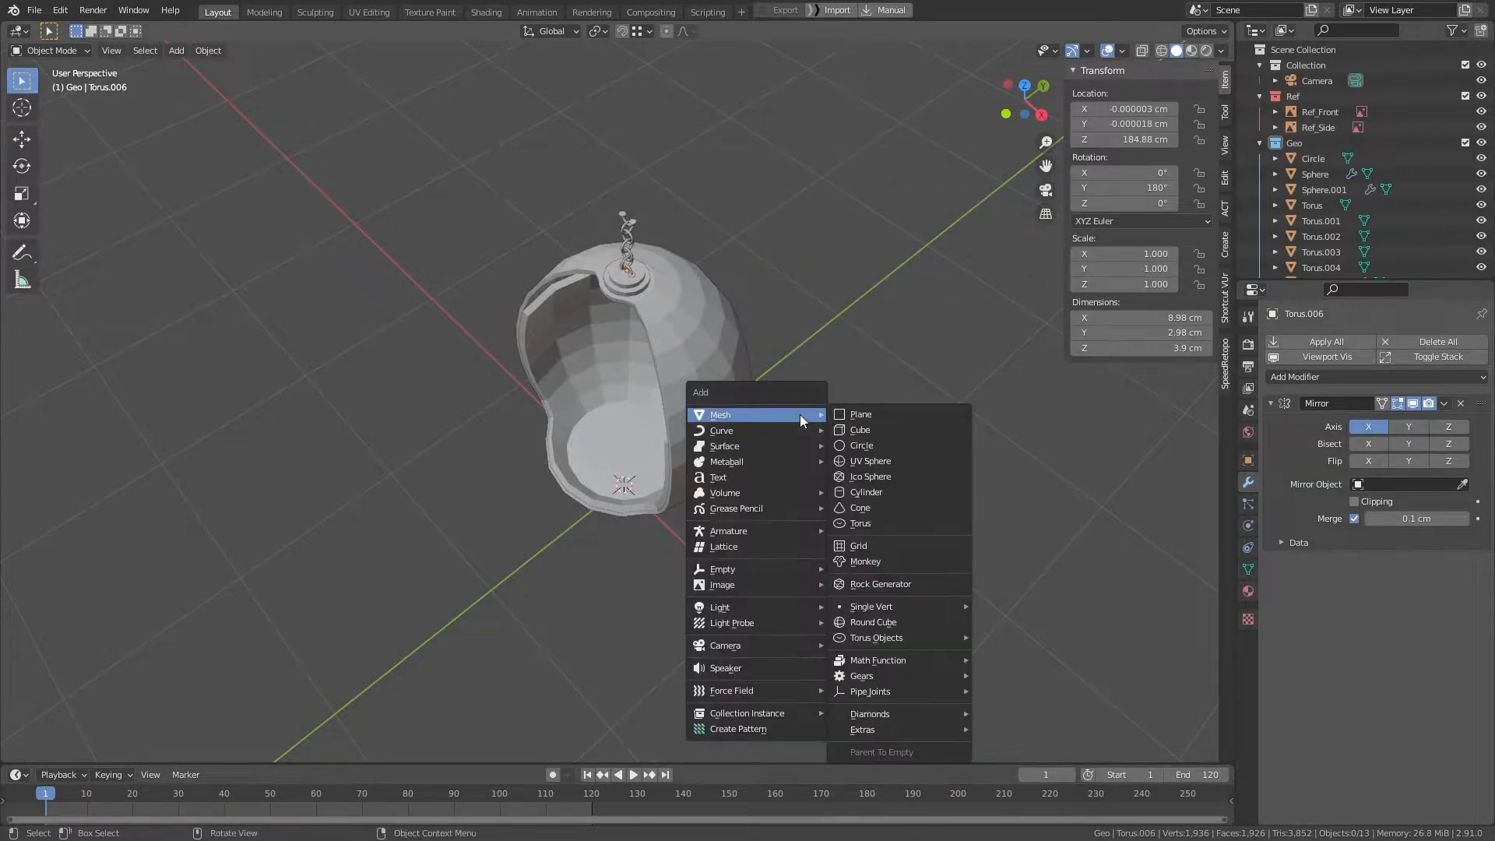
{"action": "left_click", "coordinate": [909, 447]}
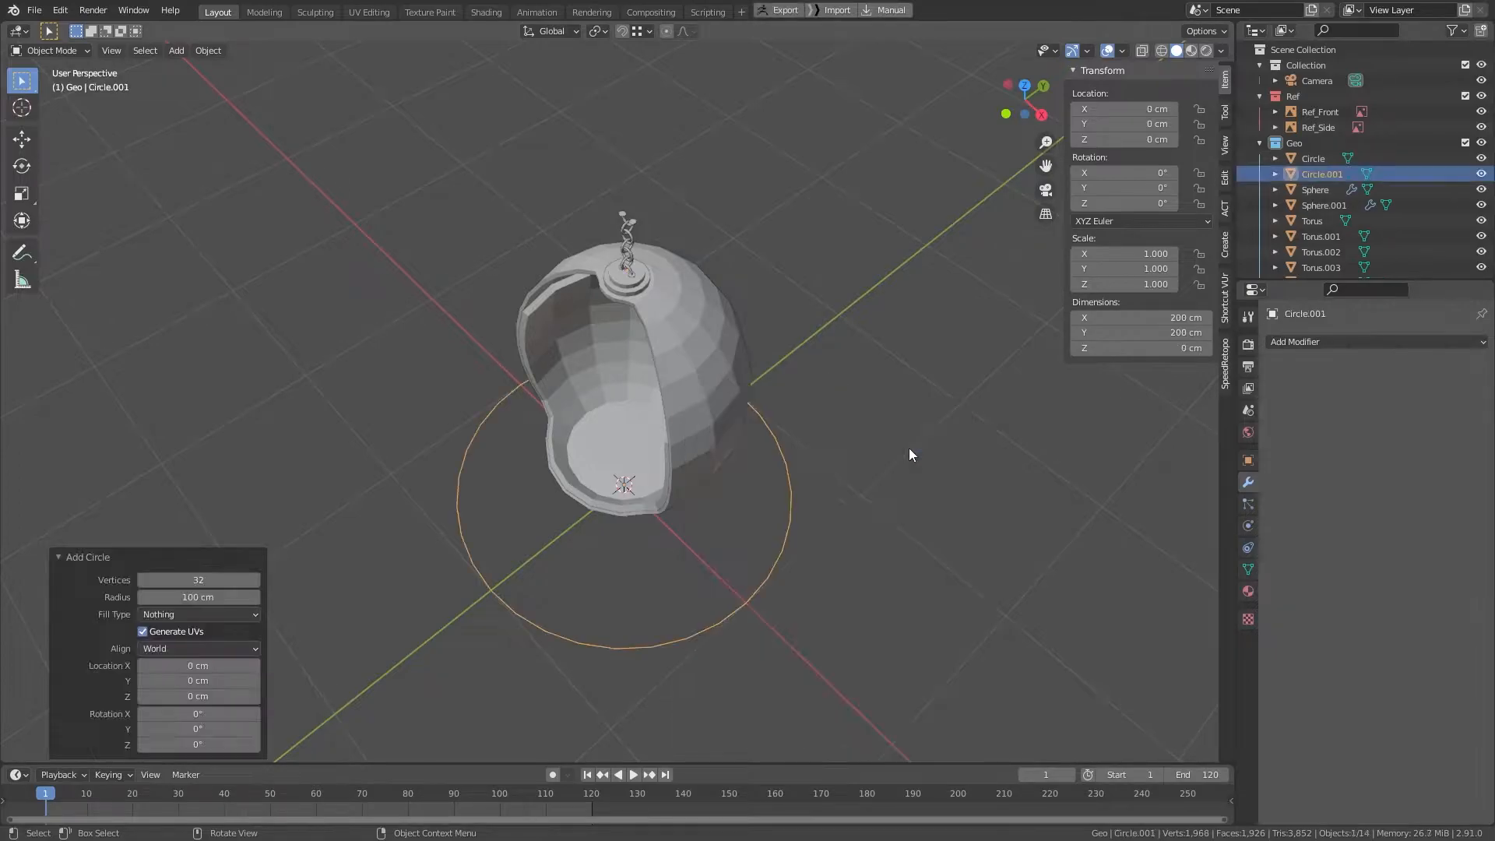
{"action": "left_click", "coordinate": [204, 598]}
{"action": "key", "text": "Return"}
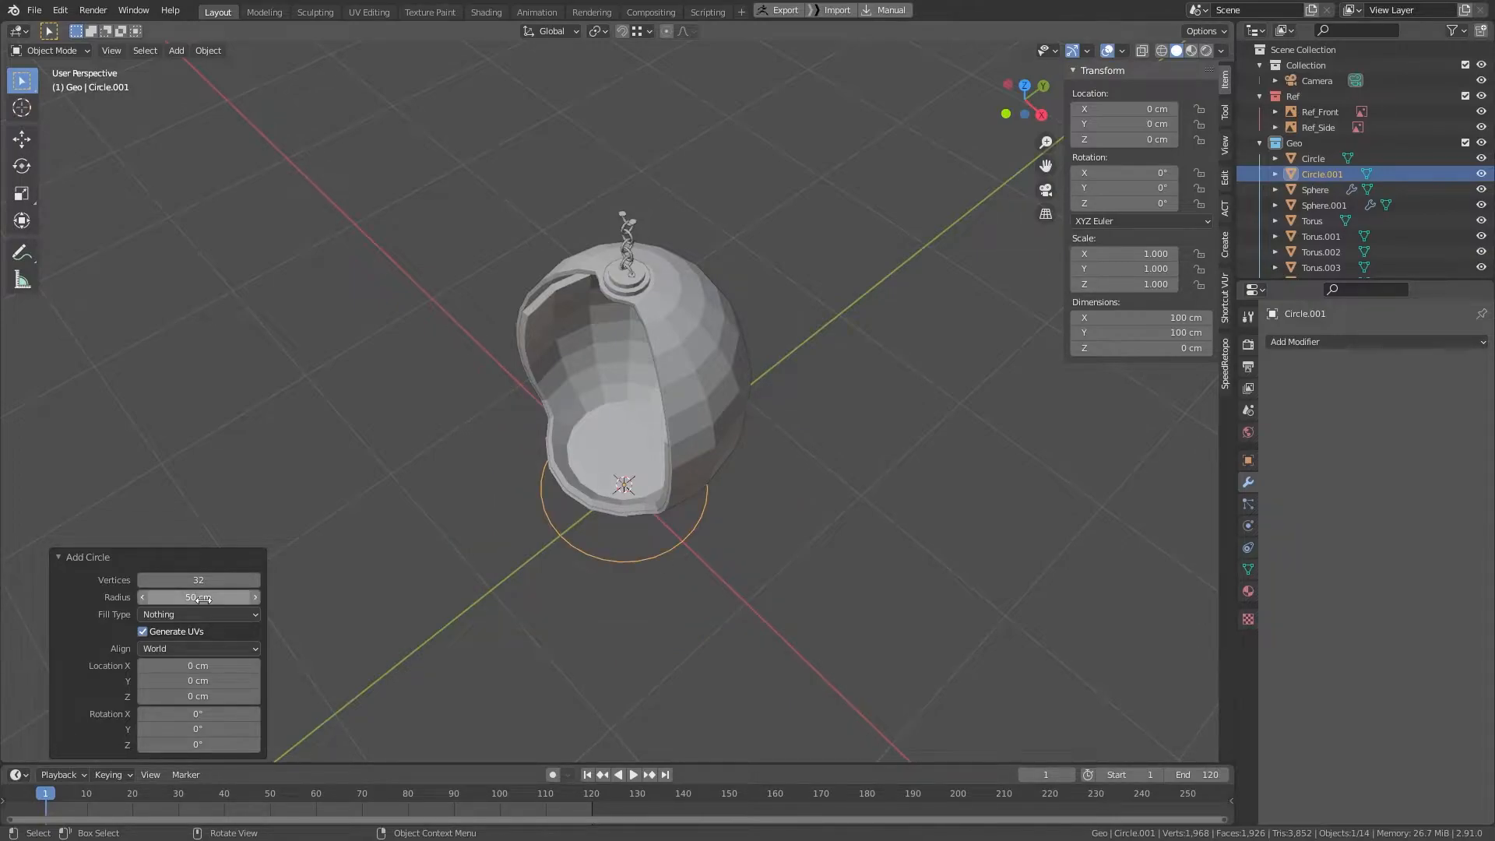
Step: Extrude the whole circle about 5.37 cm up along Z to match the base height in the side reference
{"action": "key", "text": "KP_3"}
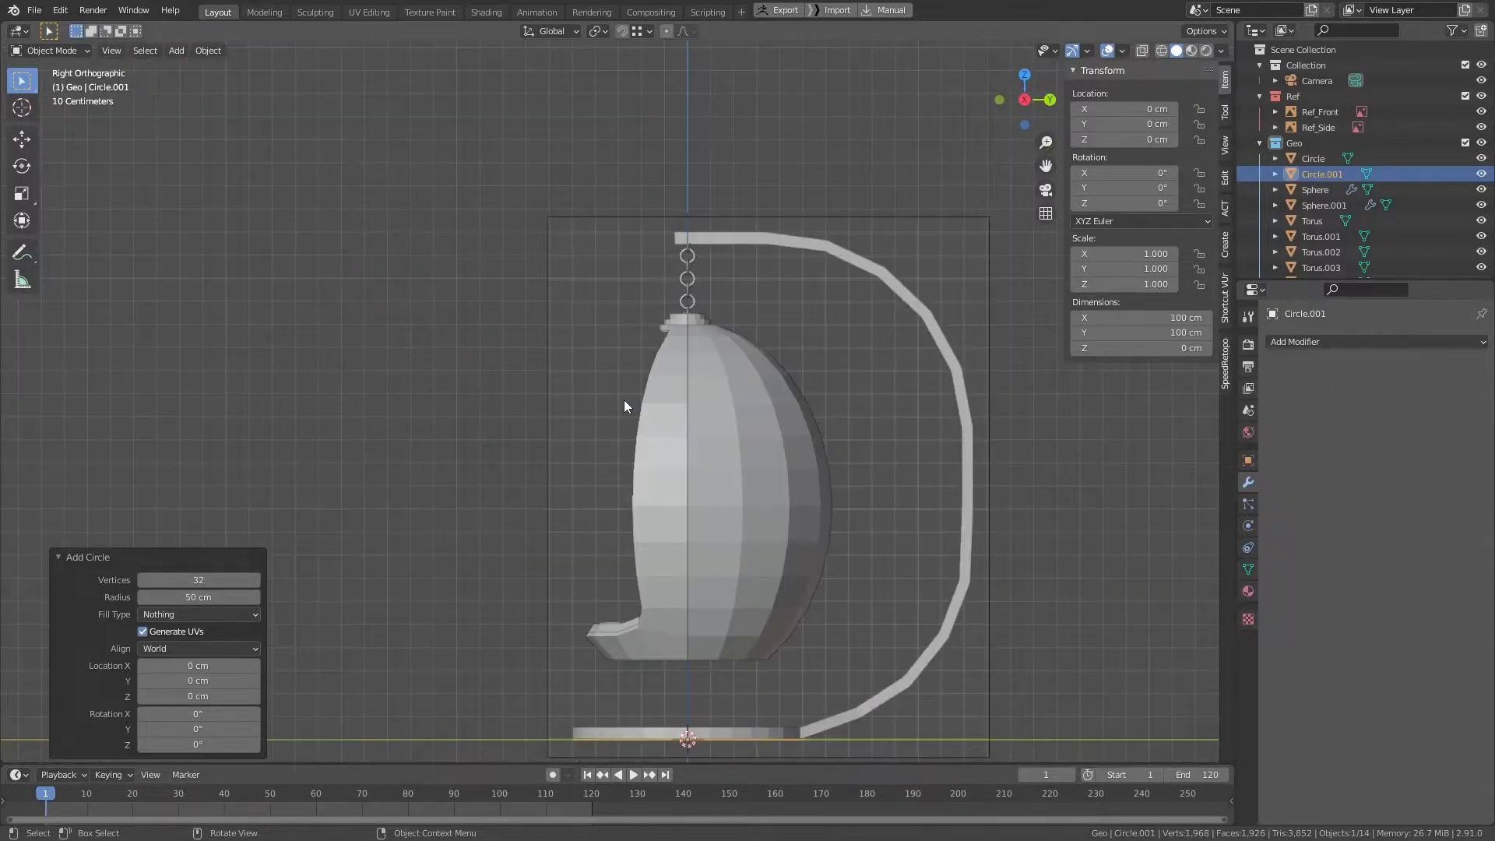
{"action": "middle_click_drag", "start_coordinate": [858, 694], "coordinate": [782, 537], "text": "shift"}
{"action": "scroll", "coordinate": [810, 502], "scroll_direction": "up", "scroll_amount": 1}
{"action": "middle_click_drag", "start_coordinate": [858, 443], "coordinate": [813, 522], "text": "shift"}
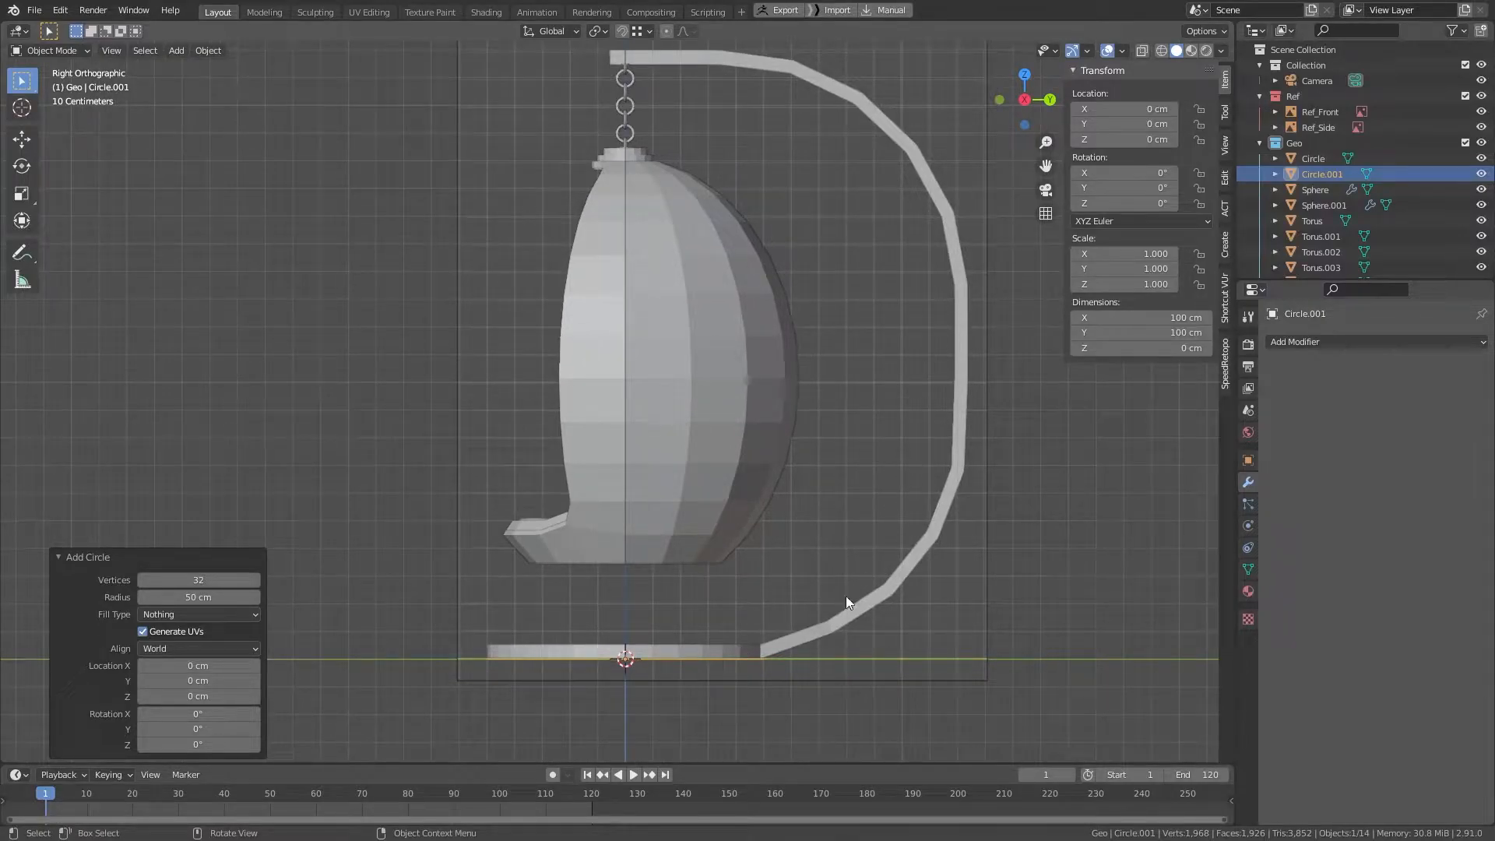
{"action": "scroll", "coordinate": [848, 599], "scroll_direction": "up", "scroll_amount": 2}
{"action": "middle_click_drag", "start_coordinate": [853, 617], "coordinate": [880, 450], "text": "shift"}
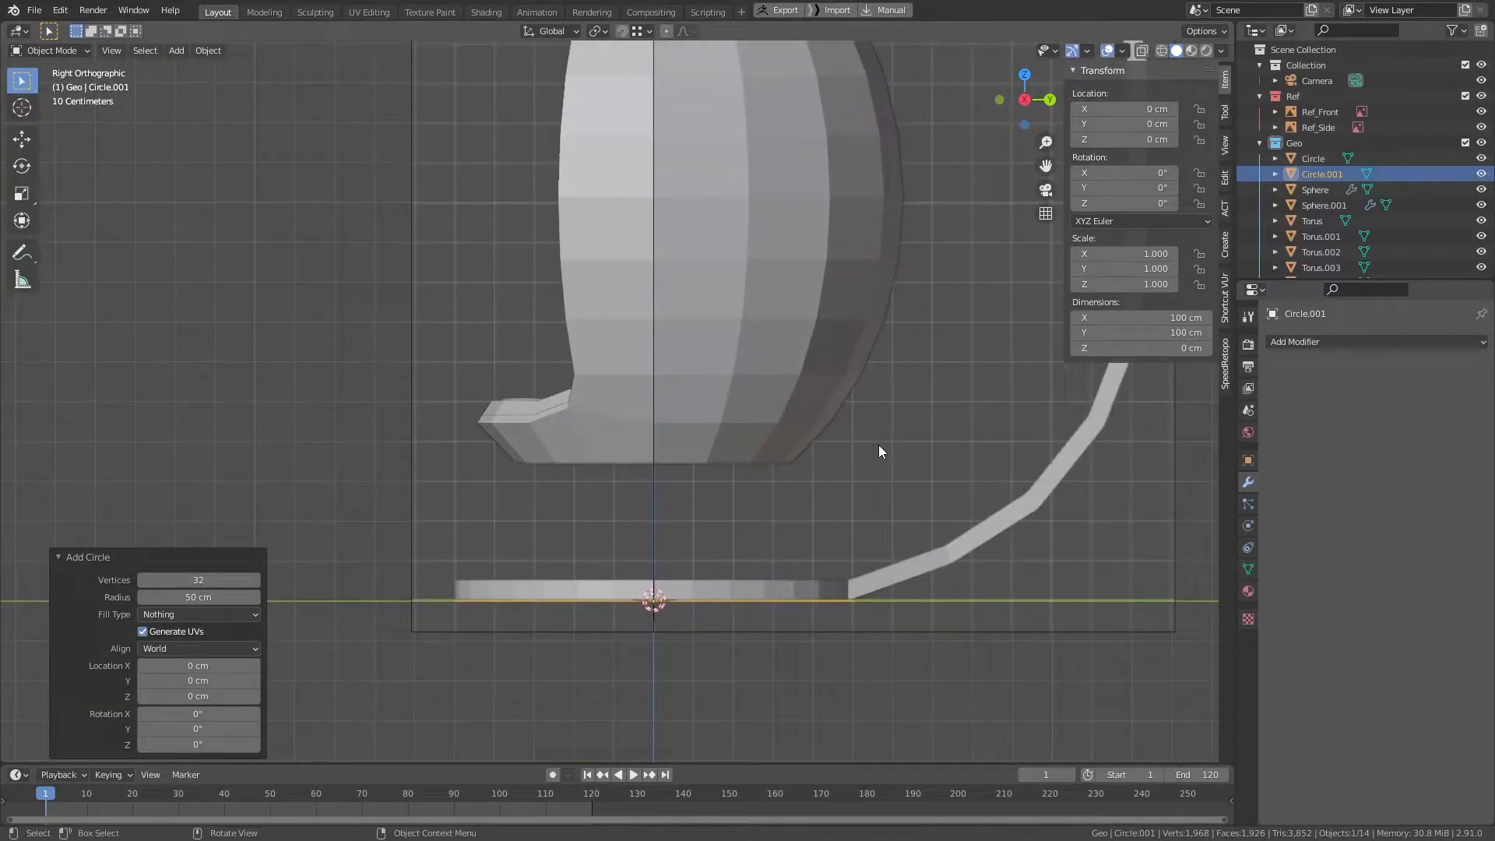
{"action": "key", "text": "Tab"}
{"action": "scroll", "coordinate": [865, 595], "scroll_direction": "up", "scroll_amount": 1}
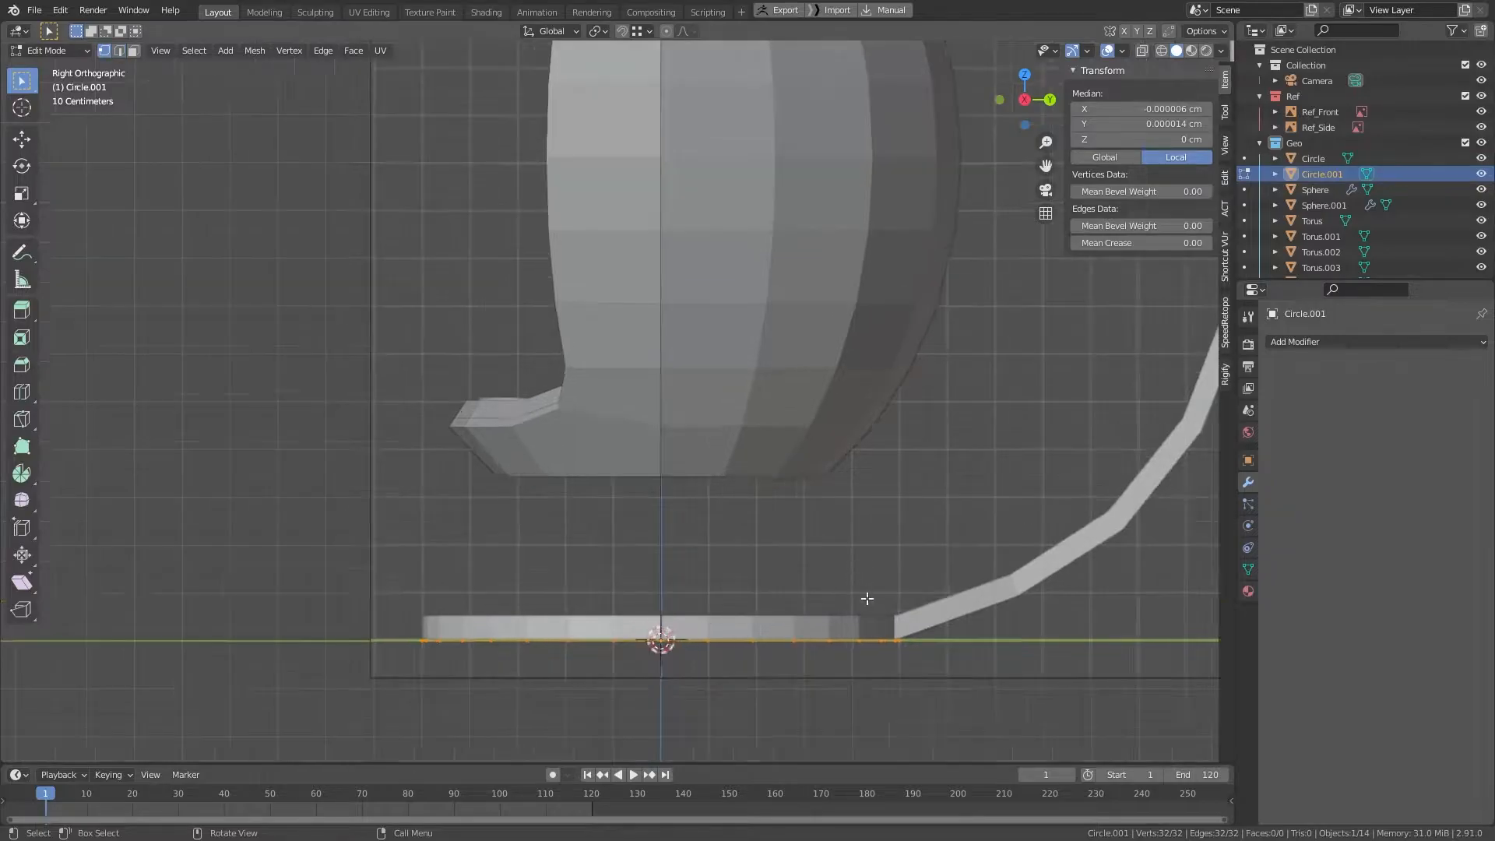
{"action": "key", "text": "e"}
{"action": "key", "text": "z"}
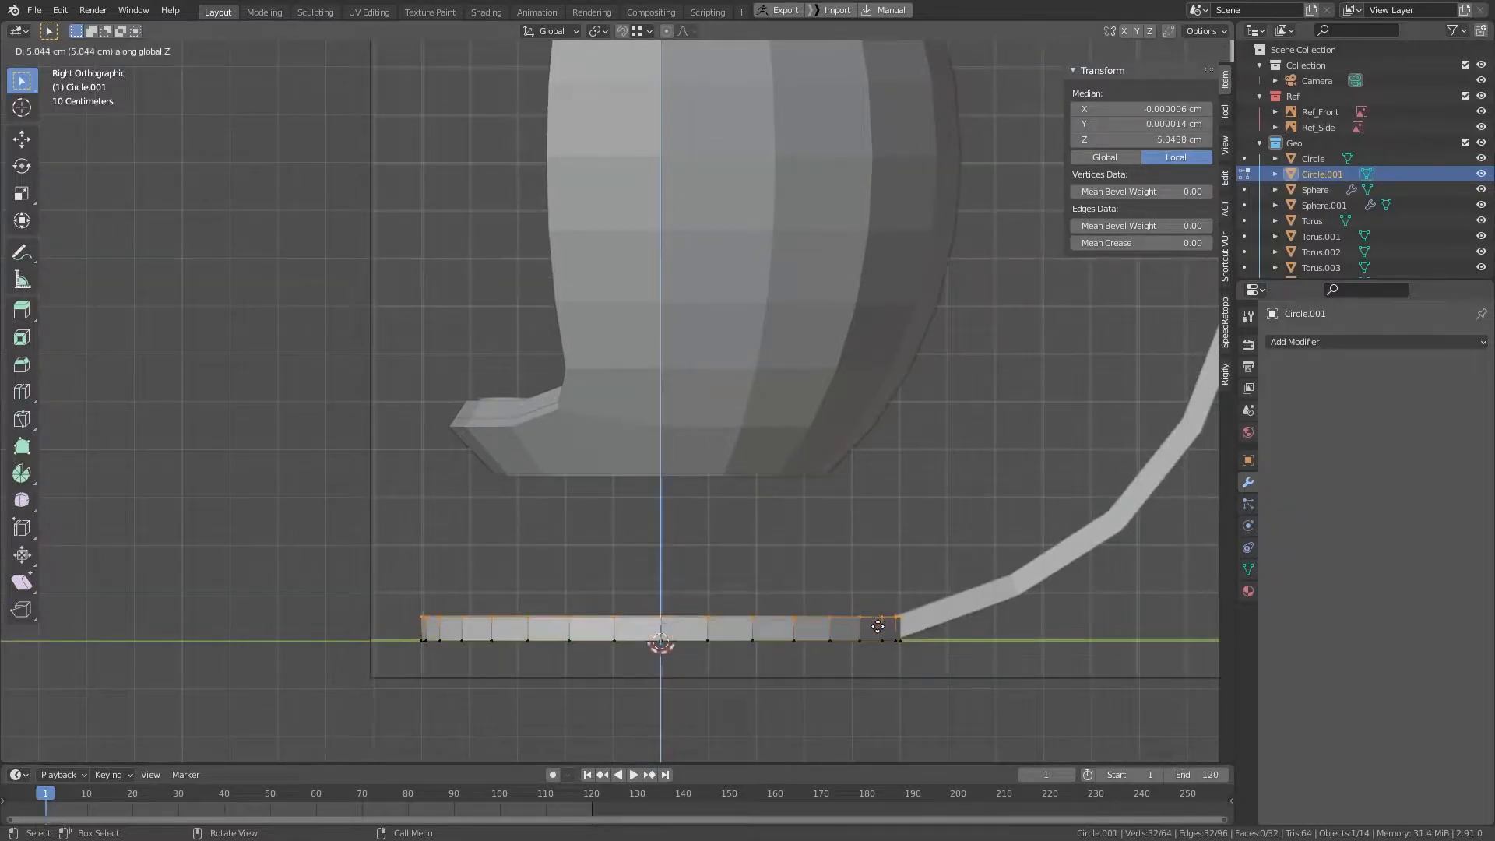
{"action": "left_click", "coordinate": [911, 625]}
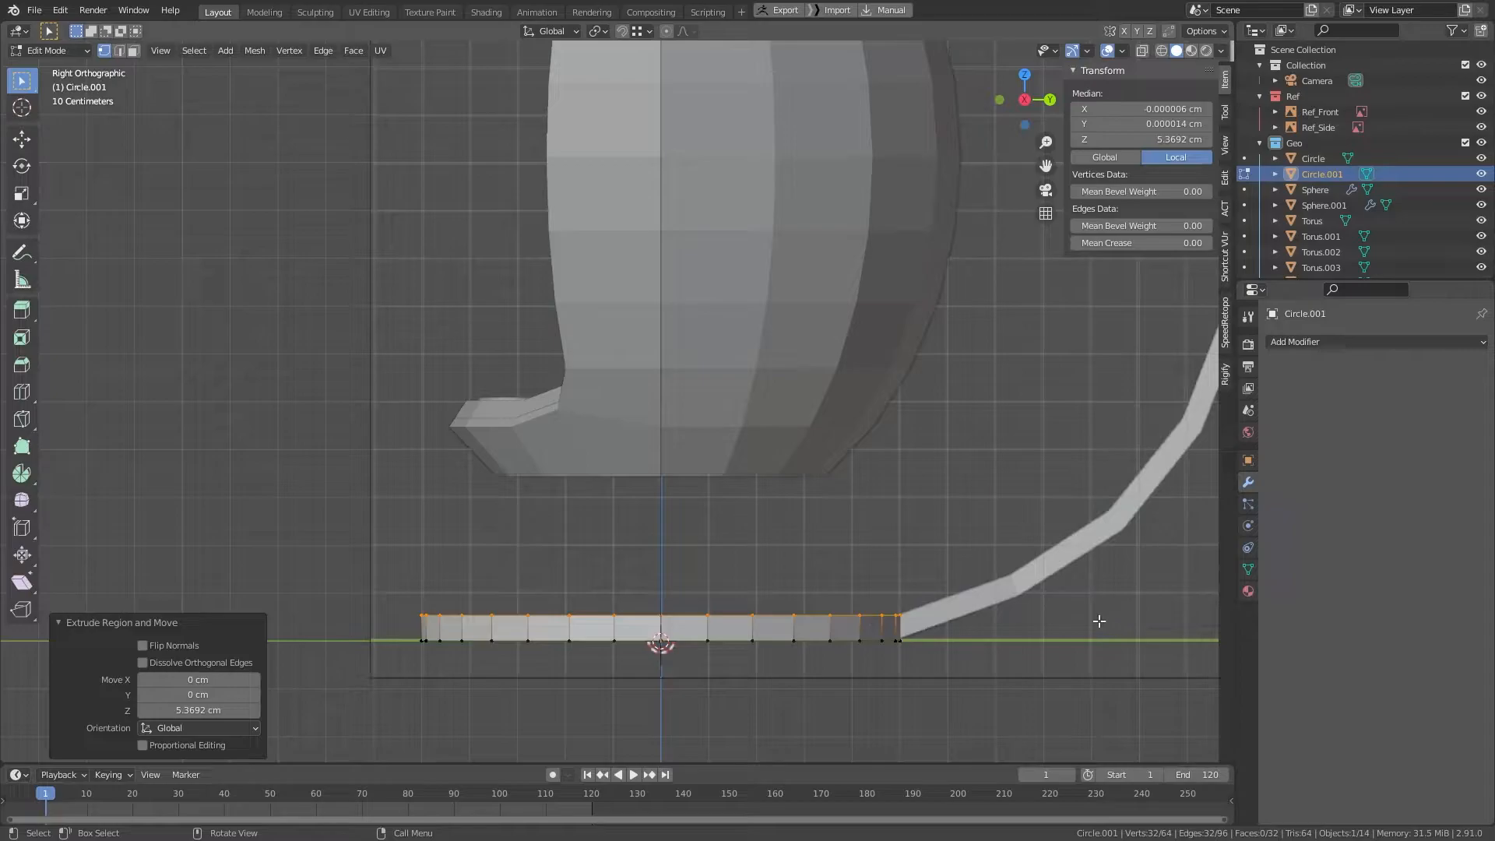
{"action": "key", "text": "Tab"}
{"action": "middle_click_drag", "start_coordinate": [943, 562], "coordinate": [966, 491]}
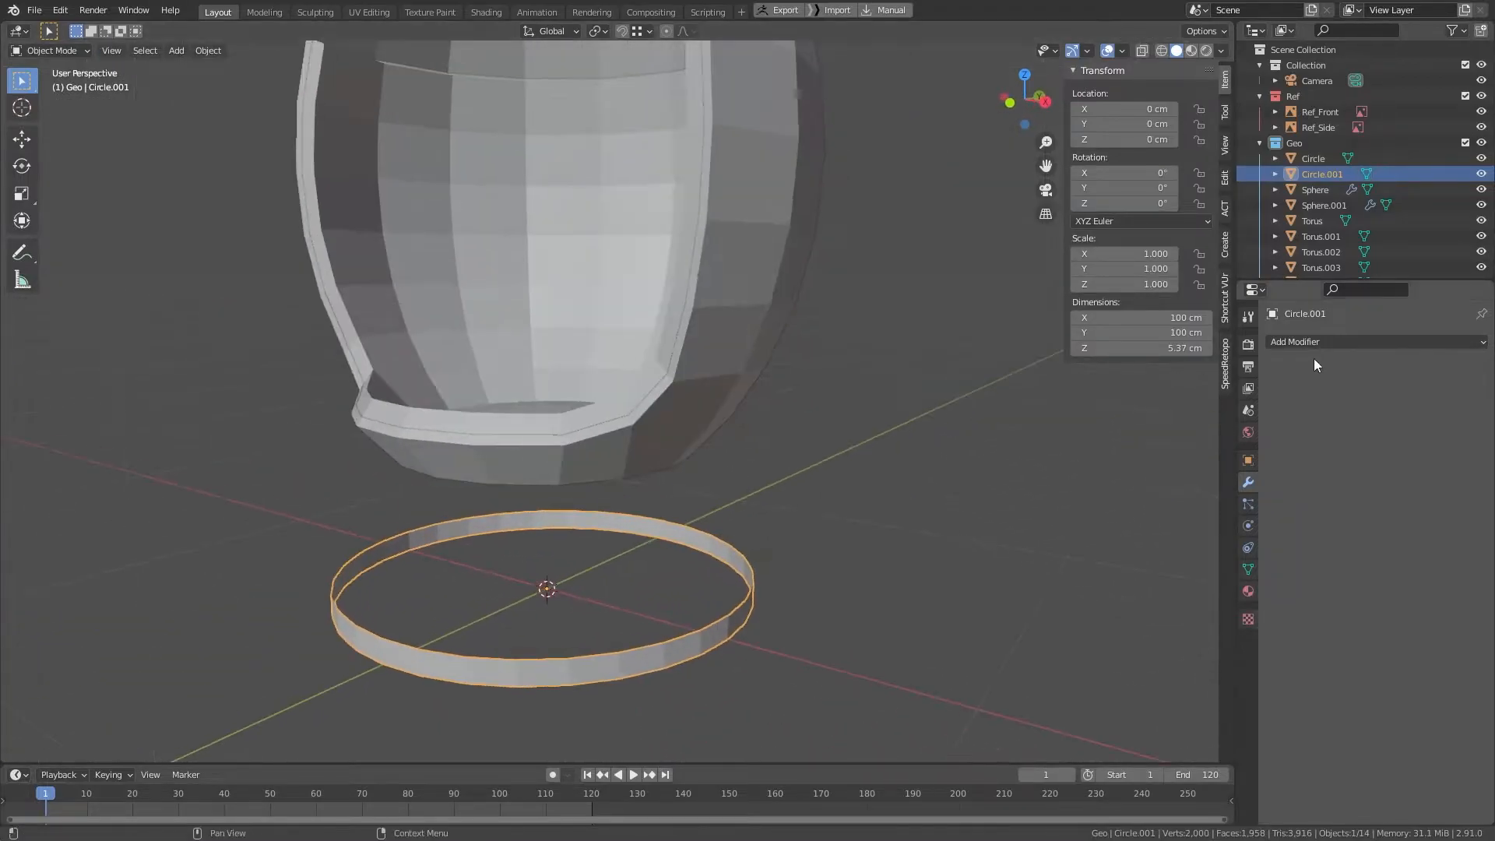
Step: Add a Solidify modifier with offset 1 and thickness 5 cm to the base ring and apply it
{"action": "left_click", "coordinate": [1368, 347]}
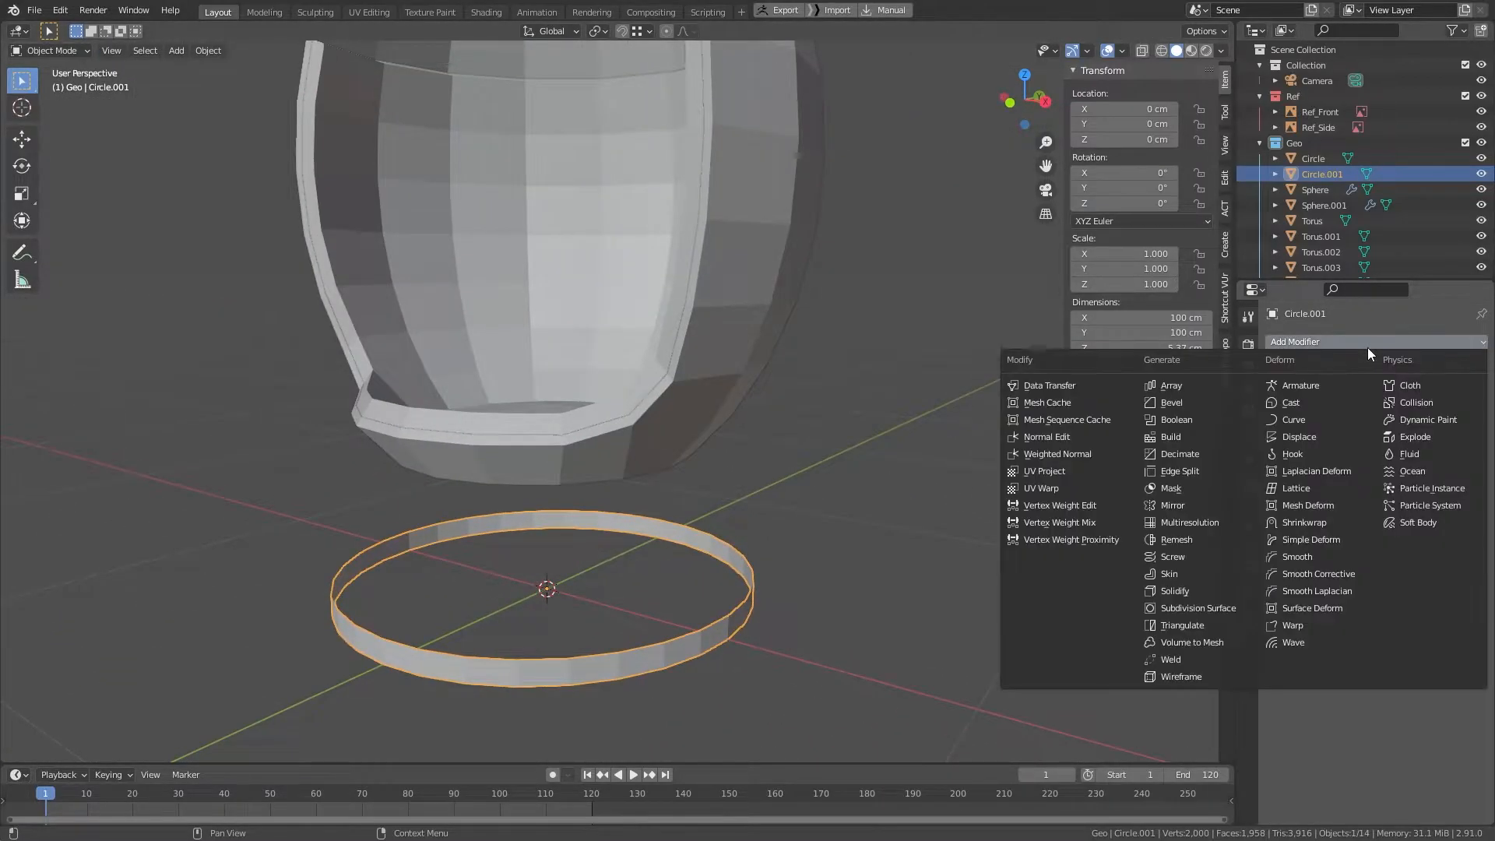
{"action": "left_click", "coordinate": [1199, 595]}
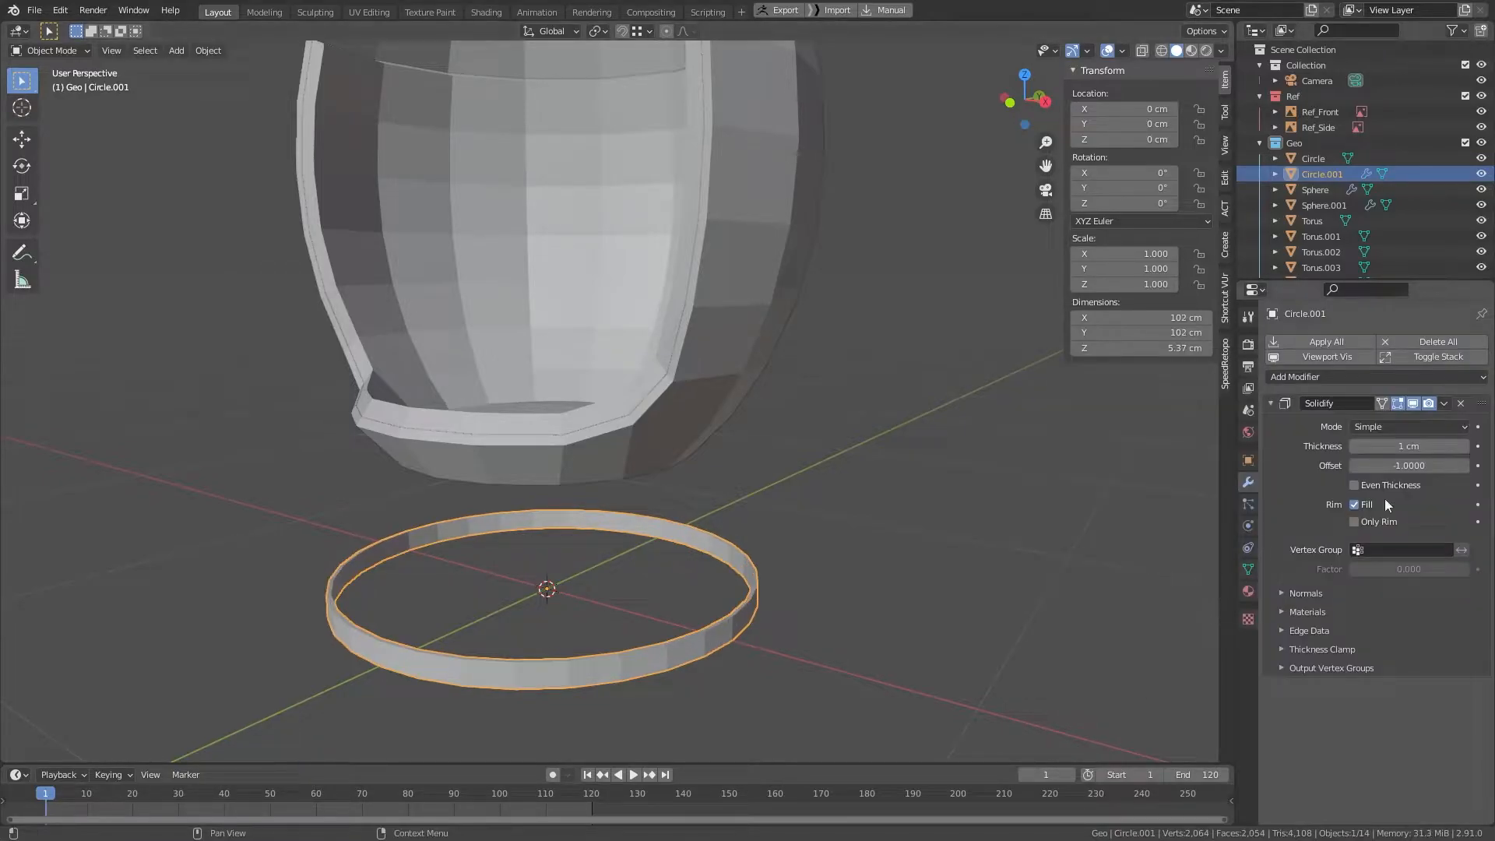
{"action": "key", "text": "minus"}
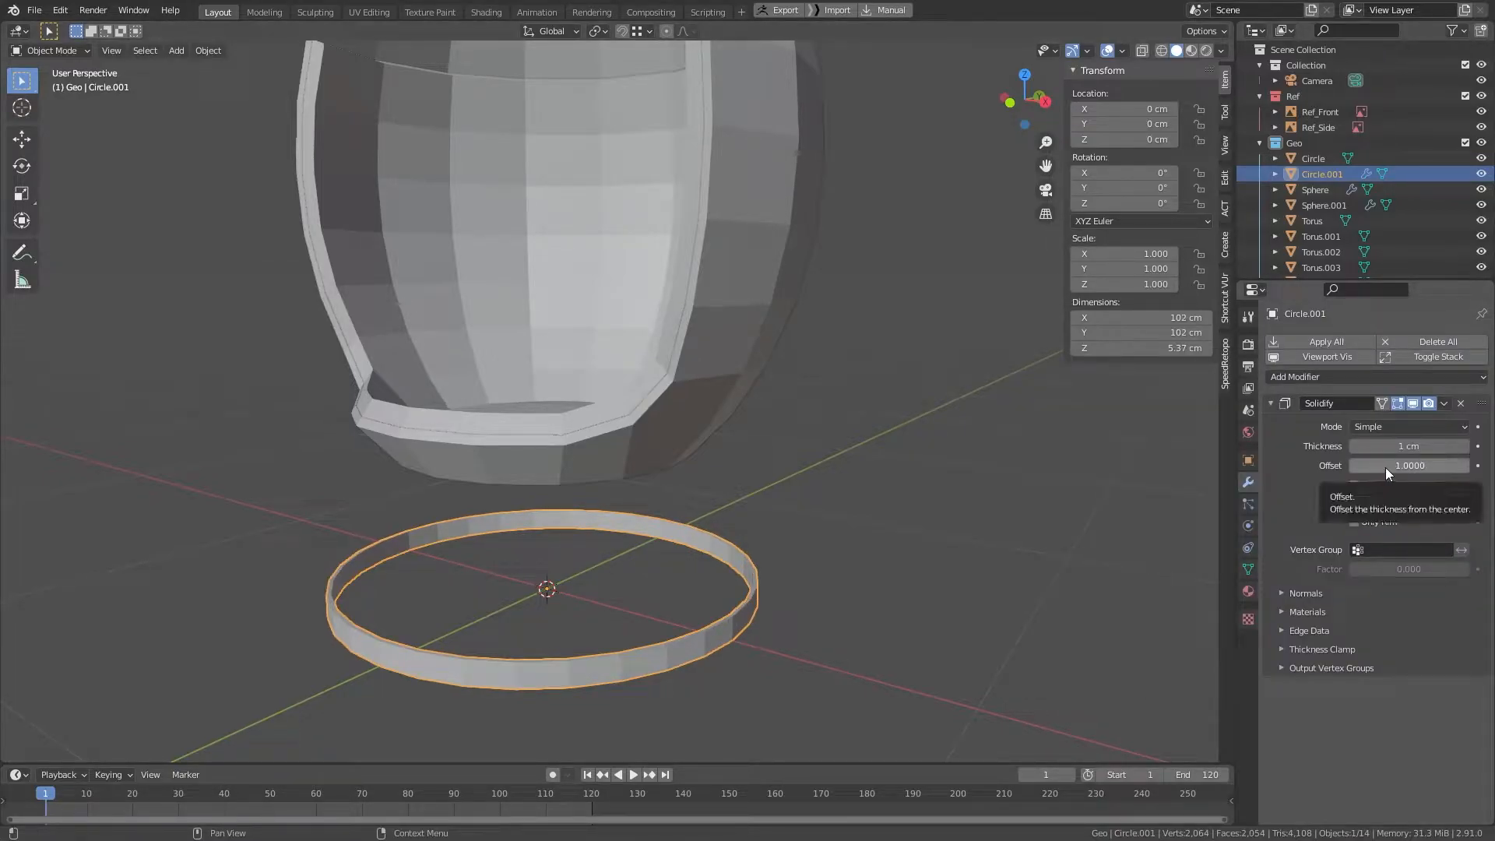
{"action": "left_click_drag", "start_coordinate": [1394, 464], "coordinate": [1464, 465]}
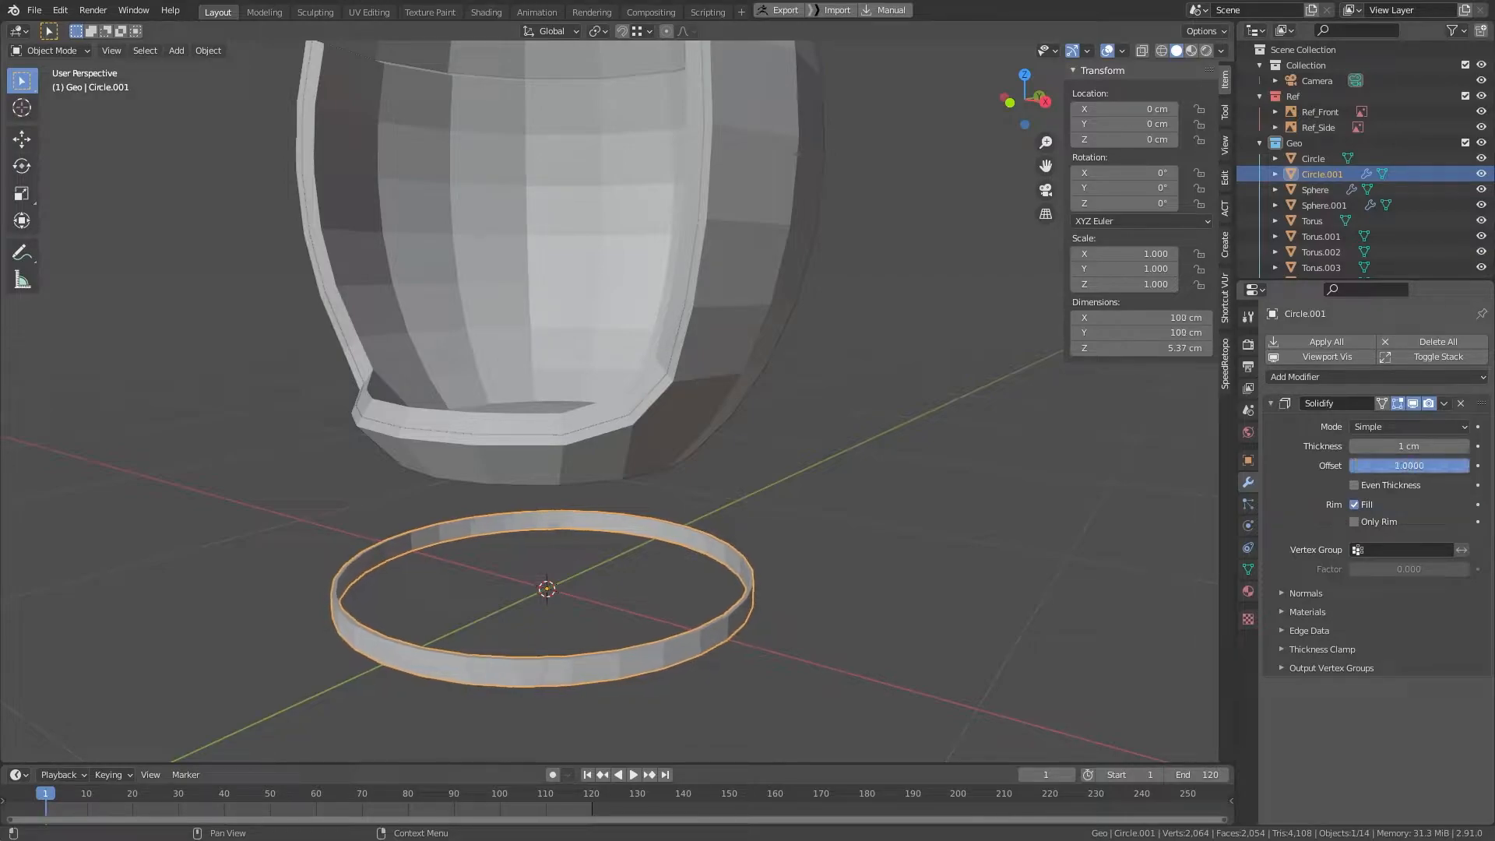
{"action": "left_click", "coordinate": [1434, 449]}
{"action": "key", "text": "Return"}
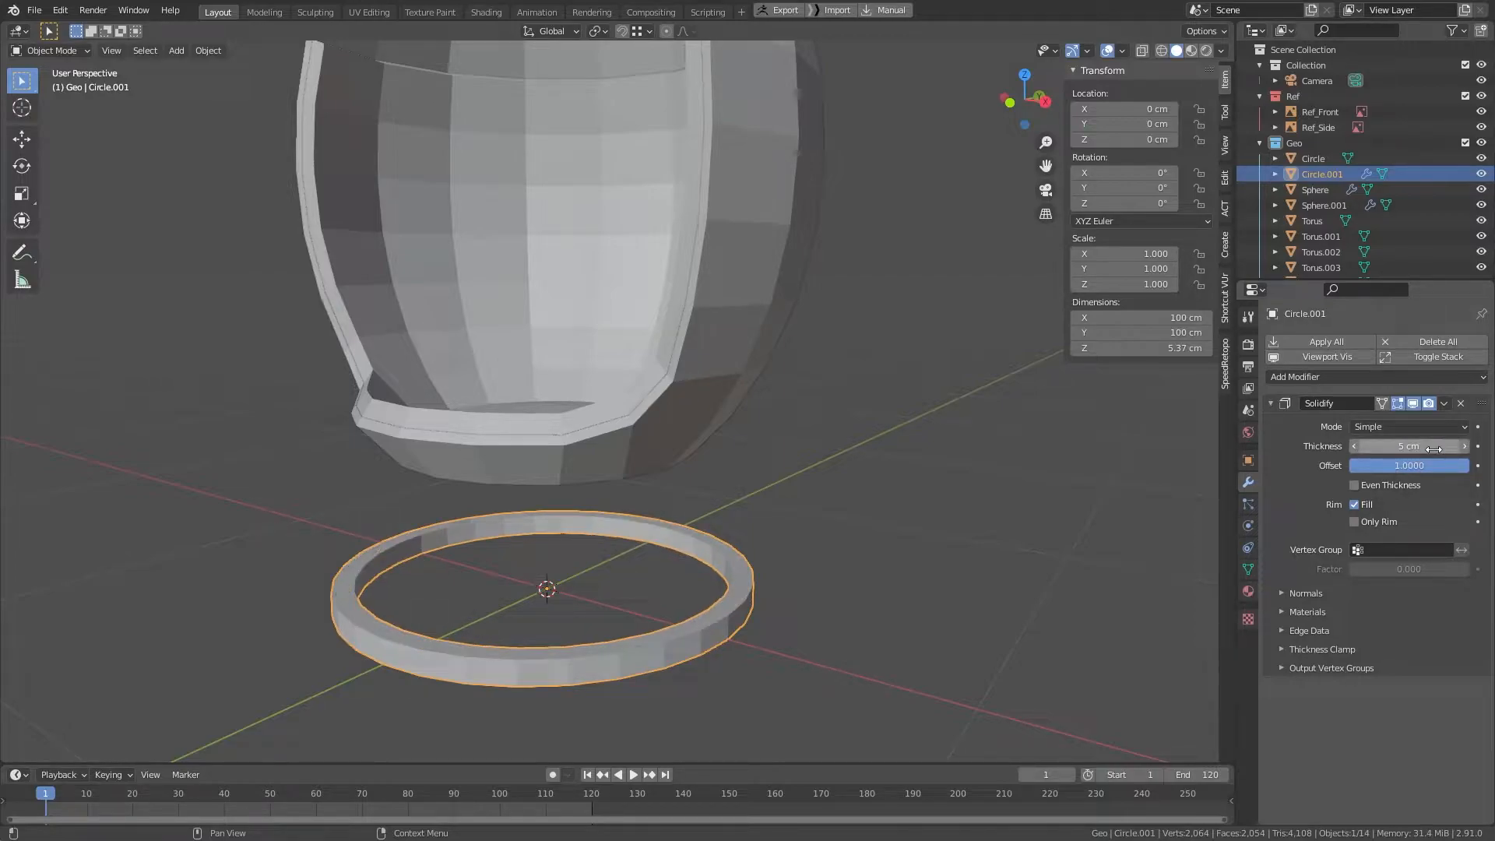
{"action": "middle_click_drag", "start_coordinate": [671, 484], "coordinate": [651, 540]}
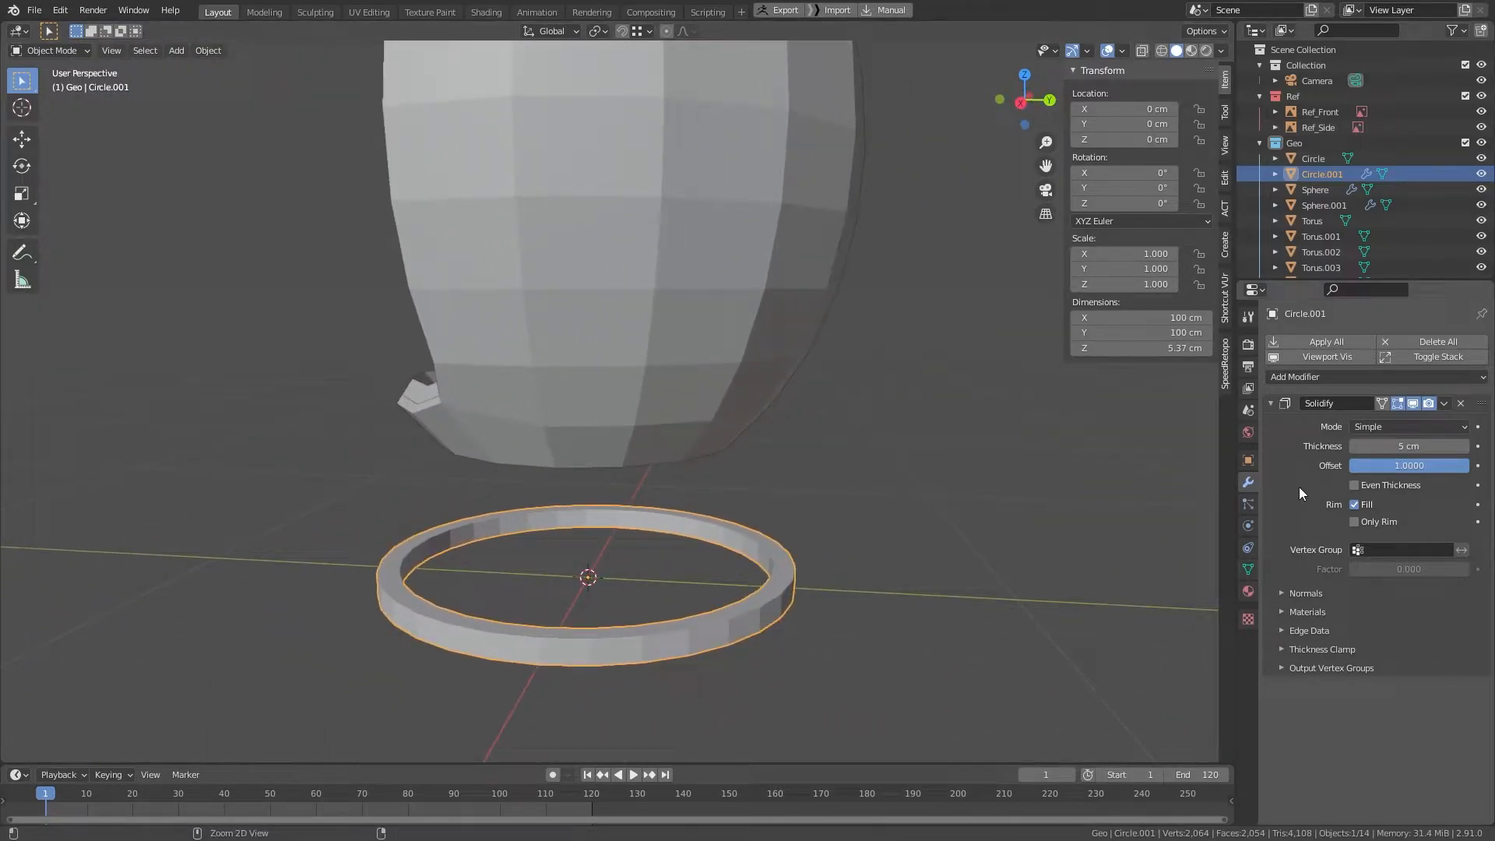
{"action": "key", "text": "ctrl+a"}
{"action": "right_click", "coordinate": [872, 619]}
Step: Select the two adjacent outer faces at the back of the base ring and extrude them outward about 11.7 cm
{"action": "middle_click_drag", "start_coordinate": [706, 553], "coordinate": [550, 529]}
{"action": "key", "text": "Tab"}
{"action": "key", "text": "3"}
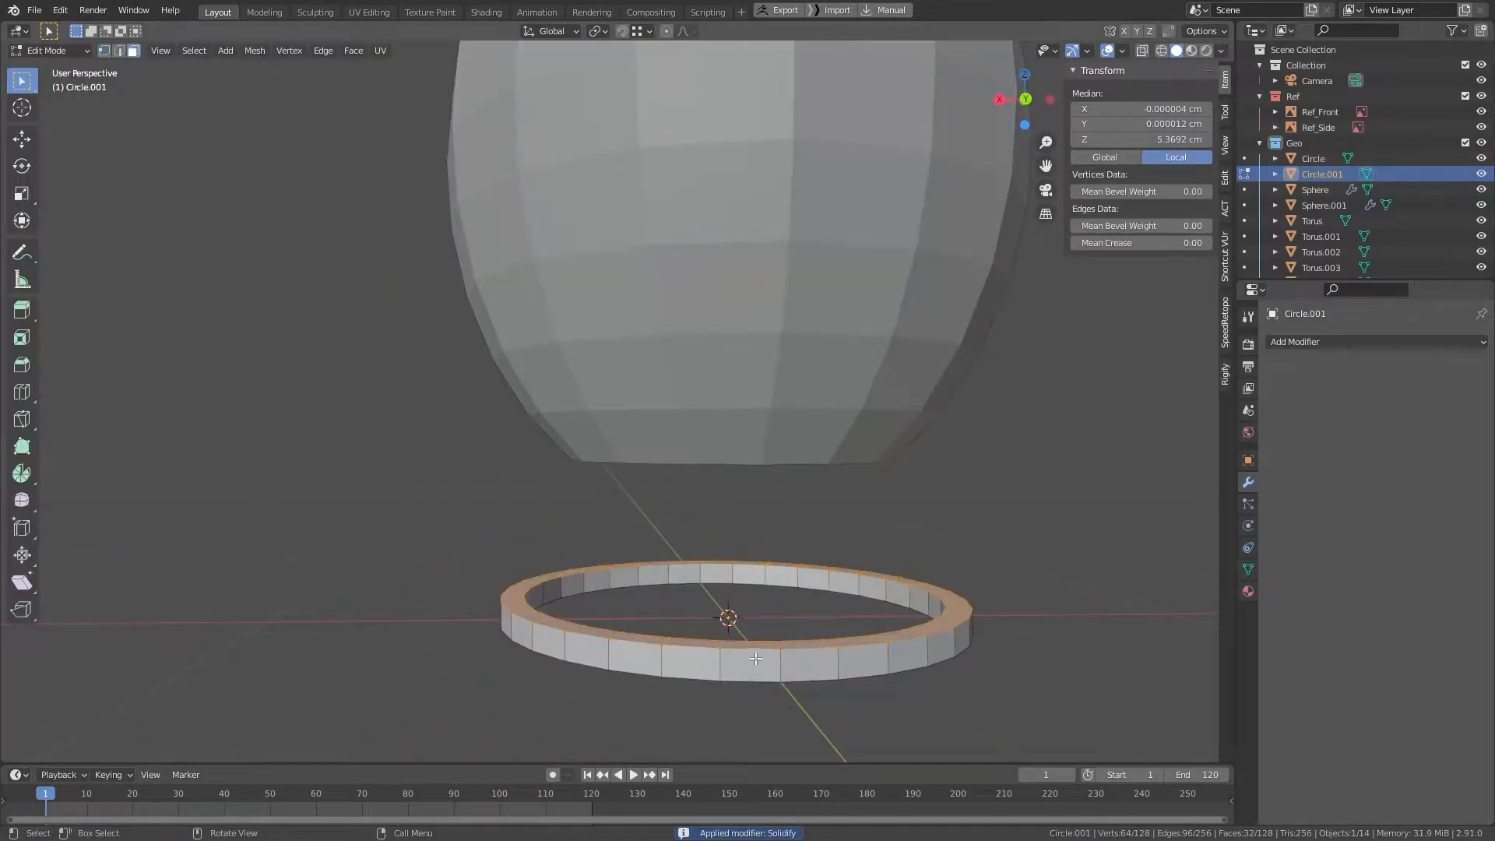
{"action": "left_click", "coordinate": [798, 664]}
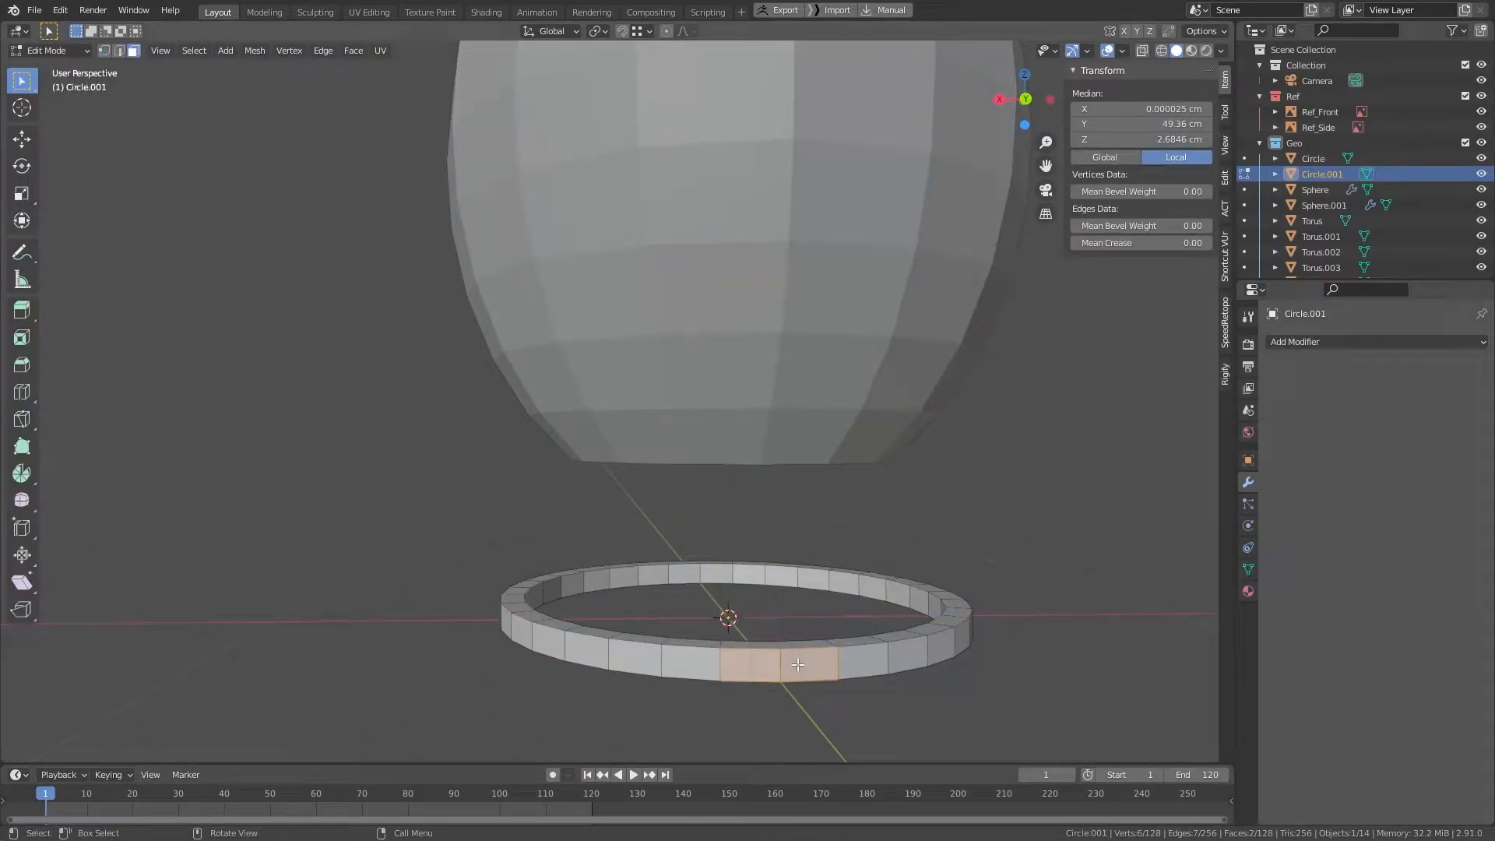
{"action": "key", "text": "KP_3"}
{"action": "scroll", "coordinate": [798, 661], "scroll_direction": "up", "scroll_amount": 2}
{"action": "middle_click_drag", "start_coordinate": [863, 610], "coordinate": [577, 471], "text": "shift"}
{"action": "scroll", "coordinate": [651, 527], "scroll_direction": "up", "scroll_amount": 2}
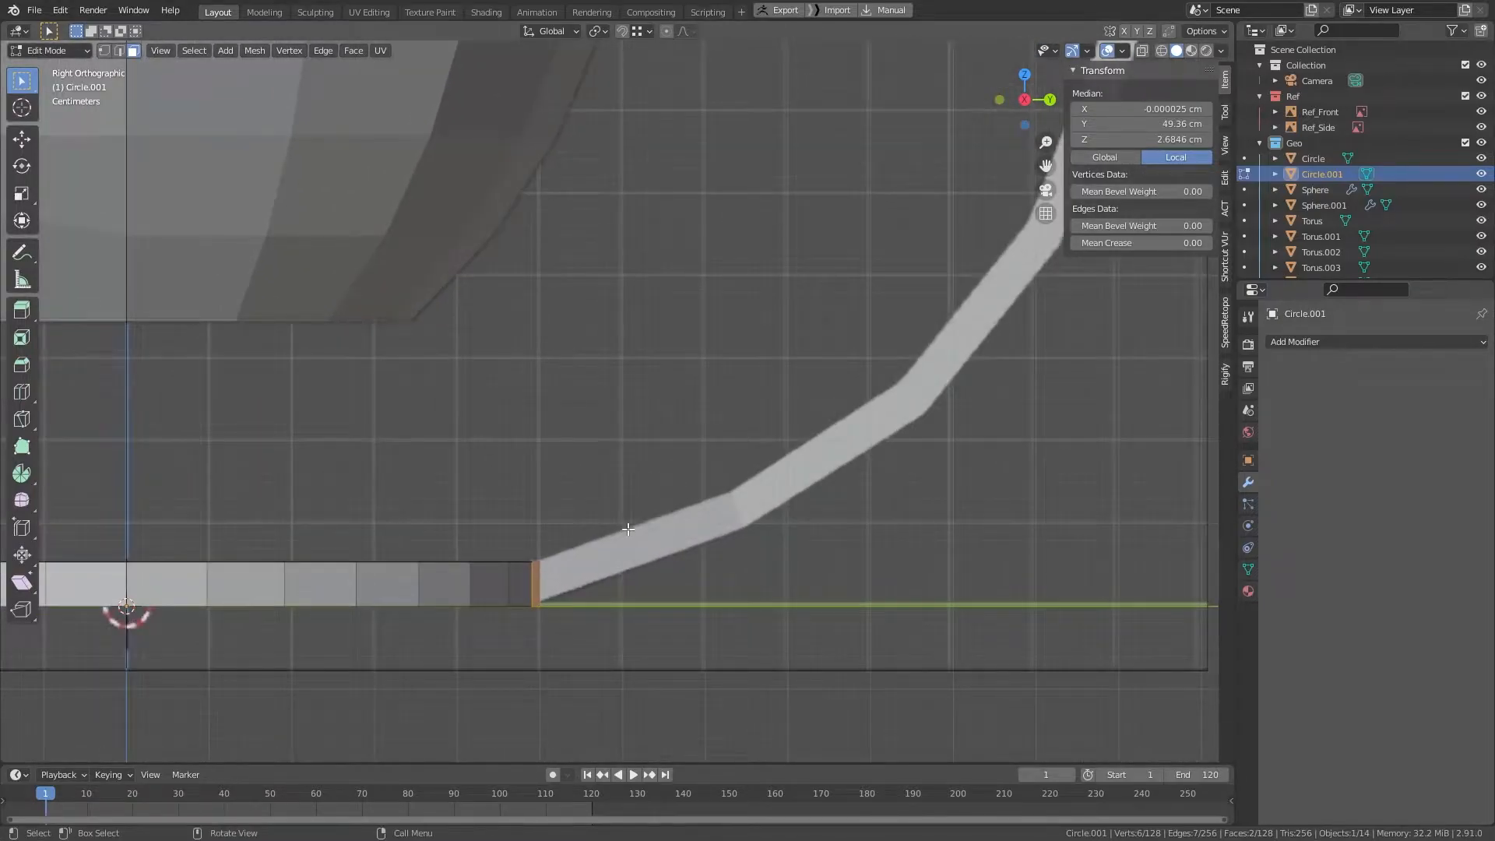
{"action": "key", "text": "e"}
{"action": "left_click", "coordinate": [726, 528]}
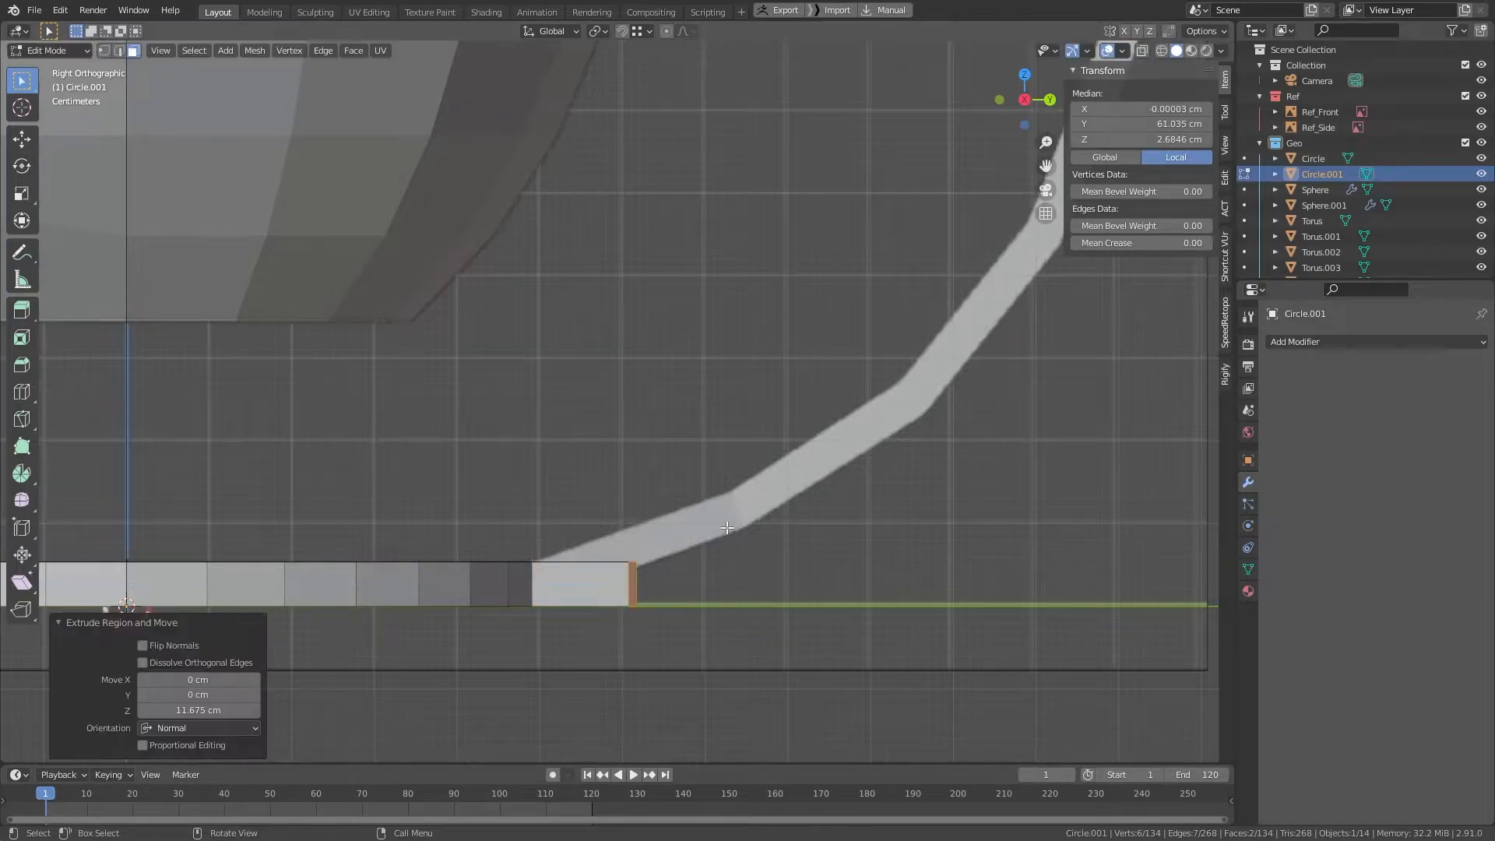
Step: Flatten the extruded end faces by scaling them to 0 along Y
{"action": "key", "text": "s"}
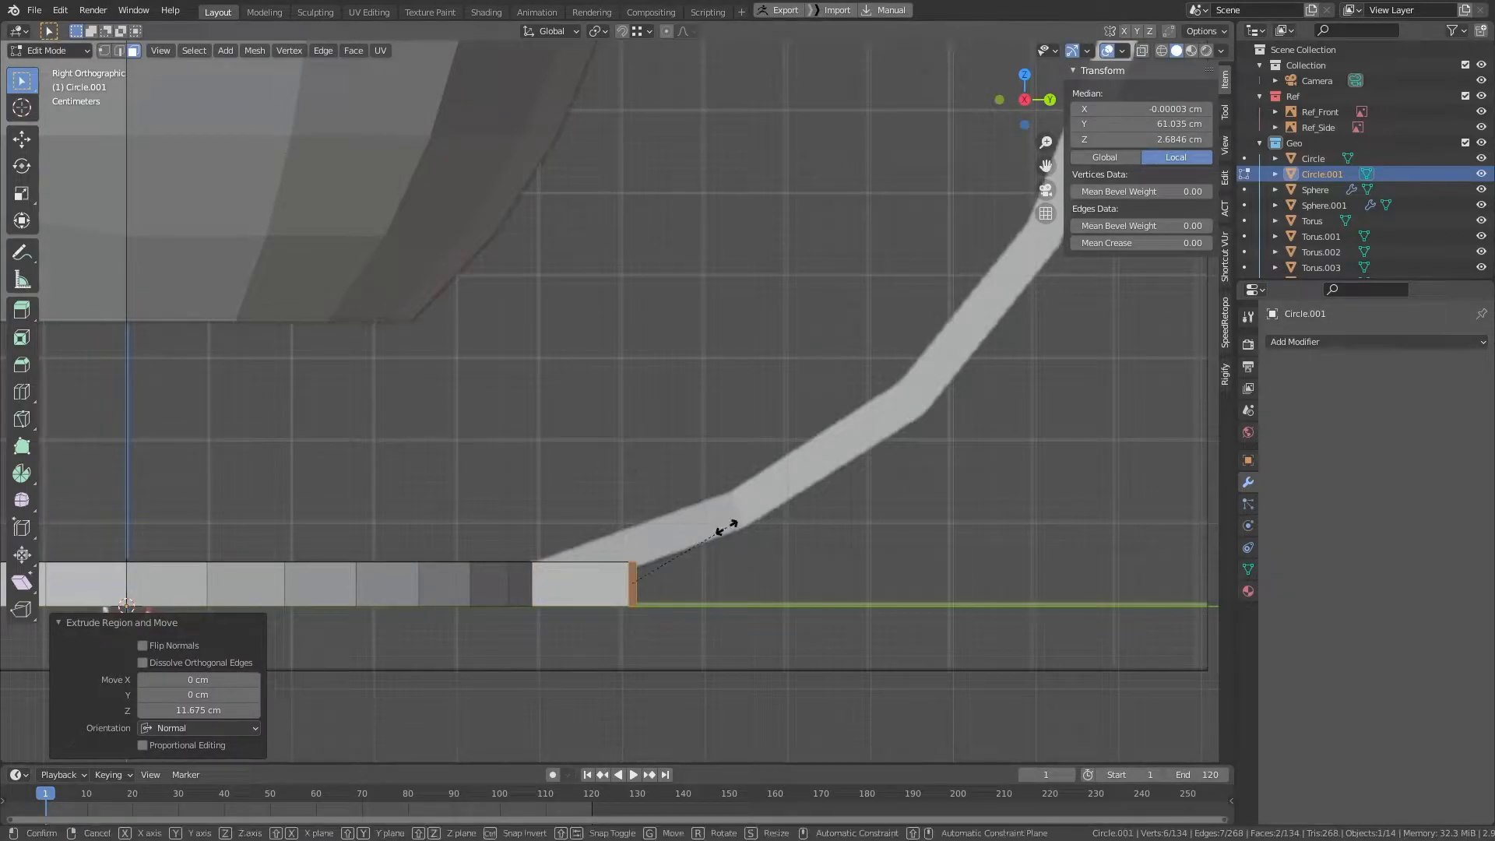
{"action": "key", "text": "y"}
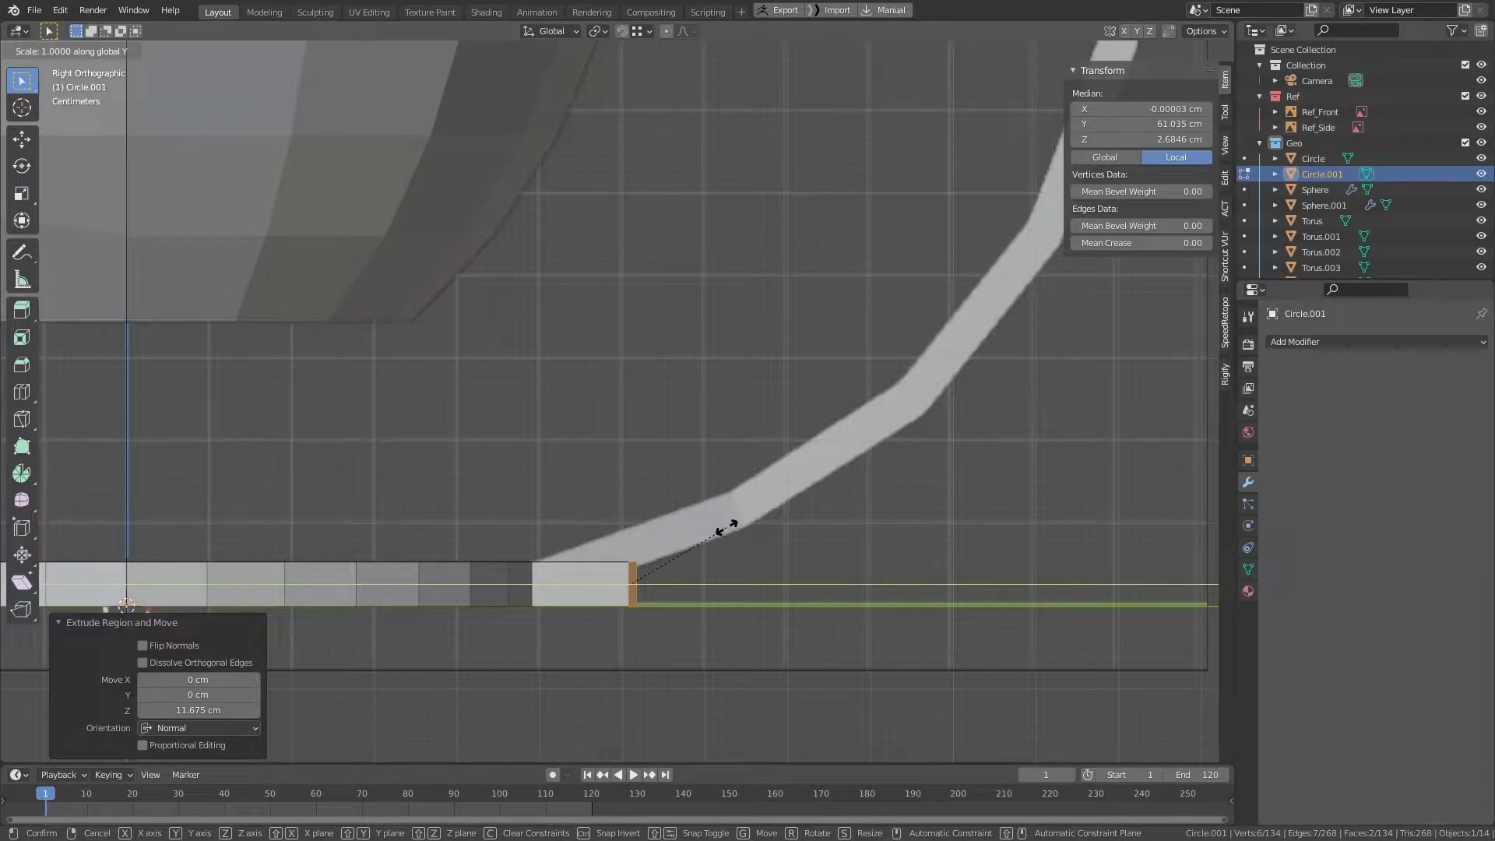
{"action": "type", "text": "0"}
{"action": "key", "text": "Return"}
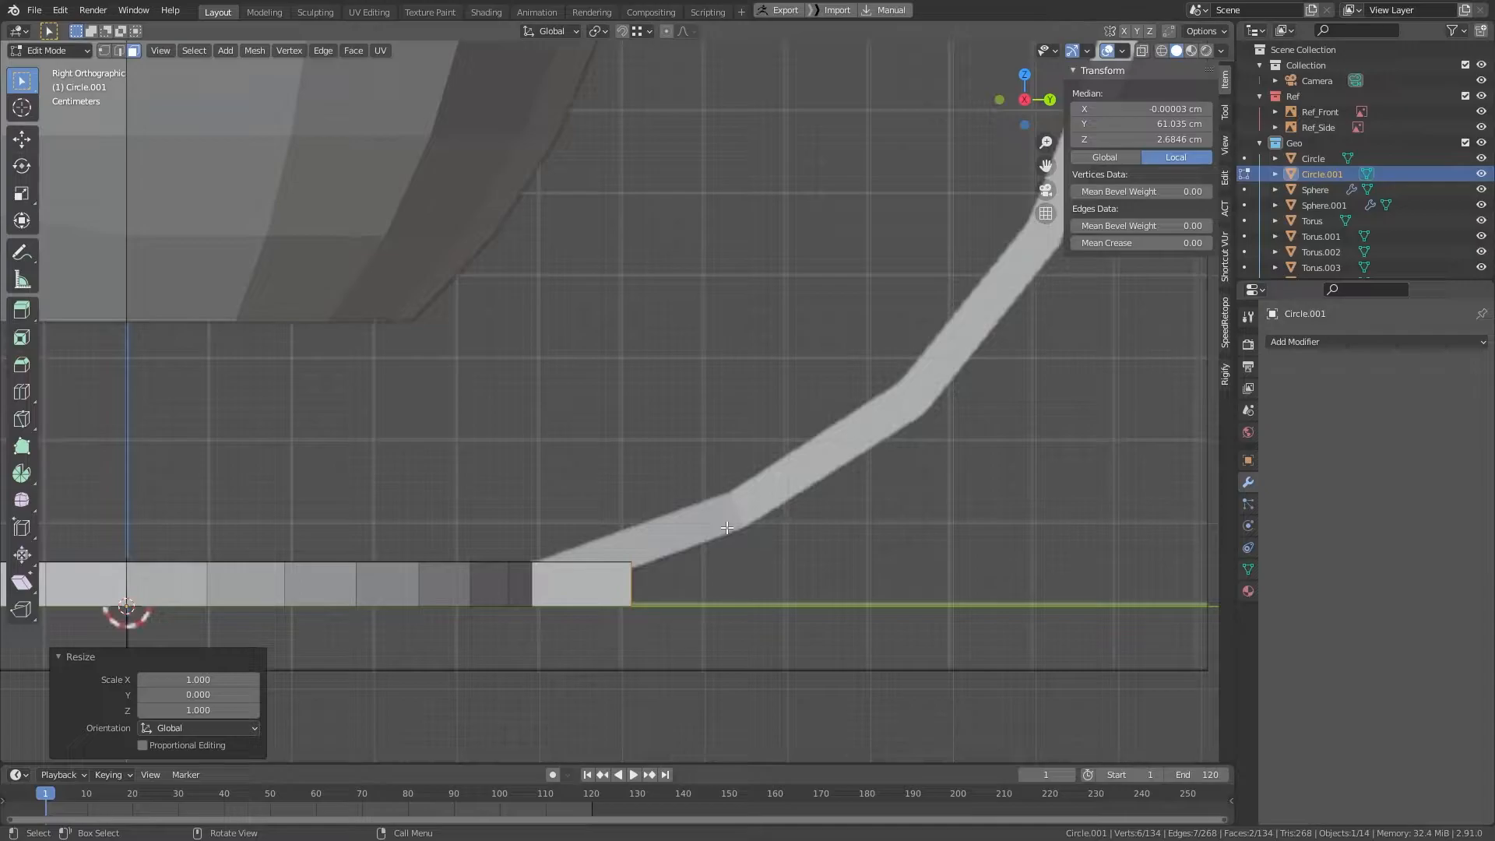
Step: Move the flattened end faces to the first bend of the stand in the side reference and rotate them about 23.9°
{"action": "scroll", "coordinate": [740, 489], "scroll_direction": "down", "scroll_amount": 2}
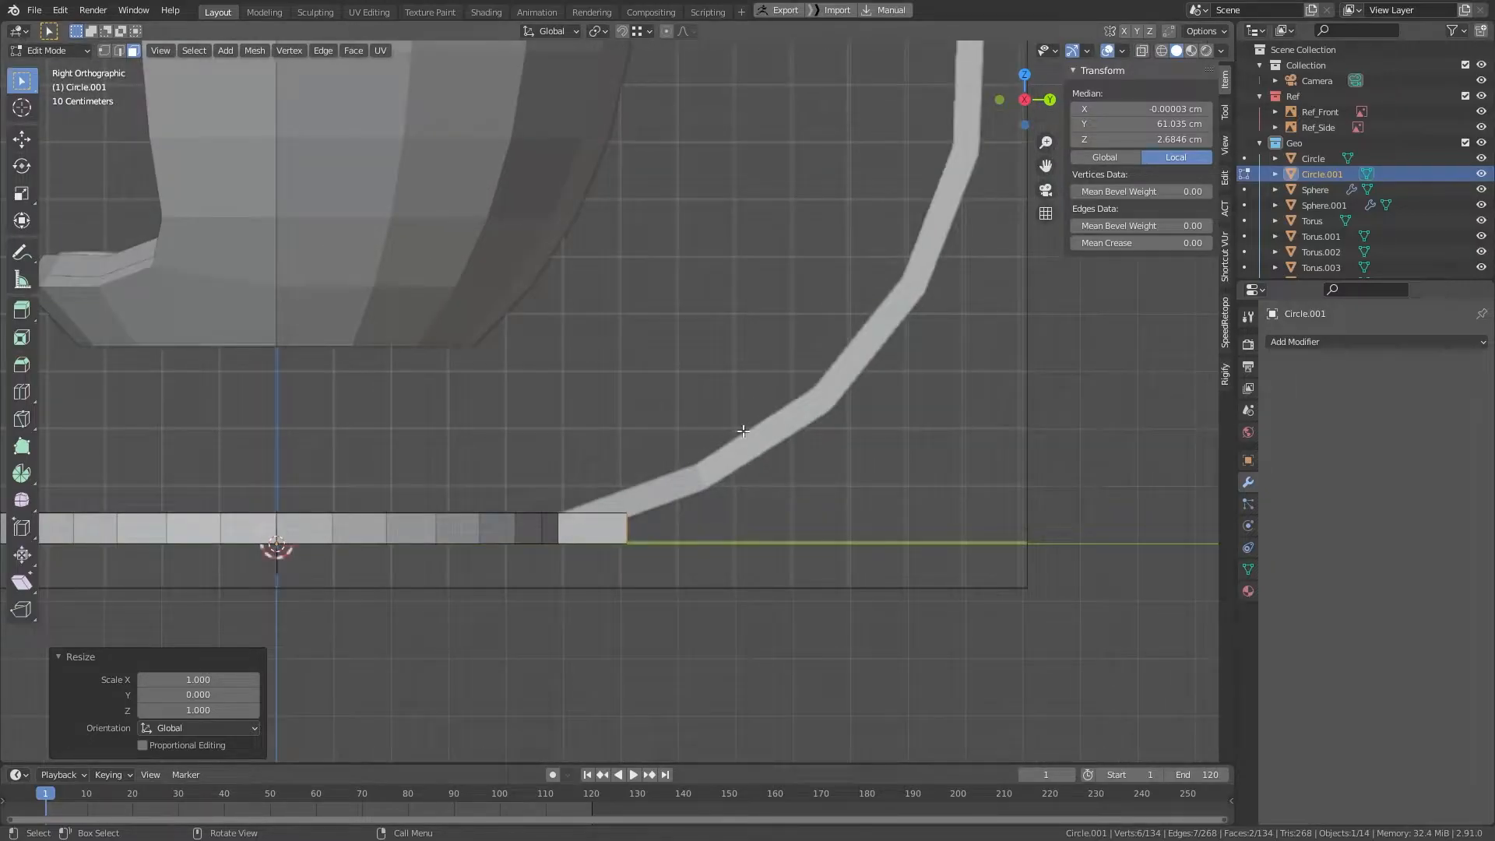
{"action": "scroll", "coordinate": [700, 576], "scroll_direction": "up", "scroll_amount": 2}
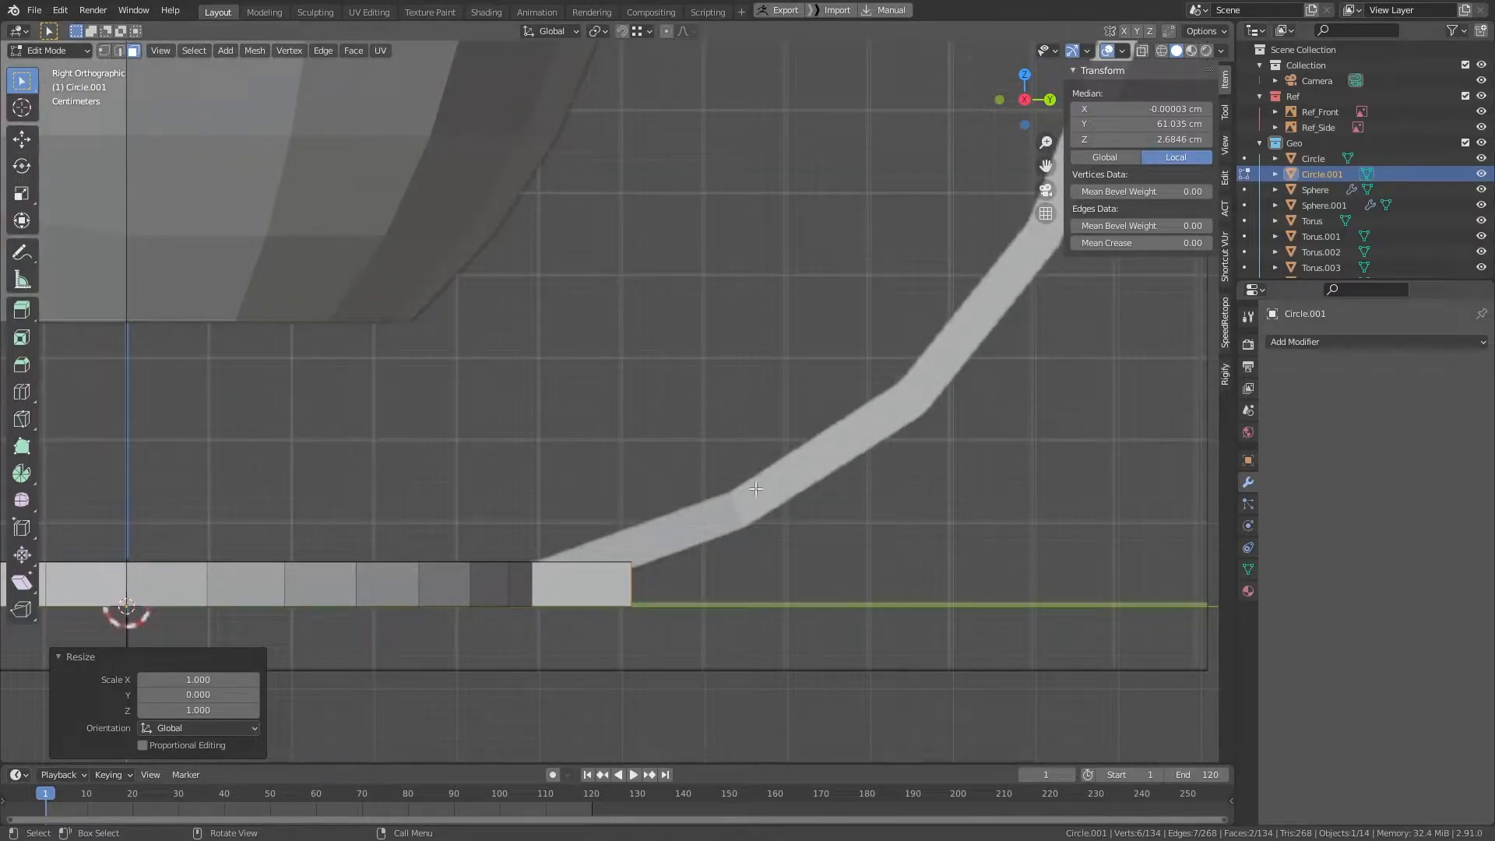
{"action": "scroll", "coordinate": [790, 551], "scroll_direction": "down", "scroll_amount": 2}
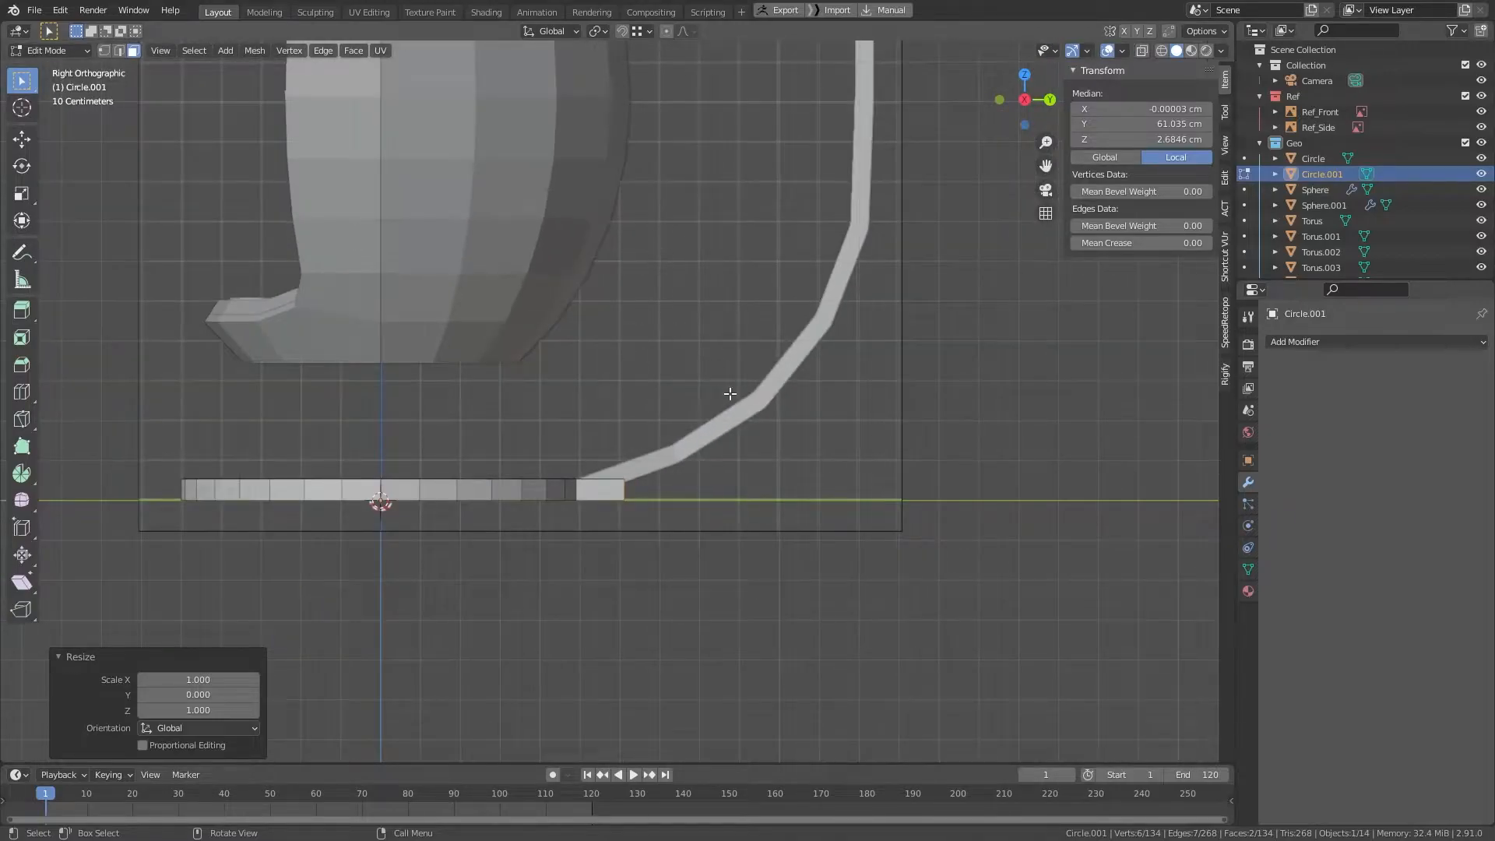
{"action": "scroll", "coordinate": [729, 393], "scroll_direction": "up", "scroll_amount": 3}
{"action": "scroll", "coordinate": [657, 427], "scroll_direction": "down", "scroll_amount": 2}
{"action": "scroll", "coordinate": [750, 442], "scroll_direction": "up", "scroll_amount": 5}
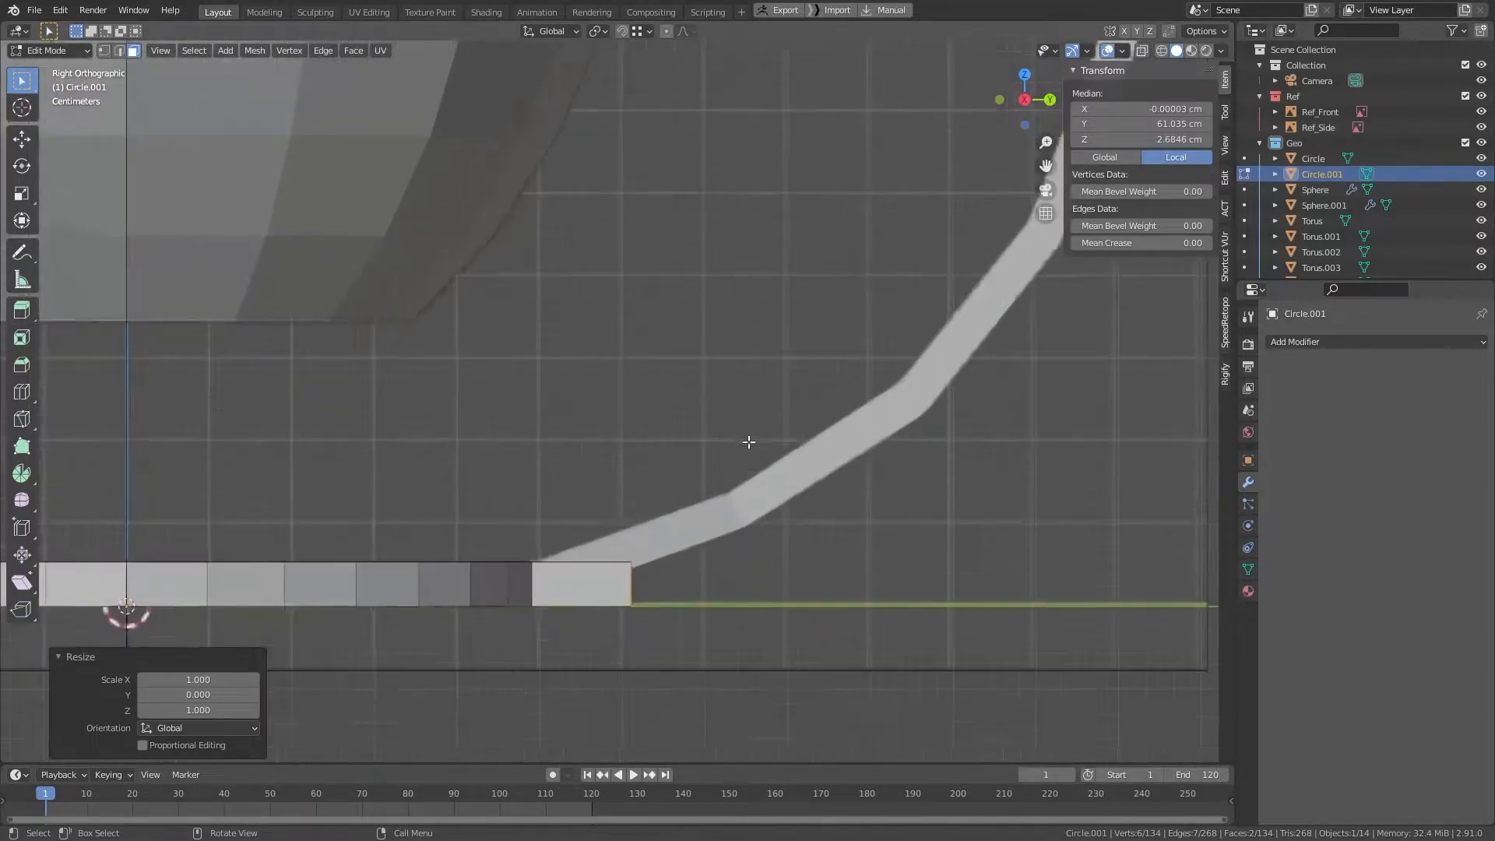
{"action": "key", "text": "e"}
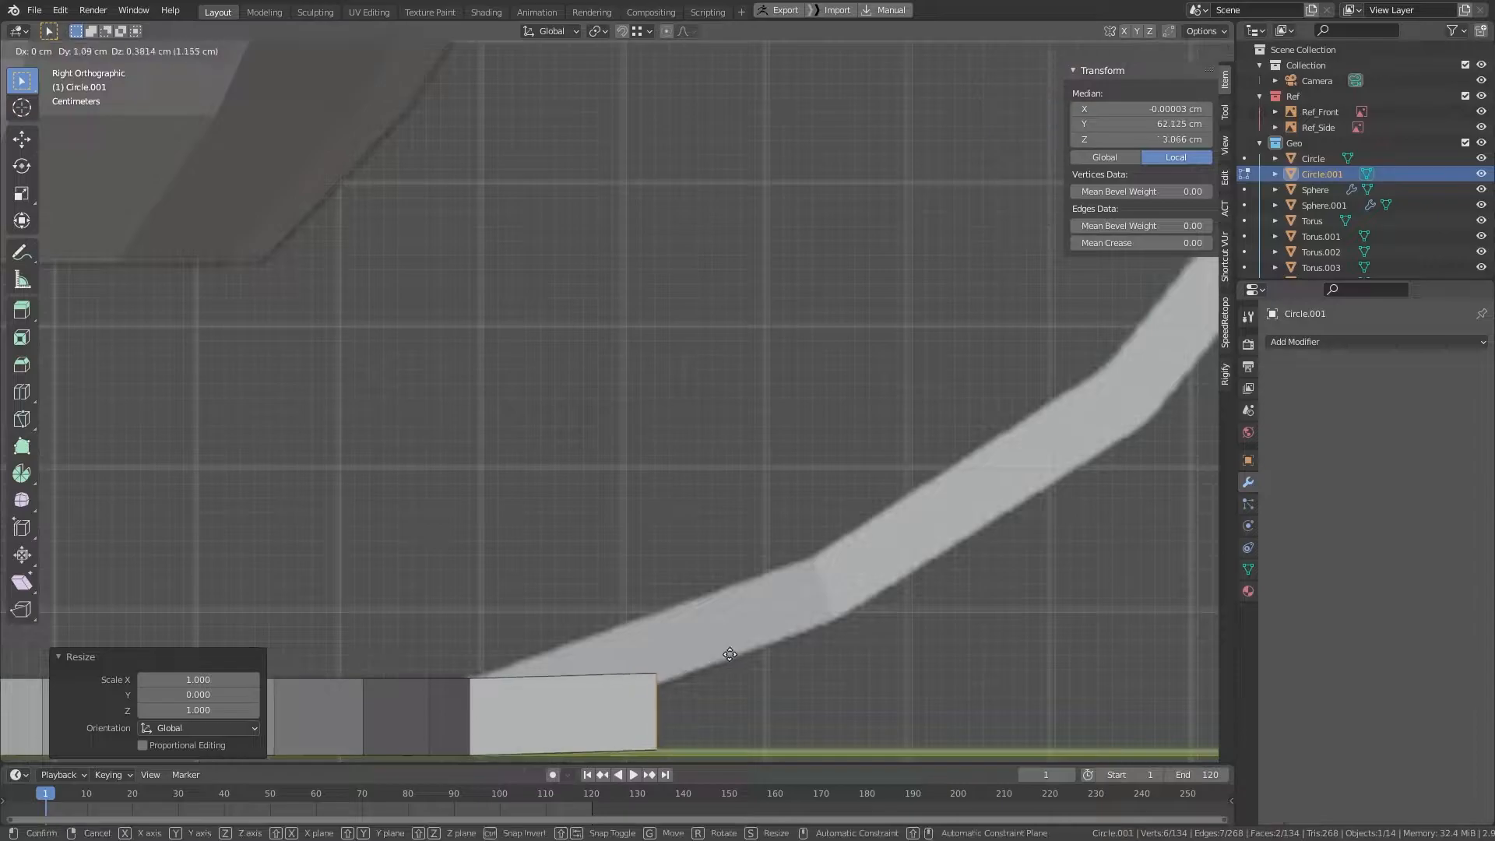
{"action": "left_click", "coordinate": [876, 547]}
{"action": "scroll", "coordinate": [965, 610], "scroll_direction": "up", "scroll_amount": 2}
{"action": "scroll", "coordinate": [801, 494], "scroll_direction": "down", "scroll_amount": 1}
{"action": "scroll", "coordinate": [801, 494], "scroll_direction": "up", "scroll_amount": 1}
{"action": "key", "text": "r"}
{"action": "left_click", "coordinate": [848, 465]}
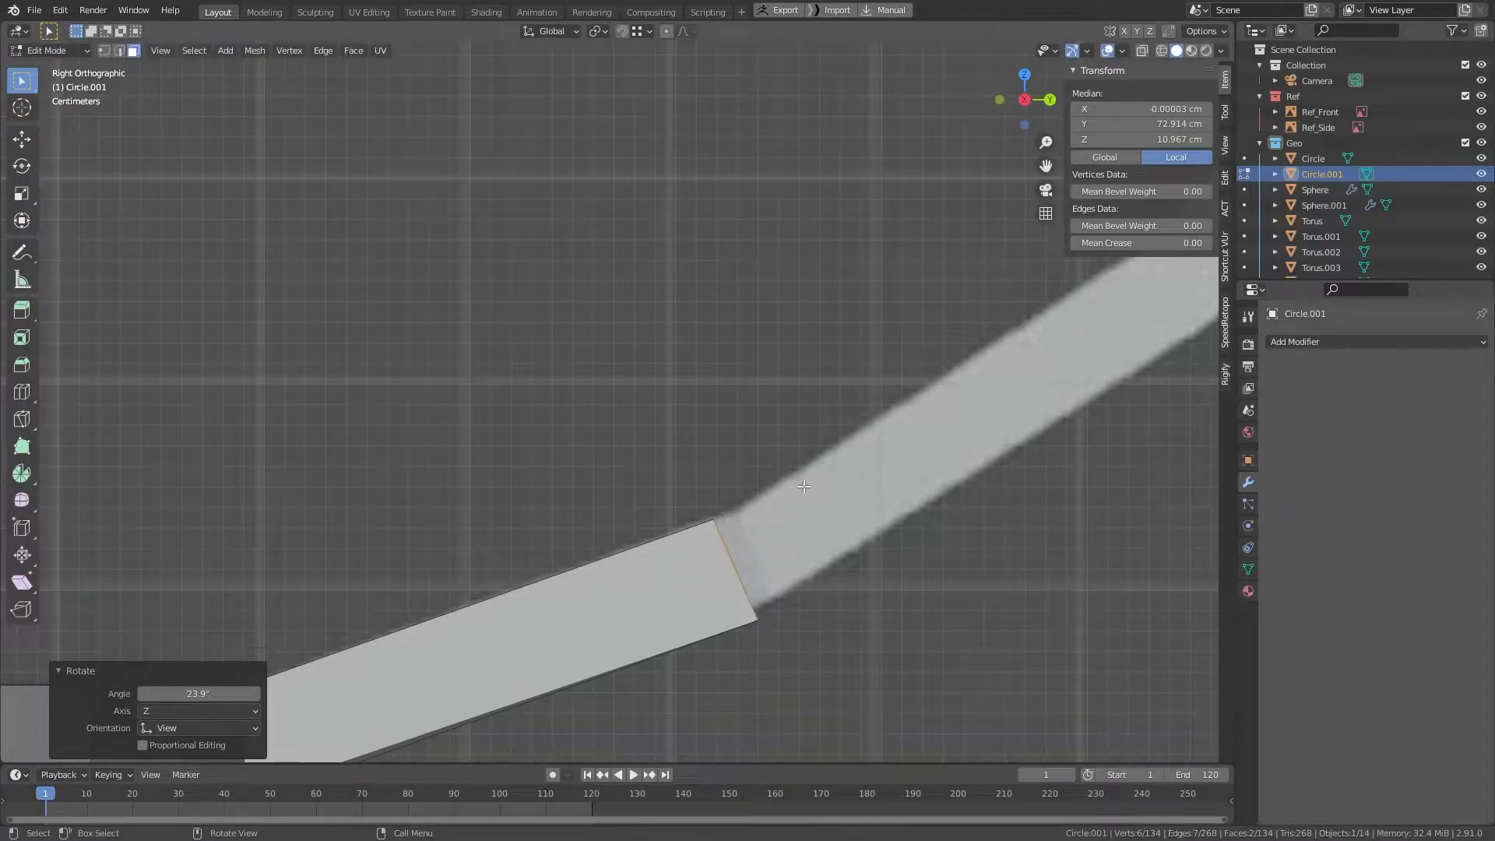
Step: Fine-tune the end faces' rotation and shift them about 0.64 cm in Y and 0.61 cm in Z to fit the first bend
{"action": "key", "text": "r"}
{"action": "left_click", "coordinate": [860, 438]}
{"action": "key", "text": "g"}
{"action": "left_click", "coordinate": [816, 470]}
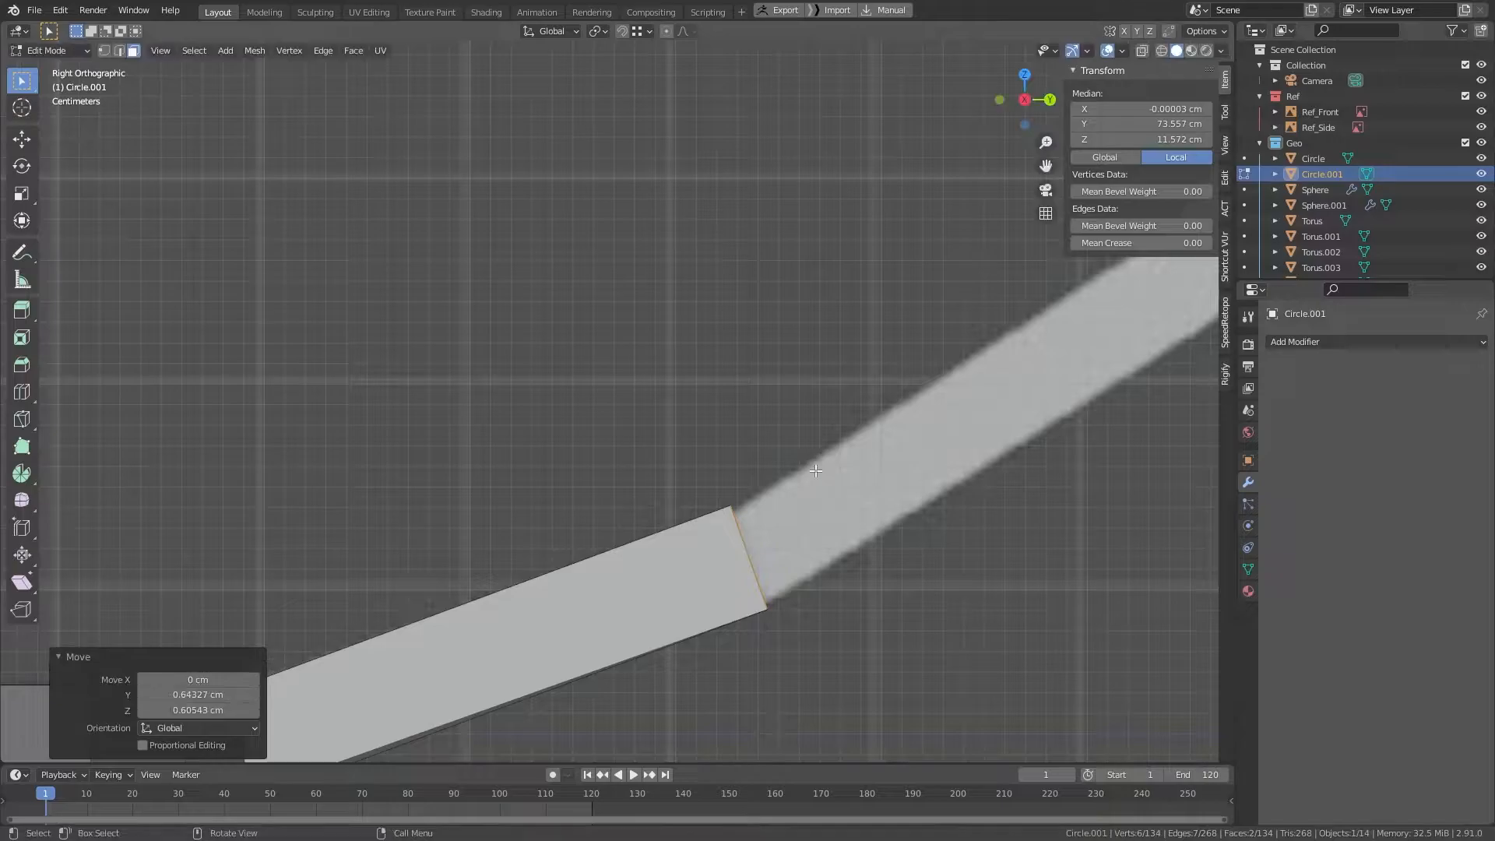
Step: Extrude the end faces about 24.14 cm towards the stand's second bend, then move them about -1.32 cm in Y and 4.88 cm in Z
{"action": "scroll", "coordinate": [815, 470], "scroll_direction": "down", "scroll_amount": 4}
{"action": "middle_click_drag", "start_coordinate": [838, 437], "coordinate": [627, 570], "text": "shift"}
{"action": "scroll", "coordinate": [556, 597], "scroll_direction": "up", "scroll_amount": 1}
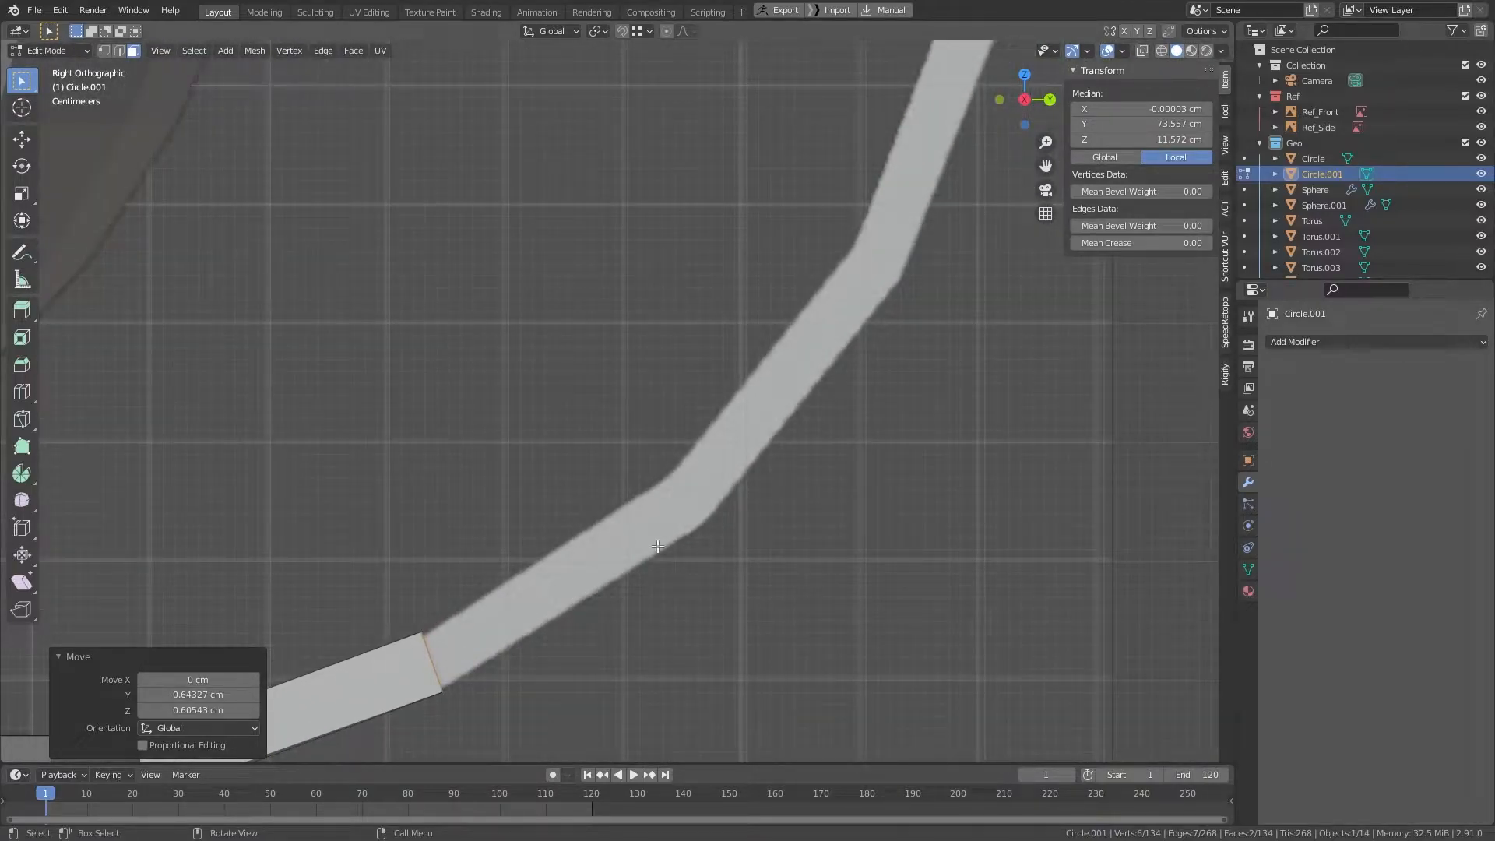
{"action": "key", "text": "e"}
{"action": "left_click", "coordinate": [951, 507]}
{"action": "scroll", "coordinate": [807, 530], "scroll_direction": "up", "scroll_amount": 3}
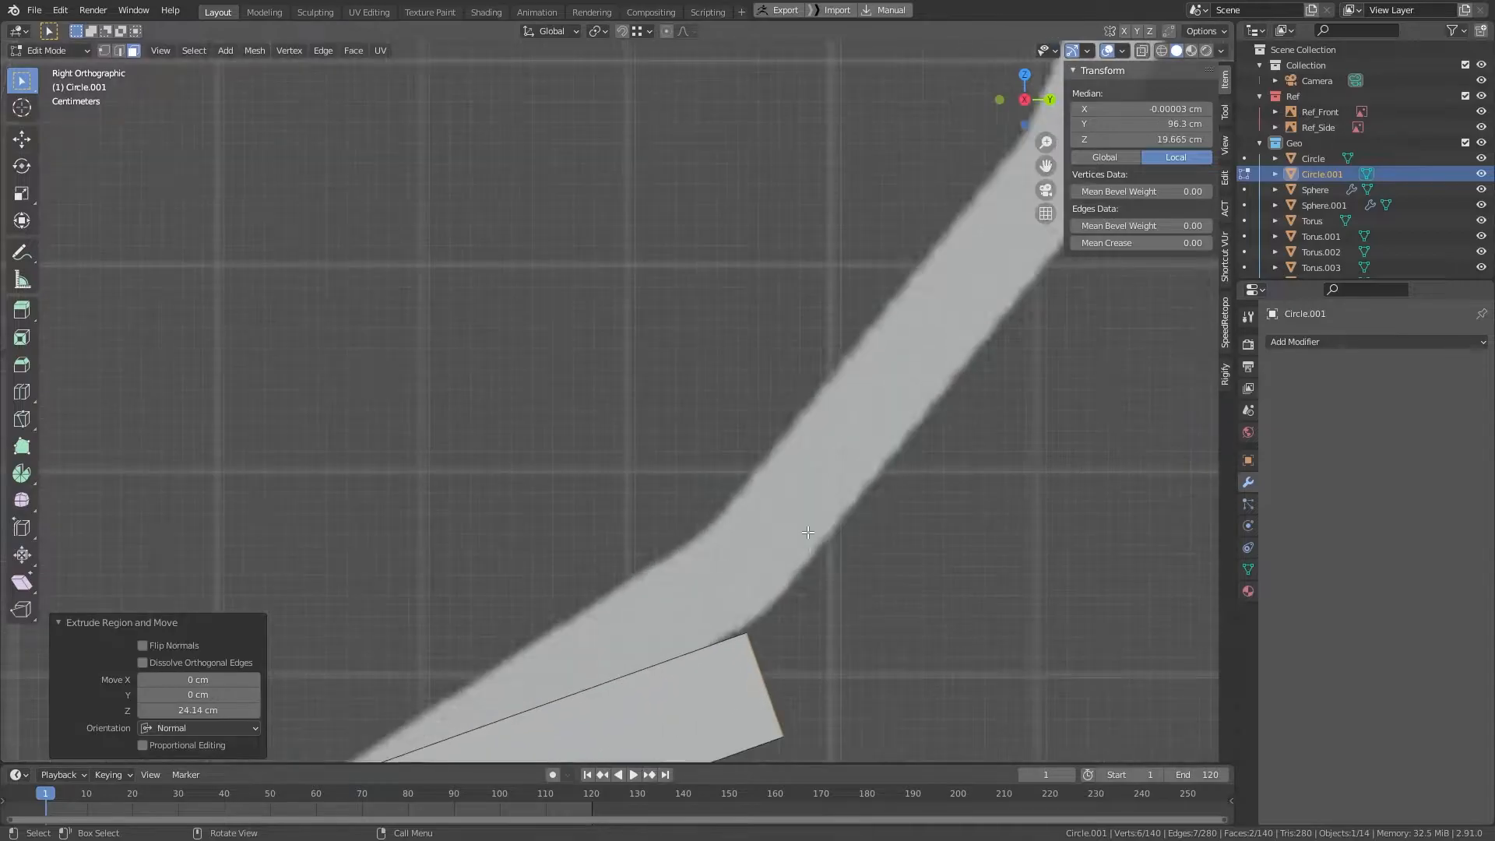
{"action": "key", "text": "g"}
{"action": "left_click", "coordinate": [835, 495]}
Step: Rotate the new end faces about 24.5° and shift them about 0.42 cm in Y and 1.1 cm in Z onto the second bend
{"action": "key", "text": "r"}
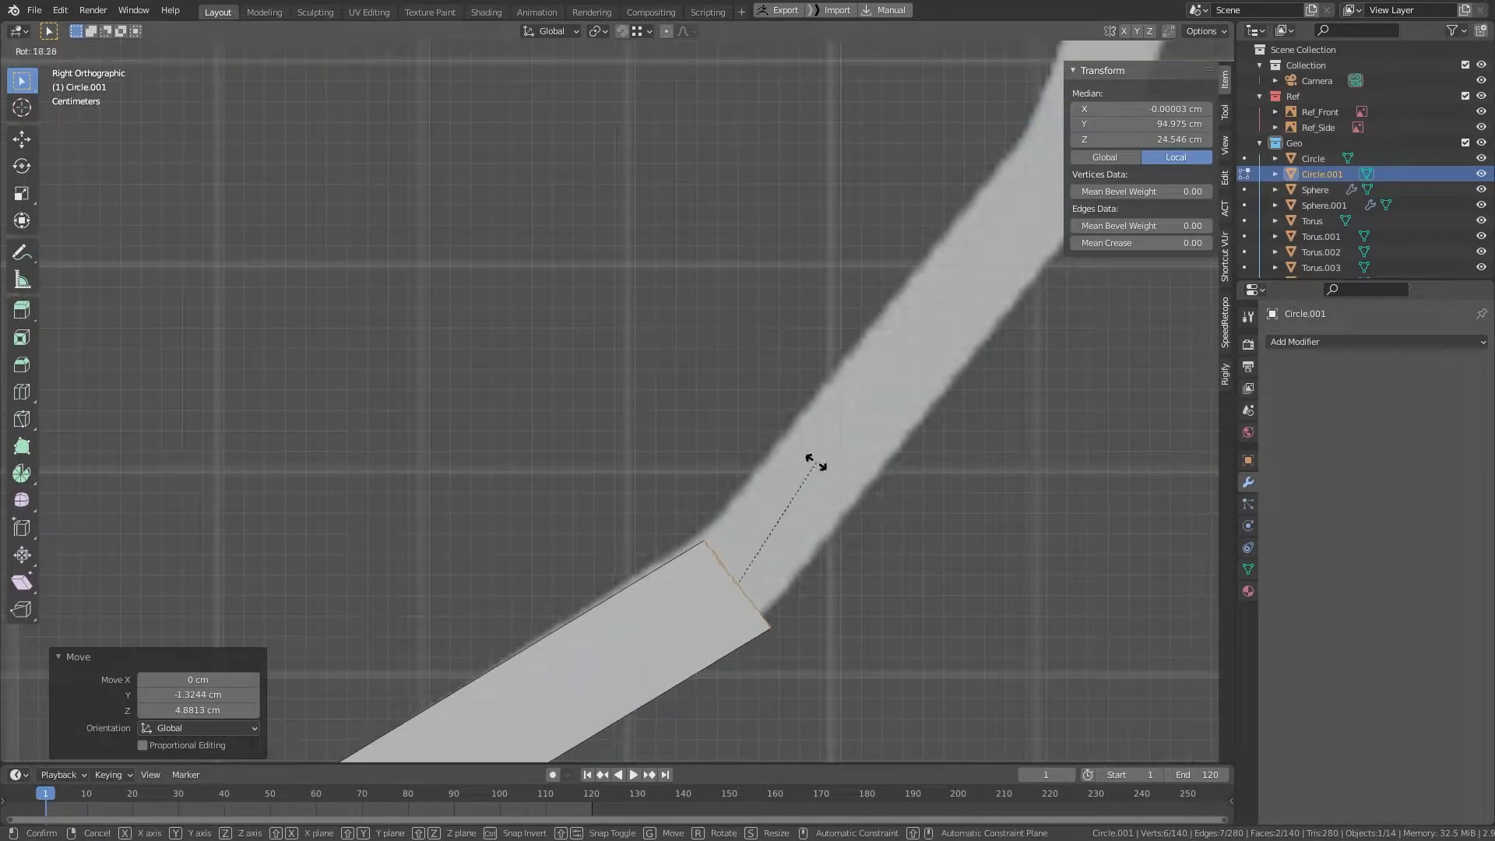
{"action": "left_click", "coordinate": [787, 477]}
{"action": "key", "text": "g"}
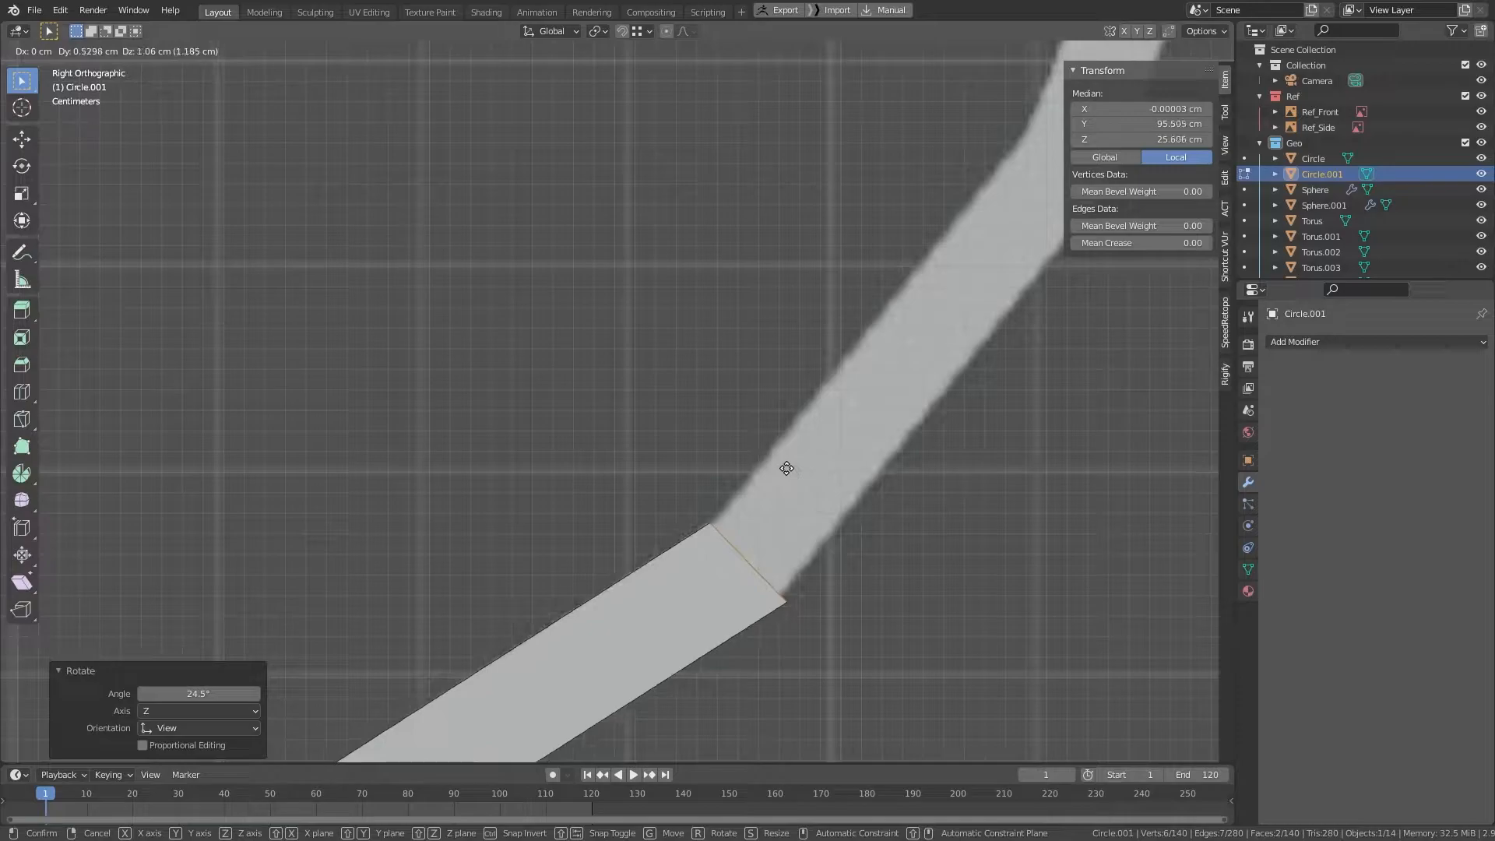
{"action": "left_click", "coordinate": [785, 469]}
{"action": "scroll", "coordinate": [785, 471], "scroll_direction": "down", "scroll_amount": 2}
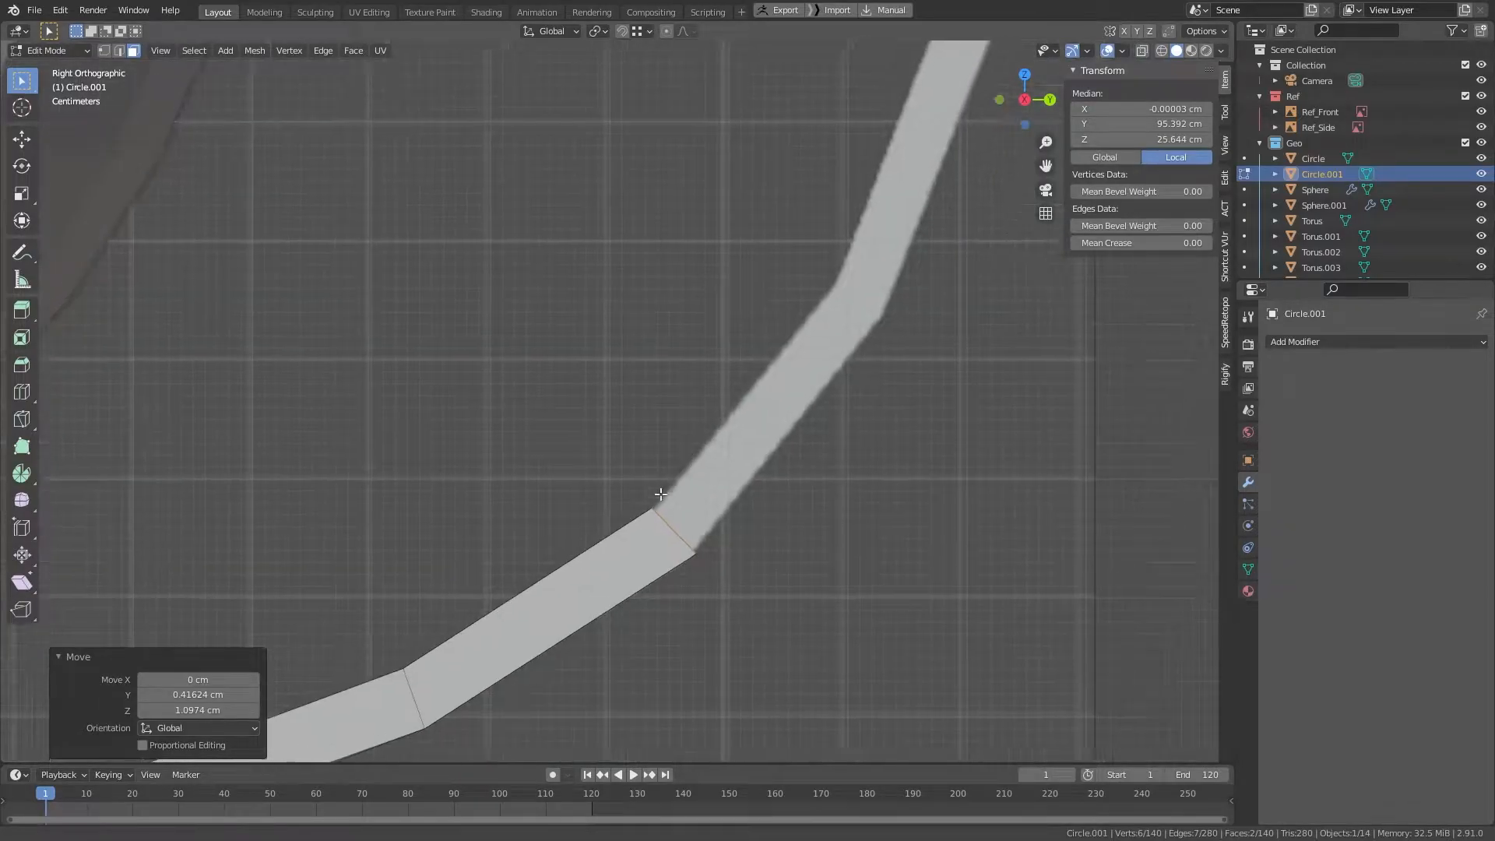
Step: Extrude the end faces about 24.69 cm towards the next bend, rotate them about 16.1° and move them about -2.24 cm in Y and 2.21 cm in Z
{"action": "middle_click_drag", "start_coordinate": [661, 494], "coordinate": [576, 604], "text": "shift"}
{"action": "key", "text": "e"}
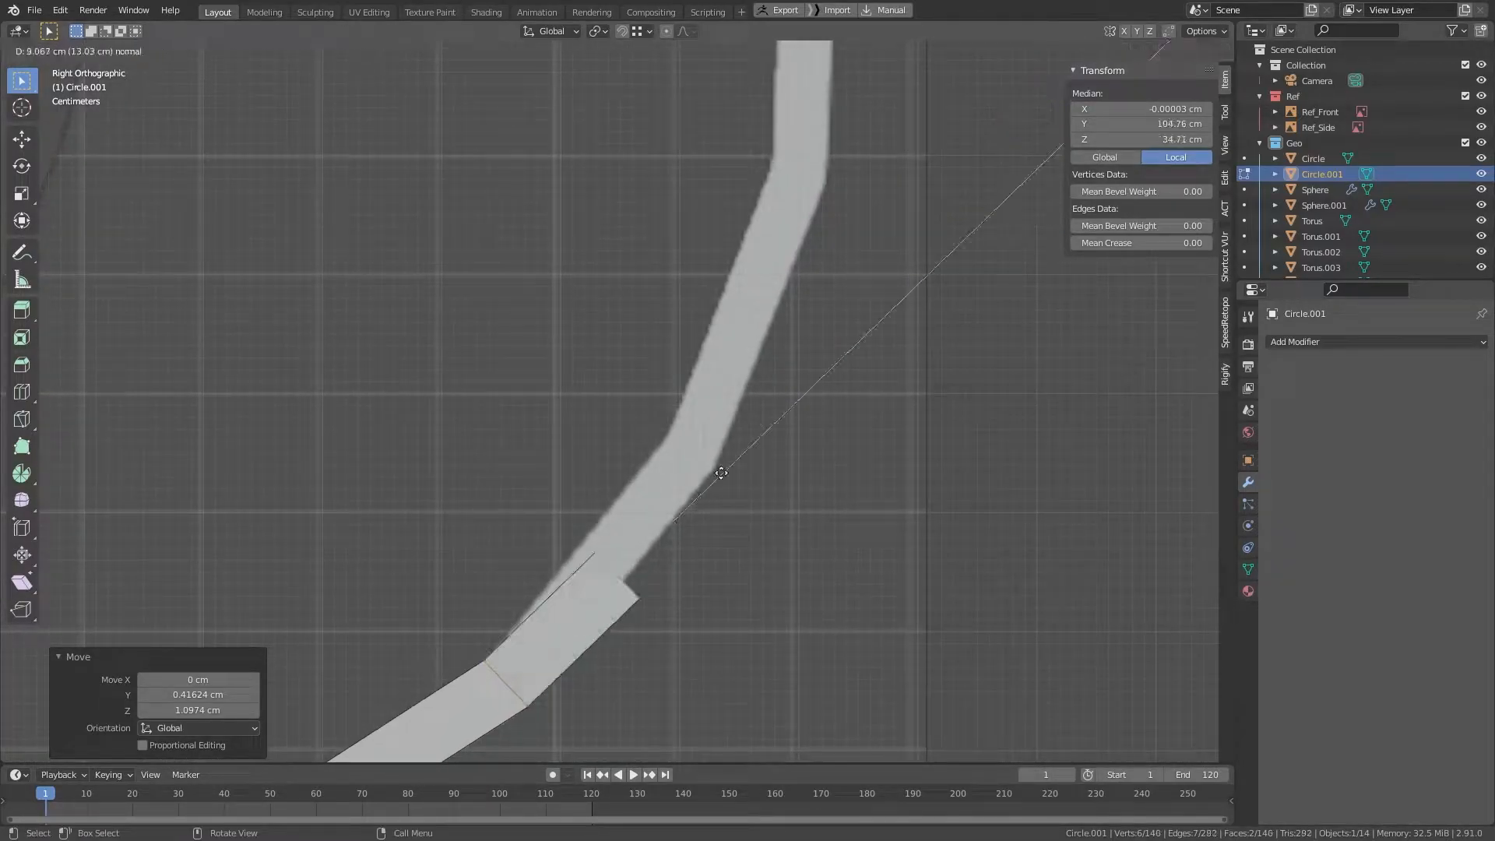
{"action": "left_click", "coordinate": [770, 427]}
{"action": "scroll", "coordinate": [915, 453], "scroll_direction": "up", "scroll_amount": 3}
{"action": "key", "text": "r"}
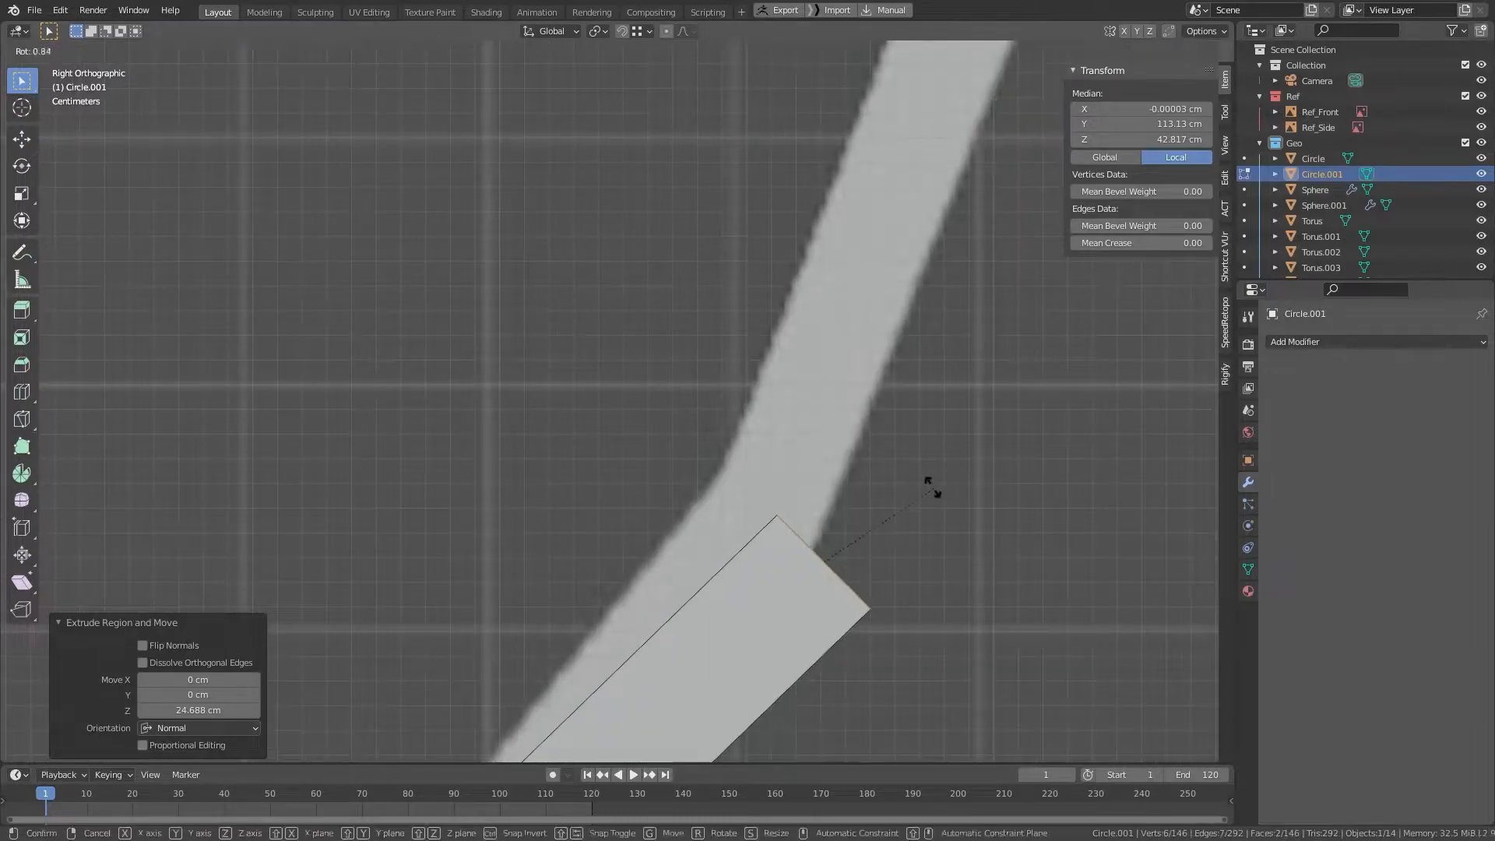
{"action": "left_click", "coordinate": [905, 451]}
{"action": "key", "text": "g"}
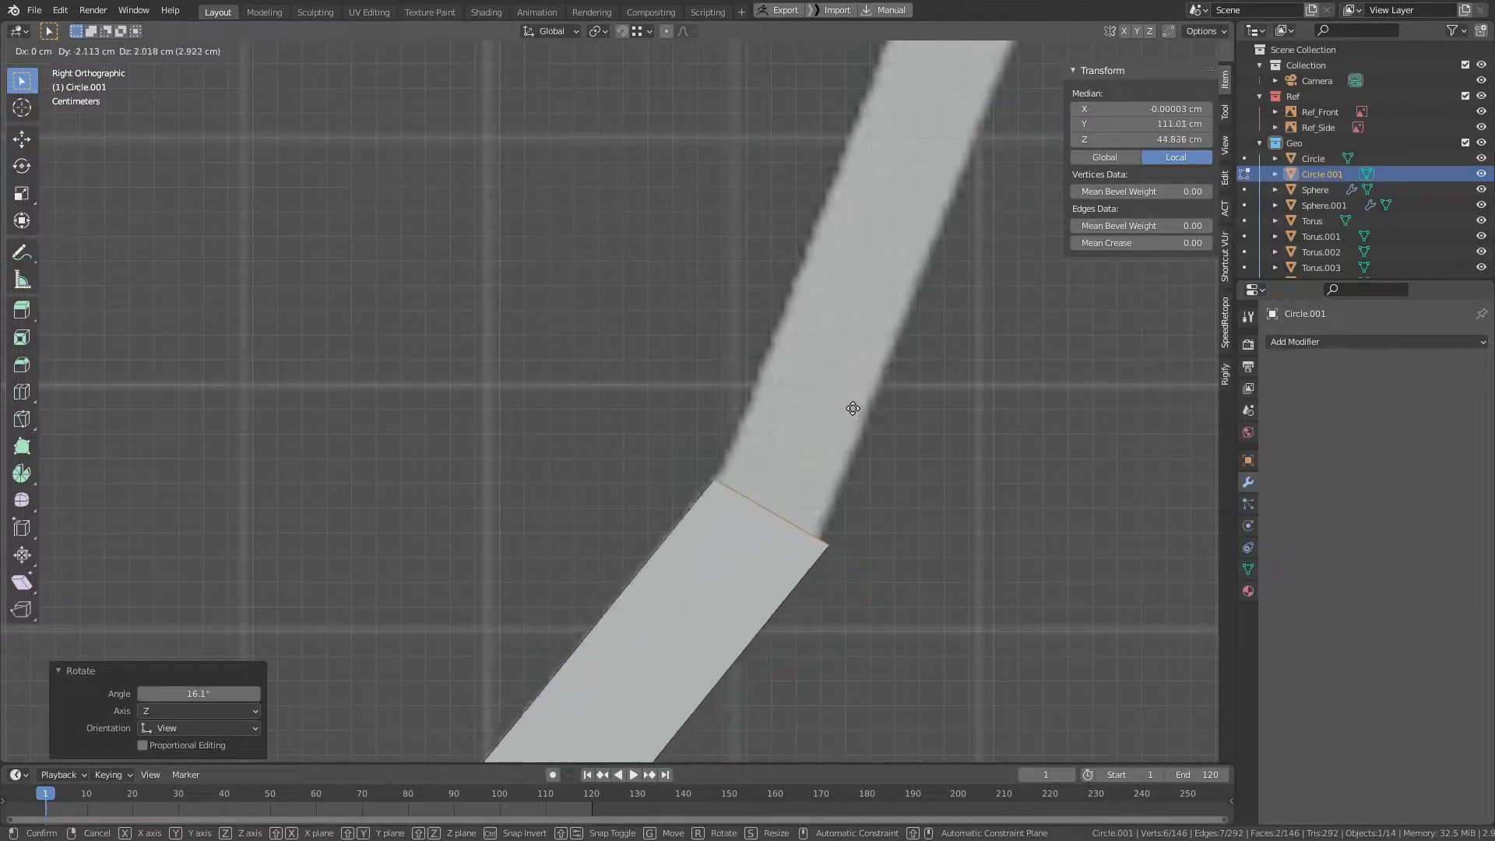
{"action": "left_click", "coordinate": [849, 404]}
Step: Extrude the end faces about 27.05 cm upward, rotate them about 13.7° and move them about -4.23 cm in Y and 0.57 cm in Z
{"action": "scroll", "coordinate": [861, 444], "scroll_direction": "down", "scroll_amount": 3}
{"action": "scroll", "coordinate": [861, 445], "scroll_direction": "down", "scroll_amount": 1}
{"action": "middle_click_drag", "start_coordinate": [755, 369], "coordinate": [666, 639], "text": "shift"}
{"action": "key", "text": "e"}
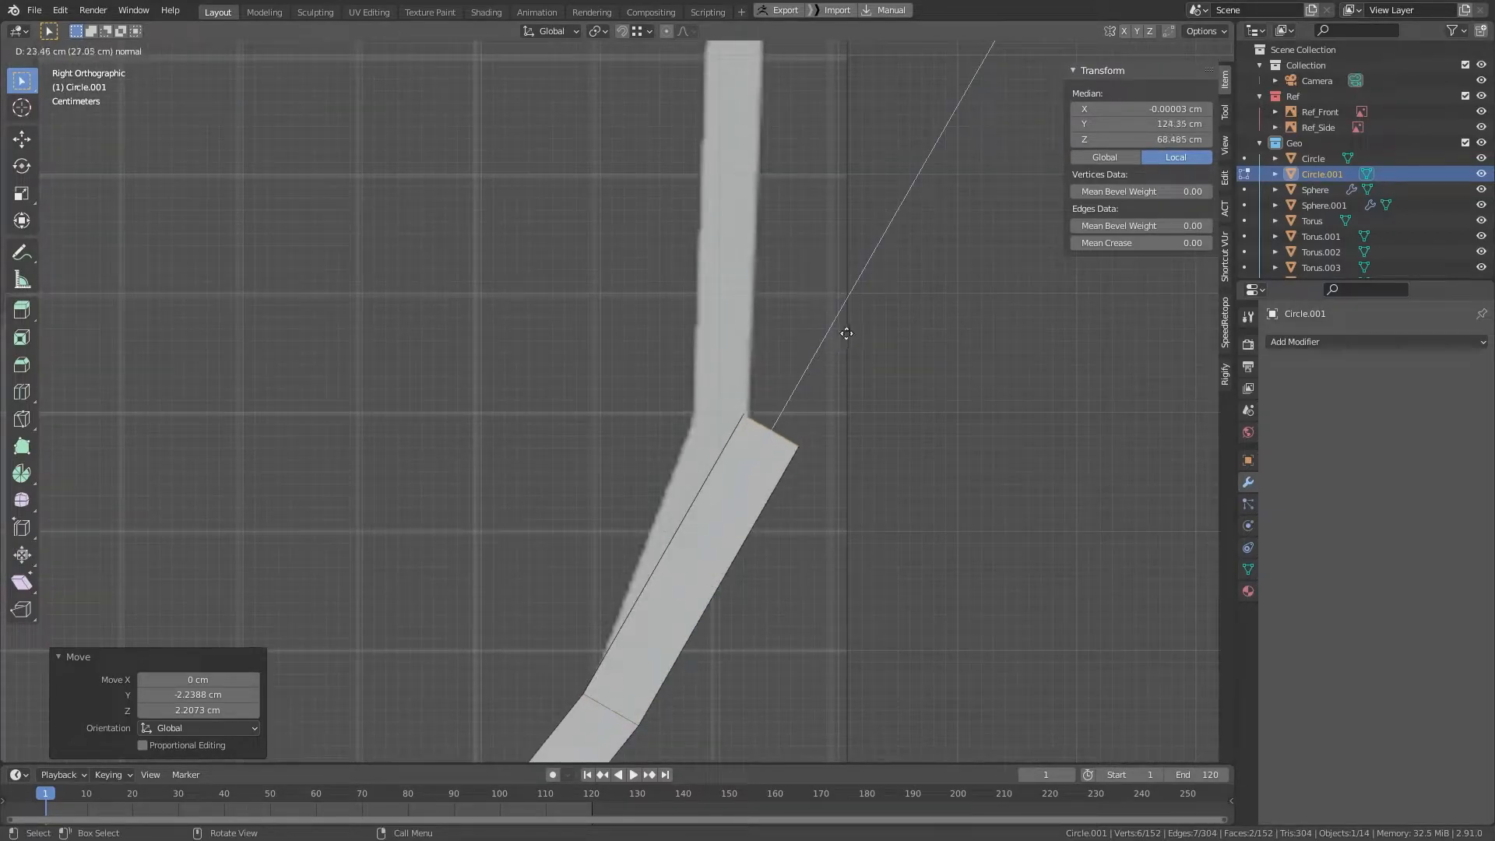
{"action": "left_click", "coordinate": [846, 333]}
{"action": "scroll", "coordinate": [843, 381], "scroll_direction": "up", "scroll_amount": 3}
{"action": "key", "text": "r"}
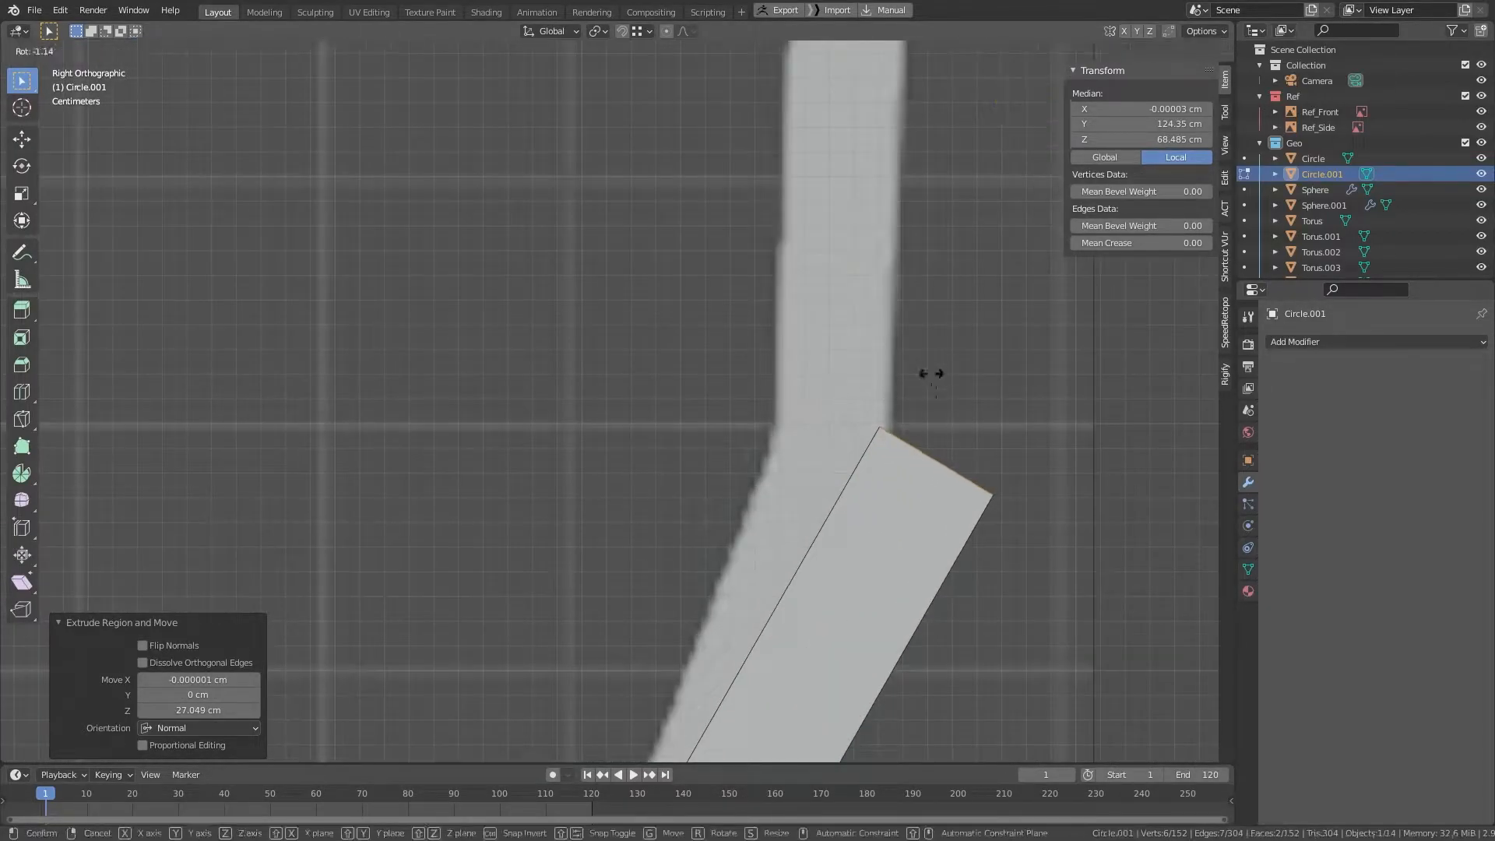
{"action": "left_click", "coordinate": [909, 355]}
{"action": "key", "text": "g"}
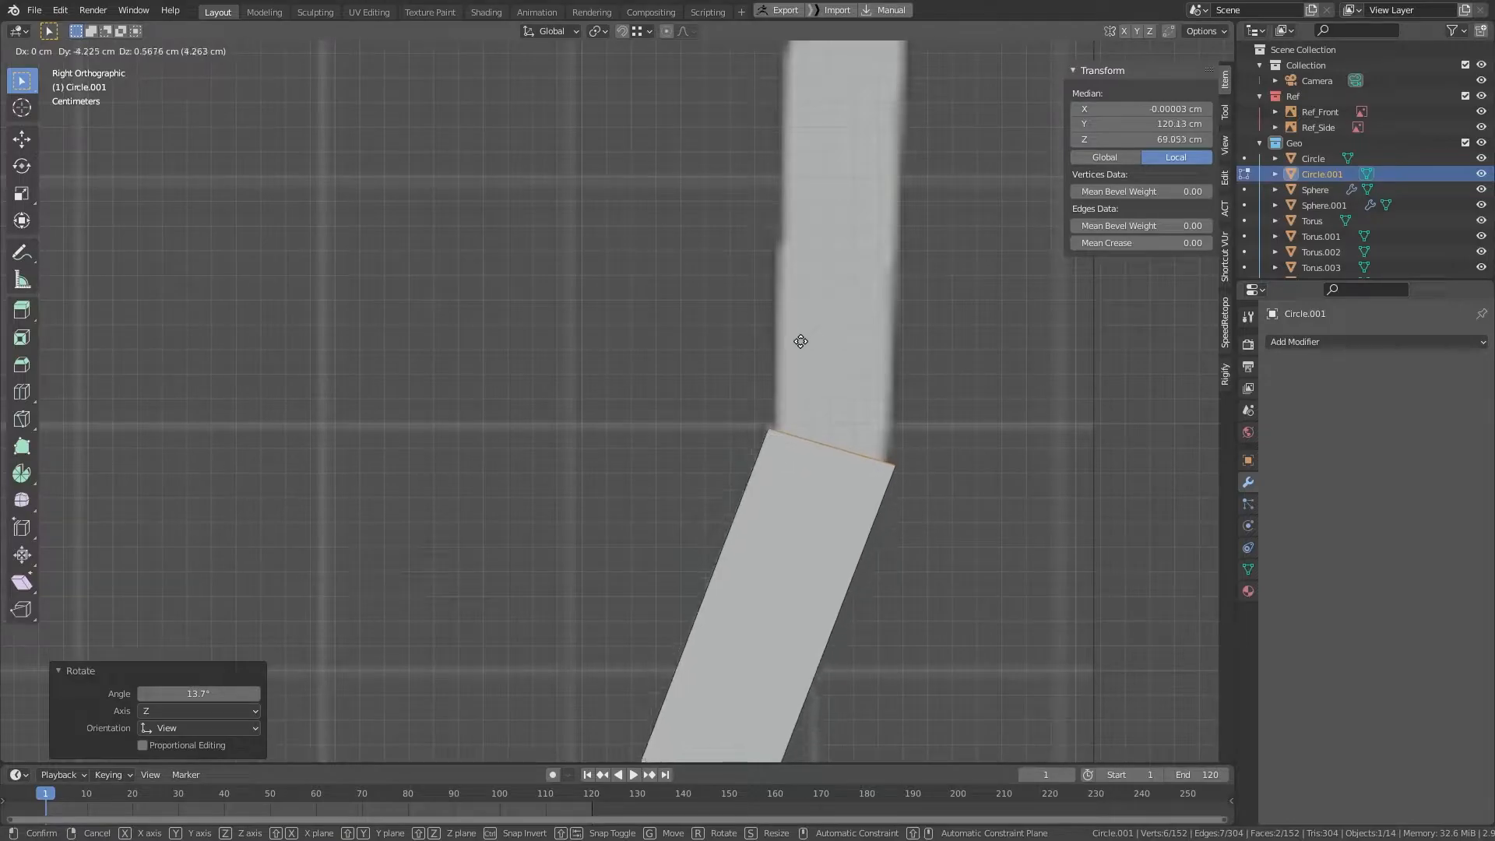
{"action": "left_click", "coordinate": [801, 341]}
Step: Extrude the end faces to the next joint in the stand's near-vertical section, move them onto the reference and rotate them about 17.2°
{"action": "scroll", "coordinate": [811, 354], "scroll_direction": "down", "scroll_amount": 6}
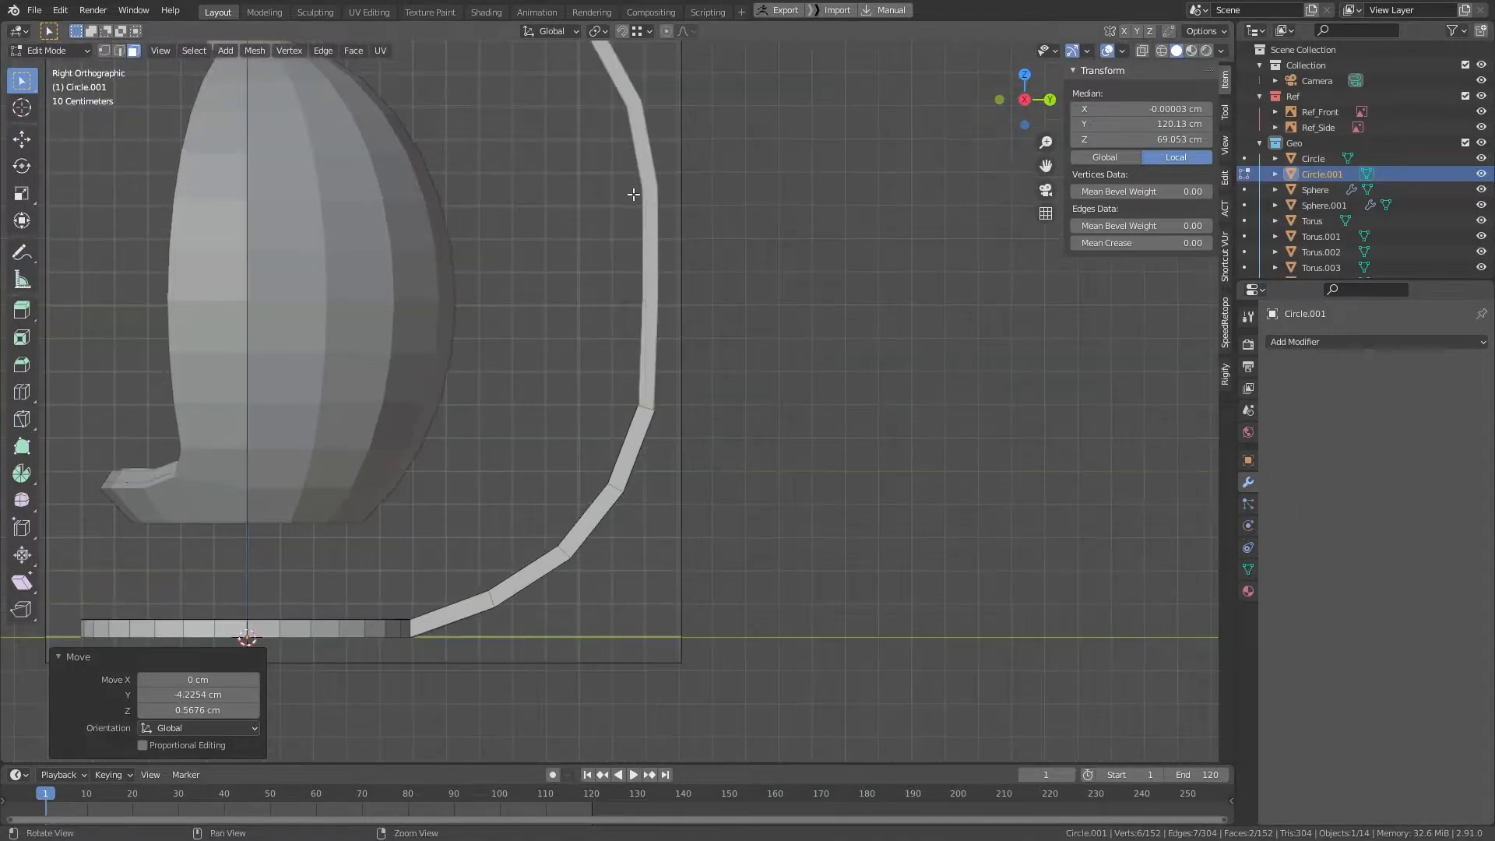
{"action": "scroll", "coordinate": [919, 491], "scroll_direction": "up", "scroll_amount": 8}
{"action": "key", "text": "e"}
{"action": "left_click", "coordinate": [787, 312]}
{"action": "key", "text": "g"}
{"action": "scroll", "coordinate": [731, 411], "scroll_direction": "up", "scroll_amount": 5}
{"action": "left_click", "coordinate": [738, 409]}
{"action": "key", "text": "r"}
{"action": "left_click", "coordinate": [772, 405]}
Step: Flatten the end faces horizontally by scaling them to 0 in Z and shift them along Y onto the stand reference
{"action": "key", "text": "s"}
{"action": "key", "text": "y"}
{"action": "key", "text": "0"}
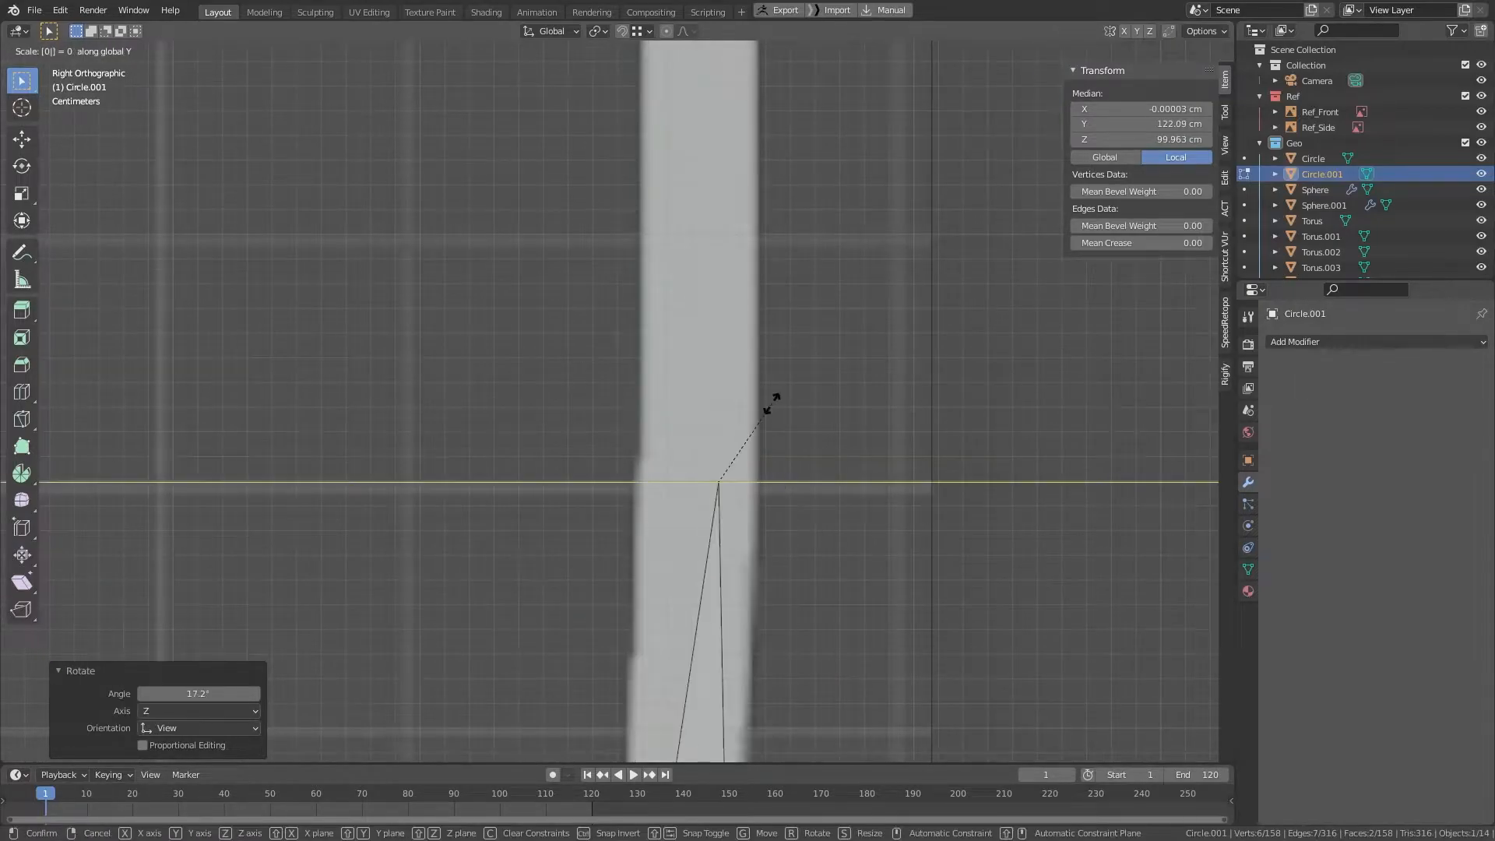
{"action": "key", "text": "z"}
{"action": "key", "text": "Return"}
{"action": "key", "text": "g"}
{"action": "key", "text": "y"}
{"action": "left_click", "coordinate": [752, 404]}
Step: Extrude the end faces to the upper end of the near-vertical section, then rotate and move them to fit the bend
{"action": "scroll", "coordinate": [711, 360], "scroll_direction": "down", "scroll_amount": 4}
{"action": "key", "text": "e"}
{"action": "left_click", "coordinate": [767, 342]}
{"action": "scroll", "coordinate": [786, 374], "scroll_direction": "up", "scroll_amount": 4}
{"action": "key", "text": "r"}
{"action": "key", "text": "g"}
Step: Extrude the end faces to the first bend of the upper curve, then move and rotate them to match the reference
{"action": "key", "text": "e"}
{"action": "left_click", "coordinate": [771, 296]}
{"action": "key", "text": "g"}
{"action": "key", "text": "r"}
{"action": "left_click", "coordinate": [938, 314]}
Step: Extrude the end faces to the second bend of the upper curve and rotate them to the angle of the joint
{"action": "key", "text": "e"}
{"action": "left_click", "coordinate": [784, 294]}
{"action": "key", "text": "r"}
{"action": "left_click", "coordinate": [801, 277]}
Step: Extrude the end faces to the third bend of the upper curve, then rotate and move them onto the reference
{"action": "scroll", "coordinate": [817, 292], "scroll_direction": "down", "scroll_amount": 2}
{"action": "middle_click_drag", "start_coordinate": [732, 211], "coordinate": [1200, 498], "text": "shift"}
{"action": "key", "text": "e"}
{"action": "left_click", "coordinate": [1026, 274]}
{"action": "key", "text": "r"}
{"action": "left_click", "coordinate": [1032, 322]}
{"action": "key", "text": "g"}
{"action": "left_click", "coordinate": [924, 304]}
Step: Extrude the end faces along the sloping upper section, rotate them about 24° and shift them slightly to fit the next bend
{"action": "scroll", "coordinate": [896, 295], "scroll_direction": "down", "scroll_amount": 3}
{"action": "key", "text": "e"}
{"action": "left_click", "coordinate": [678, 247]}
{"action": "key", "text": "g"}
{"action": "key", "text": "r"}
{"action": "key", "text": "g"}
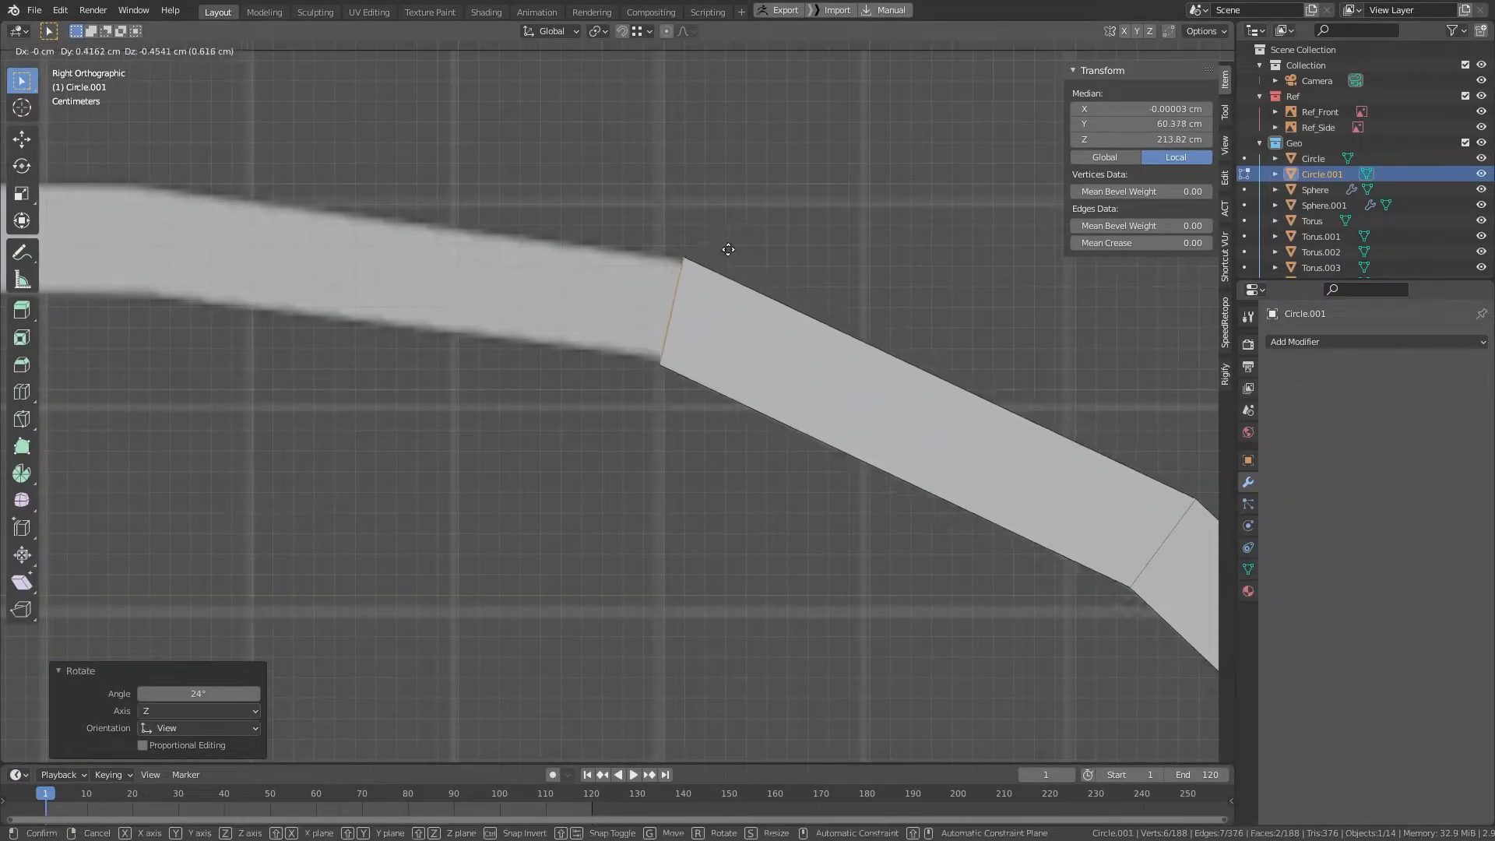
Step: Extrude the end faces to the last bend before the arm's horizontal end, then move and rotate them into place
{"action": "middle_click_drag", "start_coordinate": [514, 301], "coordinate": [927, 367], "text": "shift"}
{"action": "key", "text": "e"}
{"action": "left_click", "coordinate": [646, 310]}
{"action": "key", "text": "g"}
{"action": "left_click", "coordinate": [925, 265]}
{"action": "key", "text": "r"}
{"action": "left_click", "coordinate": [904, 260]}
Step: Flatten the end faces by scaling them to 0 in Y and shift them about 0.64 cm in Y and -0.19 cm in Z
{"action": "key", "text": "s"}
{"action": "key", "text": "y"}
{"action": "key", "text": "0"}
{"action": "key", "text": "Return"}
{"action": "key", "text": "g"}
{"action": "left_click", "coordinate": [917, 262]}
Step: Extrude the end faces about 40.1 cm along the horizontal section, past the chain to the end of the arm
{"action": "scroll", "coordinate": [831, 343], "scroll_direction": "down", "scroll_amount": 2}
{"action": "middle_click_drag", "start_coordinate": [831, 343], "coordinate": [885, 361], "text": "shift"}
{"action": "scroll", "coordinate": [1003, 382], "scroll_direction": "up", "scroll_amount": 1}
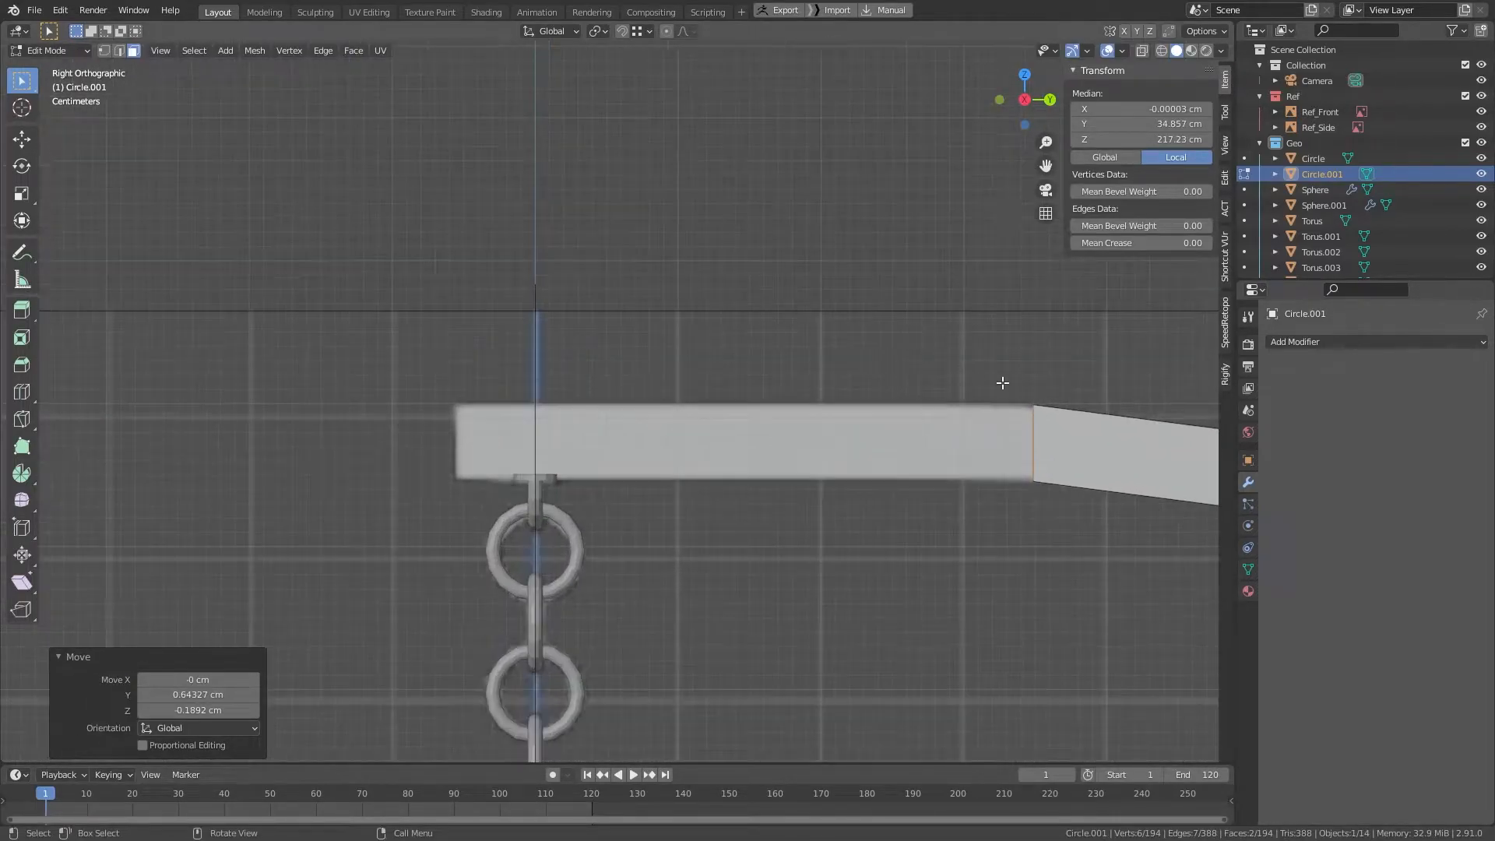
{"action": "key", "text": "e"}
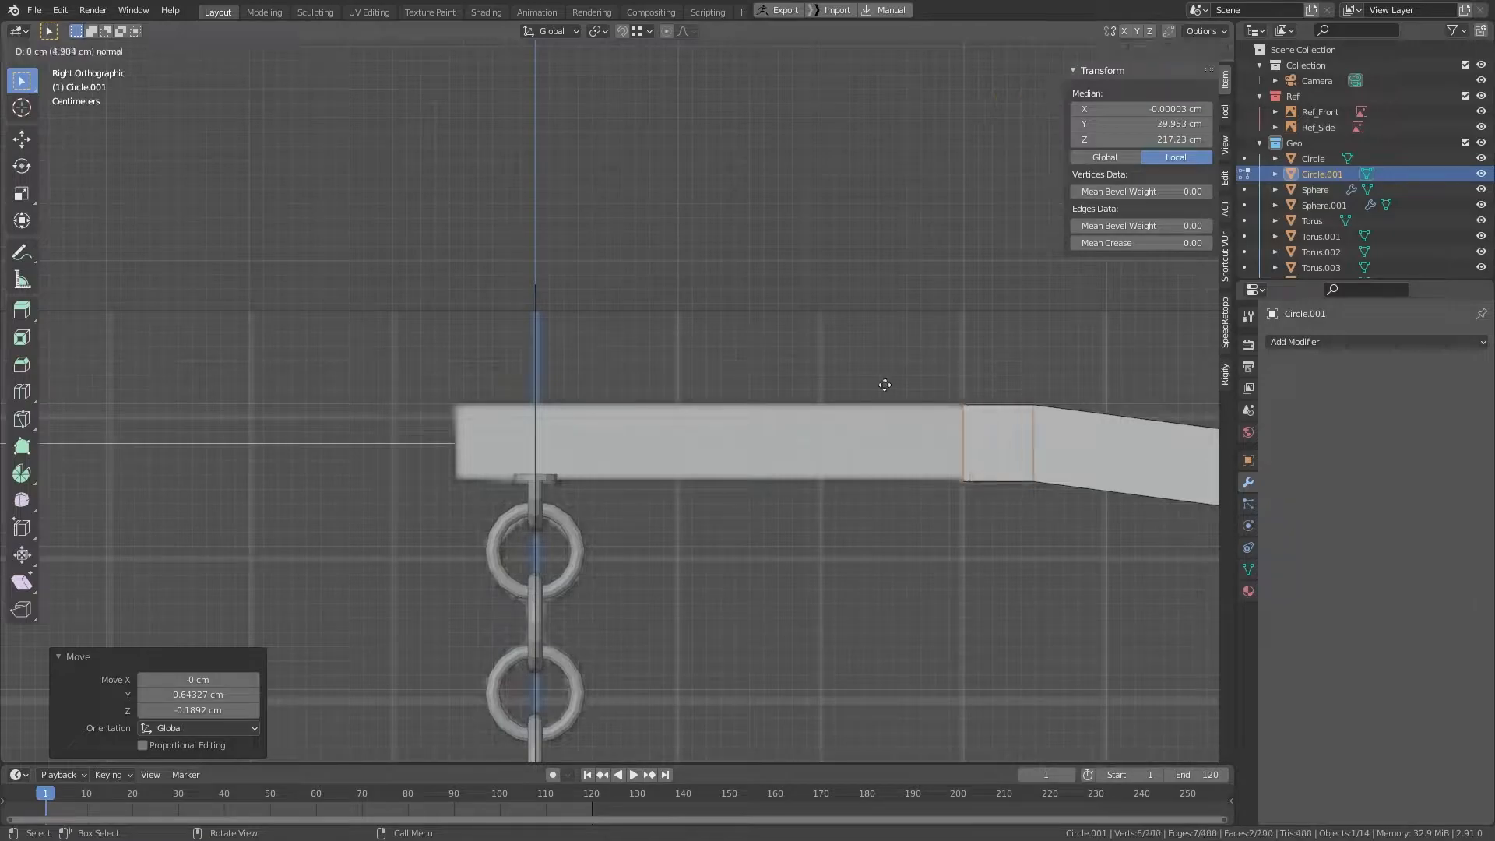
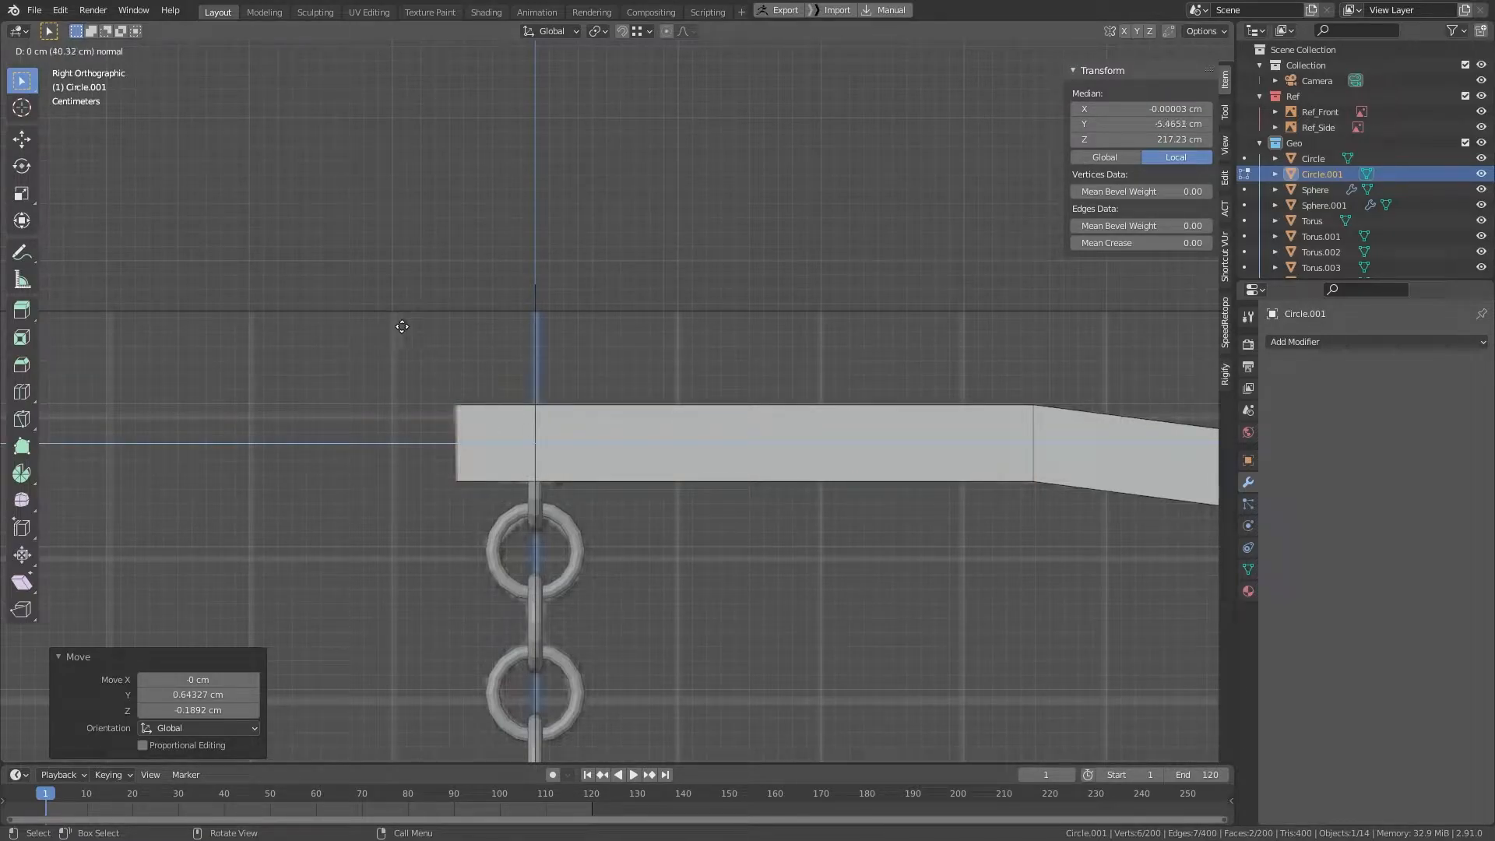
{"action": "left_click", "coordinate": [405, 327]}
Step: Raise the lower vertices of the arm's horizontal end section about 0.5 cm in Z to meet the chain mount
{"action": "scroll", "coordinate": [593, 511], "scroll_direction": "up", "scroll_amount": 1}
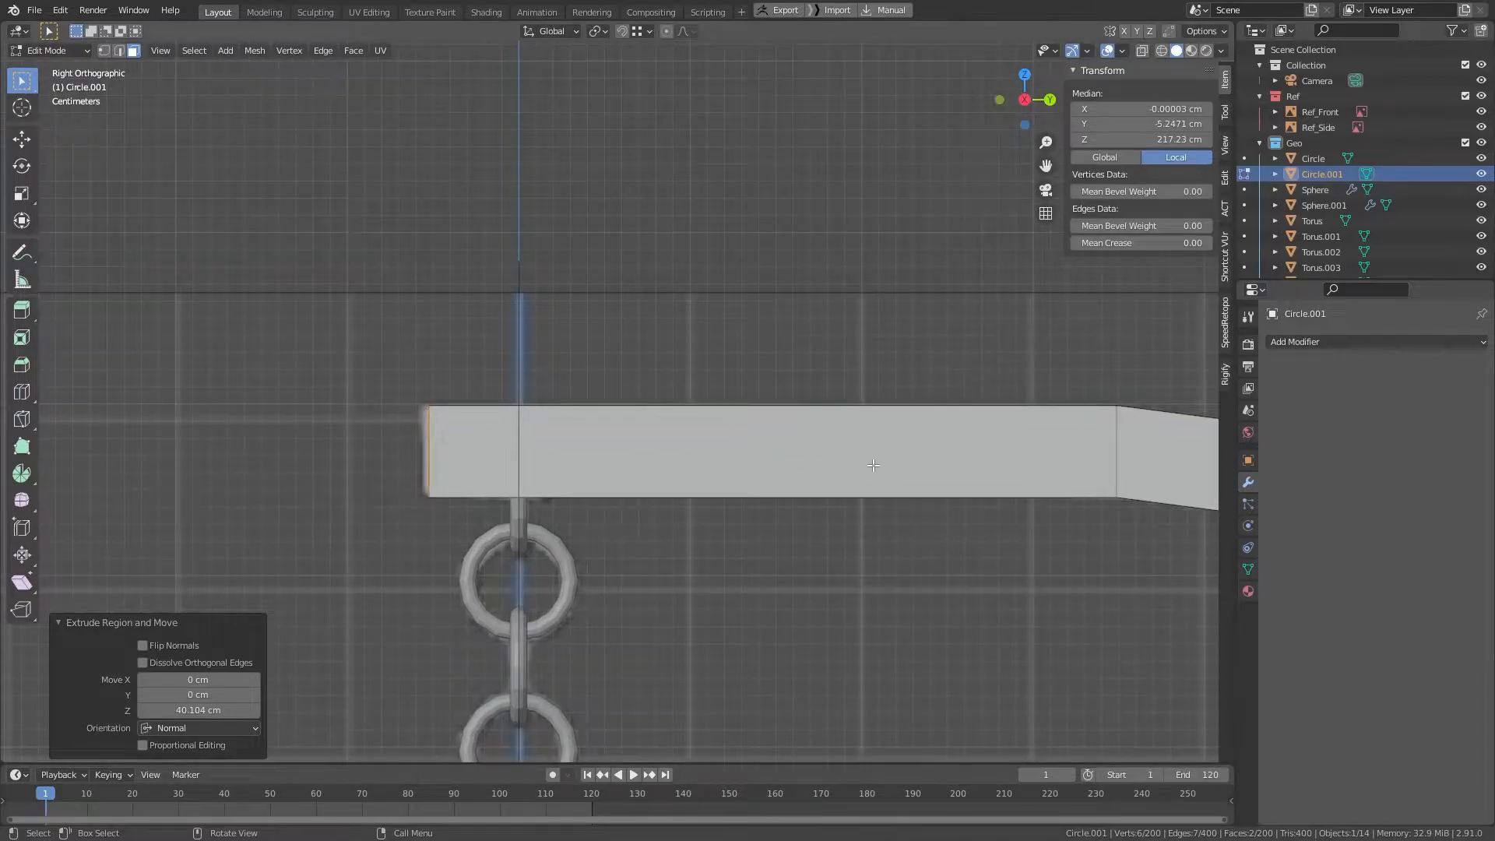
{"action": "key", "text": "alt+z"}
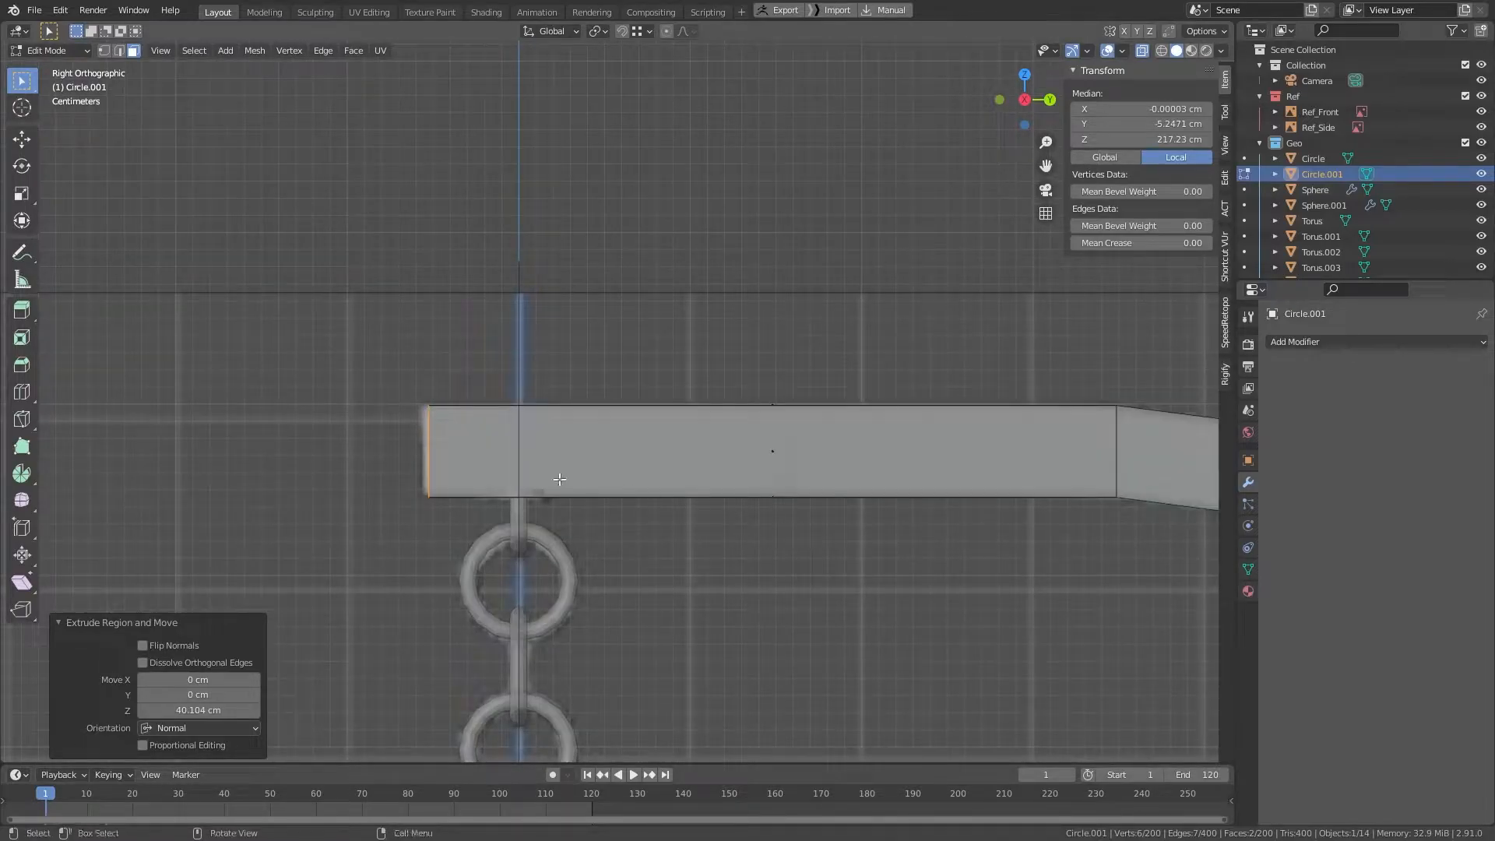
{"action": "key", "text": "1"}
{"action": "left_click_drag", "start_coordinate": [281, 427], "coordinate": [1176, 537]}
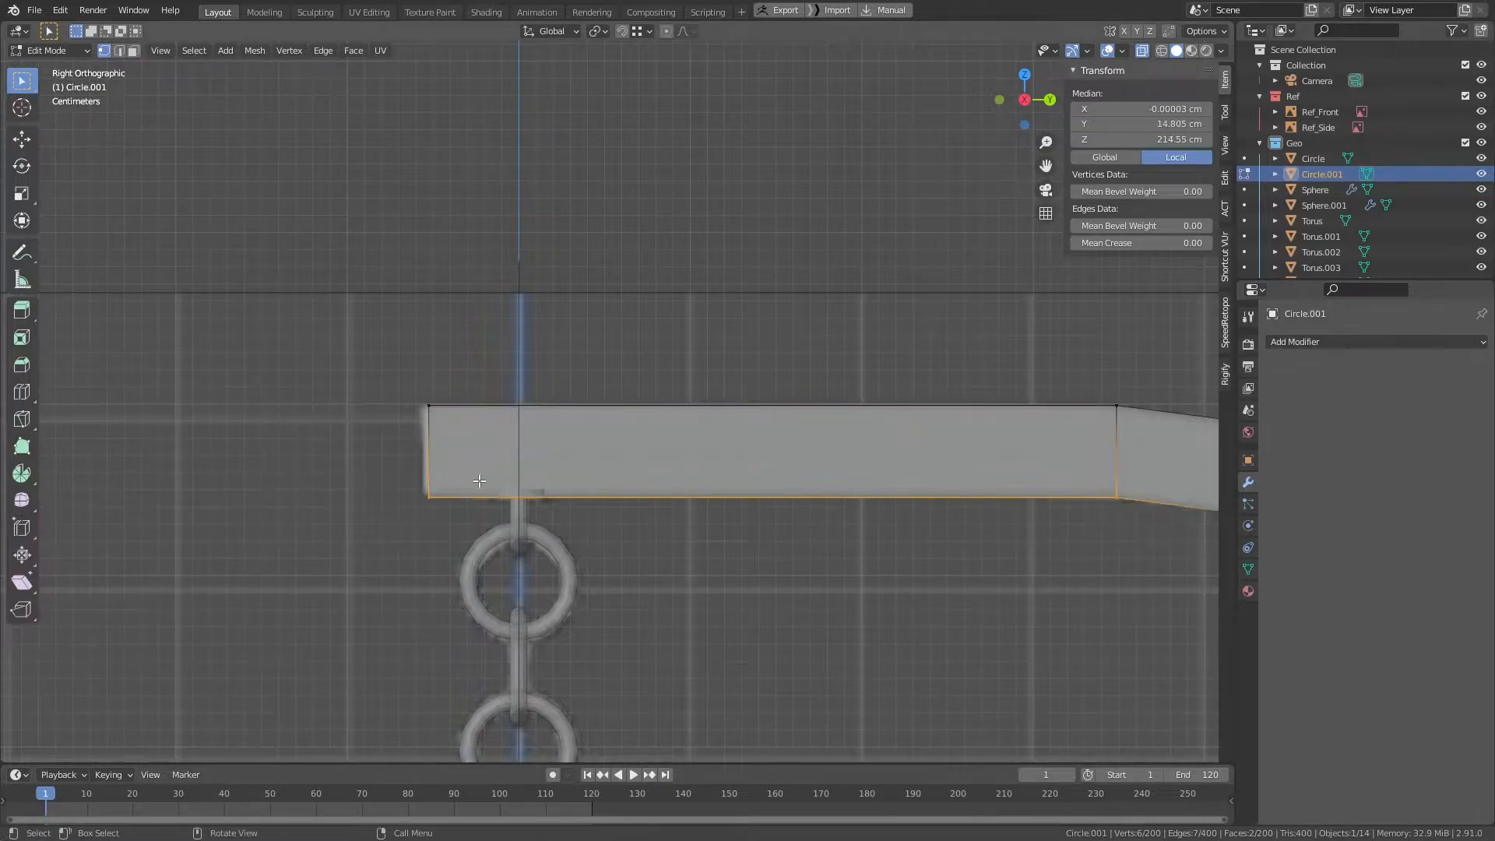
{"action": "scroll", "coordinate": [479, 481], "scroll_direction": "up", "scroll_amount": 4}
{"action": "key", "text": "g"}
{"action": "key", "text": "z"}
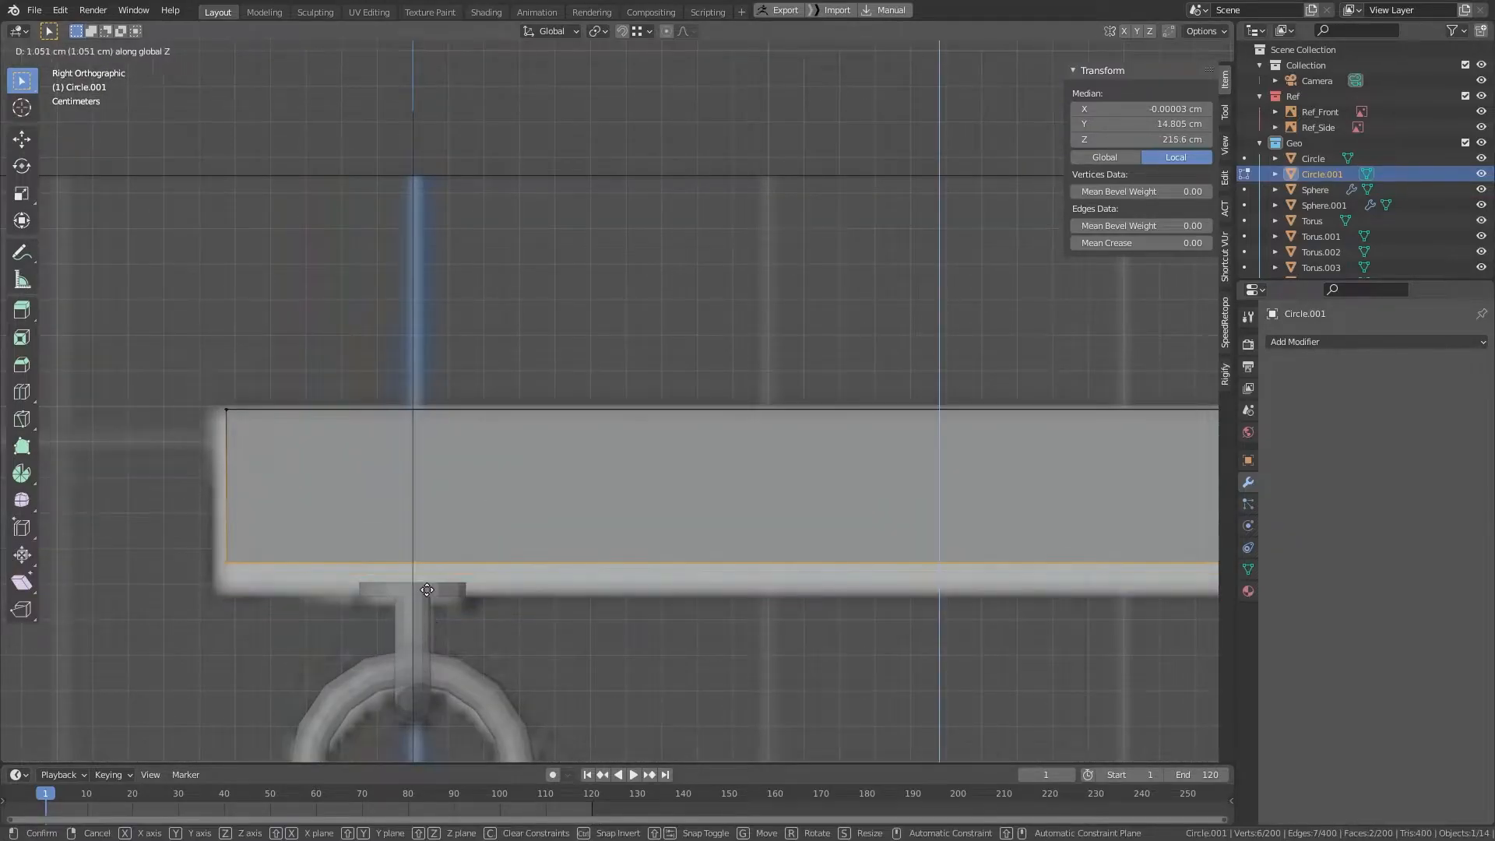
{"action": "left_click", "coordinate": [440, 607]}
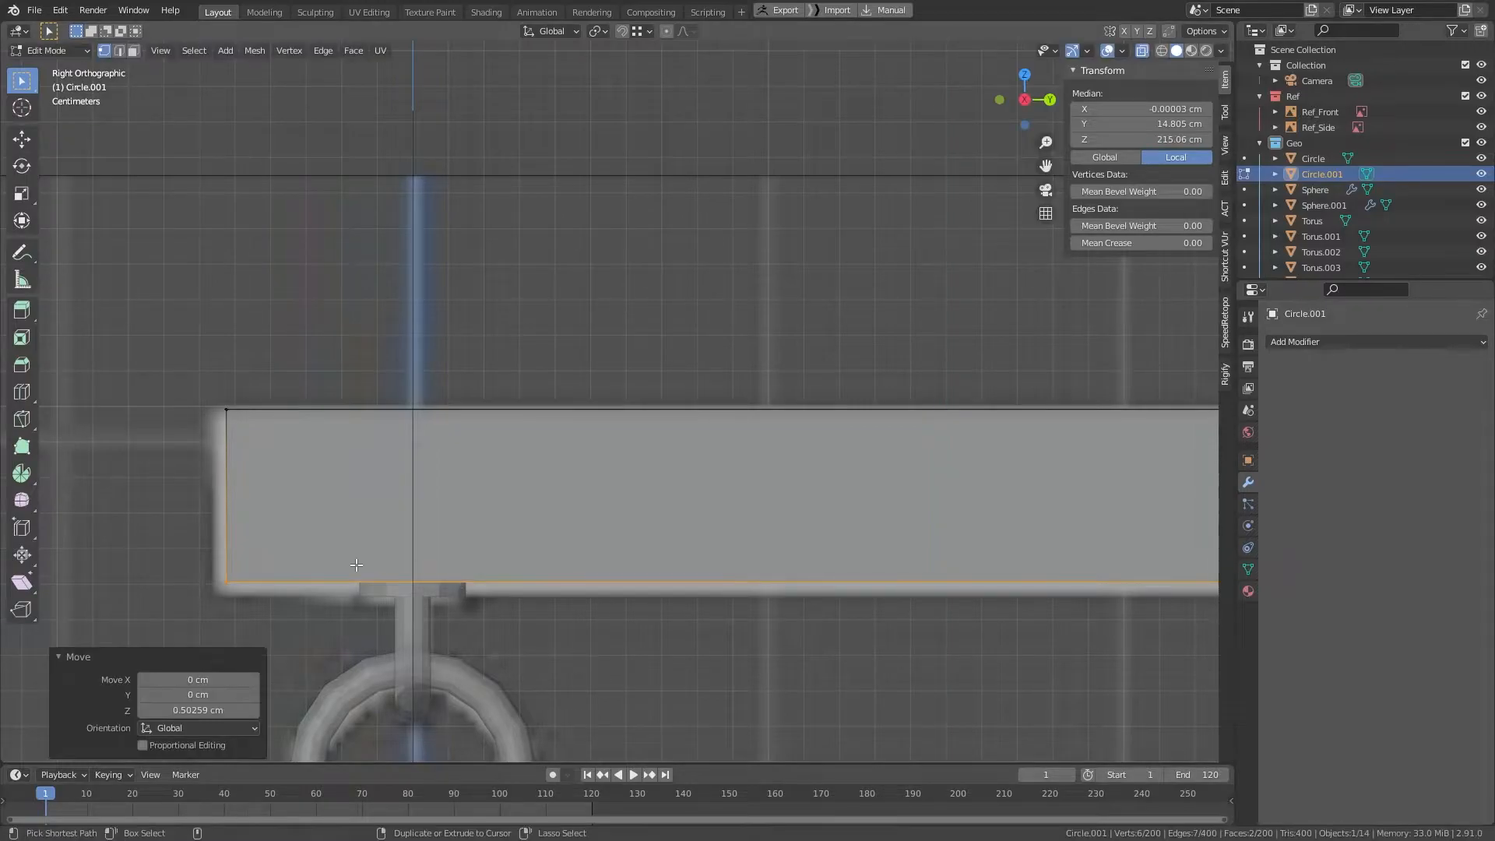
Step: Move the vertices at the arm's tip about -0.25 cm in Y to align with the reference's end
{"action": "scroll", "coordinate": [433, 560], "scroll_direction": "down", "scroll_amount": 3}
{"action": "scroll", "coordinate": [351, 468], "scroll_direction": "up", "scroll_amount": 2}
{"action": "left_click_drag", "start_coordinate": [261, 336], "coordinate": [392, 598]}
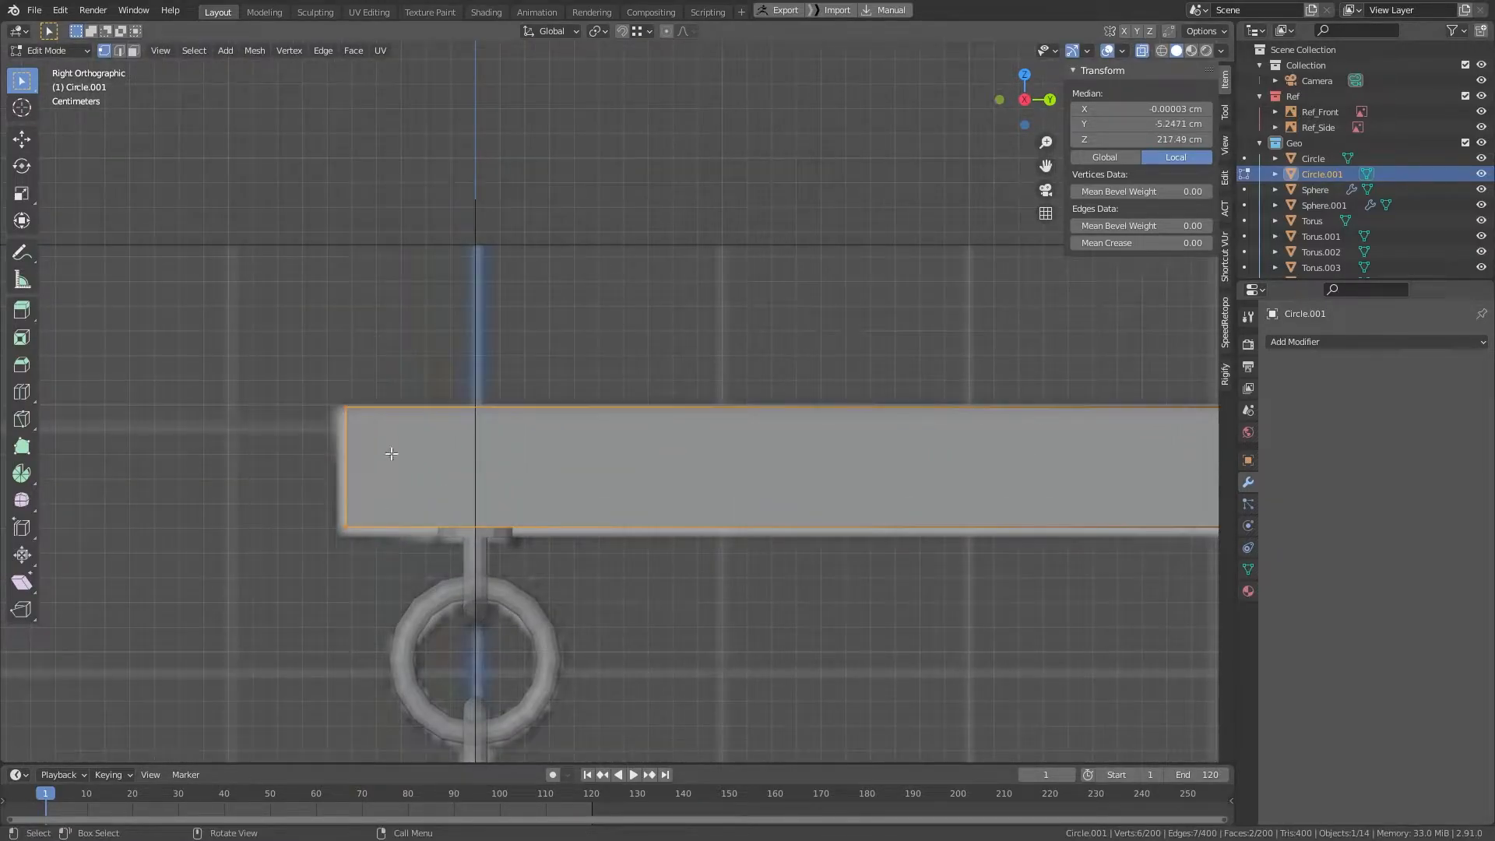
{"action": "key", "text": "g"}
{"action": "key", "text": "y"}
{"action": "left_click", "coordinate": [458, 313]}
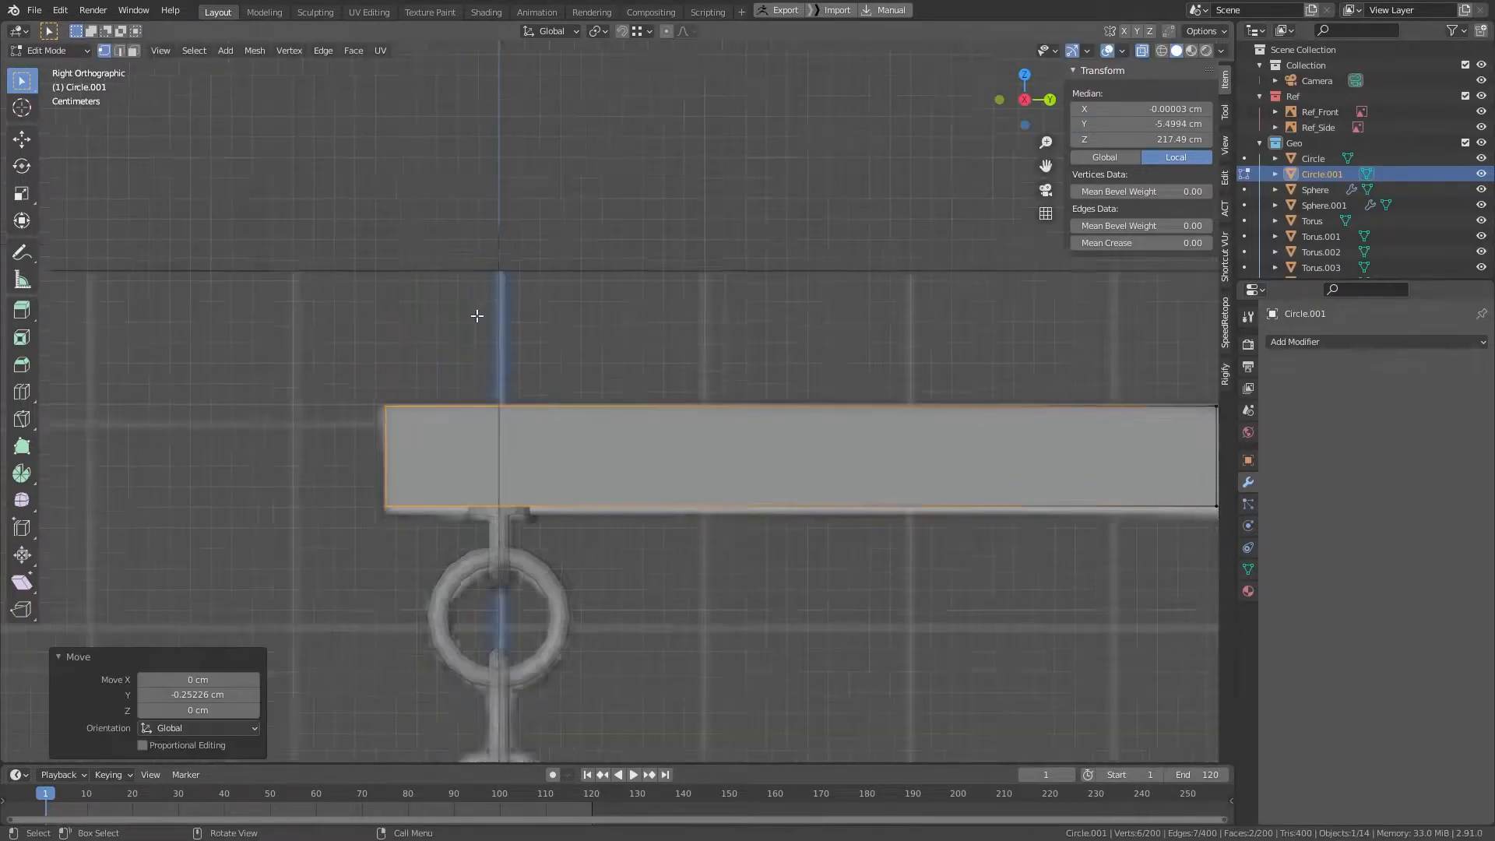
Step: Delete the faces of the stand's negative-X half in front view
{"action": "scroll", "coordinate": [471, 316], "scroll_direction": "down", "scroll_amount": 7}
{"action": "middle_click_drag", "start_coordinate": [867, 605], "coordinate": [741, 245], "text": "shift"}
{"action": "middle_click_drag", "start_coordinate": [608, 412], "coordinate": [773, 434]}
{"action": "key", "text": "KP_1"}
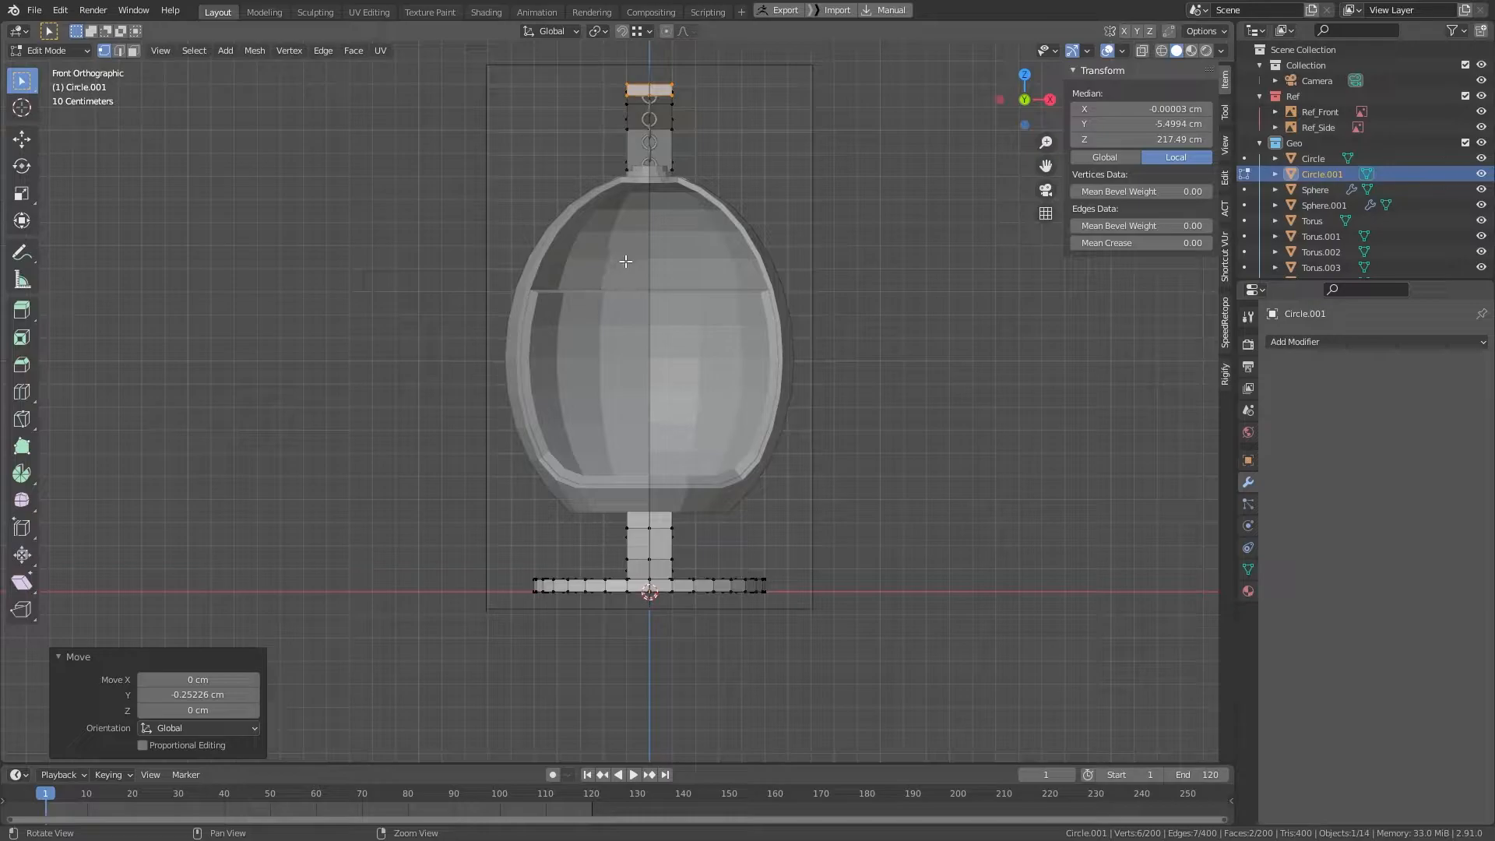
{"action": "key", "text": "alt+z"}
{"action": "key", "text": "3"}
{"action": "left_click_drag", "start_coordinate": [435, 62], "coordinate": [646, 669]}
{"action": "key", "text": "x"}
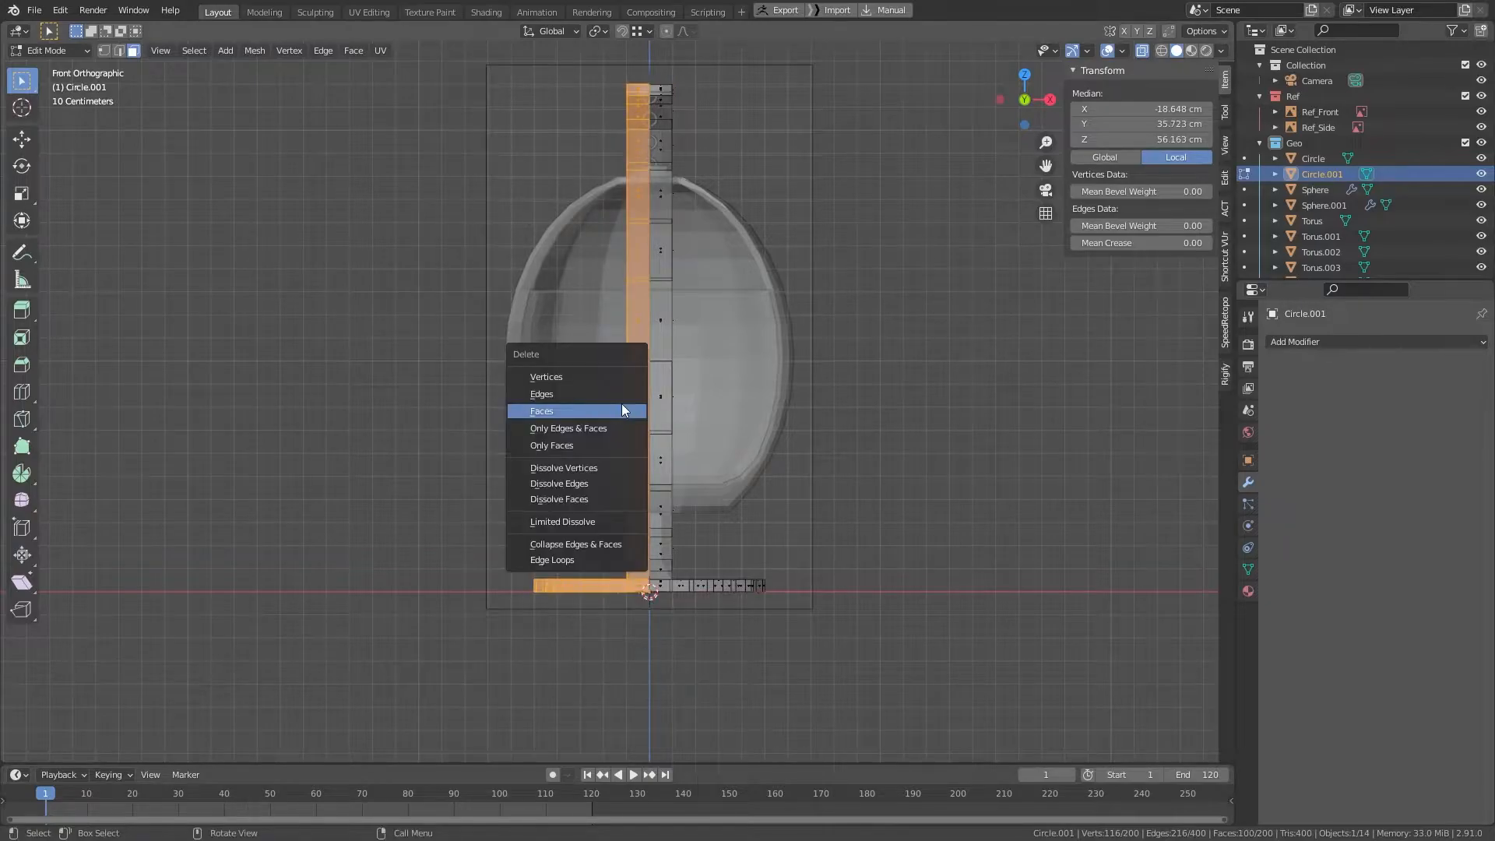
{"action": "left_click", "coordinate": [621, 404]}
Step: Add a Mirror modifier on the X axis to the stand and enable Clipping
{"action": "scroll", "coordinate": [854, 521], "scroll_direction": "up", "scroll_amount": 2}
{"action": "middle_click_drag", "start_coordinate": [854, 521], "coordinate": [670, 473]}
{"action": "key", "text": "q"}
{"action": "key", "text": "Tab"}
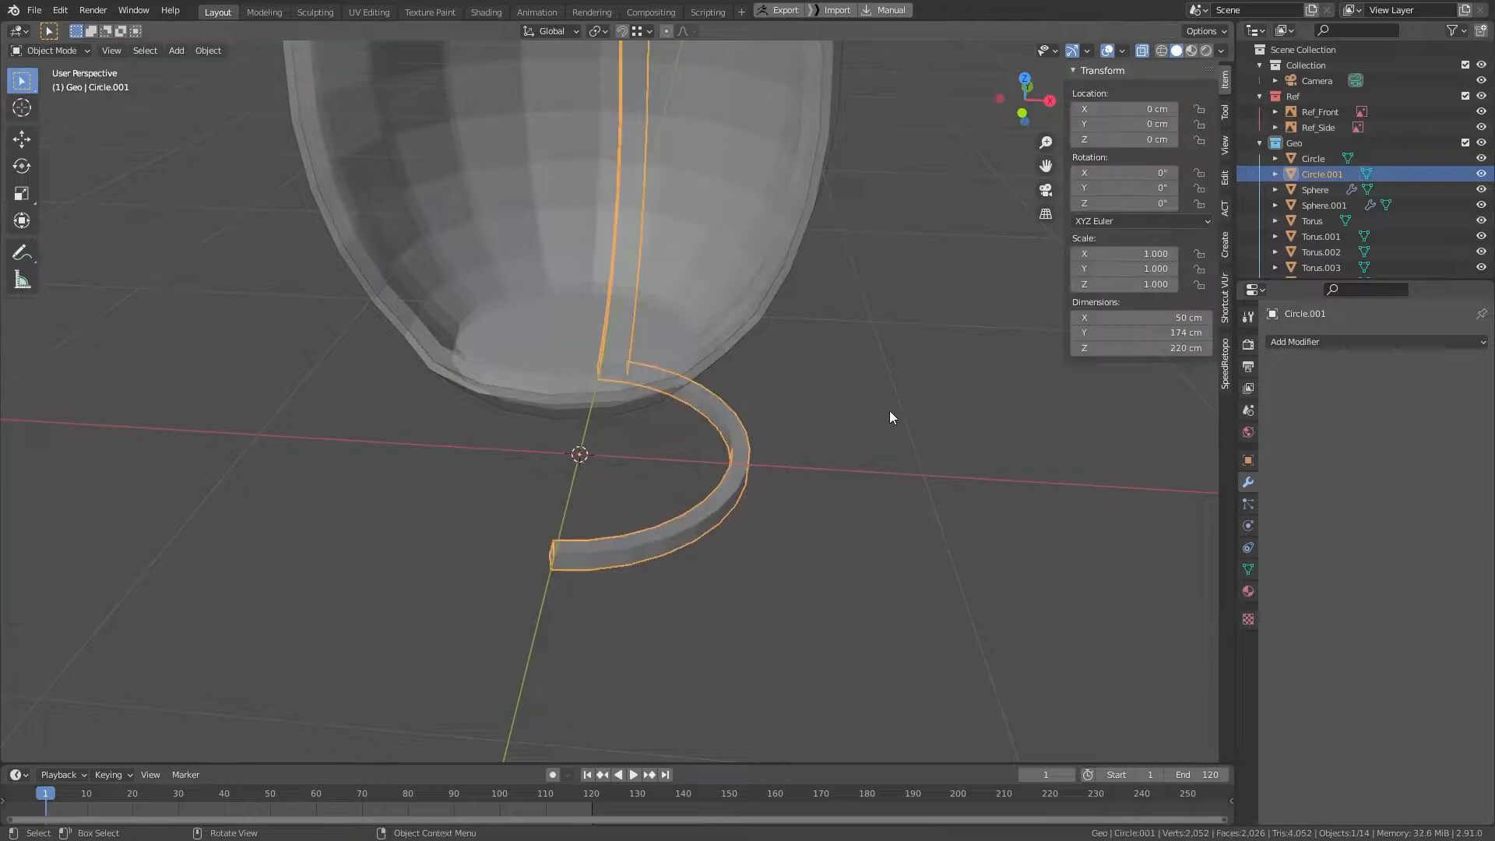
{"action": "key", "text": "q"}
{"action": "left_click", "coordinate": [883, 429]}
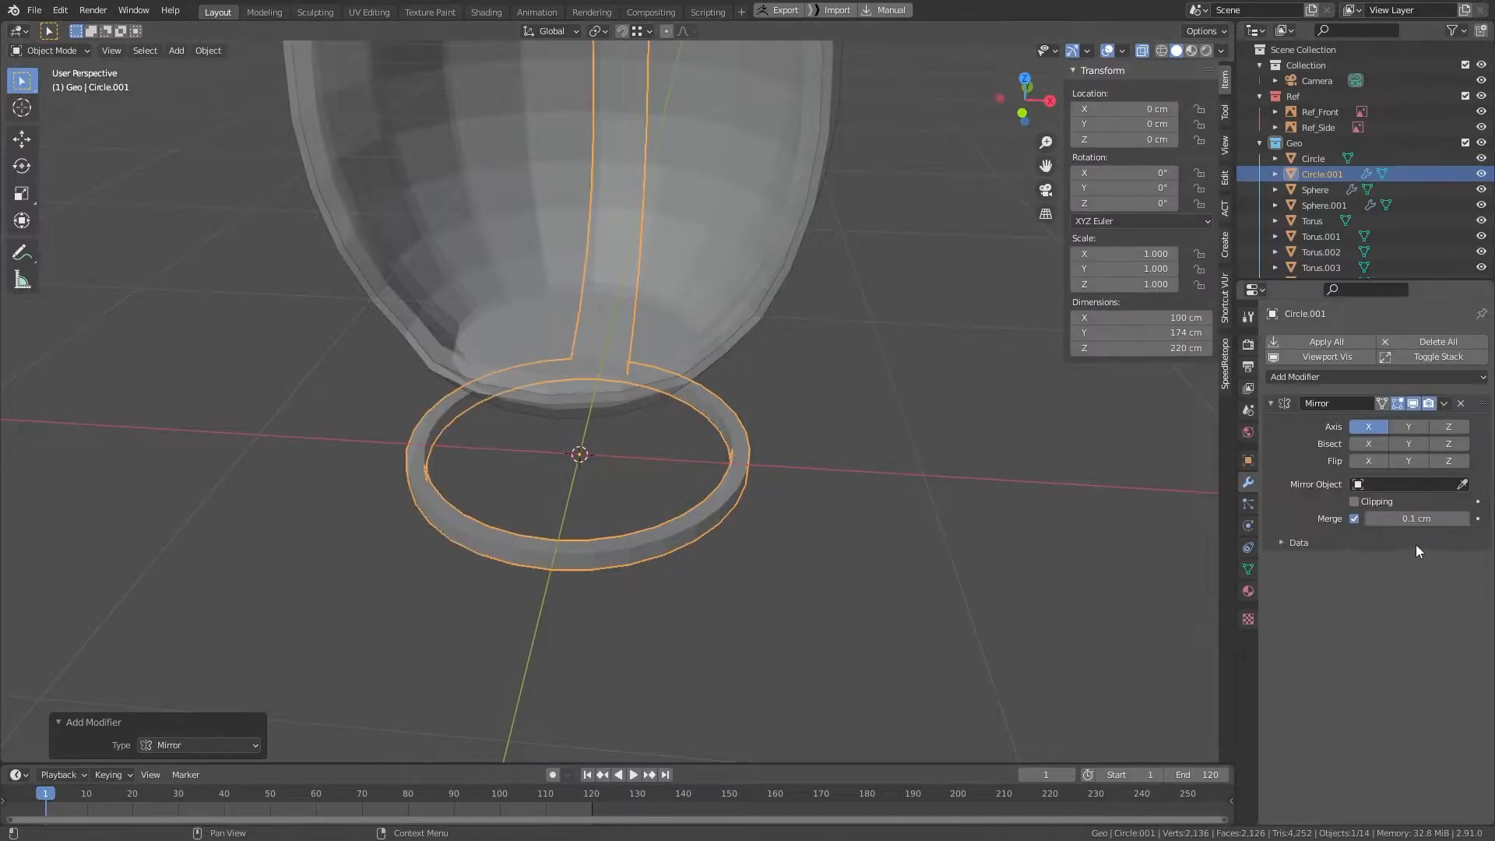
{"action": "left_click", "coordinate": [1356, 502]}
Step: Narrow the stand's arm by moving its outer side vertices above the ring base about -4.58 cm in X
{"action": "key", "text": "KP_1"}
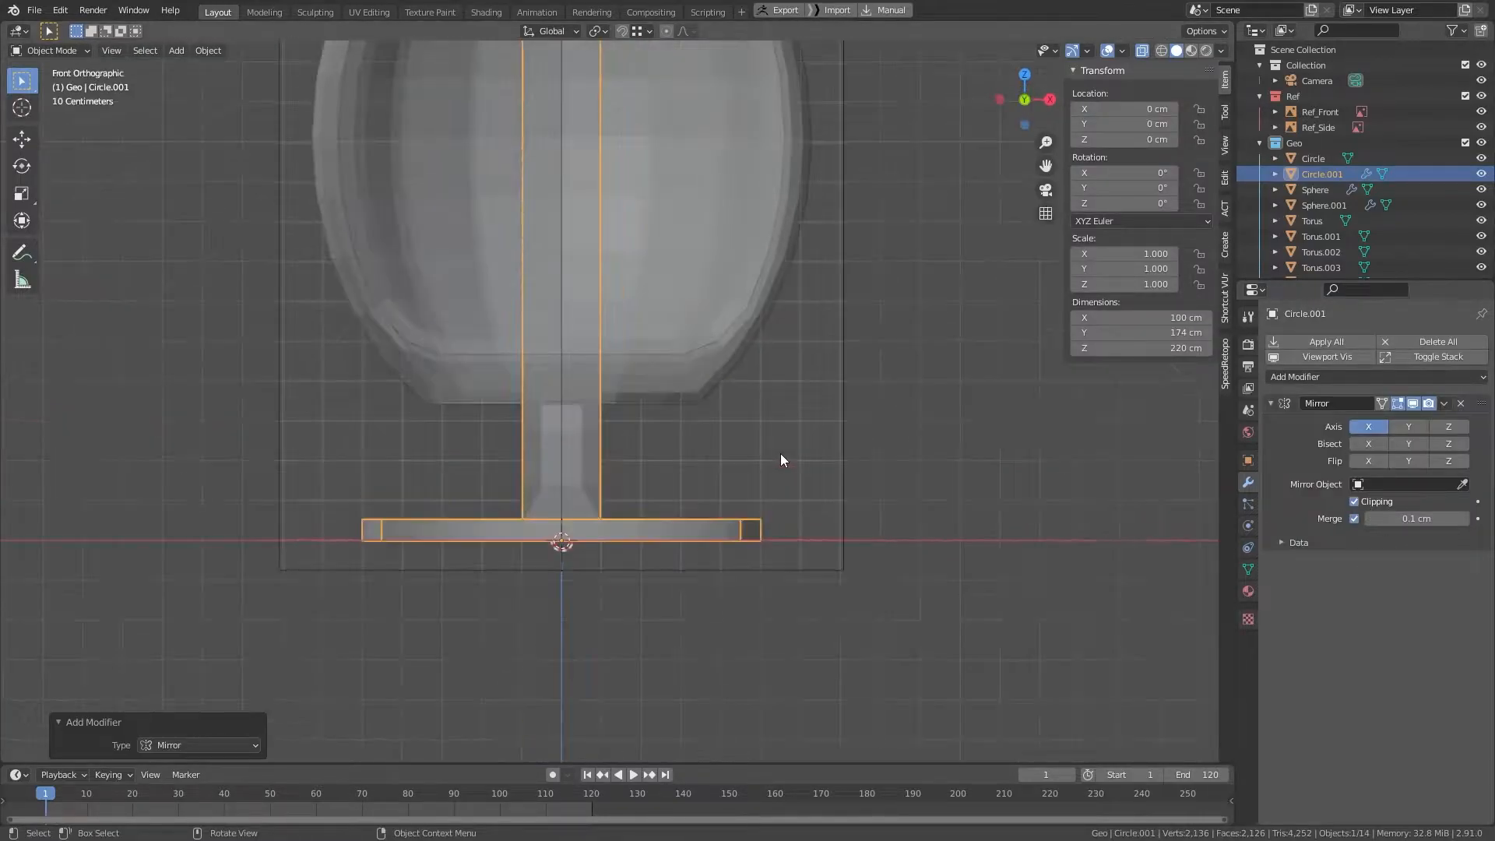
{"action": "scroll", "coordinate": [780, 453], "scroll_direction": "up", "scroll_amount": 4}
{"action": "key", "text": "Tab"}
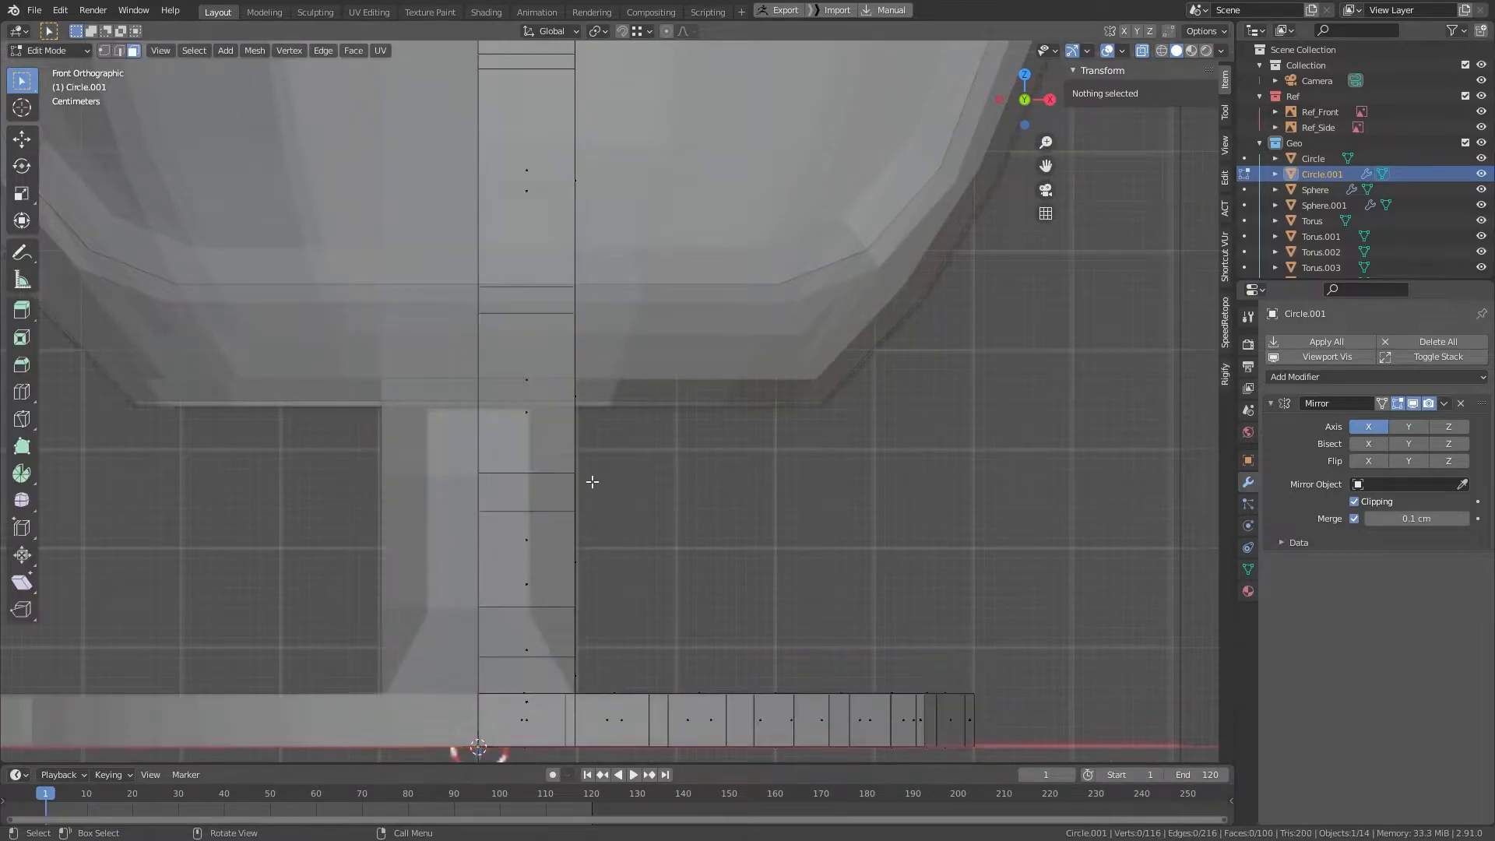
{"action": "scroll", "coordinate": [592, 475], "scroll_direction": "down", "scroll_amount": 5}
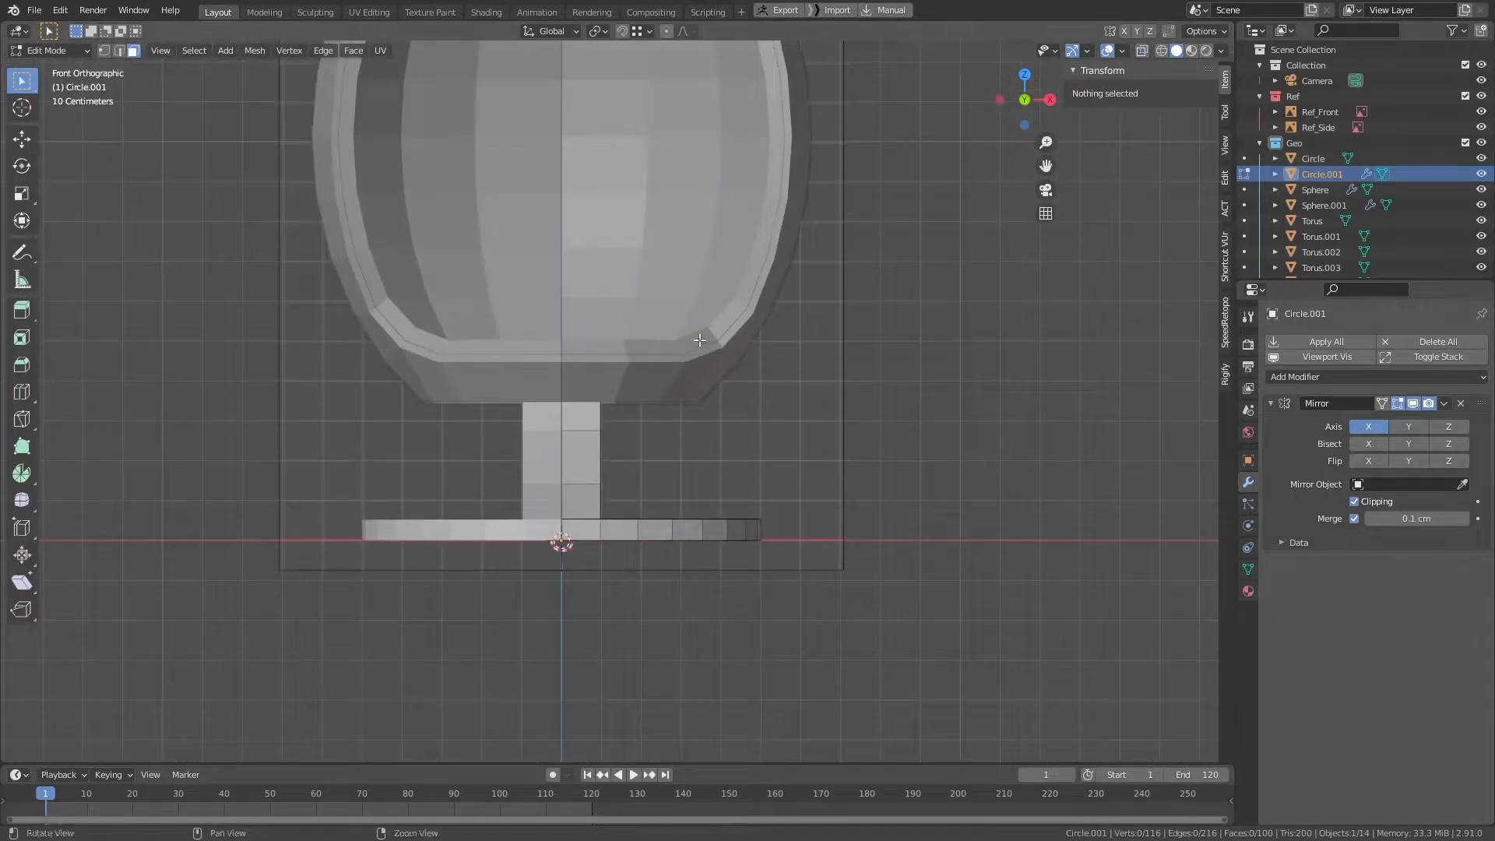
{"action": "key", "text": "alt+z"}
{"action": "scroll", "coordinate": [775, 518], "scroll_direction": "down", "scroll_amount": 3}
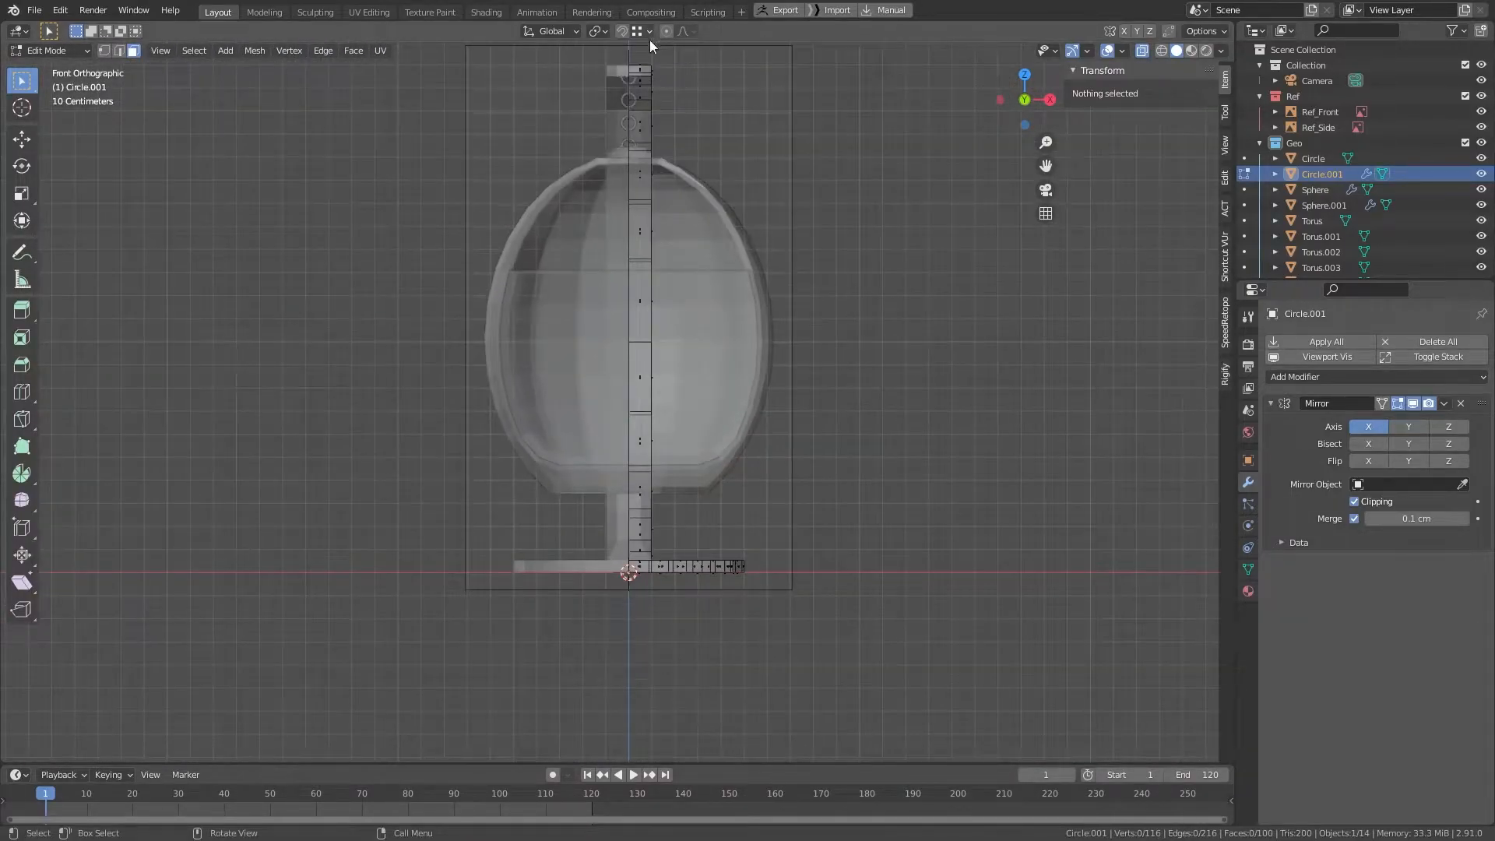
{"action": "left_click_drag", "start_coordinate": [641, 59], "coordinate": [681, 555]}
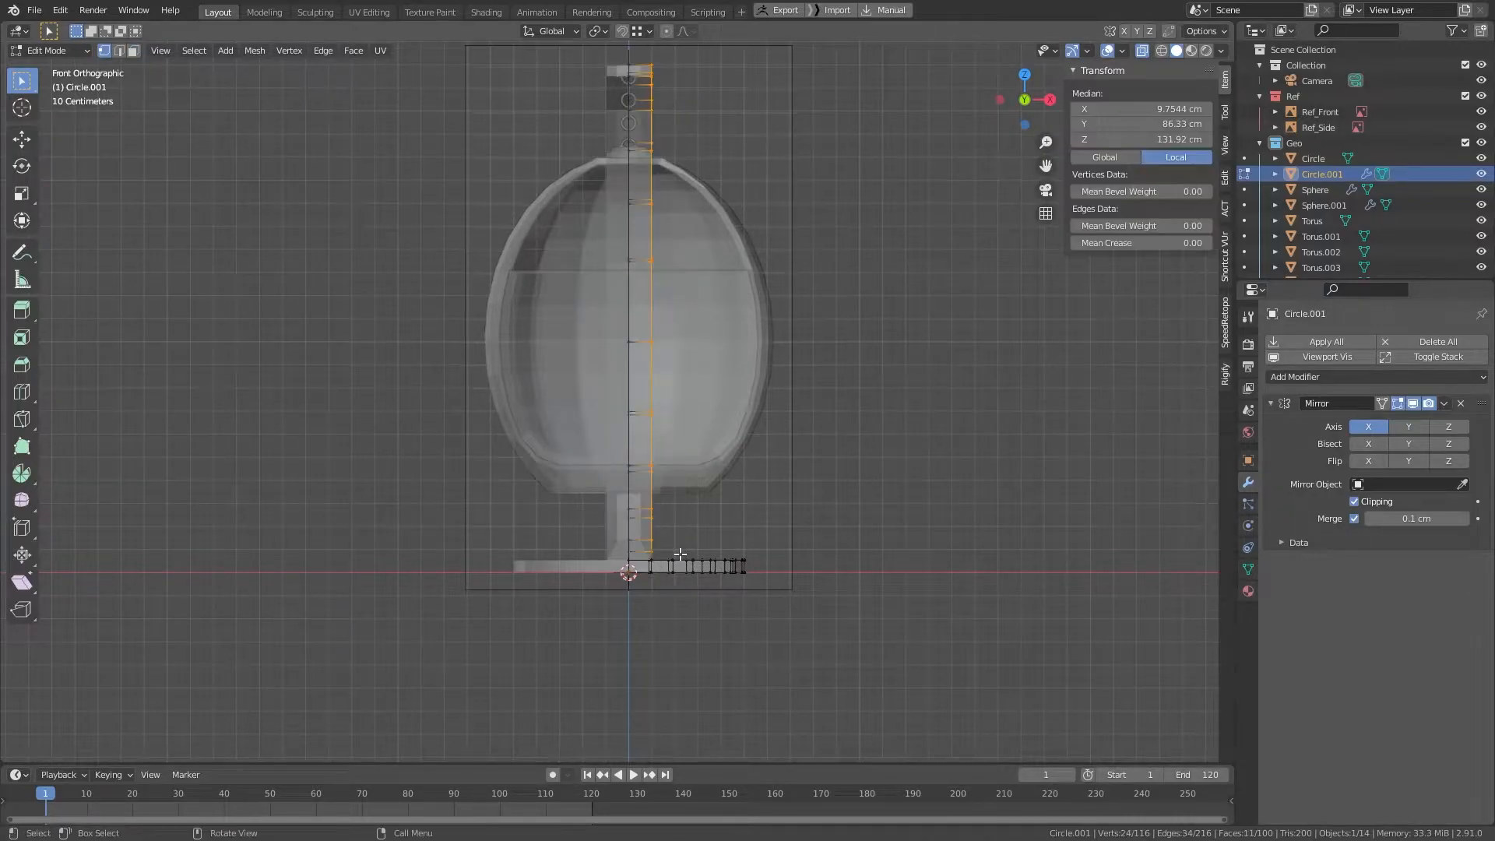
{"action": "scroll", "coordinate": [682, 557], "scroll_direction": "up", "scroll_amount": 7}
{"action": "middle_click_drag", "start_coordinate": [738, 700], "coordinate": [677, 205], "text": "shift"}
{"action": "scroll", "coordinate": [677, 205], "scroll_direction": "up", "scroll_amount": 5}
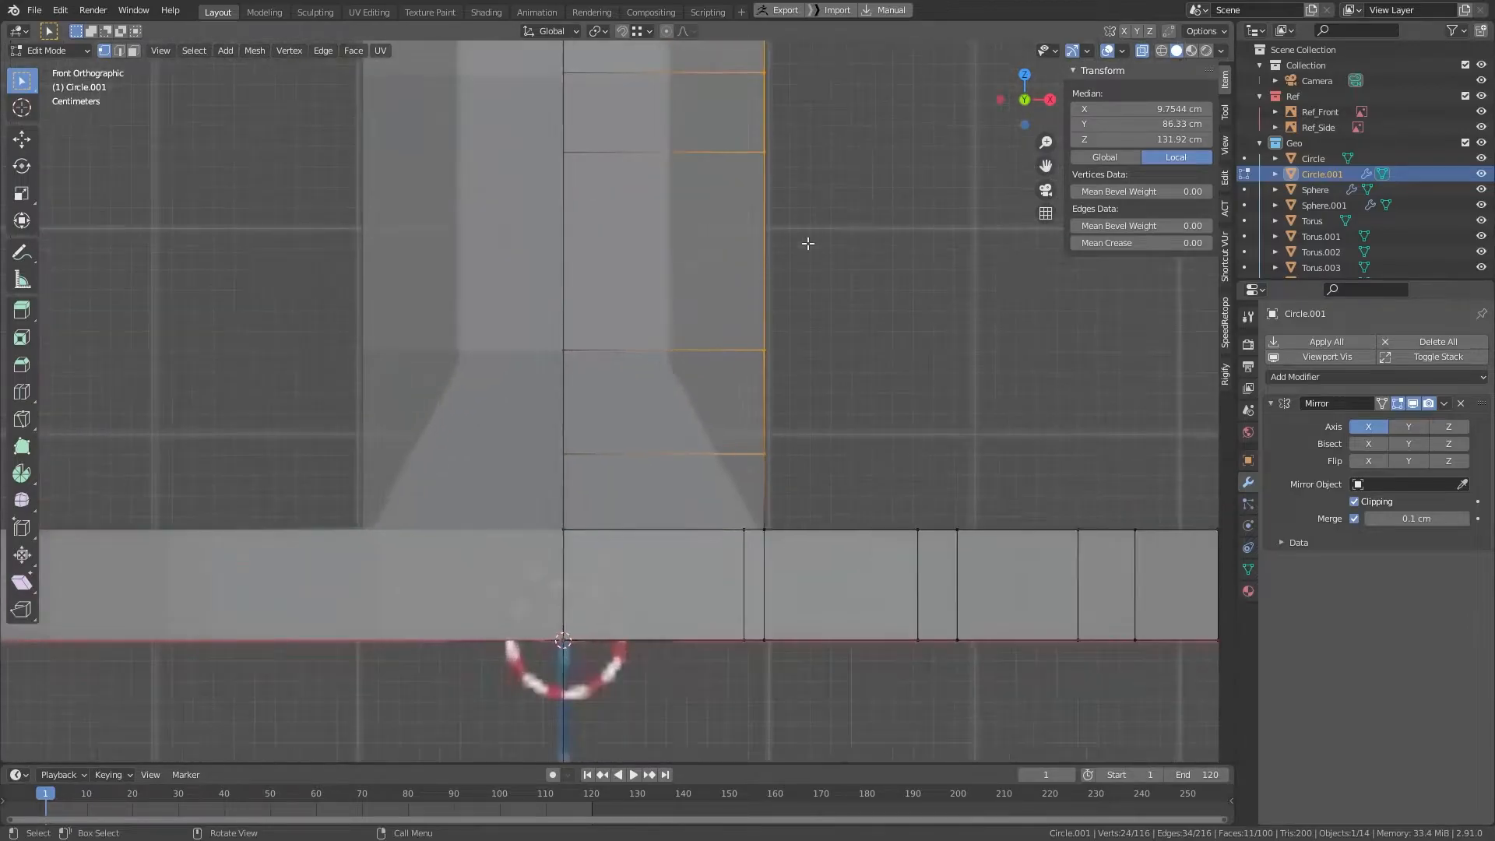
{"action": "key", "text": "g"}
{"action": "key", "text": "x"}
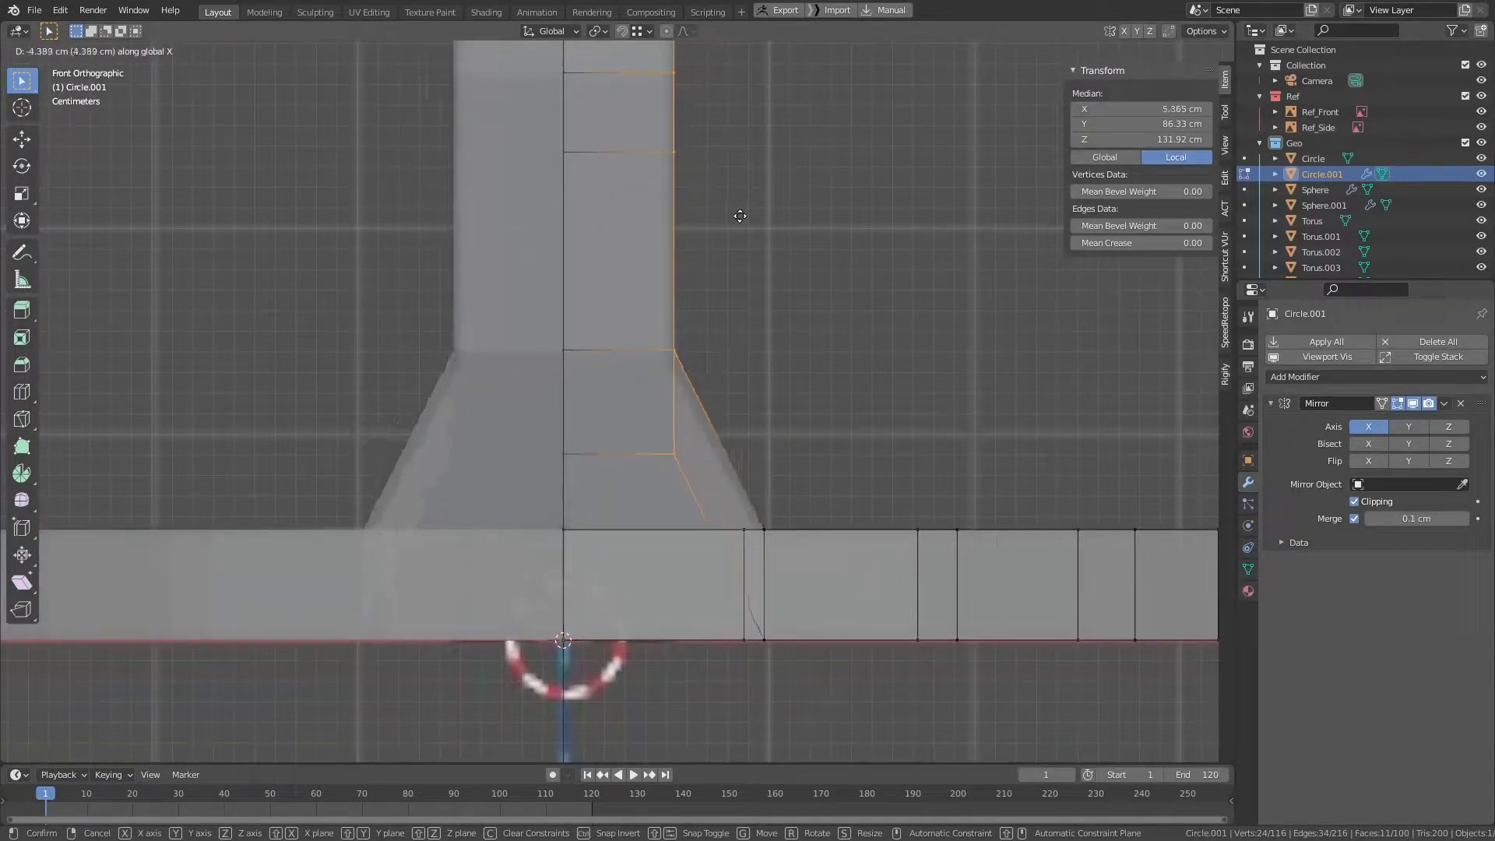
{"action": "left_click", "coordinate": [734, 224]}
{"action": "scroll", "coordinate": [734, 223], "scroll_direction": "down", "scroll_amount": 10}
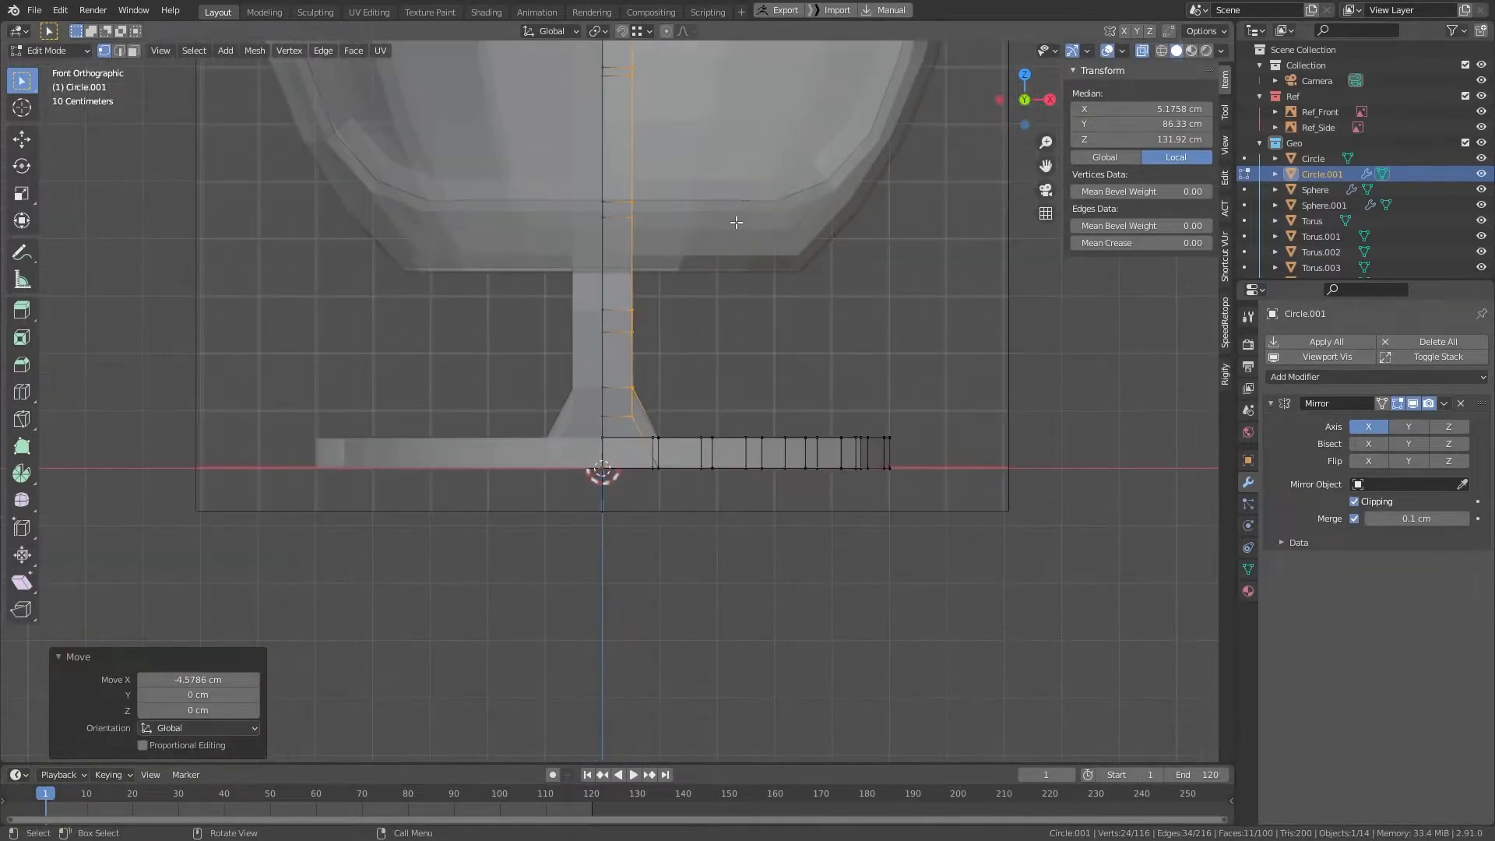
Step: Extrude an inner side face of the ring base along X to the mirror centre to form a crossbar
{"action": "middle_click_drag", "start_coordinate": [697, 249], "coordinate": [641, 325]}
{"action": "scroll", "coordinate": [880, 397], "scroll_direction": "up", "scroll_amount": 6}
{"action": "middle_click_drag", "start_coordinate": [881, 397], "coordinate": [1047, 362]}
{"action": "scroll", "coordinate": [598, 359], "scroll_direction": "up", "scroll_amount": 3}
{"action": "key", "text": "3"}
{"action": "left_click", "coordinate": [598, 313]}
{"action": "middle_click_drag", "start_coordinate": [724, 317], "coordinate": [867, 321], "text": "shift"}
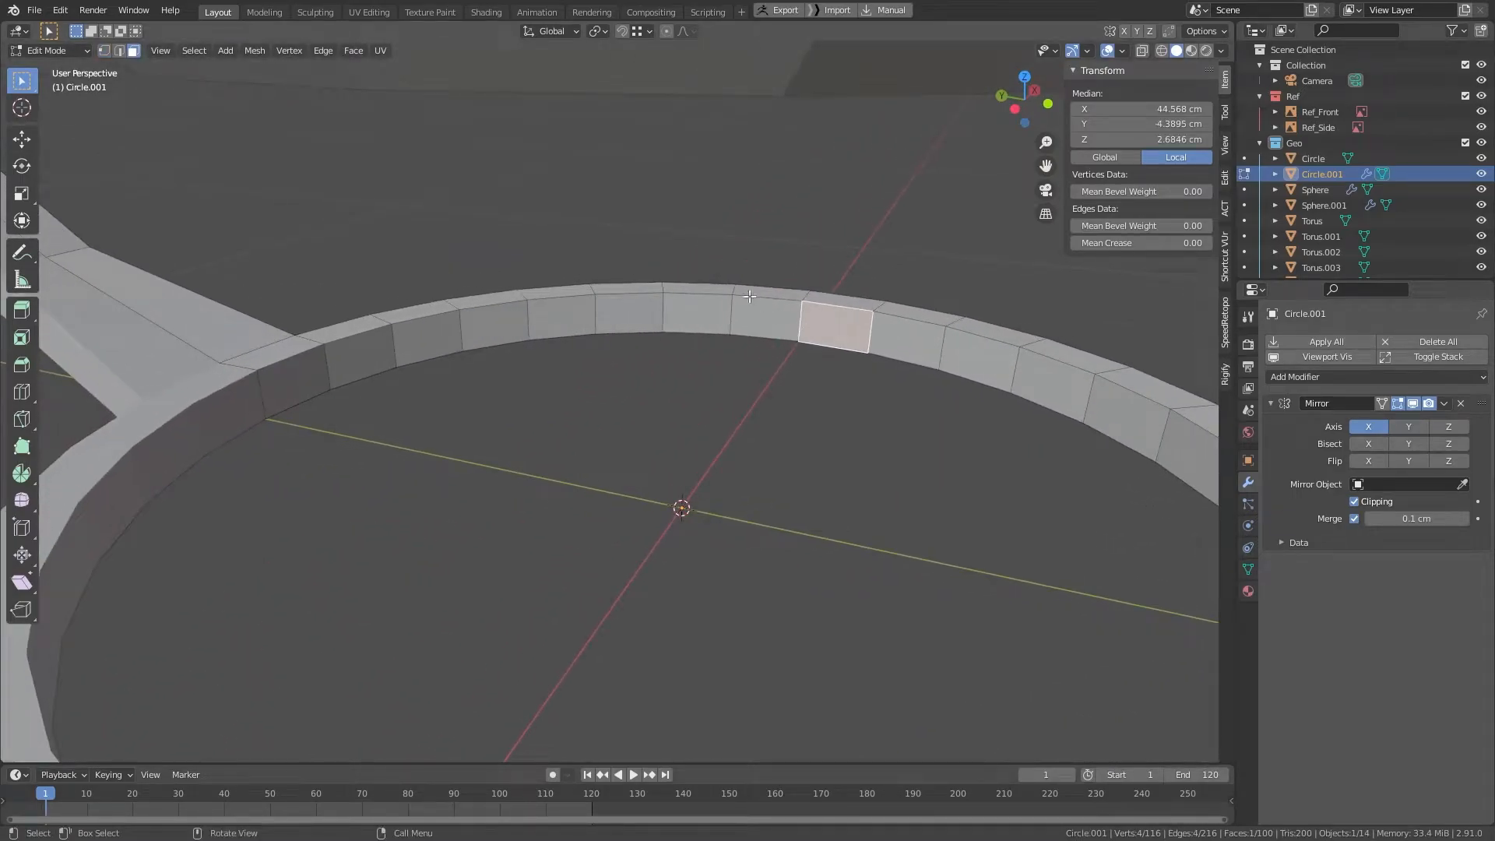
{"action": "scroll", "coordinate": [741, 324], "scroll_direction": "down", "scroll_amount": 5}
{"action": "middle_click_drag", "start_coordinate": [774, 317], "coordinate": [867, 367]}
{"action": "scroll", "coordinate": [857, 370], "scroll_direction": "up", "scroll_amount": 4}
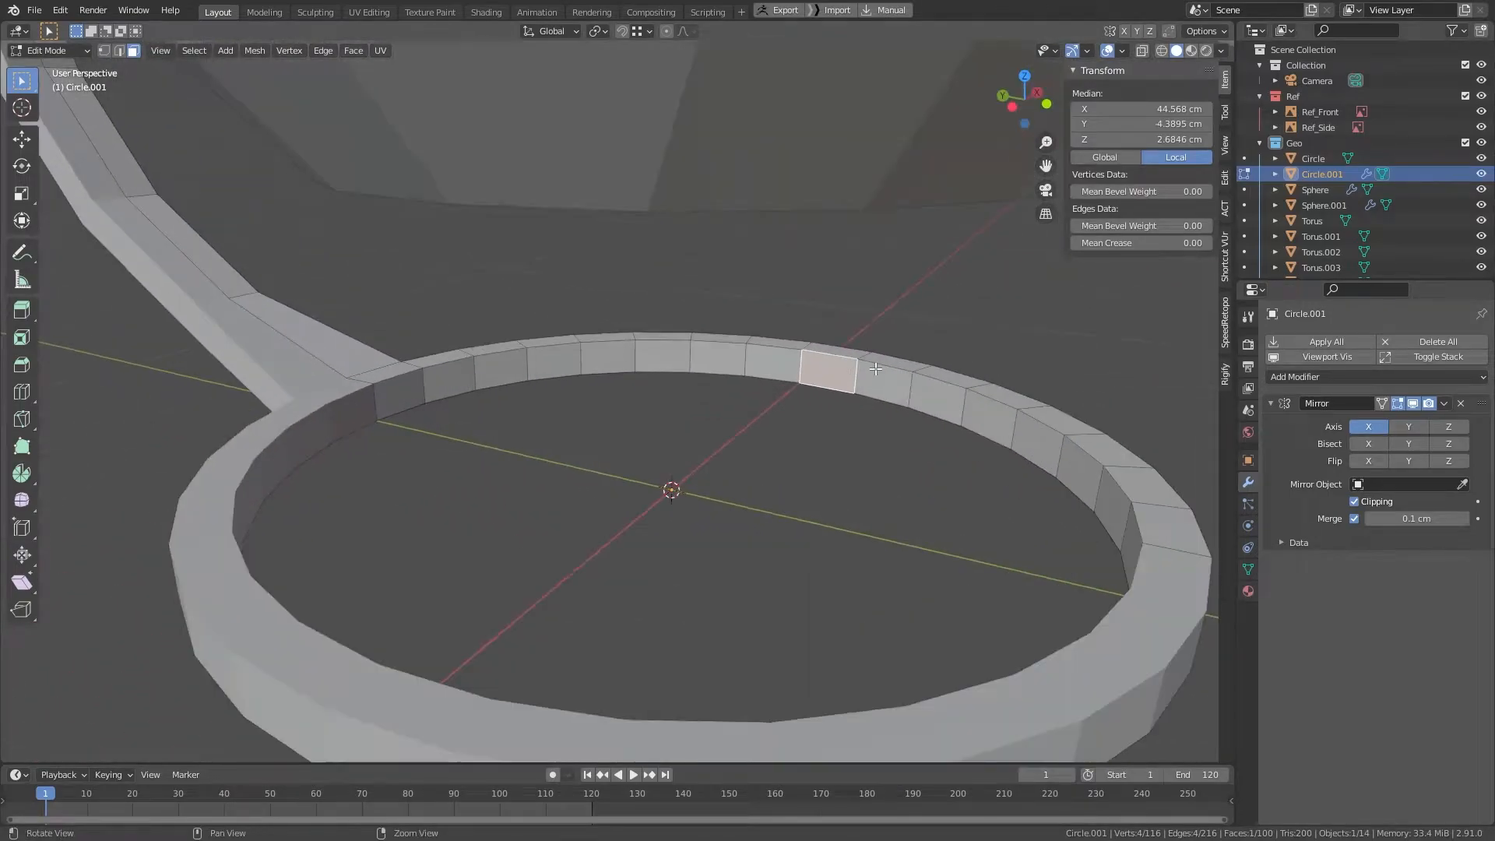
{"action": "key", "text": "e"}
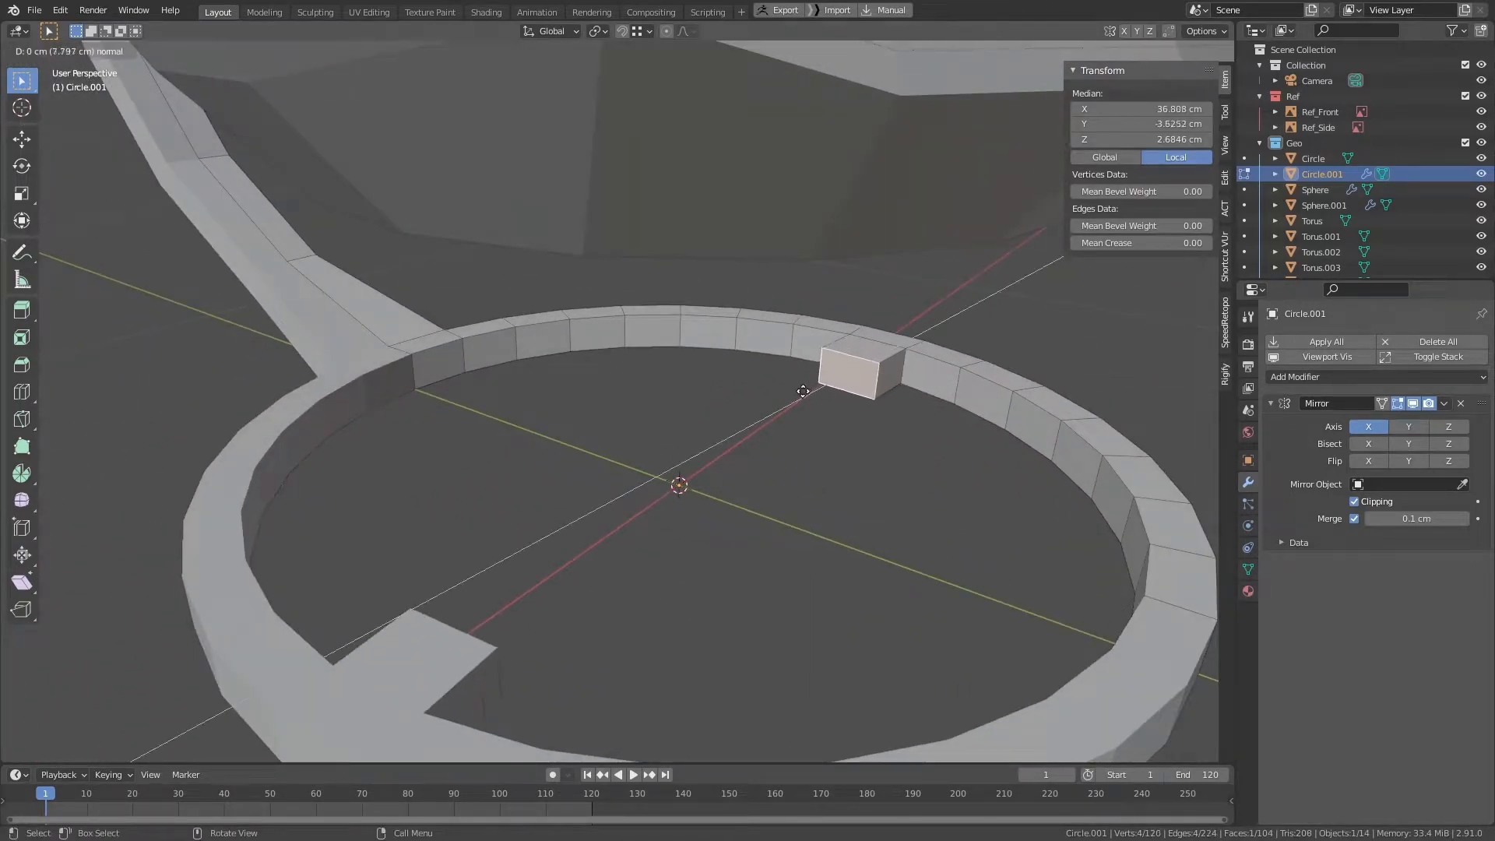
{"action": "key", "text": "x"}
{"action": "left_click", "coordinate": [574, 514]}
Step: Delete the crossbar's inner end face at the mirror centre of the ring base
{"action": "scroll", "coordinate": [569, 517], "scroll_direction": "down", "scroll_amount": 3}
{"action": "middle_click_drag", "start_coordinate": [568, 517], "coordinate": [506, 492]}
{"action": "scroll", "coordinate": [744, 525], "scroll_direction": "up", "scroll_amount": 3}
{"action": "key", "text": "x"}
{"action": "left_click", "coordinate": [744, 525]}
{"action": "scroll", "coordinate": [745, 525], "scroll_direction": "down", "scroll_amount": 3}
{"action": "middle_click_drag", "start_coordinate": [744, 525], "coordinate": [833, 495]}
{"action": "scroll", "coordinate": [537, 448], "scroll_direction": "up", "scroll_amount": 1}
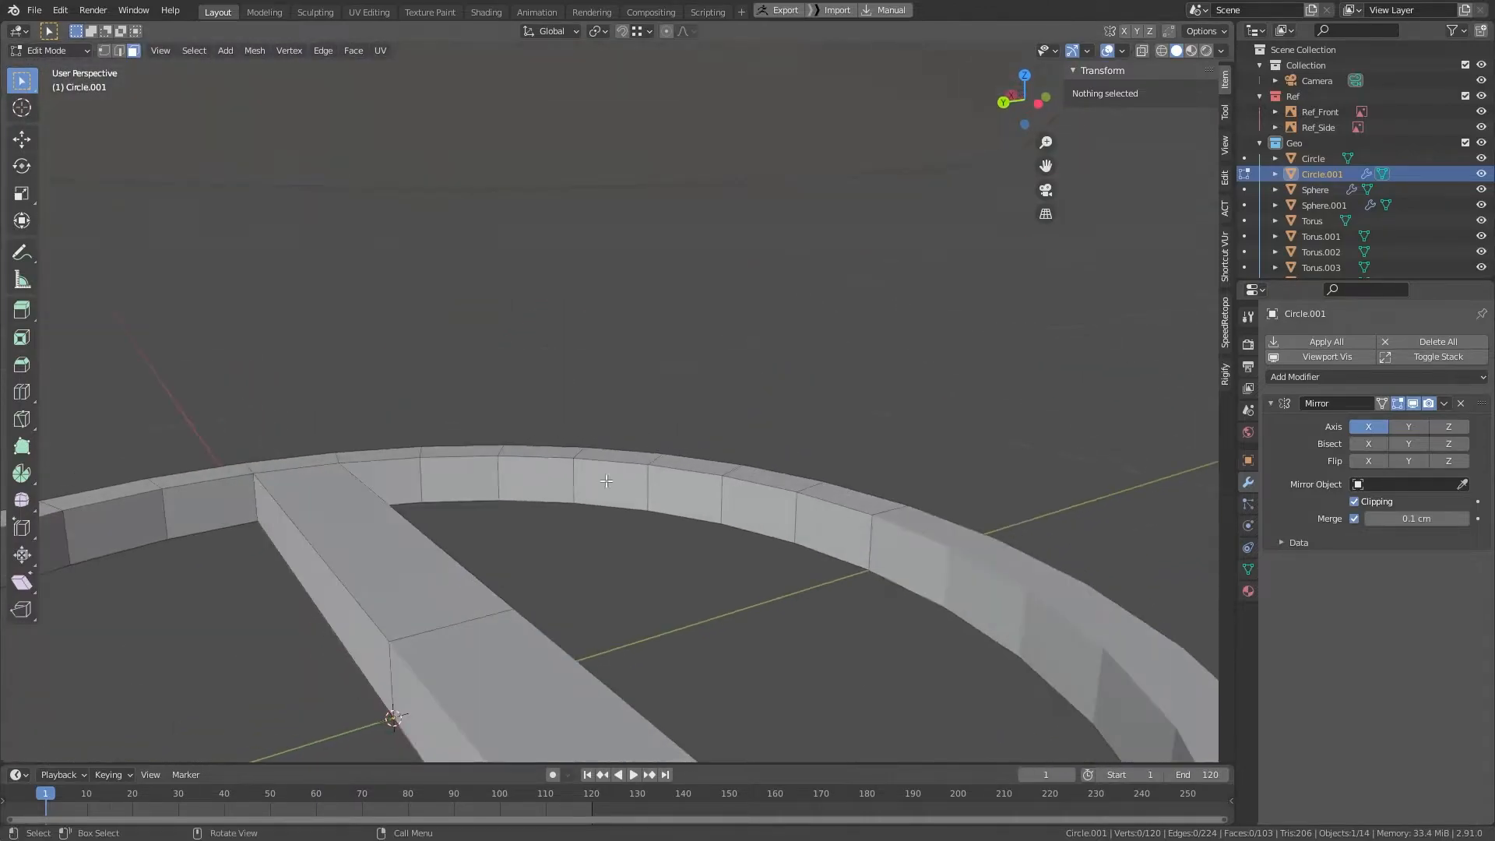
Step: Extrude a slanted inner face of the ring base about 36.66 cm toward the crossbar's centre to form a spoke
{"action": "scroll", "coordinate": [570, 510], "scroll_direction": "up", "scroll_amount": 2}
{"action": "left_click", "coordinate": [616, 514]}
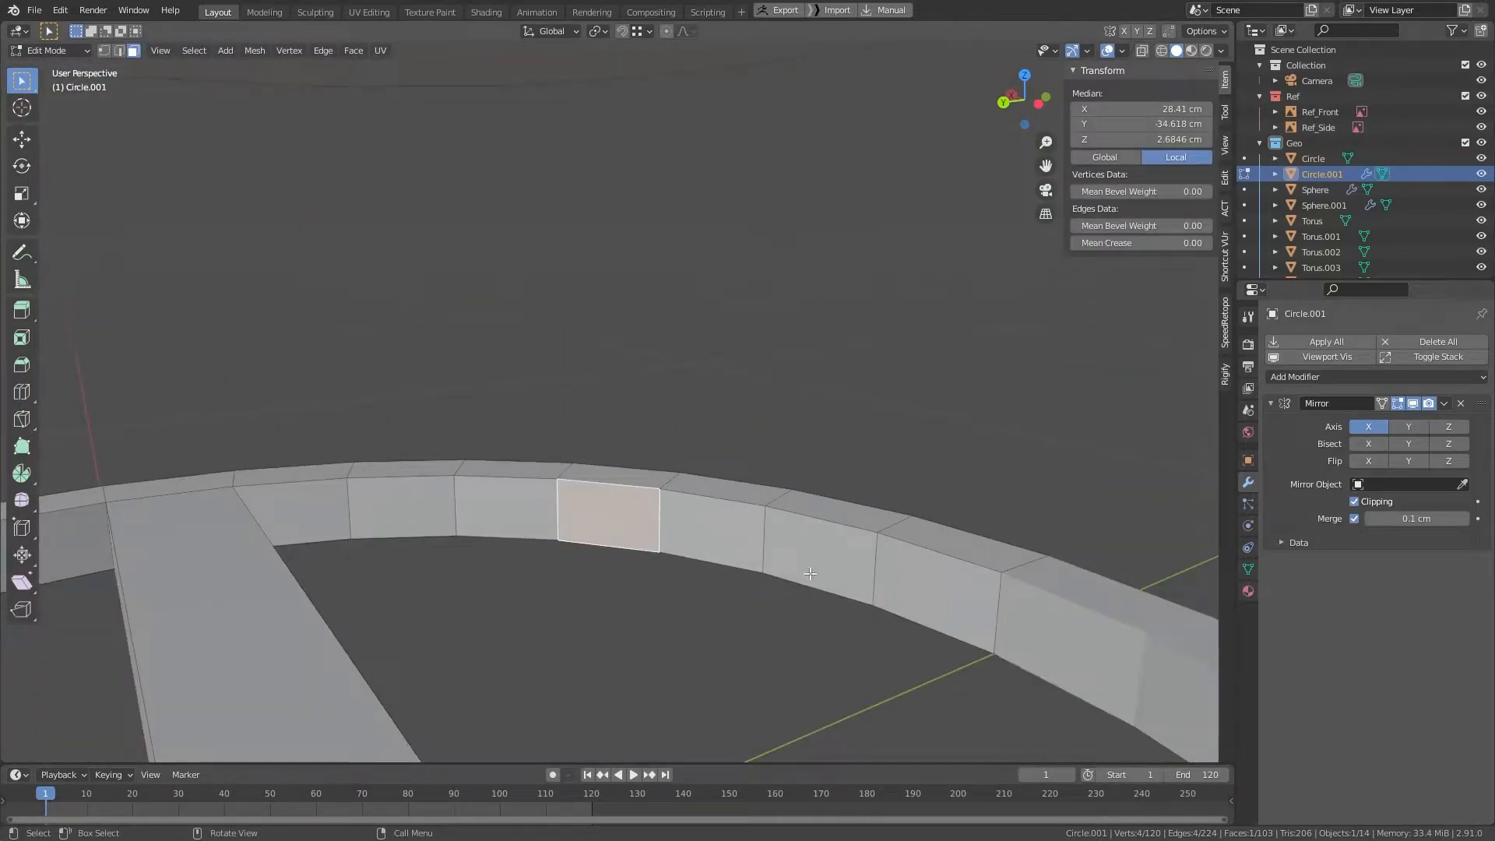
{"action": "scroll", "coordinate": [370, 502], "scroll_direction": "down", "scroll_amount": 1}
{"action": "middle_click_drag", "start_coordinate": [370, 502], "coordinate": [496, 513]}
{"action": "key", "text": "e"}
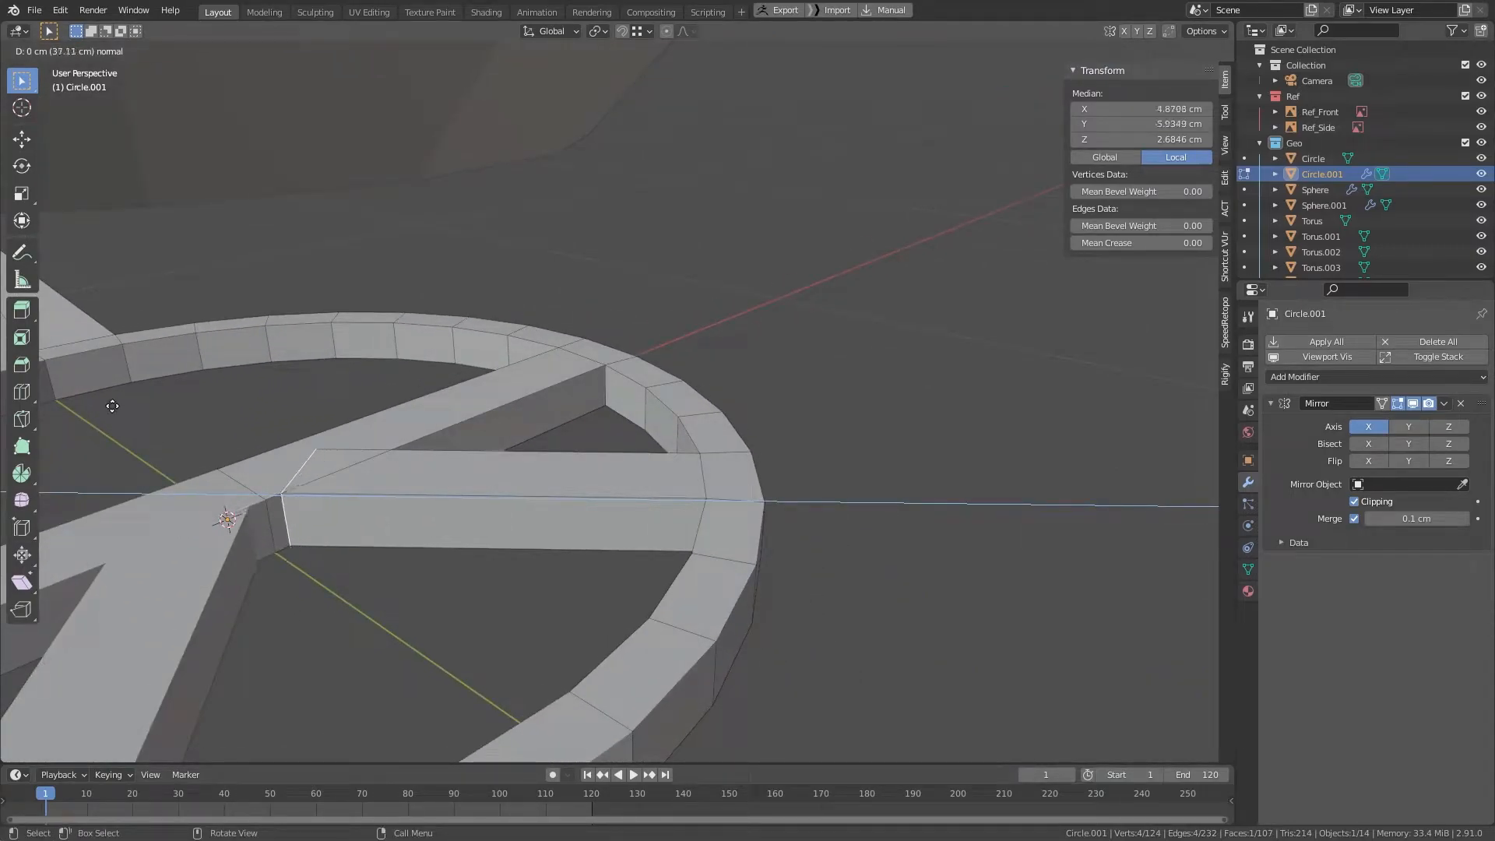
{"action": "left_click", "coordinate": [117, 406]}
{"action": "middle_click_drag", "start_coordinate": [184, 410], "coordinate": [815, 380]}
{"action": "scroll", "coordinate": [576, 369], "scroll_direction": "up", "scroll_amount": 3}
{"action": "left_click_drag", "start_coordinate": [482, 349], "coordinate": [304, 328], "text": "alt"}
{"action": "left_click_drag", "start_coordinate": [832, 366], "coordinate": [766, 401], "text": "alt"}
{"action": "key", "text": "alt+z"}
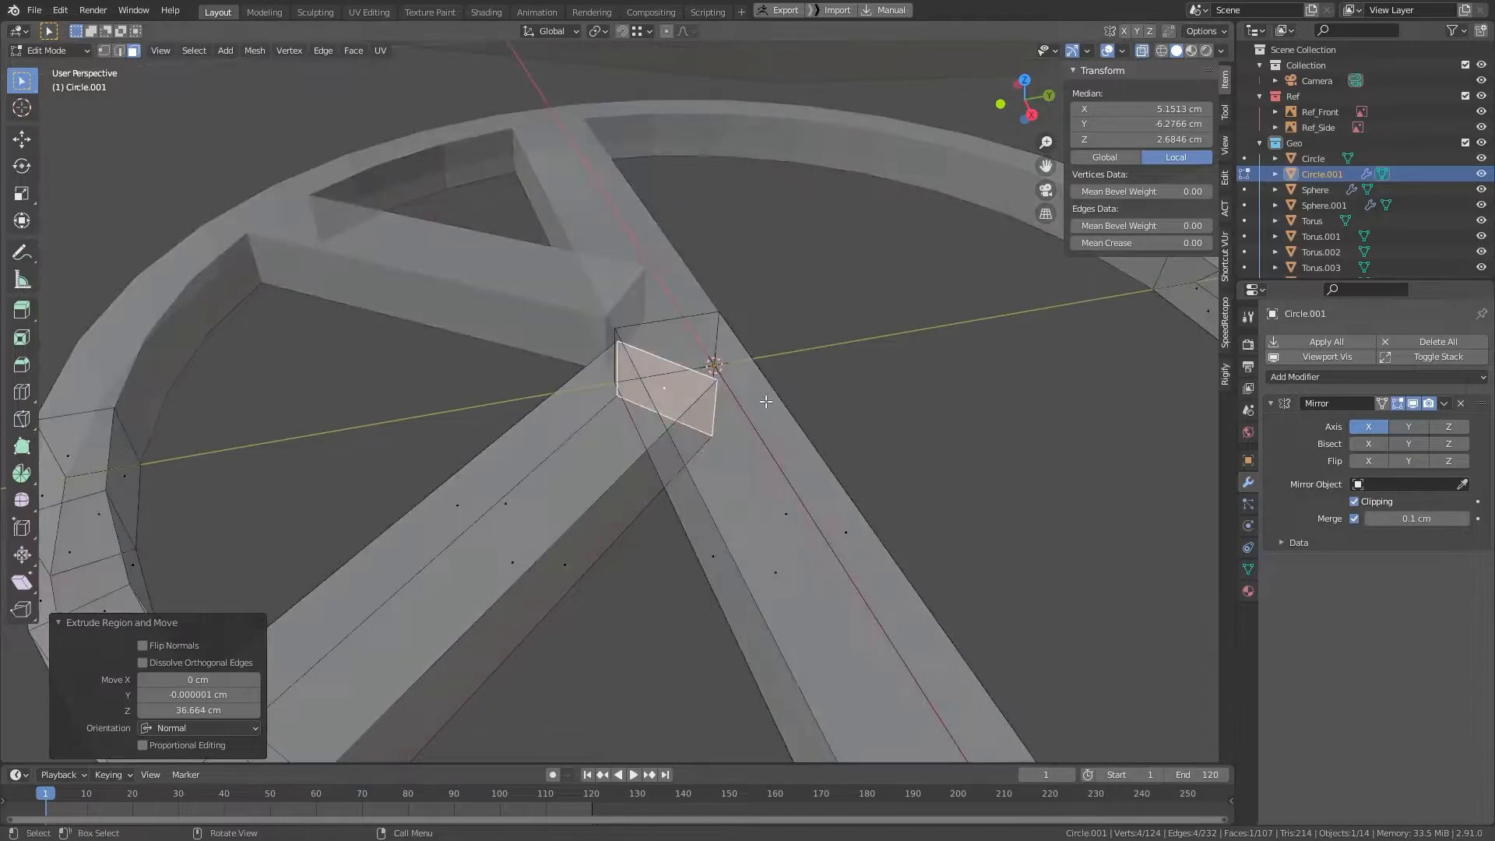
Step: Slide the outer vertical edge of the spoke's inner end back along the spoke by a factor of about 0.188, toward the crossbar's side
{"action": "scroll", "coordinate": [740, 411], "scroll_direction": "up", "scroll_amount": 2}
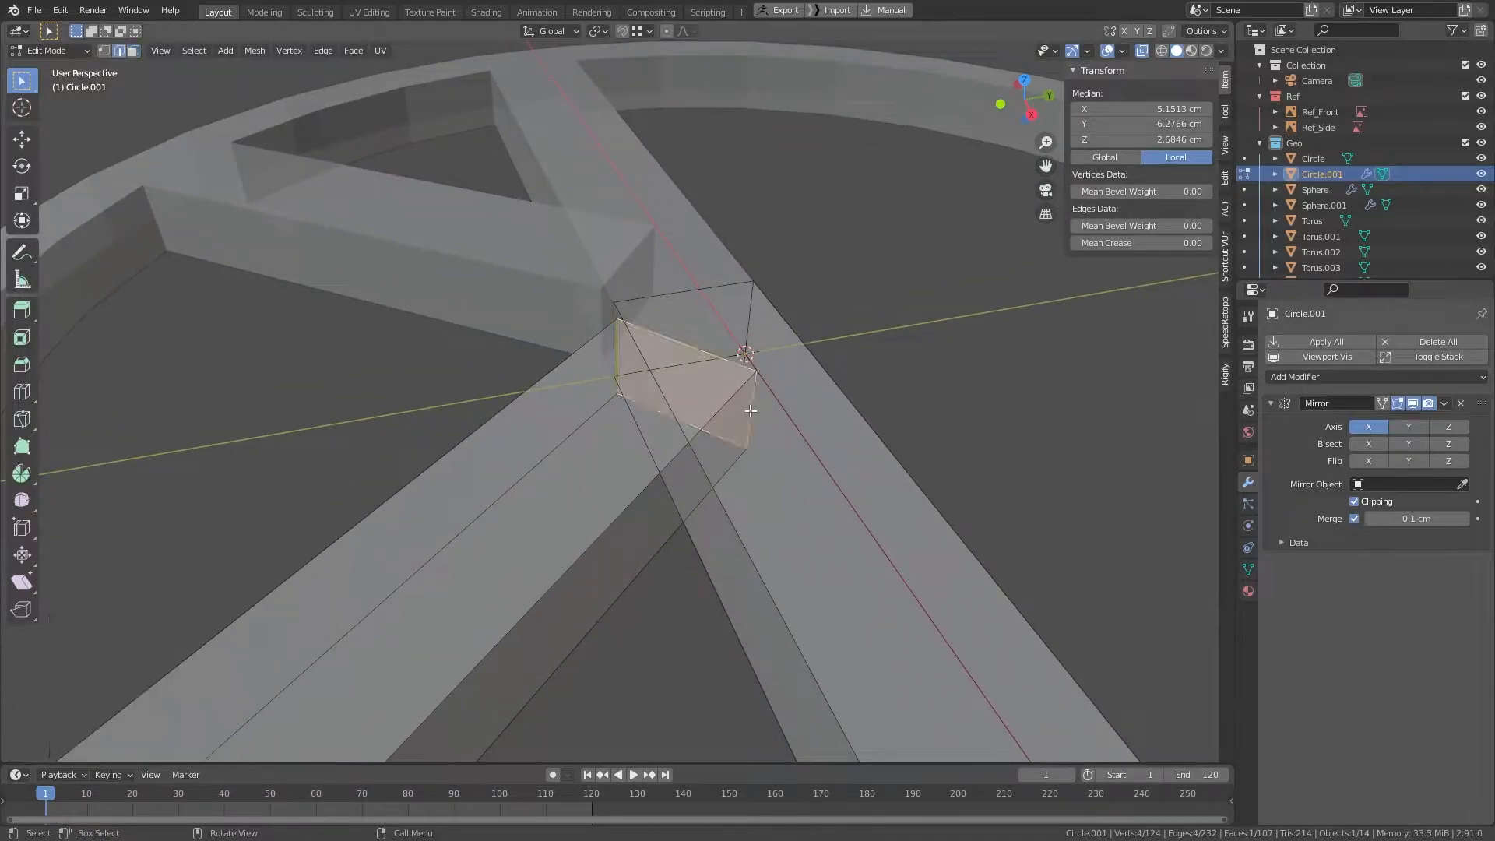
{"action": "key", "text": "2"}
{"action": "left_click", "coordinate": [778, 398]}
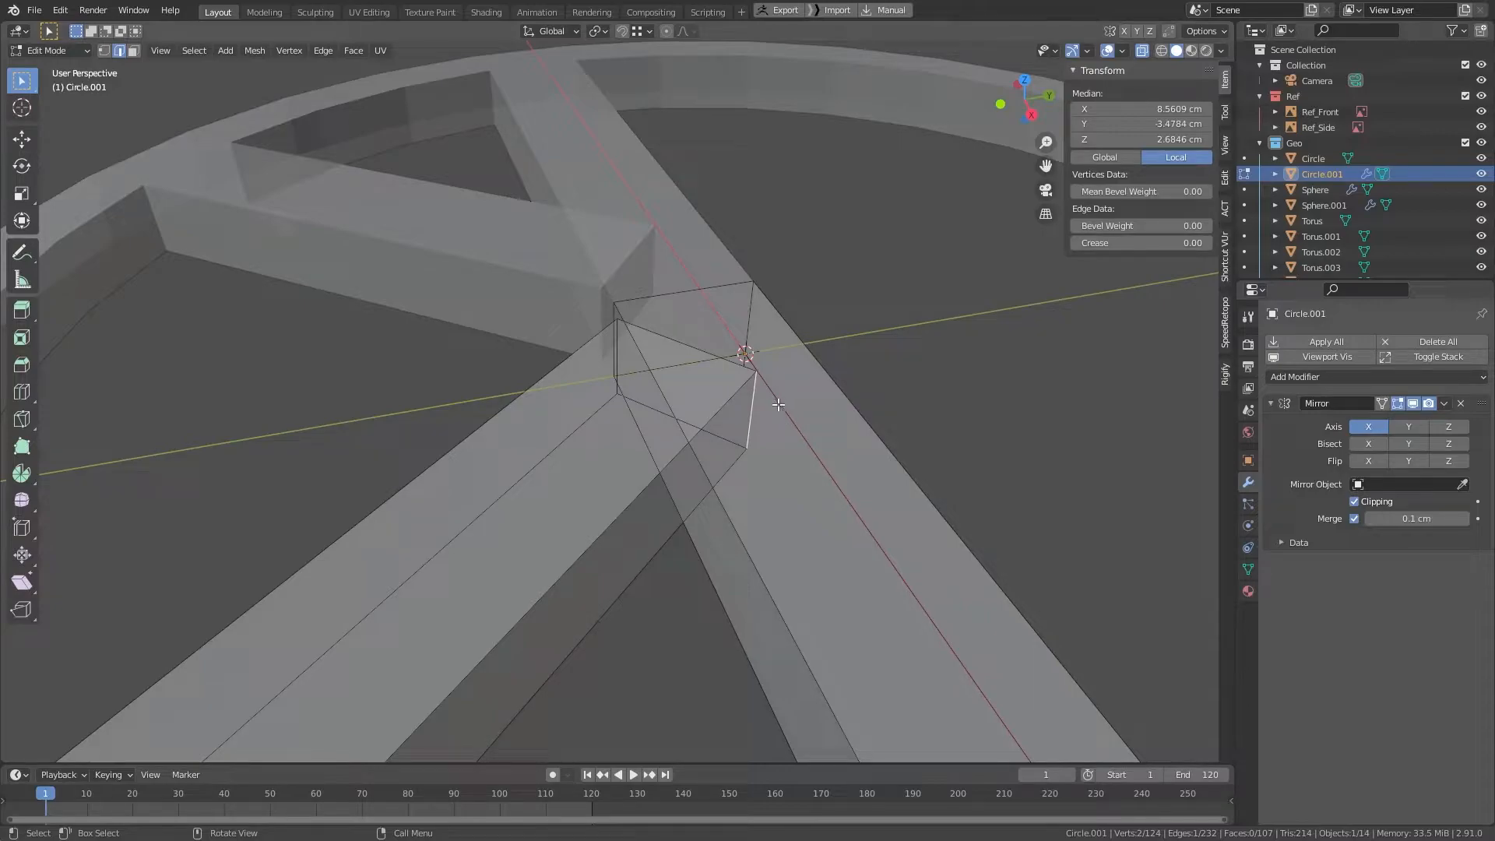
{"action": "key", "text": "g"}
{"action": "key", "text": "g"}
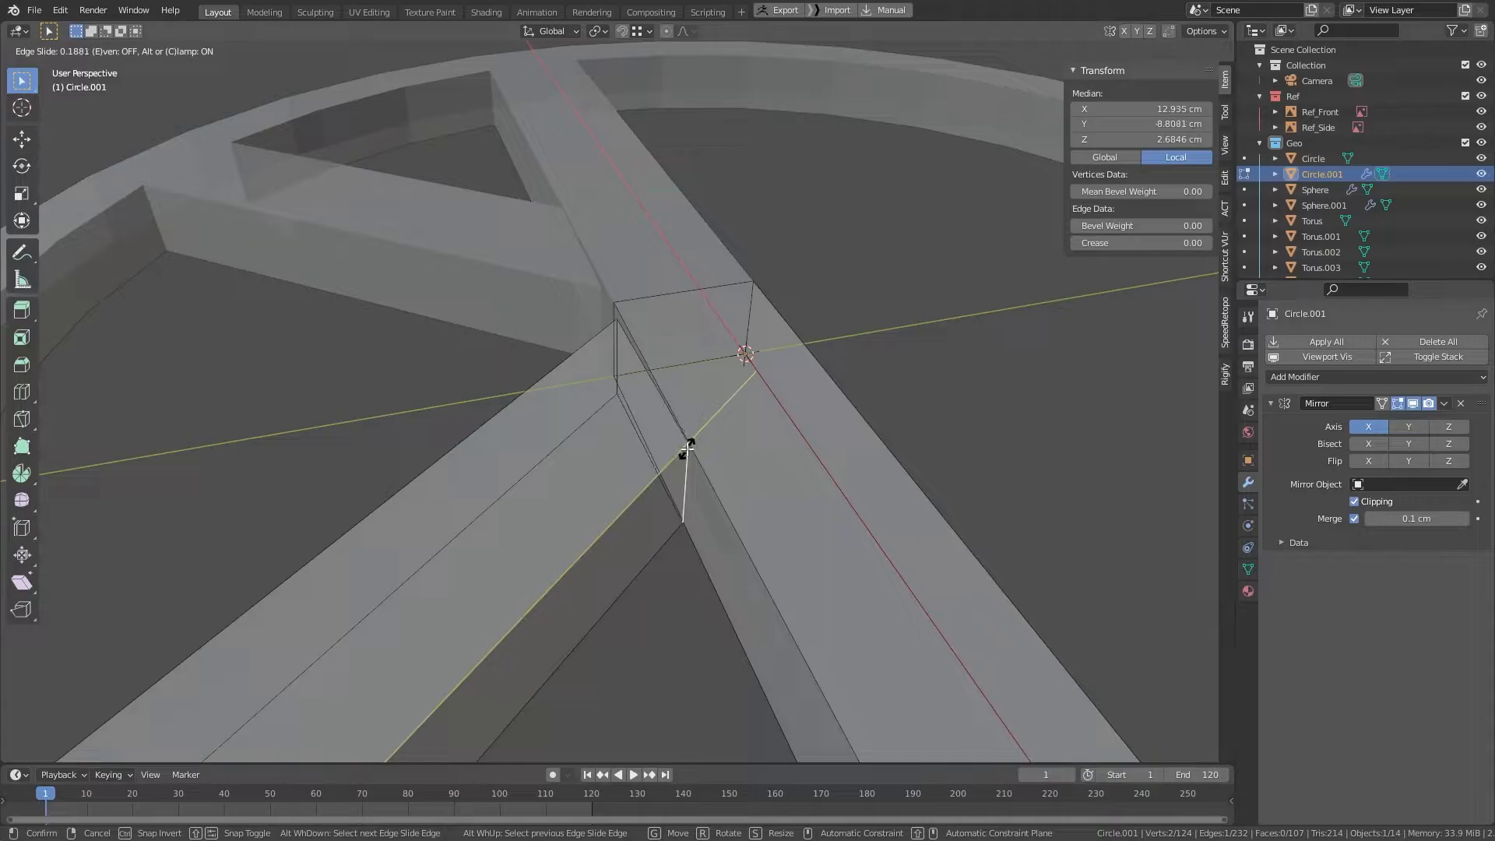
{"action": "left_click", "coordinate": [687, 449]}
Step: Add a loop cut across the crossbar and move it about -9.13 cm in X to line up with the spoke's outer corner
{"action": "scroll", "coordinate": [690, 446], "scroll_direction": "down", "scroll_amount": 4}
{"action": "left_click_drag", "start_coordinate": [651, 440], "coordinate": [829, 422], "text": "alt"}
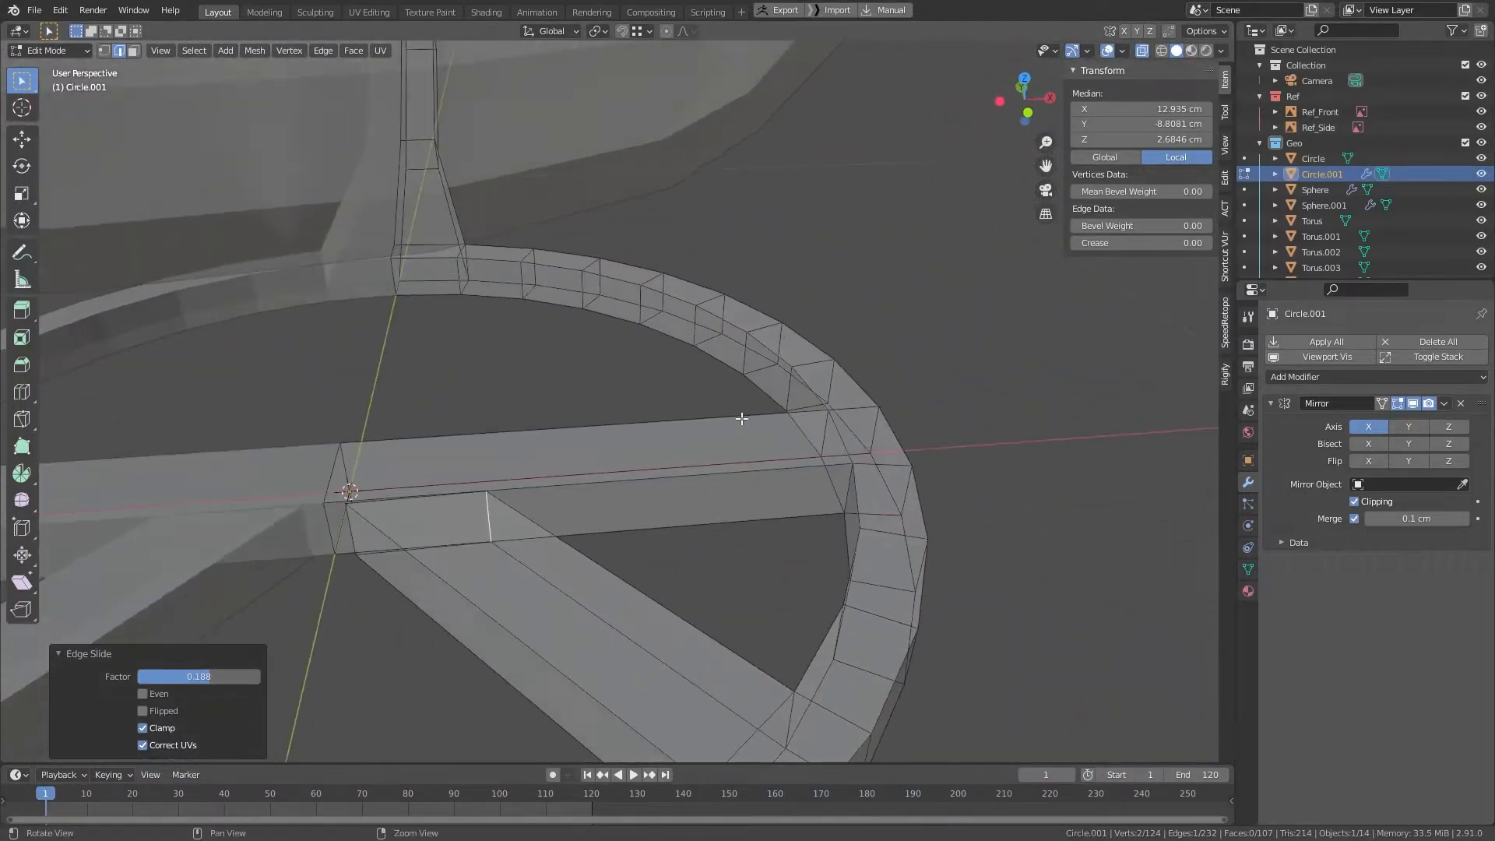
{"action": "key", "text": "alt+z"}
{"action": "left_click_drag", "start_coordinate": [684, 426], "coordinate": [779, 403], "text": "alt"}
{"action": "scroll", "coordinate": [784, 400], "scroll_direction": "up", "scroll_amount": 3}
{"action": "key", "text": "ctrl+r"}
{"action": "left_click", "coordinate": [855, 395]}
{"action": "right_click", "coordinate": [755, 444]}
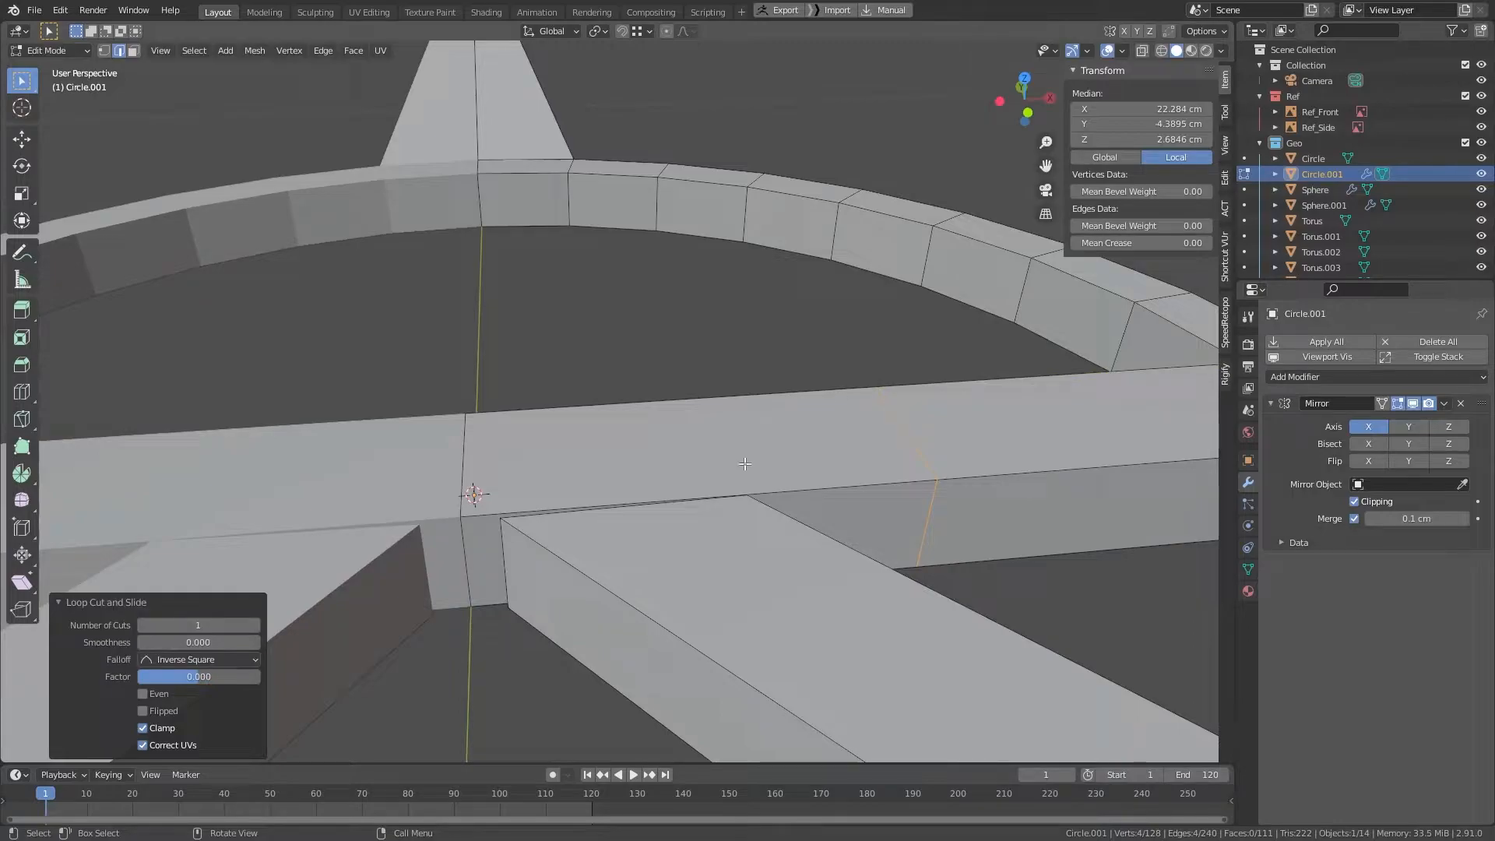
{"action": "key", "text": "g"}
{"action": "key", "text": "x"}
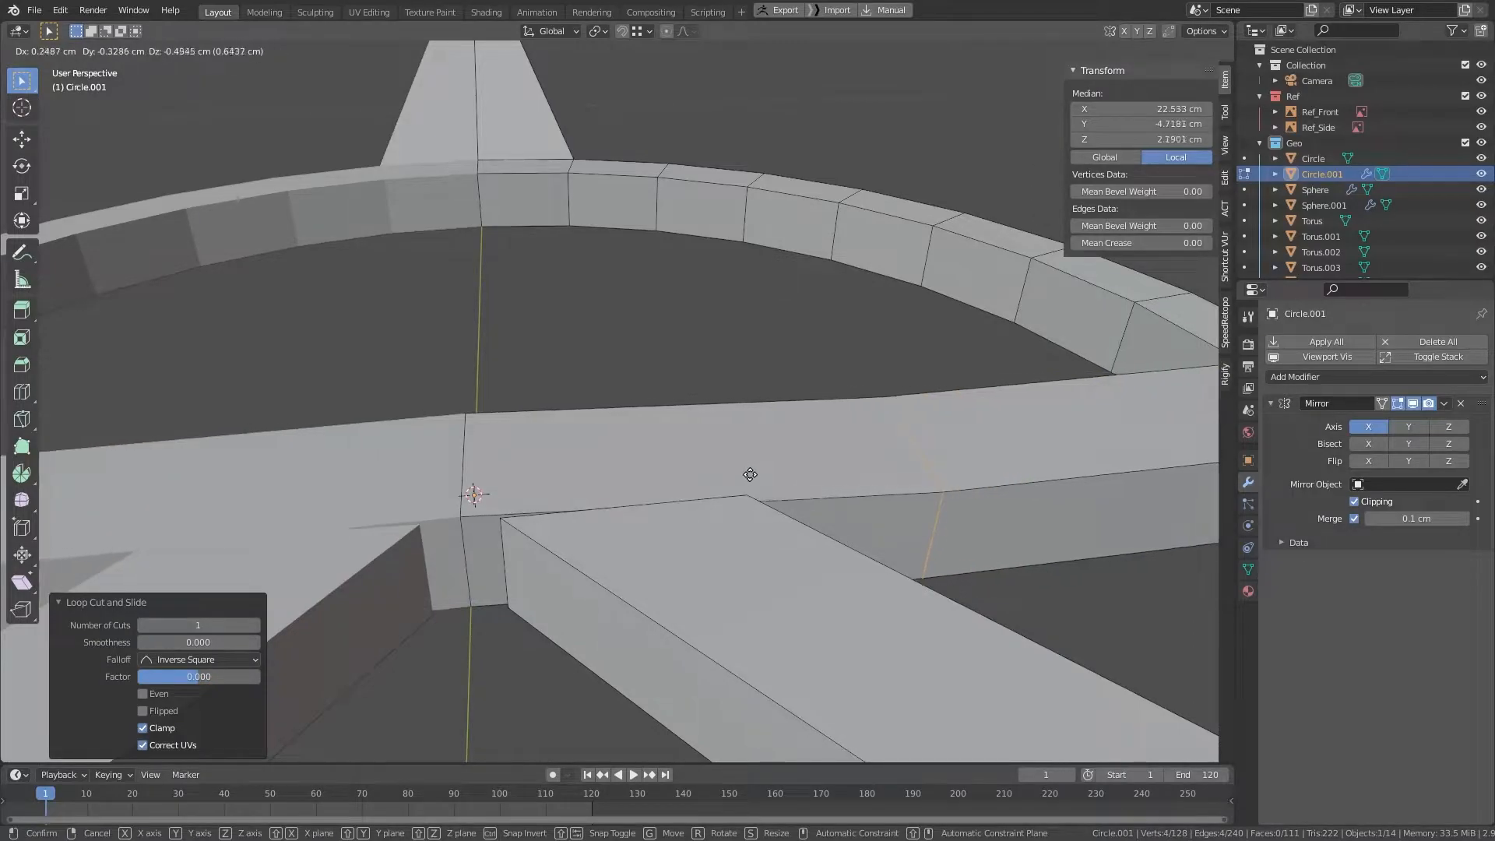
{"action": "left_click", "coordinate": [551, 507]}
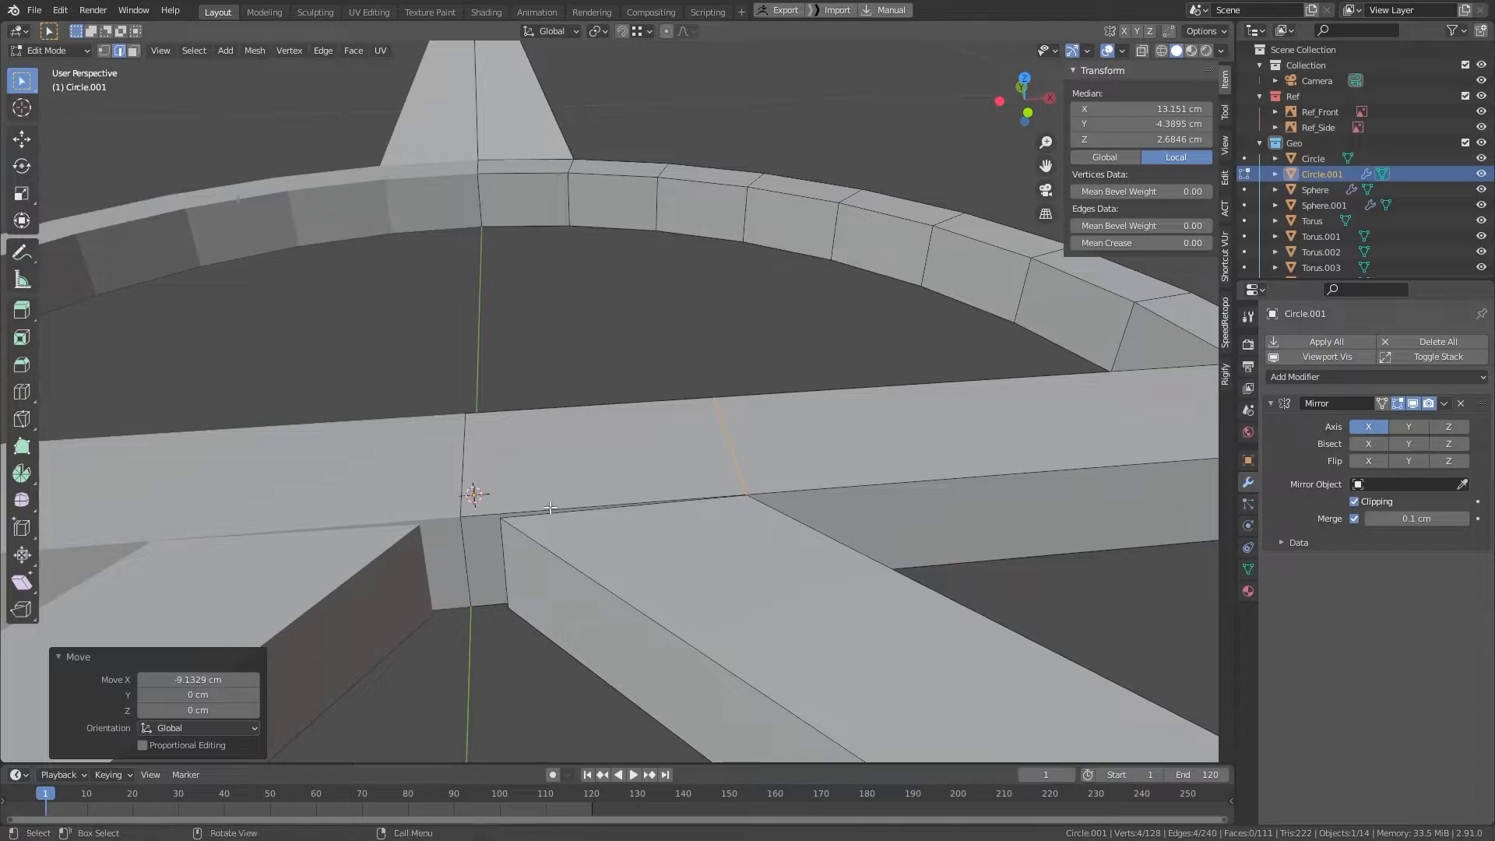
Step: Add a second loop cut between the crossbar's centre and the first cut, and move it about -4.73 cm in X to the spoke's inner corner
{"action": "key", "text": "ctrl+r"}
{"action": "left_click", "coordinate": [645, 491]}
{"action": "right_click", "coordinate": [645, 491]}
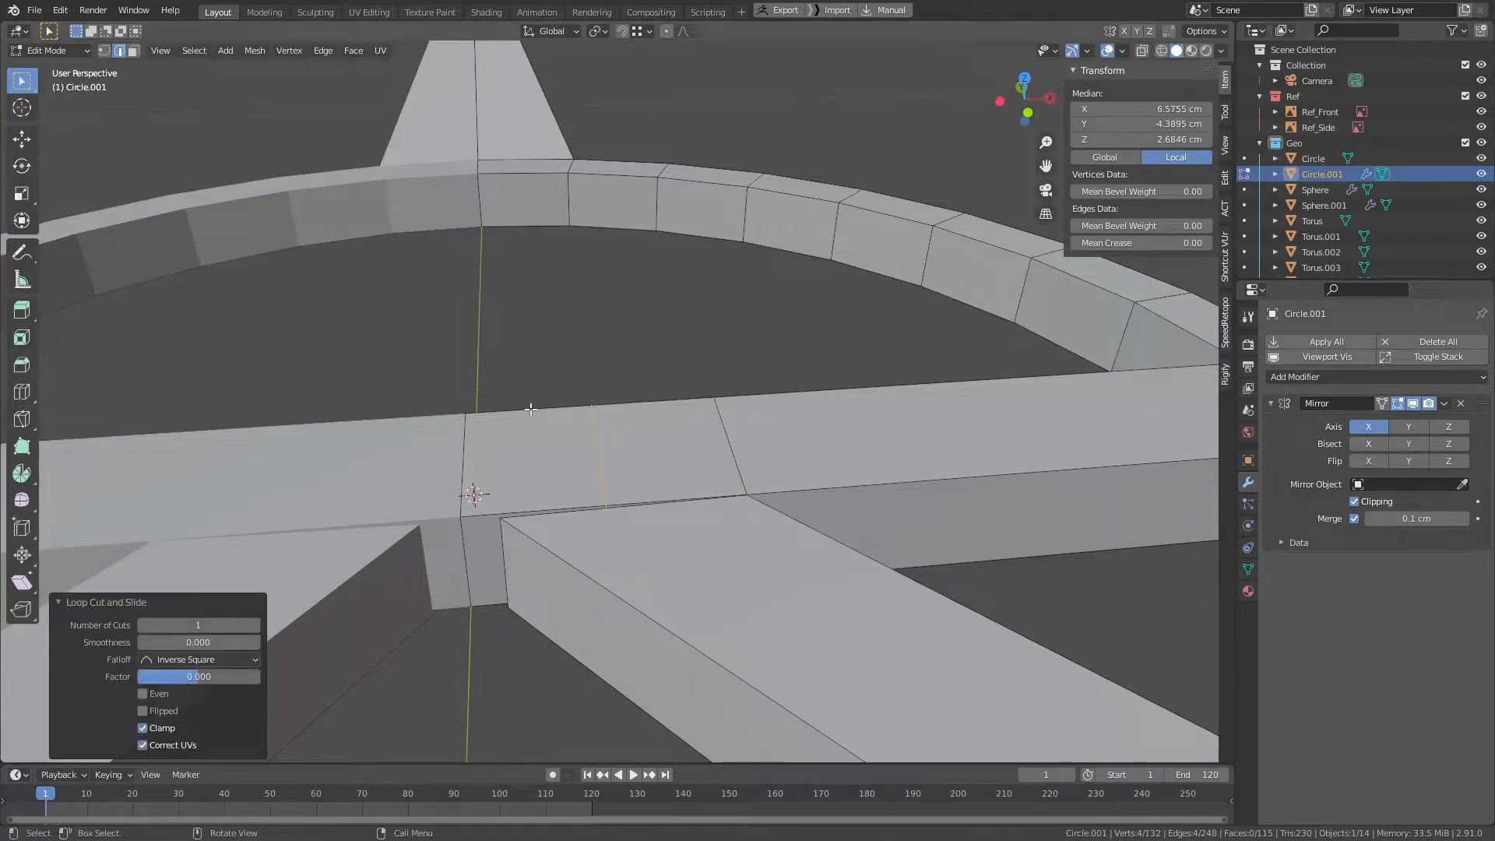
{"action": "key", "text": "g"}
{"action": "key", "text": "x"}
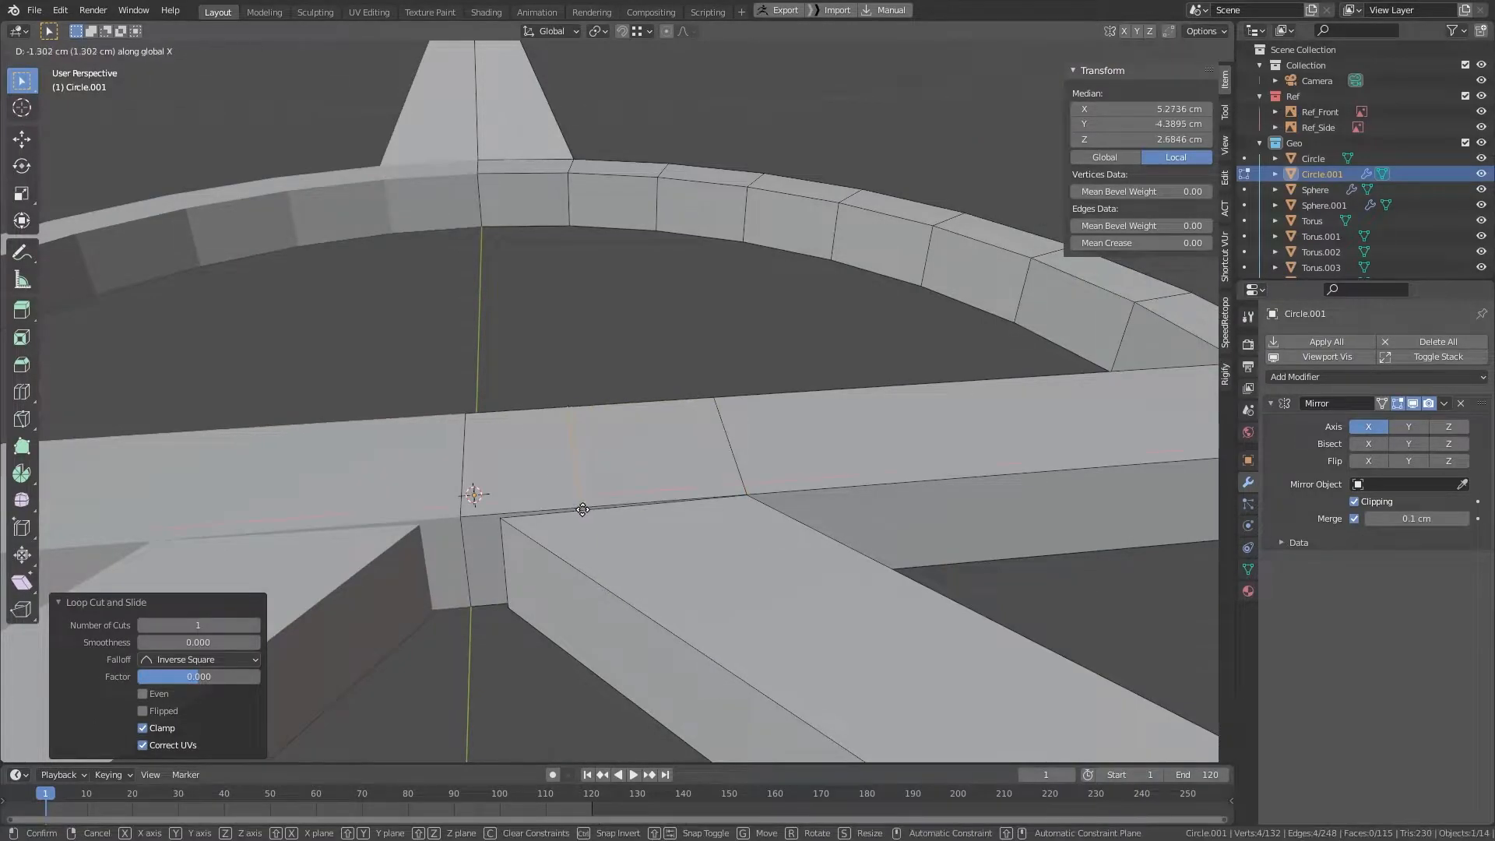
{"action": "key", "text": "ctrl"}
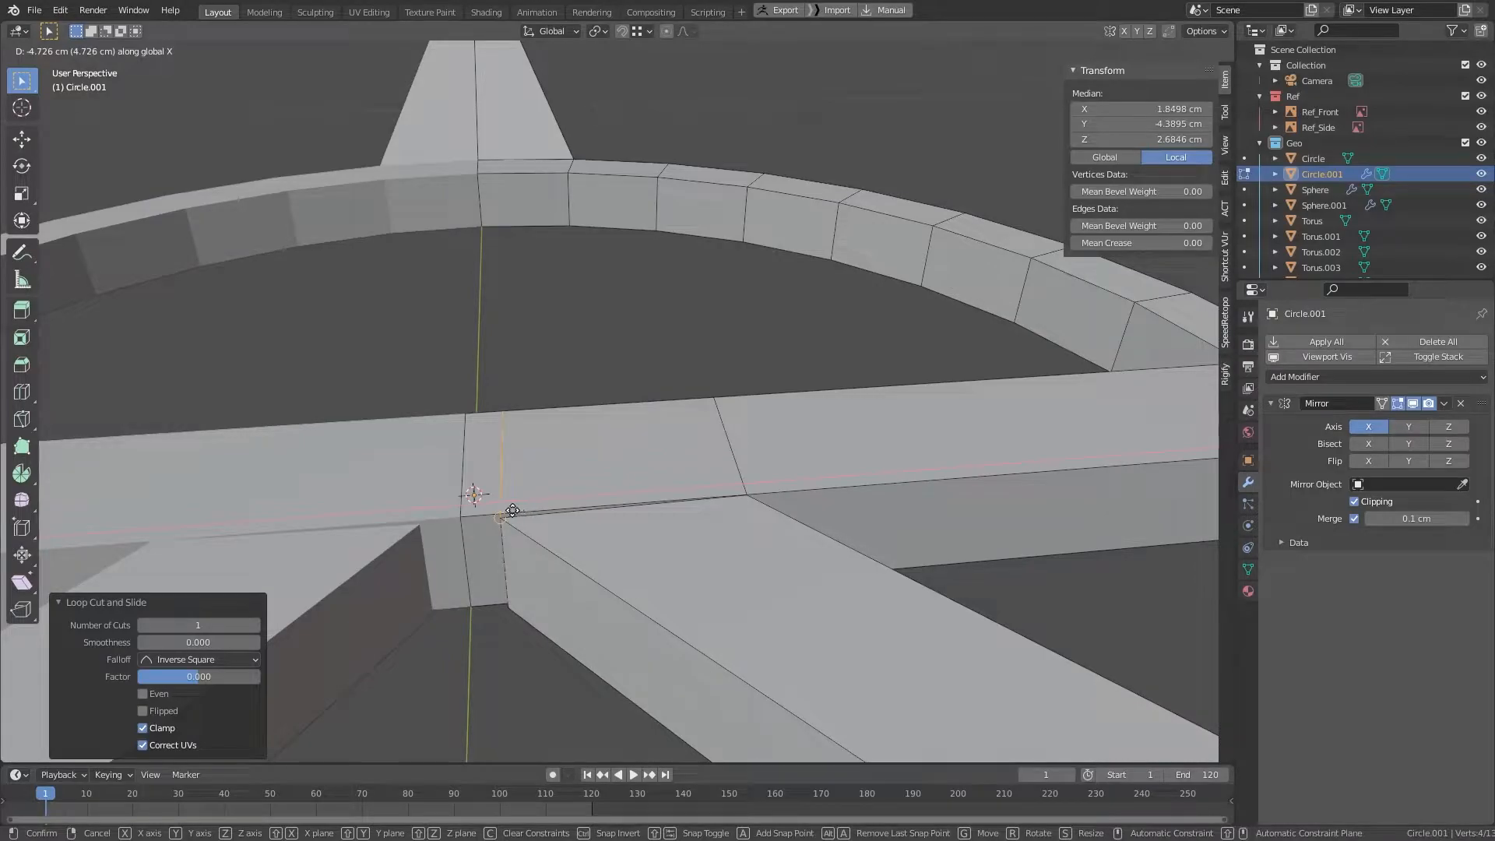
{"action": "left_click", "coordinate": [512, 510]}
Step: Delete the crossbar's side face between the two loop cuts and the spoke's end face that meets it
{"action": "scroll", "coordinate": [545, 510], "scroll_direction": "down", "scroll_amount": 8}
{"action": "scroll", "coordinate": [619, 510], "scroll_direction": "up", "scroll_amount": 3}
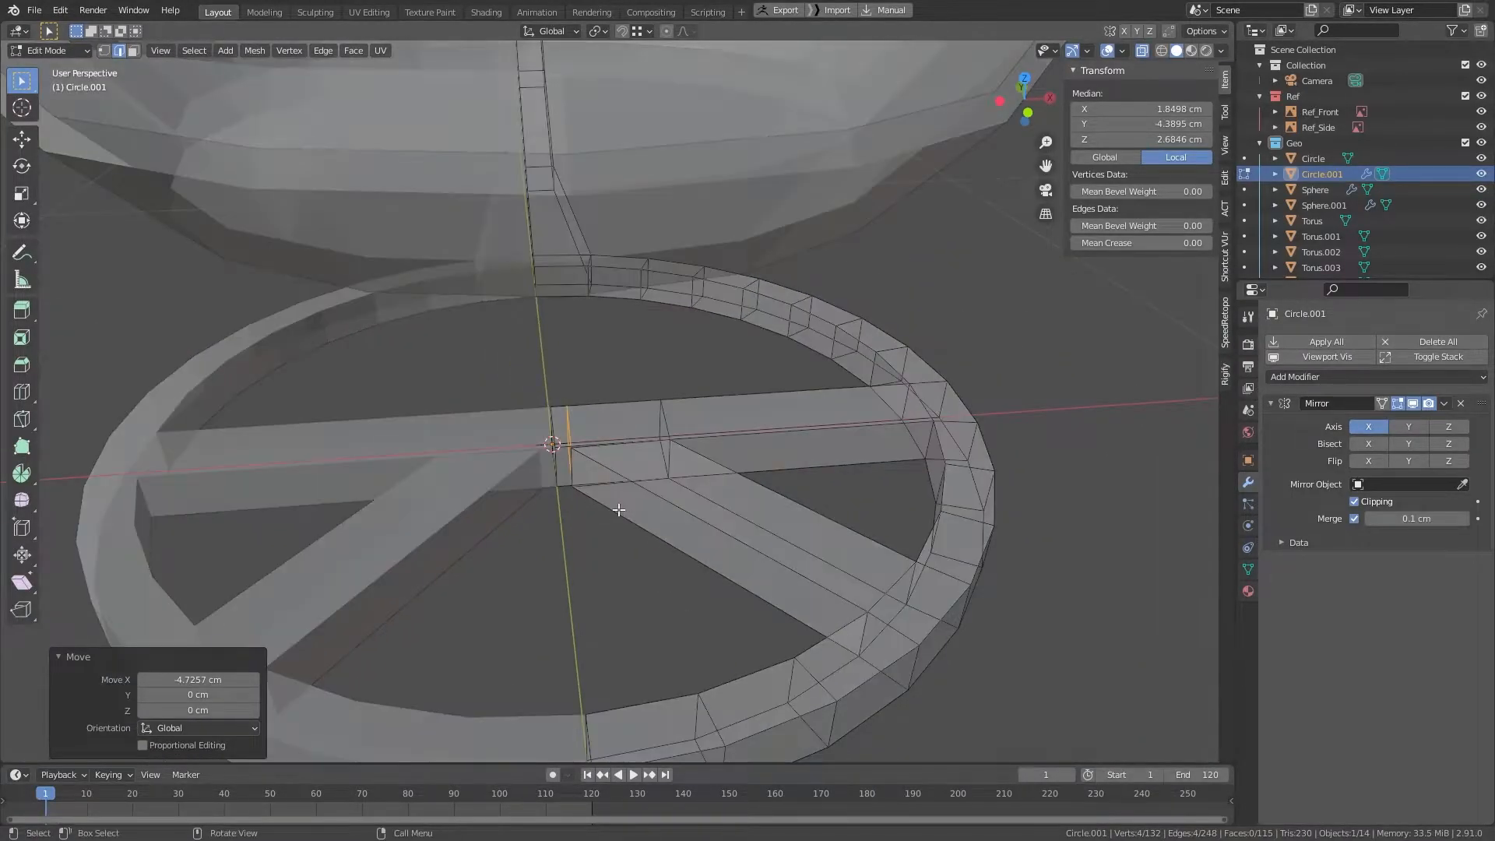
{"action": "scroll", "coordinate": [620, 511], "scroll_direction": "up", "scroll_amount": 4}
{"action": "key", "text": "3"}
{"action": "left_click", "coordinate": [615, 524]}
{"action": "key", "text": "x"}
{"action": "key", "text": "Escape"}
{"action": "middle_click_drag", "start_coordinate": [674, 526], "coordinate": [595, 630]}
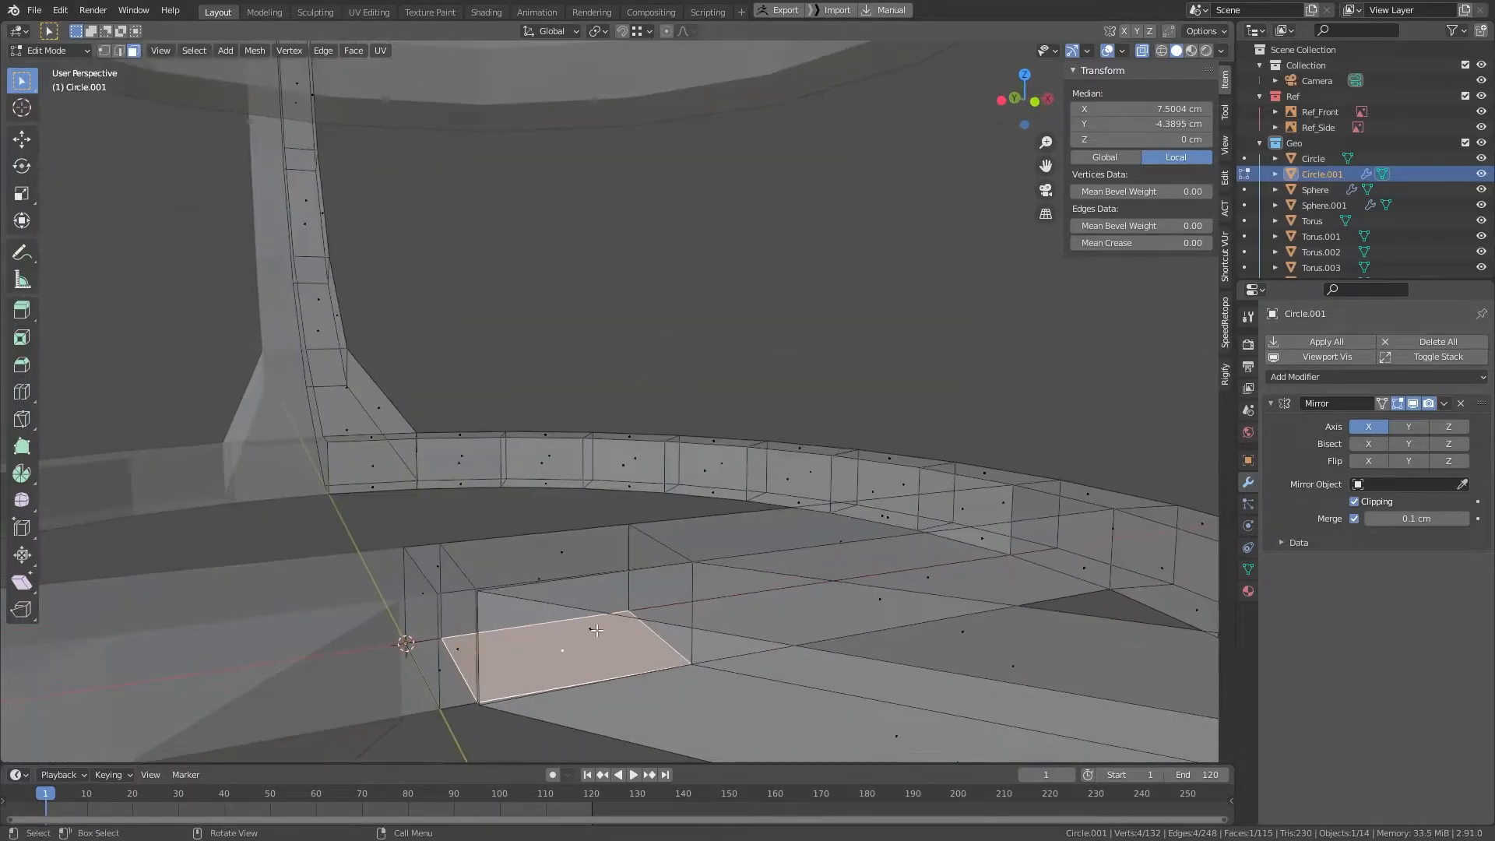
{"action": "left_click", "coordinate": [596, 629]}
{"action": "key", "text": "x"}
{"action": "left_click", "coordinate": [597, 629]}
{"action": "left_click", "coordinate": [597, 629]}
{"action": "key", "text": "x"}
{"action": "left_click", "coordinate": [597, 629]}
Step: Delete the four long faces of the spoke, leaving open holes in the ring base and the crossbar
{"action": "middle_click_drag", "start_coordinate": [596, 629], "coordinate": [764, 612]}
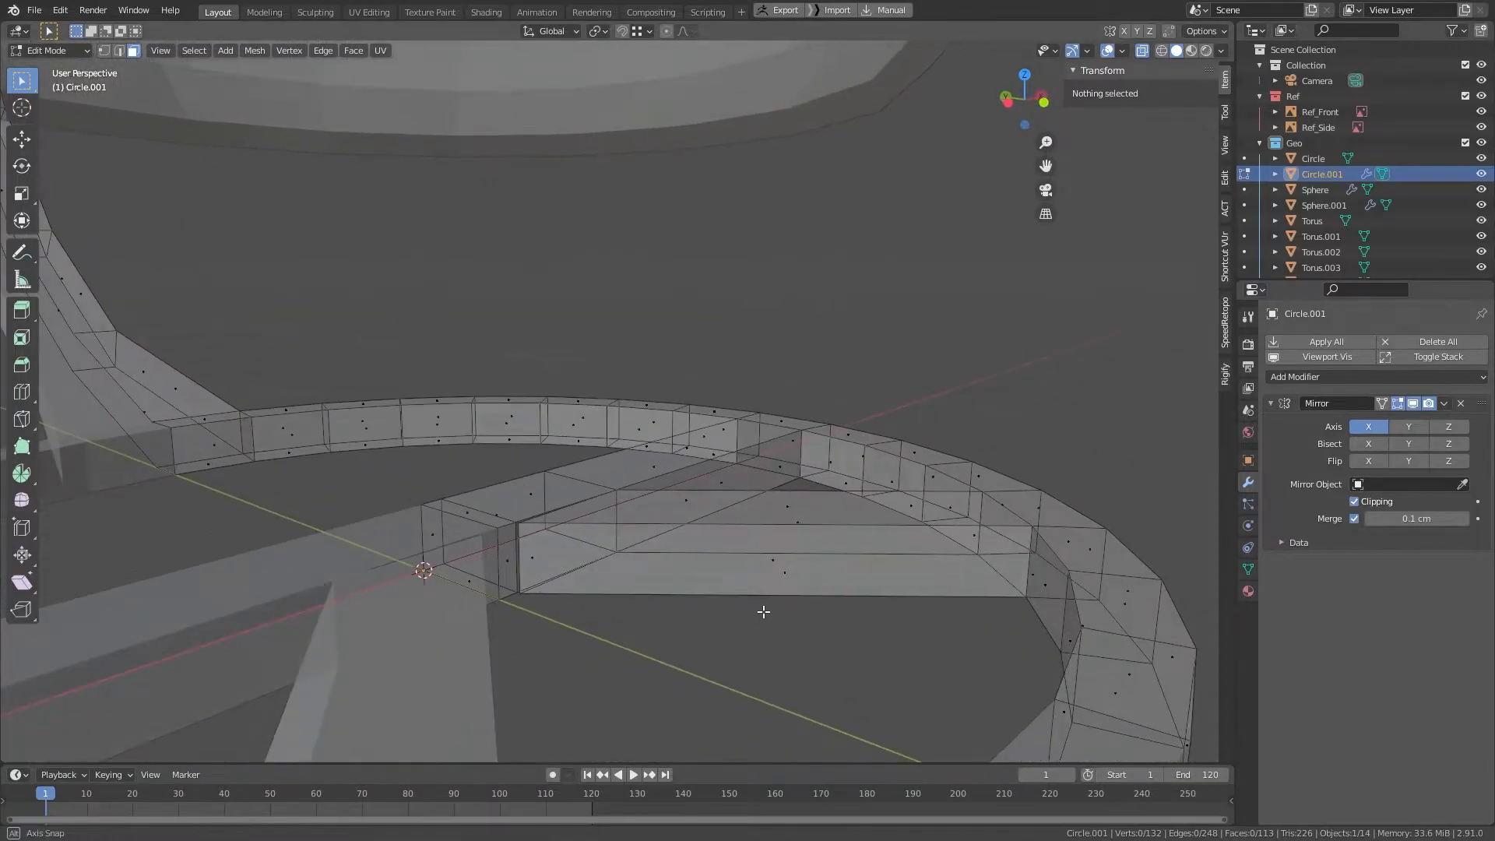
{"action": "left_click_drag", "start_coordinate": [763, 495], "coordinate": [815, 575]}
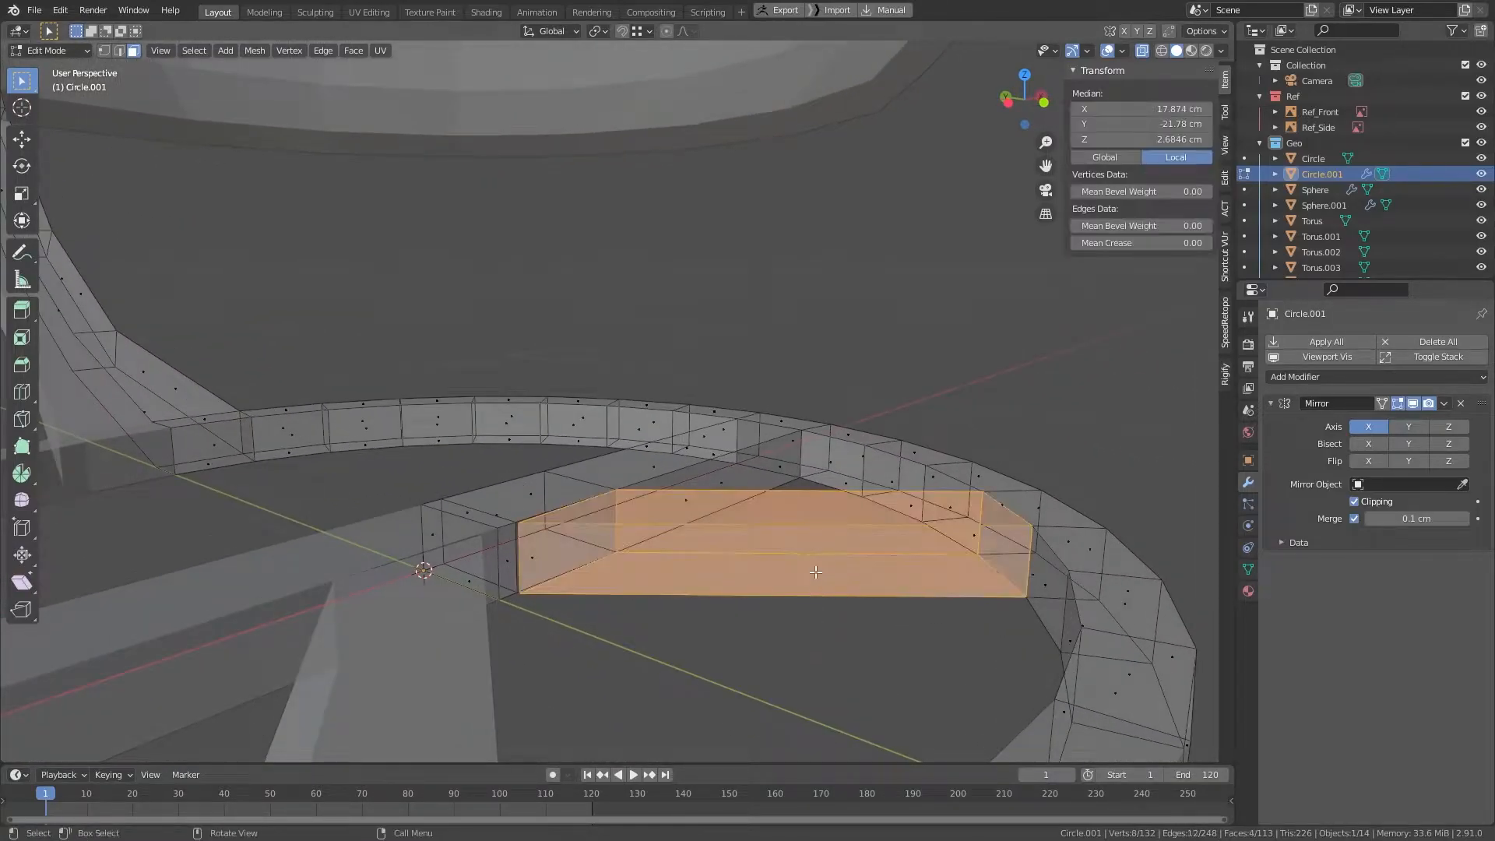
{"action": "key", "text": "x"}
{"action": "left_click", "coordinate": [815, 571]}
Step: Connect the open edge loops of the ring base and the crossbar with LoopTools Bridge to rebuild the spoke
{"action": "middle_click_drag", "start_coordinate": [734, 540], "coordinate": [805, 537]}
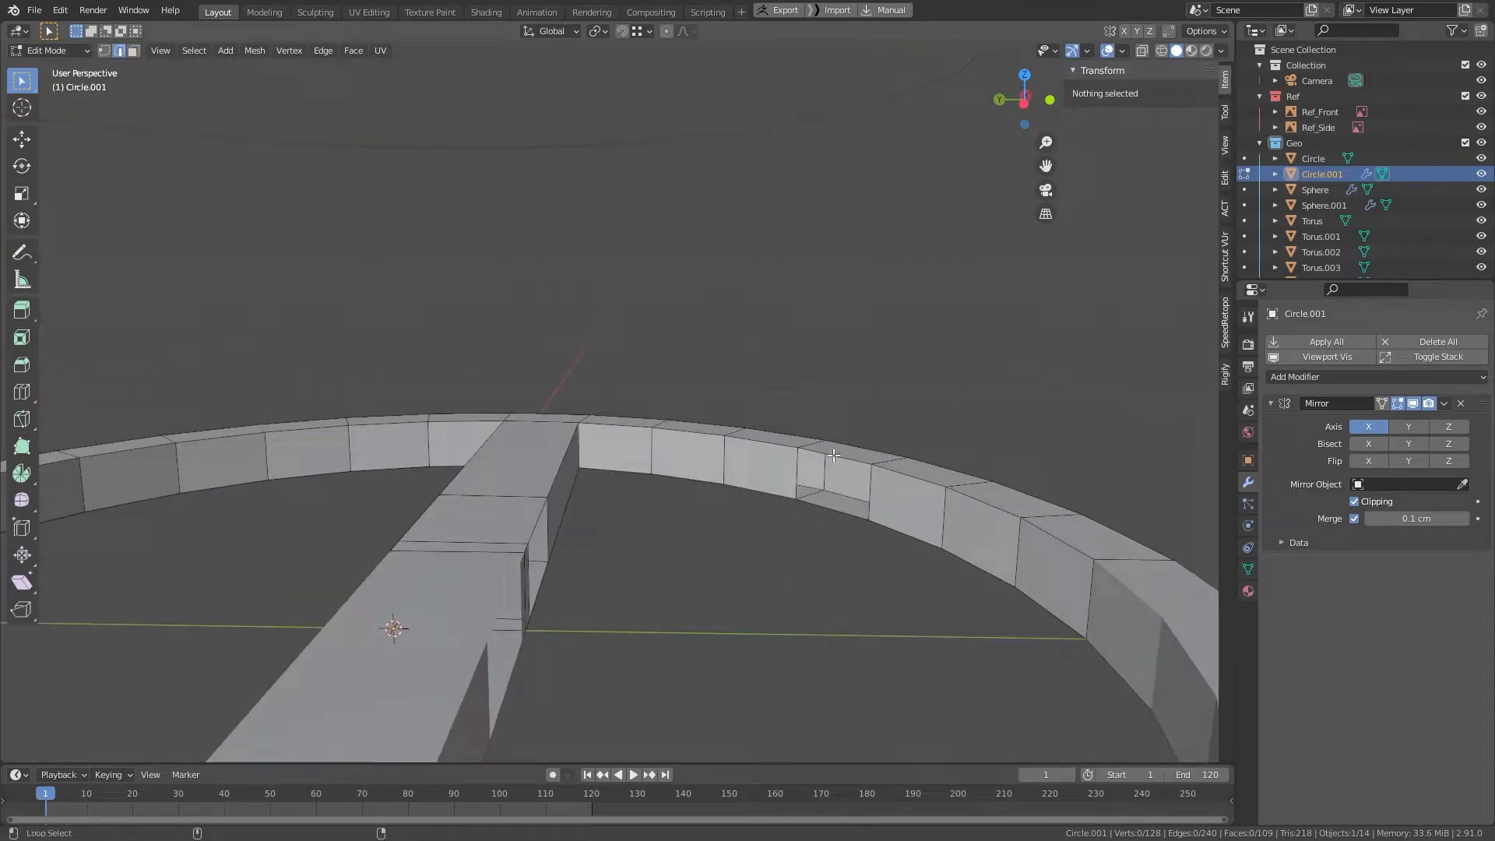
{"action": "left_click", "coordinate": [834, 454], "text": "alt"}
{"action": "left_click", "coordinate": [529, 518], "text": "alt+shift"}
{"action": "middle_click_drag", "start_coordinate": [537, 510], "coordinate": [562, 494]}
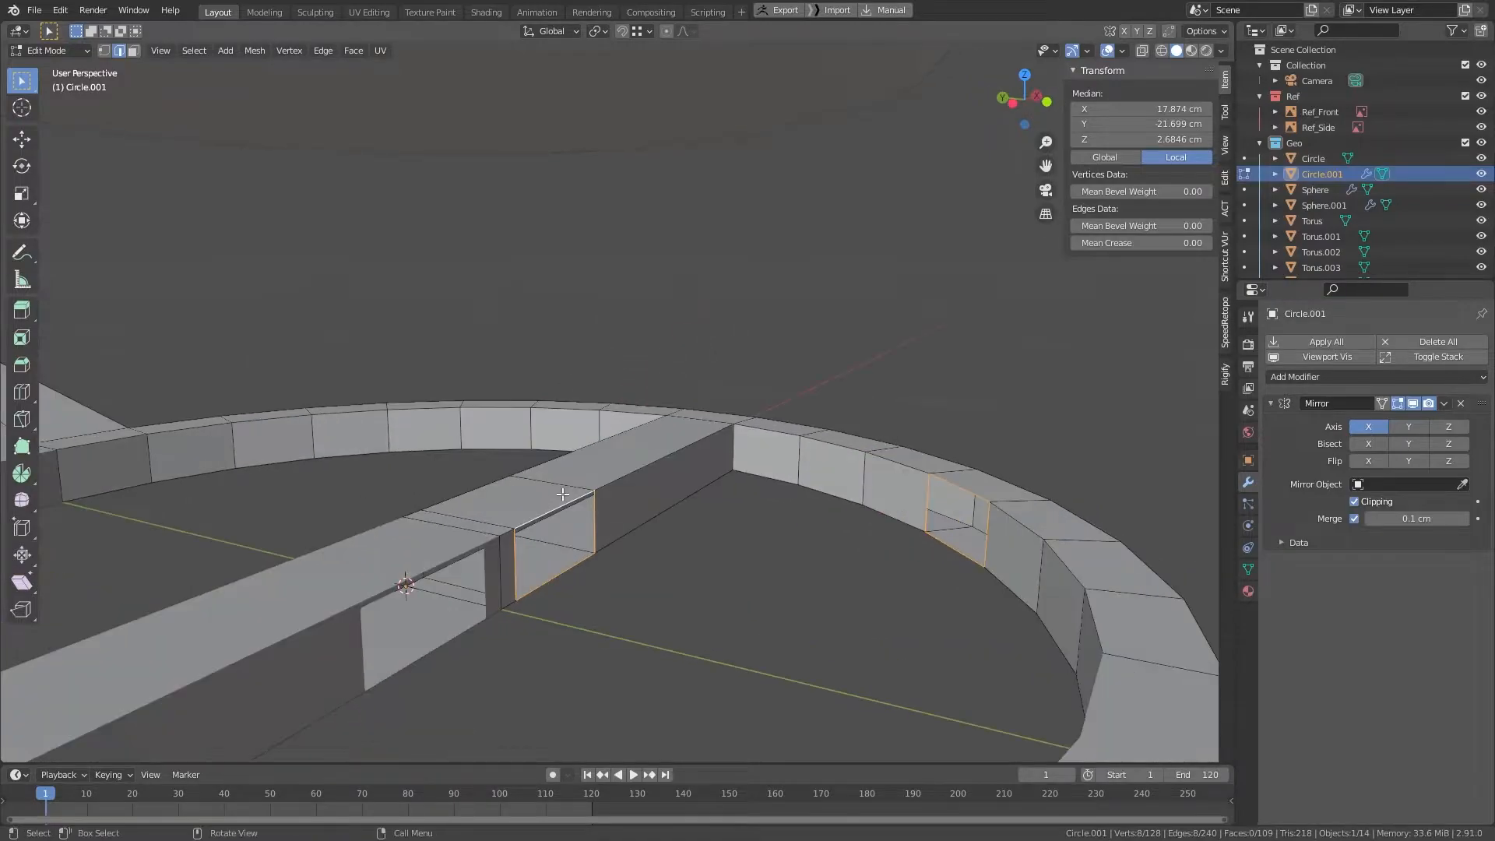
{"action": "right_click", "coordinate": [562, 494]}
{"action": "mouse_move", "coordinate": [539, 366]}
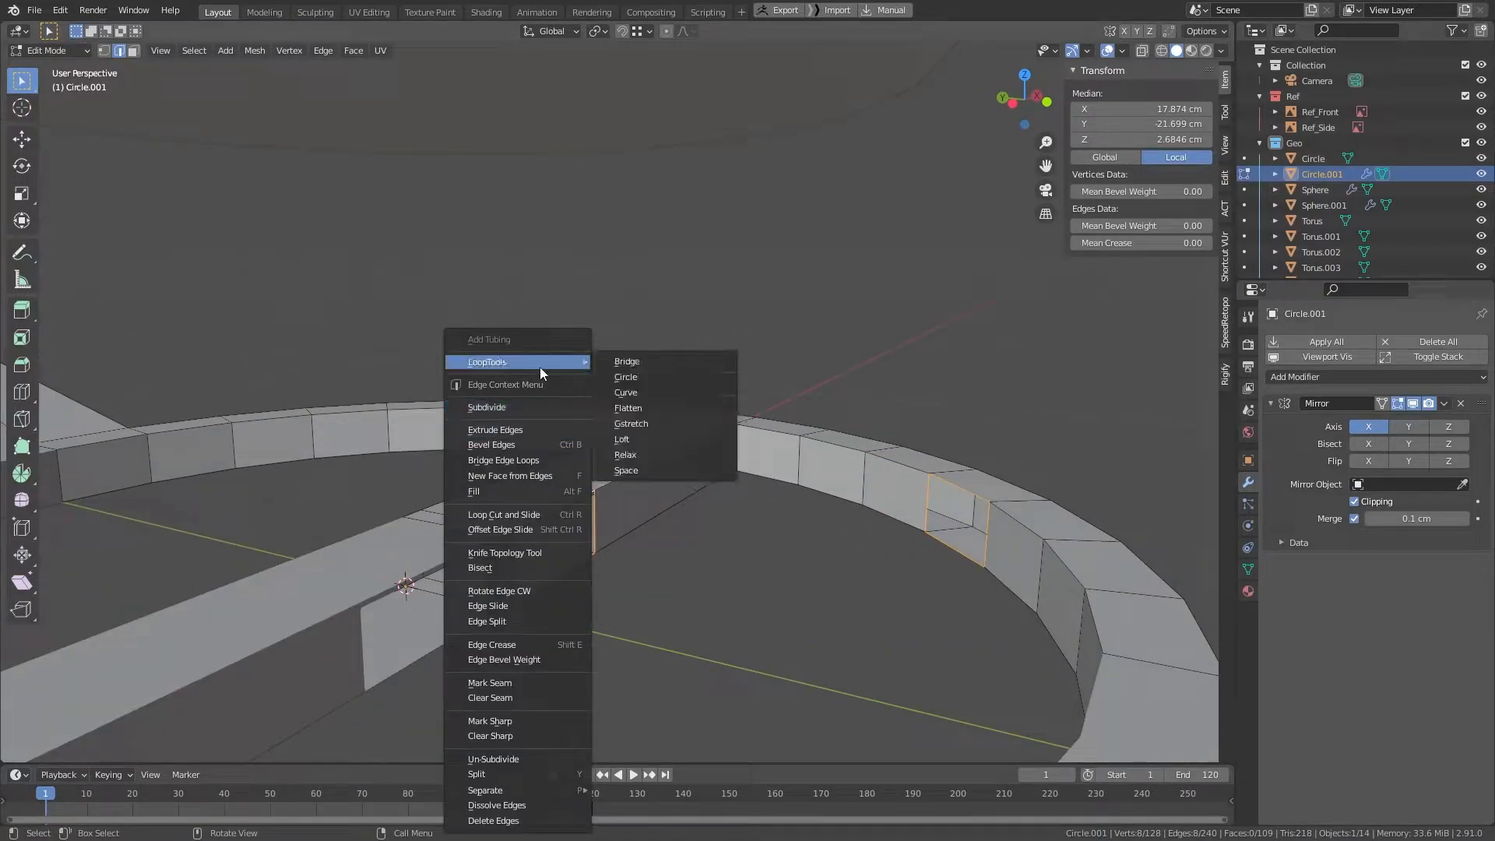
{"action": "left_click", "coordinate": [629, 362]}
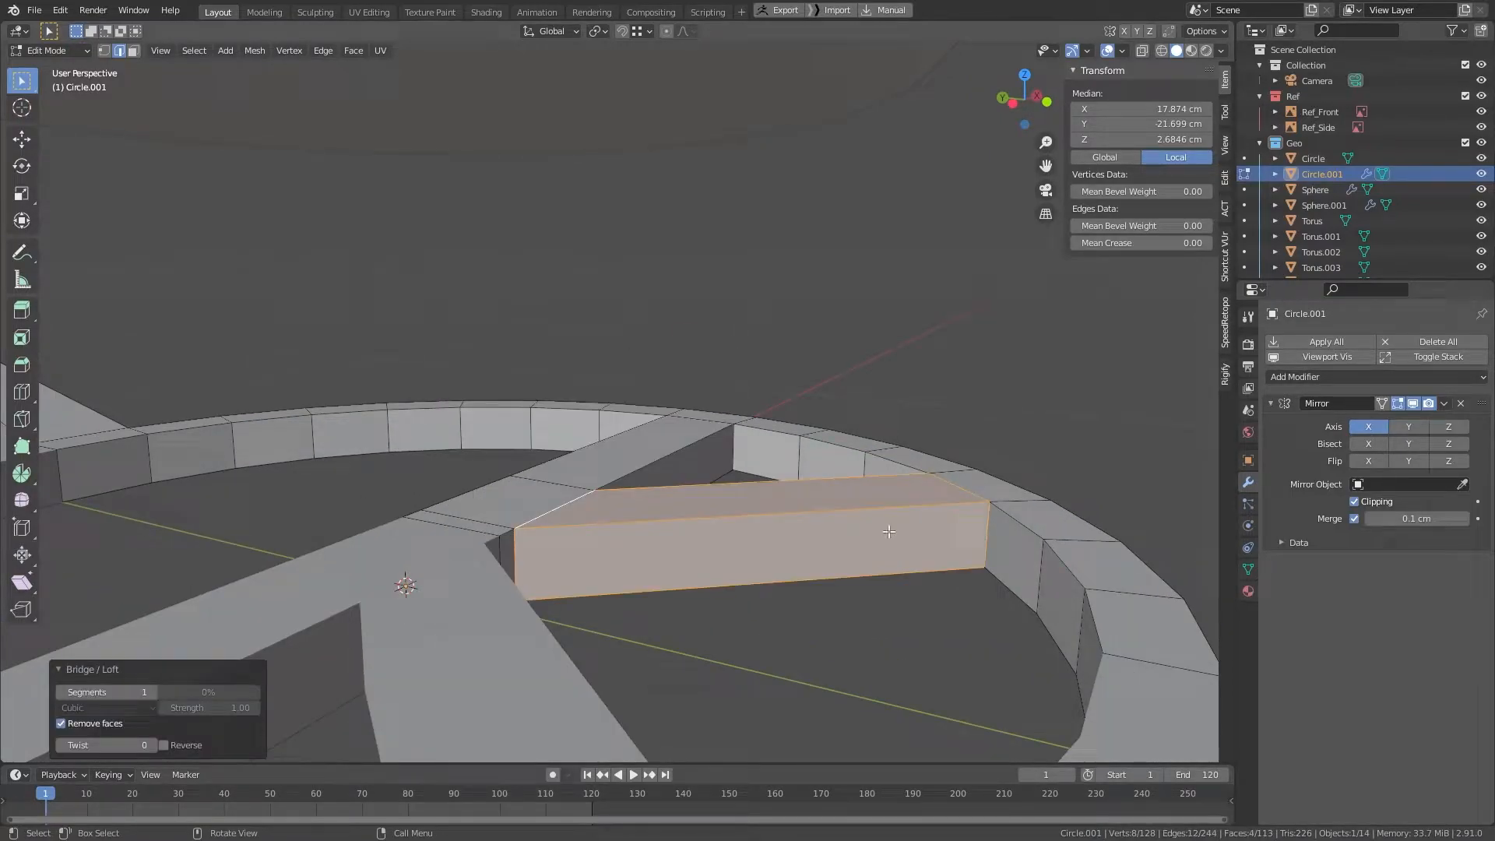
Step: Leave Edit Mode on the stand and delete the Ref collection together with the Ref_Front and Ref_Side images
{"action": "scroll", "coordinate": [884, 531], "scroll_direction": "down", "scroll_amount": 6}
{"action": "middle_click_drag", "start_coordinate": [787, 437], "coordinate": [834, 524]}
{"action": "scroll", "coordinate": [854, 440], "scroll_direction": "down", "scroll_amount": 1}
{"action": "scroll", "coordinate": [834, 525], "scroll_direction": "down", "scroll_amount": 3}
{"action": "mouse_move", "coordinate": [787, 397]}
{"action": "middle_mouse_down", "text": "shift"}
{"action": "mouse_move", "coordinate": [781, 468]}
{"action": "mouse_move", "coordinate": [795, 414]}
{"action": "middle_mouse_up", "text": "shift"}
{"action": "scroll", "coordinate": [779, 468], "scroll_direction": "up", "scroll_amount": 3}
{"action": "scroll", "coordinate": [840, 479], "scroll_direction": "down", "scroll_amount": 3}
{"action": "key", "text": "Tab"}
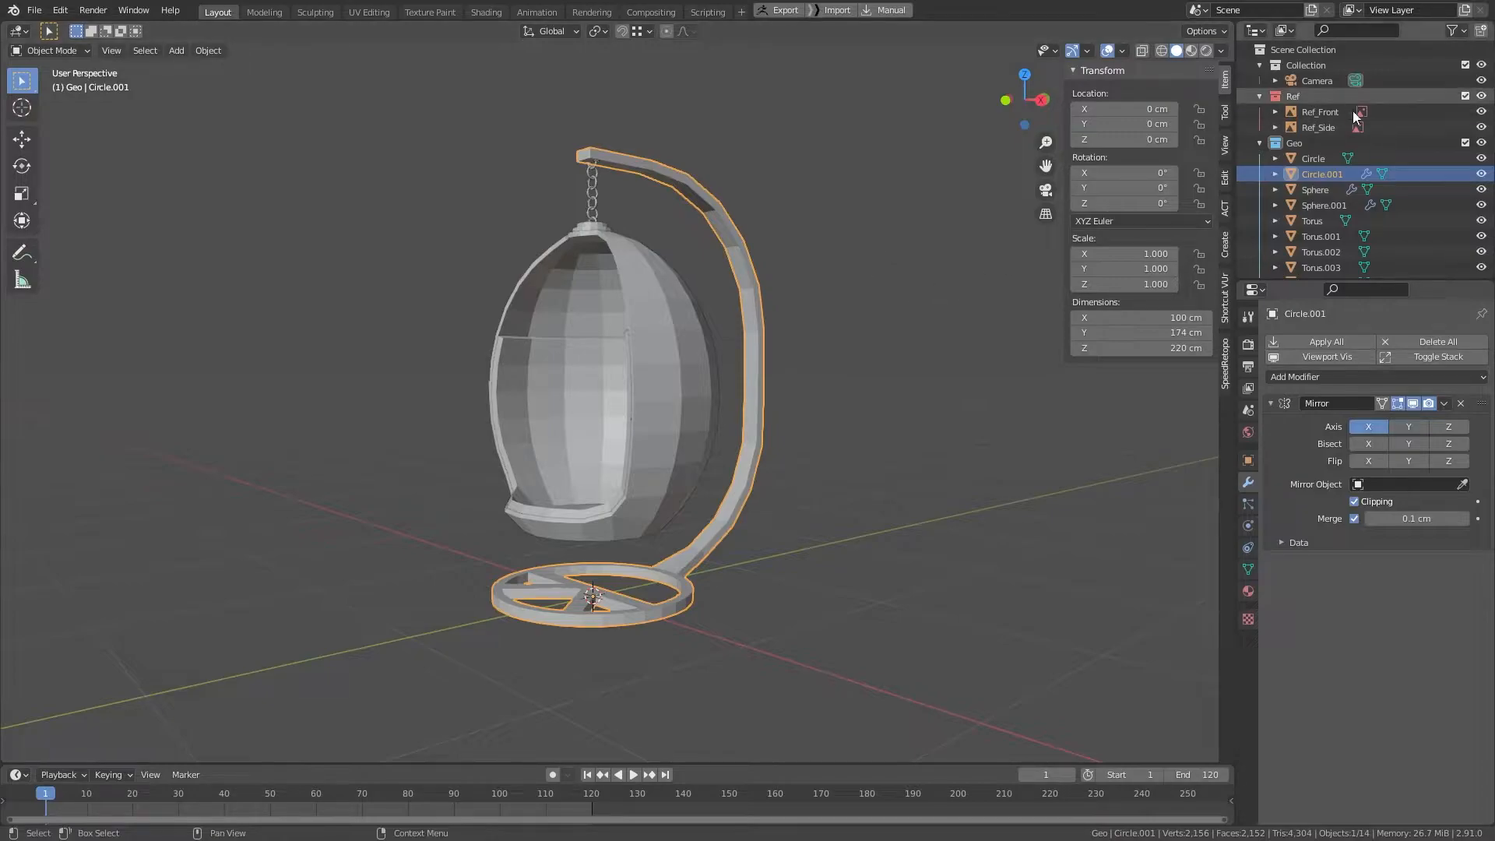
{"action": "left_click", "coordinate": [1334, 128]}
{"action": "left_click", "coordinate": [1320, 100], "text": "shift"}
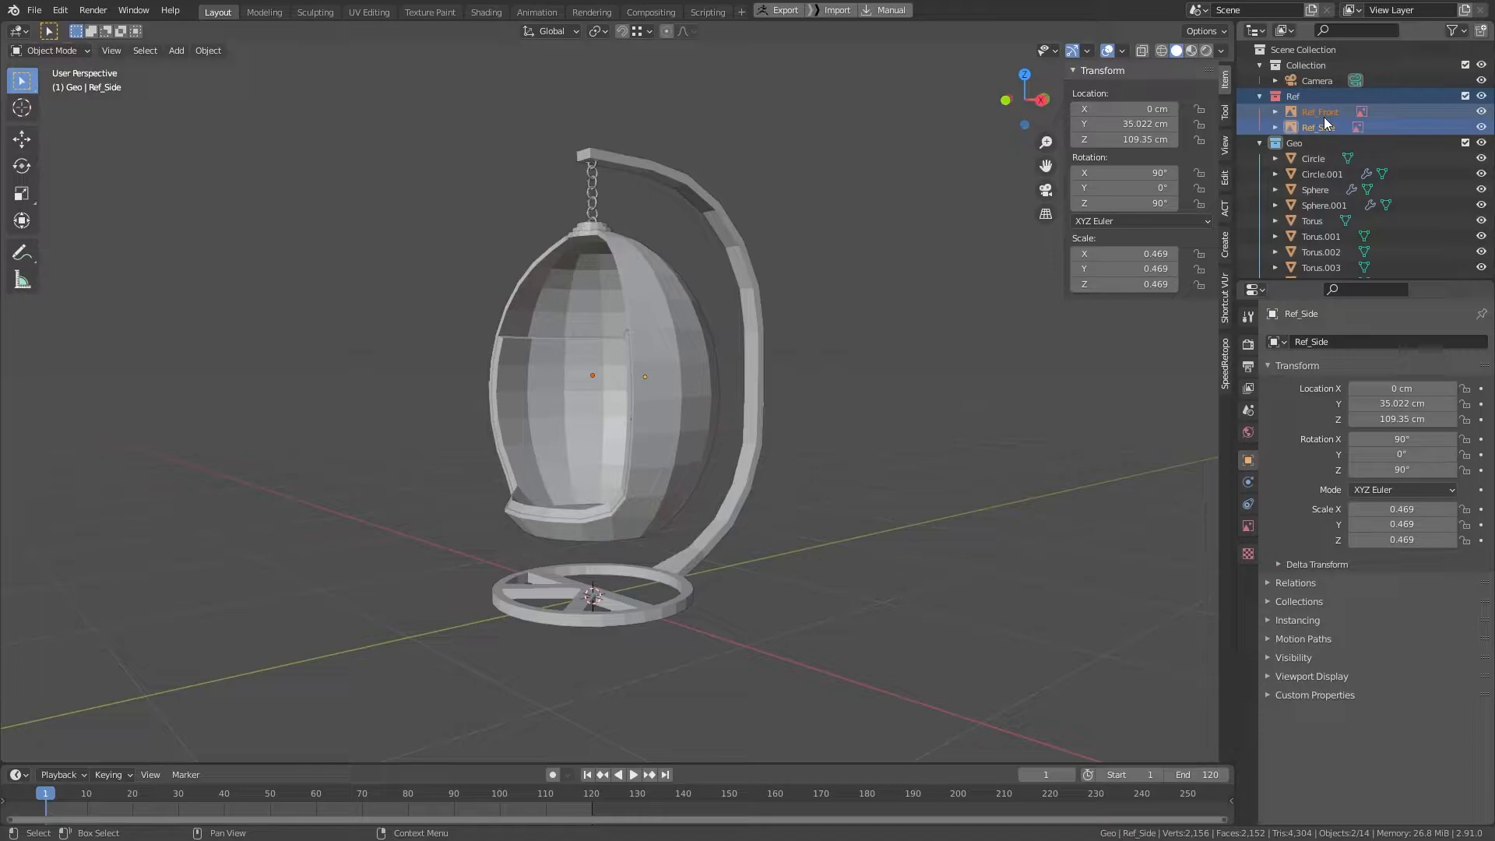
{"action": "key", "text": "x"}
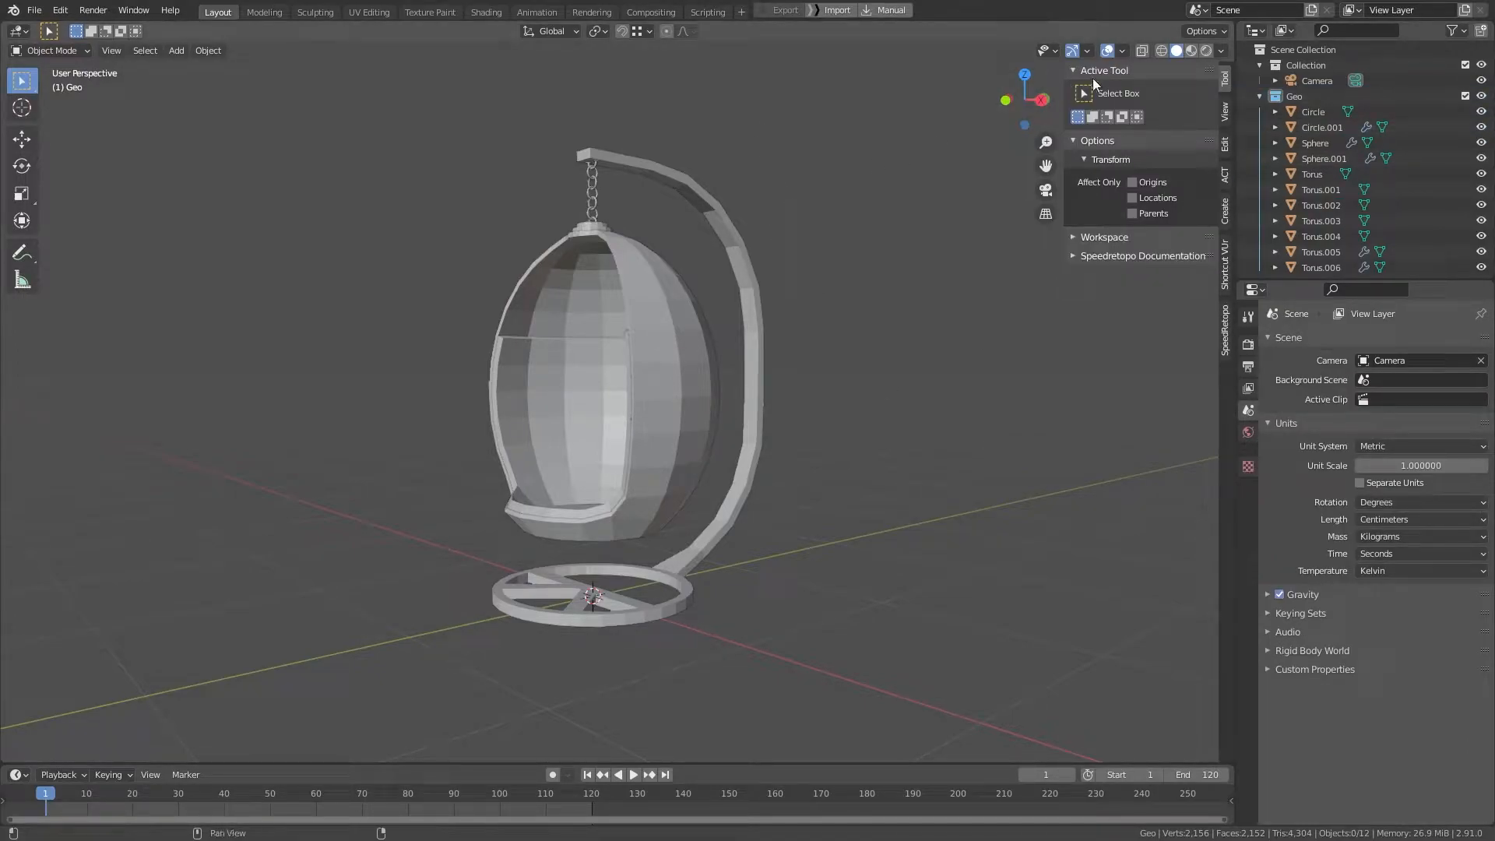
Step: Turn on the Face Orientation overlay to check the normals of the whole chair
{"action": "left_click", "coordinate": [1122, 51]}
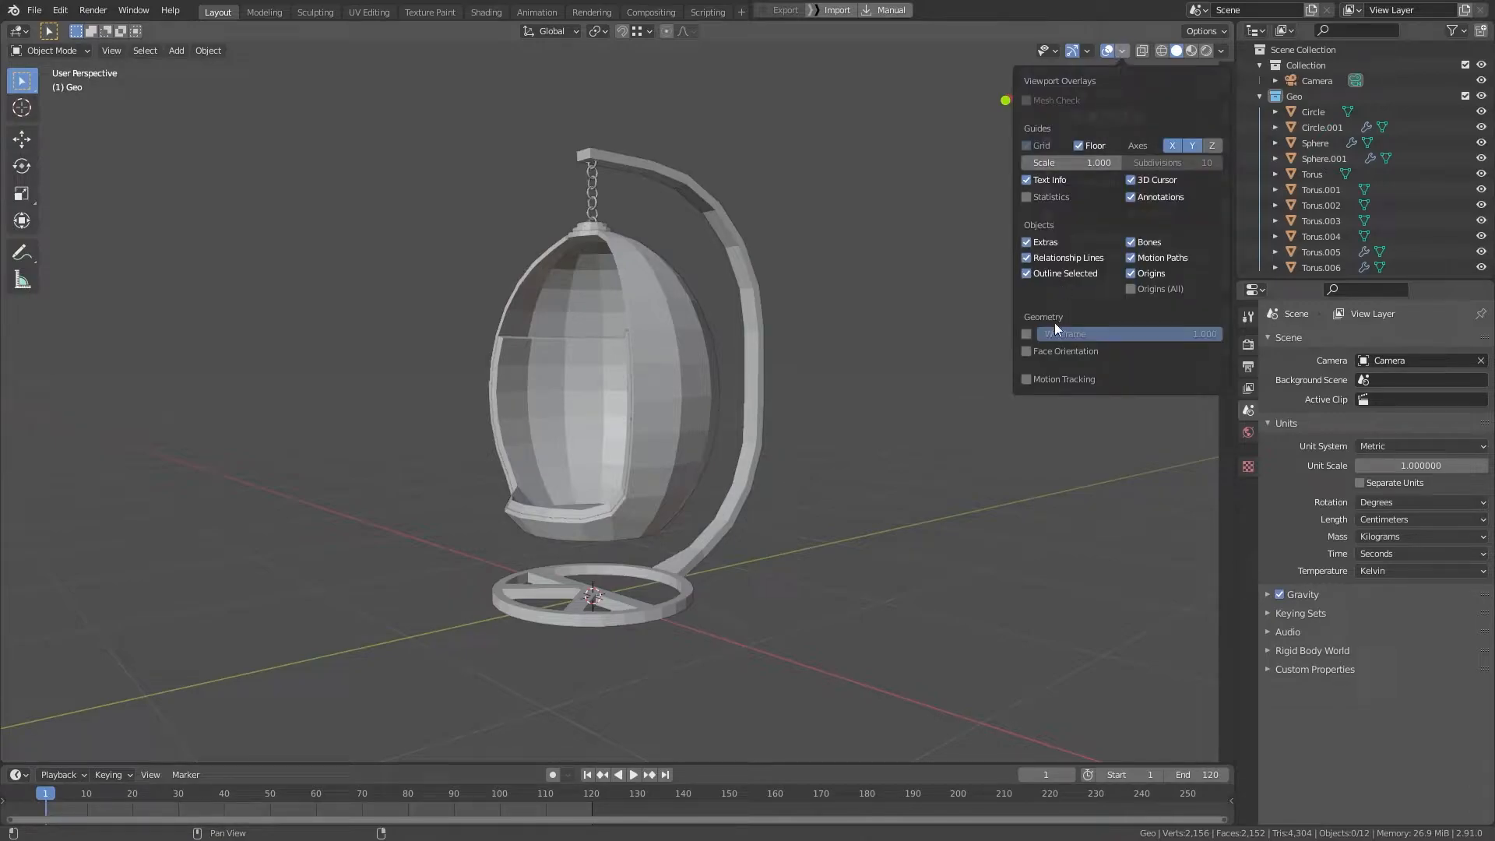
{"action": "left_click", "coordinate": [1027, 351]}
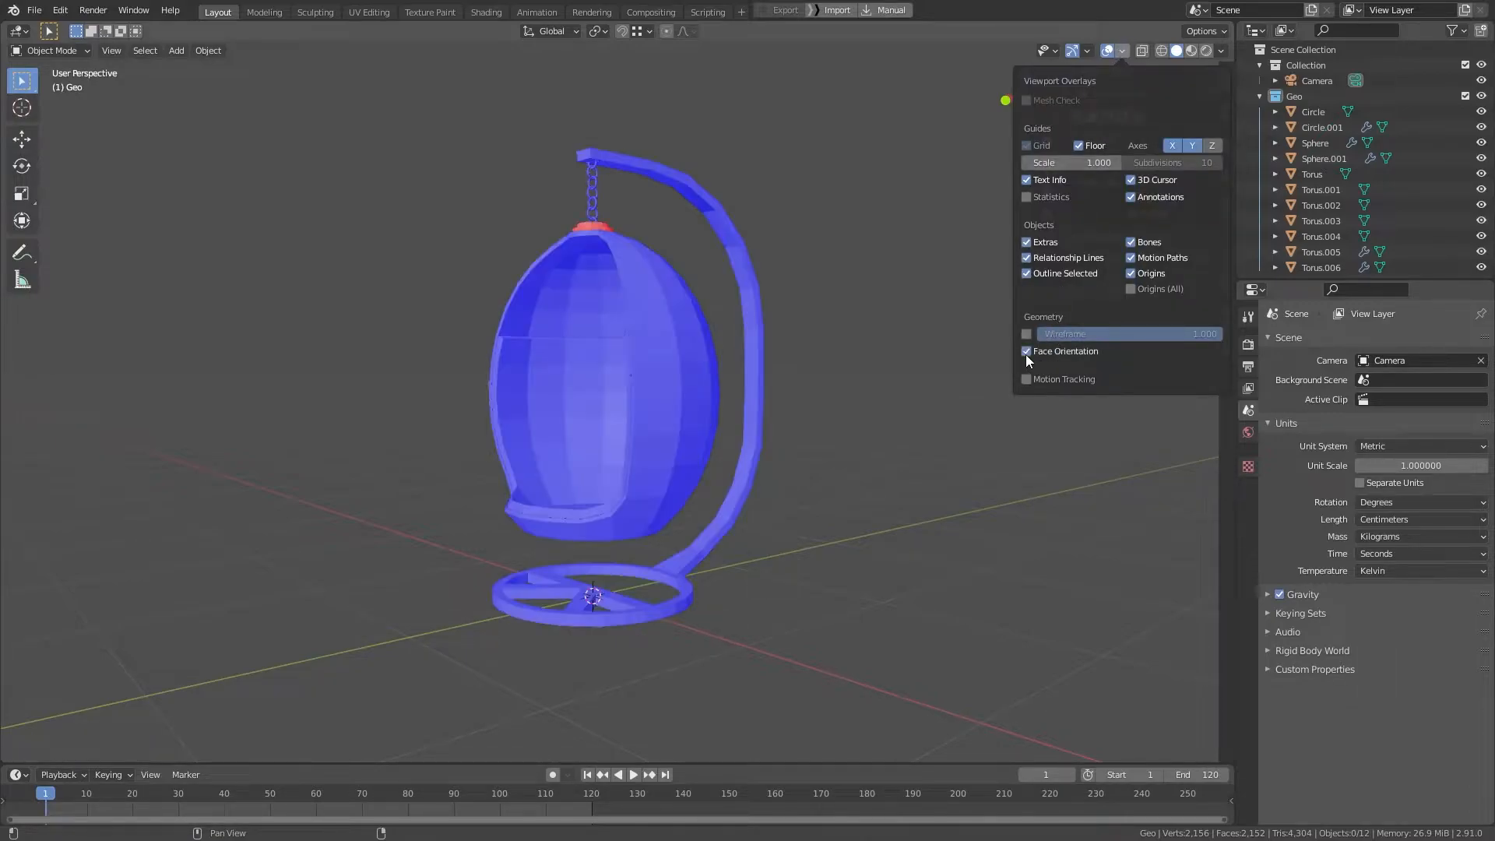
{"action": "middle_click_drag", "start_coordinate": [735, 138], "coordinate": [689, 316]}
{"action": "scroll", "coordinate": [592, 237], "scroll_direction": "up", "scroll_amount": 2}
Step: Recalculate the normals of the whole cap mesh on top of the shell to face outside, and return to Object Mode with everything deselected
{"action": "left_click", "coordinate": [576, 231]}
{"action": "scroll", "coordinate": [576, 230], "scroll_direction": "up", "scroll_amount": 1}
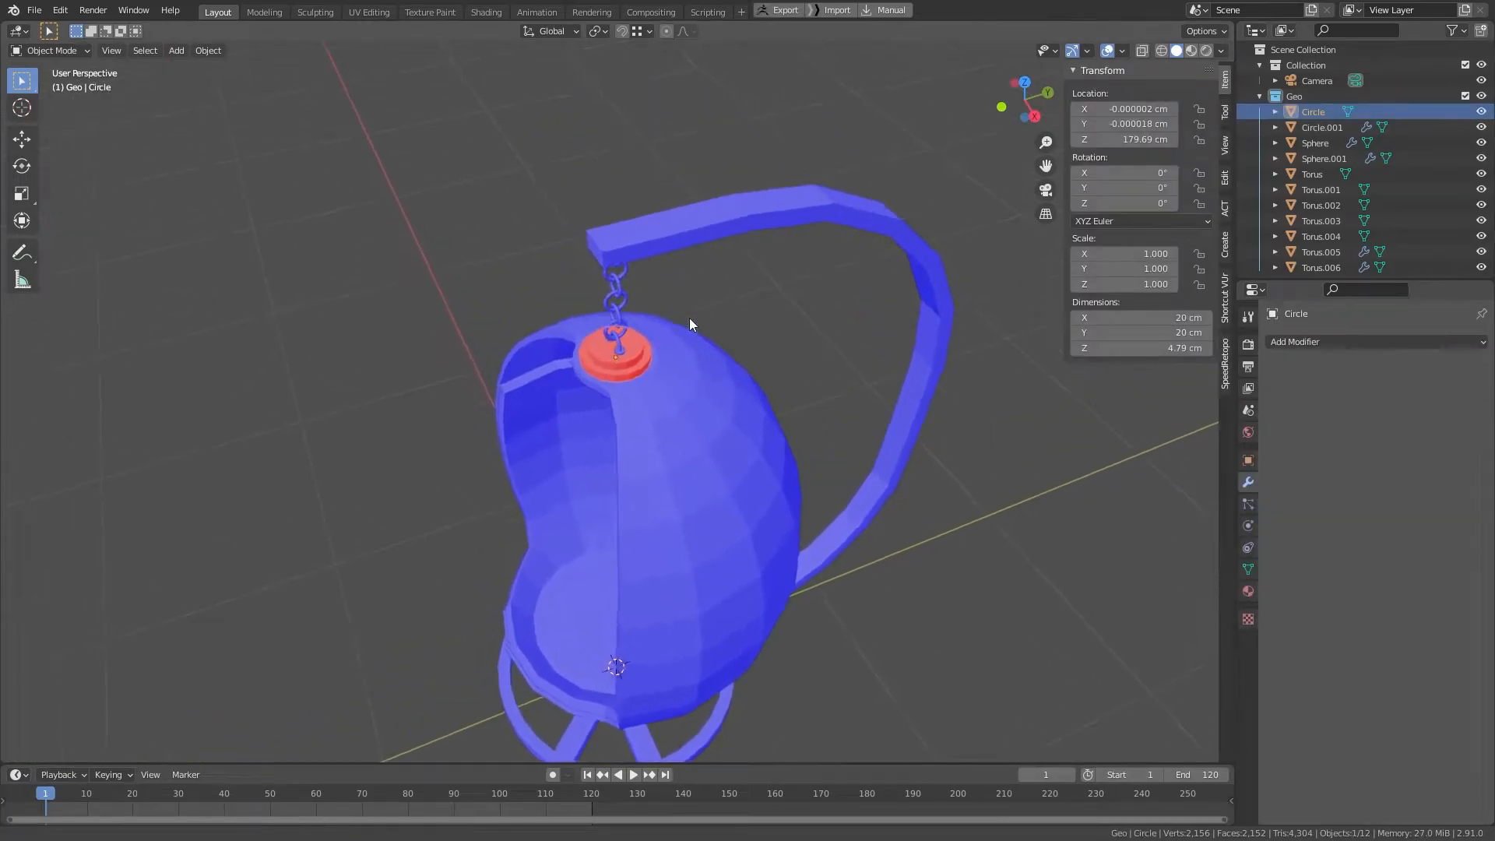
{"action": "scroll", "coordinate": [638, 306], "scroll_direction": "up", "scroll_amount": 2}
{"action": "left_click_drag", "start_coordinate": [637, 307], "coordinate": [724, 408], "text": "alt"}
{"action": "scroll", "coordinate": [721, 408], "scroll_direction": "up", "scroll_amount": 1}
{"action": "scroll", "coordinate": [721, 408], "scroll_direction": "up", "scroll_amount": 2}
{"action": "key", "text": "Tab"}
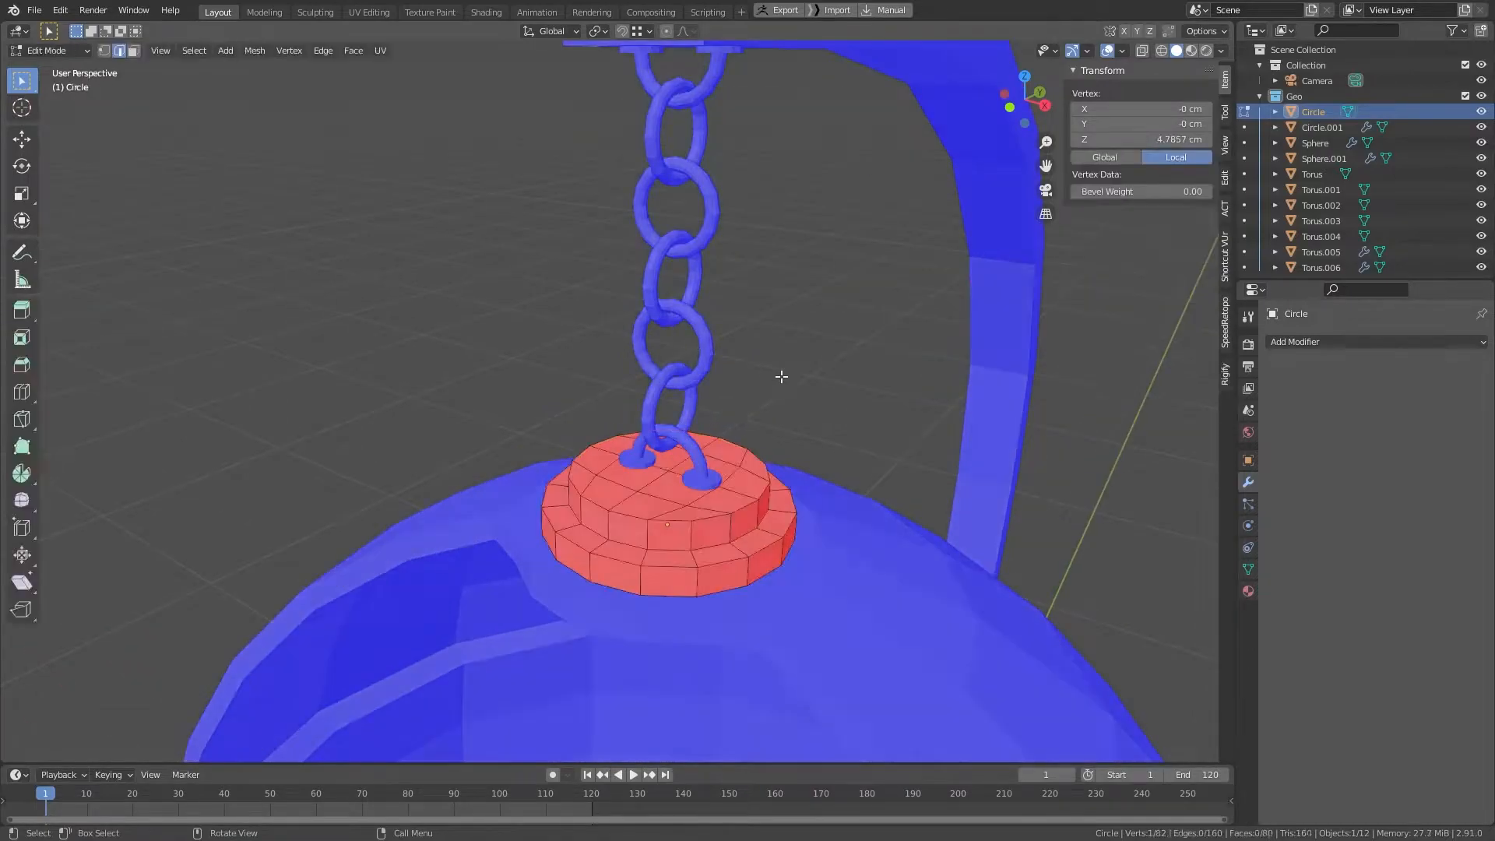
{"action": "key", "text": "a"}
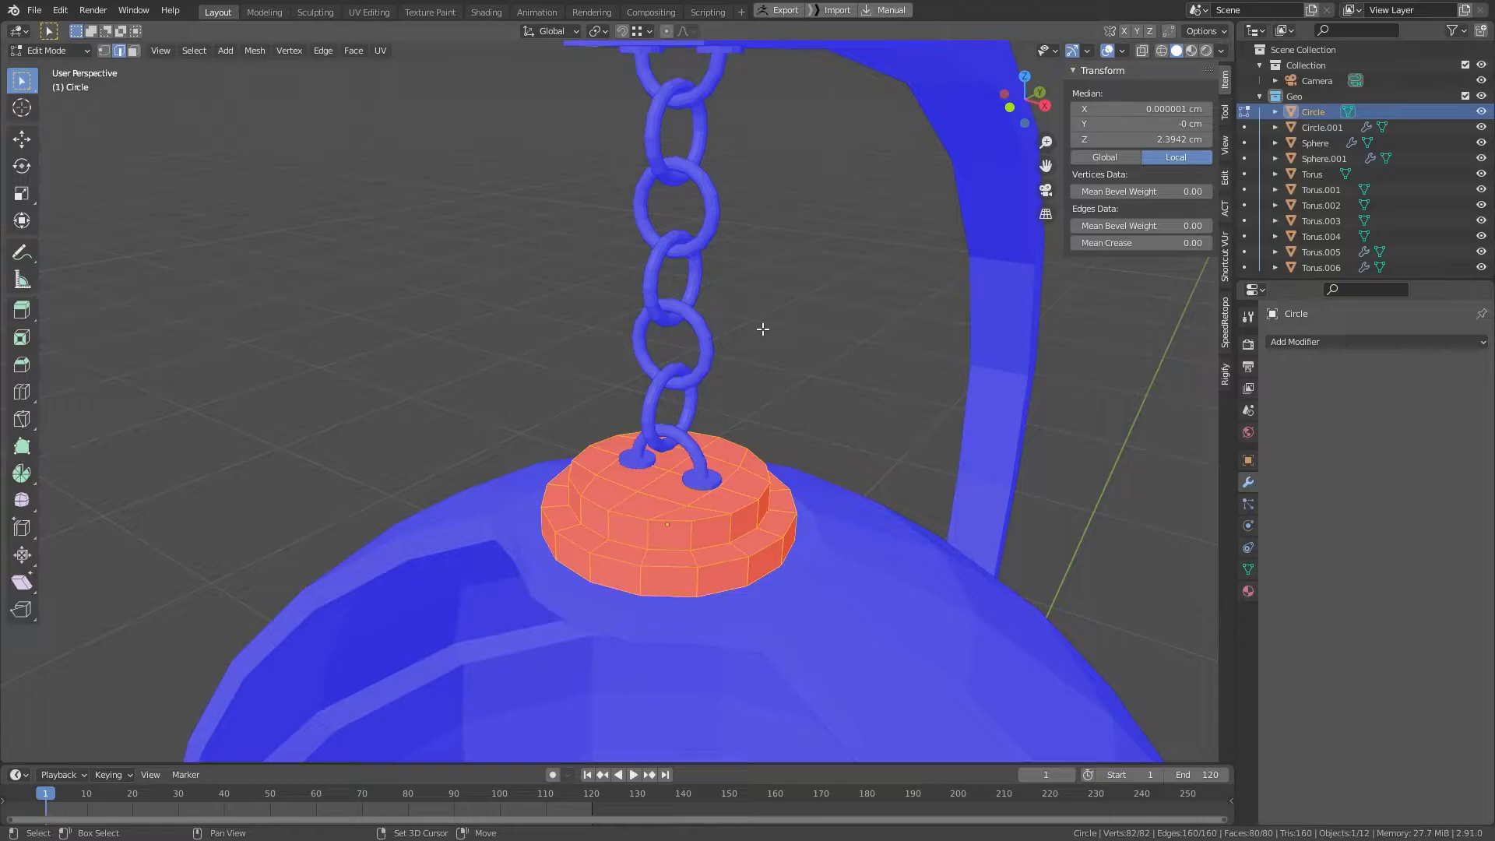
{"action": "key", "text": "shift+n"}
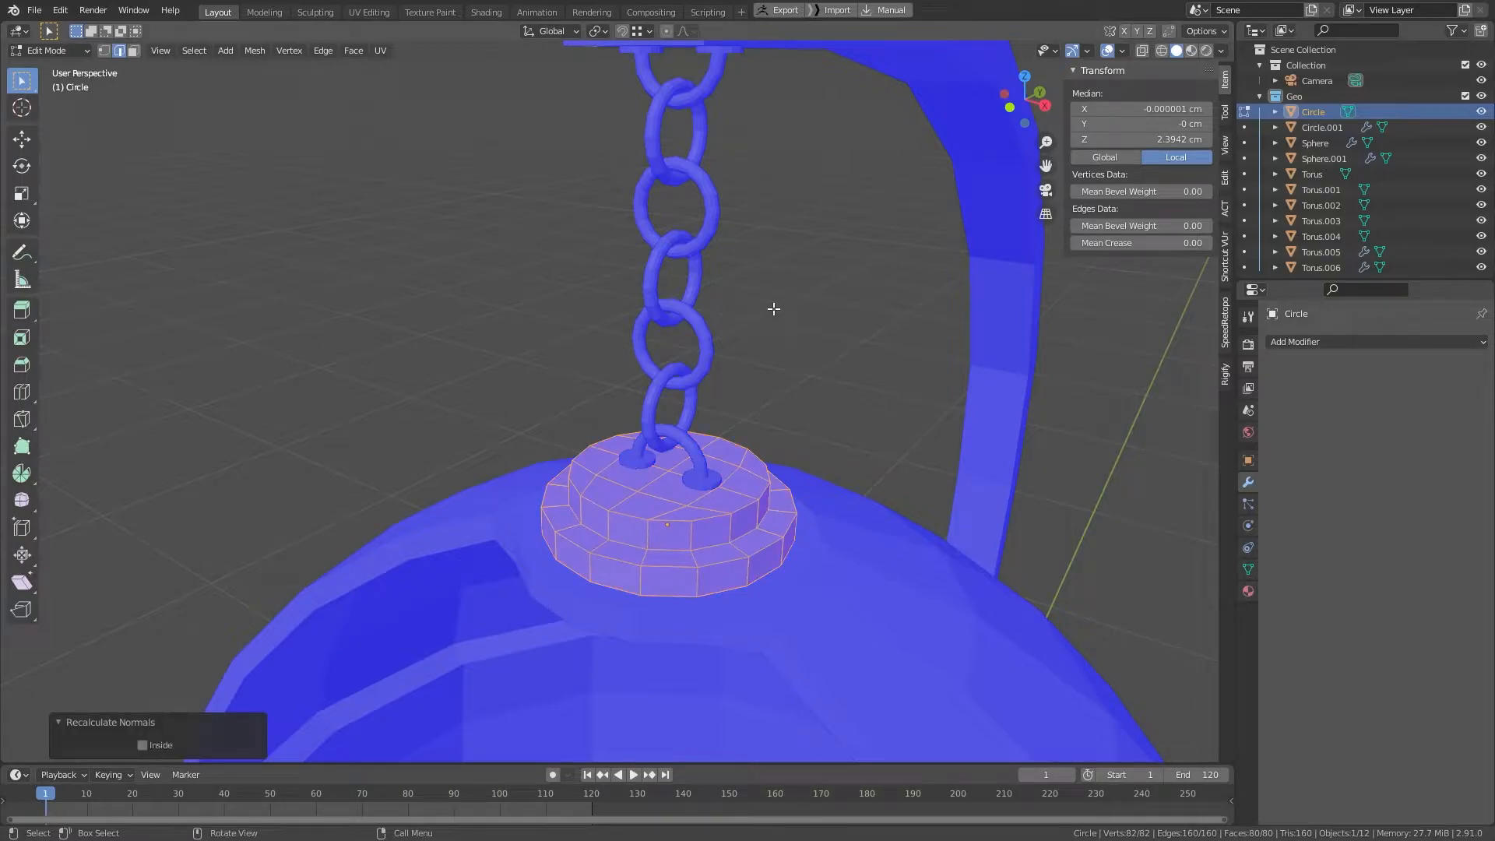
{"action": "key", "text": "Tab"}
{"action": "key", "text": "alt+a"}
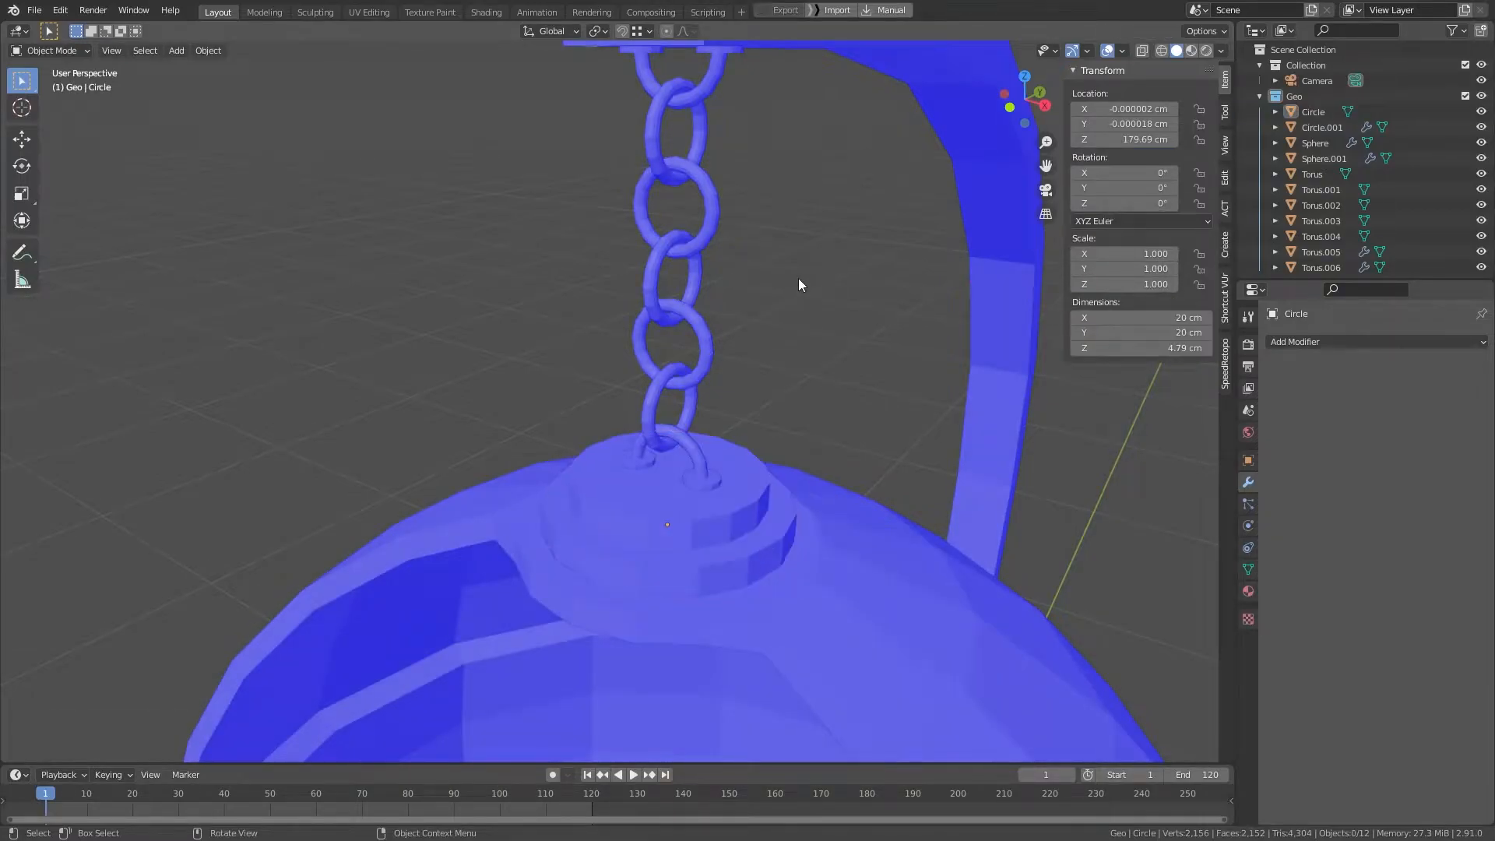
Step: Frame the entire chair in the viewport and turn off the Face Orientation overlay
{"action": "key", "text": "Home"}
{"action": "middle_click_drag", "start_coordinate": [863, 413], "coordinate": [791, 310], "text": "shift"}
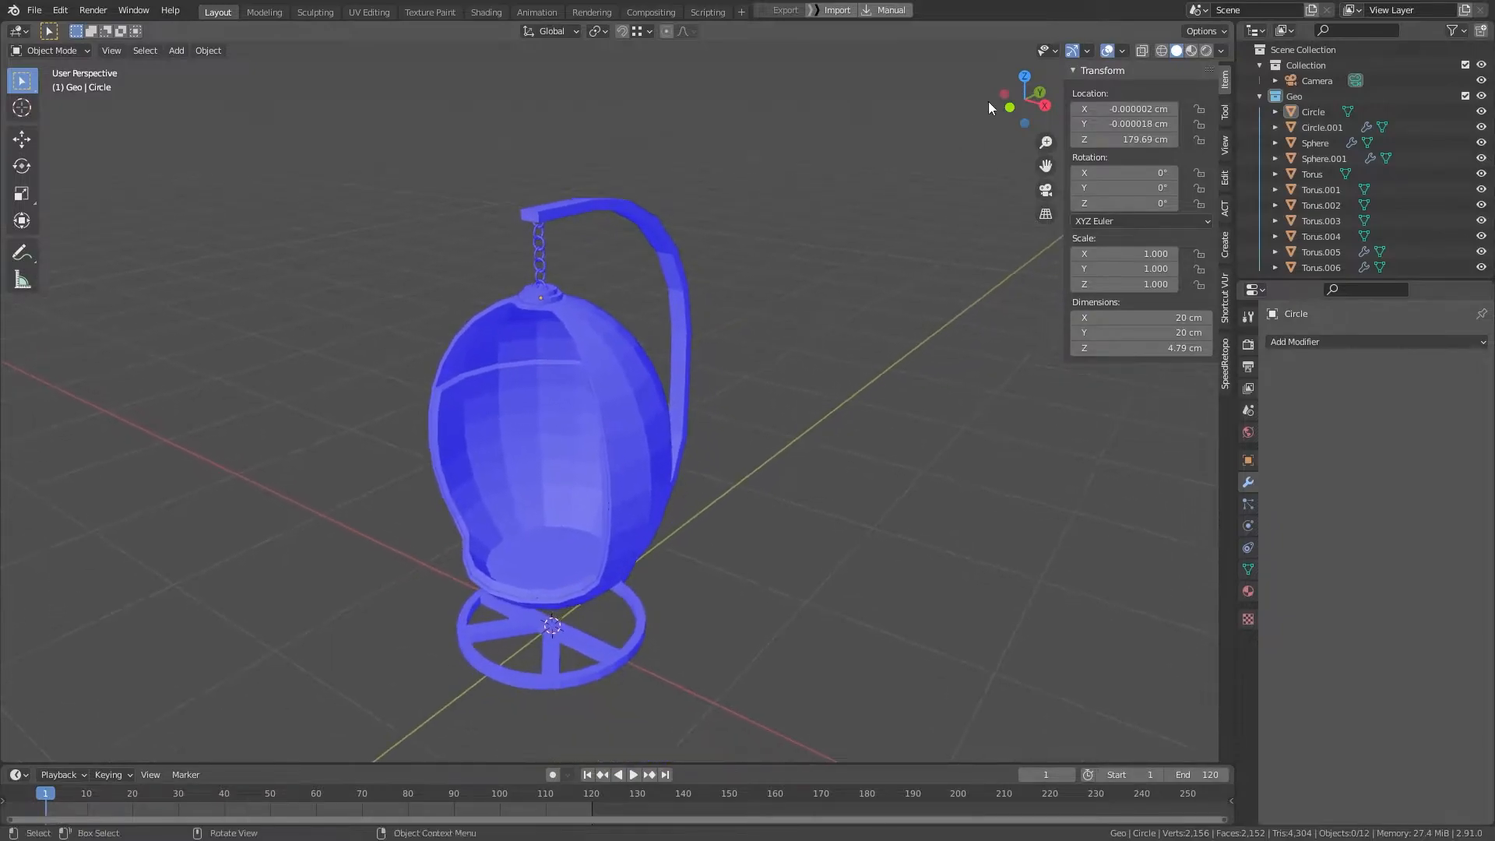
{"action": "left_click", "coordinate": [1122, 51]}
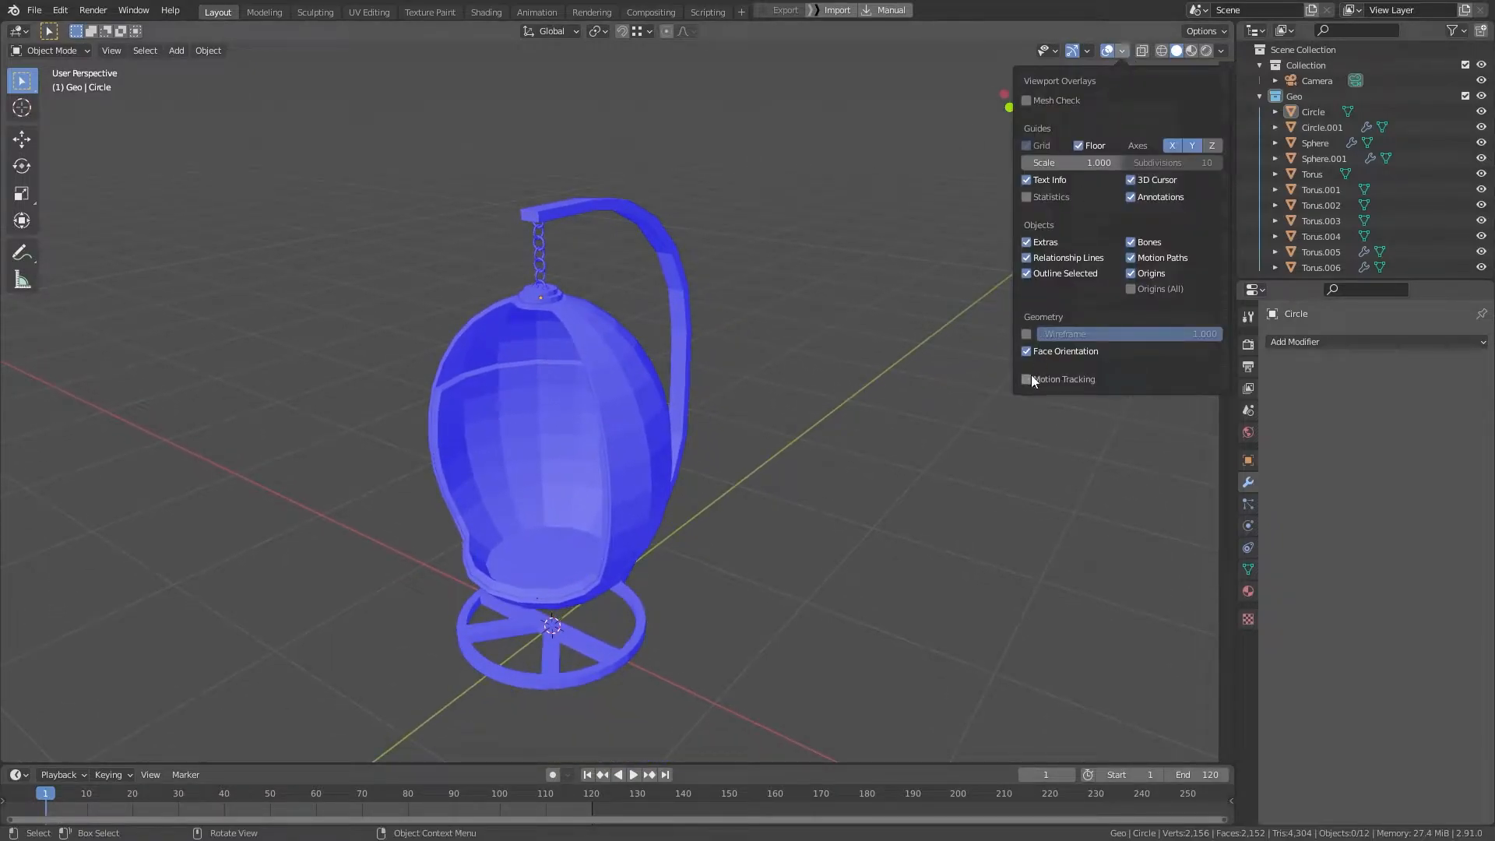
{"action": "left_click", "coordinate": [1026, 352]}
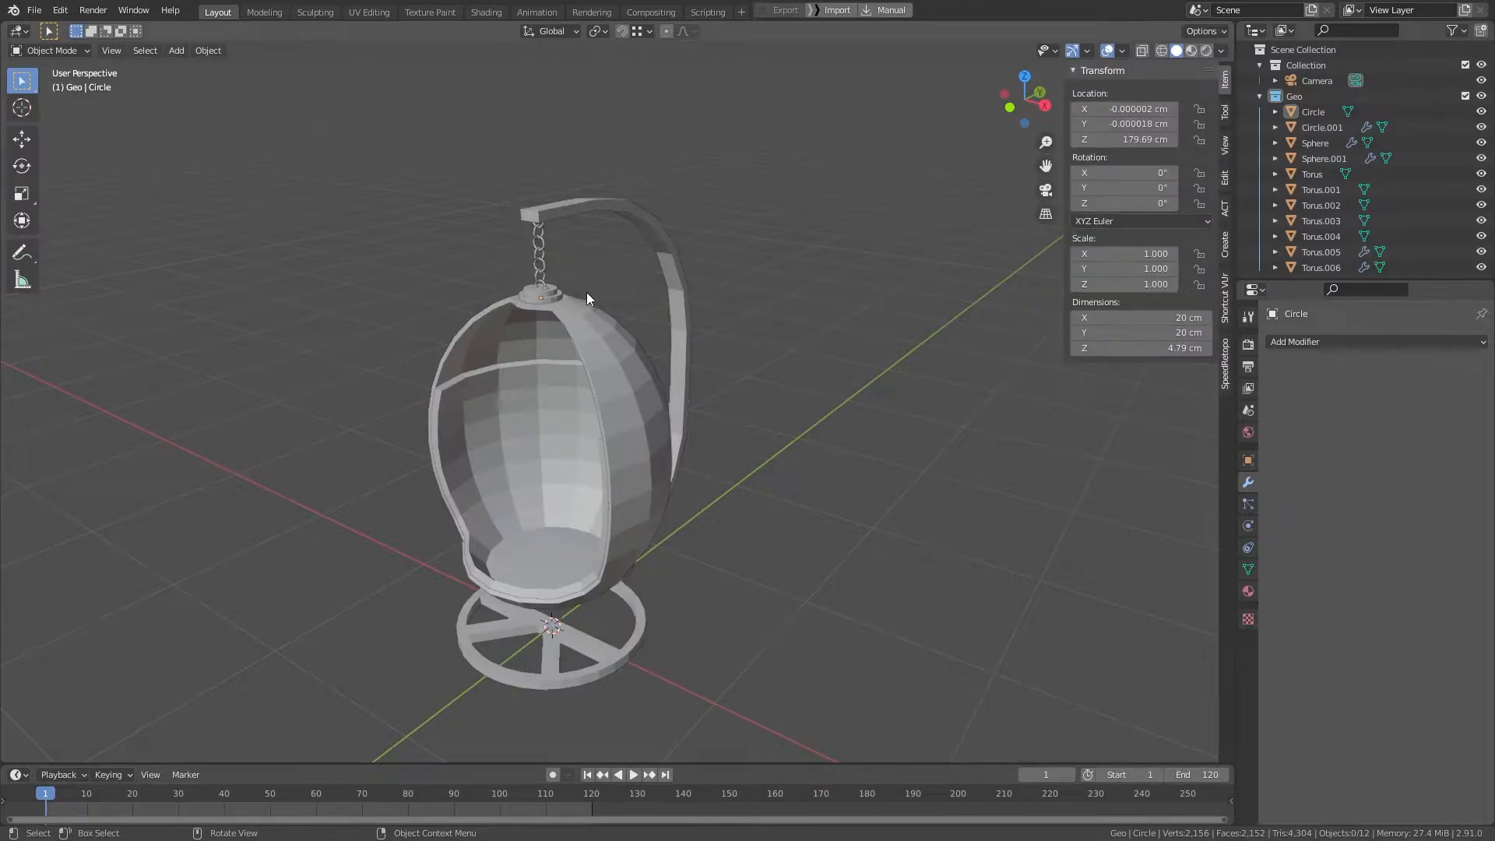
{"action": "scroll", "coordinate": [584, 302], "scroll_direction": "up", "scroll_amount": 2}
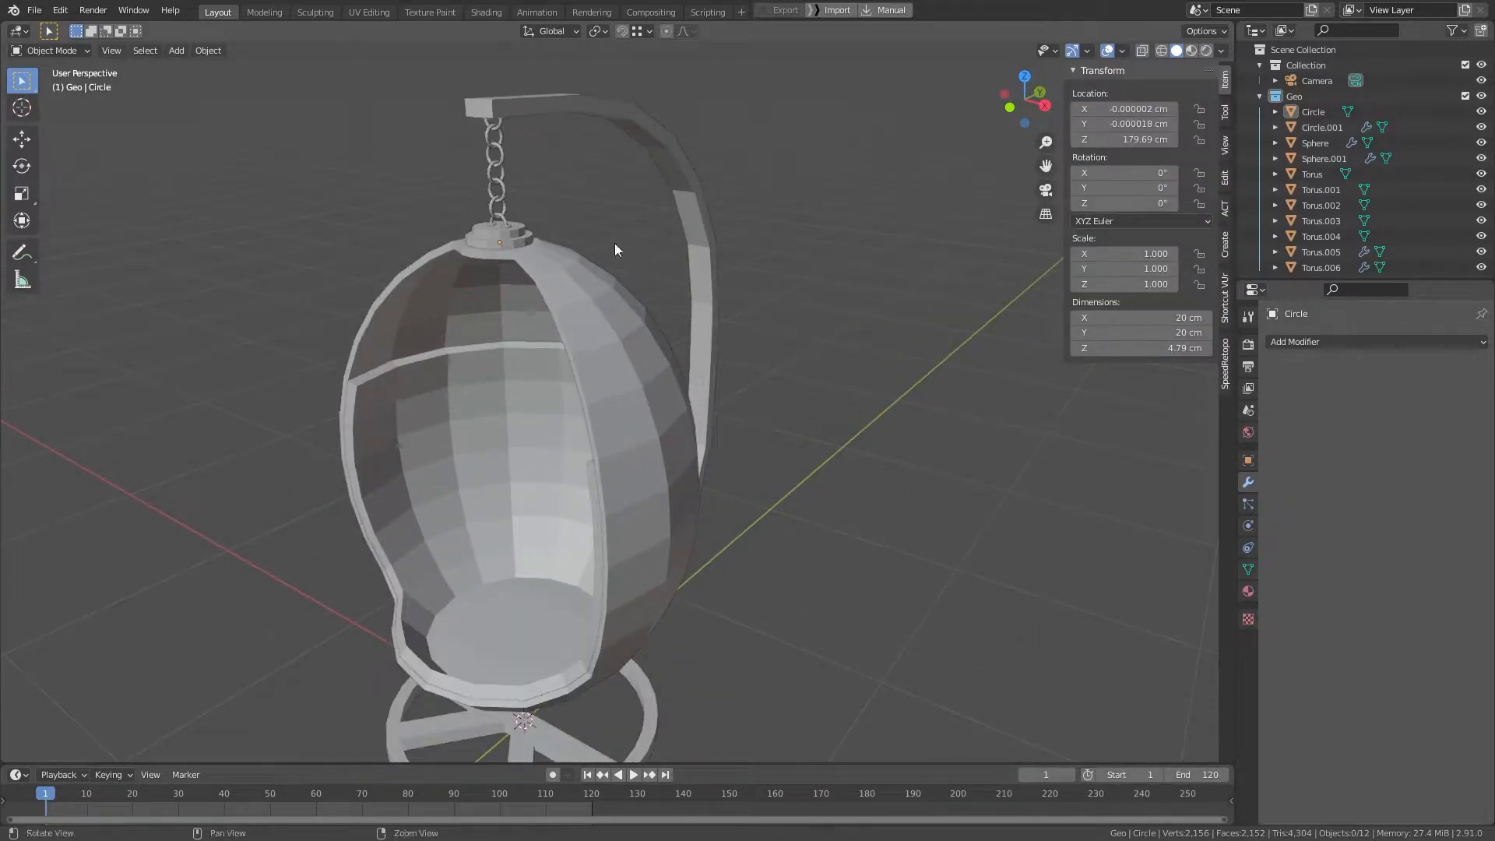
Step: Apply smooth shading to the three uppermost full links of the hanging chain, one link at a time
{"action": "scroll", "coordinate": [682, 405], "scroll_direction": "up", "scroll_amount": 1}
{"action": "scroll", "coordinate": [567, 372], "scroll_direction": "up", "scroll_amount": 3}
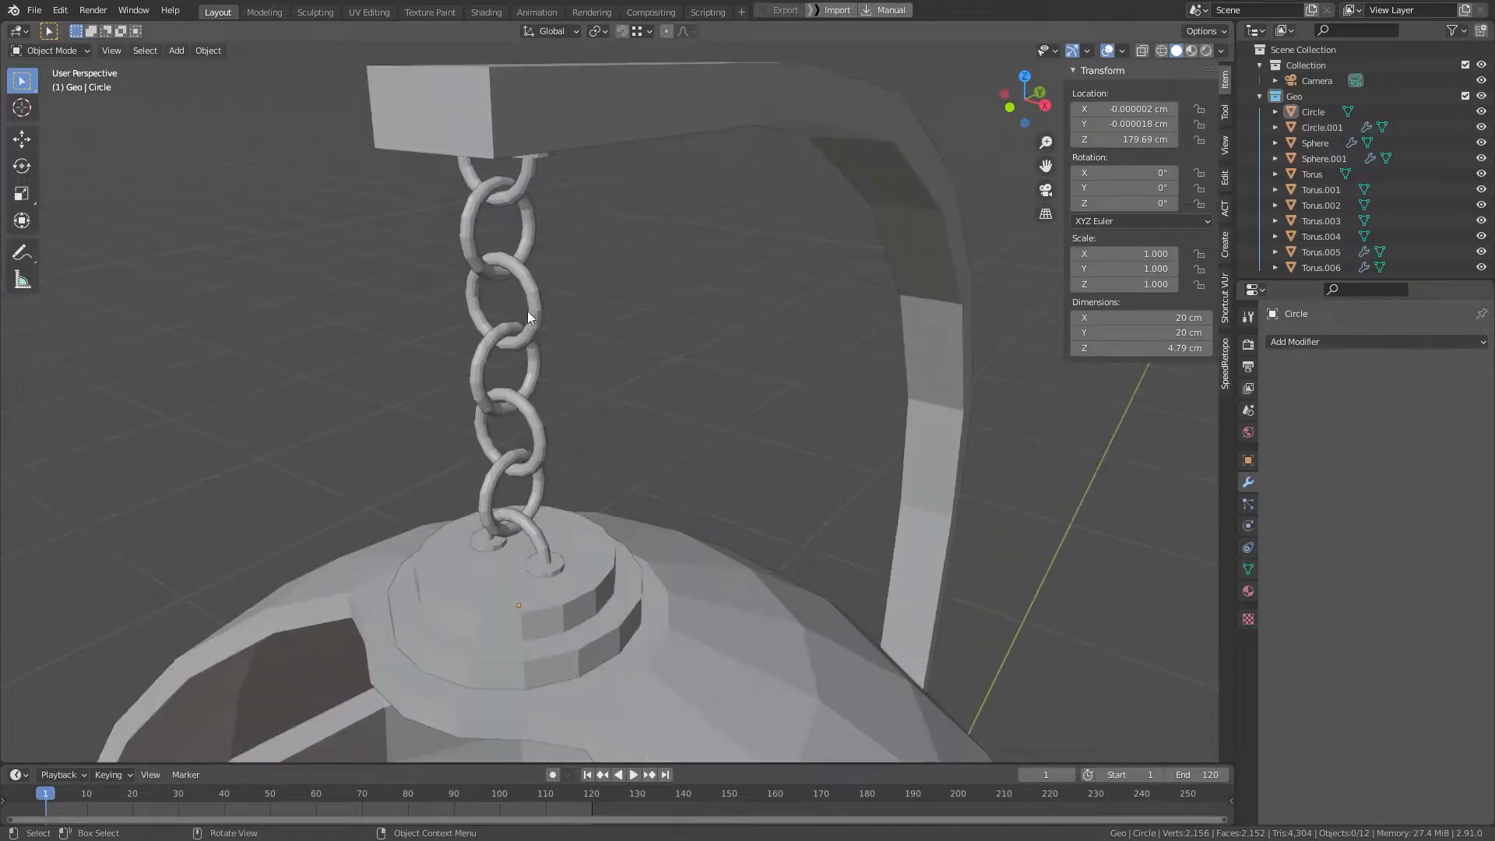
{"action": "left_click", "coordinate": [473, 242]}
{"action": "middle_click_drag", "start_coordinate": [521, 232], "coordinate": [603, 296]}
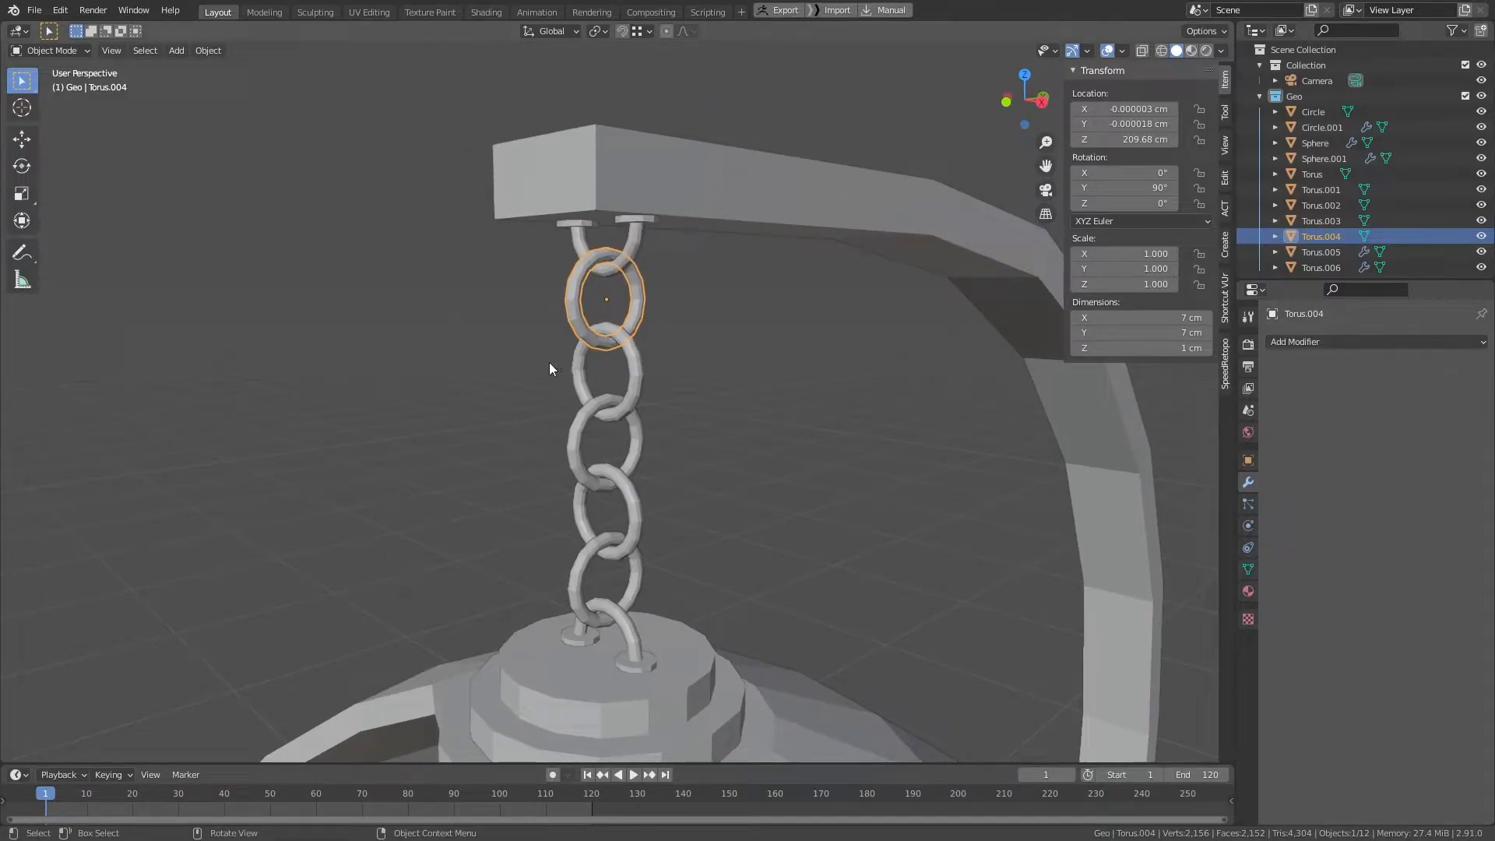
{"action": "scroll", "coordinate": [550, 362], "scroll_direction": "up", "scroll_amount": 3}
{"action": "right_click", "coordinate": [549, 245]}
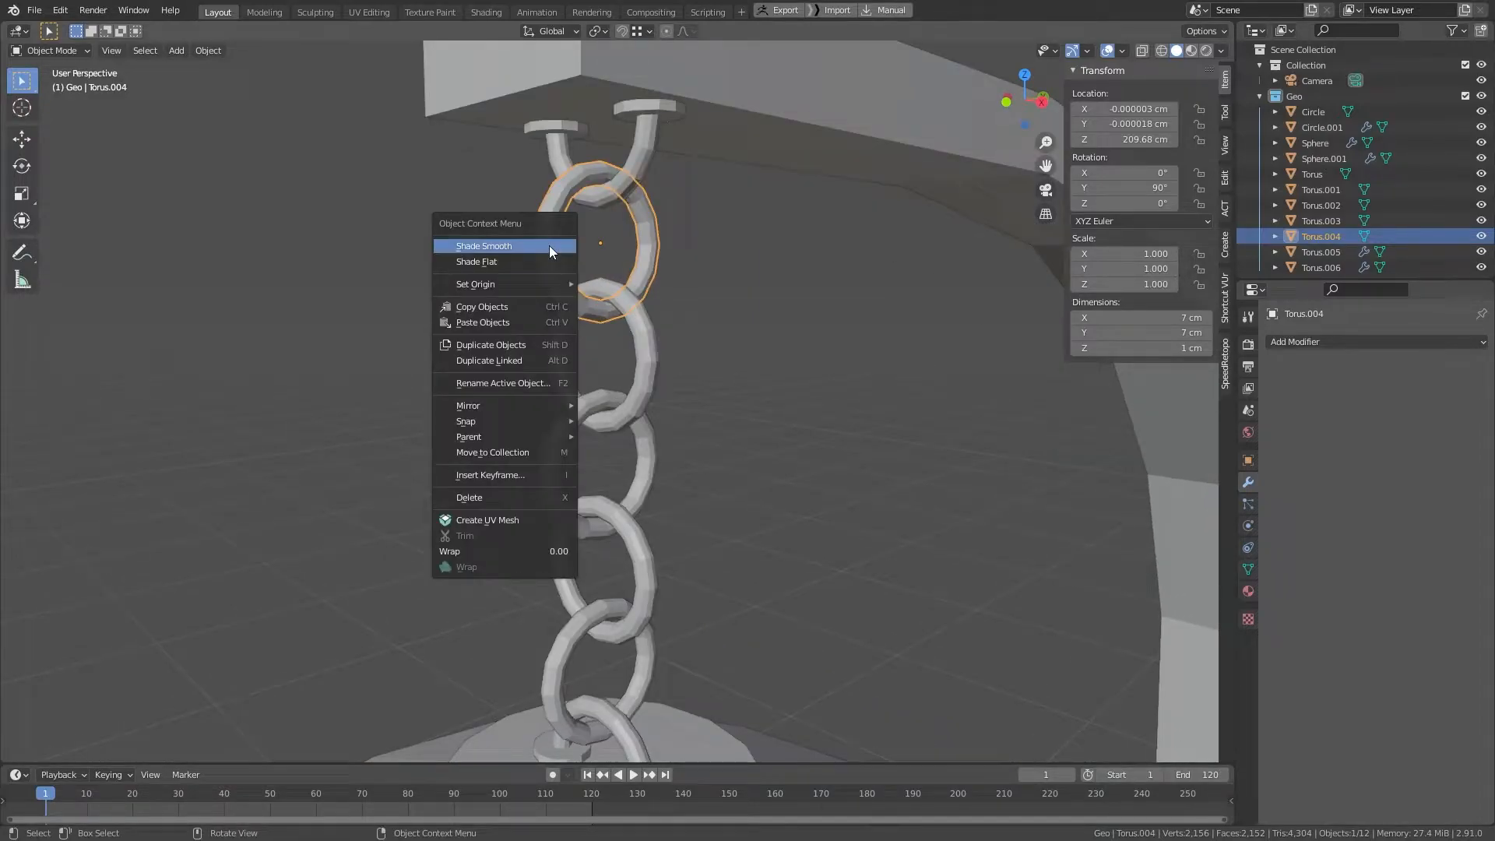
{"action": "left_click", "coordinate": [549, 245]}
{"action": "left_click", "coordinate": [648, 339]}
{"action": "right_click", "coordinate": [648, 339]}
{"action": "left_click", "coordinate": [648, 339]}
{"action": "left_click", "coordinate": [561, 458]}
{"action": "right_click", "coordinate": [559, 456]}
{"action": "left_click", "coordinate": [559, 457]}
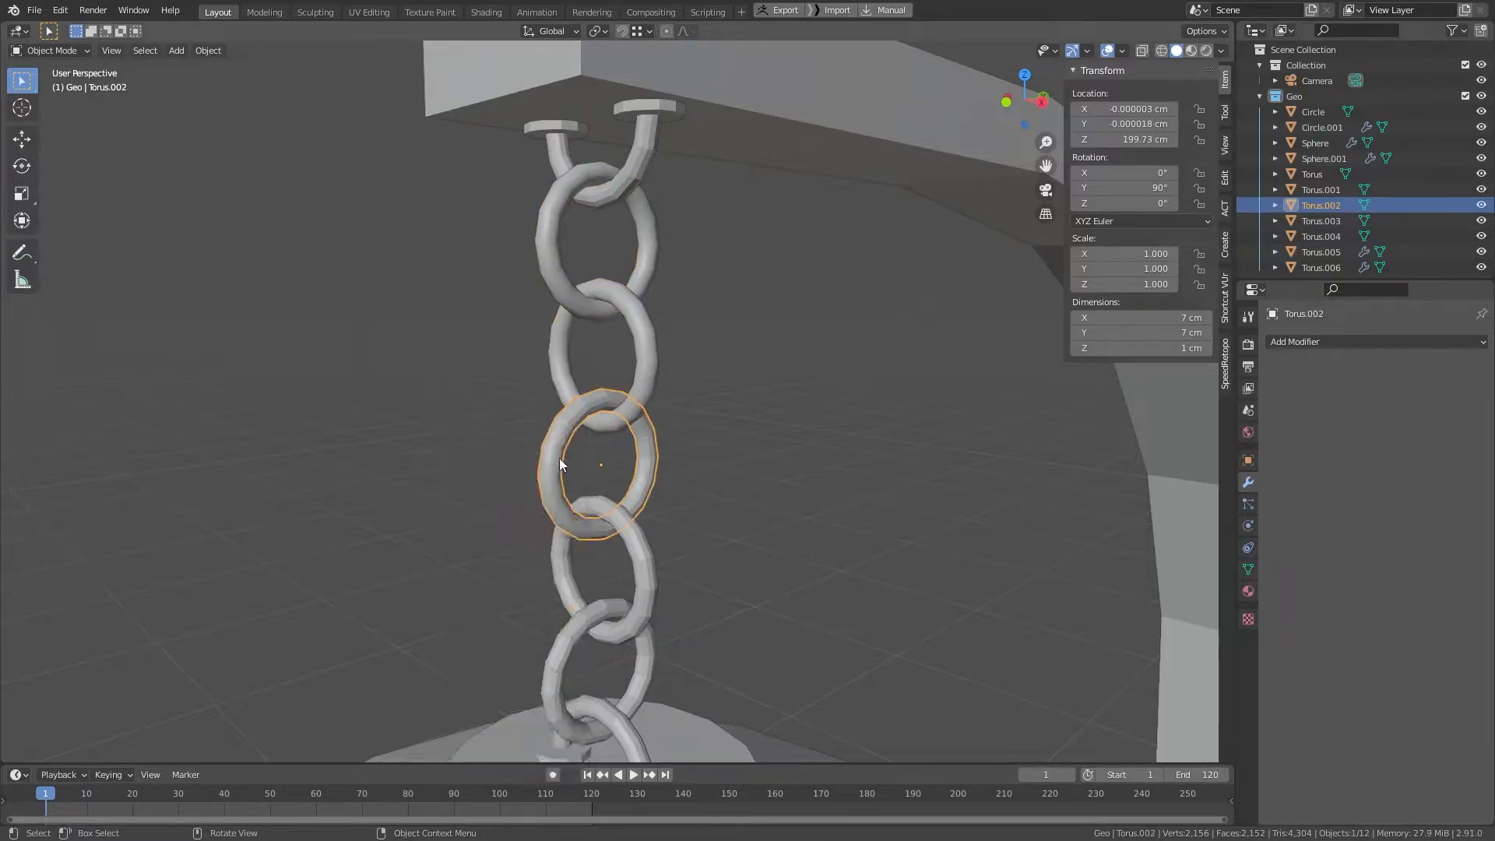
Step: Apply smooth shading to the two remaining full links at the lower end of the chain
{"action": "left_click", "coordinate": [646, 558]}
{"action": "right_click", "coordinate": [646, 559]}
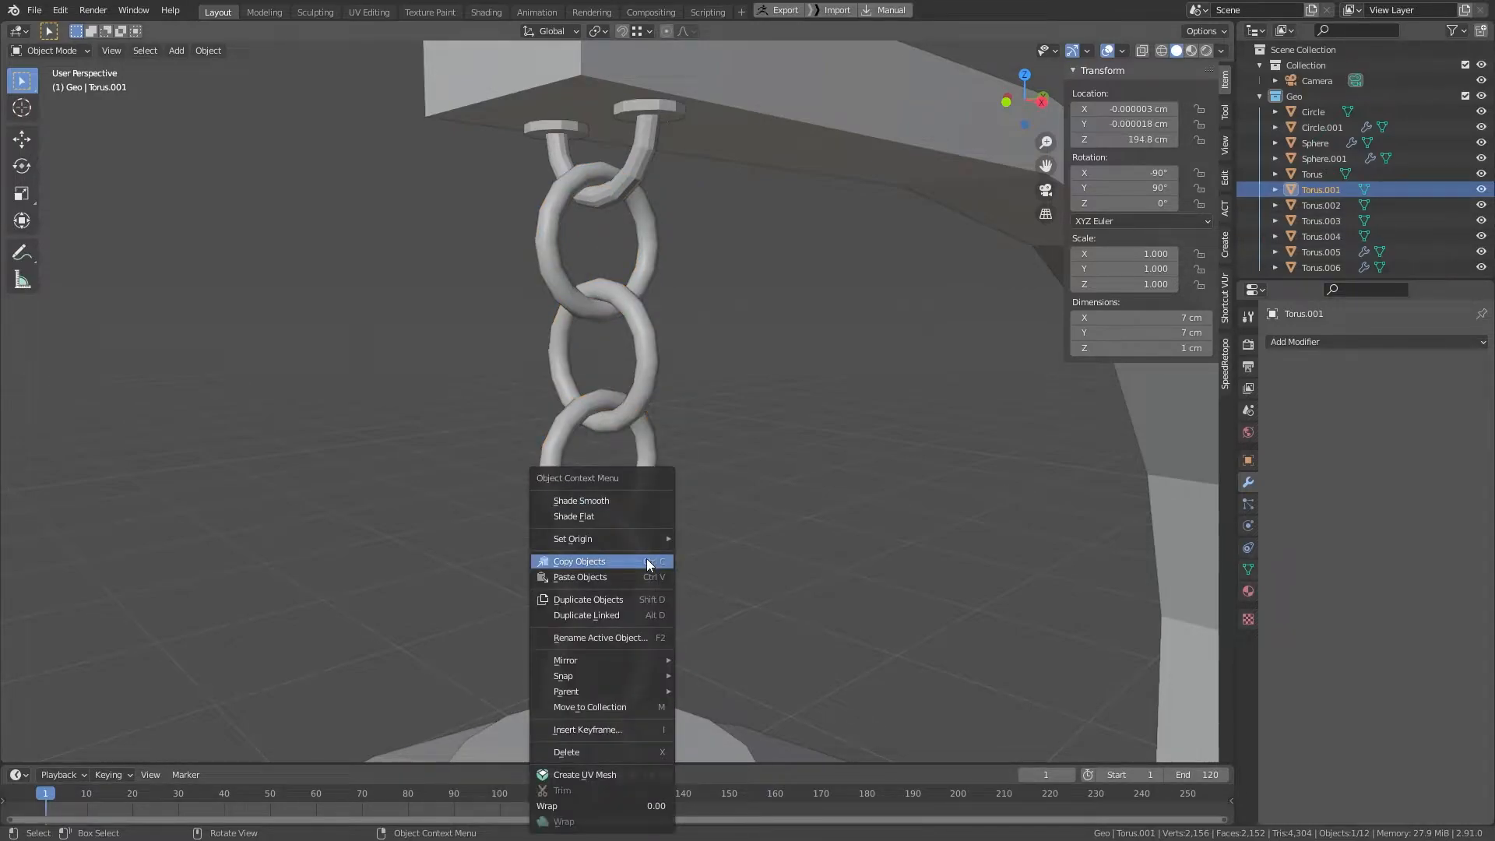
{"action": "left_click", "coordinate": [622, 506]}
{"action": "left_click", "coordinate": [569, 640]}
{"action": "right_click", "coordinate": [567, 638]}
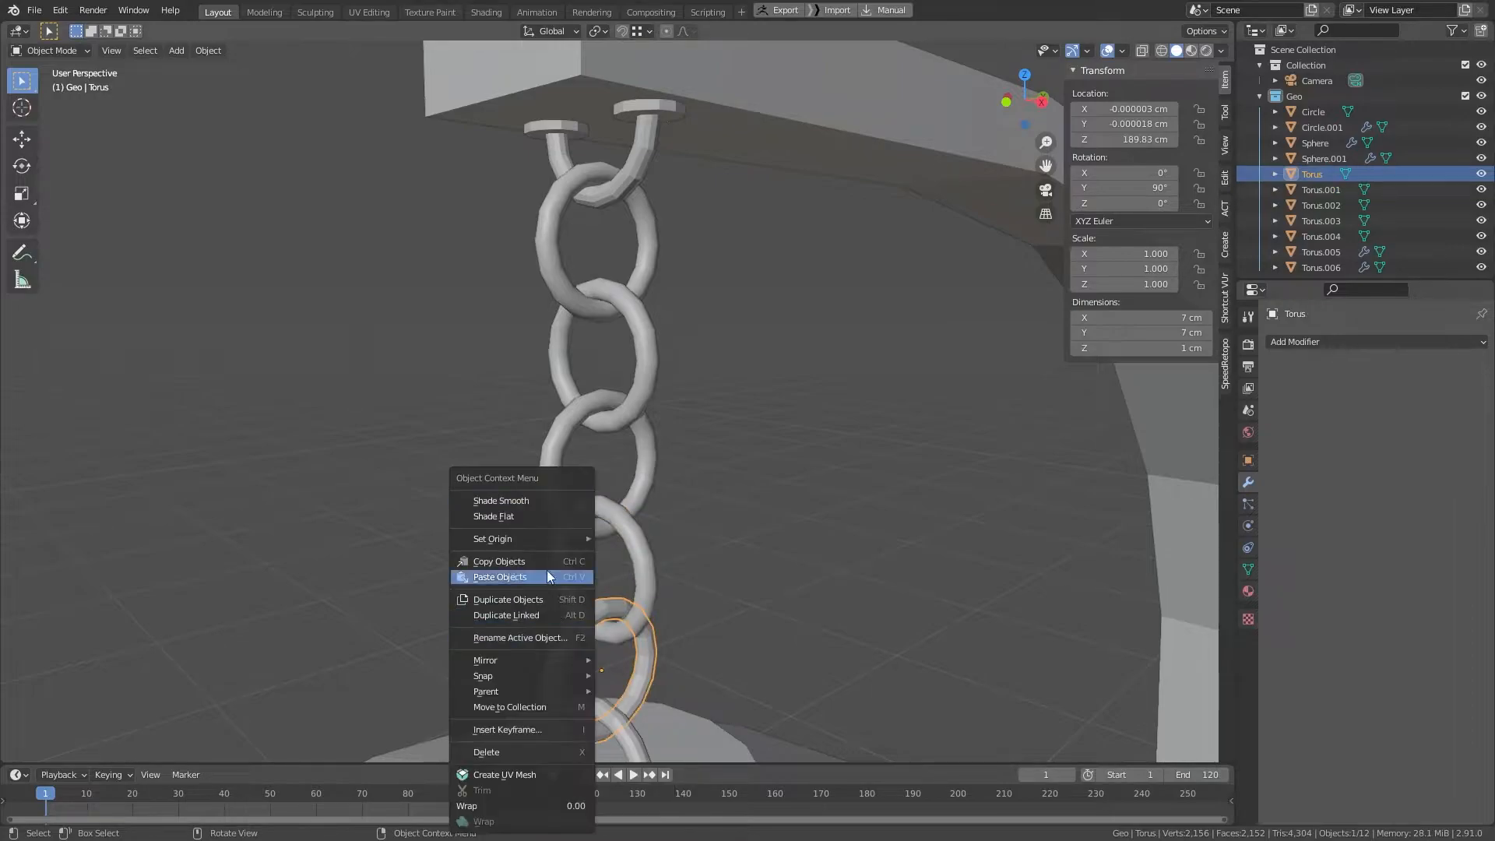
{"action": "left_click", "coordinate": [526, 497]}
Step: Isolate the half-ring mount on top of the chair's cap in local view and open its mesh for editing
{"action": "middle_click_drag", "start_coordinate": [665, 570], "coordinate": [708, 385], "text": "alt"}
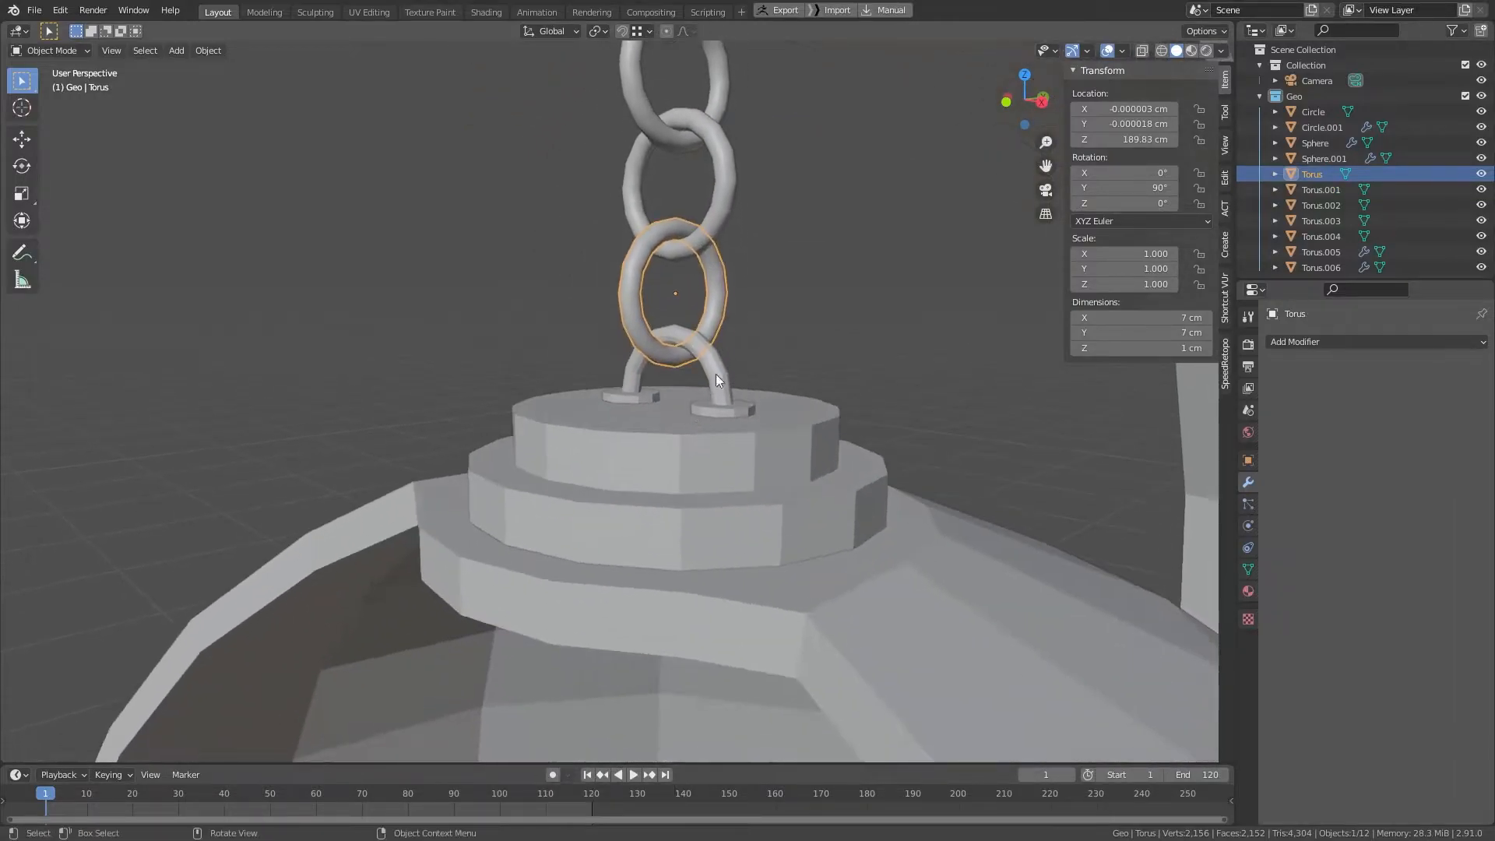
{"action": "left_click", "coordinate": [709, 365]}
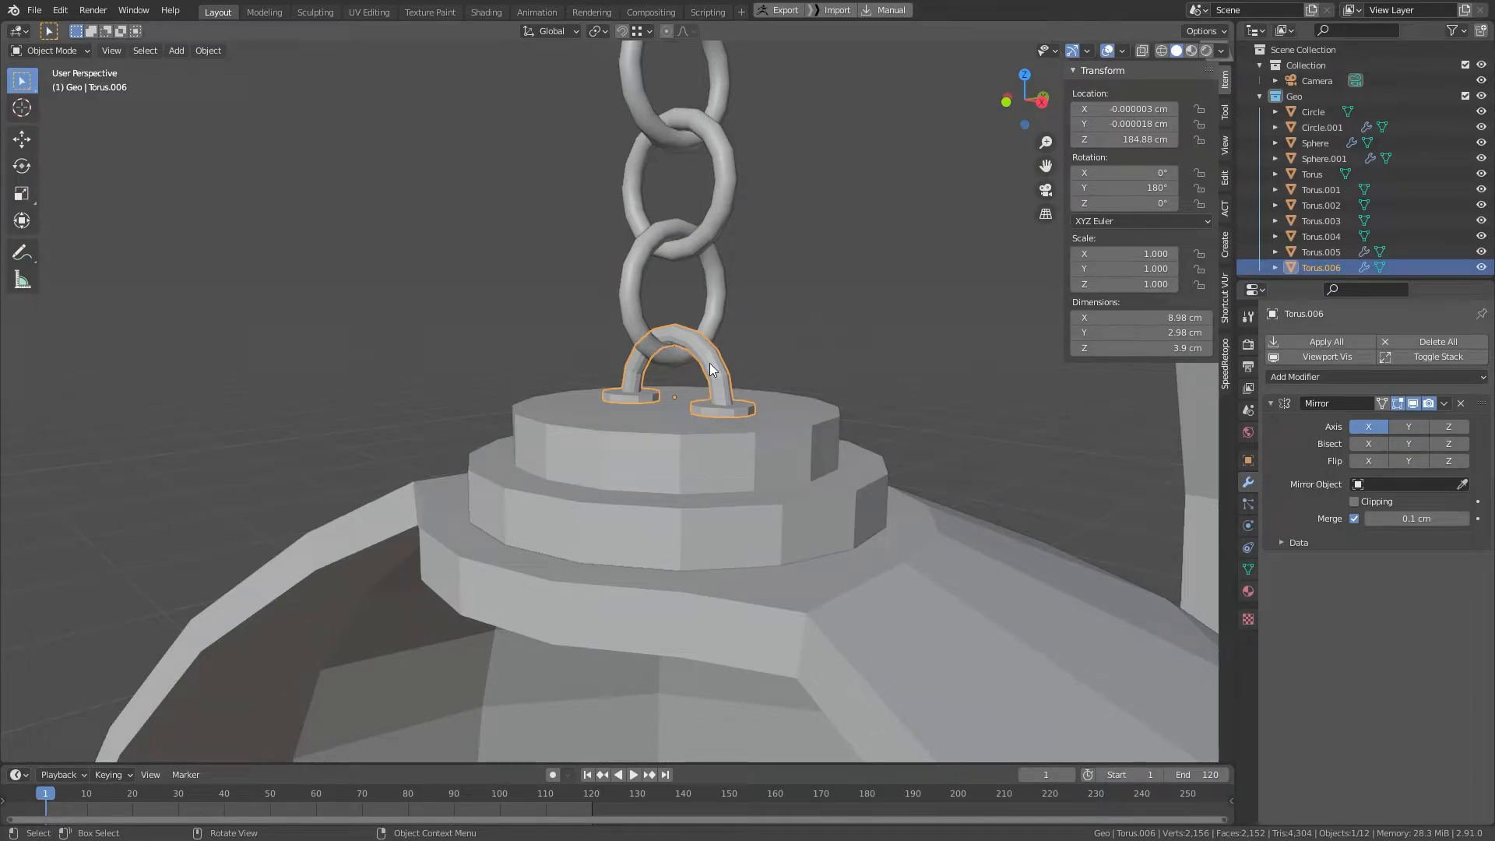
{"action": "key", "text": "KP_Divide"}
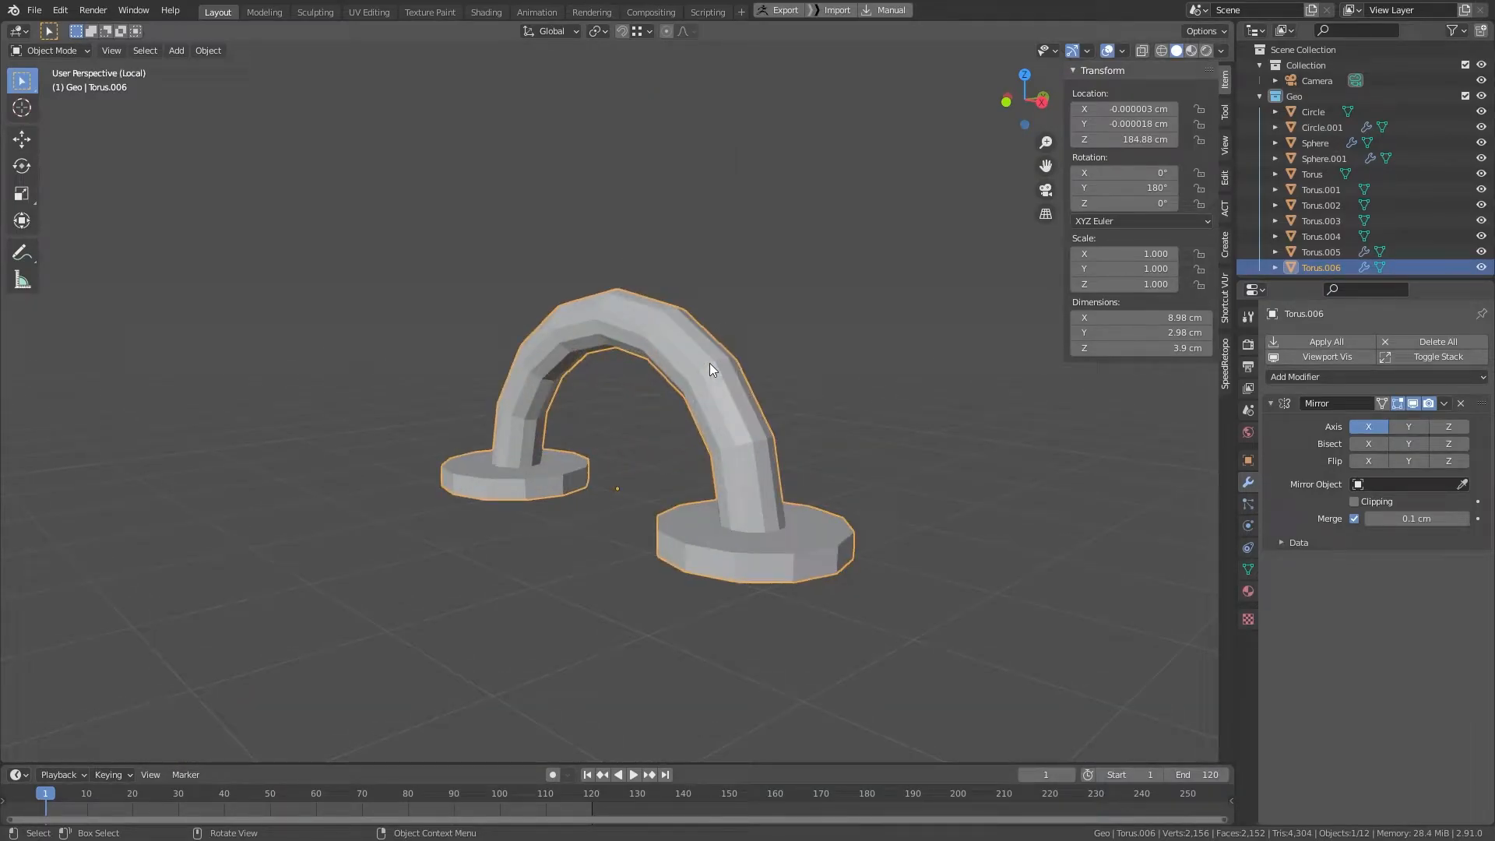
{"action": "key", "text": "Tab"}
{"action": "middle_click_drag", "start_coordinate": [705, 363], "coordinate": [777, 458]}
{"action": "scroll", "coordinate": [757, 471], "scroll_direction": "up", "scroll_amount": 6}
Step: Select the edge loop where the lower mount's ring meets its base disc, plus the disc's upper and lower rim loops
{"action": "key", "text": "alt+a"}
{"action": "left_click", "coordinate": [591, 521], "text": "alt"}
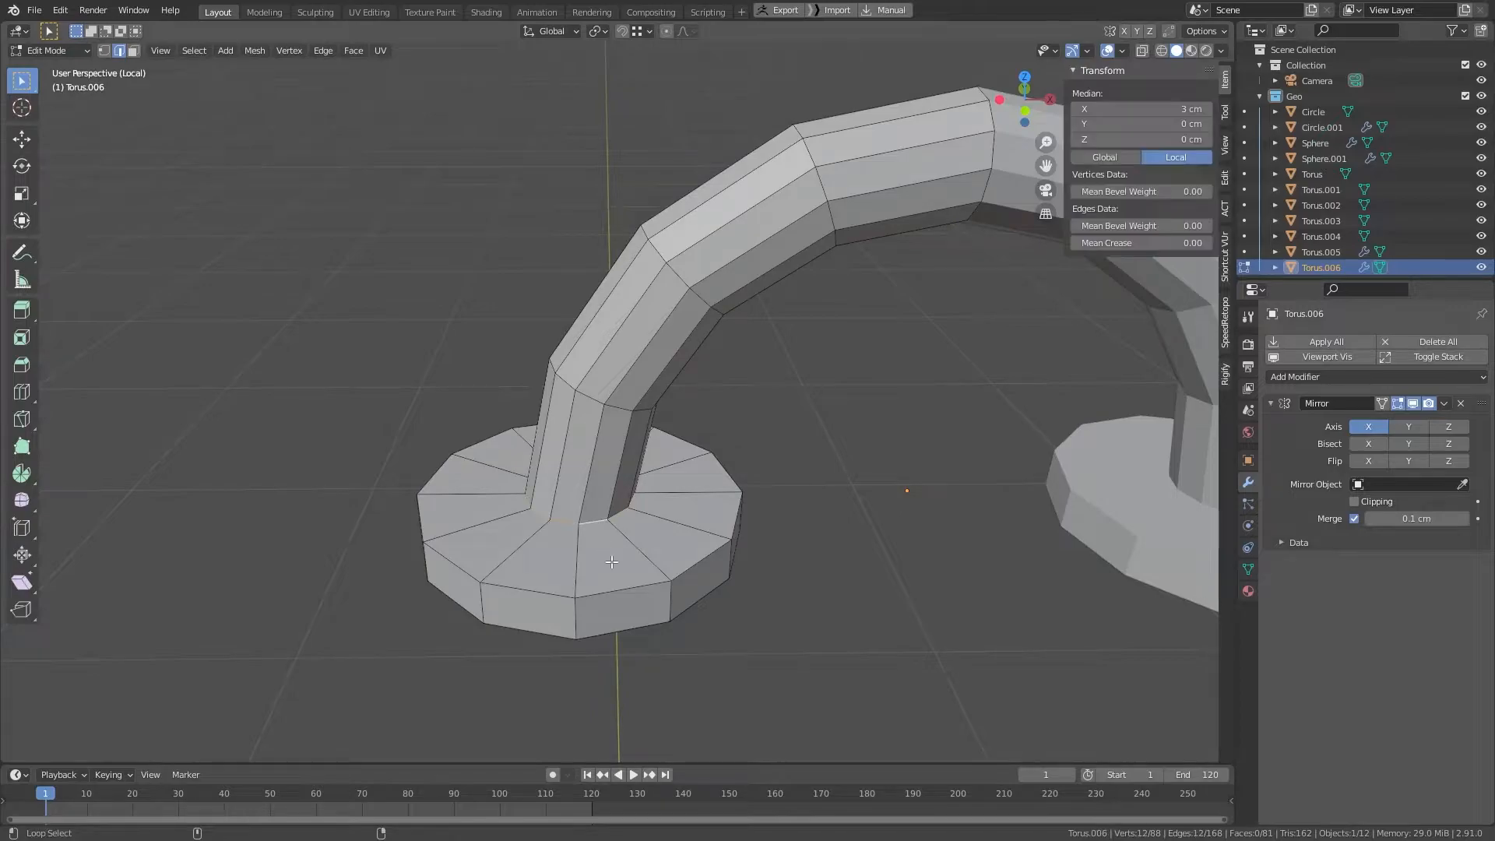
{"action": "middle_click_drag", "start_coordinate": [591, 521], "coordinate": [635, 379], "text": "alt"}
{"action": "left_click", "coordinate": [636, 379], "text": "alt"}
{"action": "left_click", "coordinate": [746, 514], "text": "alt+shift"}
{"action": "left_click", "coordinate": [693, 623], "text": "alt+shift"}
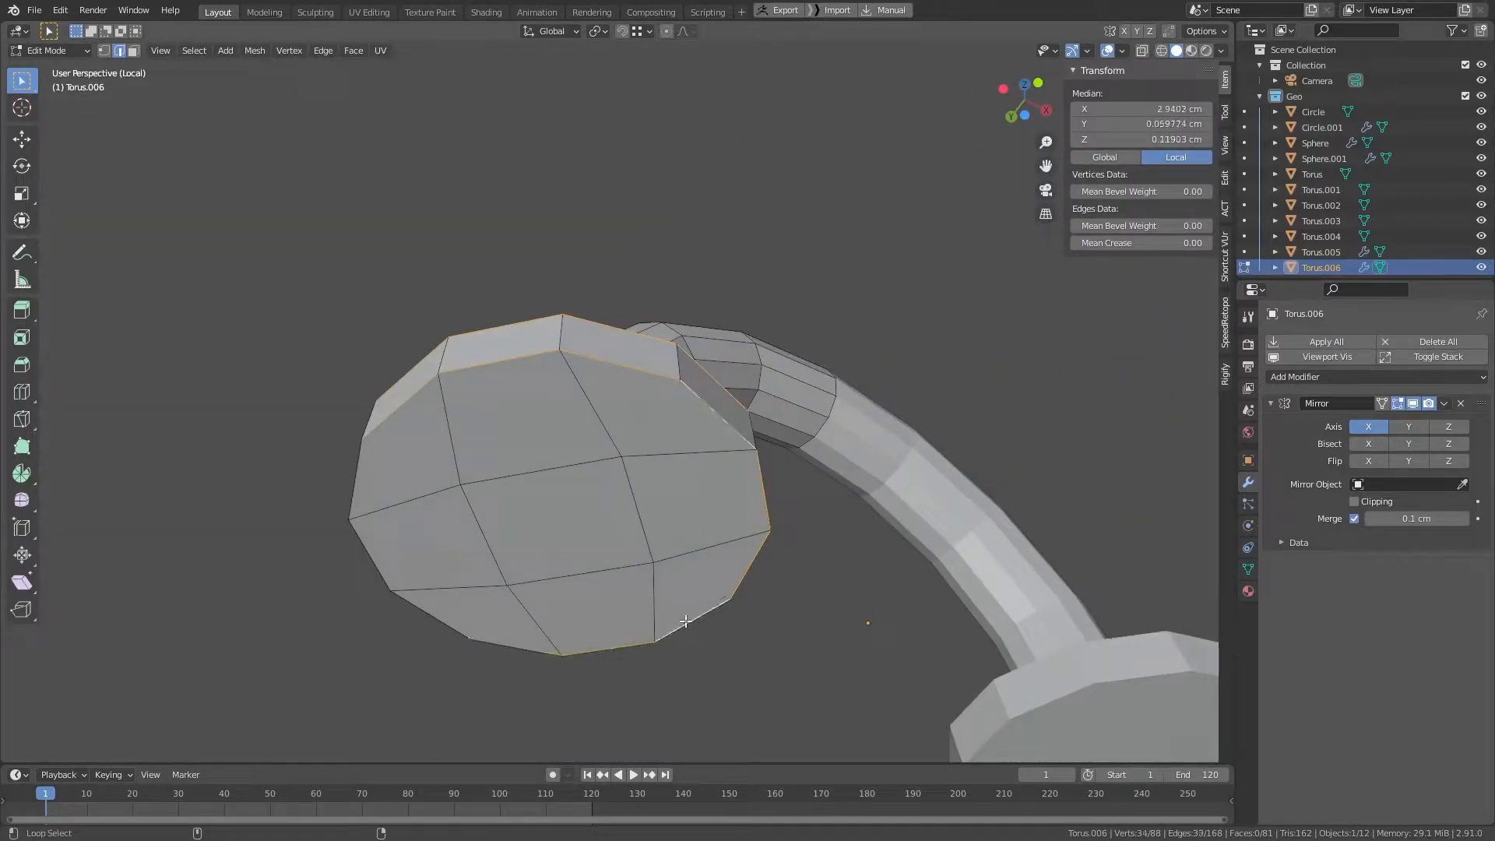
{"action": "left_click", "coordinate": [389, 546], "text": "alt+shift"}
{"action": "middle_click_drag", "start_coordinate": [598, 482], "coordinate": [576, 579]}
{"action": "scroll", "coordinate": [779, 649], "scroll_direction": "up", "scroll_amount": 2}
{"action": "middle_click_drag", "start_coordinate": [779, 649], "coordinate": [826, 632]}
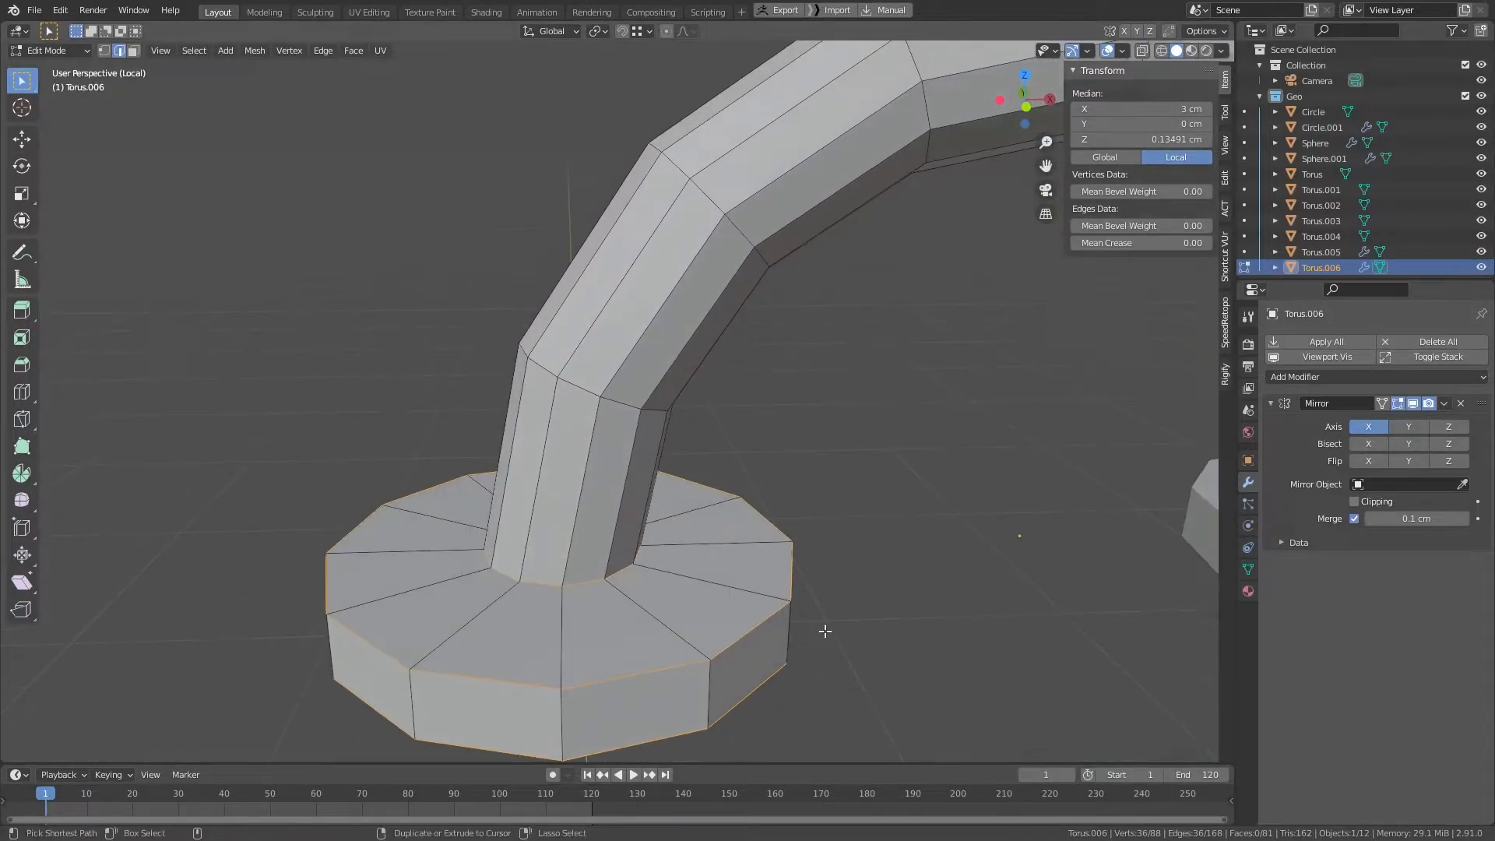
Step: Bevel the selected loops of the lower mount with 2 segments and a width of 0.05 cm
{"action": "key", "text": "ctrl+b"}
{"action": "left_click", "coordinate": [825, 631]}
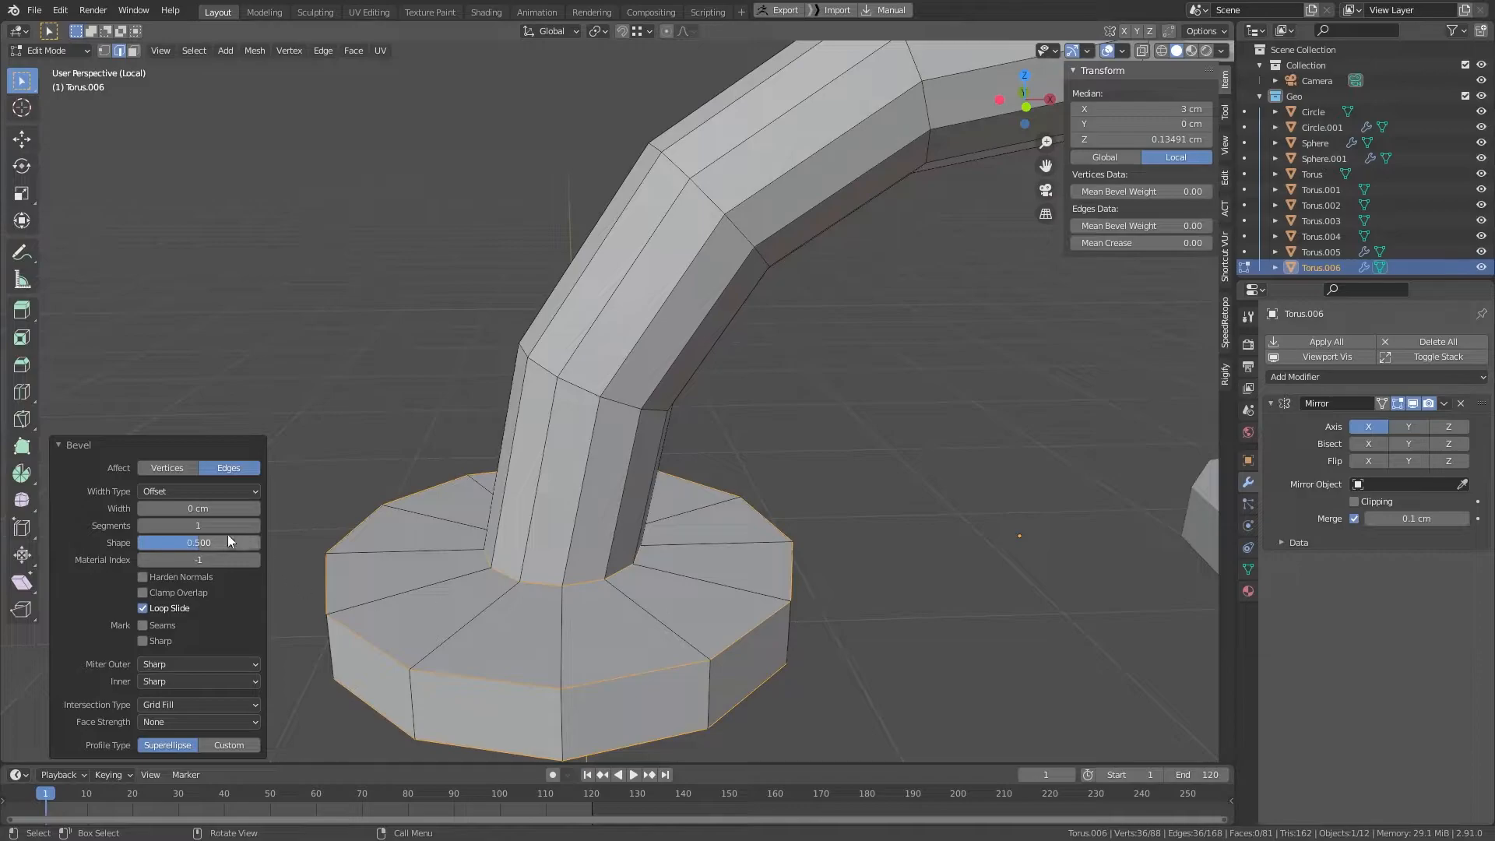
{"action": "left_click", "coordinate": [253, 524]}
{"action": "middle_click_drag", "start_coordinate": [742, 619], "coordinate": [832, 497]}
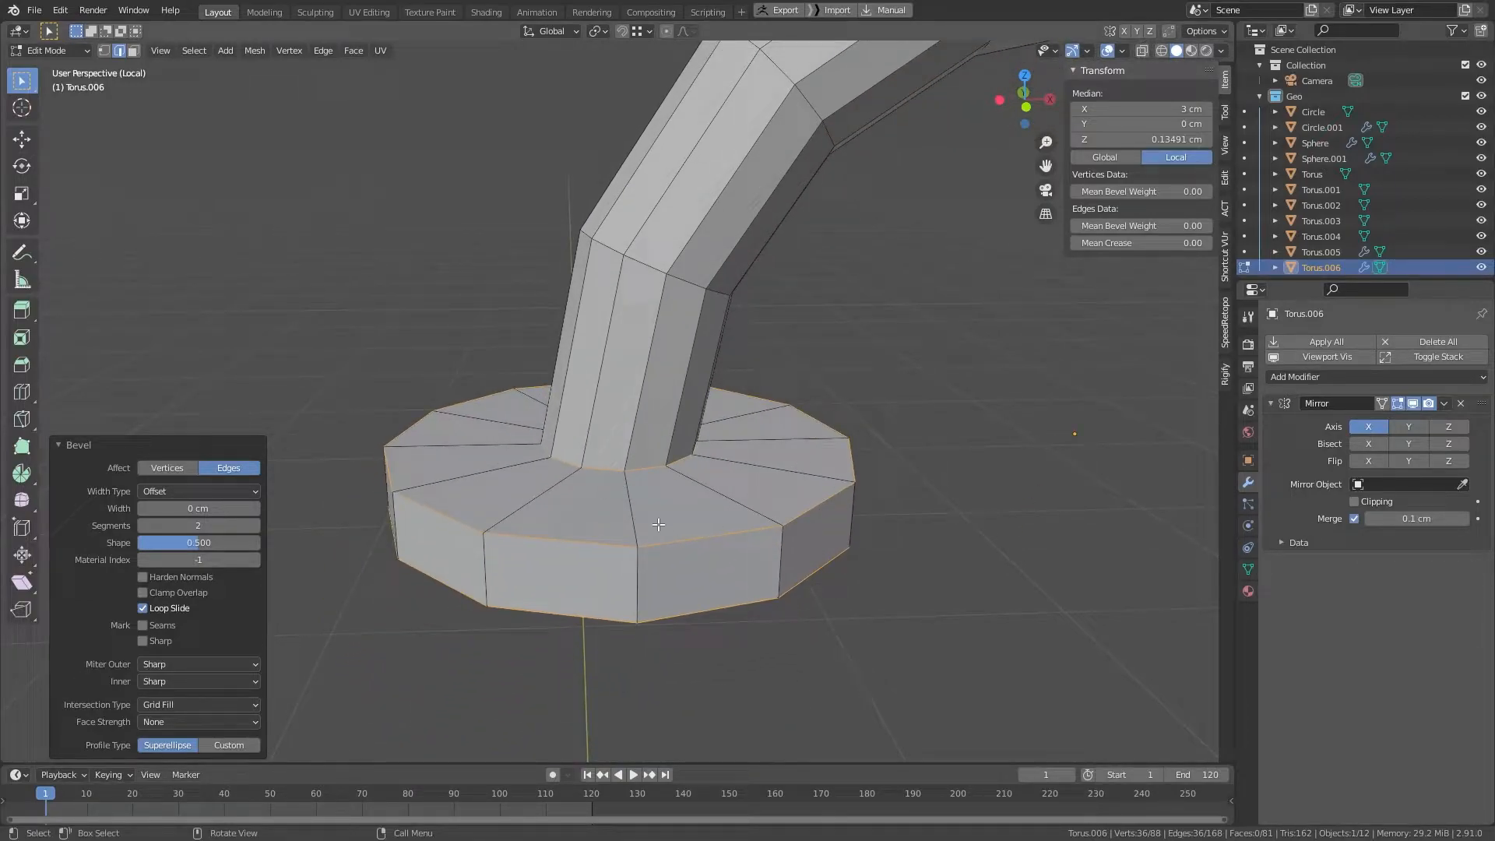
{"action": "left_click", "coordinate": [183, 509]}
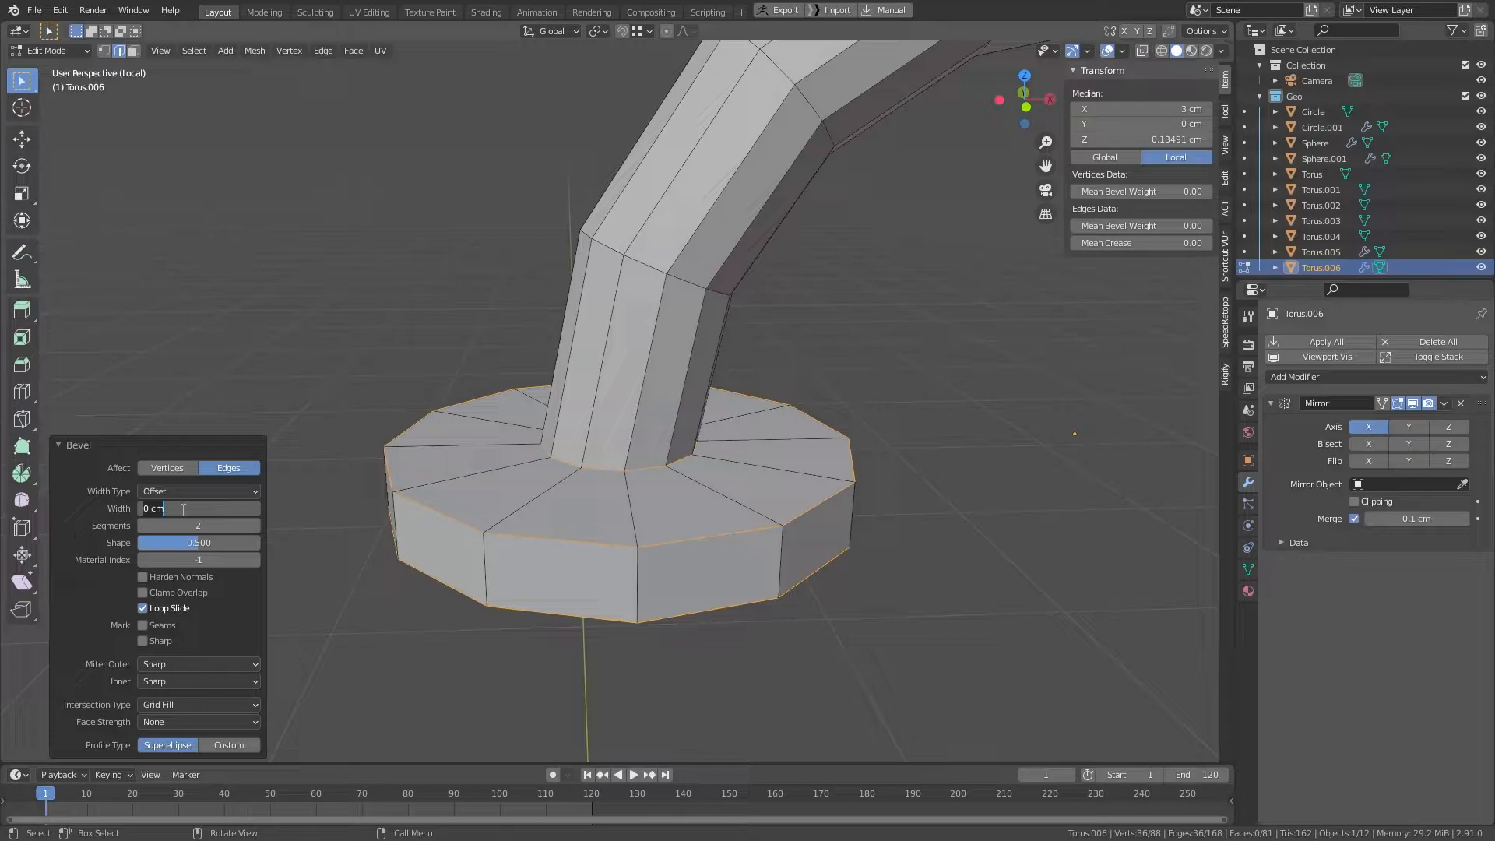
{"action": "key", "text": "BackSpace"}
{"action": "key", "text": "Return"}
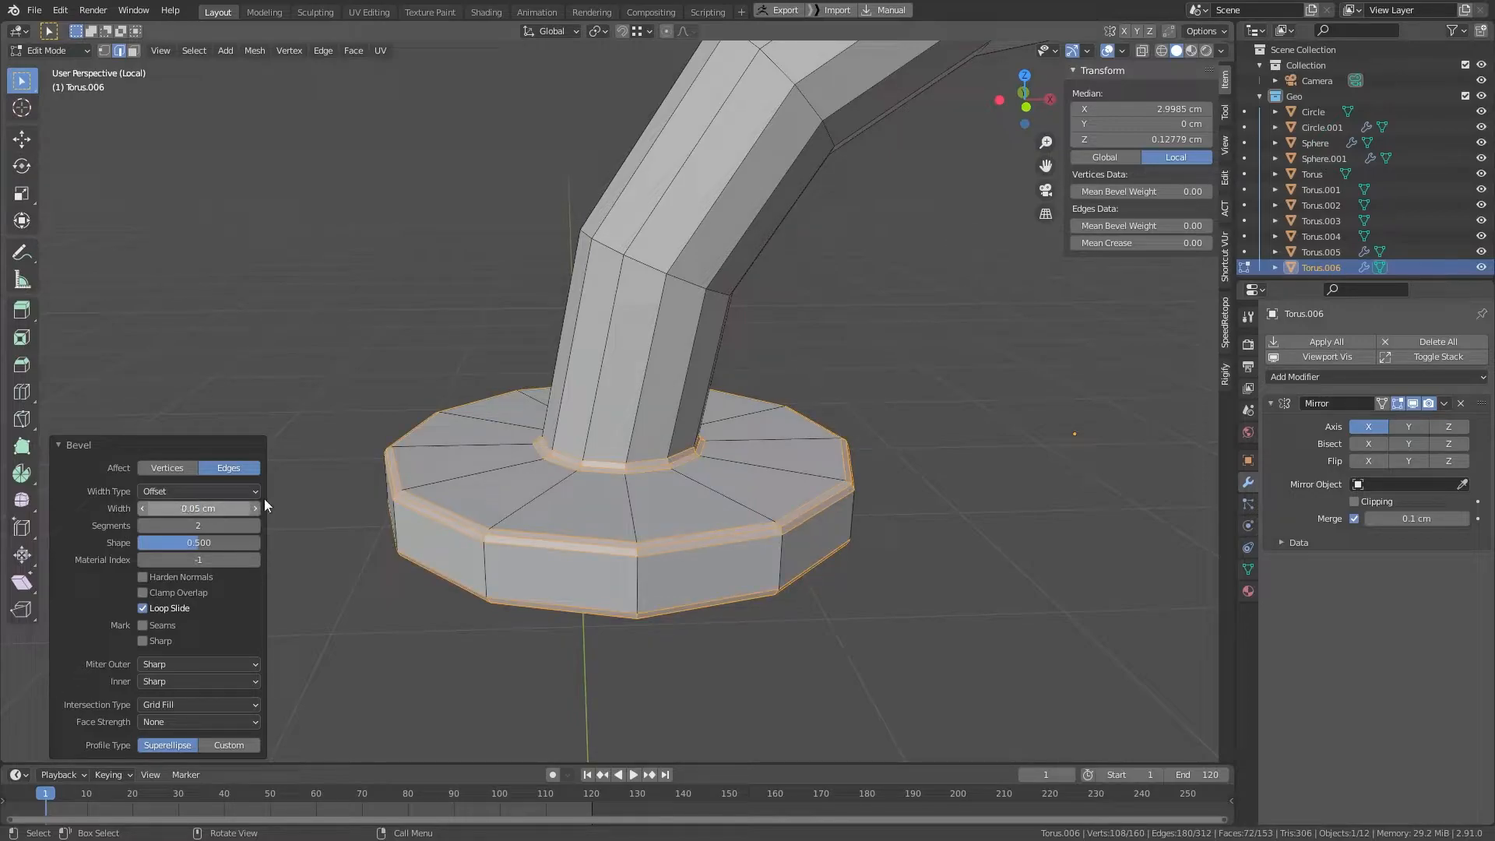
Step: Apply smooth shading to the lower half-ring mount and return to the full scene
{"action": "left_click", "coordinate": [859, 306]}
{"action": "middle_click_drag", "start_coordinate": [724, 424], "coordinate": [665, 359]}
{"action": "key", "text": "Tab"}
{"action": "right_click", "coordinate": [675, 338]}
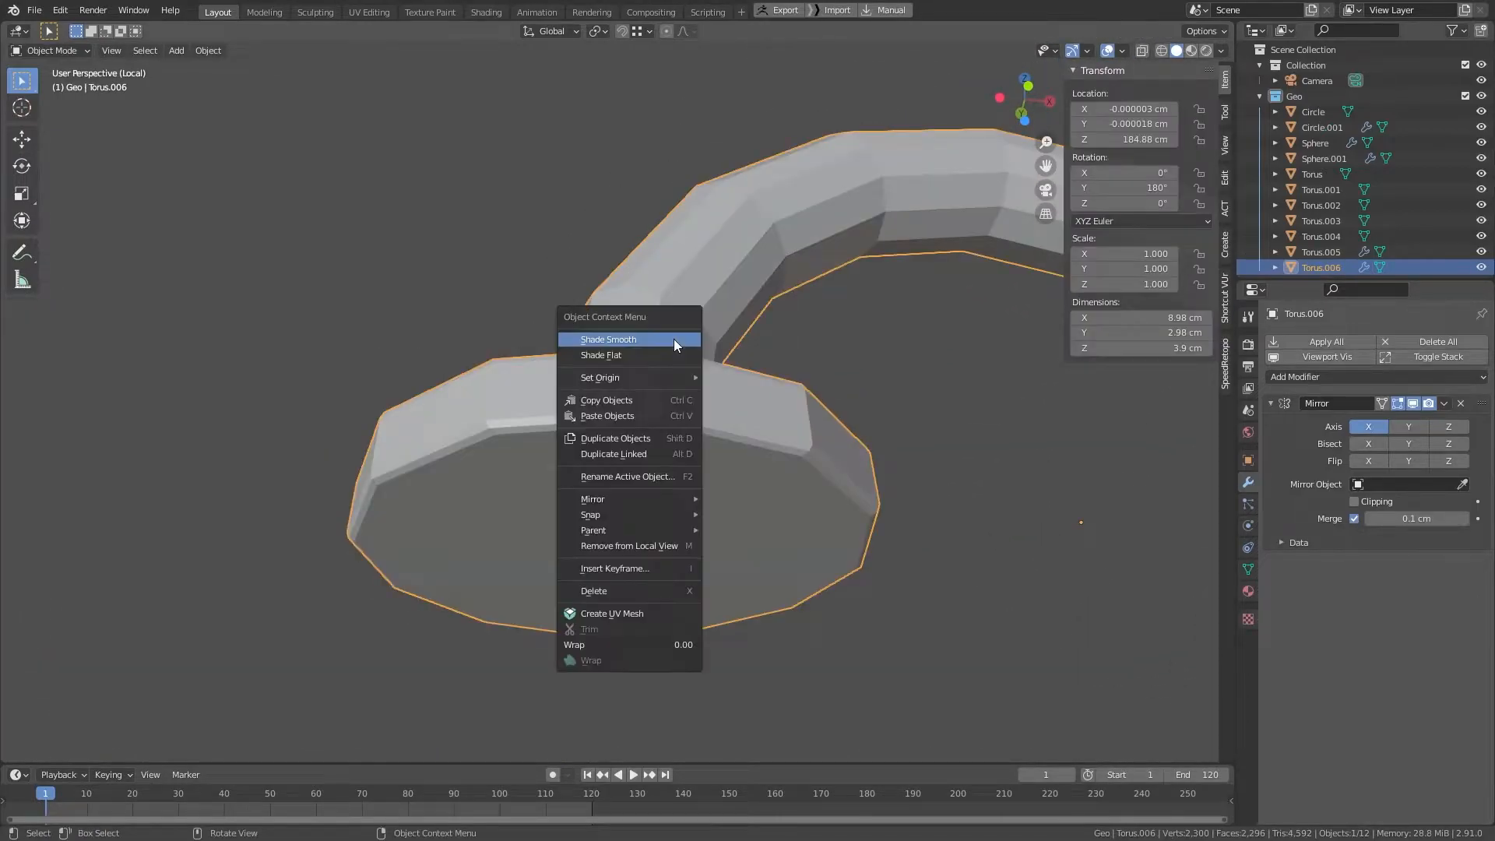
{"action": "left_click", "coordinate": [674, 339]}
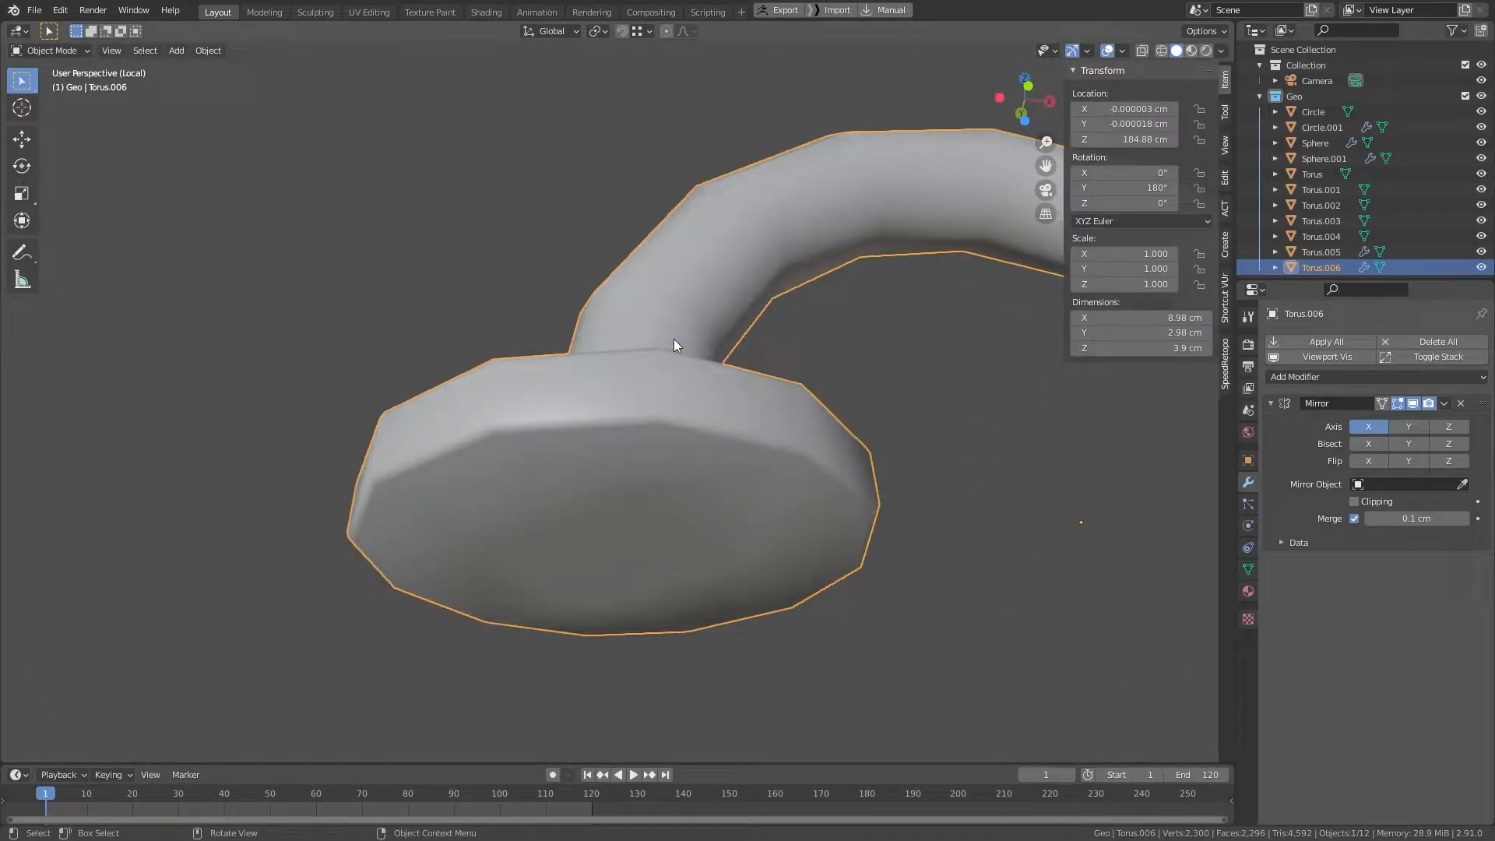
{"action": "key", "text": "KP_Divide"}
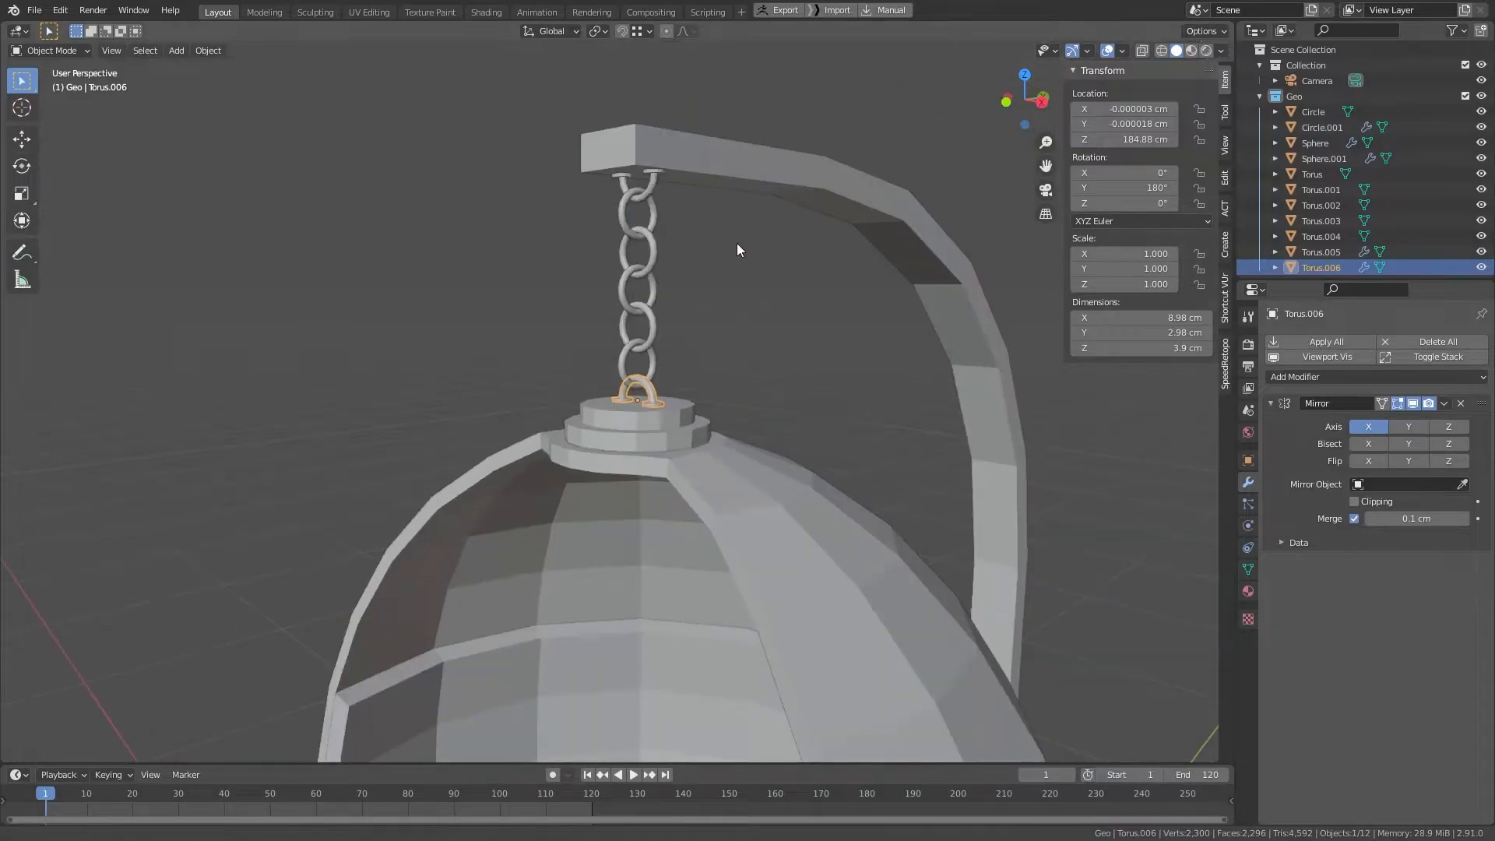
Step: Isolate the half-ring mount under the stand's arm in local view and open its mesh for editing
{"action": "middle_click_drag", "start_coordinate": [736, 243], "coordinate": [702, 436], "text": "shift"}
{"action": "scroll", "coordinate": [648, 540], "scroll_direction": "up", "scroll_amount": 2}
{"action": "middle_click_drag", "start_coordinate": [648, 541], "coordinate": [670, 484], "text": "shift"}
{"action": "scroll", "coordinate": [670, 484], "scroll_direction": "up", "scroll_amount": 3}
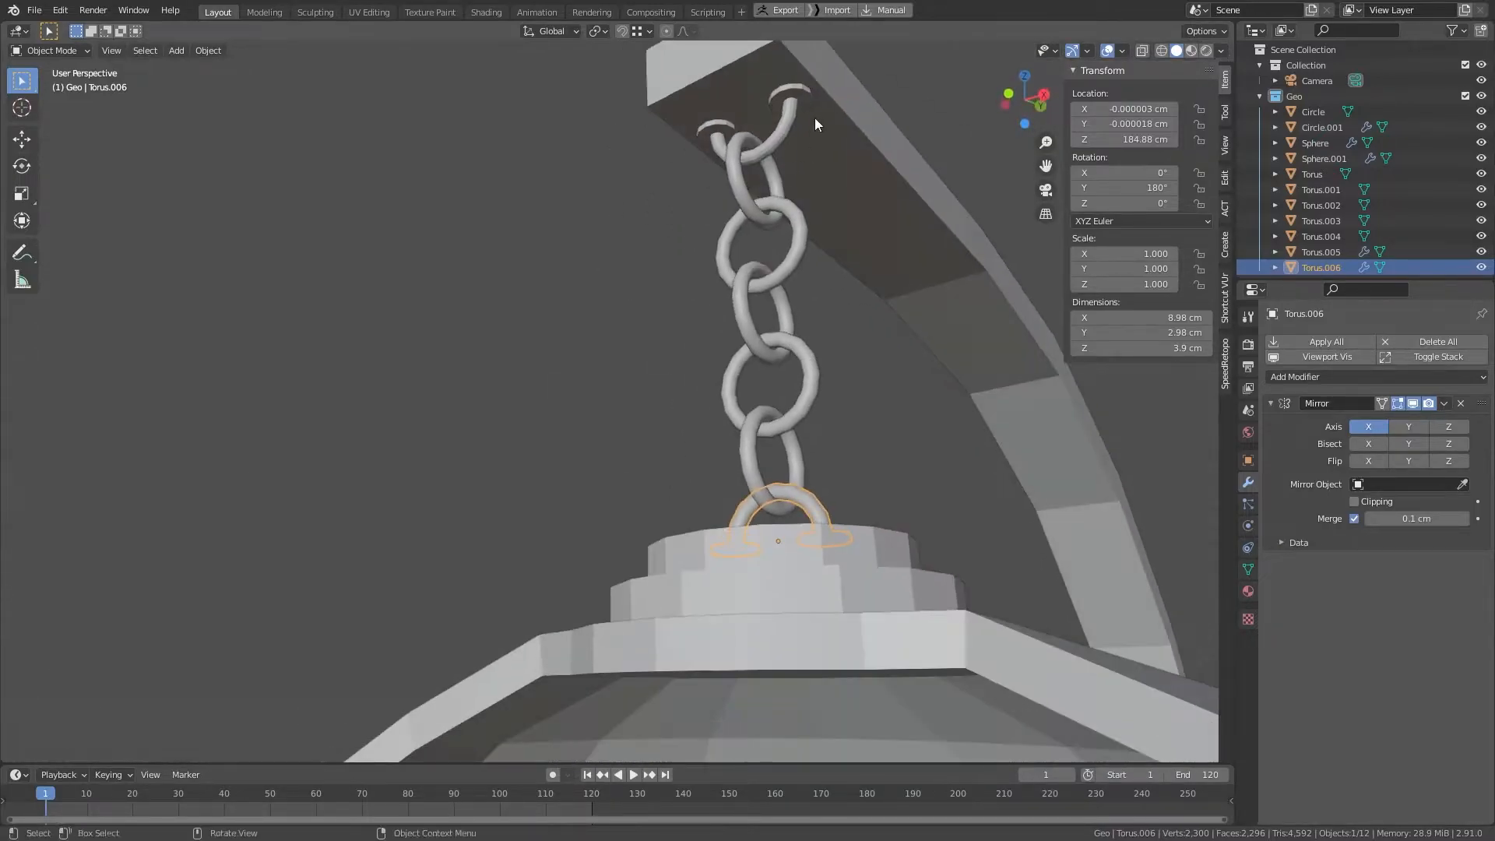
{"action": "left_click", "coordinate": [785, 125]}
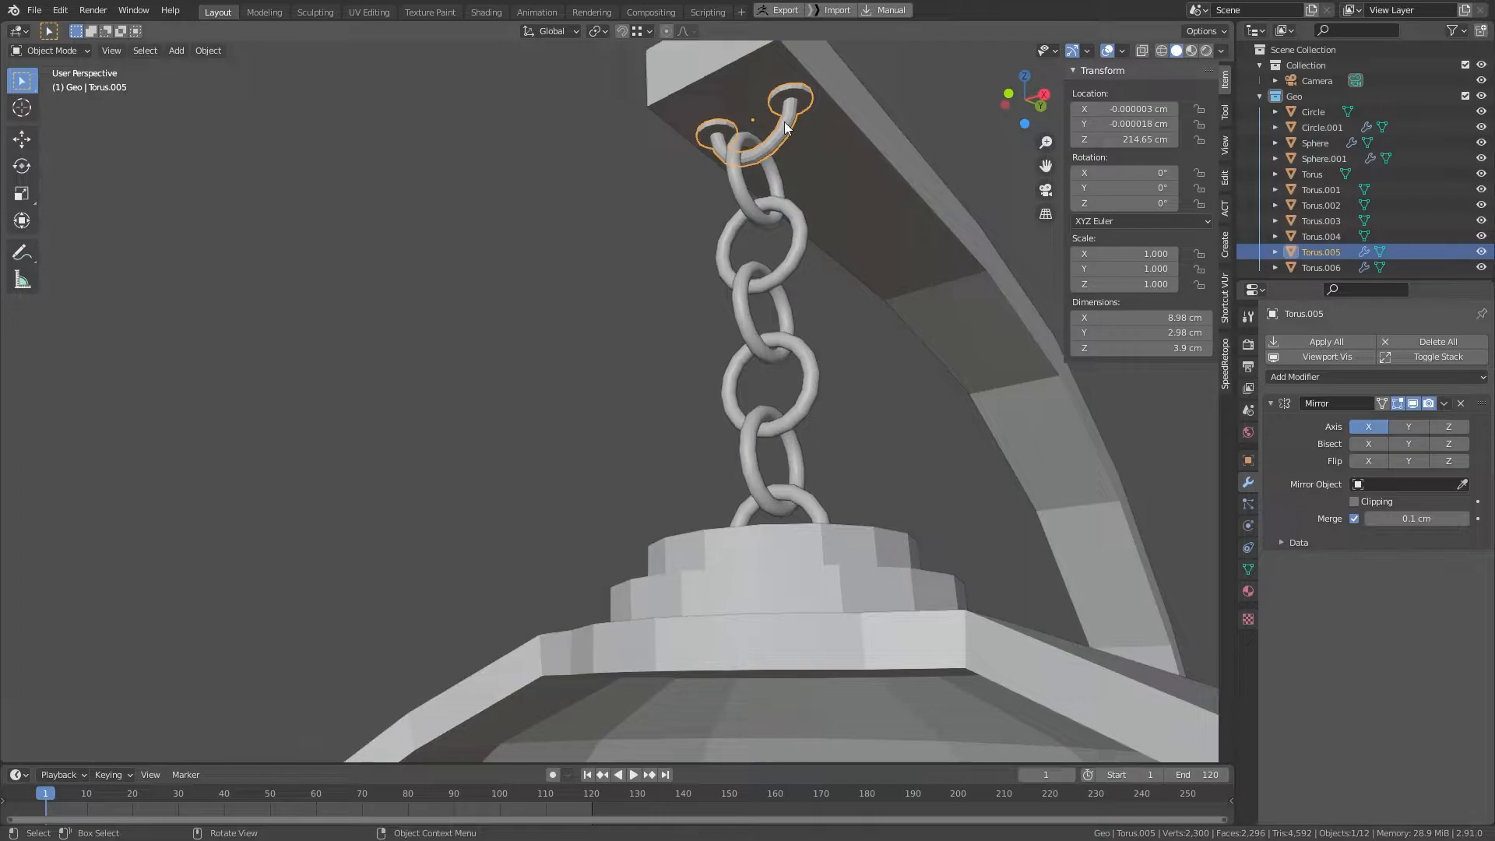
{"action": "key", "text": "KP_Divide"}
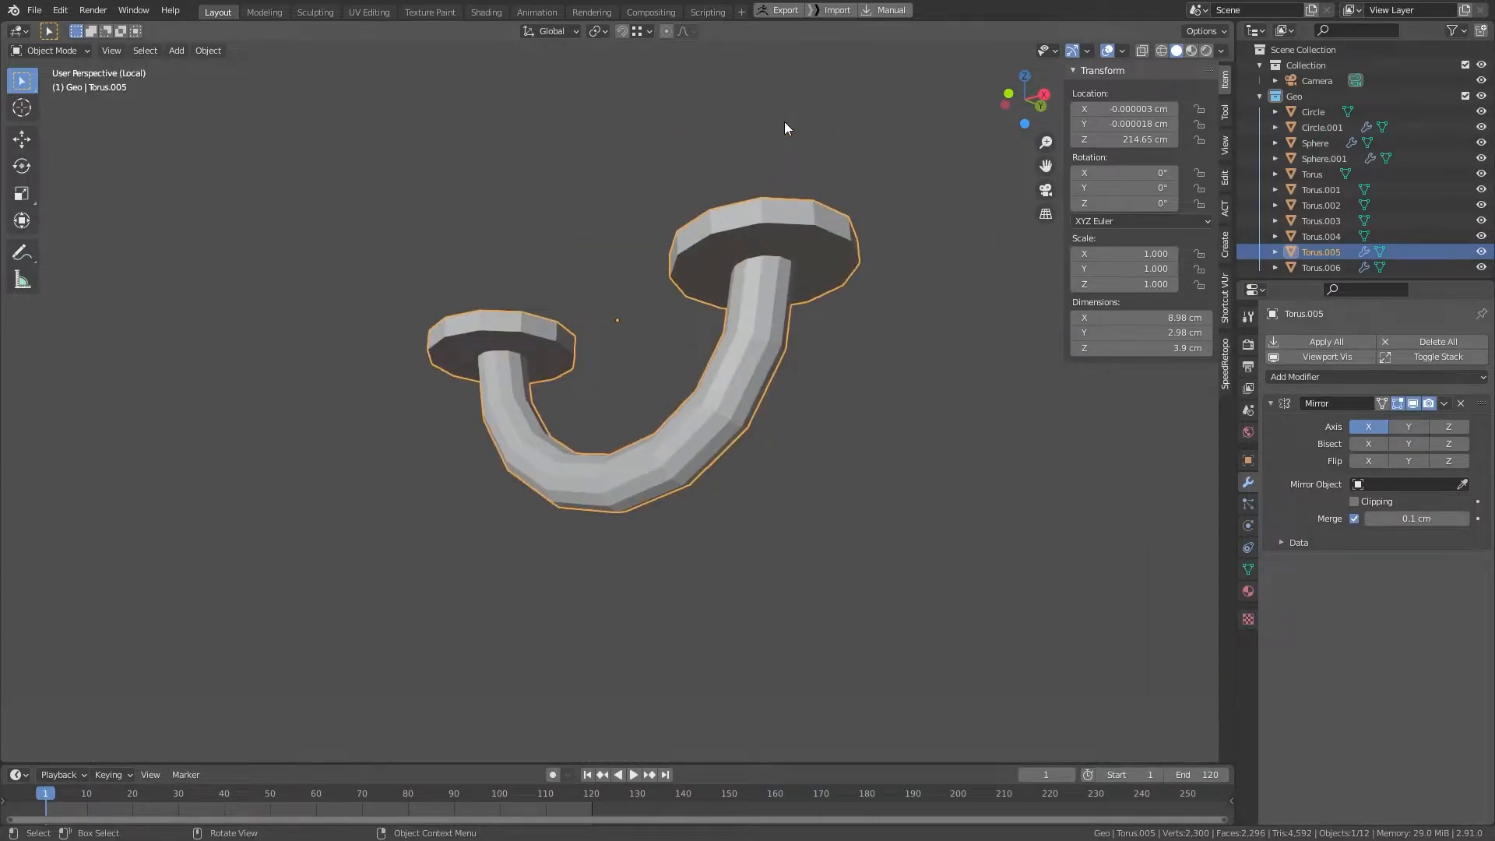
{"action": "key", "text": "Tab"}
Step: Select the ring-to-disc junction loop and both rim loops of the disc on the upper mount
{"action": "scroll", "coordinate": [785, 151], "scroll_direction": "up", "scroll_amount": 3}
{"action": "middle_click_drag", "start_coordinate": [784, 191], "coordinate": [615, 359], "text": "shift"}
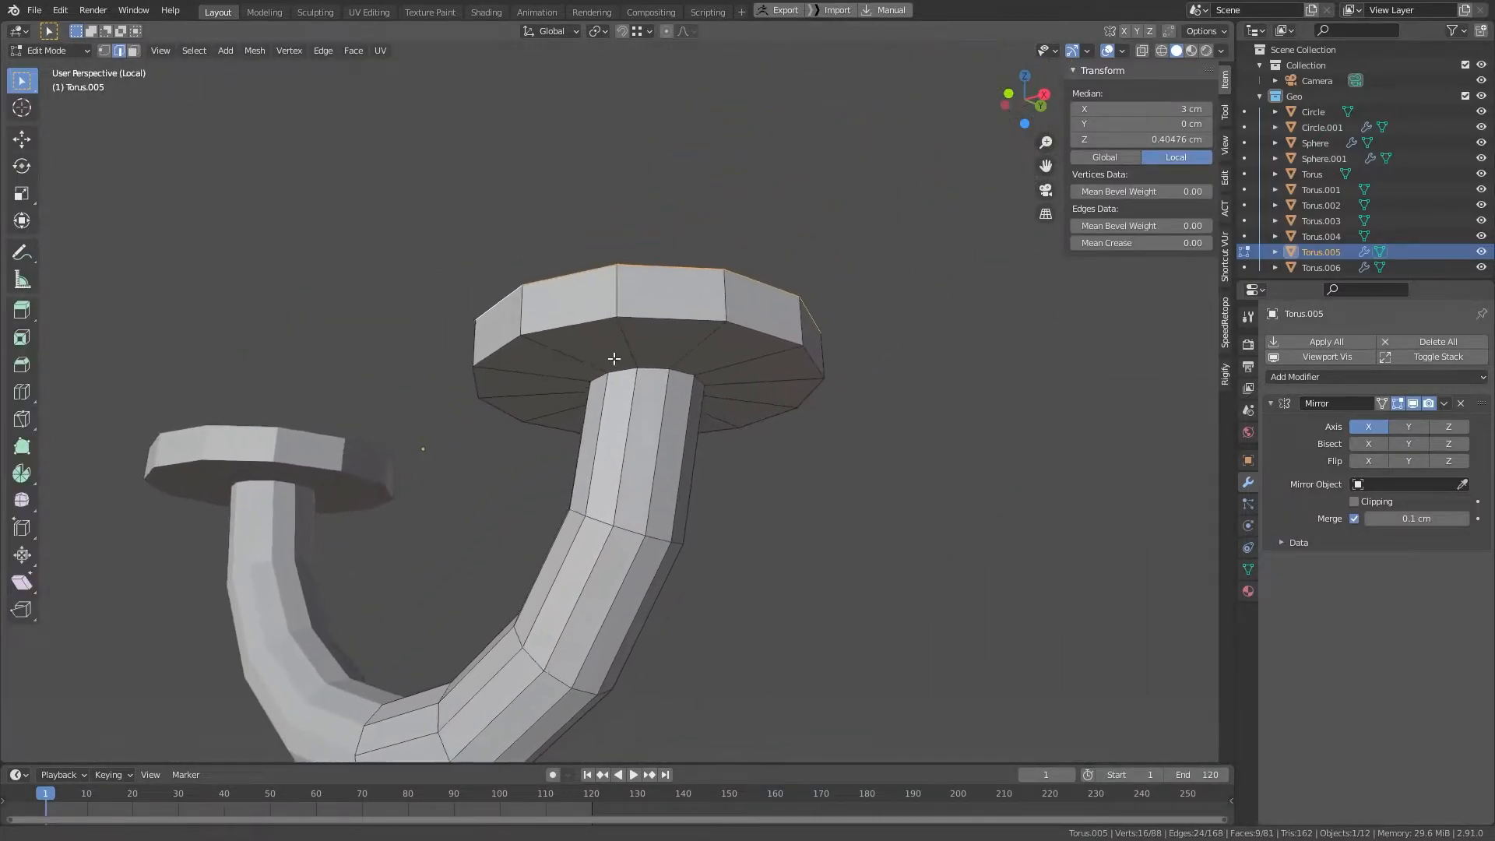
{"action": "scroll", "coordinate": [669, 369], "scroll_direction": "up", "scroll_amount": 2}
{"action": "key", "text": "alt+a"}
{"action": "left_click", "coordinate": [661, 354], "text": "alt"}
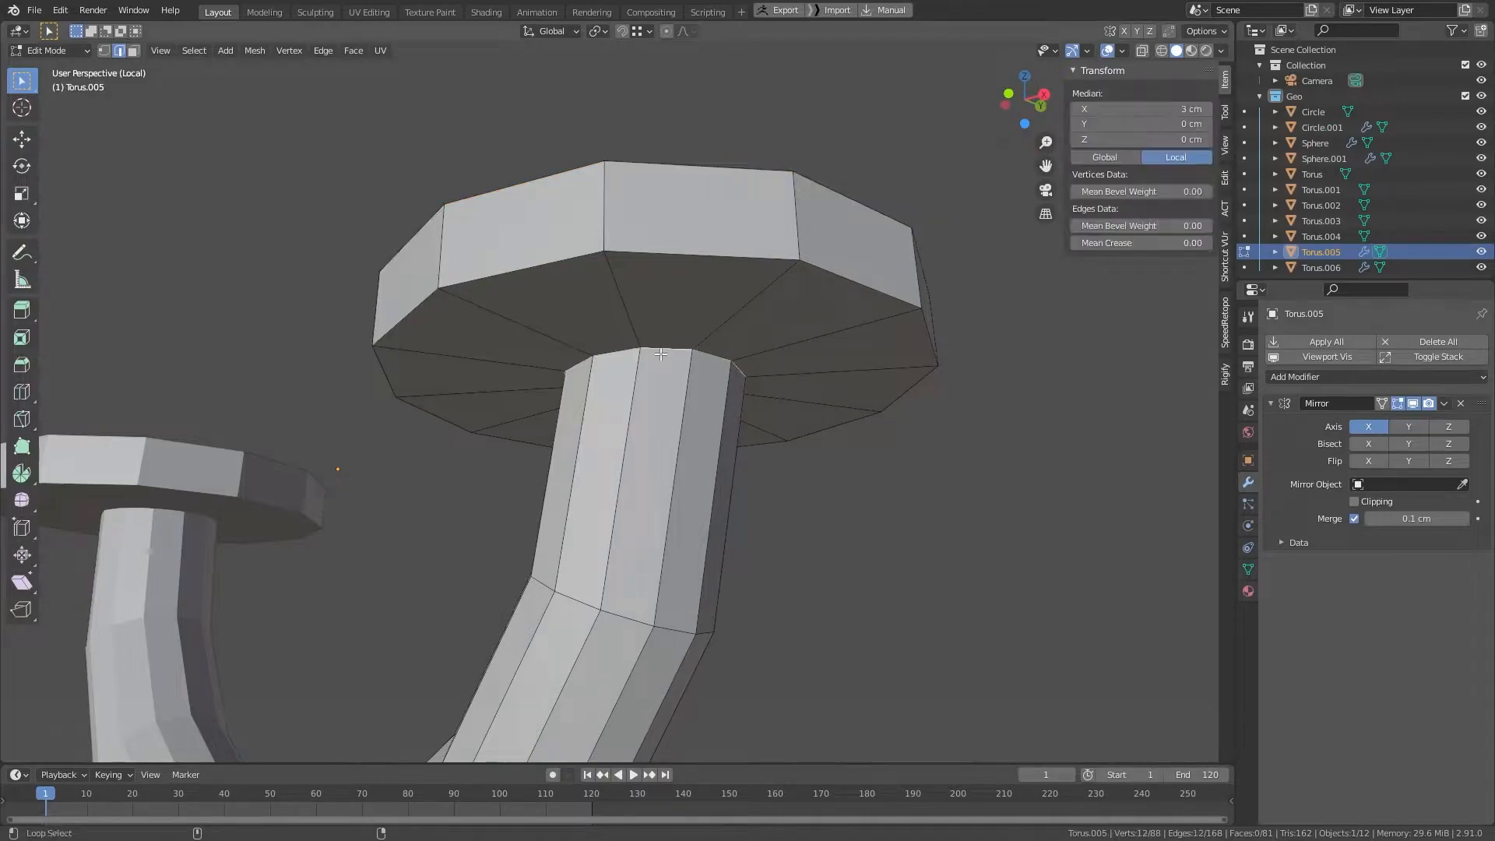
{"action": "left_click", "coordinate": [682, 264], "text": "alt+shift"}
{"action": "left_click", "coordinate": [727, 182], "text": "alt+shift"}
{"action": "middle_click_drag", "start_coordinate": [727, 182], "coordinate": [744, 584]}
{"action": "left_click", "coordinate": [731, 406], "text": "alt+shift"}
{"action": "left_click", "coordinate": [363, 429], "text": "alt+shift"}
{"action": "middle_click_drag", "start_coordinate": [363, 428], "coordinate": [913, 371]}
Step: Bevel the selected loops of the upper mount with a 0.05 cm width and 2 segments
{"action": "key", "text": "ctrl+b"}
{"action": "left_click", "coordinate": [1016, 458]}
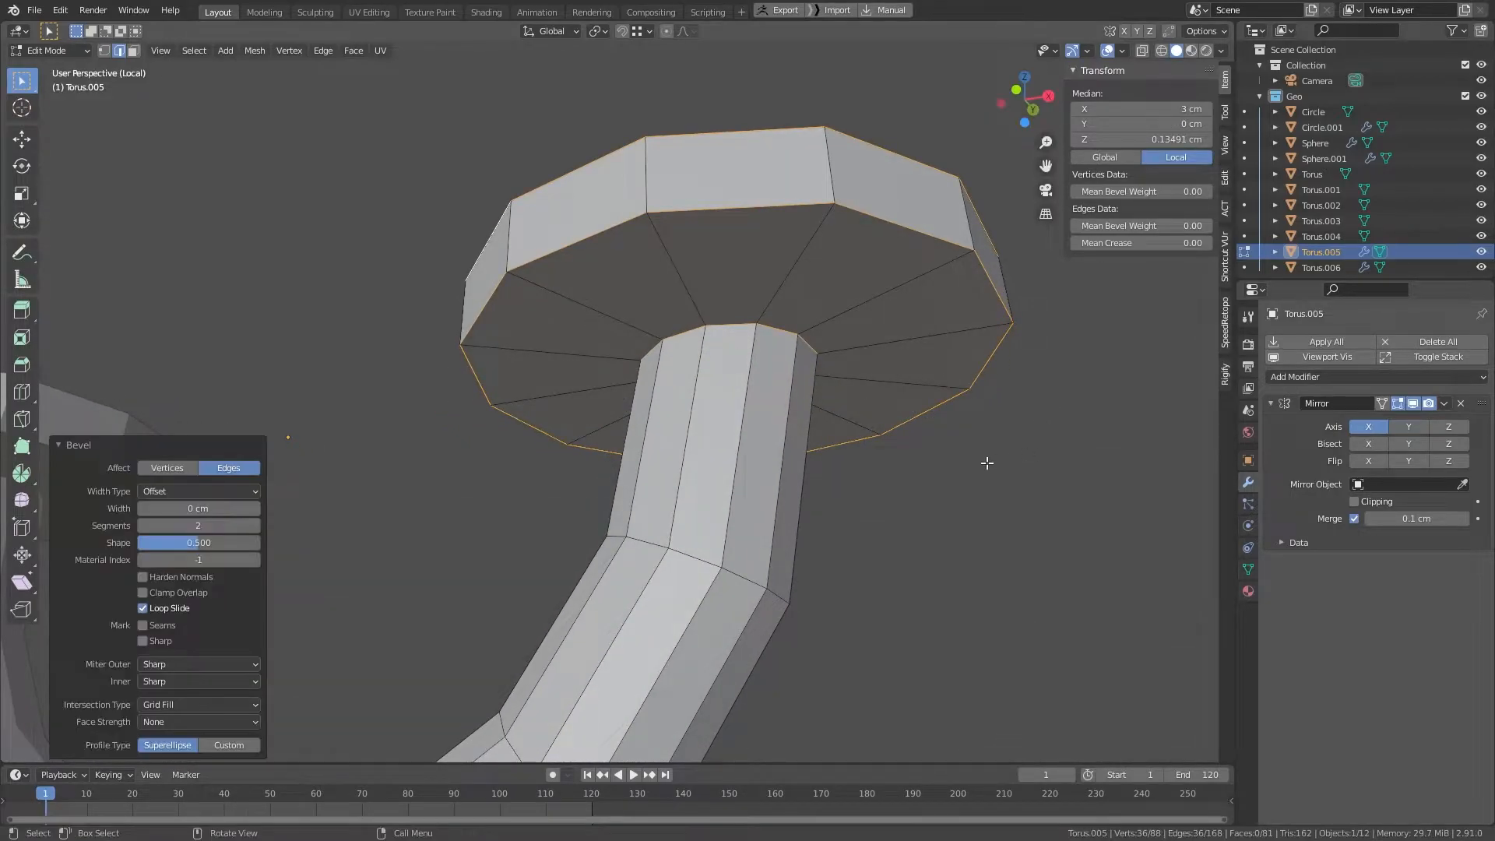
{"action": "left_click", "coordinate": [221, 508]}
{"action": "key", "text": "BackSpace"}
{"action": "type", "text": ".05"}
{"action": "key", "text": "Return"}
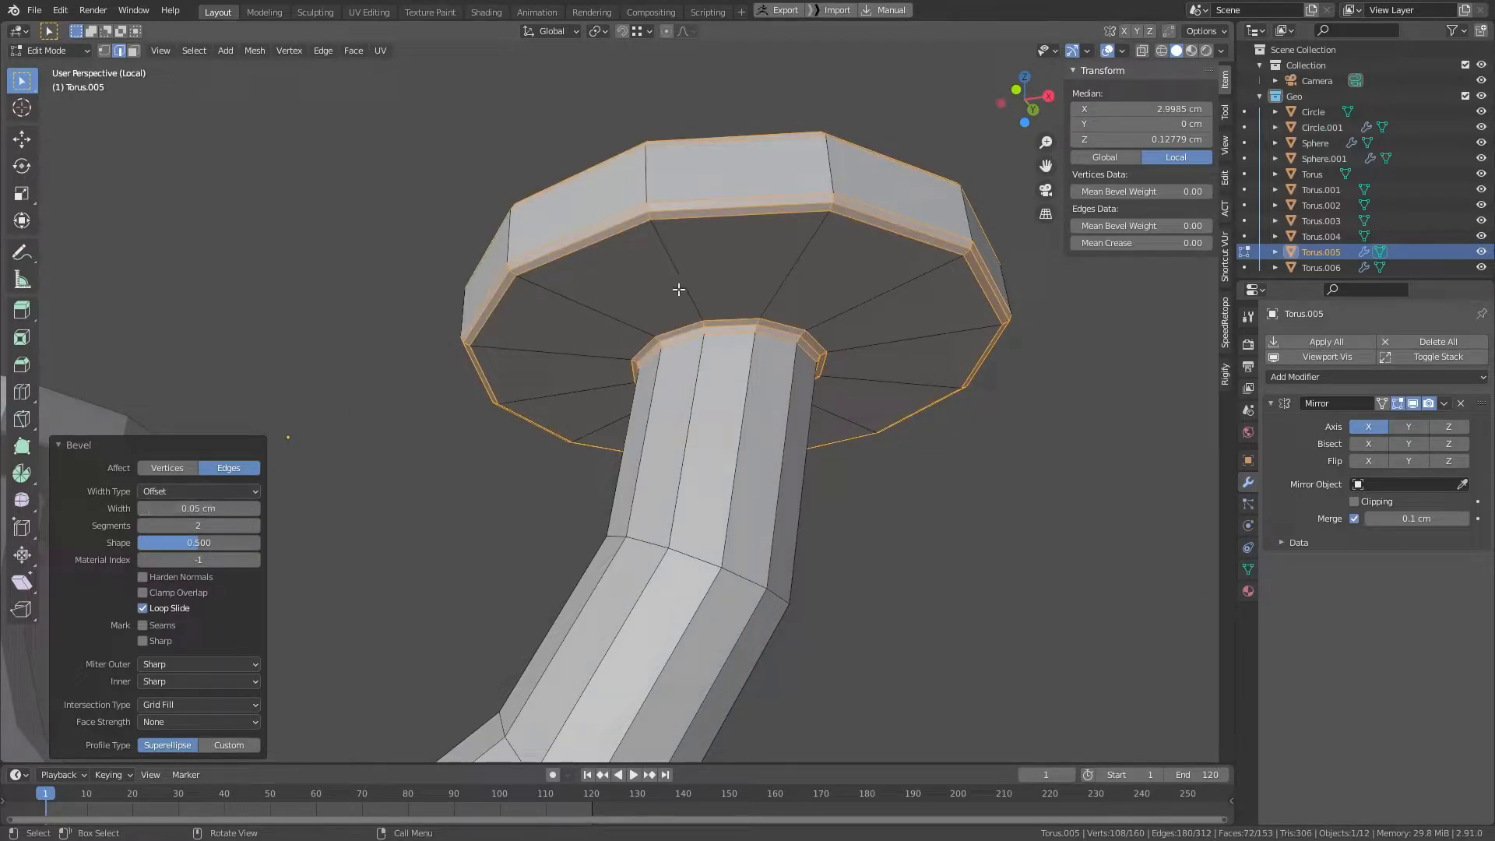
Step: Apply smooth shading to the upper half-ring mount and leave local view
{"action": "key", "text": "Tab"}
{"action": "right_click", "coordinate": [705, 197]}
{"action": "left_click", "coordinate": [706, 198]}
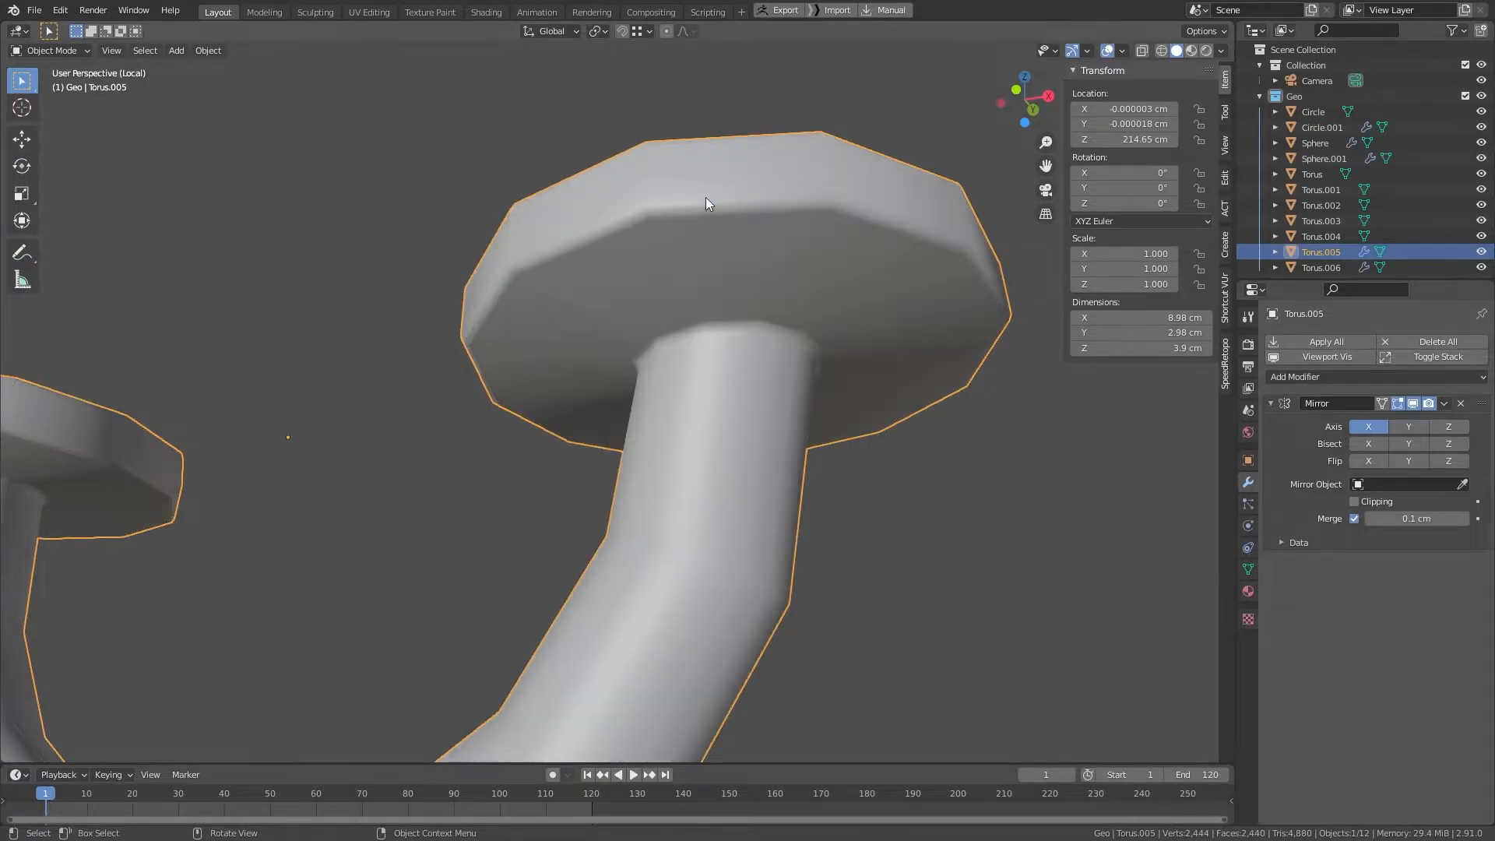
{"action": "key", "text": "KP_Divide"}
Step: Isolate the two-tier round cap on top of the chair in local view and open its mesh for editing
{"action": "middle_click_drag", "start_coordinate": [706, 198], "coordinate": [777, 316]}
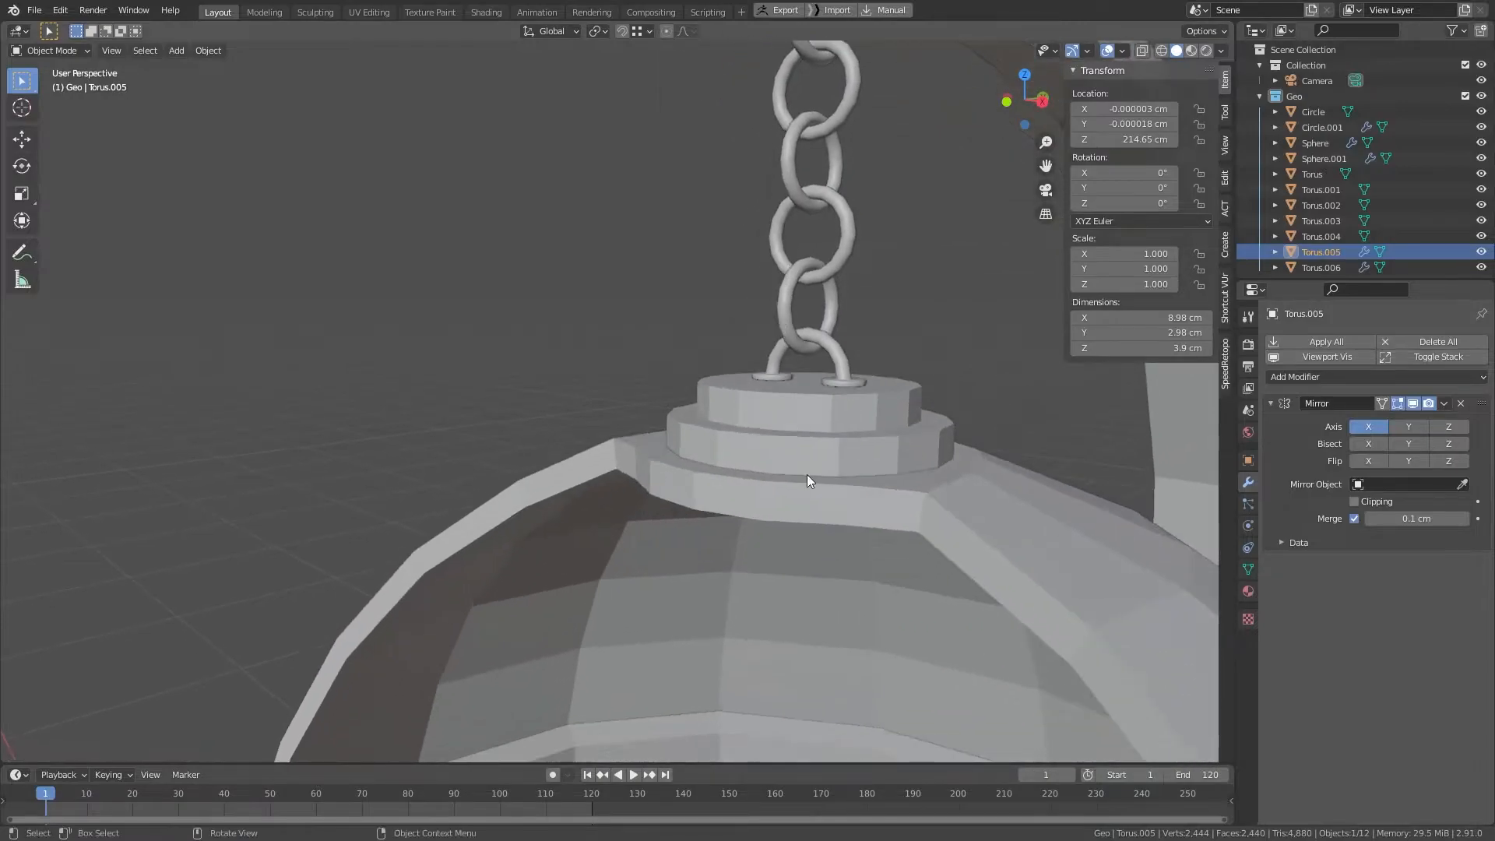
{"action": "left_click", "coordinate": [824, 459]}
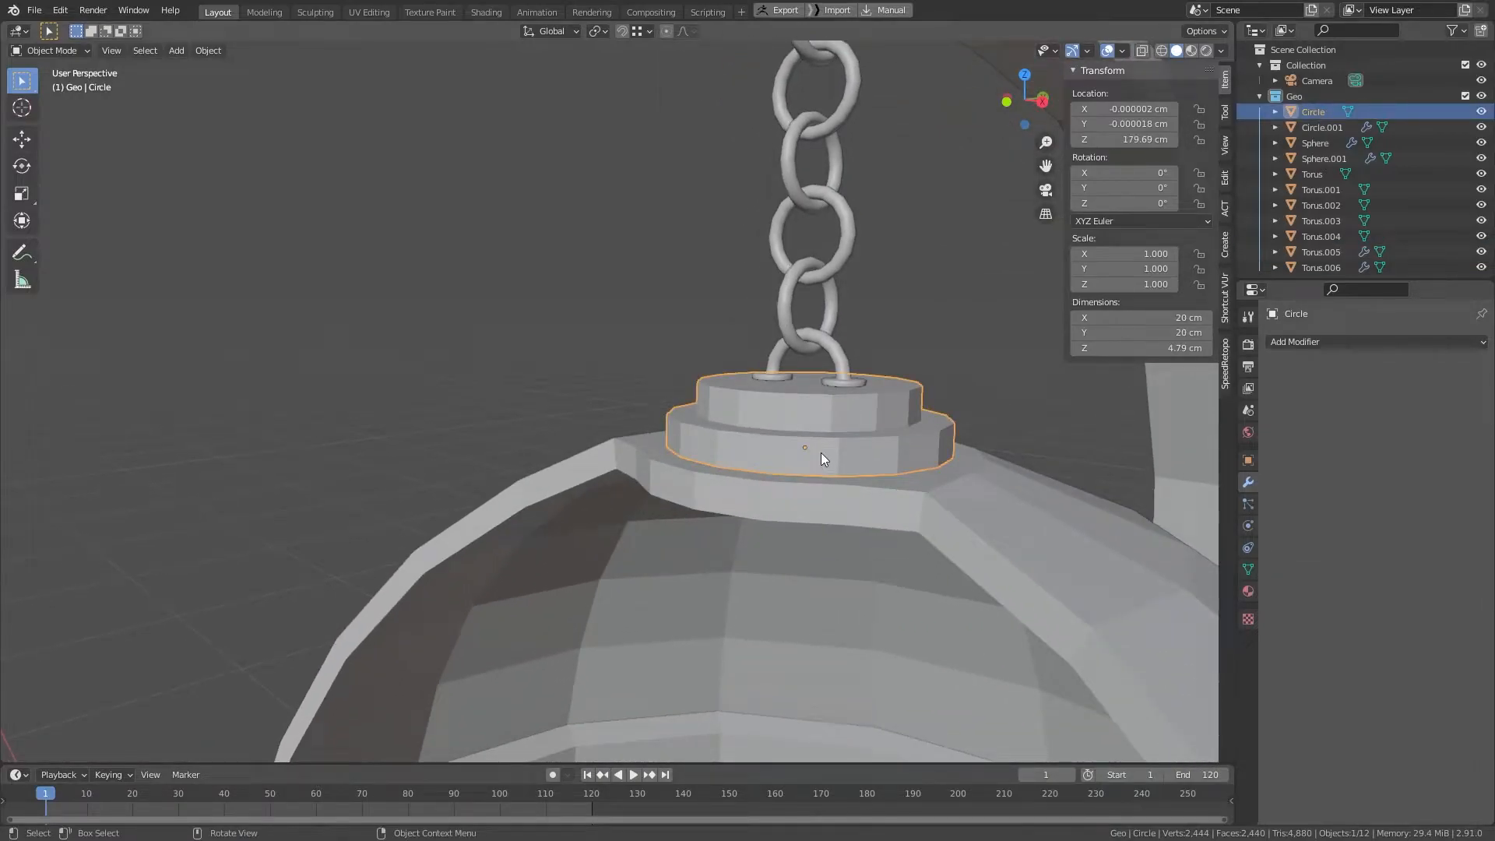
{"action": "key", "text": "KP_Divide"}
{"action": "key", "text": "Tab"}
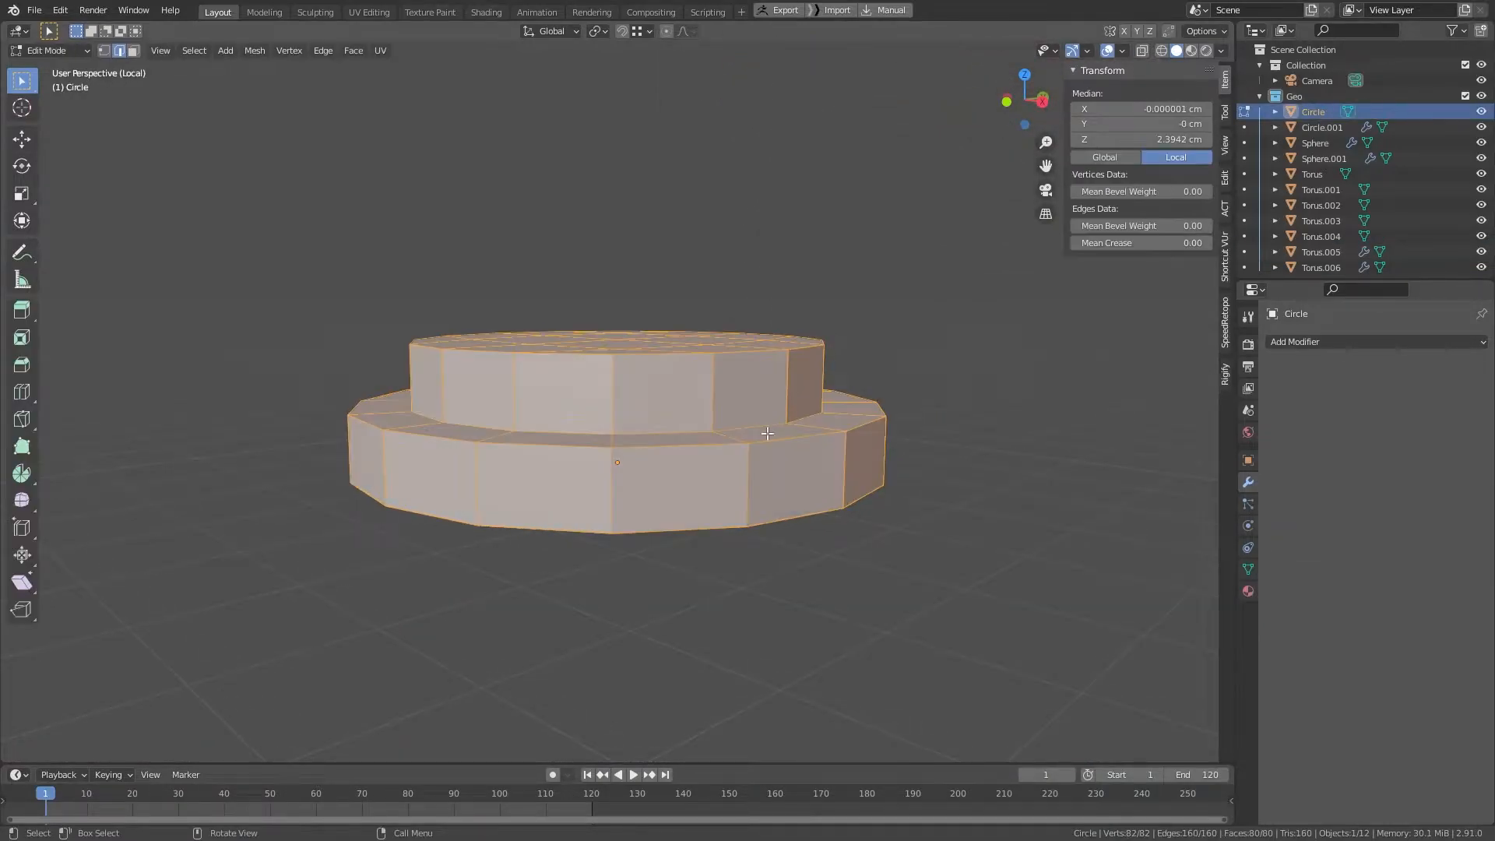
{"action": "middle_click_drag", "start_coordinate": [771, 424], "coordinate": [767, 483]}
Step: Select the cap's top rim, the inner corner between its tiers, and the lower tier's upper and bottom rim loops
{"action": "key", "text": "alt+a"}
{"action": "left_click", "coordinate": [769, 481], "text": "alt"}
{"action": "left_click", "coordinate": [756, 461], "text": "alt+shift"}
{"action": "left_click", "coordinate": [780, 548], "text": "alt+shift"}
{"action": "left_click", "coordinate": [537, 578], "text": "alt+shift"}
{"action": "middle_click_drag", "start_coordinate": [494, 574], "coordinate": [683, 190]}
{"action": "left_click", "coordinate": [683, 190], "text": "alt+shift"}
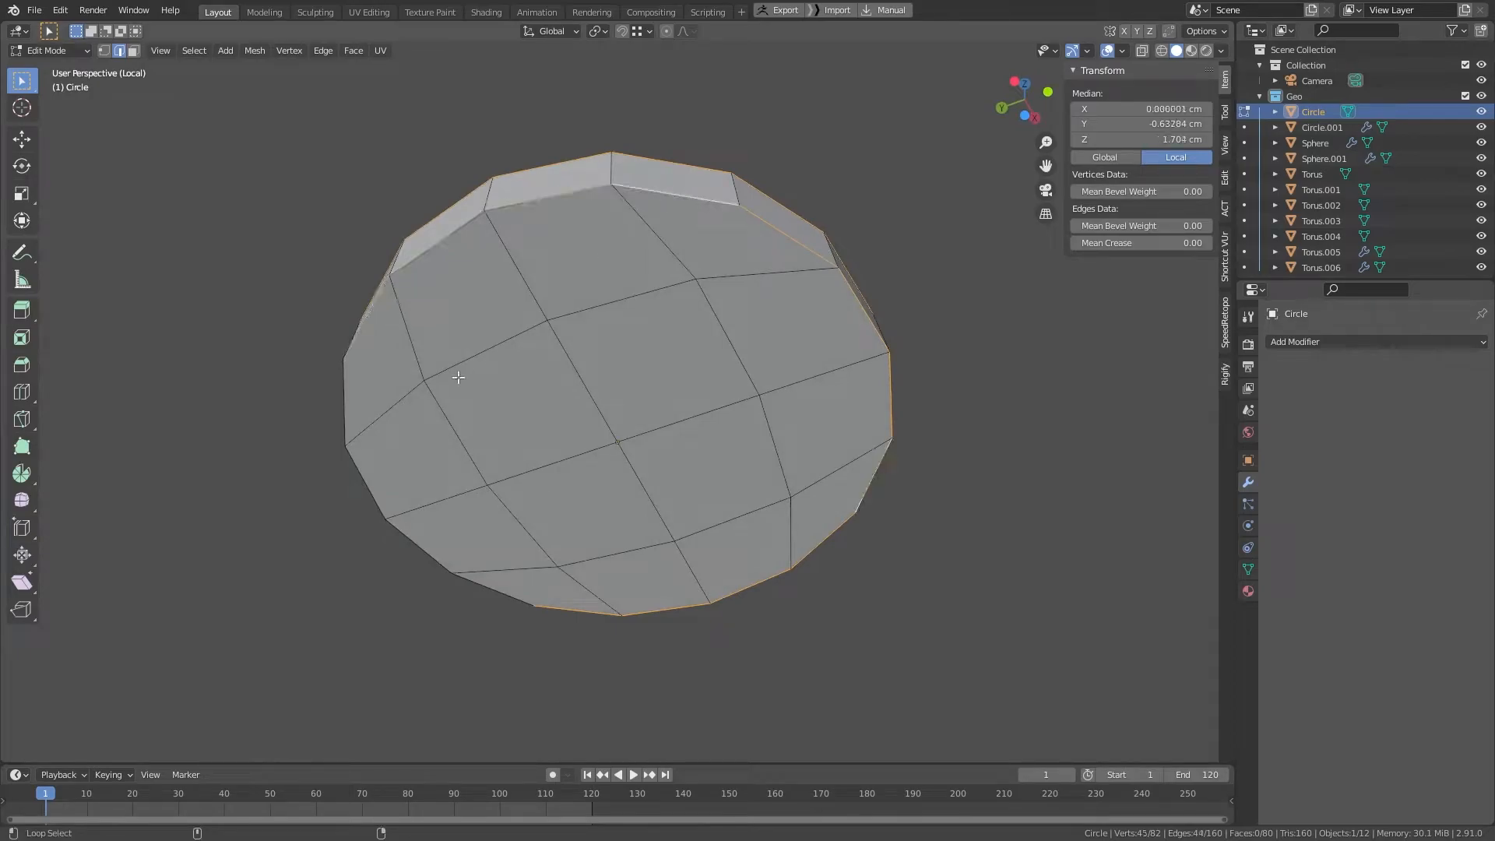
{"action": "left_click", "coordinate": [383, 484], "text": "alt+shift"}
{"action": "middle_click_drag", "start_coordinate": [608, 366], "coordinate": [684, 535]}
{"action": "left_click", "coordinate": [743, 502], "text": "alt+shift"}
{"action": "left_click", "coordinate": [773, 284], "text": "alt+shift"}
{"action": "left_click", "coordinate": [508, 257], "text": "alt+shift"}
{"action": "left_click", "coordinate": [577, 532], "text": "alt+shift"}
{"action": "middle_click_drag", "start_coordinate": [705, 528], "coordinate": [725, 463]}
Step: Bevel the cap's selected edge loops with a width of 0.25 cm and 2 segments
{"action": "key", "text": "ctrl+b"}
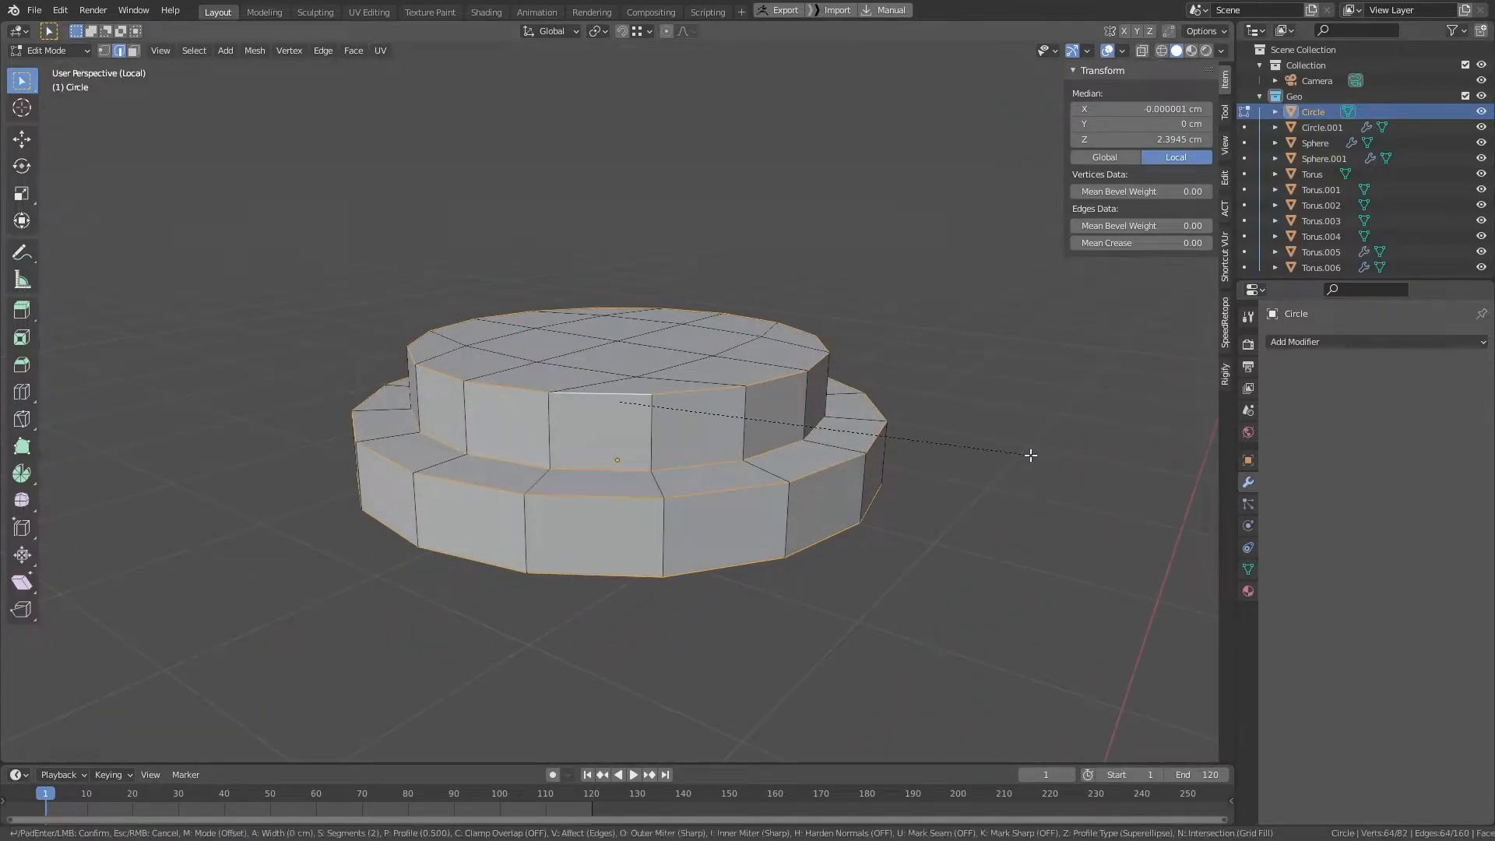
{"action": "left_click", "coordinate": [1031, 455]}
{"action": "left_click", "coordinate": [174, 508]}
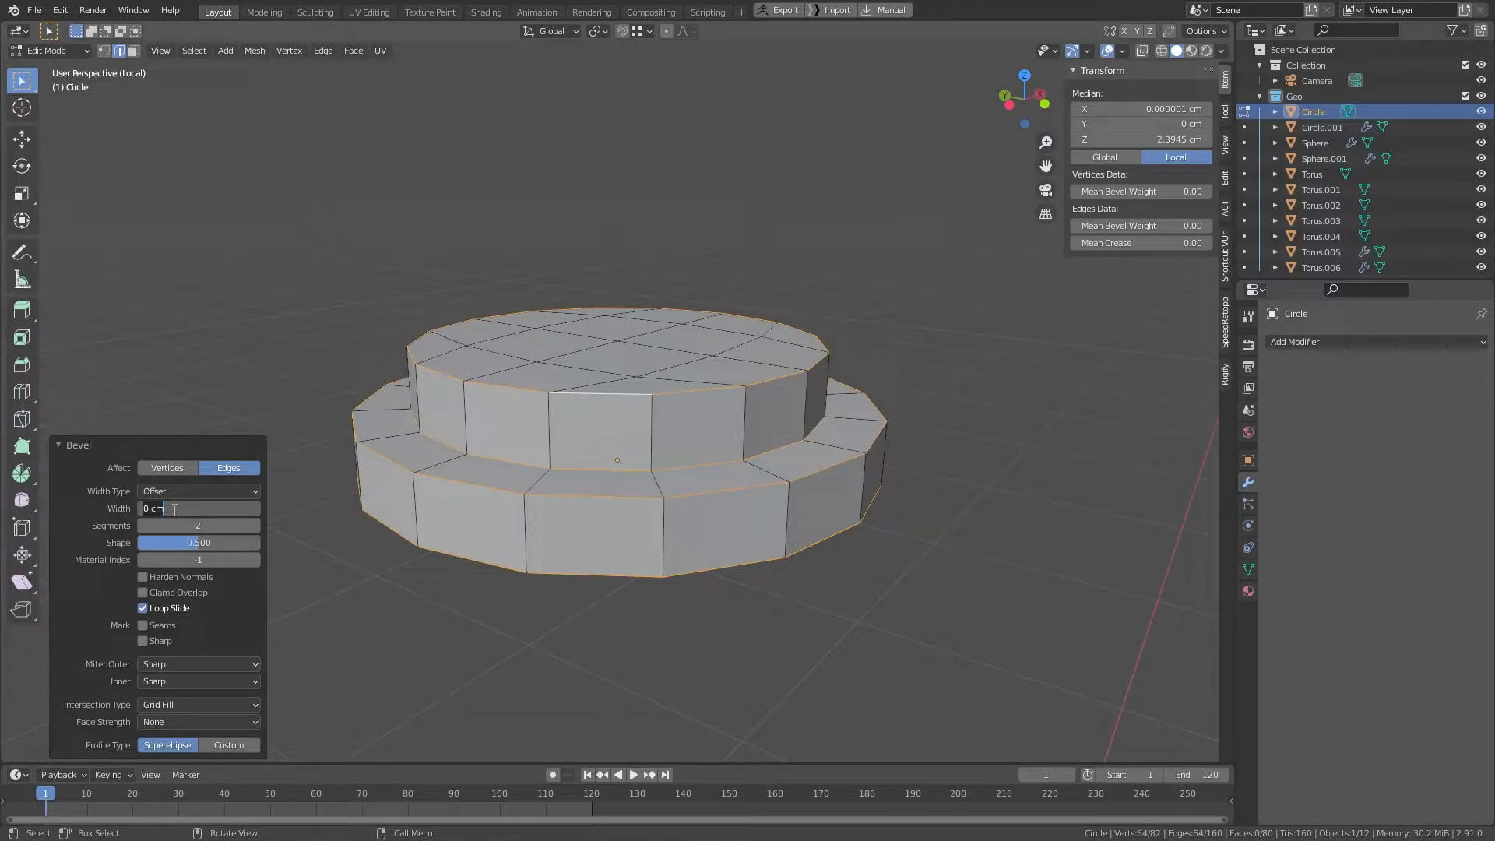
{"action": "key", "text": "BackSpace"}
{"action": "type", "text": ".25"}
{"action": "key", "text": "Return"}
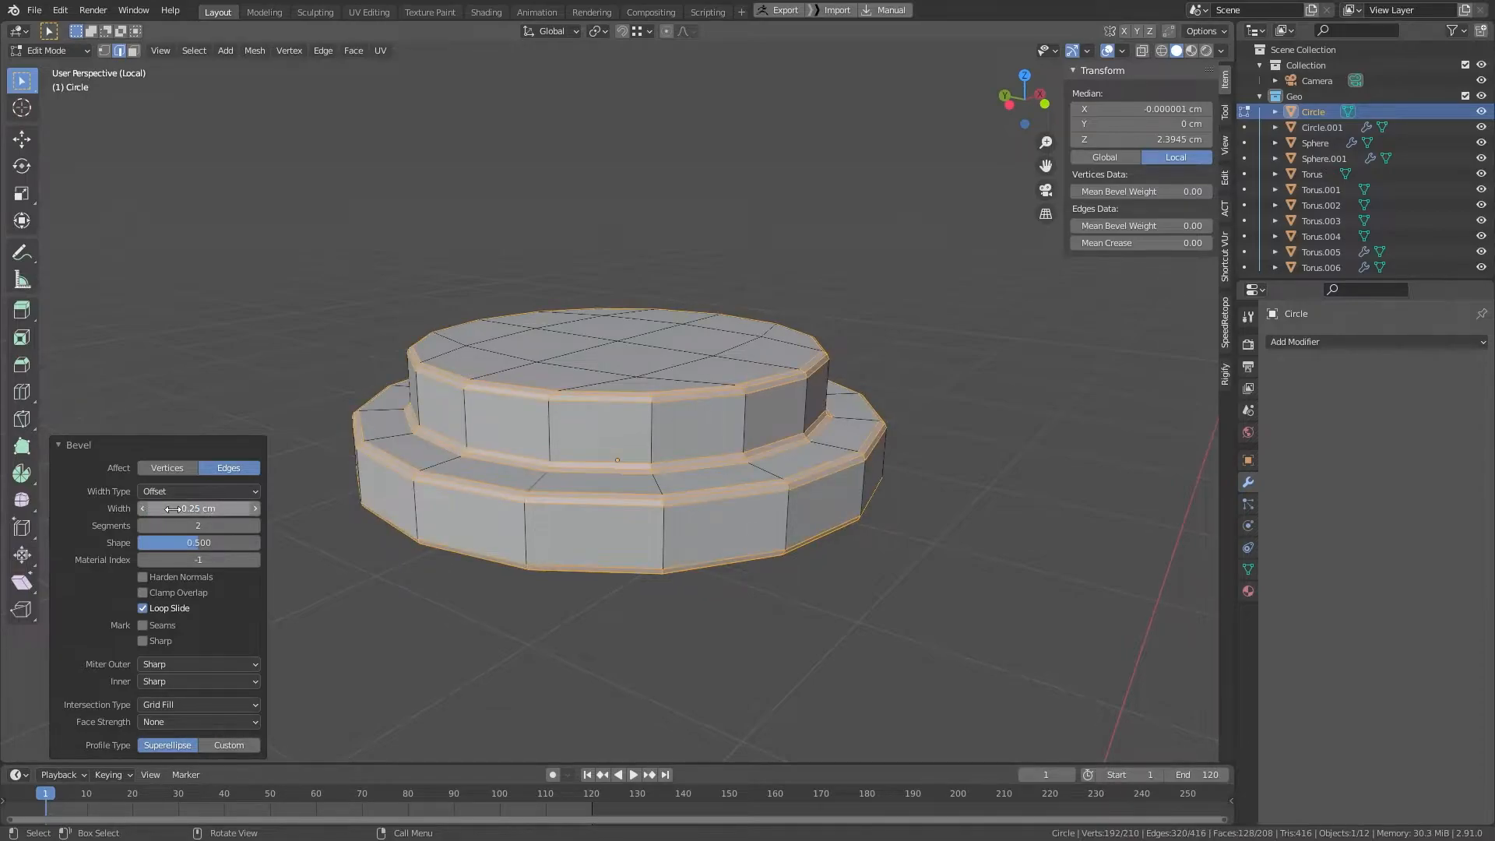
Step: Leave mesh editing and apply smooth shading to the two-tier cap
{"action": "middle_click_drag", "start_coordinate": [803, 391], "coordinate": [752, 399]}
{"action": "key", "text": "Tab"}
{"action": "right_click", "coordinate": [753, 399]}
{"action": "left_click", "coordinate": [752, 399]}
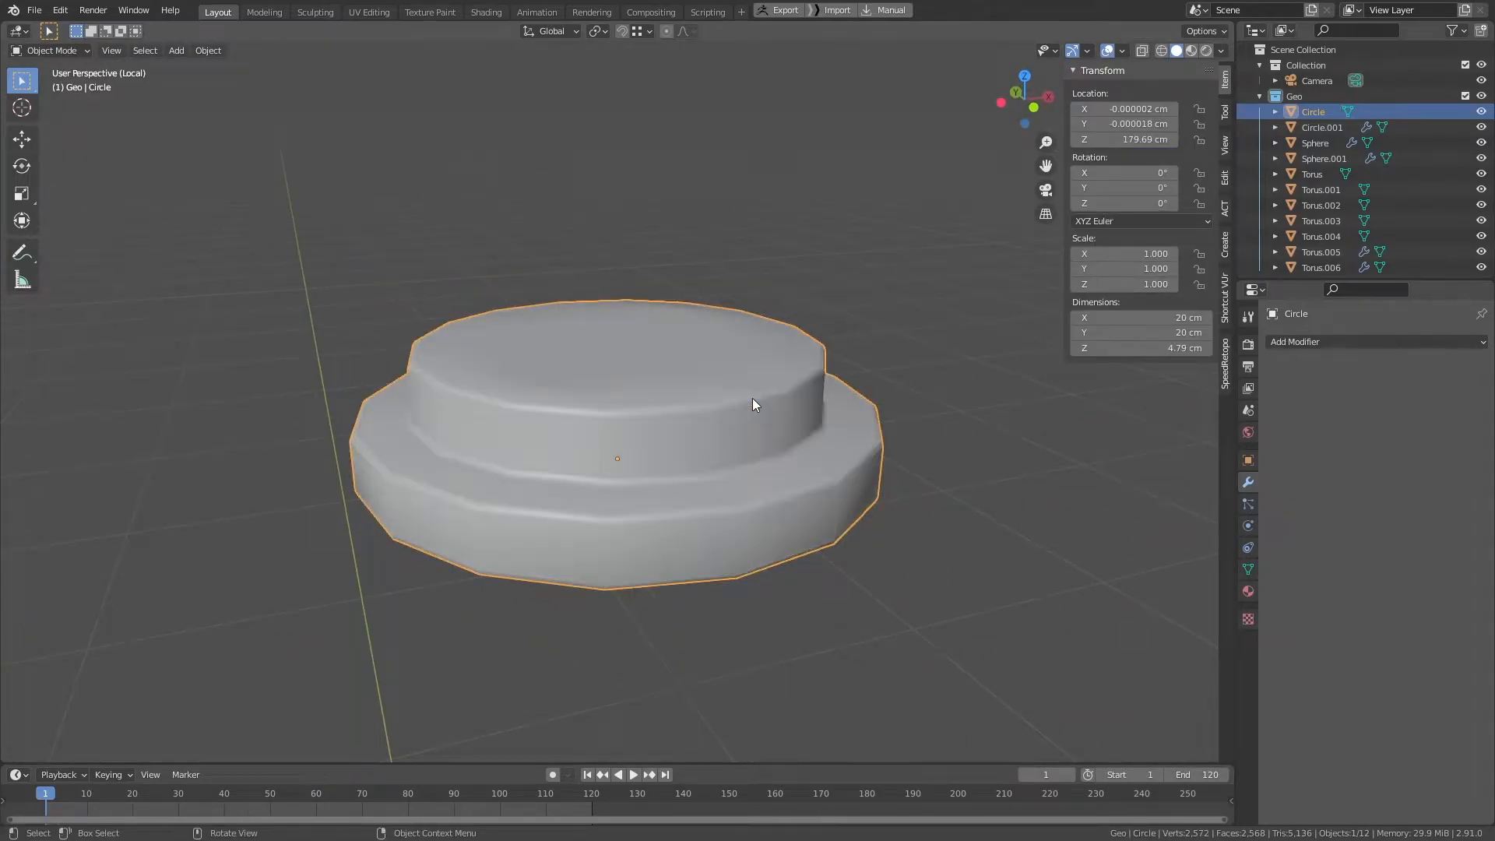
Step: Bring back the full model, isolate the outer egg shell in local view, and open its mesh for editing with nothing selected
{"action": "key", "text": "KP_Divide"}
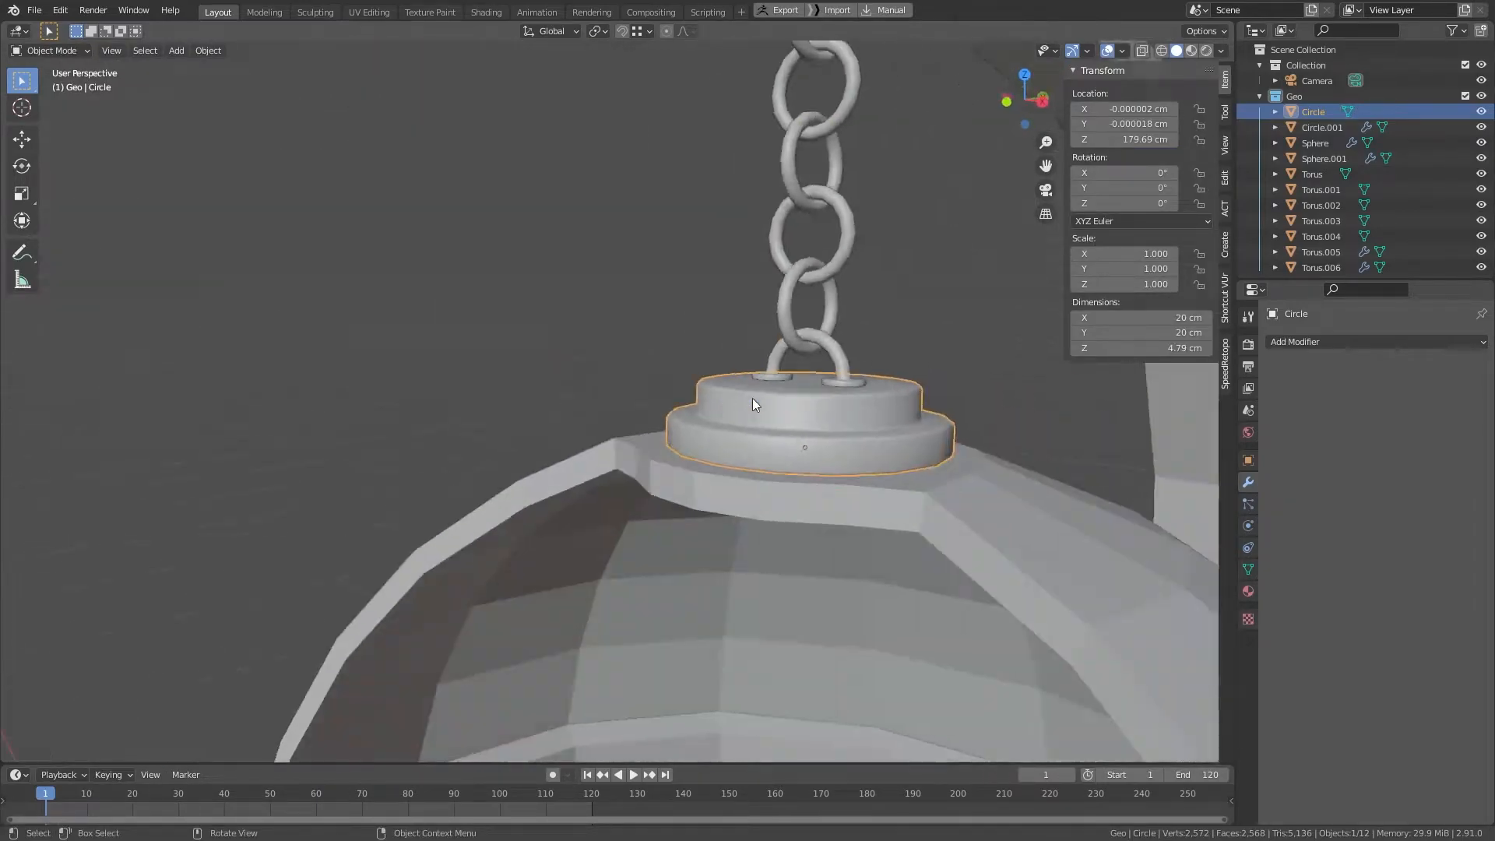
{"action": "scroll", "coordinate": [753, 399], "scroll_direction": "down", "scroll_amount": 10}
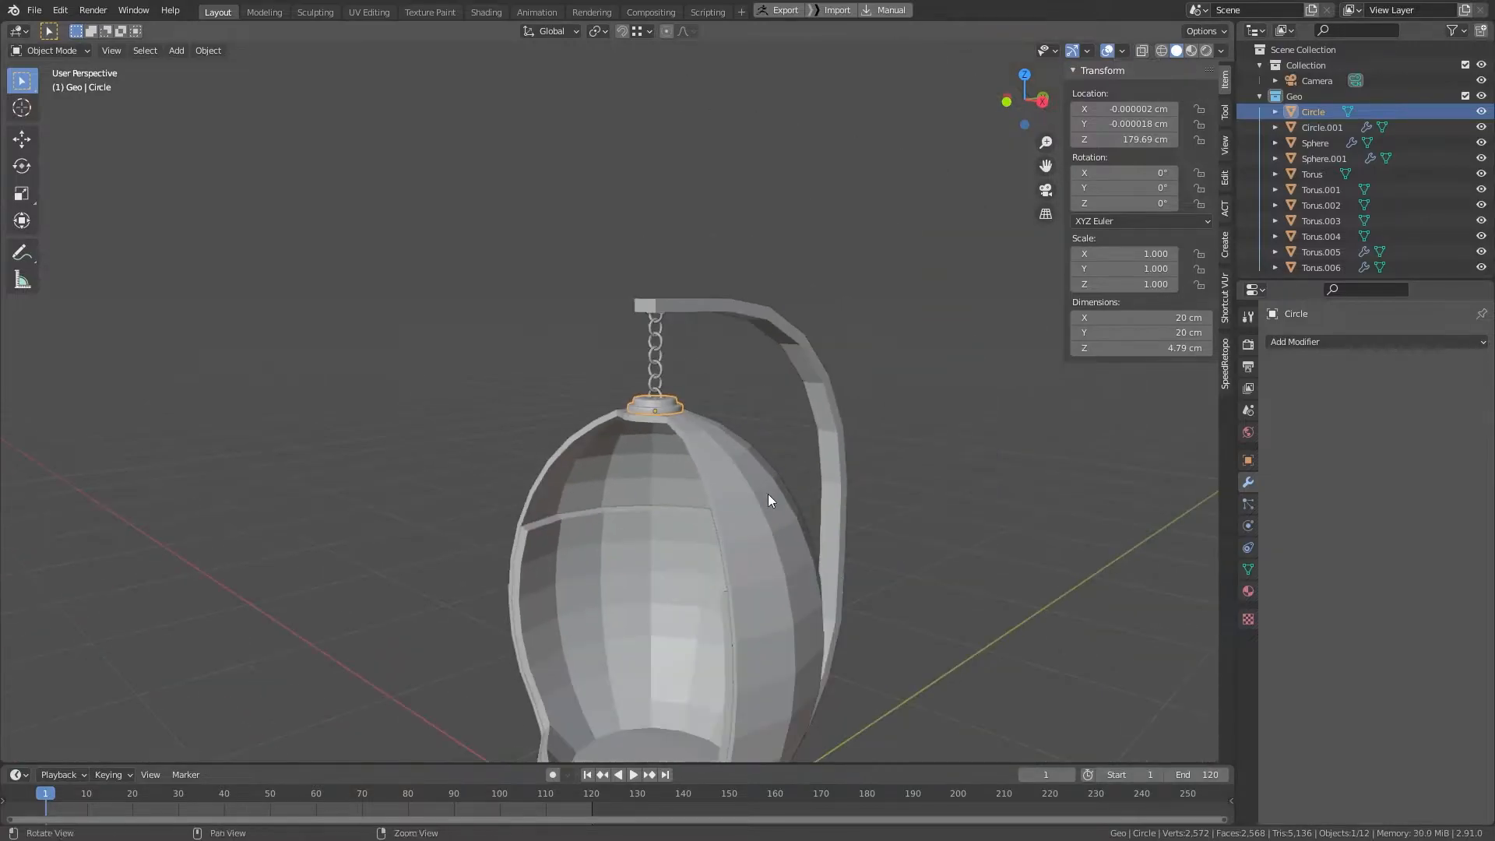
{"action": "middle_click_drag", "start_coordinate": [753, 378], "coordinate": [726, 276]}
{"action": "scroll", "coordinate": [726, 276], "scroll_direction": "up", "scroll_amount": 5}
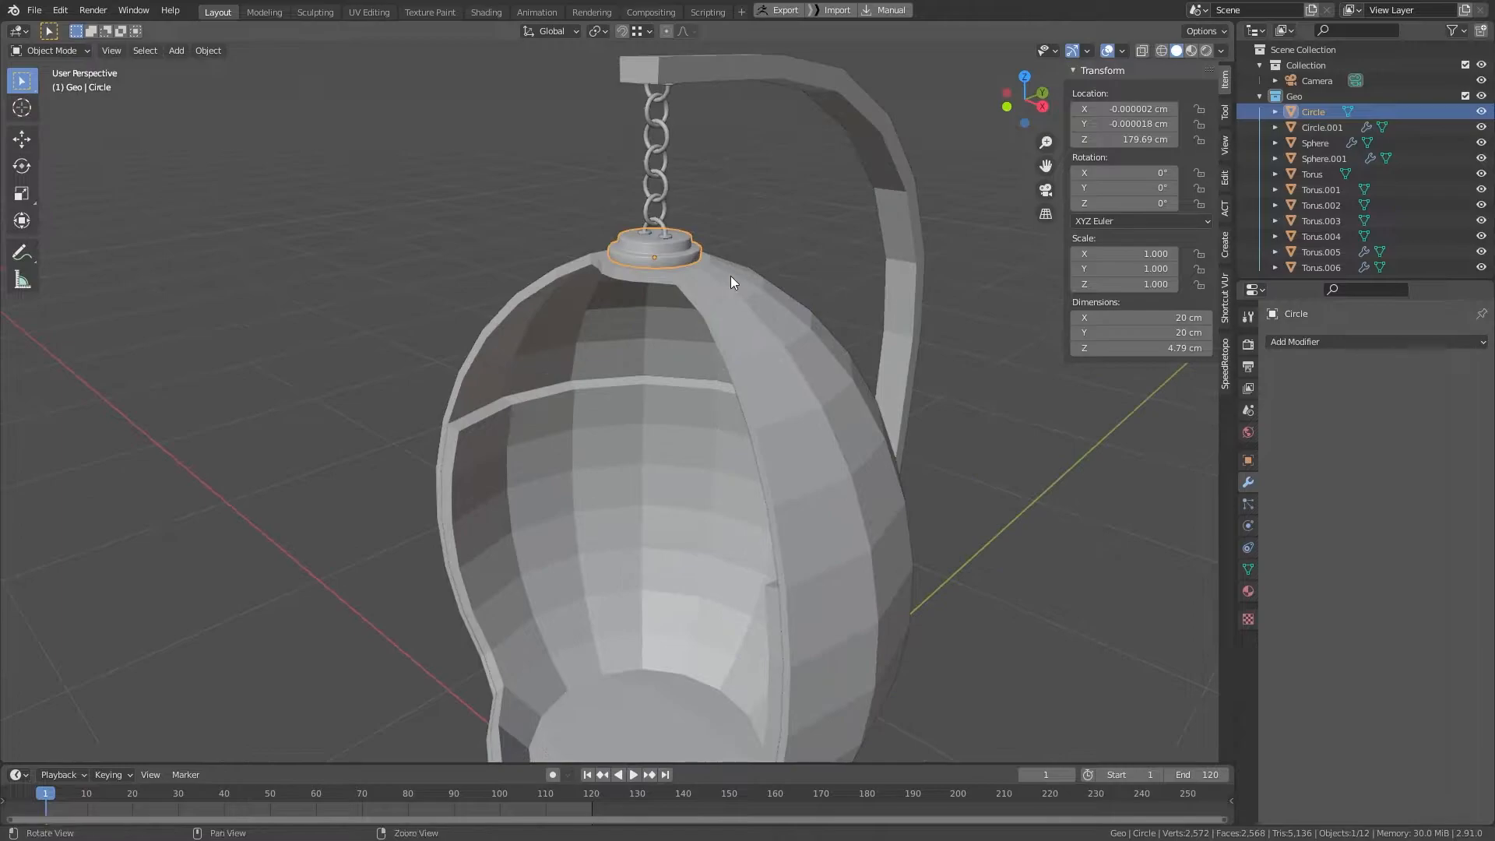
{"action": "scroll", "coordinate": [701, 312], "scroll_direction": "down", "scroll_amount": 4}
{"action": "left_click", "coordinate": [649, 414]}
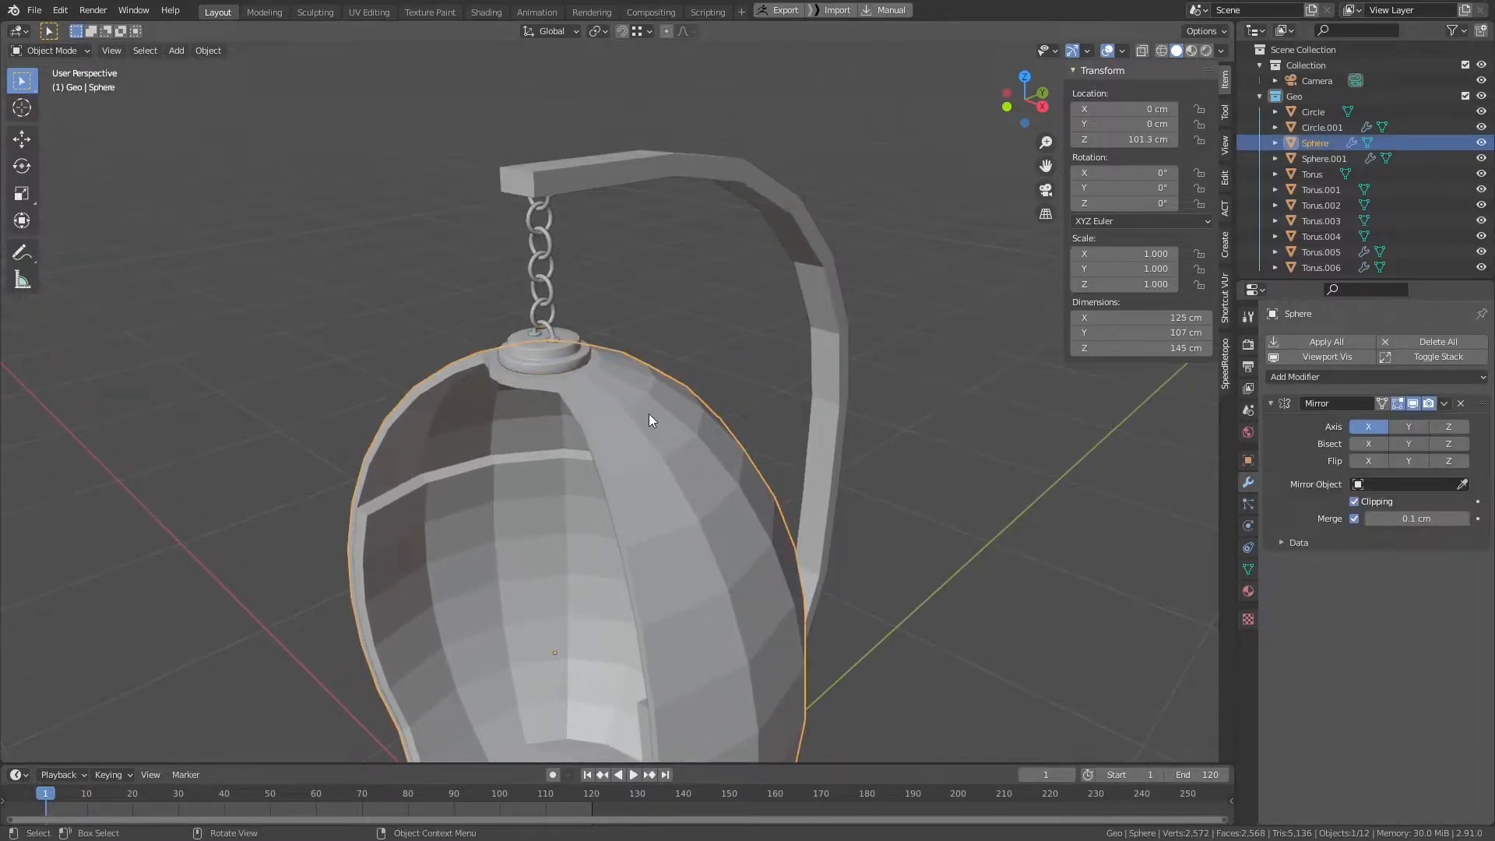
{"action": "key", "text": "KP_Divide"}
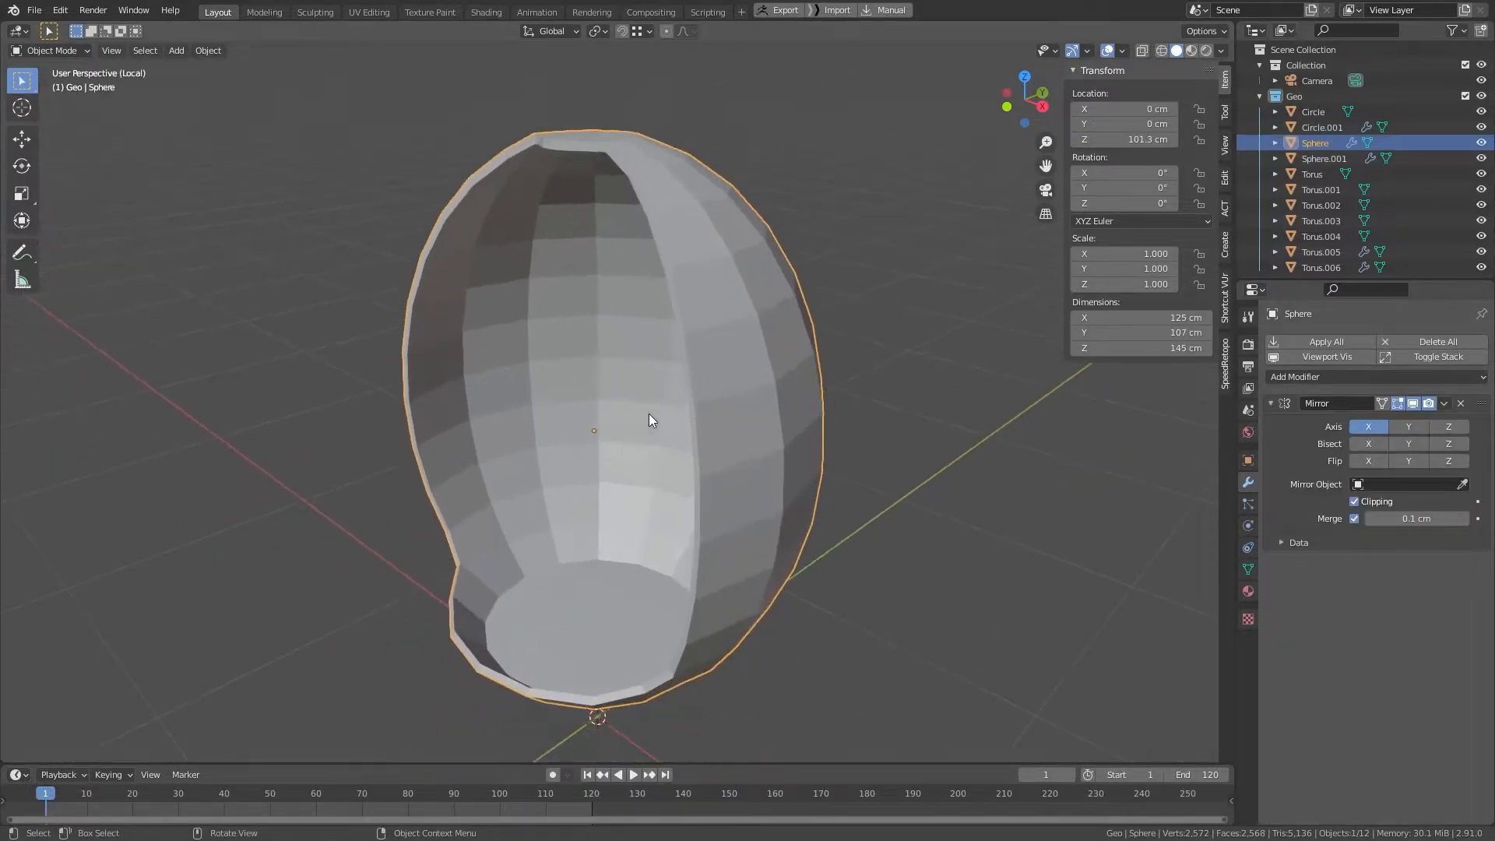
{"action": "scroll", "coordinate": [745, 185], "scroll_direction": "up", "scroll_amount": 5}
{"action": "middle_click_drag", "start_coordinate": [745, 185], "coordinate": [714, 501]}
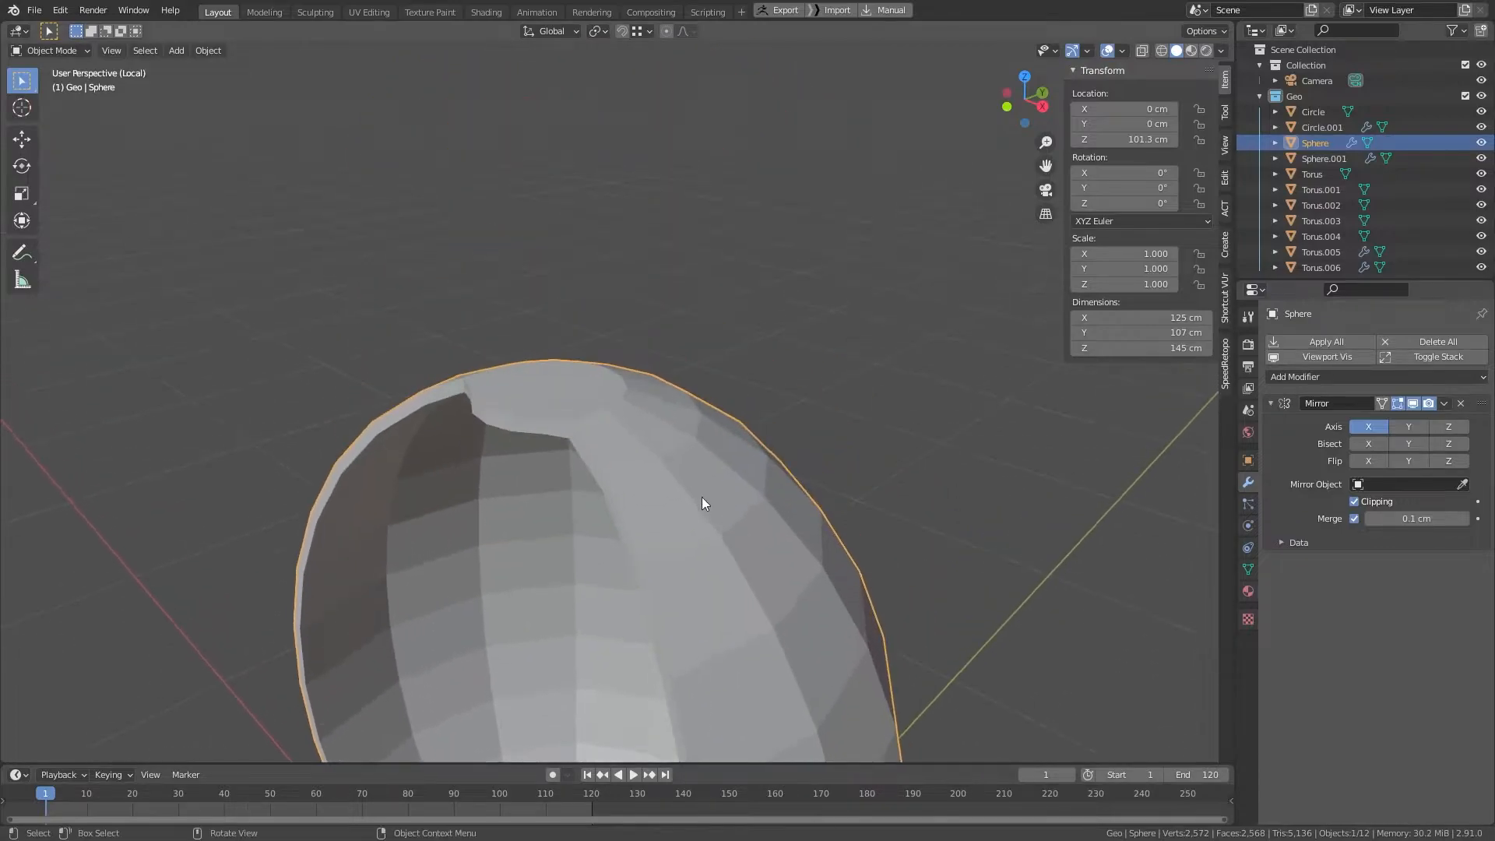
{"action": "scroll", "coordinate": [651, 490], "scroll_direction": "up", "scroll_amount": 2}
{"action": "key", "text": "Tab"}
{"action": "key", "text": "alt+a"}
Step: Select the inner and outer edge loops running along the rim of the egg shell's front opening
{"action": "left_click", "coordinate": [525, 440], "text": "alt"}
{"action": "left_click", "coordinate": [523, 464], "text": "alt+shift"}
{"action": "left_click", "coordinate": [463, 454], "text": "alt+shift"}
{"action": "left_click", "coordinate": [466, 433], "text": "alt+shift"}
{"action": "left_click", "coordinate": [554, 499], "text": "alt+shift"}
{"action": "middle_click_drag", "start_coordinate": [553, 499], "coordinate": [604, 540]}
{"action": "left_click_drag", "start_coordinate": [604, 540], "coordinate": [634, 521], "text": "alt"}
{"action": "middle_click_drag", "start_coordinate": [635, 592], "coordinate": [564, 426], "text": "alt"}
{"action": "right_click_drag", "start_coordinate": [564, 427], "coordinate": [522, 451], "text": "alt"}
{"action": "left_click", "coordinate": [484, 440], "text": "alt+shift"}
Step: Add the edges around the egg shell's flat underside to the selection
{"action": "middle_click_drag", "start_coordinate": [491, 436], "coordinate": [630, 482]}
{"action": "scroll", "coordinate": [673, 400], "scroll_direction": "down", "scroll_amount": 2}
{"action": "left_click", "coordinate": [630, 488], "text": "alt+shift"}
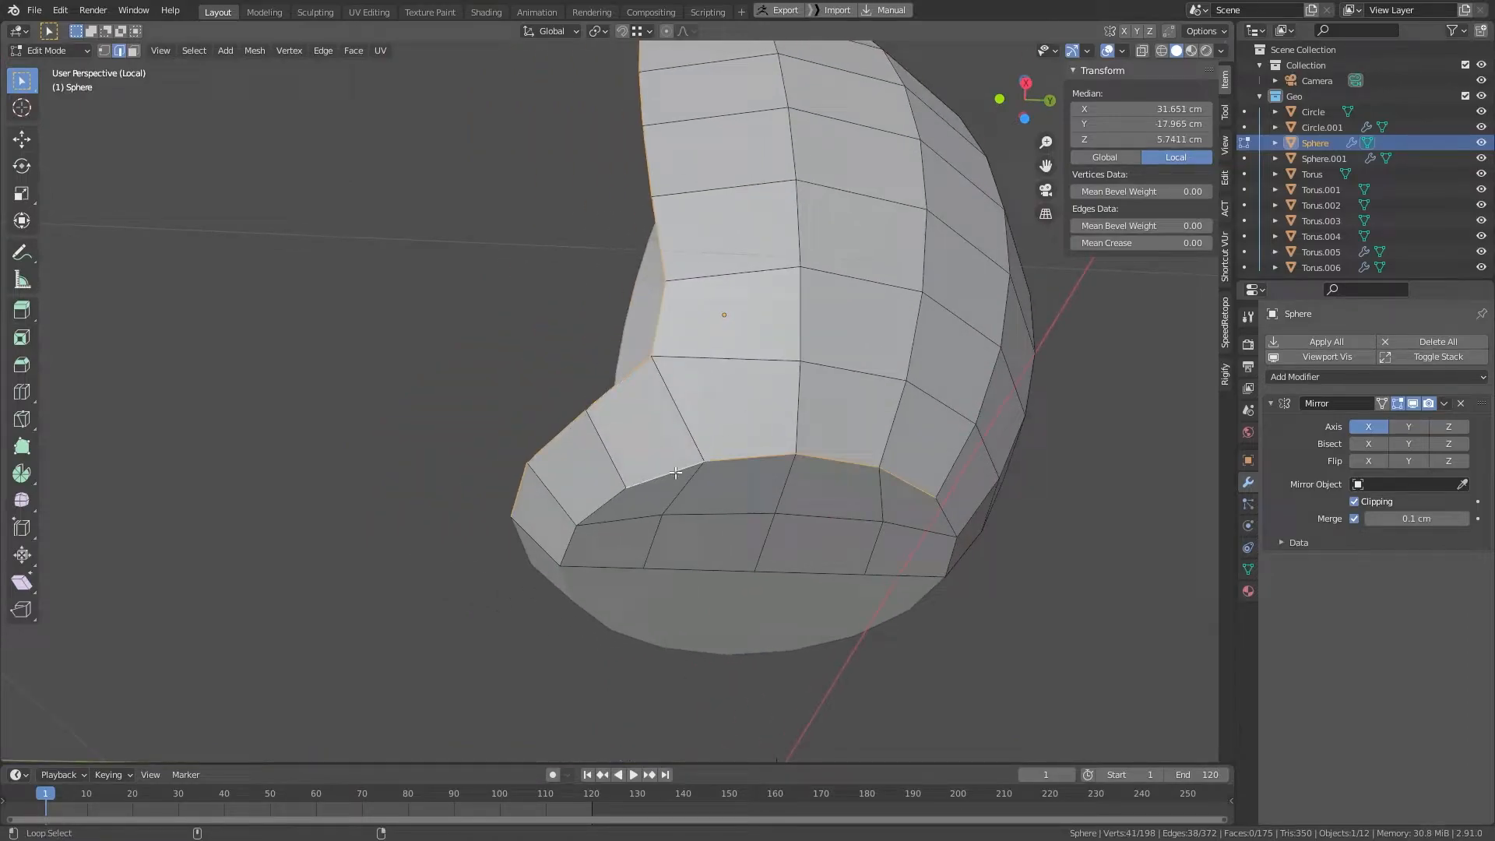
{"action": "left_click", "coordinate": [606, 493], "text": "alt+shift"}
{"action": "left_click", "coordinate": [948, 519], "text": "alt+shift"}
{"action": "scroll", "coordinate": [950, 522], "scroll_direction": "up", "scroll_amount": 1}
{"action": "scroll", "coordinate": [950, 522], "scroll_direction": "up", "scroll_amount": 1}
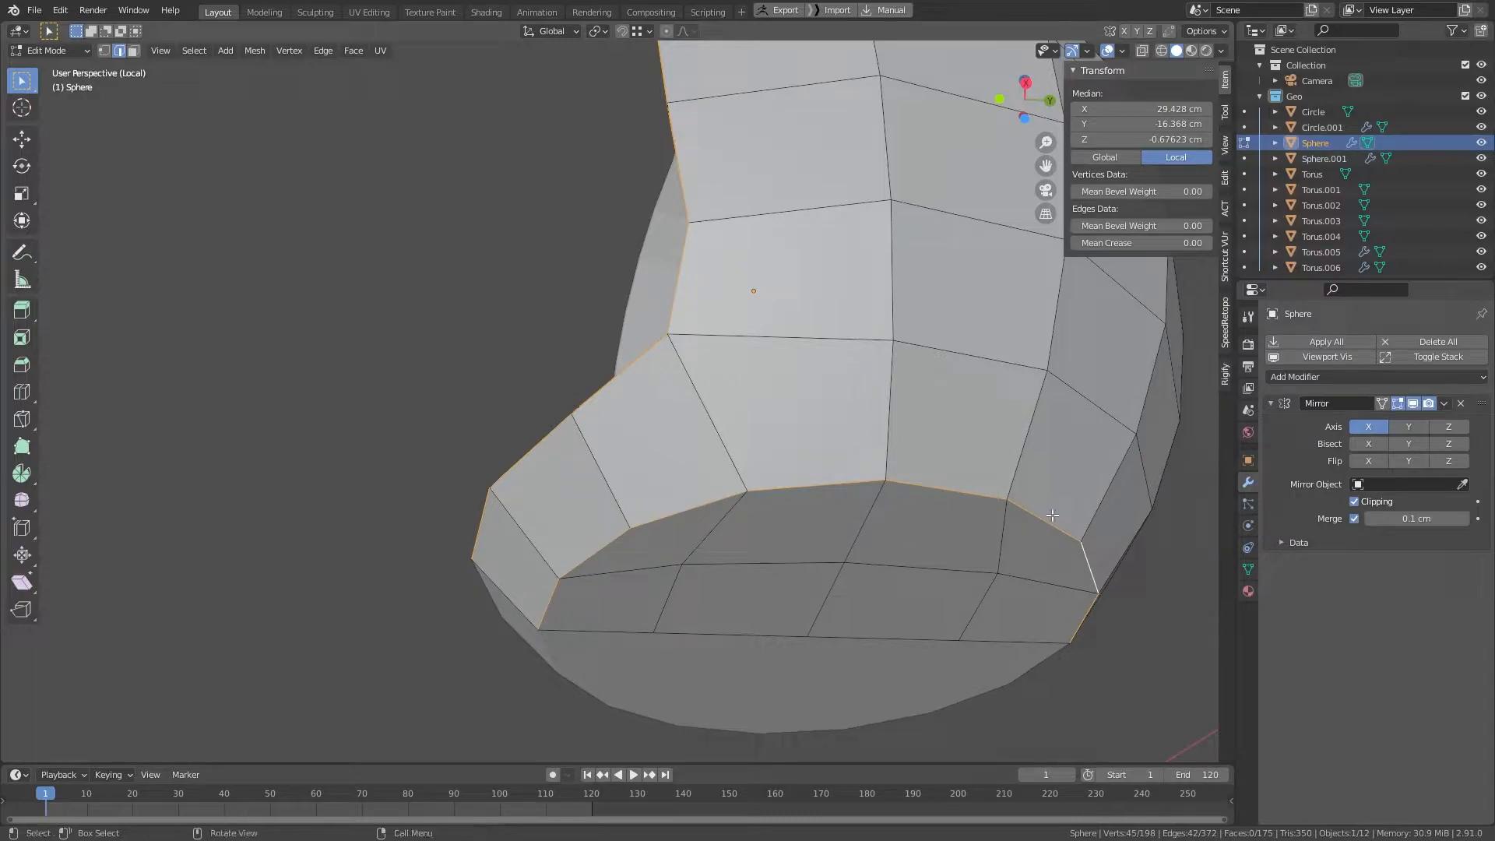
{"action": "middle_click_drag", "start_coordinate": [755, 416], "coordinate": [880, 421]}
Step: Bevel the shell's selected edge loops with a width of 0.25 cm and 2 segments
{"action": "key", "text": "ctrl+b"}
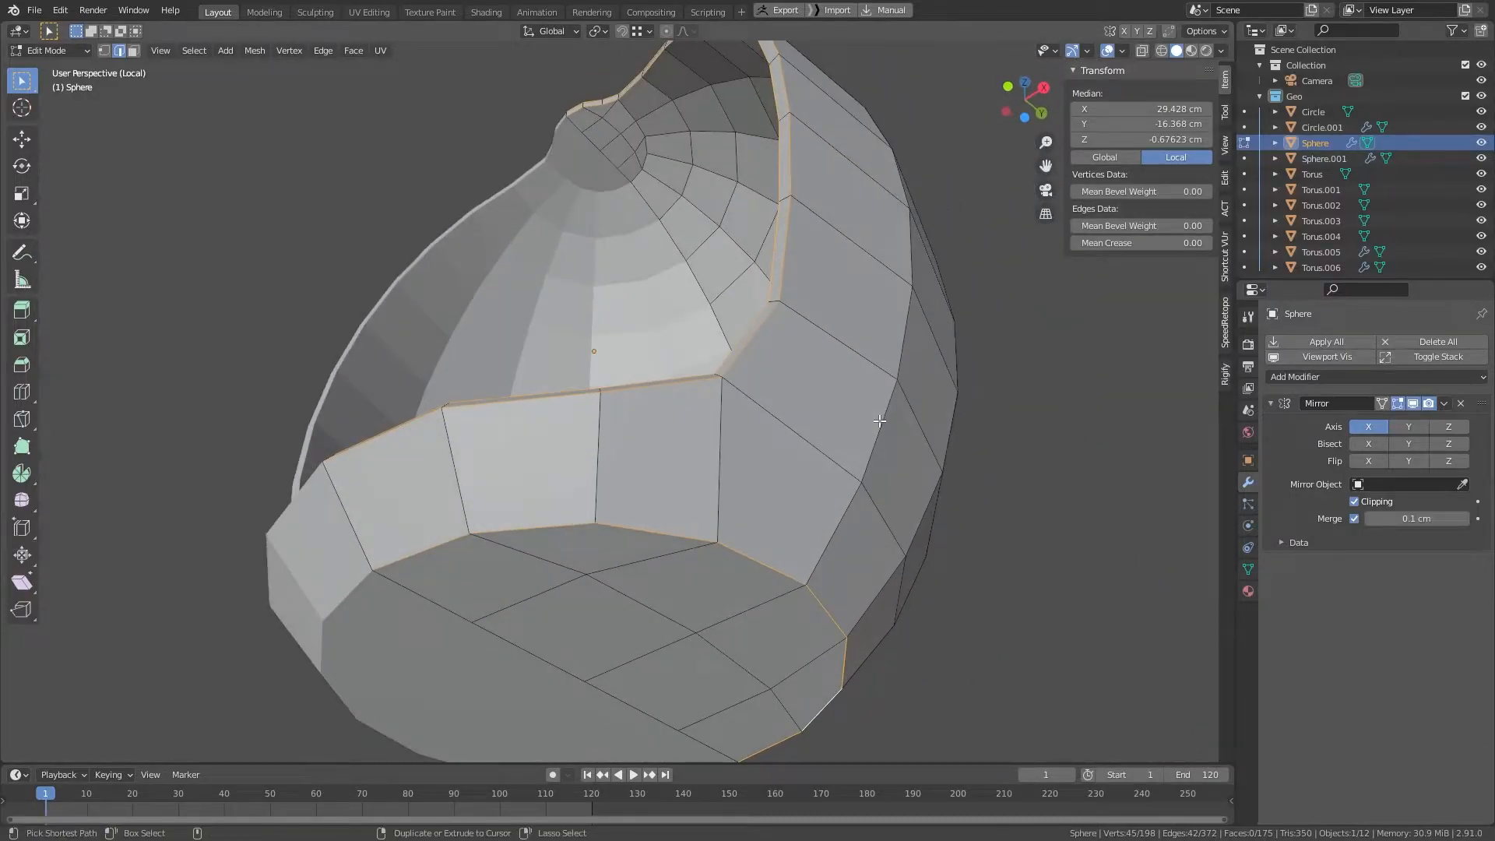
{"action": "left_click", "coordinate": [879, 420]}
{"action": "left_click", "coordinate": [191, 508]}
{"action": "key", "text": "BackSpace"}
{"action": "key", "text": "BackSpace"}
{"action": "key", "text": "BackSpace"}
{"action": "key", "text": "BackSpace"}
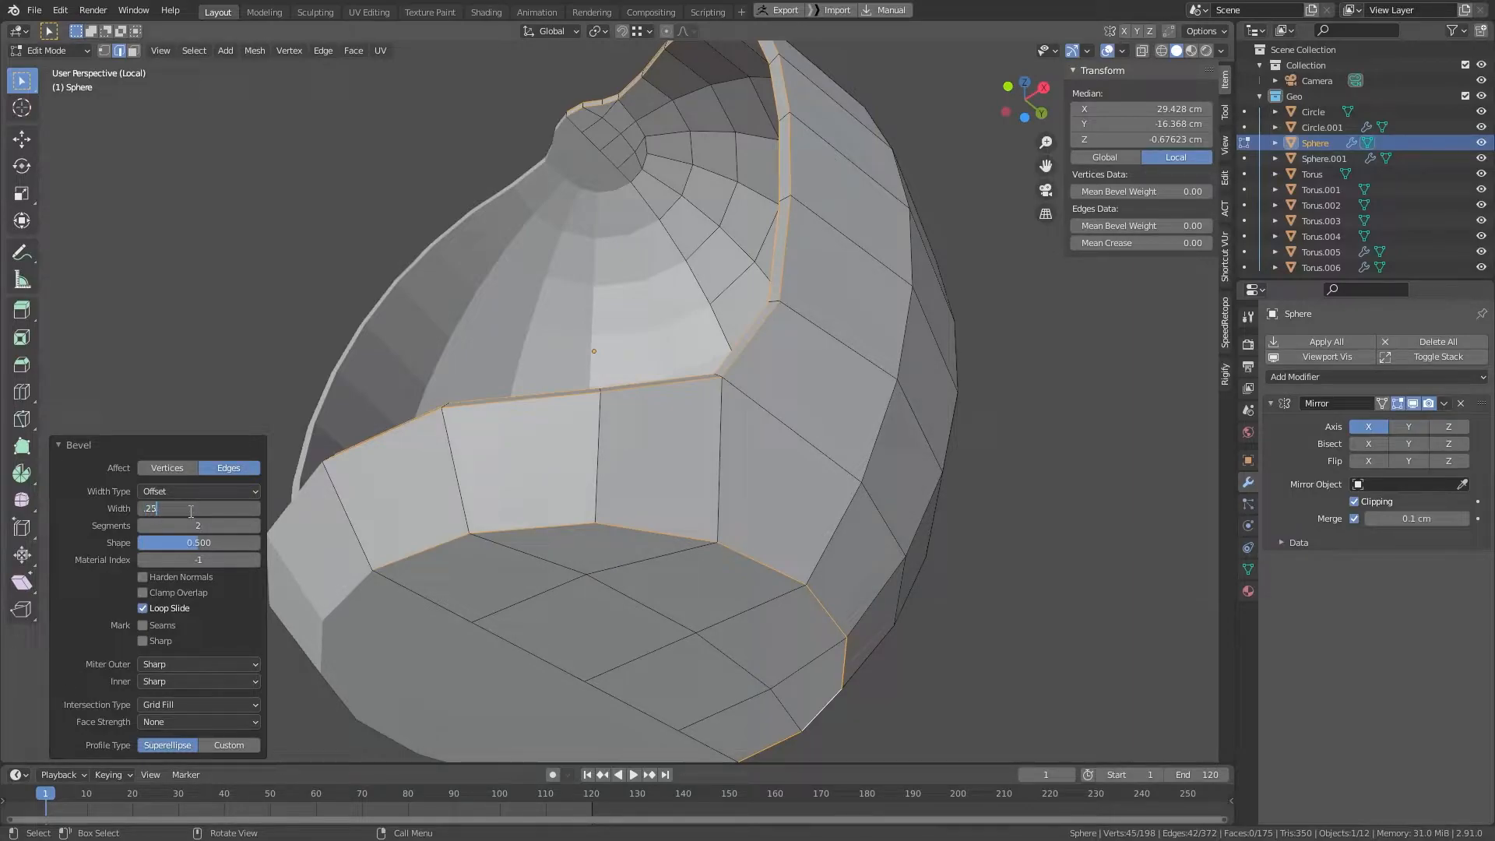
{"action": "type", "text": ".25"}
{"action": "key", "text": "Return"}
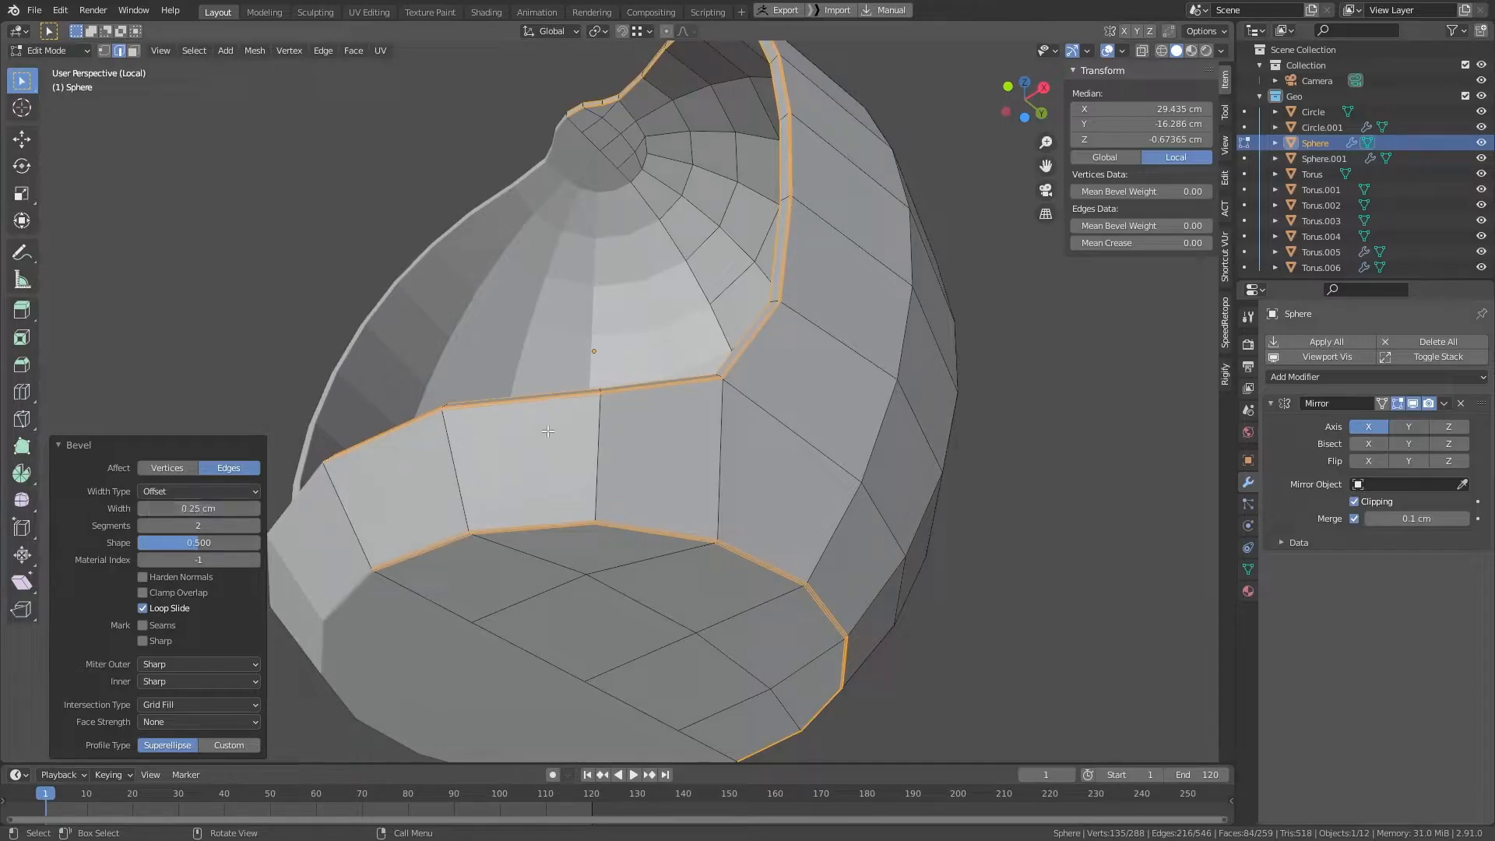
Step: Leave mesh editing and apply smooth shading to the outer egg shell
{"action": "left_click_drag", "start_coordinate": [756, 359], "coordinate": [776, 442], "text": "alt"}
{"action": "key", "text": "Tab"}
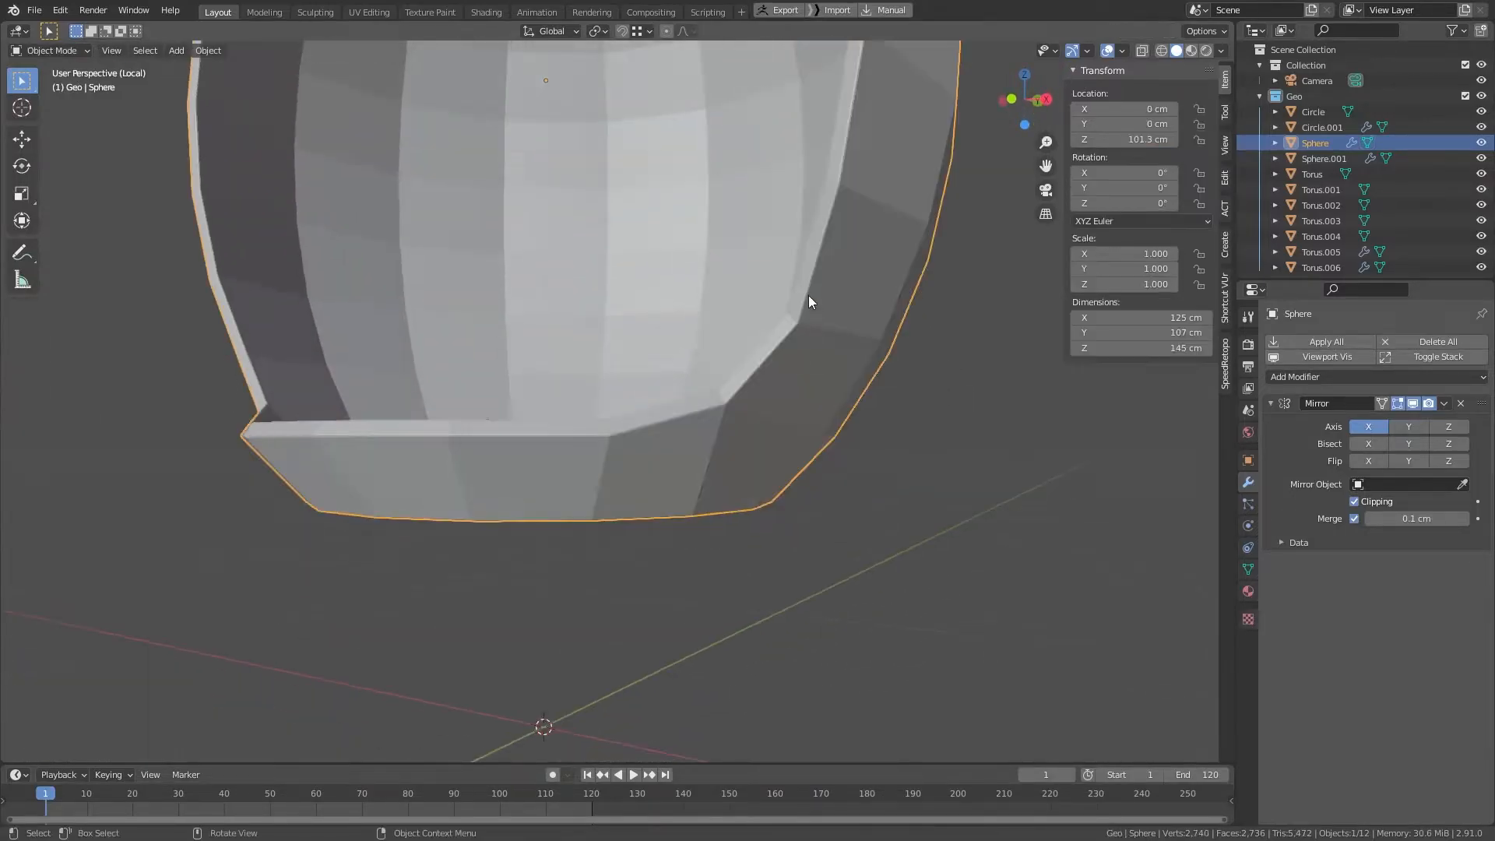
{"action": "right_click", "coordinate": [808, 296]}
{"action": "left_click", "coordinate": [809, 296]}
{"action": "scroll", "coordinate": [809, 295], "scroll_direction": "down", "scroll_amount": 3}
Step: Try a level 2 Subdivision modifier on the outer egg shell and undo it
{"action": "left_click_drag", "start_coordinate": [809, 296], "coordinate": [783, 446], "text": "alt"}
{"action": "key", "text": "ctrl+2"}
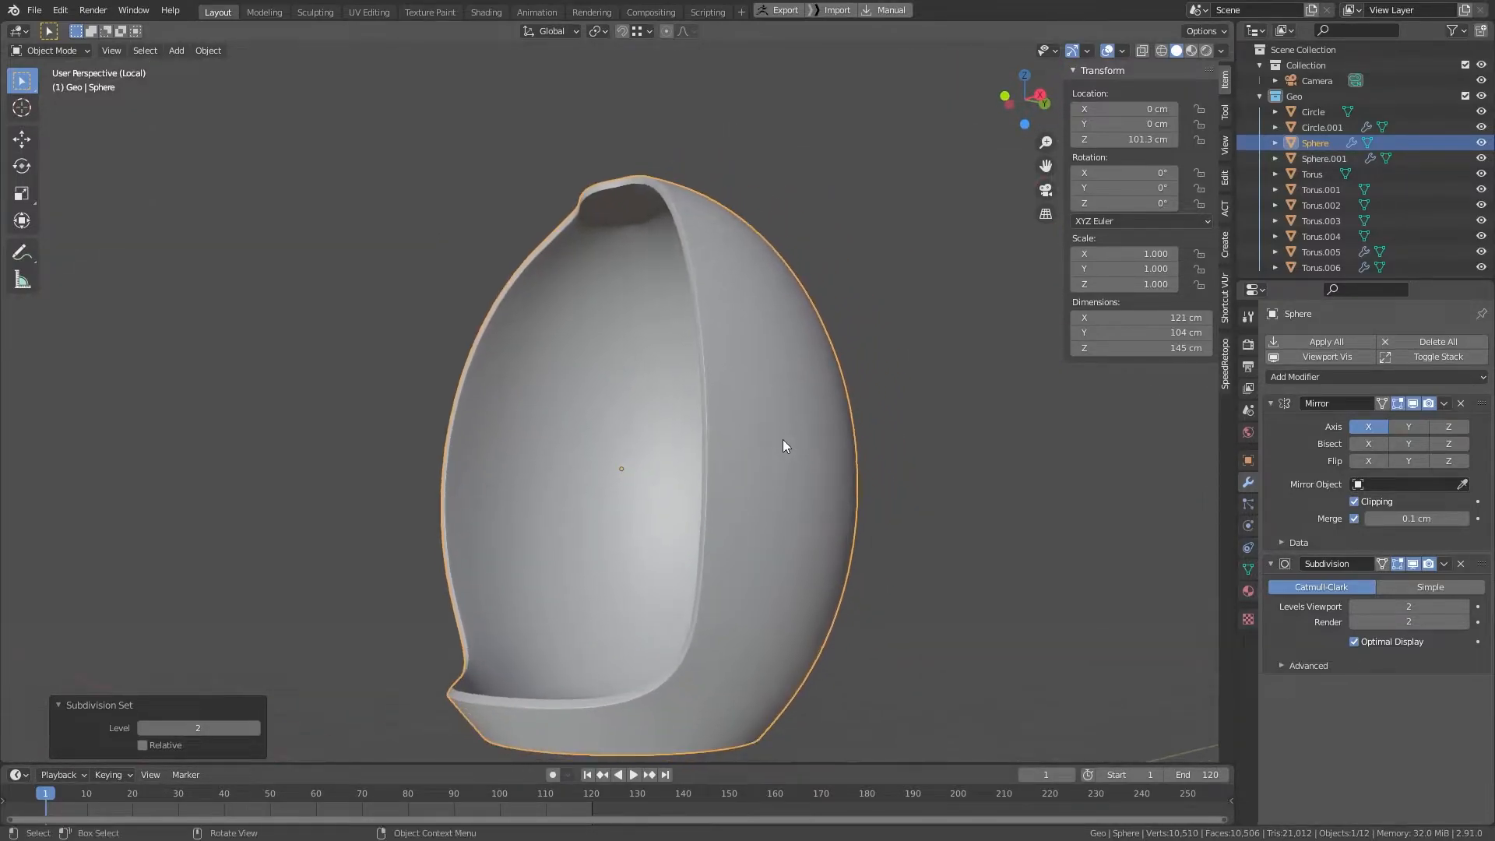
{"action": "key", "text": "ctrl+z"}
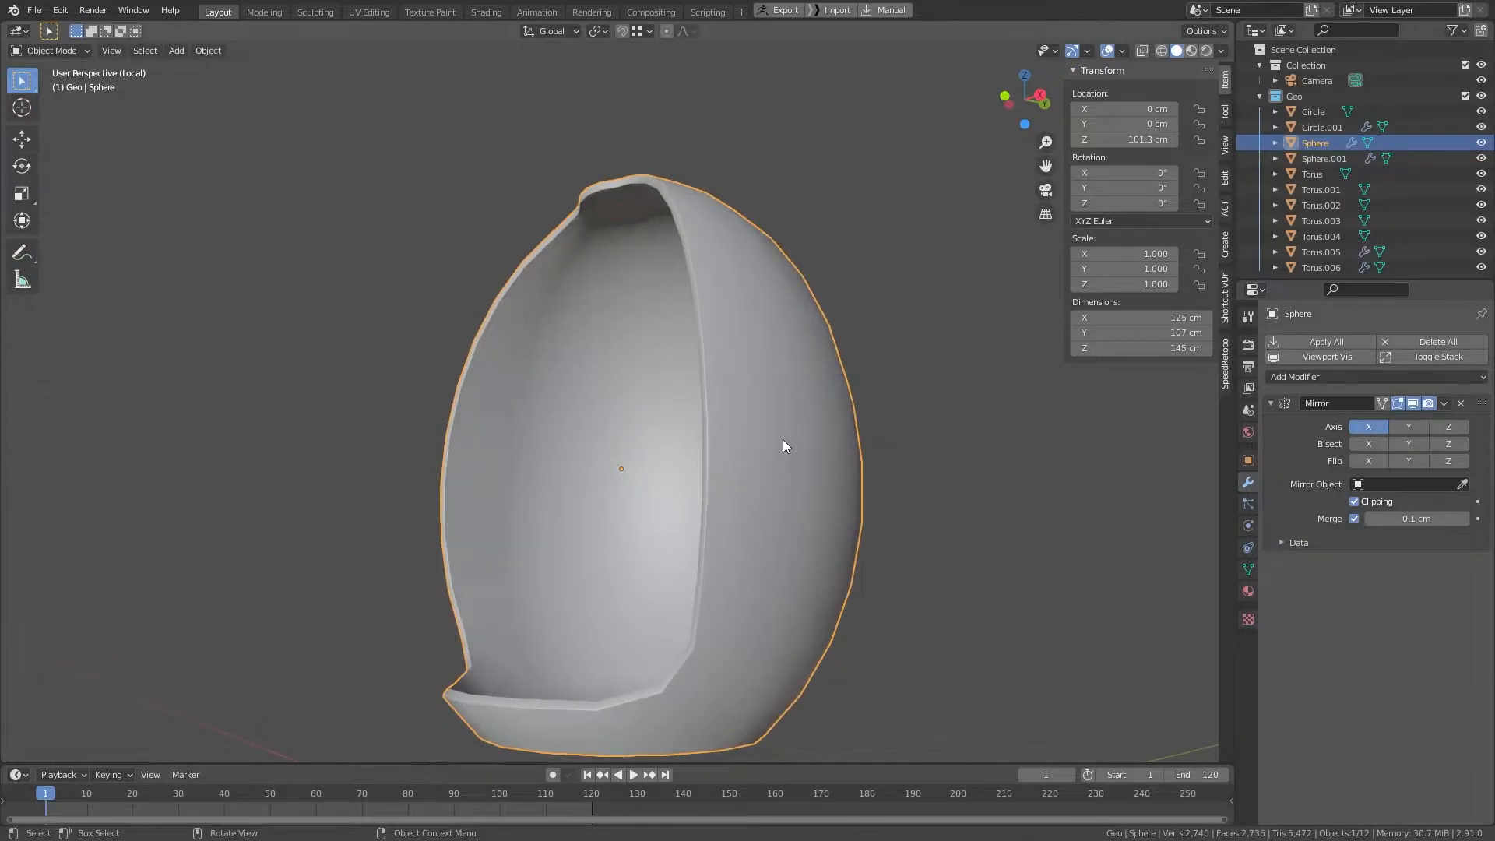
Step: Bring back the full model, isolate the inner half-height liner in local view, and open its mesh for editing
{"action": "key", "text": "KP_Divide"}
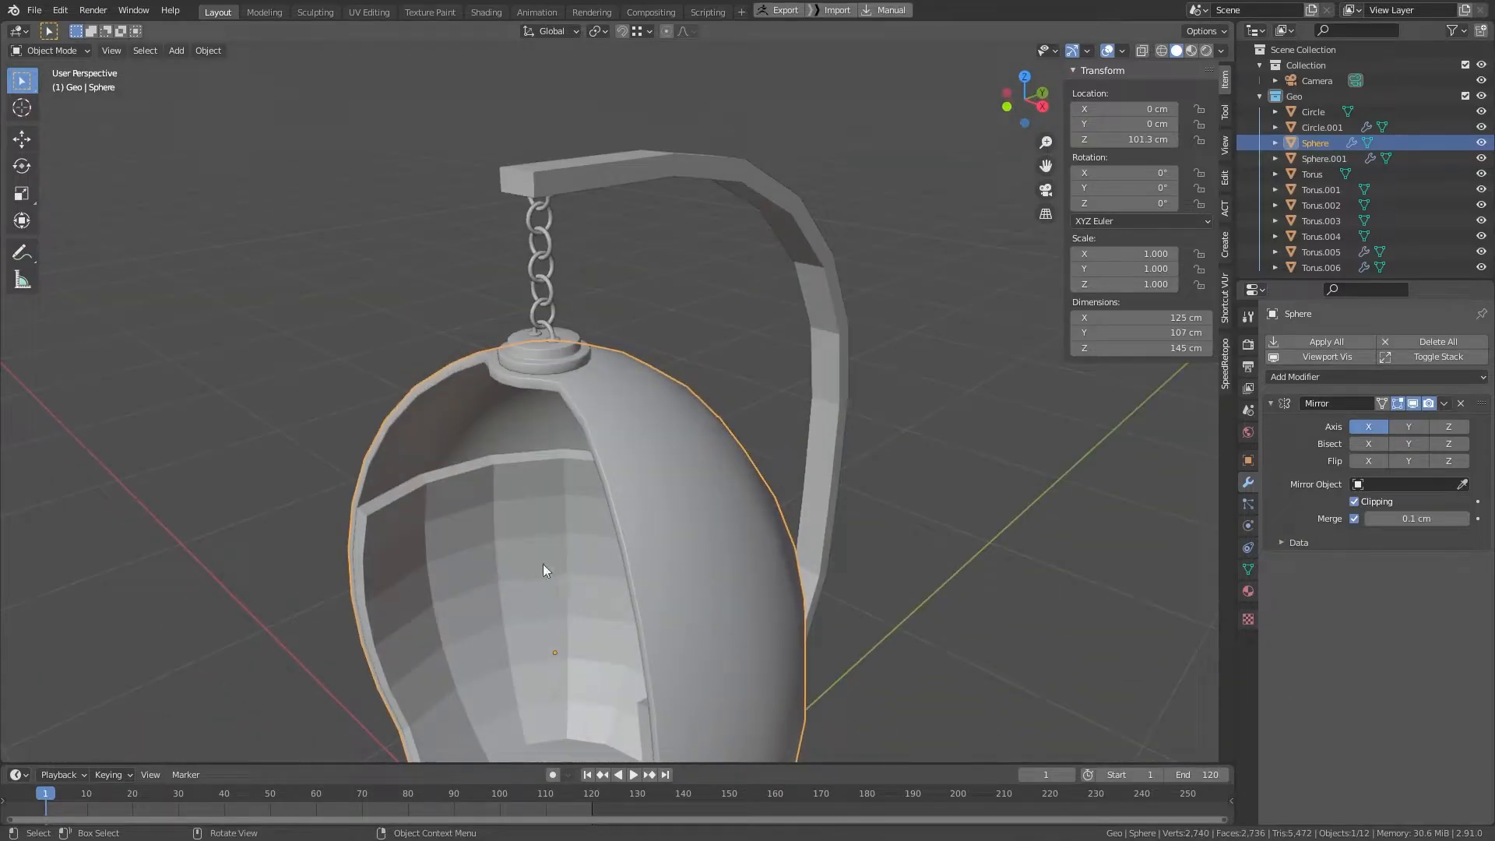
{"action": "left_click", "coordinate": [581, 599]}
{"action": "key", "text": "KP_Decimal"}
{"action": "middle_click_drag", "start_coordinate": [525, 427], "coordinate": [595, 431]}
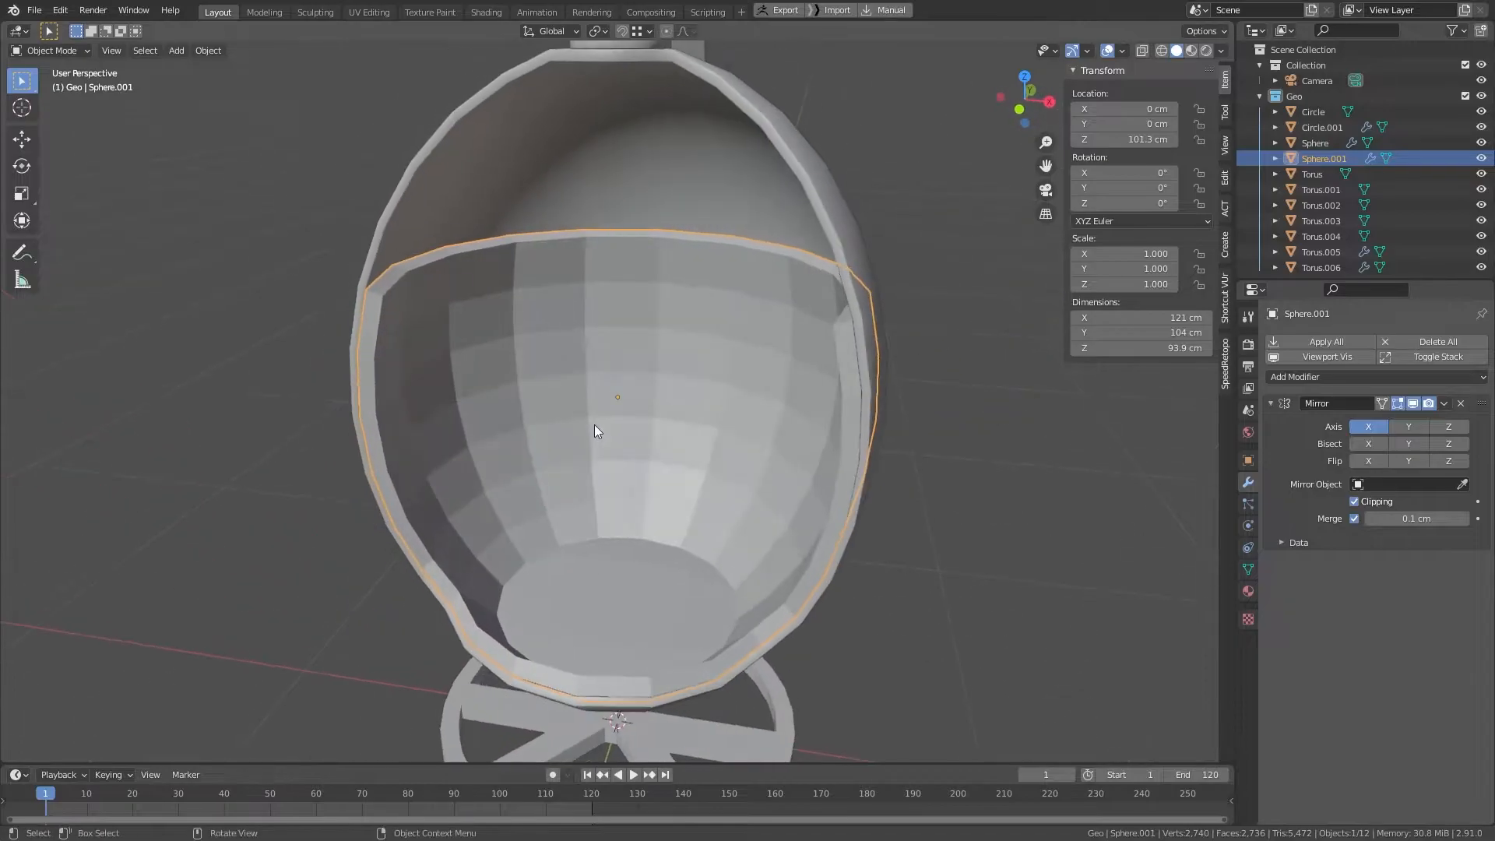
{"action": "key", "text": "KP_Divide"}
{"action": "key", "text": "Tab"}
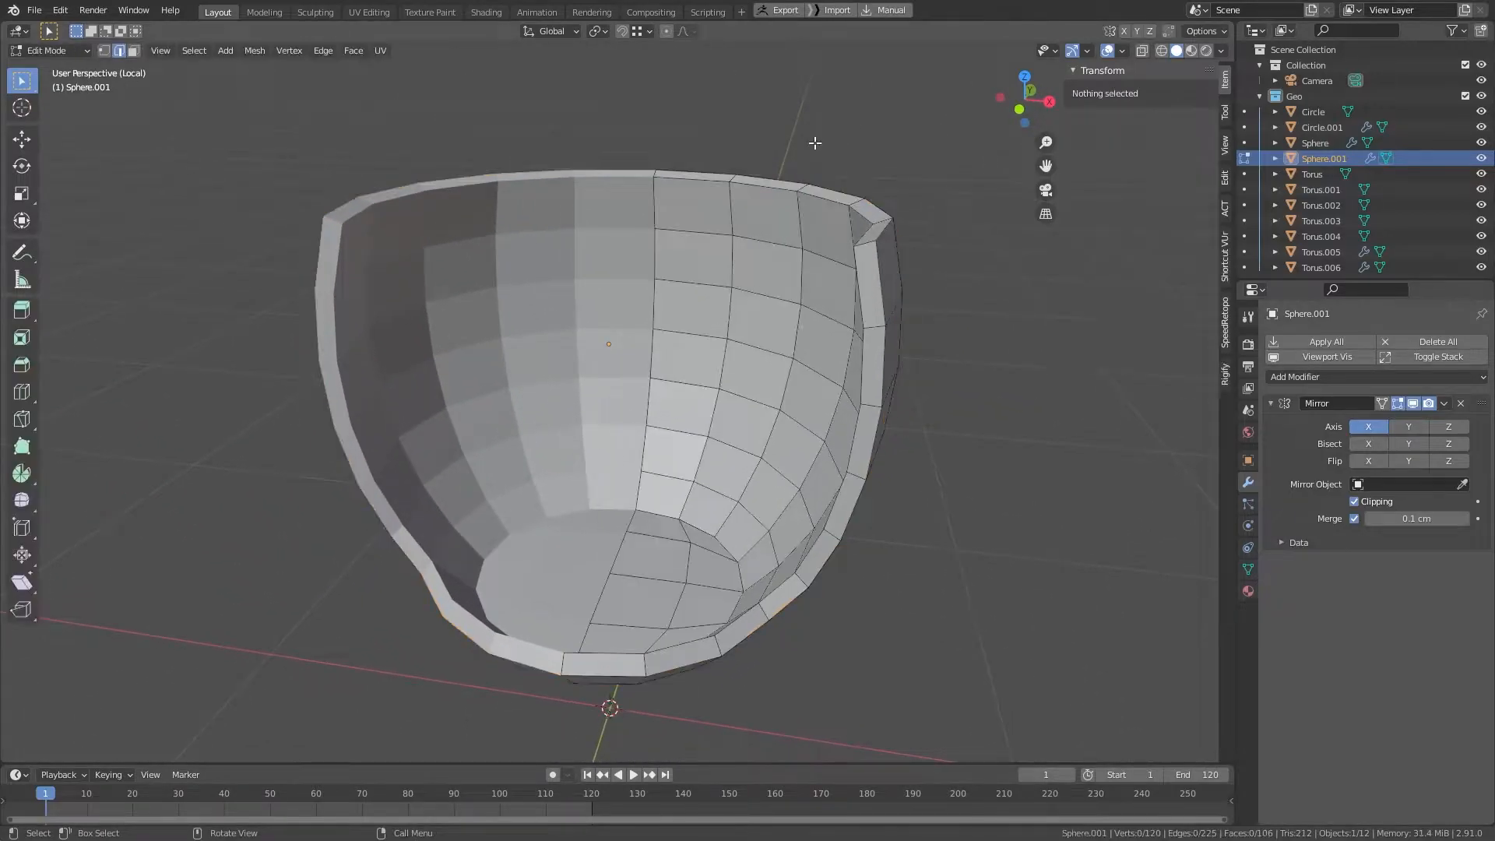
Step: Select the liner's inner and outer rim loops, its upper corner edges, and the edges around its flat underside
{"action": "left_click", "coordinate": [789, 225], "text": "alt"}
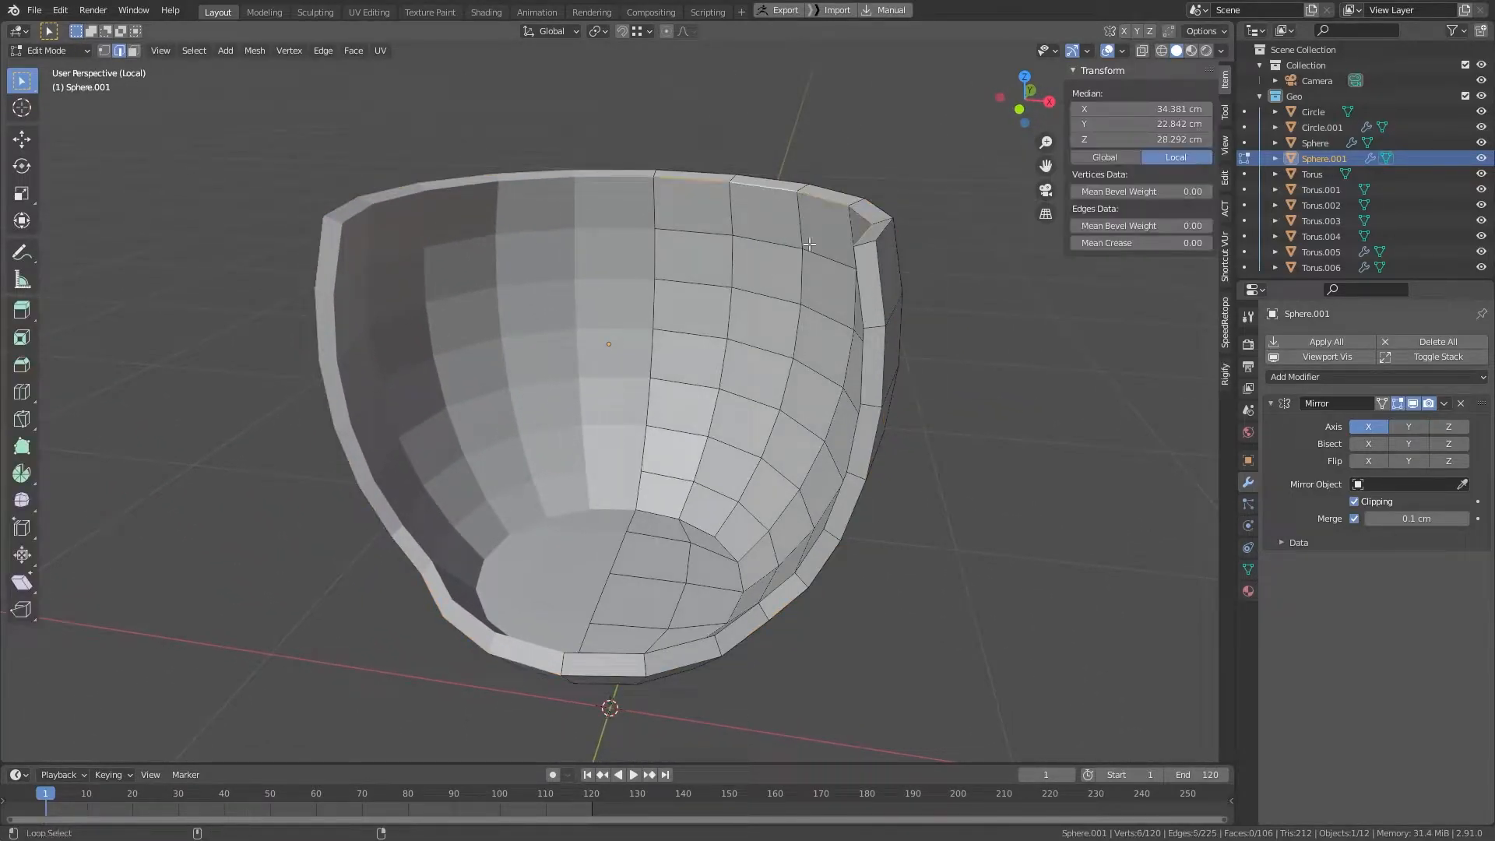
{"action": "left_click", "coordinate": [864, 274], "text": "alt+shift"}
{"action": "left_click", "coordinate": [875, 272], "text": "alt+shift"}
{"action": "left_click", "coordinate": [881, 236], "text": "alt+shift"}
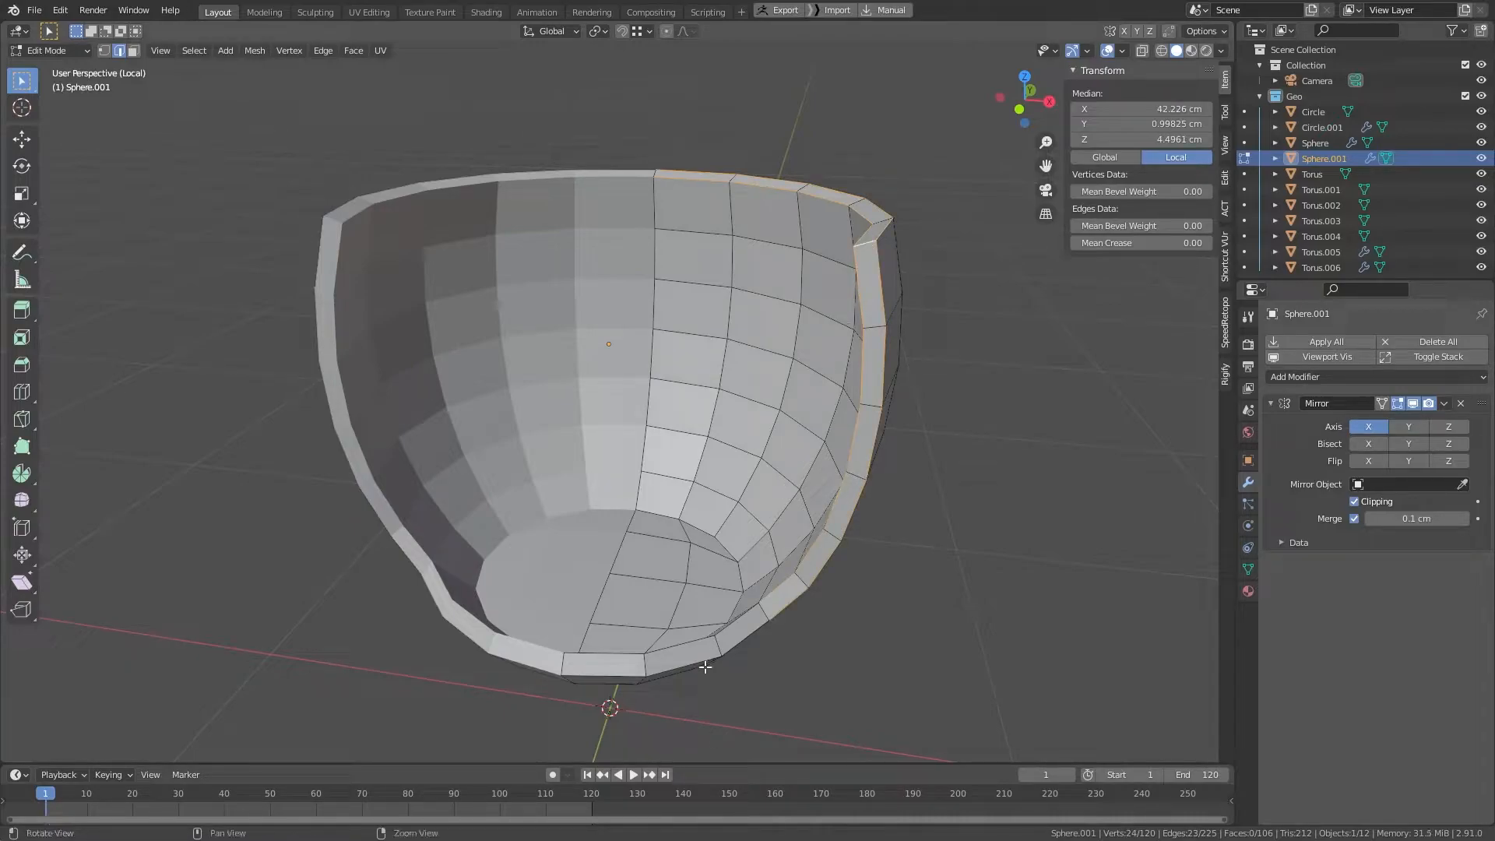
{"action": "left_click", "coordinate": [730, 637], "text": "alt+shift"}
{"action": "middle_click_drag", "start_coordinate": [700, 621], "coordinate": [608, 343]}
{"action": "left_click", "coordinate": [615, 311], "text": "alt+shift"}
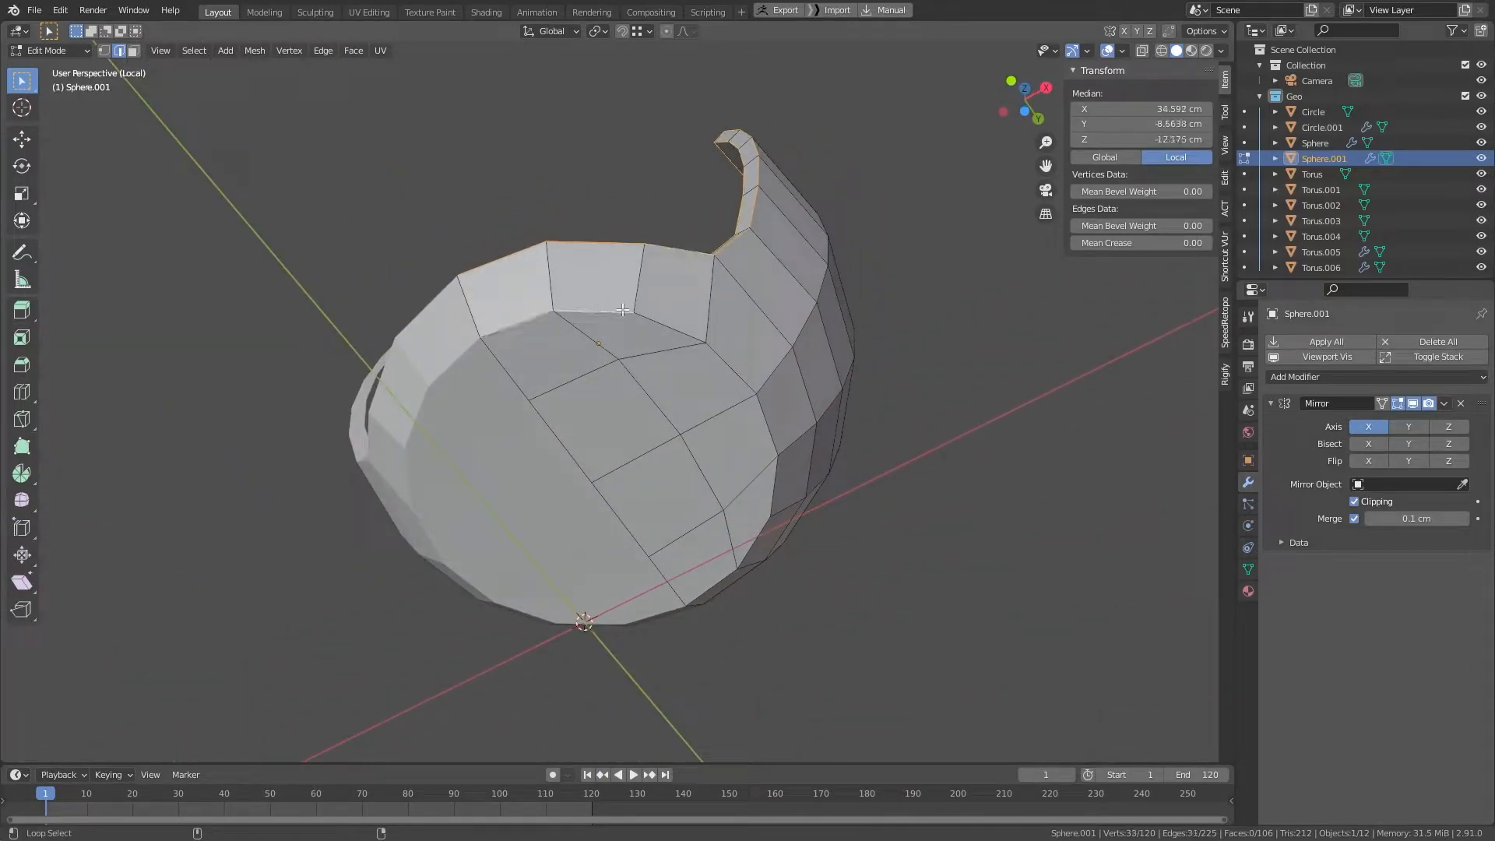
{"action": "left_click", "coordinate": [753, 541], "text": "alt+shift"}
{"action": "middle_click_drag", "start_coordinate": [823, 267], "coordinate": [825, 438]}
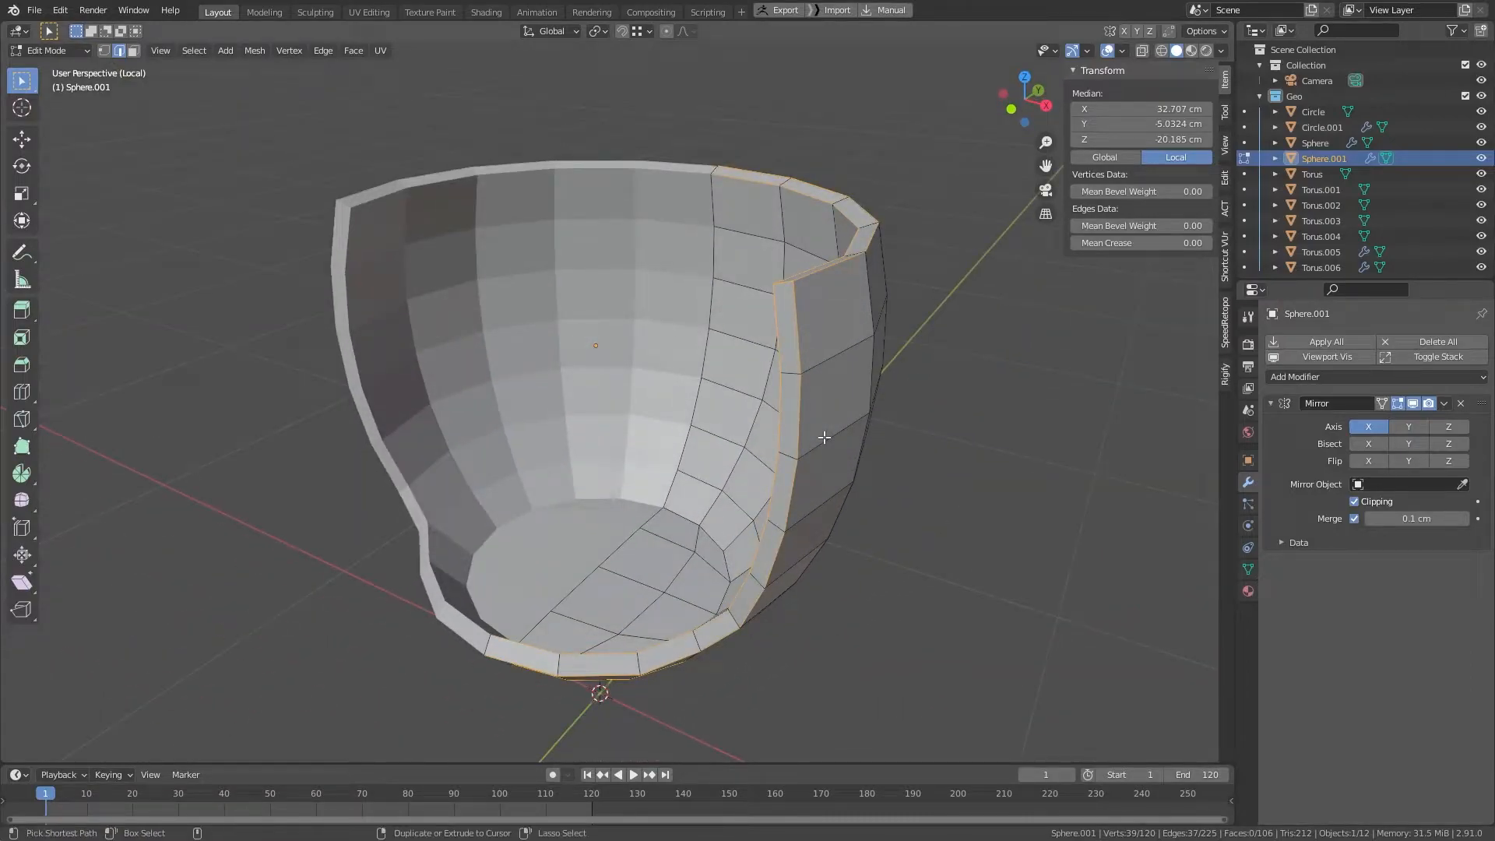
Step: Bevel the liner's selected edges with a width of 0.25 cm and 2 segments
{"action": "key", "text": "ctrl+b"}
{"action": "left_click", "coordinate": [824, 437]}
{"action": "left_click", "coordinate": [198, 505]}
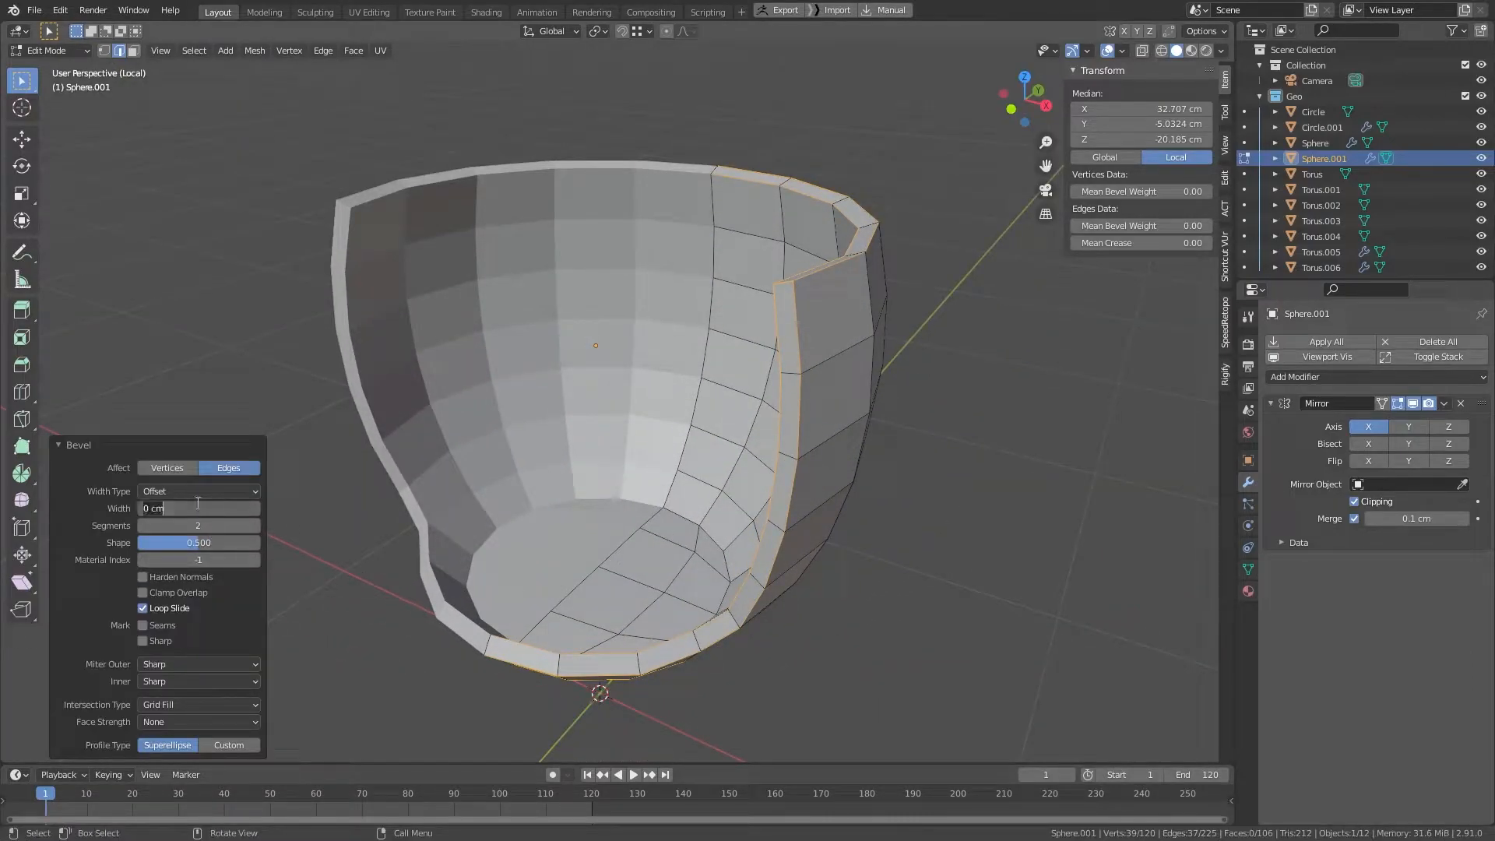
{"action": "key", "text": "BackSpace"}
{"action": "type", "text": ".25"}
{"action": "key", "text": "Return"}
Step: Apply smooth shading to the inner liner in object mode and return to the full model
{"action": "key", "text": "Tab"}
{"action": "scroll", "coordinate": [774, 281], "scroll_direction": "up", "scroll_amount": 5}
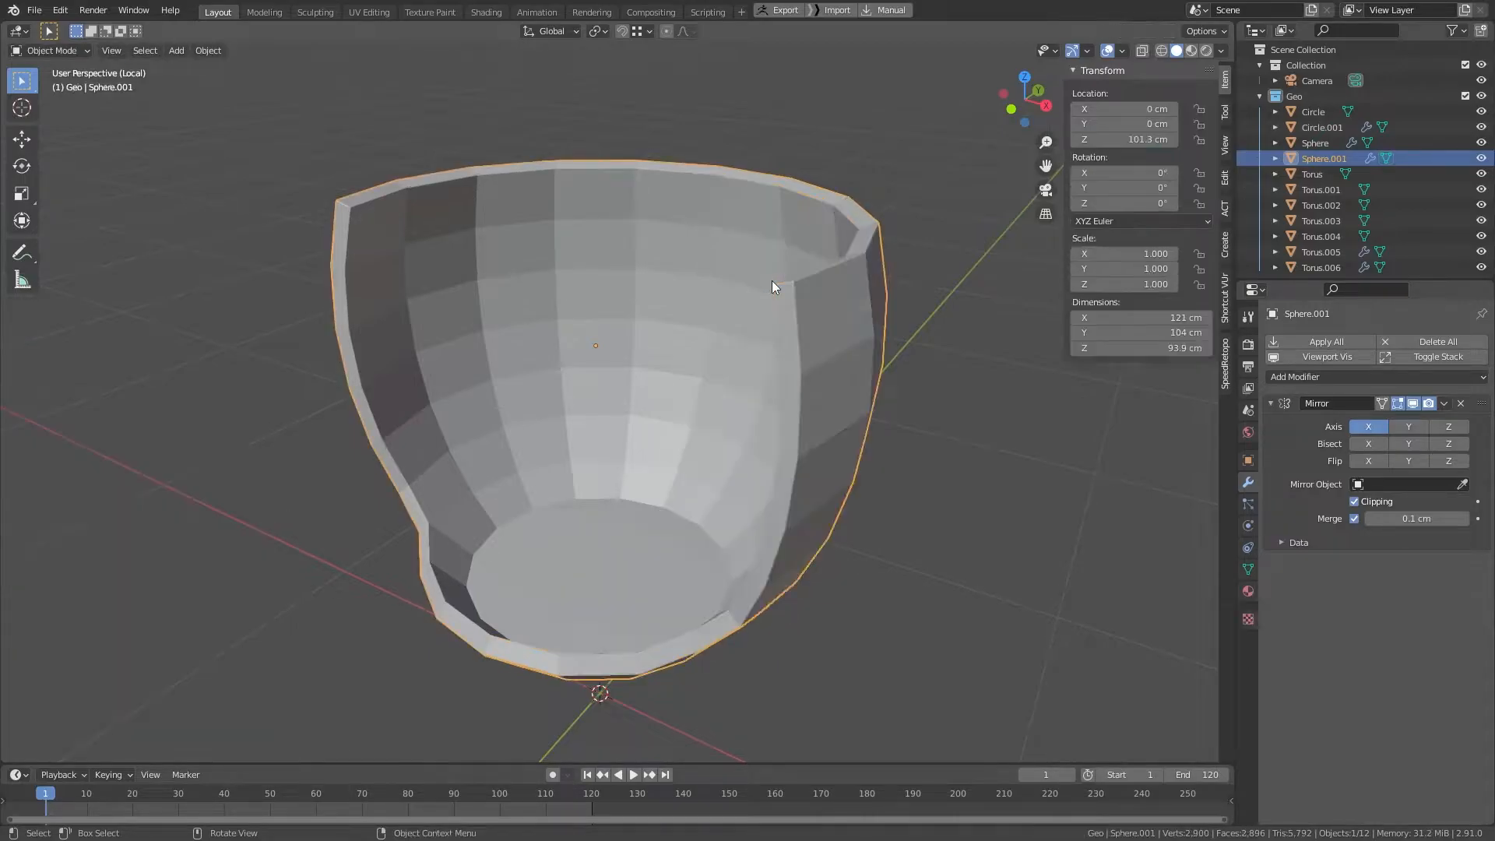
{"action": "right_click", "coordinate": [872, 283]}
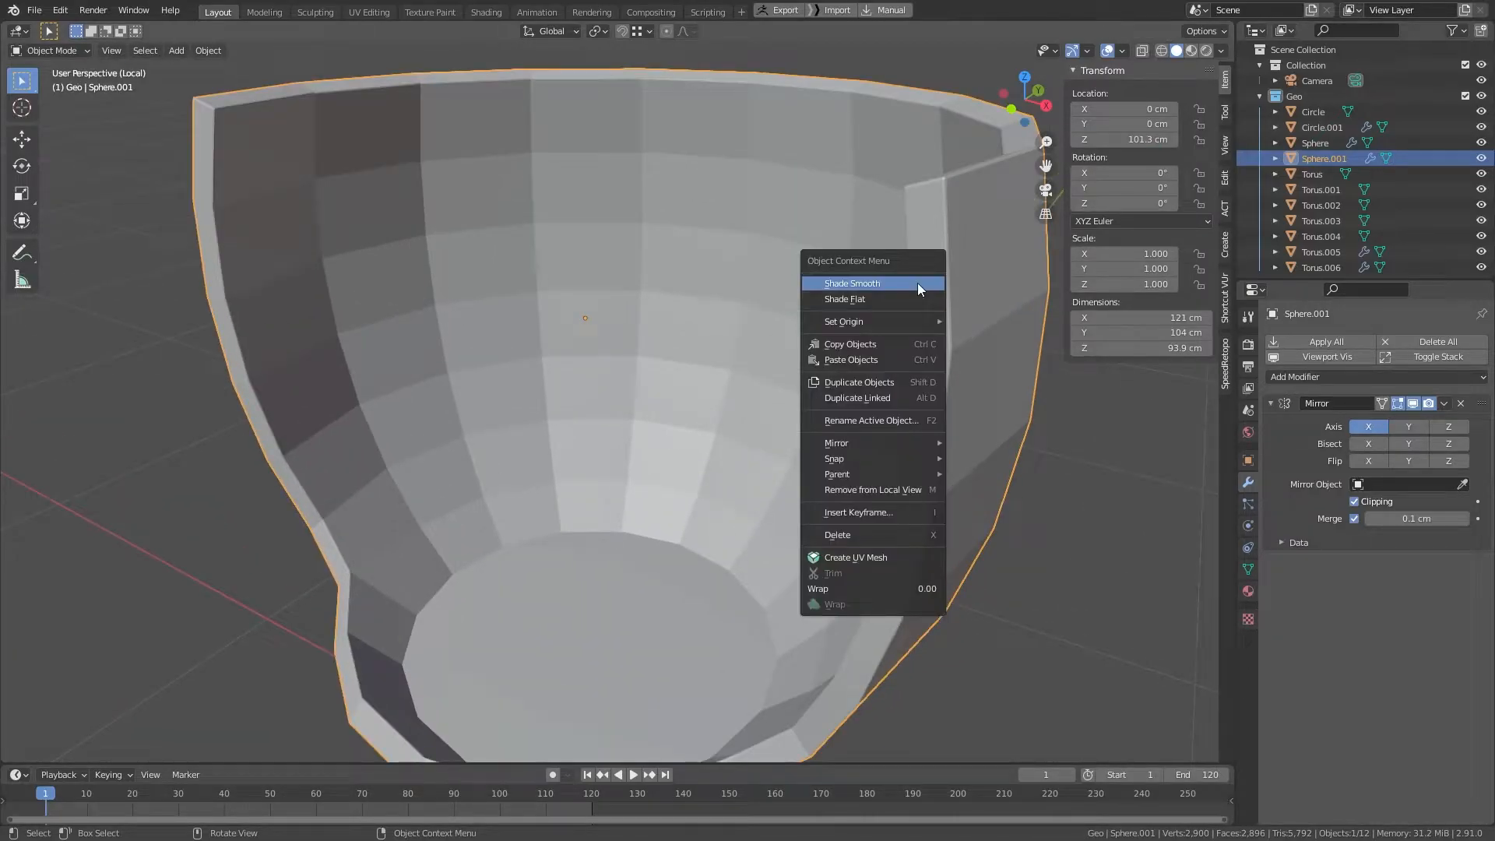
{"action": "left_click", "coordinate": [918, 284]}
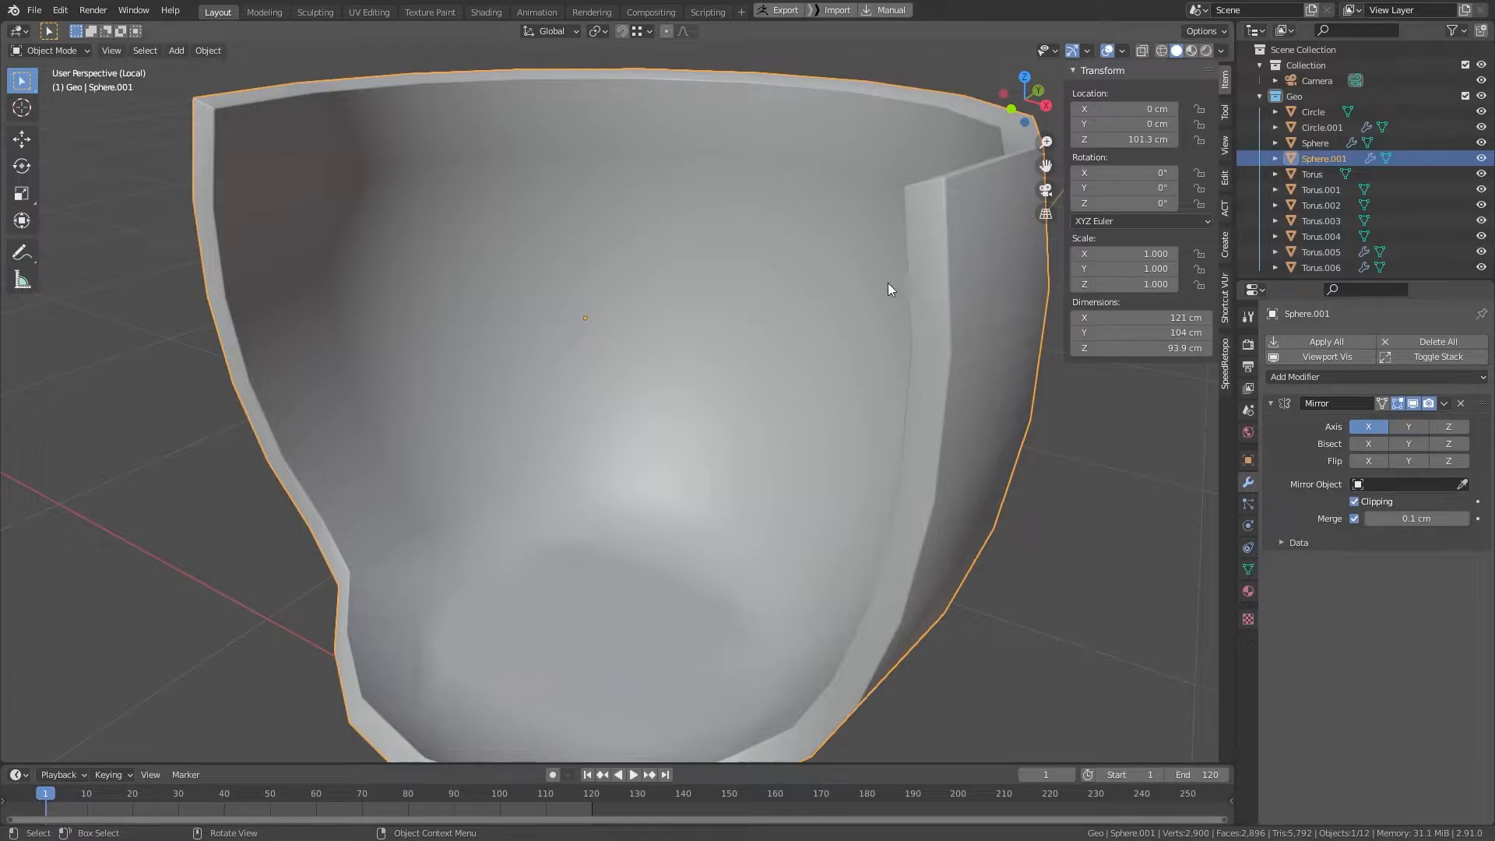
{"action": "key", "text": "KP_Divide"}
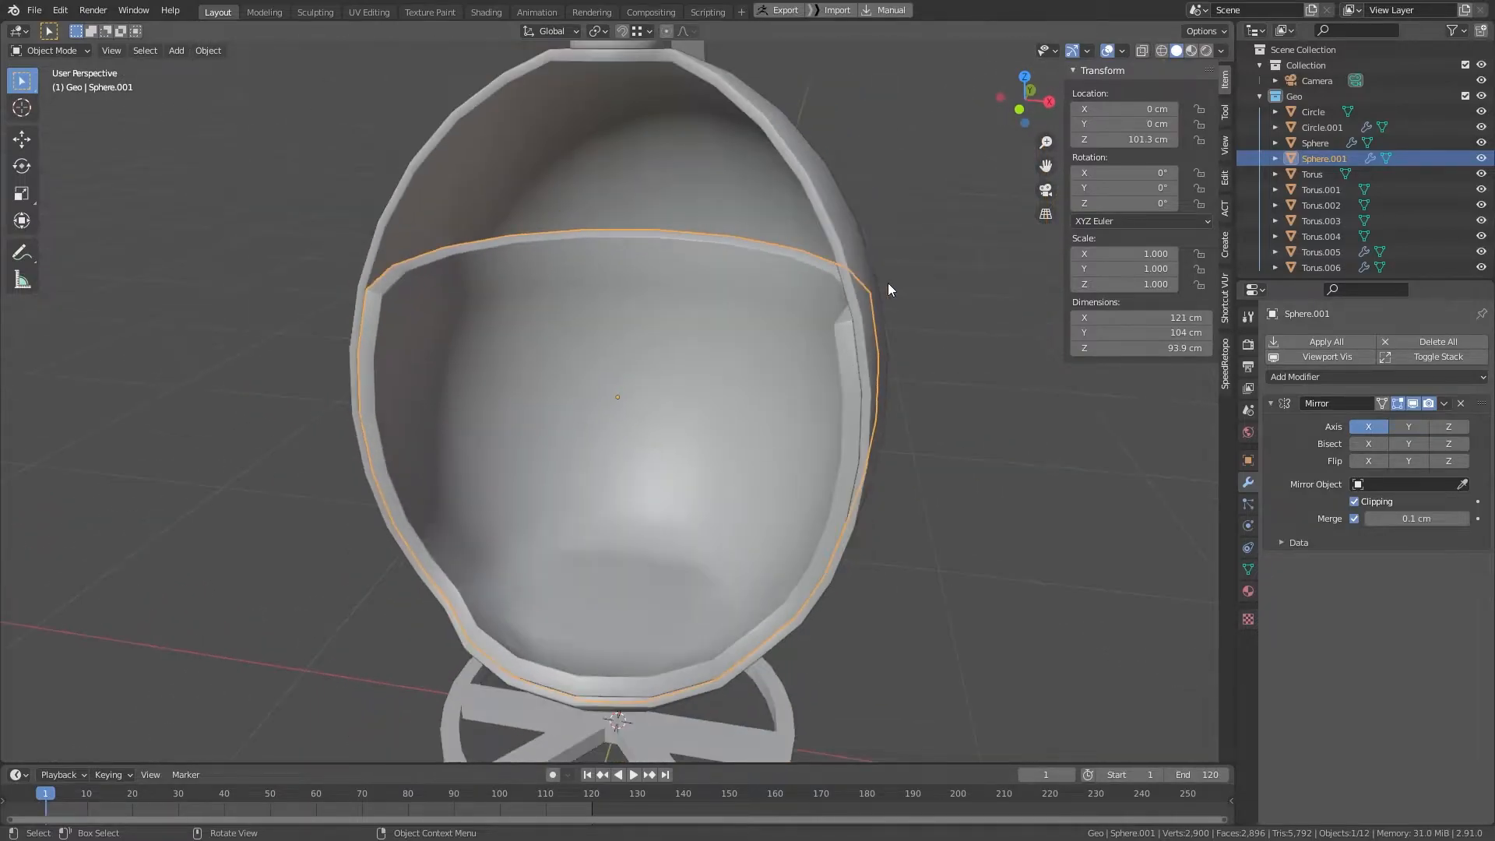
Step: Open the mesh of the stand with its curved post and ring base for editing, and clear its selection
{"action": "left_click", "coordinate": [947, 538]}
{"action": "scroll", "coordinate": [947, 539], "scroll_direction": "down", "scroll_amount": 4}
{"action": "middle_click_drag", "start_coordinate": [947, 538], "coordinate": [647, 549]}
{"action": "left_click", "coordinate": [647, 549]}
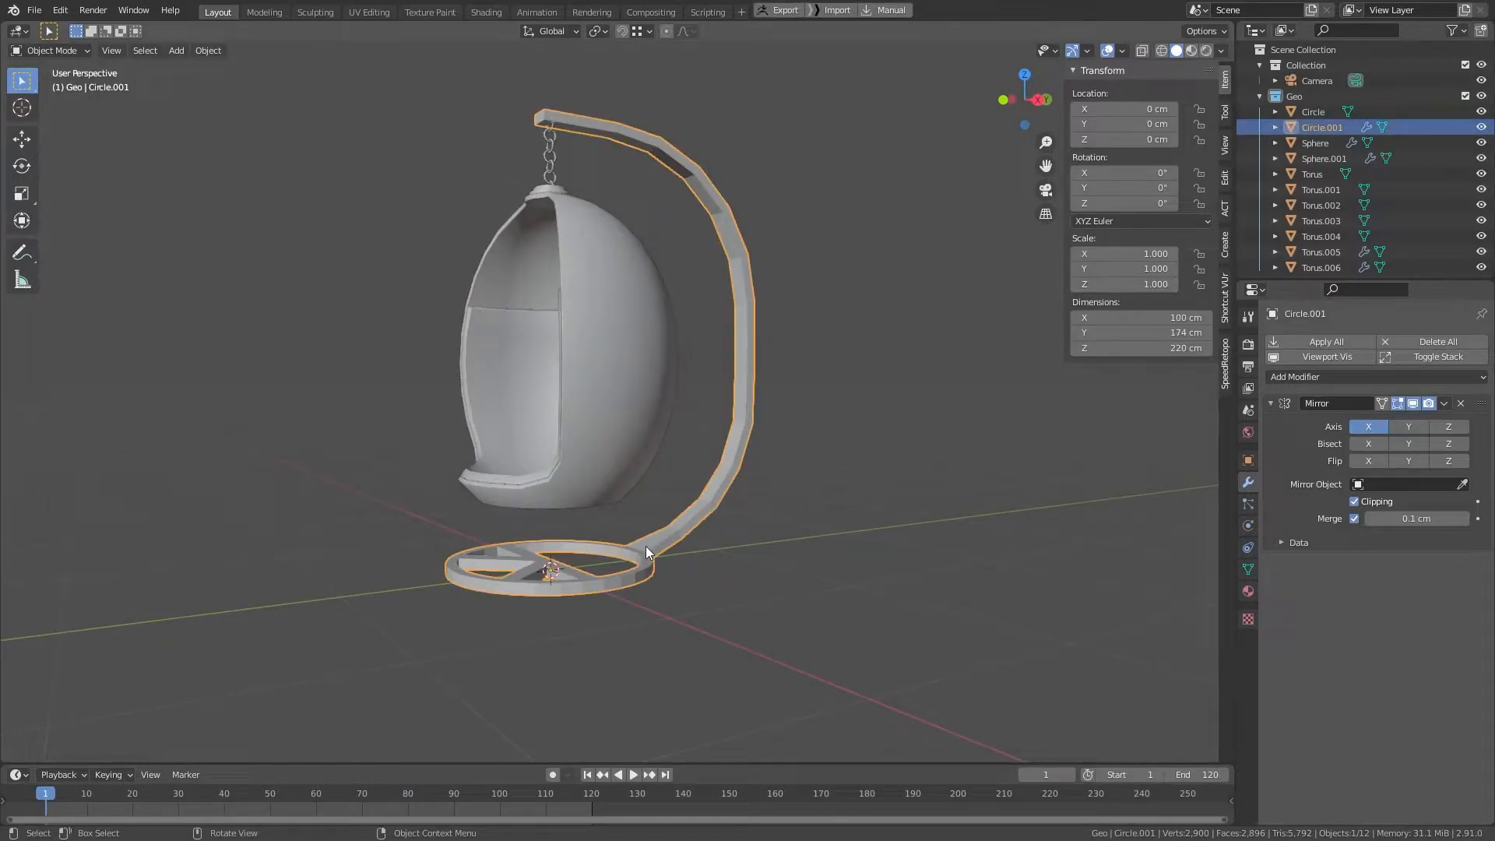
{"action": "key", "text": "Tab"}
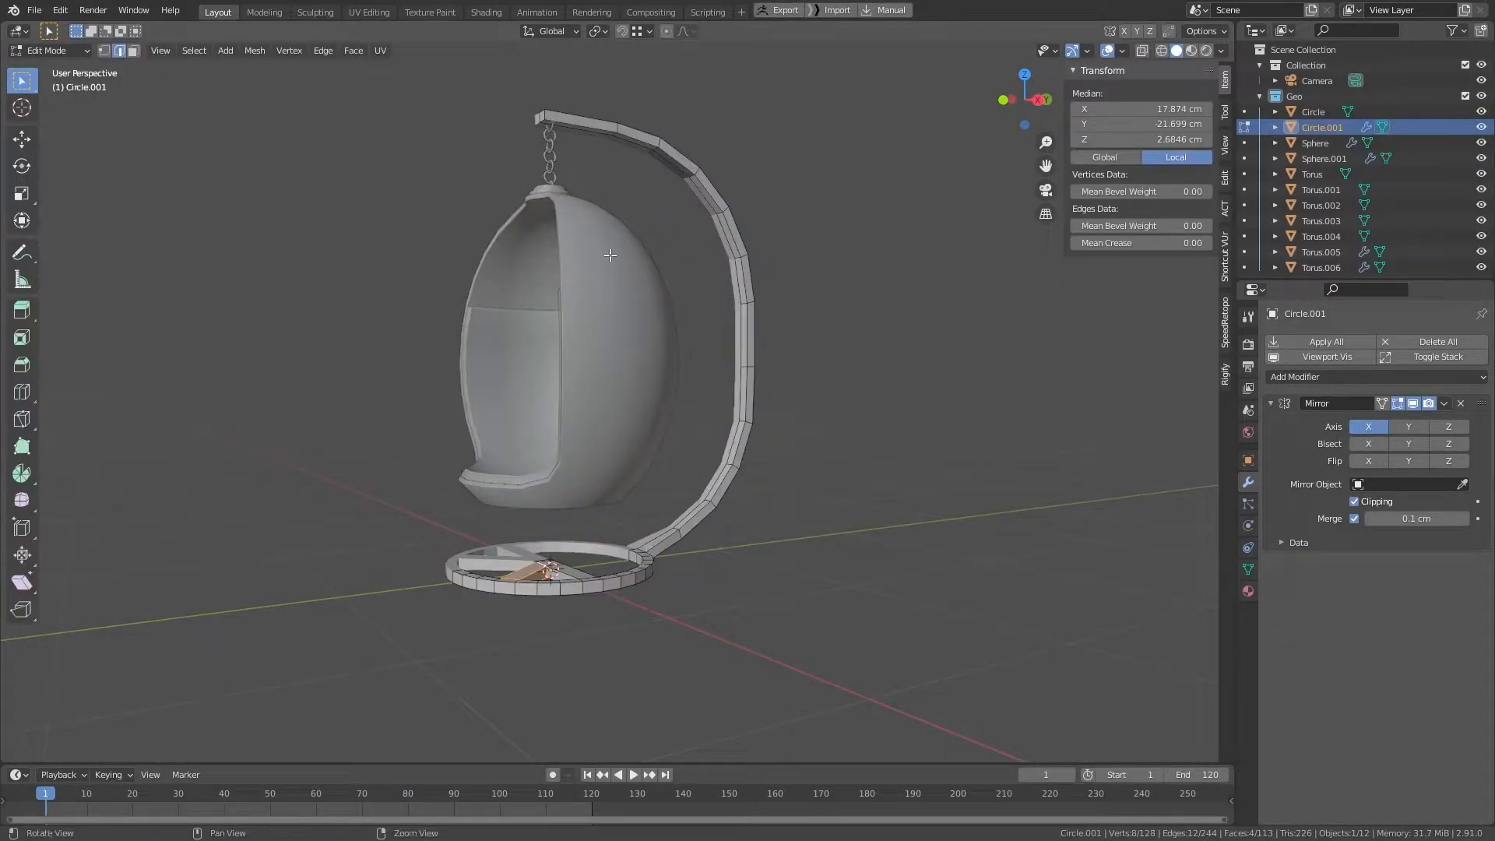
{"action": "scroll", "coordinate": [641, 466], "scroll_direction": "up", "scroll_amount": 3}
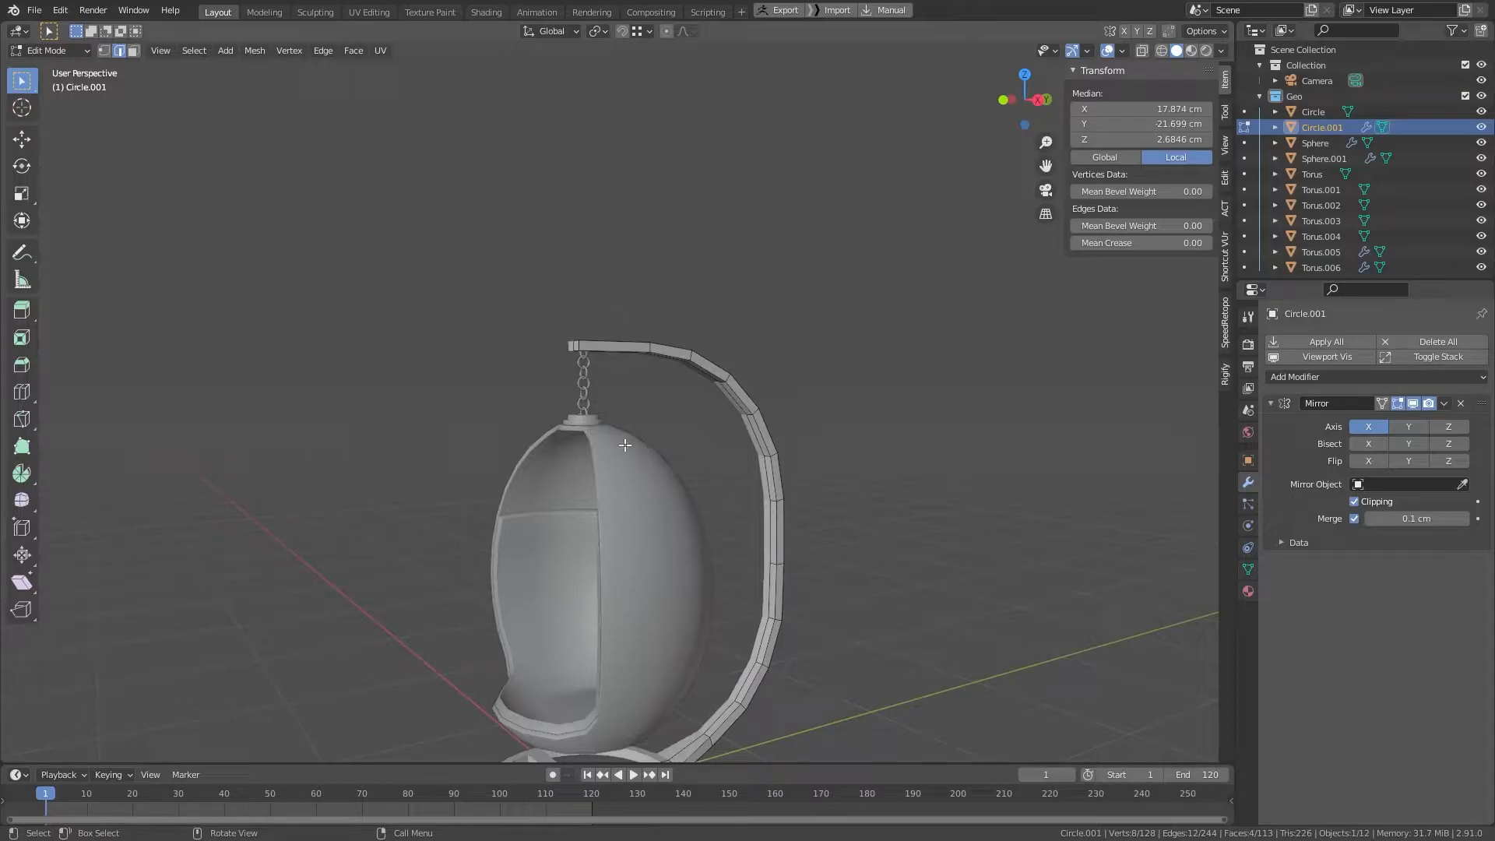
{"action": "key", "text": "KP_Decimal"}
{"action": "middle_click_drag", "start_coordinate": [666, 376], "coordinate": [692, 425]}
{"action": "left_click_drag", "start_coordinate": [692, 425], "coordinate": [728, 442], "text": "alt"}
{"action": "right_click_drag", "start_coordinate": [729, 442], "coordinate": [711, 587], "text": "alt"}
{"action": "key", "text": "alt+a"}
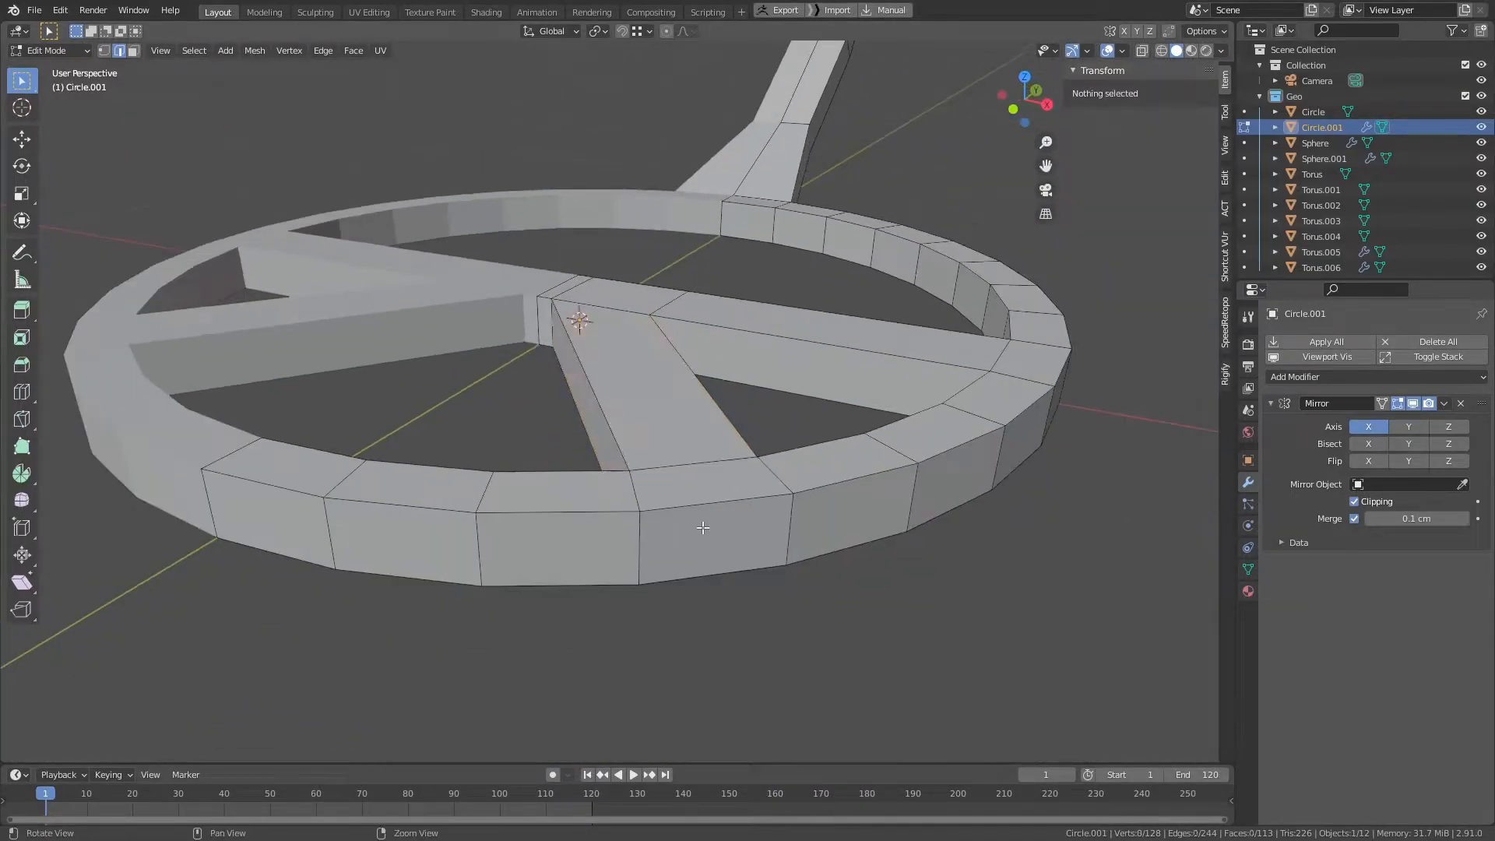
Step: Select the base ring's outer upper and bottom edge loops, its inner rim edges, and a crossbar's upper edge
{"action": "left_click", "coordinate": [705, 507], "text": "alt"}
{"action": "left_click", "coordinate": [725, 553], "text": "alt+shift"}
{"action": "middle_click_drag", "start_coordinate": [728, 545], "coordinate": [976, 554]}
{"action": "middle_click_drag", "start_coordinate": [954, 493], "coordinate": [676, 520]}
{"action": "scroll", "coordinate": [883, 456], "scroll_direction": "up", "scroll_amount": 2}
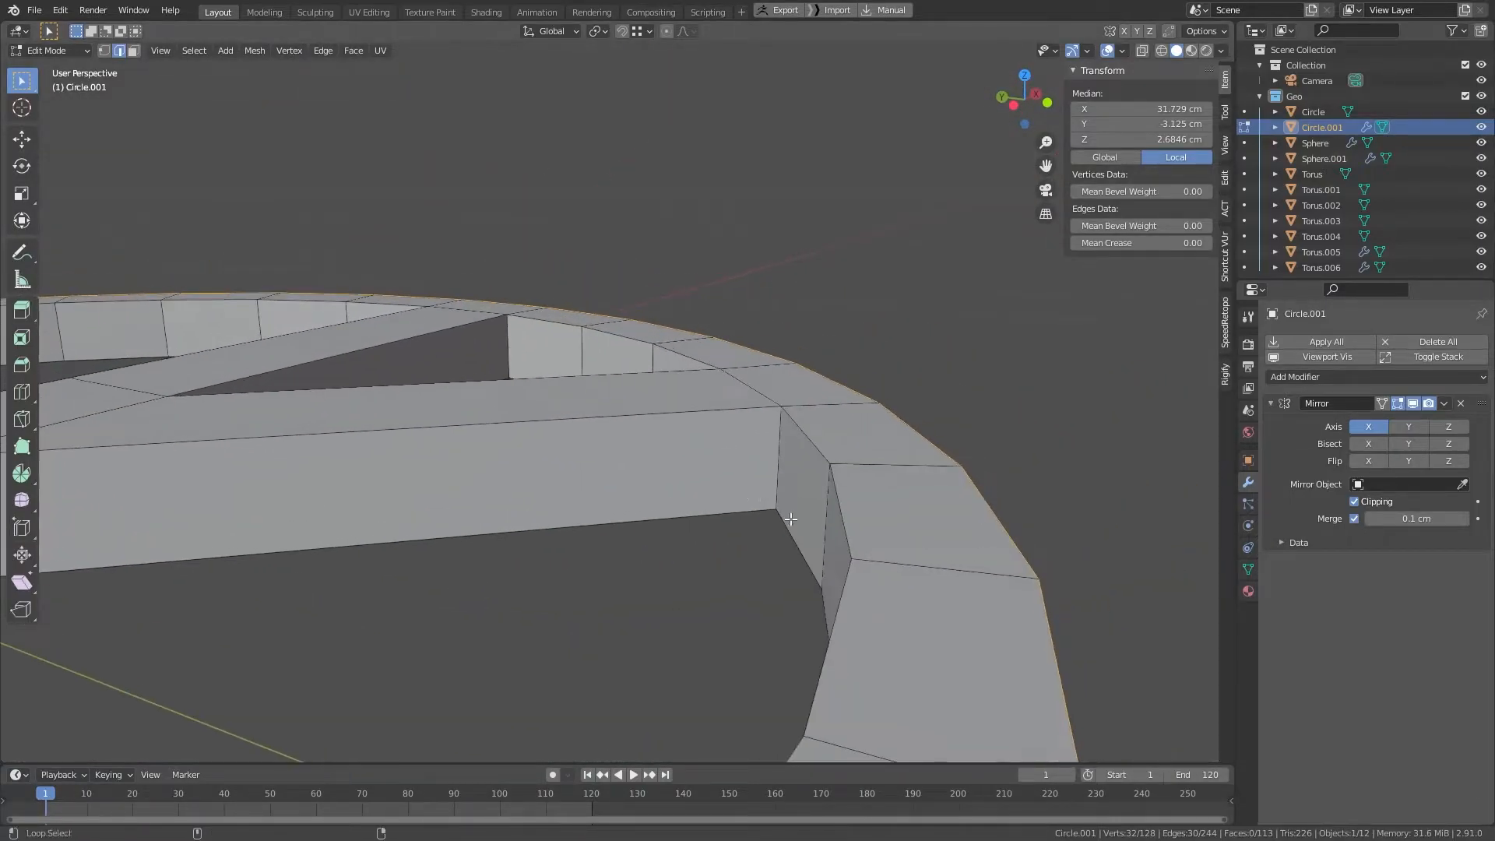
{"action": "left_click", "coordinate": [795, 450], "text": "alt+shift"}
{"action": "left_click", "coordinate": [716, 437], "text": "shift"}
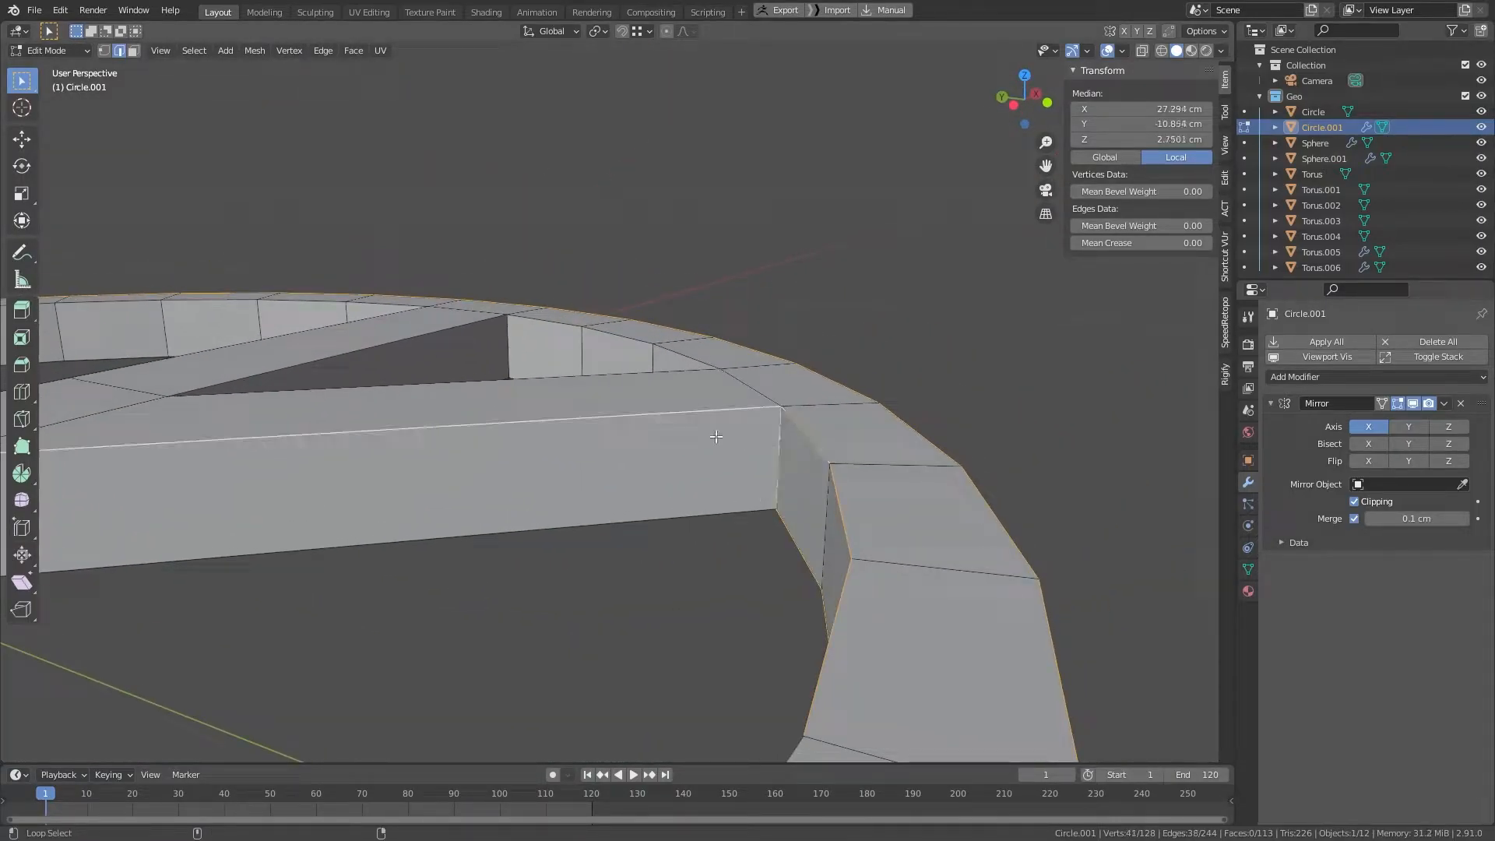
Step: Add the diagonal spoke's edges and its junctions with the hub and ring to the selection
{"action": "scroll", "coordinate": [693, 510], "scroll_direction": "down", "scroll_amount": 3}
{"action": "middle_click_drag", "start_coordinate": [674, 508], "coordinate": [778, 467]}
{"action": "scroll", "coordinate": [701, 405], "scroll_direction": "up", "scroll_amount": 5}
{"action": "left_click", "coordinate": [580, 436], "text": "alt+shift"}
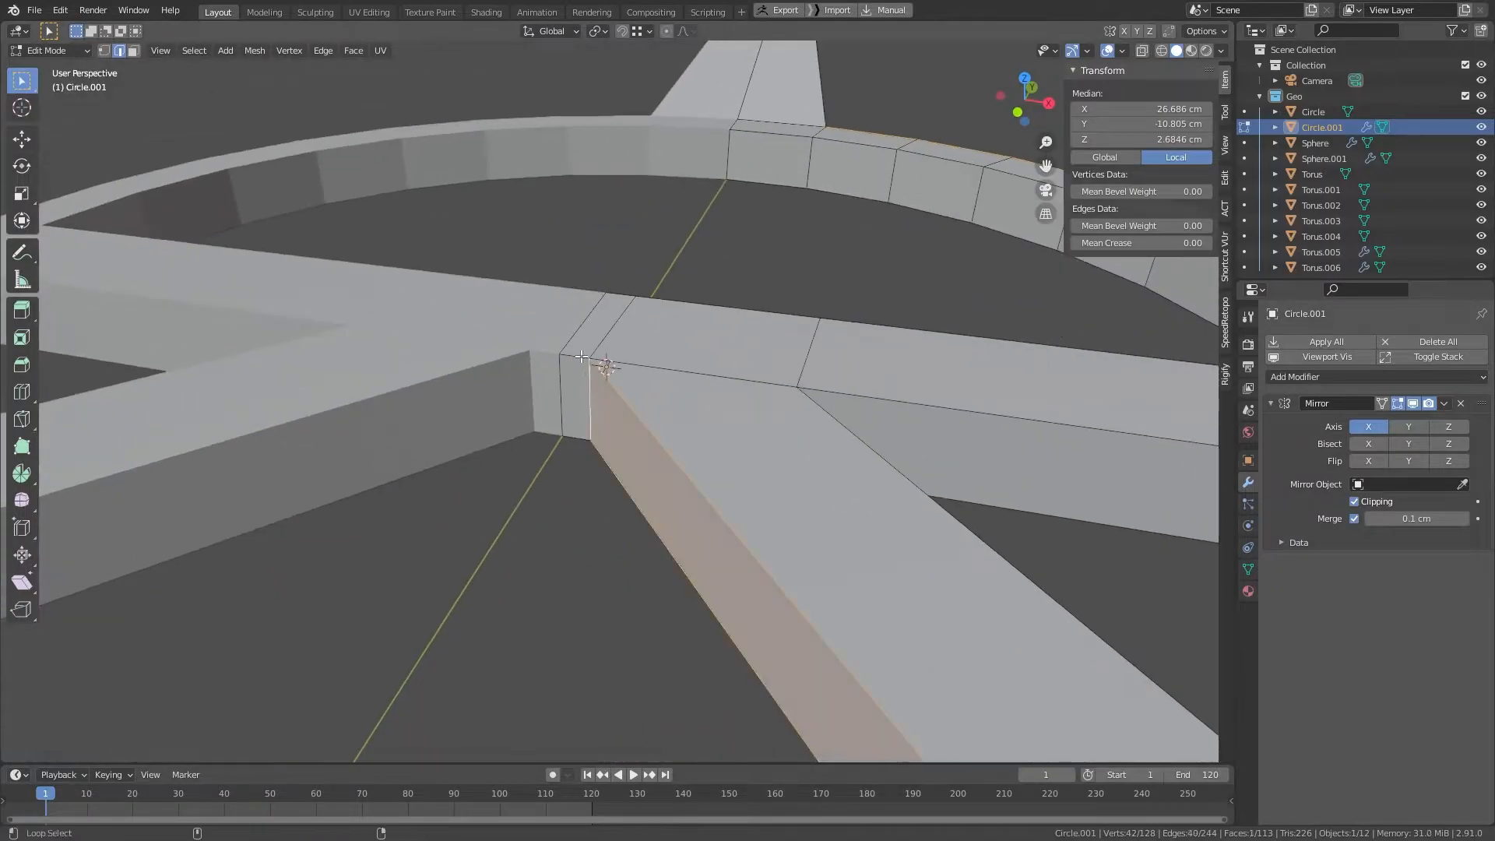
{"action": "scroll", "coordinate": [604, 324], "scroll_direction": "down", "scroll_amount": 3}
{"action": "middle_click_drag", "start_coordinate": [604, 324], "coordinate": [701, 506]}
{"action": "left_click", "coordinate": [856, 607], "text": "alt+shift"}
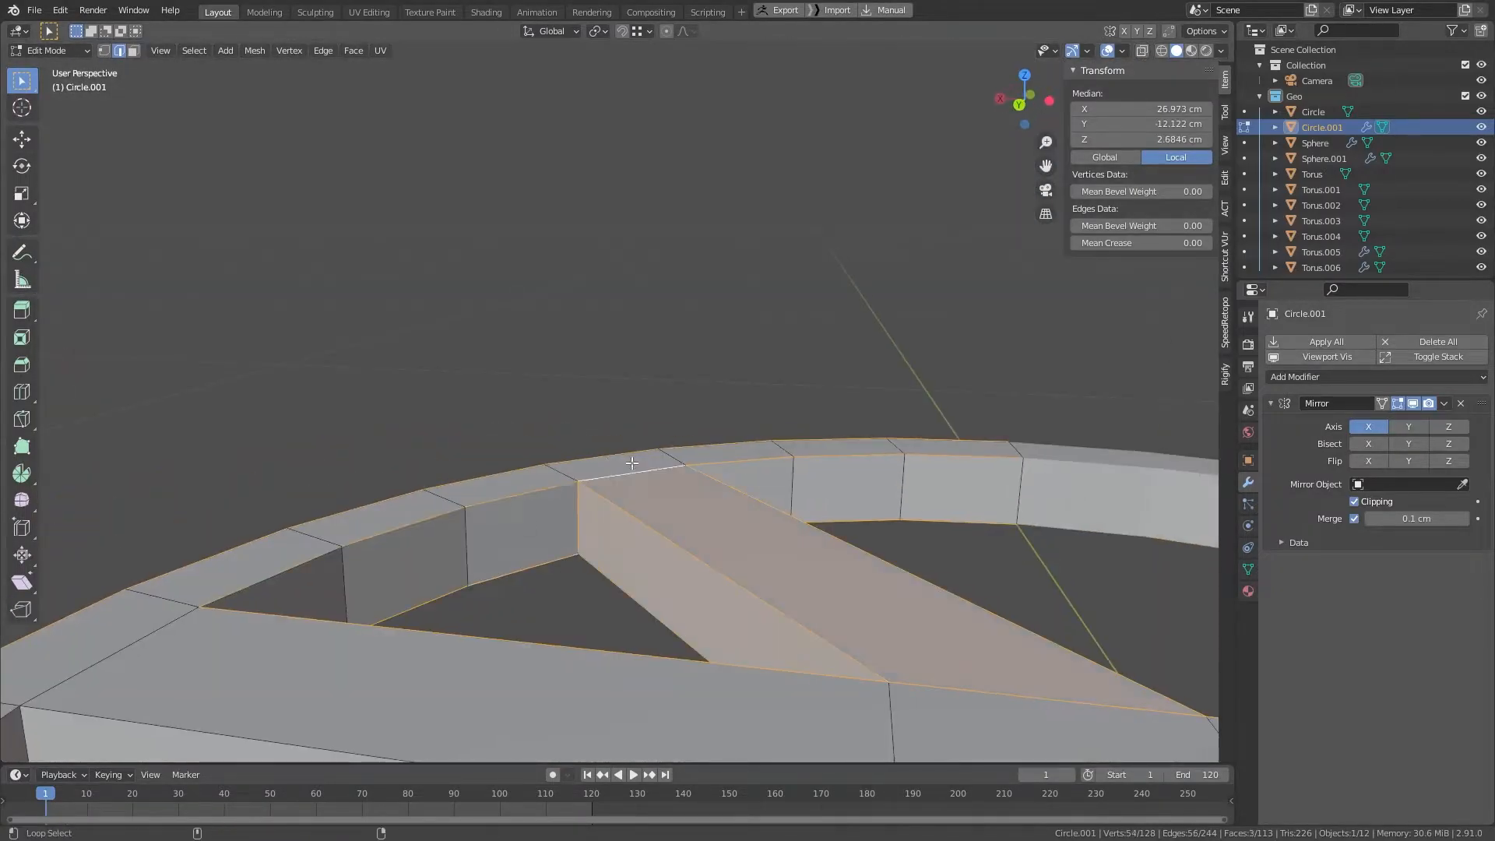
Step: Add the base ring's remaining inner rim edges and its edge loop near the post to the selection
{"action": "scroll", "coordinate": [832, 554], "scroll_direction": "up", "scroll_amount": 4}
{"action": "scroll", "coordinate": [832, 555], "scroll_direction": "down", "scroll_amount": 4}
{"action": "left_click", "coordinate": [400, 550], "text": "alt+shift"}
{"action": "middle_click_drag", "start_coordinate": [400, 550], "coordinate": [856, 608]}
{"action": "scroll", "coordinate": [857, 608], "scroll_direction": "up", "scroll_amount": 4}
{"action": "left_click", "coordinate": [858, 637], "text": "alt+shift"}
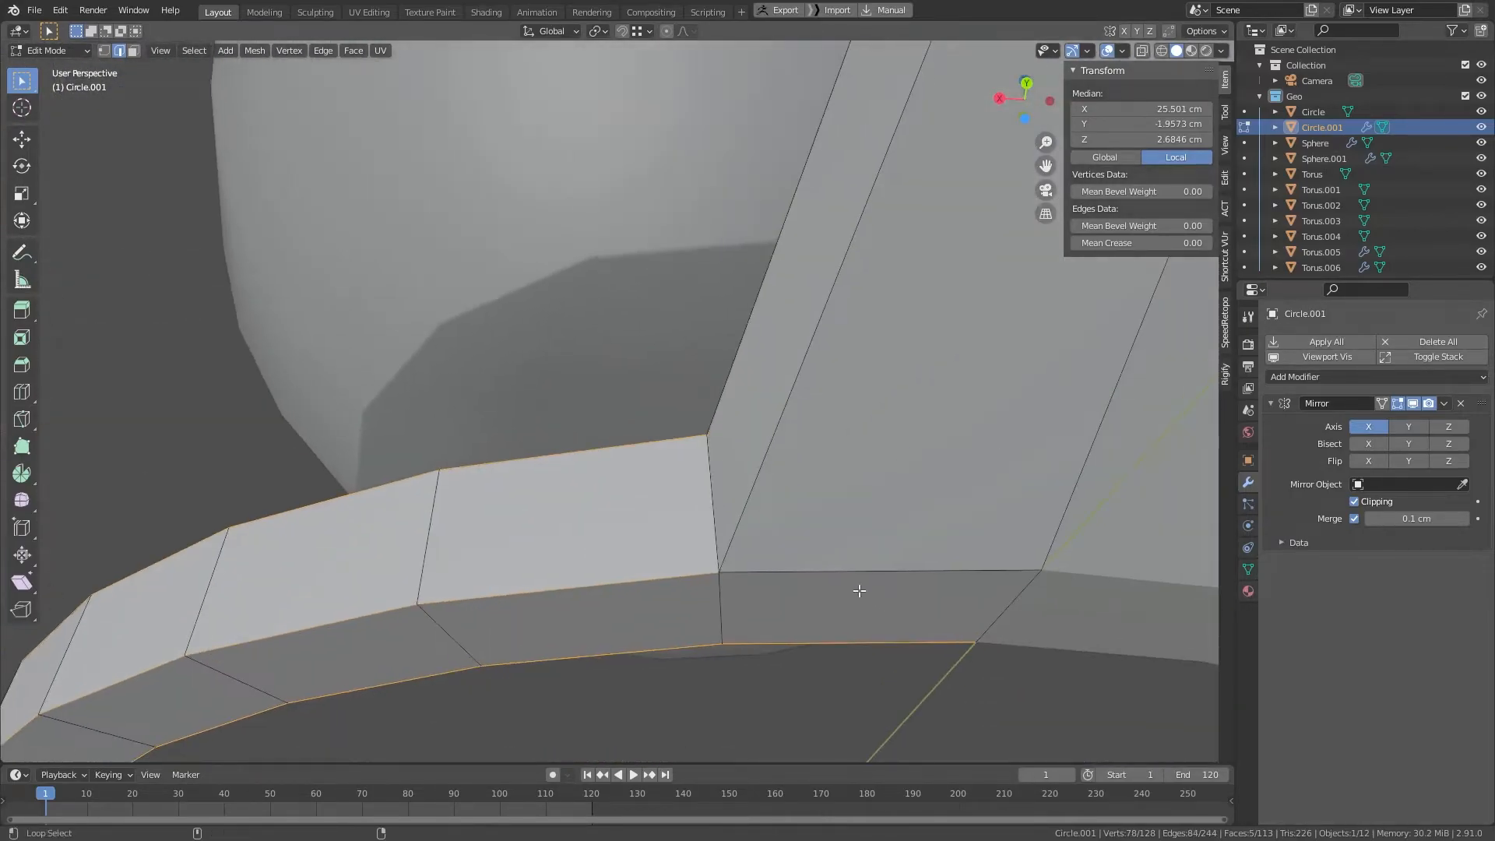
Step: Add the corner edges where the curved post joins the base ring to the selection
{"action": "left_click", "coordinate": [684, 520], "text": "alt+shift"}
{"action": "scroll", "coordinate": [684, 520], "scroll_direction": "down", "scroll_amount": 3}
{"action": "left_click_drag", "start_coordinate": [684, 520], "coordinate": [932, 610], "text": "alt"}
{"action": "left_click", "coordinate": [631, 311], "text": "alt+shift"}
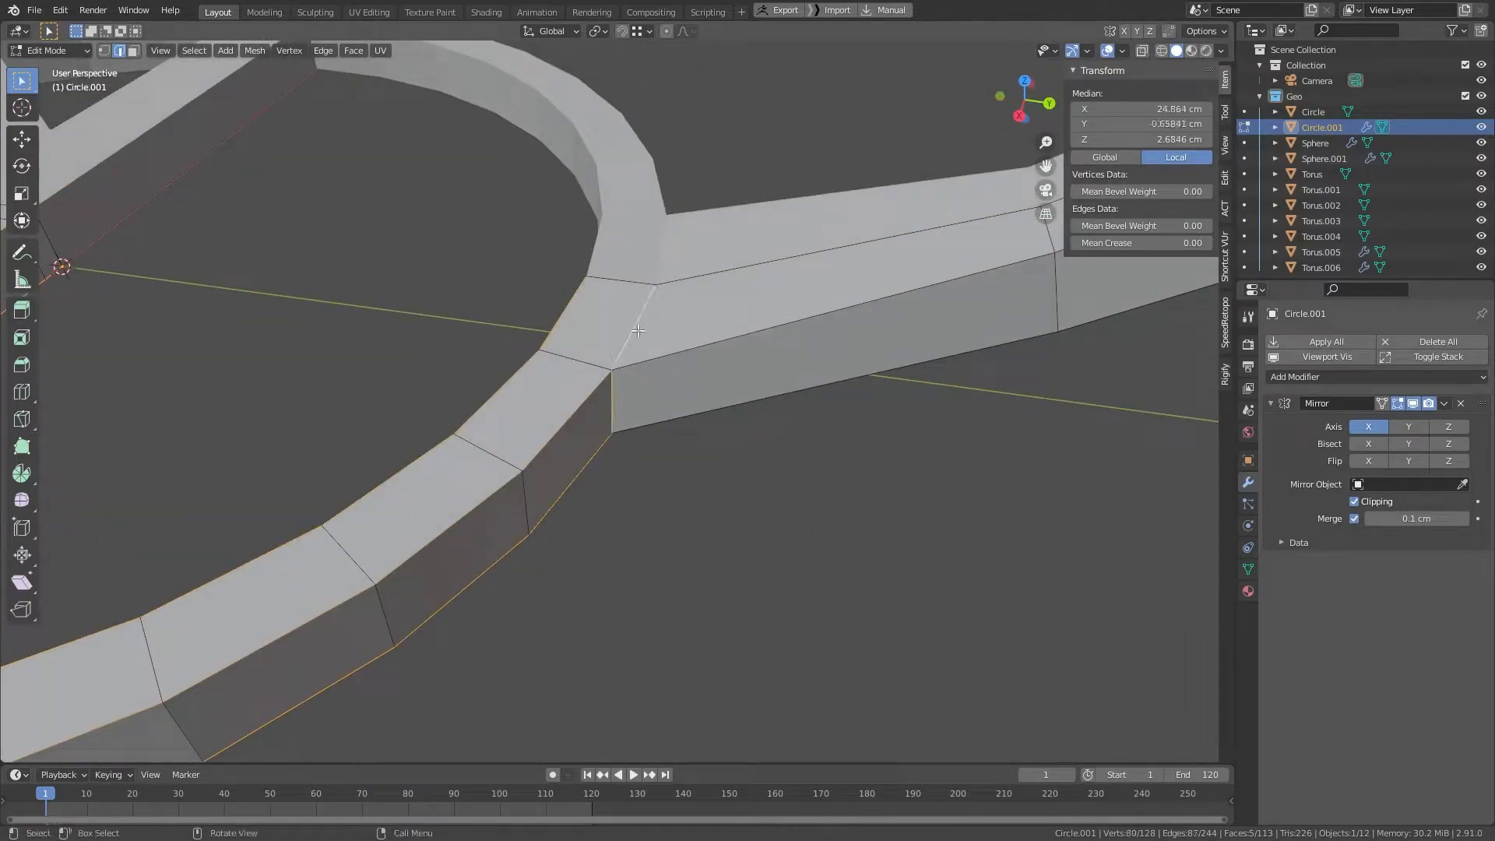
Step: Add the long edge loops running along the curved post to the selection
{"action": "scroll", "coordinate": [524, 395], "scroll_direction": "down", "scroll_amount": 5}
{"action": "scroll", "coordinate": [265, 426], "scroll_direction": "down", "scroll_amount": 4}
{"action": "middle_click_drag", "start_coordinate": [688, 411], "coordinate": [745, 431]}
{"action": "scroll", "coordinate": [693, 495], "scroll_direction": "up", "scroll_amount": 5}
{"action": "scroll", "coordinate": [606, 497], "scroll_direction": "up", "scroll_amount": 2}
{"action": "middle_click_drag", "start_coordinate": [703, 583], "coordinate": [791, 628], "text": "shift"}
{"action": "left_click", "coordinate": [796, 629], "text": "alt+shift"}
{"action": "left_click", "coordinate": [823, 643], "text": "alt+shift"}
Step: Add the outline edges of the post's end face above the chain to the selection
{"action": "scroll", "coordinate": [820, 577], "scroll_direction": "down", "scroll_amount": 5}
{"action": "middle_click_drag", "start_coordinate": [821, 577], "coordinate": [870, 728]}
{"action": "scroll", "coordinate": [591, 273], "scroll_direction": "up", "scroll_amount": 5}
{"action": "middle_click_drag", "start_coordinate": [658, 273], "coordinate": [769, 436]}
{"action": "scroll", "coordinate": [778, 264], "scroll_direction": "up", "scroll_amount": 4}
{"action": "middle_click_drag", "start_coordinate": [812, 267], "coordinate": [578, 426], "text": "shift"}
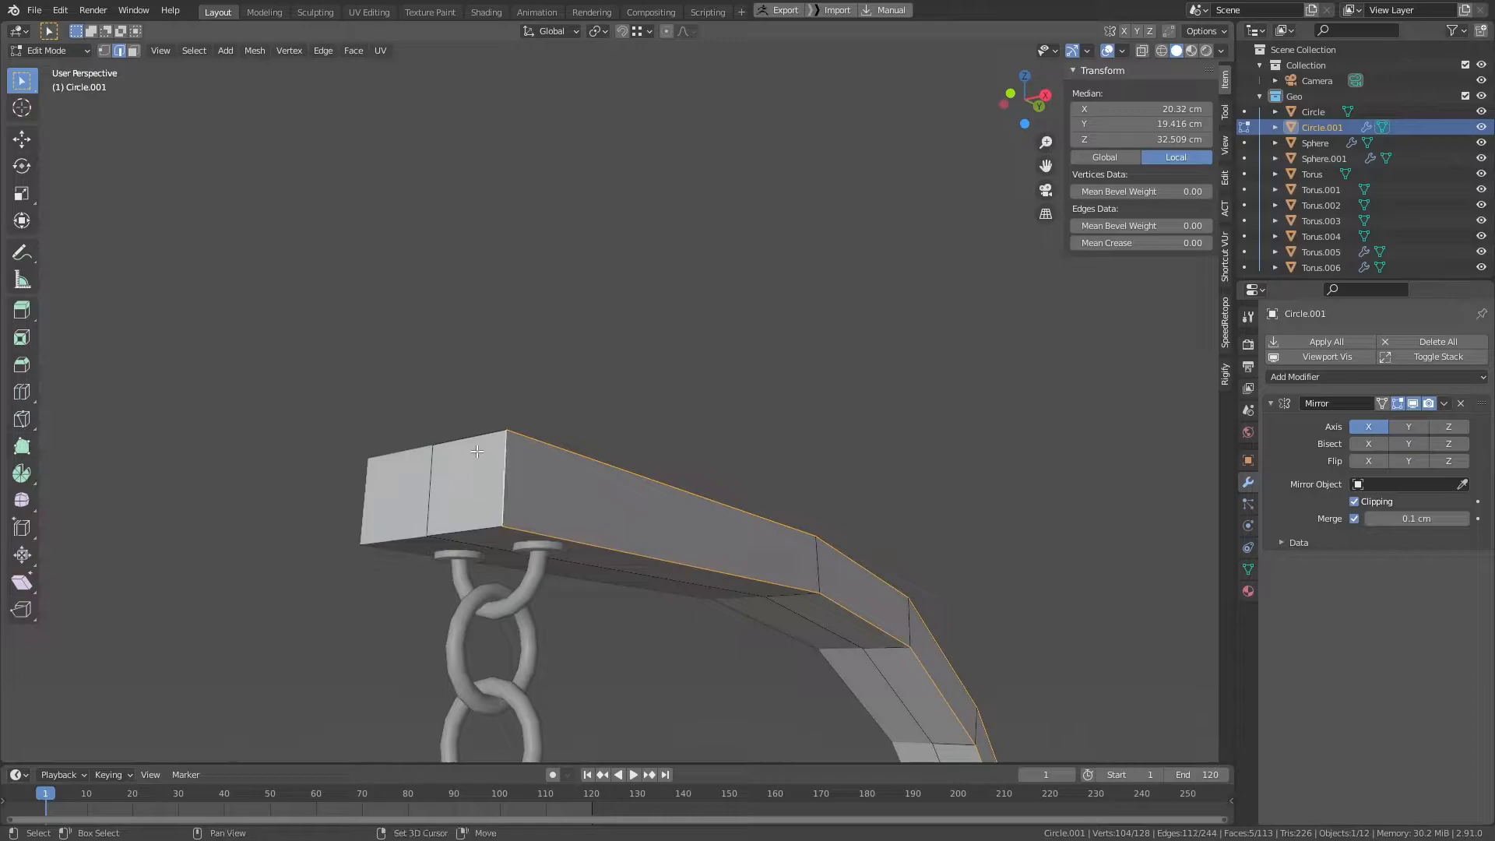
{"action": "scroll", "coordinate": [469, 520], "scroll_direction": "down", "scroll_amount": 5}
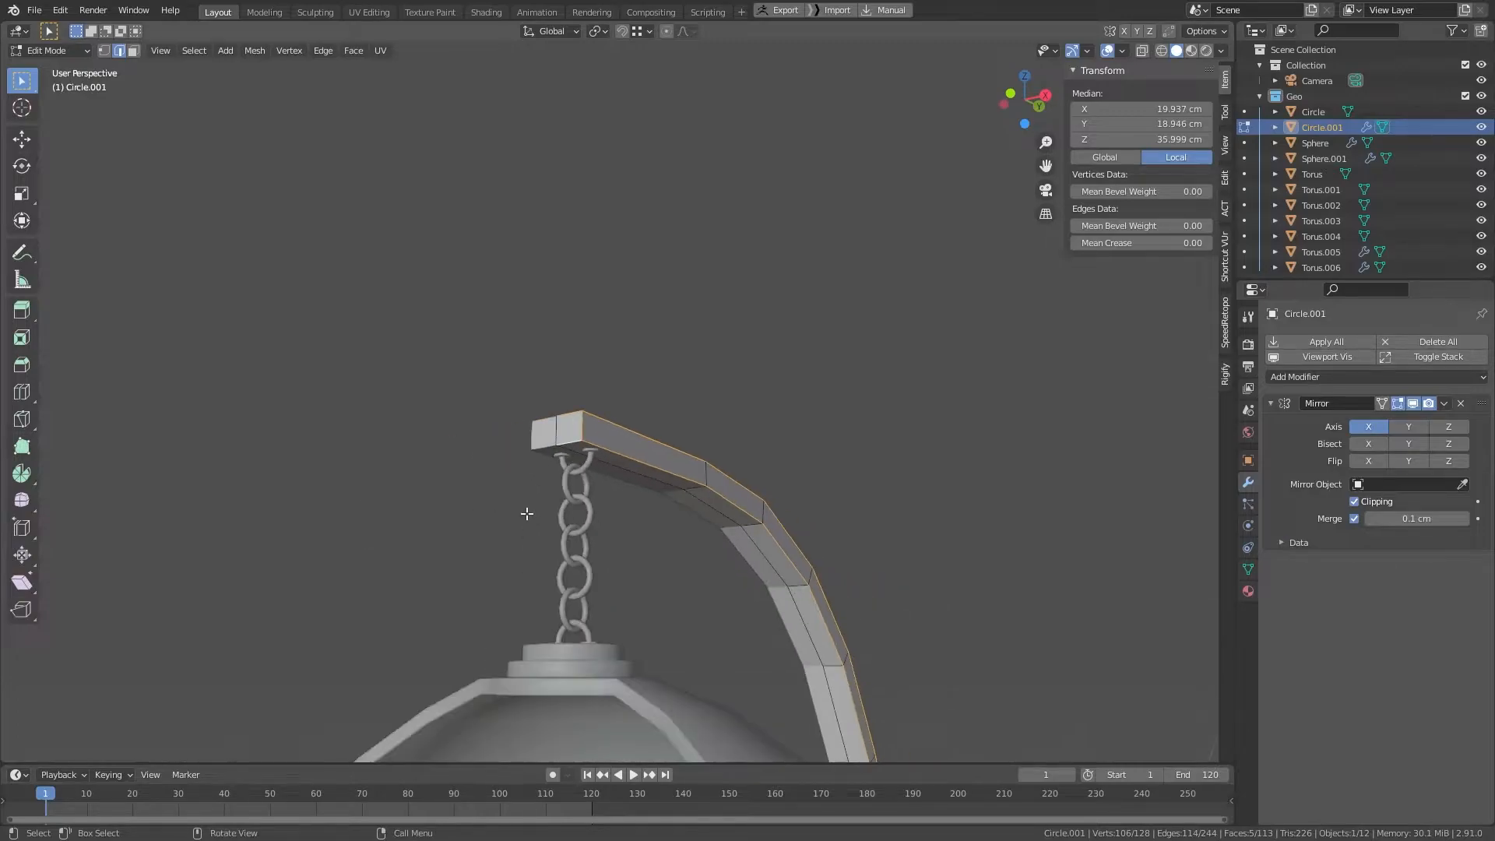
{"action": "middle_click_drag", "start_coordinate": [523, 516], "coordinate": [640, 436]}
{"action": "scroll", "coordinate": [608, 537], "scroll_direction": "up", "scroll_amount": 4}
{"action": "scroll", "coordinate": [846, 404], "scroll_direction": "up", "scroll_amount": 4}
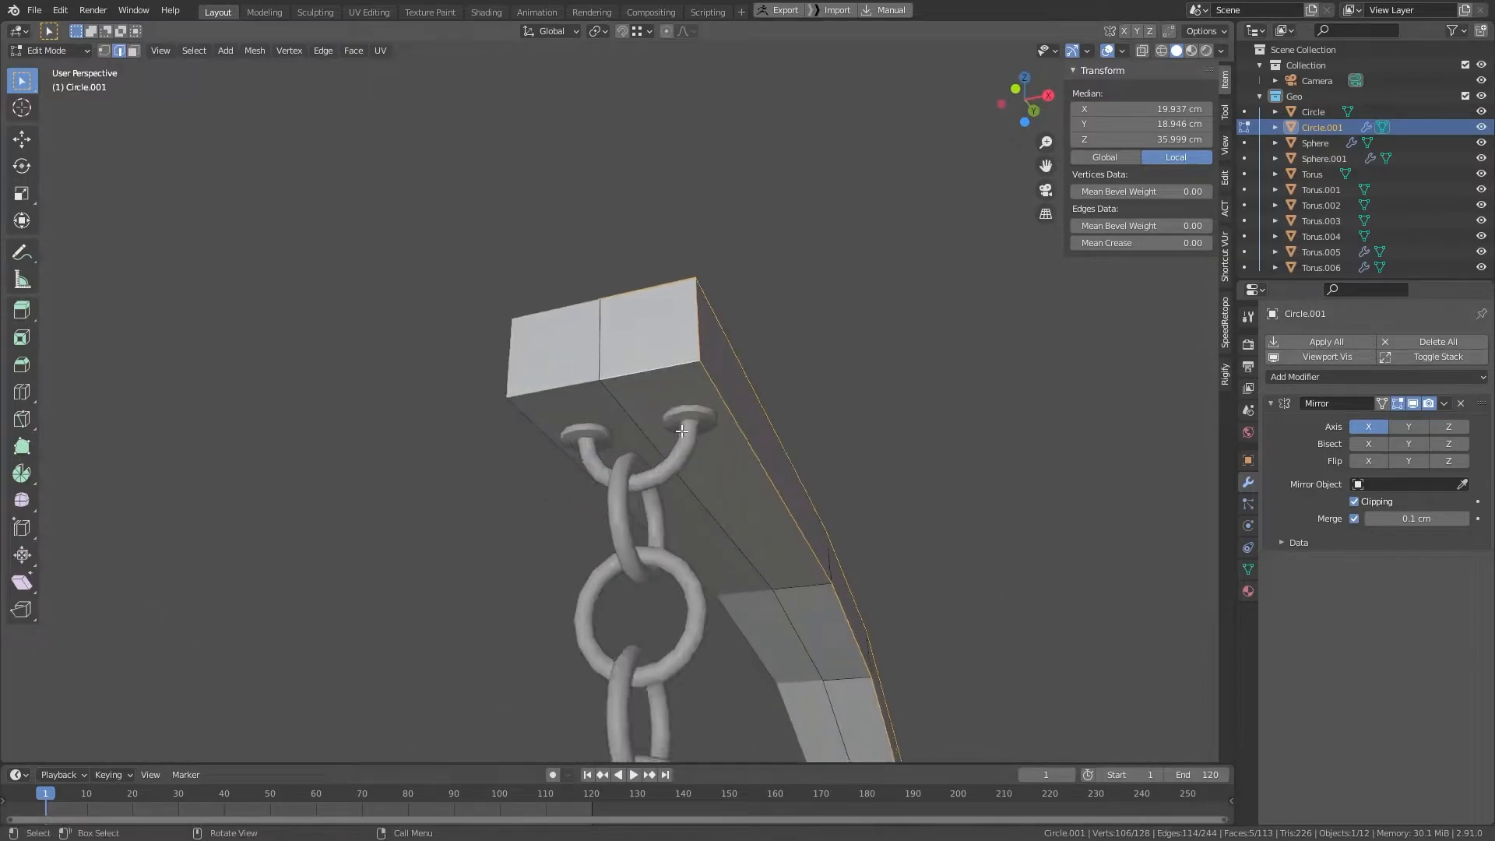
Step: Bevel the selected stand edges with 2 segments, adjust the bevel width, and return to object mode
{"action": "key", "text": "ctrl+b"}
{"action": "left_click", "coordinate": [962, 431]}
{"action": "left_click", "coordinate": [182, 510]}
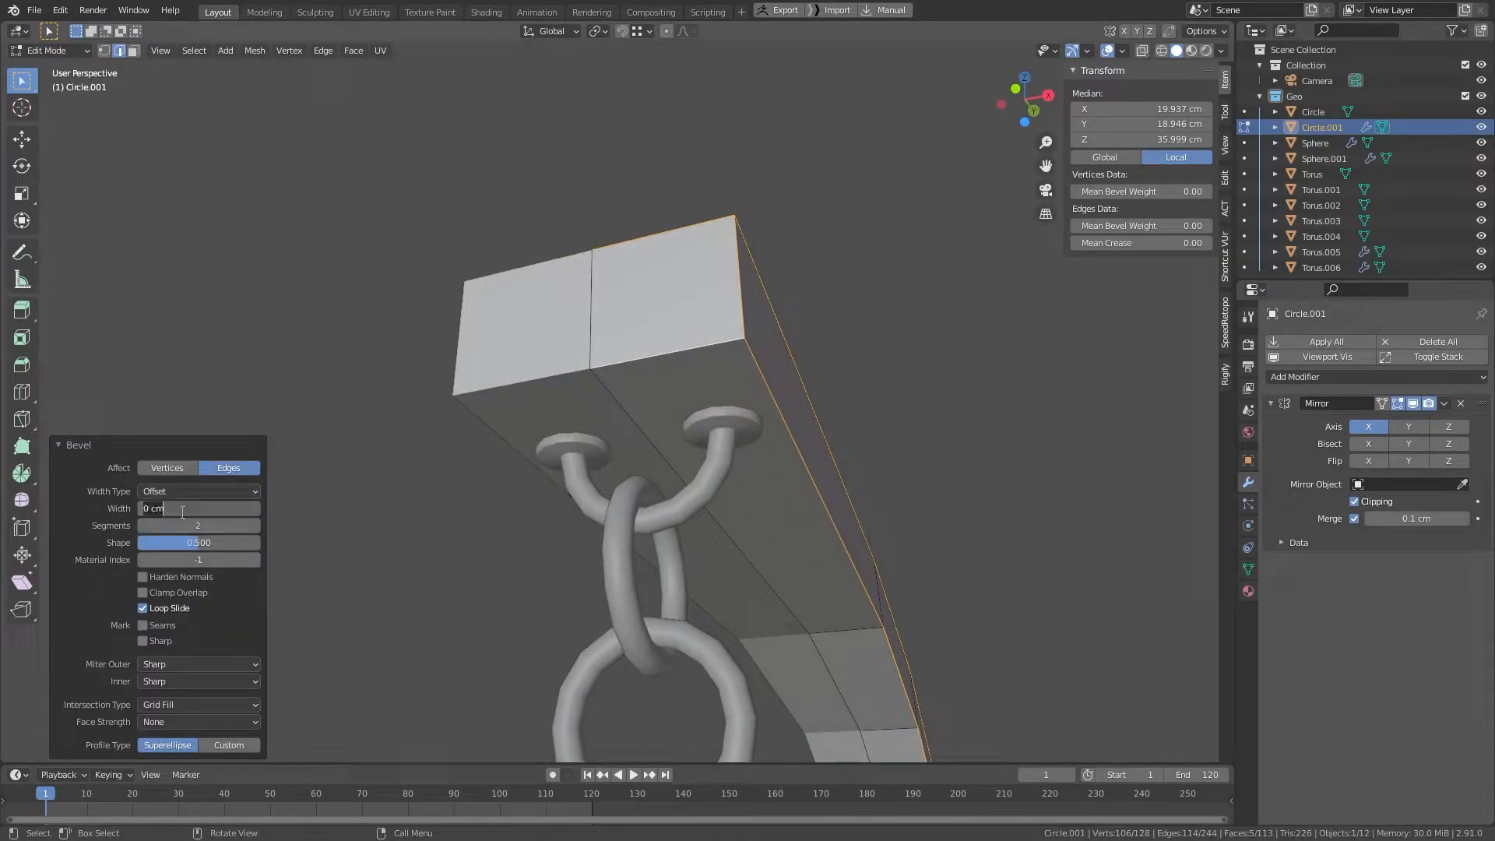
{"action": "key", "text": "Return"}
{"action": "key", "text": "Tab"}
{"action": "scroll", "coordinate": [815, 365], "scroll_direction": "down", "scroll_amount": 8}
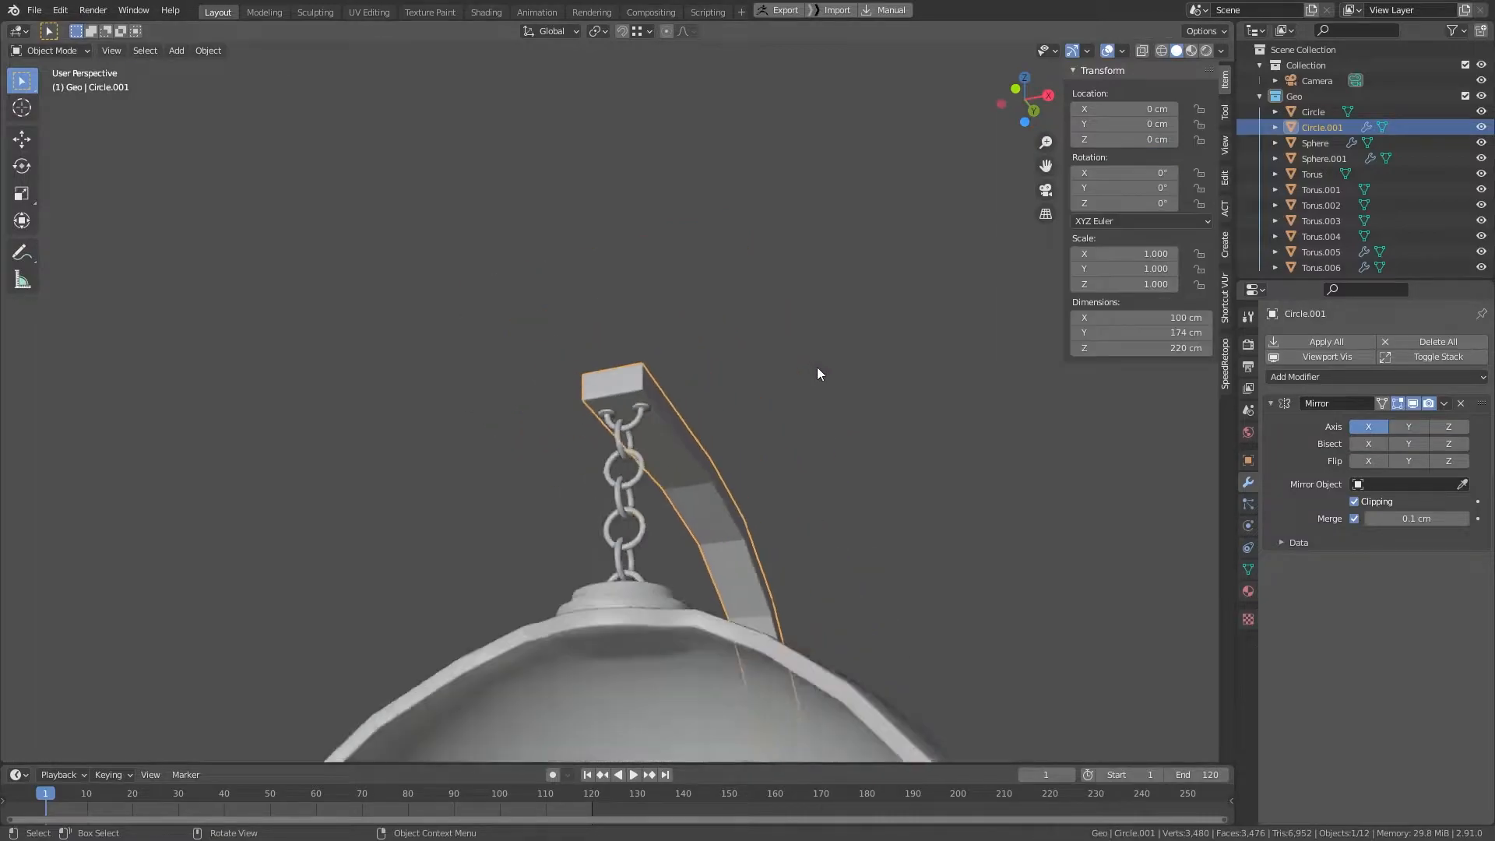
Step: Apply smooth shading to the stand
{"action": "right_click", "coordinate": [705, 497]}
{"action": "left_click", "coordinate": [704, 496]}
{"action": "middle_click_drag", "start_coordinate": [709, 496], "coordinate": [731, 437]}
{"action": "scroll", "coordinate": [759, 419], "scroll_direction": "up", "scroll_amount": 2}
{"action": "middle_click_drag", "start_coordinate": [818, 465], "coordinate": [840, 416], "text": "shift"}
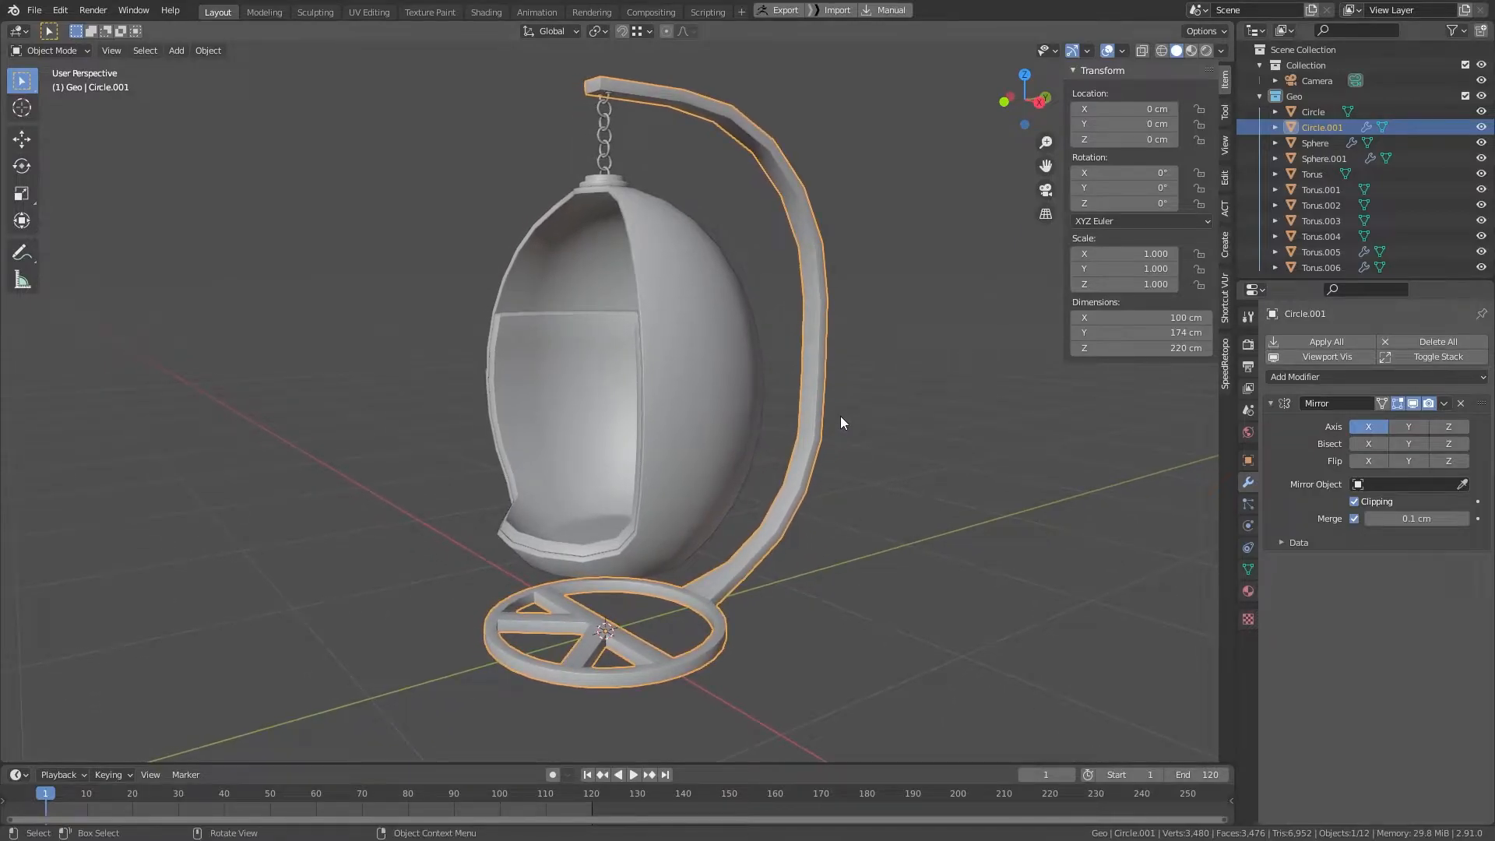
Step: Isolate the inner liner, open its mesh for editing, and clear its selection
{"action": "left_click", "coordinate": [535, 377]}
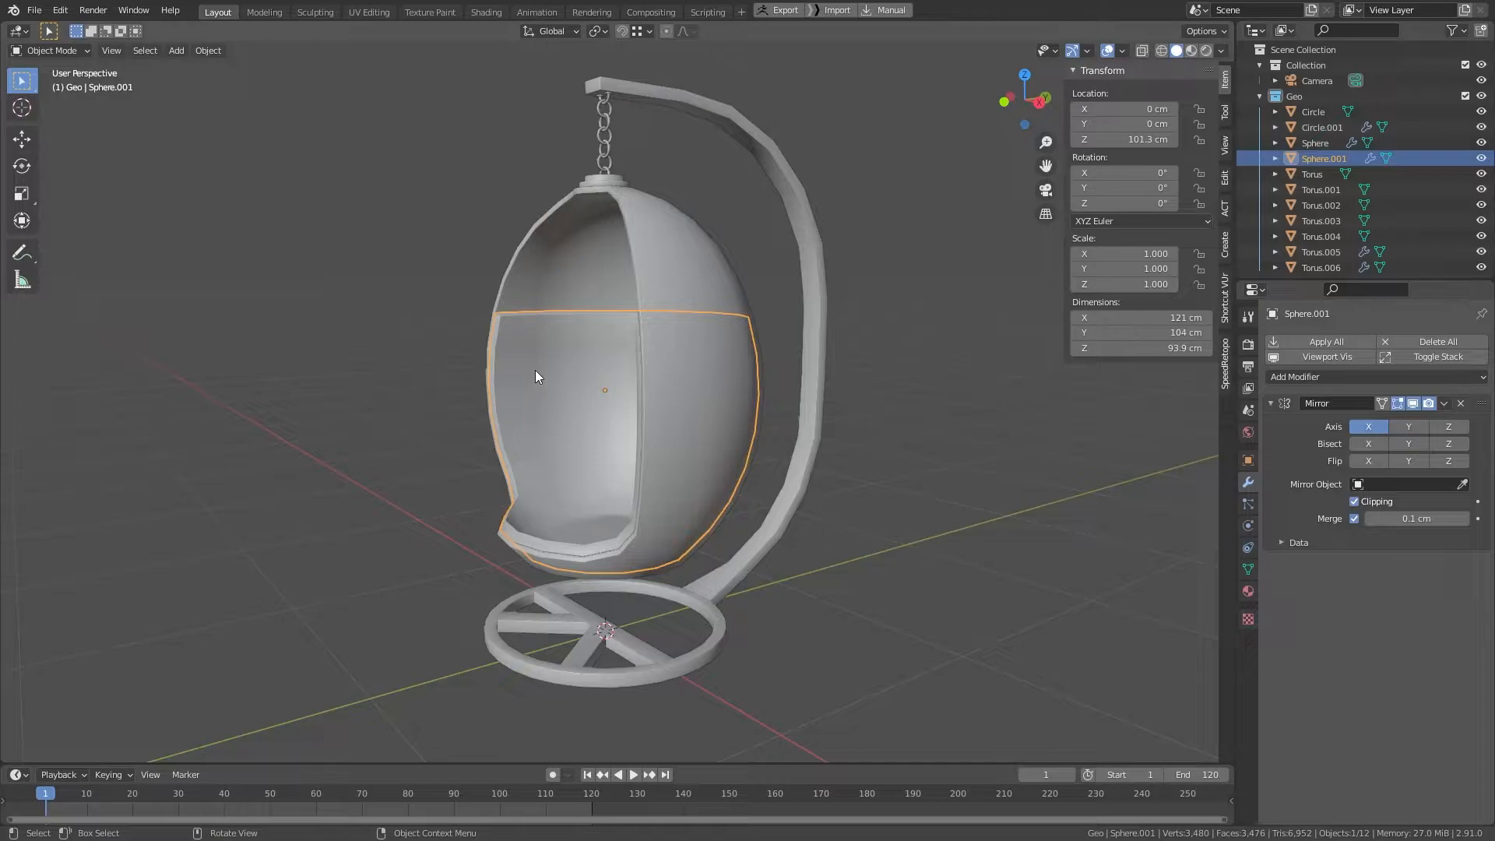
{"action": "key", "text": "KP_Divide"}
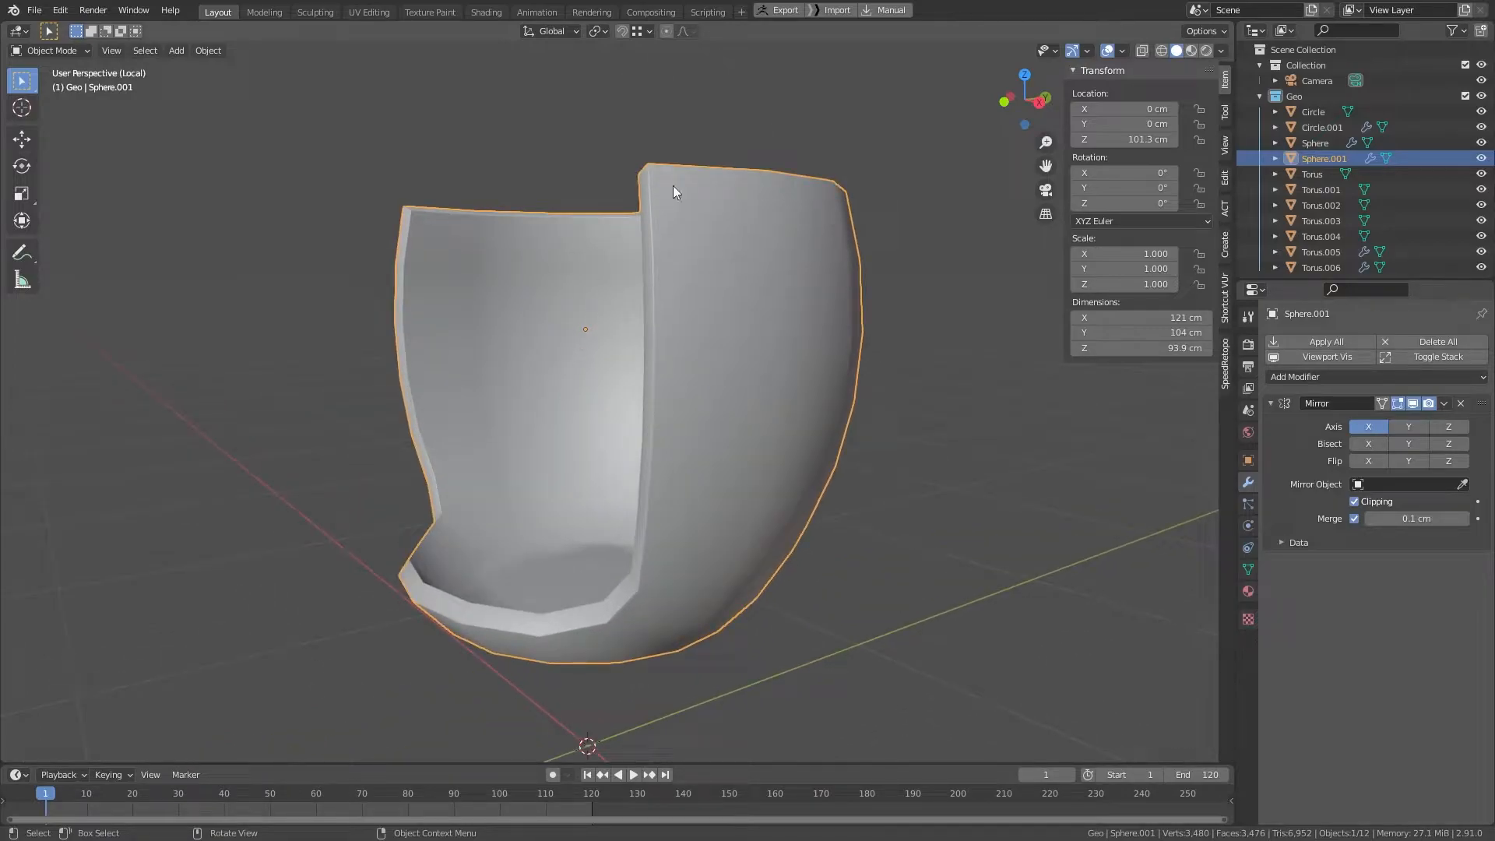
{"action": "key", "text": "Tab"}
{"action": "middle_click_drag", "start_coordinate": [662, 193], "coordinate": [497, 370]}
{"action": "scroll", "coordinate": [371, 437], "scroll_direction": "up", "scroll_amount": 2}
{"action": "middle_click_drag", "start_coordinate": [586, 415], "coordinate": [696, 393], "text": "shift"}
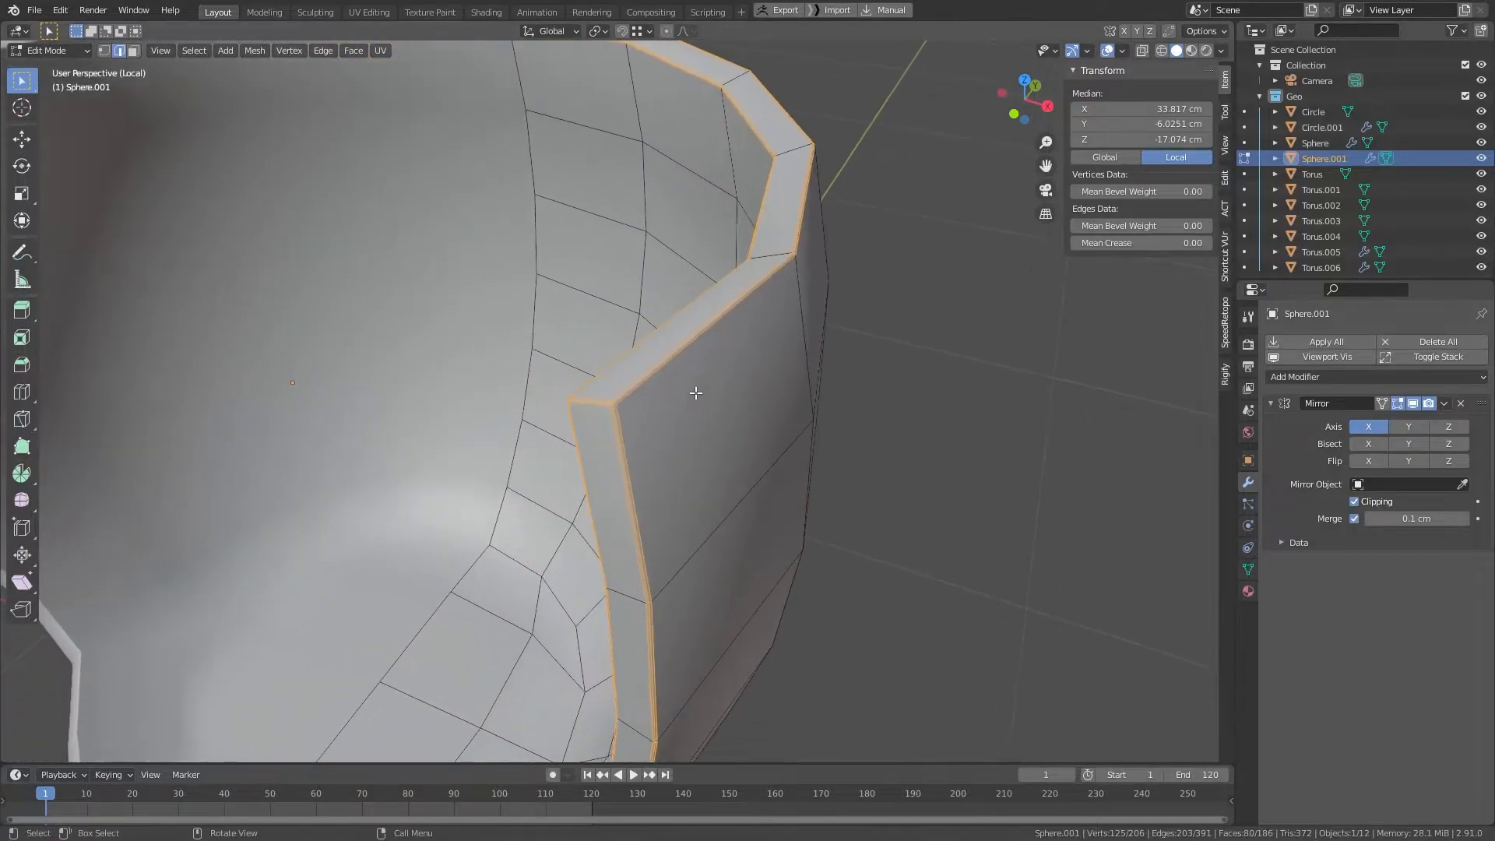
{"action": "scroll", "coordinate": [646, 392], "scroll_direction": "up", "scroll_amount": 2}
{"action": "key", "text": "alt+a"}
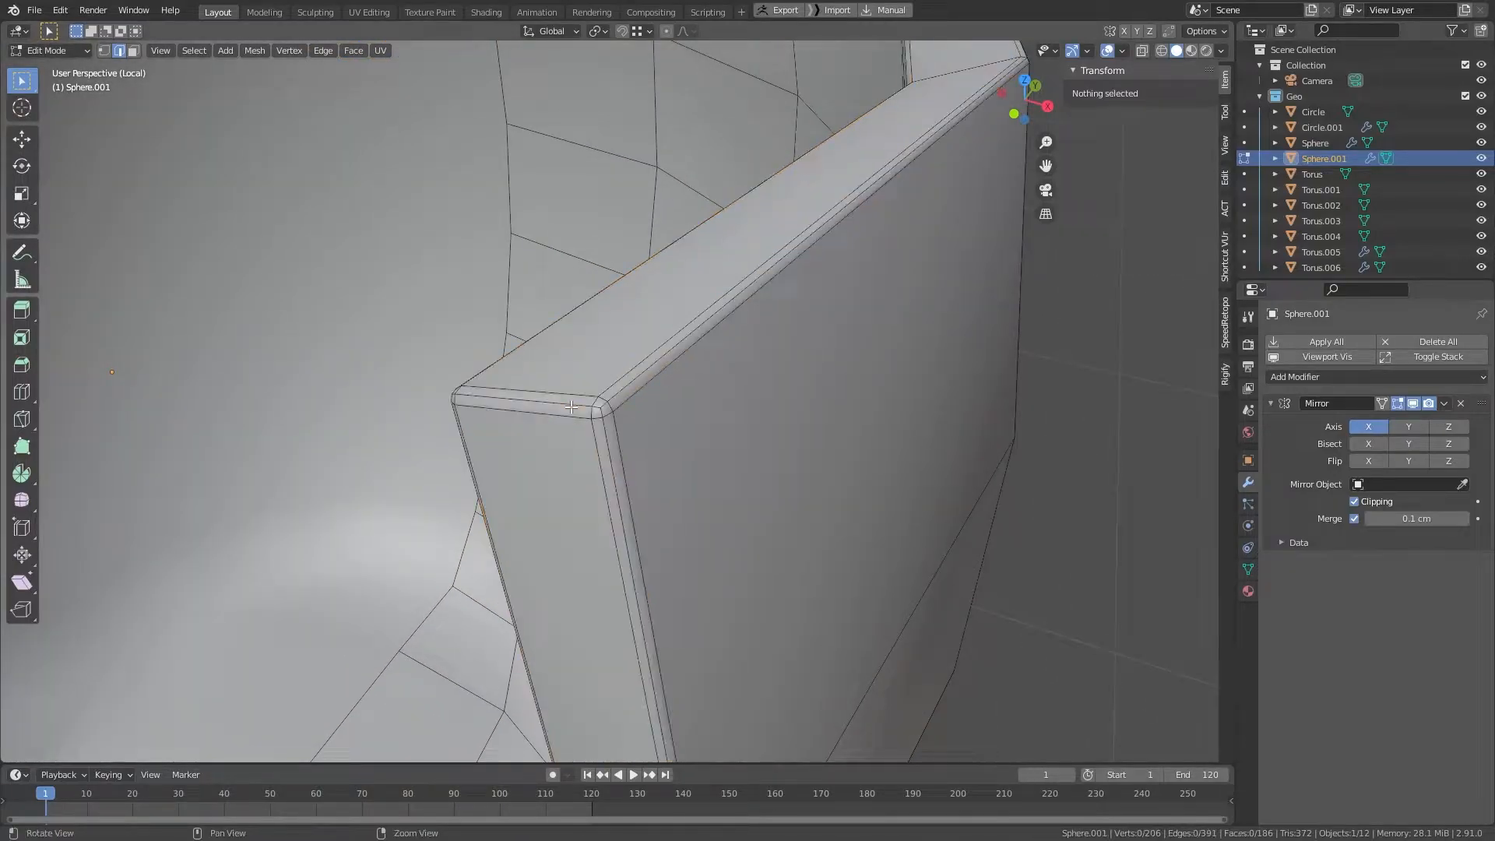
Step: Select the middle edge loops of the bevels at the liner's upper front corner and along its inner and outer rims
{"action": "left_click", "coordinate": [573, 405], "text": "alt"}
{"action": "left_click", "coordinate": [612, 444], "text": "alt+shift"}
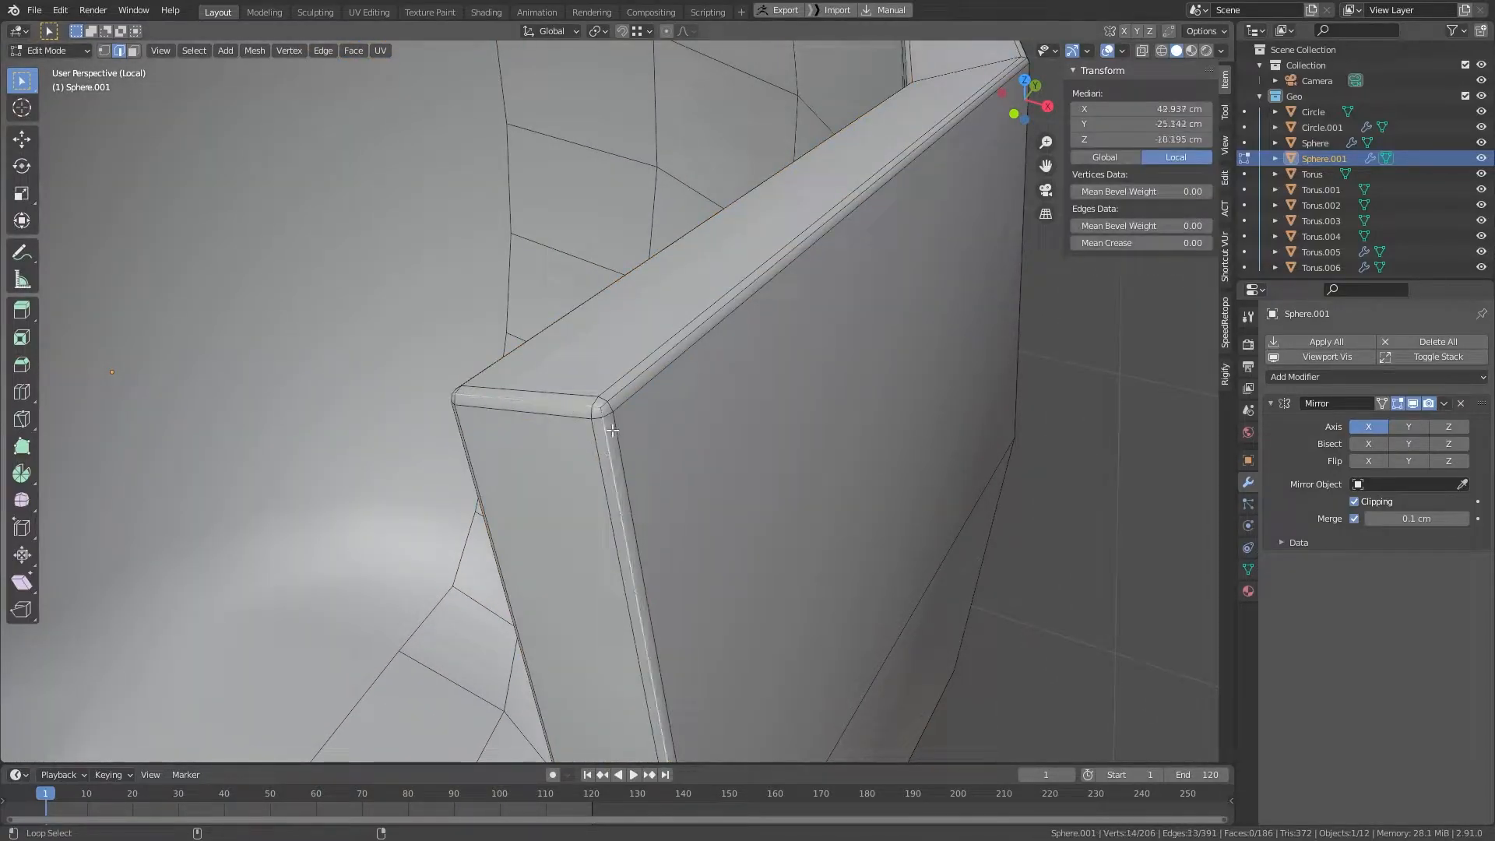
{"action": "left_click", "coordinate": [629, 381], "text": "alt+shift"}
{"action": "middle_click_drag", "start_coordinate": [629, 381], "coordinate": [872, 367]}
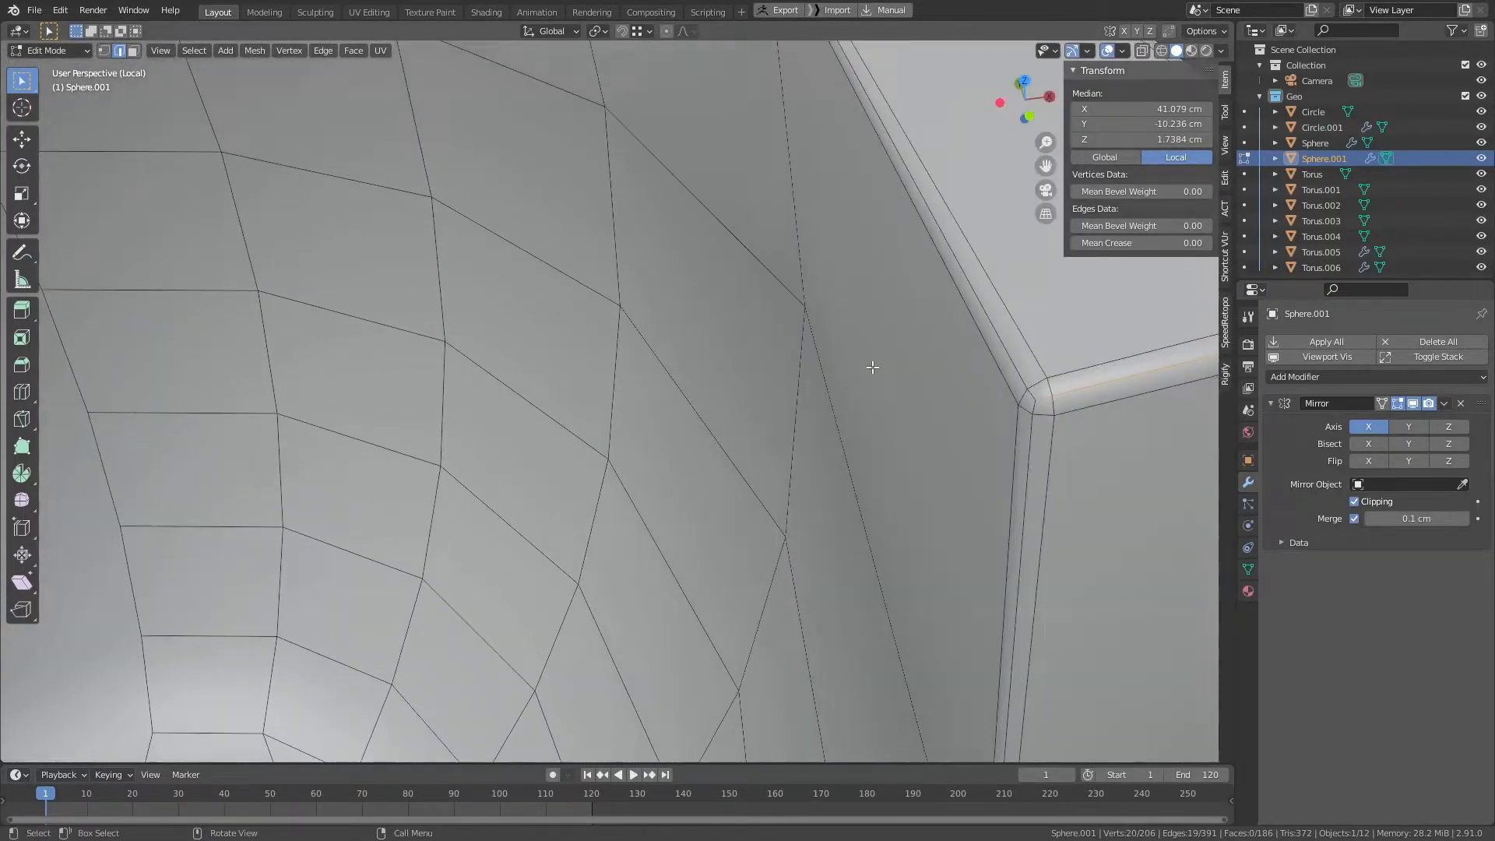
{"action": "left_click", "coordinate": [1006, 366], "text": "alt+shift"}
{"action": "left_click", "coordinate": [1001, 381], "text": "alt+shift"}
{"action": "left_click", "coordinate": [1011, 362], "text": "alt+shift"}
{"action": "left_click", "coordinate": [1026, 485], "text": "alt+shift"}
Step: Add the edge loops around the liner's outer underside and inner floor to the selection
{"action": "right_click_drag", "start_coordinate": [1026, 485], "coordinate": [711, 564], "text": "alt"}
{"action": "left_click_drag", "start_coordinate": [711, 564], "coordinate": [668, 413], "text": "alt"}
{"action": "scroll", "coordinate": [724, 271], "scroll_direction": "up", "scroll_amount": 5}
{"action": "left_click", "coordinate": [734, 278], "text": "alt+shift"}
{"action": "scroll", "coordinate": [766, 340], "scroll_direction": "down", "scroll_amount": 4}
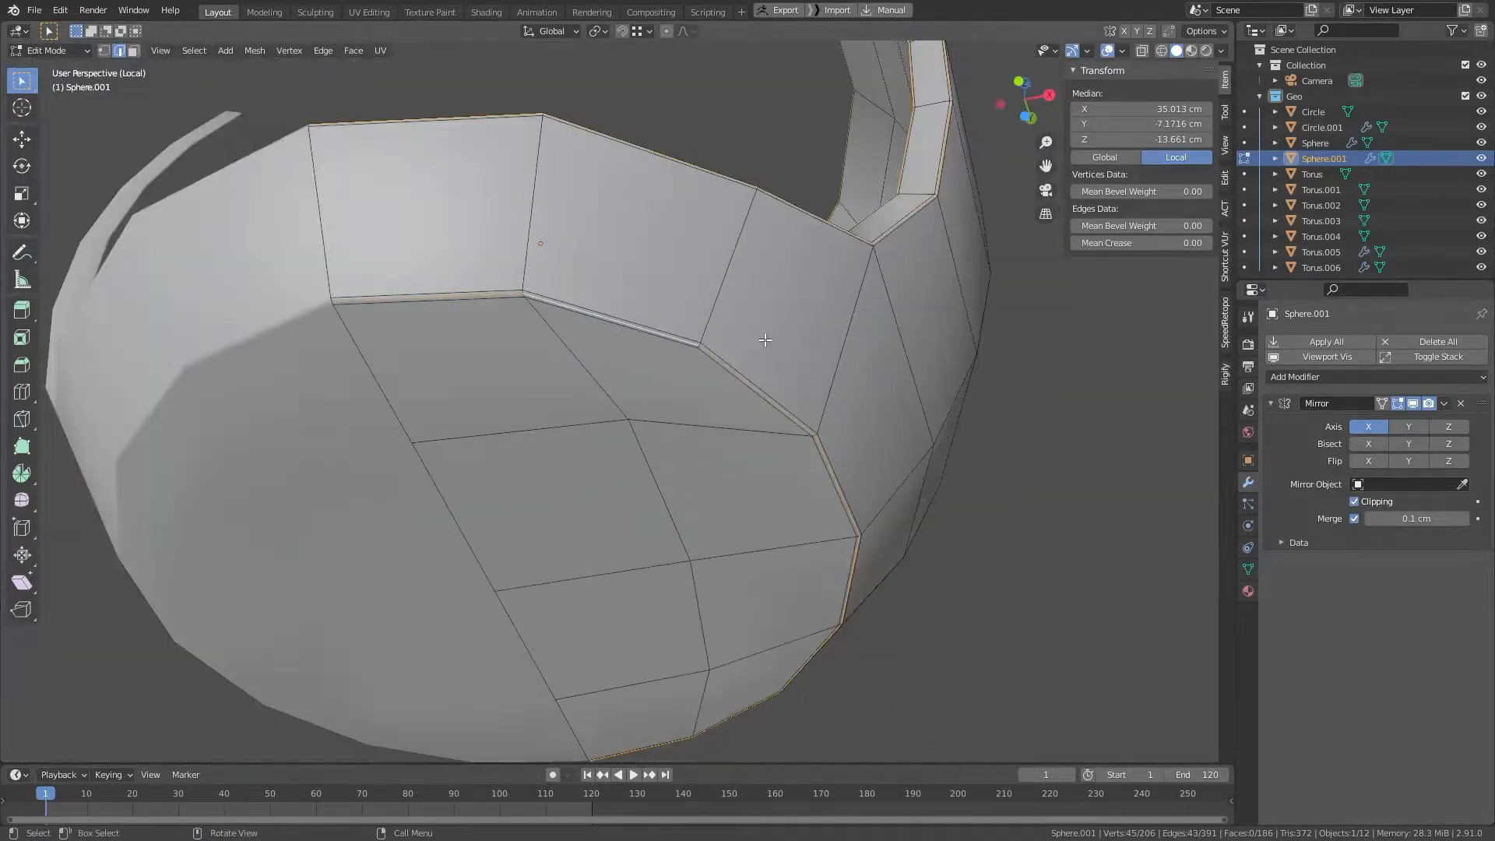
{"action": "left_click_drag", "start_coordinate": [484, 312], "coordinate": [770, 536], "text": "alt"}
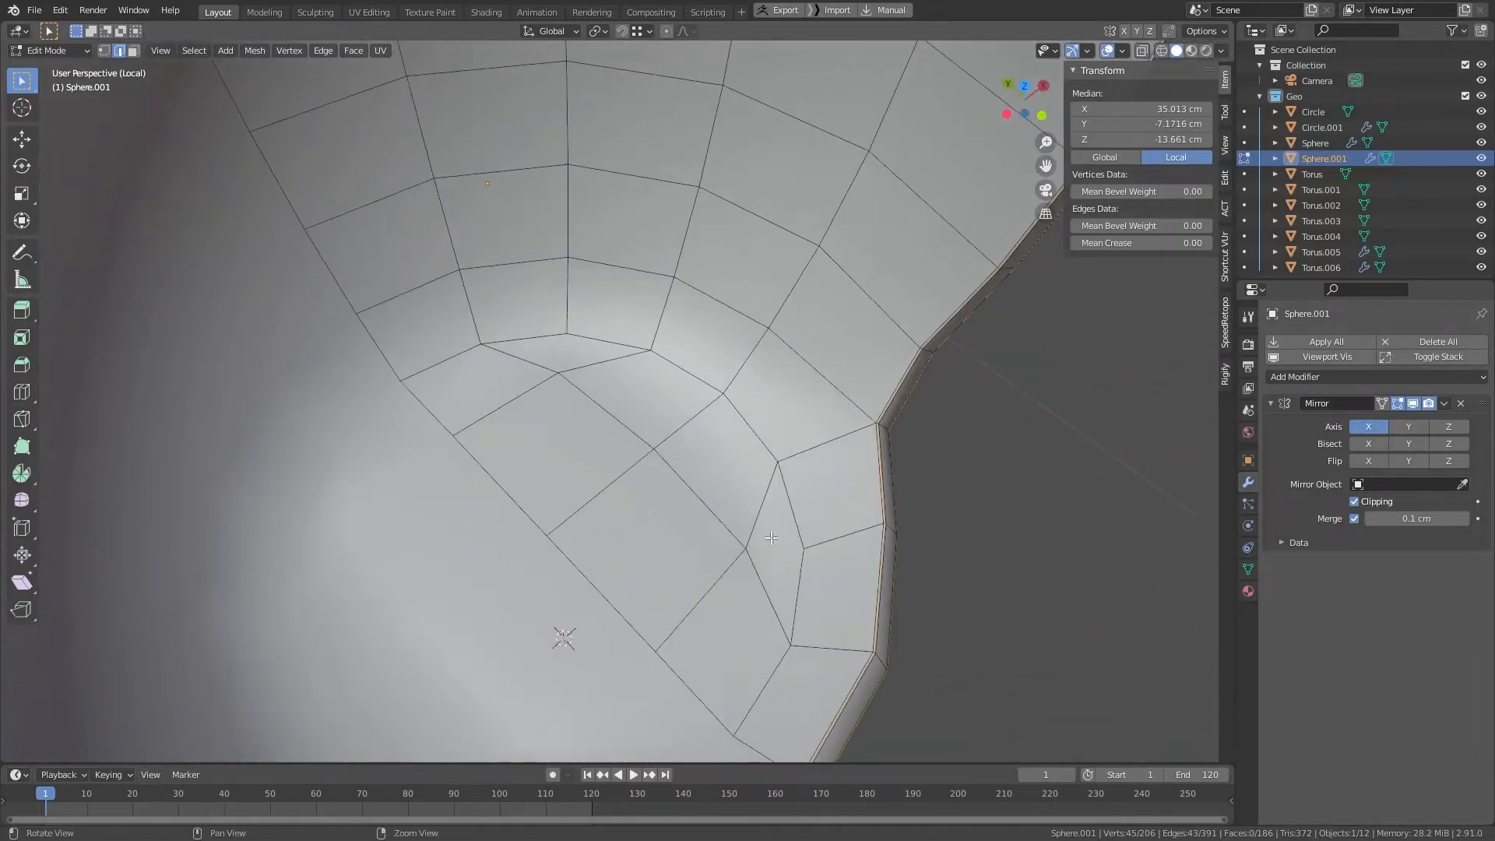
{"action": "left_click", "coordinate": [525, 344], "text": "alt+shift"}
{"action": "left_click", "coordinate": [522, 337], "text": "alt+shift"}
Step: Mark the selected liner edge loops as UV seams and clear the selection
{"action": "scroll", "coordinate": [545, 350], "scroll_direction": "down", "scroll_amount": 3}
{"action": "left_click_drag", "start_coordinate": [761, 468], "coordinate": [660, 380], "text": "alt"}
{"action": "key", "text": "u"}
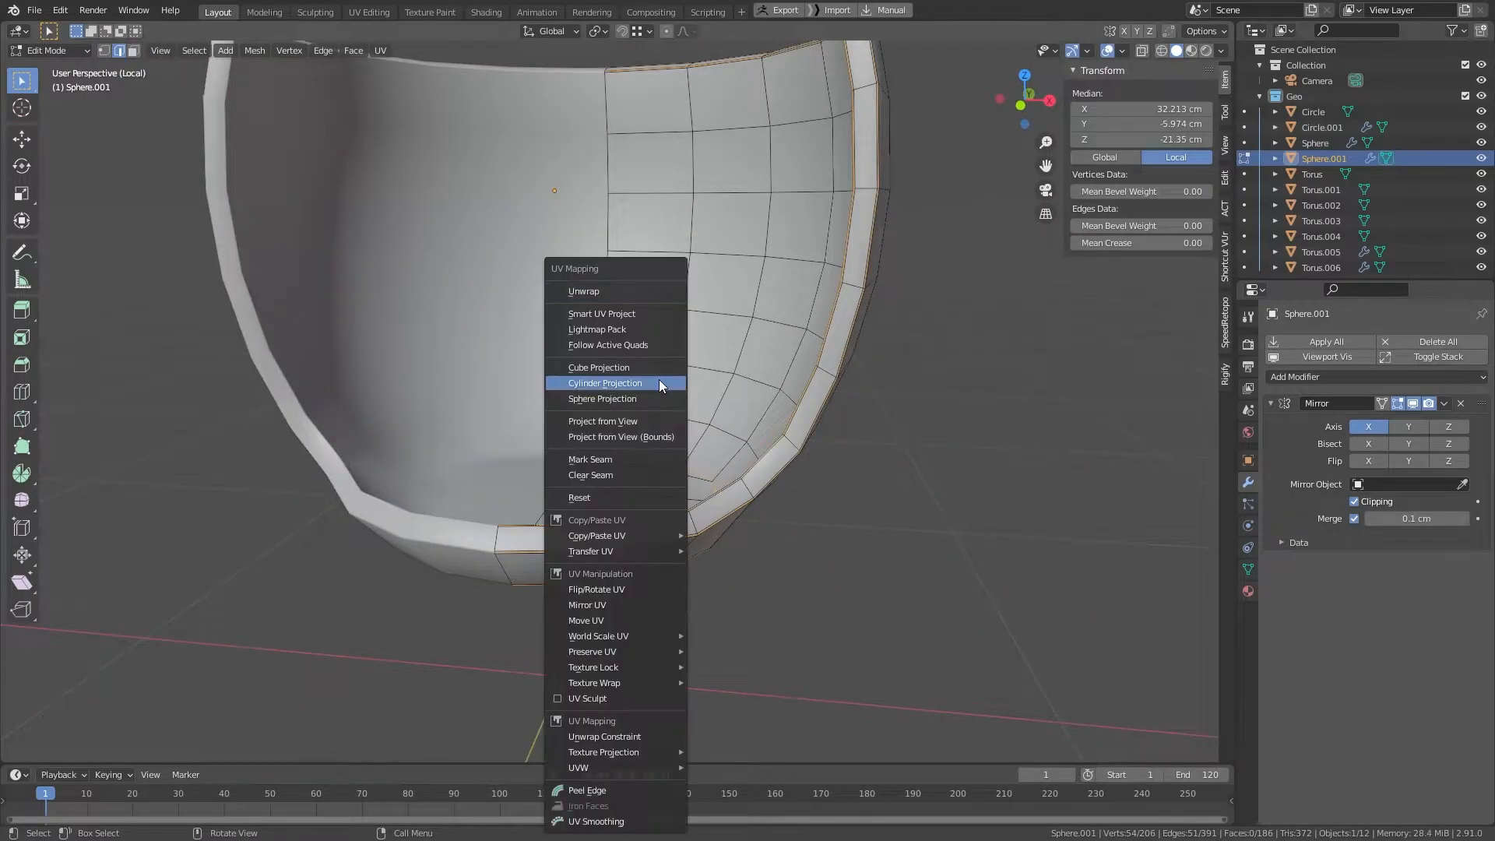
{"action": "left_click", "coordinate": [643, 455]}
{"action": "left_click", "coordinate": [968, 457]}
Step: Select the centreline edges at the liner's front, from the outer underside seam over the front lip to the inner floor seam
{"action": "middle_click_drag", "start_coordinate": [781, 148], "coordinate": [823, 121]}
{"action": "scroll", "coordinate": [698, 420], "scroll_direction": "up", "scroll_amount": 3}
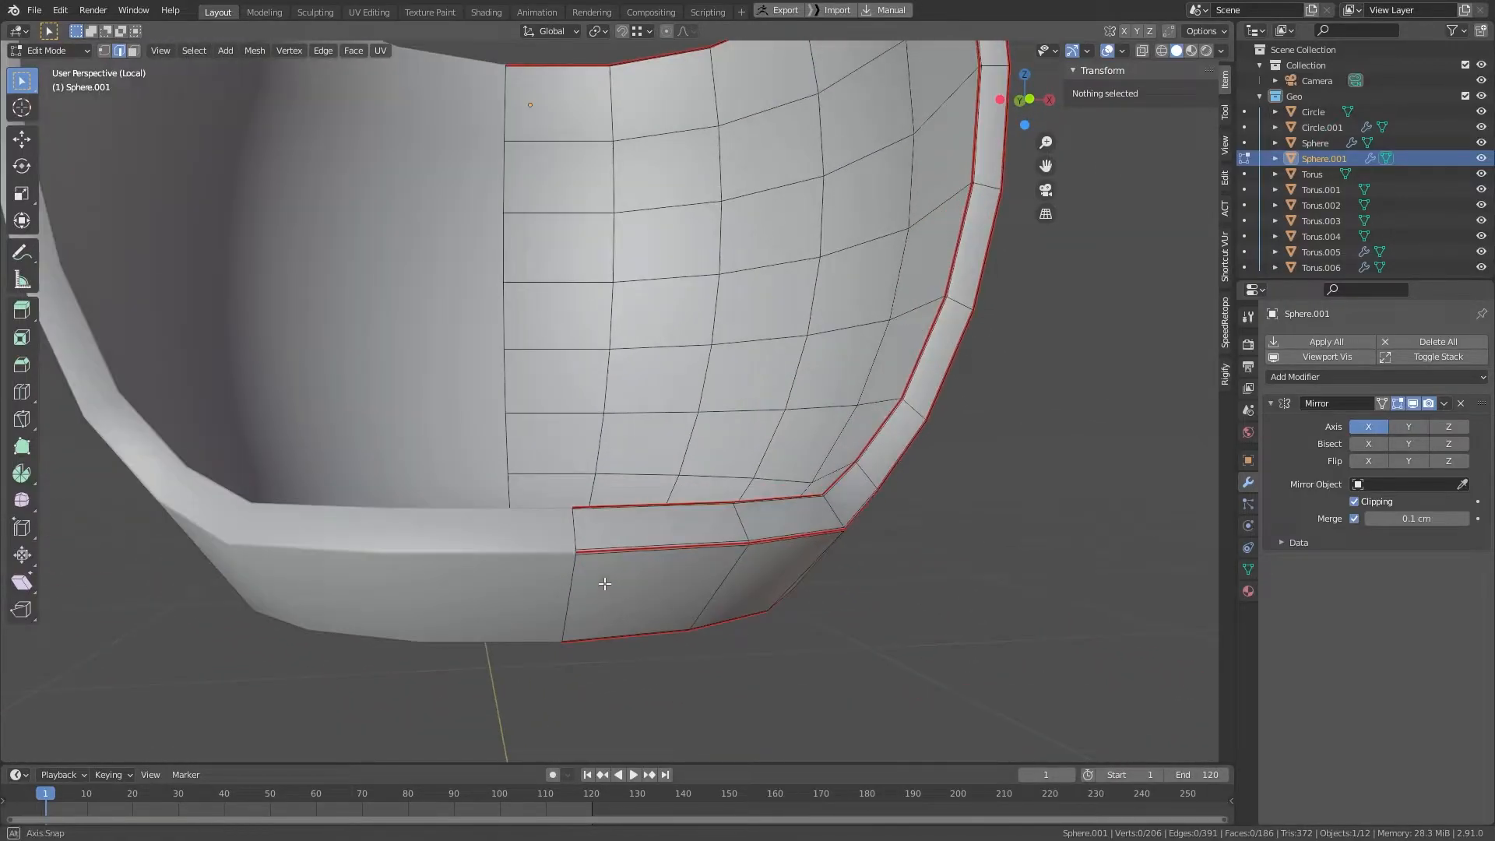
{"action": "left_click_drag", "start_coordinate": [605, 588], "coordinate": [604, 483], "text": "alt"}
{"action": "middle_click_drag", "start_coordinate": [568, 269], "coordinate": [580, 320], "text": "alt"}
{"action": "scroll", "coordinate": [576, 288], "scroll_direction": "up", "scroll_amount": 5}
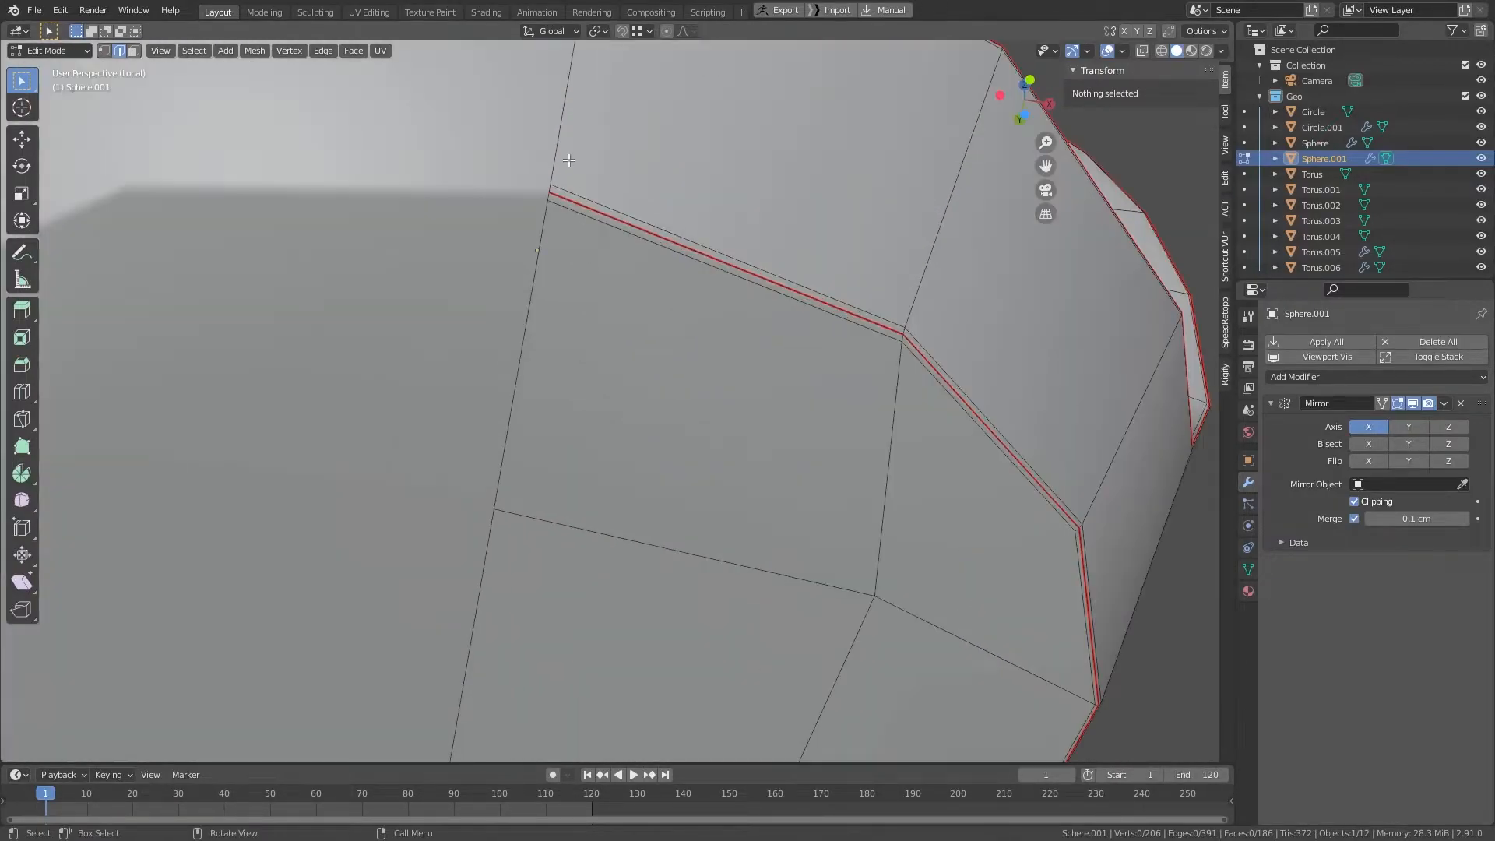
{"action": "left_click", "coordinate": [550, 187]}
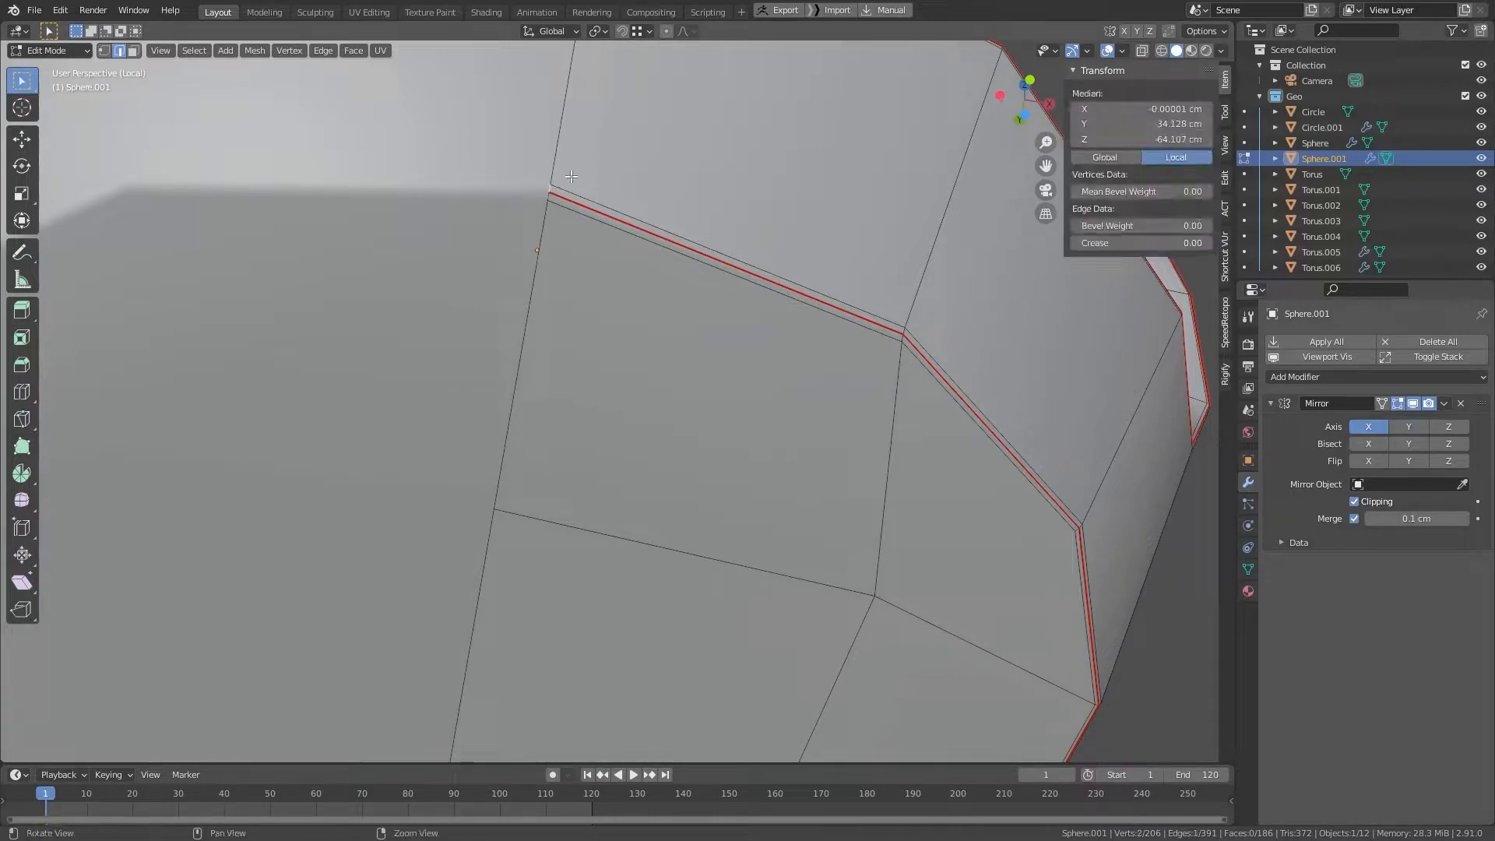
{"action": "left_click_drag", "start_coordinate": [550, 197], "coordinate": [523, 437], "text": "alt"}
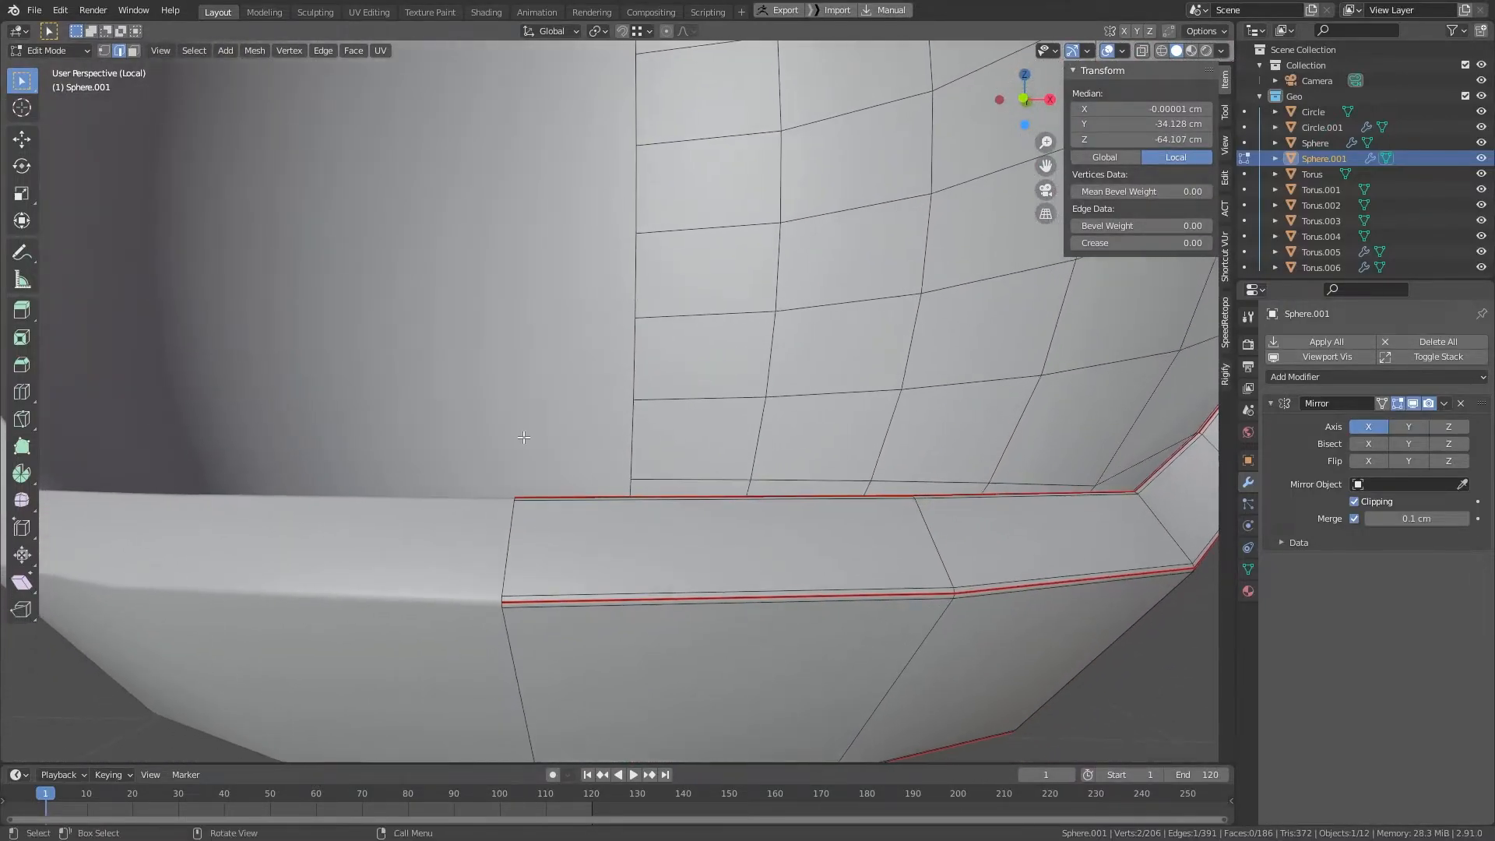
{"action": "left_click", "coordinate": [508, 550], "text": "ctrl"}
{"action": "scroll", "coordinate": [508, 550], "scroll_direction": "down", "scroll_amount": 3}
{"action": "left_click_drag", "start_coordinate": [517, 544], "coordinate": [668, 447], "text": "alt"}
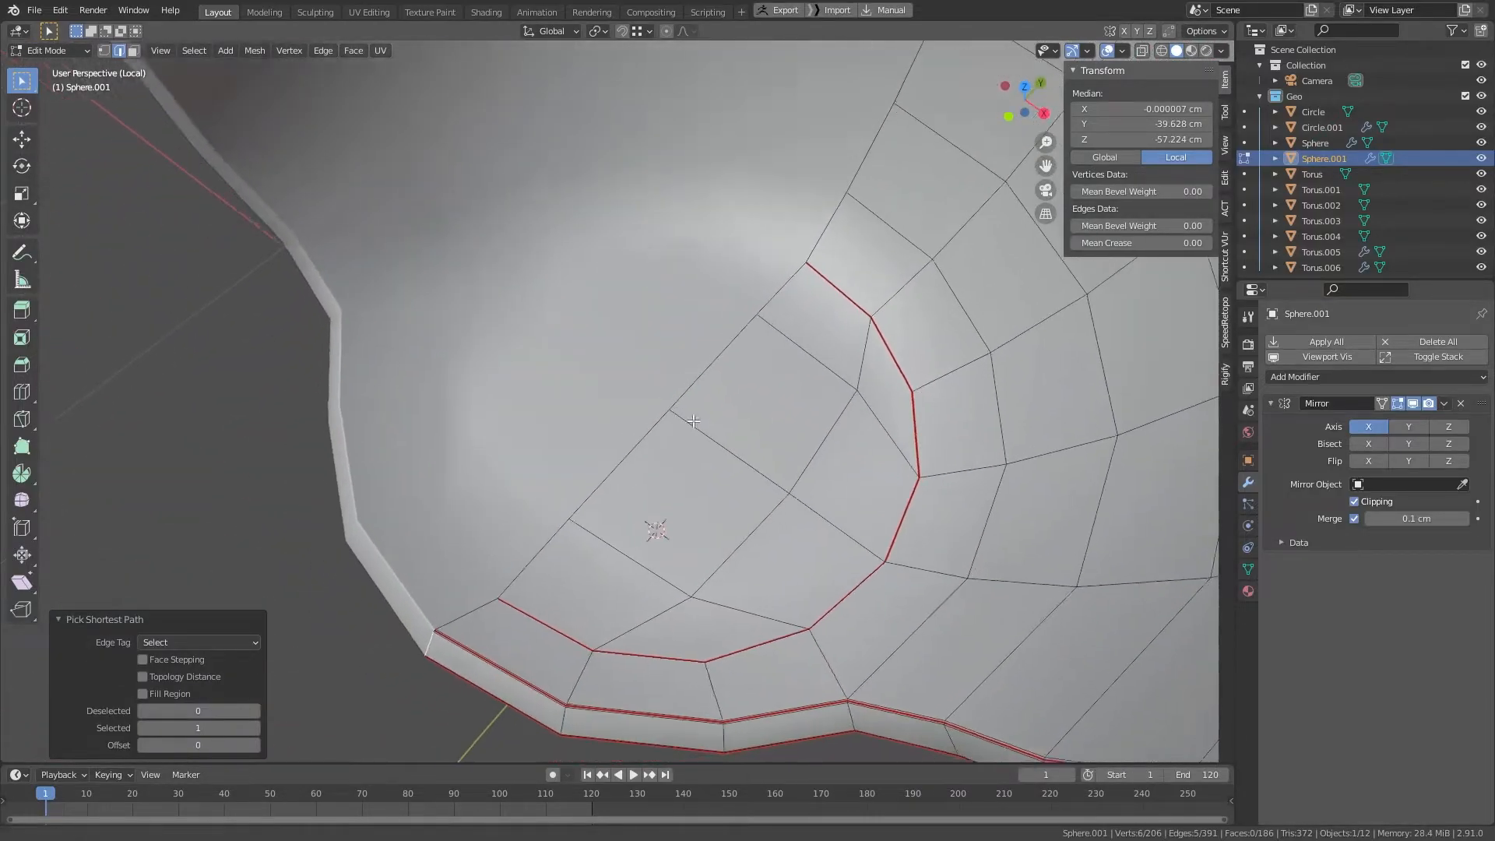
{"action": "scroll", "coordinate": [517, 542], "scroll_direction": "up", "scroll_amount": 3}
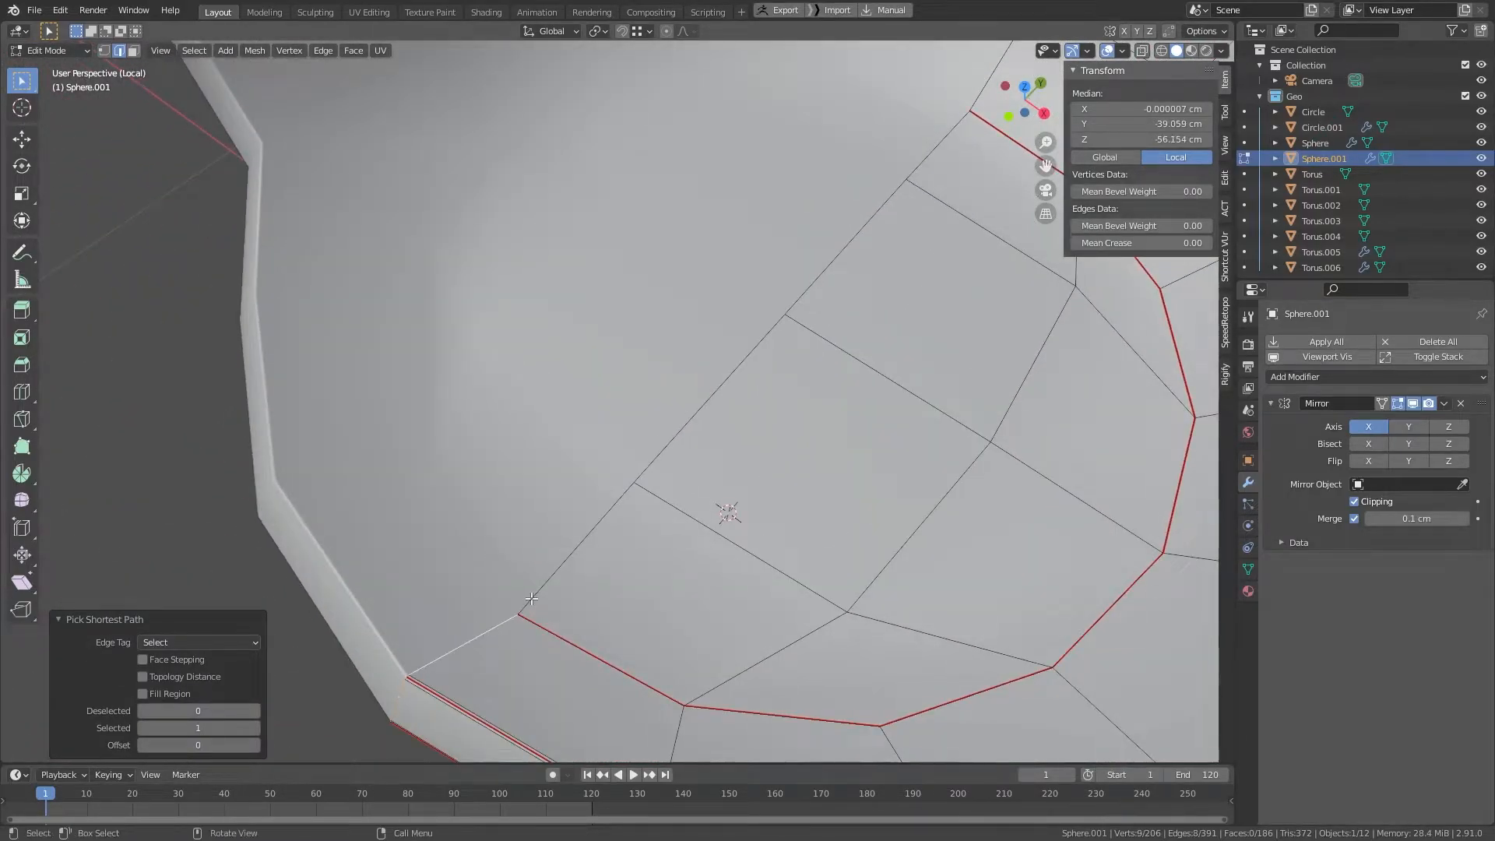
Step: Add the liner's inner back centreline, from the floor seam up to the upper rim, to the selection
{"action": "scroll", "coordinate": [486, 642], "scroll_direction": "down", "scroll_amount": 3}
{"action": "left_click_drag", "start_coordinate": [488, 640], "coordinate": [575, 521], "text": "alt"}
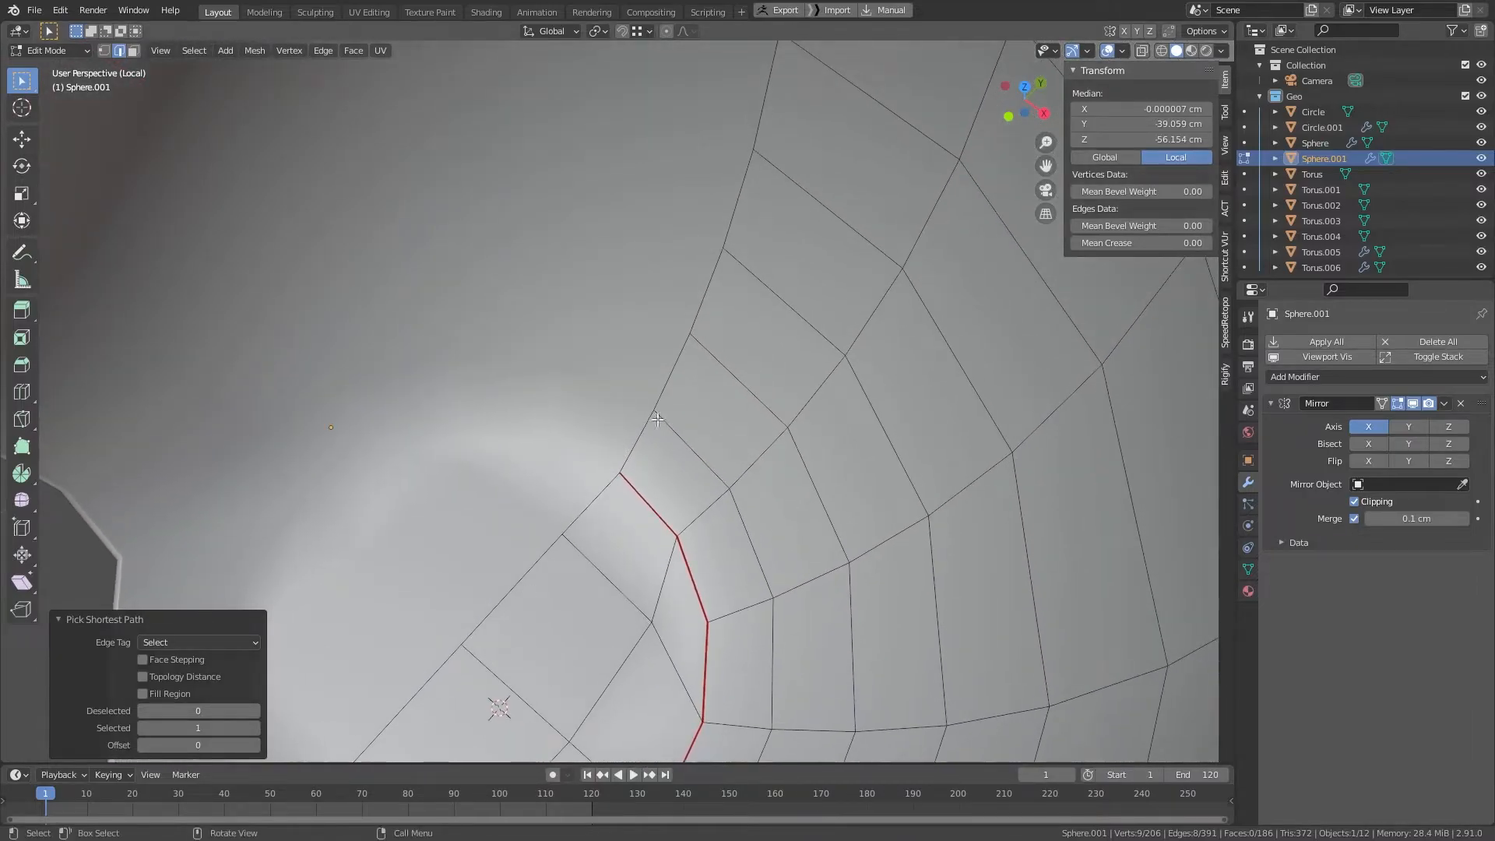
{"action": "left_click", "coordinate": [631, 441], "text": "shift"}
{"action": "scroll", "coordinate": [670, 444], "scroll_direction": "down", "scroll_amount": 4}
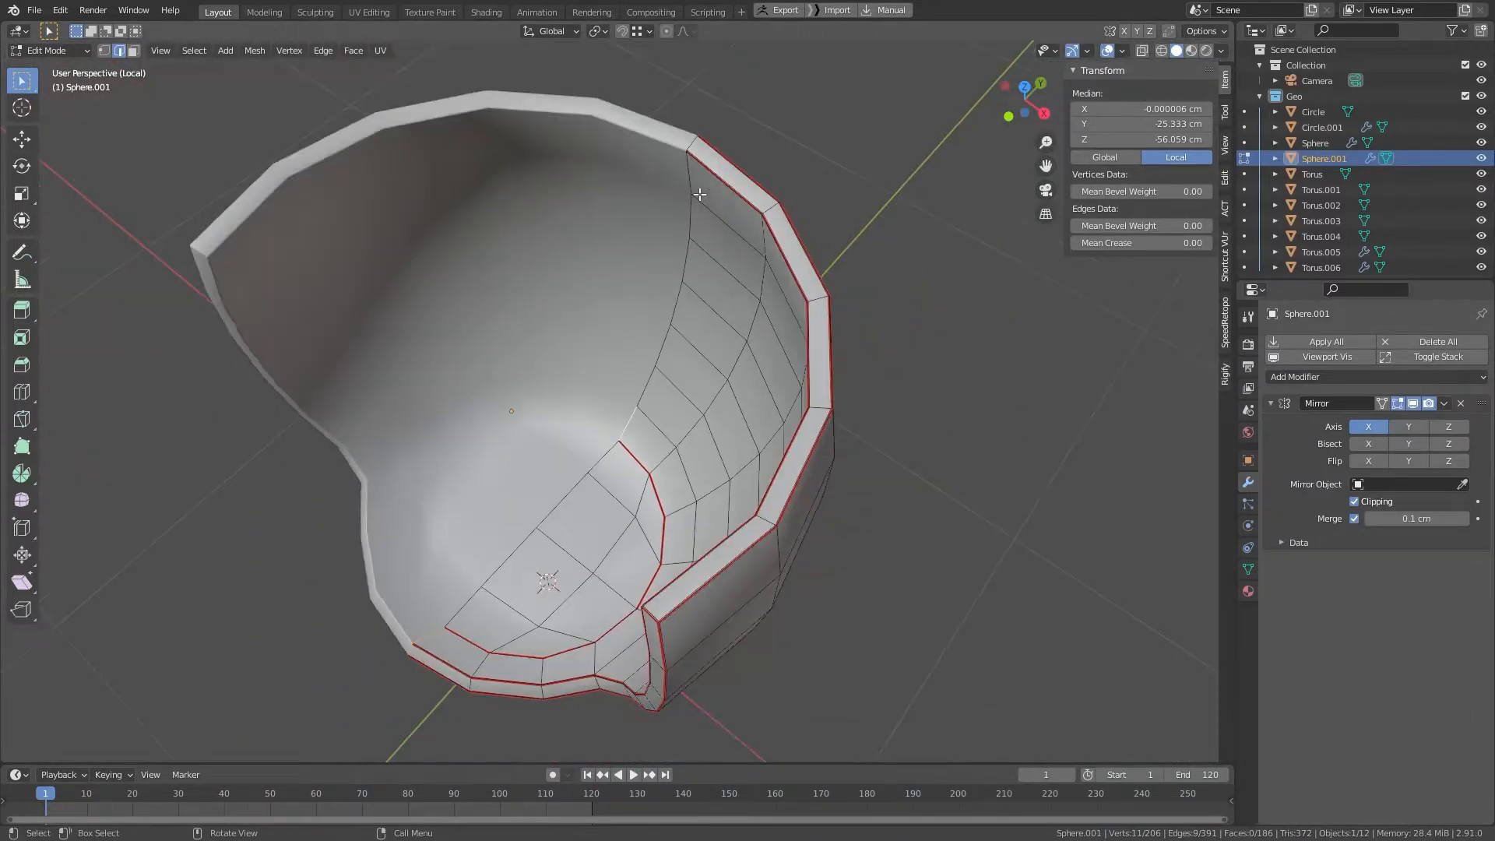
{"action": "left_click", "coordinate": [684, 176], "text": "ctrl"}
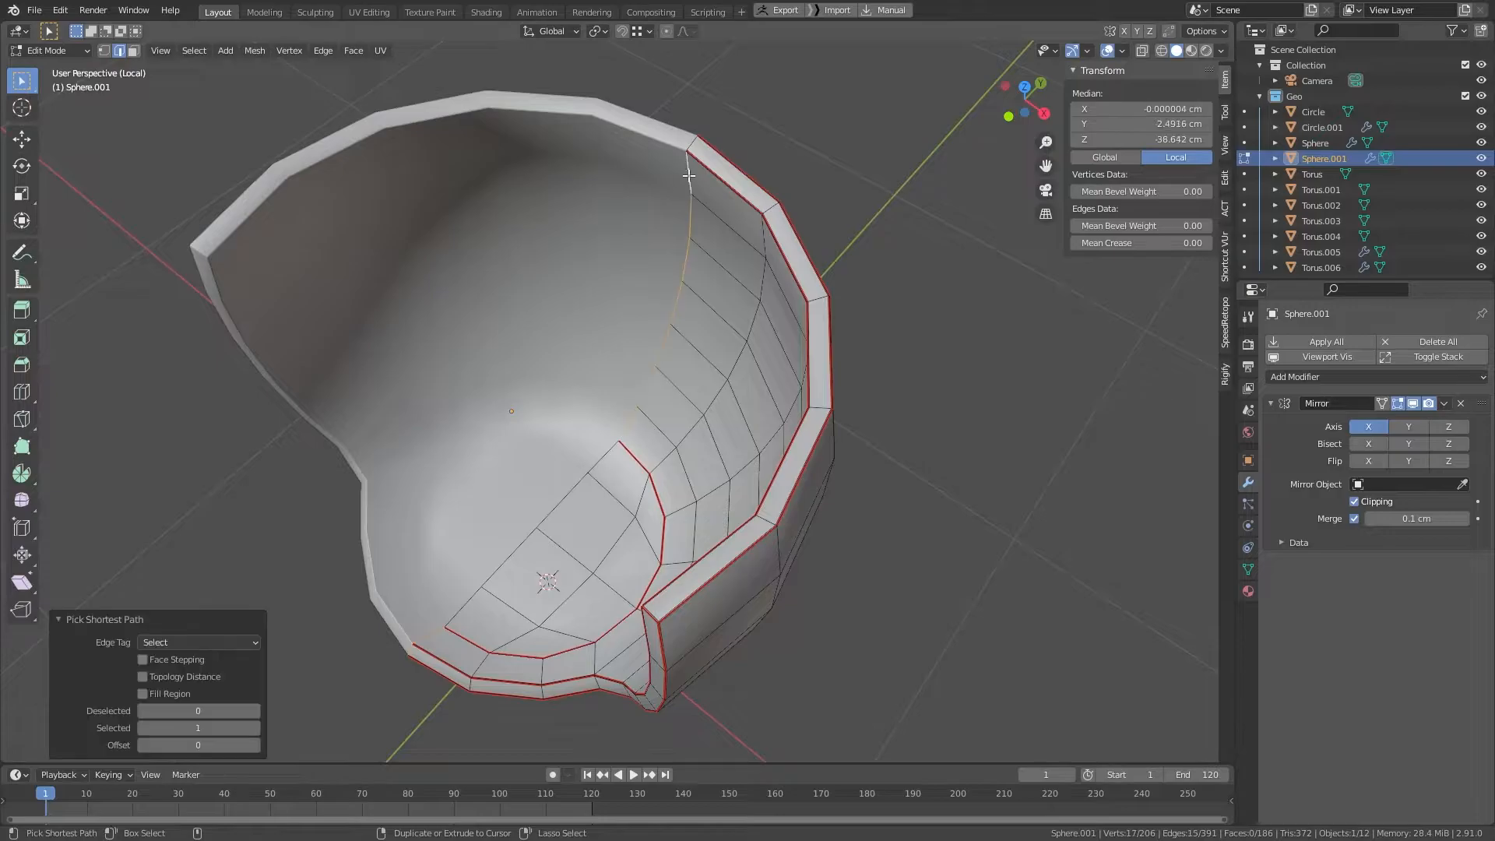
Step: Add the liner's outer back centreline, from the upper rim down to the underside seam, to the selection
{"action": "middle_click_drag", "start_coordinate": [686, 170], "coordinate": [423, 143]}
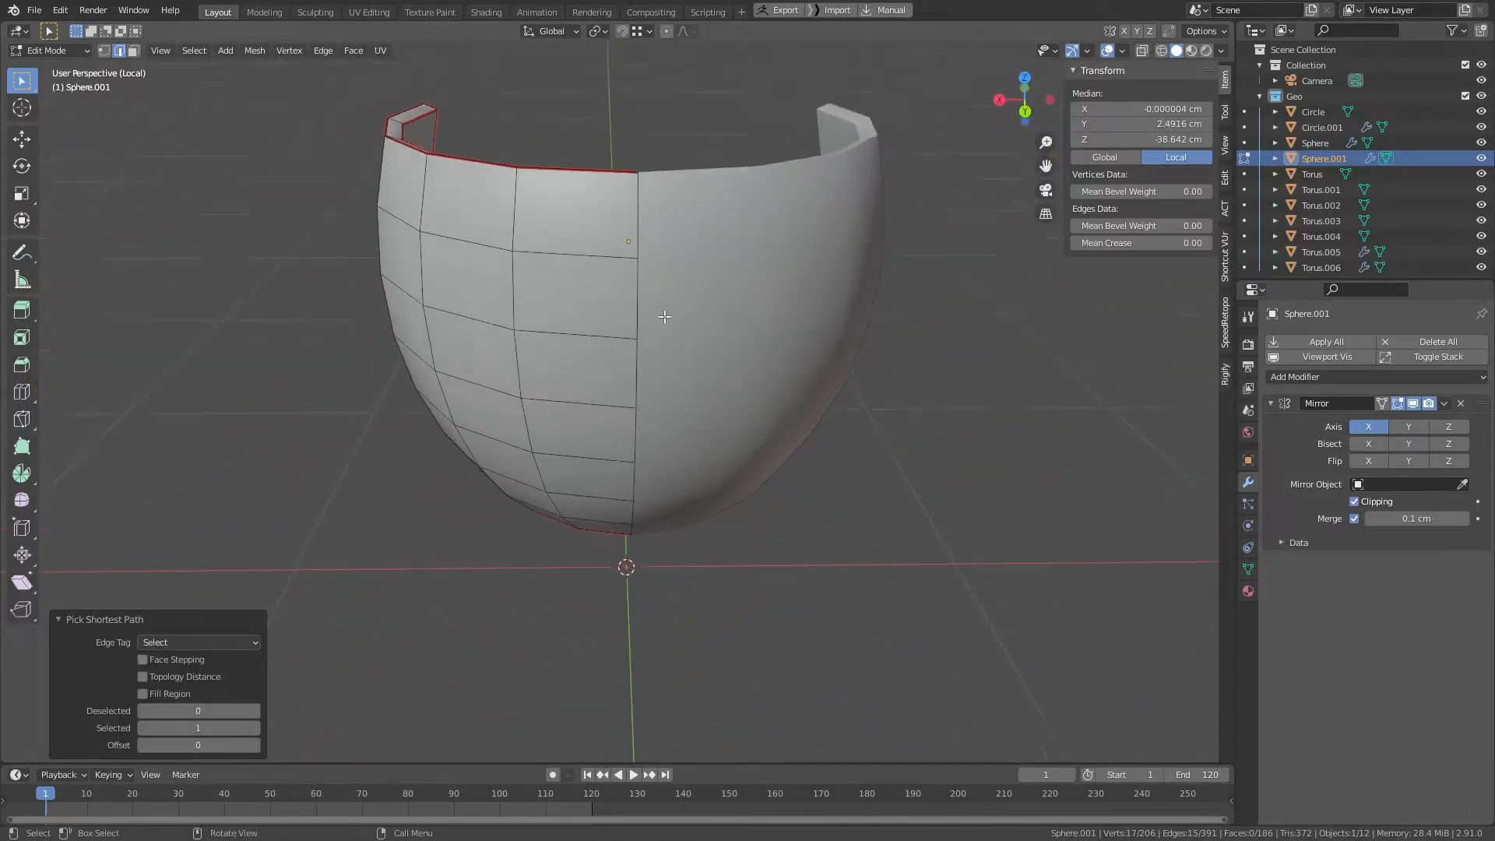
{"action": "middle_click_drag", "start_coordinate": [641, 304], "coordinate": [666, 414]}
{"action": "scroll", "coordinate": [667, 414], "scroll_direction": "up", "scroll_amount": 8}
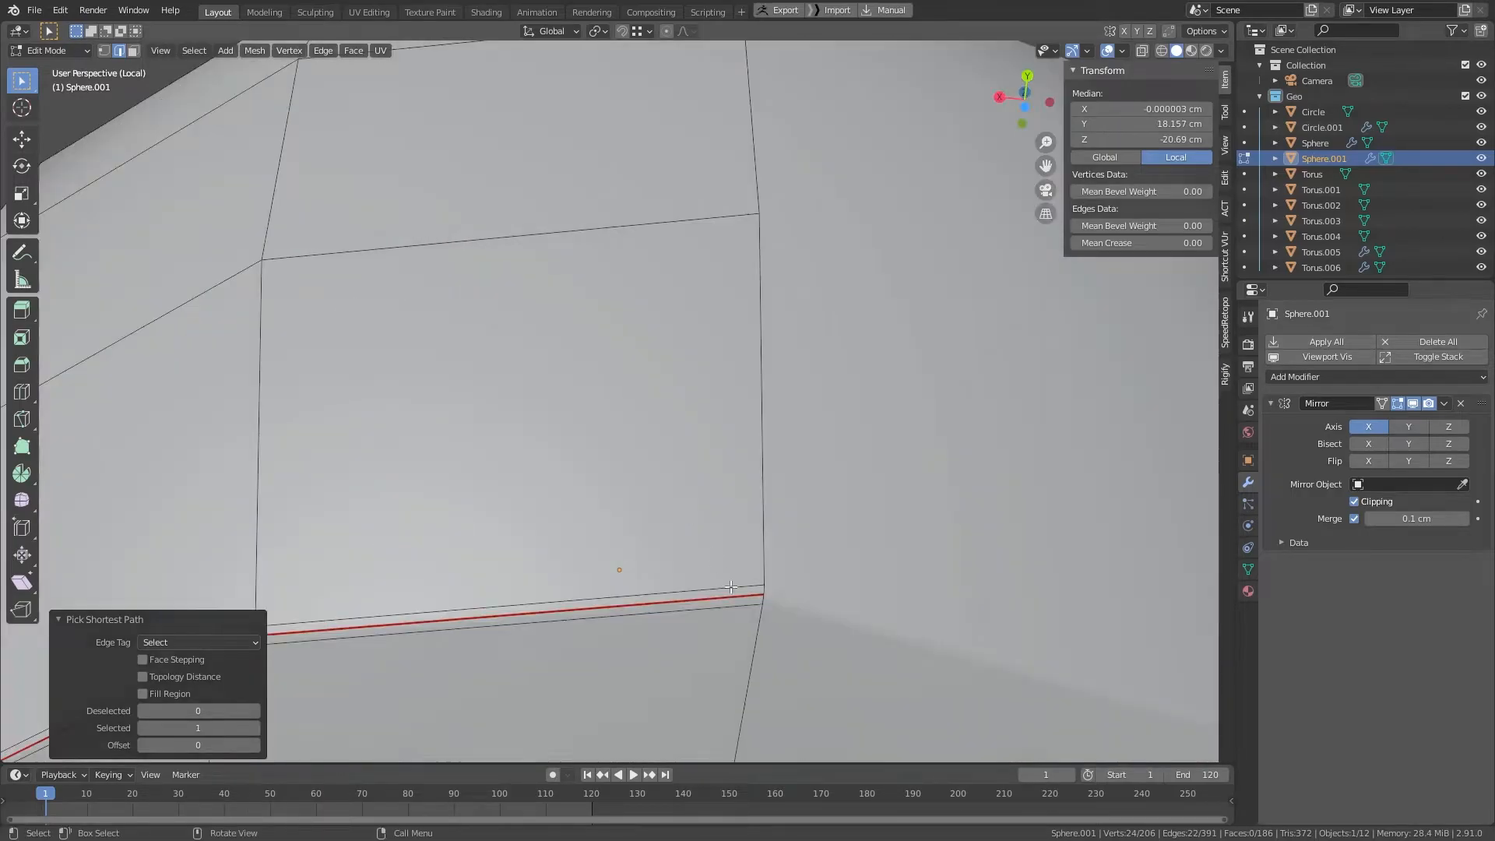
{"action": "left_click", "coordinate": [762, 588], "text": "ctrl"}
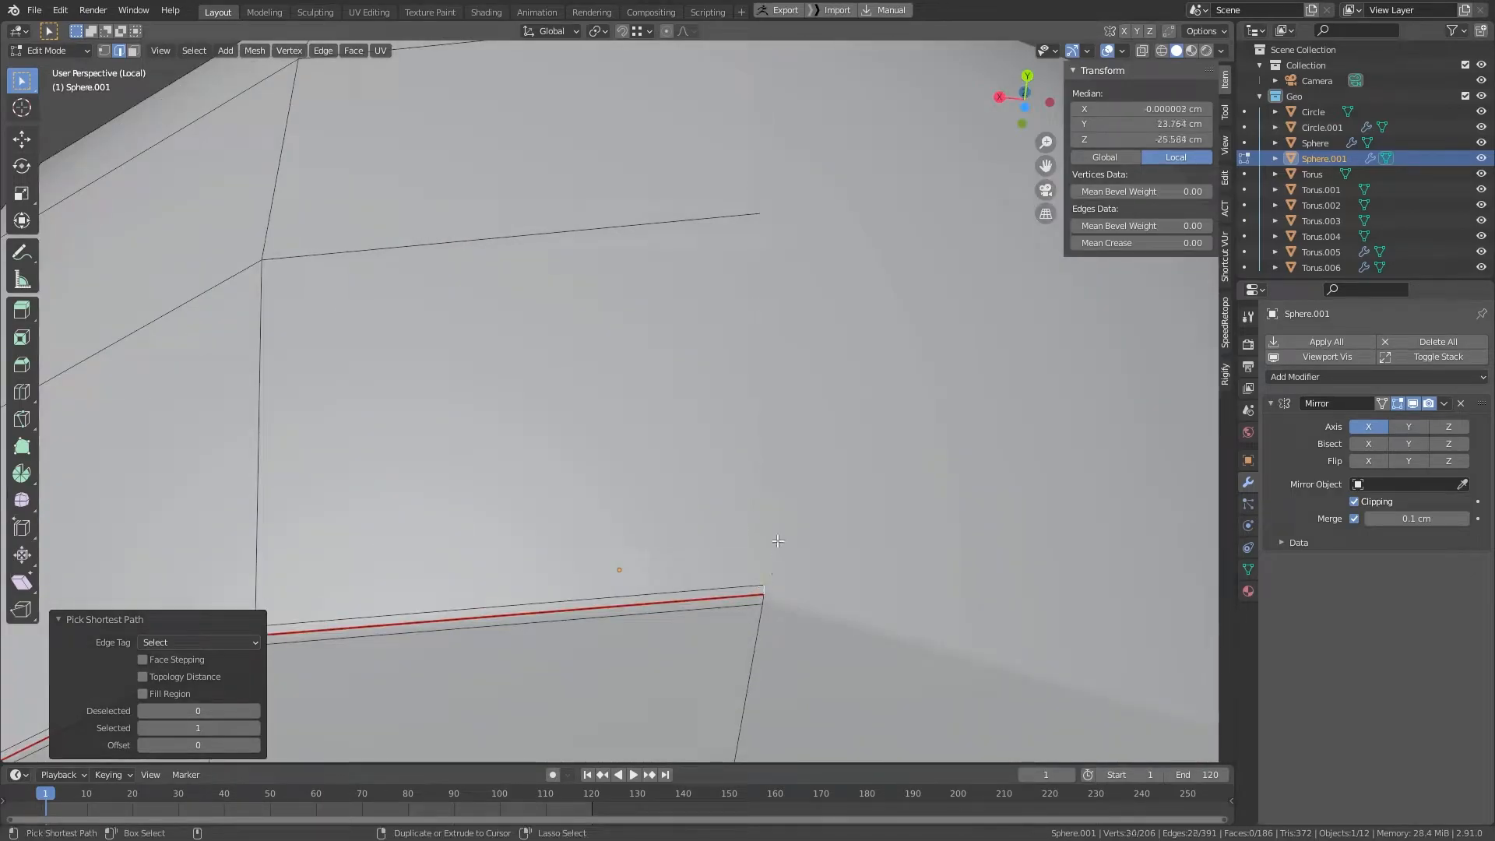
Step: Mark the selected centreline edges as UV seams and clear the selection
{"action": "scroll", "coordinate": [762, 588], "scroll_direction": "down", "scroll_amount": 8}
{"action": "middle_click_drag", "start_coordinate": [762, 588], "coordinate": [763, 514]}
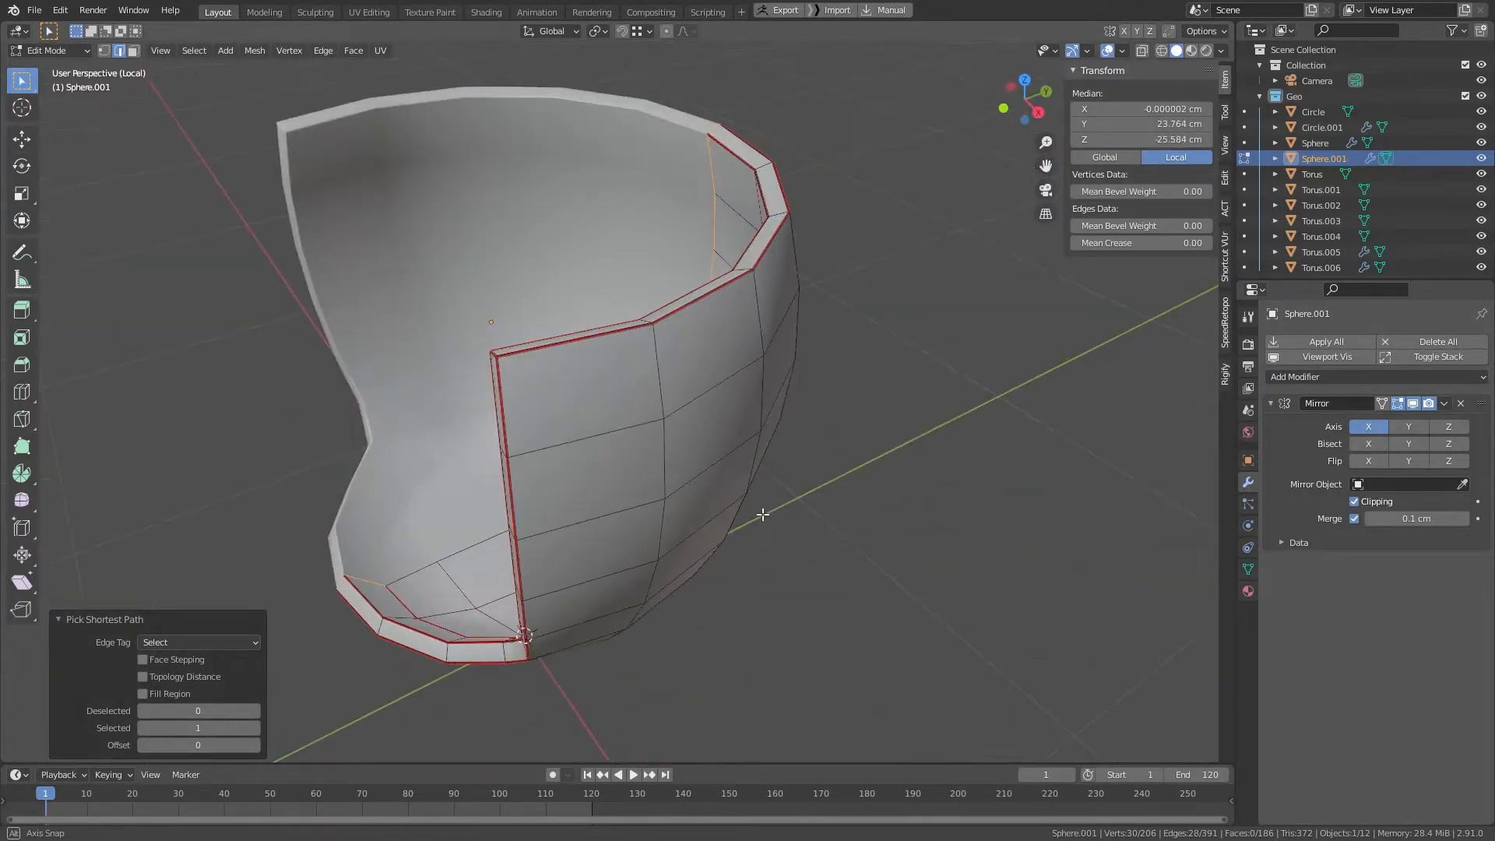
{"action": "right_click", "coordinate": [793, 427]}
{"action": "left_click", "coordinate": [792, 425]}
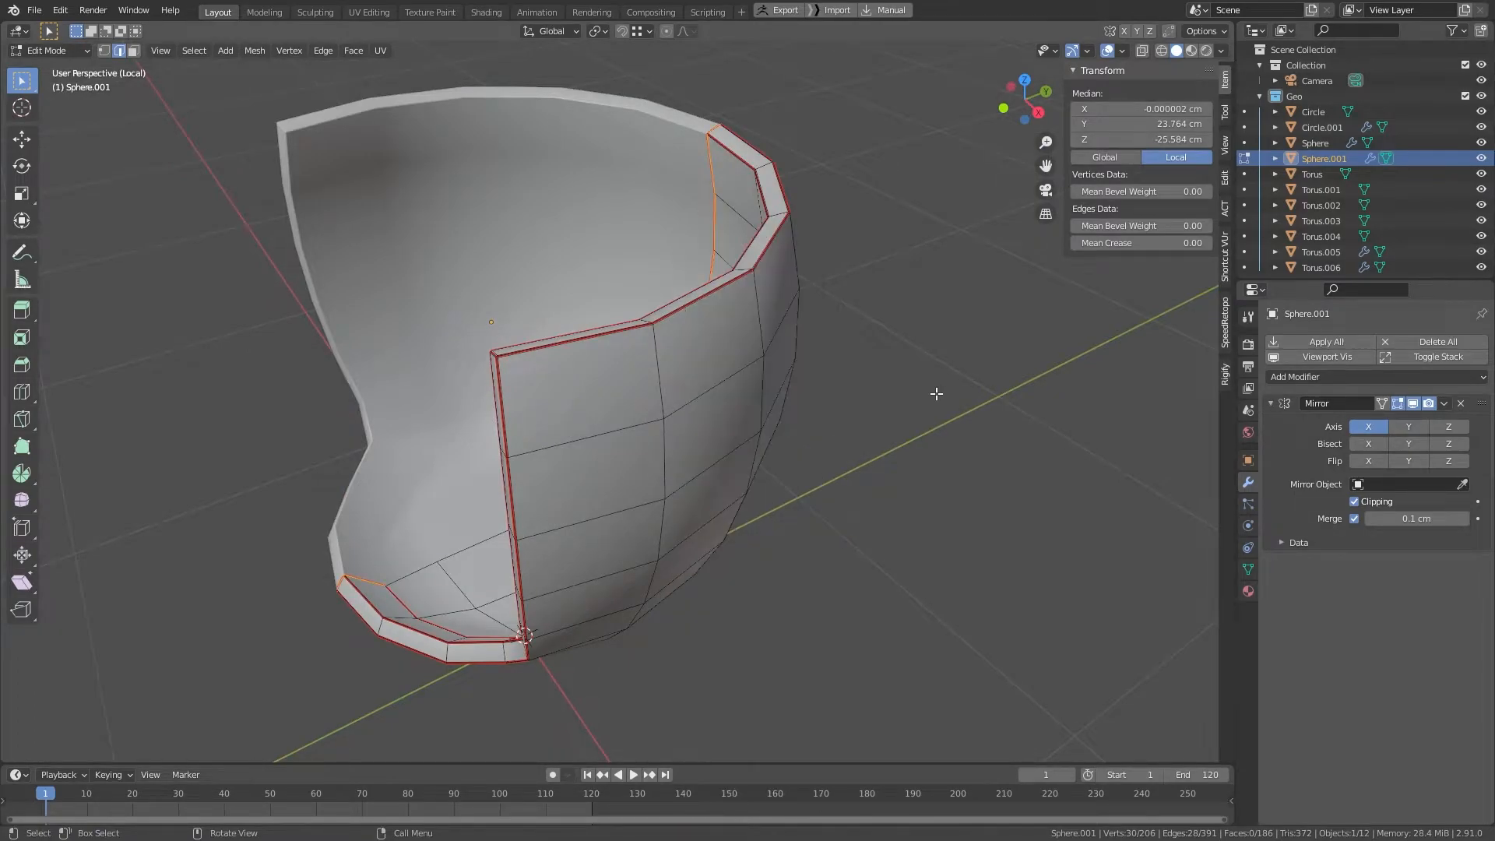
{"action": "key", "text": "alt+a"}
Step: Apply the liner's Mirror modifier in object mode and reopen its mesh for editing
{"action": "scroll", "coordinate": [760, 415], "scroll_direction": "down", "scroll_amount": 2}
{"action": "middle_click_drag", "start_coordinate": [720, 436], "coordinate": [825, 444]}
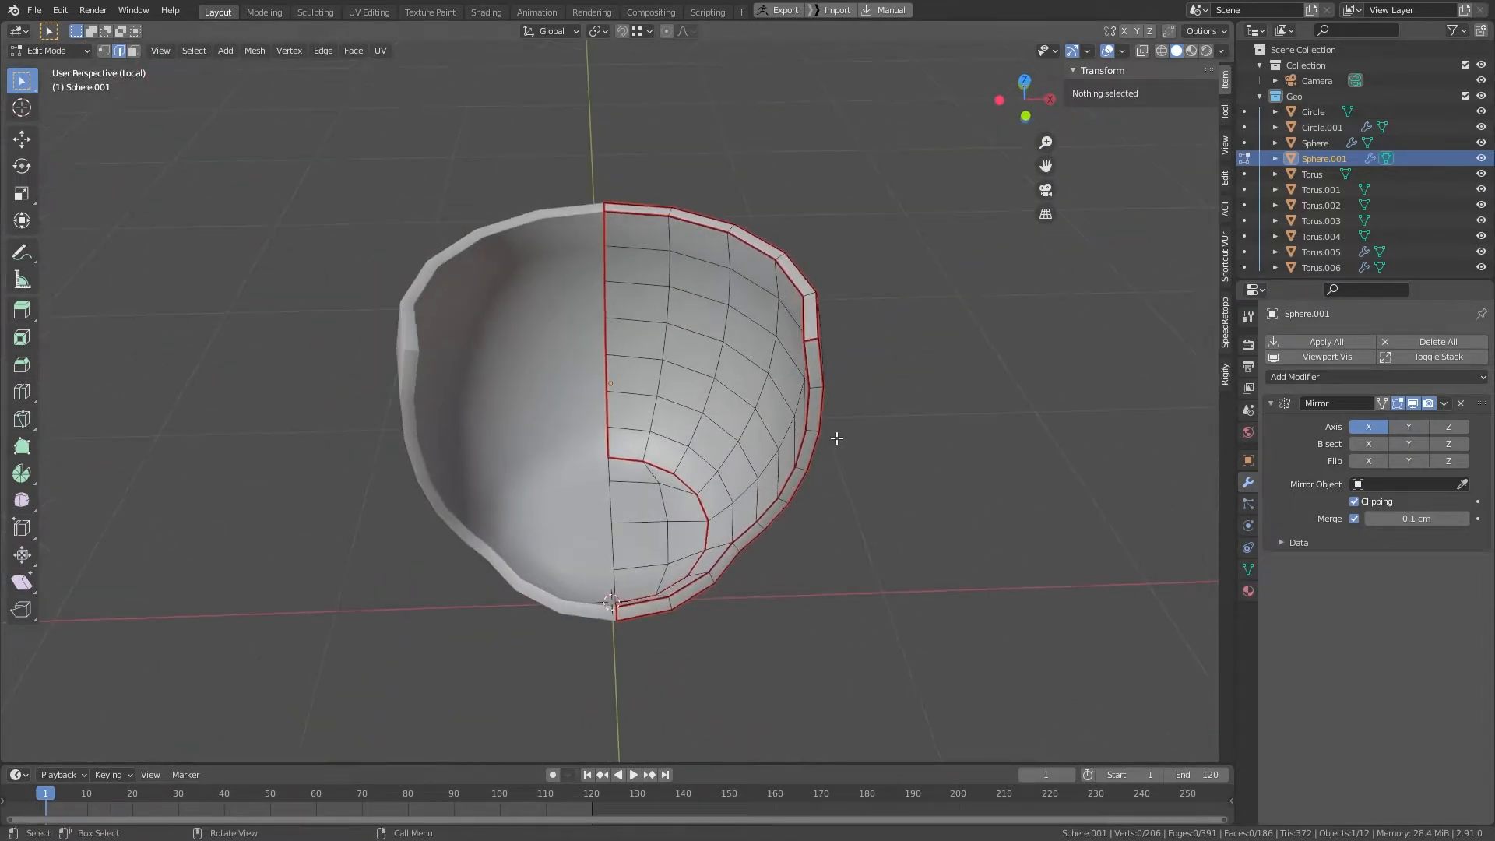
{"action": "key", "text": "Tab"}
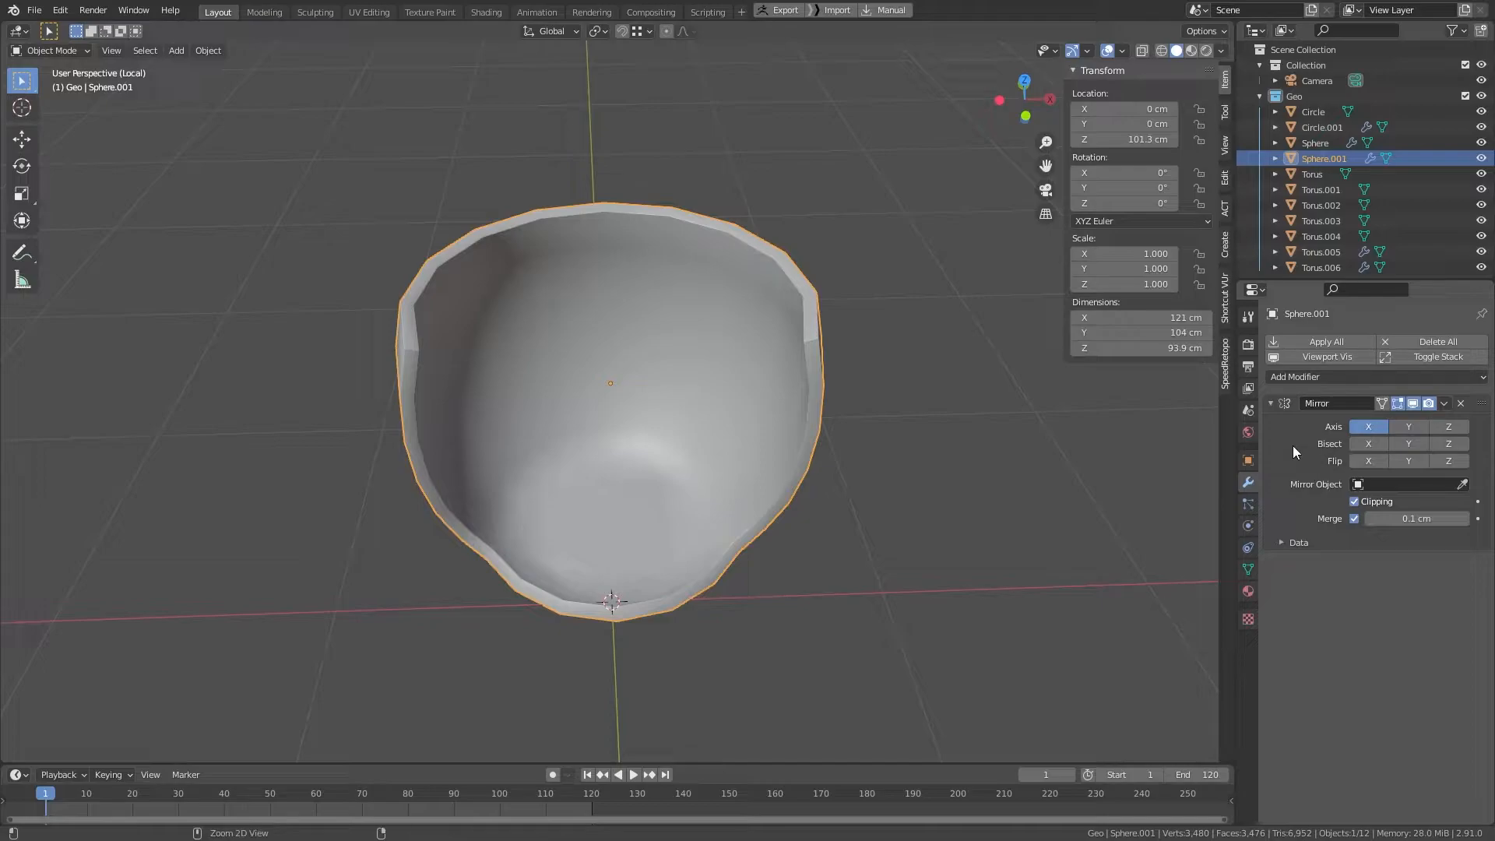
{"action": "key", "text": "ctrl+a"}
{"action": "key", "text": "Tab"}
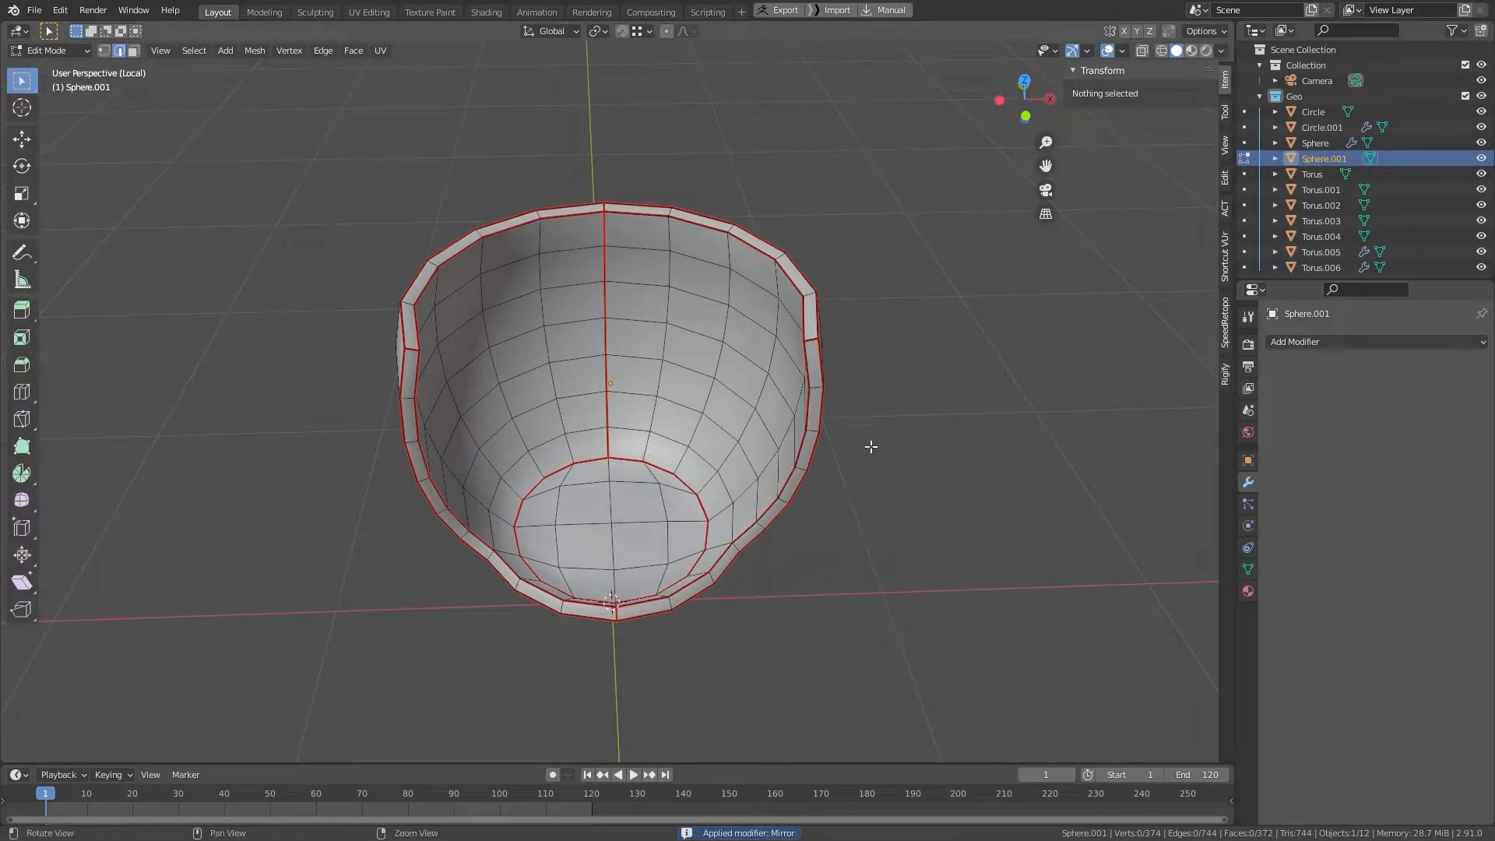
Step: Return to the full model in object mode and select the outer egg shell
{"action": "middle_click_drag", "start_coordinate": [503, 358], "coordinate": [543, 233]}
{"action": "key", "text": "KP_Divide"}
{"action": "key", "text": "Tab"}
{"action": "left_click", "coordinate": [689, 295]}
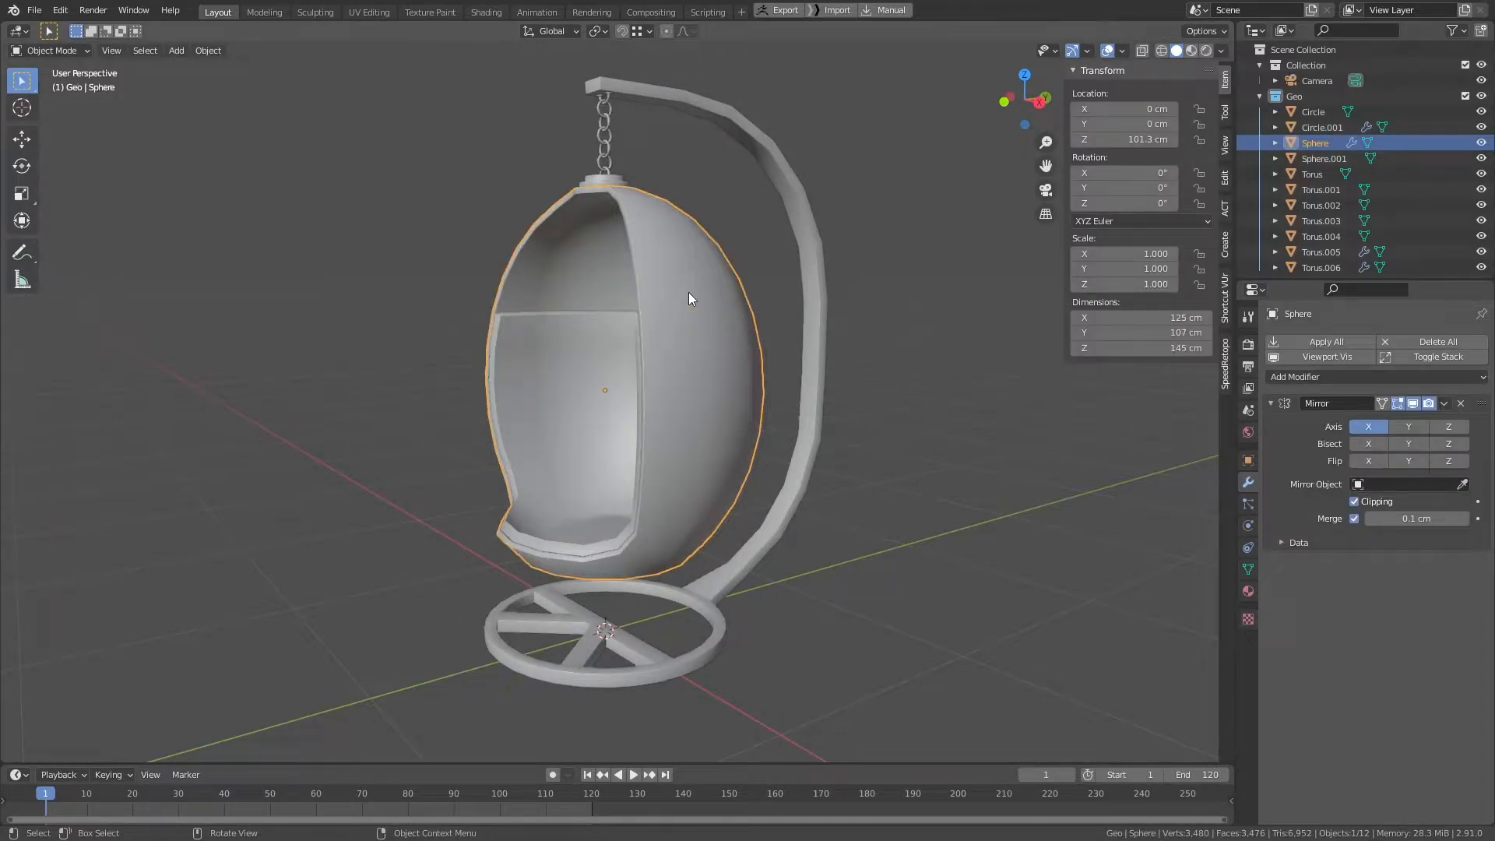
Step: Isolate the outer egg shell, open its mesh for editing and select the bevel edge loops around the opening
{"action": "key", "text": "KP_Divide"}
{"action": "key", "text": "Tab"}
{"action": "middle_click_drag", "start_coordinate": [637, 196], "coordinate": [645, 302]}
{"action": "left_click", "coordinate": [643, 301]}
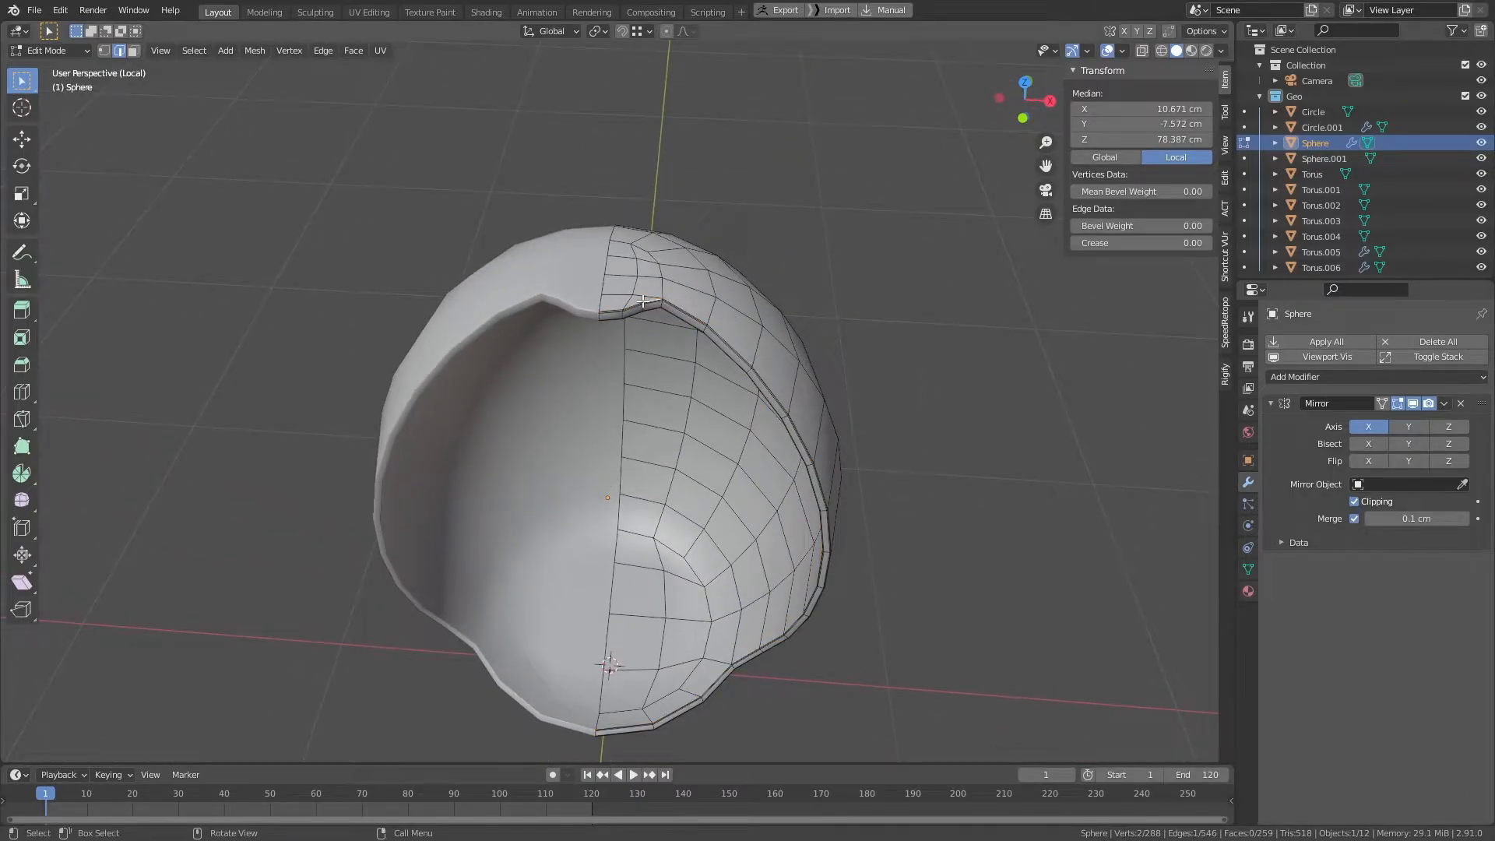
{"action": "key", "text": "KP_Decimal"}
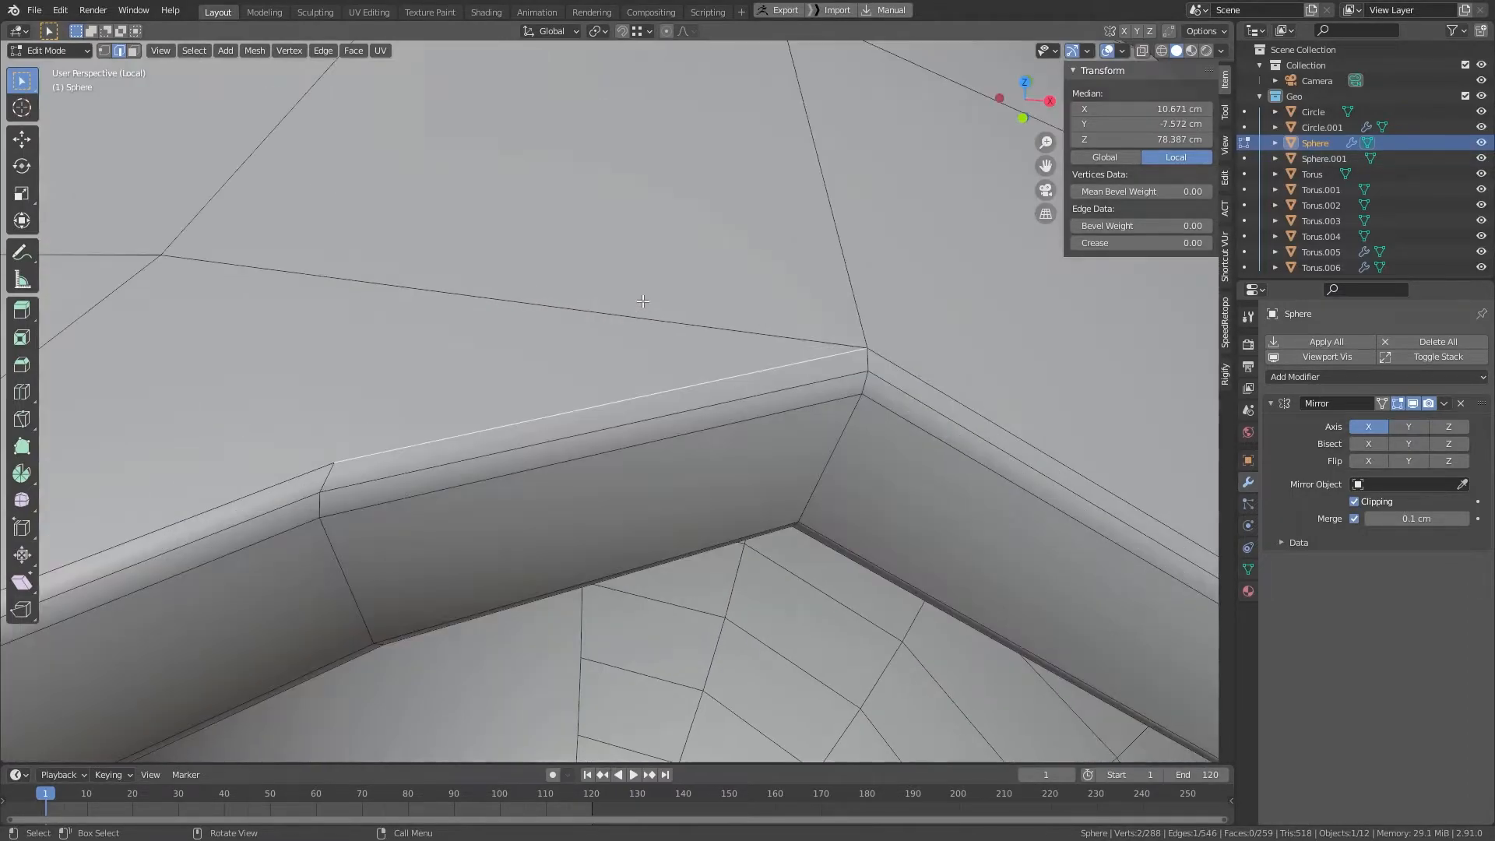
{"action": "key", "text": "alt+a"}
{"action": "left_click", "coordinate": [711, 401], "text": "alt"}
Step: Add the edge loops around the shell's inner ceiling patch and outer top patch to the selection
{"action": "middle_click_drag", "start_coordinate": [711, 401], "coordinate": [608, 640]}
{"action": "left_click", "coordinate": [597, 640], "text": "alt+shift"}
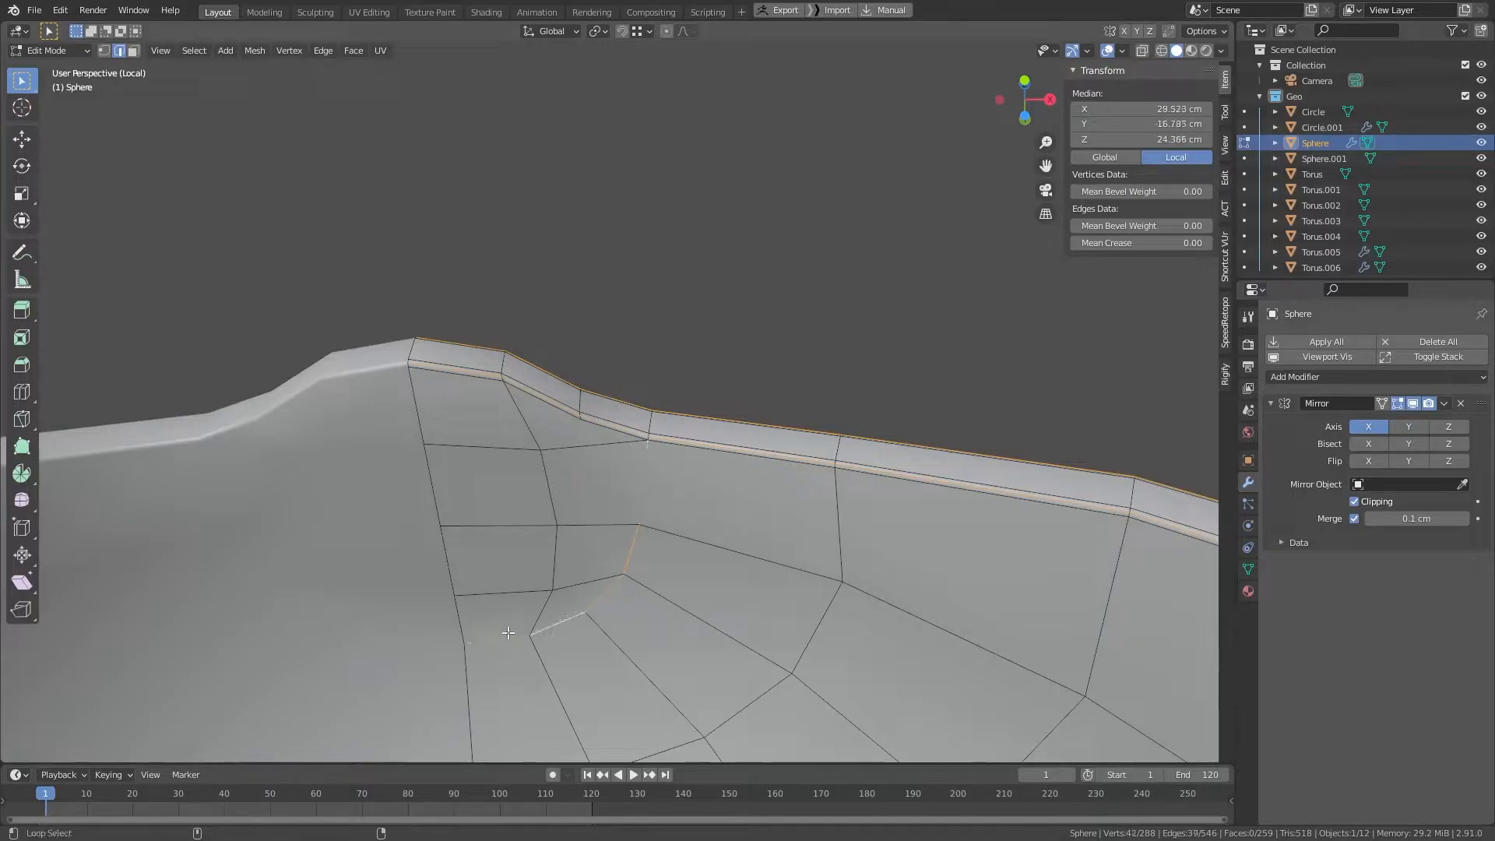
{"action": "middle_click_drag", "start_coordinate": [521, 632], "coordinate": [527, 563]}
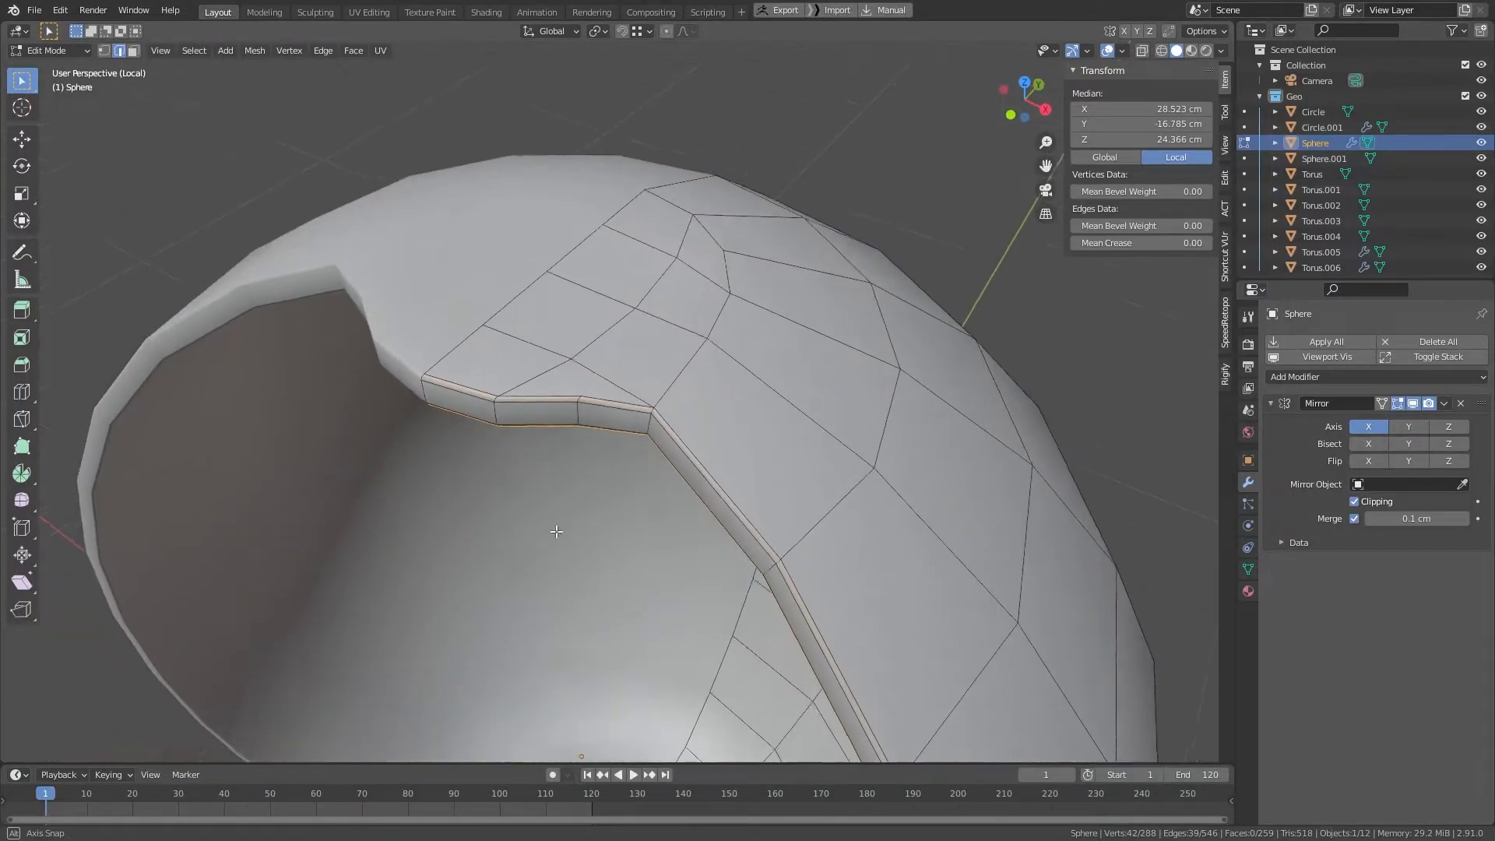
{"action": "scroll", "coordinate": [527, 563], "scroll_direction": "up", "scroll_amount": 5}
{"action": "left_click", "coordinate": [744, 366], "text": "alt+shift"}
{"action": "left_click", "coordinate": [690, 455], "text": "alt+shift"}
Step: Add the edge loop around the shell's inner floor patch to the selection
{"action": "middle_click_drag", "start_coordinate": [691, 455], "coordinate": [750, 344]}
{"action": "scroll", "coordinate": [717, 414], "scroll_direction": "down", "scroll_amount": 12}
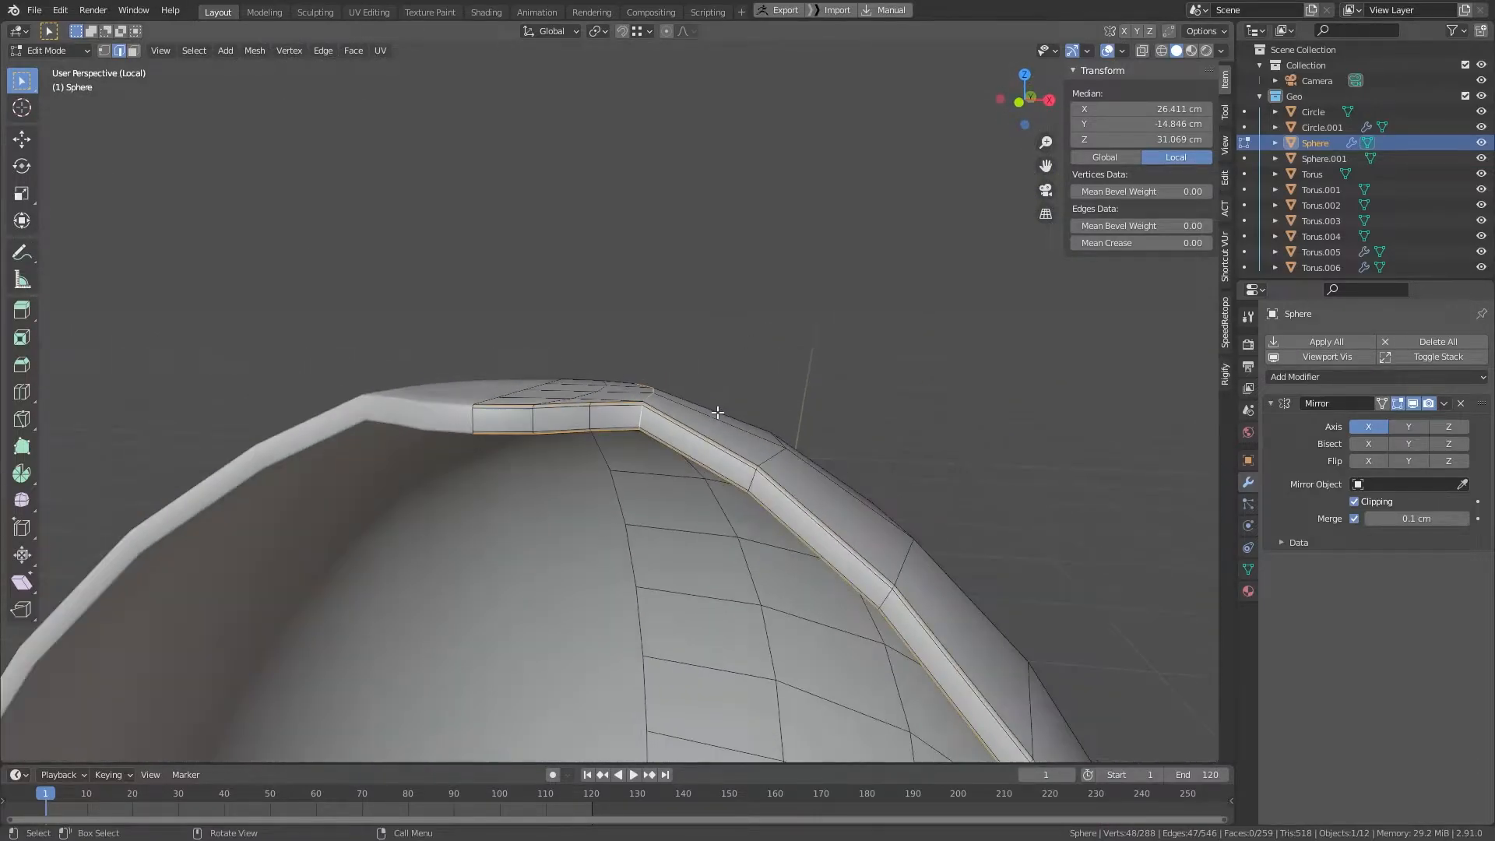
{"action": "middle_click_drag", "start_coordinate": [774, 641], "coordinate": [754, 214], "text": "shift"}
{"action": "scroll", "coordinate": [757, 432], "scroll_direction": "up", "scroll_amount": 7}
{"action": "scroll", "coordinate": [757, 433], "scroll_direction": "down", "scroll_amount": 1}
{"action": "scroll", "coordinate": [757, 432], "scroll_direction": "down", "scroll_amount": 3}
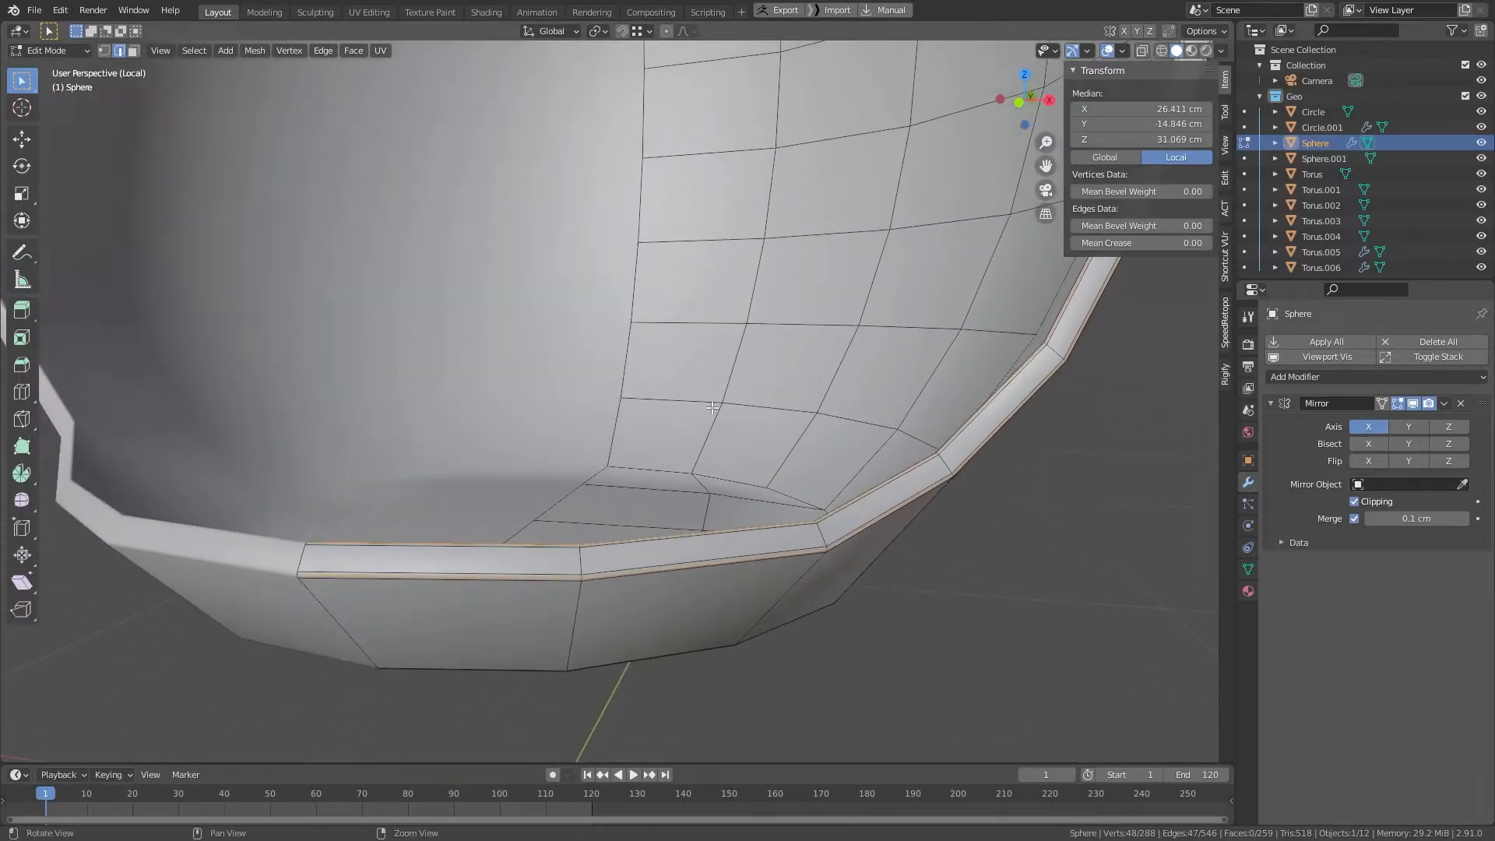
{"action": "middle_click_drag", "start_coordinate": [757, 432], "coordinate": [824, 500]}
{"action": "scroll", "coordinate": [794, 487], "scroll_direction": "up", "scroll_amount": 3}
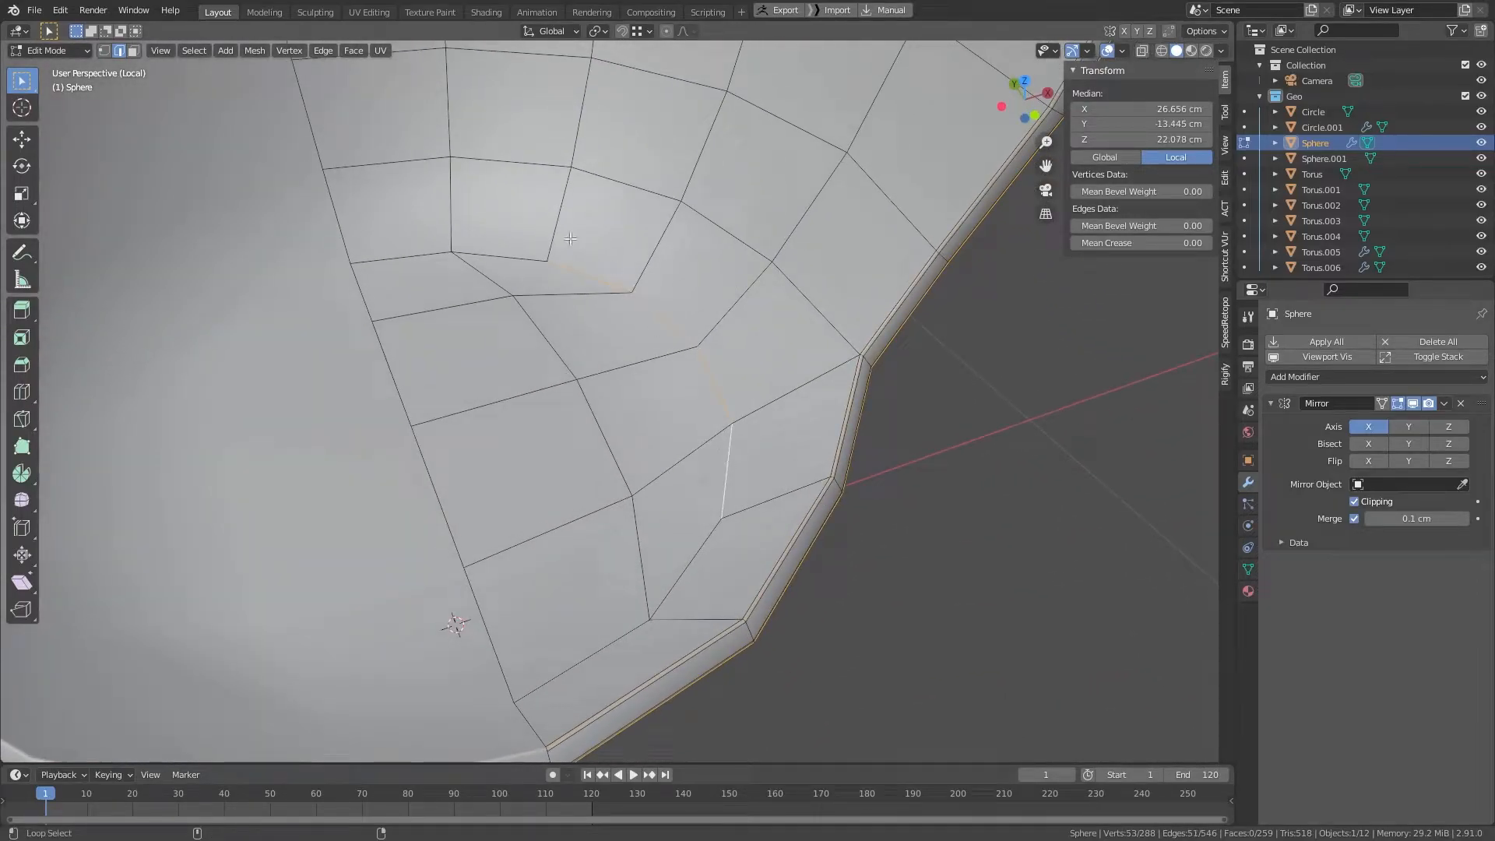
{"action": "left_click", "coordinate": [502, 261], "text": "shift"}
{"action": "left_click", "coordinate": [701, 570], "text": "alt+shift"}
Step: Add the bevel edge loop around the shell's underside, mark all selected loops as UV seams and clear the selection
{"action": "scroll", "coordinate": [701, 568], "scroll_direction": "down", "scroll_amount": 6}
{"action": "middle_click_drag", "start_coordinate": [701, 568], "coordinate": [636, 327]}
{"action": "scroll", "coordinate": [636, 328], "scroll_direction": "up", "scroll_amount": 2}
{"action": "scroll", "coordinate": [636, 328], "scroll_direction": "up", "scroll_amount": 2}
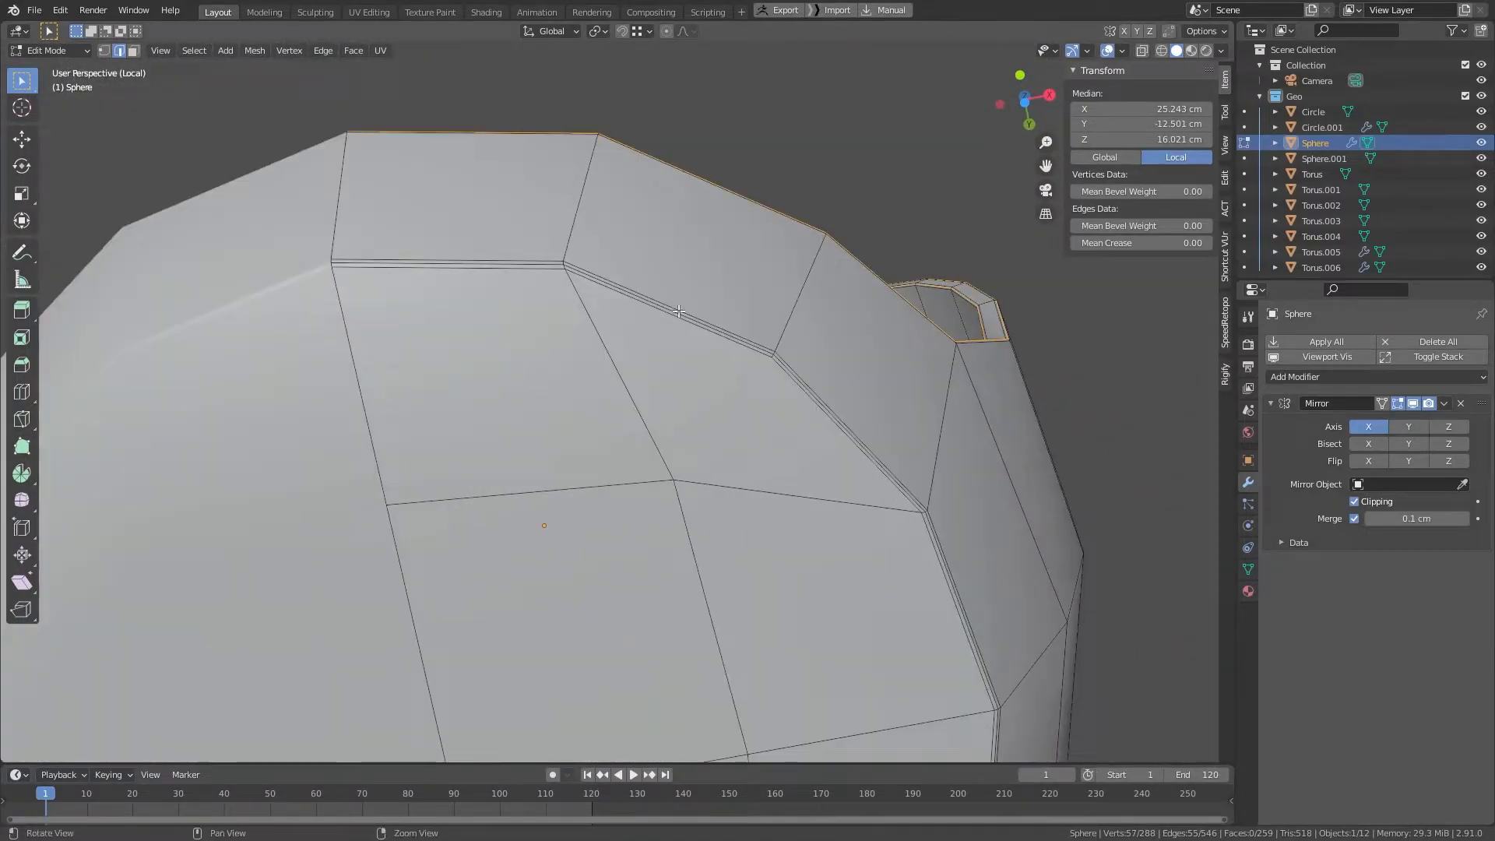
{"action": "left_click", "coordinate": [725, 334], "text": "alt+shift"}
{"action": "scroll", "coordinate": [725, 332], "scroll_direction": "down", "scroll_amount": 4}
{"action": "middle_click_drag", "start_coordinate": [729, 327], "coordinate": [753, 494]}
{"action": "key", "text": "u"}
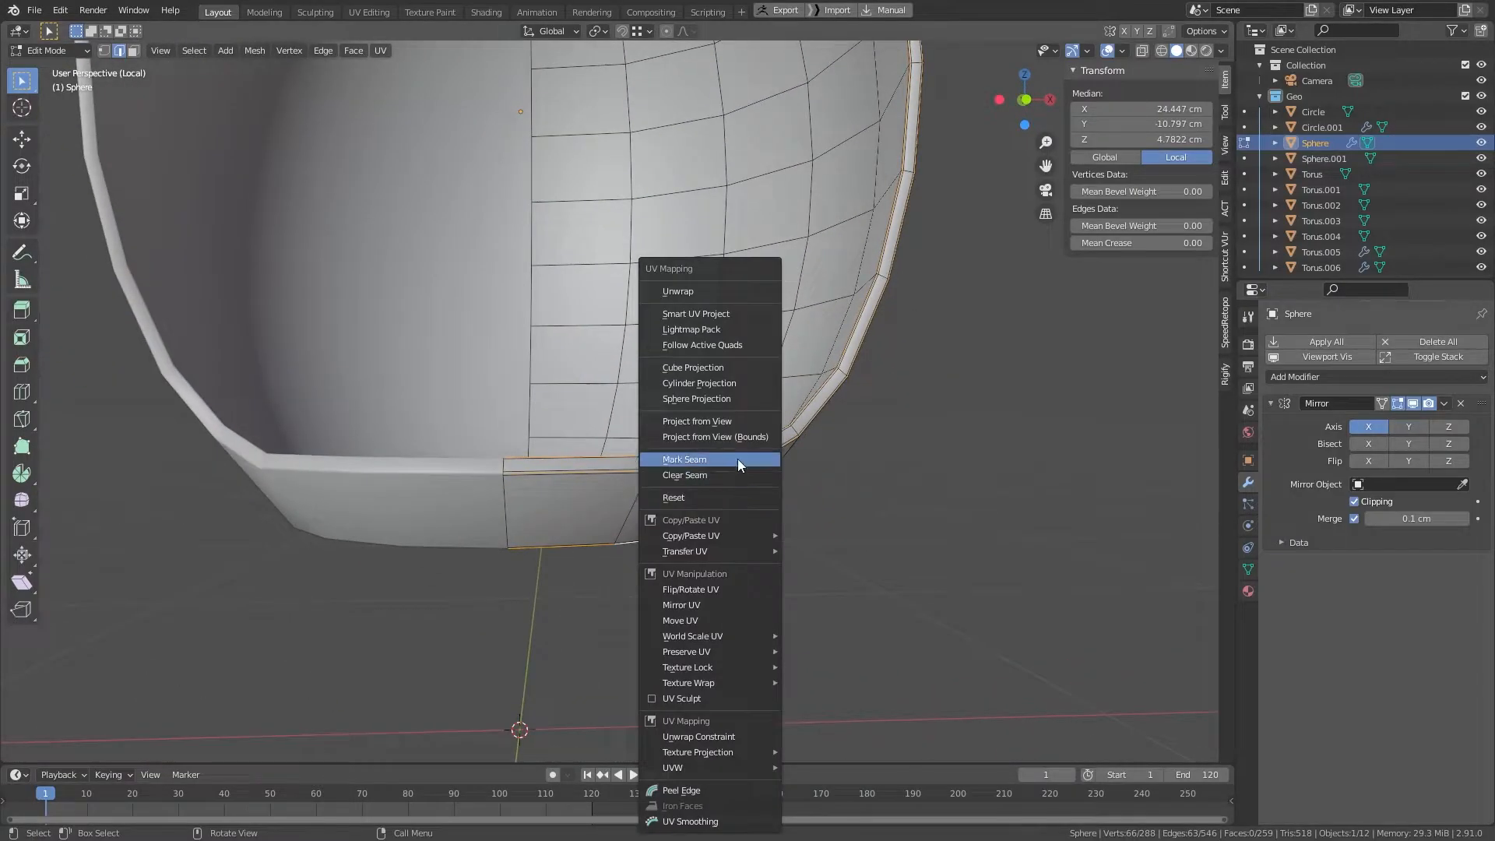
{"action": "left_click", "coordinate": [737, 459]}
{"action": "scroll", "coordinate": [524, 470], "scroll_direction": "up", "scroll_amount": 4}
{"action": "key", "text": "alt+a"}
Step: Select the shell's outer front centreline edges from the opening's lower rim down to the underside seam
{"action": "middle_click_drag", "start_coordinate": [499, 487], "coordinate": [467, 428]}
{"action": "left_click", "coordinate": [414, 613]}
{"action": "scroll", "coordinate": [428, 523], "scroll_direction": "up", "scroll_amount": 4}
{"action": "middle_click_drag", "start_coordinate": [587, 488], "coordinate": [786, 424], "text": "shift"}
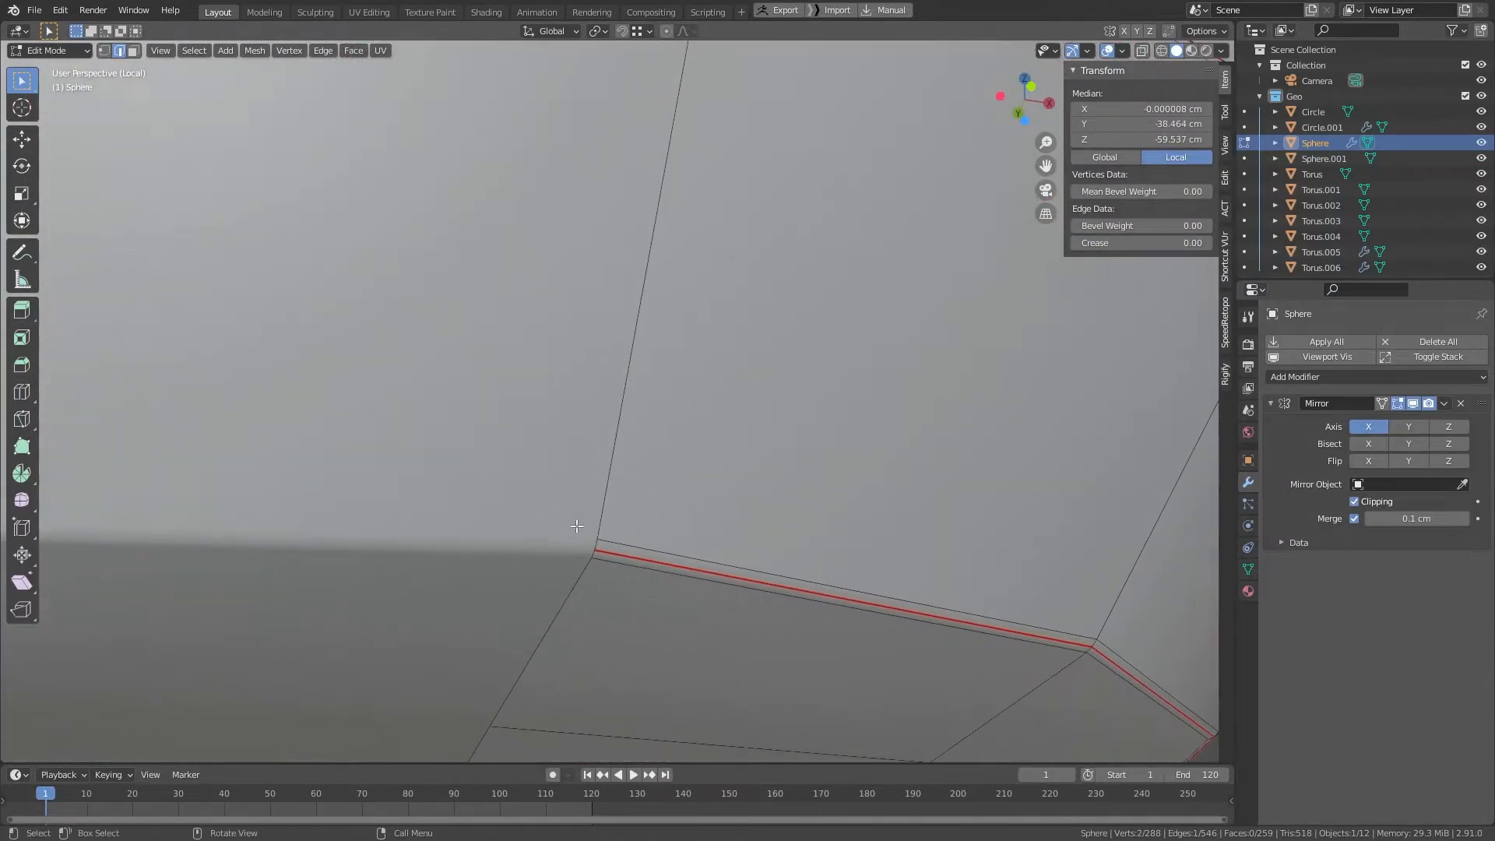
{"action": "left_click", "coordinate": [599, 545], "text": "ctrl"}
Step: Add the shell's inner back centreline, between the ceiling and floor seams, to the selection
{"action": "scroll", "coordinate": [615, 498], "scroll_direction": "down", "scroll_amount": 8}
{"action": "middle_click_drag", "start_coordinate": [662, 321], "coordinate": [673, 274]}
{"action": "left_click", "coordinate": [604, 445], "text": "shift"}
{"action": "scroll", "coordinate": [670, 348], "scroll_direction": "up", "scroll_amount": 3}
{"action": "scroll", "coordinate": [660, 143], "scroll_direction": "up", "scroll_amount": 3}
{"action": "scroll", "coordinate": [657, 137], "scroll_direction": "down", "scroll_amount": 3}
{"action": "middle_click_drag", "start_coordinate": [645, 101], "coordinate": [393, 412], "text": "shift"}
{"action": "left_click", "coordinate": [636, 180], "text": "ctrl"}
Step: Add the shell's outer back centreline, from the top patch down to the underside seam, to the selection
{"action": "scroll", "coordinate": [636, 180], "scroll_direction": "down", "scroll_amount": 8}
{"action": "scroll", "coordinate": [661, 271], "scroll_direction": "up", "scroll_amount": 4}
{"action": "middle_click_drag", "start_coordinate": [659, 214], "coordinate": [635, 288]}
{"action": "left_click", "coordinate": [461, 269], "text": "shift"}
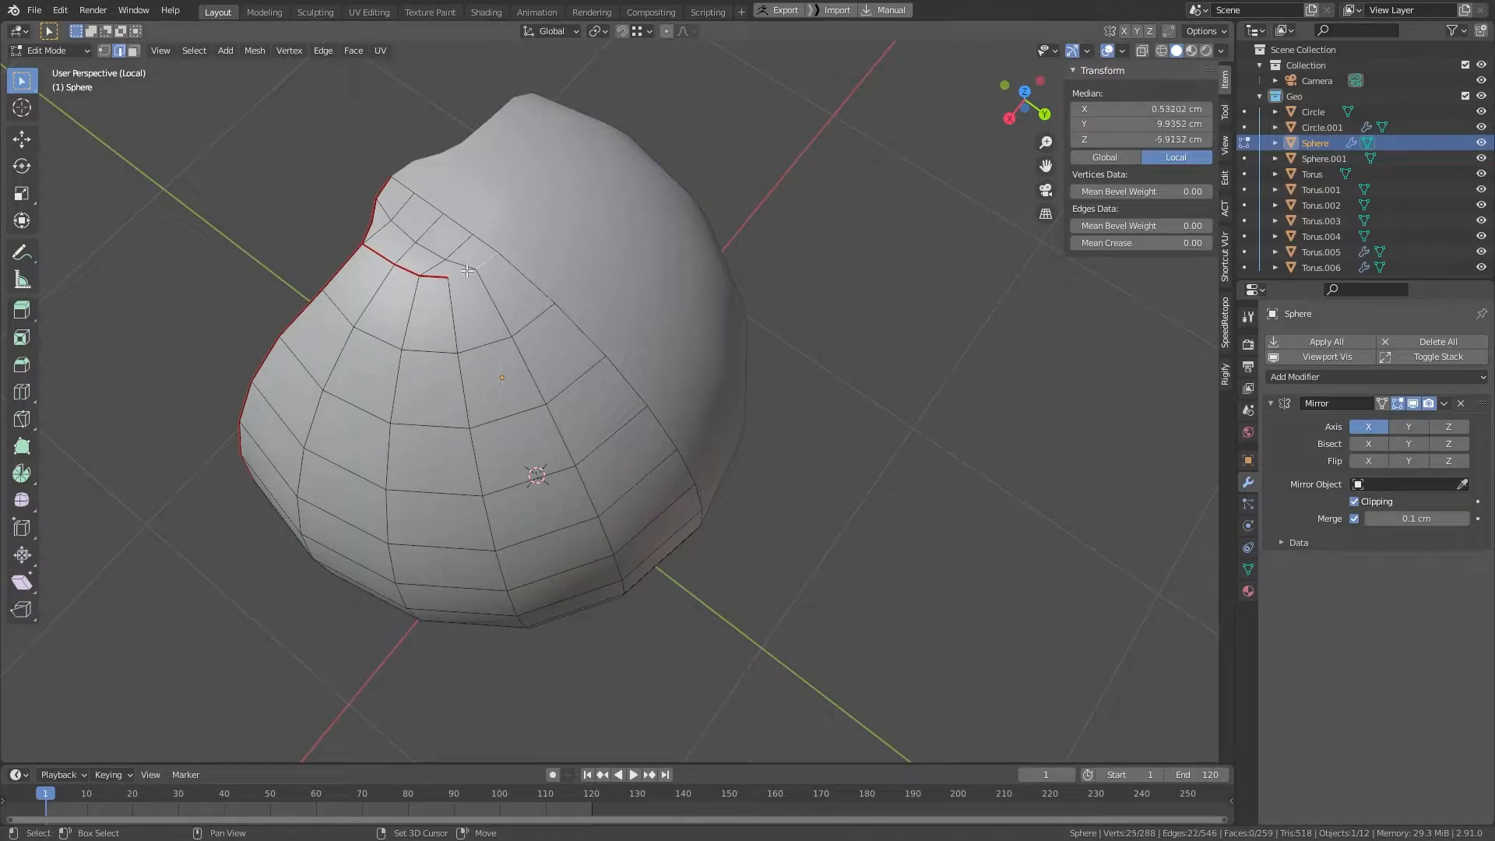
{"action": "scroll", "coordinate": [483, 263], "scroll_direction": "up", "scroll_amount": 2}
{"action": "left_click", "coordinate": [465, 203], "text": "shift"}
{"action": "scroll", "coordinate": [677, 414], "scroll_direction": "down", "scroll_amount": 6}
{"action": "middle_click_drag", "start_coordinate": [678, 414], "coordinate": [683, 377]}
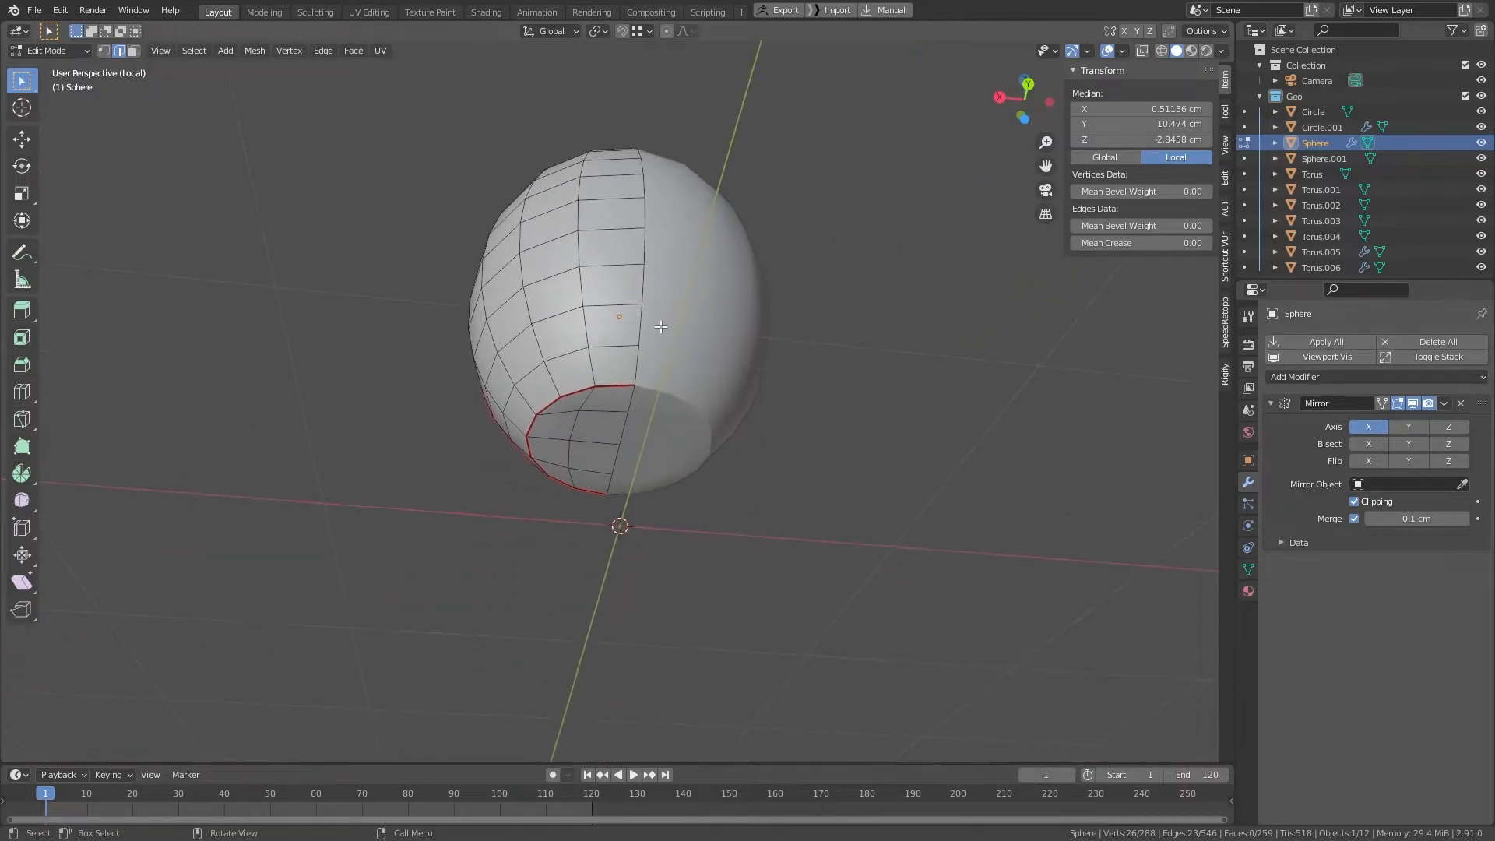
{"action": "scroll", "coordinate": [684, 377], "scroll_direction": "up", "scroll_amount": 10}
{"action": "middle_click_drag", "start_coordinate": [806, 240], "coordinate": [622, 449]}
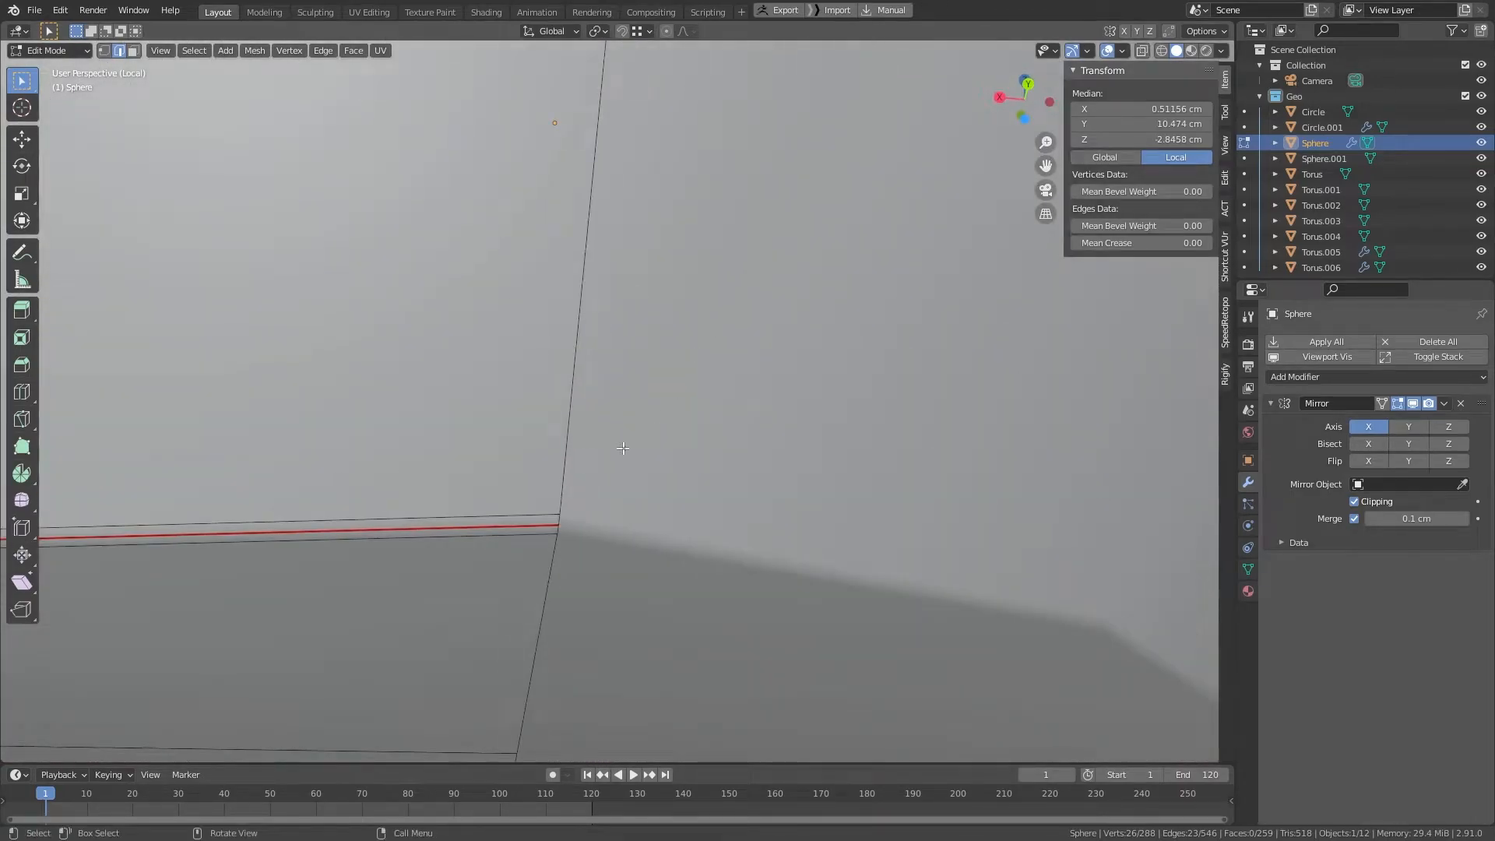
{"action": "left_click", "coordinate": [559, 517], "text": "ctrl"}
{"action": "scroll", "coordinate": [683, 441], "scroll_direction": "down", "scroll_amount": 8}
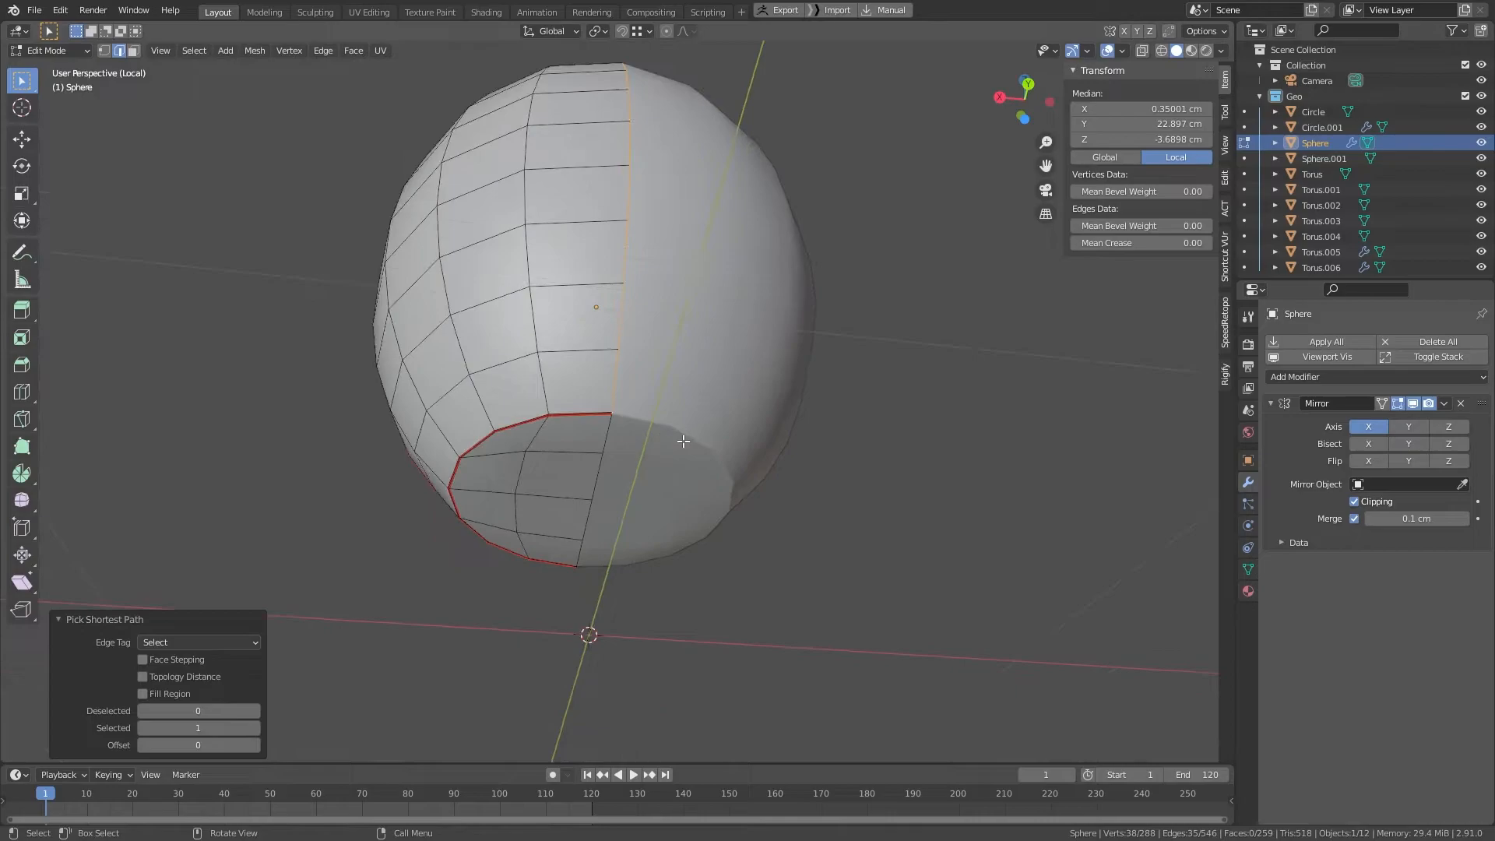
Step: Mark the selected shell centrelines as UV seams and clear the selection
{"action": "right_click", "coordinate": [683, 441]}
{"action": "left_click", "coordinate": [684, 441]}
{"action": "middle_click_drag", "start_coordinate": [845, 442], "coordinate": [924, 444]}
{"action": "key", "text": "alt+a"}
Step: Apply the shell's Mirror modifier, check the seams on the full mesh and return to the complete model in object mode
{"action": "key", "text": "Tab"}
{"action": "key", "text": "ctrl+a"}
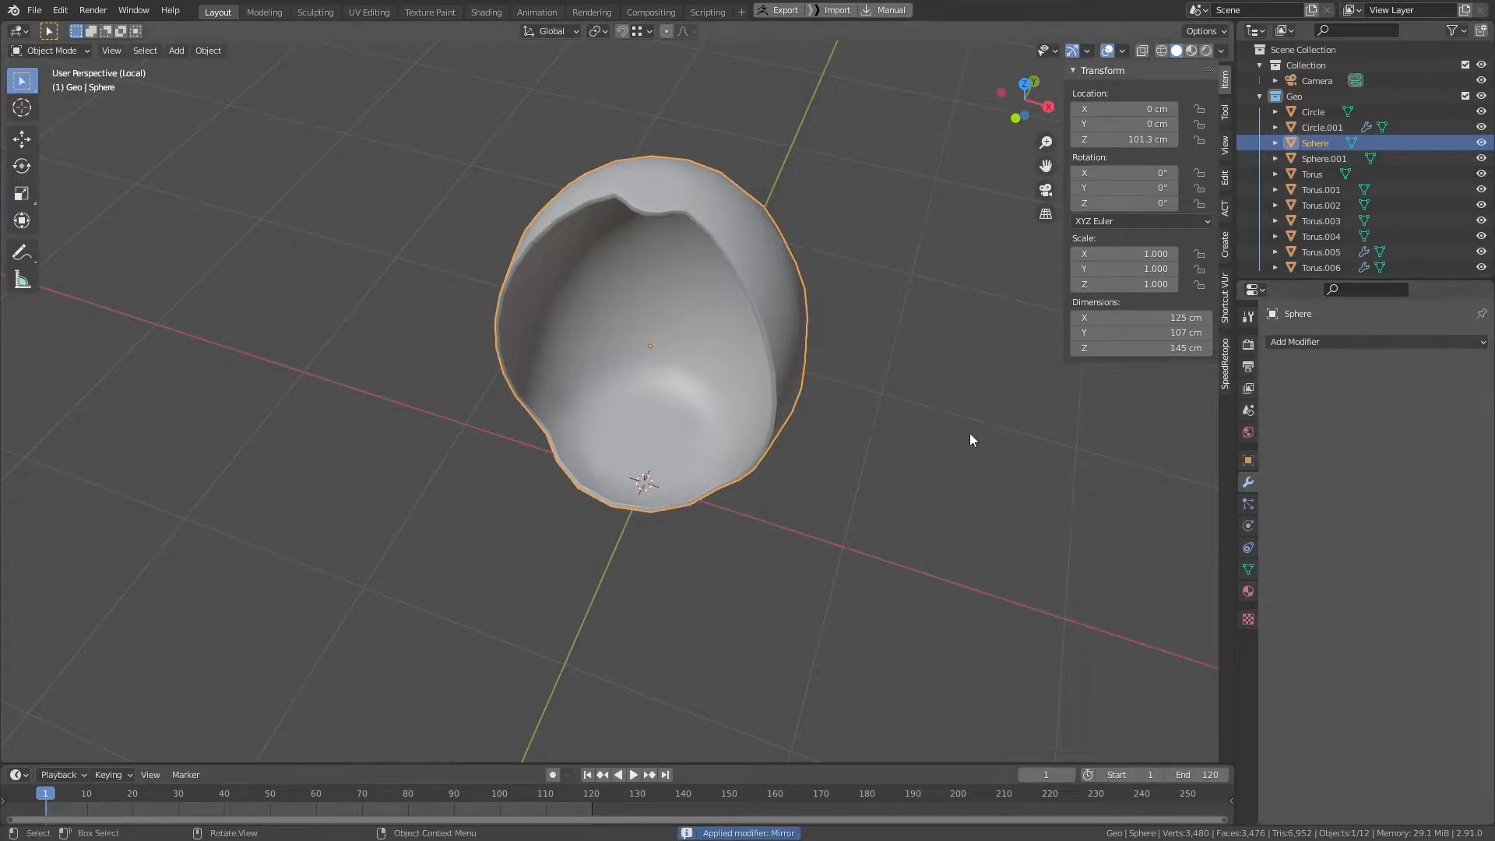
{"action": "key", "text": "Tab"}
{"action": "middle_click_drag", "start_coordinate": [685, 366], "coordinate": [707, 310]}
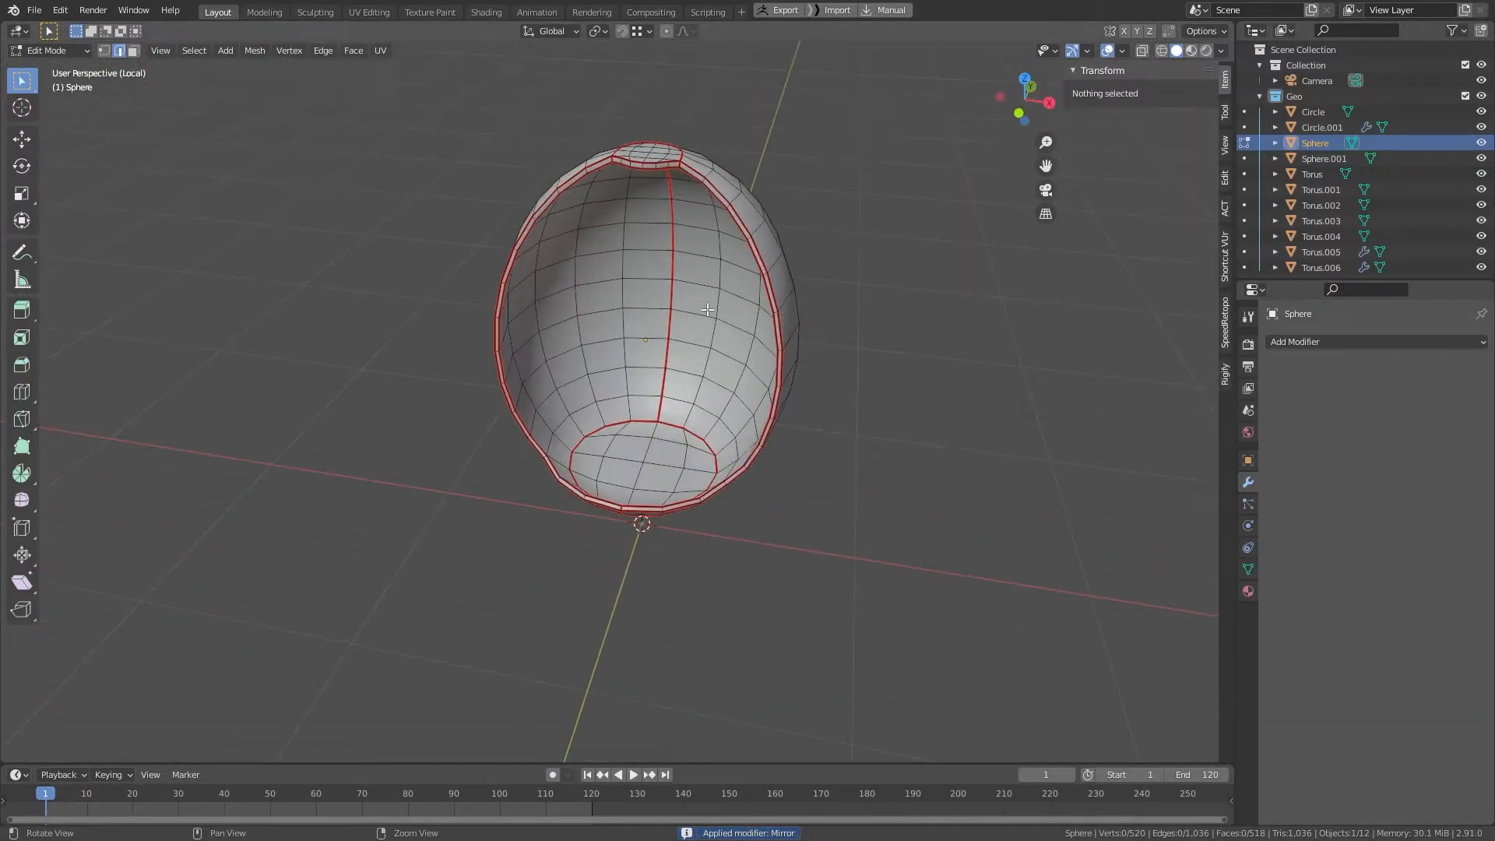
{"action": "key", "text": "KP_Divide"}
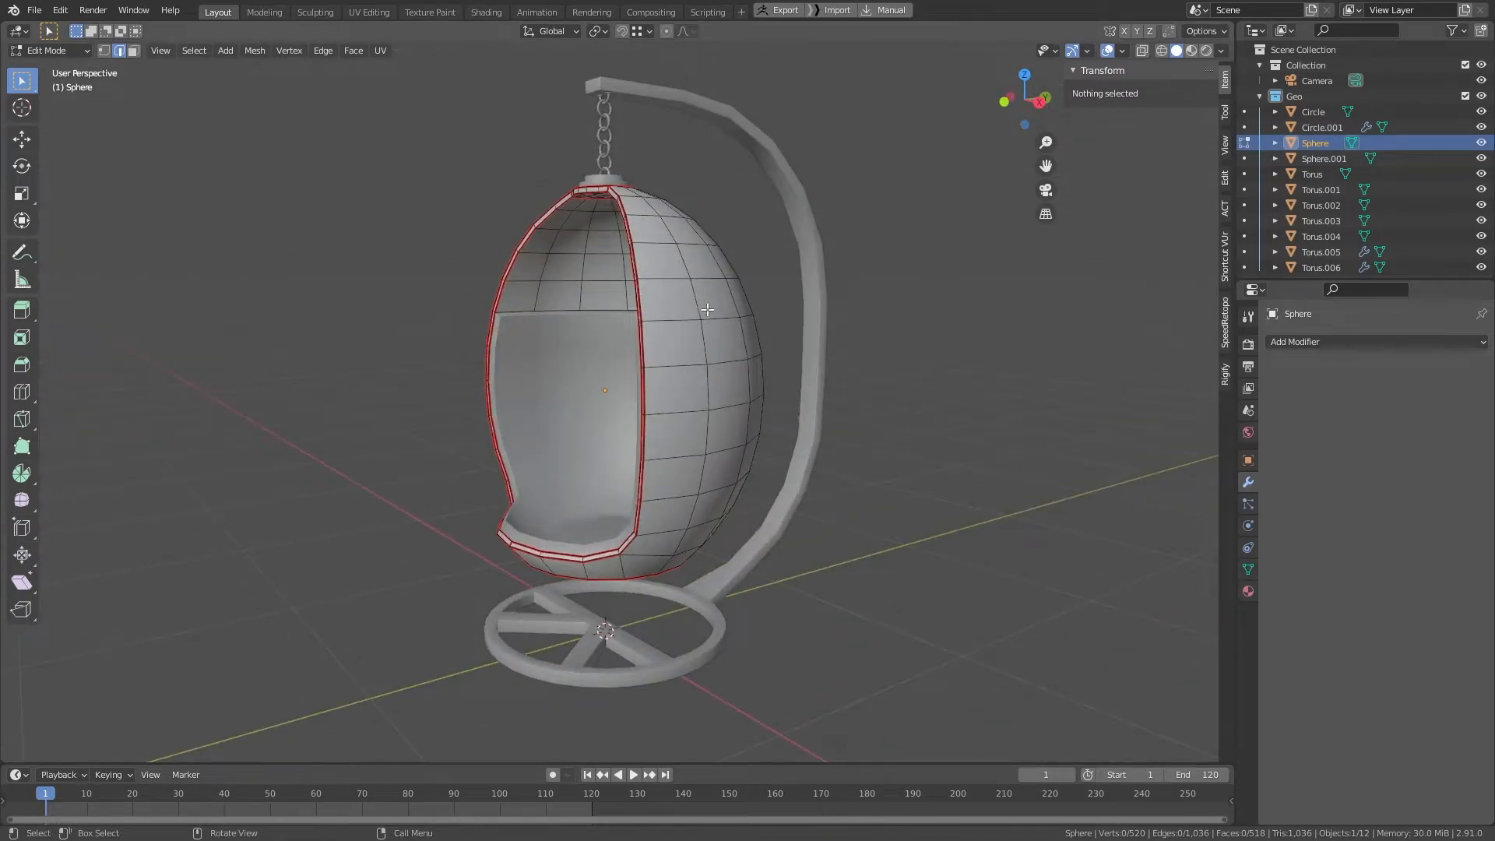
{"action": "key", "text": "Tab"}
Step: Isolate the stepped round cap on top of the egg and open its mesh with nothing selected
{"action": "middle_click_drag", "start_coordinate": [707, 310], "coordinate": [591, 159]}
{"action": "left_click", "coordinate": [591, 159]}
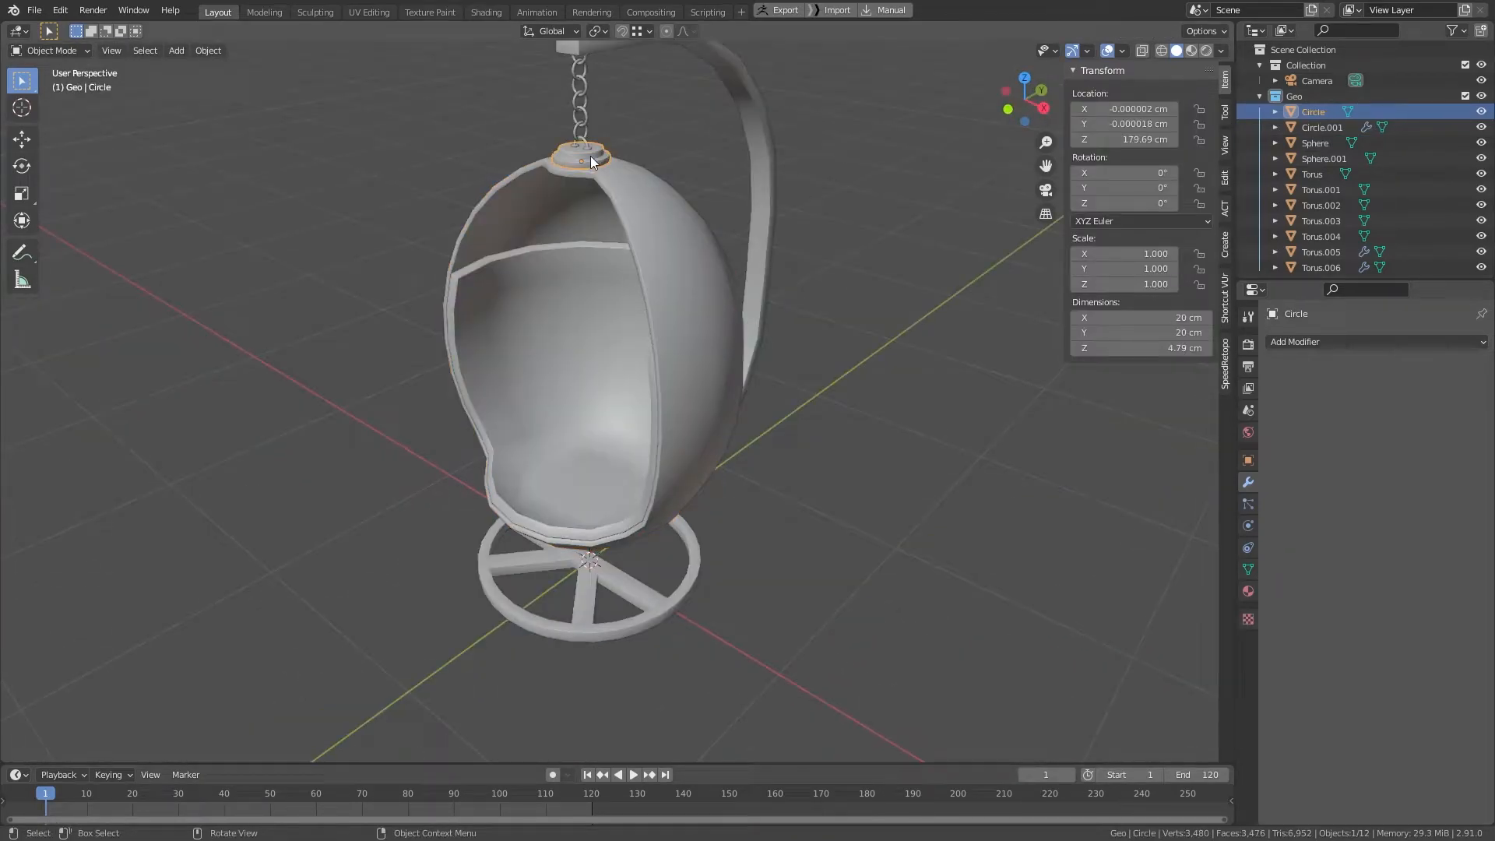
{"action": "key", "text": "KP_Decimal"}
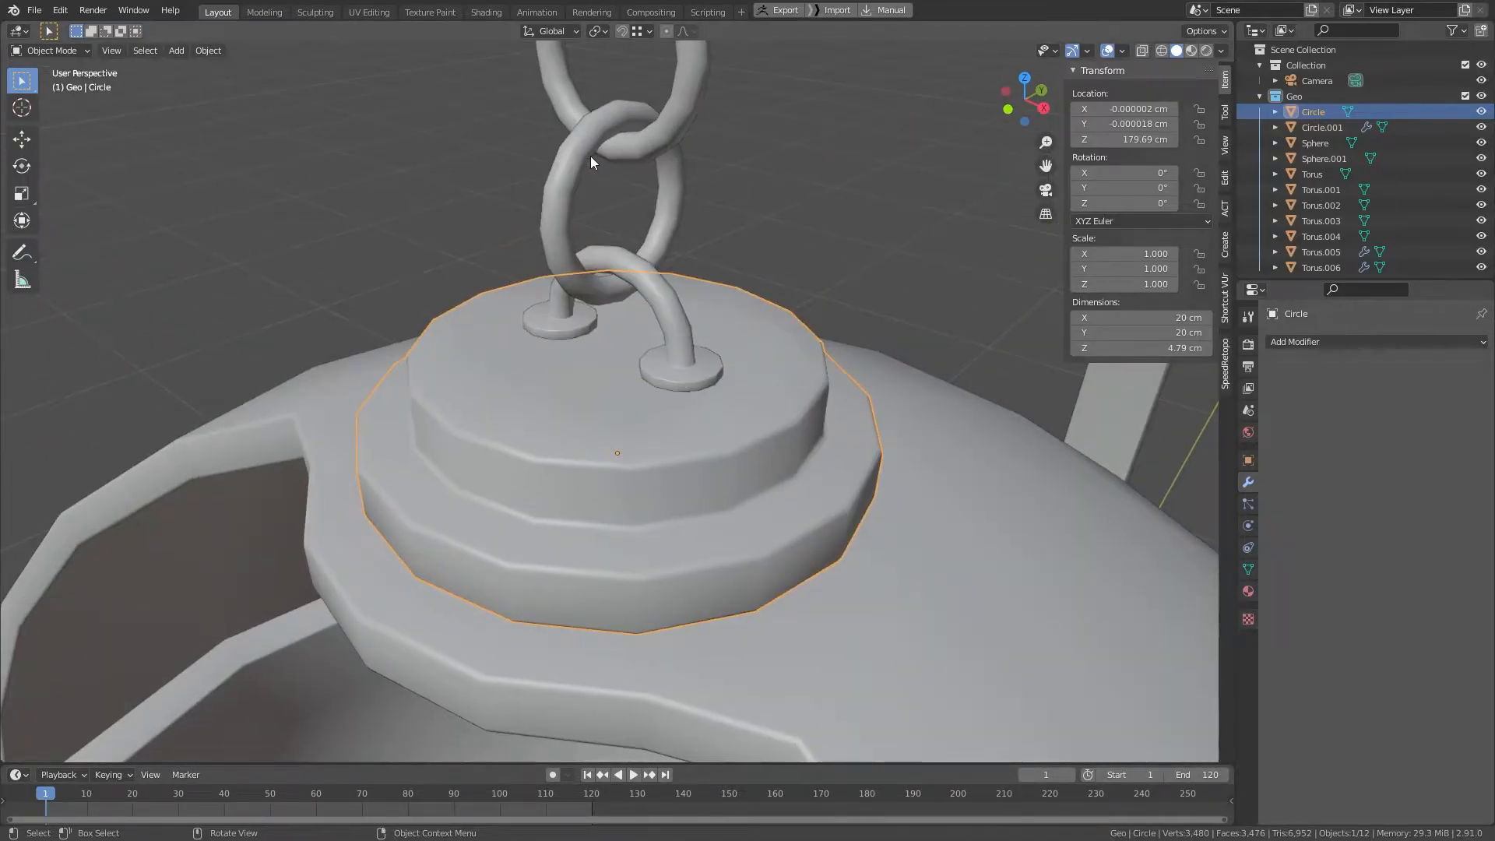
{"action": "key", "text": "KP_Divide"}
{"action": "key", "text": "Tab"}
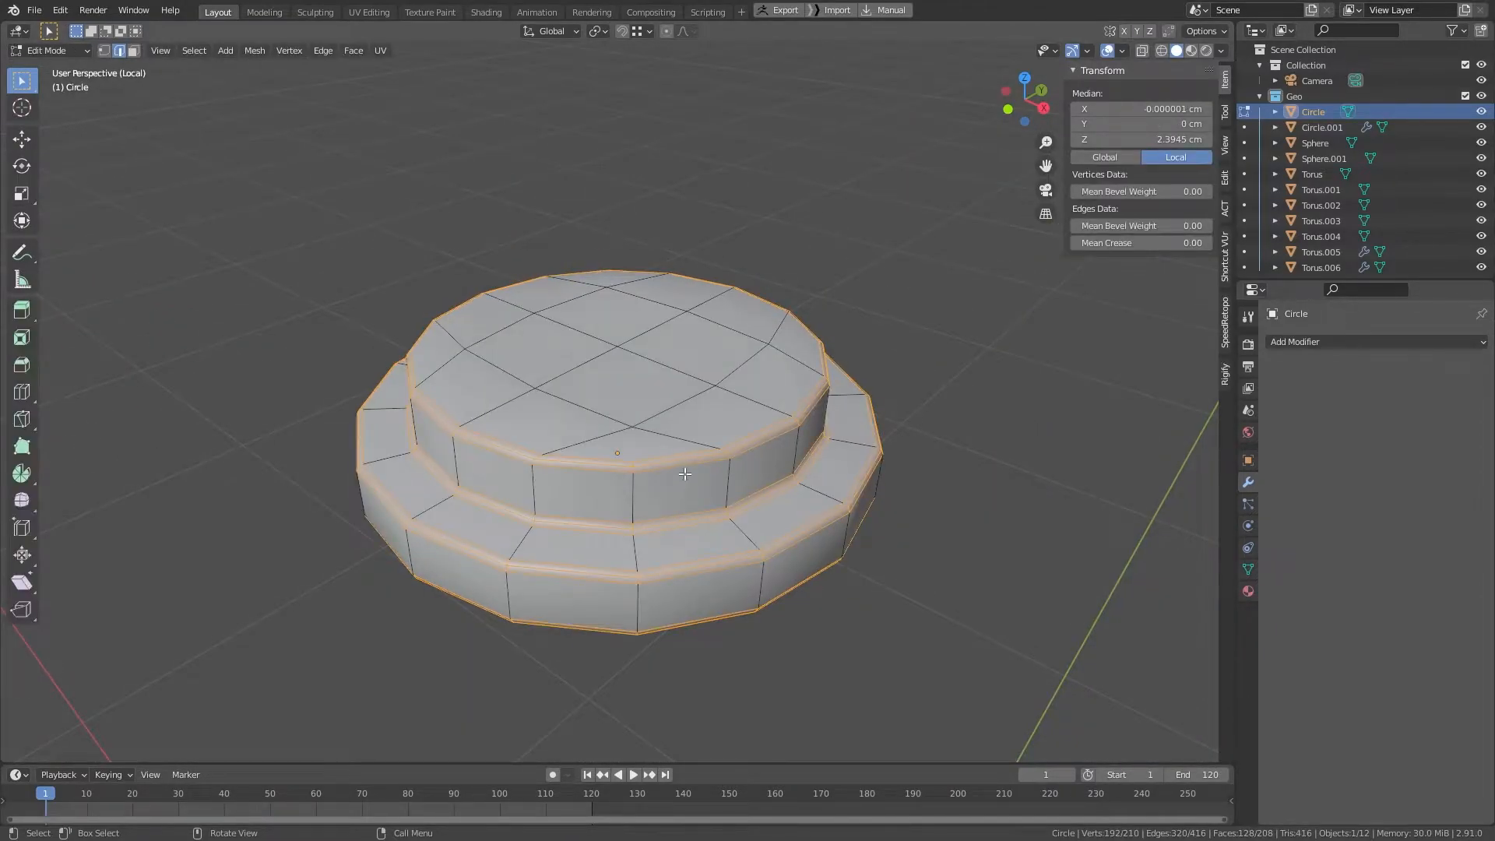
{"action": "scroll", "coordinate": [685, 473], "scroll_direction": "up", "scroll_amount": 3}
{"action": "key", "text": "alt+a"}
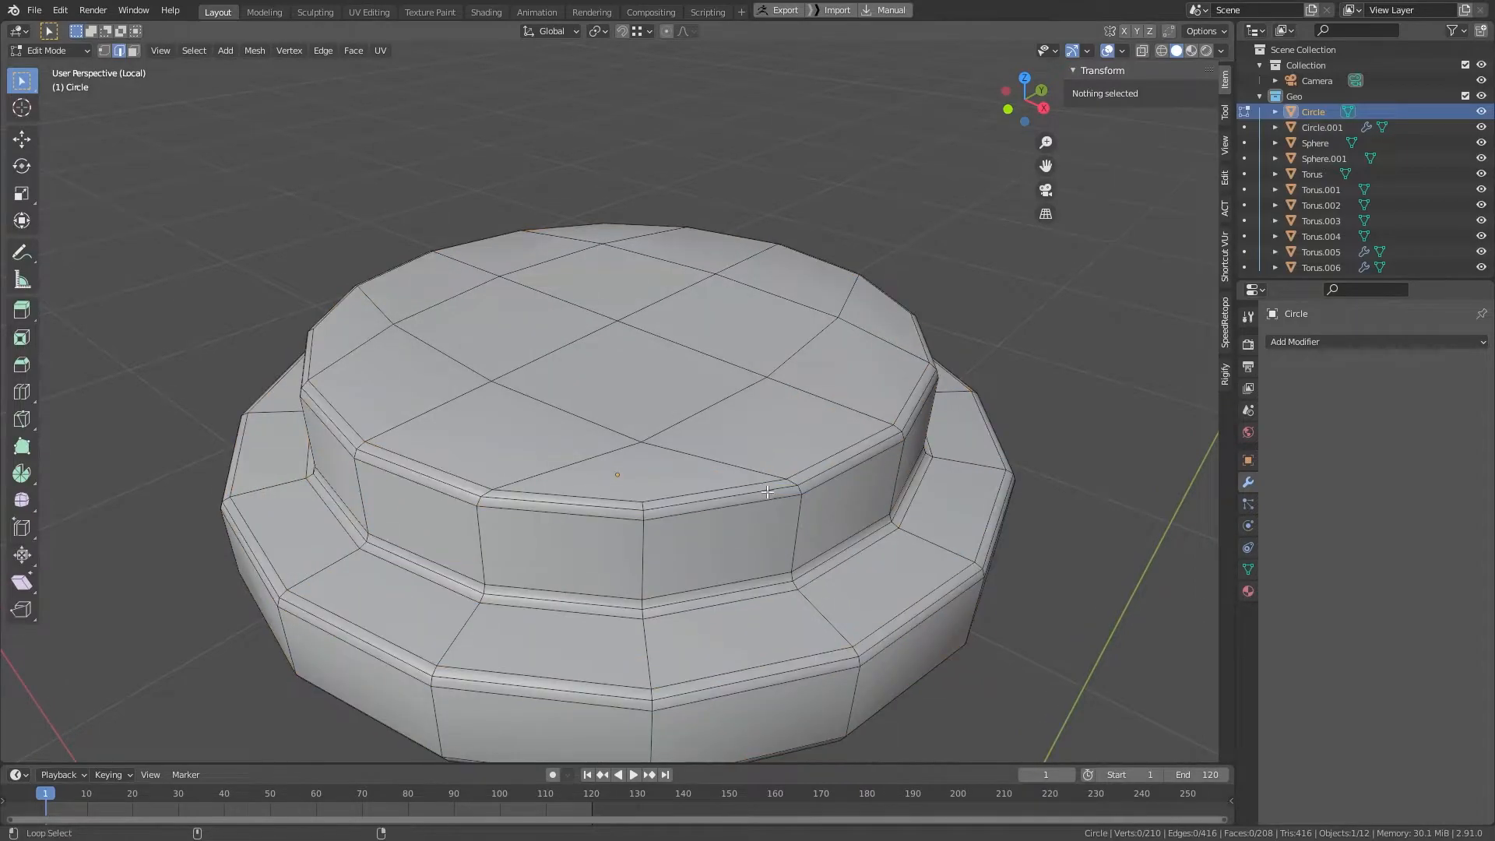
Step: Mark the middle bevel loops on the cap's upper rim, inner step, lower rim and underside rim as UV seams
{"action": "left_click", "coordinate": [767, 488], "text": "alt"}
{"action": "left_click", "coordinate": [779, 582], "text": "alt+shift"}
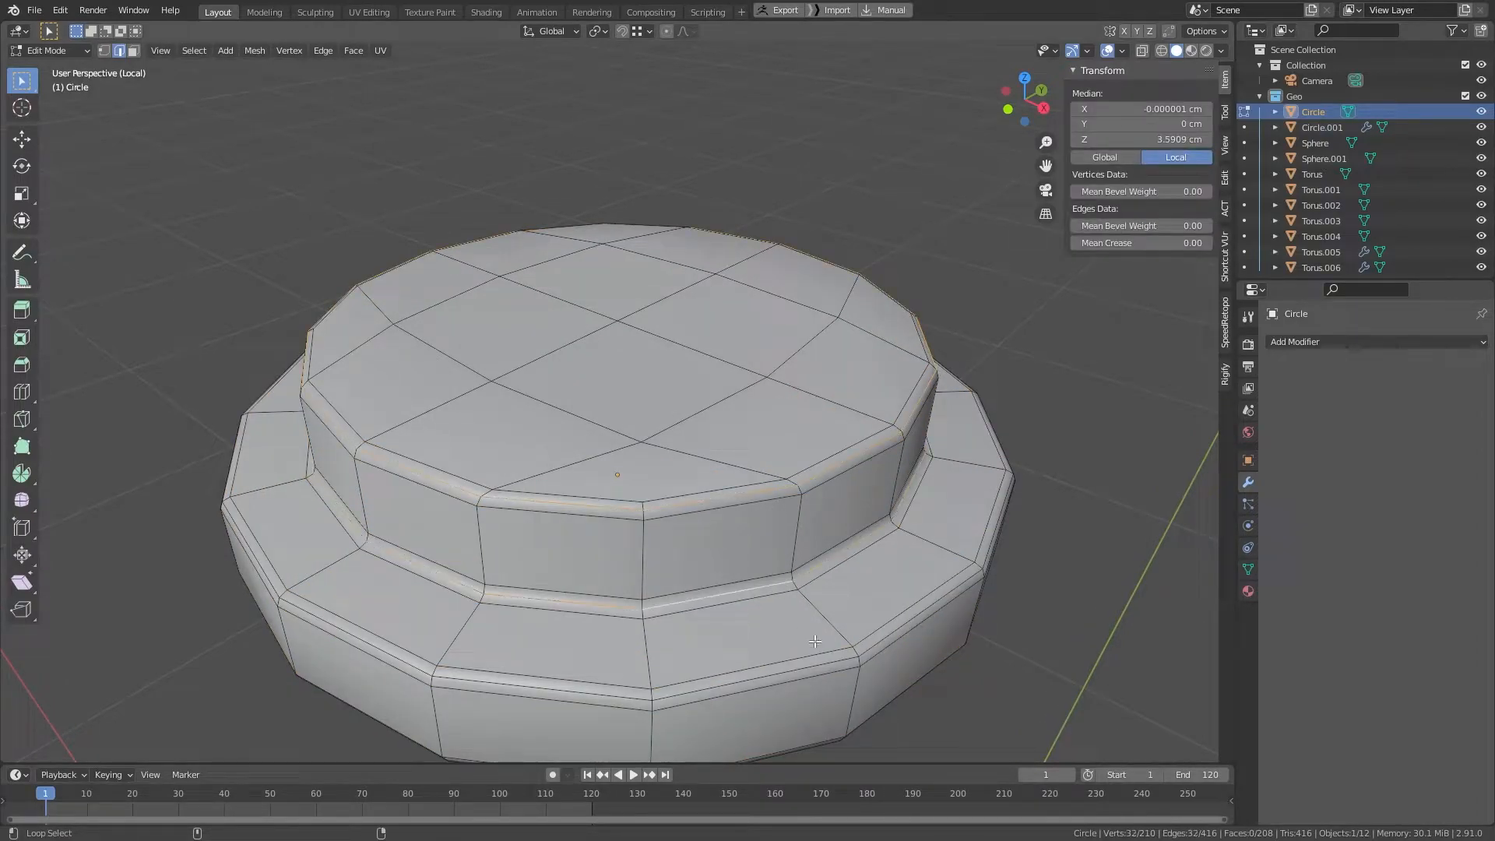
{"action": "left_click", "coordinate": [842, 661], "text": "alt+shift"}
{"action": "middle_click_drag", "start_coordinate": [842, 661], "coordinate": [869, 263]}
{"action": "left_click", "coordinate": [876, 271], "text": "alt+shift"}
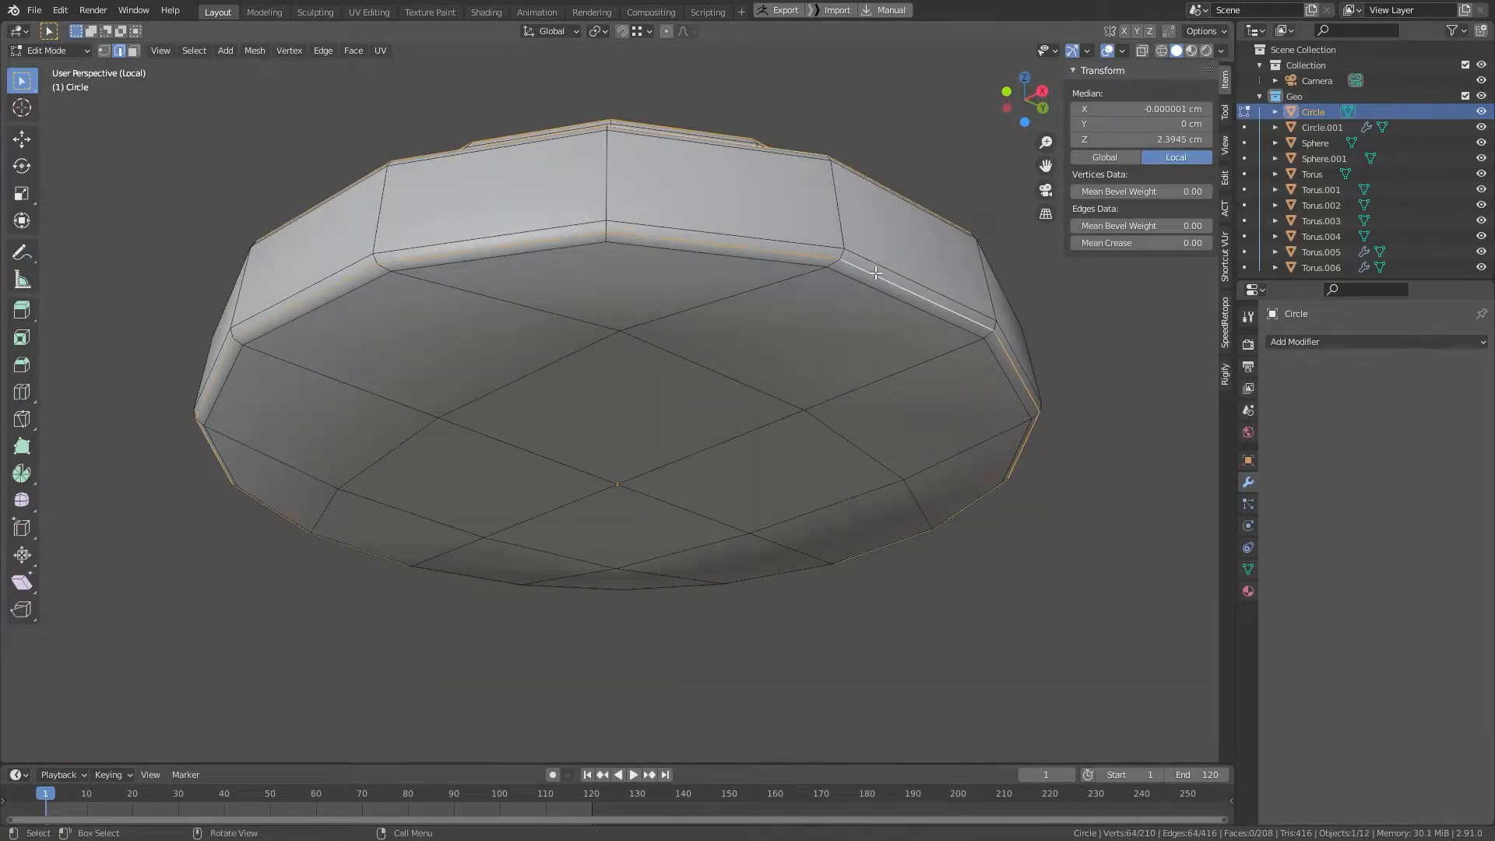
{"action": "right_click", "coordinate": [876, 273]}
{"action": "left_click", "coordinate": [875, 273]}
{"action": "key", "text": "alt+a"}
{"action": "middle_click_drag", "start_coordinate": [901, 190], "coordinate": [898, 264]}
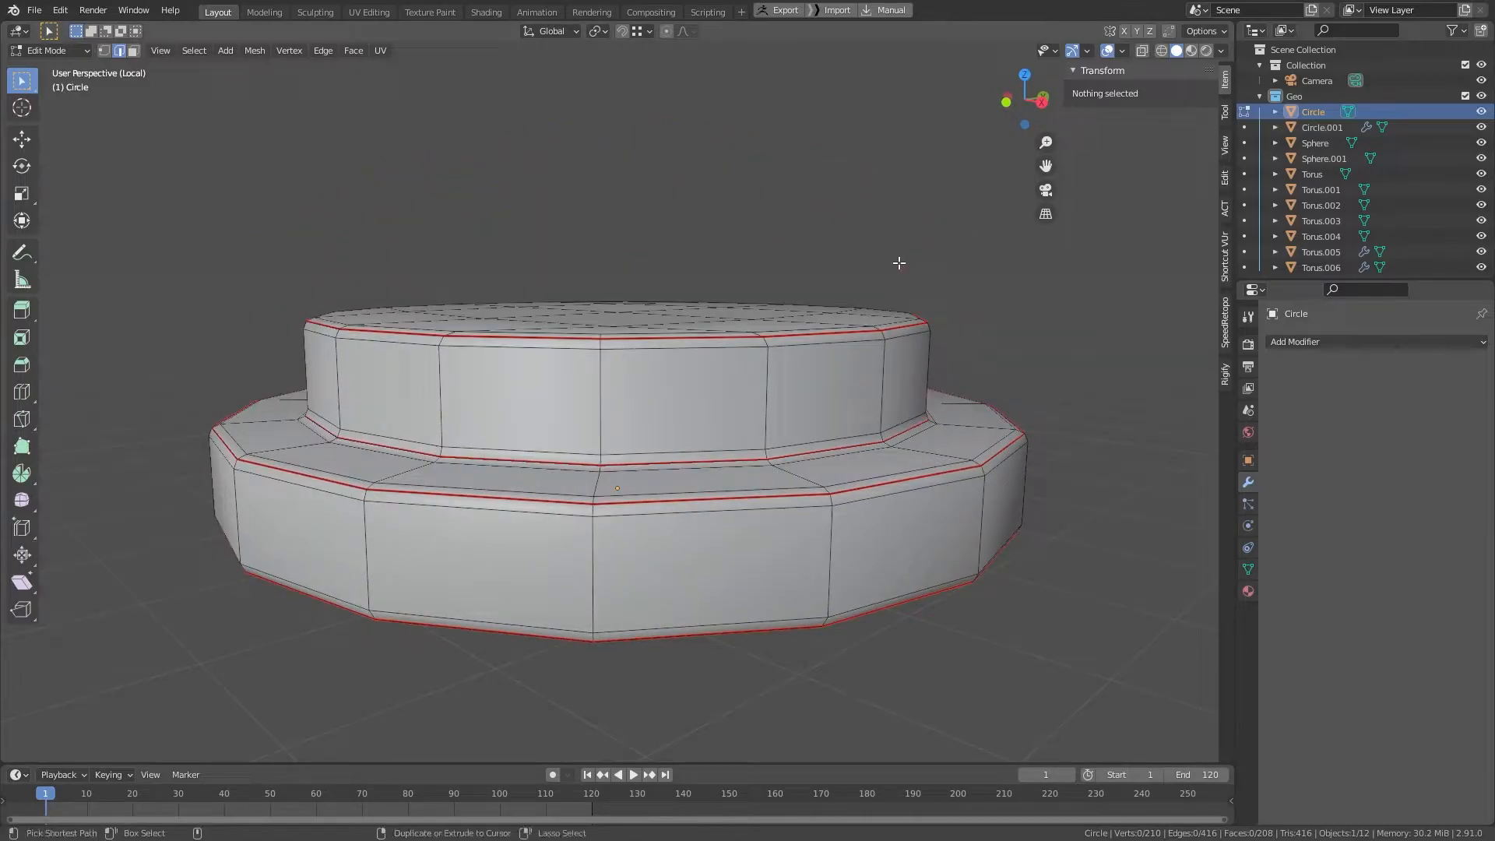
Step: In back view, mark the vertical centre edges on the side walls of both cap tiers as UV seams and clear the selection
{"action": "key", "text": "ctrl+KP_1"}
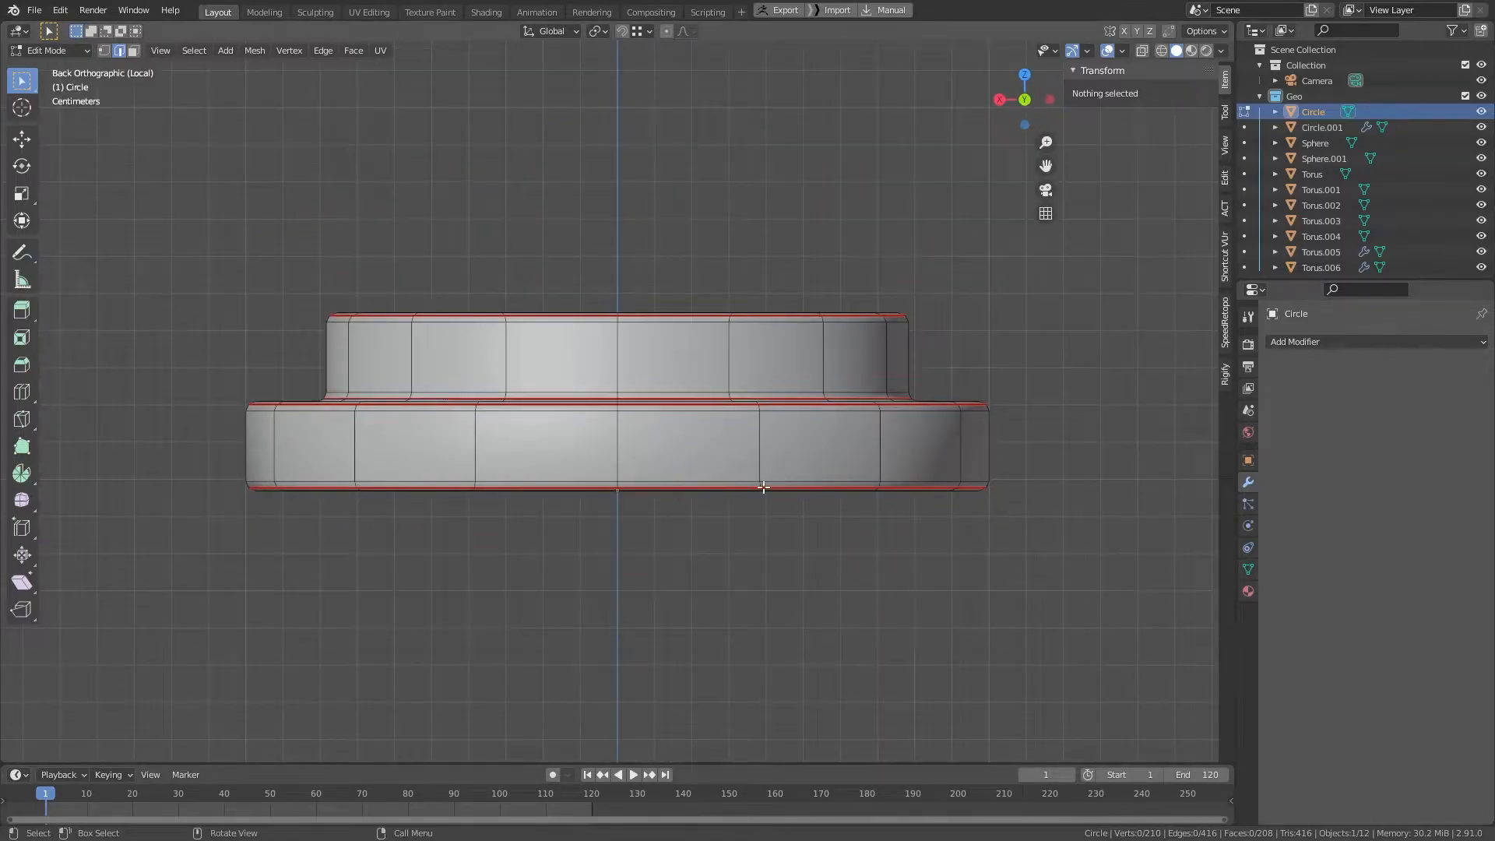
{"action": "scroll", "coordinate": [763, 487], "scroll_direction": "up", "scroll_amount": 5}
{"action": "left_click", "coordinate": [612, 609]}
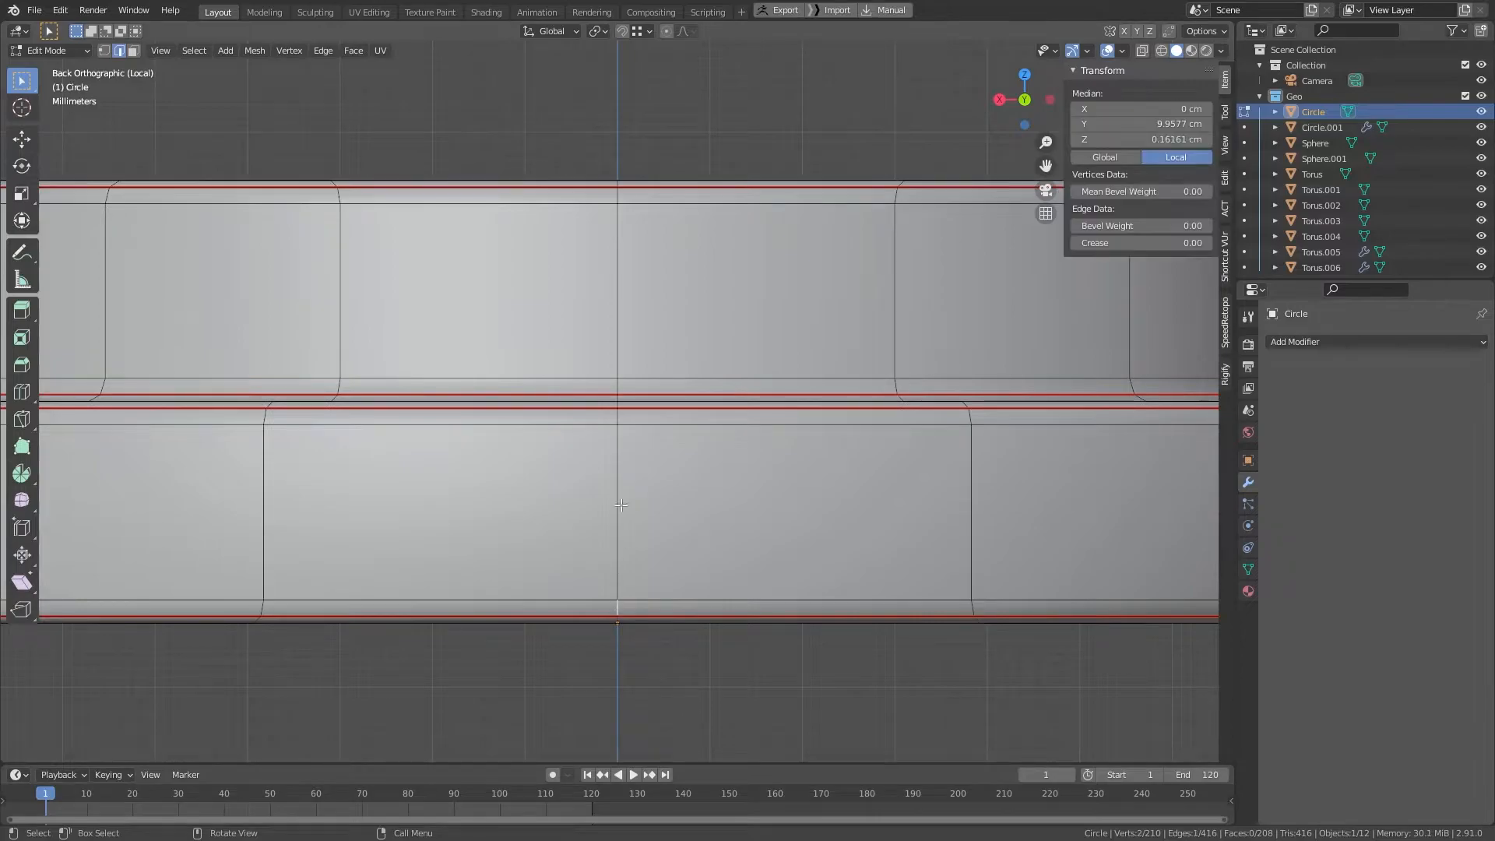
{"action": "left_click", "coordinate": [620, 414], "text": "ctrl"}
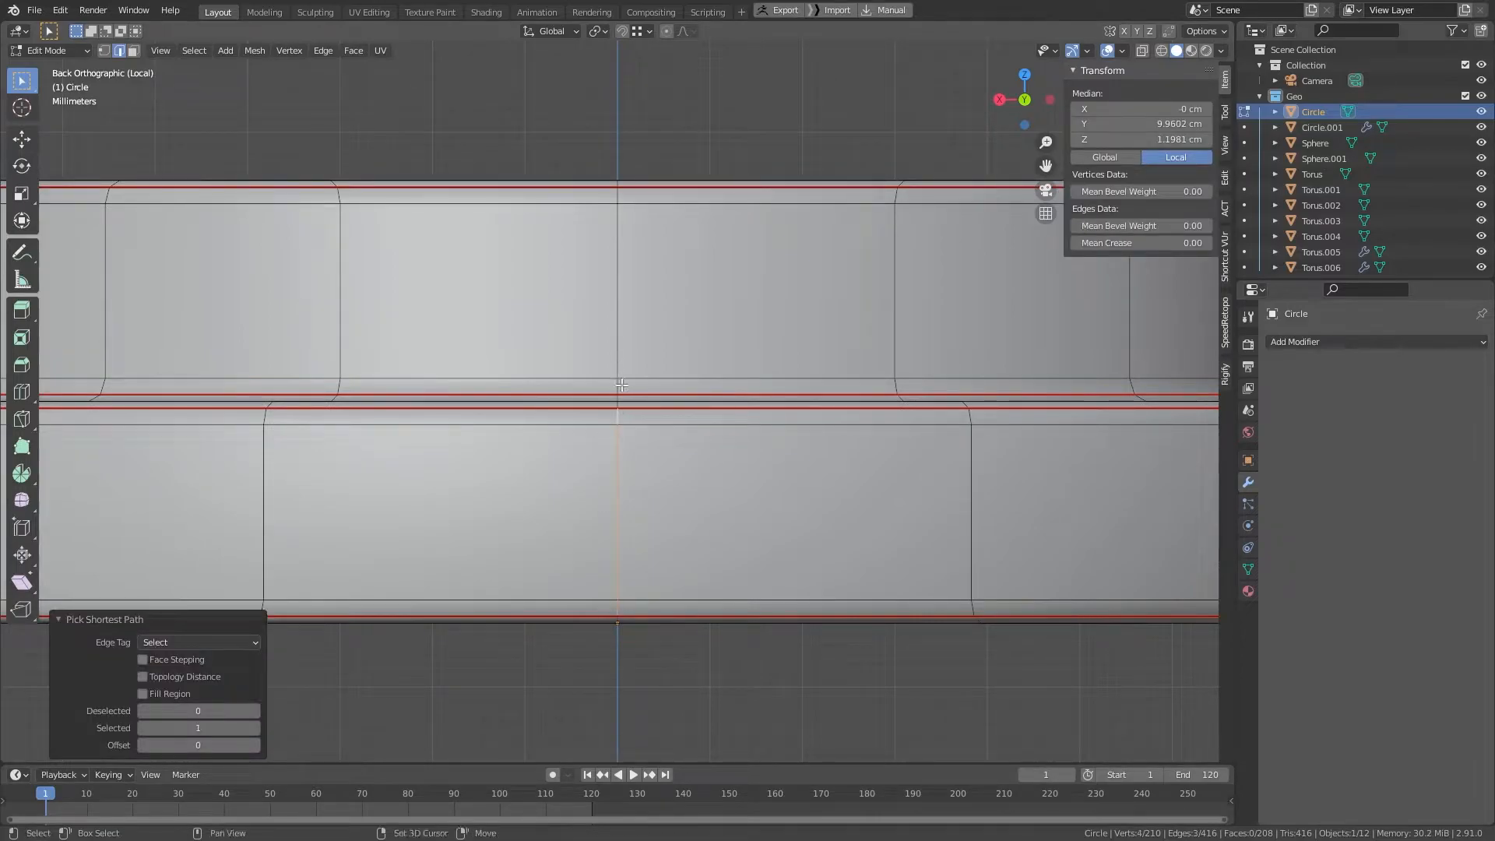
{"action": "left_click", "coordinate": [621, 386], "text": "shift"}
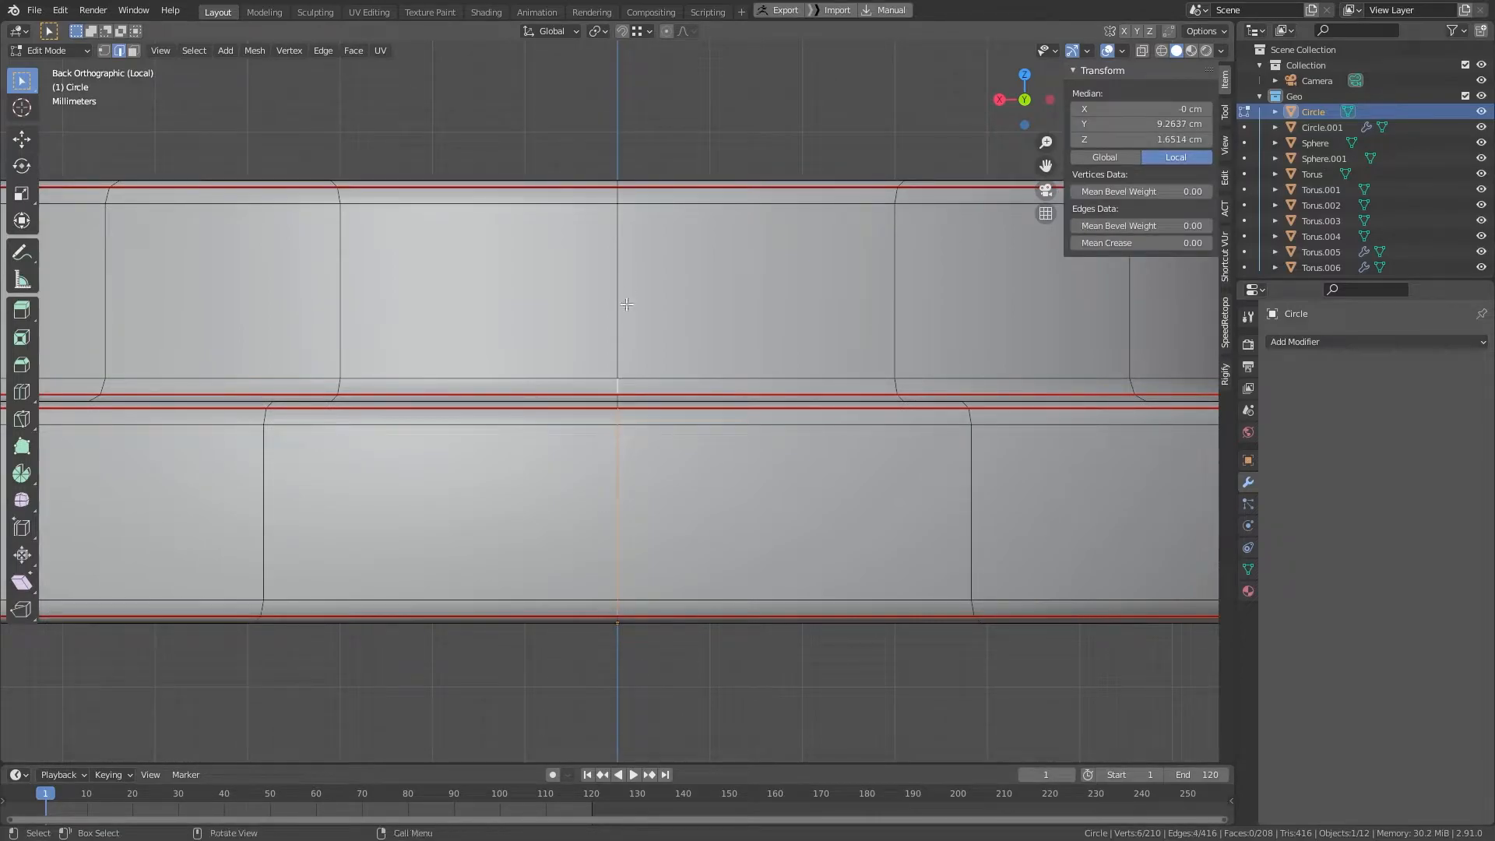
{"action": "left_click", "coordinate": [618, 206], "text": "ctrl"}
{"action": "key", "text": "u"}
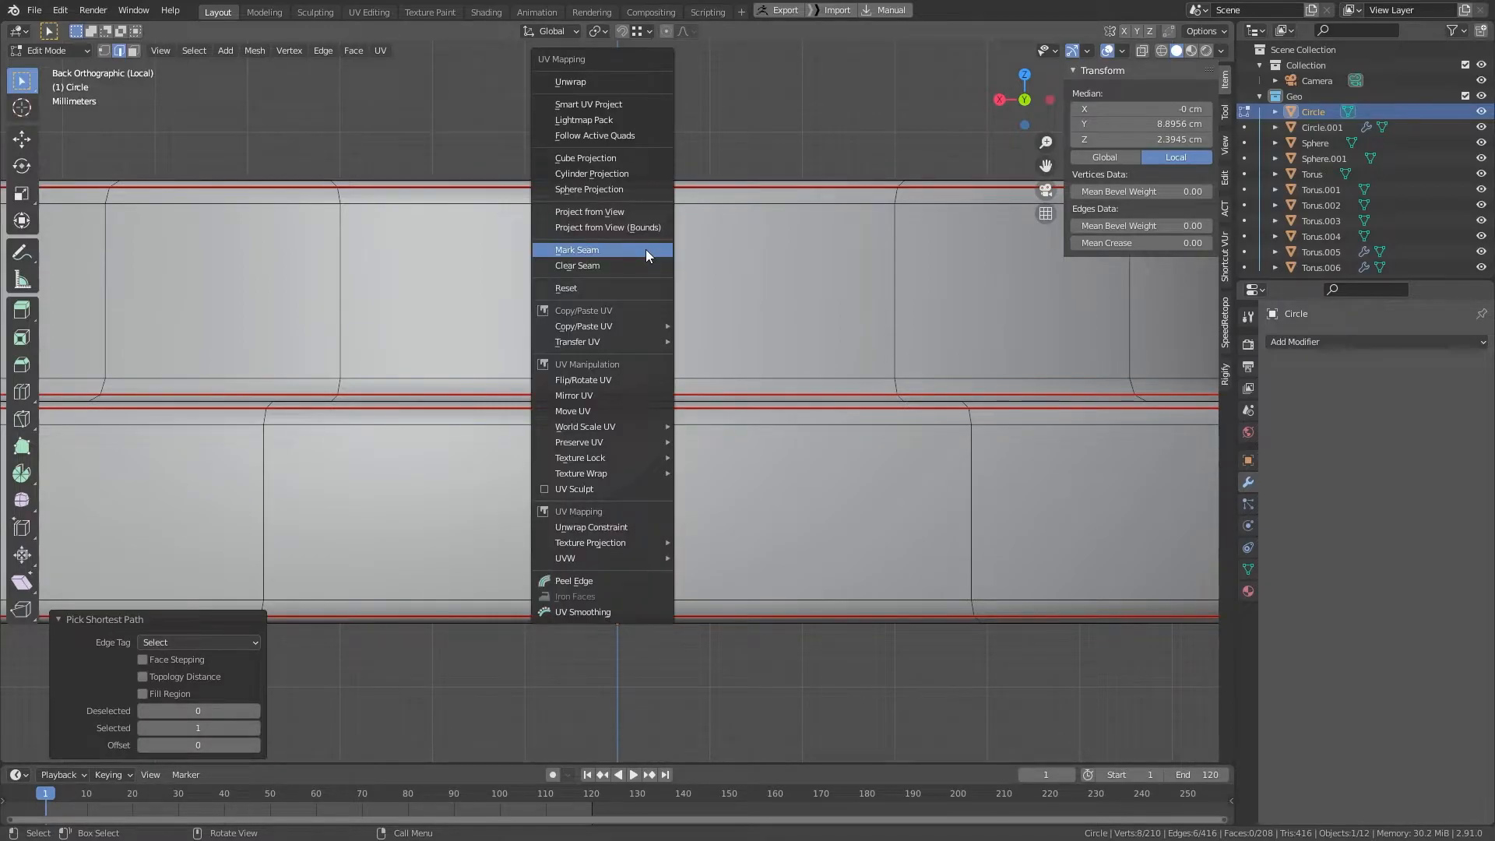
{"action": "left_click", "coordinate": [646, 249]}
{"action": "scroll", "coordinate": [670, 254], "scroll_direction": "down", "scroll_amount": 2}
{"action": "key", "text": "alt+a"}
{"action": "middle_click_drag", "start_coordinate": [580, 264], "coordinate": [600, 342]}
{"action": "scroll", "coordinate": [599, 343], "scroll_direction": "down", "scroll_amount": 4}
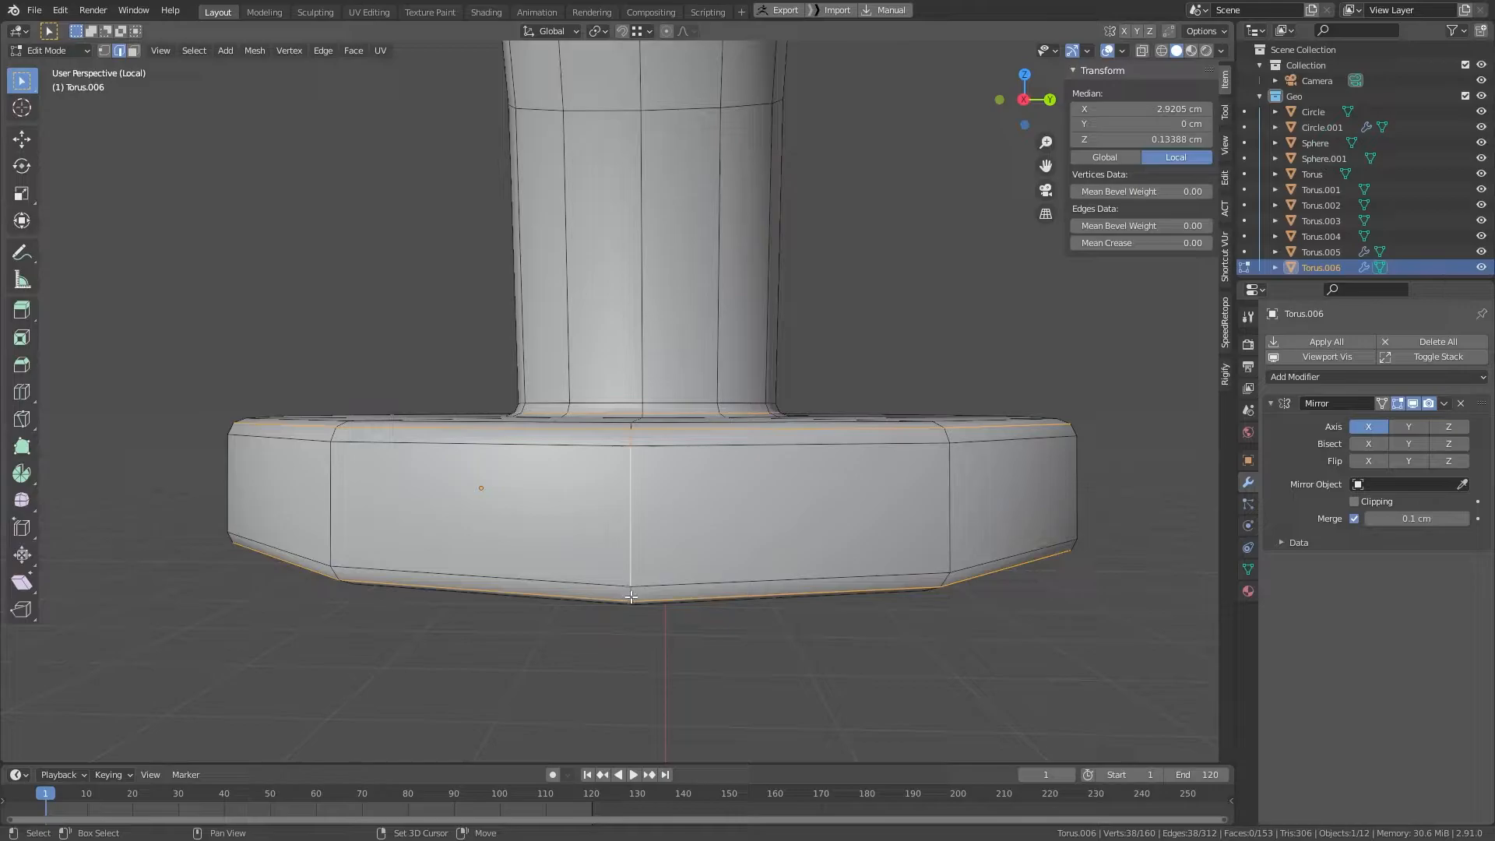
Step: Add the remaining vertical edge on the side of the lower hook's round base to the selection
{"action": "left_click", "coordinate": [633, 597], "text": "shift"}
{"action": "middle_click_drag", "start_coordinate": [700, 347], "coordinate": [719, 394]}
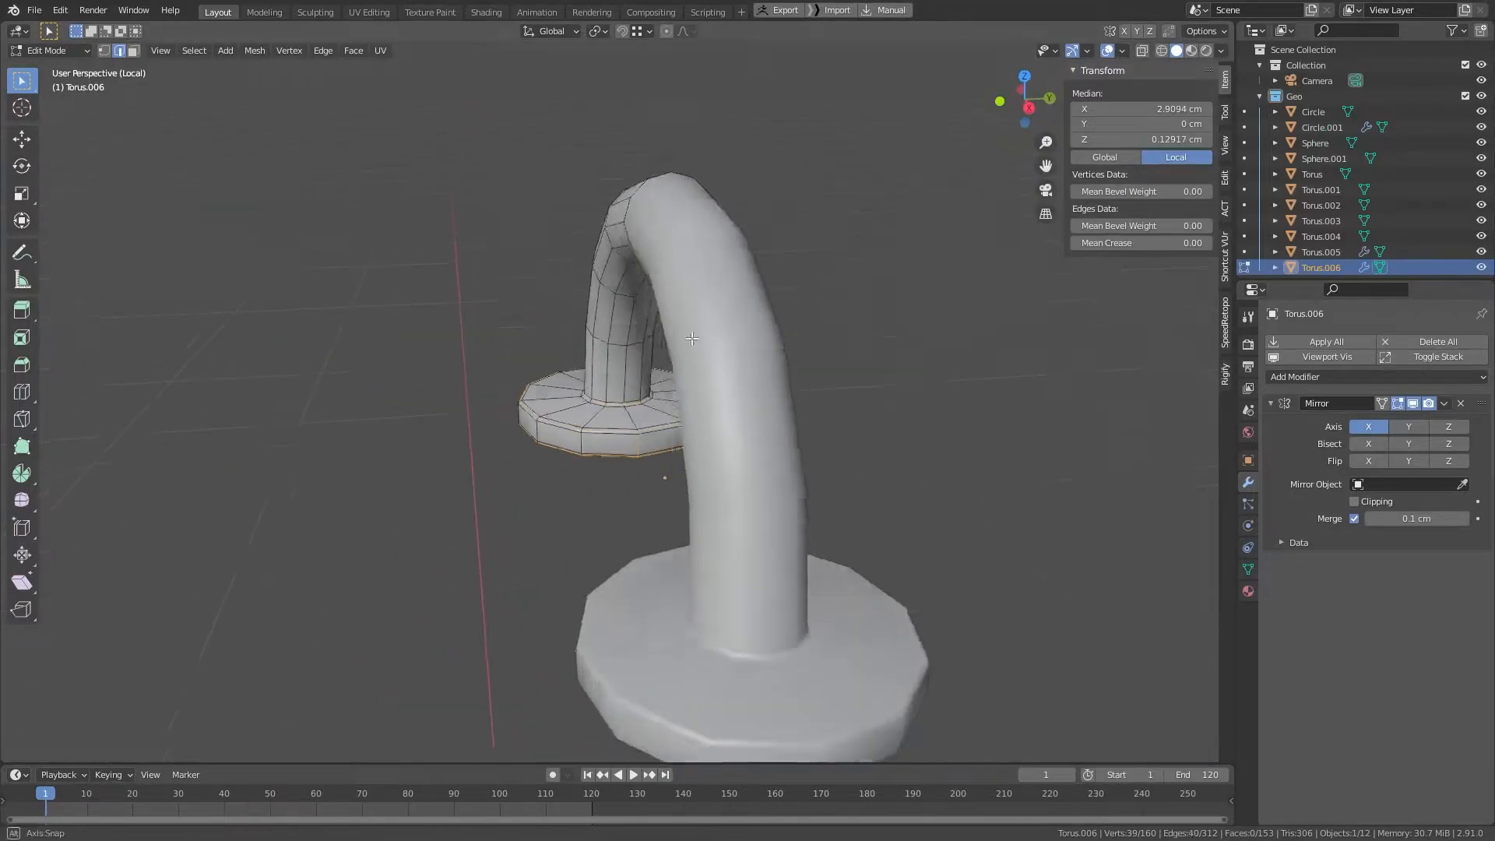
{"action": "middle_click_drag", "start_coordinate": [701, 311], "coordinate": [728, 241]}
Step: Return to the full model in object mode and apply the lower hook's Mirror modifier
{"action": "key", "text": "KP_Divide"}
{"action": "scroll", "coordinate": [833, 414], "scroll_direction": "down", "scroll_amount": 5}
{"action": "middle_click_drag", "start_coordinate": [771, 413], "coordinate": [788, 499]}
{"action": "key", "text": "Tab"}
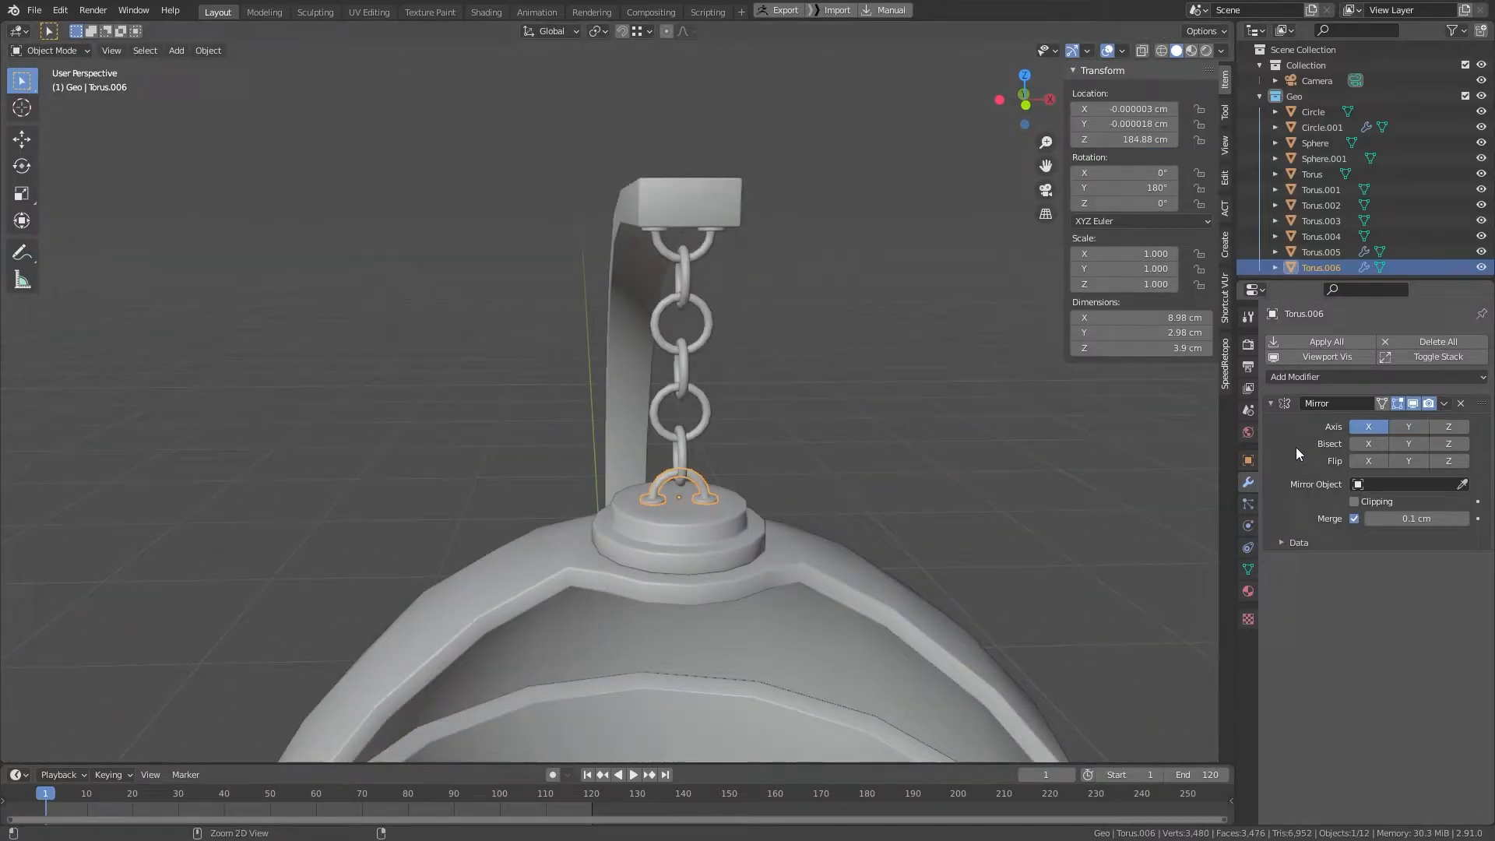
{"action": "left_click", "coordinate": [1372, 500]}
{"action": "key", "text": "ctrl+a"}
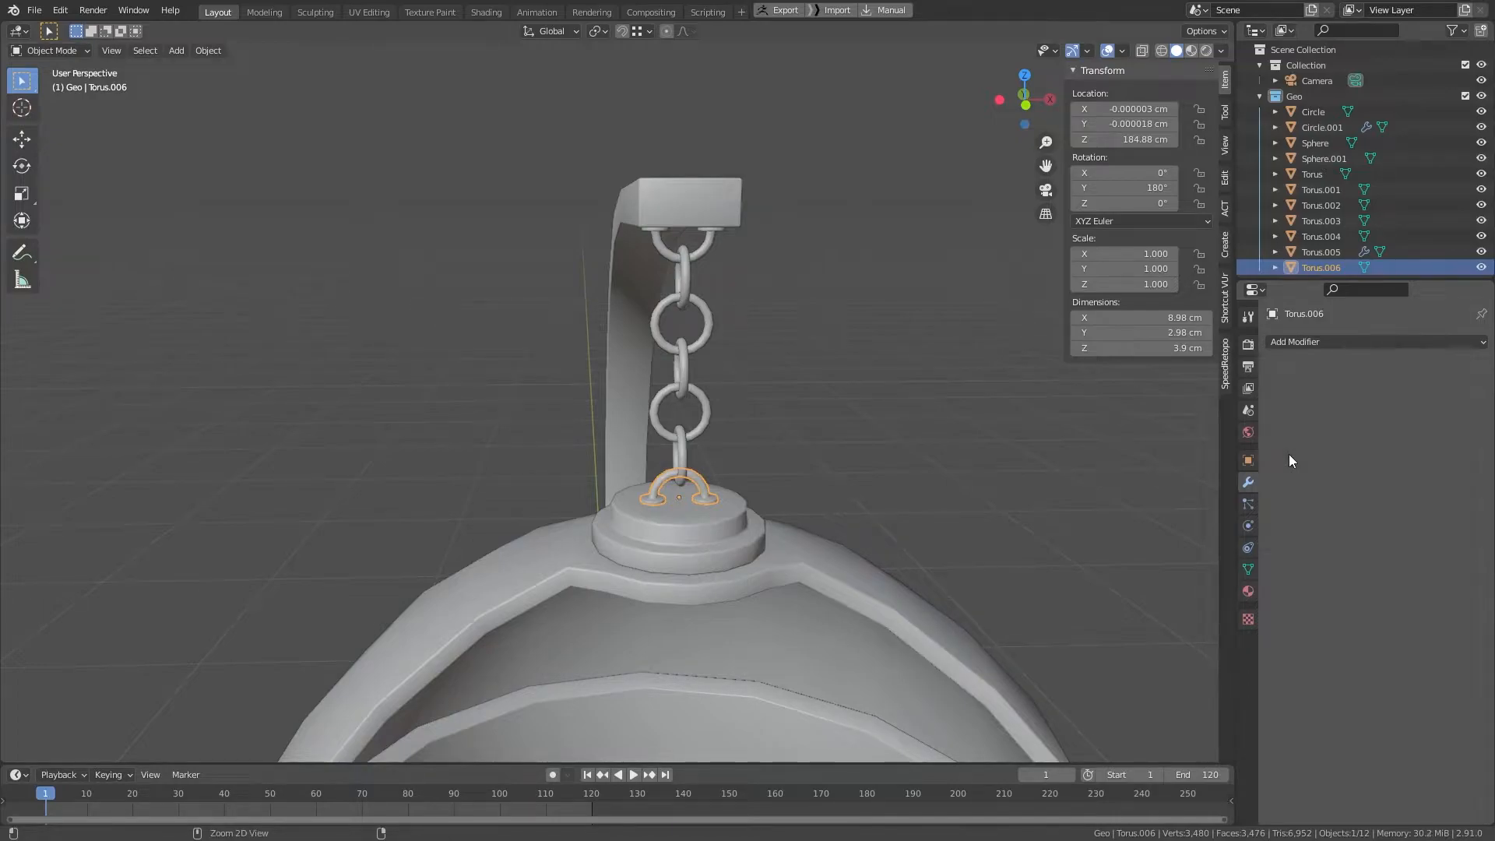
Step: Delete the upper chain hook beneath the end of the stand's arm
{"action": "scroll", "coordinate": [867, 487], "scroll_direction": "up", "scroll_amount": 3}
{"action": "left_click", "coordinate": [675, 165]}
{"action": "mouse_move", "coordinate": [681, 164]}
{"action": "middle_mouse_down"}
{"action": "mouse_move", "coordinate": [695, 274]}
{"action": "mouse_move", "coordinate": [693, 260]}
{"action": "mouse_move", "coordinate": [760, 236]}
{"action": "mouse_move", "coordinate": [772, 248]}
{"action": "mouse_move", "coordinate": [712, 269]}
{"action": "mouse_move", "coordinate": [693, 143]}
{"action": "middle_mouse_up"}
{"action": "middle_click_drag", "start_coordinate": [702, 198], "coordinate": [595, 222]}
{"action": "key", "text": "x"}
{"action": "left_click", "coordinate": [668, 306]}
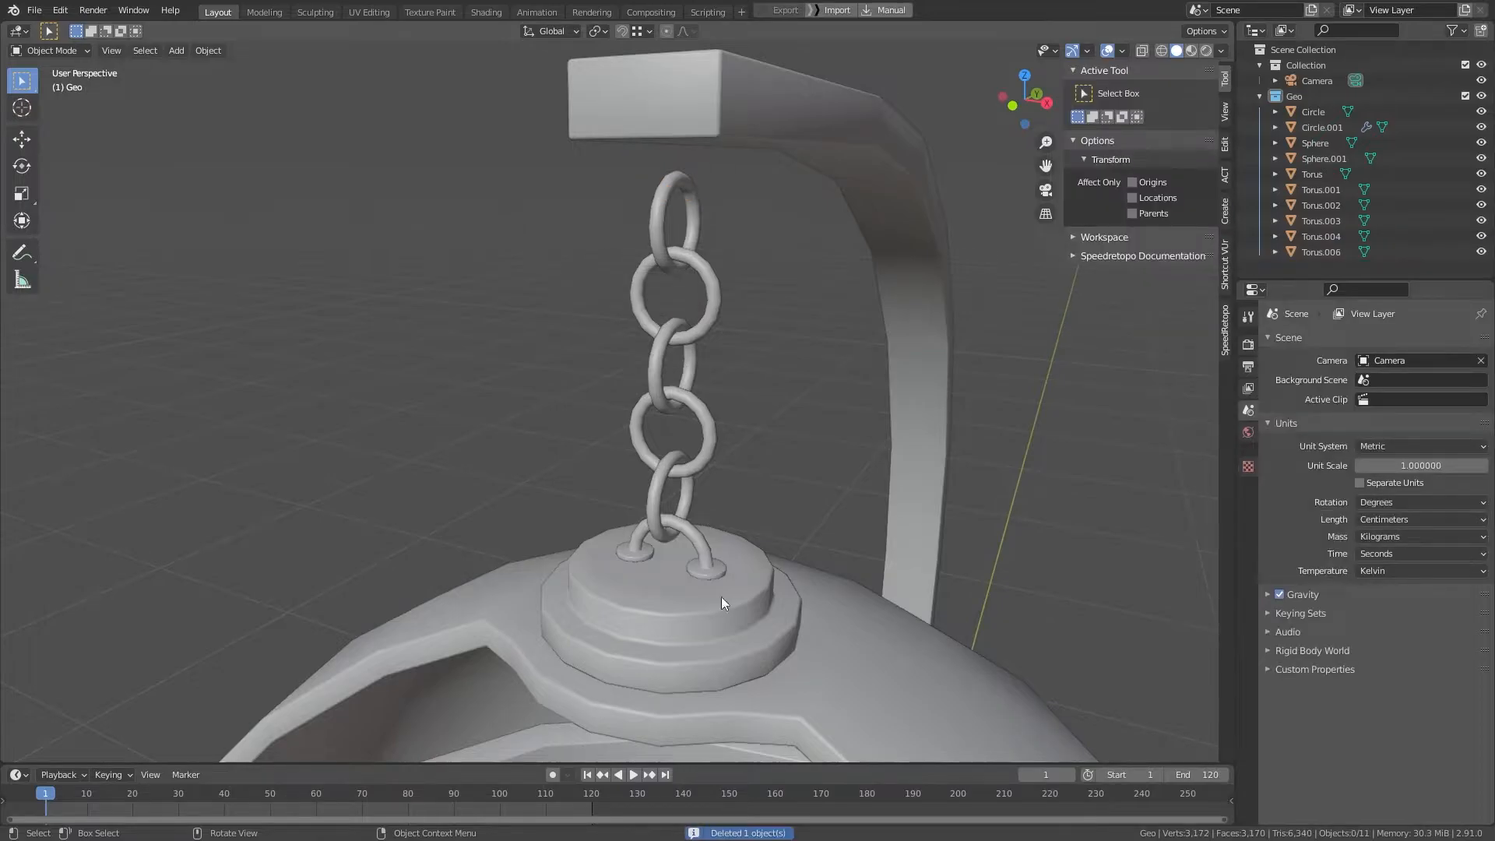
Step: Select the lower hook on the cap, check its mesh in edit mode and return to object mode
{"action": "left_click", "coordinate": [703, 560]}
{"action": "key", "text": "Tab"}
{"action": "scroll", "coordinate": [695, 559], "scroll_direction": "up", "scroll_amount": 5}
{"action": "middle_click_drag", "start_coordinate": [684, 504], "coordinate": [679, 452]}
{"action": "key", "text": "Tab"}
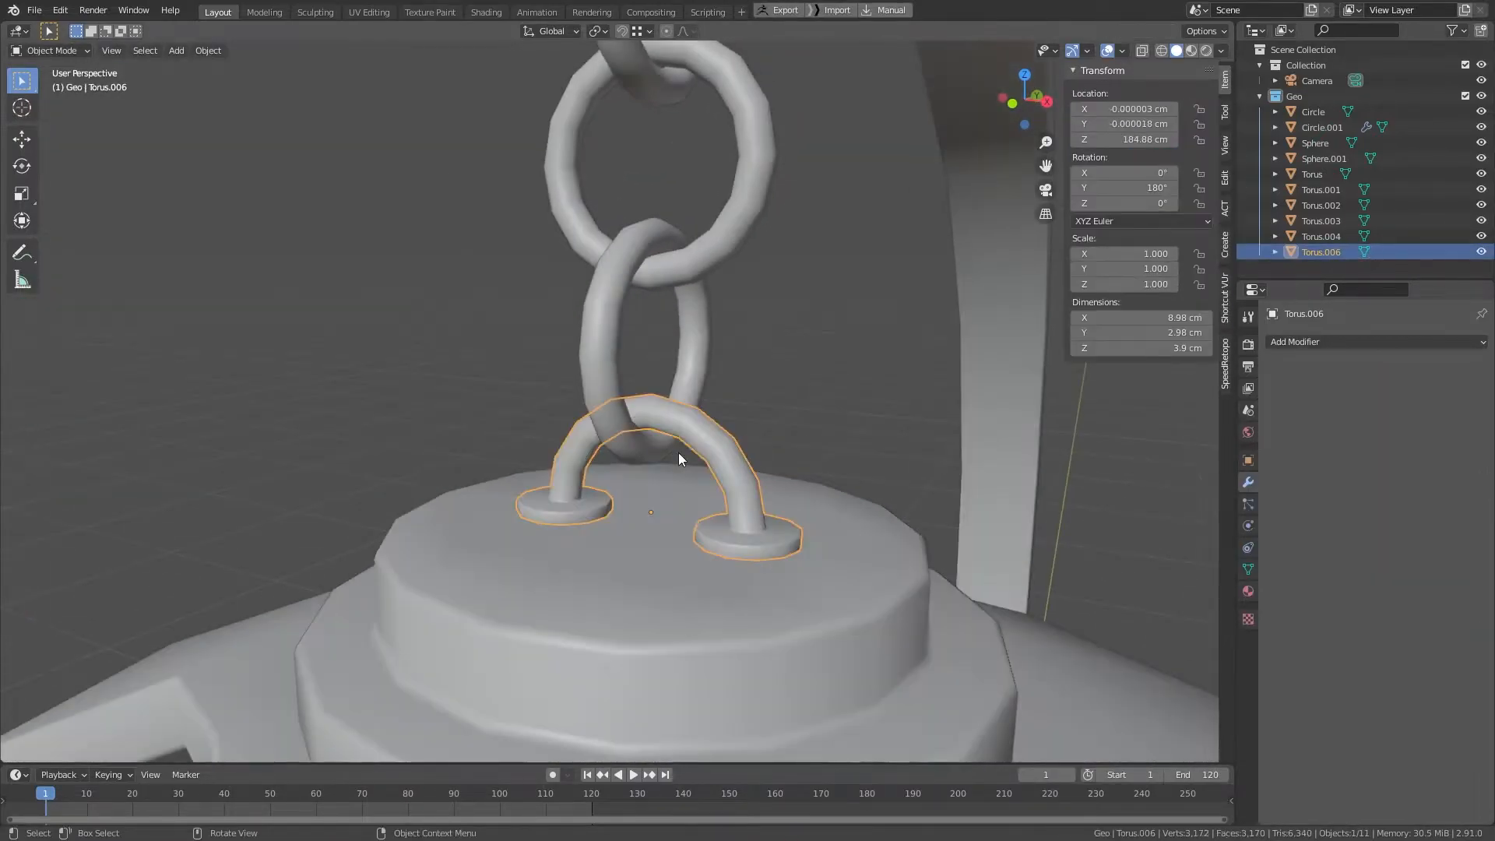
Step: Duplicate the lower hook in place and rotate the copy 180° around the Y axis
{"action": "key", "text": "shift+d"}
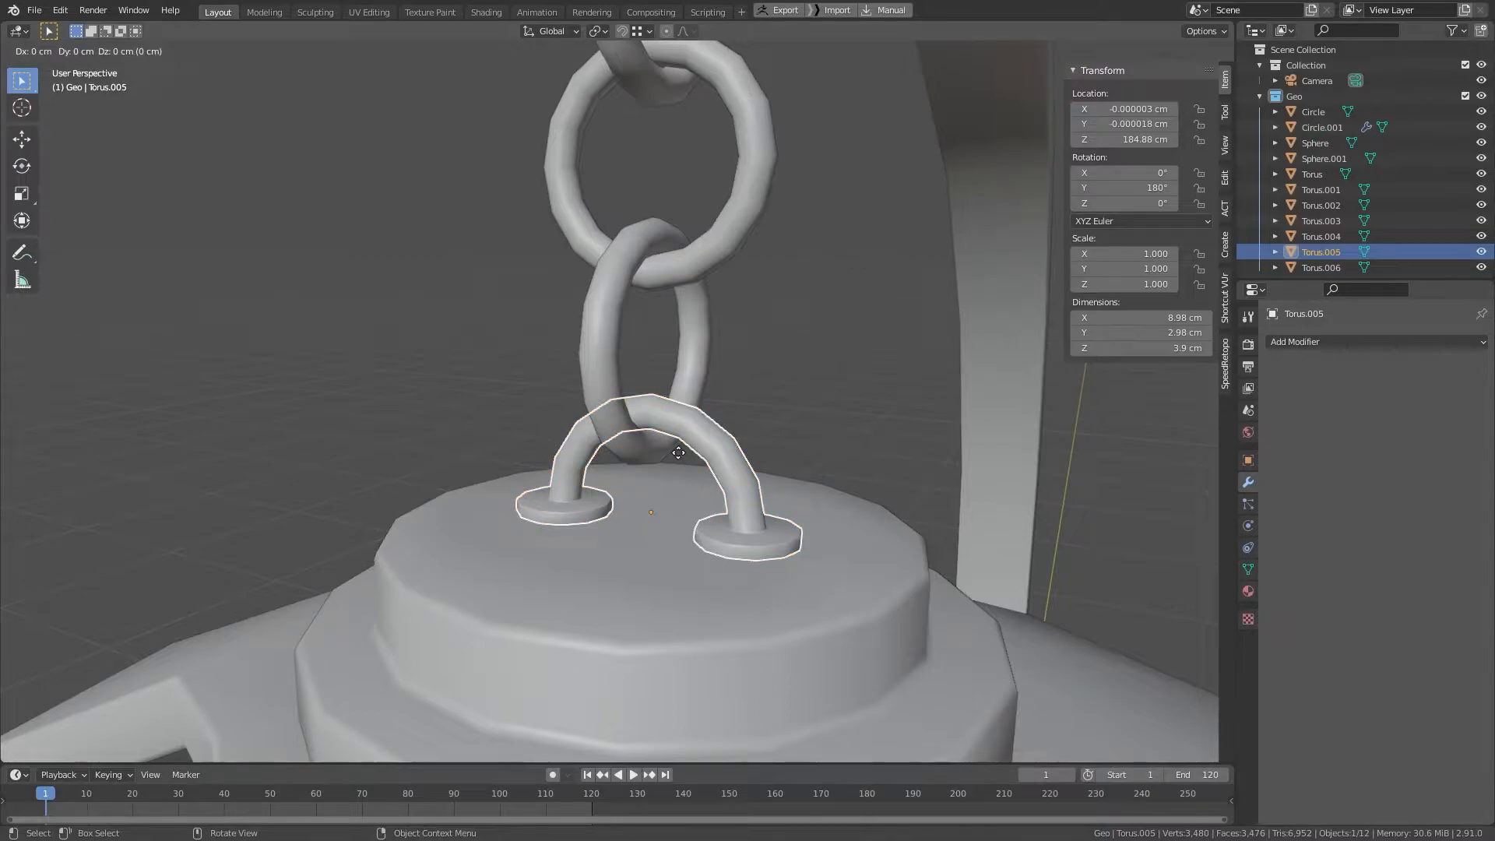
{"action": "right_click", "coordinate": [679, 452]}
{"action": "type", "text": "ry"}
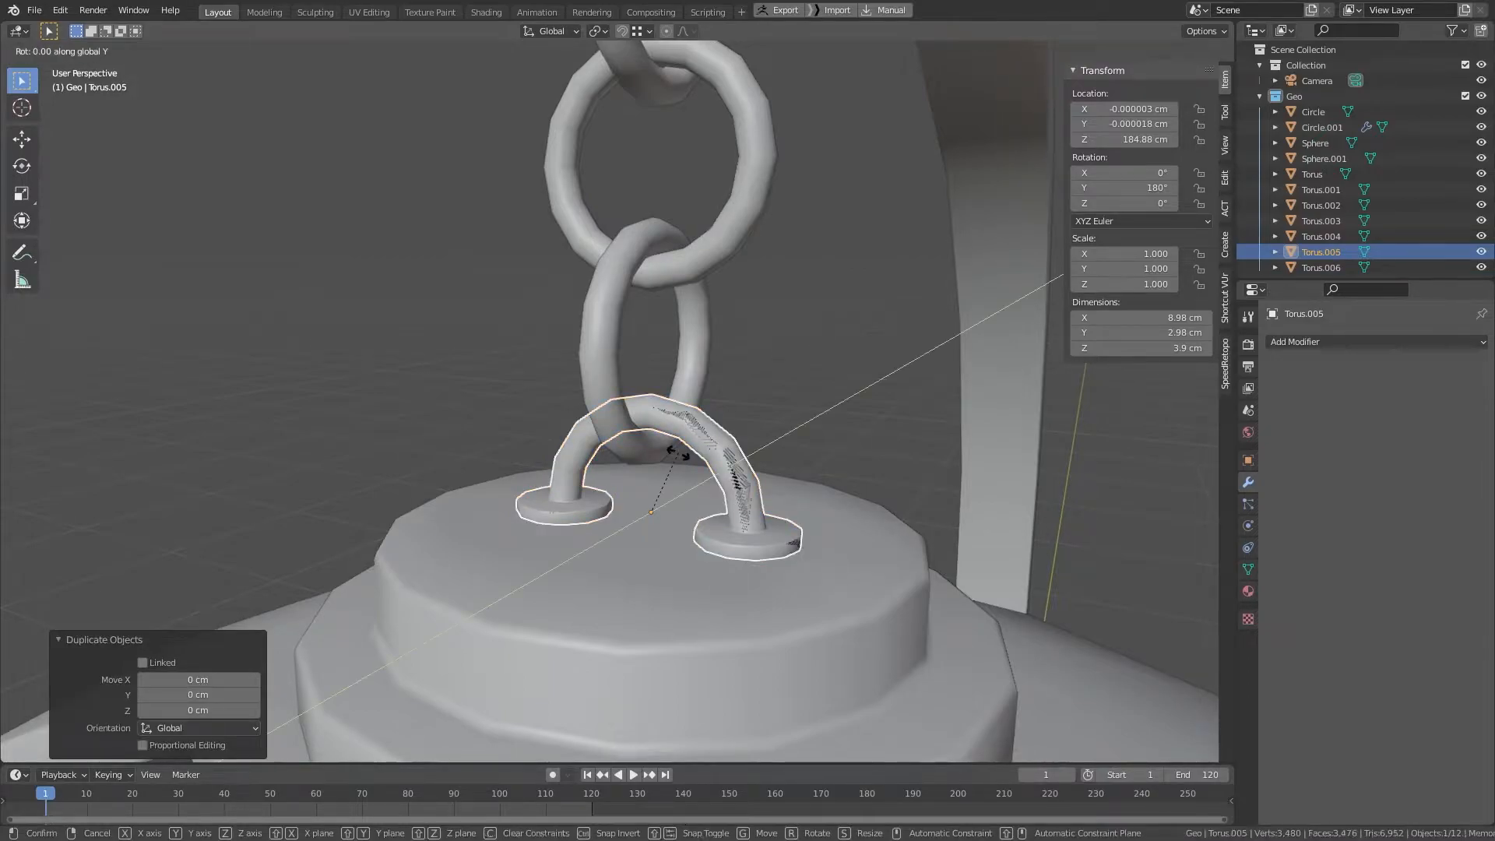
{"action": "type", "text": "180"}
{"action": "key", "text": "Return"}
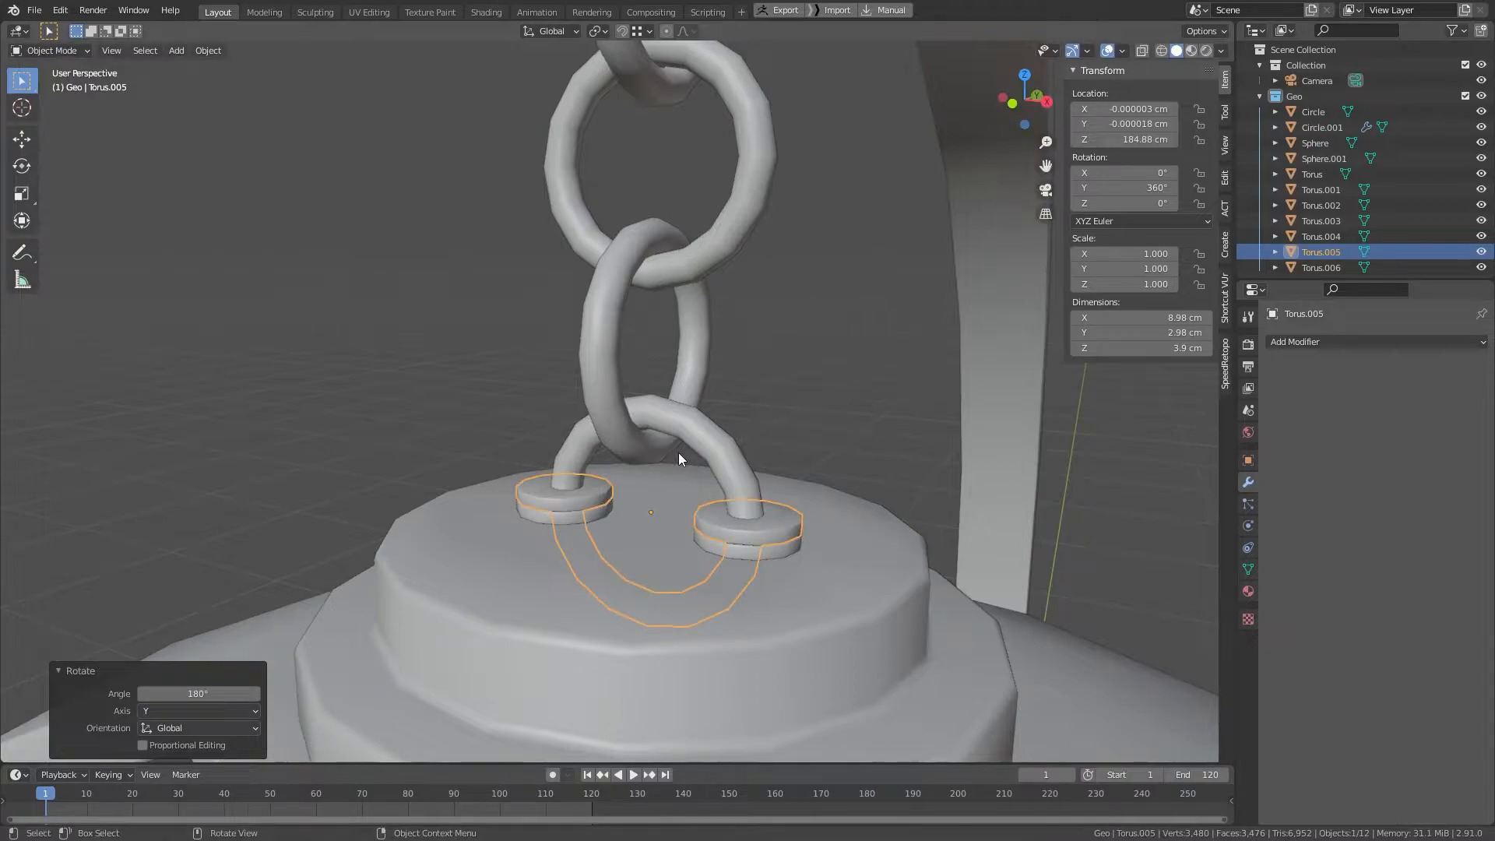
Step: Move the flipped hook straight up about 30 cm along Z to the underside of the stand's arm, around the top chain link
{"action": "scroll", "coordinate": [679, 452], "scroll_direction": "down", "scroll_amount": 2}
{"action": "middle_click_drag", "start_coordinate": [679, 452], "coordinate": [693, 749], "text": "shift"}
{"action": "scroll", "coordinate": [655, 380], "scroll_direction": "down", "scroll_amount": 2}
{"action": "middle_click_drag", "start_coordinate": [655, 380], "coordinate": [646, 269]}
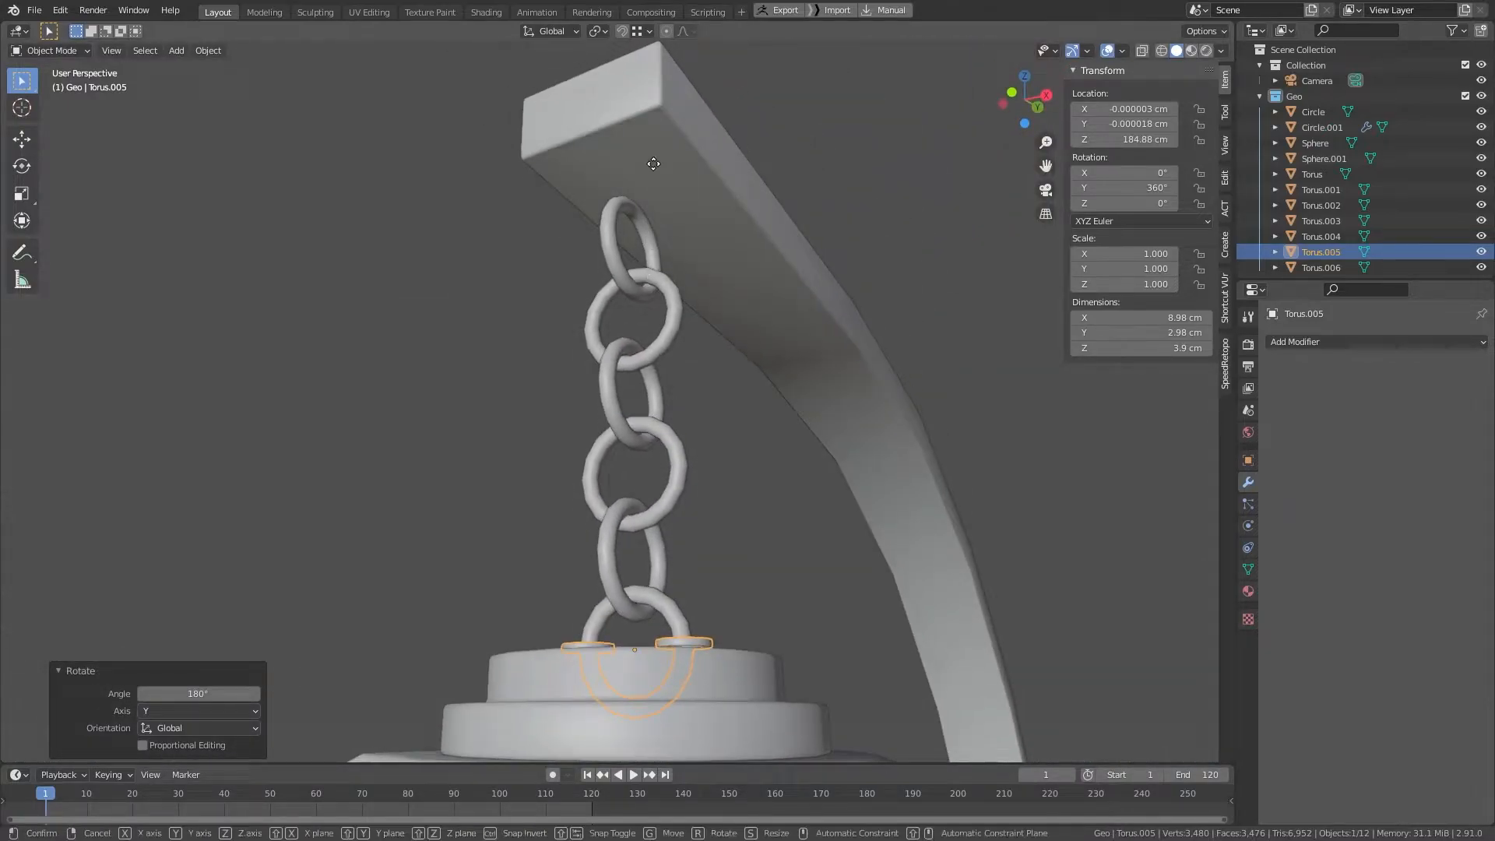
{"action": "key", "text": "g"}
{"action": "key", "text": "z"}
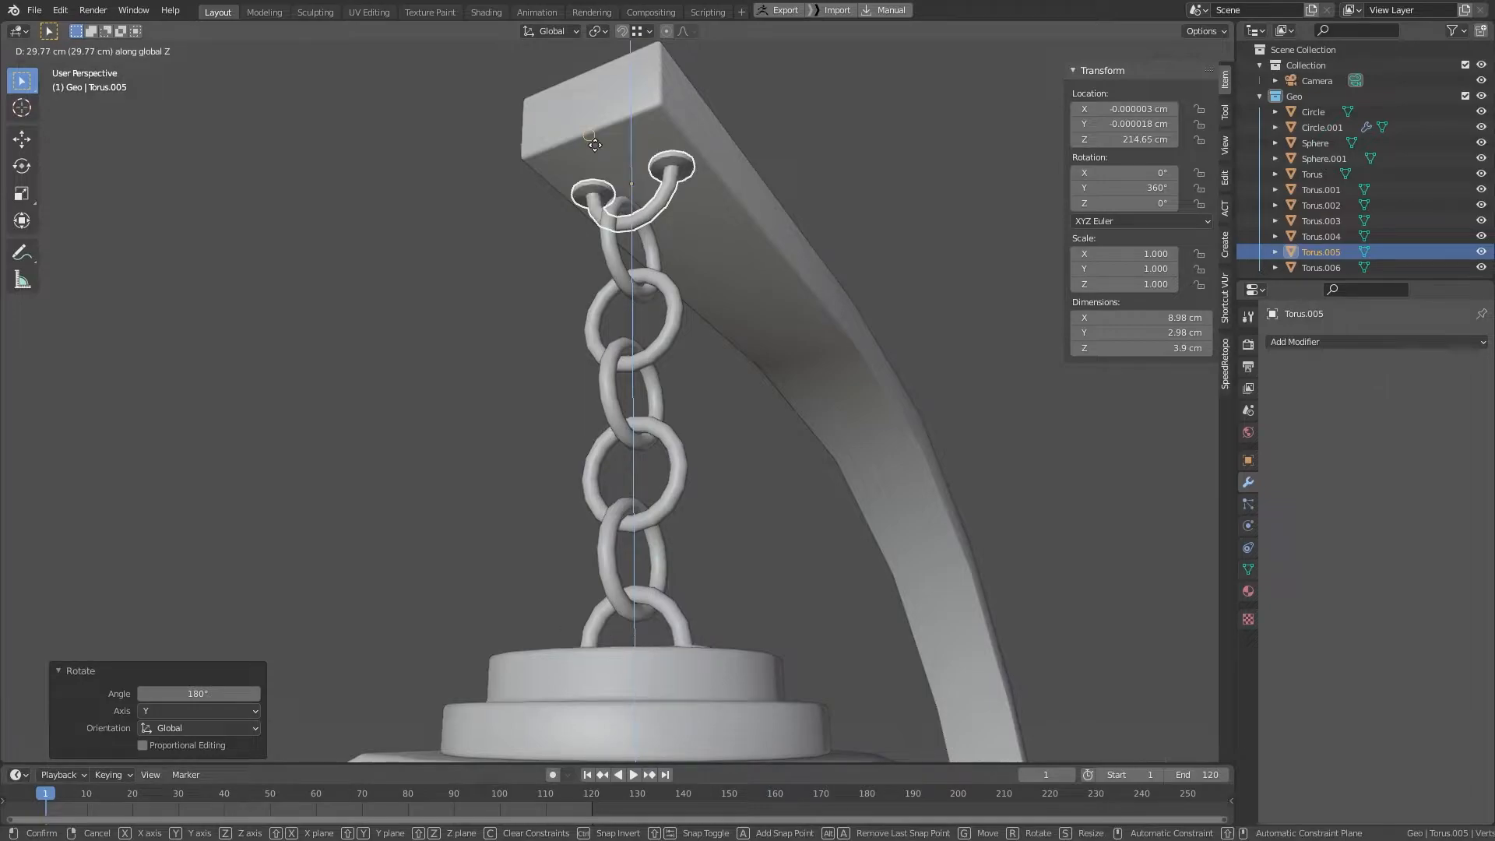
{"action": "left_click", "coordinate": [596, 145]}
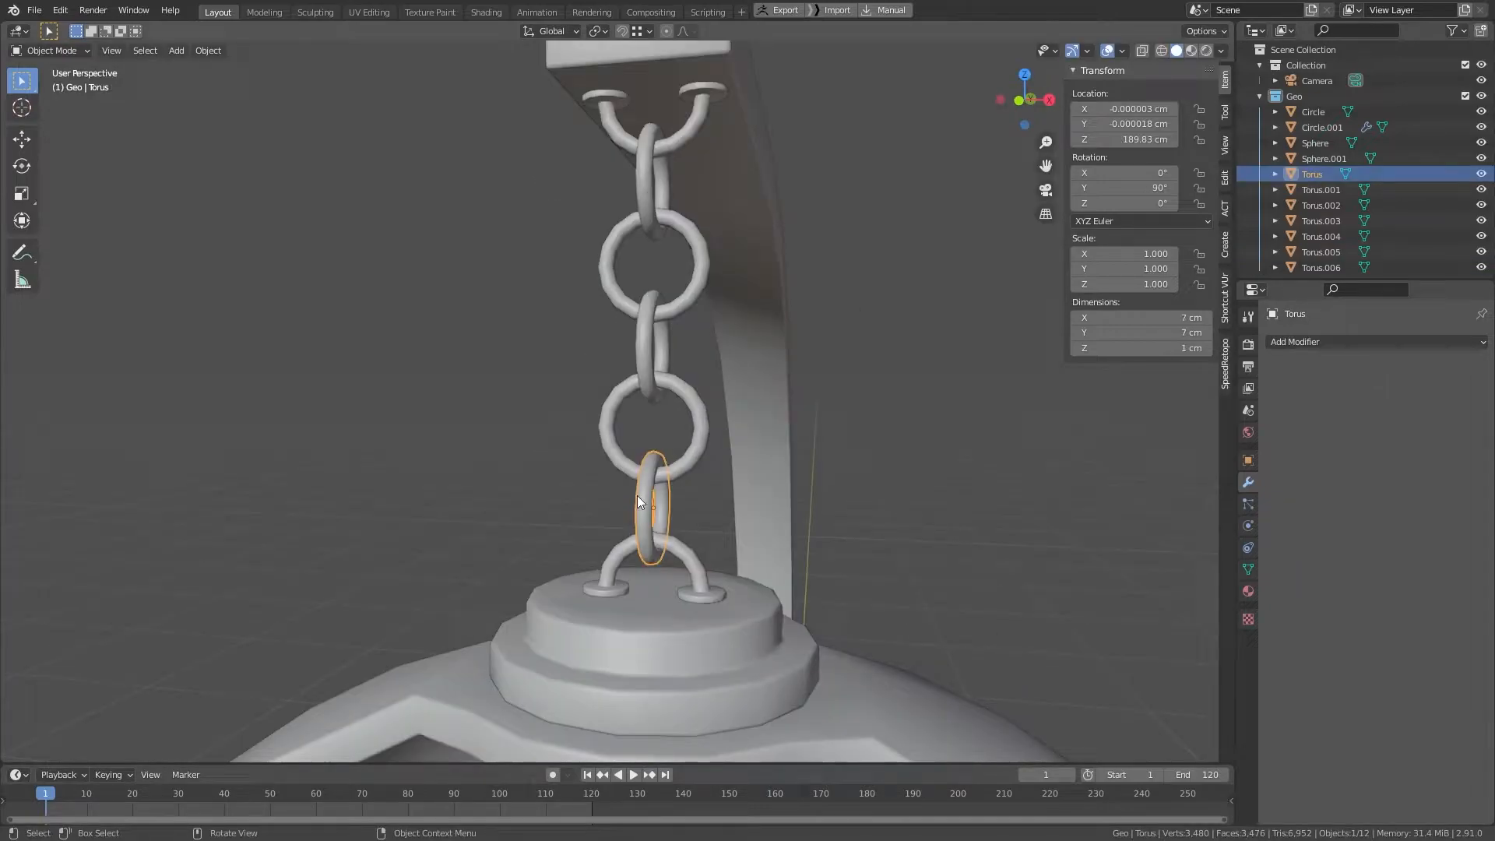
Step: Mark the inner edge loop and one cross-section loop of the lowest chain link as seams, then return to object mode
{"action": "scroll", "coordinate": [637, 495], "scroll_direction": "up", "scroll_amount": 2}
{"action": "middle_click_drag", "start_coordinate": [637, 495], "coordinate": [476, 469]}
{"action": "middle_click_drag", "start_coordinate": [599, 540], "coordinate": [716, 355]}
{"action": "scroll", "coordinate": [690, 465], "scroll_direction": "up", "scroll_amount": 4}
{"action": "middle_click_drag", "start_coordinate": [717, 354], "coordinate": [743, 394]}
{"action": "scroll", "coordinate": [695, 461], "scroll_direction": "up", "scroll_amount": 3}
{"action": "key", "text": "Tab"}
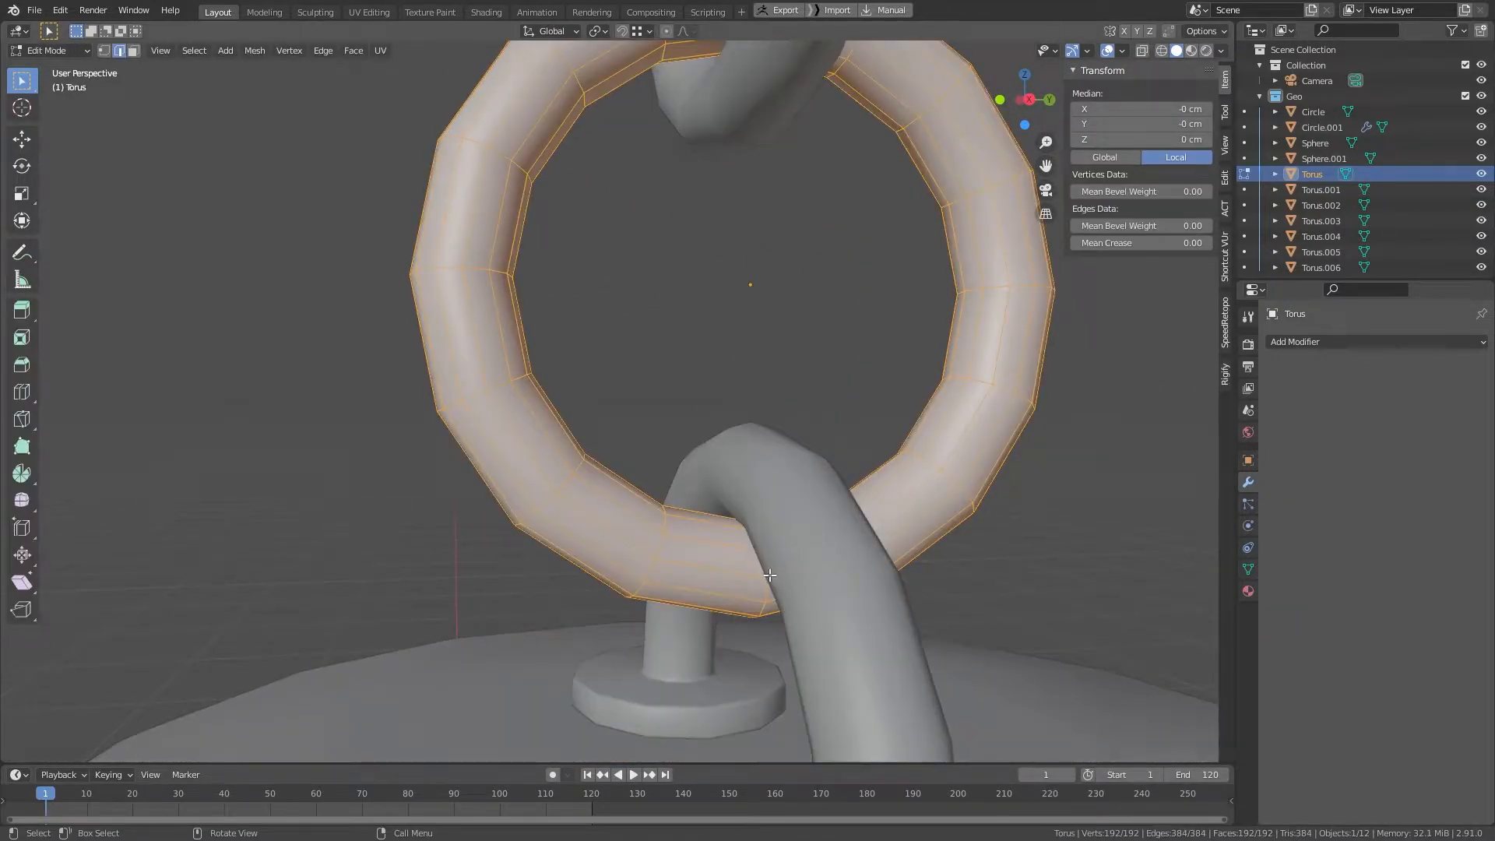
{"action": "key", "text": "alt+a"}
{"action": "left_click", "coordinate": [765, 591], "text": "alt"}
{"action": "middle_click_drag", "start_coordinate": [764, 591], "coordinate": [723, 423]}
{"action": "left_click", "coordinate": [859, 619], "text": "alt+shift"}
{"action": "right_click", "coordinate": [707, 387]}
{"action": "left_click", "coordinate": [707, 386]}
{"action": "middle_click_drag", "start_coordinate": [728, 292], "coordinate": [712, 357]}
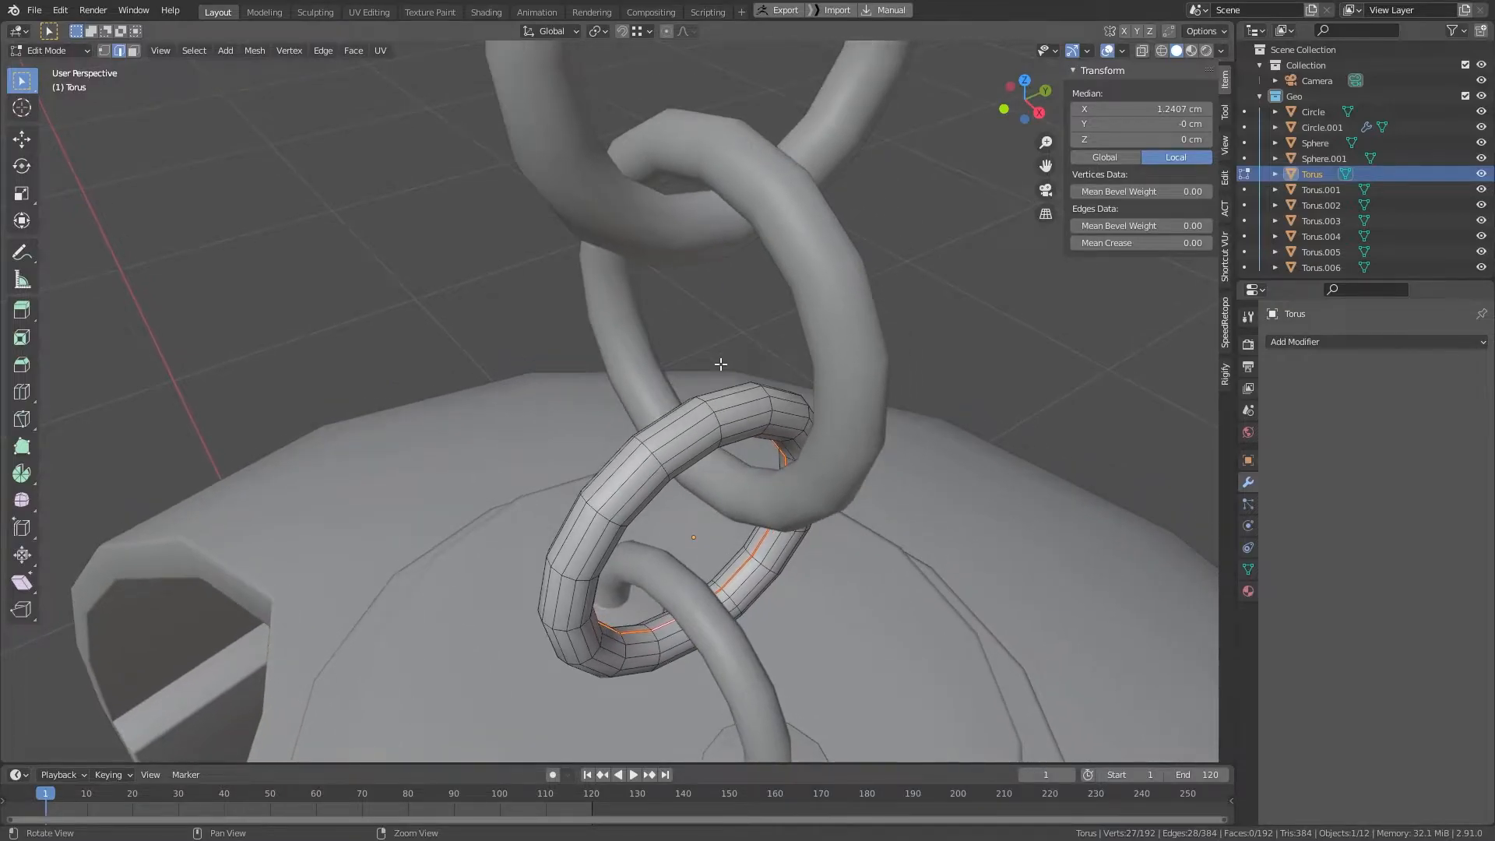
{"action": "key", "text": "alt+a"}
{"action": "scroll", "coordinate": [721, 364], "scroll_direction": "down", "scroll_amount": 2}
{"action": "scroll", "coordinate": [720, 398], "scroll_direction": "up", "scroll_amount": 1}
{"action": "key", "text": "Tab"}
Step: Mark the inner edge loop and one cross-section loop of the second chain link from the bottom as seams
{"action": "left_click", "coordinate": [767, 374]}
{"action": "key", "text": "Tab"}
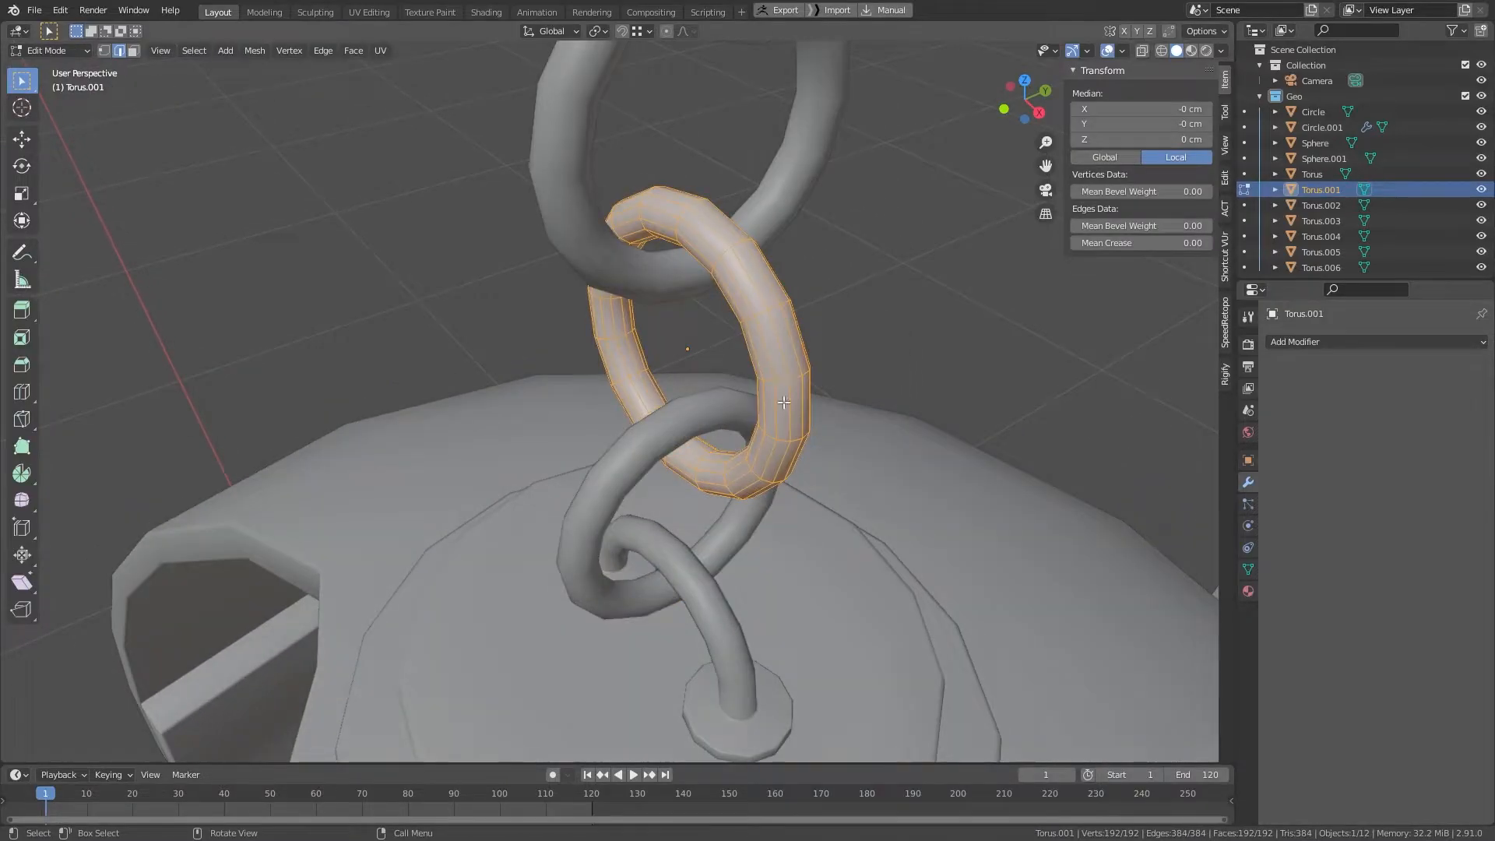
{"action": "scroll", "coordinate": [768, 374], "scroll_direction": "up", "scroll_amount": 4}
{"action": "left_click", "coordinate": [658, 88], "text": "alt"}
{"action": "left_click", "coordinate": [678, 611], "text": "alt+shift"}
{"action": "right_click", "coordinate": [820, 337]}
{"action": "key", "text": "alt+a"}
{"action": "key", "text": "Tab"}
Step: Mark the inner edge loop and one cross-section loop of the middle chain link as seams
{"action": "left_click", "coordinate": [738, 537]}
{"action": "key", "text": "Tab"}
{"action": "scroll", "coordinate": [738, 537], "scroll_direction": "up", "scroll_amount": 5}
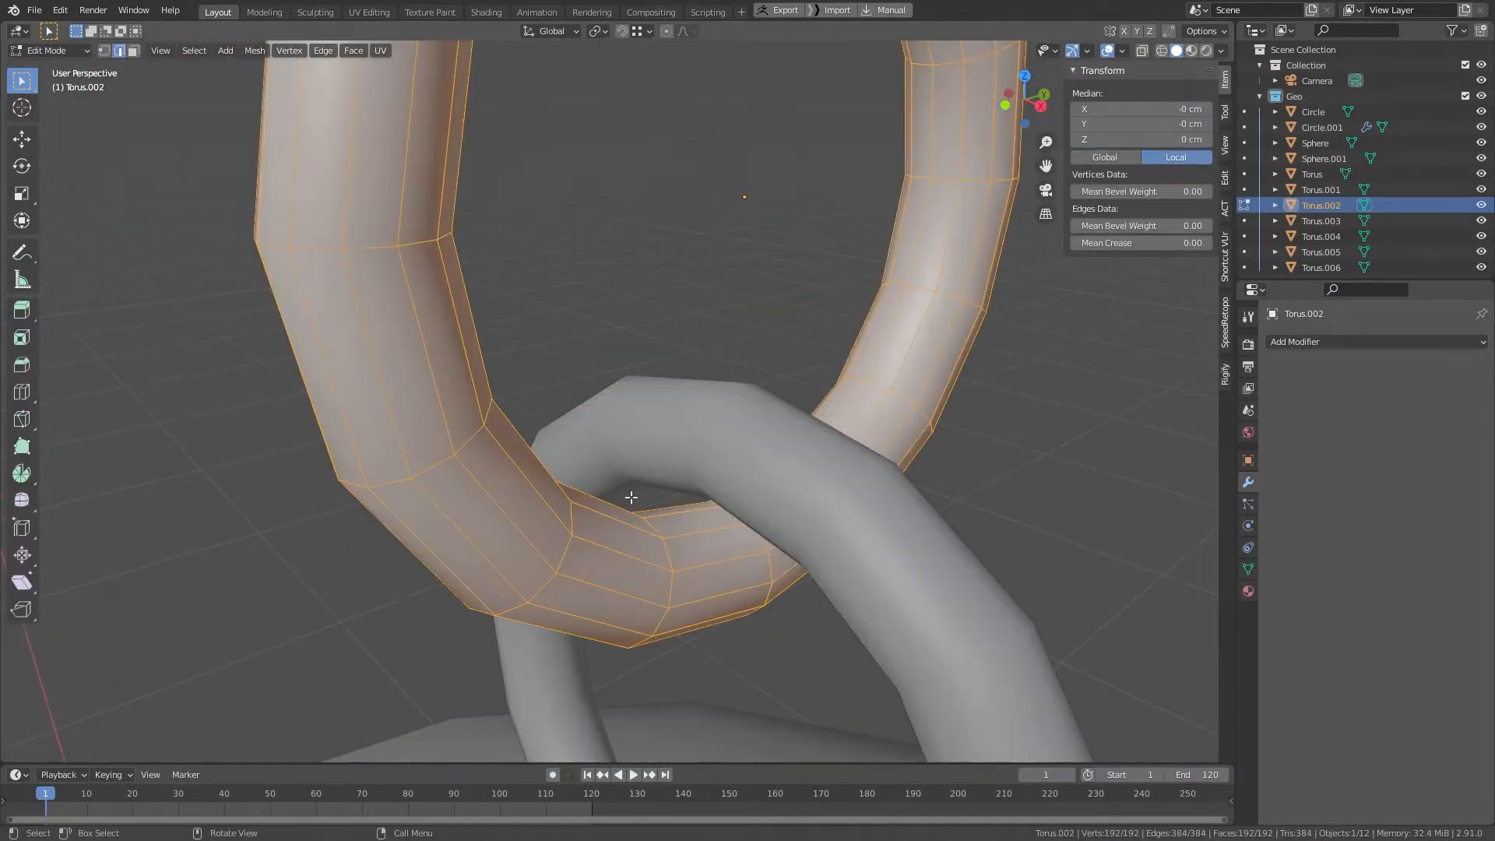
{"action": "left_click", "coordinate": [607, 467], "text": "alt"}
{"action": "middle_click_drag", "start_coordinate": [623, 452], "coordinate": [763, 405]}
{"action": "left_click", "coordinate": [778, 397], "text": "alt+shift"}
{"action": "scroll", "coordinate": [813, 395], "scroll_direction": "down", "scroll_amount": 5}
{"action": "key", "text": "Tab"}
Step: Mark the inner edge loop and one cross-section loop of the fourth chain link from the bottom as seams
{"action": "left_click", "coordinate": [806, 553]}
{"action": "key", "text": "Tab"}
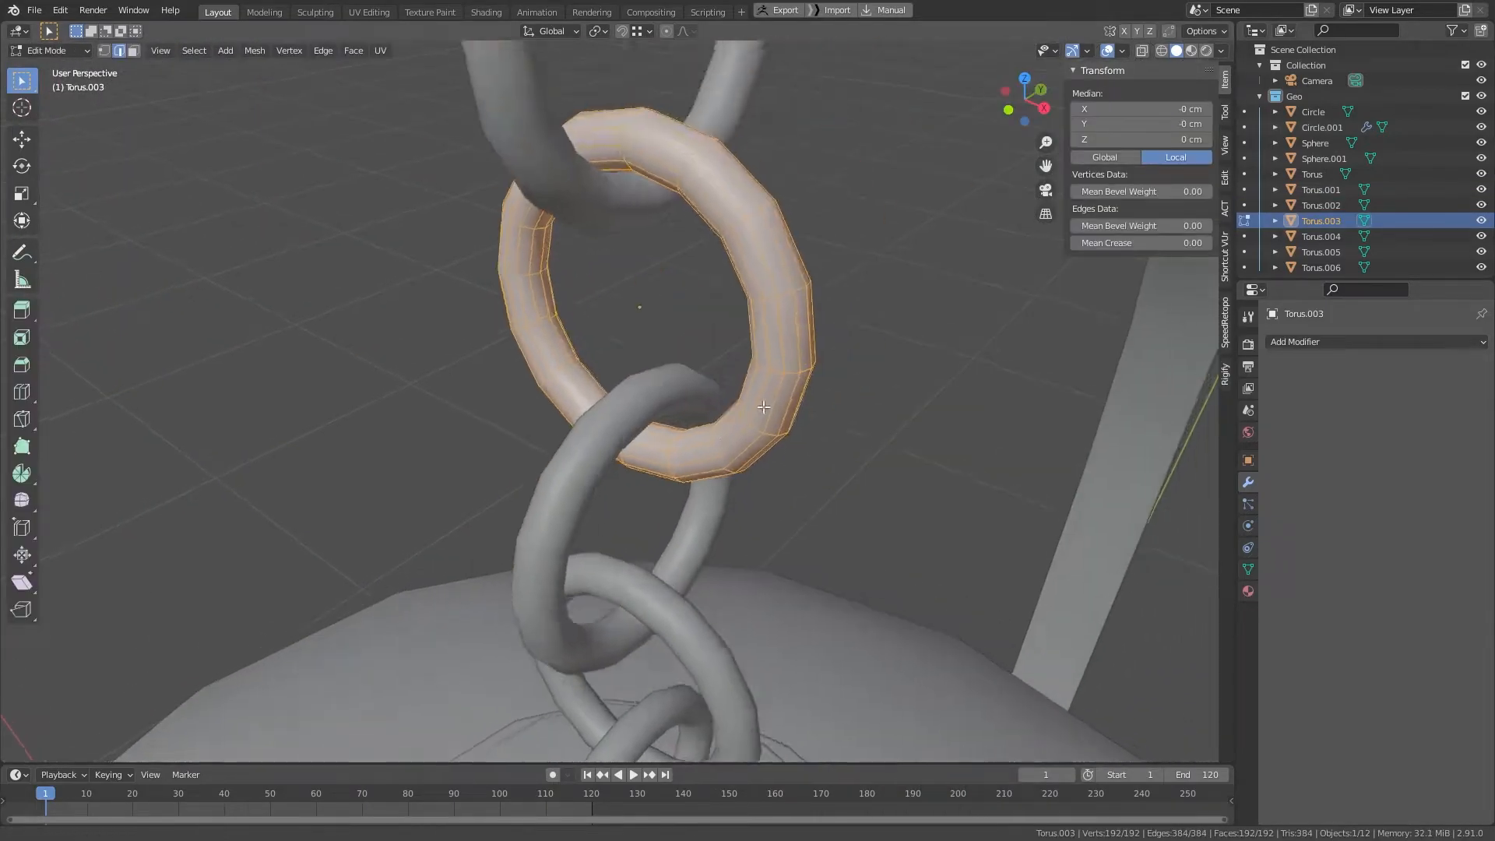
{"action": "key", "text": "alt+a"}
{"action": "left_click", "coordinate": [601, 322], "text": "alt+shift"}
{"action": "left_click_drag", "start_coordinate": [603, 324], "coordinate": [436, 413], "text": "alt"}
{"action": "left_click", "coordinate": [366, 436], "text": "alt+shift"}
{"action": "key", "text": "u"}
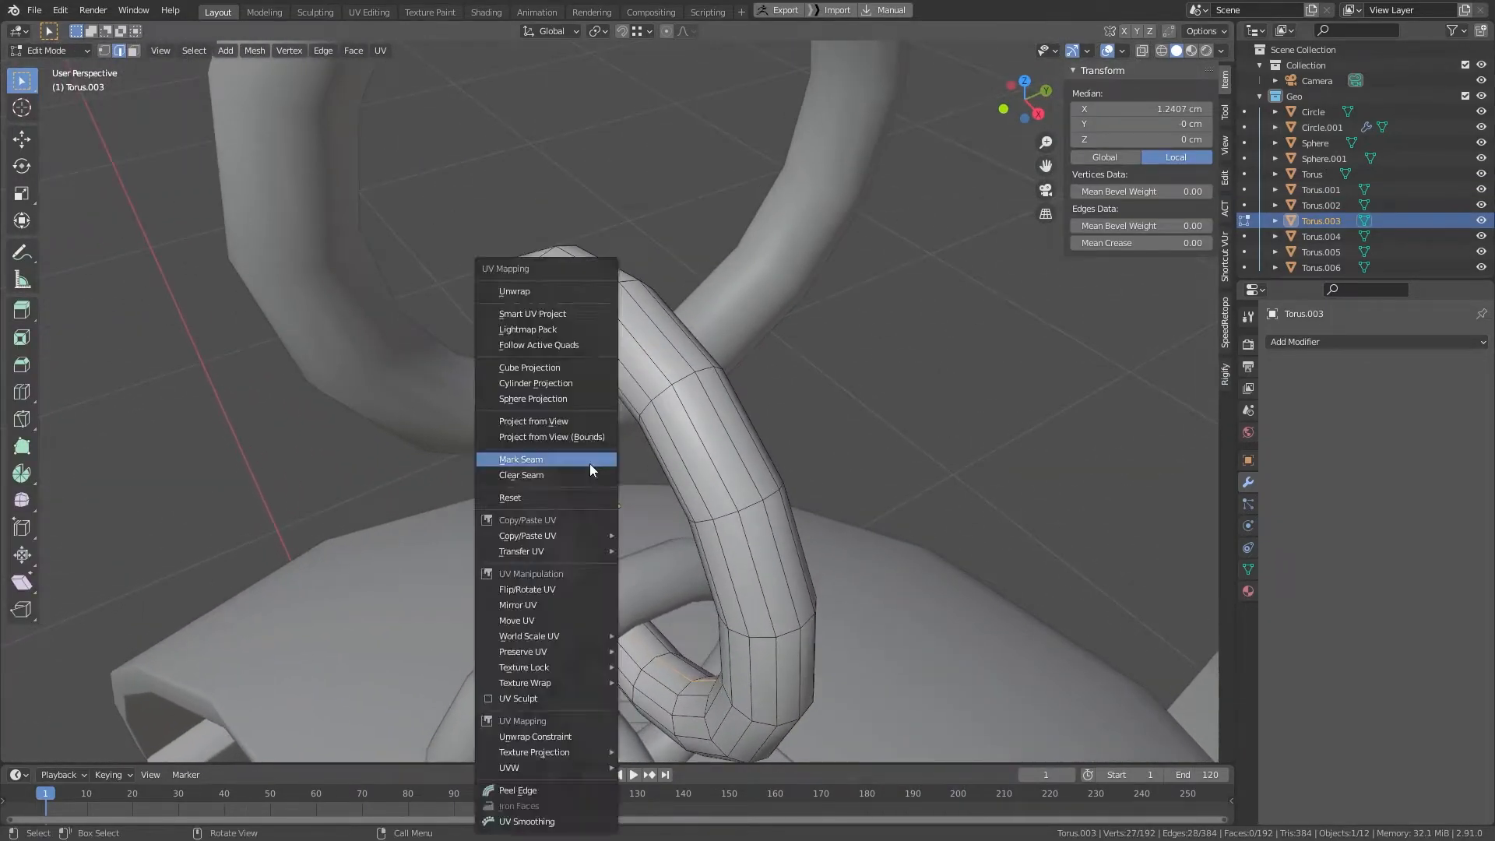
{"action": "left_click", "coordinate": [590, 463]}
{"action": "scroll", "coordinate": [668, 480], "scroll_direction": "down", "scroll_amount": 4}
{"action": "key", "text": "Tab"}
Step: Mark the inner edge loop and one cross-section loop of the topmost chain link as seams and leave edit mode
{"action": "left_click", "coordinate": [721, 596]}
{"action": "key", "text": "Tab"}
{"action": "scroll", "coordinate": [712, 545], "scroll_direction": "up", "scroll_amount": 5}
{"action": "left_click", "coordinate": [698, 396], "text": "alt"}
{"action": "left_click", "coordinate": [897, 306], "text": "alt+shift"}
{"action": "key", "text": "u"}
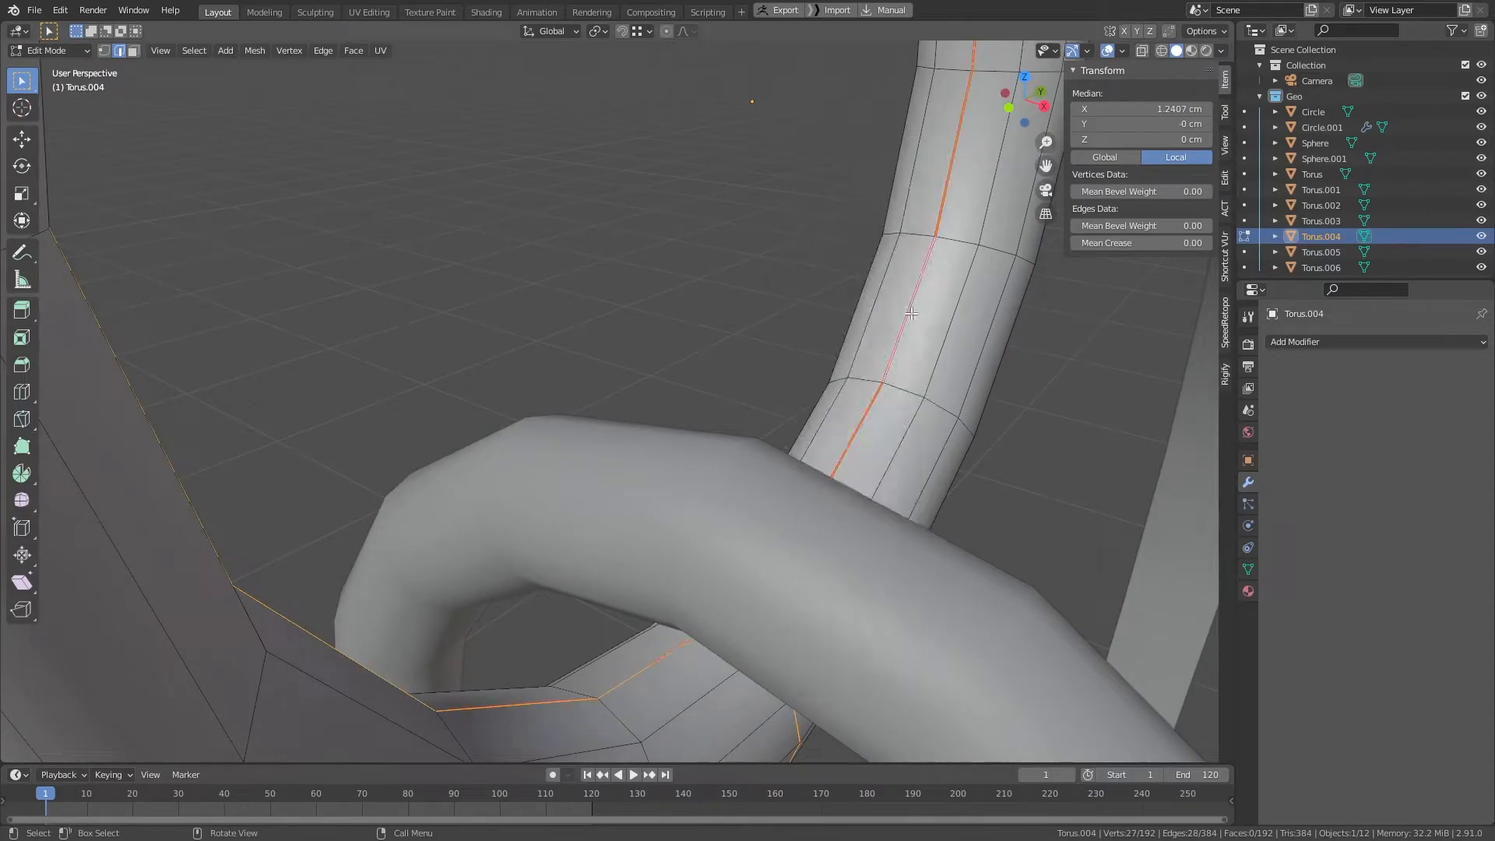
{"action": "left_click", "coordinate": [911, 311]}
{"action": "scroll", "coordinate": [826, 373], "scroll_direction": "down", "scroll_amount": 8}
{"action": "key", "text": "Tab"}
Step: Open the stand in edit mode, clear the selection and select the upper edge loop along the side of its arm
{"action": "middle_click_drag", "start_coordinate": [726, 459], "coordinate": [600, 334], "text": "shift"}
{"action": "scroll", "coordinate": [677, 272], "scroll_direction": "down", "scroll_amount": 4}
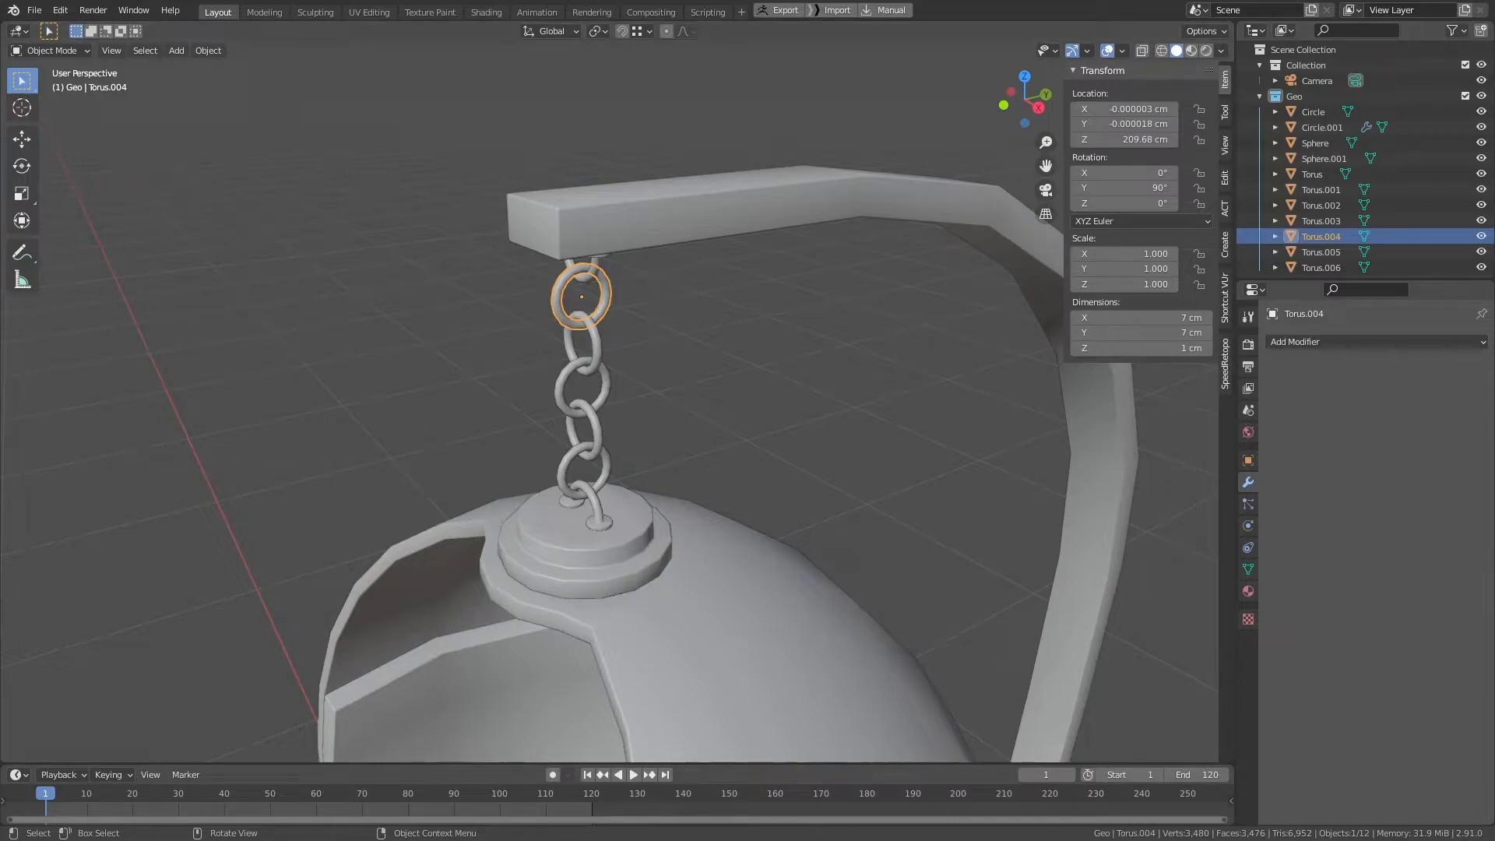
{"action": "left_click", "coordinate": [621, 209]}
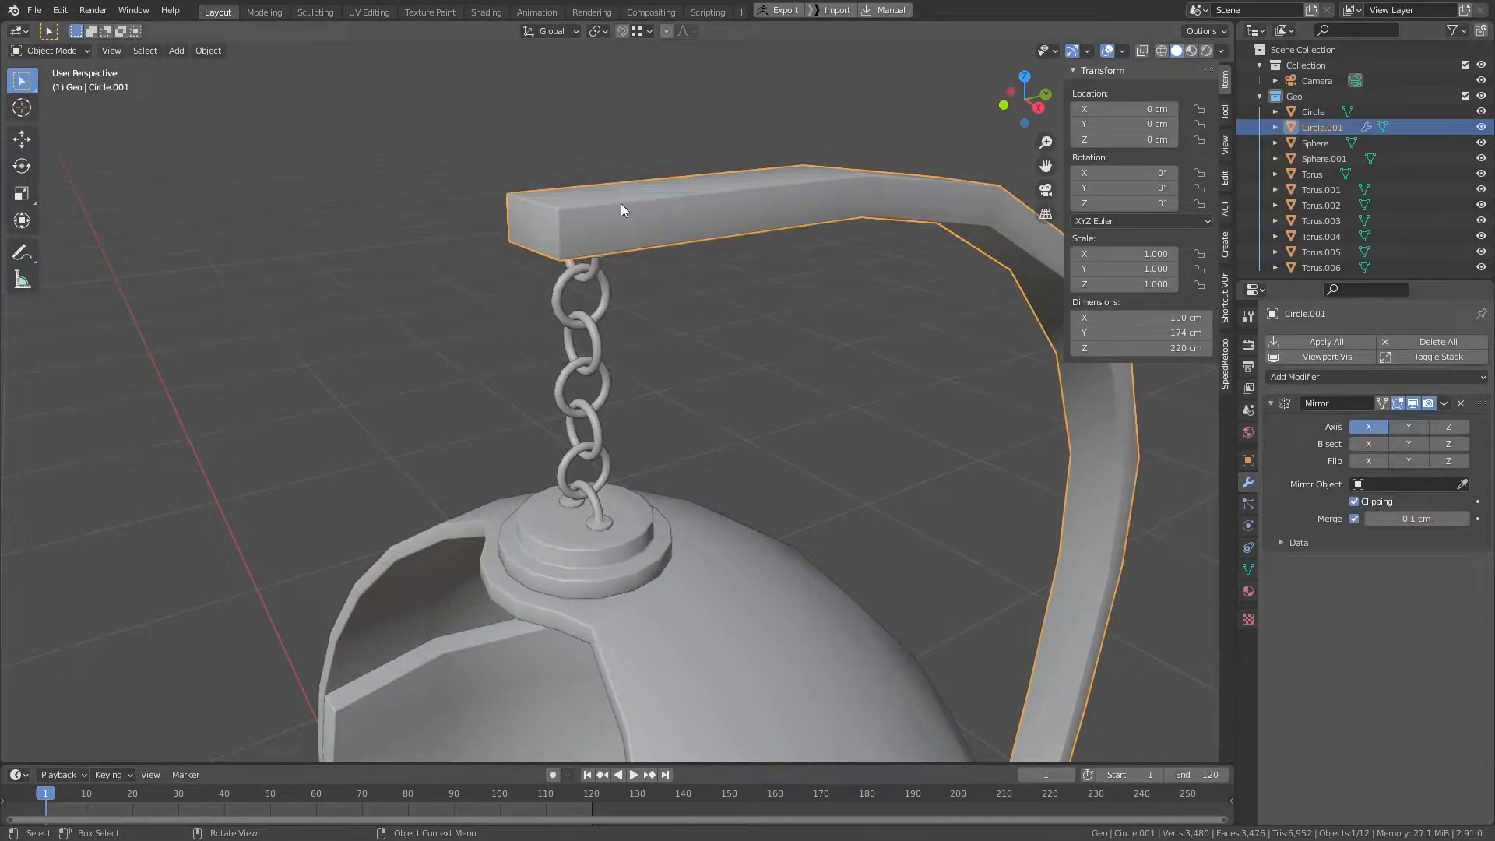
{"action": "key", "text": "Tab"}
{"action": "scroll", "coordinate": [682, 314], "scroll_direction": "up", "scroll_amount": 3}
{"action": "middle_click_drag", "start_coordinate": [682, 315], "coordinate": [710, 421], "text": "shift"}
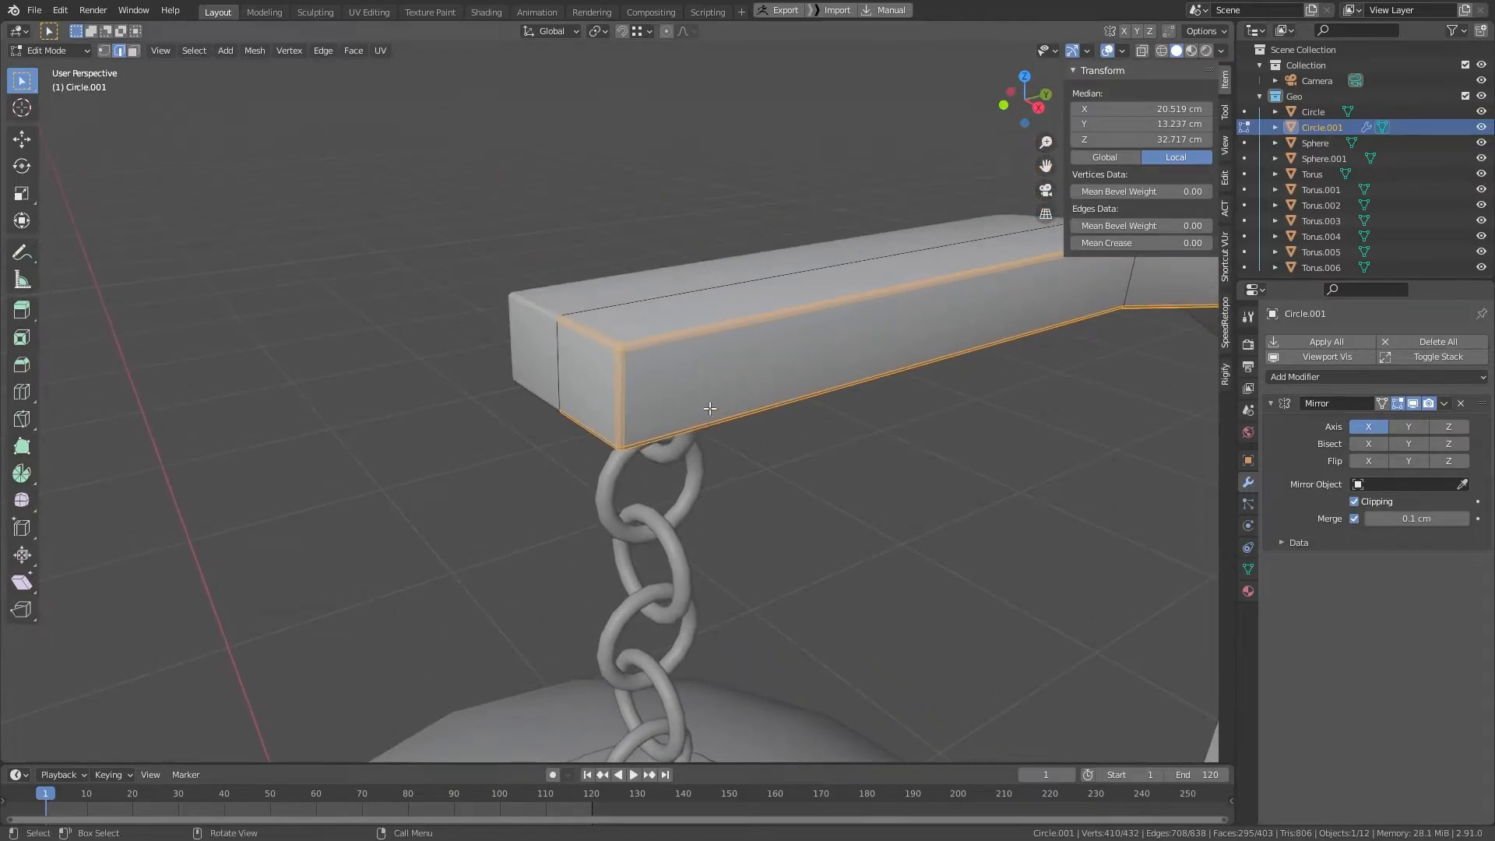
{"action": "scroll", "coordinate": [657, 328], "scroll_direction": "up", "scroll_amount": 3}
{"action": "key", "text": "alt+a"}
{"action": "left_click", "coordinate": [629, 288], "text": "alt"}
{"action": "left_click", "coordinate": [660, 225], "text": "alt"}
{"action": "left_click", "coordinate": [588, 217], "text": "alt"}
Step: Add the arm's lower side edge loop and the corner edges at the arm's free end to the selection
{"action": "middle_click_drag", "start_coordinate": [588, 217], "coordinate": [683, 130]}
{"action": "left_click", "coordinate": [764, 63], "text": "alt+shift"}
{"action": "left_click", "coordinate": [778, 65], "text": "alt+shift"}
{"action": "left_click", "coordinate": [776, 69], "text": "alt+shift"}
{"action": "left_click", "coordinate": [677, 60], "text": "alt+shift"}
{"action": "left_click", "coordinate": [687, 67], "text": "alt+shift"}
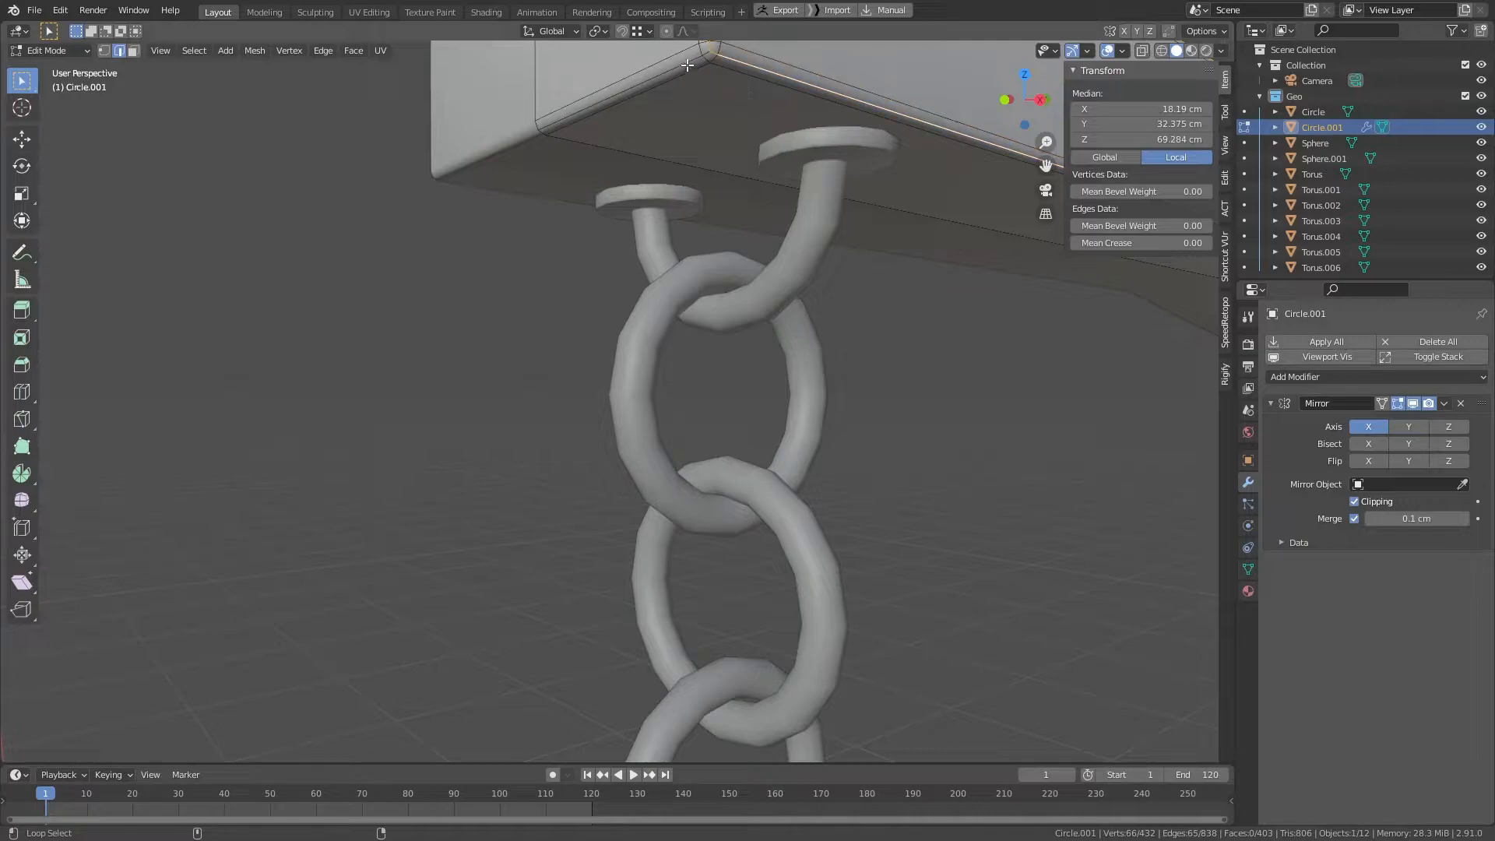
{"action": "left_click", "coordinate": [682, 59], "text": "alt+shift"}
Step: Add the edge loop where the stand's pole meets the base ring, mark all selected stand edges as seams and deselect
{"action": "scroll", "coordinate": [714, 160], "scroll_direction": "down", "scroll_amount": 8}
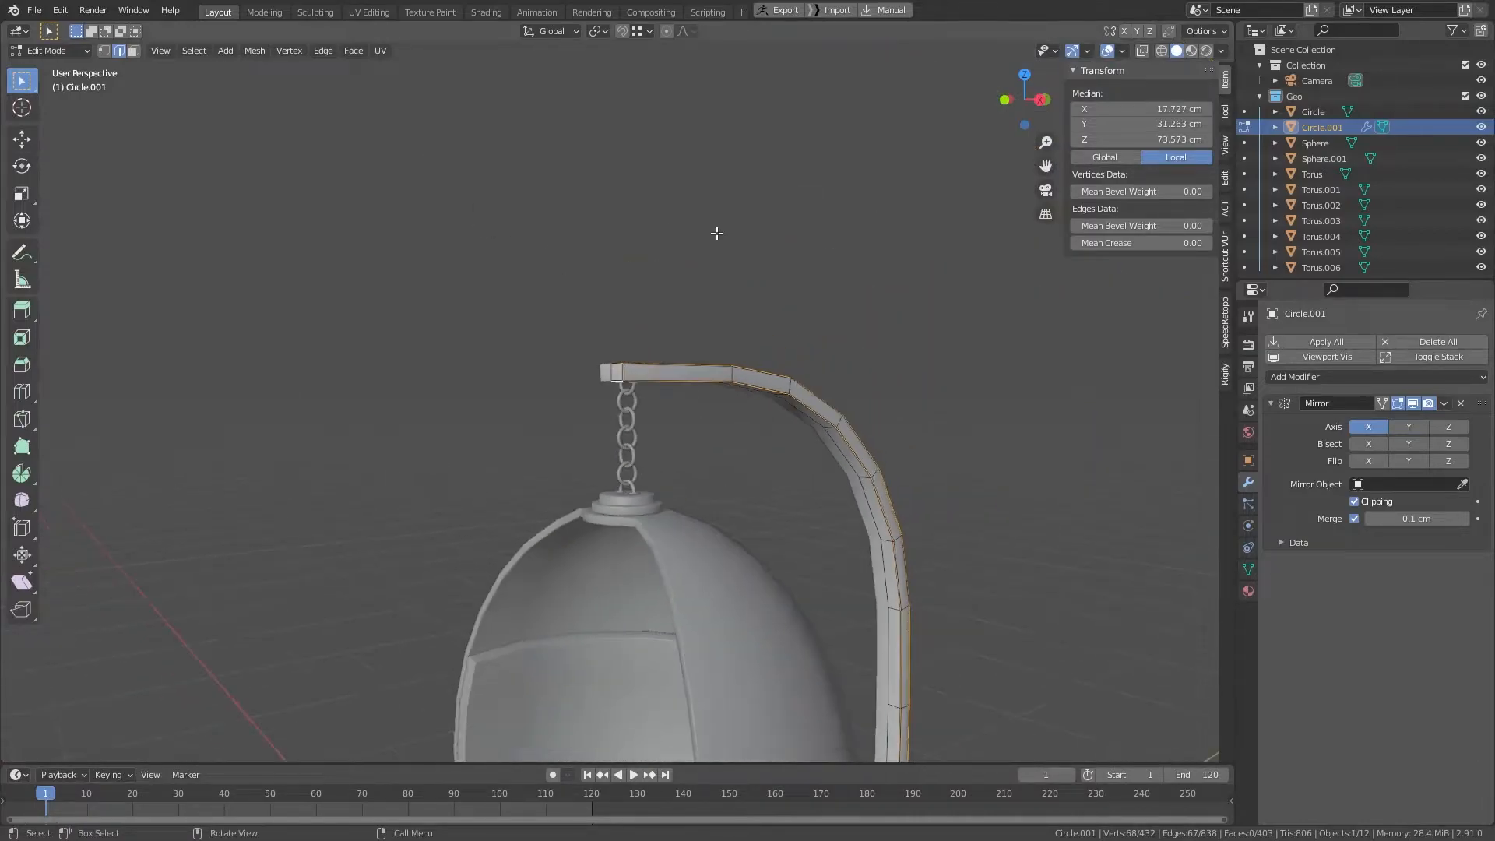
{"action": "middle_click_drag", "start_coordinate": [960, 600], "coordinate": [755, 231], "text": "alt"}
{"action": "middle_click_drag", "start_coordinate": [685, 514], "coordinate": [670, 451], "text": "alt"}
{"action": "scroll", "coordinate": [704, 334], "scroll_direction": "up", "scroll_amount": 5}
{"action": "left_click", "coordinate": [648, 313], "text": "alt+shift"}
{"action": "middle_click_drag", "start_coordinate": [648, 313], "coordinate": [934, 291], "text": "shift"}
{"action": "scroll", "coordinate": [717, 424], "scroll_direction": "down", "scroll_amount": 4}
{"action": "middle_click_drag", "start_coordinate": [712, 427], "coordinate": [607, 419]}
{"action": "scroll", "coordinate": [761, 418], "scroll_direction": "up", "scroll_amount": 5}
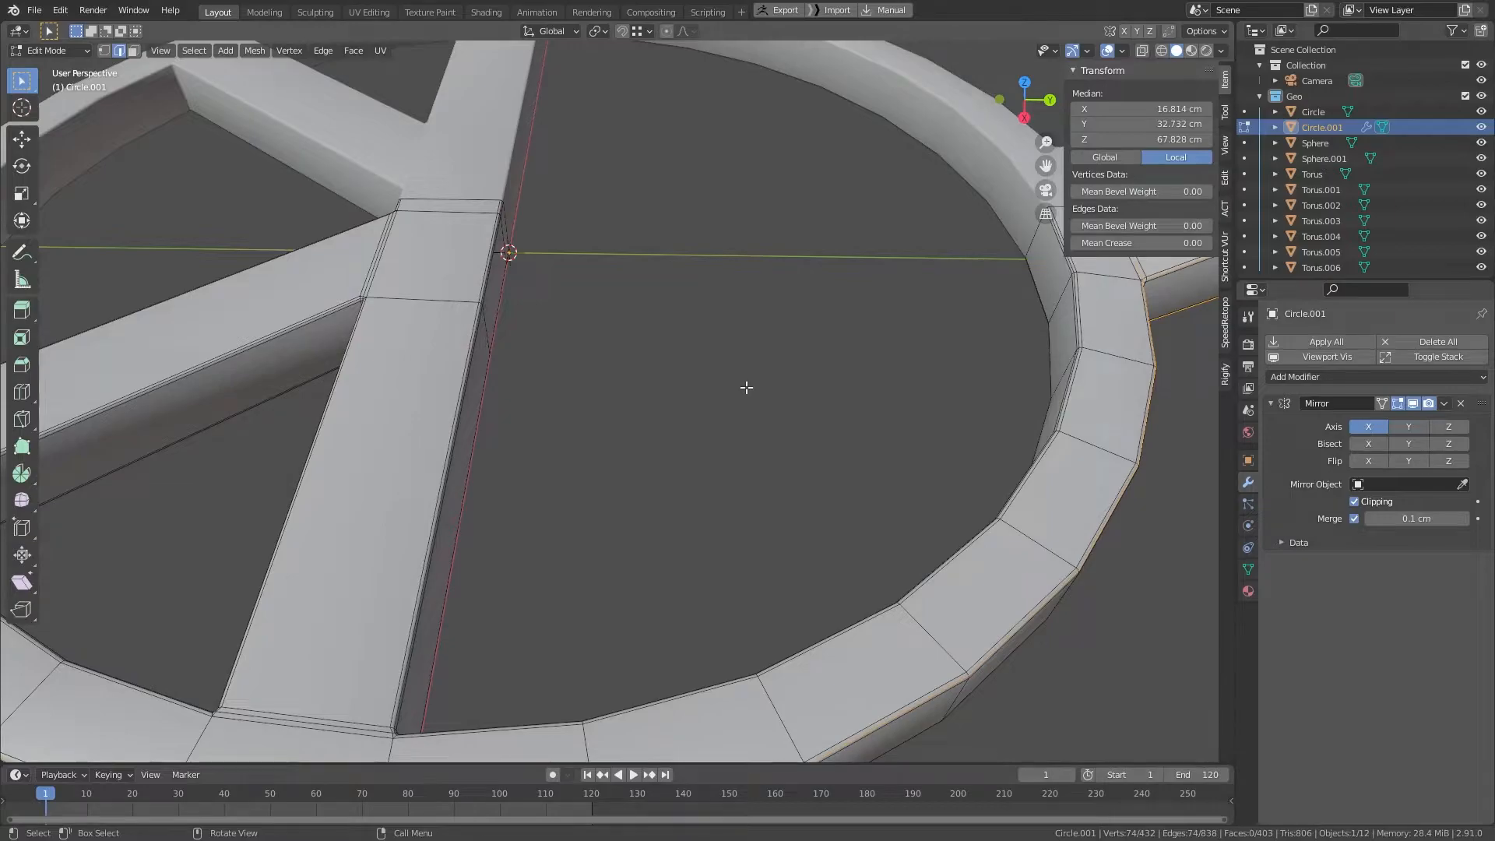
{"action": "scroll", "coordinate": [746, 387], "scroll_direction": "down", "scroll_amount": 4}
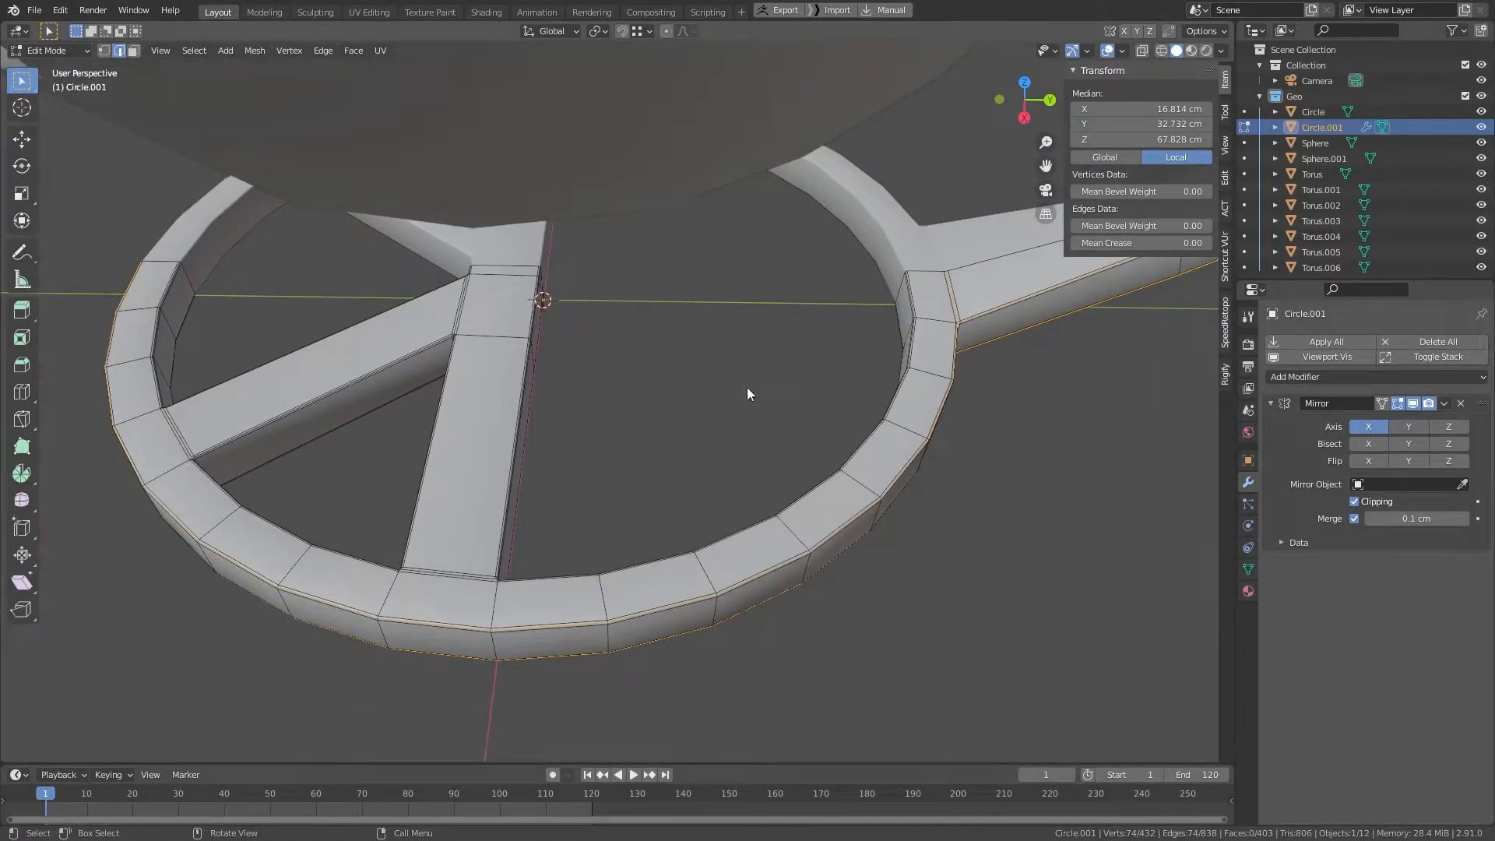
{"action": "key", "text": "u"}
{"action": "left_click", "coordinate": [746, 386]}
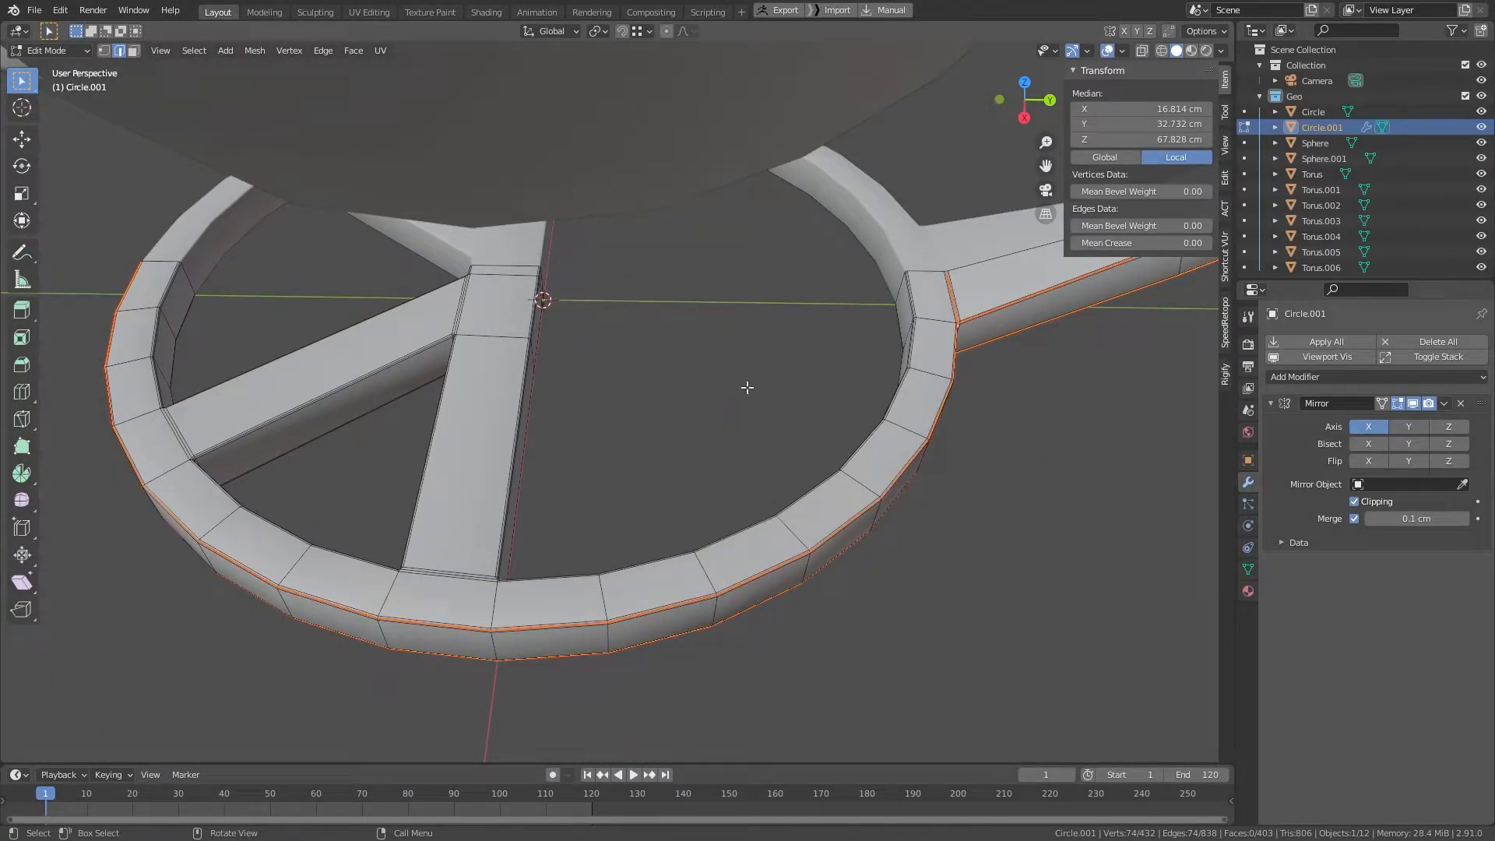
{"action": "key", "text": "alt+a"}
Step: Select the upper and lower rim loops of the base's large opening and the vertical edges in its ring corner
{"action": "middle_click_drag", "start_coordinate": [944, 501], "coordinate": [639, 420]}
{"action": "left_click_drag", "start_coordinate": [639, 420], "coordinate": [499, 380], "text": "alt"}
{"action": "right_click_drag", "start_coordinate": [511, 380], "coordinate": [767, 378], "text": "alt"}
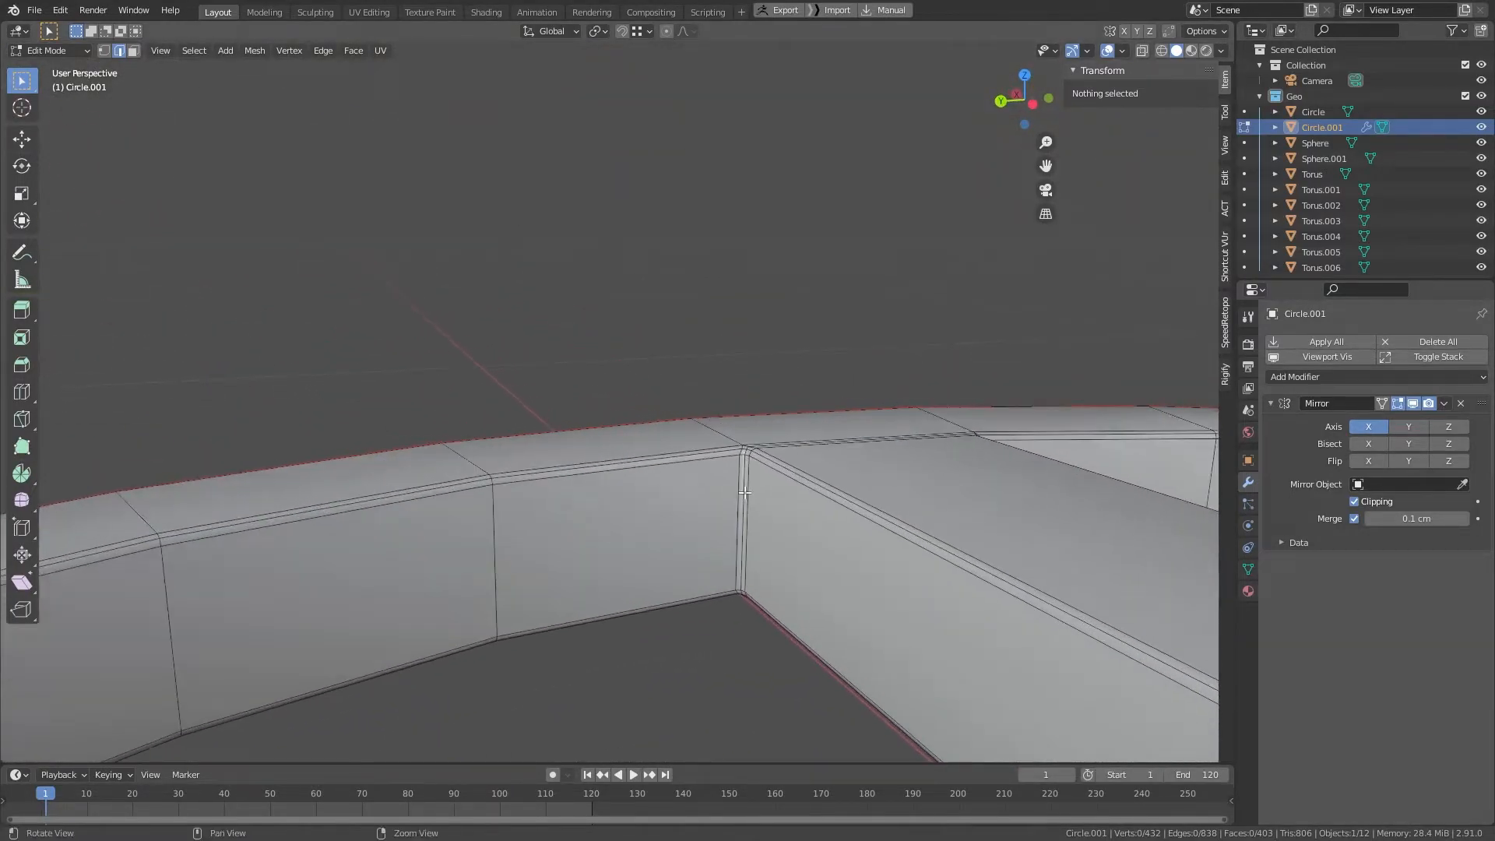
{"action": "left_click", "coordinate": [783, 469], "text": "alt"}
{"action": "middle_click_drag", "start_coordinate": [747, 476], "coordinate": [662, 331]}
{"action": "middle_click_drag", "start_coordinate": [802, 641], "coordinate": [831, 320], "text": "shift"}
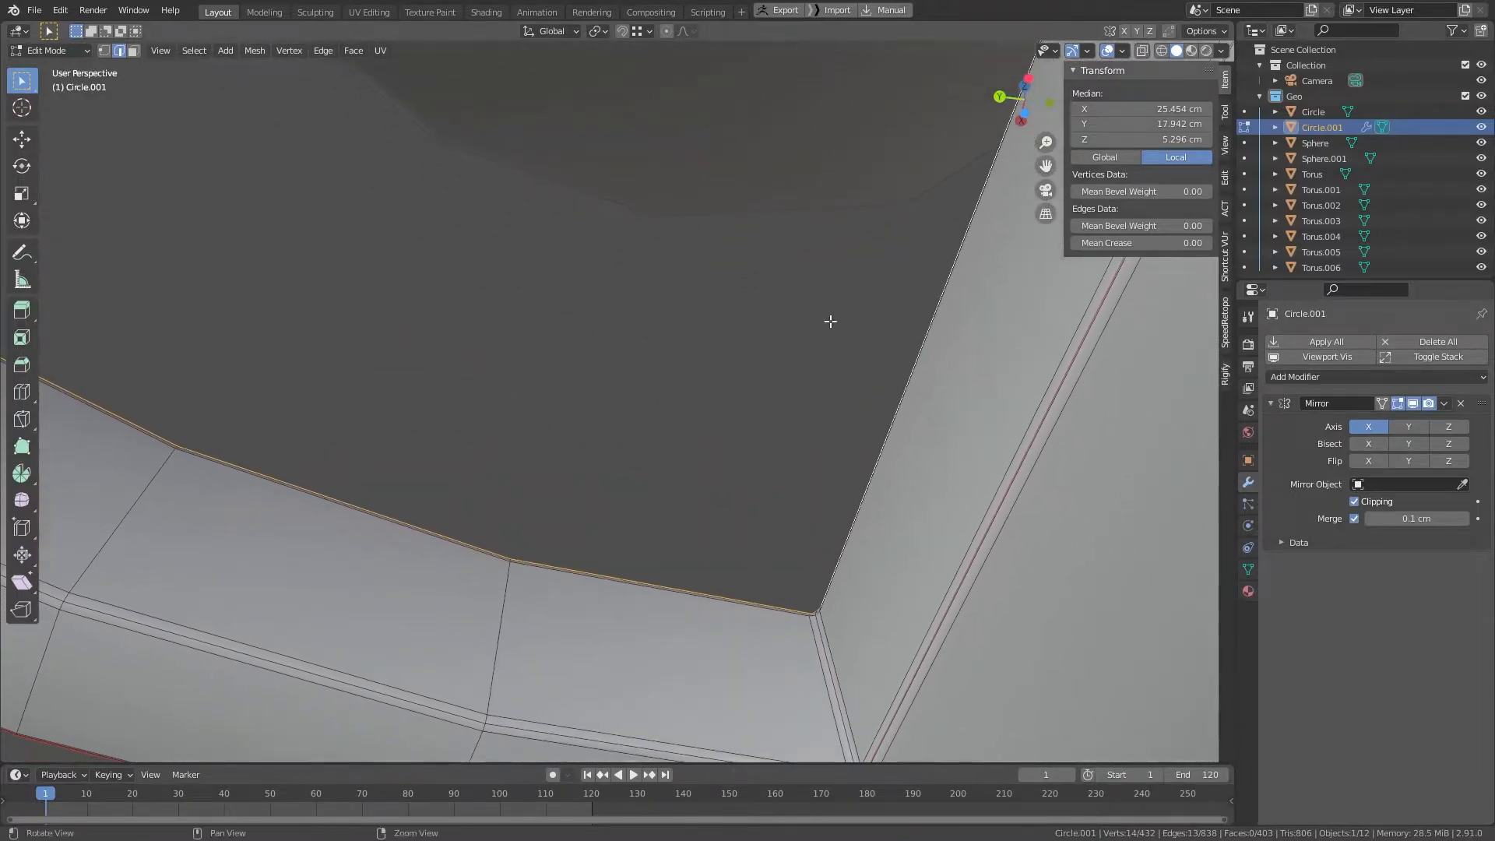
{"action": "left_click", "coordinate": [983, 550], "text": "alt+shift"}
{"action": "middle_click_drag", "start_coordinate": [982, 550], "coordinate": [683, 516]}
{"action": "left_click", "coordinate": [714, 658], "text": "shift"}
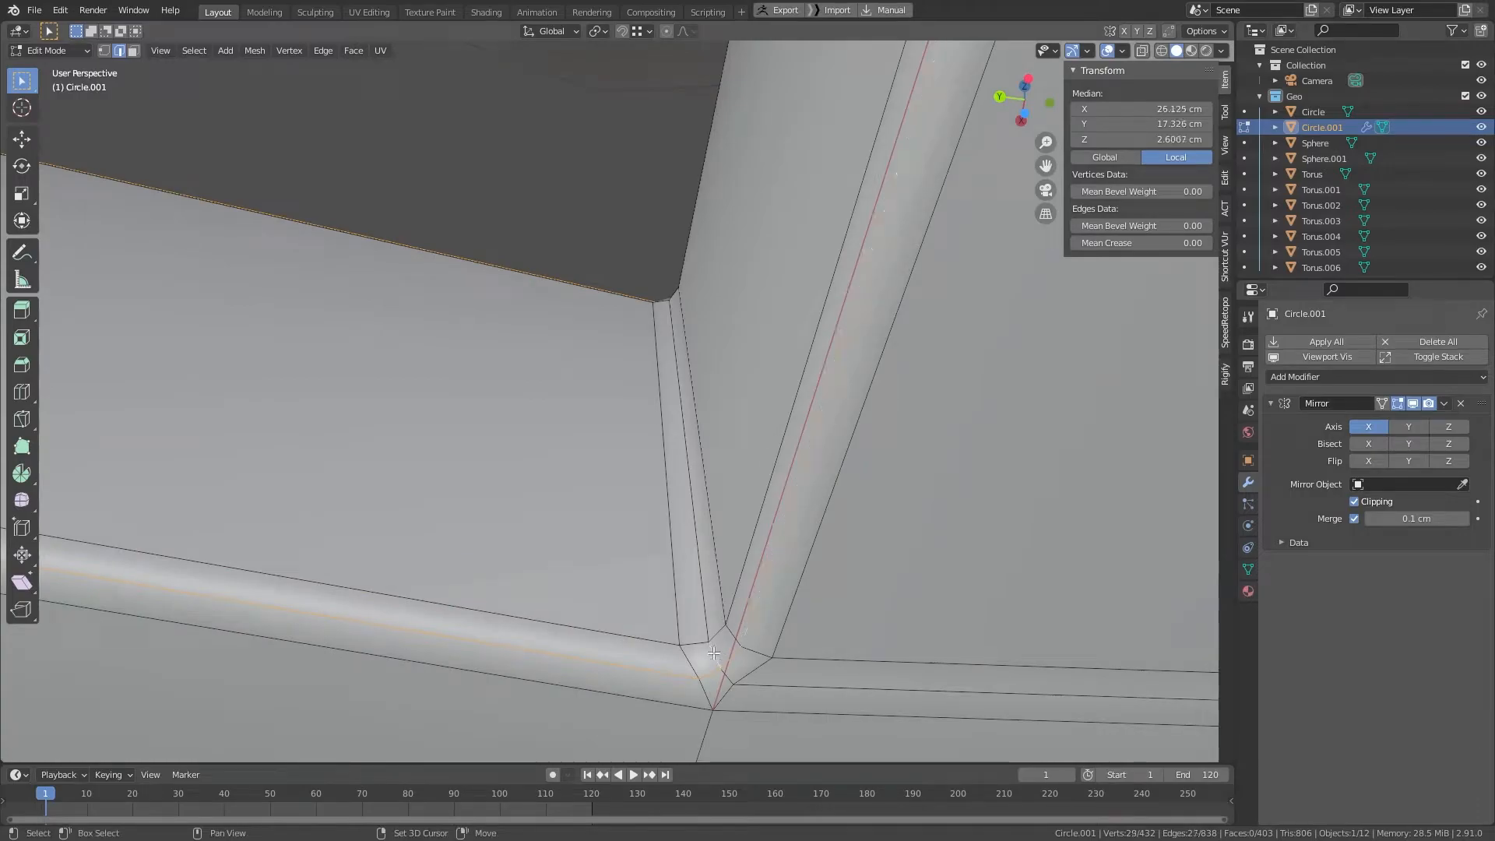
{"action": "left_click", "coordinate": [702, 594], "text": "shift"}
{"action": "middle_click_drag", "start_coordinate": [701, 594], "coordinate": [695, 517]}
{"action": "scroll", "coordinate": [695, 517], "scroll_direction": "down", "scroll_amount": 3}
{"action": "scroll", "coordinate": [690, 611], "scroll_direction": "up", "scroll_amount": 5}
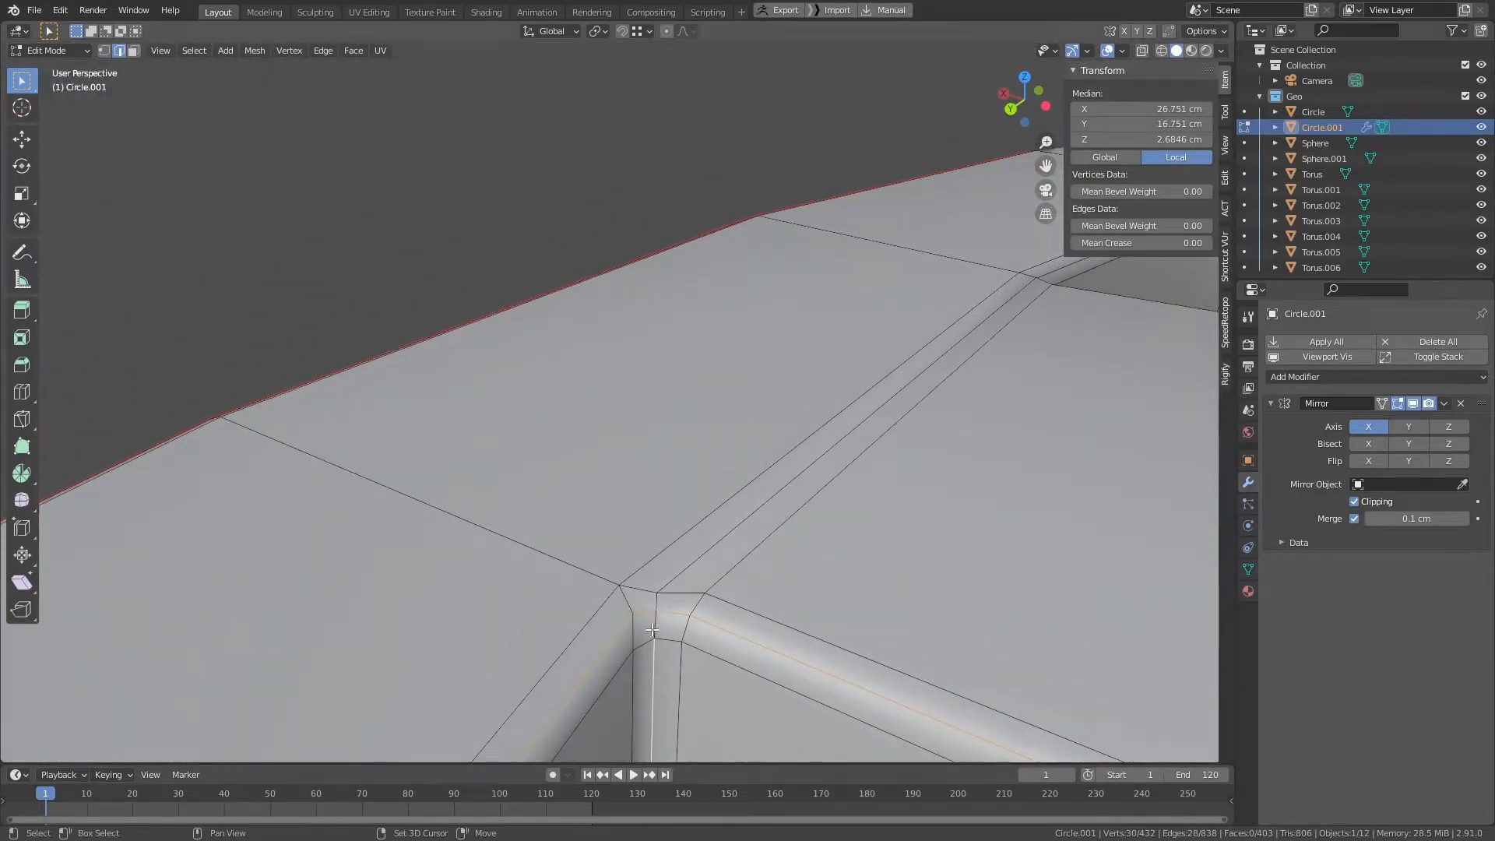
Step: Add the rim edge loops of the triangular opening between the crossbar and the diagonal spoke to the selection
{"action": "middle_click_drag", "start_coordinate": [653, 631], "coordinate": [523, 392]}
{"action": "scroll", "coordinate": [587, 213], "scroll_direction": "up", "scroll_amount": 3}
{"action": "middle_click_drag", "start_coordinate": [587, 213], "coordinate": [692, 236]}
{"action": "scroll", "coordinate": [635, 380], "scroll_direction": "up", "scroll_amount": 3}
{"action": "left_click", "coordinate": [622, 384], "text": "alt+shift"}
{"action": "left_click", "coordinate": [689, 235], "text": "alt+shift"}
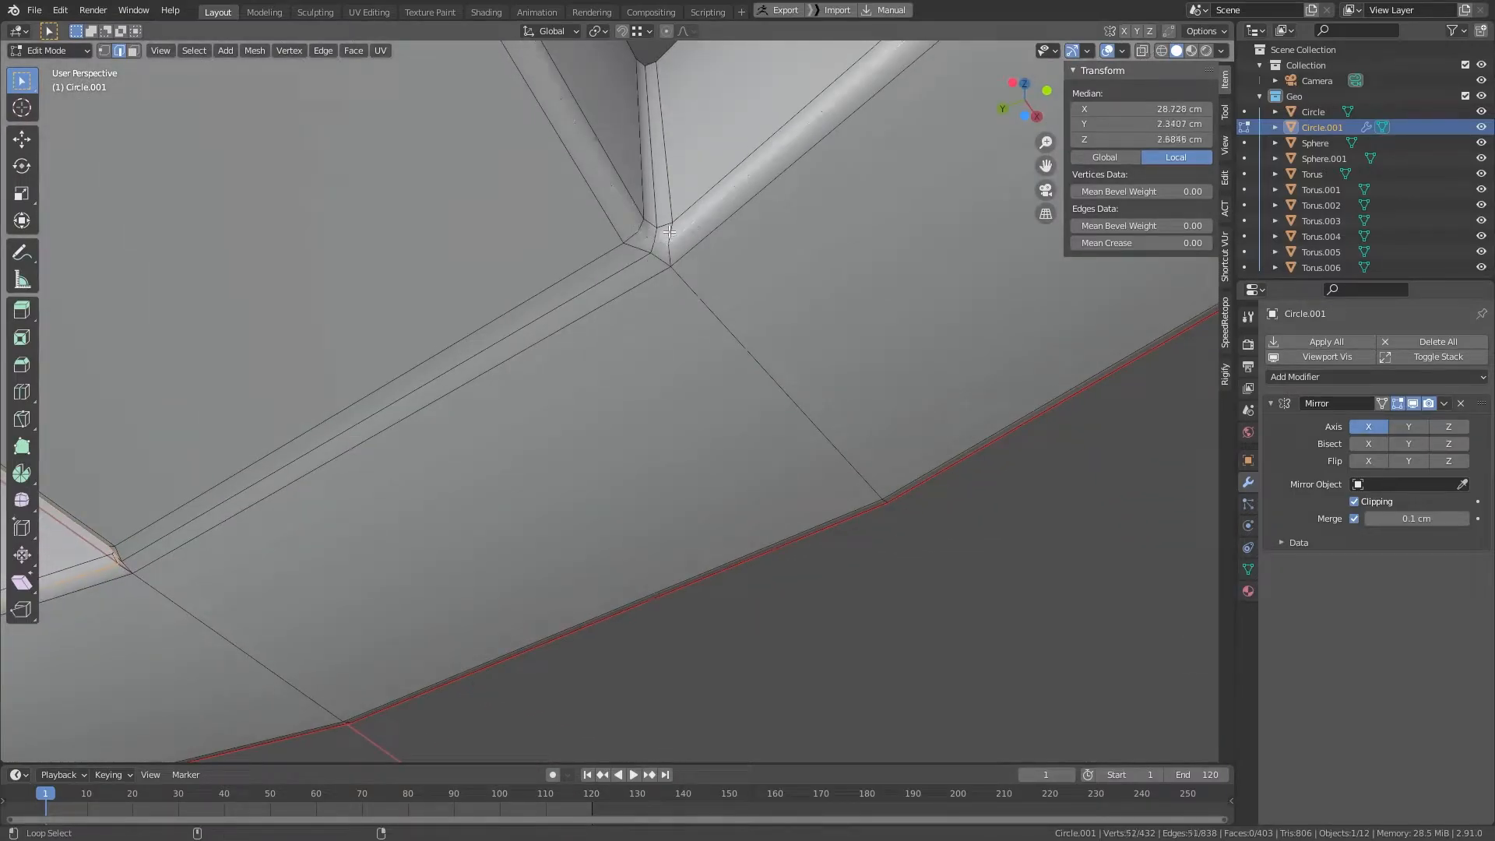
Step: Add the vertical edge and the short bevel edges in the ring corner of the triangular opening to the selection
{"action": "middle_click_drag", "start_coordinate": [660, 195], "coordinate": [638, 362]}
{"action": "middle_click_drag", "start_coordinate": [621, 227], "coordinate": [608, 414]}
{"action": "scroll", "coordinate": [580, 357], "scroll_direction": "up", "scroll_amount": 5}
{"action": "middle_click_drag", "start_coordinate": [686, 308], "coordinate": [654, 261], "text": "shift"}
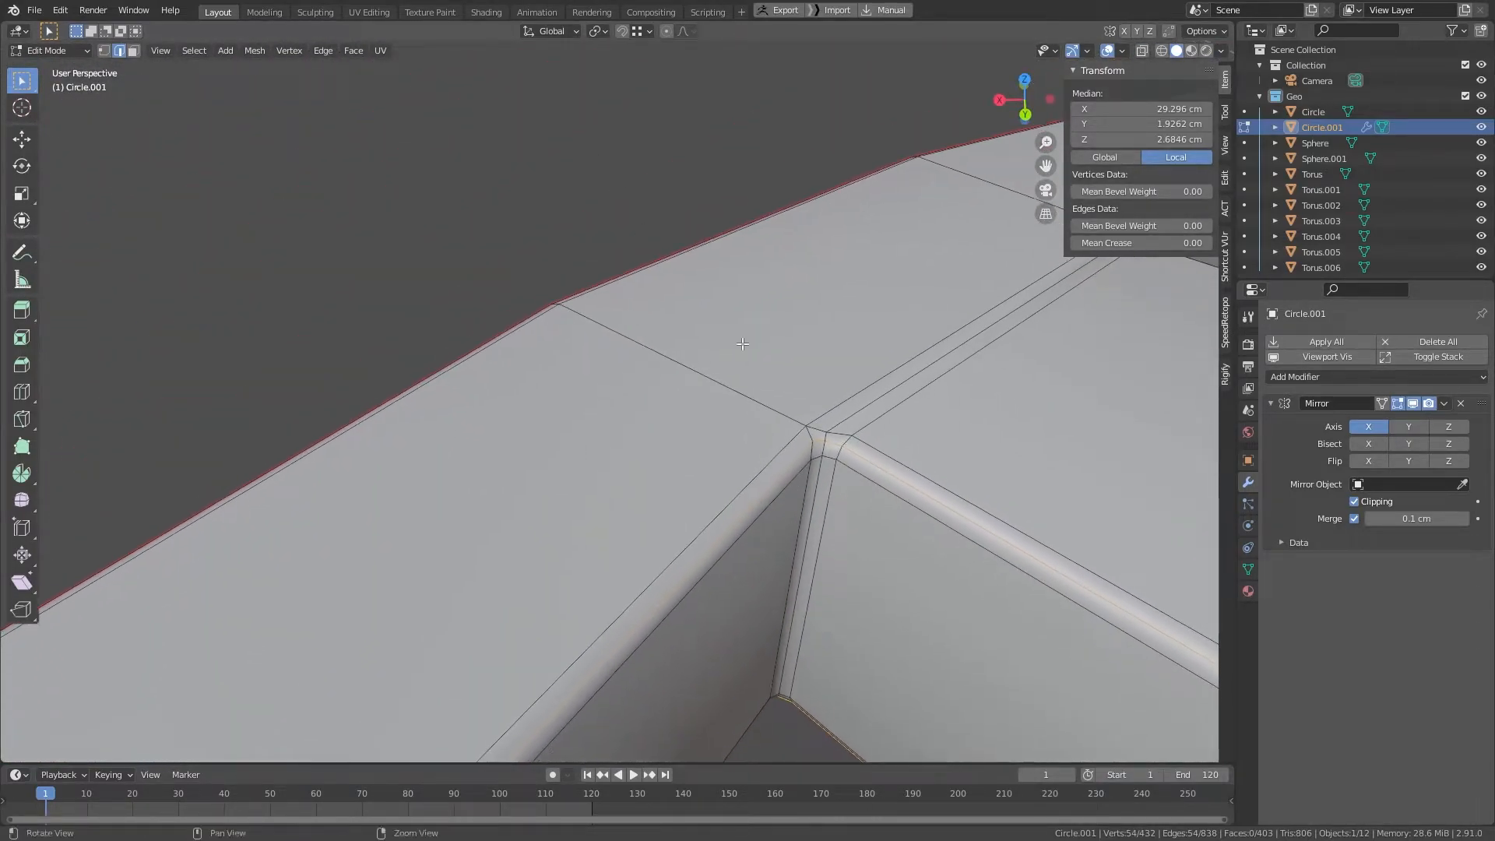
{"action": "left_click", "coordinate": [817, 468], "text": "shift"}
{"action": "middle_click_drag", "start_coordinate": [818, 467], "coordinate": [701, 566]}
{"action": "left_click", "coordinate": [666, 536], "text": "shift"}
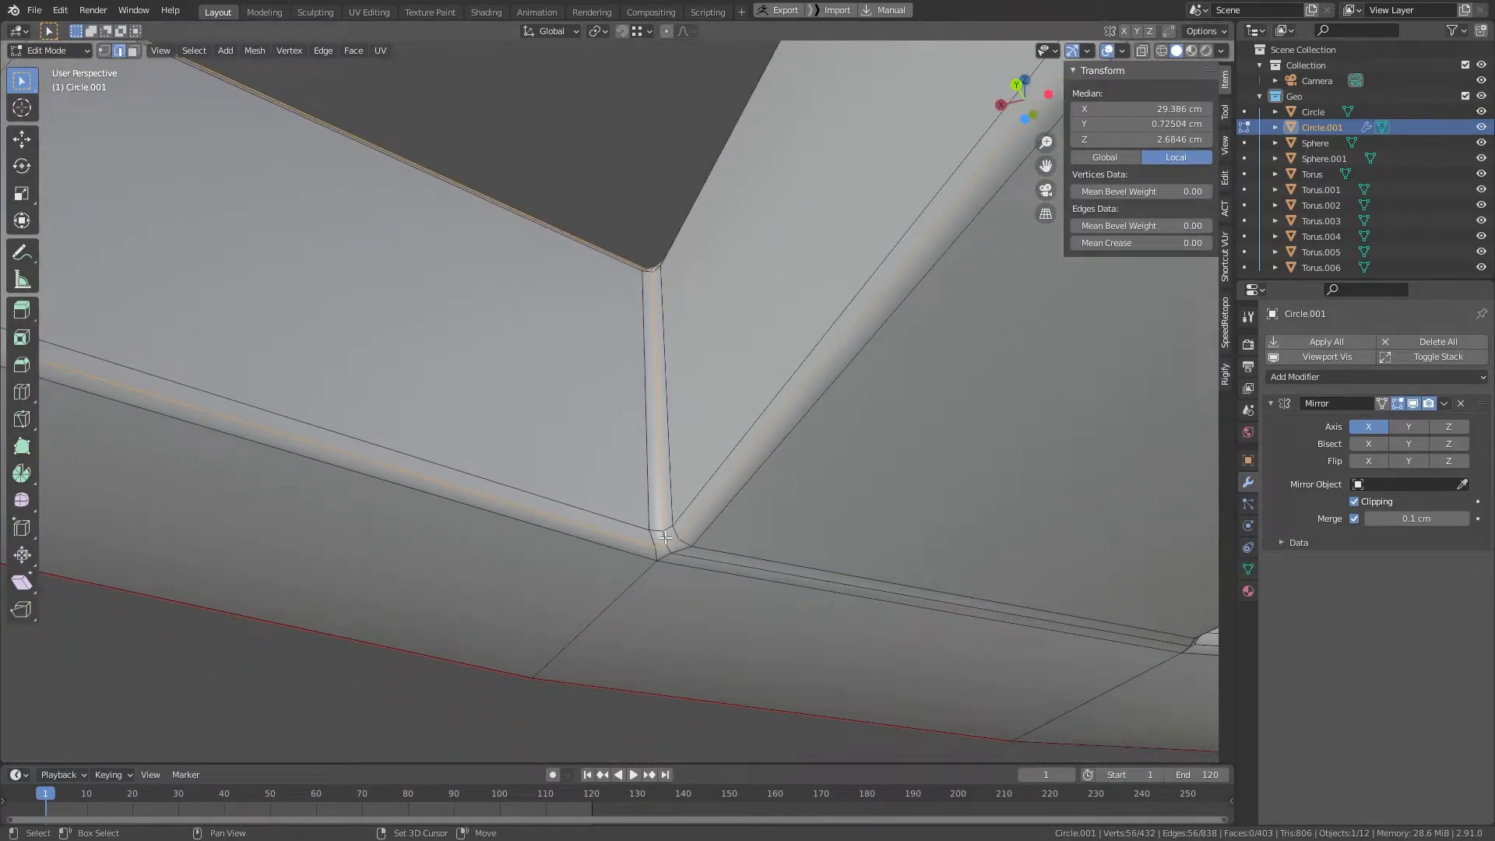
Step: Mark the selected rim and corner edges of the base openings as seams
{"action": "scroll", "coordinate": [667, 532], "scroll_direction": "down", "scroll_amount": 6}
{"action": "middle_click_drag", "start_coordinate": [658, 317], "coordinate": [860, 283]}
{"action": "scroll", "coordinate": [507, 374], "scroll_direction": "up", "scroll_amount": 3}
{"action": "scroll", "coordinate": [507, 376], "scroll_direction": "up", "scroll_amount": 2}
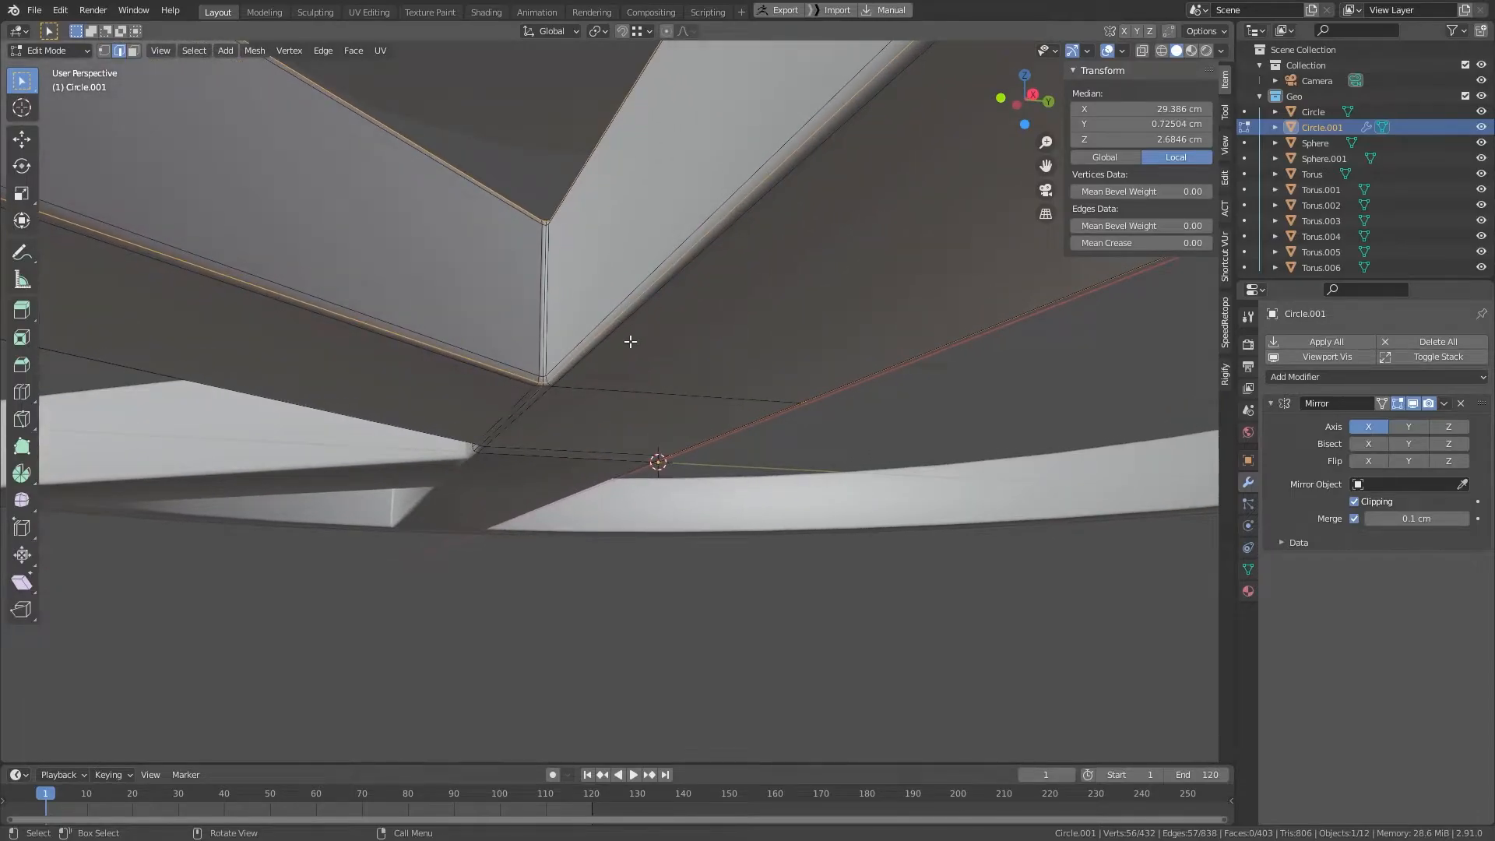
{"action": "key", "text": "u"}
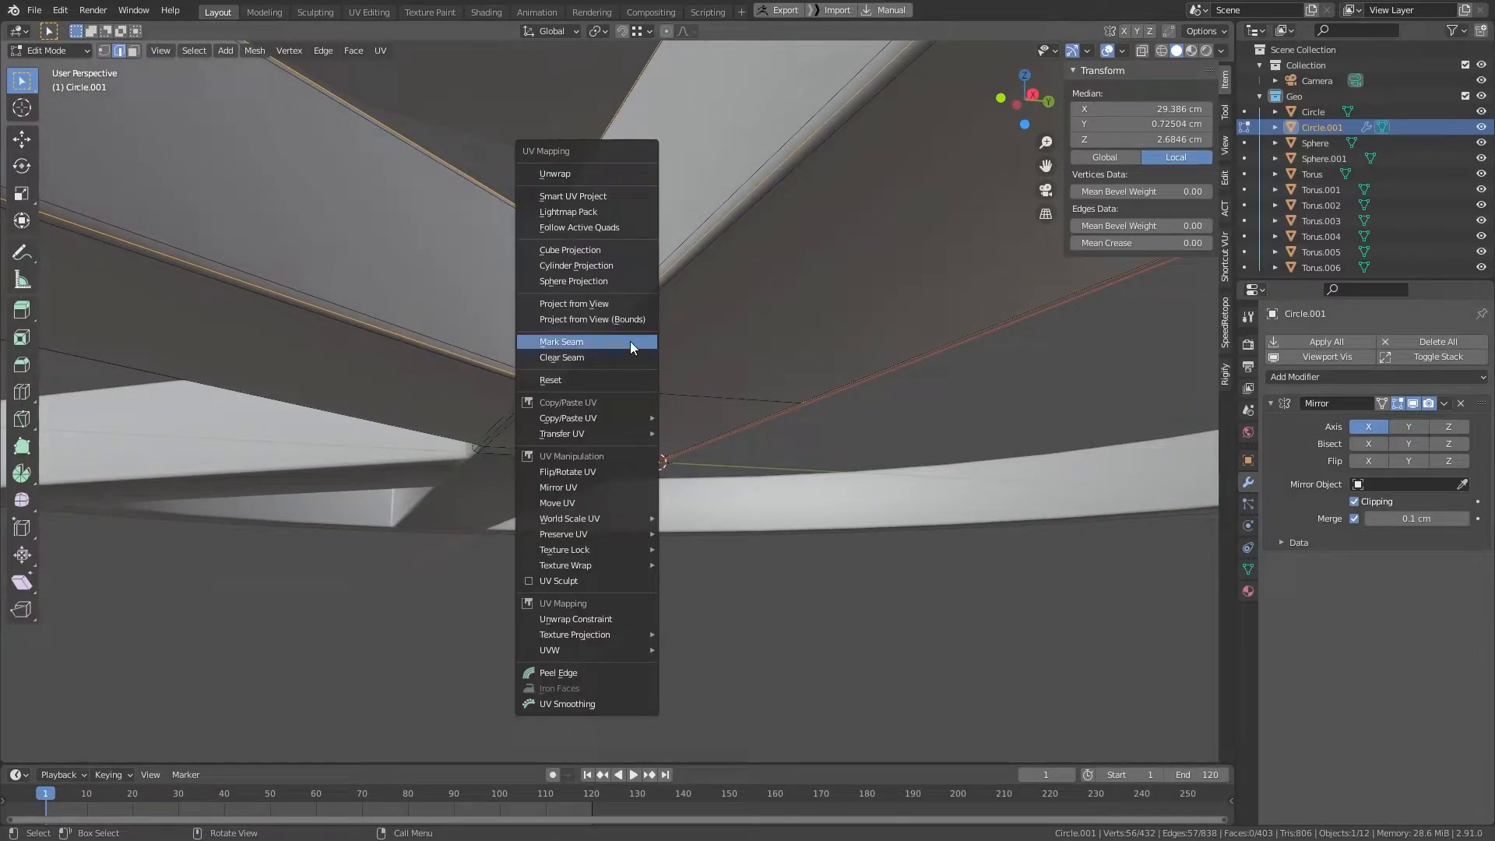
{"action": "left_click", "coordinate": [630, 341]}
Step: Mark the vertical edges in the triangular opening's inner corner, where spoke and crossbar meet, as seams and deselect
{"action": "left_click", "coordinate": [543, 289]}
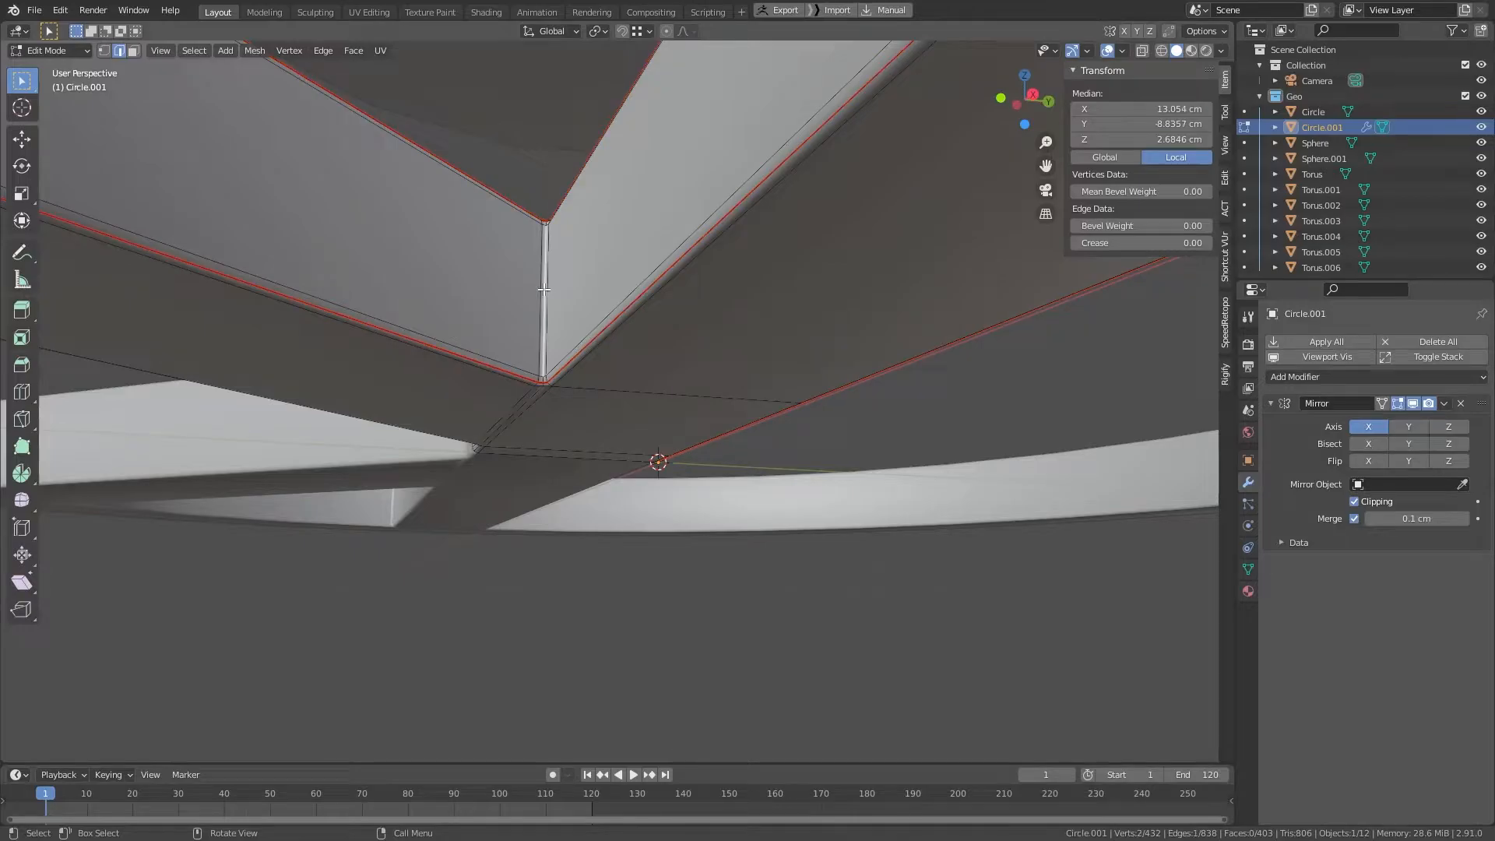
{"action": "key", "text": "KP_Decimal"}
{"action": "middle_click_drag", "start_coordinate": [544, 289], "coordinate": [615, 498]}
{"action": "left_click", "coordinate": [615, 127], "text": "shift"}
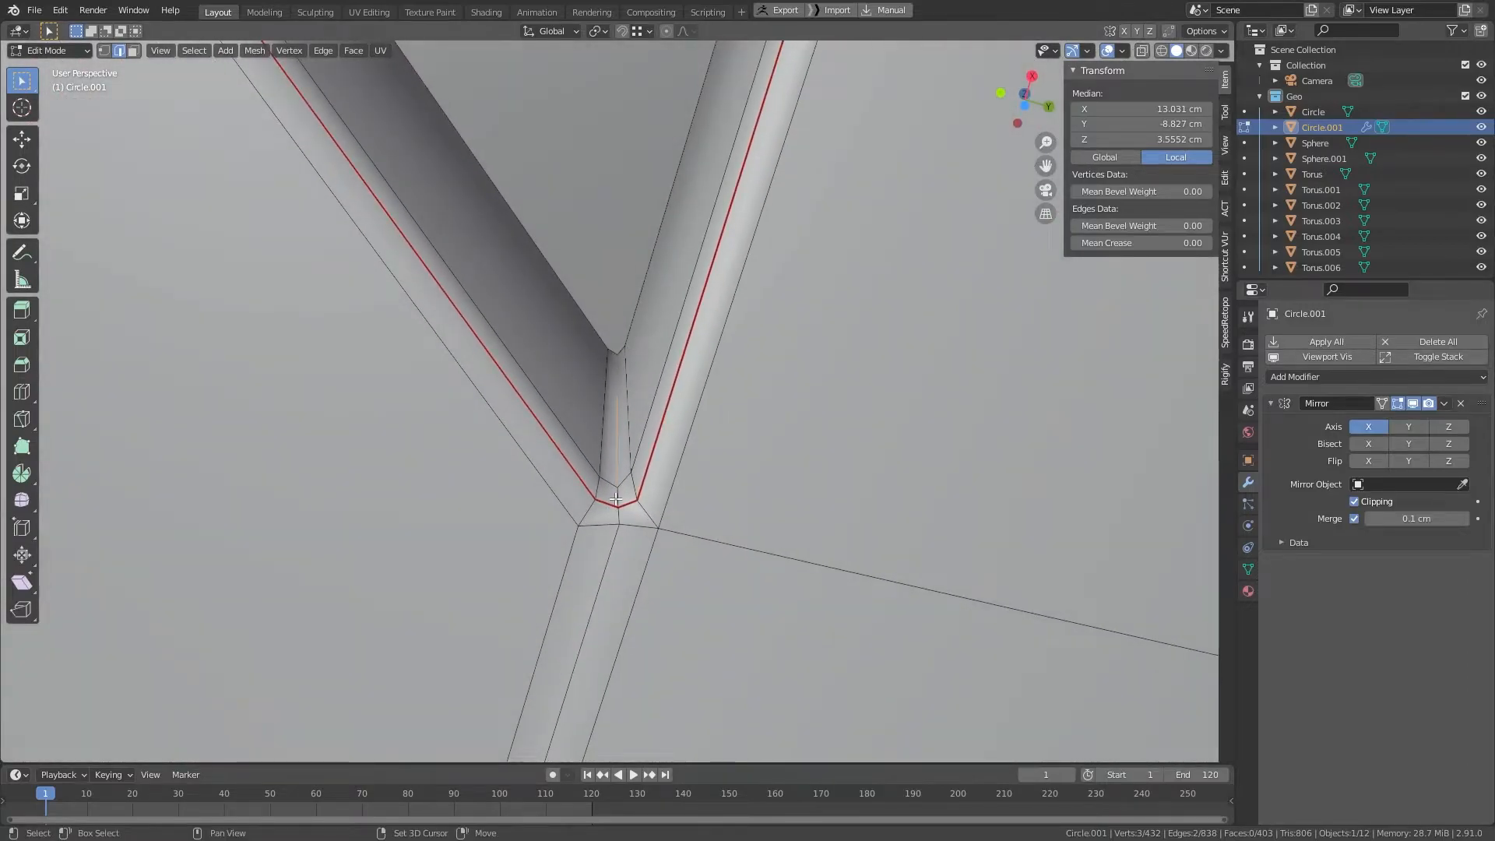
{"action": "right_click", "coordinate": [620, 372]}
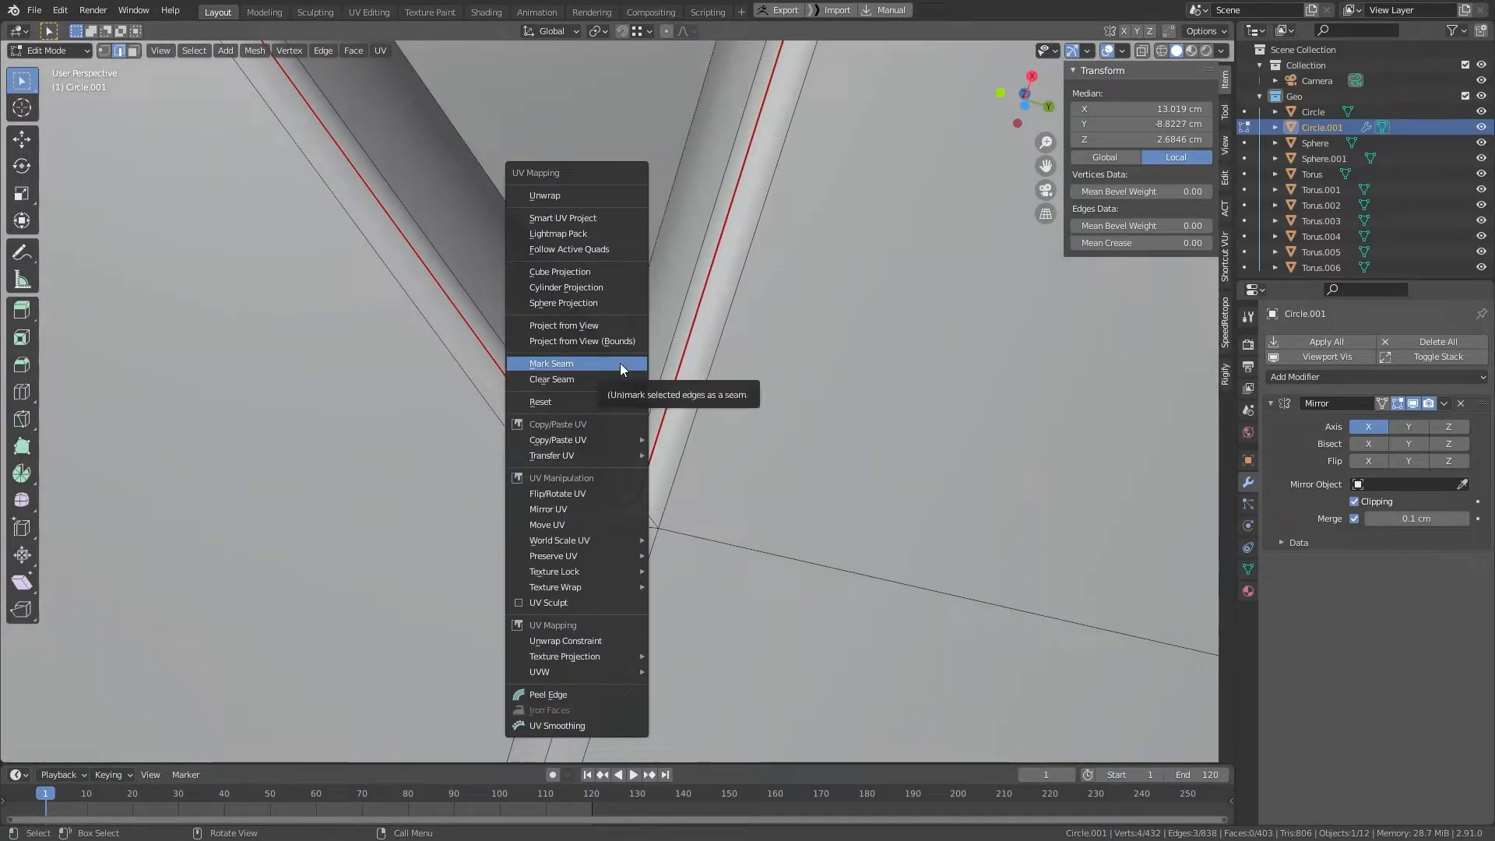
{"action": "left_click", "coordinate": [622, 373]}
{"action": "scroll", "coordinate": [628, 386], "scroll_direction": "down", "scroll_amount": 3}
{"action": "middle_click_drag", "start_coordinate": [627, 385], "coordinate": [220, 561]}
{"action": "key", "text": "alt+a"}
Step: Mark the rim edge loops and vertical corner edges of the neighbouring opening between the base spokes as seams
{"action": "scroll", "coordinate": [422, 573], "scroll_direction": "up", "scroll_amount": 4}
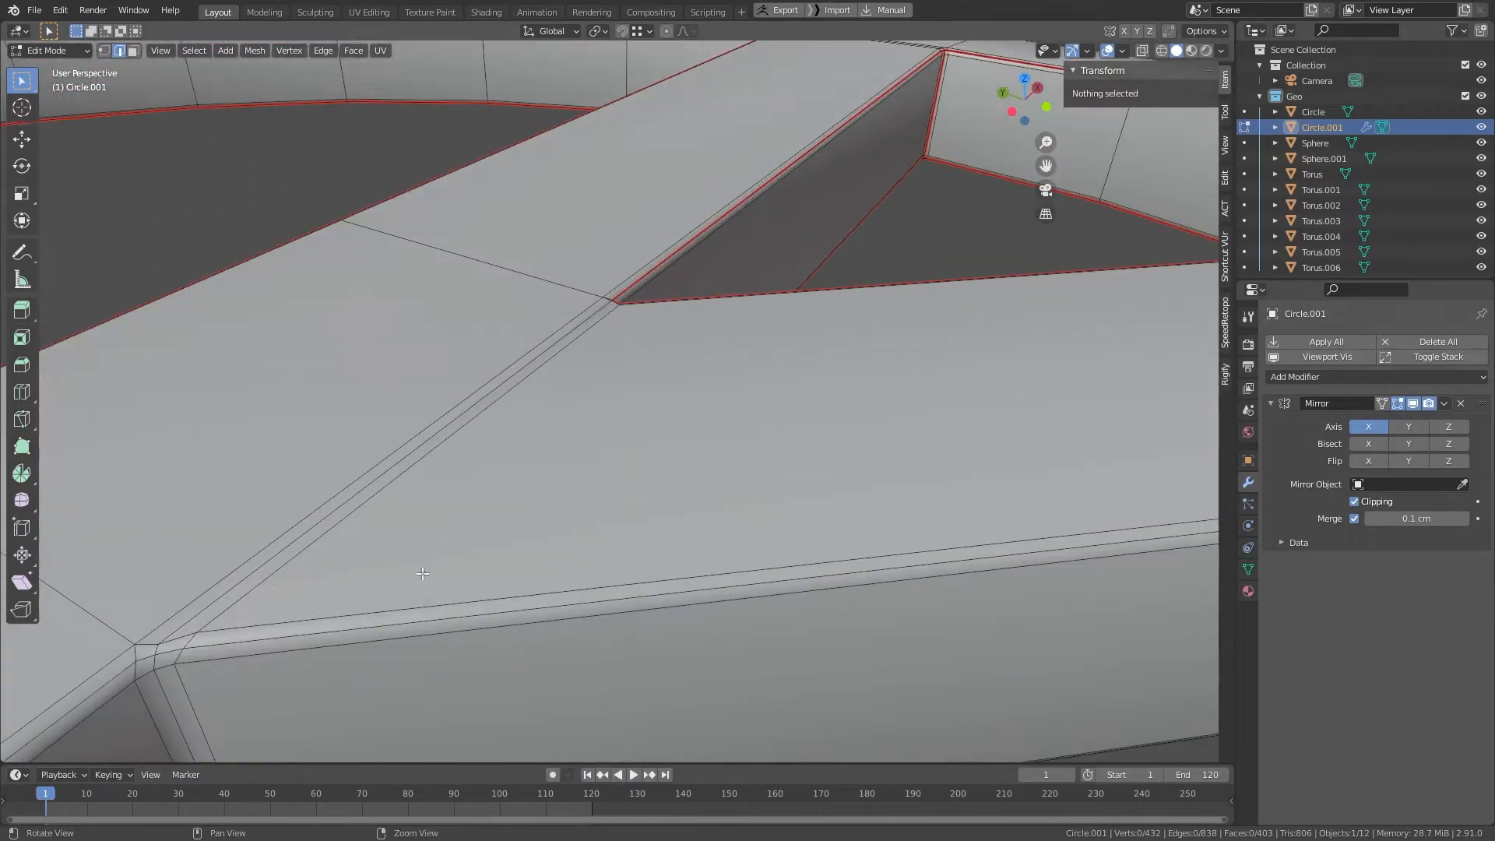
{"action": "left_click", "coordinate": [358, 616], "text": "alt"}
{"action": "middle_click_drag", "start_coordinate": [359, 616], "coordinate": [713, 229]}
{"action": "left_click", "coordinate": [481, 148], "text": "alt+shift"}
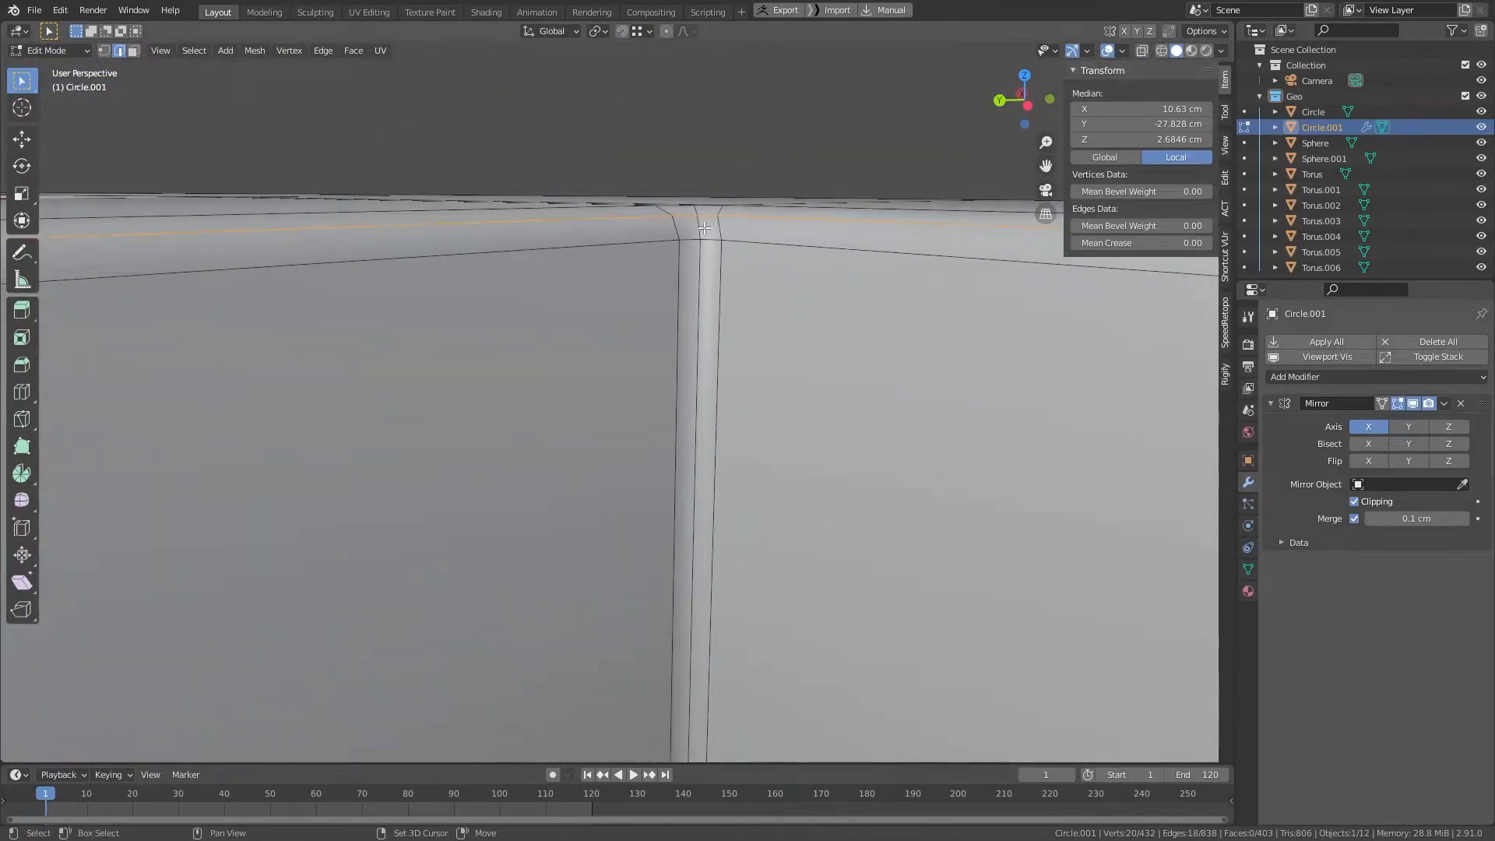
{"action": "left_click", "coordinate": [695, 310], "text": "shift"}
{"action": "middle_click_drag", "start_coordinate": [695, 310], "coordinate": [912, 457]}
{"action": "left_click", "coordinate": [737, 268], "text": "shift"}
{"action": "key", "text": "u"}
{"action": "left_click", "coordinate": [834, 441]}
Step: Leave Edit Mode and apply the Mirror modifier to the stand
{"action": "scroll", "coordinate": [834, 442], "scroll_direction": "down", "scroll_amount": 6}
{"action": "scroll", "coordinate": [915, 452], "scroll_direction": "down", "scroll_amount": 1}
{"action": "key", "text": "Tab"}
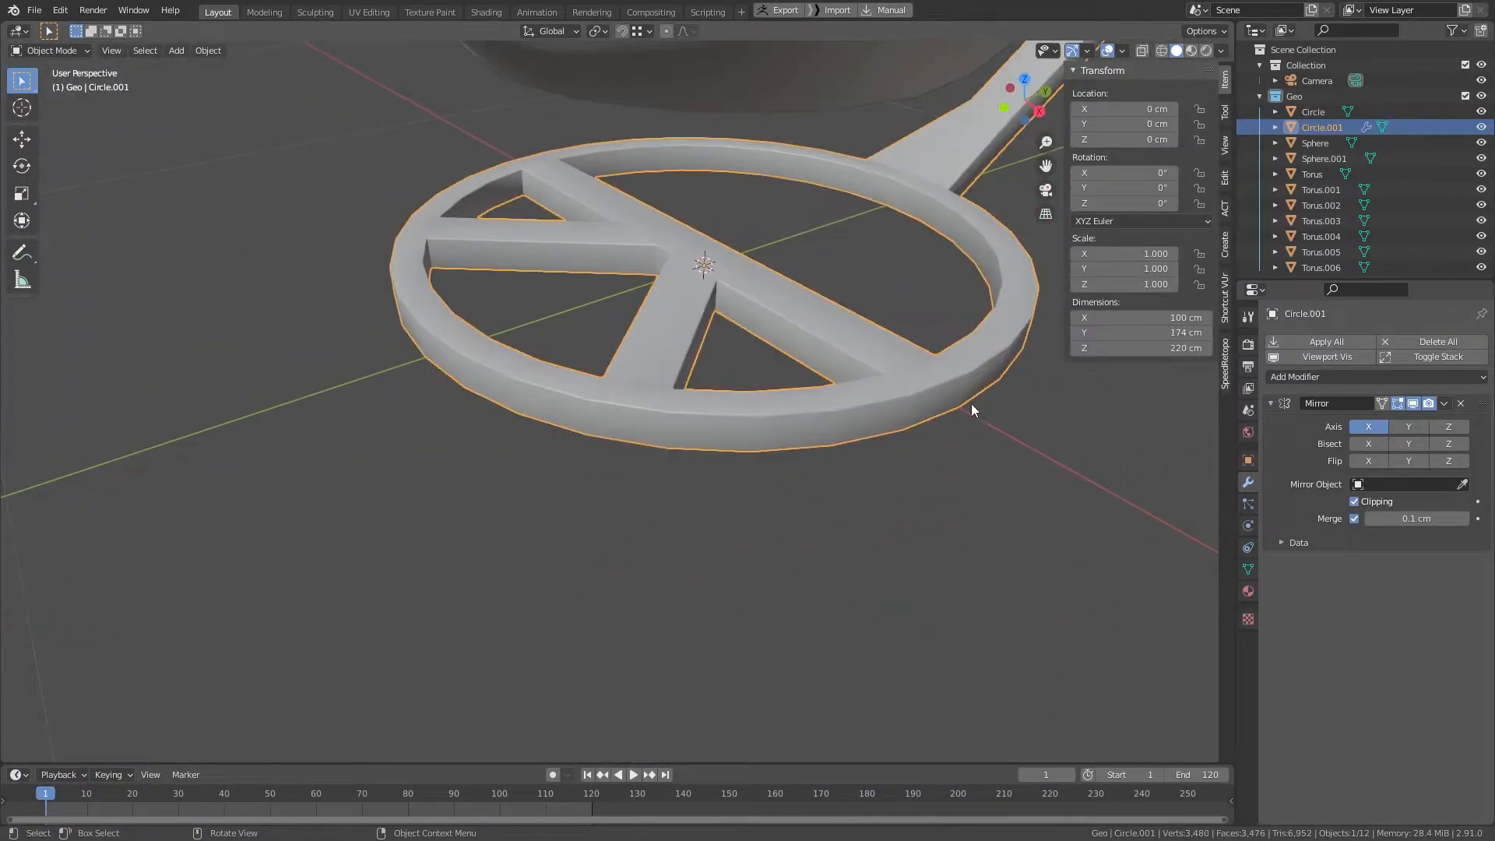
{"action": "key", "text": "ctrl+a"}
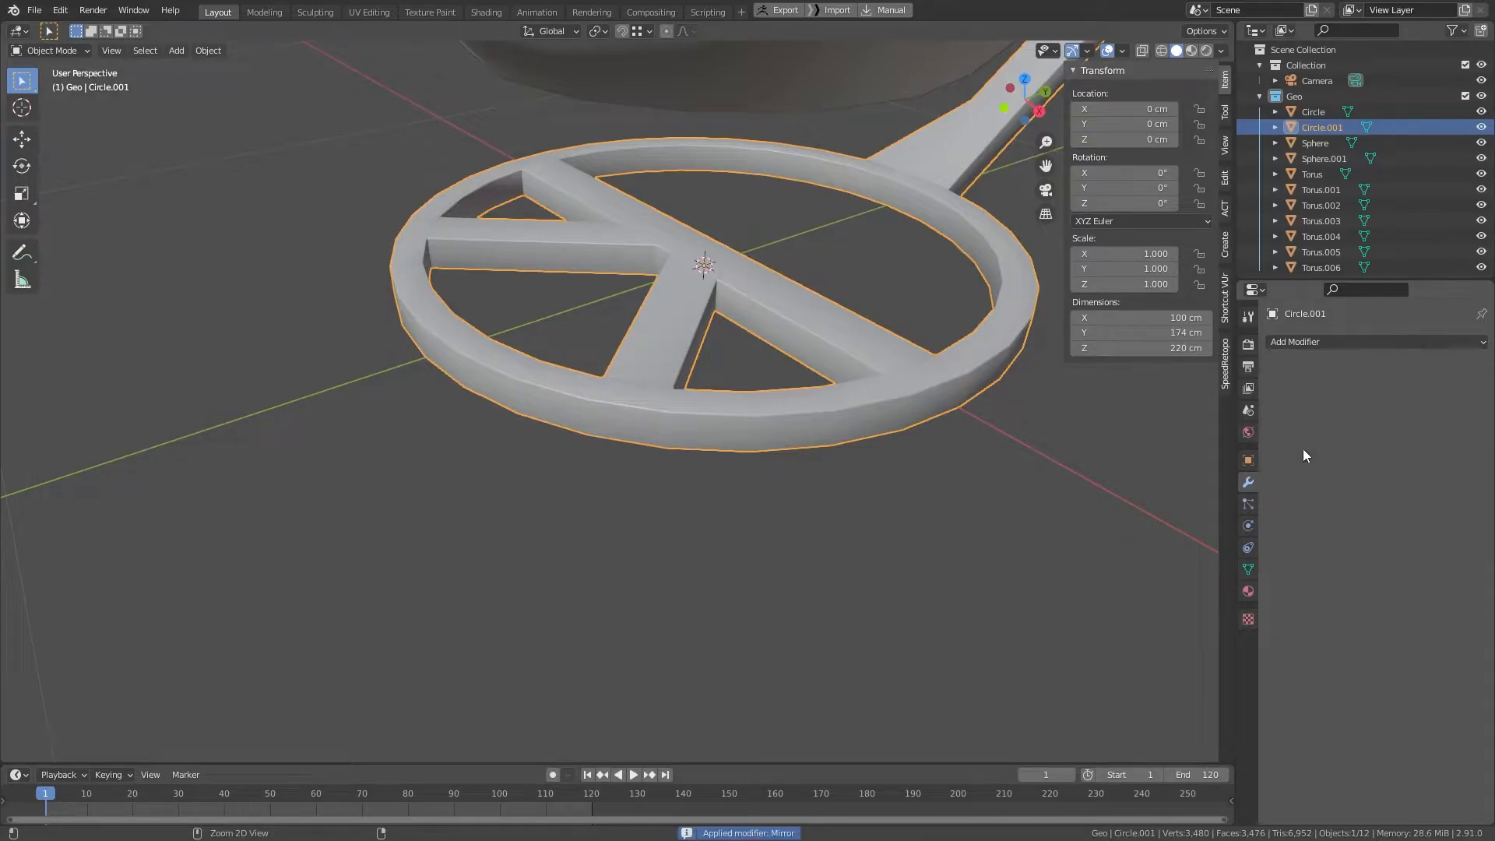
Step: Examine the seams over the whole mirrored stand in Edit Mode, from the base ring to the curved arm
{"action": "key", "text": "Tab"}
{"action": "middle_click_drag", "start_coordinate": [779, 350], "coordinate": [750, 373]}
{"action": "scroll", "coordinate": [750, 373], "scroll_direction": "down", "scroll_amount": 4}
{"action": "left_click", "coordinate": [838, 219]}
{"action": "middle_click_drag", "start_coordinate": [832, 273], "coordinate": [784, 548], "text": "alt"}
{"action": "scroll", "coordinate": [715, 446], "scroll_direction": "down", "scroll_amount": 3}
{"action": "middle_click_drag", "start_coordinate": [716, 446], "coordinate": [769, 376]}
{"action": "key", "text": "Tab"}
Step: Select all chair and stand parts and join them into one object
{"action": "scroll", "coordinate": [769, 375], "scroll_direction": "up", "scroll_amount": 3}
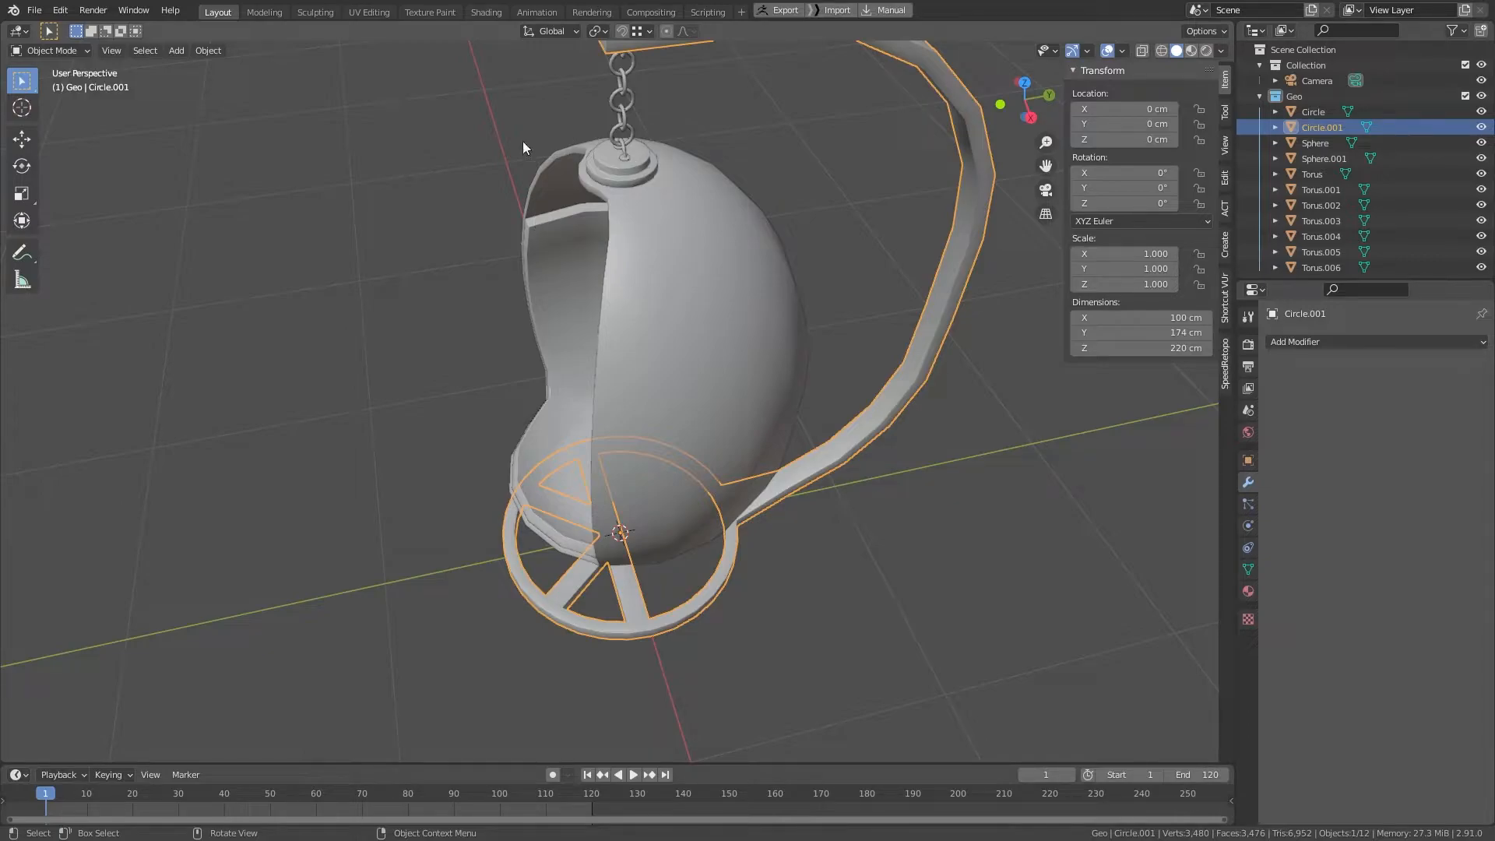
{"action": "middle_click_drag", "start_coordinate": [456, 212], "coordinate": [483, 237]}
{"action": "scroll", "coordinate": [483, 236], "scroll_direction": "down", "scroll_amount": 3}
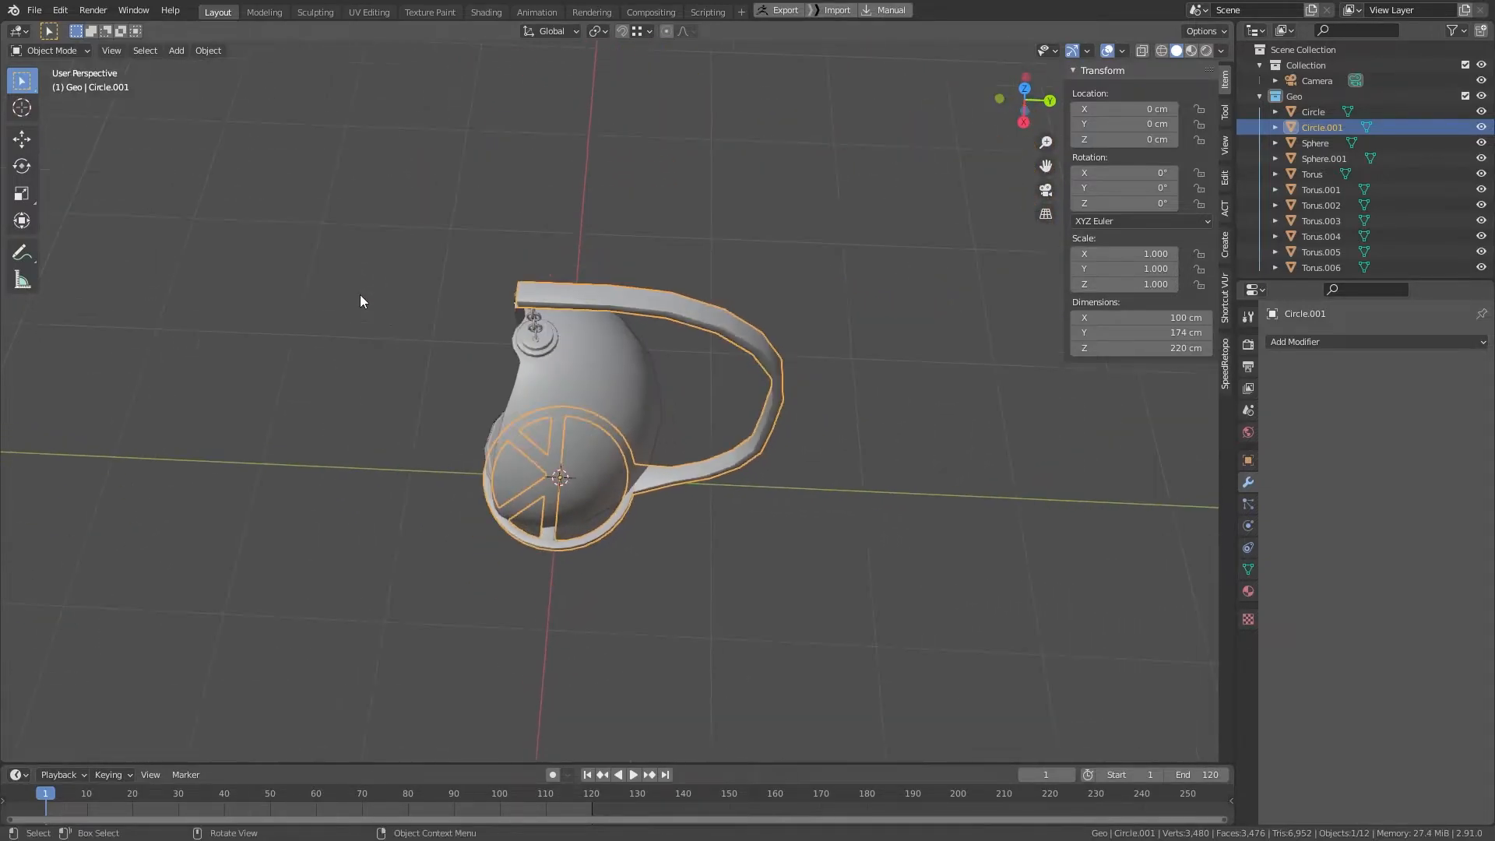
{"action": "left_click_drag", "start_coordinate": [338, 190], "coordinate": [858, 560]}
{"action": "middle_click_drag", "start_coordinate": [436, 467], "coordinate": [622, 427]}
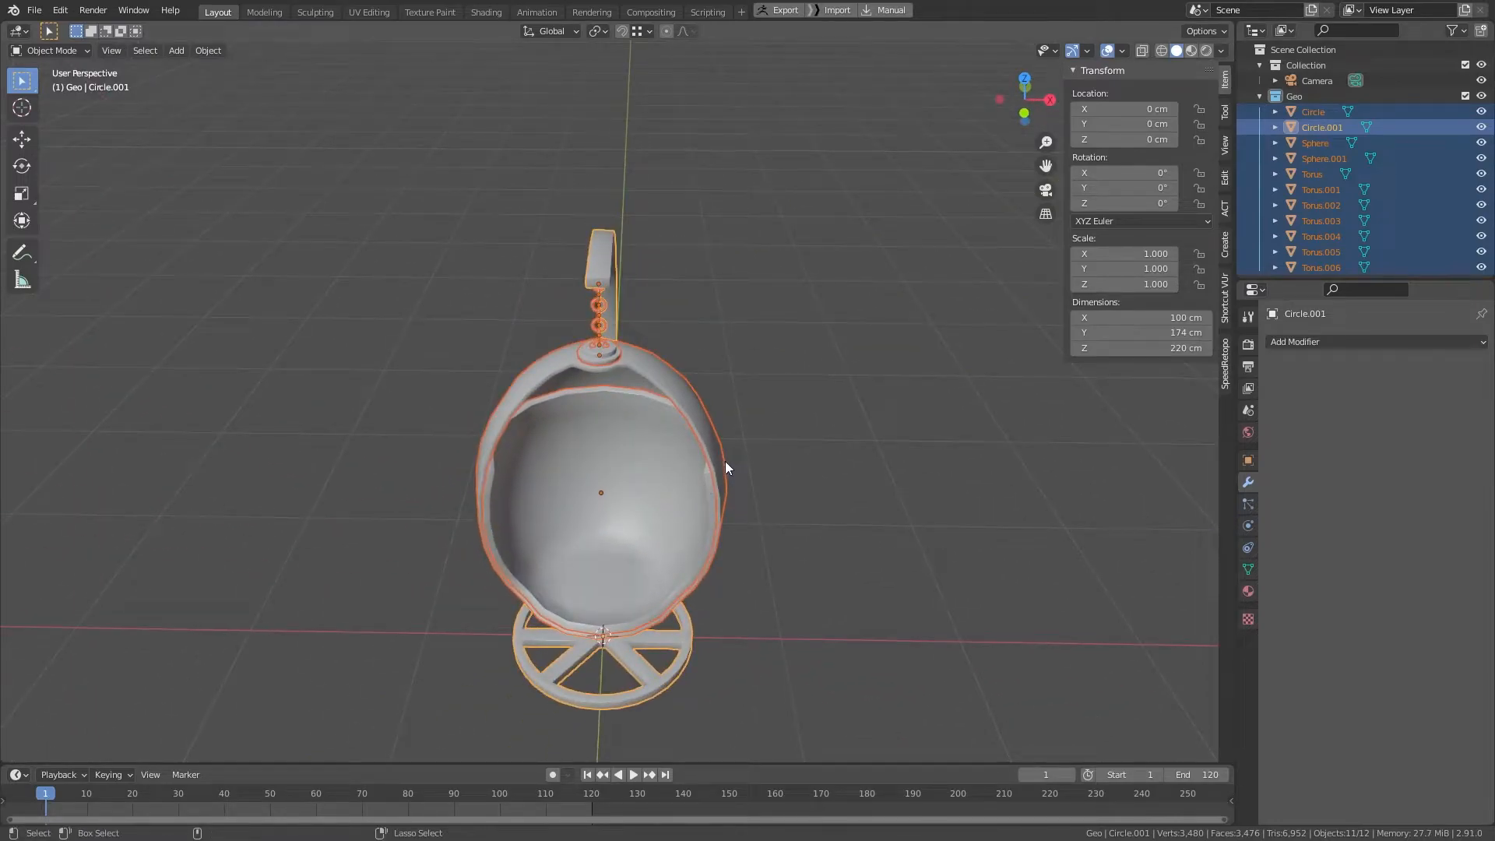
{"action": "key", "text": "ctrl+j"}
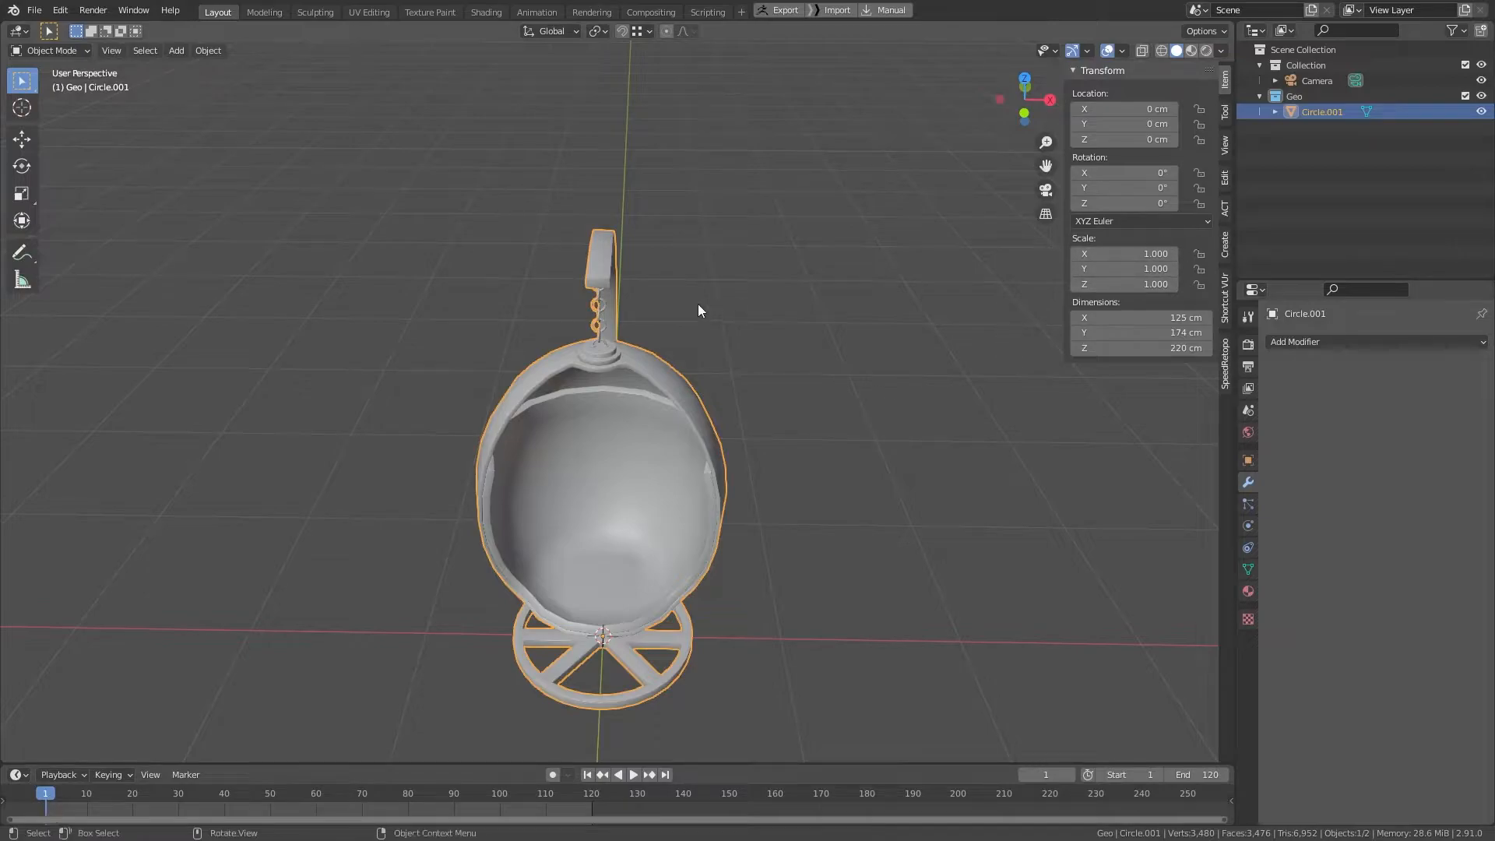
Step: Rename both the joined object and its mesh data as Chair
{"action": "key", "text": "F2"}
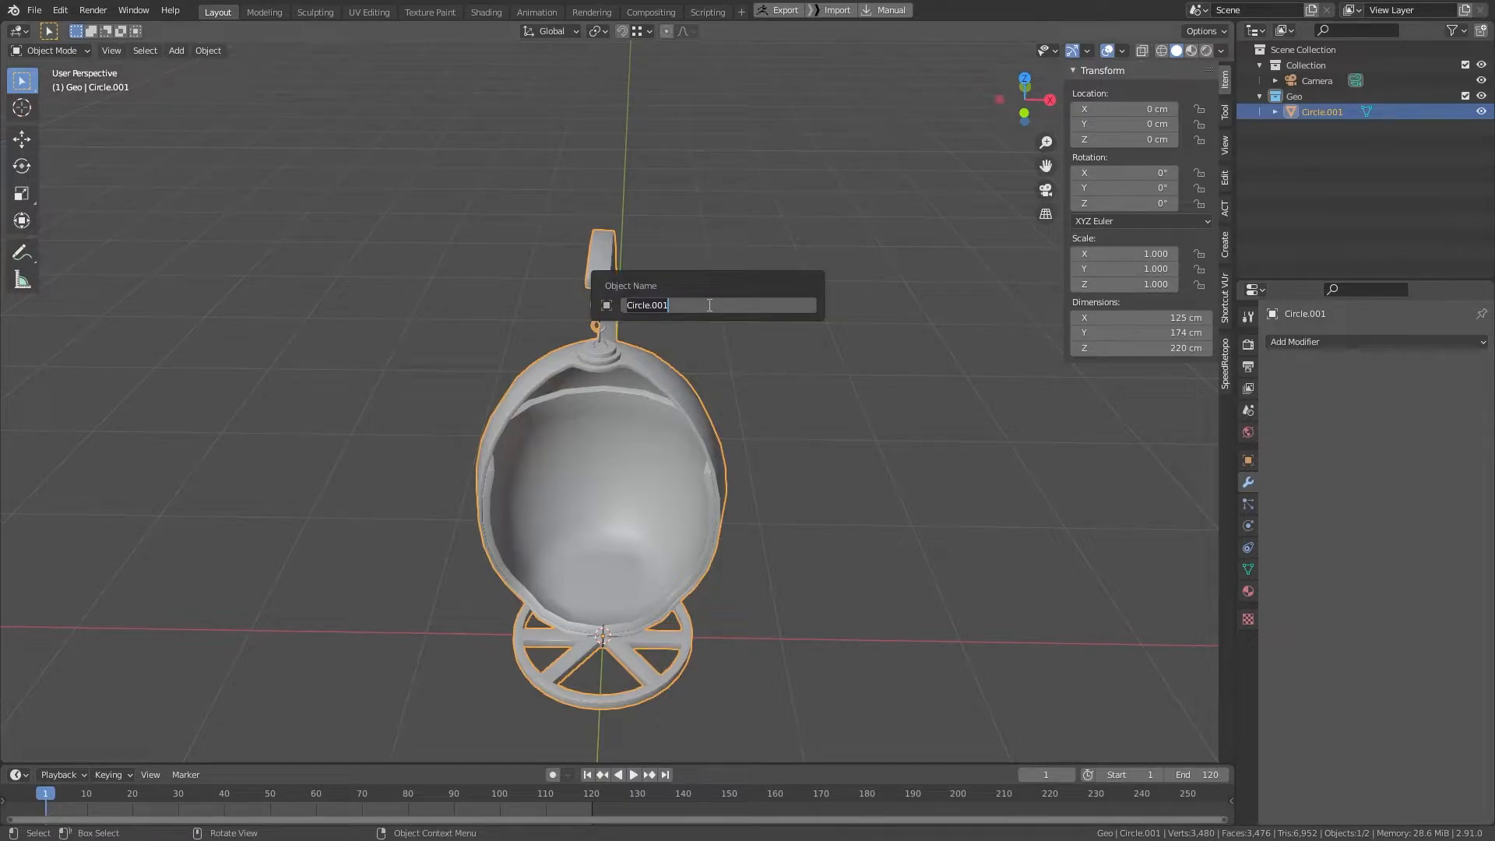
{"action": "type", "text": "Chair"}
{"action": "key", "text": "Return"}
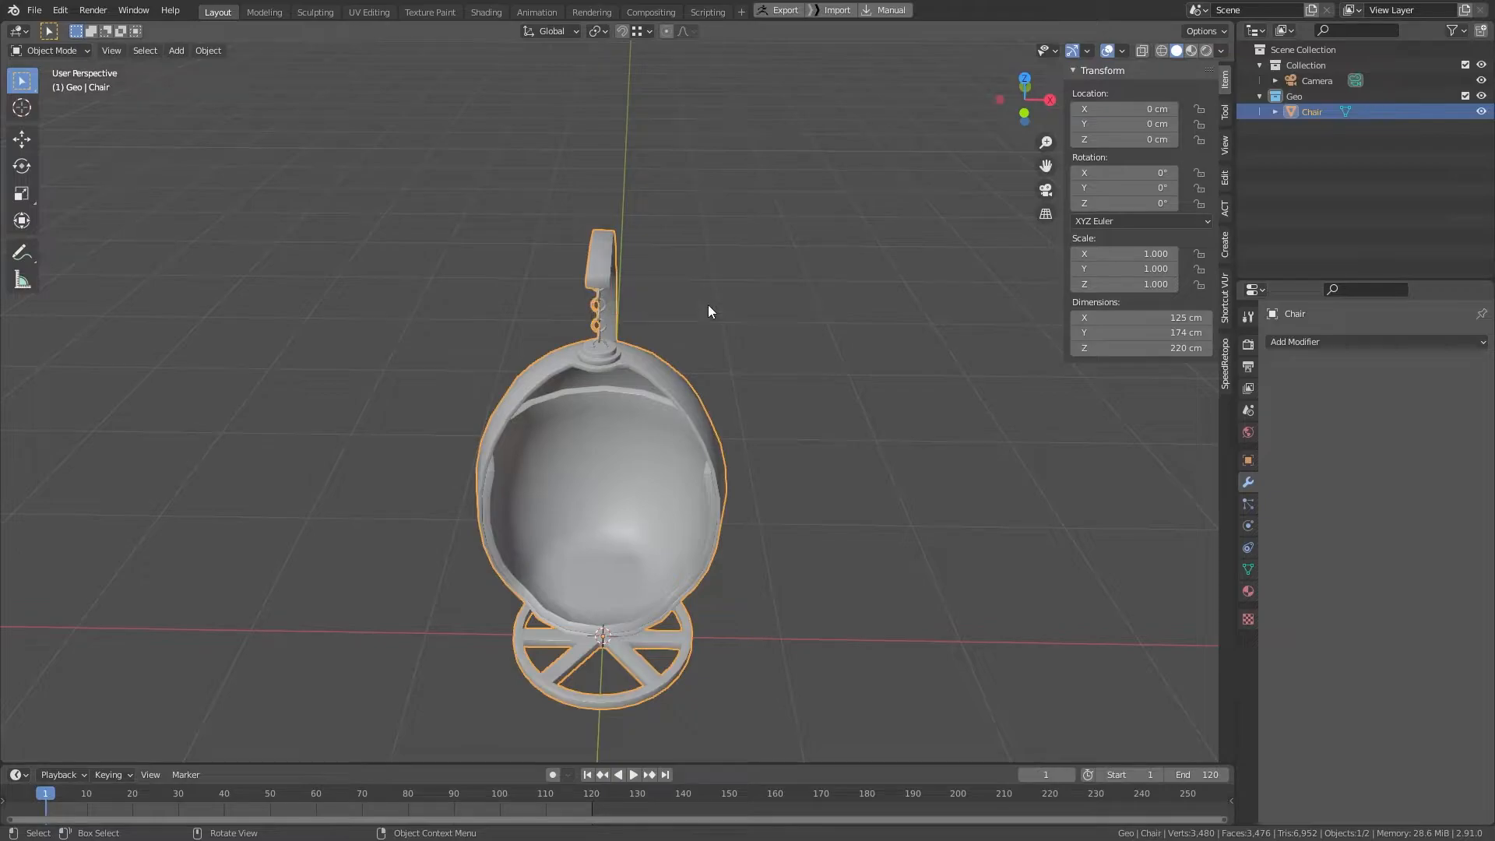
{"action": "left_click", "coordinate": [1249, 570]}
{"action": "double_click", "coordinate": [1327, 341]}
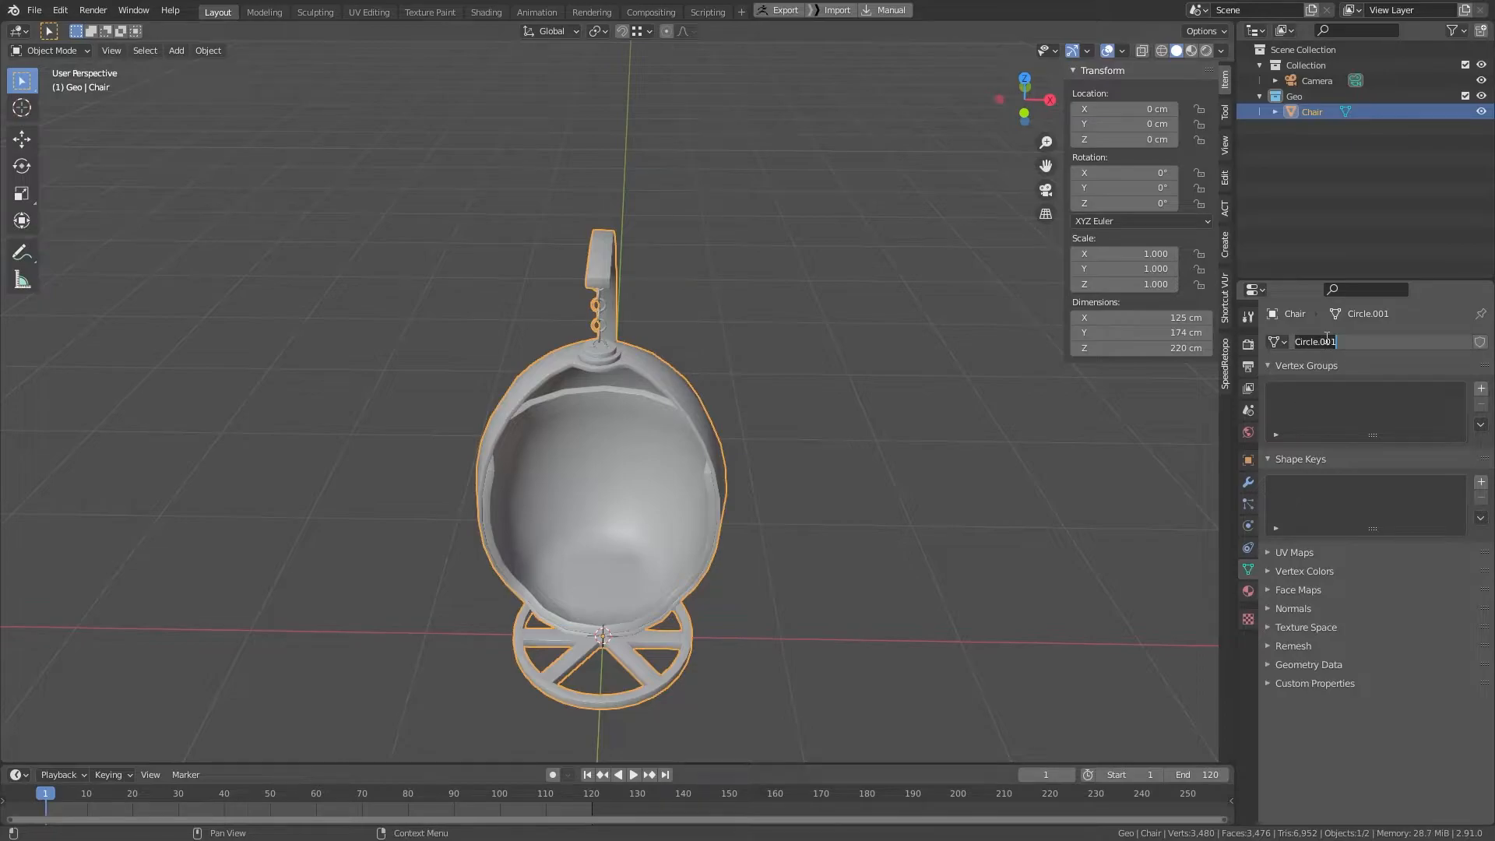
{"action": "type", "text": "Chair"}
{"action": "key", "text": "Return"}
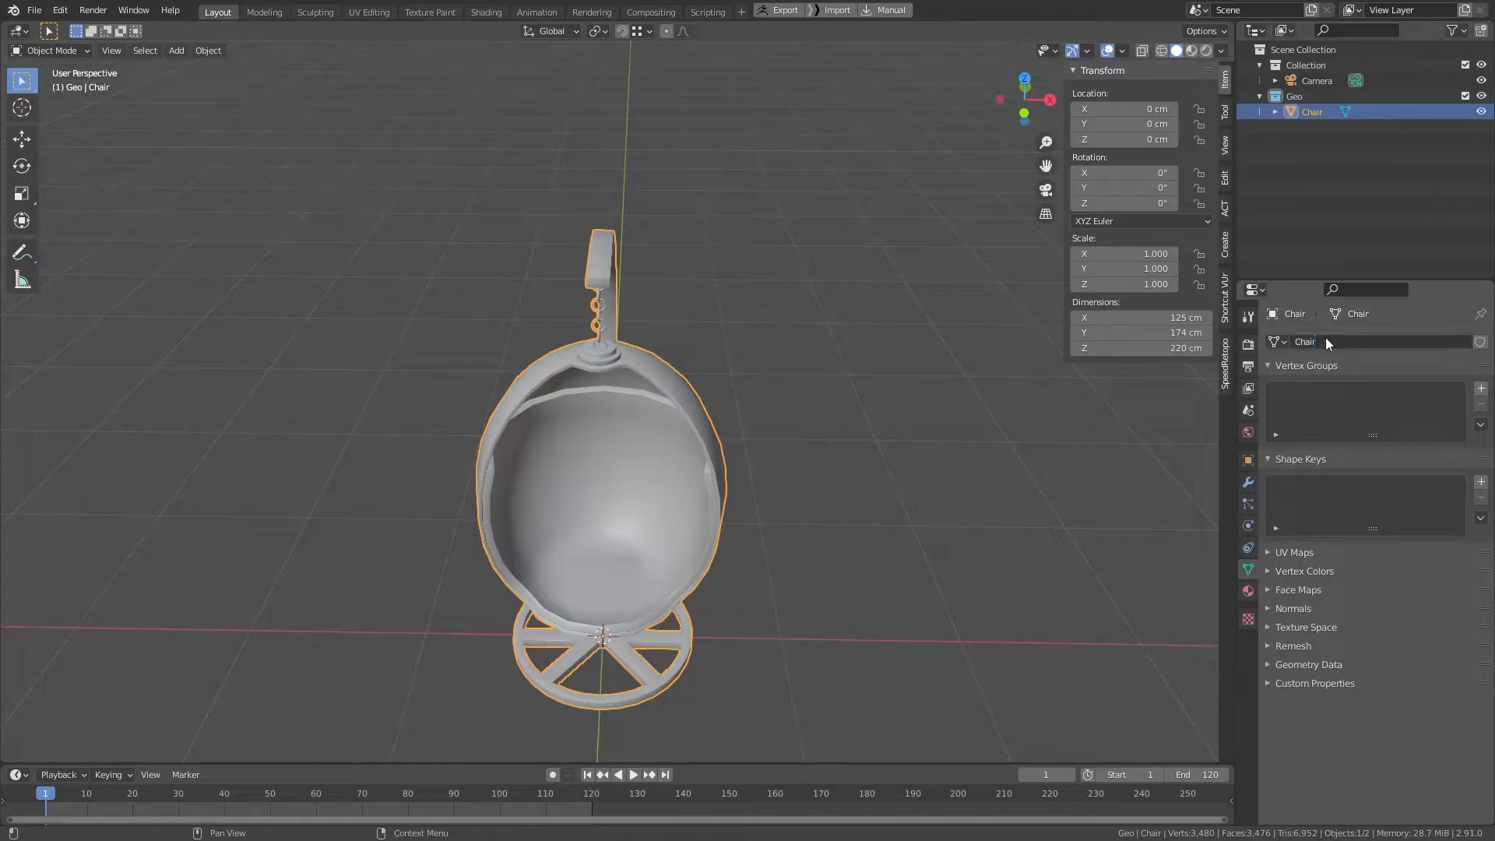
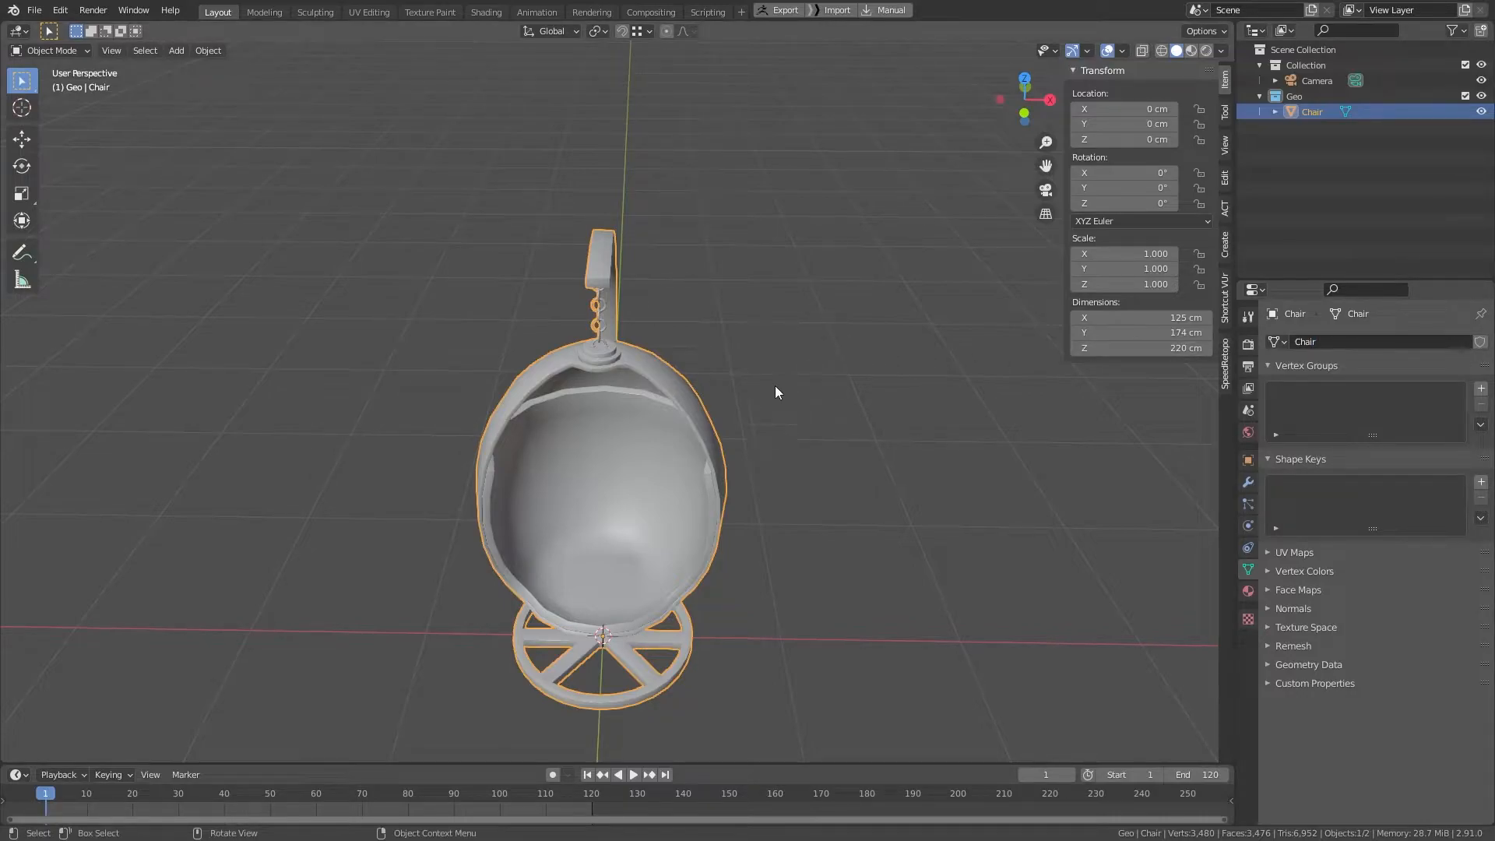
Step: Switch to the UV Editing workspace and unwrap all faces of the chair along the marked seams
{"action": "middle_click_drag", "start_coordinate": [820, 322], "coordinate": [684, 378]}
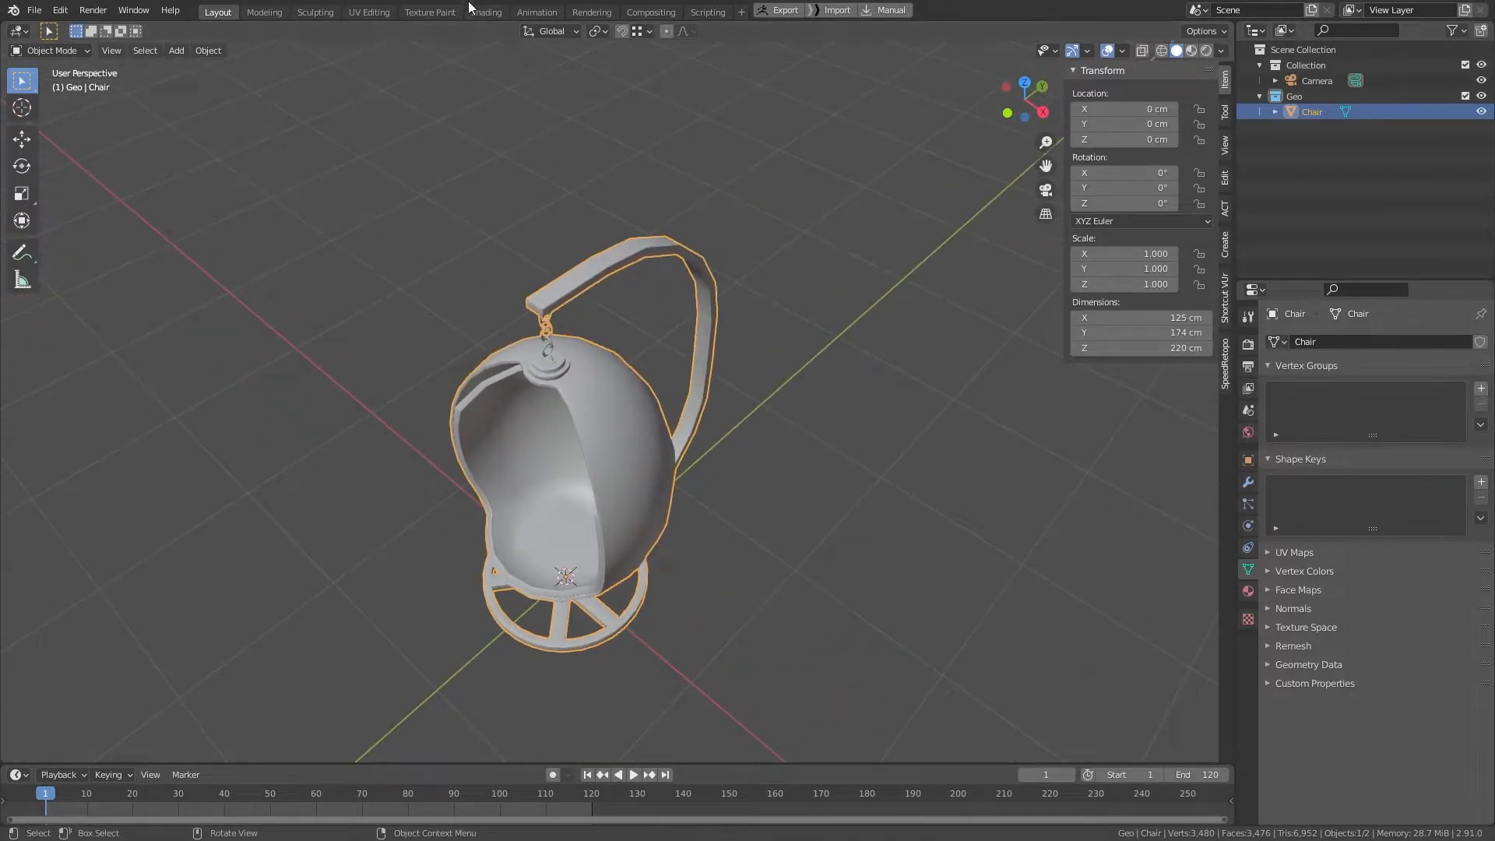
{"action": "left_click", "coordinate": [363, 14]}
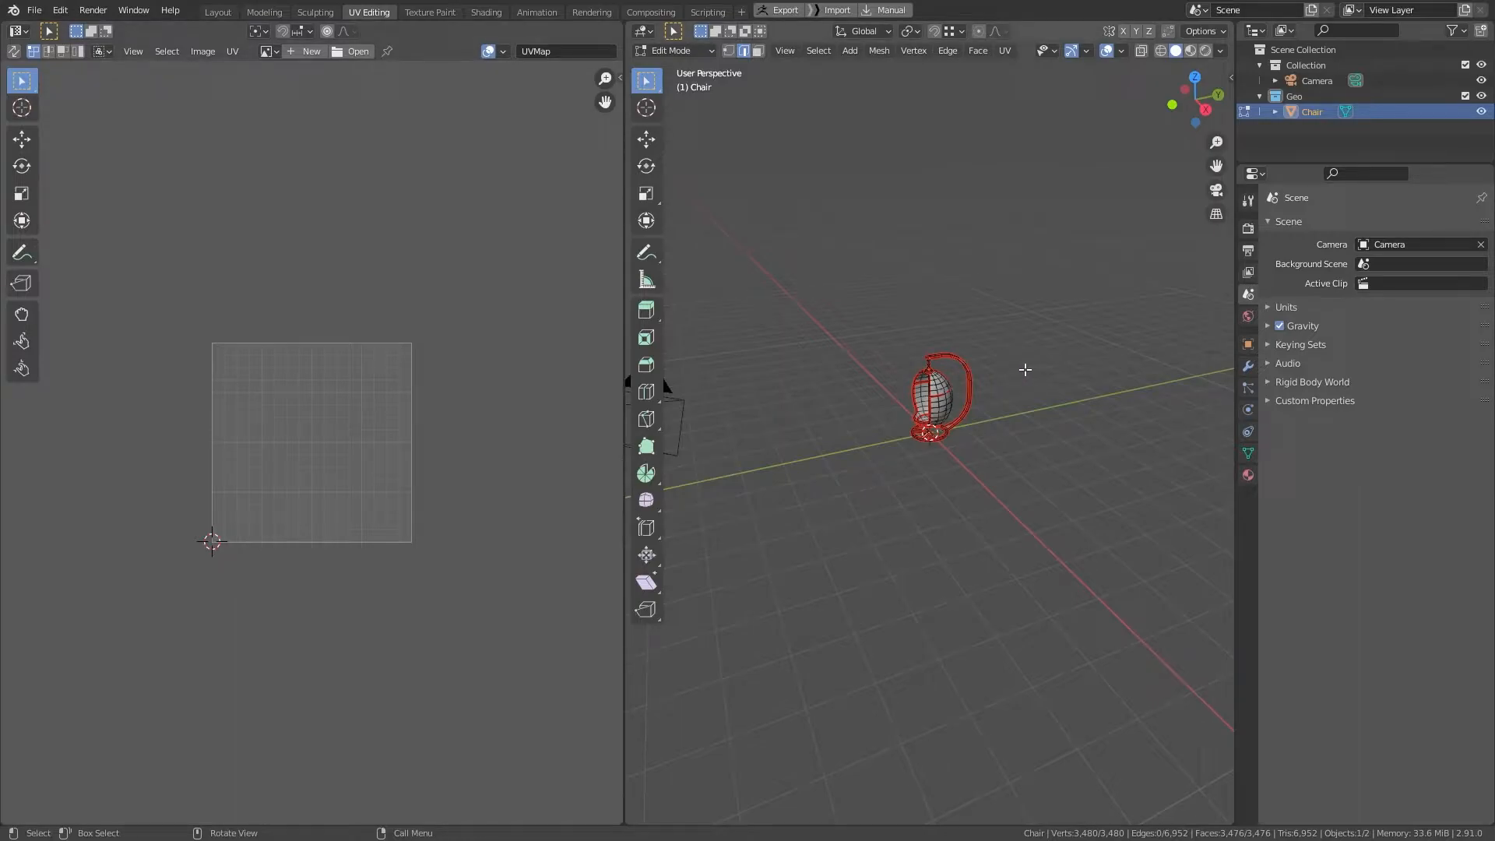
{"action": "key", "text": "a"}
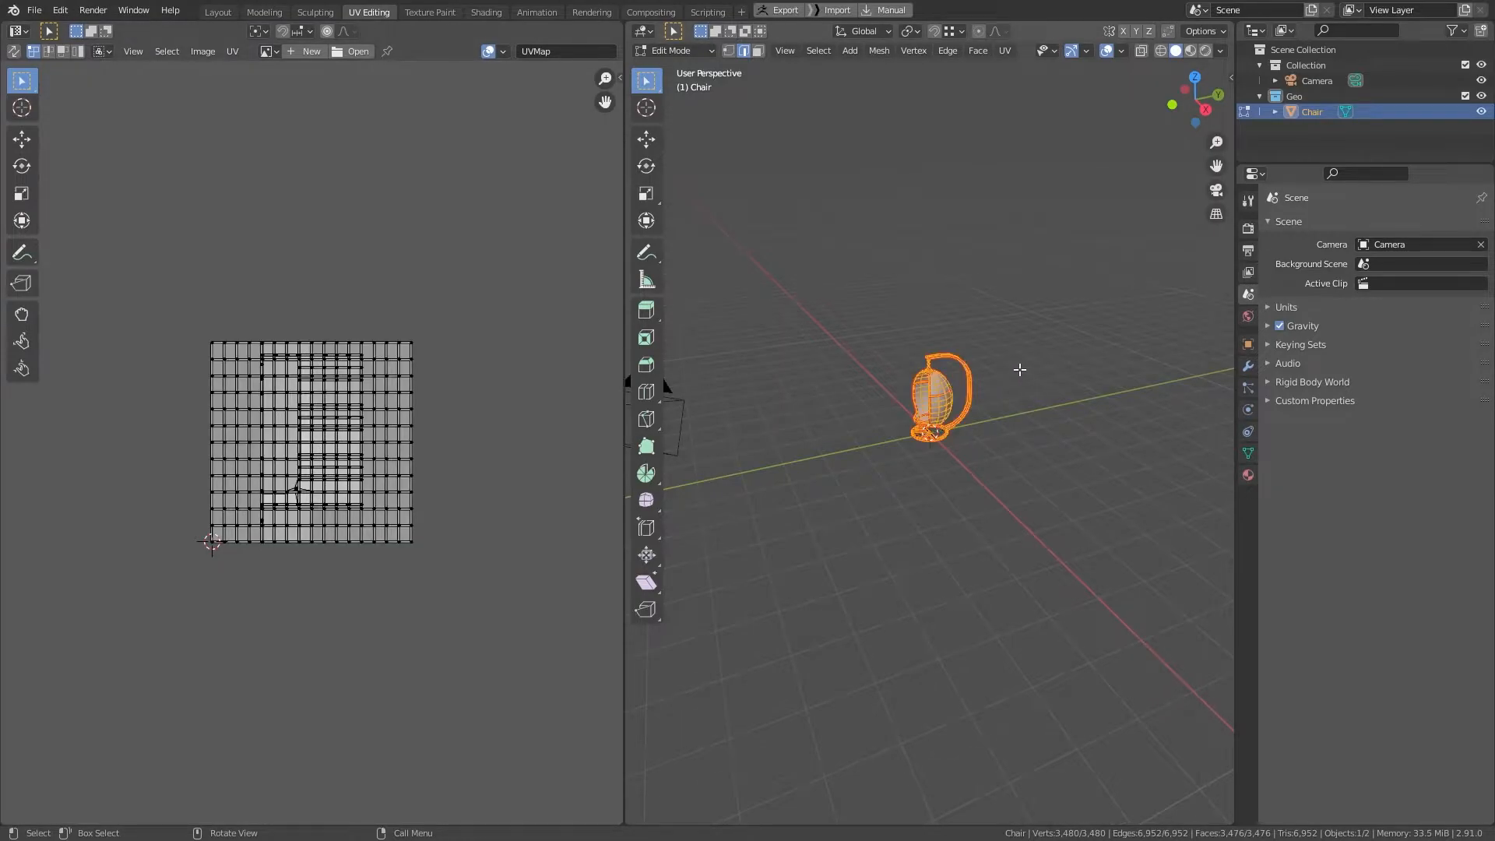
{"action": "key", "text": "KP_Decimal"}
{"action": "middle_click_drag", "start_coordinate": [965, 253], "coordinate": [959, 344]}
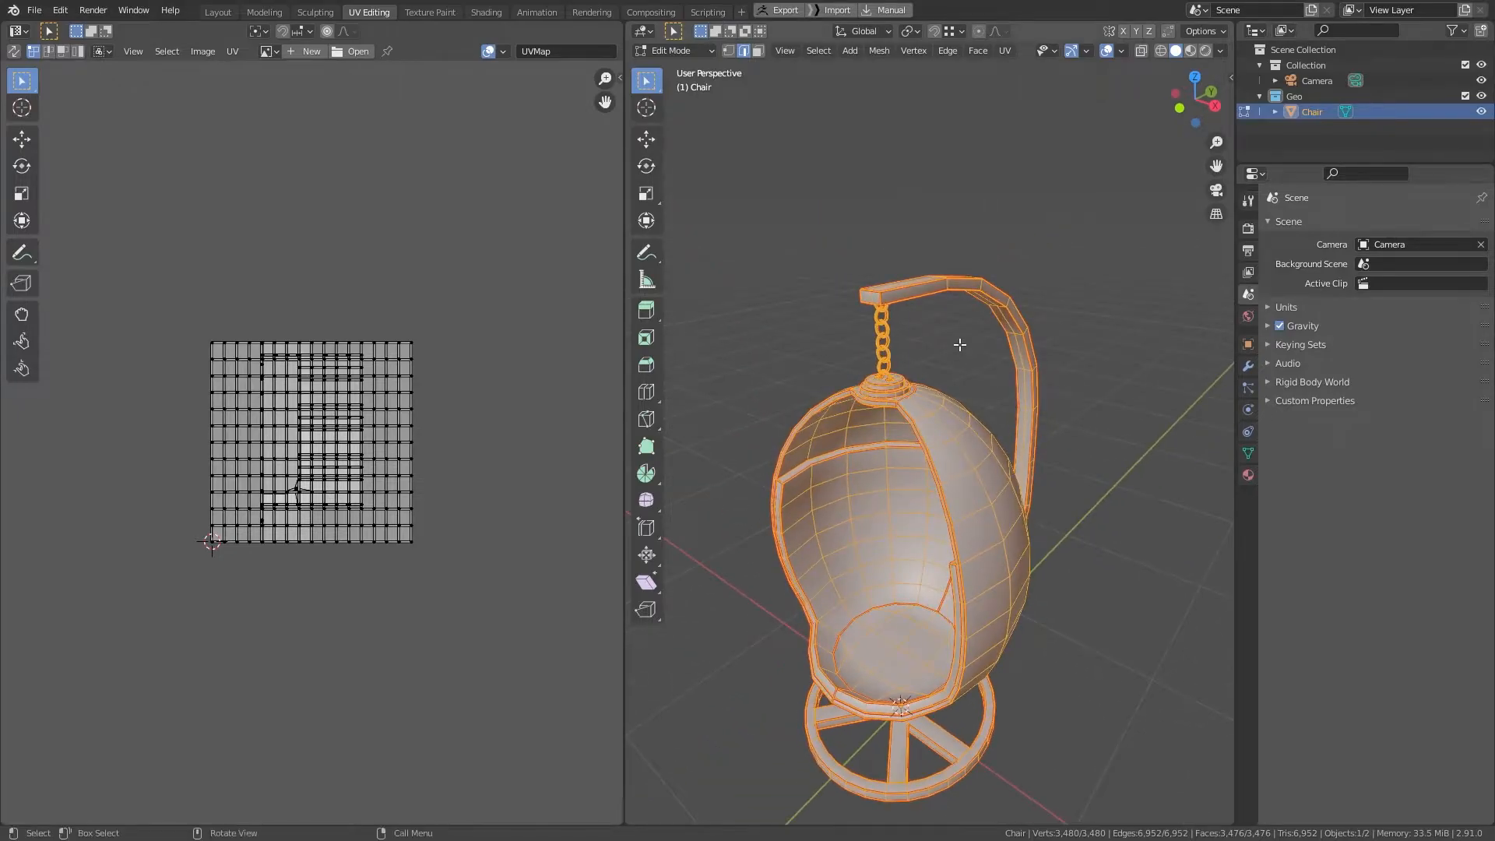
{"action": "key", "text": "u"}
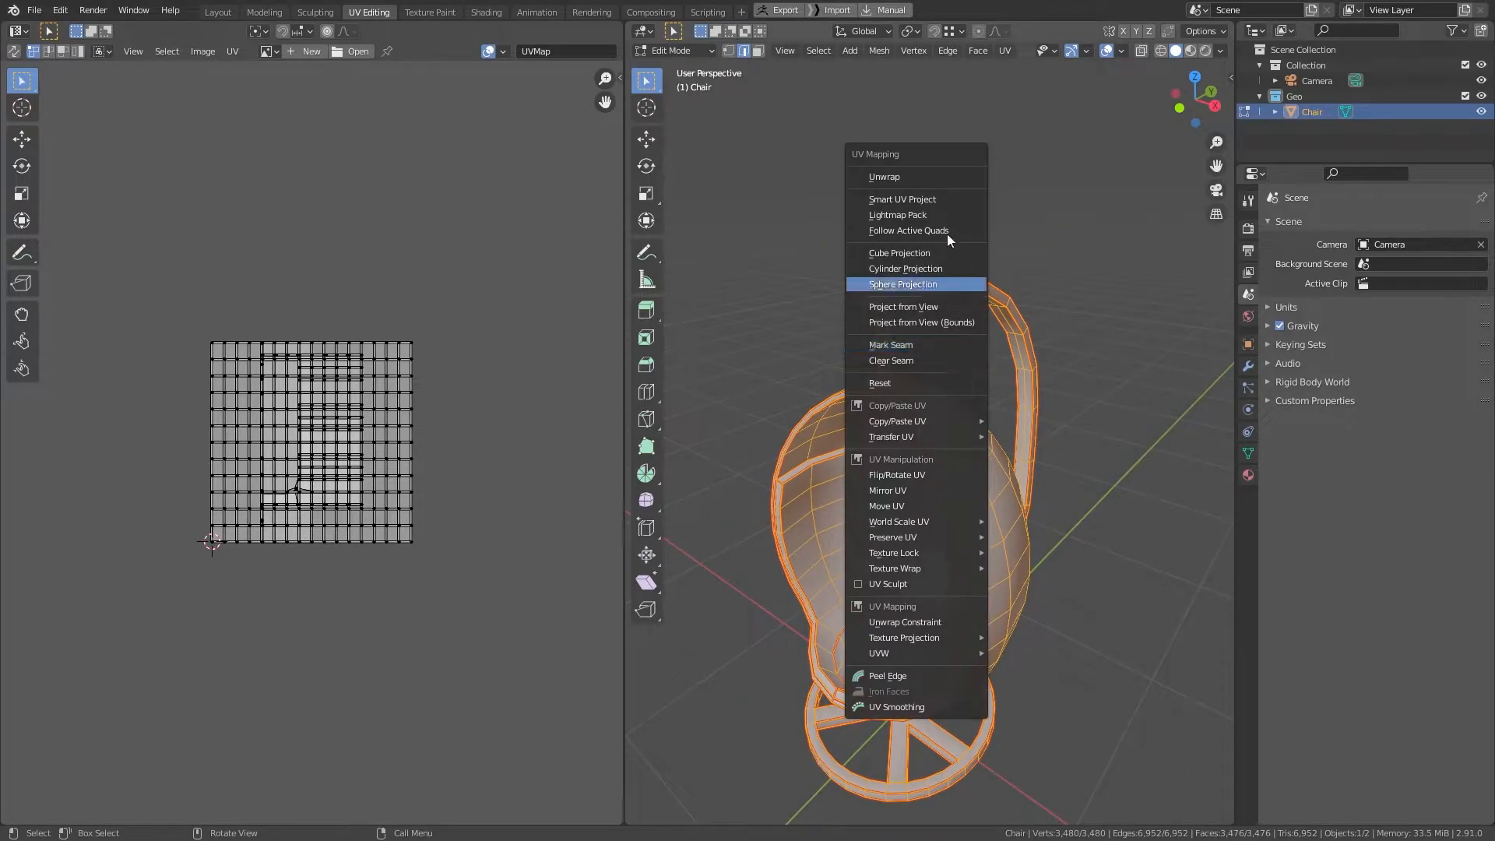
{"action": "left_click", "coordinate": [933, 179]}
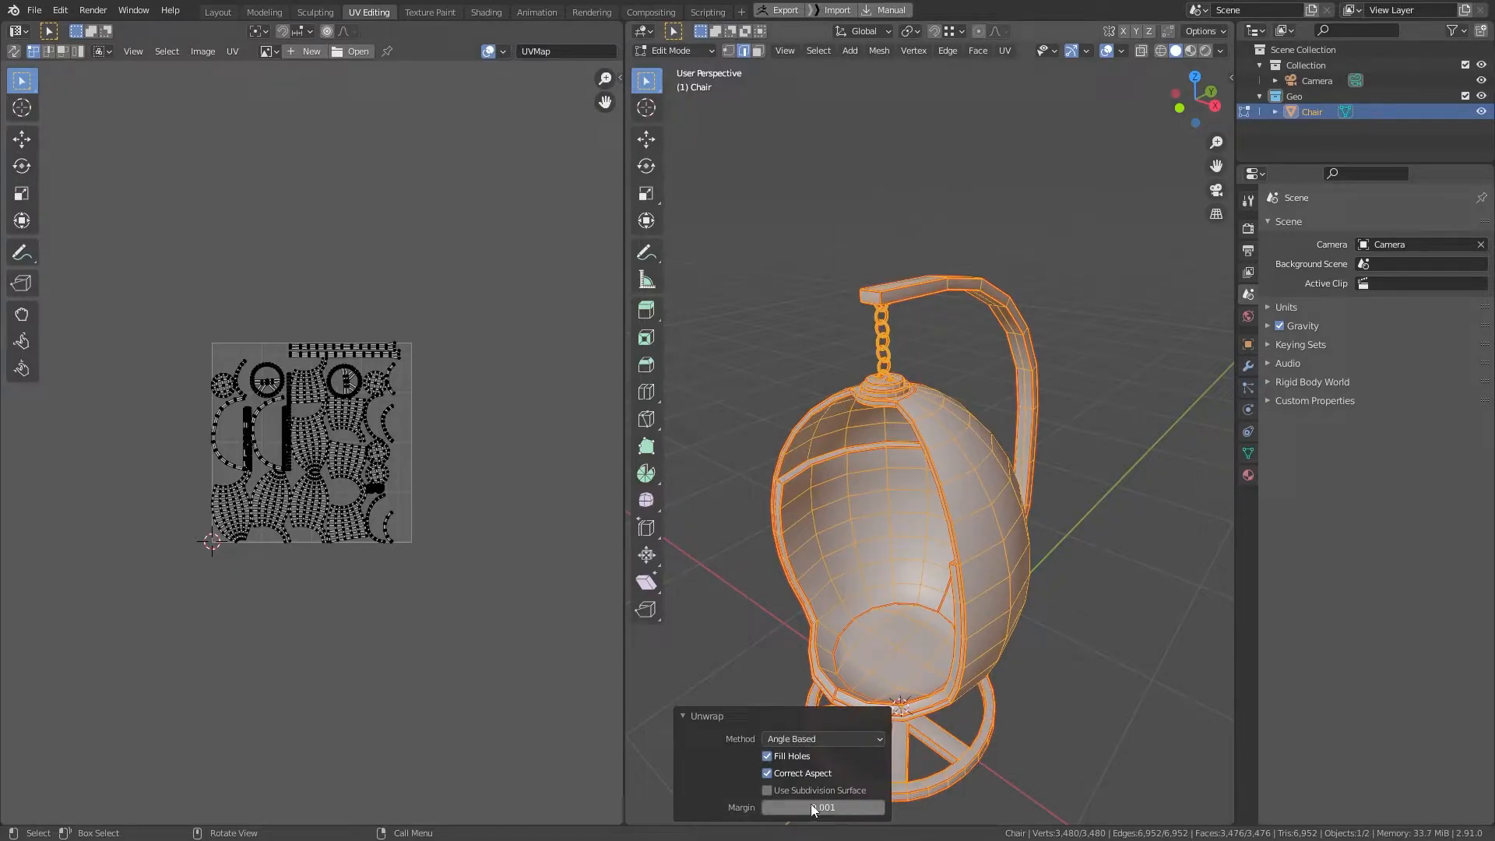
Step: Set the unwrap margin to 0.002
{"action": "left_click", "coordinate": [824, 807]}
{"action": "key", "text": "BackSpace"}
{"action": "key", "text": "Return"}
{"action": "scroll", "coordinate": [265, 160], "scroll_direction": "up", "scroll_amount": 4}
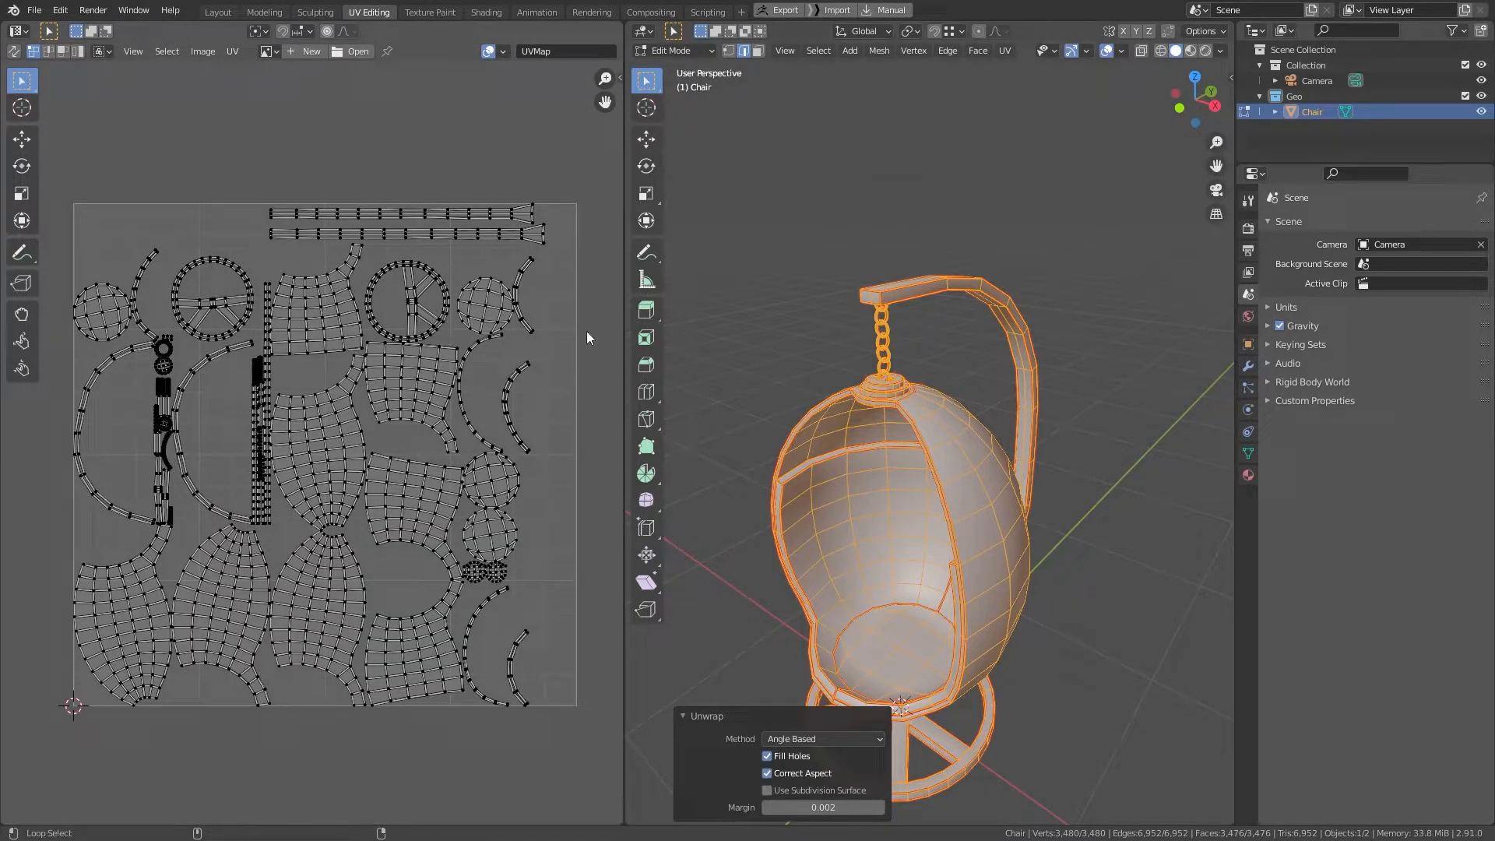
Step: Isolate the side strip of the stand's curved arm by its seams in face mode and select its whole UV island
{"action": "key", "text": "alt+a"}
{"action": "middle_click_drag", "start_coordinate": [1052, 313], "coordinate": [972, 330]}
{"action": "key", "text": "3"}
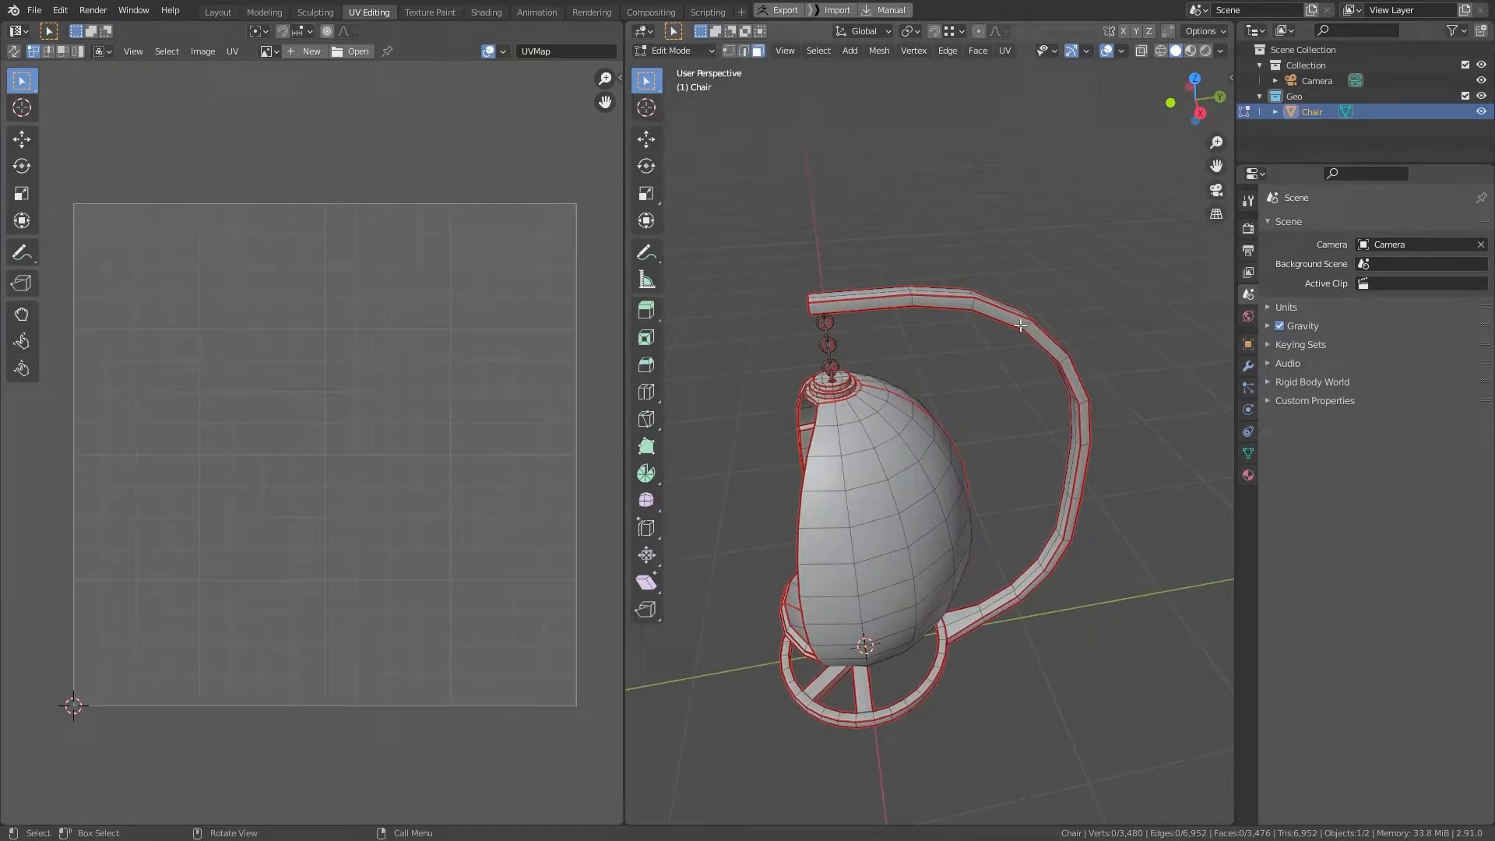
{"action": "key", "text": "l"}
{"action": "middle_click_drag", "start_coordinate": [981, 416], "coordinate": [1013, 405]}
{"action": "scroll", "coordinate": [240, 434], "scroll_direction": "up", "scroll_amount": 3}
{"action": "middle_click_drag", "start_coordinate": [62, 376], "coordinate": [489, 372]}
{"action": "scroll", "coordinate": [302, 377], "scroll_direction": "up", "scroll_amount": 4}
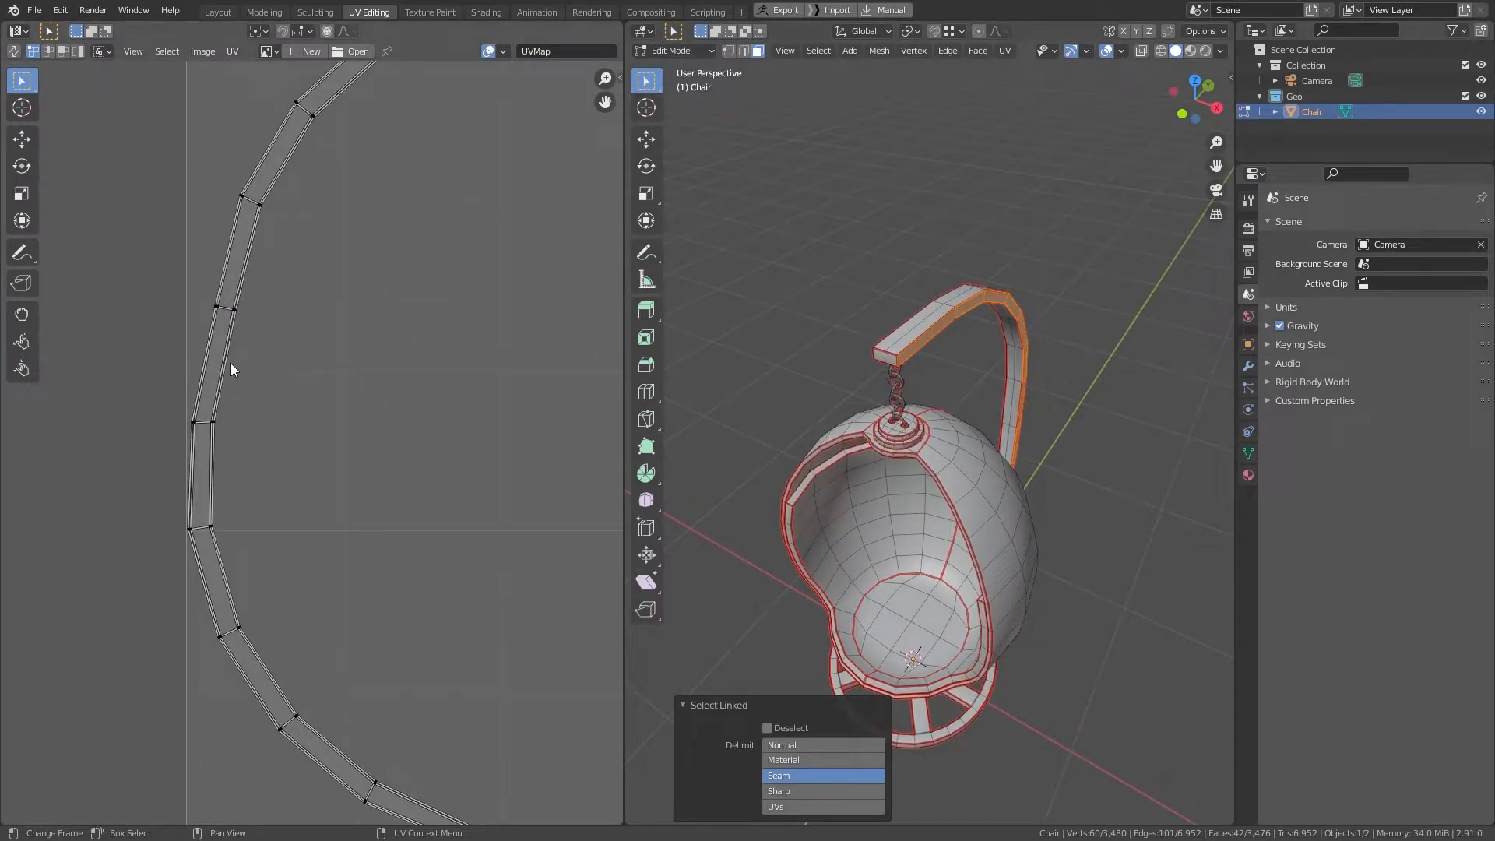
{"action": "key", "text": "l"}
{"action": "scroll", "coordinate": [324, 278], "scroll_direction": "down", "scroll_amount": 2}
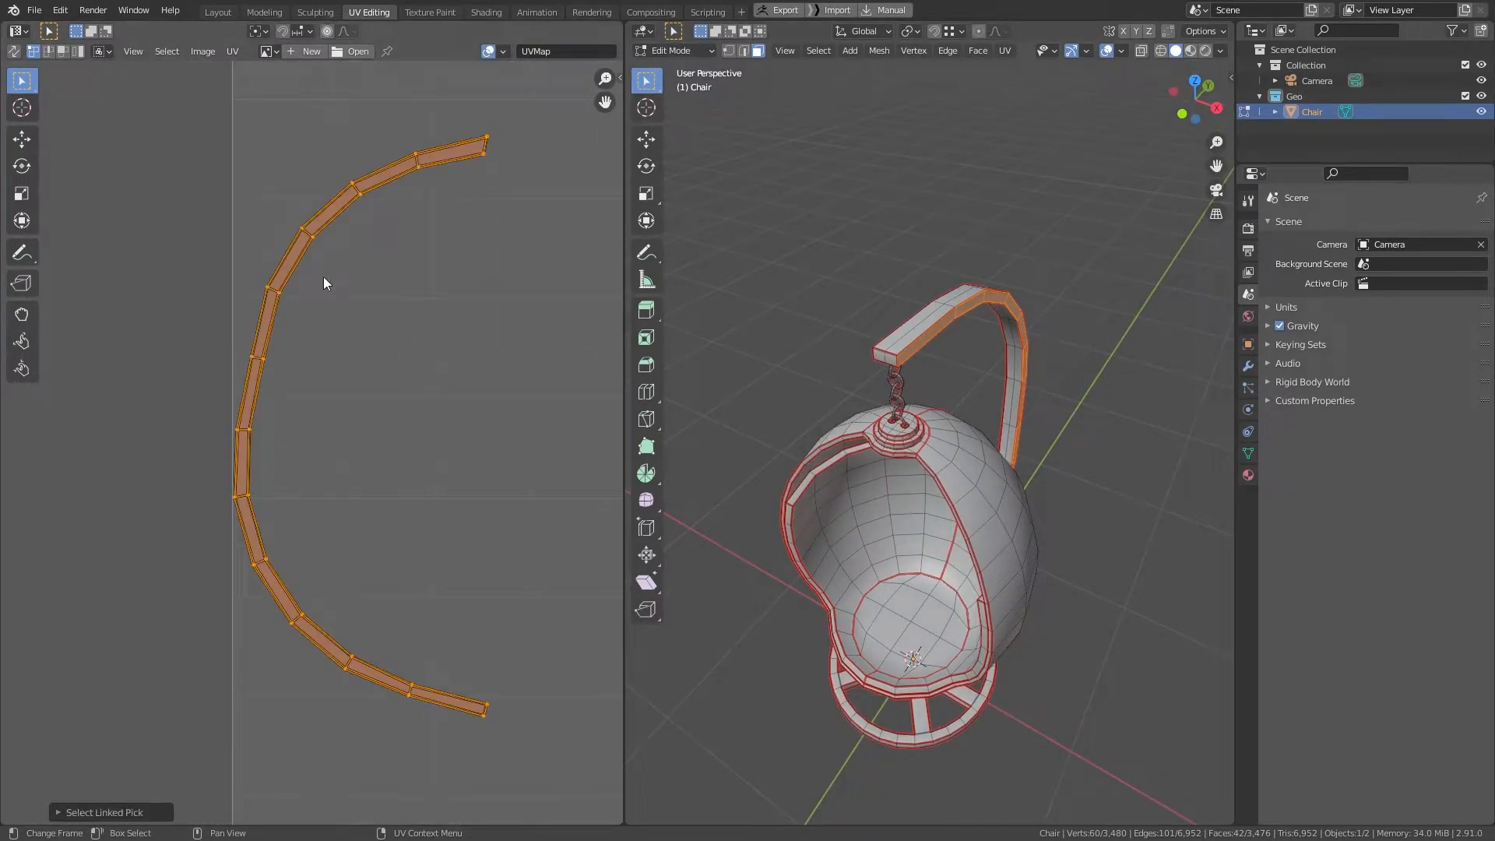
Step: Rotate the curved arm's UV island counterclockwise by about 10 degrees so its middle quad stands upright
{"action": "scroll", "coordinate": [279, 321], "scroll_direction": "up", "scroll_amount": 1}
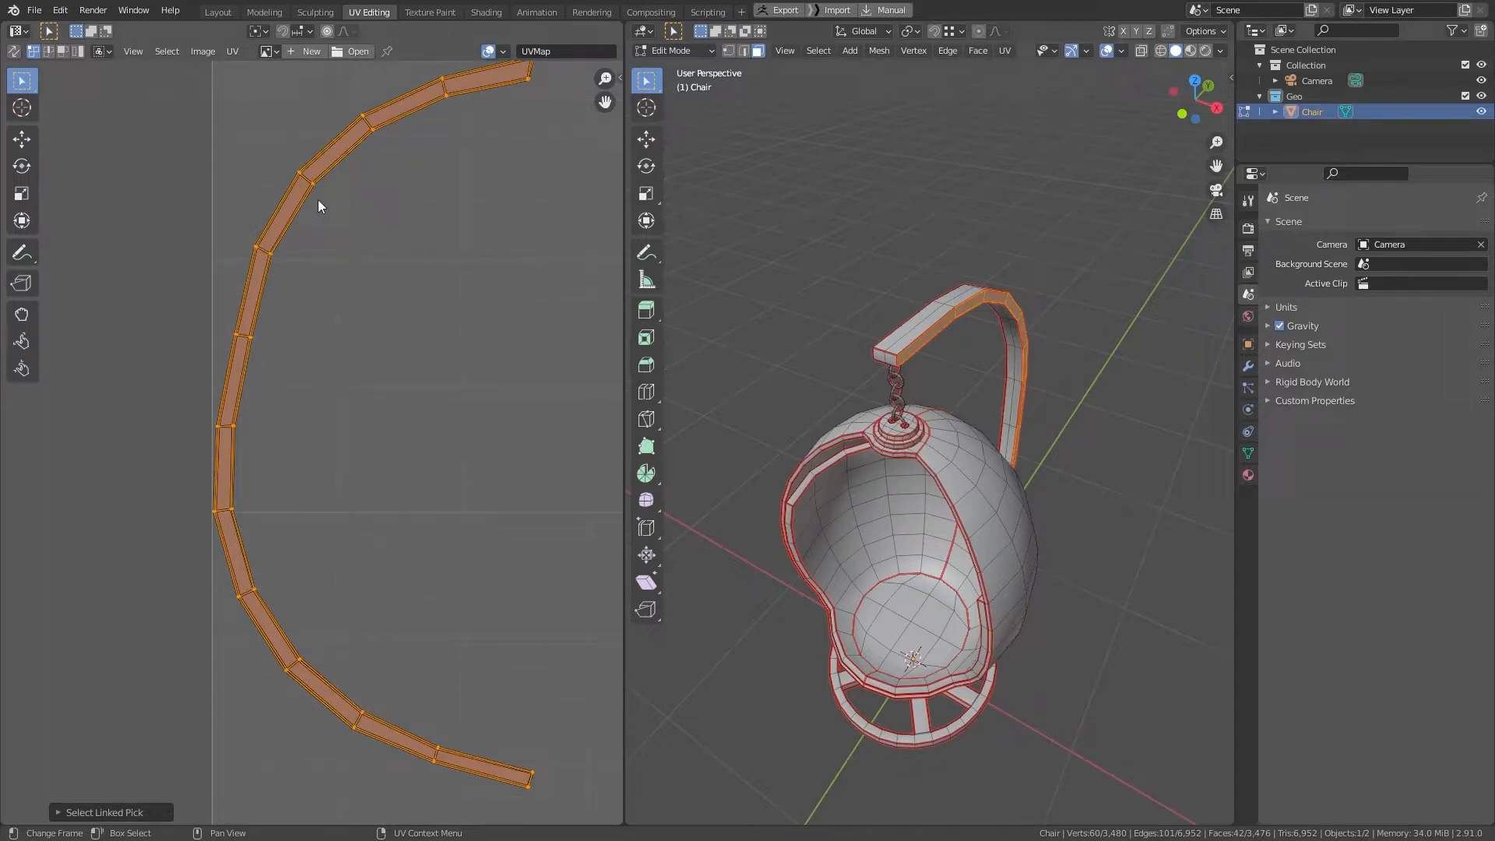
{"action": "key", "text": "r"}
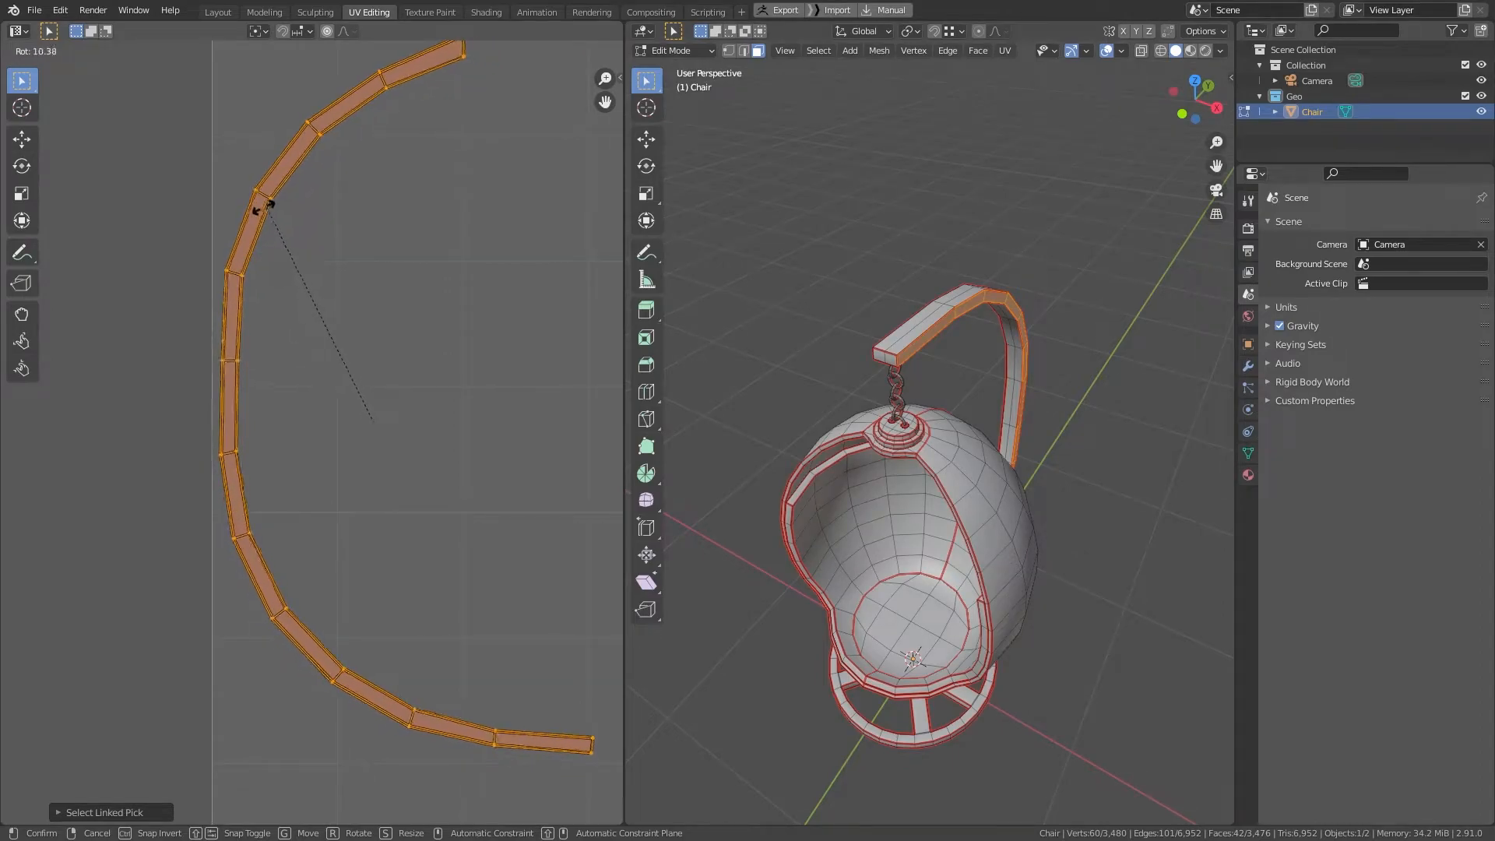
{"action": "left_click", "coordinate": [265, 210]}
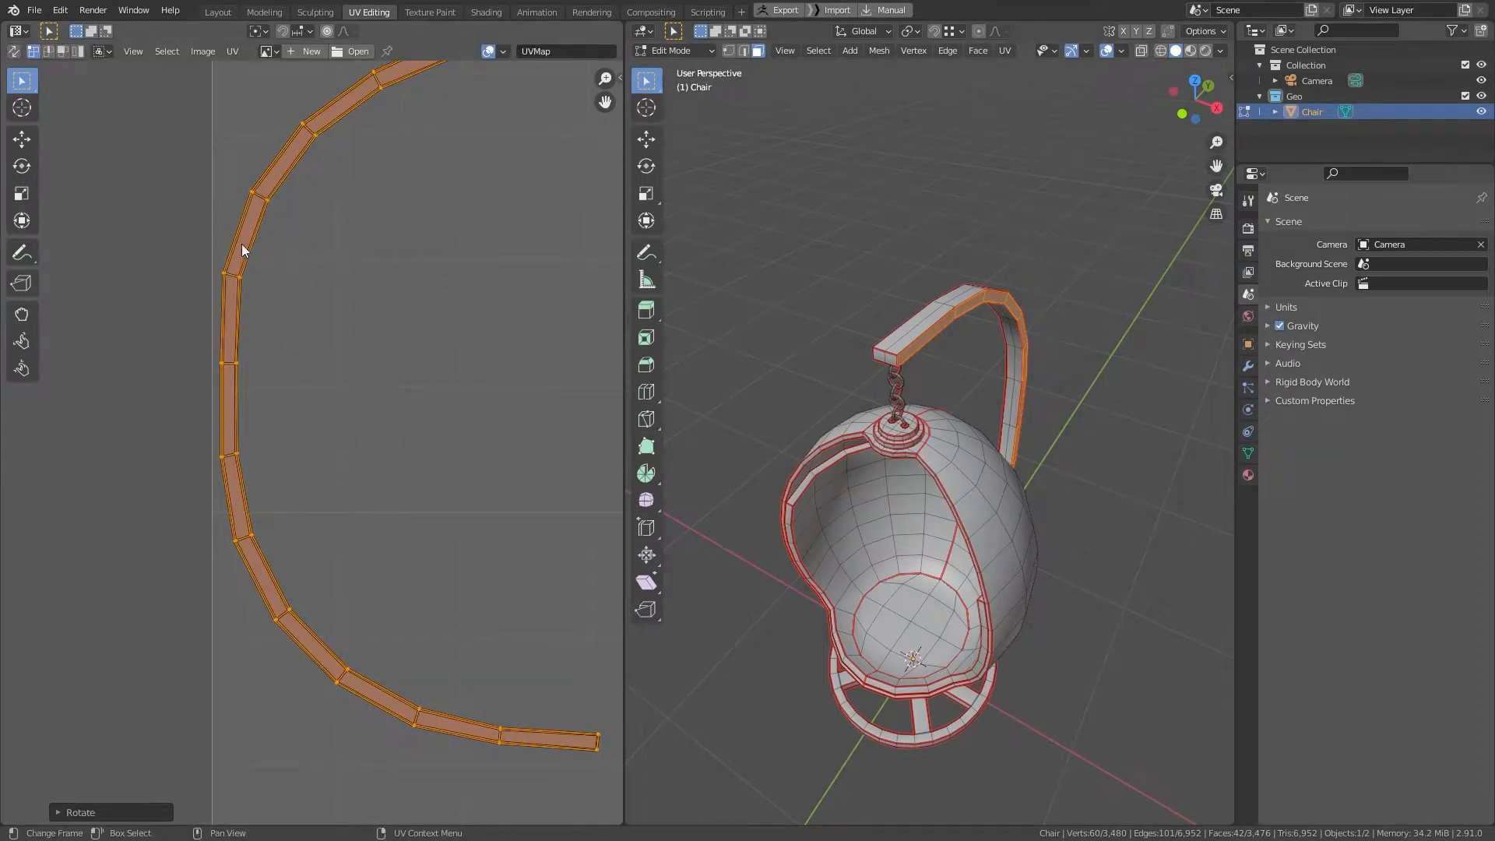
Step: Select the upright middle quad of the arm island and flatten its upper edge by scaling to 0 on Y
{"action": "scroll", "coordinate": [243, 274], "scroll_direction": "up", "scroll_amount": 5}
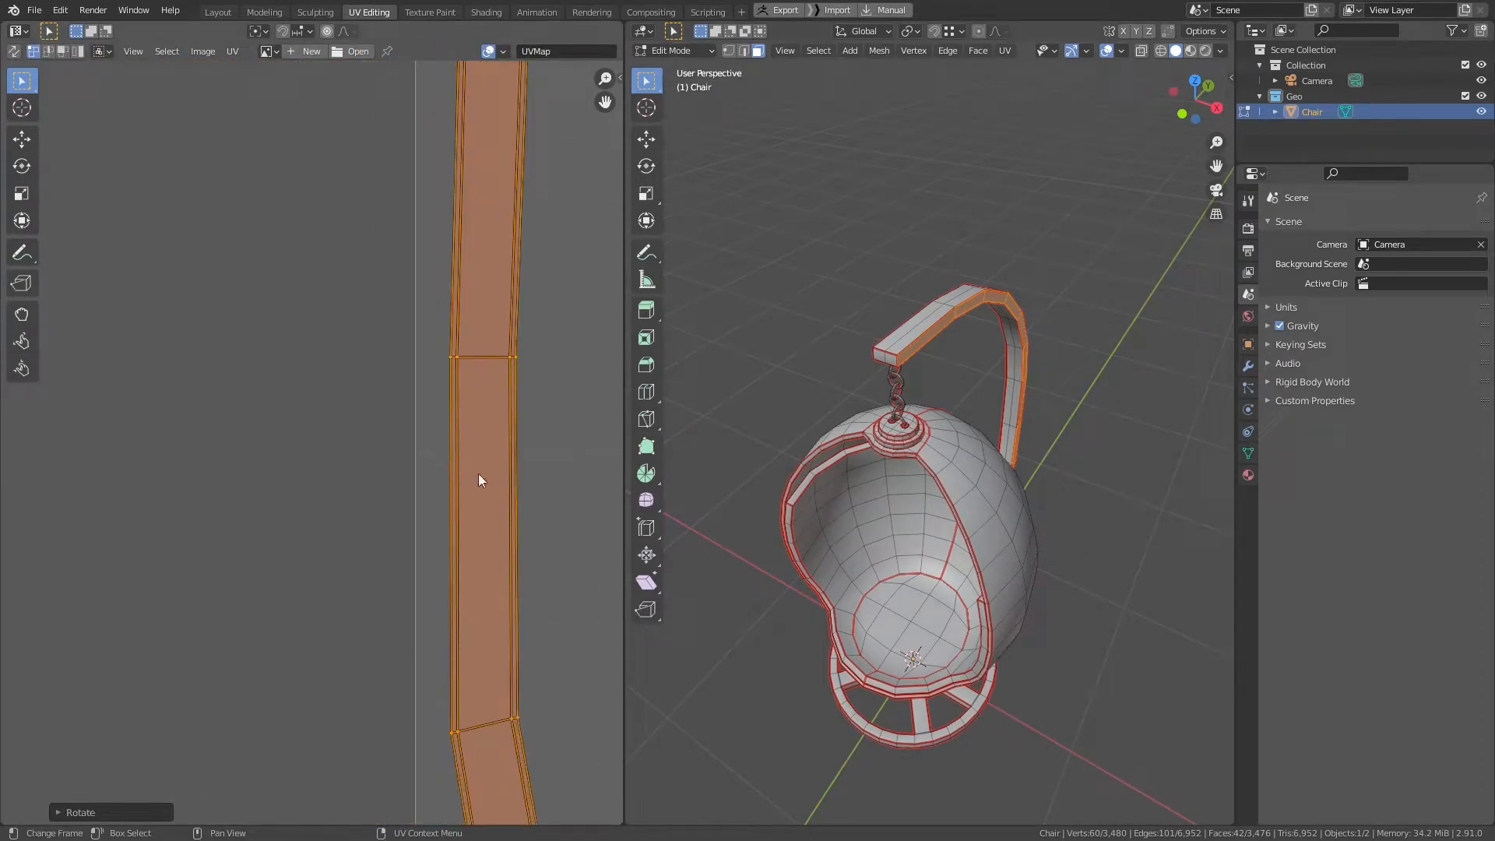
{"action": "key", "text": "3"}
{"action": "left_click", "coordinate": [483, 518]}
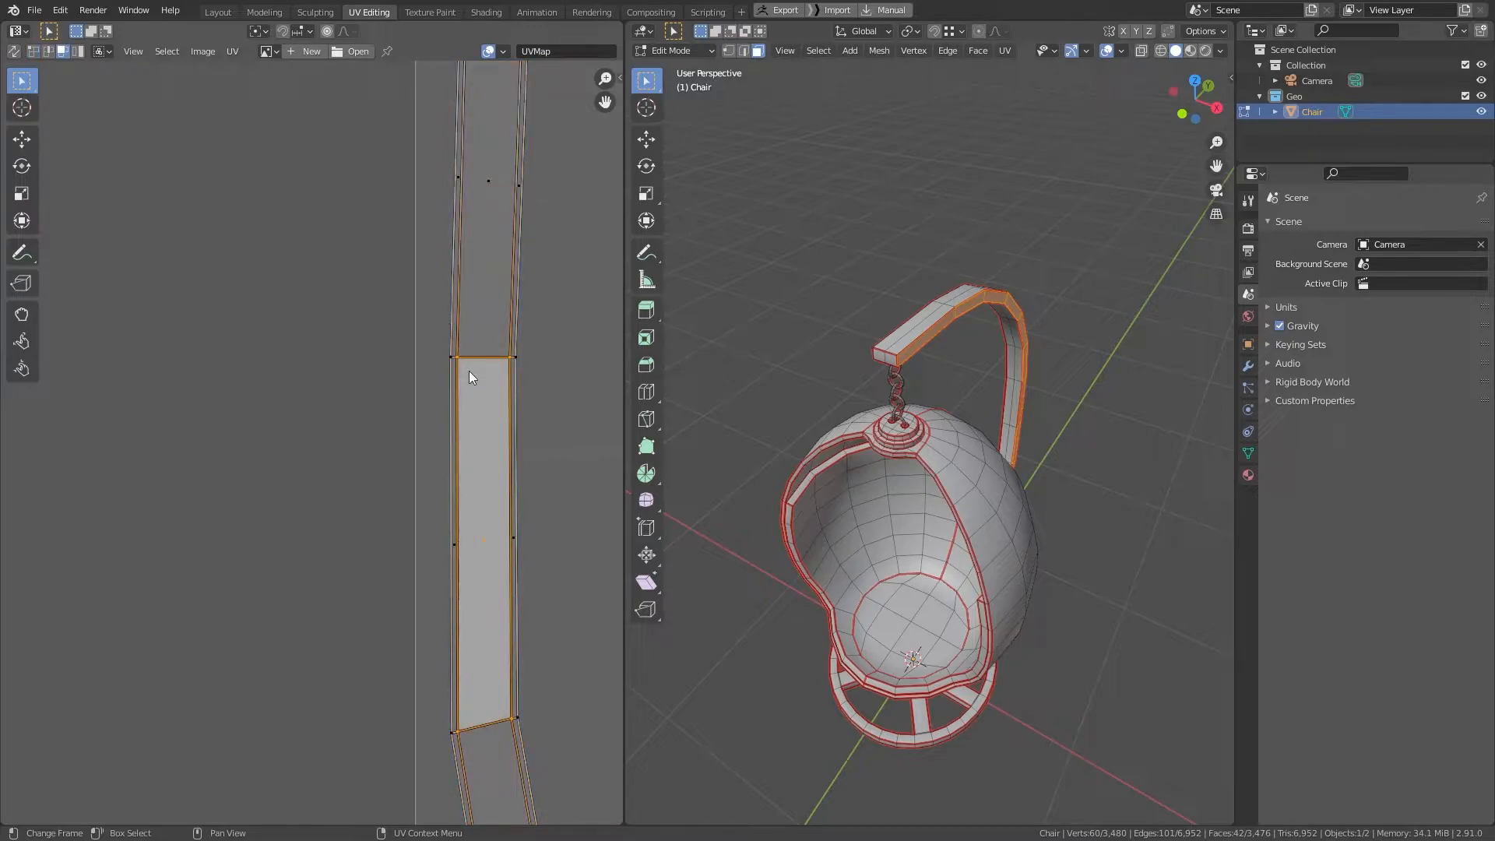
{"action": "middle_click_drag", "start_coordinate": [581, 427], "coordinate": [492, 308]}
{"action": "scroll", "coordinate": [436, 280], "scroll_direction": "up", "scroll_amount": 2}
{"action": "key", "text": "2"}
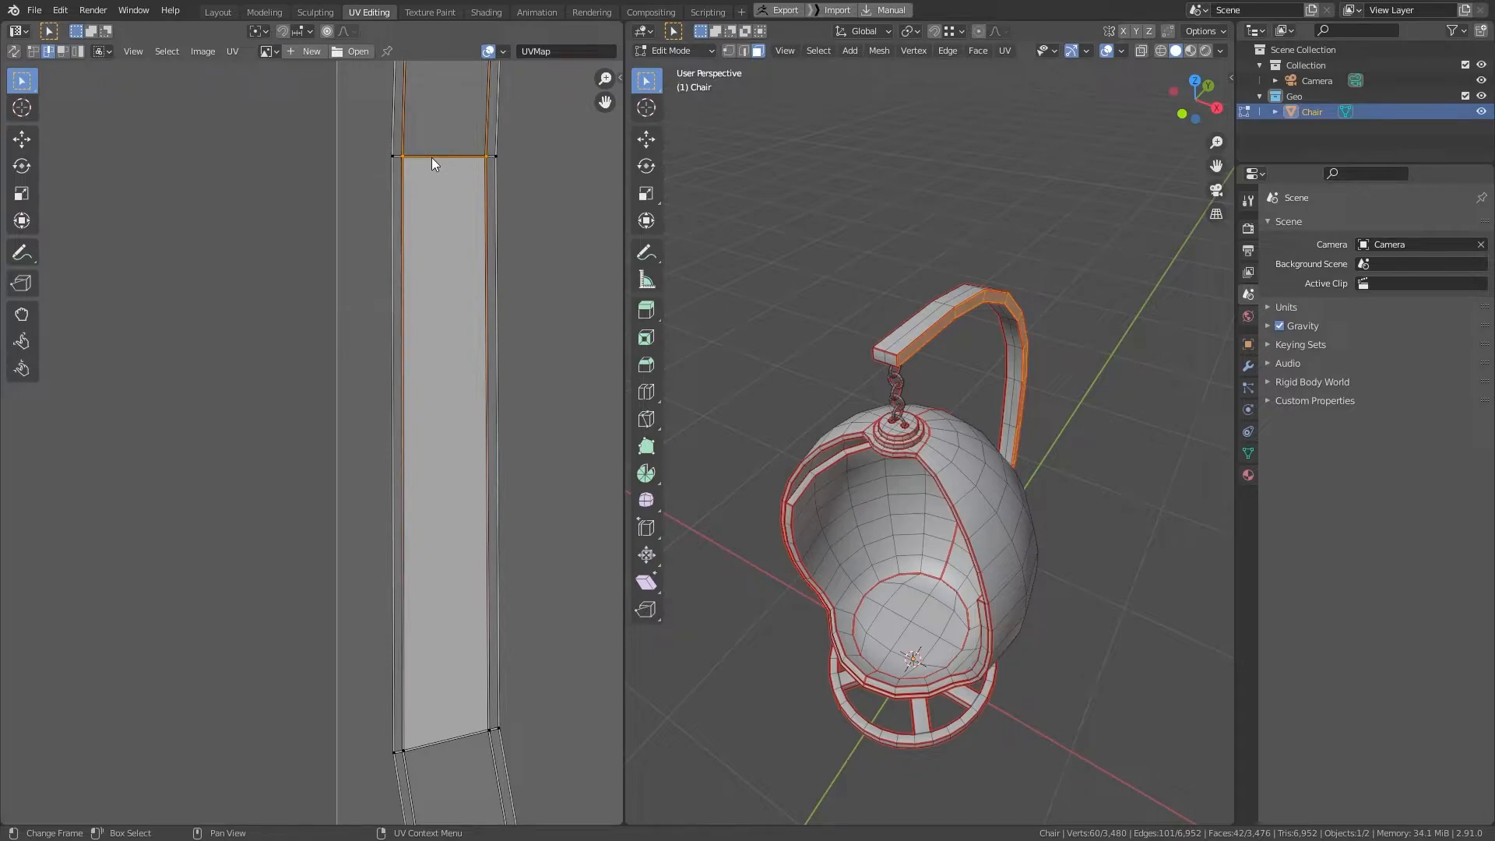
{"action": "key", "text": "s"}
{"action": "key", "text": "y"}
{"action": "key", "text": "0"}
{"action": "key", "text": "Return"}
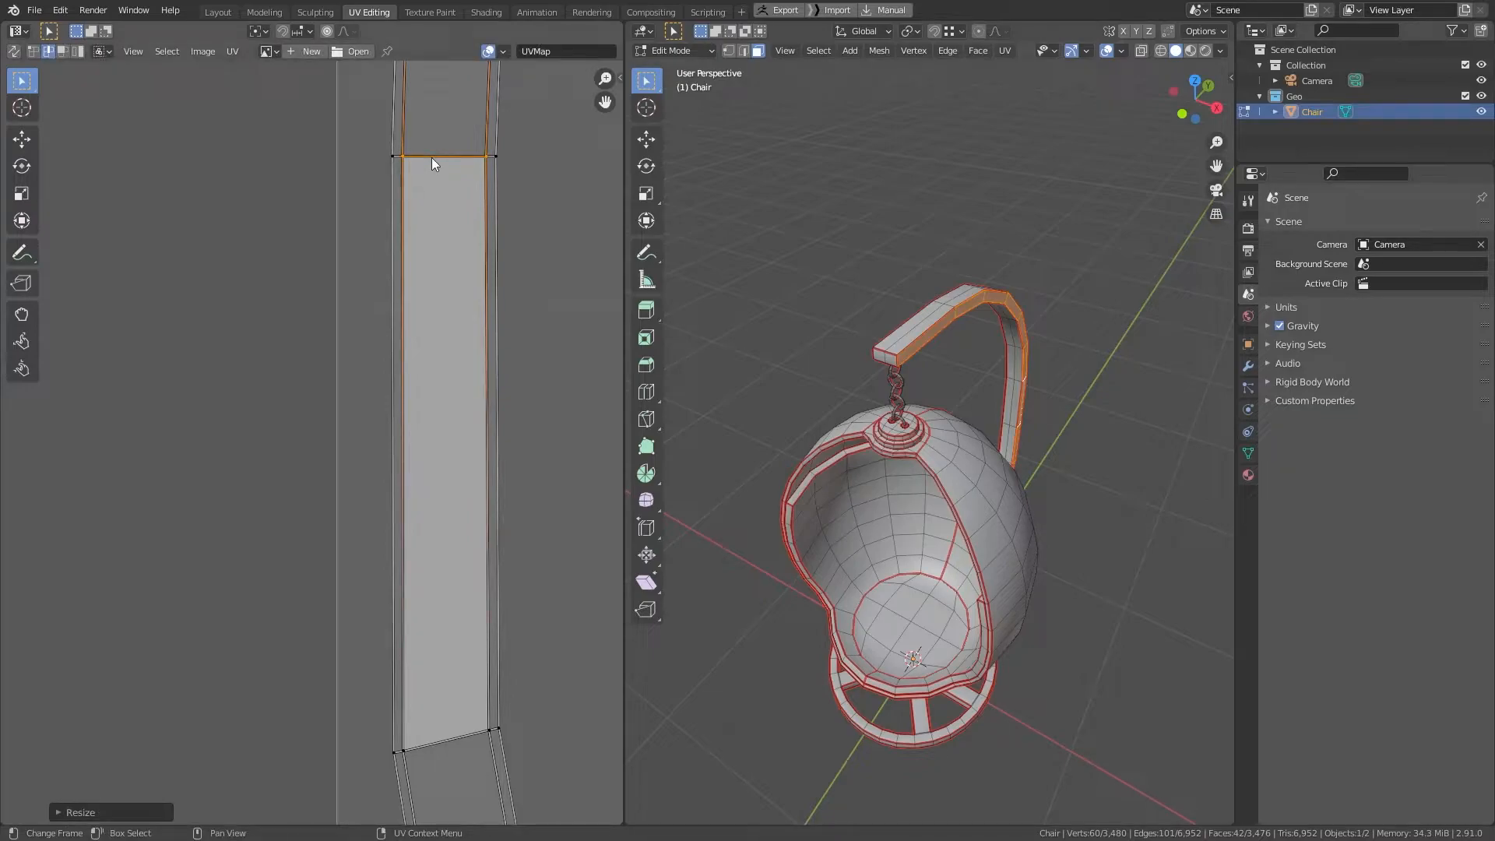
Step: Flatten the lower edge of the middle quad by scaling it to 0 on Y
{"action": "left_click", "coordinate": [441, 741]}
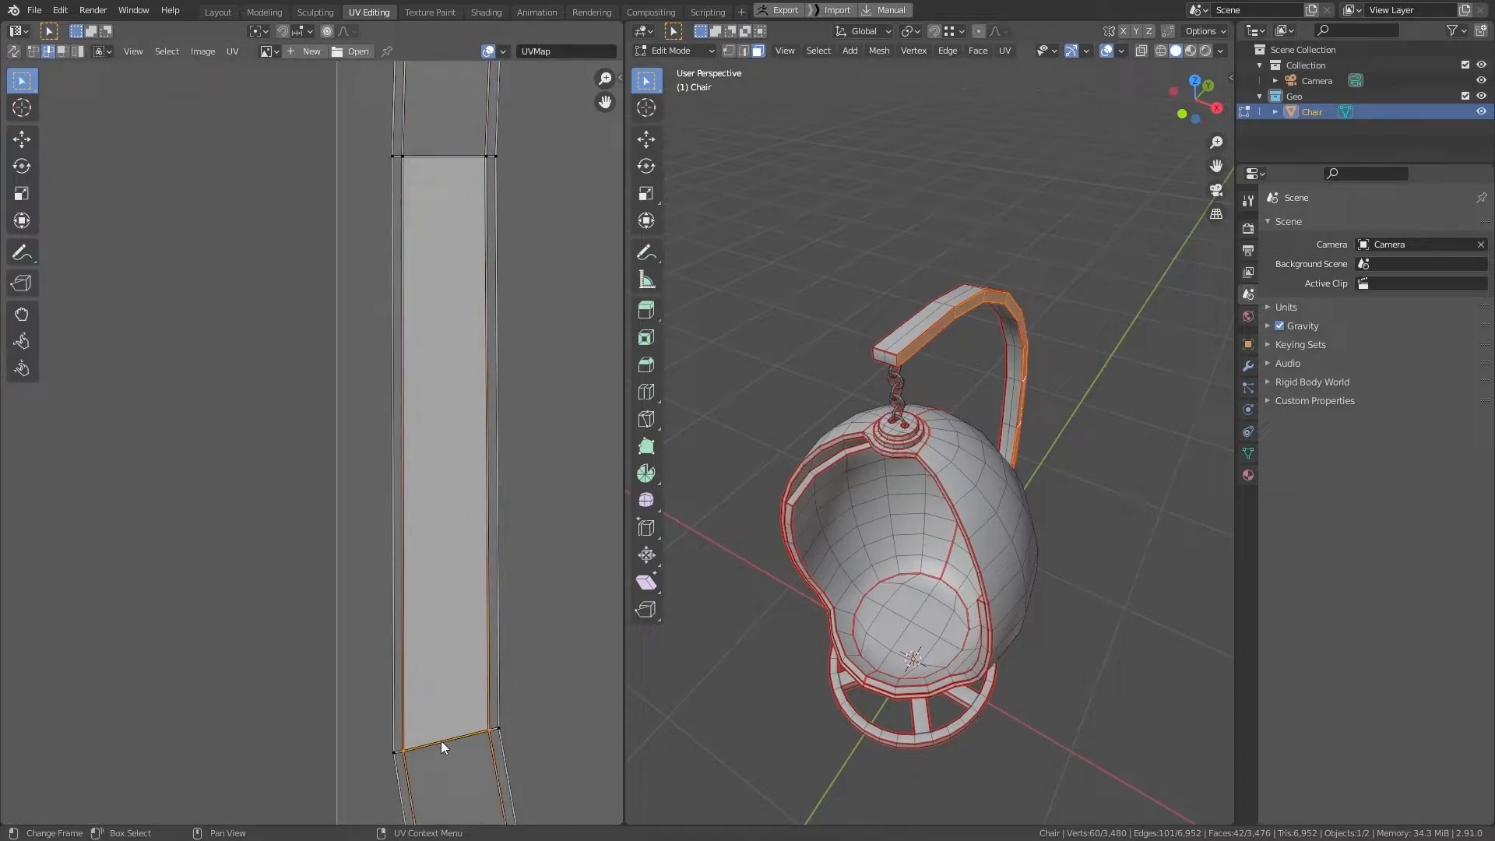
{"action": "key", "text": "s"}
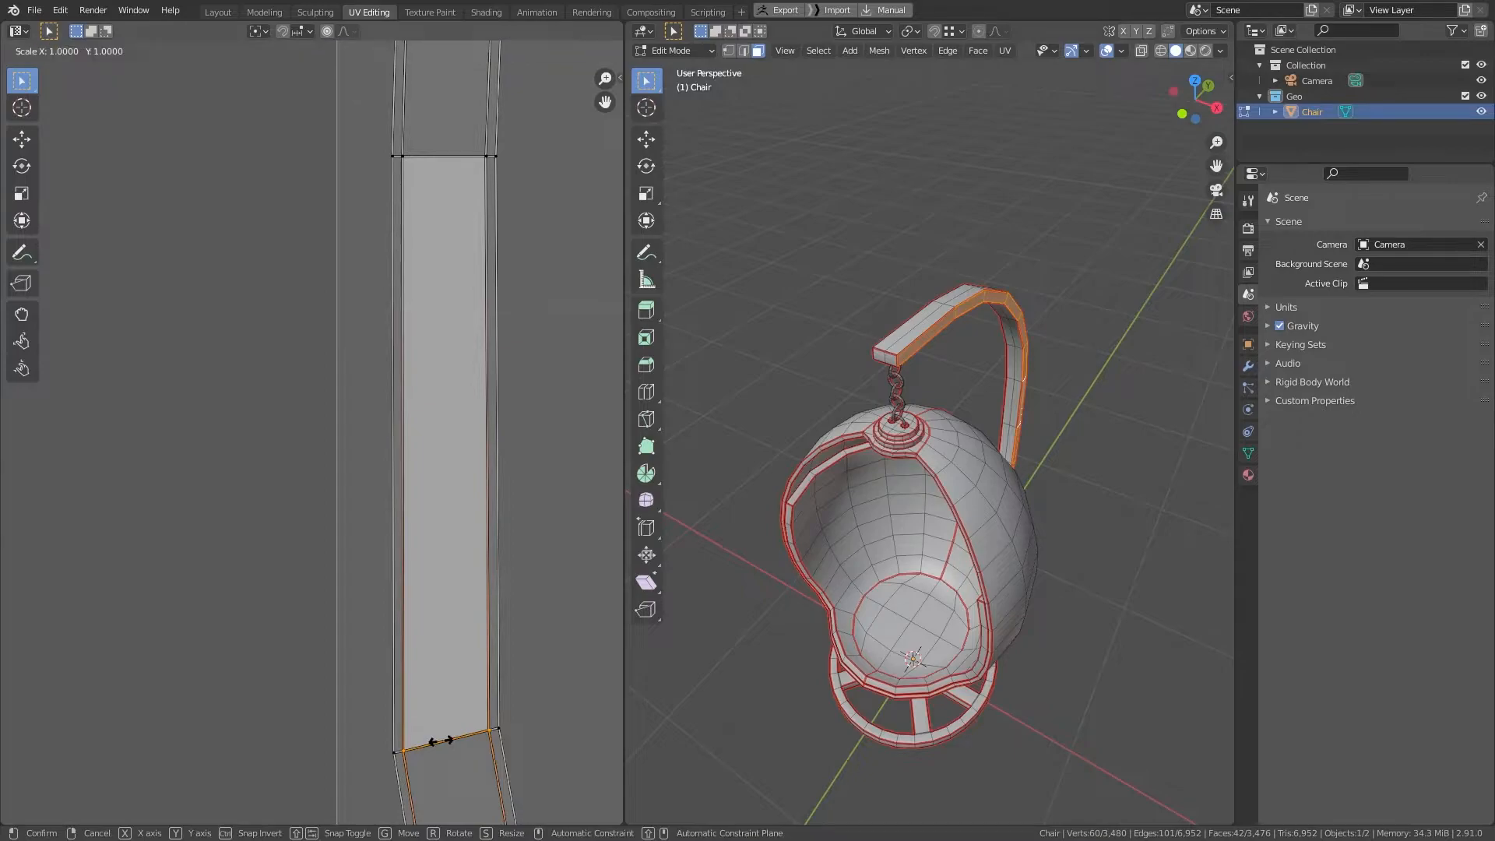
{"action": "key", "text": "y"}
{"action": "key", "text": "0"}
{"action": "key", "text": "Return"}
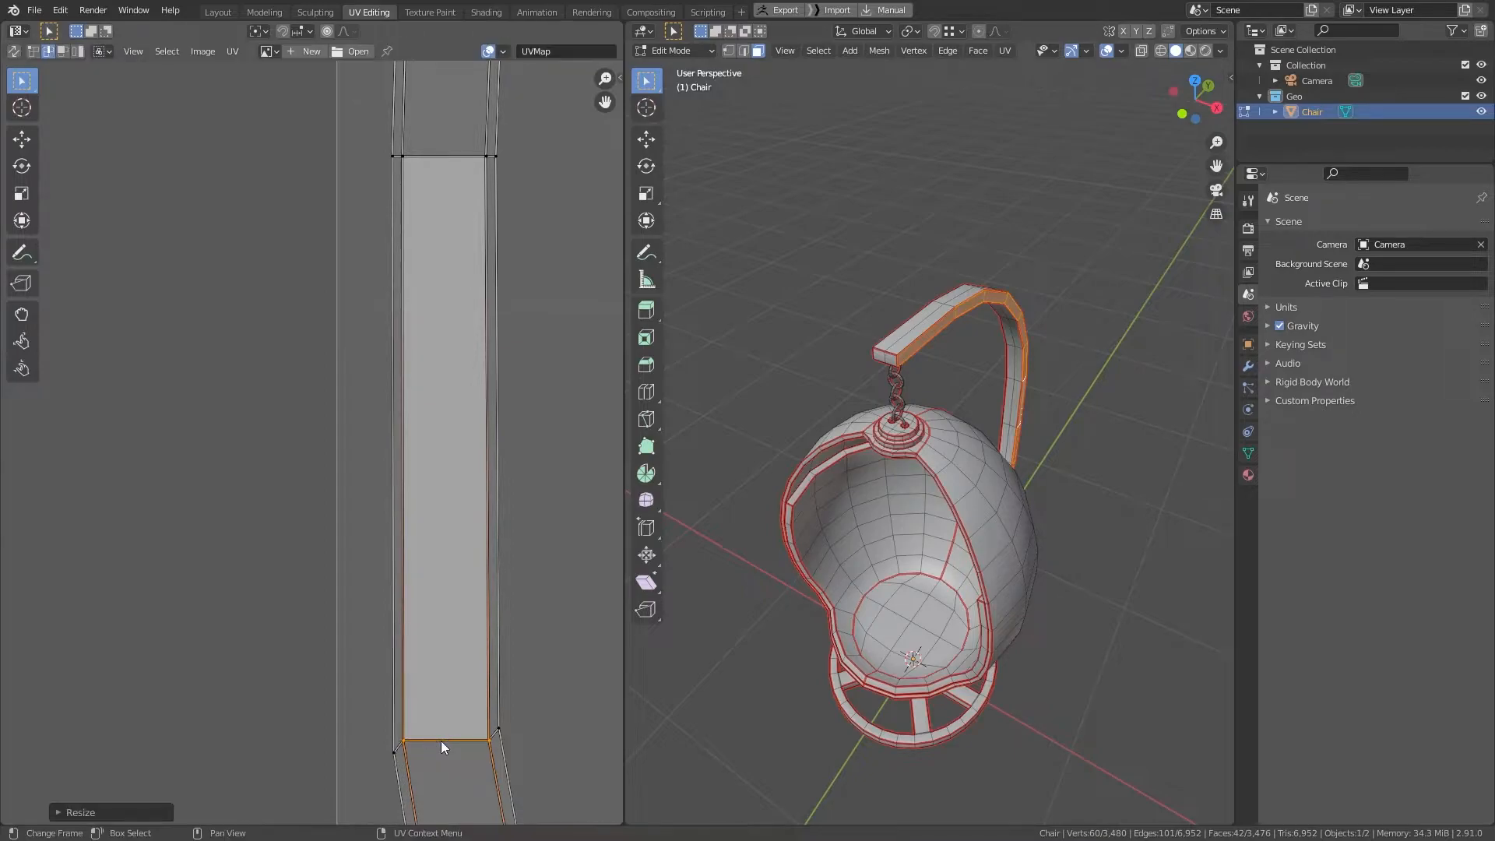
Step: Straighten the right long edge of the middle quad by scaling it to 0 on X
{"action": "left_click", "coordinate": [483, 636]}
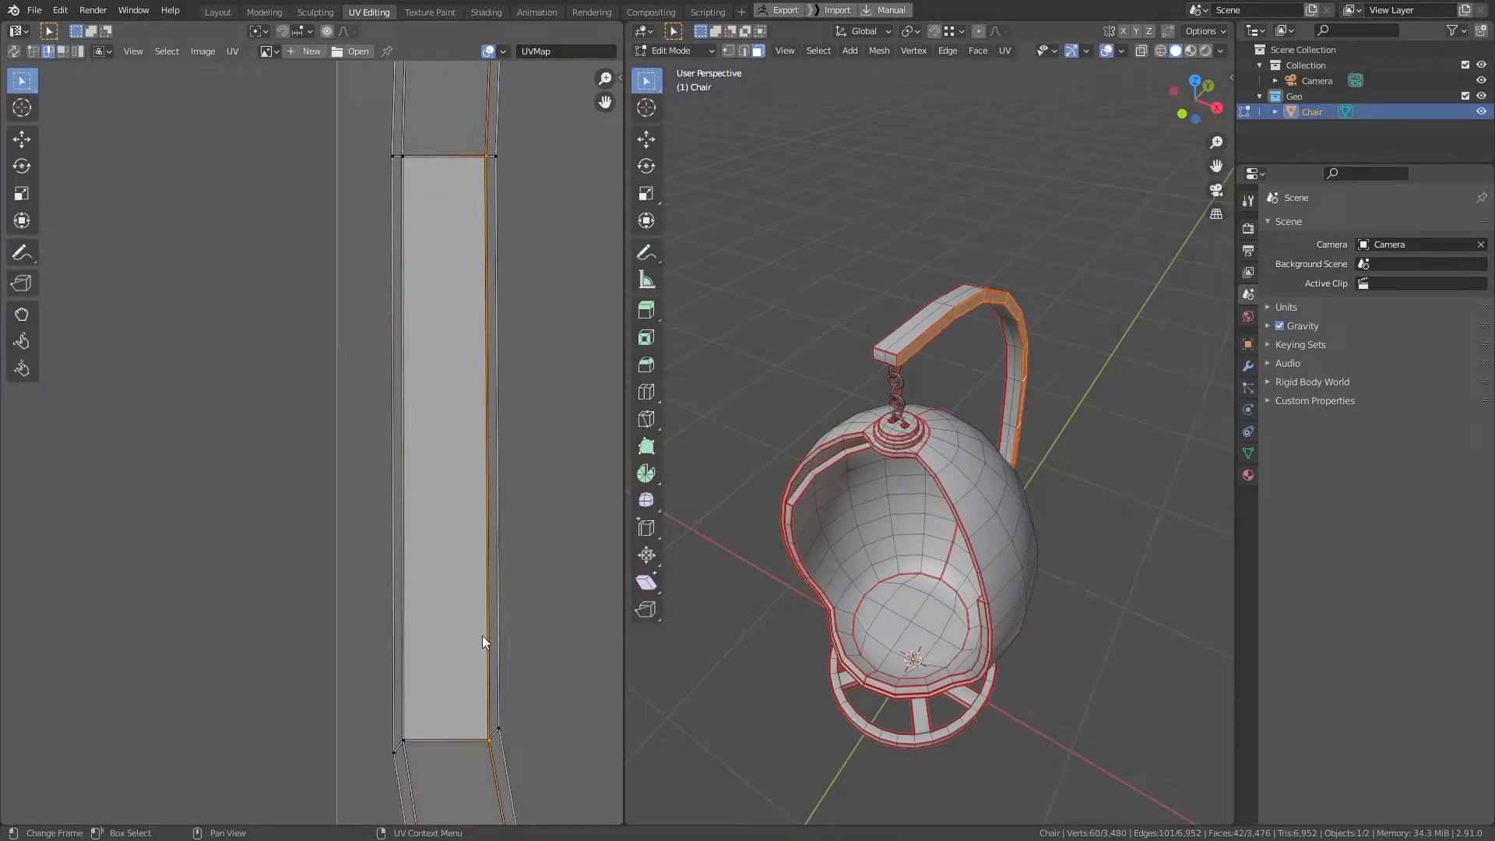
{"action": "key", "text": "s"}
{"action": "key", "text": "x"}
{"action": "key", "text": "0"}
{"action": "key", "text": "Return"}
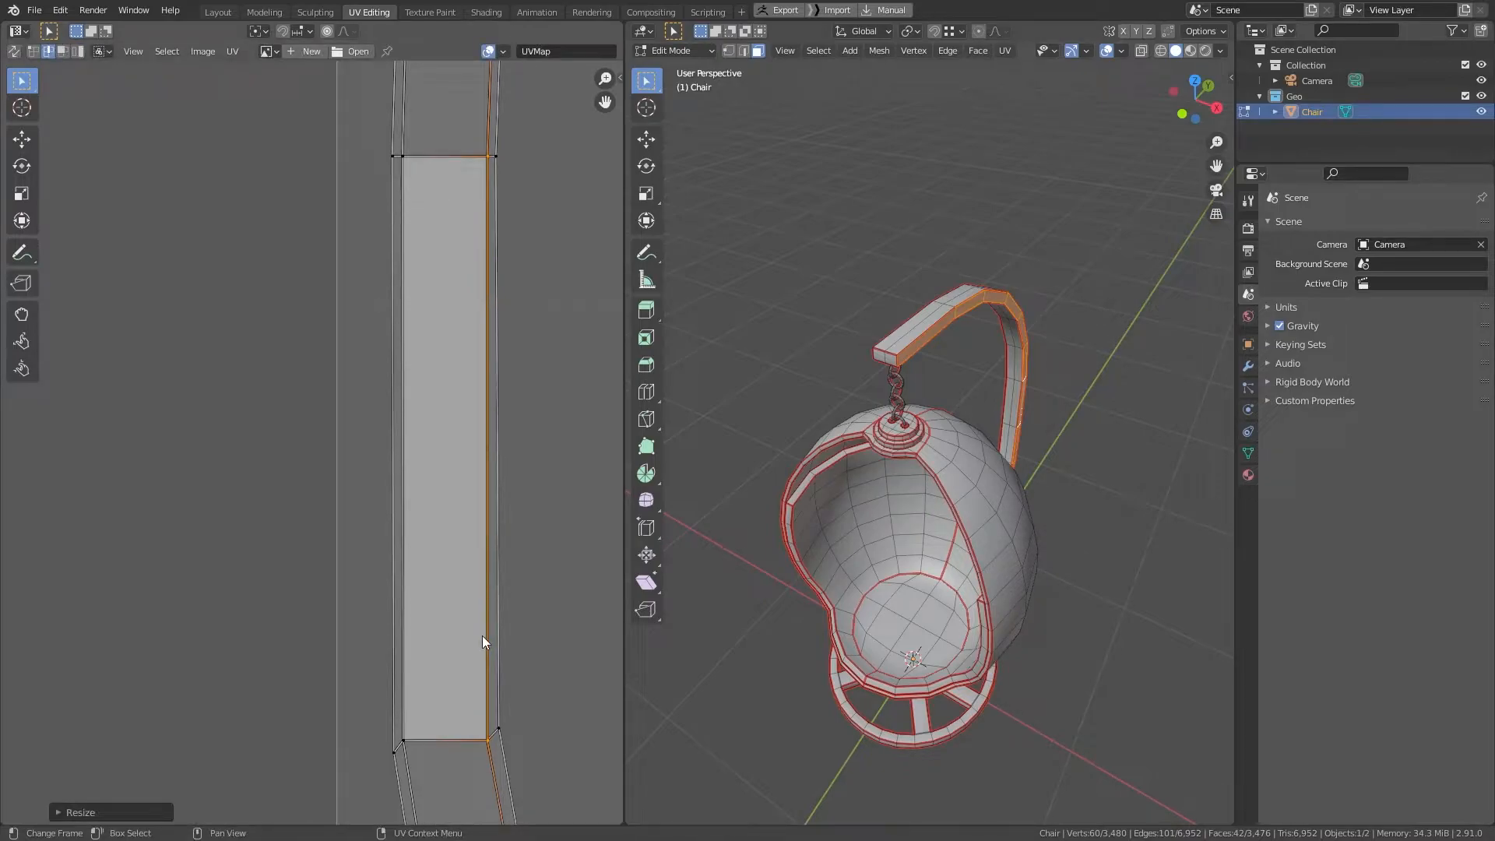
Step: Straighten the left long edge of the middle quad by scaling it to 0 on X
{"action": "left_click", "coordinate": [429, 567]}
{"action": "key", "text": "s"}
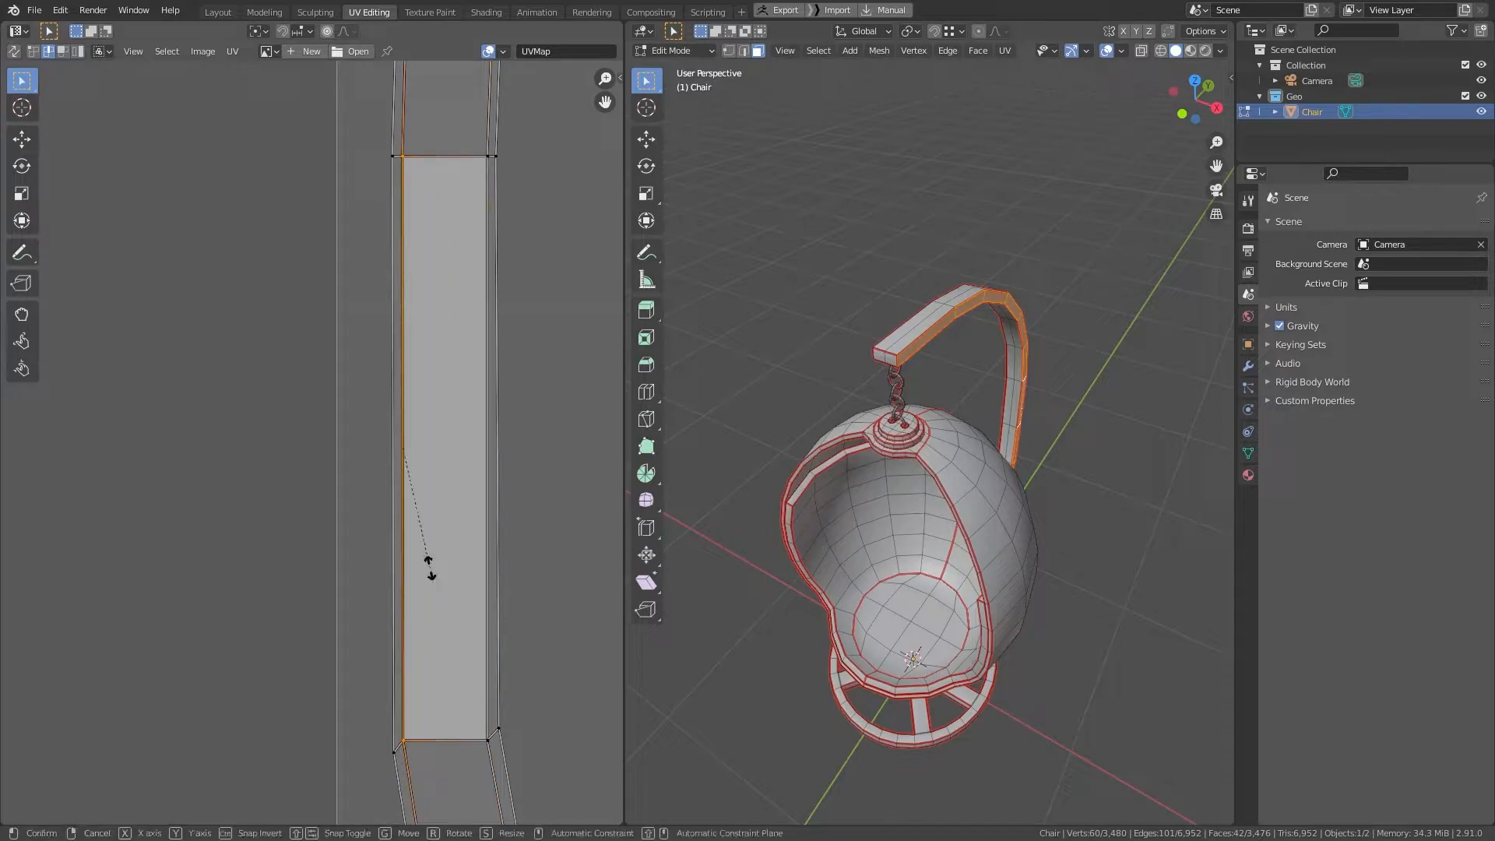
{"action": "key", "text": "x"}
{"action": "key", "text": "0"}
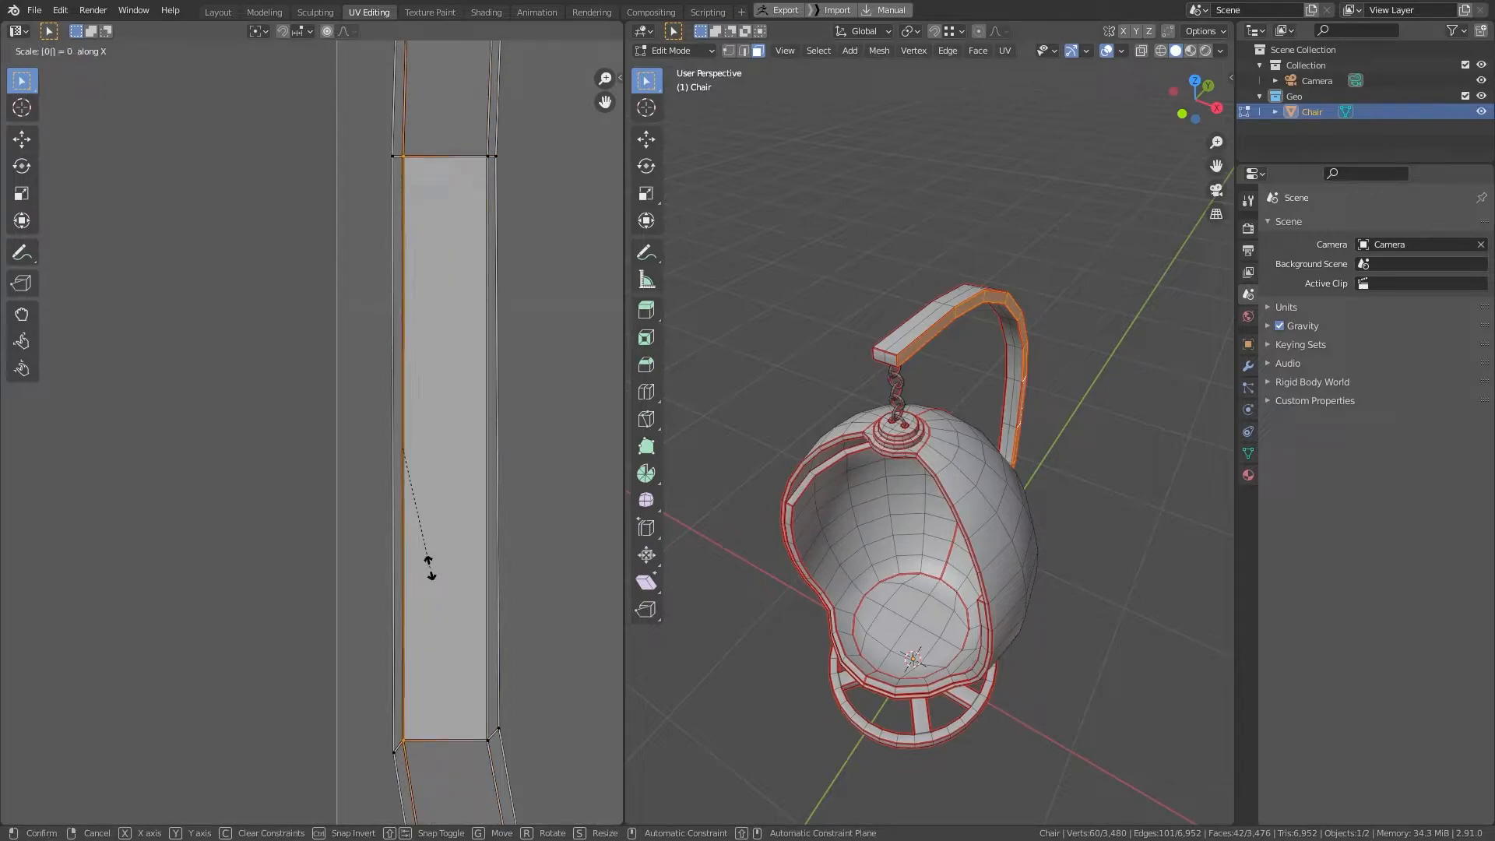
{"action": "key", "text": "Return"}
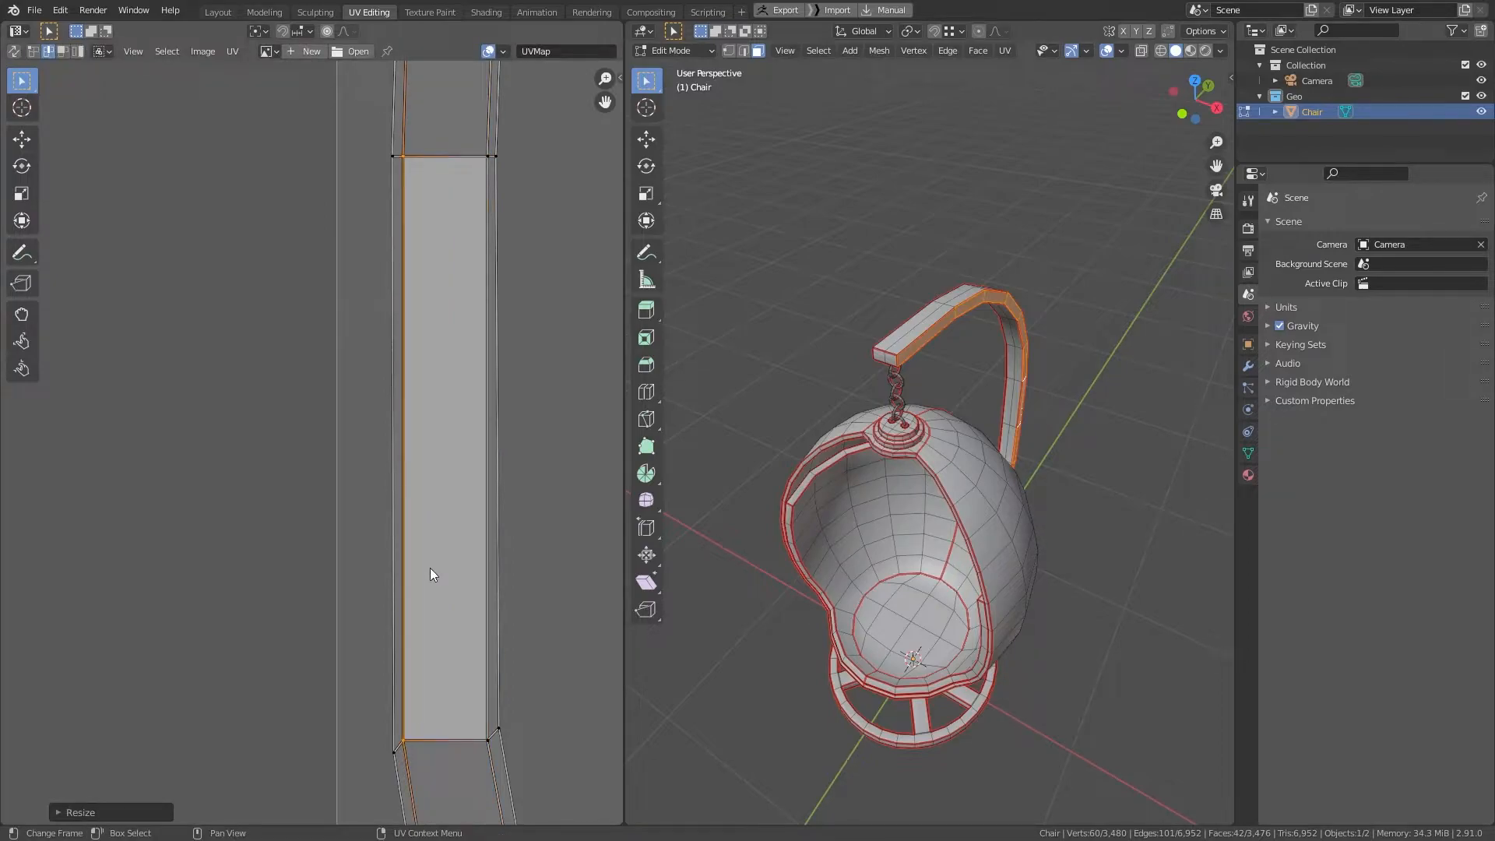
Step: Make the squared middle quad active, select its whole linked island and straighten the strip with Follow Active Quads
{"action": "key", "text": "3"}
{"action": "left_click", "coordinate": [450, 455]}
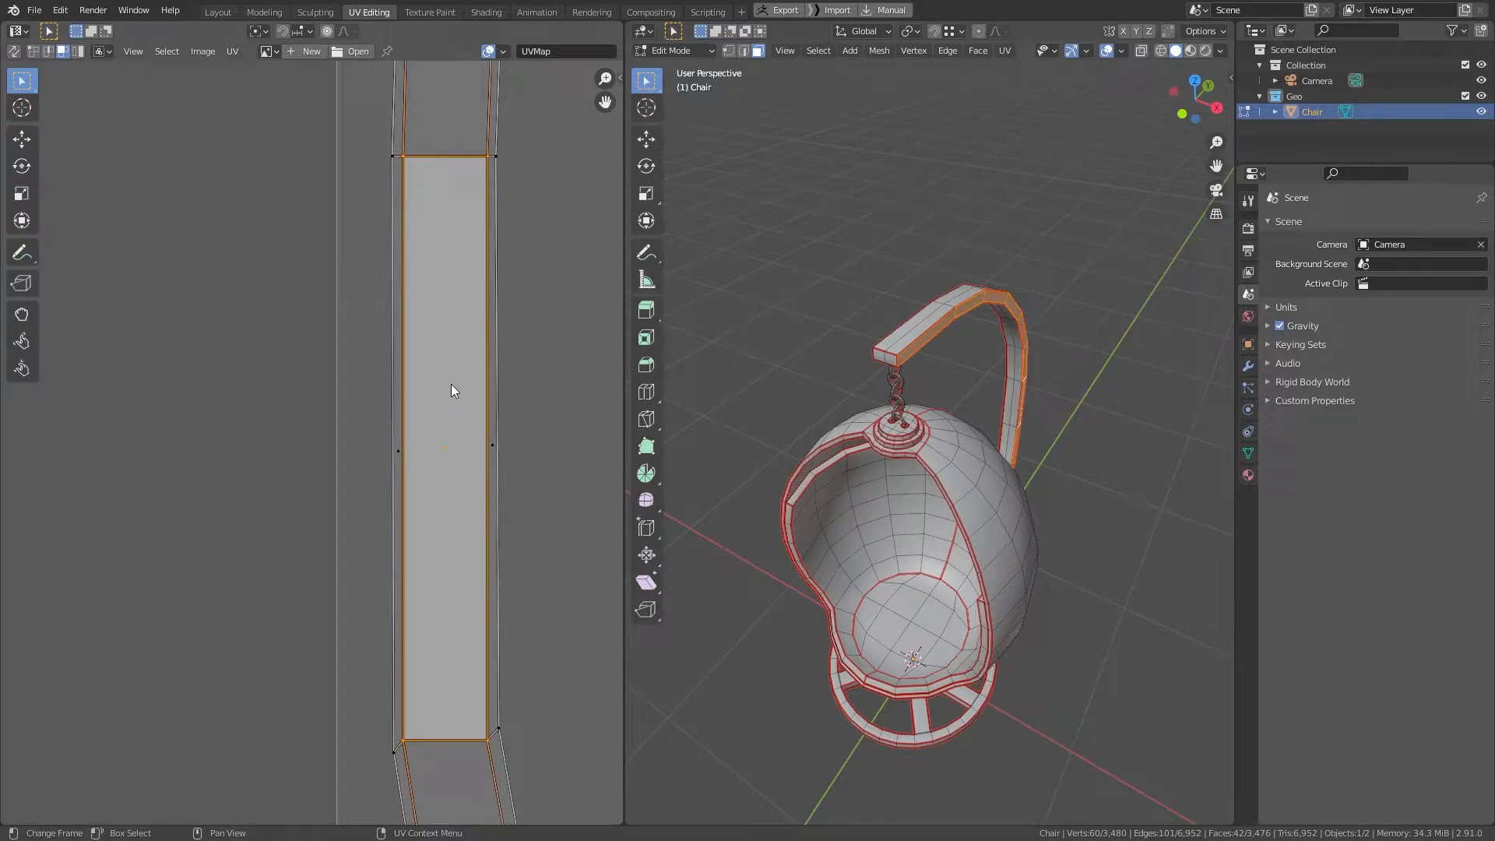
{"action": "key", "text": "l"}
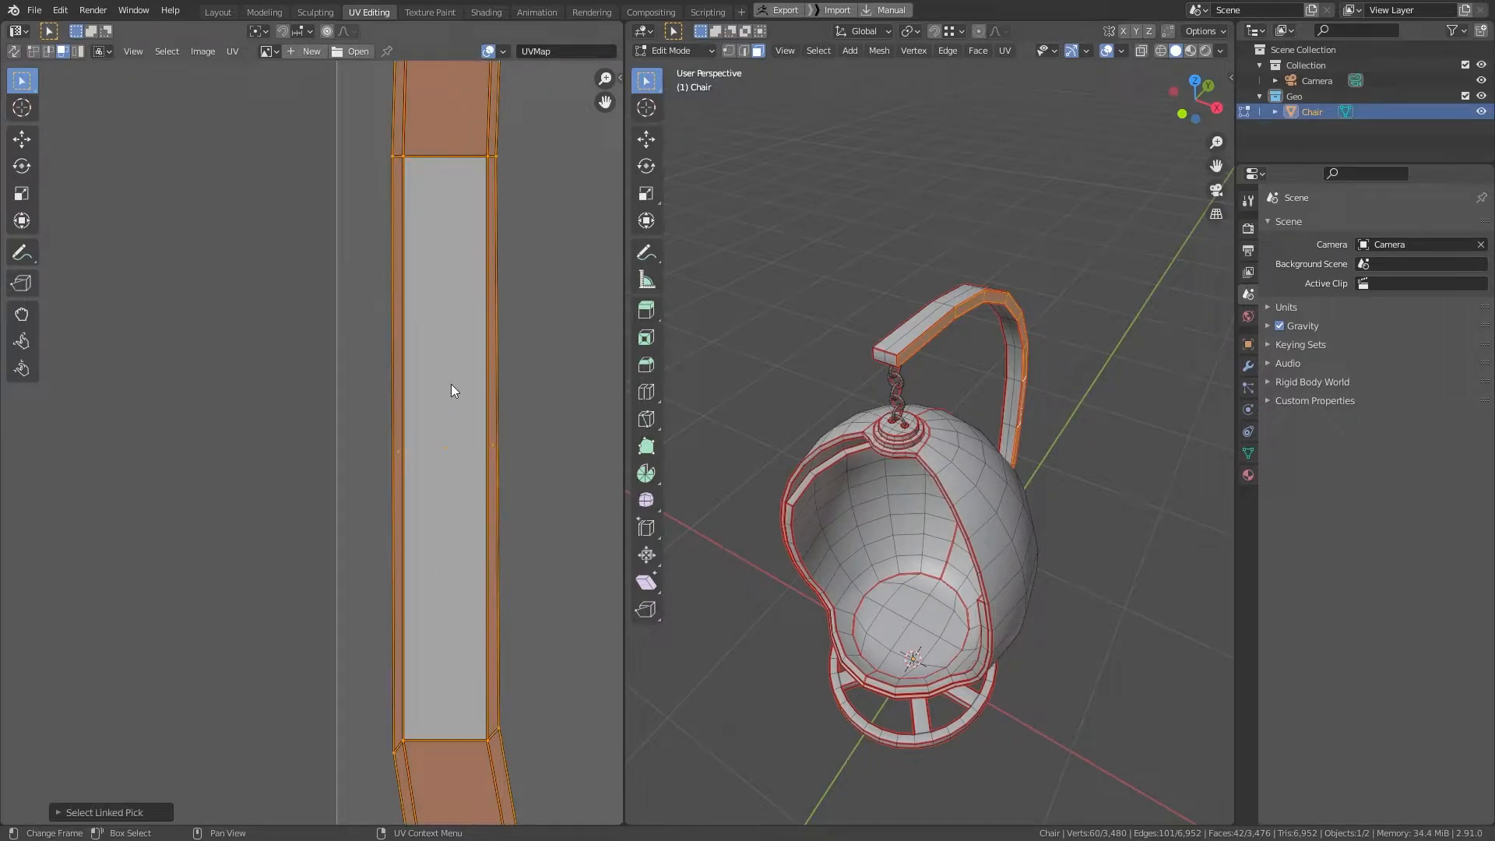
{"action": "scroll", "coordinate": [452, 317], "scroll_direction": "down", "scroll_amount": 5}
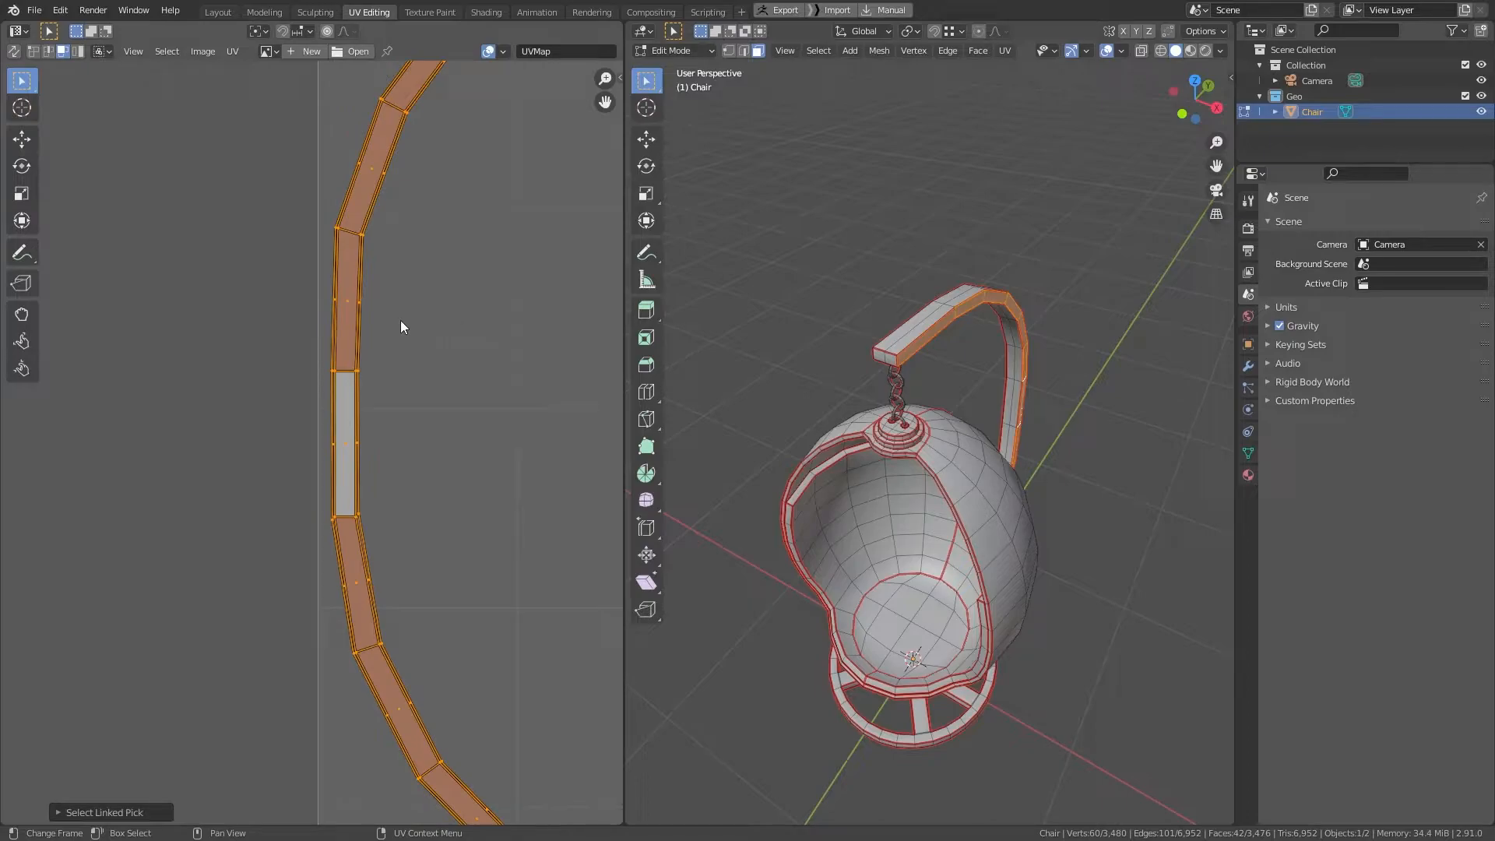
{"action": "scroll", "coordinate": [362, 368], "scroll_direction": "up", "scroll_amount": 3}
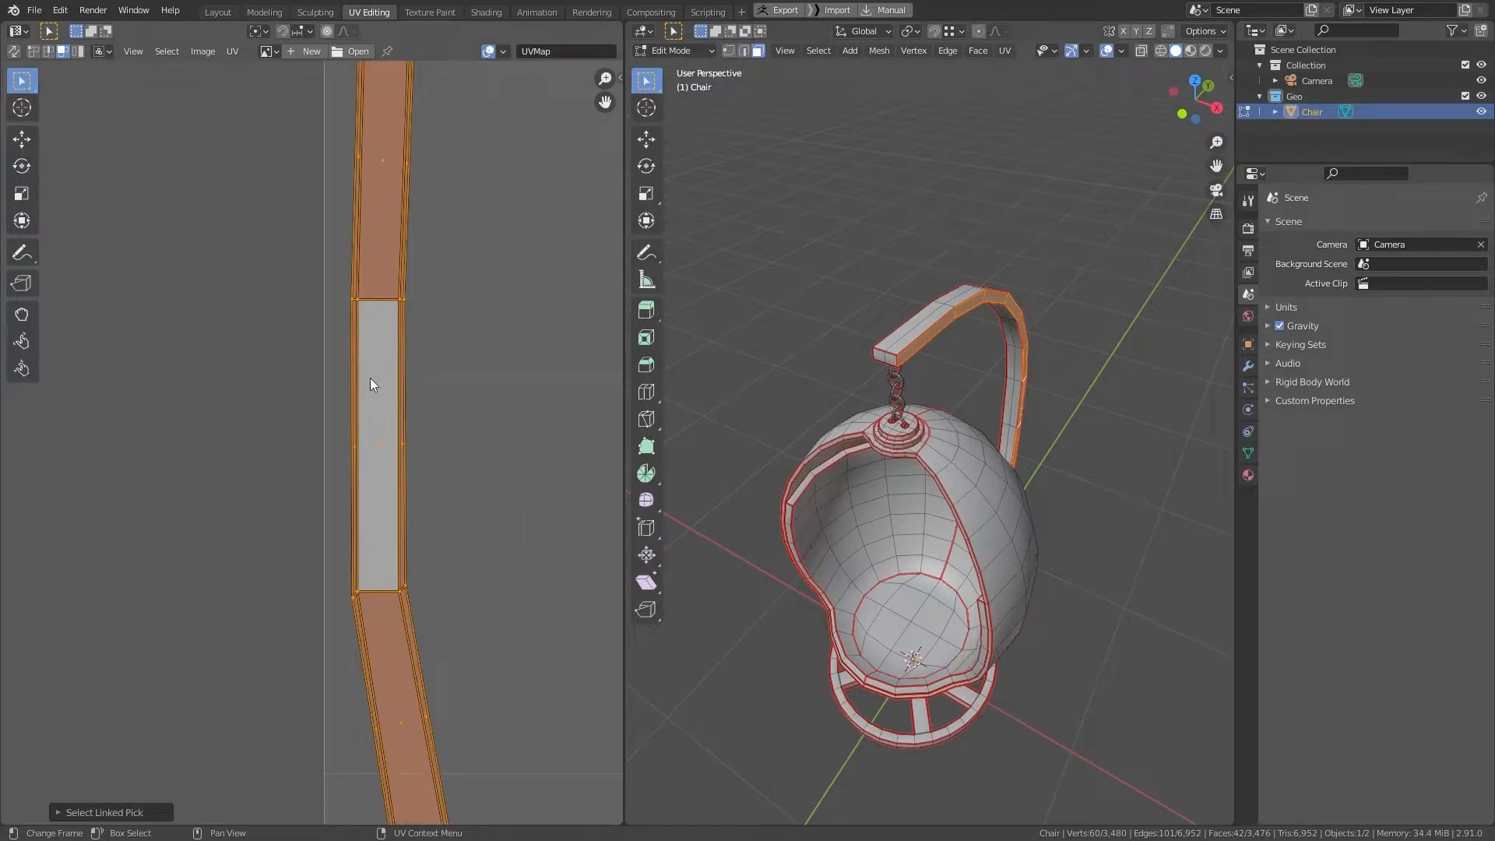
{"action": "right_click", "coordinate": [371, 380]}
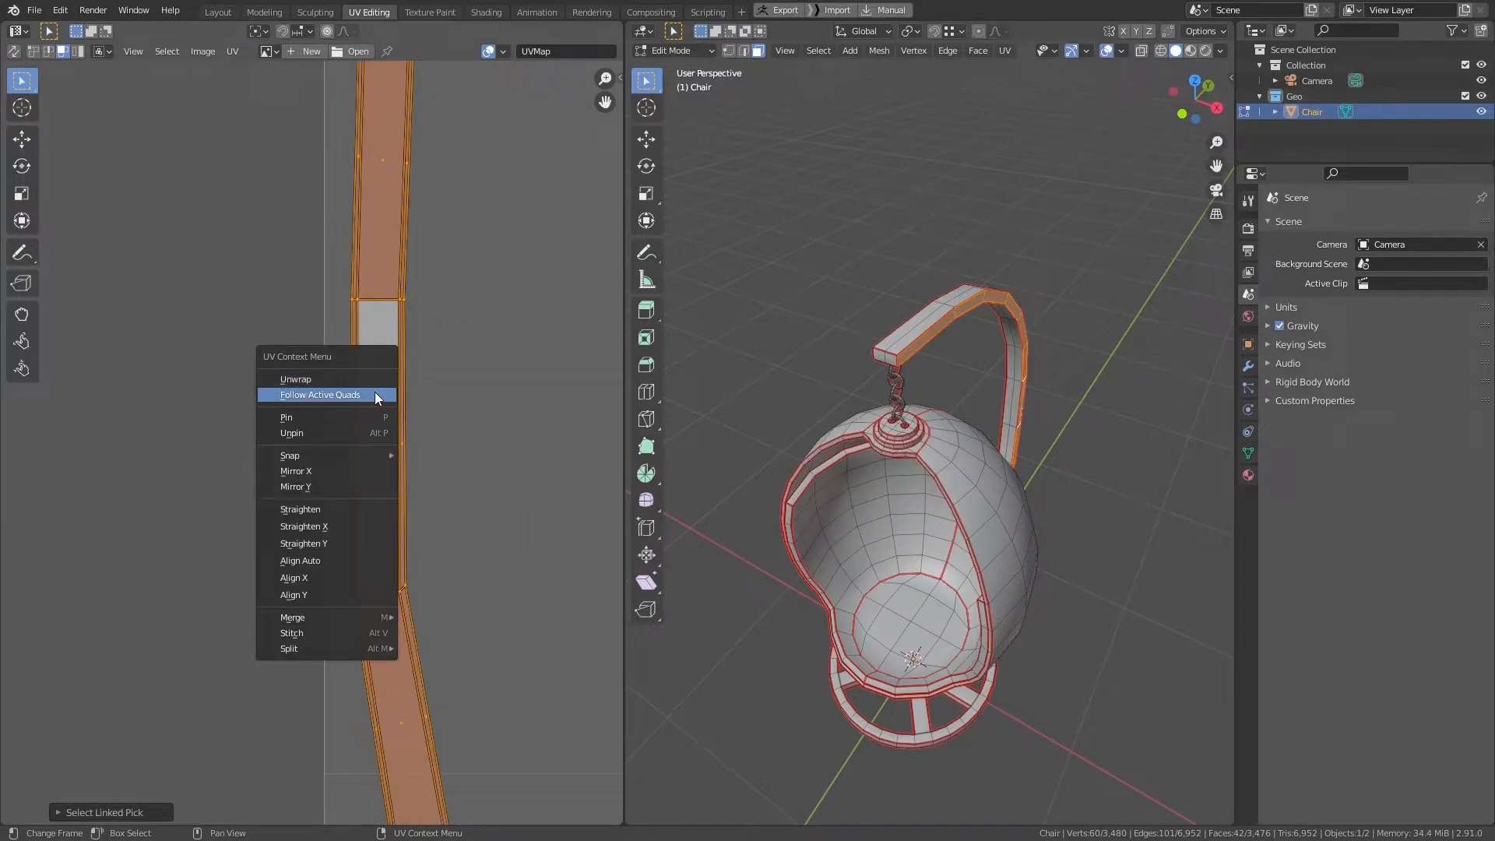
{"action": "left_click", "coordinate": [375, 391]}
{"action": "scroll", "coordinate": [459, 396], "scroll_direction": "down", "scroll_amount": 5}
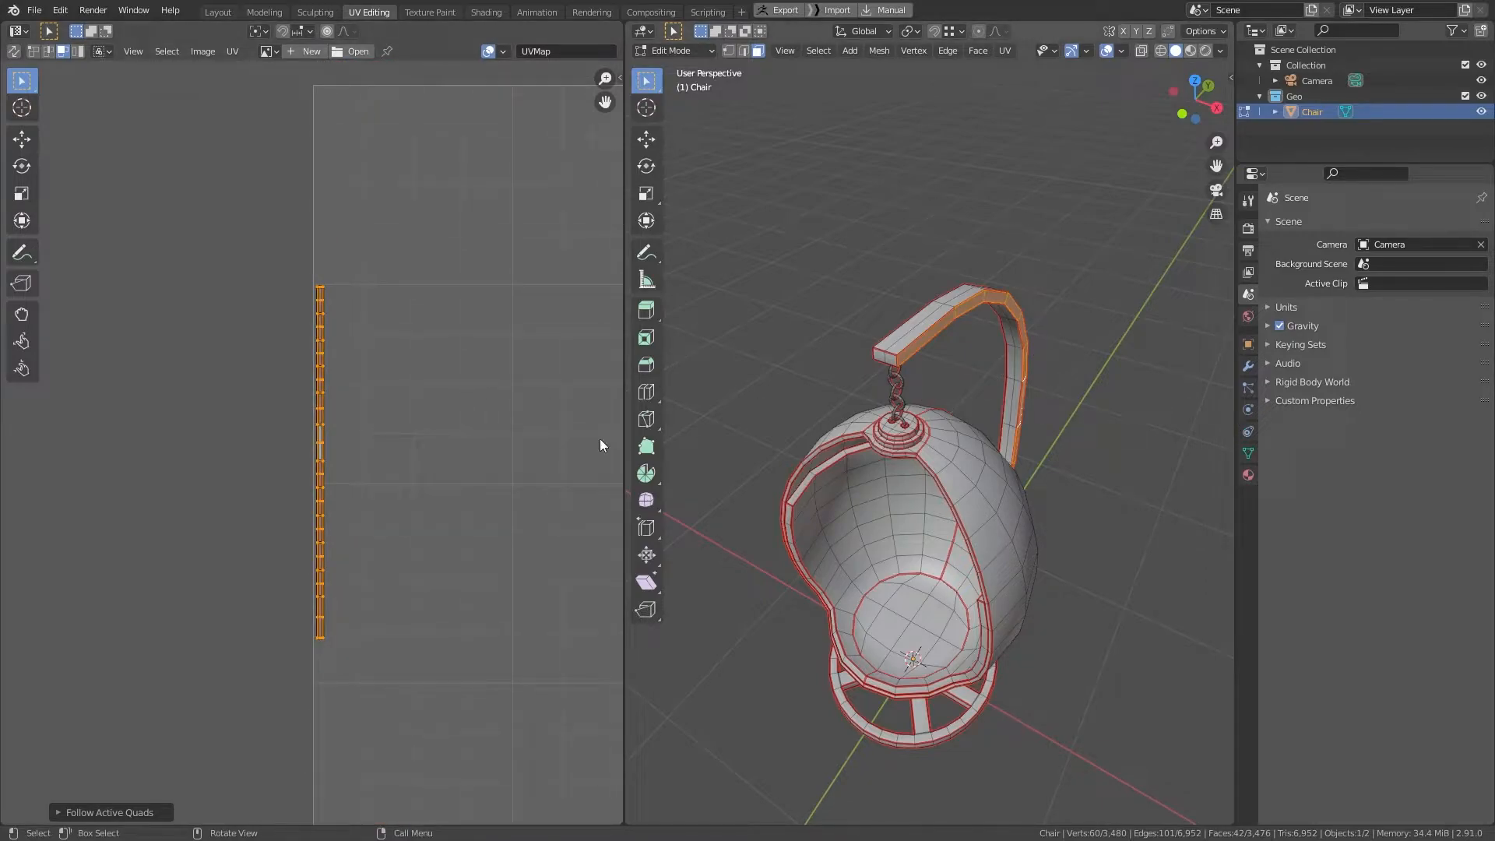
Step: Select the curved arm's opposite side strip up to its seams in the model, along with its whole UV island
{"action": "mouse_move", "coordinate": [993, 343]}
{"action": "middle_mouse_down"}
{"action": "mouse_move", "coordinate": [1091, 314]}
{"action": "mouse_move", "coordinate": [804, 303]}
{"action": "mouse_move", "coordinate": [851, 274]}
{"action": "mouse_move", "coordinate": [991, 343]}
{"action": "middle_mouse_up"}
{"action": "scroll", "coordinate": [854, 314], "scroll_direction": "up", "scroll_amount": 4}
{"action": "scroll", "coordinate": [855, 314], "scroll_direction": "up", "scroll_amount": 1}
{"action": "left_click", "coordinate": [781, 258]}
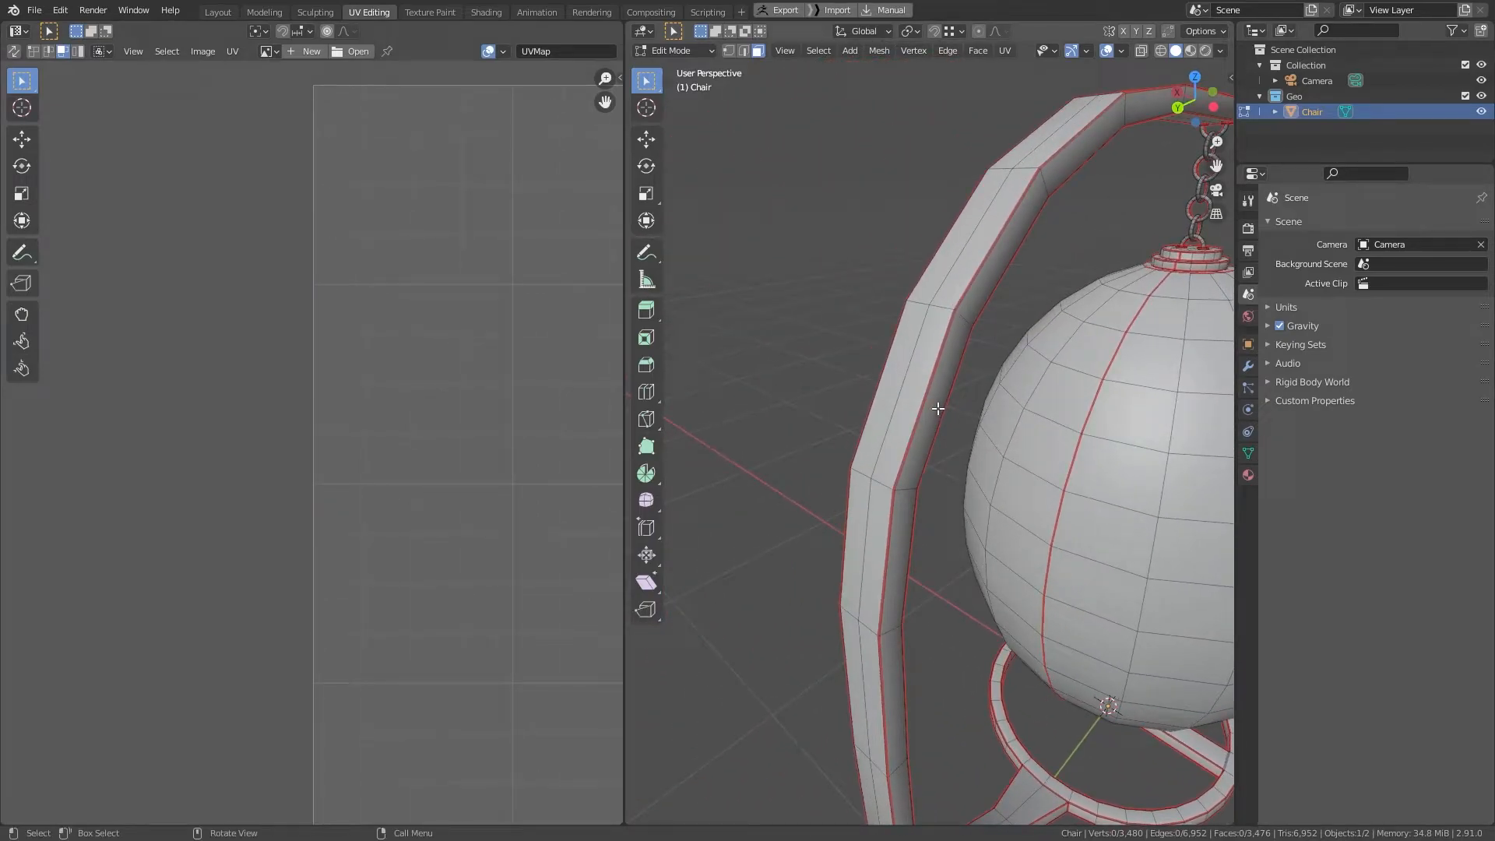
{"action": "key", "text": "l"}
{"action": "middle_click_drag", "start_coordinate": [464, 457], "coordinate": [264, 436]}
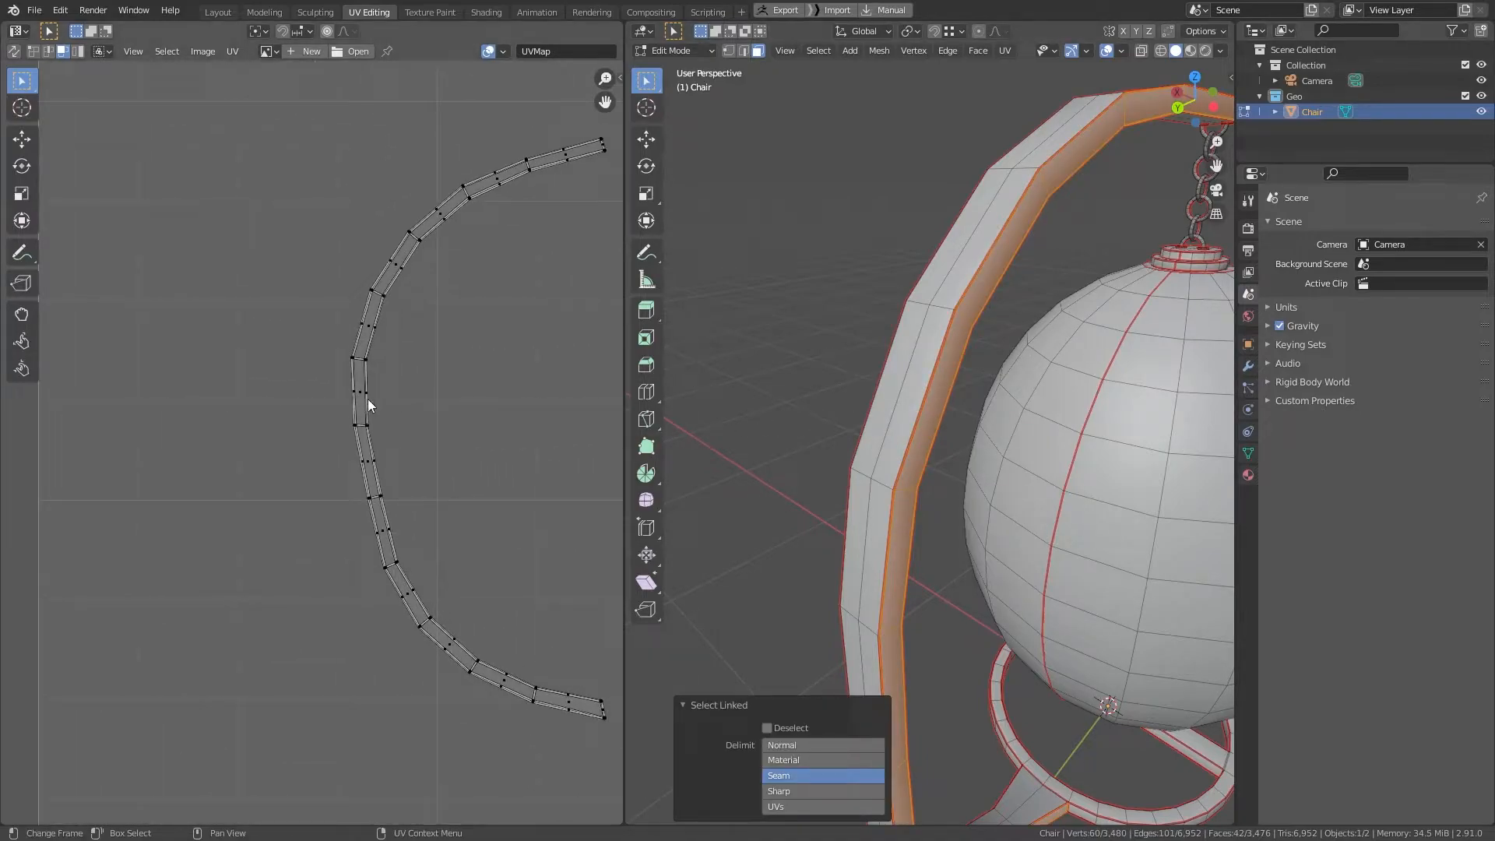
{"action": "key", "text": "l"}
Step: Rotate the second arm island clockwise by about 10 degrees so its middle quad stands upright
{"action": "scroll", "coordinate": [367, 399], "scroll_direction": "up", "scroll_amount": 2}
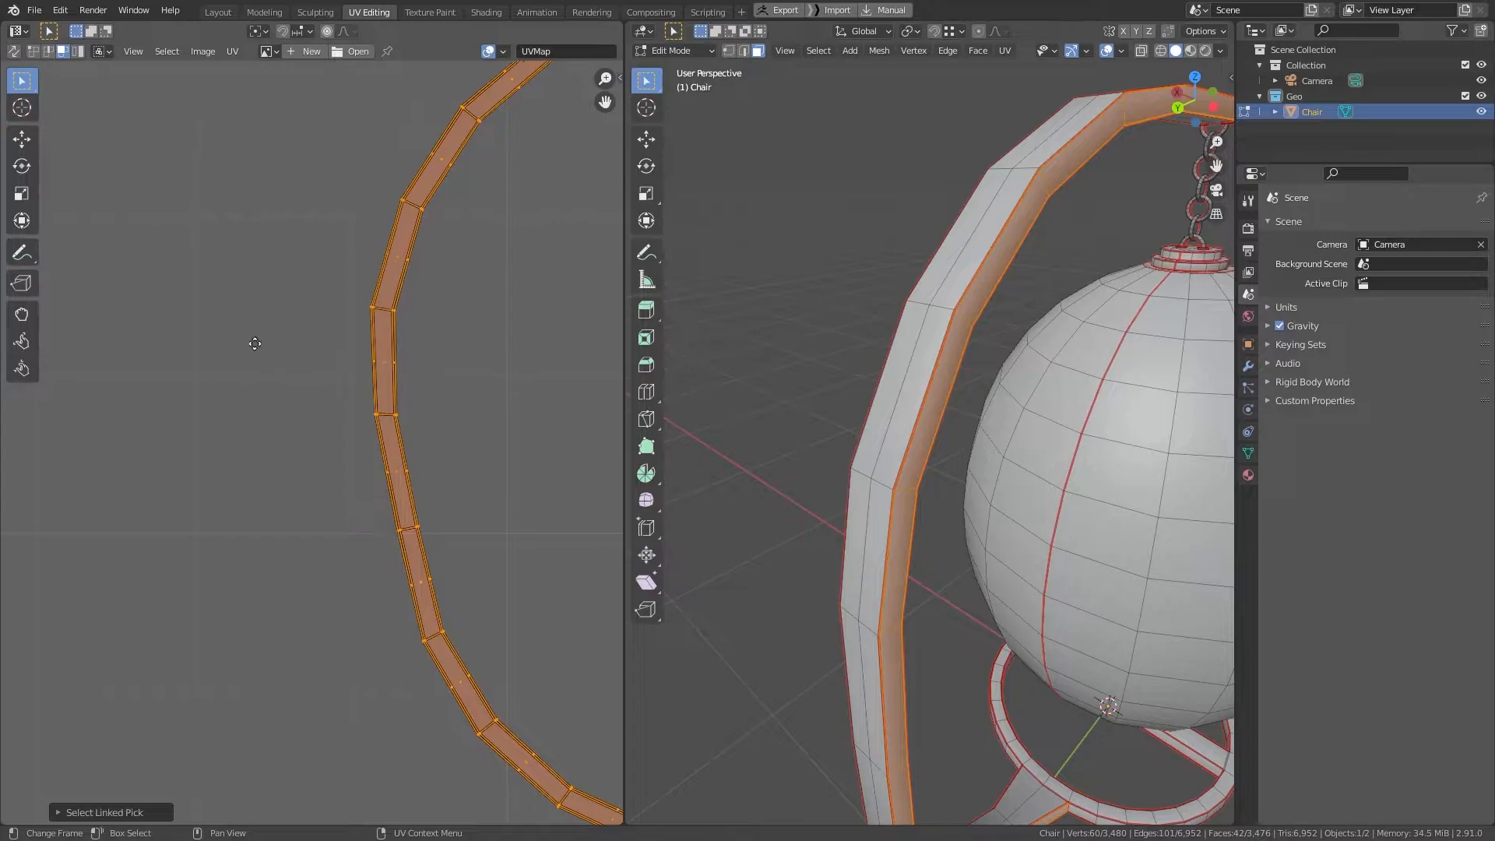
{"action": "middle_click_drag", "start_coordinate": [263, 347], "coordinate": [205, 292]}
{"action": "key", "text": "r"}
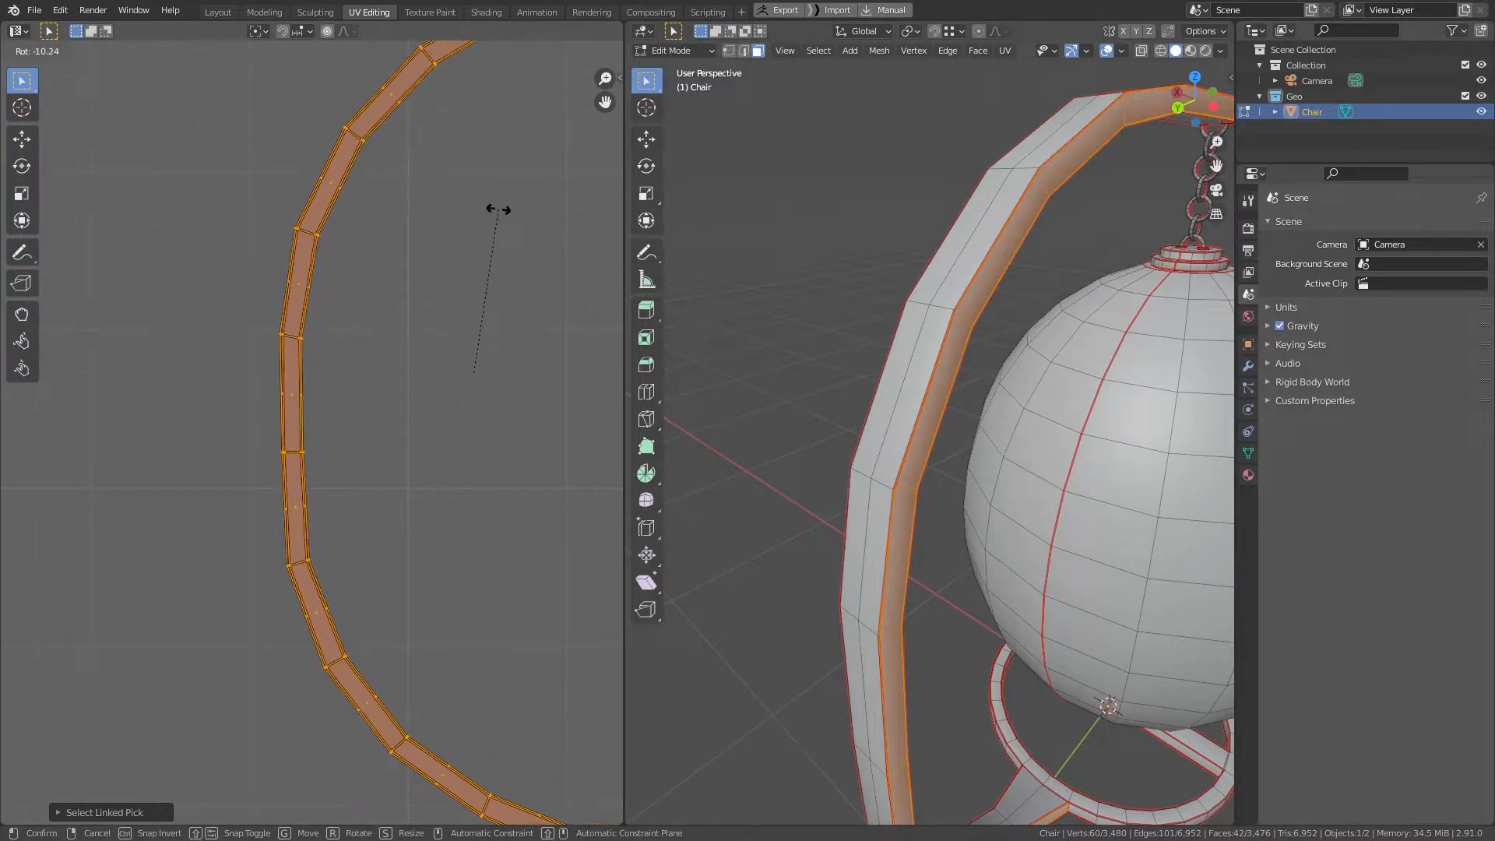
{"action": "left_click", "coordinate": [495, 208]}
Step: Select the upper edge of the second arm island's middle quad and flatten it by scaling to 0 on Y
{"action": "scroll", "coordinate": [225, 274], "scroll_direction": "up", "scroll_amount": 6}
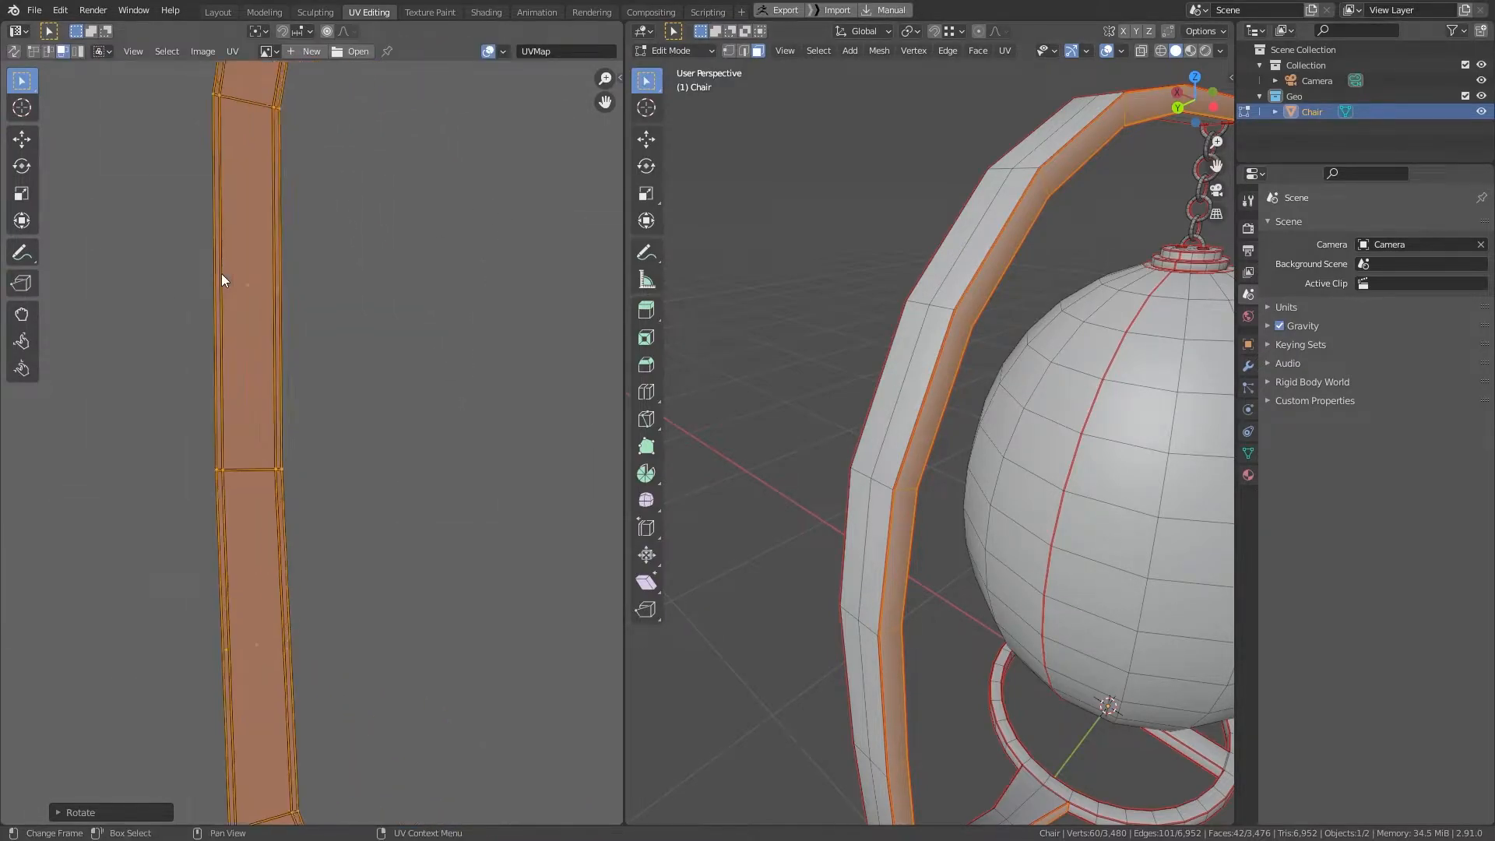
{"action": "middle_click_drag", "start_coordinate": [363, 320], "coordinate": [507, 539]}
{"action": "key", "text": "2"}
{"action": "left_click", "coordinate": [362, 212]}
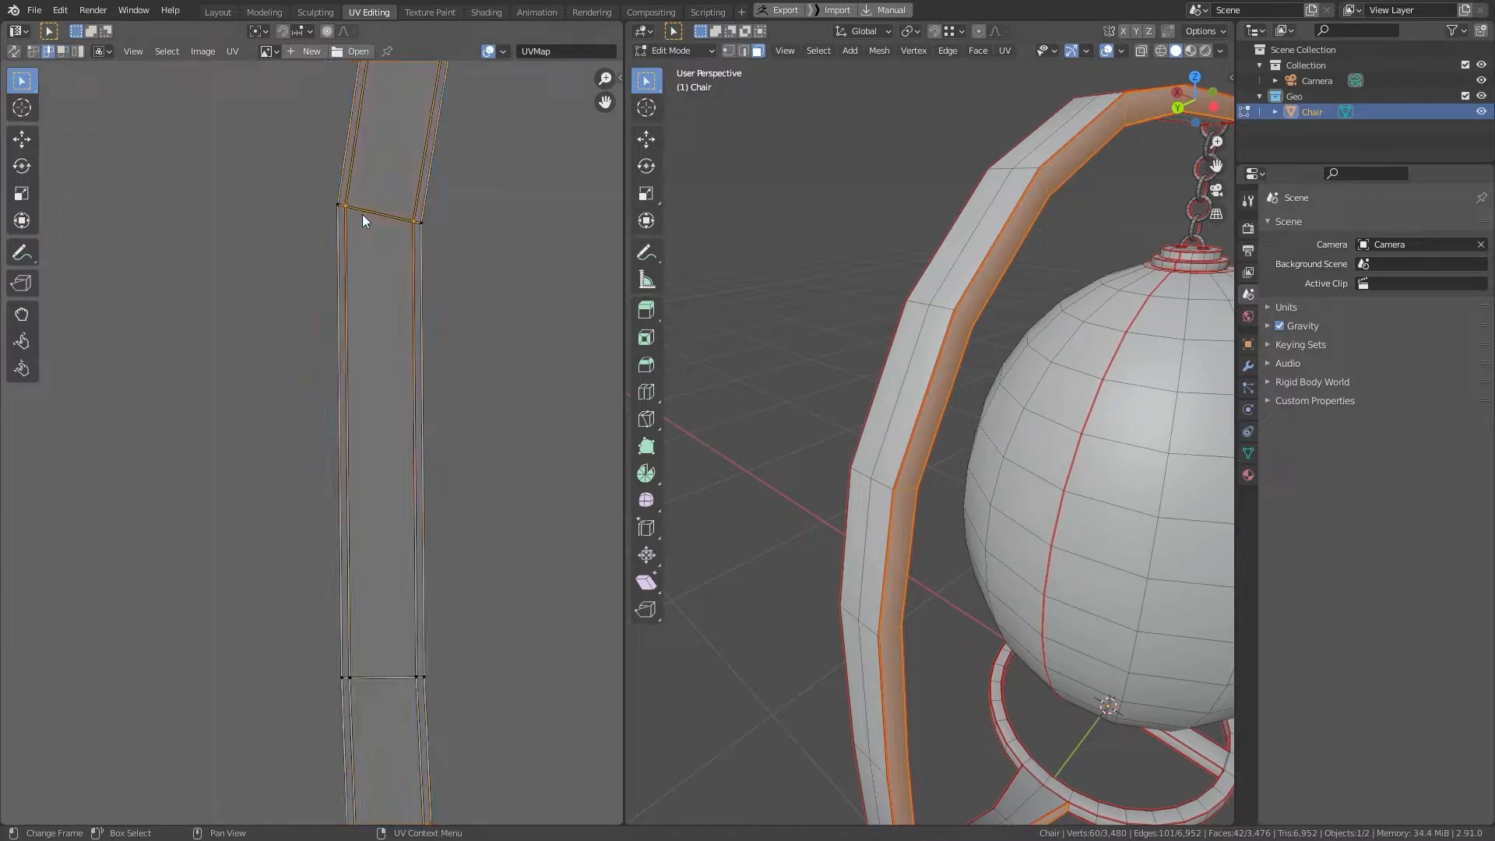
{"action": "key", "text": "s"}
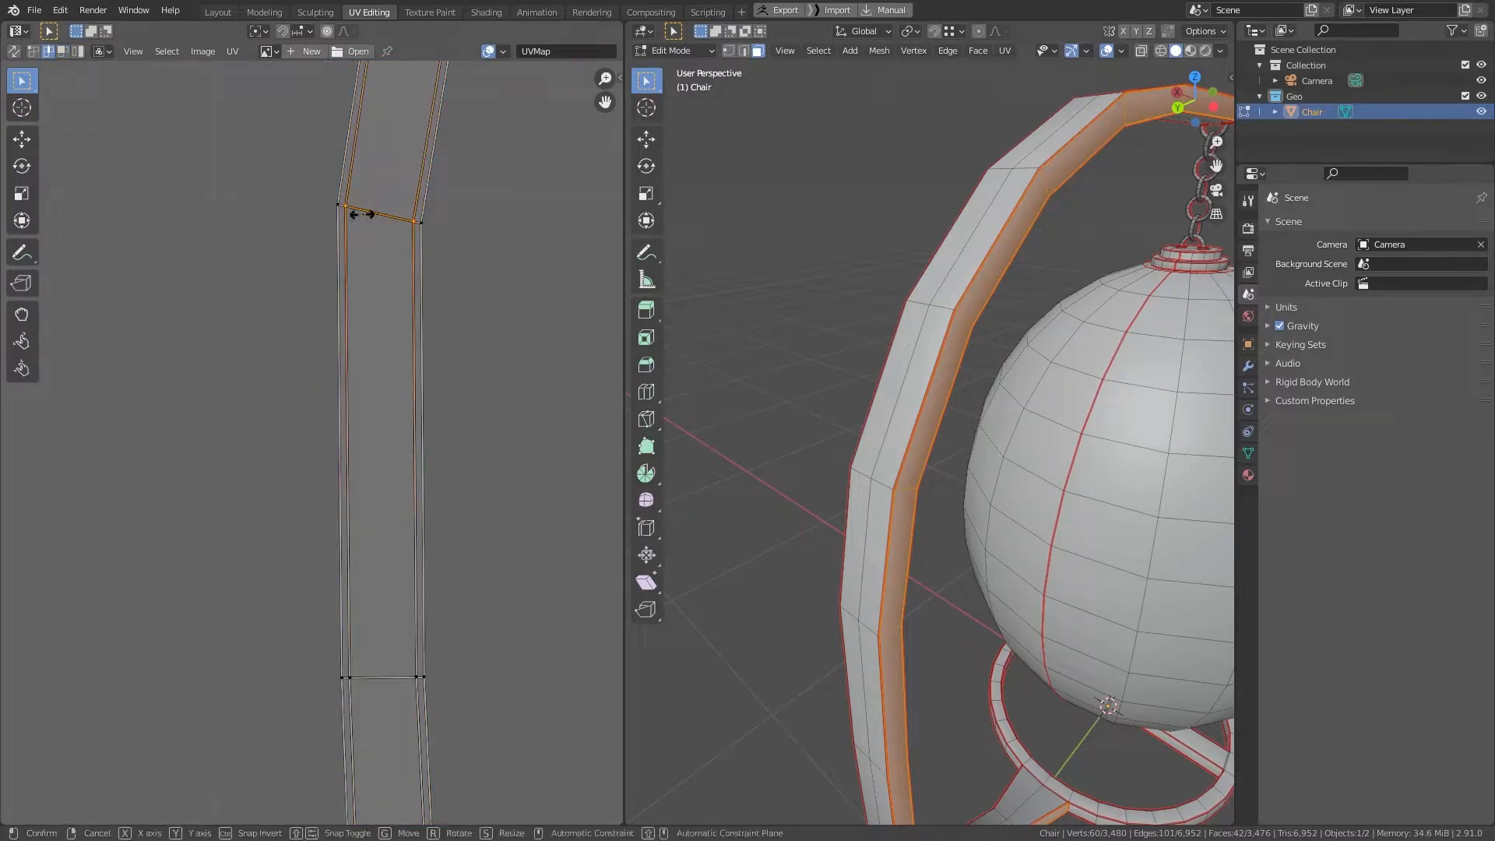
{"action": "key", "text": "y"}
{"action": "key", "text": "0"}
{"action": "key", "text": "Return"}
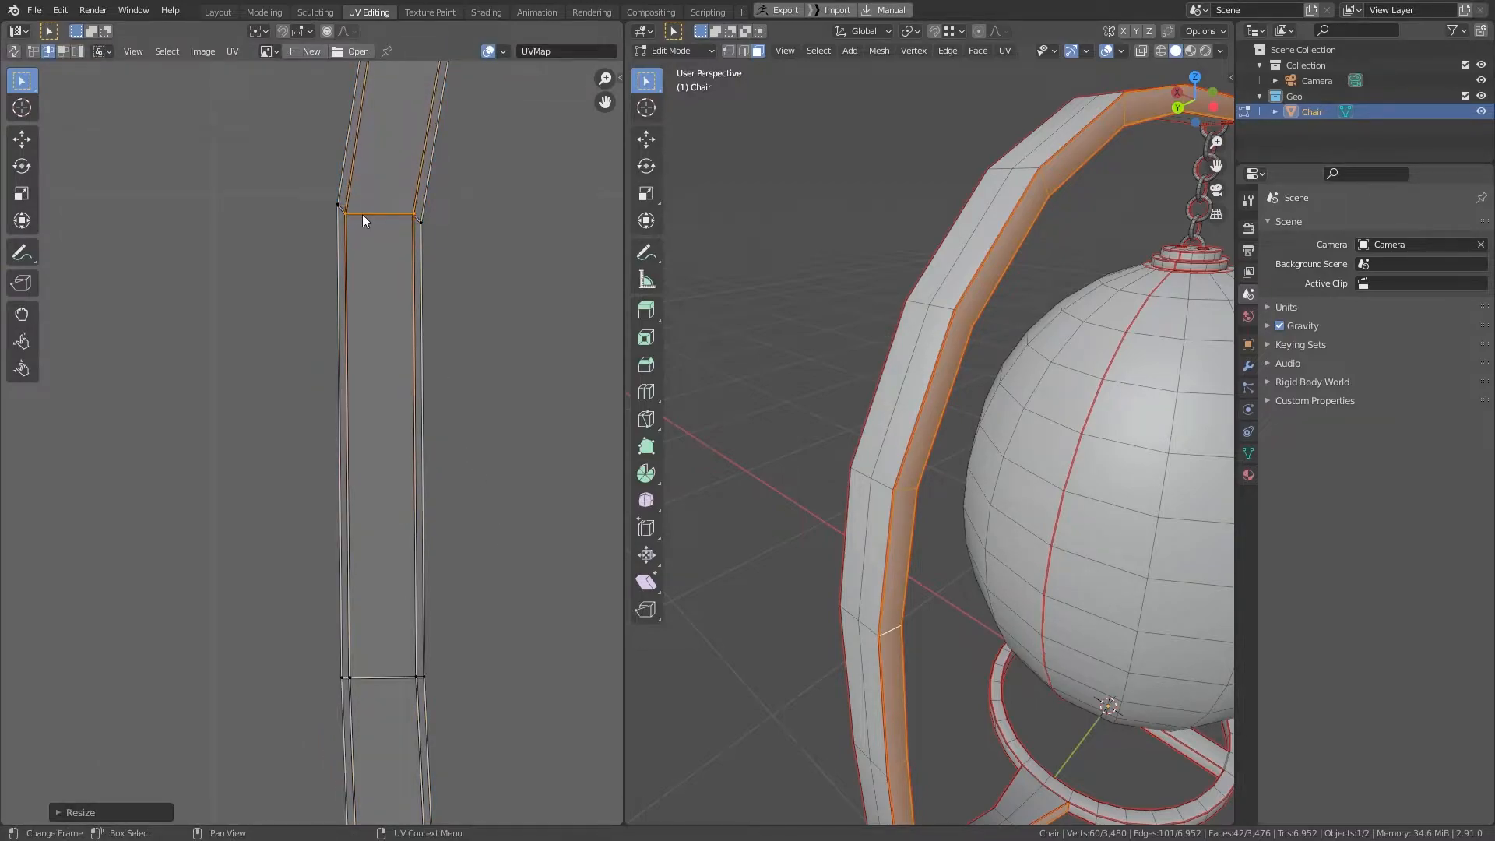
Step: Flatten the lower edge of the second arm island's middle quad by scaling it to 0 on Y
{"action": "left_click", "coordinate": [386, 679]}
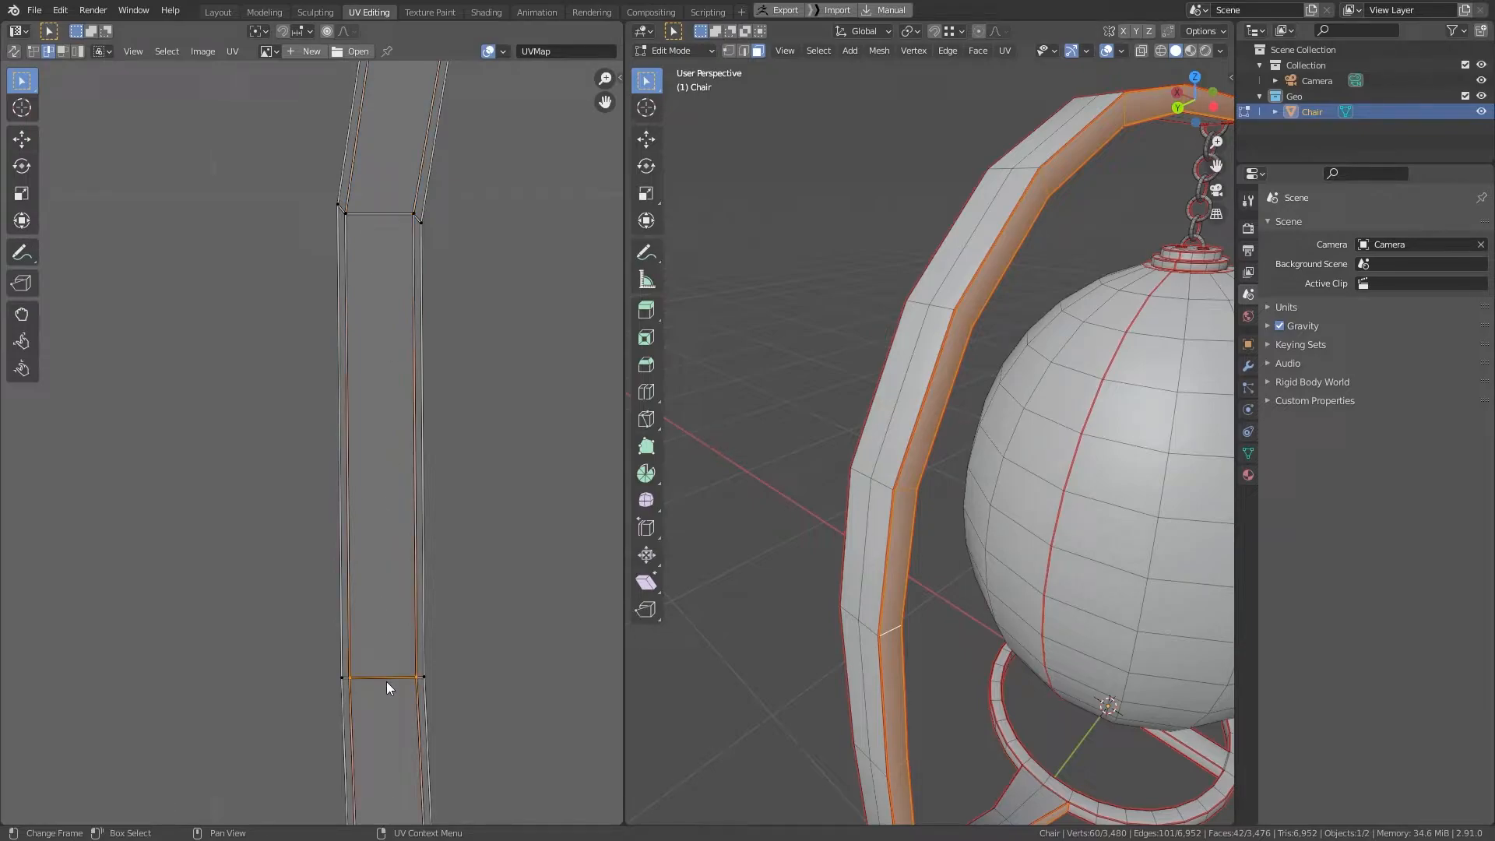
{"action": "key", "text": "s"}
{"action": "key", "text": "y"}
{"action": "key", "text": "0"}
{"action": "key", "text": "Return"}
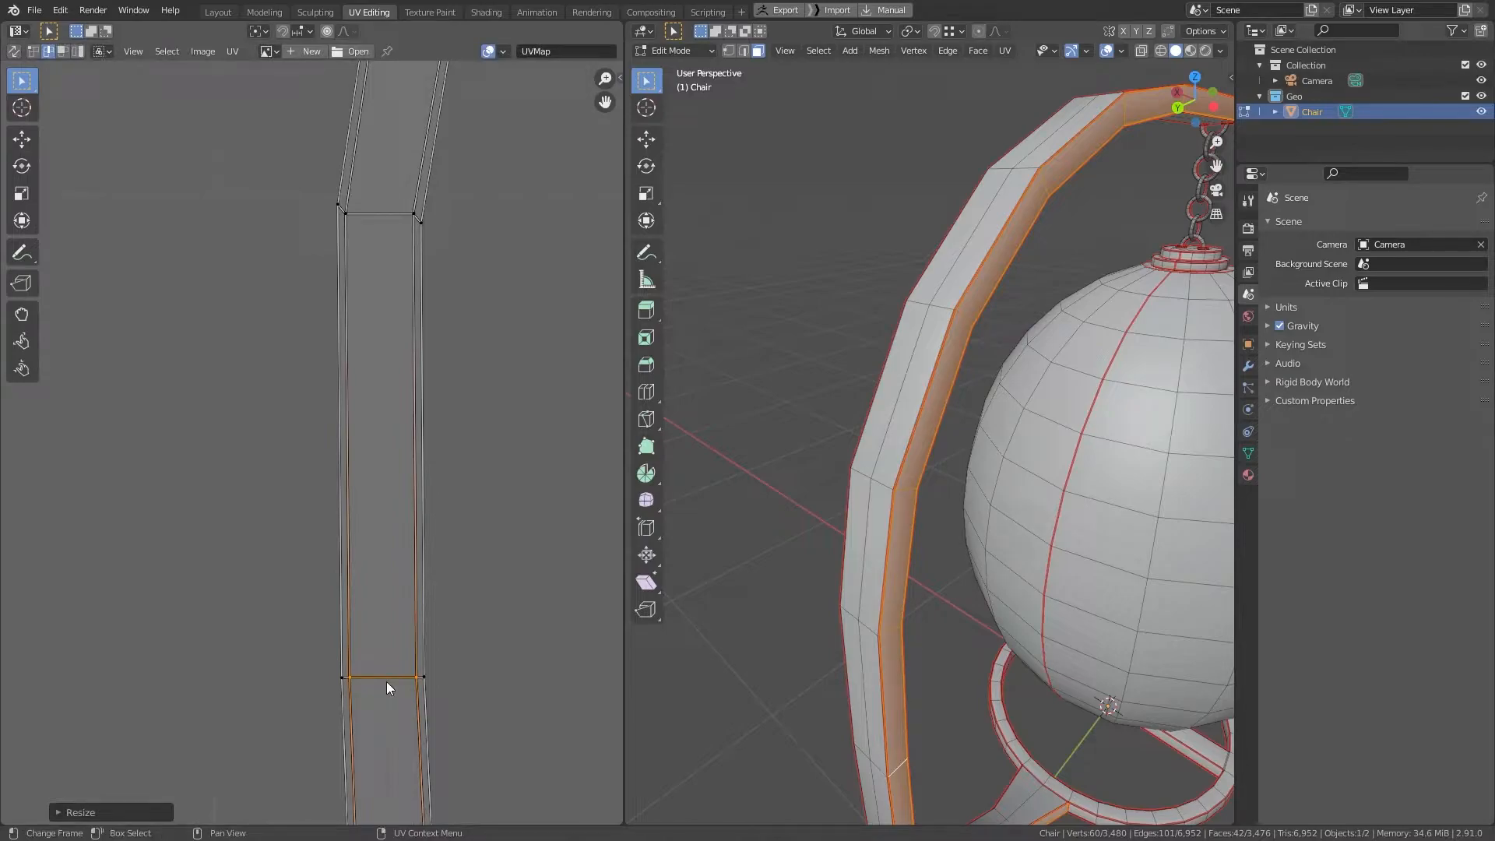
Step: Straighten the right long edge of the second arm island's middle quad by scaling it to 0 on X
{"action": "left_click", "coordinate": [404, 564]}
{"action": "key", "text": "s"}
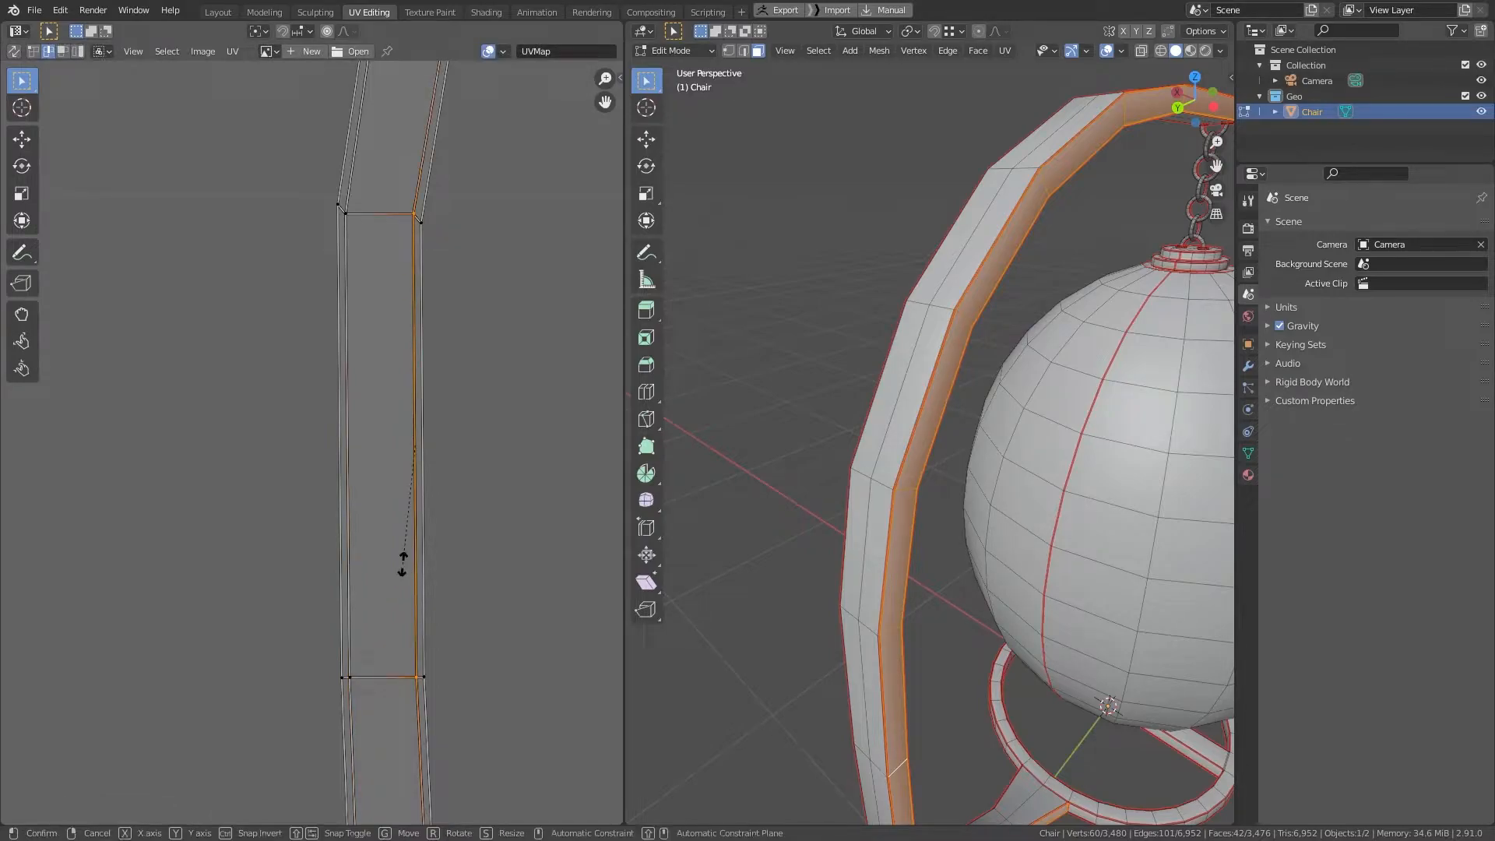
{"action": "key", "text": "x"}
{"action": "key", "text": "0"}
{"action": "key", "text": "Return"}
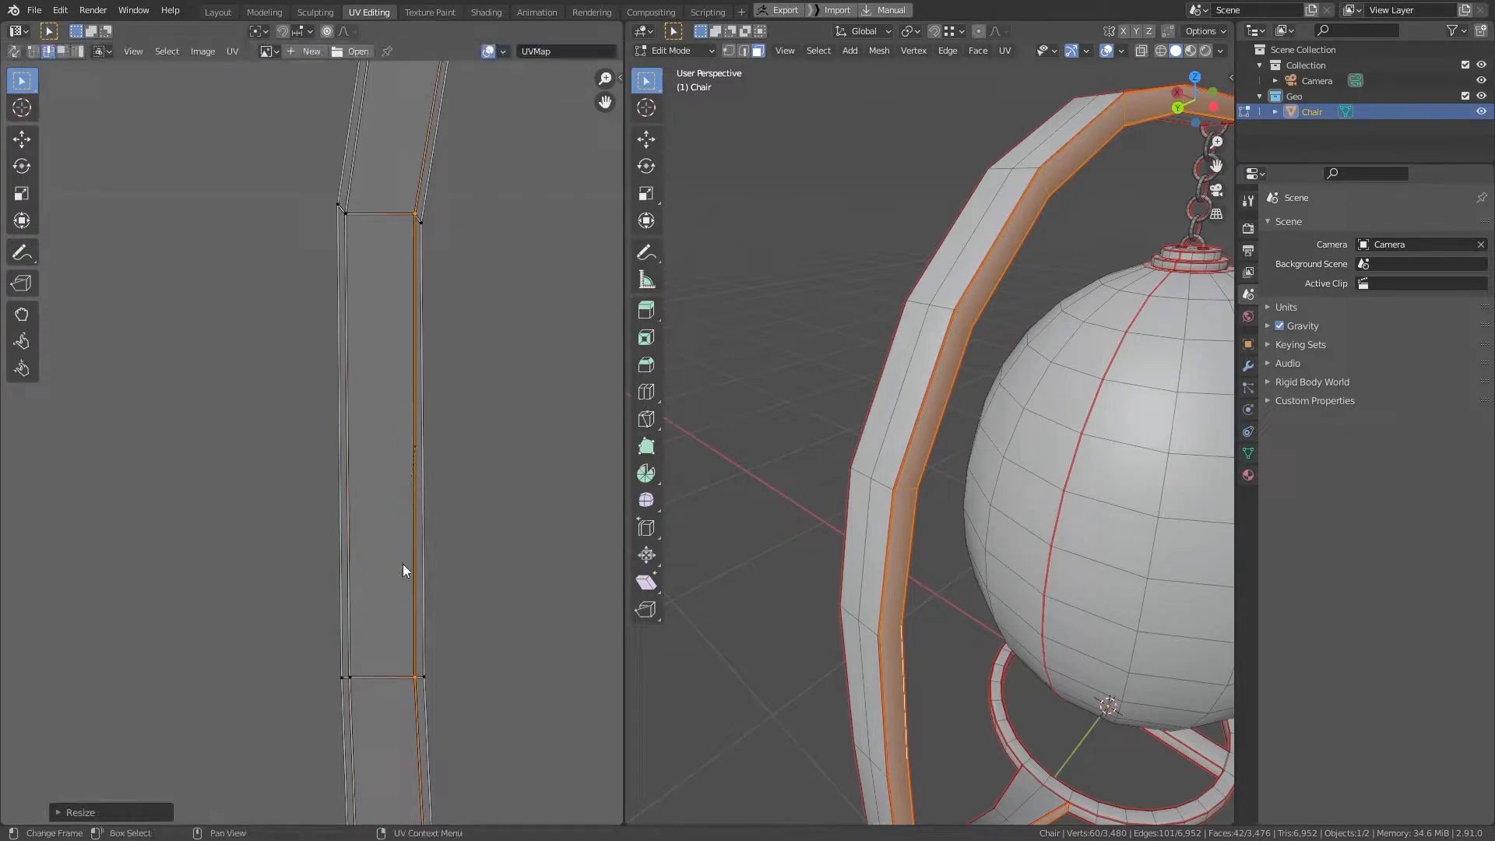
Step: Straighten the left long edge of the second arm island's middle quad by scaling it to 0 on X
{"action": "left_click", "coordinate": [372, 534]}
{"action": "key", "text": "s"}
{"action": "key", "text": "x"}
{"action": "key", "text": "0"}
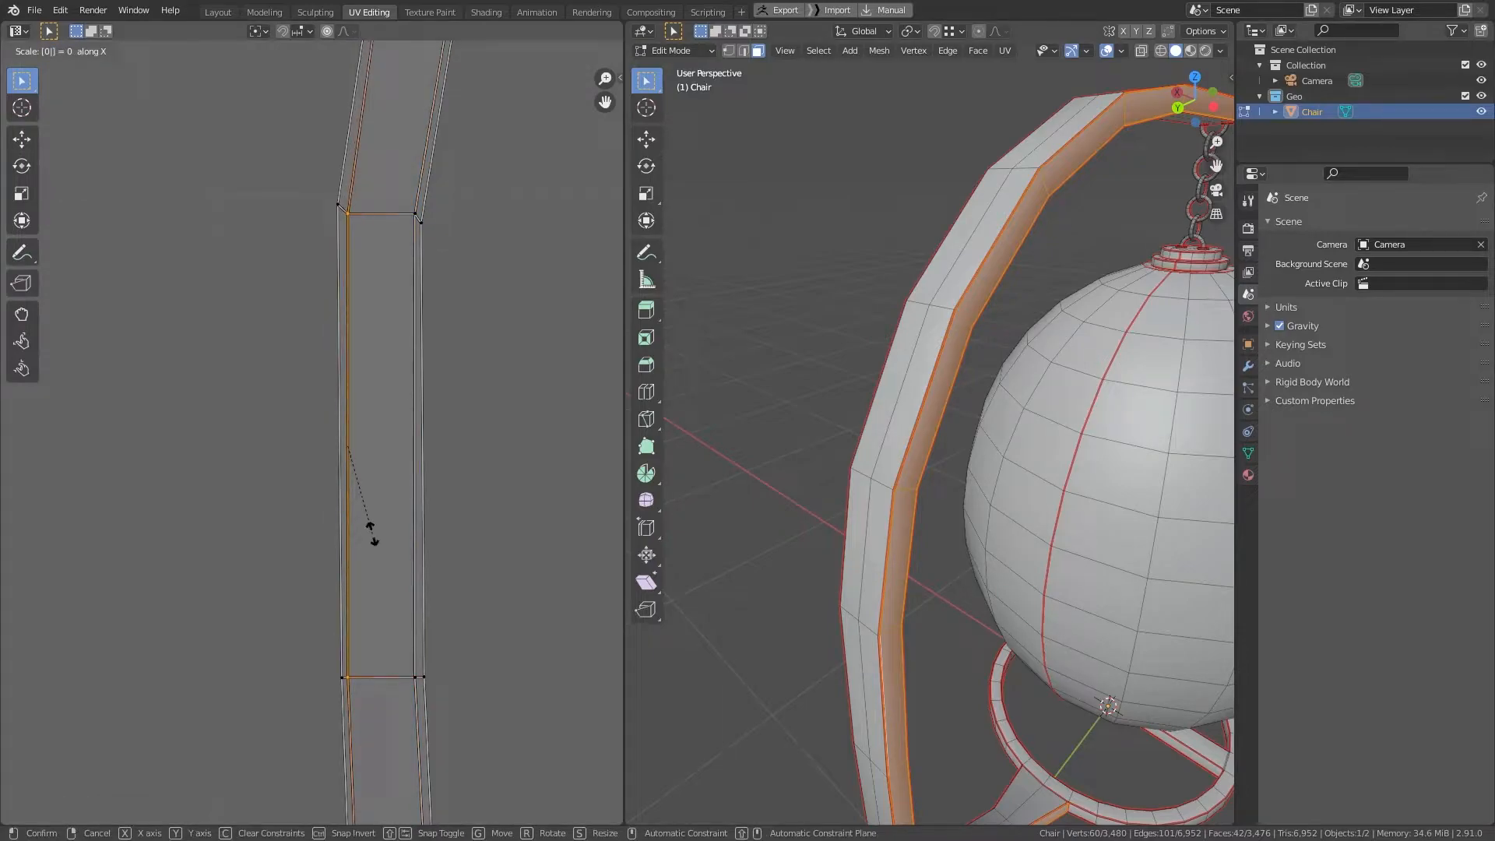
{"action": "key", "text": "Return"}
Step: Make the second island's squared quad active, select the linked island and straighten it with Follow Active Quads
{"action": "key", "text": "3"}
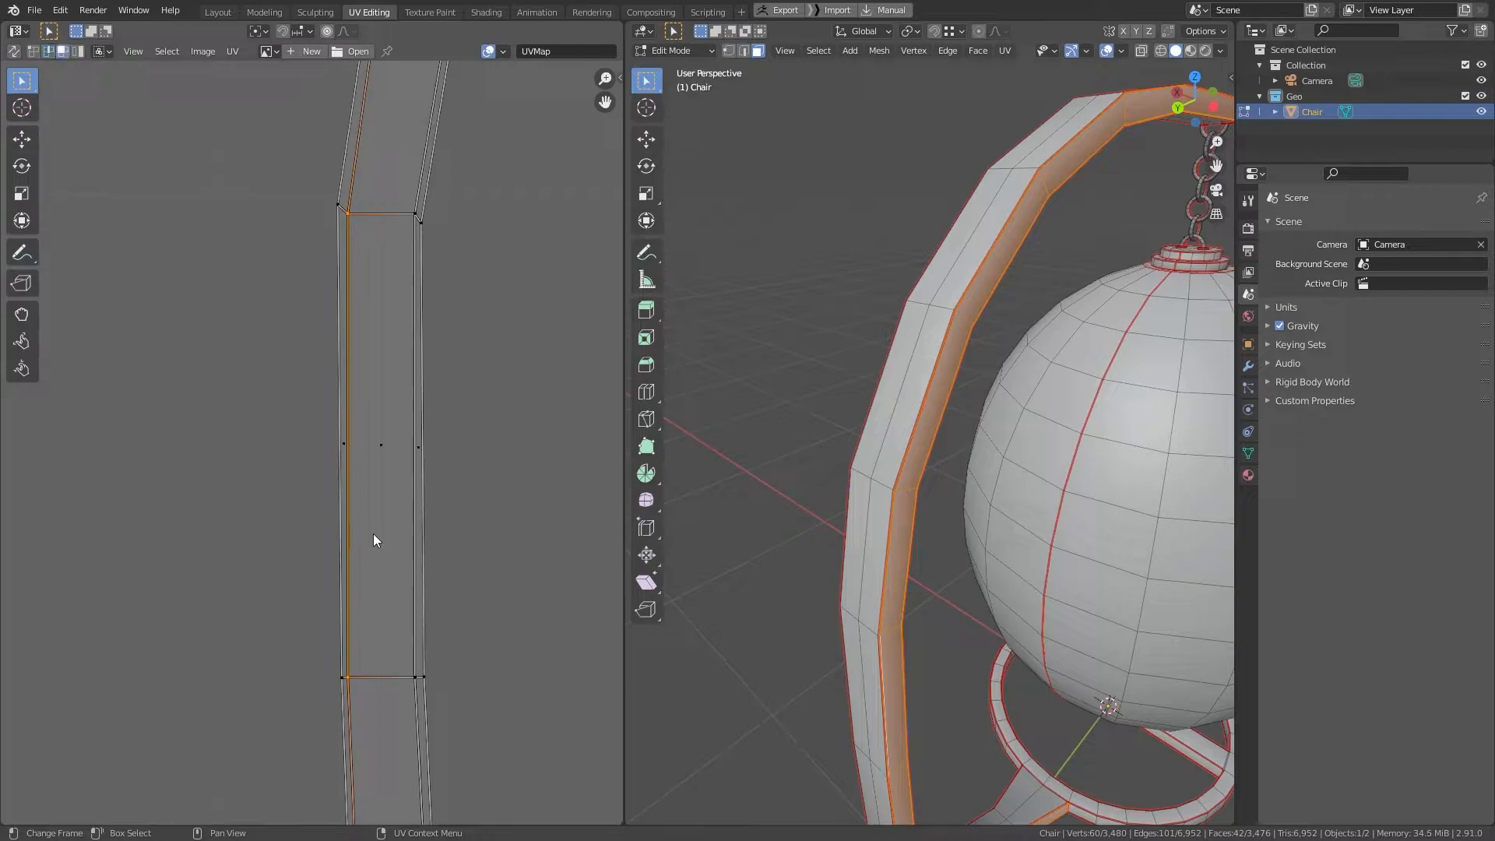
{"action": "left_click", "coordinate": [380, 473]}
{"action": "key", "text": "l"}
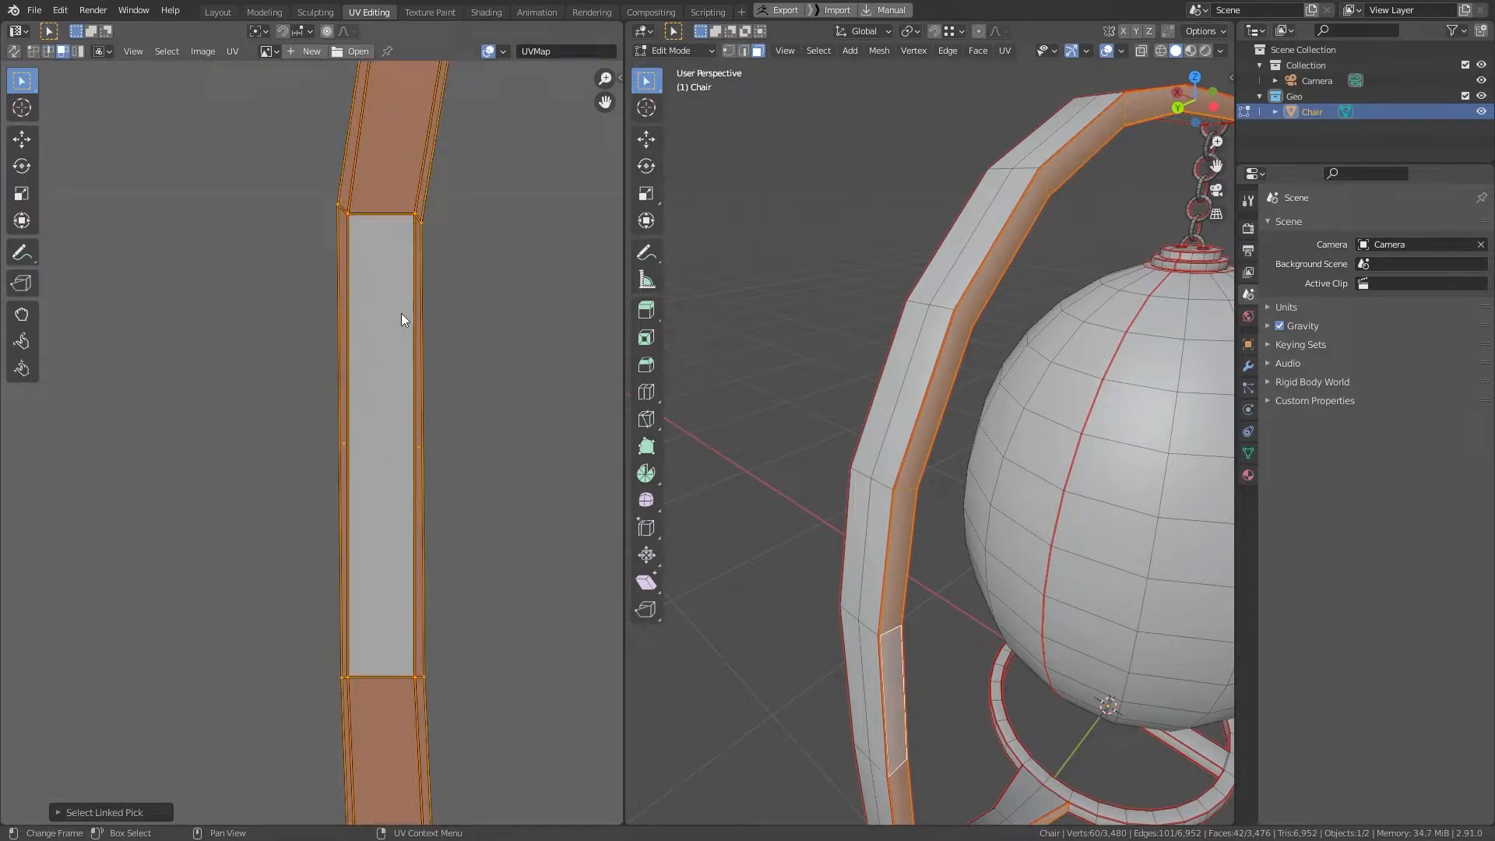
{"action": "right_click", "coordinate": [400, 343]}
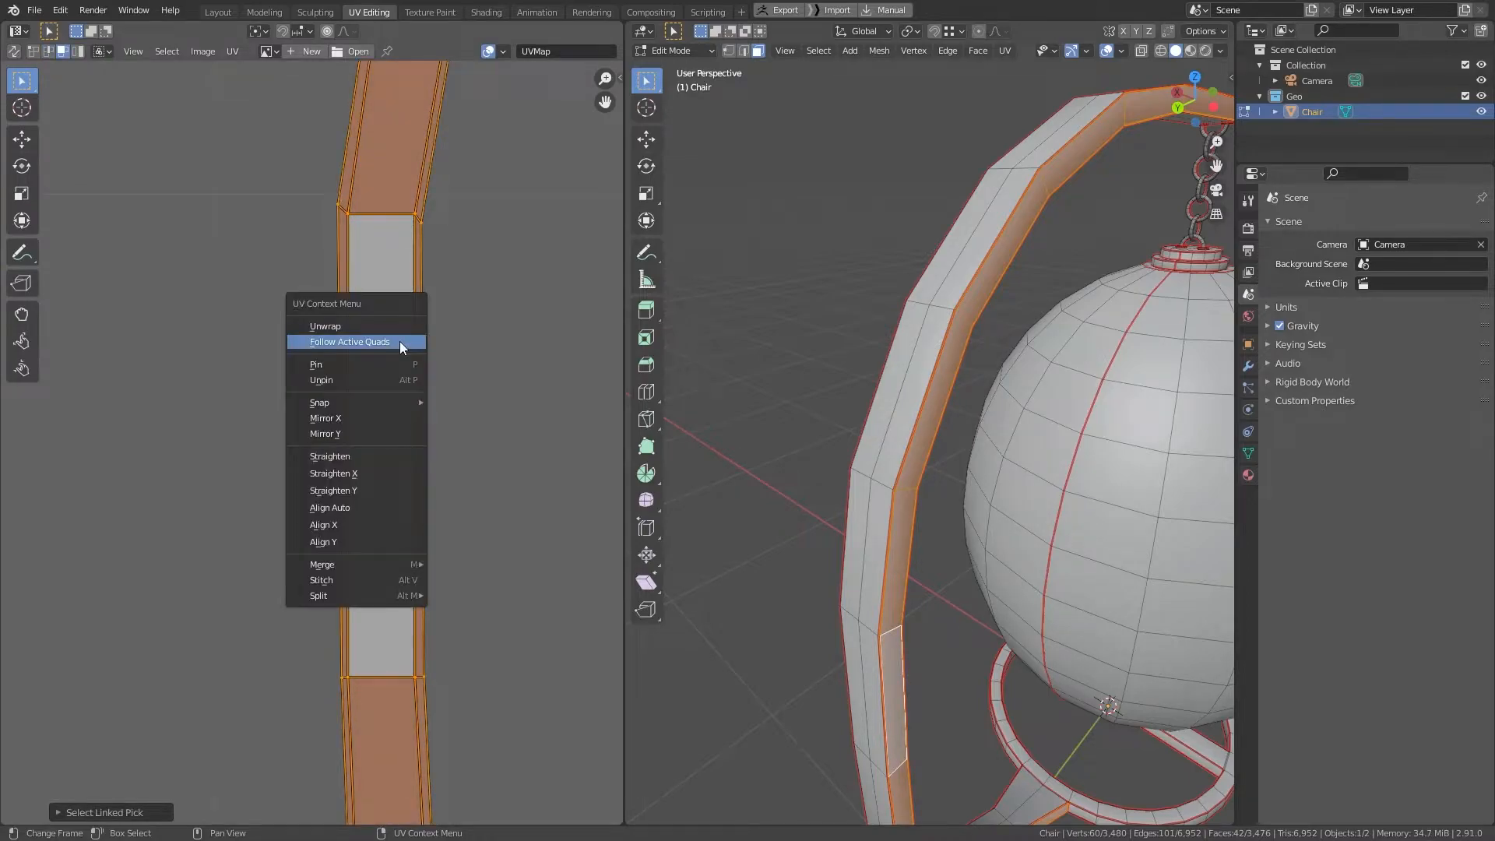
{"action": "left_click", "coordinate": [399, 341]}
{"action": "scroll", "coordinate": [405, 354], "scroll_direction": "down", "scroll_amount": 8}
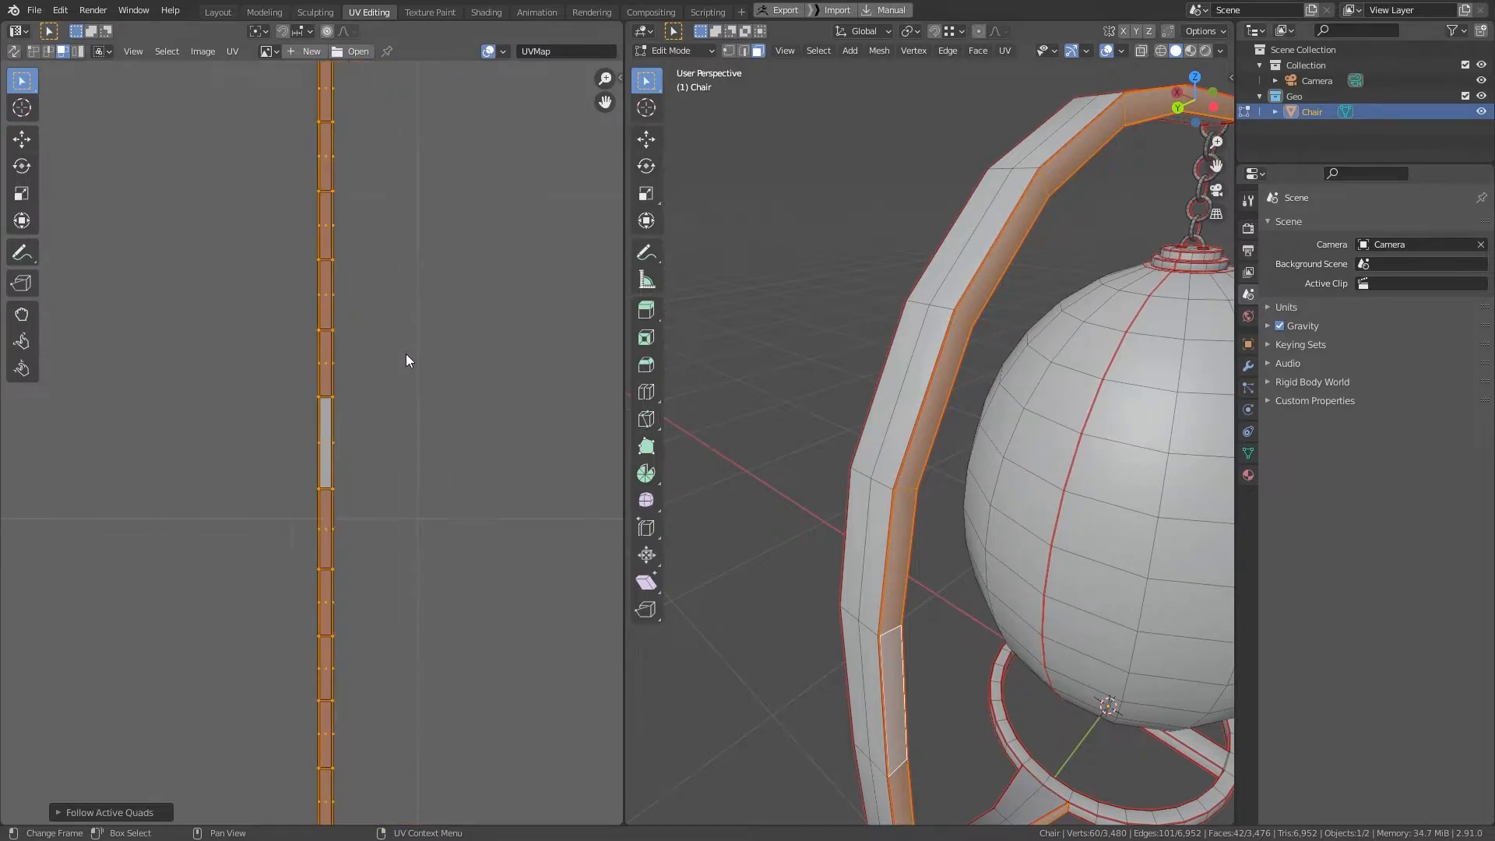
{"action": "scroll", "coordinate": [405, 360], "scroll_direction": "down", "scroll_amount": 1}
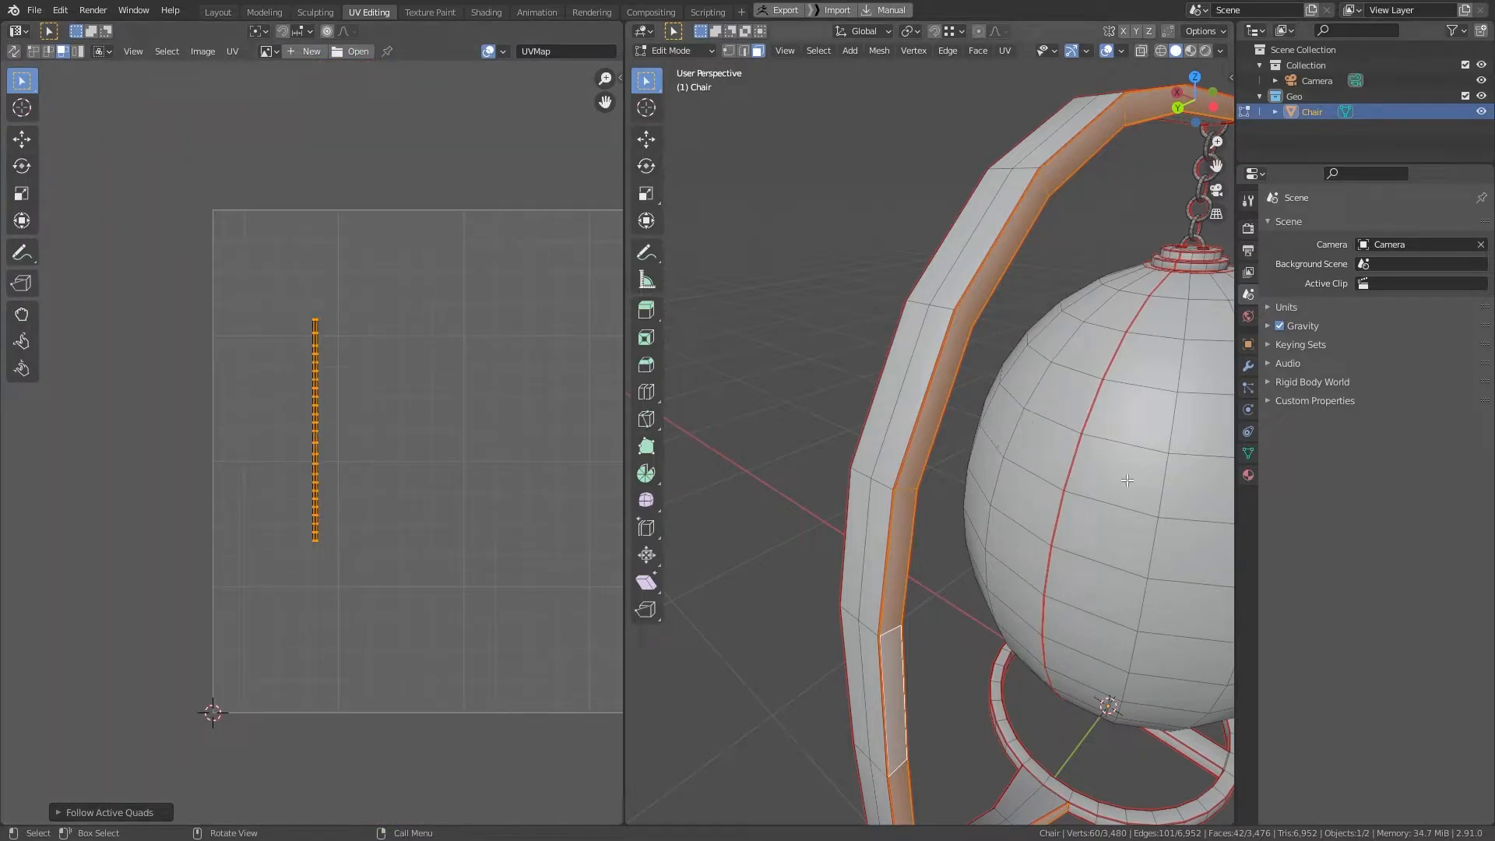
Step: Select the whole mesh to show all UVs, and move the second straightened arm strip beside the first one
{"action": "key", "text": "a"}
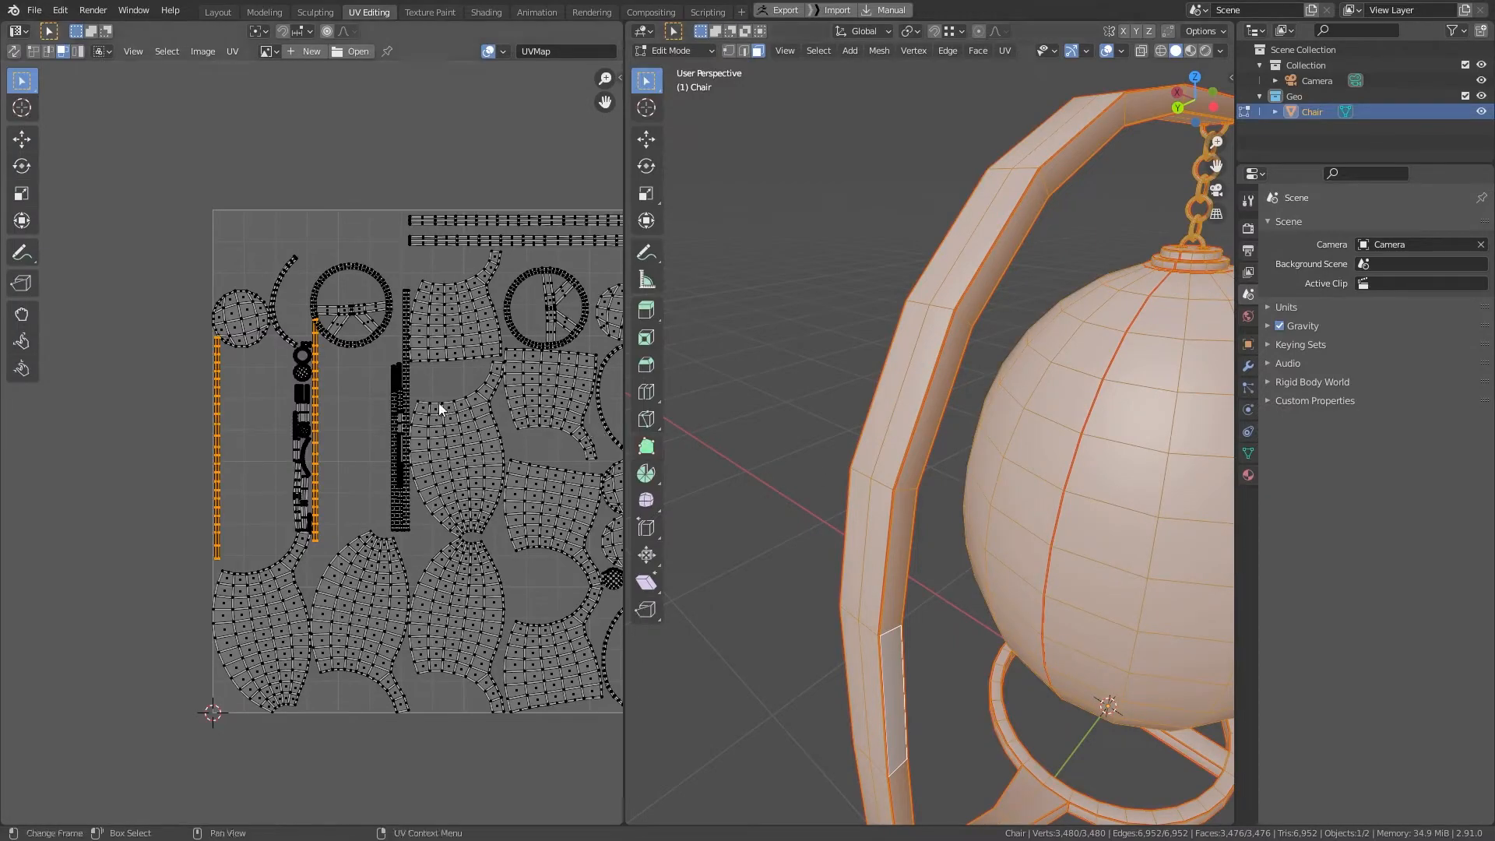
{"action": "scroll", "coordinate": [360, 410], "scroll_direction": "up", "scroll_amount": 3}
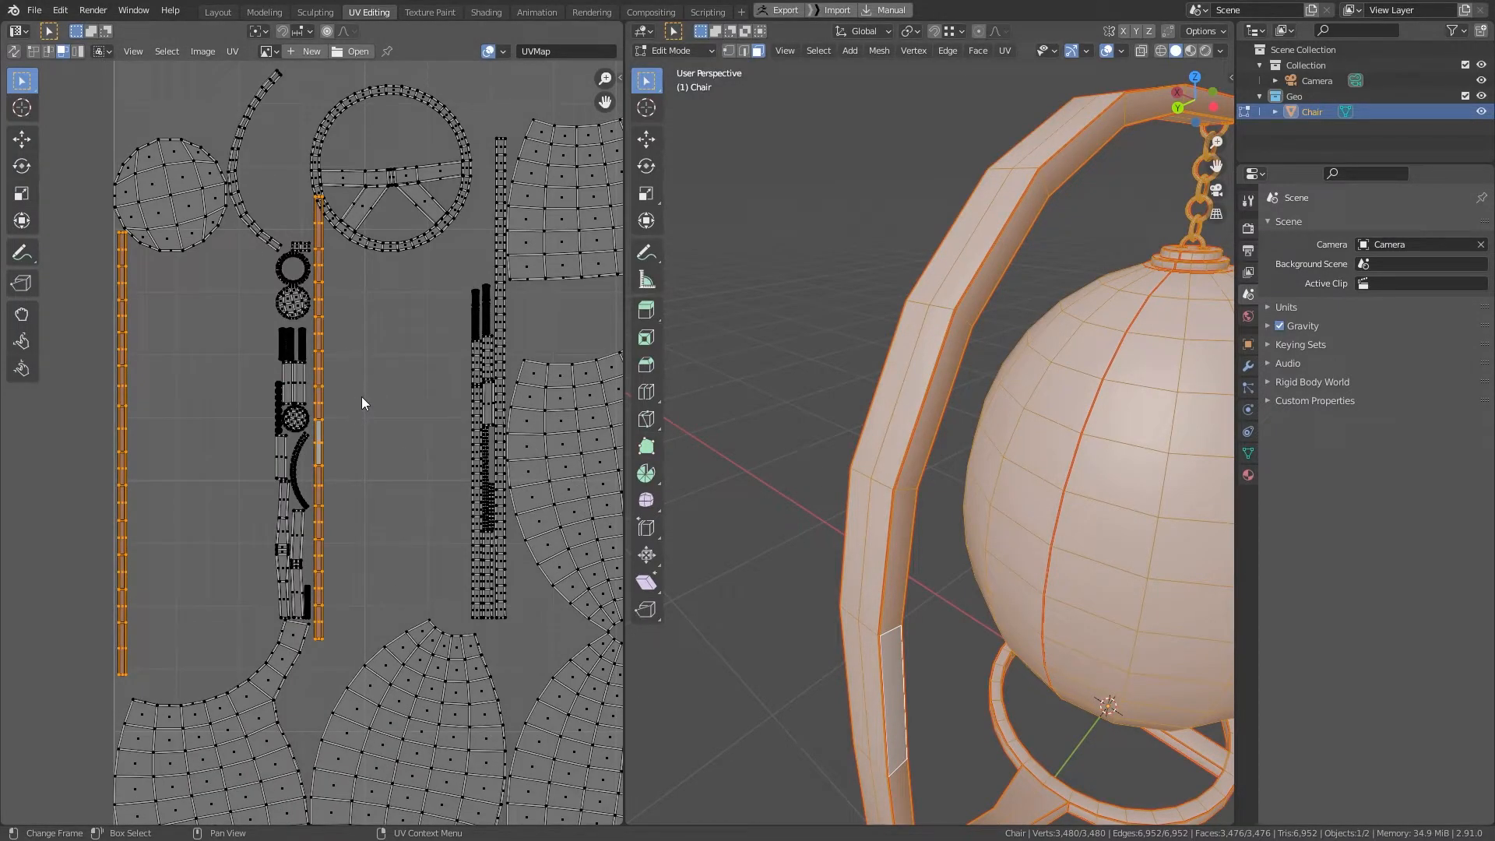
{"action": "key", "text": "alt+a"}
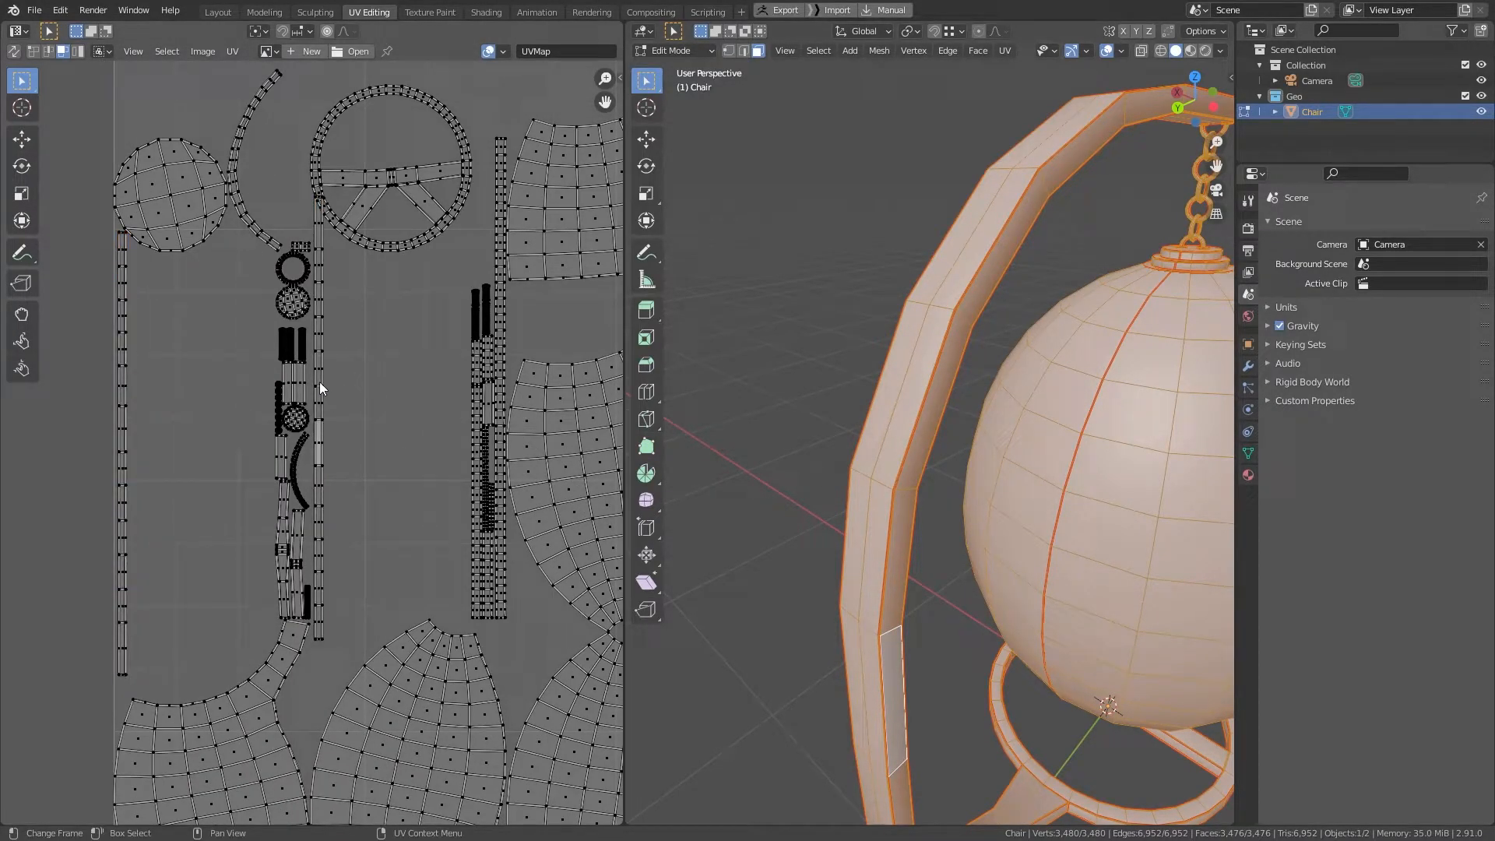
{"action": "key", "text": "l"}
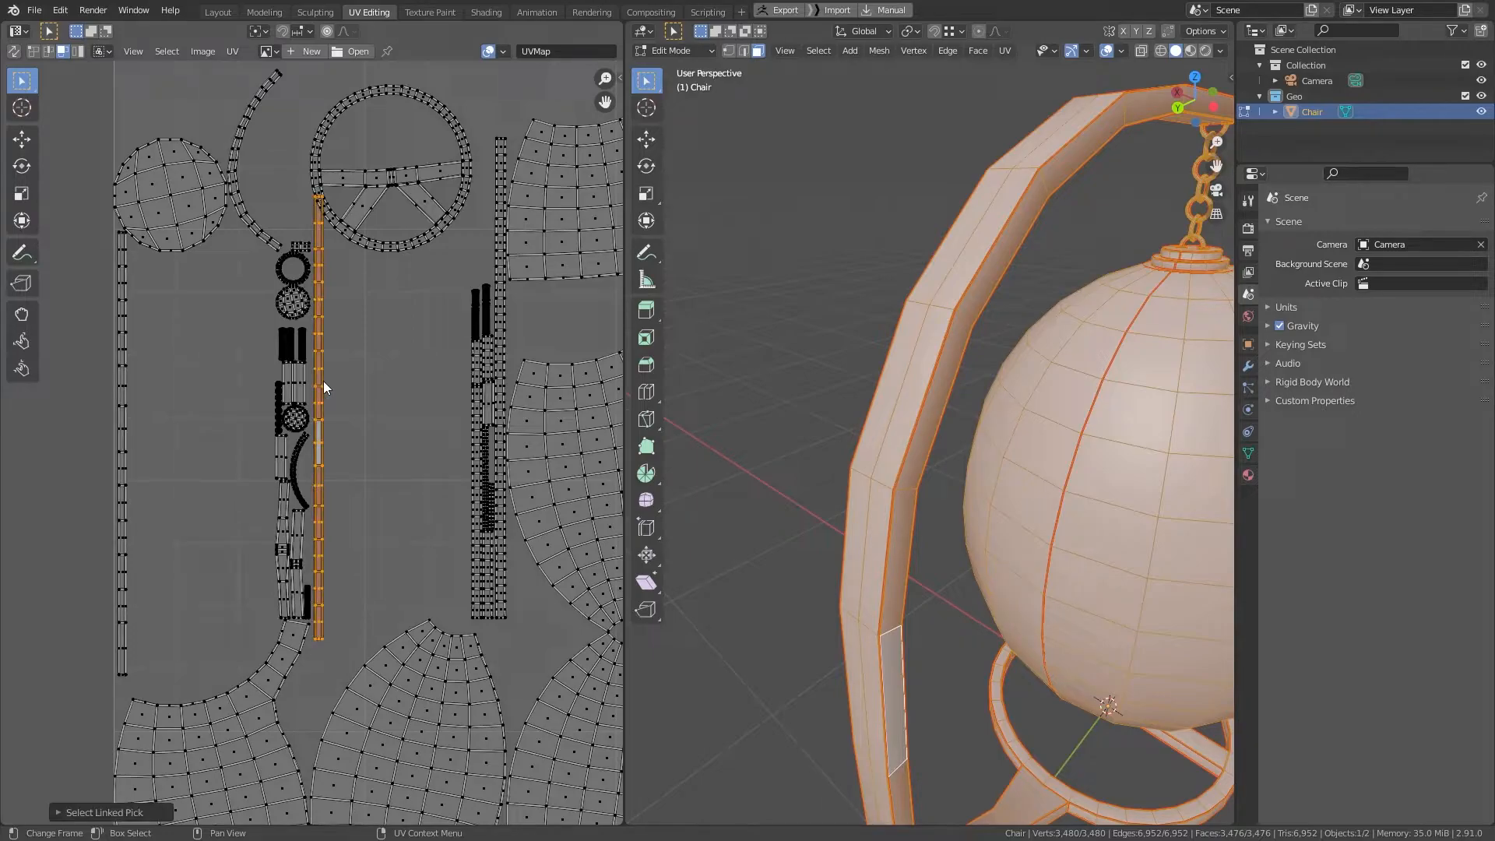
{"action": "key", "text": "g"}
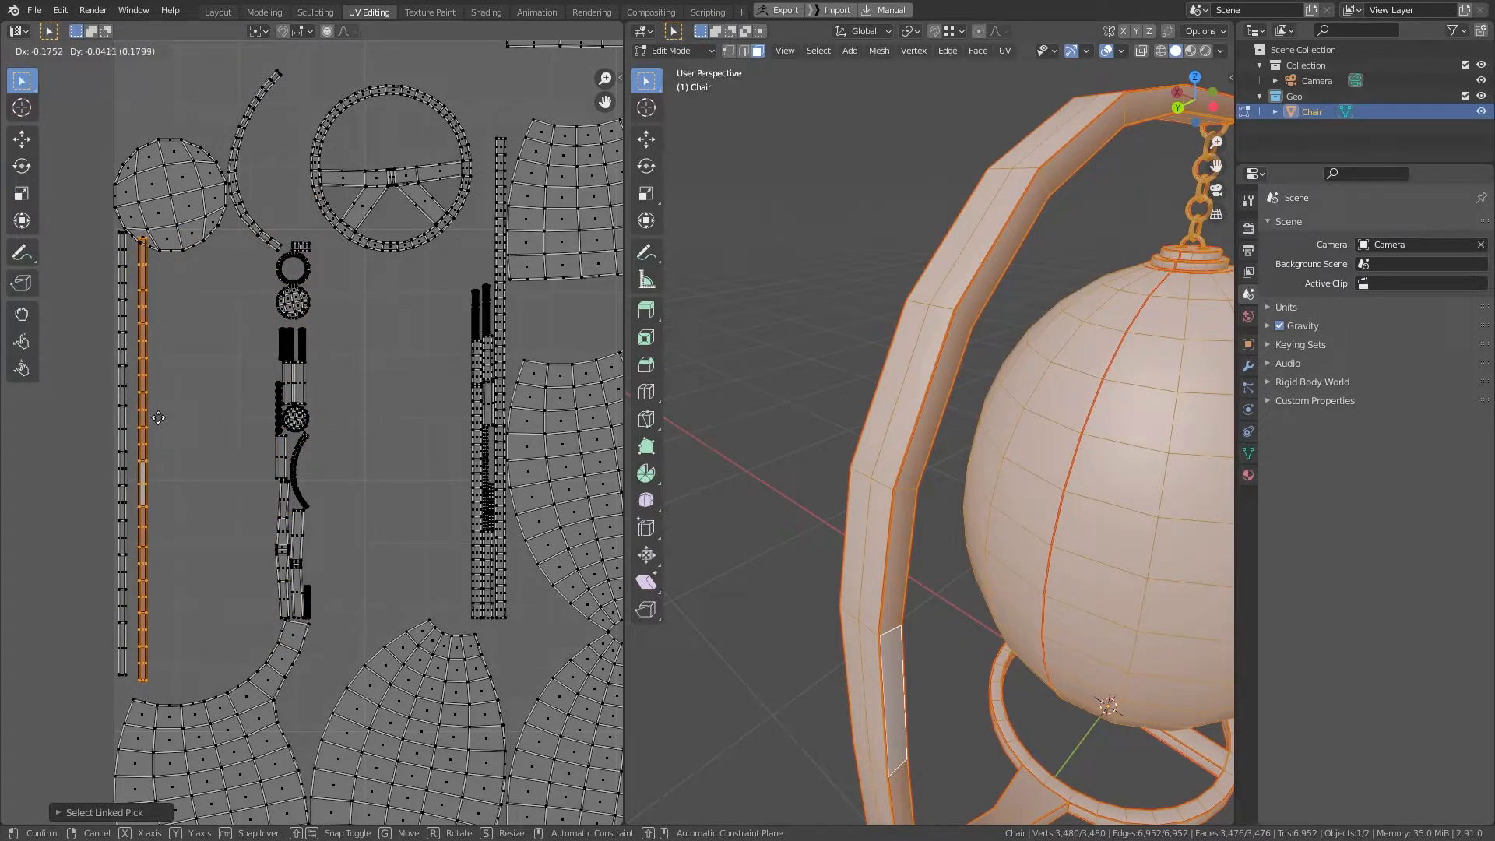
{"action": "left_click", "coordinate": [157, 414]}
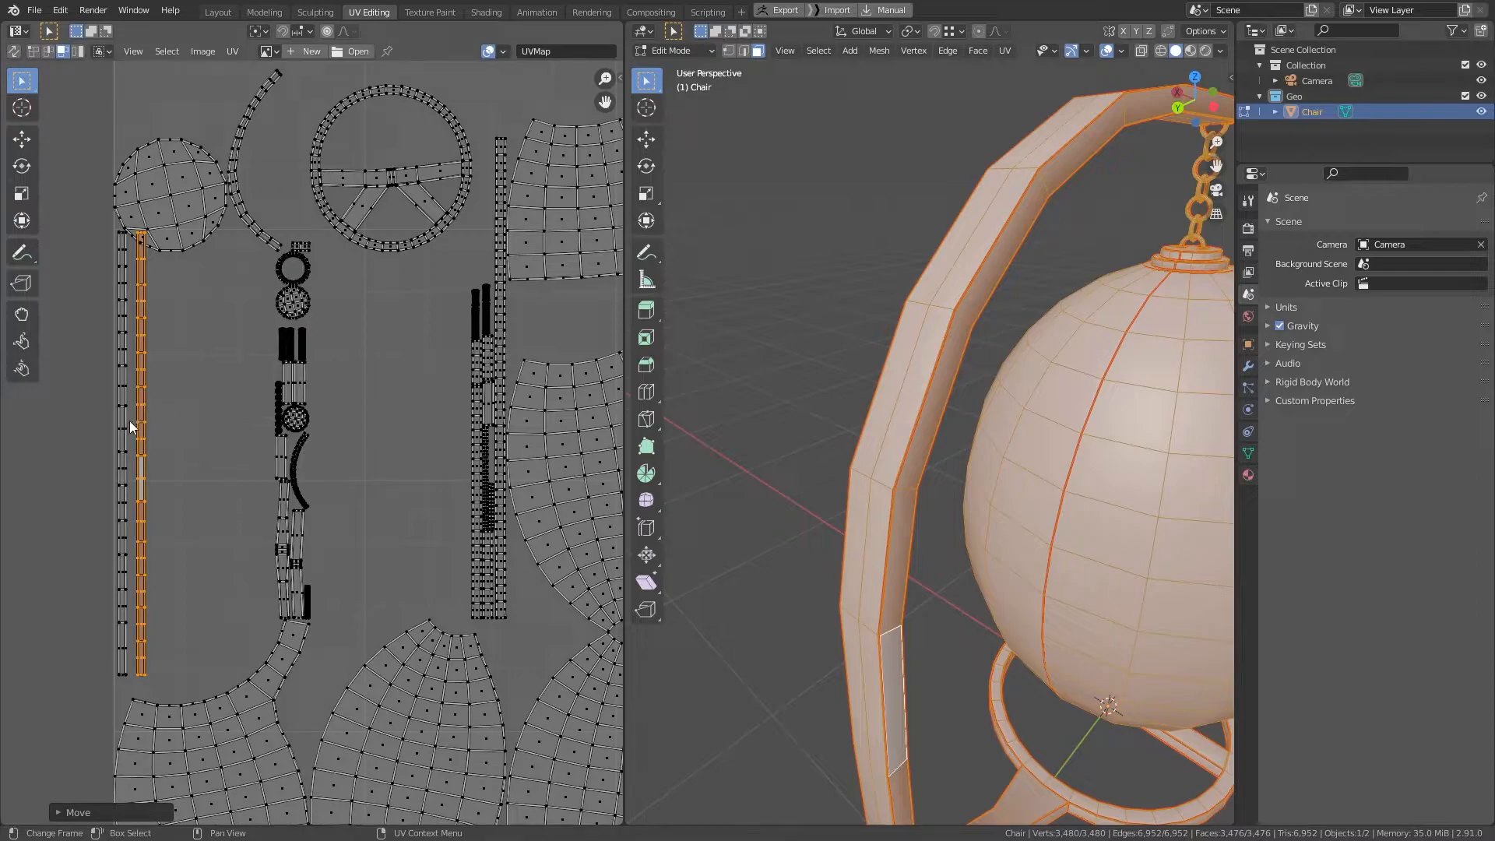
Step: Add the first straightened arm strip to the selection and move both strips into the free space along the UV square's right edge
{"action": "key", "text": "l"}
{"action": "scroll", "coordinate": [134, 414], "scroll_direction": "down", "scroll_amount": 3}
{"action": "key", "text": "g"}
{"action": "key", "text": "x"}
{"action": "left_click", "coordinate": [462, 492]}
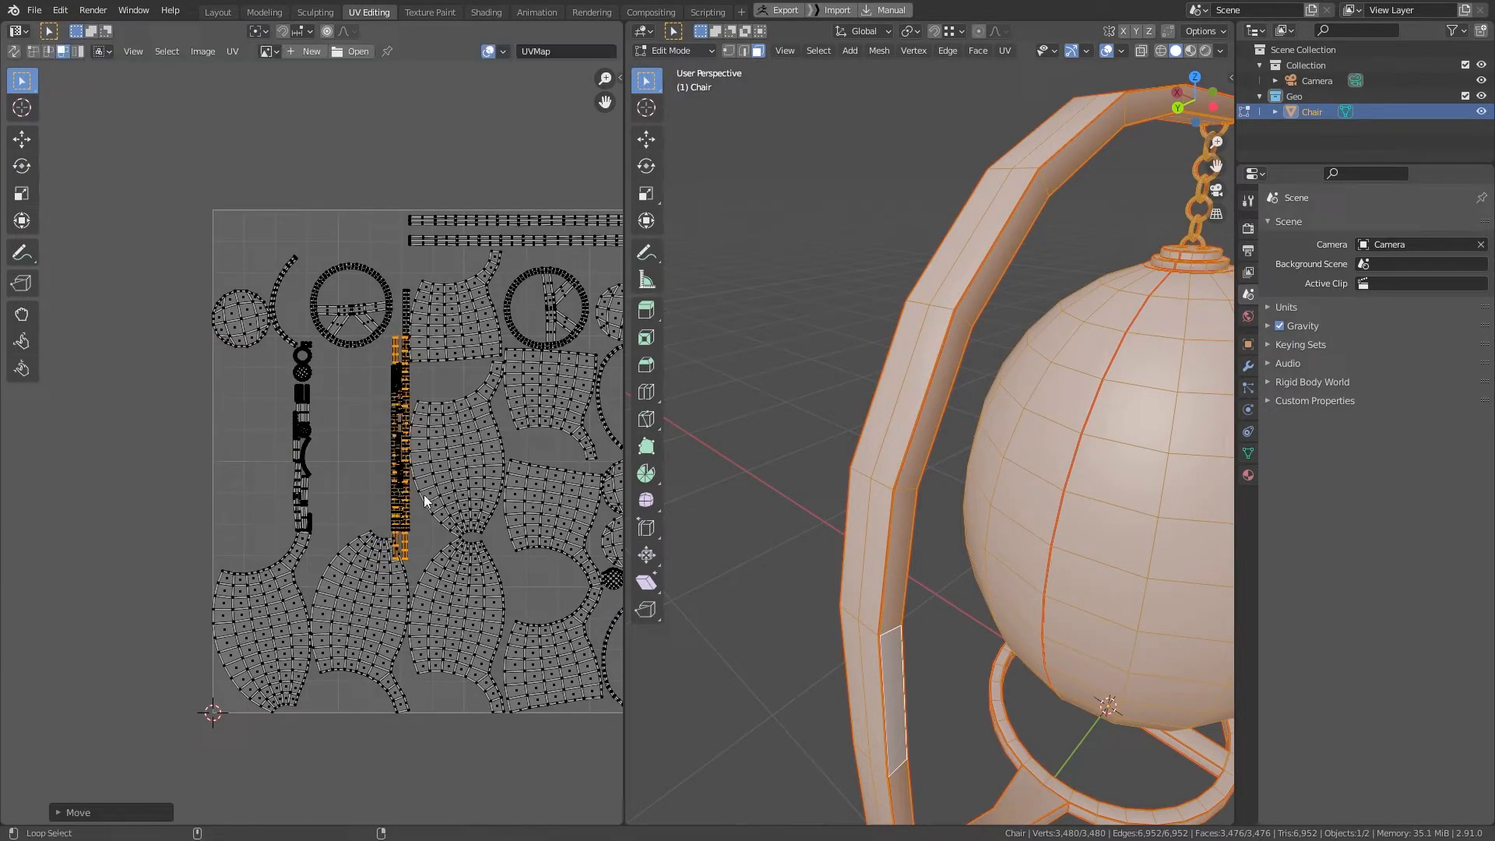
{"action": "left_click_drag", "start_coordinate": [463, 492], "coordinate": [300, 491], "text": "alt"}
{"action": "key", "text": "g"}
{"action": "left_click", "coordinate": [55, 488]}
{"action": "scroll", "coordinate": [55, 489], "scroll_direction": "down", "scroll_amount": 2}
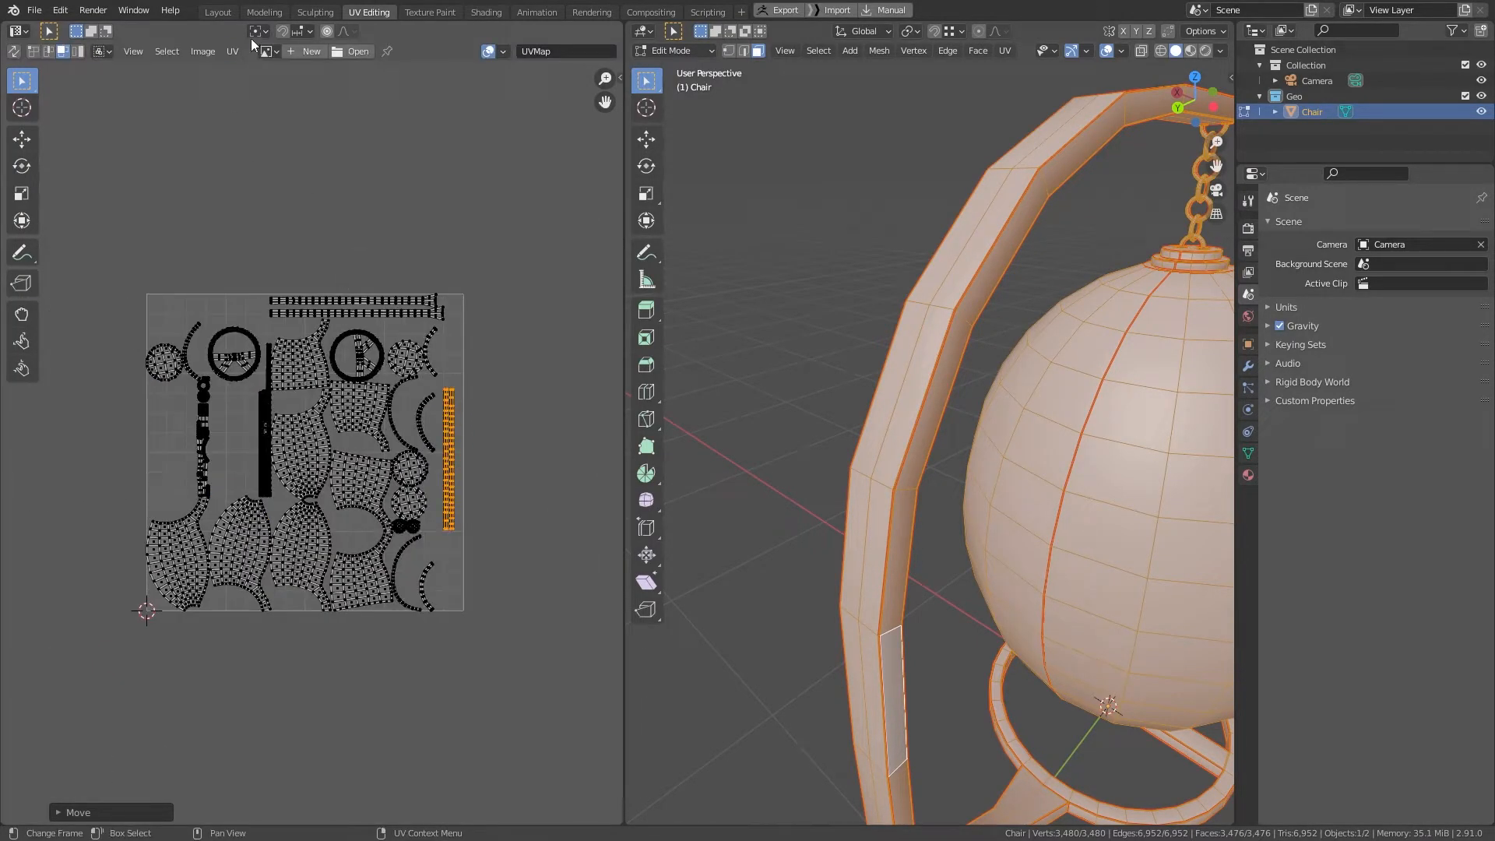
Step: Switch to the Layout workspace, enter Edit Mode with vertex selection and select only the egg's linked inner seat shell
{"action": "left_click", "coordinate": [218, 12]}
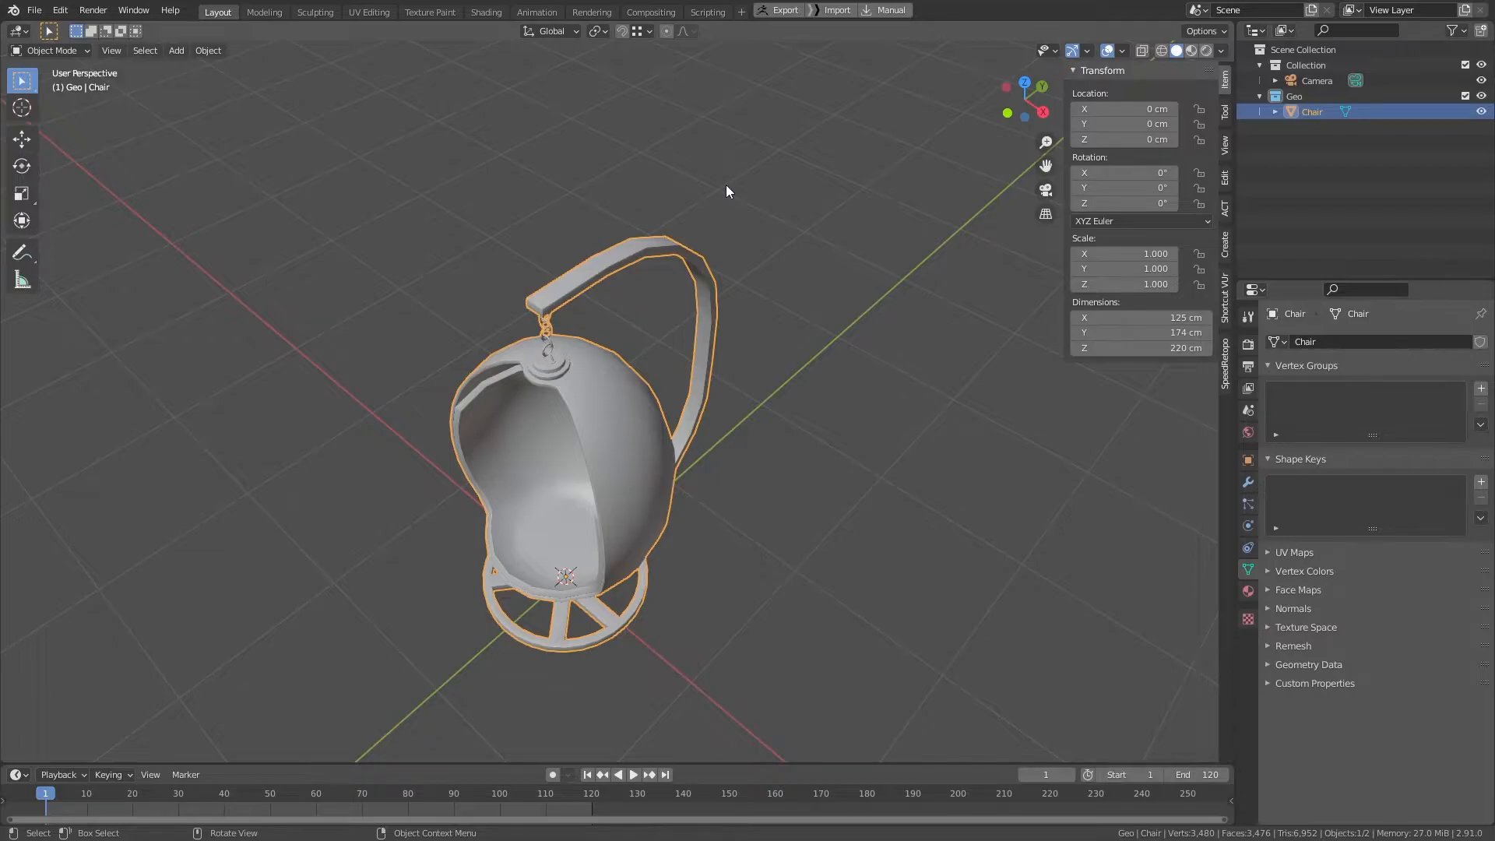
{"action": "key", "text": "Tab"}
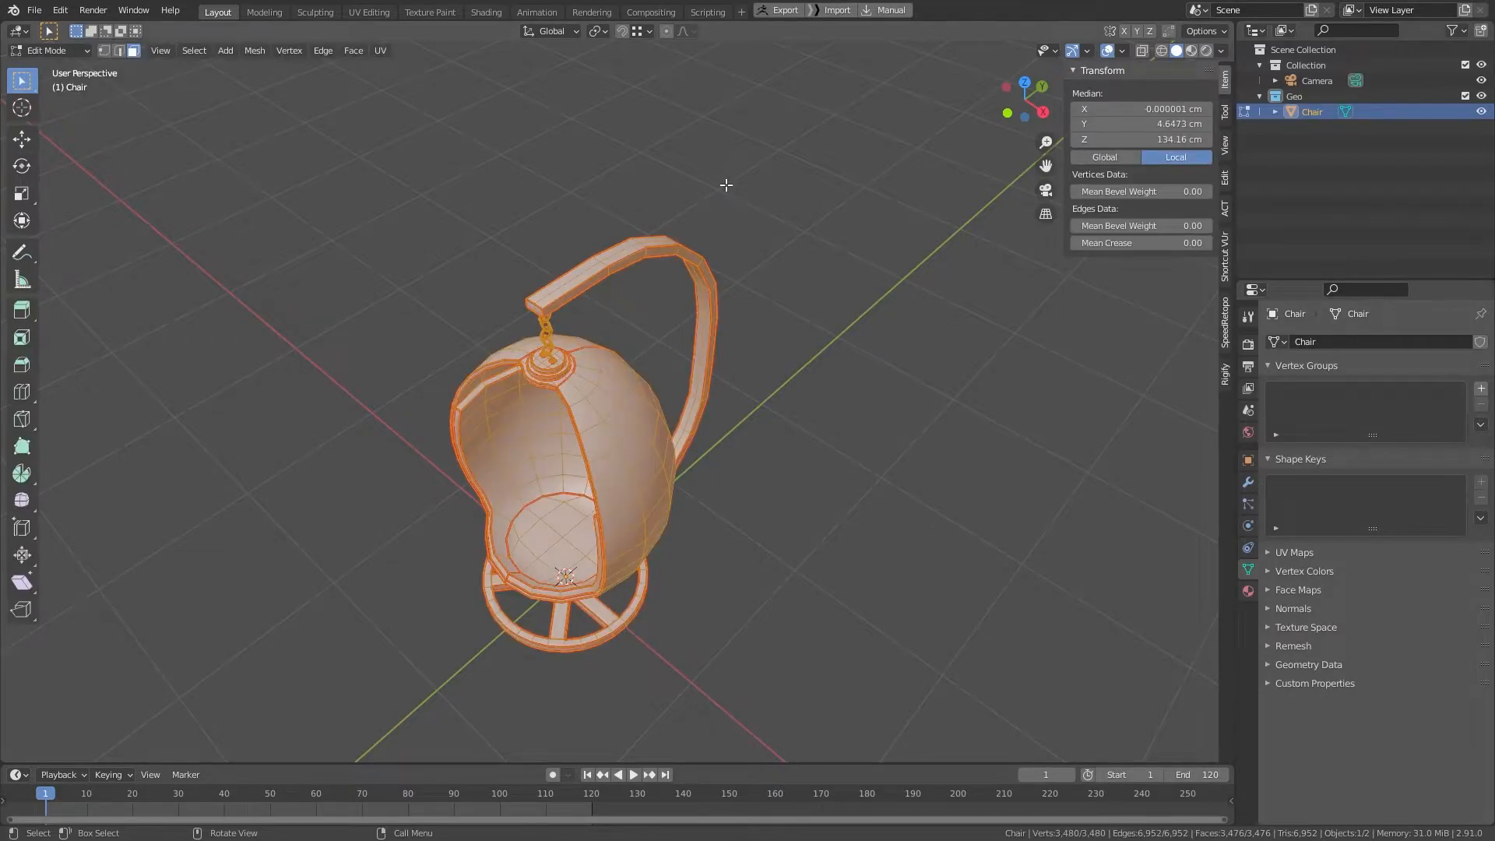
{"action": "key", "text": "1"}
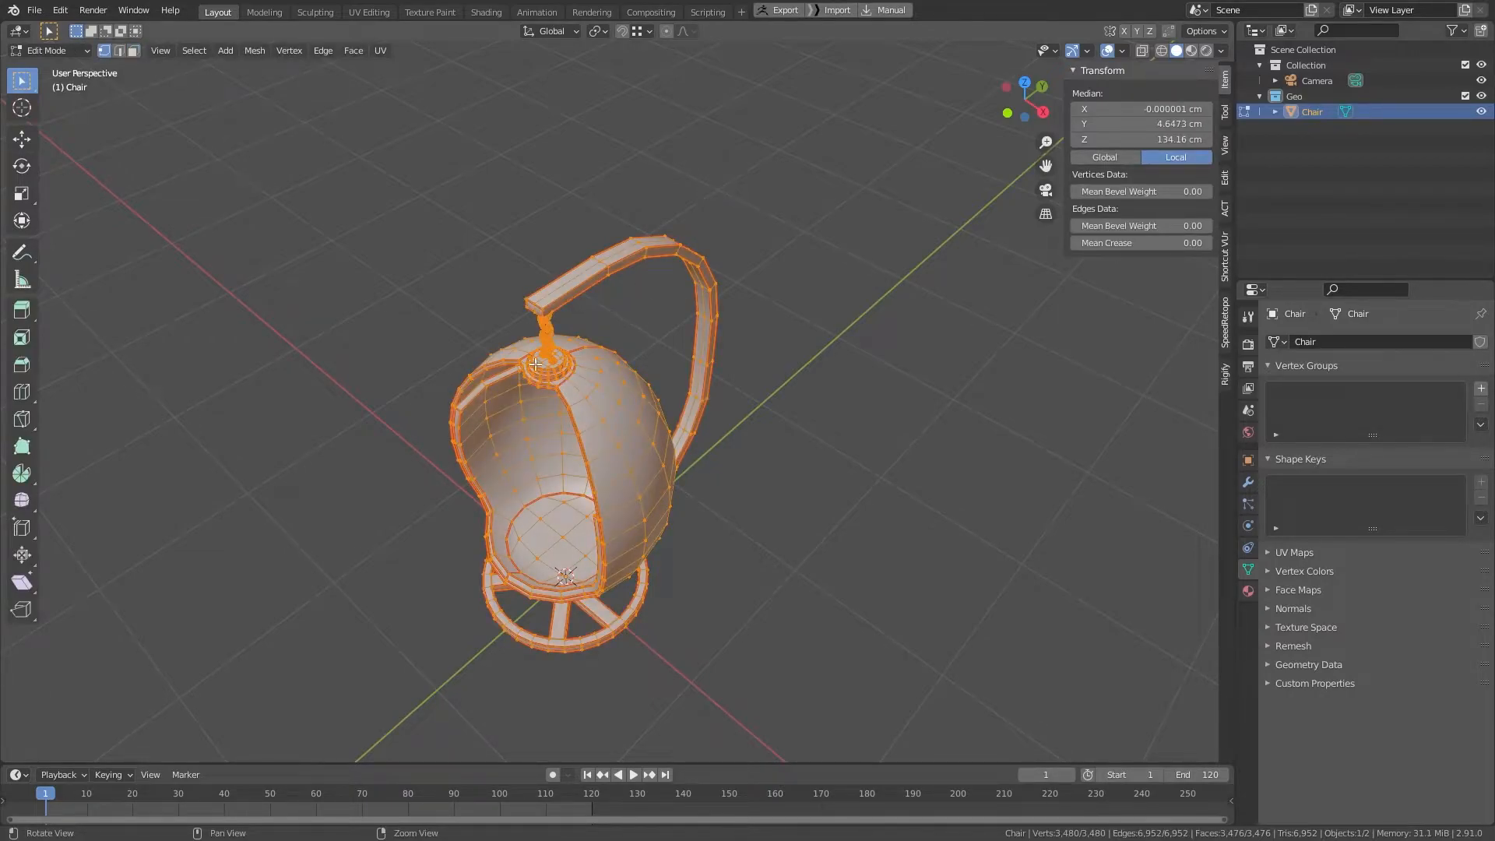
{"action": "key", "text": "alt+a"}
{"action": "middle_click_drag", "start_coordinate": [676, 407], "coordinate": [874, 353], "text": "alt"}
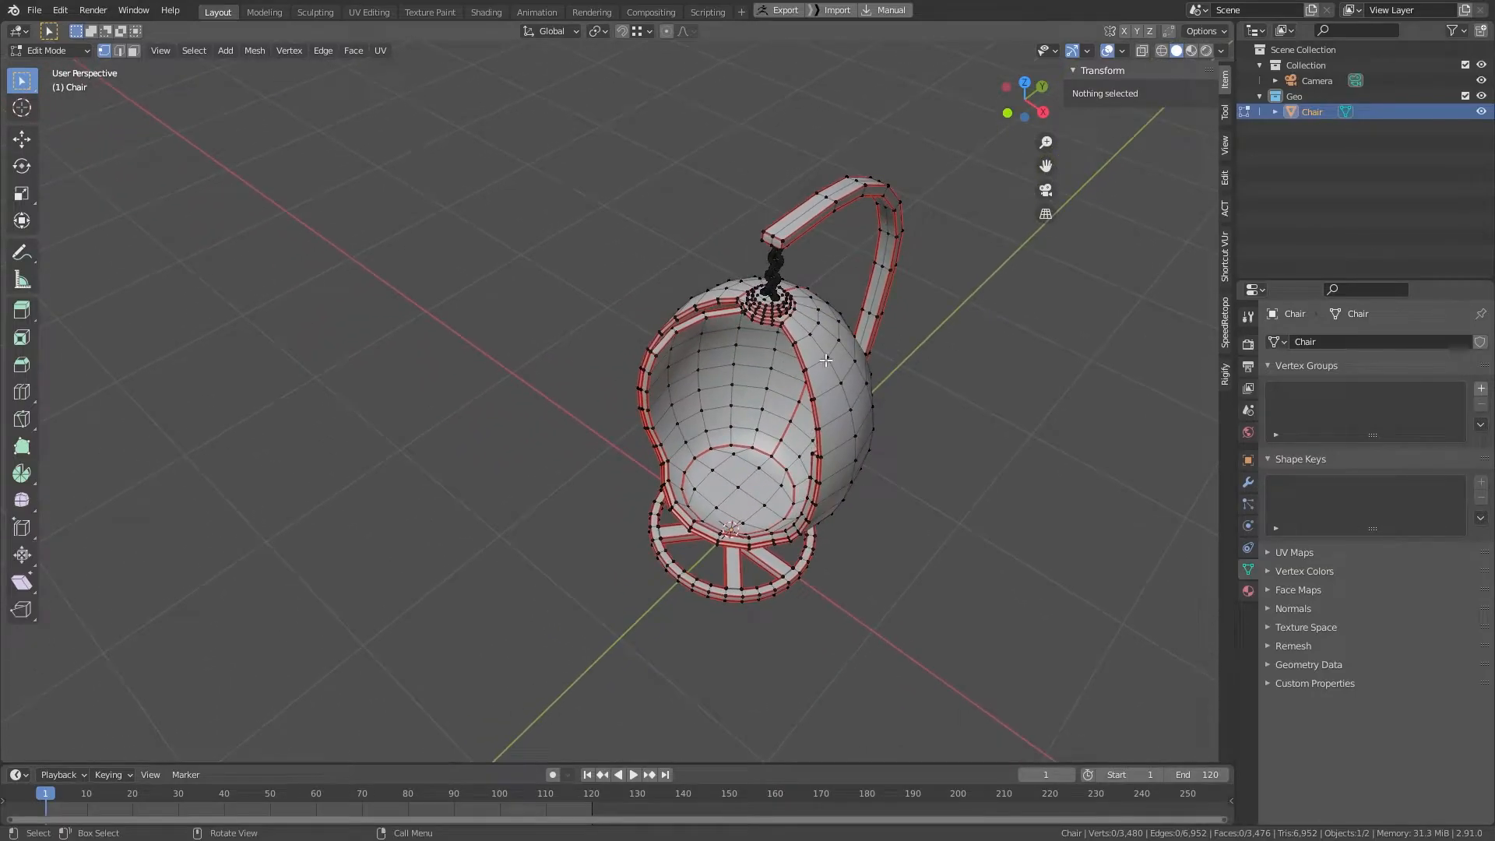
{"action": "scroll", "coordinate": [794, 367], "scroll_direction": "up", "scroll_amount": 2}
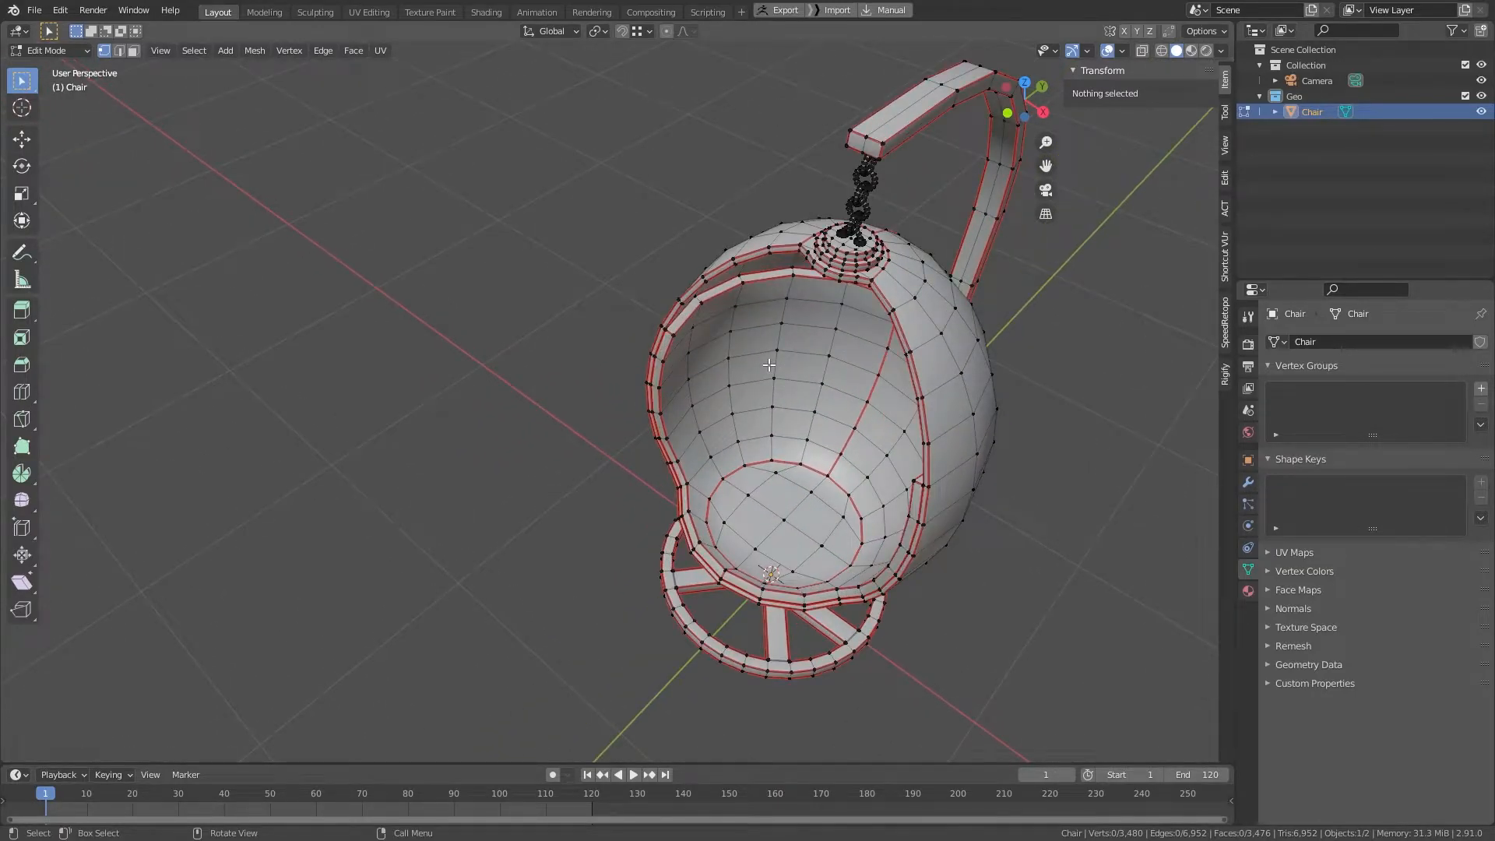
{"action": "scroll", "coordinate": [769, 365], "scroll_direction": "up", "scroll_amount": 2}
{"action": "key", "text": "l"}
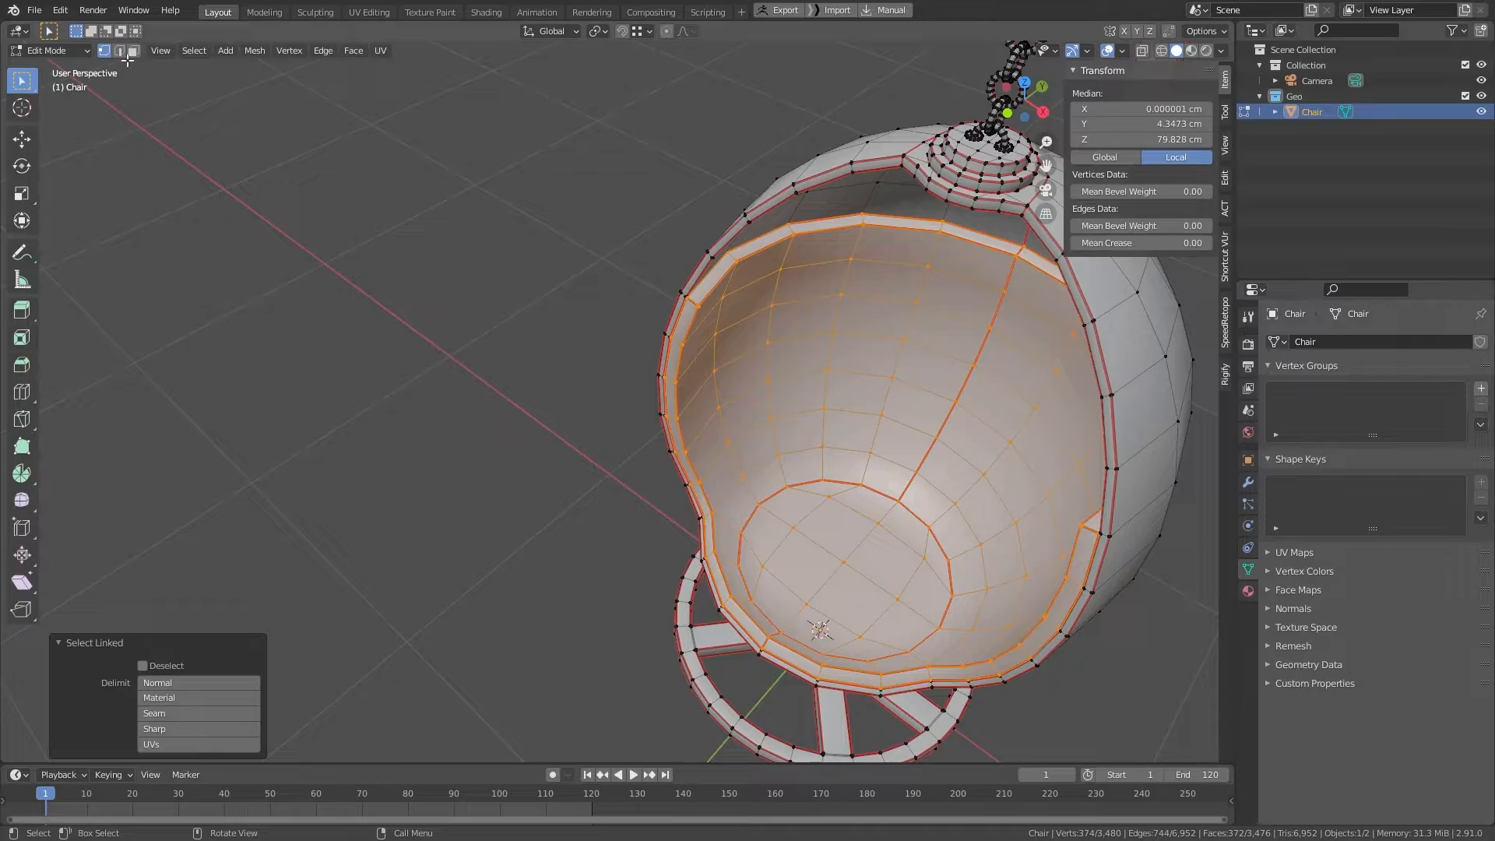
Step: Switch to Vertex Paint with vertex selection masking and fill the selected inner seat shell with green, hue 0.333 and saturation 1
{"action": "left_click", "coordinate": [62, 55]}
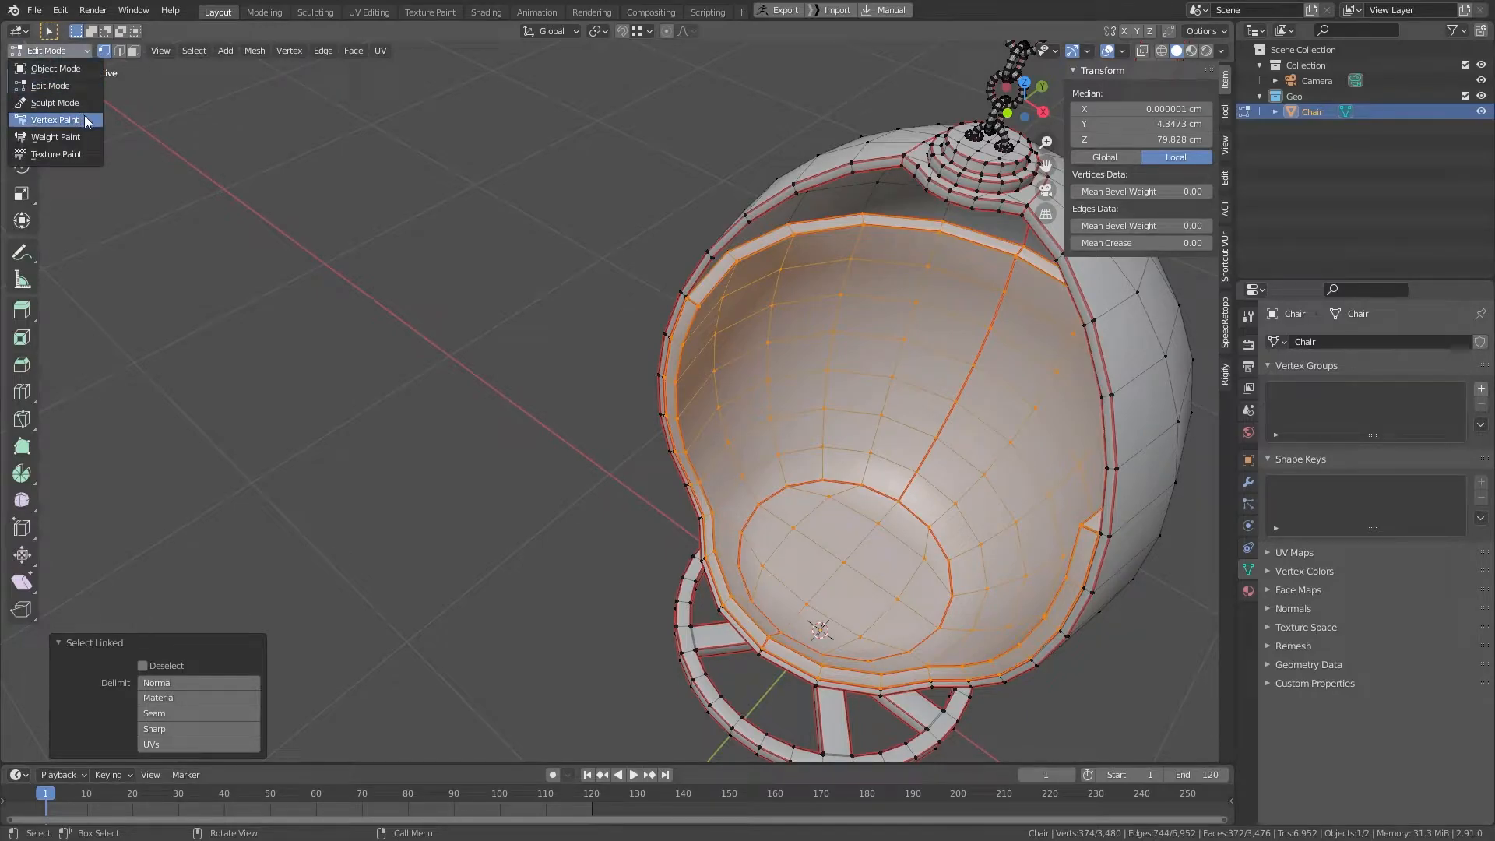
{"action": "left_click", "coordinate": [54, 119]}
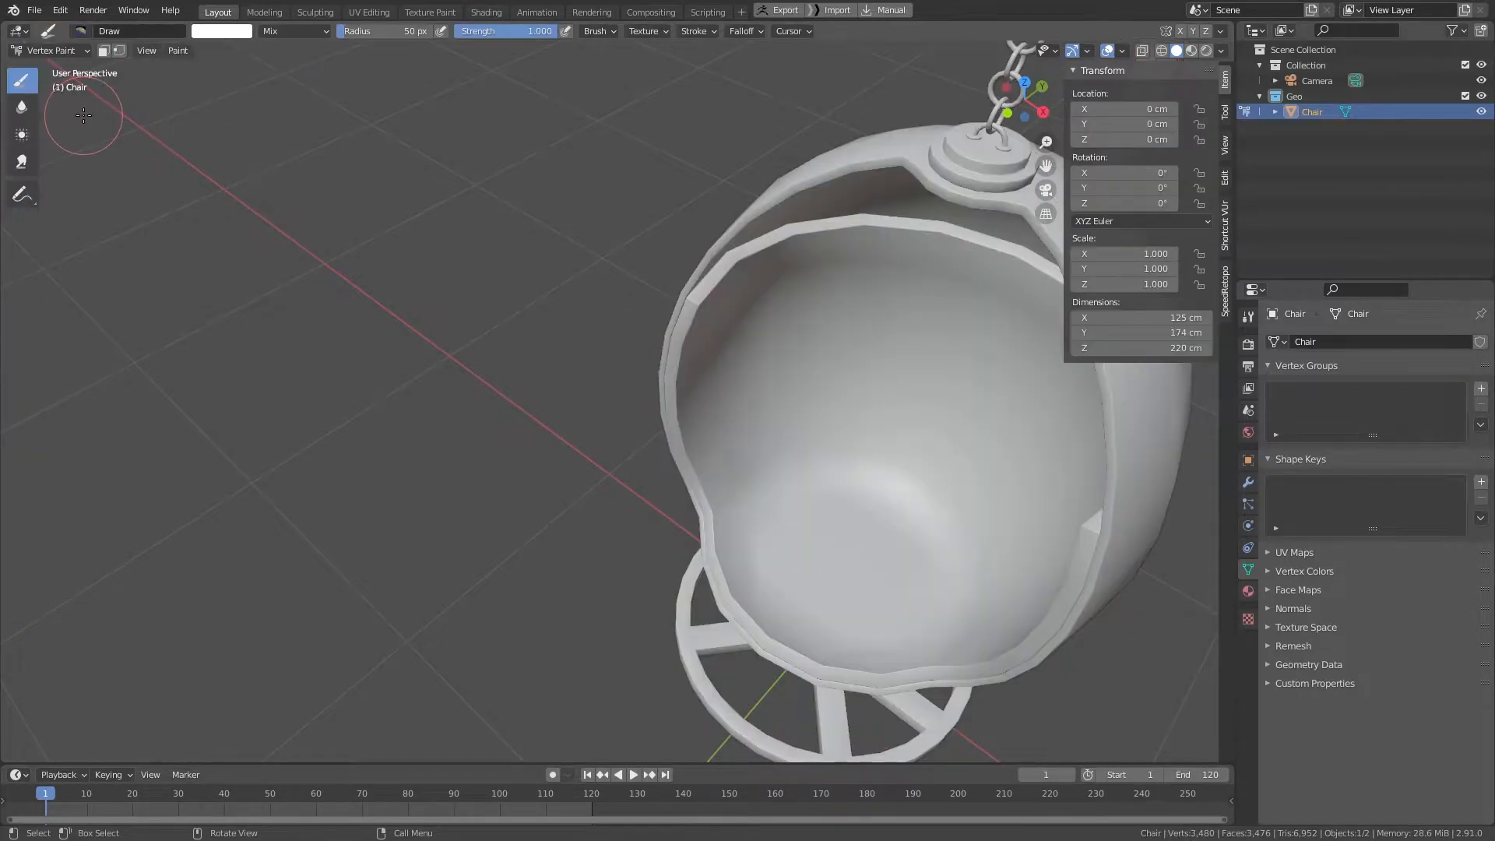
{"action": "left_click", "coordinate": [119, 50]}
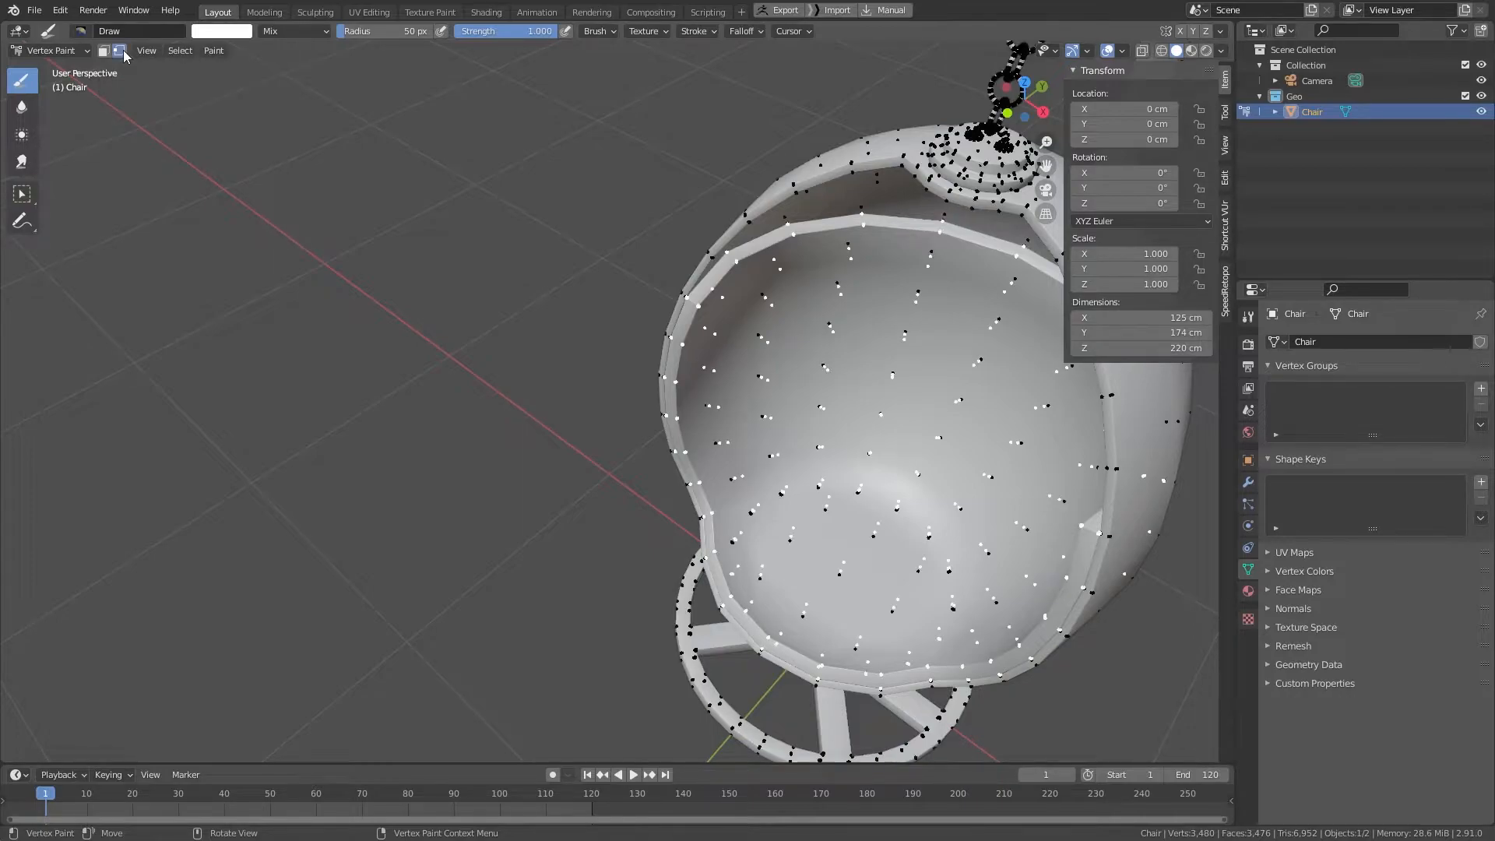
{"action": "left_click", "coordinate": [224, 32]}
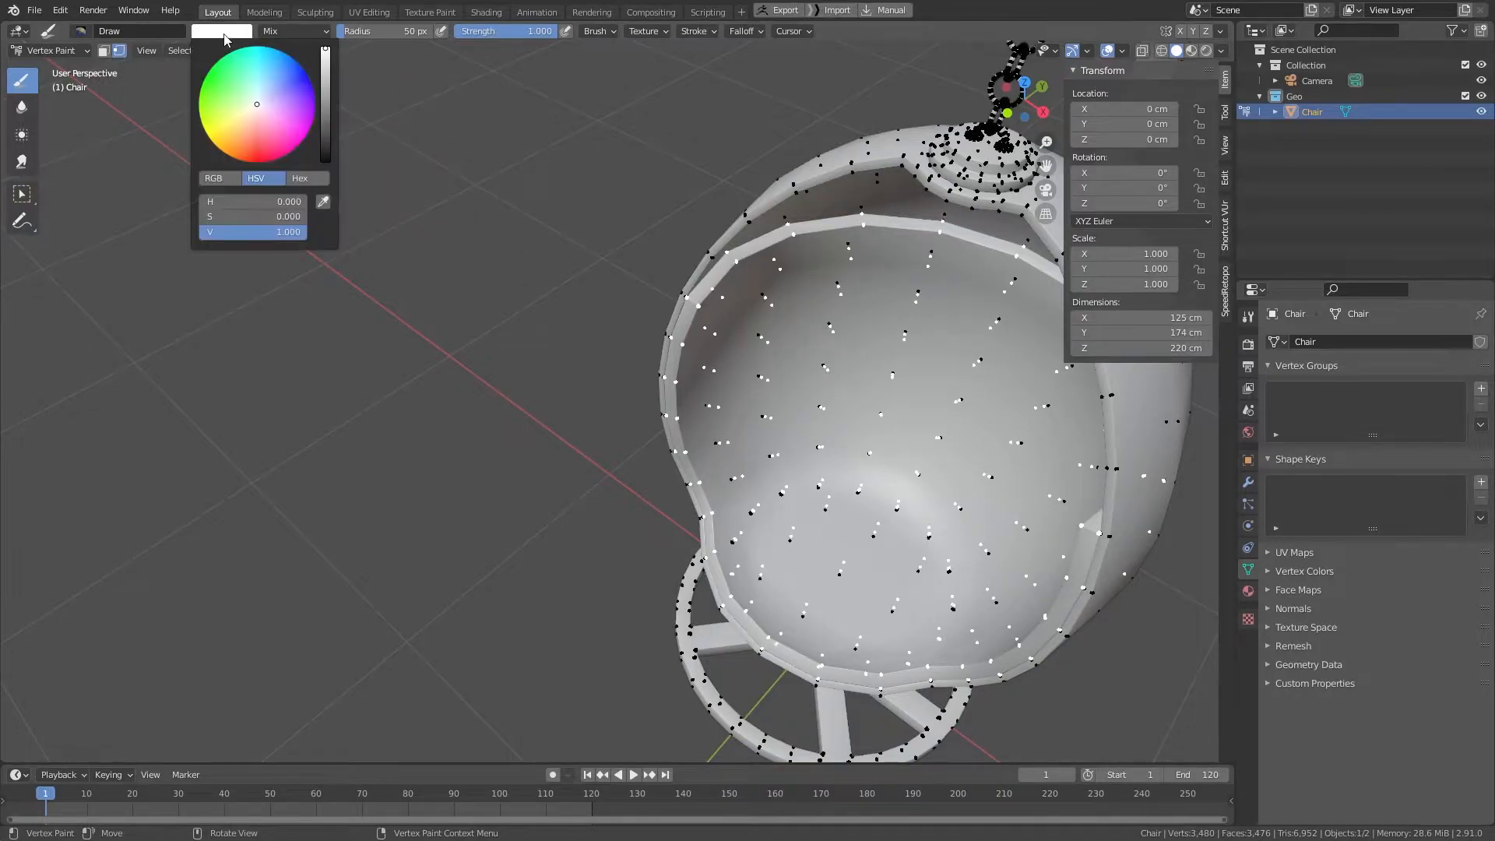
{"action": "left_click", "coordinate": [216, 62]}
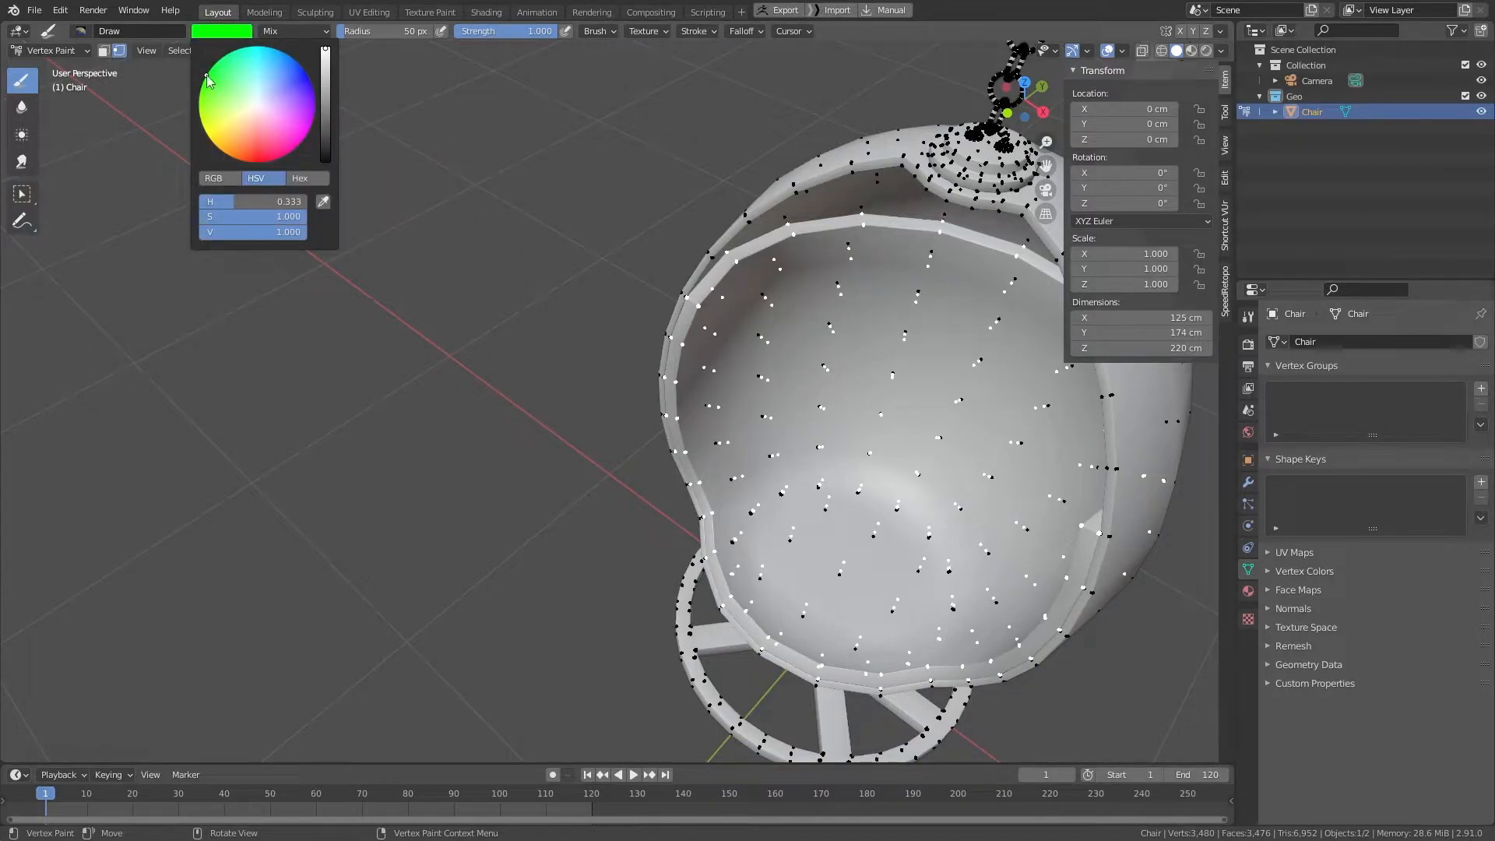
{"action": "key", "text": "shift+k"}
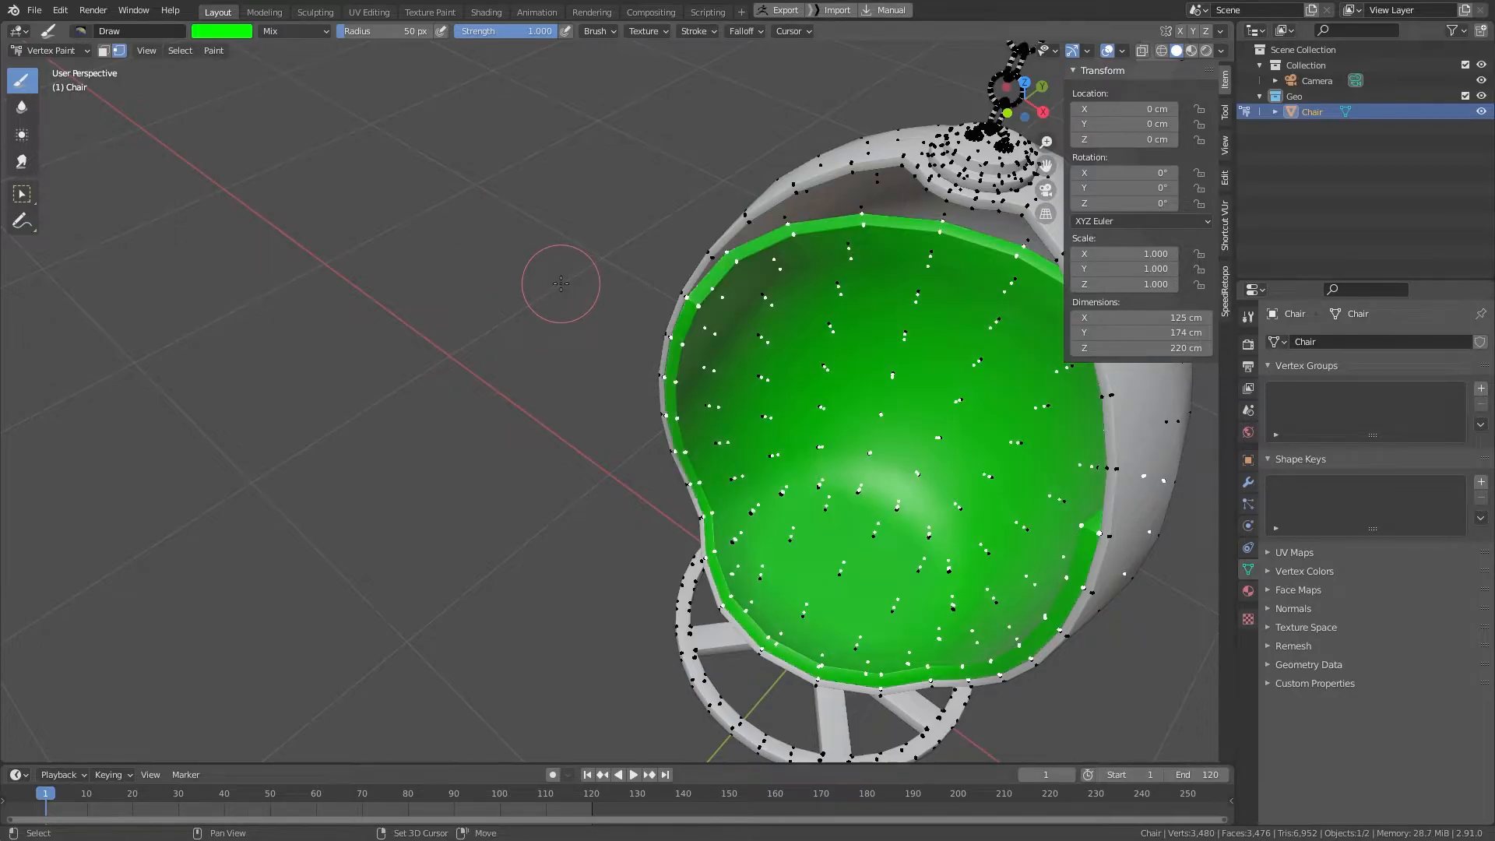
Step: Return to Edit Mode, clear the selection and select the linked outer egg shell
{"action": "middle_click_drag", "start_coordinate": [560, 290], "coordinate": [644, 301]}
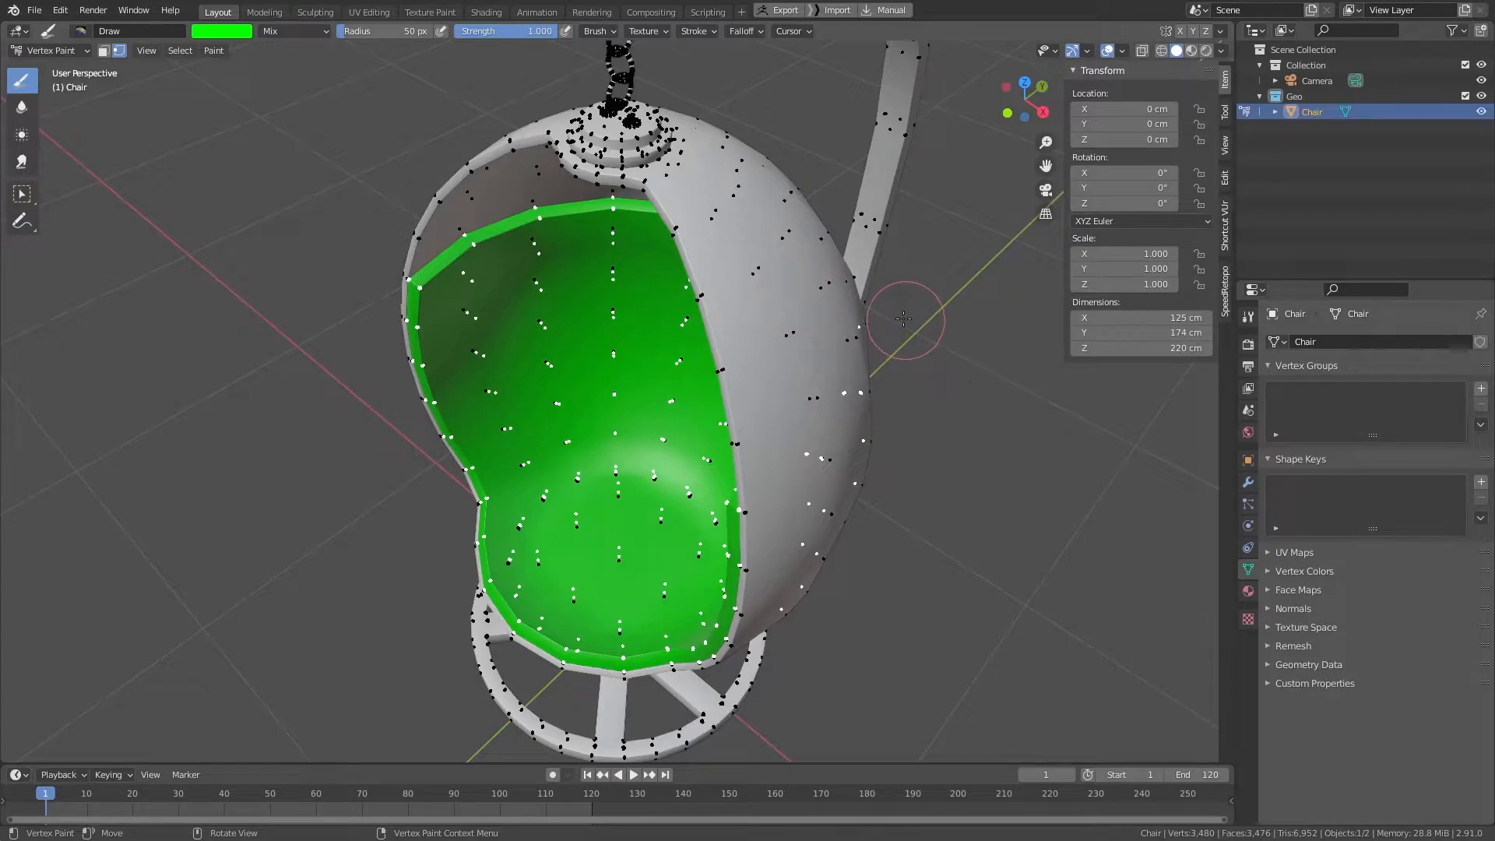
{"action": "scroll", "coordinate": [749, 287], "scroll_direction": "down", "scroll_amount": 2}
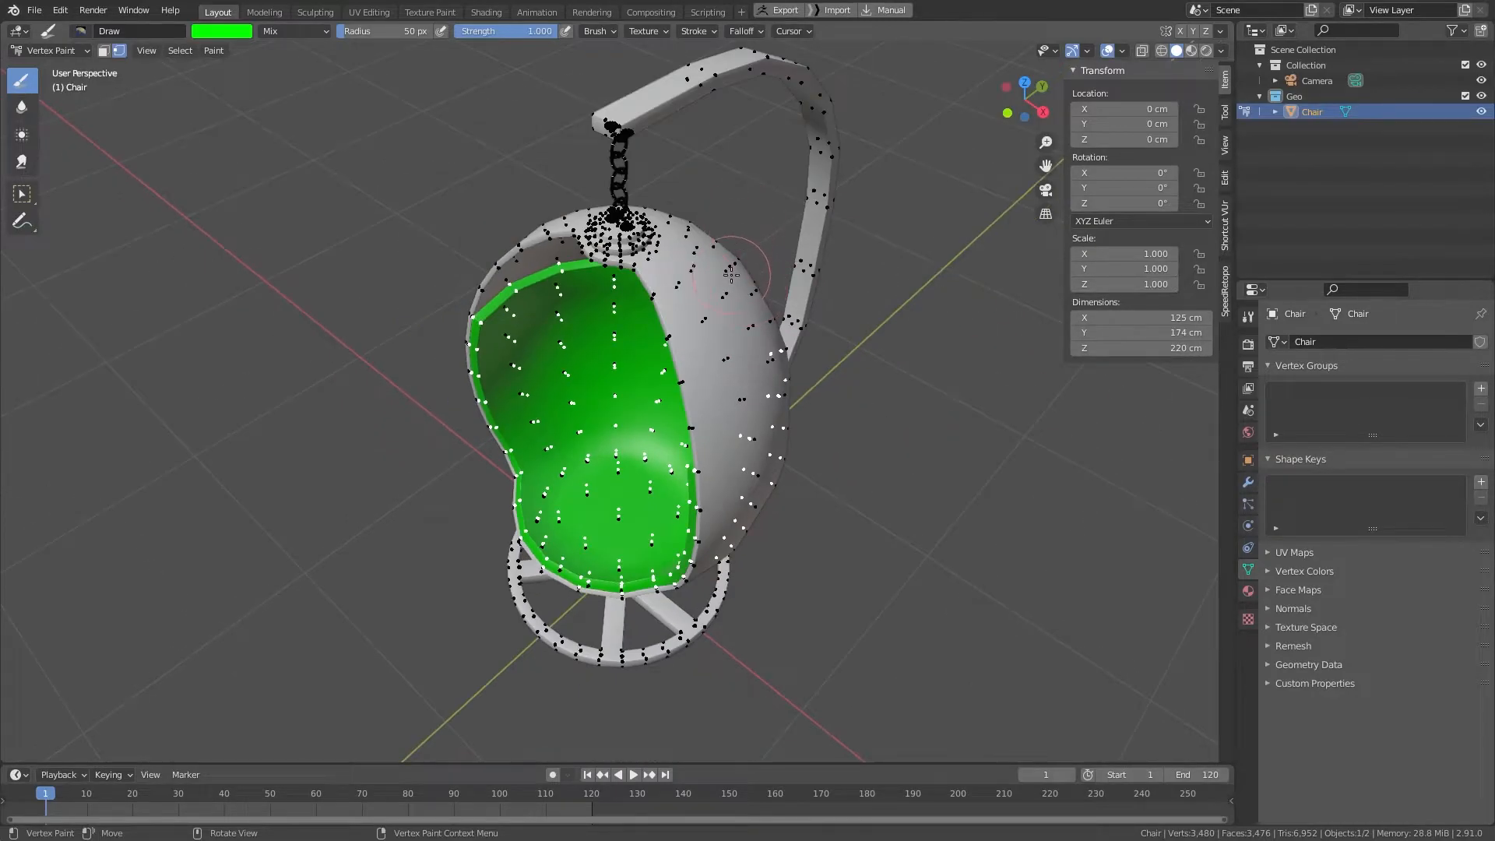
{"action": "scroll", "coordinate": [731, 274], "scroll_direction": "up", "scroll_amount": 1}
{"action": "key", "text": "Tab"}
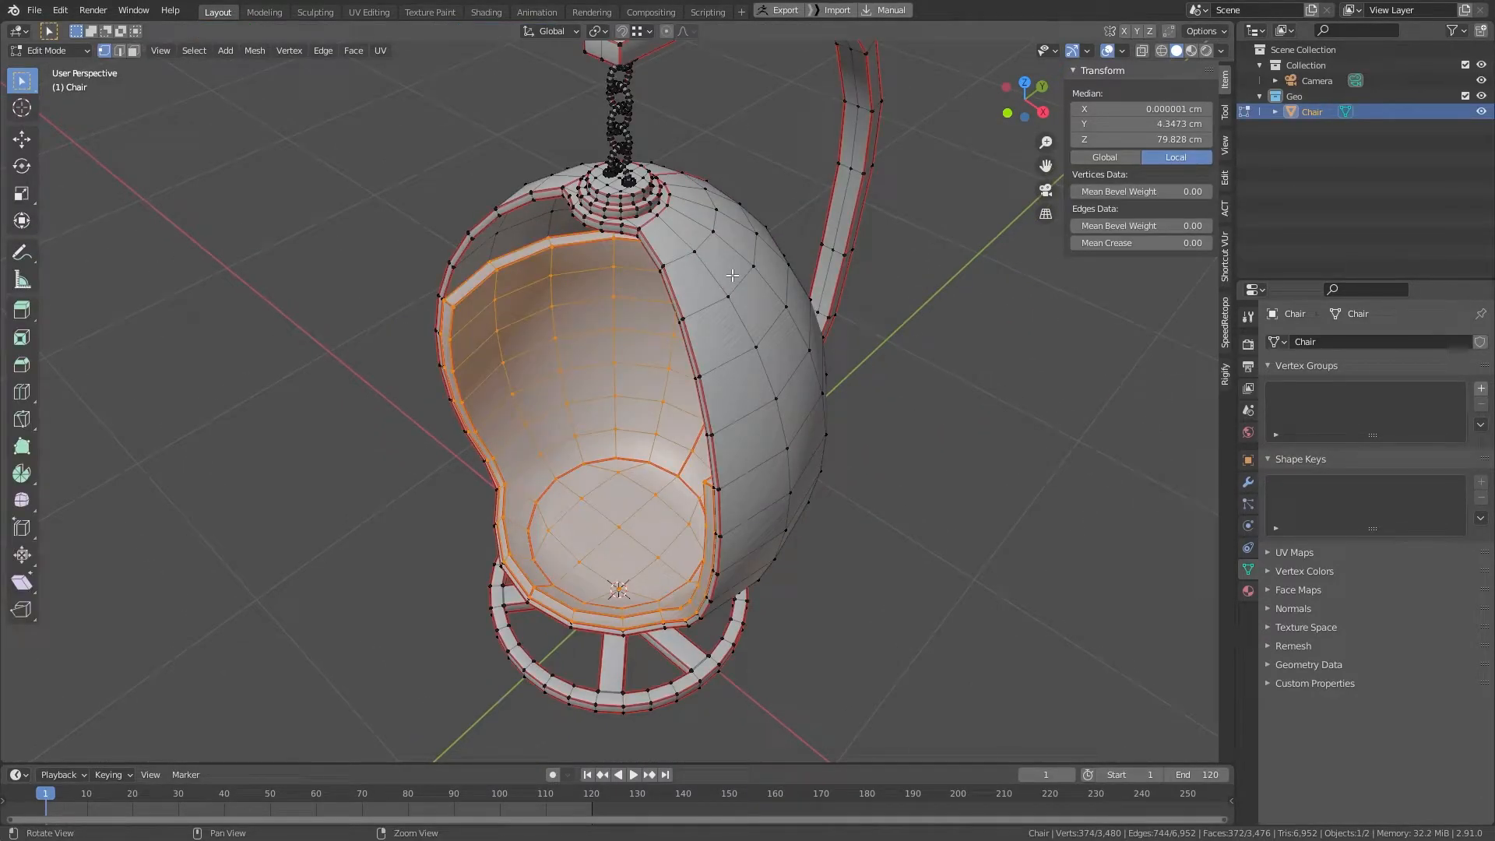
{"action": "key", "text": "alt+a"}
{"action": "key", "text": "l"}
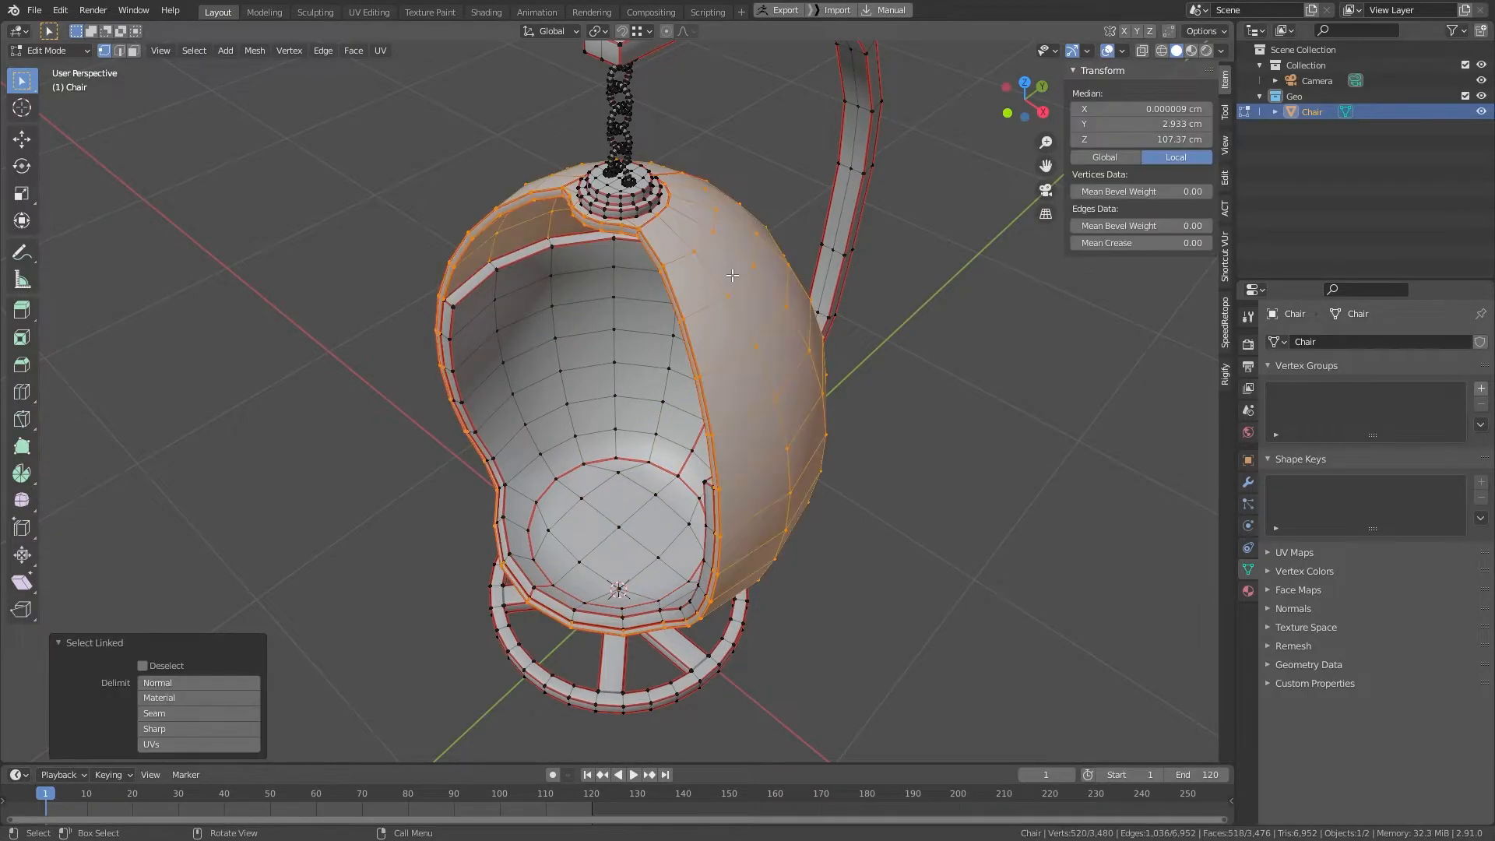
Step: Fill the outer egg shell's vertex colours with yellow, hue 0.181, in Vertex Paint
{"action": "key", "text": "Tab"}
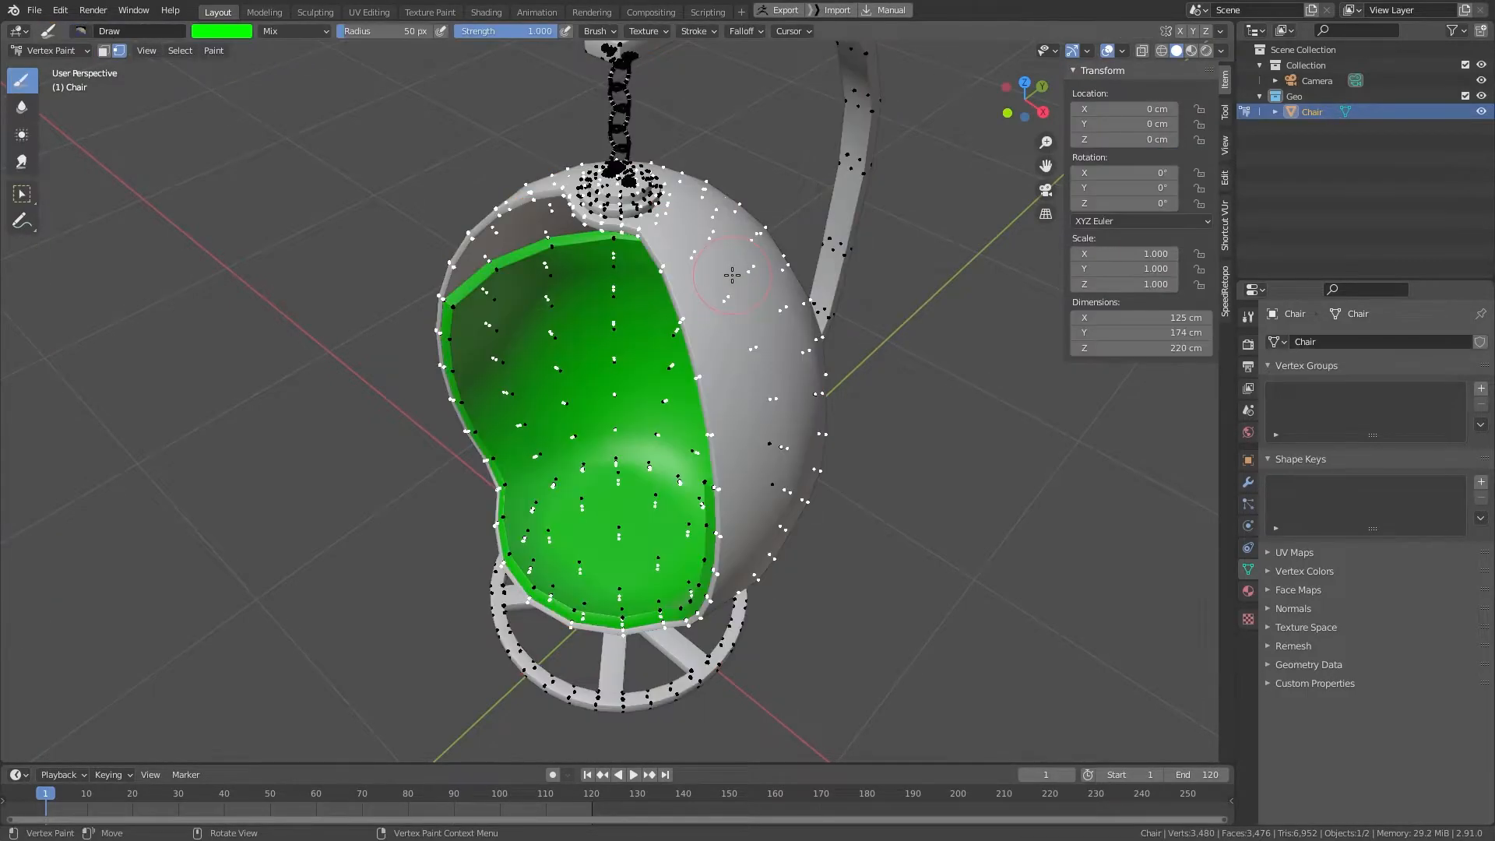
{"action": "left_click", "coordinate": [224, 35]}
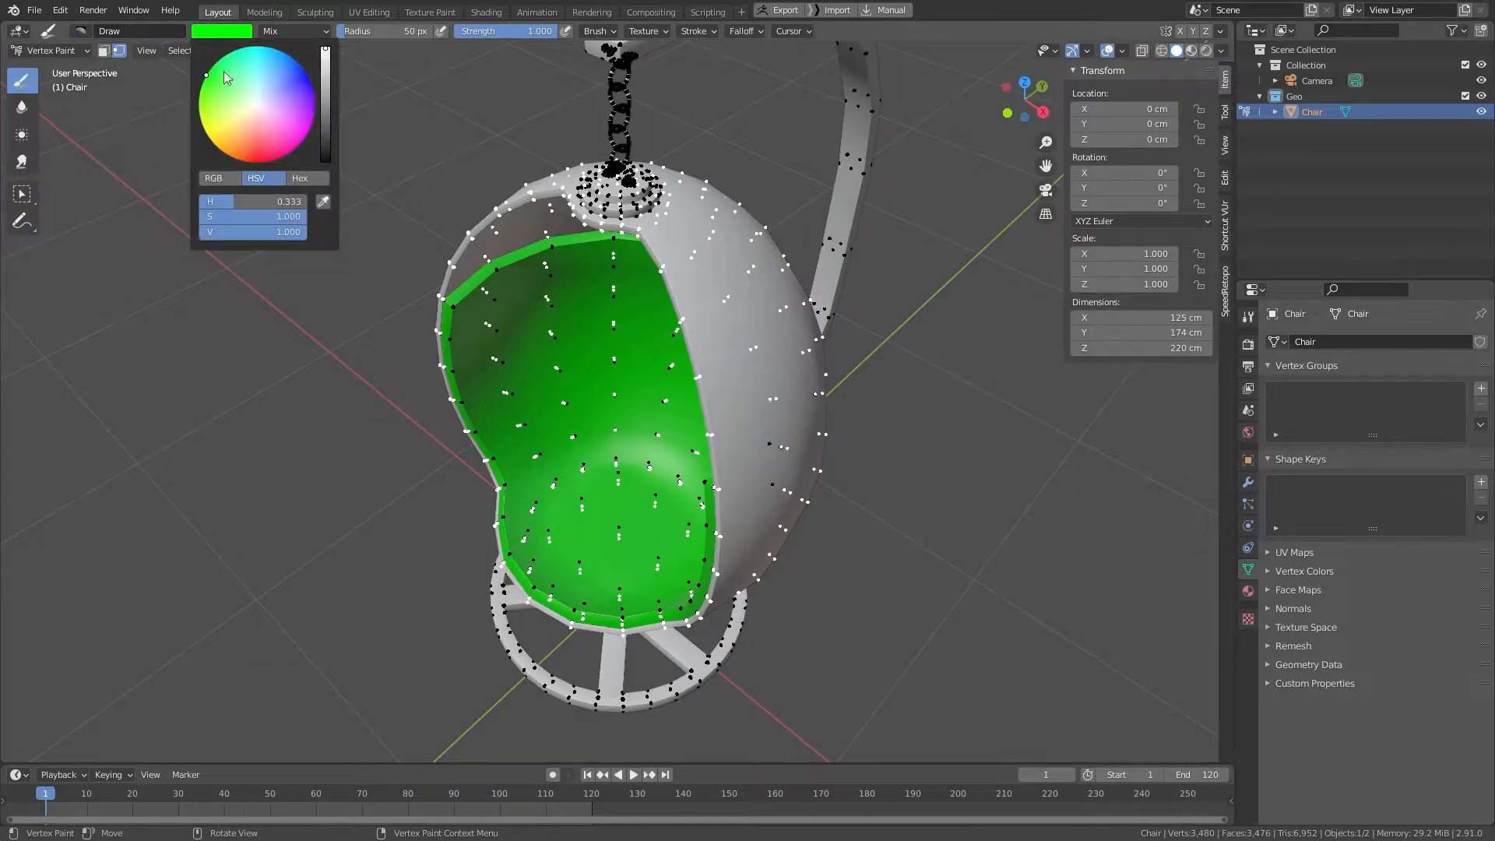
{"action": "left_click_drag", "start_coordinate": [233, 201], "coordinate": [217, 201]}
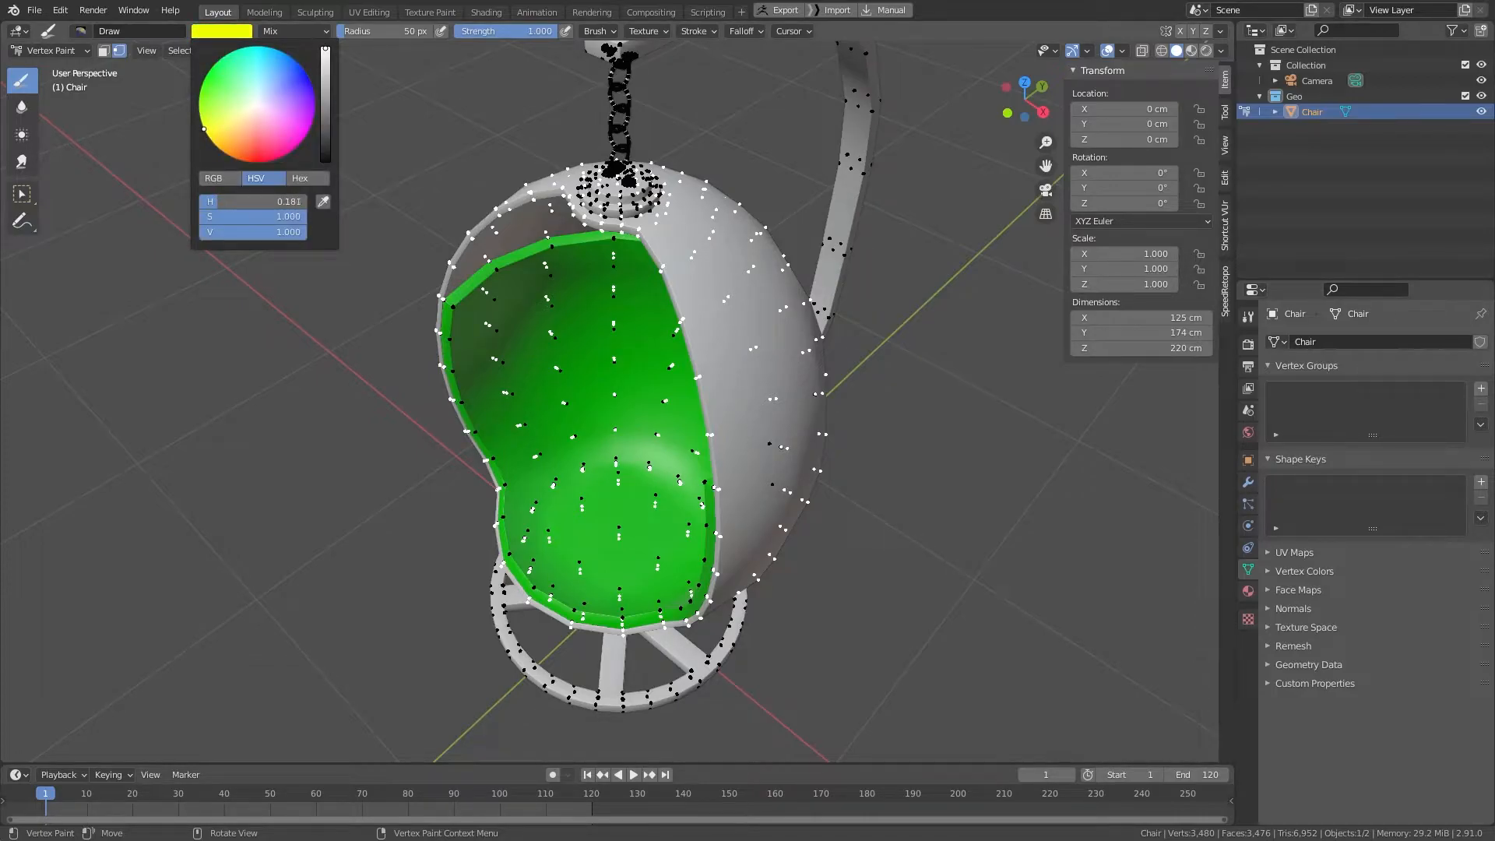
{"action": "key", "text": "shift+k"}
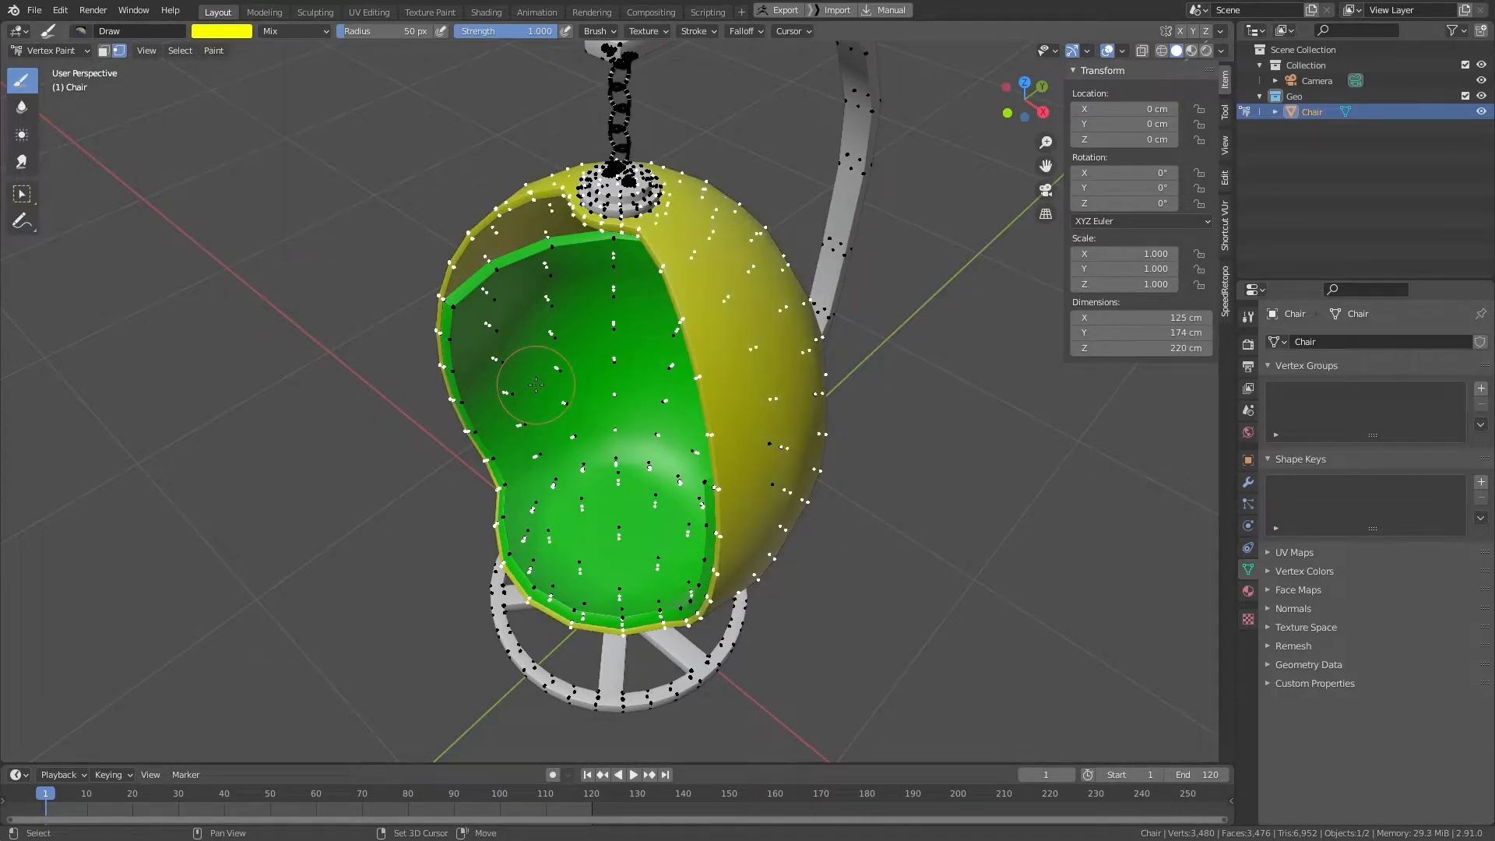
Step: Replace the selection in Edit Mode with the round stepped cap on top of the egg and all chain links and hooks above it
{"action": "middle_click_drag", "start_coordinate": [958, 423], "coordinate": [787, 331]}
{"action": "right_click_drag", "start_coordinate": [788, 330], "coordinate": [708, 271], "text": "alt"}
{"action": "key", "text": "Tab"}
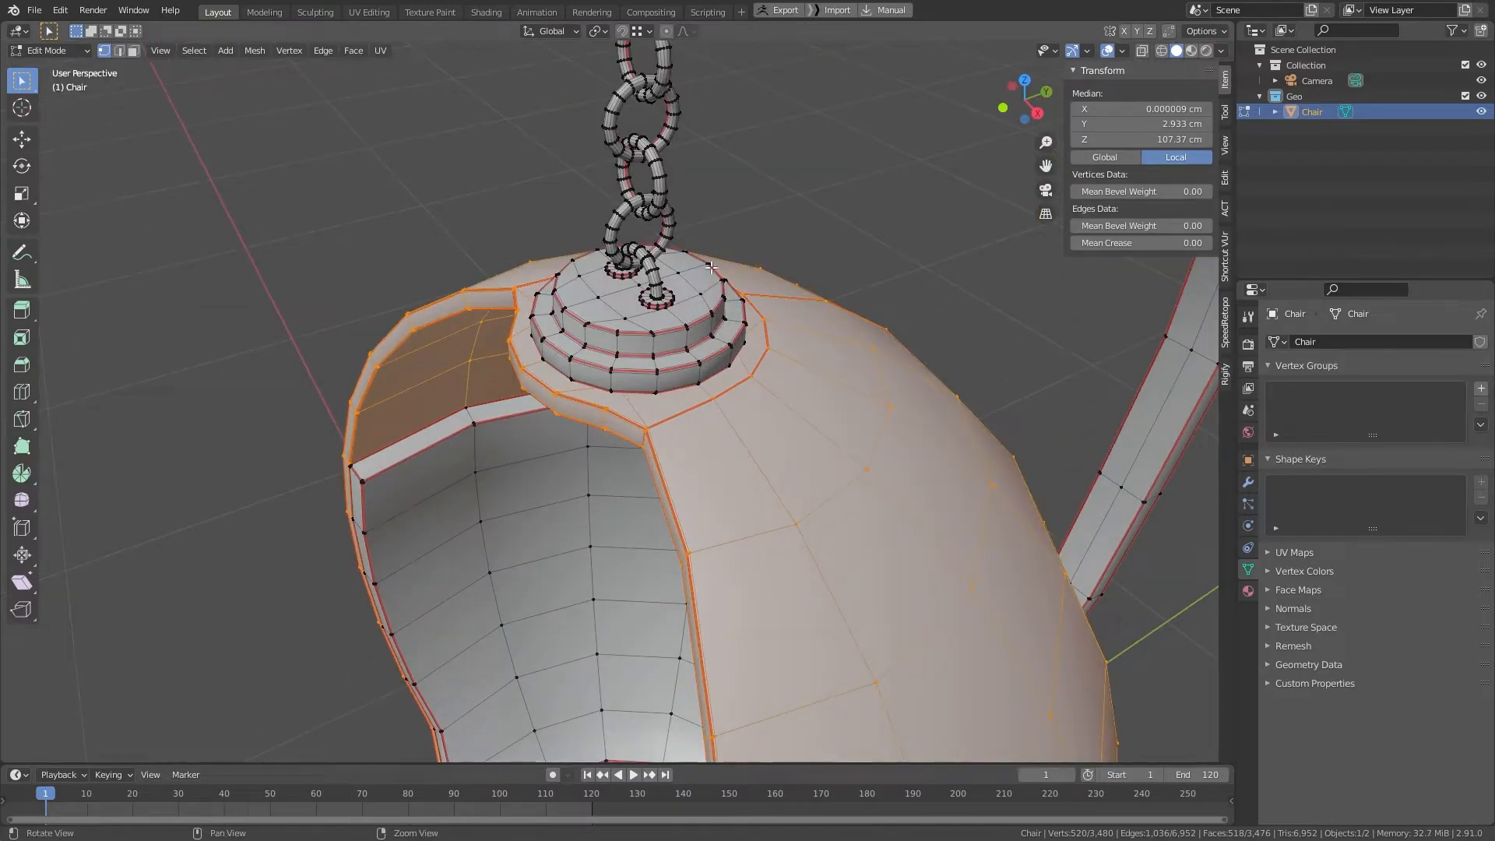
{"action": "key", "text": "alt+a"}
{"action": "key", "text": "l"}
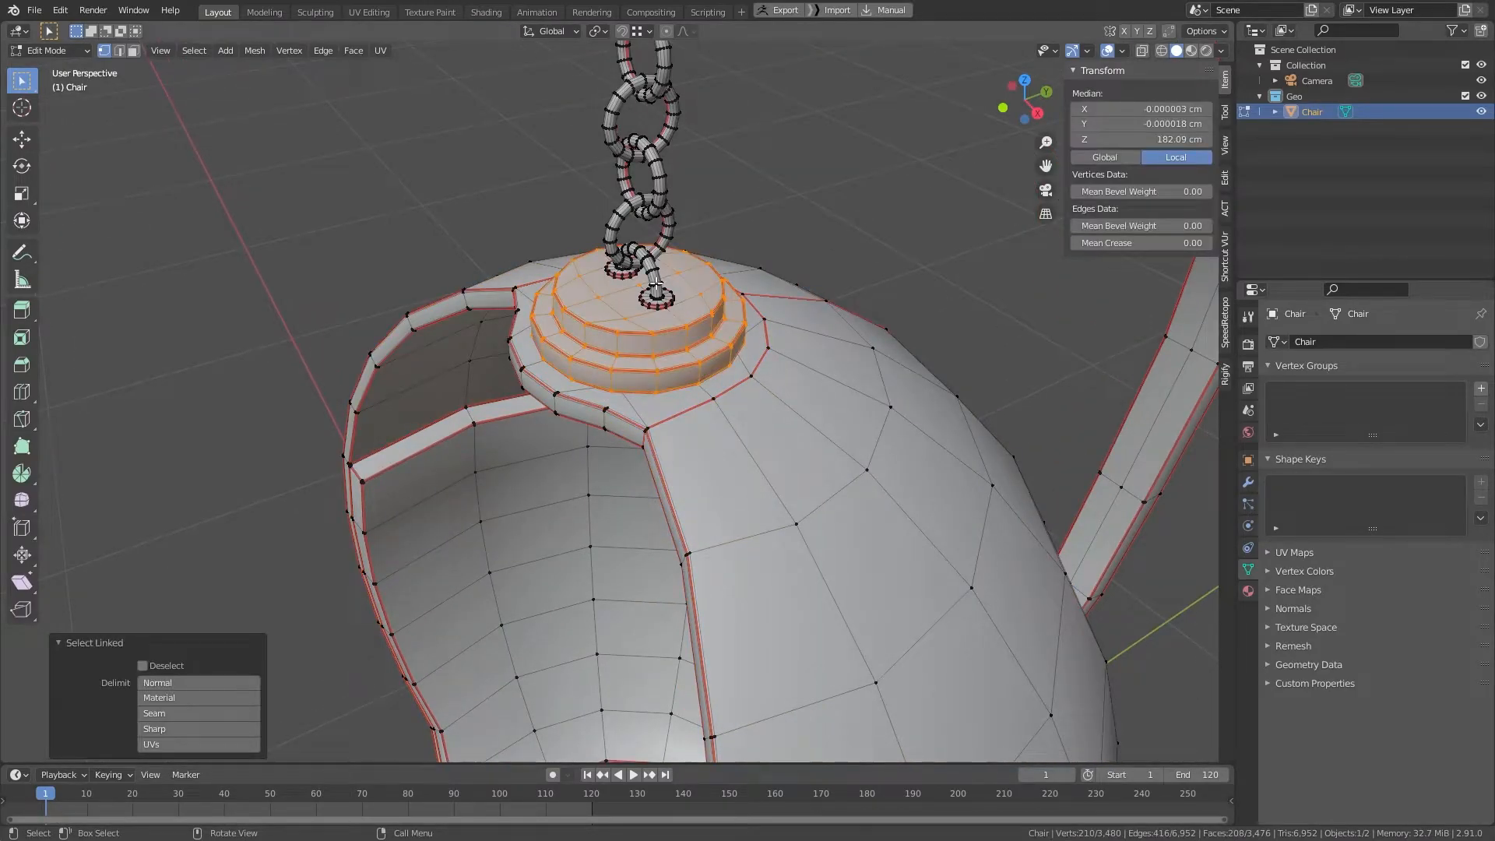
{"action": "key", "text": "l"}
{"action": "key", "text": "l"}
{"action": "key", "text": "l"}
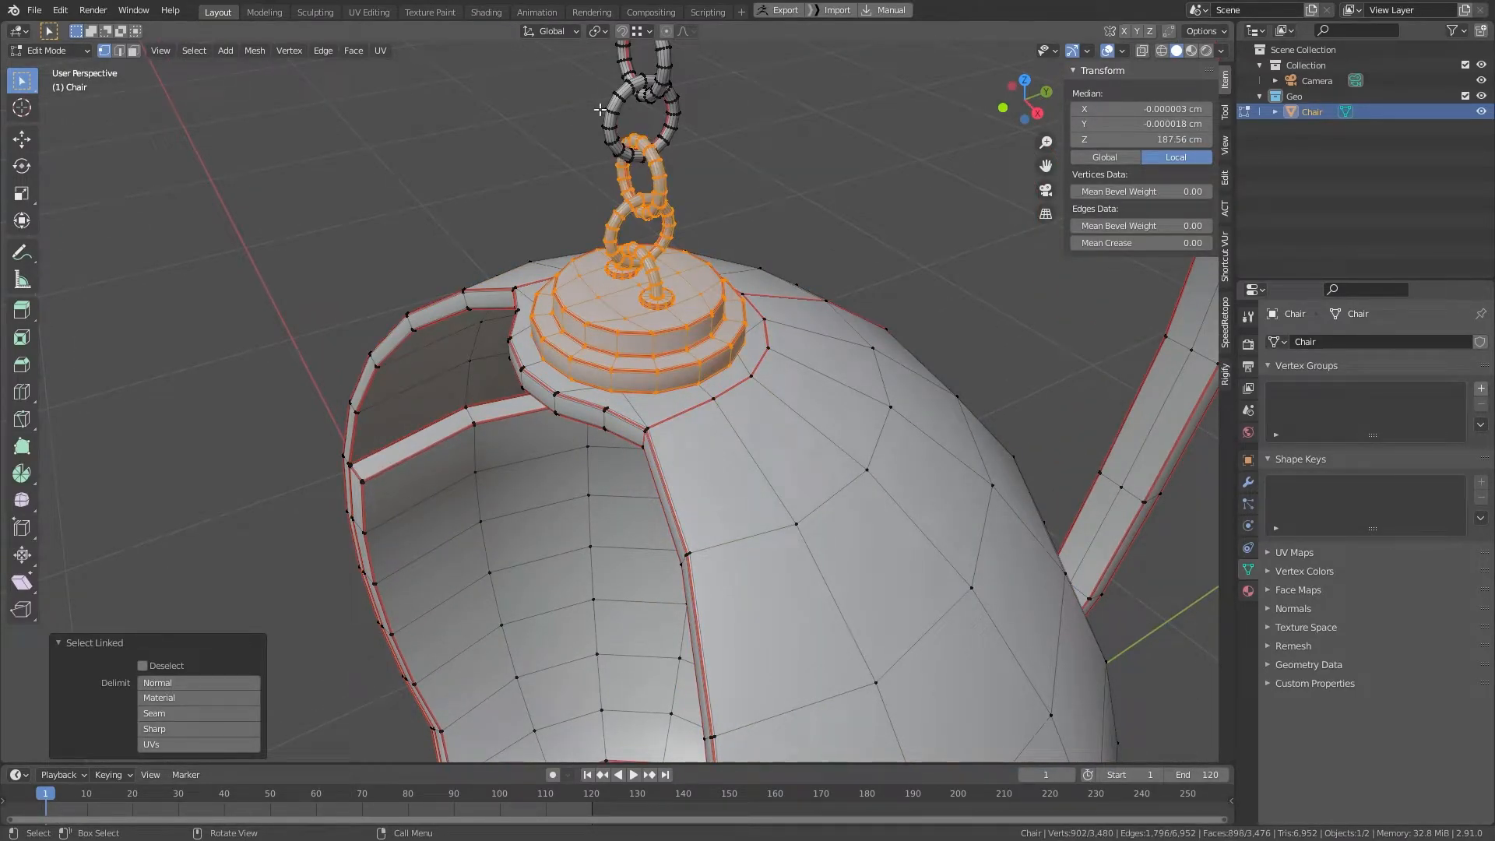
{"action": "key", "text": "l"}
{"action": "key", "text": "l"}
{"action": "middle_click_drag", "start_coordinate": [766, 137], "coordinate": [812, 434]}
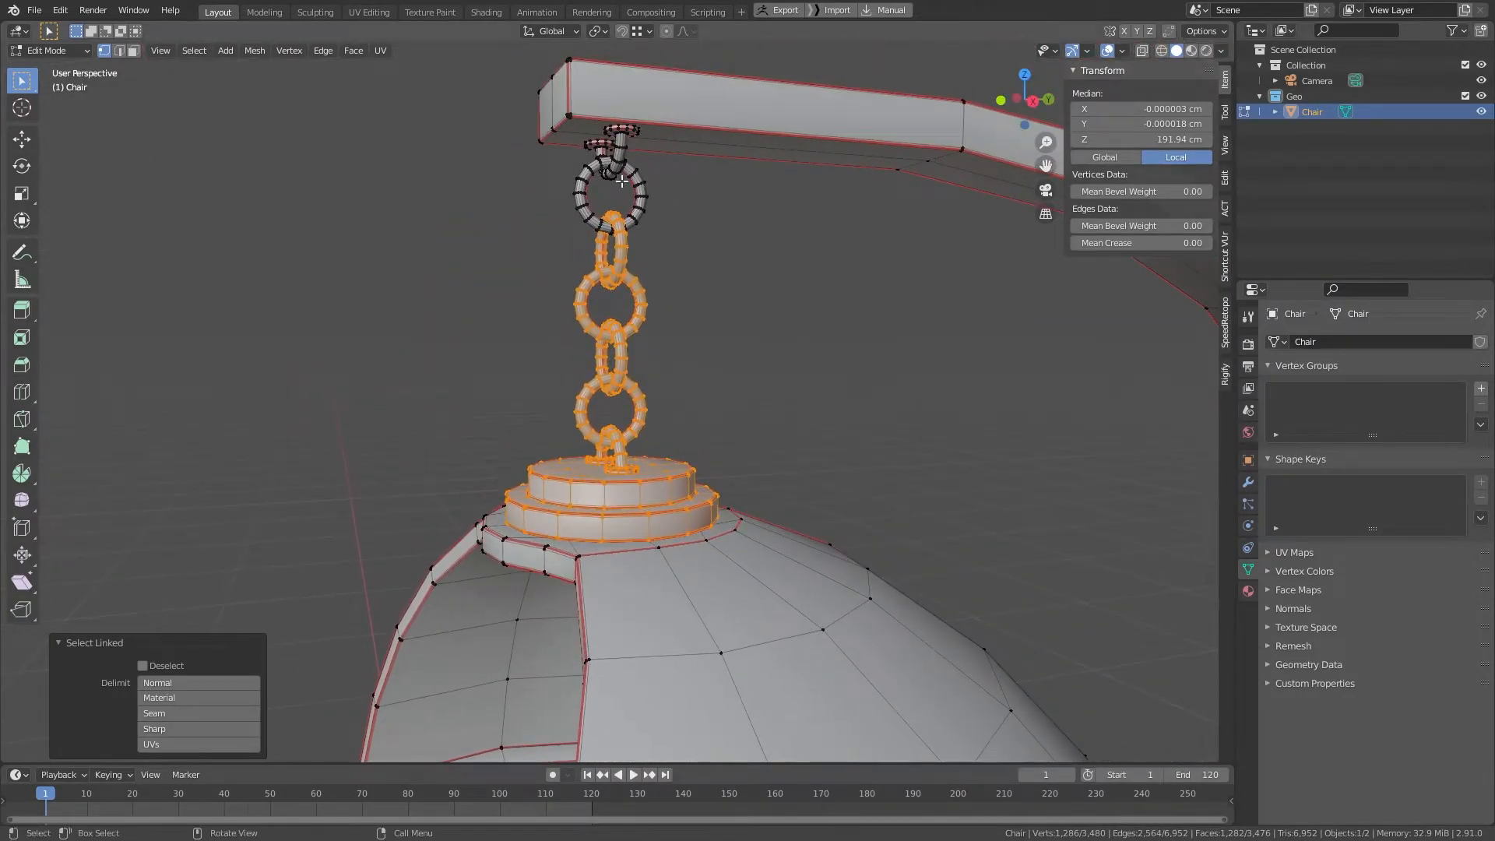
{"action": "key", "text": "l"}
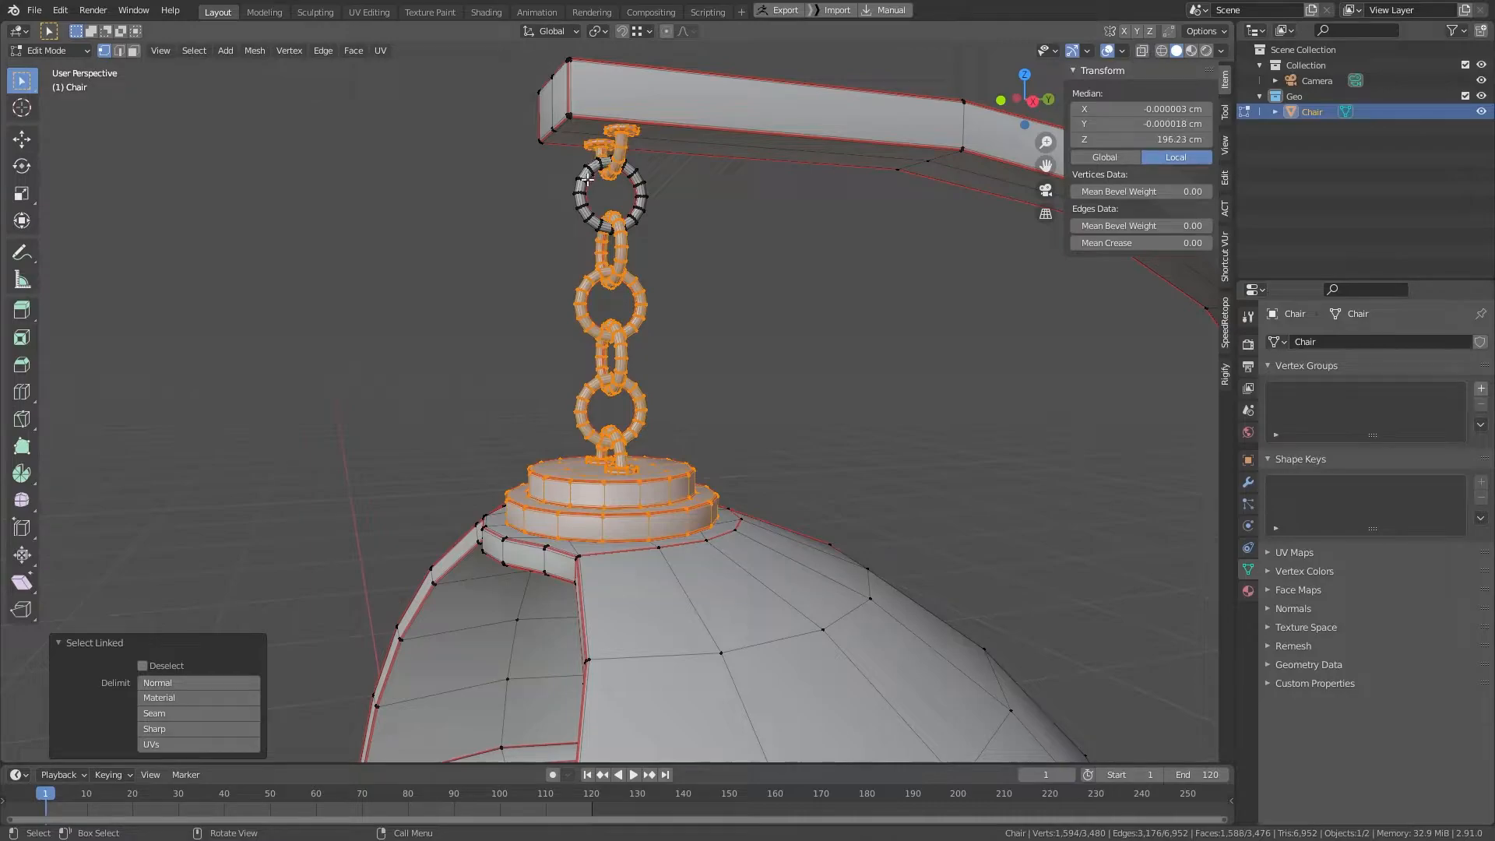
{"action": "key", "text": "l"}
Step: Fill the selected cap and chain with red in Vertex Paint
{"action": "key", "text": "ctrl+Tab"}
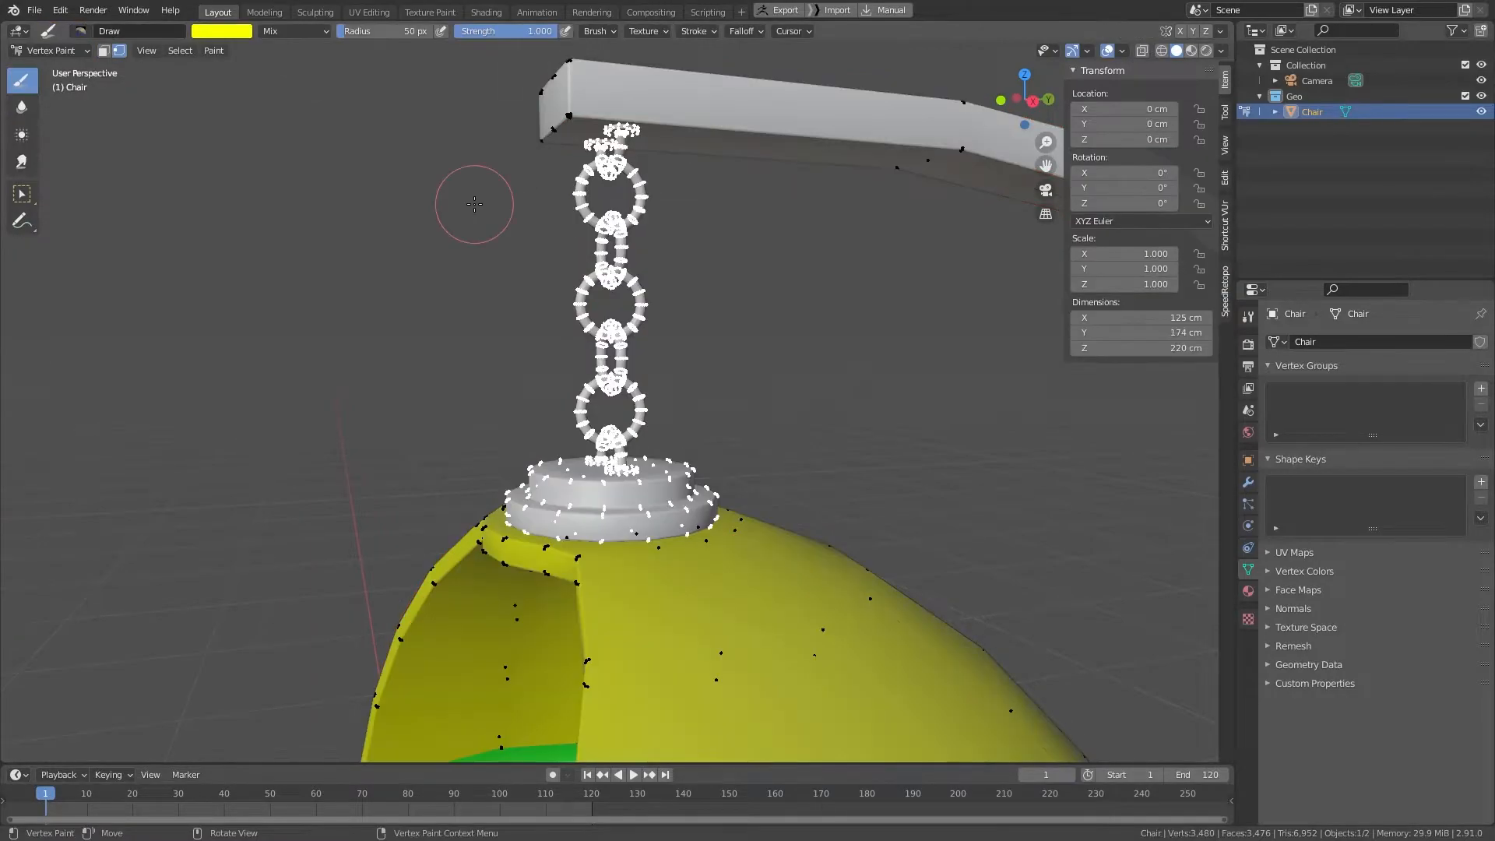
{"action": "left_click", "coordinate": [237, 32]}
{"action": "left_click_drag", "start_coordinate": [260, 109], "coordinate": [258, 163]}
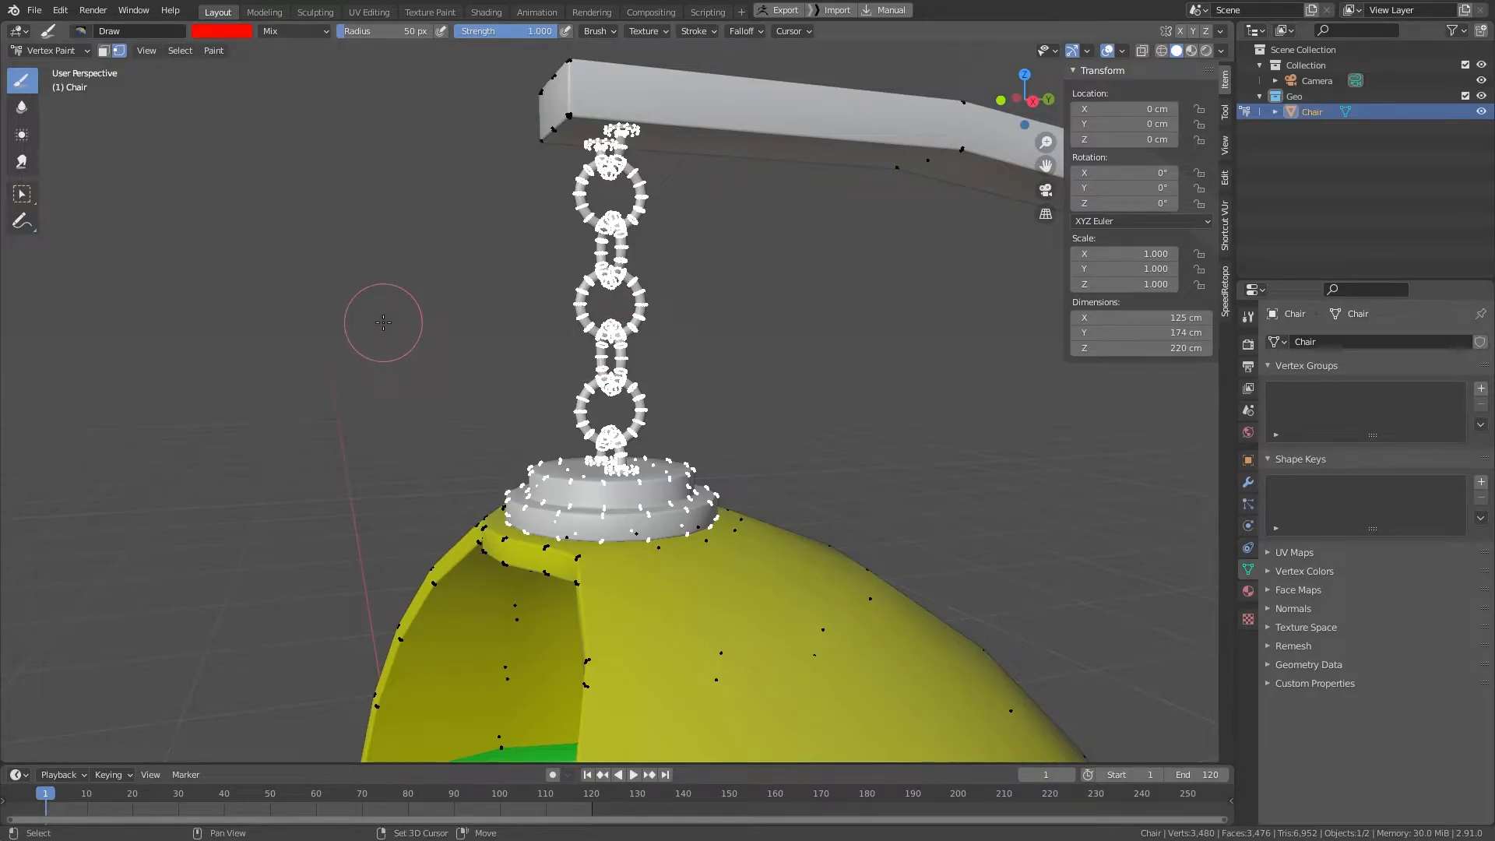
{"action": "key", "text": "shift+k"}
Step: Clear the selection in Edit Mode and select the linked curved arm and base stand
{"action": "mouse_move", "coordinate": [384, 217]}
{"action": "middle_mouse_down"}
{"action": "mouse_move", "coordinate": [416, 305]}
{"action": "mouse_move", "coordinate": [654, 294]}
{"action": "mouse_move", "coordinate": [468, 208]}
{"action": "middle_mouse_up"}
{"action": "key", "text": "Tab"}
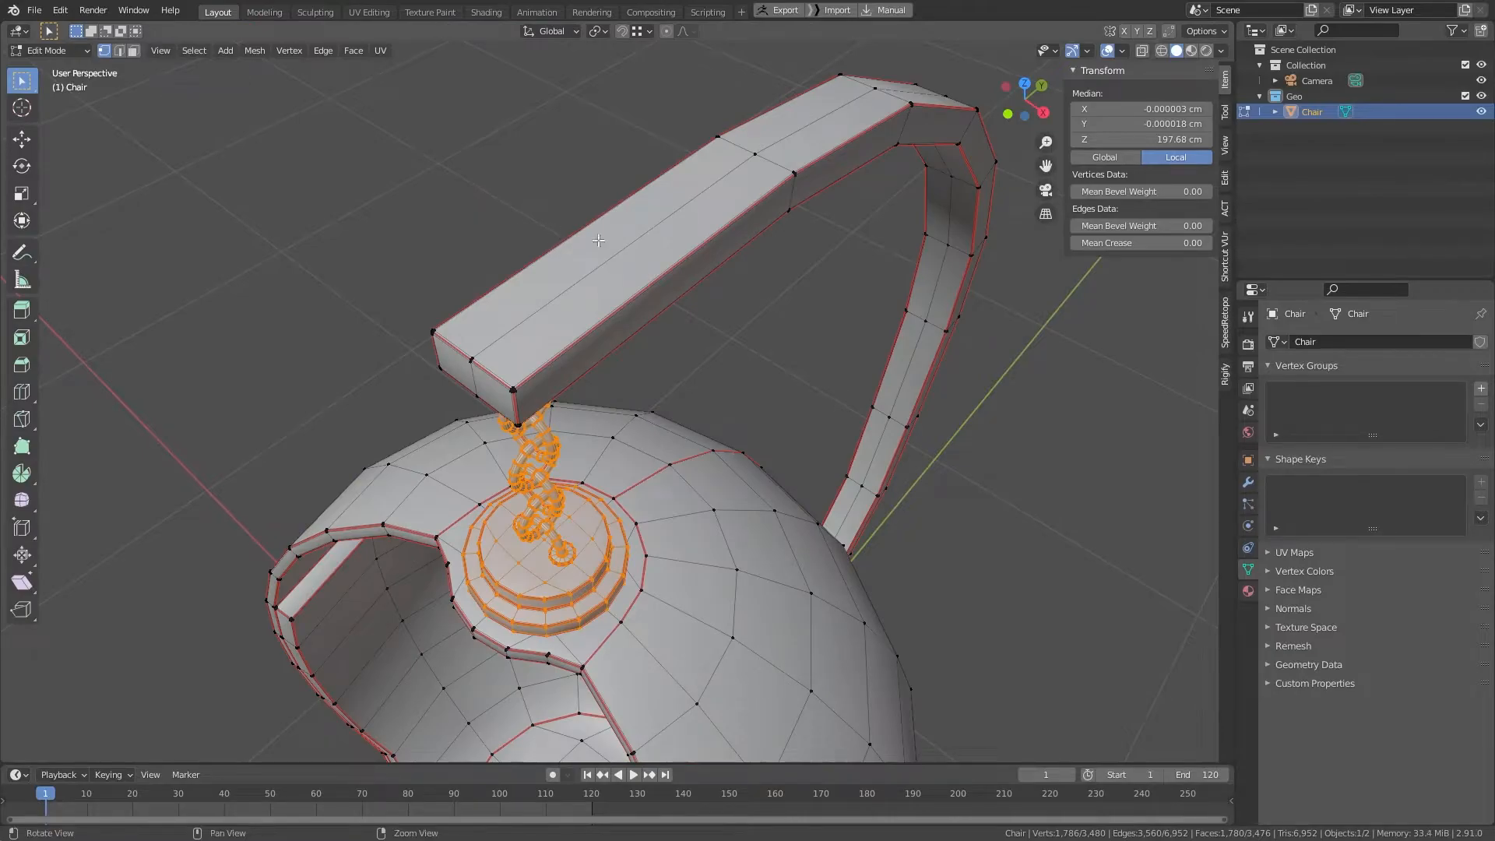
{"action": "key", "text": "alt+a"}
{"action": "key", "text": "l"}
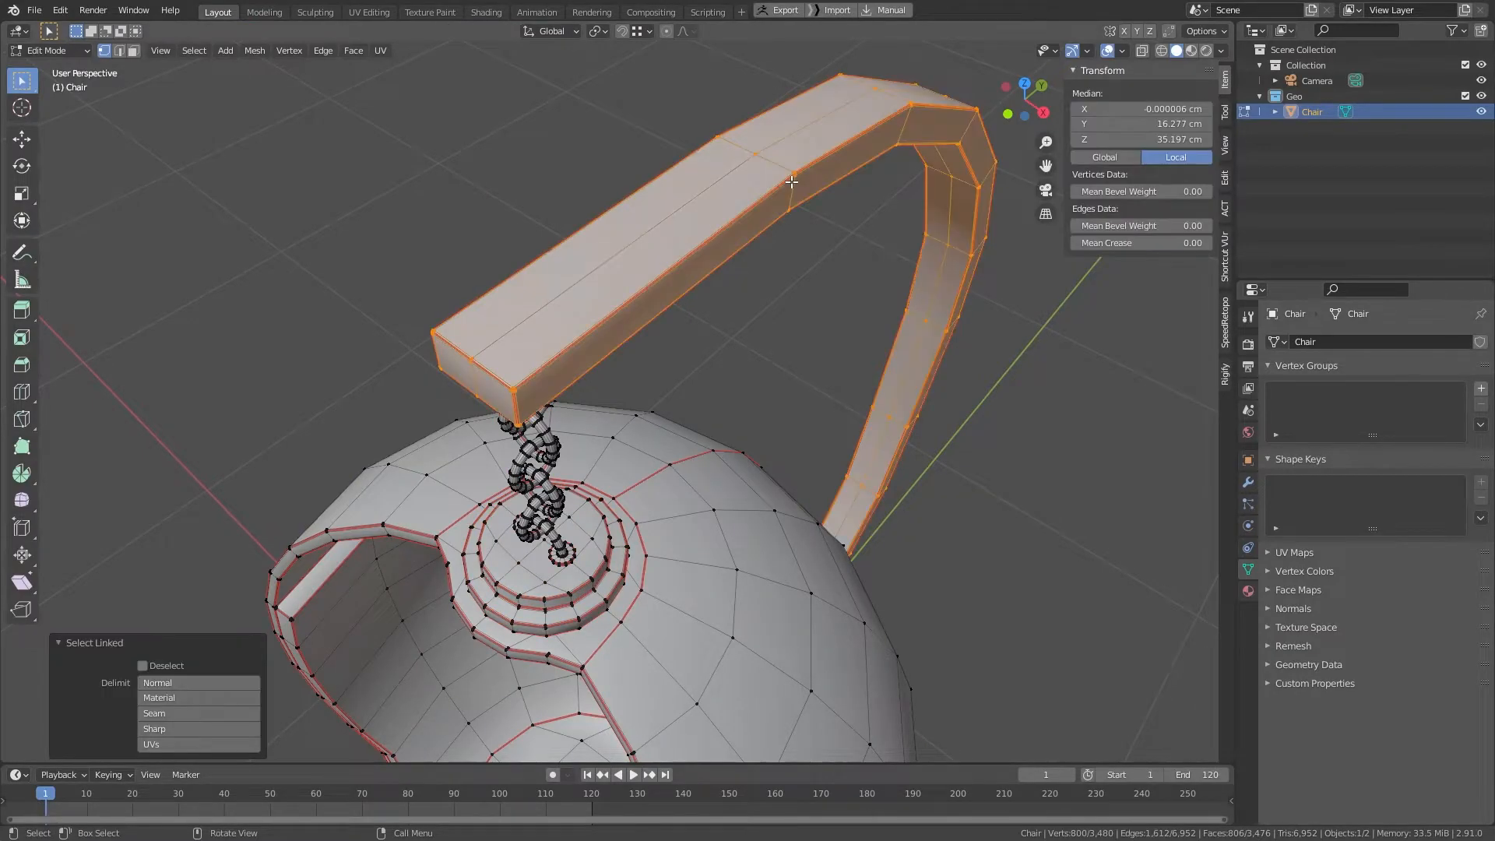
Step: Fill the curved arm and base stand with blue in Vertex Paint
{"action": "key", "text": "Tab"}
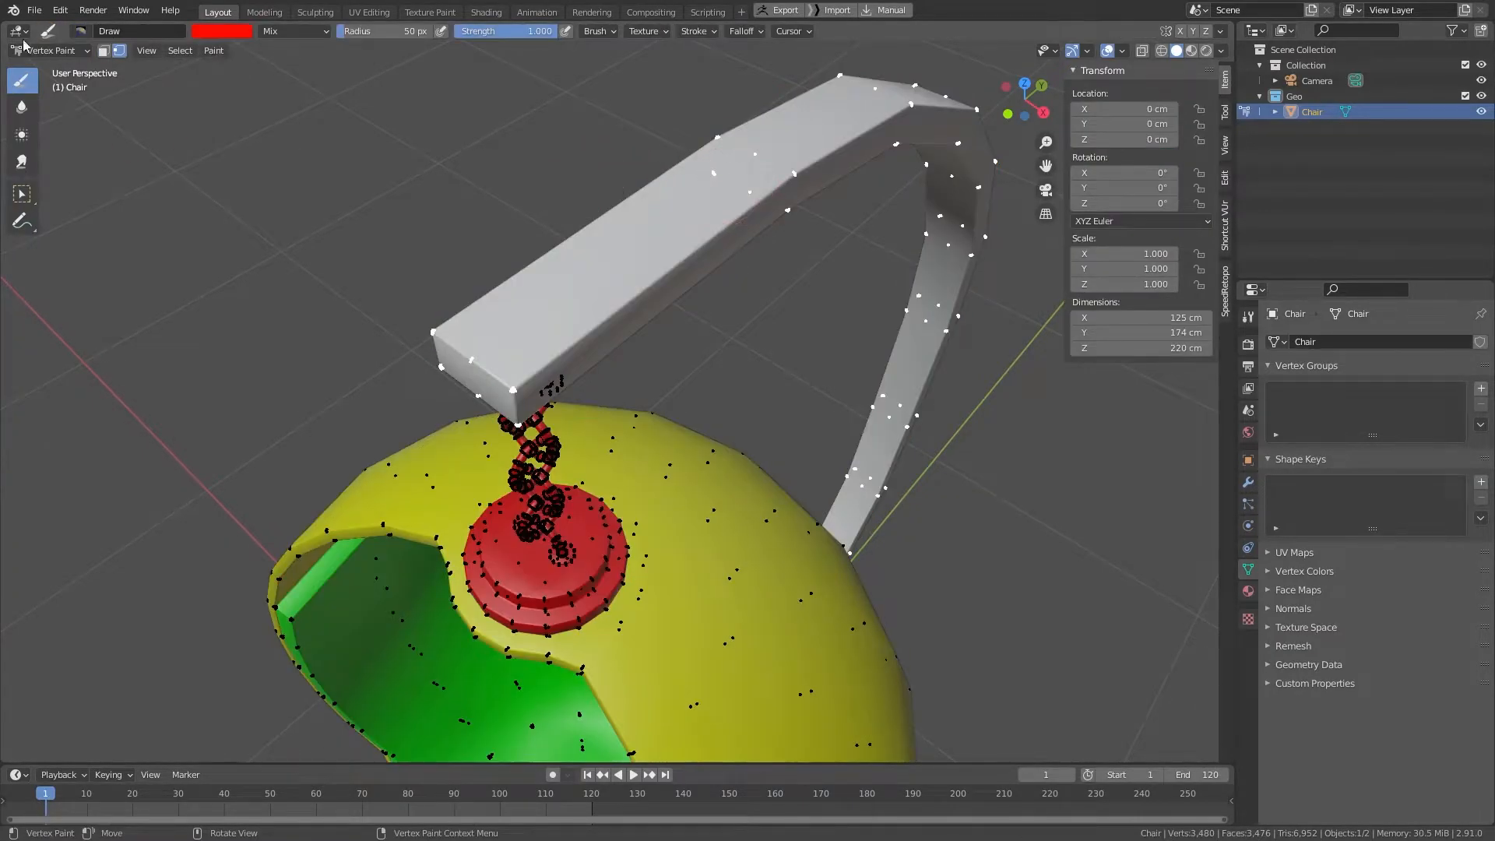
{"action": "left_click", "coordinate": [208, 31]}
{"action": "left_click", "coordinate": [302, 102]}
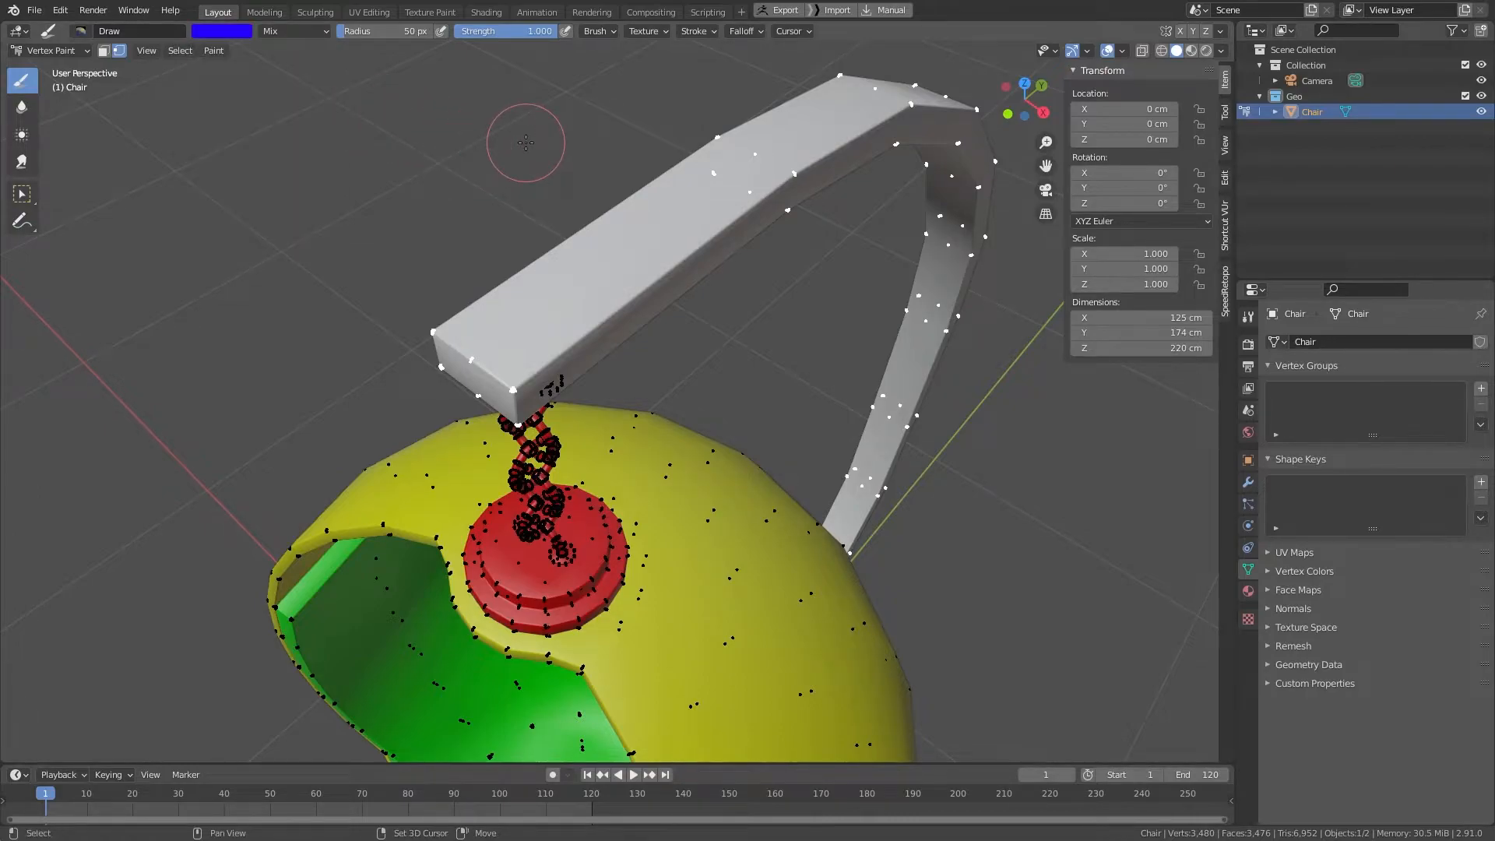
{"action": "key", "text": "shift+k"}
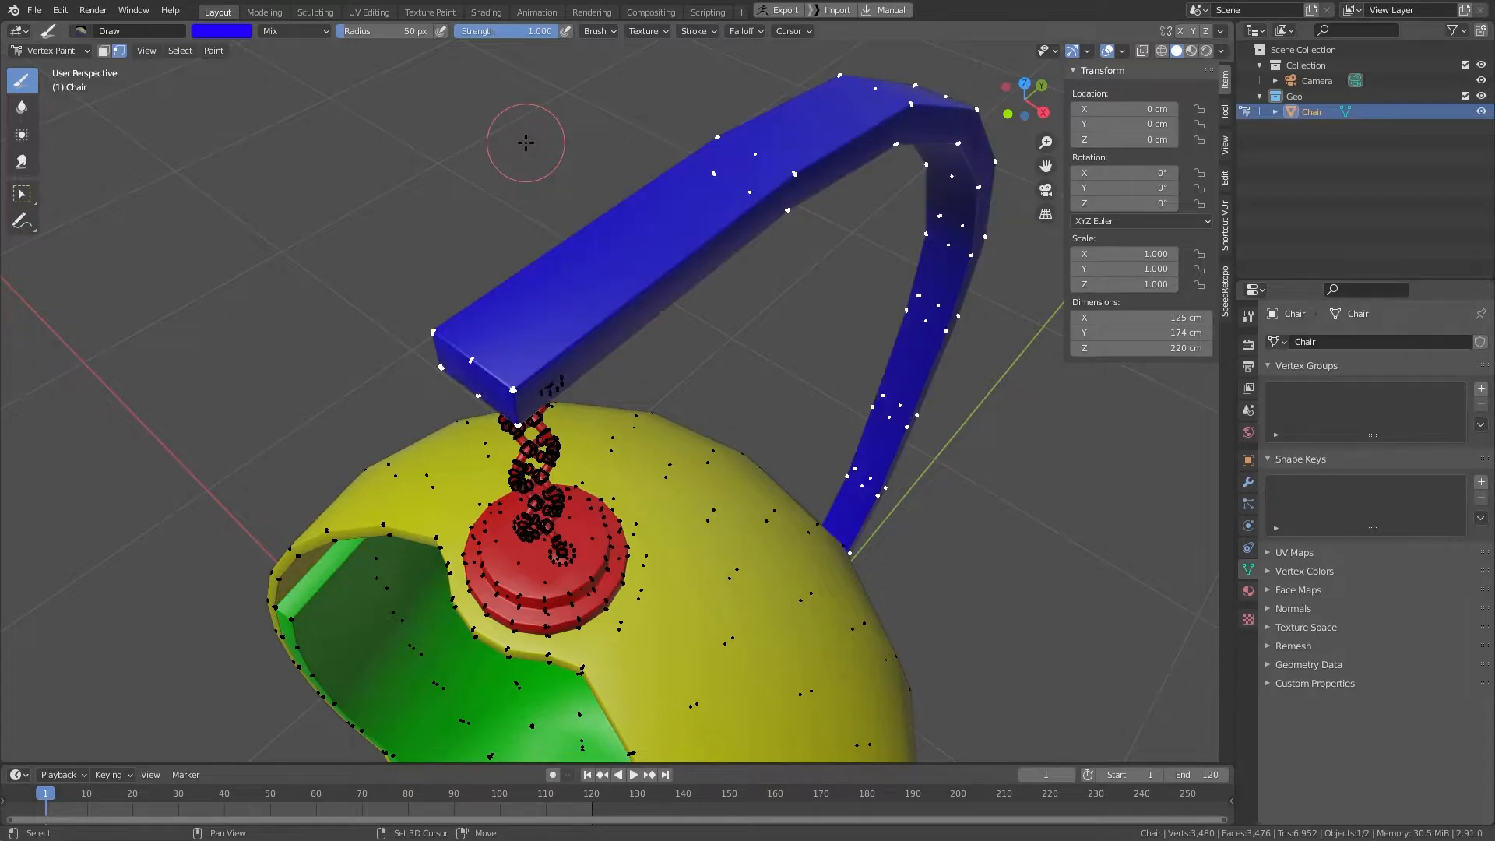
Step: Return the chair to Object Mode and duplicate it in place
{"action": "scroll", "coordinate": [467, 167], "scroll_direction": "down", "scroll_amount": 5}
{"action": "mouse_move", "coordinate": [908, 591]}
{"action": "middle_mouse_down"}
{"action": "mouse_move", "coordinate": [812, 313]}
{"action": "mouse_move", "coordinate": [885, 350]}
{"action": "mouse_move", "coordinate": [784, 305]}
{"action": "middle_mouse_up"}
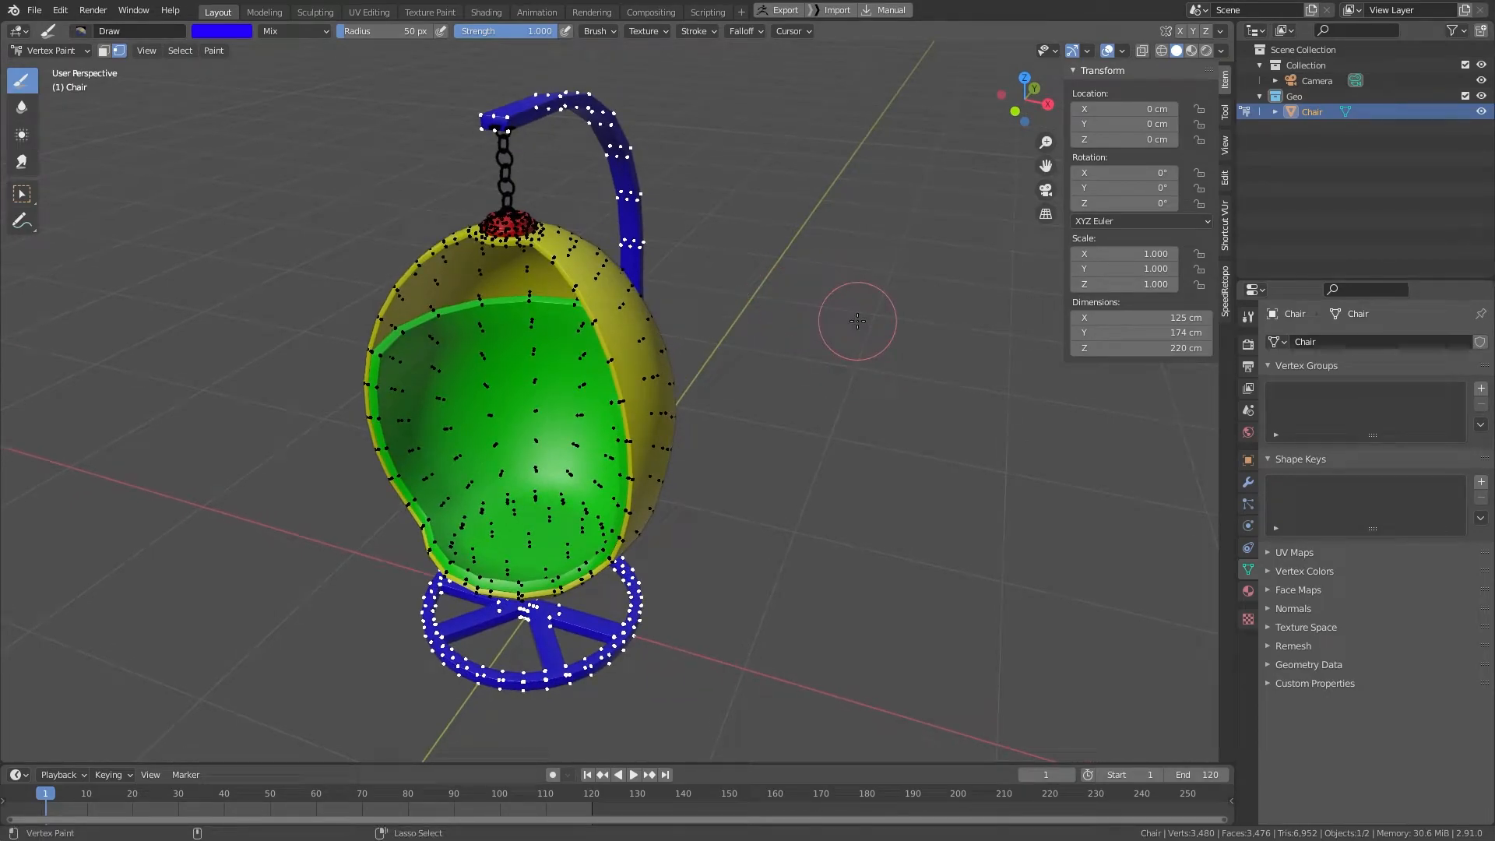
{"action": "key", "text": "ctrl+Tab"}
{"action": "left_click", "coordinate": [760, 322]}
{"action": "middle_click_drag", "start_coordinate": [764, 318], "coordinate": [873, 297]}
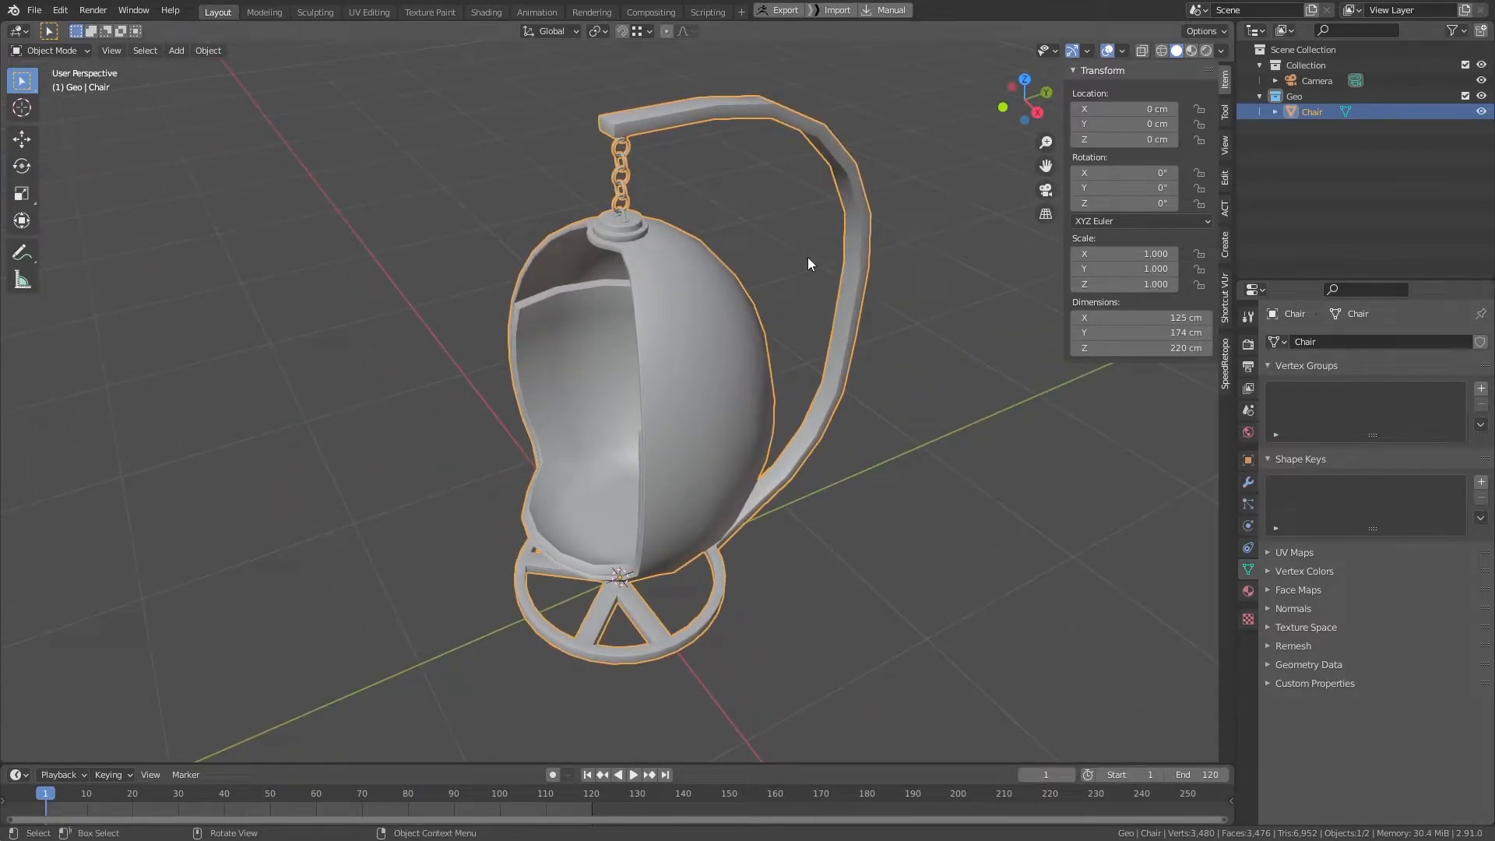
{"action": "key", "text": "shift+d"}
{"action": "key", "text": "Escape"}
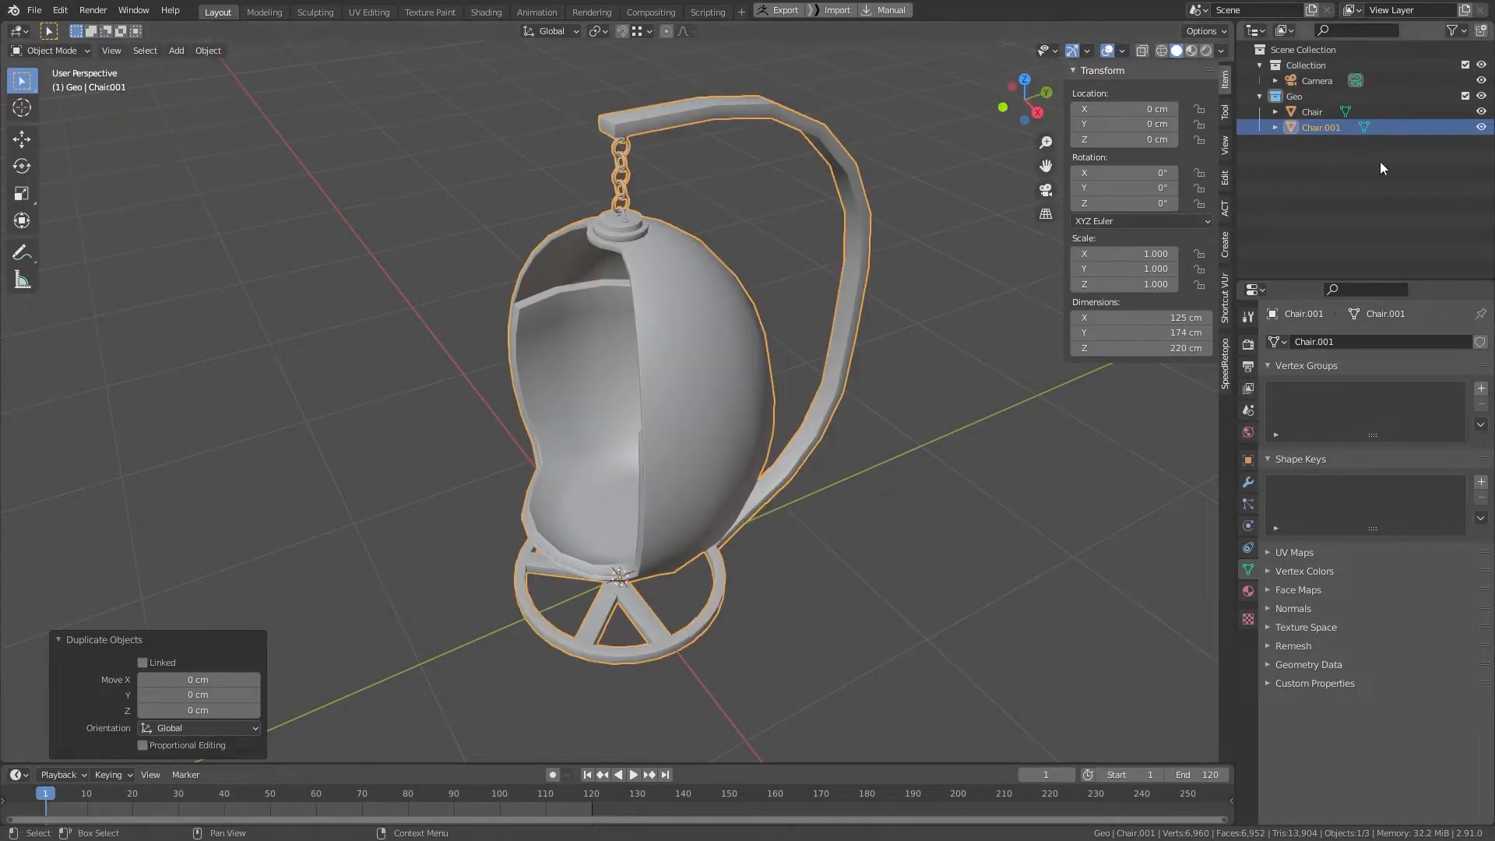
Step: Hide the original Chair object so only the duplicate Chair.001 shows in the viewport
{"action": "left_click", "coordinate": [1482, 112]}
{"action": "middle_click_drag", "start_coordinate": [638, 272], "coordinate": [701, 292]}
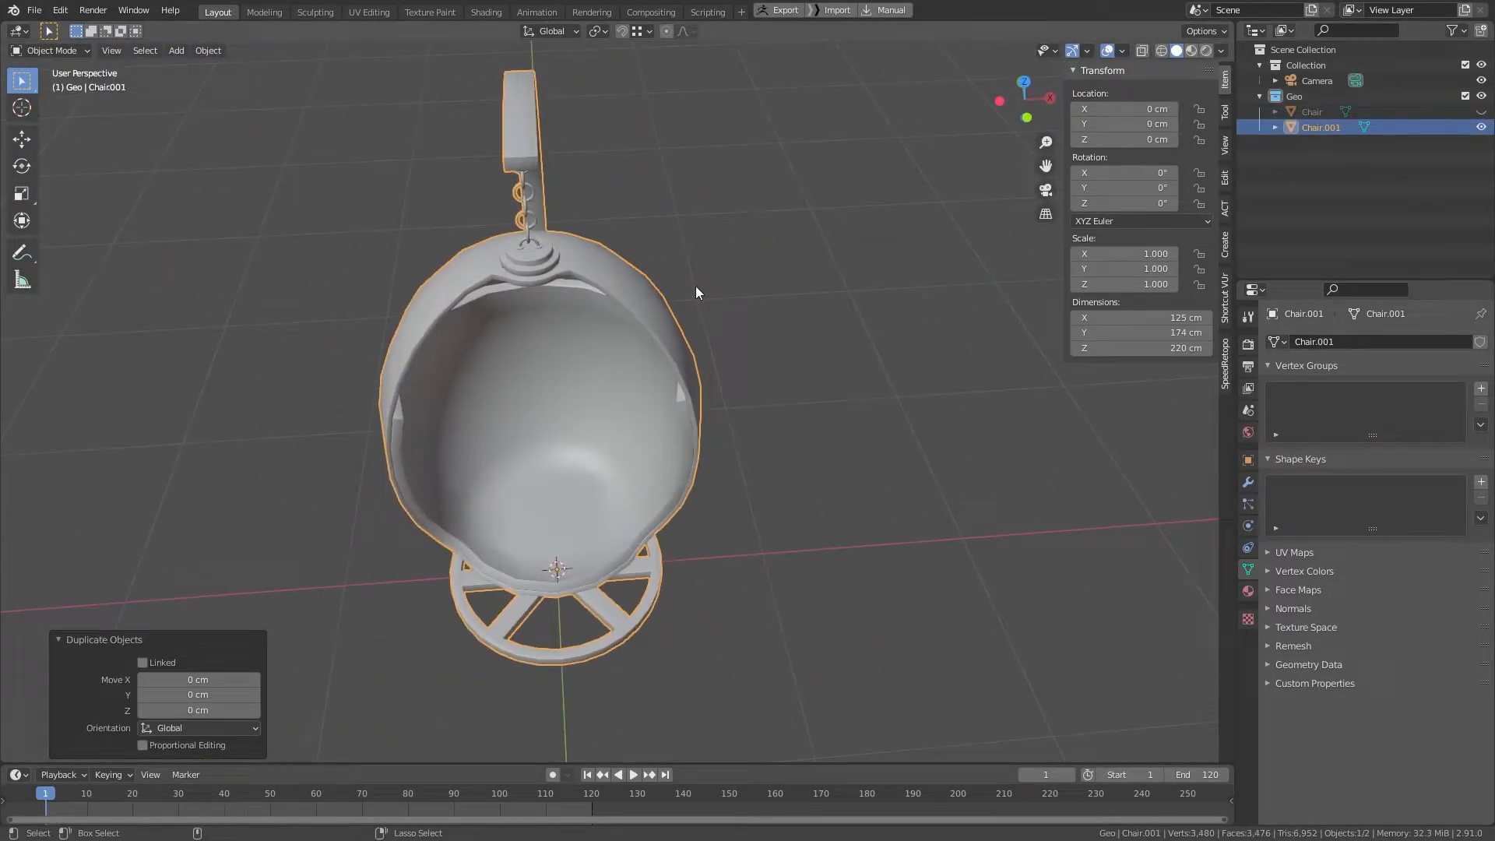
{"action": "middle_click_drag", "start_coordinate": [693, 322], "coordinate": [676, 229]}
Step: Add a level 1 Subdivision modifier to Chair.001 and apply it, and open the file export options
{"action": "key", "text": "ctrl+1"}
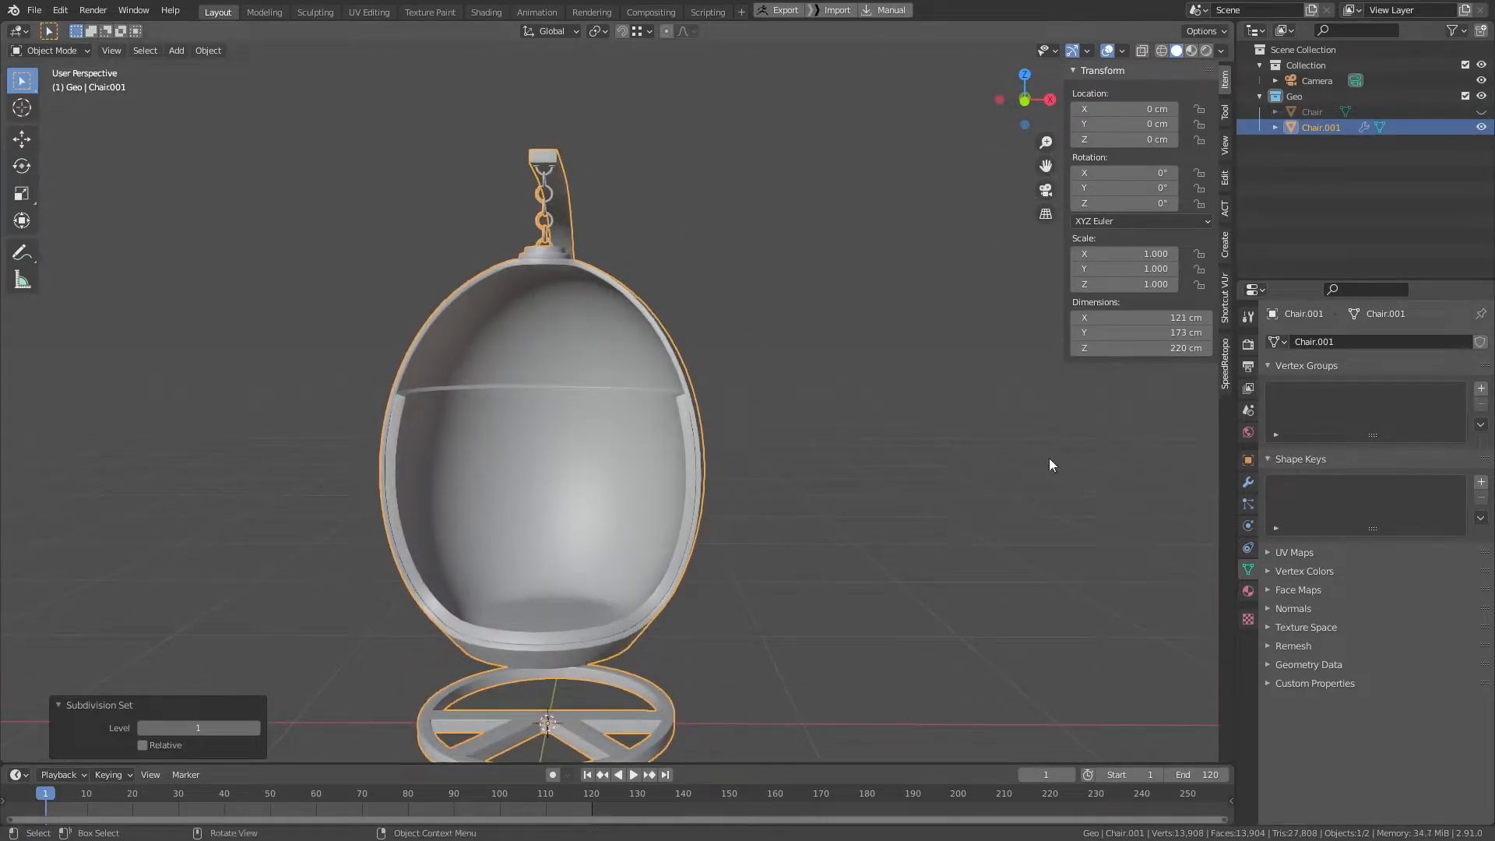
{"action": "left_click", "coordinate": [1249, 483]}
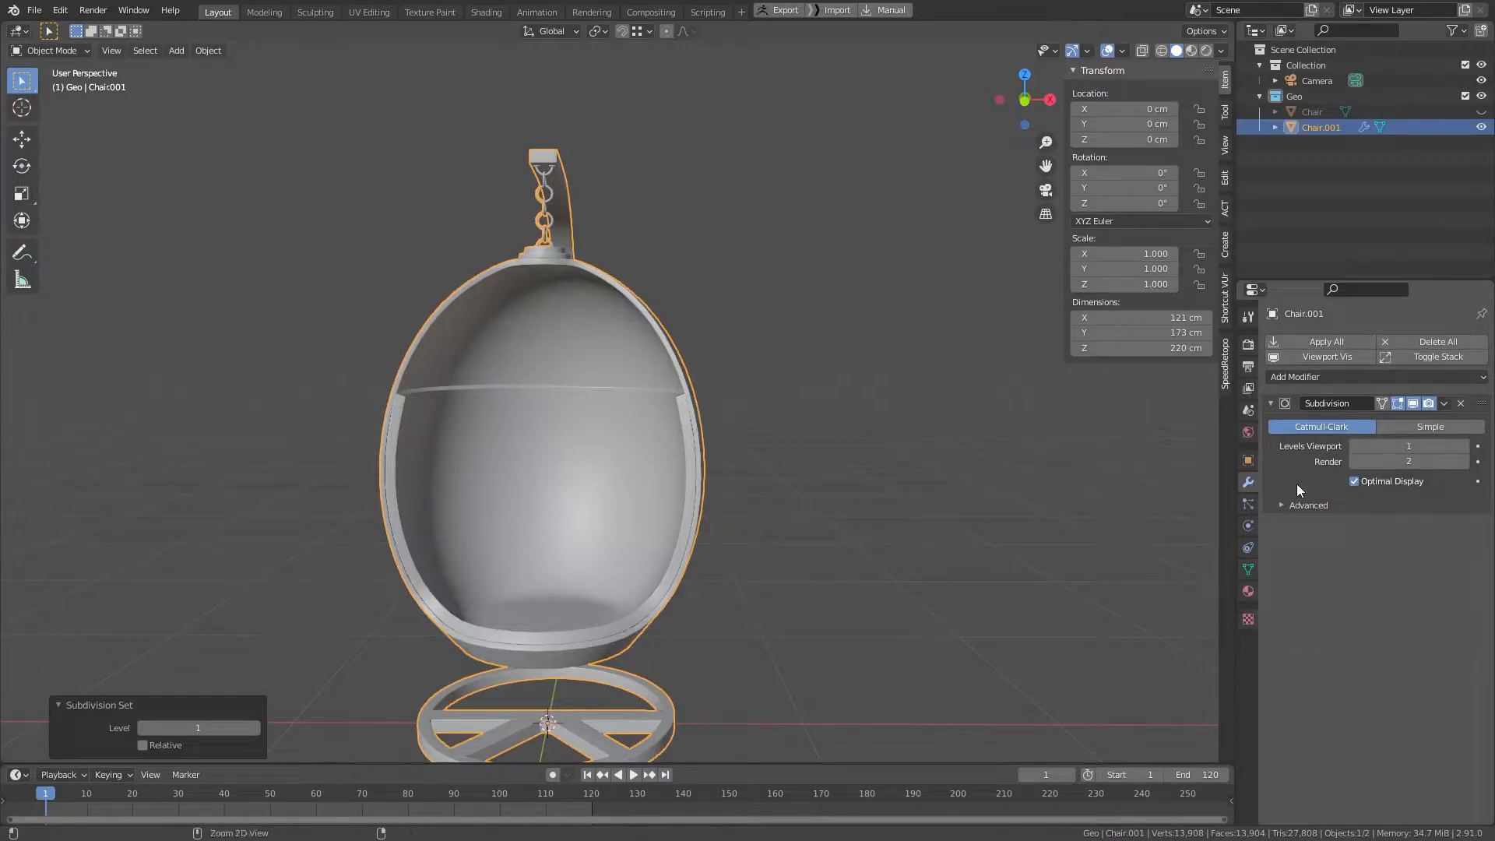
{"action": "key", "text": "ctrl+a"}
{"action": "middle_click_drag", "start_coordinate": [623, 341], "coordinate": [559, 392]}
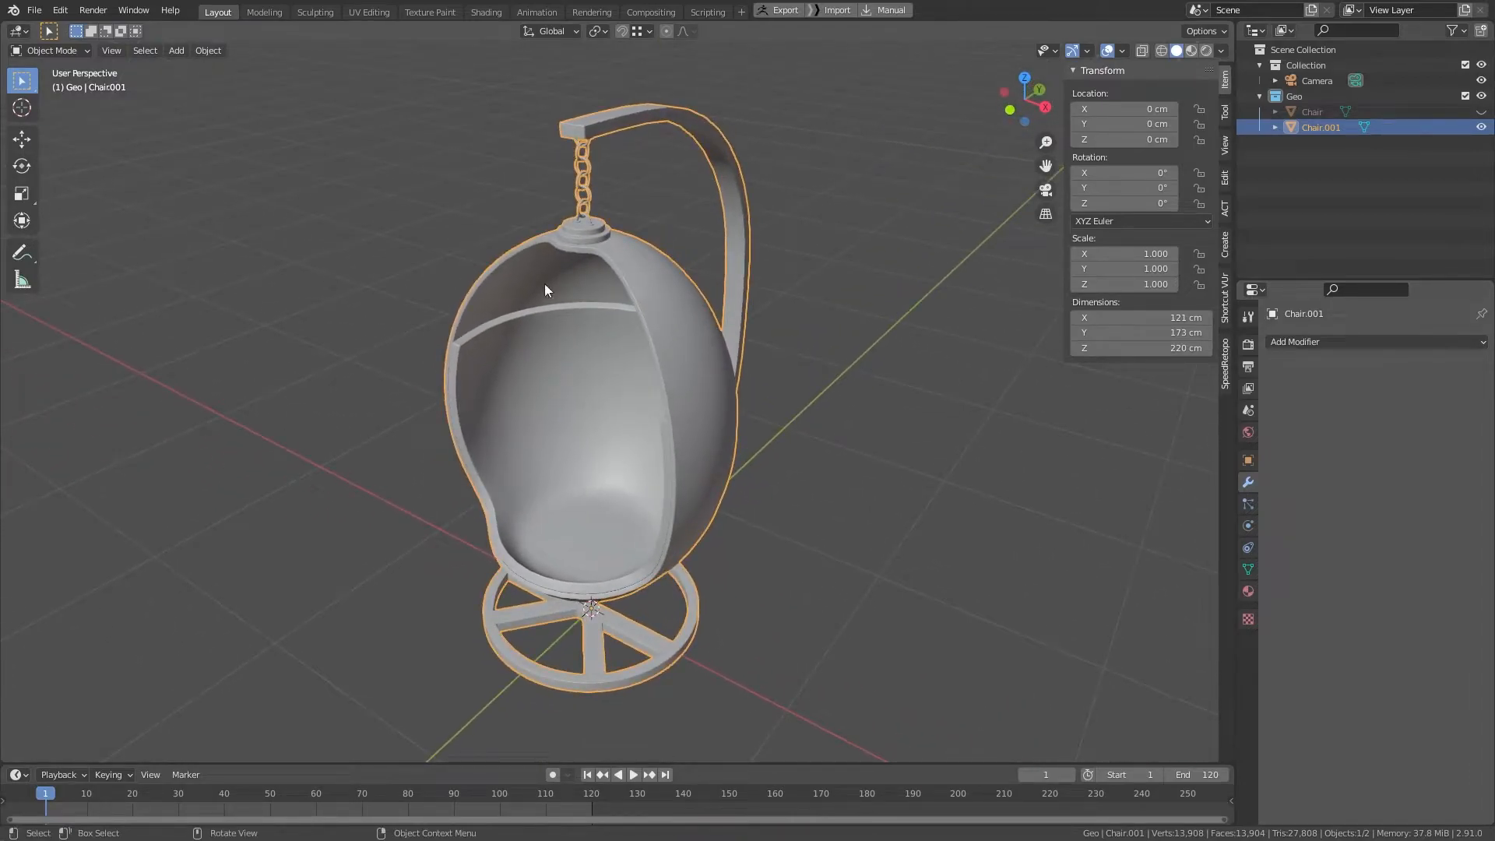
{"action": "left_click", "coordinate": [32, 10]}
{"action": "mouse_move", "coordinate": [96, 236]}
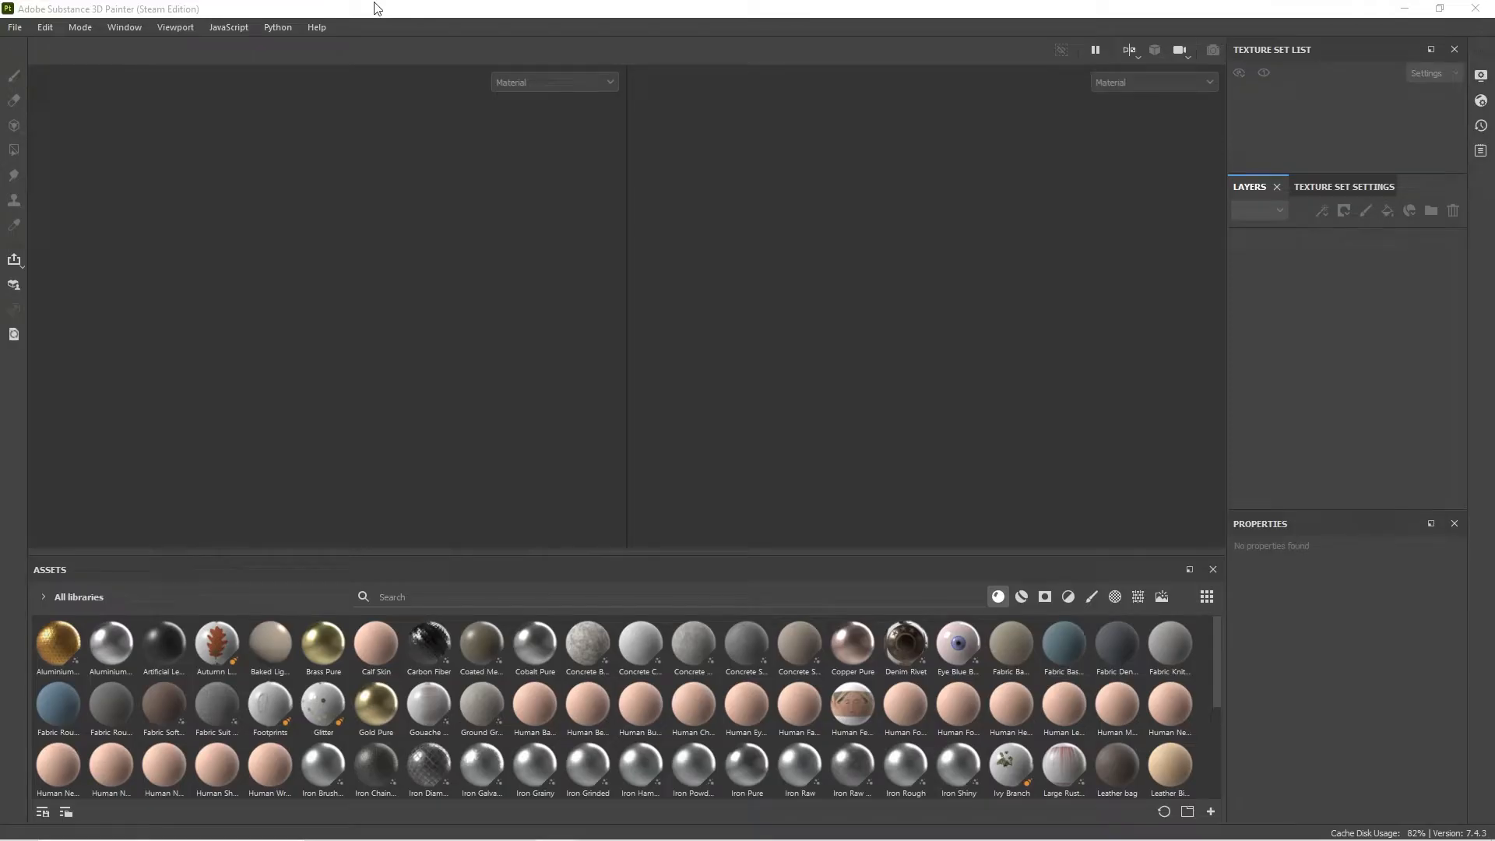
Step: Switch to Substance 3D Painter and create a new project from Chair.fbx with a document resolution of 2048
{"action": "left_click", "coordinate": [16, 27]}
{"action": "left_click", "coordinate": [35, 45]}
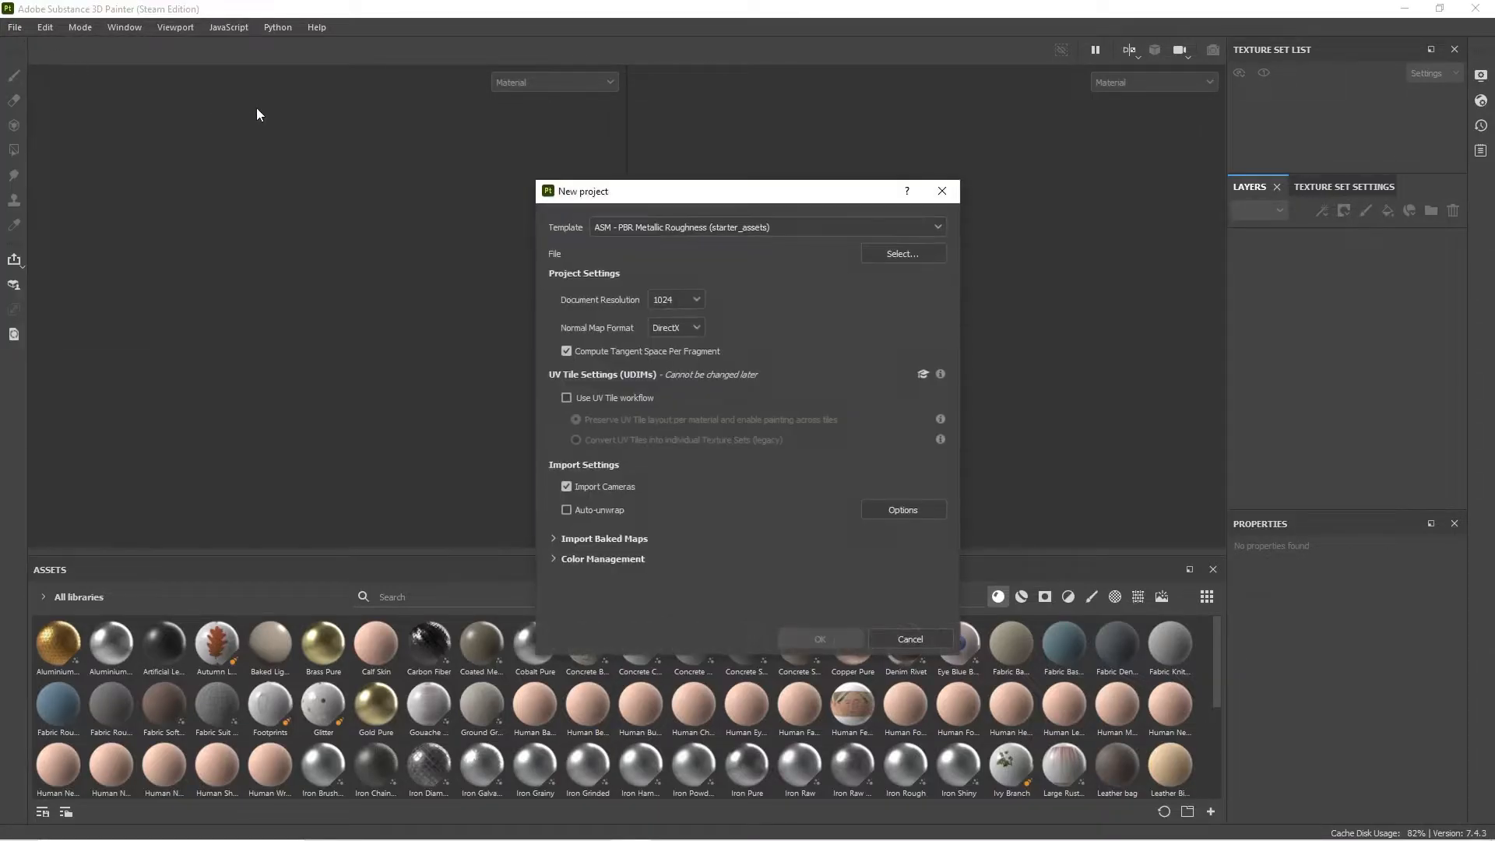
{"action": "left_click", "coordinate": [894, 254]}
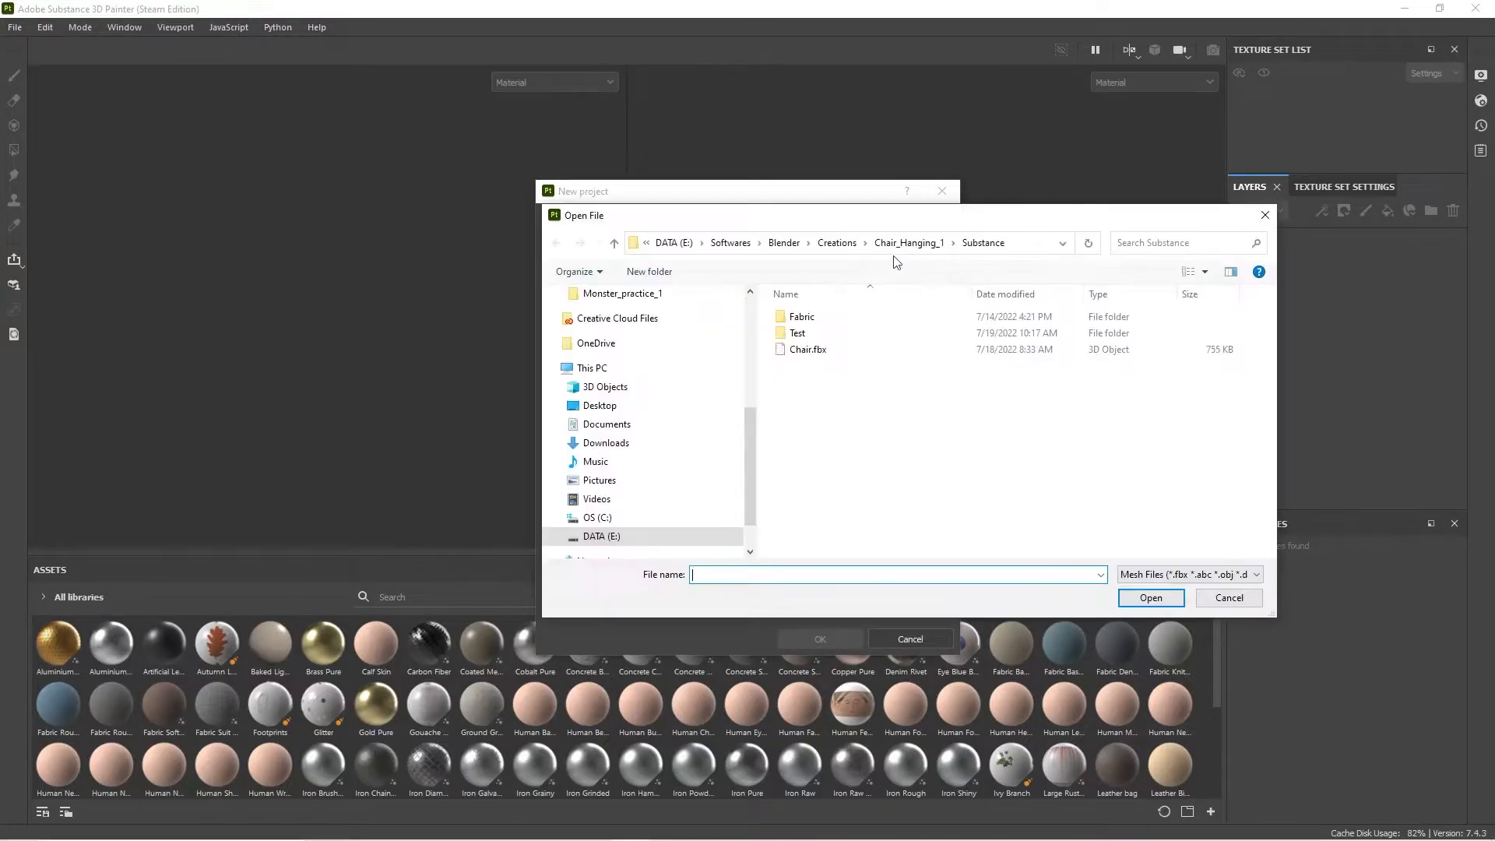
{"action": "double_click", "coordinate": [809, 349]}
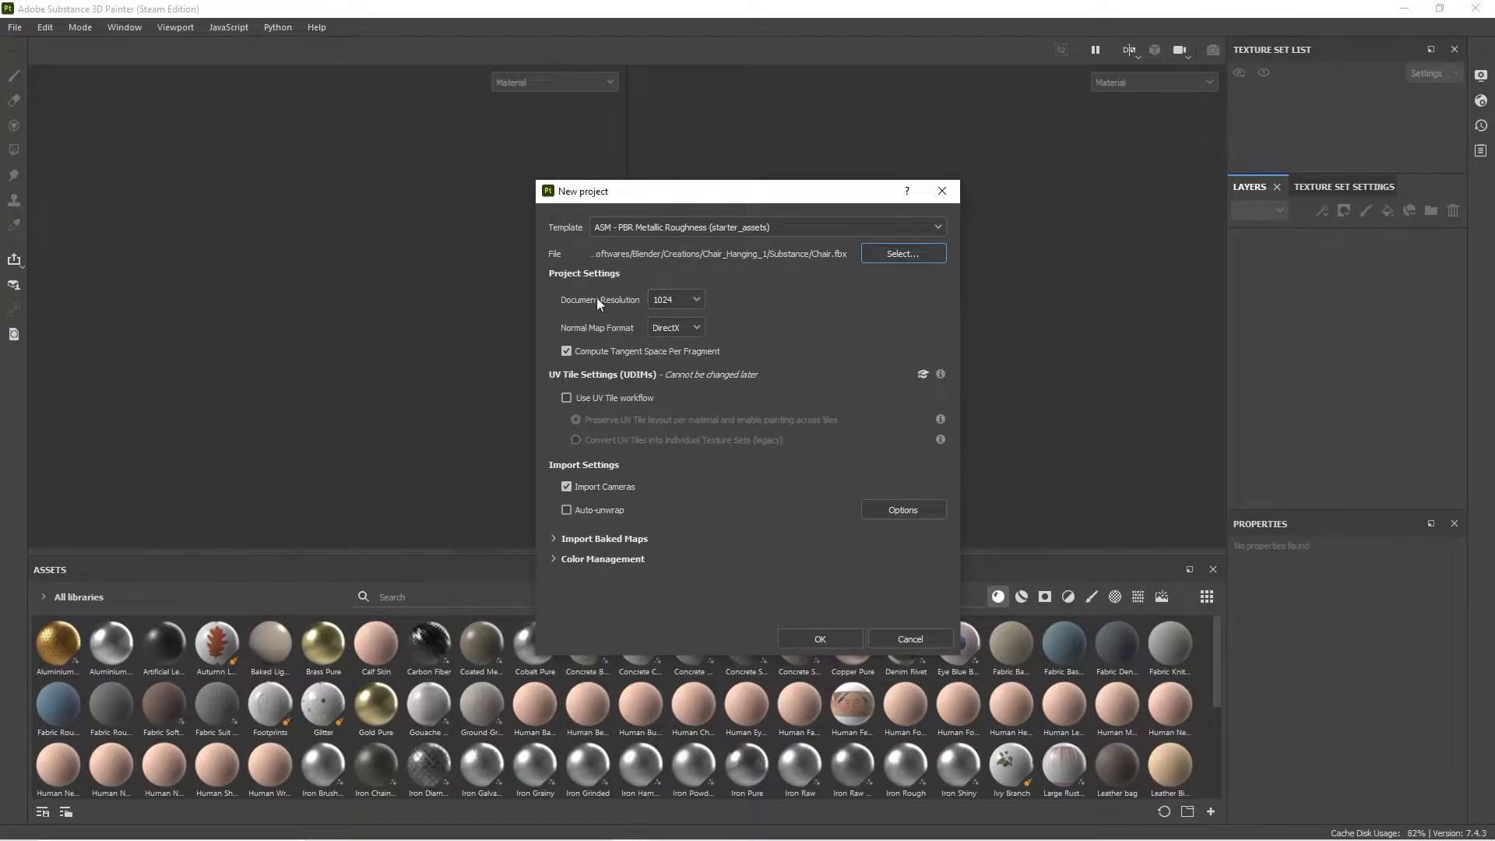
{"action": "left_click", "coordinate": [680, 302]}
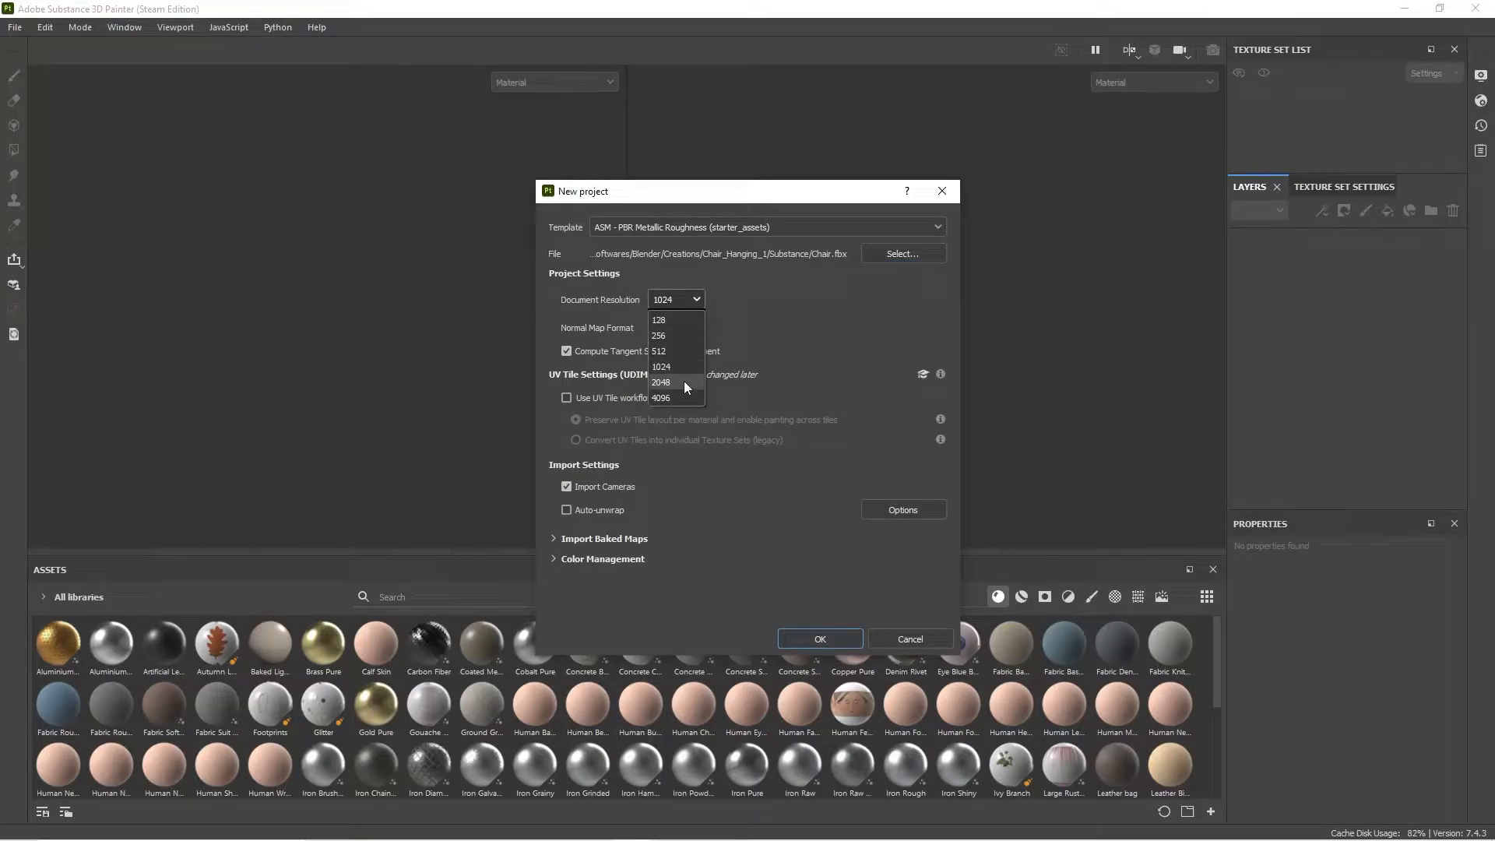
{"action": "left_click", "coordinate": [683, 382]}
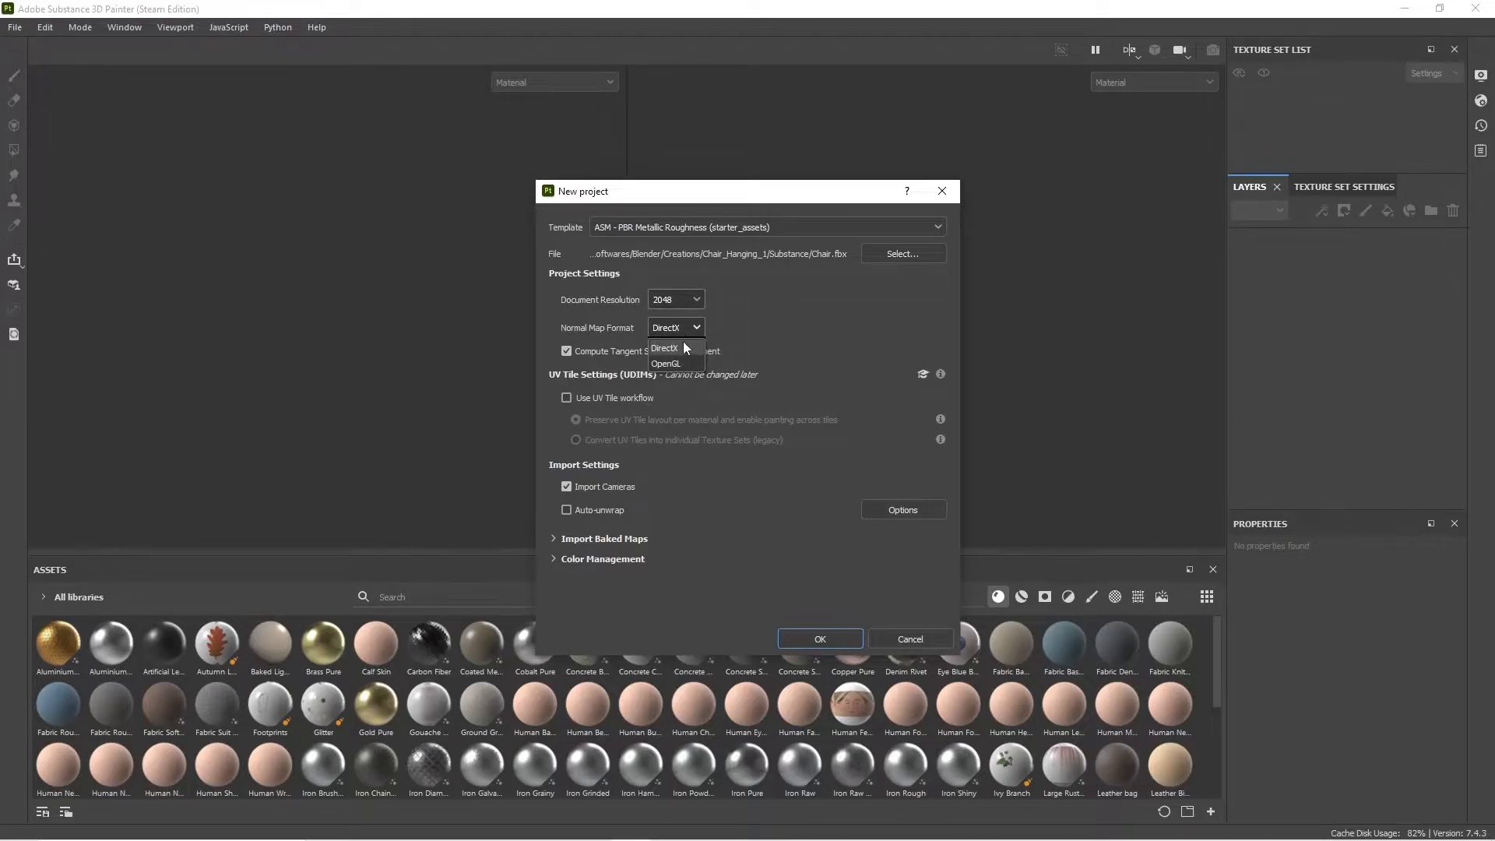
{"action": "left_click", "coordinate": [827, 638]}
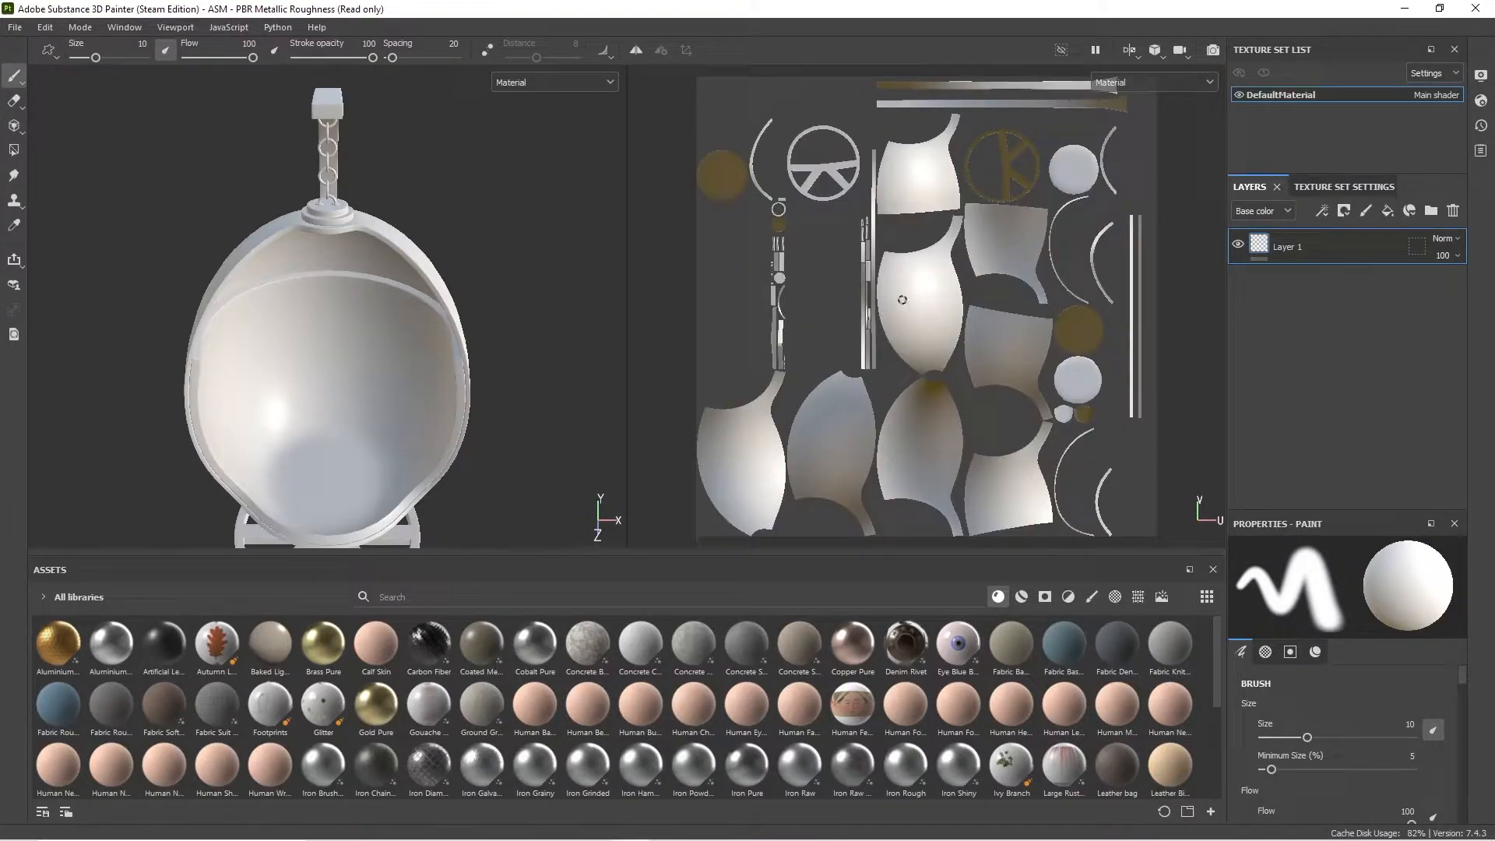
Step: Open mesh map baking for the chair's texture set and set the output size to 2048
{"action": "left_click_drag", "start_coordinate": [510, 270], "coordinate": [417, 237], "text": "alt"}
{"action": "middle_click_drag", "start_coordinate": [416, 237], "coordinate": [454, 250], "text": "alt"}
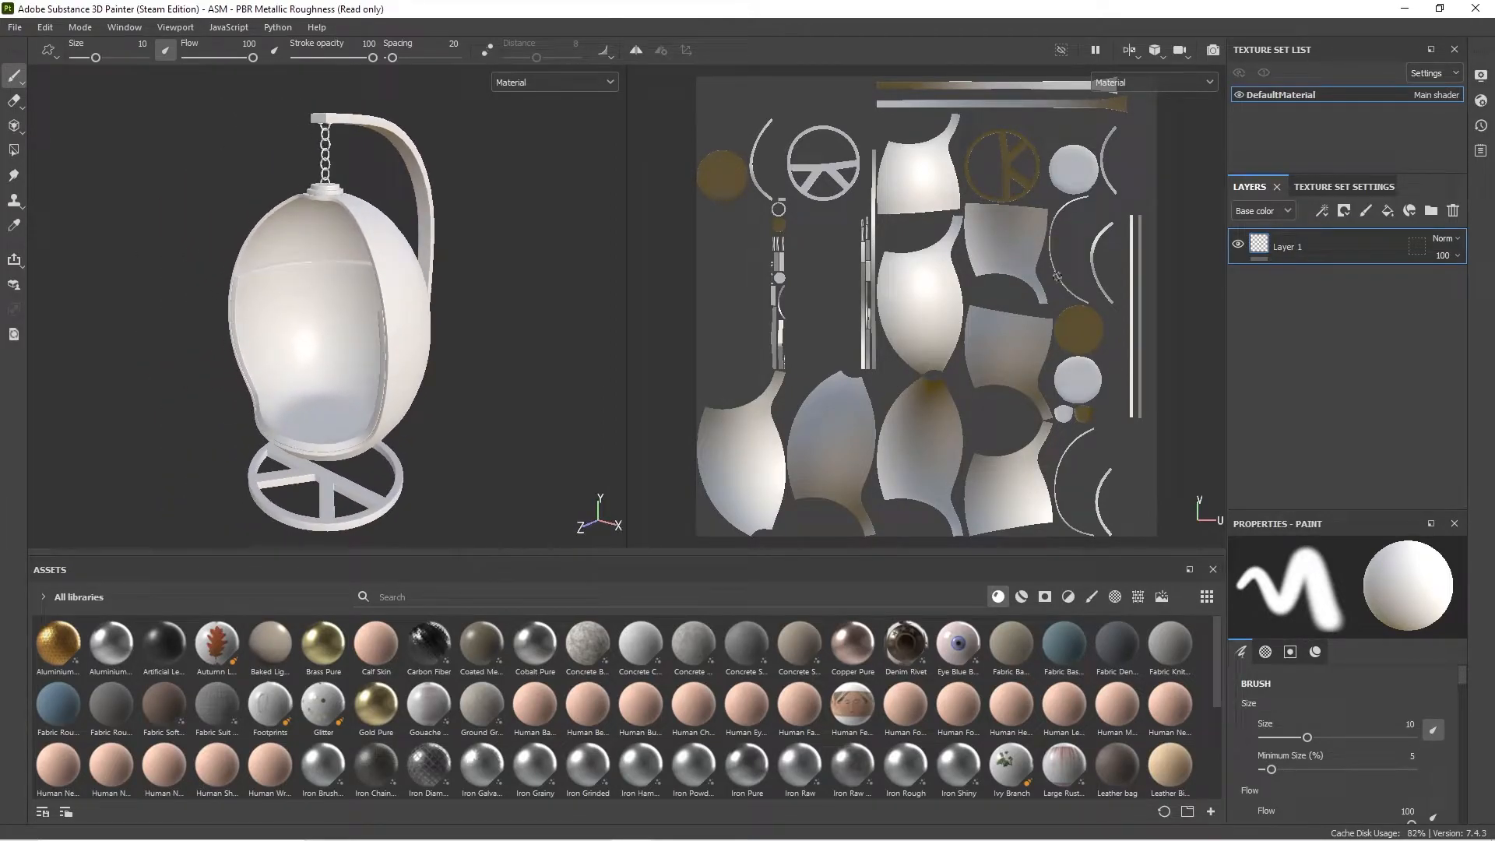
{"action": "left_click", "coordinate": [1325, 190]}
{"action": "scroll", "coordinate": [1273, 315], "scroll_direction": "down", "scroll_amount": 4}
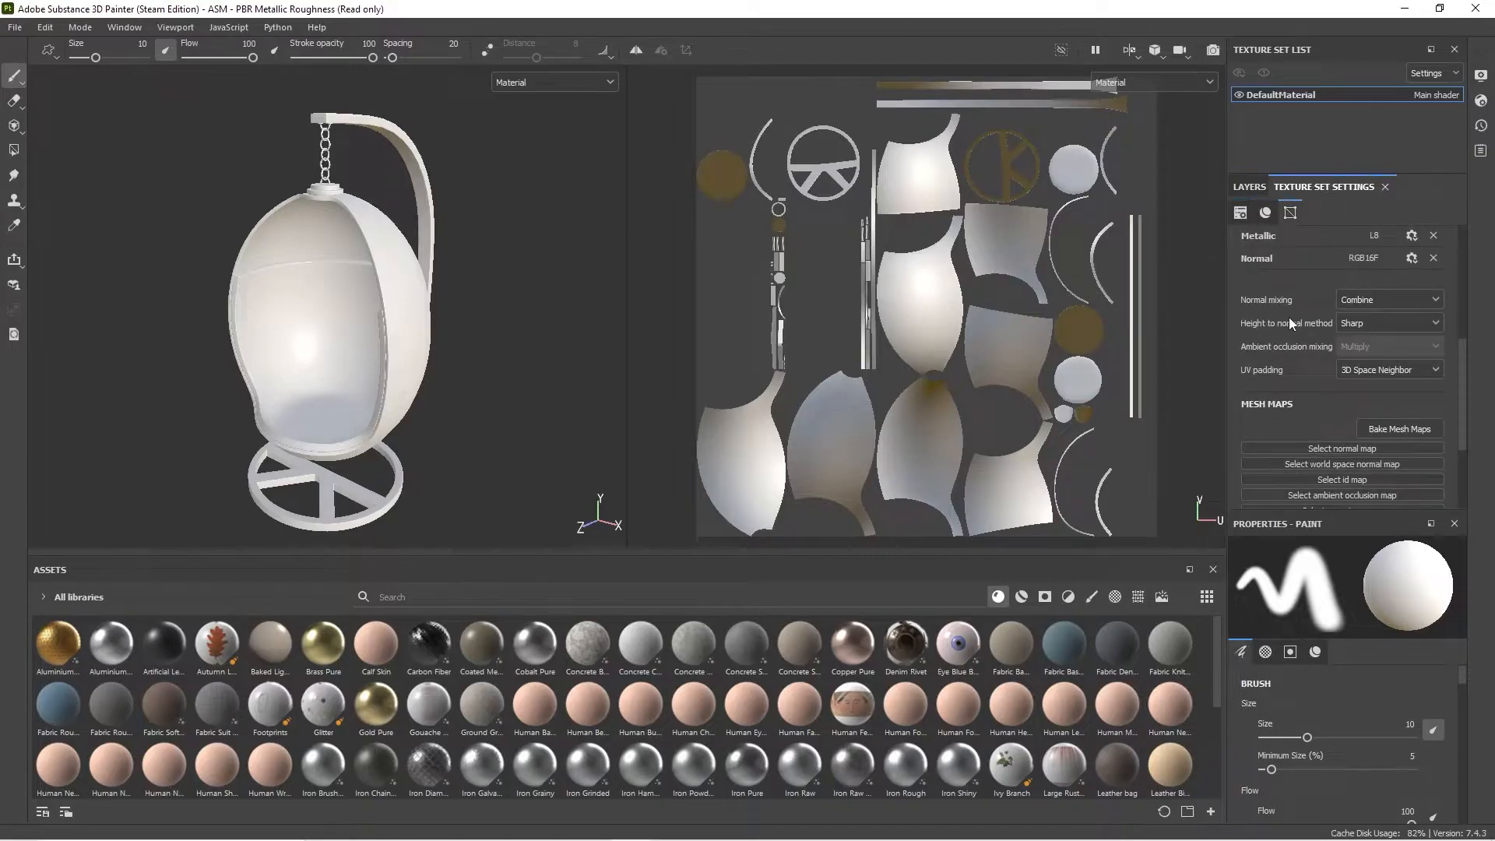
{"action": "left_click", "coordinate": [1379, 433]}
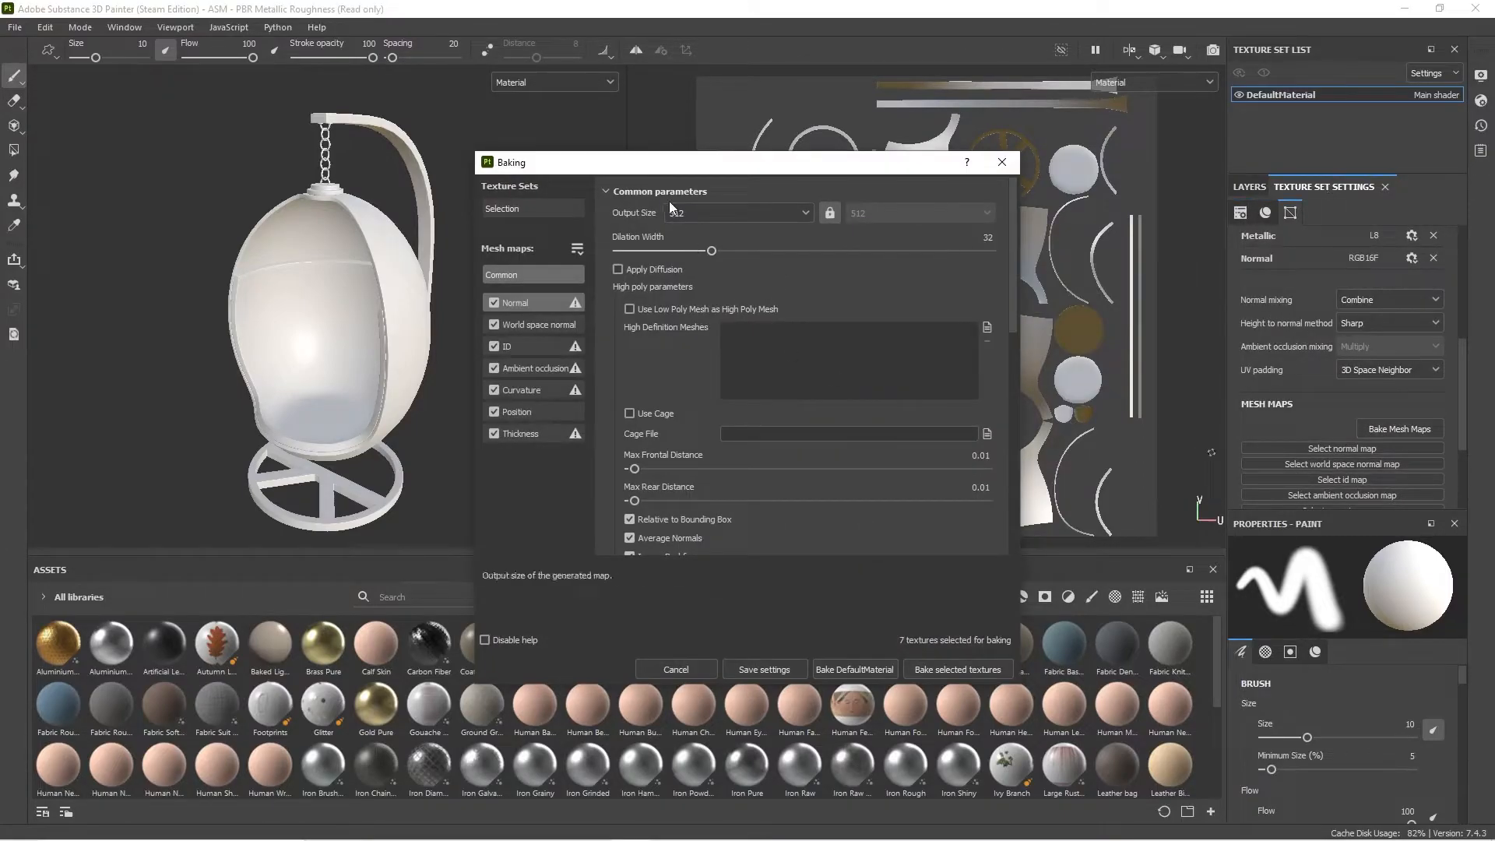
{"action": "left_click", "coordinate": [693, 210]}
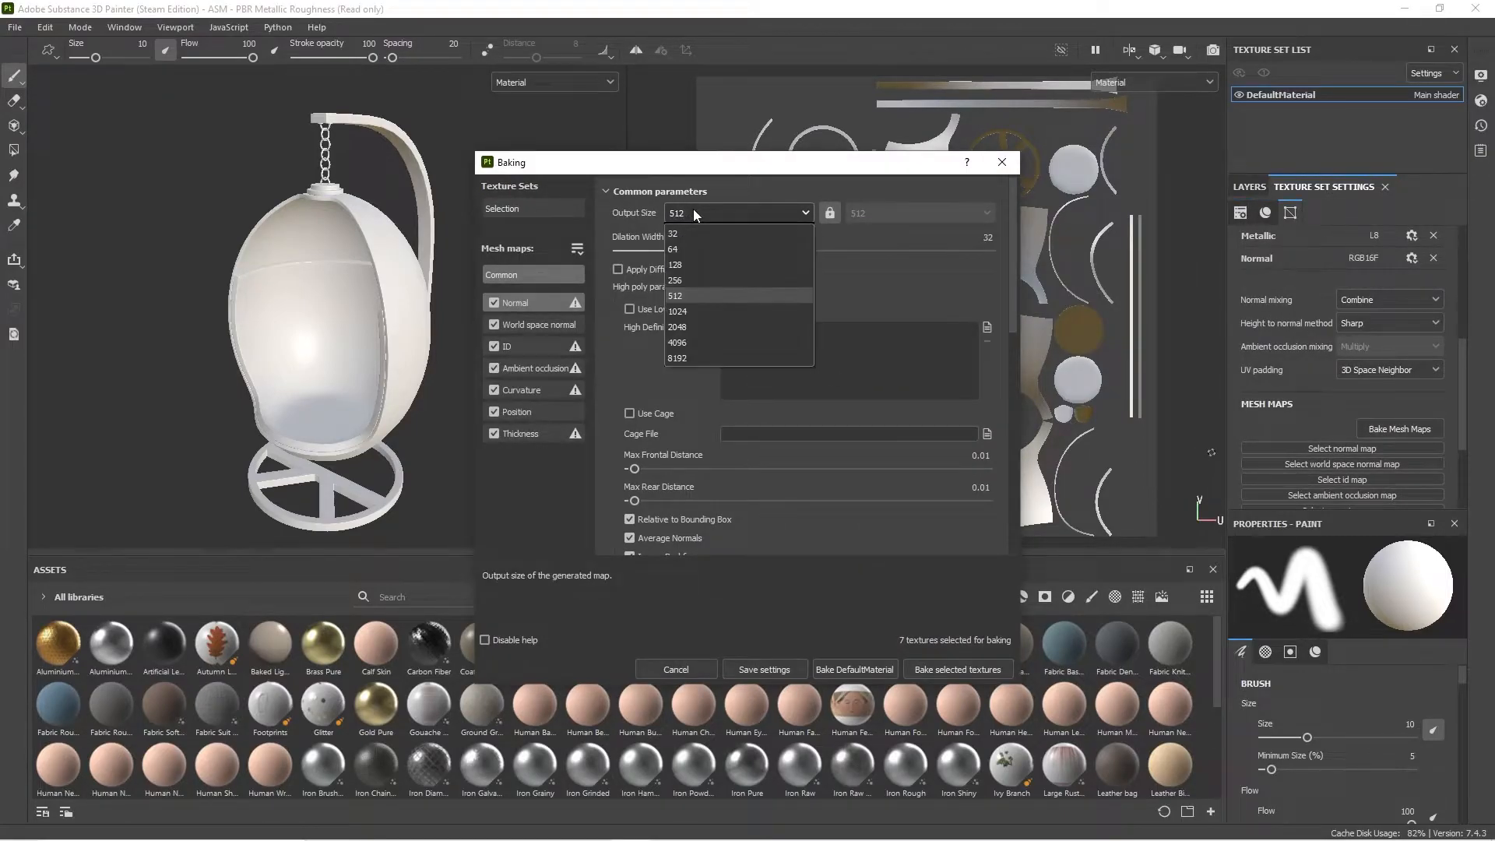
{"action": "left_click", "coordinate": [705, 330]}
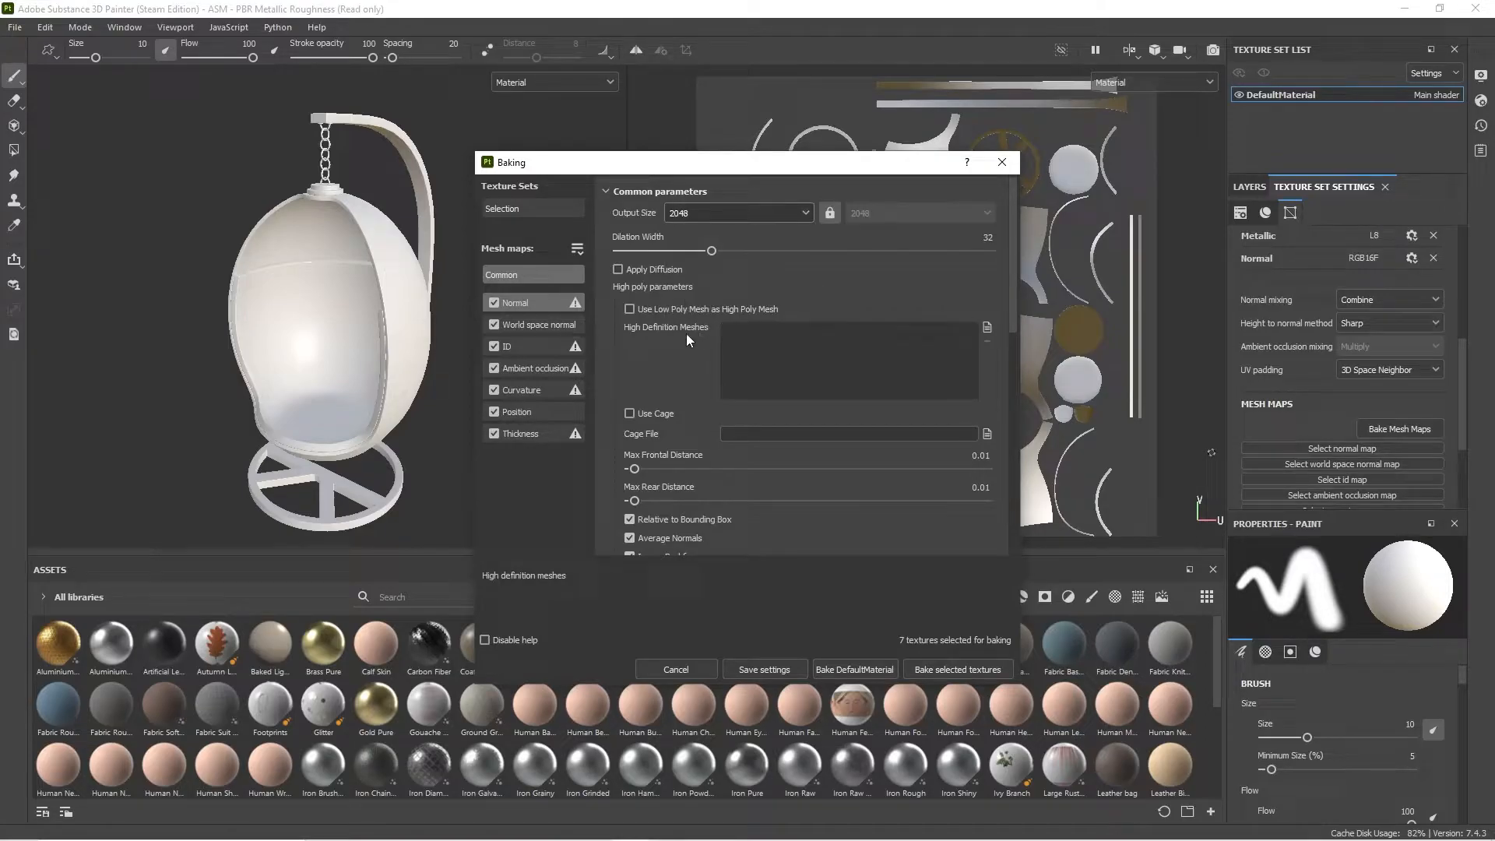
Step: Set the ID baker's color source to Vertex Color and bake all selected mesh maps
{"action": "left_click", "coordinate": [539, 345]}
{"action": "left_click", "coordinate": [760, 219]}
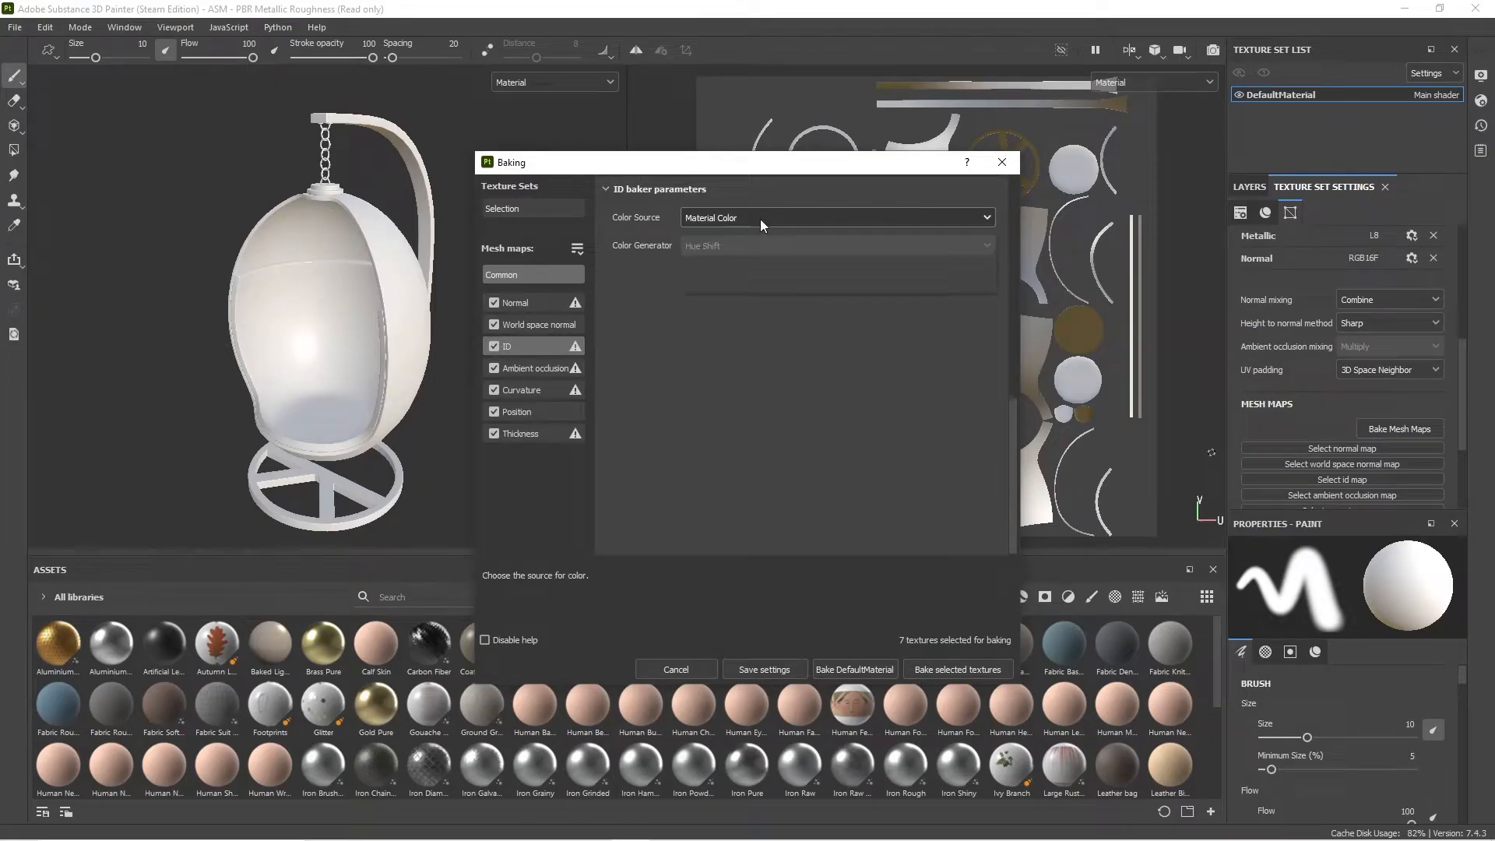
{"action": "left_click", "coordinate": [754, 232]}
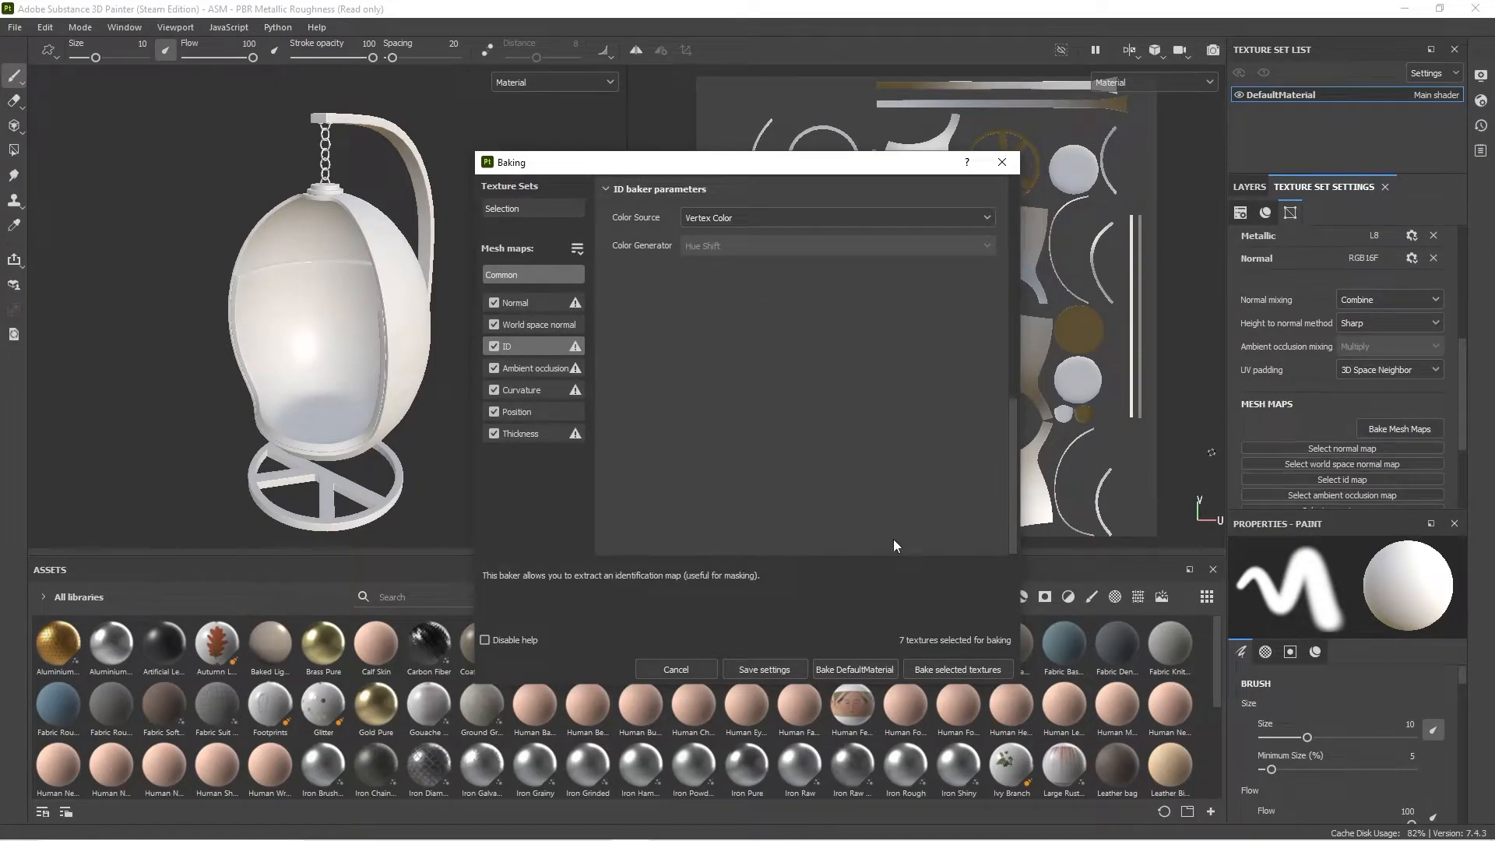
{"action": "left_click", "coordinate": [949, 671]}
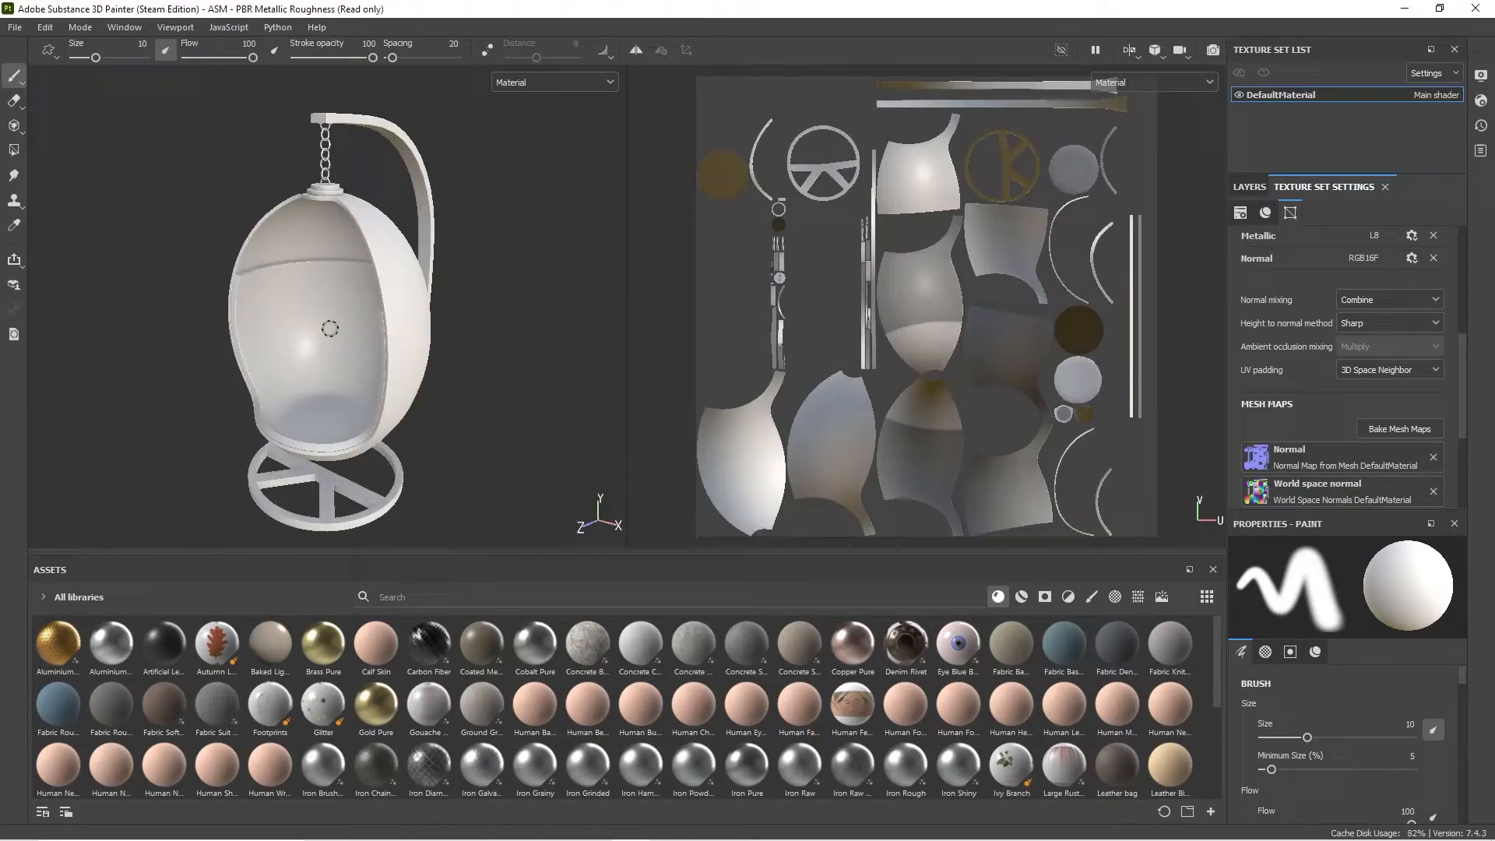
Step: Delete the default Layer 1 and add a fill layer named Base
{"action": "left_click", "coordinate": [1249, 188]}
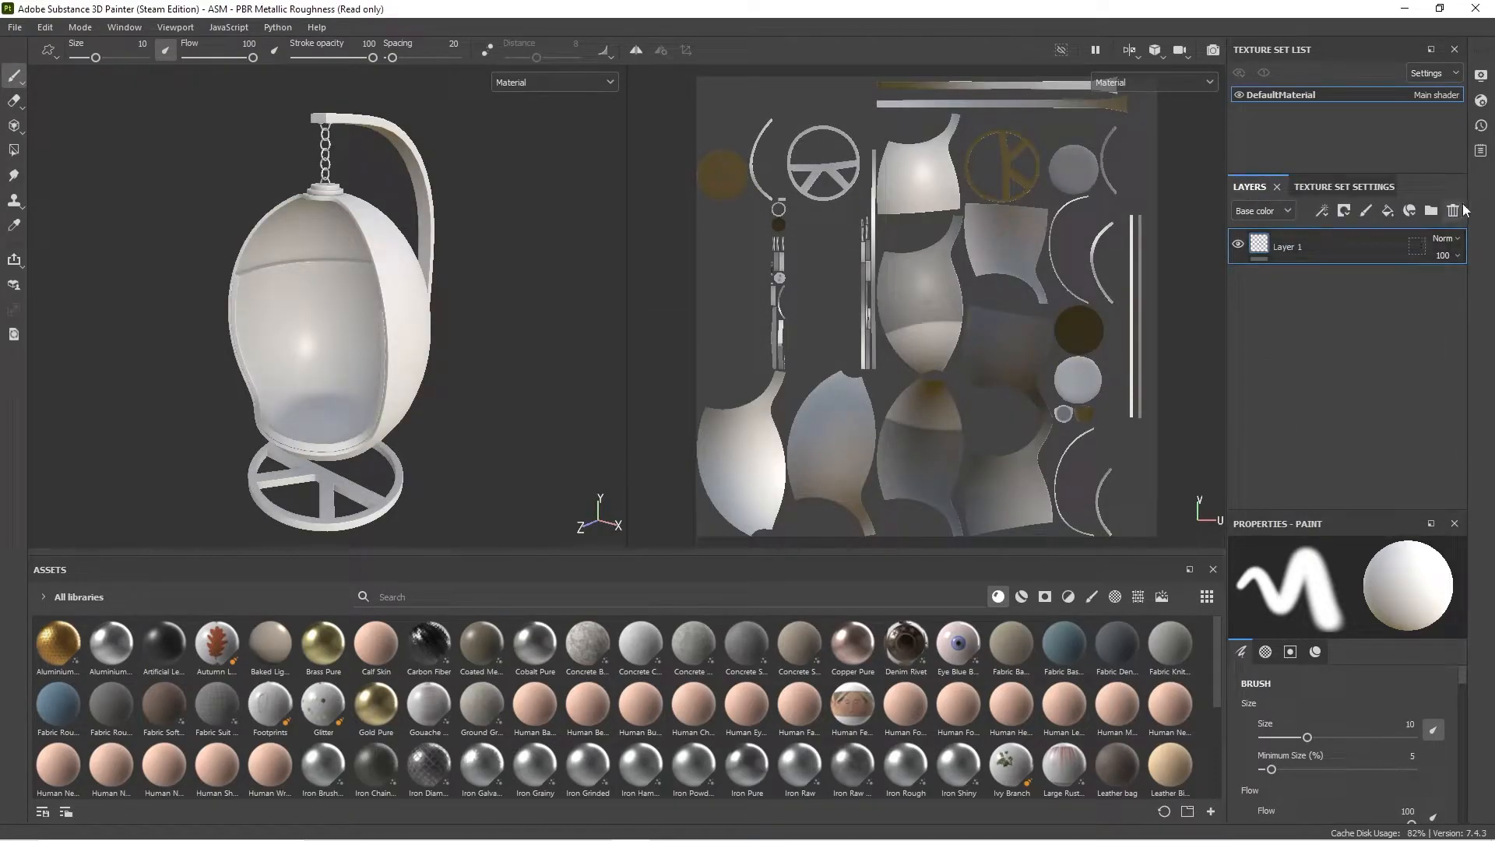
{"action": "left_click", "coordinate": [1453, 210]}
{"action": "left_click_drag", "start_coordinate": [438, 225], "coordinate": [388, 253], "text": "alt"}
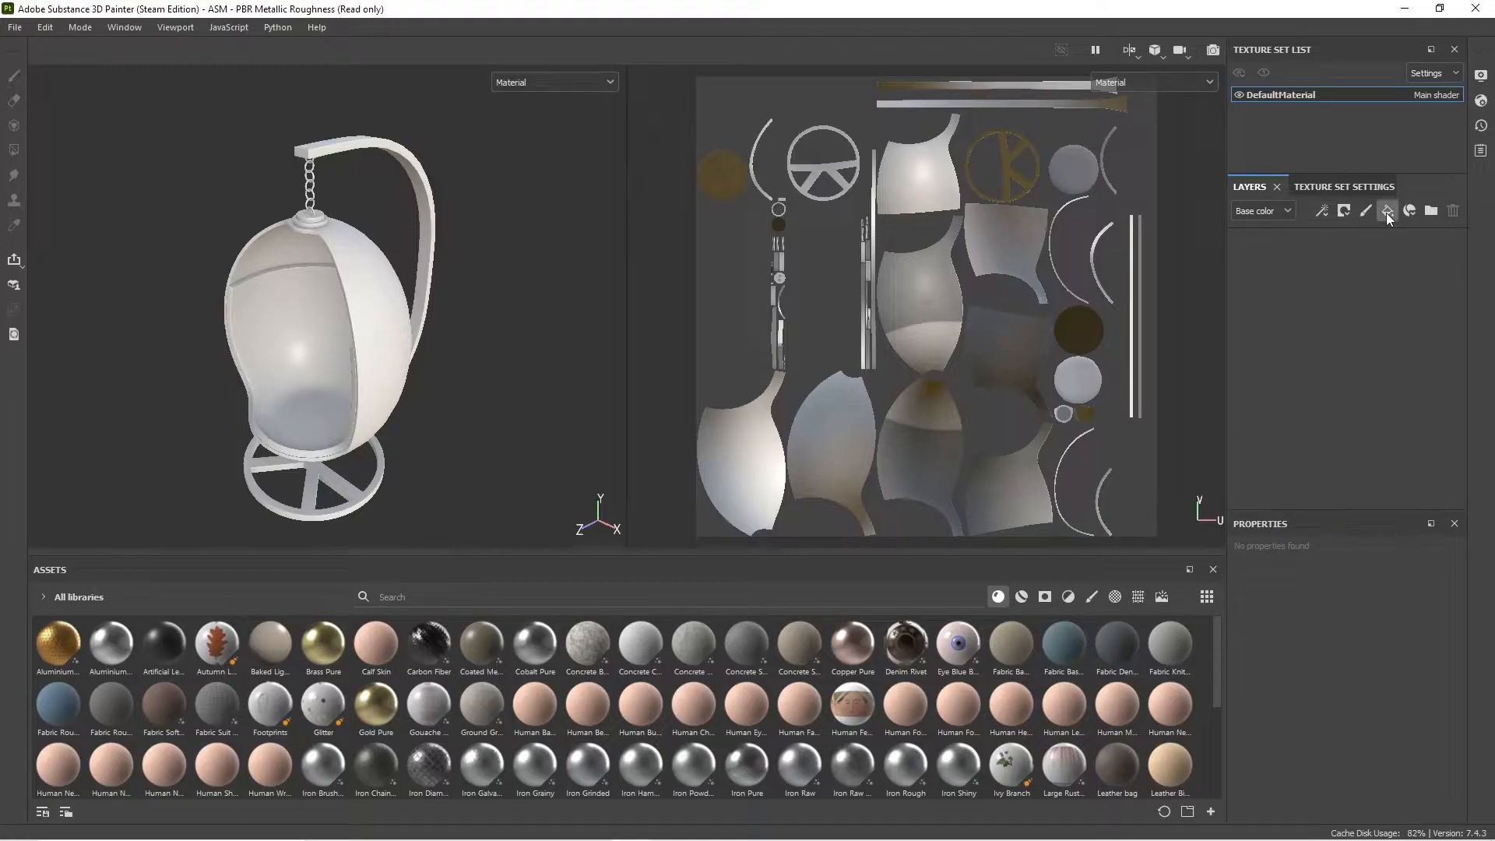
{"action": "double_click", "coordinate": [1289, 247]}
{"action": "type", "text": "Base"}
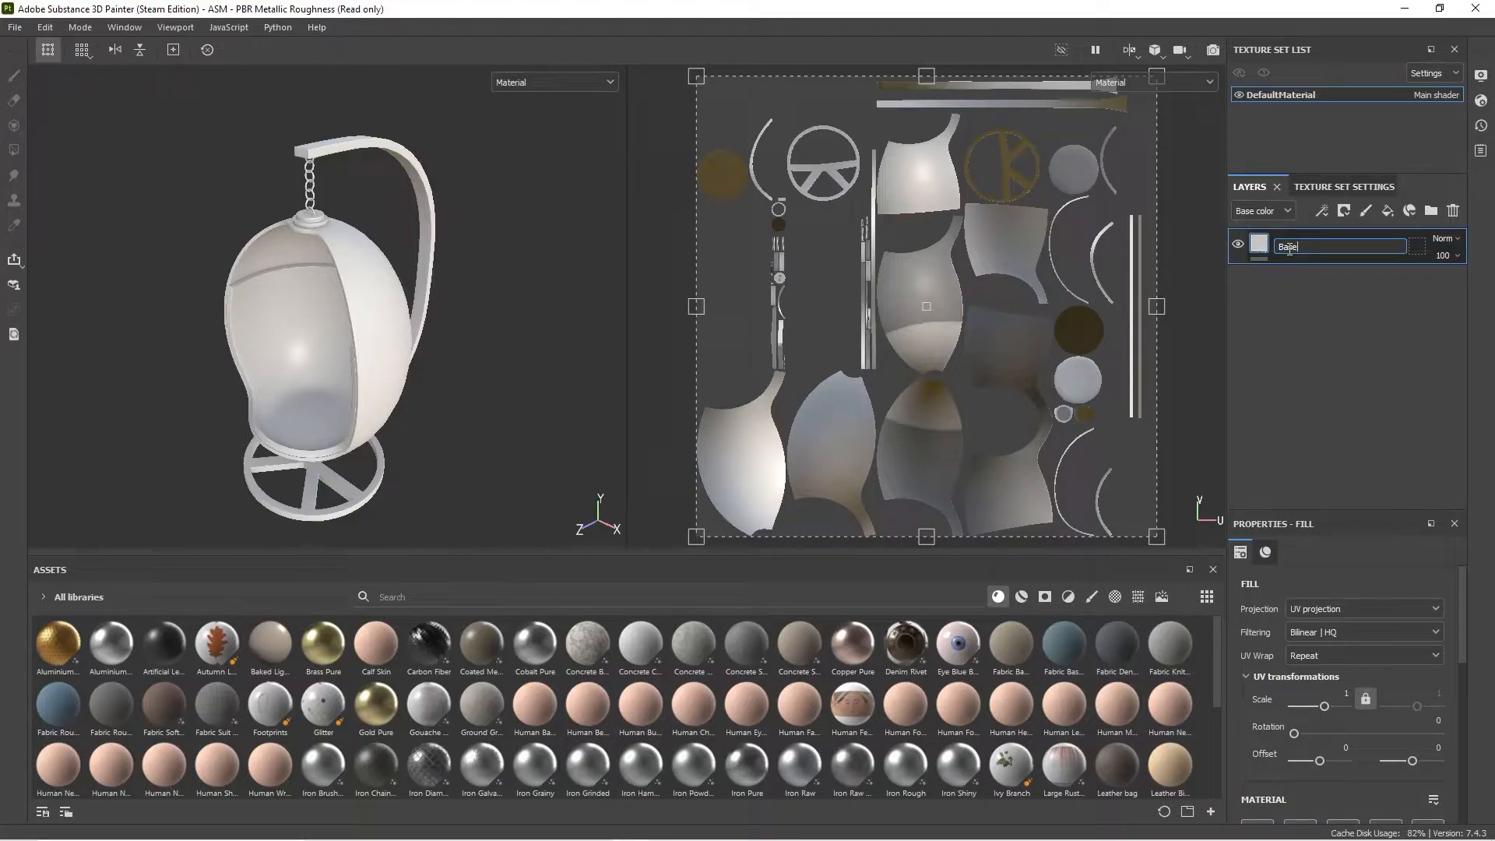
{"action": "key", "text": "Return"}
Step: Set the Base layer's base color to a light brown, hex 855E3C
{"action": "scroll", "coordinate": [1240, 705], "scroll_direction": "down", "scroll_amount": 5}
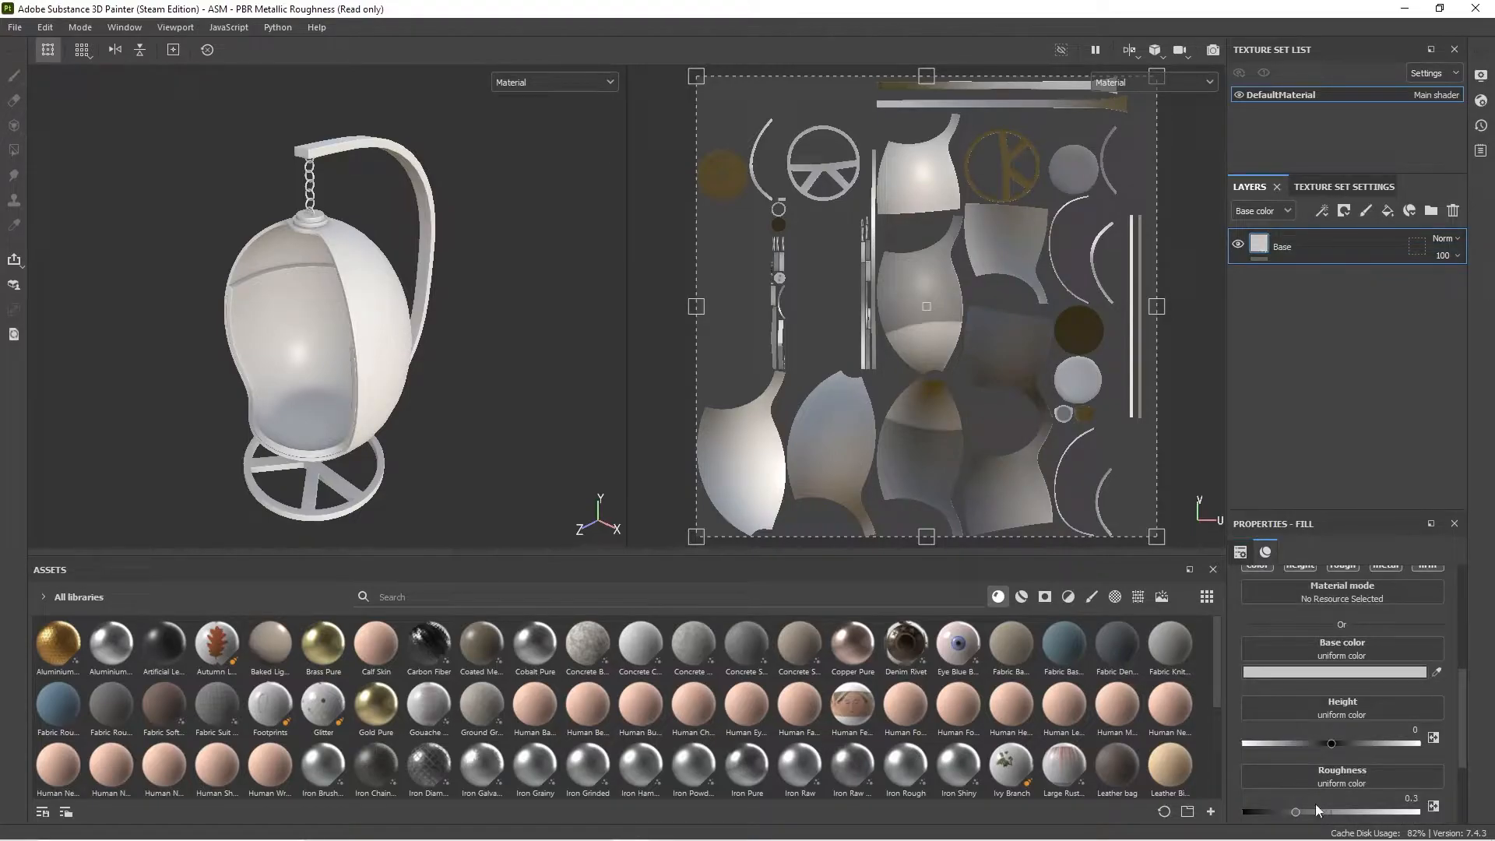
{"action": "left_click", "coordinate": [1335, 671]}
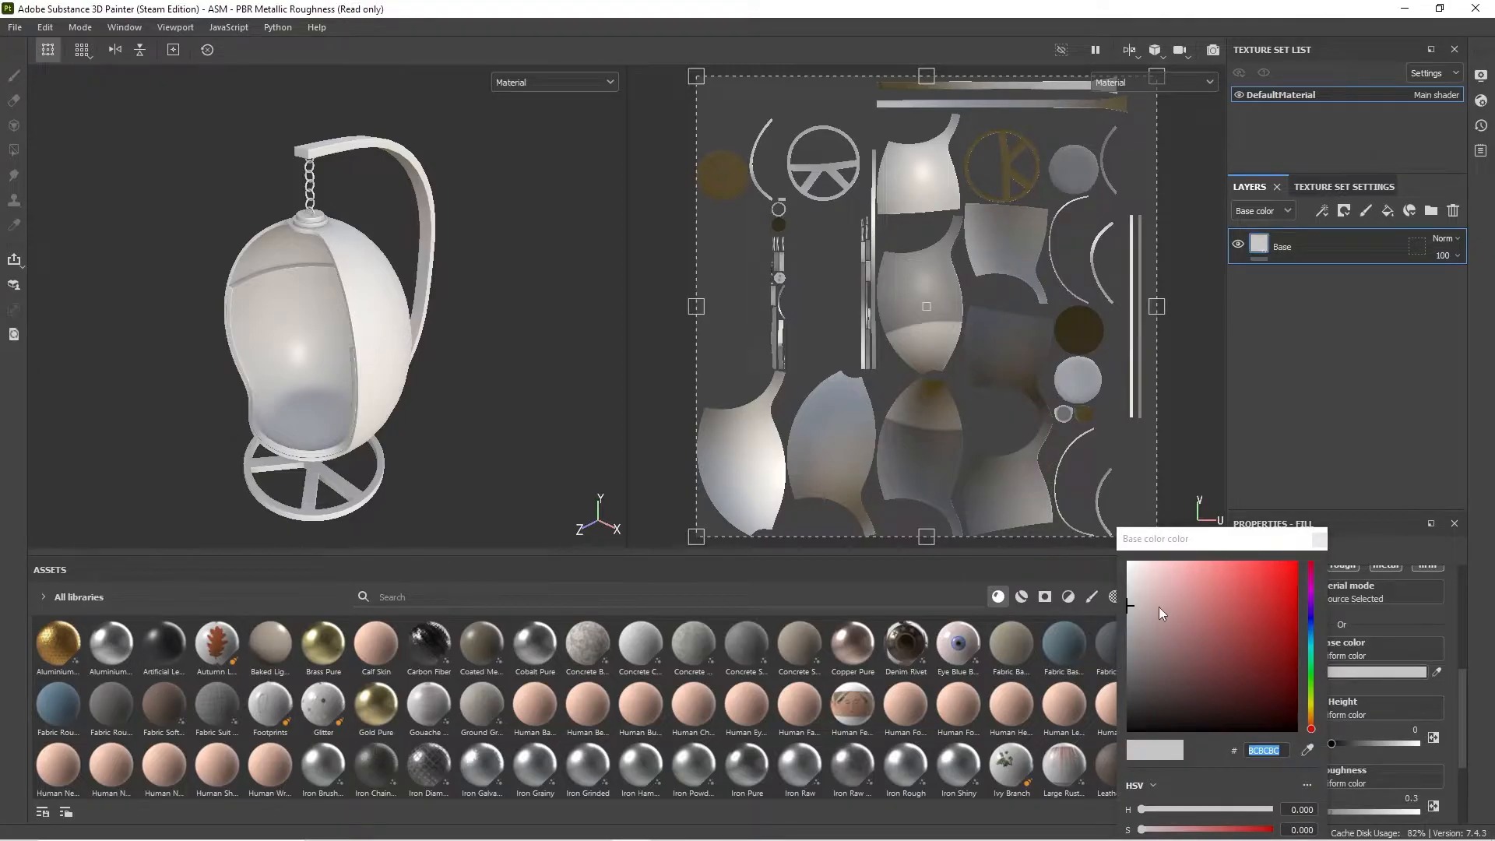
{"action": "left_click_drag", "start_coordinate": [1158, 611], "coordinate": [1199, 635]}
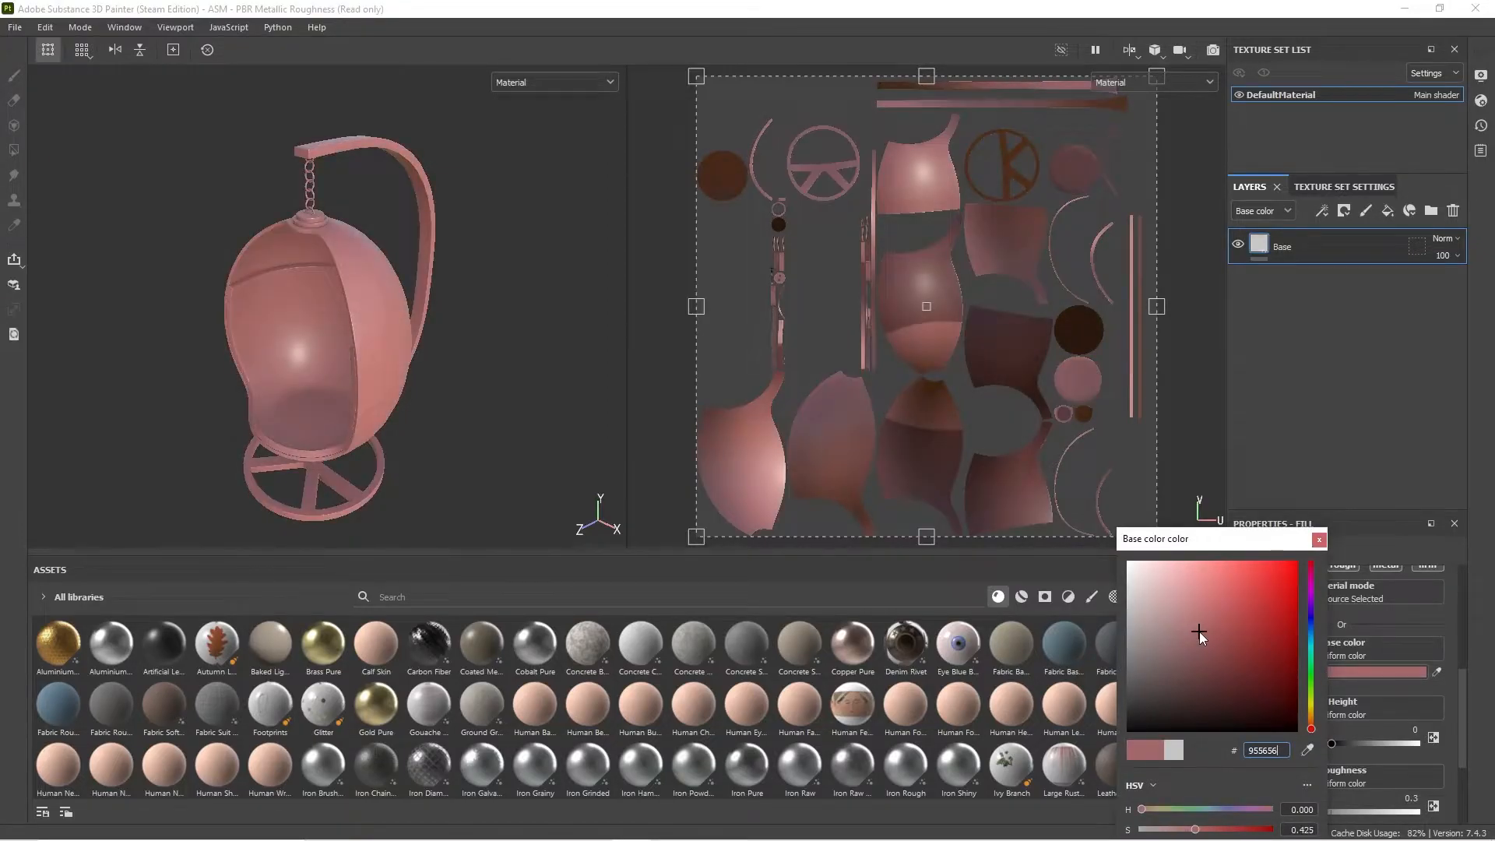
{"action": "left_click_drag", "start_coordinate": [1312, 731], "coordinate": [1312, 718]}
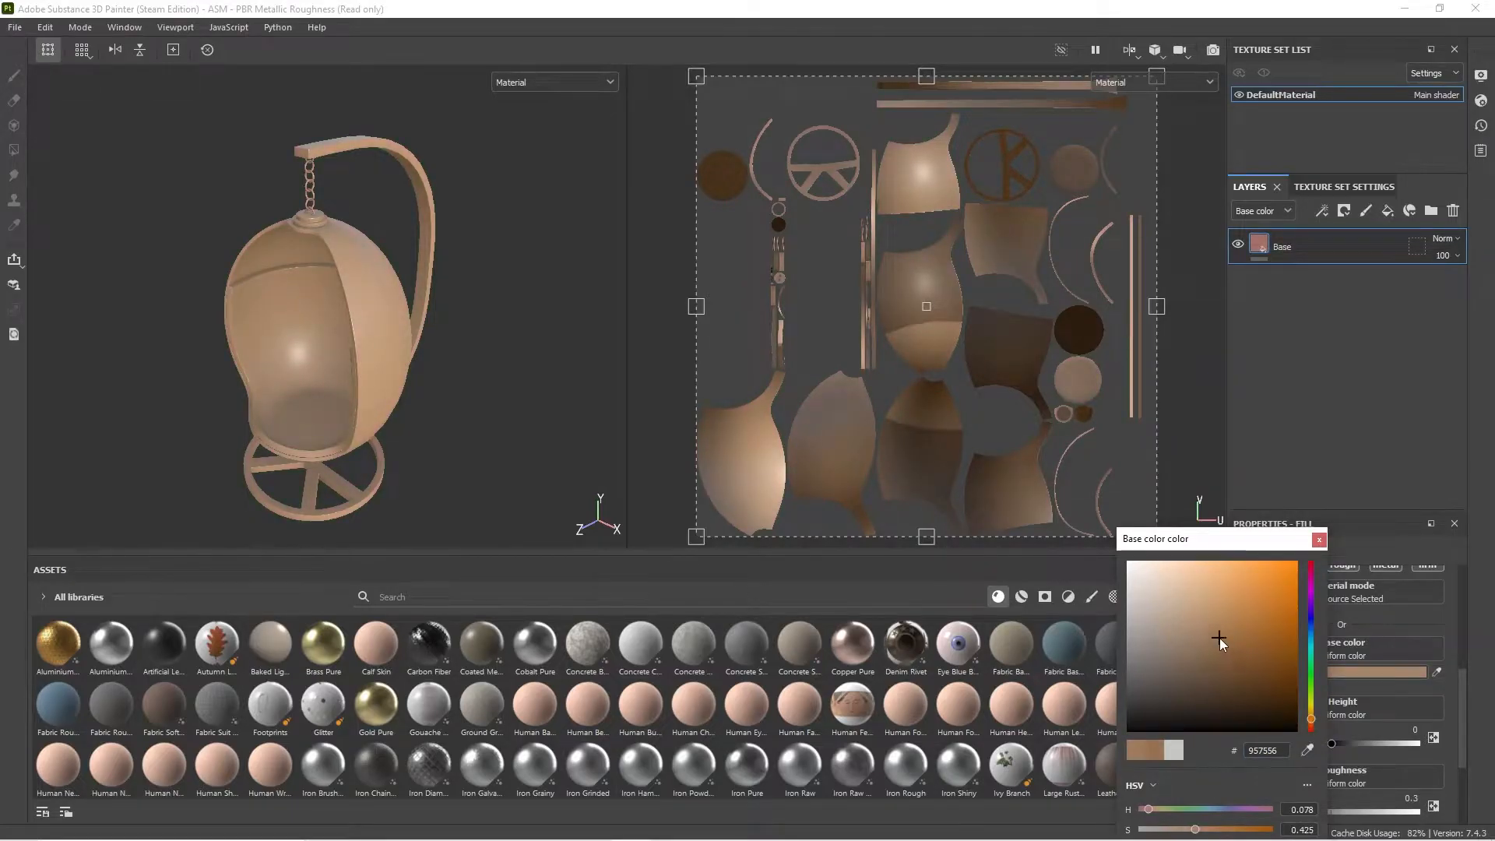
{"action": "left_click", "coordinate": [1220, 641]}
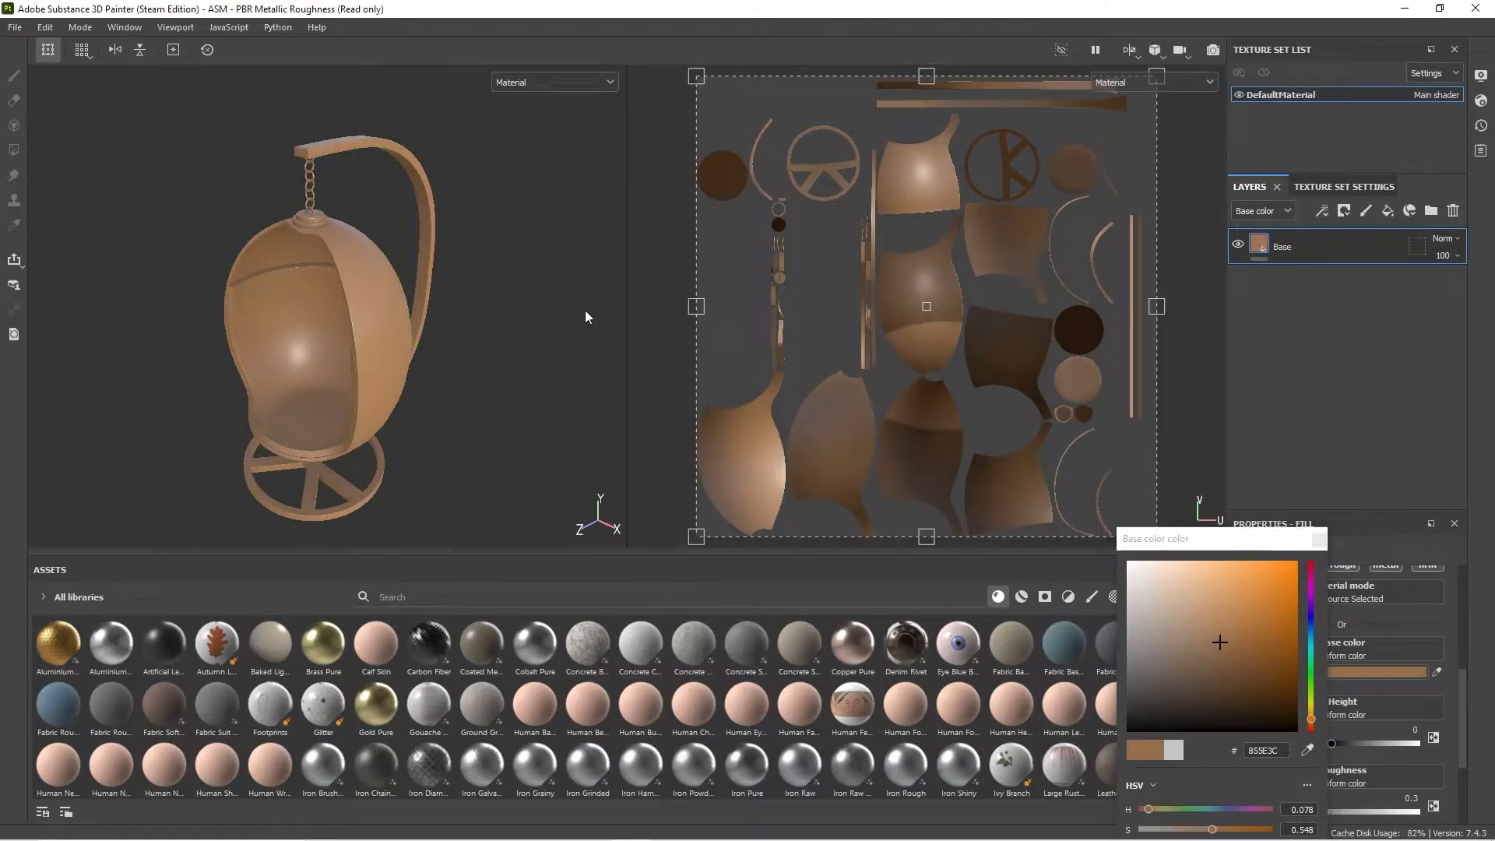
{"action": "left_click", "coordinate": [1319, 539]}
Step: Duplicate the Base fill layer and rename the copy Color_1
{"action": "left_click_drag", "start_coordinate": [552, 292], "coordinate": [500, 279], "text": "alt"}
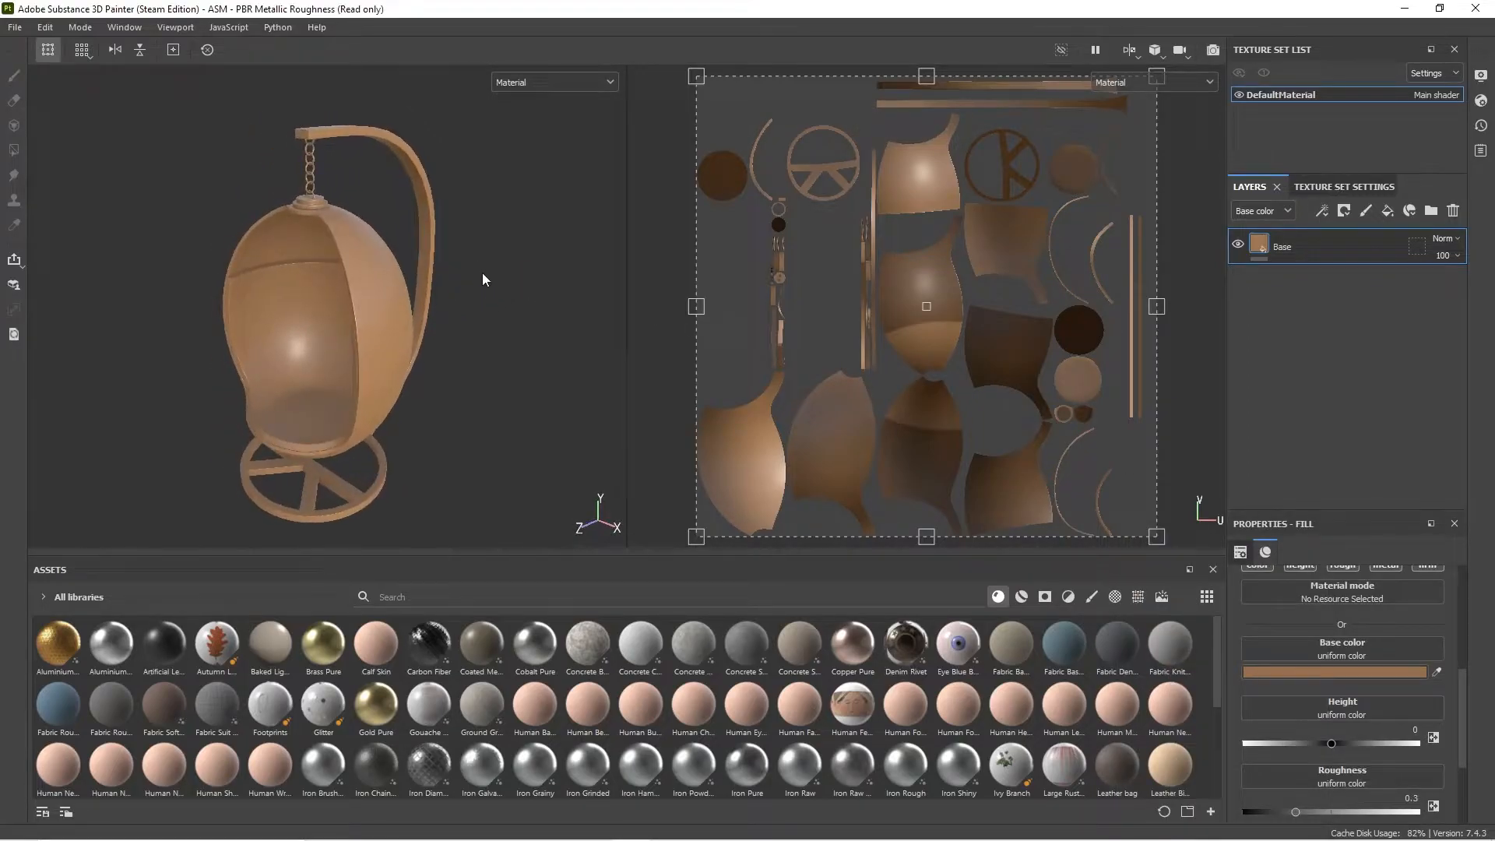
{"action": "scroll", "coordinate": [373, 320], "scroll_direction": "up", "scroll_amount": 3}
{"action": "left_click_drag", "start_coordinate": [363, 304], "coordinate": [240, 284], "text": "alt"}
{"action": "middle_click_drag", "start_coordinate": [436, 340], "coordinate": [385, 207], "text": "alt"}
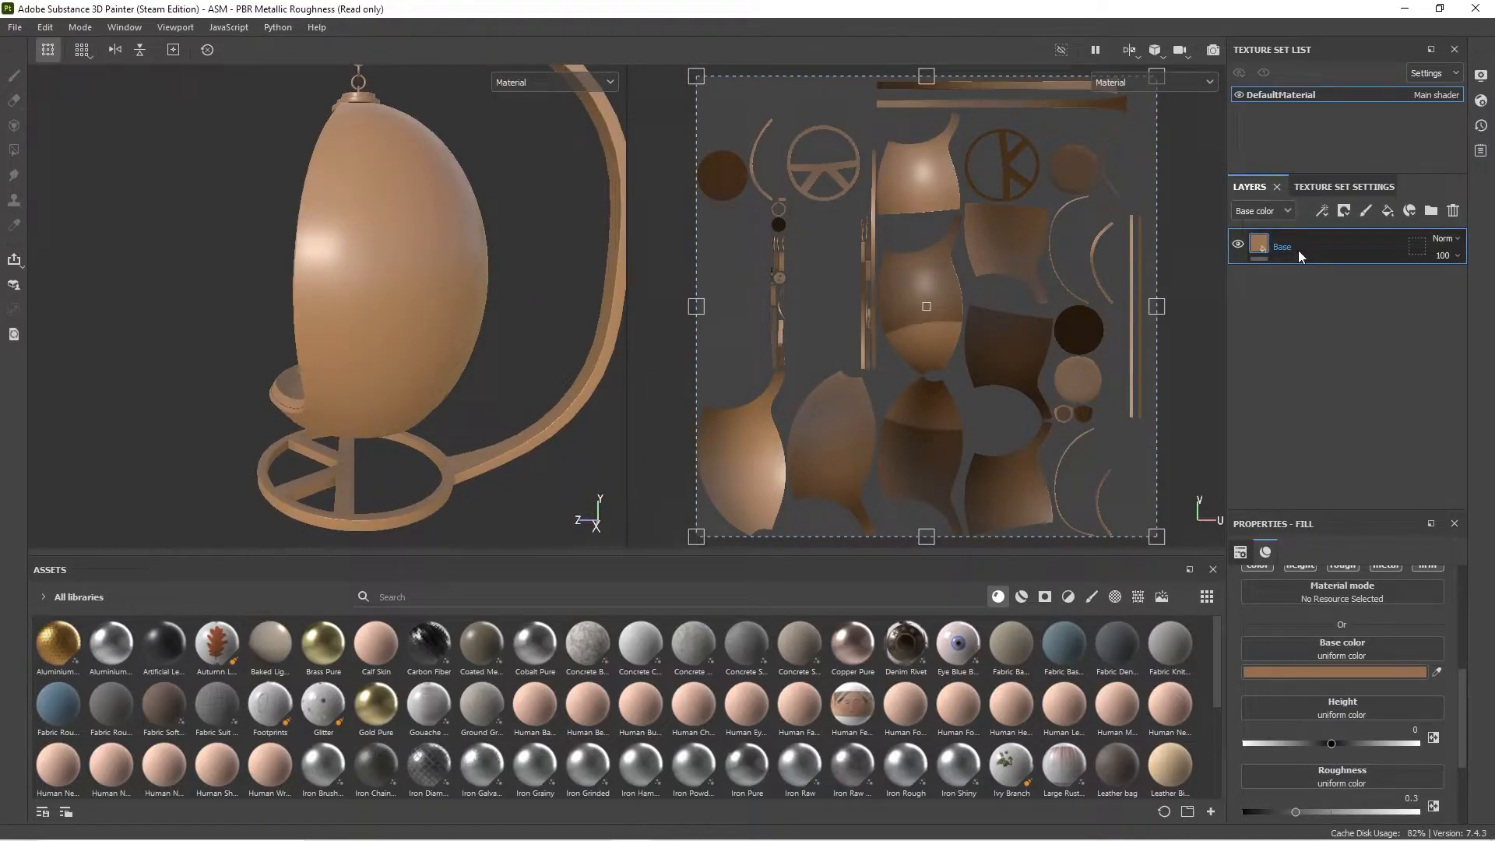
{"action": "key", "text": "ctrl+d"}
{"action": "scroll", "coordinate": [1273, 605], "scroll_direction": "up", "scroll_amount": 3}
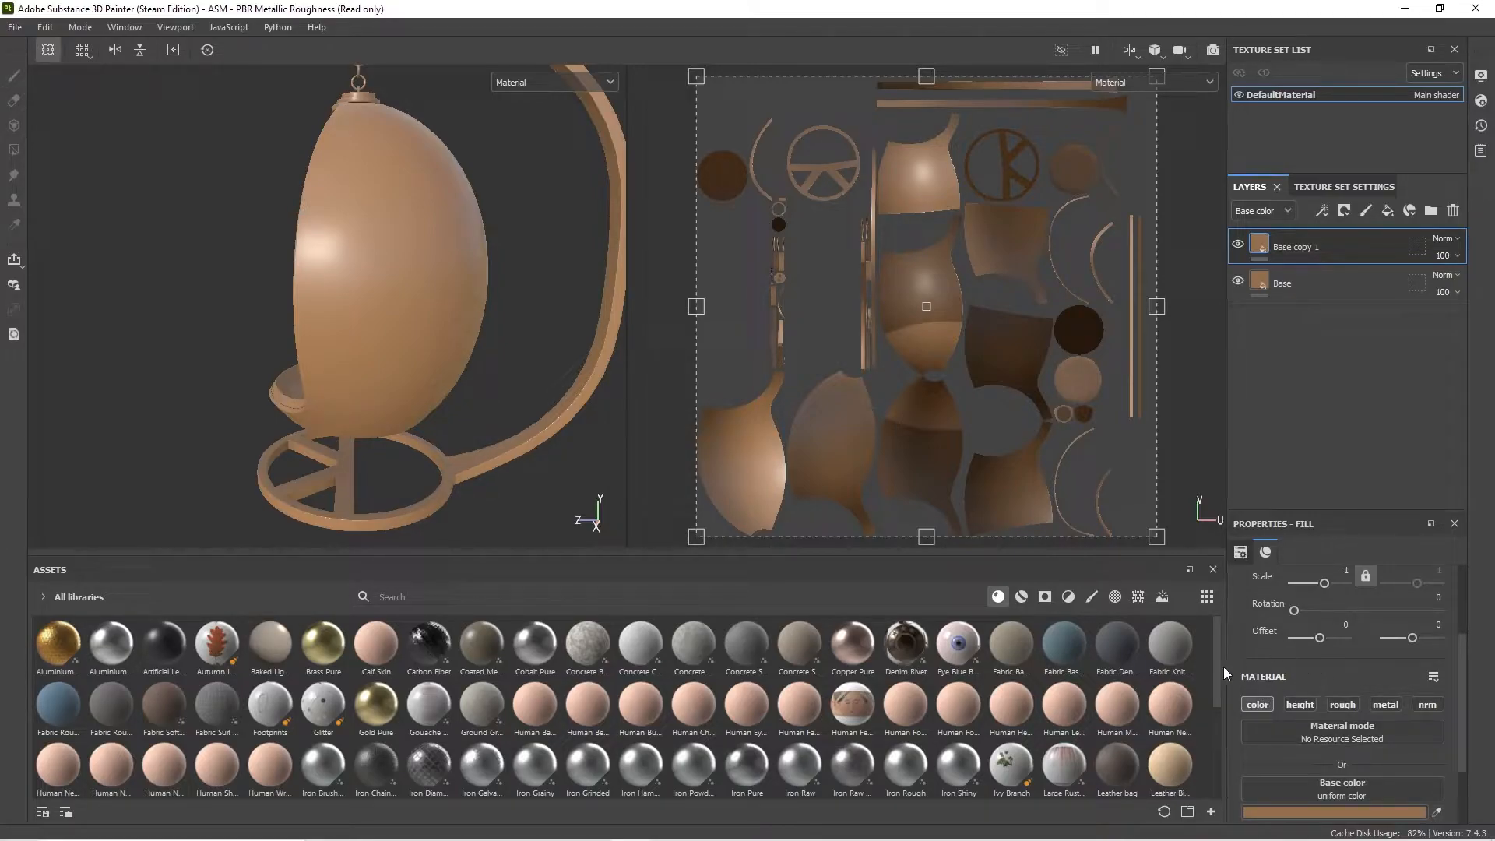
{"action": "double_click", "coordinate": [1296, 247]}
{"action": "type", "text": "Col"}
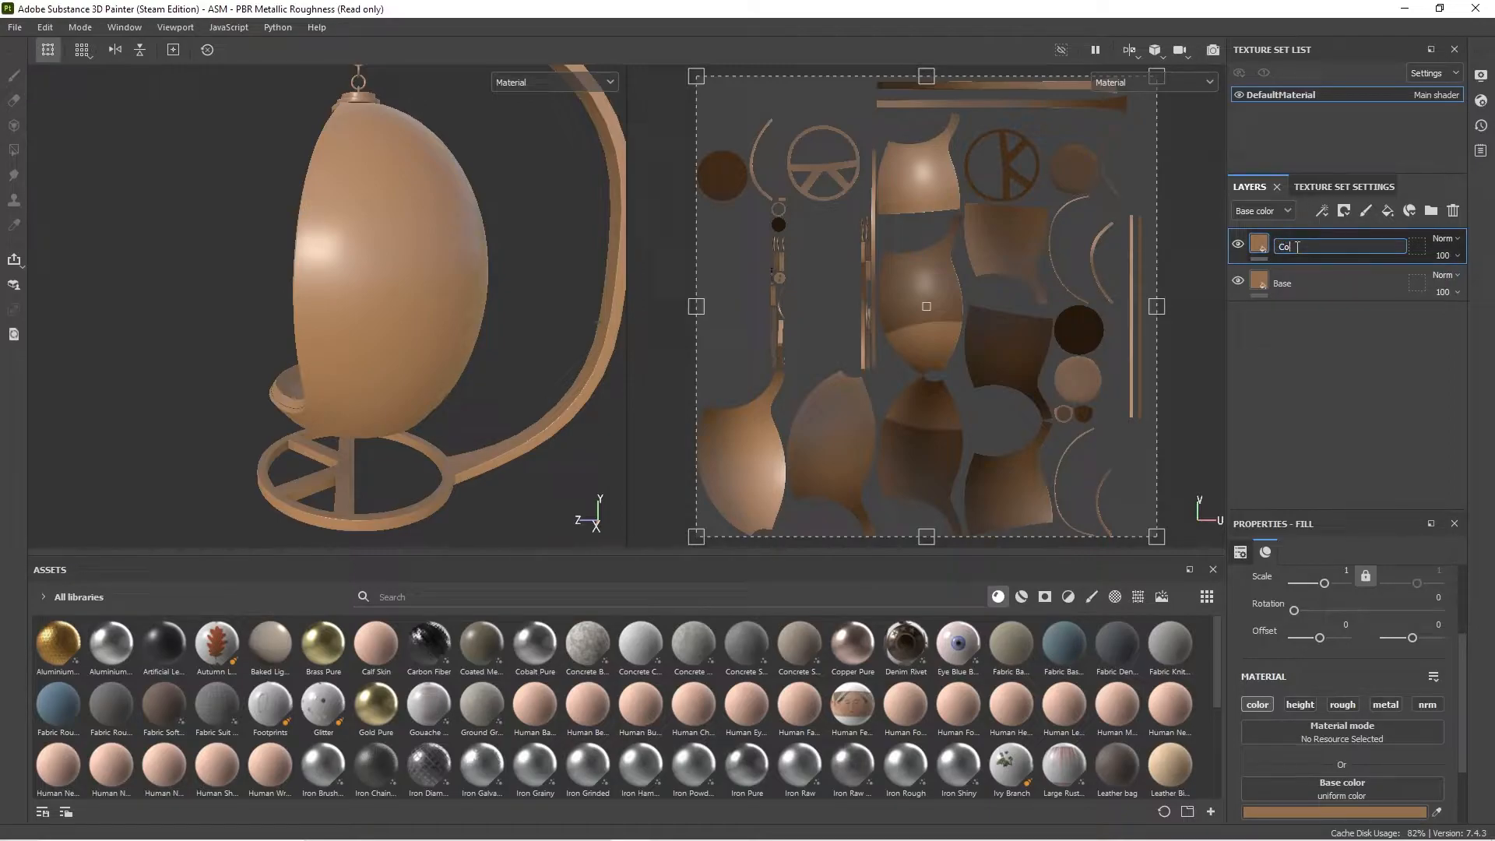
{"action": "type", "text": "or_1"}
{"action": "key", "text": "Return"}
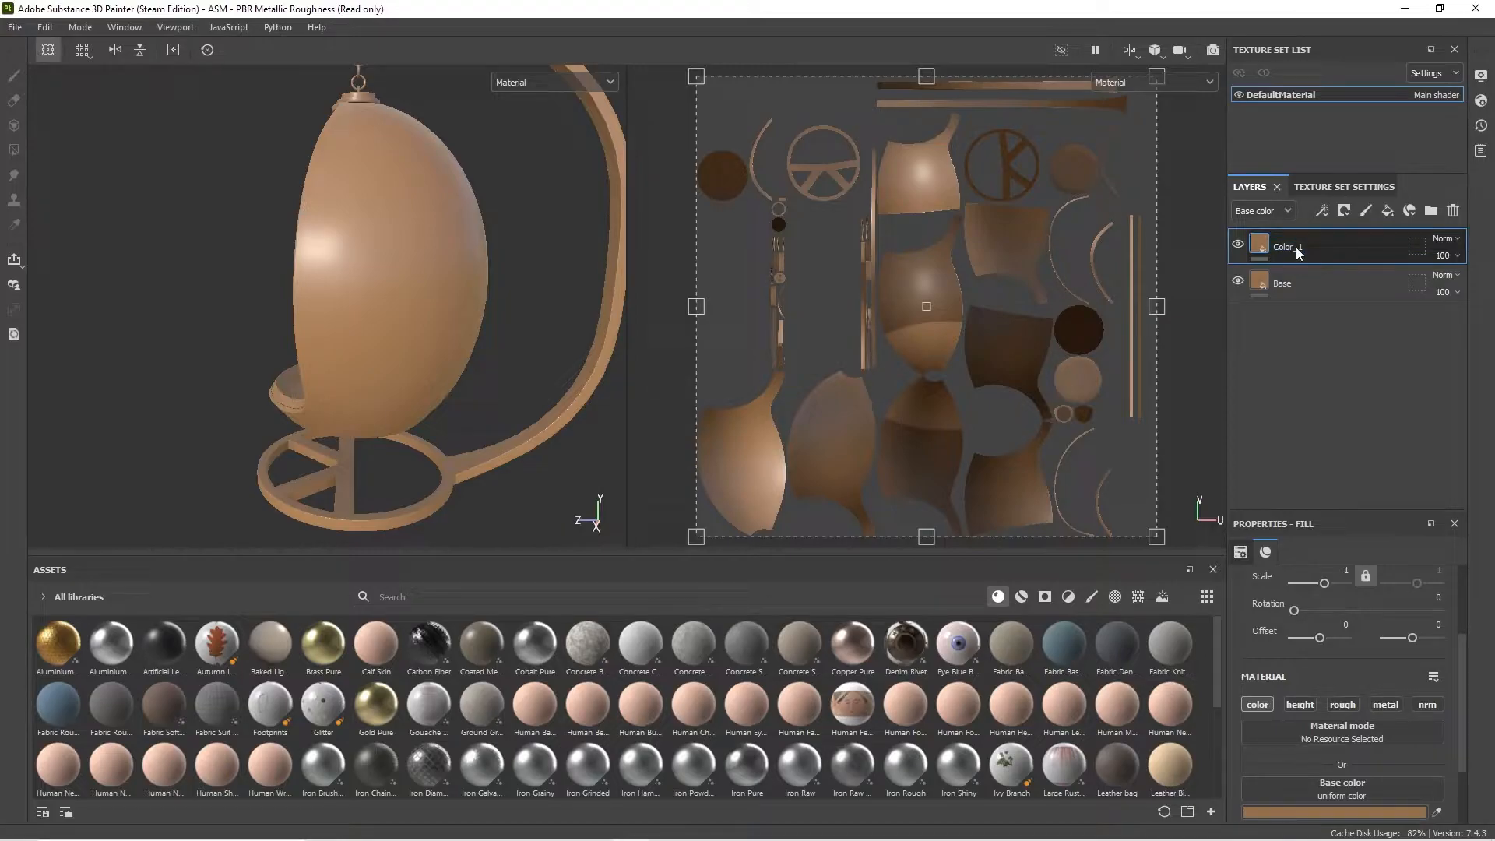
Step: Change the Color_1 layer's base color to a dark brown with saturation 0.843 and value 0.209
{"action": "scroll", "coordinate": [1358, 783], "scroll_direction": "down", "scroll_amount": 1}
{"action": "left_click", "coordinate": [1387, 724]}
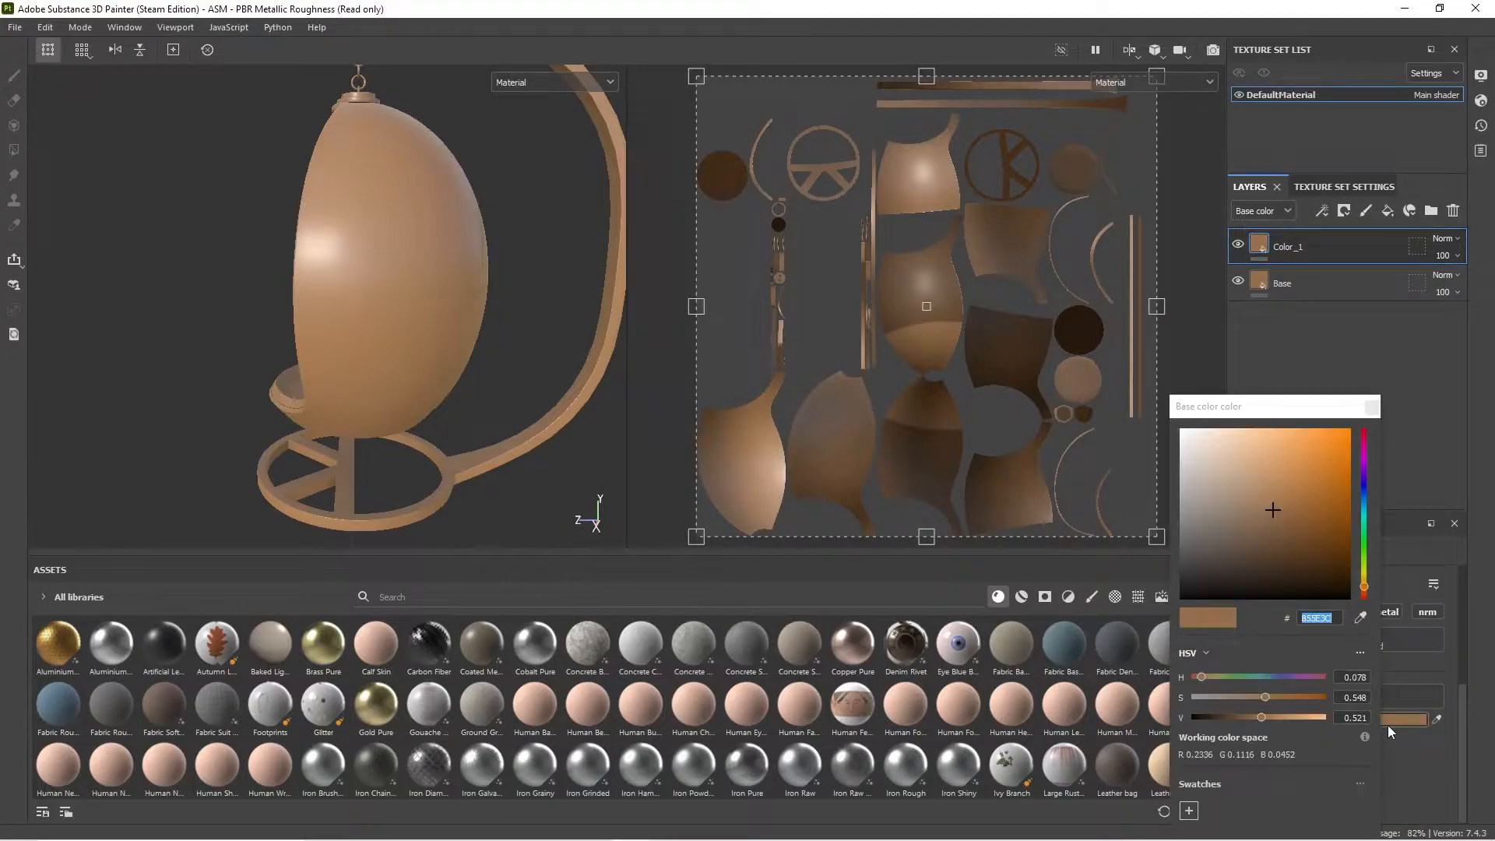
{"action": "left_click", "coordinate": [1219, 717]}
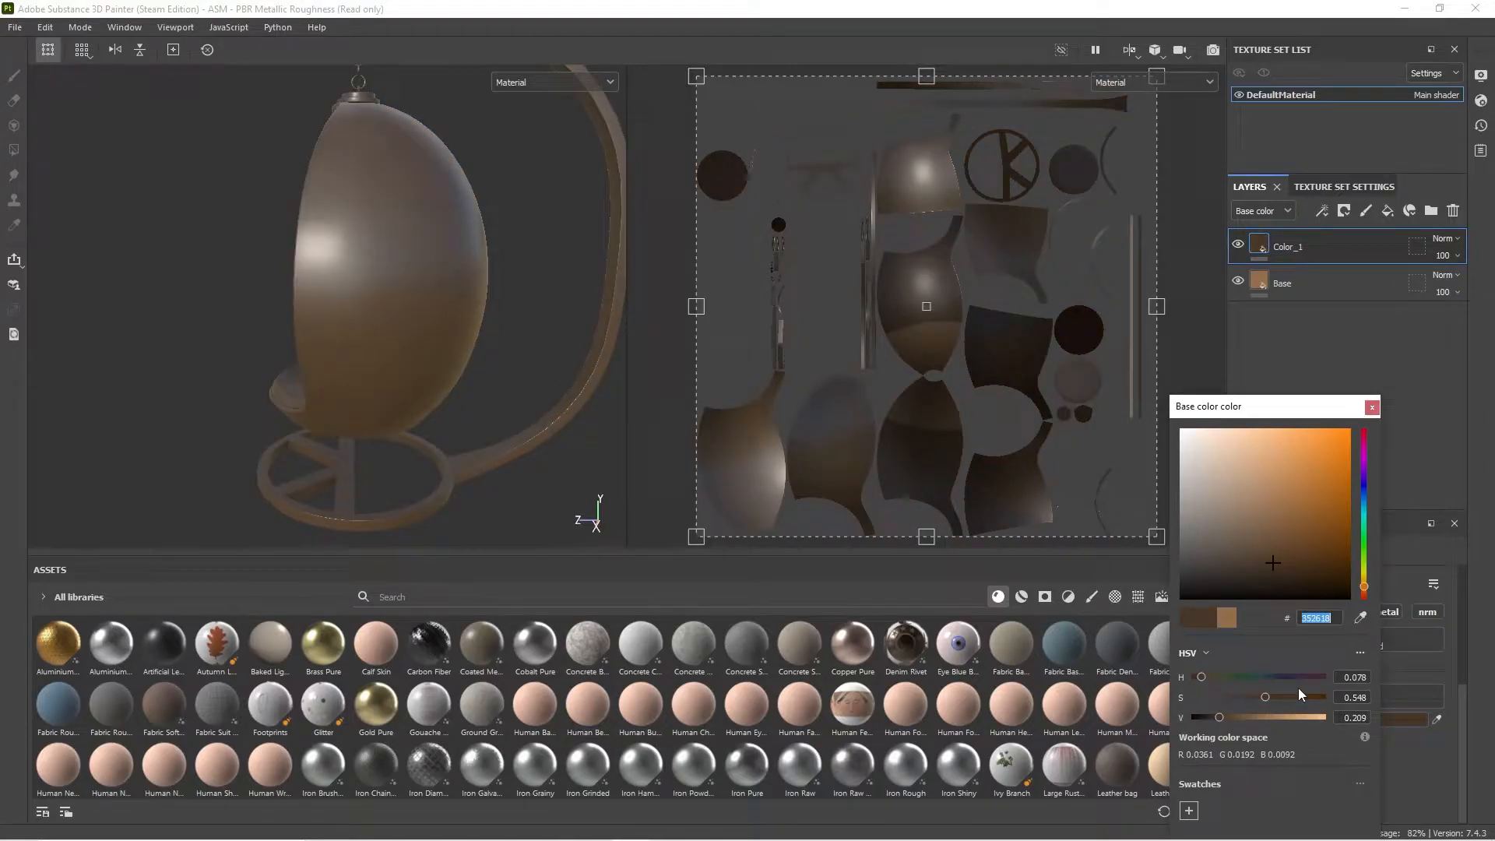
{"action": "left_click_drag", "start_coordinate": [1294, 698], "coordinate": [1305, 698]}
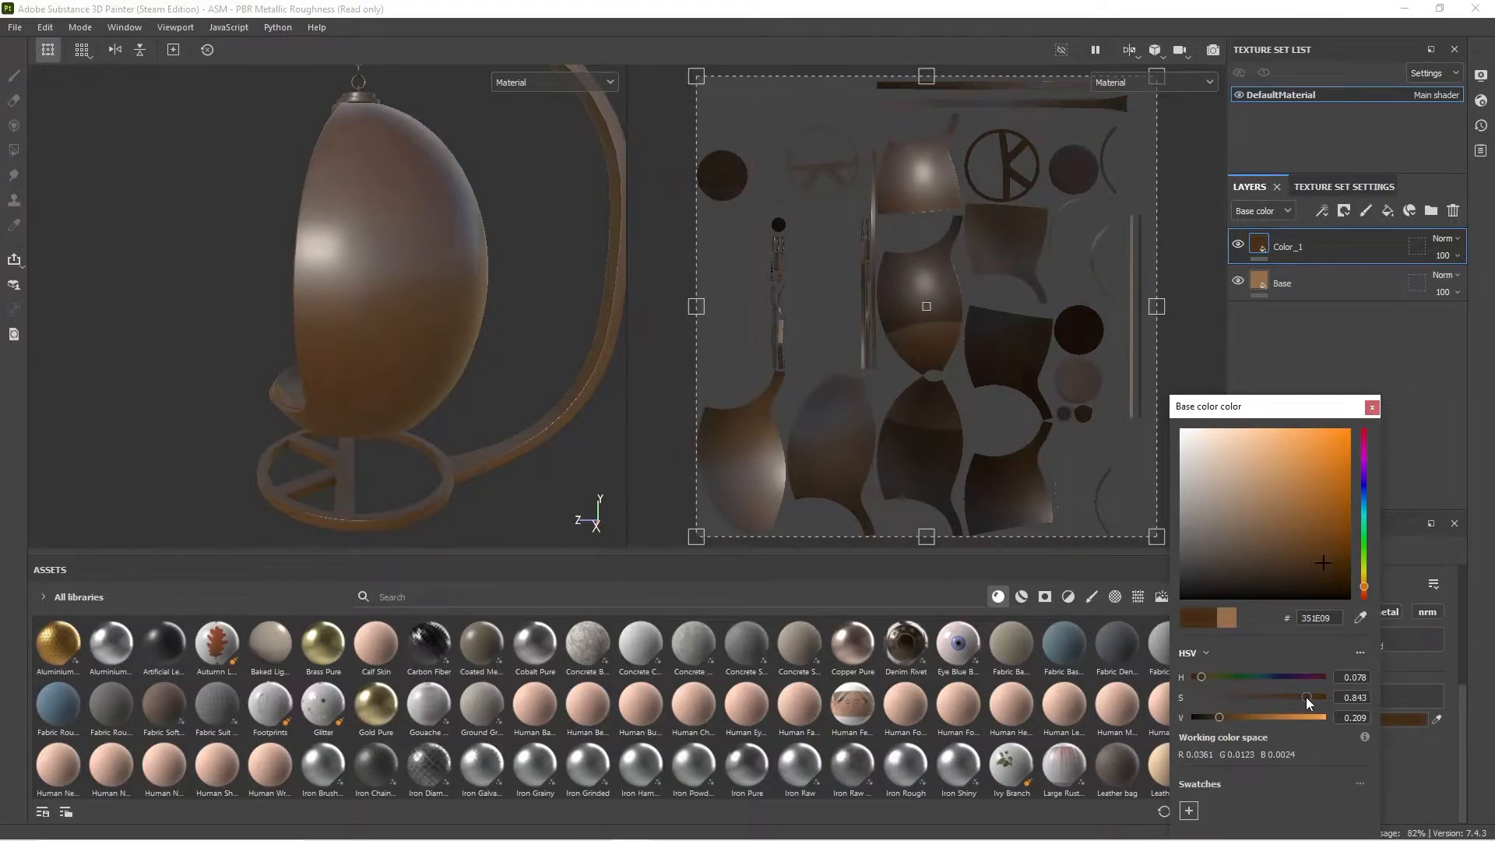
Step: Darken the Color_1 layer's base color to a near-black brown, hex 160C03
{"action": "left_click", "coordinate": [1207, 716]}
{"action": "left_click_drag", "start_coordinate": [1207, 716], "coordinate": [1203, 717]}
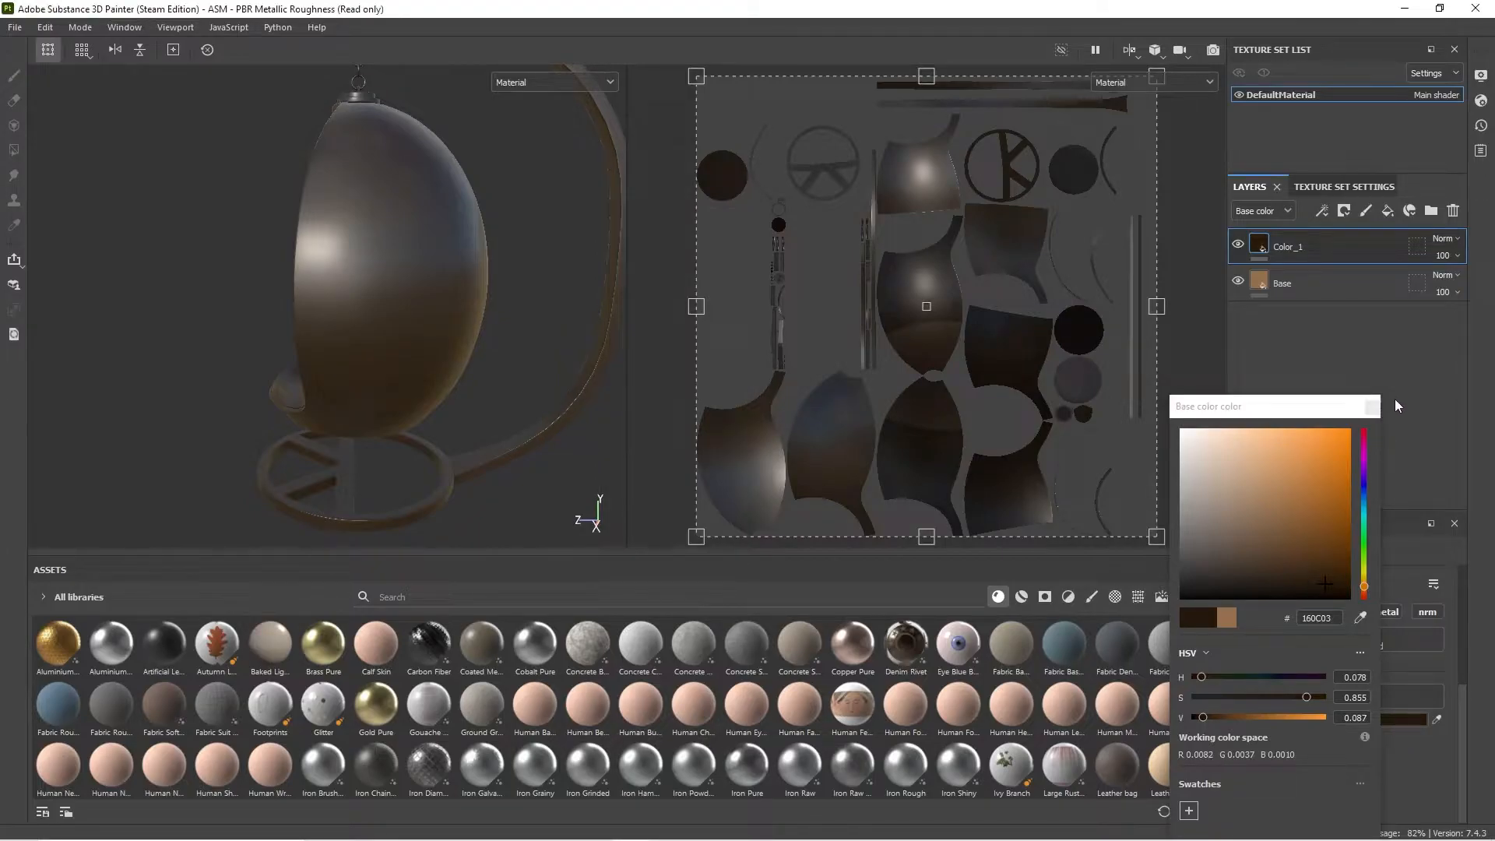
{"action": "left_click", "coordinate": [1372, 407]}
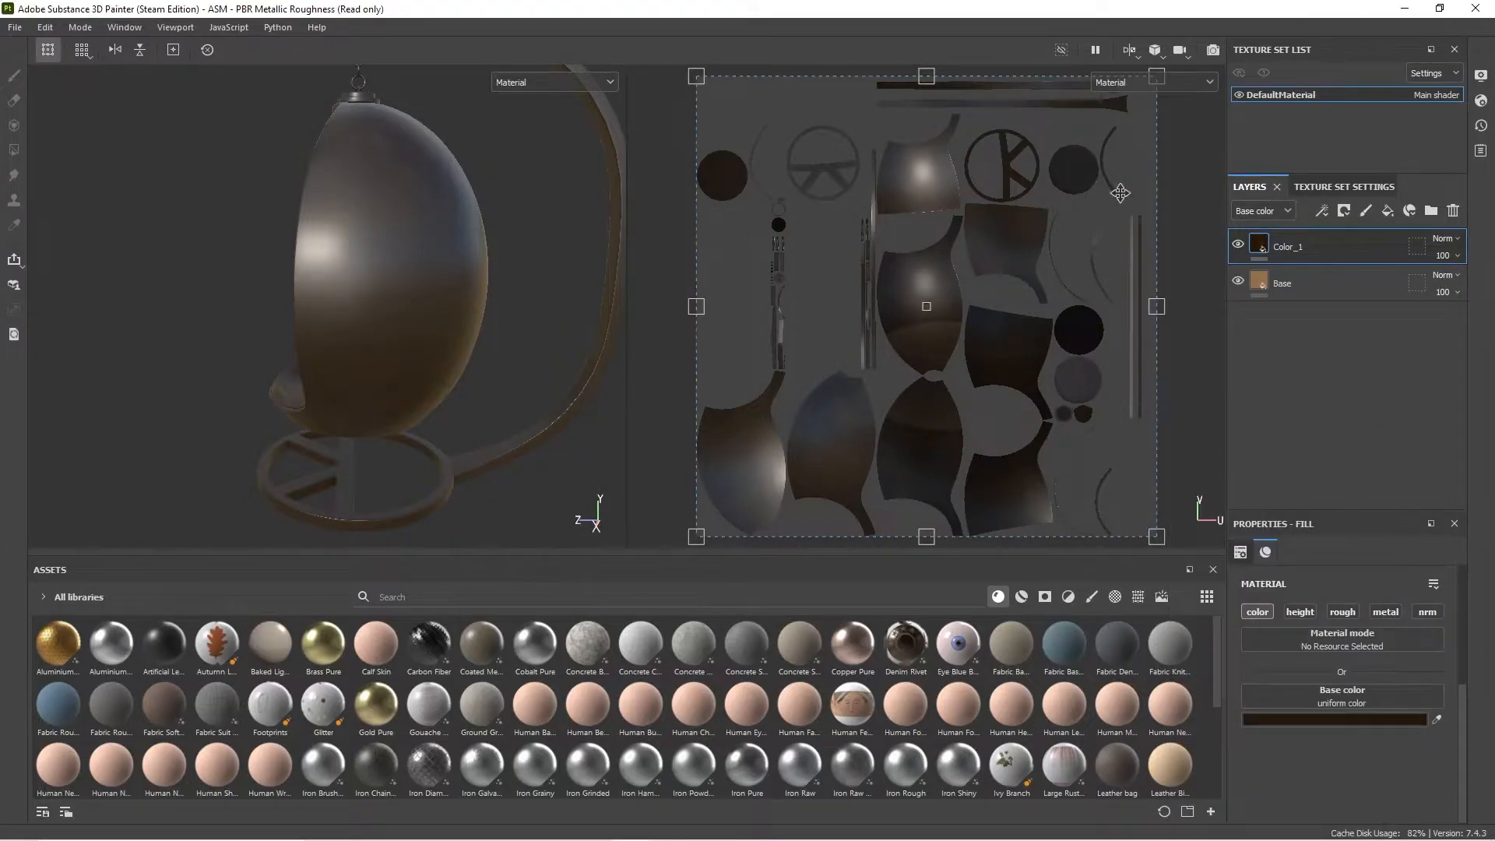
Step: Add a black mask to the Color_1 layer and add a fill effect to that mask
{"action": "right_click", "coordinate": [1290, 247]}
{"action": "left_click", "coordinate": [1350, 28]}
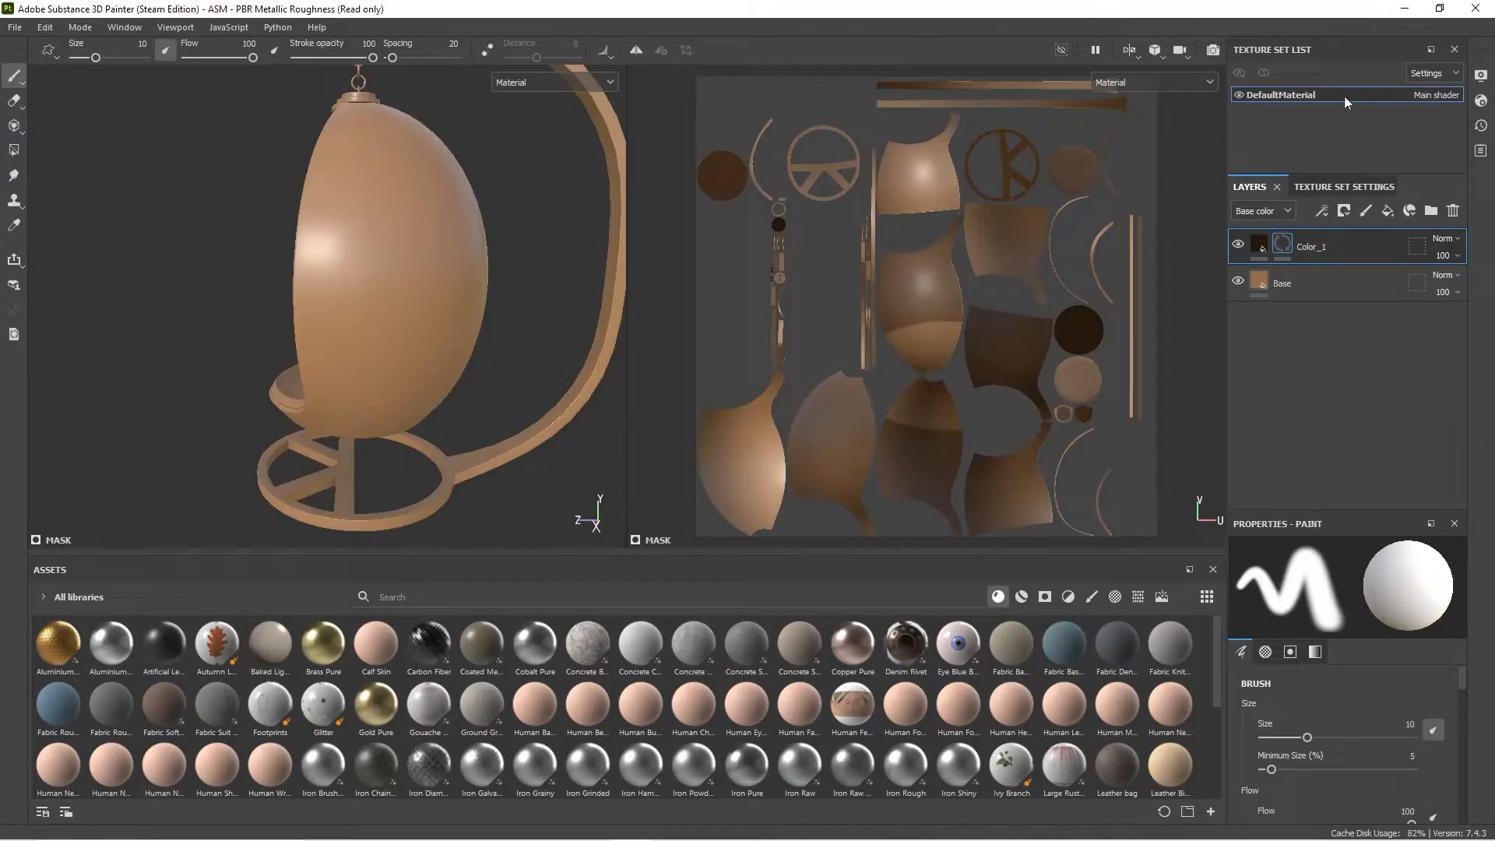
{"action": "right_click", "coordinate": [1312, 278]}
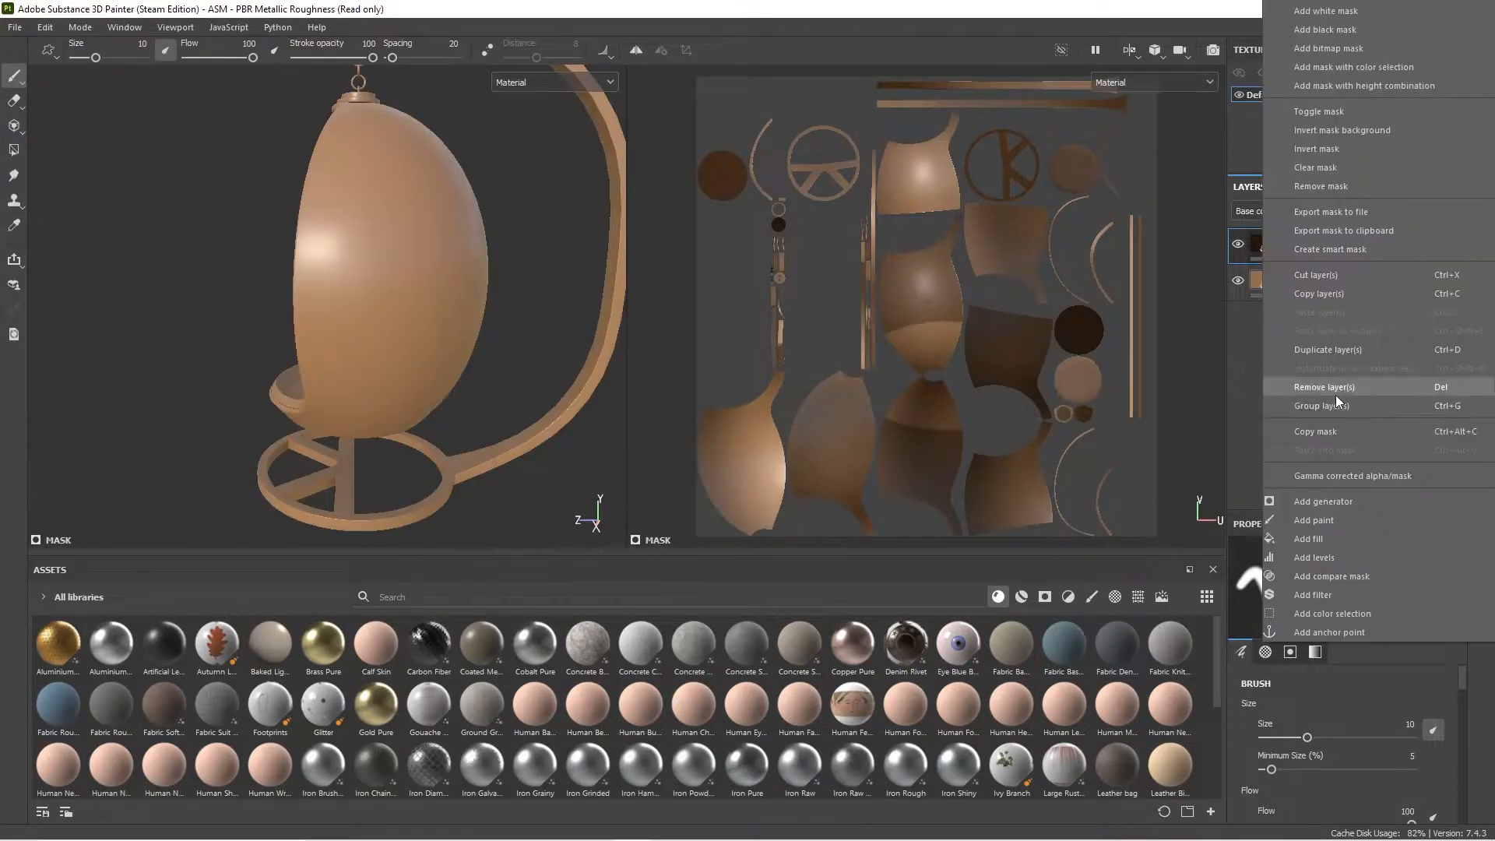
{"action": "left_click", "coordinate": [1366, 534]}
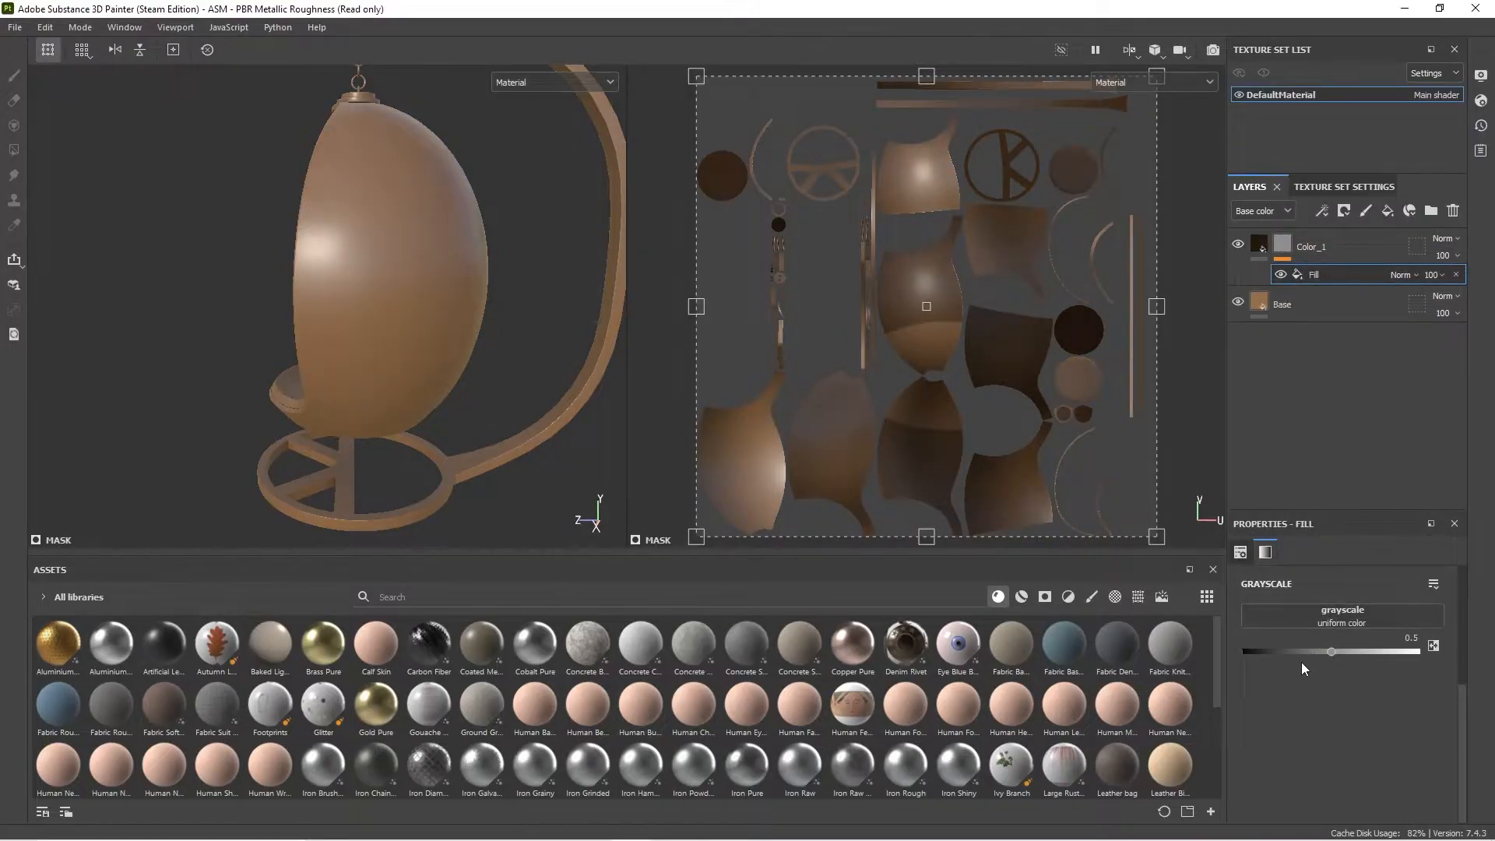
Step: Assign the Directional Noise 2 texture to the grayscale of Color_1's mask fill
{"action": "left_click", "coordinate": [1136, 598]}
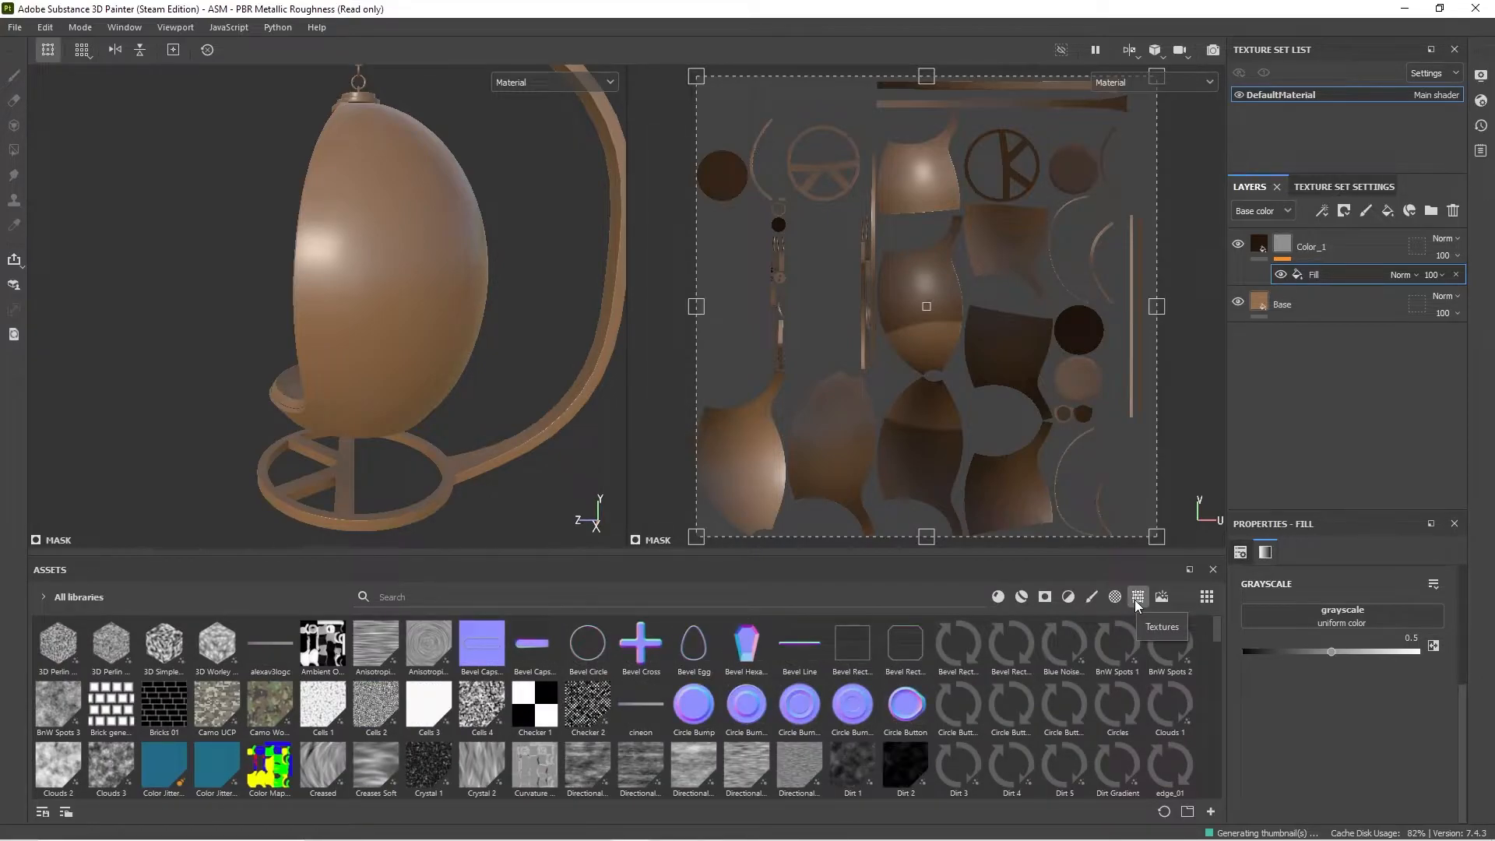
{"action": "mouse_move", "coordinate": [691, 777]}
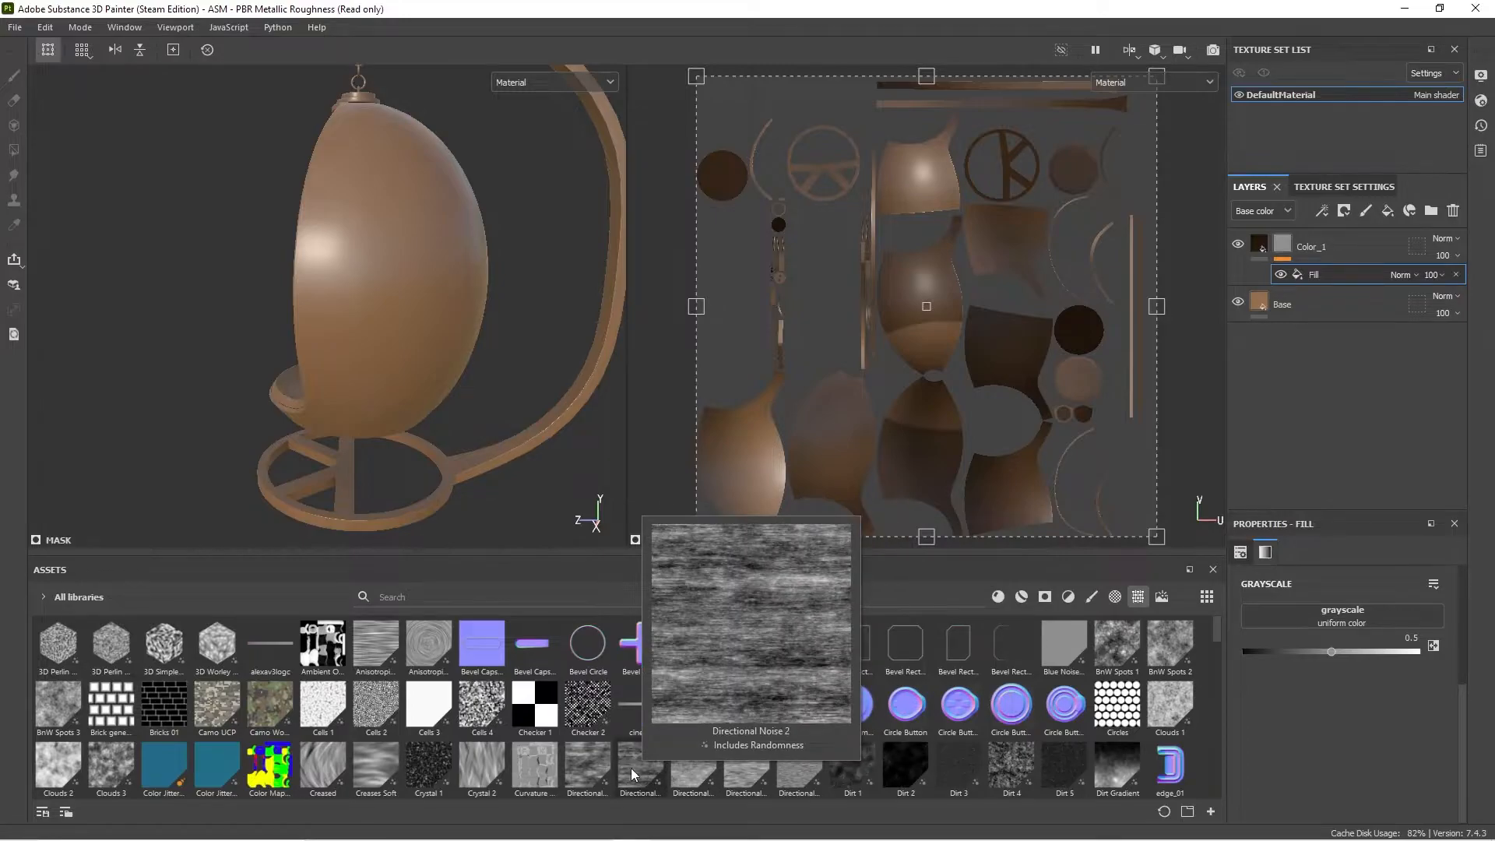
{"action": "mouse_move", "coordinate": [573, 773]}
{"action": "left_click_drag", "start_coordinate": [640, 767], "coordinate": [1329, 620]}
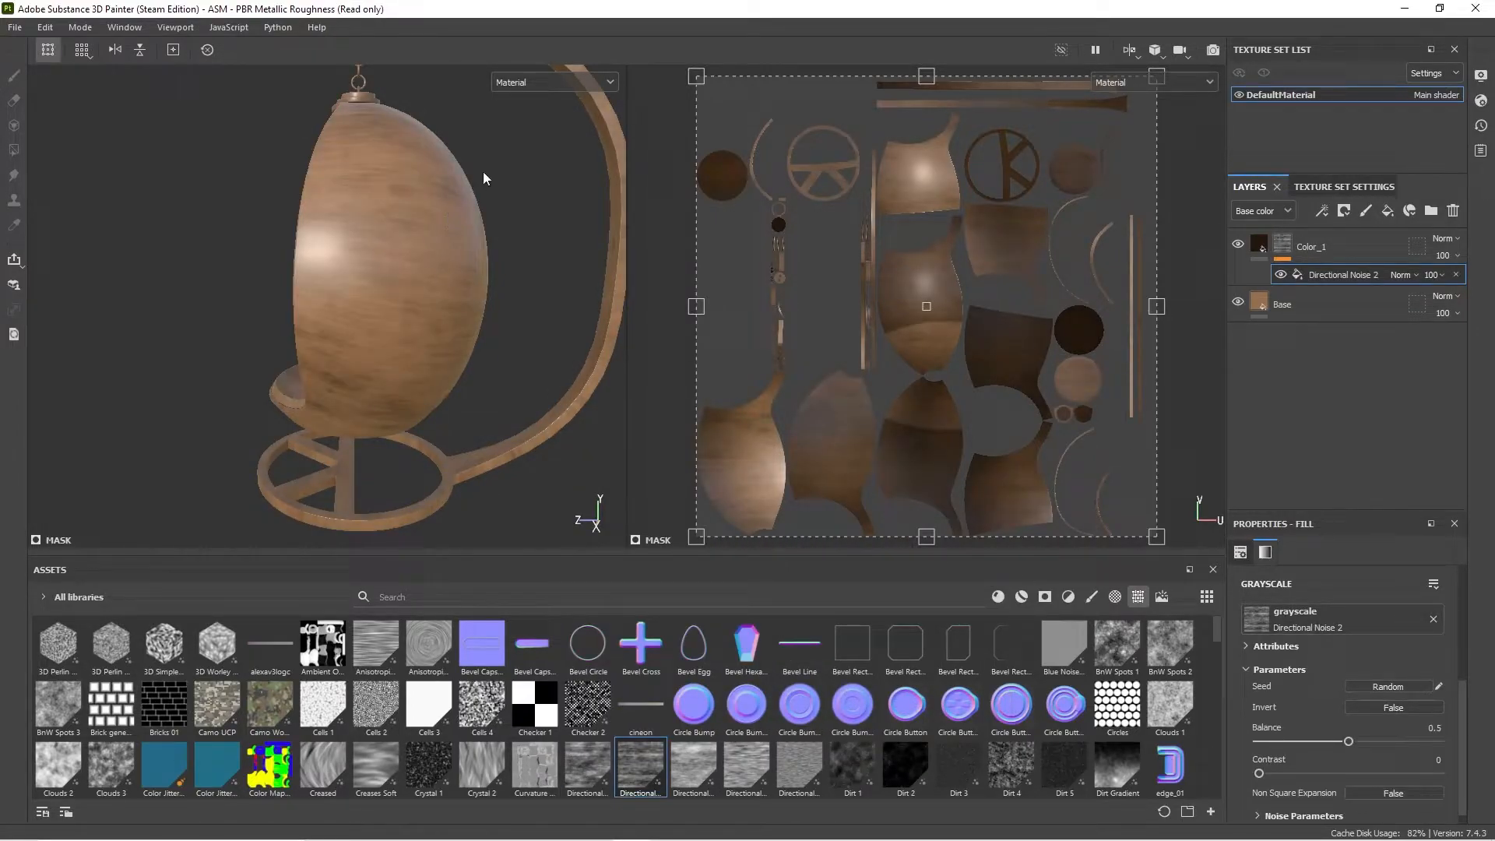
Step: Set the Directional Noise 2 fill to Spherical projection
{"action": "left_click_drag", "start_coordinate": [484, 175], "coordinate": [246, 385], "text": "alt"}
{"action": "right_click_drag", "start_coordinate": [246, 384], "coordinate": [276, 364], "text": "shift"}
{"action": "scroll", "coordinate": [341, 388], "scroll_direction": "up", "scroll_amount": 2}
{"action": "left_click_drag", "start_coordinate": [341, 392], "coordinate": [524, 337], "text": "alt"}
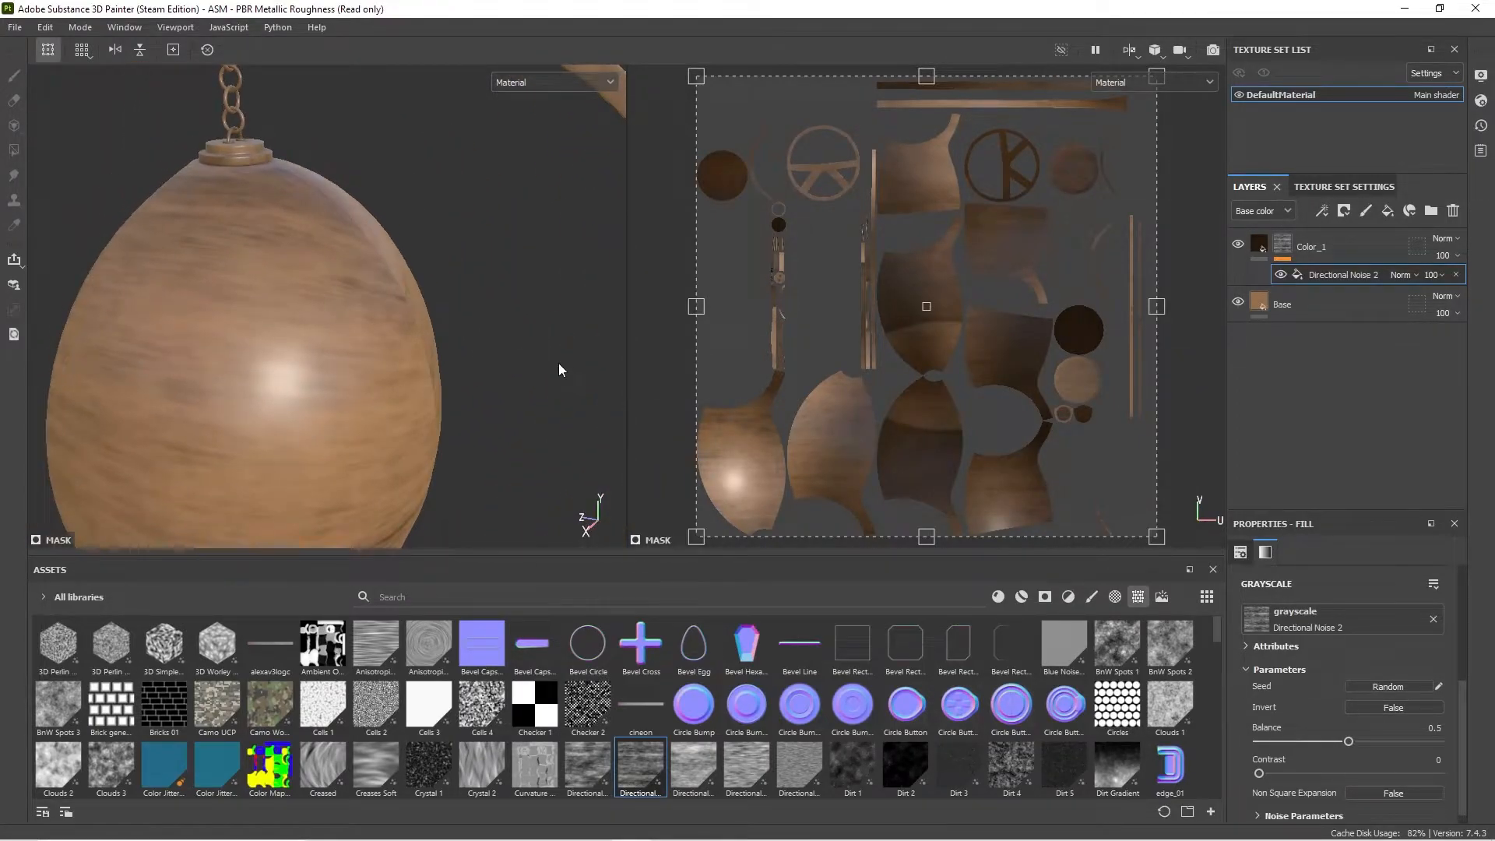
{"action": "scroll", "coordinate": [1293, 679], "scroll_direction": "up", "scroll_amount": 3}
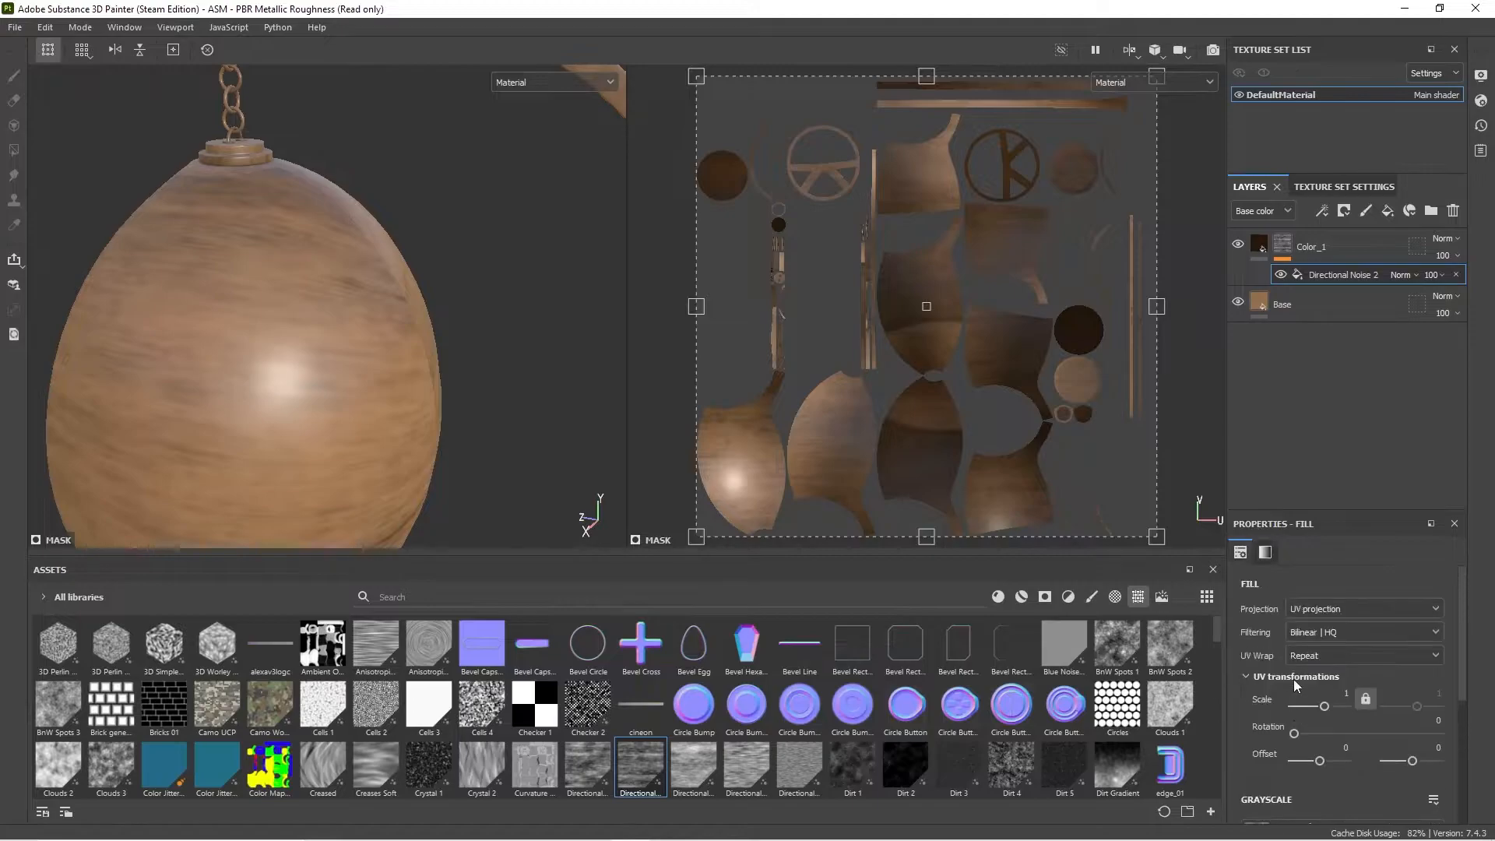
{"action": "left_click", "coordinate": [1386, 605]}
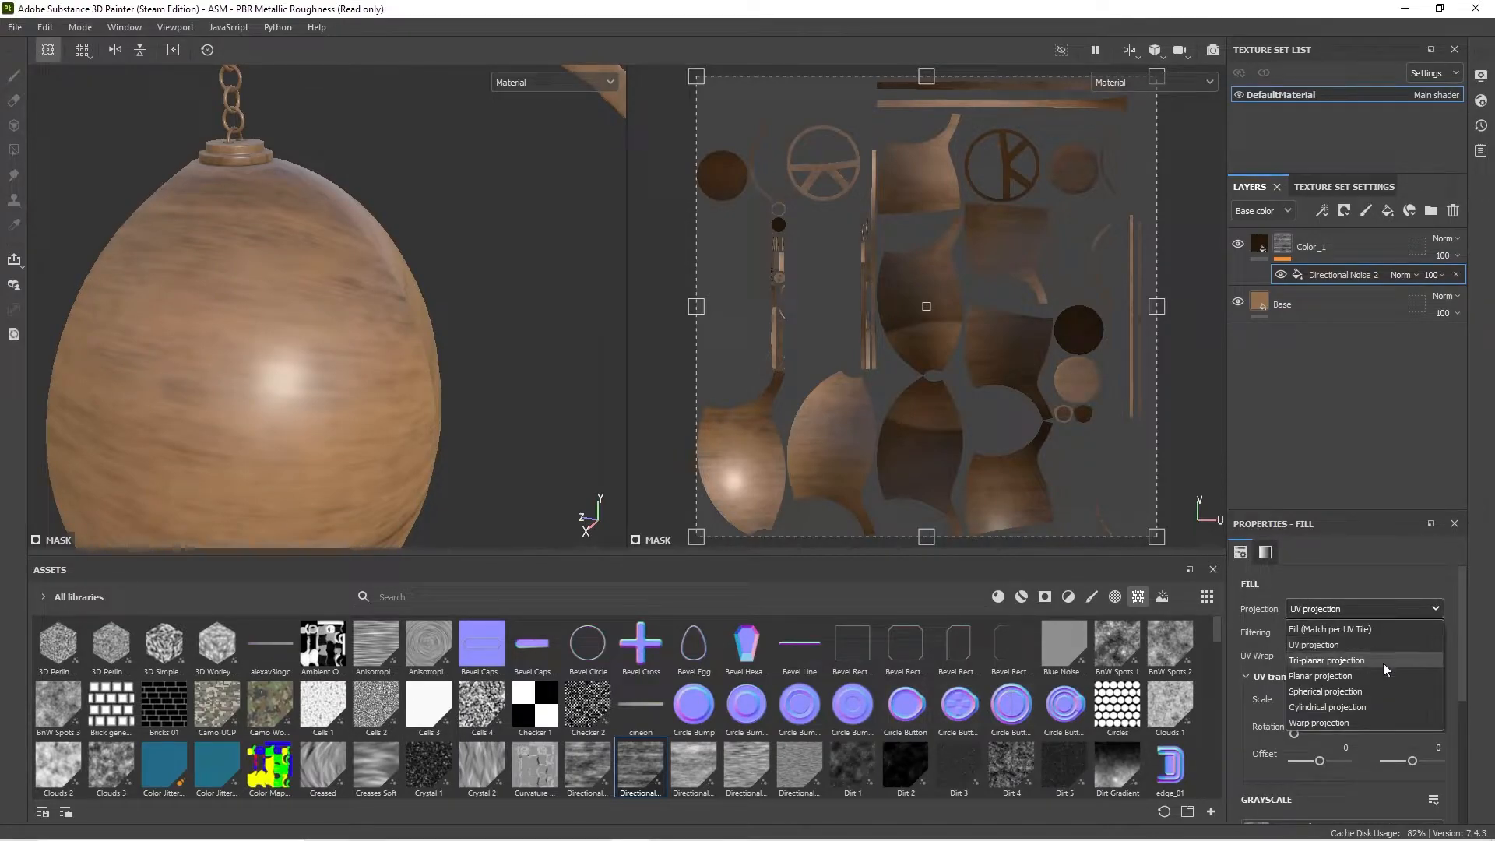
{"action": "key", "text": "Escape"}
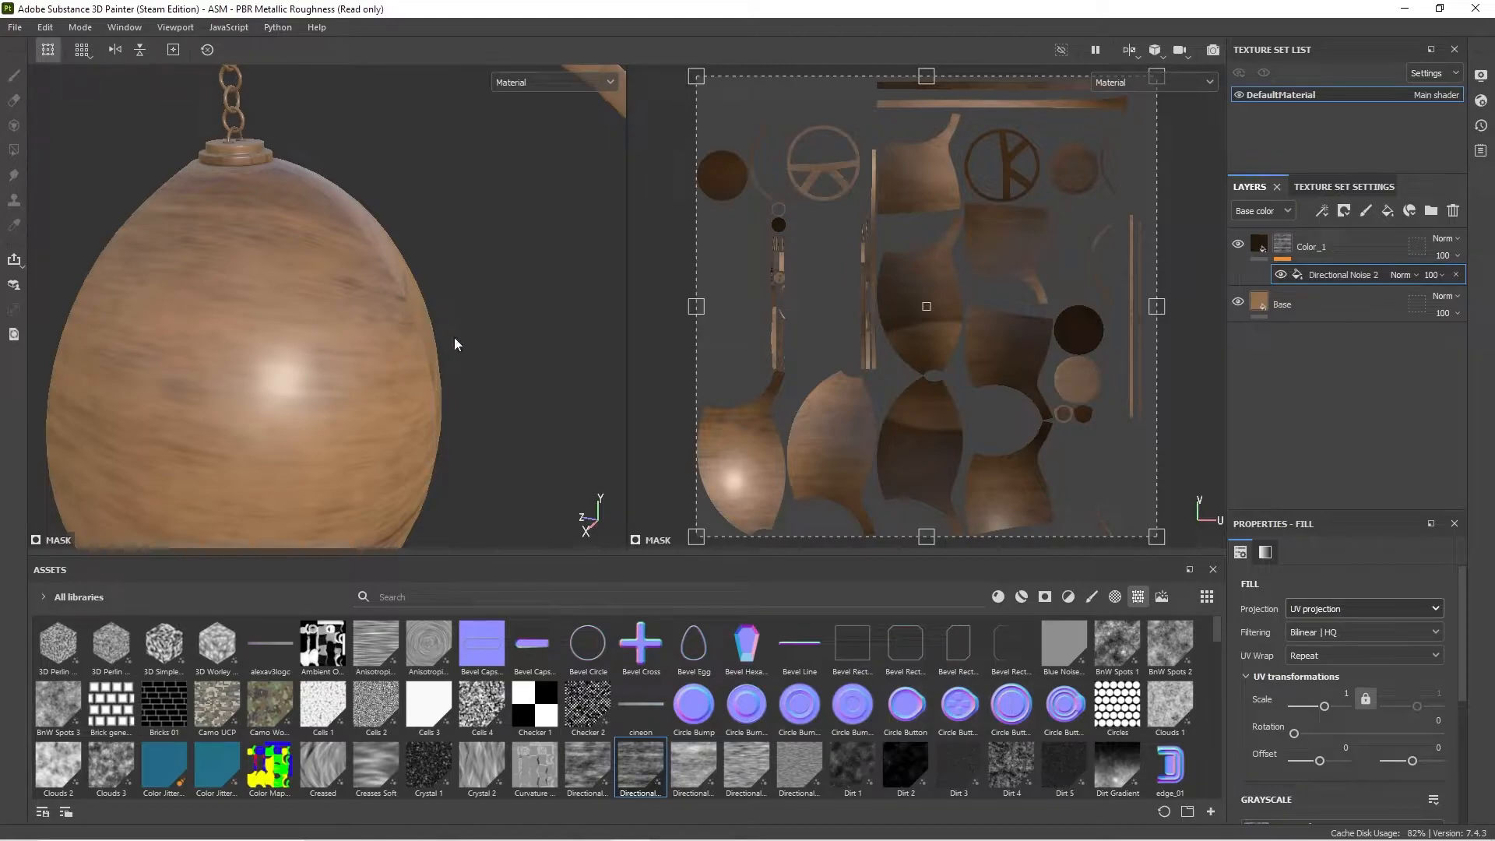
{"action": "scroll", "coordinate": [465, 336], "scroll_direction": "down", "scroll_amount": 5}
{"action": "left_click_drag", "start_coordinate": [391, 319], "coordinate": [363, 281], "text": "alt"}
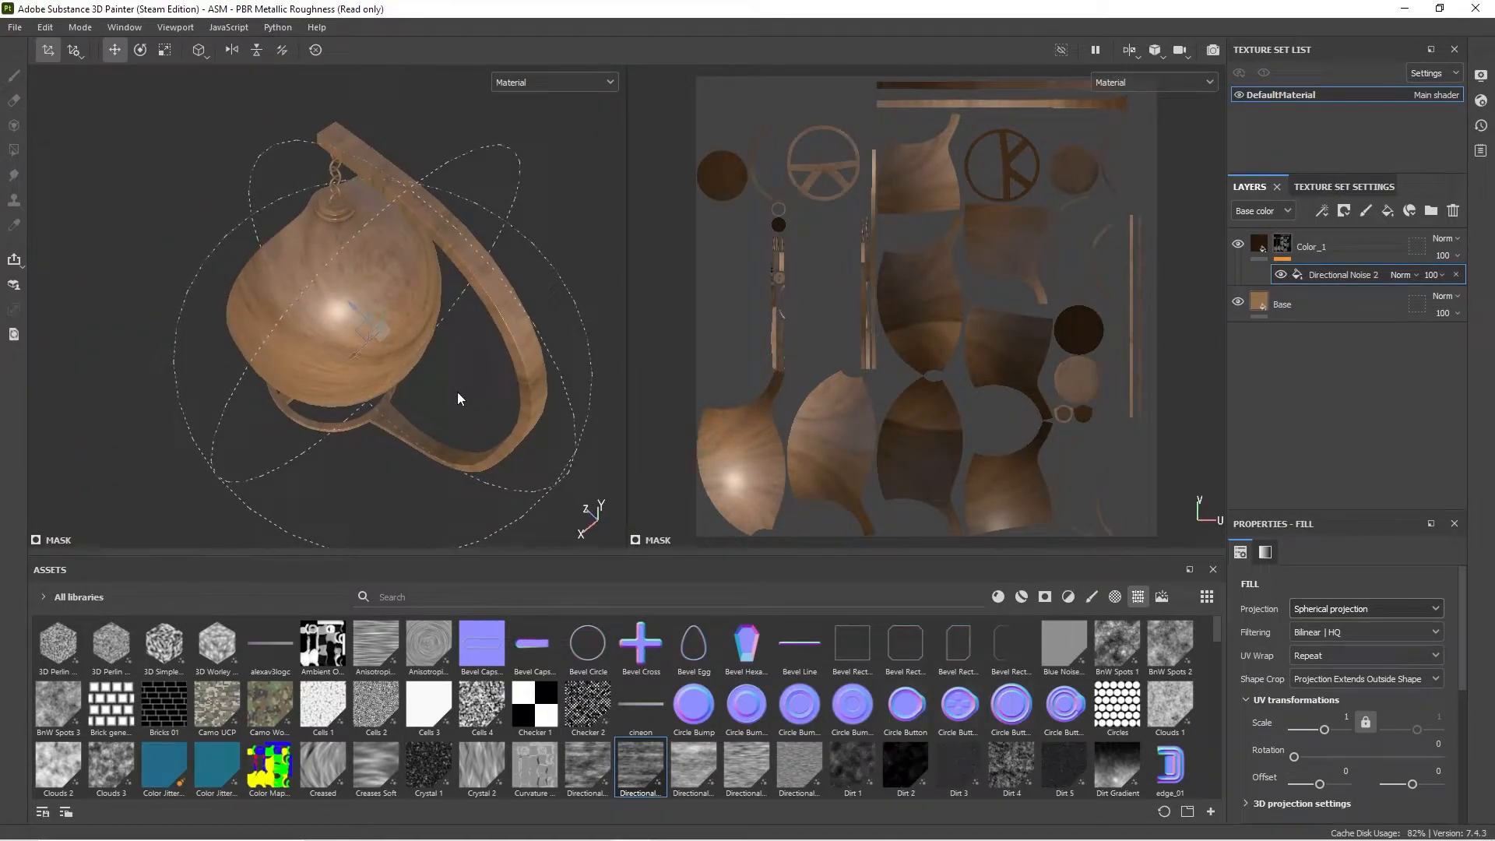
Step: Reposition the spherical projection toward the egg's front opening and check the wood grain from several sides
{"action": "left_click_drag", "start_coordinate": [442, 398], "coordinate": [562, 238], "text": "alt"}
{"action": "left_click_drag", "start_coordinate": [440, 276], "coordinate": [413, 317], "text": "alt"}
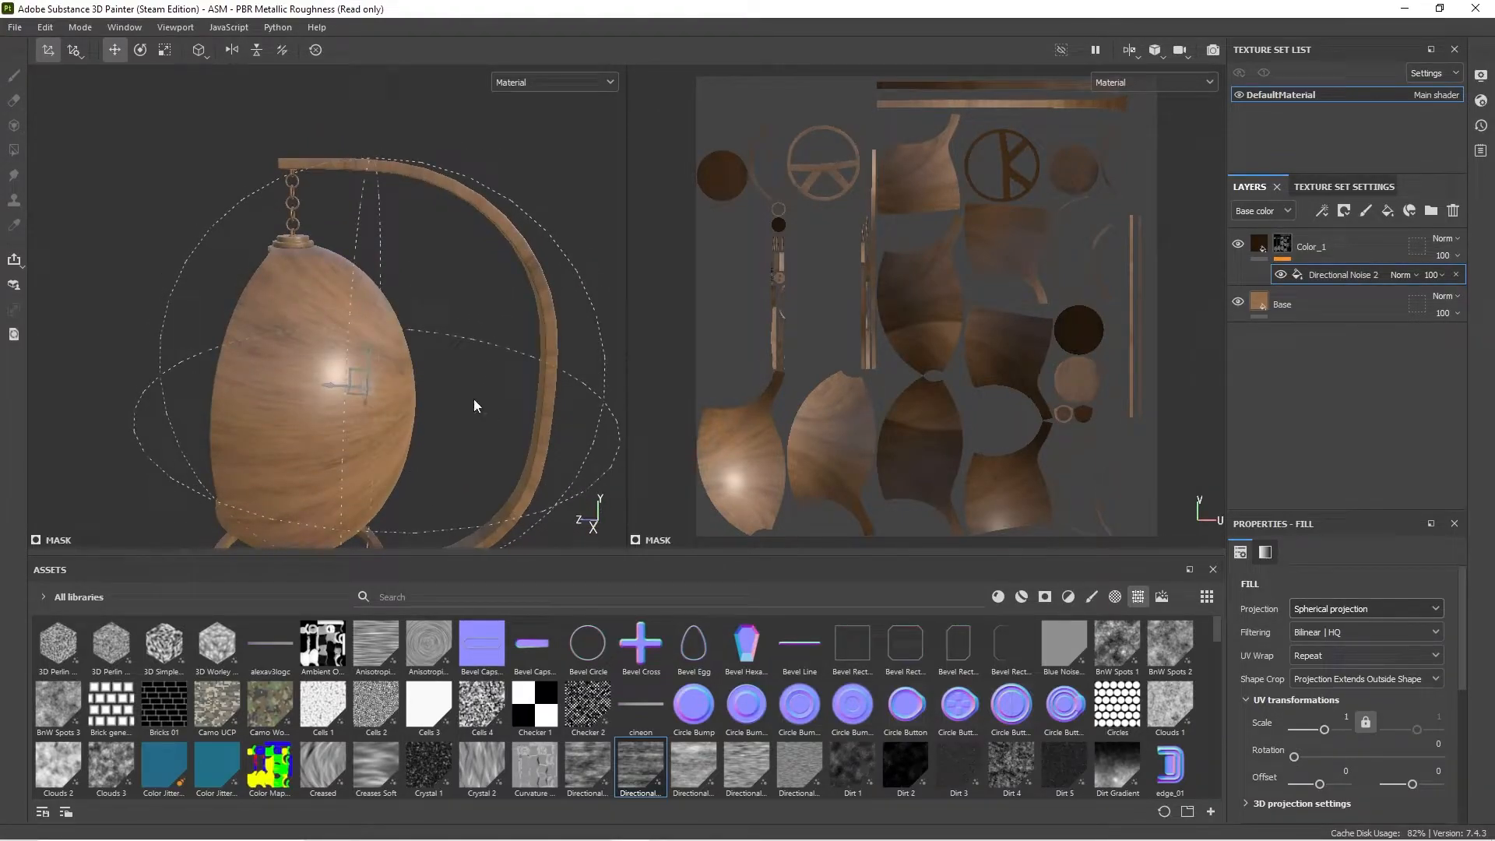
{"action": "left_click_drag", "start_coordinate": [442, 377], "coordinate": [534, 328], "text": "alt"}
{"action": "scroll", "coordinate": [290, 221], "scroll_direction": "up", "scroll_amount": 5}
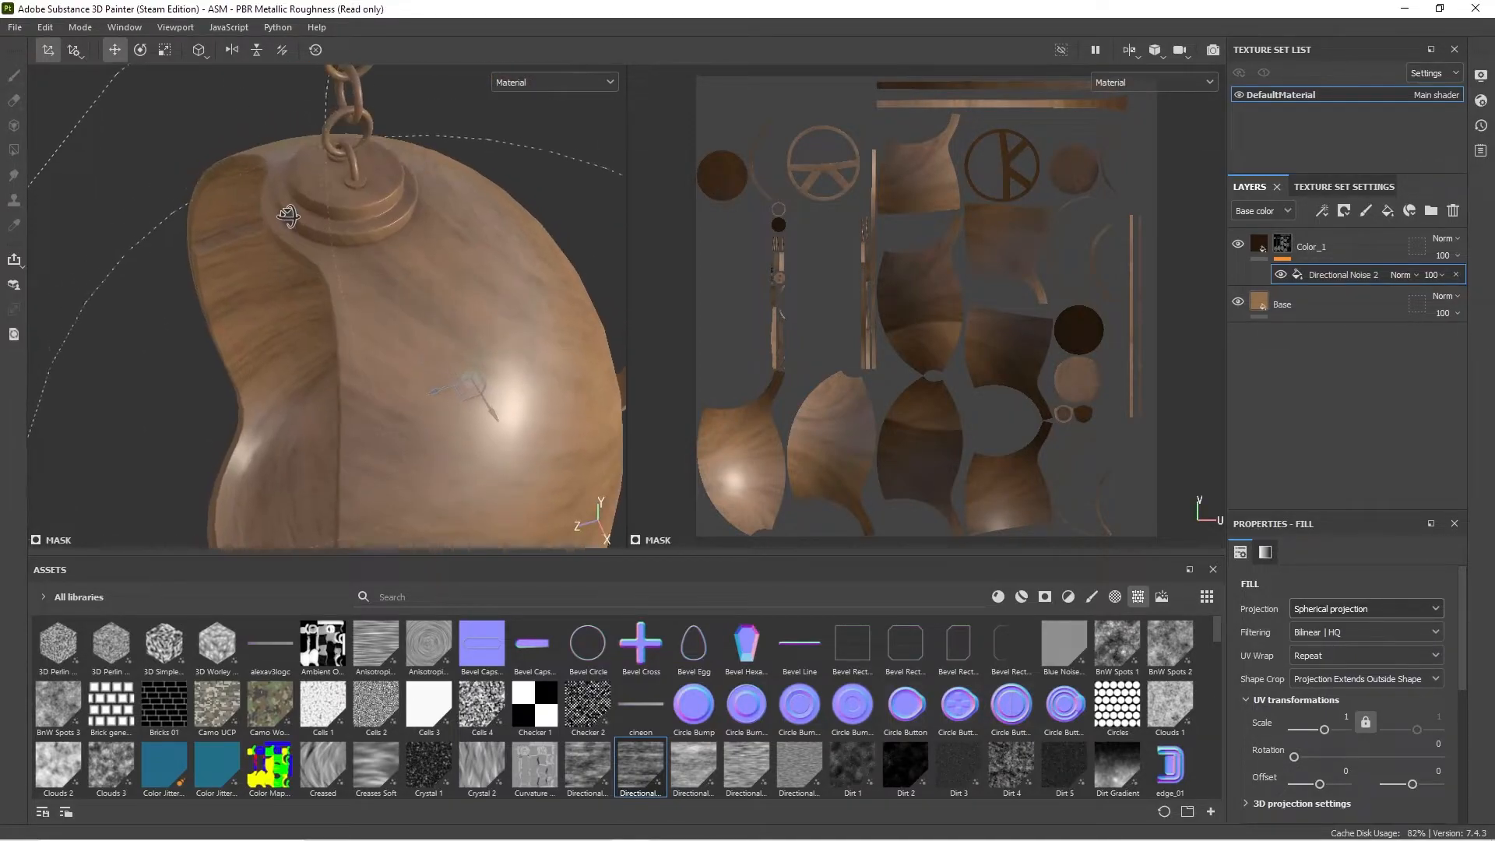
{"action": "left_click_drag", "start_coordinate": [288, 221], "coordinate": [301, 285], "text": "alt"}
{"action": "left_click_drag", "start_coordinate": [437, 341], "coordinate": [287, 361], "text": "alt"}
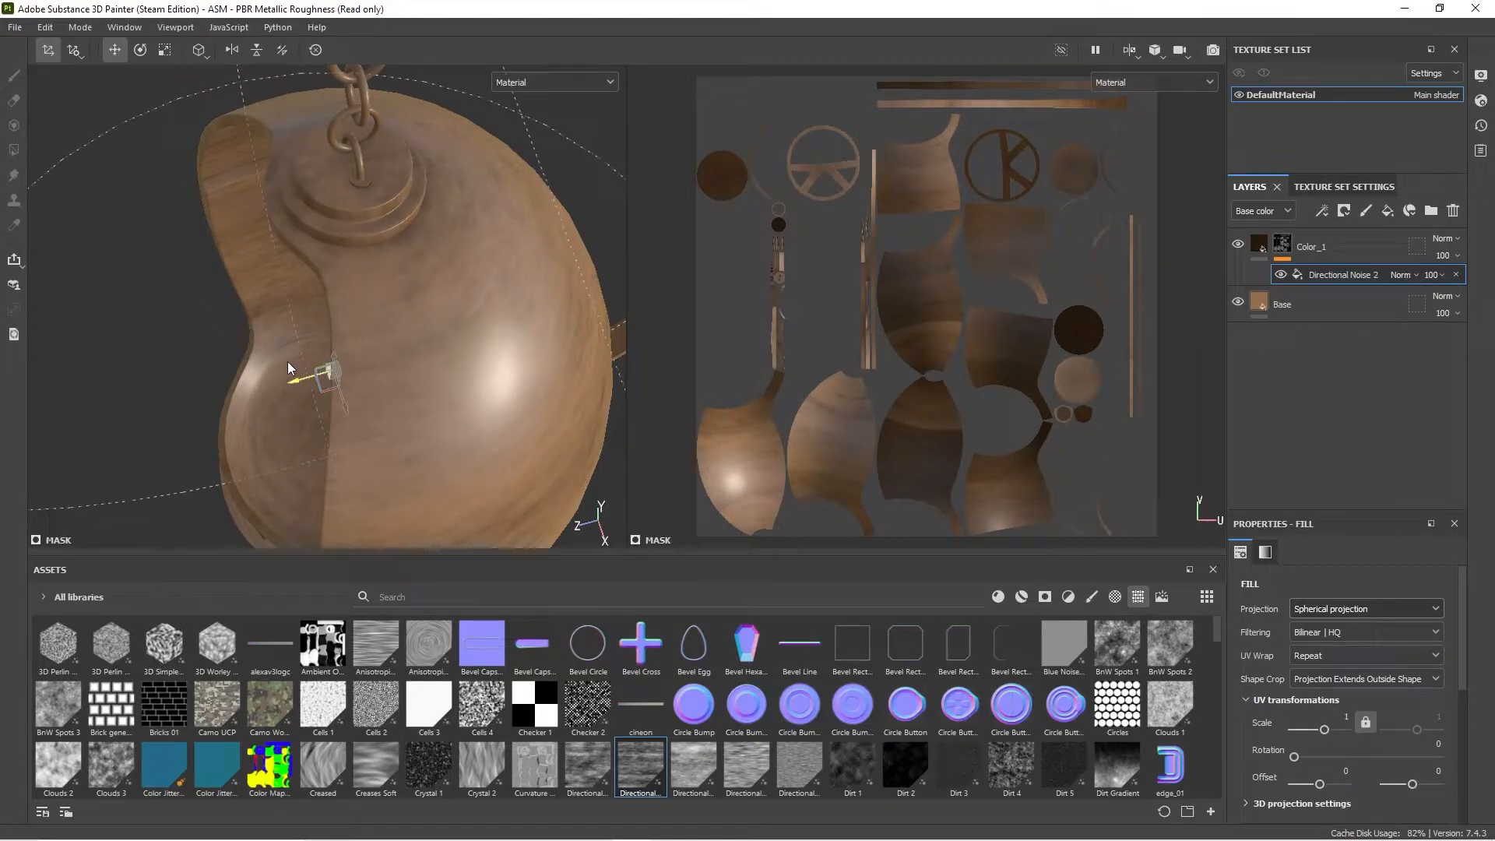
{"action": "scroll", "coordinate": [352, 161], "scroll_direction": "down", "scroll_amount": 3}
{"action": "left_click_drag", "start_coordinate": [352, 162], "coordinate": [483, 301], "text": "alt"}
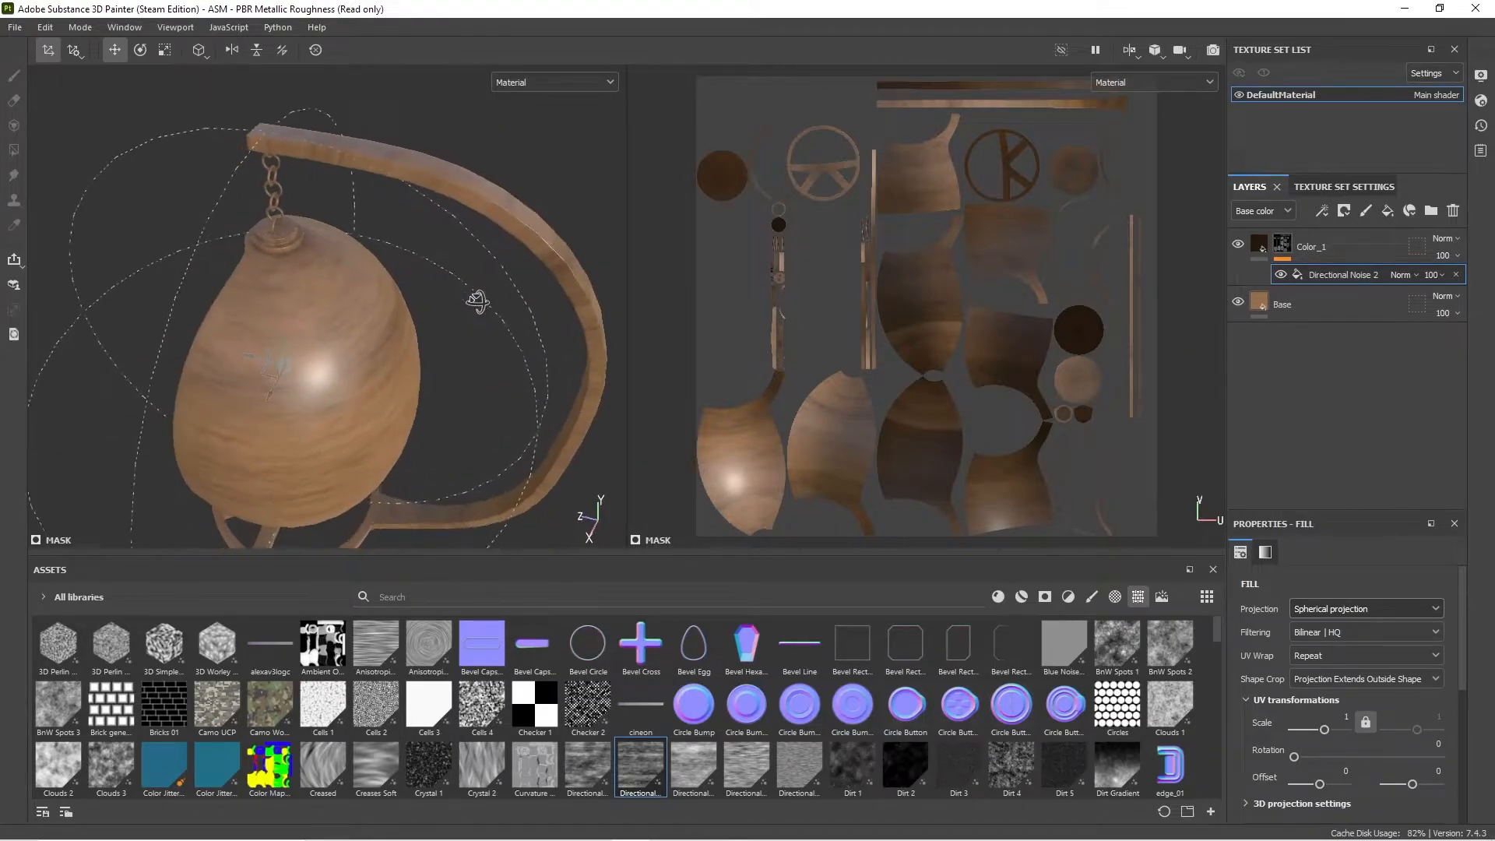
{"action": "scroll", "coordinate": [348, 344], "scroll_direction": "up", "scroll_amount": 3}
{"action": "left_click_drag", "start_coordinate": [343, 302], "coordinate": [452, 262], "text": "alt"}
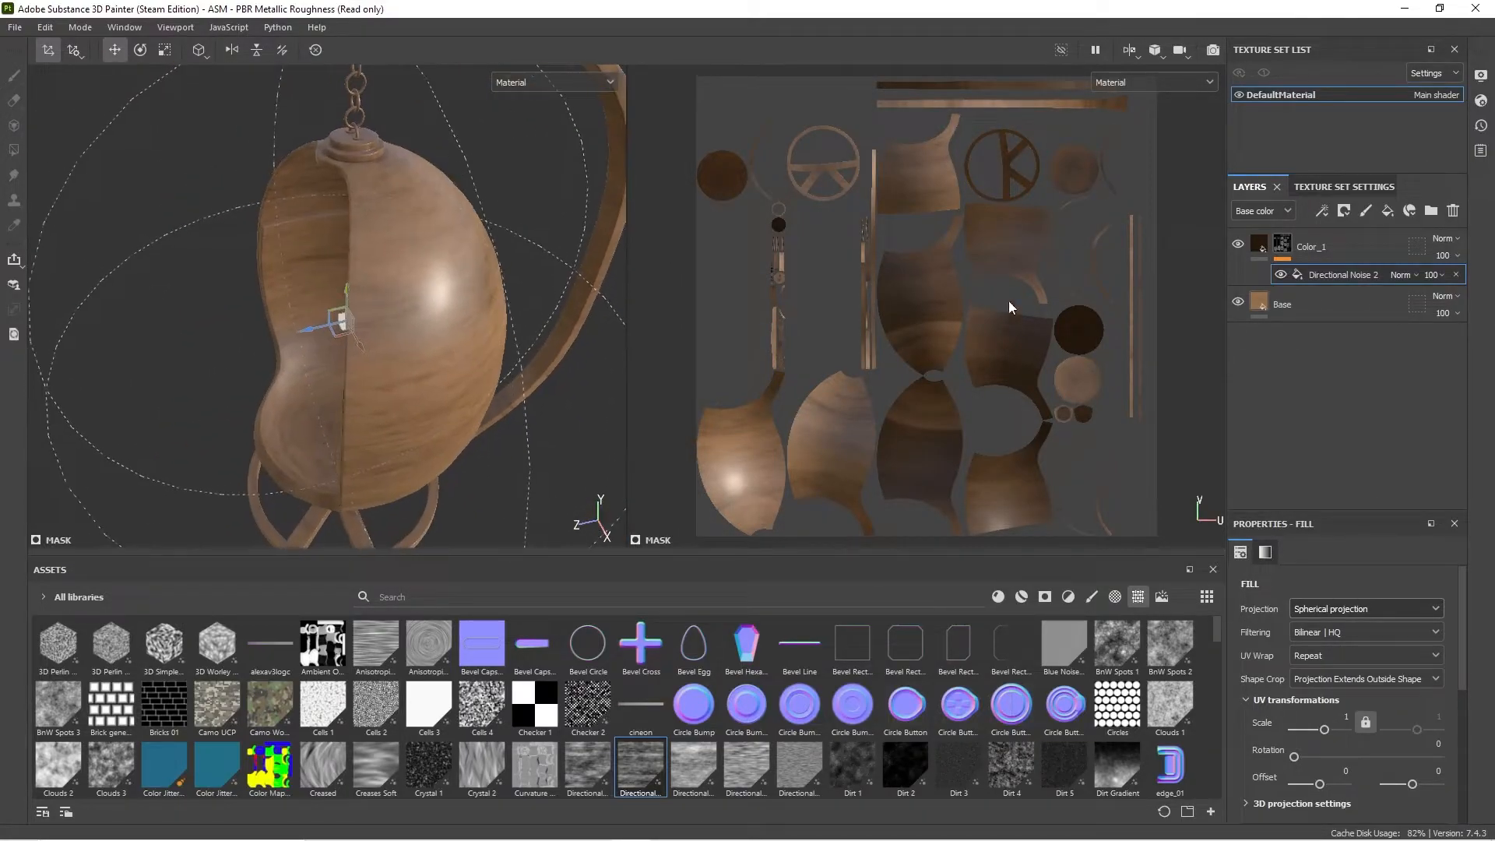
Step: Create a folder named Chair and put the Color_1 and Base layers into it
{"action": "left_click", "coordinate": [1263, 246]}
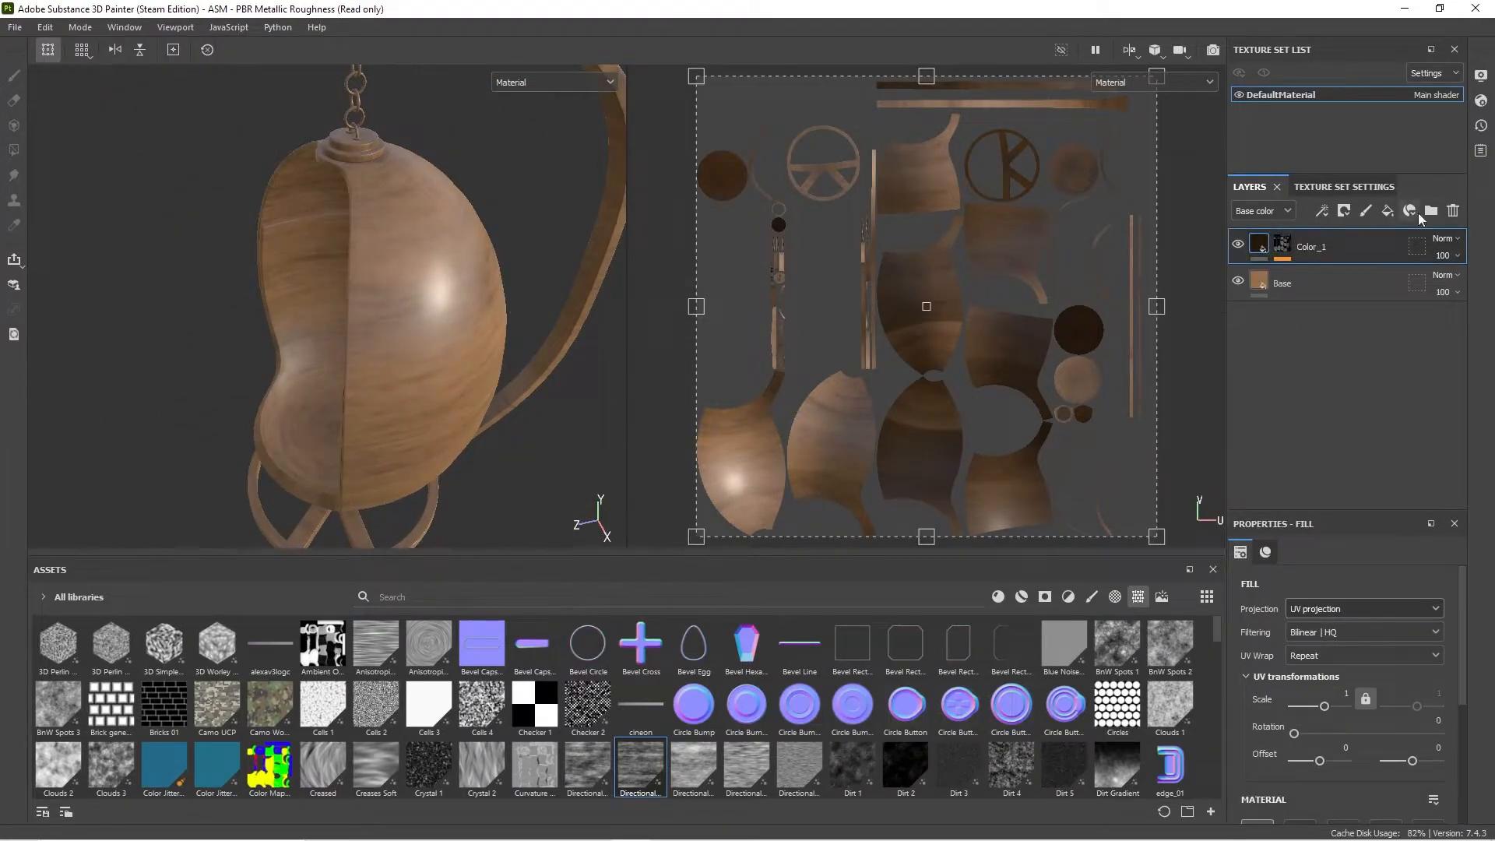
{"action": "left_click", "coordinate": [1432, 211]}
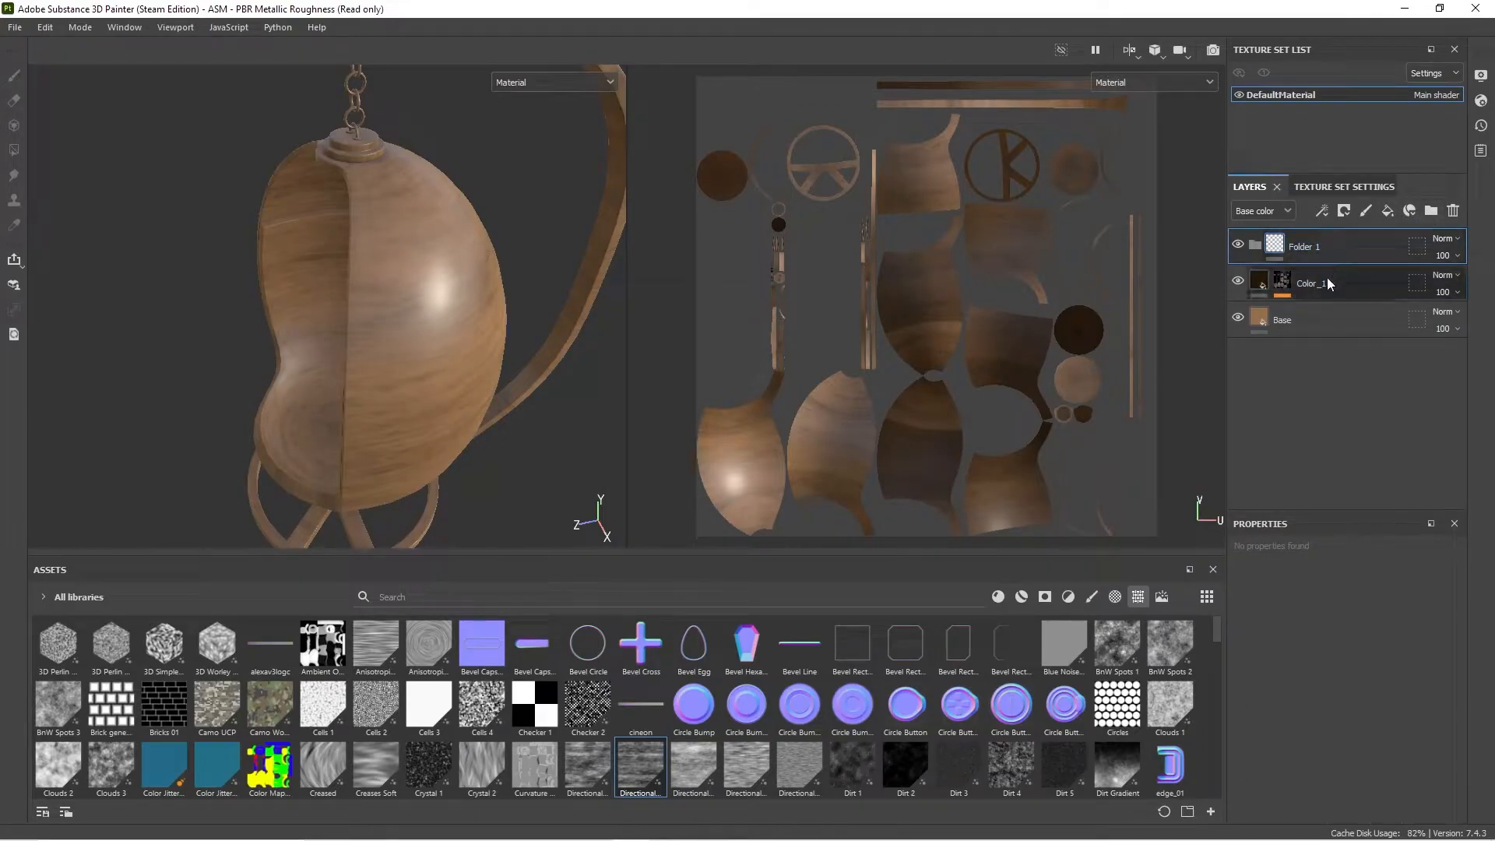
{"action": "left_click", "coordinate": [1316, 315]}
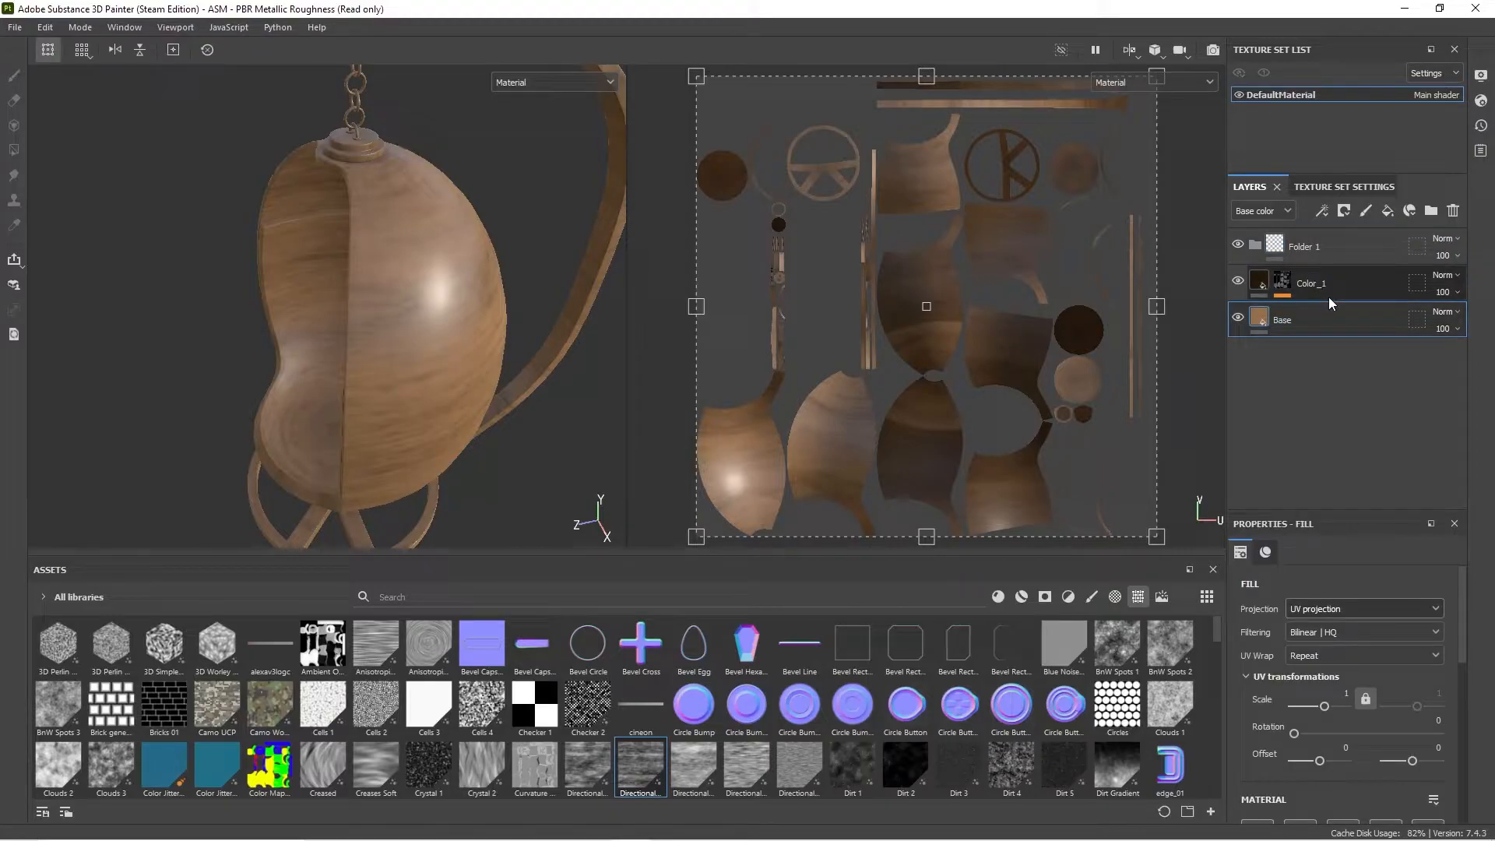
{"action": "left_click", "coordinate": [1333, 286], "text": "shift"}
{"action": "left_click_drag", "start_coordinate": [1315, 284], "coordinate": [1321, 249]}
{"action": "double_click", "coordinate": [1306, 247]}
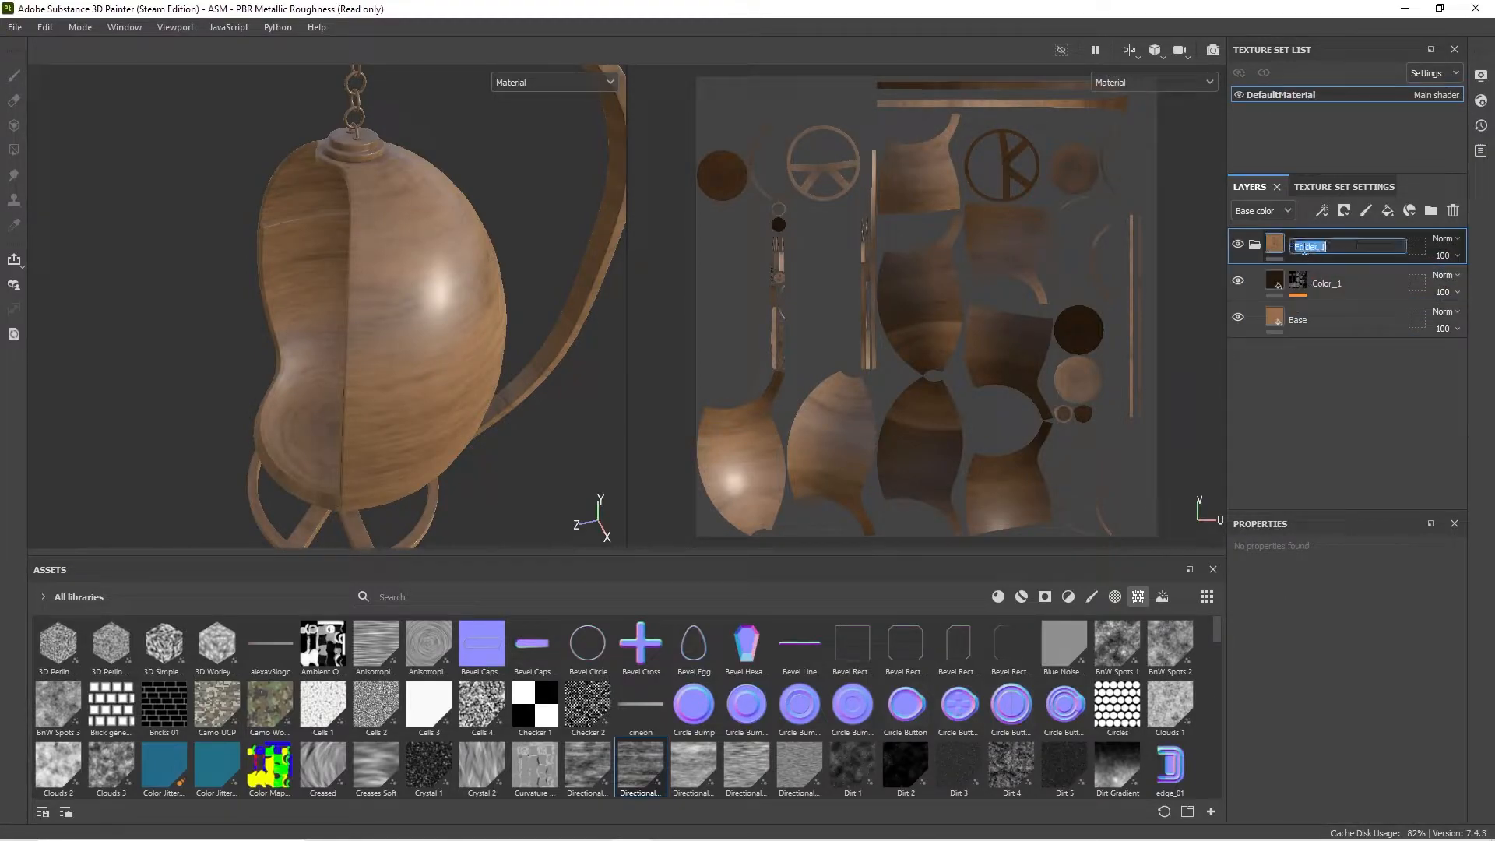
{"action": "type", "text": "Chair"}
Step: Add a black mask with a color selection to the Chair folder and pick the egg shell's yellow ID color
{"action": "right_click", "coordinate": [1312, 252]}
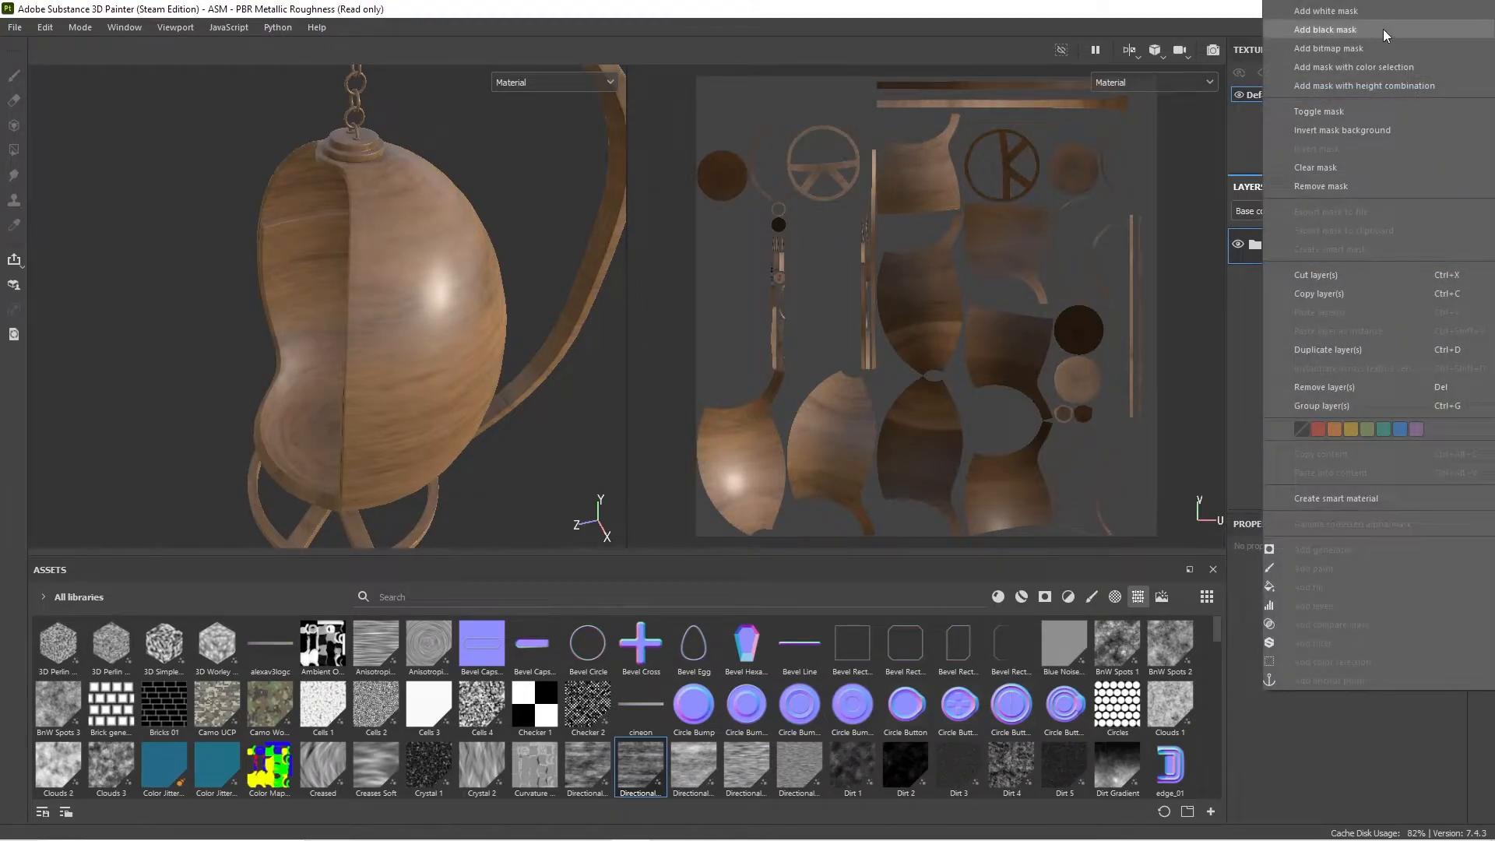
{"action": "left_click", "coordinate": [1398, 29]}
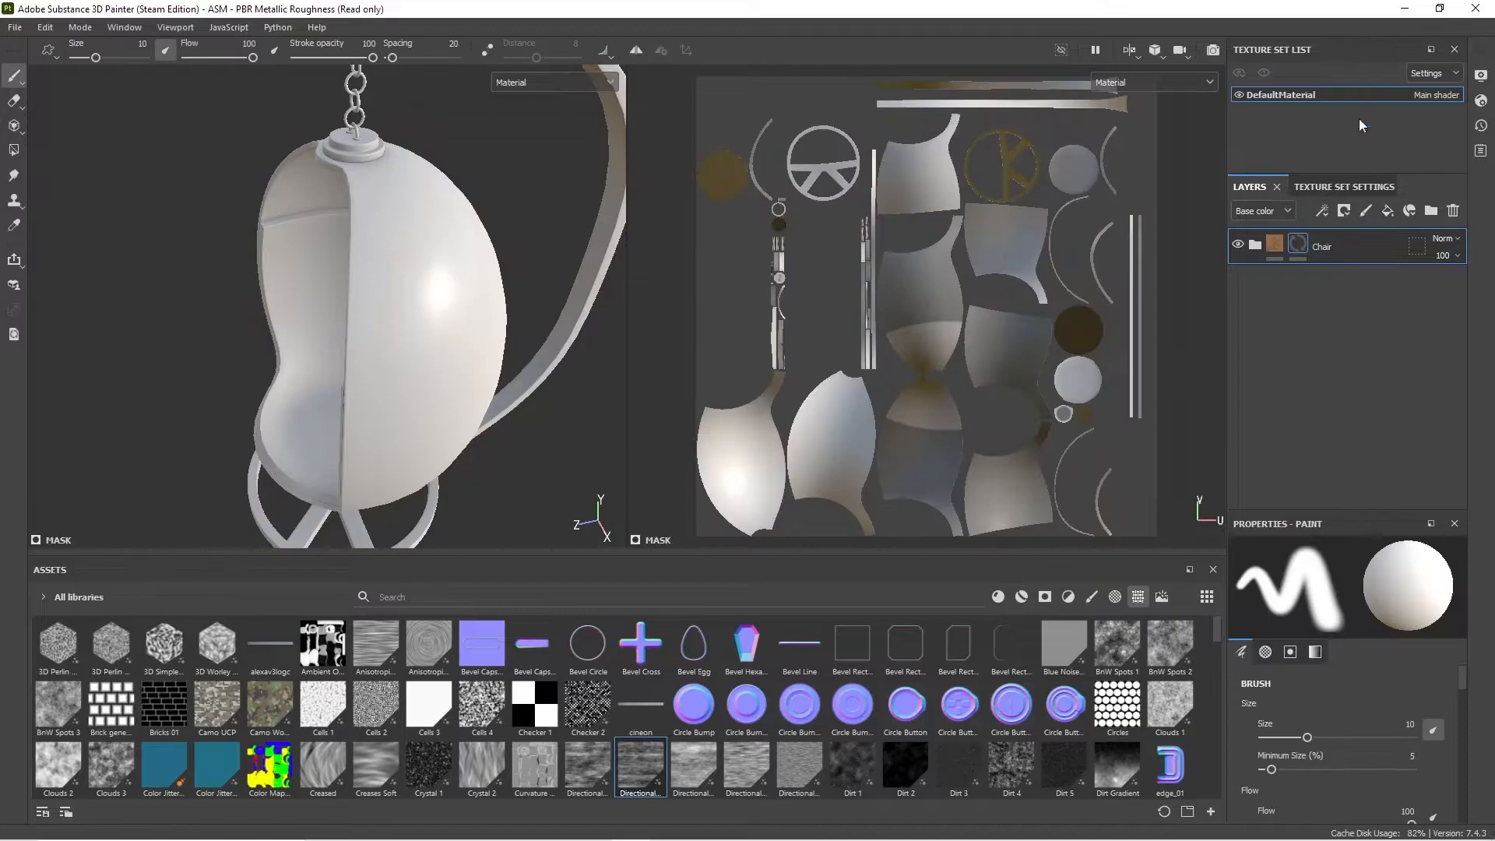
{"action": "right_click", "coordinate": [1338, 250]}
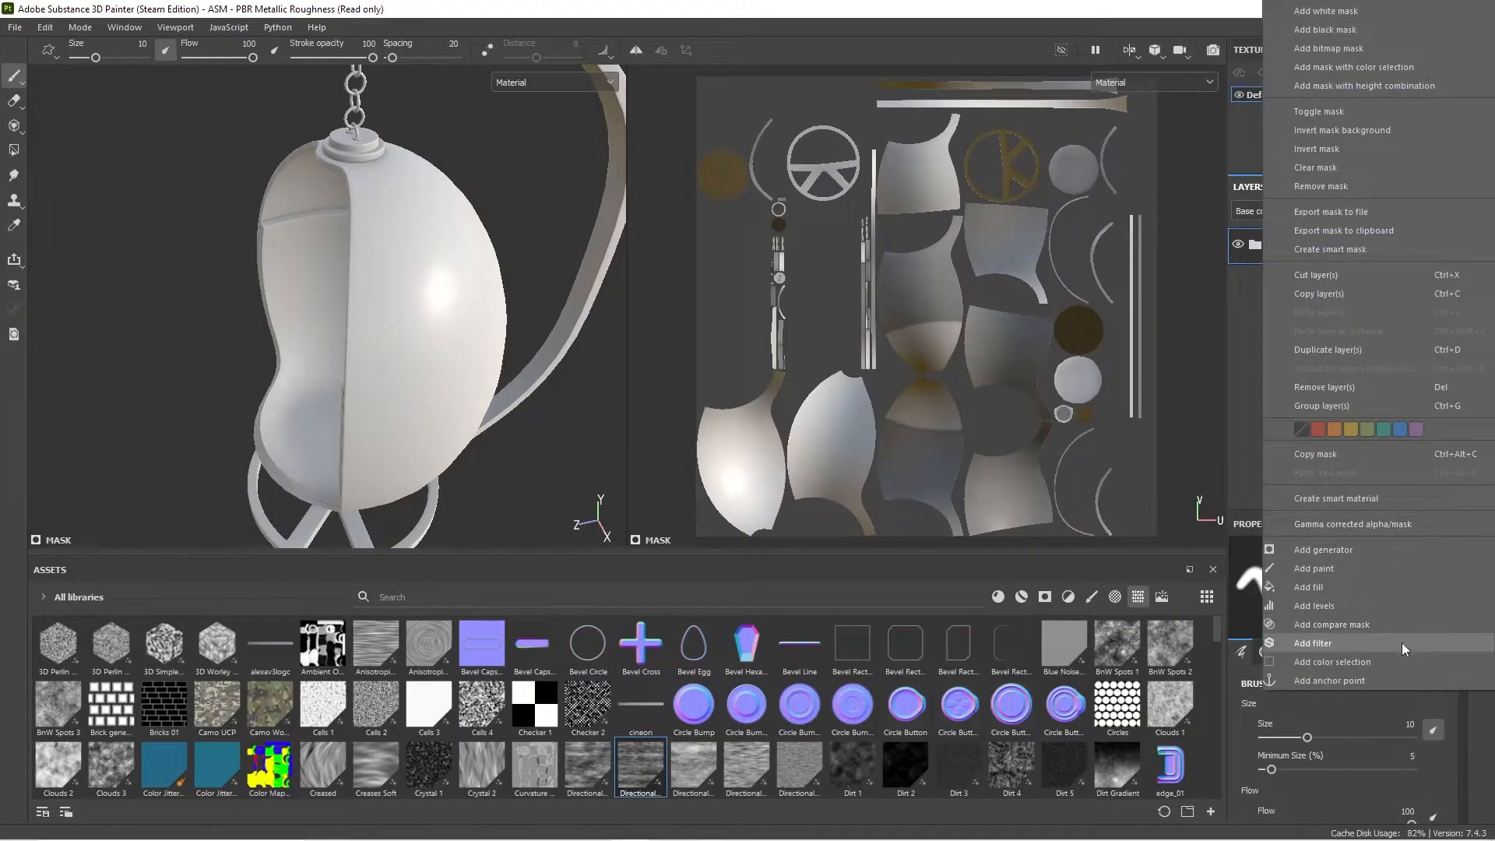
{"action": "left_click", "coordinate": [1392, 659]}
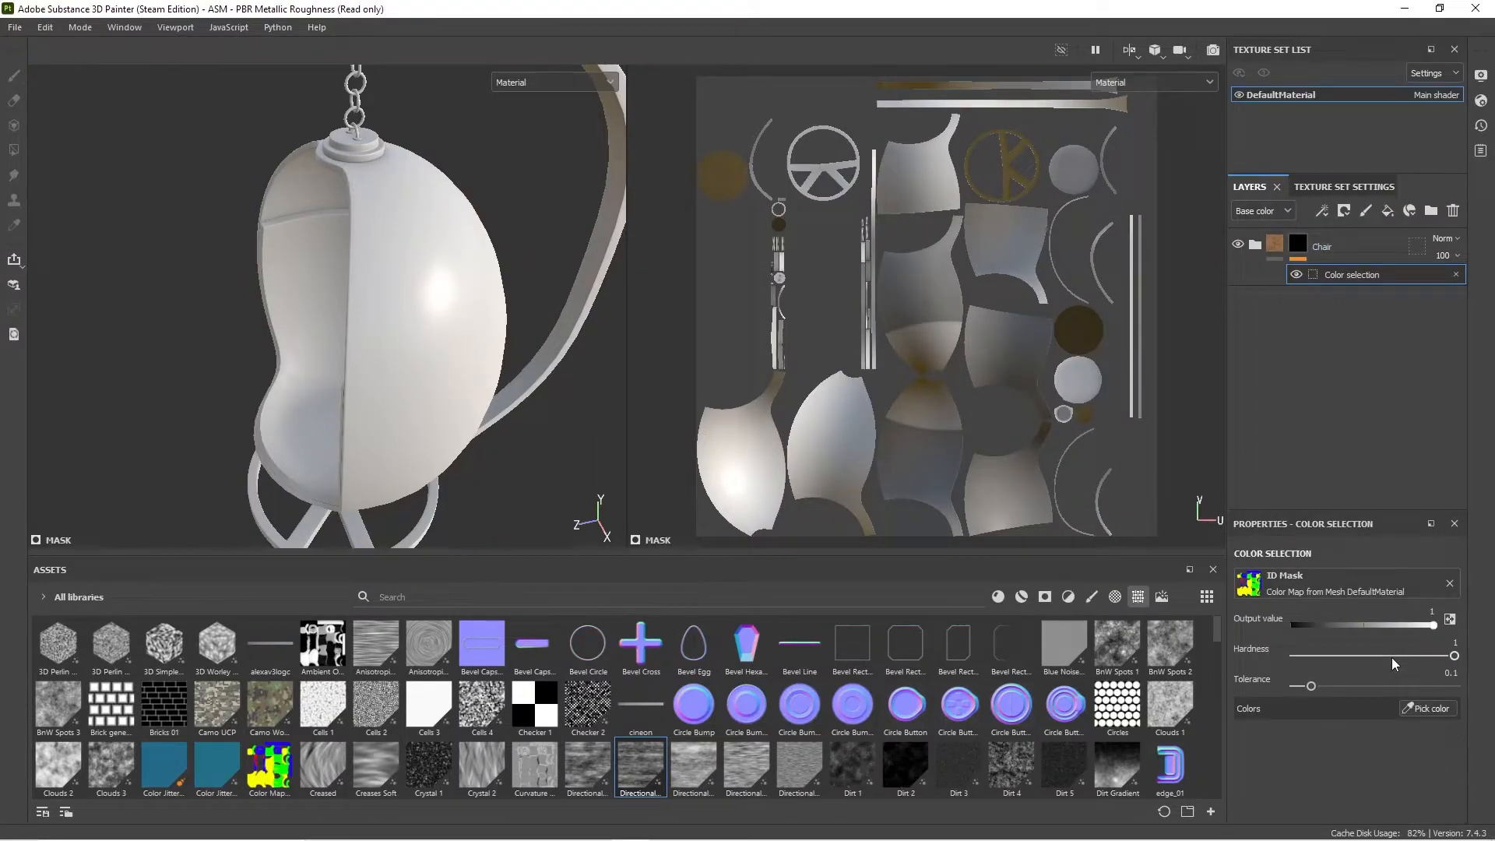
{"action": "left_click", "coordinate": [1428, 708]}
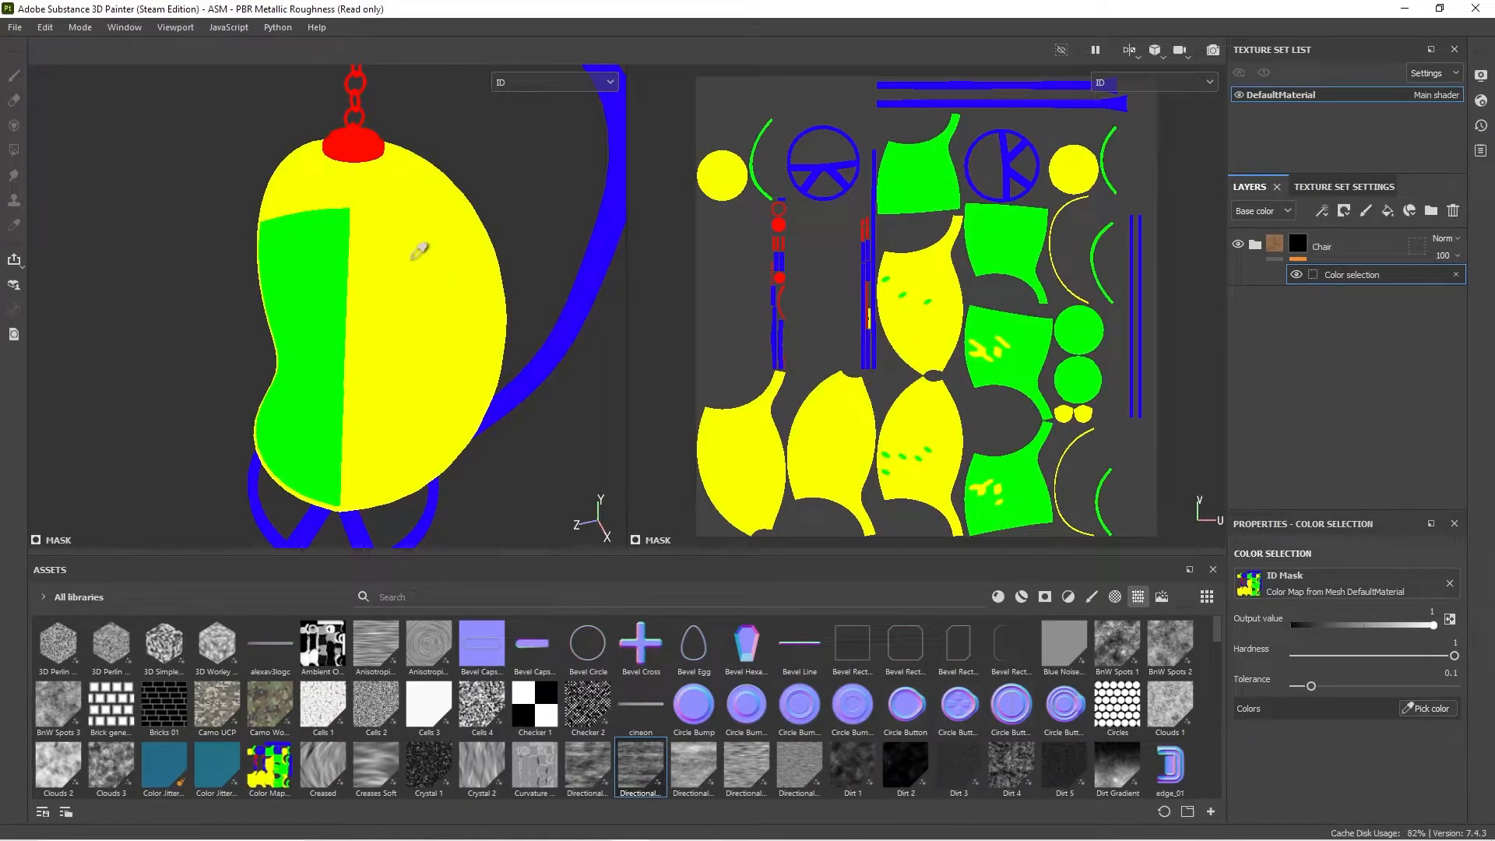
{"action": "left_click", "coordinate": [413, 259]}
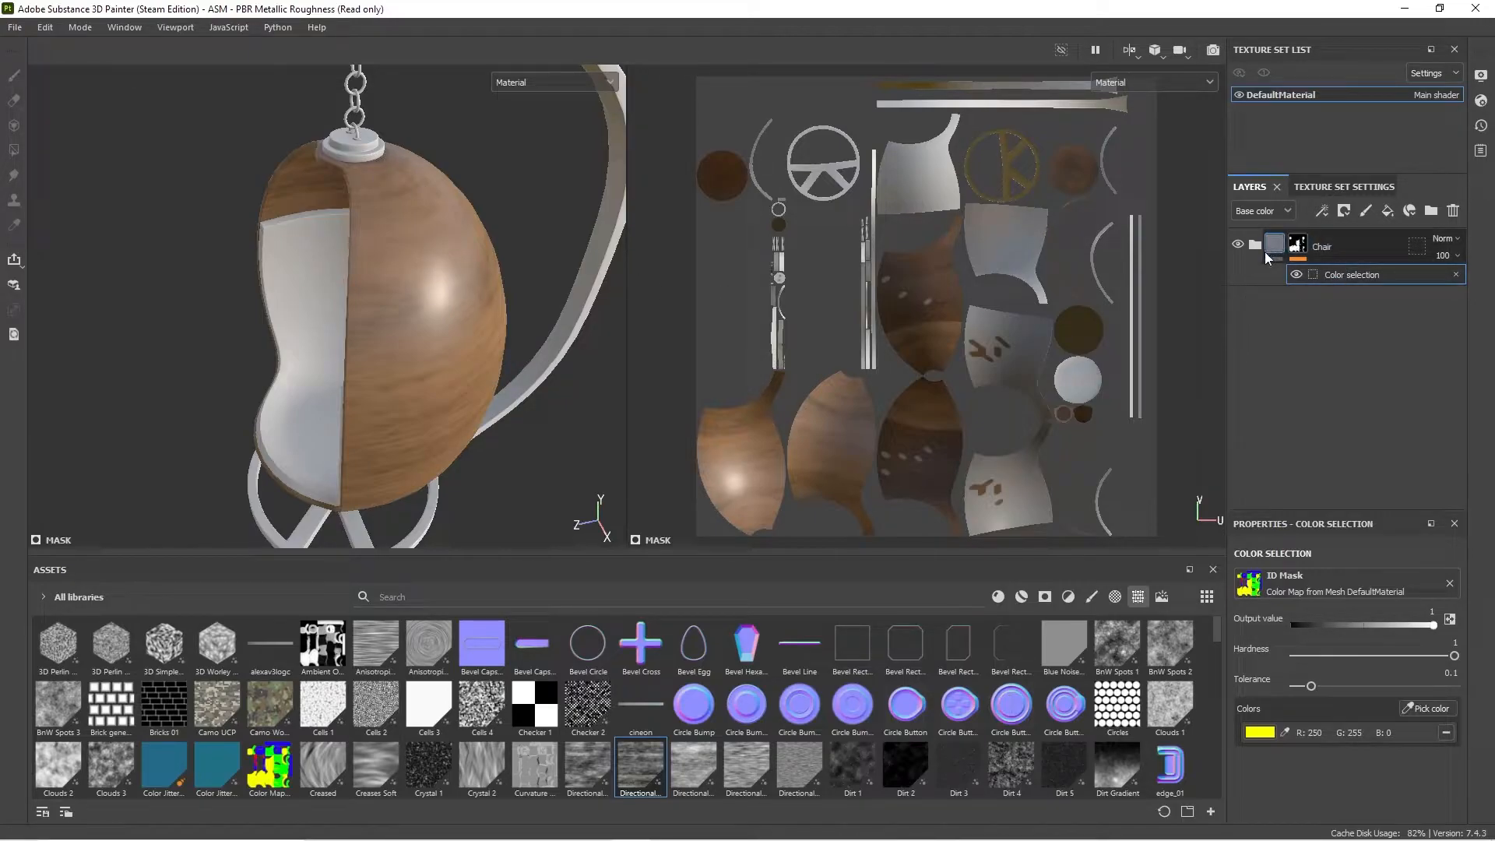
Step: Duplicate the Chair folder and rename the copy Stand_1
{"action": "left_click", "coordinate": [1276, 246]}
{"action": "mouse_move", "coordinate": [1283, 248]}
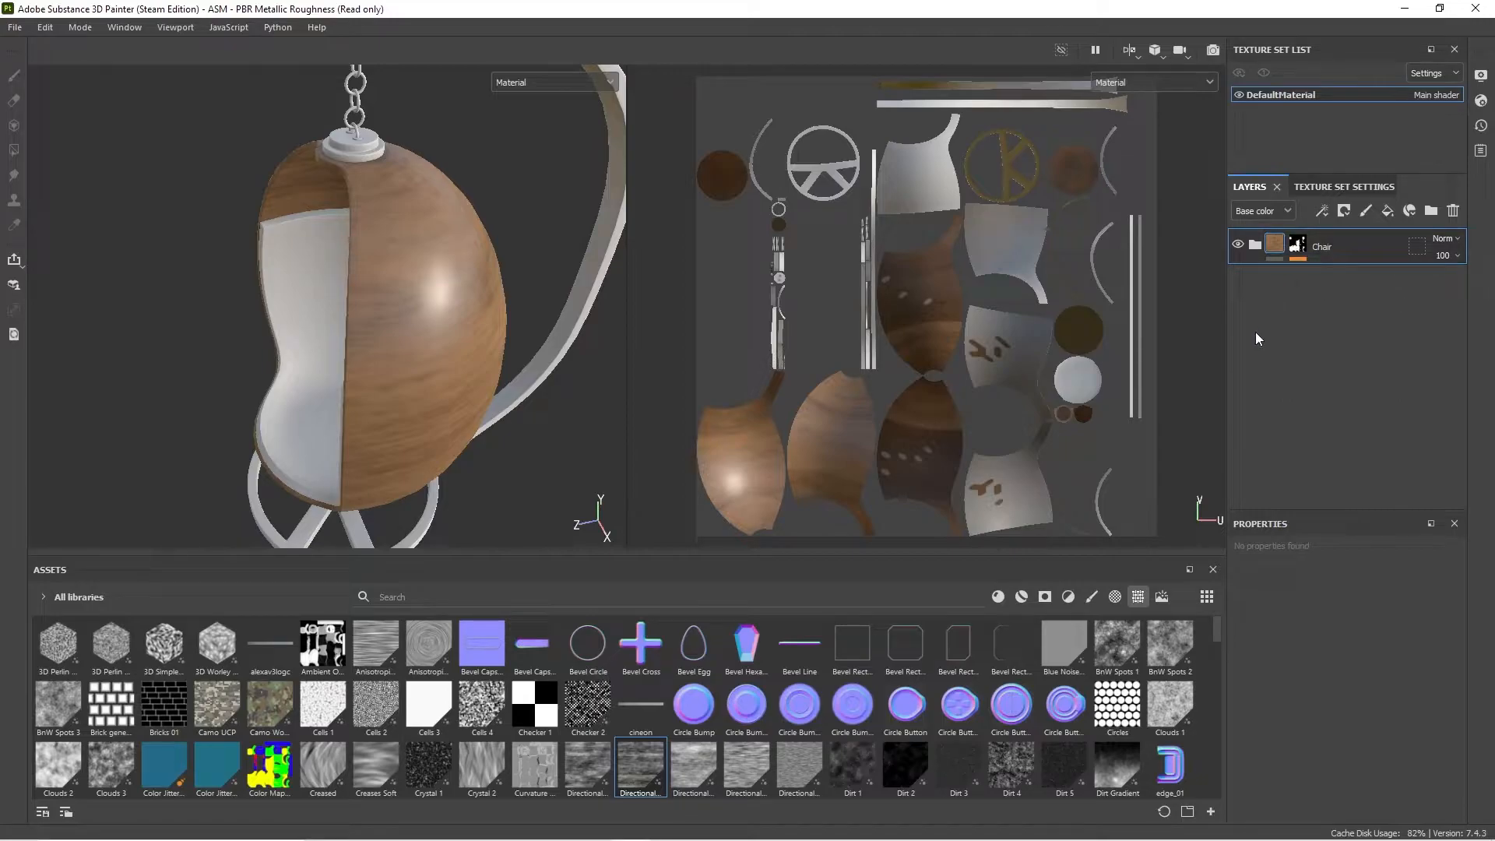
{"action": "key", "text": "ctrl+d"}
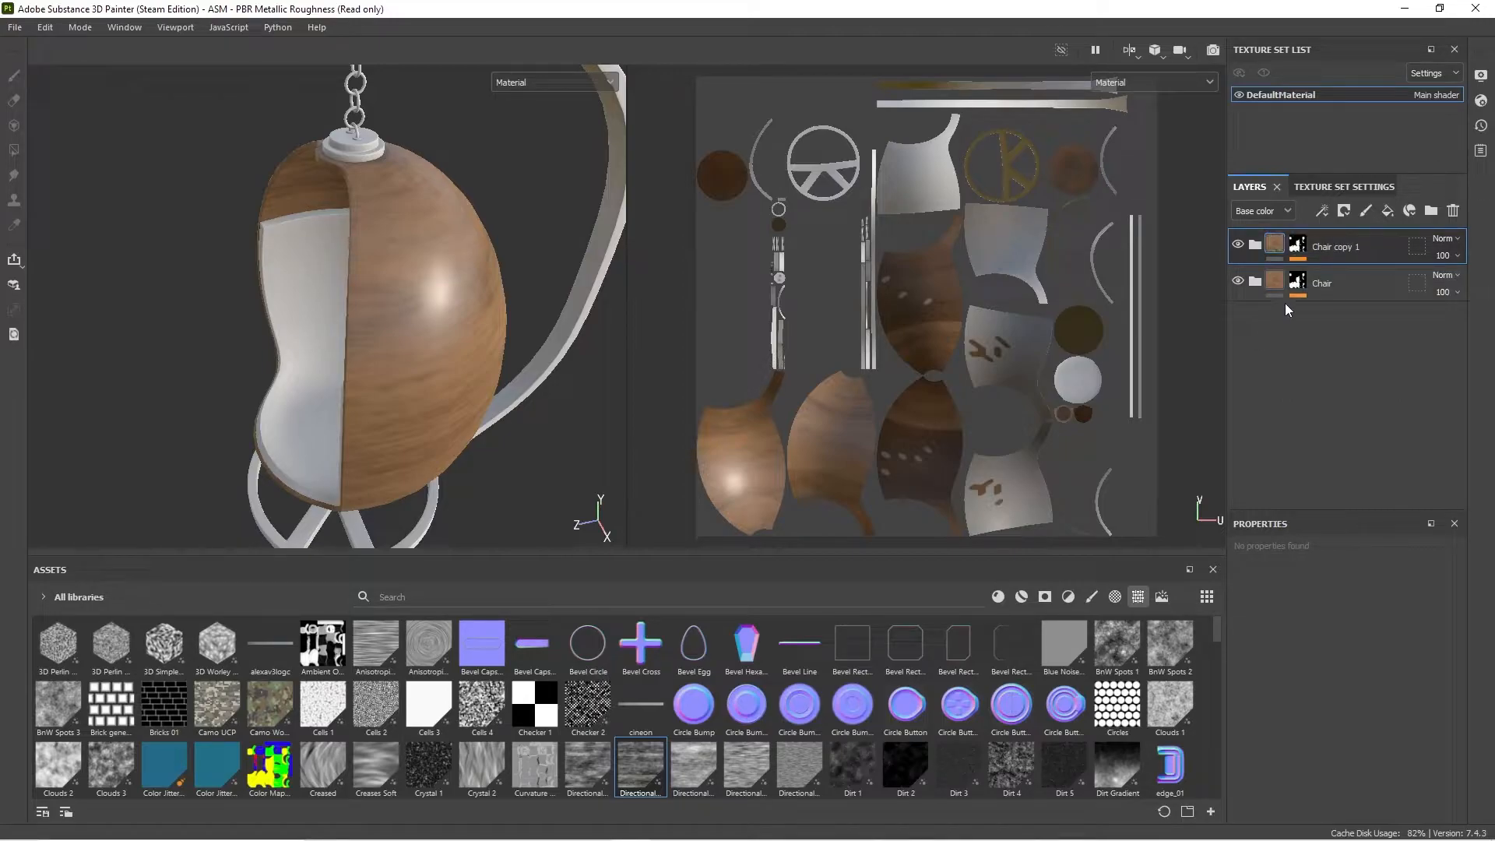
{"action": "double_click", "coordinate": [1349, 248]}
{"action": "type", "text": "Stand_1"}
{"action": "key", "text": "Return"}
Step: Clear the Stand_1 folder's mask, including its color selection, and activate Polygon Fill for masking the stand
{"action": "right_click", "coordinate": [1299, 246]}
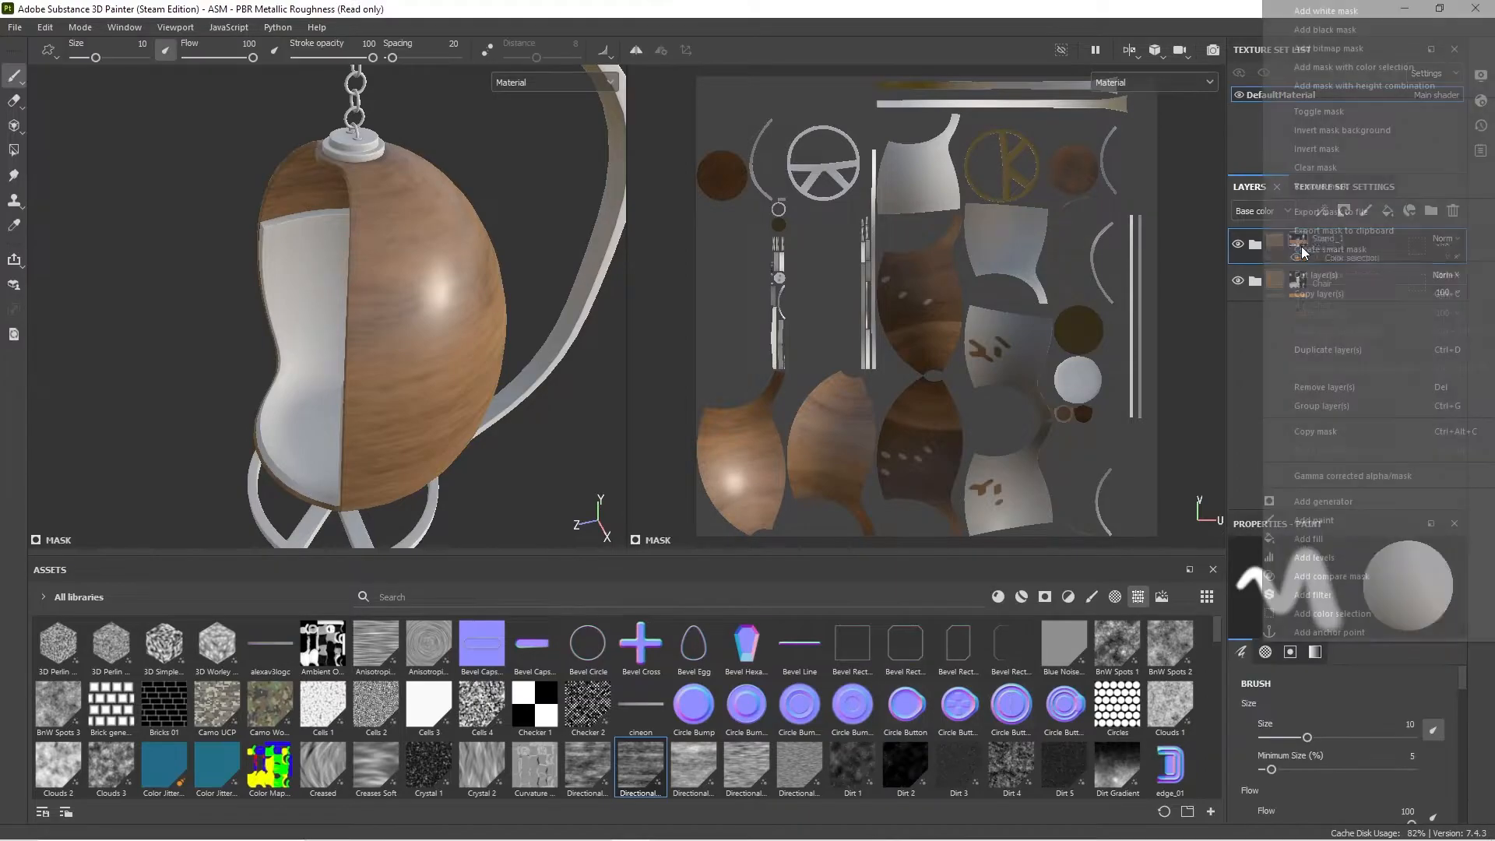
{"action": "left_click", "coordinate": [1379, 166]}
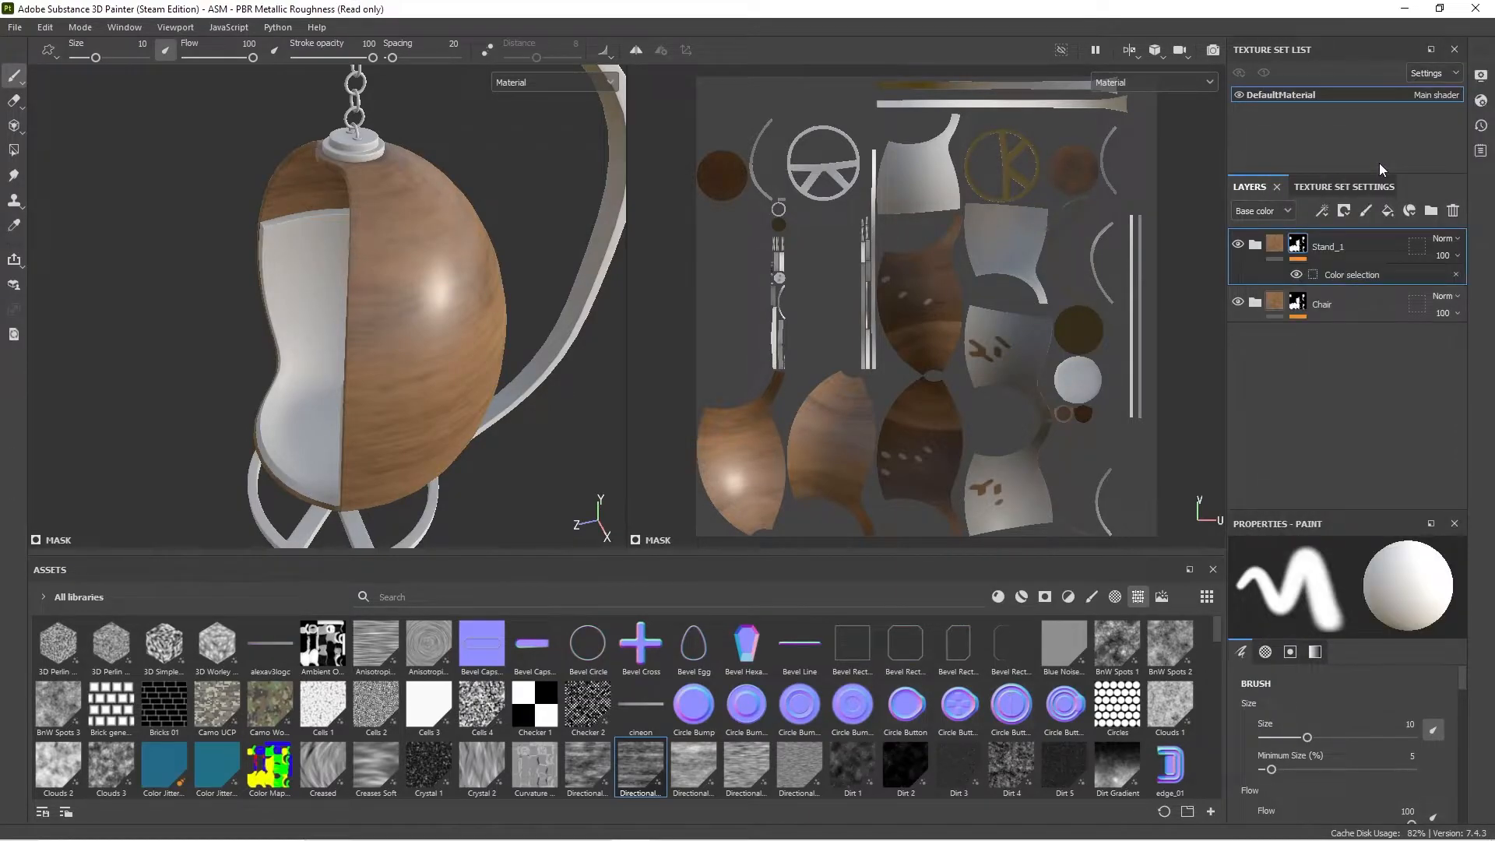
{"action": "middle_click_drag", "start_coordinate": [493, 152], "coordinate": [503, 360], "text": "alt"}
{"action": "left_click", "coordinate": [14, 150]}
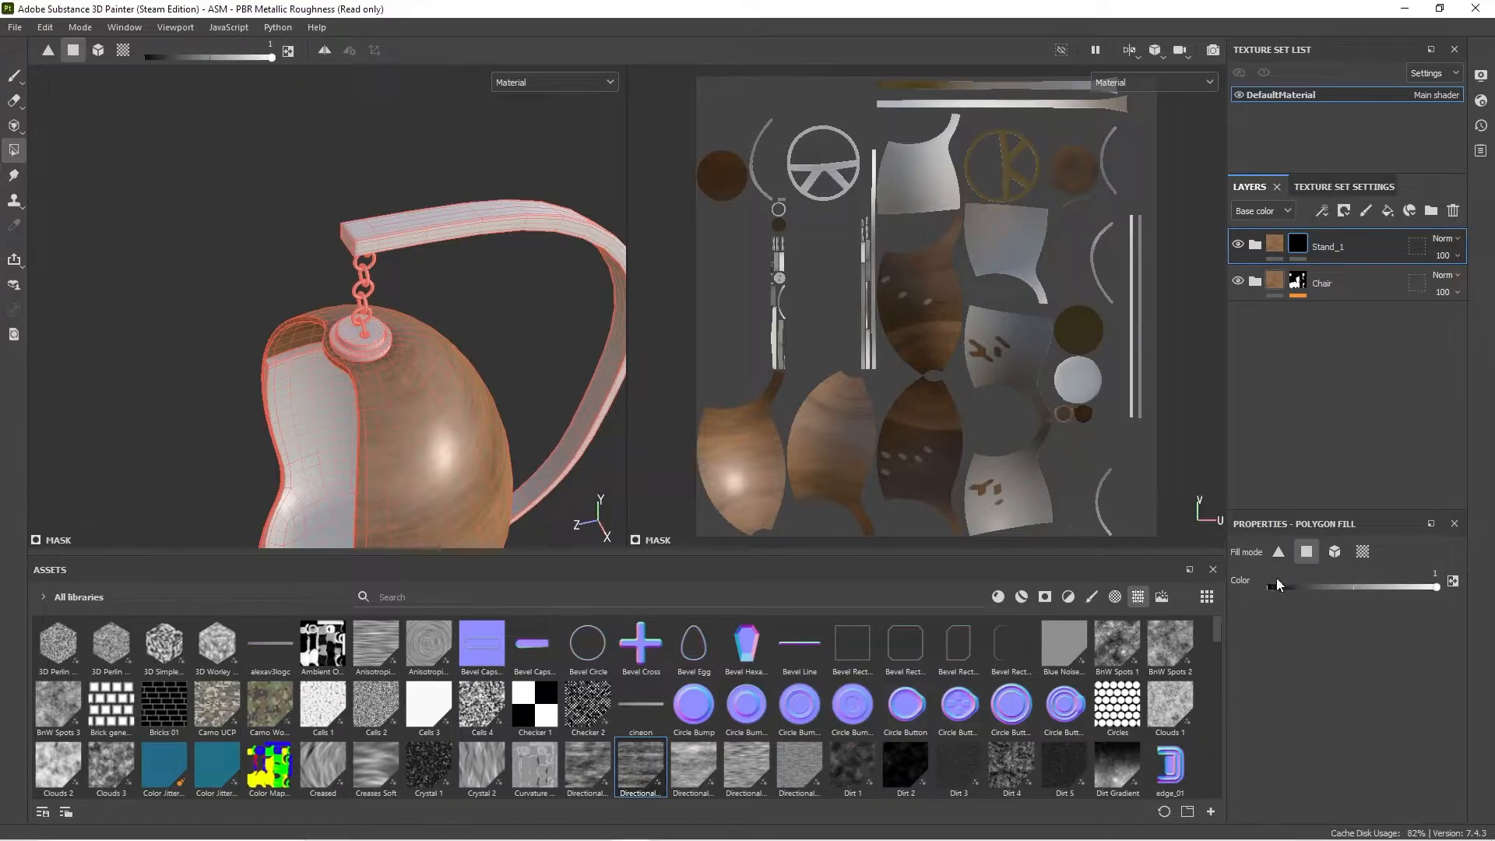
Step: Fill the whole wooden stand into the Stand_1 folder's mask using the mesh fill mode
{"action": "left_click", "coordinate": [1335, 552]}
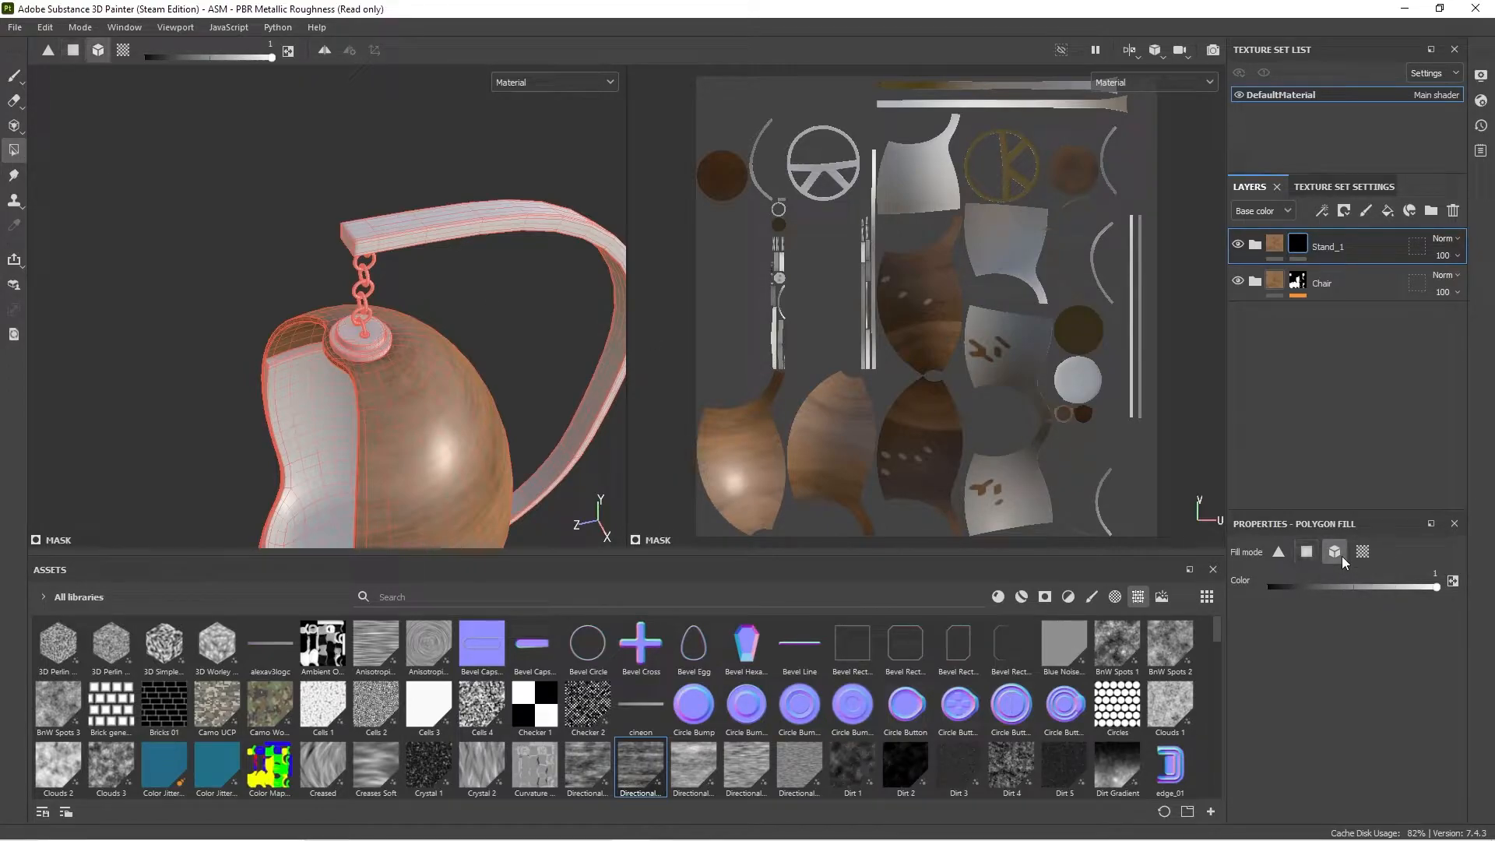
{"action": "left_click", "coordinate": [514, 224]}
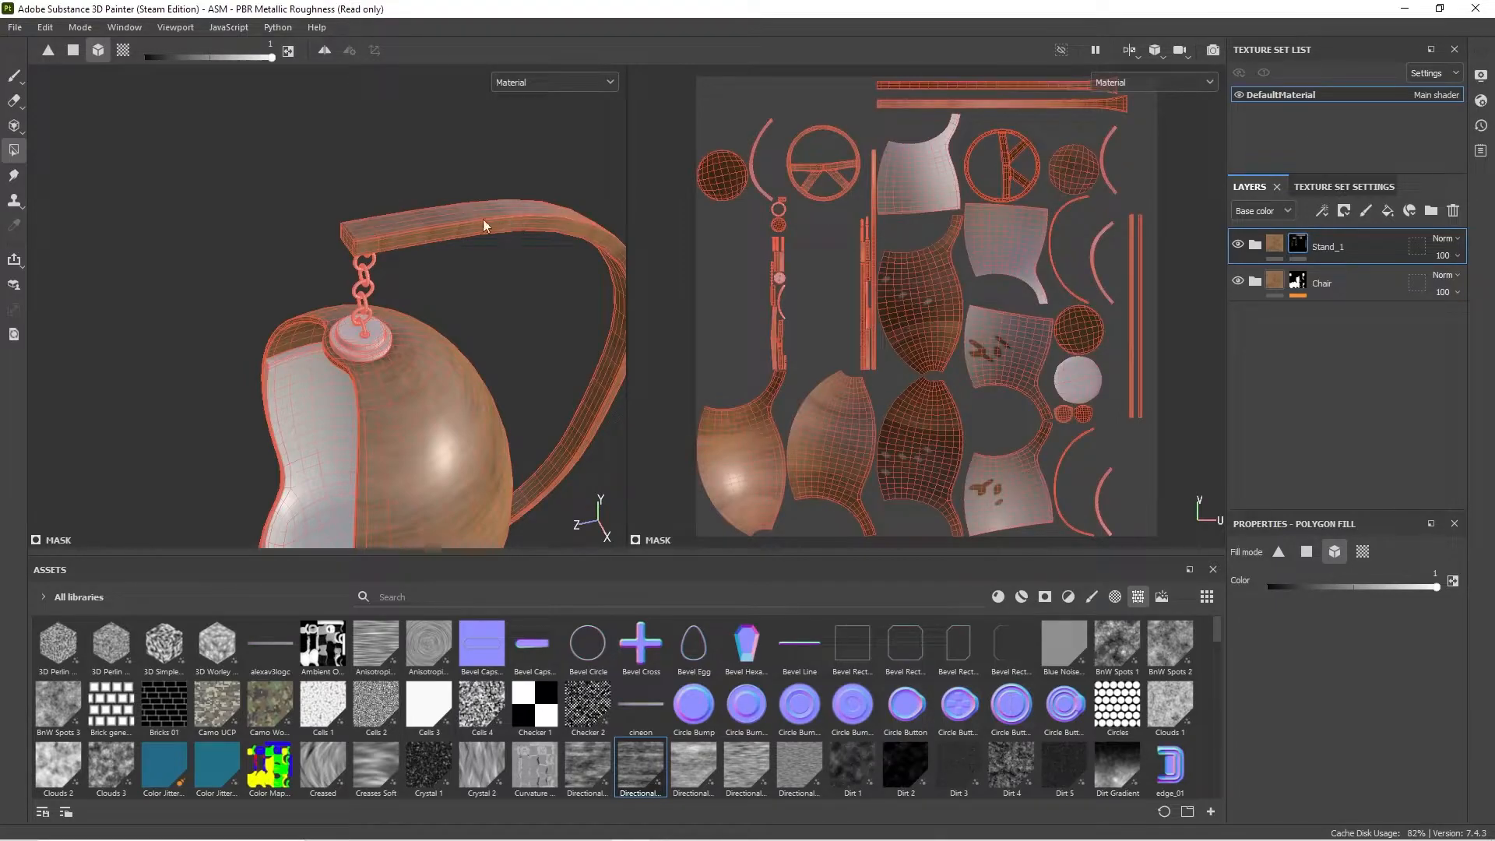
{"action": "scroll", "coordinate": [492, 222], "scroll_direction": "up", "scroll_amount": 5}
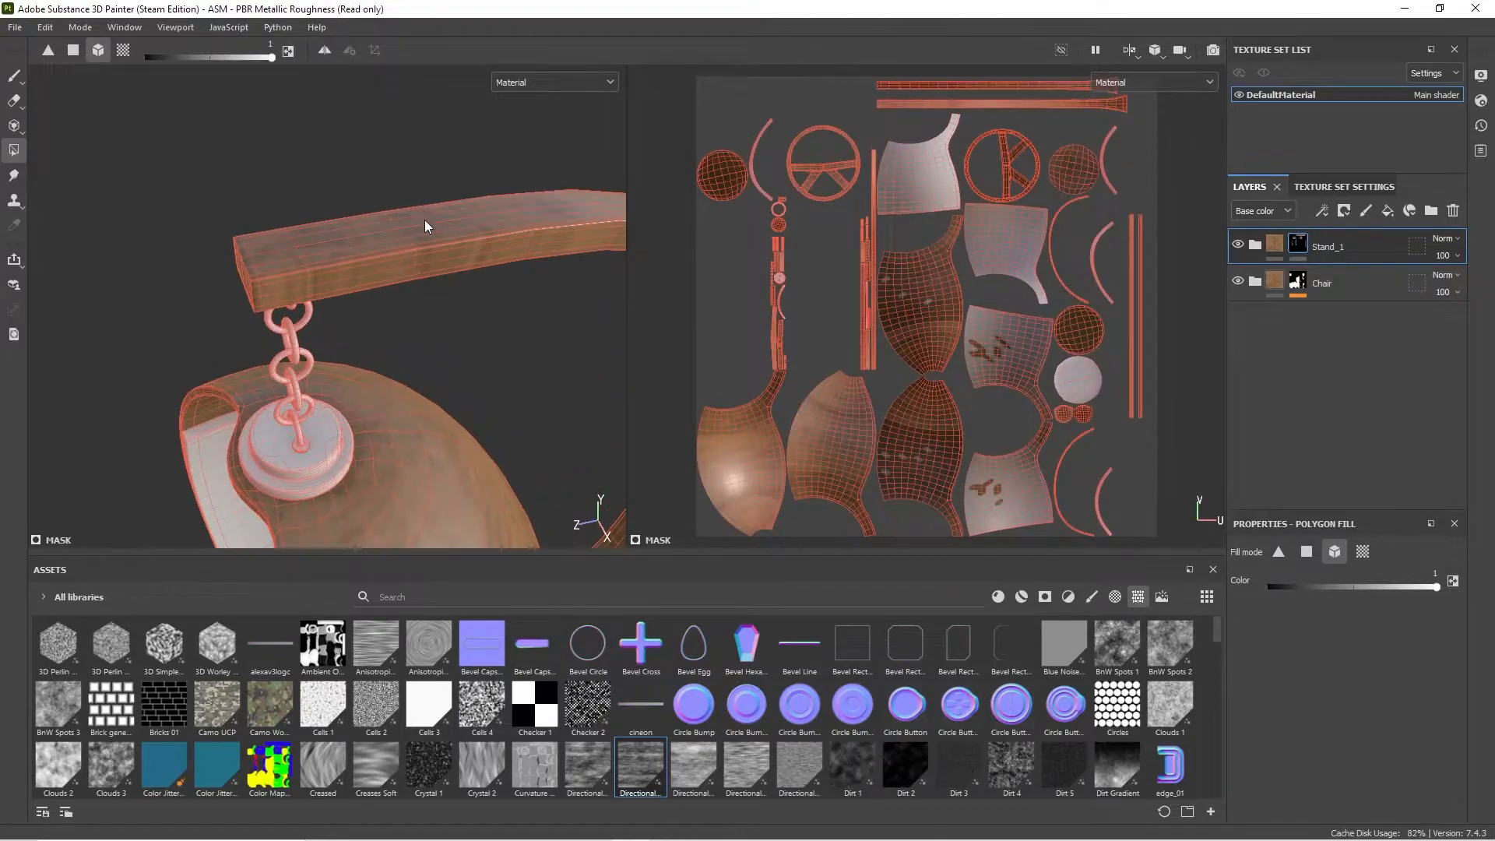
{"action": "left_click", "coordinate": [1283, 234]}
{"action": "left_click_drag", "start_coordinate": [539, 324], "coordinate": [259, 291], "text": "alt"}
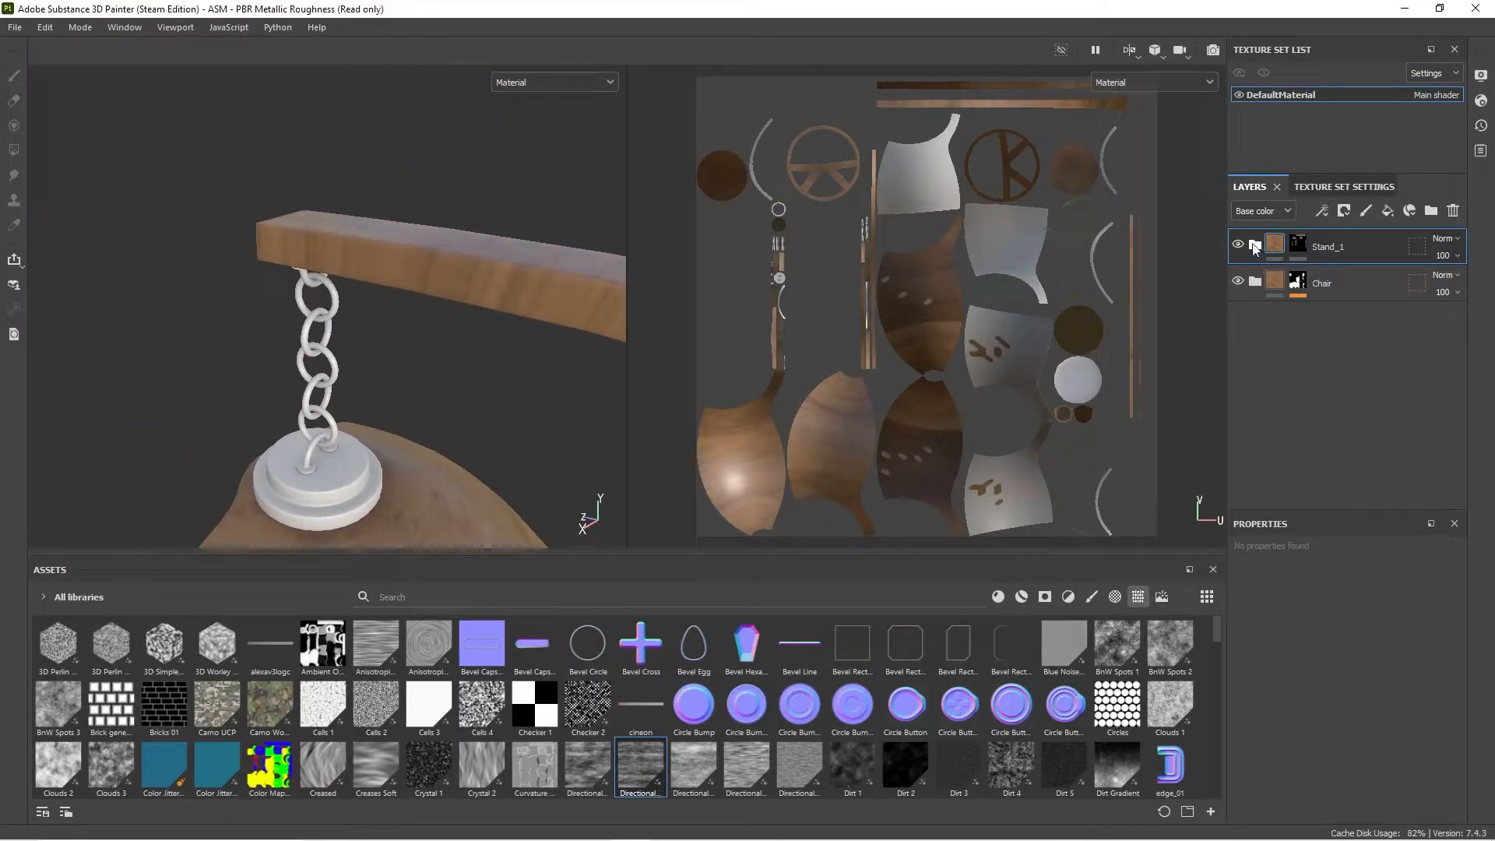
Step: Switch the Directional Noise fill on the mask of Stand_1's Color_1 layer to UV projection
{"action": "left_click", "coordinate": [1255, 246]}
{"action": "left_click", "coordinate": [1302, 276]}
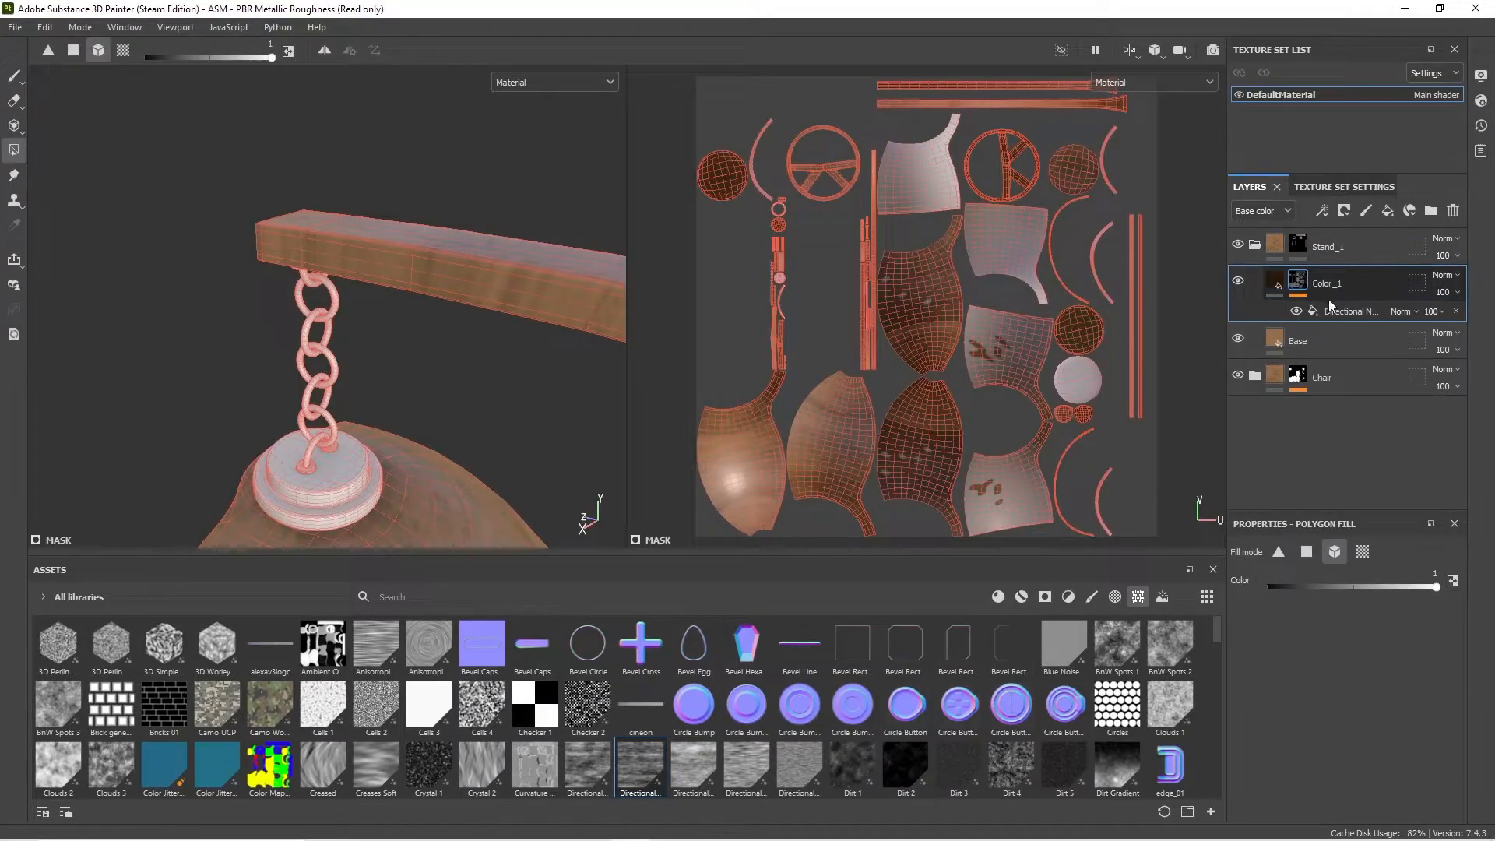
{"action": "left_click", "coordinate": [1334, 311]}
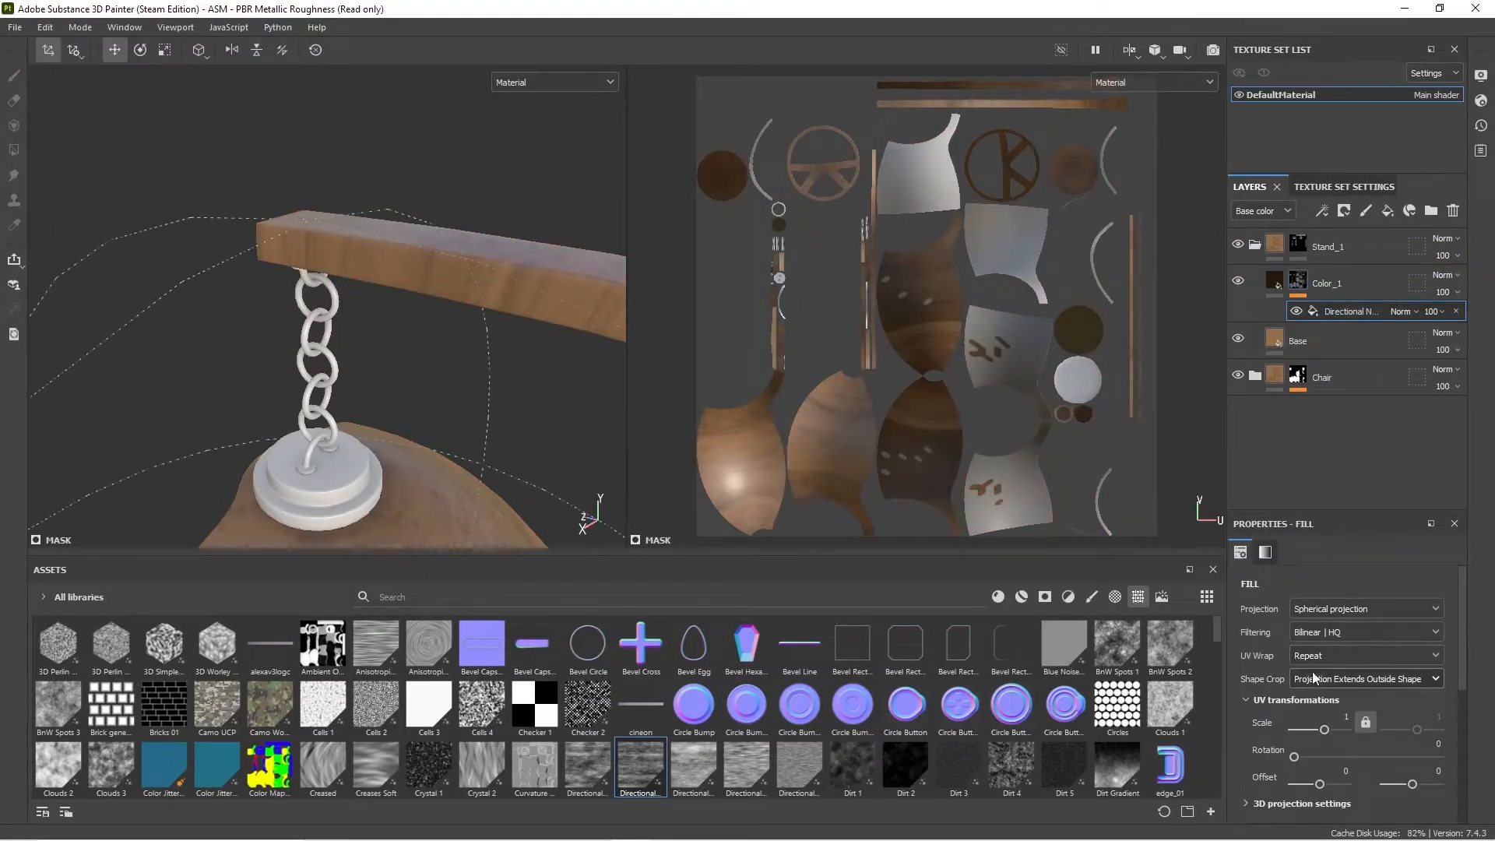
{"action": "left_click", "coordinate": [1307, 609]}
{"action": "scroll", "coordinate": [1343, 626], "scroll_direction": "up", "scroll_amount": 3}
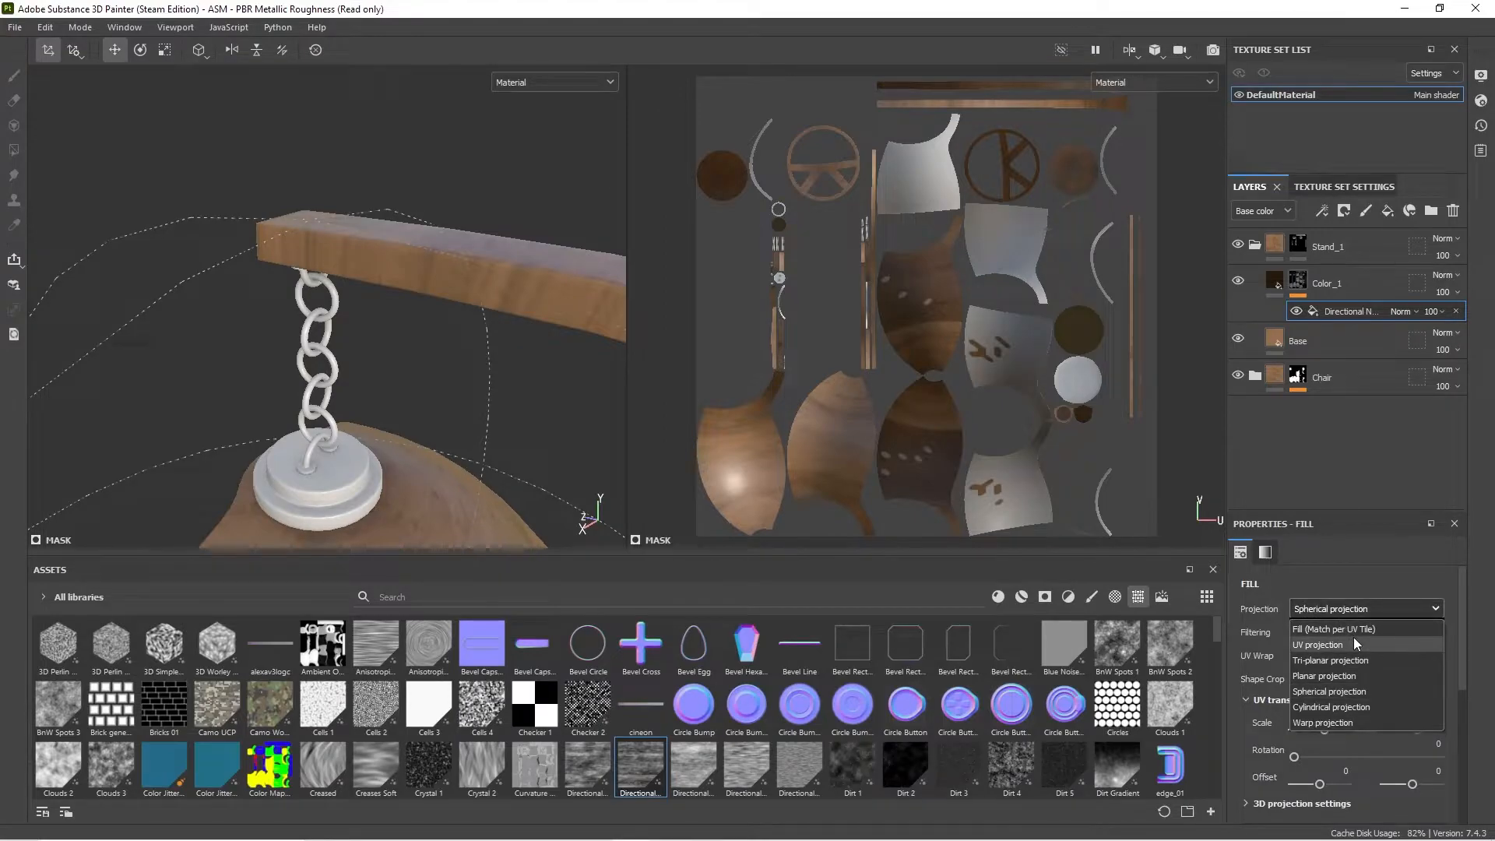
{"action": "left_click", "coordinate": [1353, 637]}
Step: Examine the wood grain direction on the stand's arm and on the spoked base ring
{"action": "left_click_drag", "start_coordinate": [344, 189], "coordinate": [657, 173], "text": "alt"}
{"action": "left_click_drag", "start_coordinate": [511, 212], "coordinate": [384, 470], "text": "alt"}
{"action": "scroll", "coordinate": [344, 302], "scroll_direction": "down", "scroll_amount": 5}
{"action": "middle_click_drag", "start_coordinate": [384, 470], "coordinate": [421, 332], "text": "alt"}
{"action": "scroll", "coordinate": [410, 161], "scroll_direction": "up", "scroll_amount": 4}
{"action": "scroll", "coordinate": [421, 332], "scroll_direction": "up", "scroll_amount": 1}
{"action": "mouse_move", "coordinate": [434, 266]}
{"action": "left_mouse_down", "text": "alt"}
{"action": "mouse_move", "coordinate": [313, 284]}
{"action": "mouse_move", "coordinate": [454, 272]}
{"action": "left_mouse_up", "text": "alt"}
{"action": "scroll", "coordinate": [454, 272], "scroll_direction": "up", "scroll_amount": 2}
{"action": "left_click_drag", "start_coordinate": [317, 273], "coordinate": [485, 227], "text": "alt"}
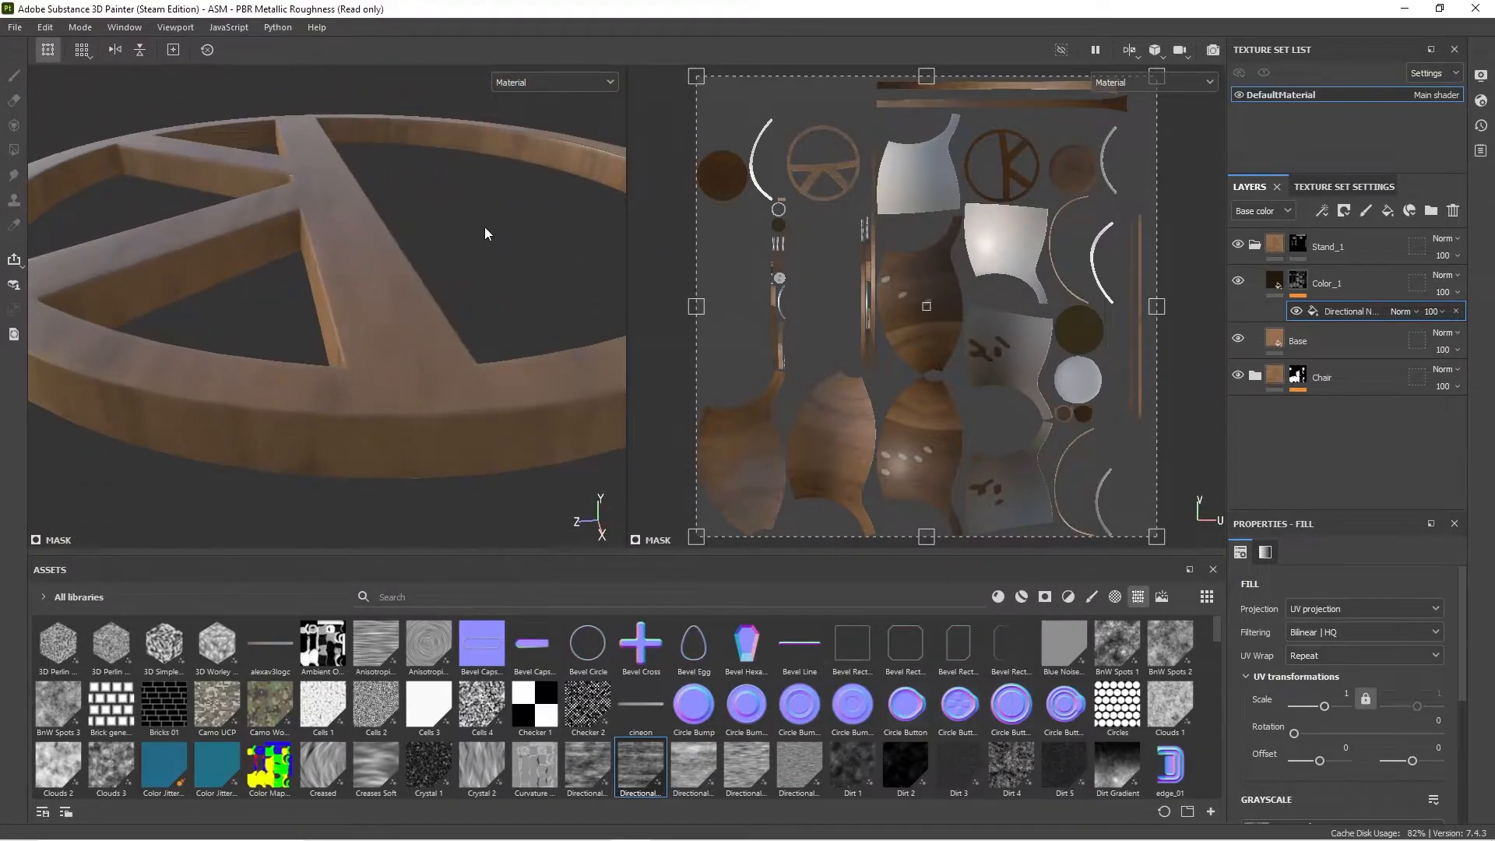
Step: Set the polygon fill on Stand_1's mask to UV chunk mode with color 0 and start removing the base's side faces
{"action": "left_click", "coordinate": [1270, 244]}
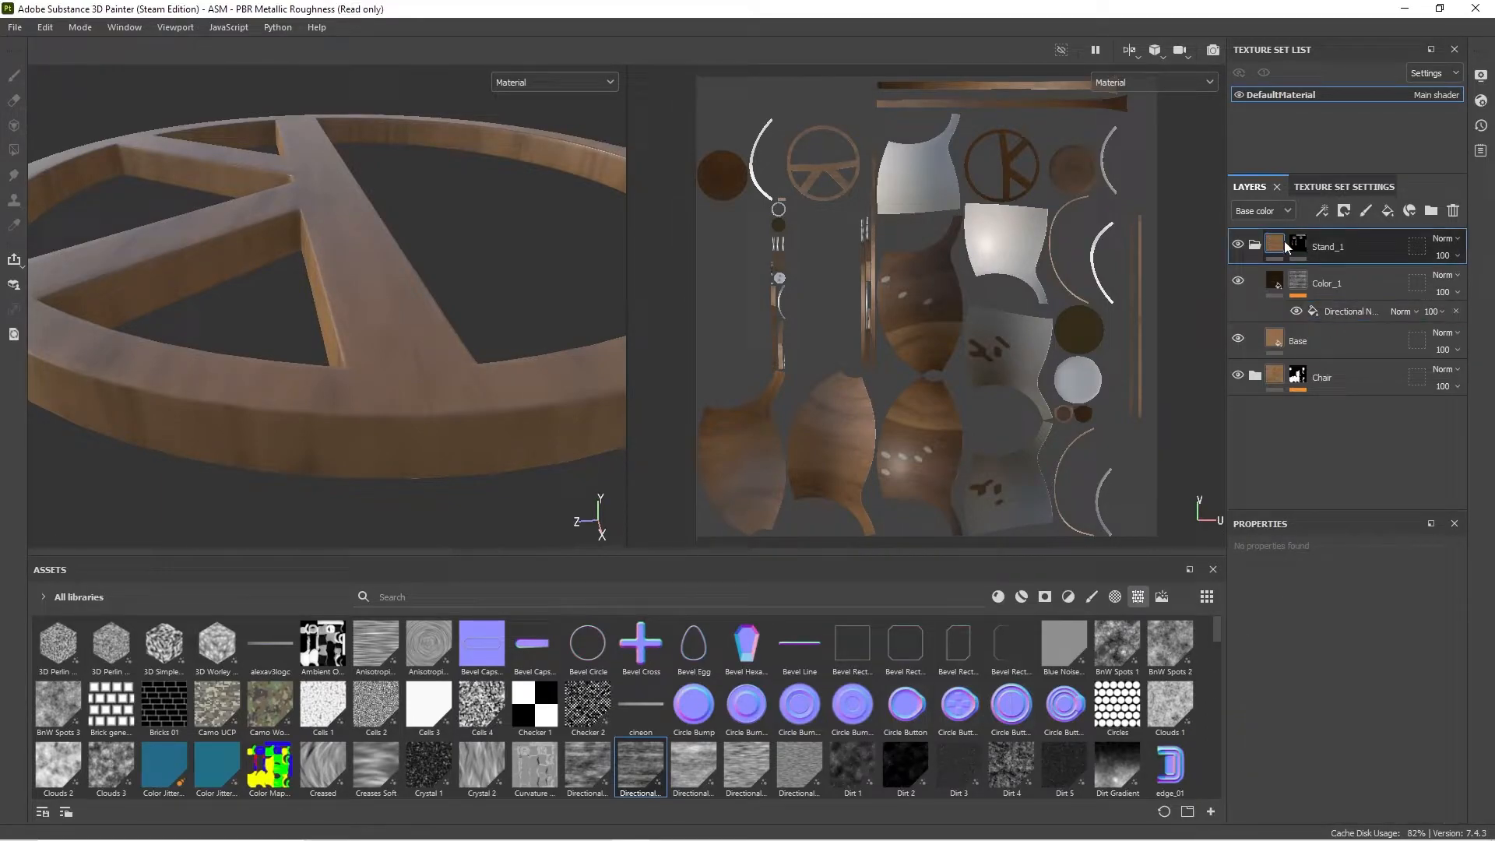
{"action": "left_click", "coordinate": [1298, 243]}
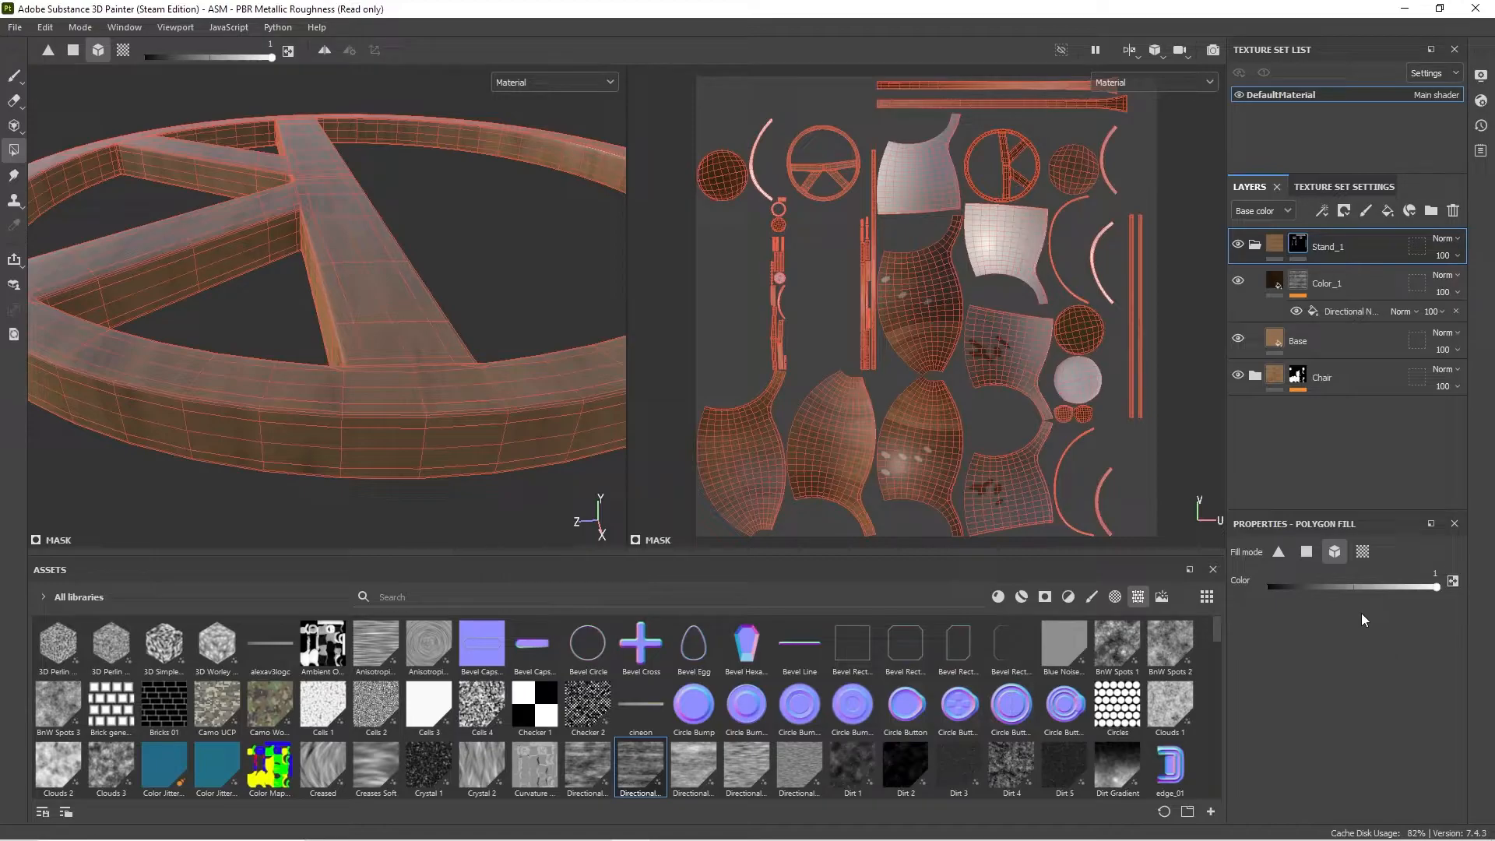
{"action": "left_click", "coordinate": [1372, 545]}
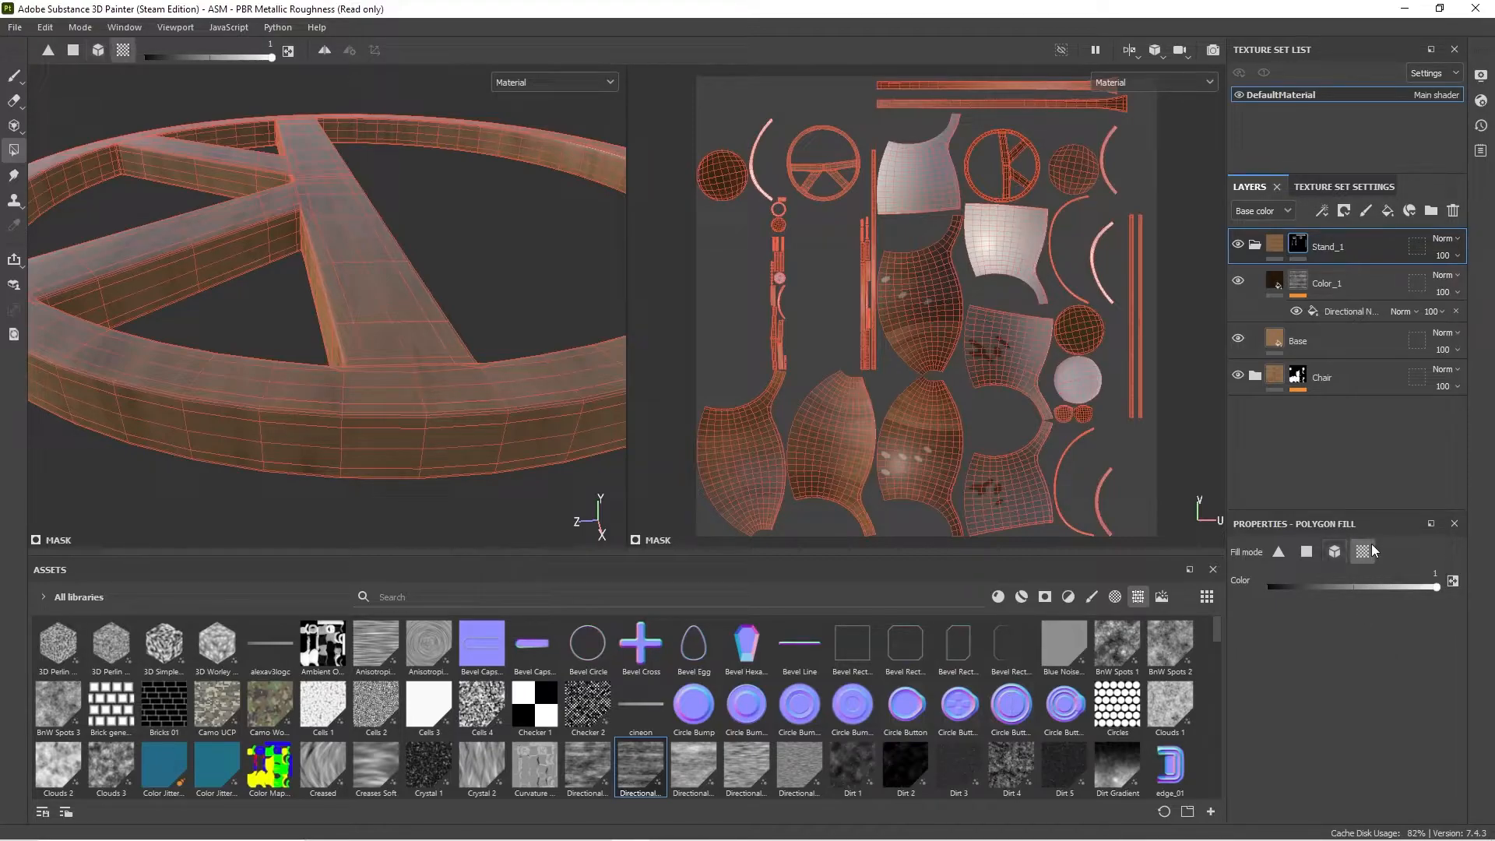
{"action": "left_click", "coordinate": [1454, 583]}
{"action": "scroll", "coordinate": [296, 266], "scroll_direction": "down", "scroll_amount": 3}
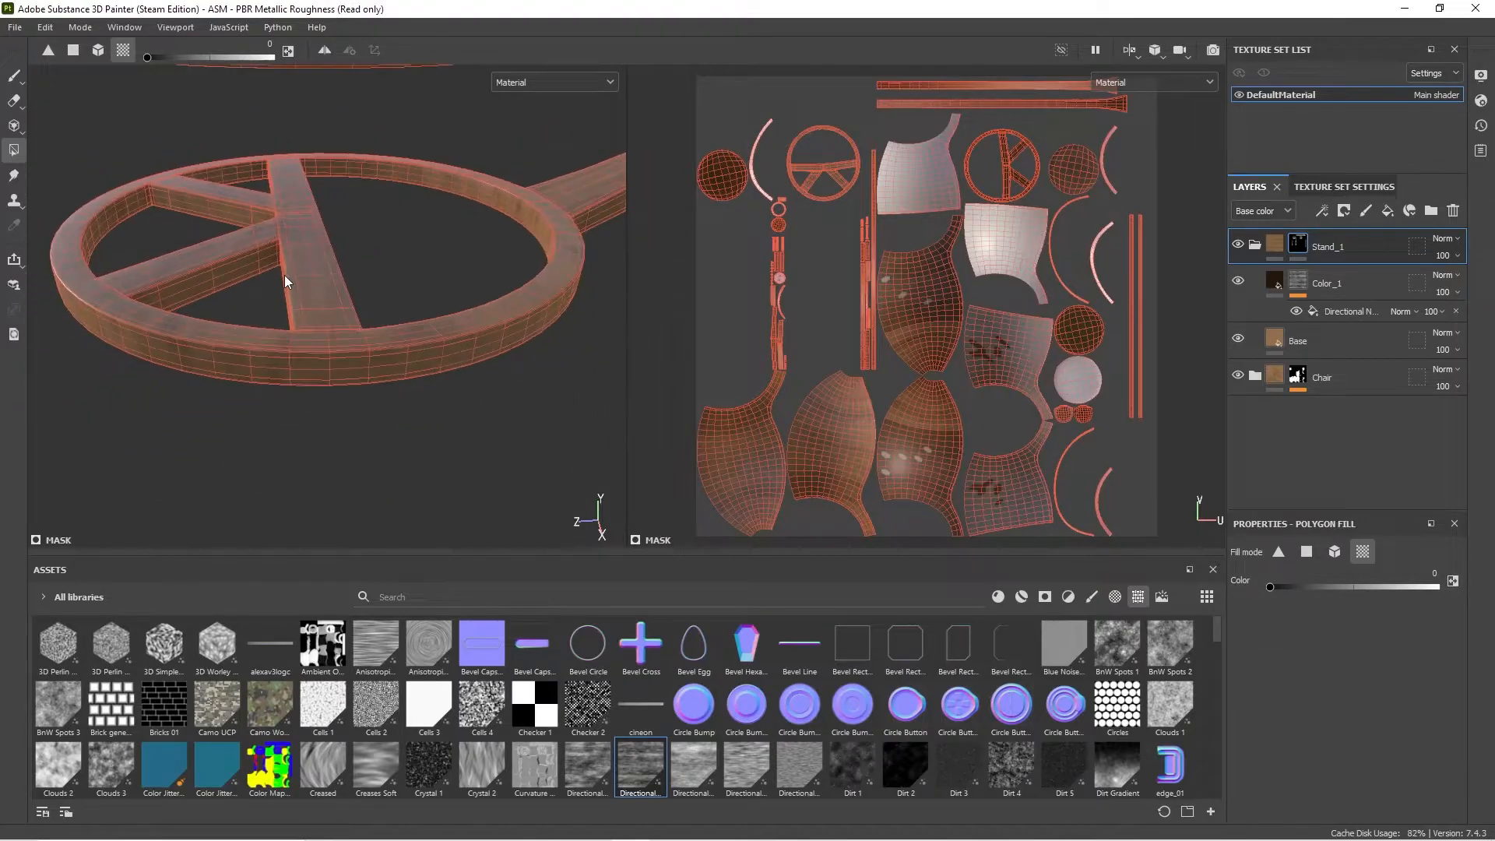
{"action": "scroll", "coordinate": [470, 358], "scroll_direction": "up", "scroll_amount": 2}
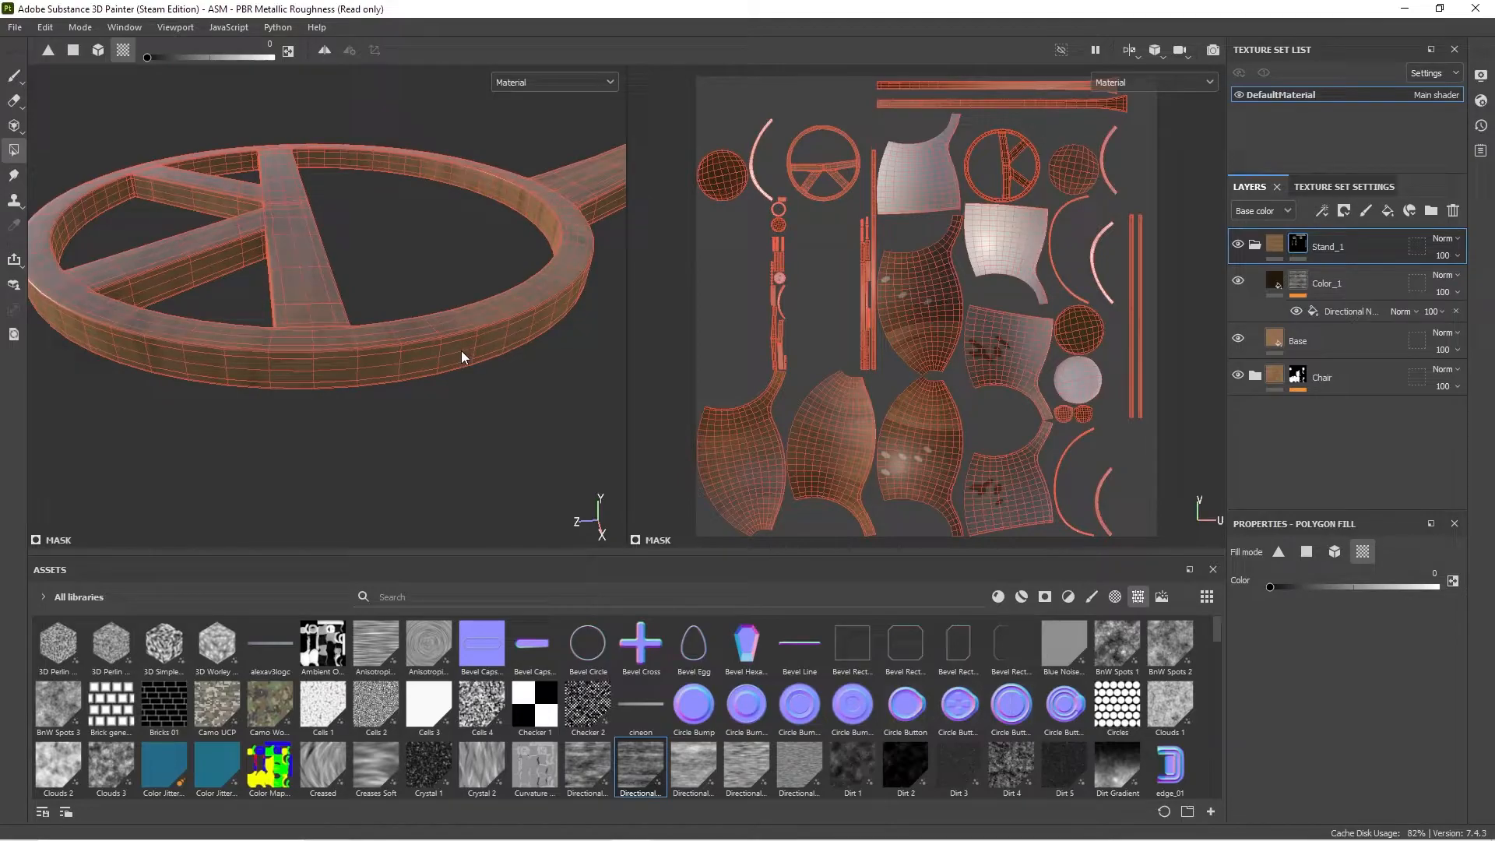
{"action": "left_click_drag", "start_coordinate": [190, 324], "coordinate": [74, 294], "text": "alt"}
{"action": "scroll", "coordinate": [403, 285], "scroll_direction": "down", "scroll_amount": 2}
{"action": "middle_click_drag", "start_coordinate": [376, 283], "coordinate": [208, 296], "text": "alt"}
{"action": "scroll", "coordinate": [469, 302], "scroll_direction": "up", "scroll_amount": 4}
{"action": "left_click", "coordinate": [405, 338]}
Step: Remove the remaining side faces of the base ring, spokes and curved arm from Stand_1's mask
{"action": "left_click_drag", "start_coordinate": [405, 337], "coordinate": [527, 413], "text": "alt"}
{"action": "left_click", "coordinate": [357, 424]}
{"action": "left_click_drag", "start_coordinate": [359, 425], "coordinate": [400, 283], "text": "alt"}
{"action": "middle_click_drag", "start_coordinate": [400, 283], "coordinate": [374, 313], "text": "alt"}
{"action": "scroll", "coordinate": [390, 302], "scroll_direction": "up", "scroll_amount": 4}
{"action": "left_click", "coordinate": [403, 316]}
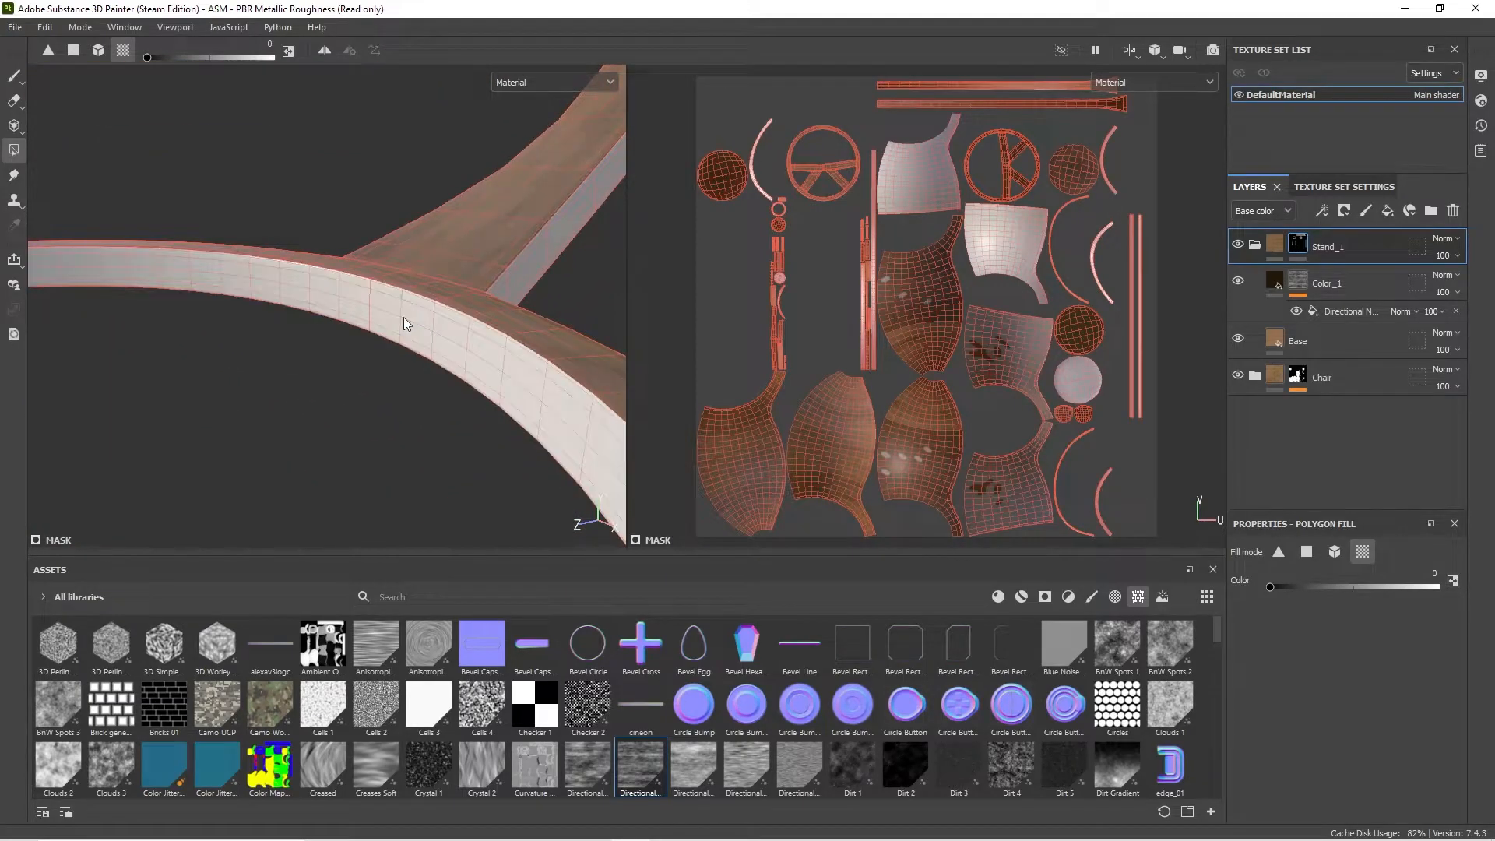
{"action": "scroll", "coordinate": [400, 318], "scroll_direction": "down", "scroll_amount": 3}
{"action": "left_click_drag", "start_coordinate": [274, 335], "coordinate": [121, 278], "text": "alt"}
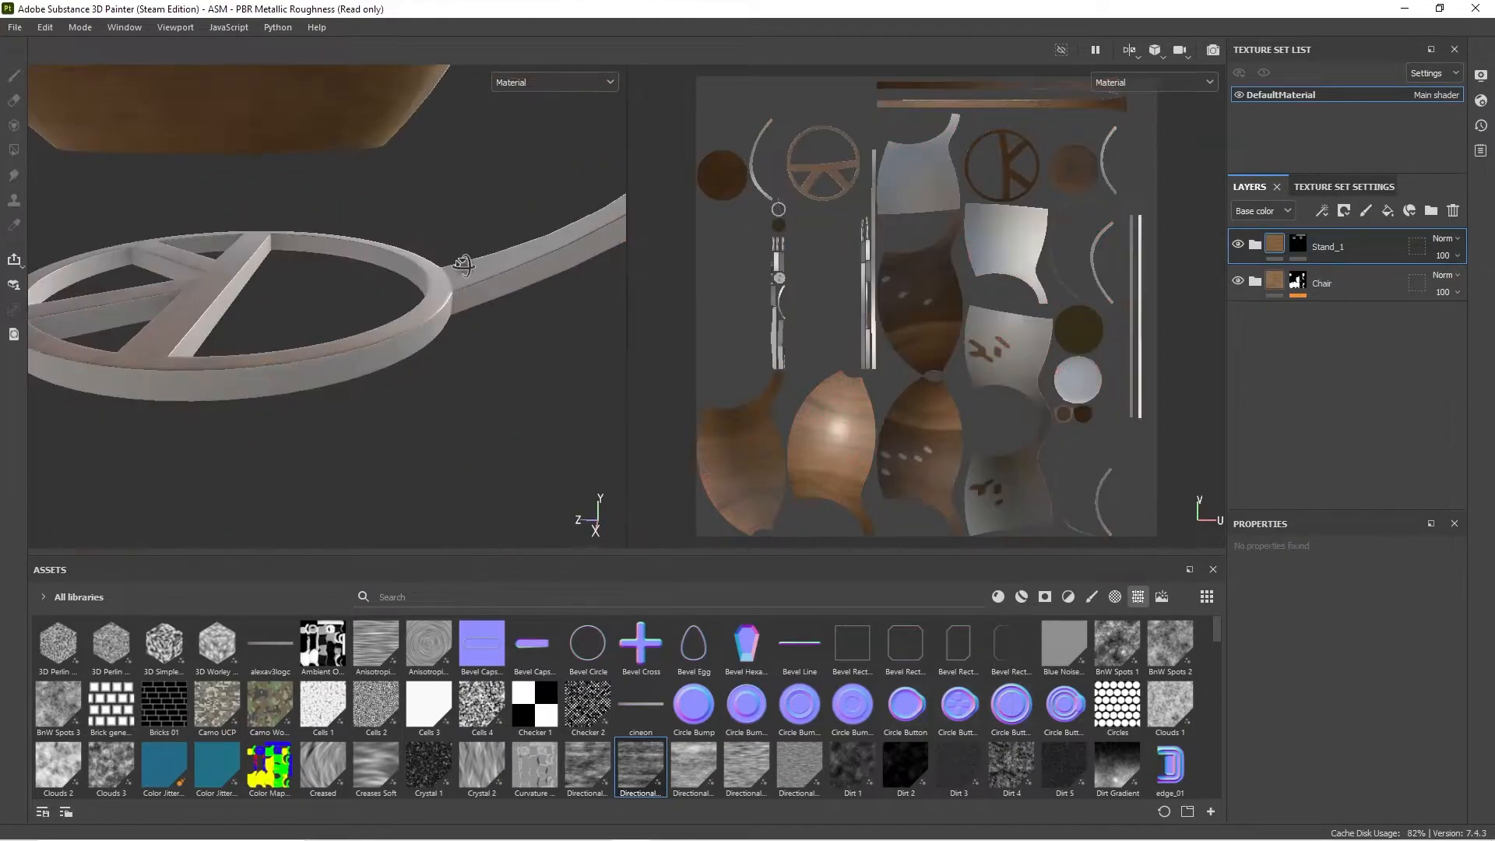
{"action": "left_click_drag", "start_coordinate": [335, 288], "coordinate": [589, 306], "text": "alt"}
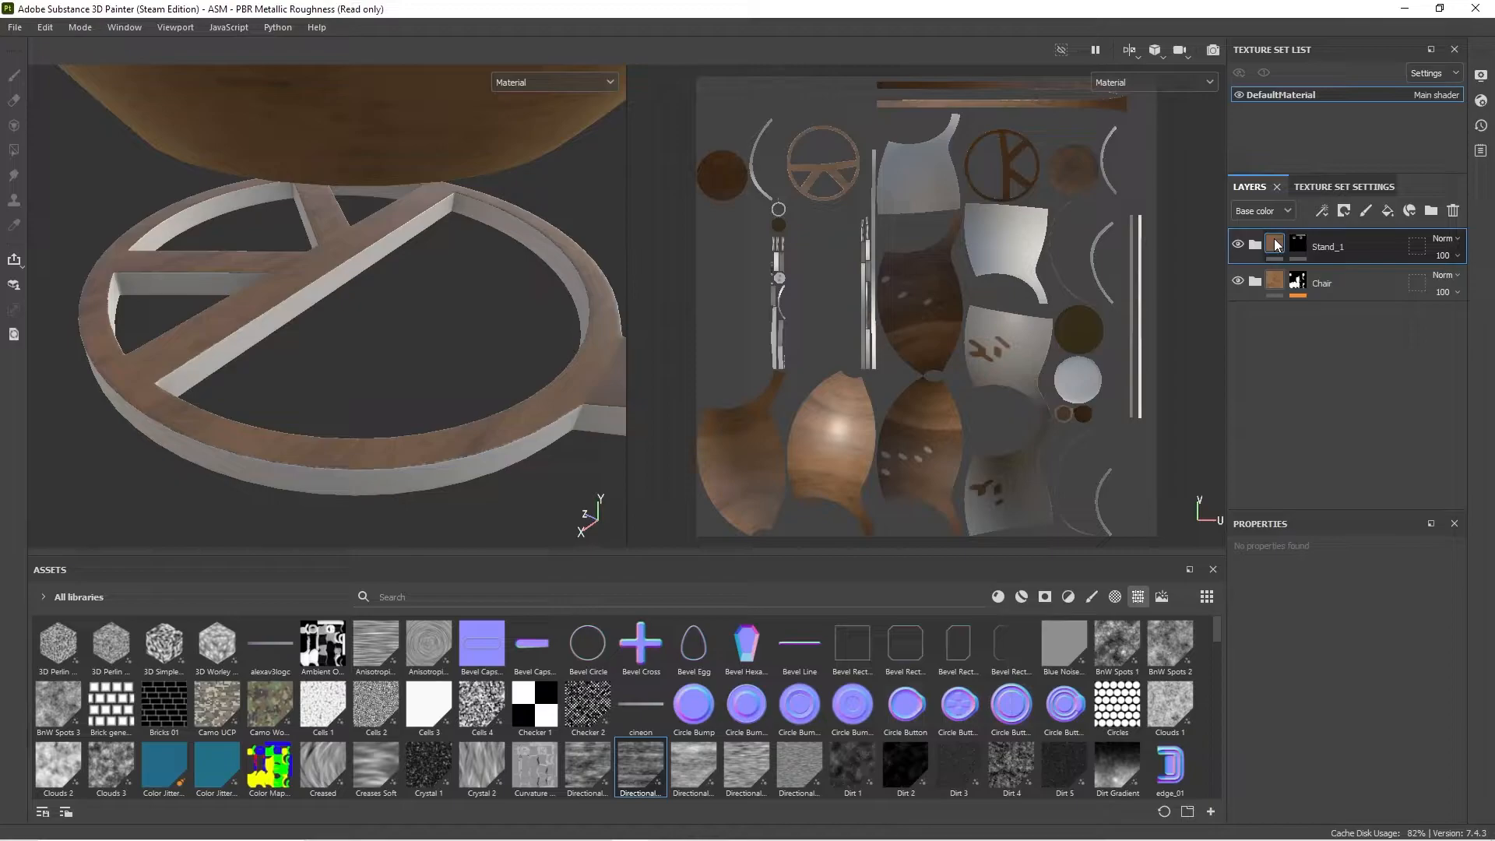
Step: Duplicate the Stand_1 folder and rename the copy Stand_2
{"action": "key", "text": "ctrl+d"}
{"action": "double_click", "coordinate": [1343, 247]}
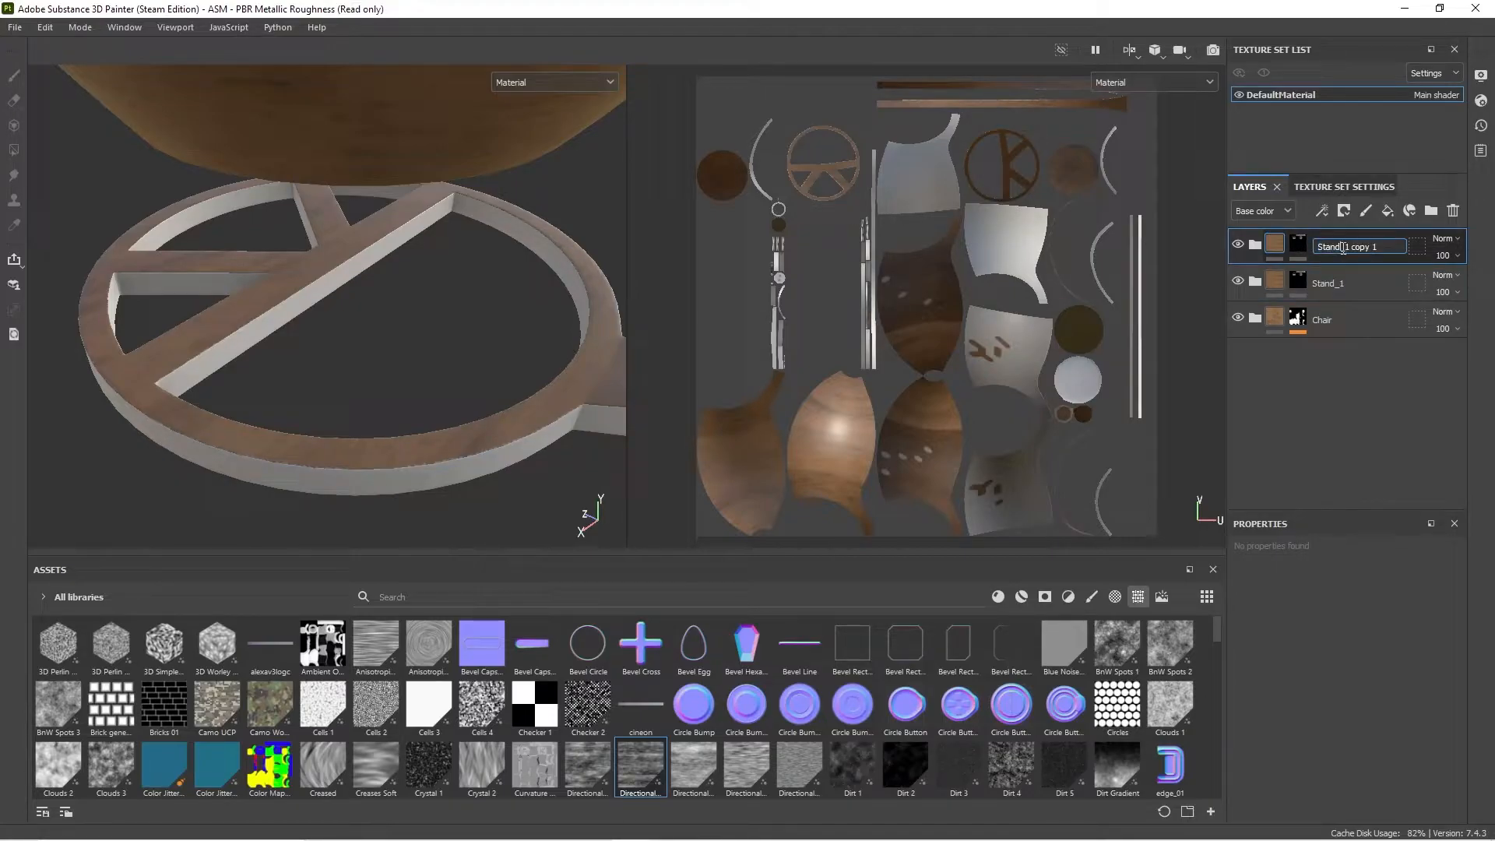
{"action": "left_click_drag", "start_coordinate": [1350, 248], "coordinate": [1426, 255]}
{"action": "key", "text": "BackSpace"}
{"action": "key", "text": "BackSpace"}
{"action": "type", "text": "2"}
{"action": "key", "text": "Return"}
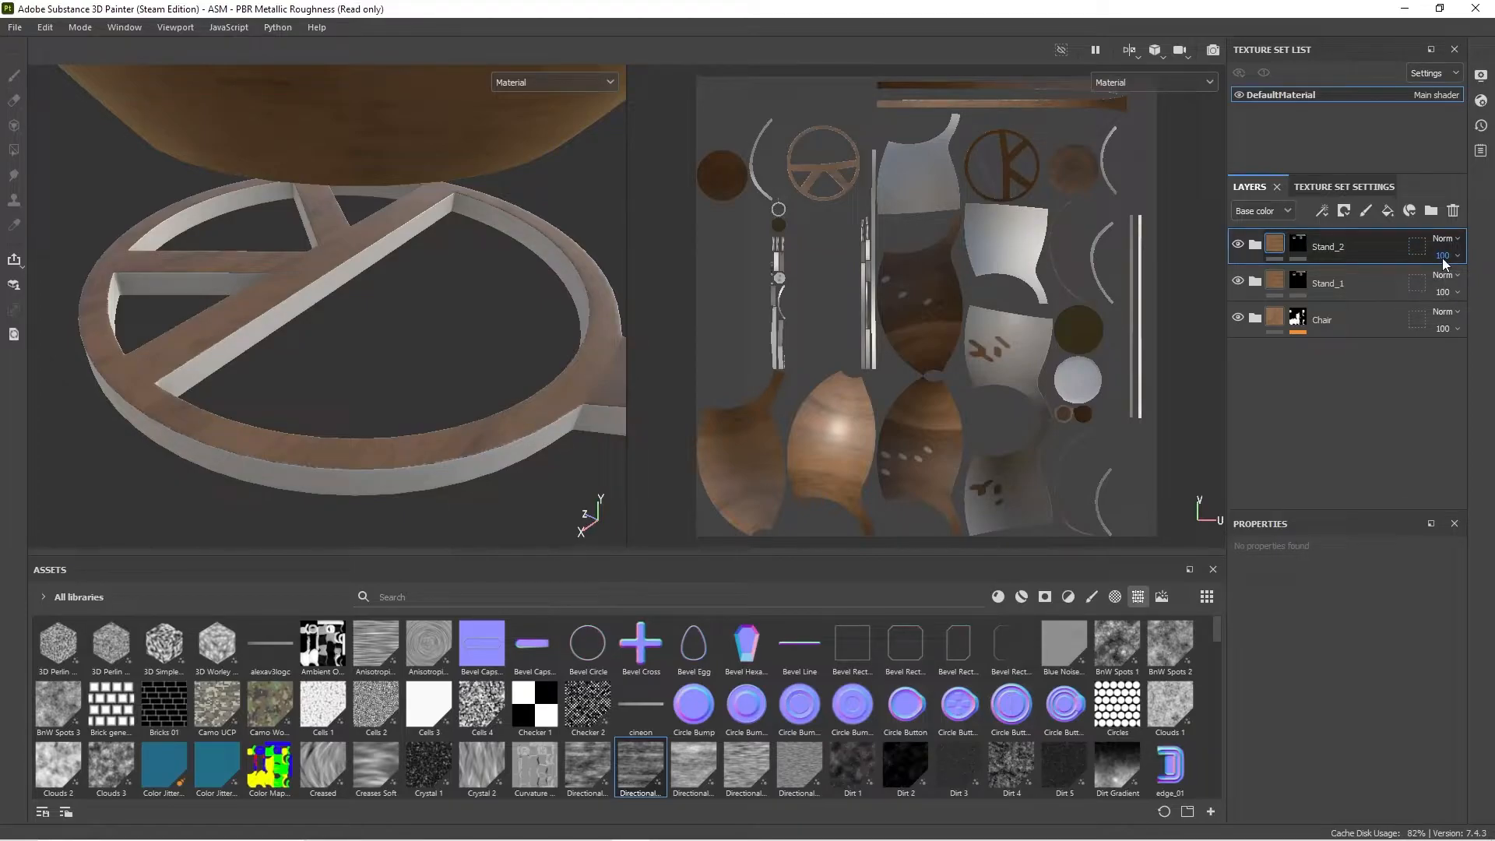
Step: Clear the mask of the Stand_2 folder and set the polygon fill color to 1
{"action": "left_click", "coordinate": [1297, 244]}
{"action": "key", "text": "4"}
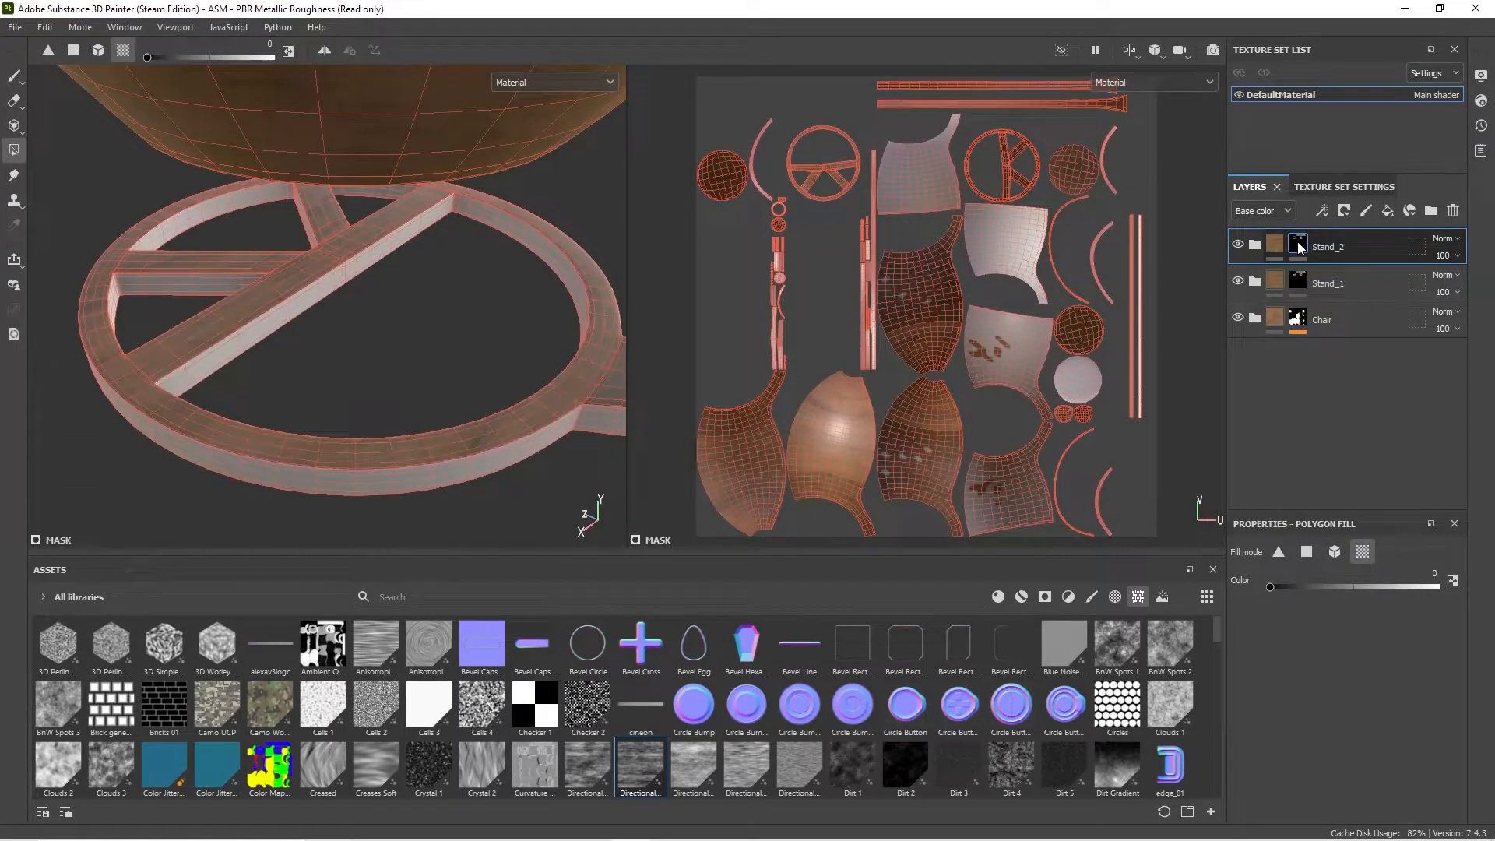
{"action": "right_click", "coordinate": [1298, 243]}
{"action": "left_click", "coordinate": [1365, 165]}
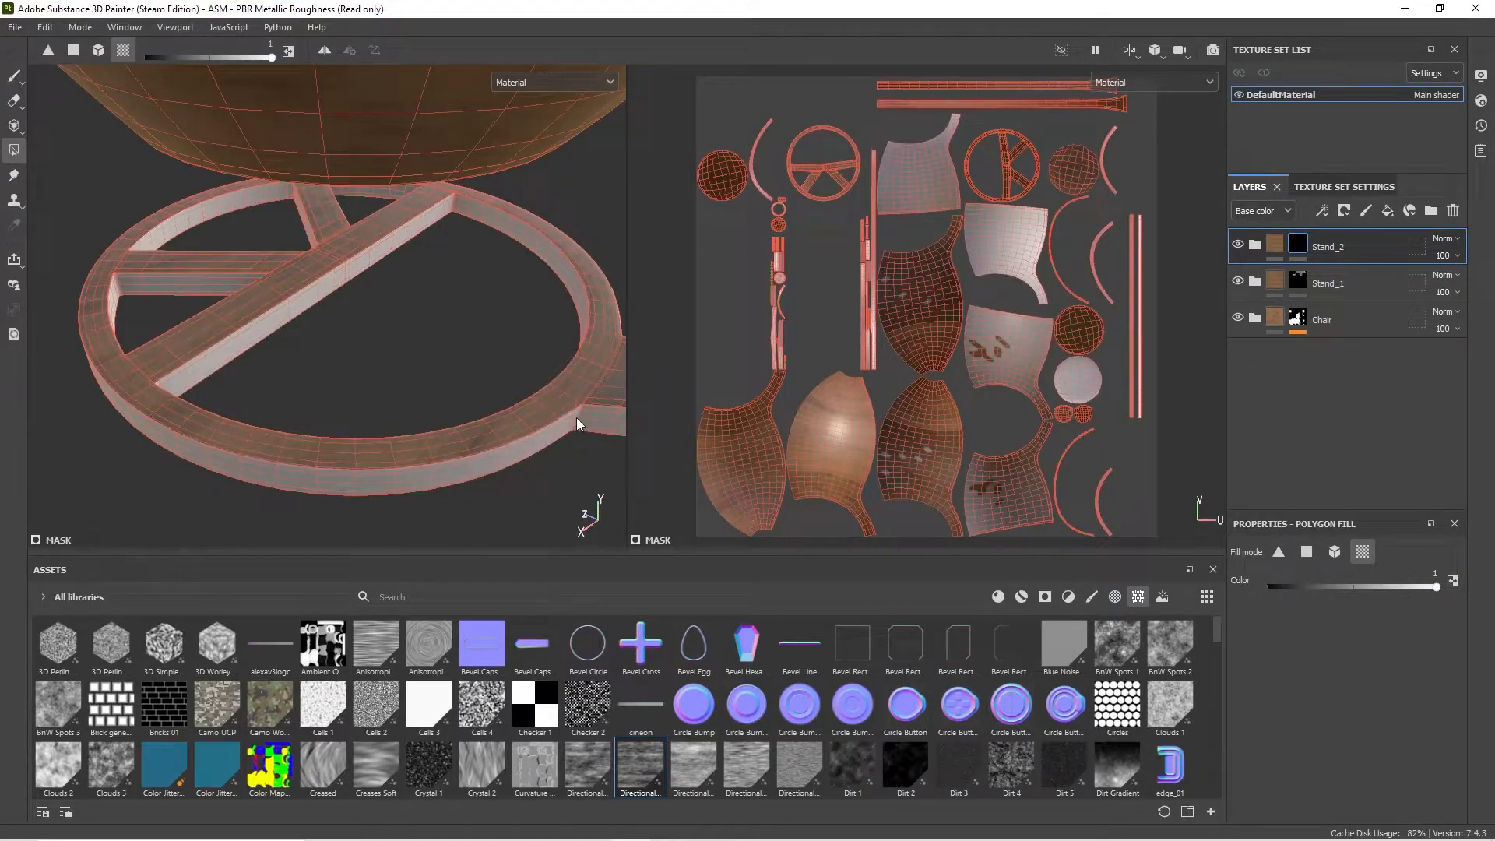
Step: Fill the side faces of the curved arm and the outer rim of the base ring into Stand_2's mask
{"action": "left_click", "coordinate": [609, 430]}
{"action": "left_click", "coordinate": [532, 442]}
{"action": "middle_click_drag", "start_coordinate": [494, 444], "coordinate": [214, 383], "text": "alt"}
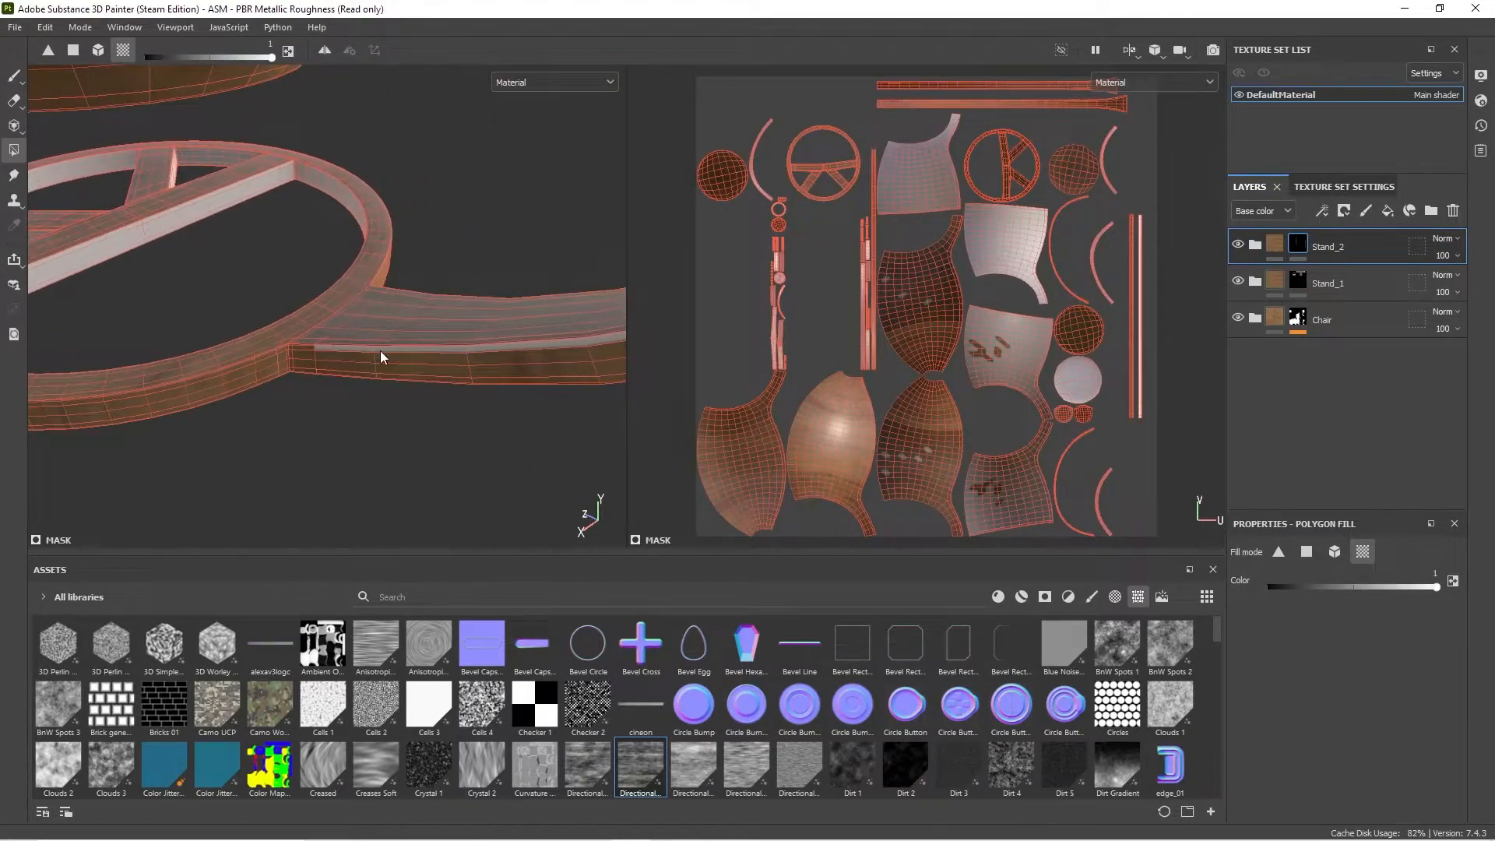
{"action": "left_click", "coordinate": [380, 351]}
{"action": "scroll", "coordinate": [475, 326], "scroll_direction": "down", "scroll_amount": 3}
{"action": "scroll", "coordinate": [381, 327], "scroll_direction": "up", "scroll_amount": 3}
{"action": "left_click_drag", "start_coordinate": [475, 331], "coordinate": [299, 311], "text": "alt"}
{"action": "left_click", "coordinate": [381, 327]}
{"action": "left_click", "coordinate": [504, 260]}
Step: Fill the inner side faces of the base ring and its spokes into Stand_2's mask
{"action": "left_click_drag", "start_coordinate": [504, 260], "coordinate": [280, 267], "text": "alt"}
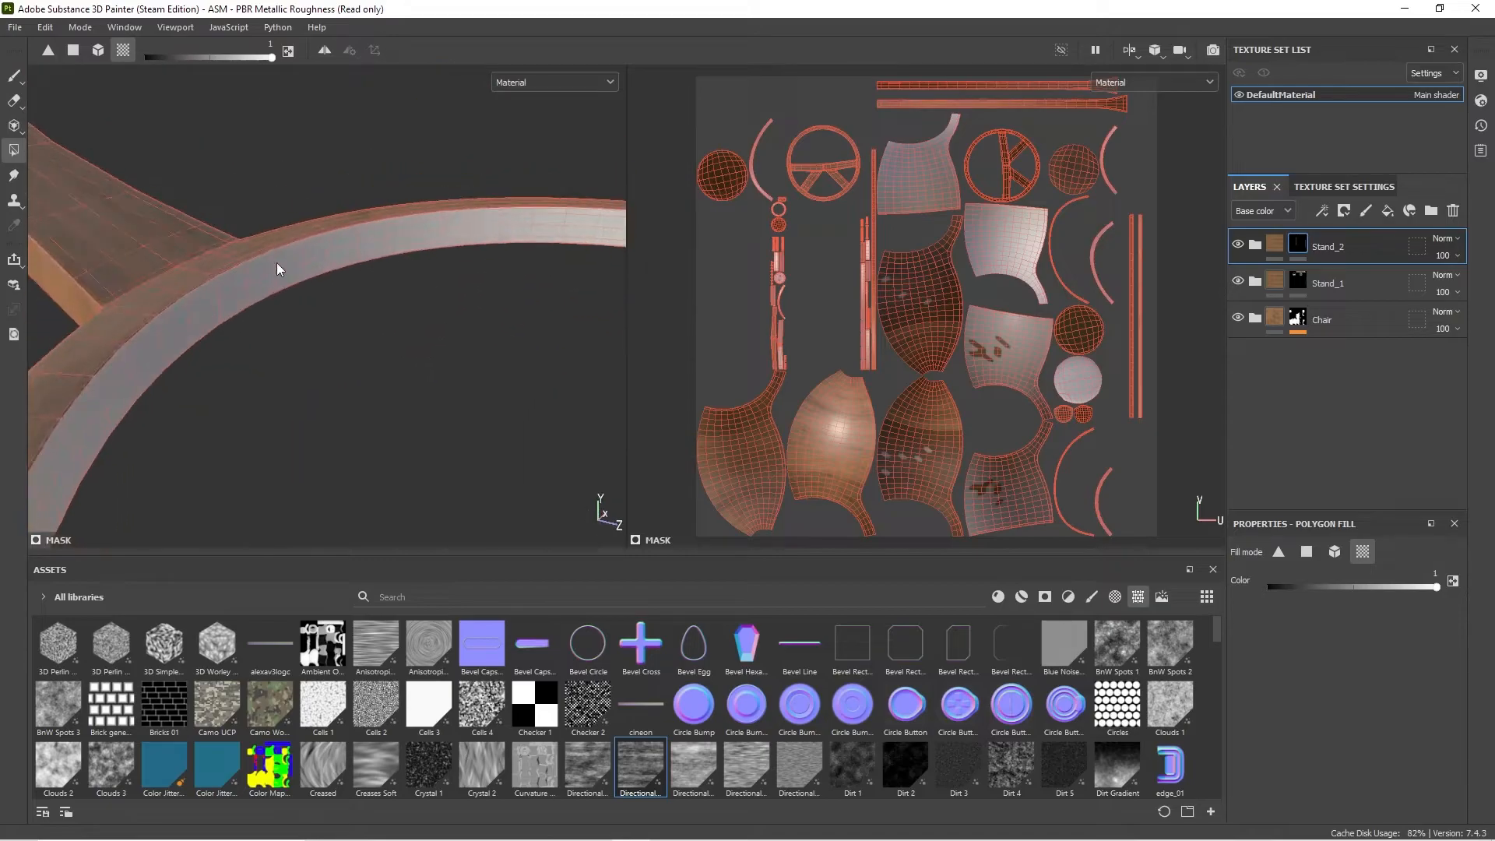
{"action": "left_click", "coordinate": [280, 267]}
{"action": "middle_click_drag", "start_coordinate": [281, 268], "coordinate": [429, 313], "text": "alt"}
{"action": "left_click_drag", "start_coordinate": [328, 293], "coordinate": [528, 341], "text": "alt"}
{"action": "middle_click_drag", "start_coordinate": [528, 341], "coordinate": [530, 302], "text": "alt"}
{"action": "left_click_drag", "start_coordinate": [289, 281], "coordinate": [123, 288], "text": "alt"}
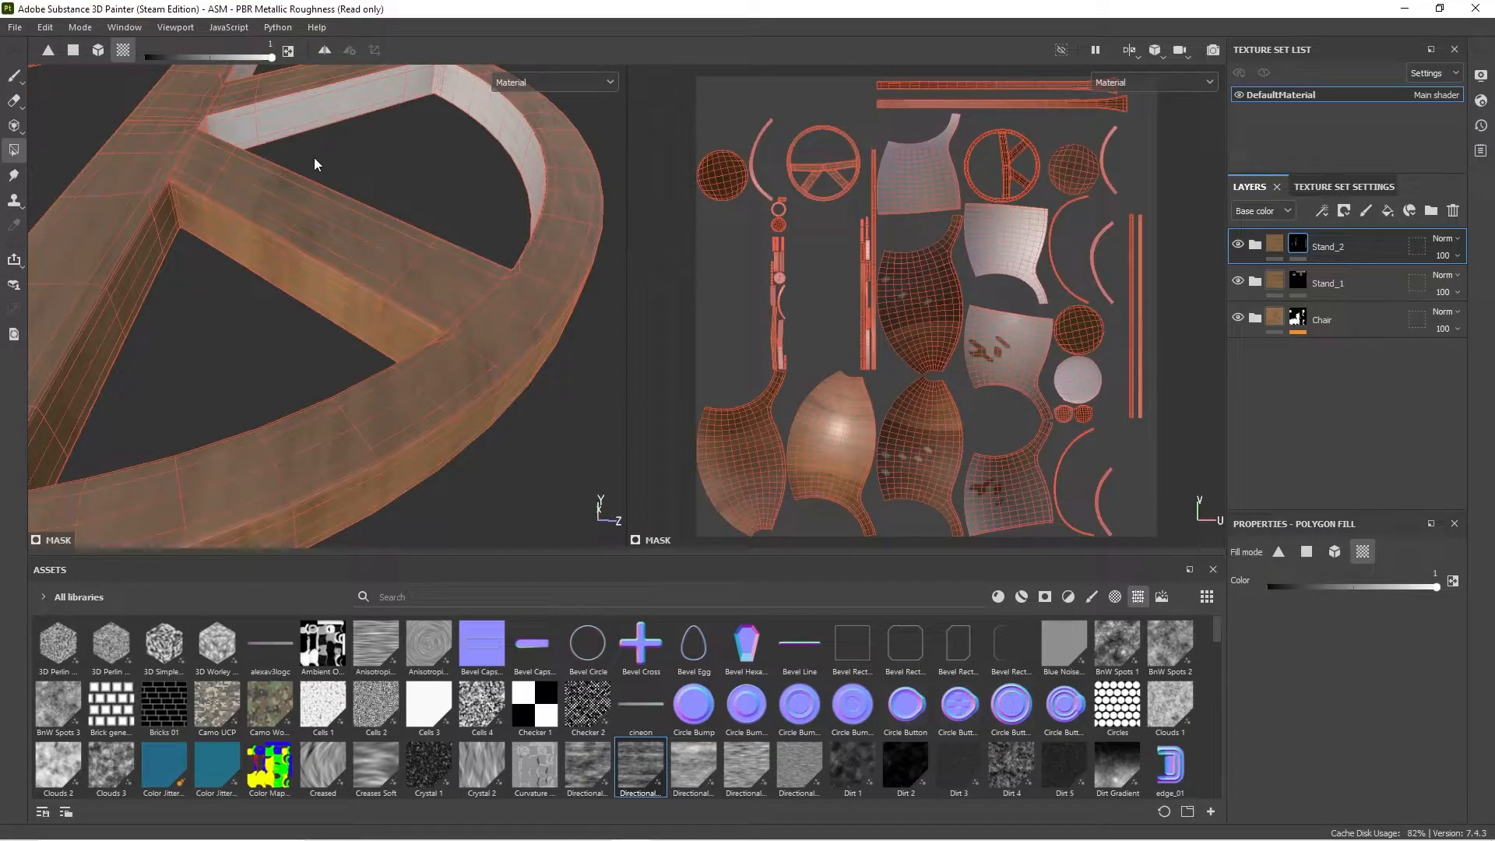
{"action": "left_click_drag", "start_coordinate": [320, 157], "coordinate": [272, 156], "text": "alt"}
{"action": "left_click_drag", "start_coordinate": [540, 124], "coordinate": [198, 137], "text": "alt"}
{"action": "right_click_drag", "start_coordinate": [198, 137], "coordinate": [315, 165], "text": "alt"}
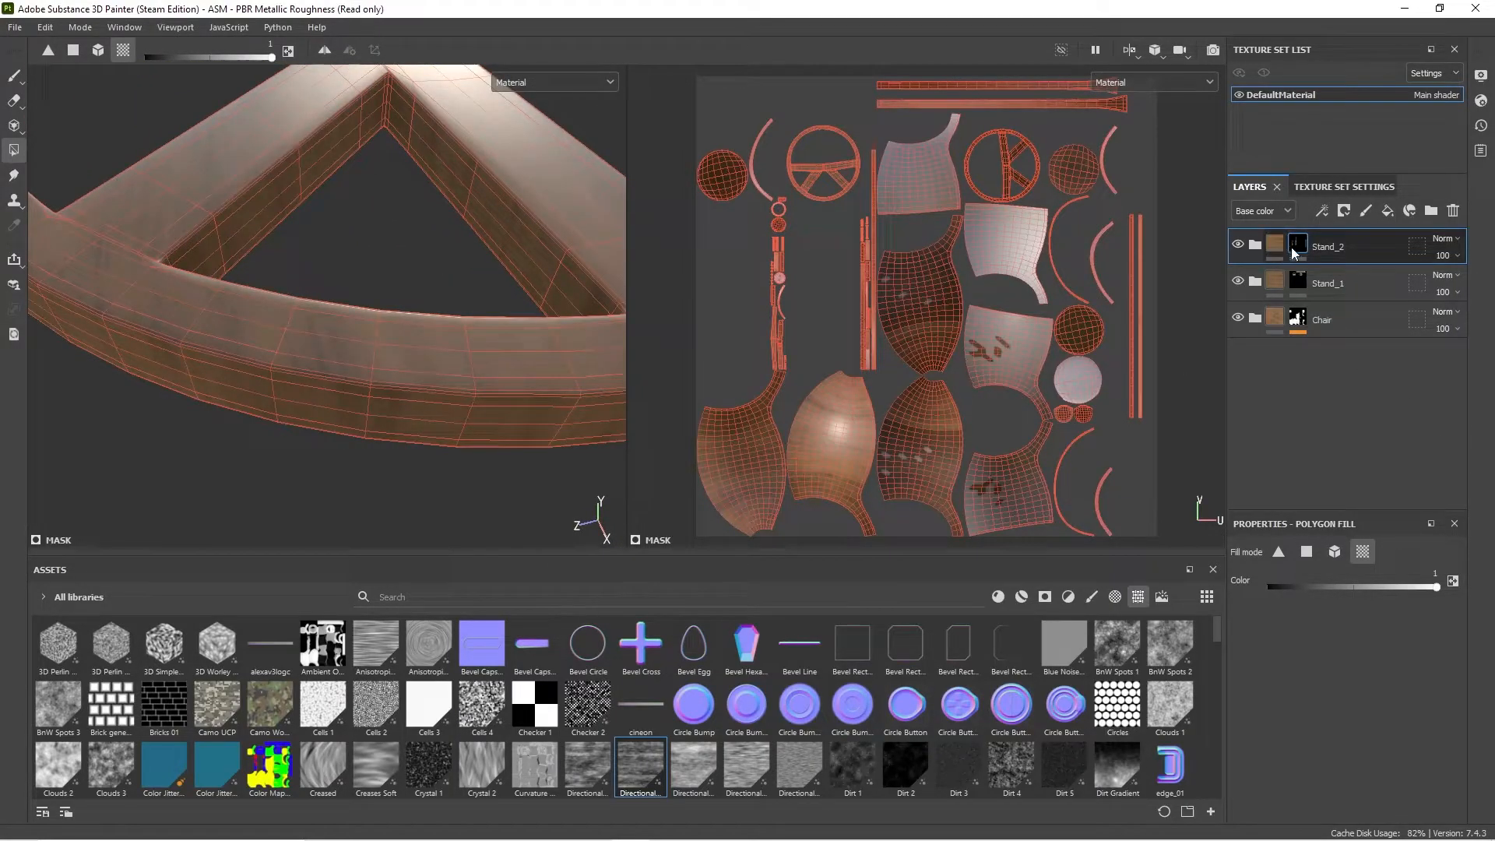
Step: Set the rotation of the Directional Noise fill on Stand_2's Color_1 mask to 90
{"action": "left_click", "coordinate": [1254, 246]}
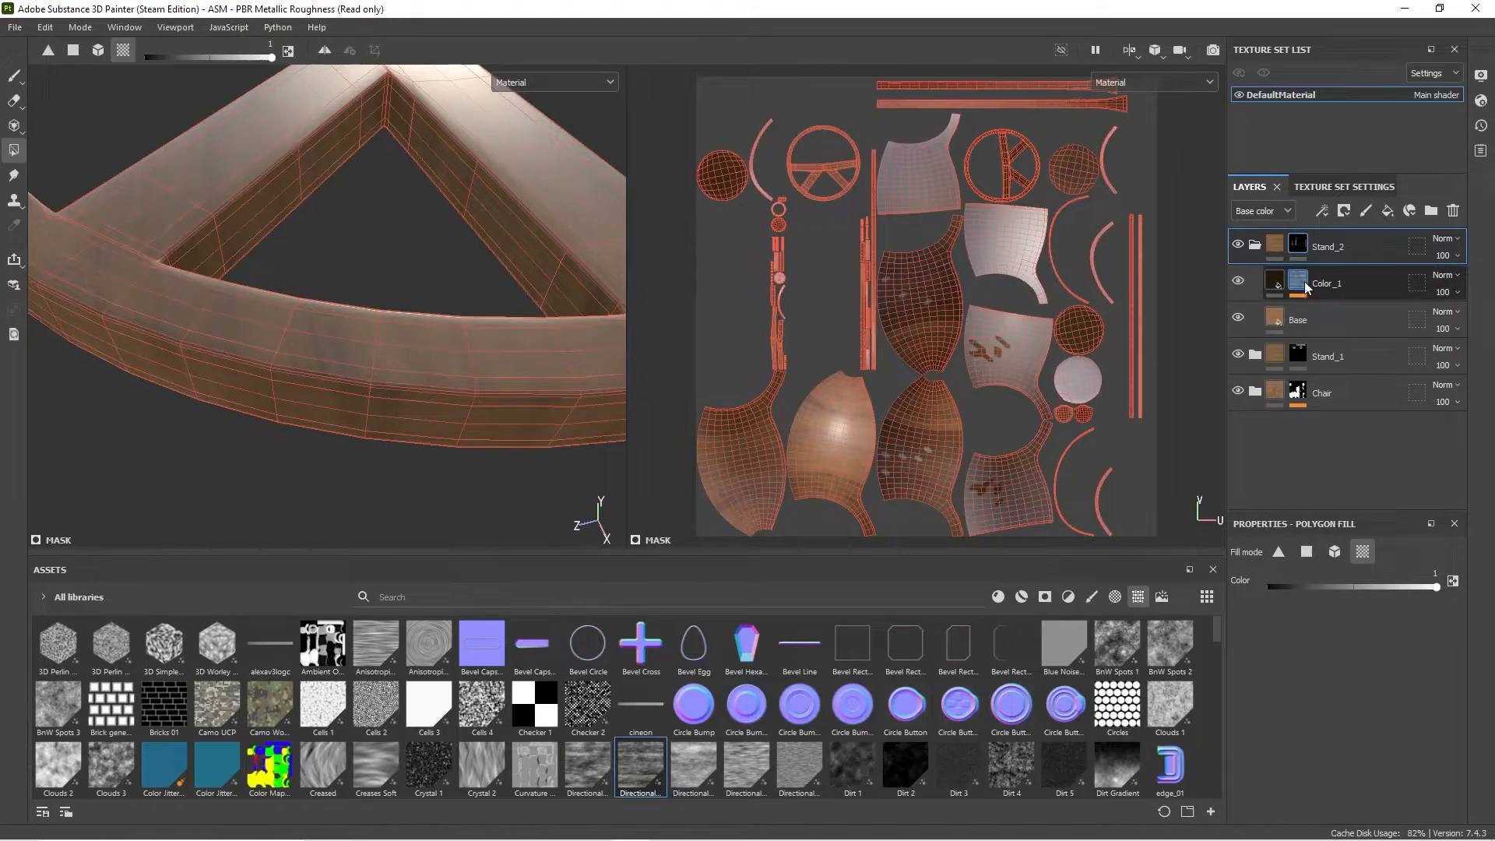
{"action": "left_click", "coordinate": [1304, 285]}
{"action": "left_click", "coordinate": [1269, 285]}
{"action": "left_click", "coordinate": [1346, 313]}
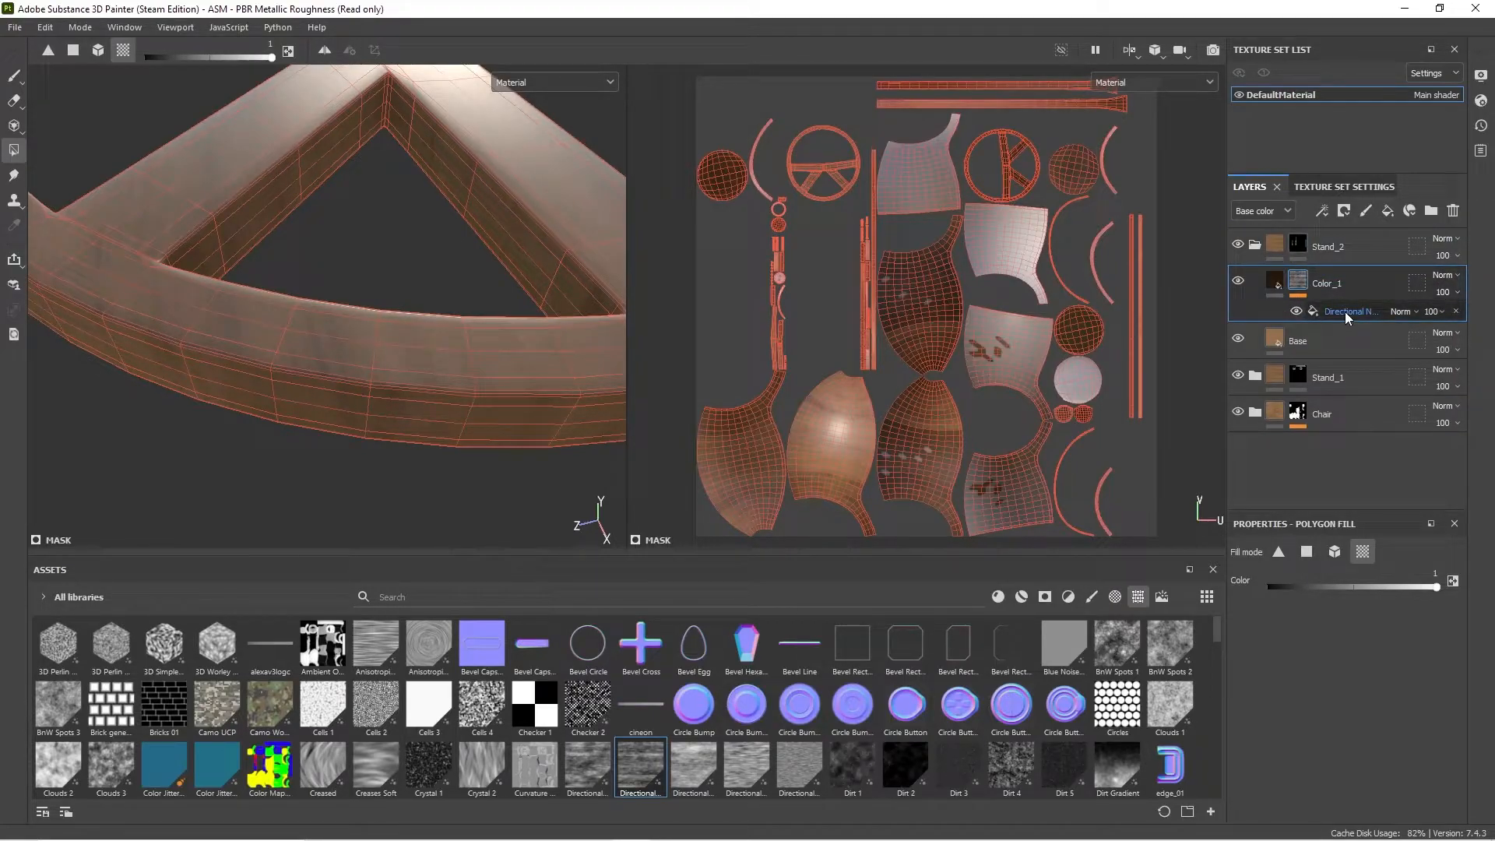
{"action": "left_click", "coordinate": [1344, 311]}
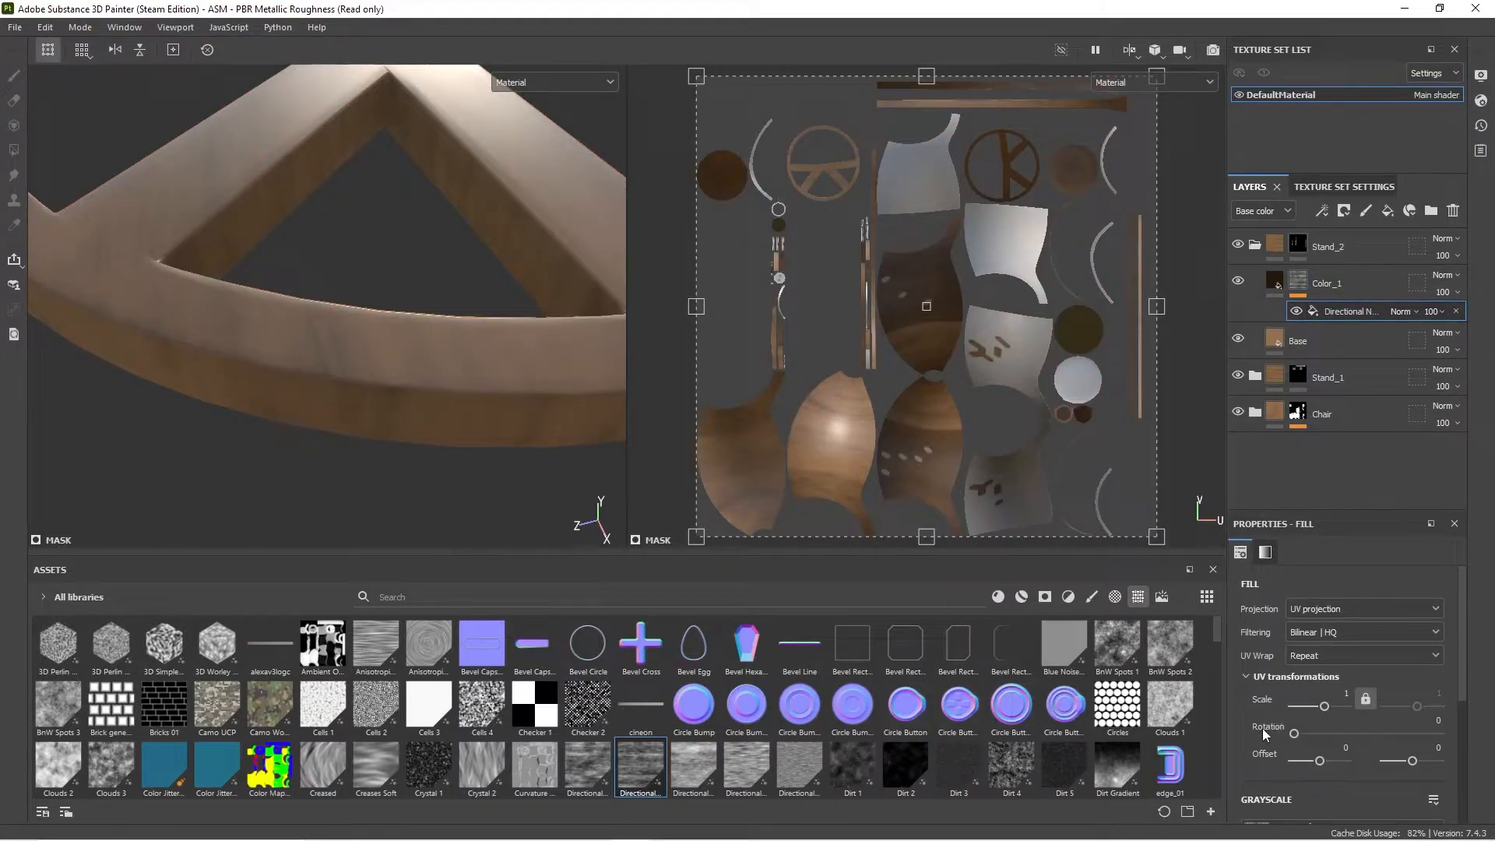
{"action": "left_click", "coordinate": [1418, 721]}
{"action": "type", "text": "90"}
{"action": "key", "text": "Return"}
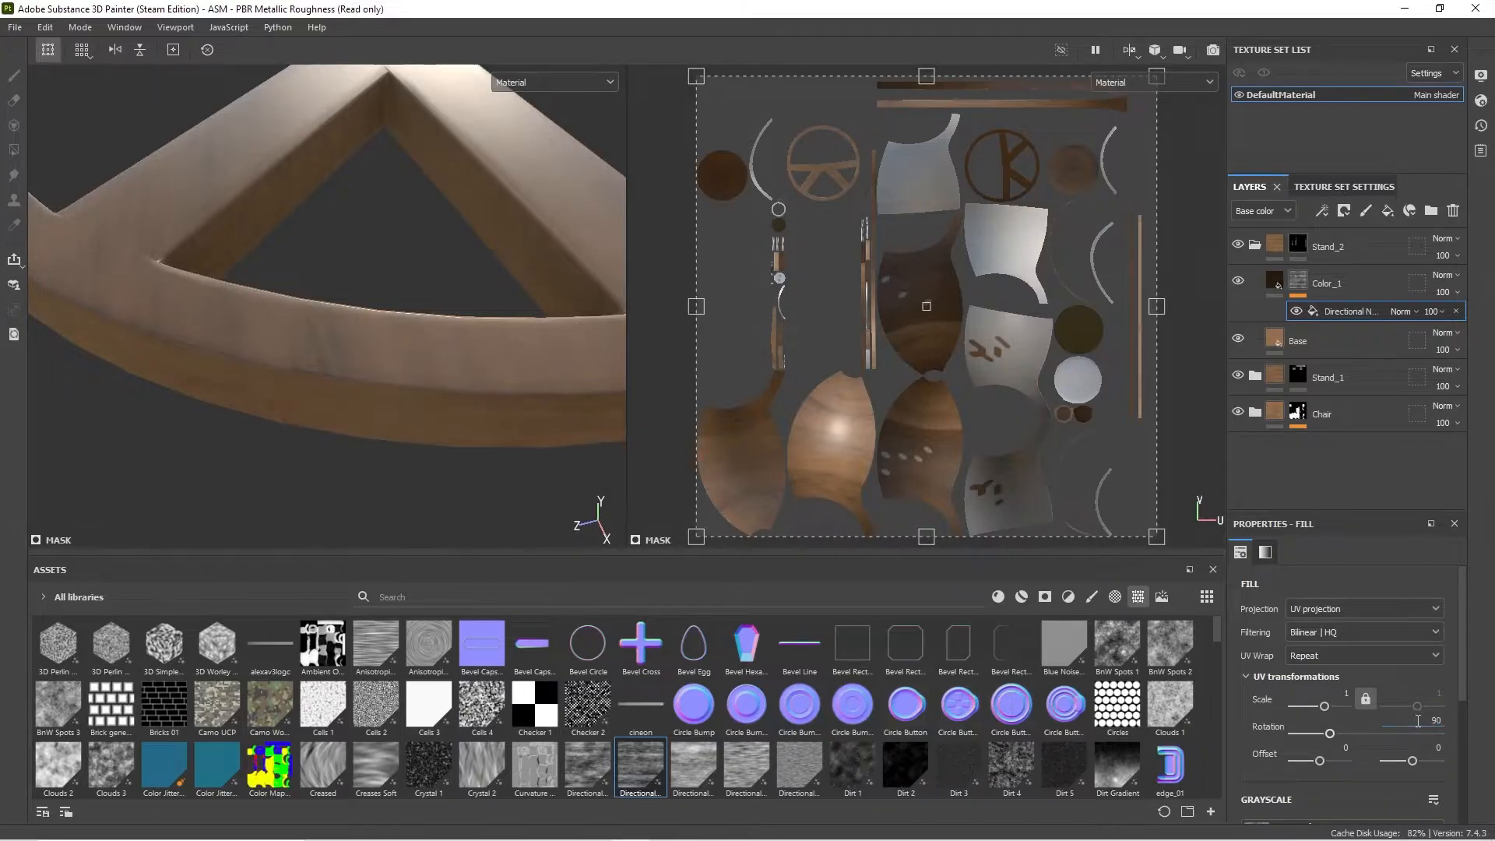
Step: Examine the wood grain on the side faces of the base ring and the upper stand arm
{"action": "mouse_move", "coordinate": [391, 433]}
{"action": "left_mouse_down", "text": "alt"}
{"action": "mouse_move", "coordinate": [337, 155]}
{"action": "mouse_move", "coordinate": [407, 191]}
{"action": "left_mouse_up", "text": "alt"}
{"action": "middle_click_drag", "start_coordinate": [508, 227], "coordinate": [99, 357], "text": "alt"}
{"action": "scroll", "coordinate": [274, 351], "scroll_direction": "up", "scroll_amount": 3}
{"action": "right_click_drag", "start_coordinate": [404, 380], "coordinate": [472, 379], "text": "shift"}
{"action": "scroll", "coordinate": [474, 374], "scroll_direction": "down", "scroll_amount": 5}
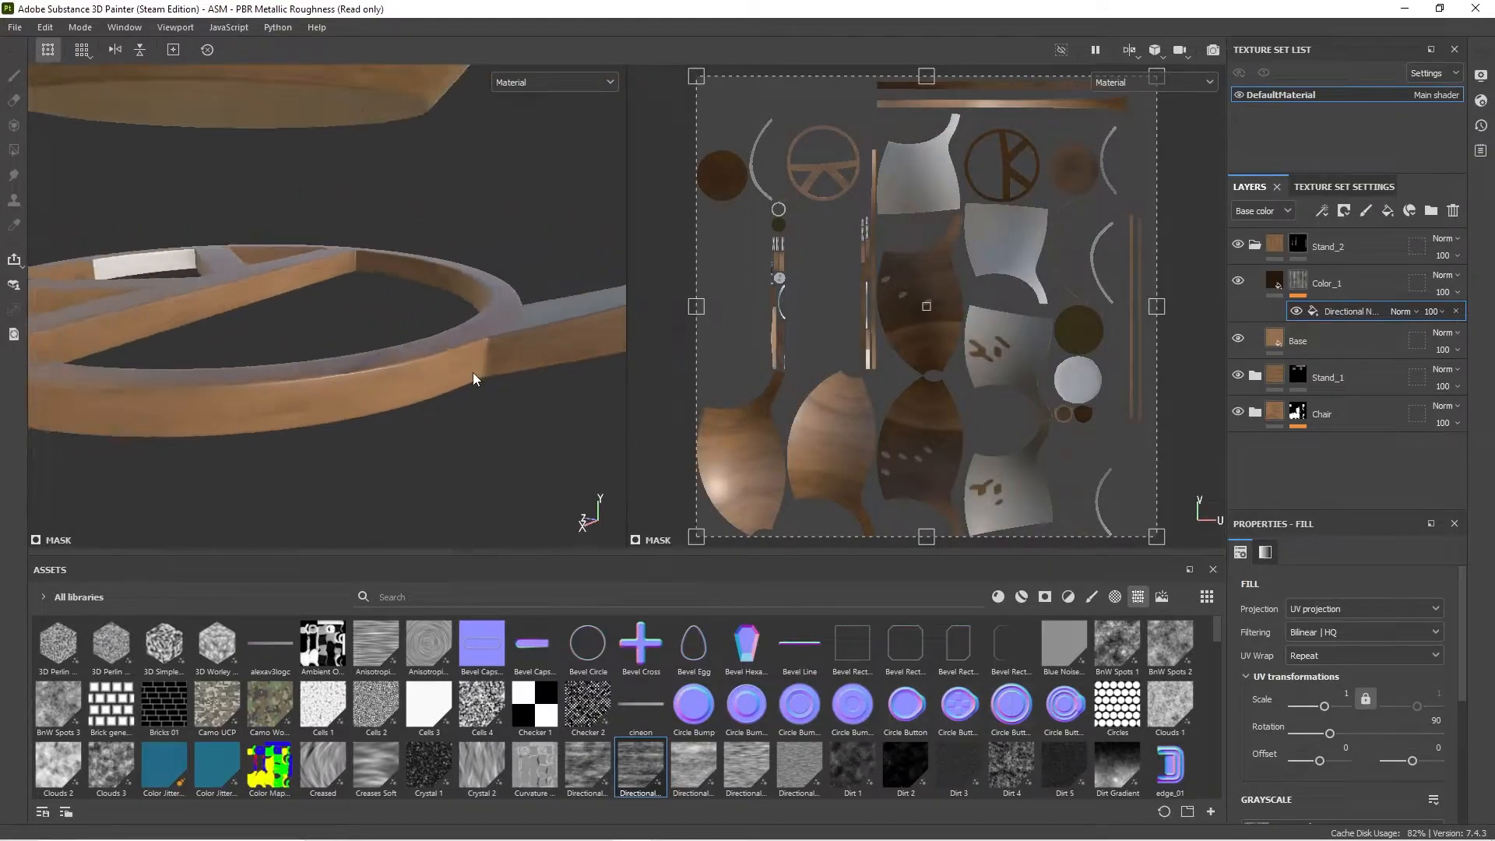
{"action": "key", "text": "f"}
{"action": "middle_click_drag", "start_coordinate": [503, 245], "coordinate": [492, 397], "text": "alt"}
{"action": "scroll", "coordinate": [389, 261], "scroll_direction": "up", "scroll_amount": 4}
{"action": "left_click_drag", "start_coordinate": [390, 260], "coordinate": [480, 194], "text": "alt"}
{"action": "middle_click_drag", "start_coordinate": [492, 224], "coordinate": [617, 276], "text": "alt"}
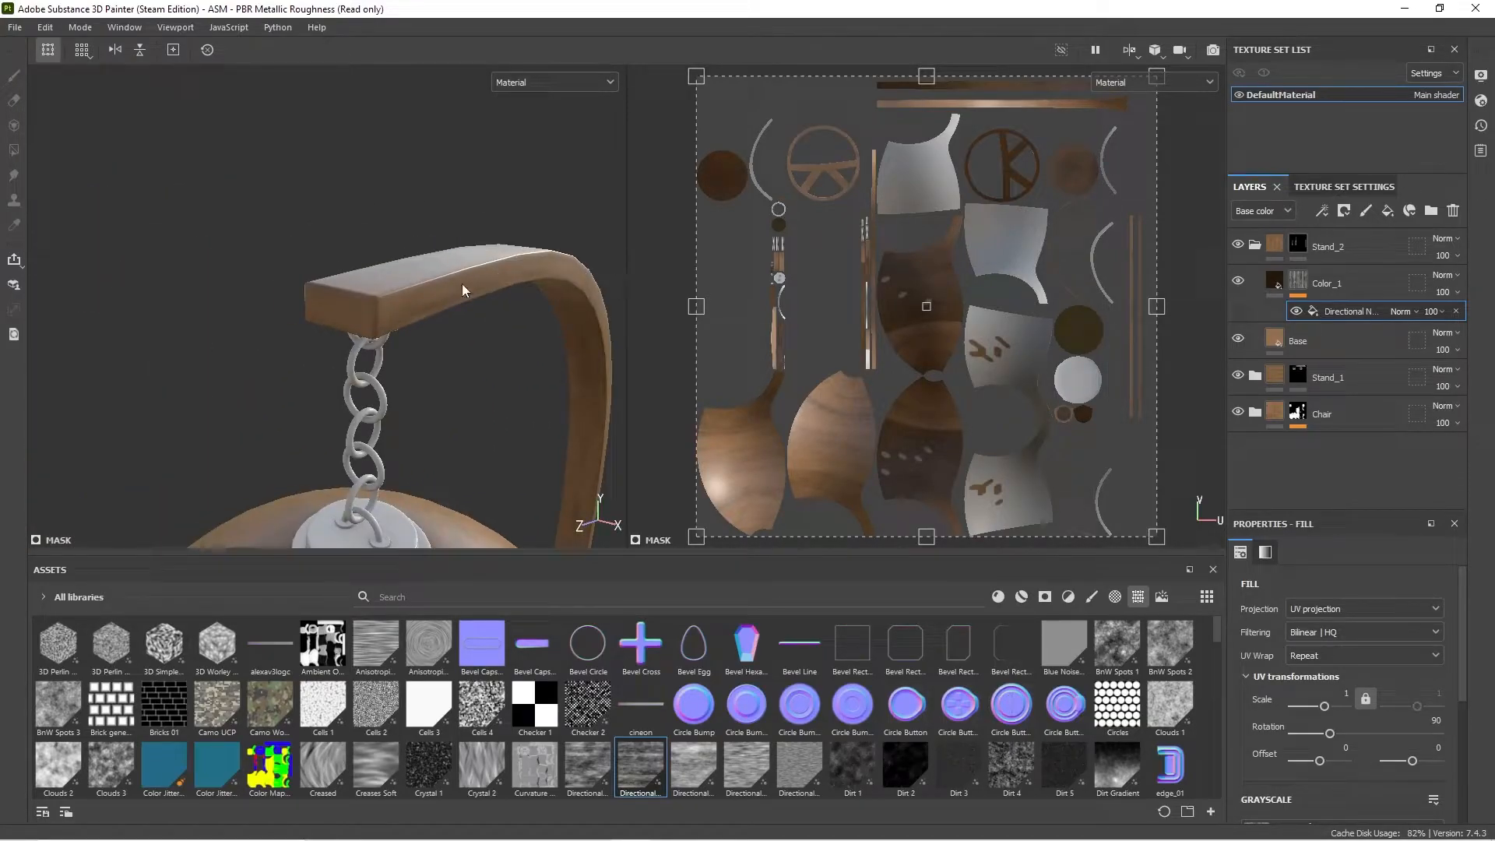
{"action": "left_click_drag", "start_coordinate": [469, 283], "coordinate": [424, 298], "text": "alt"}
{"action": "right_click_drag", "start_coordinate": [447, 312], "coordinate": [424, 308], "text": "shift"}
{"action": "scroll", "coordinate": [426, 312], "scroll_direction": "up", "scroll_amount": 2}
{"action": "left_click_drag", "start_coordinate": [413, 283], "coordinate": [373, 347], "text": "alt"}
{"action": "scroll", "coordinate": [289, 269], "scroll_direction": "down", "scroll_amount": 3}
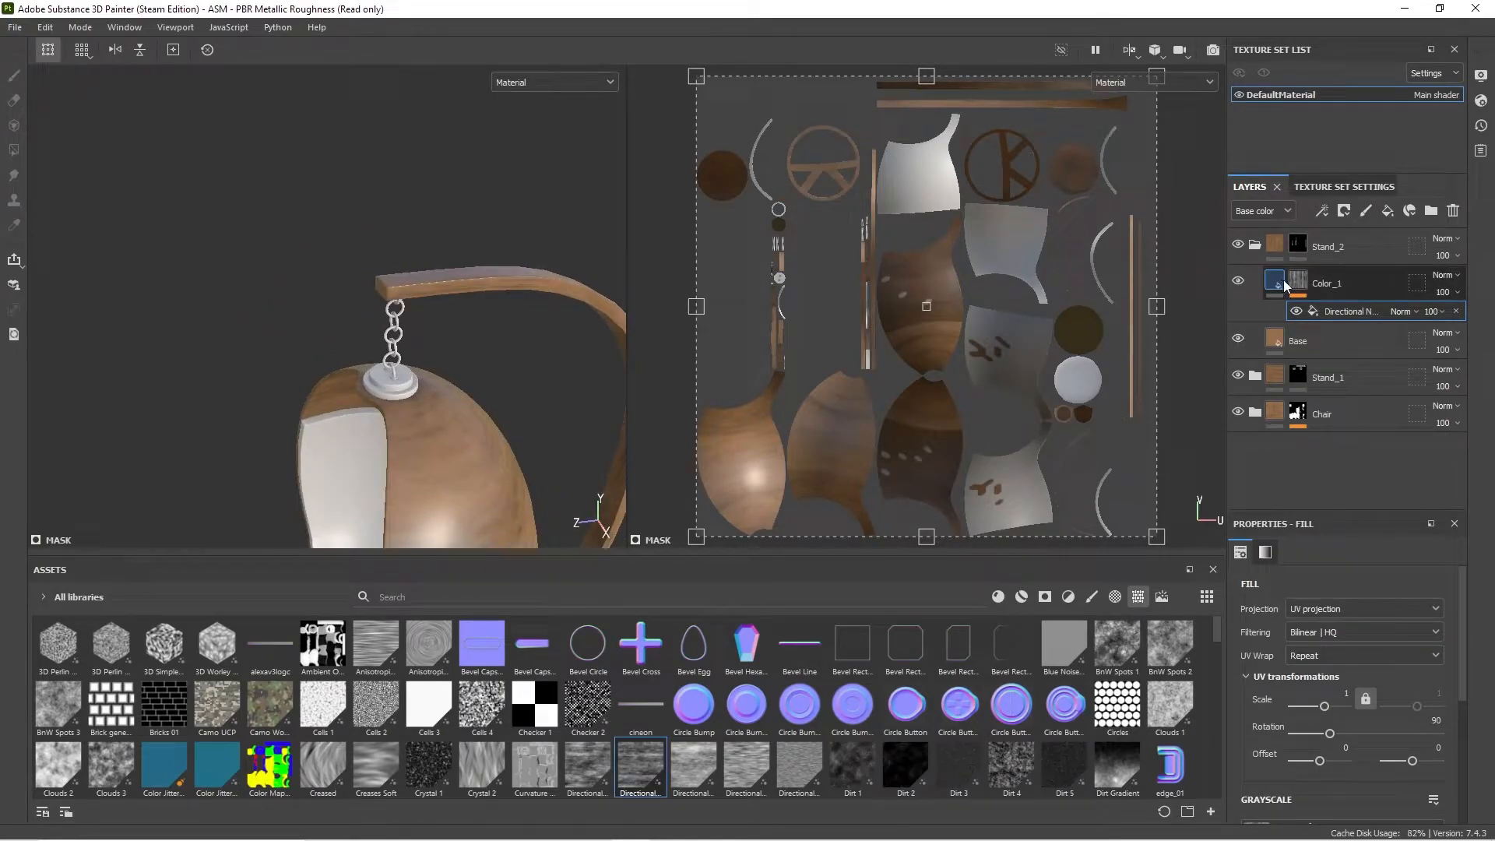
Step: Collapse the Stand_2 folder and add a new empty folder above it in the layer stack
{"action": "key", "text": "Delete"}
{"action": "left_click", "coordinate": [1271, 248]}
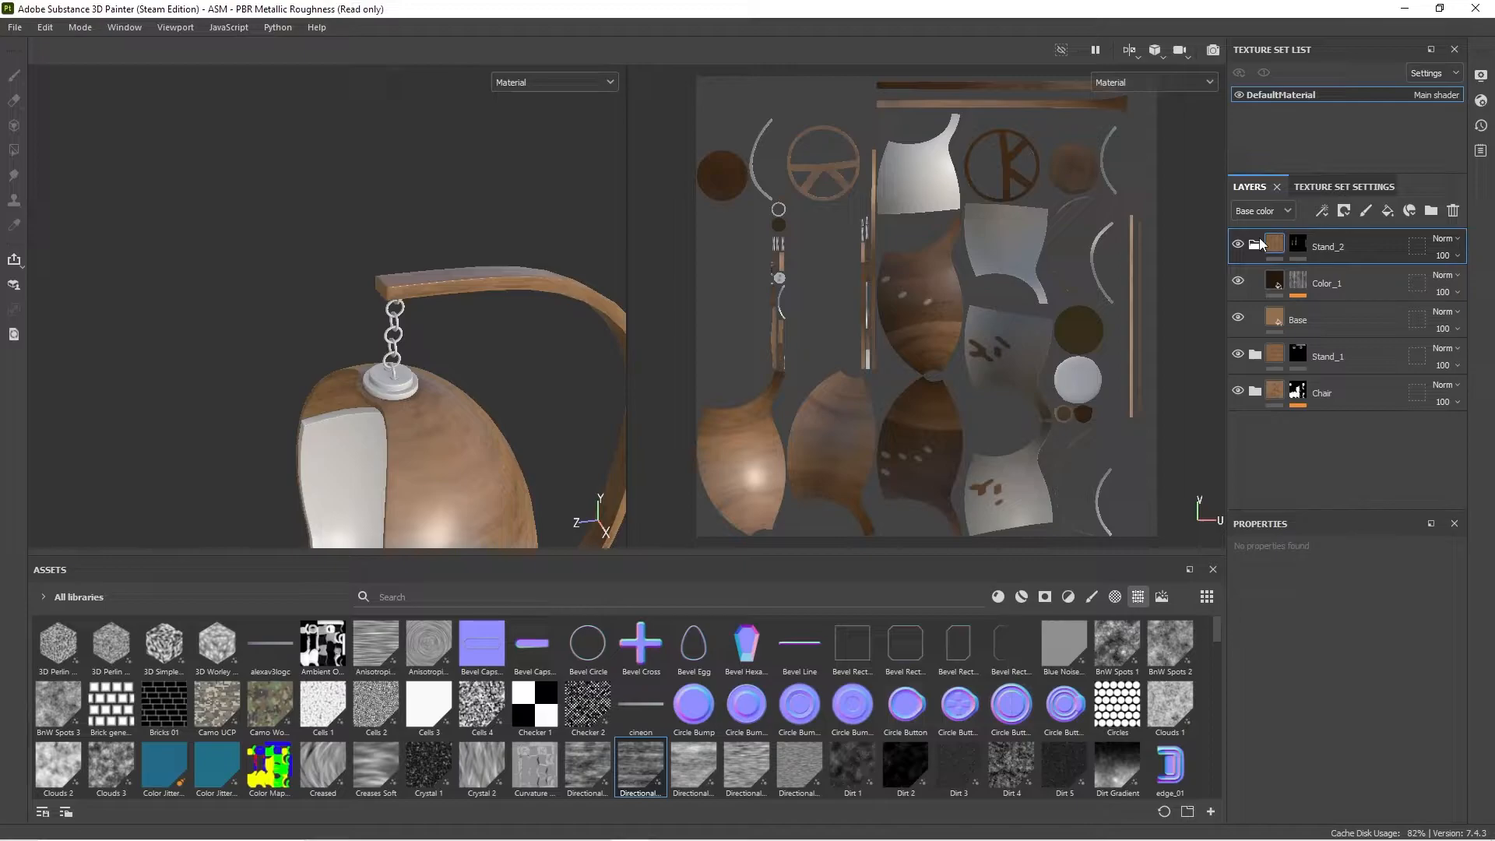
{"action": "left_click", "coordinate": [1254, 244]}
{"action": "left_click_drag", "start_coordinate": [421, 384], "coordinate": [401, 182], "text": "alt"}
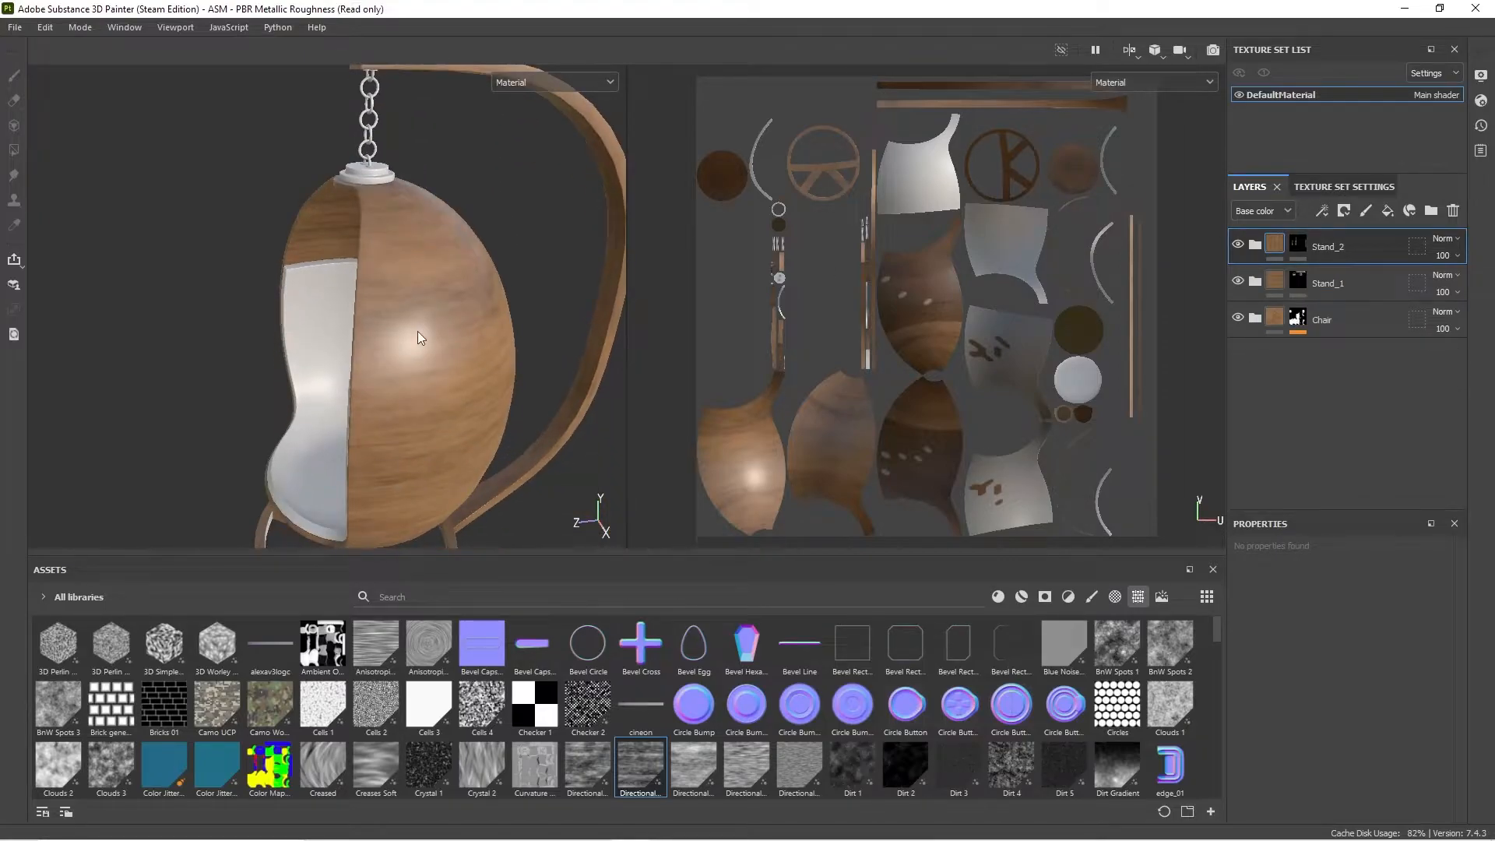
{"action": "scroll", "coordinate": [419, 334], "scroll_direction": "down", "scroll_amount": 3}
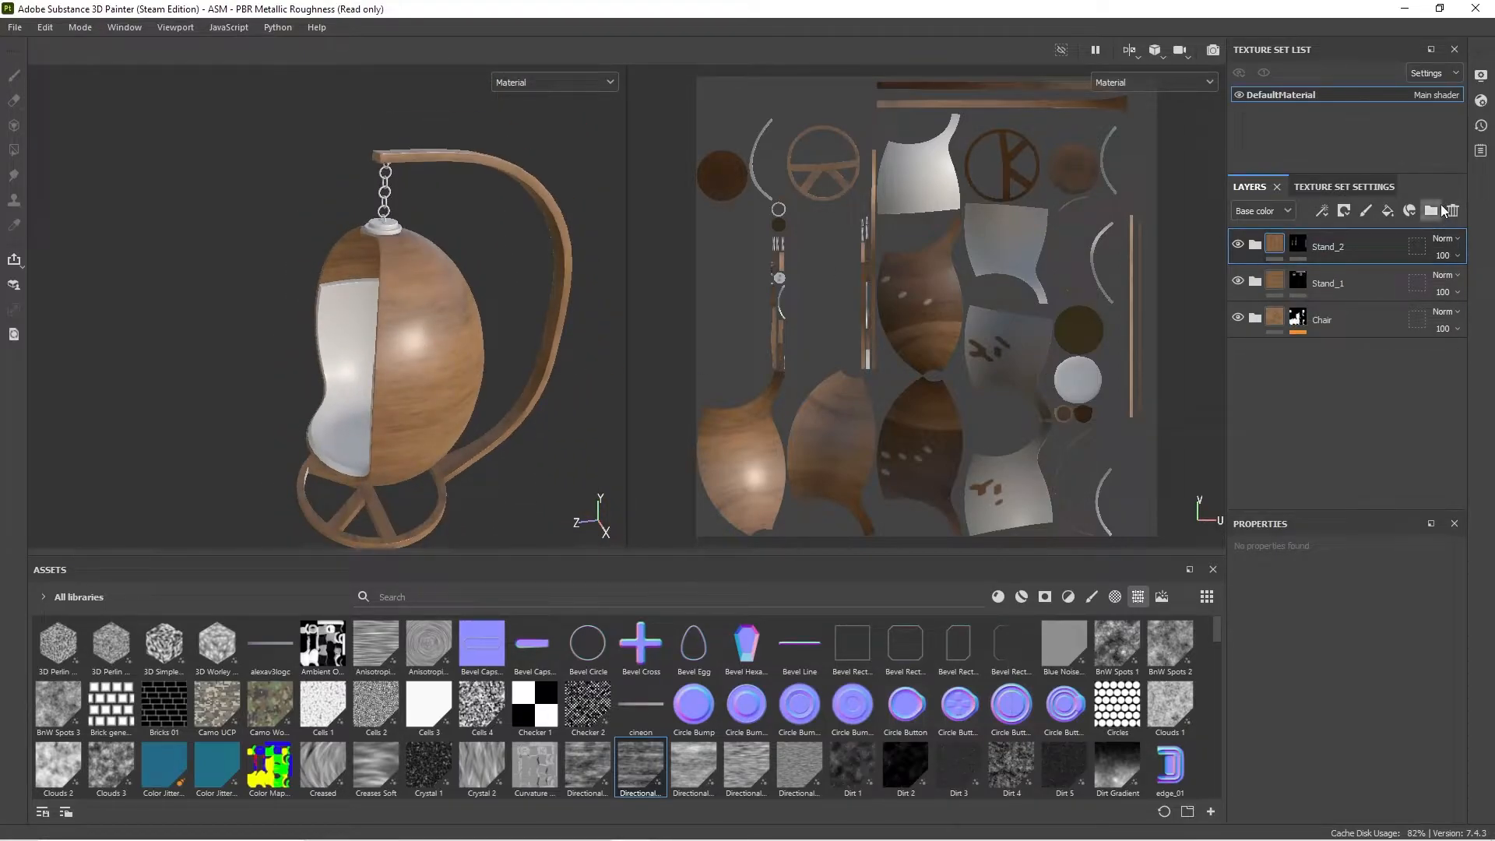
{"action": "left_click", "coordinate": [1431, 210]}
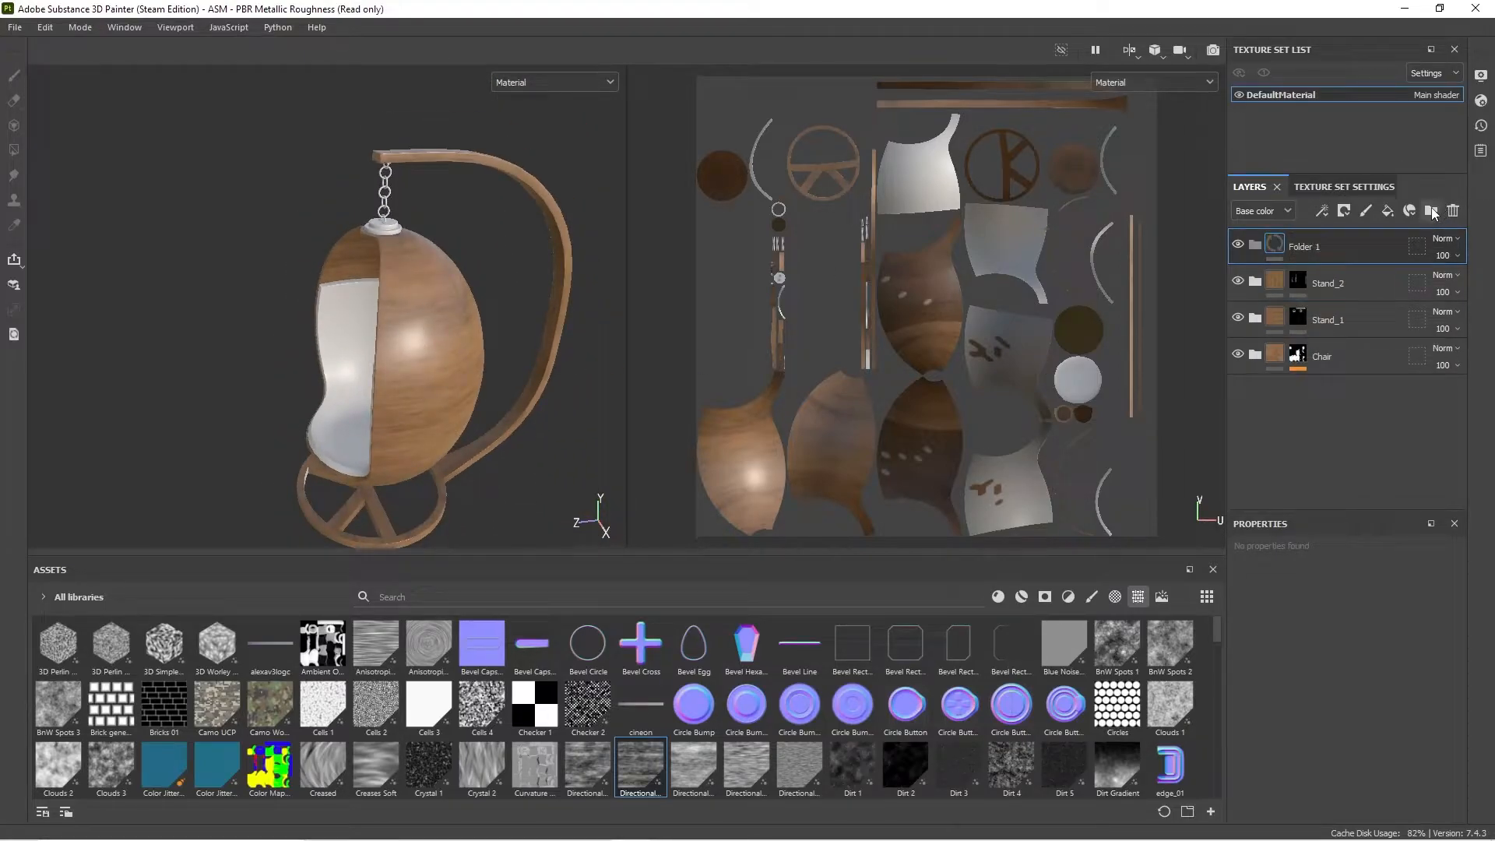
Step: Move the Stand_2, Stand_1 and Chair folders into the new empty folder and rename that folder Wood
{"action": "left_click", "coordinate": [1353, 370], "text": "shift"}
{"action": "left_click_drag", "start_coordinate": [1331, 285], "coordinate": [1337, 249]}
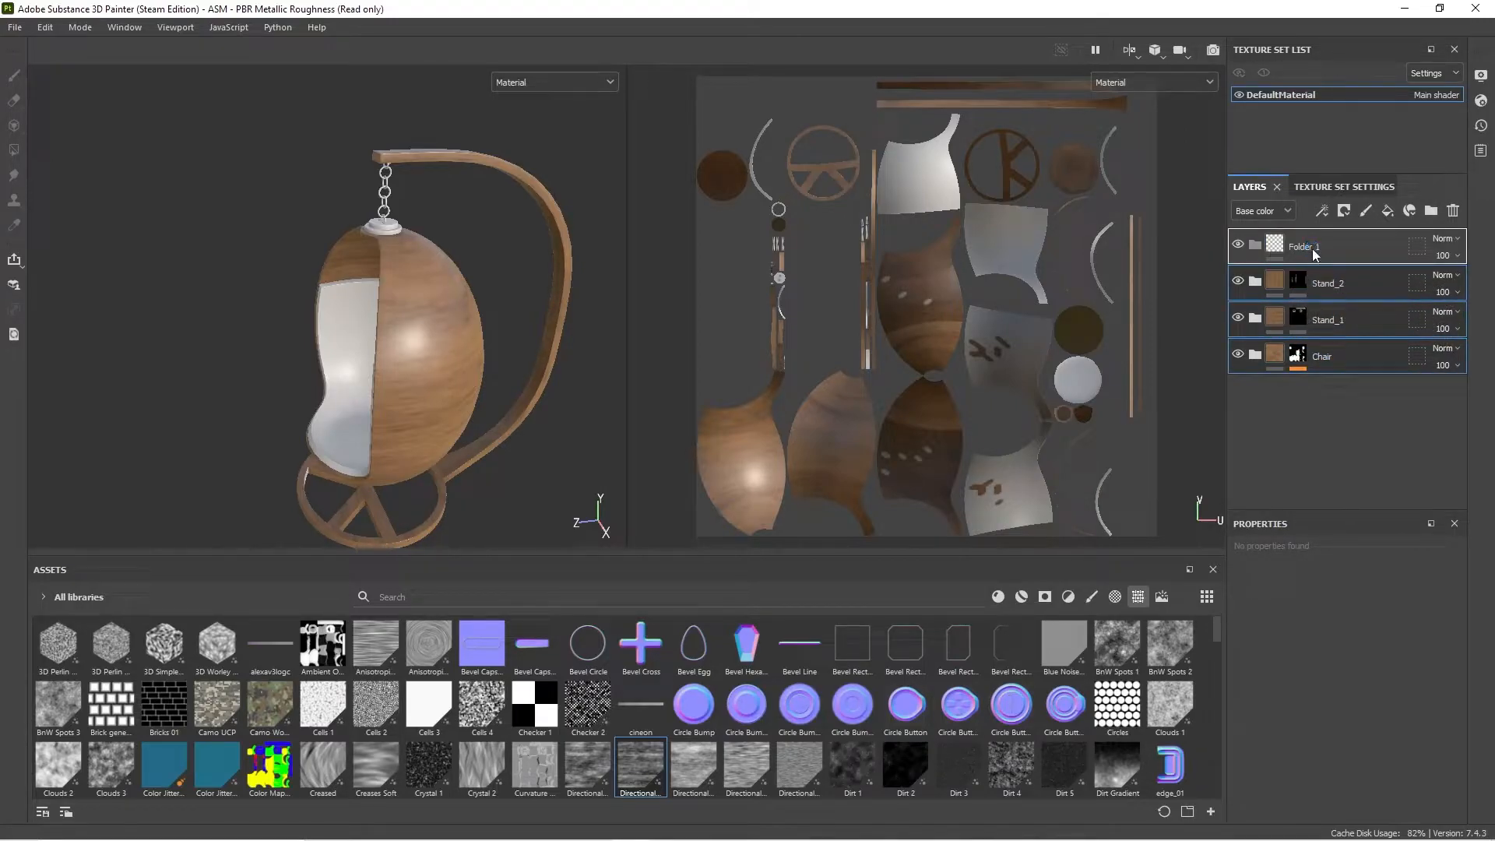
{"action": "double_click", "coordinate": [1313, 248]}
{"action": "type", "text": "Wood"}
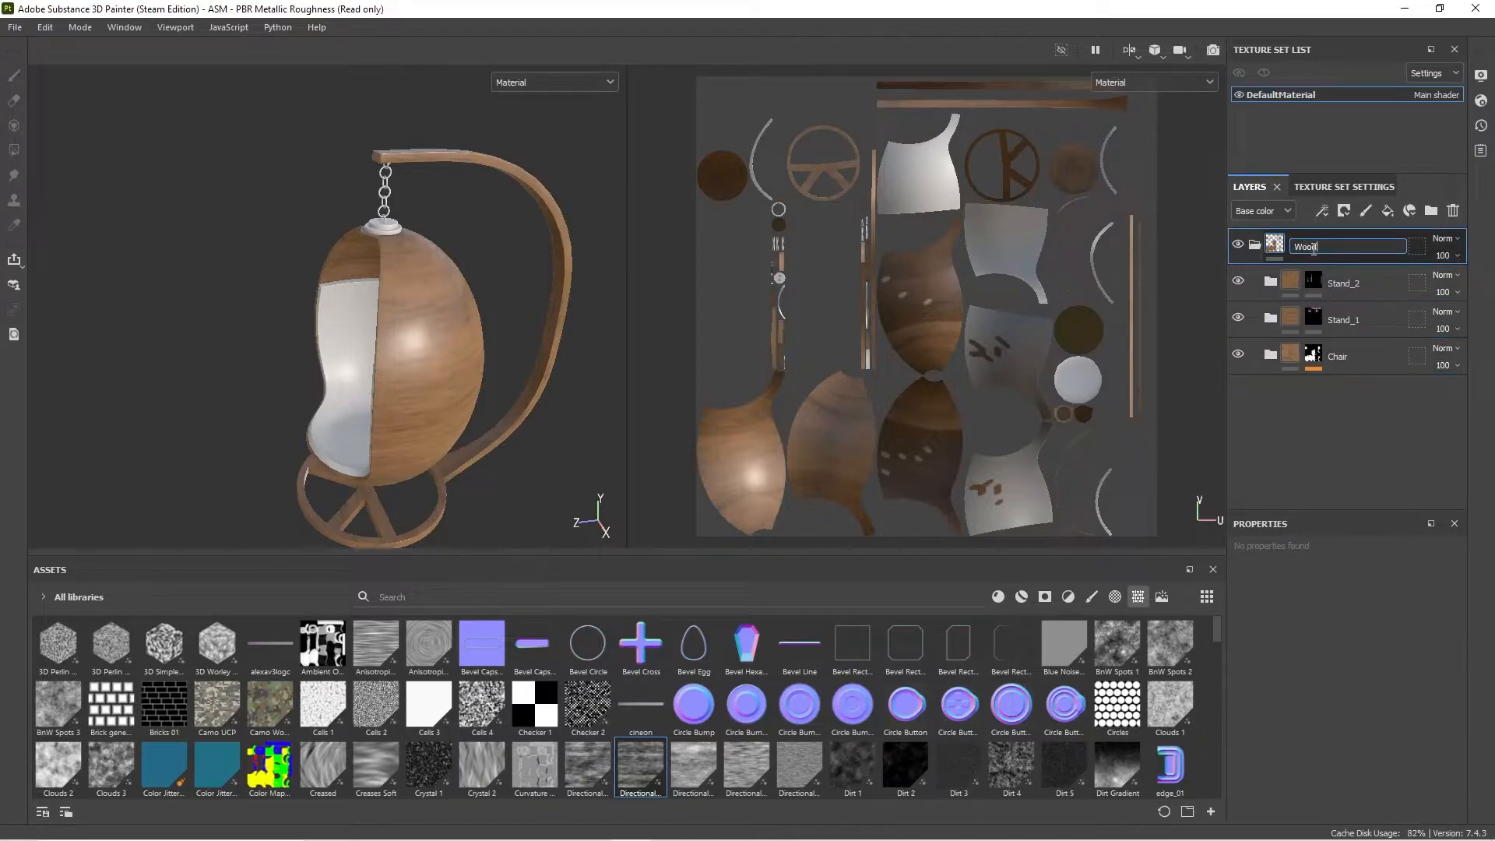
{"action": "key", "text": "Return"}
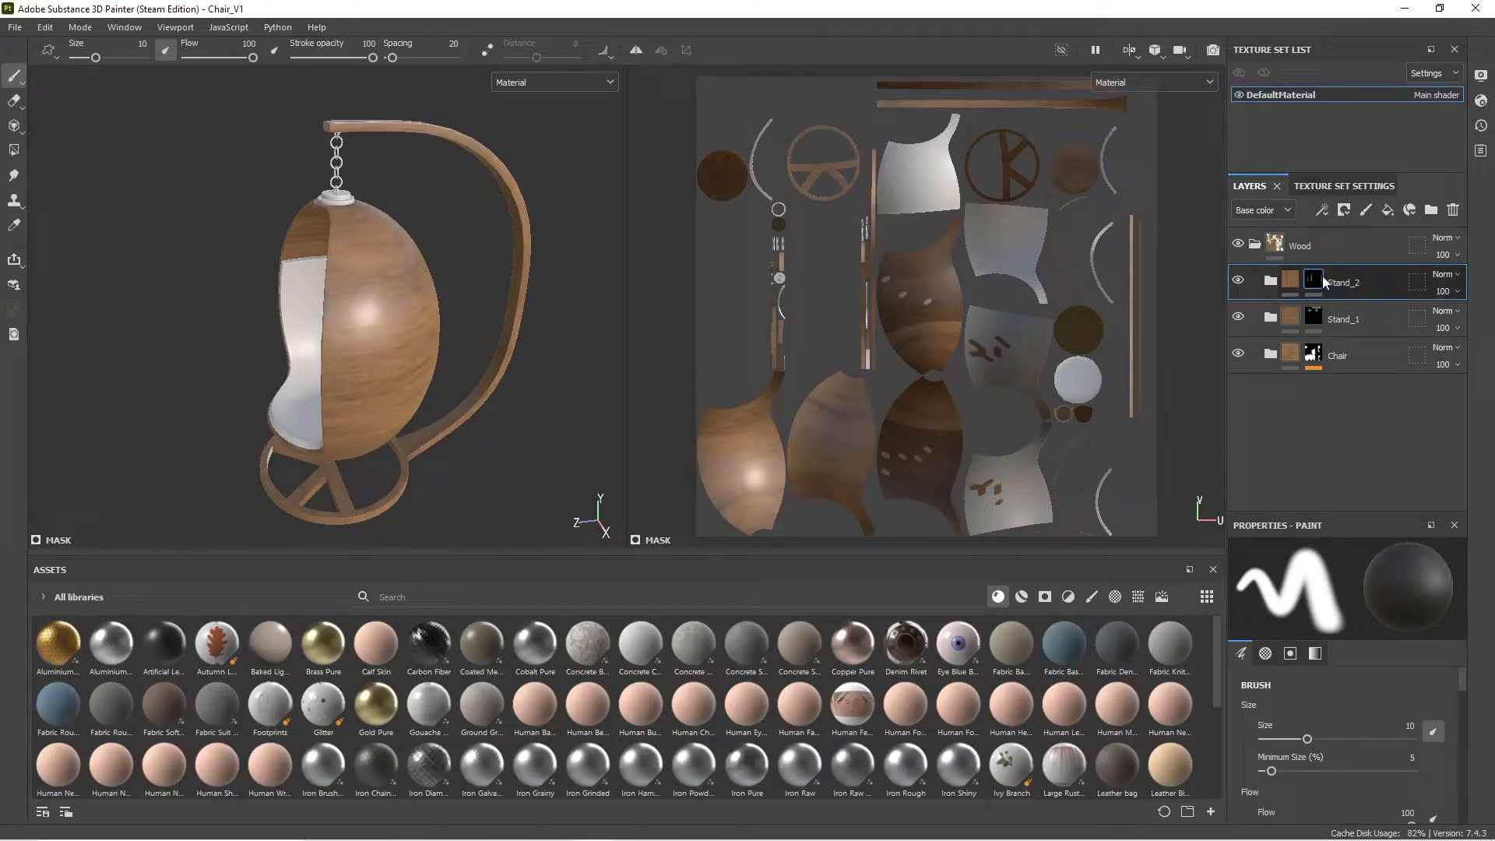
Step: Fill the missed inner side face of the base ring into Stand_2's mask with UV chunk polygon fill, and collapse the Wood folder
{"action": "left_click", "coordinate": [14, 149]}
{"action": "left_click", "coordinate": [1363, 553]}
{"action": "scroll", "coordinate": [254, 423], "scroll_direction": "up", "scroll_amount": 5}
{"action": "left_click_drag", "start_coordinate": [254, 424], "coordinate": [196, 176], "text": "alt"}
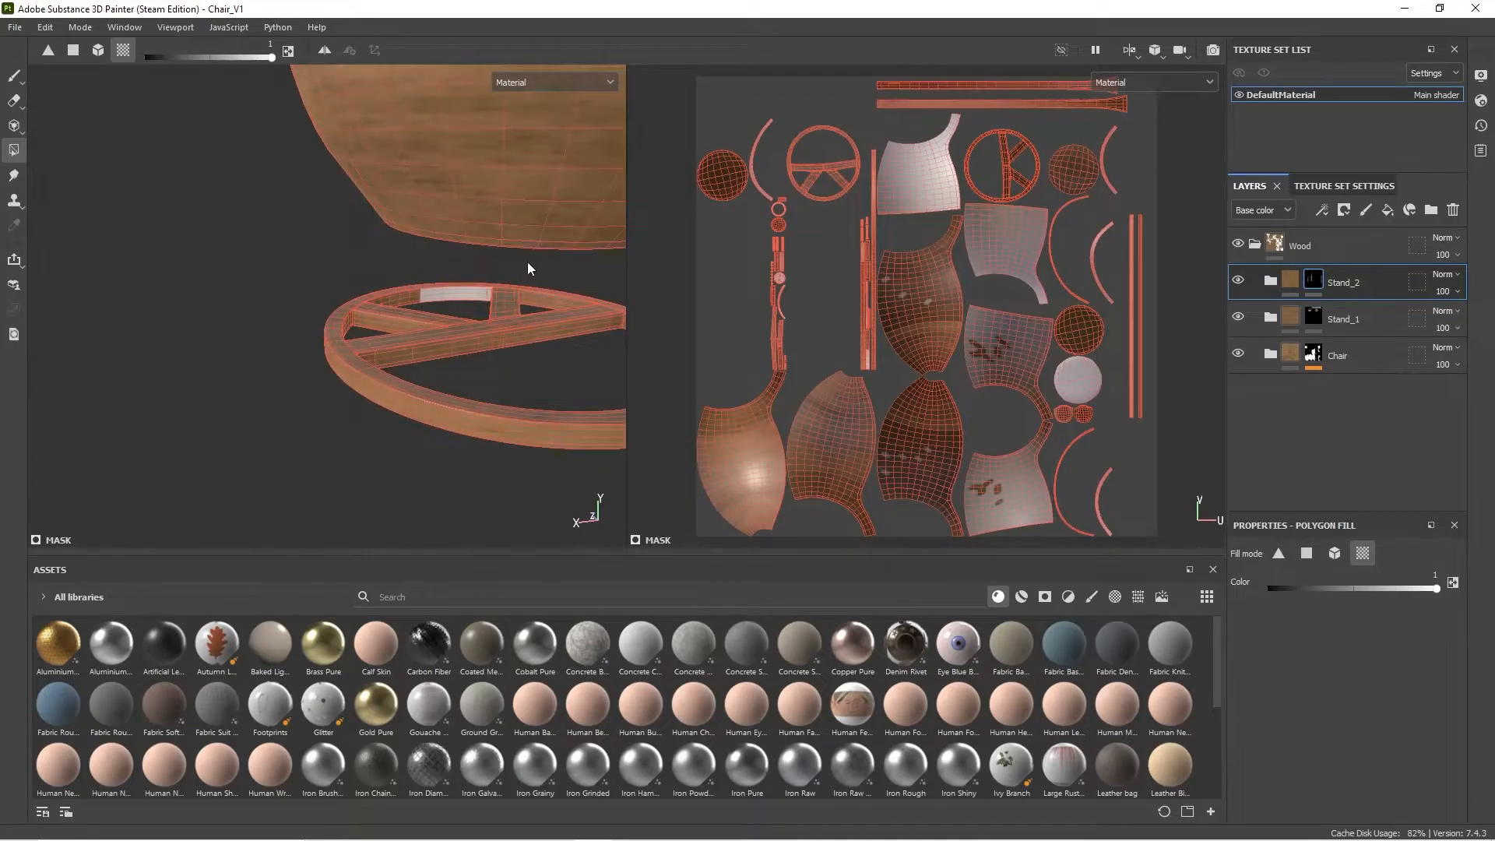
{"action": "scroll", "coordinate": [527, 262], "scroll_direction": "up", "scroll_amount": 5}
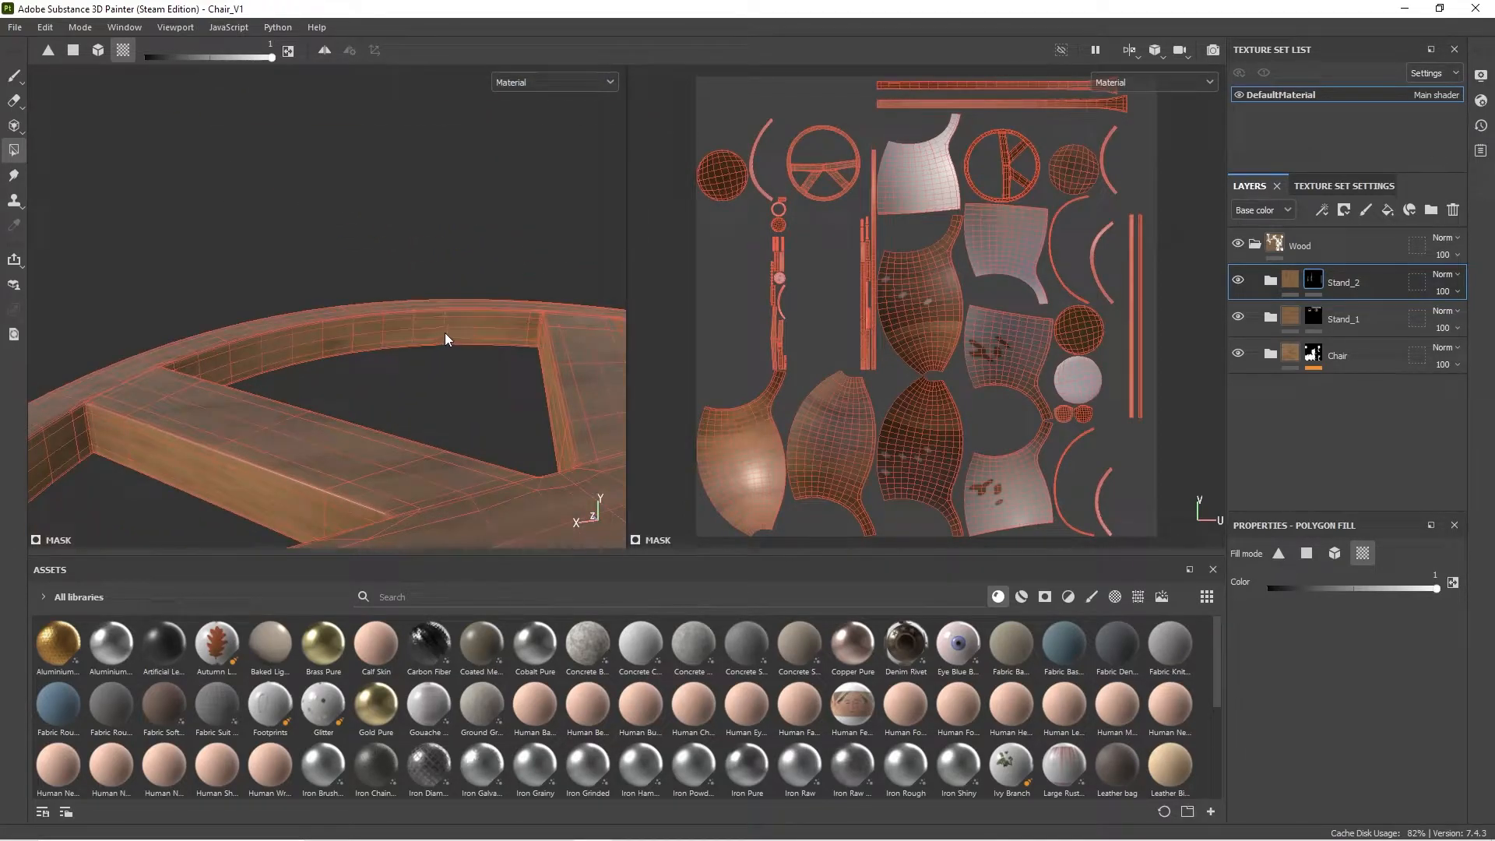
{"action": "scroll", "coordinate": [446, 334], "scroll_direction": "down", "scroll_amount": 3}
{"action": "left_click_drag", "start_coordinate": [445, 333], "coordinate": [537, 167], "text": "alt"}
{"action": "middle_click_drag", "start_coordinate": [355, 140], "coordinate": [316, 217], "text": "alt"}
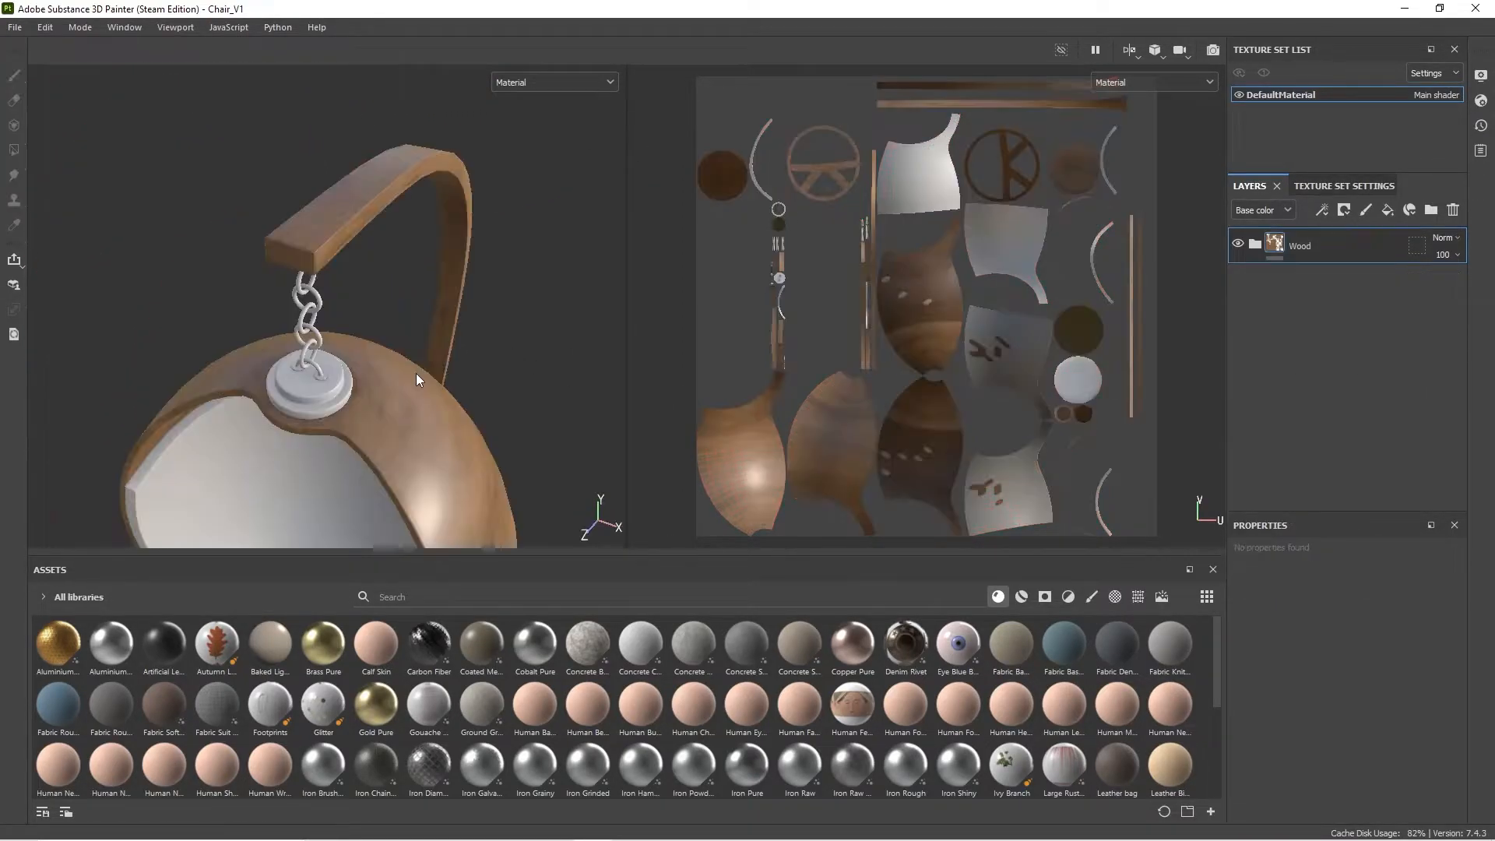
Step: Add the Aluminium Brushed Worn smart material above the Wood folder and give it a black mask
{"action": "left_click", "coordinate": [1024, 593]}
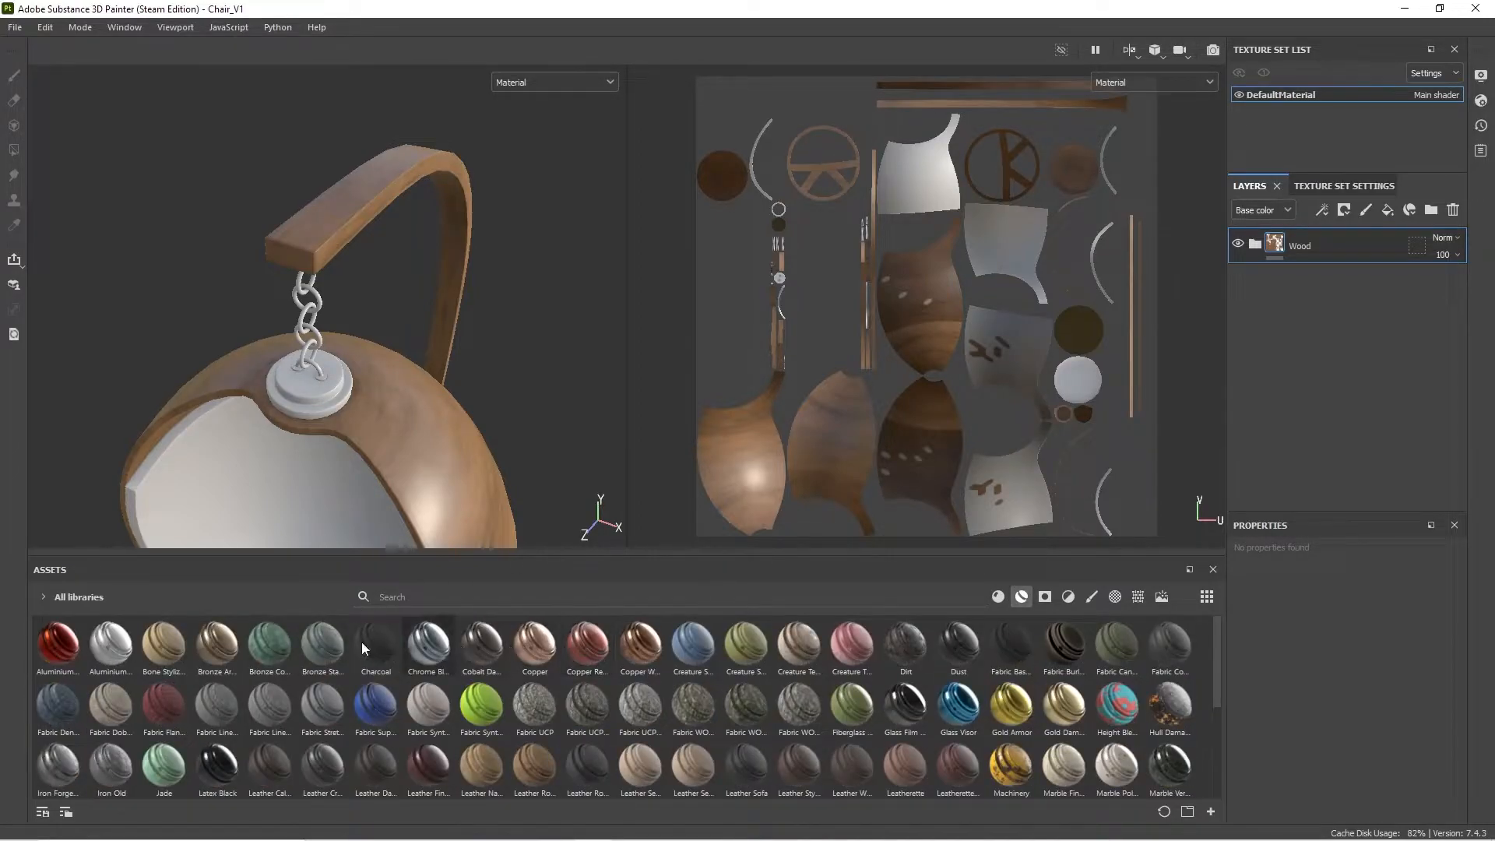
{"action": "mouse_move", "coordinate": [101, 645]}
{"action": "left_mouse_down"}
{"action": "mouse_move", "coordinate": [1312, 209]}
{"action": "mouse_move", "coordinate": [1320, 230]}
{"action": "left_mouse_up"}
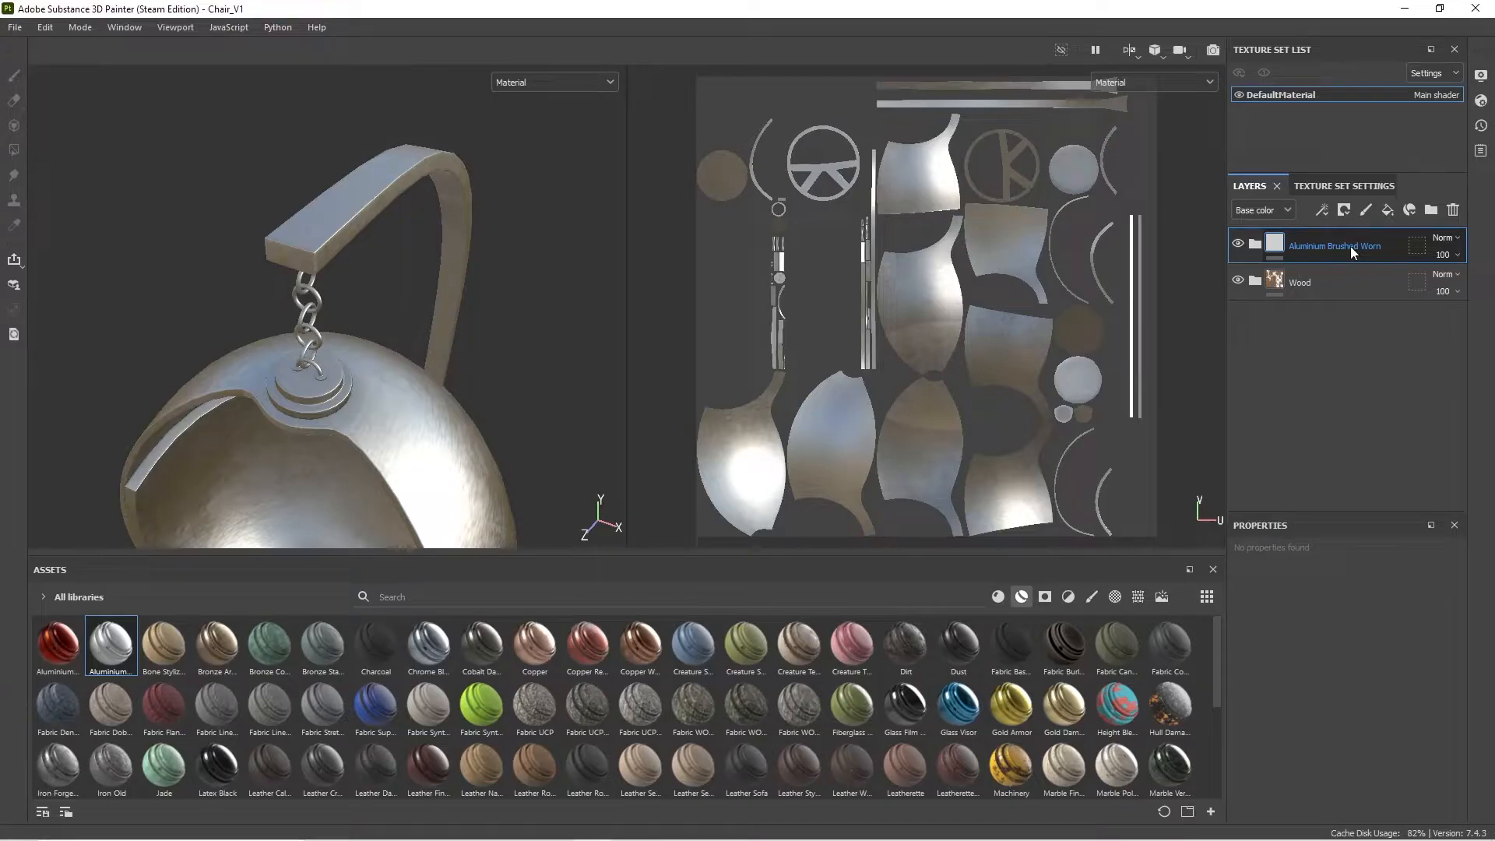
{"action": "right_click", "coordinate": [1350, 246]}
{"action": "left_click", "coordinate": [1372, 30]}
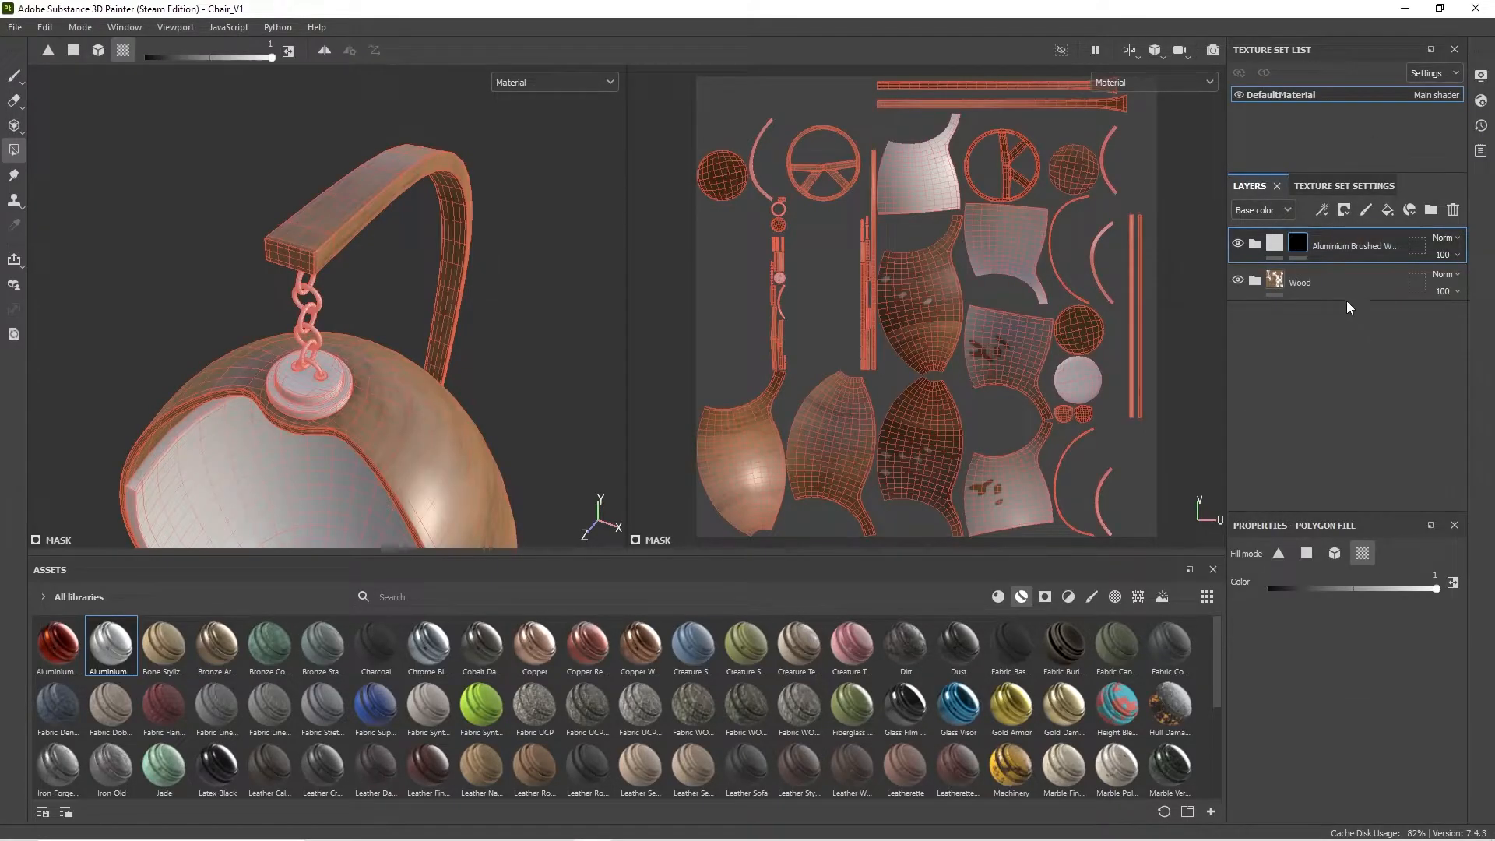
Step: Add a color selection to the aluminium folder's mask, using the red ID color of the chain and its mounting cap
{"action": "right_click", "coordinate": [1347, 249]}
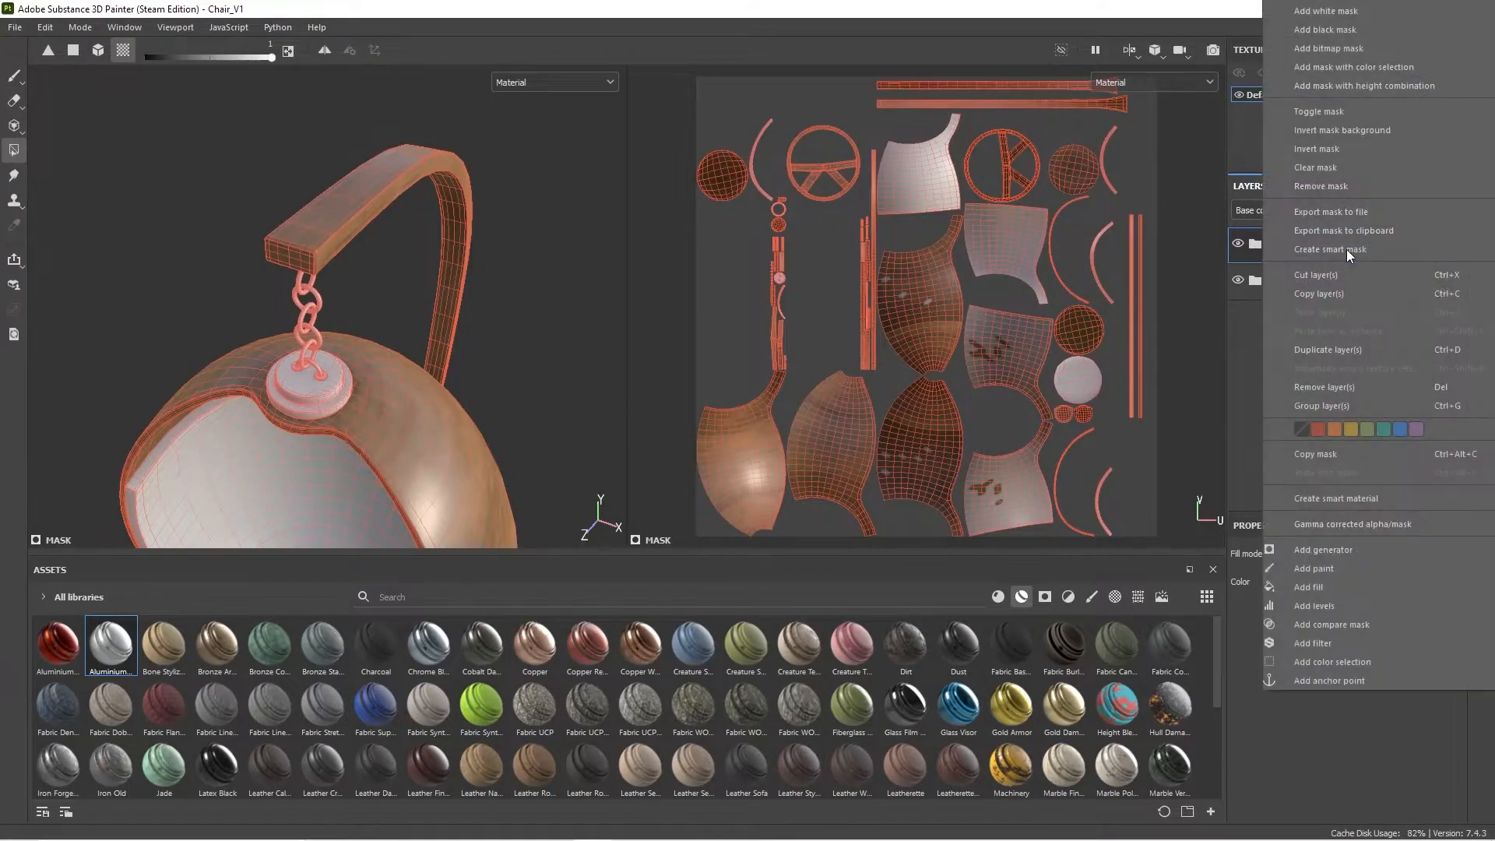
{"action": "left_click", "coordinate": [1325, 660]}
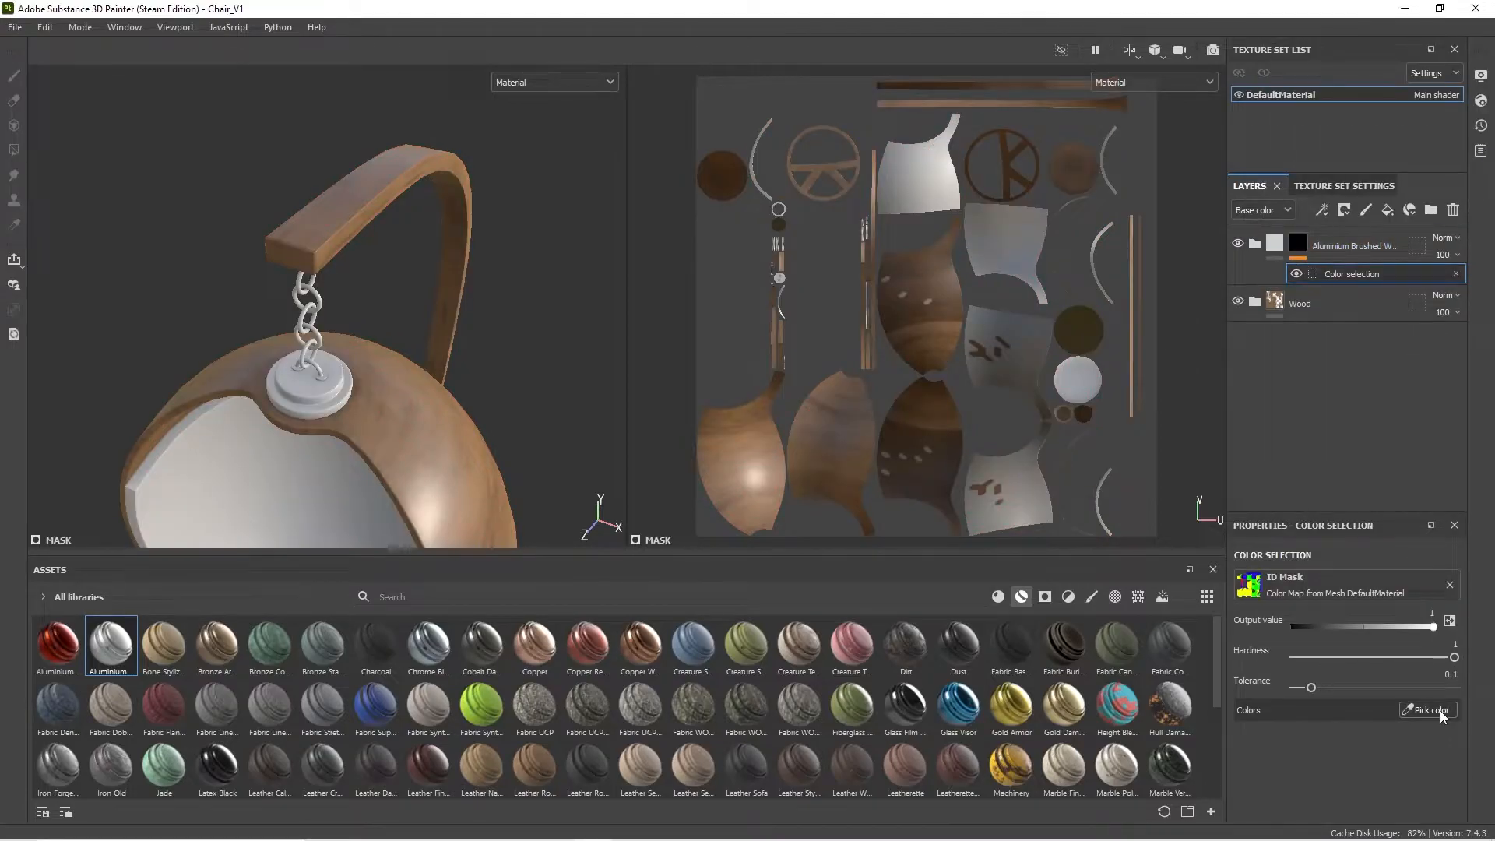
{"action": "left_click", "coordinate": [1429, 710]}
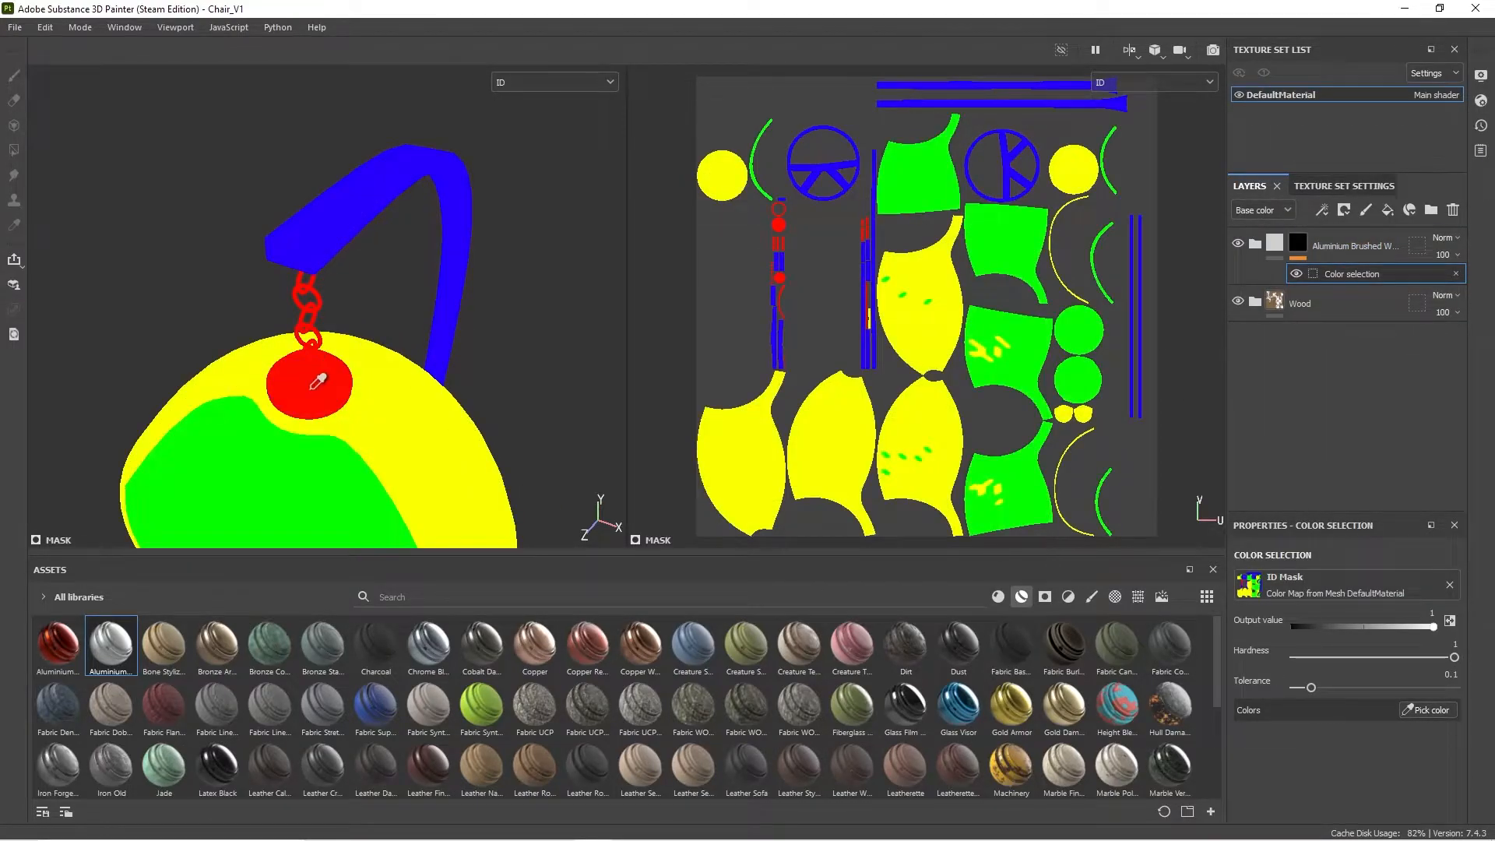
{"action": "left_click", "coordinate": [318, 382]}
{"action": "scroll", "coordinate": [452, 342], "scroll_direction": "down", "scroll_amount": 3}
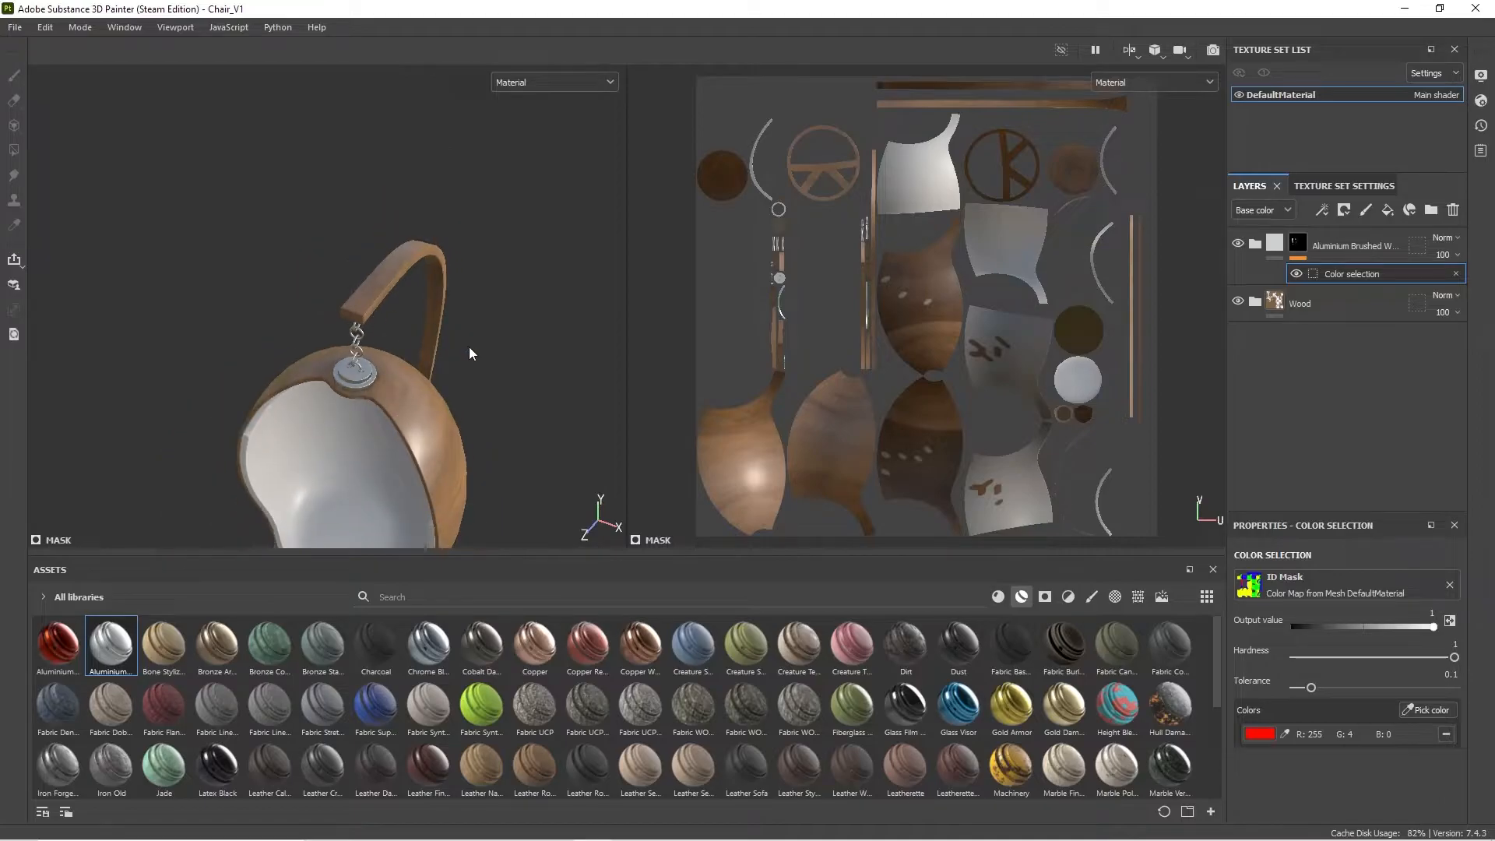
{"action": "left_click_drag", "start_coordinate": [425, 302], "coordinate": [521, 129], "text": "alt"}
{"action": "left_click", "coordinate": [1276, 244]}
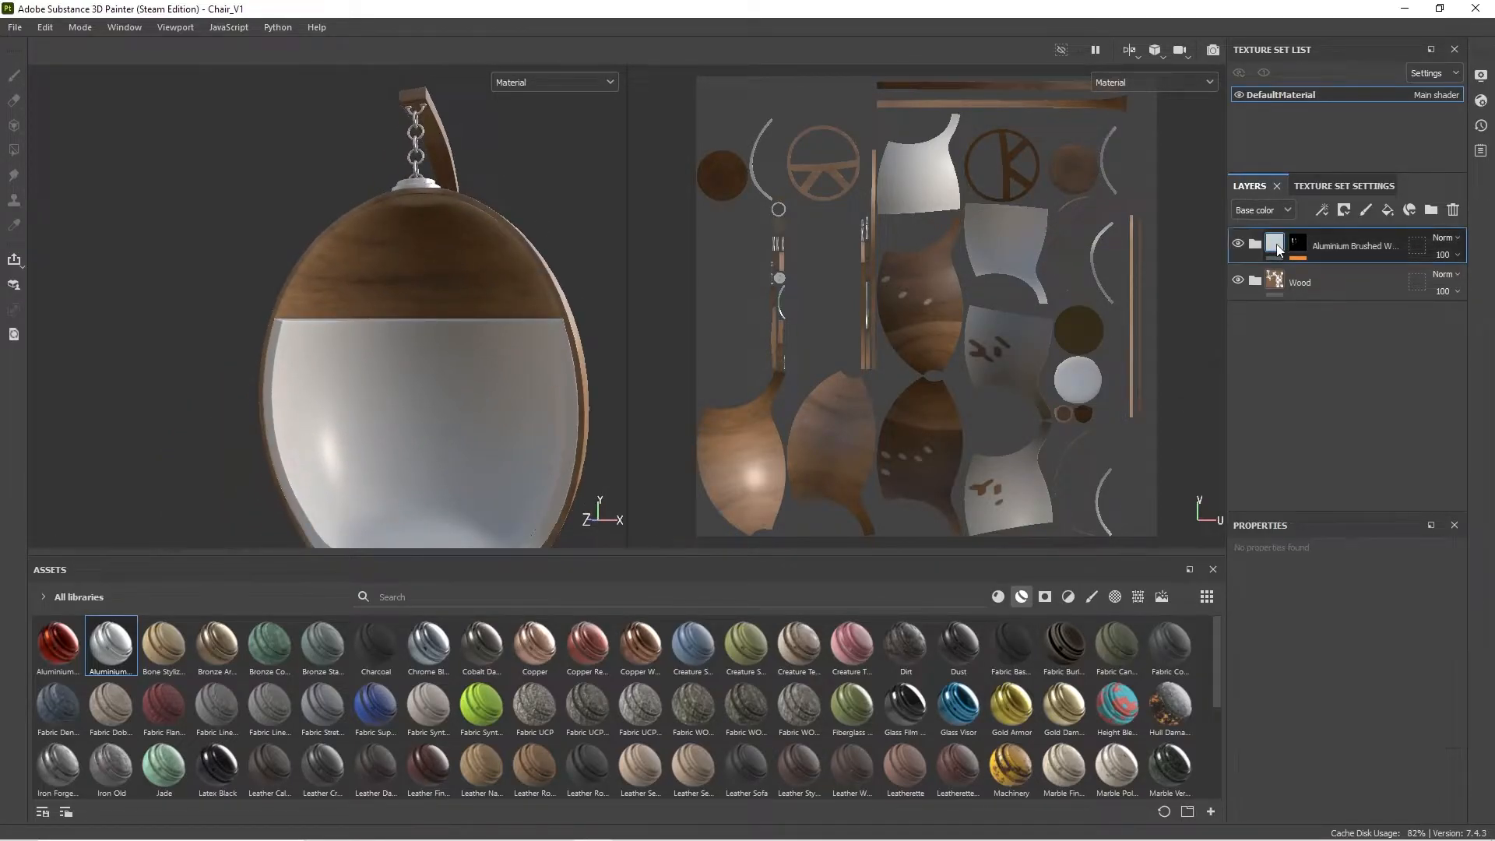
{"action": "left_click_drag", "start_coordinate": [474, 420], "coordinate": [401, 327], "text": "alt"}
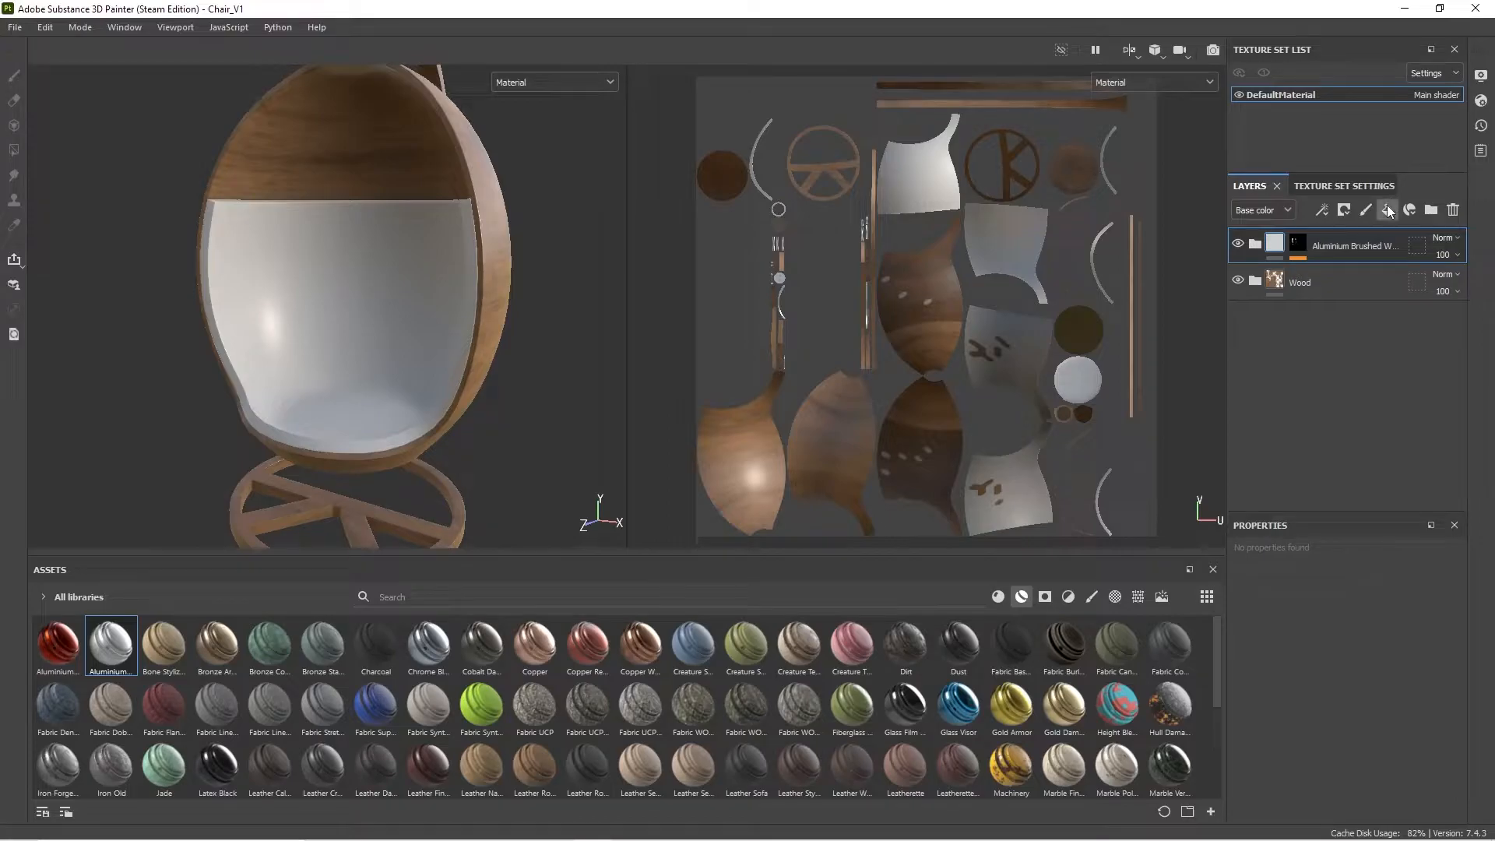
Step: Add a fill layer above the aluminium folder and name it Base
{"action": "left_click", "coordinate": [1387, 208]}
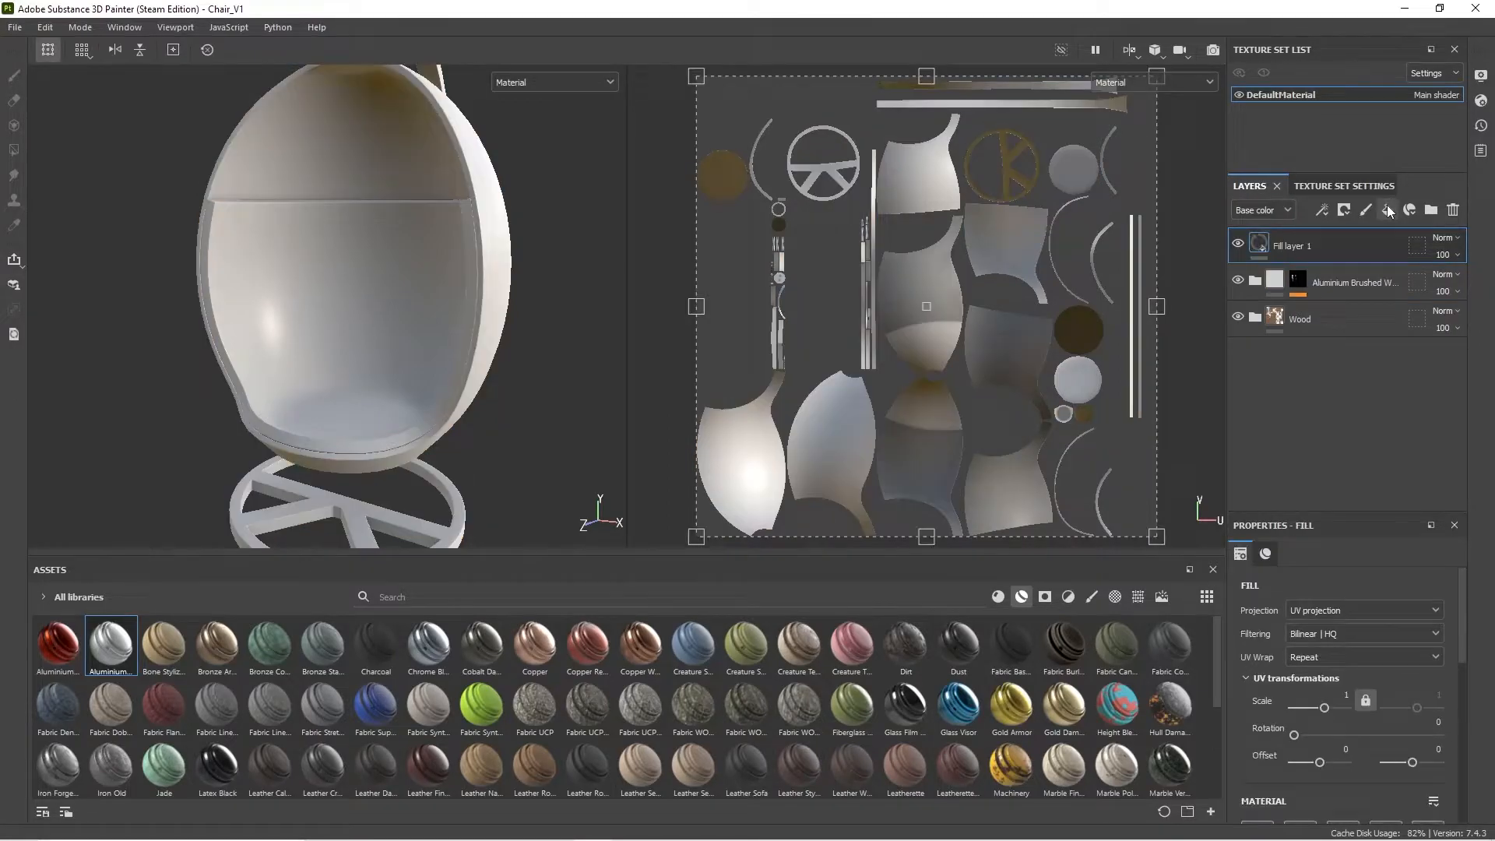
{"action": "double_click", "coordinate": [1296, 248]}
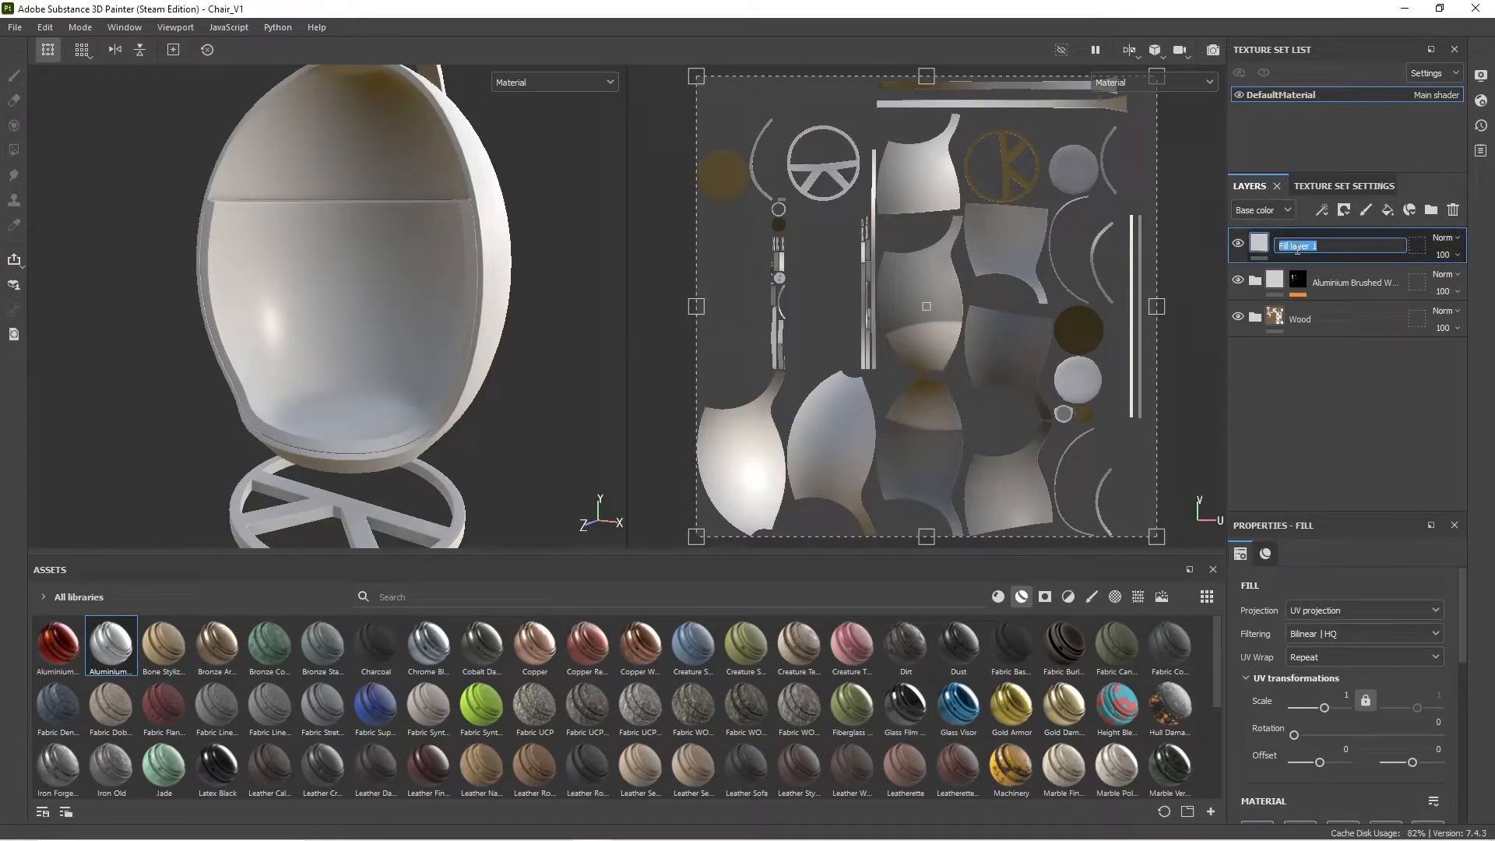
{"action": "type", "text": "Base"}
{"action": "key", "text": "Return"}
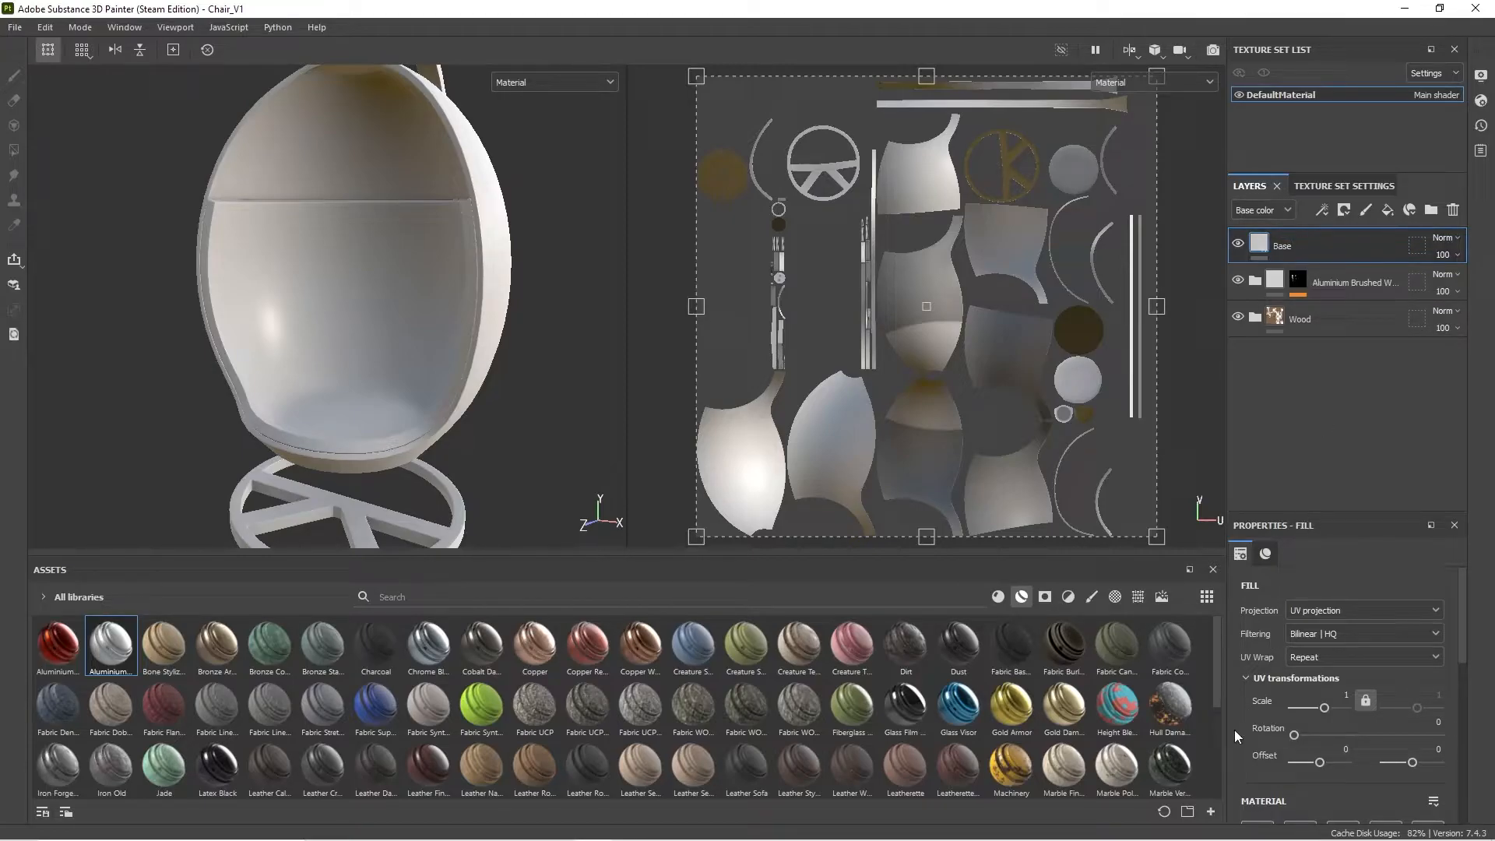
Step: Expand the Wood folder and sample the brown of its folder thumbnails as the Base layer's base color
{"action": "scroll", "coordinate": [1235, 730], "scroll_direction": "down", "scroll_amount": 2}
{"action": "scroll", "coordinate": [1235, 730], "scroll_direction": "down", "scroll_amount": 2}
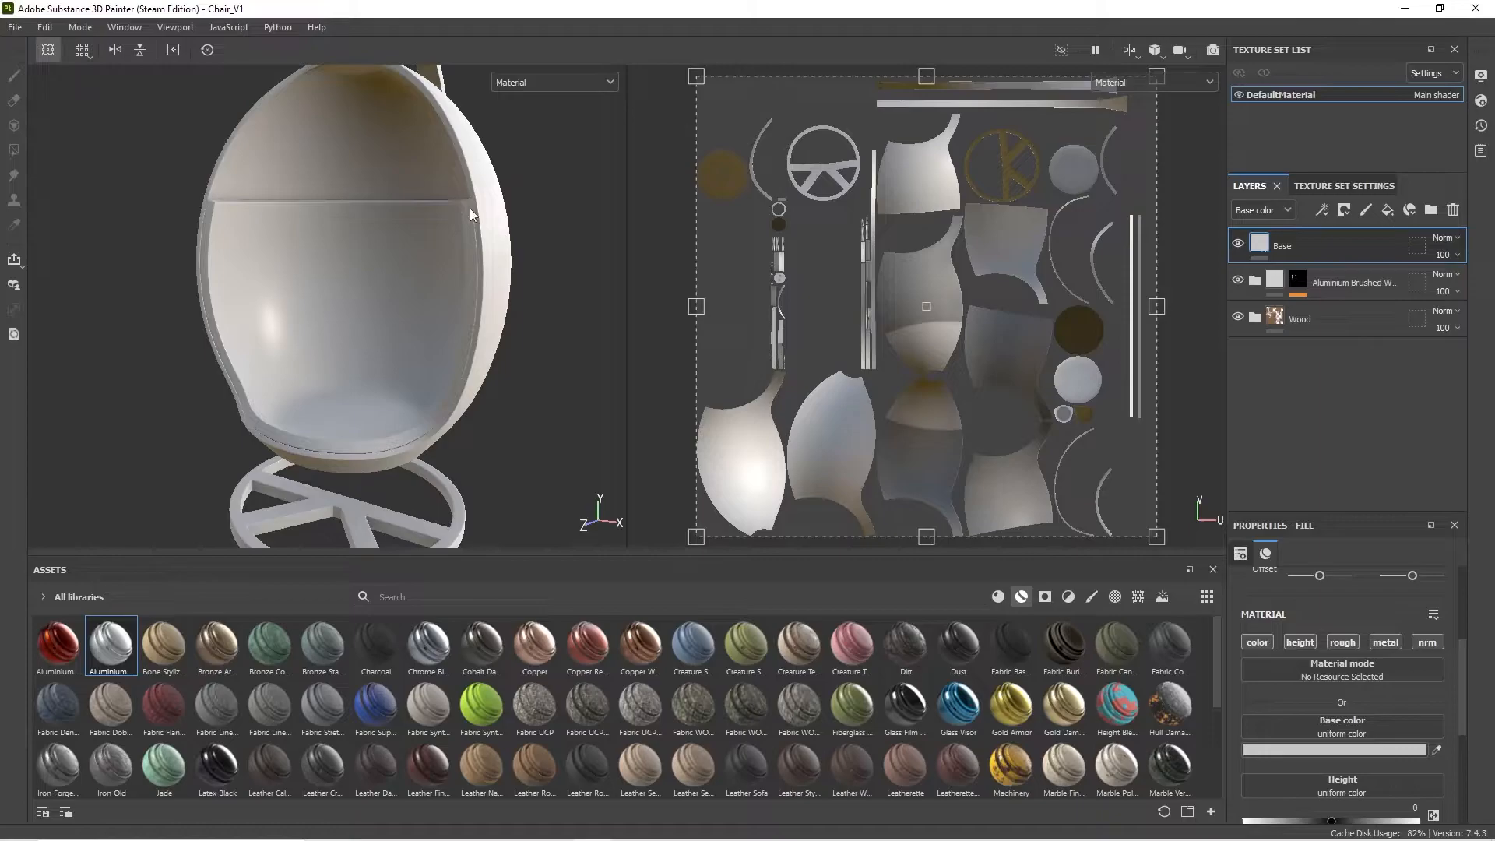
{"action": "left_click_drag", "start_coordinate": [417, 271], "coordinate": [304, 260], "text": "alt"}
{"action": "middle_click_drag", "start_coordinate": [459, 254], "coordinate": [528, 320], "text": "alt"}
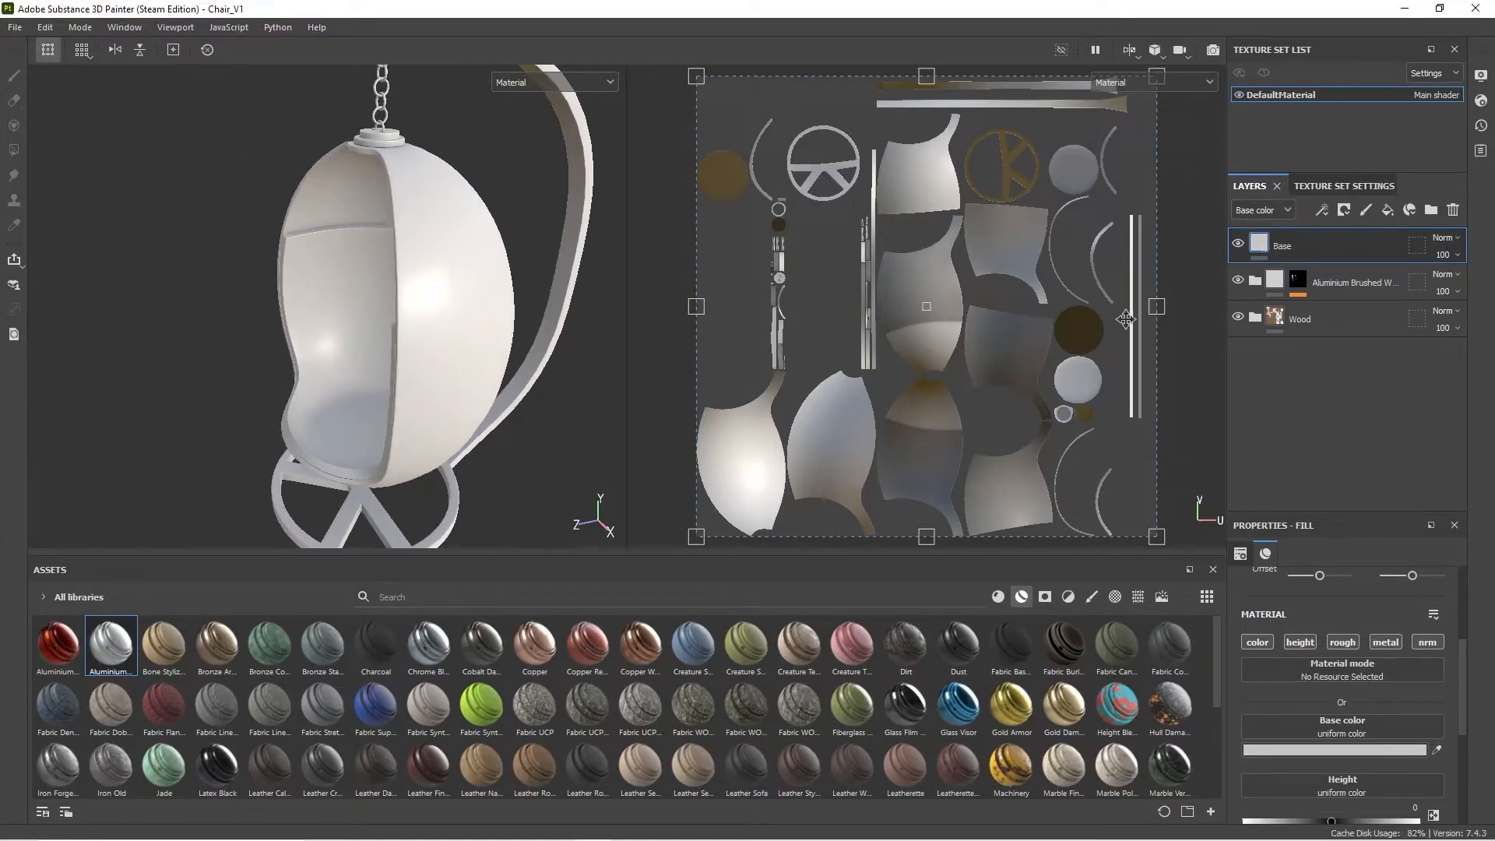
{"action": "left_click", "coordinate": [1256, 318]}
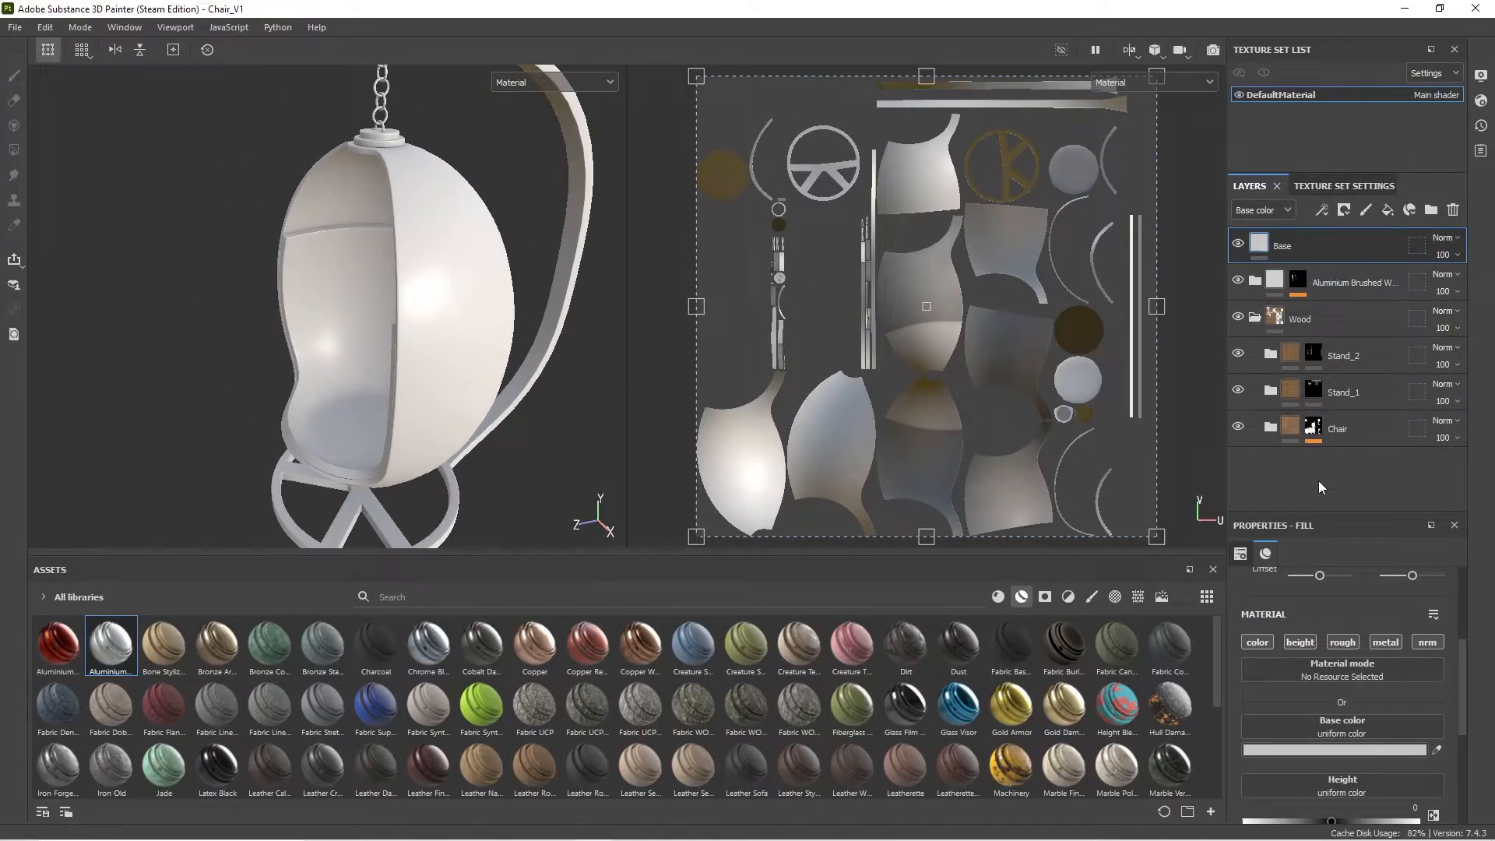
{"action": "left_click", "coordinate": [1437, 749]}
{"action": "left_click", "coordinate": [1288, 409]}
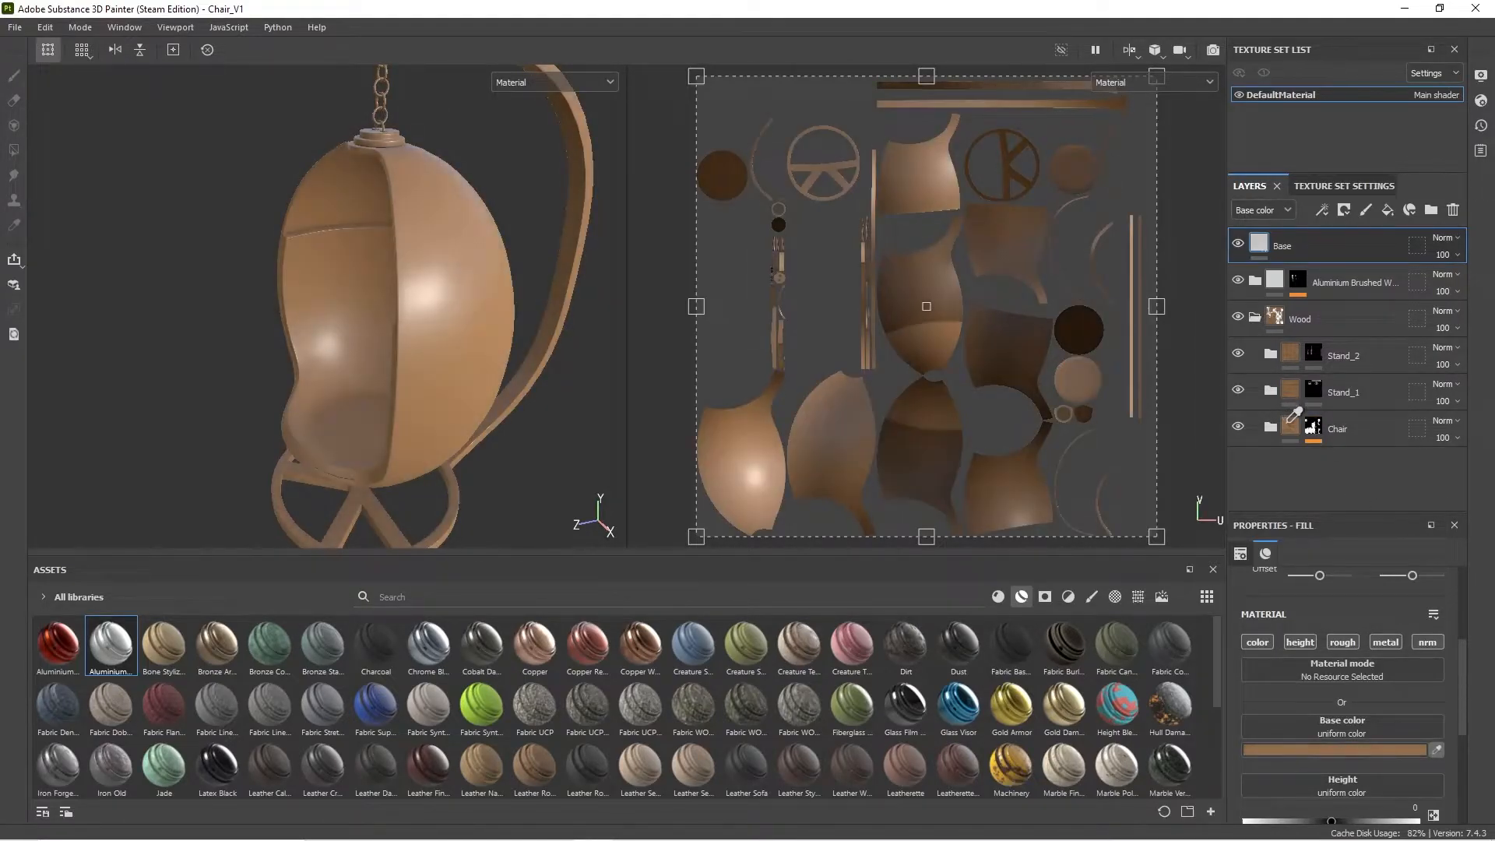
Step: Lighten and desaturate the Base layer's base color to saturation 0.331 and value 0.715
{"action": "left_click", "coordinate": [1399, 744]}
{"action": "left_click_drag", "start_coordinate": [1257, 541], "coordinate": [1211, 317]}
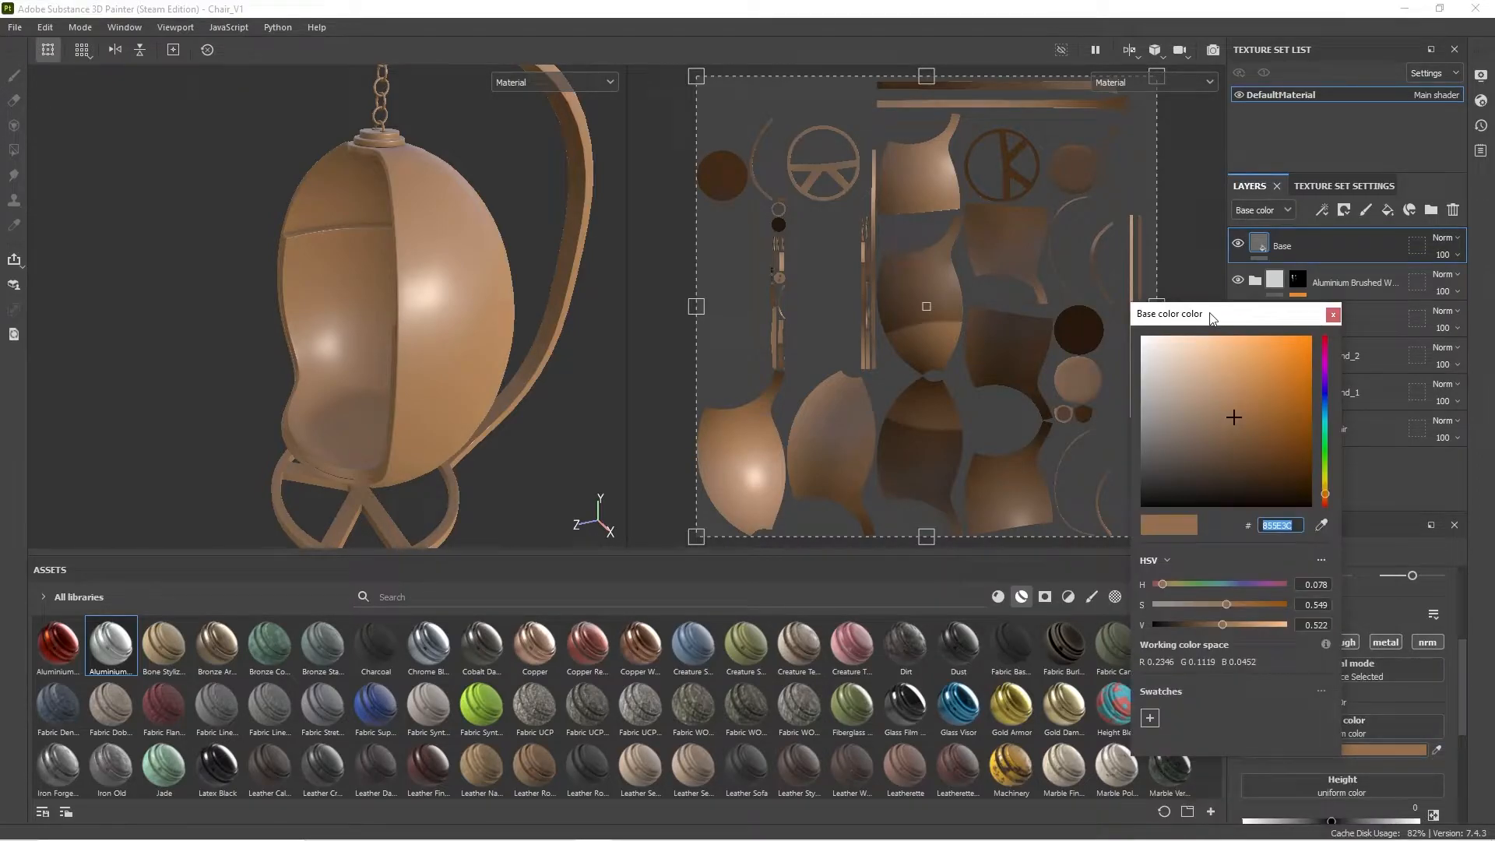
{"action": "left_click", "coordinate": [1249, 624]}
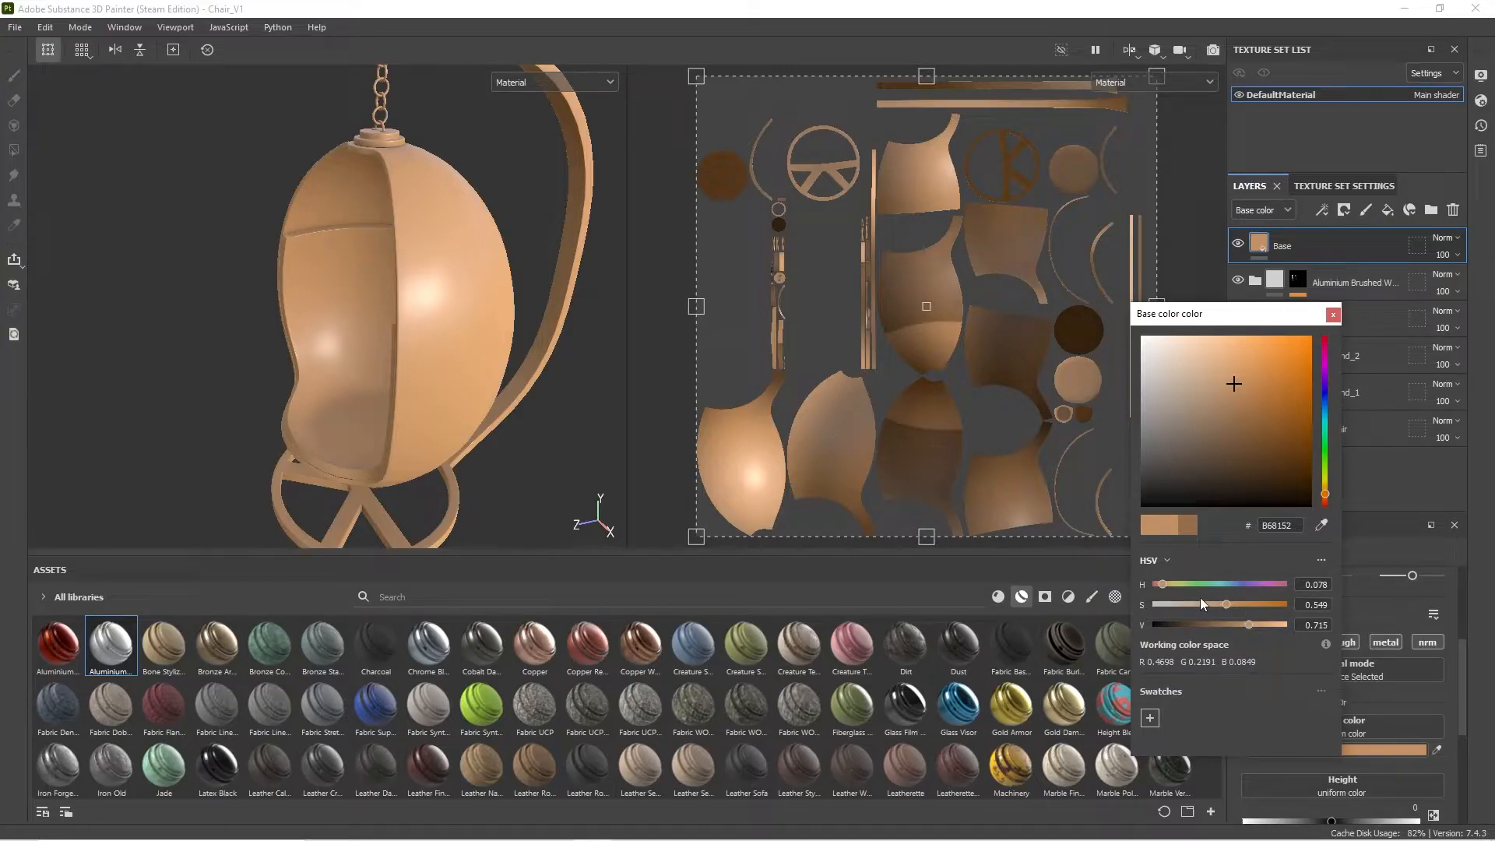
{"action": "mouse_move", "coordinate": [1199, 604]}
{"action": "left_mouse_down"}
{"action": "mouse_move", "coordinate": [1187, 606]}
{"action": "mouse_move", "coordinate": [1202, 607]}
{"action": "mouse_move", "coordinate": [1198, 590]}
{"action": "left_mouse_up"}
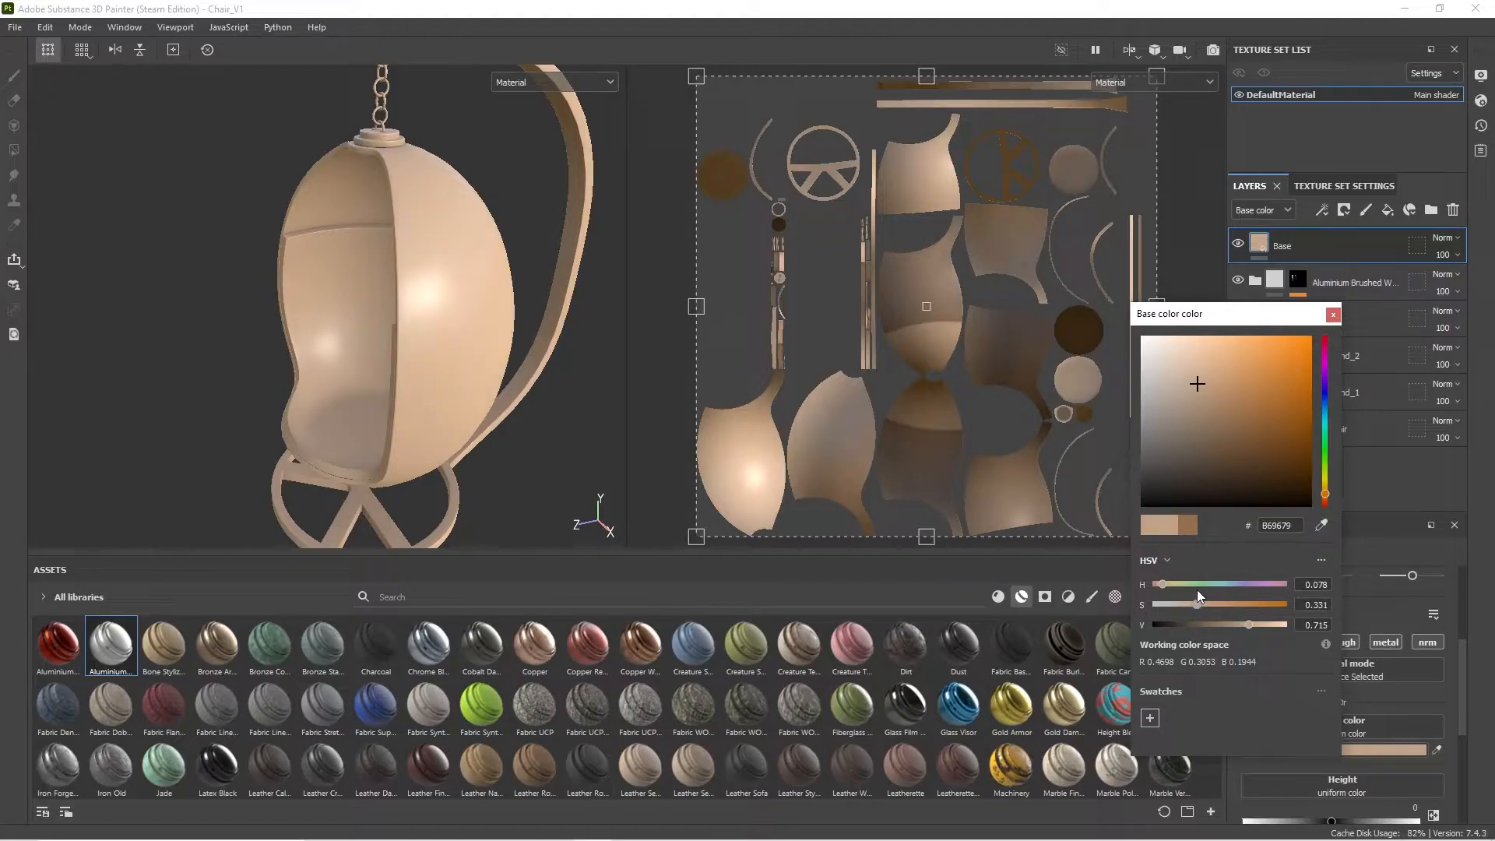
{"action": "left_click", "coordinate": [1333, 315]}
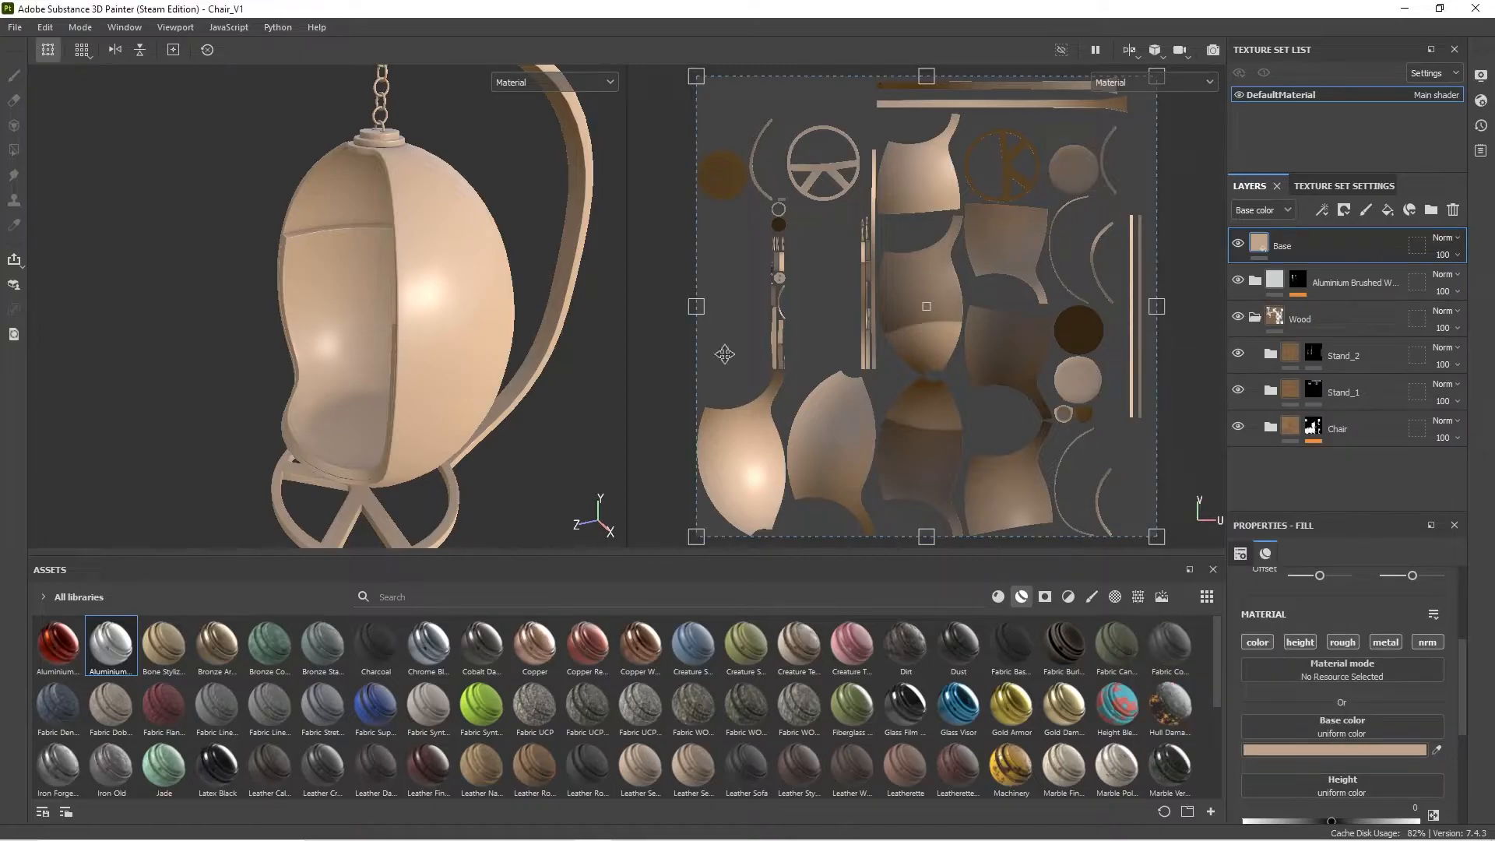
Step: Look at the Fabric 048 material page on ambientCG in the browser, and return to Substance 3D Painter
{"action": "left_click_drag", "start_coordinate": [313, 337], "coordinate": [467, 373], "text": "alt"}
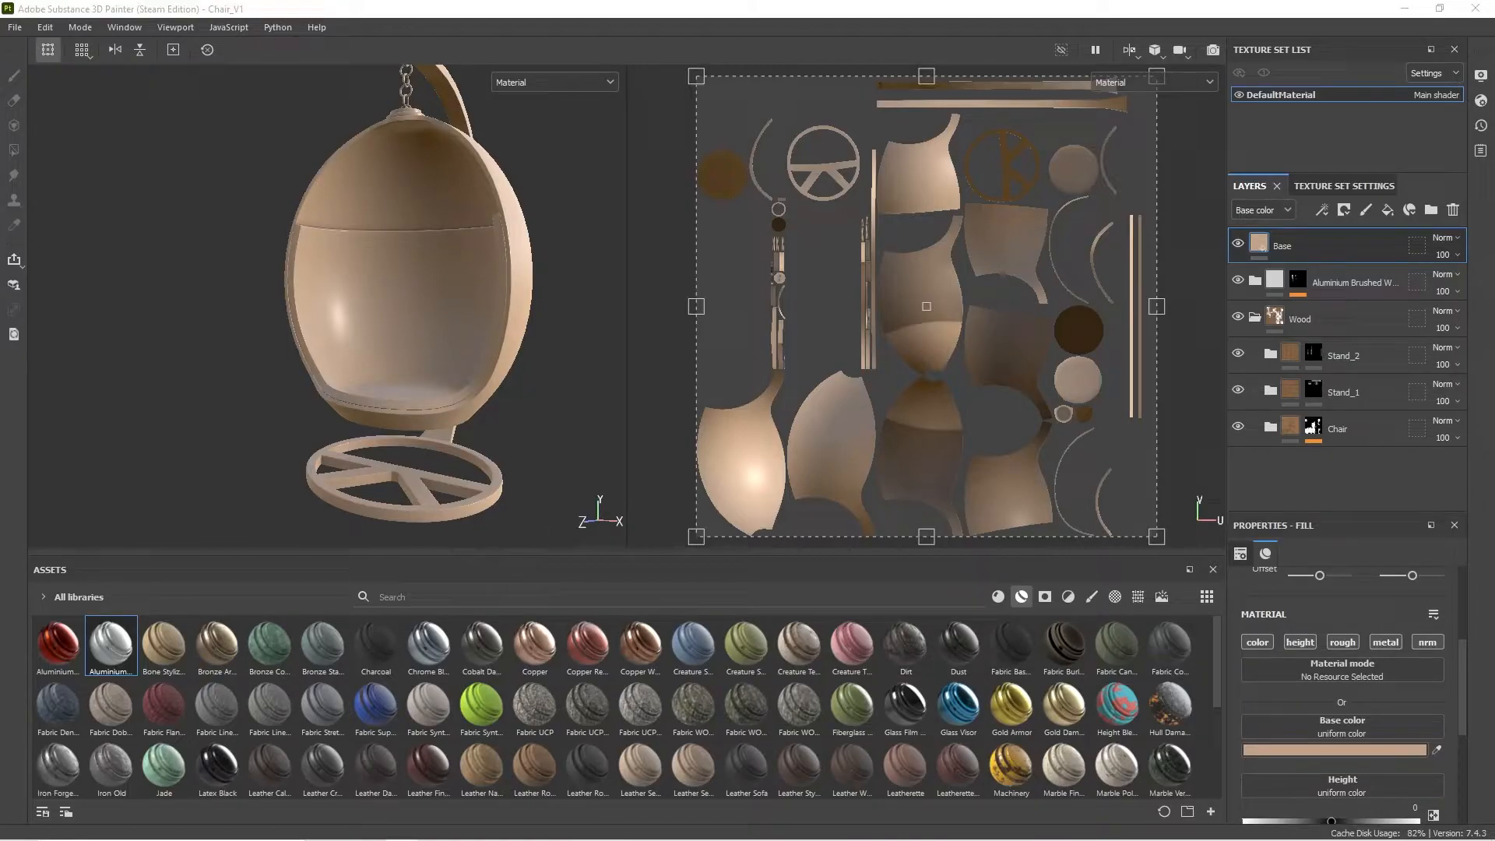
{"action": "left_click_drag", "start_coordinate": [0, 374], "coordinate": [589, 0]}
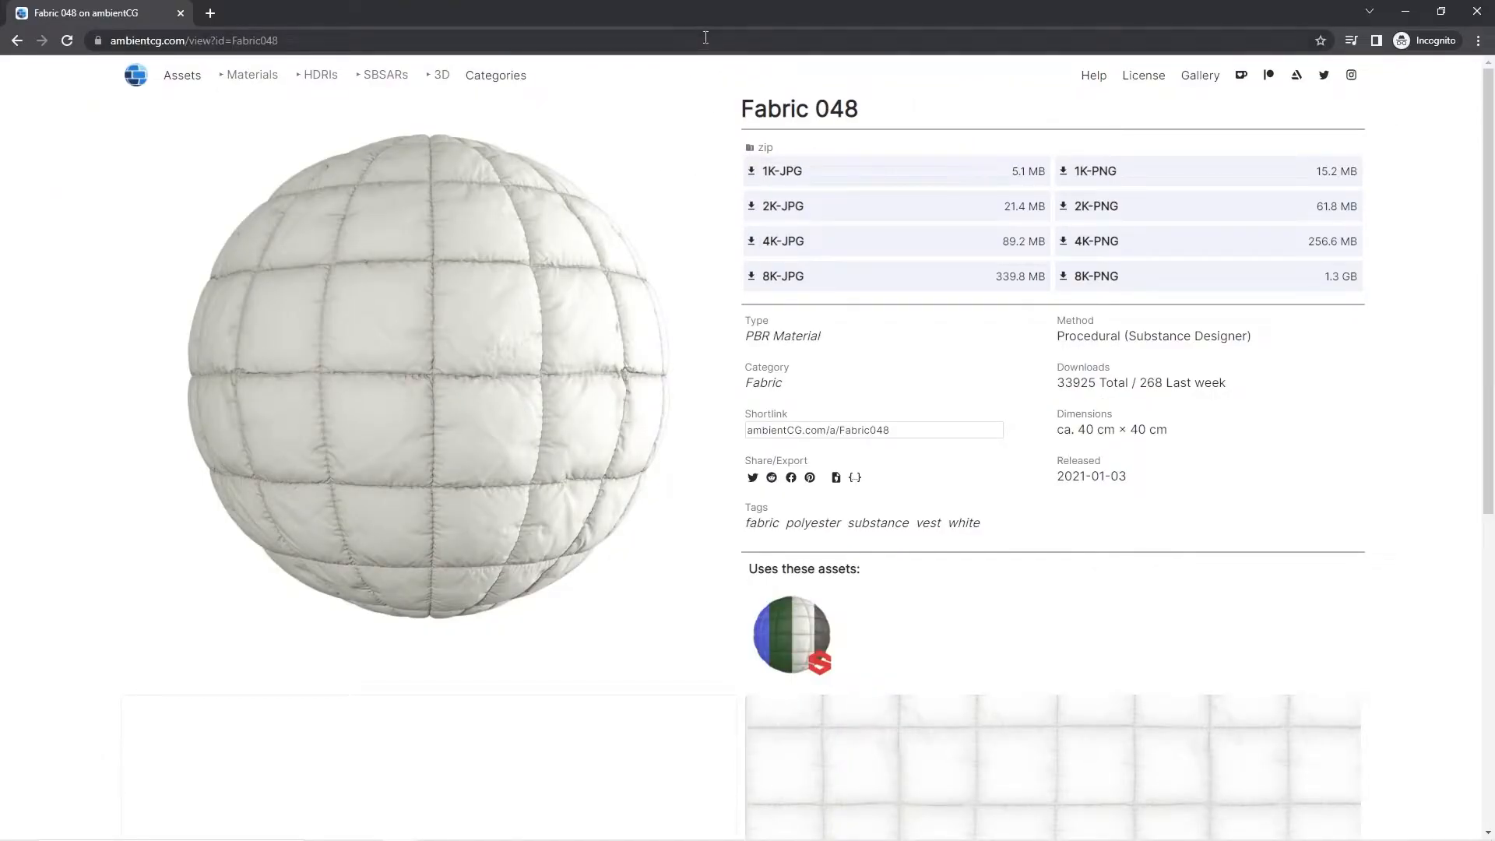
{"action": "mouse_move", "coordinate": [731, 12]}
{"action": "left_mouse_down"}
{"action": "mouse_move", "coordinate": [659, 85]}
{"action": "mouse_move", "coordinate": [0, 498]}
{"action": "left_mouse_up"}
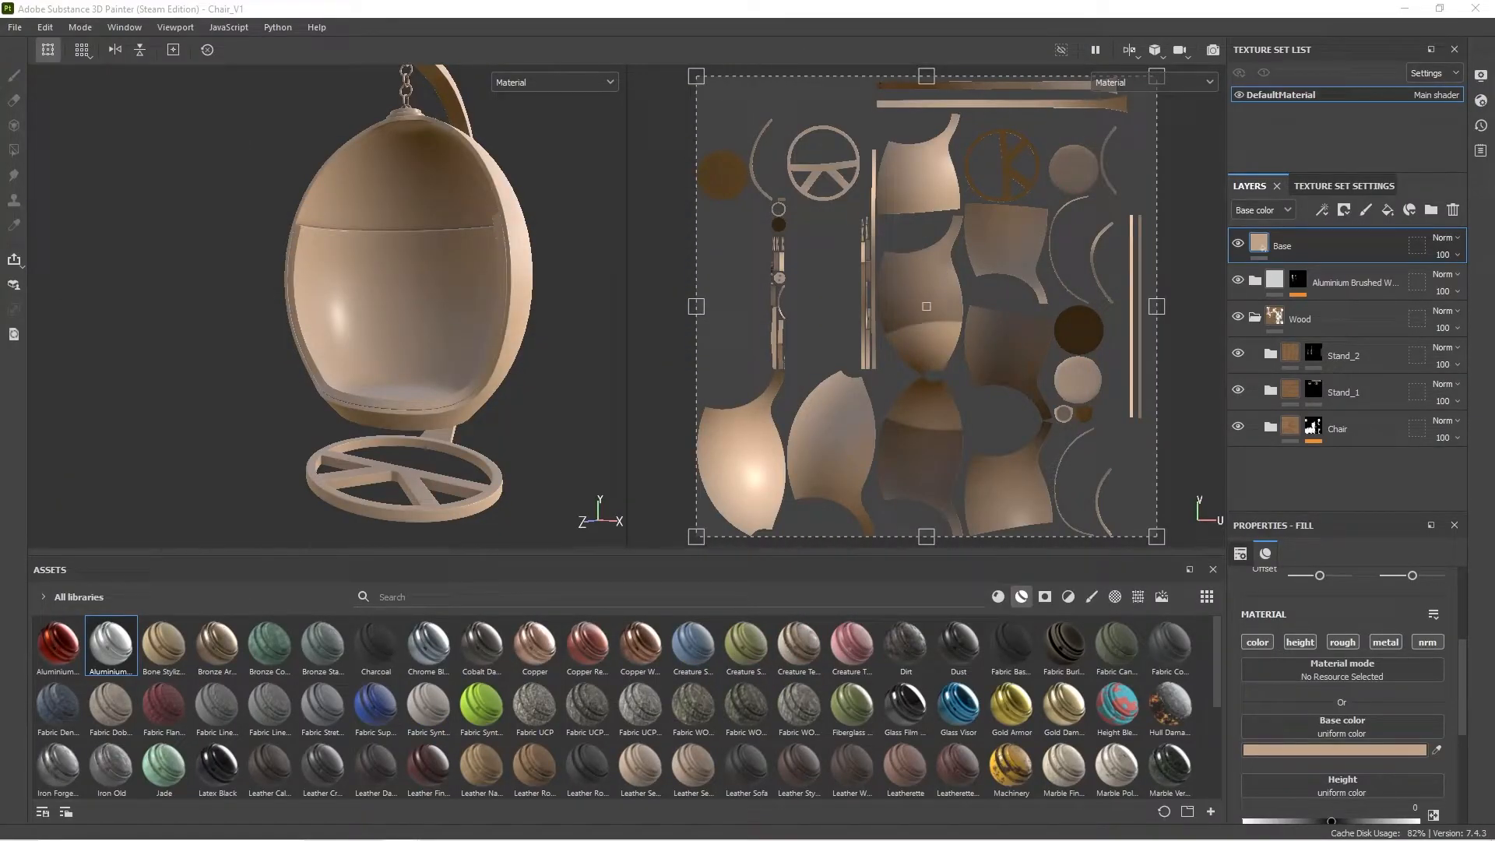
Step: Start a resource import and add Fabric048_2K_NormalGL.jpg and Fabric048_2K_Roughness.jpg from the Substance project's Fabric folder
{"action": "left_click", "coordinate": [1210, 811]}
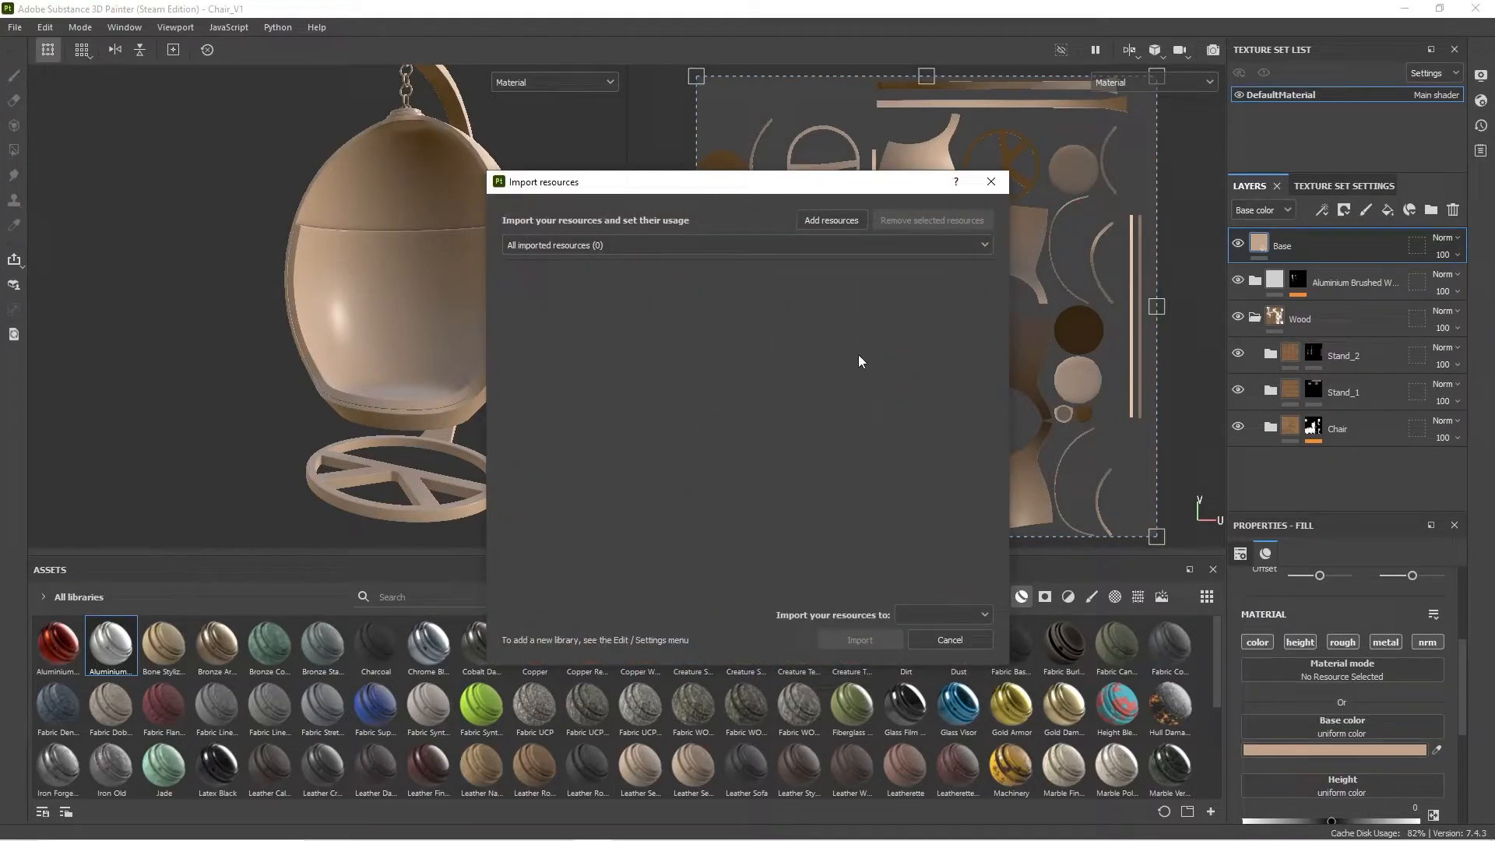
{"action": "left_click", "coordinate": [841, 222]}
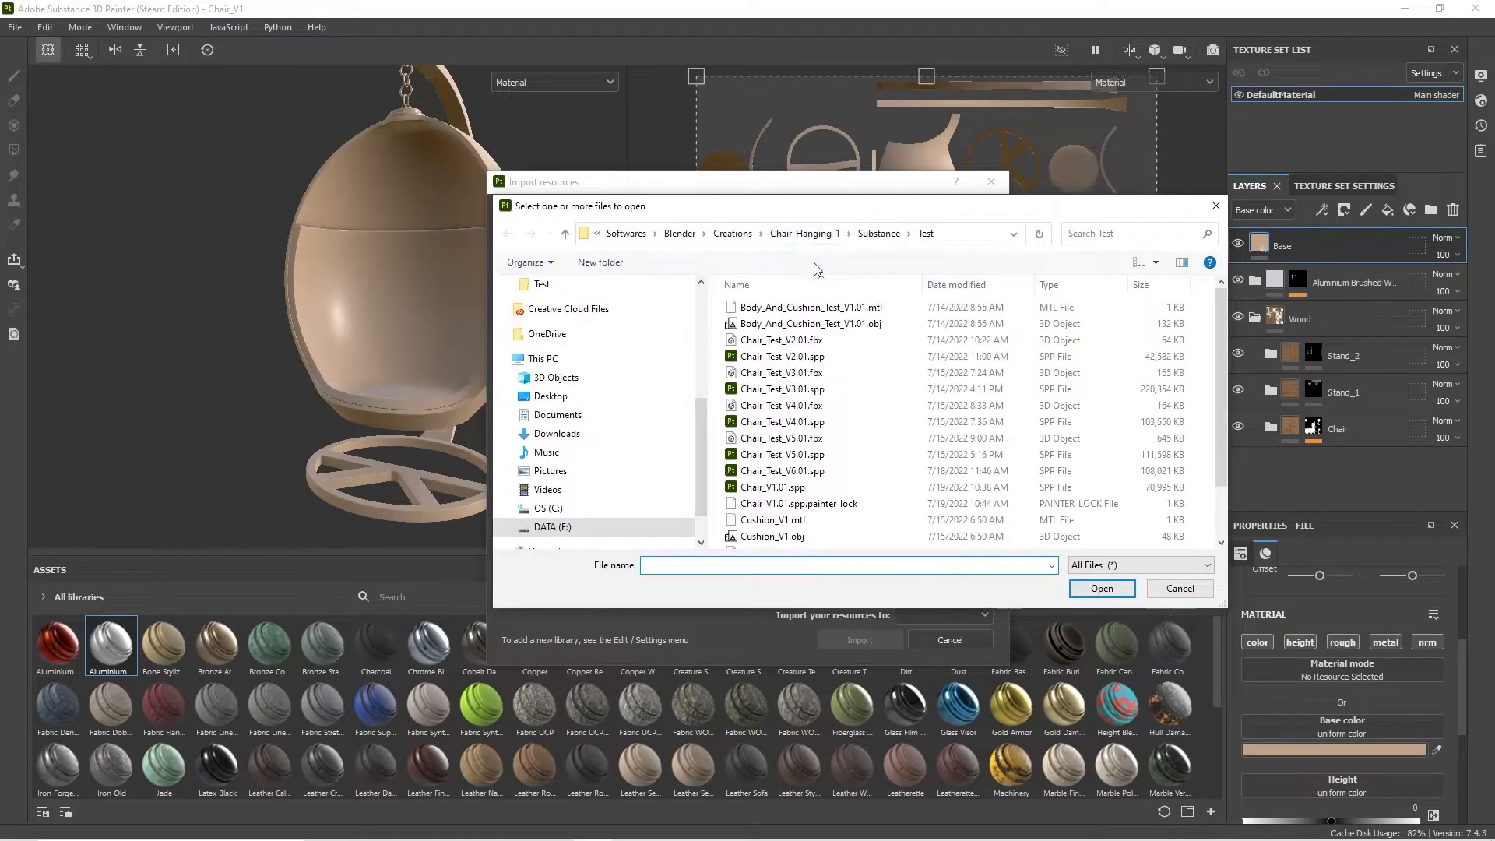
{"action": "left_click", "coordinate": [879, 233]}
{"action": "double_click", "coordinate": [802, 307]}
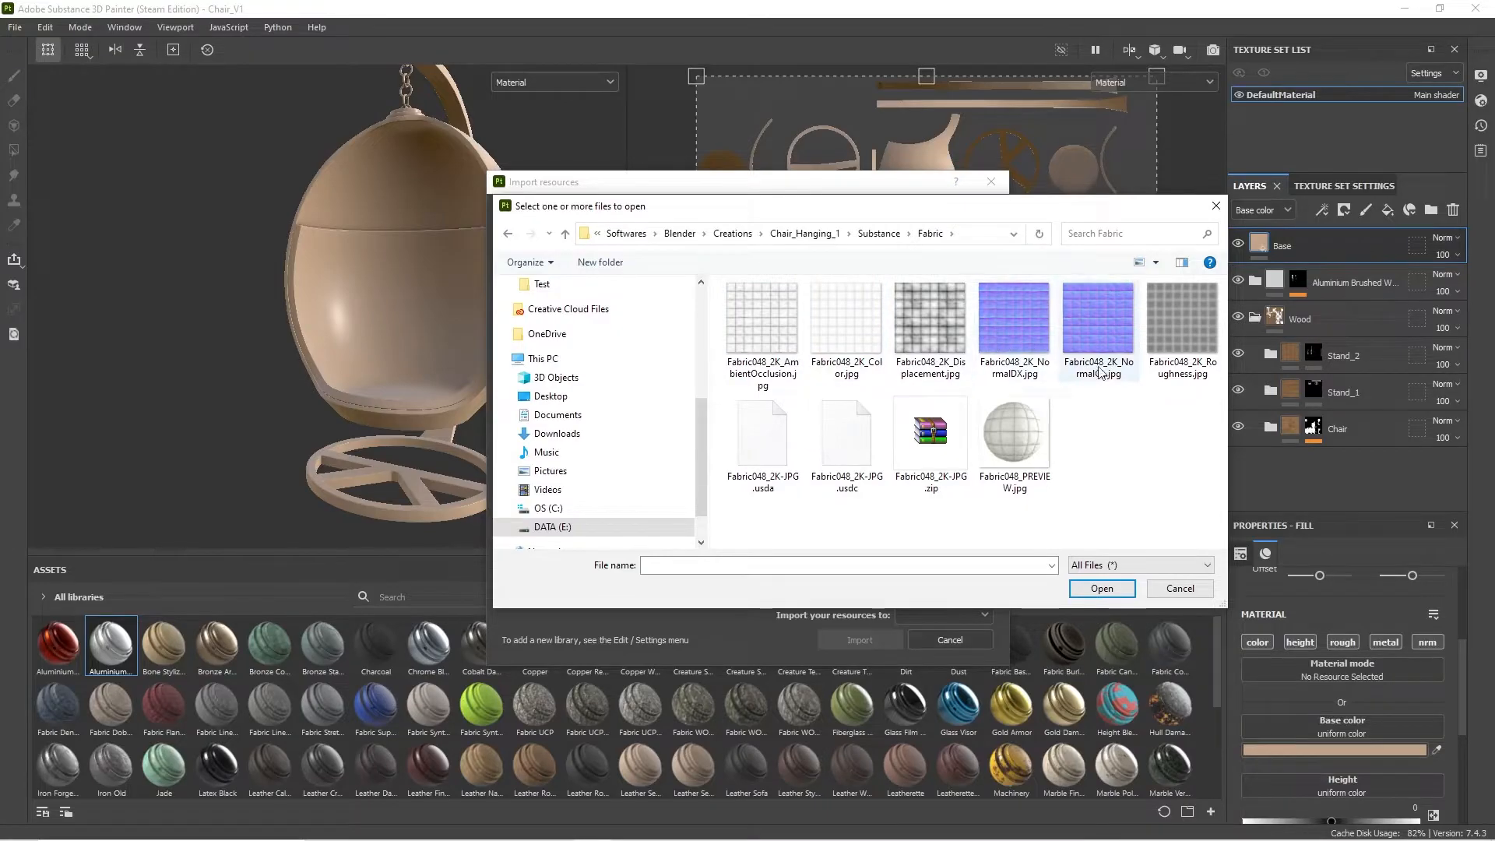
{"action": "left_click", "coordinate": [1106, 313]}
{"action": "left_click", "coordinate": [1192, 317], "text": "ctrl"}
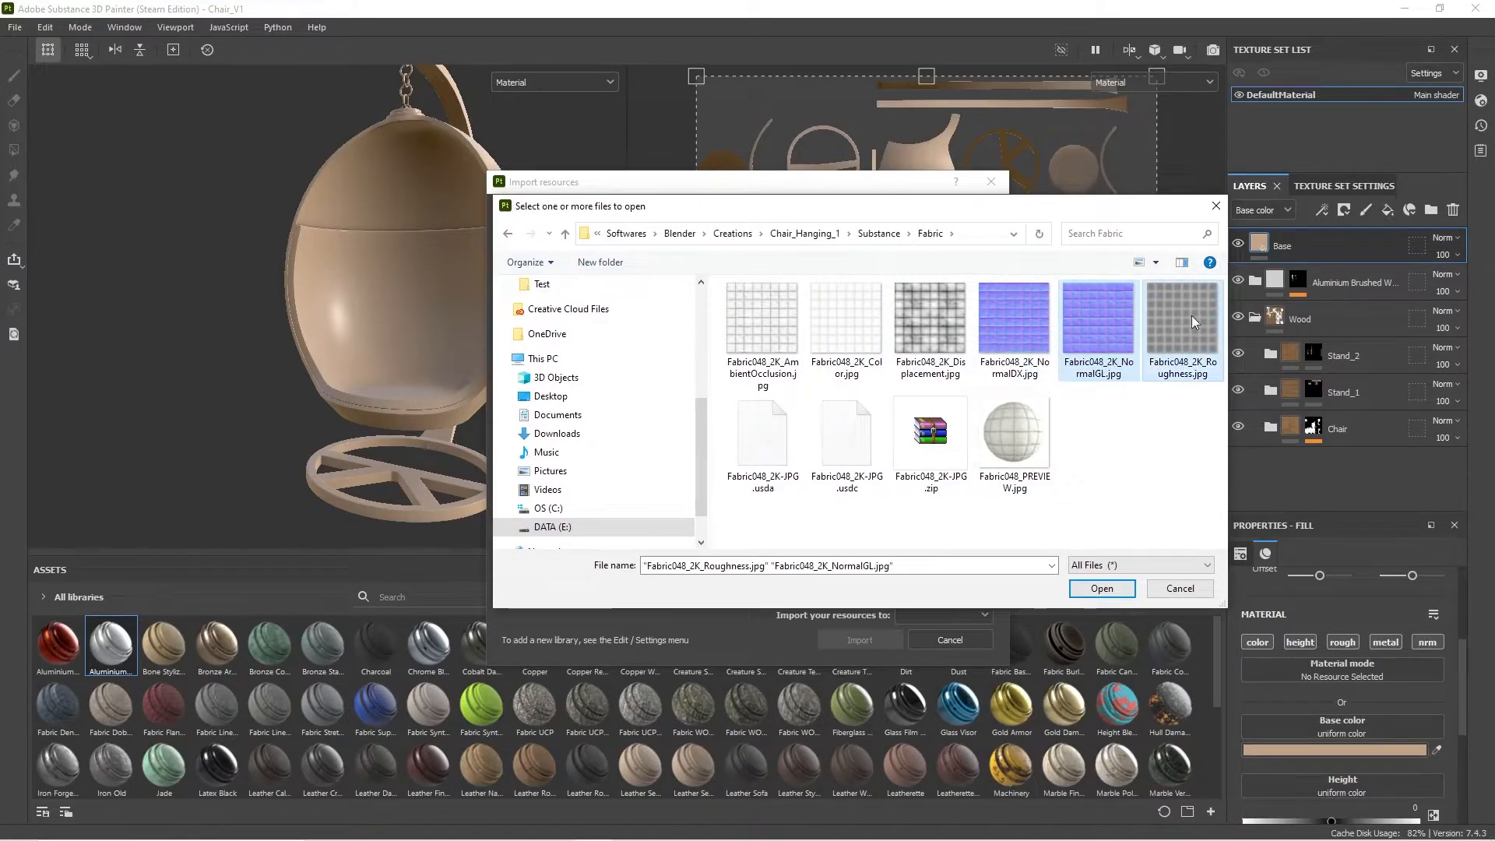
{"action": "left_click", "coordinate": [1114, 588]}
Step: Set the usage of both Fabric048 maps to texture and import them into the current session
{"action": "left_click", "coordinate": [923, 270]}
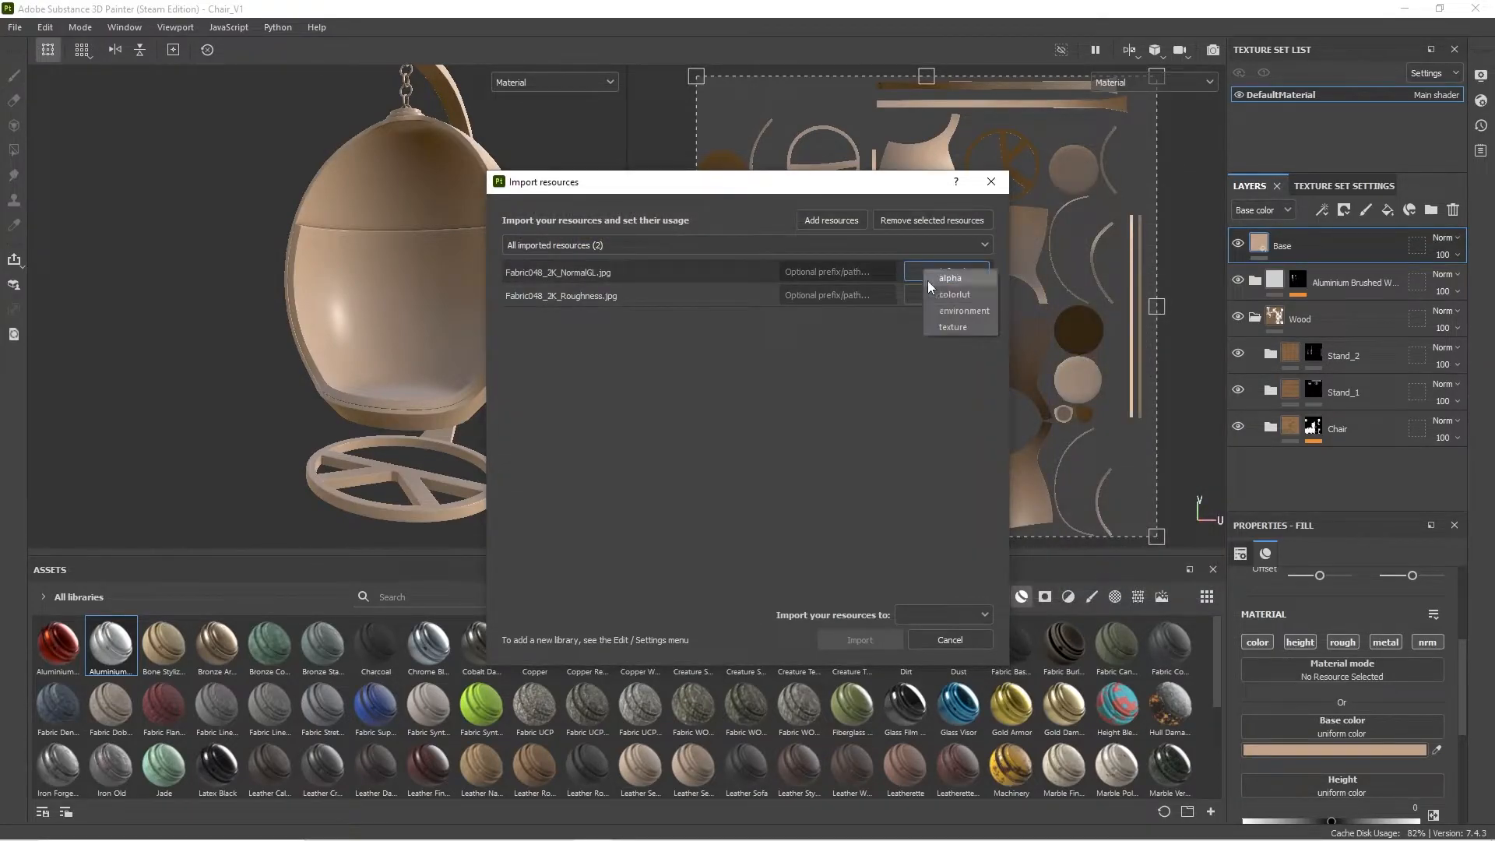
{"action": "left_click", "coordinate": [953, 327]}
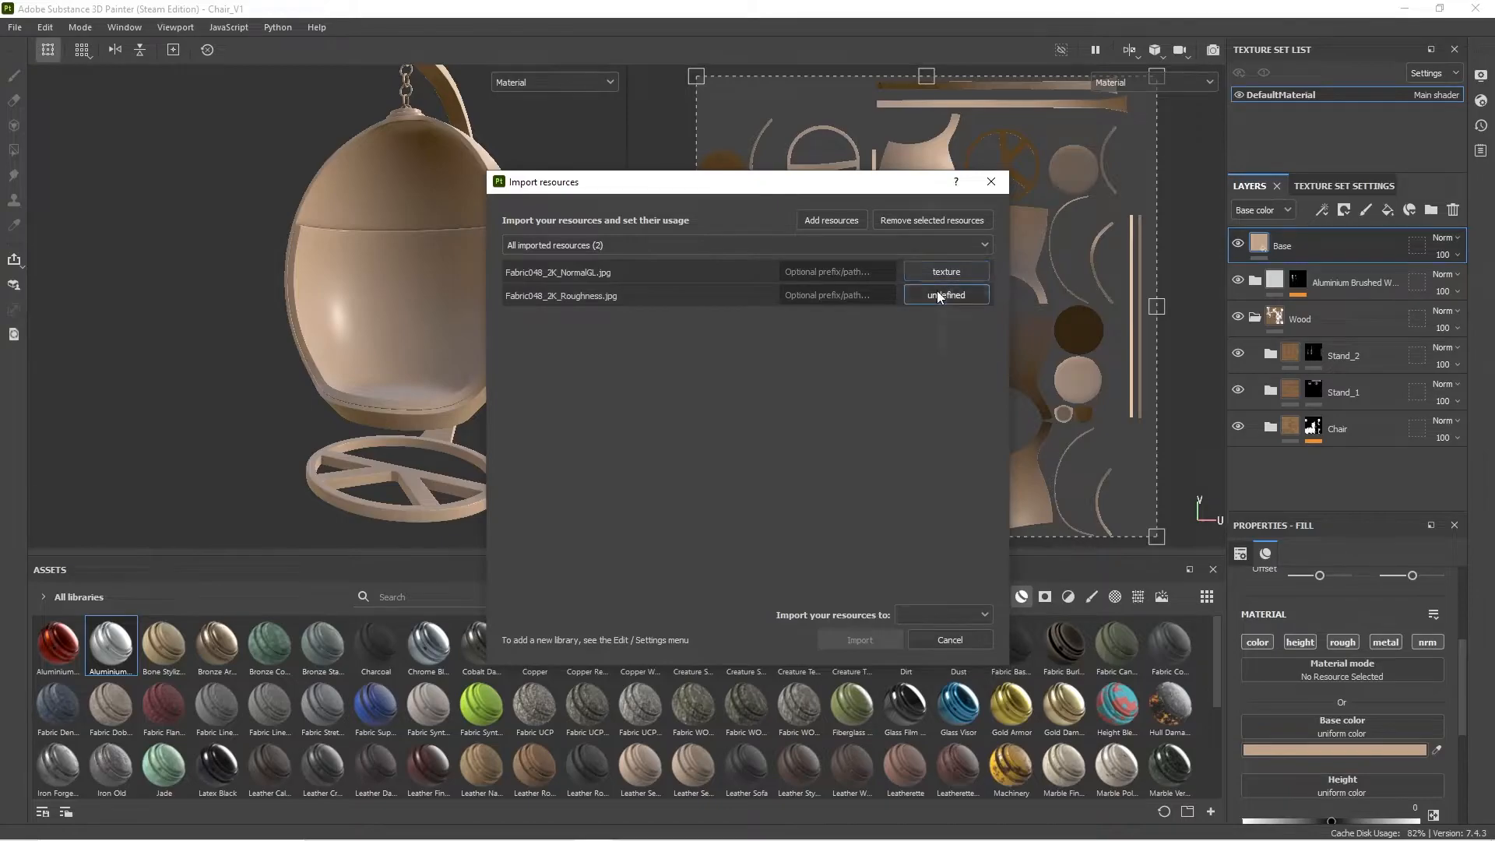
{"action": "left_click", "coordinate": [940, 297]}
{"action": "left_click", "coordinate": [964, 351]}
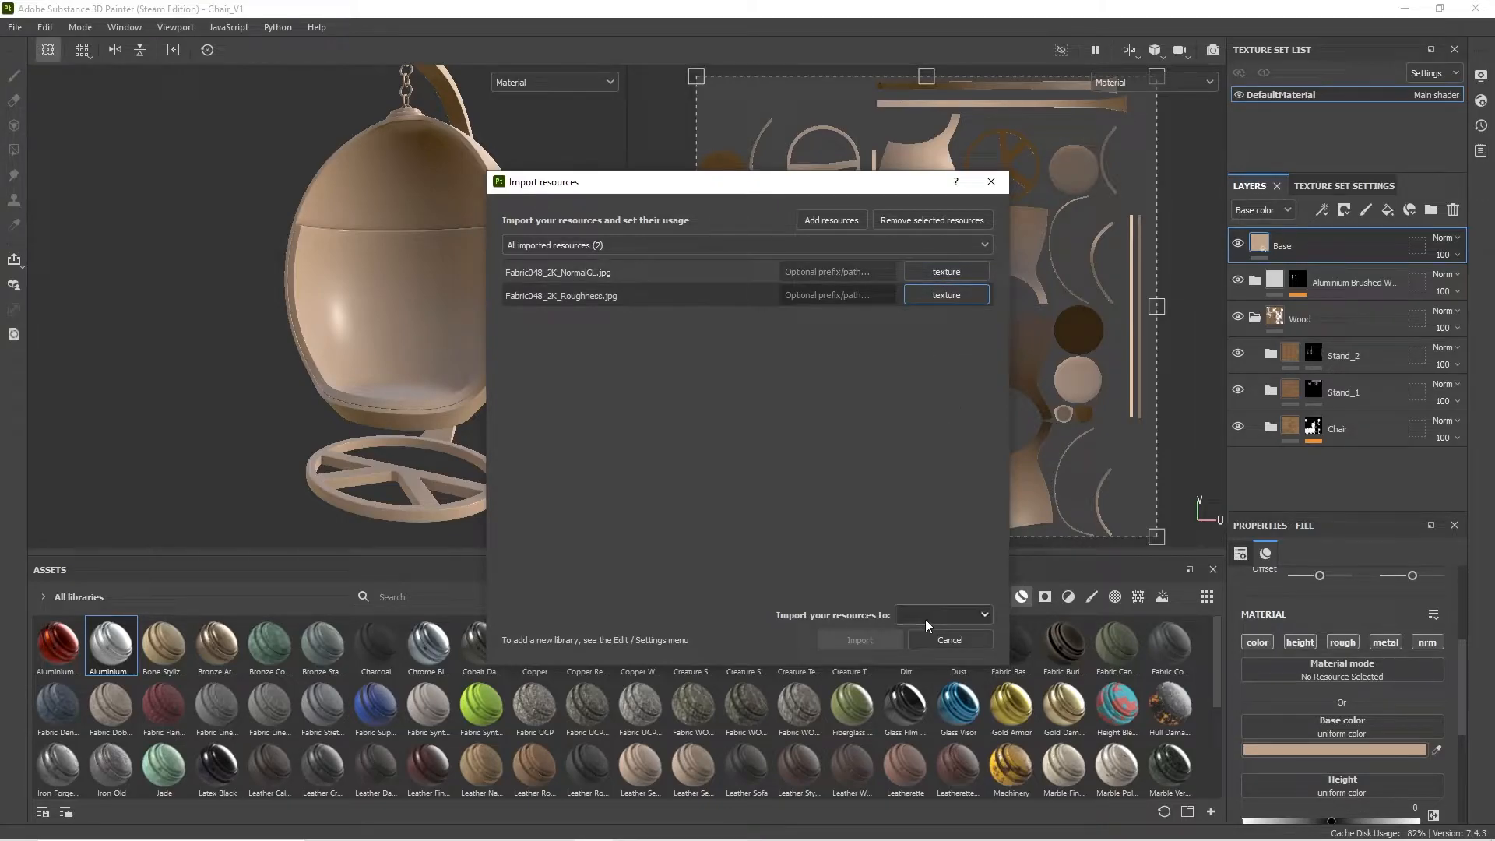
{"action": "left_click", "coordinate": [926, 624]}
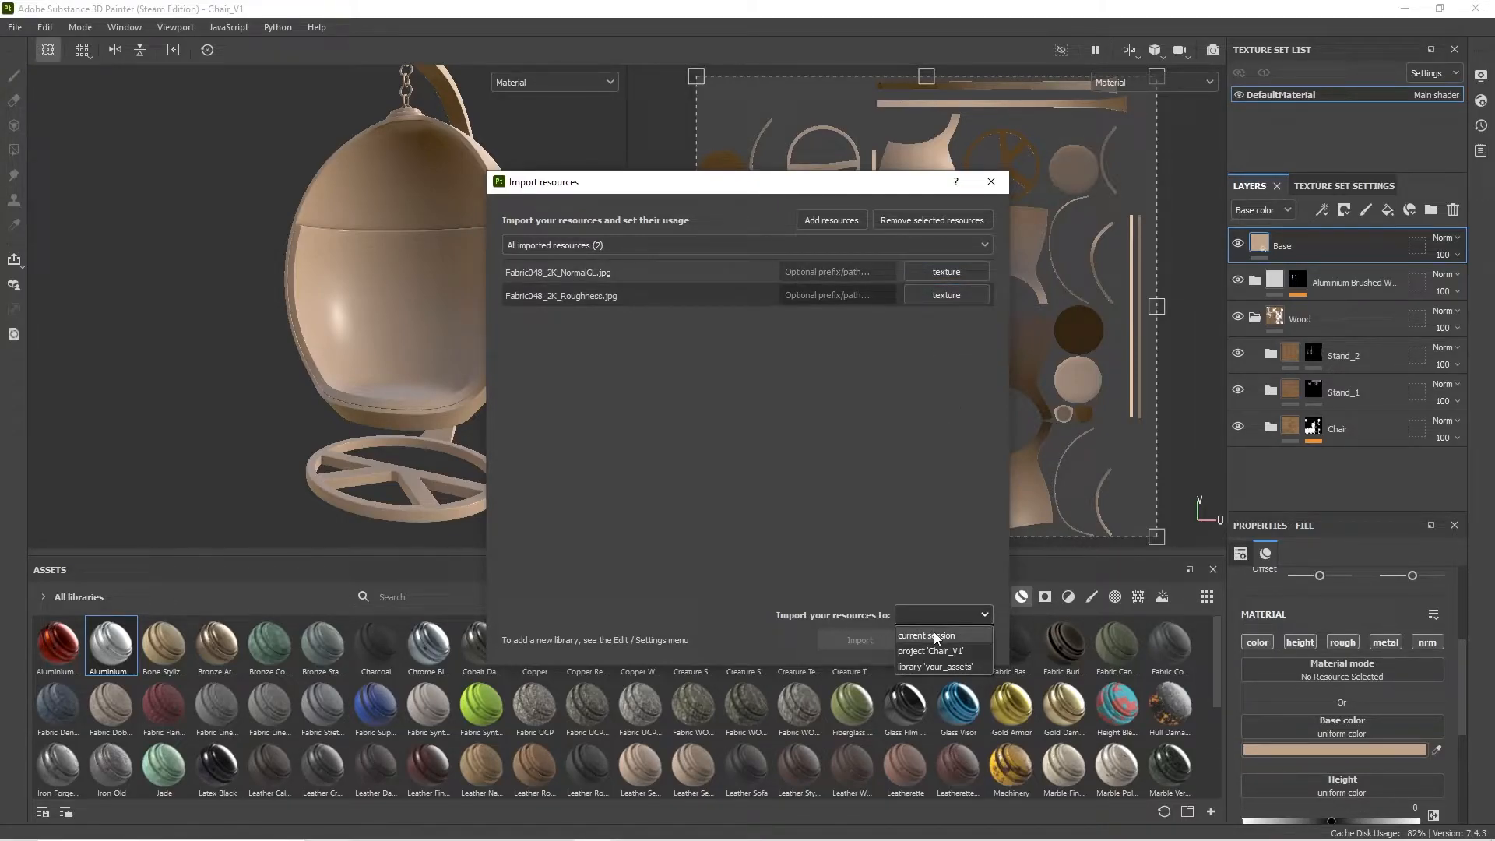
{"action": "left_click", "coordinate": [933, 634]}
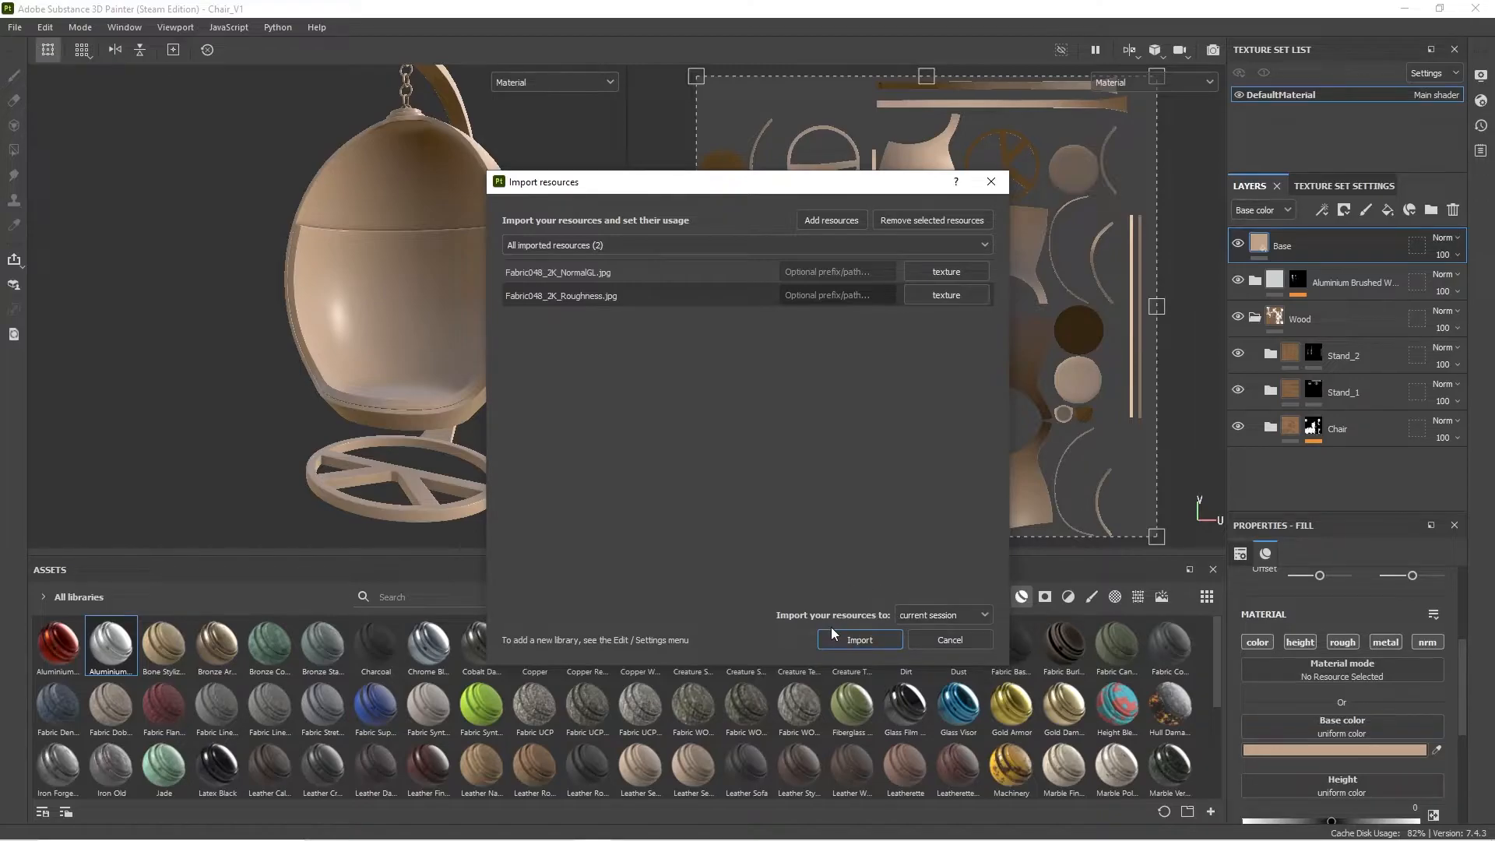
{"action": "left_click", "coordinate": [848, 641]}
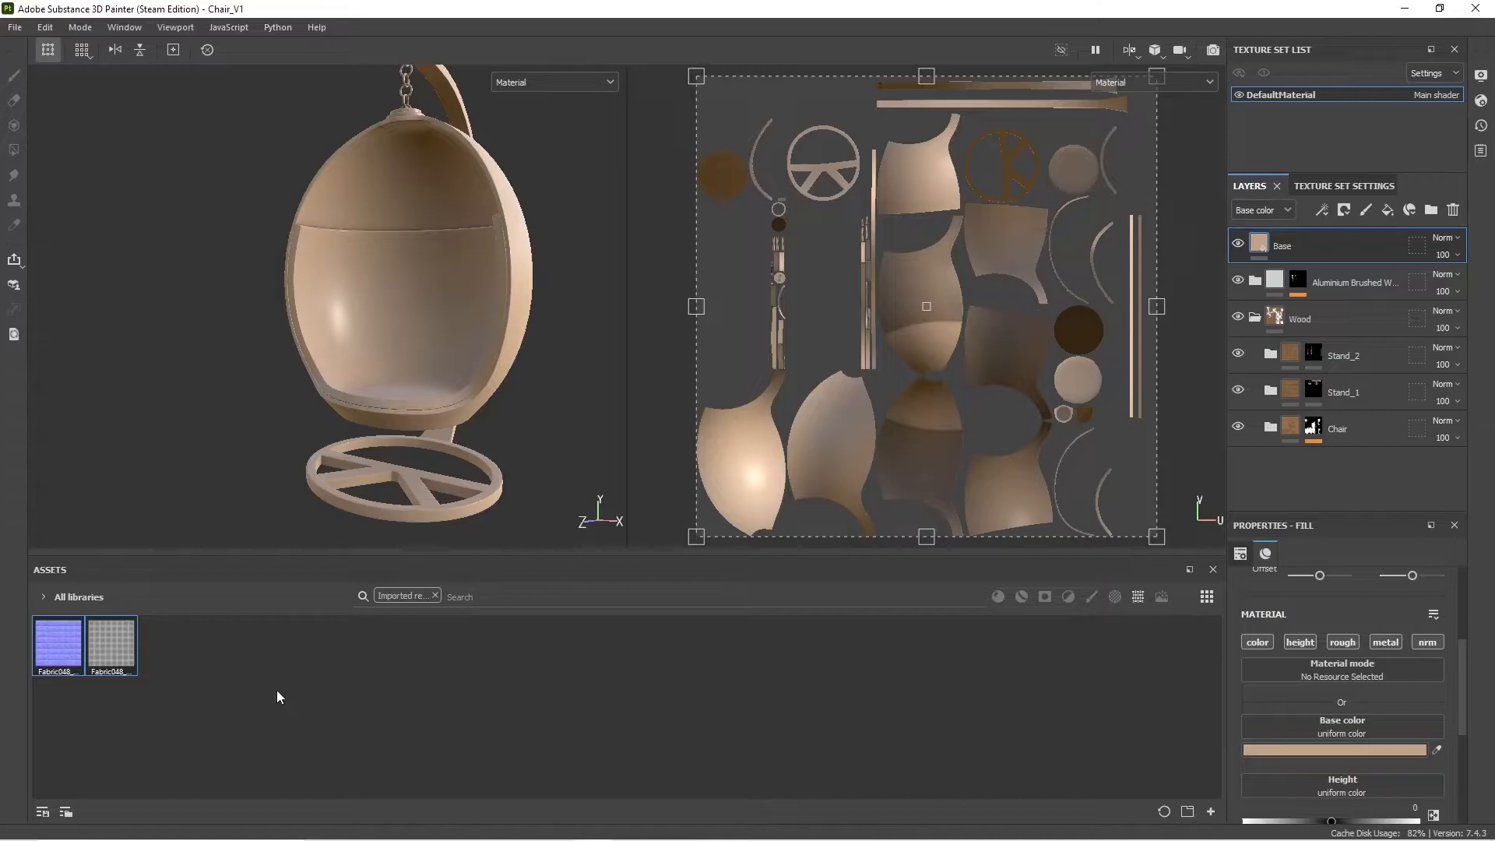
Step: Assign the Fabric048_2K_Roughness map to the Base layer's Roughness channel and Fabric048_2K_NormalGL to its Normal channel
{"action": "left_click", "coordinate": [117, 644]}
{"action": "scroll", "coordinate": [1304, 679], "scroll_direction": "down", "scroll_amount": 5}
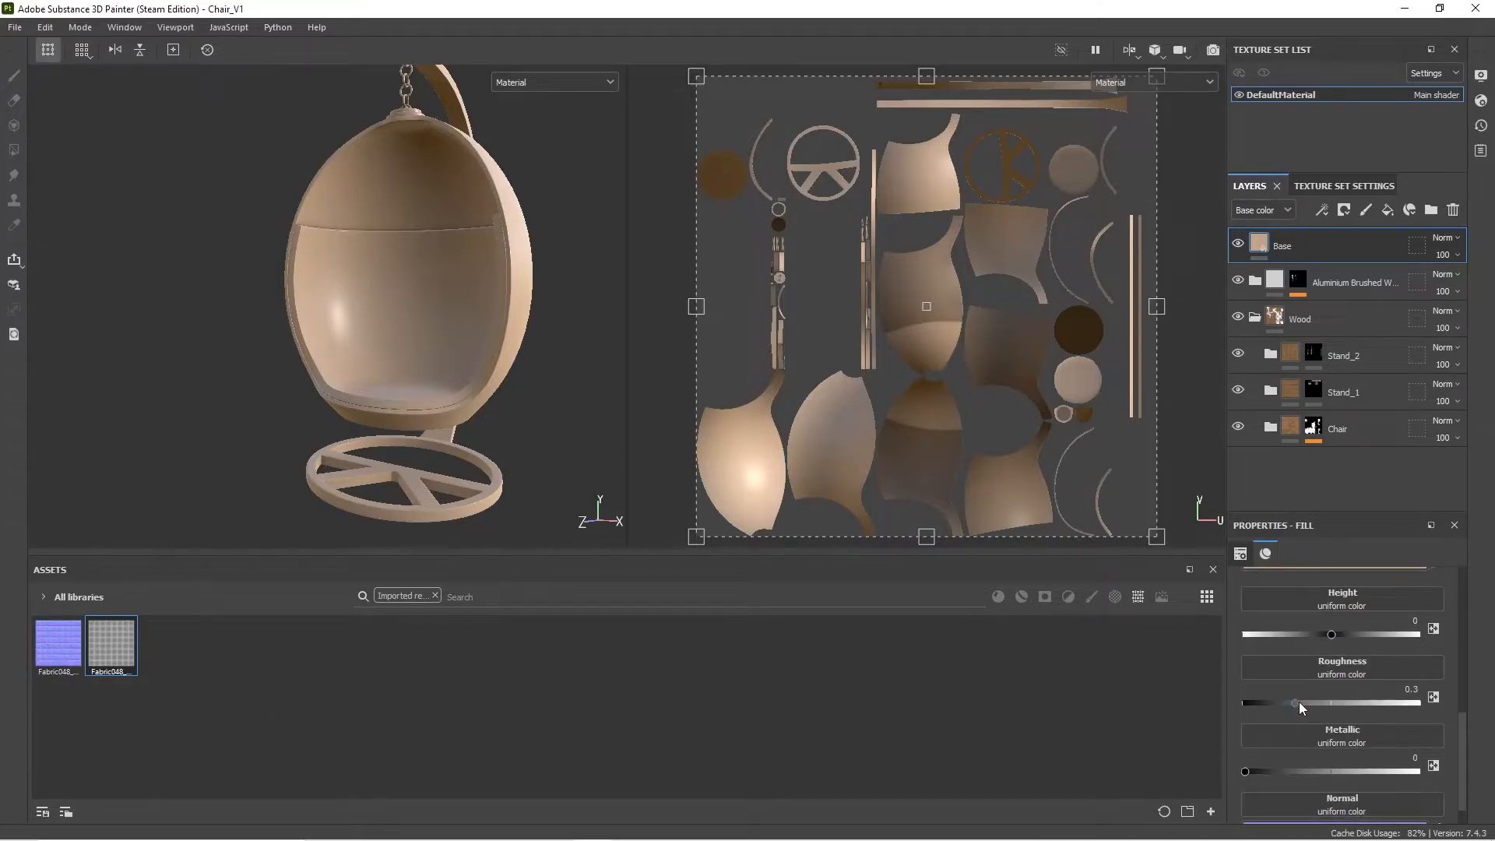
{"action": "left_click_drag", "start_coordinate": [112, 647], "coordinate": [1333, 629]}
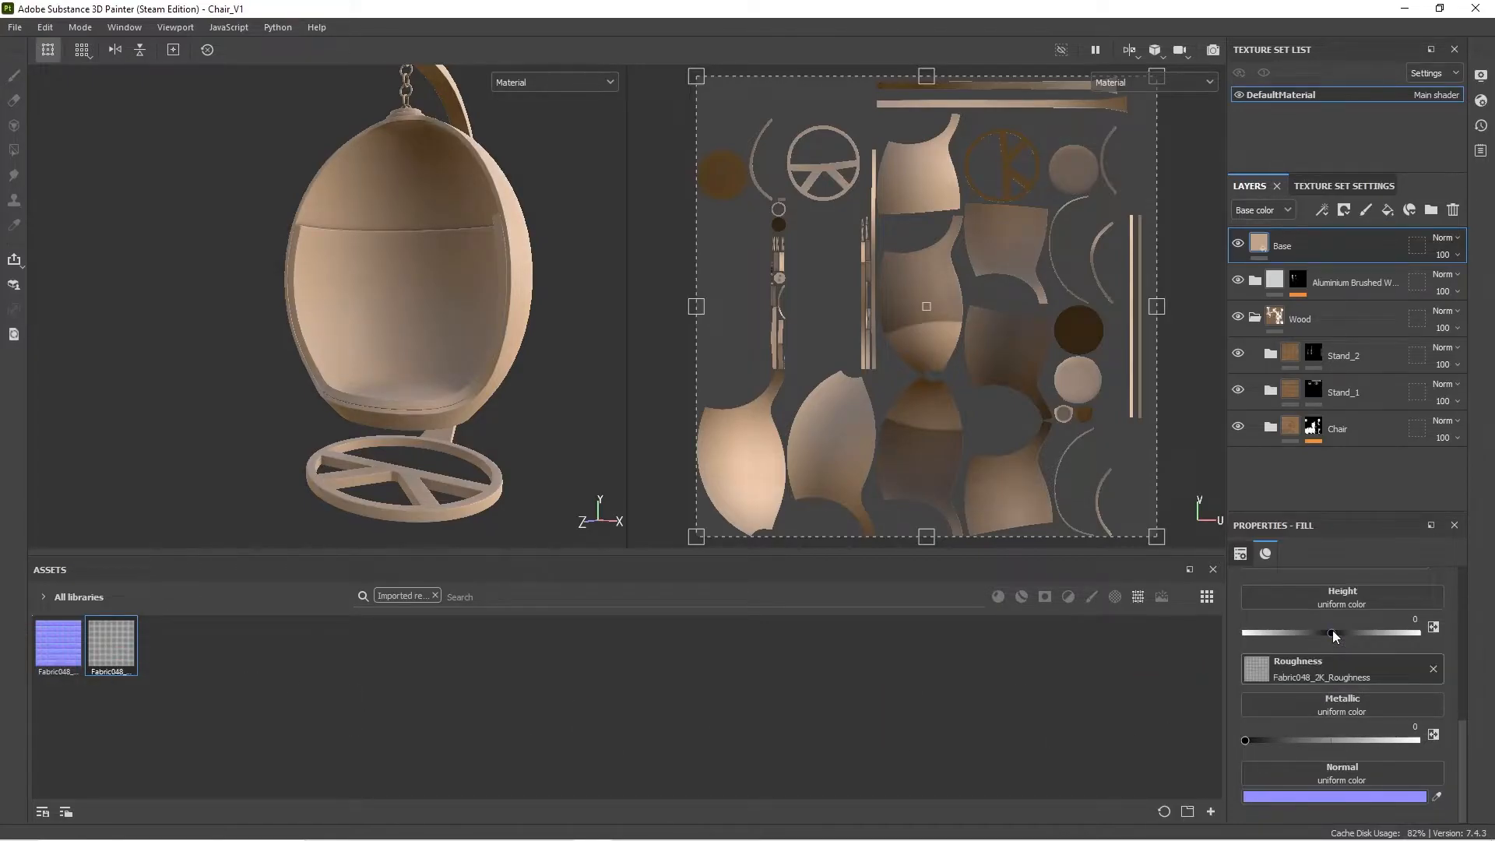
{"action": "left_click_drag", "start_coordinate": [49, 648], "coordinate": [1325, 770]}
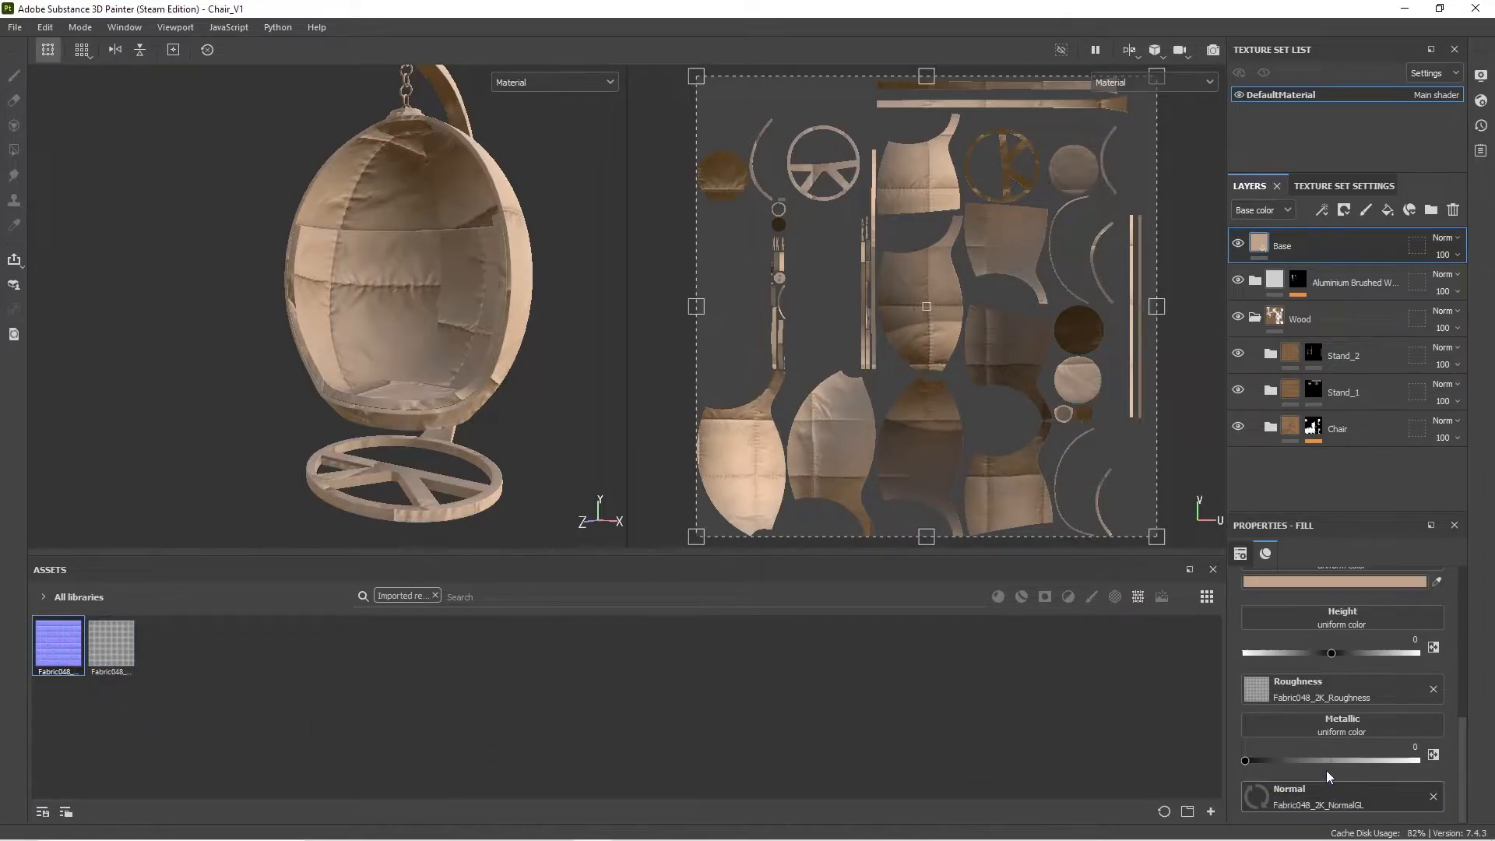
Step: Switch the Base layer to Spherical projection and shift the projection along its depth axis inside the egg shell
{"action": "scroll", "coordinate": [468, 249], "scroll_direction": "up", "scroll_amount": 3}
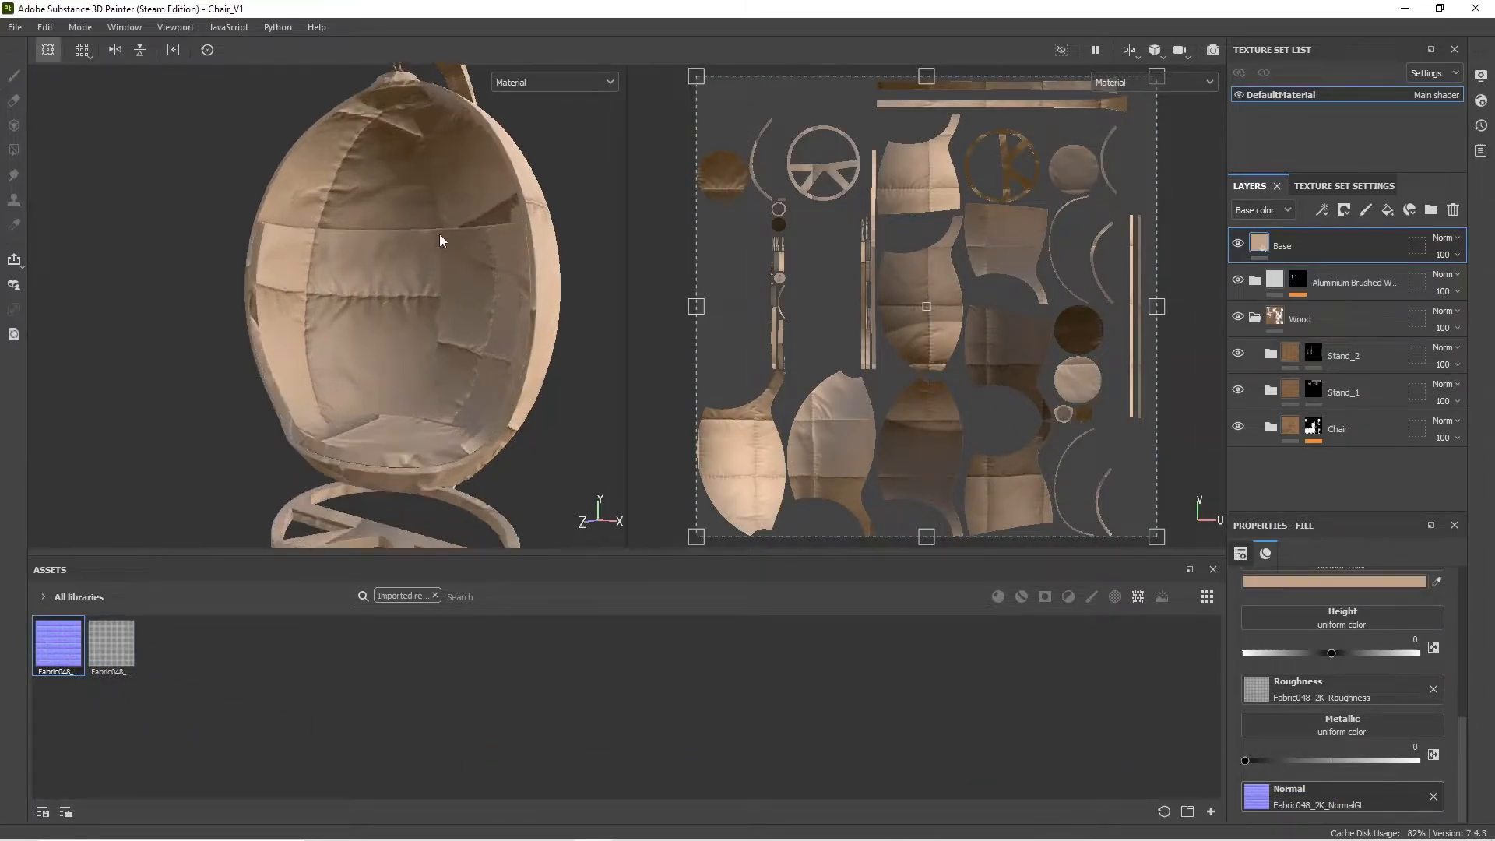
{"action": "scroll", "coordinate": [1340, 623], "scroll_direction": "up", "scroll_amount": 5}
{"action": "left_click", "coordinate": [1330, 584]}
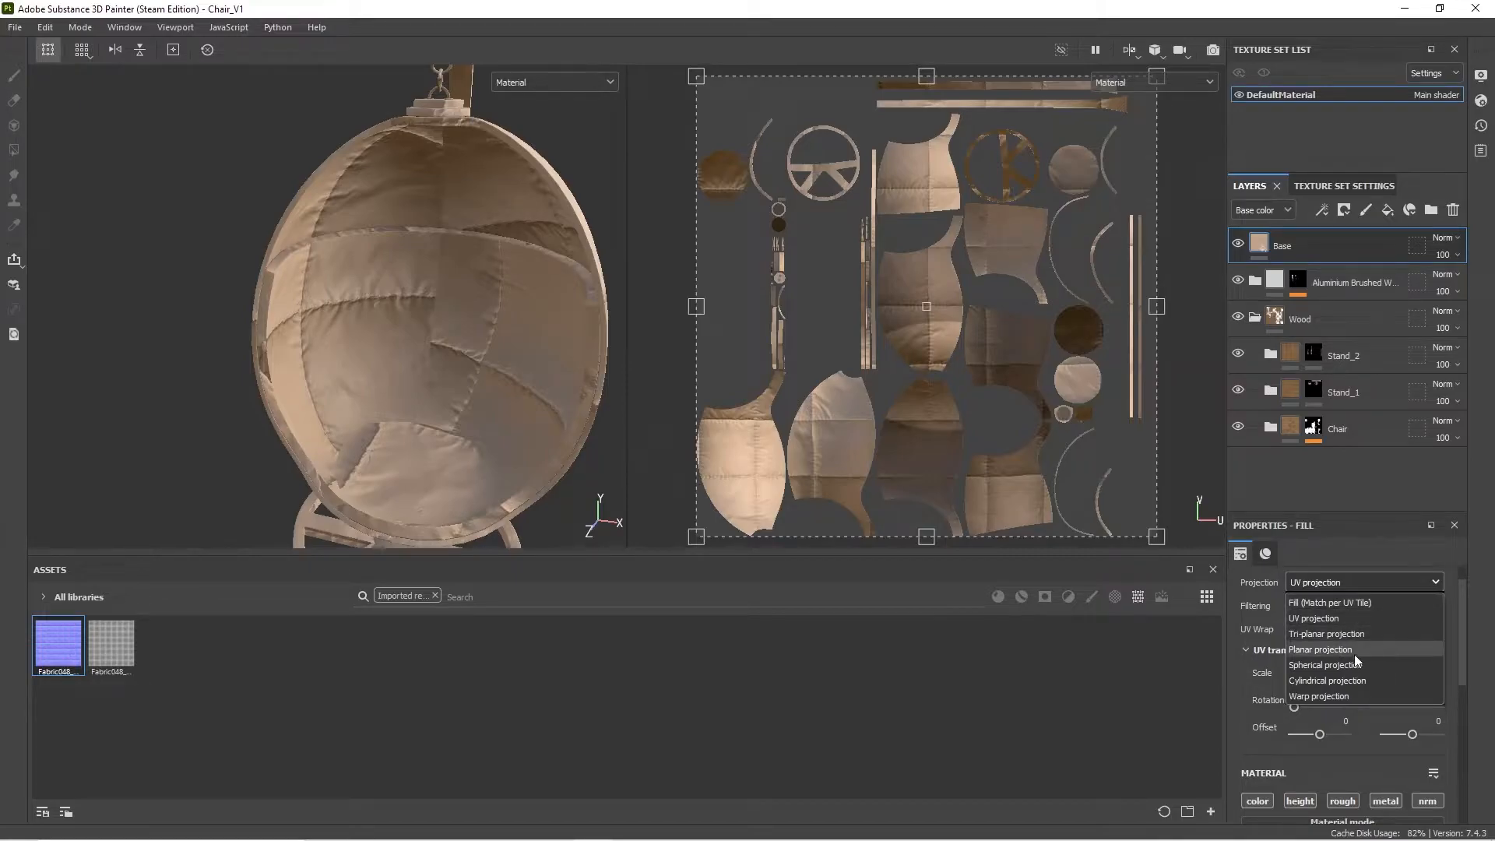
{"action": "key", "text": "Escape"}
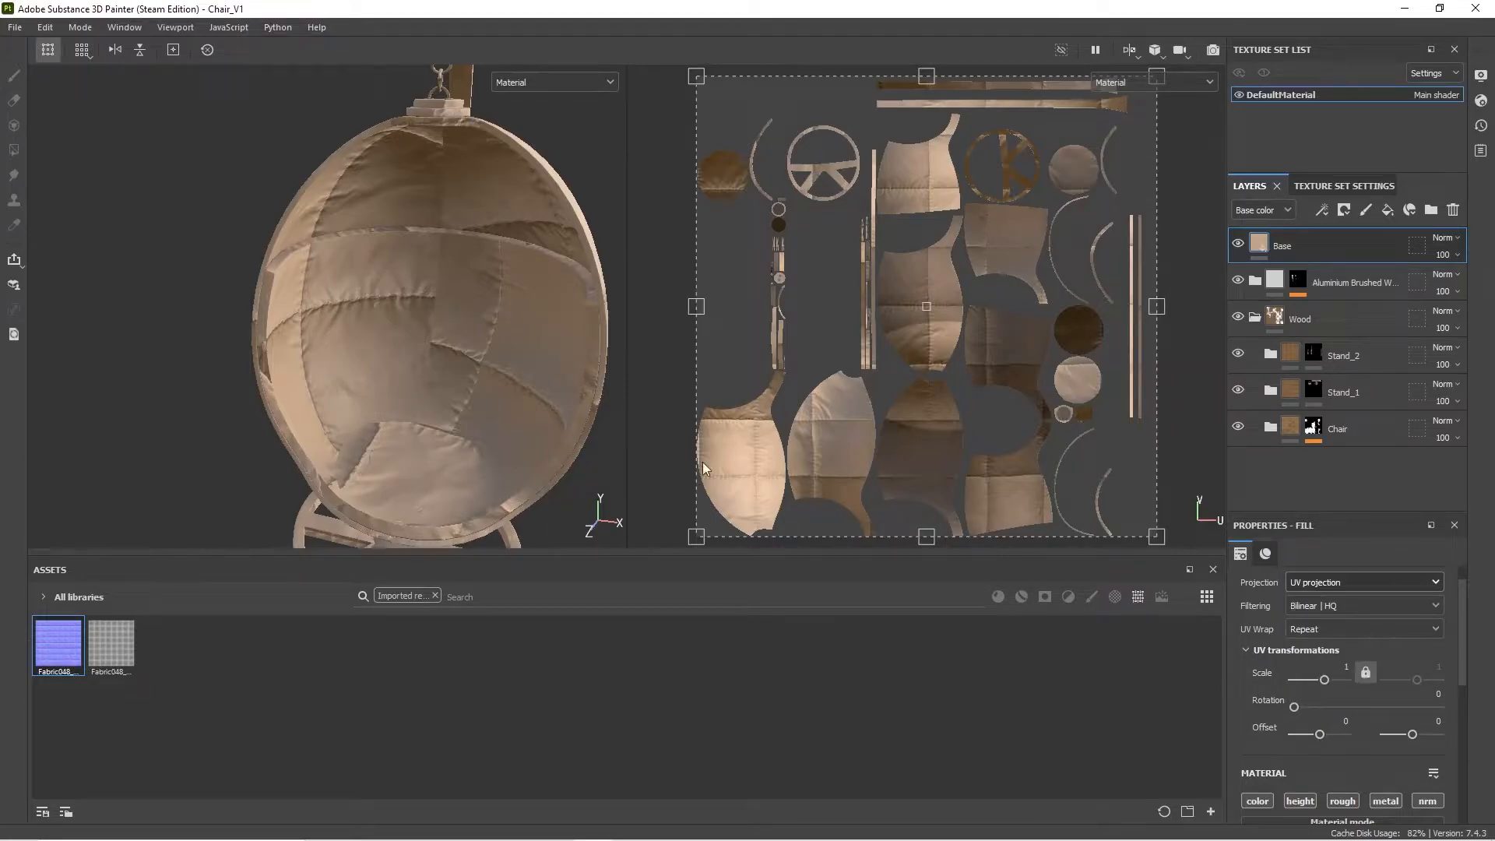
{"action": "left_click_drag", "start_coordinate": [426, 300], "coordinate": [413, 335]}
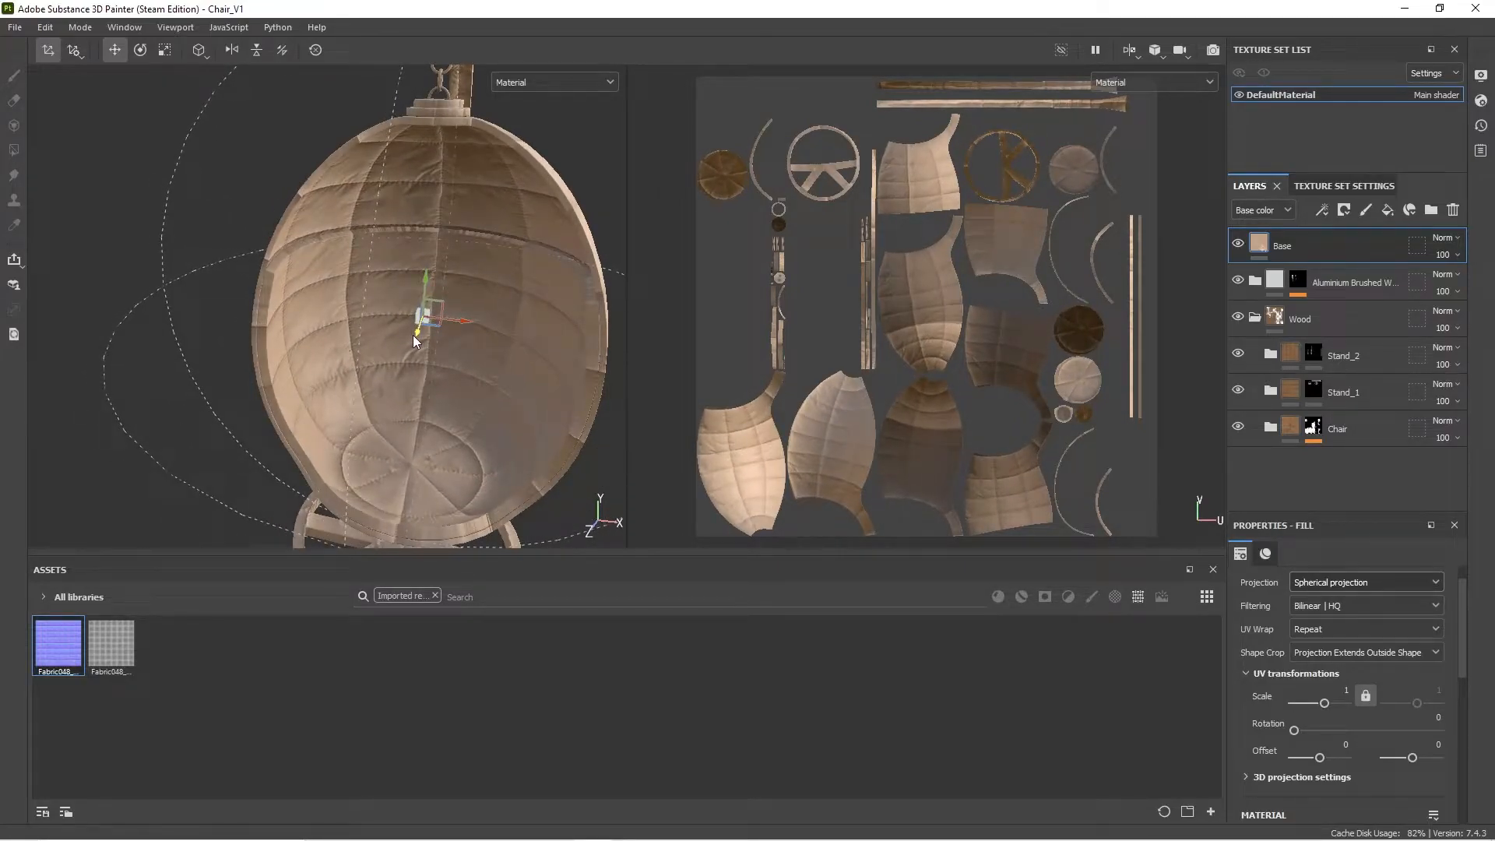
{"action": "left_click_drag", "start_coordinate": [494, 263], "coordinate": [545, 233], "text": "alt"}
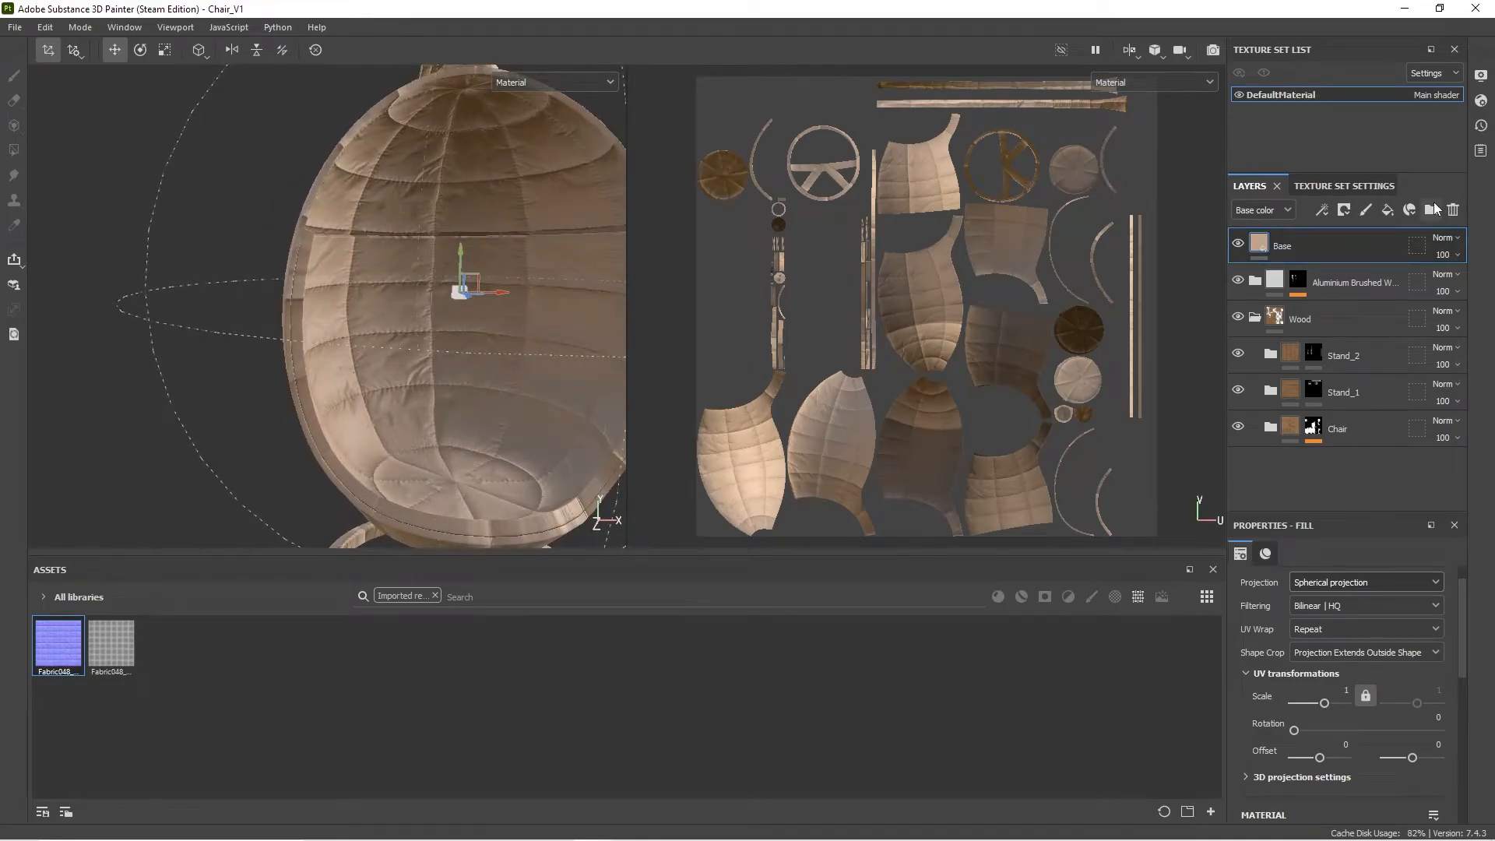
Step: Place the Base layer inside a new folder and name the folder Chair
{"action": "left_click", "coordinate": [1431, 210]}
{"action": "left_click_drag", "start_coordinate": [1306, 290], "coordinate": [1307, 248]}
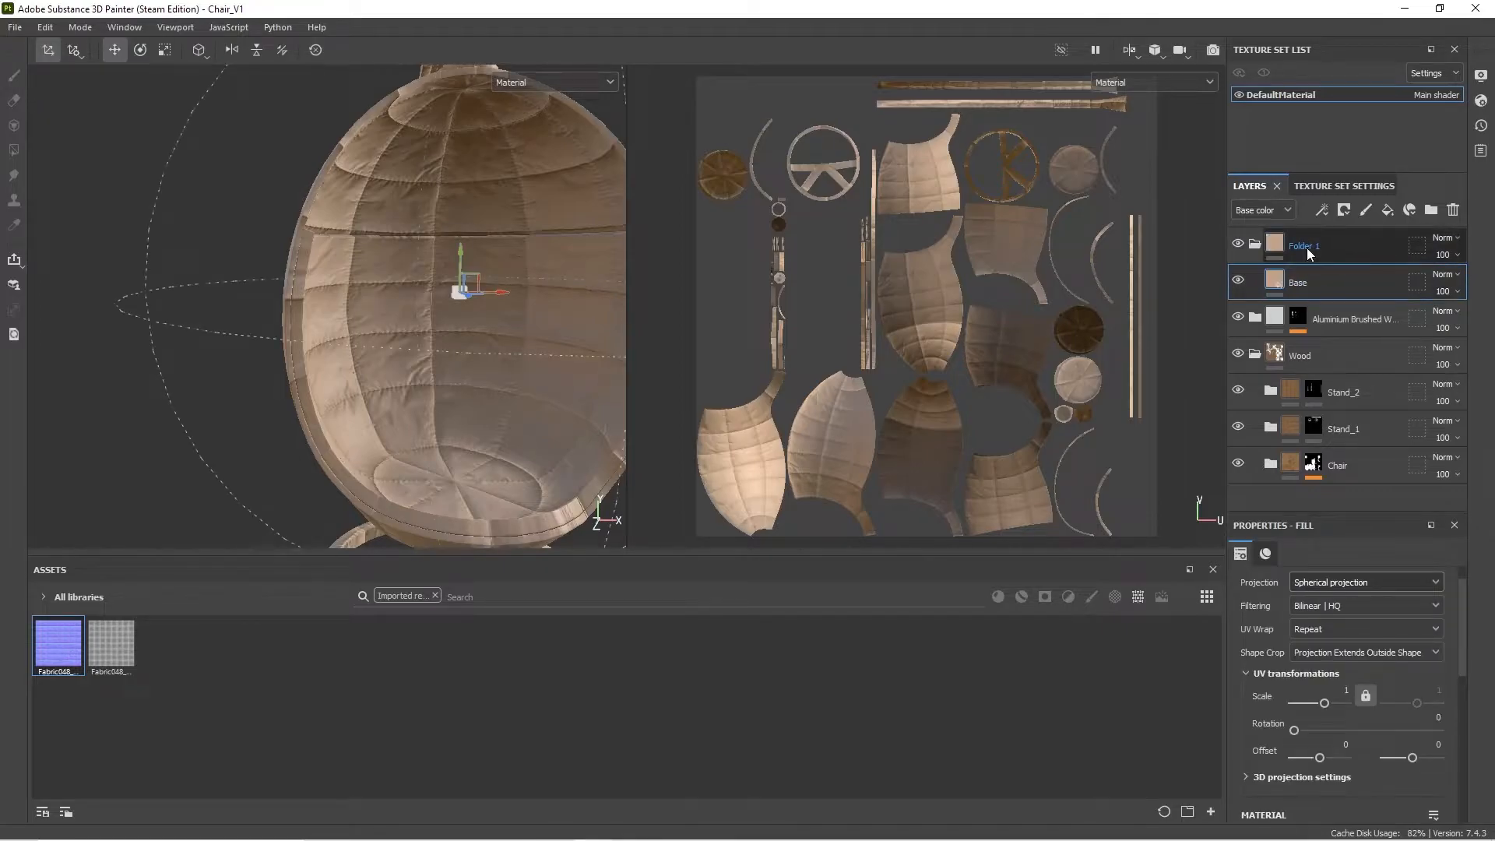
{"action": "double_click", "coordinate": [1315, 245]}
{"action": "type", "text": "Chair"}
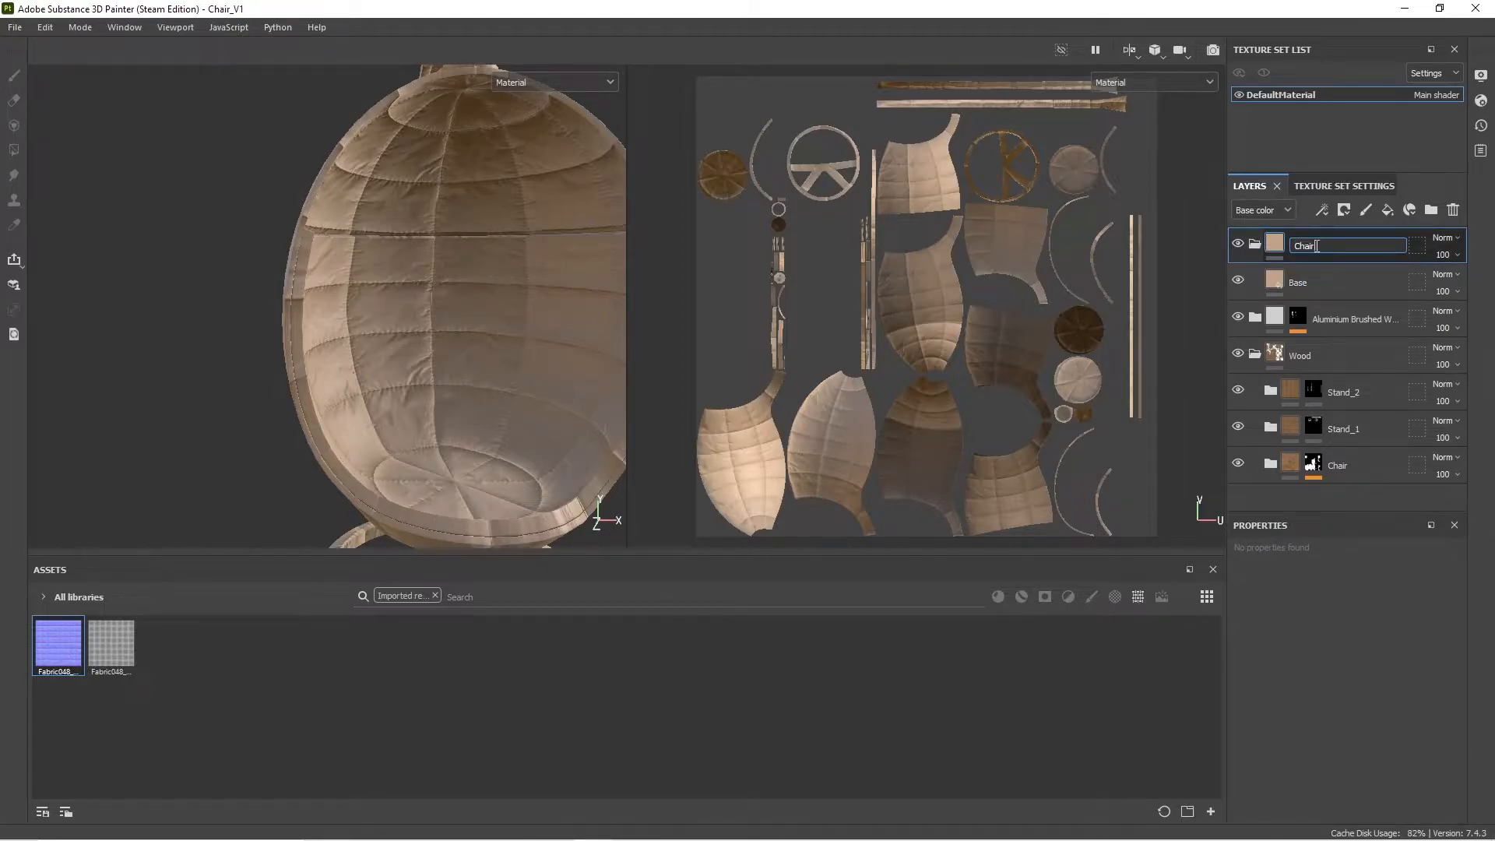
{"action": "key", "text": "Return"}
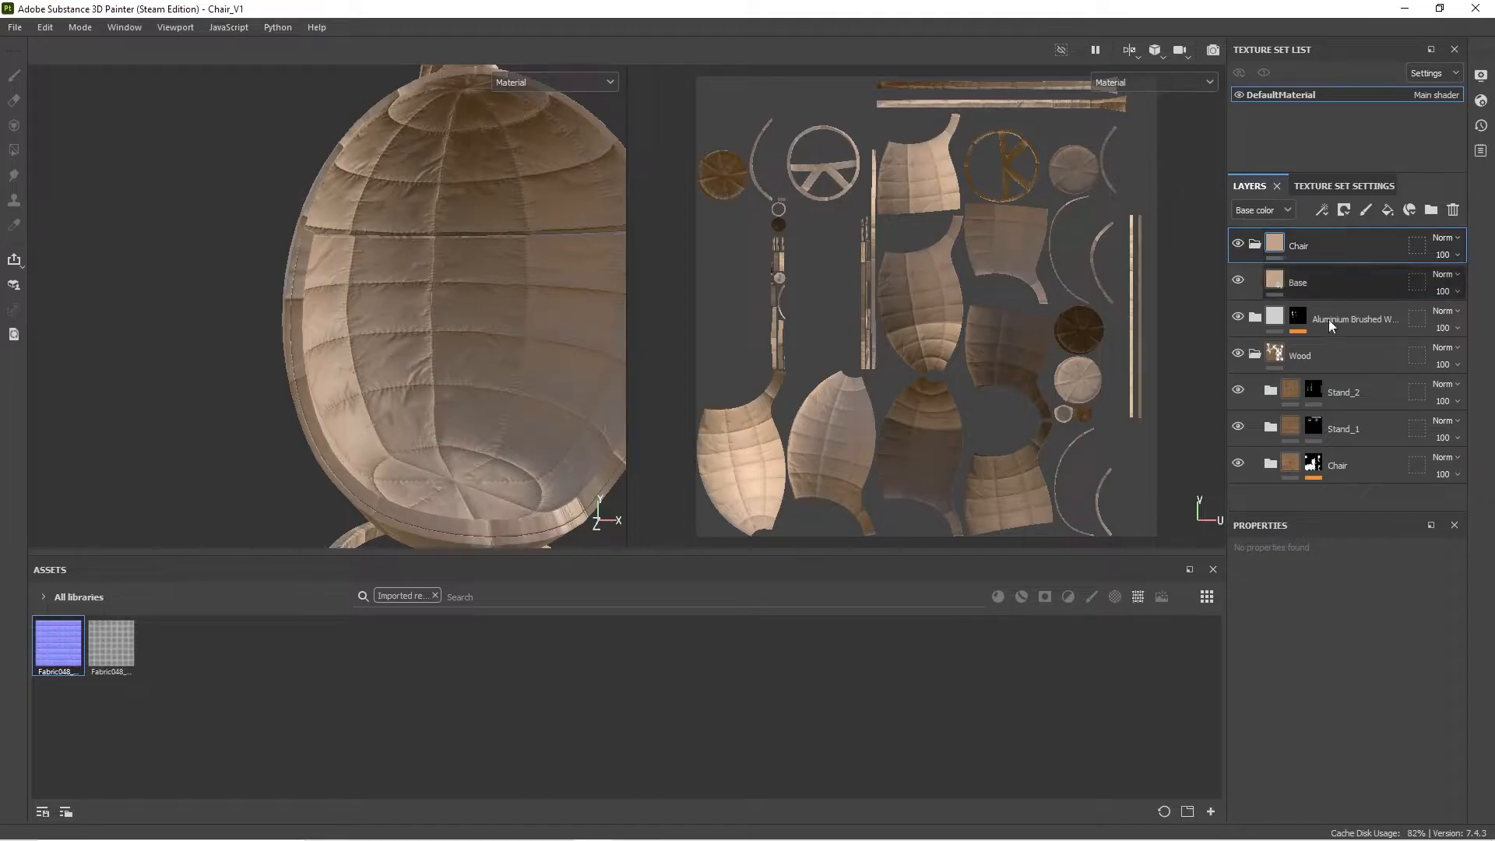
Step: Restrict the fabric folder to the green ID color with a black mask and Color selection, and rename the folder Cushion
{"action": "right_click", "coordinate": [1300, 251]}
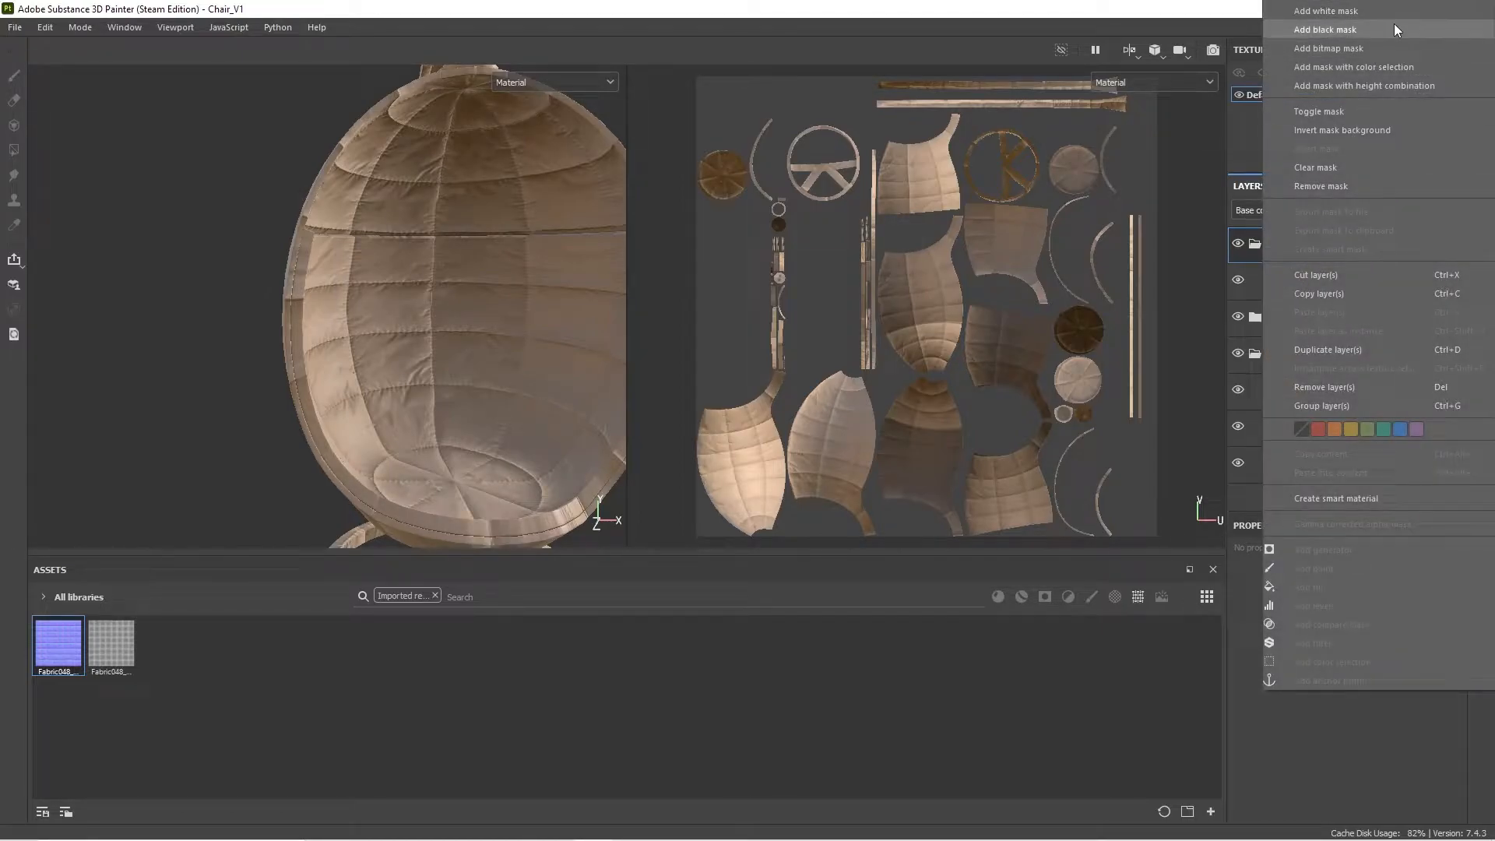
{"action": "left_click", "coordinate": [1384, 30]}
{"action": "right_click", "coordinate": [1341, 247]}
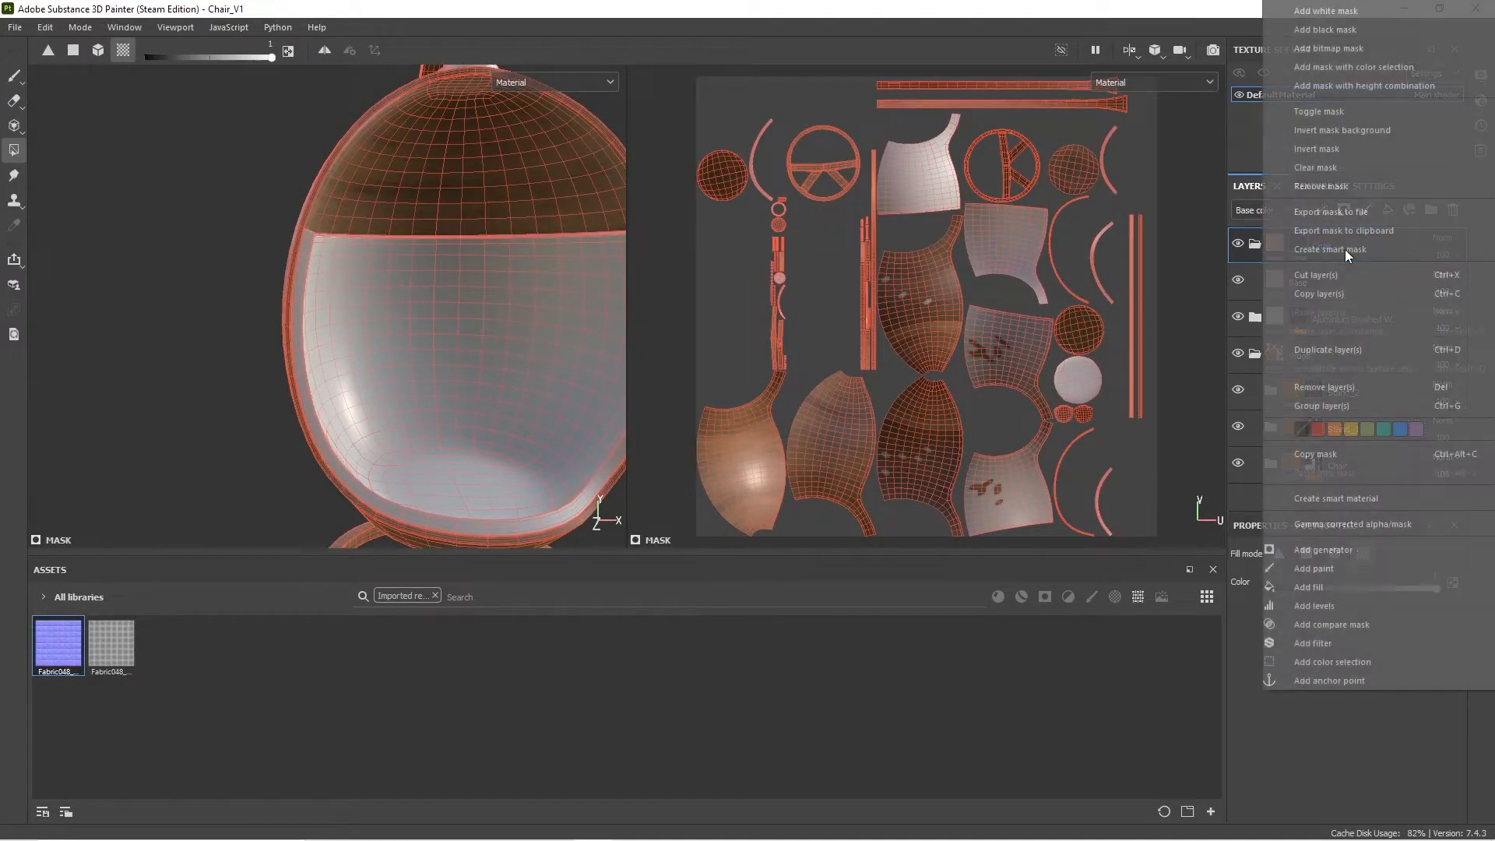
{"action": "left_click", "coordinate": [1380, 660]}
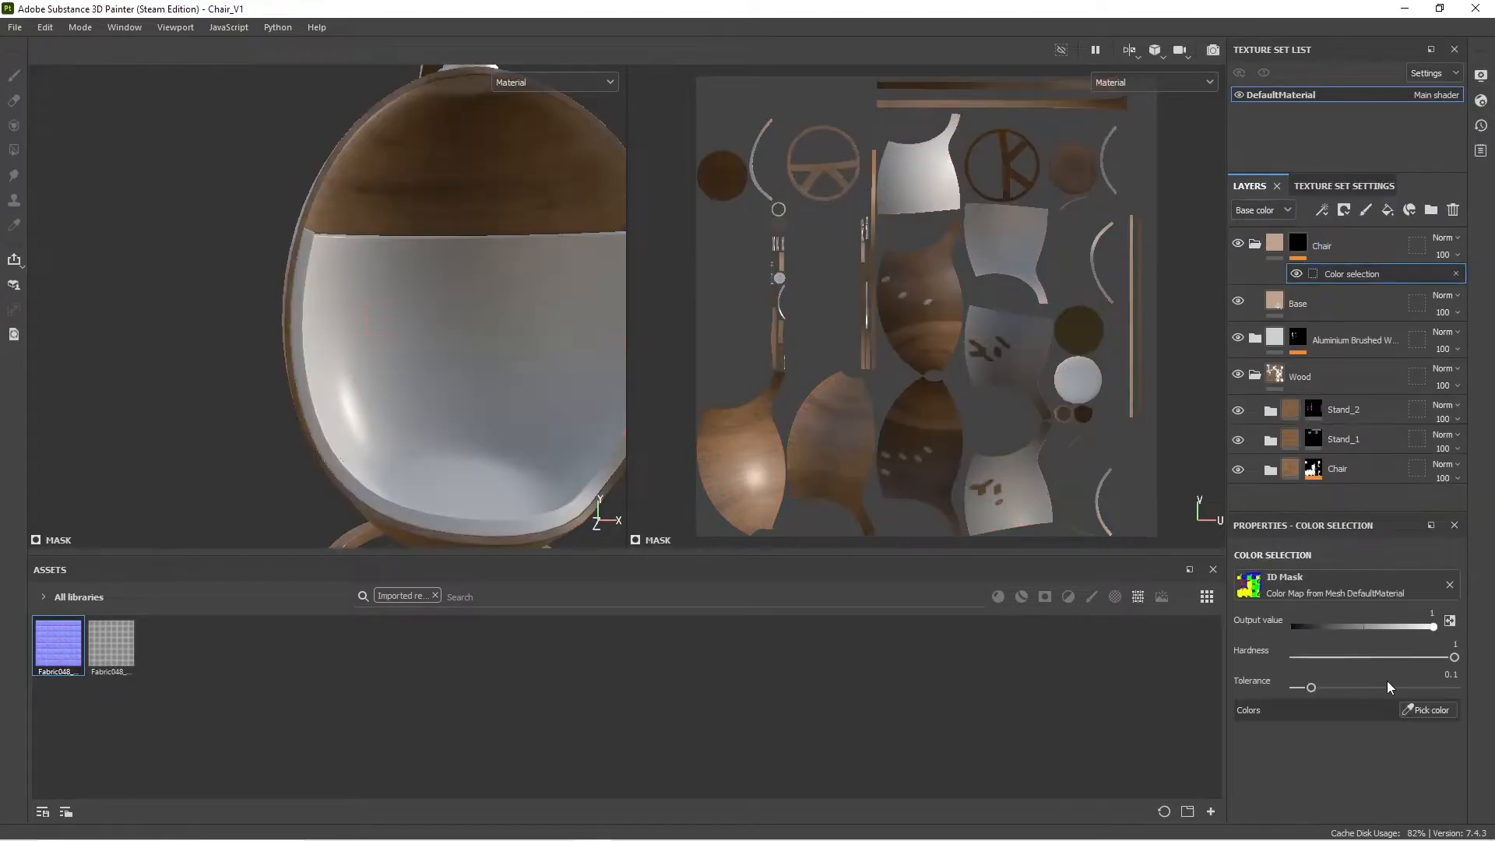
{"action": "left_click", "coordinate": [1428, 709]}
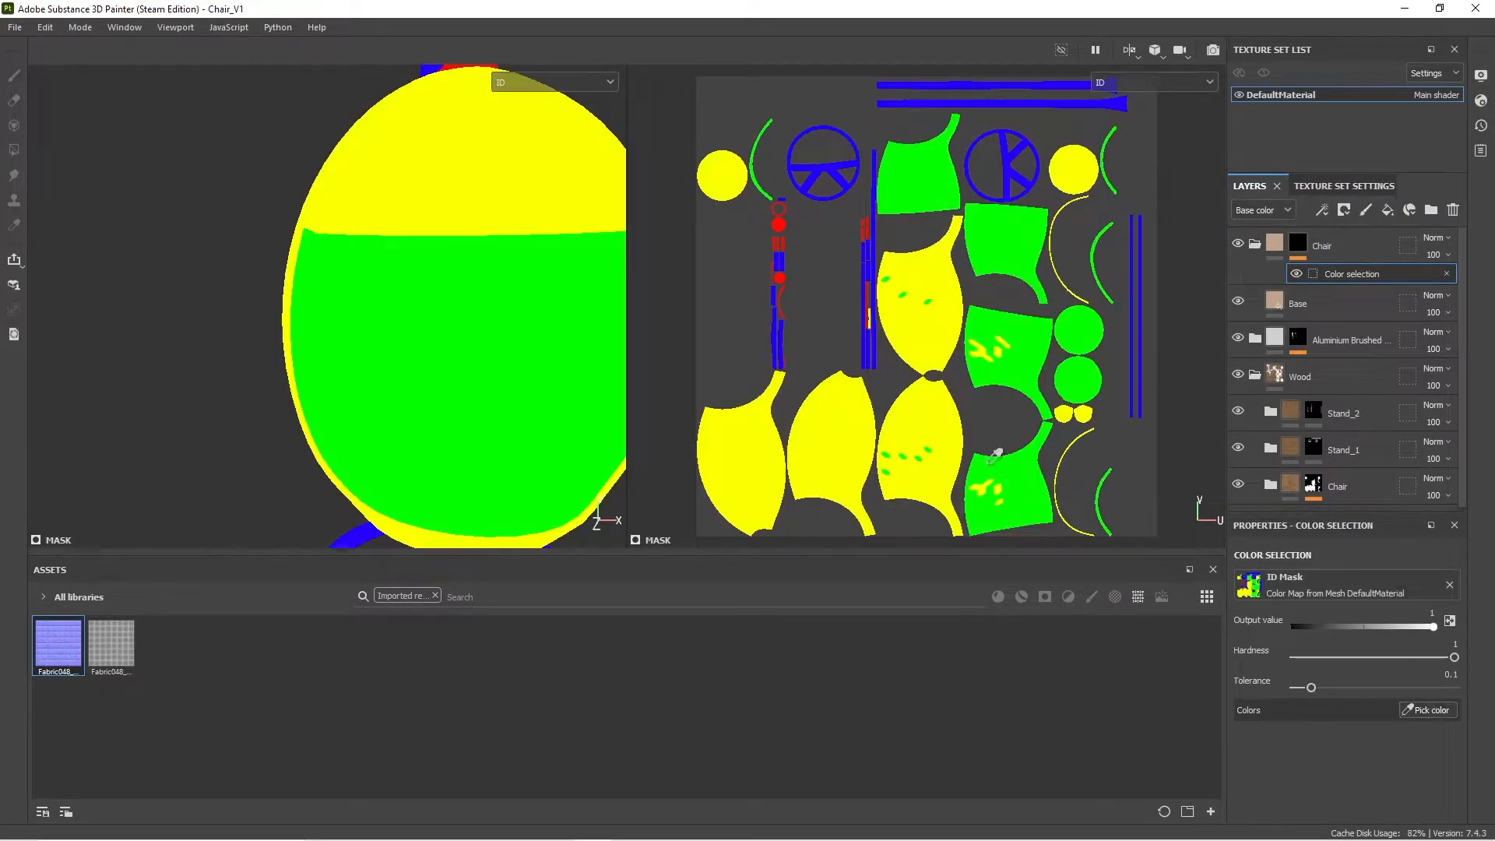
{"action": "left_click", "coordinate": [498, 343]}
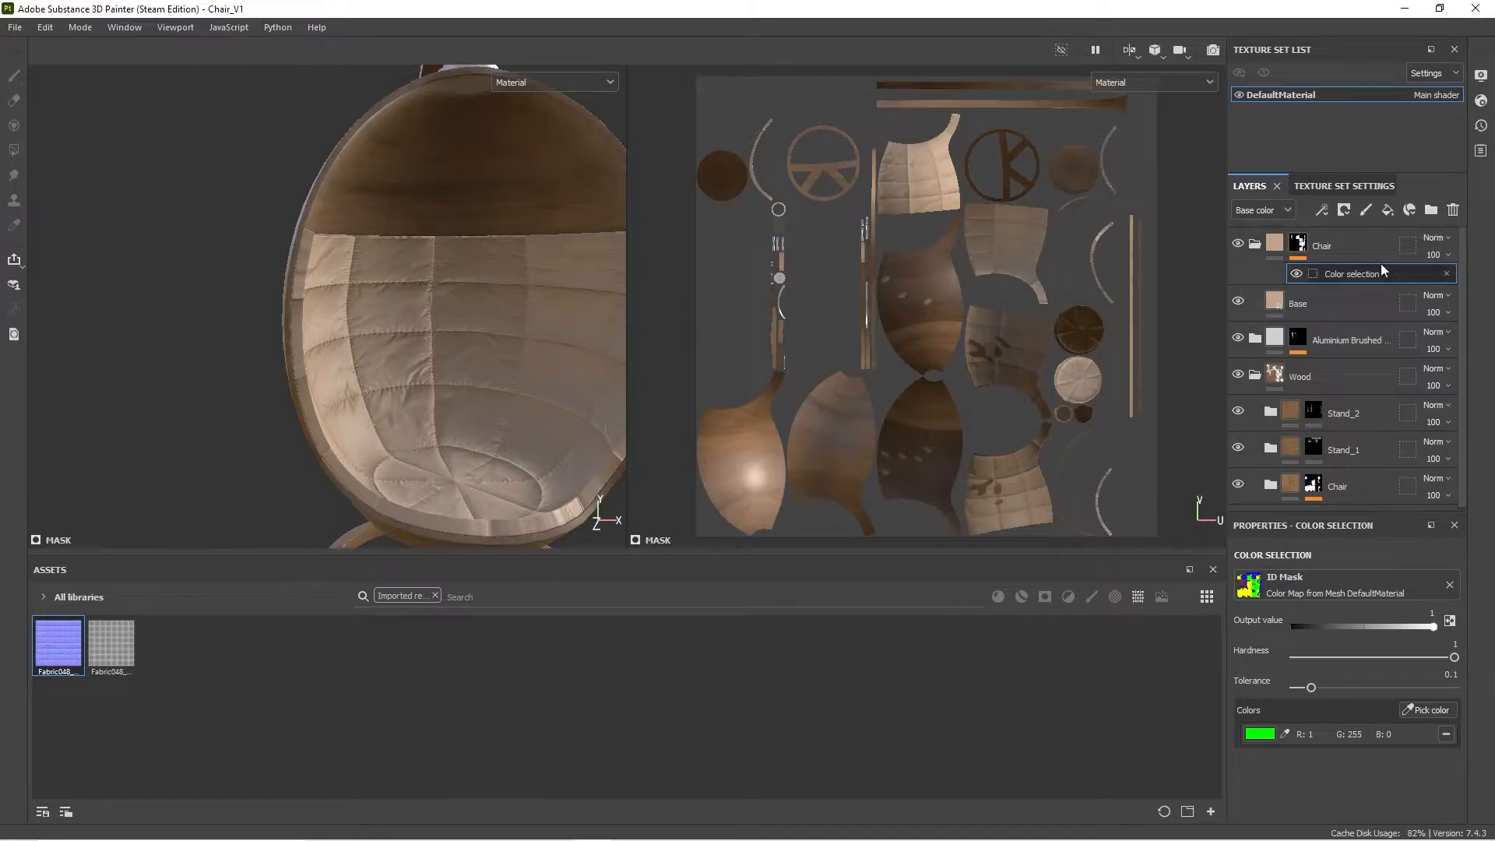
{"action": "double_click", "coordinate": [1324, 245]}
{"action": "type", "text": "Cushion"}
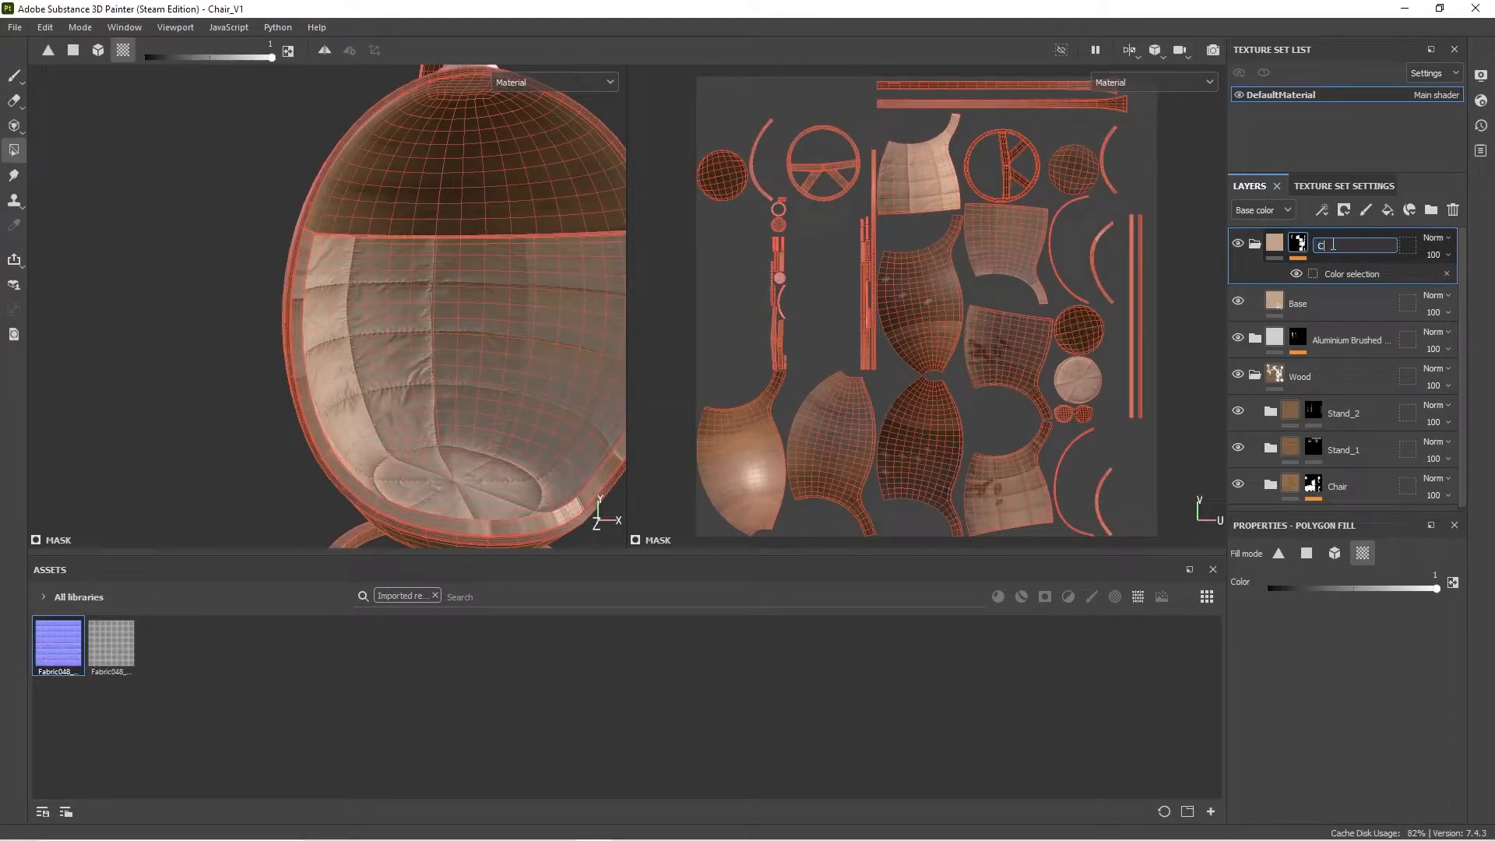
Step: Lower the saturation of the cushion Base layer's base color to 0.291
{"action": "left_click", "coordinate": [1324, 304]}
{"action": "left_click_drag", "start_coordinate": [140, 218], "coordinate": [181, 255], "text": "alt"}
{"action": "scroll", "coordinate": [359, 310], "scroll_direction": "up", "scroll_amount": 5}
{"action": "middle_click_drag", "start_coordinate": [350, 271], "coordinate": [327, 232], "text": "alt"}
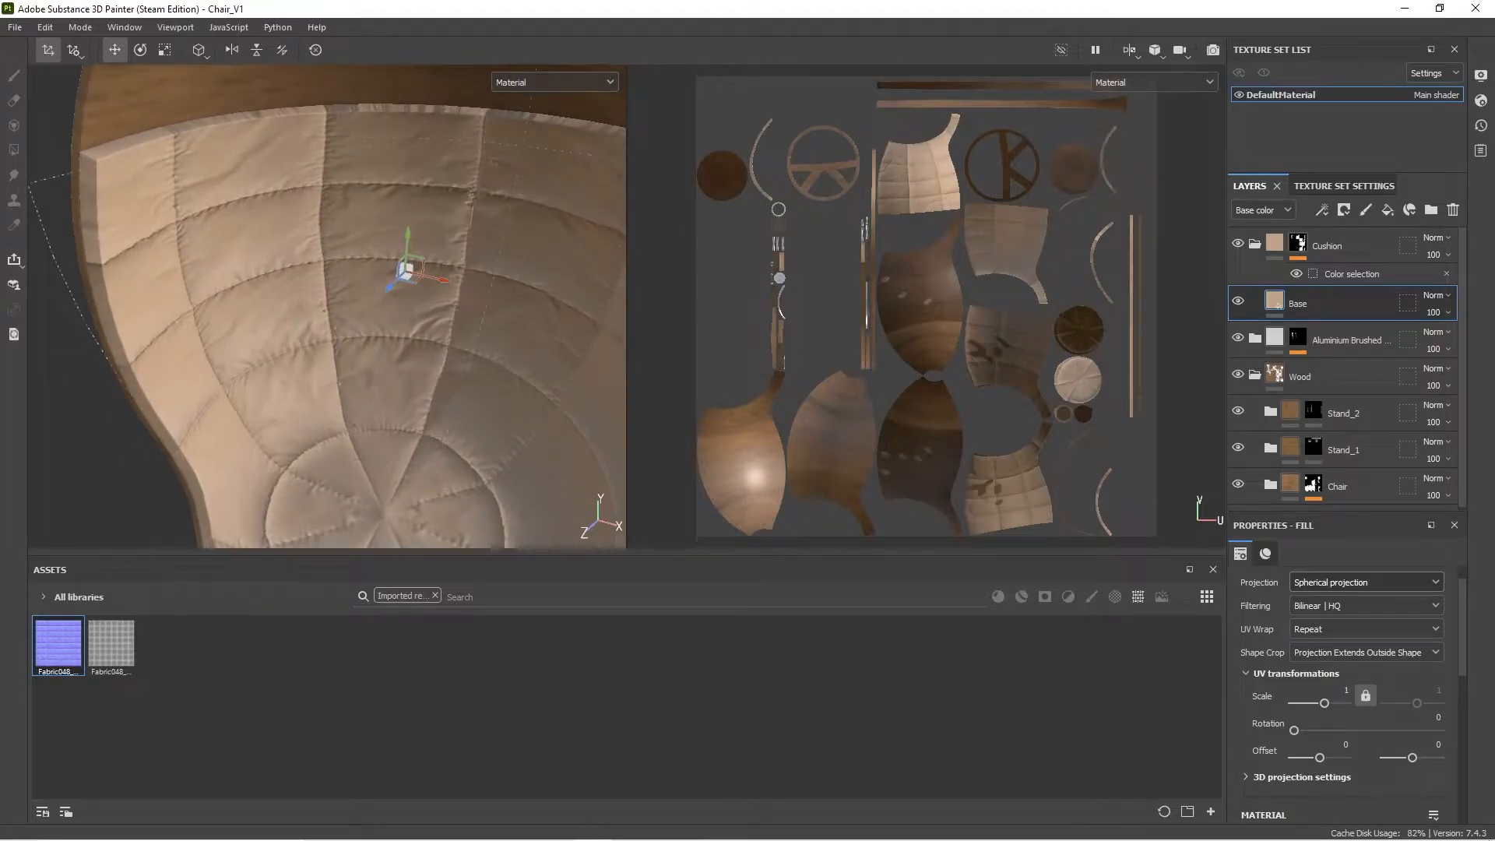
{"action": "scroll", "coordinate": [1357, 685], "scroll_direction": "down", "scroll_amount": 5}
{"action": "left_click", "coordinate": [1354, 671]}
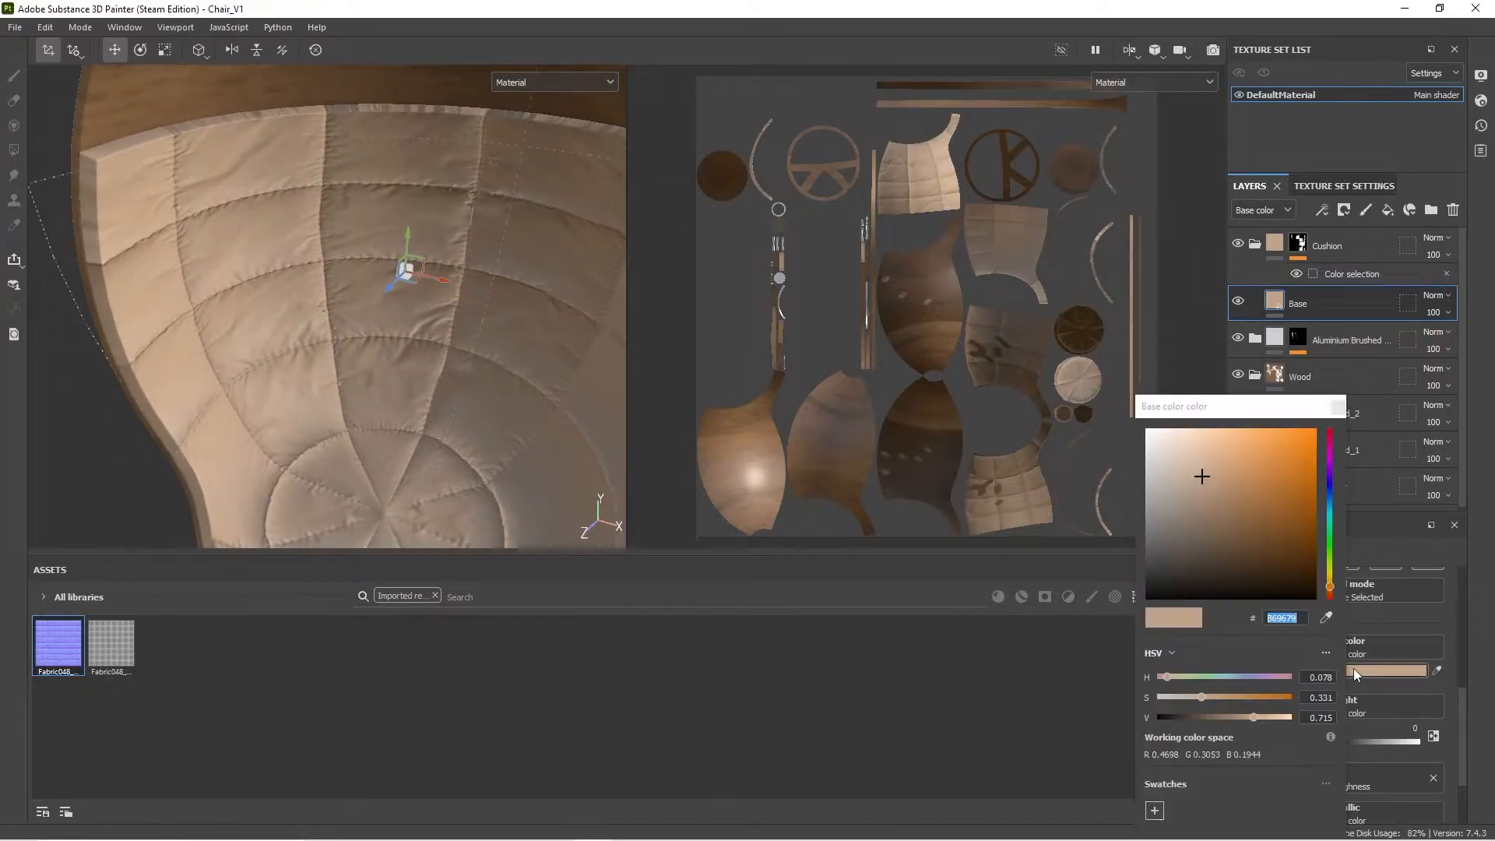
{"action": "left_click_drag", "start_coordinate": [1188, 694], "coordinate": [1196, 702]}
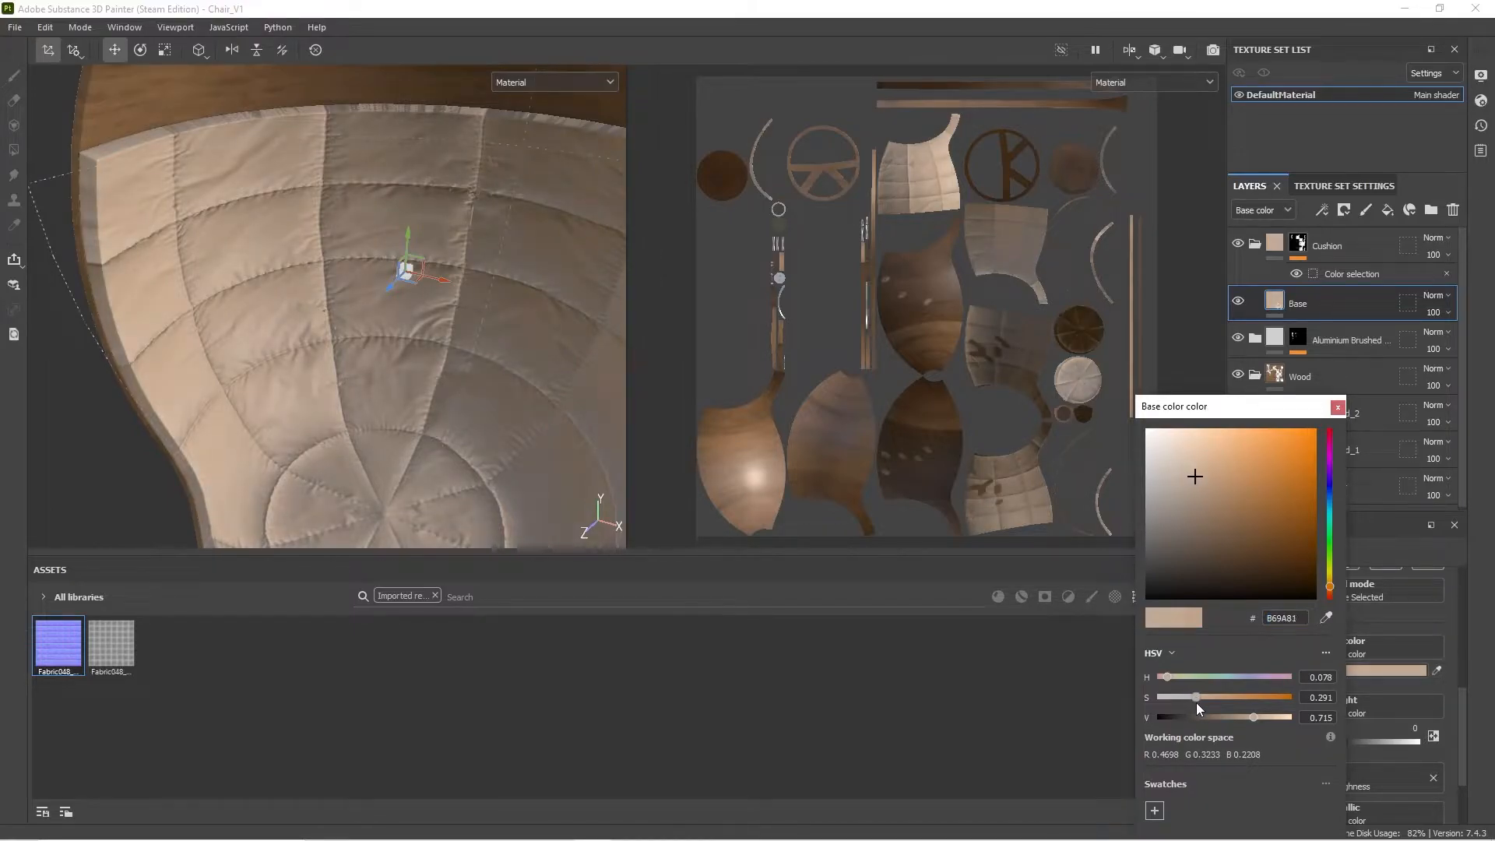
{"action": "key", "text": "f"}
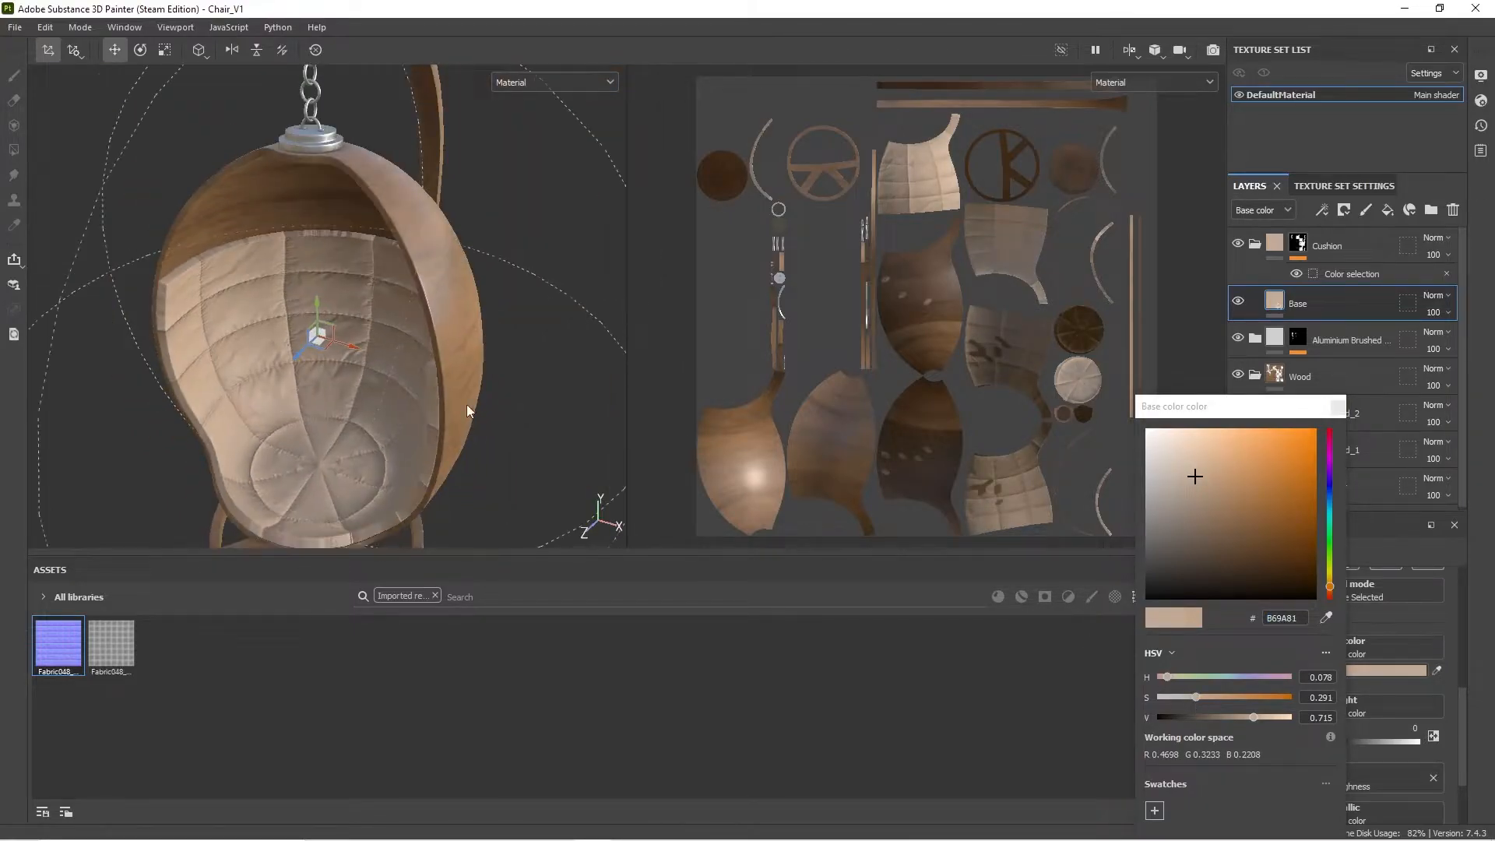
{"action": "left_click", "coordinate": [1337, 408]}
Step: Collapse the Cushion and Wood folders in the layer stack
{"action": "left_click_drag", "start_coordinate": [315, 203], "coordinate": [328, 173], "text": "alt"}
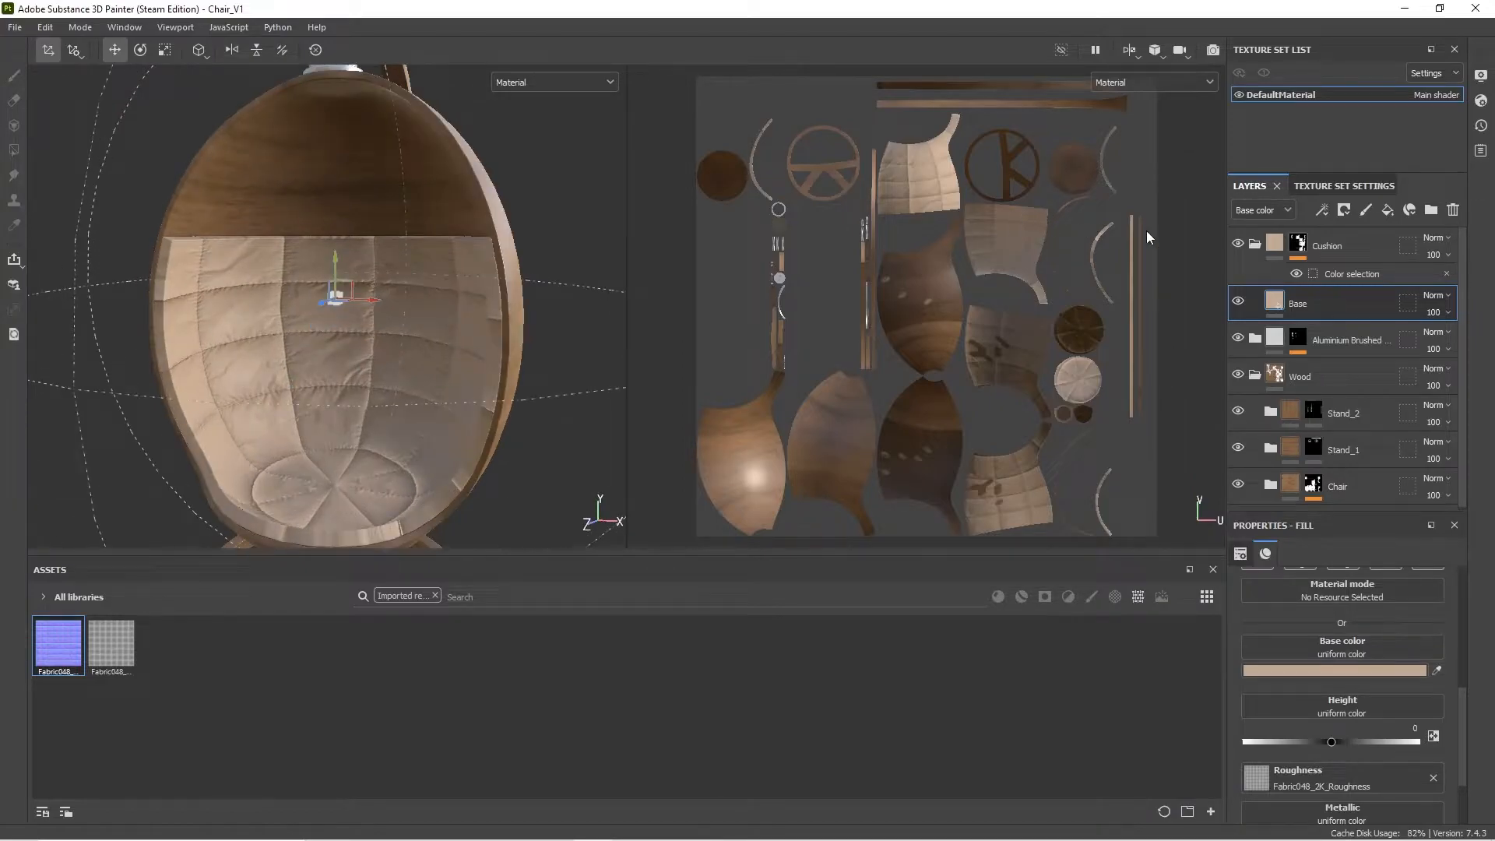
{"action": "left_click", "coordinate": [1255, 253]}
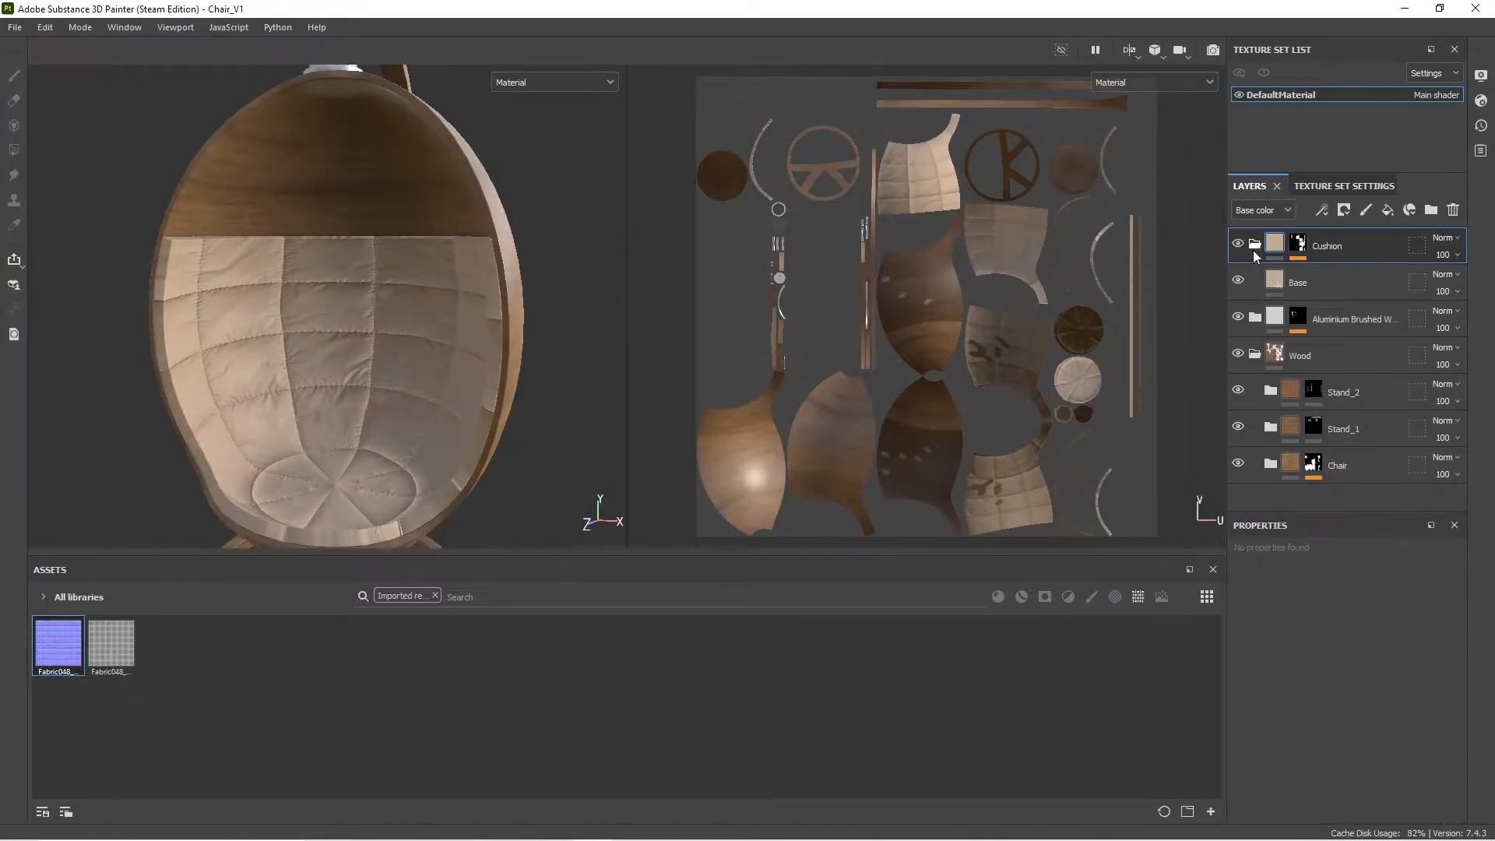
{"action": "left_click", "coordinate": [1256, 247]}
{"action": "left_click", "coordinate": [1254, 318]}
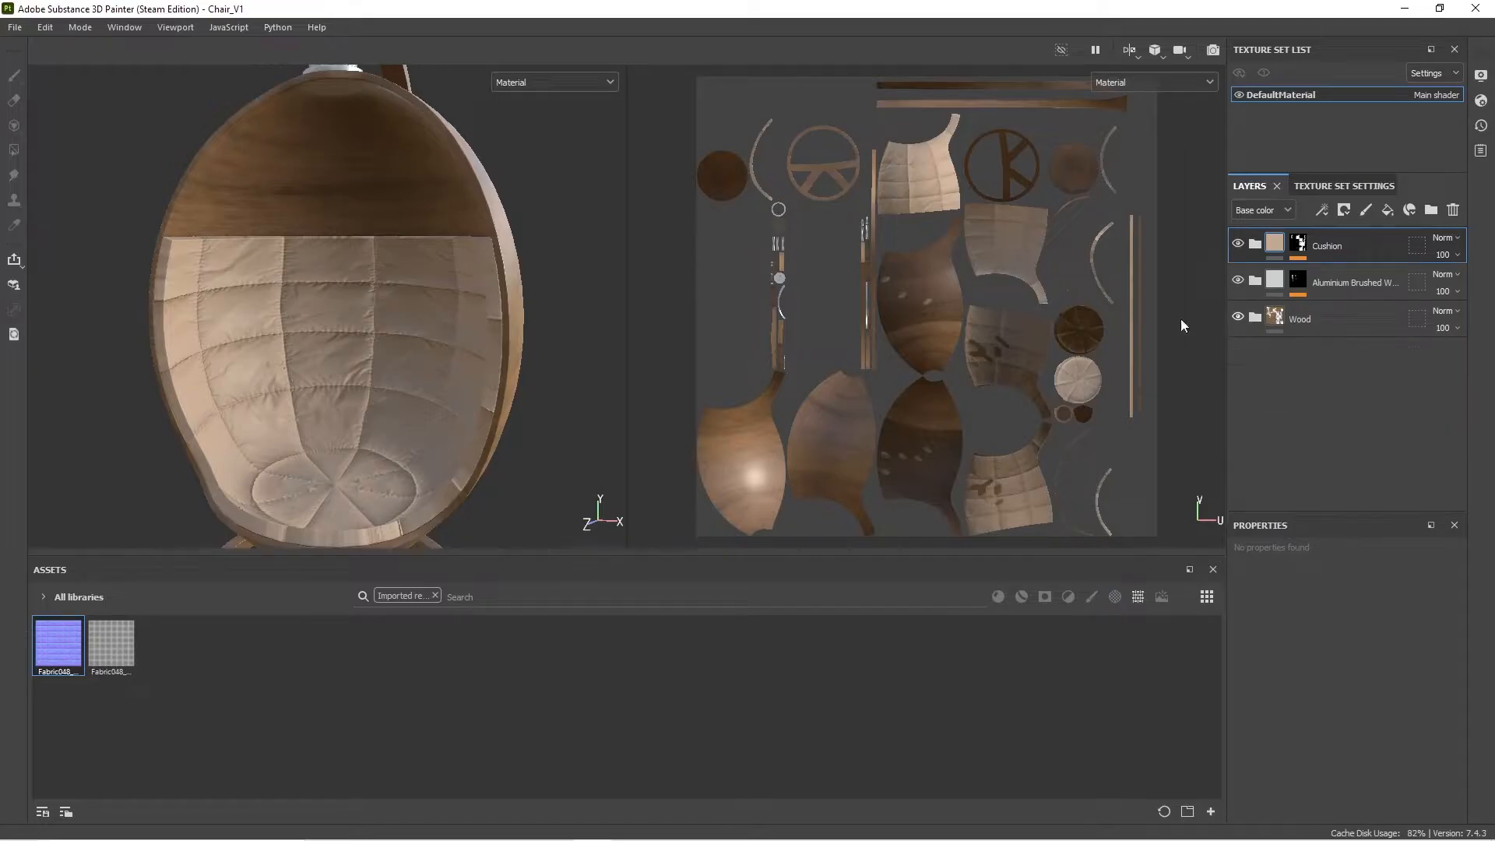
Step: Examine the whole textured chair, including its metal chain and the round mount up close
{"action": "scroll", "coordinate": [294, 277], "scroll_direction": "down", "scroll_amount": 2}
{"action": "scroll", "coordinate": [299, 282], "scroll_direction": "down", "scroll_amount": 4}
{"action": "left_click_drag", "start_coordinate": [339, 292], "coordinate": [400, 338], "text": "alt"}
{"action": "scroll", "coordinate": [299, 324], "scroll_direction": "up", "scroll_amount": 3}
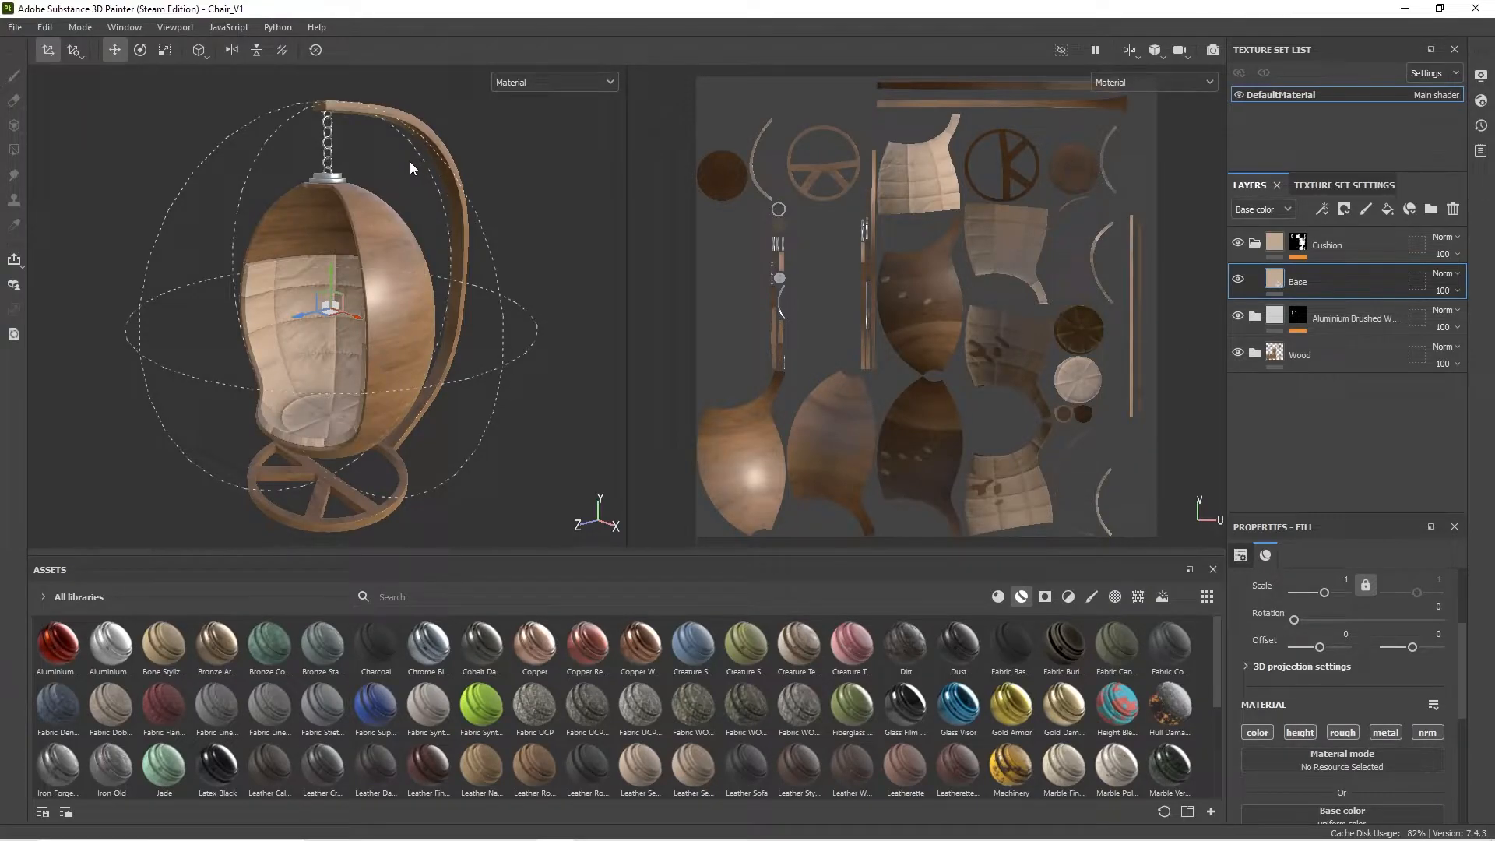
{"action": "scroll", "coordinate": [409, 161], "scroll_direction": "up", "scroll_amount": 4}
{"action": "middle_click_drag", "start_coordinate": [409, 161], "coordinate": [493, 428], "text": "alt"}
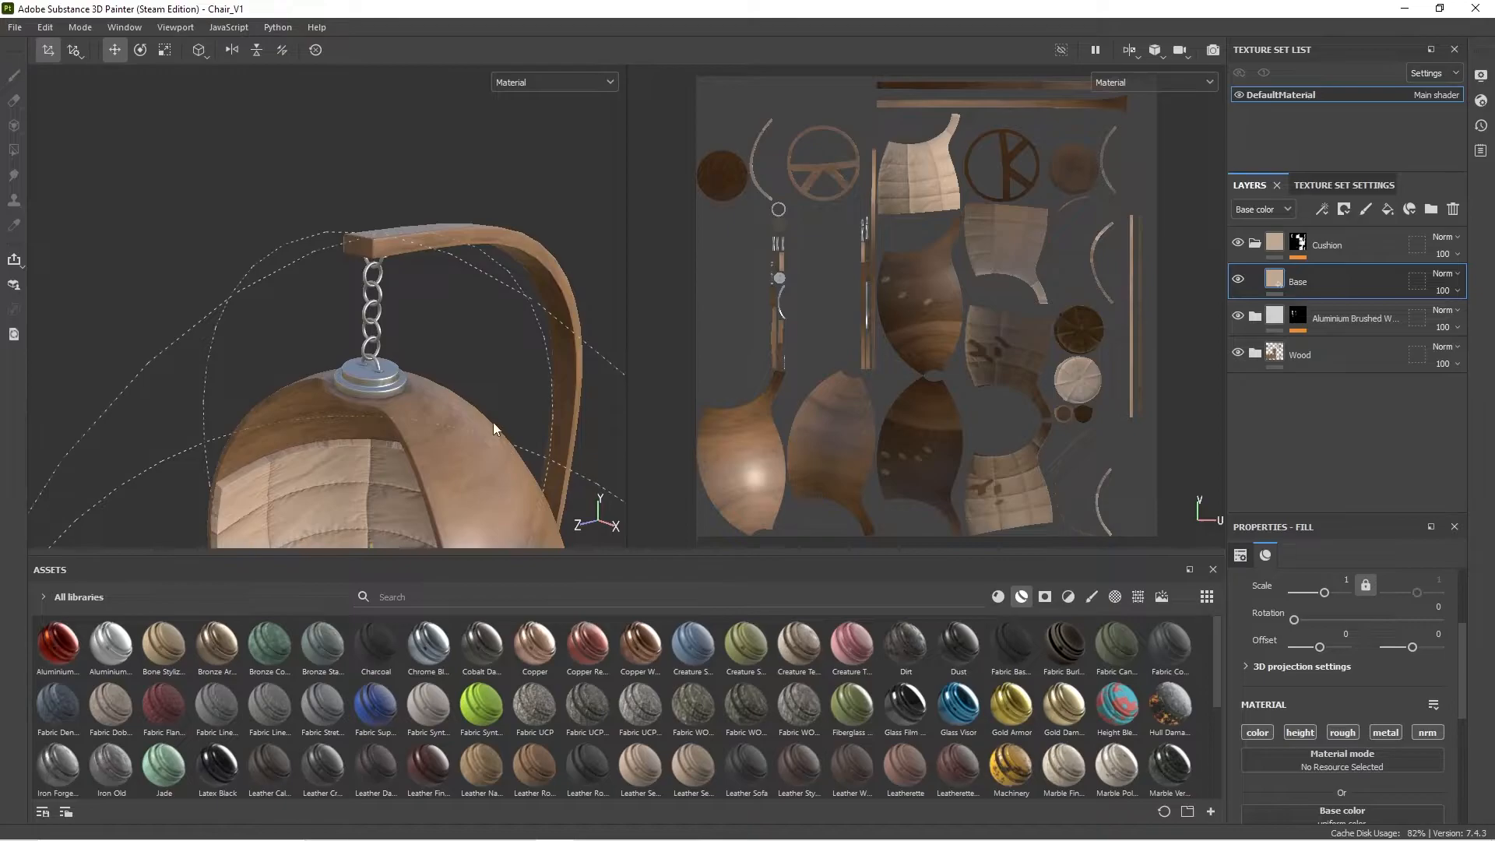
{"action": "scroll", "coordinate": [328, 377], "scroll_direction": "up", "scroll_amount": 5}
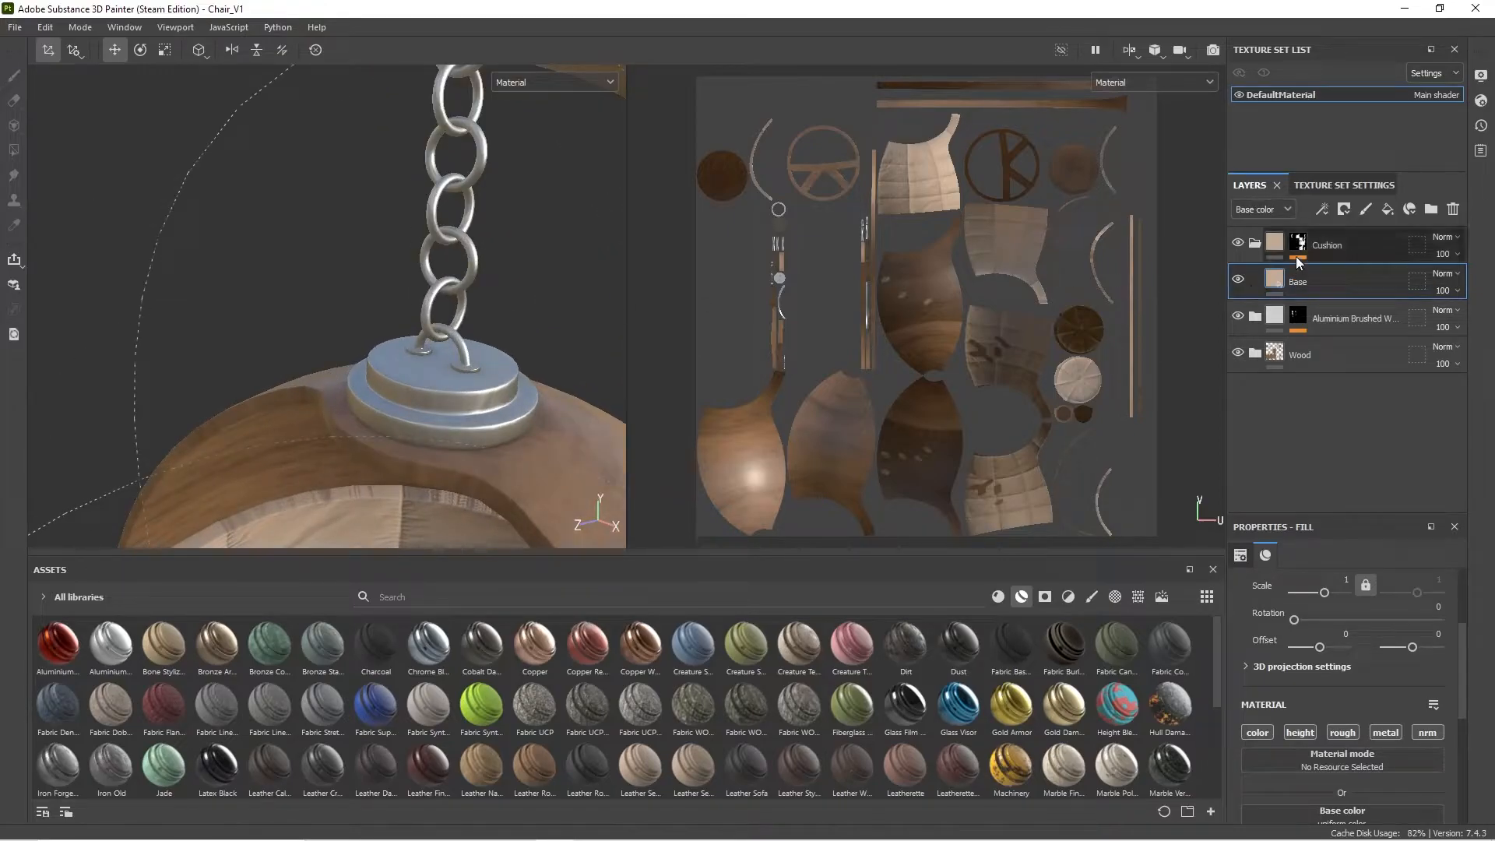
Step: Add the Rust Fine material as the uppermost layer inside the Aluminium Brushed folder
{"action": "left_click", "coordinate": [1255, 243]}
{"action": "left_click", "coordinate": [1254, 281]}
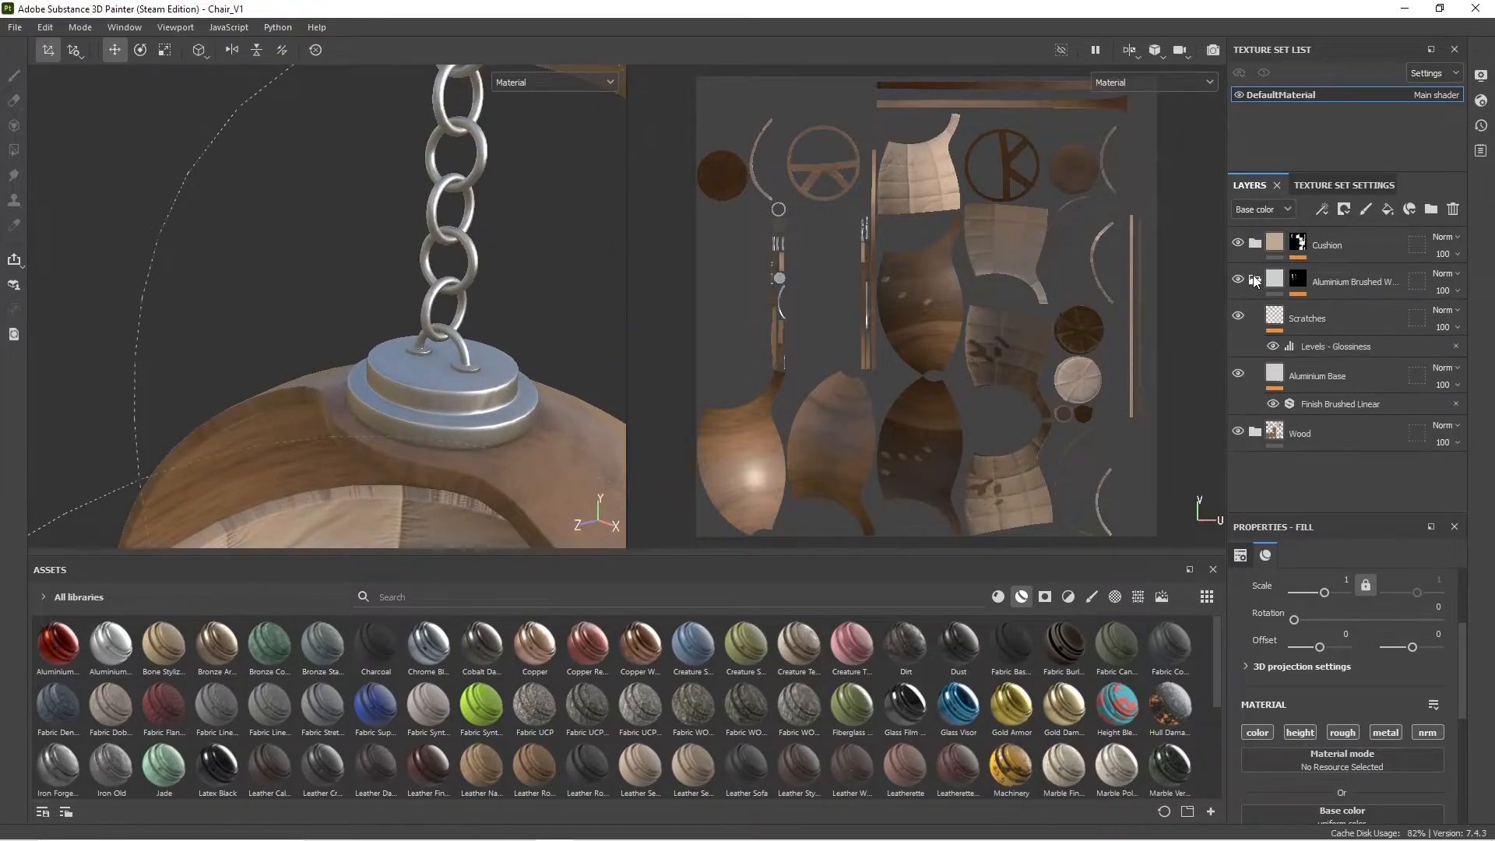
{"action": "left_click", "coordinate": [998, 597]}
{"action": "scroll", "coordinate": [634, 677], "scroll_direction": "down", "scroll_amount": 3}
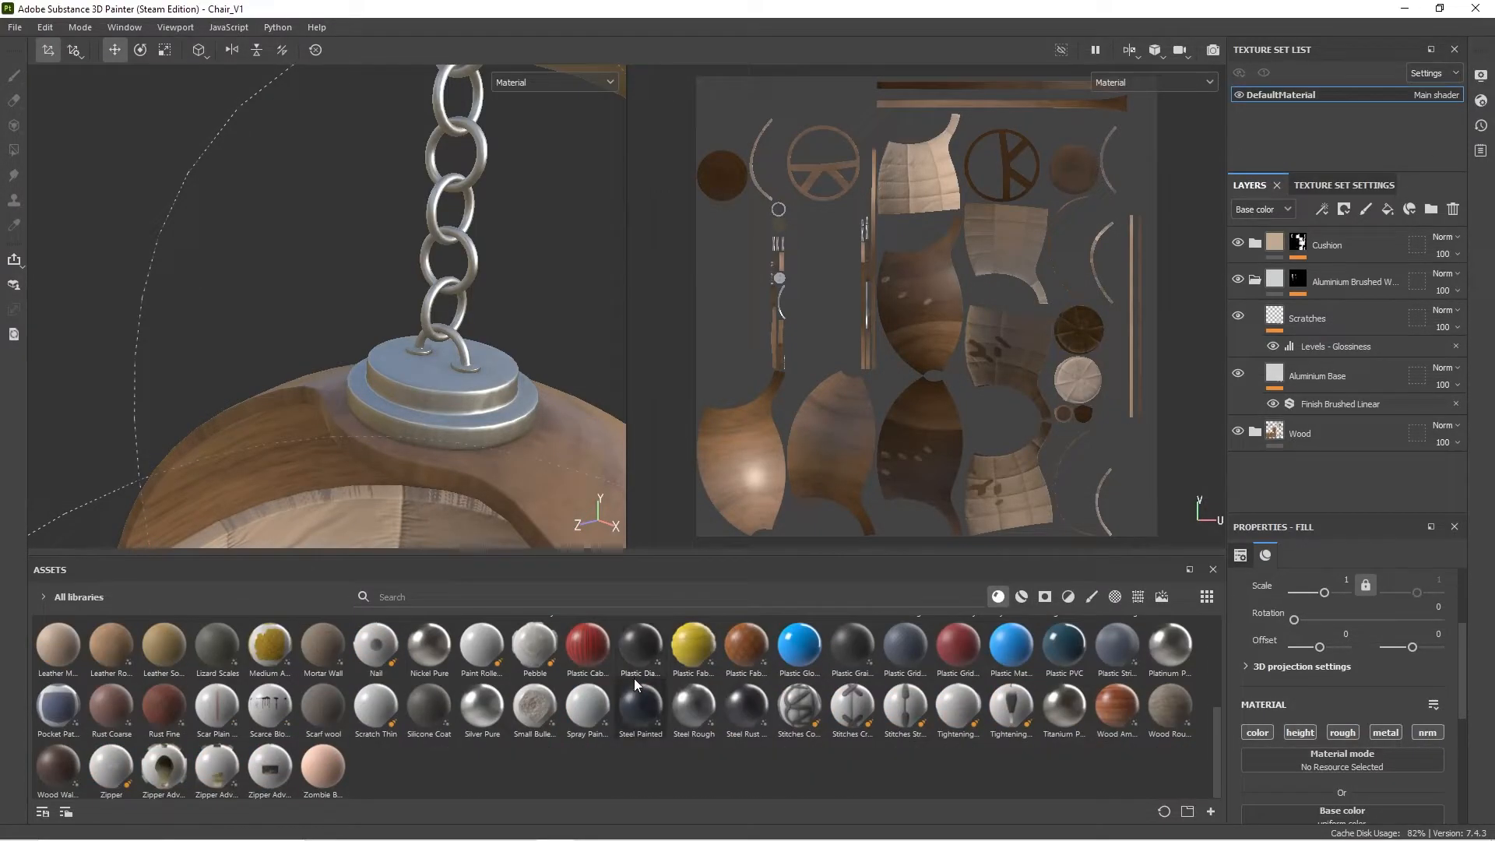
{"action": "mouse_move", "coordinate": [164, 704]}
{"action": "left_mouse_down"}
{"action": "mouse_move", "coordinate": [1218, 213]}
{"action": "mouse_move", "coordinate": [1313, 249]}
{"action": "mouse_move", "coordinate": [1313, 302]}
{"action": "left_mouse_up"}
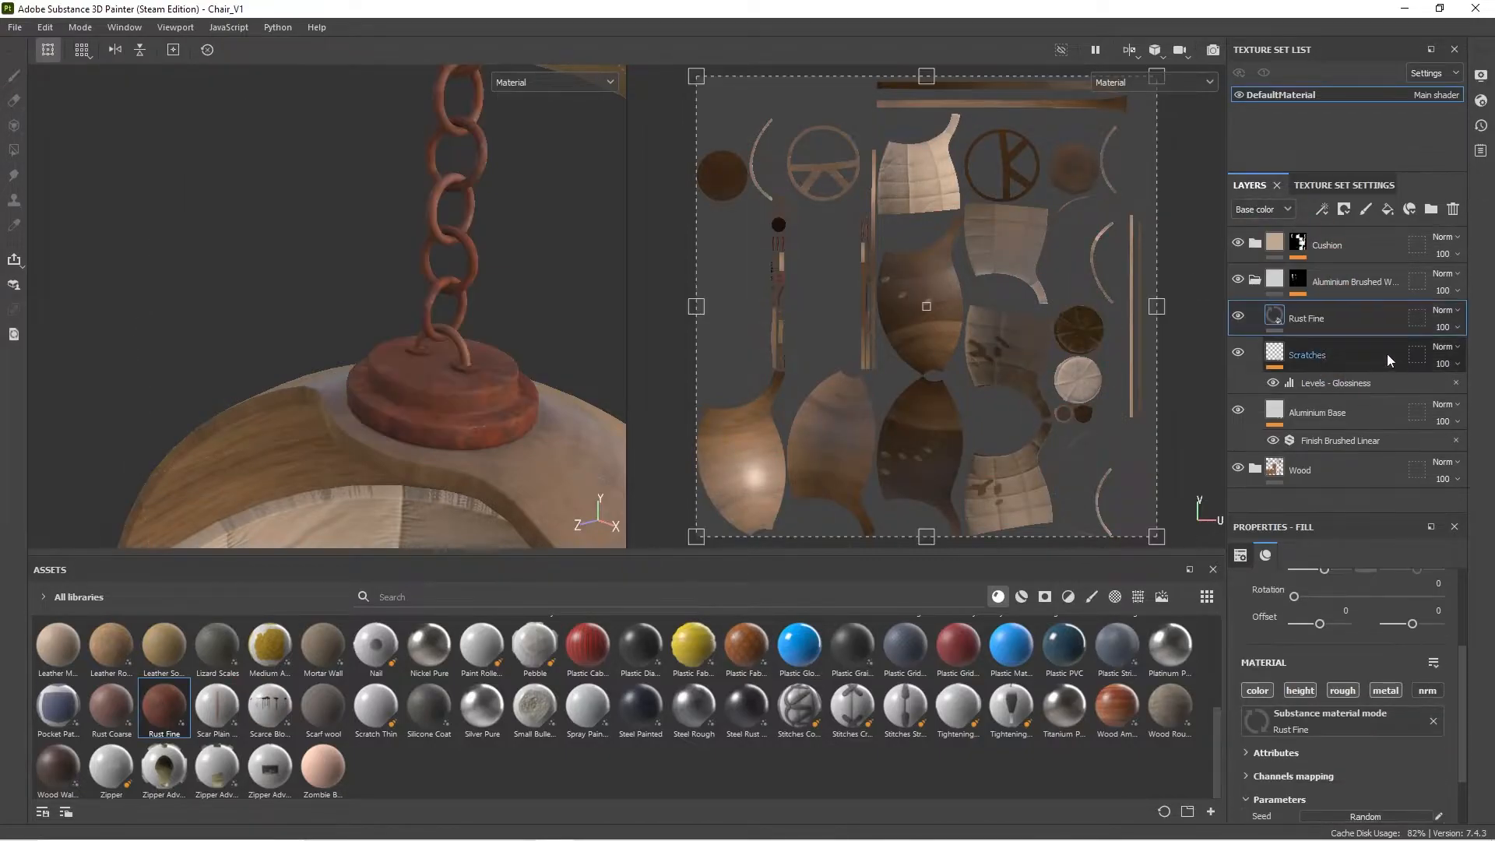
Step: Give the Rust Fine layer a black mask and apply the Rust smart mask to it
{"action": "right_click", "coordinate": [1339, 324]}
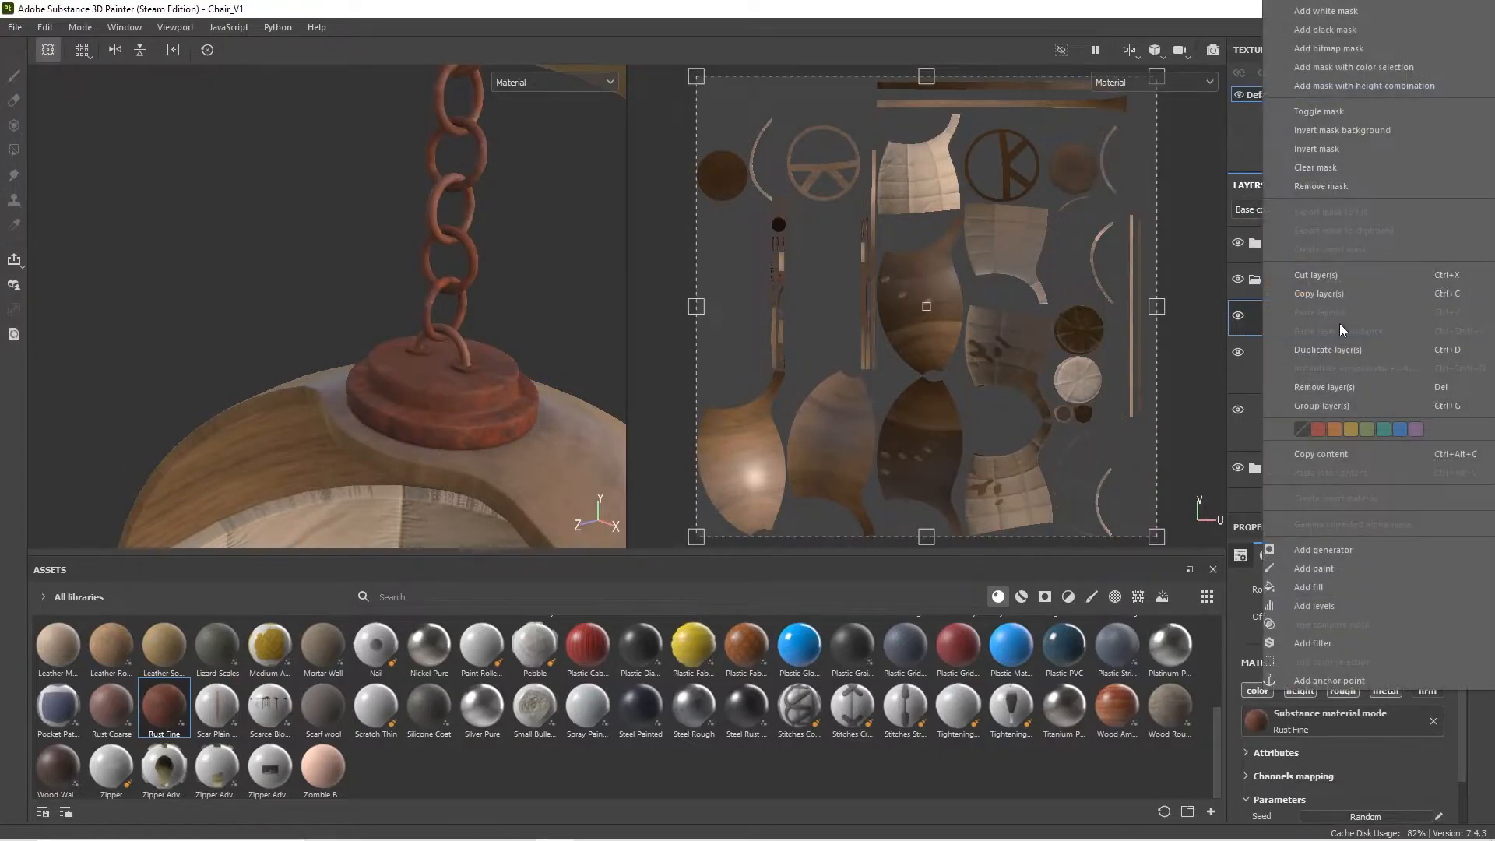
{"action": "left_click", "coordinate": [1419, 29]}
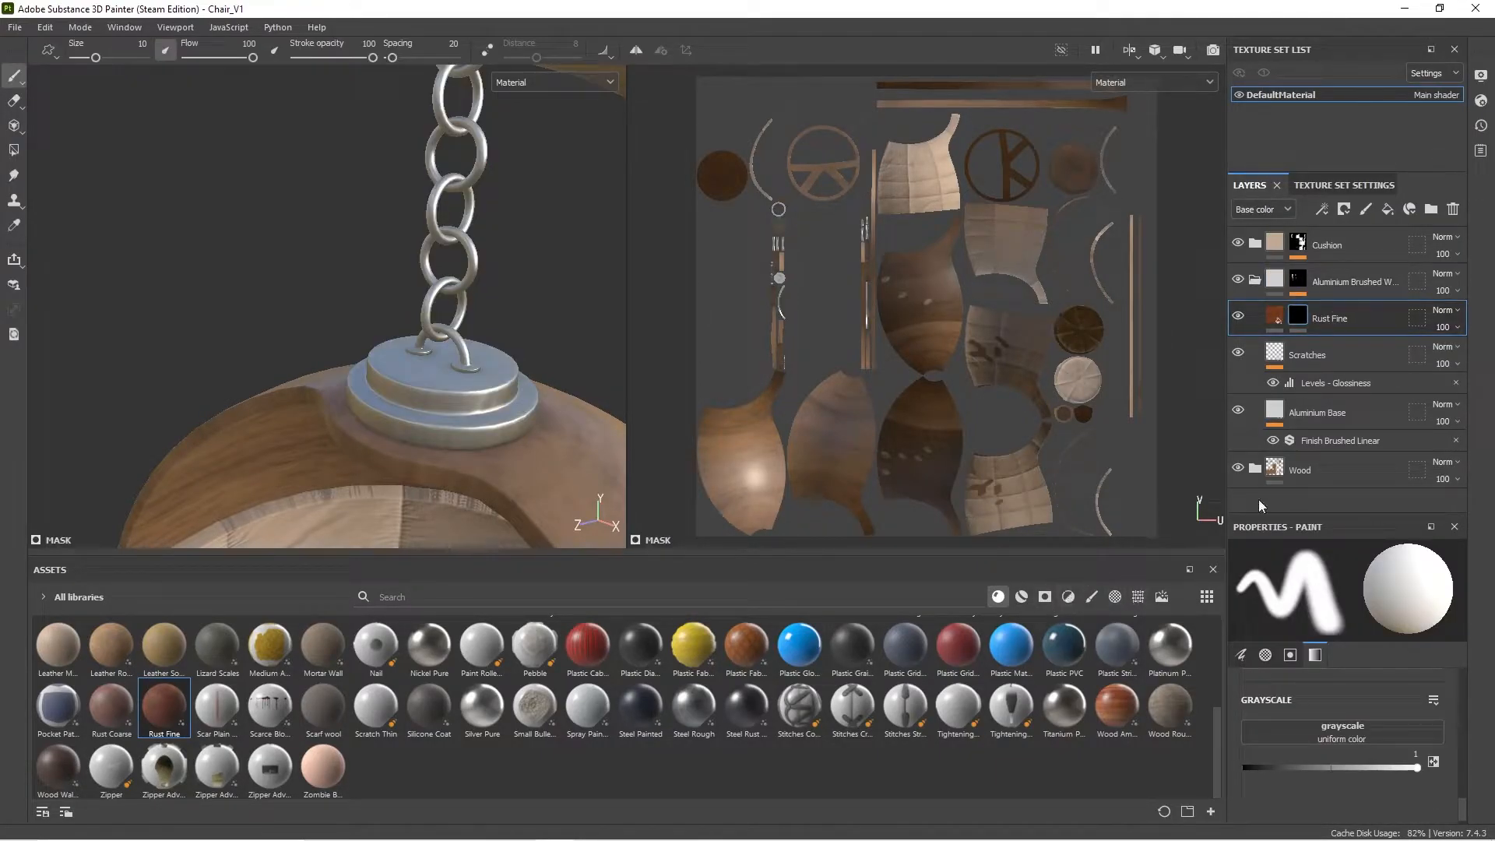
{"action": "left_click", "coordinate": [1044, 597]}
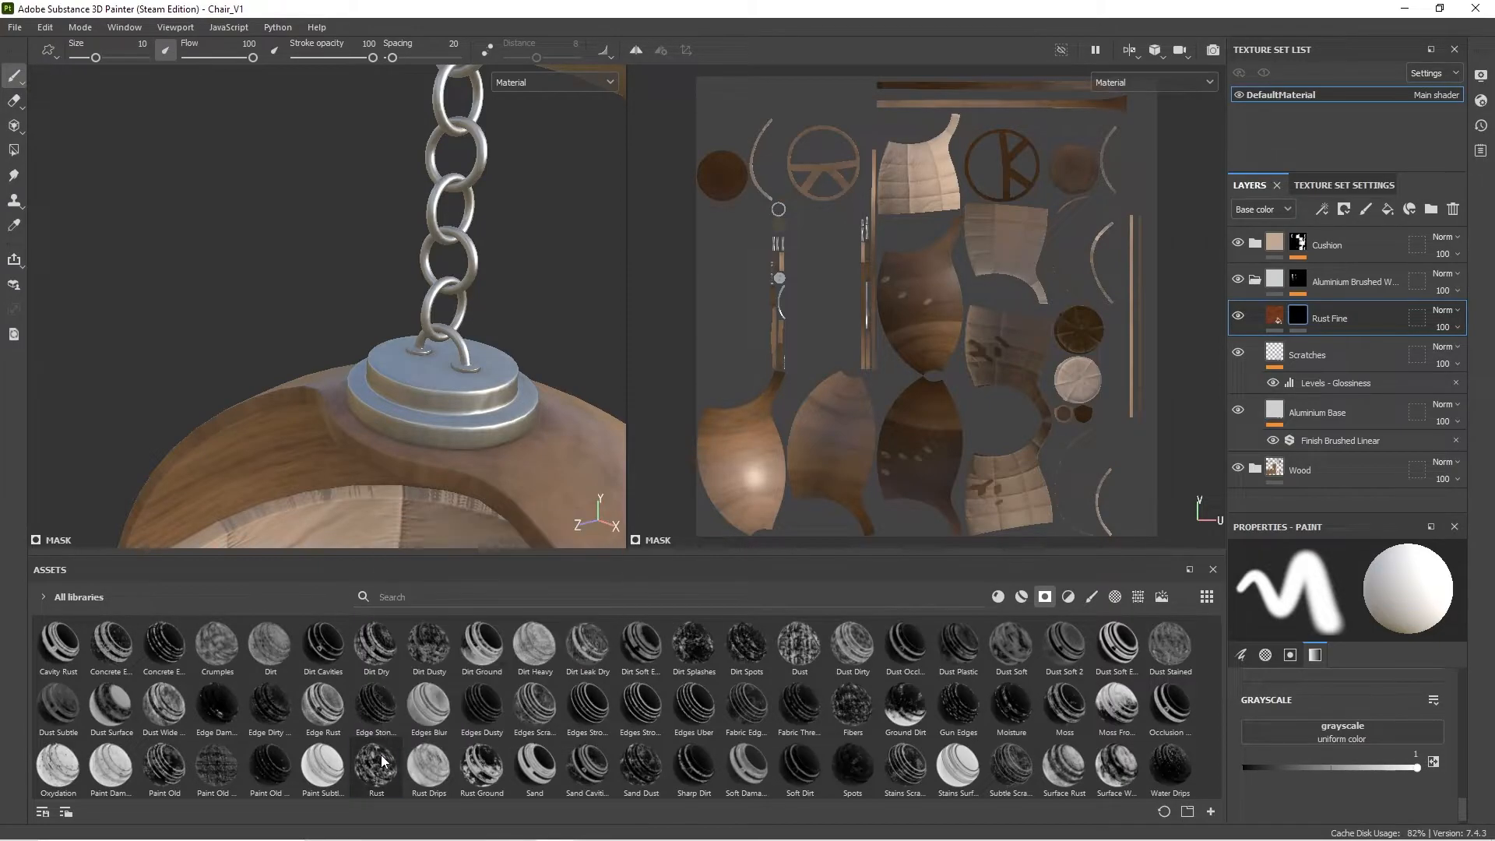
{"action": "left_click_drag", "start_coordinate": [381, 754], "coordinate": [1306, 322]}
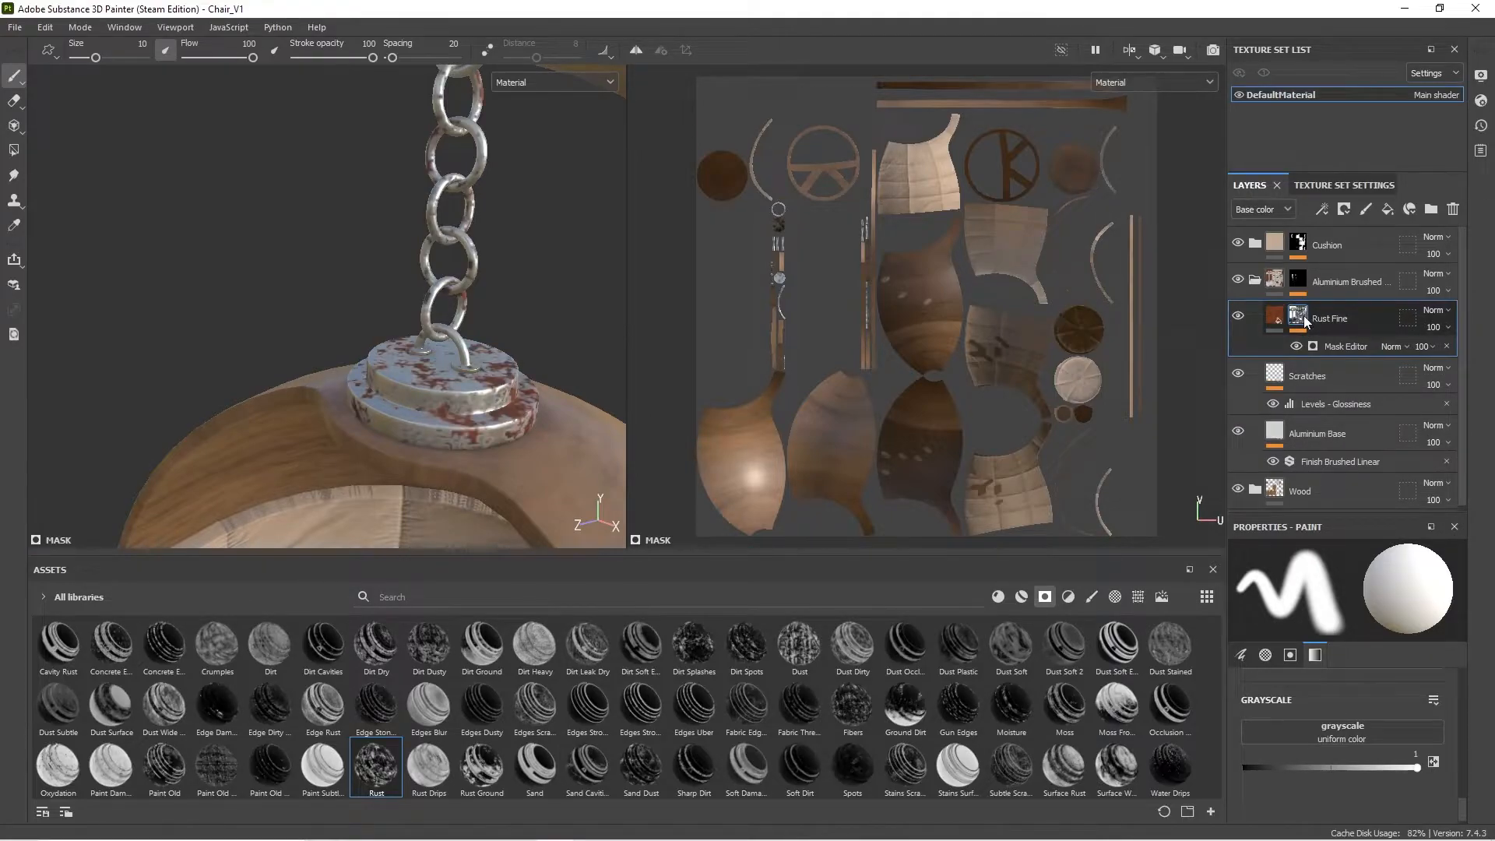
{"action": "scroll", "coordinate": [498, 378], "scroll_direction": "down", "scroll_amount": 3}
{"action": "scroll", "coordinate": [478, 281], "scroll_direction": "up", "scroll_amount": 2}
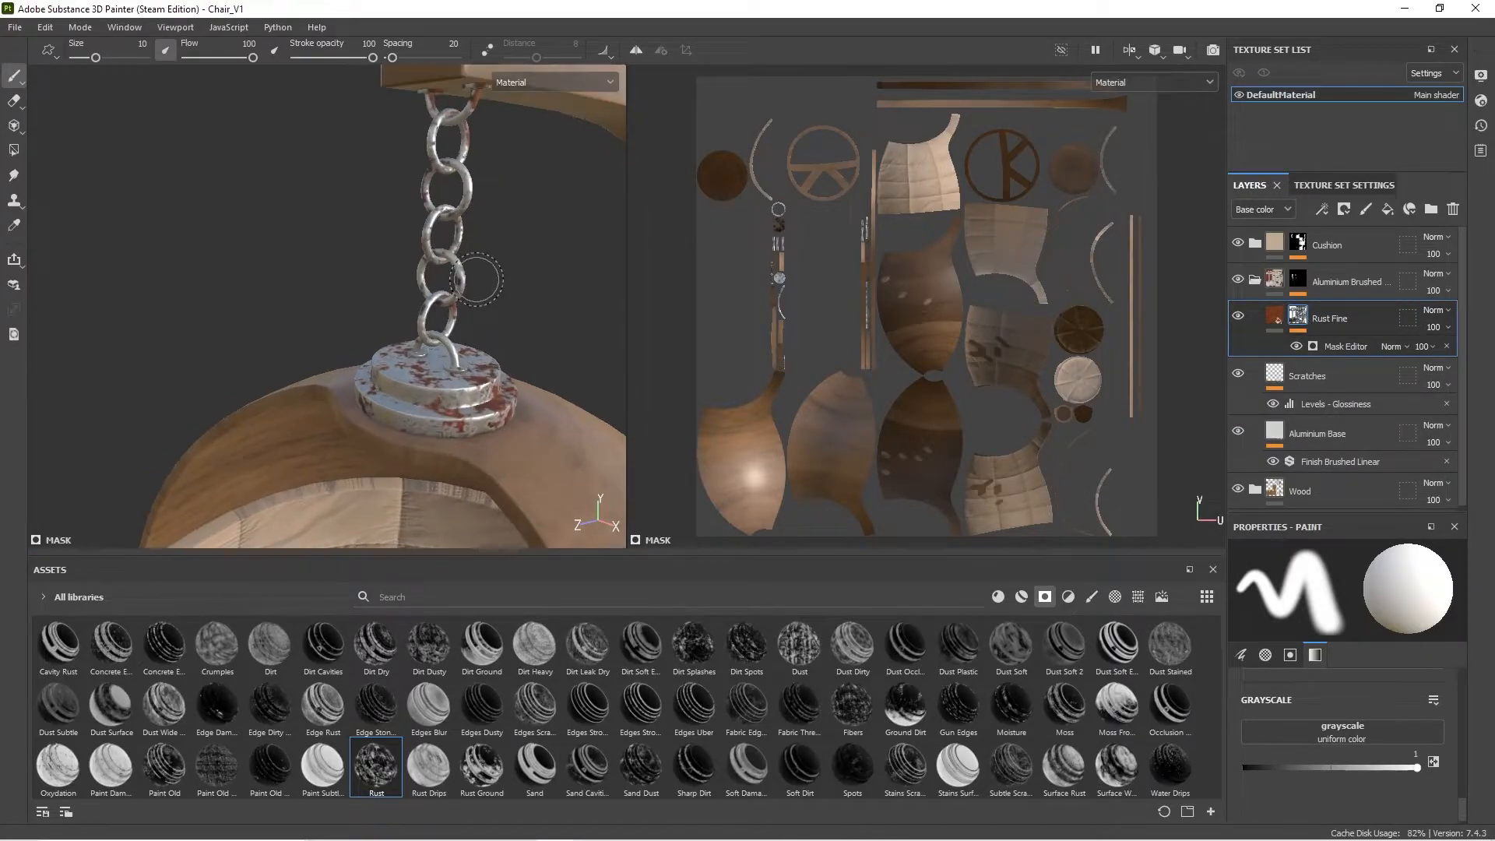
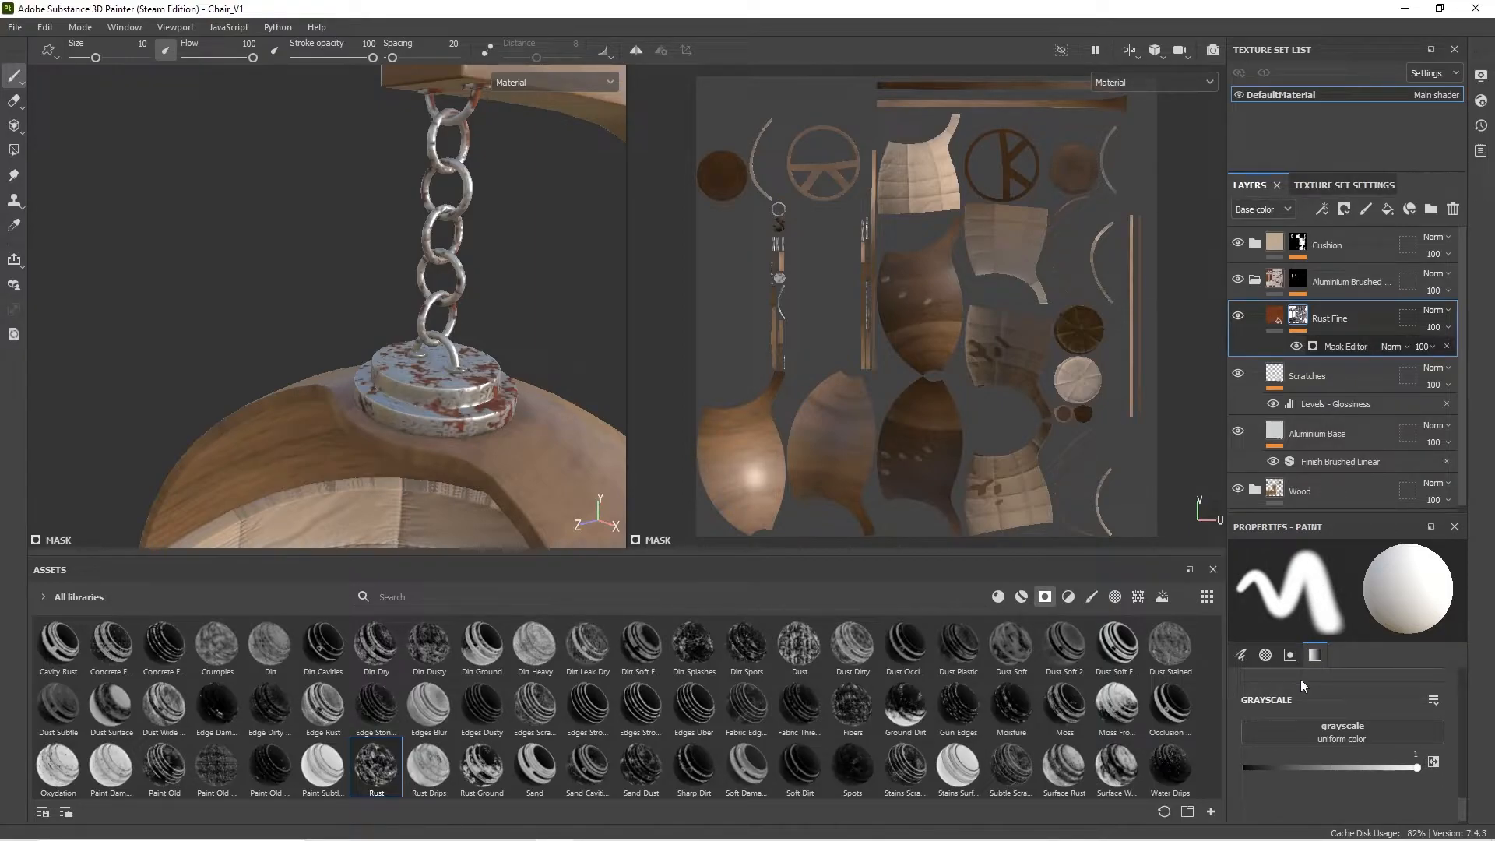
Step: Lower the Global Balance of the Rust Fine layer's Mask Editor generator to 0.35
{"action": "left_click", "coordinate": [1347, 346]}
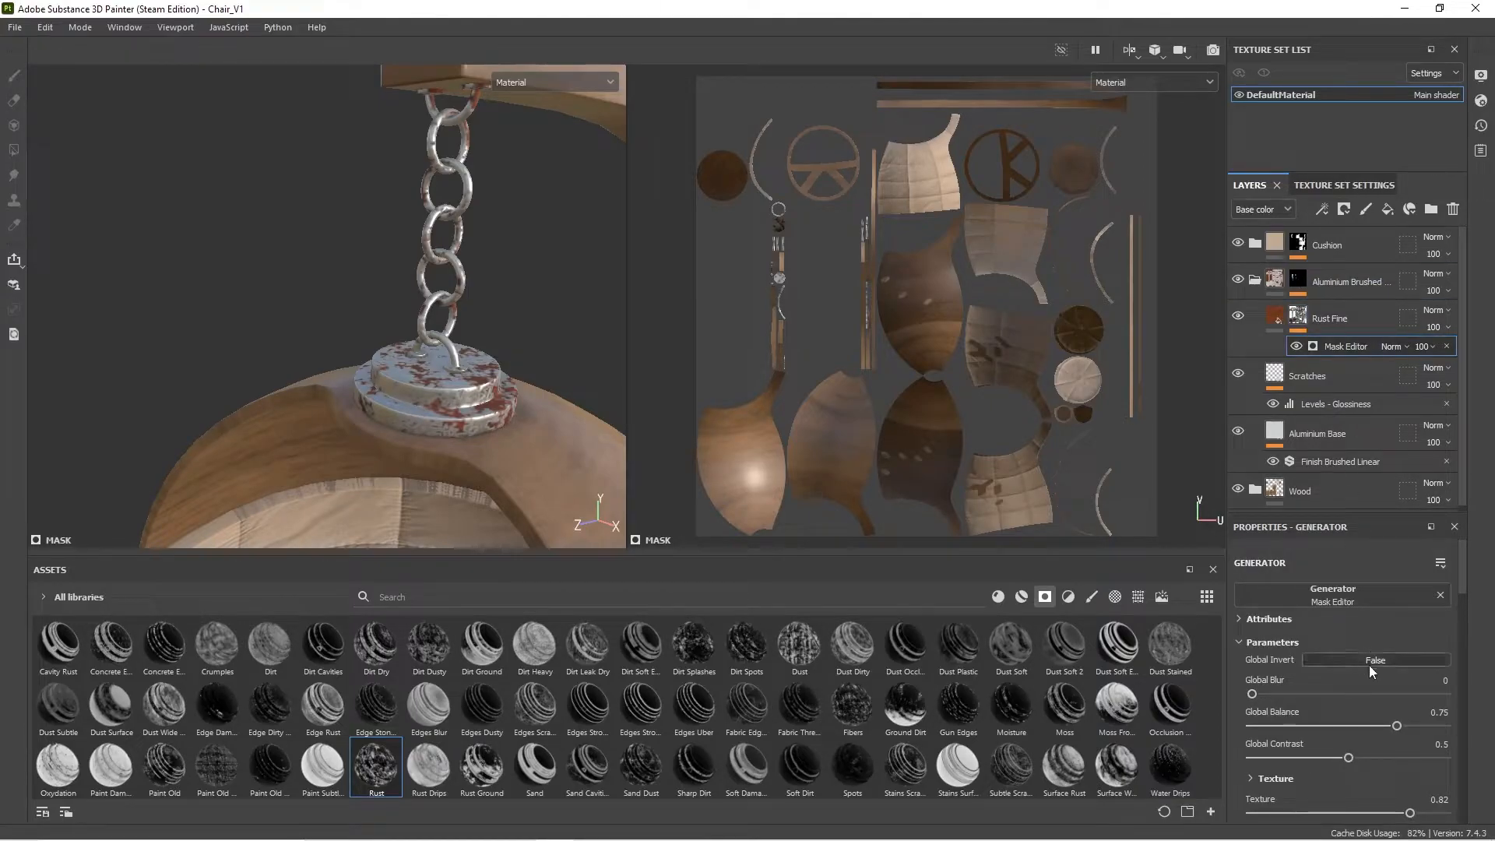
{"action": "double_click", "coordinate": [1422, 713]}
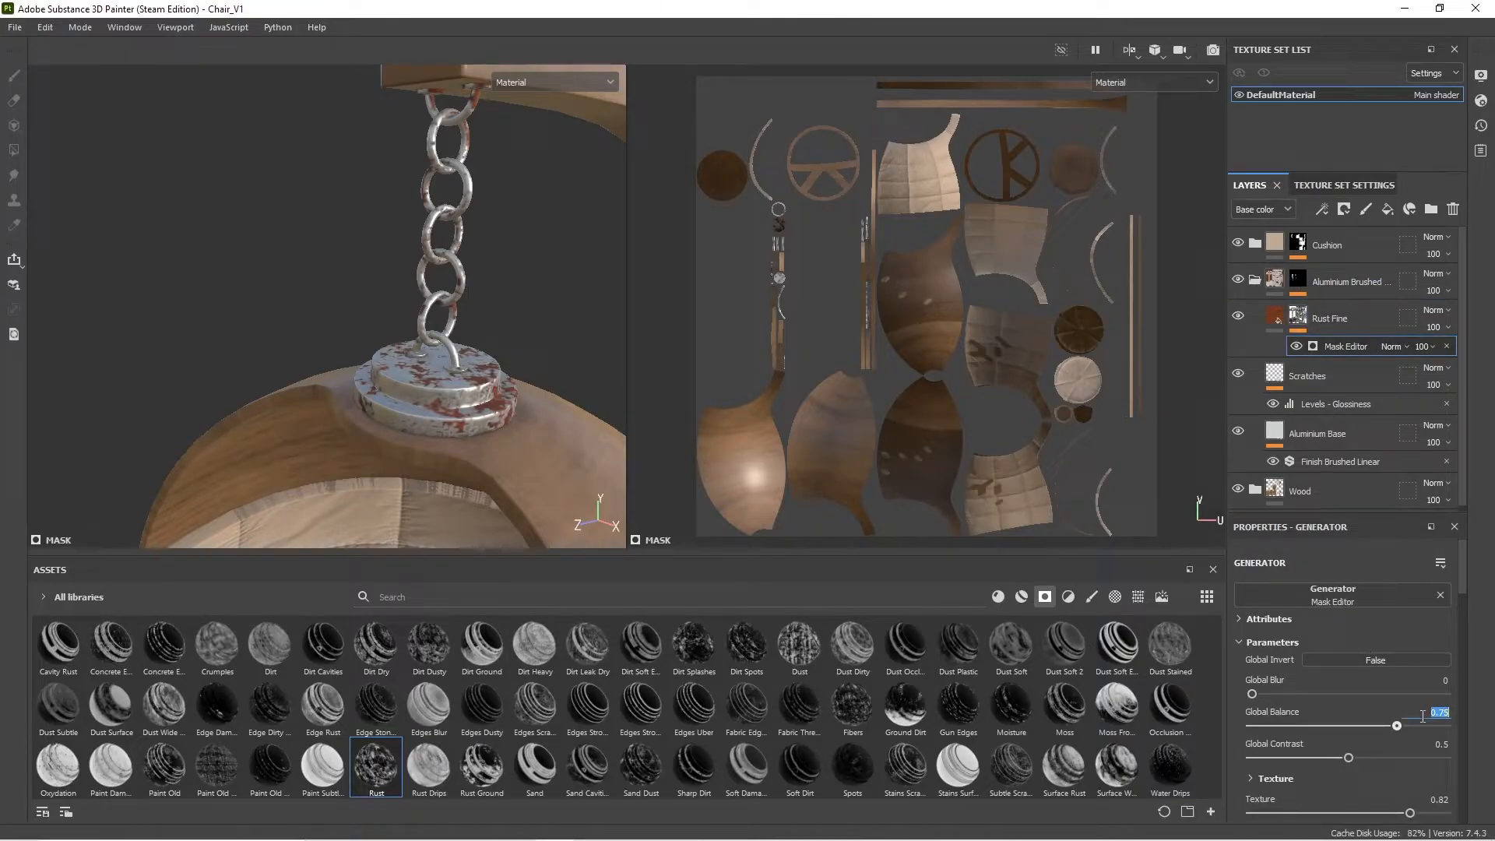
{"action": "key", "text": "BackSpace"}
{"action": "type", "text": "0.5"}
{"action": "key", "text": "Return"}
{"action": "double_click", "coordinate": [1422, 713]}
{"action": "key", "text": "BackSpace"}
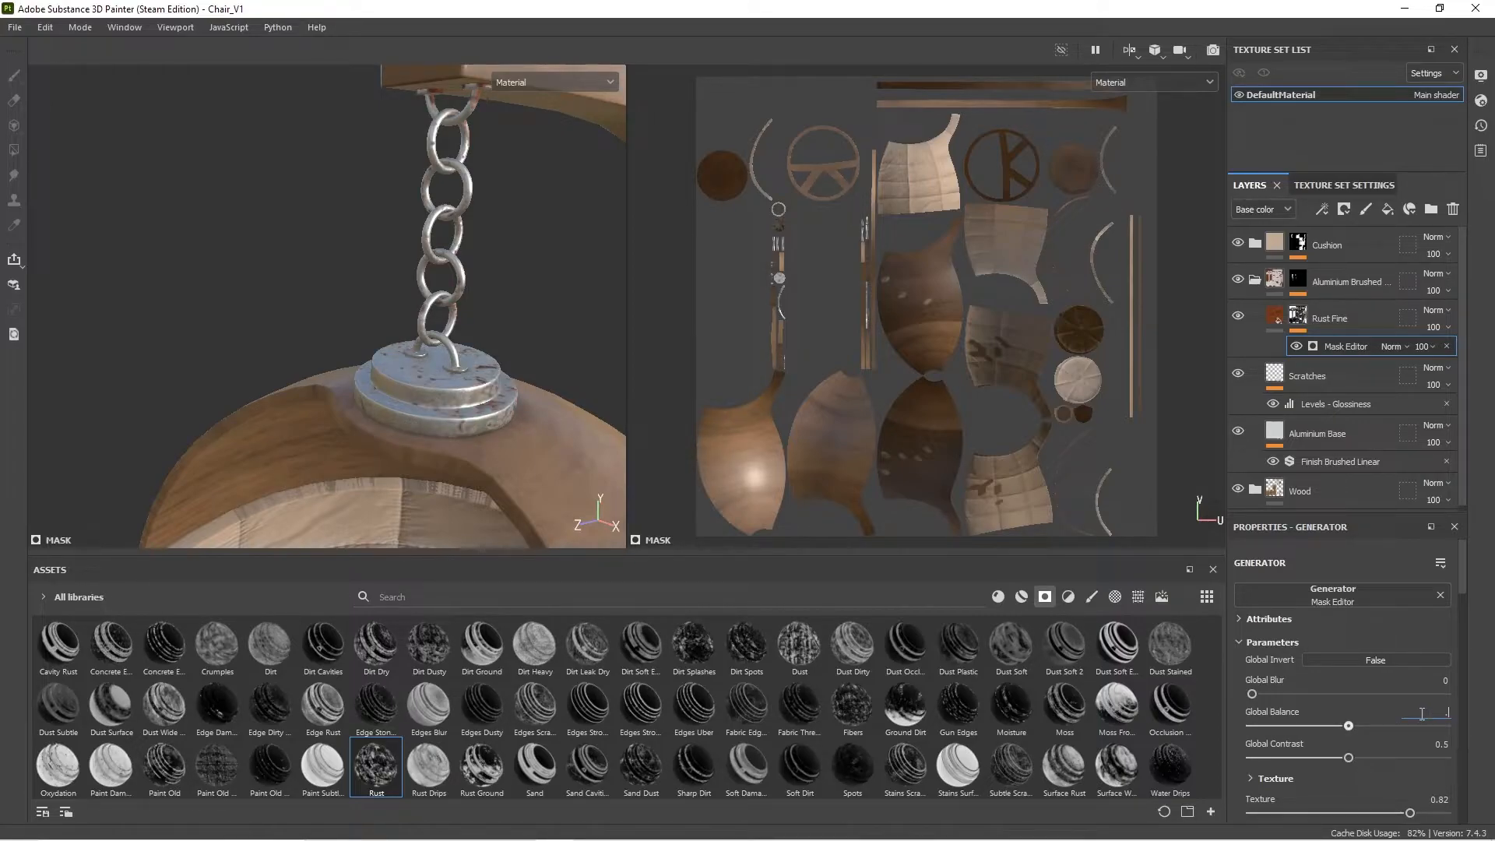
{"action": "type", "text": ".35"}
{"action": "key", "text": "Return"}
Step: Check the rust on the chain and mount from farther away, and collapse the Aluminium Brushed folder
{"action": "scroll", "coordinate": [495, 357], "scroll_direction": "down", "scroll_amount": 5}
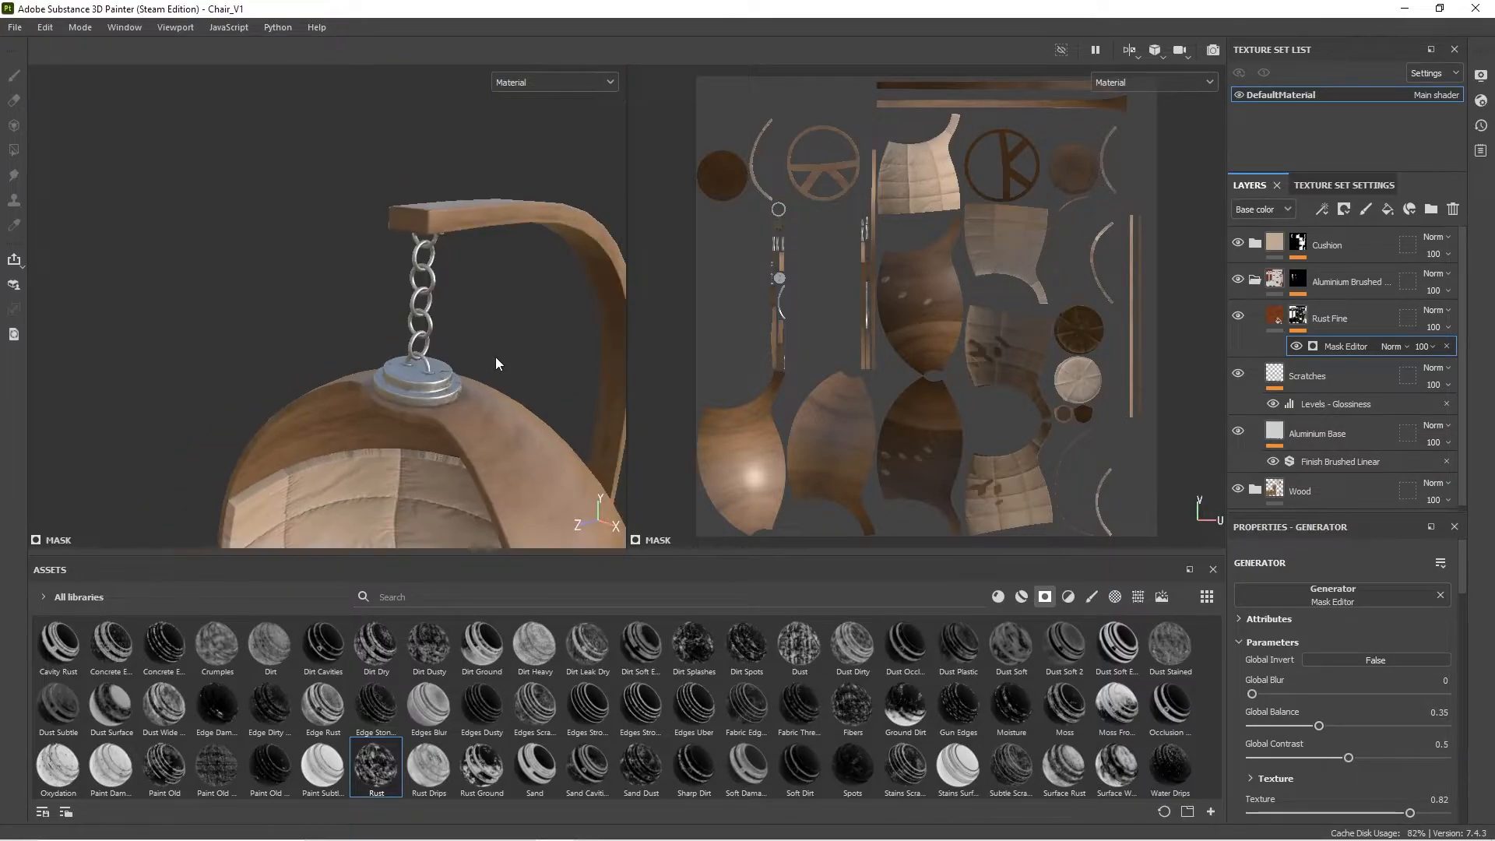
{"action": "middle_click_drag", "start_coordinate": [483, 416], "coordinate": [448, 285], "text": "alt"}
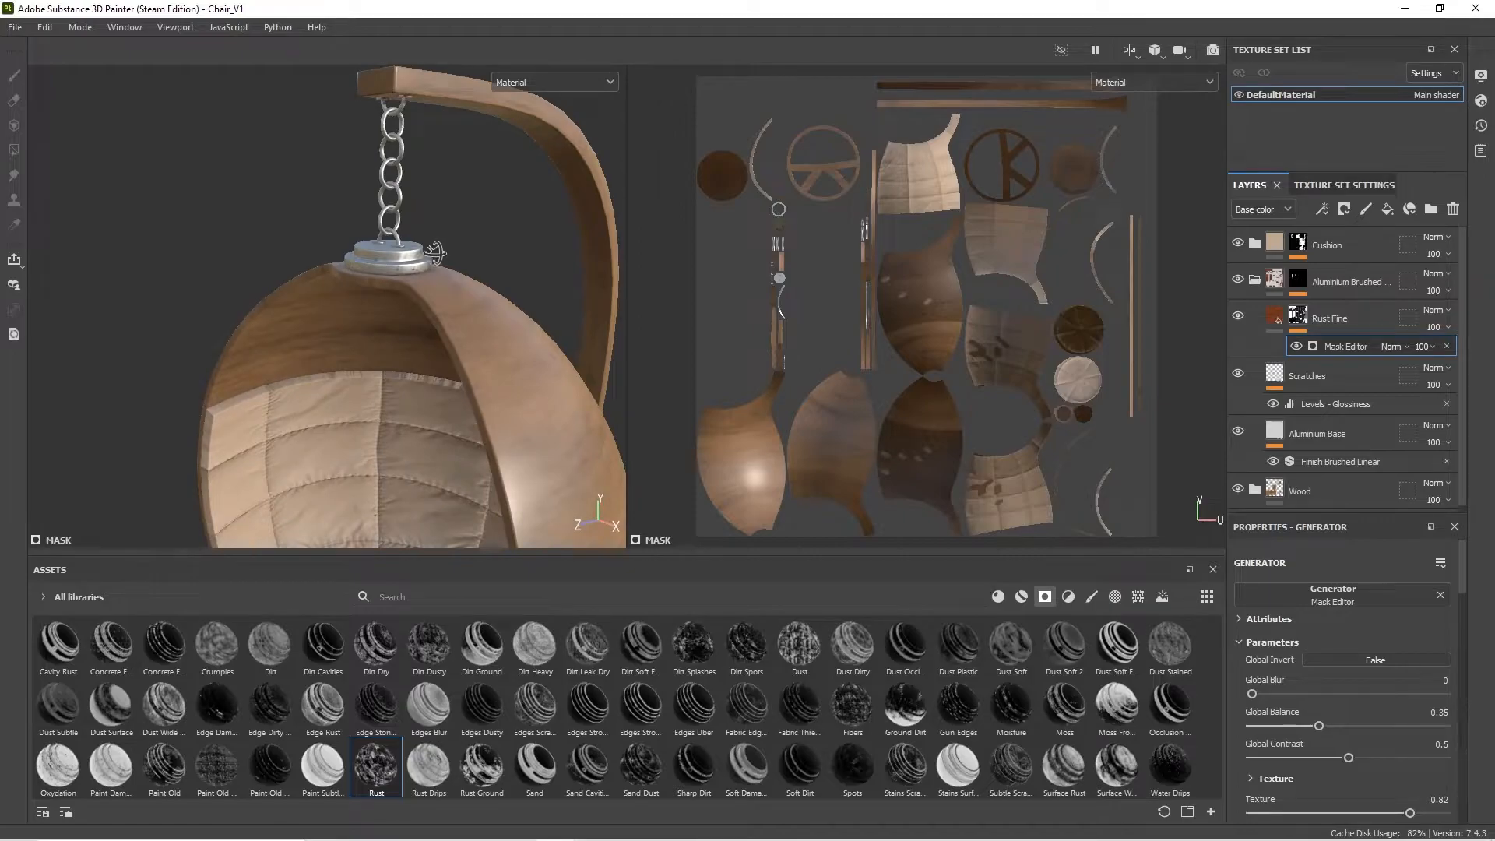
{"action": "left_click_drag", "start_coordinate": [423, 241], "coordinate": [419, 227], "text": "alt"}
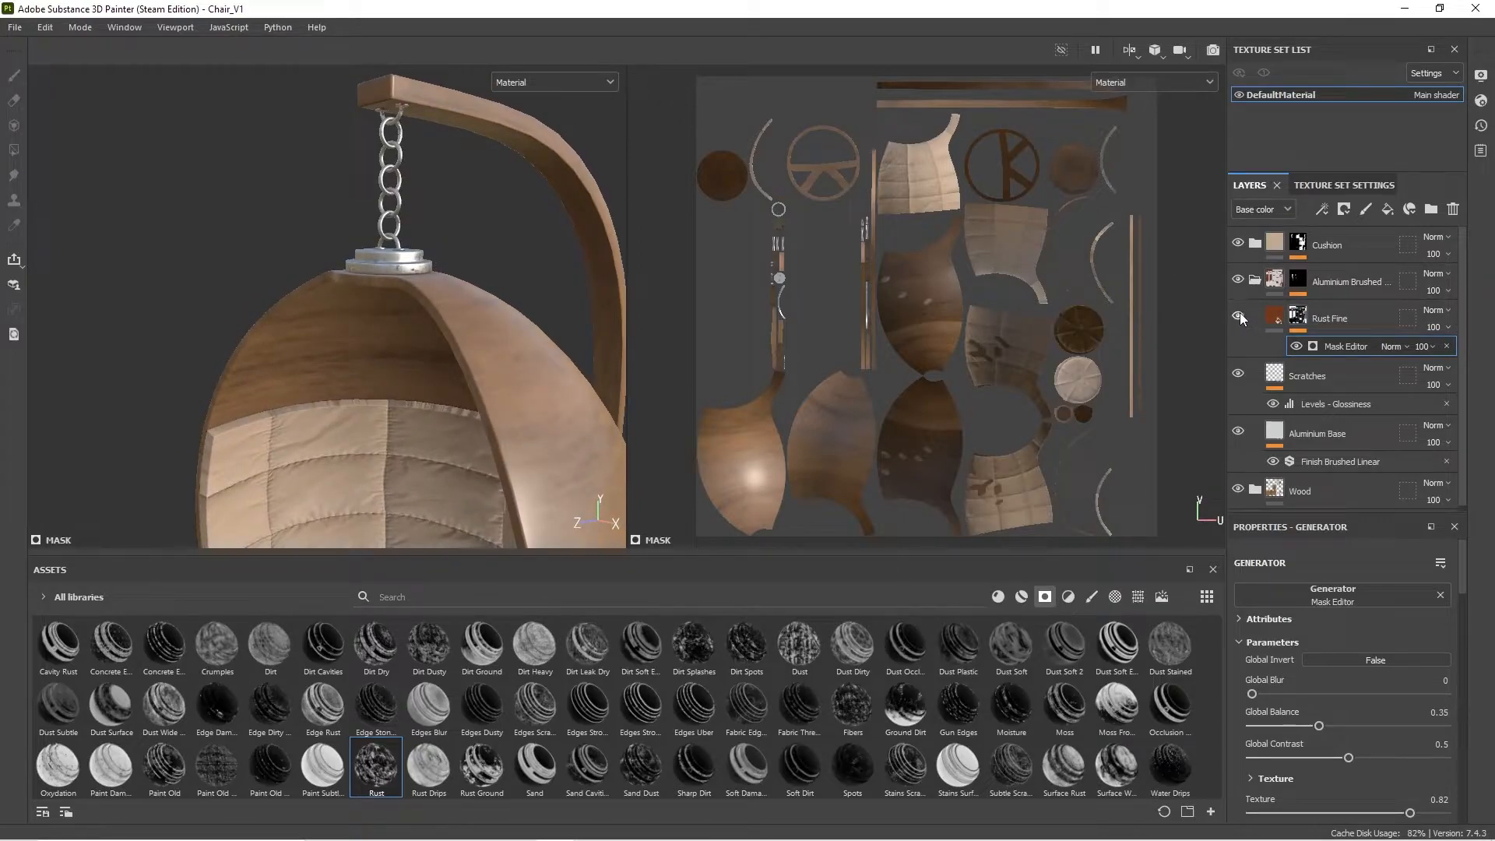
{"action": "scroll", "coordinate": [353, 273], "scroll_direction": "down", "scroll_amount": 4}
{"action": "left_click_drag", "start_coordinate": [425, 310], "coordinate": [420, 349], "text": "alt"}
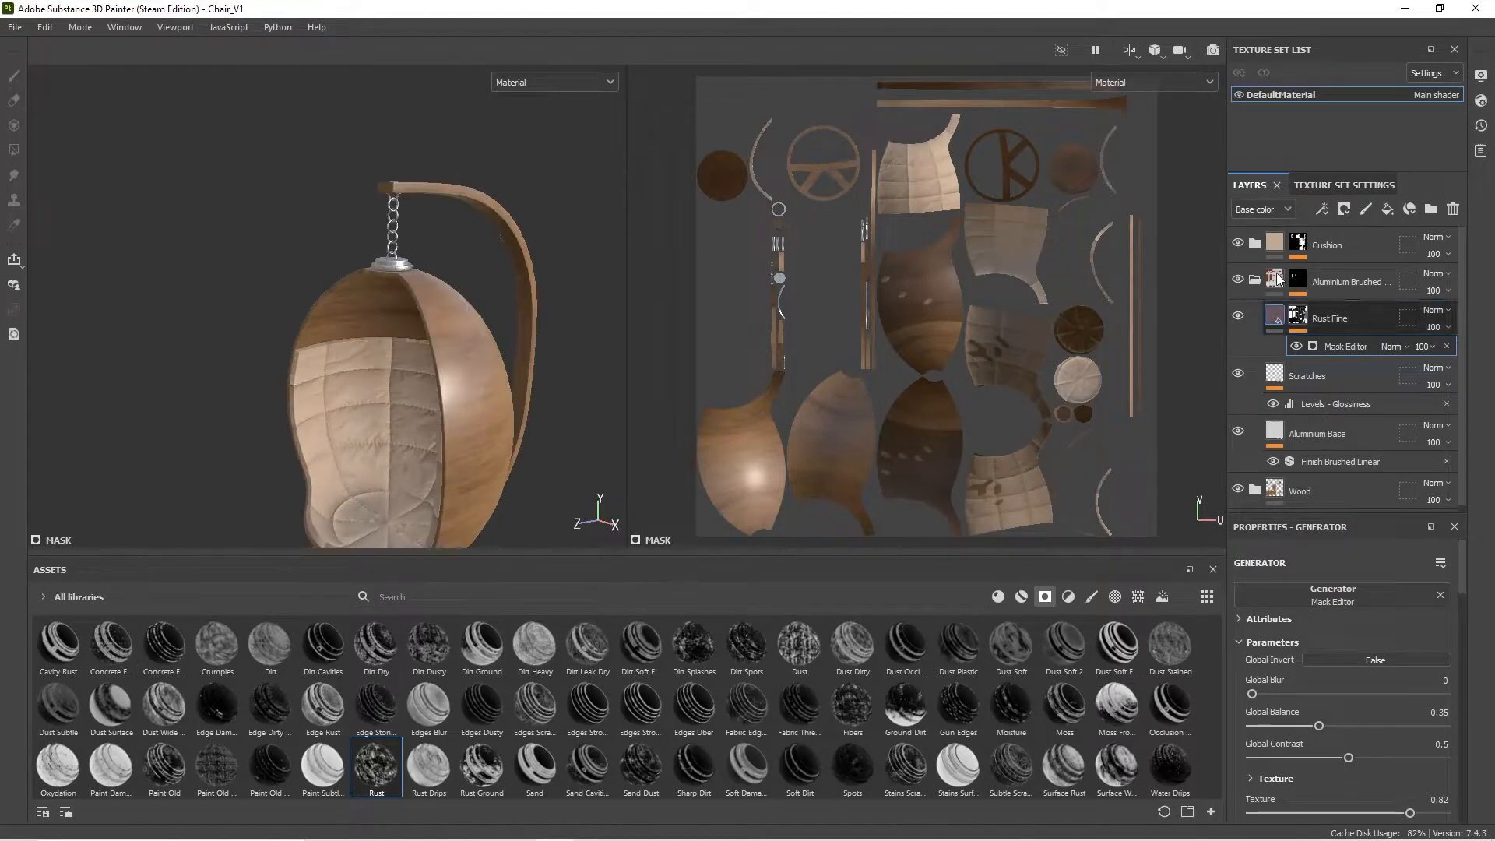
{"action": "left_click", "coordinate": [1274, 315]}
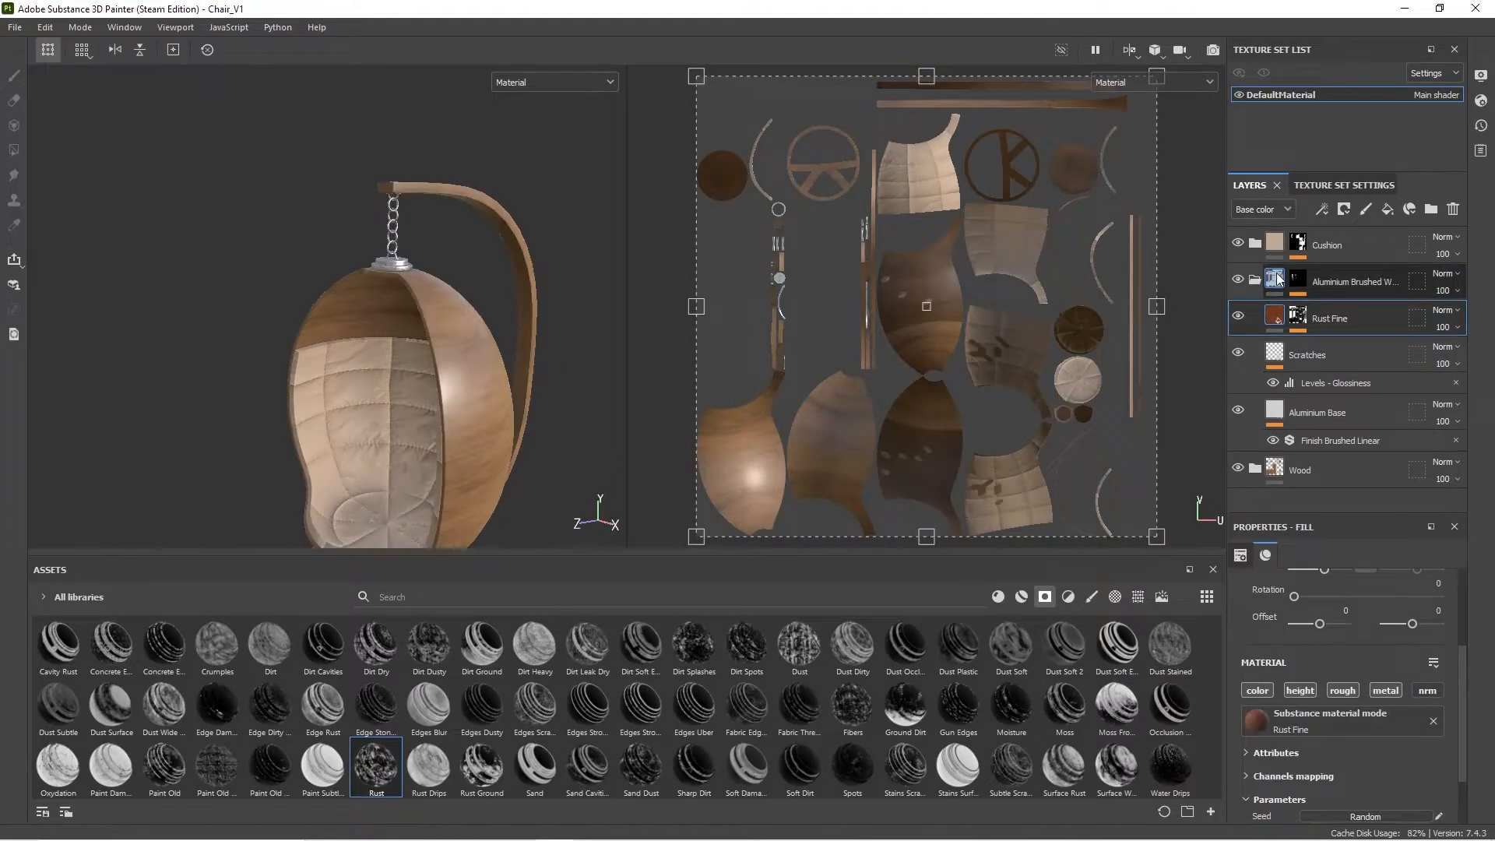
{"action": "left_click", "coordinate": [1272, 279]}
{"action": "left_click", "coordinate": [1256, 278]}
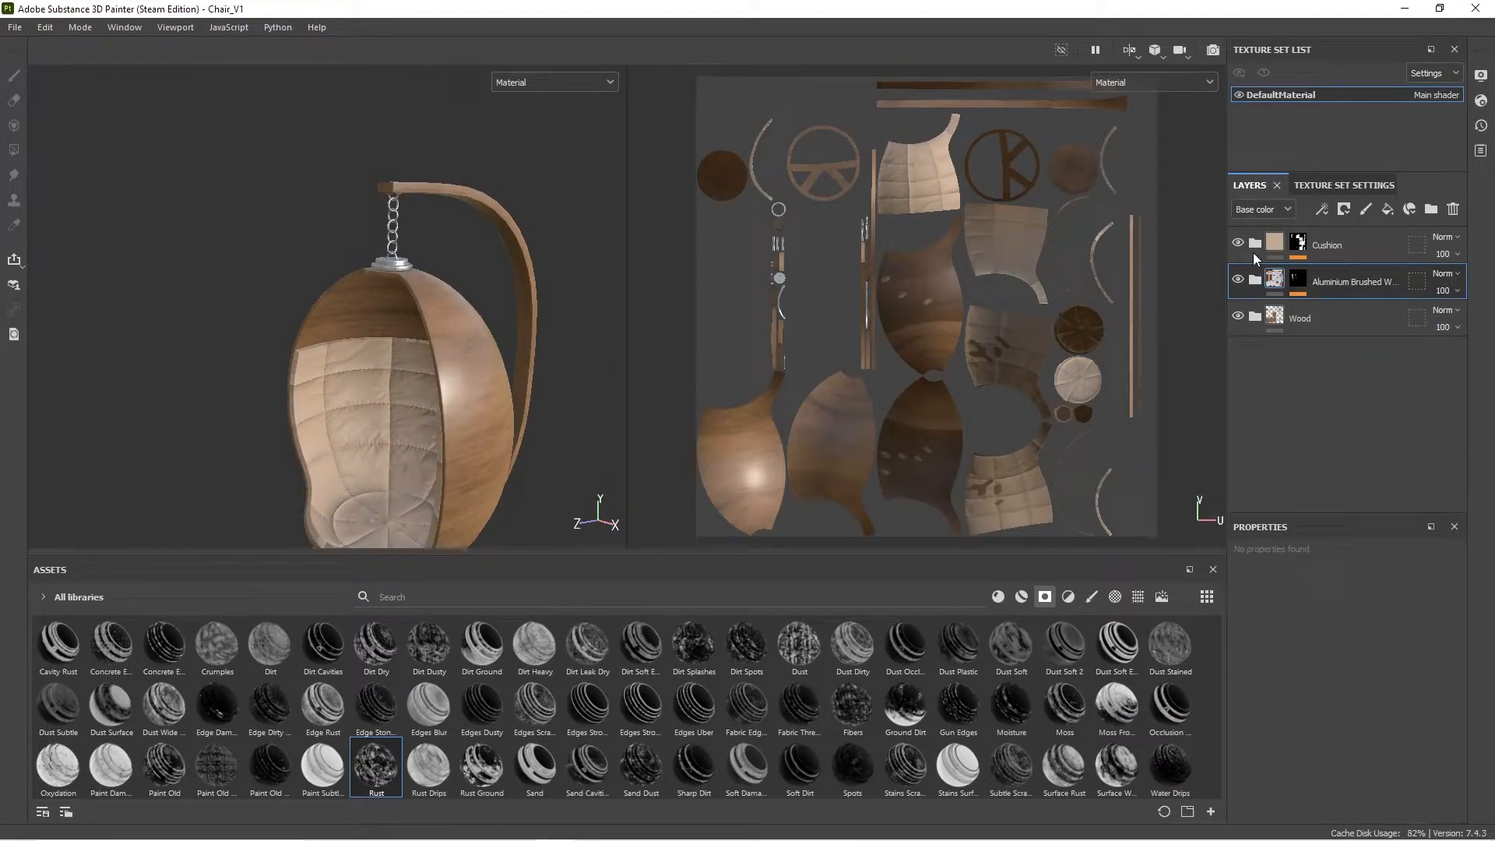
Step: Expand the Cushion folder and duplicate its Base layer
{"action": "left_click", "coordinate": [1254, 243]}
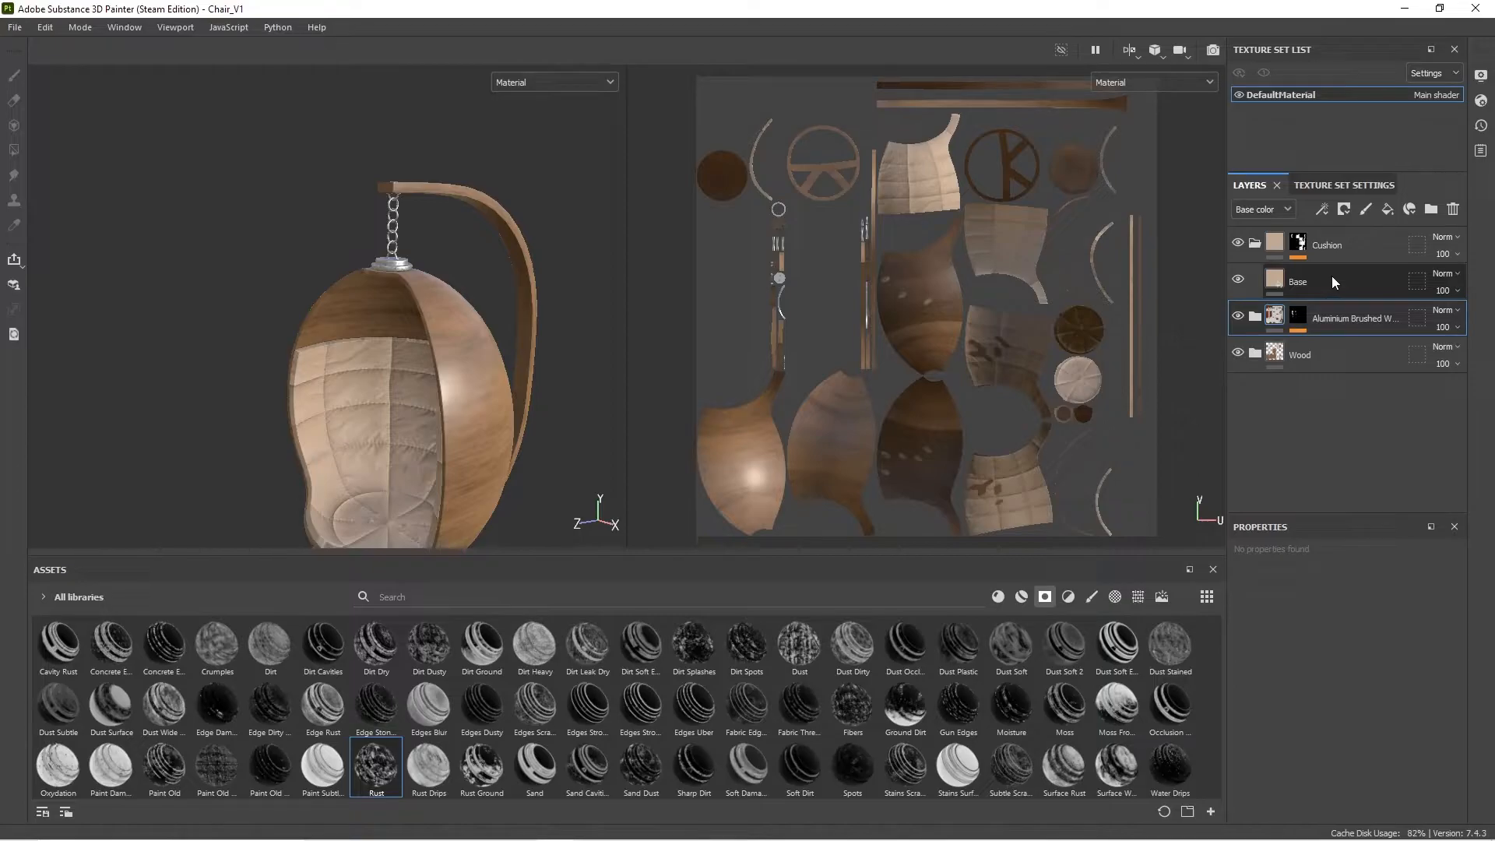
{"action": "left_click", "coordinate": [1332, 276]}
{"action": "scroll", "coordinate": [294, 408], "scroll_direction": "up", "scroll_amount": 5}
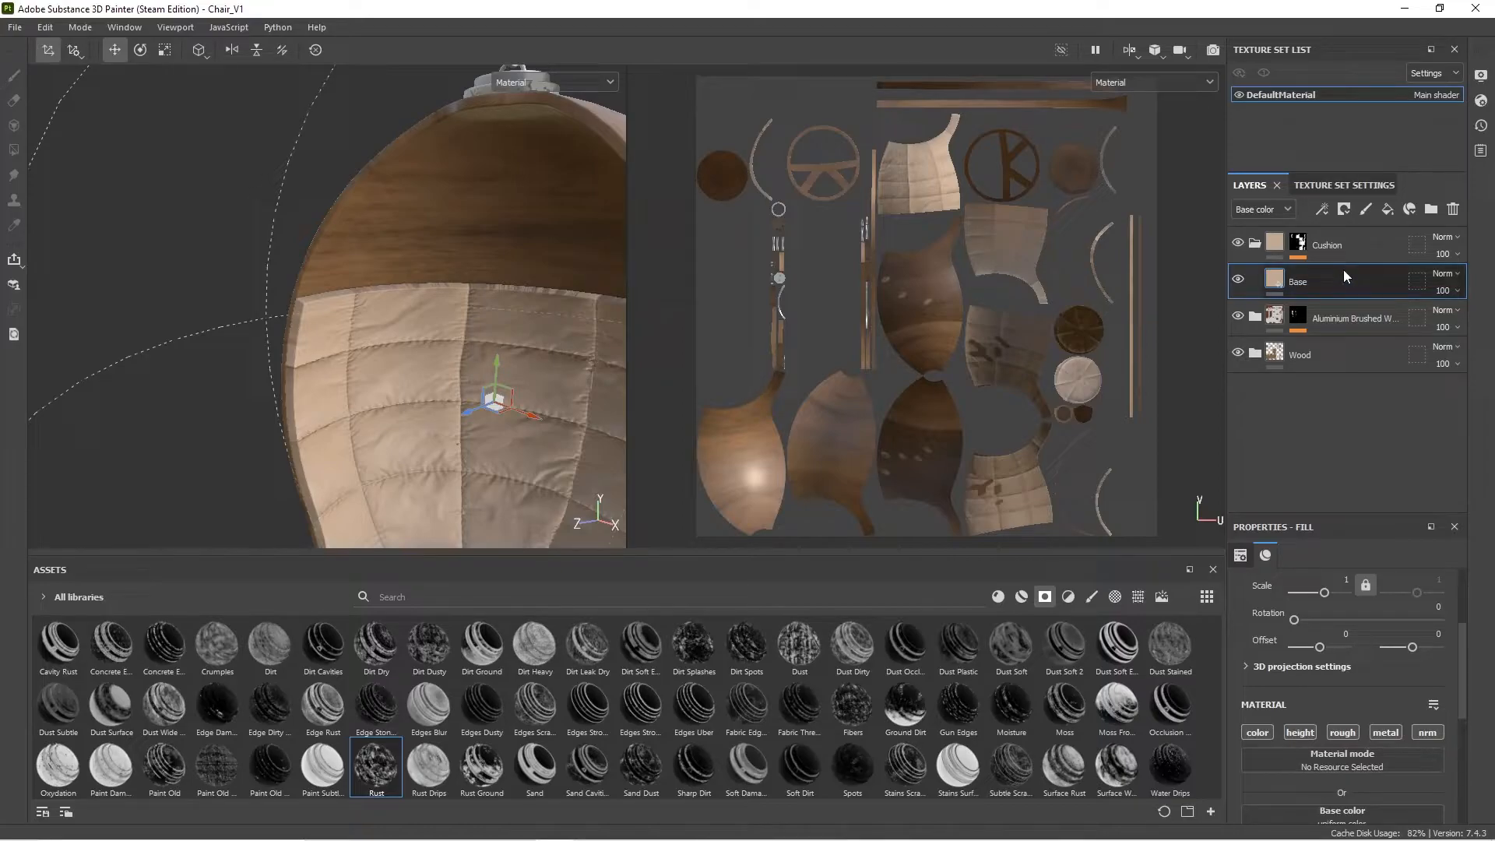
{"action": "key", "text": "ctrl+d"}
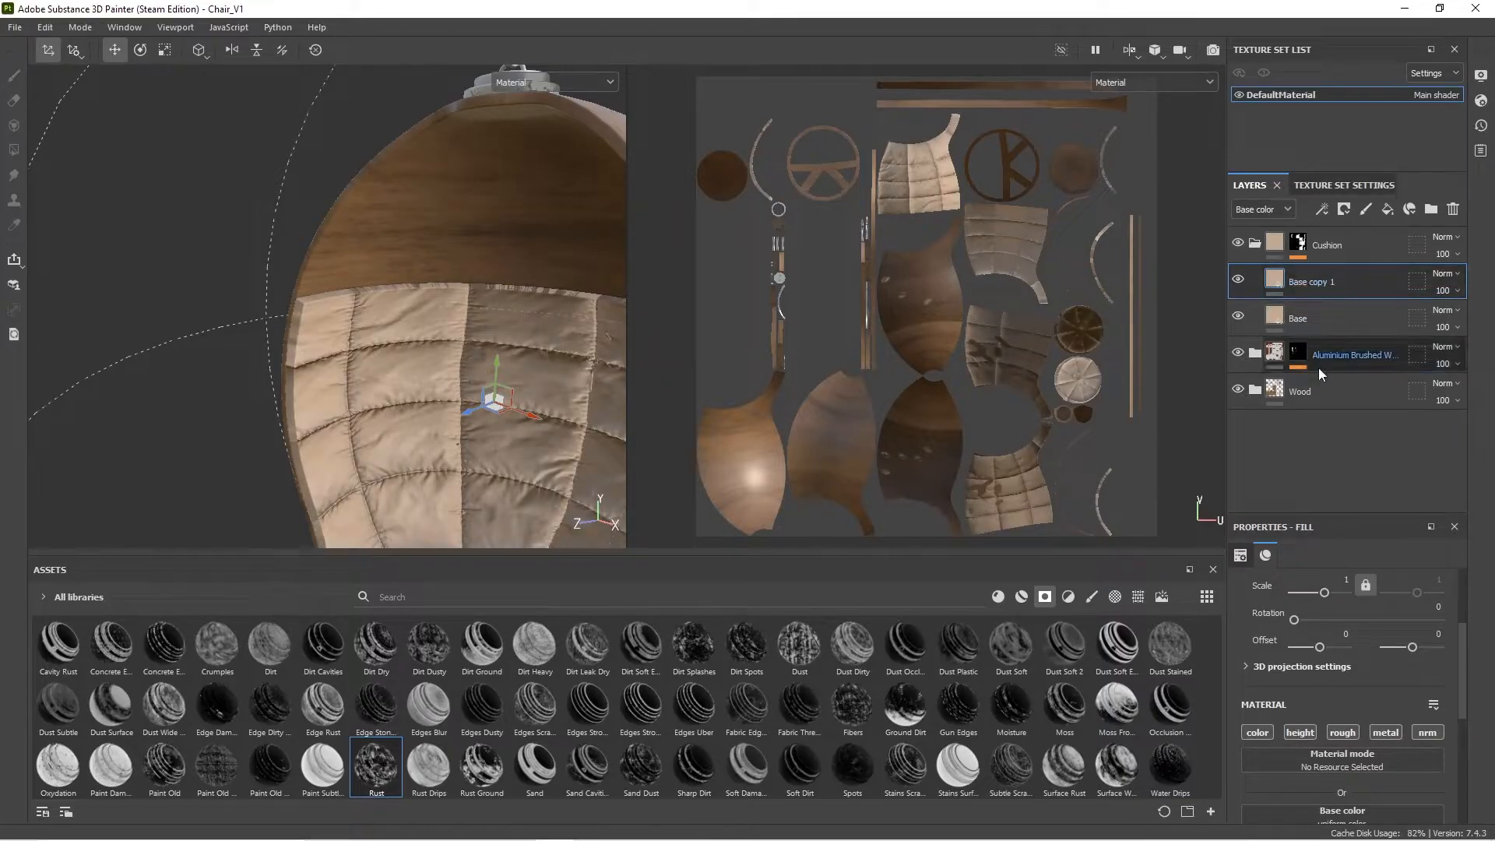
Step: Switch the duplicated cushion layer to UV projection and rename it Dirt_1
{"action": "scroll", "coordinate": [1305, 637], "scroll_direction": "up", "scroll_amount": 3}
{"action": "left_click", "coordinate": [1346, 610]}
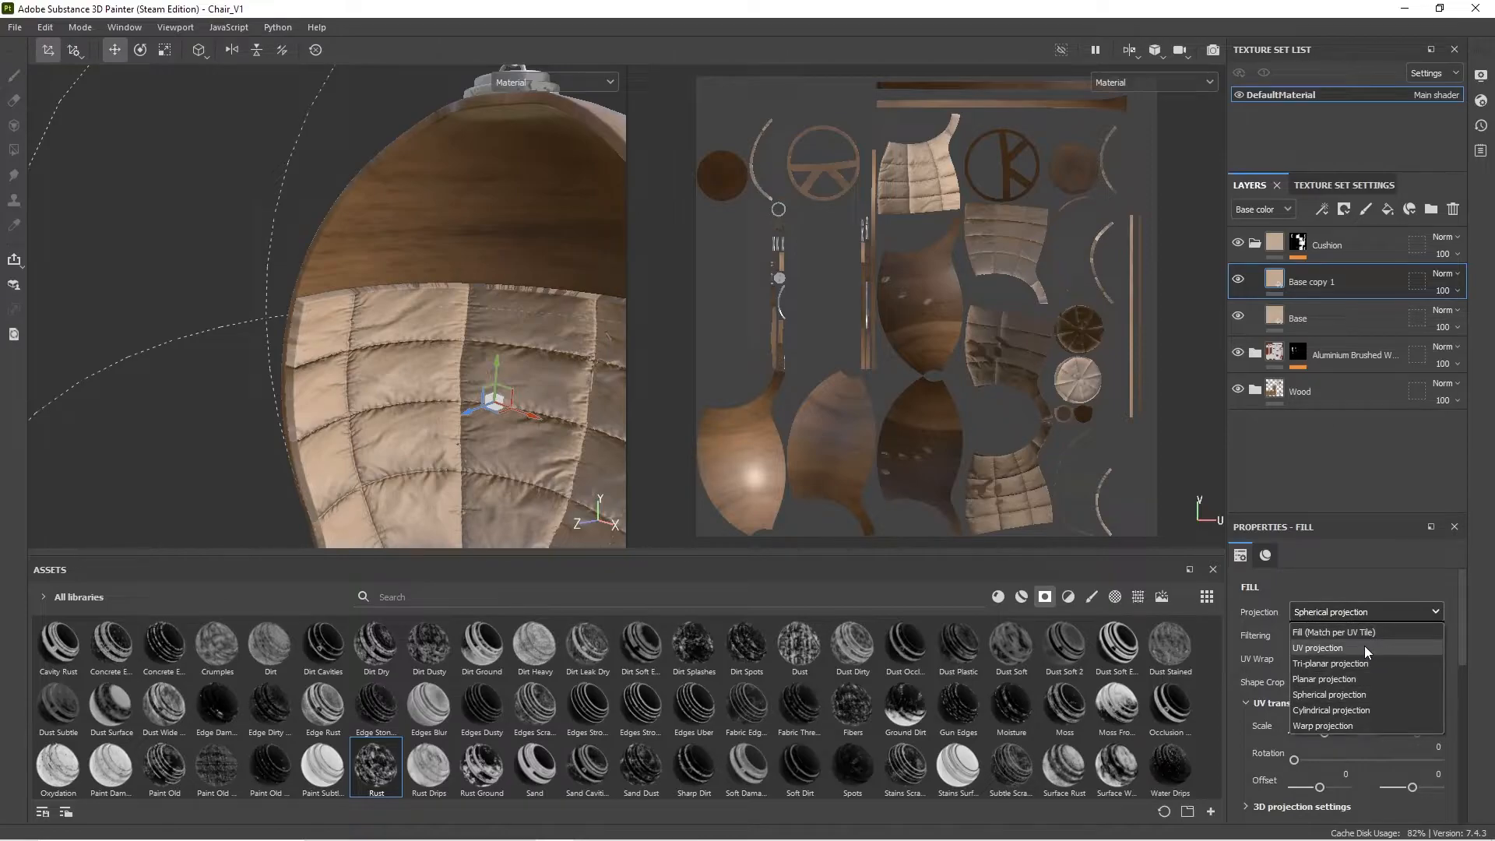
{"action": "left_click", "coordinate": [1366, 649]}
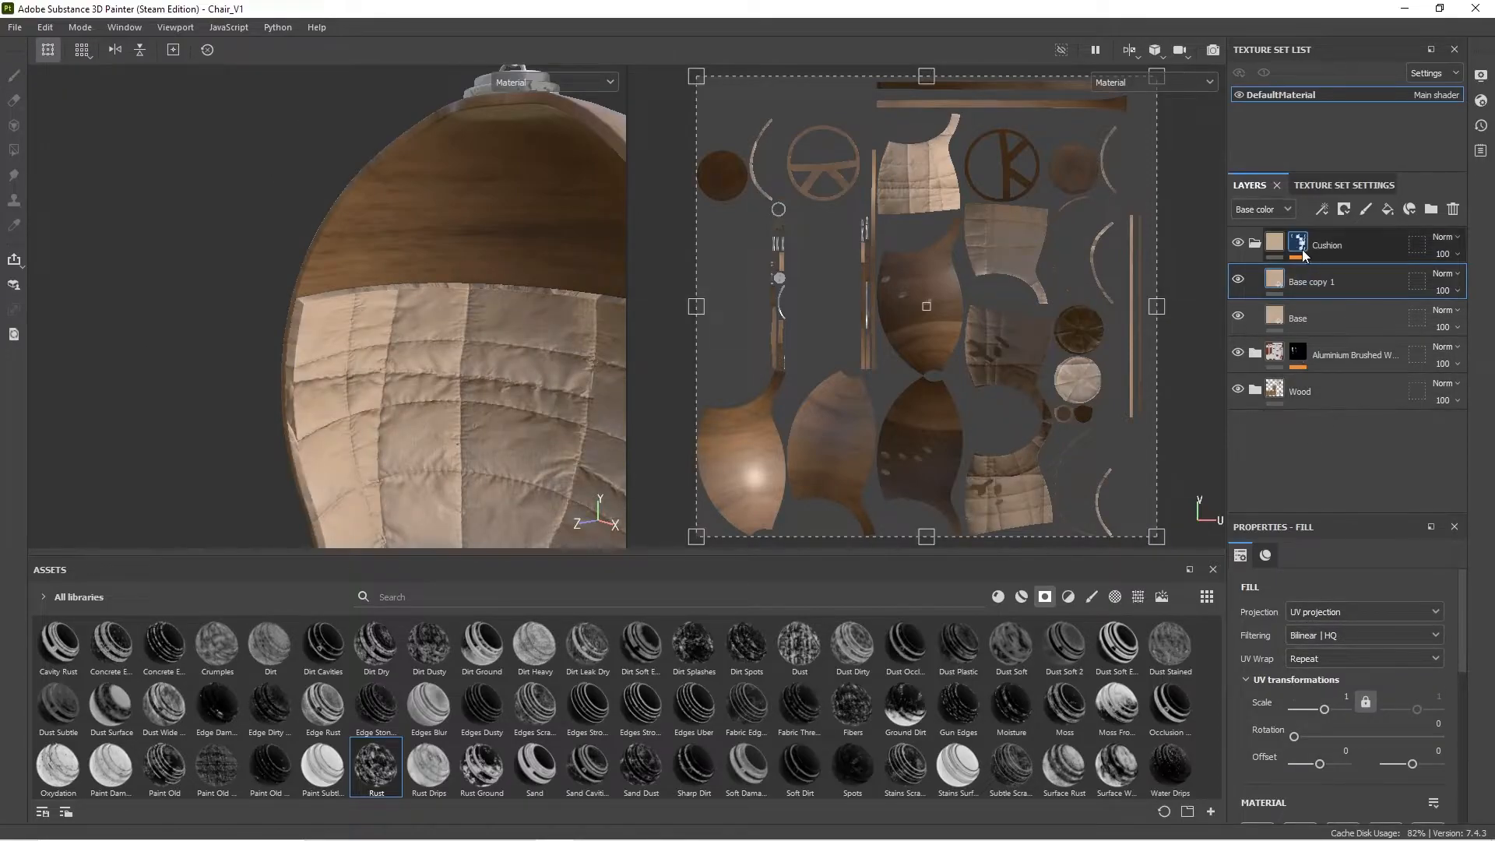
{"action": "double_click", "coordinate": [1327, 280]}
{"action": "type", "text": "Dirt_1"}
{"action": "key", "text": "Return"}
Step: Remove the Fabric048 roughness and normal textures from the Dirt_1 layer
{"action": "scroll", "coordinate": [1235, 713], "scroll_direction": "down", "scroll_amount": 3}
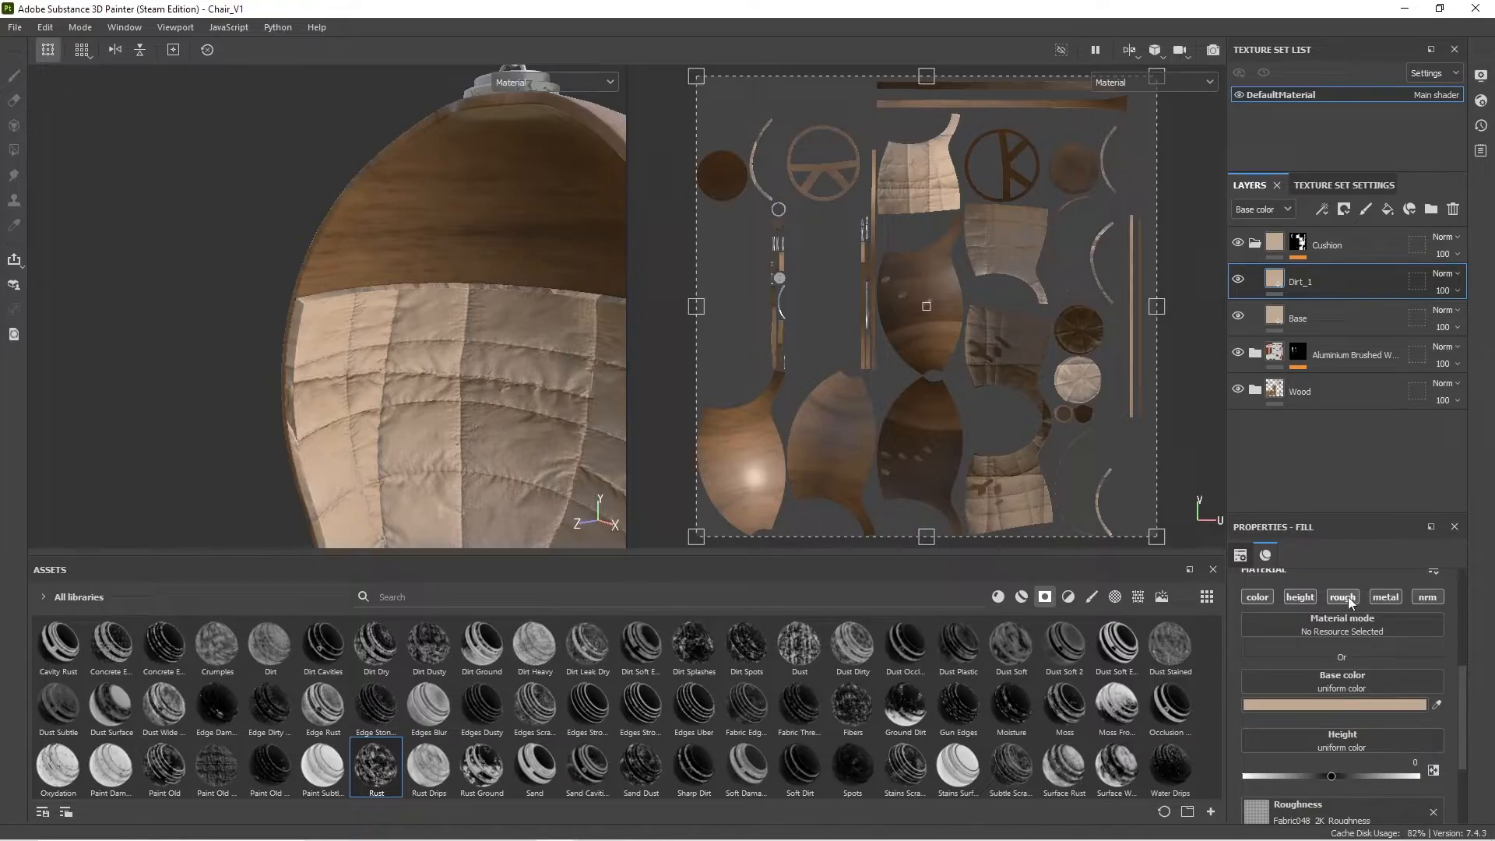
{"action": "scroll", "coordinate": [1372, 727], "scroll_direction": "down", "scroll_amount": 3}
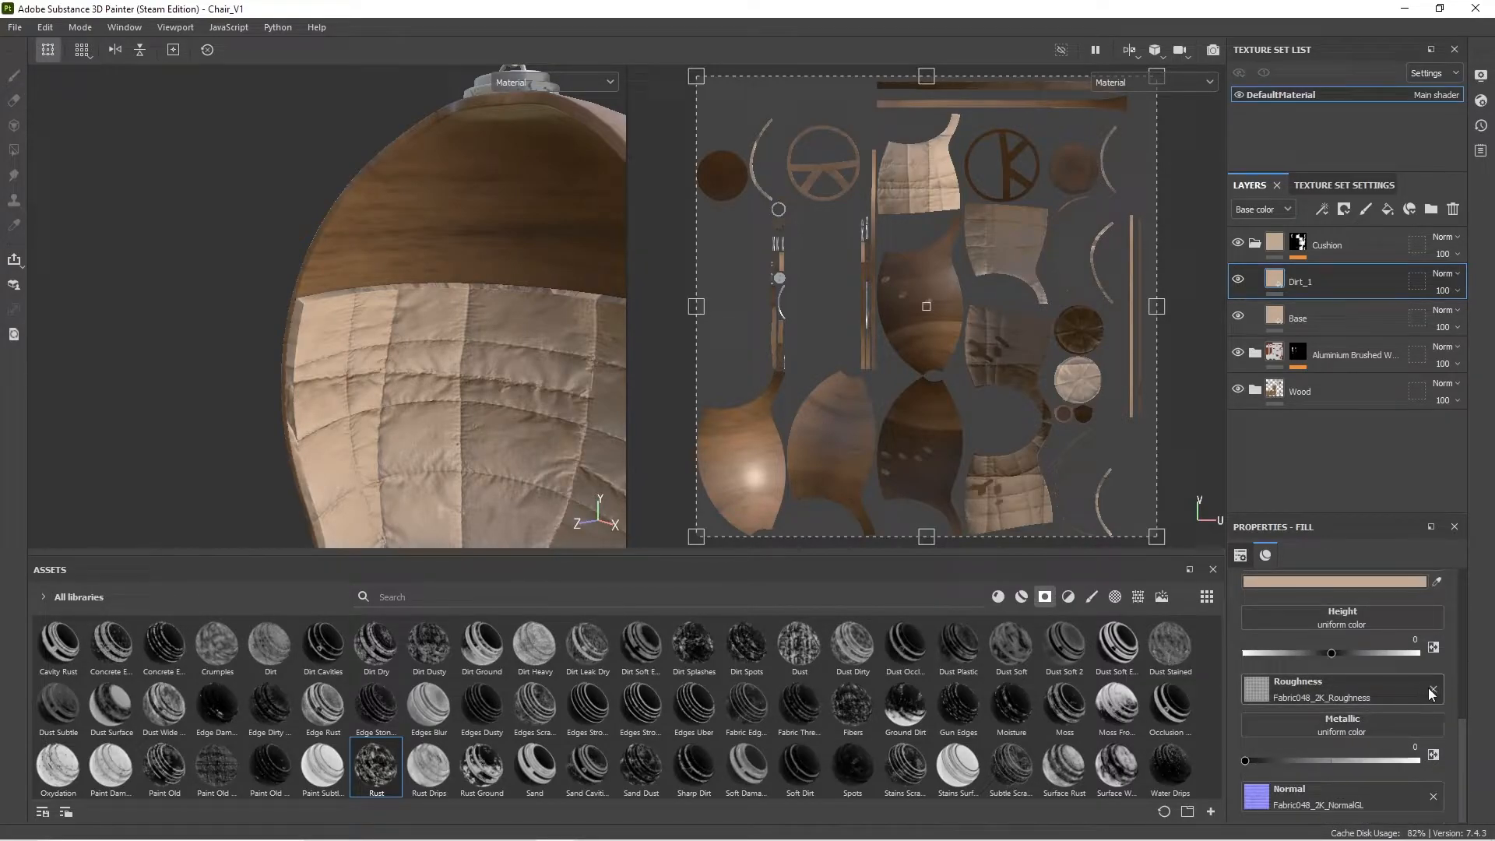
{"action": "left_click", "coordinate": [1434, 690]}
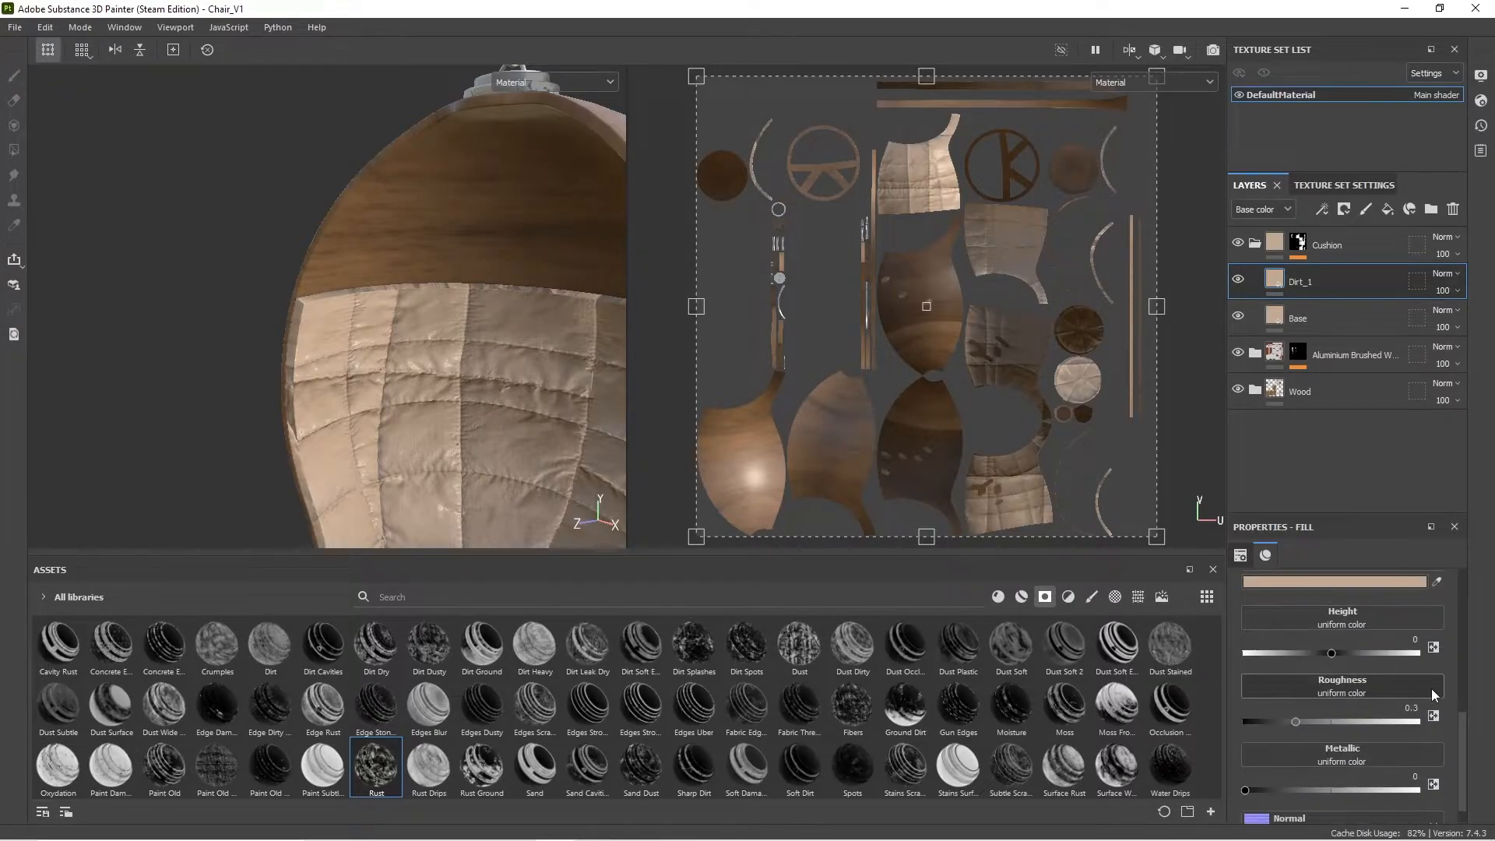
{"action": "scroll", "coordinate": [1414, 764], "scroll_direction": "down", "scroll_amount": 1}
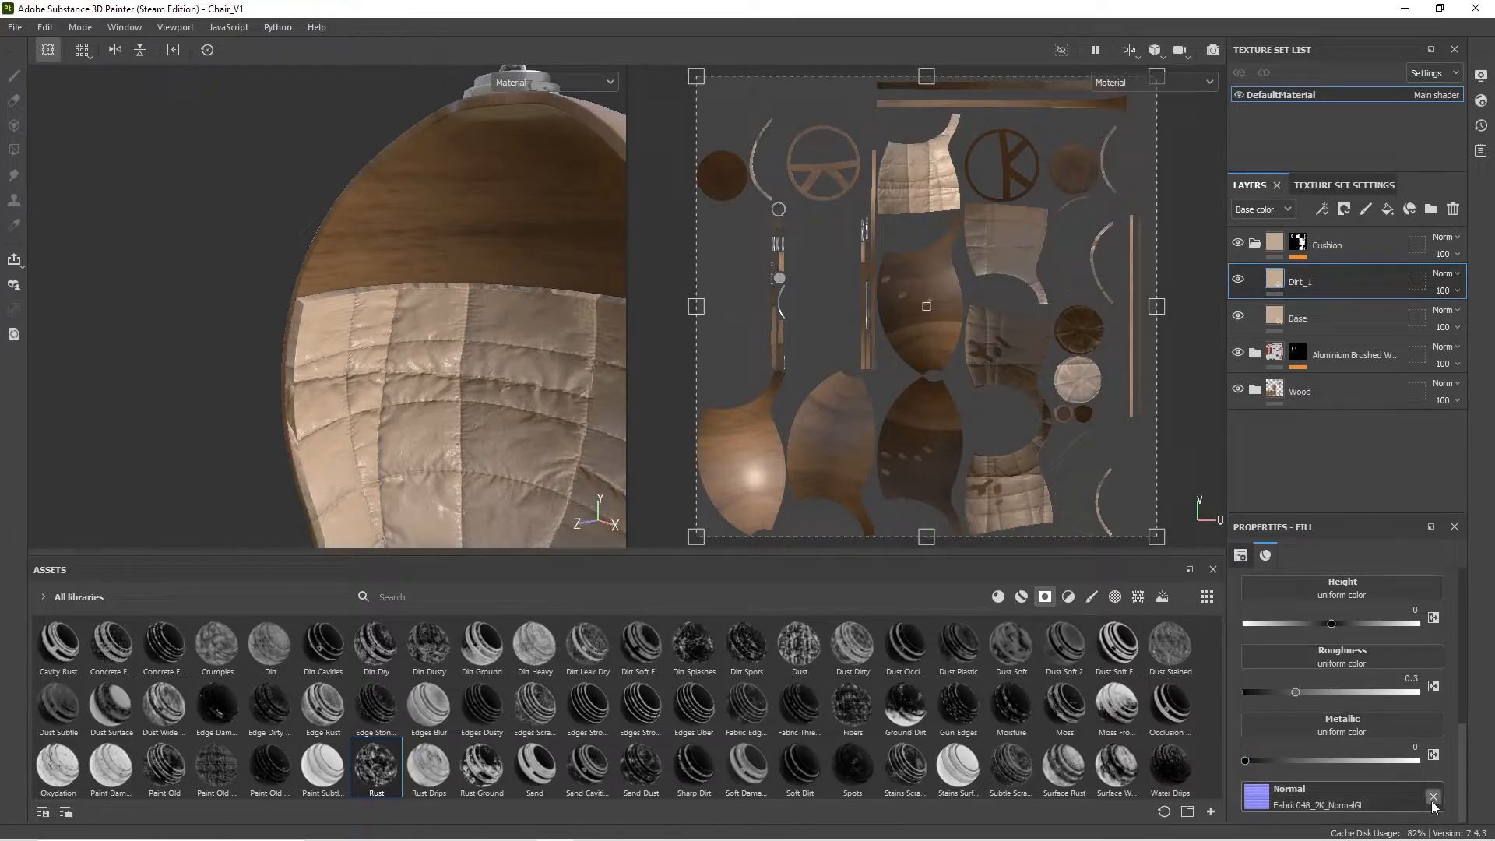
{"action": "left_click", "coordinate": [1433, 798]}
Step: Disable the metallic, normal and height channels of the Dirt_1 layer
{"action": "scroll", "coordinate": [1389, 709], "scroll_direction": "up", "scroll_amount": 3}
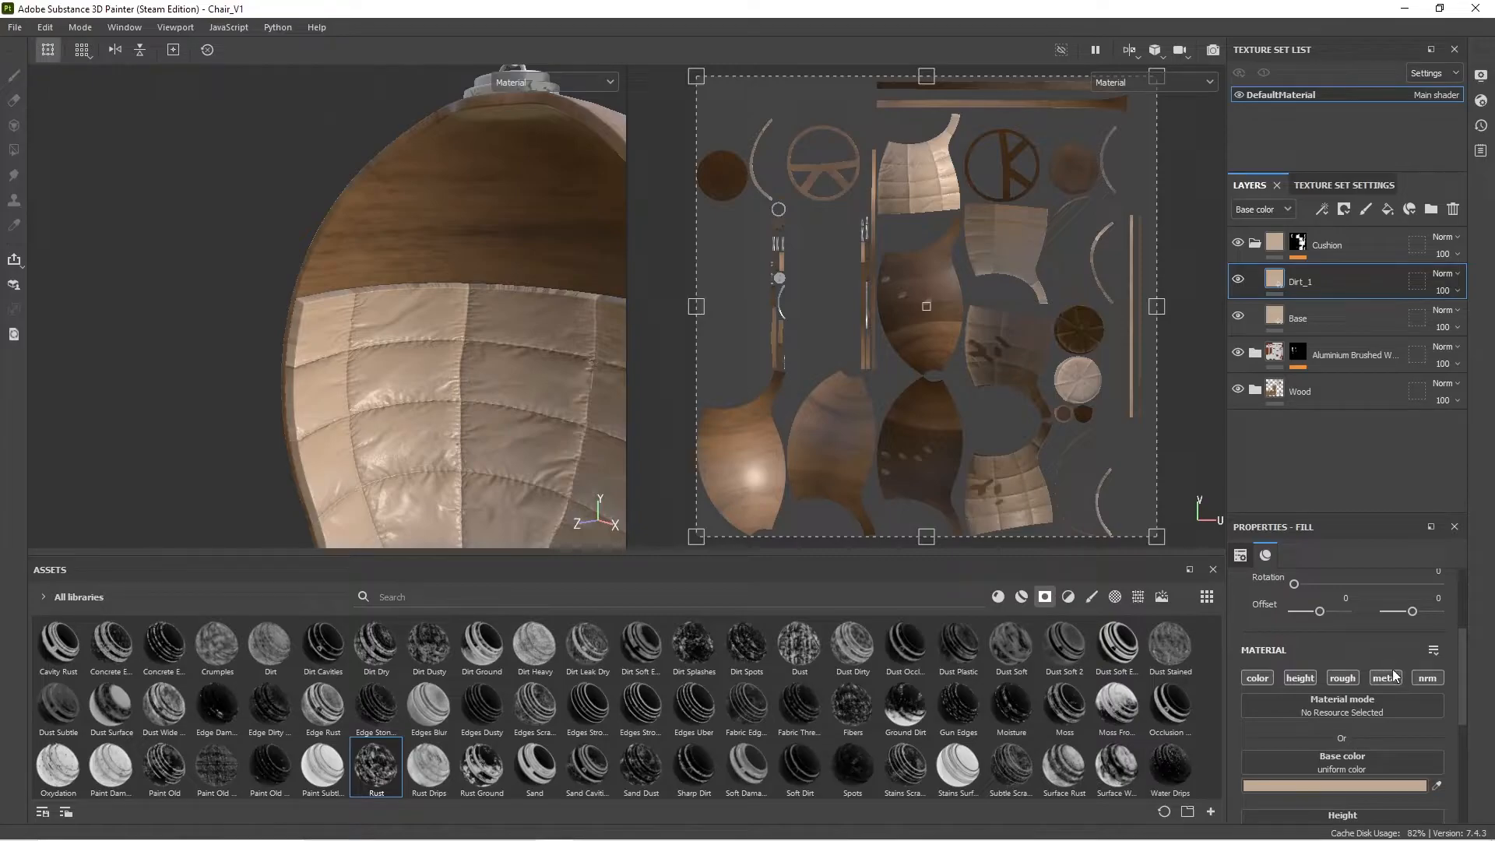
{"action": "left_click", "coordinate": [1385, 677]}
{"action": "left_click", "coordinate": [1428, 679]}
{"action": "left_click", "coordinate": [1299, 679]}
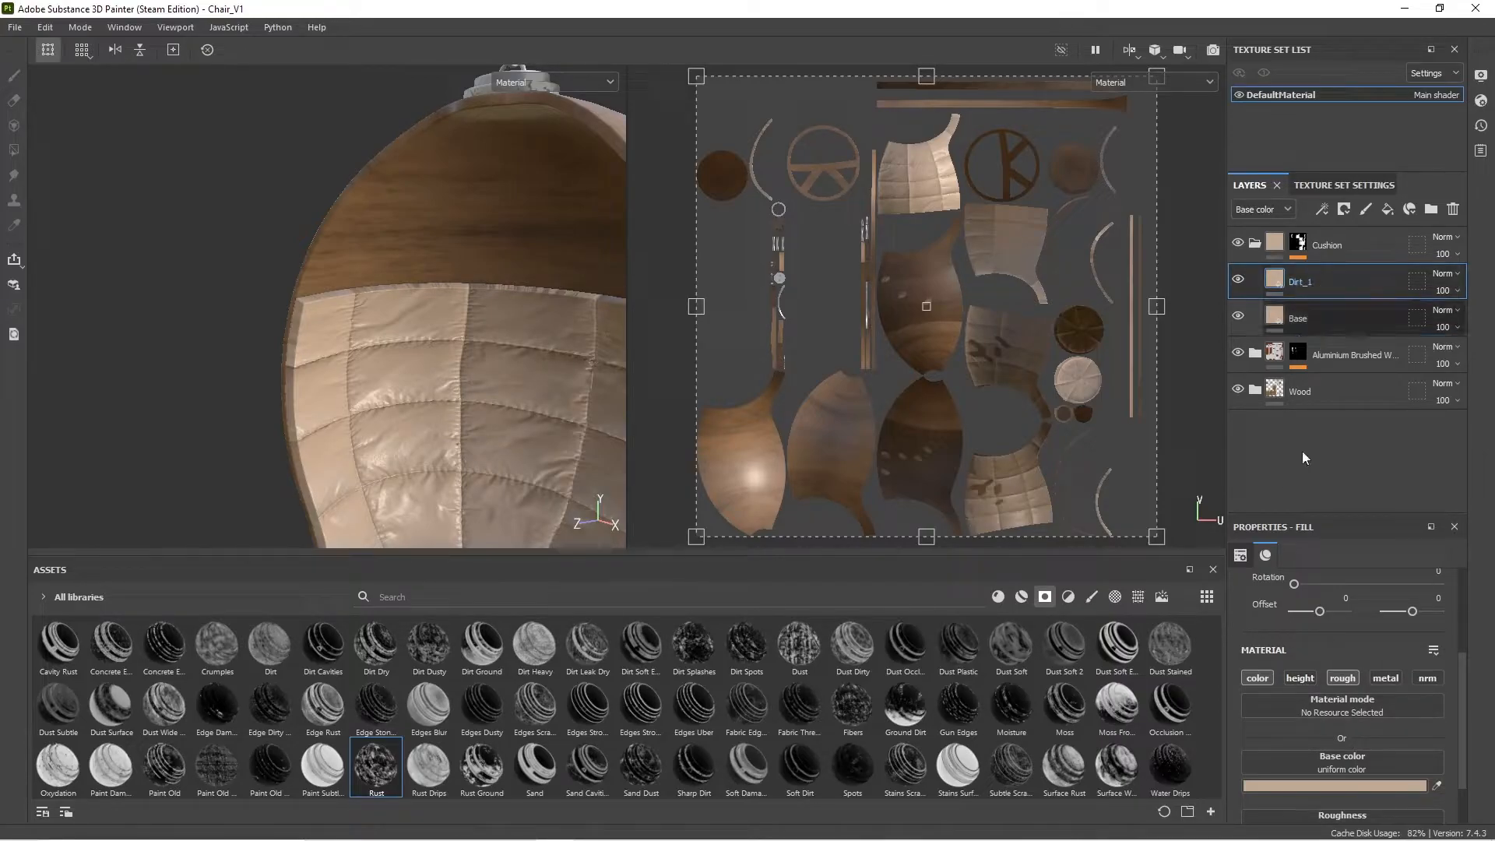
Step: Darken the Dirt_1 layer's base color to a deep brown with an HSV value of 0.209
{"action": "left_click", "coordinate": [1355, 787]}
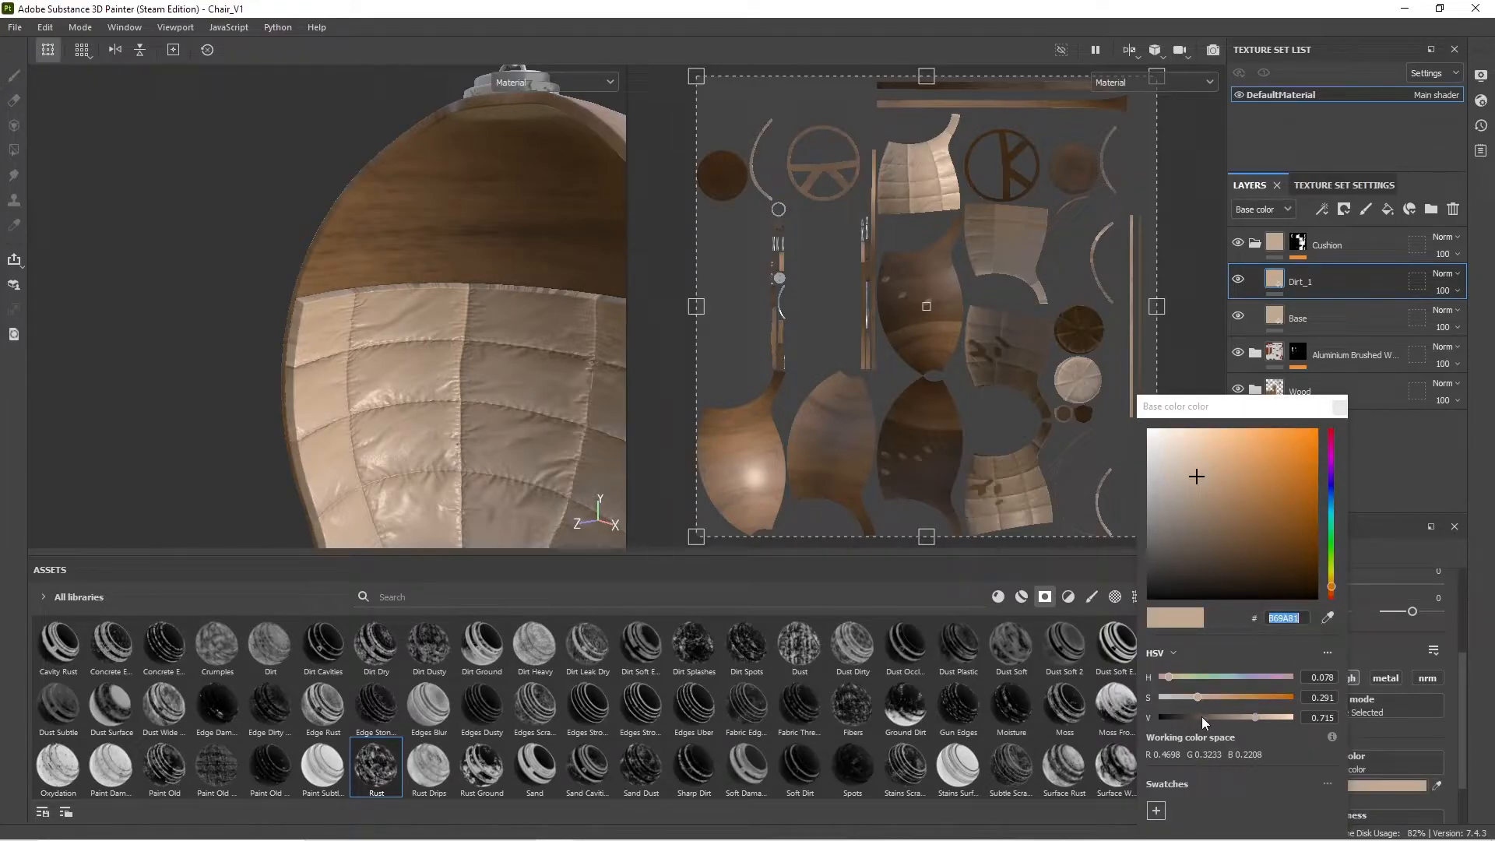
{"action": "mouse_move", "coordinate": [1202, 716]}
{"action": "left_mouse_down"}
{"action": "mouse_move", "coordinate": [1172, 712]}
{"action": "mouse_move", "coordinate": [1186, 706]}
{"action": "left_mouse_up"}
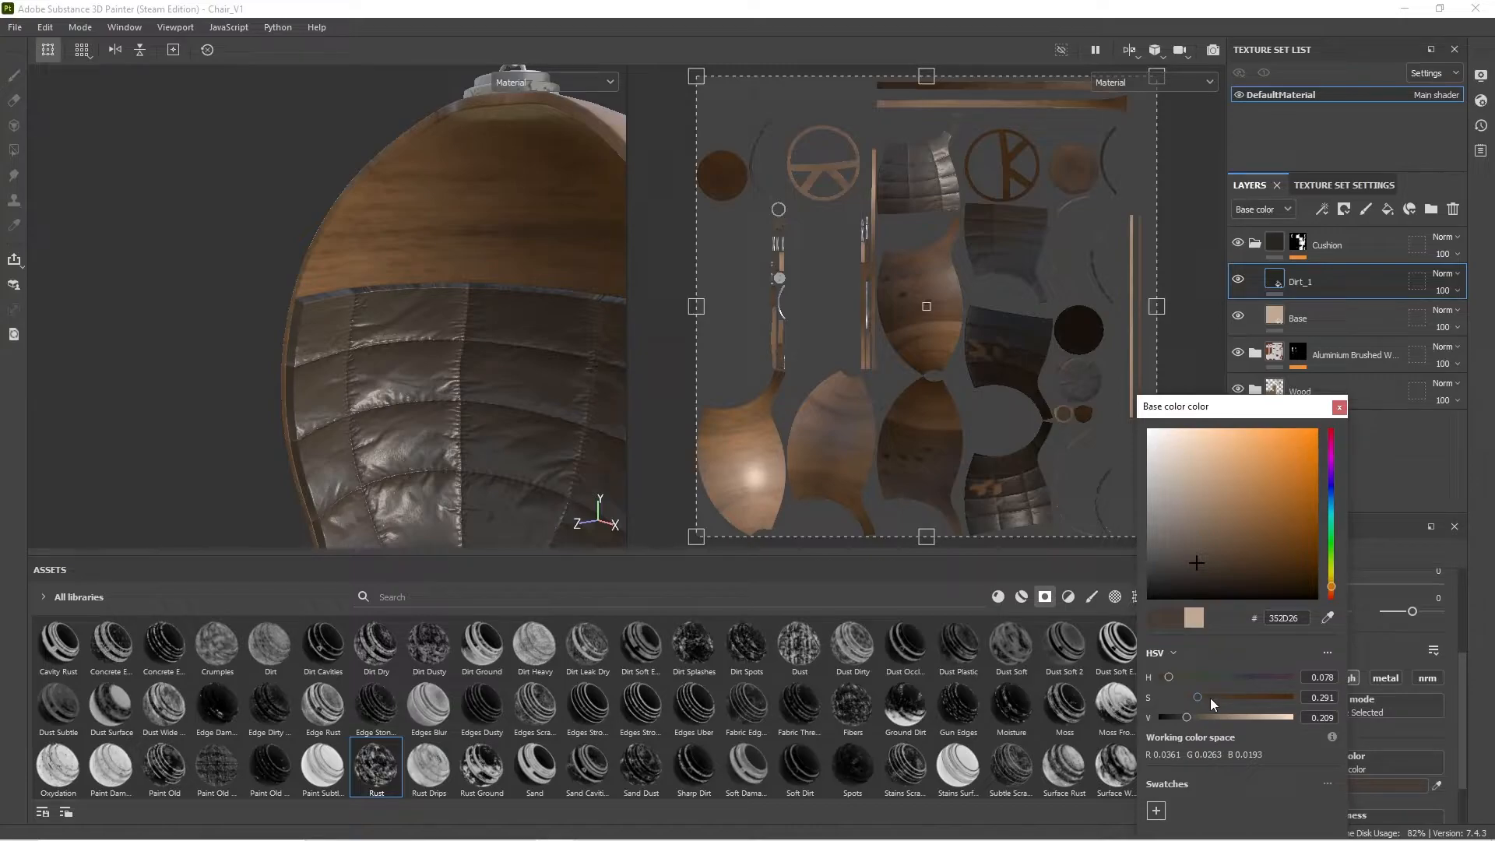
{"action": "left_click", "coordinate": [1338, 407]}
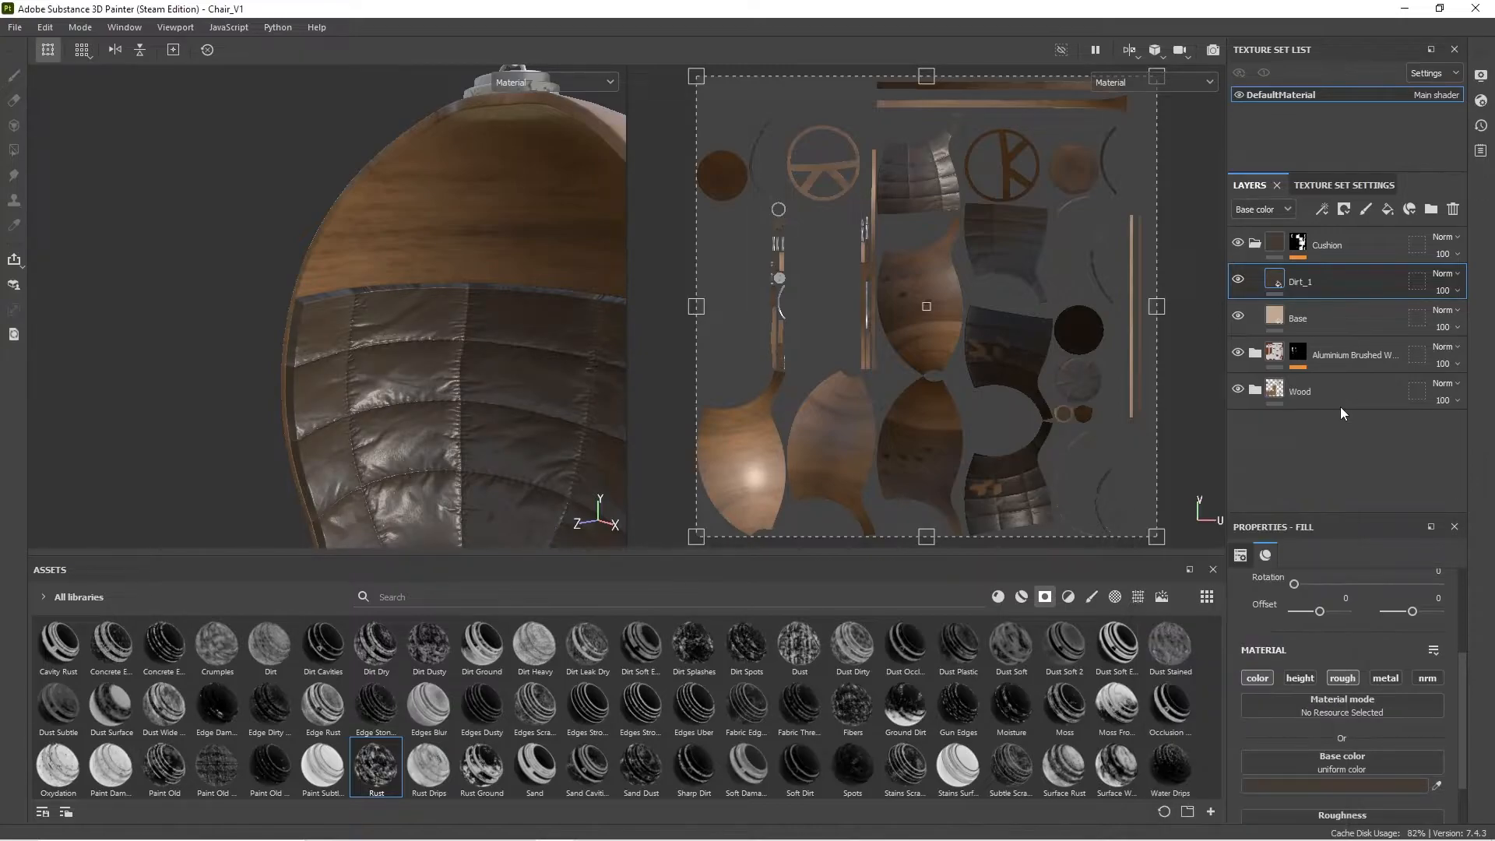
Step: Set the Dirt_1 layer's roughness to 0.8
{"action": "scroll", "coordinate": [443, 358], "scroll_direction": "down", "scroll_amount": 2}
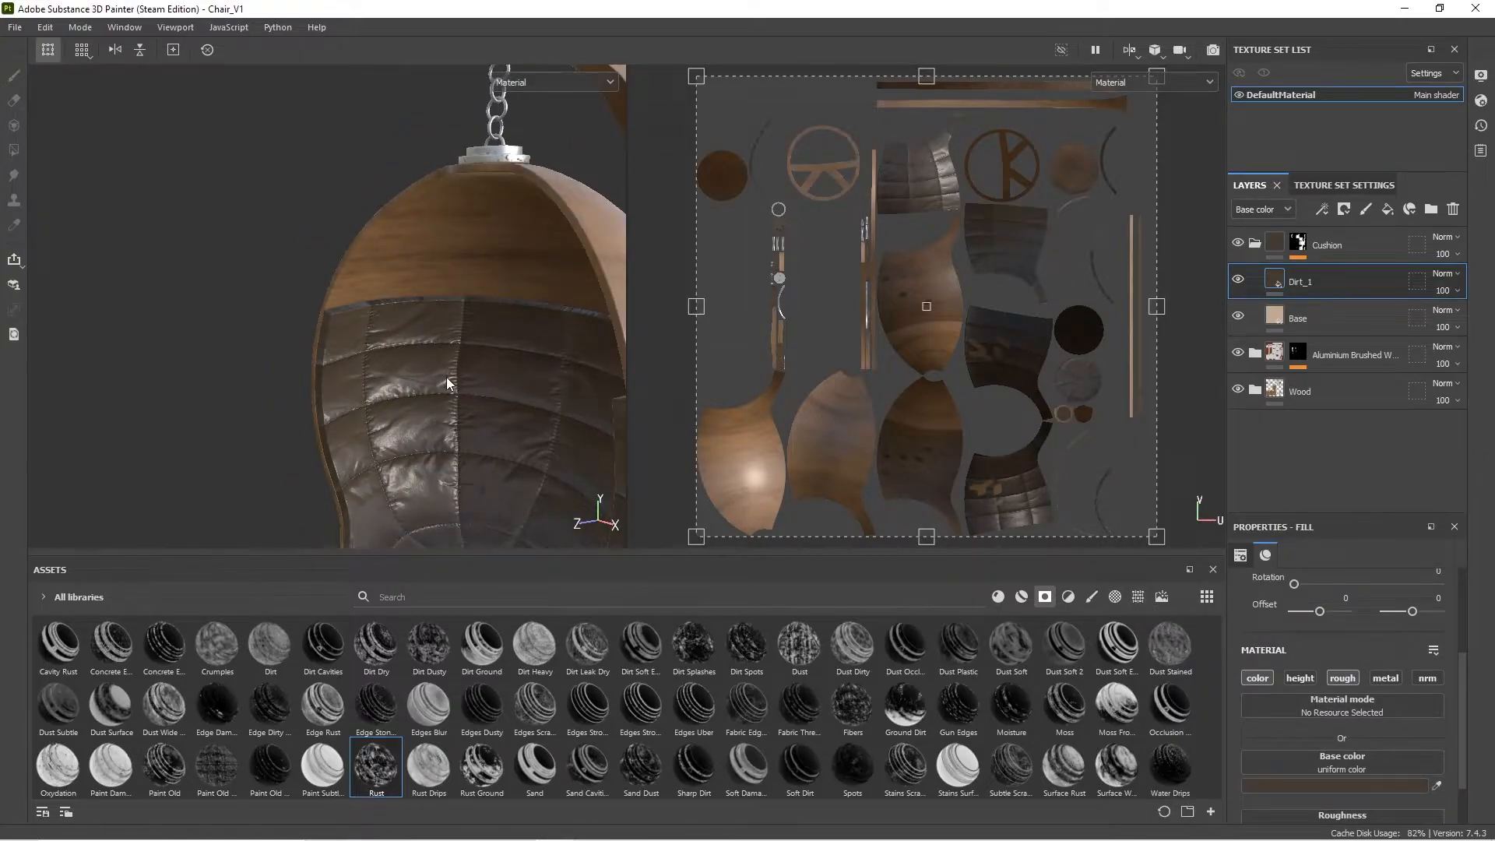
{"action": "scroll", "coordinate": [451, 387], "scroll_direction": "up", "scroll_amount": 4}
{"action": "left_click_drag", "start_coordinate": [457, 395], "coordinate": [440, 250], "text": "alt"}
{"action": "scroll", "coordinate": [1363, 782], "scroll_direction": "down", "scroll_amount": 2}
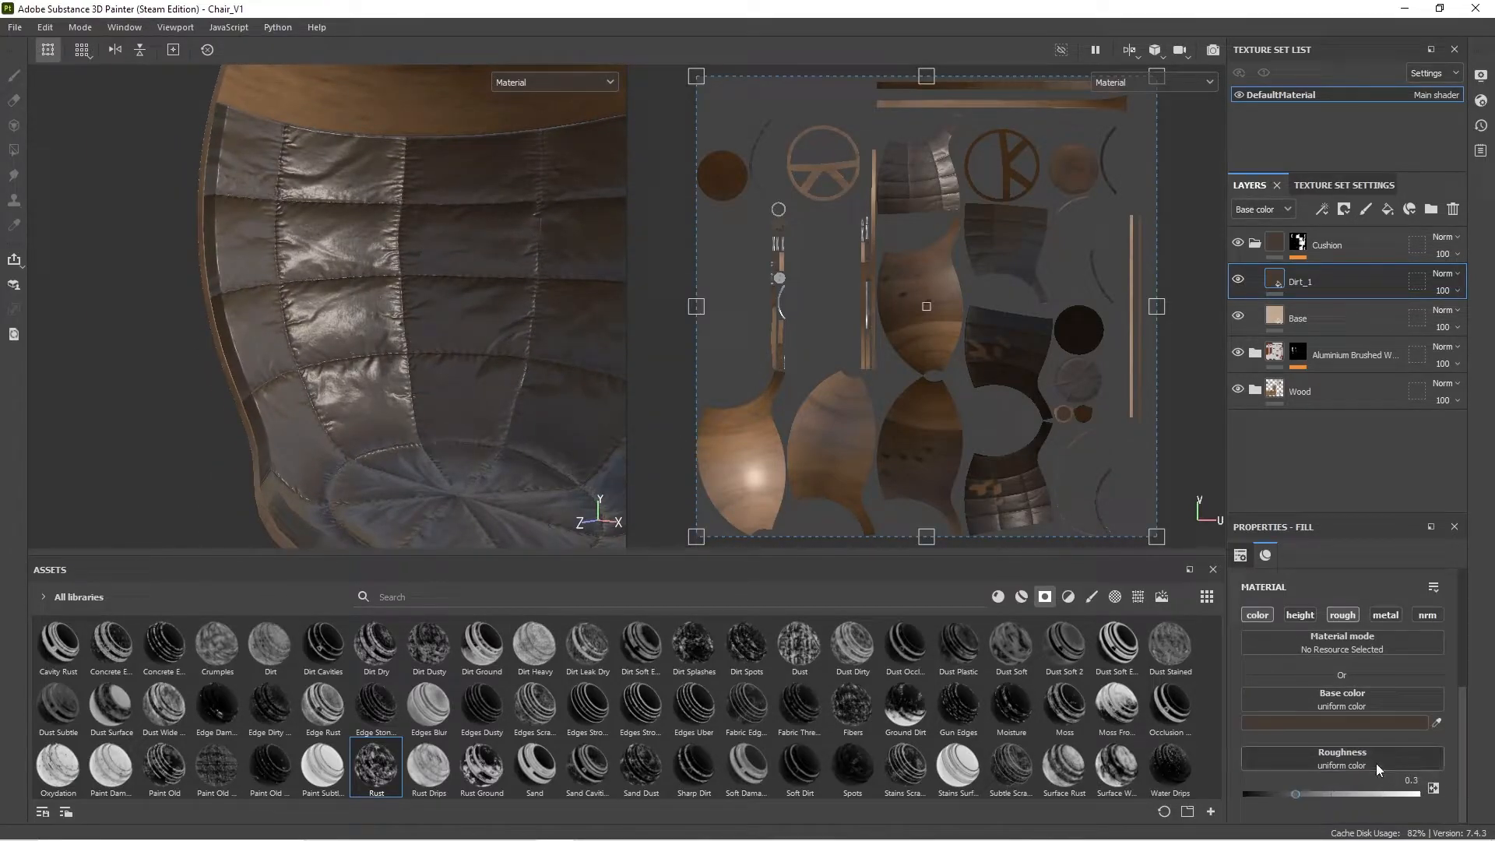
{"action": "left_click", "coordinate": [1385, 782]}
{"action": "key", "text": "BackSpace"}
{"action": "key", "text": "Return"}
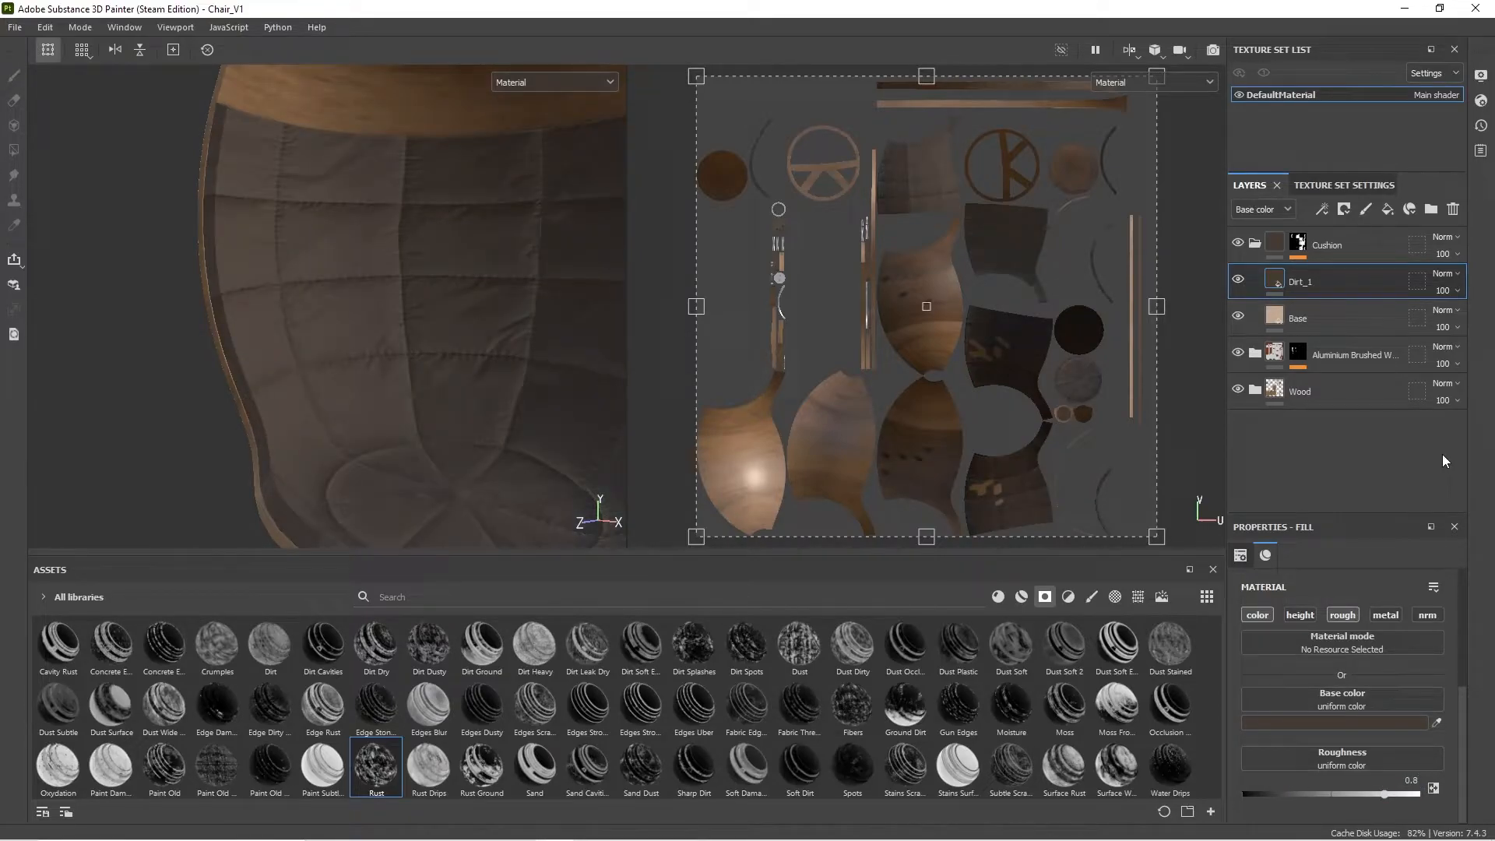
Step: Add a black mask to the Dirt_1 layer and add a fill effect to that mask
{"action": "double_click", "coordinate": [1367, 288]}
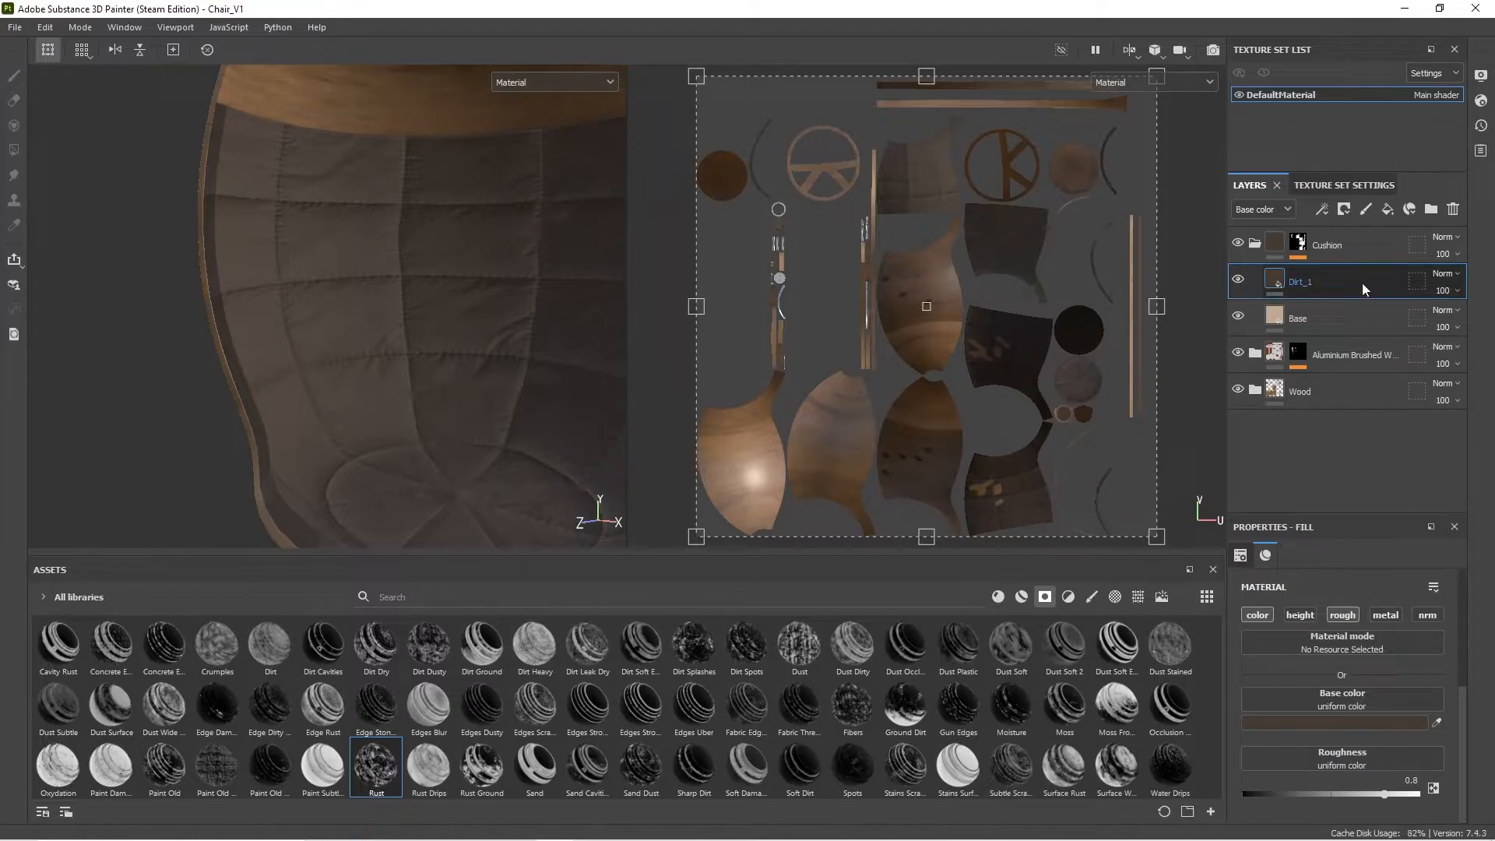
{"action": "right_click", "coordinate": [1362, 282]}
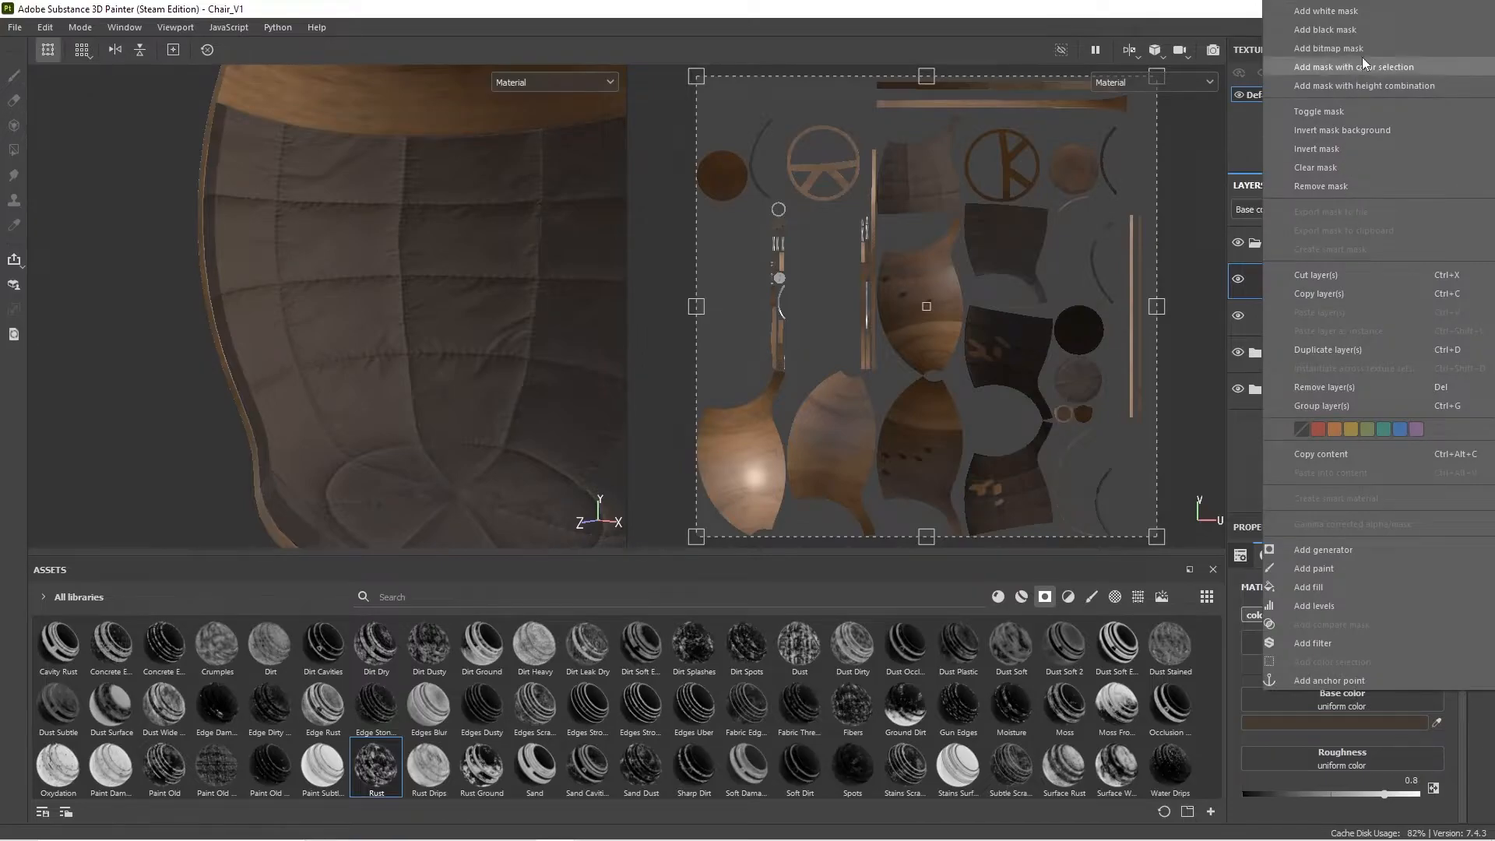
{"action": "left_click", "coordinate": [1382, 34]}
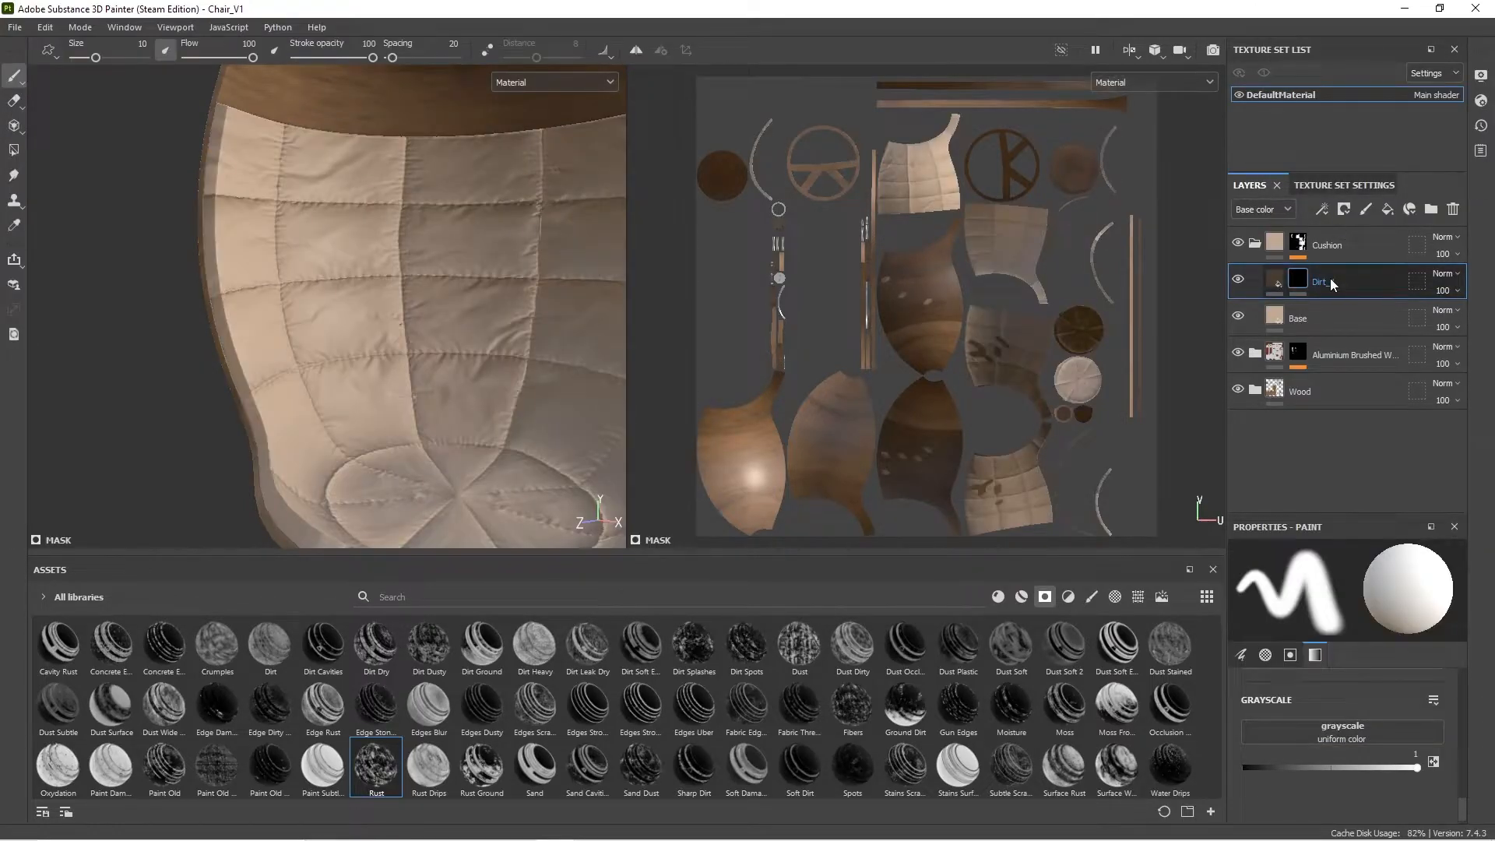
{"action": "right_click", "coordinate": [1330, 278]}
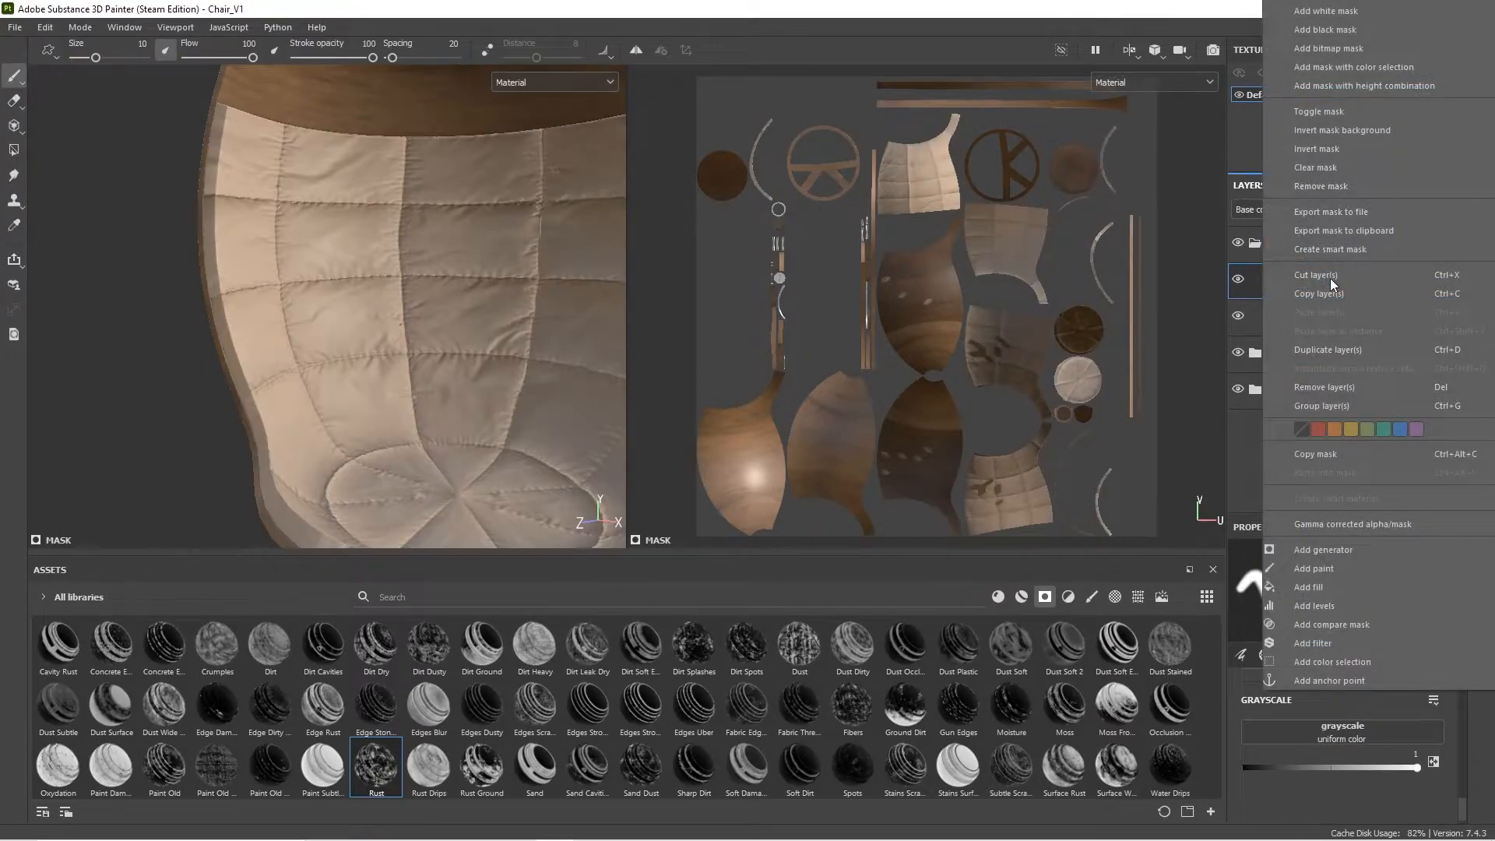
{"action": "left_click", "coordinate": [1362, 586]}
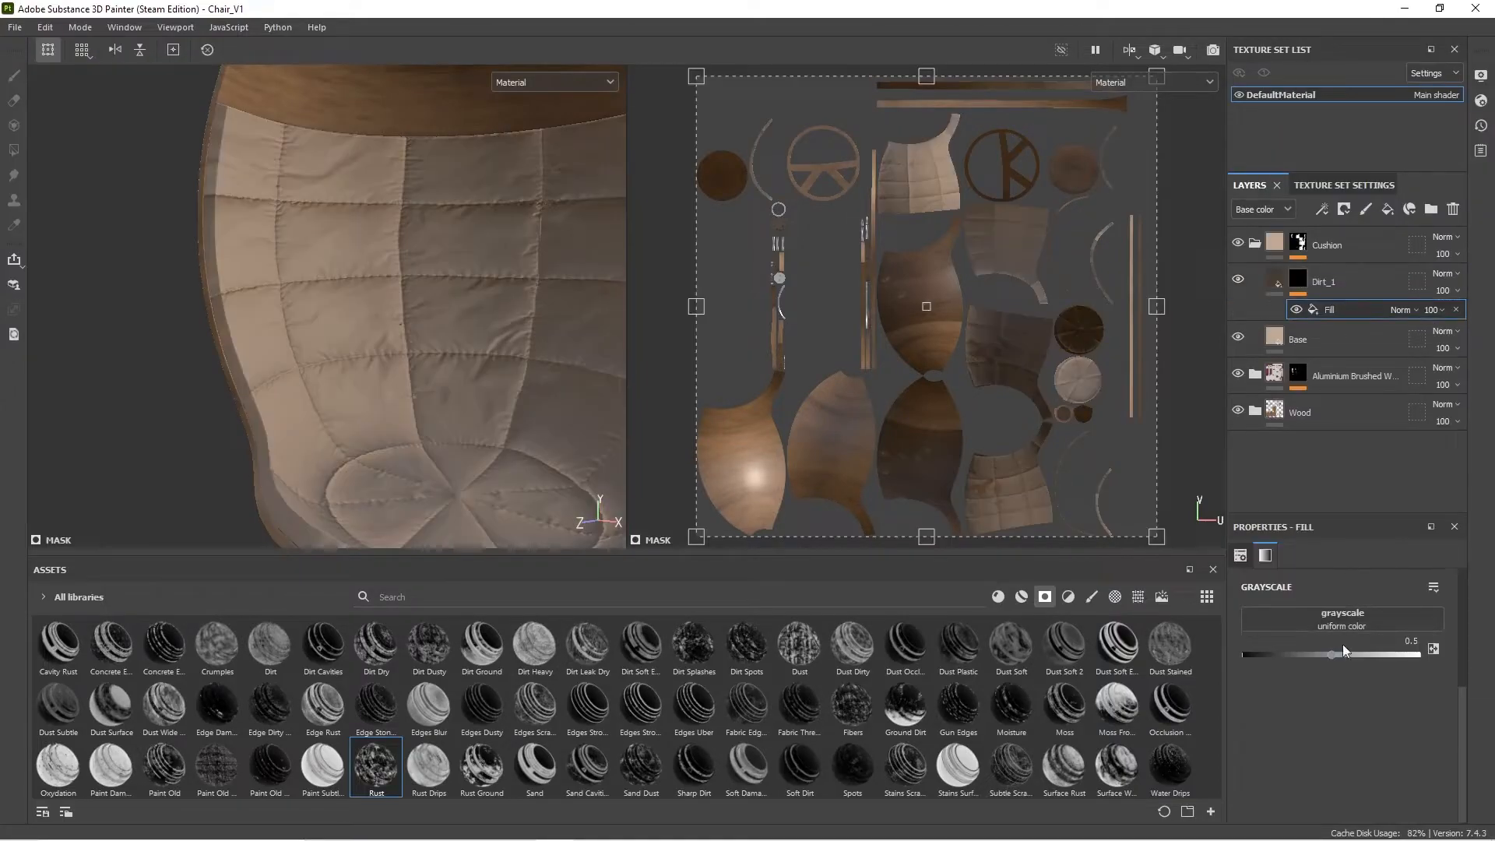
Step: Set the Dirt_1 mask fill's projection to Tri-planar projection
{"action": "scroll", "coordinate": [1299, 736], "scroll_direction": "up", "scroll_amount": 2}
{"action": "scroll", "coordinate": [1299, 736], "scroll_direction": "up", "scroll_amount": 3}
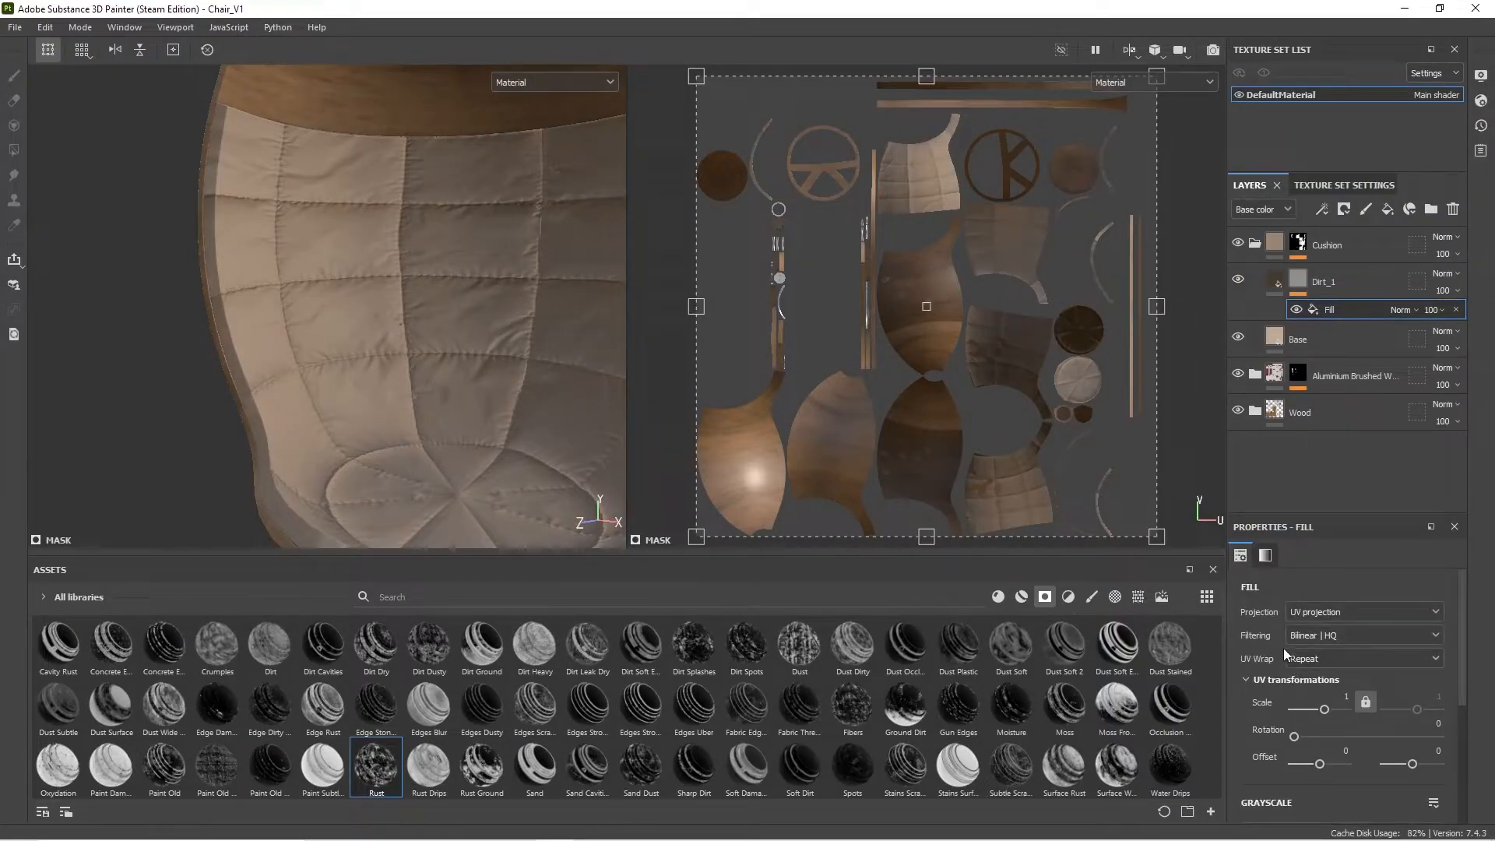
{"action": "left_click", "coordinate": [1301, 610]}
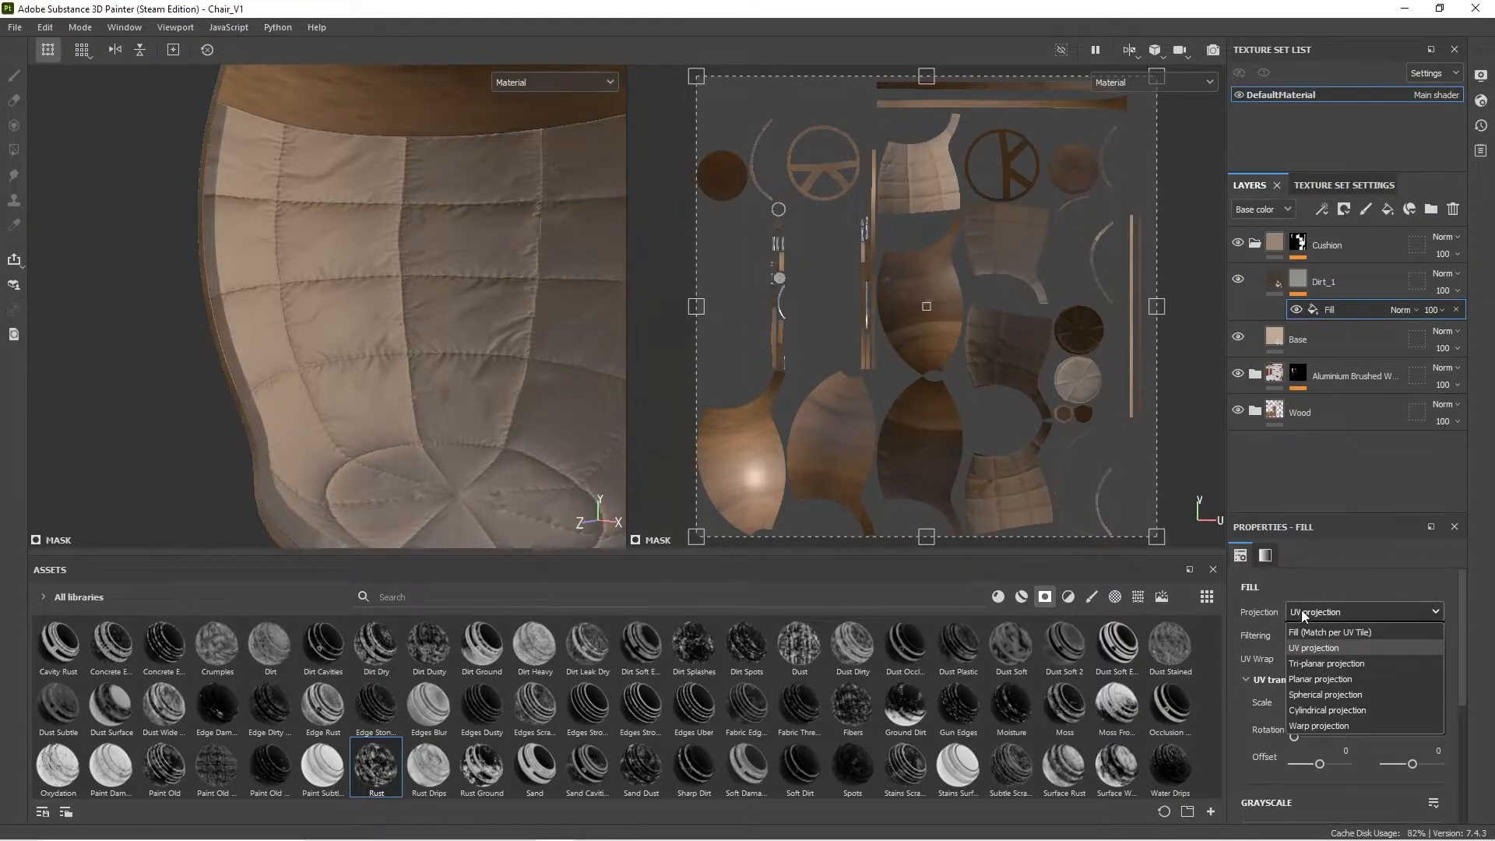
{"action": "left_click", "coordinate": [1330, 665]}
Step: Search the textures for "cob" and assign Grunge Cobweb to the mask fill's grayscale
{"action": "scroll", "coordinate": [1244, 654], "scroll_direction": "down", "scroll_amount": 3}
{"action": "scroll", "coordinate": [1241, 664], "scroll_direction": "down", "scroll_amount": 2}
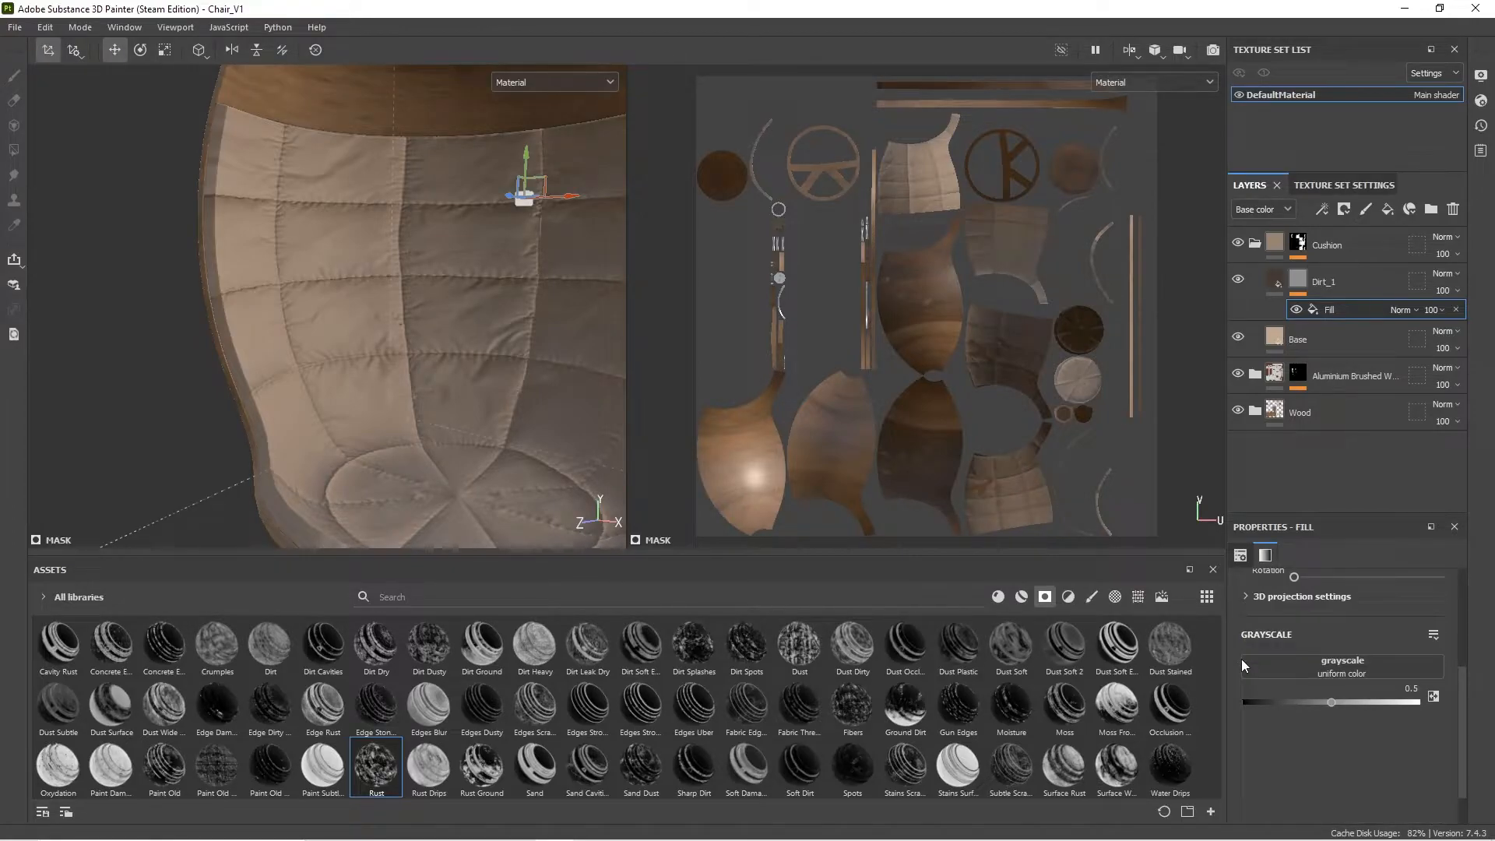
{"action": "left_click", "coordinate": [1137, 596]}
{"action": "scroll", "coordinate": [754, 756], "scroll_direction": "down", "scroll_amount": 5}
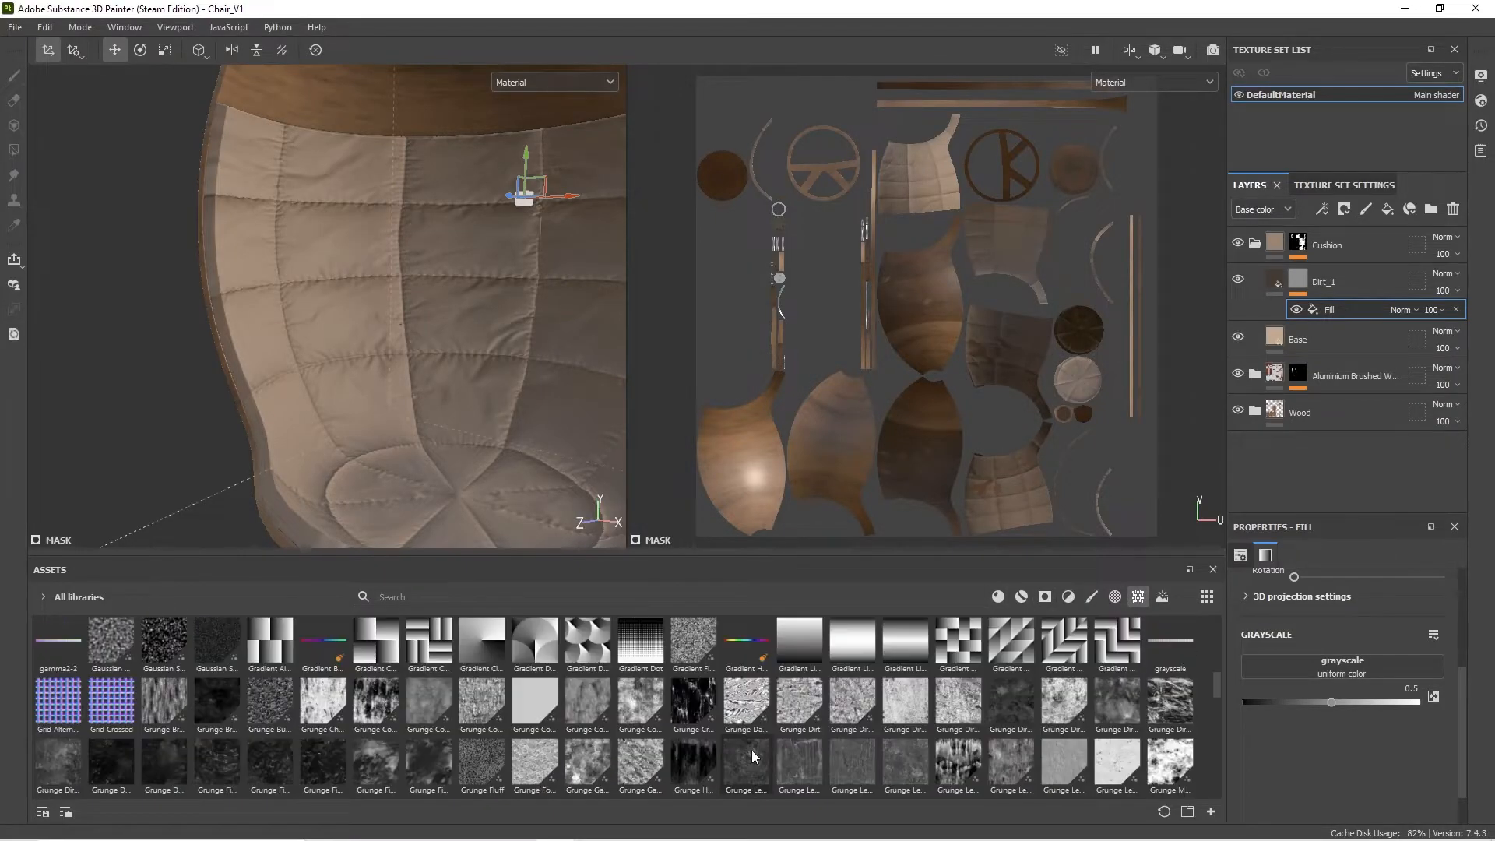
{"action": "scroll", "coordinate": [754, 757], "scroll_direction": "down", "scroll_amount": 5}
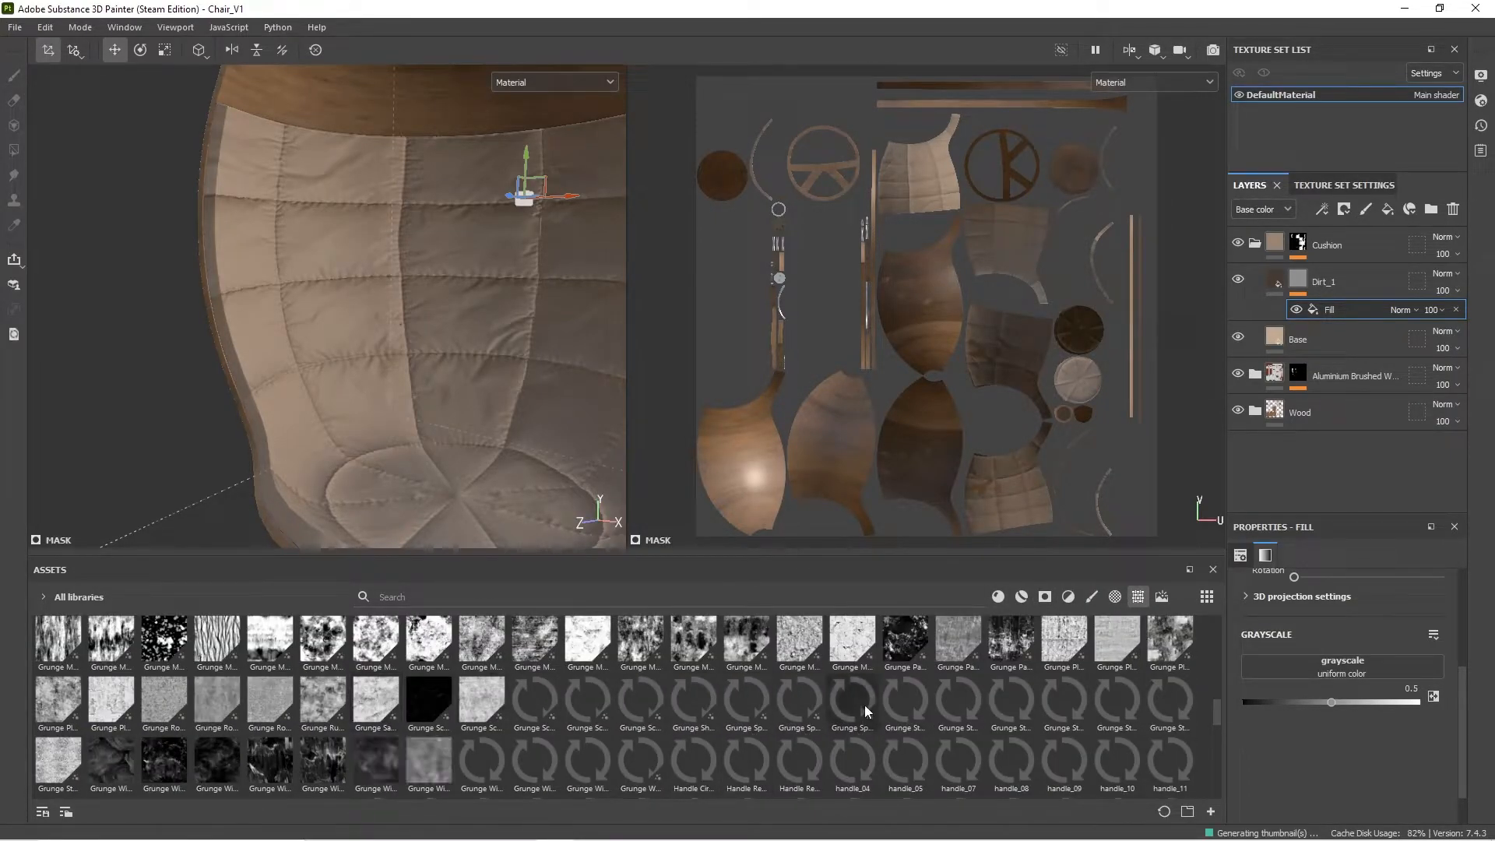
{"action": "left_click", "coordinate": [395, 592]}
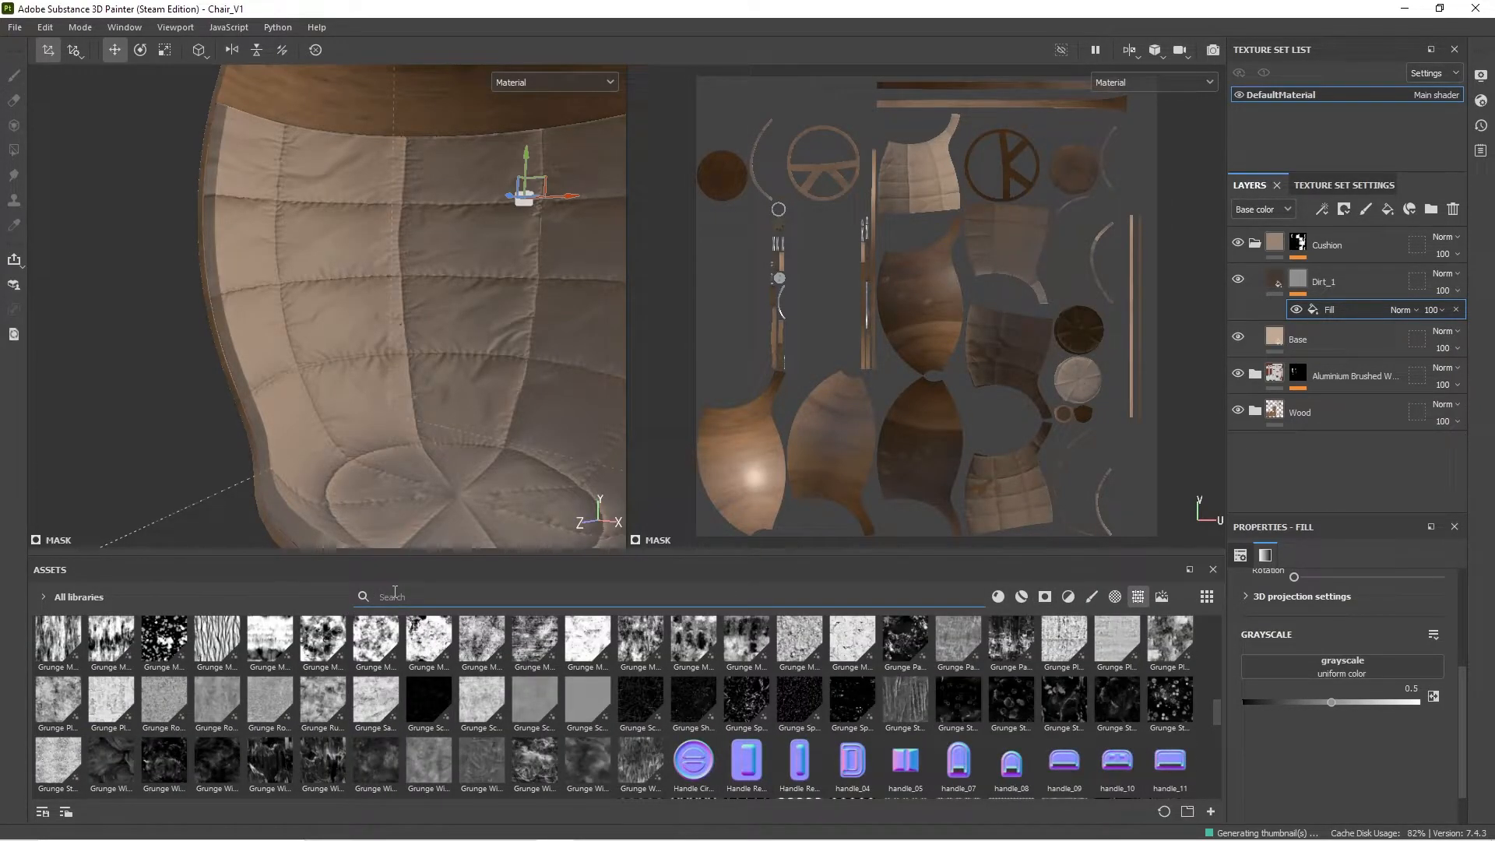
{"action": "type", "text": "cob"}
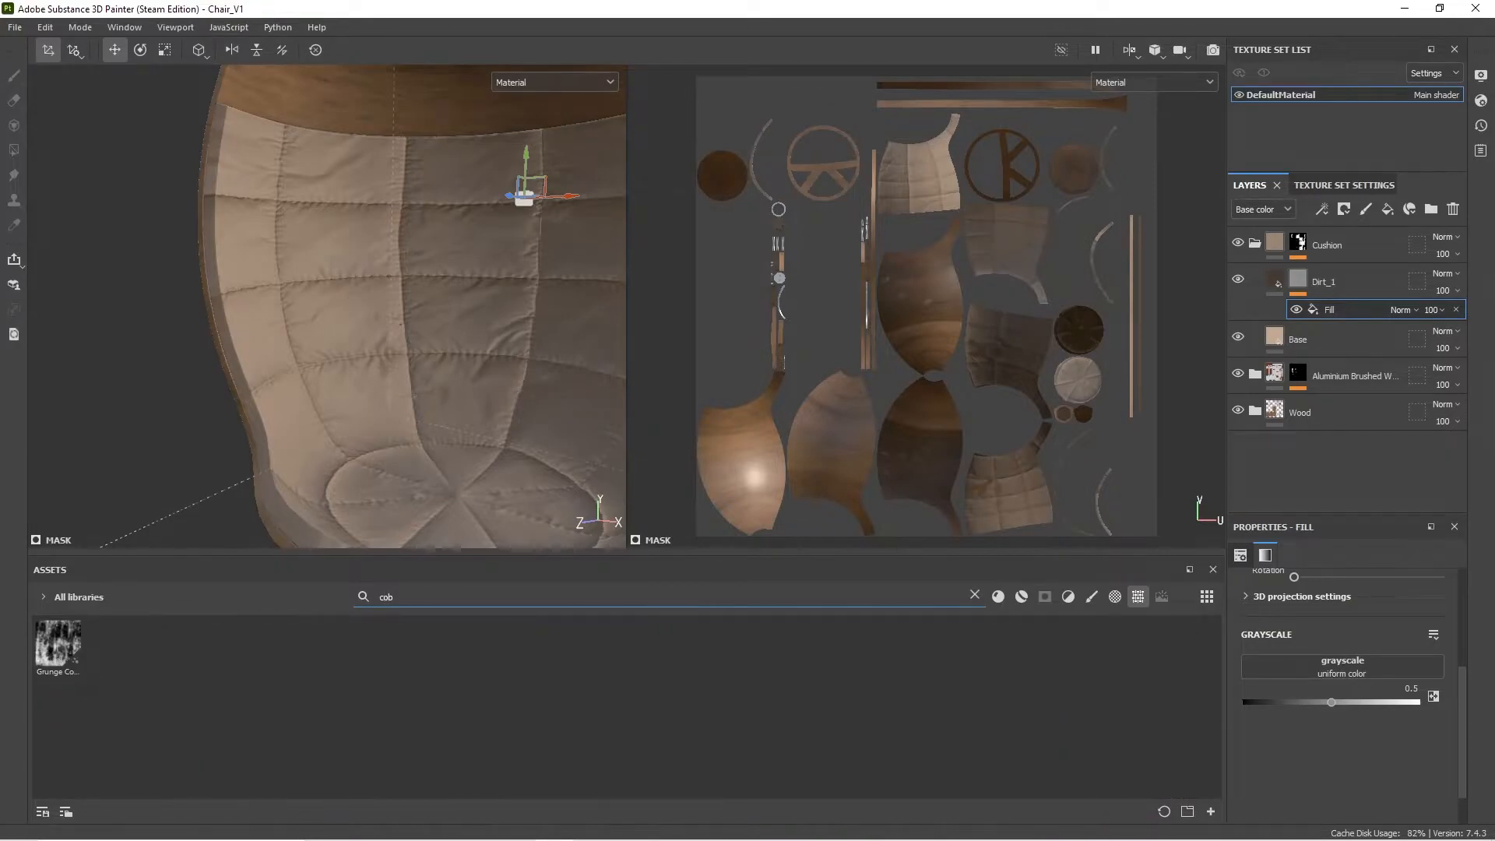
{"action": "left_click_drag", "start_coordinate": [60, 661], "coordinate": [1296, 667]}
{"action": "scroll", "coordinate": [455, 259], "scroll_direction": "down", "scroll_amount": 3}
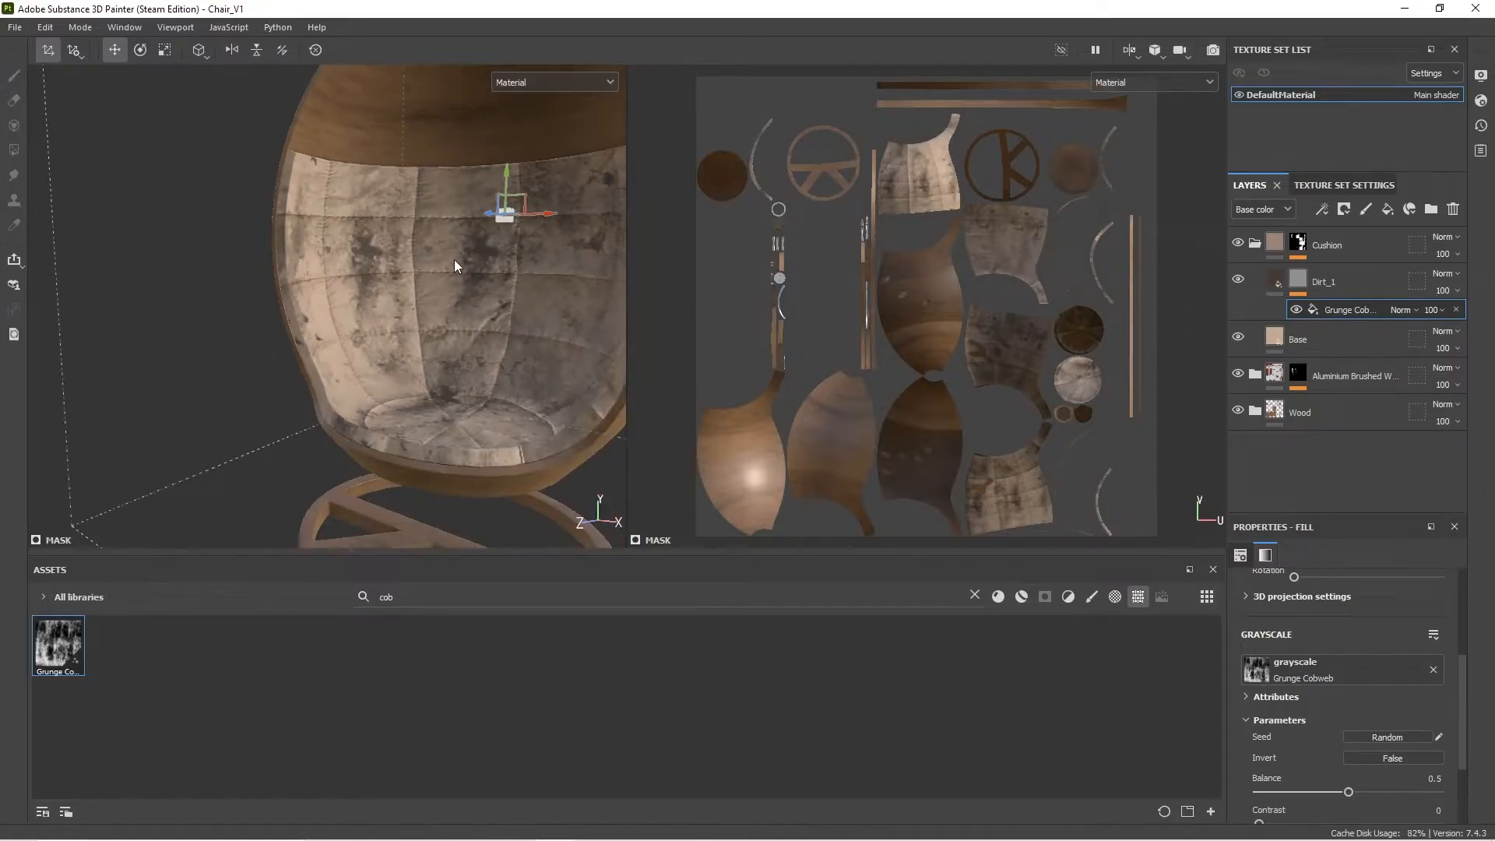
Step: Set the Grunge Cobweb fill's rotation to 45
{"action": "left_click_drag", "start_coordinate": [368, 263], "coordinate": [314, 350], "text": "alt"}
{"action": "scroll", "coordinate": [314, 350], "scroll_direction": "up", "scroll_amount": 3}
{"action": "scroll", "coordinate": [1316, 670], "scroll_direction": "up", "scroll_amount": 3}
{"action": "left_click", "coordinate": [1434, 705]}
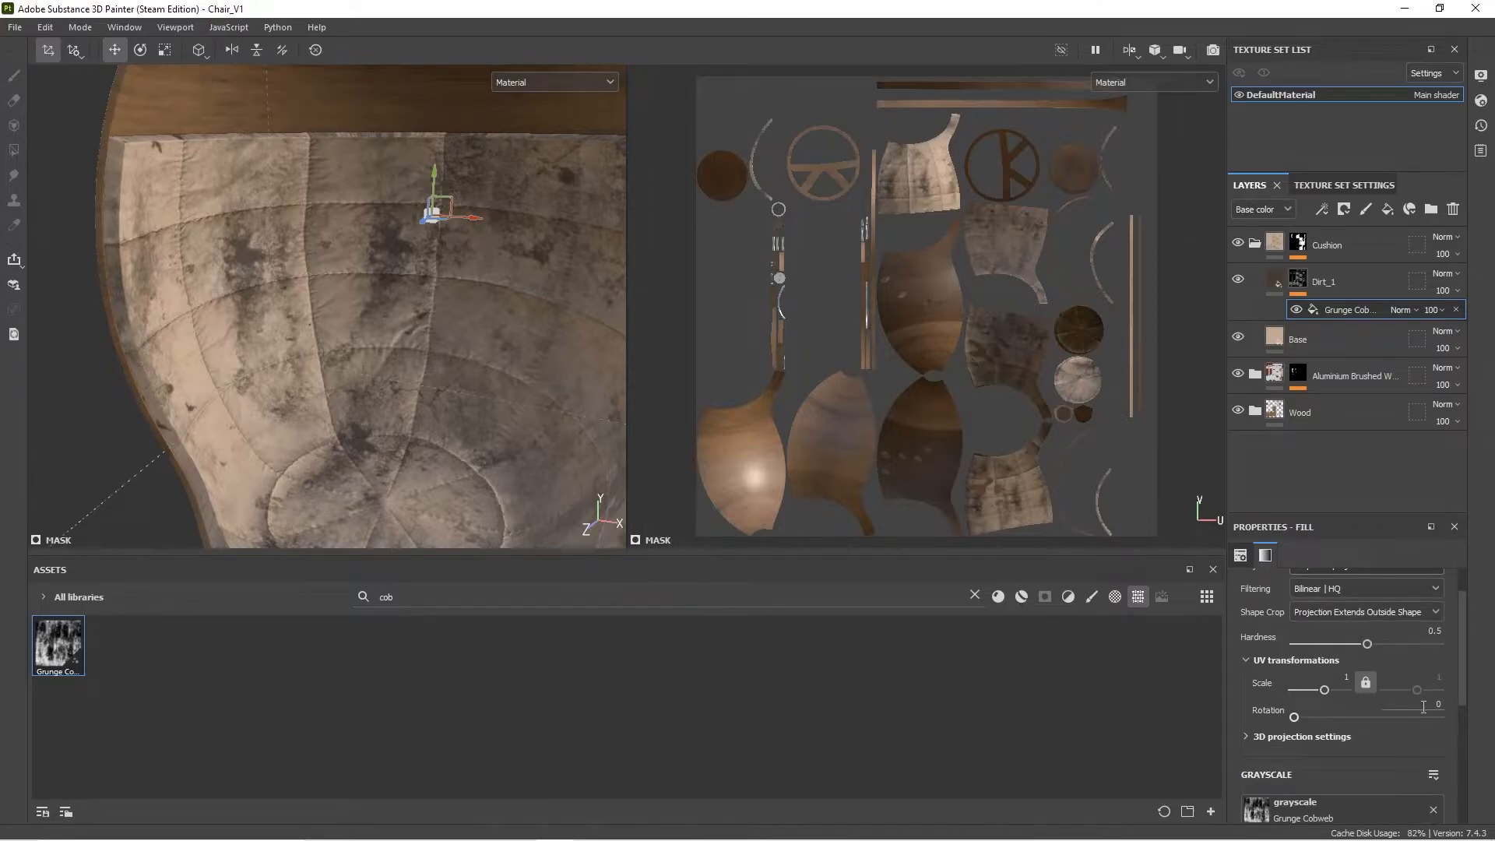
{"action": "type", "text": "45"}
{"action": "key", "text": "Return"}
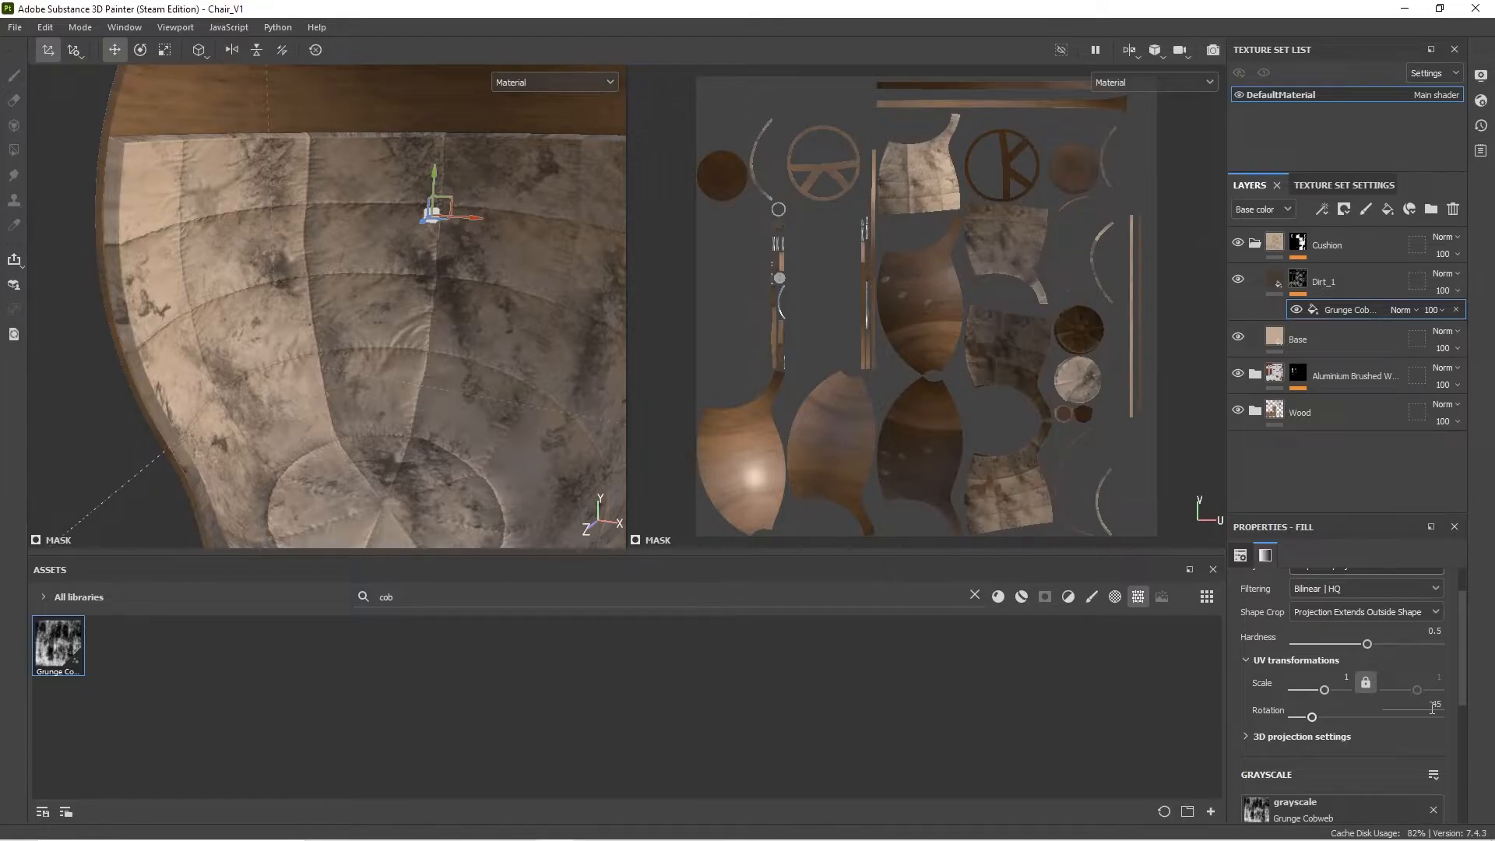
Step: Reduce the Grunge Cobweb balance to 0.05 and check the dirt on the cushion
{"action": "scroll", "coordinate": [1293, 709], "scroll_direction": "down", "scroll_amount": 1}
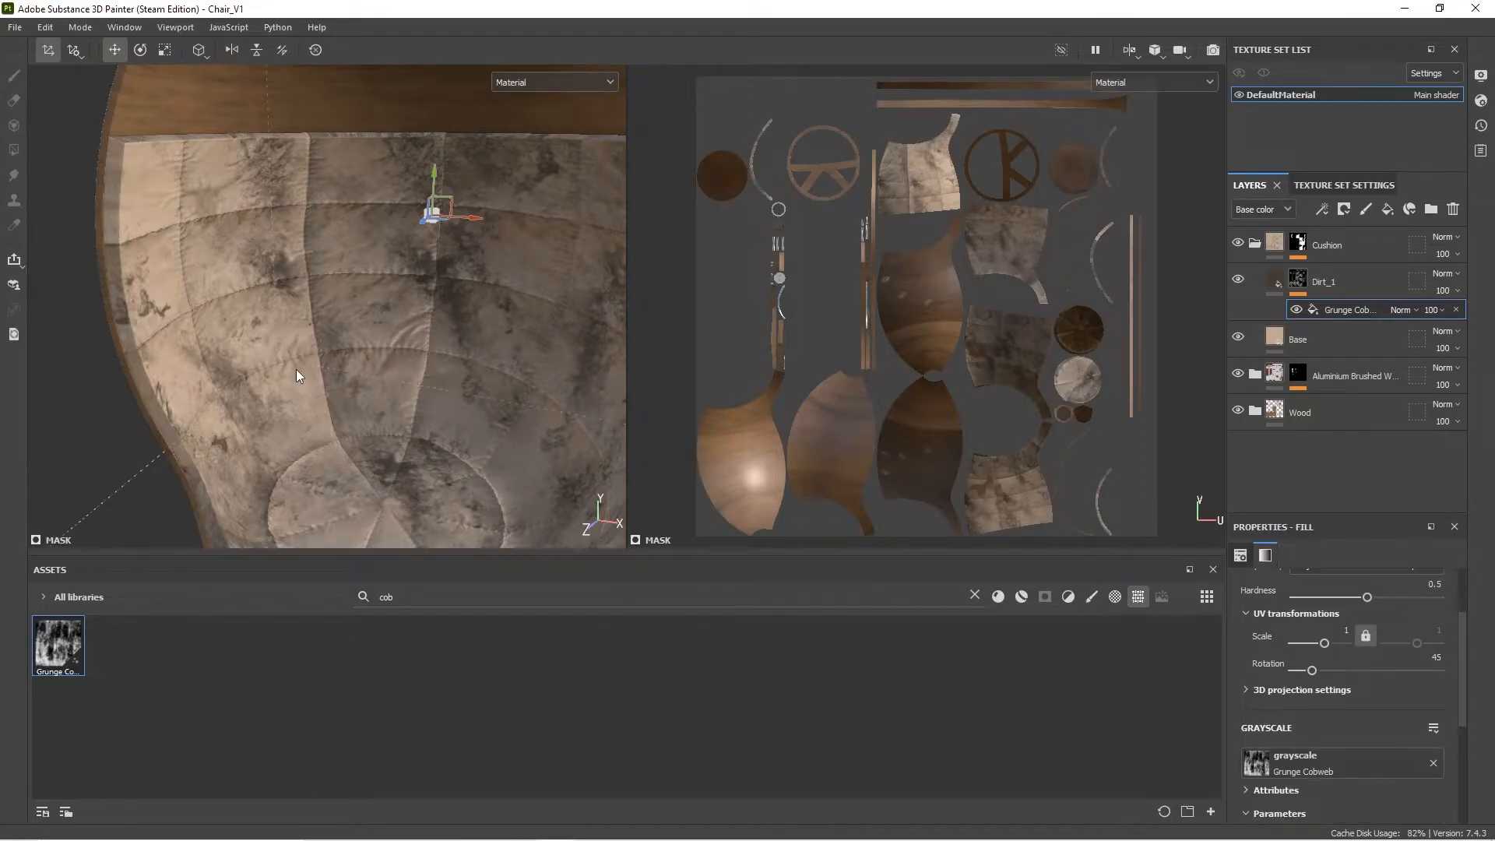
{"action": "scroll", "coordinate": [1285, 706], "scroll_direction": "down", "scroll_amount": 4}
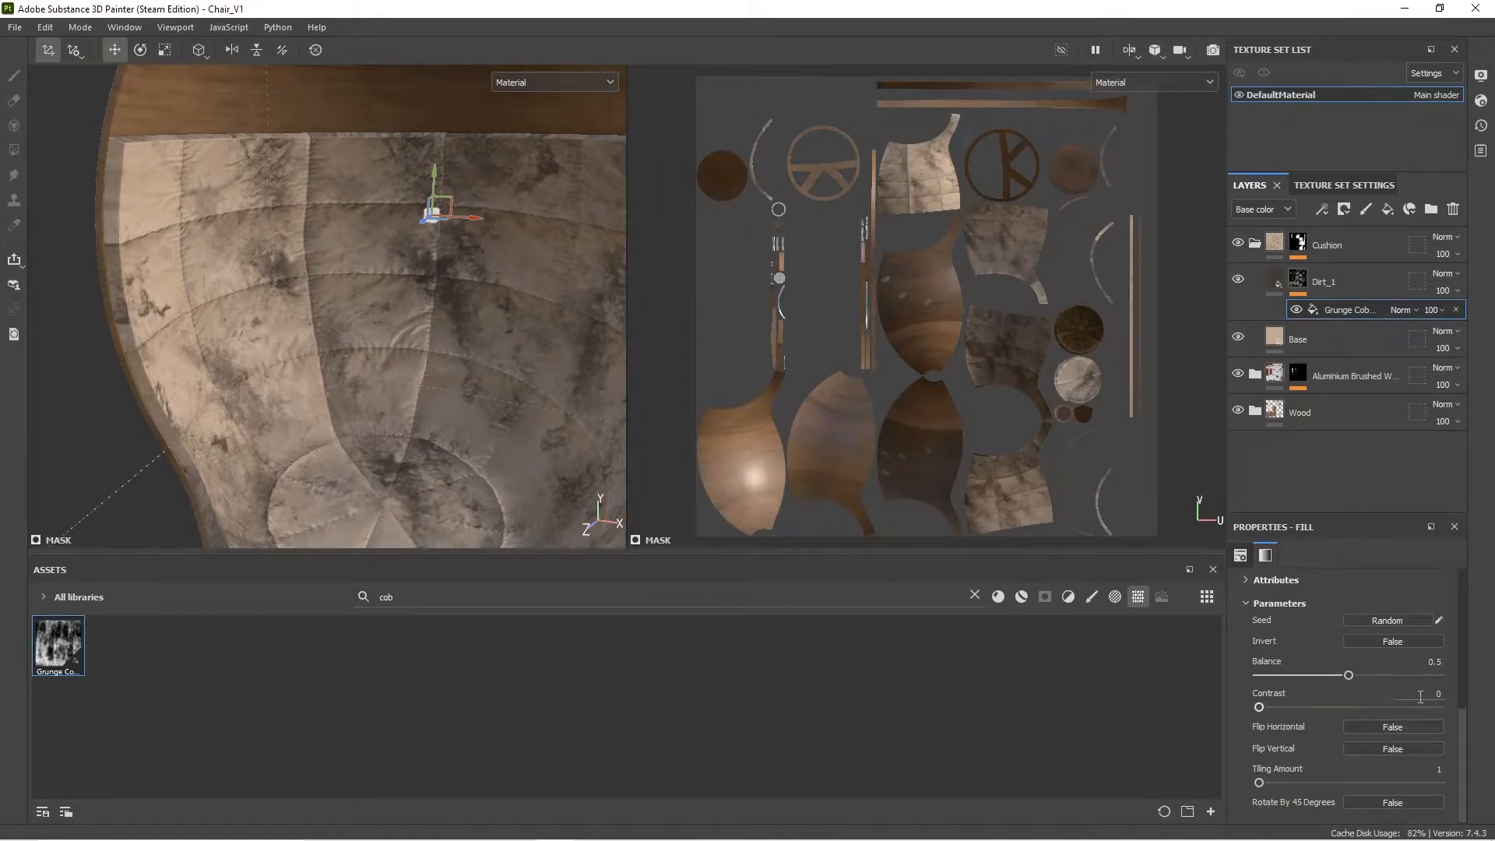
{"action": "left_click", "coordinate": [1417, 662]}
{"action": "key", "text": "BackSpace"}
{"action": "key", "text": "Return"}
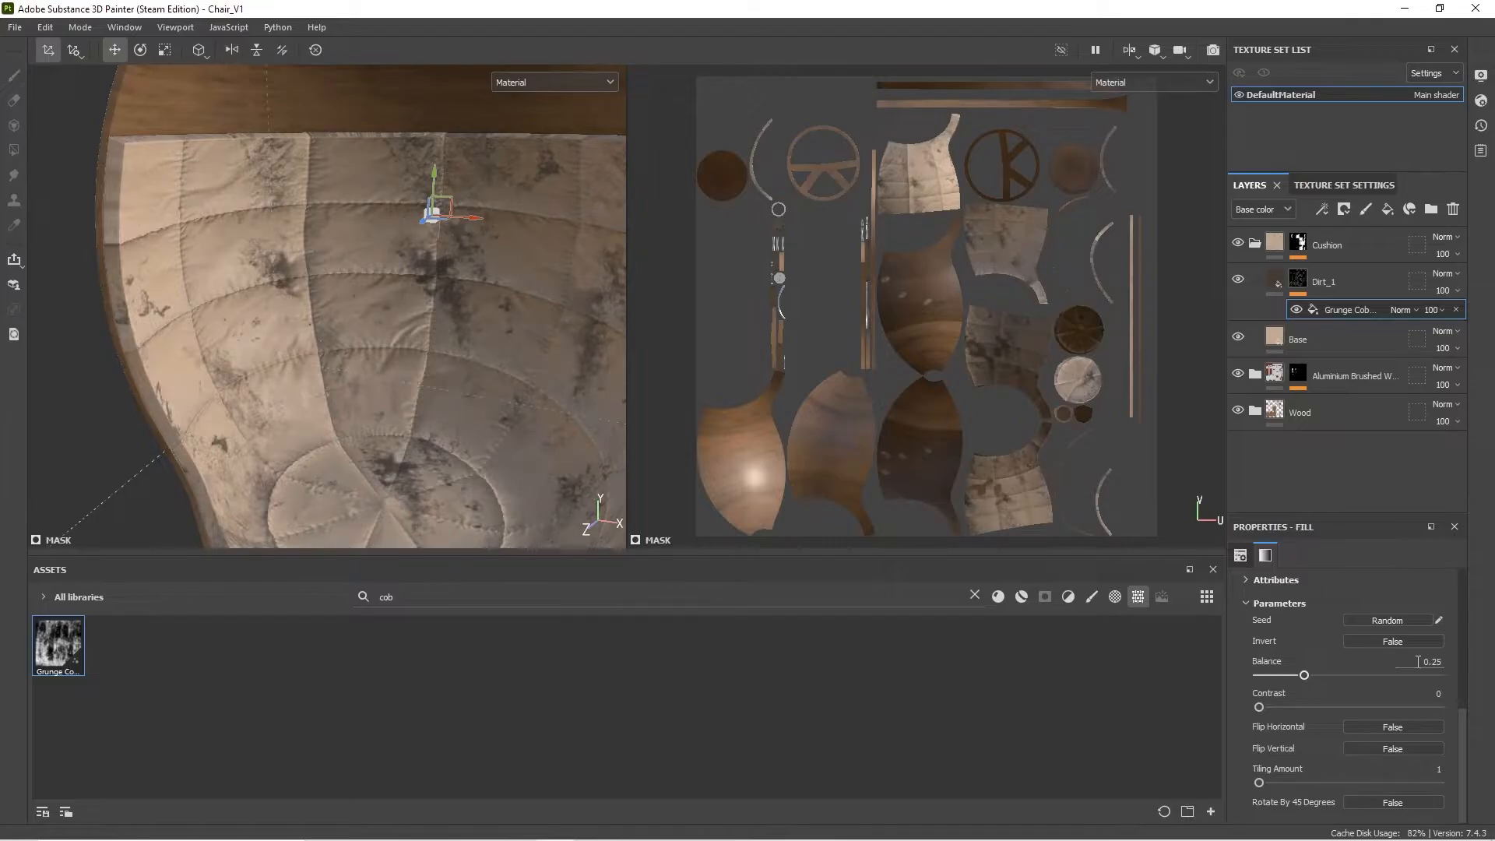
{"action": "type", "text": ".1"}
{"action": "key", "text": "Return"}
{"action": "left_click", "coordinate": [1417, 661]}
{"action": "type", "text": "."}
{"action": "key", "text": "Return"}
{"action": "middle_click_drag", "start_coordinate": [440, 344], "coordinate": [372, 320], "text": "alt"}
{"action": "scroll", "coordinate": [372, 321], "scroll_direction": "down", "scroll_amount": 4}
{"action": "left_click_drag", "start_coordinate": [373, 321], "coordinate": [418, 347], "text": "alt"}
{"action": "scroll", "coordinate": [319, 325], "scroll_direction": "up", "scroll_amount": 4}
{"action": "mouse_move", "coordinate": [323, 327]}
{"action": "right_mouse_down", "text": "shift"}
{"action": "mouse_move", "coordinate": [360, 314]}
{"action": "mouse_move", "coordinate": [313, 311]}
{"action": "right_mouse_up", "text": "shift"}
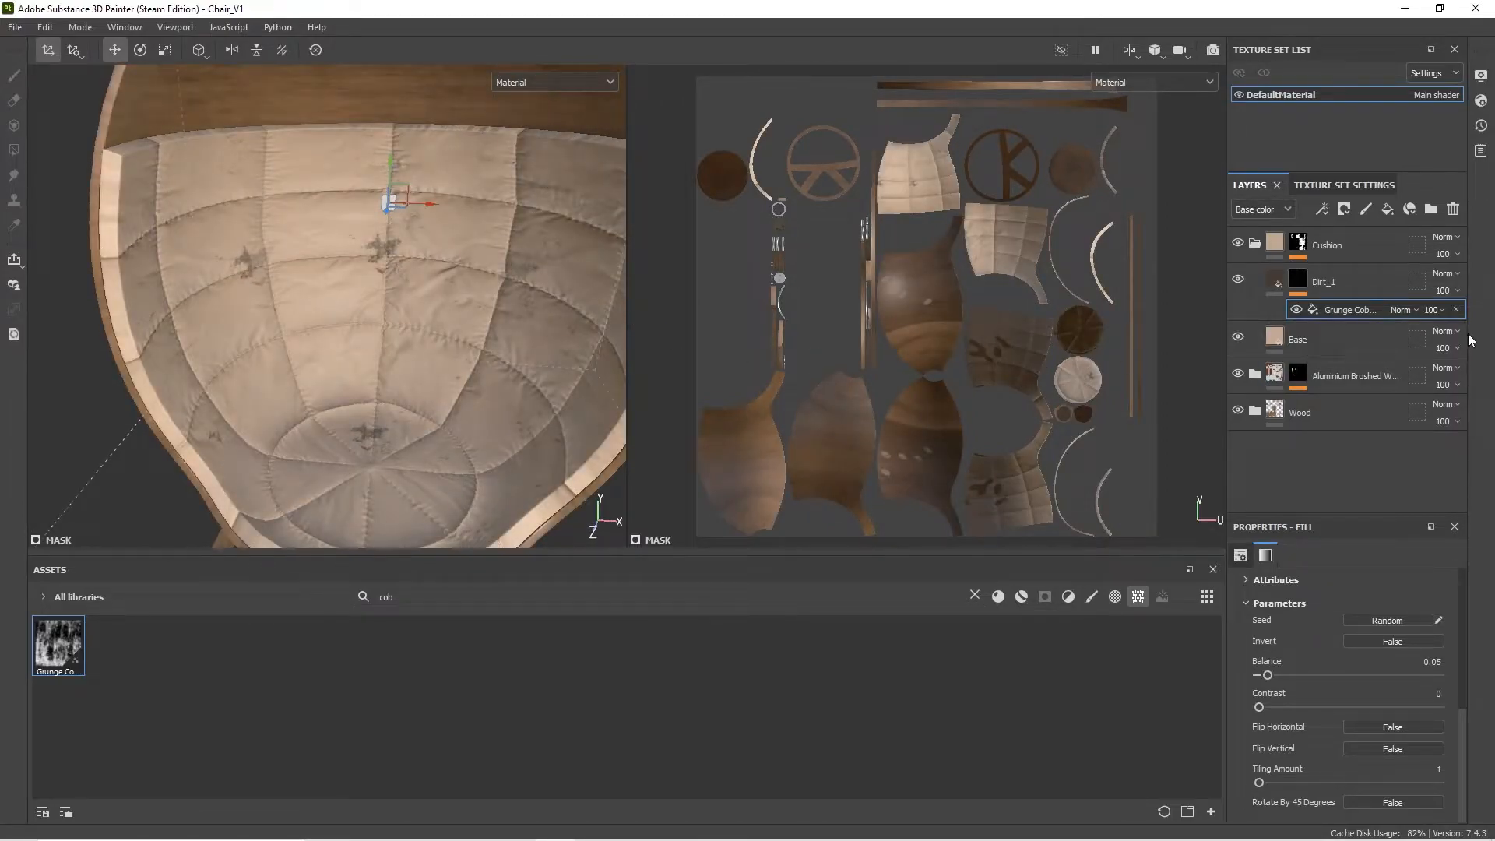
Step: Lower the Dirt_1 layer's opacity to 50
{"action": "left_click", "coordinate": [1447, 292]}
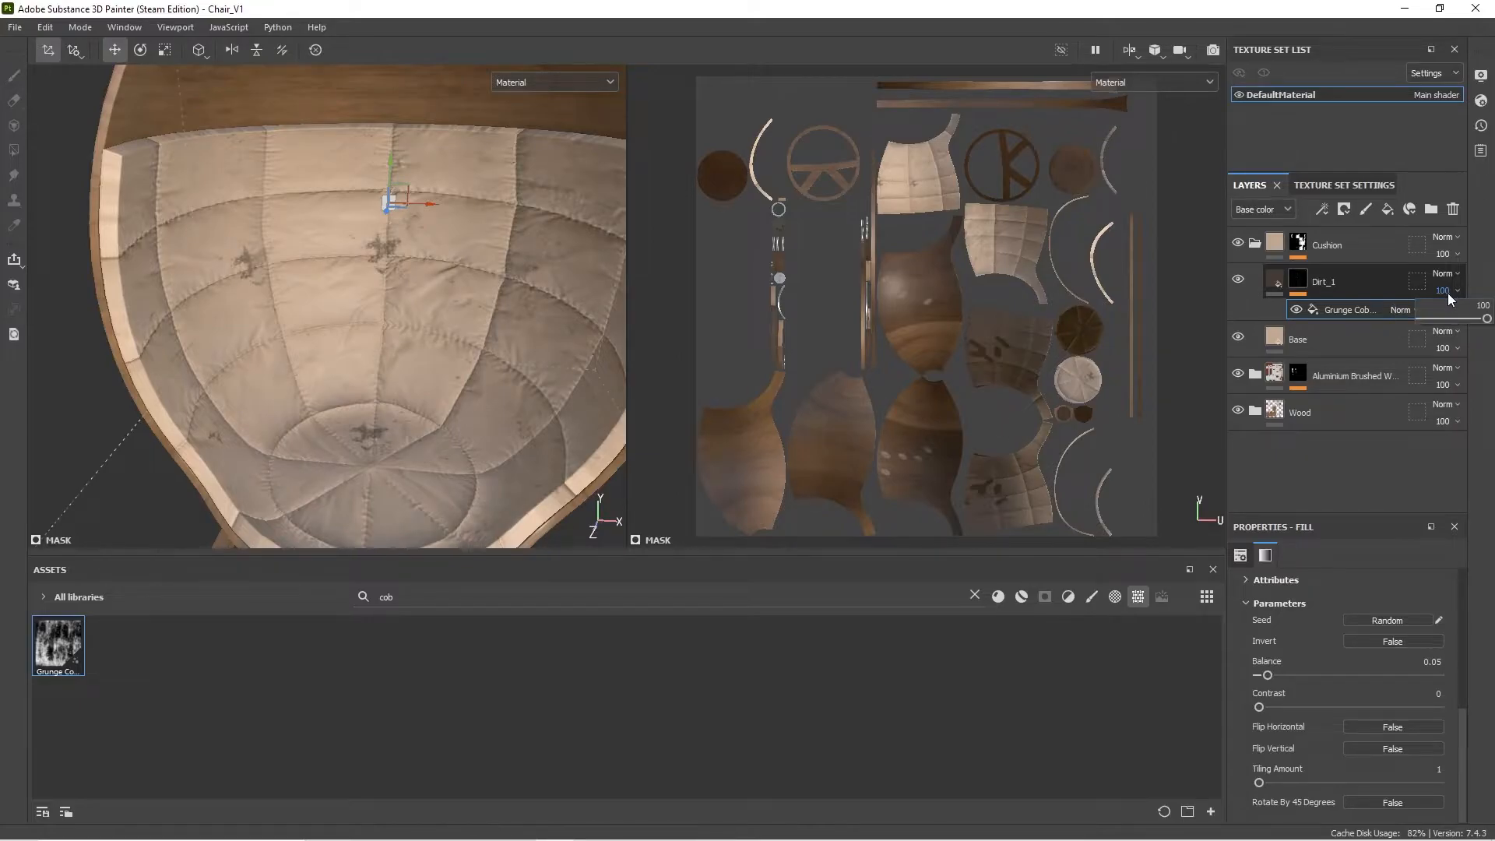
{"action": "left_click", "coordinate": [1477, 309]}
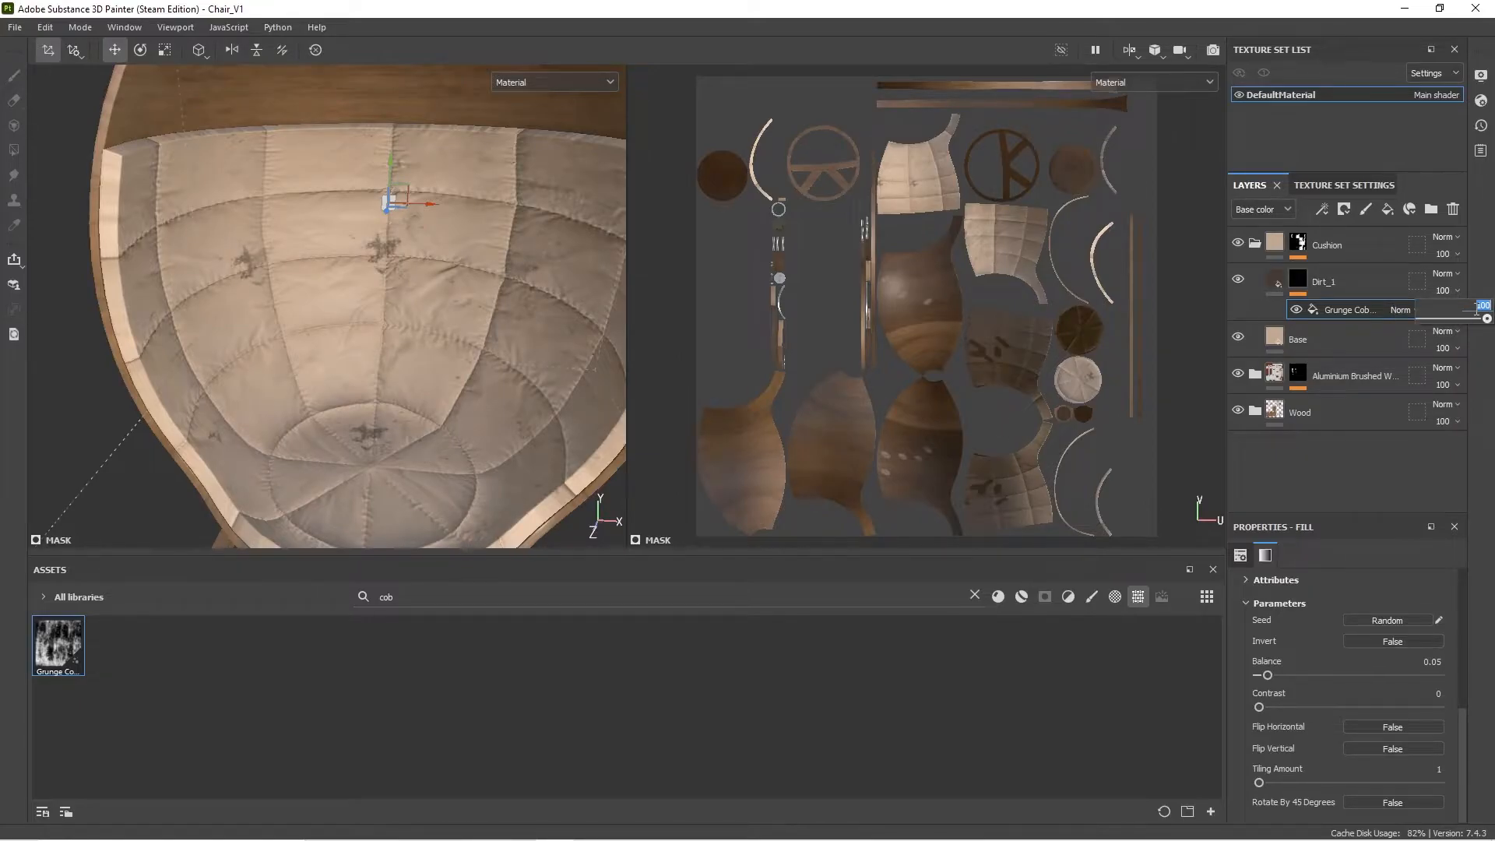
{"action": "type", "text": "70"}
{"action": "key", "text": "Return"}
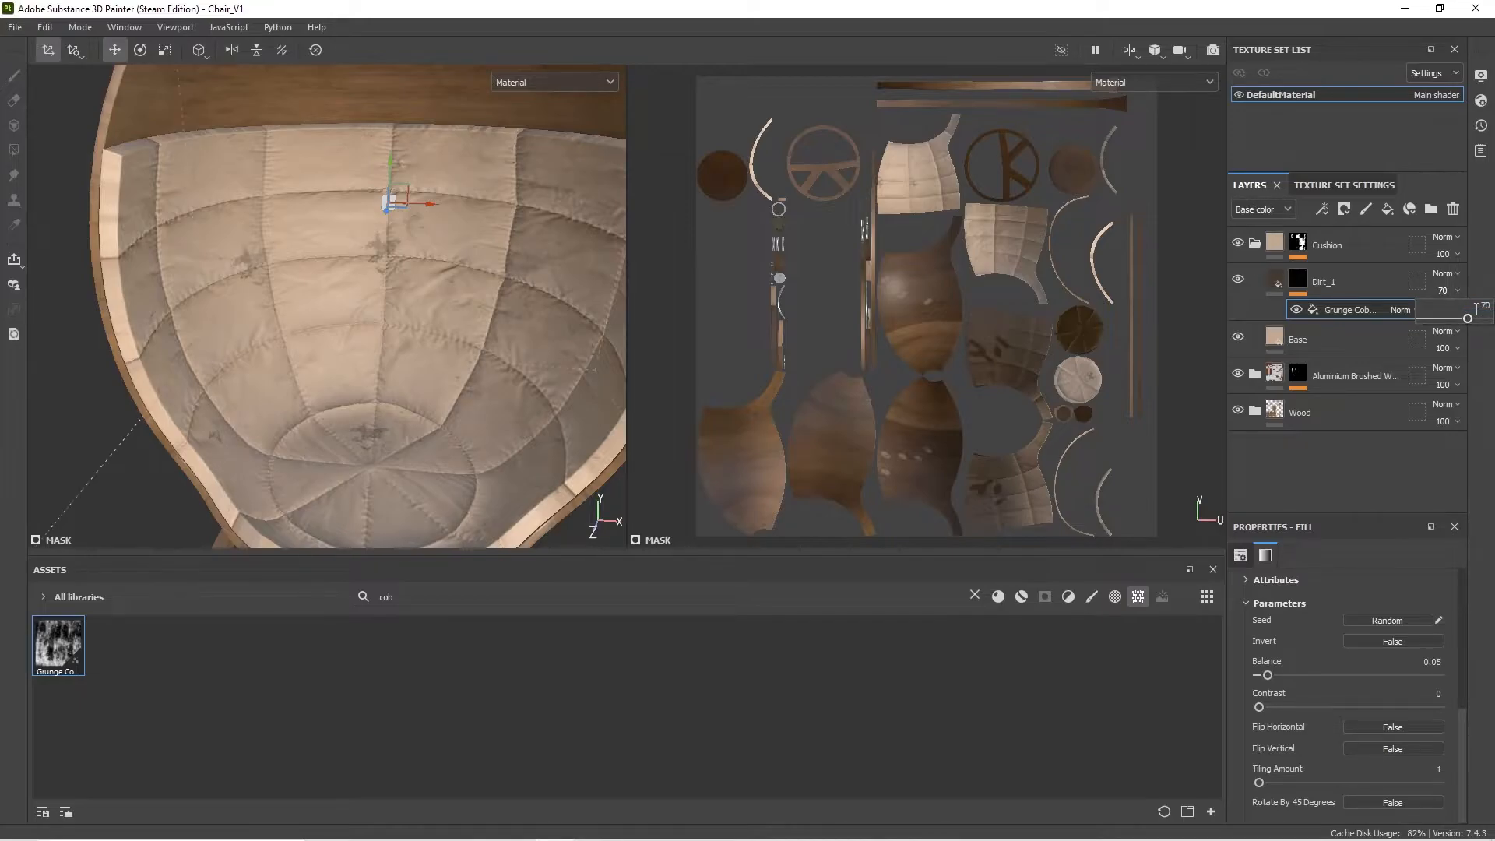
{"action": "left_click", "coordinate": [1477, 309]}
{"action": "type", "text": "50"}
{"action": "key", "text": "Return"}
Step: Duplicate the Dirt_1 layer and raise the copy's opacity to 100
{"action": "left_click", "coordinate": [1273, 280]}
{"action": "scroll", "coordinate": [373, 307], "scroll_direction": "down", "scroll_amount": 3}
{"action": "left_click", "coordinate": [1281, 282]}
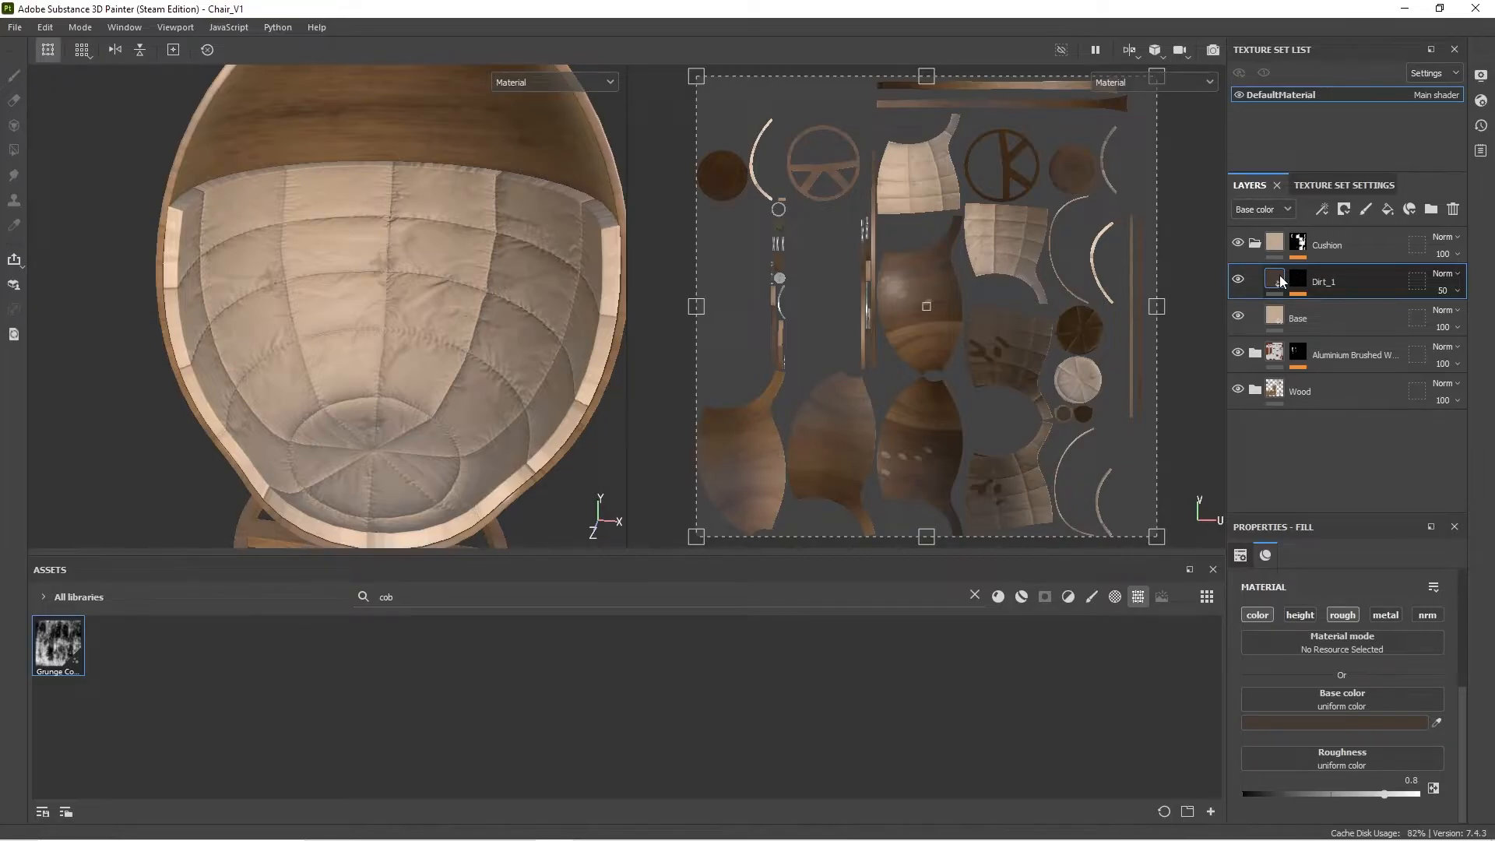
{"action": "key", "text": "ctrl+d"}
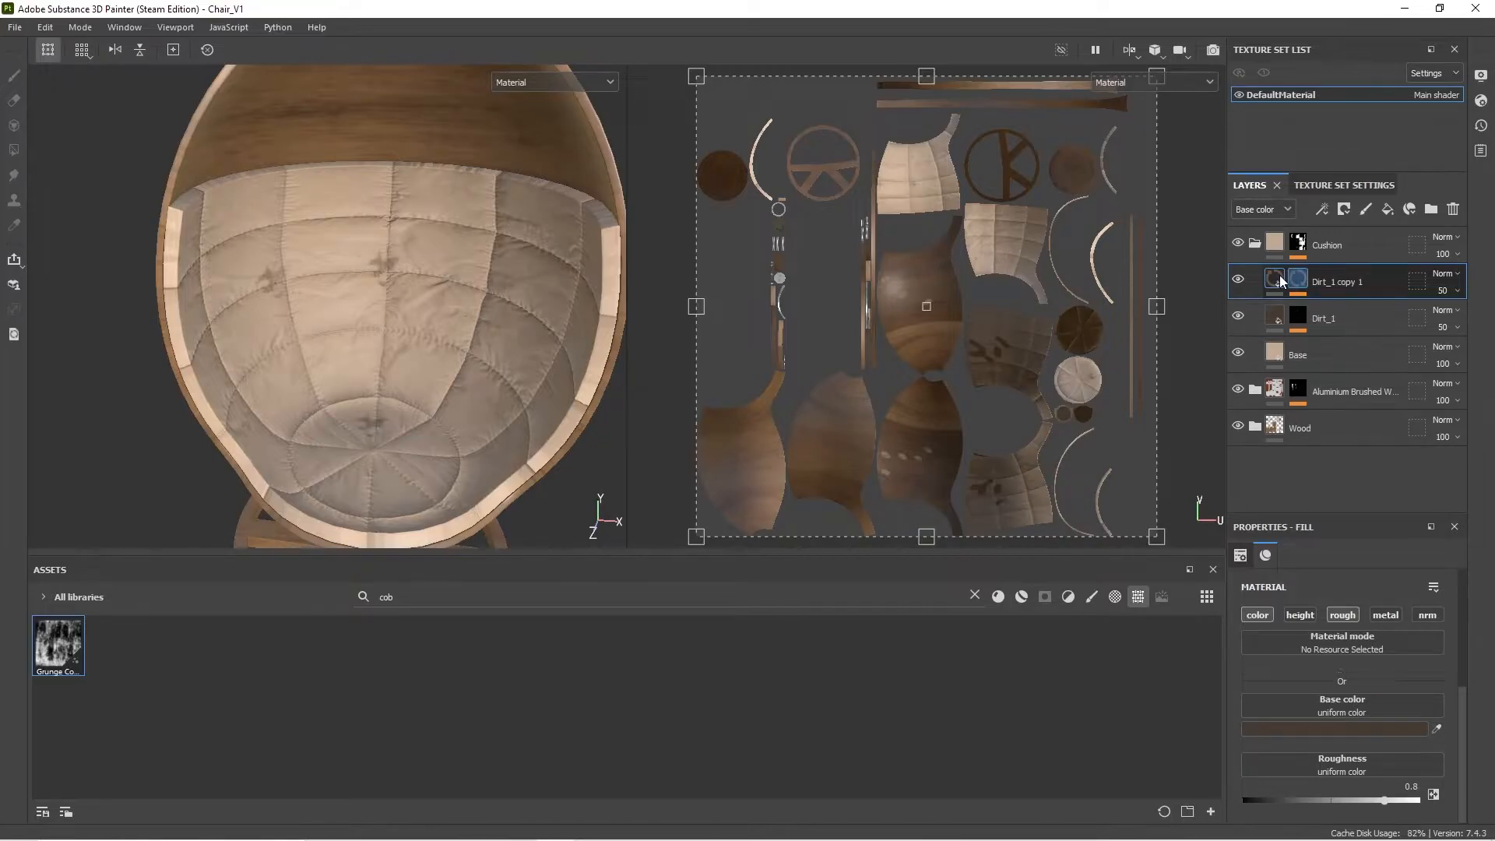
{"action": "left_click", "coordinate": [1453, 292]}
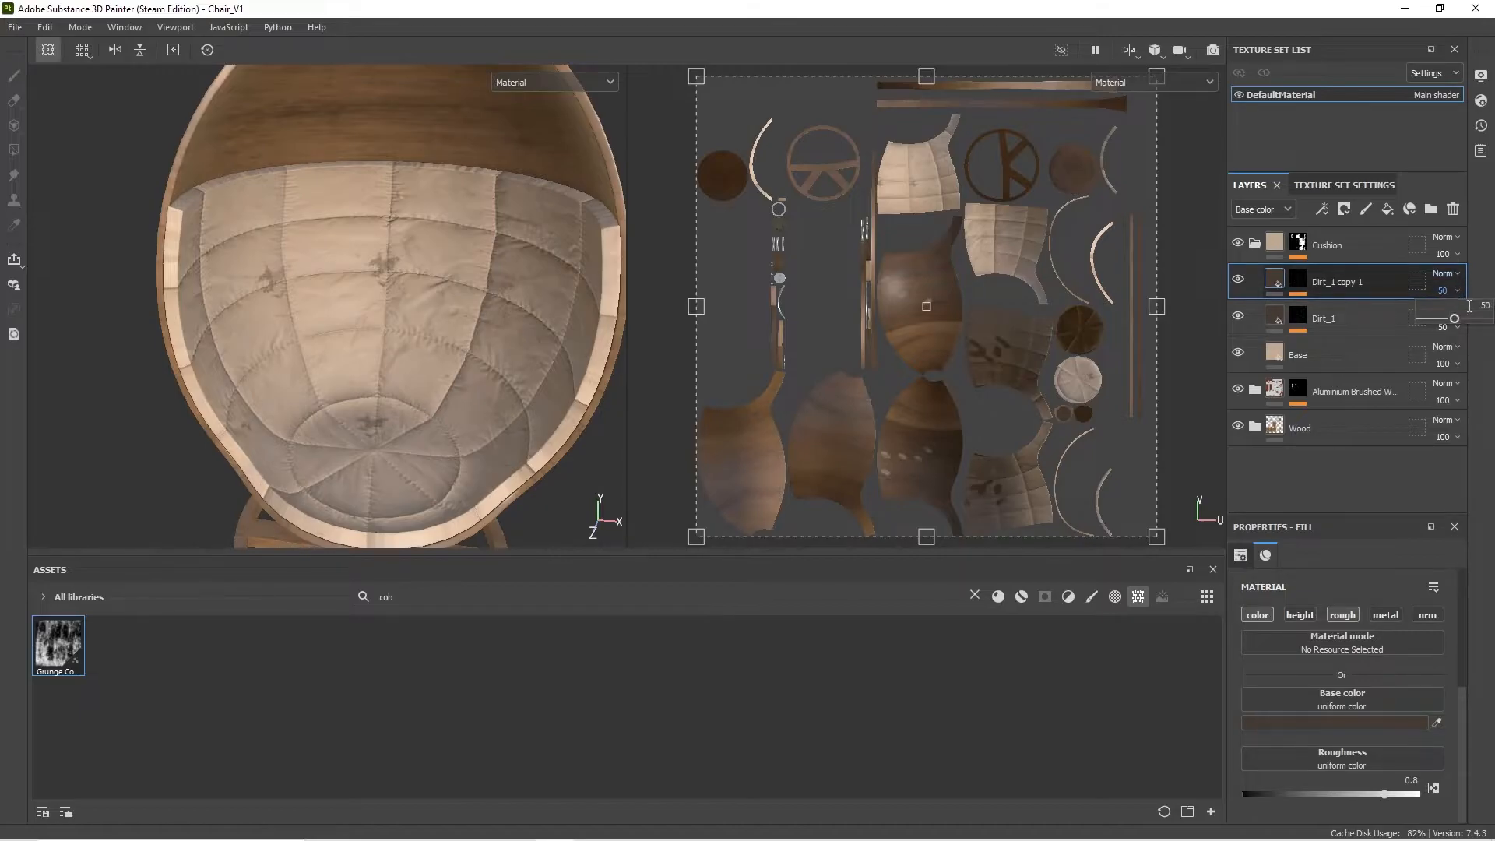
{"action": "left_click_drag", "start_coordinate": [1451, 318], "coordinate": [1487, 319]}
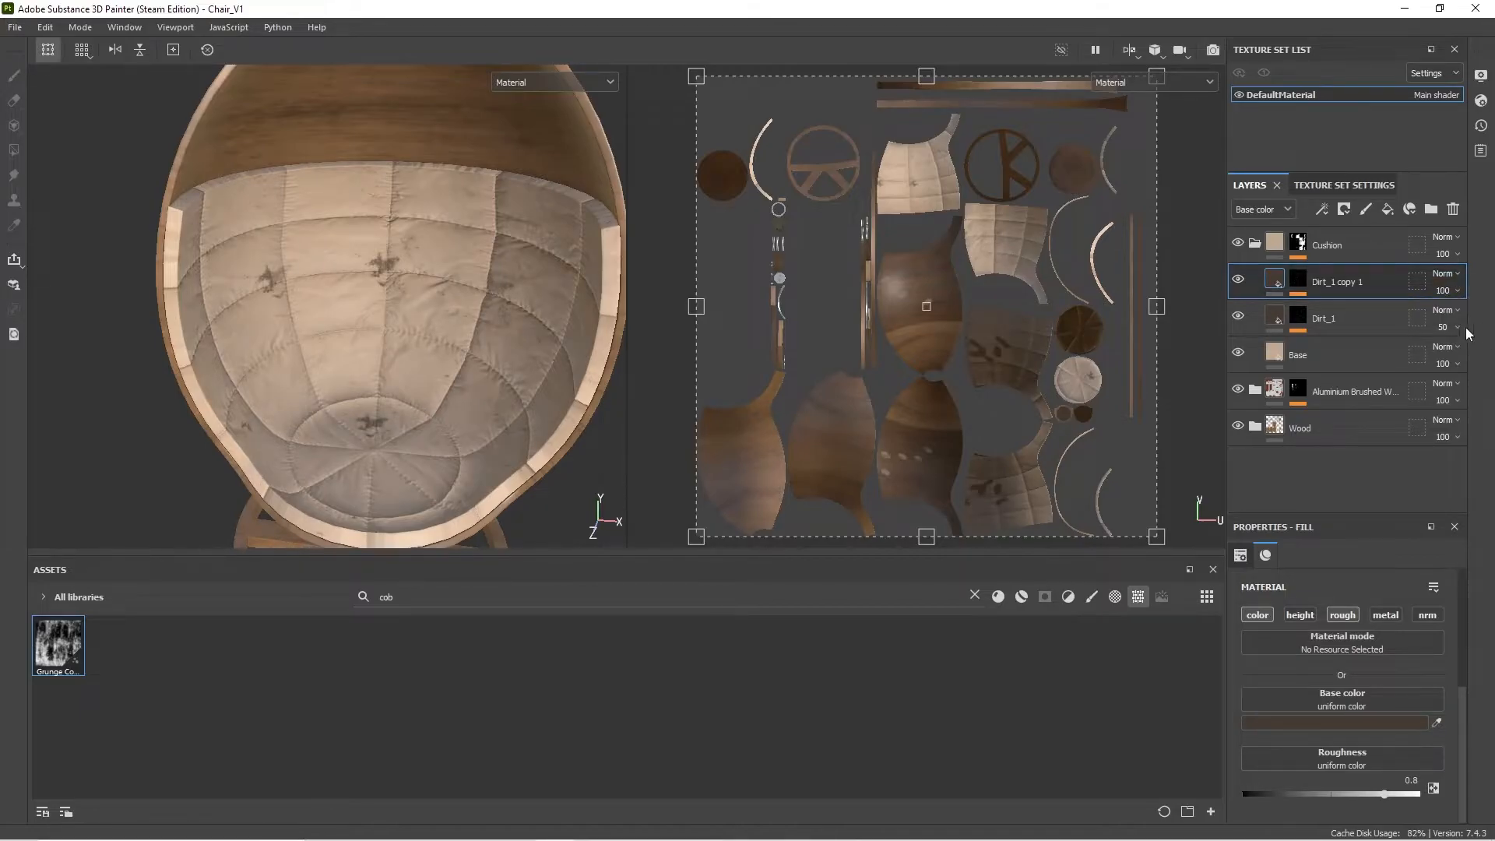
Step: Rename the duplicated dirt layer as Dirt_2
{"action": "double_click", "coordinate": [1342, 285]}
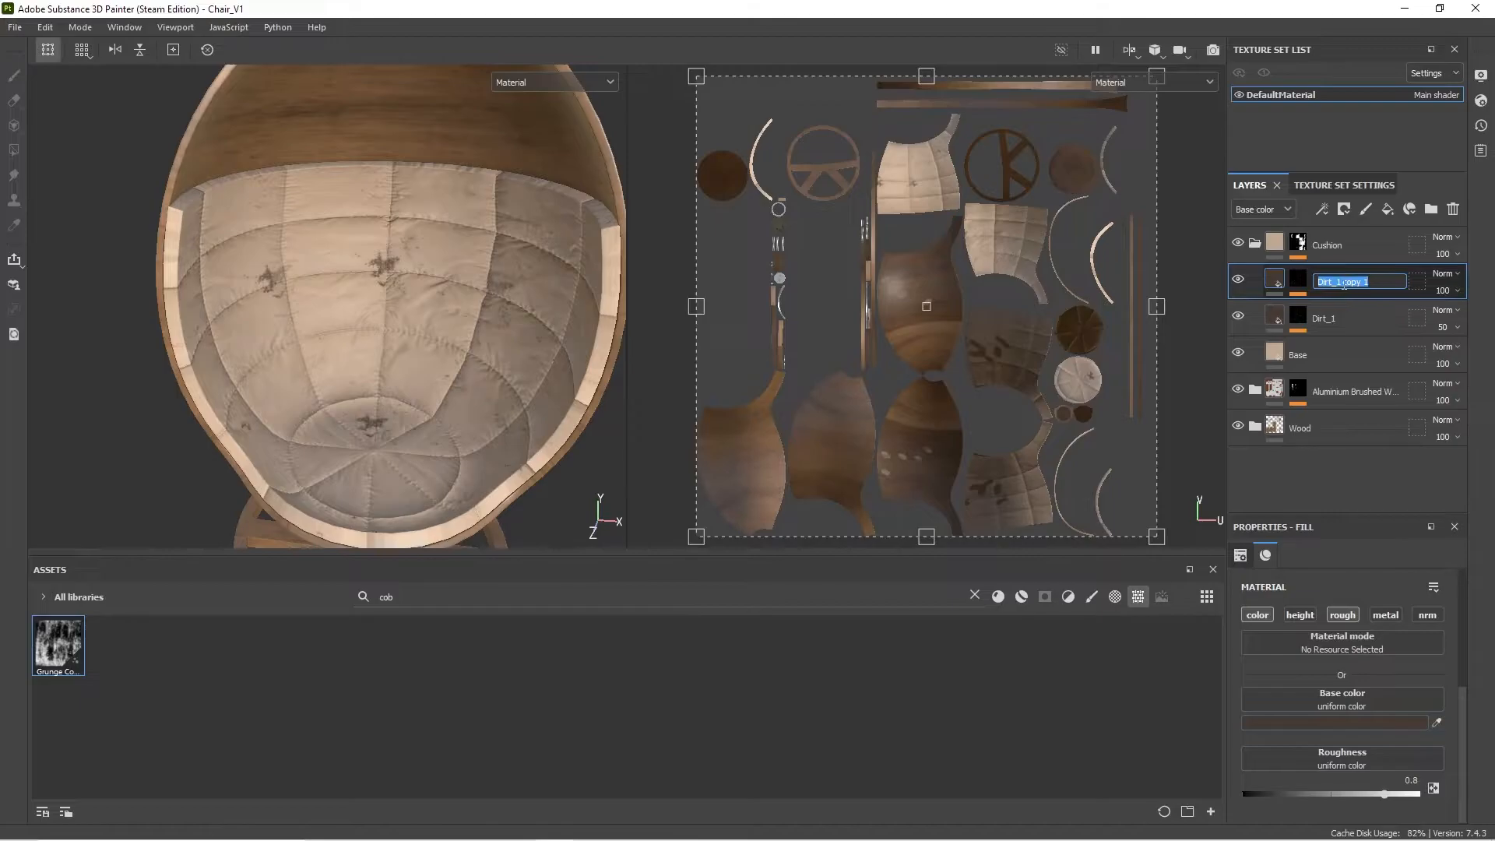
{"action": "left_click_drag", "start_coordinate": [1337, 281], "coordinate": [1412, 289]}
{"action": "type", "text": "2"}
{"action": "key", "text": "Return"}
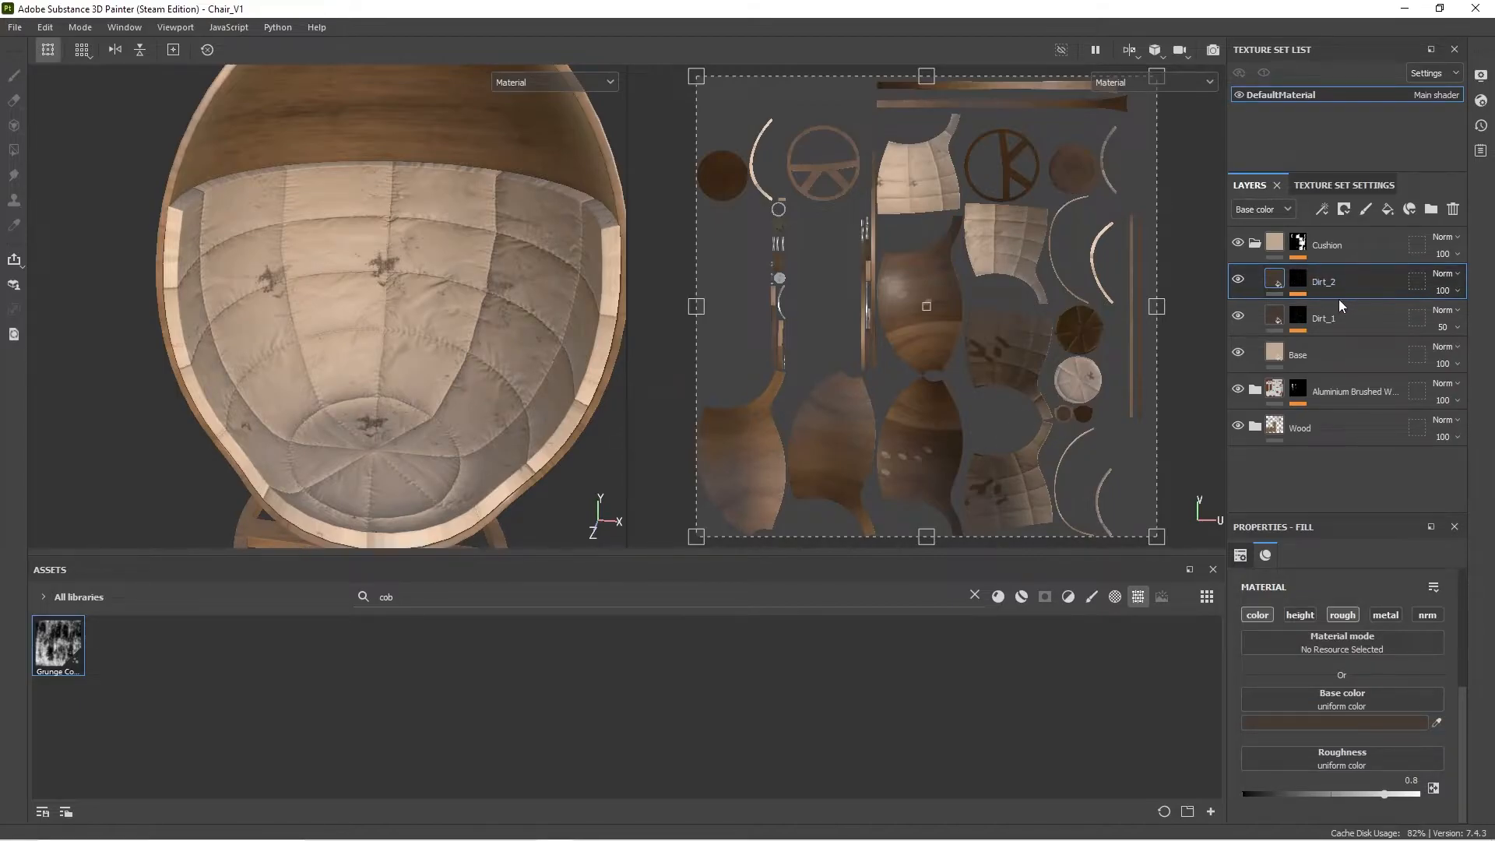
Step: Lighten the Dirt_2 base color to a pale beige with HSV saturation 0.145 and value 0.820
{"action": "left_click", "coordinate": [1388, 723]}
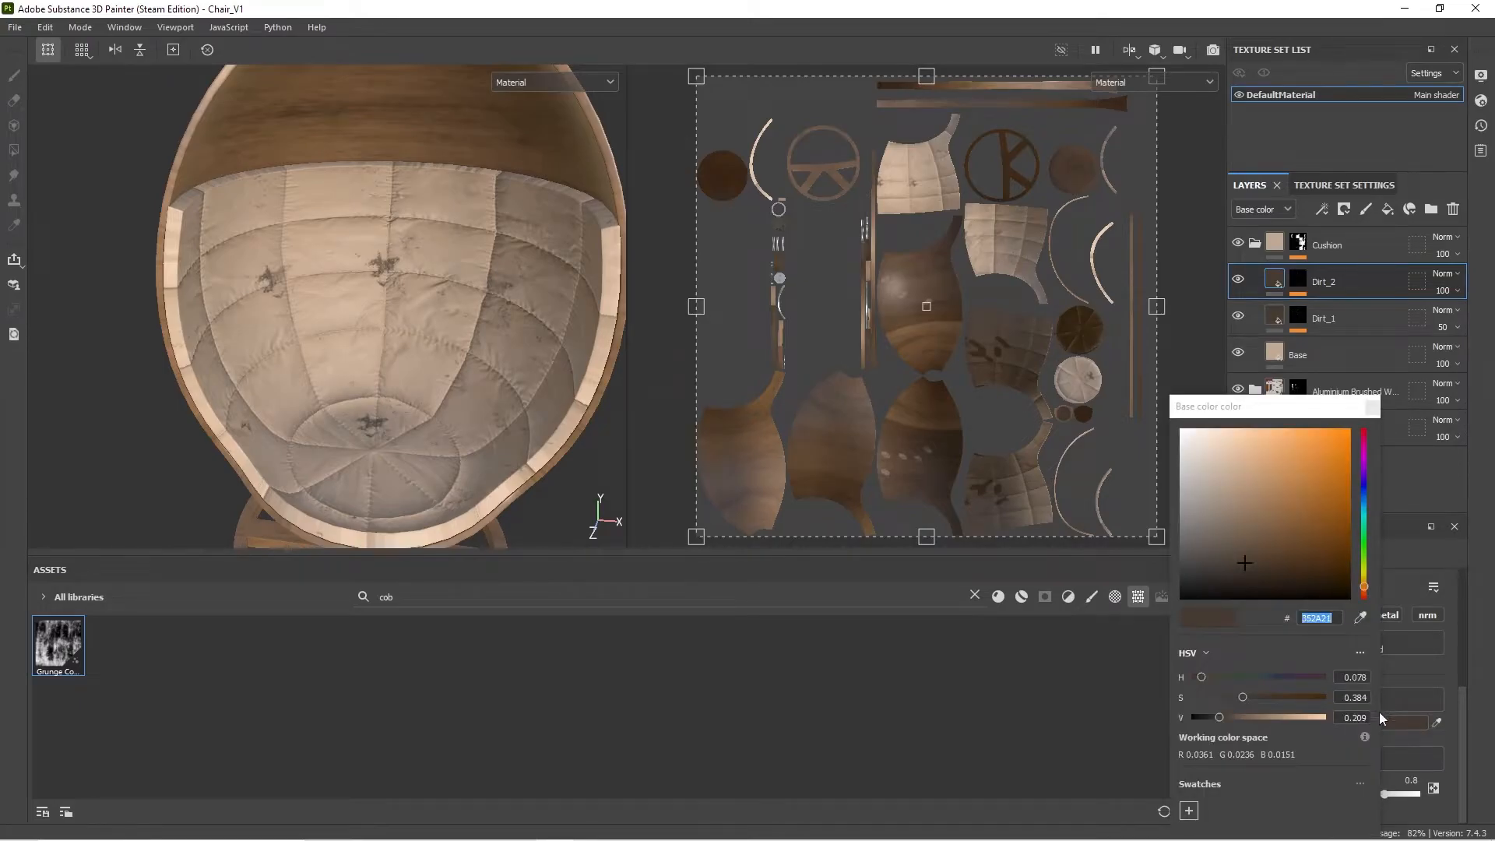
{"action": "left_click", "coordinate": [1296, 715]}
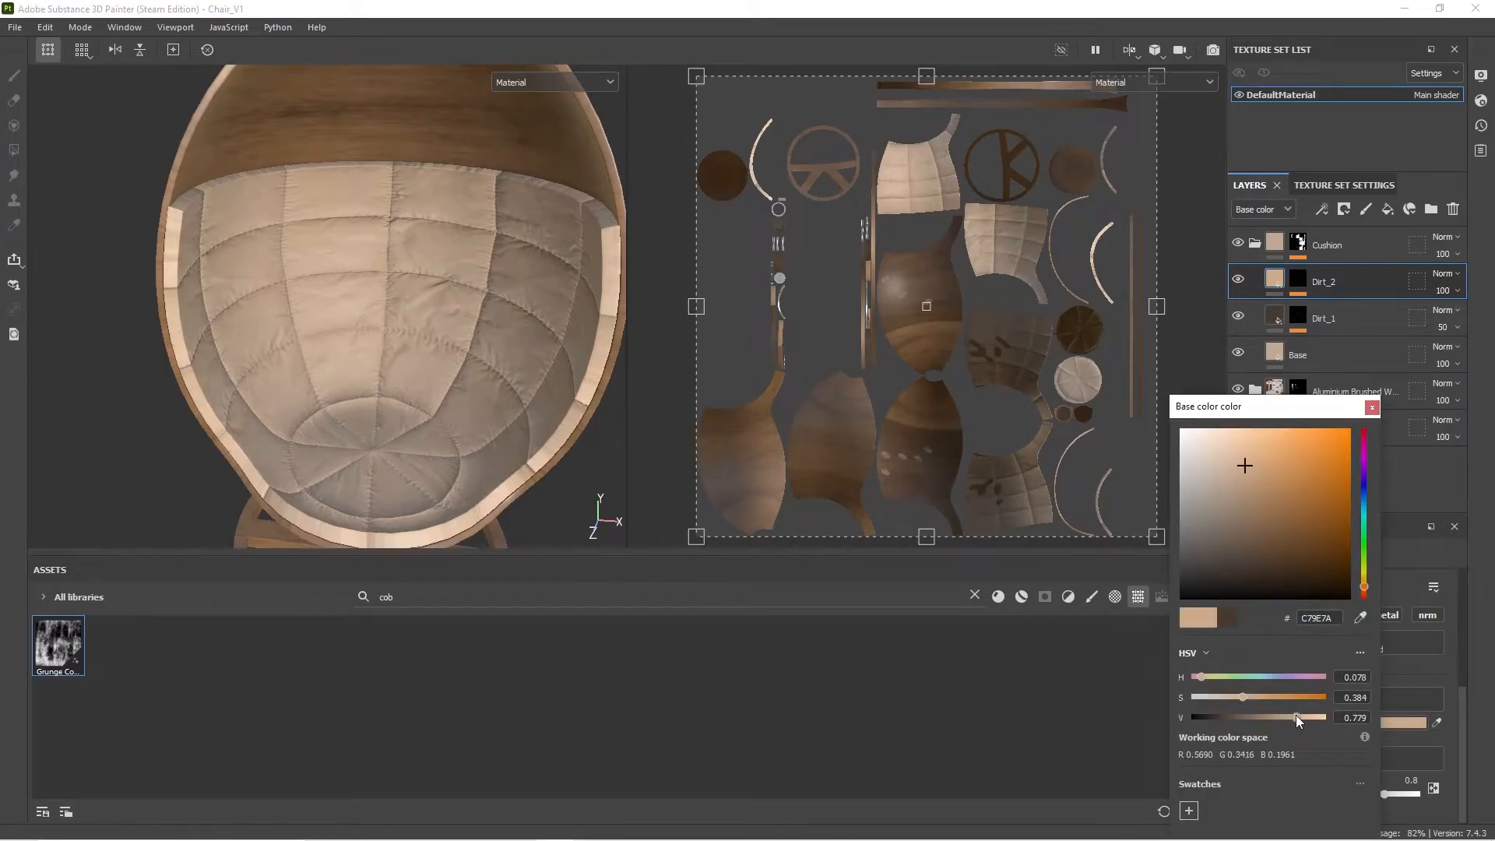
{"action": "left_click_drag", "start_coordinate": [1297, 715], "coordinate": [1302, 713]}
{"action": "left_click_drag", "start_coordinate": [1218, 695], "coordinate": [1212, 698]}
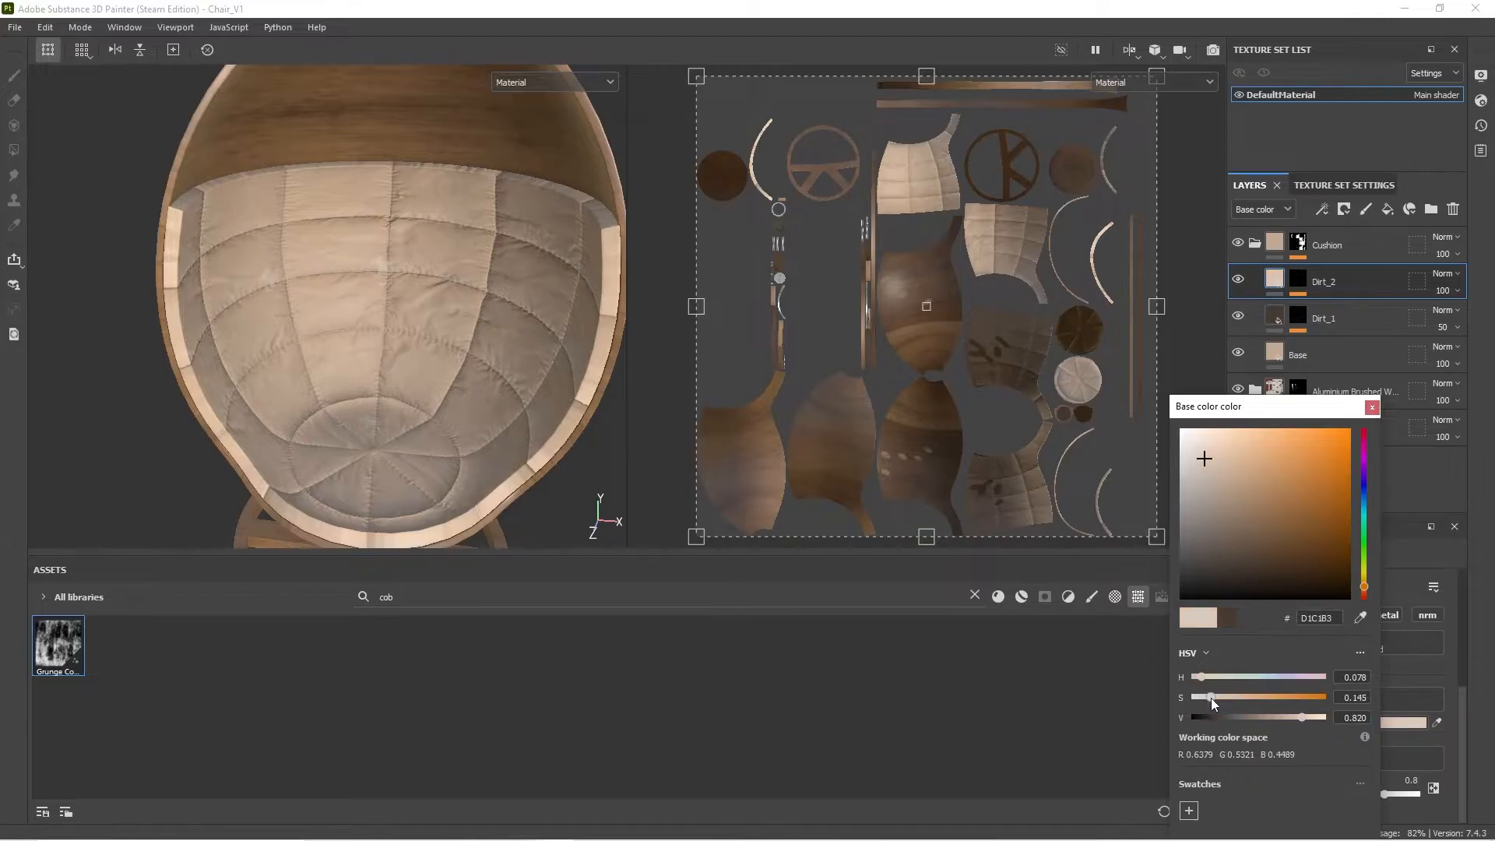
Step: Remove the Grunge Cobweb fill from the Dirt_2 mask and clear the asset search
{"action": "left_click", "coordinate": [1298, 279]}
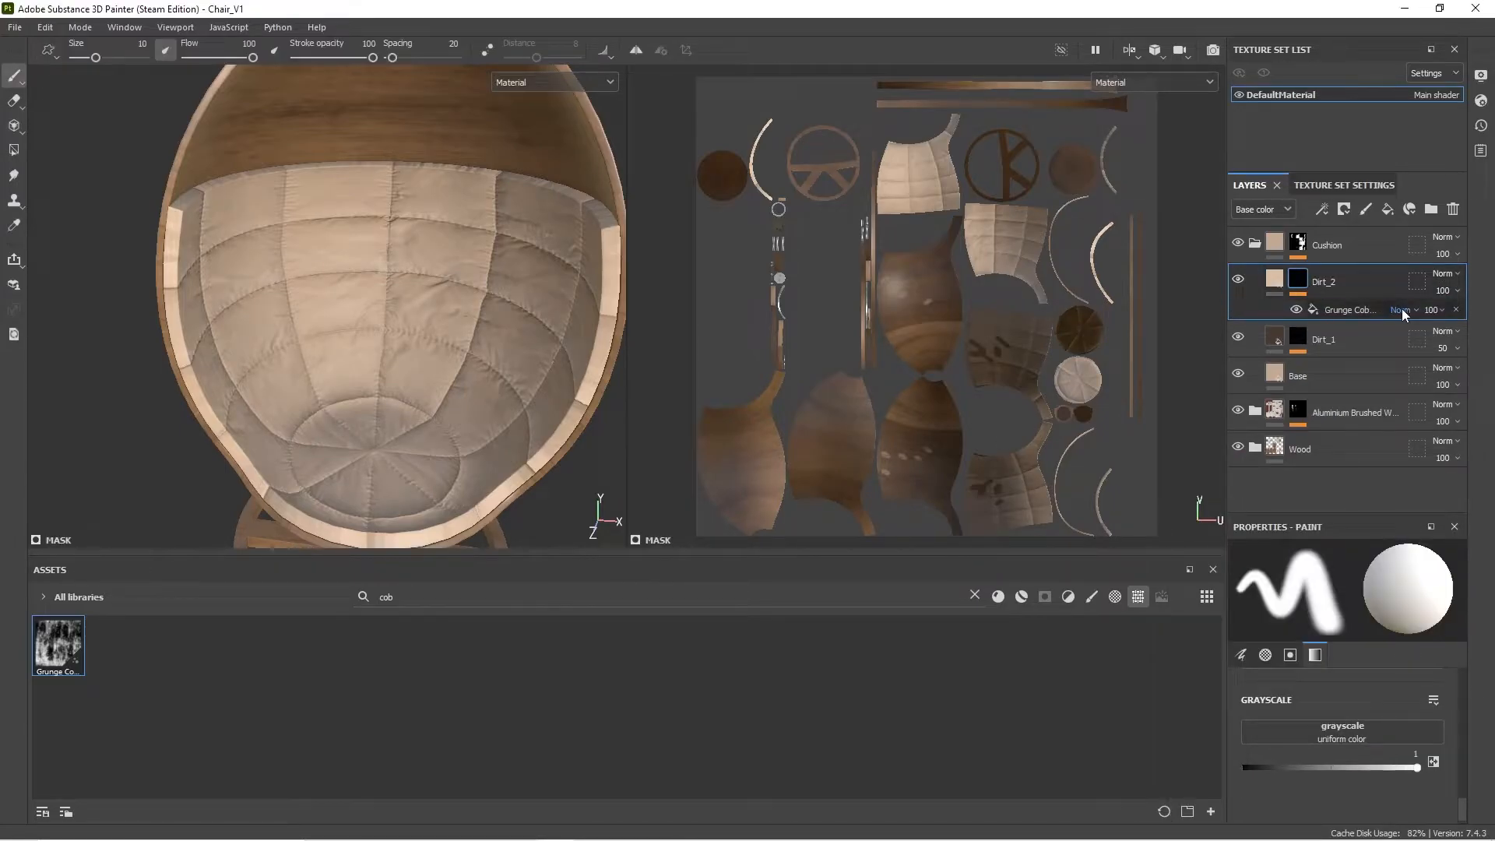
{"action": "left_click", "coordinate": [1456, 310]}
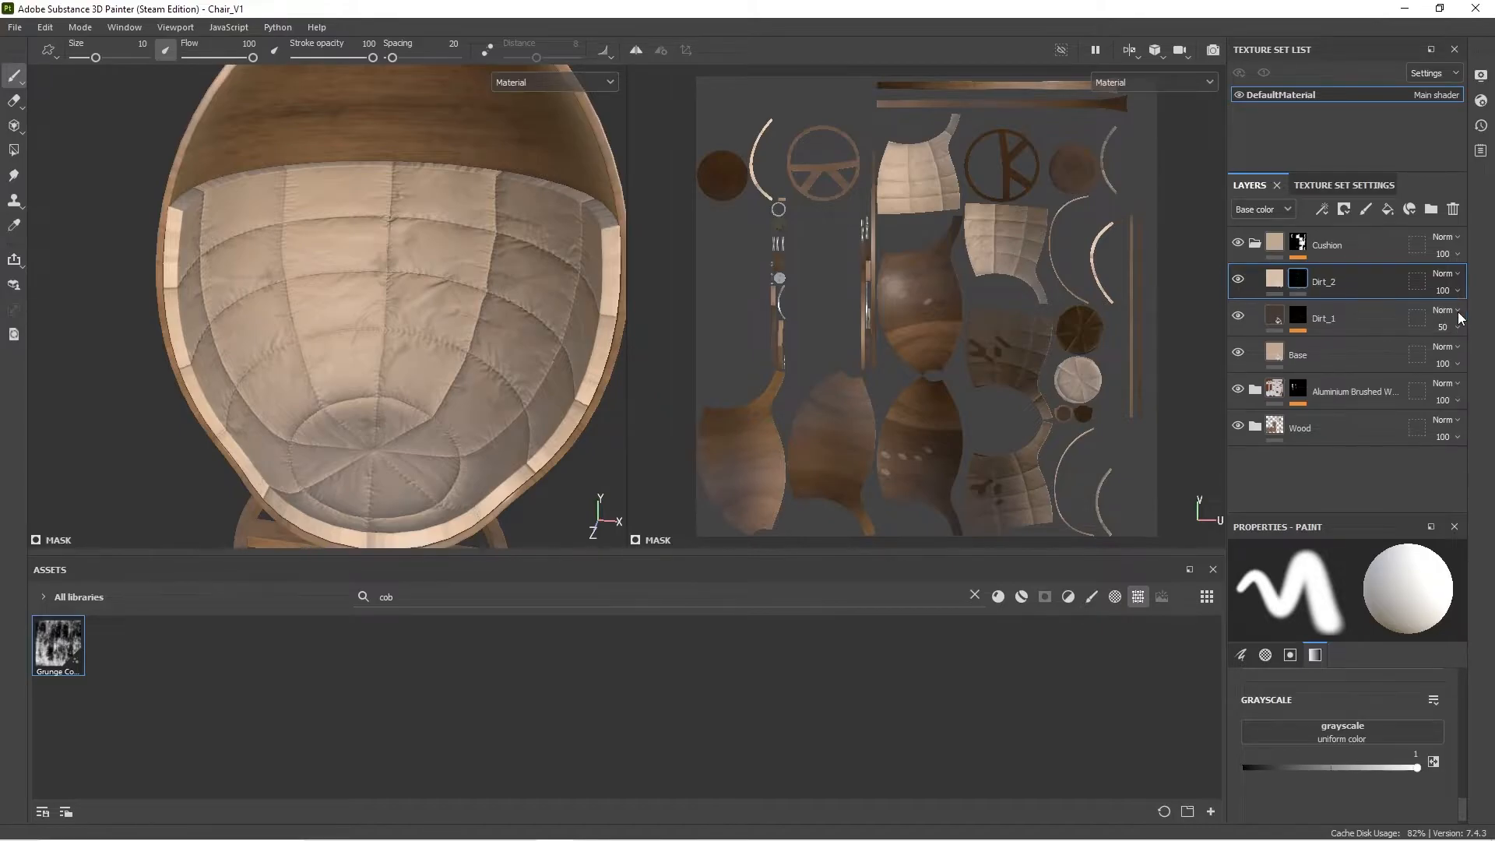
{"action": "right_click", "coordinate": [1330, 287]}
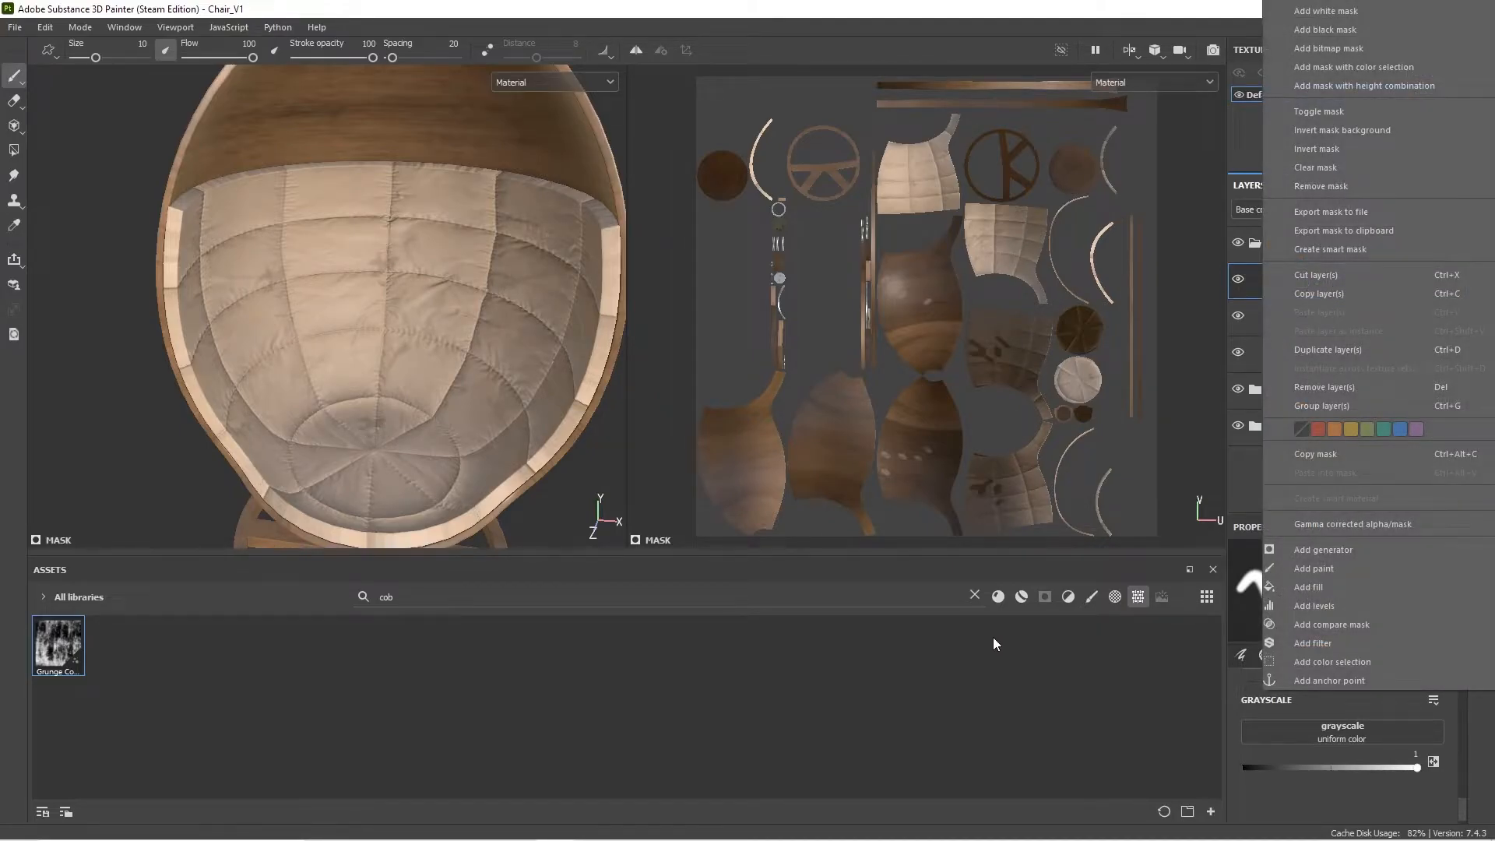
{"action": "left_click", "coordinate": [974, 597]}
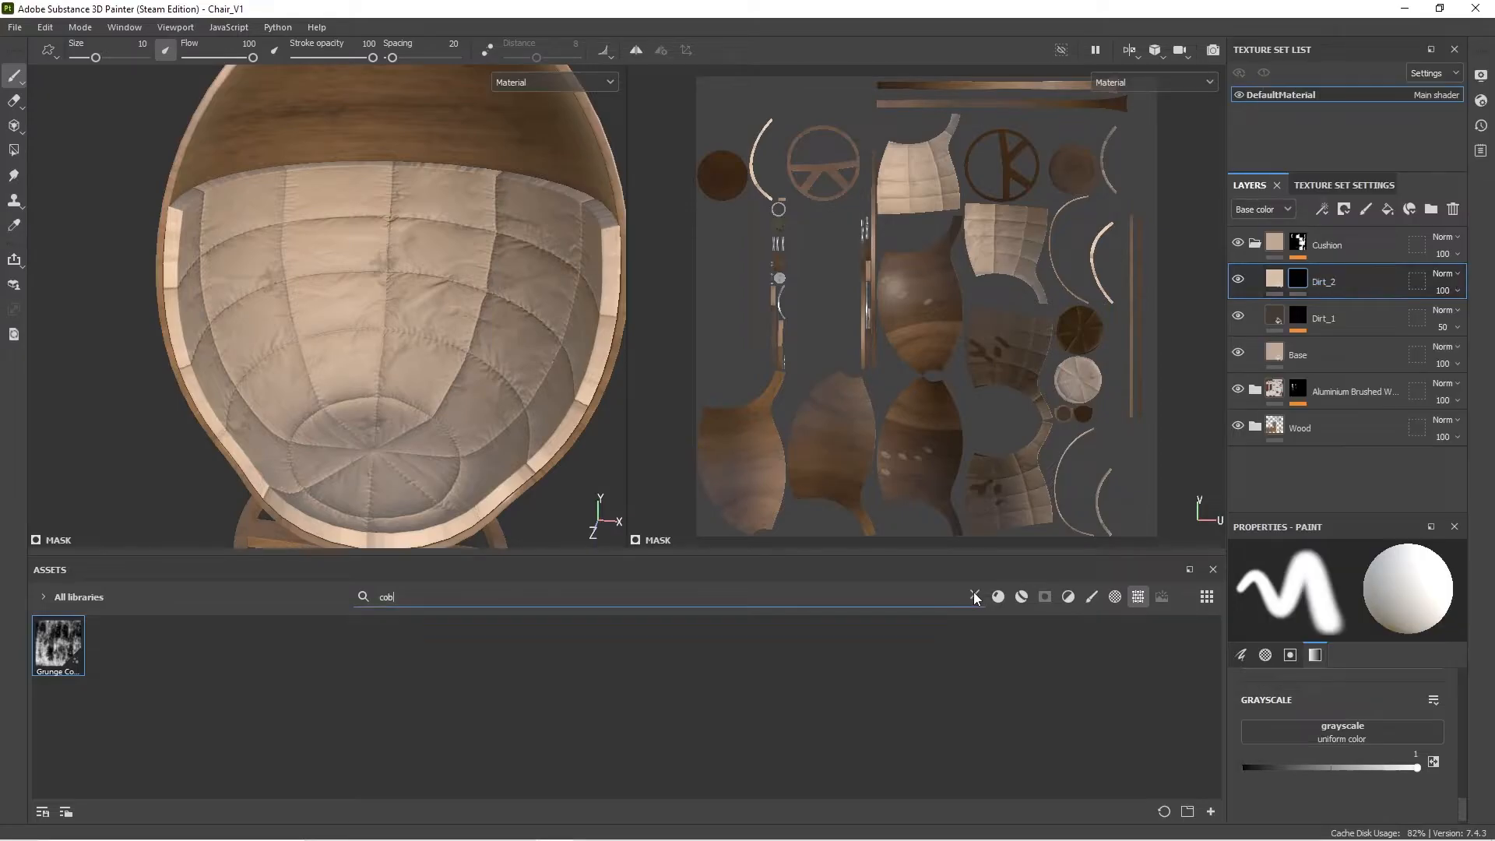
Step: Apply the Rust smart mask to the Dirt_2 layer's mask
{"action": "left_click", "coordinate": [1046, 597]}
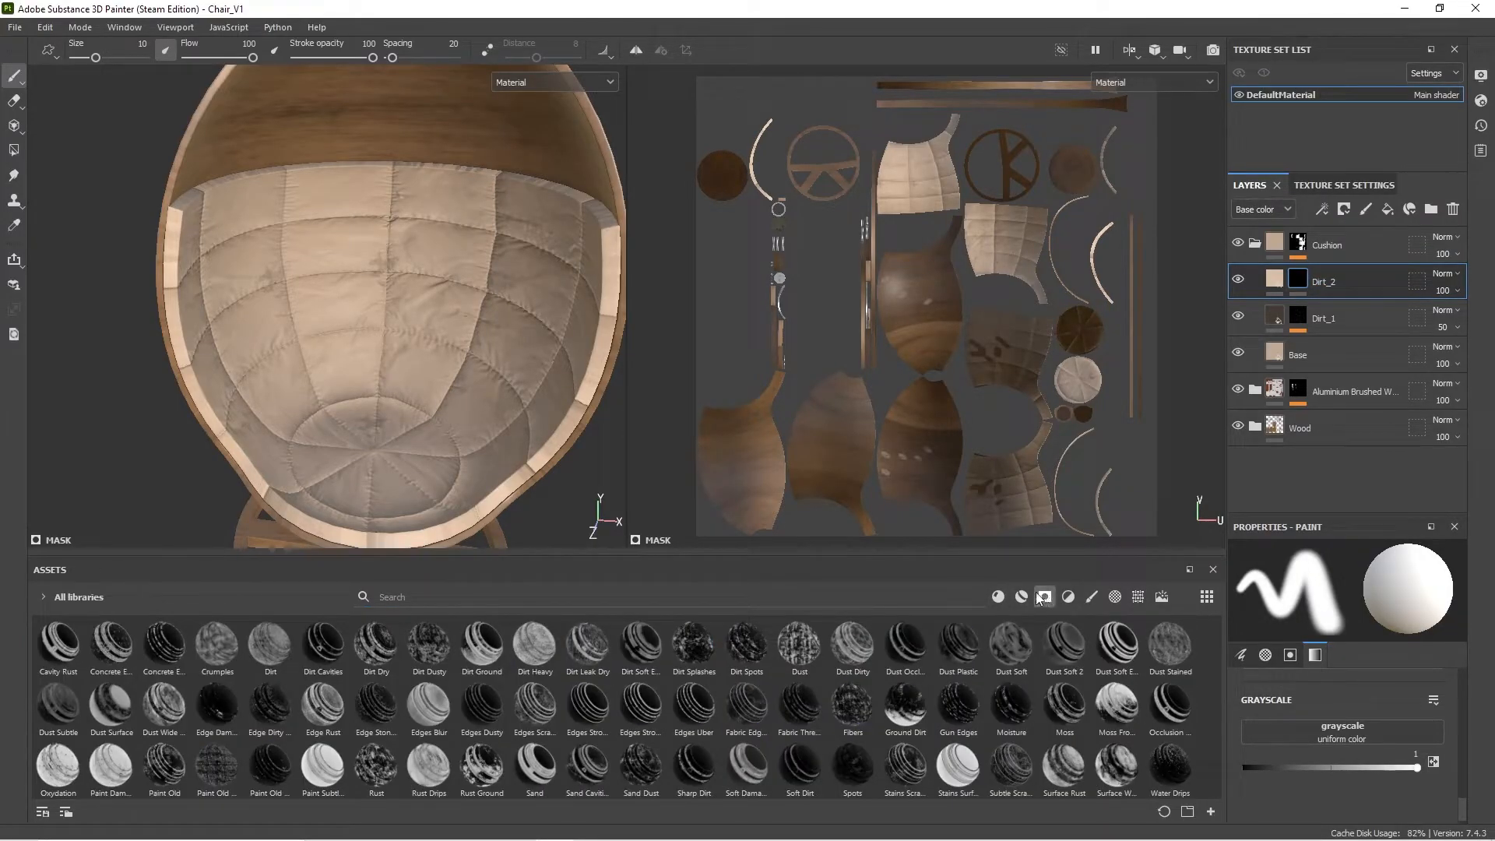
{"action": "left_click_drag", "start_coordinate": [379, 761], "coordinate": [1299, 279]}
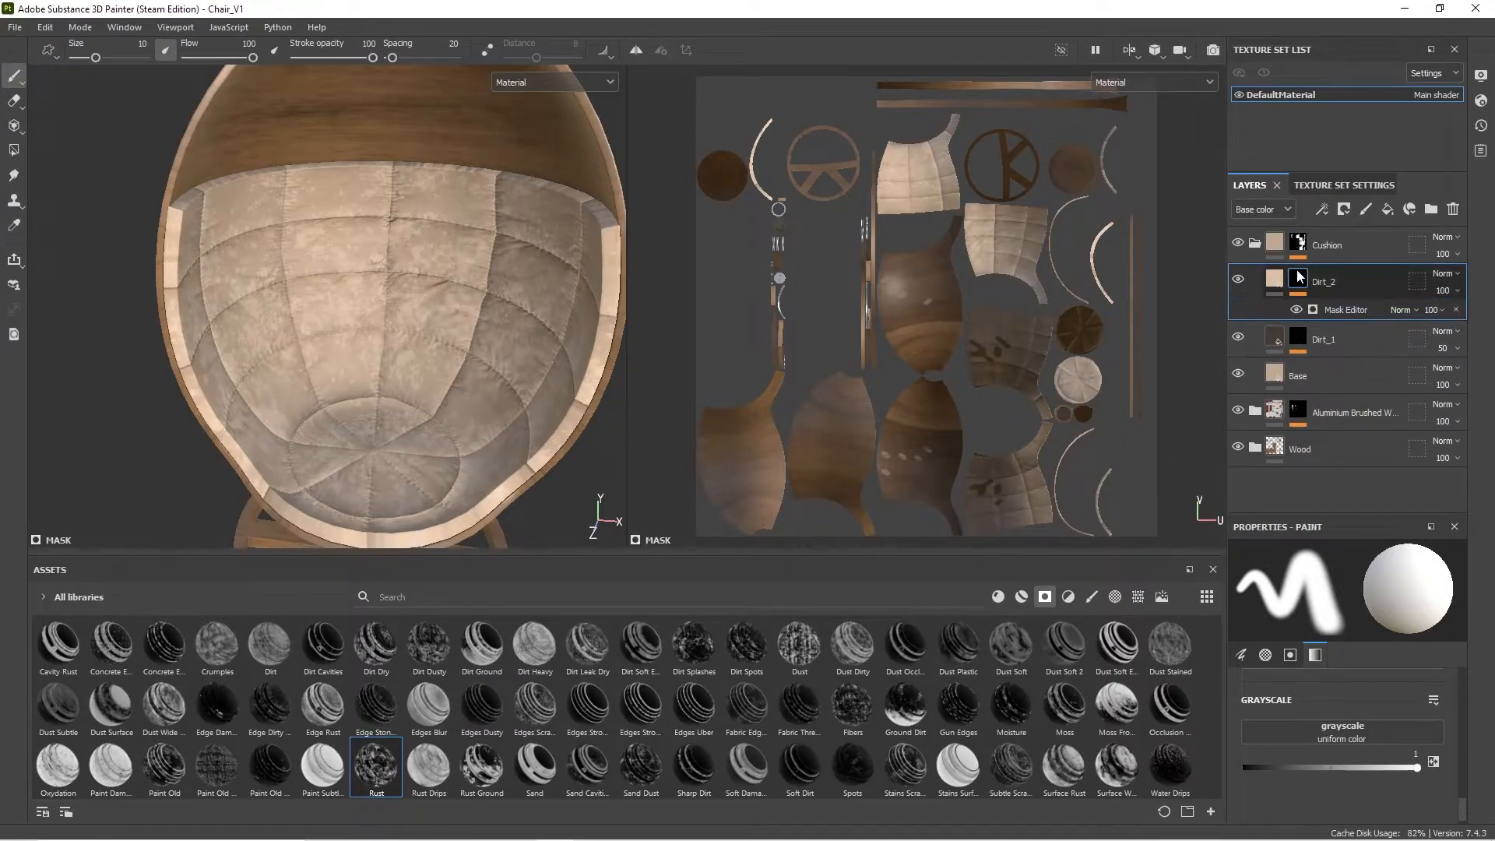
{"action": "scroll", "coordinate": [338, 385], "scroll_direction": "up", "scroll_amount": 5}
{"action": "scroll", "coordinate": [370, 381], "scroll_direction": "down", "scroll_amount": 2}
{"action": "middle_click_drag", "start_coordinate": [451, 251], "coordinate": [350, 322], "text": "alt"}
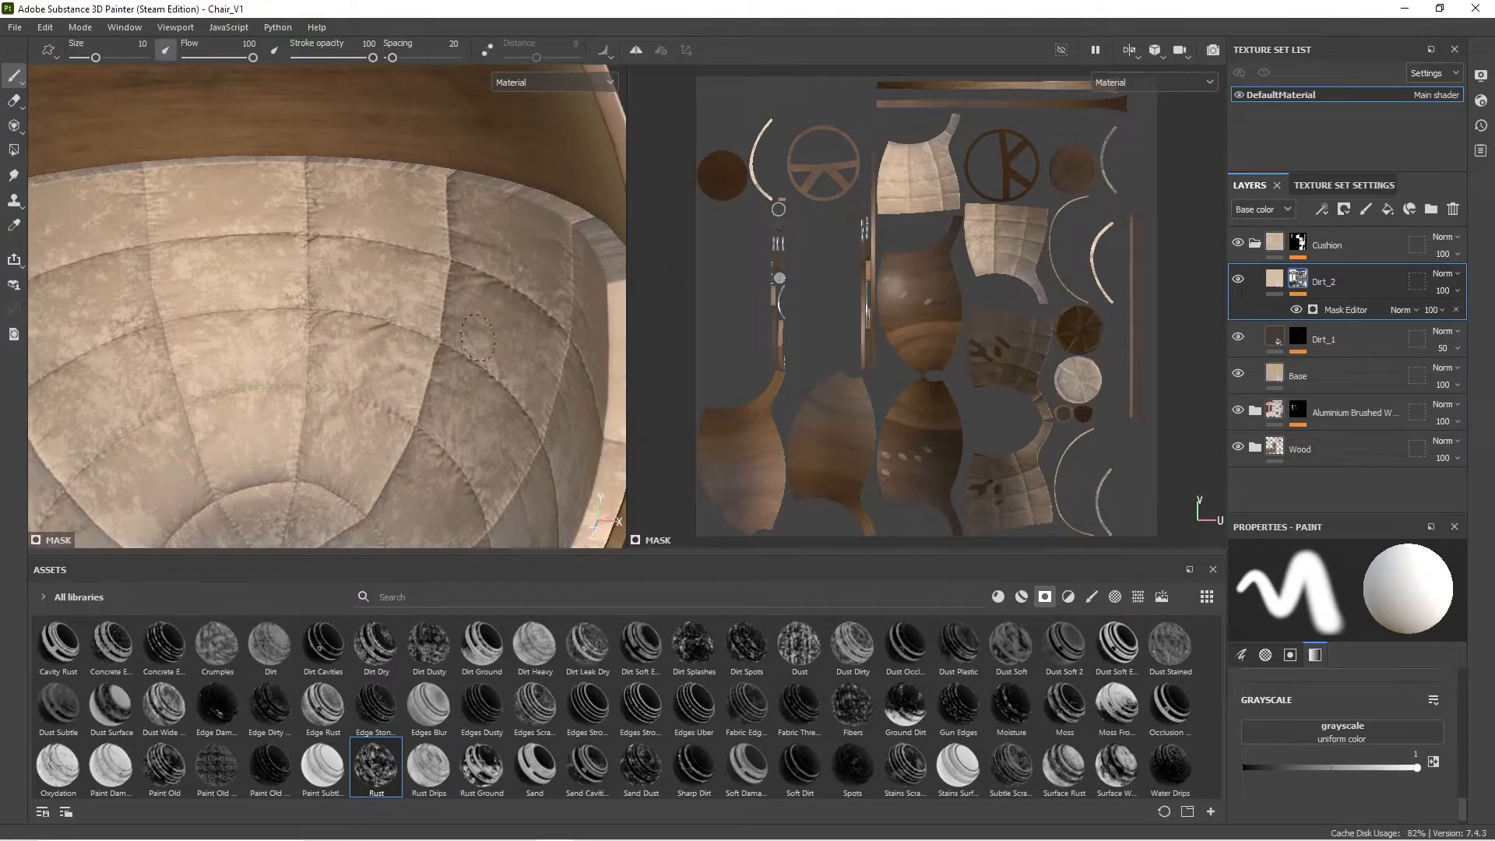
Step: Set the Global Balance of the Dirt_2 Mask Editor to 0.3
{"action": "left_click", "coordinate": [1350, 306]}
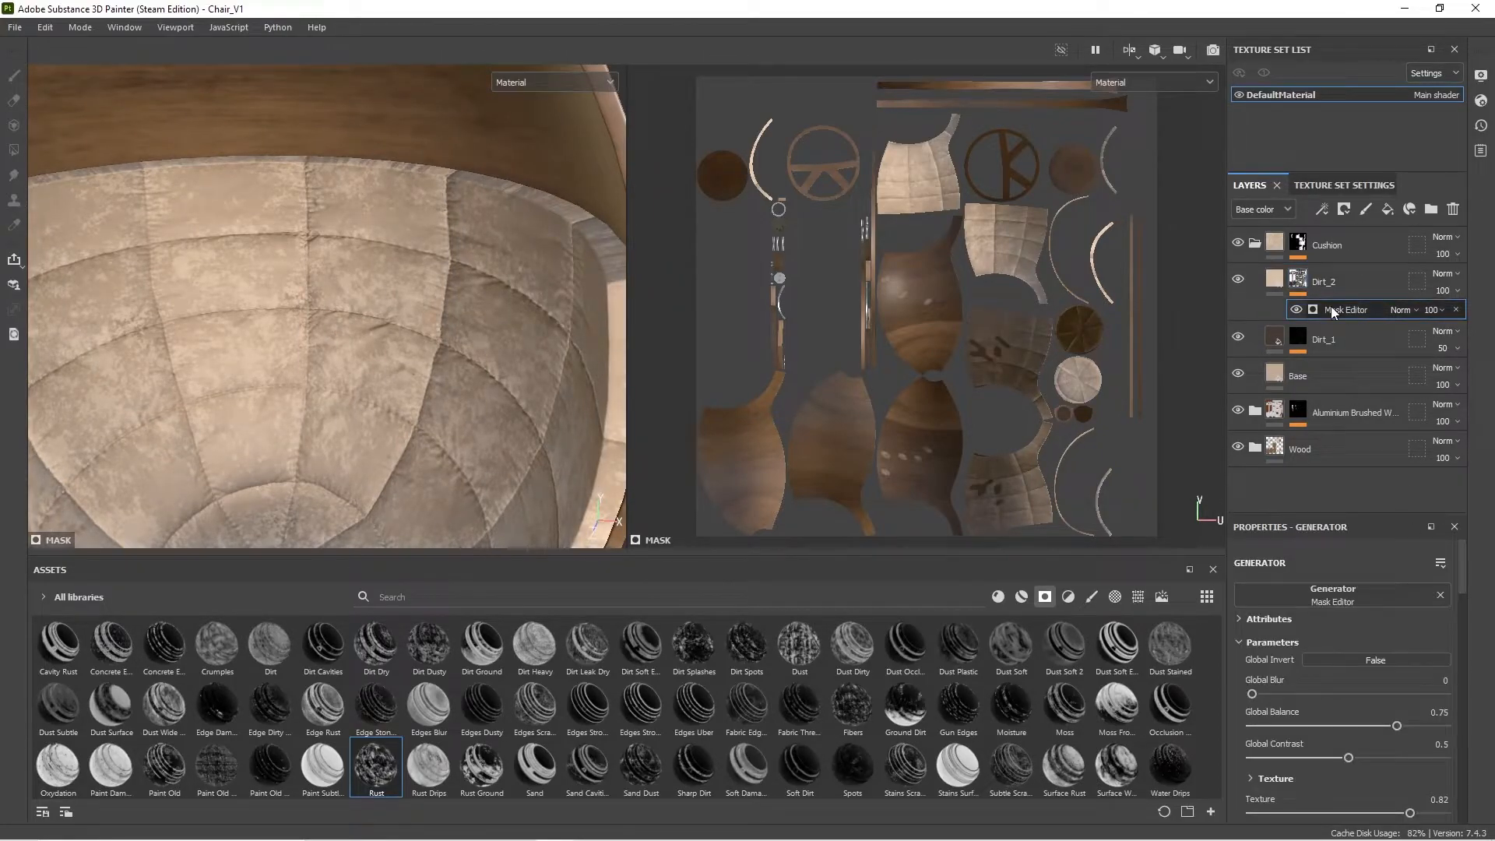
{"action": "double_click", "coordinate": [1433, 711]}
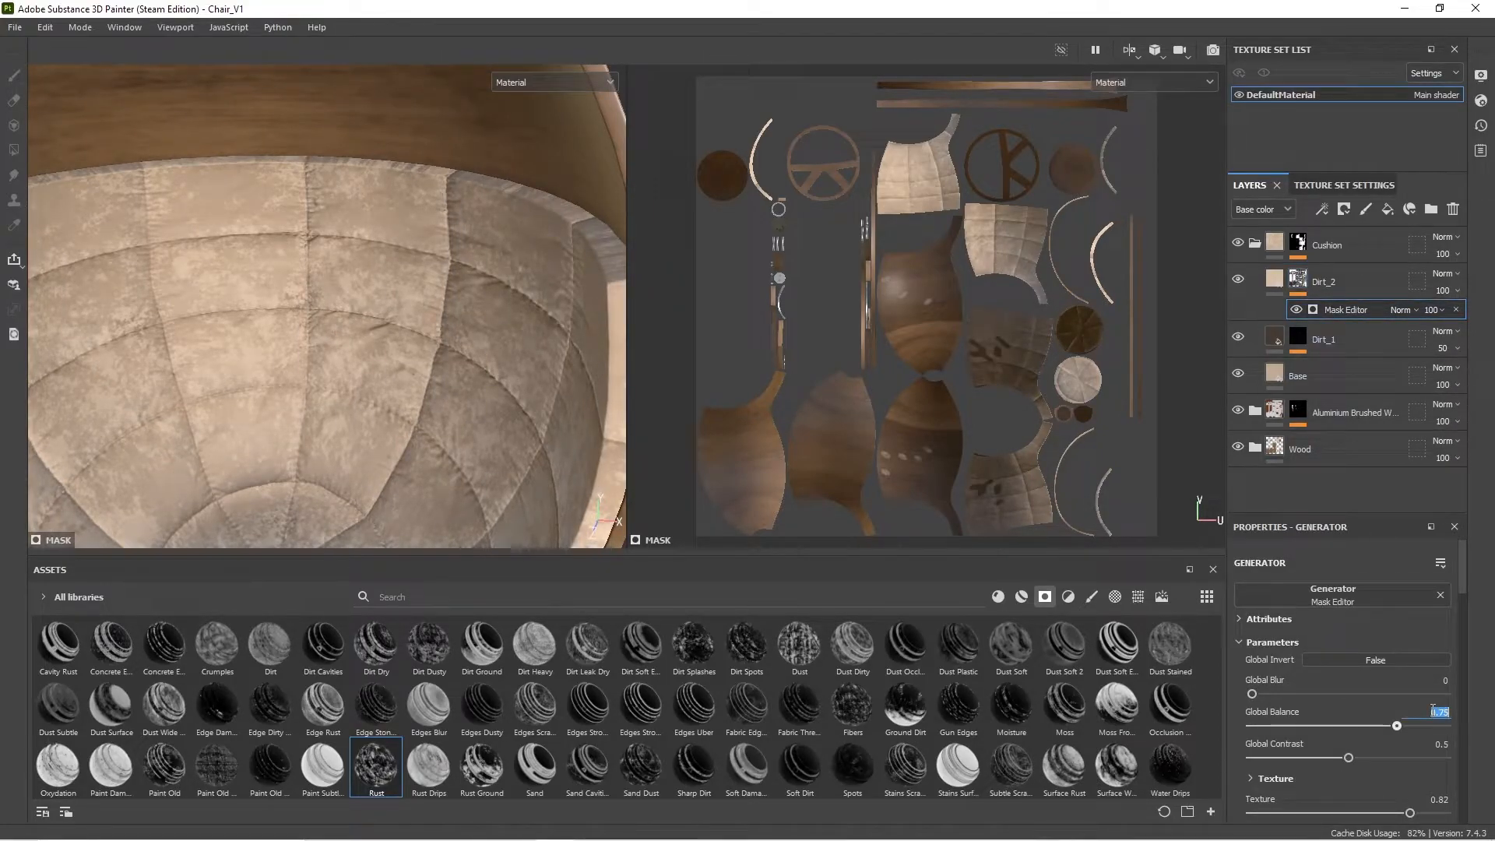
{"action": "key", "text": "BackSpace"}
{"action": "key", "text": "Return"}
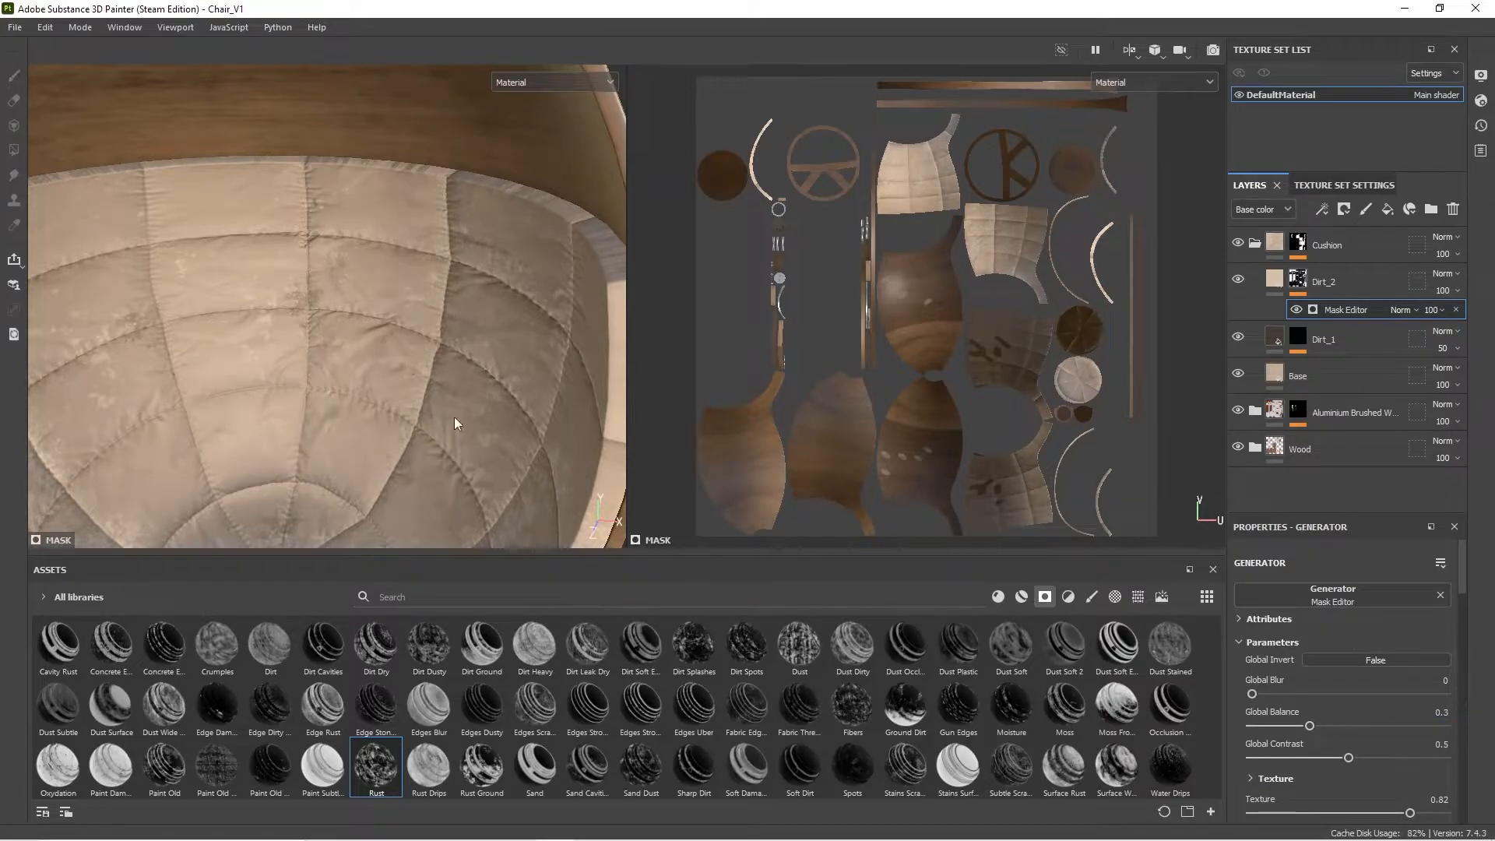
{"action": "scroll", "coordinate": [340, 416], "scroll_direction": "down", "scroll_amount": 5}
{"action": "middle_click_drag", "start_coordinate": [375, 411], "coordinate": [476, 263], "text": "alt"}
{"action": "scroll", "coordinate": [472, 278], "scroll_direction": "up", "scroll_amount": 5}
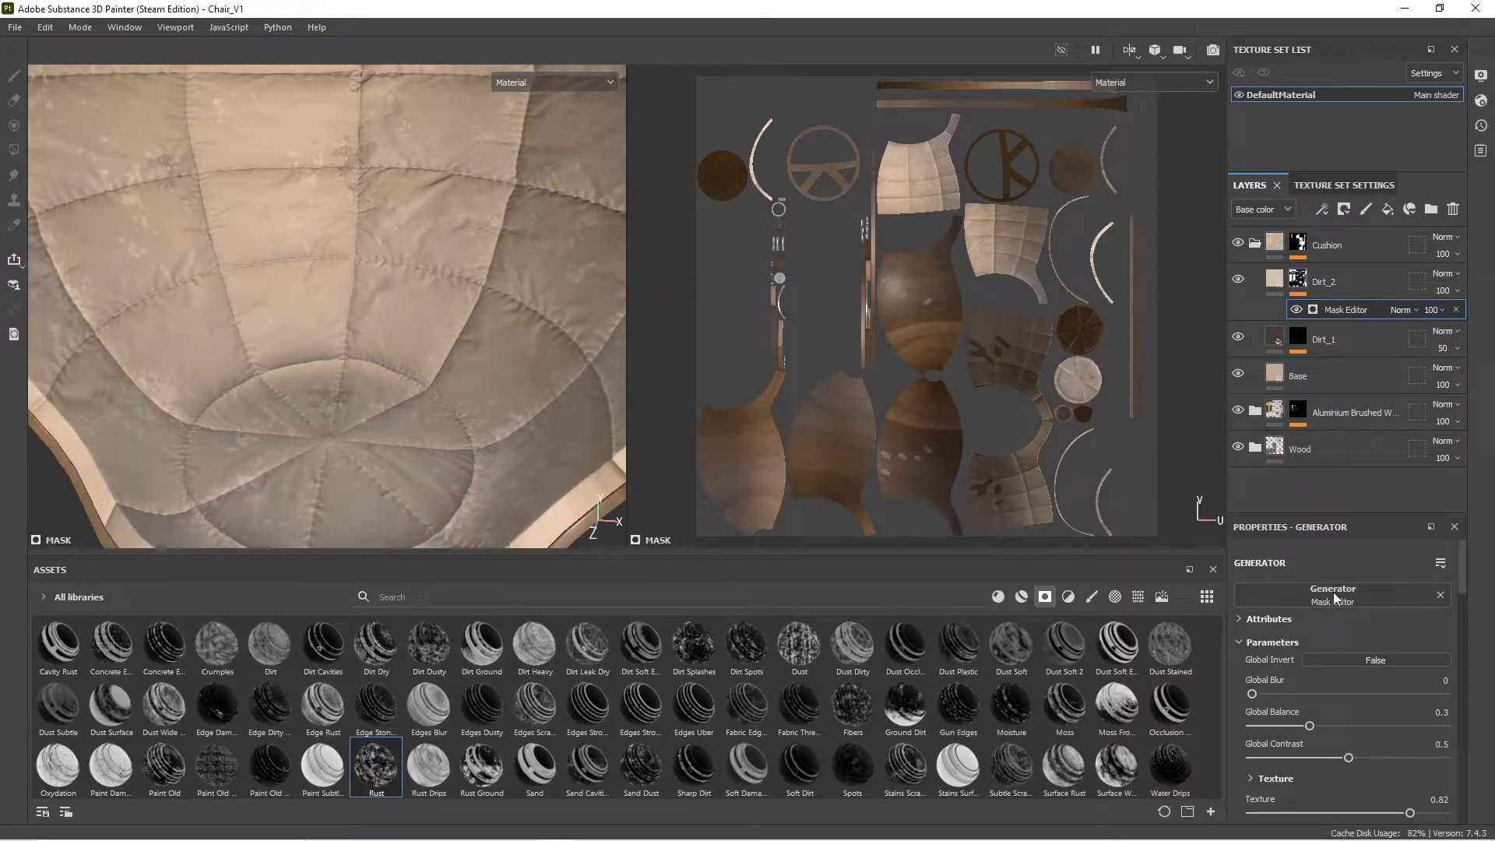
Step: Reduce the Global Balance of the Dirt_2 Mask Editor to 0.15
{"action": "double_click", "coordinate": [1437, 712]}
{"action": "type", "text": "0.15"}
{"action": "key", "text": "Return"}
{"action": "left_click_drag", "start_coordinate": [143, 257], "coordinate": [444, 180], "text": "alt"}
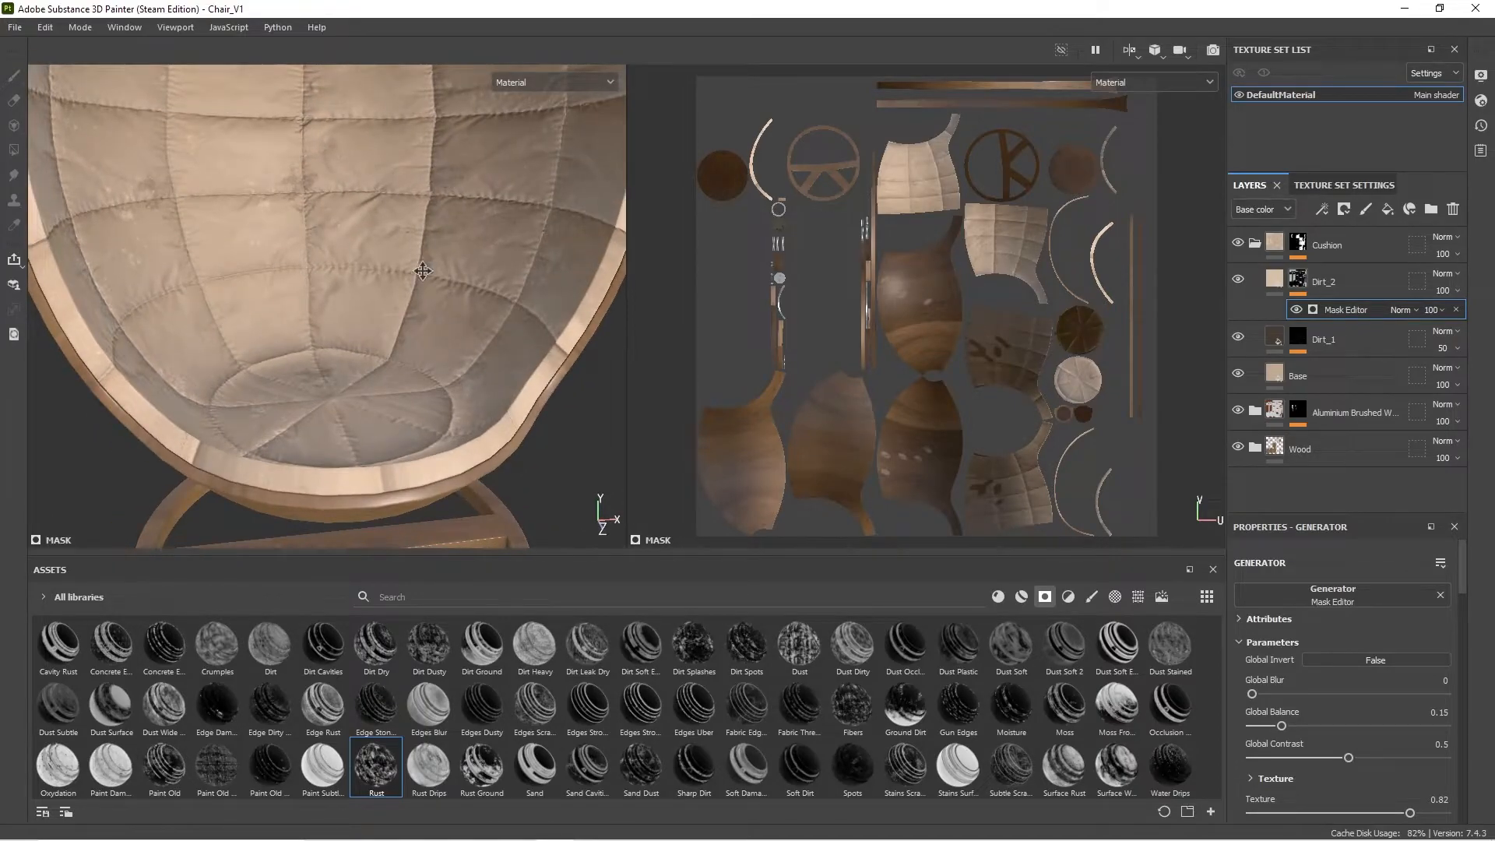
{"action": "middle_click_drag", "start_coordinate": [423, 271], "coordinate": [383, 286], "text": "alt"}
{"action": "right_click_drag", "start_coordinate": [384, 287], "coordinate": [483, 285], "text": "shift"}
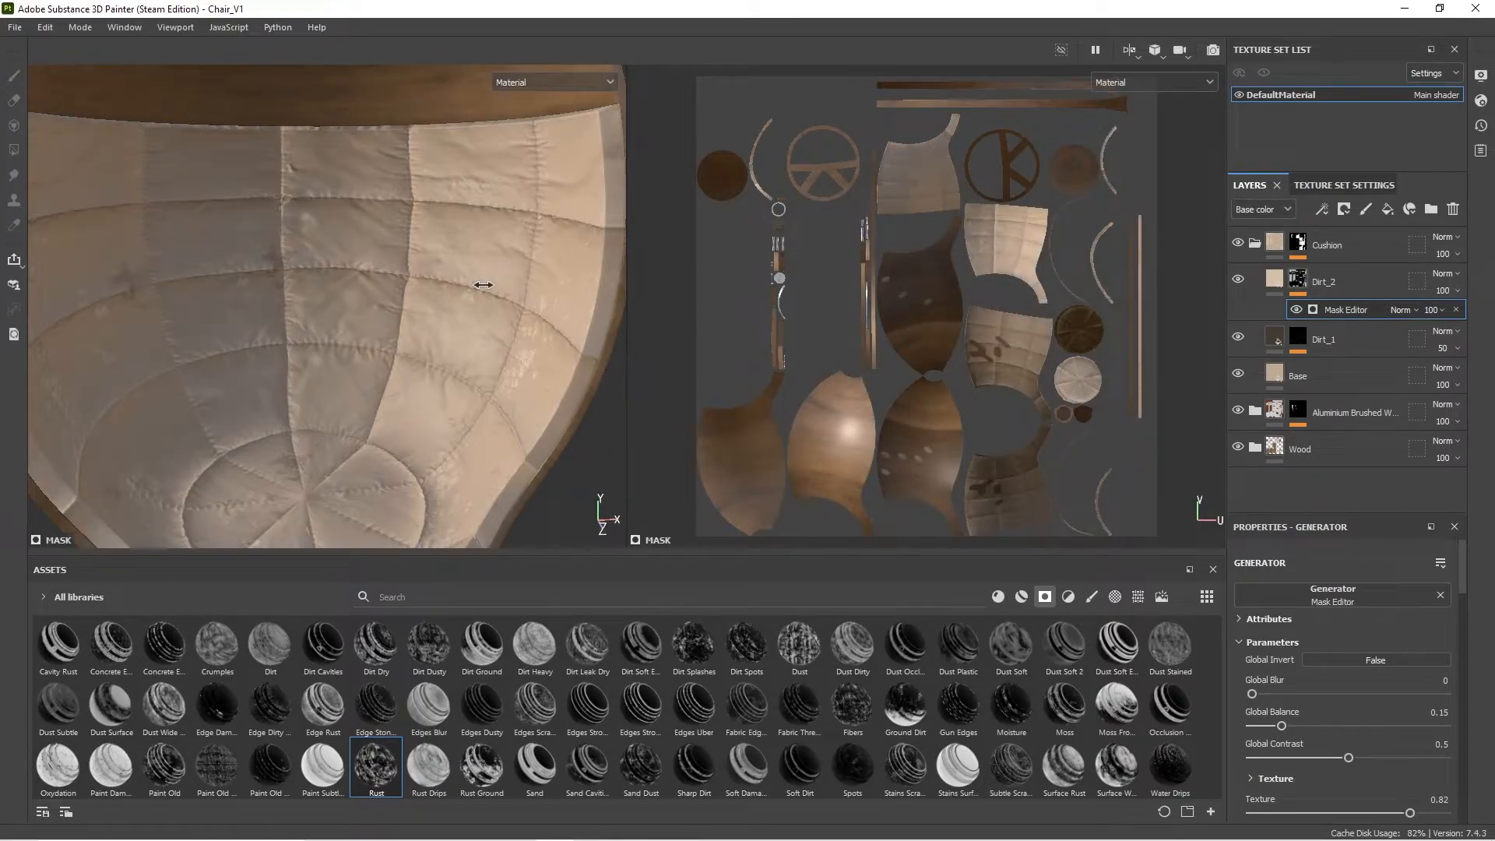
Step: Set the Dirt_2 layer's opacity to 50 and check the cushion on the chair
{"action": "left_click", "coordinate": [1447, 291]}
{"action": "left_click", "coordinate": [1483, 306]}
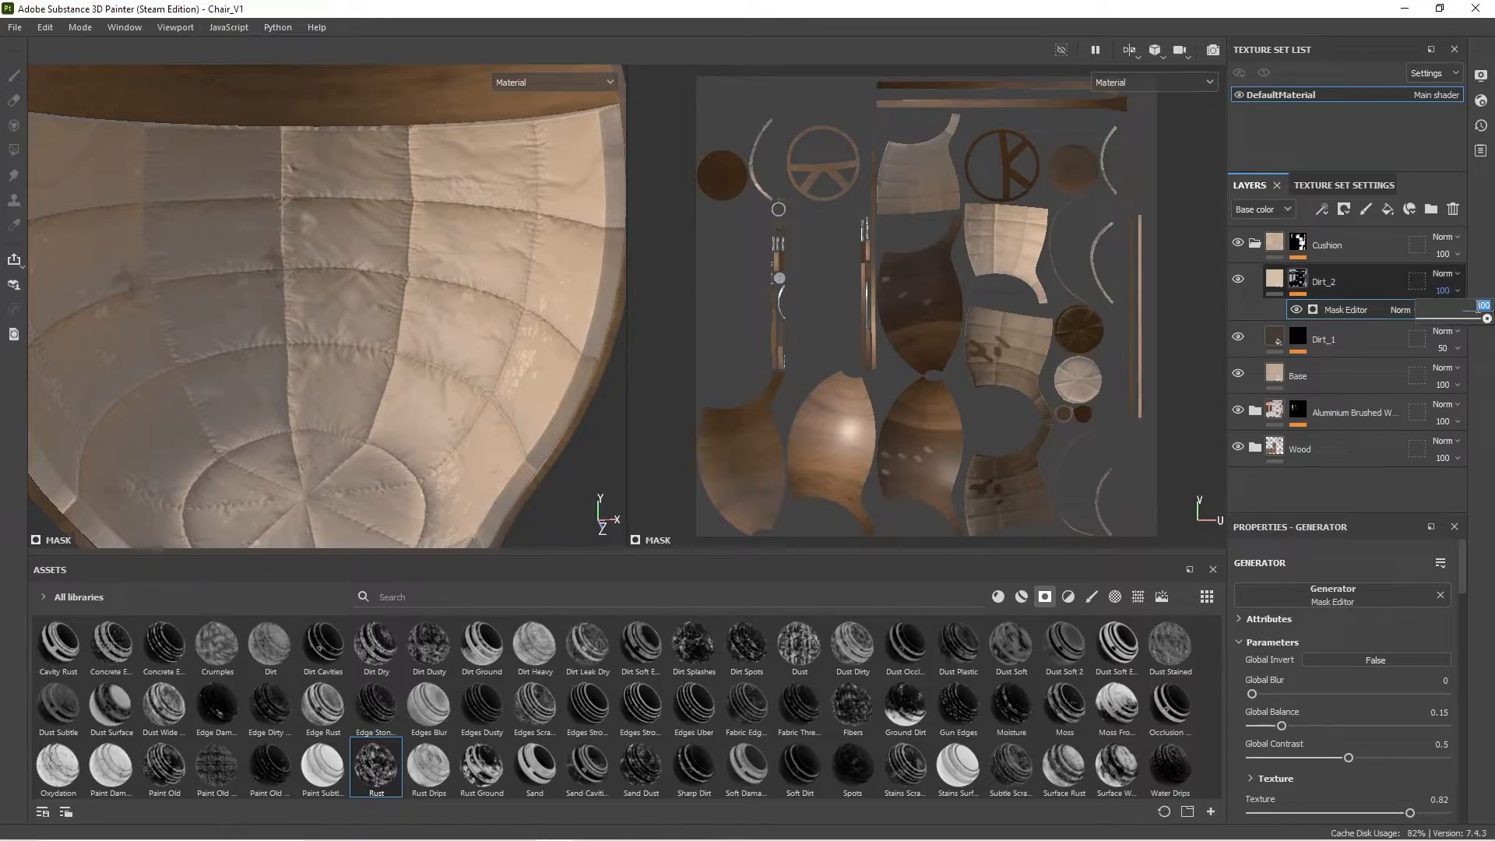
{"action": "type", "text": "50"}
{"action": "key", "text": "Return"}
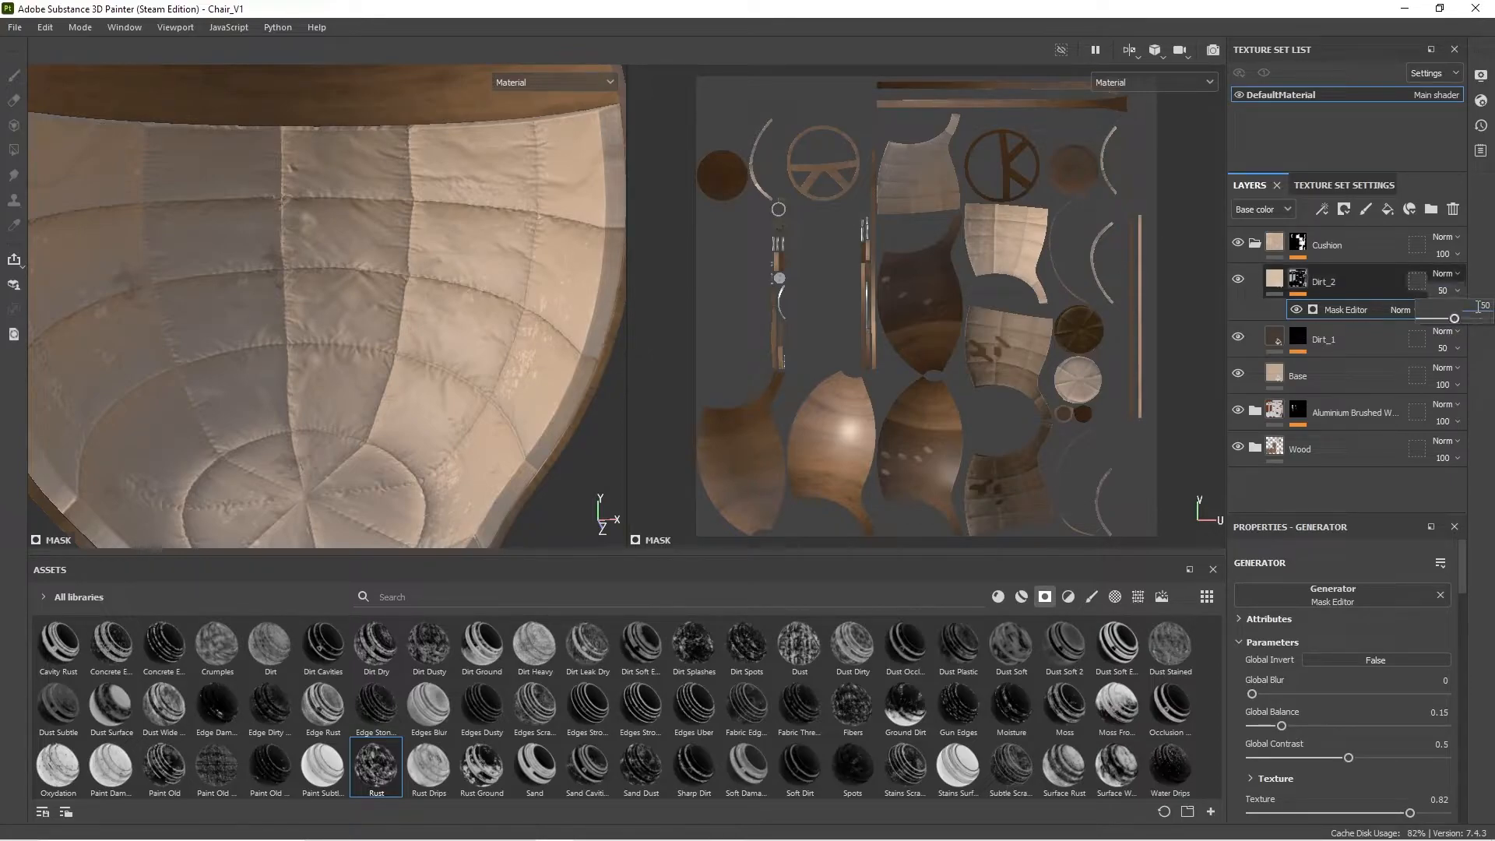
{"action": "left_click_drag", "start_coordinate": [484, 325], "coordinate": [575, 325], "text": "alt"}
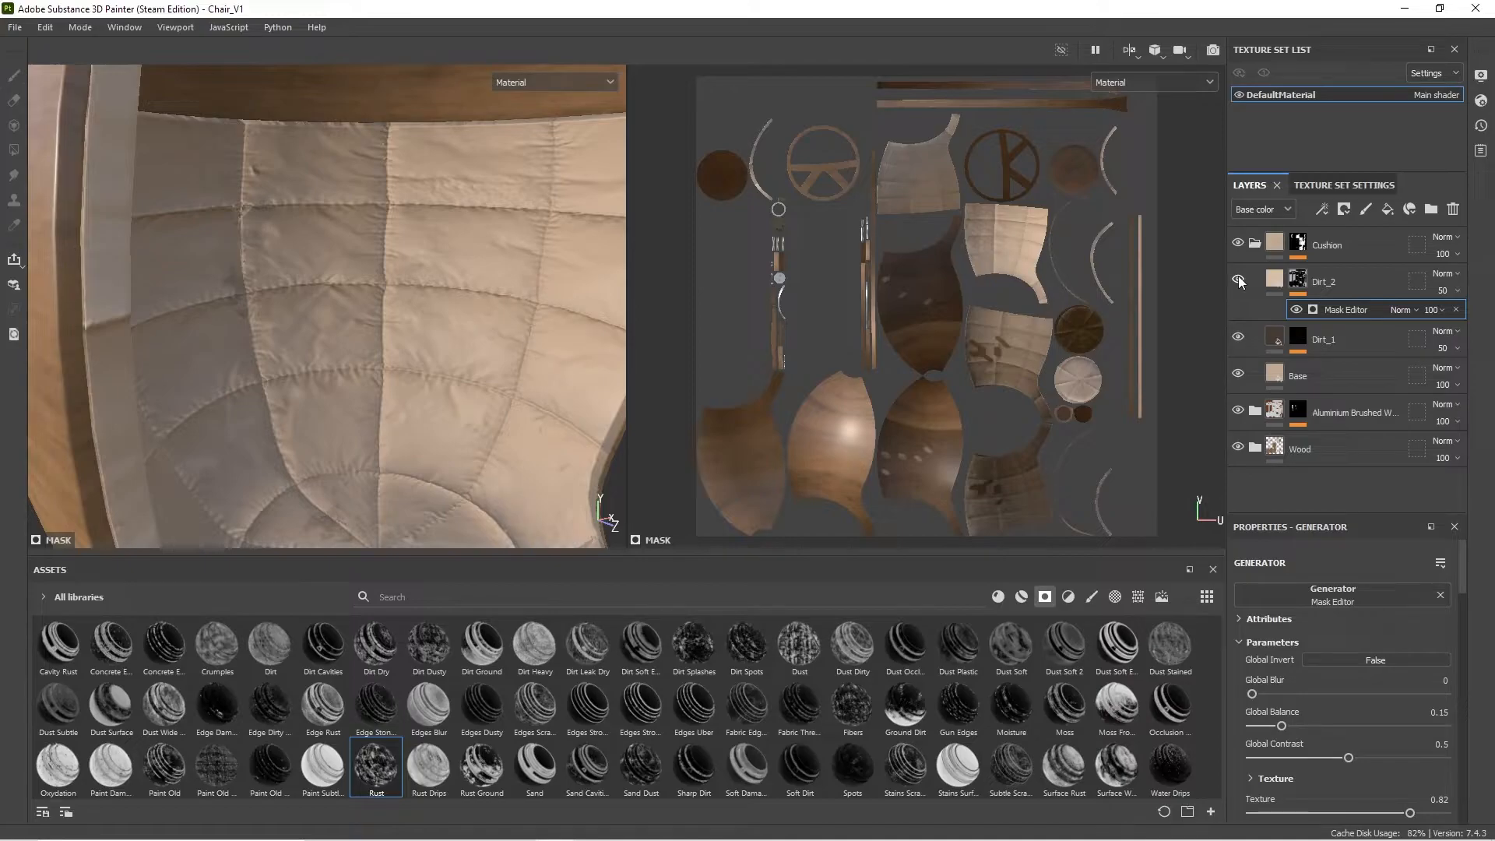
{"action": "scroll", "coordinate": [419, 282], "scroll_direction": "down", "scroll_amount": 5}
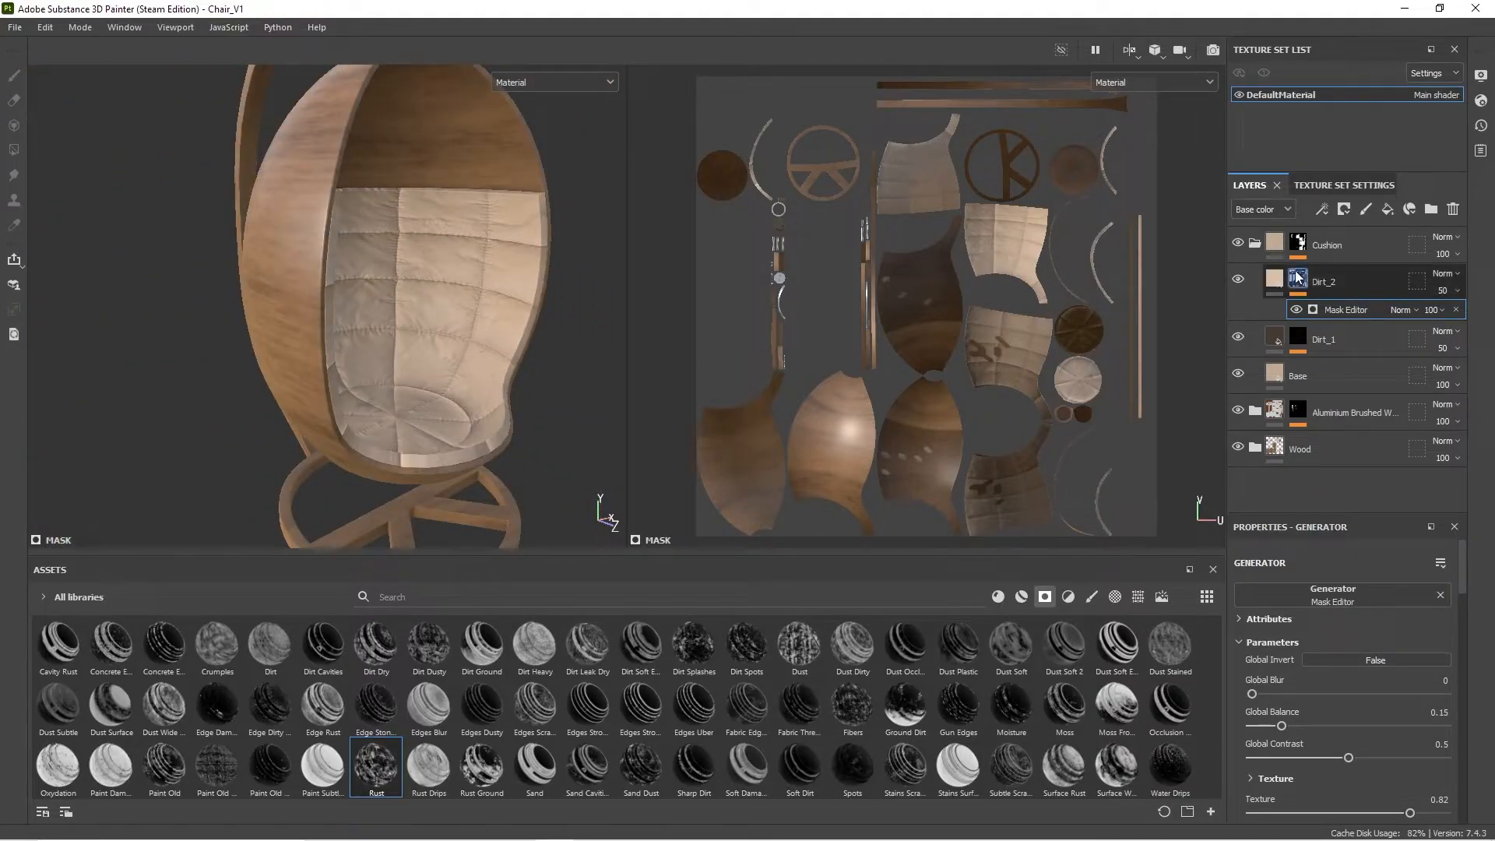
{"action": "left_click", "coordinate": [1275, 278]}
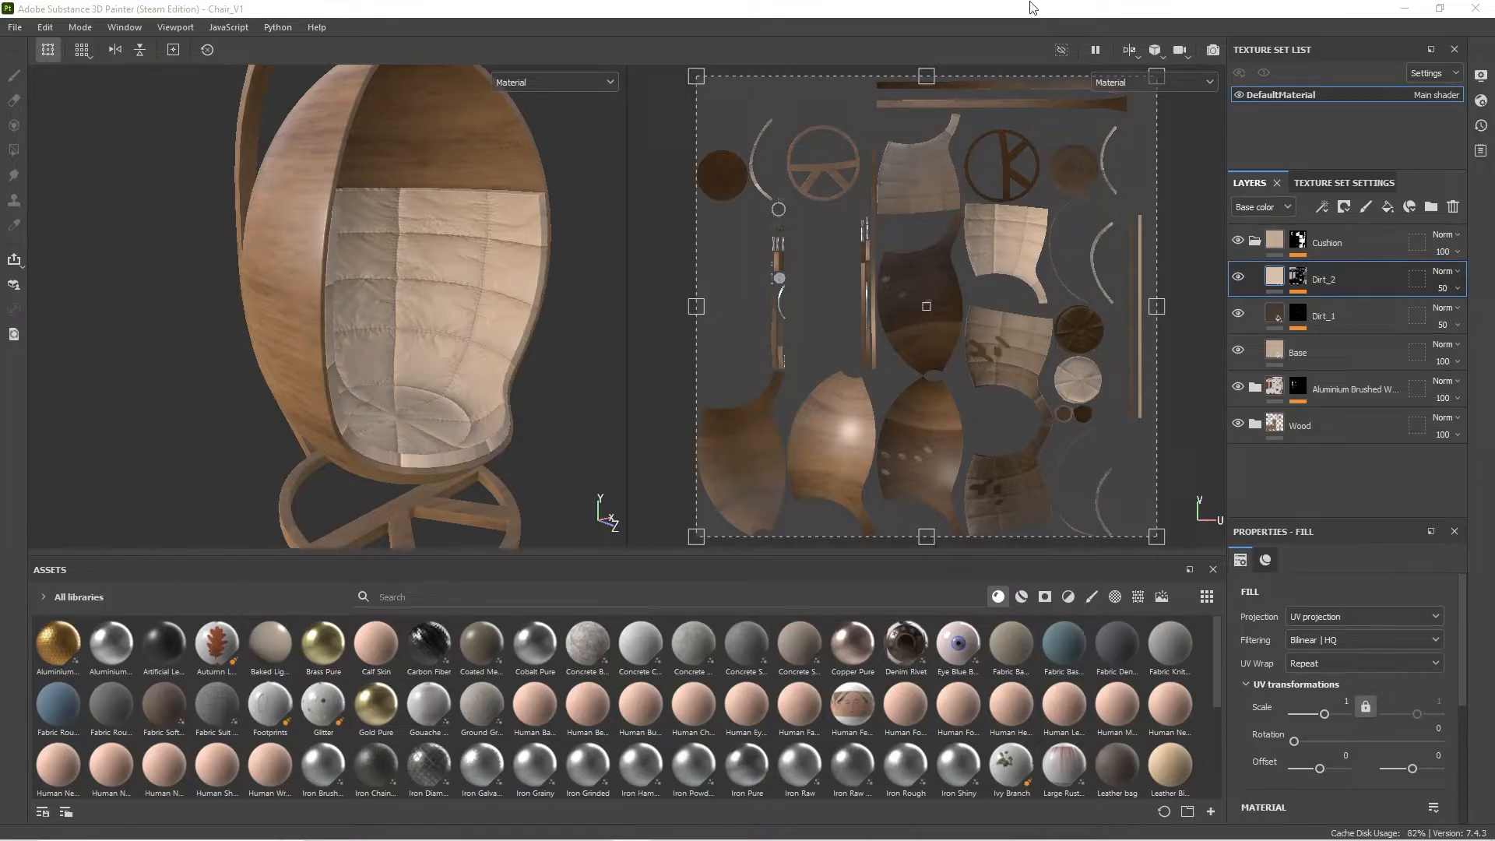
Step: Copy the Base layer from the Stand_2 folder and paste it above Stand_2 inside the Wood folder
{"action": "left_click", "coordinate": [1256, 243]}
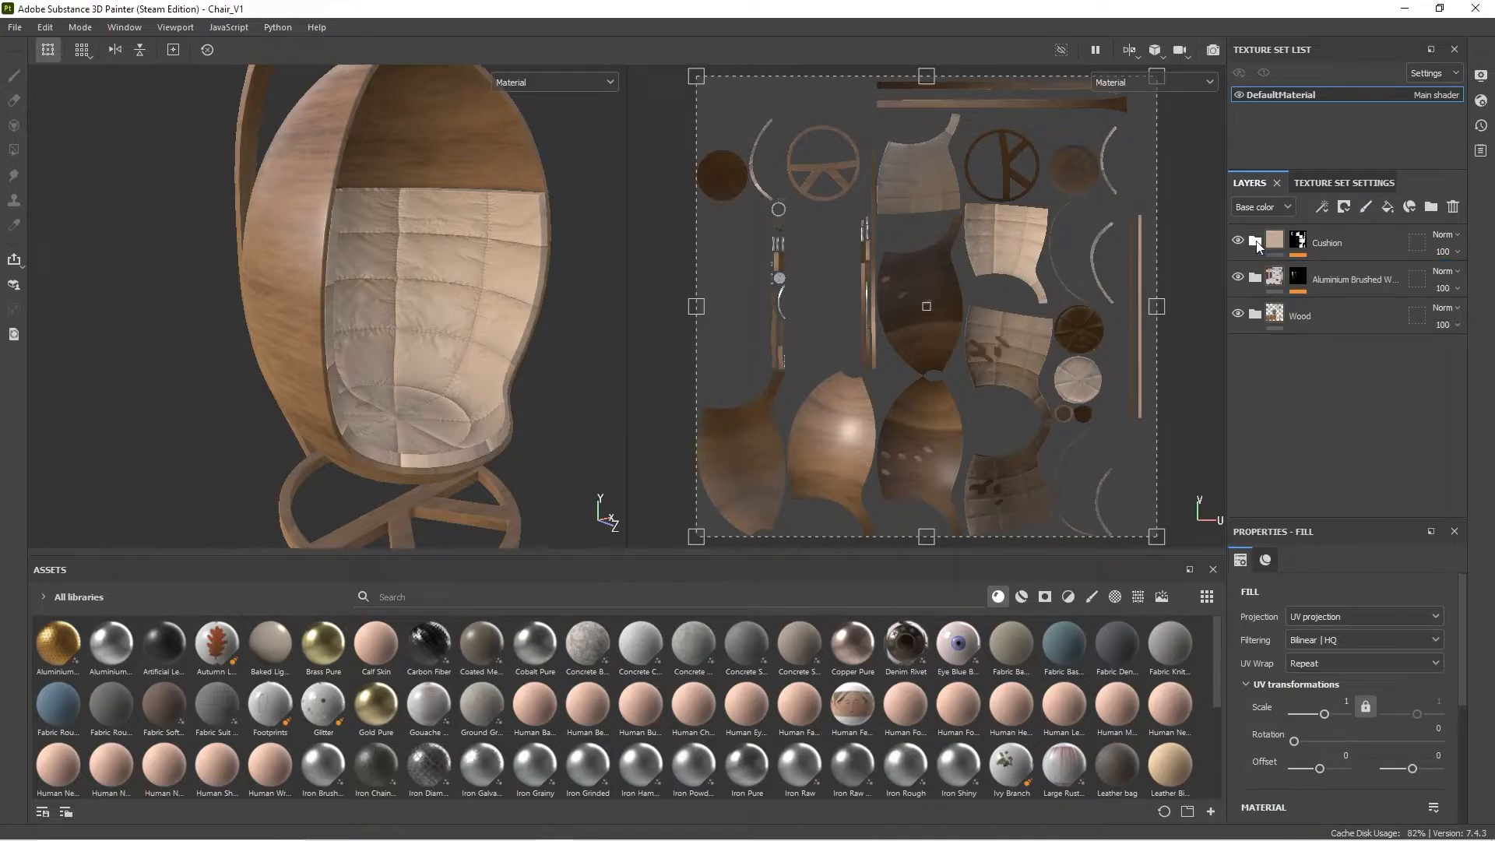
{"action": "left_click", "coordinate": [1256, 314]}
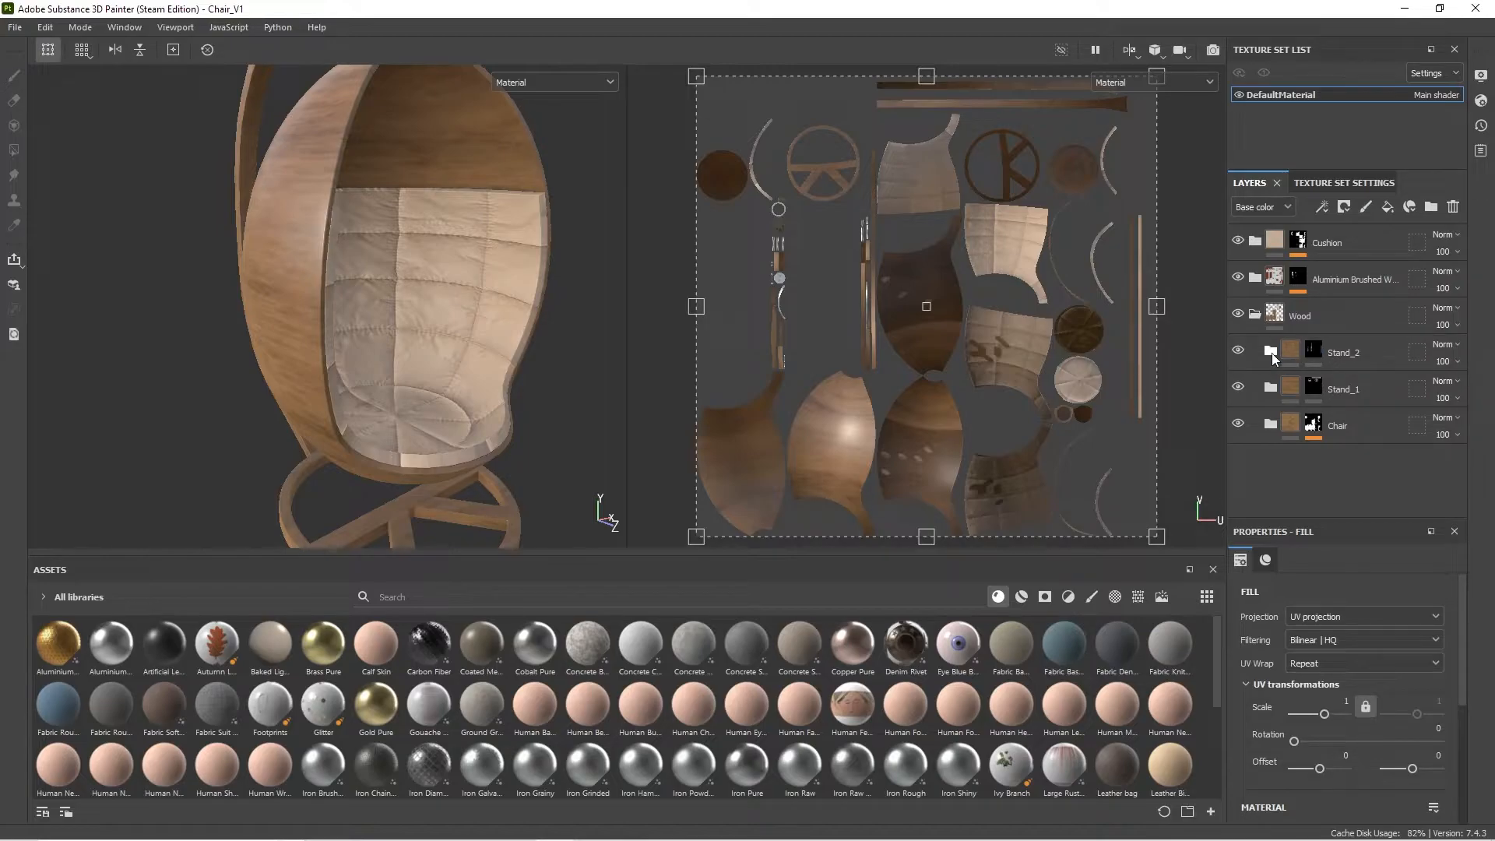
{"action": "left_click", "coordinate": [1271, 352]}
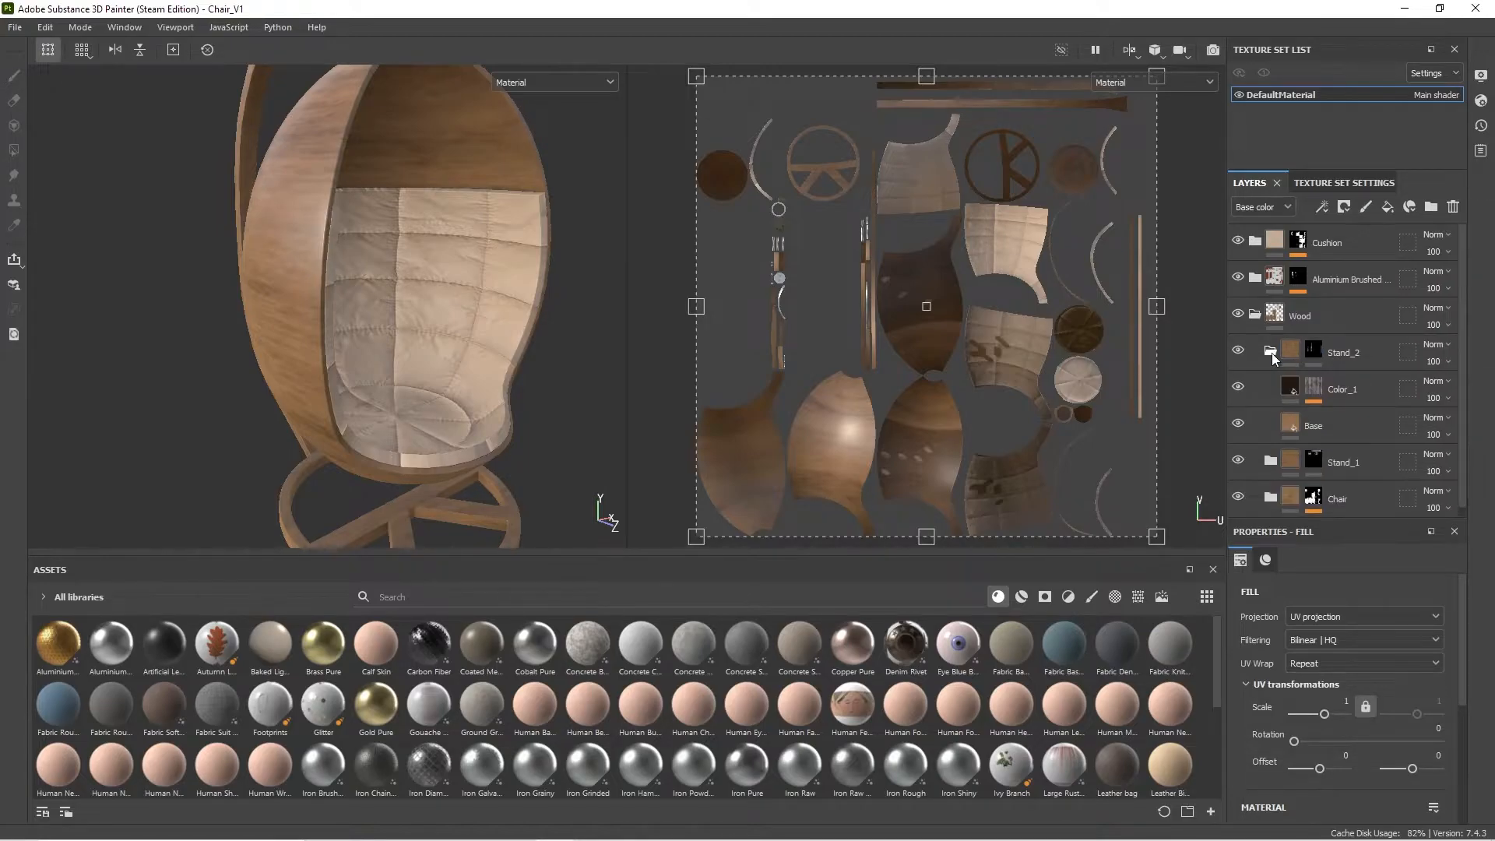
{"action": "left_click", "coordinate": [1344, 420]}
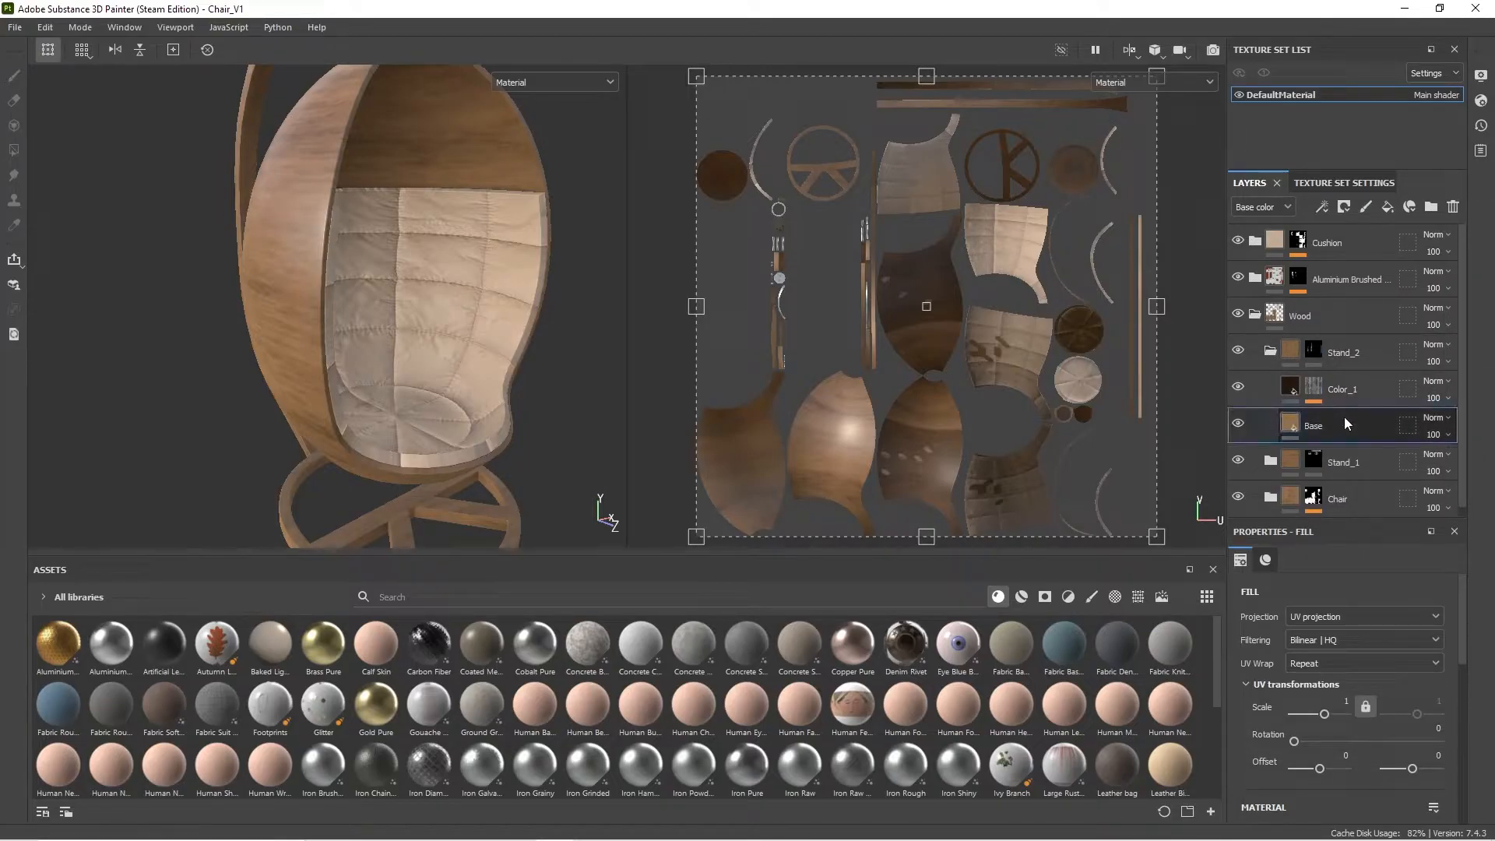
{"action": "left_click", "coordinate": [1271, 352]}
{"action": "left_click", "coordinate": [1343, 352]}
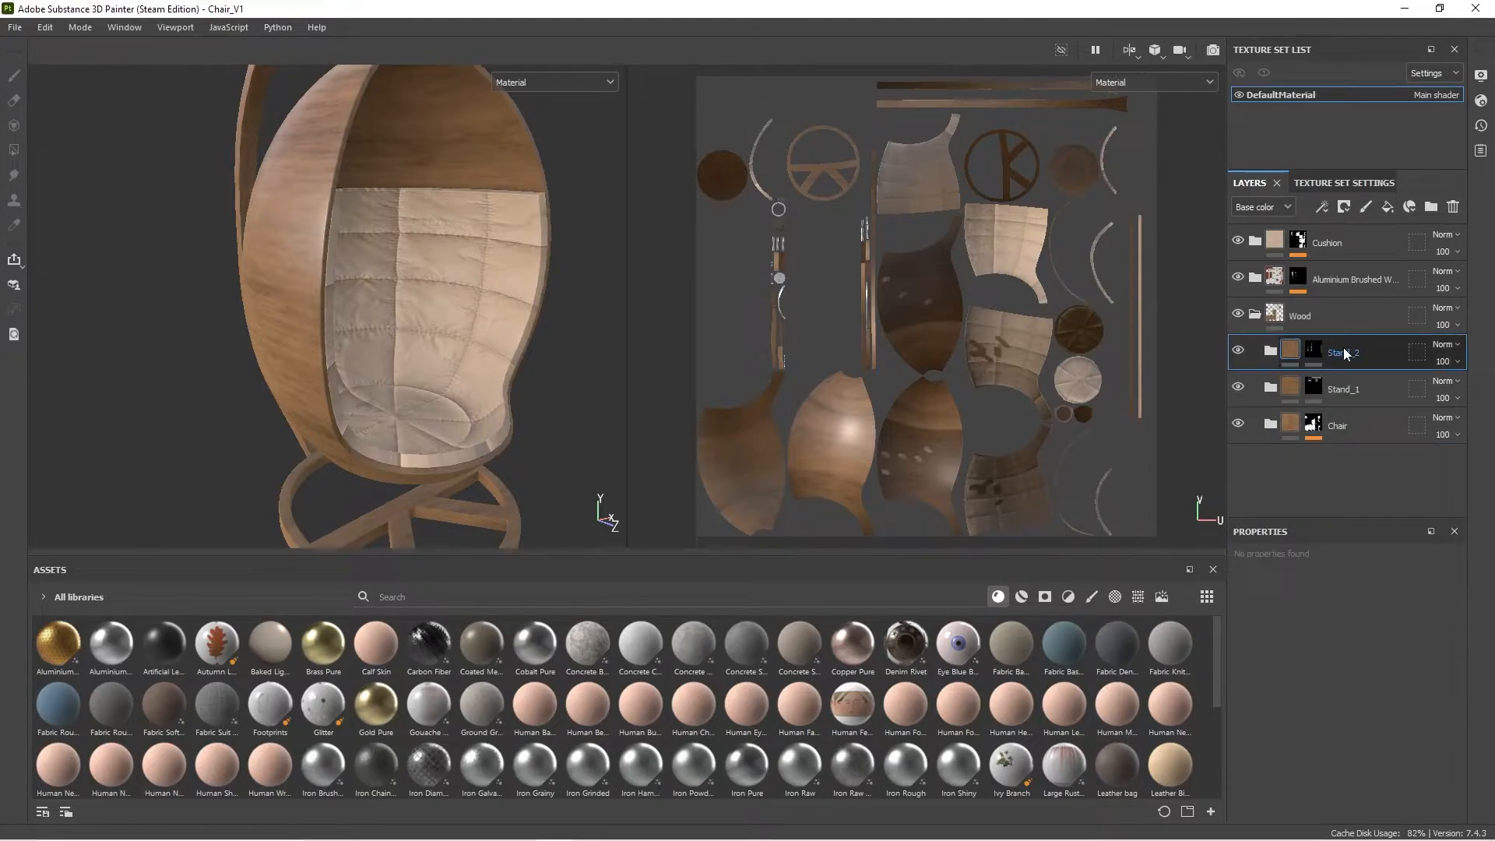
{"action": "key", "text": "ctrl+v"}
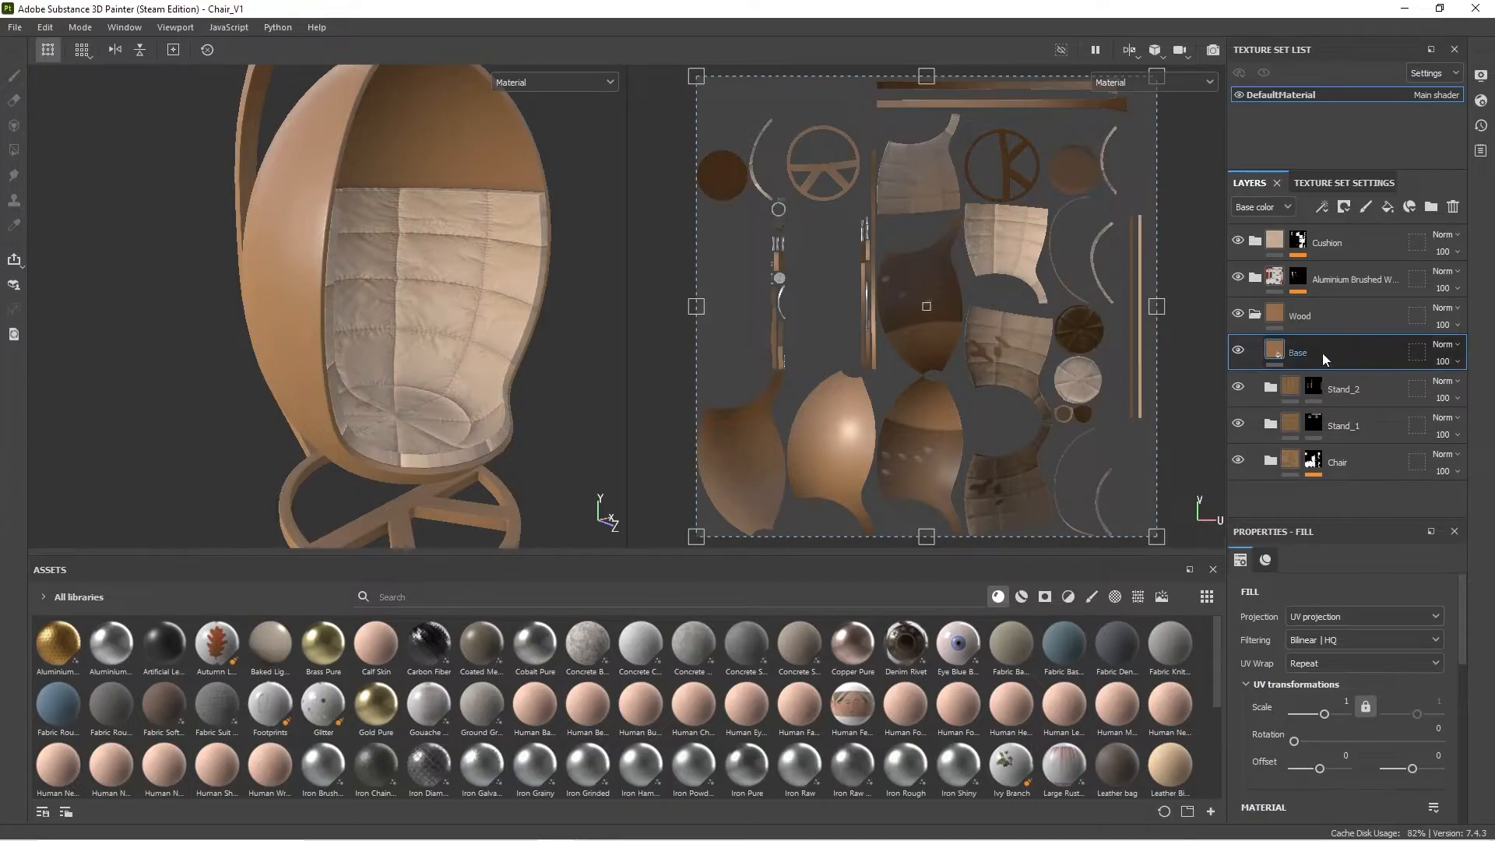
Step: Rename the pasted Base layer in the Wood folder as Dirt_1
{"action": "double_click", "coordinate": [1306, 353]}
{"action": "type", "text": "Dirt_1"}
{"action": "key", "text": "Return"}
Step: Change the wood Dirt_1 base color to a greyish beige with HSV saturation 0.151 and value 0.622
{"action": "scroll", "coordinate": [1246, 697], "scroll_direction": "down", "scroll_amount": 5}
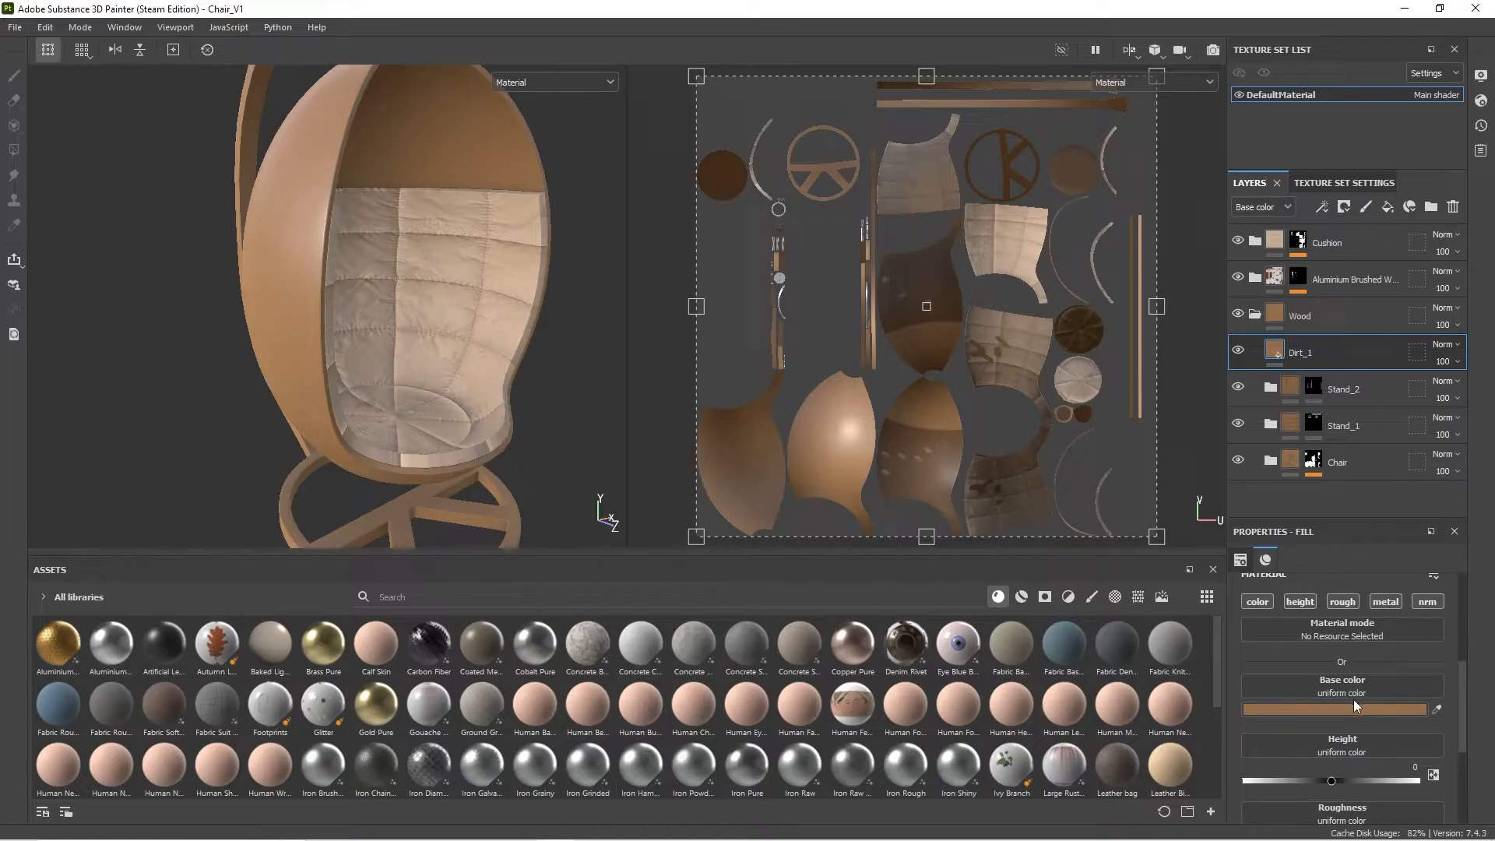
{"action": "left_click", "coordinate": [1361, 705]}
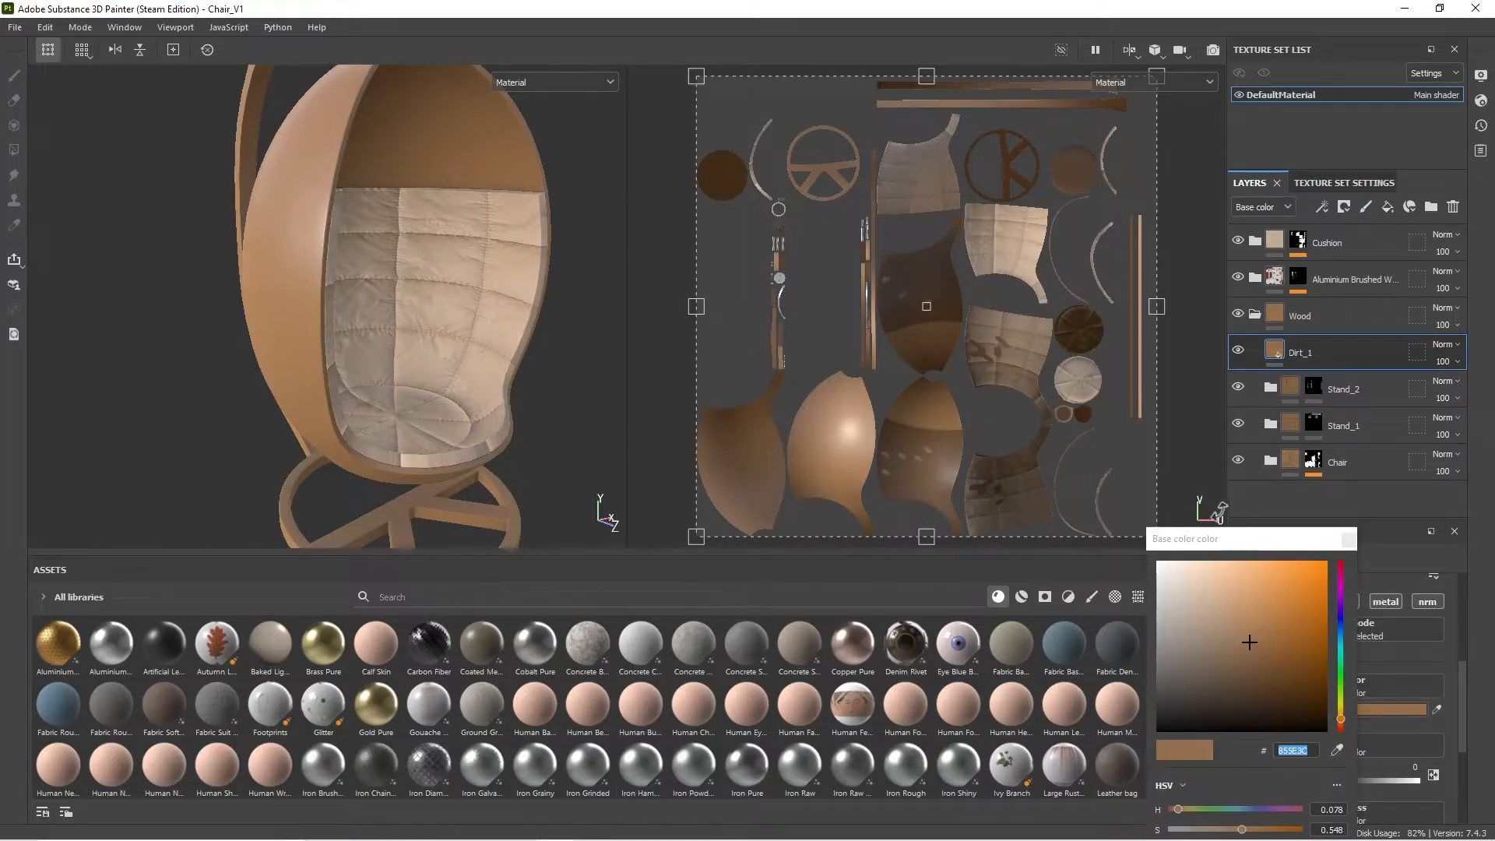
{"action": "left_click_drag", "start_coordinate": [1243, 545], "coordinate": [1045, 322]}
{"action": "left_click_drag", "start_coordinate": [1003, 606], "coordinate": [989, 605]}
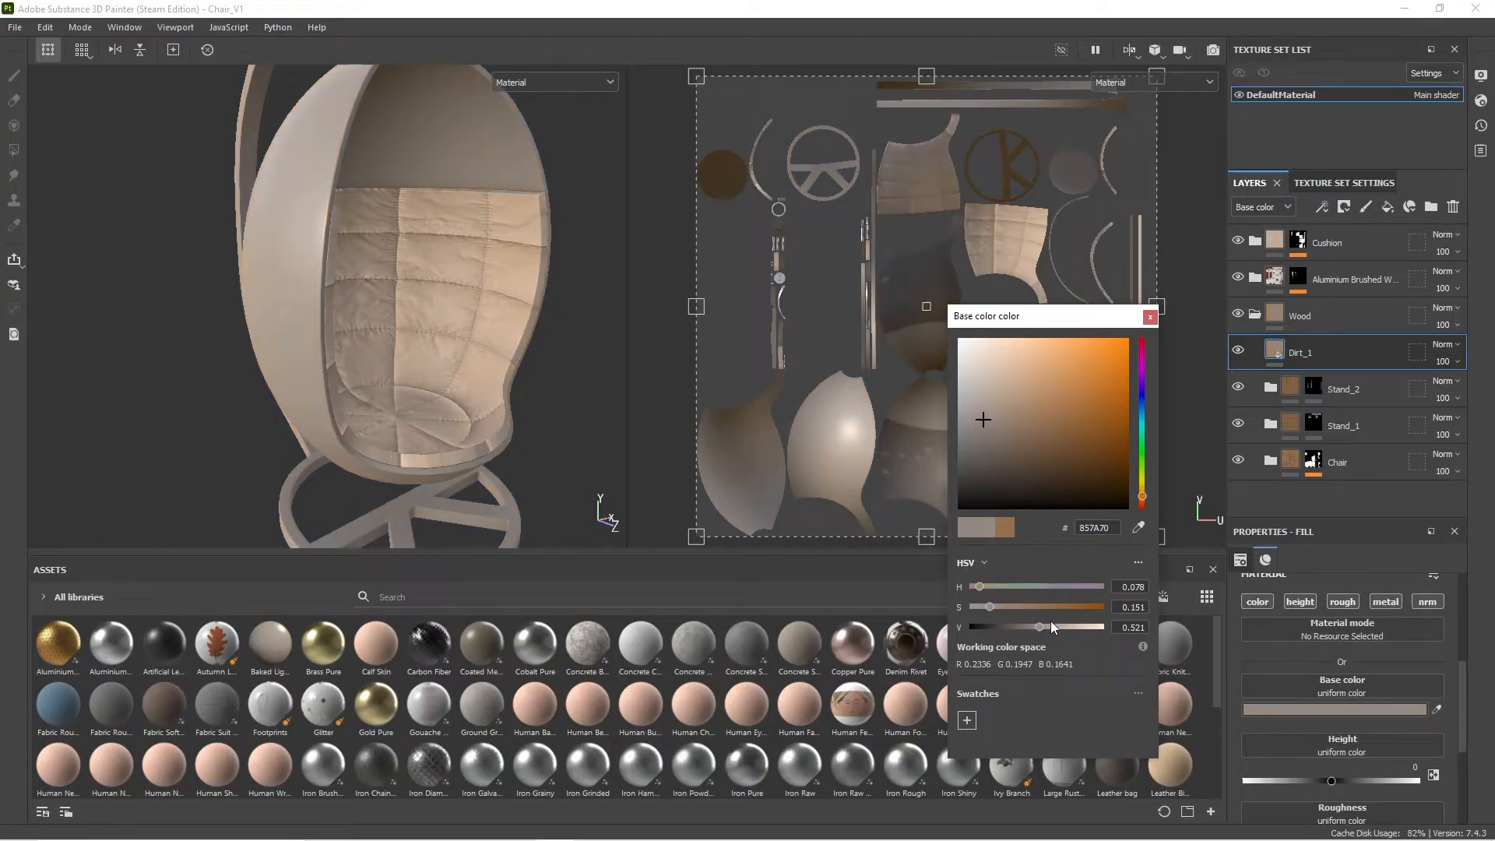
{"action": "left_click_drag", "start_coordinate": [1045, 626], "coordinate": [1052, 623]}
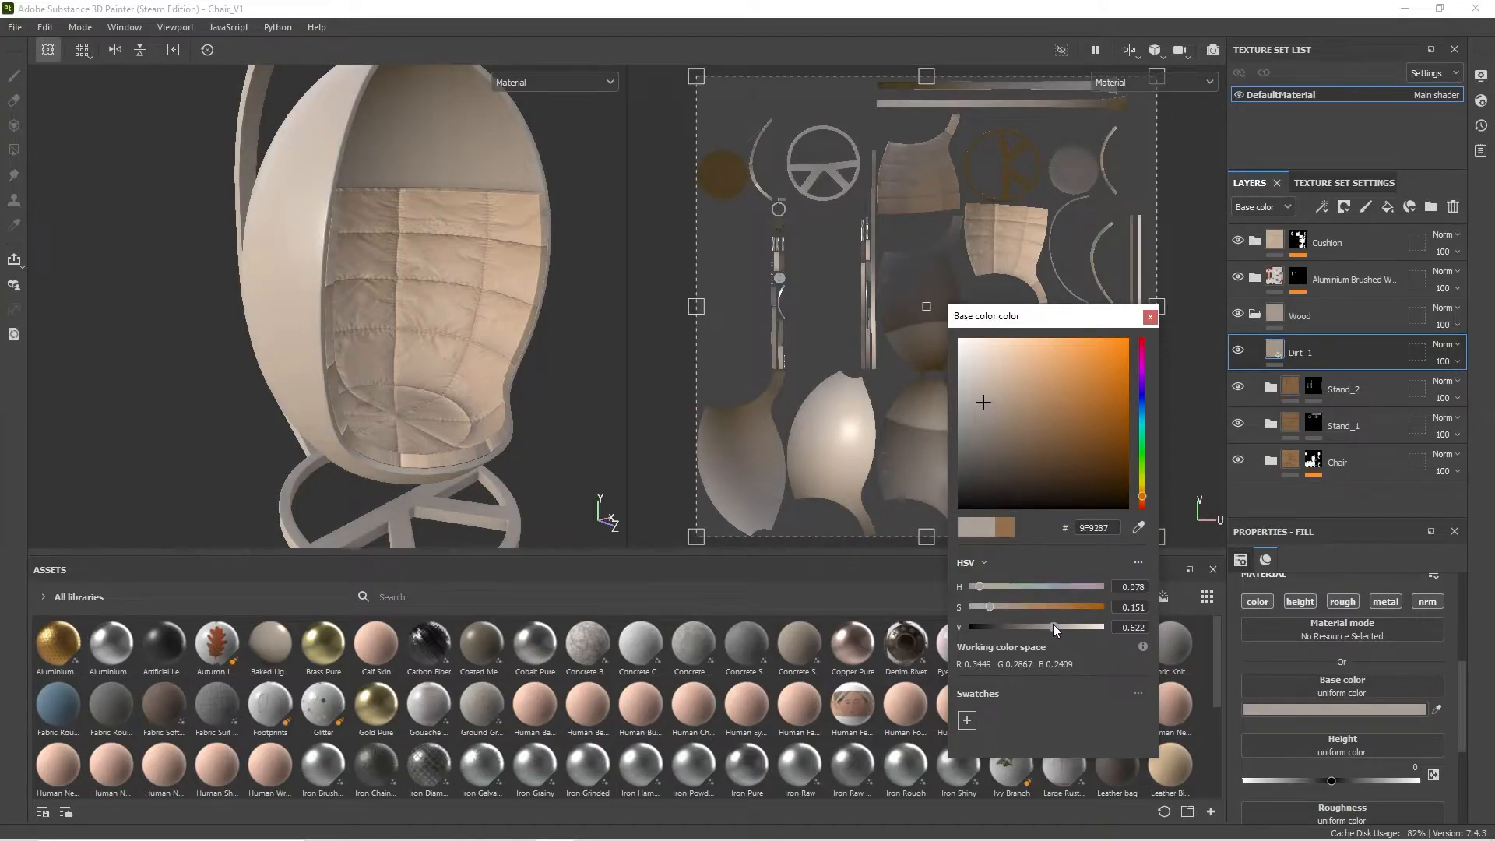
{"action": "left_click", "coordinate": [1150, 317]}
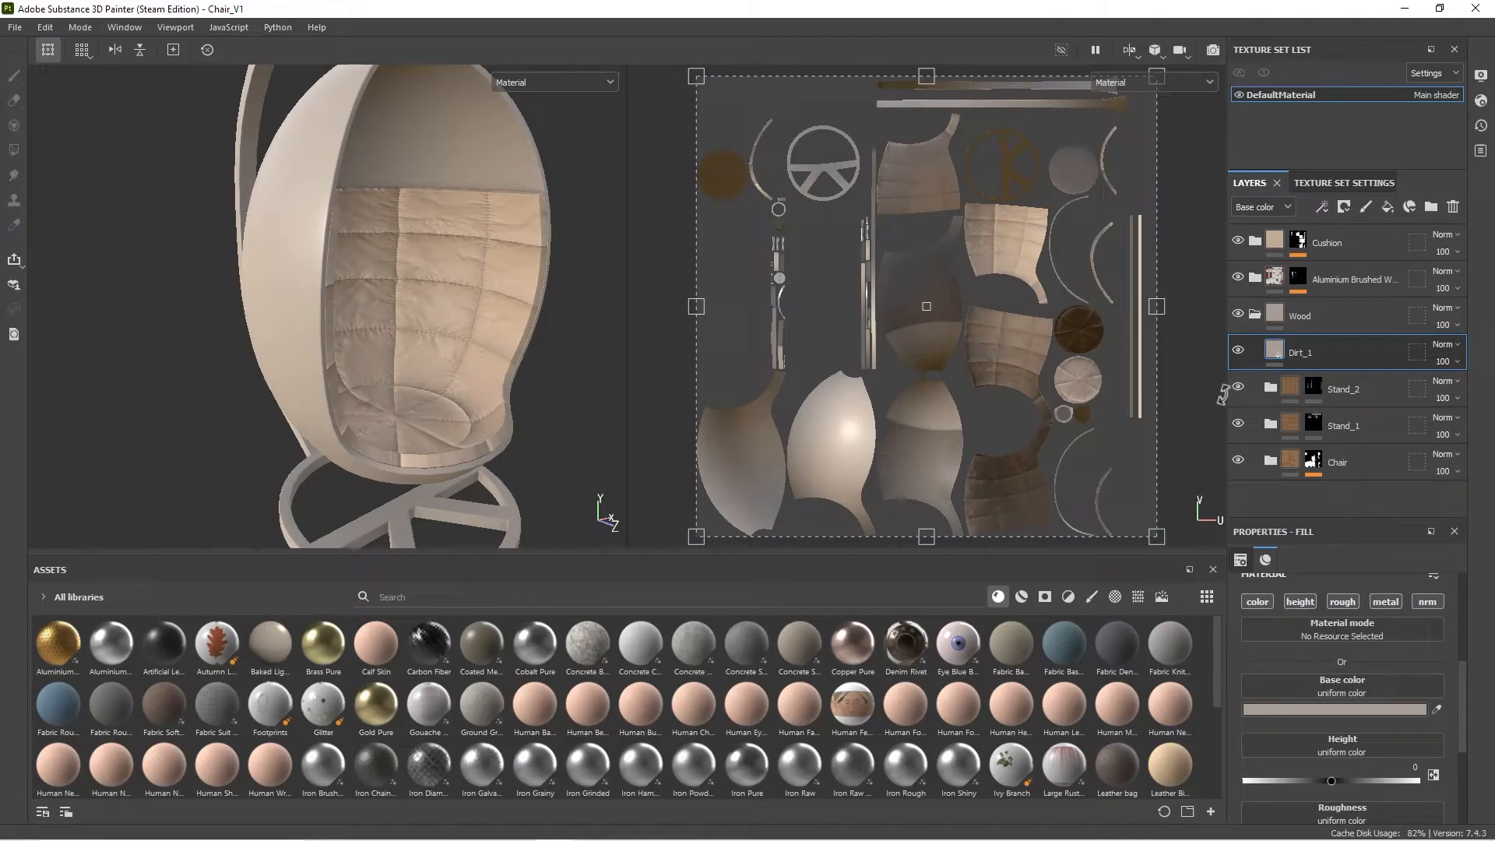
Step: Set the wood Dirt_1 roughness to 0.8 and disable its height, metal and normal channels
{"action": "scroll", "coordinate": [1297, 697], "scroll_direction": "down", "scroll_amount": 3}
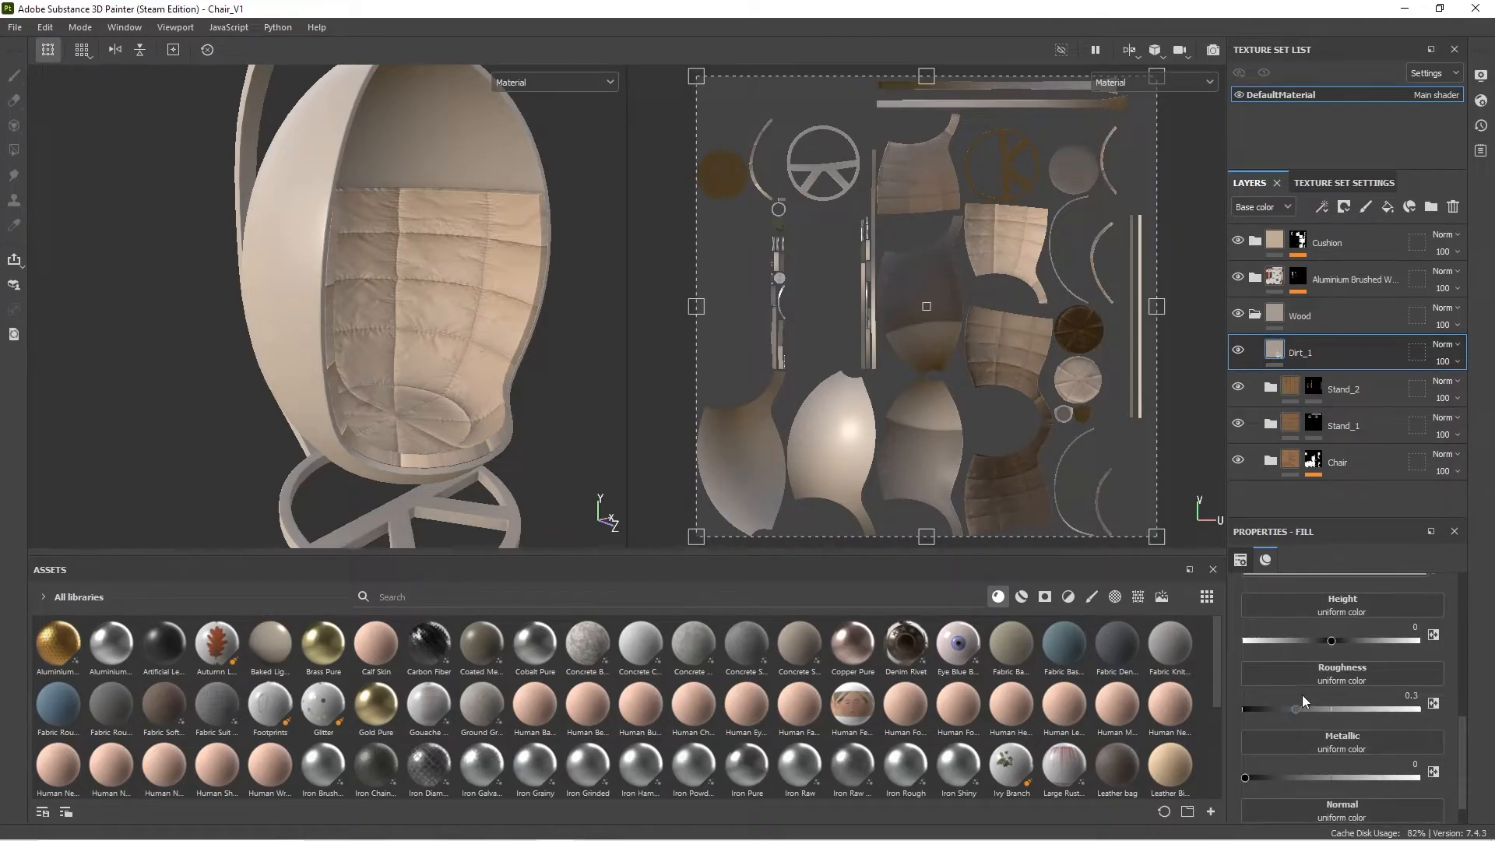
{"action": "left_click", "coordinate": [1411, 695]}
{"action": "key", "text": "BackSpace"}
{"action": "type", "text": ".8"}
{"action": "key", "text": "Return"}
{"action": "scroll", "coordinate": [1362, 718], "scroll_direction": "up", "scroll_amount": 5}
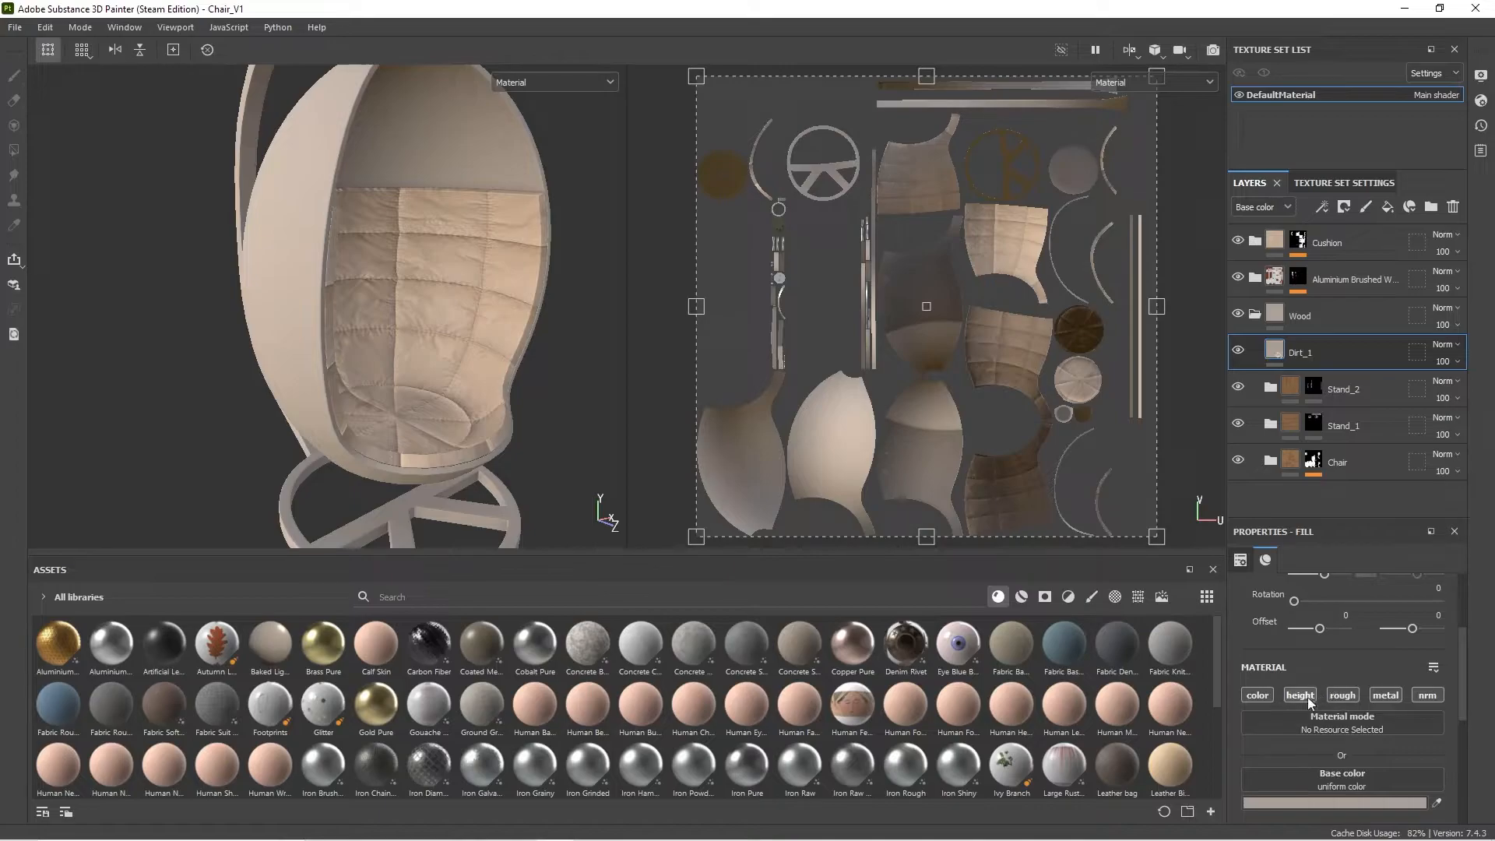
{"action": "left_click", "coordinate": [1424, 695]}
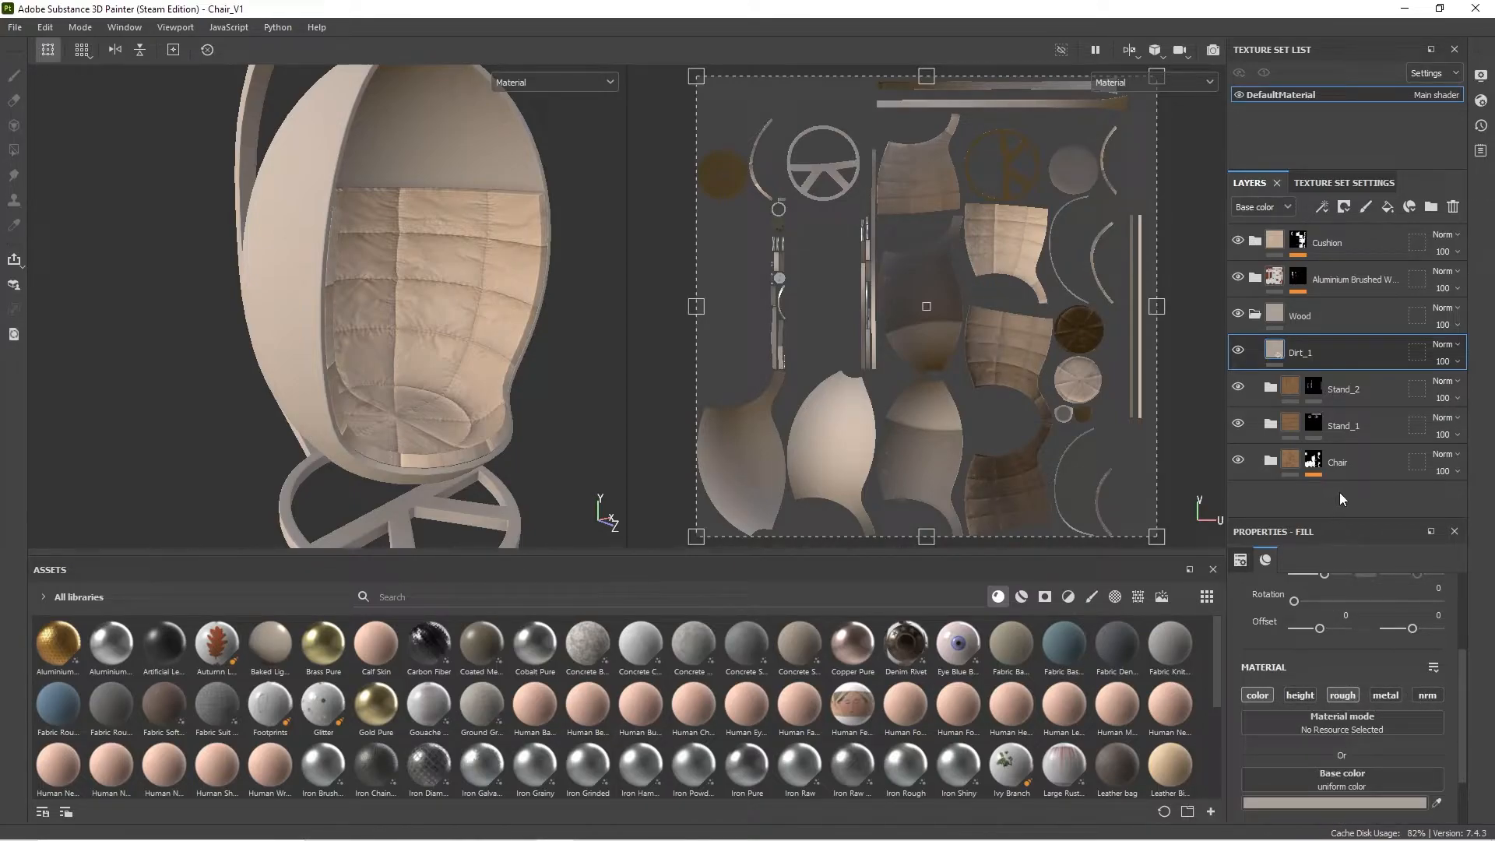
Step: Add a black mask to the wood Dirt_1 layer and apply the Dirt Ground smart mask to it
{"action": "right_click", "coordinate": [1338, 348]}
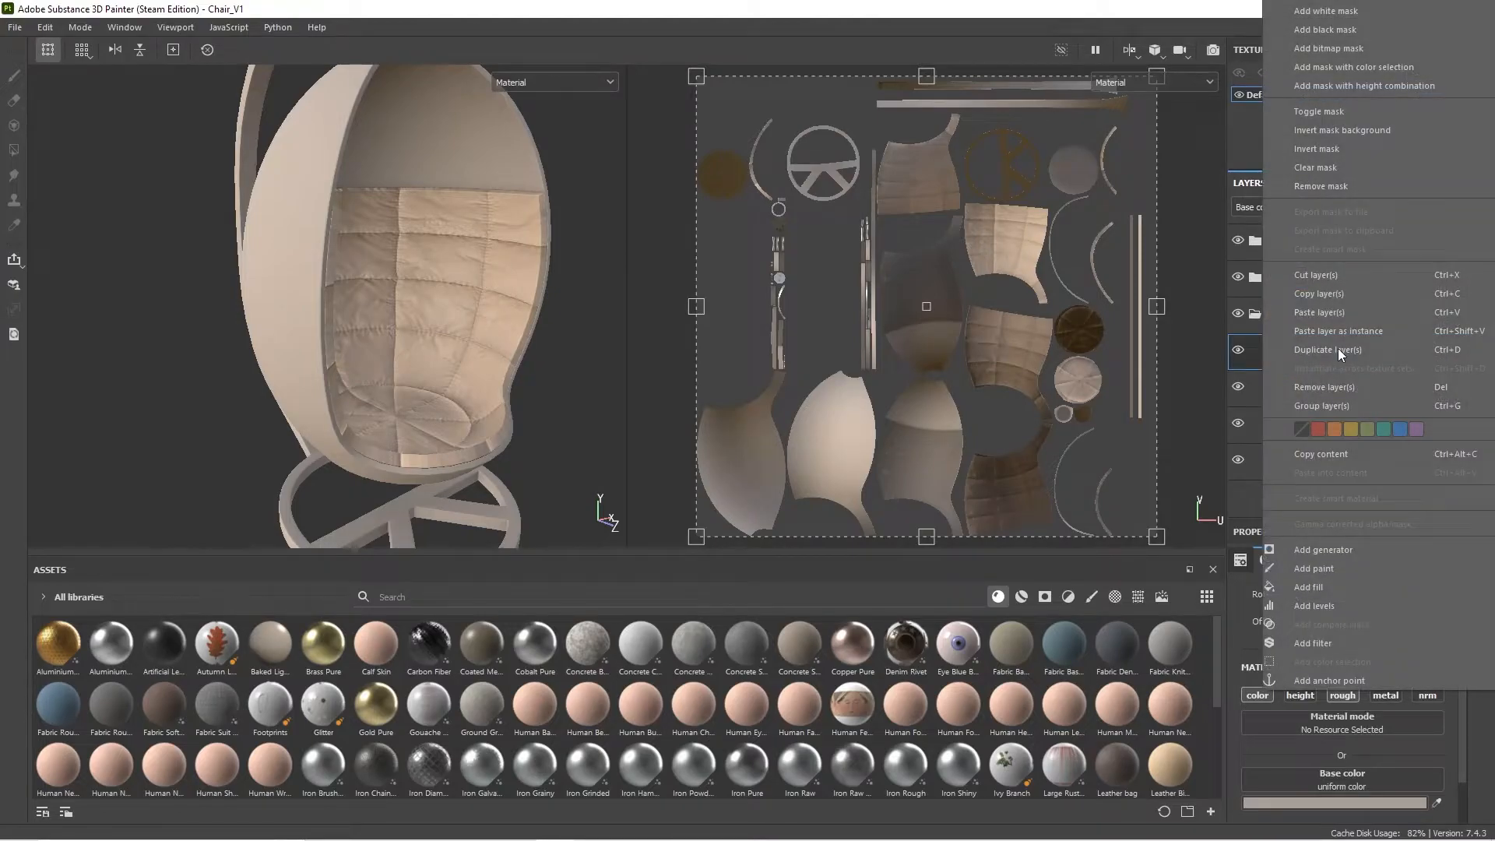
{"action": "left_click", "coordinate": [1328, 27]}
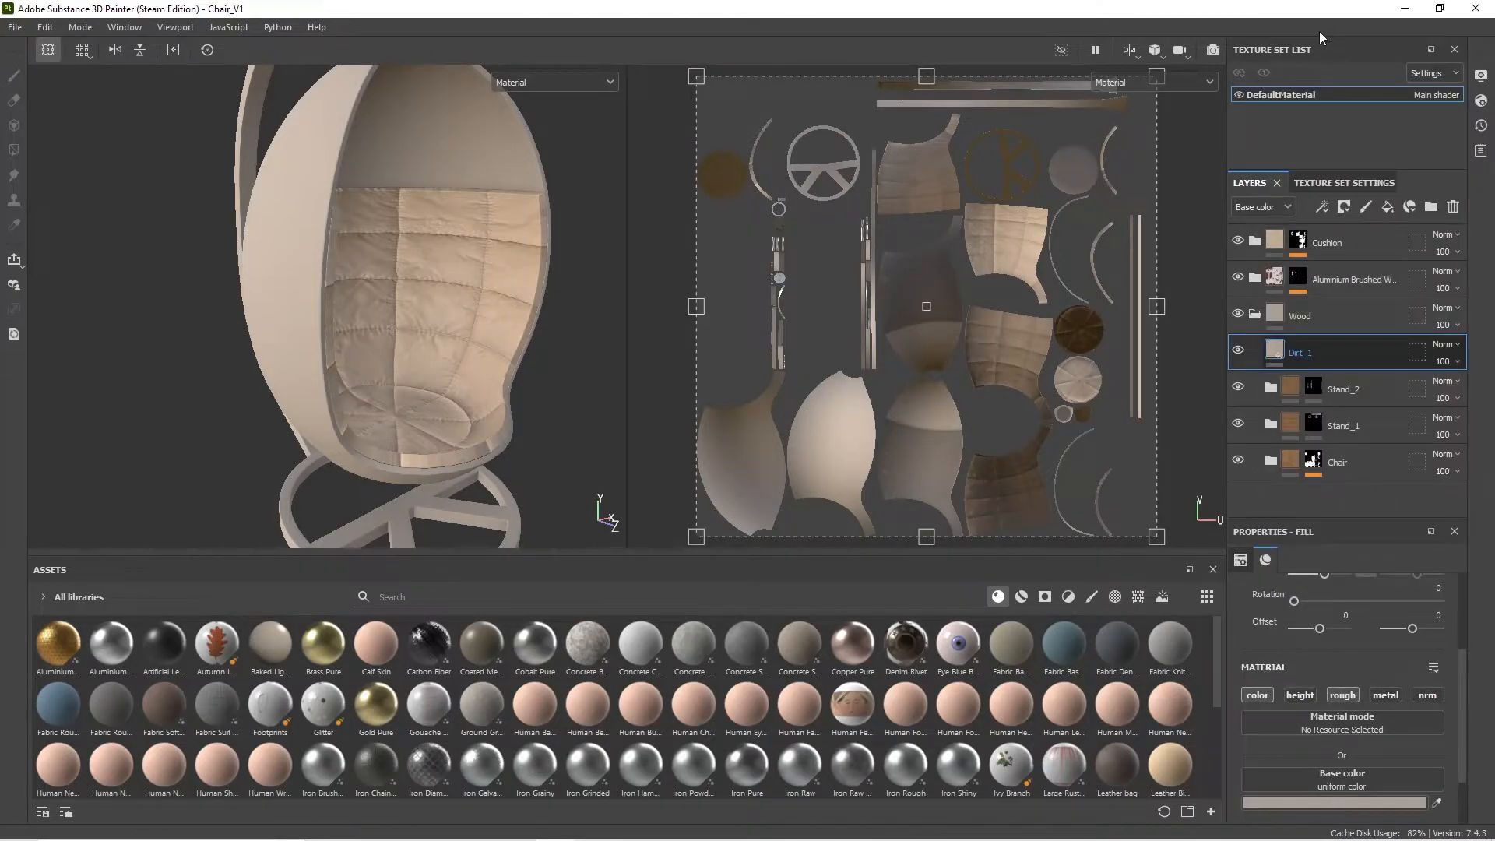
{"action": "left_click", "coordinate": [1048, 597]}
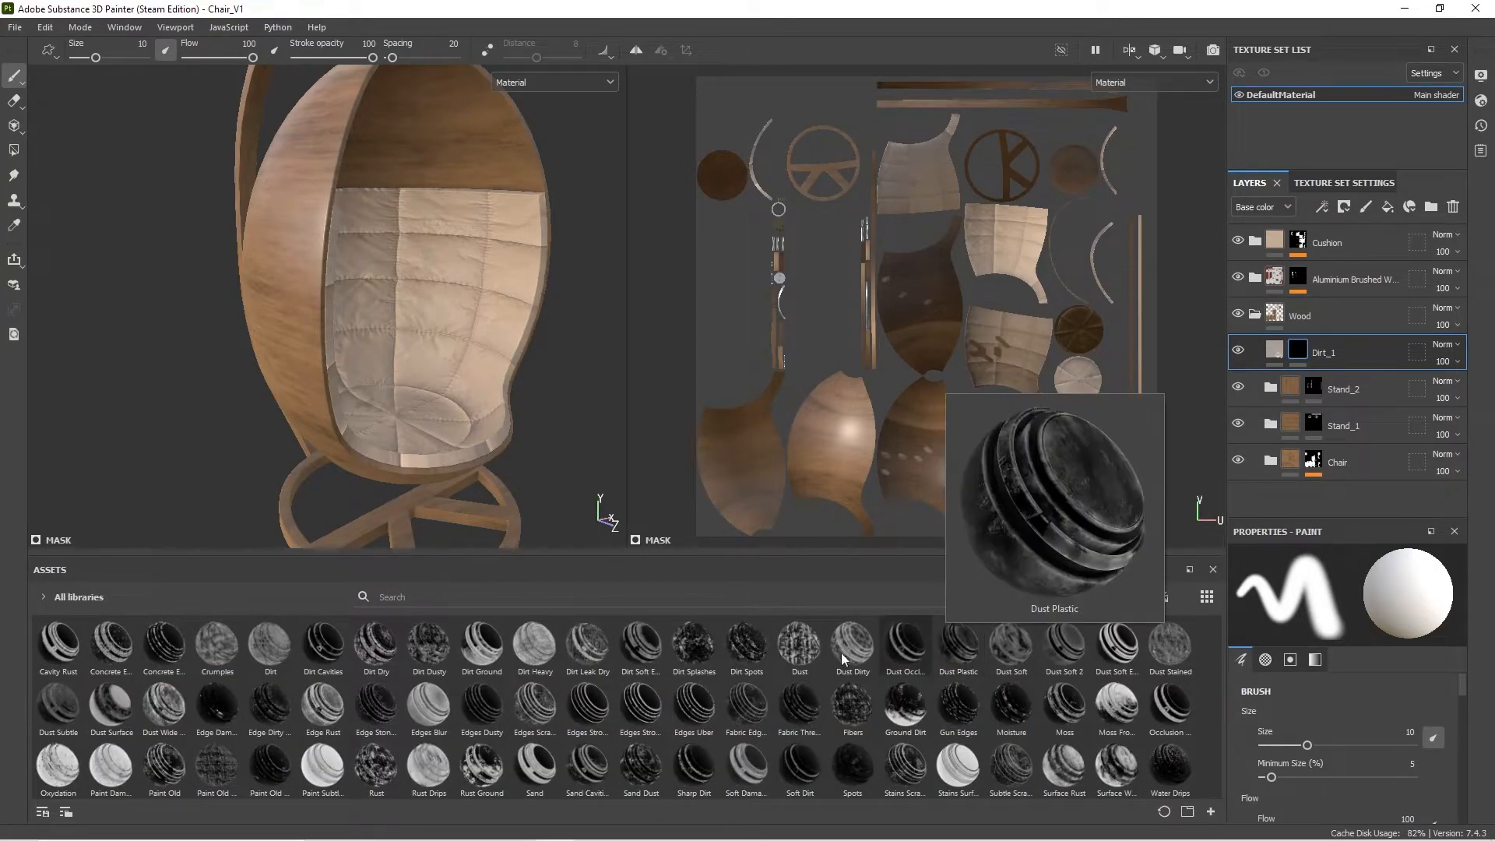
{"action": "left_click_drag", "start_coordinate": [477, 645], "coordinate": [1321, 354]}
Step: Set the Level of the mask builder on the wood Dirt_1 layer to 0.15
{"action": "scroll", "coordinate": [261, 309], "scroll_direction": "down", "scroll_amount": 3}
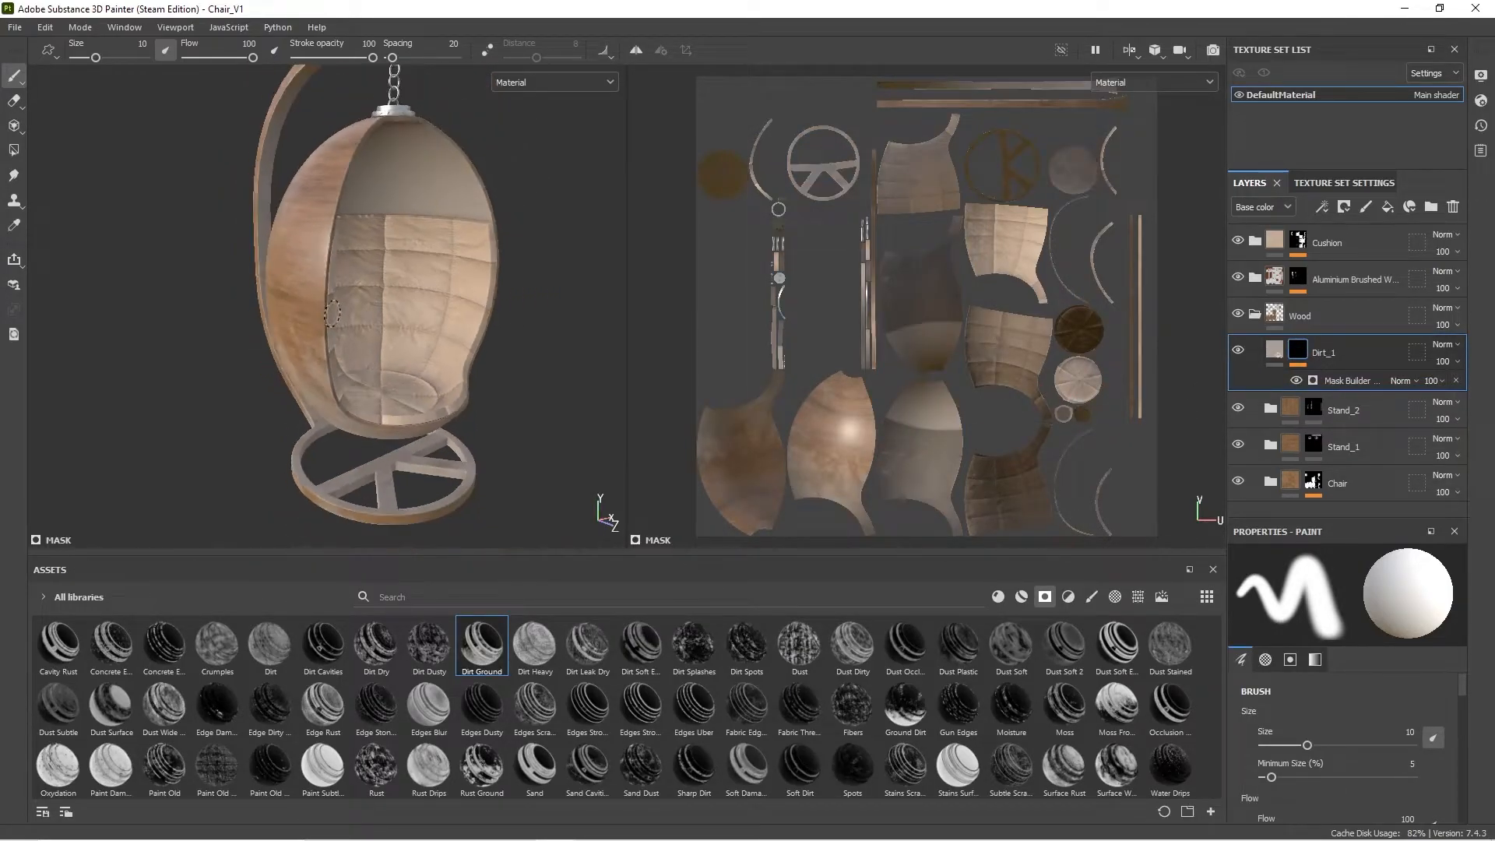
{"action": "left_click_drag", "start_coordinate": [360, 310], "coordinate": [242, 292], "text": "alt"}
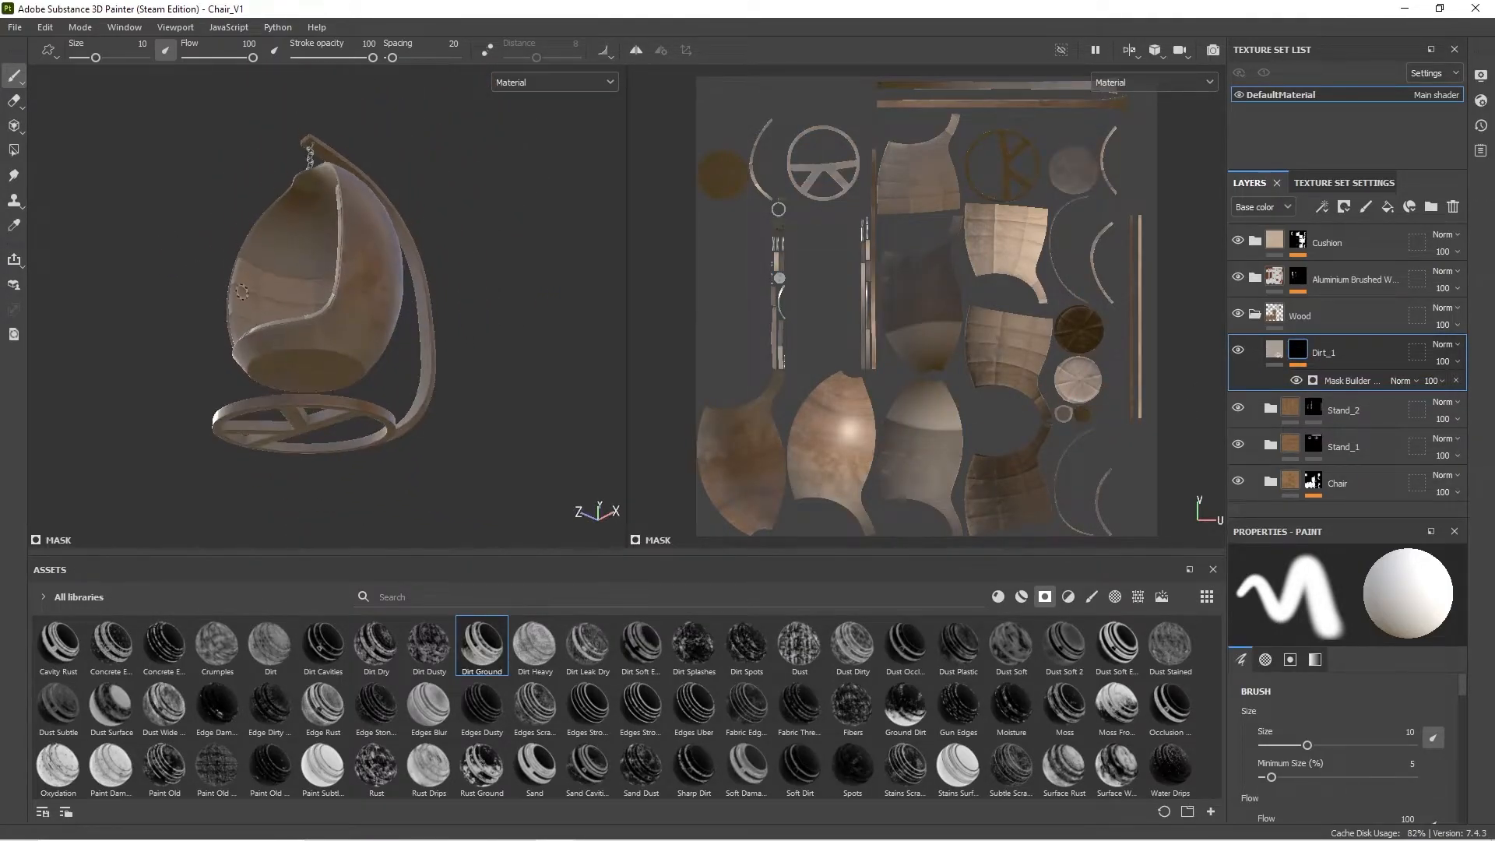
{"action": "right_click_drag", "start_coordinate": [242, 292], "coordinate": [463, 398], "text": "alt"}
{"action": "left_click_drag", "start_coordinate": [463, 398], "coordinate": [497, 312], "text": "alt"}
{"action": "scroll", "coordinate": [600, 400], "scroll_direction": "down", "scroll_amount": 5}
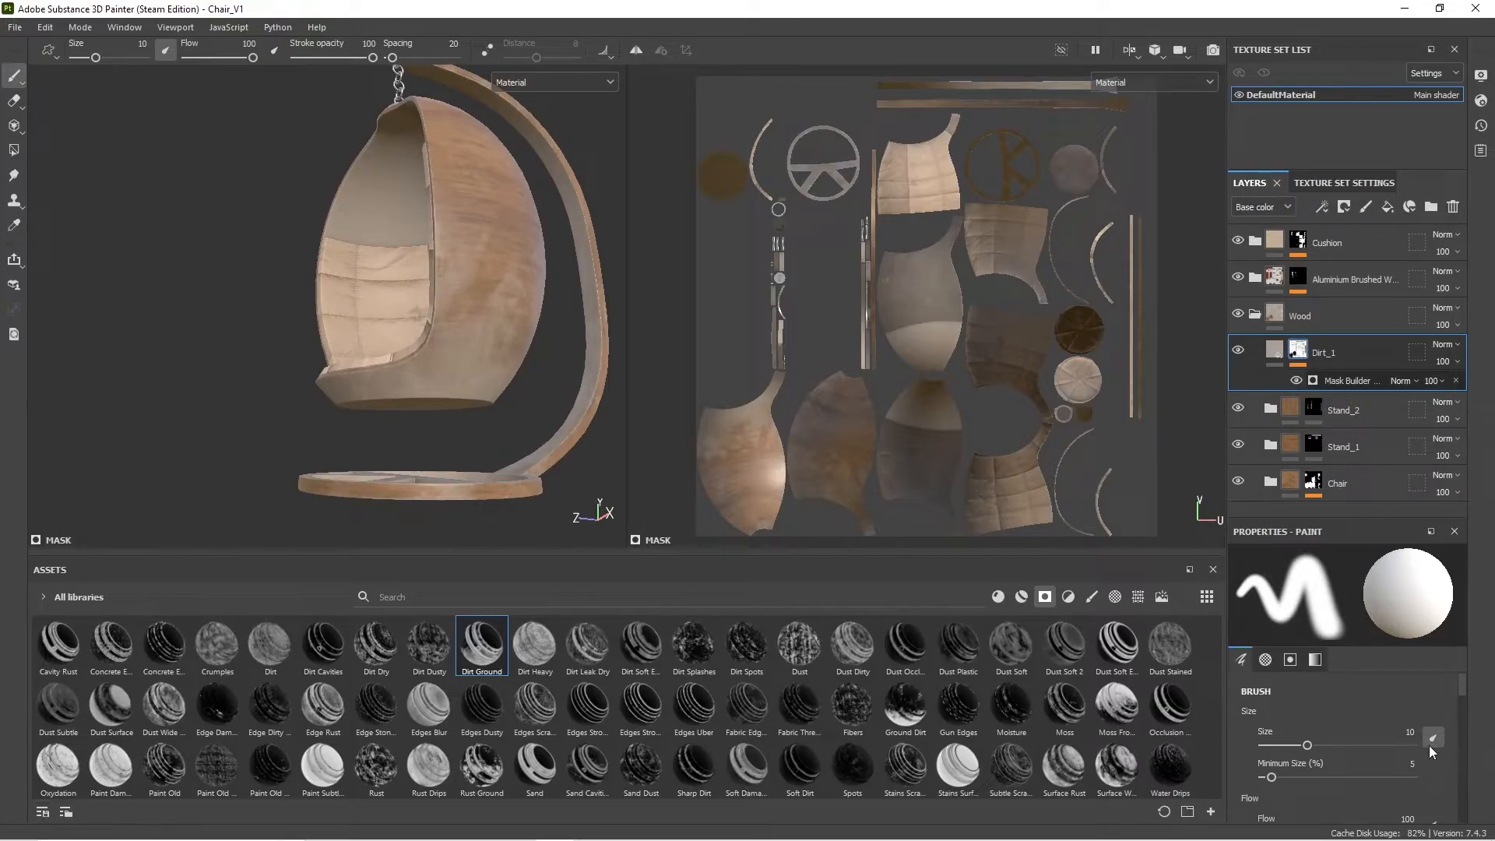
{"action": "left_click", "coordinate": [1347, 380]}
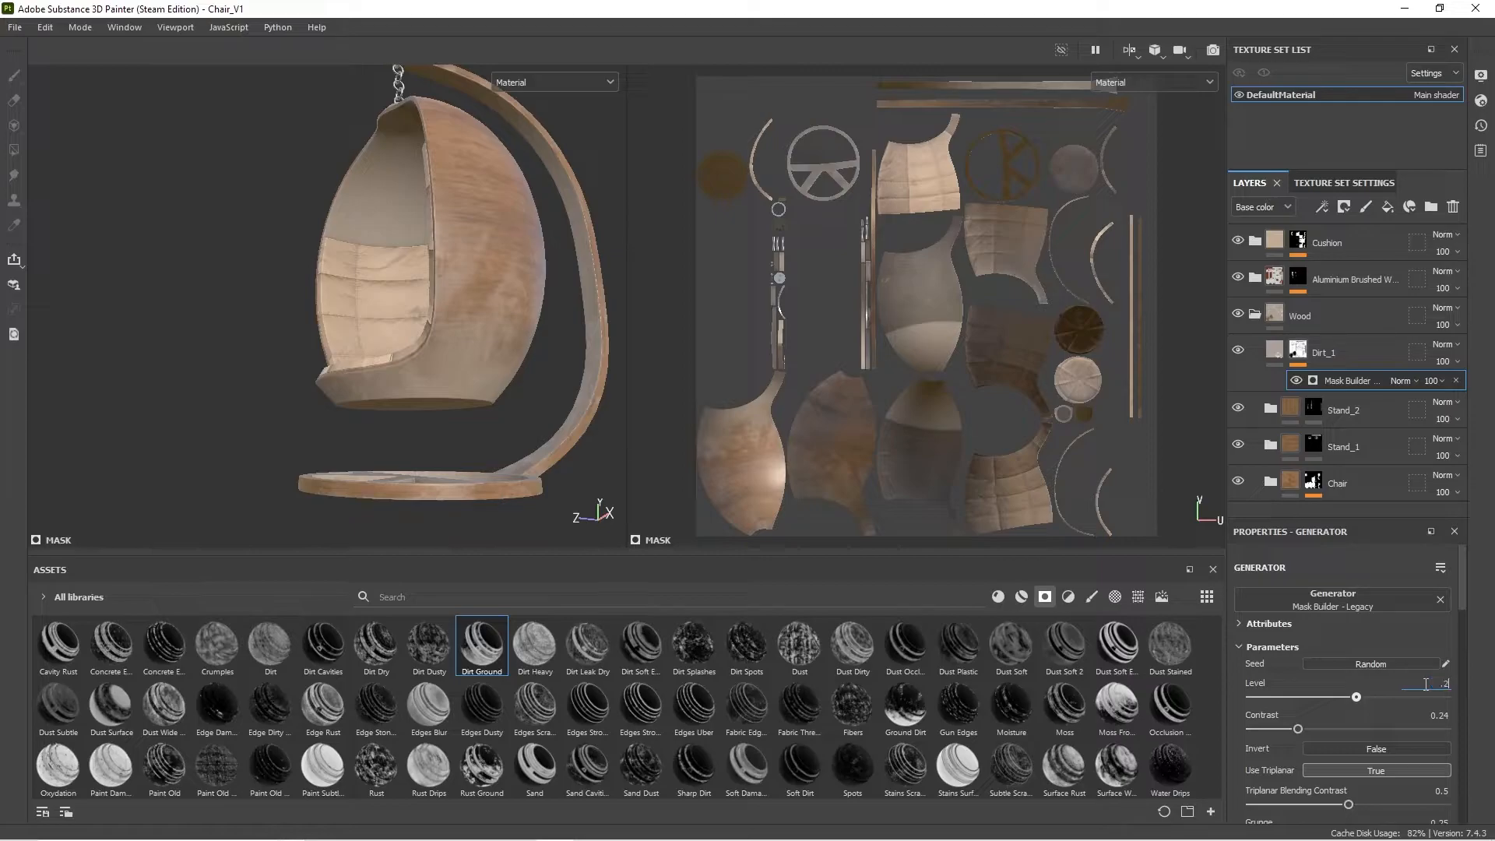
{"action": "key", "text": "Return"}
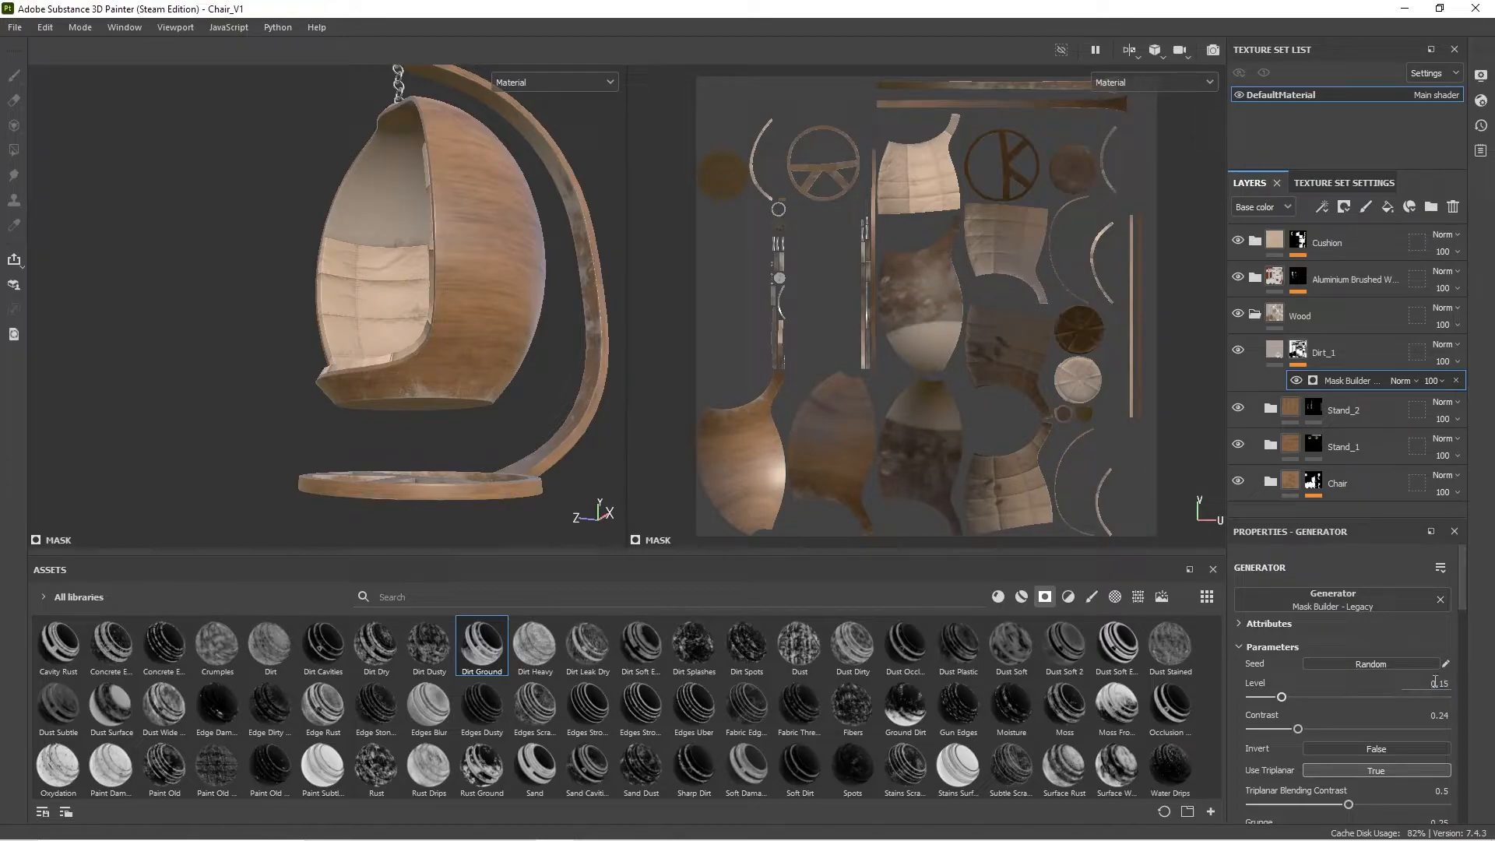
Step: Examine the dirt coverage on the outside and inside of the chair shell
{"action": "left_click_drag", "start_coordinate": [587, 287], "coordinate": [721, 327], "text": "alt"}
{"action": "middle_click_drag", "start_coordinate": [593, 291], "coordinate": [400, 375], "text": "alt"}
{"action": "left_click_drag", "start_coordinate": [399, 375], "coordinate": [384, 215], "text": "alt"}
{"action": "right_click_drag", "start_coordinate": [384, 216], "coordinate": [420, 205], "text": "shift"}
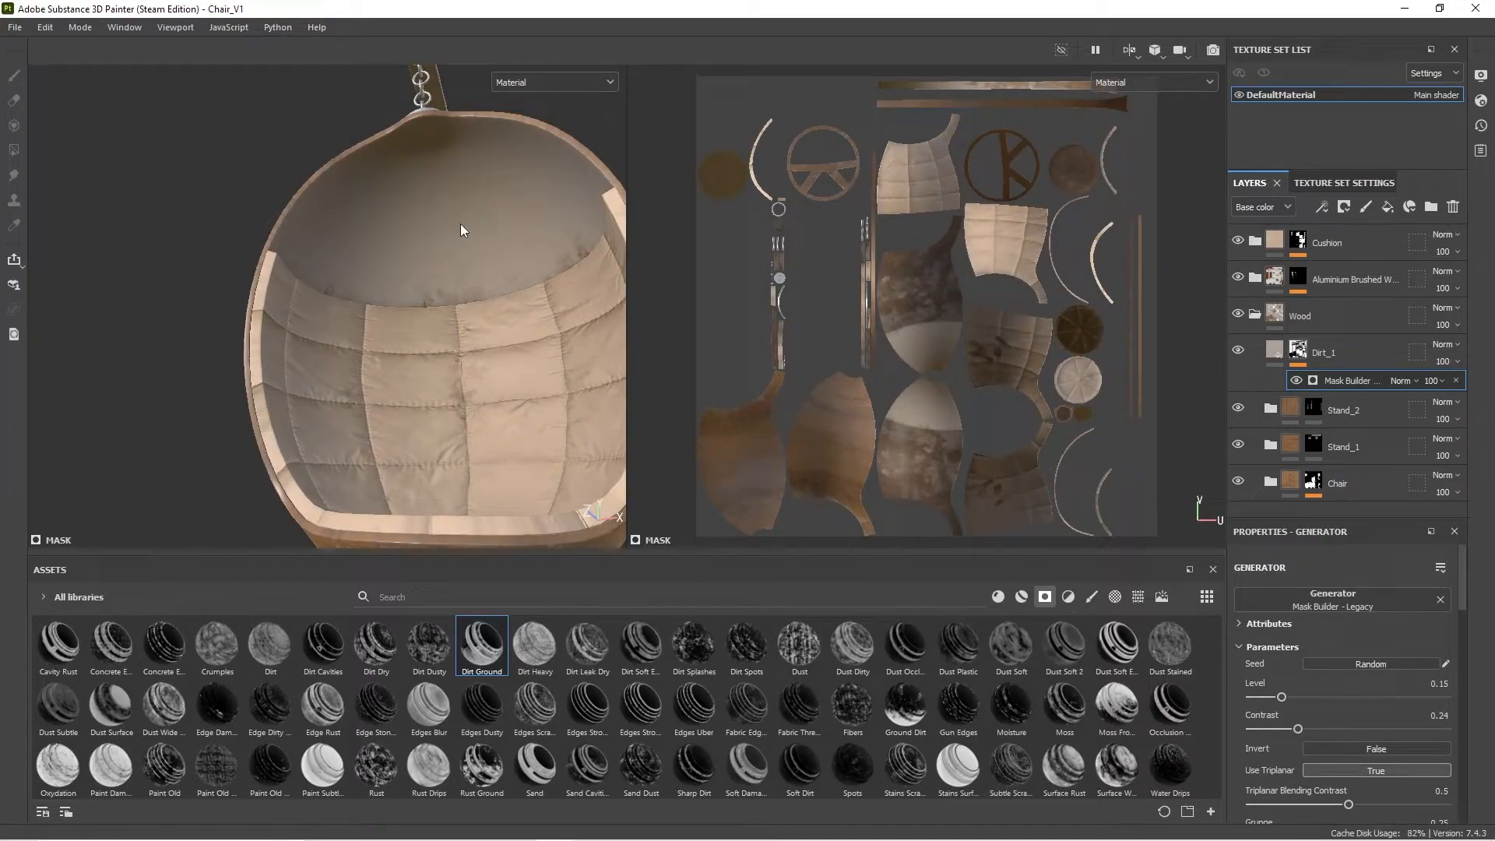
{"action": "scroll", "coordinate": [460, 222], "scroll_direction": "down", "scroll_amount": 5}
{"action": "left_click_drag", "start_coordinate": [461, 222], "coordinate": [301, 263], "text": "alt"}
{"action": "scroll", "coordinate": [523, 372], "scroll_direction": "up", "scroll_amount": 1}
{"action": "mouse_move", "coordinate": [524, 380]}
{"action": "left_mouse_down", "text": "alt"}
{"action": "mouse_move", "coordinate": [561, 282]}
{"action": "mouse_move", "coordinate": [394, 334]}
{"action": "mouse_move", "coordinate": [527, 343]}
{"action": "mouse_move", "coordinate": [549, 379]}
{"action": "left_mouse_up", "text": "alt"}
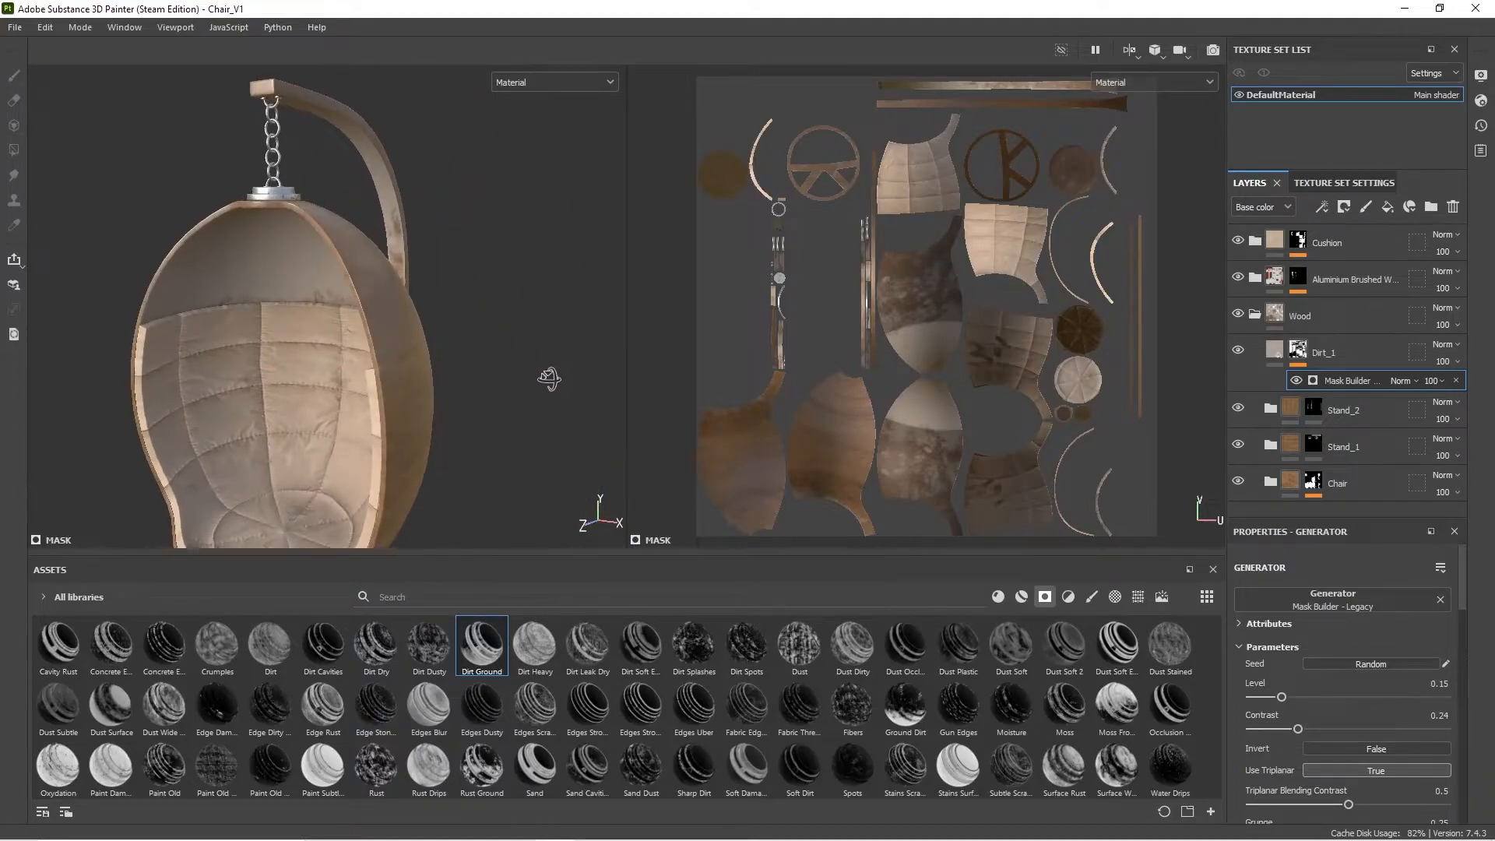
Step: Add a paint effect to the wood Dirt_1 mask and choose the Dirt 1 brush
{"action": "left_click", "coordinate": [1302, 356]}
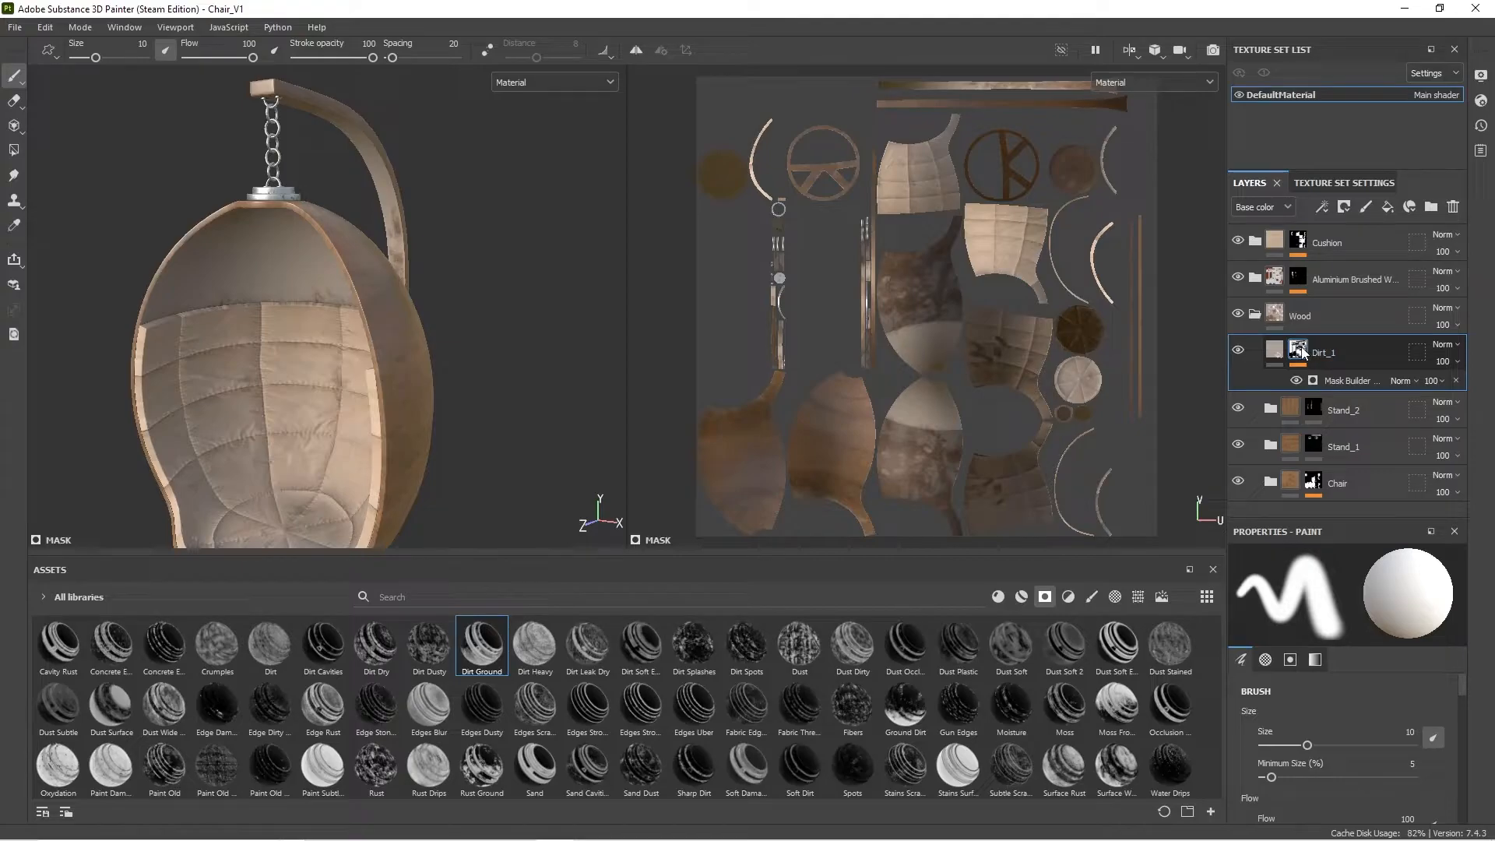
{"action": "right_click", "coordinate": [1302, 351]}
{"action": "left_click", "coordinate": [1330, 521]}
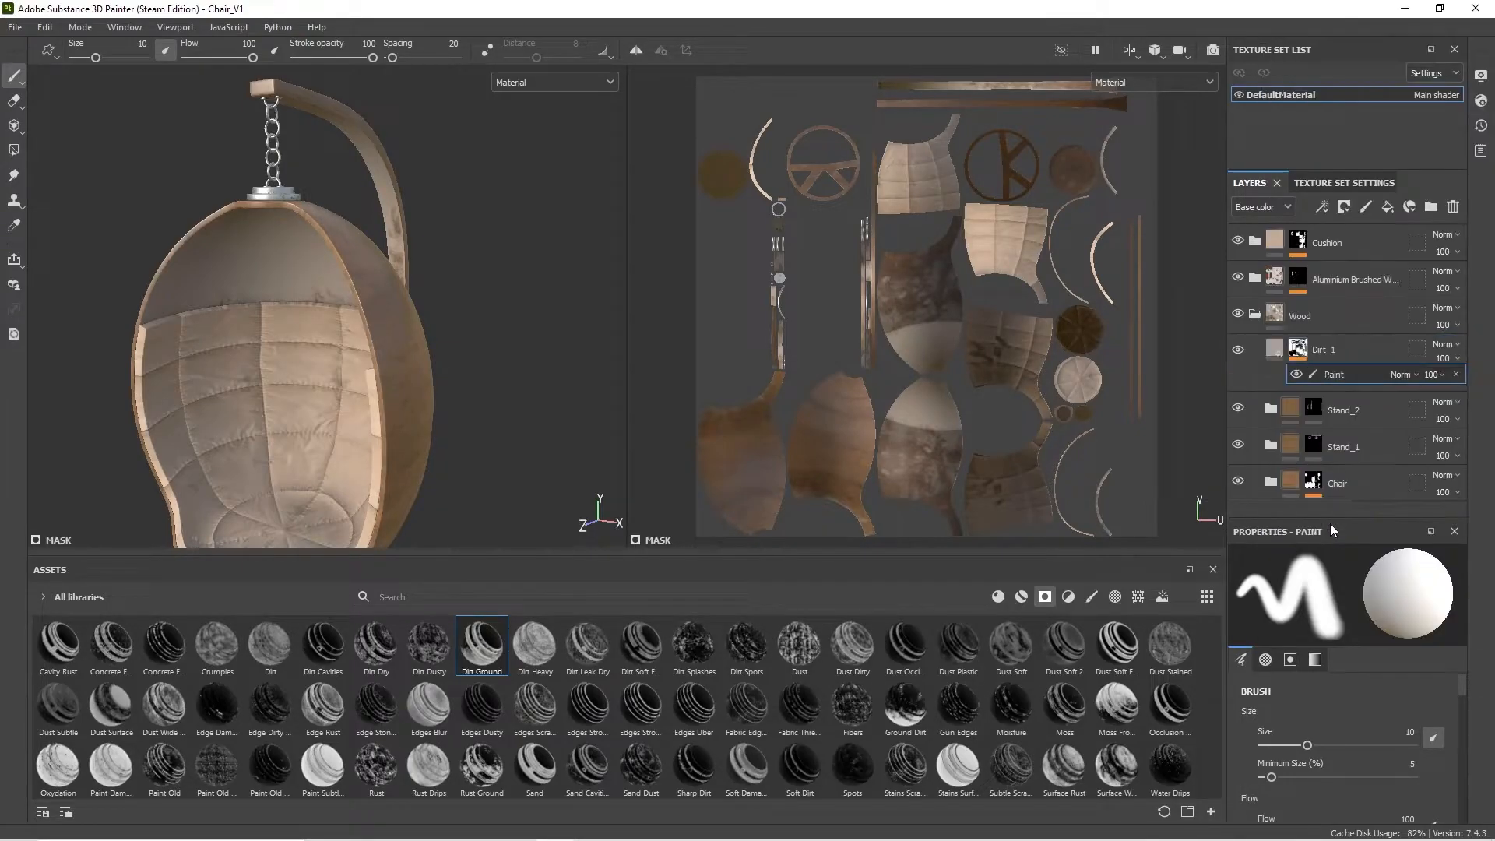
{"action": "left_click", "coordinate": [1091, 597]}
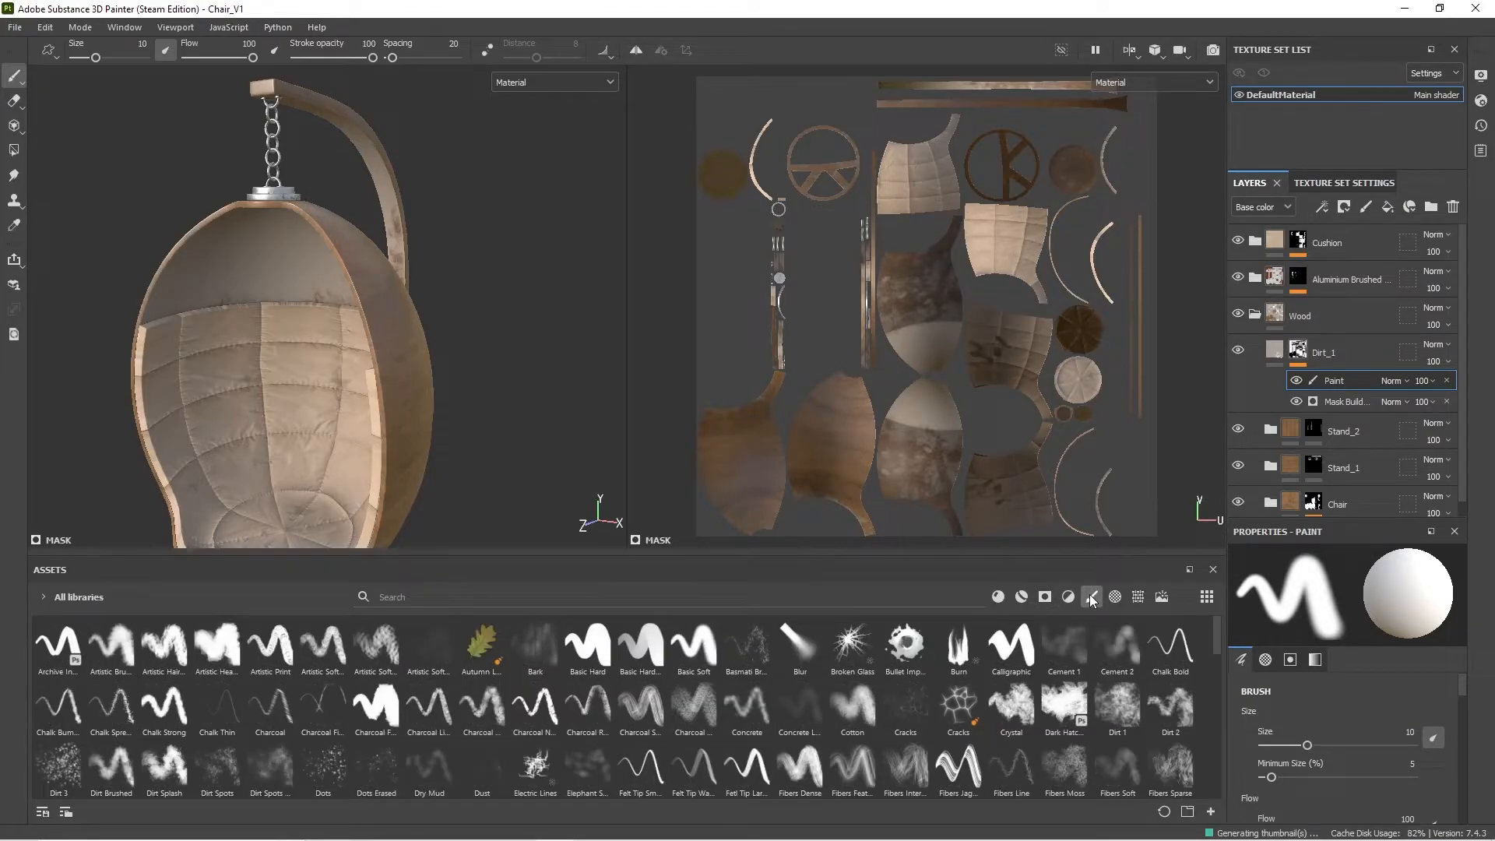
{"action": "left_click", "coordinate": [1130, 718]}
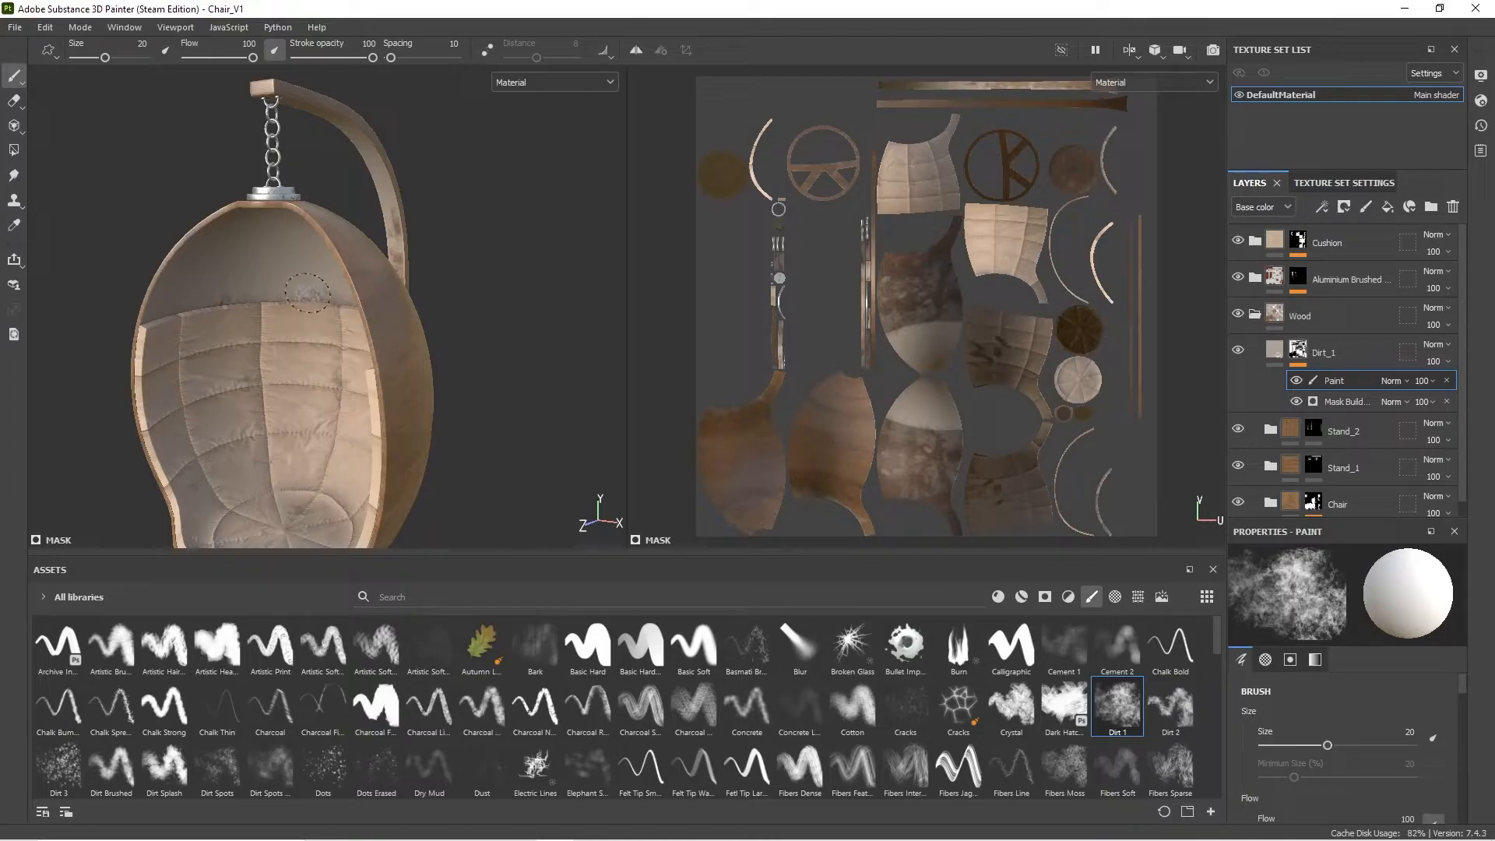
Step: Enlarge the brush to 27.8 and paint black on the Dirt_1 mask across the chair's inner shell to thin out the dirt
{"action": "scroll", "coordinate": [329, 294], "scroll_direction": "up", "scroll_amount": 6}
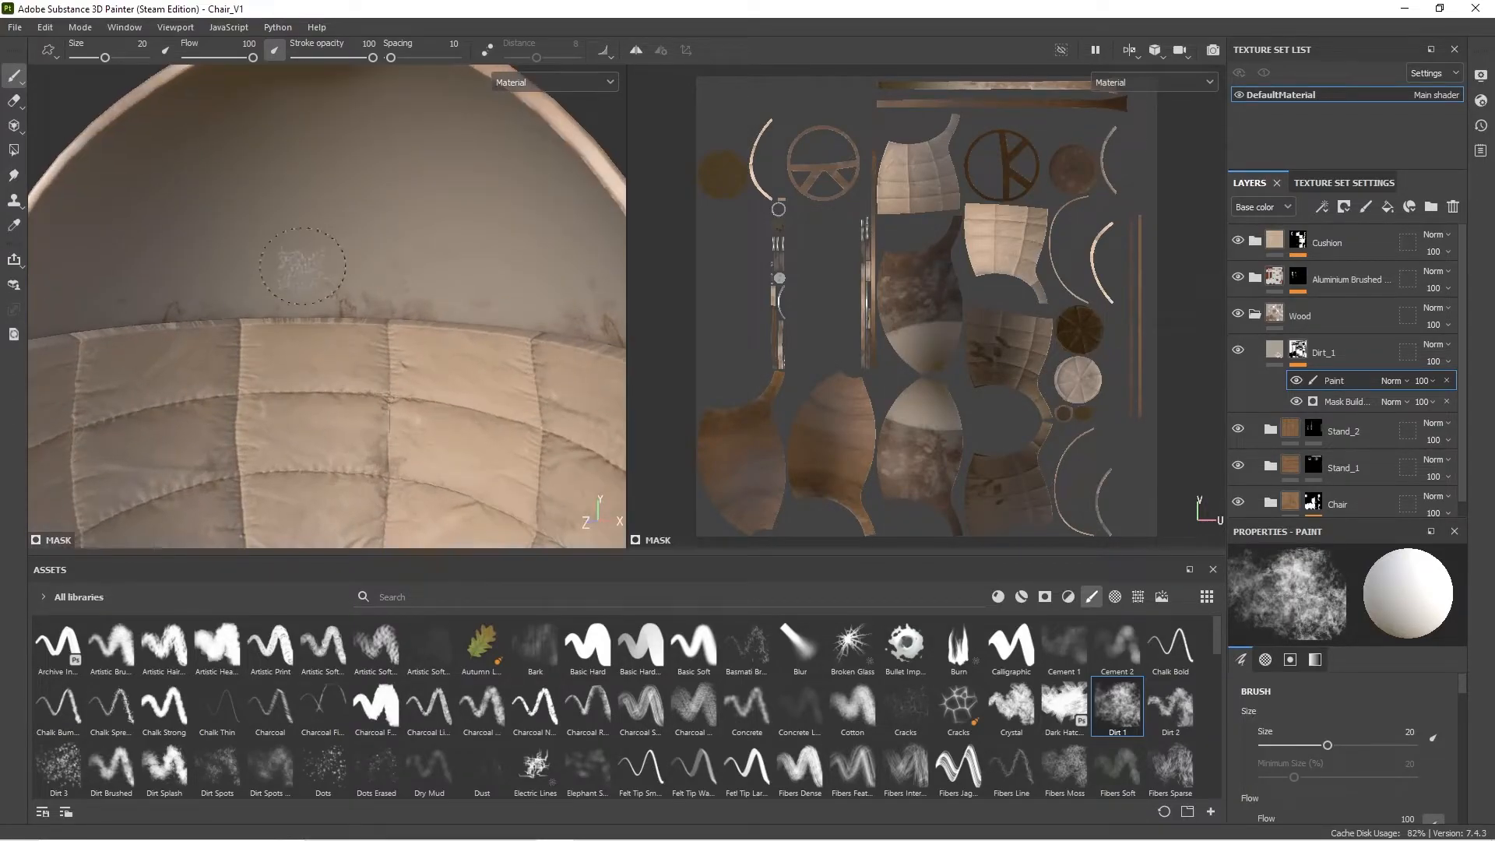
{"action": "scroll", "coordinate": [396, 309], "scroll_direction": "down", "scroll_amount": 3}
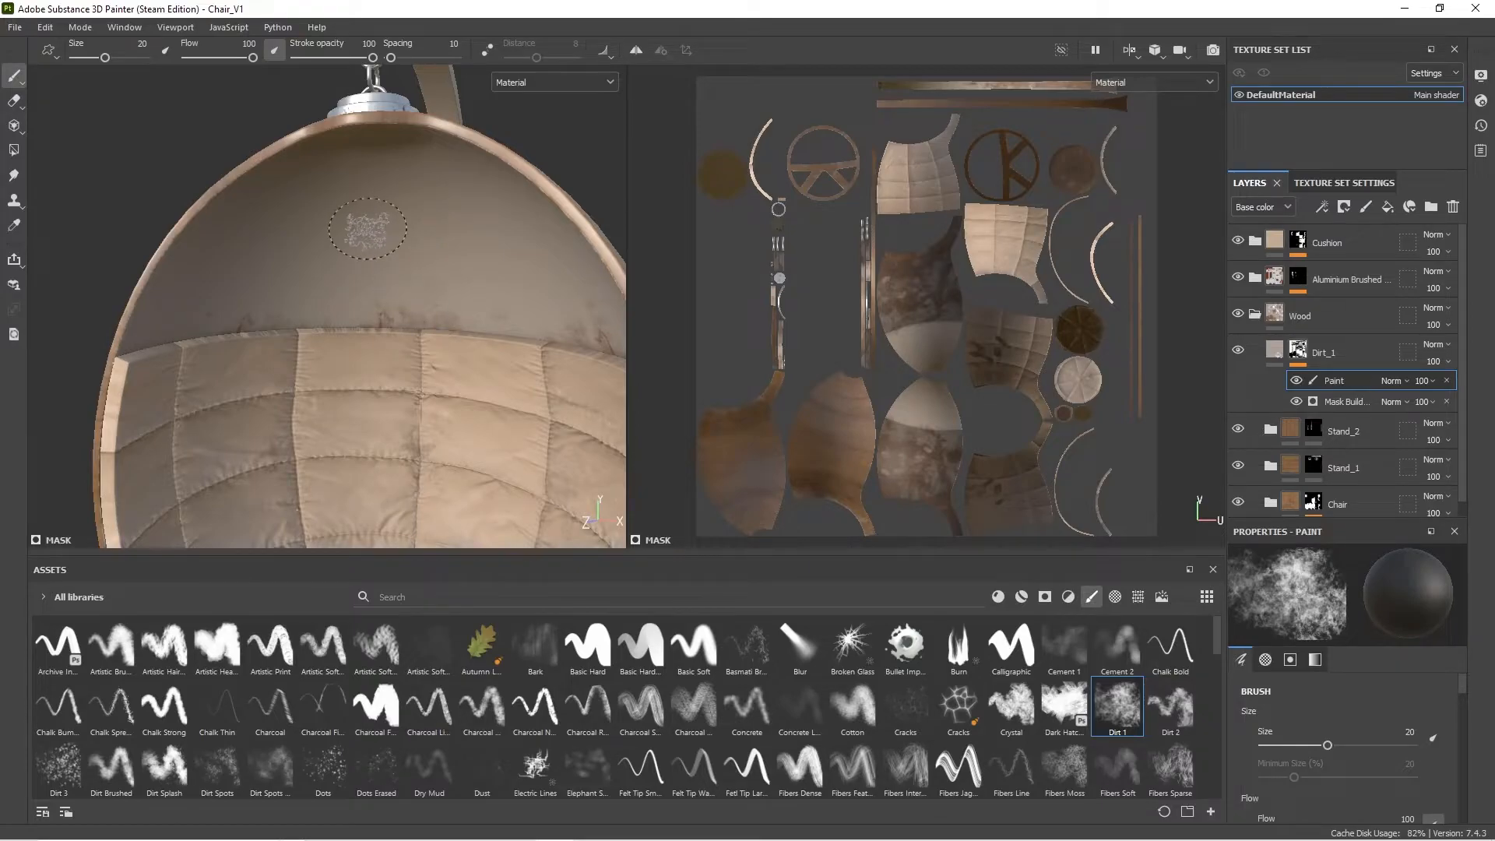
{"action": "mouse_move", "coordinate": [368, 228]}
{"action": "right_mouse_down", "text": "ctrl"}
{"action": "mouse_move", "coordinate": [436, 228]}
{"action": "mouse_move", "coordinate": [360, 228]}
{"action": "mouse_move", "coordinate": [361, 214]}
{"action": "right_mouse_up", "text": "ctrl"}
{"action": "left_click_drag", "start_coordinate": [319, 267], "coordinate": [327, 200], "text": "alt"}
{"action": "mouse_move", "coordinate": [327, 200]}
{"action": "middle_mouse_down", "text": "alt"}
{"action": "mouse_move", "coordinate": [355, 263]}
{"action": "mouse_move", "coordinate": [345, 293]}
{"action": "middle_mouse_up", "text": "alt"}
{"action": "mouse_move", "coordinate": [128, 289]}
{"action": "left_mouse_down"}
{"action": "mouse_move", "coordinate": [137, 267]}
{"action": "mouse_move", "coordinate": [249, 321]}
{"action": "mouse_move", "coordinate": [382, 347]}
{"action": "mouse_move", "coordinate": [545, 306]}
{"action": "mouse_move", "coordinate": [358, 306]}
{"action": "mouse_move", "coordinate": [539, 291]}
{"action": "mouse_move", "coordinate": [541, 233]}
{"action": "mouse_move", "coordinate": [510, 265]}
{"action": "mouse_move", "coordinate": [498, 202]}
{"action": "mouse_move", "coordinate": [536, 248]}
{"action": "left_mouse_up"}
{"action": "right_click_drag", "start_coordinate": [436, 276], "coordinate": [410, 194], "text": "ctrl"}
{"action": "mouse_move", "coordinate": [409, 195]}
{"action": "left_mouse_down", "text": "alt"}
{"action": "mouse_move", "coordinate": [414, 219]}
{"action": "mouse_move", "coordinate": [389, 242]}
{"action": "mouse_move", "coordinate": [423, 250]}
{"action": "mouse_move", "coordinate": [322, 239]}
{"action": "left_mouse_up", "text": "alt"}
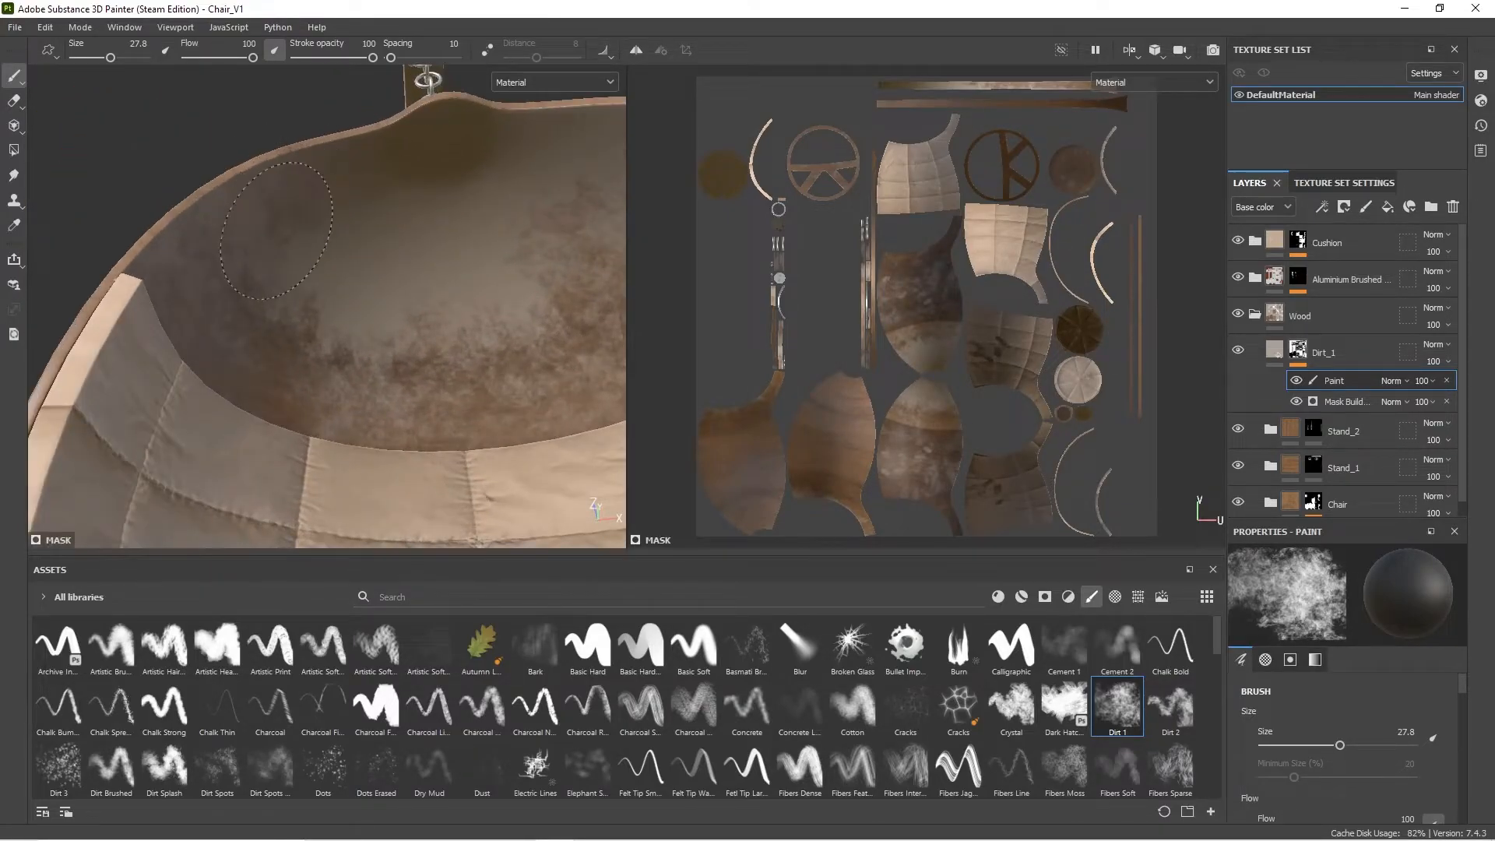
{"action": "left_click_drag", "start_coordinate": [226, 271], "coordinate": [336, 212]}
{"action": "mouse_move", "coordinate": [371, 299]}
{"action": "left_mouse_down"}
{"action": "mouse_move", "coordinate": [331, 366]}
{"action": "mouse_move", "coordinate": [374, 373]}
{"action": "mouse_move", "coordinate": [539, 255]}
{"action": "mouse_move", "coordinate": [489, 263]}
{"action": "mouse_move", "coordinate": [472, 246]}
{"action": "mouse_move", "coordinate": [334, 234]}
{"action": "mouse_move", "coordinate": [472, 222]}
{"action": "mouse_move", "coordinate": [526, 256]}
{"action": "left_mouse_up"}
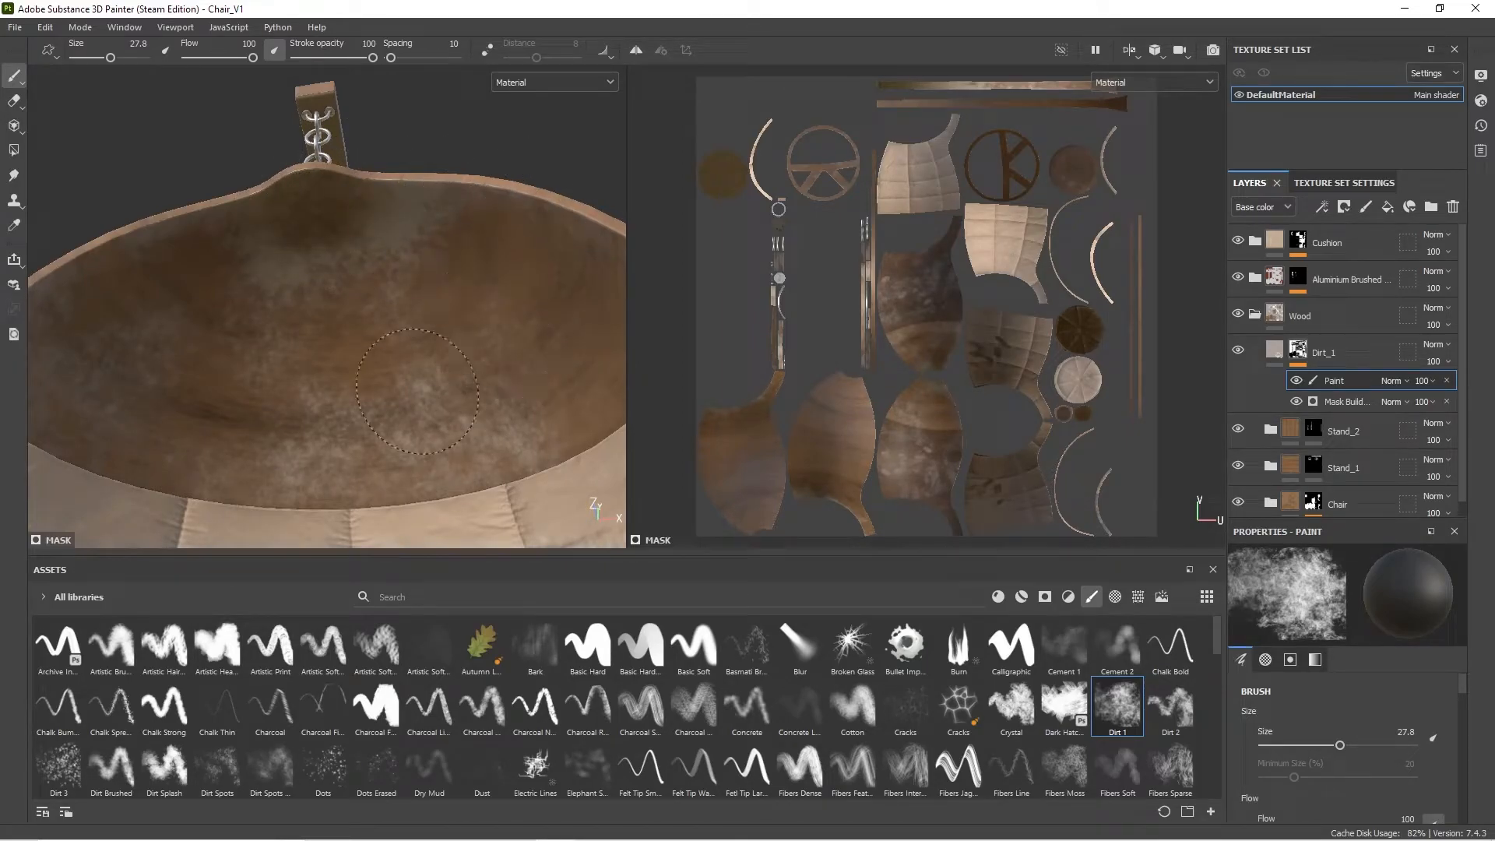
{"action": "left_click_drag", "start_coordinate": [418, 465], "coordinate": [415, 476]}
{"action": "left_click_drag", "start_coordinate": [381, 226], "coordinate": [211, 348]}
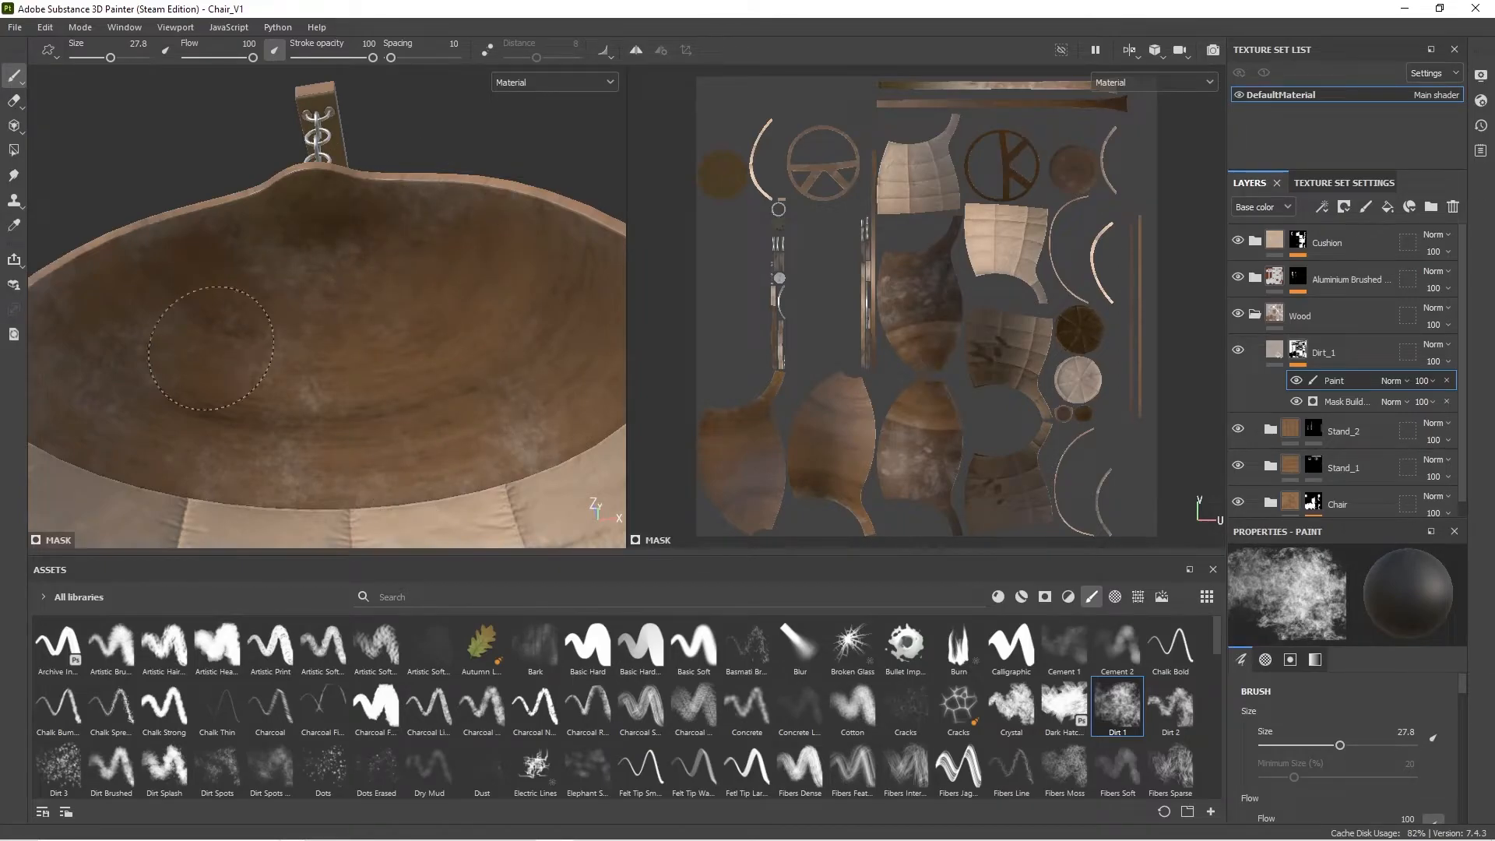
Step: Paint black on the Dirt_1 mask over the underside of the chair shell to break up the dirt
{"action": "scroll", "coordinate": [300, 410], "scroll_direction": "down", "scroll_amount": 6}
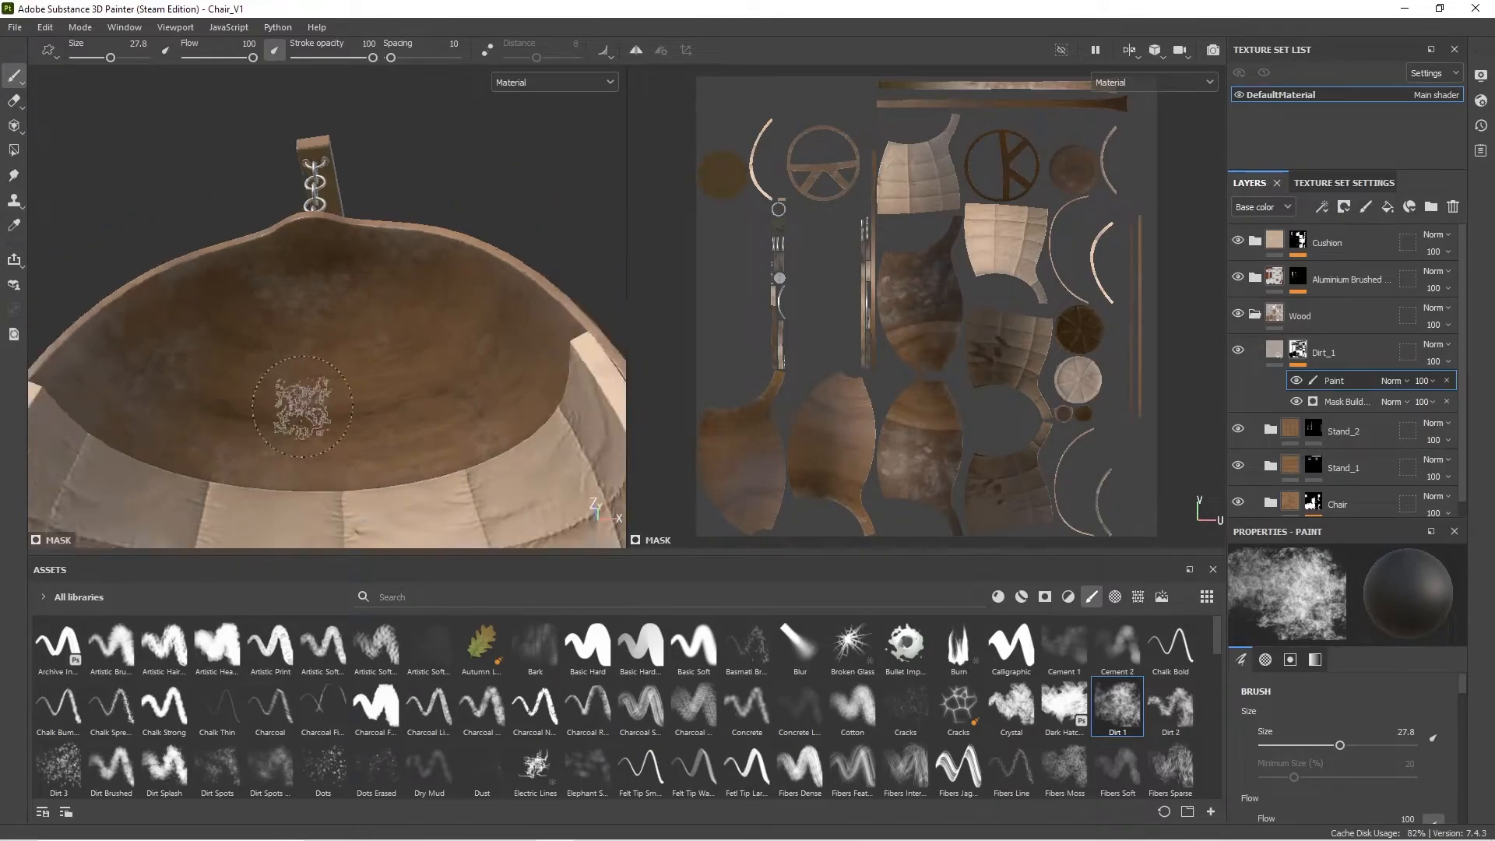
{"action": "mouse_move", "coordinate": [290, 400]}
{"action": "left_mouse_down", "text": "alt"}
{"action": "mouse_move", "coordinate": [284, 427]}
{"action": "mouse_move", "coordinate": [404, 458]}
{"action": "mouse_move", "coordinate": [543, 443]}
{"action": "mouse_move", "coordinate": [364, 415]}
{"action": "left_mouse_up", "text": "alt"}
{"action": "middle_click_drag", "start_coordinate": [401, 428], "coordinate": [410, 231], "text": "alt"}
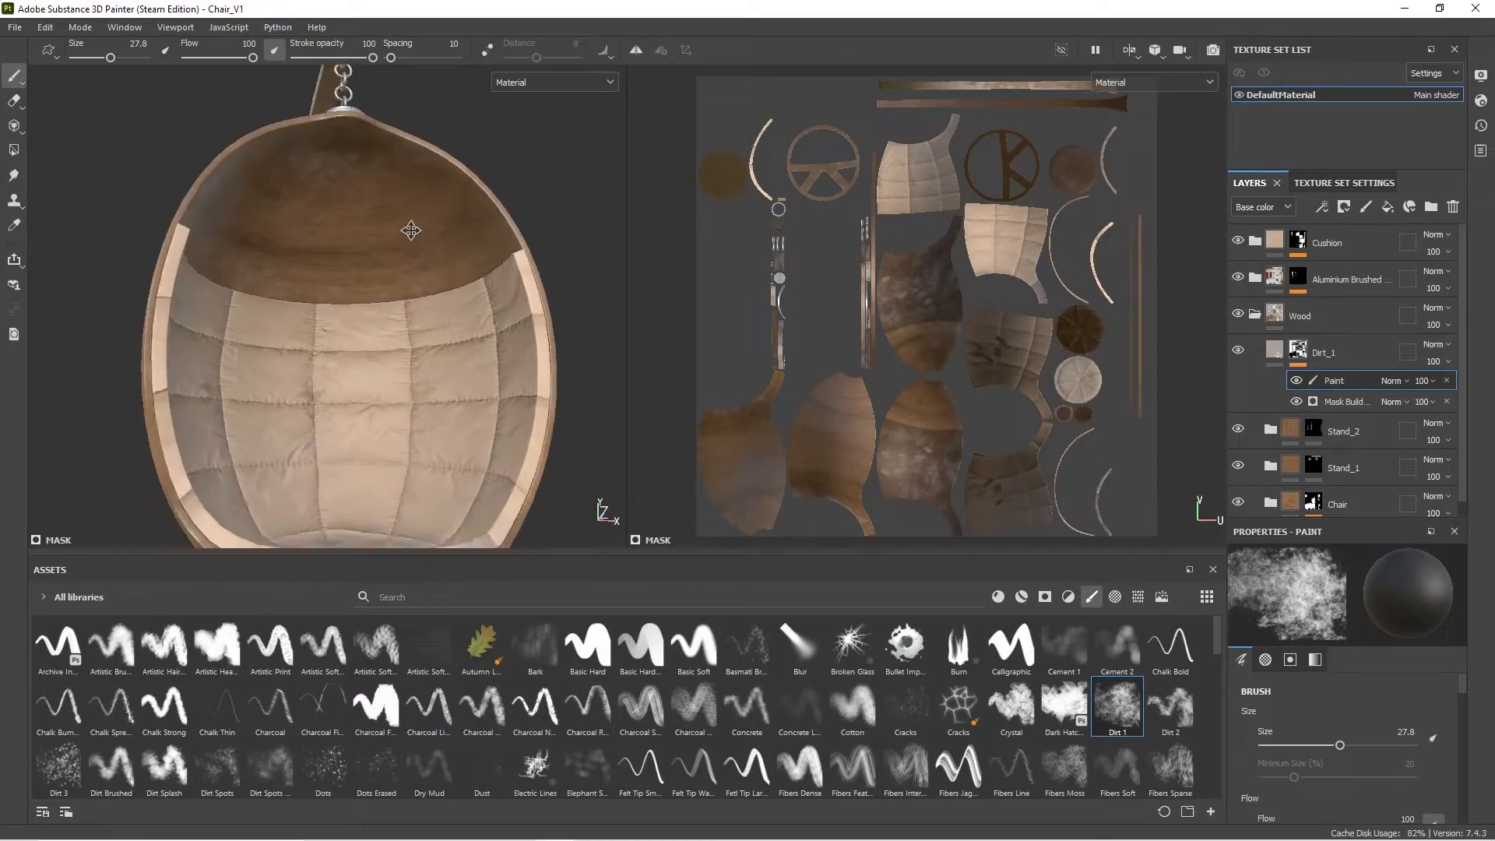
{"action": "scroll", "coordinate": [411, 233], "scroll_direction": "down", "scroll_amount": 4}
{"action": "left_click_drag", "start_coordinate": [411, 234], "coordinate": [308, 204], "text": "alt"}
{"action": "scroll", "coordinate": [288, 397], "scroll_direction": "up", "scroll_amount": 4}
{"action": "left_click_drag", "start_coordinate": [288, 397], "coordinate": [305, 300], "text": "alt"}
{"action": "scroll", "coordinate": [407, 389], "scroll_direction": "up", "scroll_amount": 5}
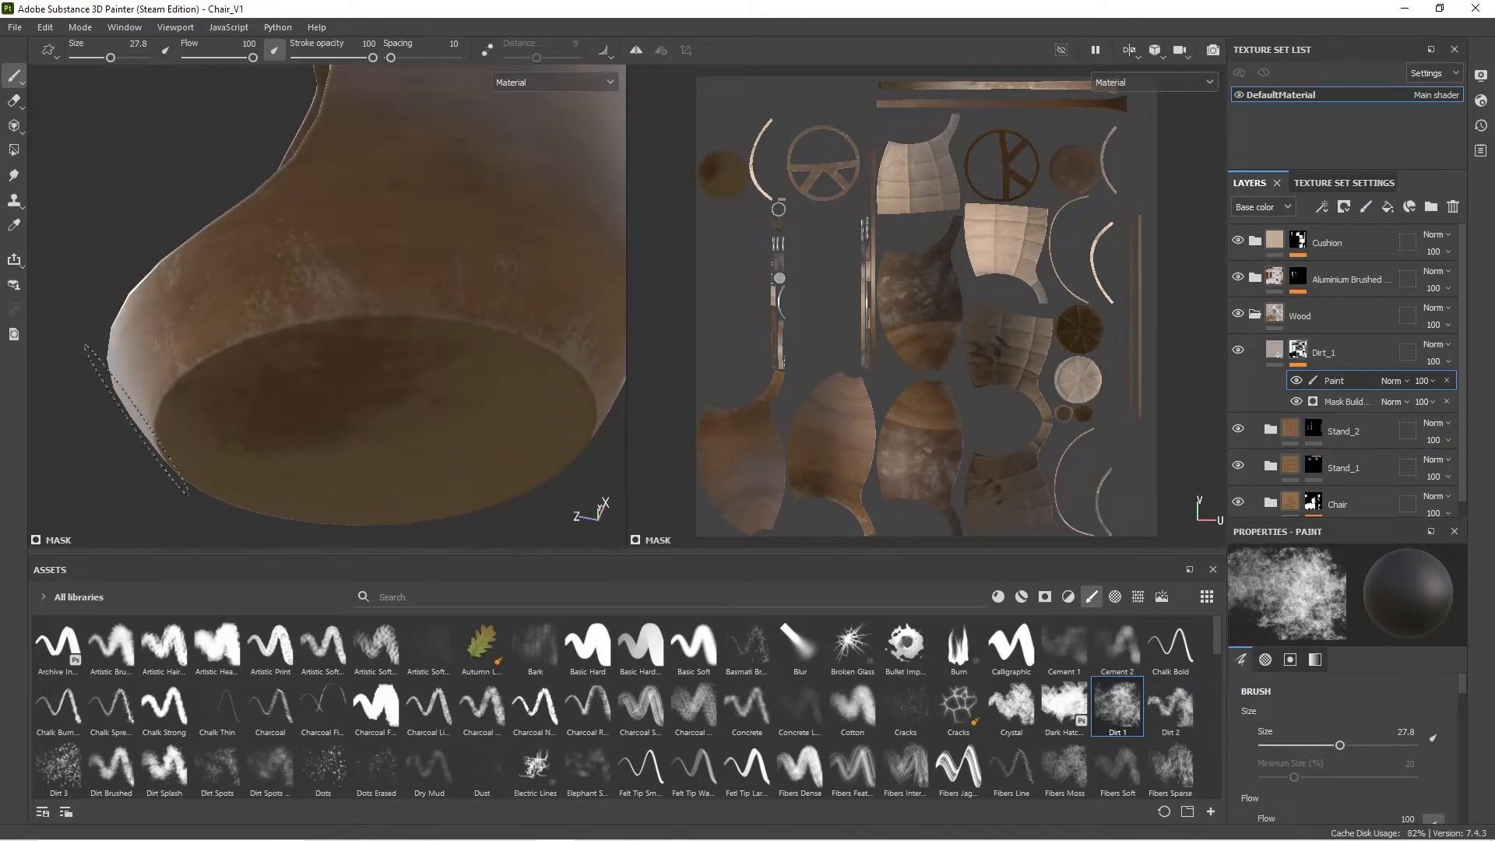
{"action": "mouse_move", "coordinate": [411, 386]}
{"action": "left_mouse_down", "text": "alt"}
{"action": "mouse_move", "coordinate": [358, 301]}
{"action": "mouse_move", "coordinate": [283, 334]}
{"action": "mouse_move", "coordinate": [325, 308]}
{"action": "mouse_move", "coordinate": [288, 293]}
{"action": "mouse_move", "coordinate": [329, 322]}
{"action": "mouse_move", "coordinate": [327, 262]}
{"action": "left_mouse_up", "text": "alt"}
{"action": "scroll", "coordinate": [340, 309], "scroll_direction": "up", "scroll_amount": 3}
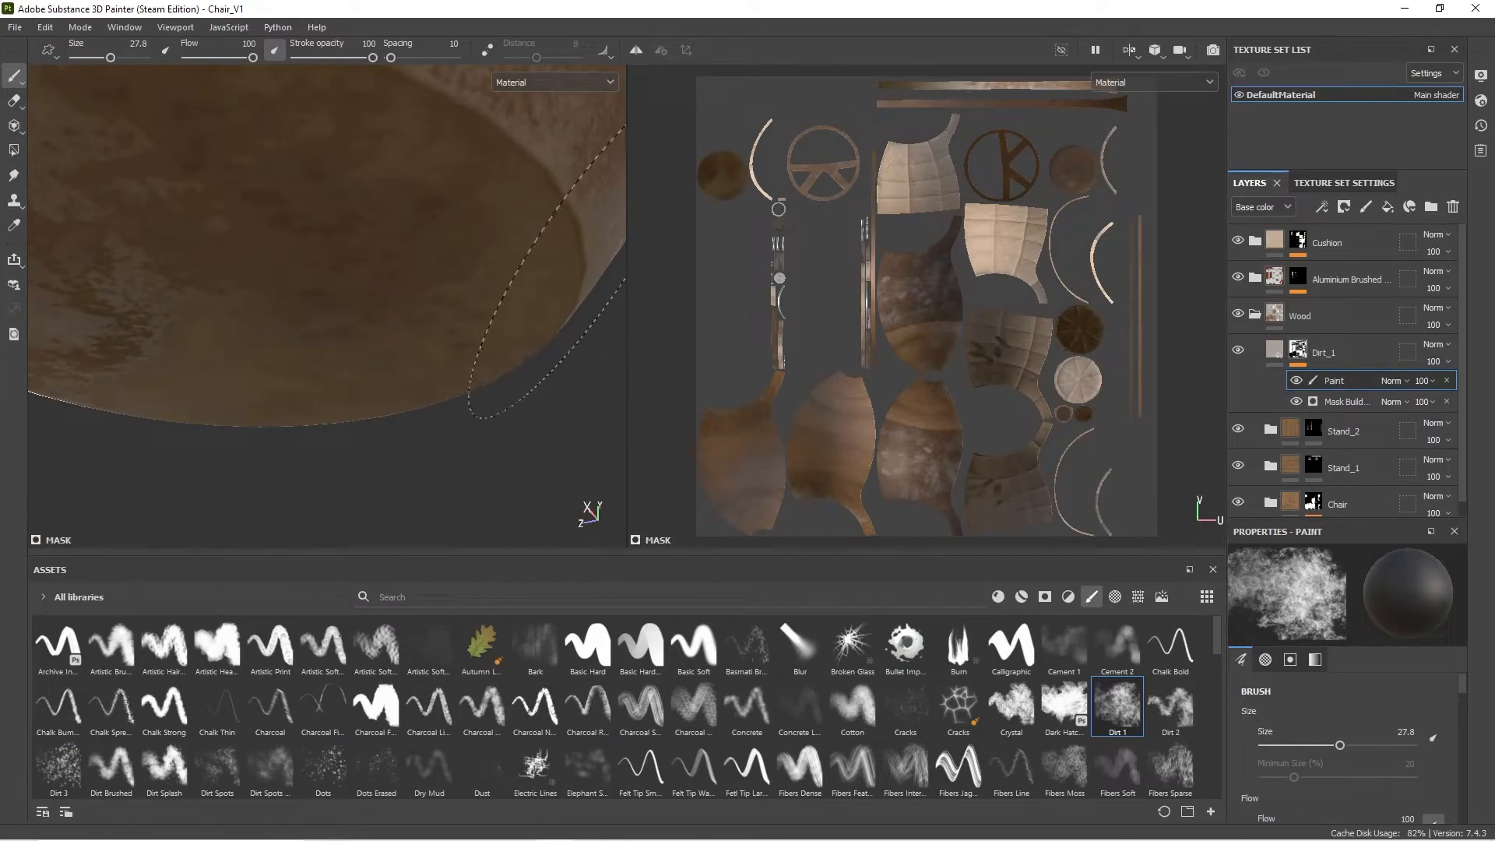
Step: Reduce the brush size to 9.43 and thin out the dirt on the stand's base ring with black paint
{"action": "scroll", "coordinate": [497, 340], "scroll_direction": "down", "scroll_amount": 4}
{"action": "left_click_drag", "start_coordinate": [478, 340], "coordinate": [68, 369], "text": "alt"}
{"action": "left_click_drag", "start_coordinate": [451, 273], "coordinate": [500, 273], "text": "alt"}
{"action": "scroll", "coordinate": [506, 274], "scroll_direction": "down", "scroll_amount": 3}
{"action": "middle_click_drag", "start_coordinate": [505, 273], "coordinate": [283, 395], "text": "alt"}
{"action": "left_click_drag", "start_coordinate": [282, 396], "coordinate": [444, 279], "text": "alt"}
{"action": "middle_click_drag", "start_coordinate": [445, 279], "coordinate": [455, 224], "text": "alt"}
{"action": "scroll", "coordinate": [288, 267], "scroll_direction": "up", "scroll_amount": 3}
{"action": "left_click_drag", "start_coordinate": [273, 272], "coordinate": [432, 308], "text": "alt"}
{"action": "scroll", "coordinate": [448, 424], "scroll_direction": "up", "scroll_amount": 3}
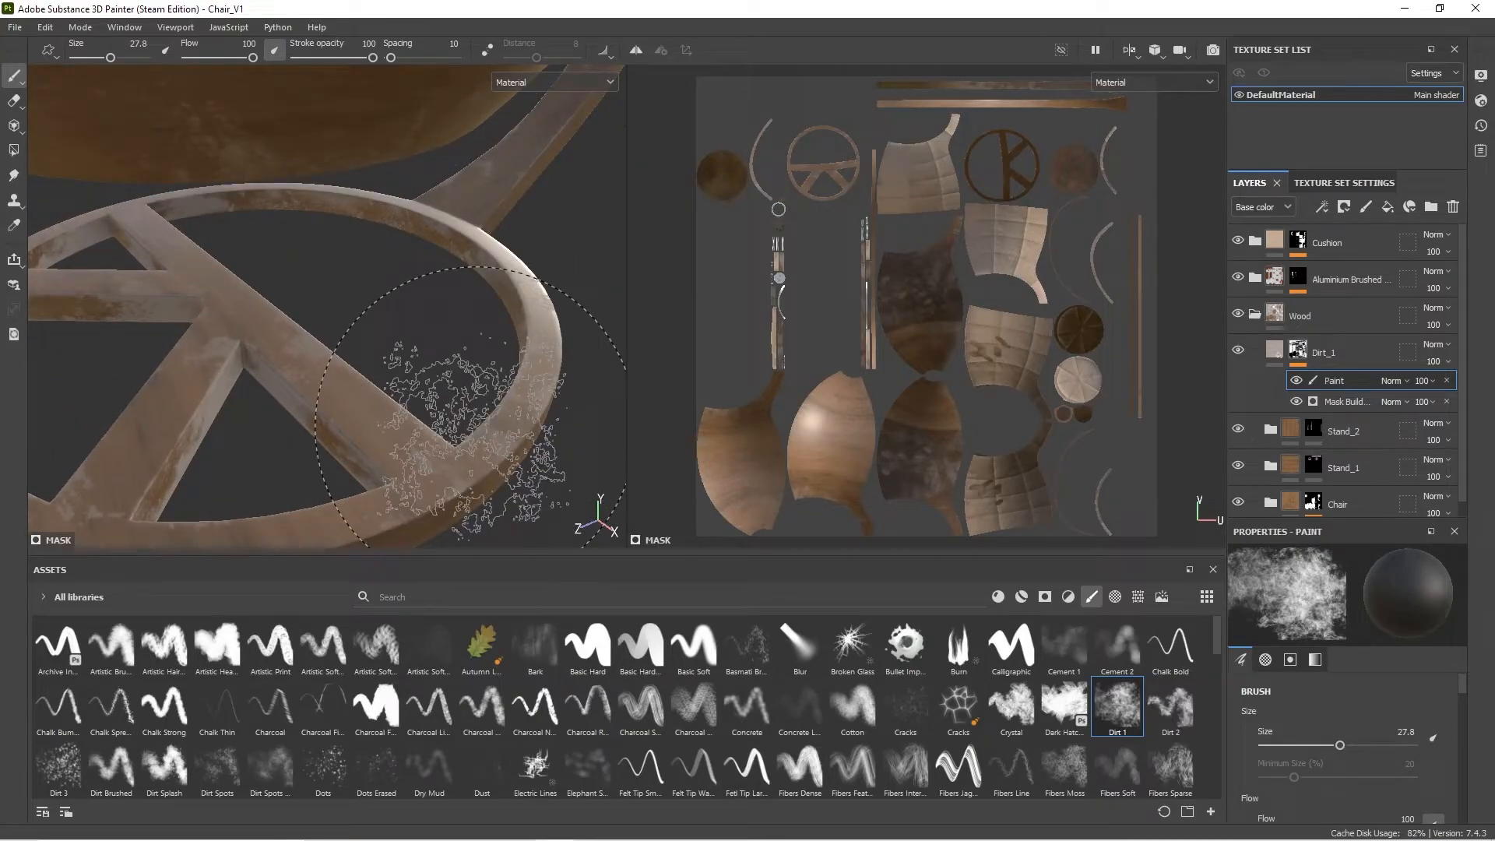
{"action": "mouse_move", "coordinate": [475, 426]}
{"action": "right_mouse_down", "text": "ctrl"}
{"action": "mouse_move", "coordinate": [383, 427]}
{"action": "mouse_move", "coordinate": [464, 426]}
{"action": "right_mouse_up", "text": "ctrl"}
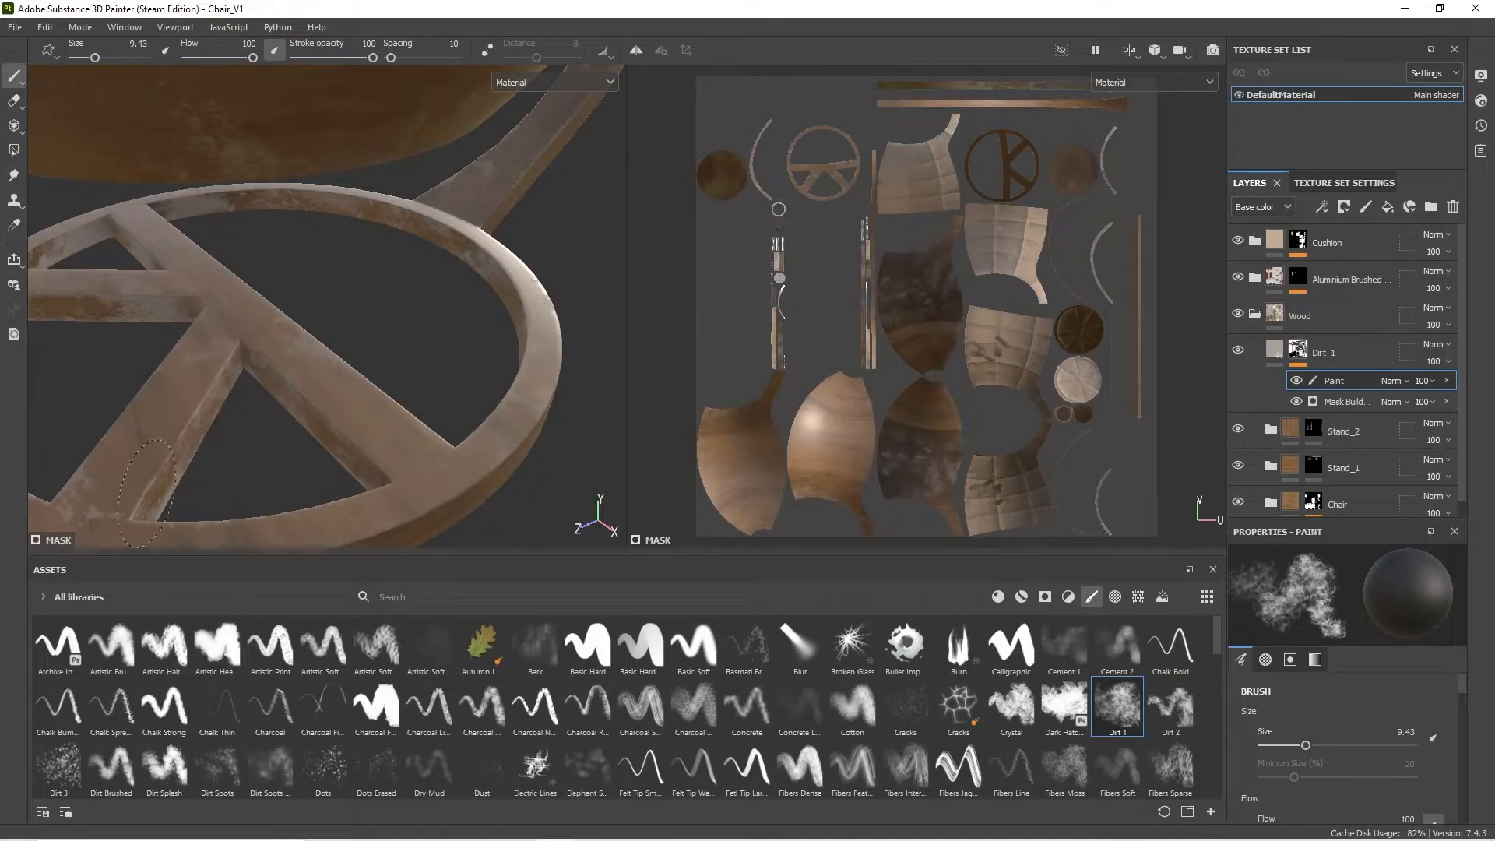
Step: Mask out patches of dirt along the side faces of the base's spokes and inner rim
{"action": "mouse_move", "coordinate": [148, 489]}
{"action": "left_mouse_down", "text": "alt"}
{"action": "mouse_move", "coordinate": [334, 380]}
{"action": "mouse_move", "coordinate": [507, 350]}
{"action": "mouse_move", "coordinate": [487, 393]}
{"action": "mouse_move", "coordinate": [479, 354]}
{"action": "left_mouse_up", "text": "alt"}
{"action": "left_click", "coordinate": [384, 330]}
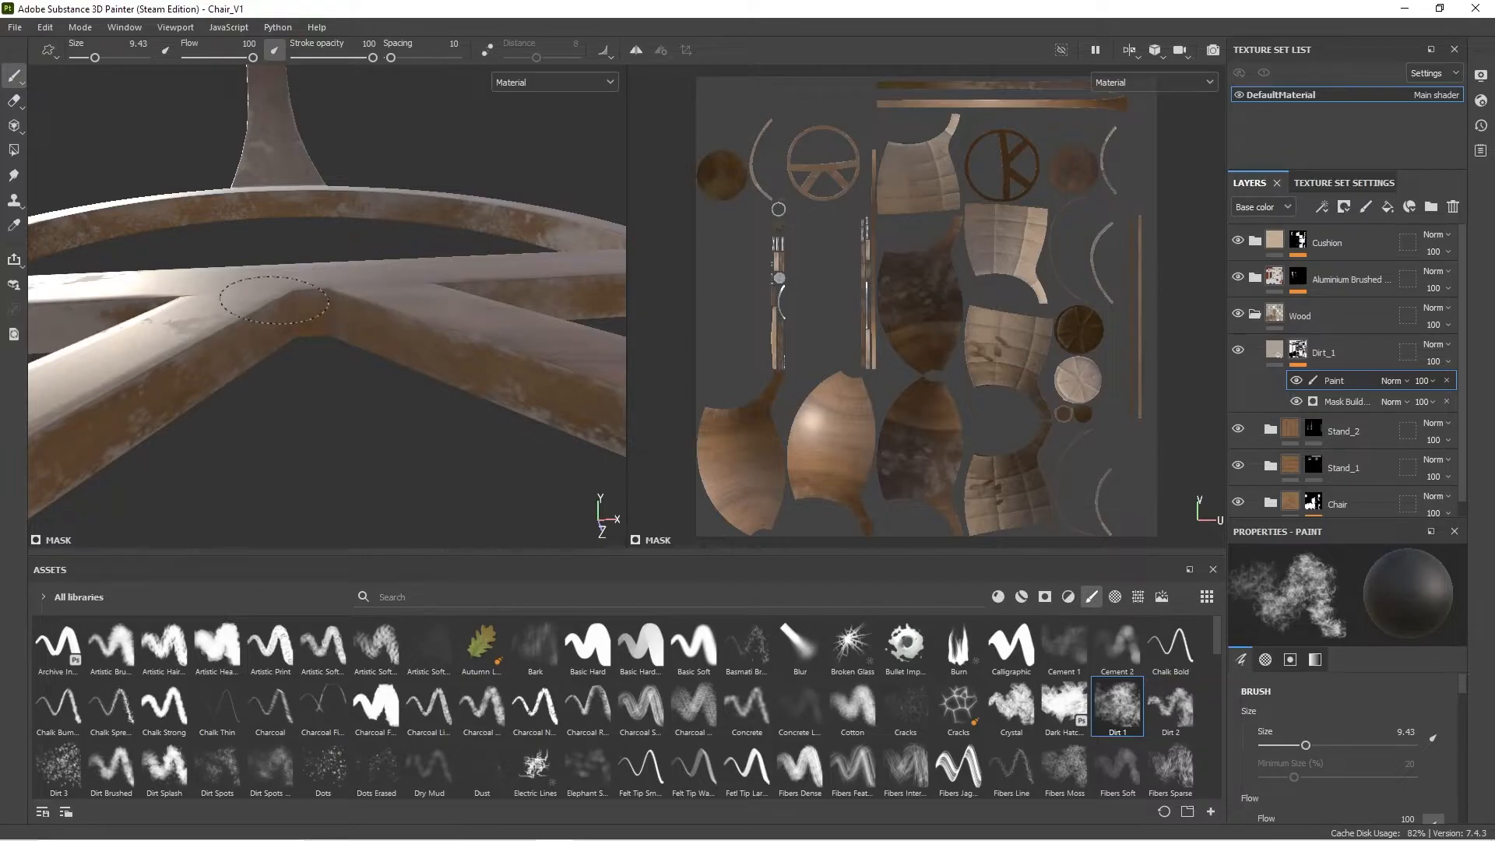
{"action": "mouse_move", "coordinate": [179, 327]}
{"action": "left_mouse_down", "text": "alt"}
{"action": "mouse_move", "coordinate": [407, 369]}
{"action": "mouse_move", "coordinate": [452, 327]}
{"action": "left_mouse_up", "text": "alt"}
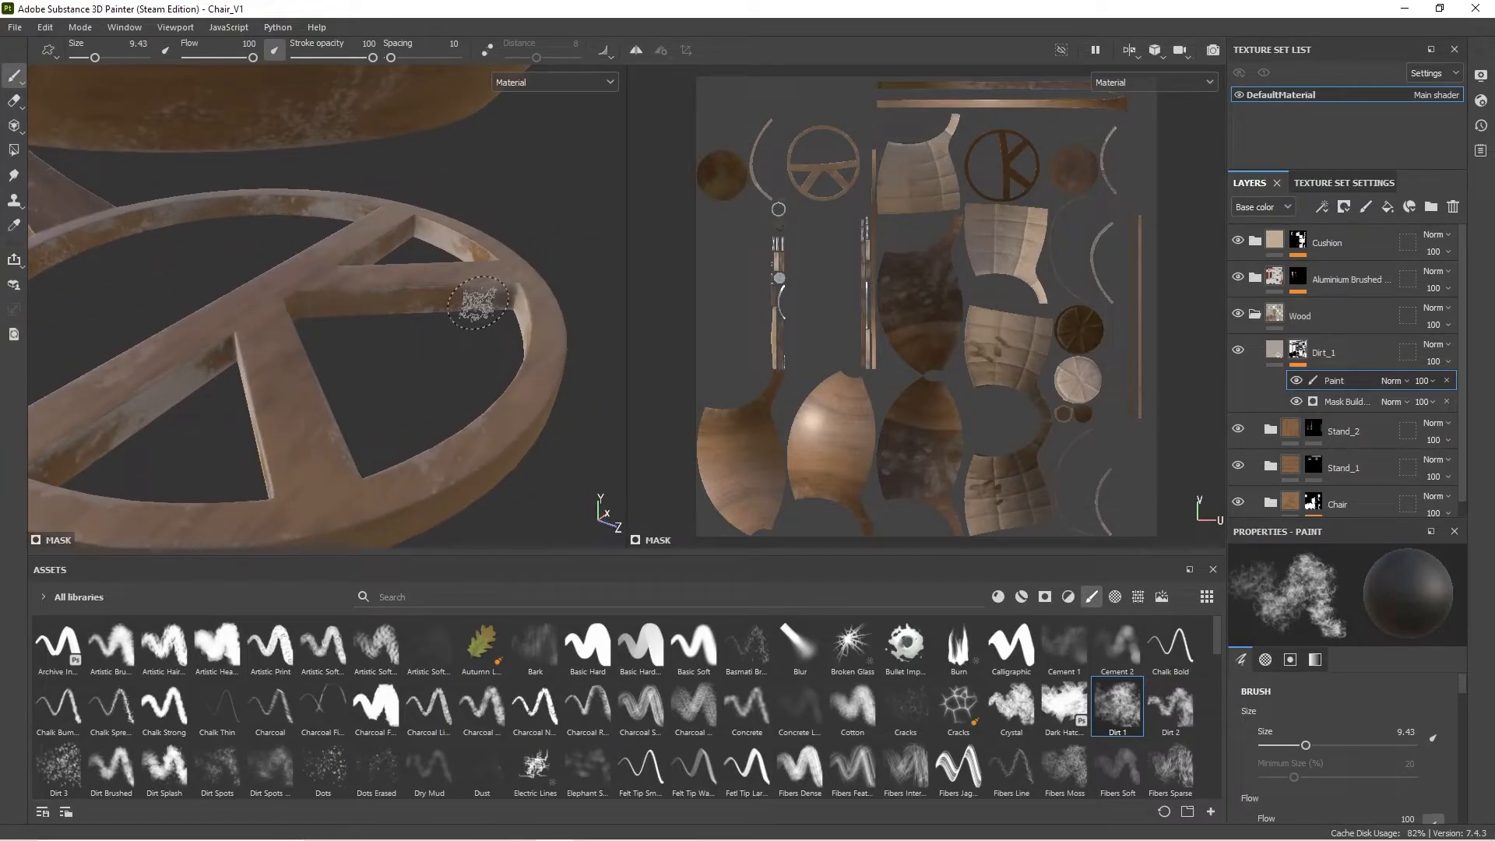
{"action": "left_click_drag", "start_coordinate": [350, 384], "coordinate": [400, 284], "text": "alt"}
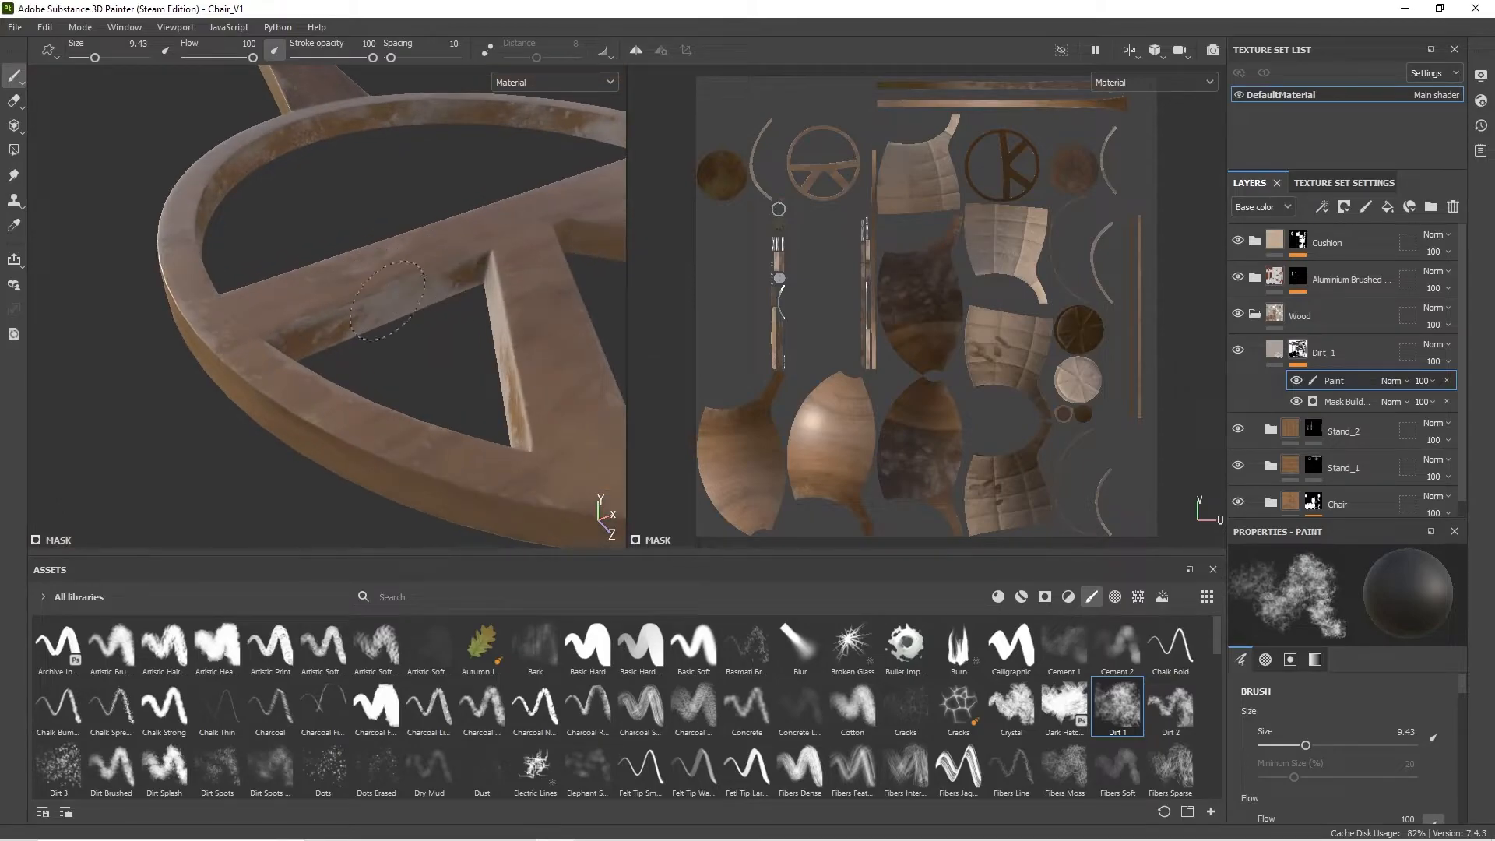
{"action": "left_click_drag", "start_coordinate": [452, 237], "coordinate": [522, 311], "text": "alt"}
{"action": "left_click", "coordinate": [313, 383]}
{"action": "mouse_move", "coordinate": [584, 413]}
{"action": "left_mouse_down", "text": "alt"}
{"action": "mouse_move", "coordinate": [313, 383]}
{"action": "mouse_move", "coordinate": [374, 335]}
{"action": "mouse_move", "coordinate": [343, 350]}
{"action": "mouse_move", "coordinate": [312, 379]}
{"action": "mouse_move", "coordinate": [376, 350]}
{"action": "mouse_move", "coordinate": [377, 335]}
{"action": "mouse_move", "coordinate": [459, 309]}
{"action": "mouse_move", "coordinate": [423, 299]}
{"action": "left_mouse_up", "text": "alt"}
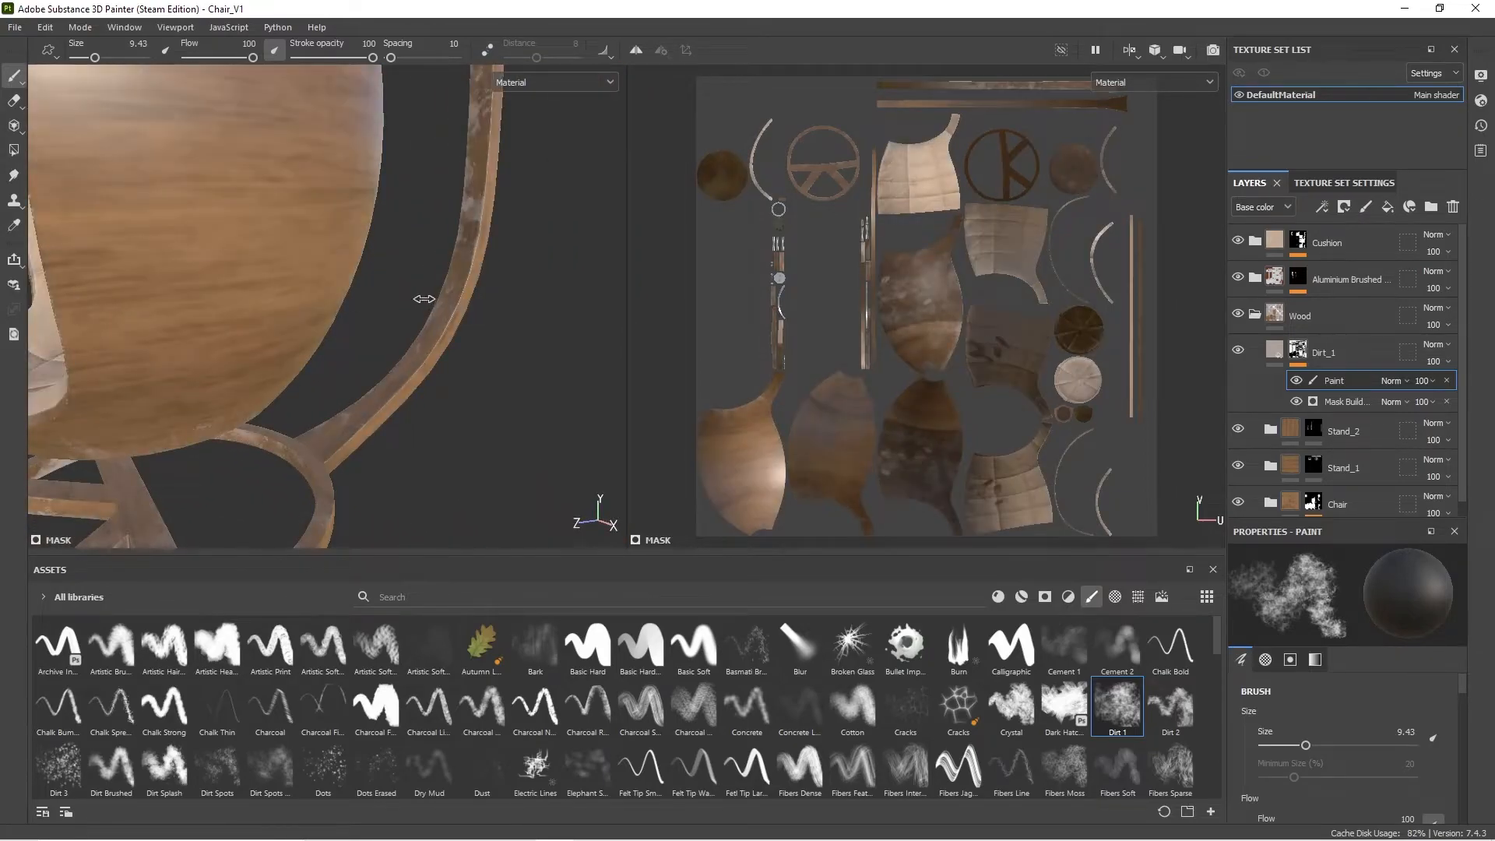
Step: Mask out dirt along the lower and middle part of the stand's curved arm
{"action": "right_click_drag", "start_coordinate": [424, 299], "coordinate": [418, 295], "text": "shift"}
{"action": "middle_click_drag", "start_coordinate": [458, 251], "coordinate": [444, 404], "text": "alt"}
{"action": "scroll", "coordinate": [444, 404], "scroll_direction": "down", "scroll_amount": 6}
{"action": "scroll", "coordinate": [449, 383], "scroll_direction": "up", "scroll_amount": 6}
{"action": "middle_click_drag", "start_coordinate": [543, 278], "coordinate": [492, 316], "text": "alt"}
{"action": "left_click_drag", "start_coordinate": [489, 277], "coordinate": [478, 270], "text": "alt"}
{"action": "scroll", "coordinate": [377, 270], "scroll_direction": "up", "scroll_amount": 3}
{"action": "middle_click_drag", "start_coordinate": [448, 269], "coordinate": [510, 436], "text": "alt"}
{"action": "scroll", "coordinate": [530, 310], "scroll_direction": "down", "scroll_amount": 3}
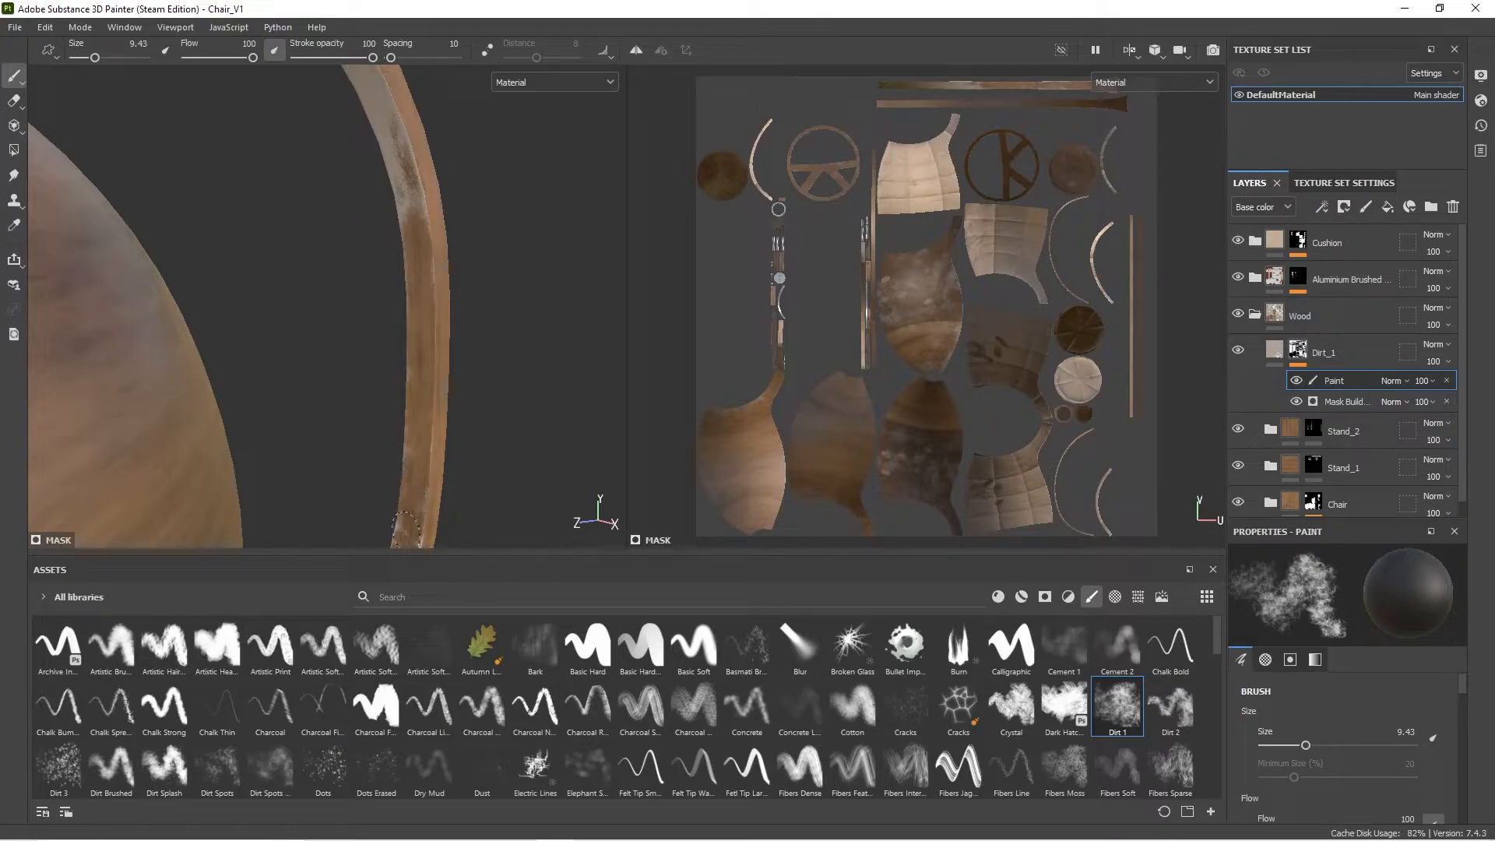
{"action": "middle_click_drag", "start_coordinate": [421, 379], "coordinate": [471, 310], "text": "alt"}
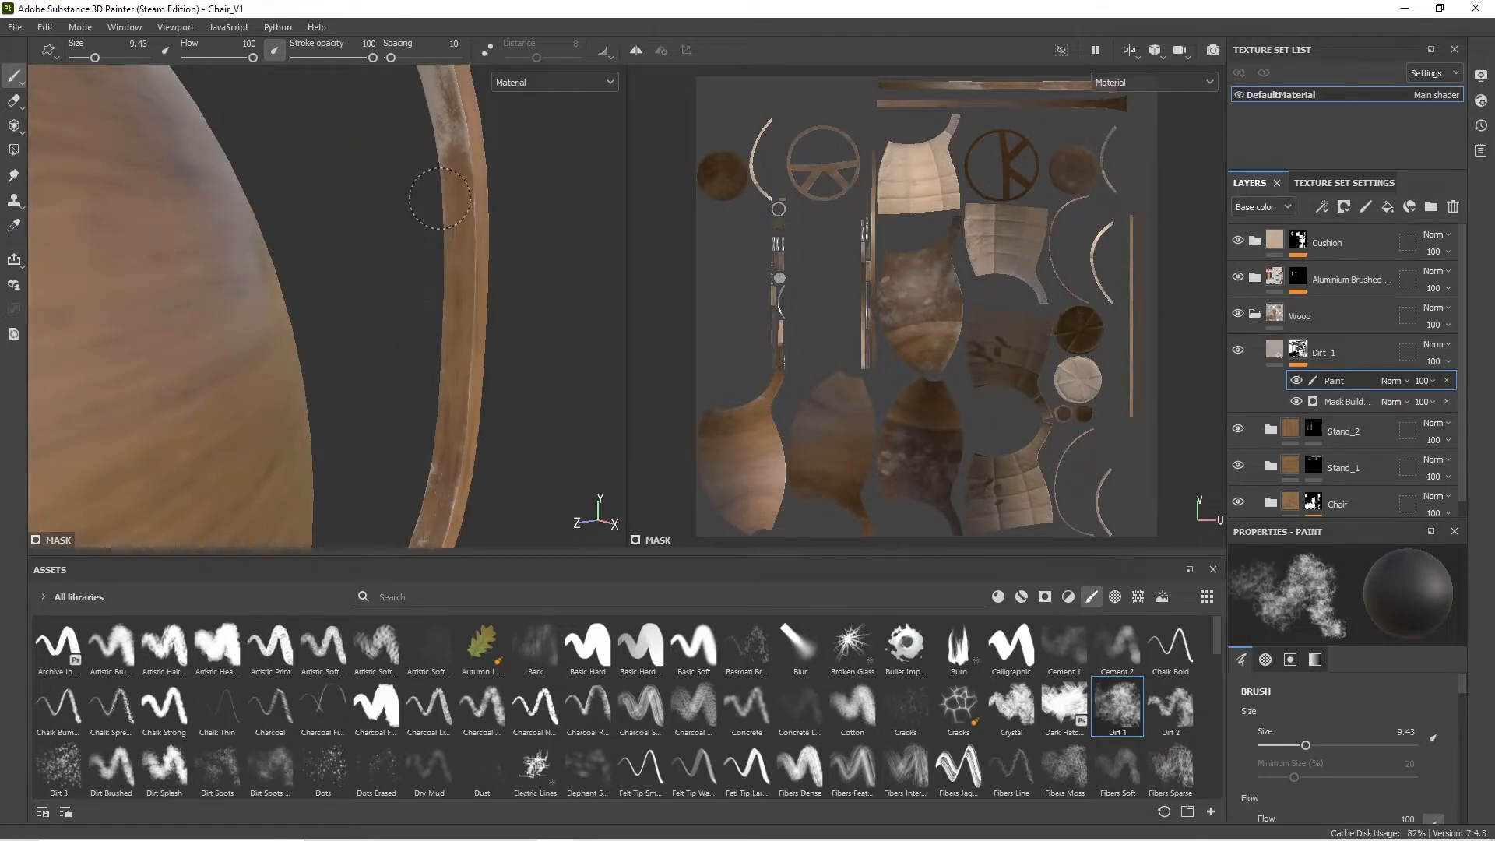
{"action": "middle_click_drag", "start_coordinate": [499, 246], "coordinate": [514, 460], "text": "alt"}
{"action": "left_click_drag", "start_coordinate": [514, 460], "coordinate": [521, 396], "text": "alt"}
Step: Paint irregular dirt patches into the Dirt_1 mask along the upper curve of the stand's arm
{"action": "scroll", "coordinate": [449, 251], "scroll_direction": "up", "scroll_amount": 4}
{"action": "key", "text": "x"}
{"action": "mouse_move", "coordinate": [416, 261]}
{"action": "left_mouse_down"}
{"action": "mouse_move", "coordinate": [436, 393]}
{"action": "mouse_move", "coordinate": [476, 471]}
{"action": "left_mouse_up"}
{"action": "left_click_drag", "start_coordinate": [349, 125], "coordinate": [354, 172]}
{"action": "left_click_drag", "start_coordinate": [381, 189], "coordinate": [341, 162]}
{"action": "mouse_move", "coordinate": [348, 174]}
{"action": "middle_mouse_down", "text": "alt"}
{"action": "mouse_move", "coordinate": [568, 337]}
{"action": "mouse_move", "coordinate": [545, 347]}
{"action": "middle_mouse_up", "text": "alt"}
{"action": "mouse_move", "coordinate": [478, 226]}
{"action": "left_mouse_down"}
{"action": "mouse_move", "coordinate": [428, 194]}
{"action": "mouse_move", "coordinate": [498, 298]}
{"action": "left_mouse_up"}
{"action": "left_click_drag", "start_coordinate": [428, 186], "coordinate": [452, 228]}
{"action": "scroll", "coordinate": [467, 241], "scroll_direction": "down", "scroll_amount": 4}
{"action": "mouse_move", "coordinate": [375, 128]}
{"action": "middle_mouse_down", "text": "alt"}
{"action": "mouse_move", "coordinate": [425, 148]}
{"action": "mouse_move", "coordinate": [512, 245]}
{"action": "middle_mouse_up", "text": "alt"}
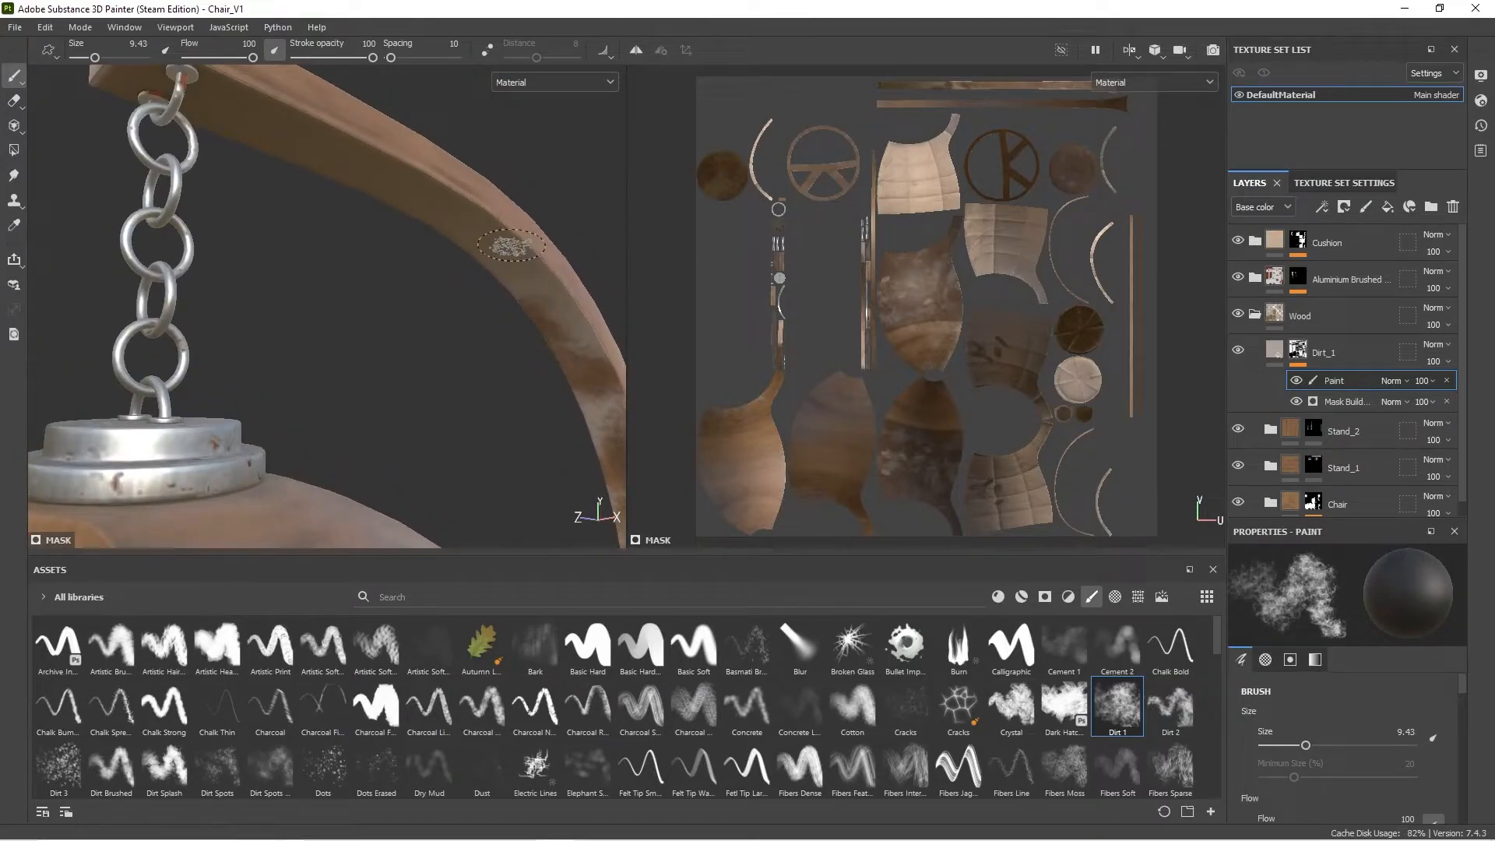
Step: Set the opacity of the wood Dirt_1 layer to 50
{"action": "left_click_drag", "start_coordinate": [511, 245], "coordinate": [468, 234], "text": "alt"}
{"action": "left_click_drag", "start_coordinate": [576, 295], "coordinate": [534, 347], "text": "alt"}
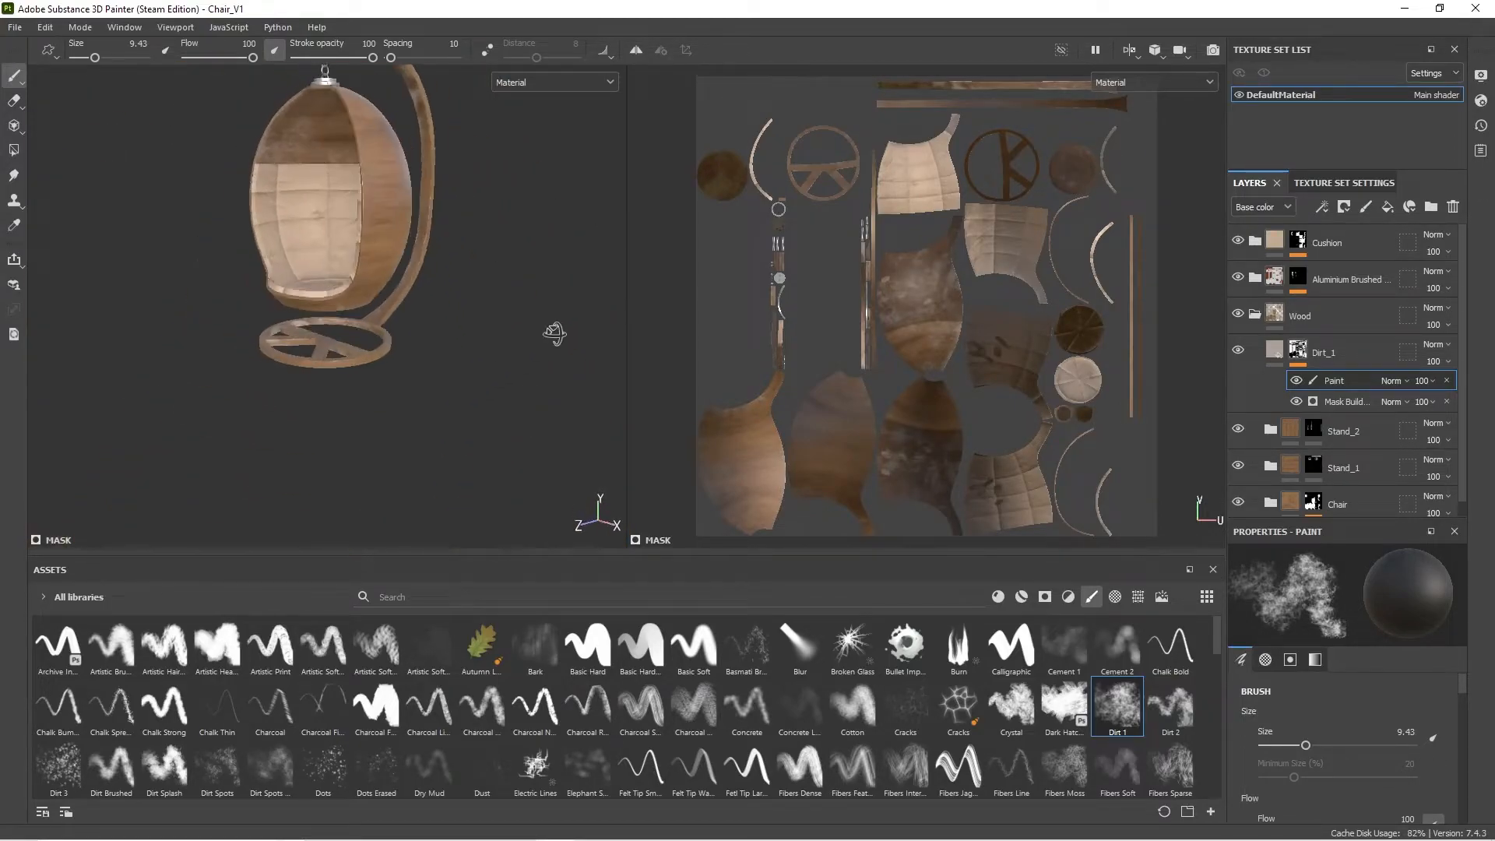
{"action": "scroll", "coordinate": [498, 303], "scroll_direction": "up", "scroll_amount": 3}
{"action": "scroll", "coordinate": [393, 214], "scroll_direction": "up", "scroll_amount": 3}
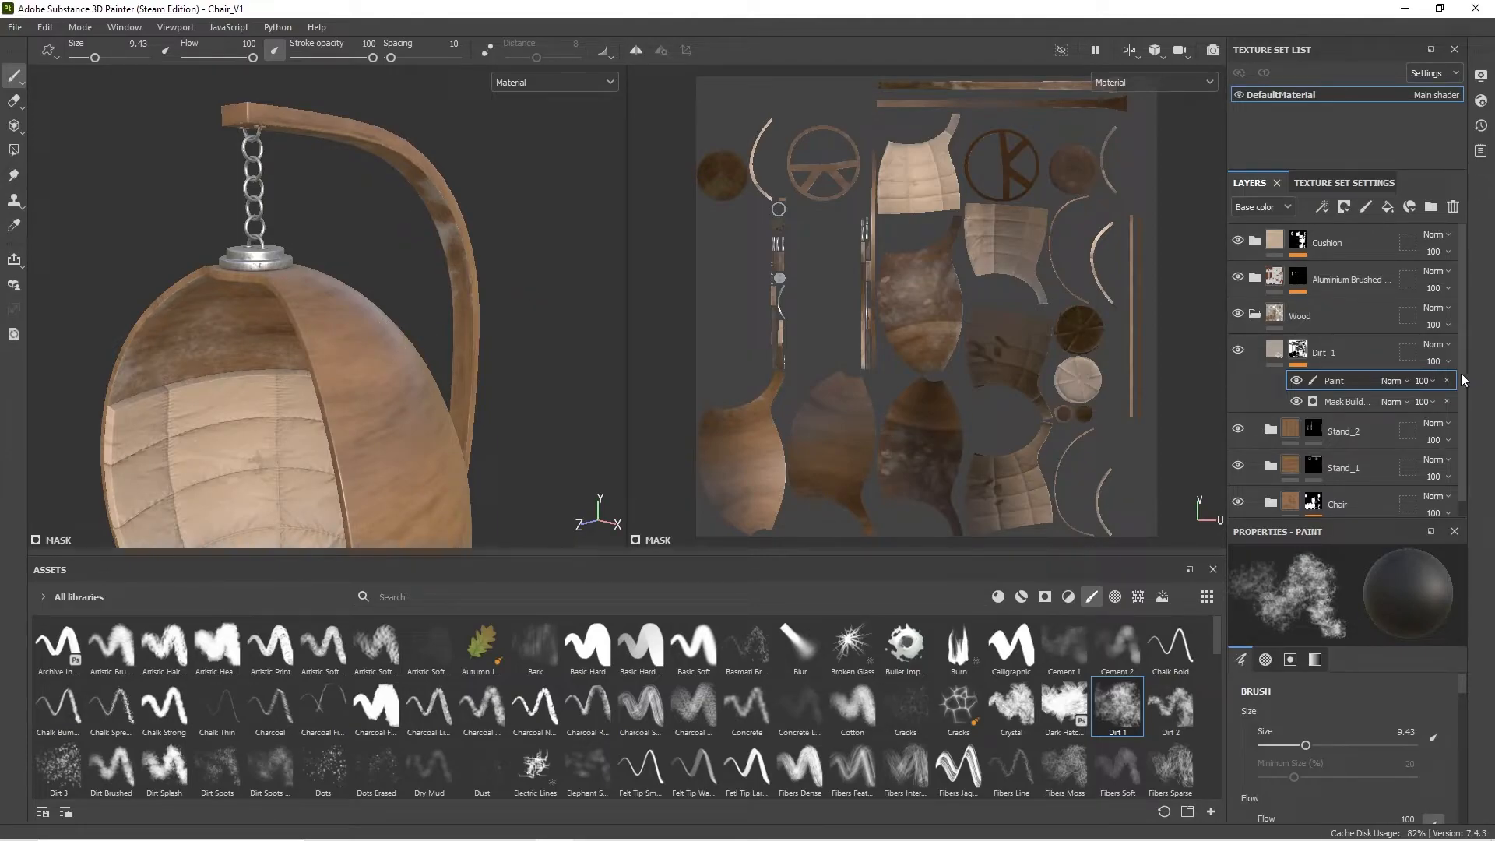
{"action": "left_click", "coordinate": [1434, 362]}
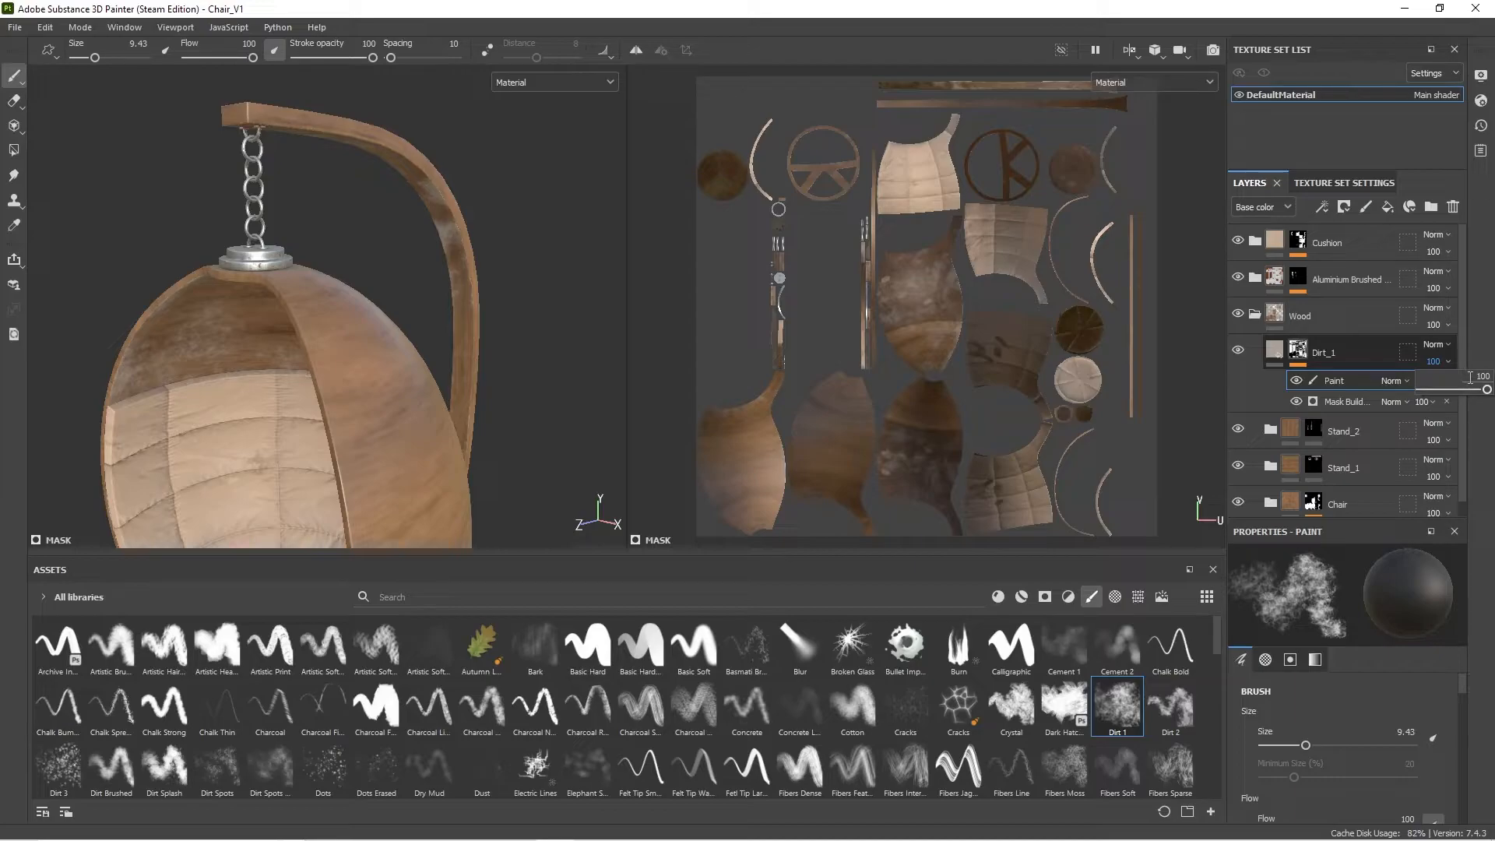
{"action": "double_click", "coordinate": [1470, 377]}
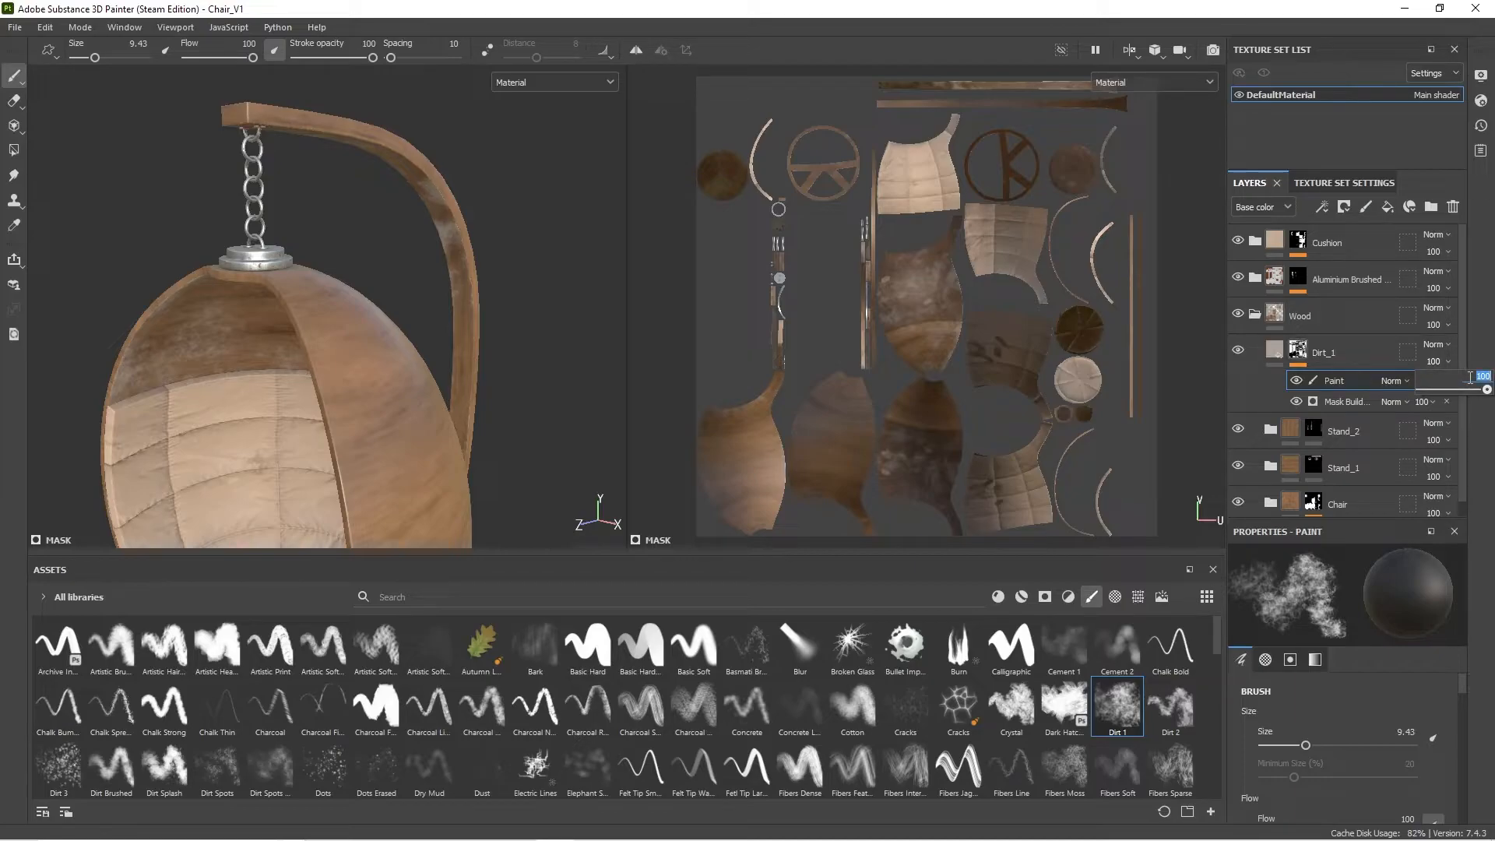
{"action": "key", "text": "Return"}
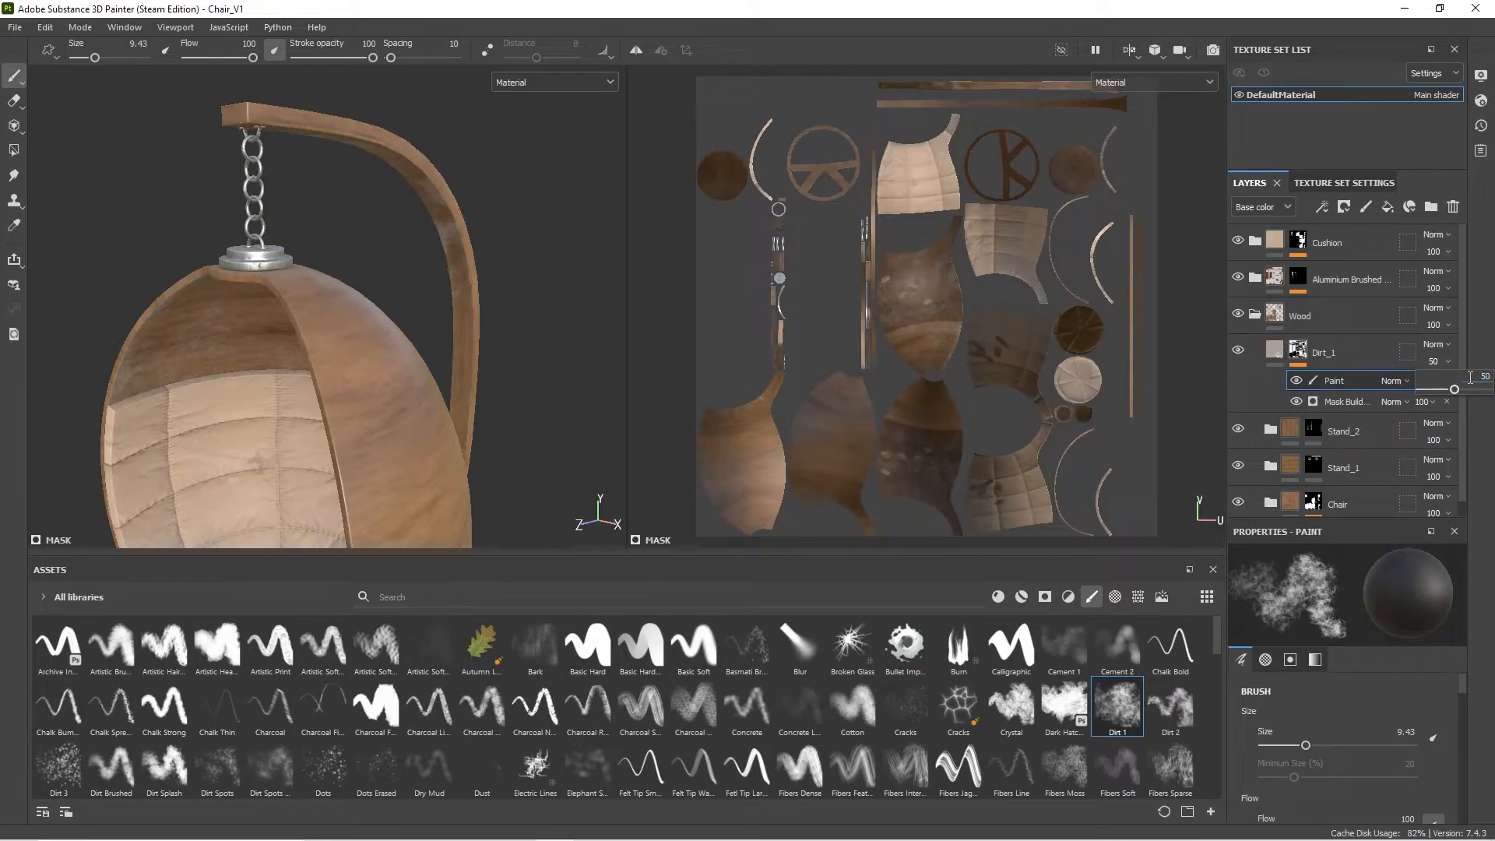
Step: Inspect the dirt on the stand's curved arm, the egg shell and the base from several angles
{"action": "left_click_drag", "start_coordinate": [424, 346], "coordinate": [444, 224], "text": "alt"}
{"action": "right_click_drag", "start_coordinate": [445, 224], "coordinate": [412, 225], "text": "shift"}
{"action": "left_click_drag", "start_coordinate": [509, 271], "coordinate": [477, 327], "text": "alt"}
{"action": "middle_click_drag", "start_coordinate": [436, 124], "coordinate": [352, 303], "text": "alt"}
{"action": "scroll", "coordinate": [351, 303], "scroll_direction": "up", "scroll_amount": 10}
{"action": "key", "text": "x"}
{"action": "key", "text": "x"}
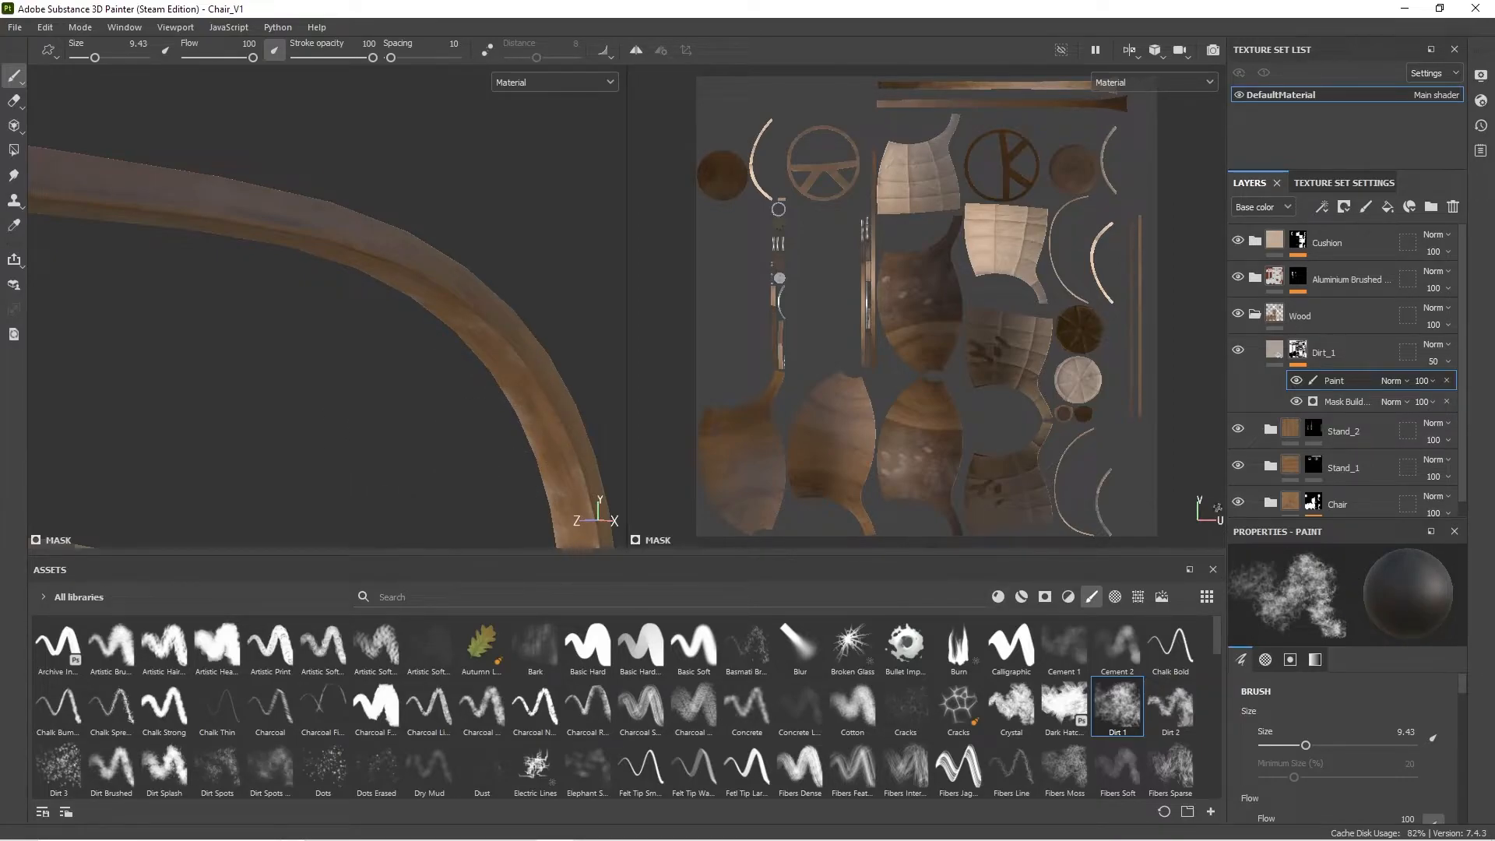
{"action": "scroll", "coordinate": [445, 403], "scroll_direction": "down", "scroll_amount": 3}
{"action": "middle_click_drag", "start_coordinate": [467, 456], "coordinate": [476, 209], "text": "alt"}
{"action": "scroll", "coordinate": [477, 210], "scroll_direction": "down", "scroll_amount": 7}
{"action": "left_click_drag", "start_coordinate": [475, 255], "coordinate": [369, 286], "text": "alt"}
{"action": "scroll", "coordinate": [369, 286], "scroll_direction": "up", "scroll_amount": 3}
{"action": "middle_click_drag", "start_coordinate": [453, 392], "coordinate": [431, 212], "text": "alt"}
{"action": "right_click_drag", "start_coordinate": [411, 227], "coordinate": [319, 224], "text": "shift"}
{"action": "scroll", "coordinate": [250, 289], "scroll_direction": "up", "scroll_amount": 3}
{"action": "left_click_drag", "start_coordinate": [245, 349], "coordinate": [477, 344], "text": "alt"}
{"action": "scroll", "coordinate": [477, 343], "scroll_direction": "up", "scroll_amount": 2}
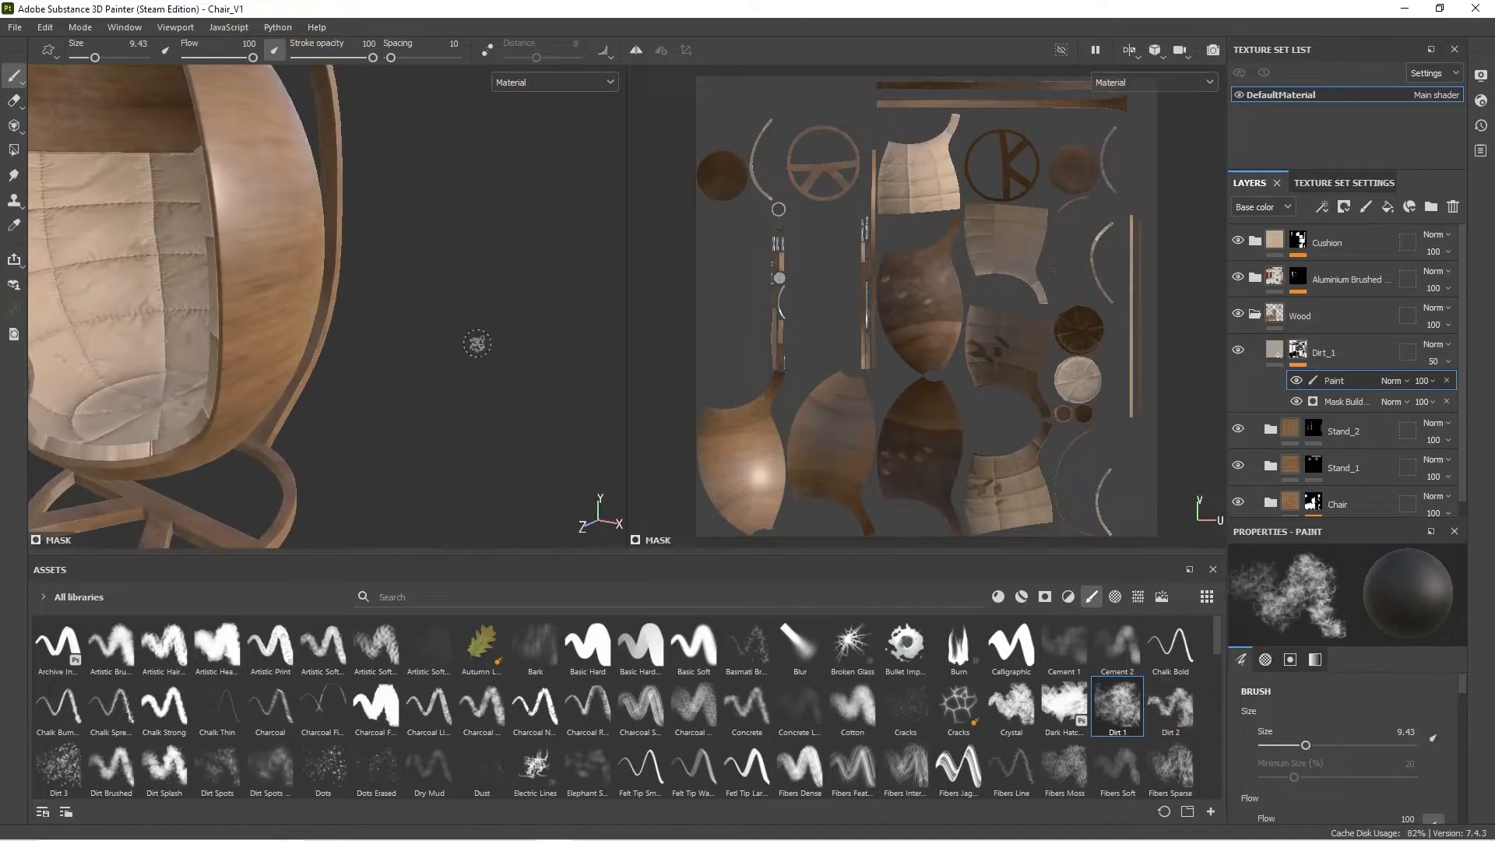
{"action": "scroll", "coordinate": [477, 343], "scroll_direction": "down", "scroll_amount": 3}
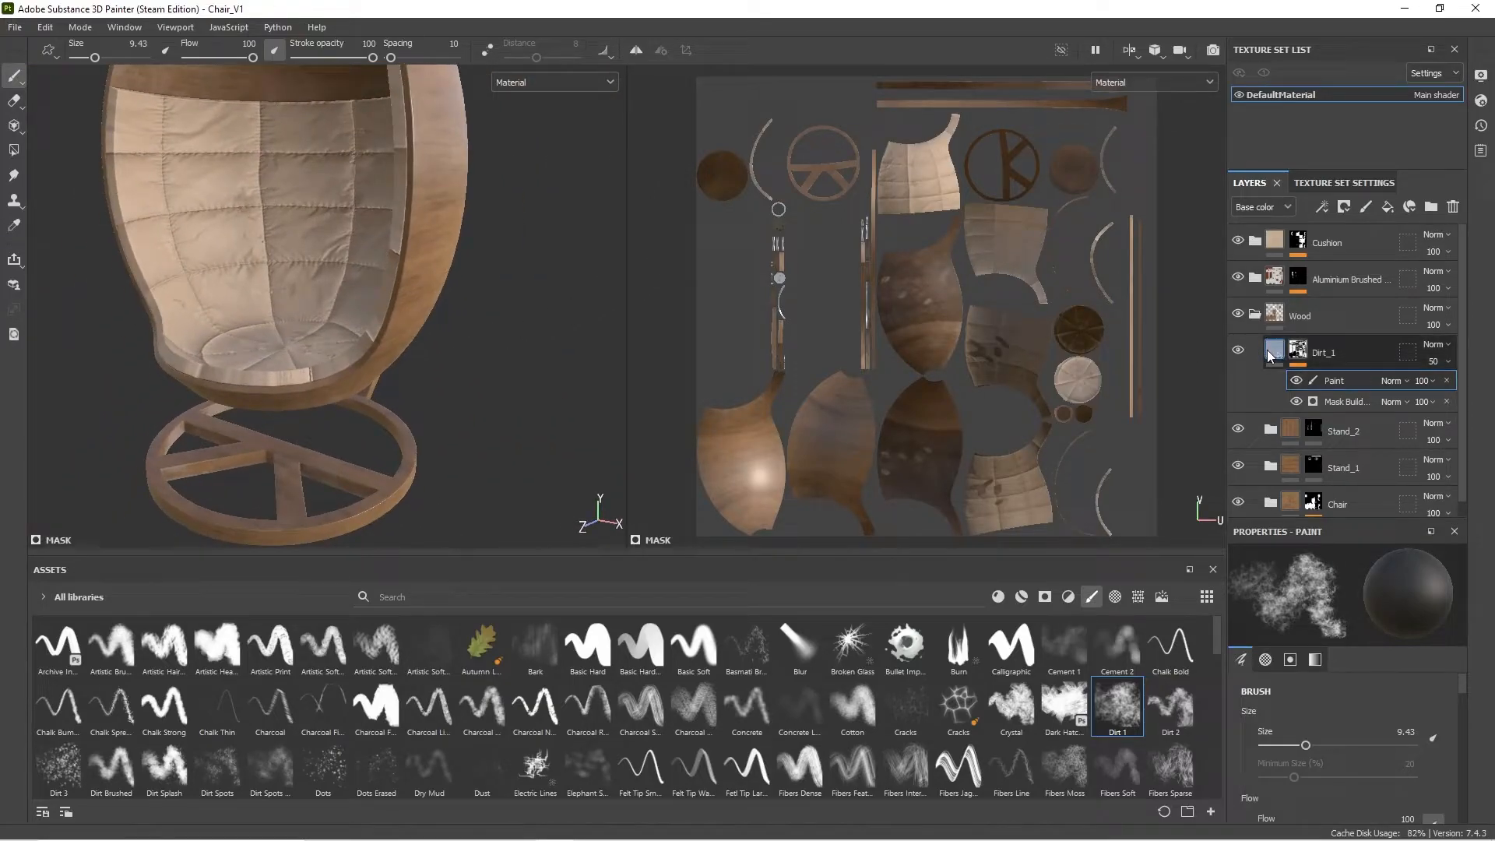
Step: Add a fill layer above Dirt_1 in the Wood group and name it Rough_1
{"action": "left_click", "coordinate": [1267, 349]}
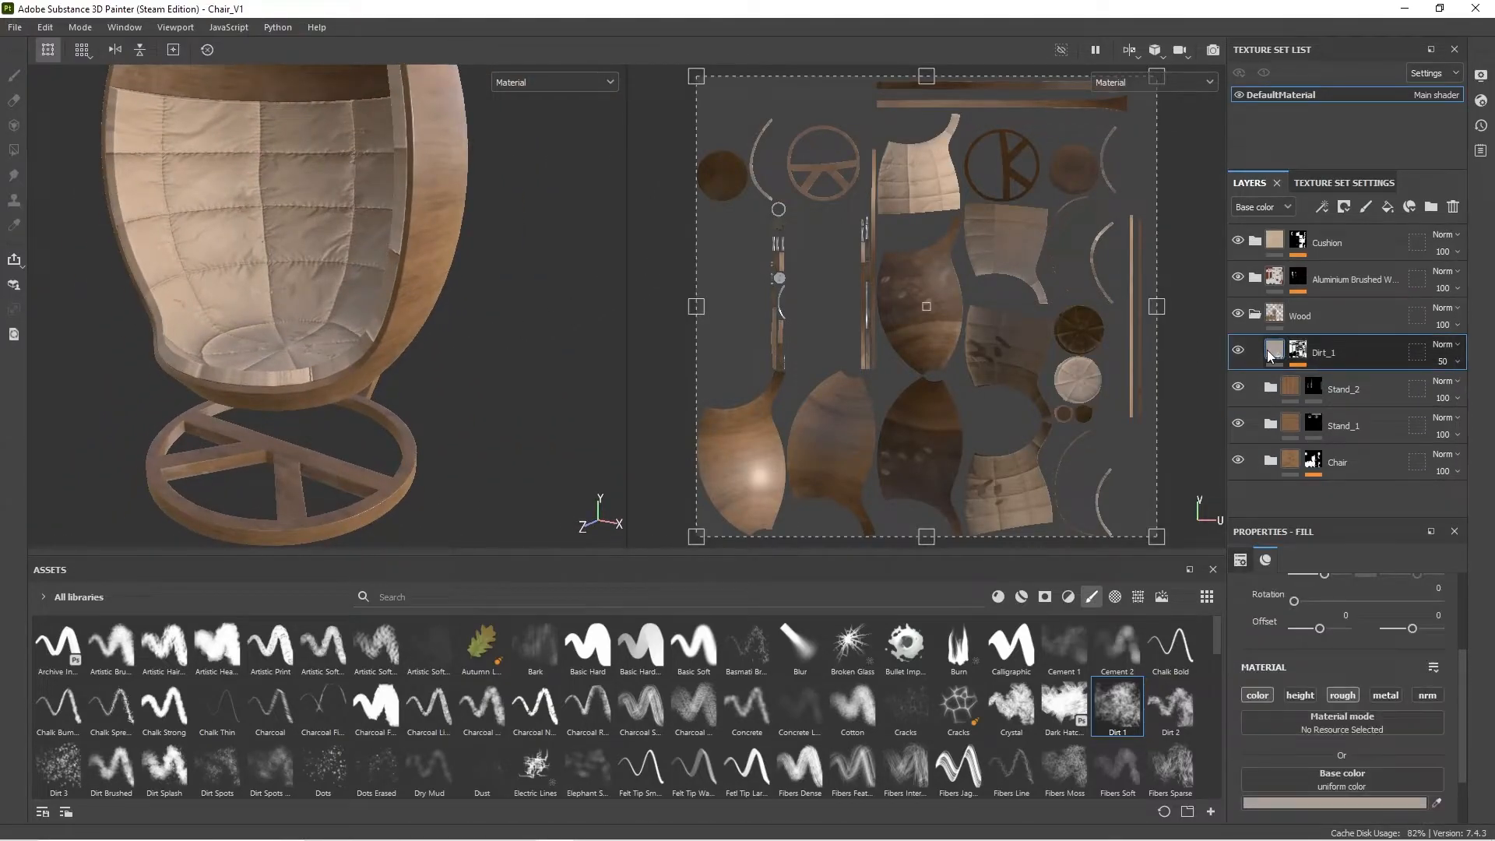
{"action": "left_click", "coordinate": [1389, 208]}
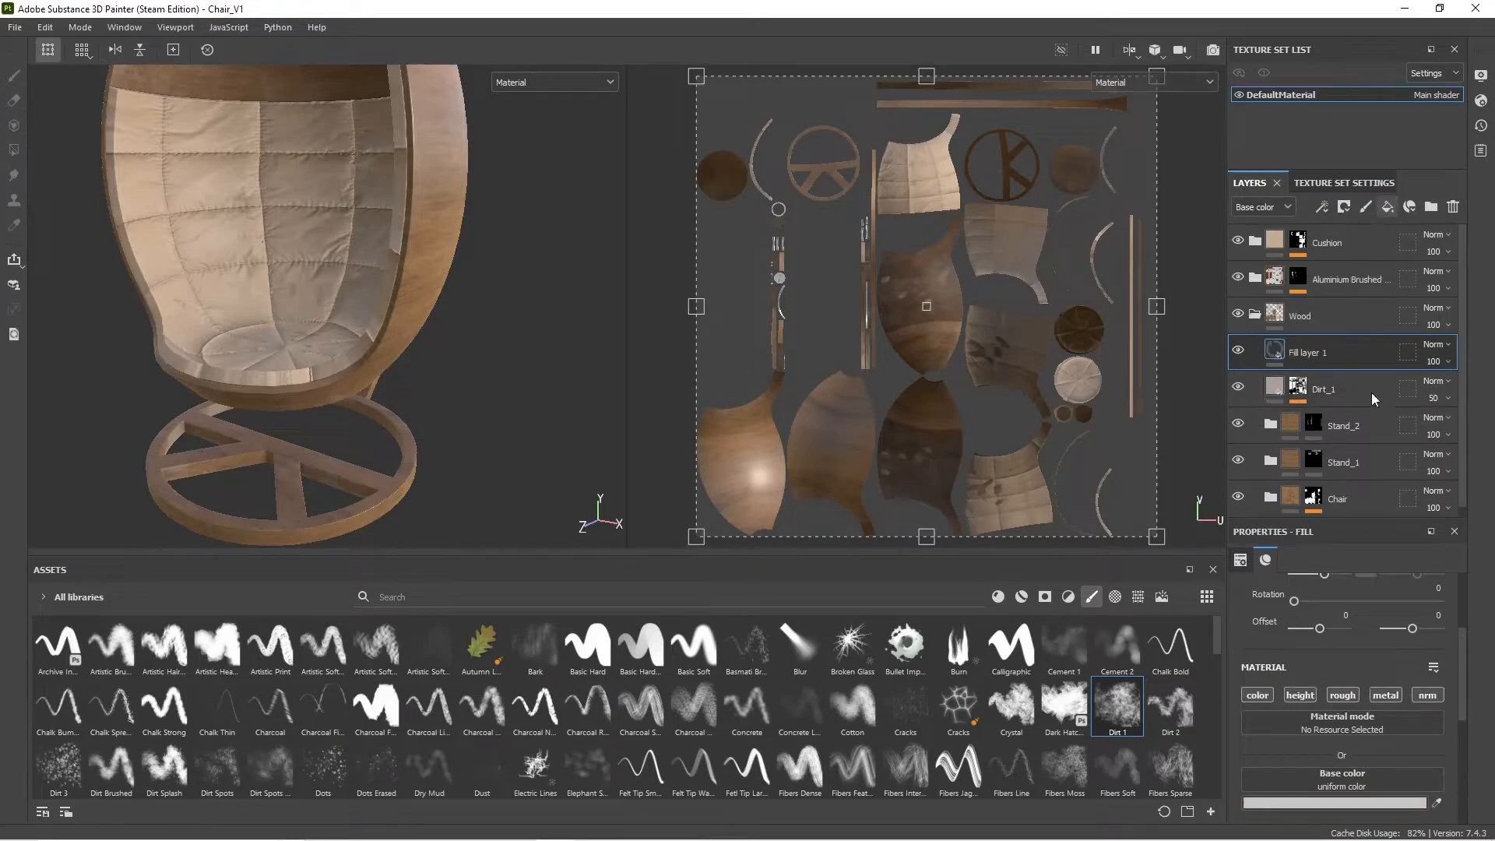
{"action": "double_click", "coordinate": [1310, 354]}
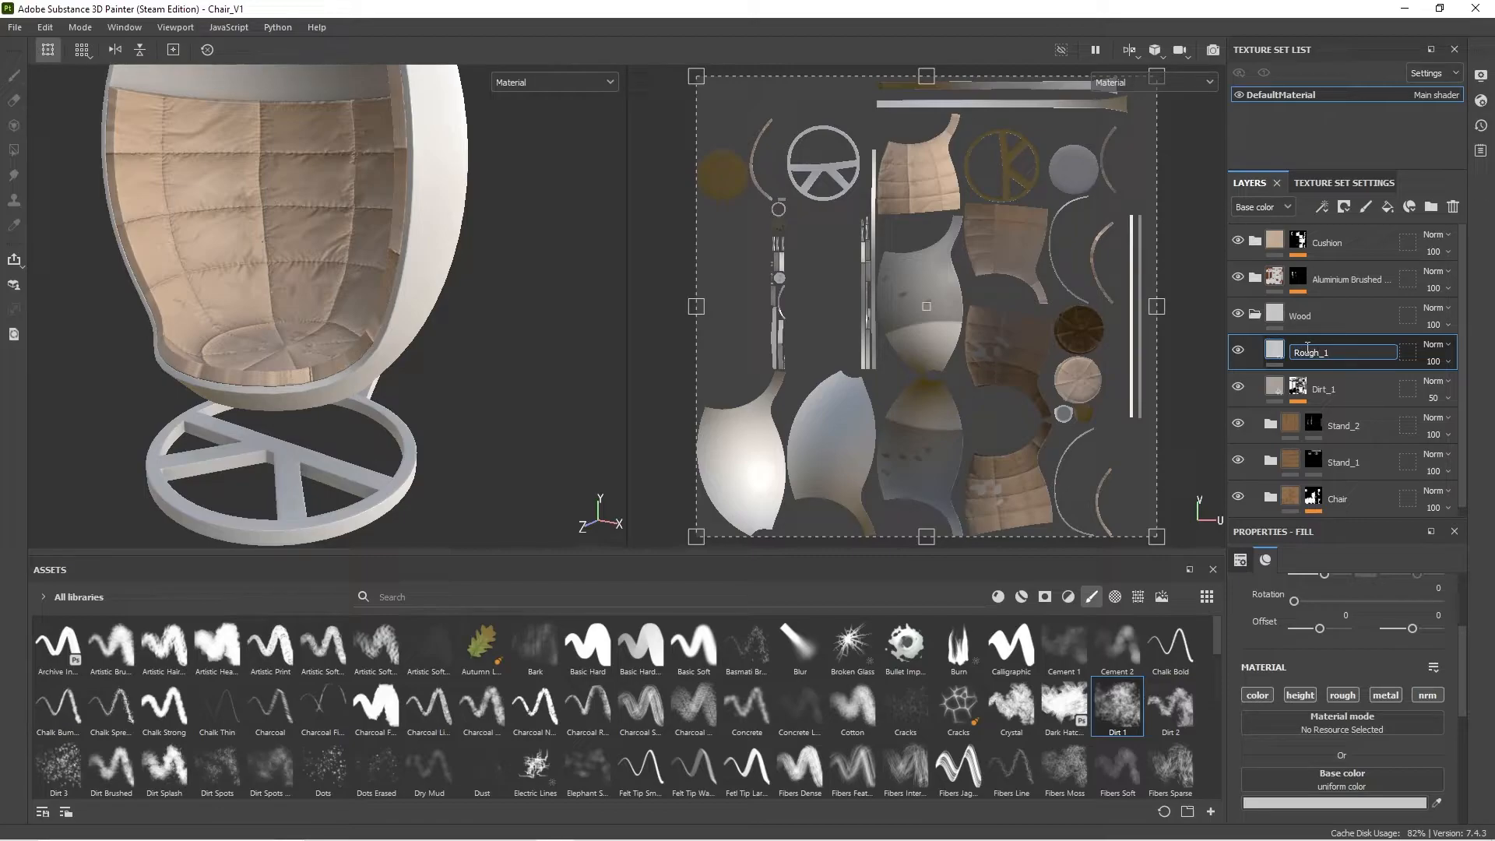
{"action": "key", "text": "Return"}
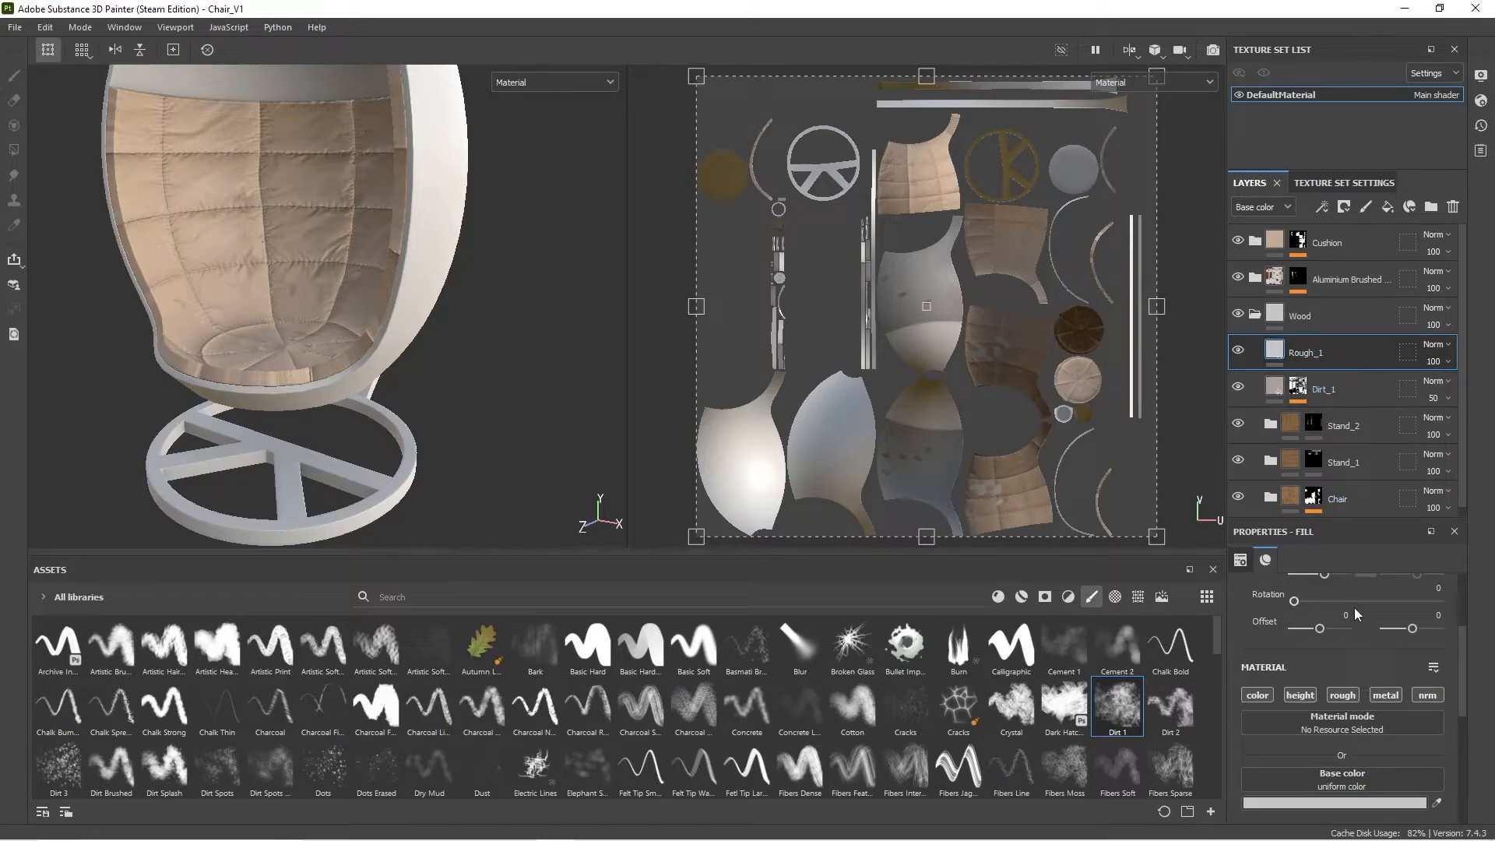
Step: Limit the Rough_1 layer to the color and rough channels and set its roughness to 0.9
{"action": "left_click", "coordinate": [1355, 698], "text": "alt"}
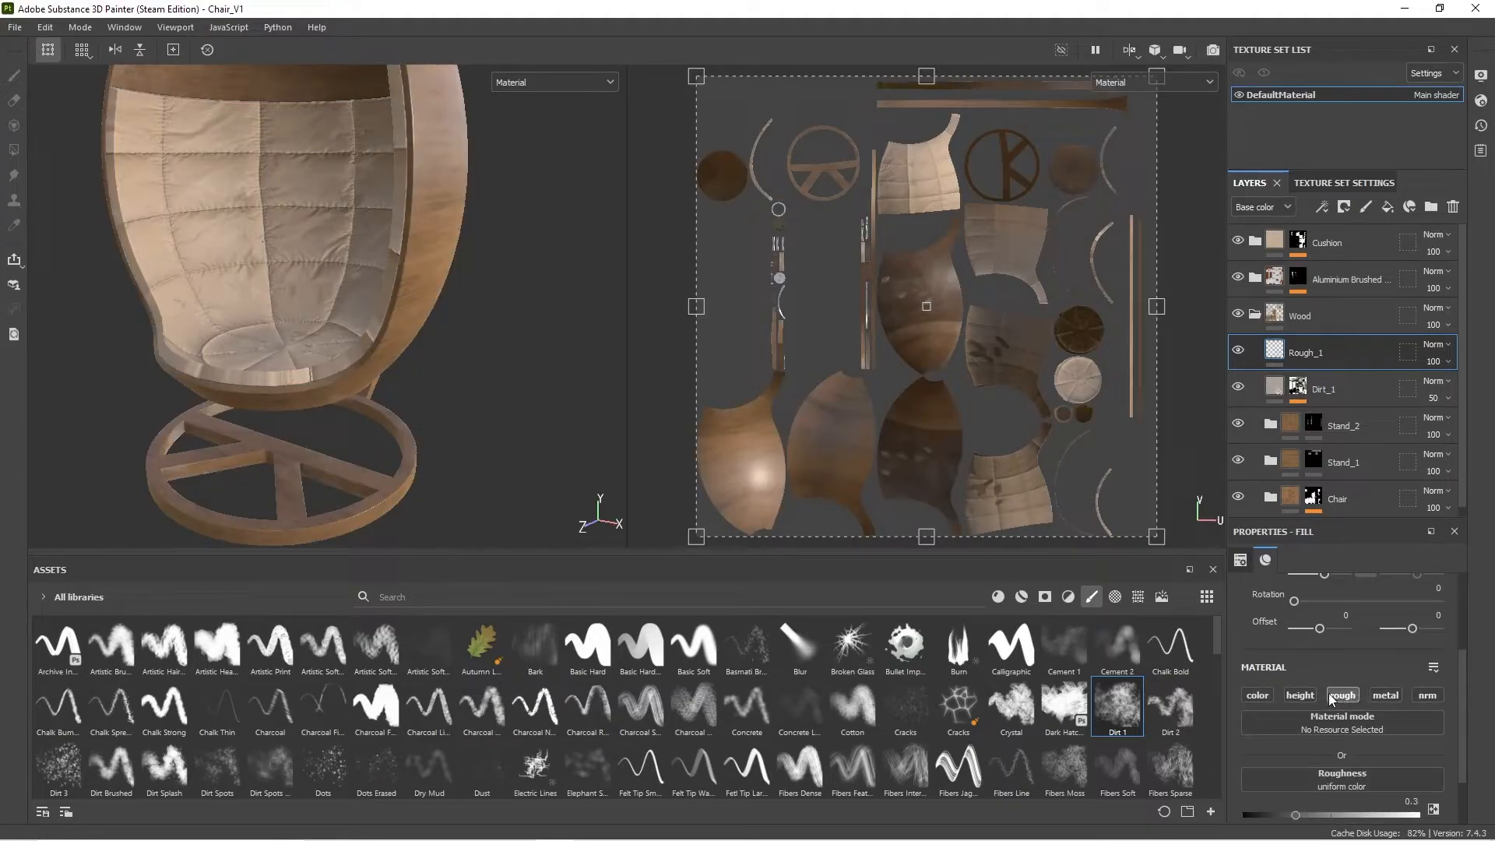
{"action": "left_click", "coordinate": [1264, 697]}
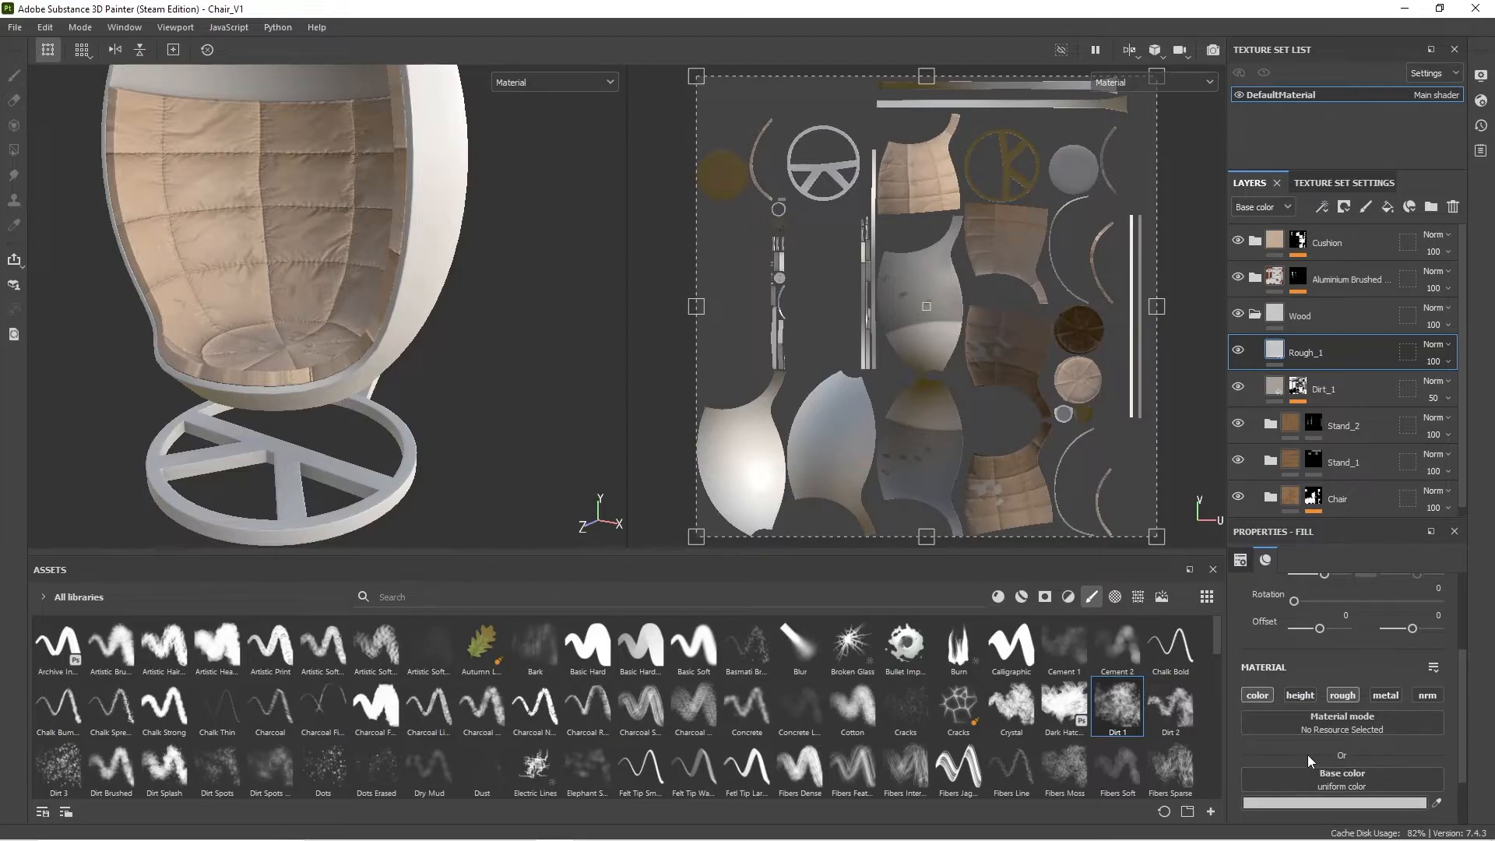
{"action": "scroll", "coordinate": [1306, 747], "scroll_direction": "down", "scroll_amount": 2}
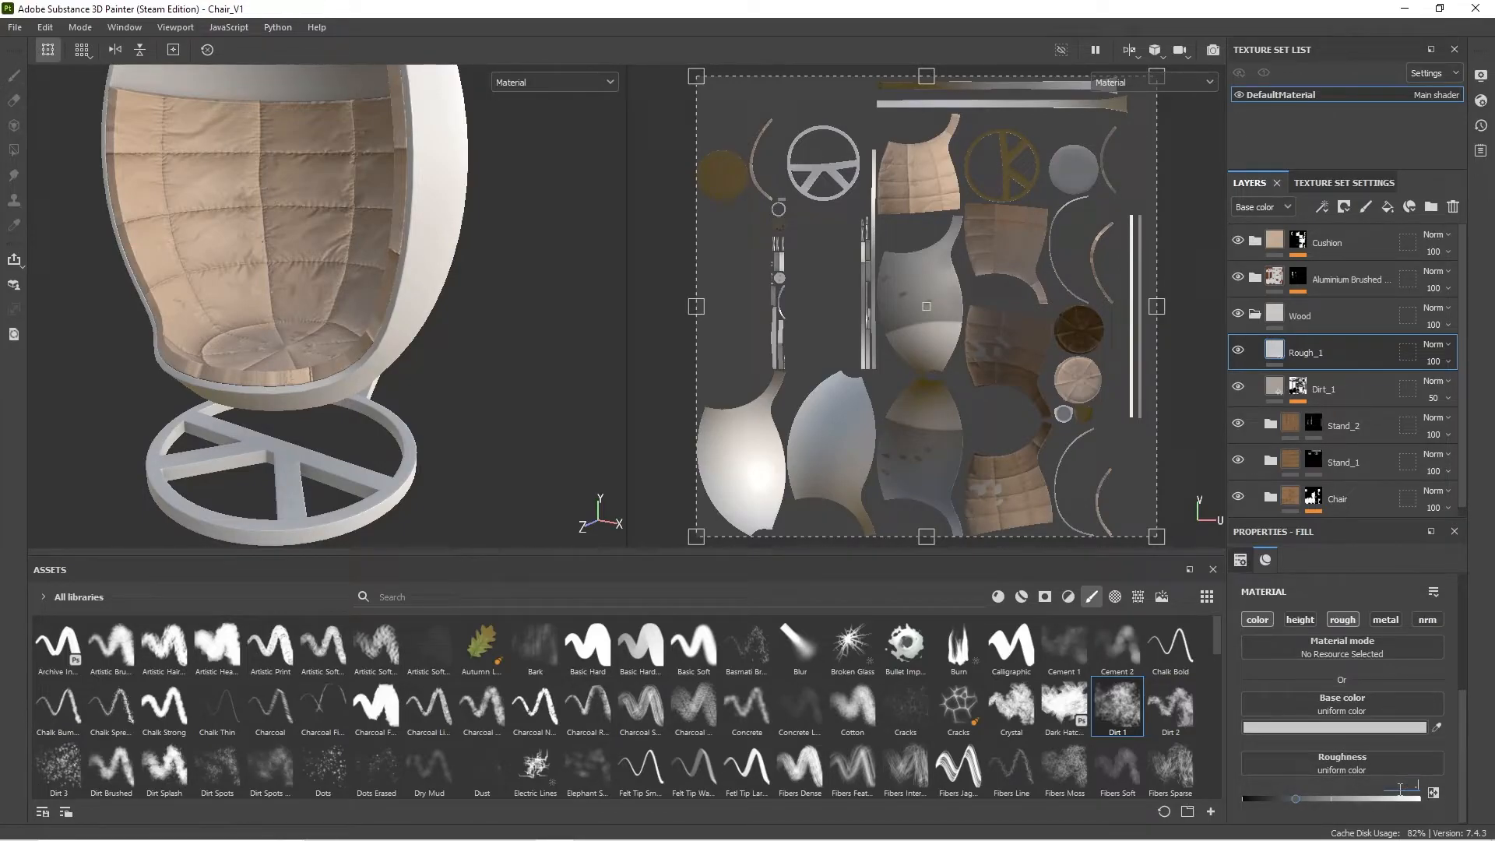
{"action": "key", "text": "Return"}
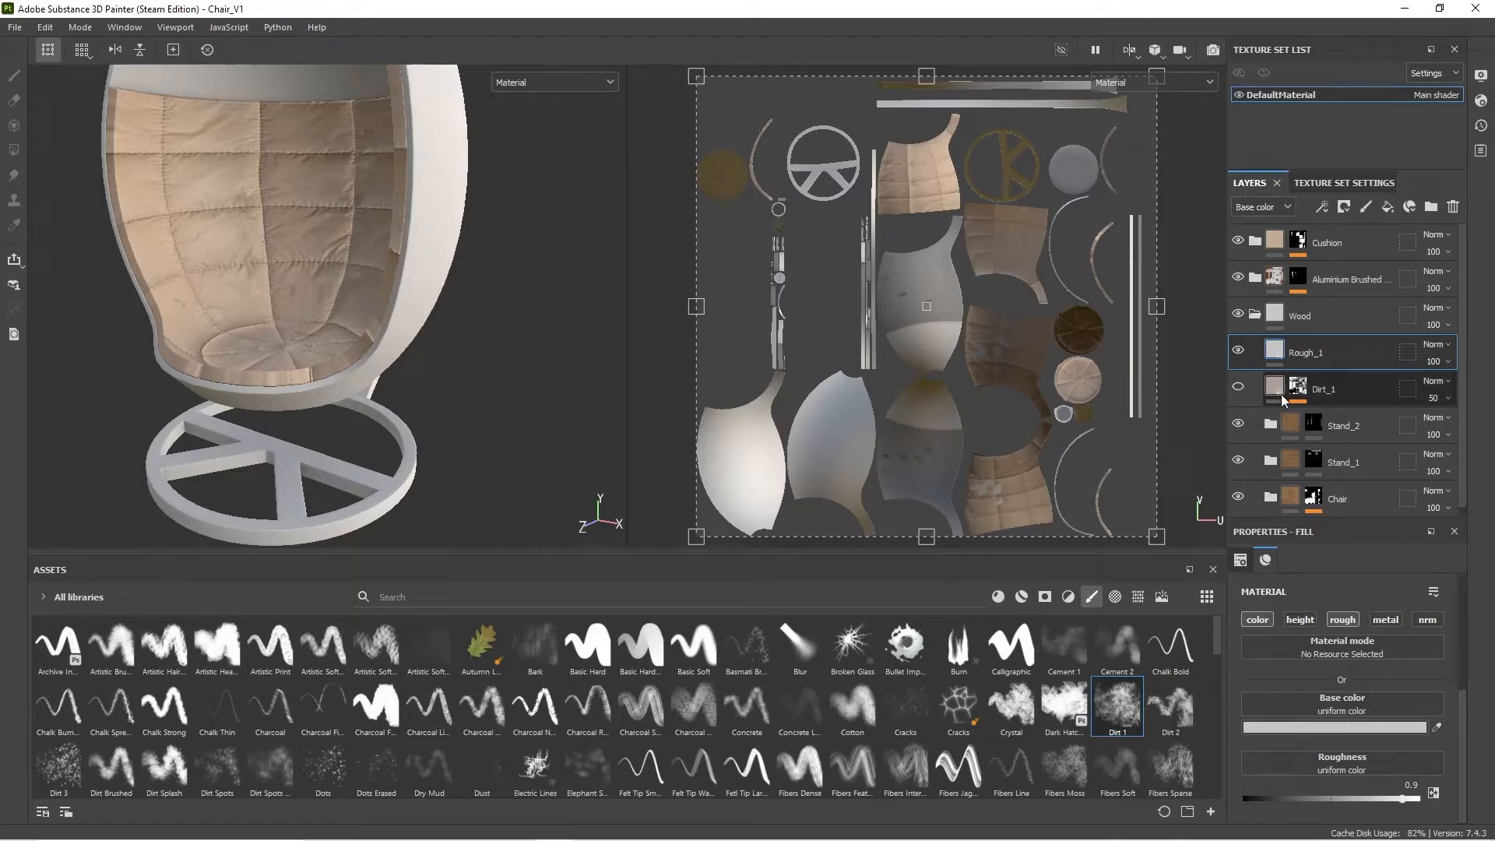
Step: With Dirt_1 hidden, give the Rough_1 layer a black mask and add a fill effect to that mask
{"action": "mouse_move", "coordinate": [434, 304]}
{"action": "left_mouse_down", "text": "alt"}
{"action": "mouse_move", "coordinate": [176, 264]}
{"action": "mouse_move", "coordinate": [284, 250]}
{"action": "mouse_move", "coordinate": [303, 299]}
{"action": "mouse_move", "coordinate": [347, 302]}
{"action": "left_mouse_up", "text": "alt"}
{"action": "right_click", "coordinate": [1320, 352]}
{"action": "left_click", "coordinate": [1407, 28]}
{"action": "right_click", "coordinate": [1348, 348]}
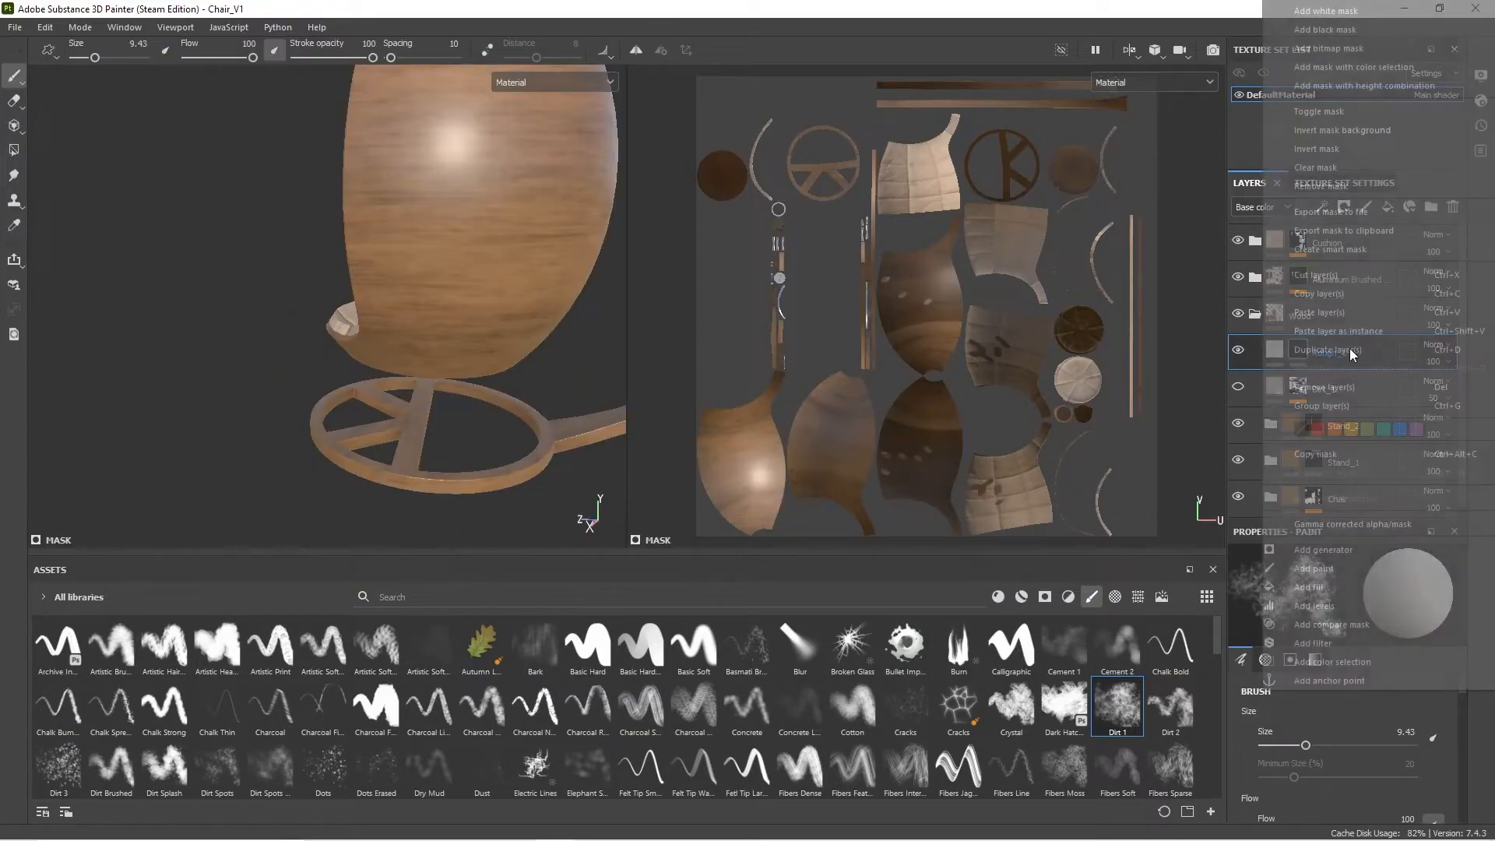
{"action": "left_click", "coordinate": [1313, 587]}
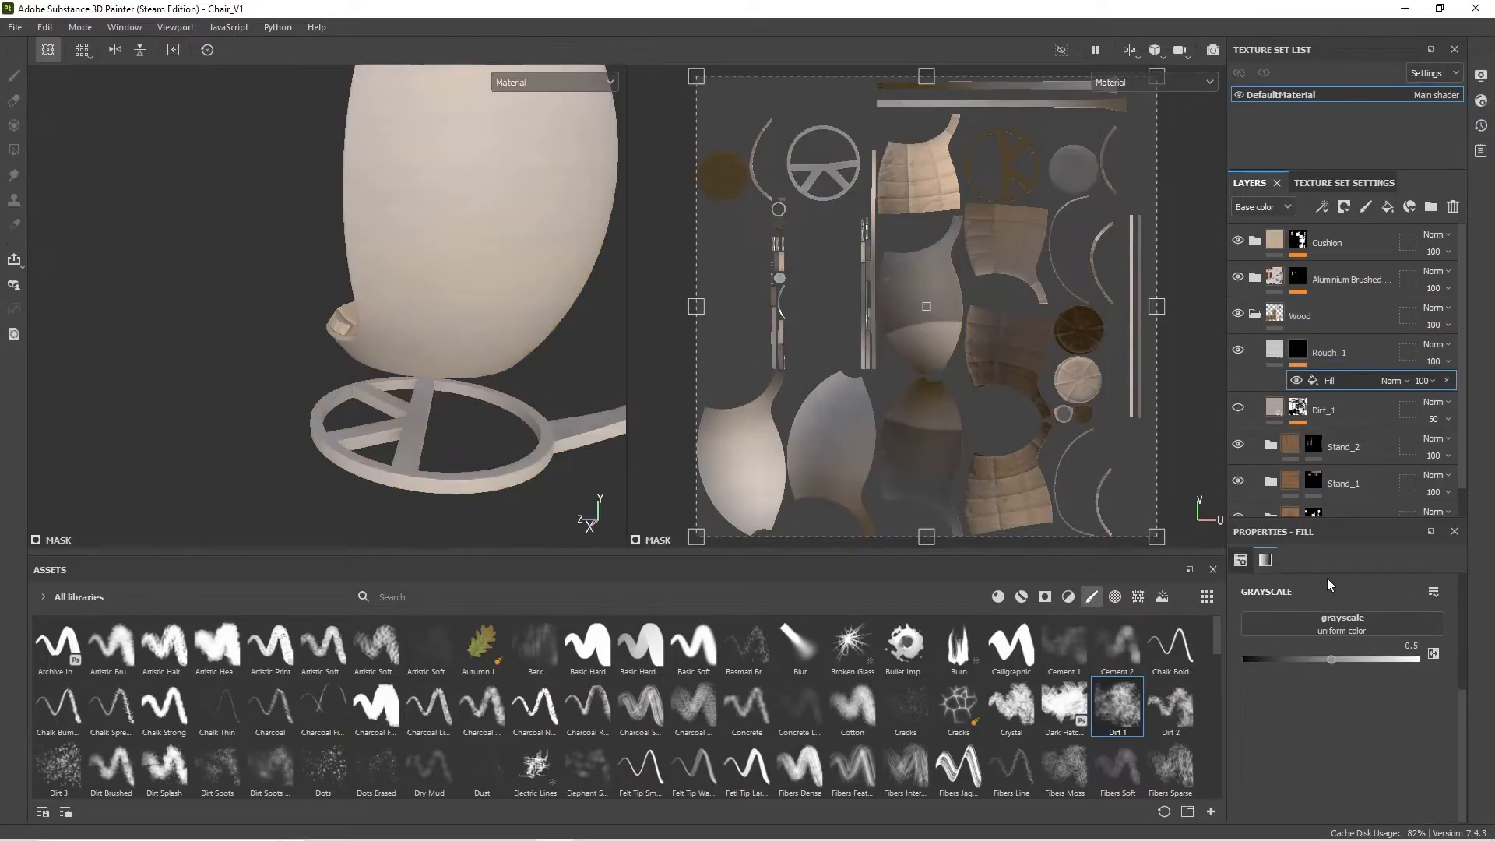
Step: Find the Grunge Fingerprints Smeared Wide texture and assign it to the grayscale of the Rough_1 mask fill
{"action": "left_click", "coordinate": [1137, 597]}
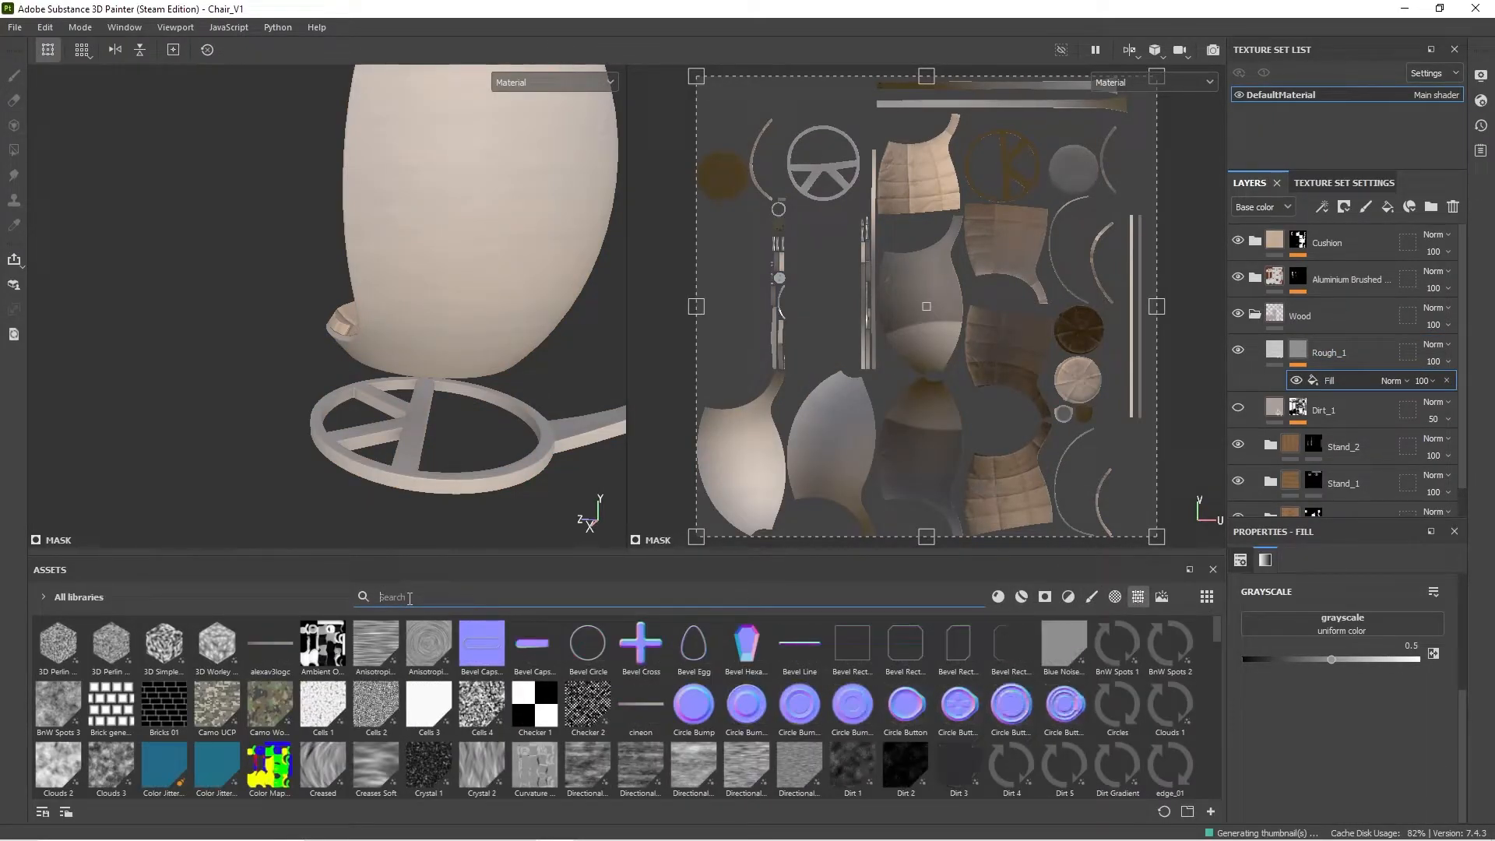
{"action": "type", "text": "finger"}
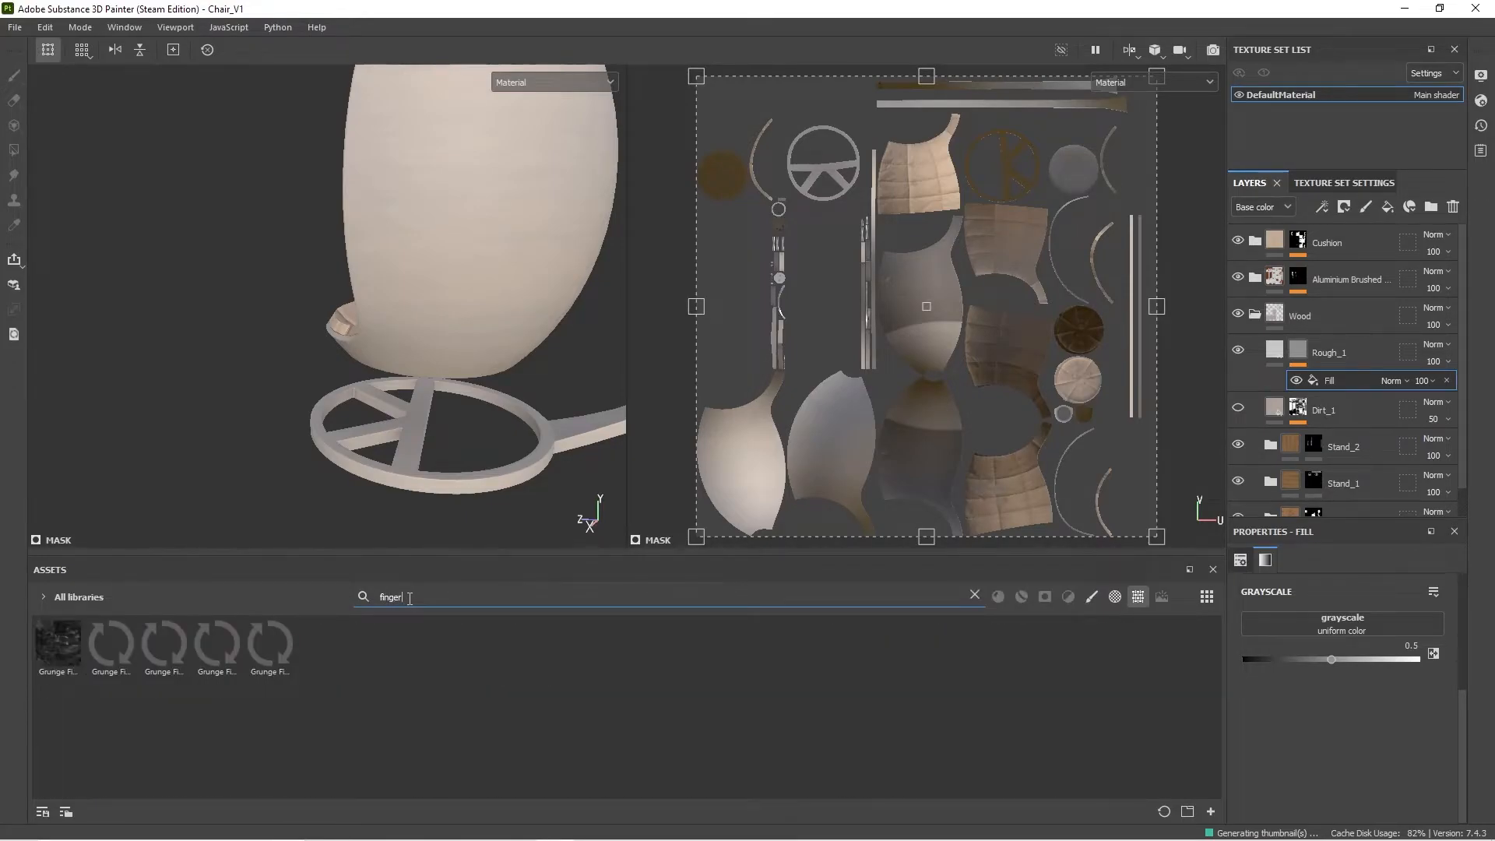
{"action": "mouse_move", "coordinate": [289, 650]}
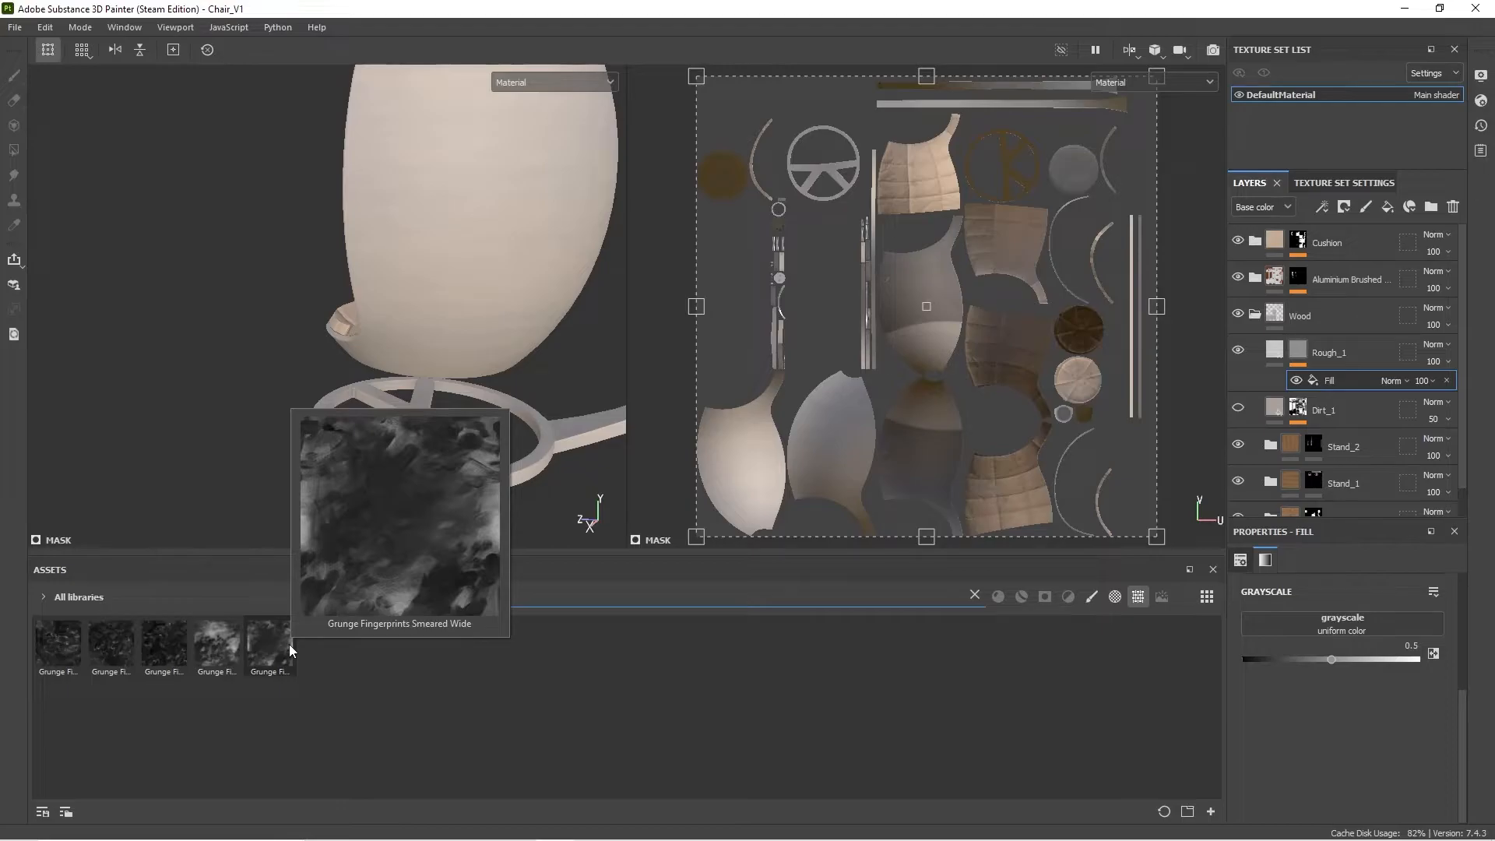
{"action": "mouse_move", "coordinate": [264, 643]}
{"action": "left_mouse_down"}
{"action": "mouse_move", "coordinate": [383, 688]}
{"action": "mouse_move", "coordinate": [1372, 609]}
{"action": "mouse_move", "coordinate": [1347, 623]}
{"action": "left_mouse_up"}
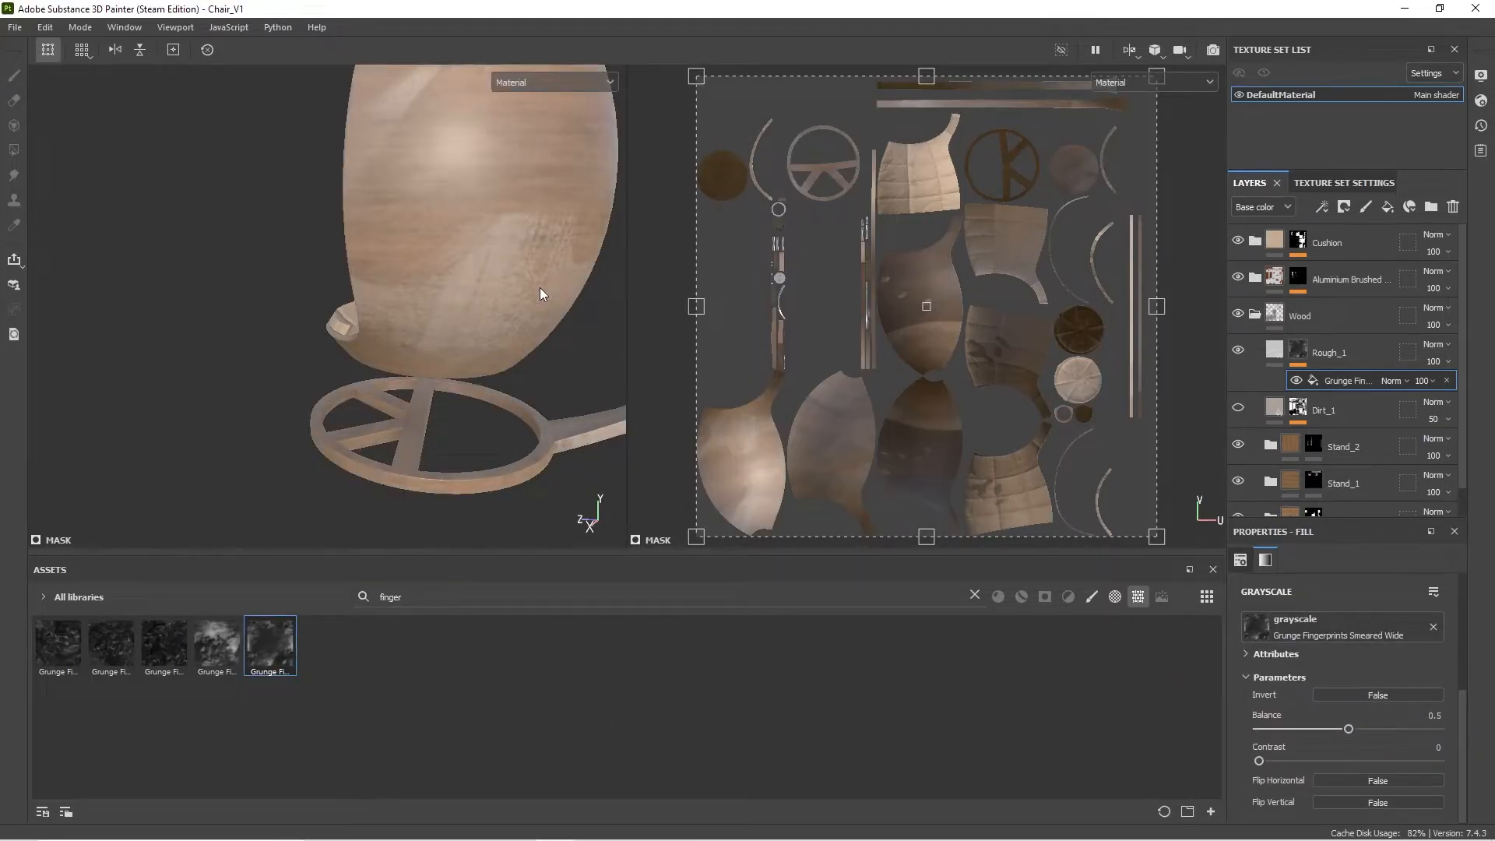
Step: Change the projection of the grunge mask fill to tri-planar
{"action": "scroll", "coordinate": [1244, 667], "scroll_direction": "up", "scroll_amount": 5}
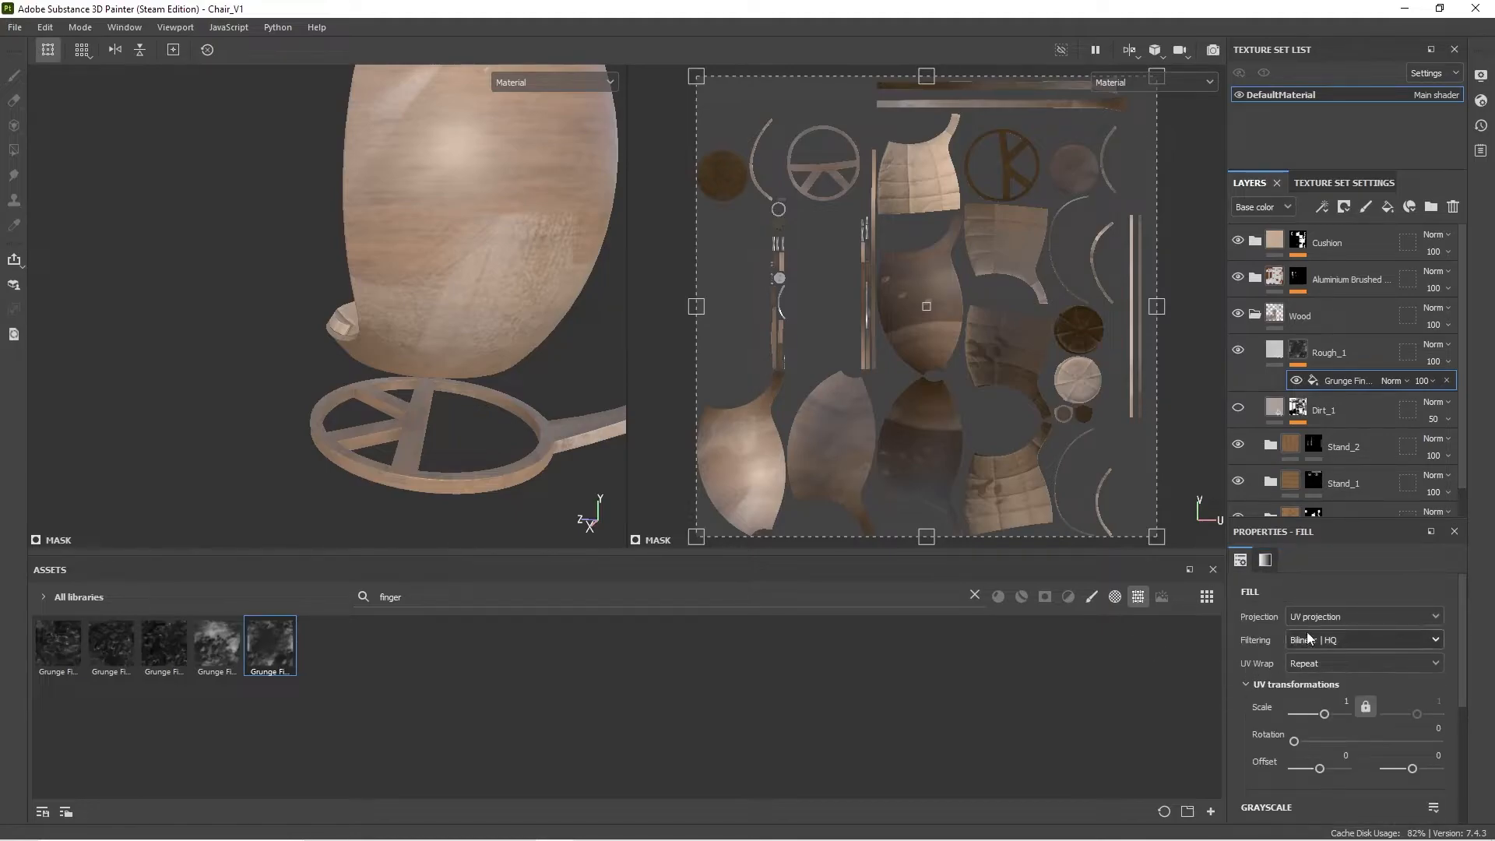
{"action": "left_click", "coordinate": [1327, 618]}
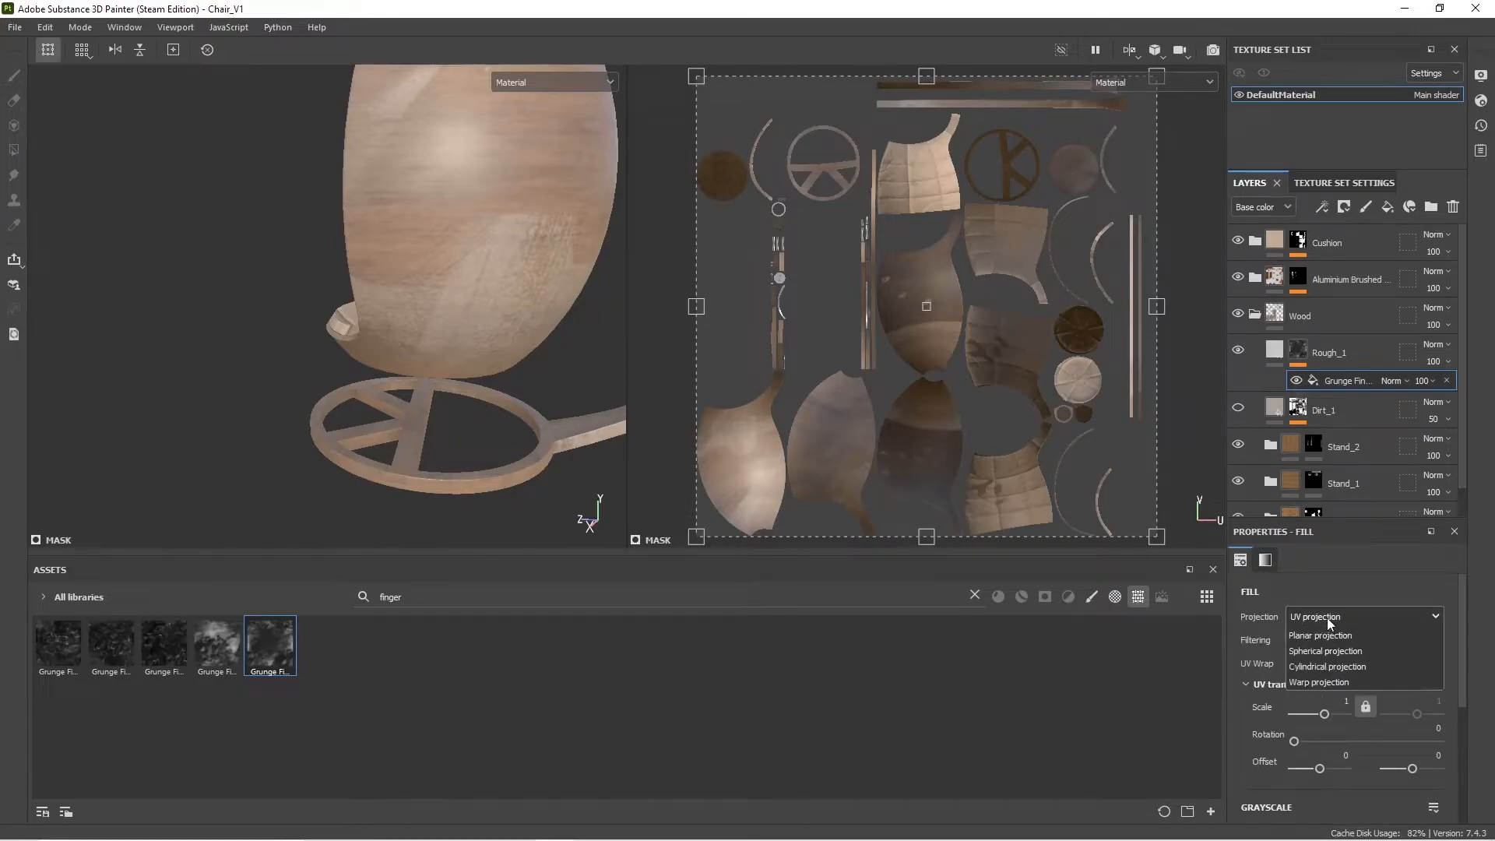
{"action": "key", "text": "Escape"}
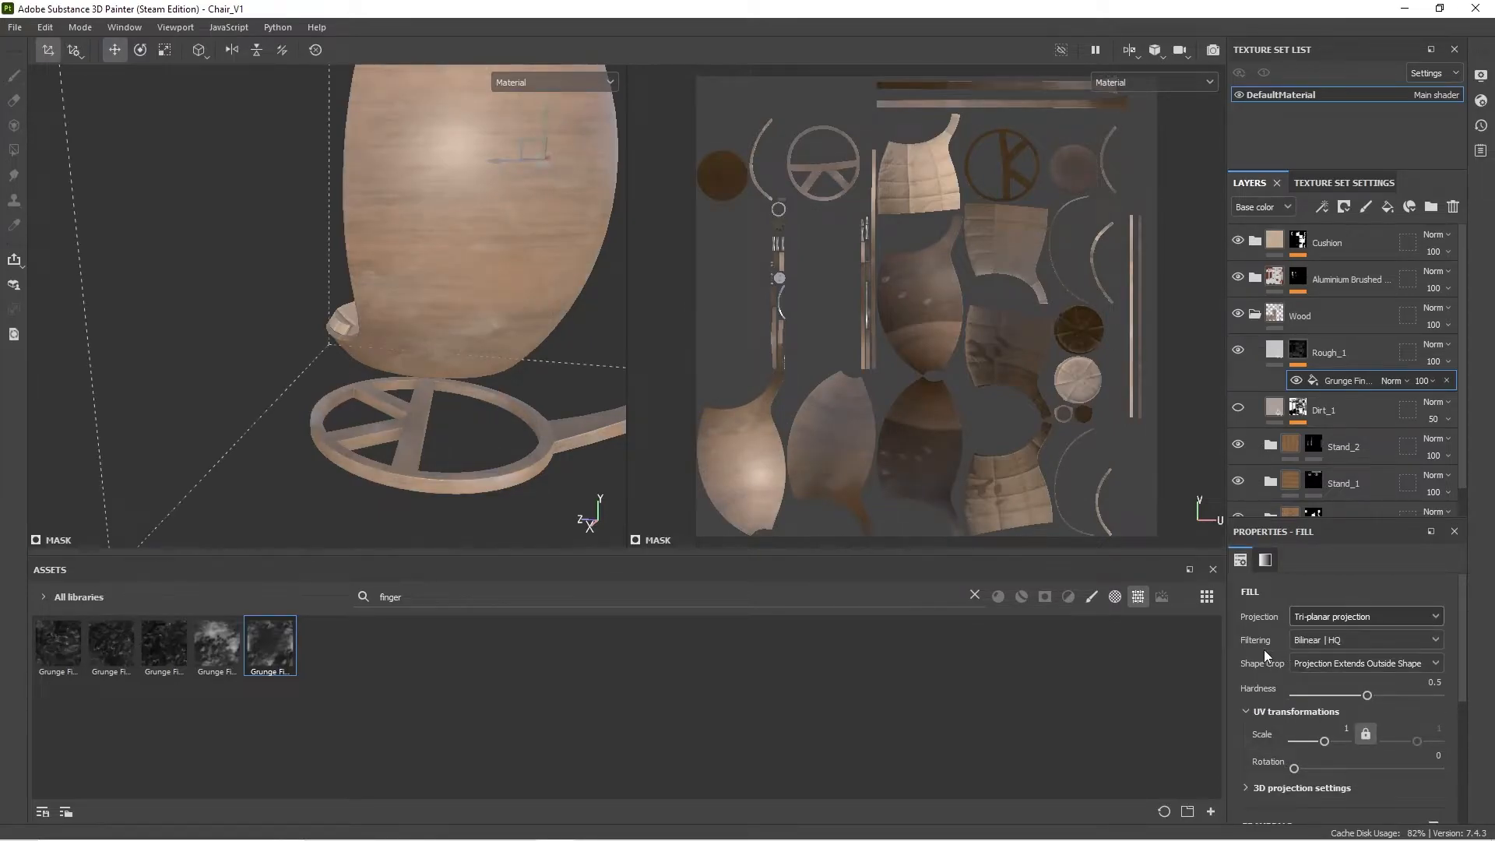
Step: Check the grunge on the back of the shell and set its balance to 0.4
{"action": "scroll", "coordinate": [1264, 655], "scroll_direction": "down", "scroll_amount": 3}
{"action": "scroll", "coordinate": [311, 234], "scroll_direction": "down", "scroll_amount": 8}
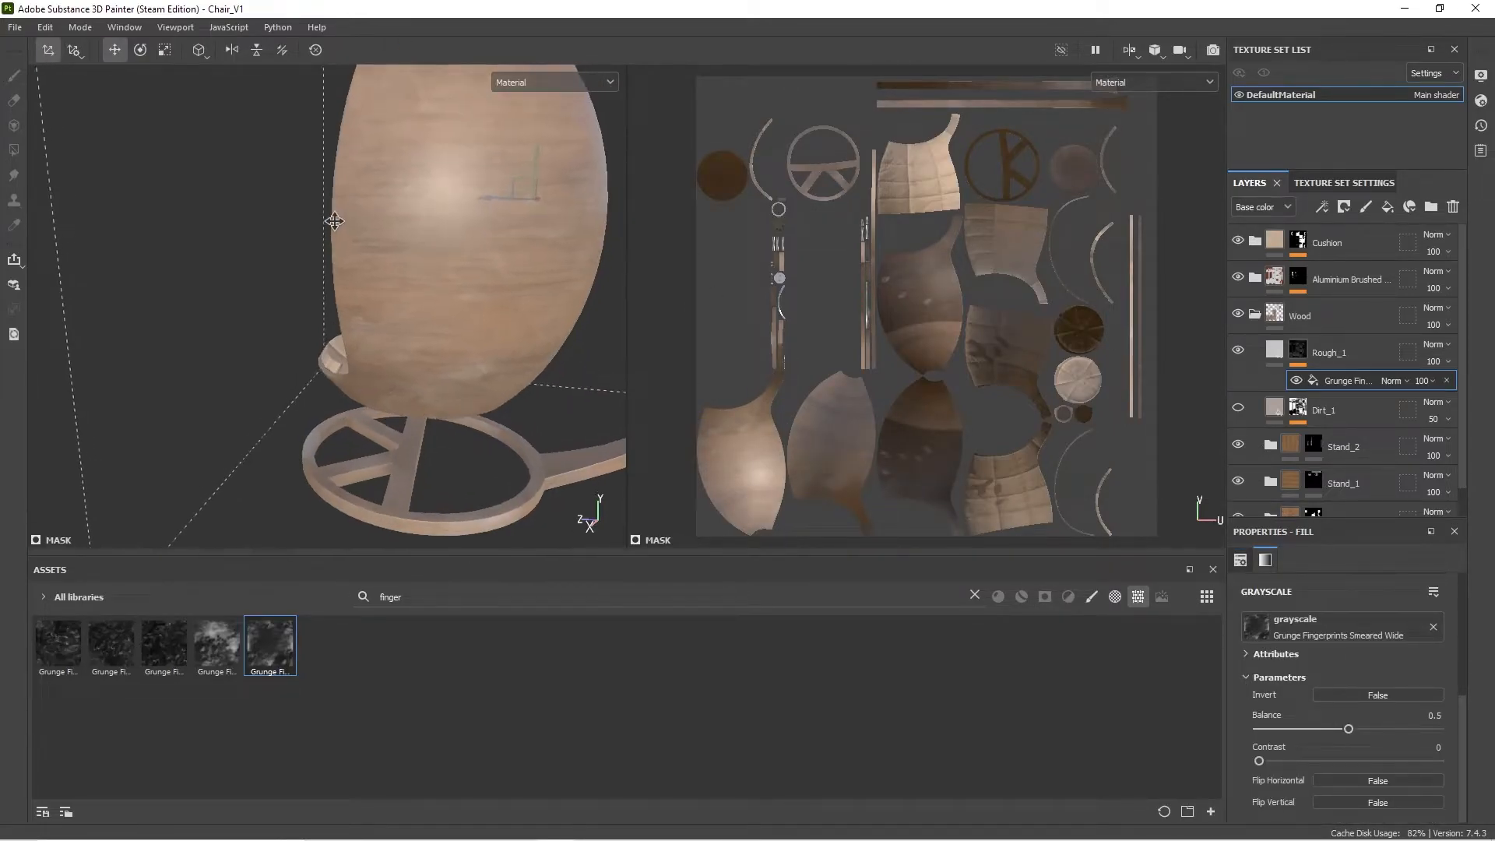
{"action": "left_click_drag", "start_coordinate": [323, 244], "coordinate": [457, 166], "text": "alt"}
{"action": "scroll", "coordinate": [424, 216], "scroll_direction": "up", "scroll_amount": 5}
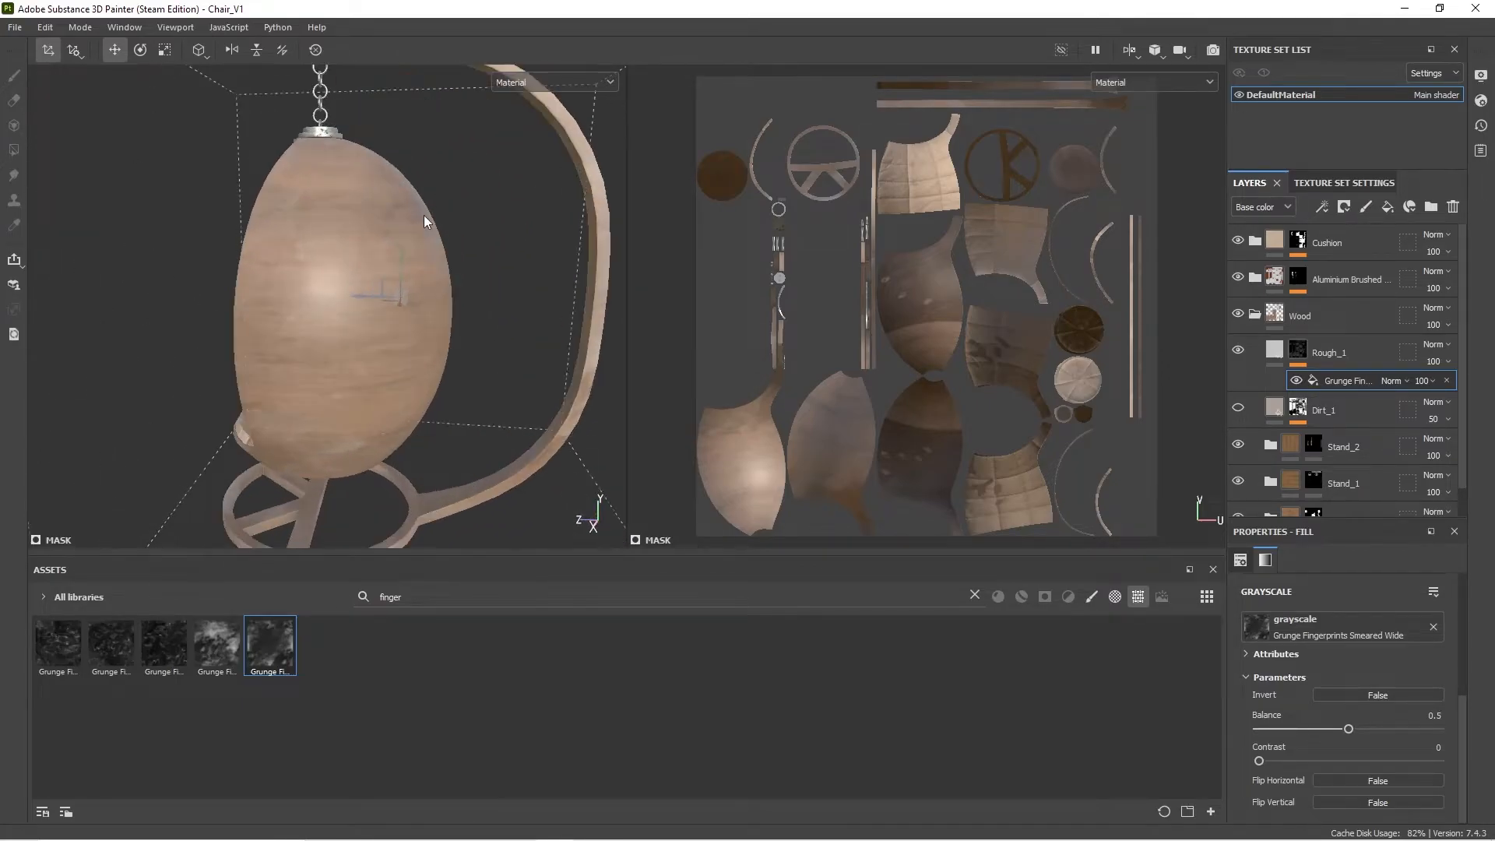
{"action": "middle_click_drag", "start_coordinate": [492, 353], "coordinate": [572, 235], "text": "alt"}
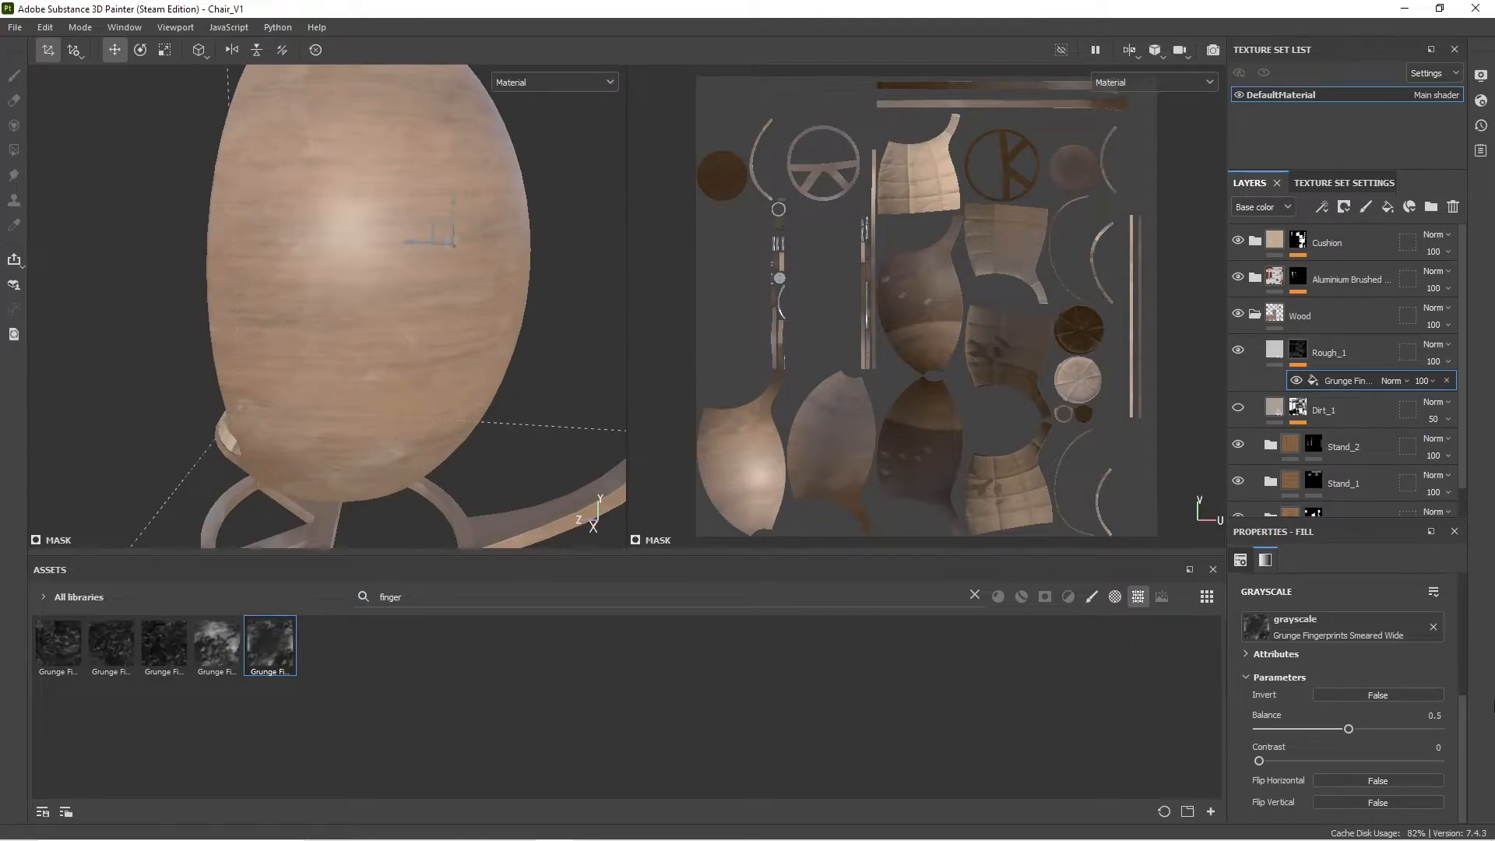
{"action": "left_click", "coordinate": [1433, 715]}
{"action": "type", "text": "0.4"}
{"action": "key", "text": "Return"}
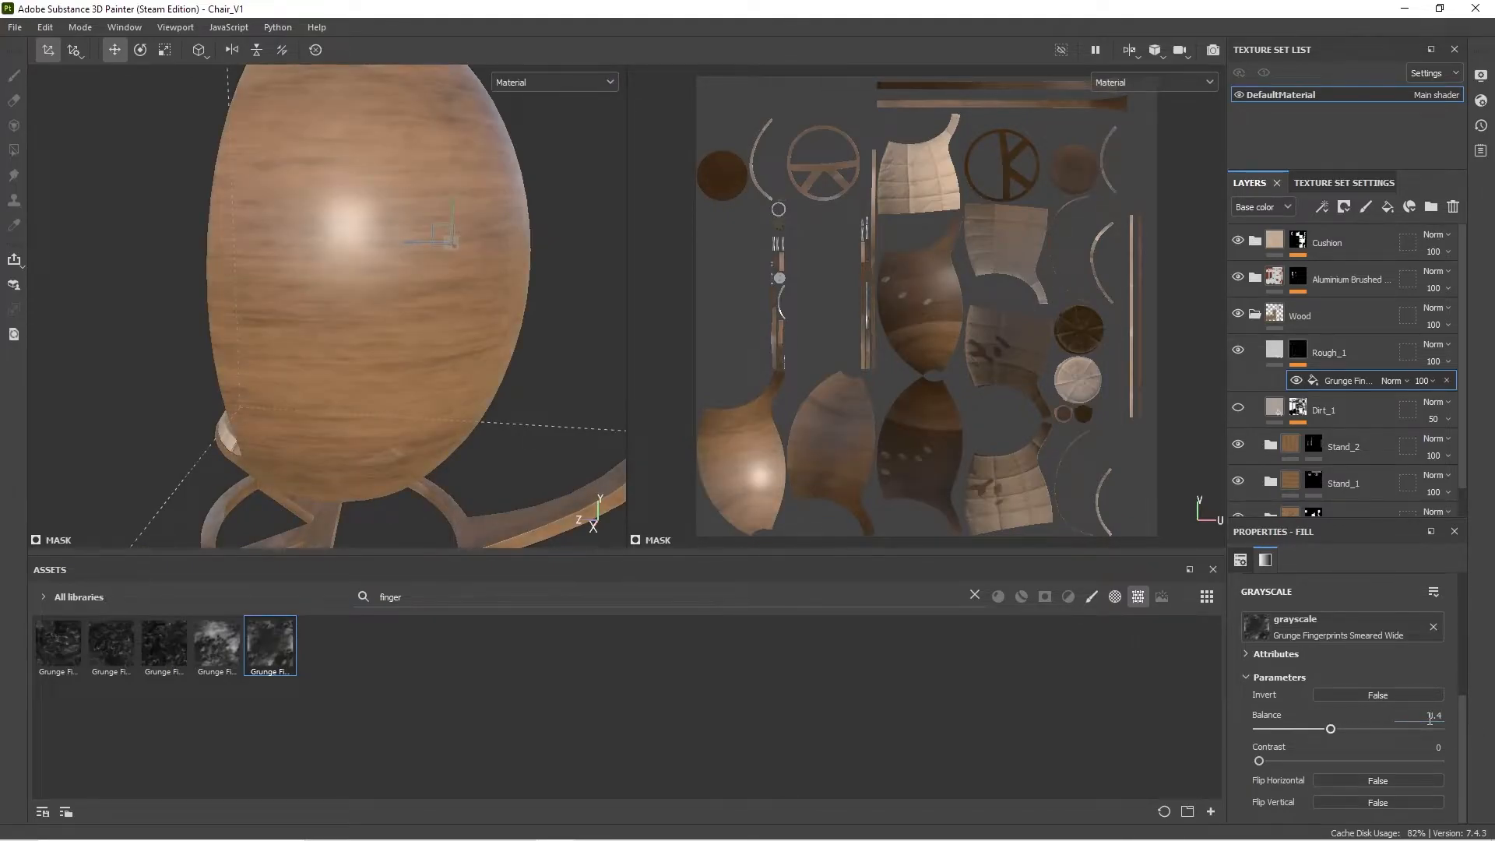
Step: Set the UV scale of the grunge mask fill to 2 and check the smudges on the shell
{"action": "scroll", "coordinate": [363, 350], "scroll_direction": "down", "scroll_amount": 3}
{"action": "left_click_drag", "start_coordinate": [374, 396], "coordinate": [275, 406], "text": "alt"}
{"action": "scroll", "coordinate": [1301, 731], "scroll_direction": "up", "scroll_amount": 5}
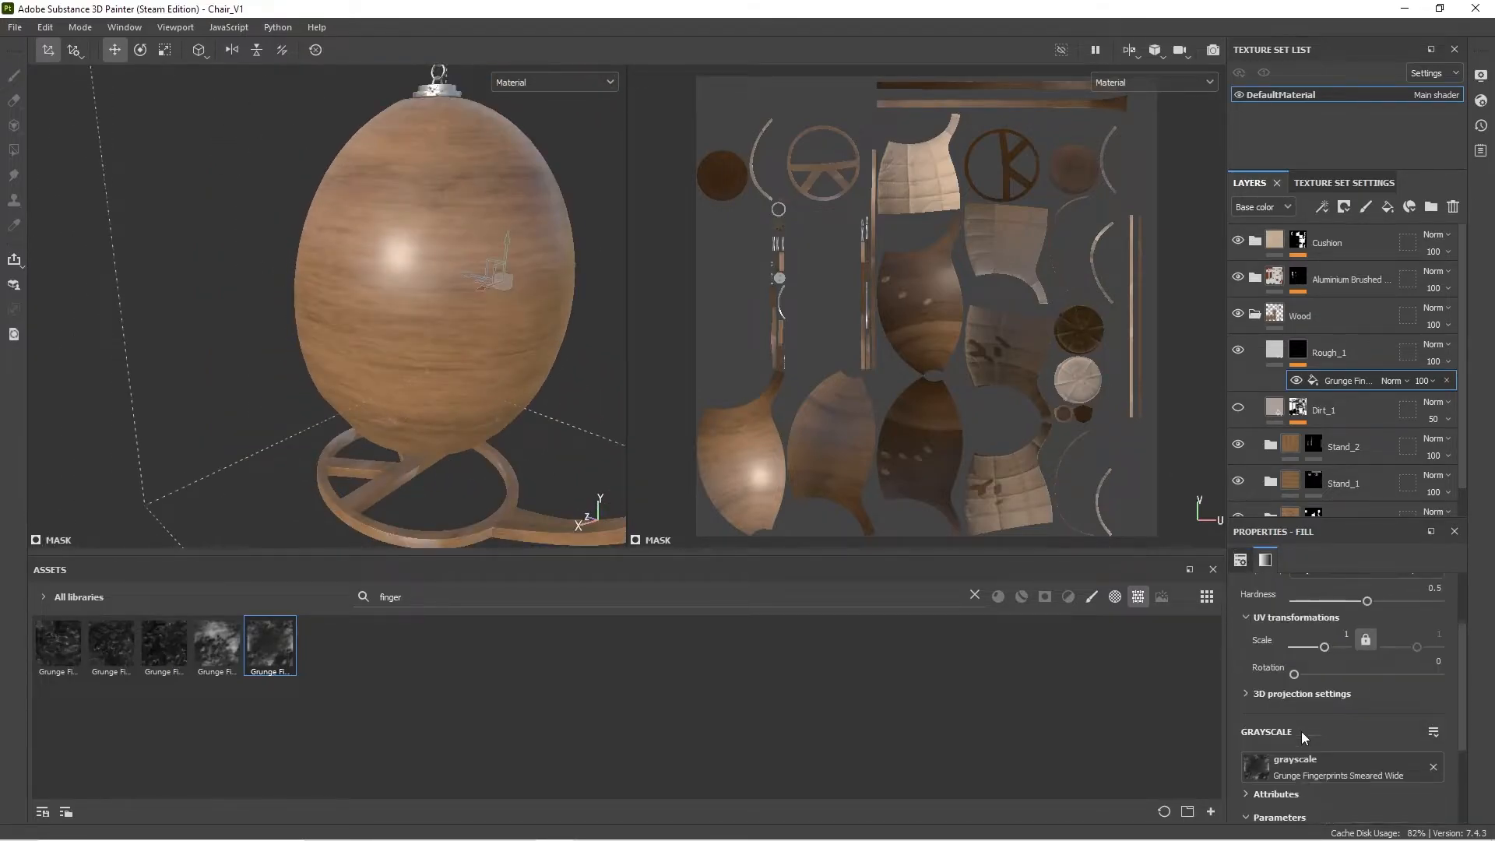
{"action": "left_click", "coordinate": [1313, 733]}
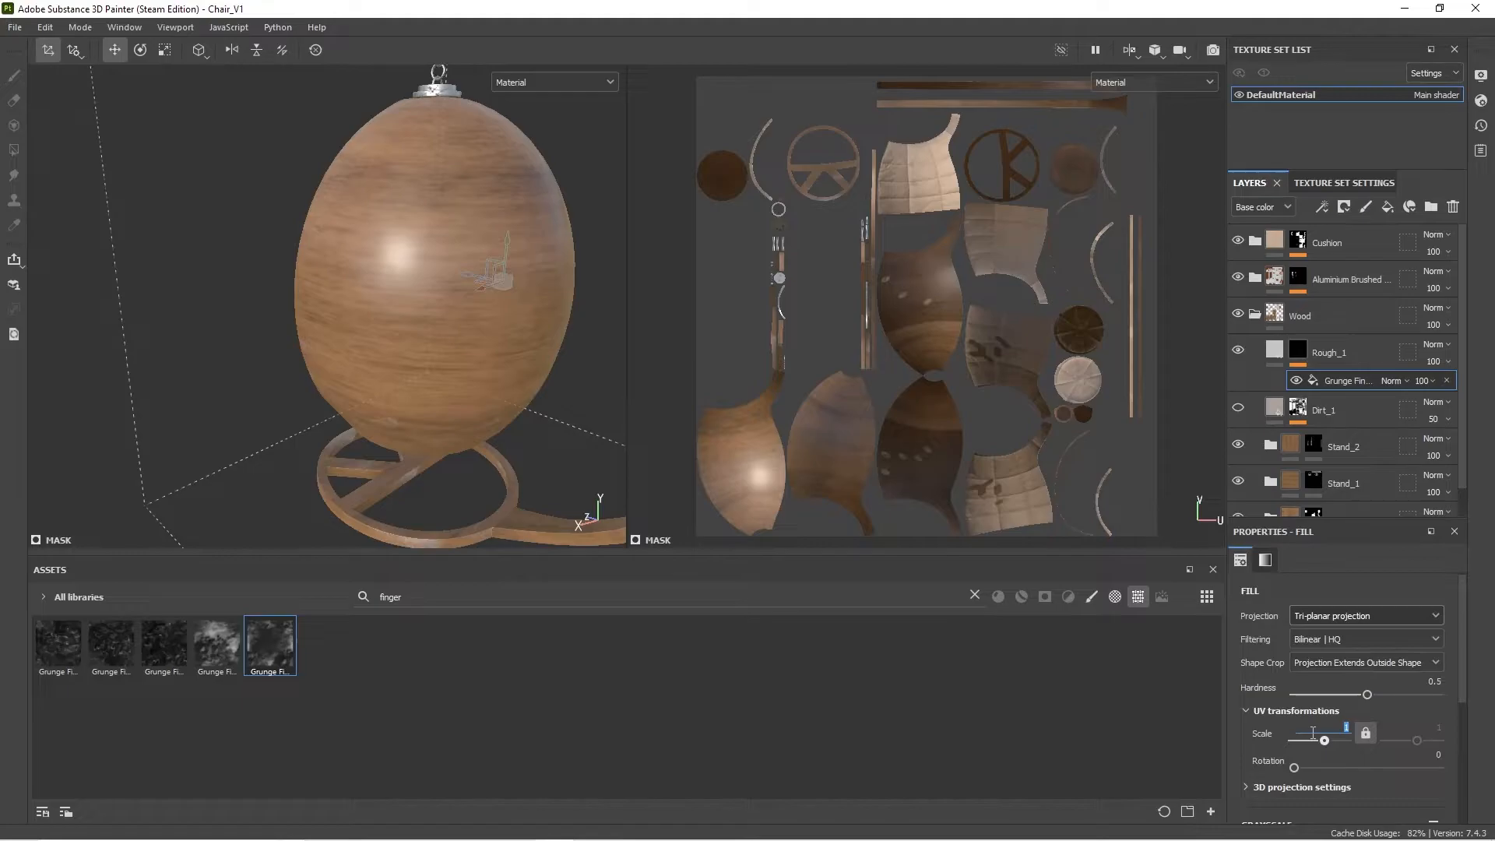
{"action": "key", "text": "Return"}
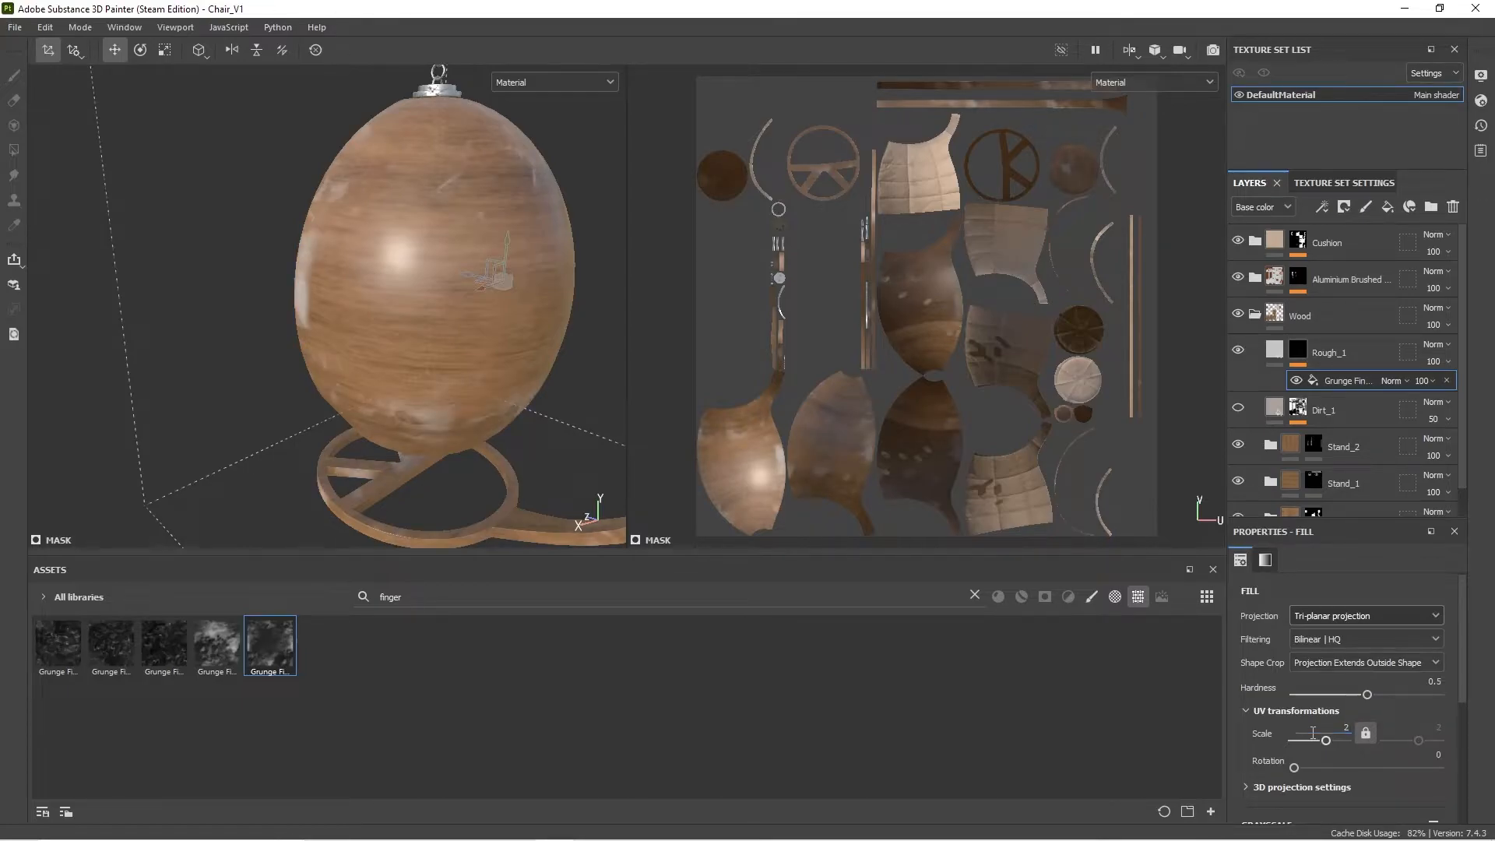
{"action": "left_click_drag", "start_coordinate": [430, 354], "coordinate": [377, 301], "text": "alt"}
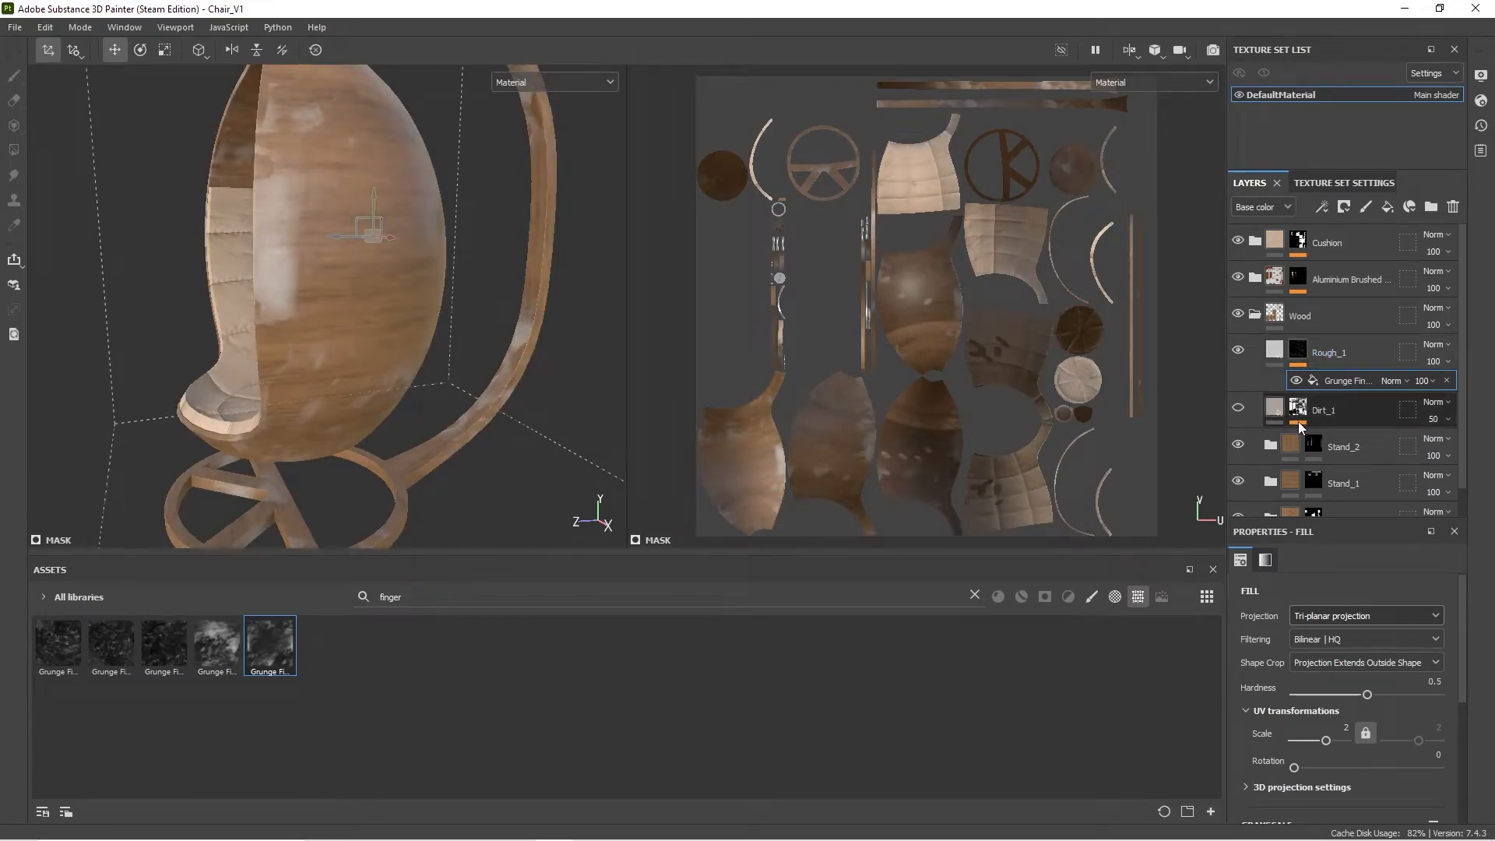
Step: Add a paint effect above the grunge fill in the Rough_1 mask
{"action": "left_click", "coordinate": [1298, 351]}
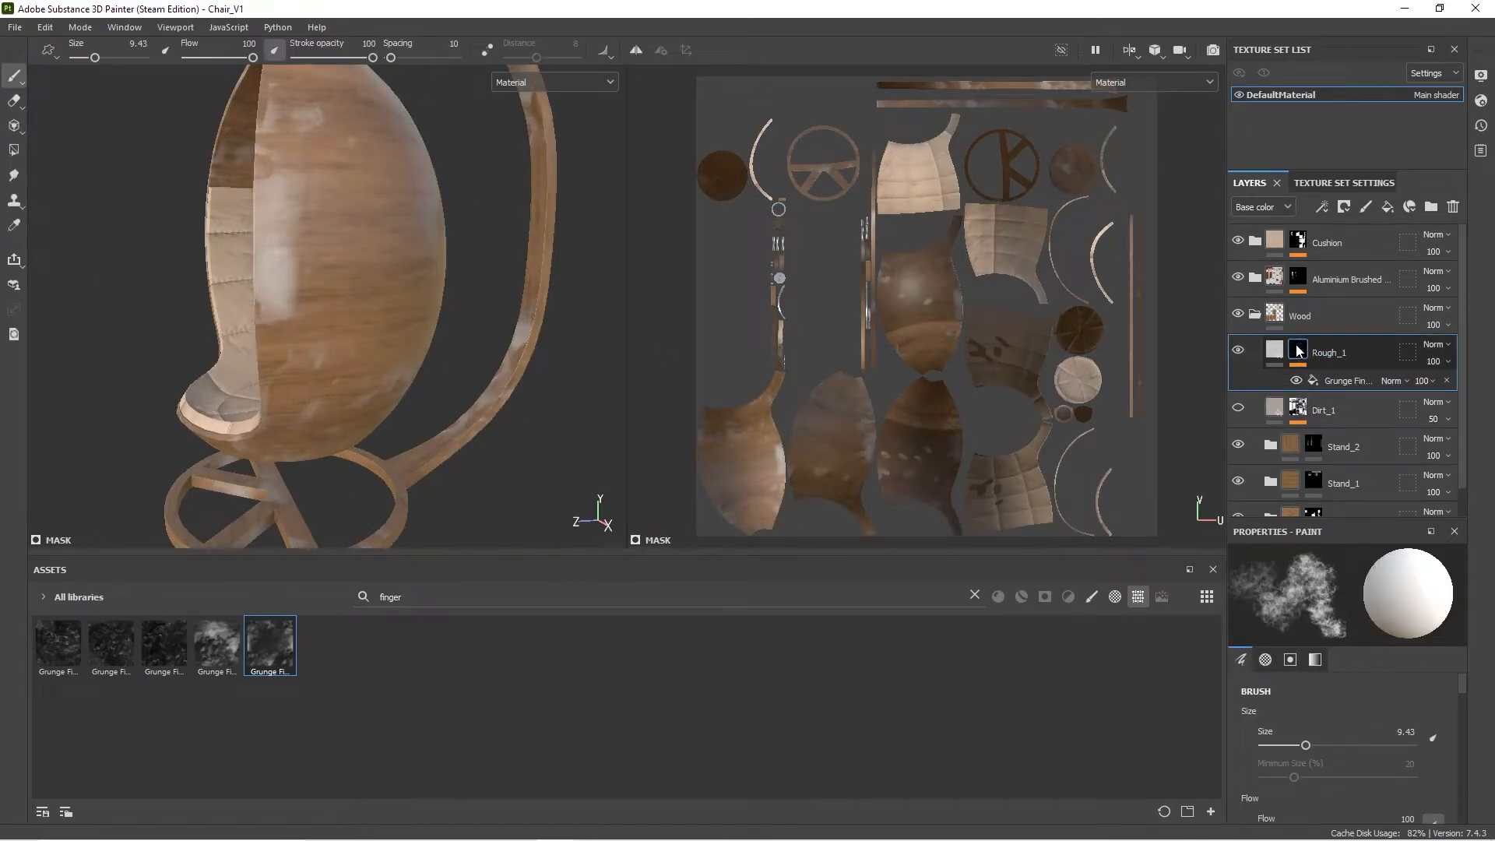
{"action": "right_click", "coordinate": [1296, 344]}
{"action": "left_click", "coordinate": [1338, 520]}
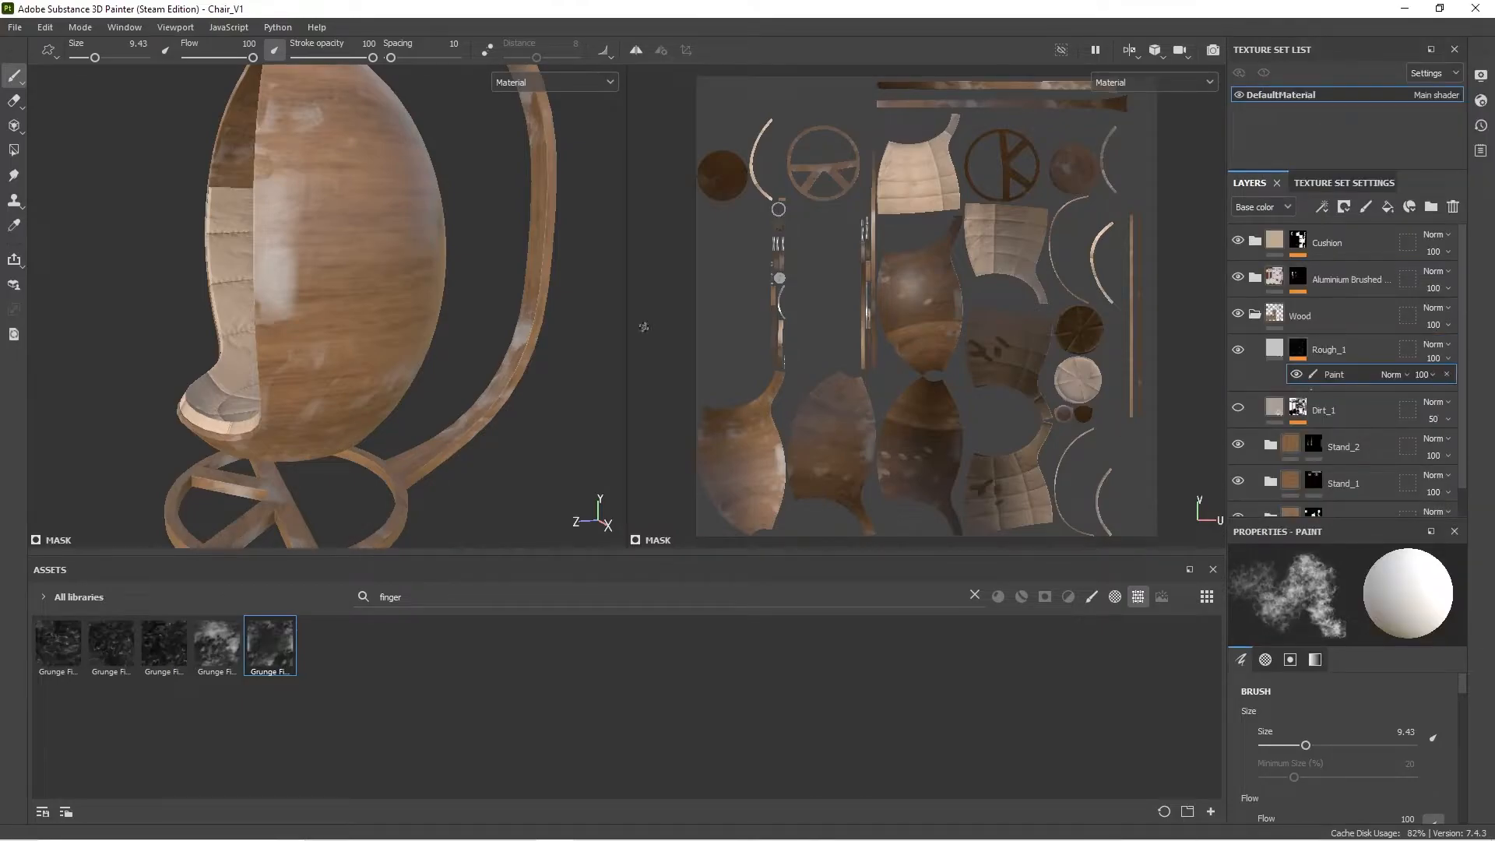
Step: Enlarge the brush to 13.48 and paint roughness smudges along the front edge of the shell's side
{"action": "scroll", "coordinate": [315, 252], "scroll_direction": "up", "scroll_amount": 2}
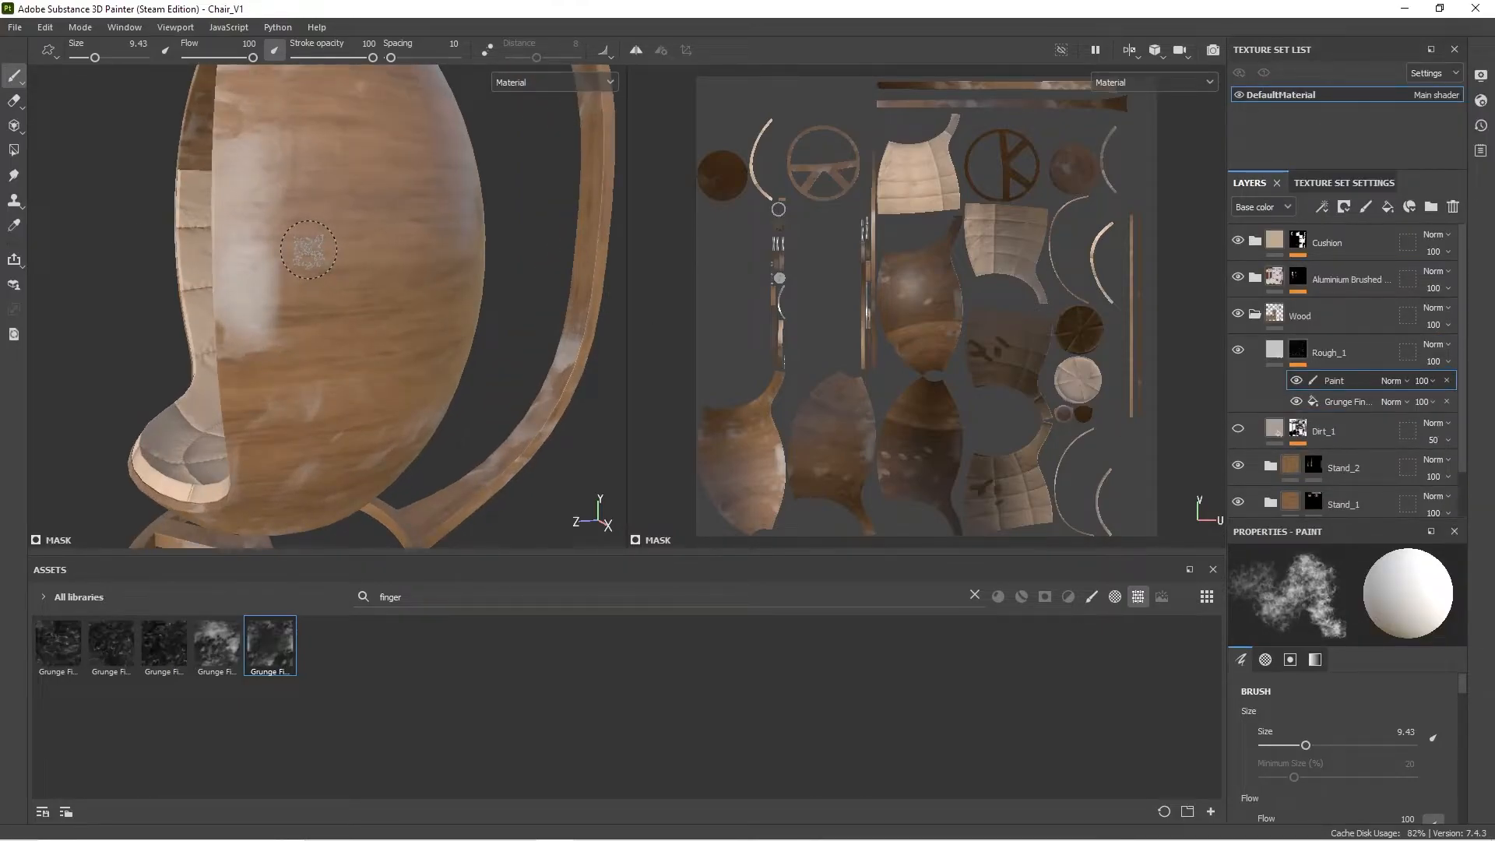
{"action": "key", "text": "bracketright"}
{"action": "key", "text": "bracketright"}
{"action": "key", "text": "bracketright"}
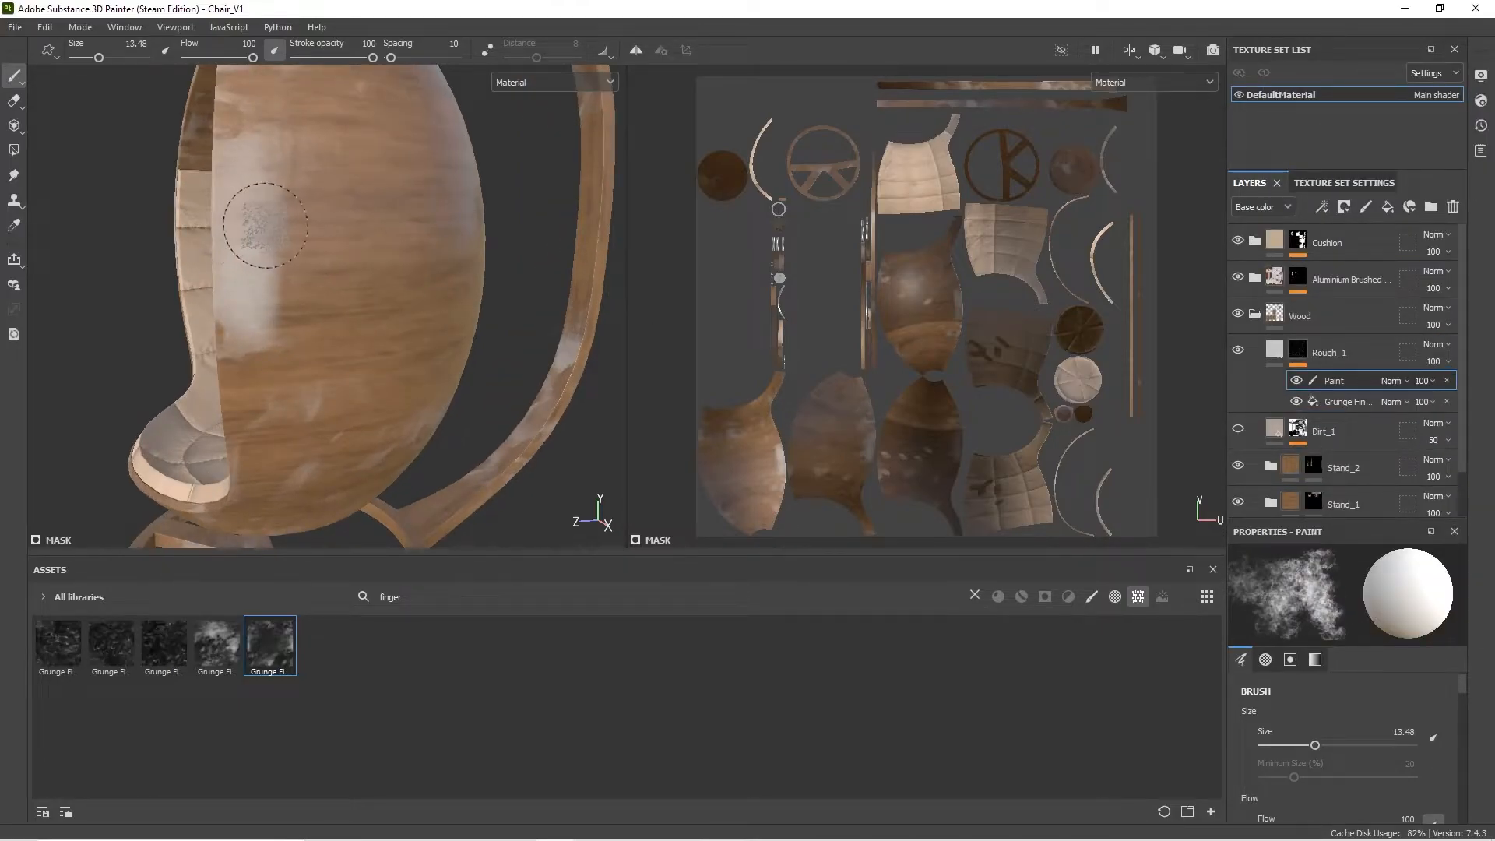
{"action": "scroll", "coordinate": [262, 226], "scroll_direction": "up", "scroll_amount": 1}
{"action": "mouse_move", "coordinate": [210, 317]}
{"action": "left_mouse_down"}
{"action": "mouse_move", "coordinate": [234, 261]}
{"action": "mouse_move", "coordinate": [214, 165]}
{"action": "mouse_move", "coordinate": [288, 146]}
{"action": "mouse_move", "coordinate": [246, 201]}
{"action": "mouse_move", "coordinate": [266, 354]}
{"action": "mouse_move", "coordinate": [241, 360]}
{"action": "left_mouse_up"}
{"action": "mouse_move", "coordinate": [397, 371]}
{"action": "left_mouse_down", "text": "alt"}
{"action": "mouse_move", "coordinate": [292, 202]}
{"action": "mouse_move", "coordinate": [389, 193]}
{"action": "mouse_move", "coordinate": [250, 478]}
{"action": "mouse_move", "coordinate": [267, 324]}
{"action": "left_mouse_up", "text": "alt"}
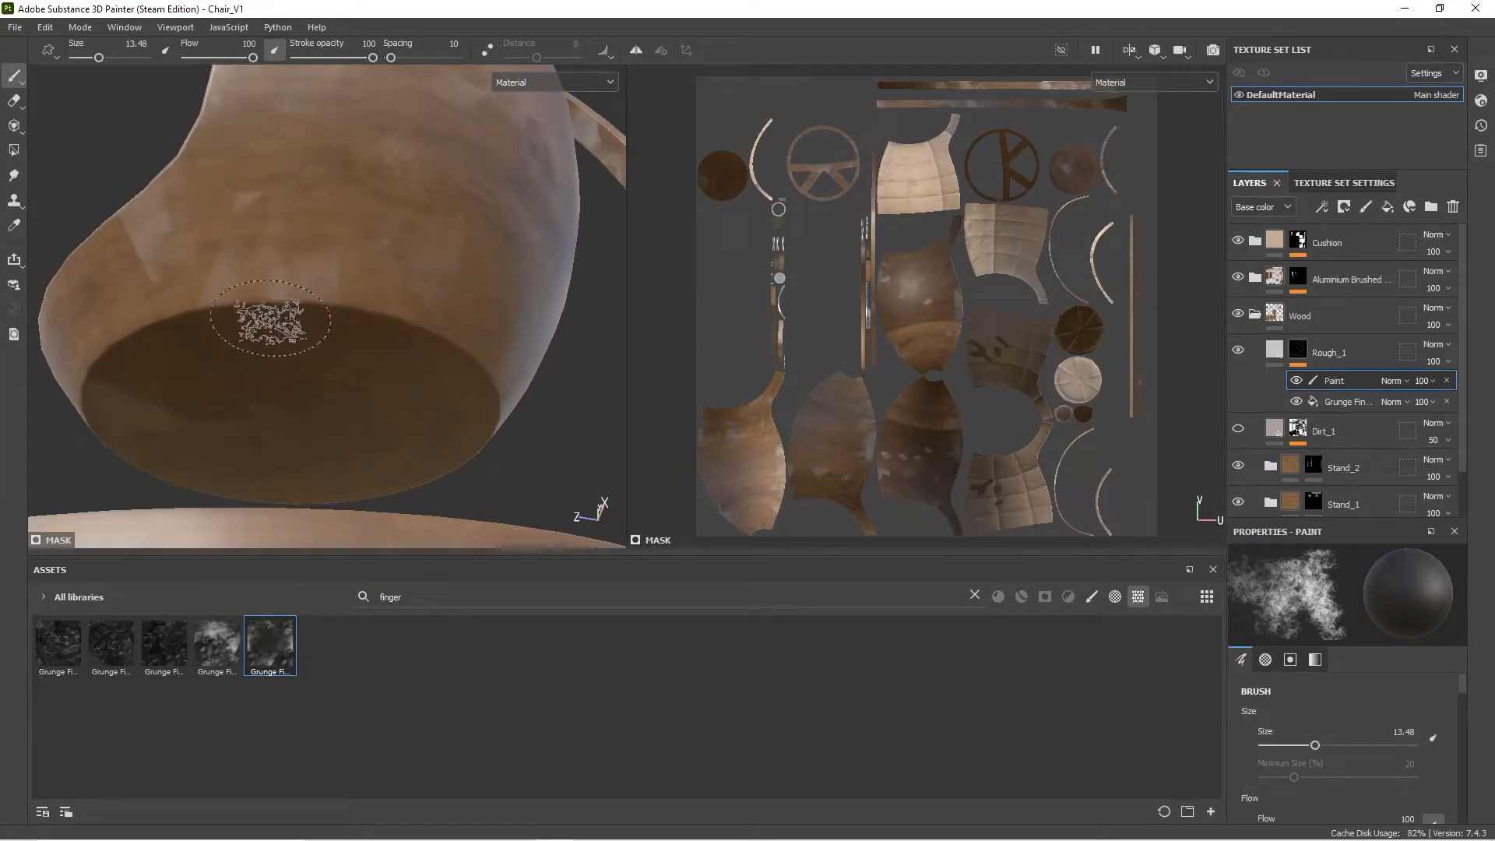
Step: Refine the smudges around the shell's underside and front rim by alternating black and white mask strokes
{"action": "key", "text": "x"}
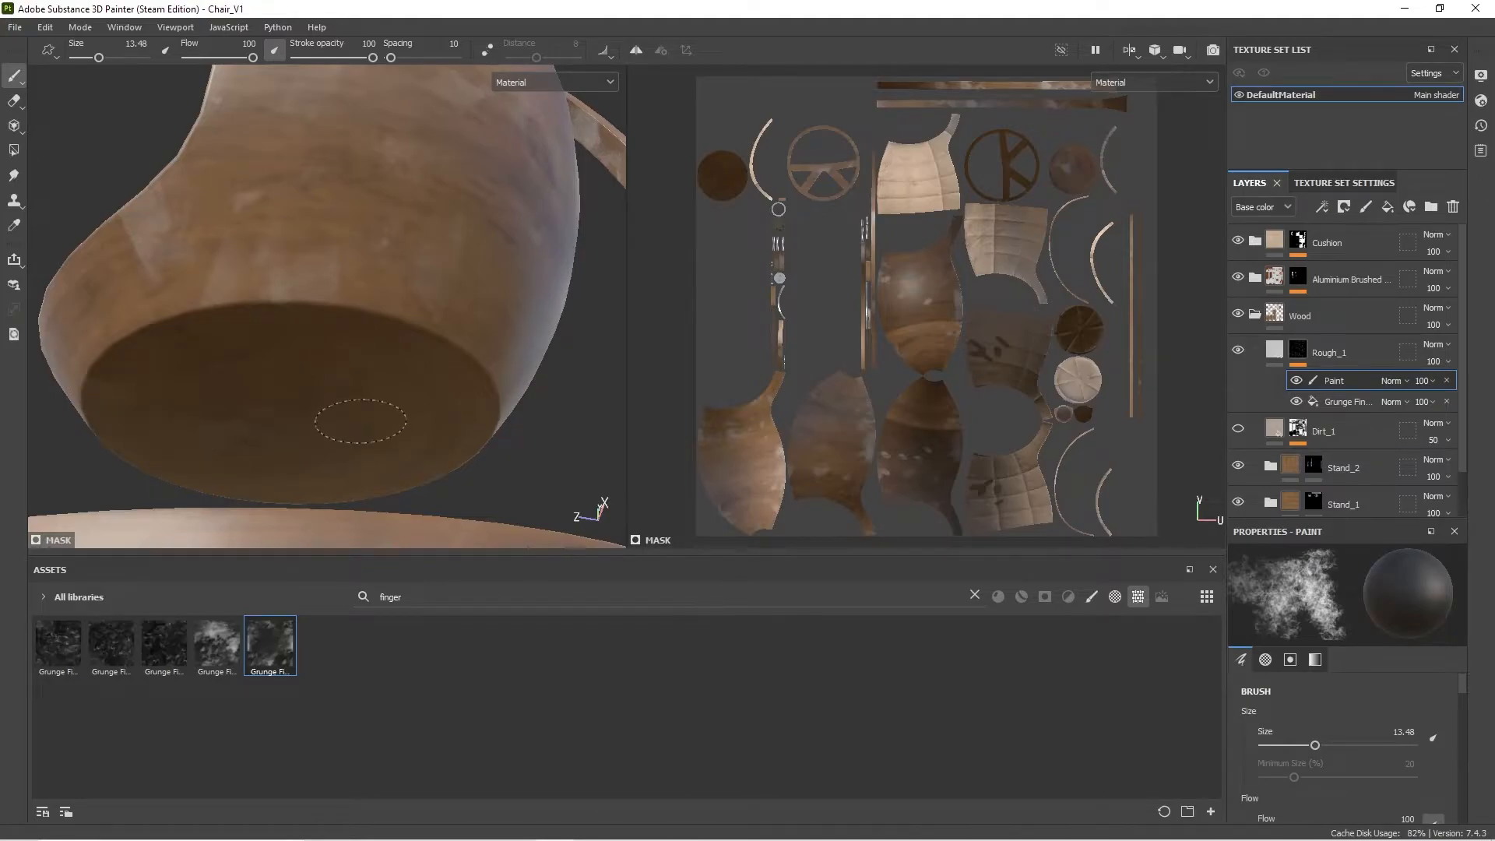
{"action": "mouse_move", "coordinate": [294, 300]}
{"action": "left_mouse_down", "text": "alt"}
{"action": "mouse_move", "coordinate": [233, 384]}
{"action": "mouse_move", "coordinate": [394, 367]}
{"action": "mouse_move", "coordinate": [327, 307]}
{"action": "mouse_move", "coordinate": [412, 263]}
{"action": "left_mouse_up", "text": "alt"}
{"action": "key", "text": "x"}
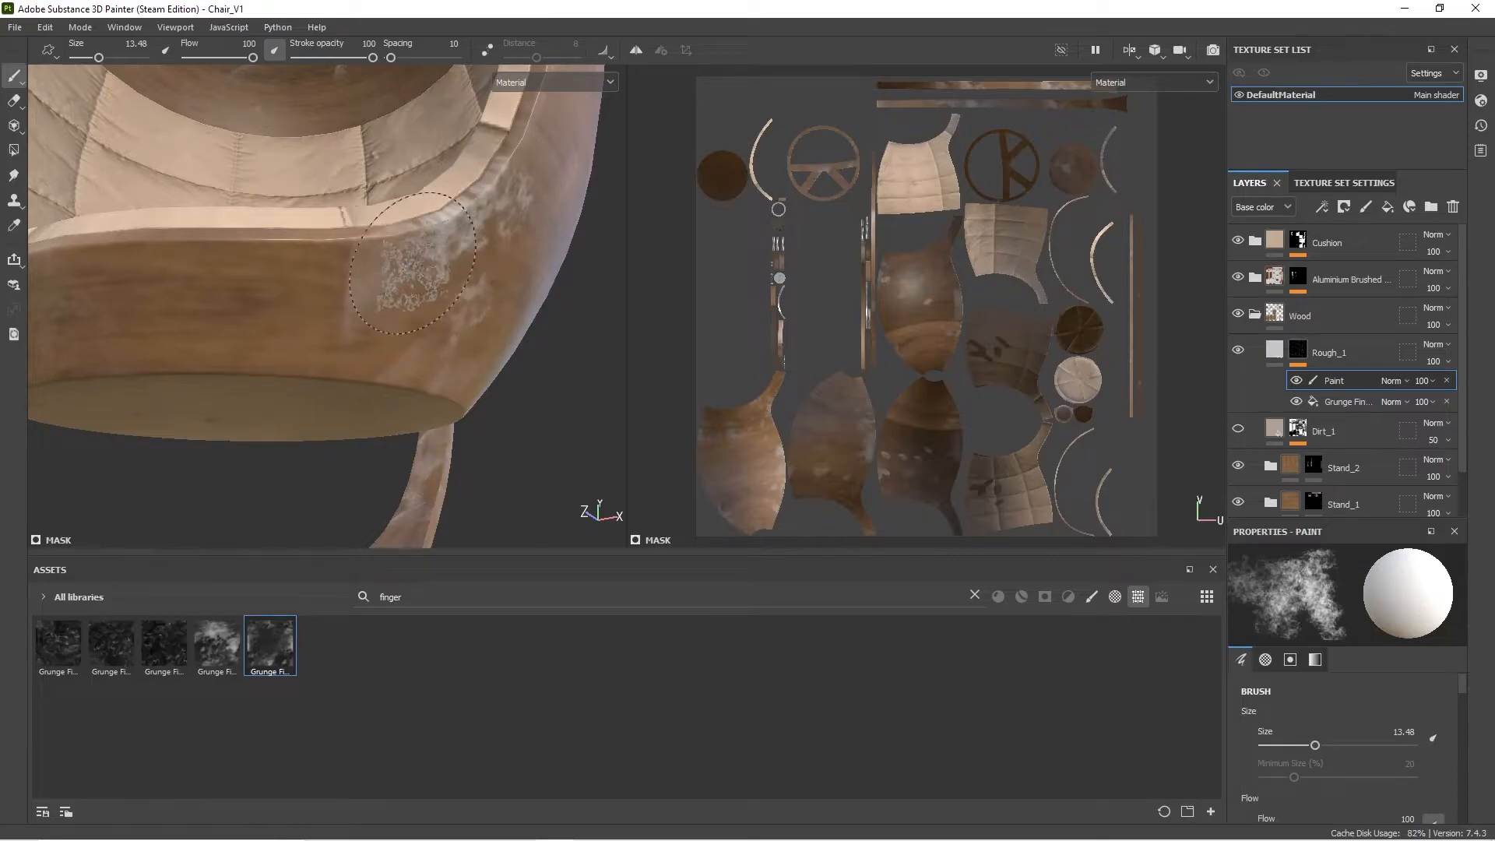
{"action": "key", "text": "x"}
{"action": "left_click_drag", "start_coordinate": [373, 234], "coordinate": [491, 241], "text": "alt"}
{"action": "key", "text": "x"}
{"action": "key", "text": "x"}
Step: Paint out part of the heavy smudges along the front edge of the shell's opposite side
{"action": "mouse_move", "coordinate": [214, 222]}
{"action": "left_mouse_down", "text": "alt"}
{"action": "mouse_move", "coordinate": [207, 250]}
{"action": "mouse_move", "coordinate": [367, 220]}
{"action": "mouse_move", "coordinate": [474, 244]}
{"action": "mouse_move", "coordinate": [453, 212]}
{"action": "mouse_move", "coordinate": [480, 370]}
{"action": "mouse_move", "coordinate": [388, 248]}
{"action": "mouse_move", "coordinate": [421, 244]}
{"action": "mouse_move", "coordinate": [371, 347]}
{"action": "left_mouse_up", "text": "alt"}
{"action": "scroll", "coordinate": [370, 244], "scroll_direction": "up", "scroll_amount": 2}
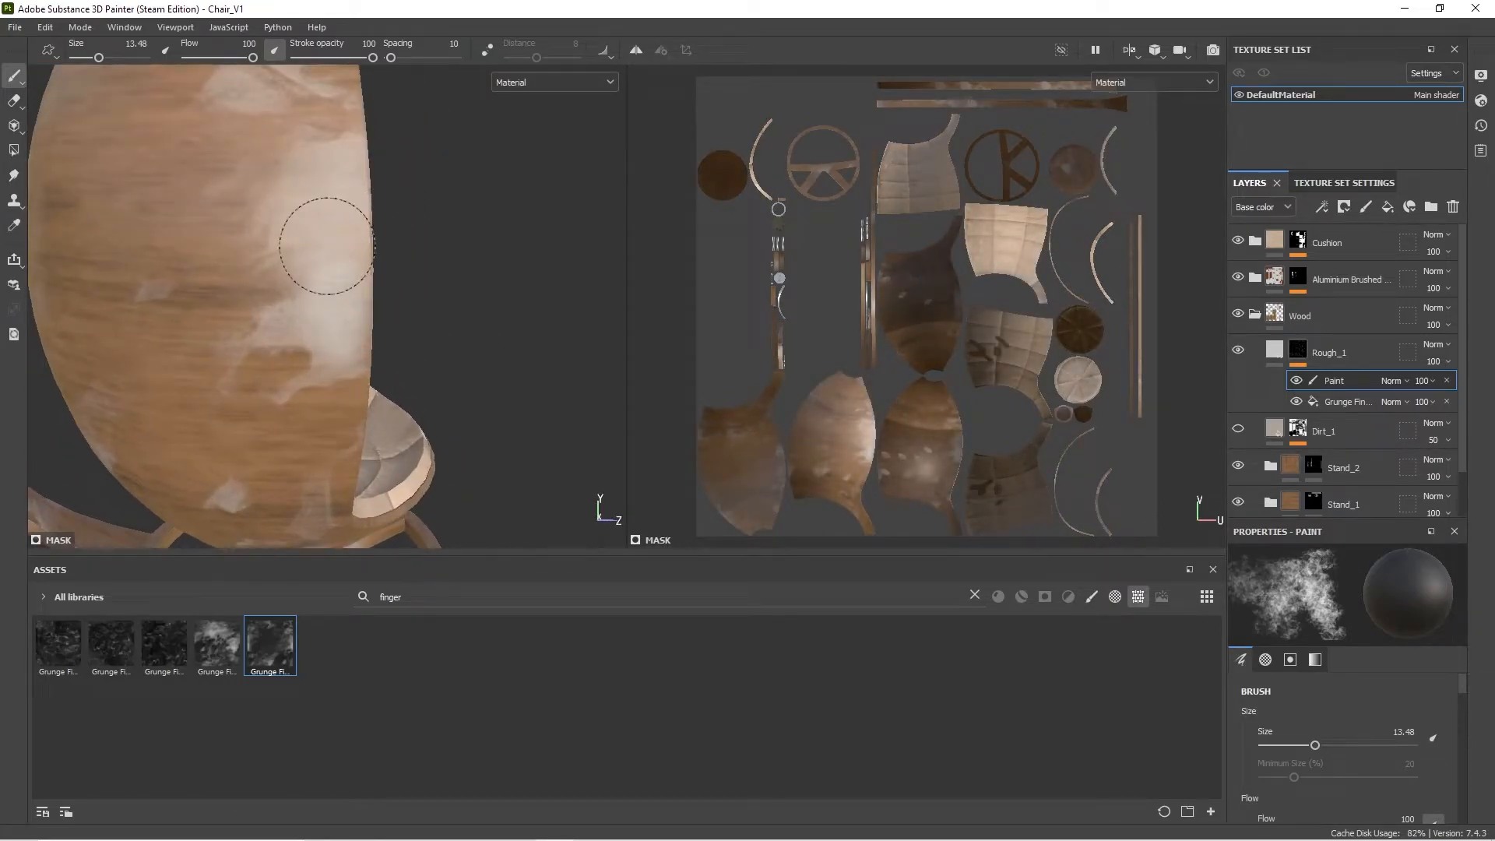
{"action": "mouse_move", "coordinate": [354, 204]}
{"action": "left_mouse_down"}
{"action": "mouse_move", "coordinate": [334, 290]}
{"action": "mouse_move", "coordinate": [293, 333]}
{"action": "mouse_move", "coordinate": [222, 347]}
{"action": "left_mouse_up"}
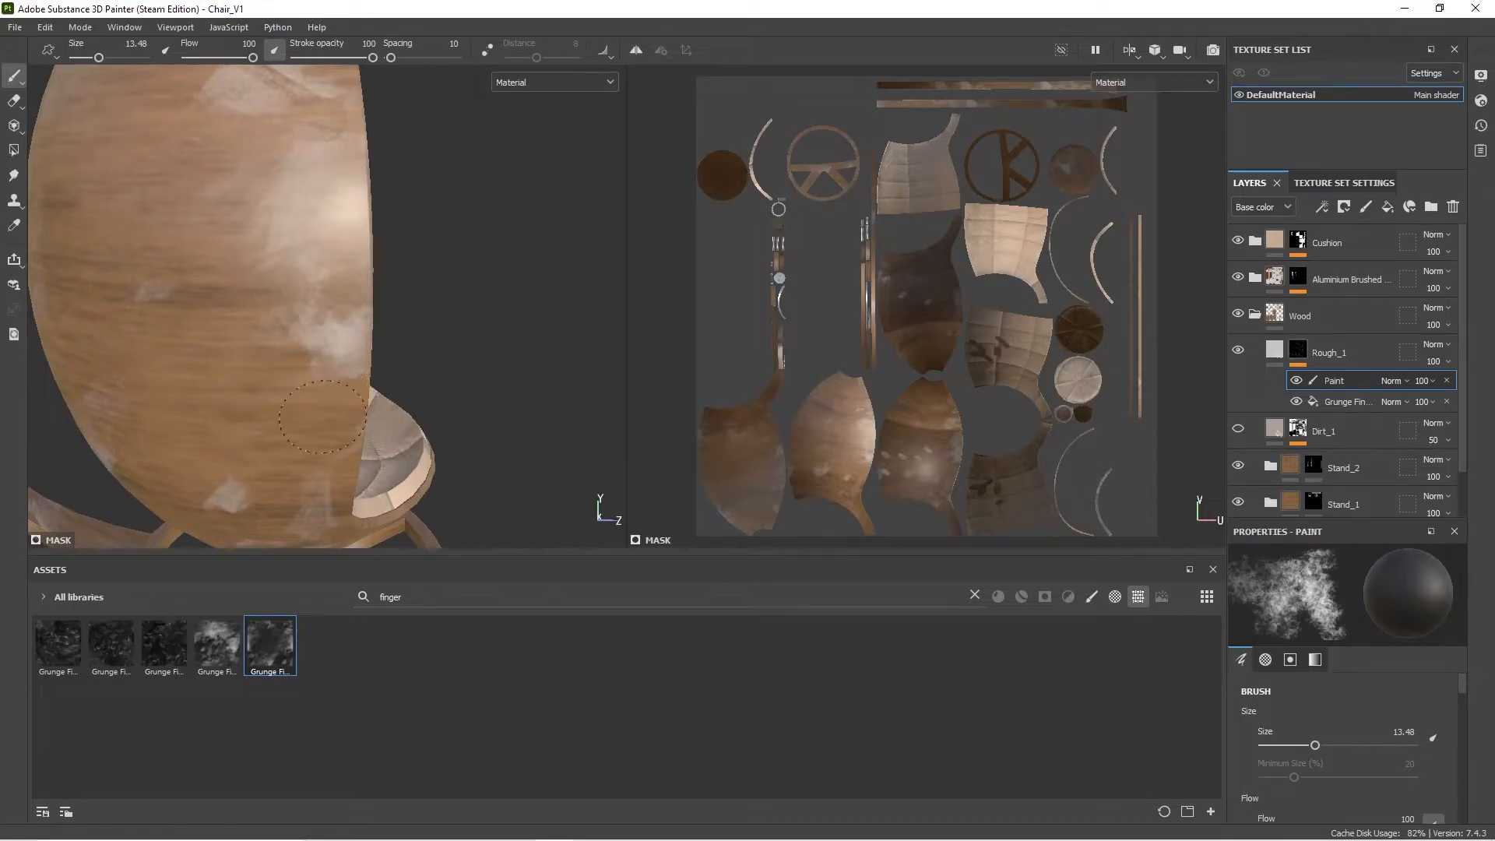
{"action": "mouse_move", "coordinate": [394, 274]}
{"action": "middle_mouse_down", "text": "alt"}
{"action": "mouse_move", "coordinate": [376, 222]}
{"action": "mouse_move", "coordinate": [361, 220]}
{"action": "middle_mouse_up", "text": "alt"}
{"action": "left_click_drag", "start_coordinate": [360, 221], "coordinate": [397, 195], "text": "alt"}
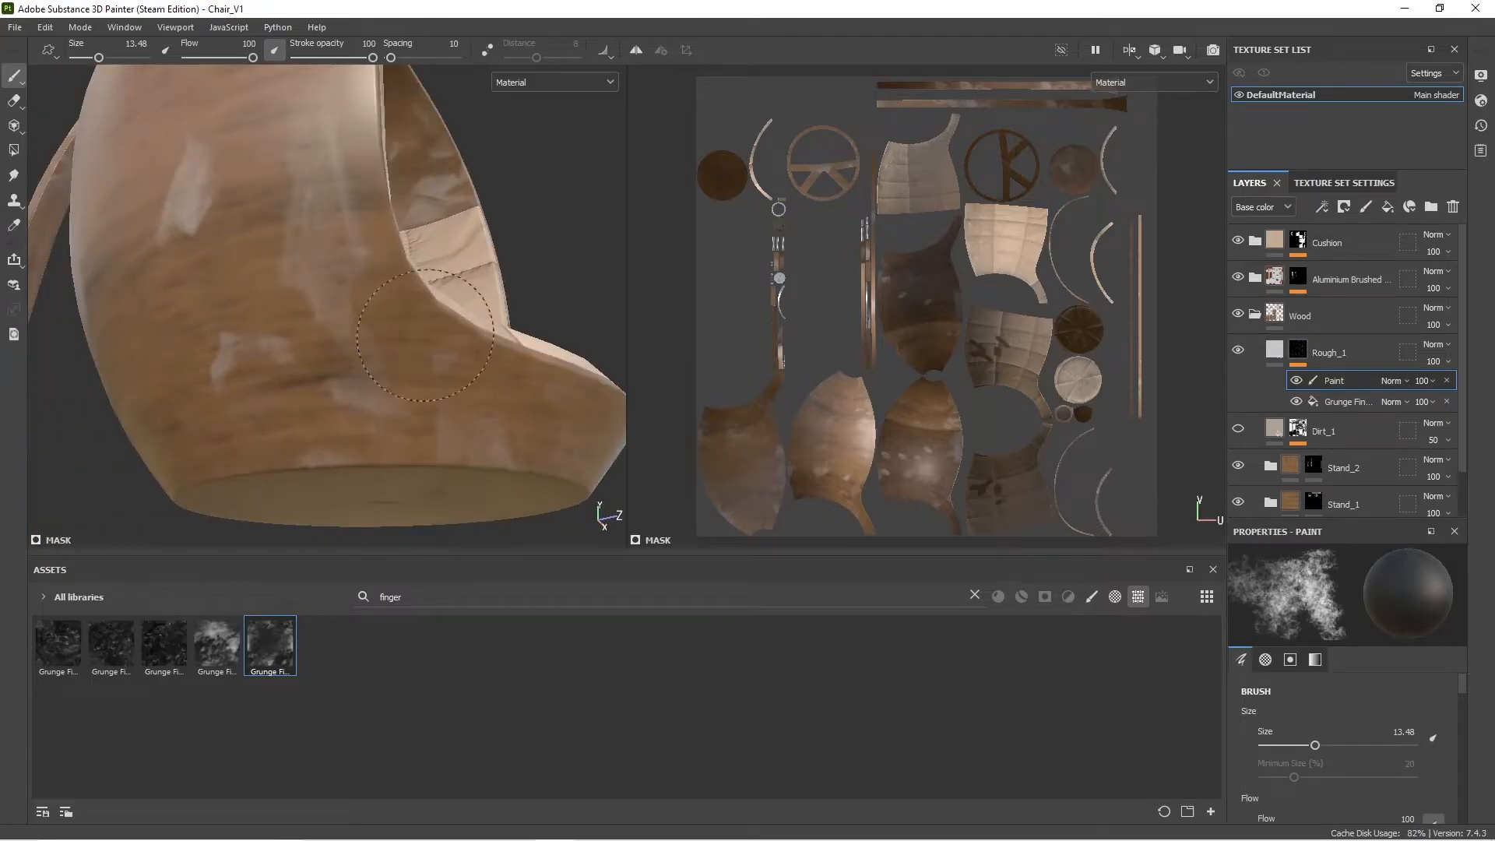
Step: Undo a white test stroke inside the shell and paint out the smudge beside the cushion in black
{"action": "mouse_move", "coordinate": [372, 300]}
{"action": "left_mouse_down", "text": "alt"}
{"action": "mouse_move", "coordinate": [525, 257]}
{"action": "mouse_move", "coordinate": [233, 367]}
{"action": "mouse_move", "coordinate": [390, 228]}
{"action": "left_mouse_up", "text": "alt"}
{"action": "scroll", "coordinate": [389, 228], "scroll_direction": "up", "scroll_amount": 5}
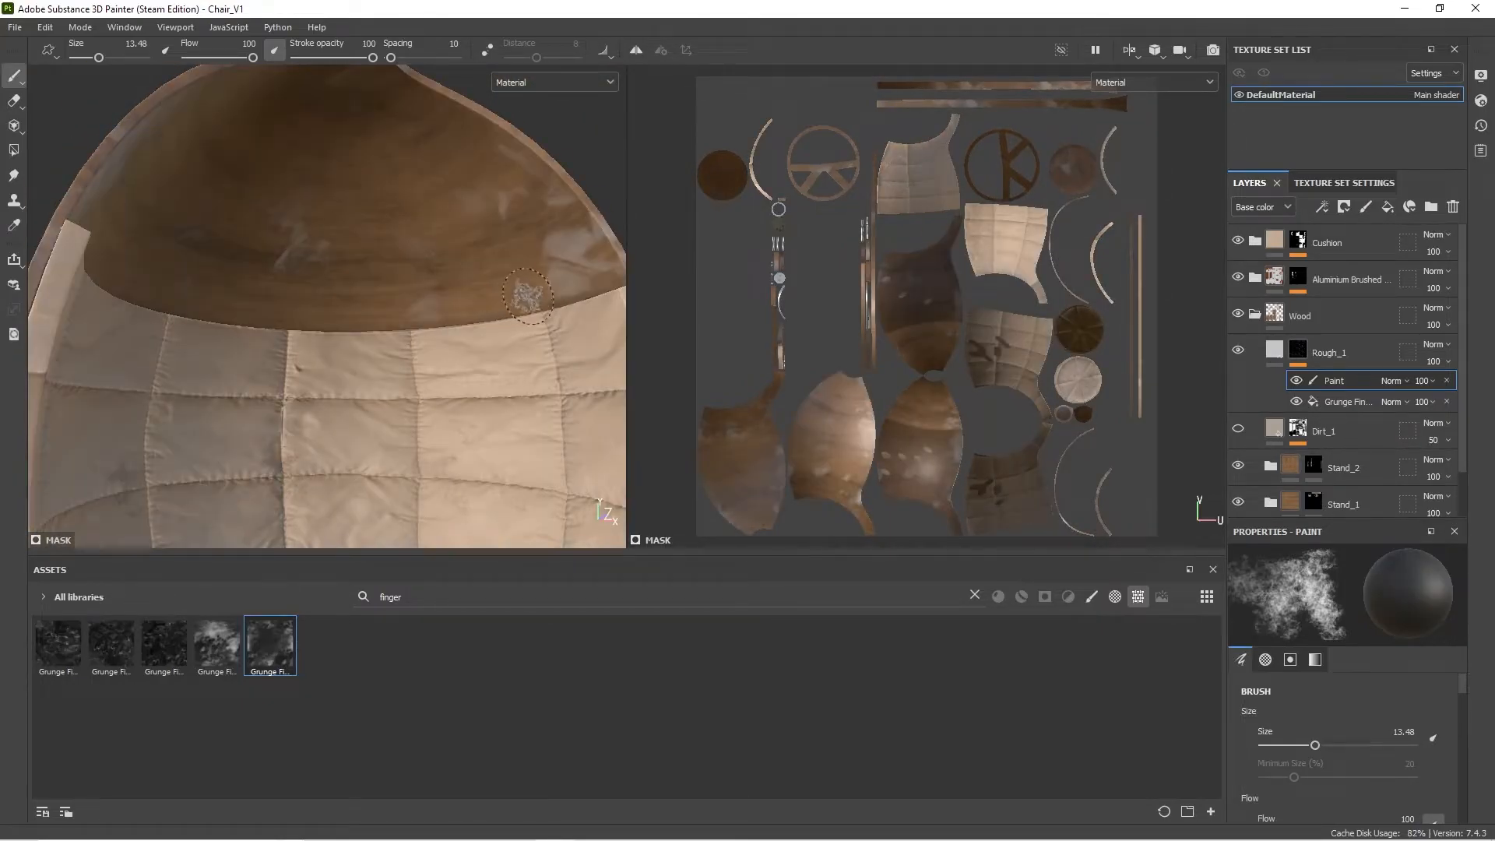
{"action": "left_click_drag", "start_coordinate": [570, 238], "coordinate": [575, 265]}
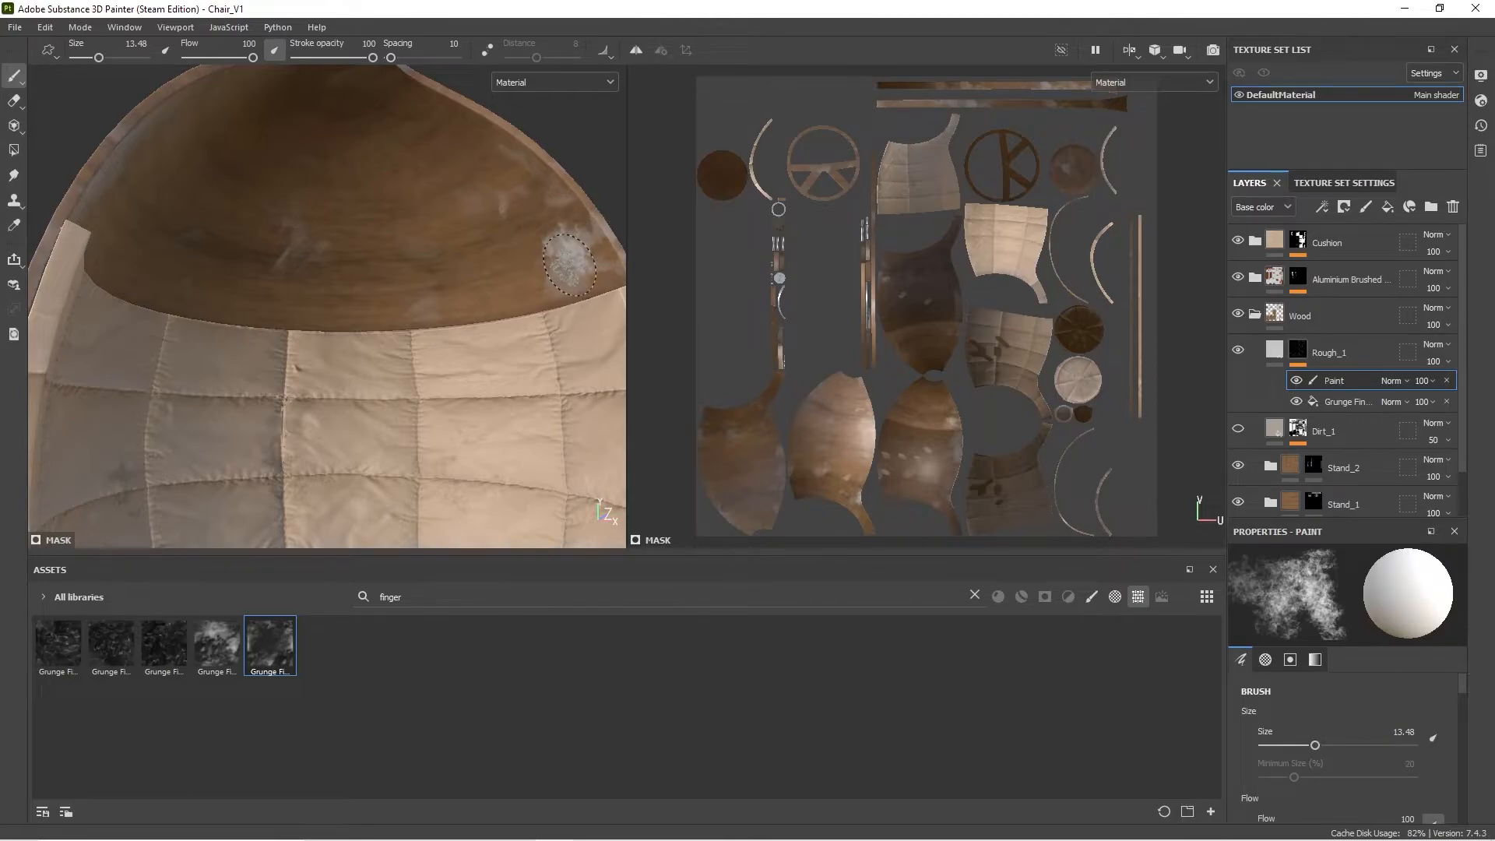
{"action": "key", "text": "ctrl+z"}
{"action": "key", "text": "x"}
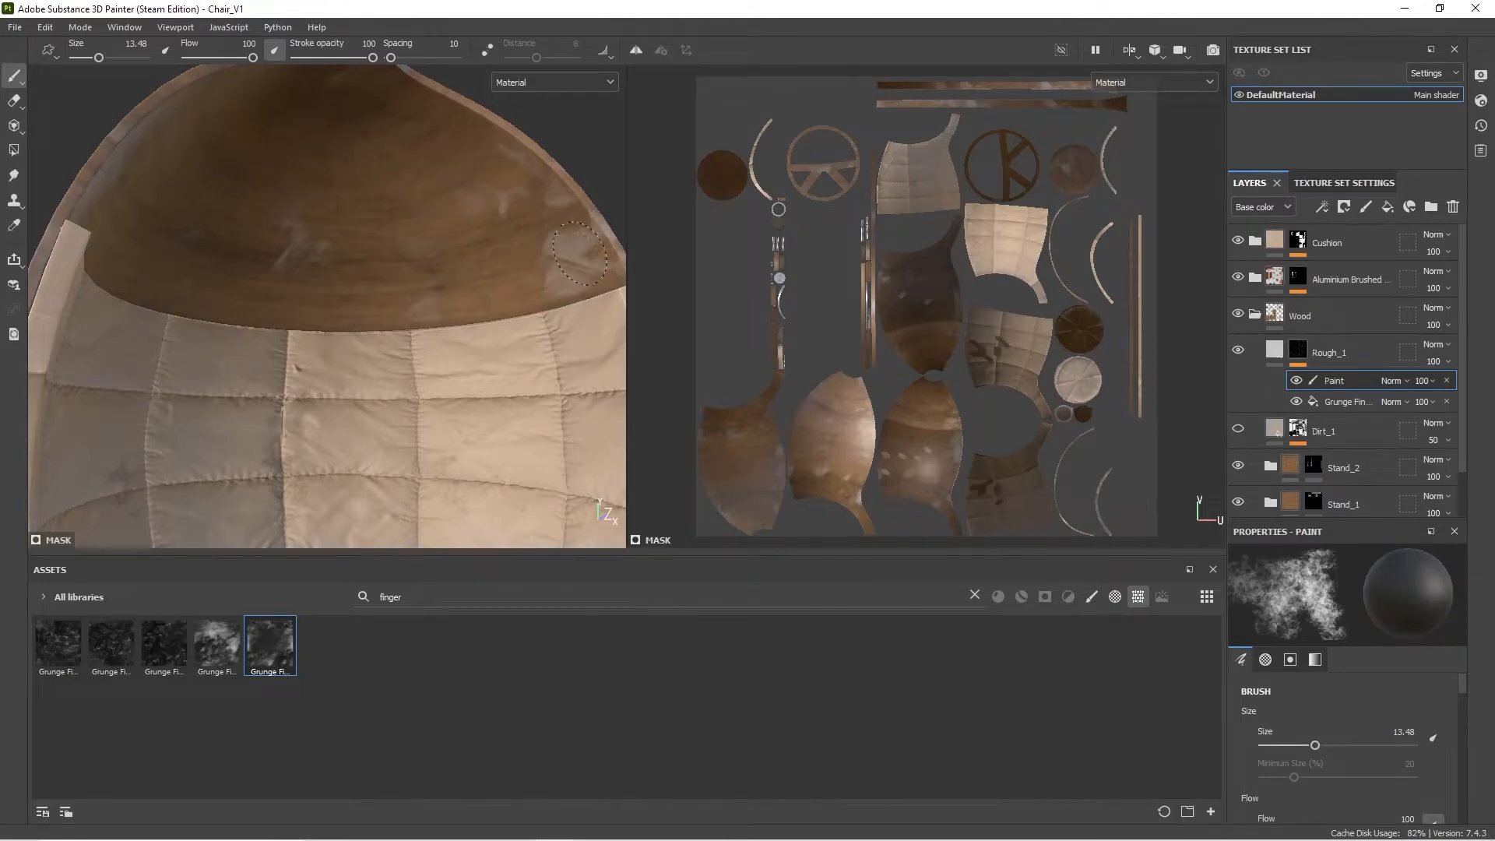
{"action": "left_click_drag", "start_coordinate": [551, 265], "coordinate": [564, 249]}
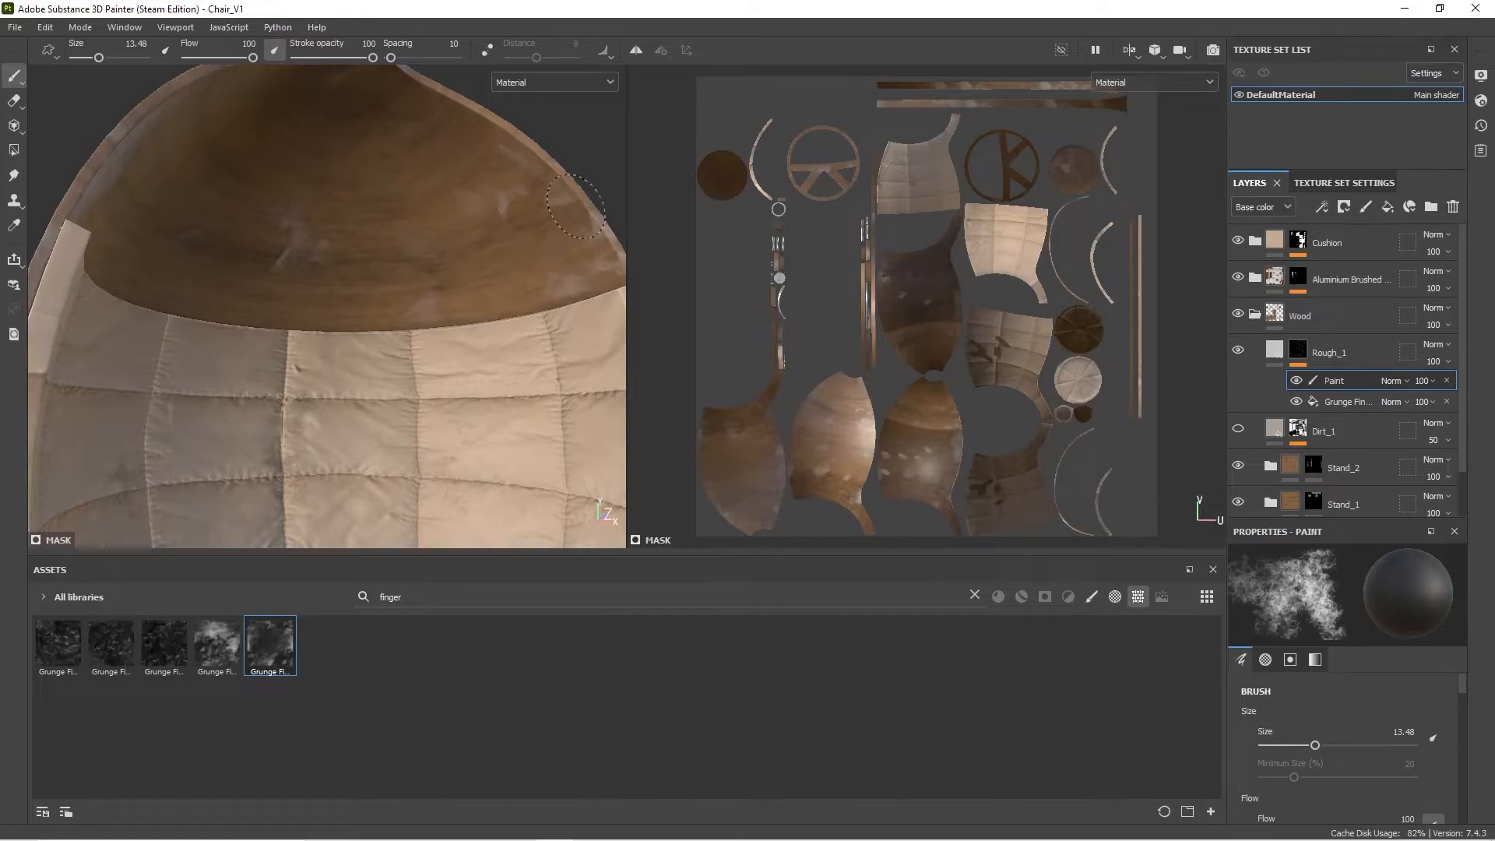
{"action": "mouse_move", "coordinate": [295, 247]}
{"action": "left_mouse_down", "text": "alt"}
{"action": "mouse_move", "coordinate": [351, 227]}
{"action": "mouse_move", "coordinate": [394, 161]}
{"action": "mouse_move", "coordinate": [407, 260]}
{"action": "left_mouse_up", "text": "alt"}
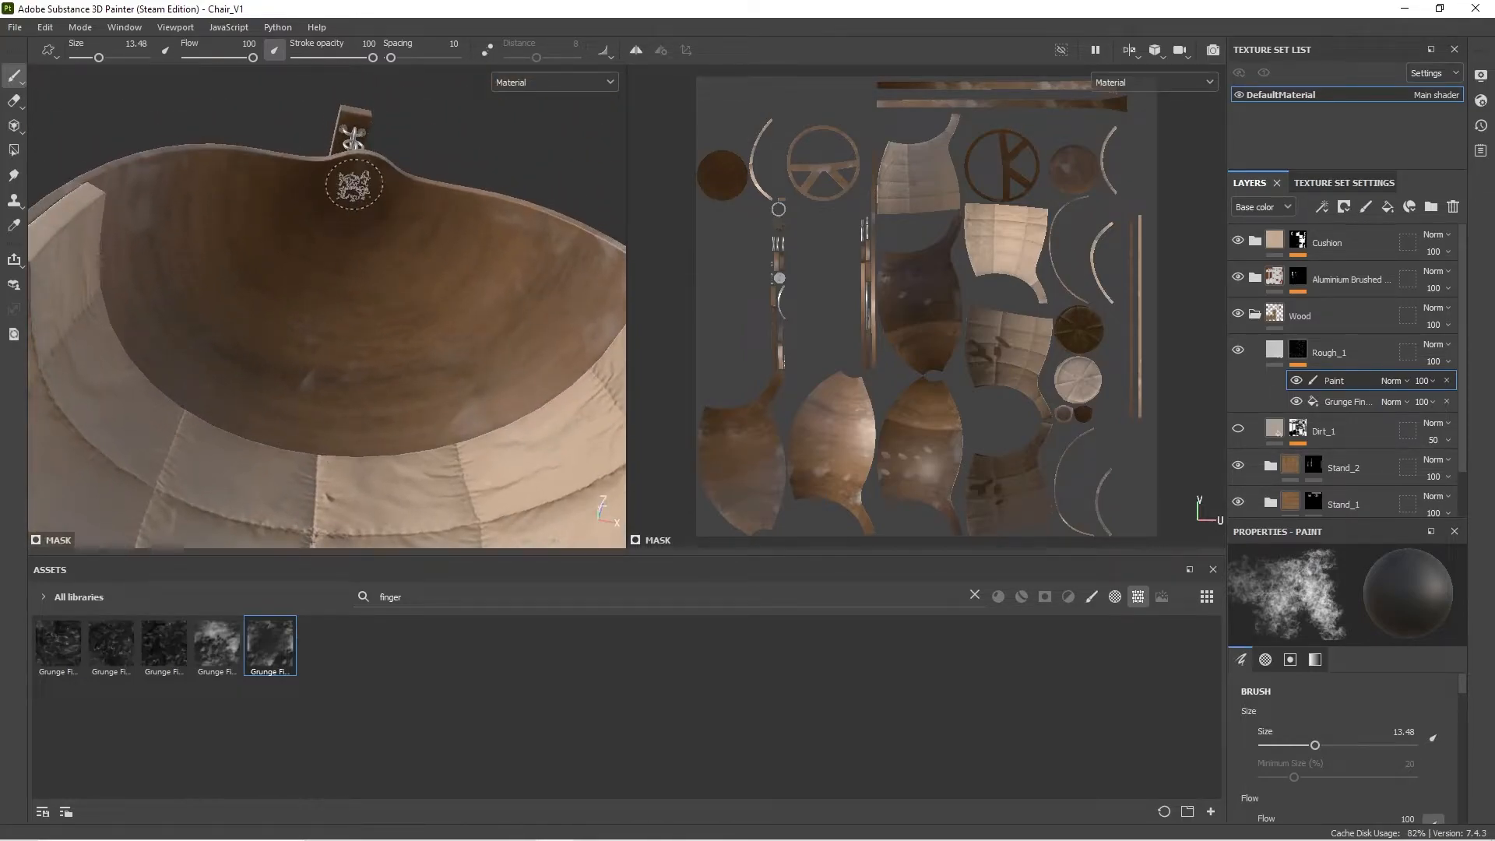
Step: Try a white smudge stroke on the stand arm's upper curve, undo it and clear the smudges there
{"action": "left_click_drag", "start_coordinate": [328, 320], "coordinate": [208, 370], "text": "alt"}
{"action": "middle_click_drag", "start_coordinate": [189, 387], "coordinate": [241, 132], "text": "alt"}
{"action": "scroll", "coordinate": [317, 367], "scroll_direction": "down", "scroll_amount": 2}
{"action": "left_click_drag", "start_coordinate": [317, 367], "coordinate": [467, 362], "text": "alt"}
{"action": "scroll", "coordinate": [422, 406], "scroll_direction": "up", "scroll_amount": 3}
{"action": "middle_click_drag", "start_coordinate": [422, 406], "coordinate": [440, 315], "text": "alt"}
{"action": "right_click_drag", "start_coordinate": [439, 312], "coordinate": [324, 285], "text": "shift"}
{"action": "middle_click_drag", "start_coordinate": [360, 216], "coordinate": [446, 260], "text": "alt"}
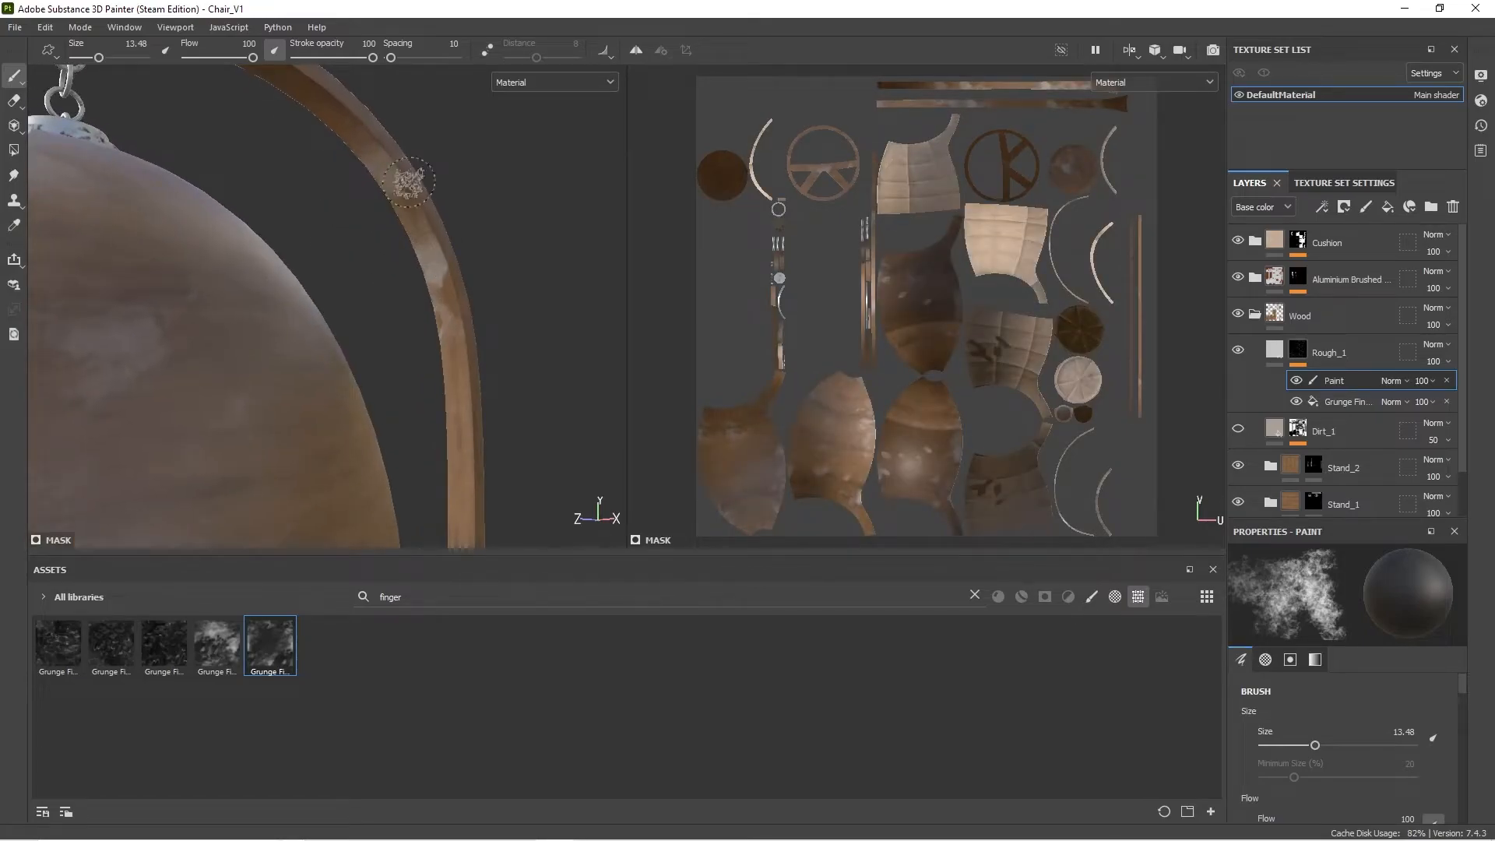
{"action": "left_click_drag", "start_coordinate": [406, 211], "coordinate": [444, 306]}
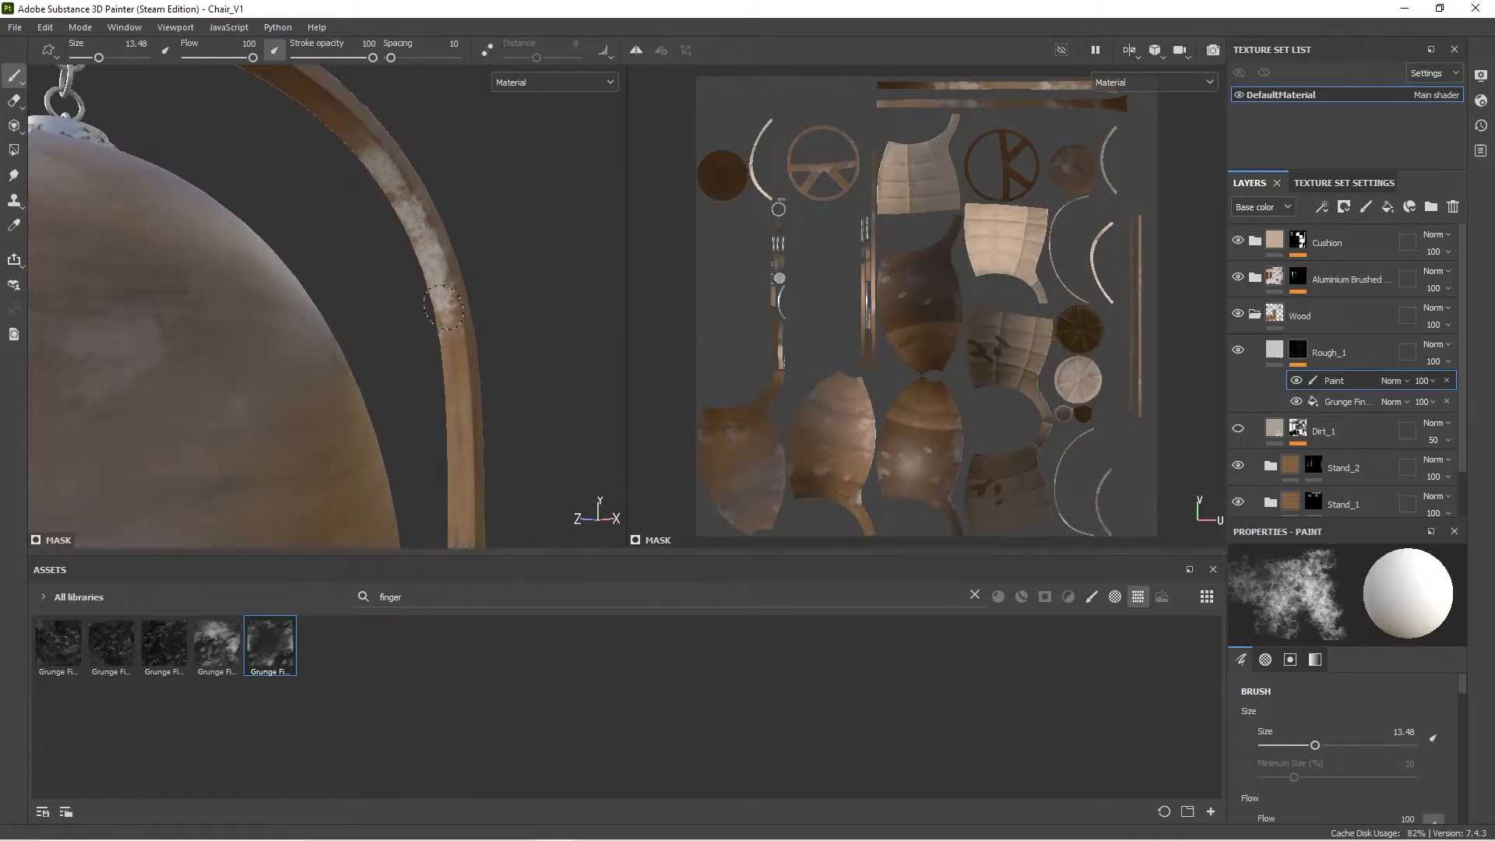
{"action": "key", "text": "ctrl+z"}
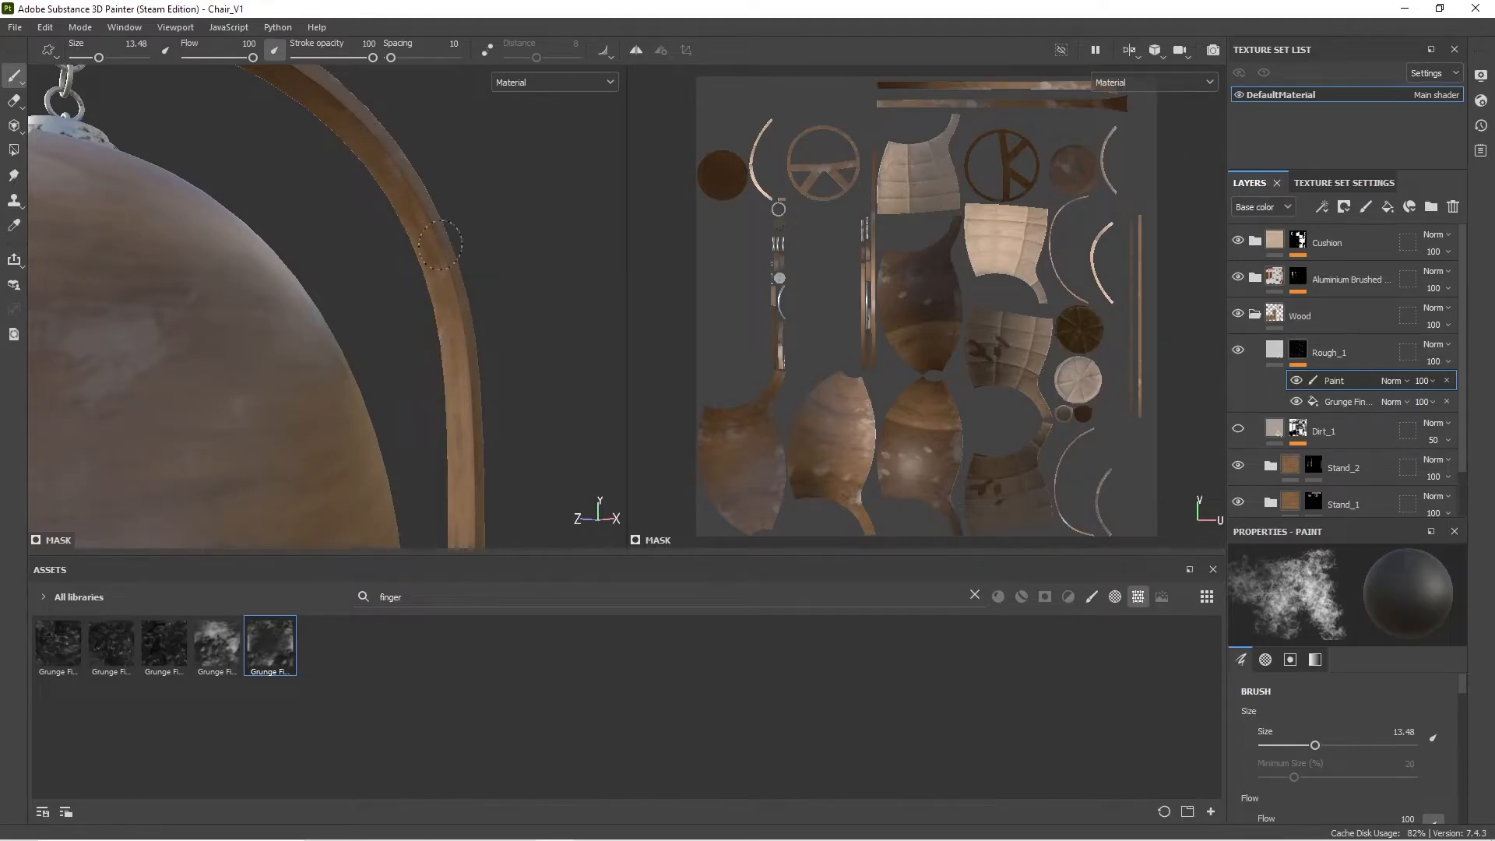
Step: Reduce the brush size to 9.43 and paint smudges down the length of the stand arm
{"action": "left_click_drag", "start_coordinate": [501, 350], "coordinate": [490, 194], "text": "alt"}
{"action": "scroll", "coordinate": [518, 207], "scroll_direction": "up", "scroll_amount": 3}
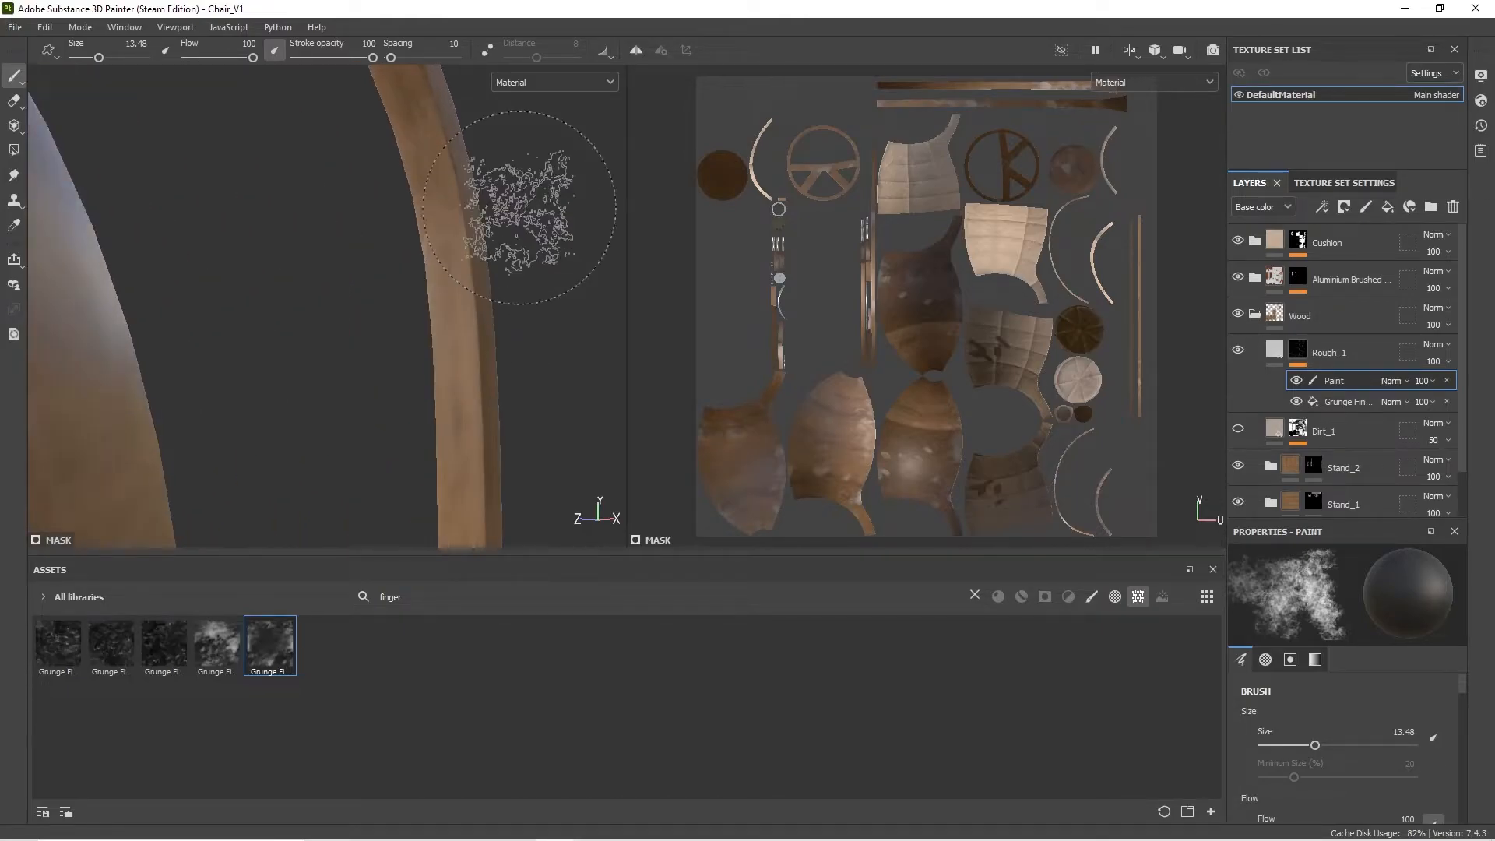
{"action": "key", "text": "bracketleft"}
{"action": "key", "text": "bracketleft"}
{"action": "key", "text": "bracketleft"}
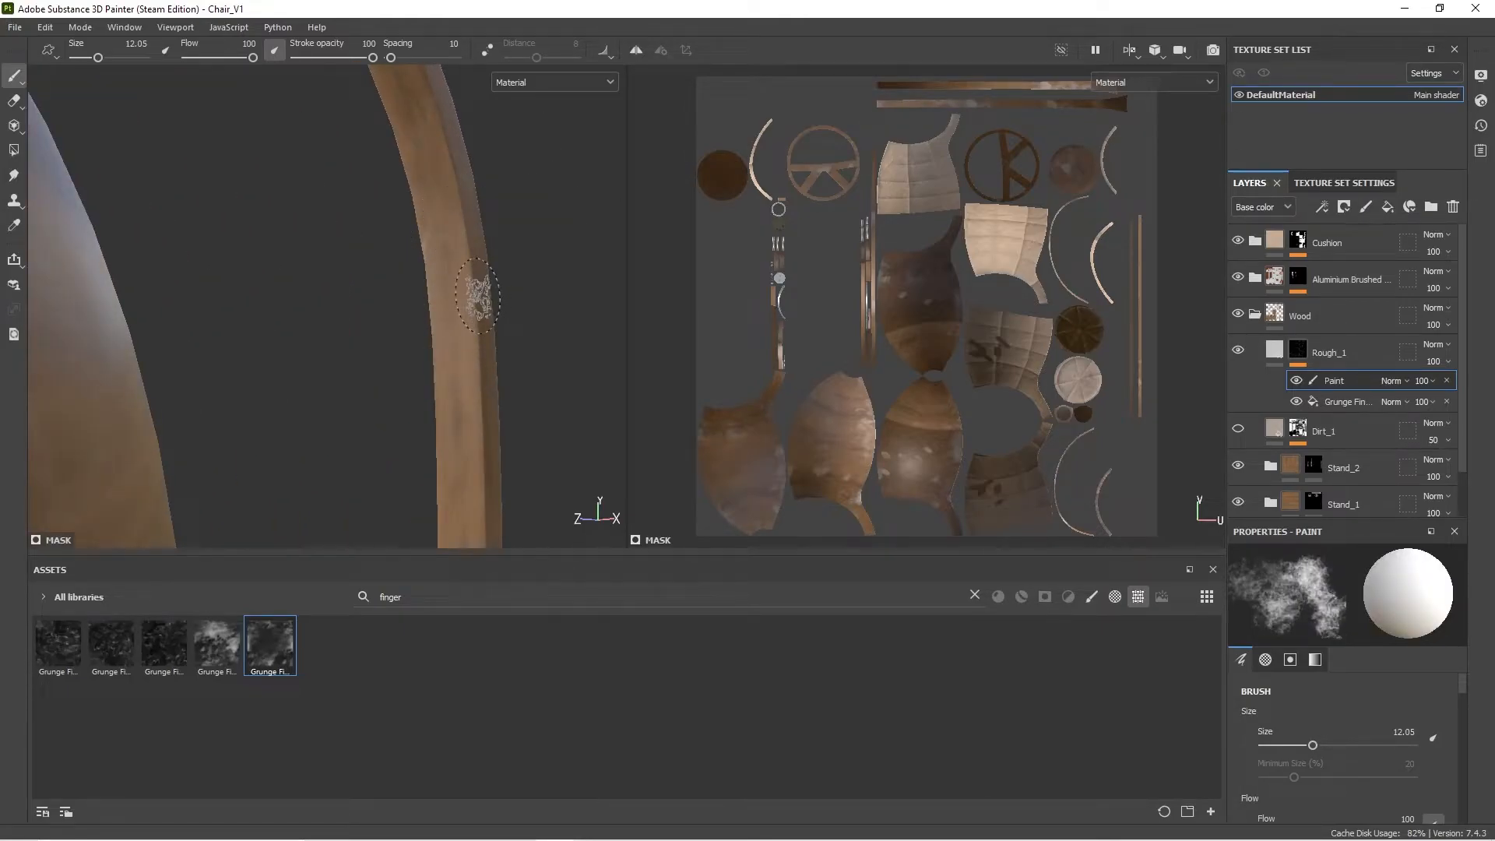
{"action": "mouse_move", "coordinate": [549, 379]}
{"action": "left_mouse_down", "text": "alt"}
{"action": "mouse_move", "coordinate": [498, 303]}
{"action": "mouse_move", "coordinate": [507, 140]}
{"action": "mouse_move", "coordinate": [475, 260]}
{"action": "mouse_move", "coordinate": [456, 194]}
{"action": "left_mouse_up", "text": "alt"}
{"action": "scroll", "coordinate": [502, 175], "scroll_direction": "down", "scroll_amount": 2}
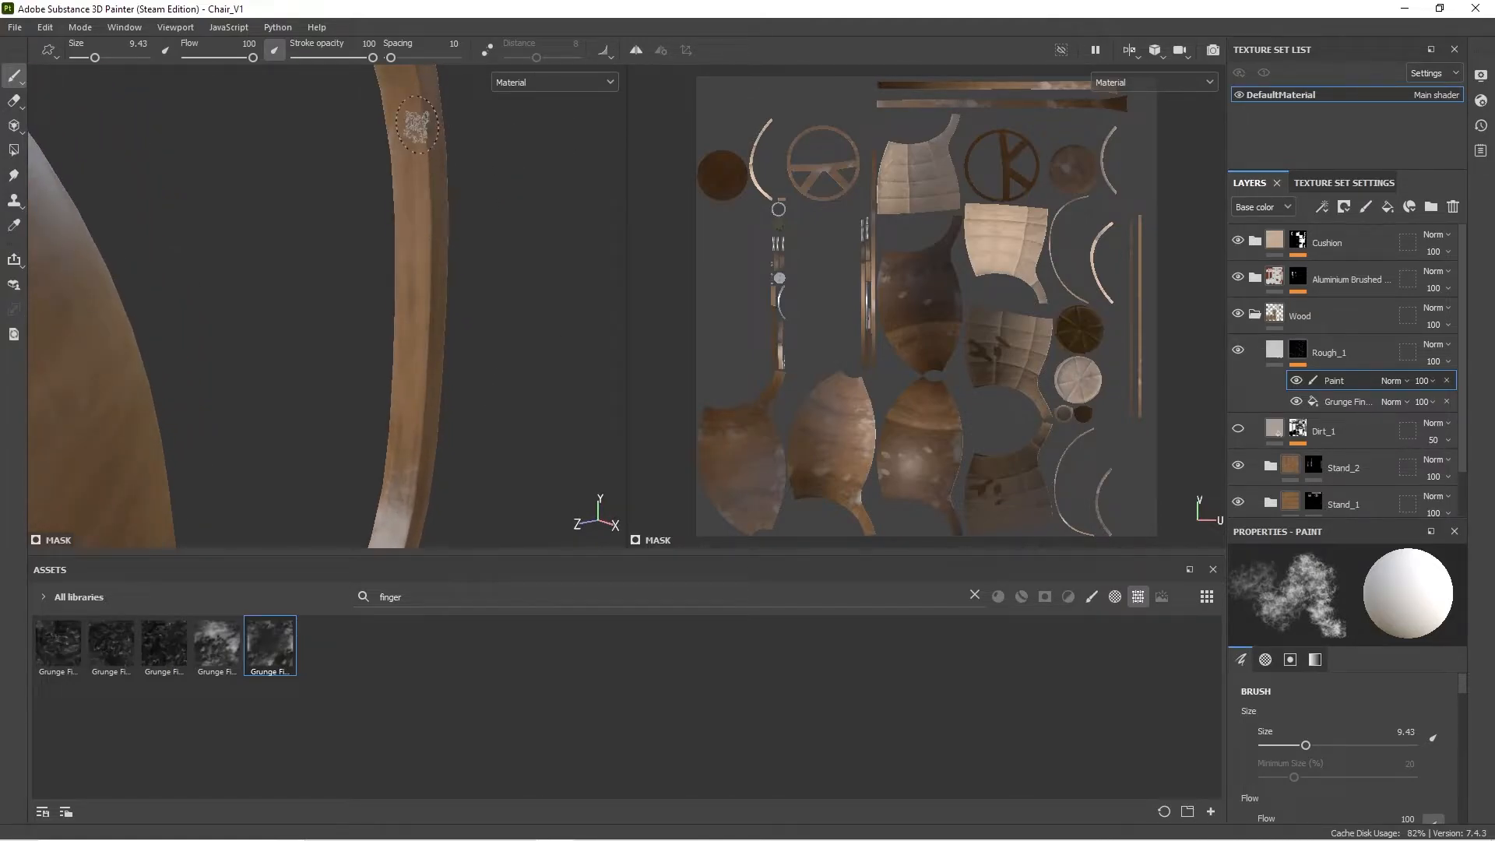
{"action": "left_click_drag", "start_coordinate": [422, 128], "coordinate": [417, 229]}
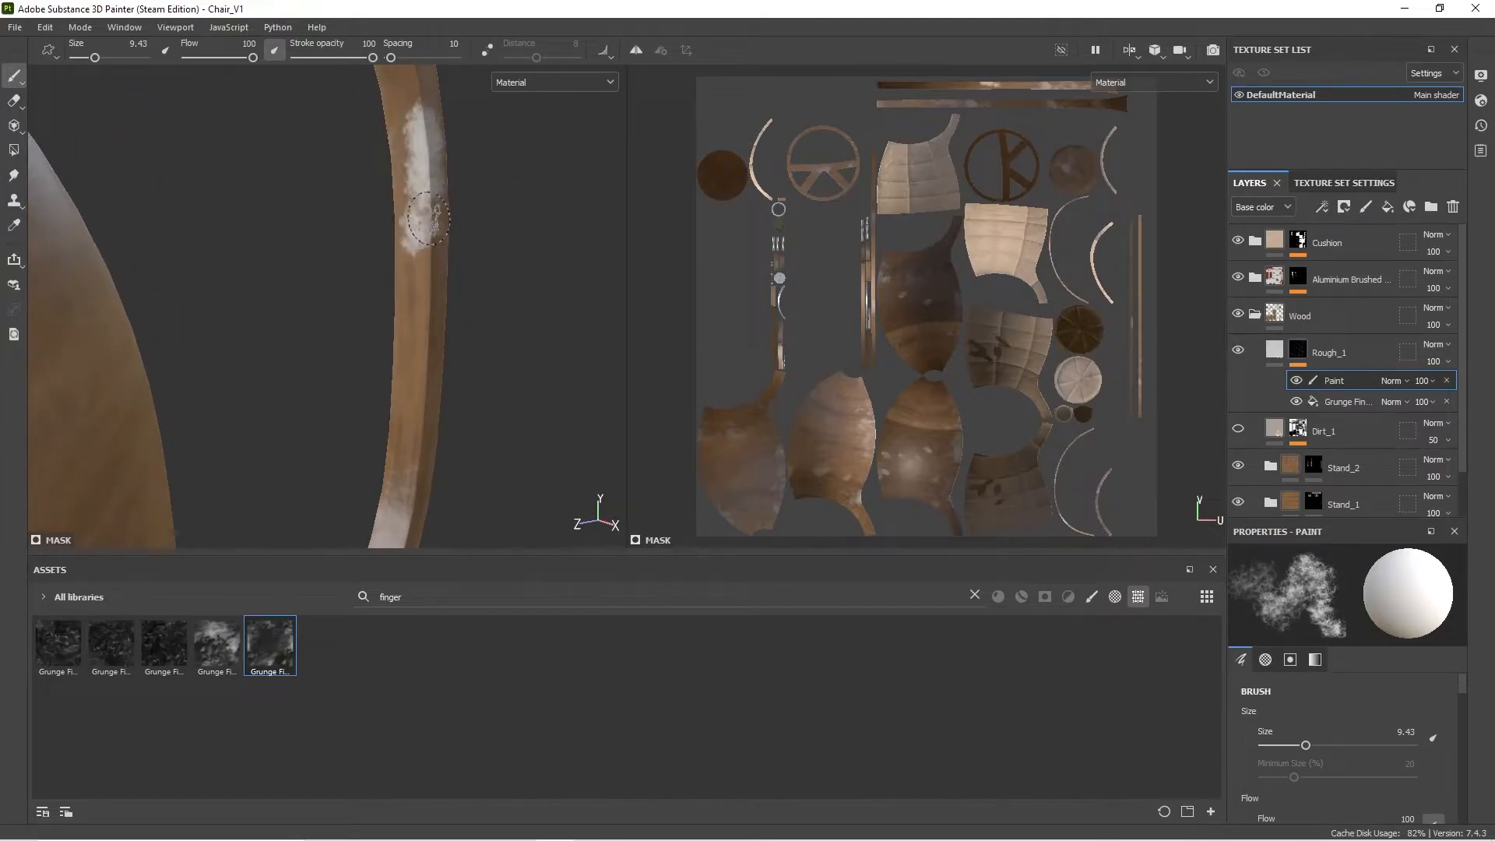
{"action": "mouse_move", "coordinate": [412, 347]}
{"action": "left_mouse_down"}
{"action": "mouse_move", "coordinate": [392, 439]}
{"action": "mouse_move", "coordinate": [180, 317]}
{"action": "left_mouse_up"}
{"action": "middle_click_drag", "start_coordinate": [180, 317], "coordinate": [432, 312], "text": "alt"}
{"action": "left_click_drag", "start_coordinate": [390, 300], "coordinate": [387, 440]}
{"action": "middle_click_drag", "start_coordinate": [387, 440], "coordinate": [389, 312], "text": "alt"}
{"action": "mouse_move", "coordinate": [394, 116]}
{"action": "left_mouse_down"}
{"action": "mouse_move", "coordinate": [388, 257]}
{"action": "mouse_move", "coordinate": [408, 166]}
{"action": "mouse_move", "coordinate": [362, 339]}
{"action": "left_mouse_up"}
Step: Paint out part of the smudges on the lower stand arm in black and check them under rotated lighting
{"action": "key", "text": "x"}
{"action": "right_click_drag", "start_coordinate": [367, 324], "coordinate": [312, 405], "text": "shift"}
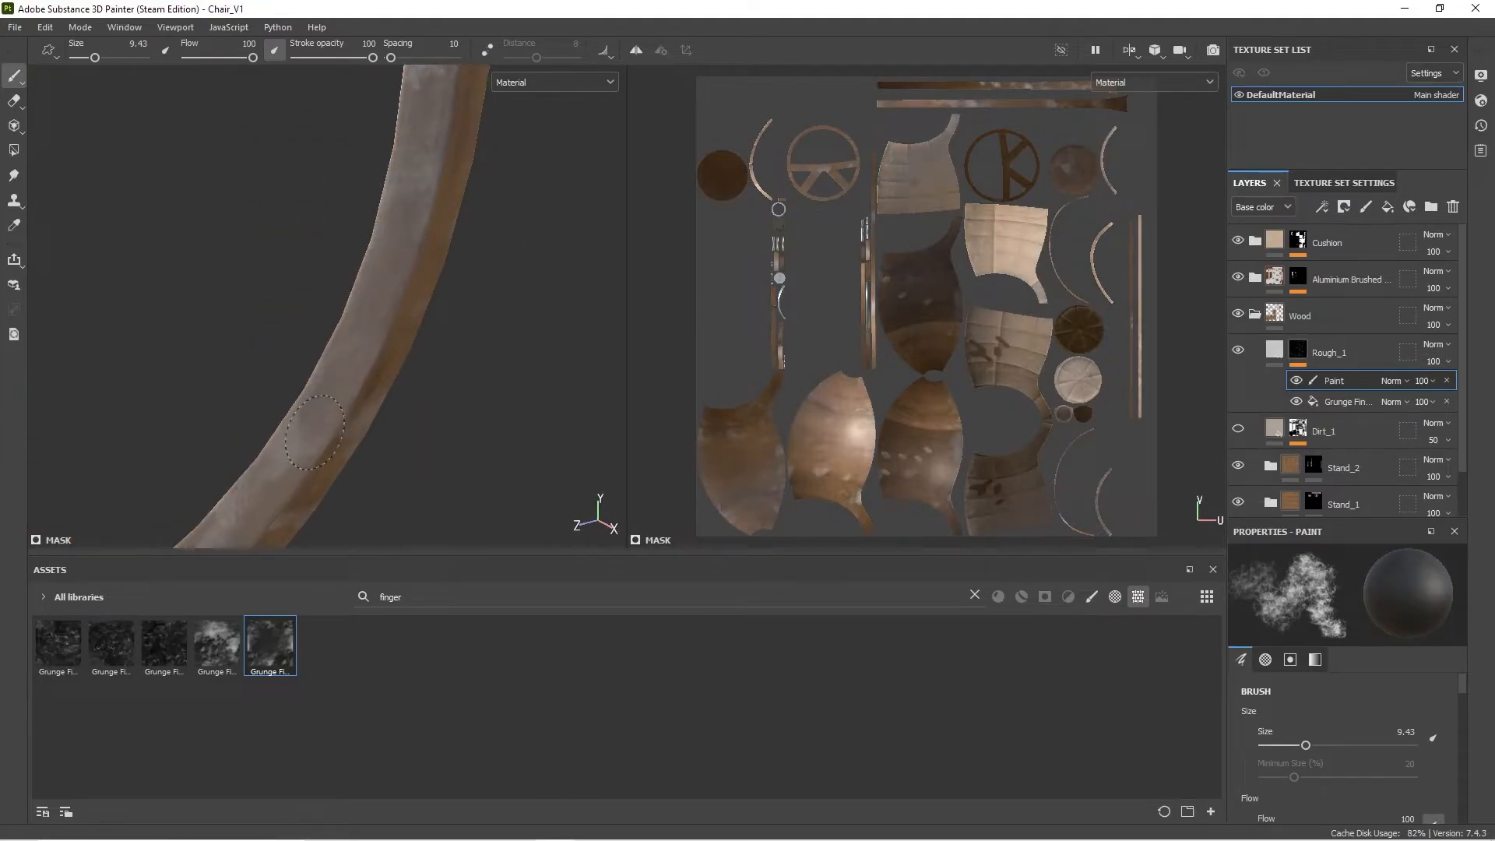
{"action": "left_click_drag", "start_coordinate": [329, 394], "coordinate": [343, 381]}
{"action": "middle_click_drag", "start_coordinate": [344, 380], "coordinate": [413, 278], "text": "alt"}
{"action": "mouse_move", "coordinate": [413, 278]}
{"action": "left_mouse_down", "text": "alt"}
{"action": "mouse_move", "coordinate": [330, 327]}
{"action": "mouse_move", "coordinate": [321, 314]}
{"action": "mouse_move", "coordinate": [434, 288]}
{"action": "mouse_move", "coordinate": [491, 303]}
{"action": "left_mouse_up", "text": "alt"}
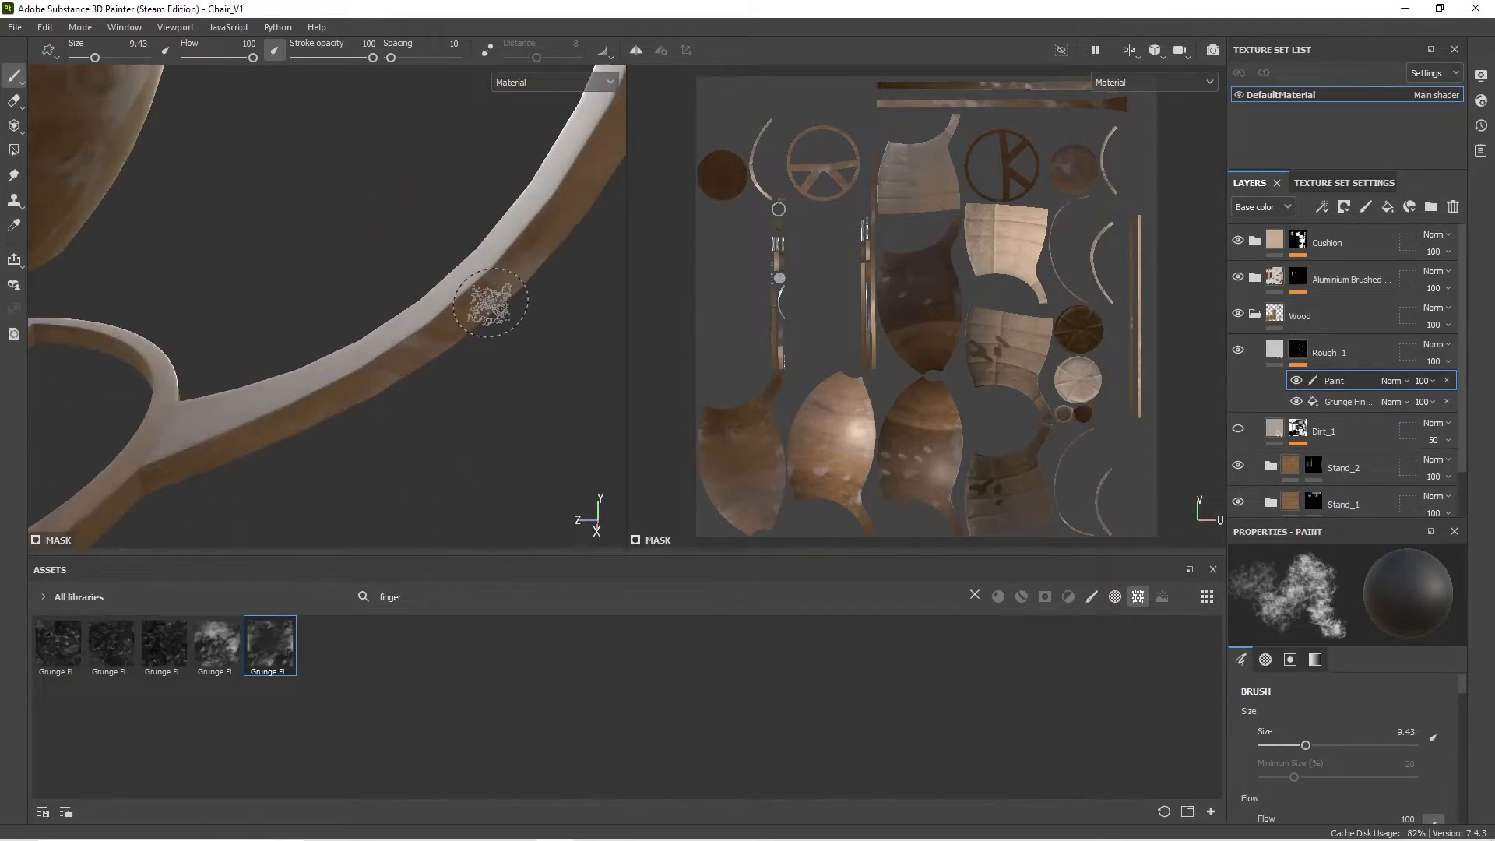
{"action": "right_click_drag", "start_coordinate": [416, 334], "coordinate": [483, 334], "text": "shift"}
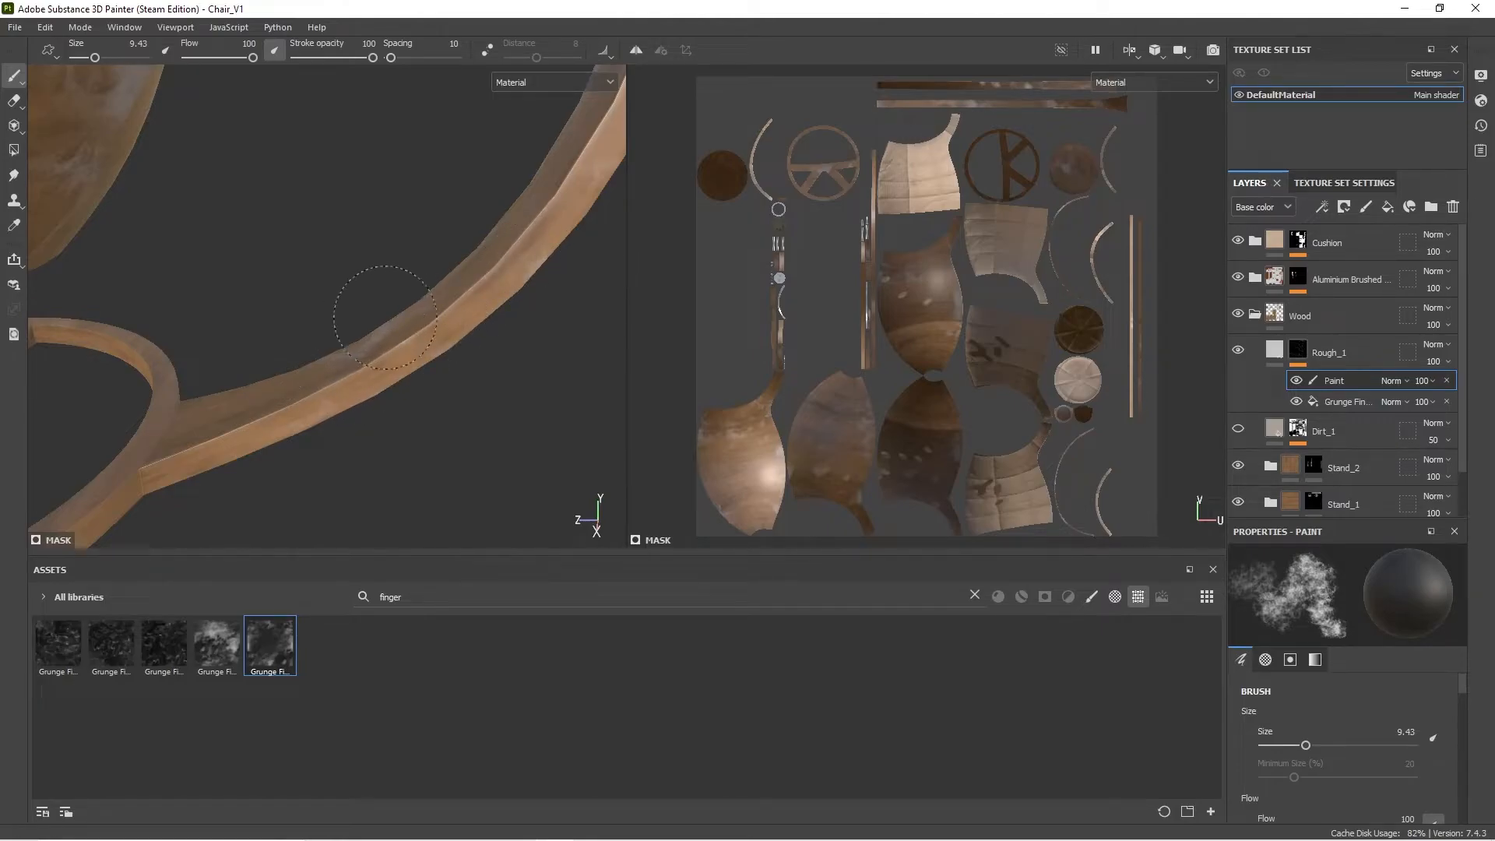
Step: Touch up the smudges on the ring base and its junction with the arm using black and white strokes
{"action": "left_click_drag", "start_coordinate": [388, 330], "coordinate": [397, 297], "text": "alt"}
{"action": "middle_click_drag", "start_coordinate": [390, 290], "coordinate": [609, 195], "text": "alt"}
{"action": "scroll", "coordinate": [327, 344], "scroll_direction": "up", "scroll_amount": 3}
{"action": "mouse_move", "coordinate": [288, 330]}
{"action": "left_mouse_down", "text": "alt"}
{"action": "mouse_move", "coordinate": [376, 316]}
{"action": "mouse_move", "coordinate": [301, 324]}
{"action": "mouse_move", "coordinate": [457, 361]}
{"action": "mouse_move", "coordinate": [471, 335]}
{"action": "mouse_move", "coordinate": [537, 323]}
{"action": "mouse_move", "coordinate": [431, 310]}
{"action": "mouse_move", "coordinate": [561, 308]}
{"action": "mouse_move", "coordinate": [394, 293]}
{"action": "mouse_move", "coordinate": [334, 334]}
{"action": "mouse_move", "coordinate": [384, 295]}
{"action": "mouse_move", "coordinate": [342, 327]}
{"action": "left_mouse_up", "text": "alt"}
{"action": "key", "text": "x"}
{"action": "key", "text": "x"}
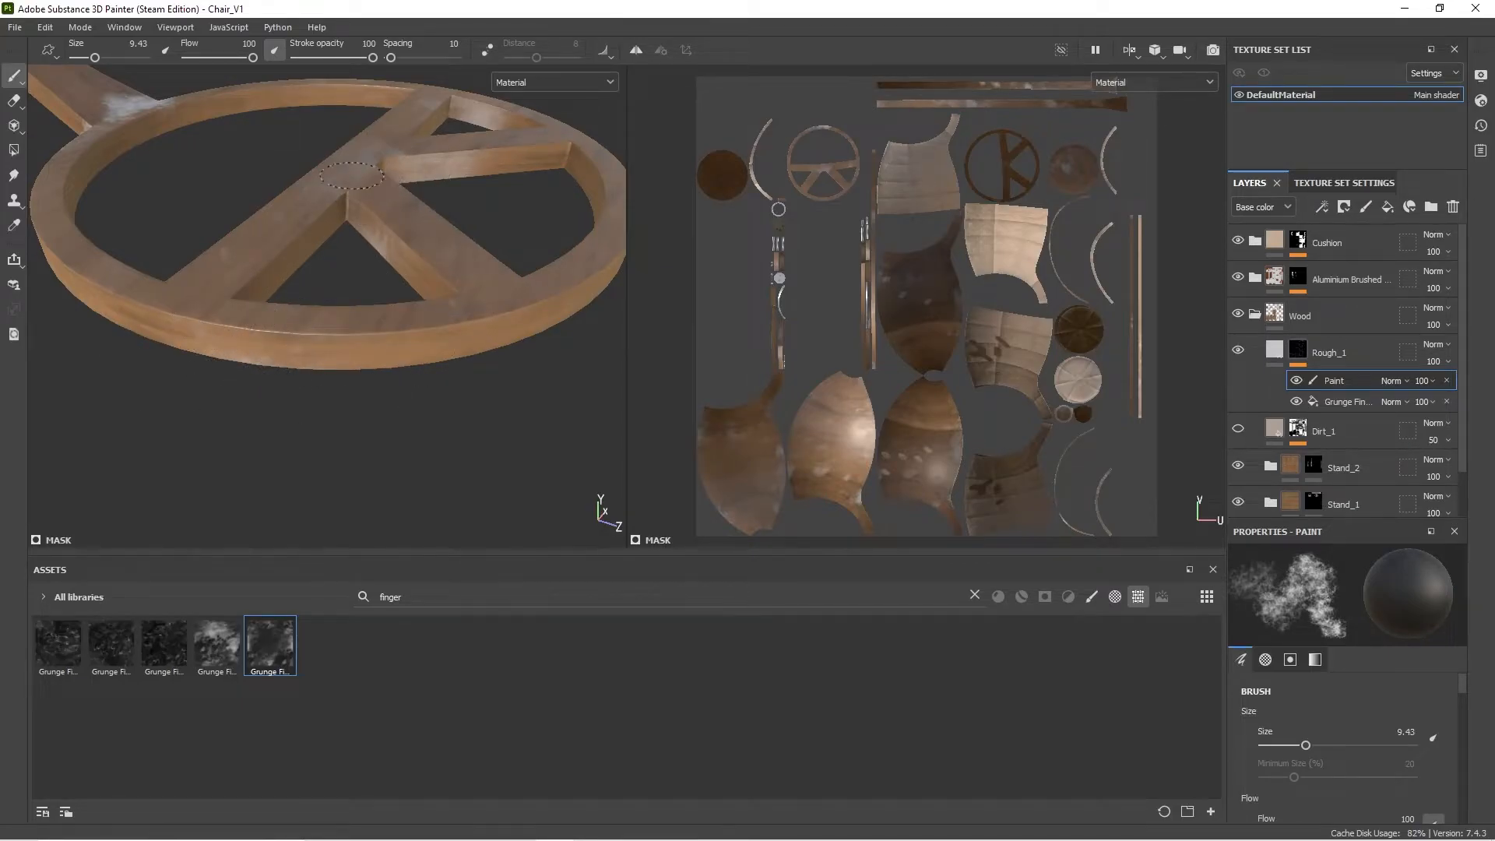
Step: Turn off the color channel of the Rough_1 fill so it affects only roughness
{"action": "middle_click_drag", "start_coordinate": [398, 159], "coordinate": [267, 324], "text": "alt"}
{"action": "left_click_drag", "start_coordinate": [267, 324], "coordinate": [70, 319], "text": "alt"}
{"action": "right_click_drag", "start_coordinate": [71, 320], "coordinate": [32, 257], "text": "alt"}
{"action": "middle_click_drag", "start_coordinate": [31, 257], "coordinate": [23, 366], "text": "alt"}
{"action": "left_click_drag", "start_coordinate": [23, 366], "coordinate": [1488, 353], "text": "alt"}
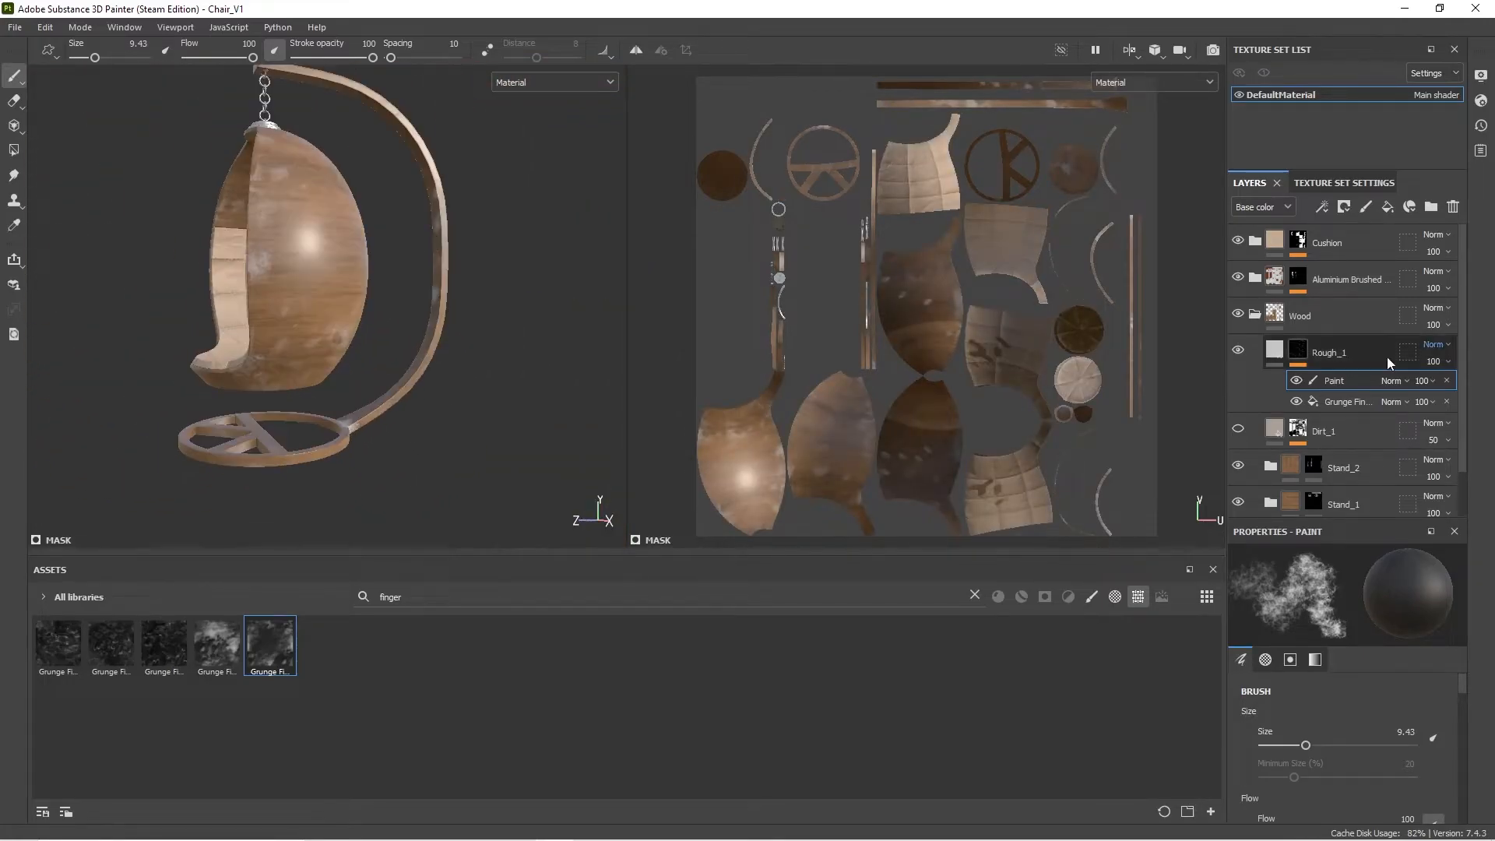
{"action": "left_click", "coordinate": [1331, 352]}
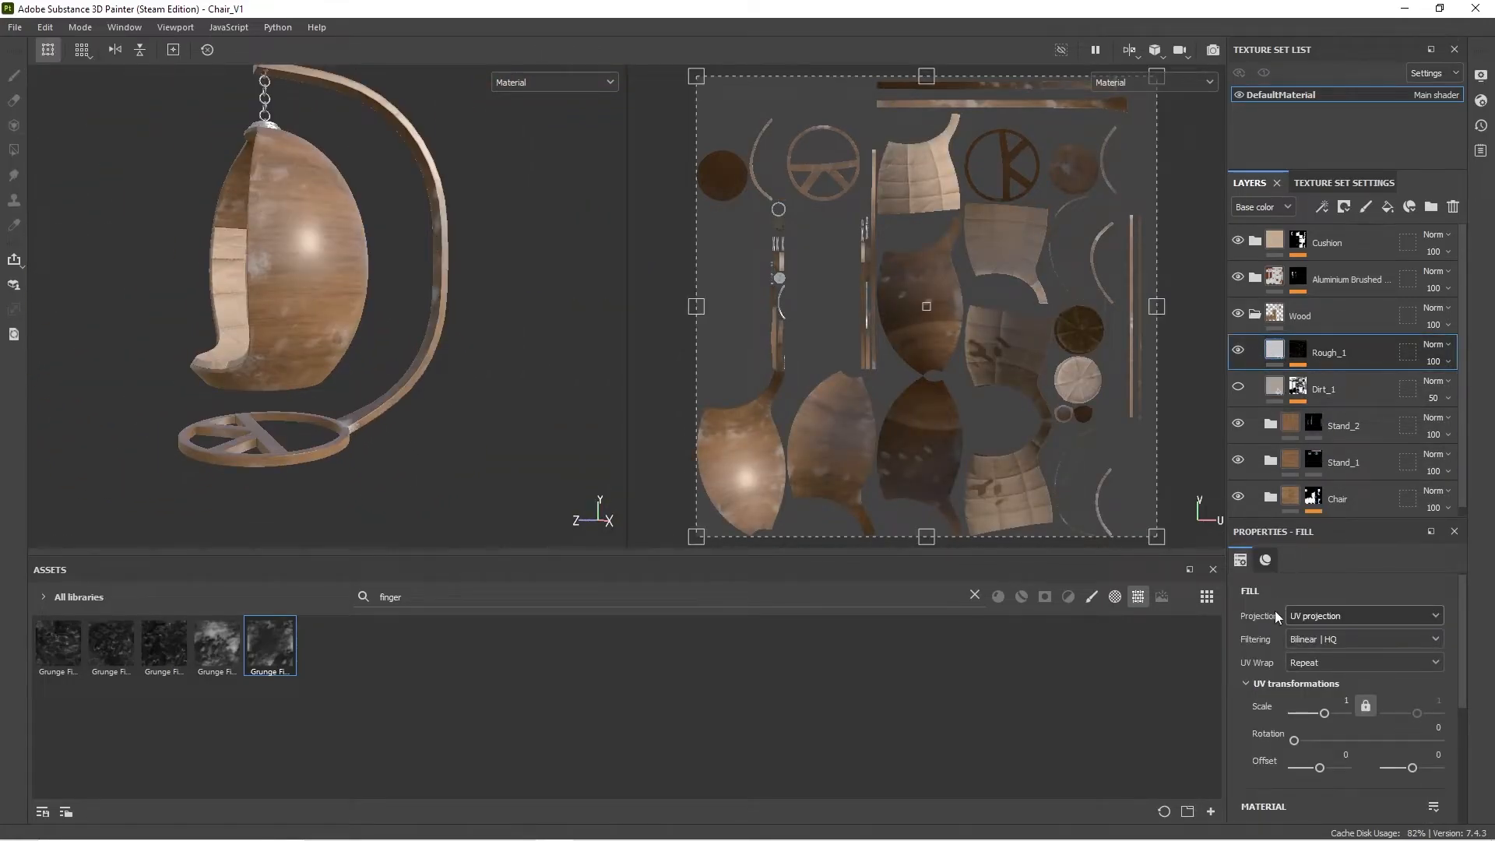
{"action": "scroll", "coordinate": [1273, 623], "scroll_direction": "down", "scroll_amount": 5}
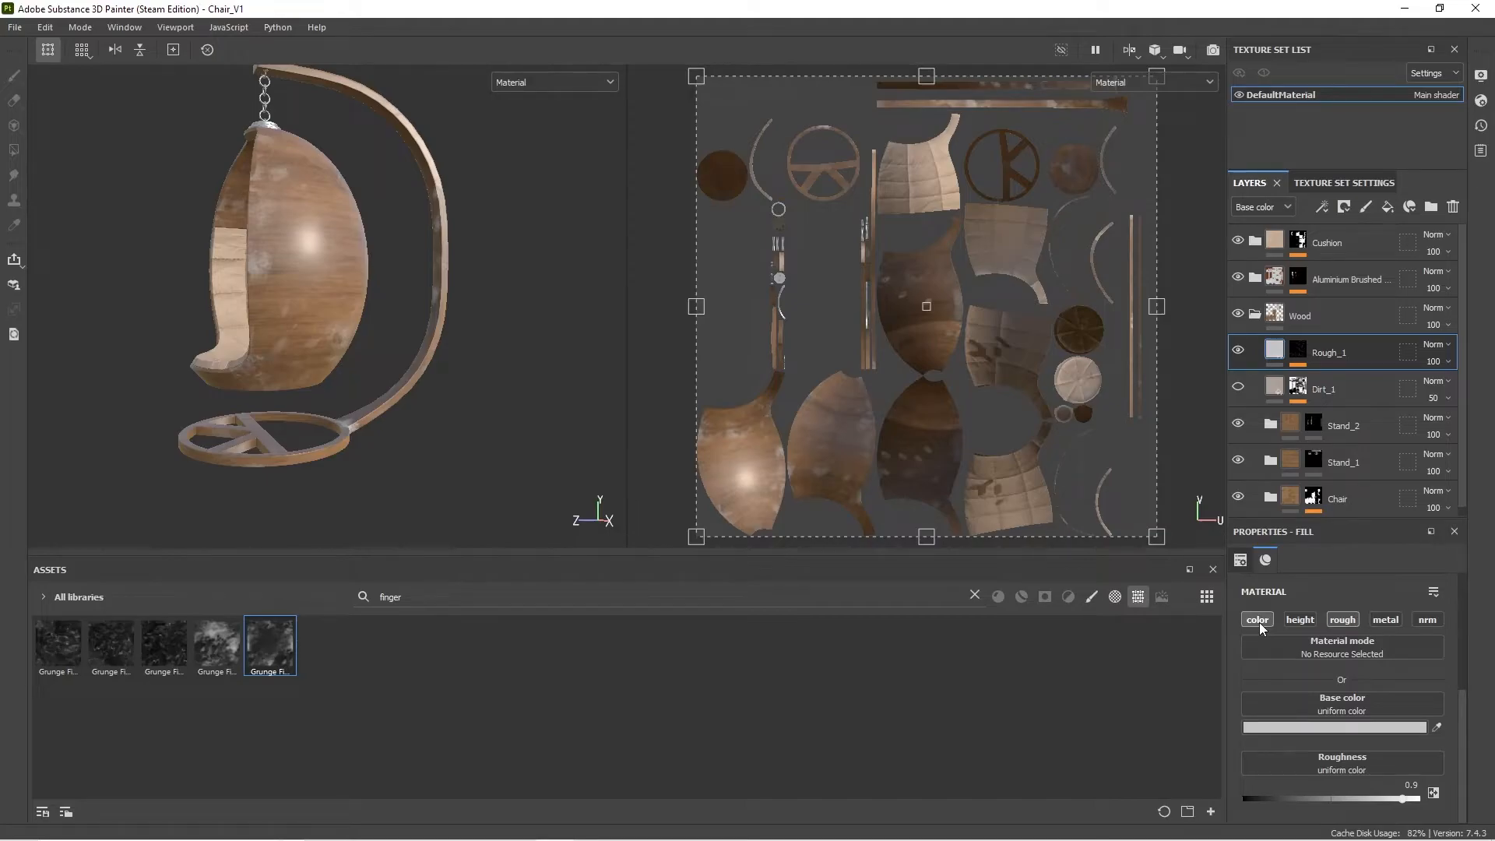
{"action": "left_click", "coordinate": [1258, 620]}
Step: Examine the roughness-only smudges on the shell and stand from several angles and under different lighting
{"action": "scroll", "coordinate": [209, 301], "scroll_direction": "up", "scroll_amount": 3}
{"action": "left_click_drag", "start_coordinate": [209, 300], "coordinate": [288, 372], "text": "alt"}
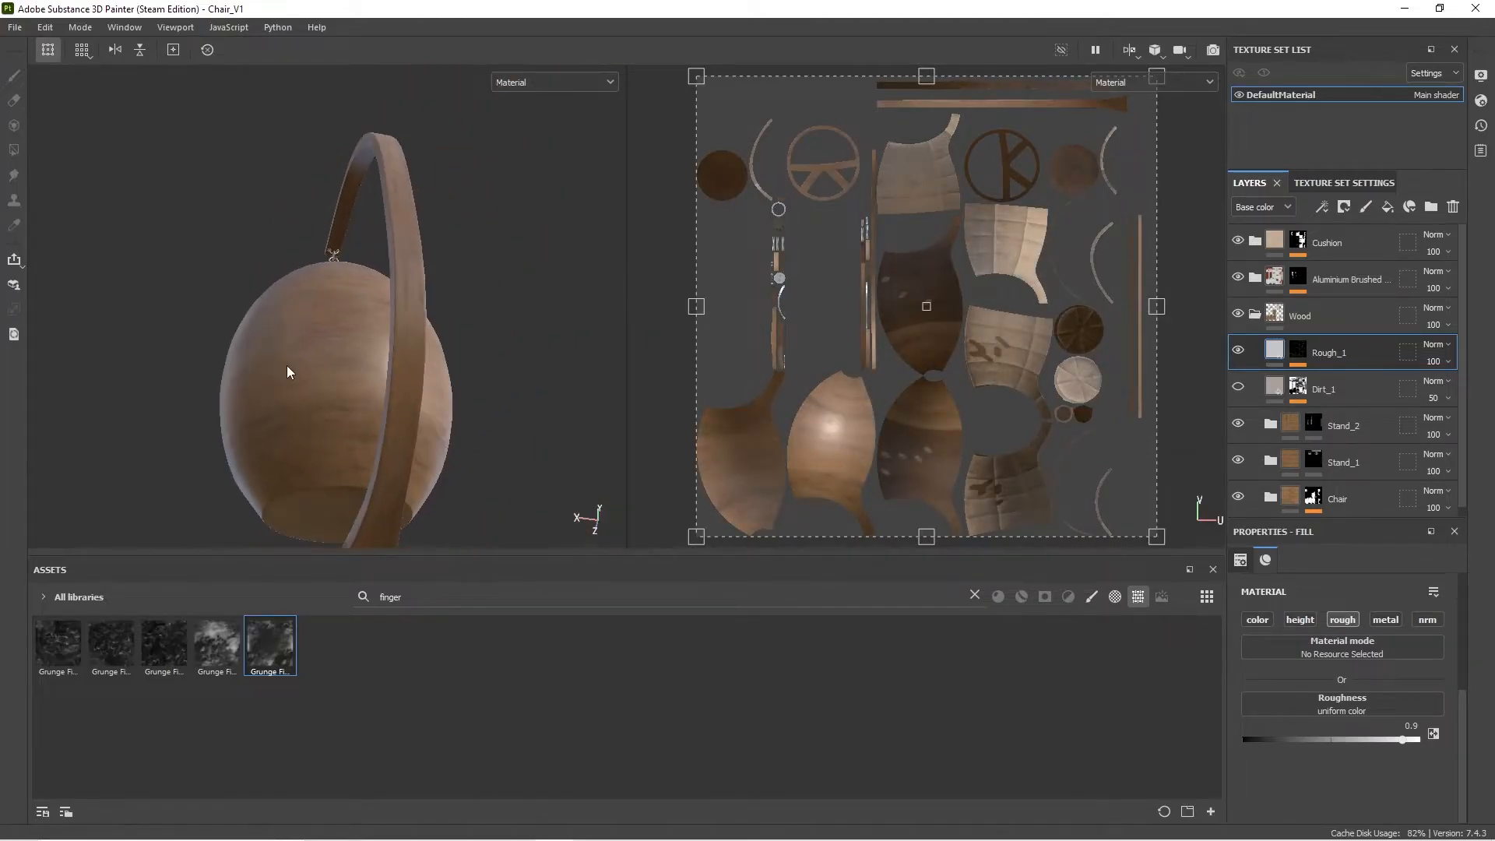
{"action": "left_click_drag", "start_coordinate": [354, 279], "coordinate": [361, 357], "text": "alt"}
{"action": "right_click_drag", "start_coordinate": [360, 358], "coordinate": [467, 313], "text": "alt"}
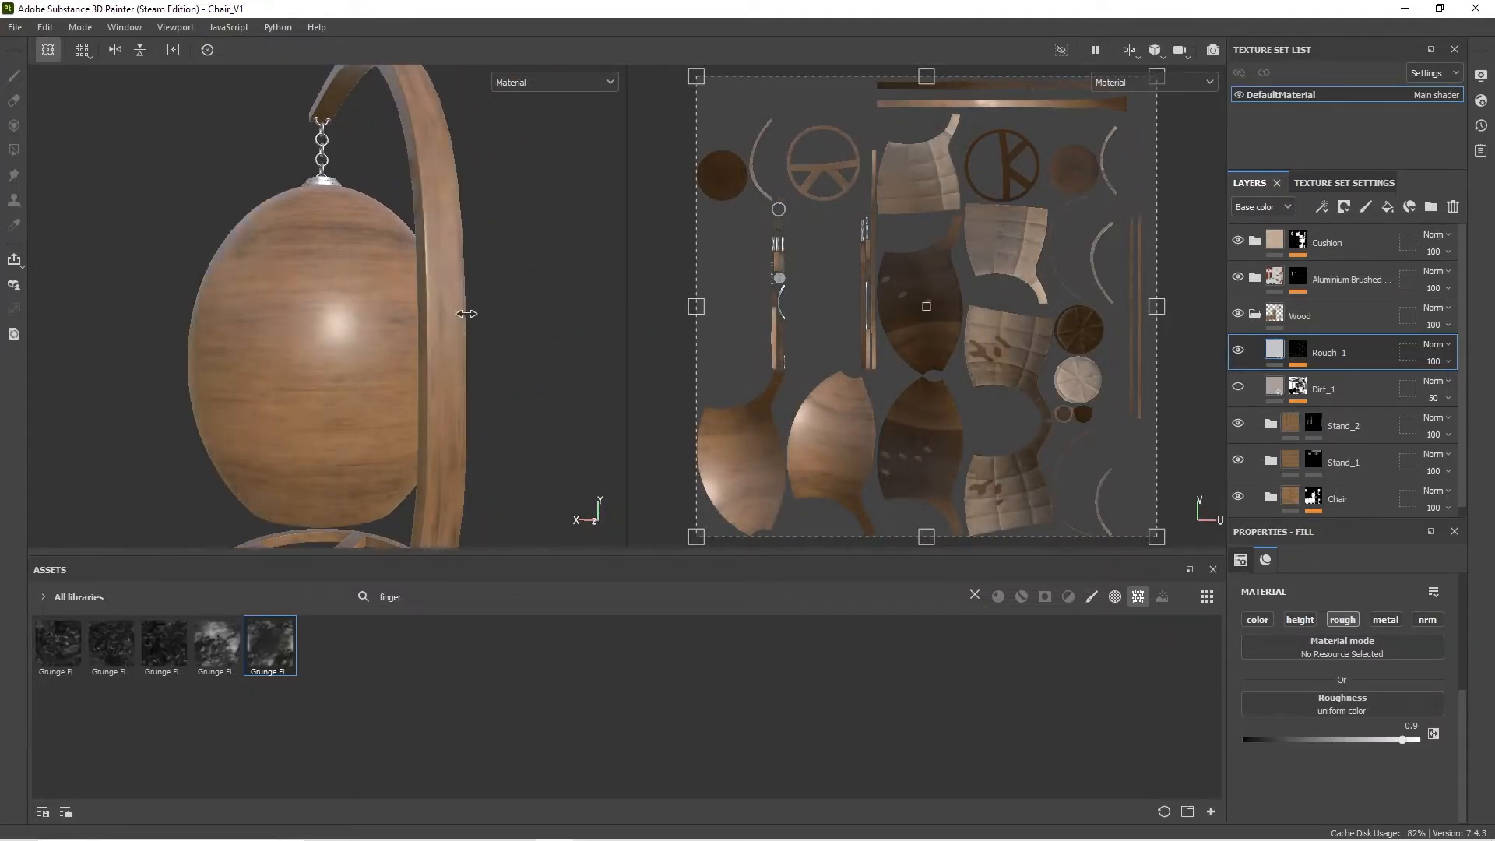
{"action": "left_click_drag", "start_coordinate": [456, 292], "coordinate": [374, 242], "text": "alt"}
{"action": "right_click_drag", "start_coordinate": [374, 243], "coordinate": [321, 253], "text": "shift"}
{"action": "left_click_drag", "start_coordinate": [405, 288], "coordinate": [82, 267], "text": "alt"}
{"action": "left_click_drag", "start_coordinate": [304, 374], "coordinate": [545, 295], "text": "alt"}
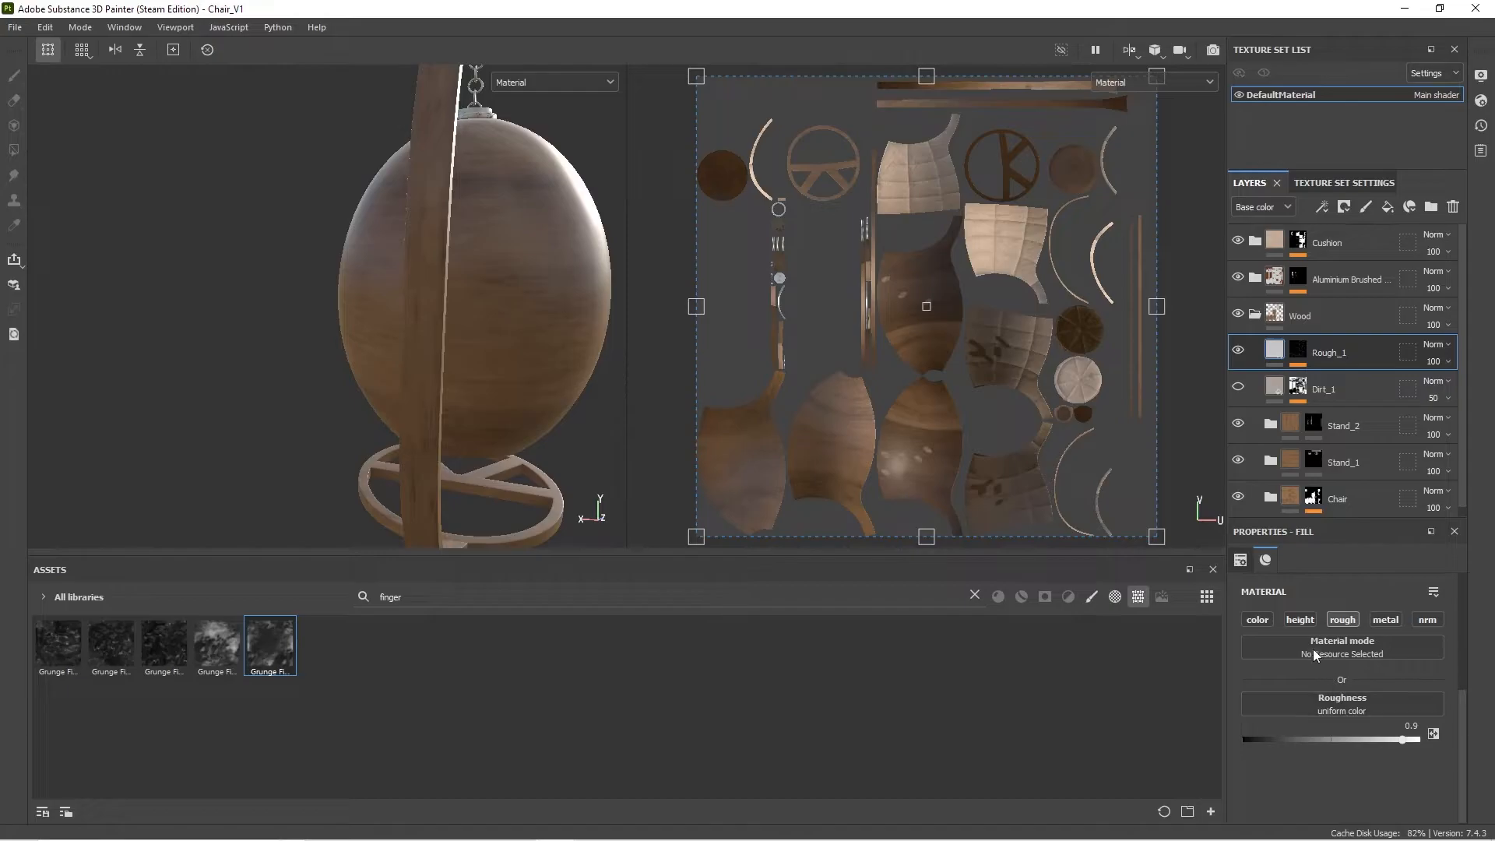
Step: Turn the Rough_1 color channel back on and paint out smudges on the upper stand arm in its mask
{"action": "left_click", "coordinate": [1259, 620]}
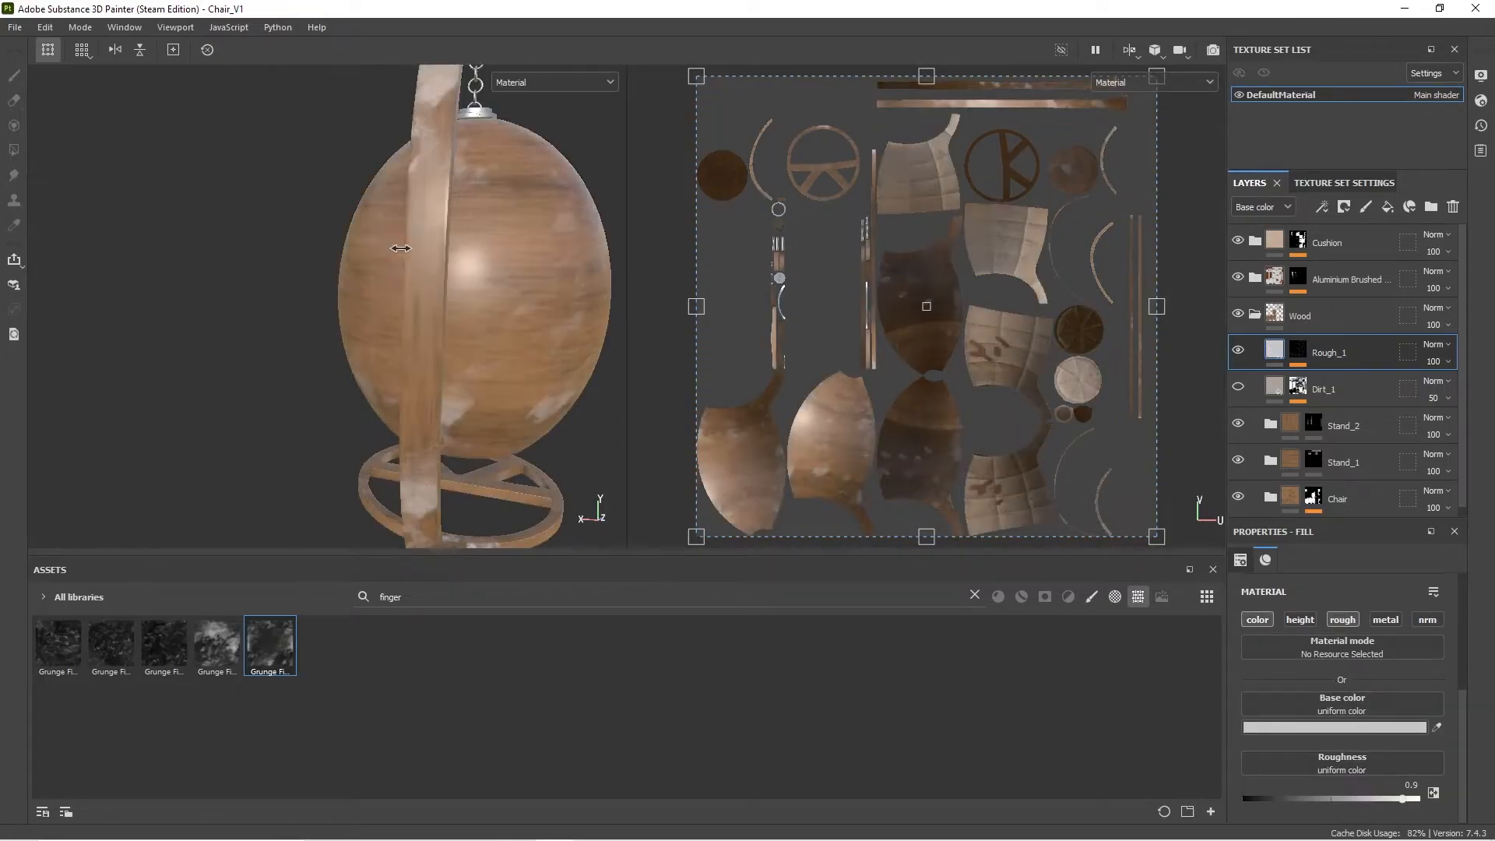
{"action": "scroll", "coordinate": [402, 256], "scroll_direction": "down", "scroll_amount": 3}
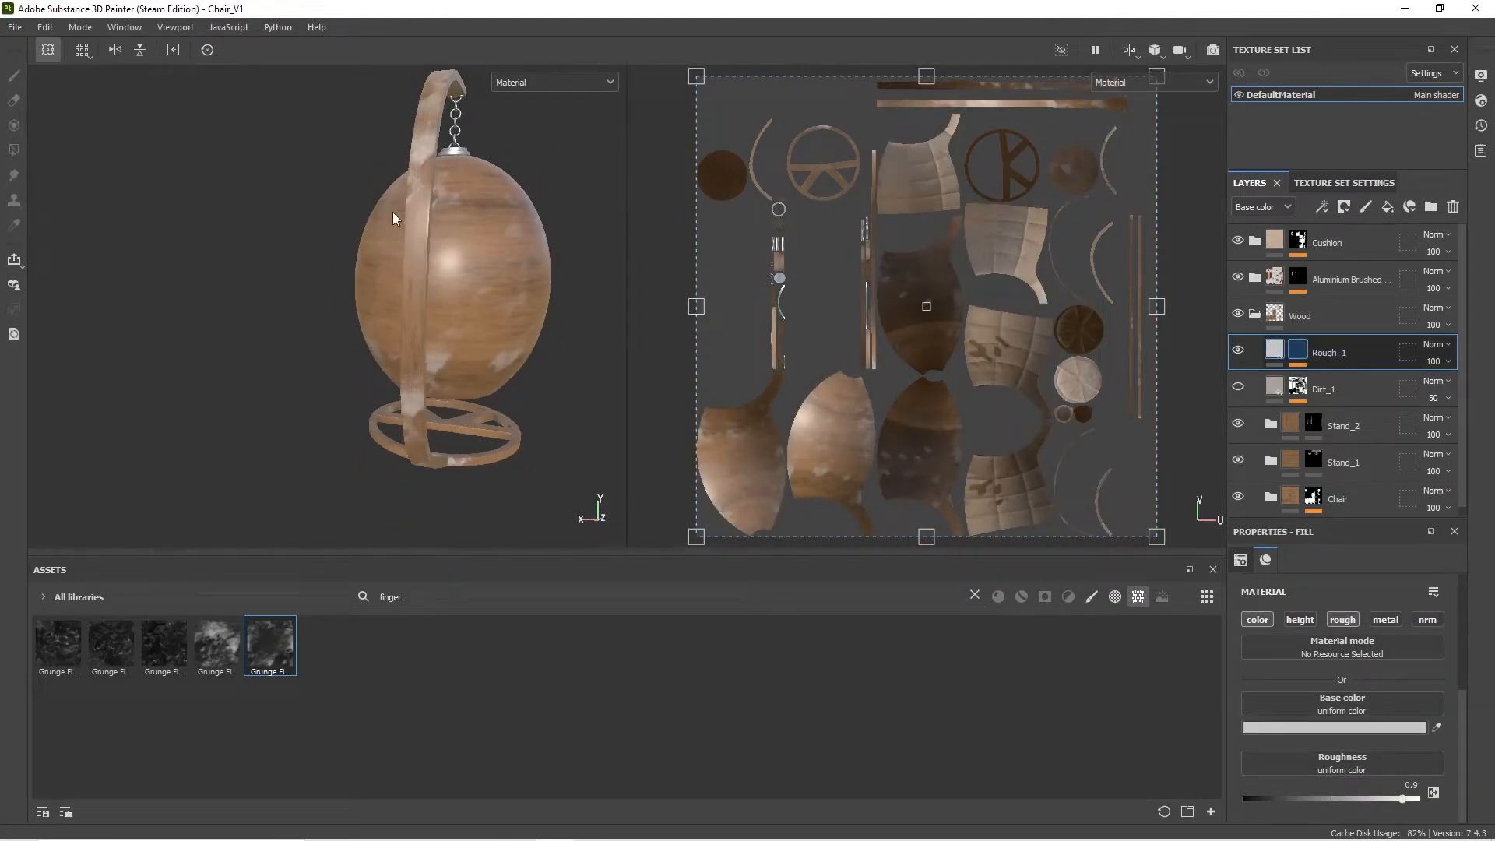
{"action": "left_click", "coordinate": [1298, 350]}
{"action": "left_click", "coordinate": [1339, 377]}
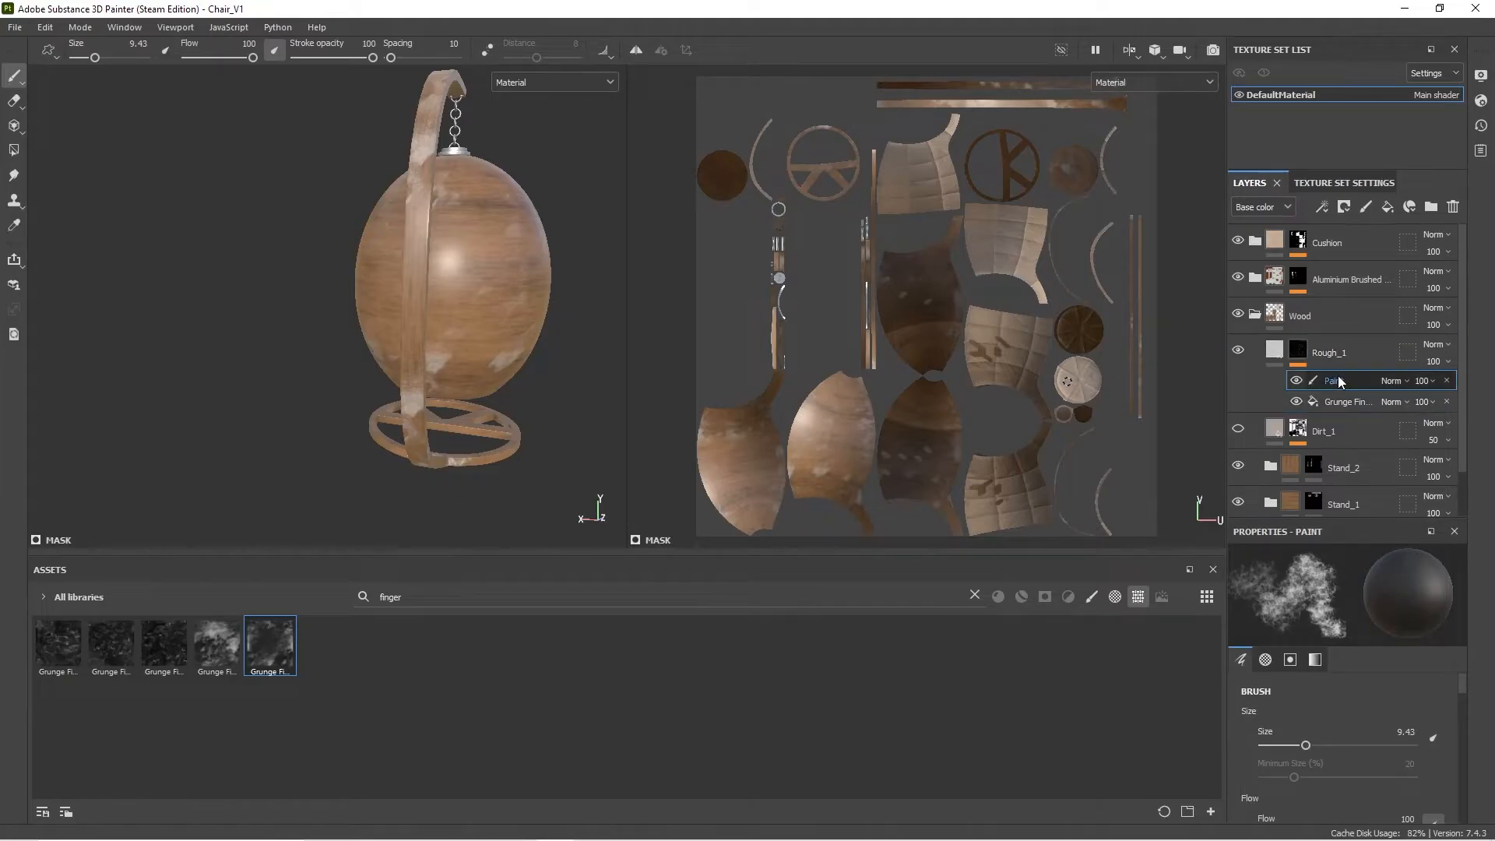
{"action": "left_click_drag", "start_coordinate": [465, 217], "coordinate": [437, 267], "text": "alt"}
{"action": "middle_click_drag", "start_coordinate": [531, 188], "coordinate": [542, 353], "text": "alt"}
{"action": "scroll", "coordinate": [489, 234], "scroll_direction": "up", "scroll_amount": 3}
{"action": "mouse_move", "coordinate": [380, 164]}
{"action": "left_mouse_down"}
{"action": "mouse_move", "coordinate": [357, 324]}
{"action": "mouse_move", "coordinate": [391, 104]}
{"action": "left_mouse_up"}
Step: Refine the smudges on the back of the arm and shell by alternating black and white strokes
{"action": "mouse_move", "coordinate": [460, 156]}
{"action": "left_mouse_down", "text": "alt"}
{"action": "mouse_move", "coordinate": [377, 209]}
{"action": "mouse_move", "coordinate": [708, 257]}
{"action": "mouse_move", "coordinate": [463, 187]}
{"action": "left_mouse_up", "text": "alt"}
{"action": "scroll", "coordinate": [427, 168], "scroll_direction": "up", "scroll_amount": 1}
{"action": "key", "text": "x"}
{"action": "mouse_move", "coordinate": [405, 249]}
{"action": "left_mouse_down"}
{"action": "mouse_move", "coordinate": [425, 370]}
{"action": "mouse_move", "coordinate": [475, 335]}
{"action": "mouse_move", "coordinate": [334, 249]}
{"action": "mouse_move", "coordinate": [358, 203]}
{"action": "left_mouse_up"}
{"action": "key", "text": "x"}
{"action": "mouse_move", "coordinate": [362, 204]}
{"action": "left_mouse_down"}
{"action": "mouse_move", "coordinate": [360, 291]}
{"action": "mouse_move", "coordinate": [460, 249]}
{"action": "mouse_move", "coordinate": [498, 257]}
{"action": "left_mouse_up"}
Step: Turn off the color channel of the Rough_1 fill again and set its roughness to 0.75
{"action": "left_click", "coordinate": [1274, 352]}
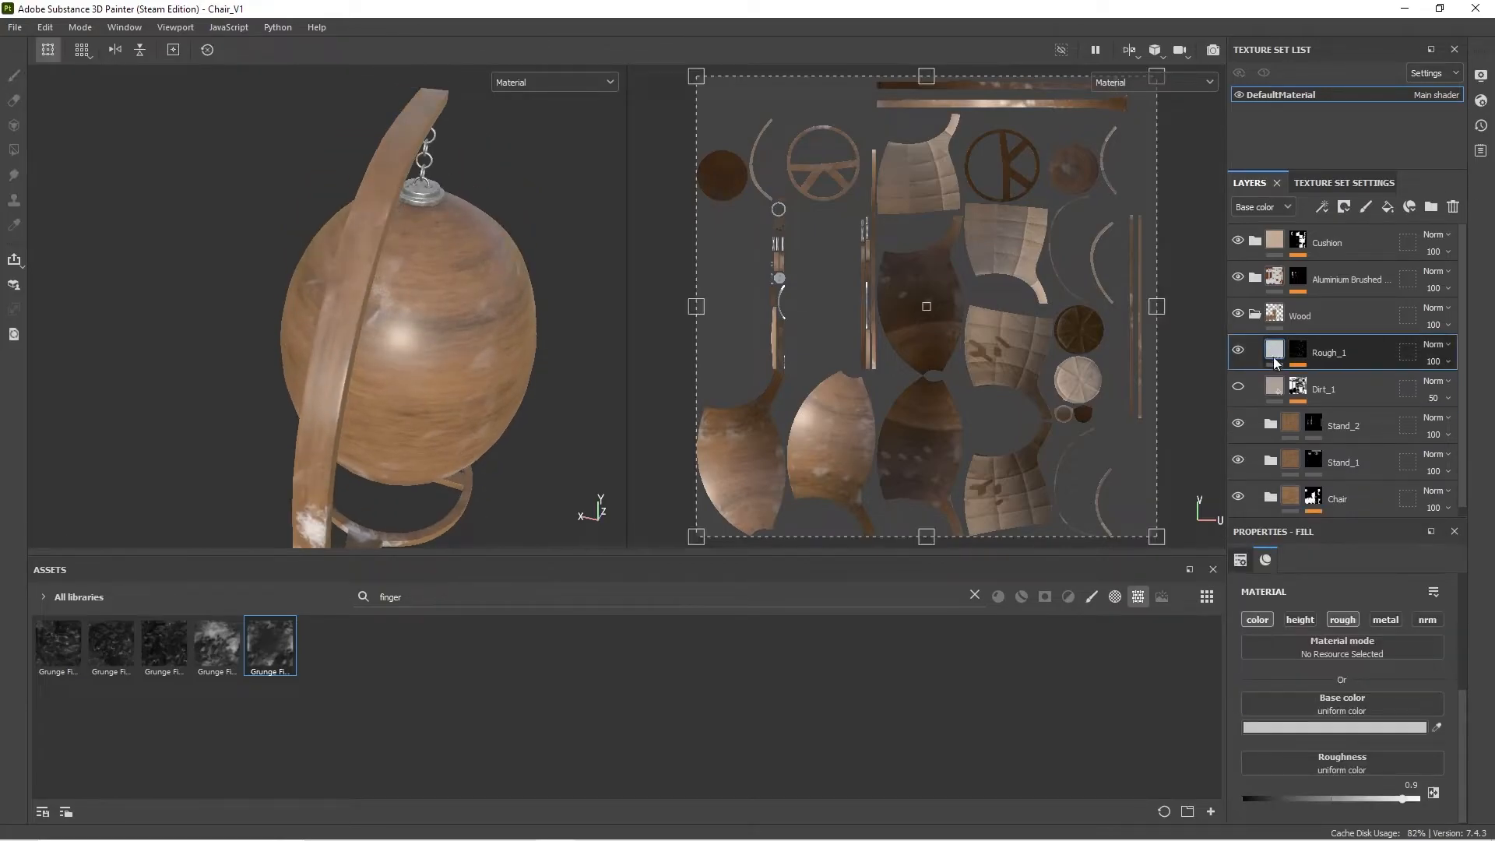
{"action": "left_click", "coordinate": [1258, 620]}
{"action": "left_click_drag", "start_coordinate": [321, 347], "coordinate": [510, 309], "text": "alt"}
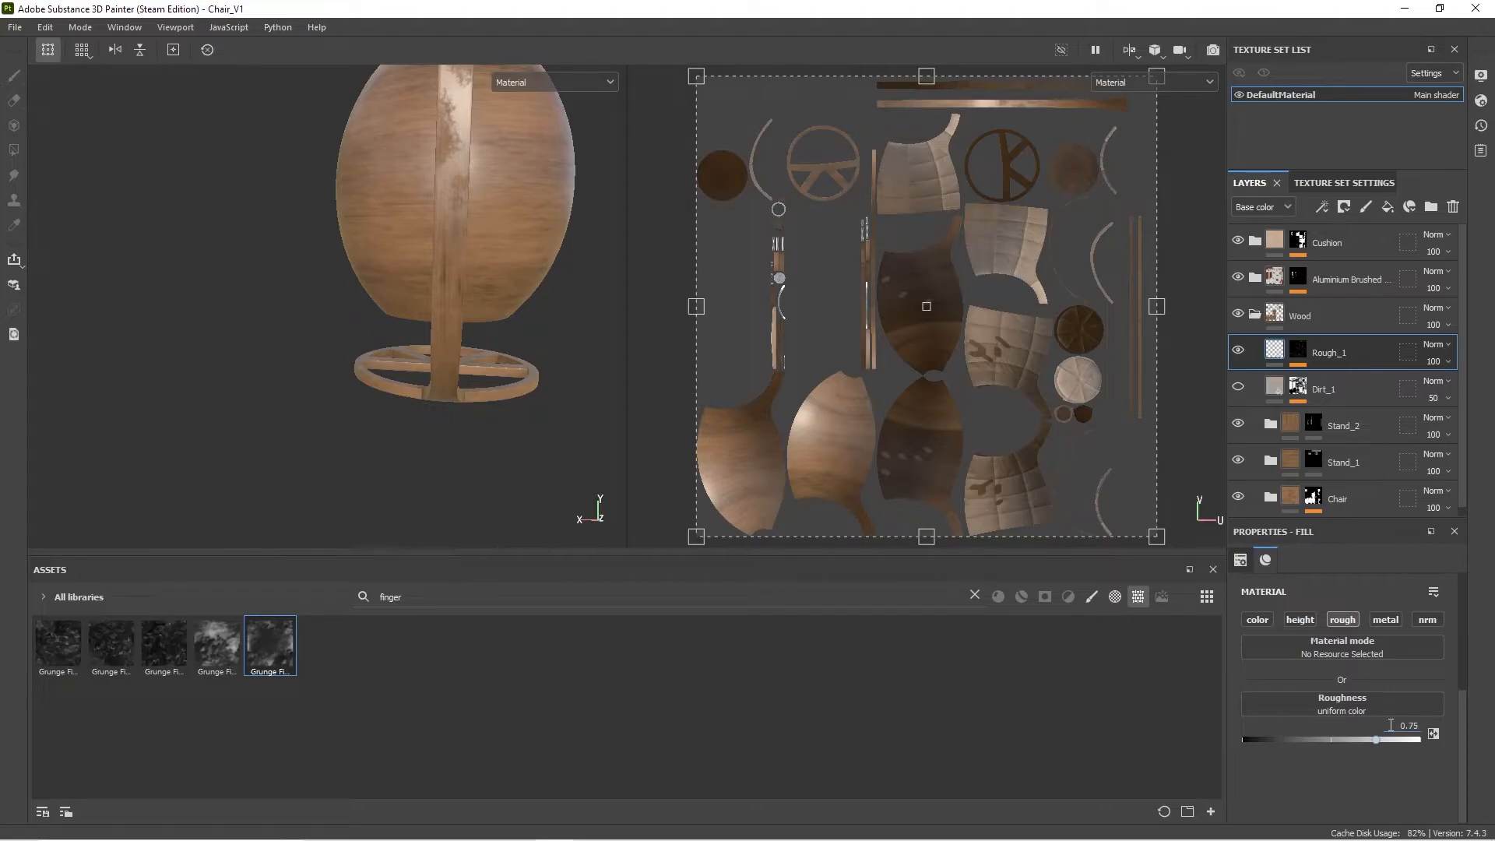
Step: Make the Dirt_1 layer visible again, check the whole chair, and collapse the Wood group
{"action": "left_click_drag", "start_coordinate": [459, 467], "coordinate": [572, 332], "text": "alt"}
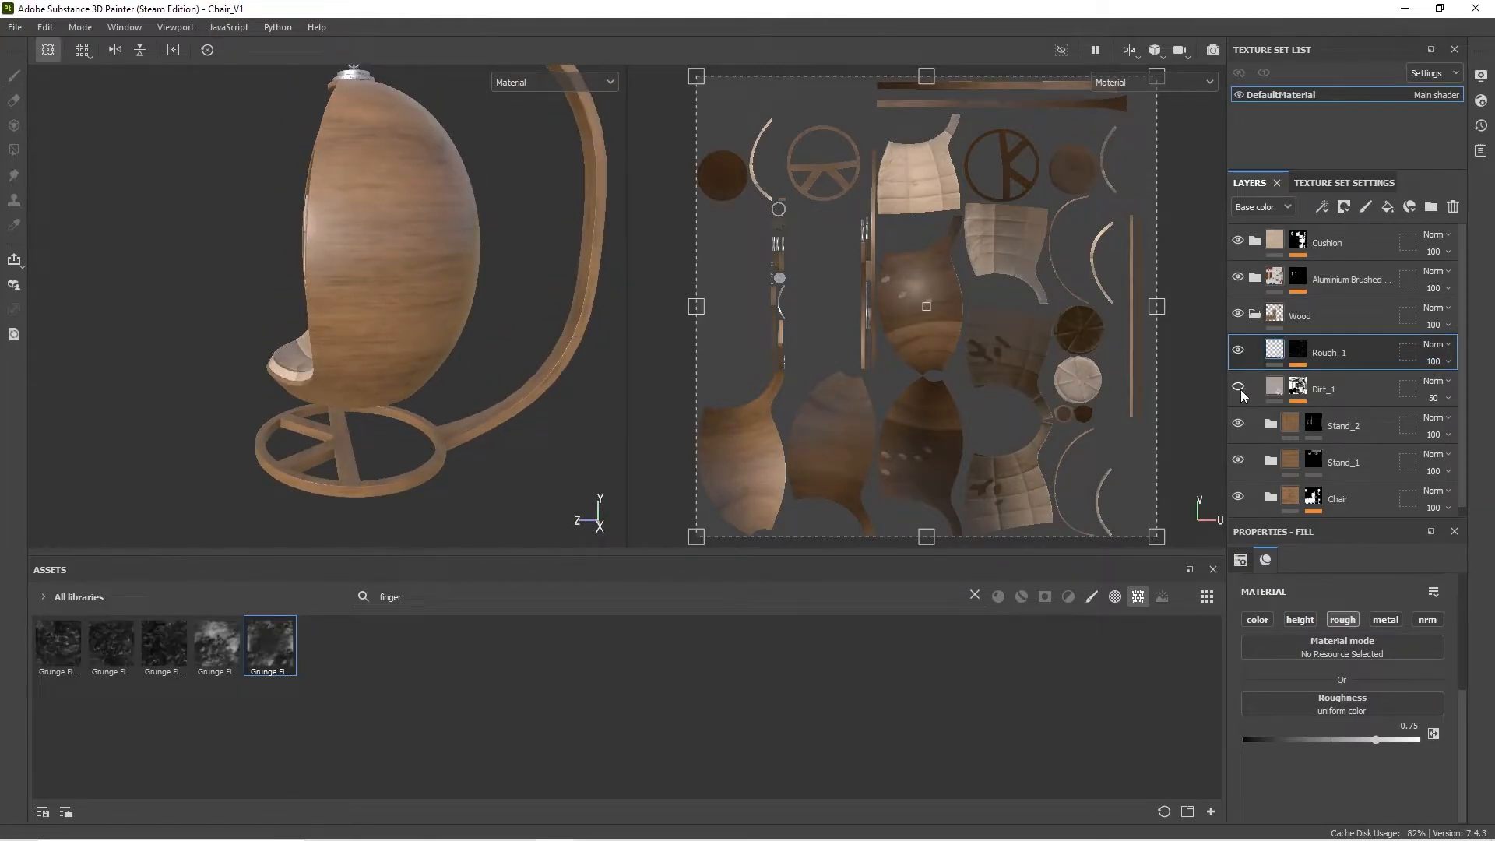
{"action": "left_click", "coordinate": [1239, 390]}
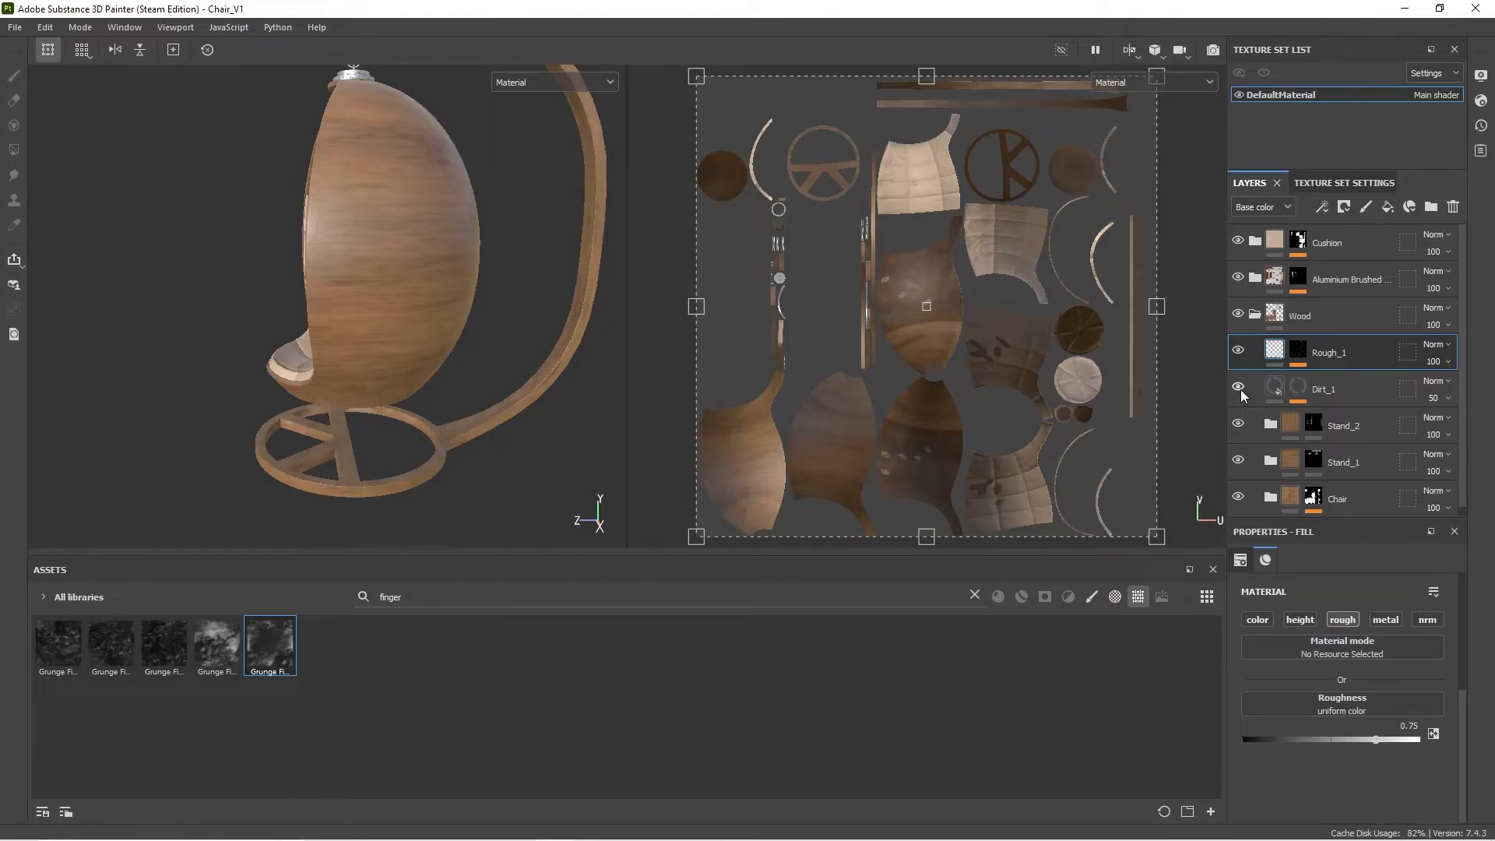
{"action": "left_click_drag", "start_coordinate": [466, 425], "coordinate": [436, 395], "text": "alt"}
{"action": "left_click_drag", "start_coordinate": [468, 279], "coordinate": [500, 306], "text": "alt"}
{"action": "right_click_drag", "start_coordinate": [506, 306], "coordinate": [537, 307], "text": "shift"}
{"action": "scroll", "coordinate": [537, 309], "scroll_direction": "down", "scroll_amount": 3}
{"action": "left_click_drag", "start_coordinate": [490, 273], "coordinate": [510, 323], "text": "alt"}
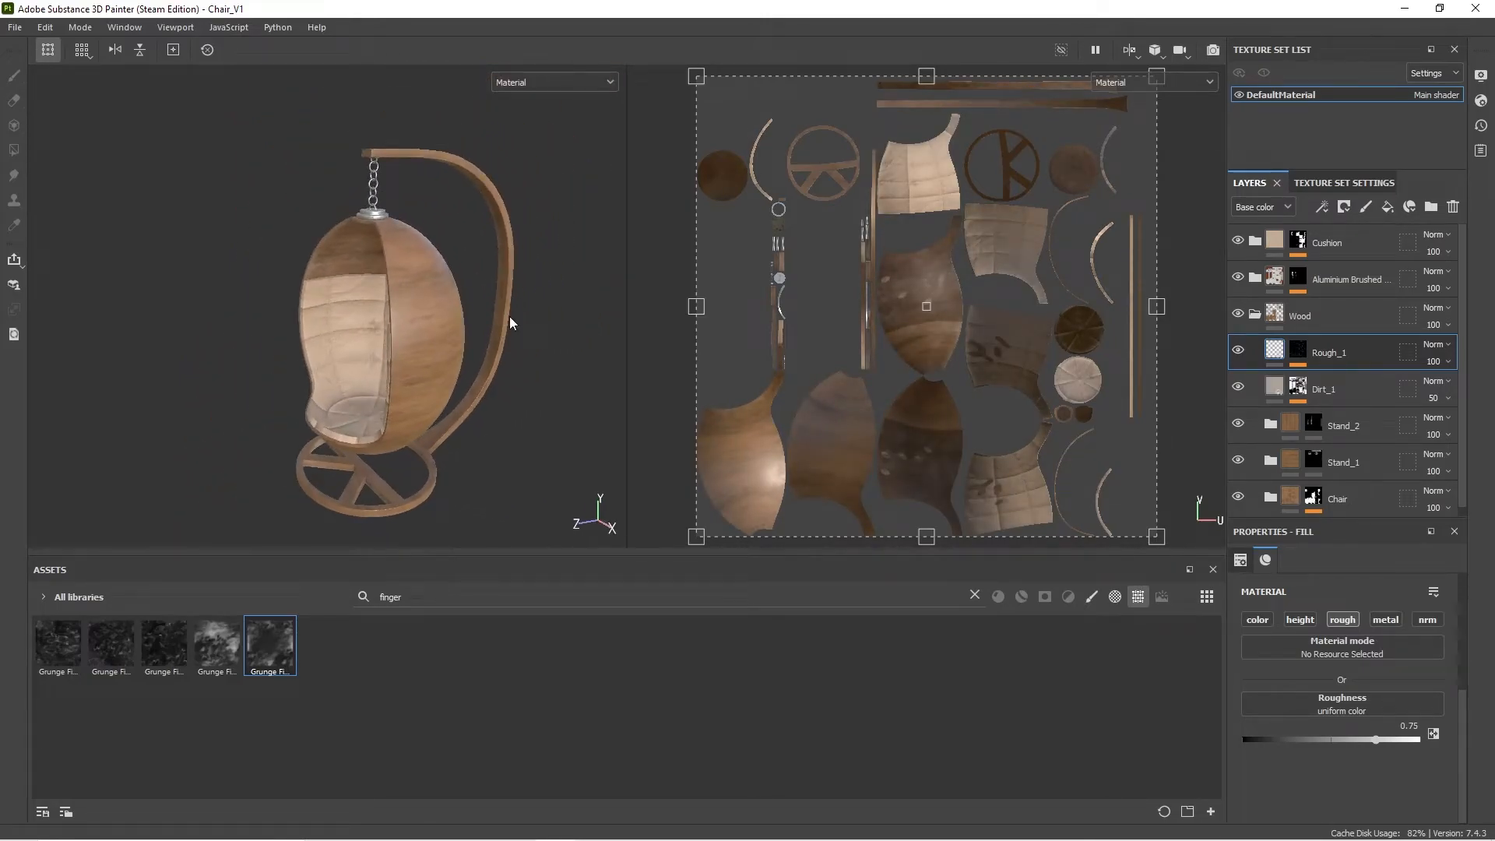
{"action": "scroll", "coordinate": [467, 338], "scroll_direction": "up", "scroll_amount": 2}
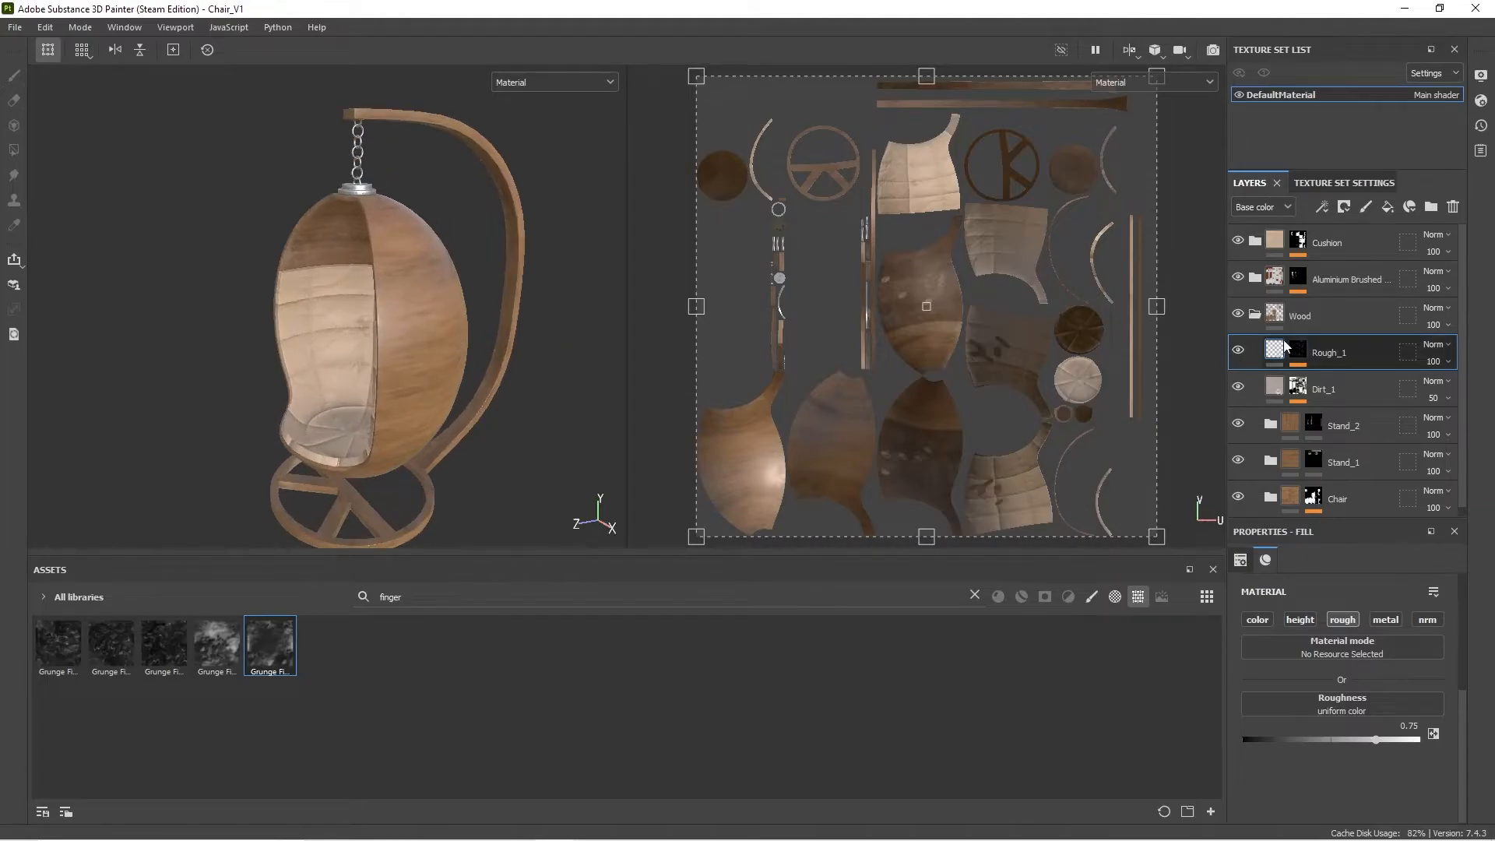
{"action": "left_click", "coordinate": [1283, 312]}
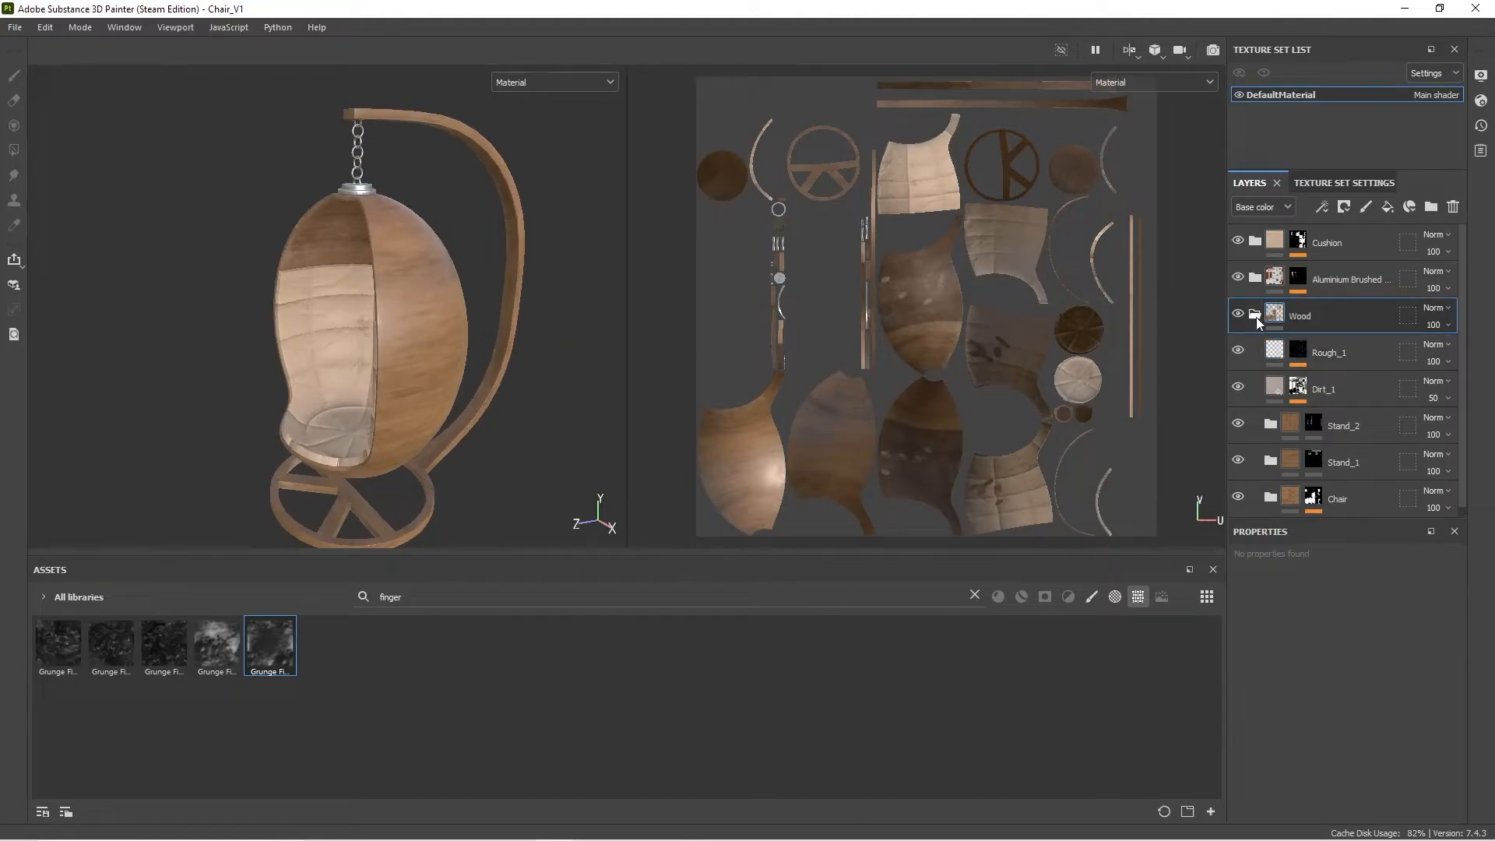
{"action": "left_click", "coordinate": [1255, 316]}
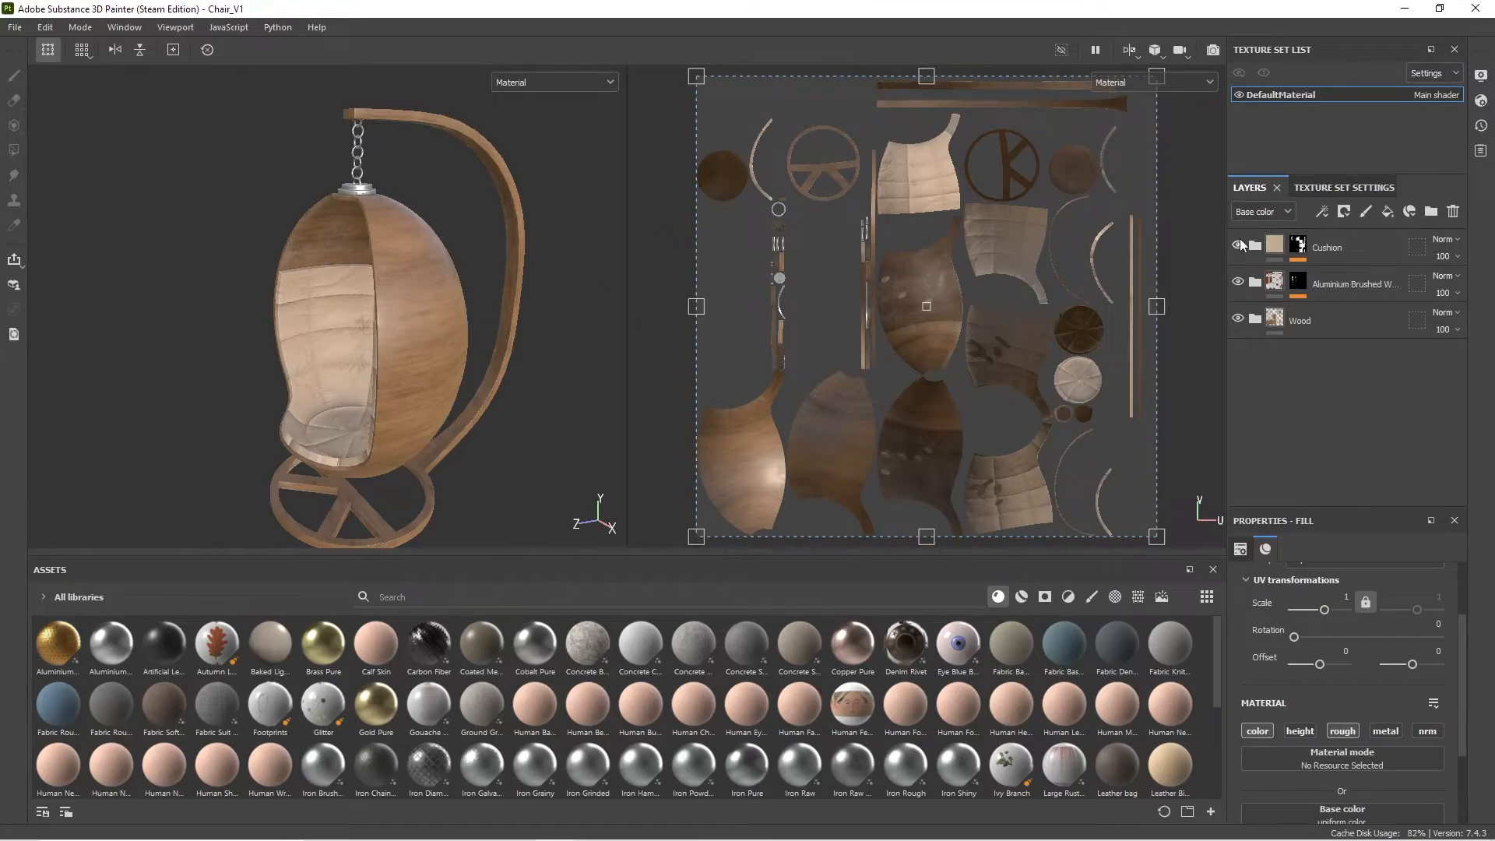
Step: Add a fill layer above the Cushion group and keep only its color channel active
{"action": "left_click", "coordinate": [1353, 251]}
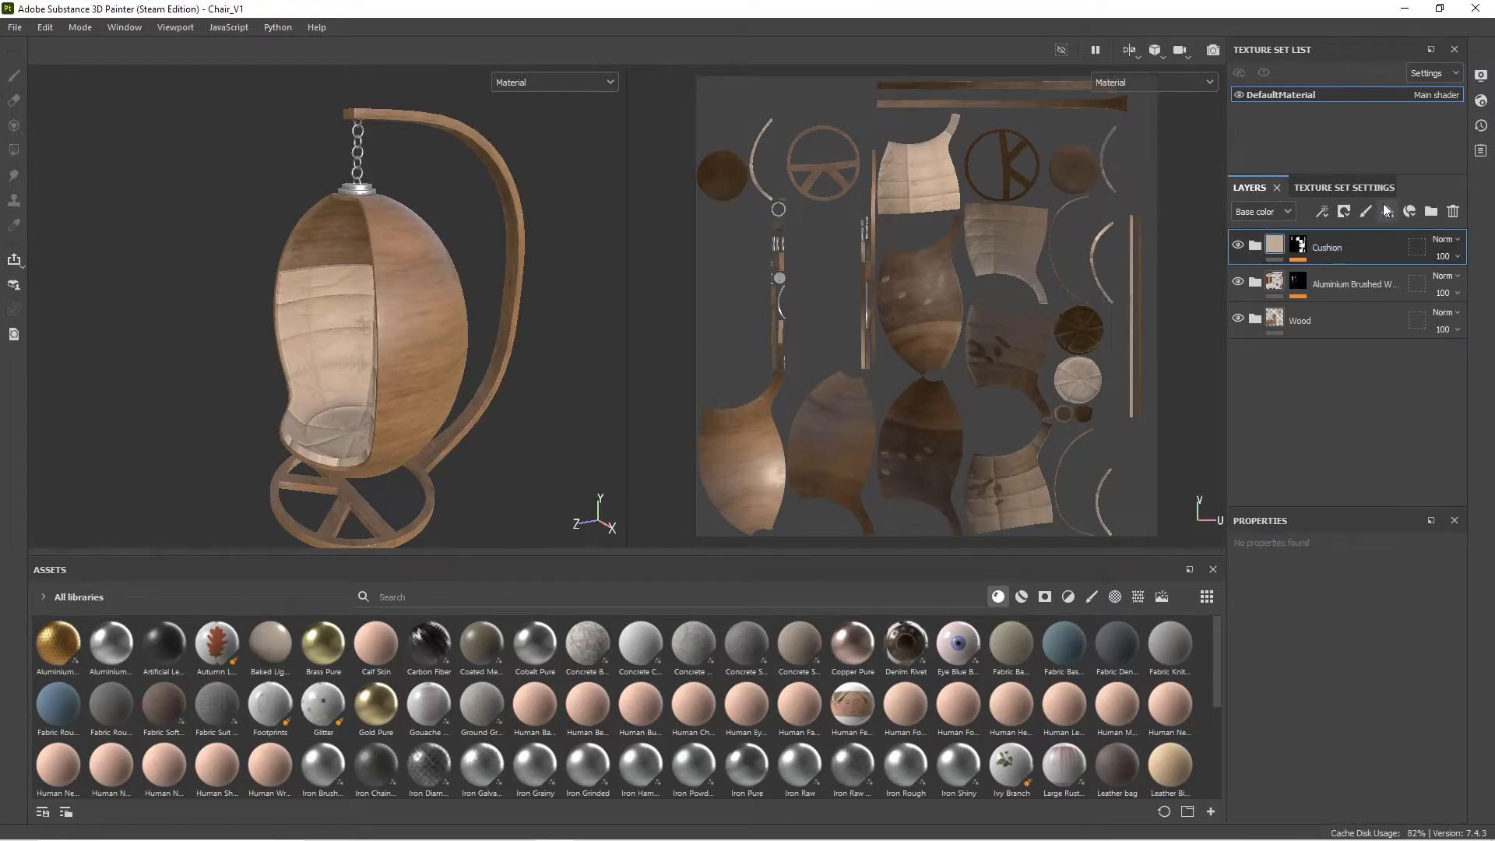
{"action": "left_click", "coordinate": [1390, 203]}
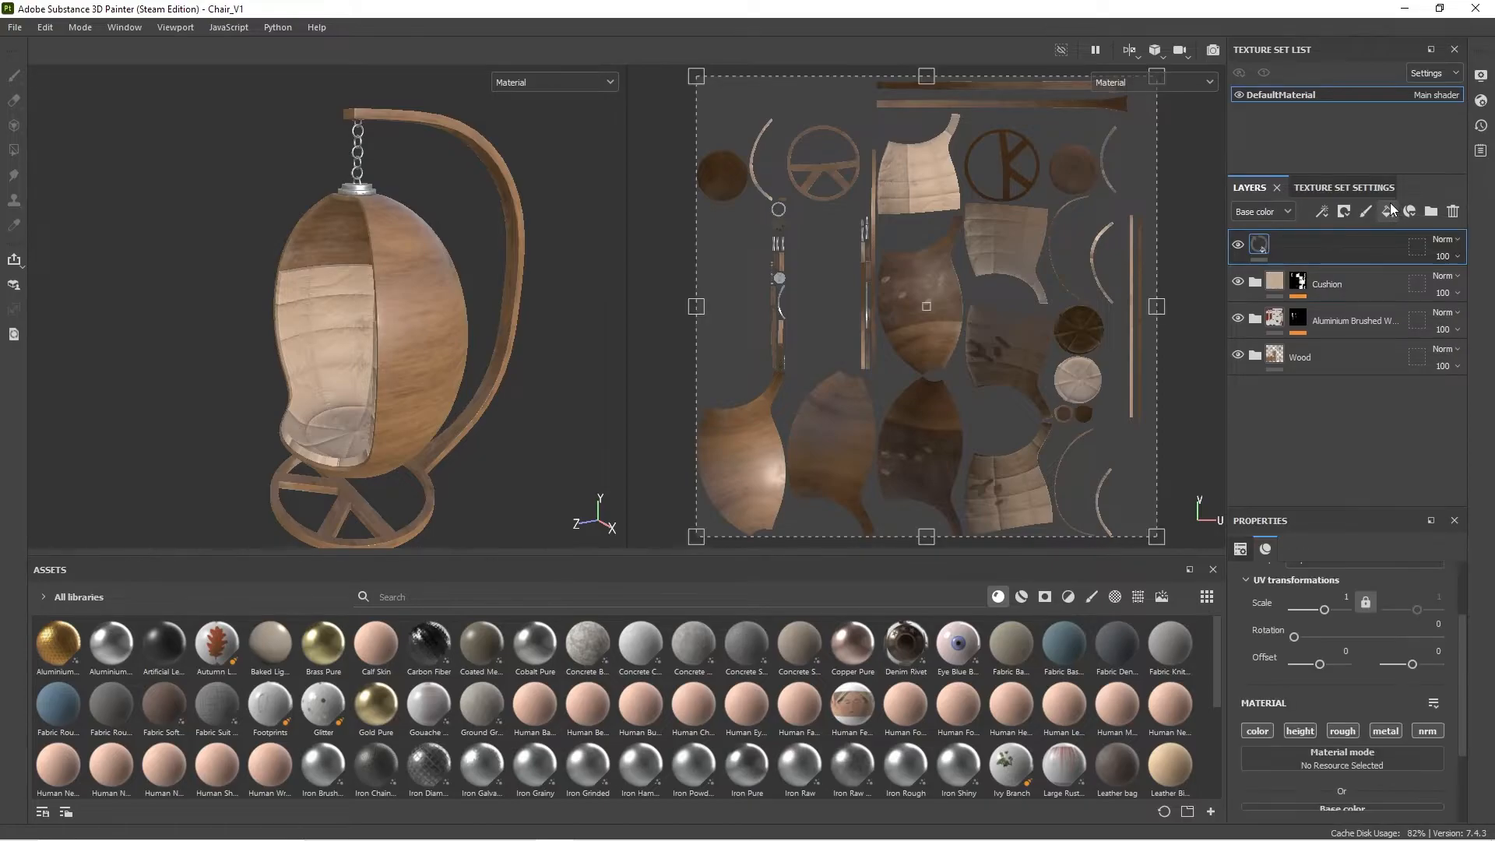
{"action": "left_click", "coordinate": [1265, 729]}
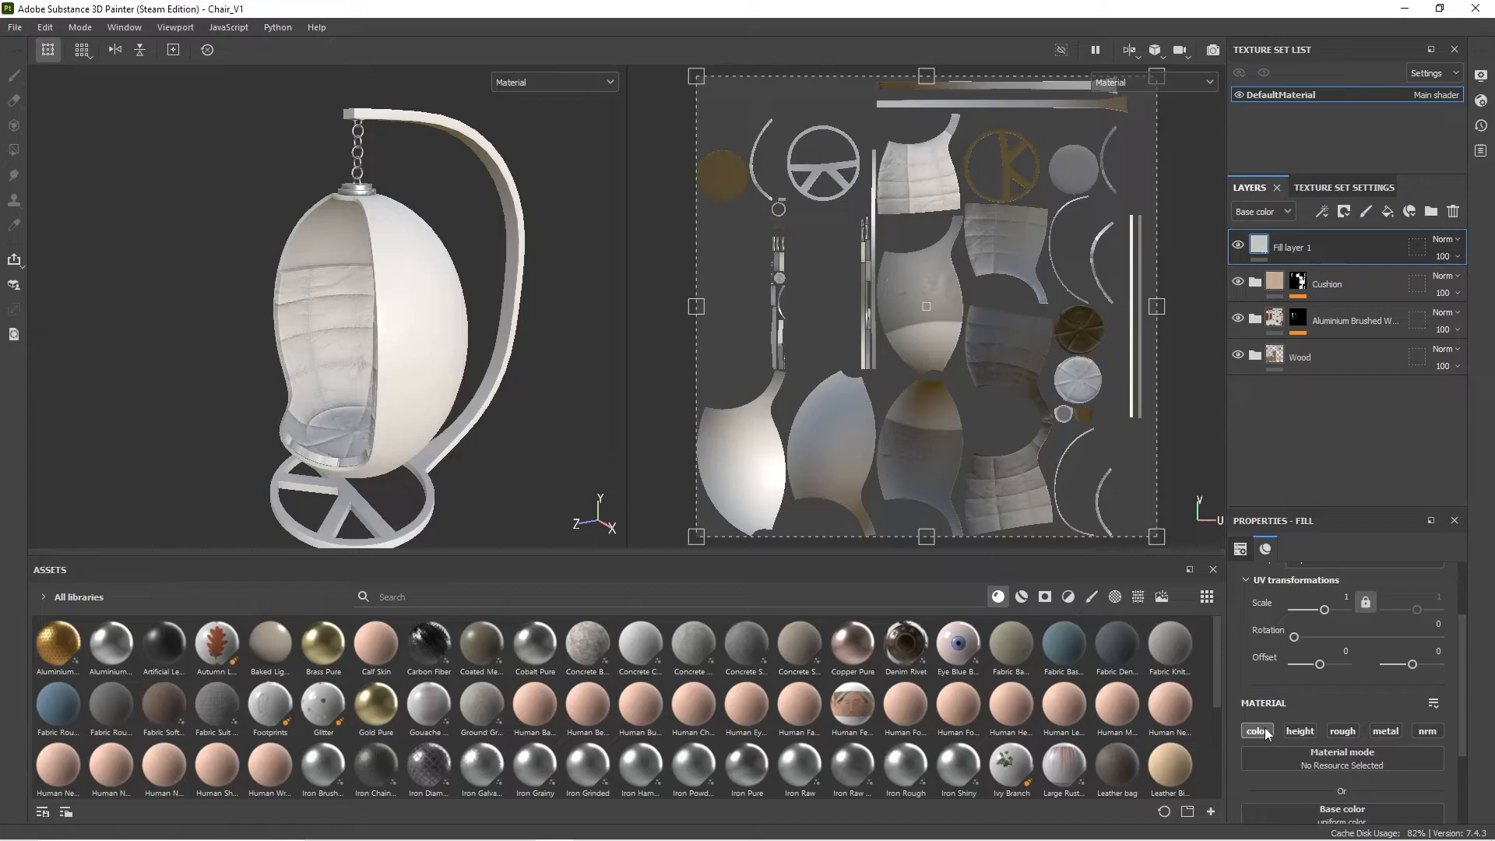
{"action": "scroll", "coordinate": [1259, 714], "scroll_direction": "down", "scroll_amount": 2}
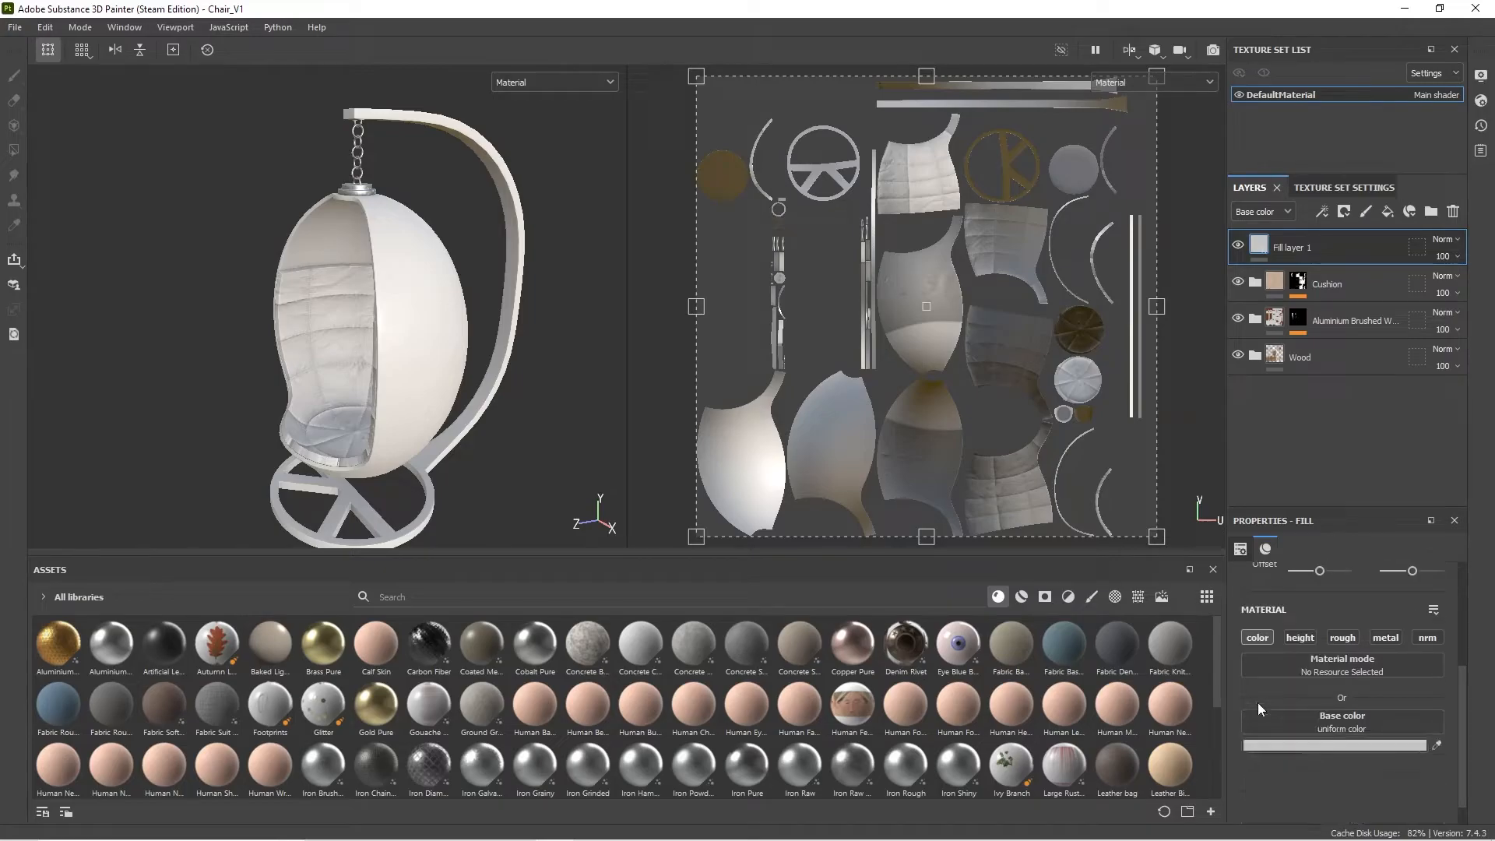
Step: Give the new fill a pale yellow base color with hue 0.146 and rename the layer Light
{"action": "left_click", "coordinate": [1331, 746]}
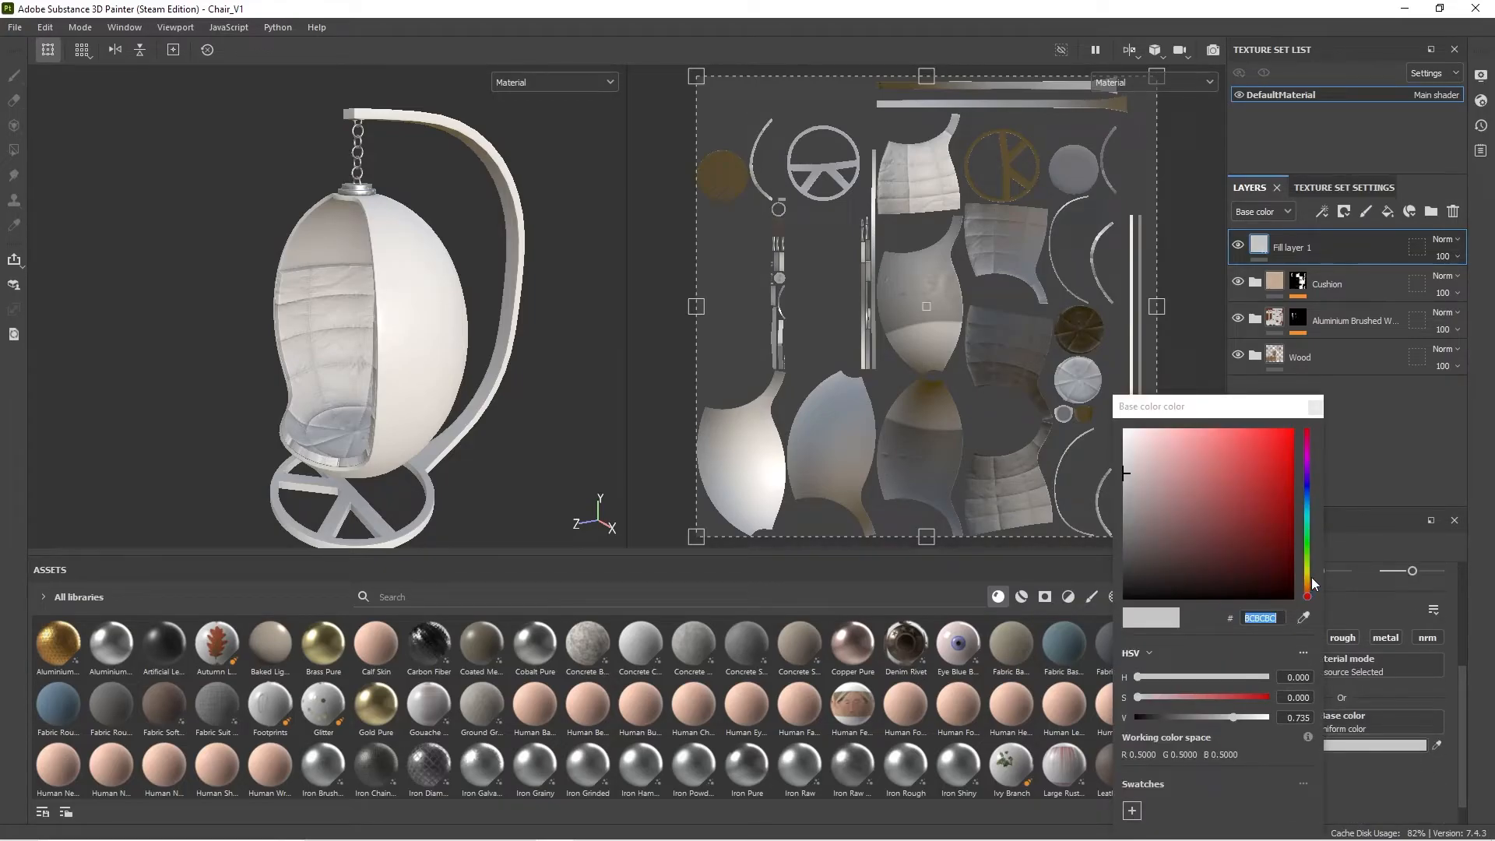
{"action": "left_click", "coordinate": [1308, 574]}
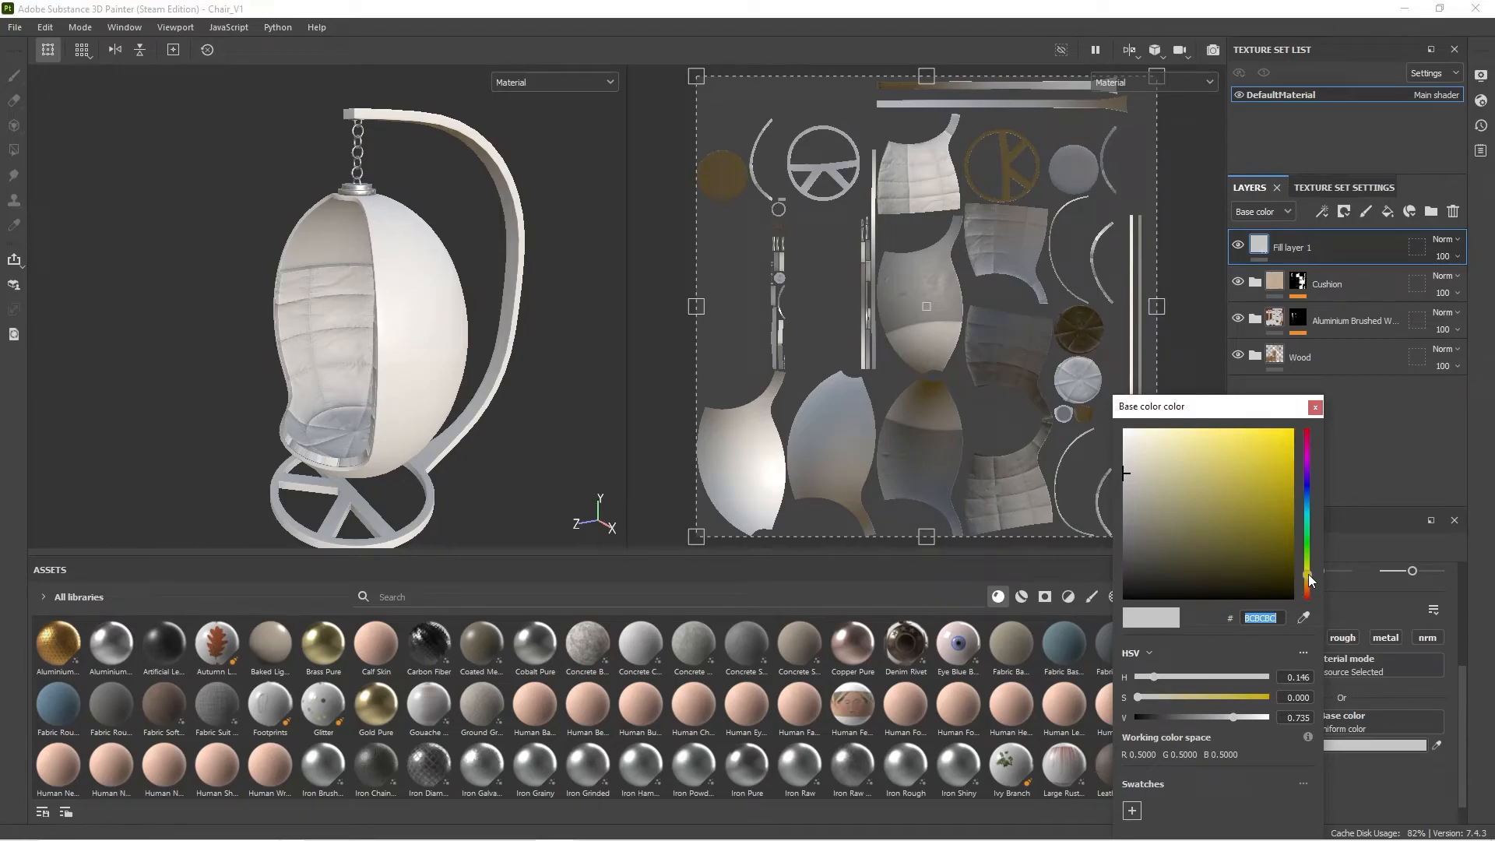
{"action": "left_click_drag", "start_coordinate": [1140, 703], "coordinate": [1158, 704]}
{"action": "left_click", "coordinate": [1312, 394]}
{"action": "left_click", "coordinate": [1315, 408]}
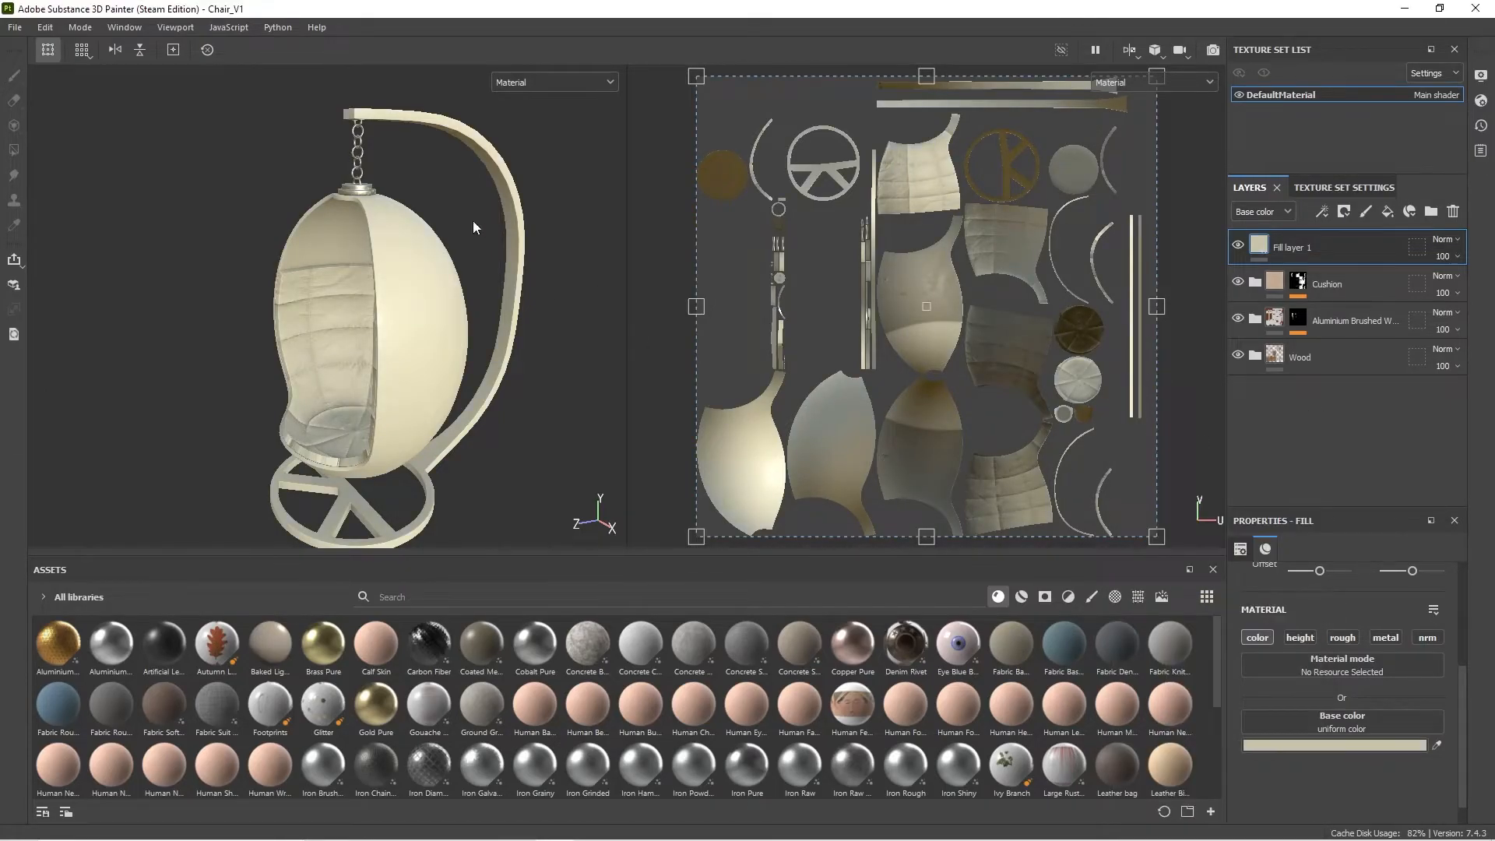
{"action": "double_click", "coordinate": [1296, 247]}
{"action": "type", "text": "Light"}
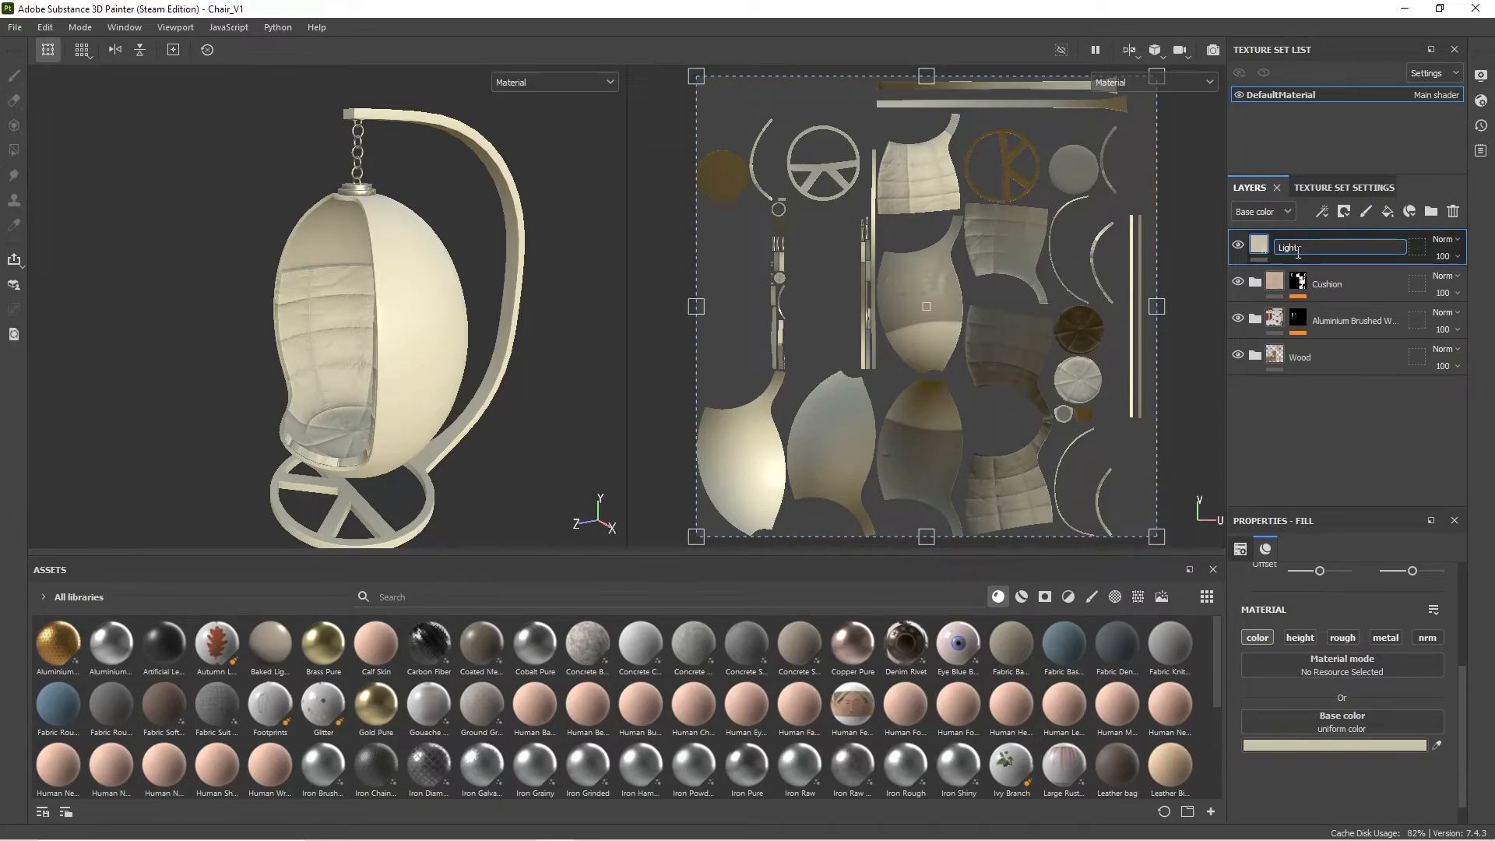
{"action": "key", "text": "Return"}
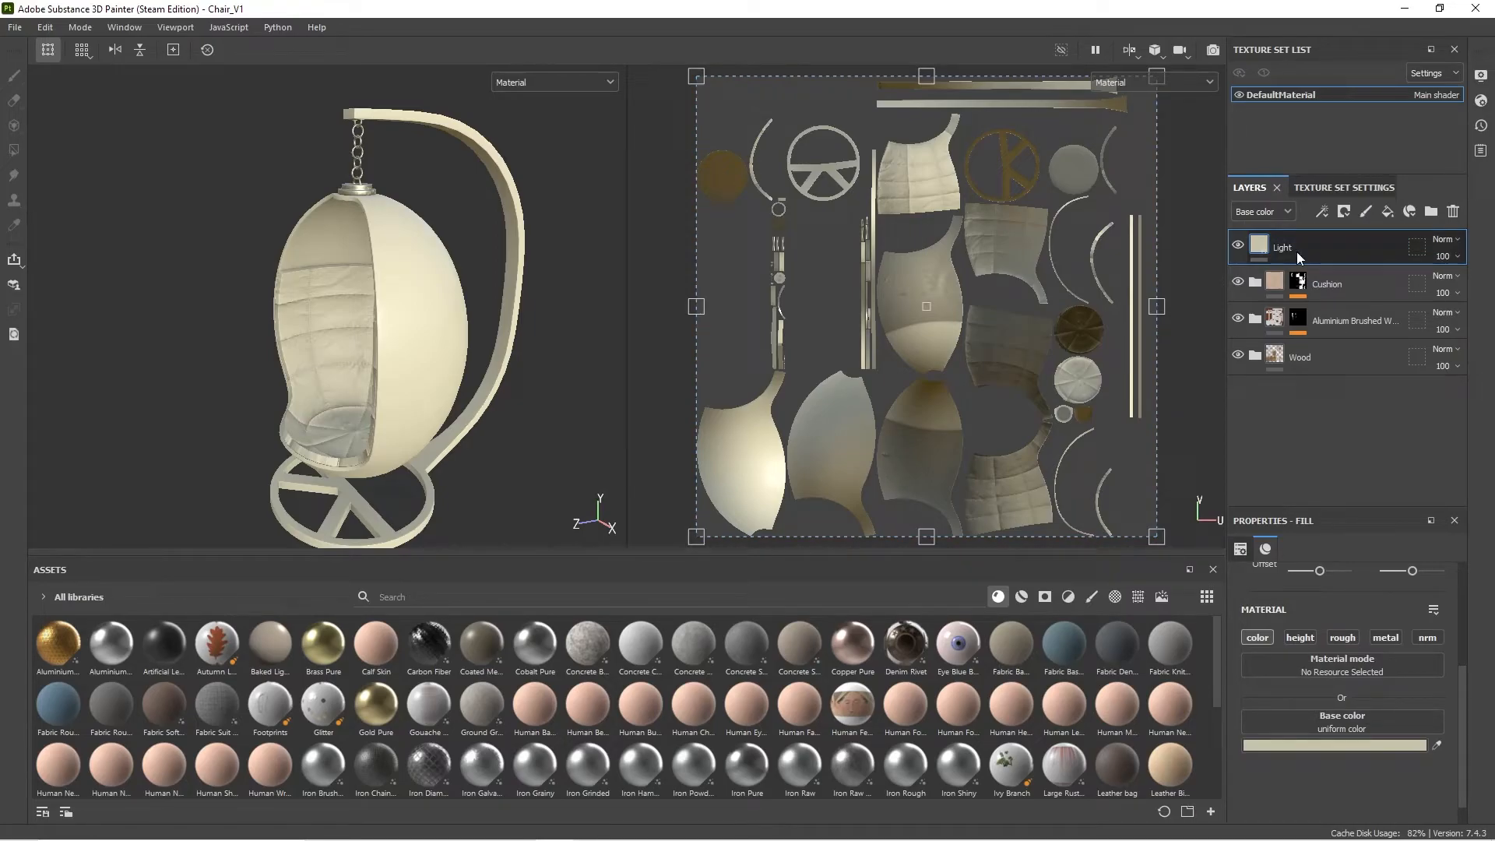
Step: Add a black mask to the Light layer and drive it with a Light generator
{"action": "right_click", "coordinate": [1313, 247]}
{"action": "left_click", "coordinate": [1324, 29]}
{"action": "right_click", "coordinate": [1329, 249]}
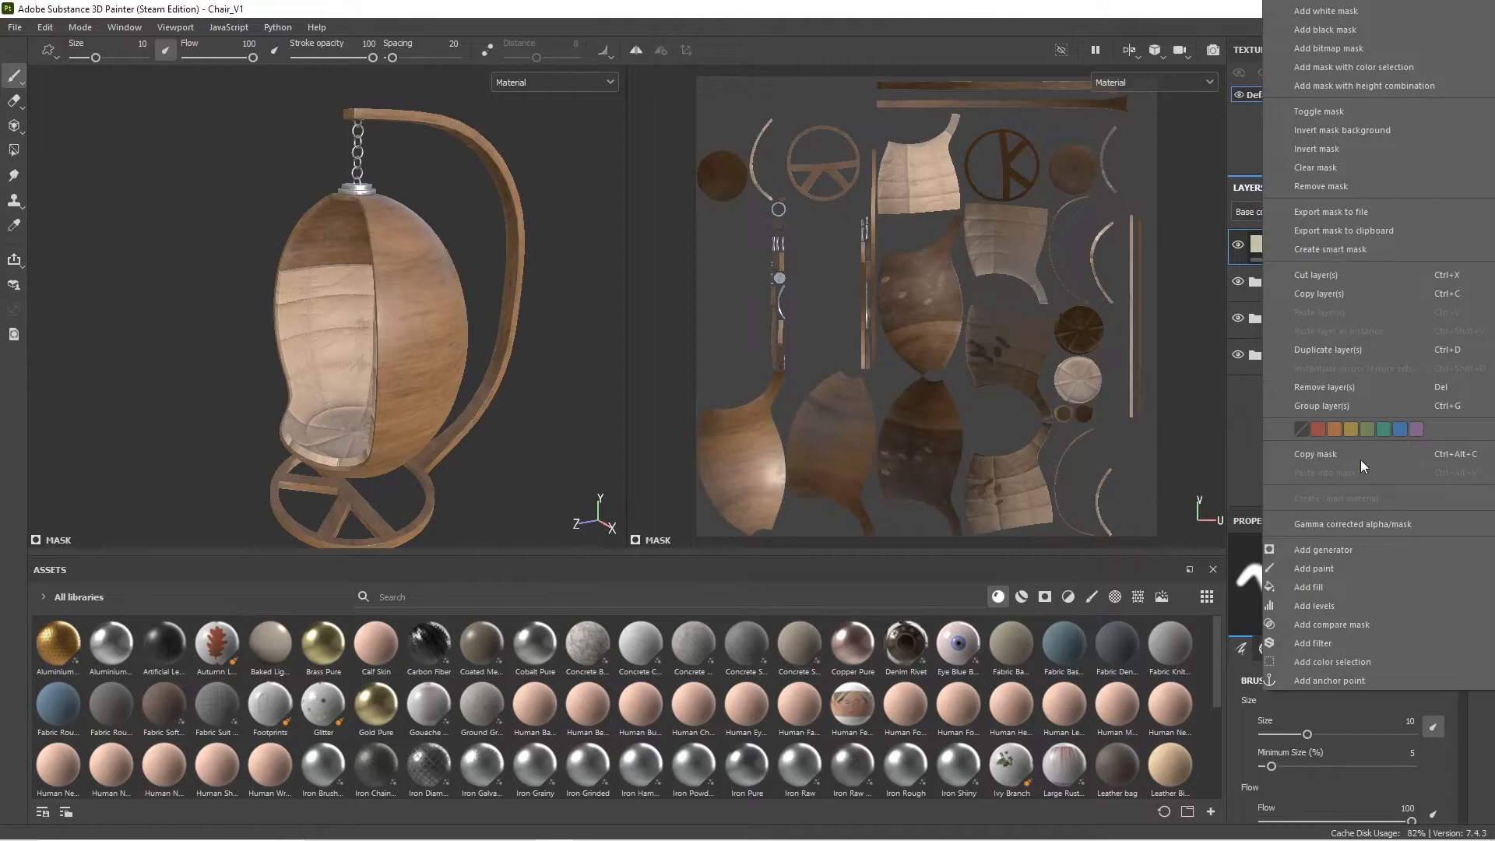
{"action": "left_click", "coordinate": [1365, 549]}
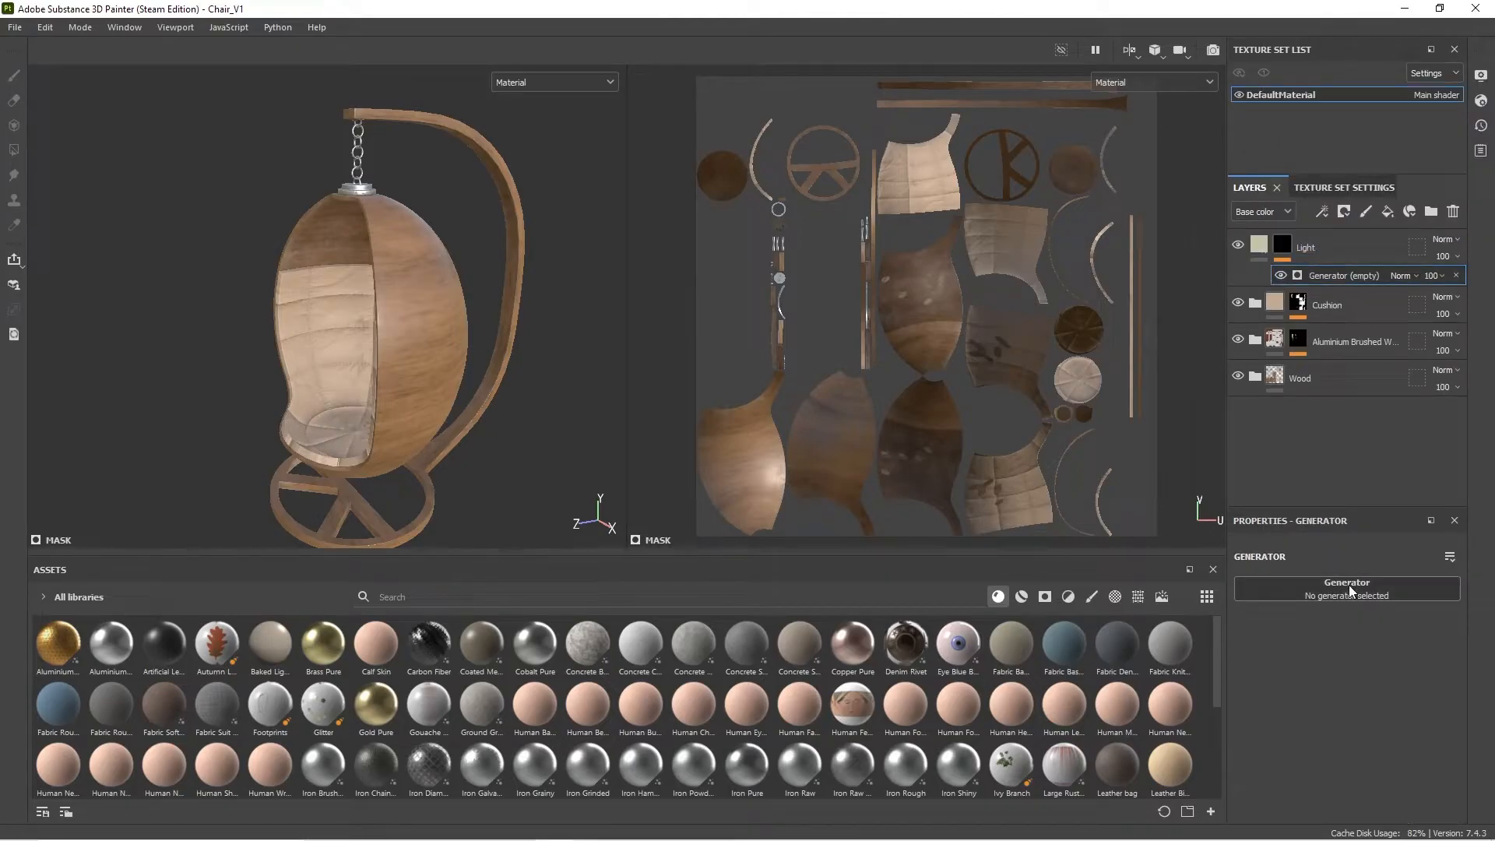
{"action": "left_click", "coordinate": [1348, 586]}
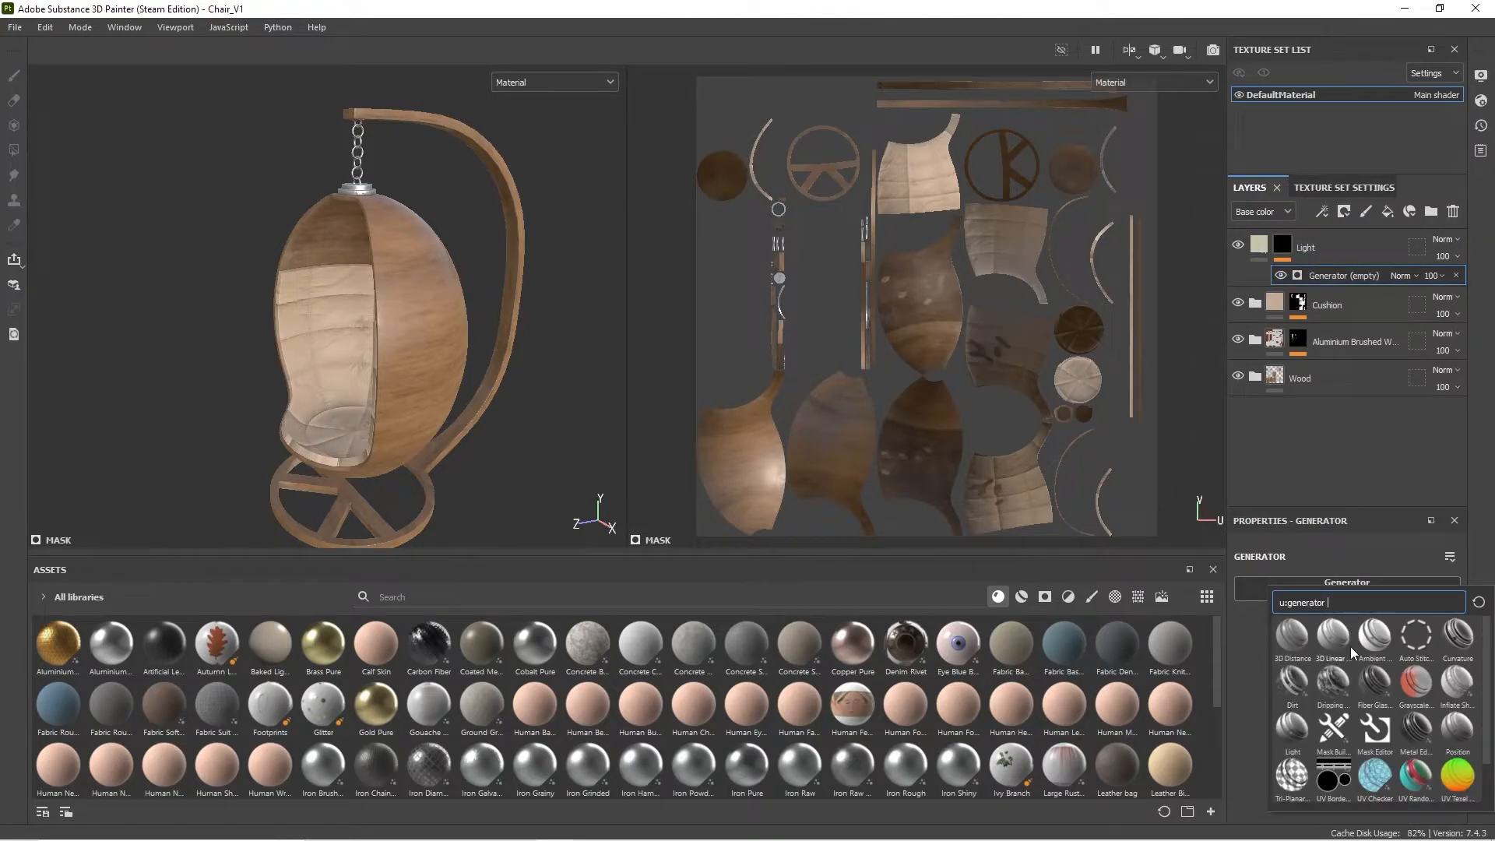
{"action": "left_click", "coordinate": [1283, 735]}
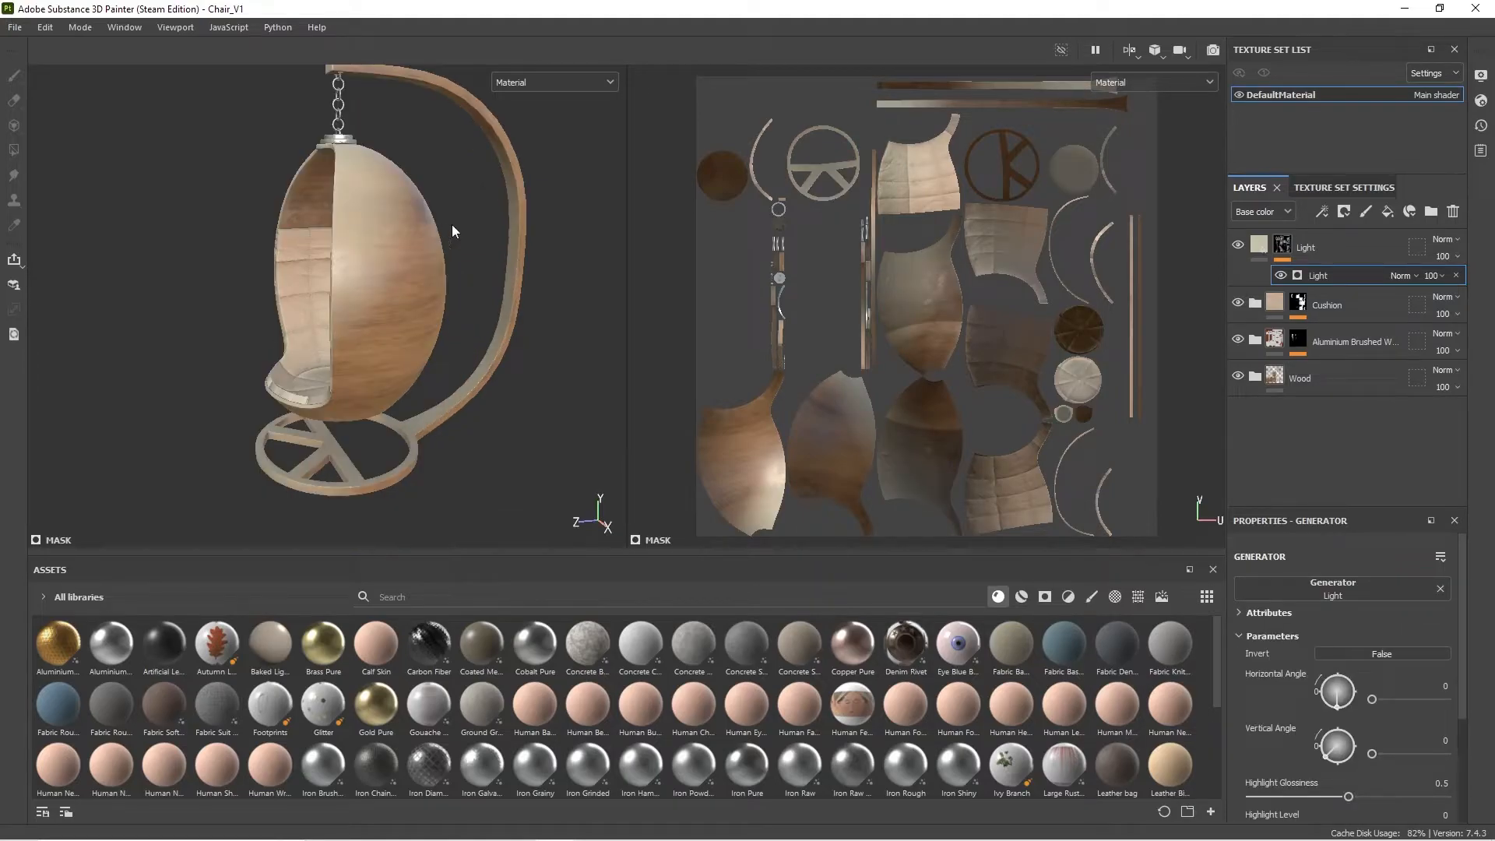
Step: Check the light effect around the chair and lower the Light generator's opacity to 10
{"action": "middle_click_drag", "start_coordinate": [444, 234], "coordinate": [461, 247], "text": "alt"}
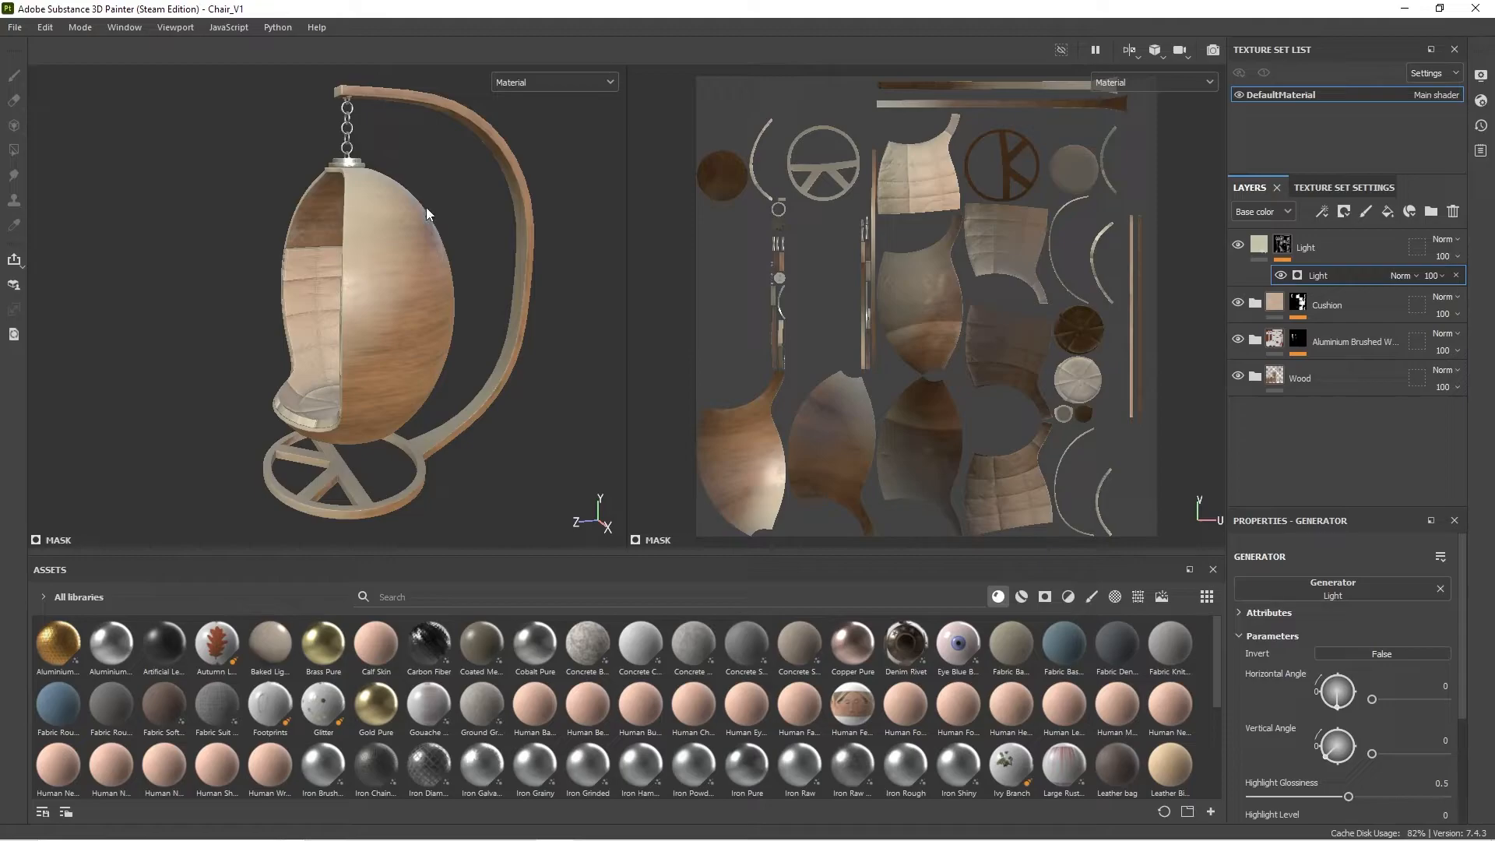
{"action": "left_click_drag", "start_coordinate": [416, 170], "coordinate": [551, 273], "text": "alt"}
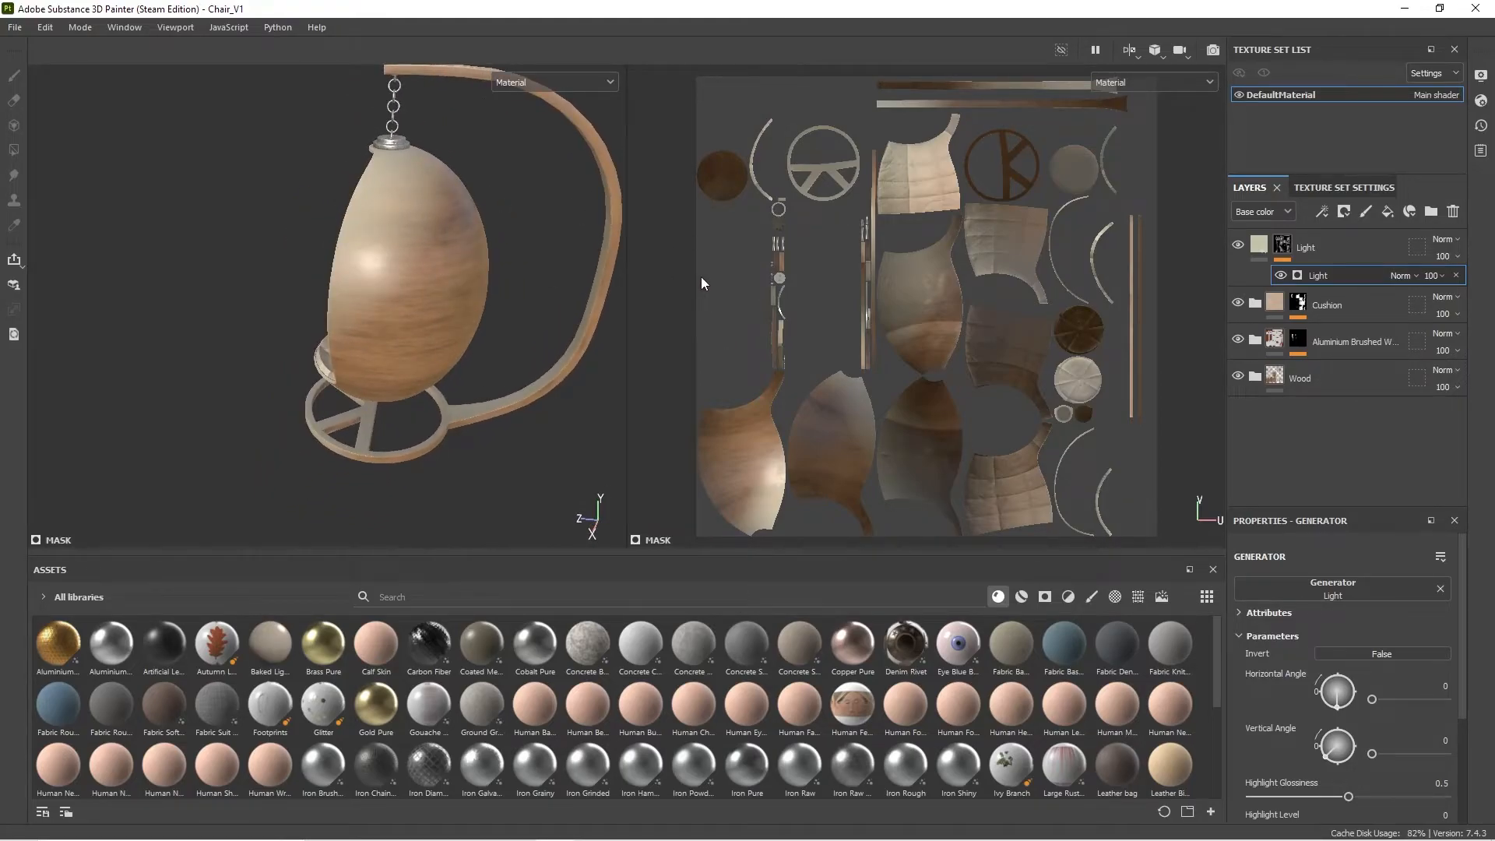
{"action": "left_click_drag", "start_coordinate": [527, 210], "coordinate": [327, 307], "text": "alt"}
{"action": "middle_click_drag", "start_coordinate": [327, 307], "coordinate": [511, 257], "text": "alt"}
{"action": "scroll", "coordinate": [454, 275], "scroll_direction": "down", "scroll_amount": 2}
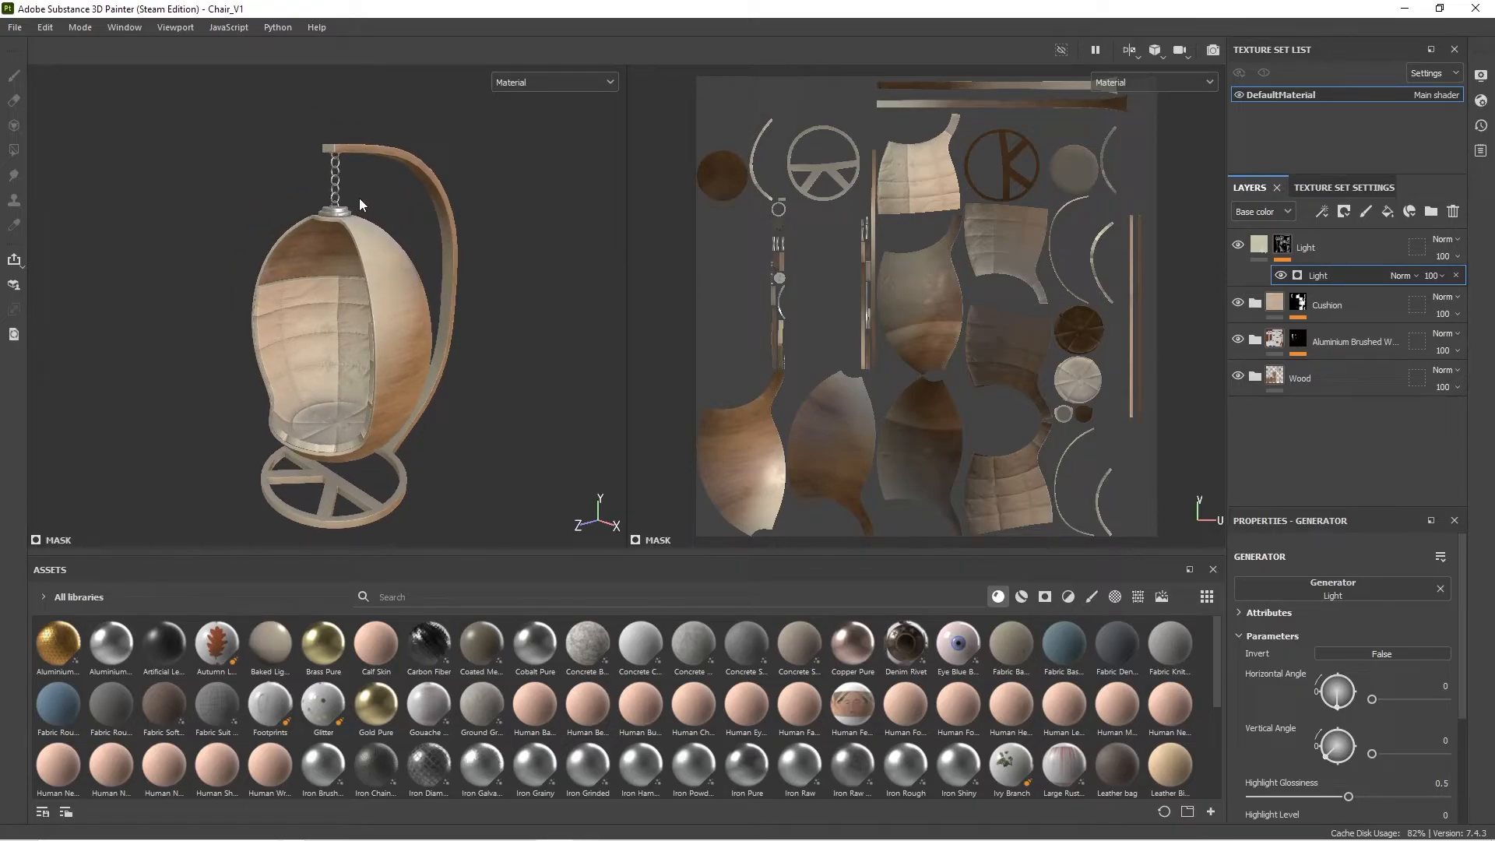
{"action": "left_click", "coordinate": [1436, 276]}
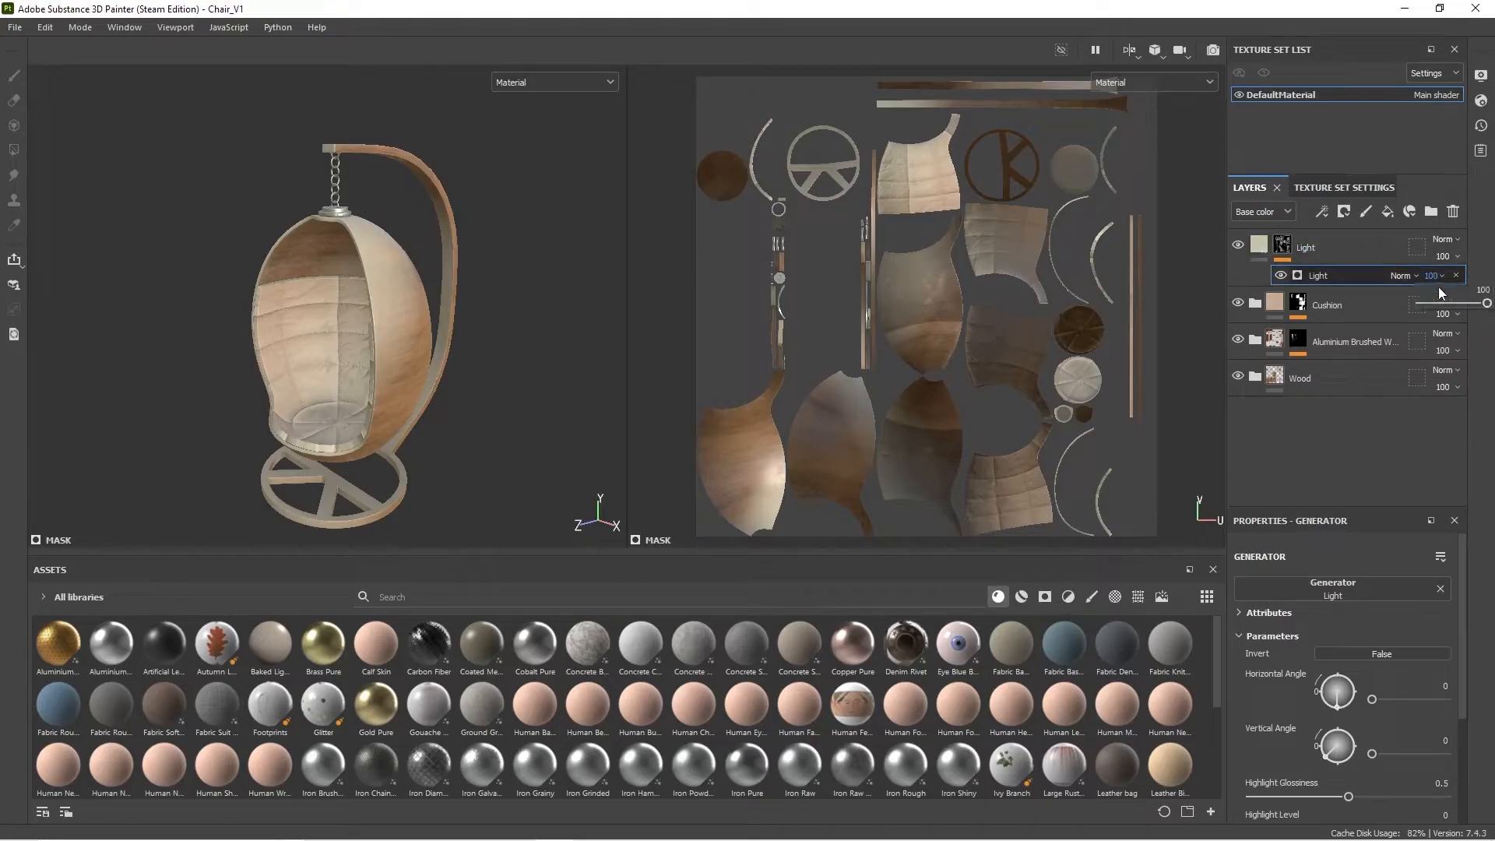
{"action": "left_click_drag", "start_coordinate": [1442, 306], "coordinate": [1432, 304]}
{"action": "left_click", "coordinate": [1438, 276]}
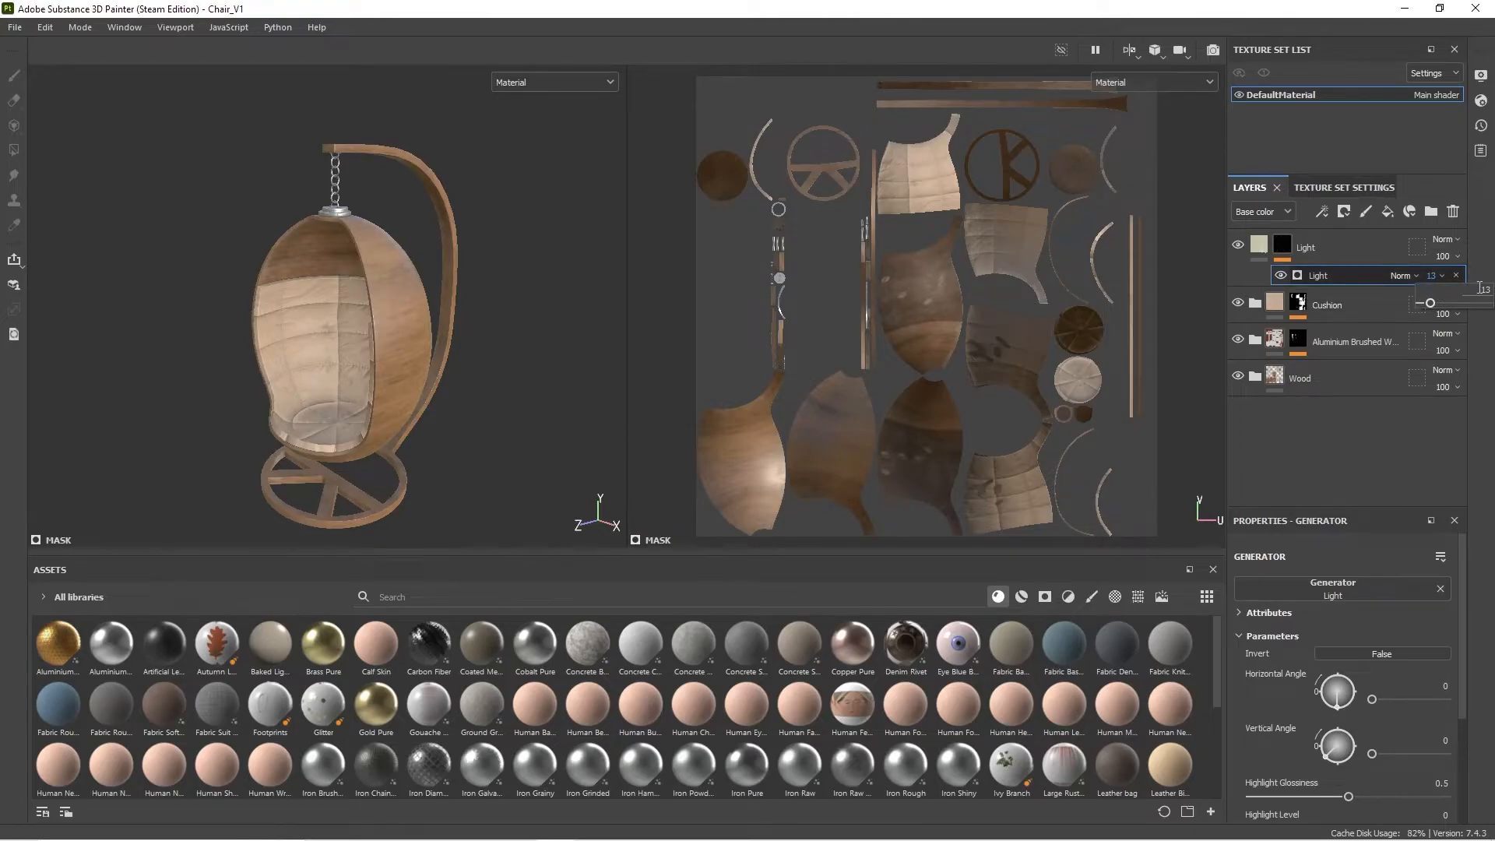
{"action": "type", "text": "10"}
{"action": "key", "text": "Return"}
{"action": "left_click", "coordinate": [1259, 248]}
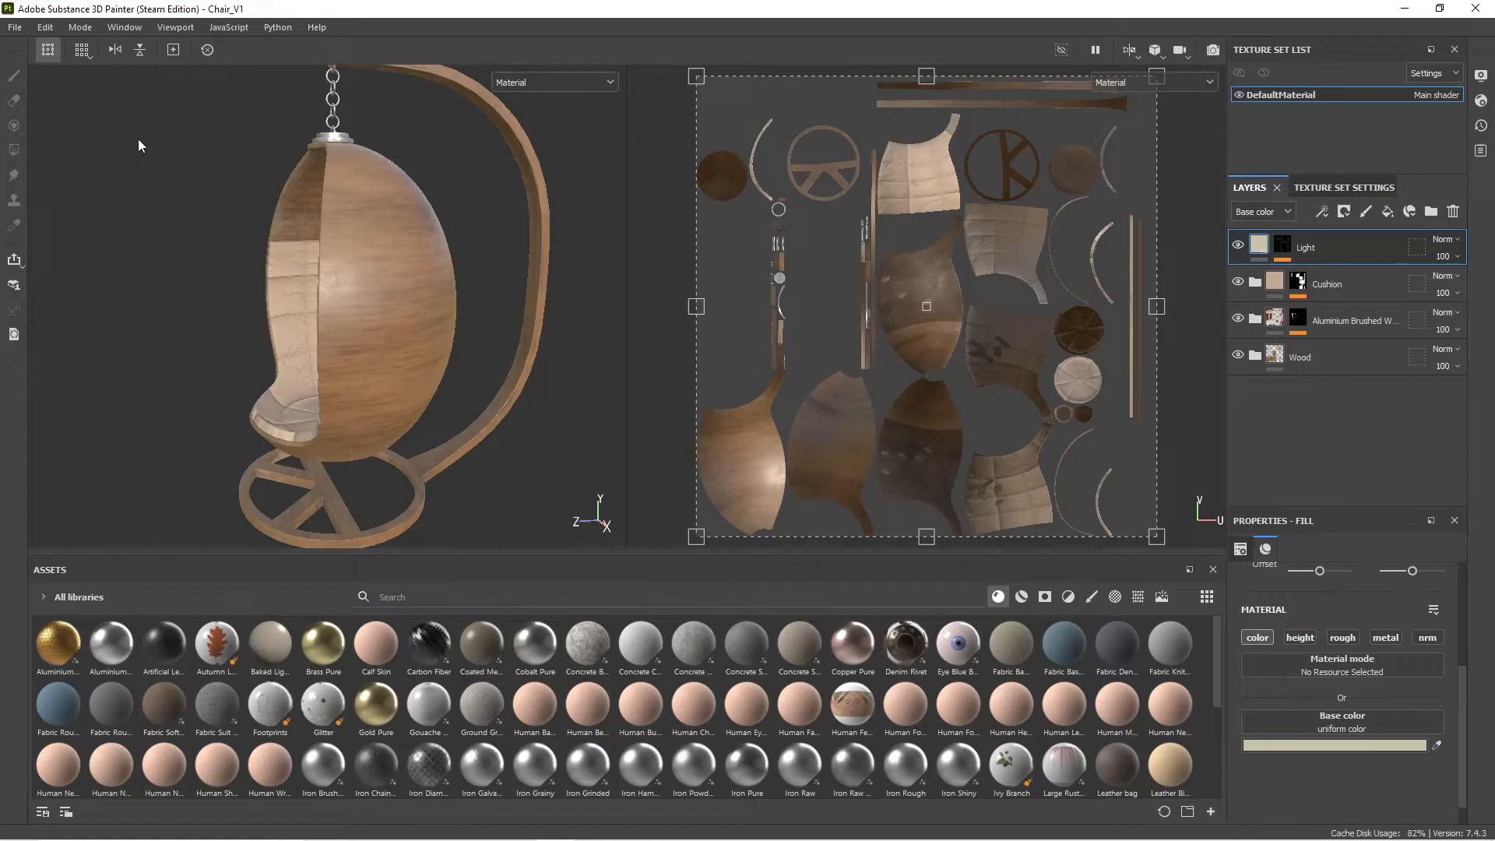
Step: Export the chair's textures with the PBR Metallic Roughness template as 8-bit png files
{"action": "left_click", "coordinate": [16, 29]}
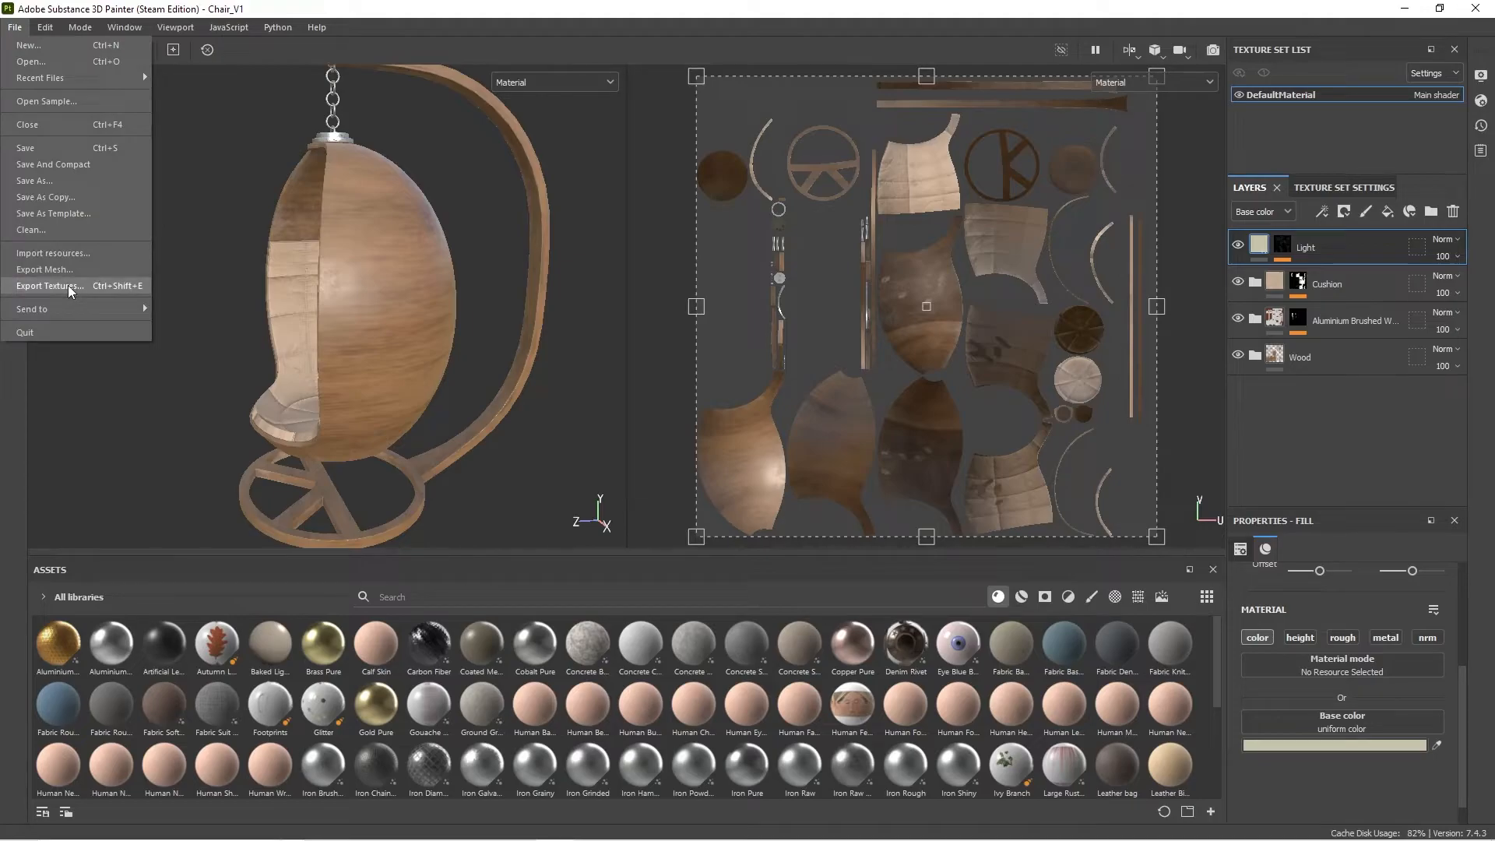
{"action": "left_click", "coordinate": [91, 286]}
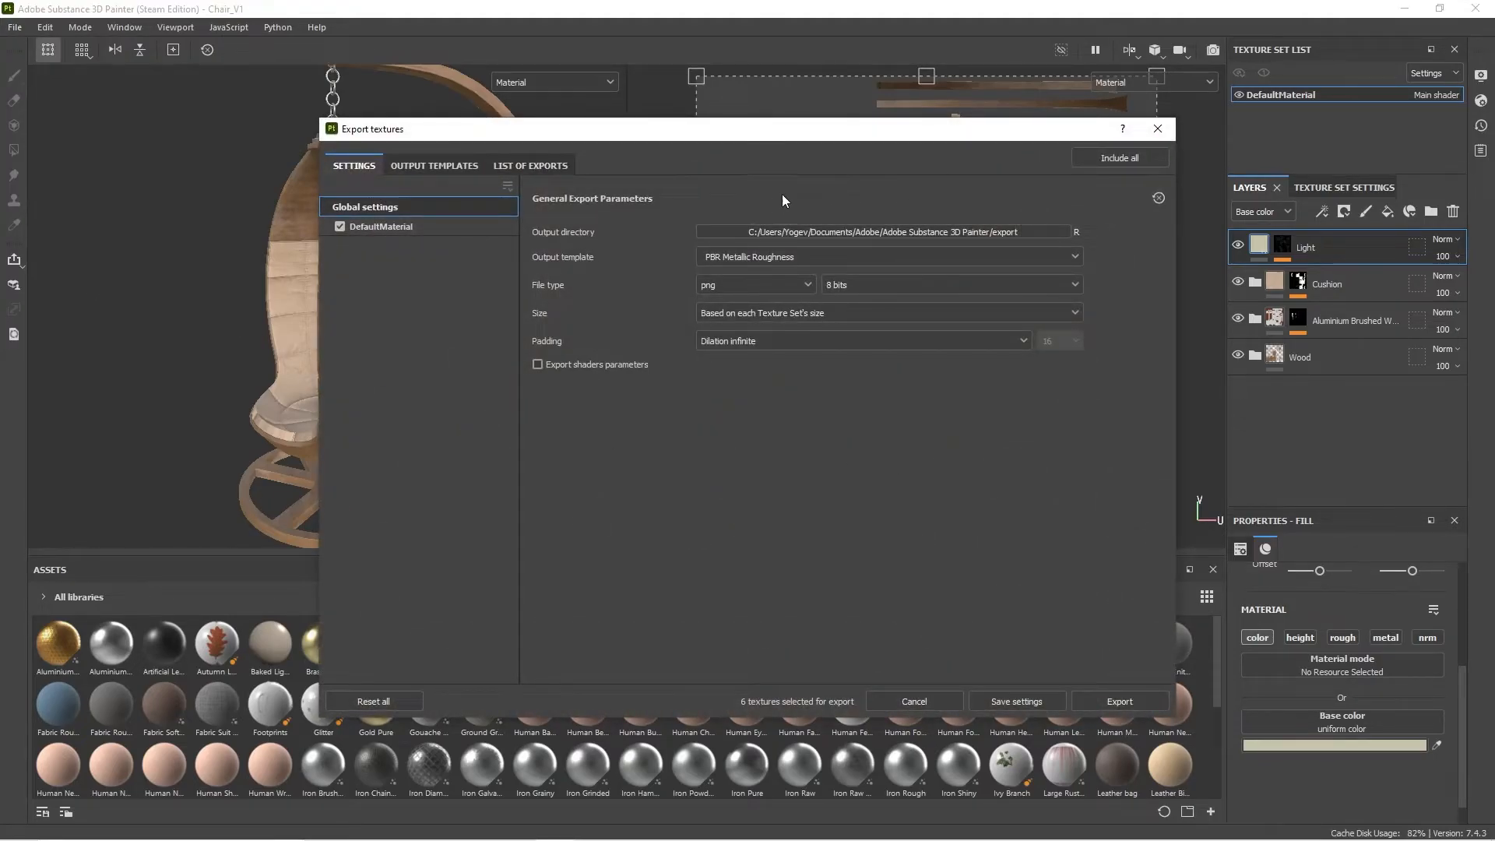
{"action": "left_click", "coordinate": [1112, 703]}
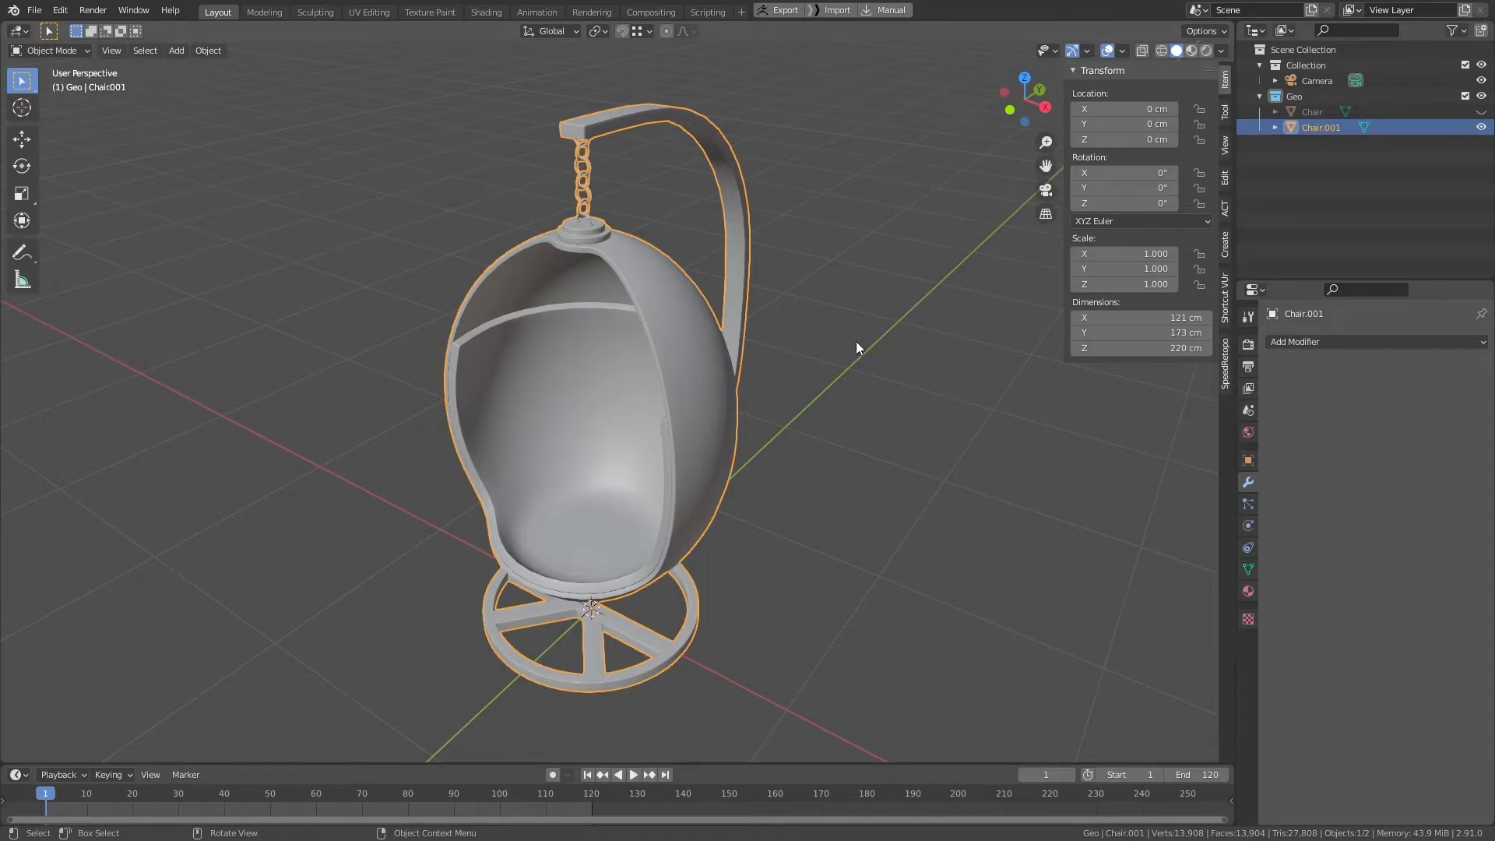
Step: In Blender, delete the Chair.001 object, then unhide and select the low-poly Chair object
{"action": "key", "text": "x"}
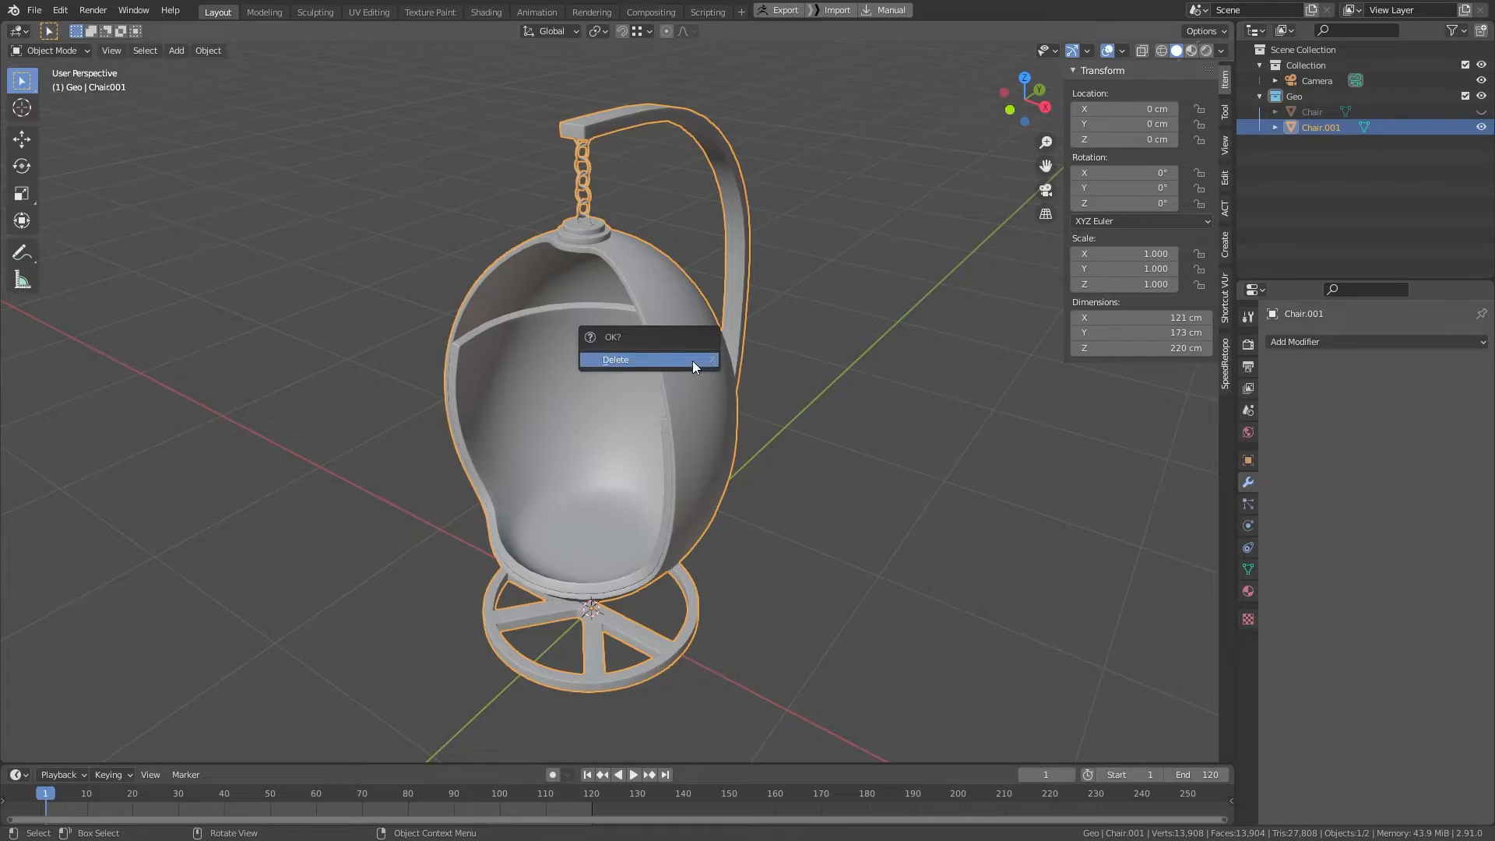
{"action": "left_click", "coordinate": [693, 361]}
{"action": "left_click", "coordinate": [1483, 112]}
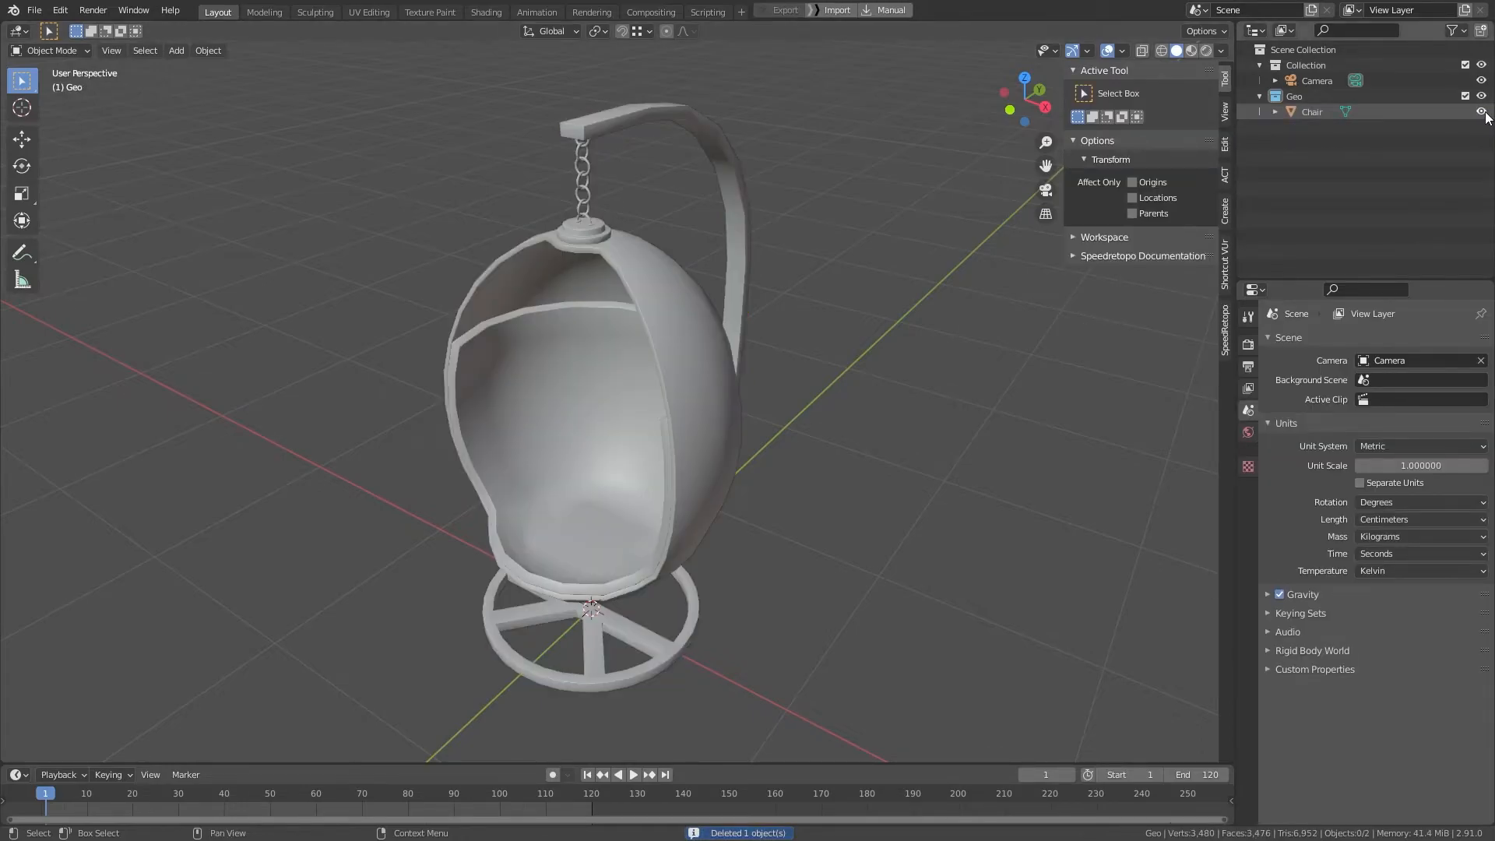
{"action": "left_click", "coordinate": [1310, 117]}
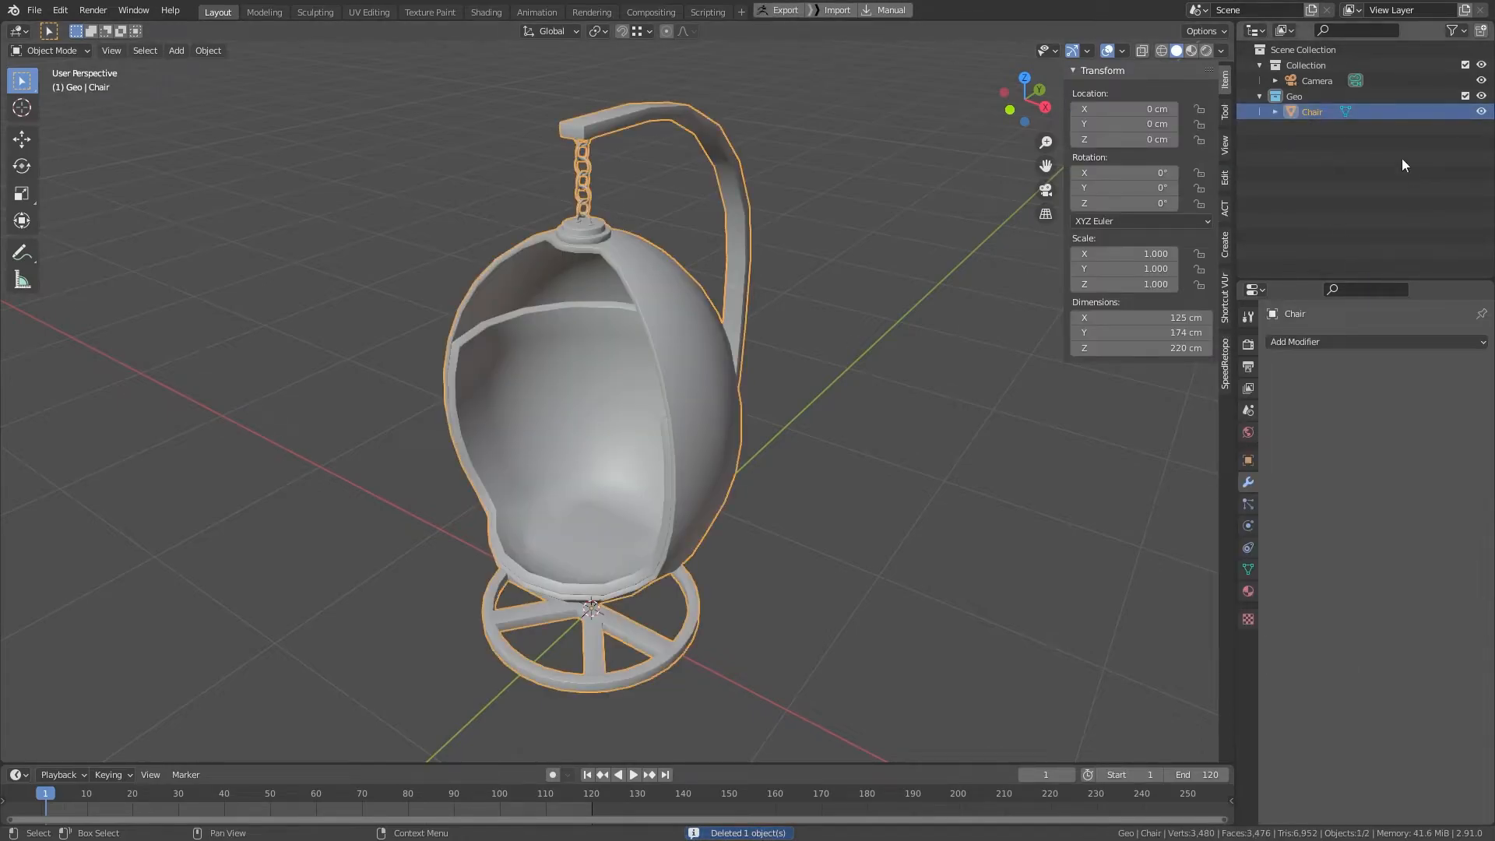
Step: Create a new material on the Chair object and name it MAT_Chair
{"action": "left_click", "coordinate": [1249, 591]}
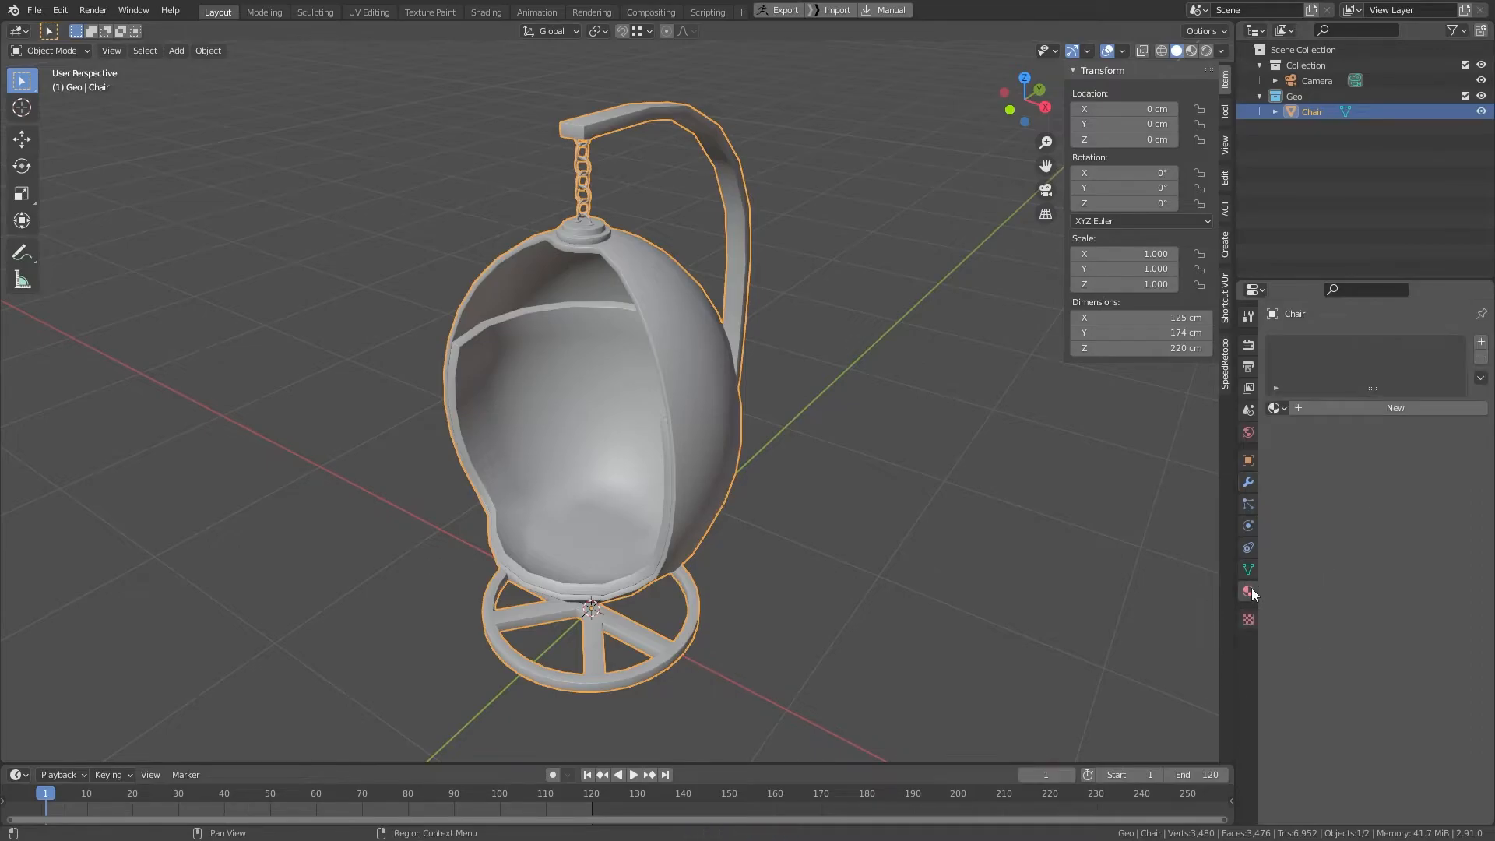
{"action": "left_click", "coordinate": [1398, 405]}
{"action": "left_click", "coordinate": [1386, 407]}
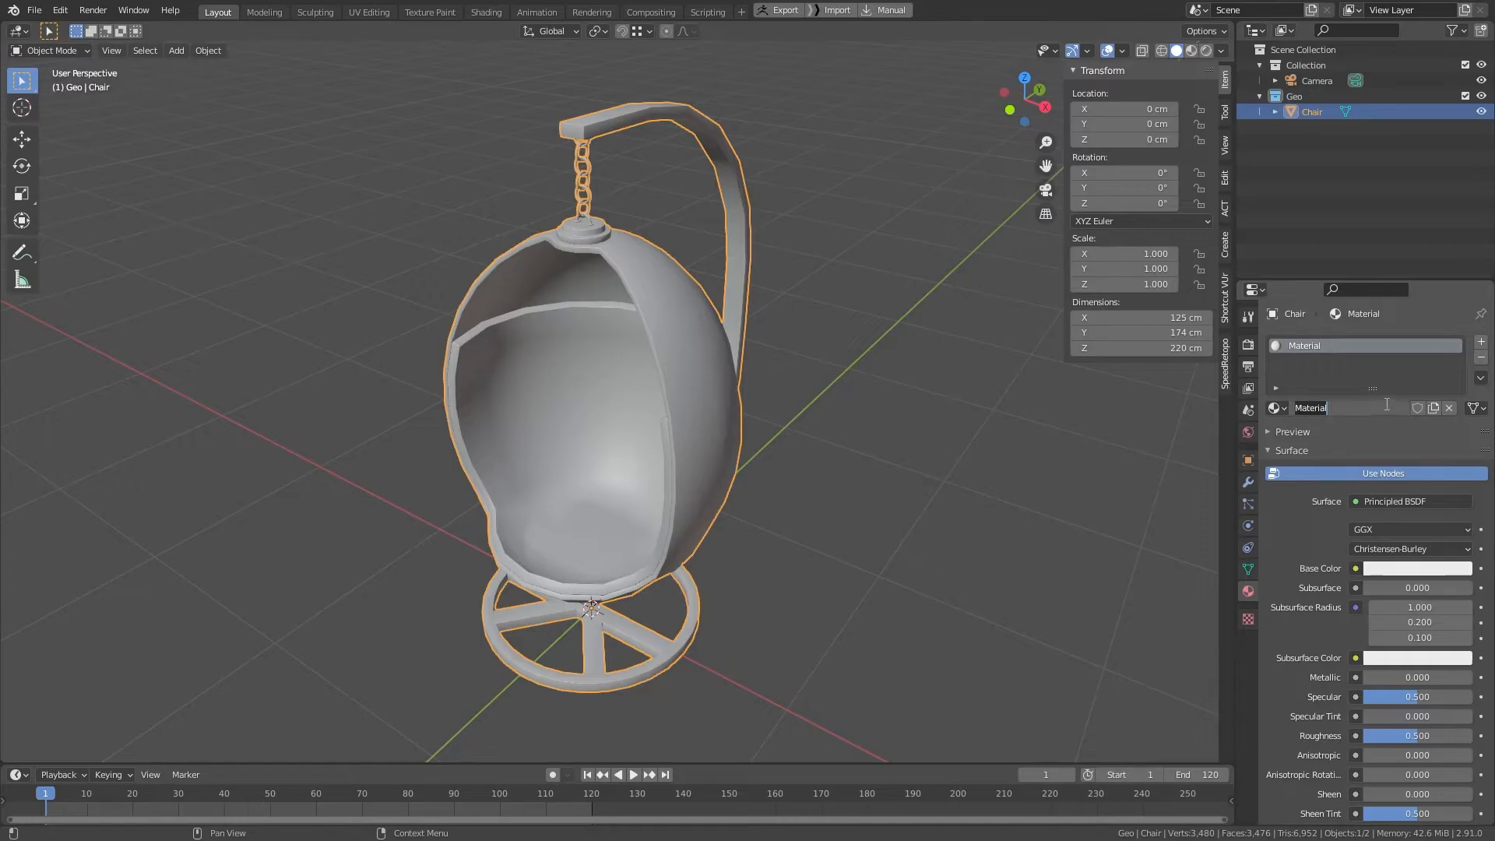
{"action": "type", "text": "MAT_Chair"}
{"action": "key", "text": "Return"}
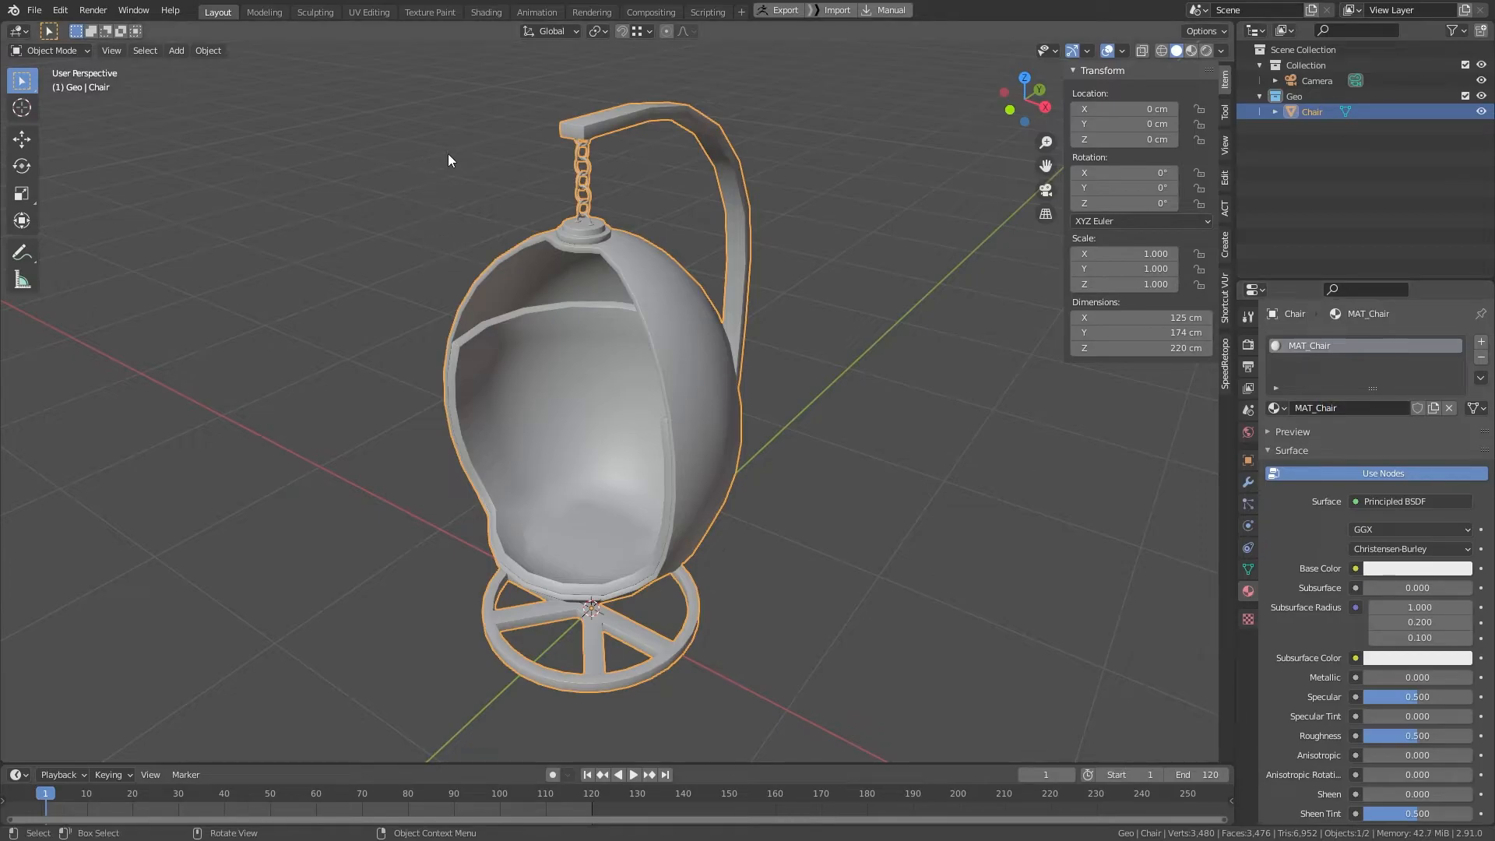
Step: Select MAT_Chair's Principled BSDF node in the Shading workspace, and search the add-on preferences for "node" to check whether Node Wrangler is enabled
{"action": "left_click", "coordinate": [494, 12]}
{"action": "left_click", "coordinate": [660, 523]}
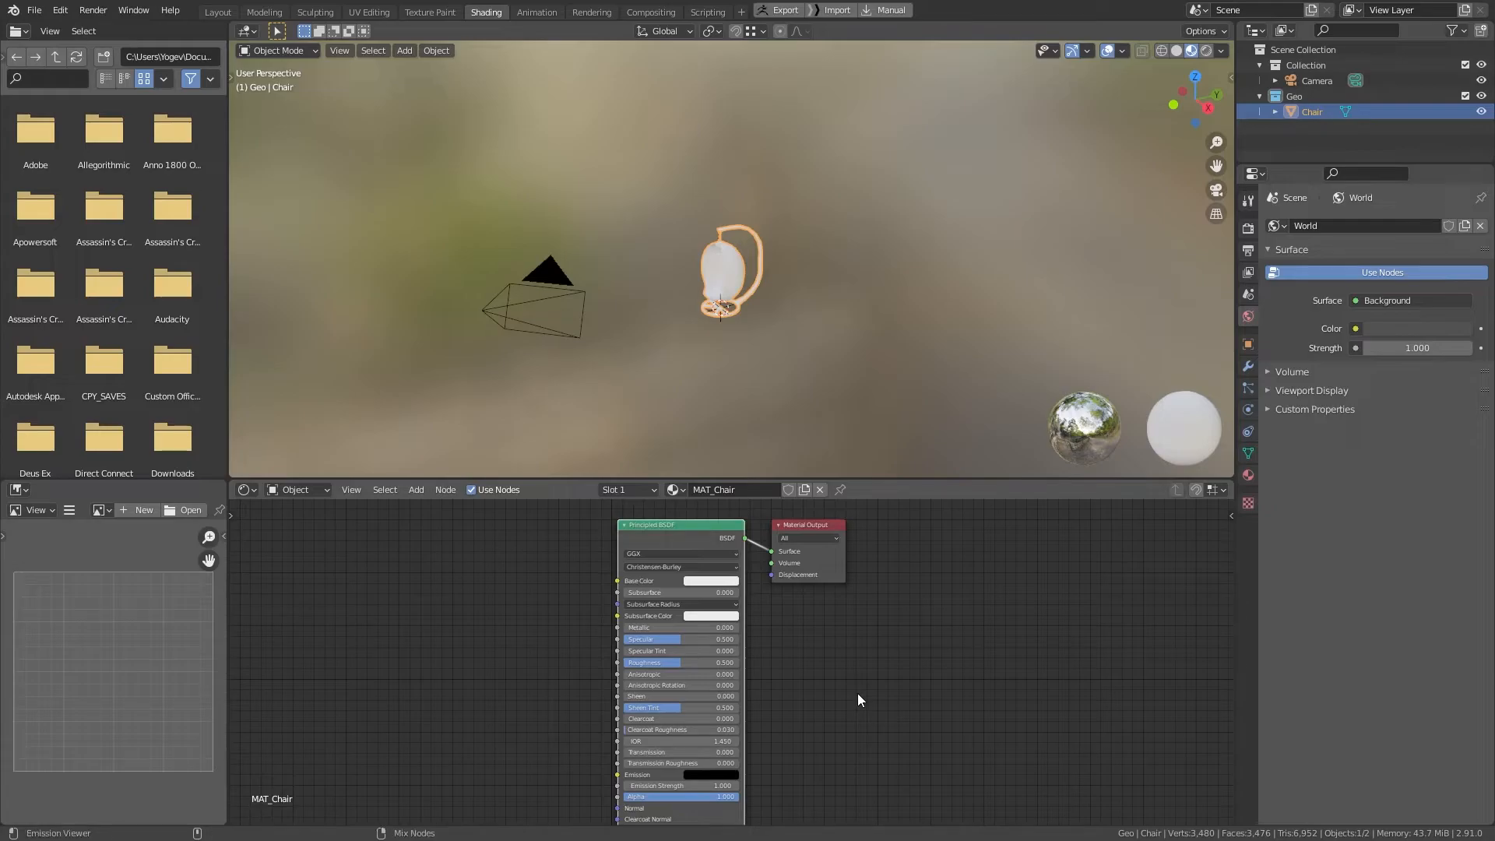
{"action": "left_click", "coordinate": [60, 10]}
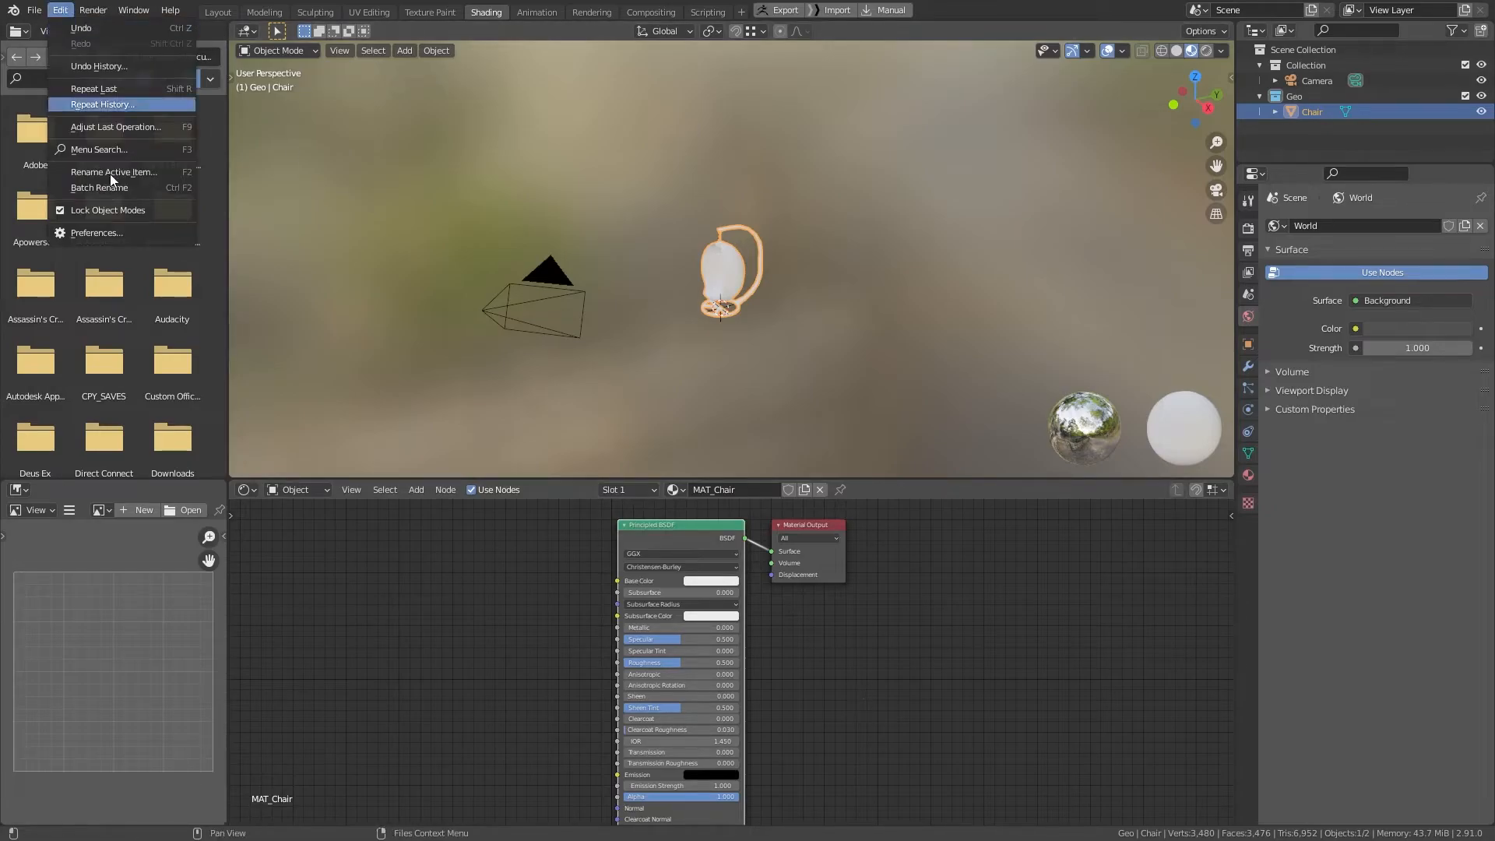
{"action": "left_click", "coordinate": [123, 234]}
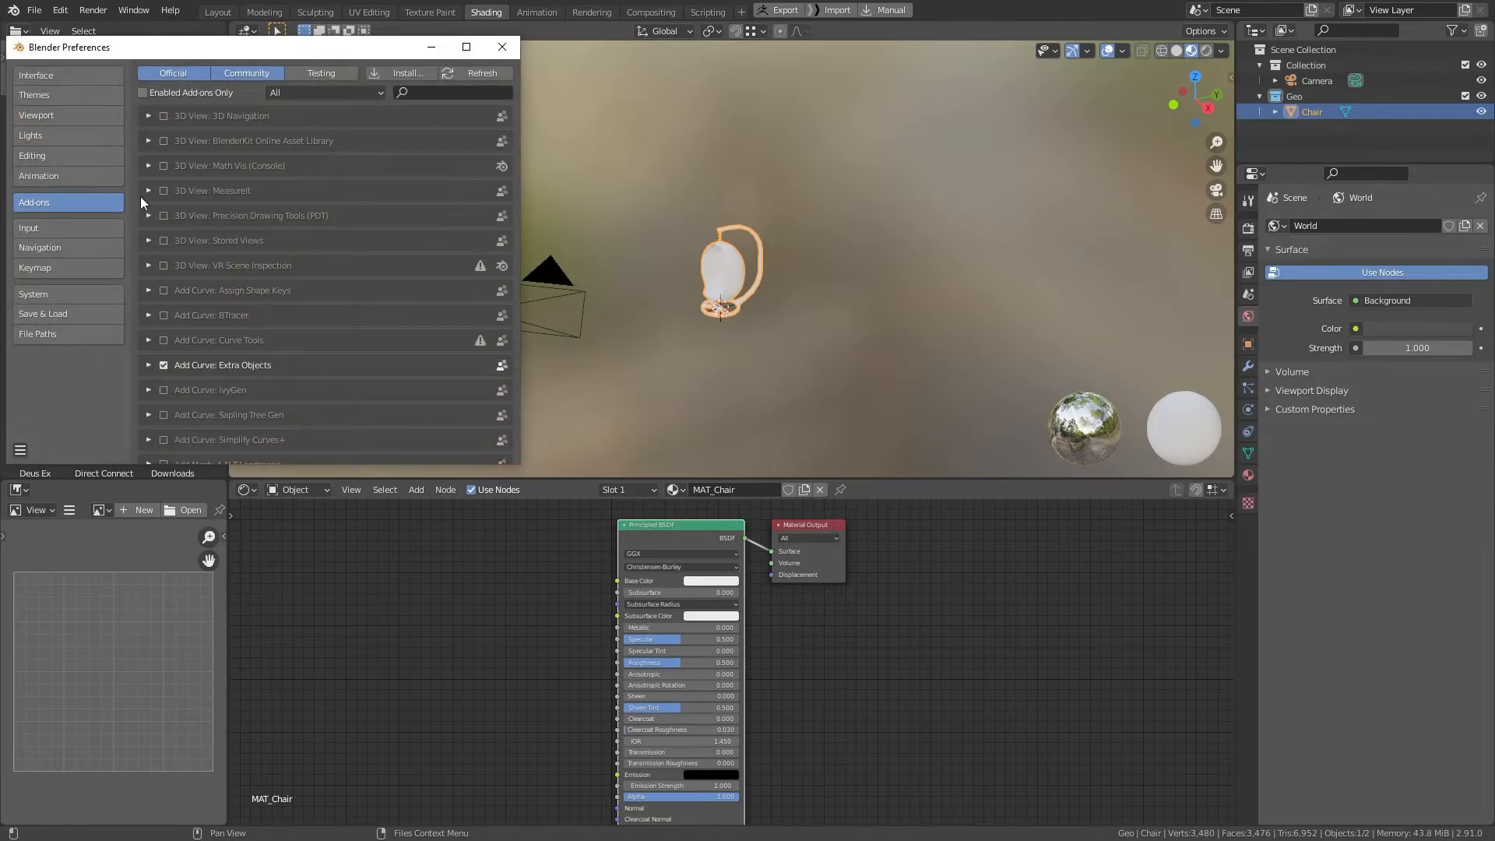
{"action": "left_click", "coordinate": [462, 92]}
{"action": "type", "text": "node"}
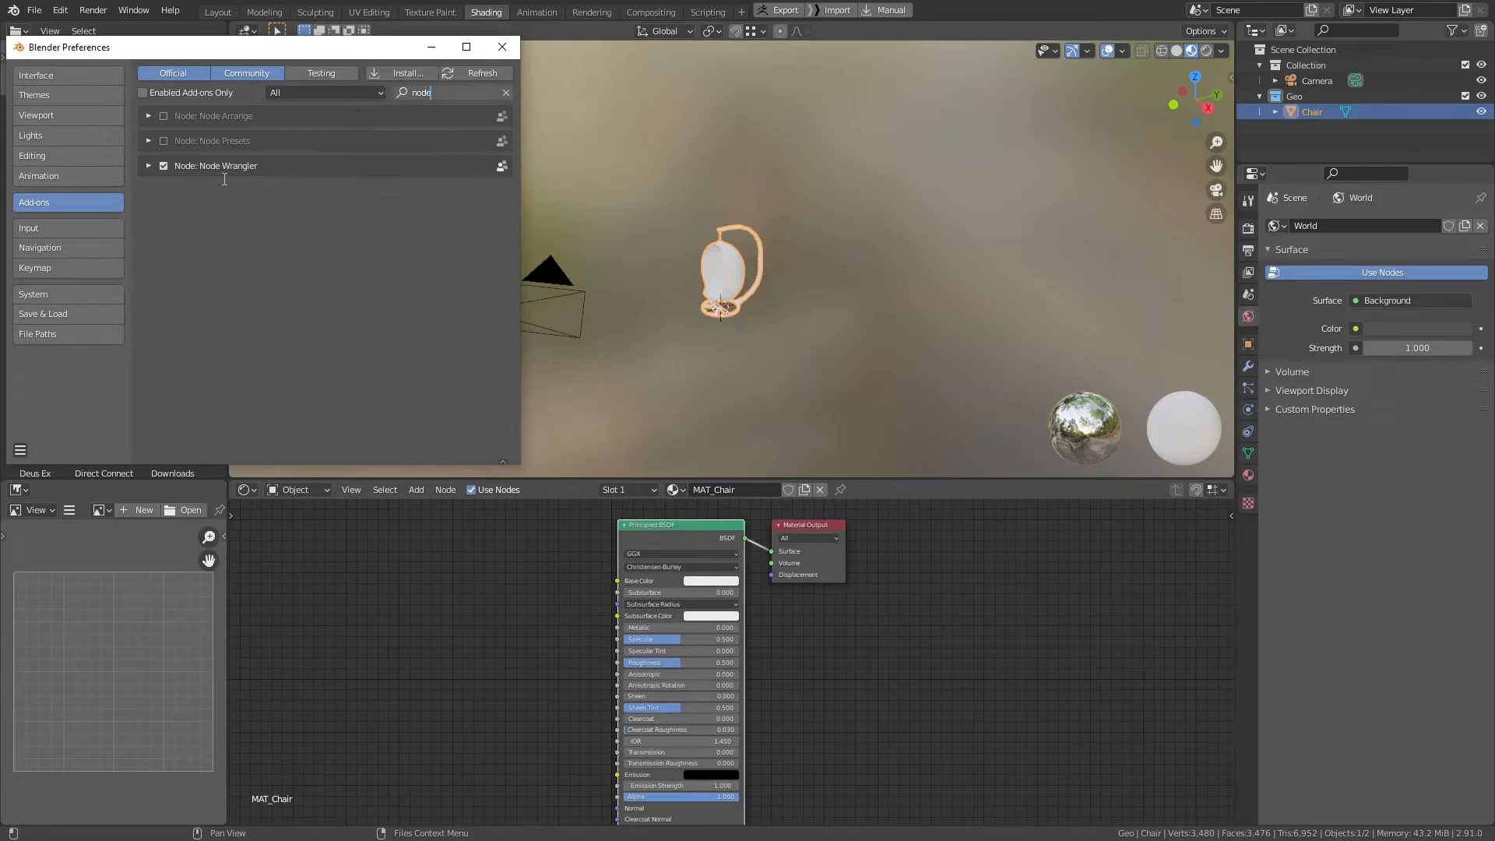
{"action": "left_click", "coordinate": [500, 50]}
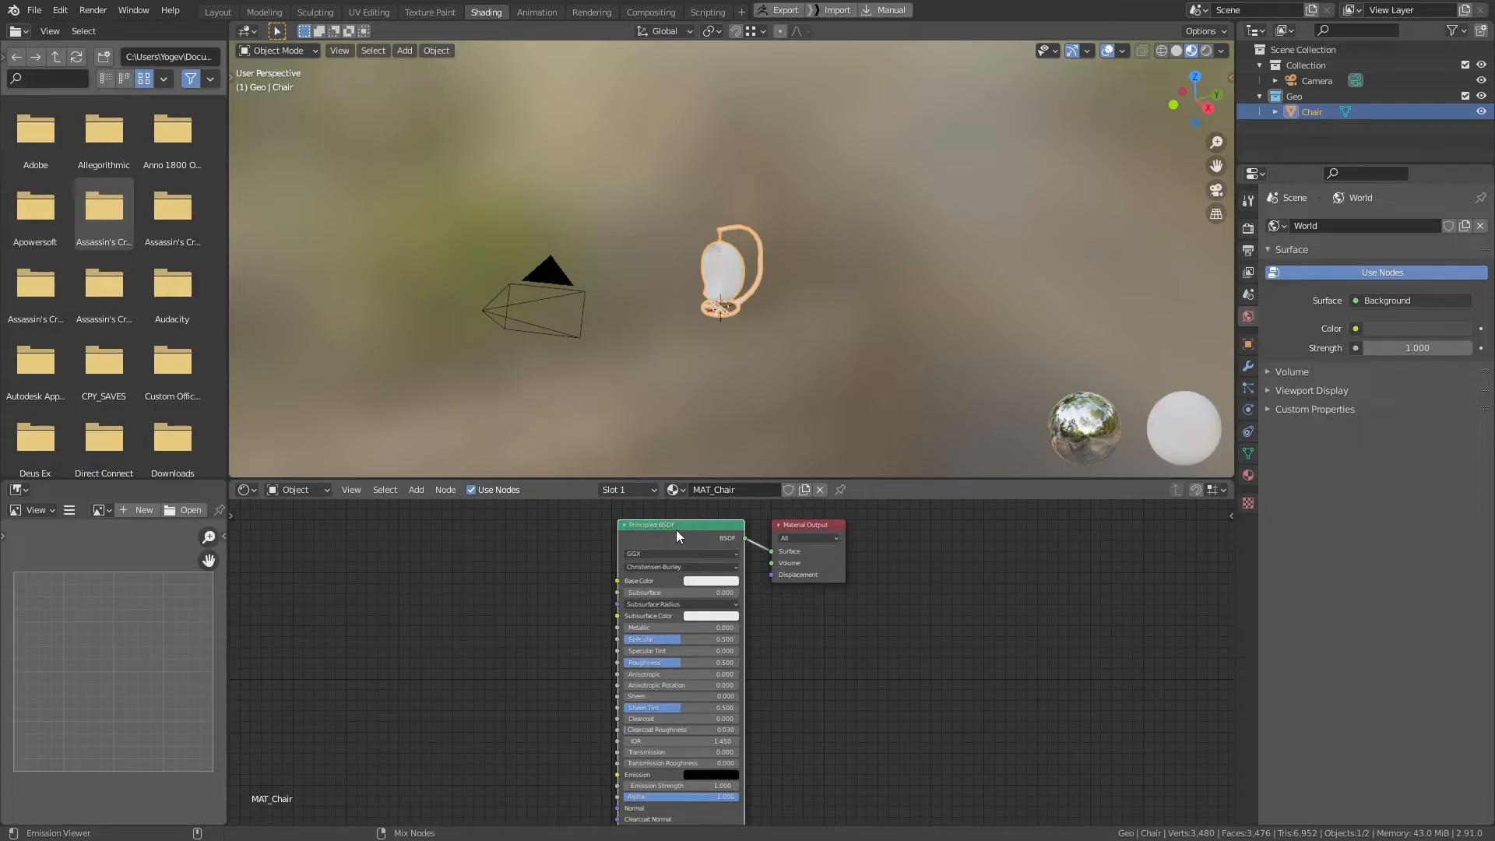
Step: Run Principled Texture Setup with the Chair BaseColor, Normal, Height, Metallic and Roughness png files, and return to the Layout workspace
{"action": "key", "text": "ctrl+shift+t"}
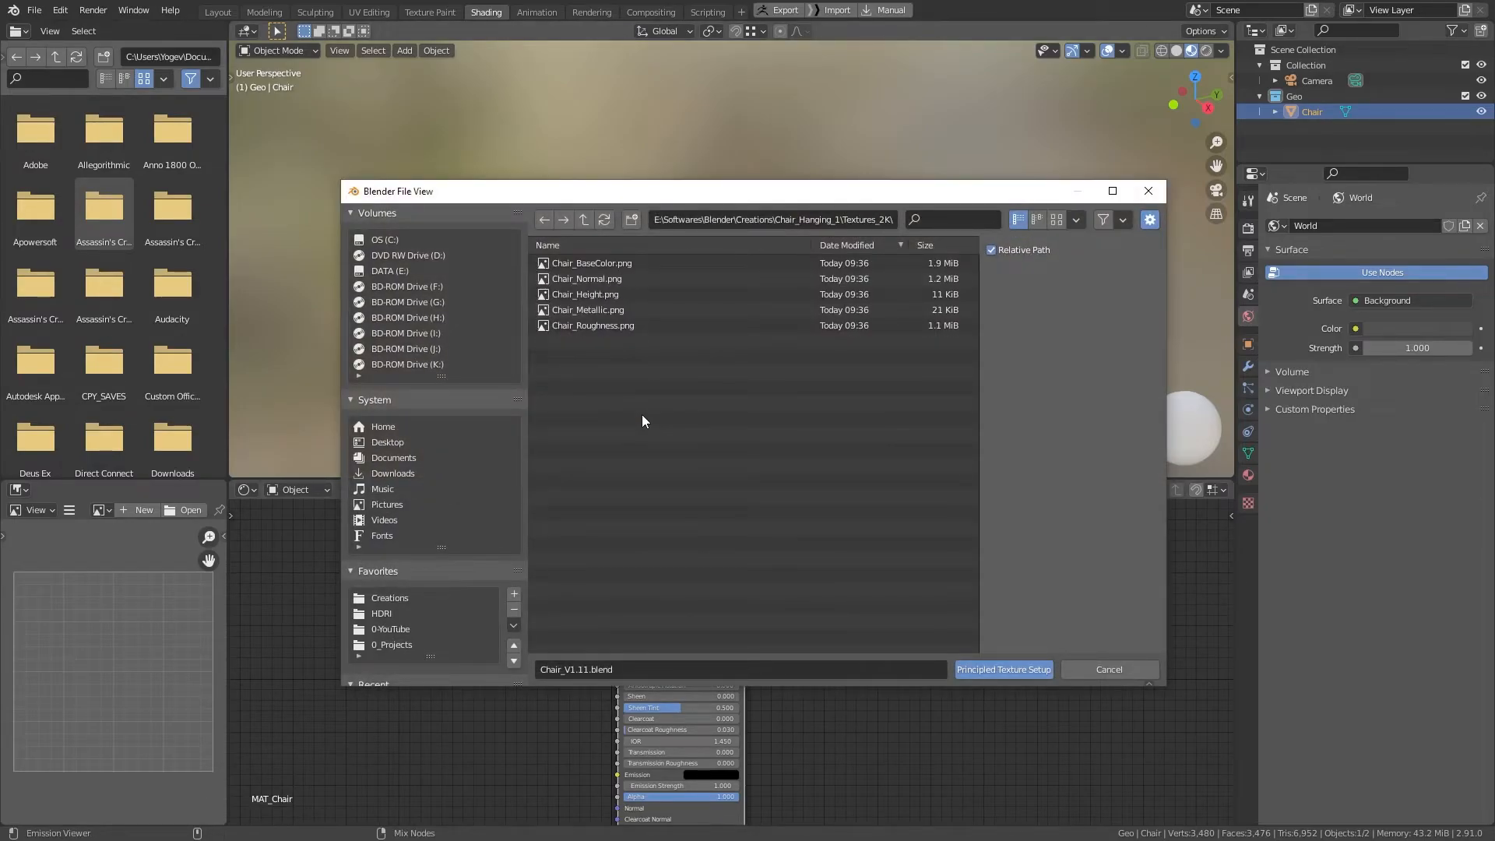
{"action": "left_click_drag", "start_coordinate": [641, 414], "coordinate": [562, 260]}
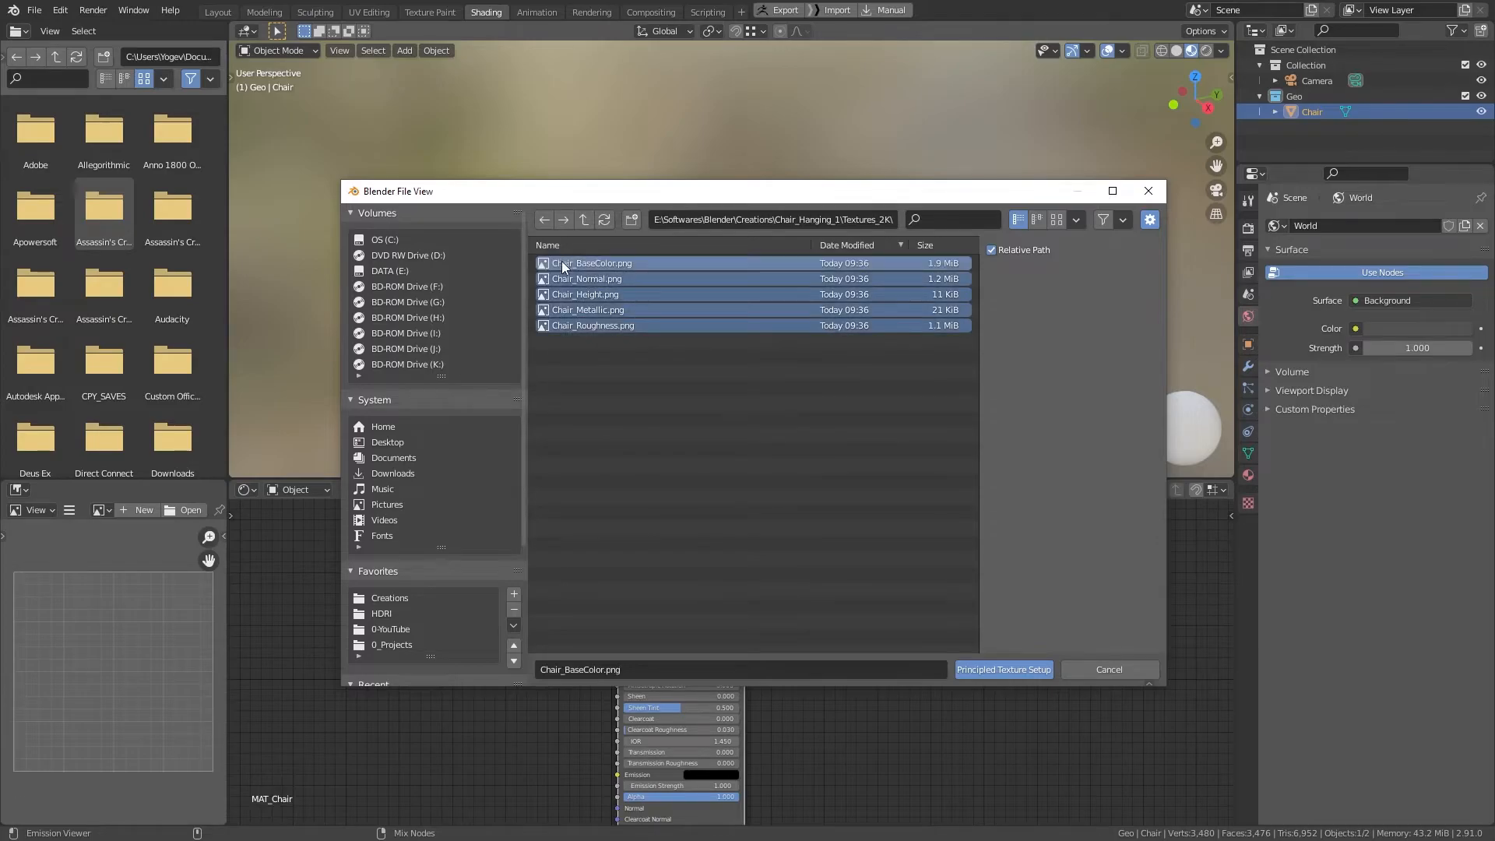
{"action": "left_click", "coordinate": [1020, 665]}
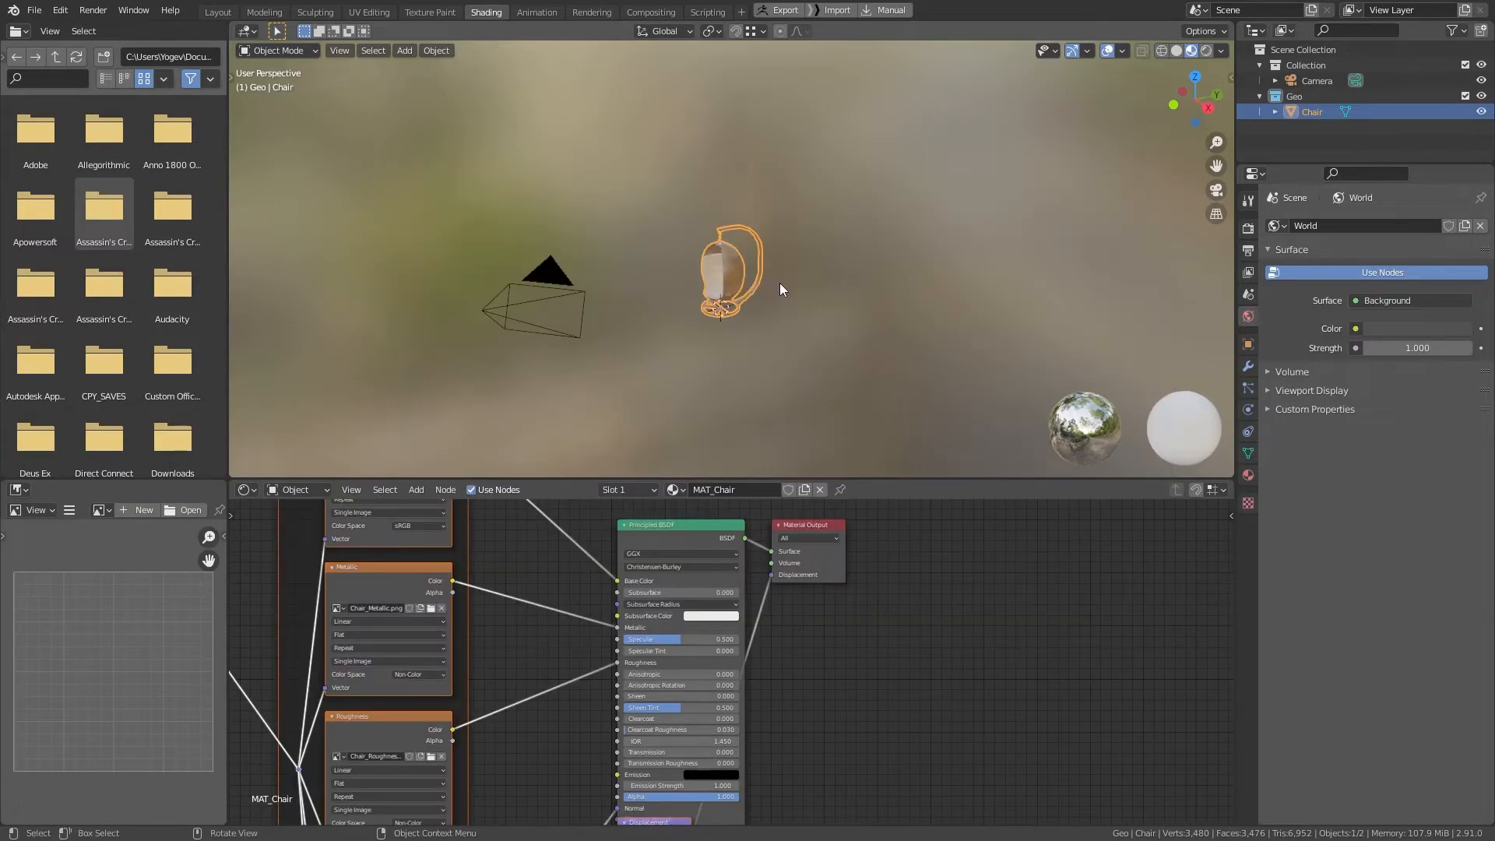
{"action": "left_click", "coordinate": [217, 12]}
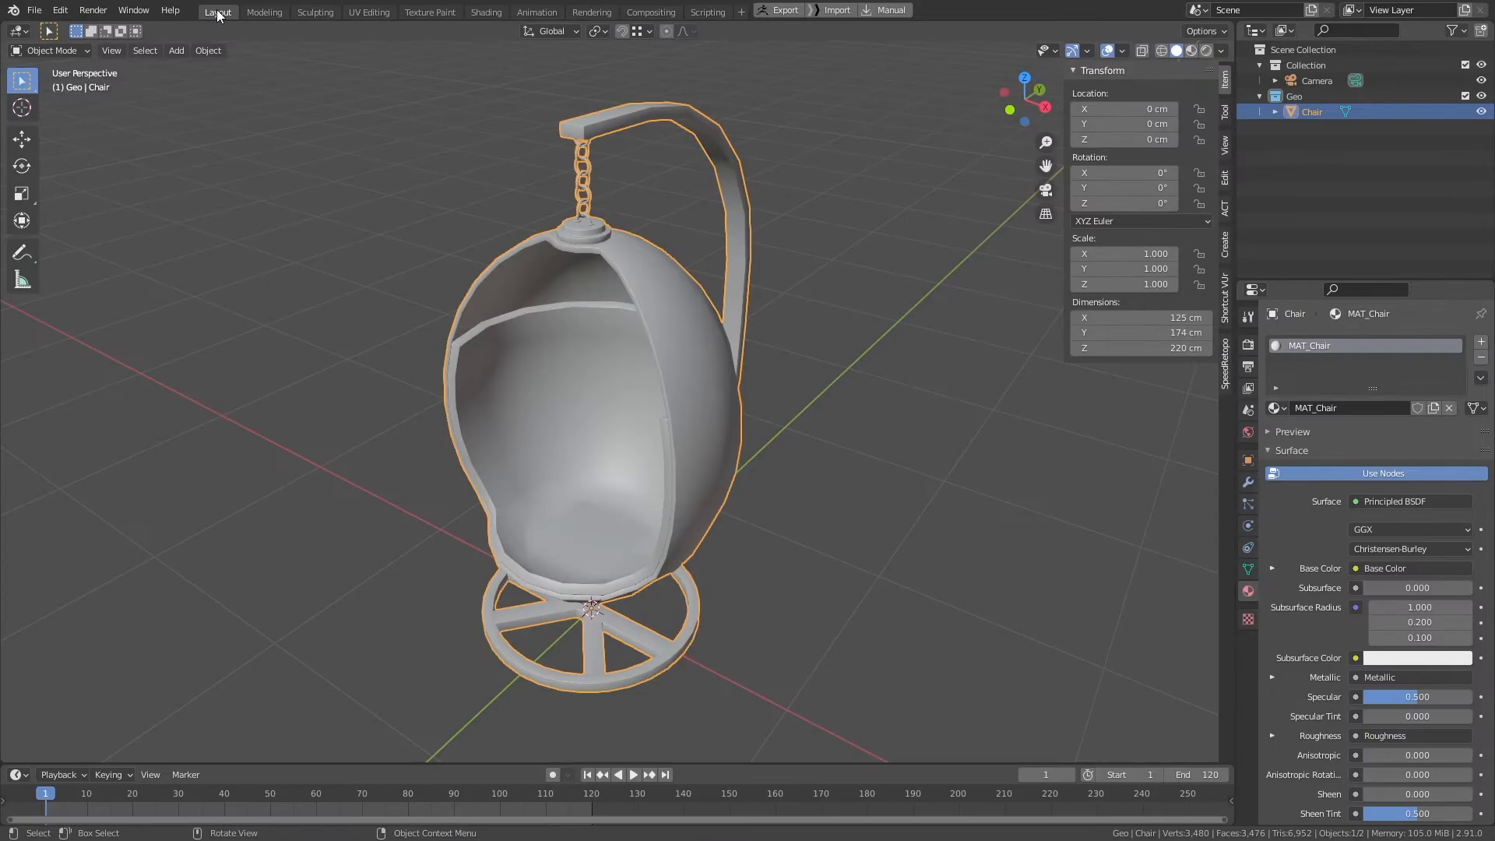
Step: Switch the viewport to Material Preview and examine the textured chair's cushion, wooden shell, base, arm and chain
{"action": "left_click", "coordinate": [1191, 51]}
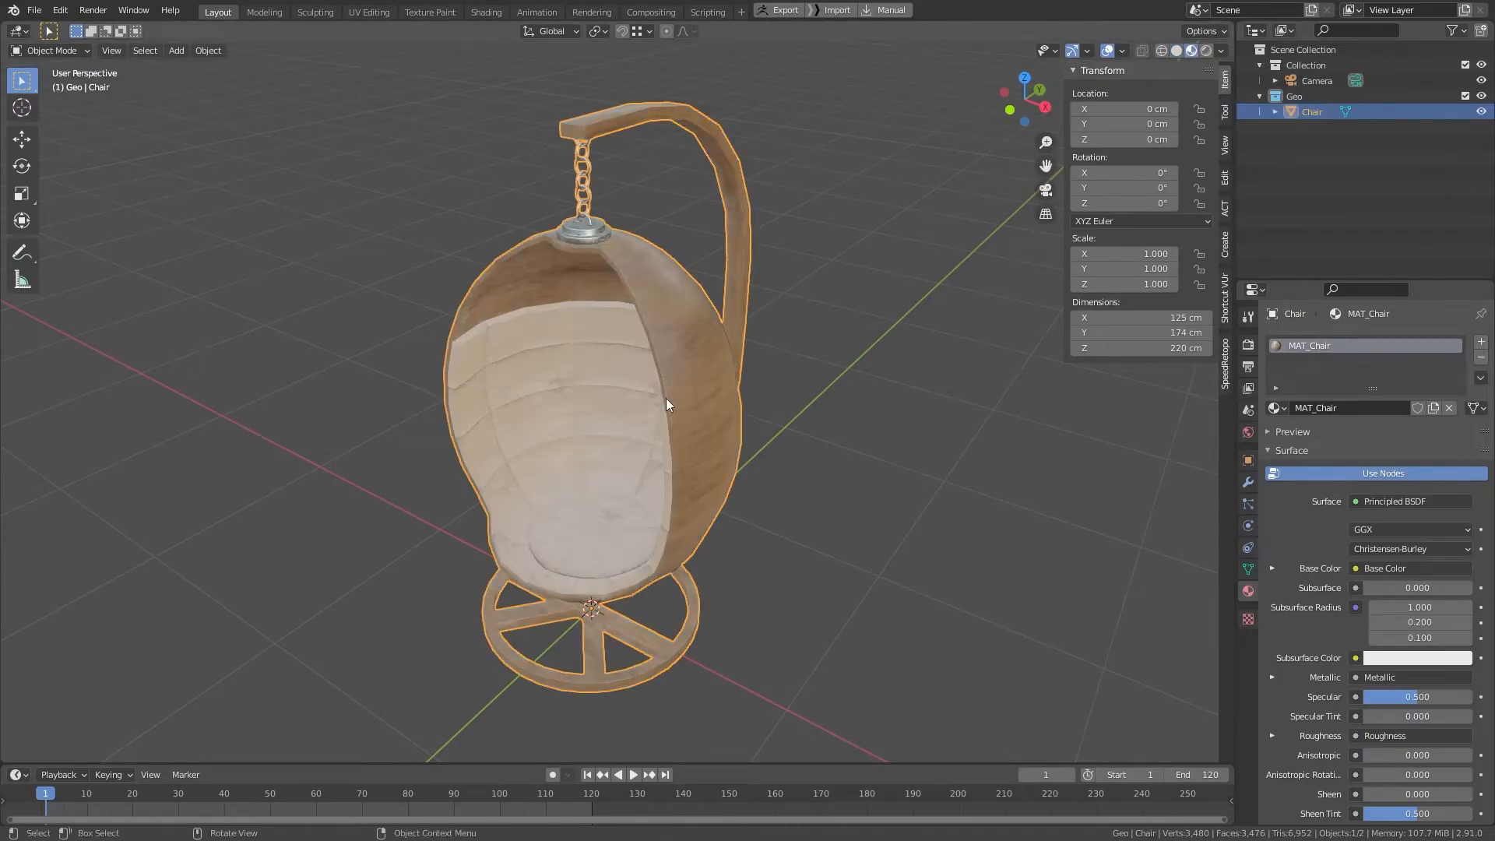
{"action": "left_click_drag", "start_coordinate": [794, 430], "coordinate": [760, 296], "text": "alt"}
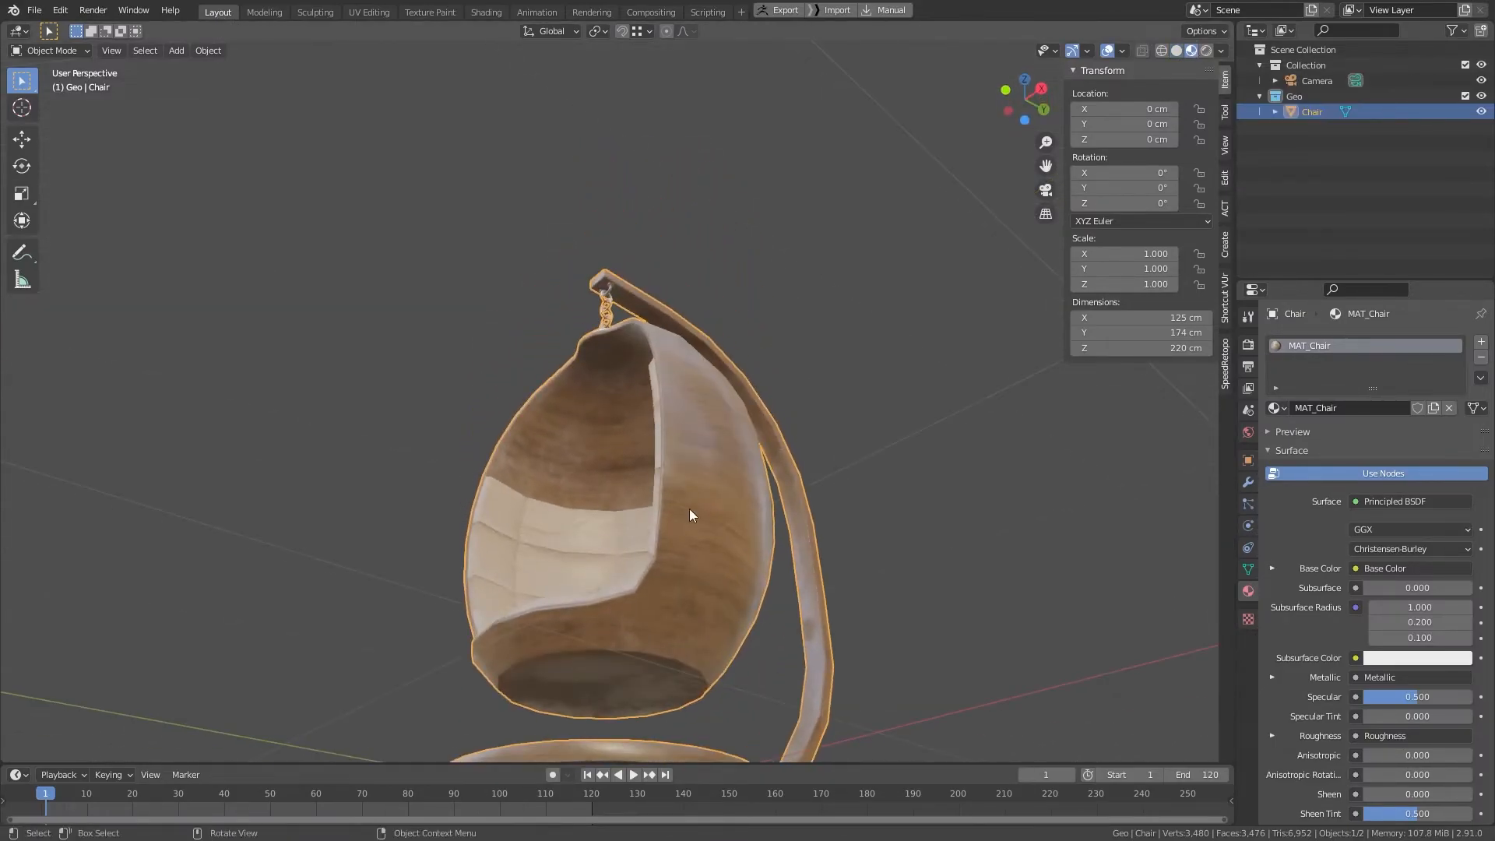
{"action": "scroll", "coordinate": [701, 503], "scroll_direction": "up", "scroll_amount": 4}
{"action": "left_click_drag", "start_coordinate": [584, 545], "coordinate": [720, 573], "text": "alt"}
{"action": "middle_click_drag", "start_coordinate": [674, 478], "coordinate": [763, 399], "text": "alt"}
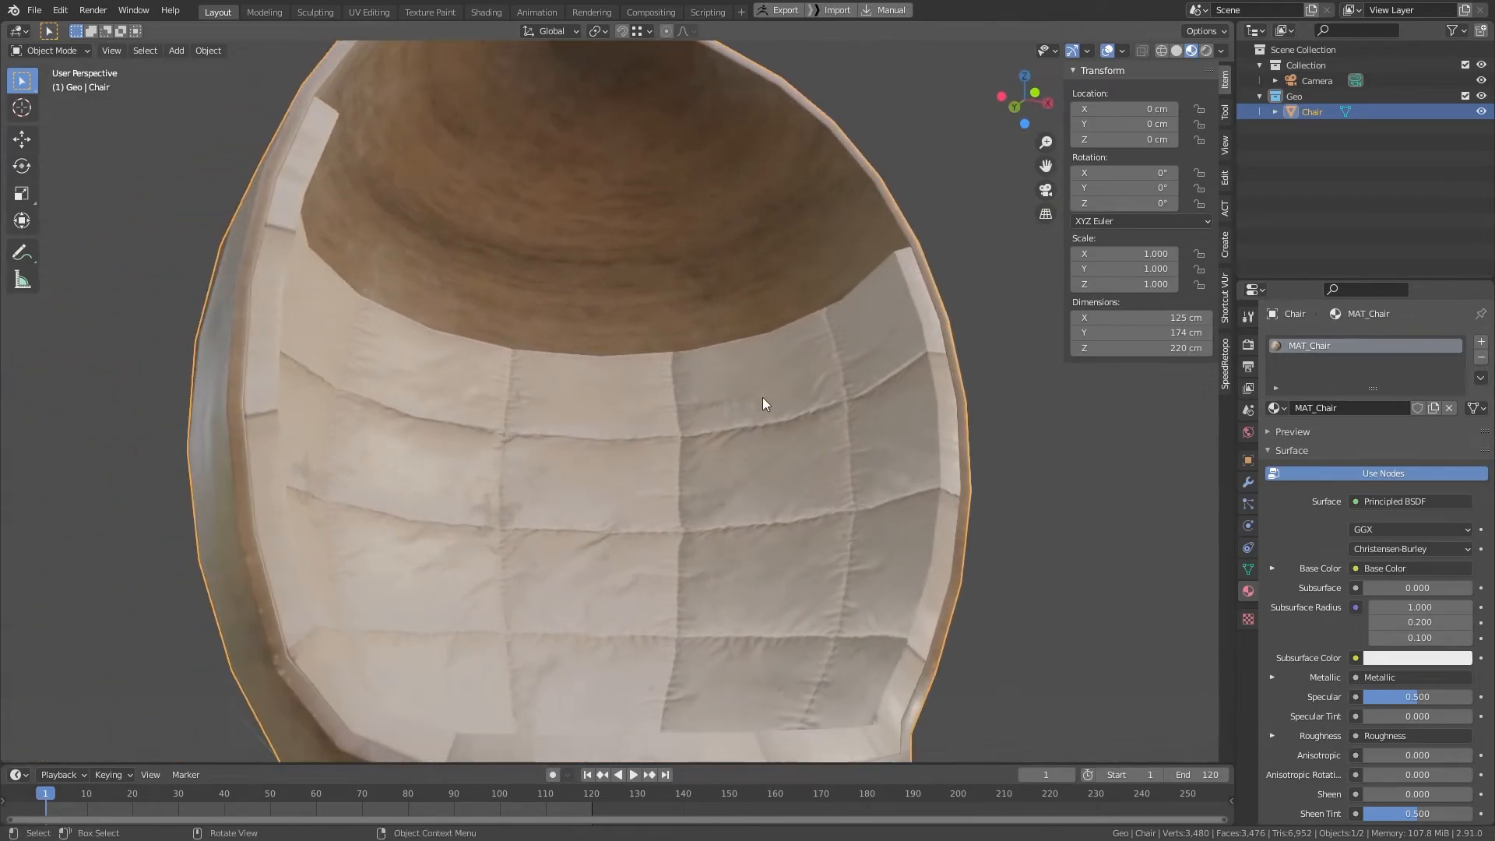
{"action": "scroll", "coordinate": [754, 548], "scroll_direction": "up", "scroll_amount": 3}
{"action": "scroll", "coordinate": [754, 553], "scroll_direction": "down", "scroll_amount": 8}
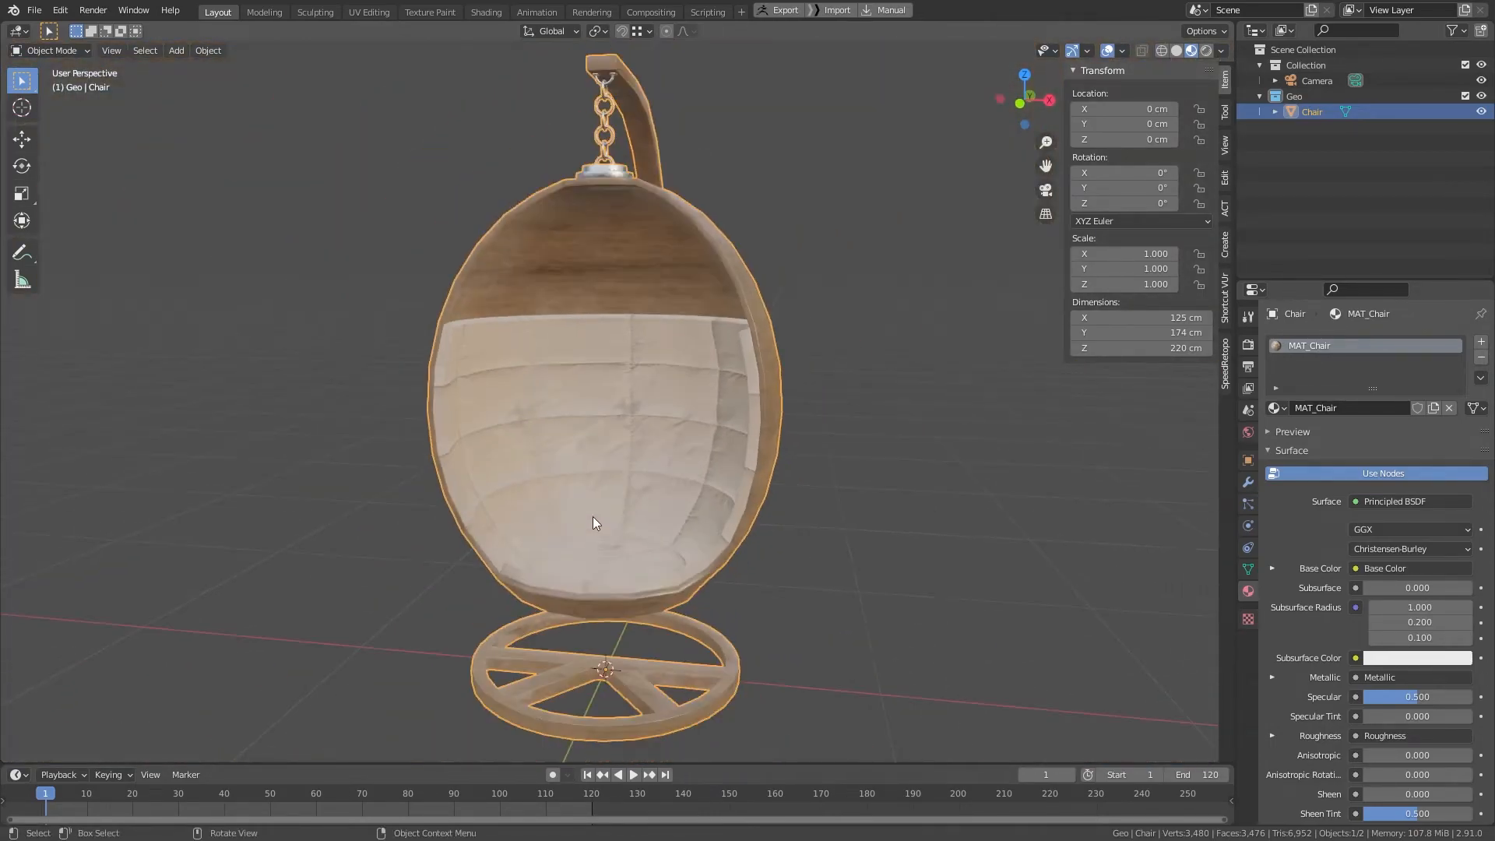
{"action": "left_click_drag", "start_coordinate": [594, 524], "coordinate": [542, 461], "text": "alt"}
{"action": "middle_click_drag", "start_coordinate": [539, 455], "coordinate": [494, 468]}
{"action": "scroll", "coordinate": [769, 606], "scroll_direction": "up", "scroll_amount": 3}
{"action": "middle_click_drag", "start_coordinate": [769, 606], "coordinate": [696, 476], "text": "shift"}
{"action": "scroll", "coordinate": [695, 476], "scroll_direction": "up", "scroll_amount": 1}
{"action": "scroll", "coordinate": [695, 476], "scroll_direction": "up", "scroll_amount": 2}
{"action": "middle_click_drag", "start_coordinate": [707, 414], "coordinate": [492, 446], "text": "shift"}
{"action": "scroll", "coordinate": [493, 447], "scroll_direction": "down", "scroll_amount": 5}
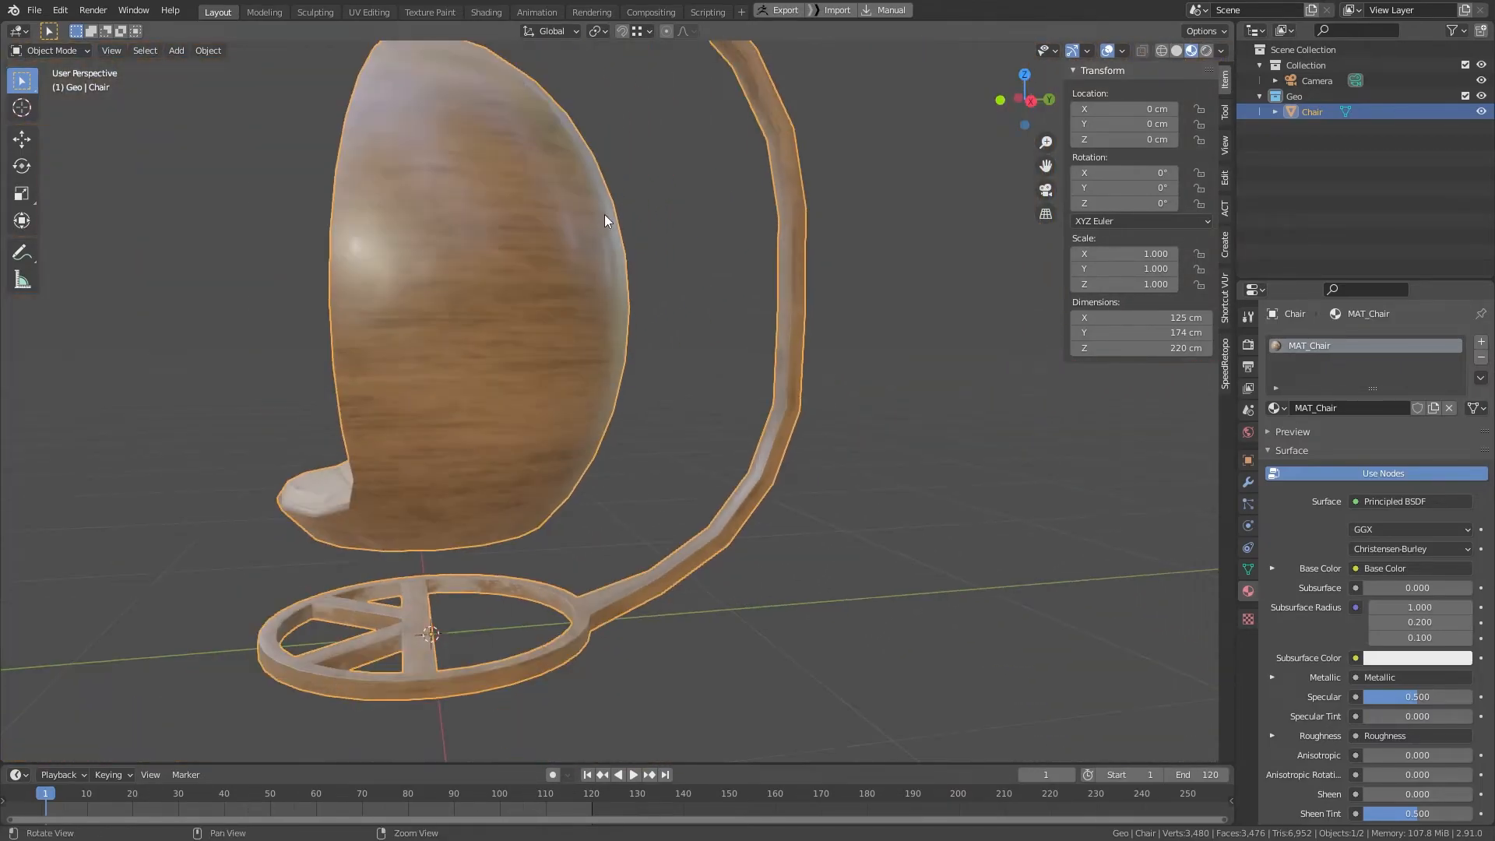
{"action": "middle_click_drag", "start_coordinate": [605, 213], "coordinate": [615, 530], "text": "shift"}
{"action": "left_click_drag", "start_coordinate": [580, 327], "coordinate": [611, 401], "text": "alt"}
{"action": "scroll", "coordinate": [302, 420], "scroll_direction": "up", "scroll_amount": 3}
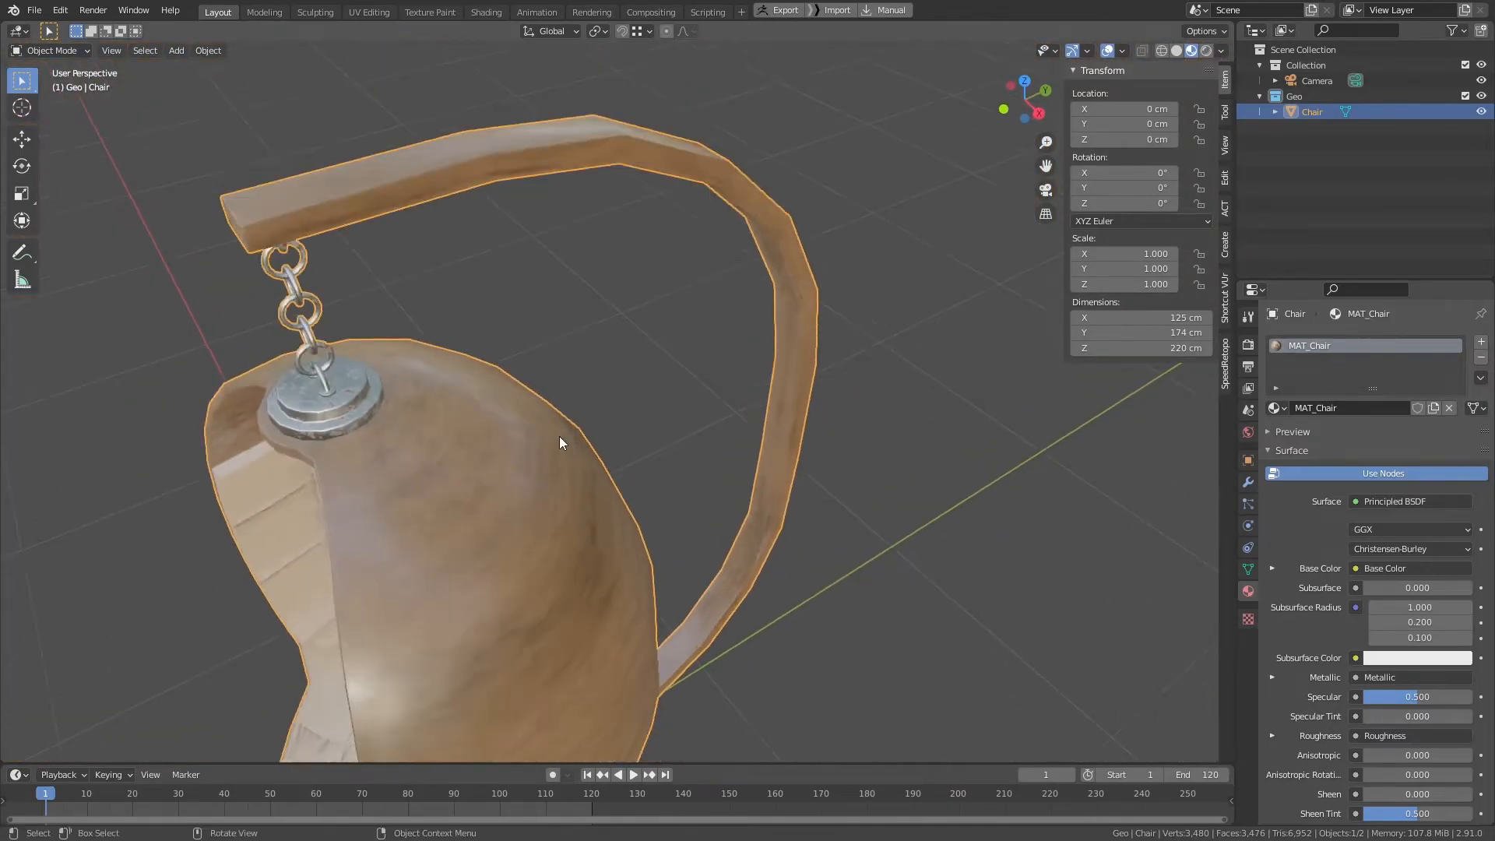
{"action": "scroll", "coordinate": [559, 436], "scroll_direction": "down", "scroll_amount": 5}
{"action": "middle_click_drag", "start_coordinate": [727, 512], "coordinate": [754, 331]}
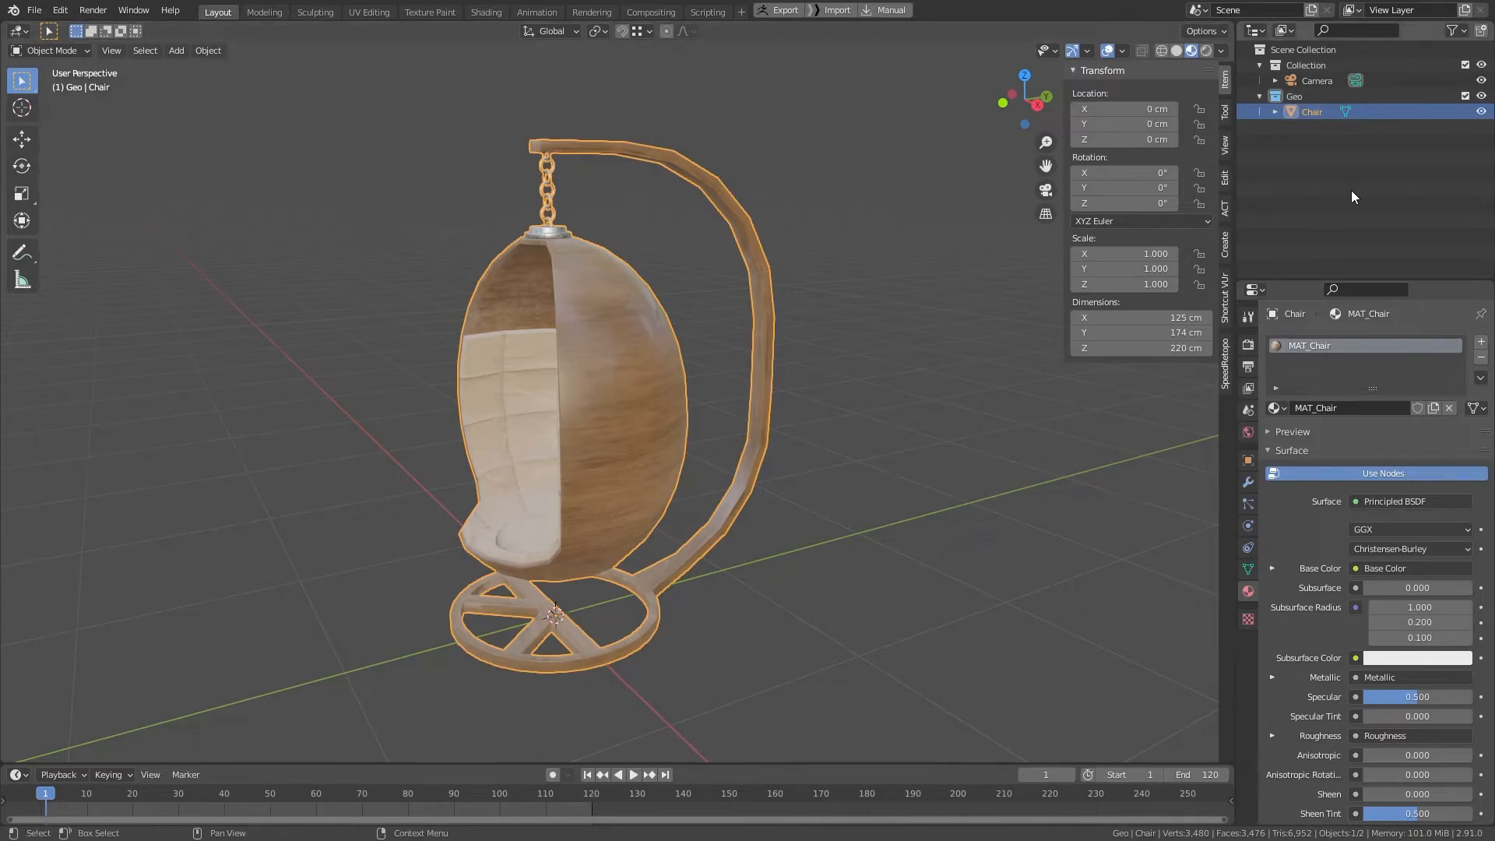
Step: Create a new collection named Armature and give it a green colour tag
{"action": "right_click", "coordinate": [1328, 169]}
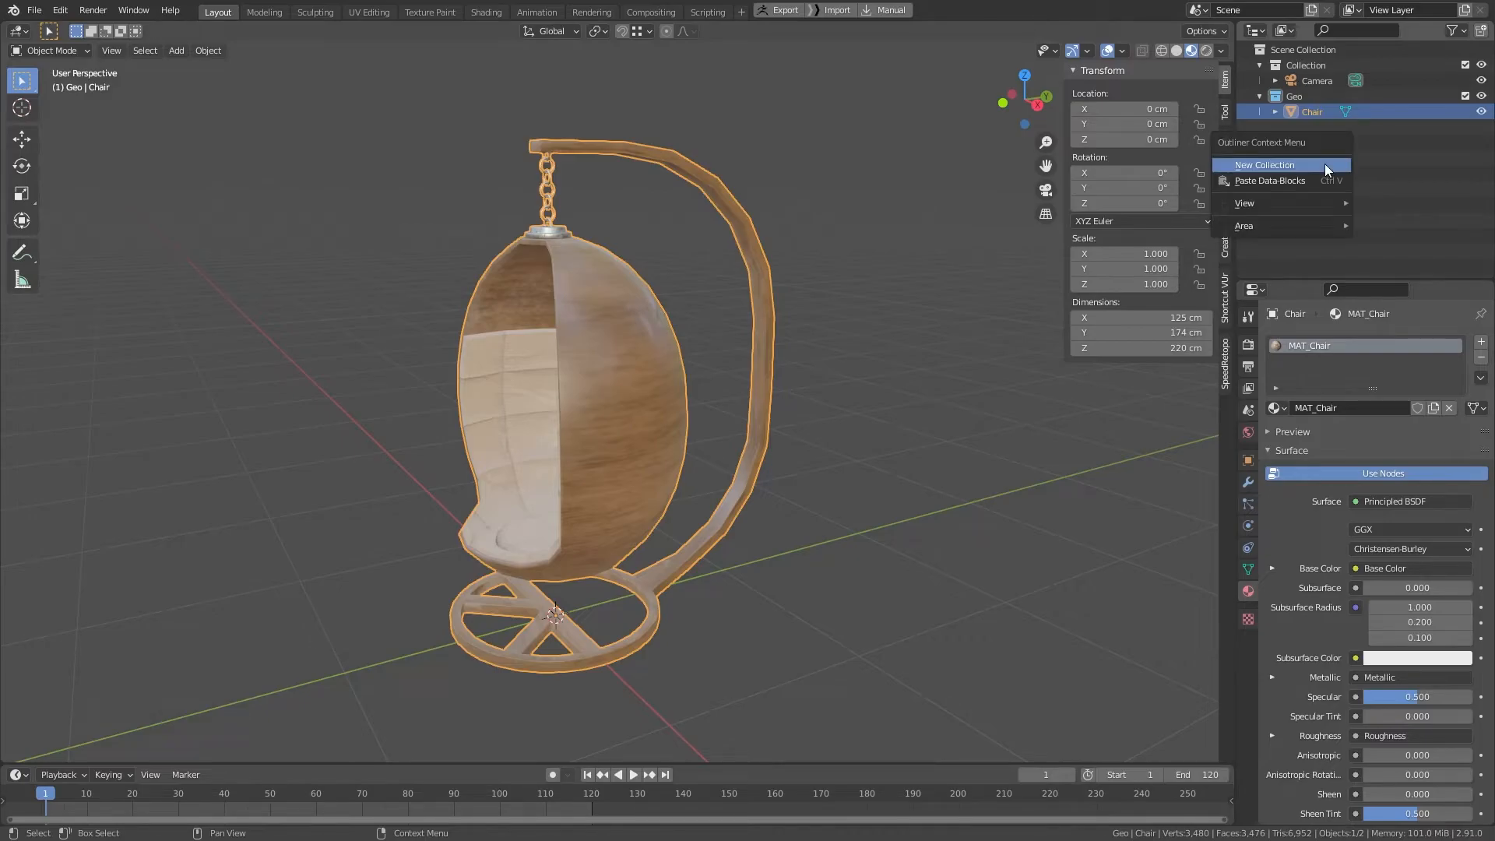
{"action": "left_click", "coordinate": [1328, 165]}
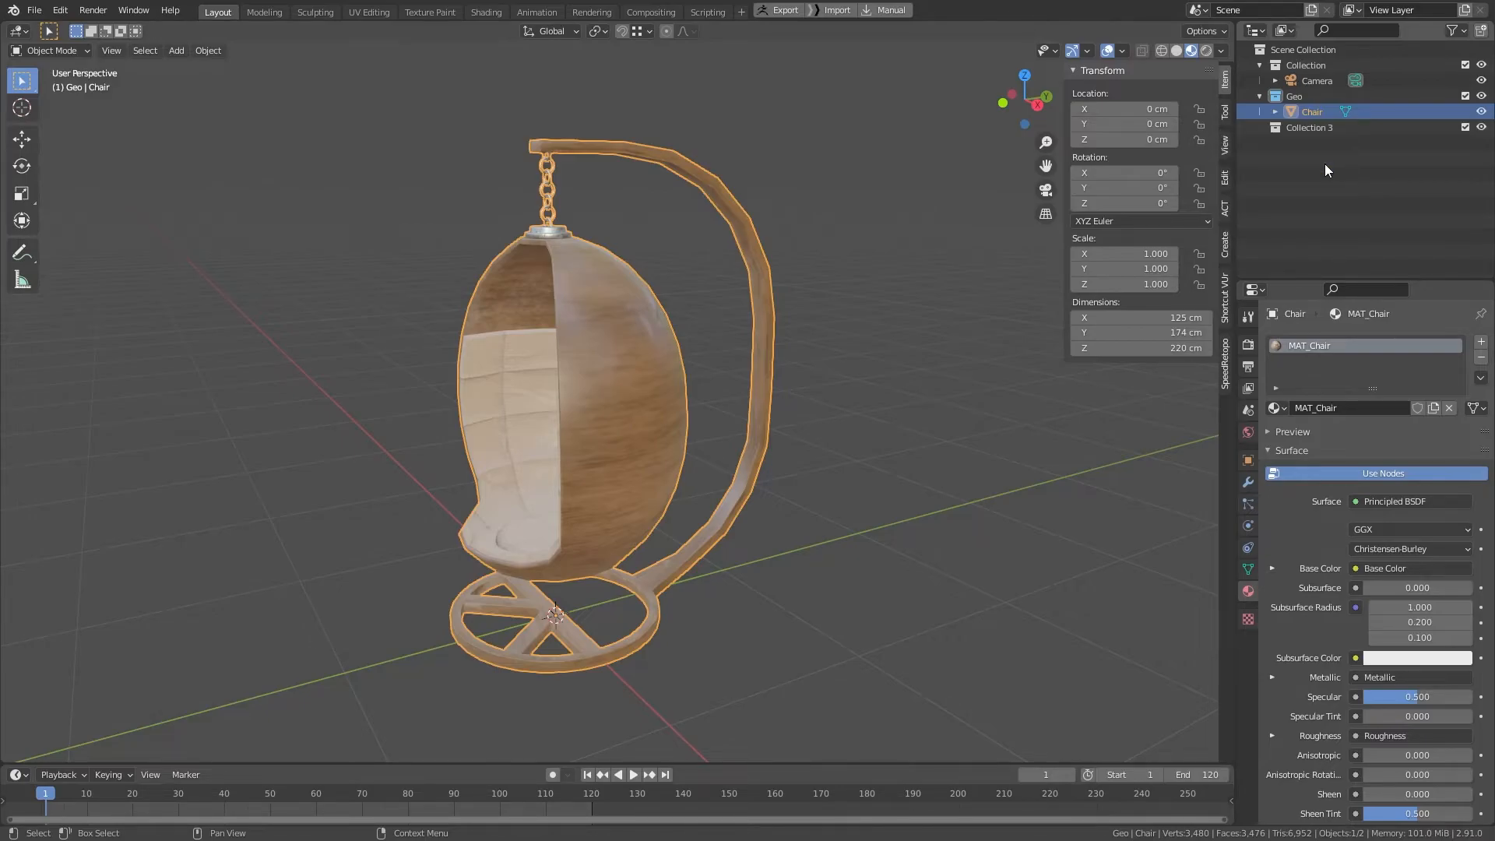
{"action": "double_click", "coordinate": [1314, 128]}
{"action": "type", "text": "Armature"}
{"action": "key", "text": "Return"}
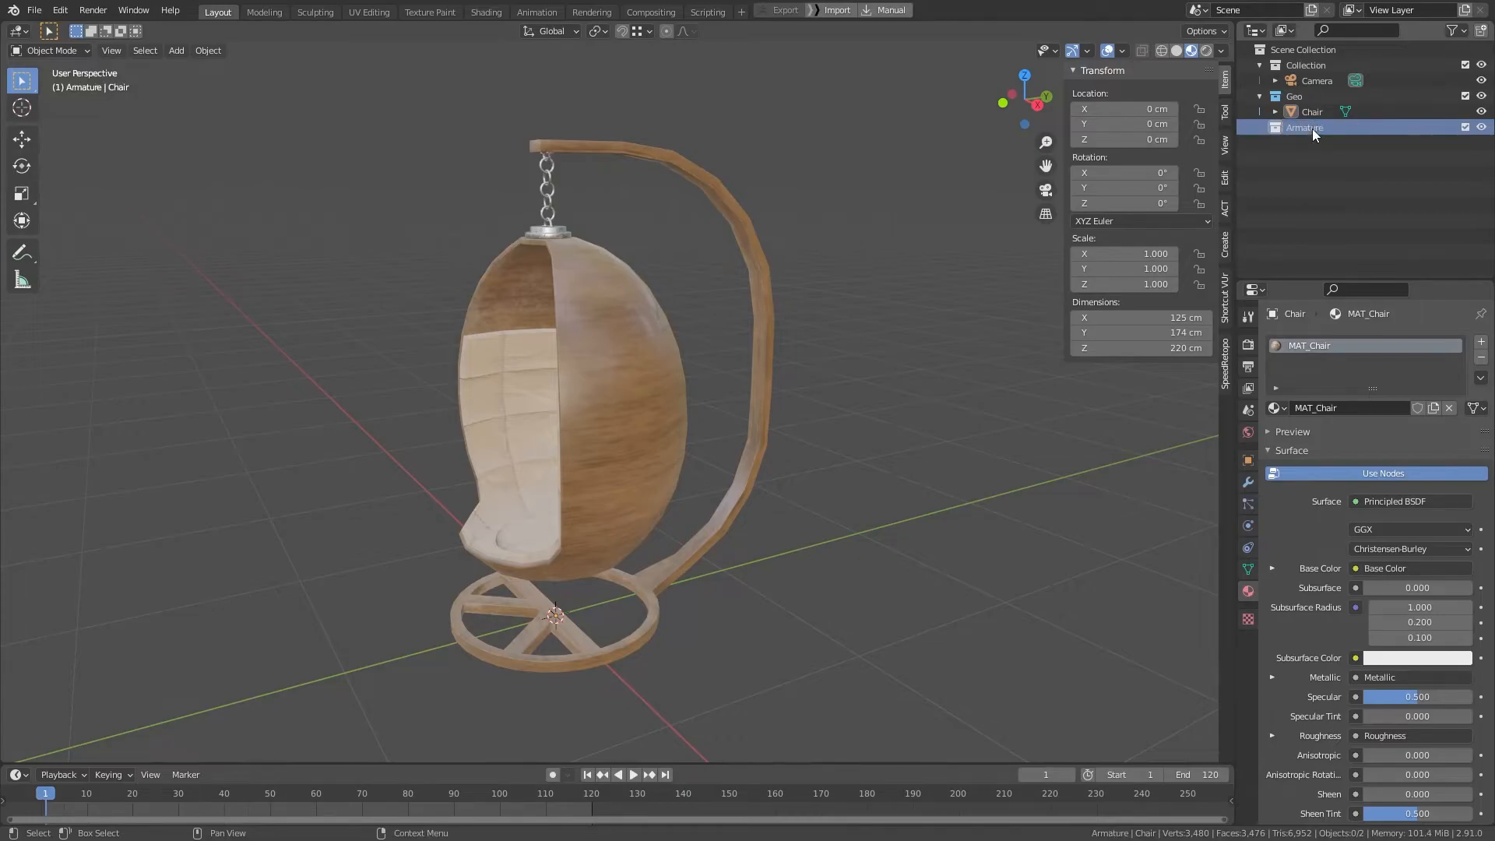
{"action": "right_click", "coordinate": [1314, 130]}
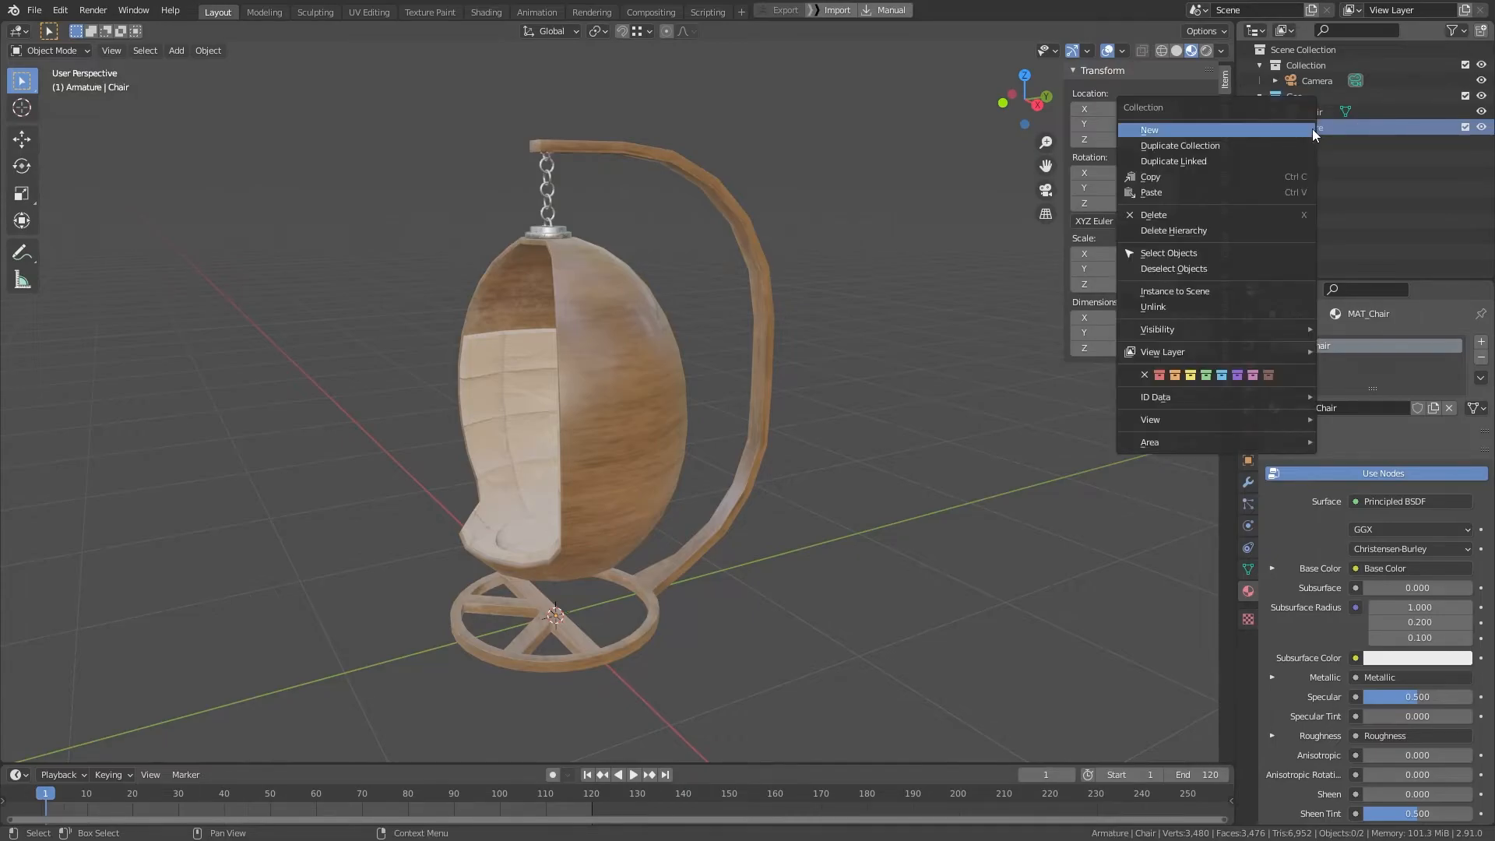
{"action": "left_click", "coordinate": [1208, 377]}
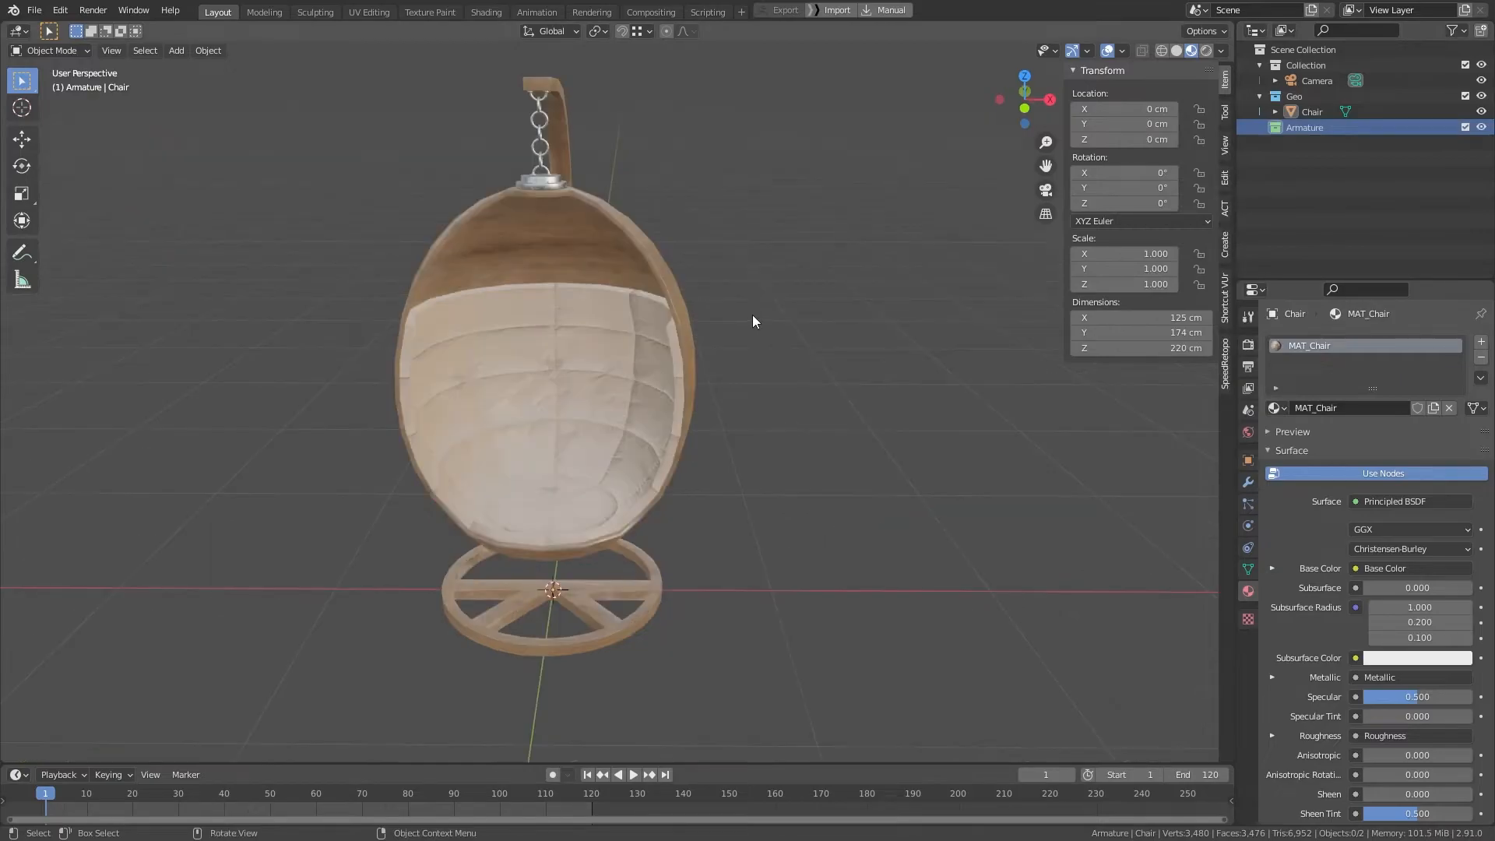
Step: Add a single-bone armature at the chair's base and rename the object Armature_Chair
{"action": "middle_click_drag", "start_coordinate": [753, 321], "coordinate": [711, 317]}
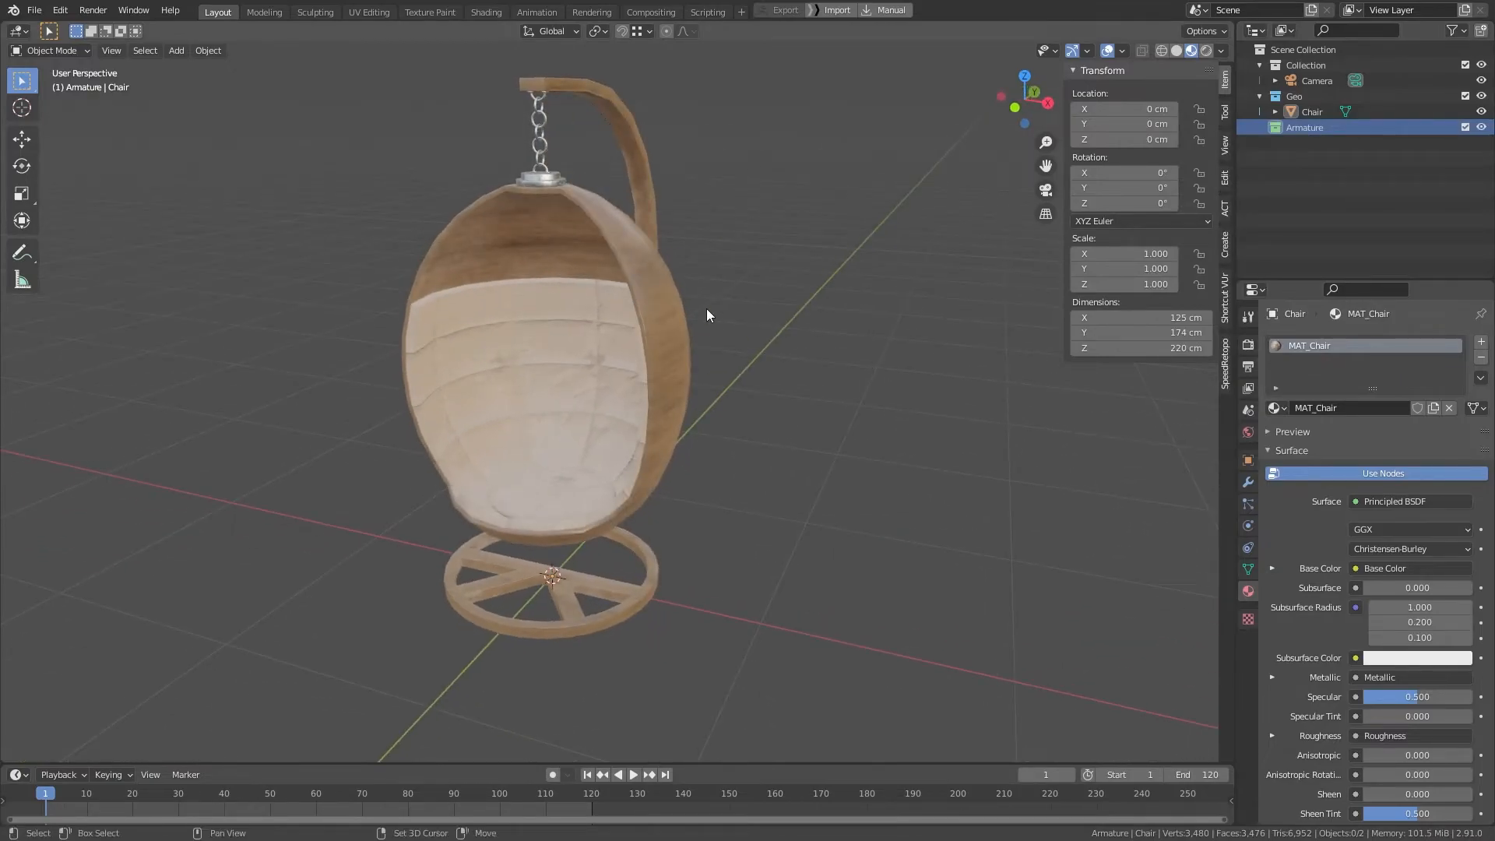
{"action": "key", "text": "shift+a"}
{"action": "mouse_move", "coordinate": [708, 311]}
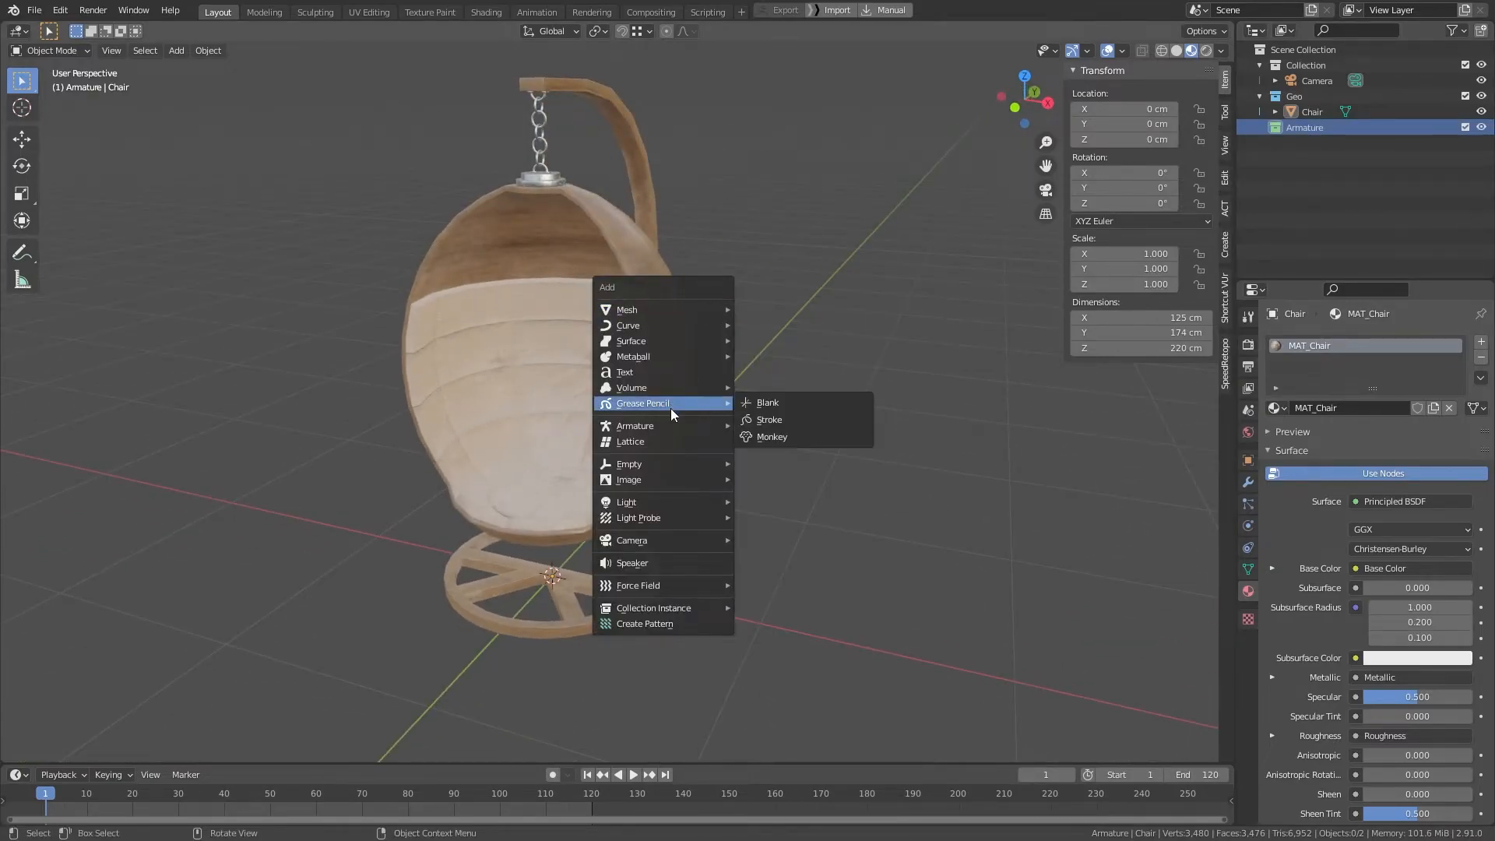
{"action": "mouse_move", "coordinate": [678, 426]}
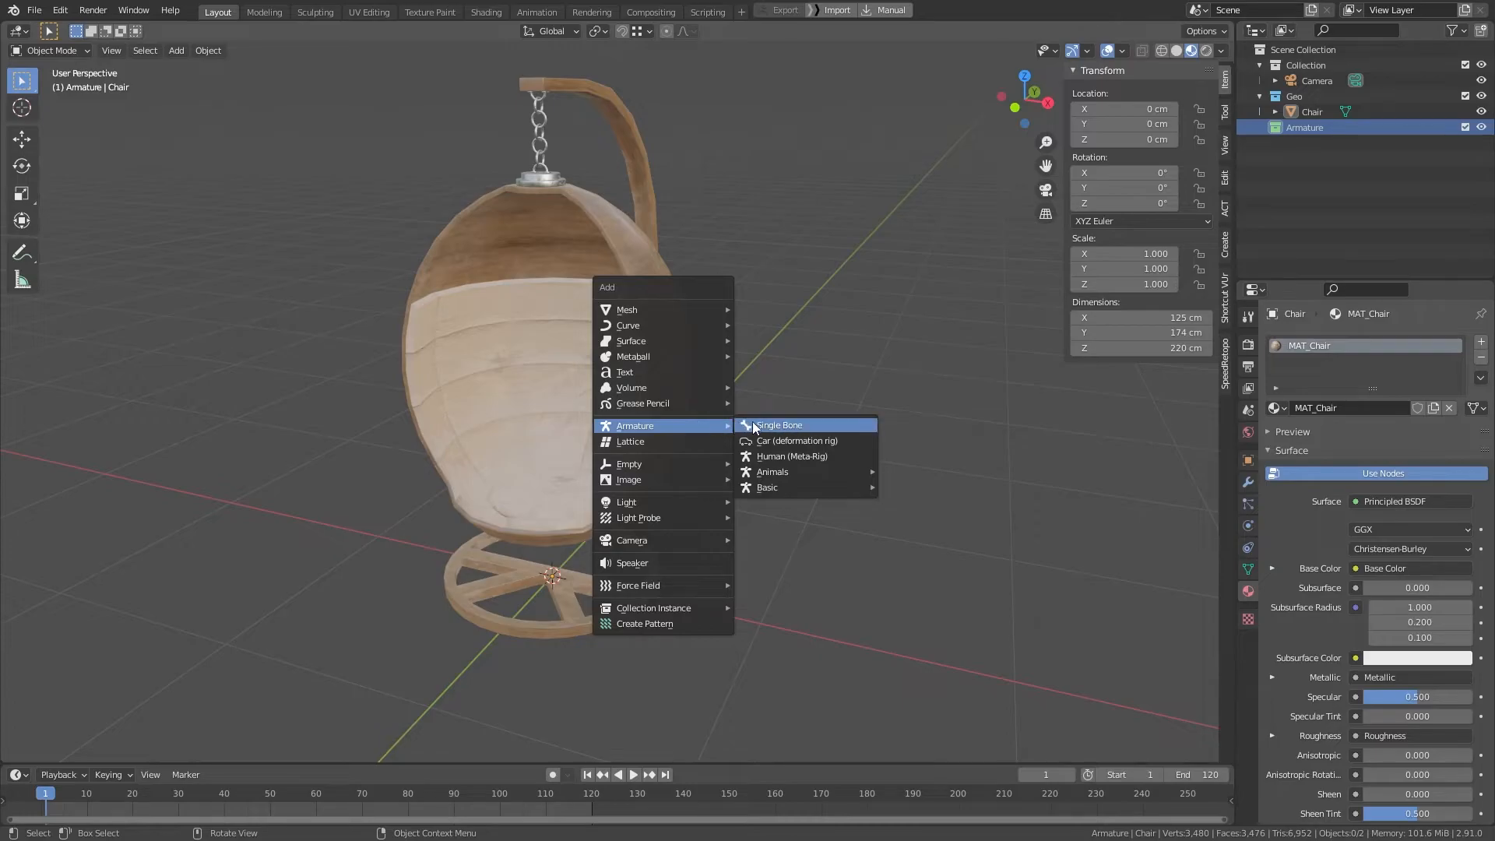
{"action": "left_click", "coordinate": [820, 426]}
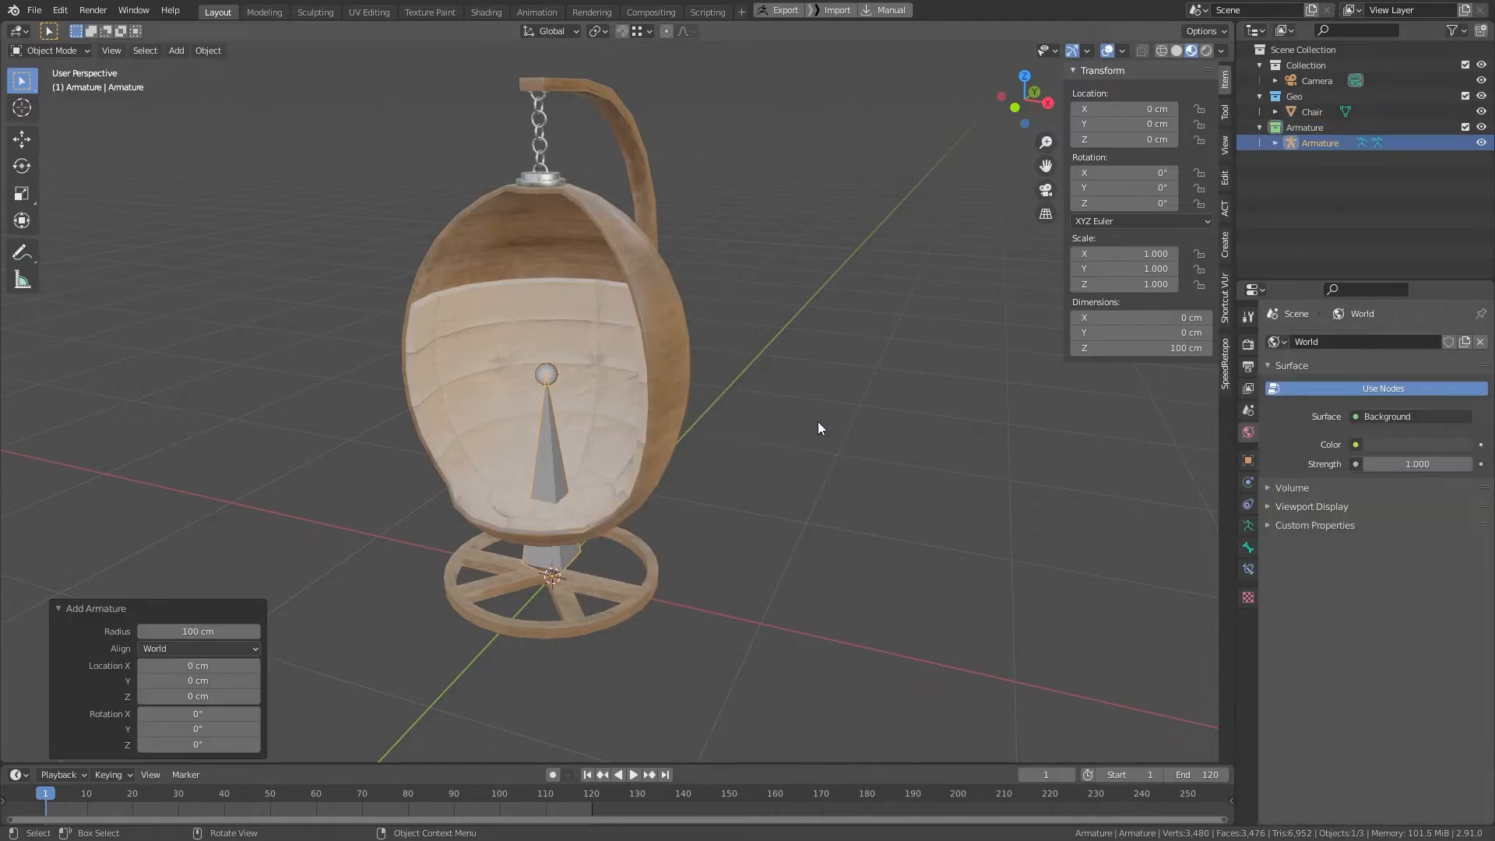
{"action": "key", "text": "F2"}
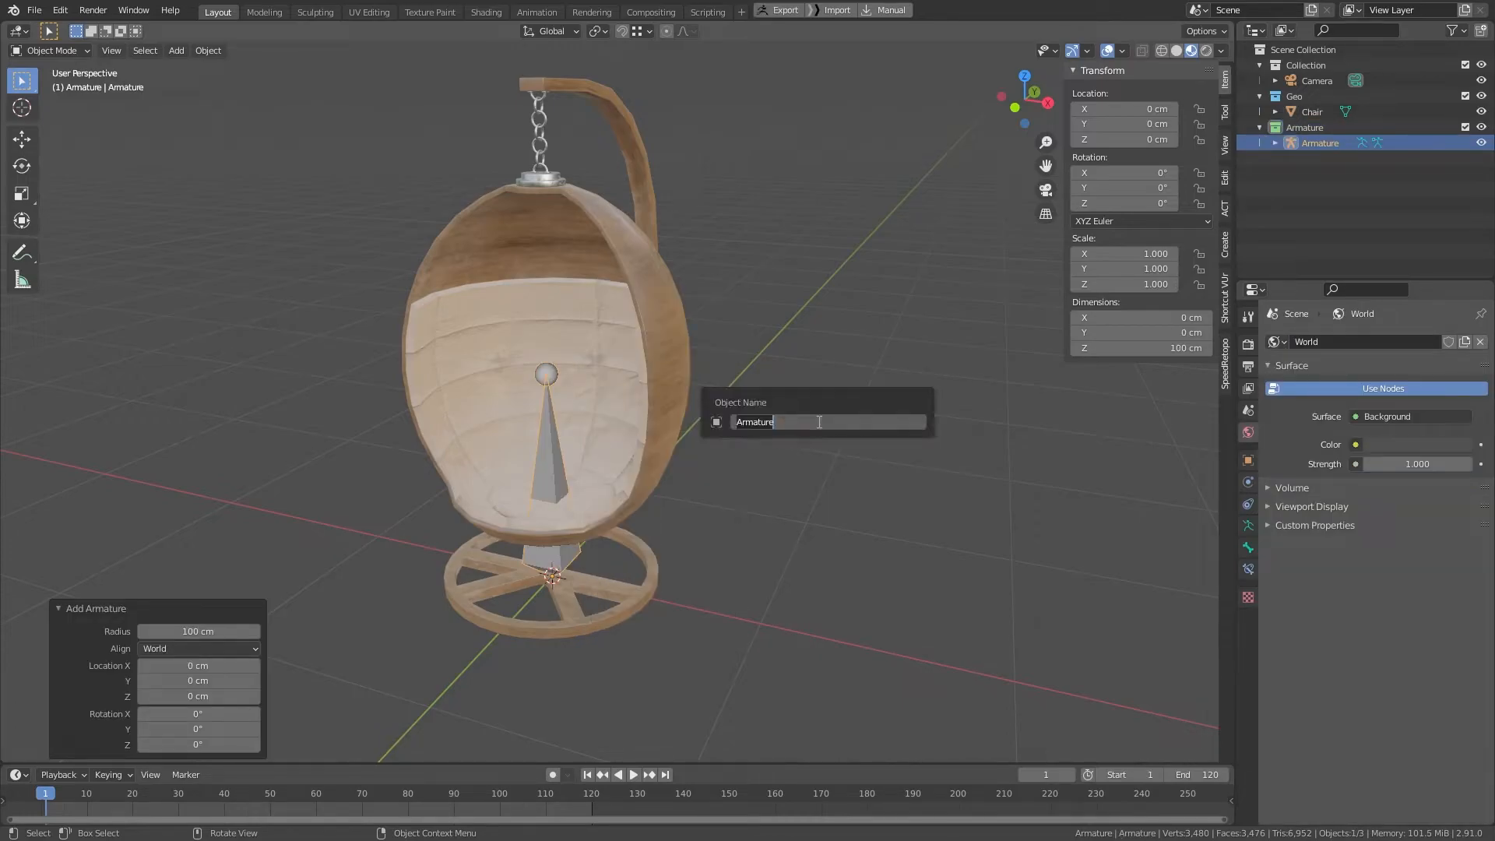
{"action": "left_click", "coordinate": [819, 422]}
{"action": "type", "text": "_Chair"}
{"action": "key", "text": "Return"}
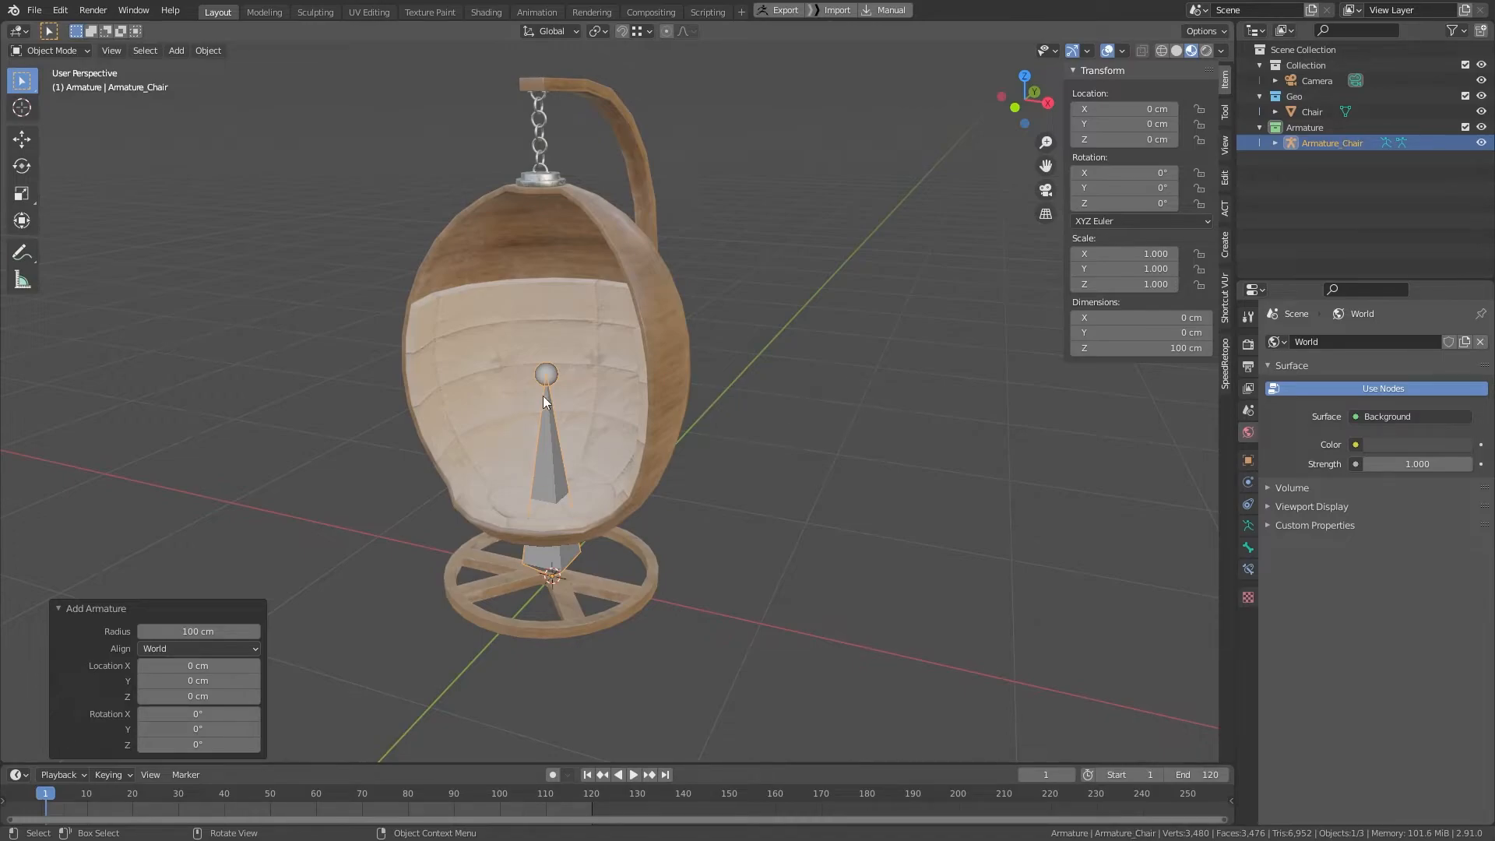
Step: Shorten the base bone to about 28 cm by lowering its tail along the Z axis in Edit Mode
{"action": "key", "text": "Tab"}
{"action": "left_click", "coordinate": [546, 374]}
{"action": "key", "text": "g"}
{"action": "key", "text": "z"}
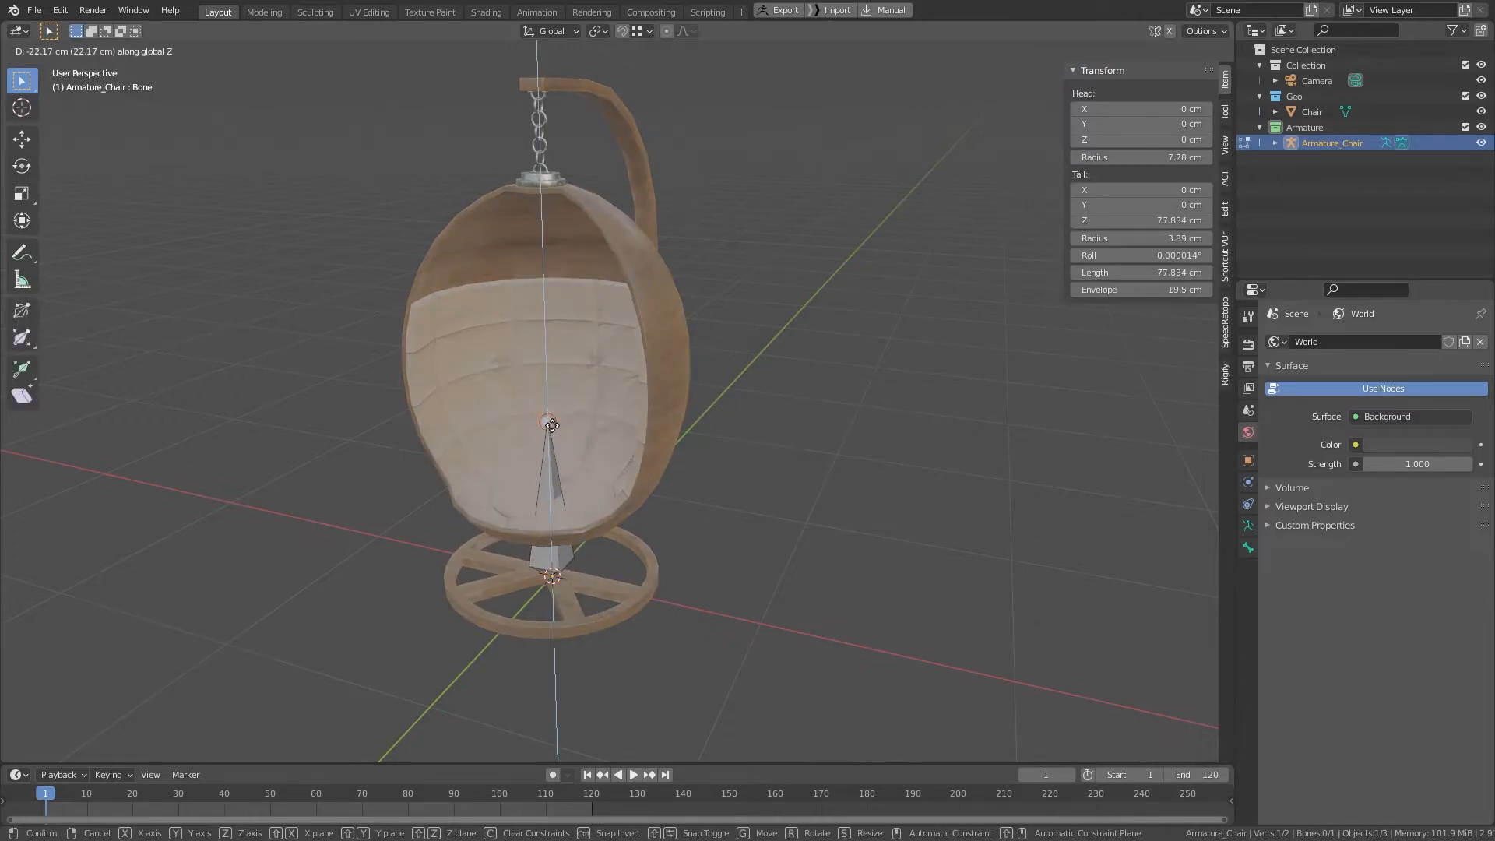
{"action": "left_click", "coordinate": [553, 510]}
{"action": "middle_click_drag", "start_coordinate": [550, 575], "coordinate": [644, 428]}
{"action": "scroll", "coordinate": [566, 512], "scroll_direction": "up", "scroll_amount": 2}
{"action": "key", "text": "g"}
{"action": "key", "text": "z"}
{"action": "left_click", "coordinate": [563, 534]}
{"action": "scroll", "coordinate": [564, 533], "scroll_direction": "down", "scroll_amount": 3}
{"action": "scroll", "coordinate": [650, 473], "scroll_direction": "up", "scroll_amount": 2}
{"action": "key", "text": "Tab"}
Step: Select the chair mesh and switch the viewport to Solid shading for work on the hanging chain
{"action": "scroll", "coordinate": [619, 521], "scroll_direction": "up", "scroll_amount": 5}
{"action": "scroll", "coordinate": [655, 415], "scroll_direction": "up", "scroll_amount": 3}
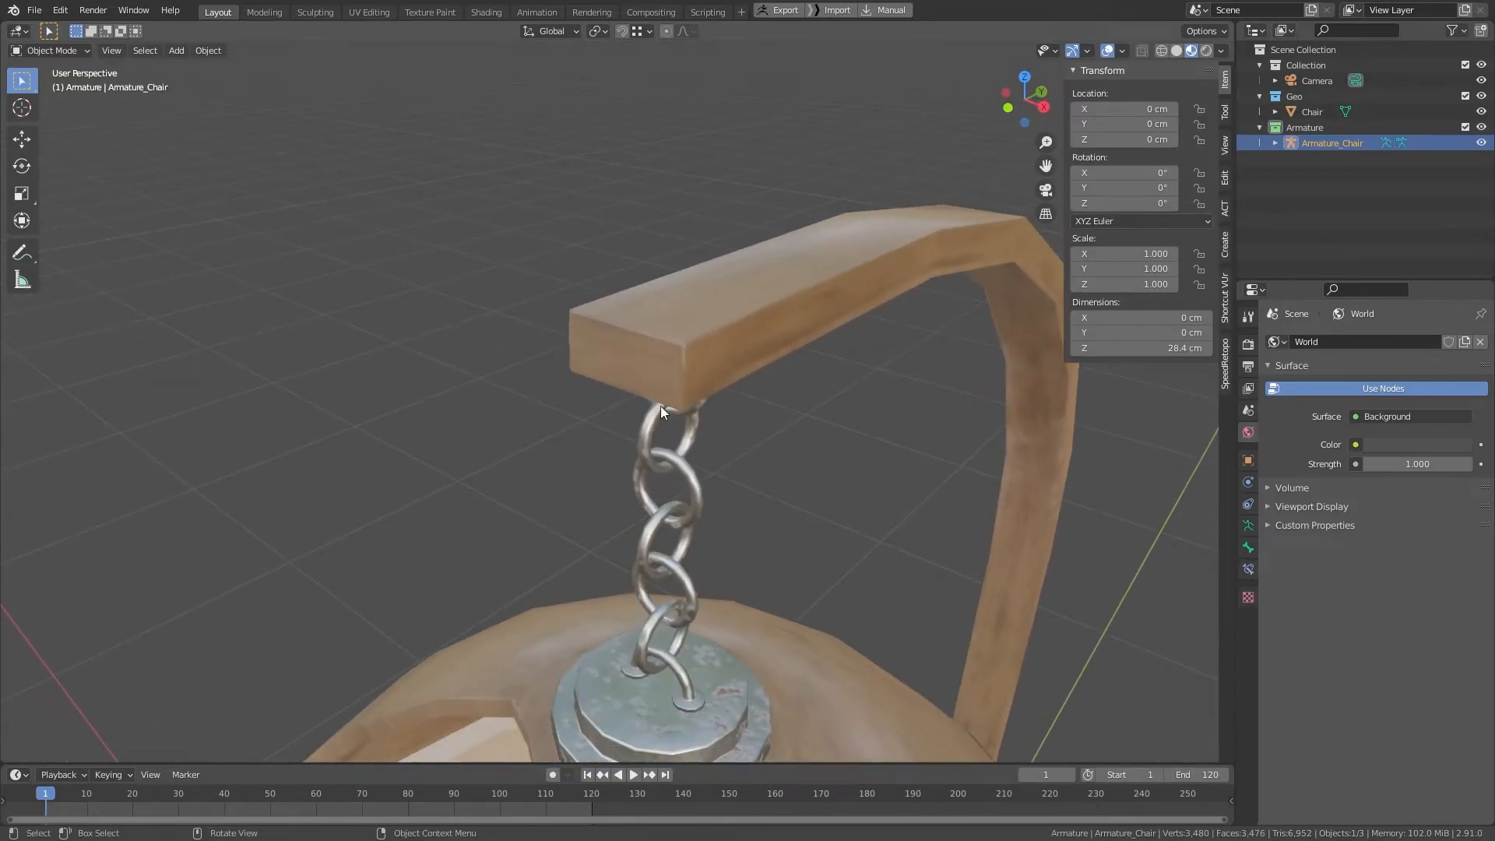
{"action": "scroll", "coordinate": [660, 405], "scroll_direction": "up", "scroll_amount": 2}
{"action": "left_click", "coordinate": [670, 449]}
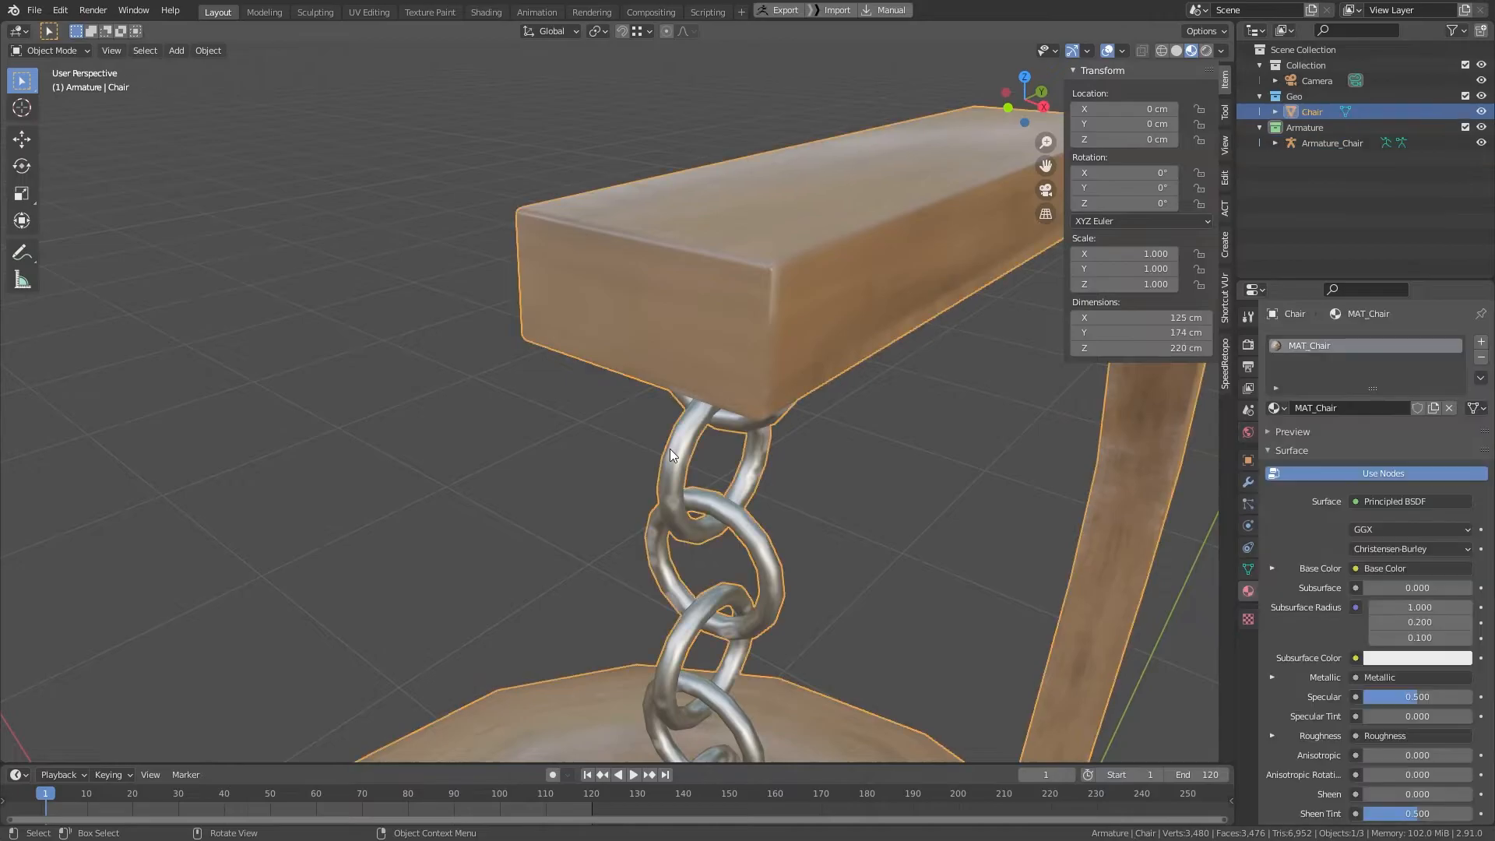
{"action": "left_click", "coordinate": [1175, 53]}
{"action": "mouse_move", "coordinate": [559, 423]}
{"action": "middle_mouse_down"}
{"action": "mouse_move", "coordinate": [538, 413]}
{"action": "mouse_move", "coordinate": [661, 294]}
{"action": "middle_mouse_up"}
{"action": "scroll", "coordinate": [661, 293], "scroll_direction": "up", "scroll_amount": 3}
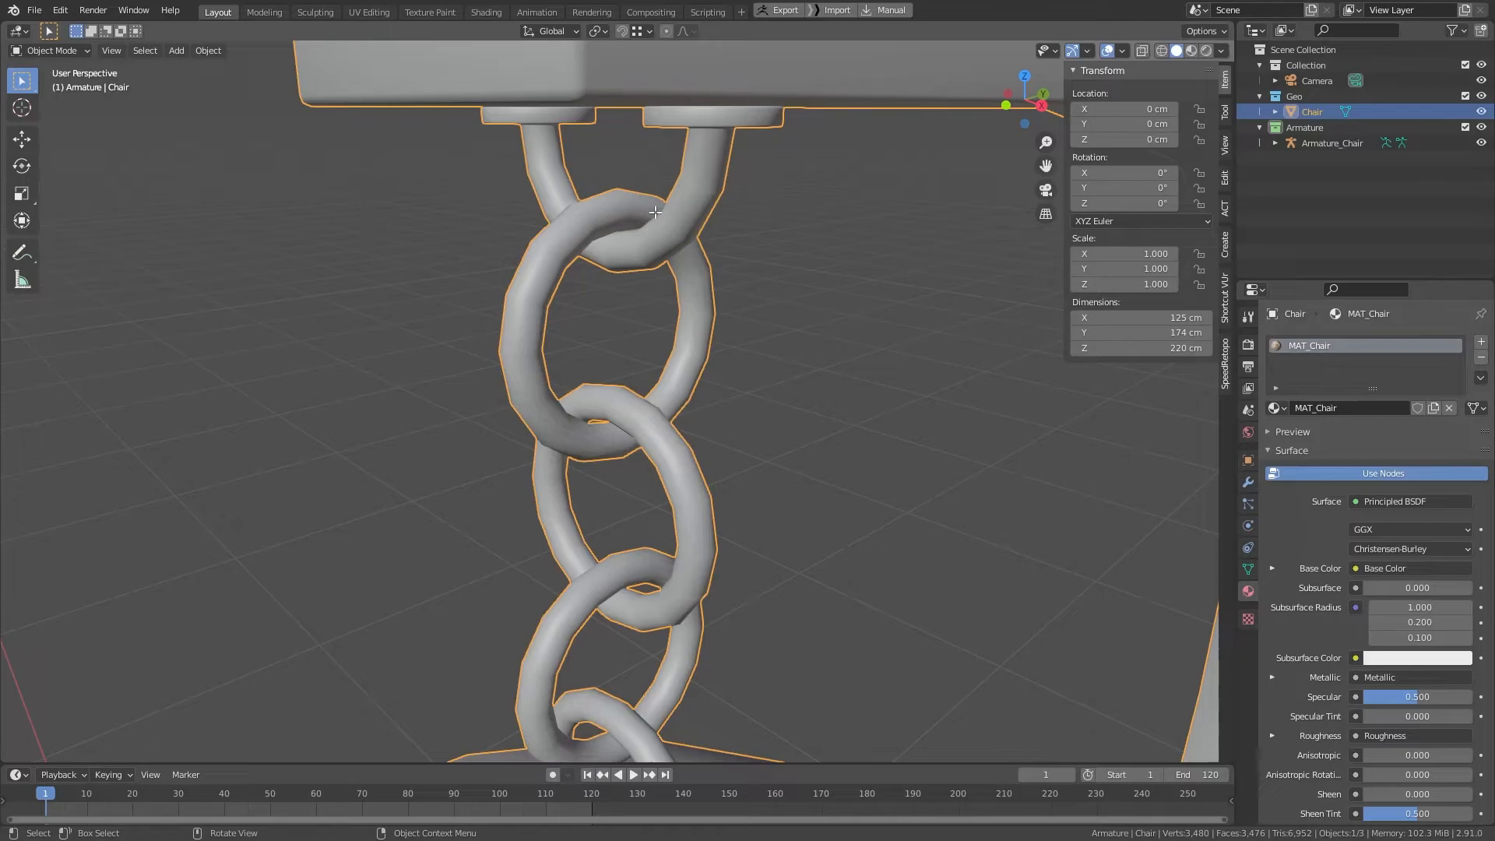
Step: Snap the 3D cursor to the edge loop across the top of the first full chain link
{"action": "key", "text": "Tab"}
{"action": "key", "text": "2"}
{"action": "key", "text": "alt+a"}
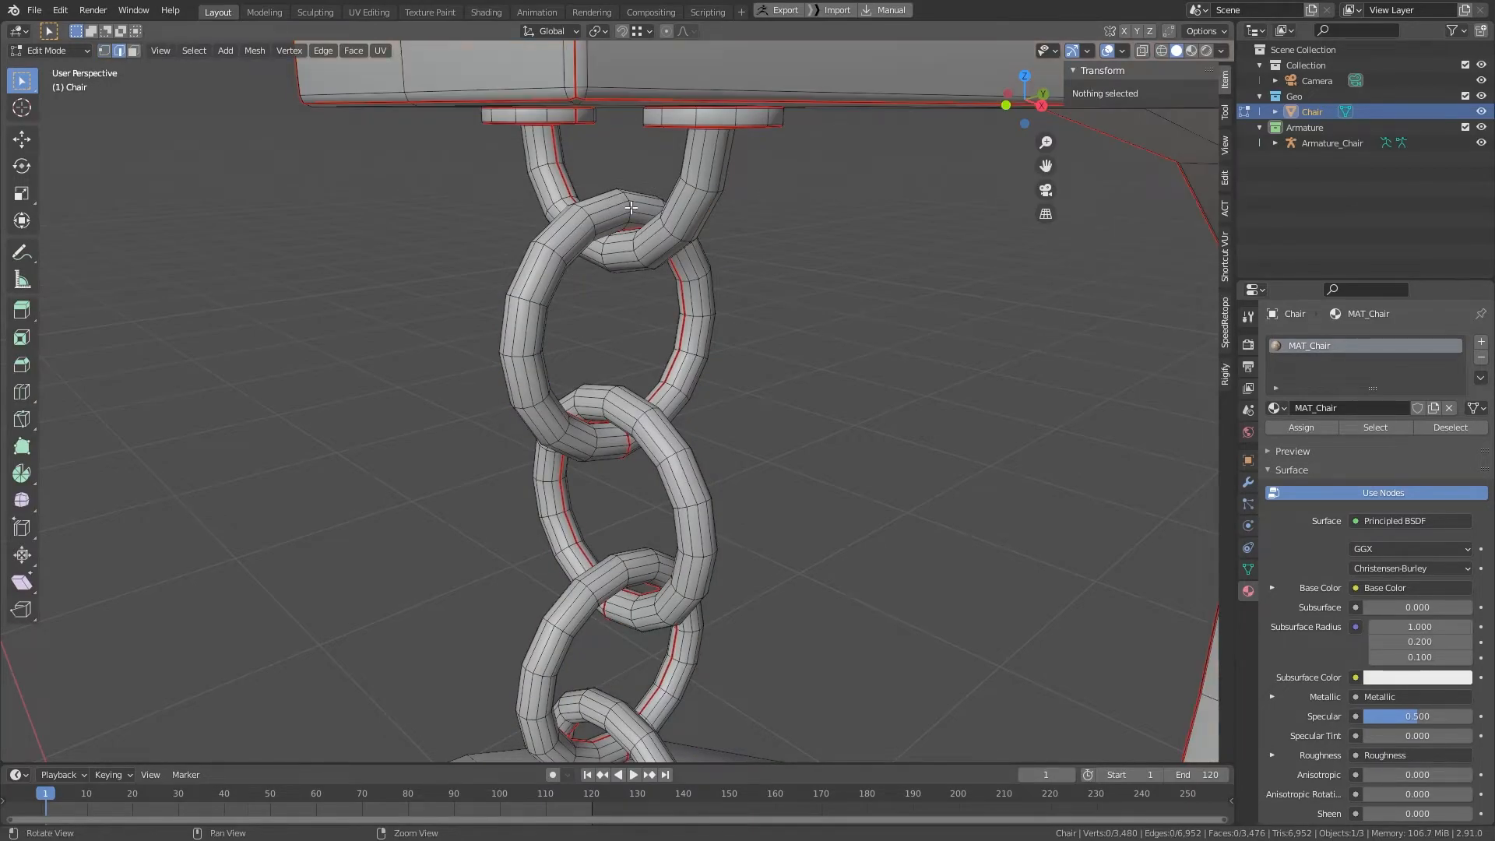
{"action": "left_click", "coordinate": [631, 208], "text": "alt"}
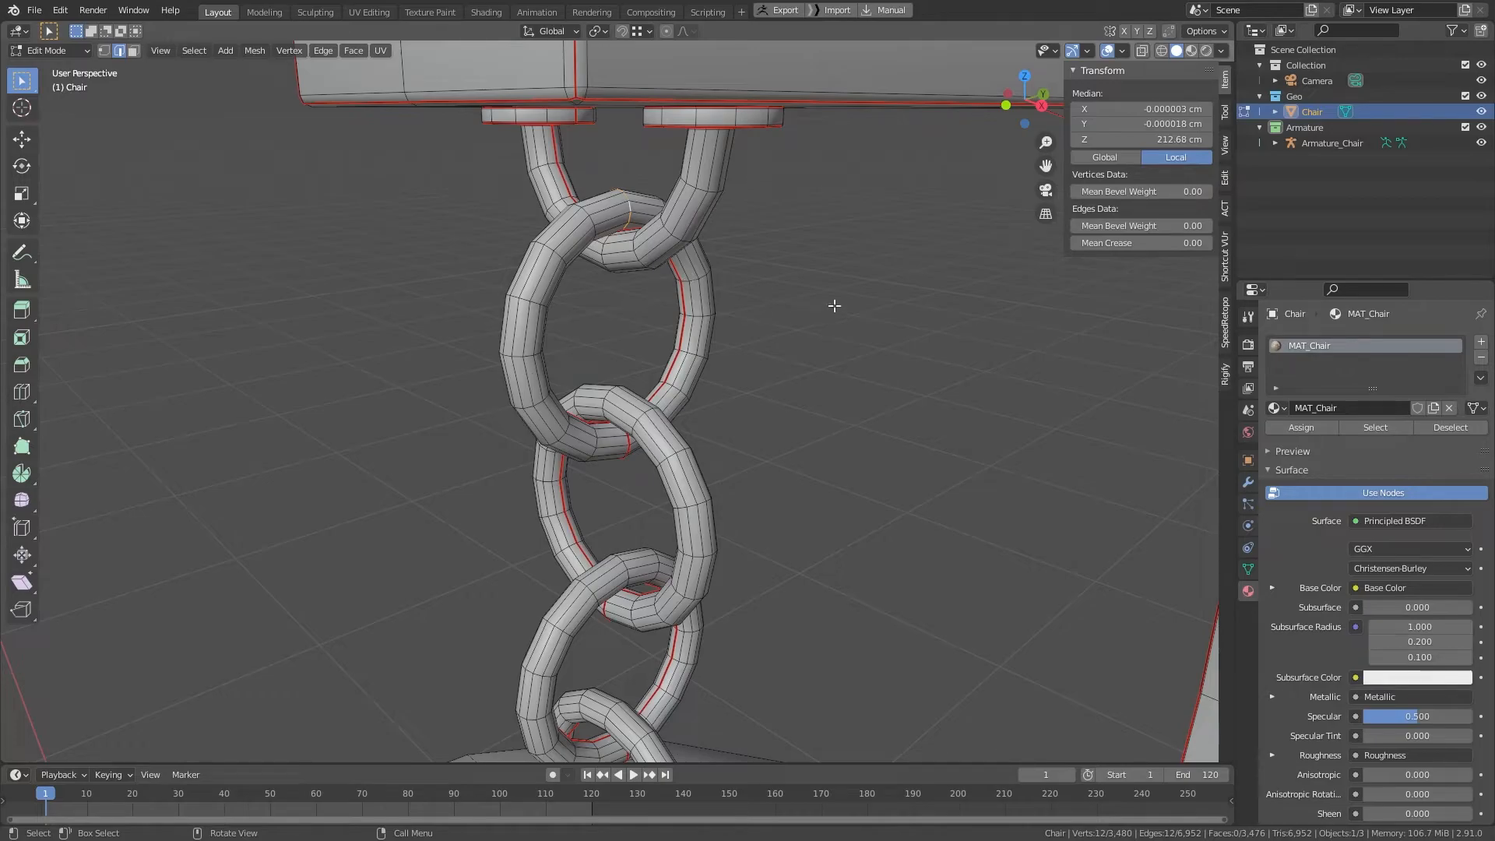
{"action": "key", "text": "shift+s"}
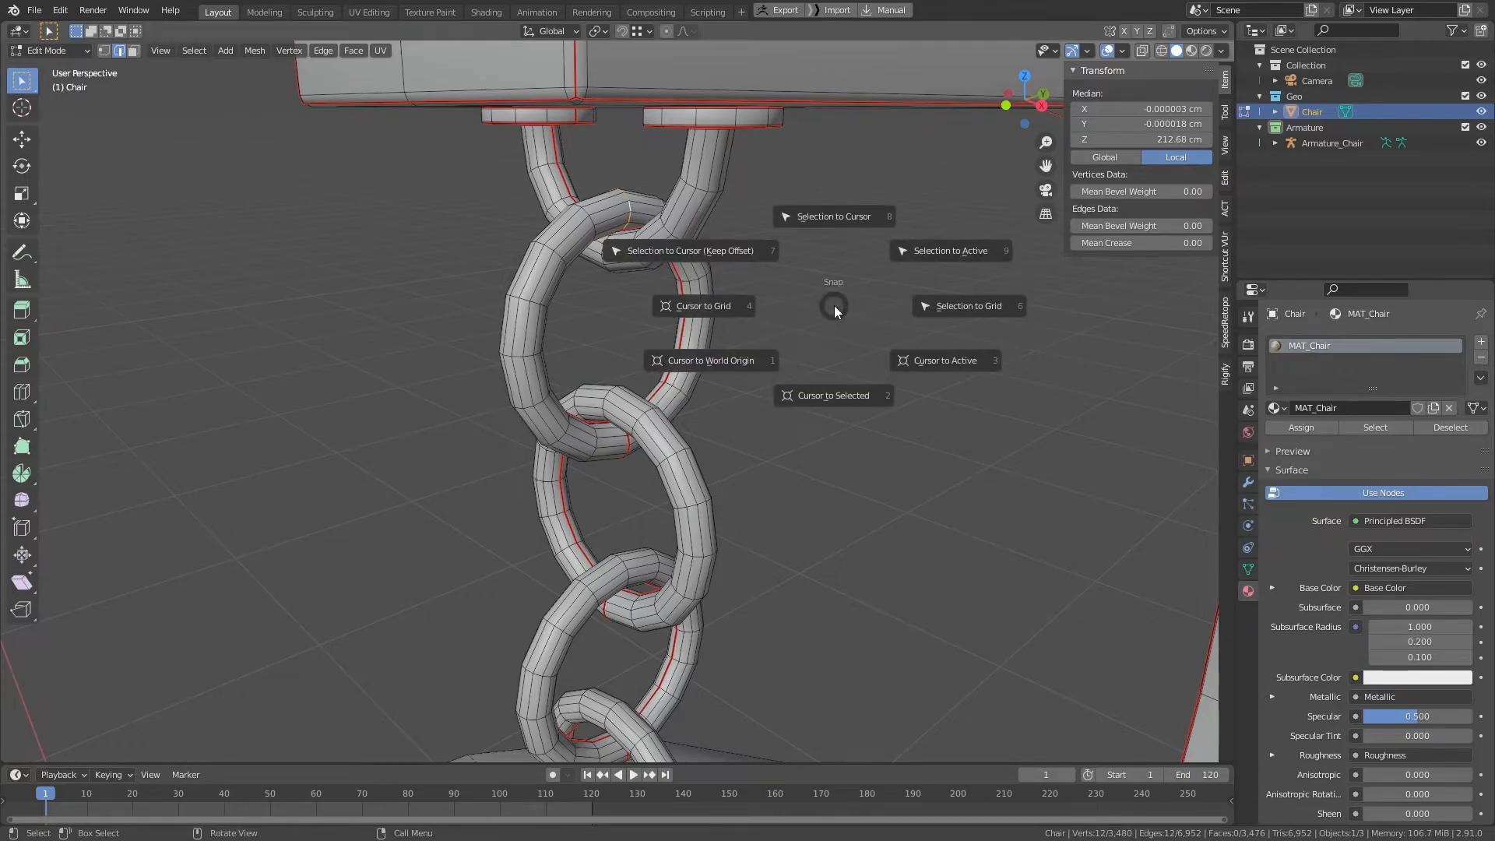
{"action": "left_click", "coordinate": [838, 368]}
{"action": "middle_click_drag", "start_coordinate": [816, 331], "coordinate": [809, 403], "text": "shift"}
{"action": "key", "text": "Tab"}
Step: Add a bone to Armature_Chair at the 3D cursor and lower its tail along Z to a length of about 8.7 cm
{"action": "left_click", "coordinate": [1318, 141]}
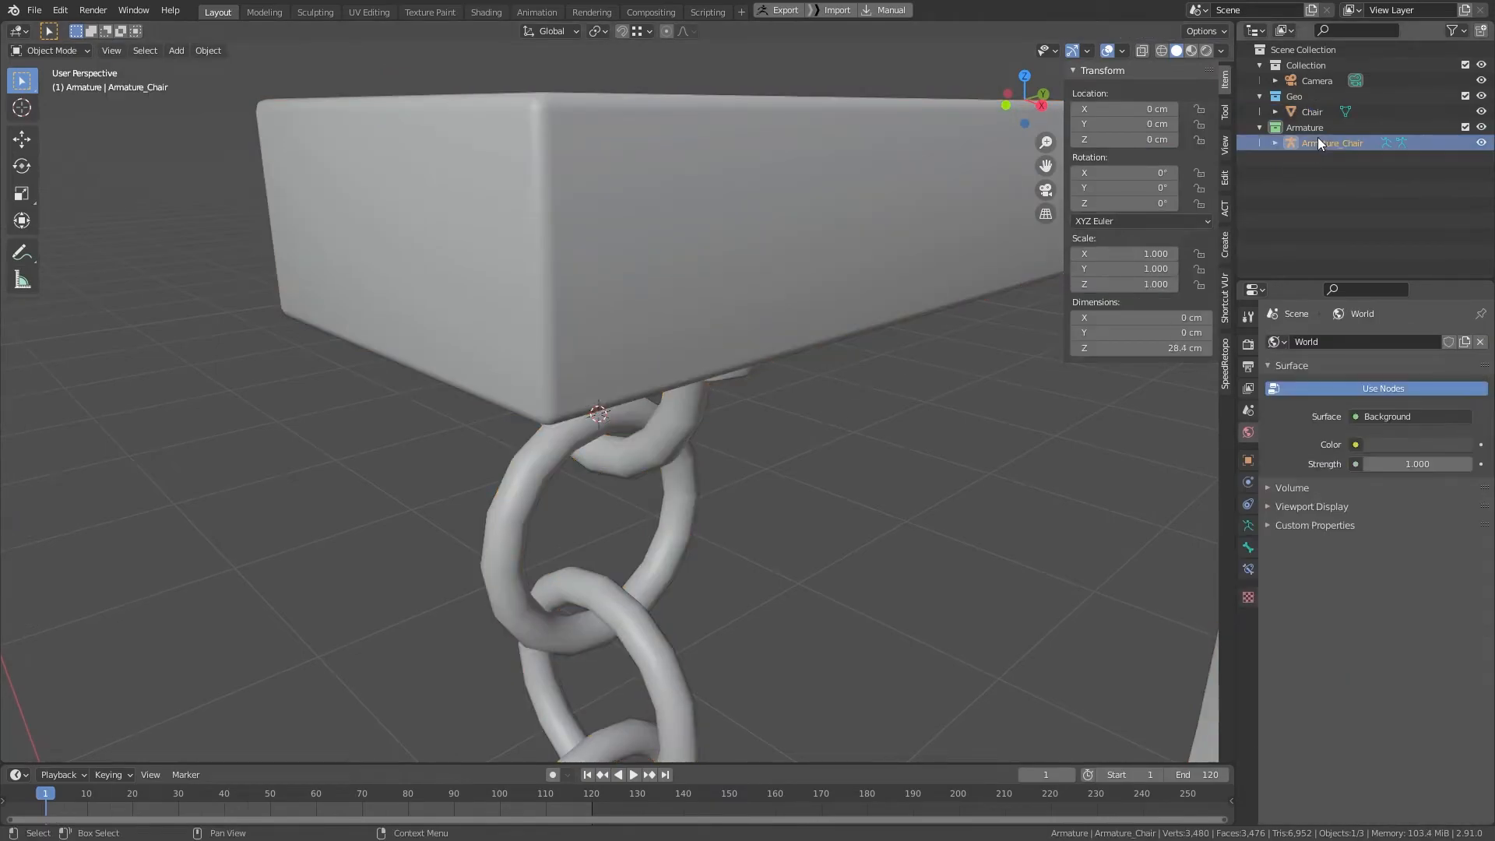
{"action": "key", "text": "Tab"}
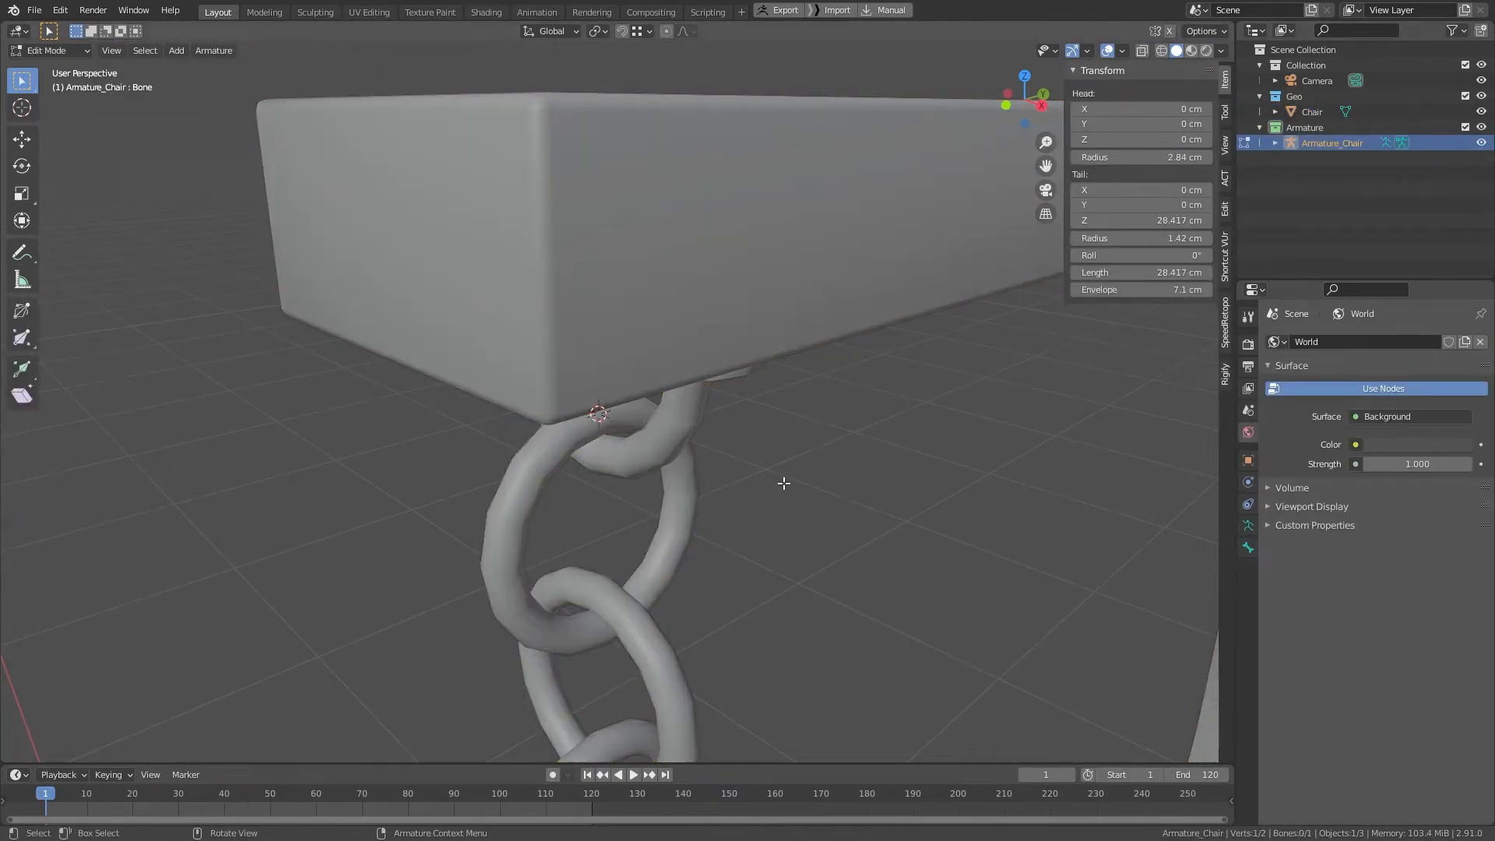
{"action": "key", "text": "shift+a"}
{"action": "scroll", "coordinate": [783, 483], "scroll_direction": "down", "scroll_amount": 8}
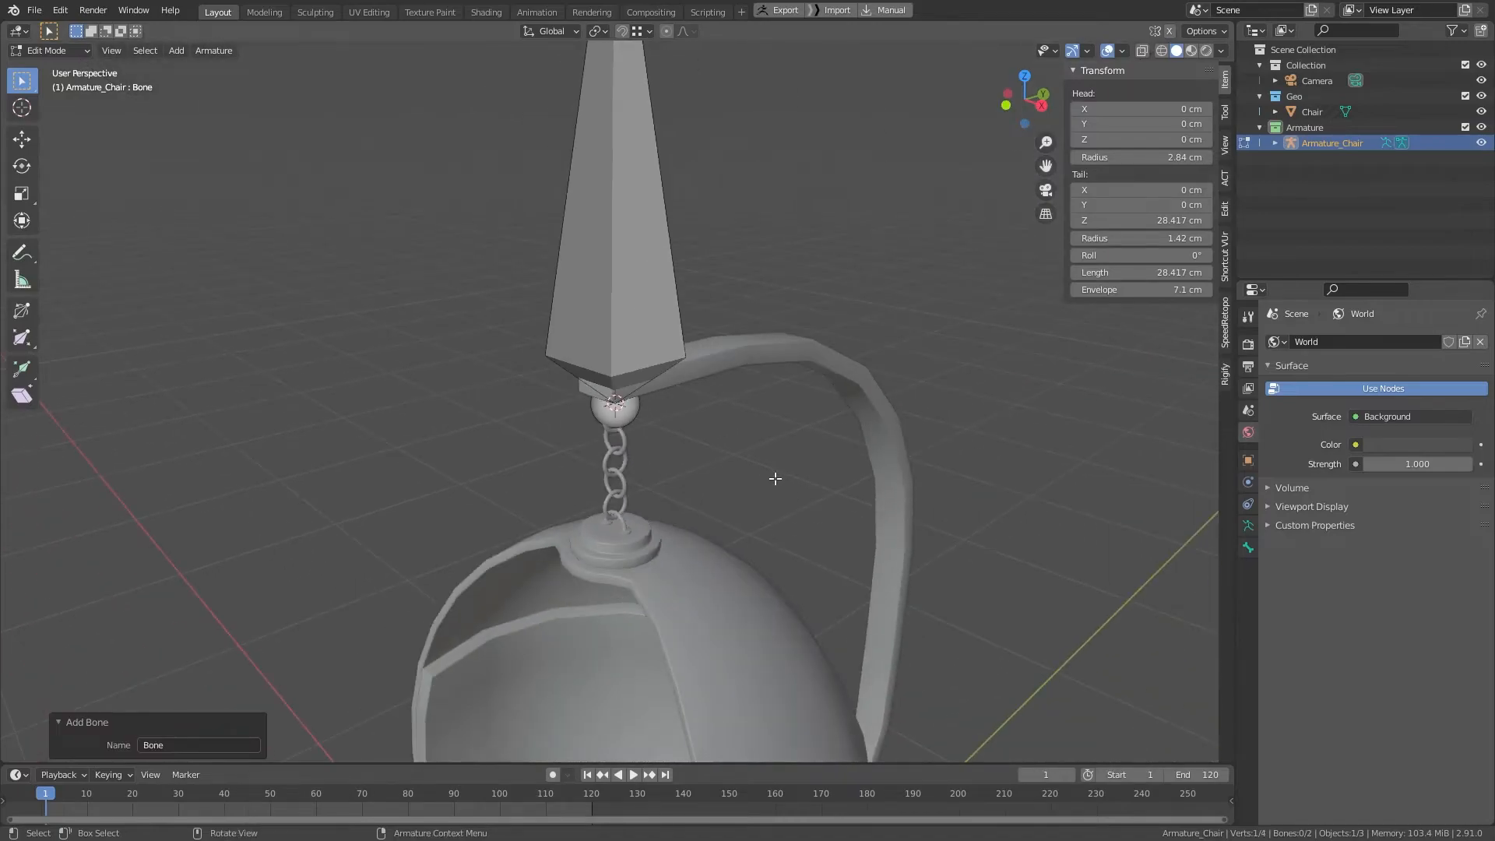
{"action": "scroll", "coordinate": [684, 223], "scroll_direction": "up", "scroll_amount": 4}
{"action": "key", "text": "z"}
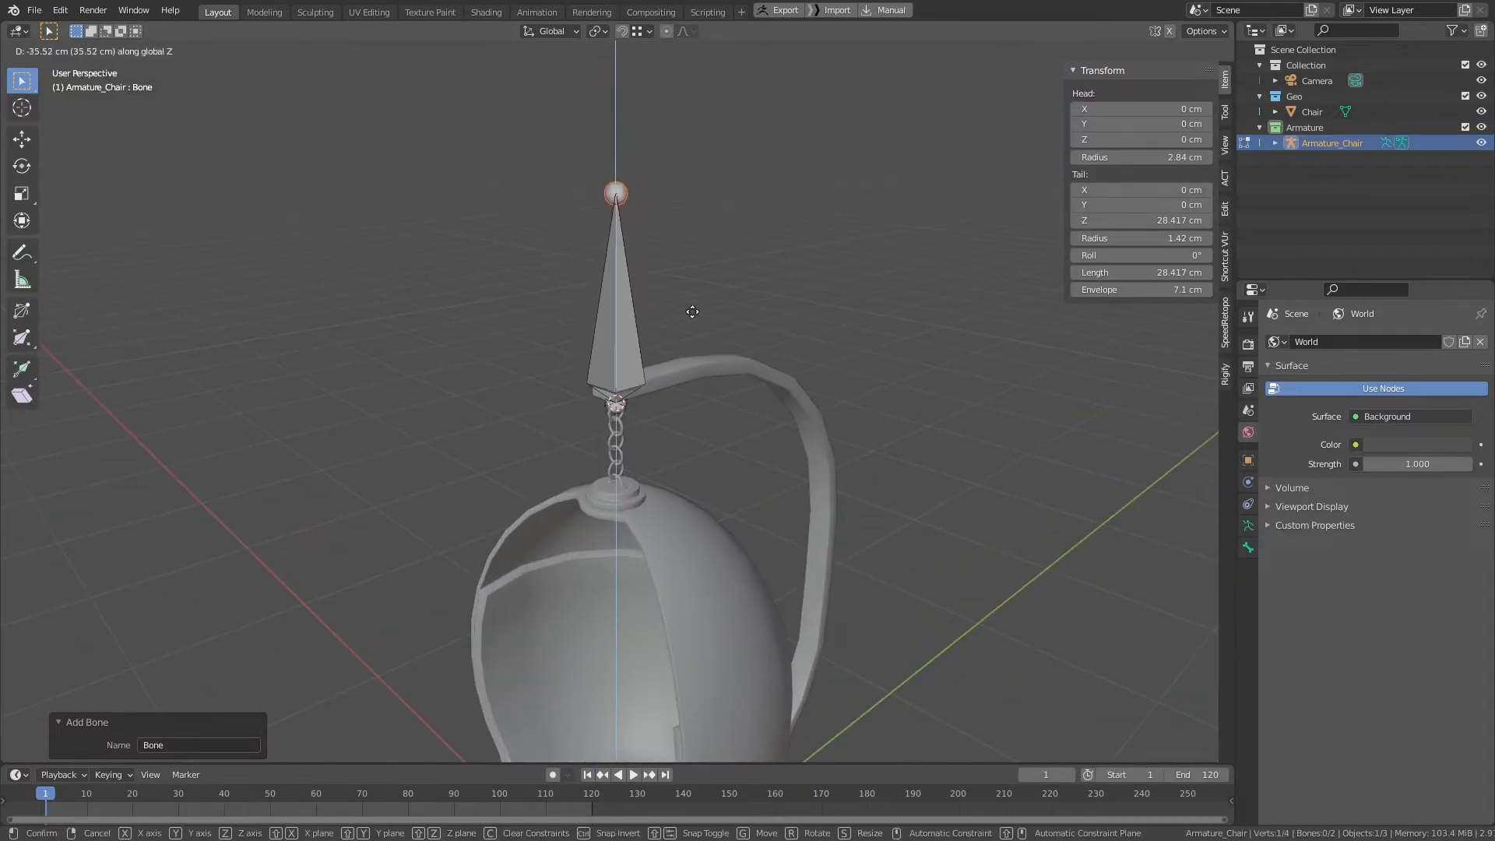
{"action": "left_click", "coordinate": [662, 359]}
{"action": "scroll", "coordinate": [662, 360], "scroll_direction": "up", "scroll_amount": 5}
{"action": "middle_click_drag", "start_coordinate": [645, 306], "coordinate": [705, 431]}
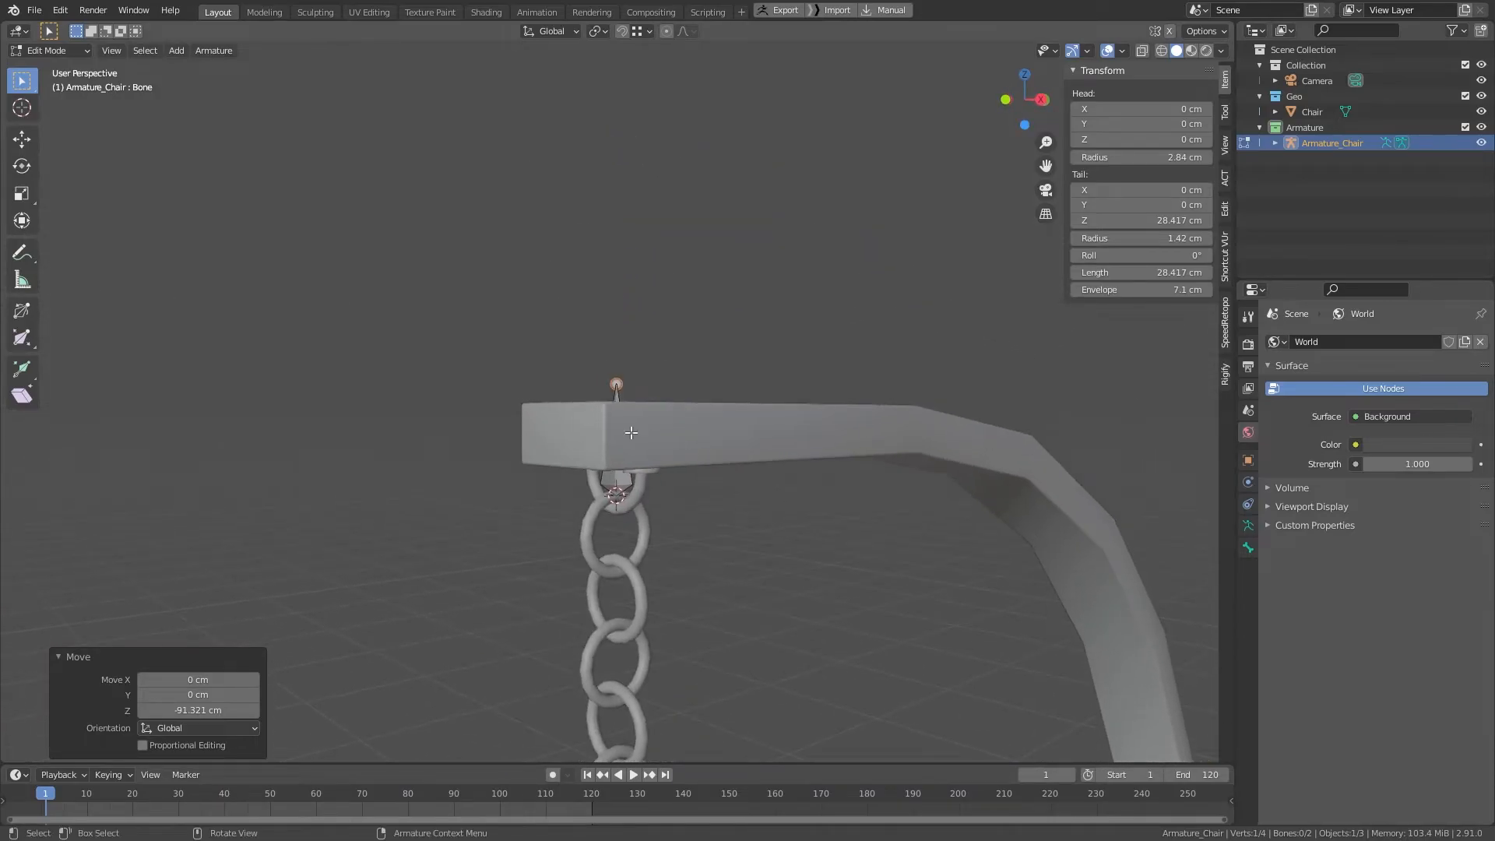
Step: Duplicate the new bone and move the copy straight up along Z, above the chair's arm
{"action": "right_click", "coordinate": [610, 452], "text": "ctrl"}
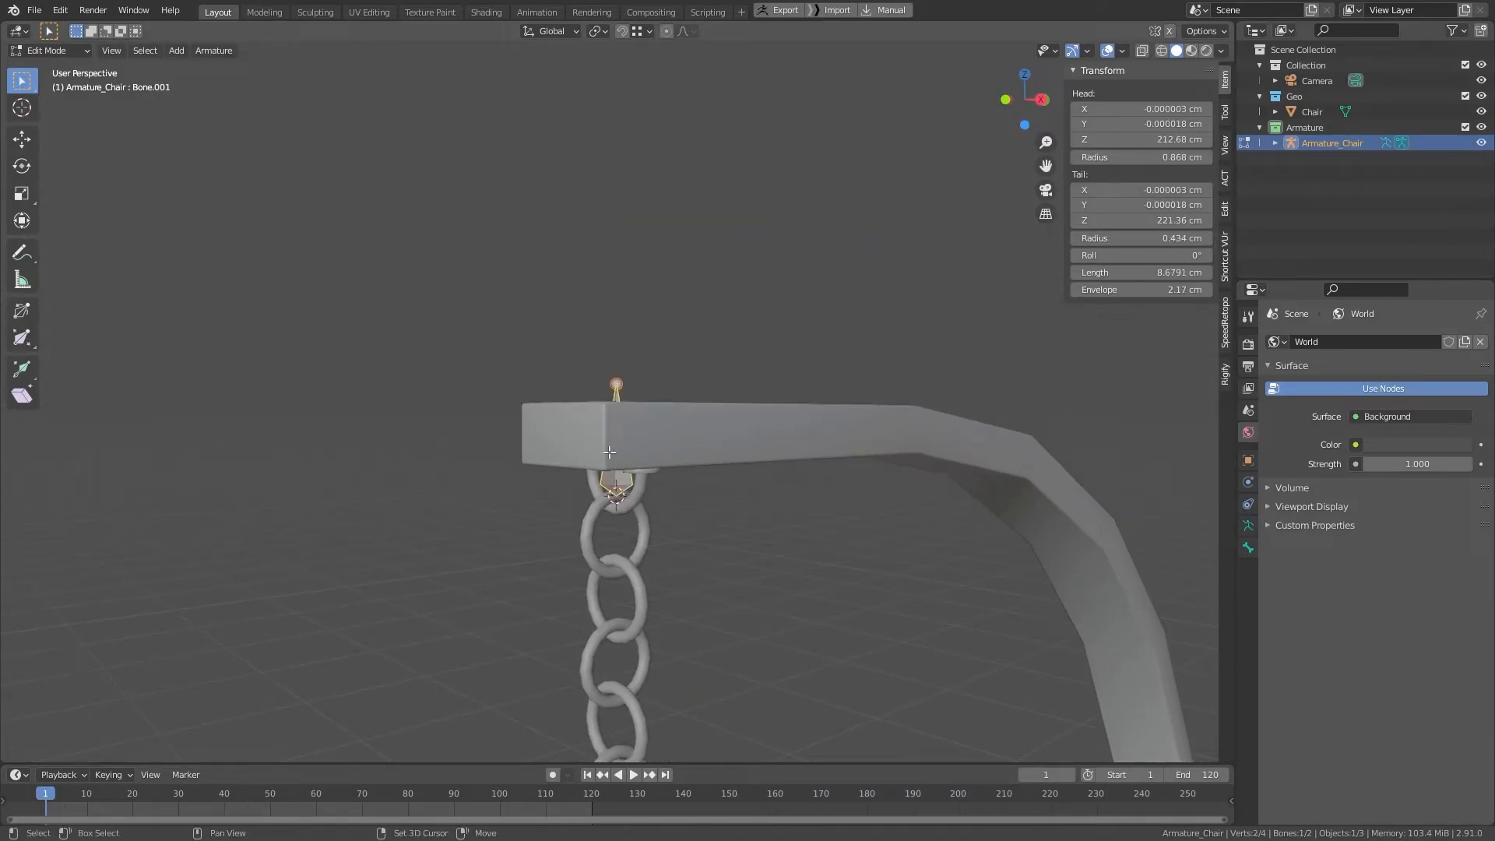
{"action": "key", "text": "shift+d"}
{"action": "key", "text": "z"}
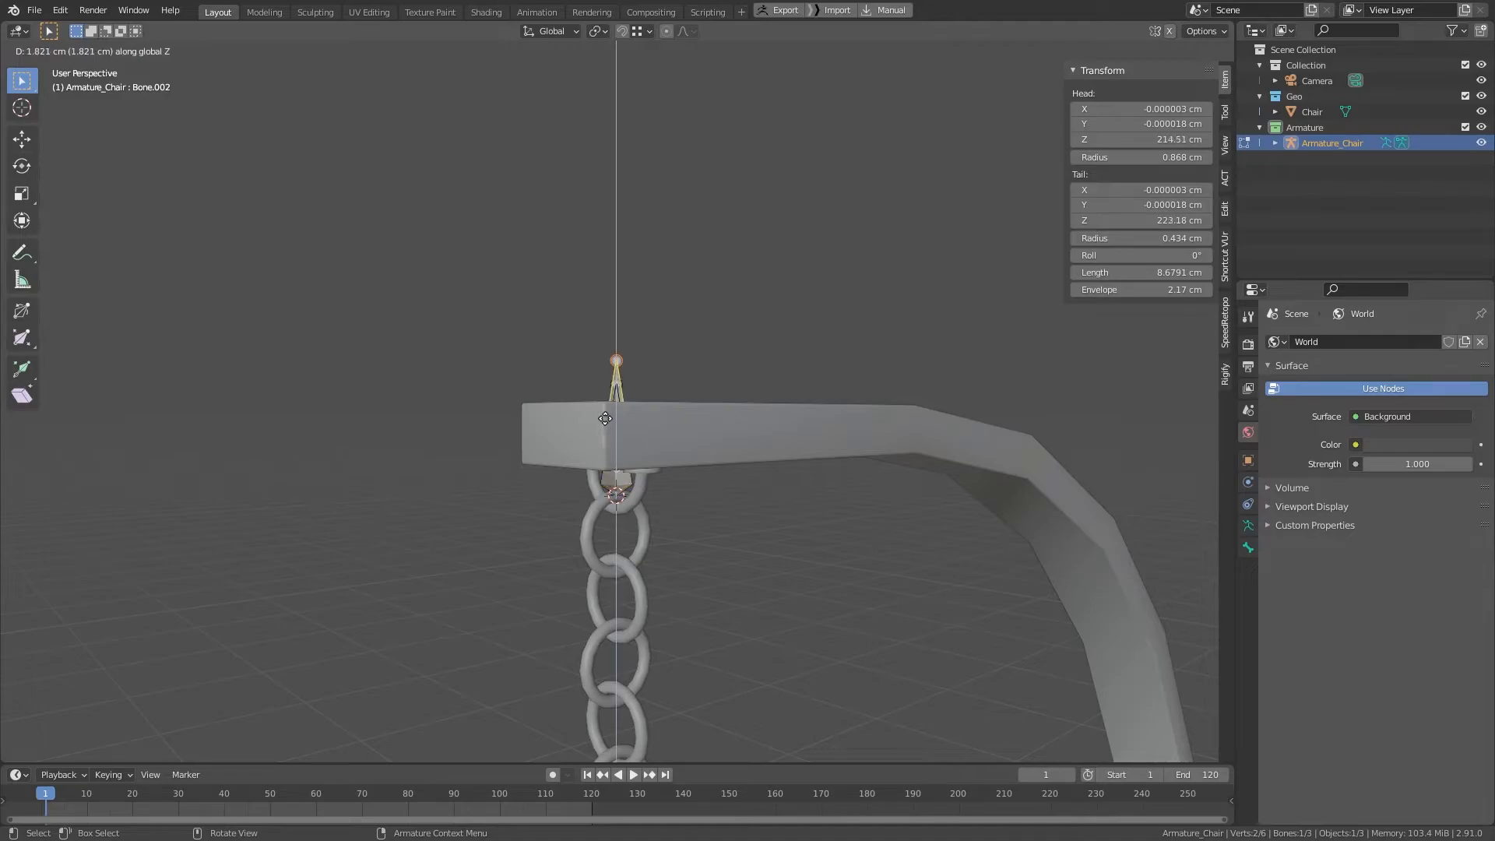
{"action": "left_click", "coordinate": [603, 309]}
Step: Rotate the tail of the lower chain bone 180° around the Y axis so the bone points down the chain
{"action": "middle_click_drag", "start_coordinate": [636, 334], "coordinate": [680, 347]}
{"action": "middle_click_drag", "start_coordinate": [731, 303], "coordinate": [764, 359]}
{"action": "left_click", "coordinate": [740, 312]}
{"action": "scroll", "coordinate": [767, 363], "scroll_direction": "down", "scroll_amount": 2}
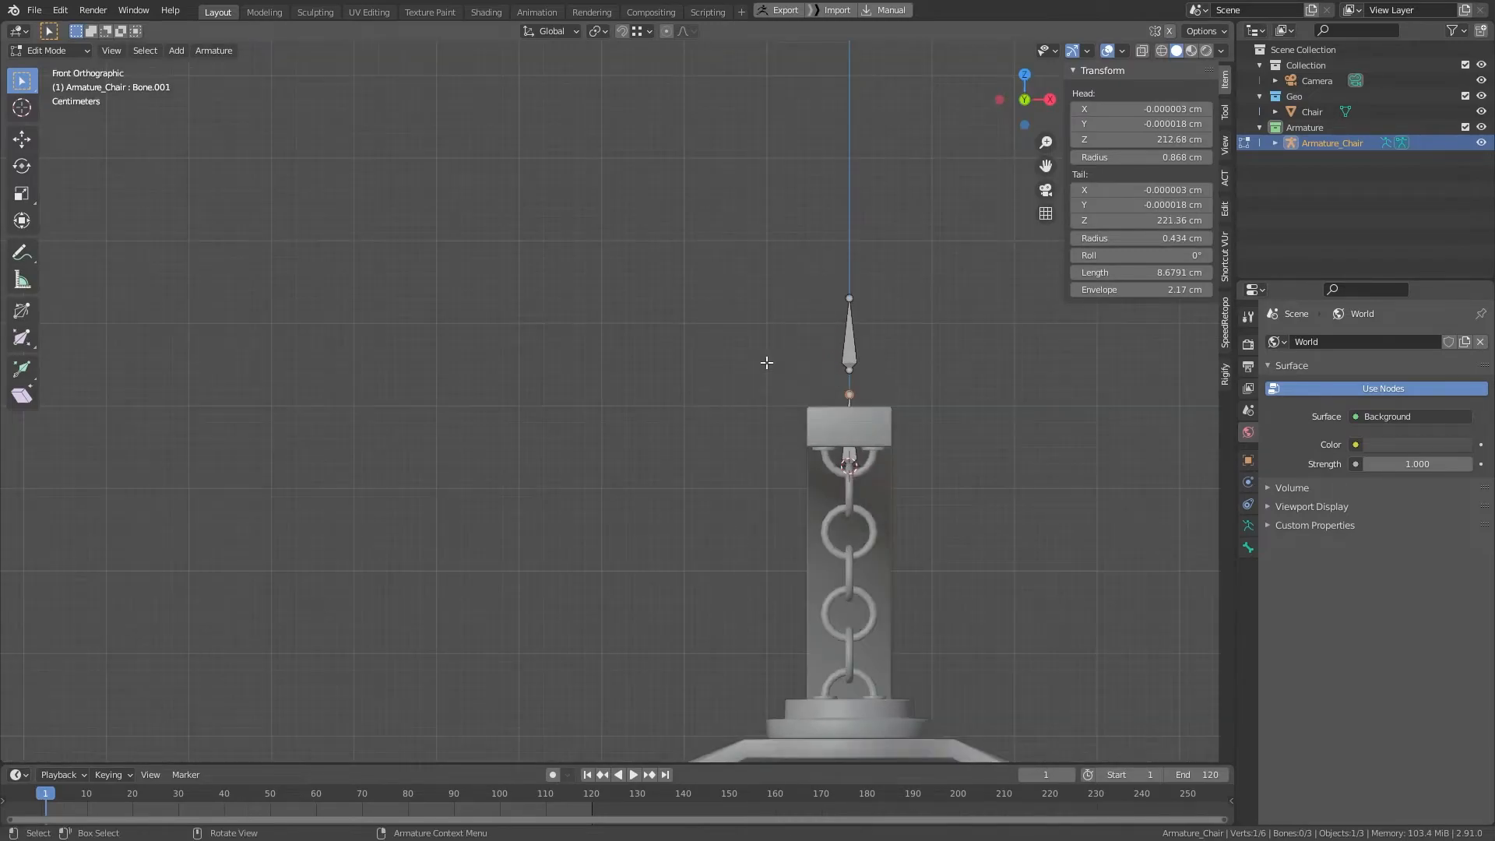
{"action": "type", "text": "ry180"}
{"action": "key", "text": "Return"}
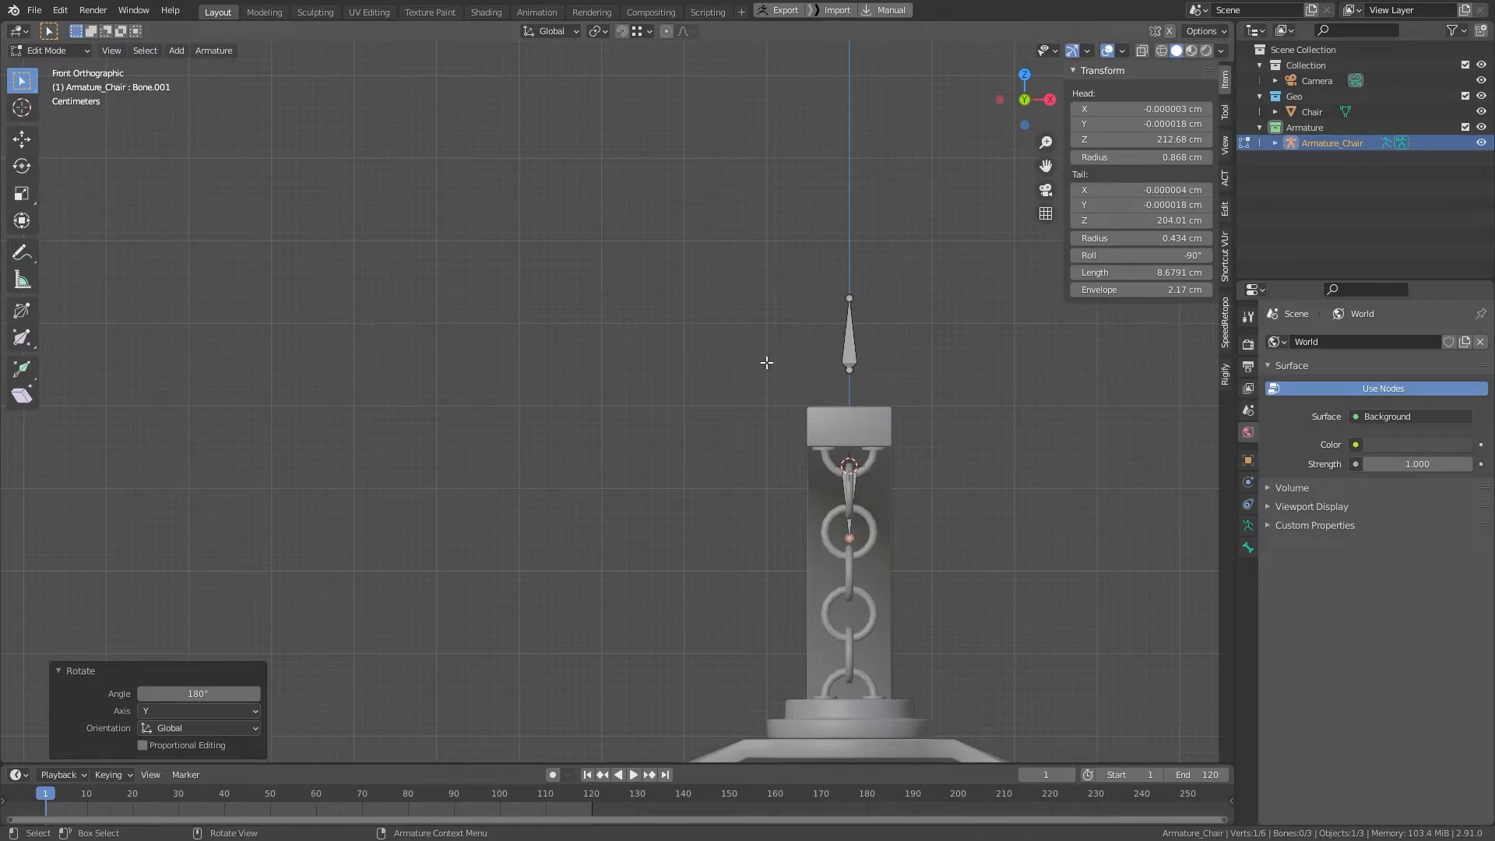
Step: Raise the tail of the first chain bone about 5 cm along Z, to a bone length of about 3.7 cm
{"action": "scroll", "coordinate": [1031, 524], "scroll_direction": "up", "scroll_amount": 2}
{"action": "left_click_drag", "start_coordinate": [987, 548], "coordinate": [747, 390], "text": "alt"}
{"action": "key", "text": "g"}
{"action": "key", "text": "z"}
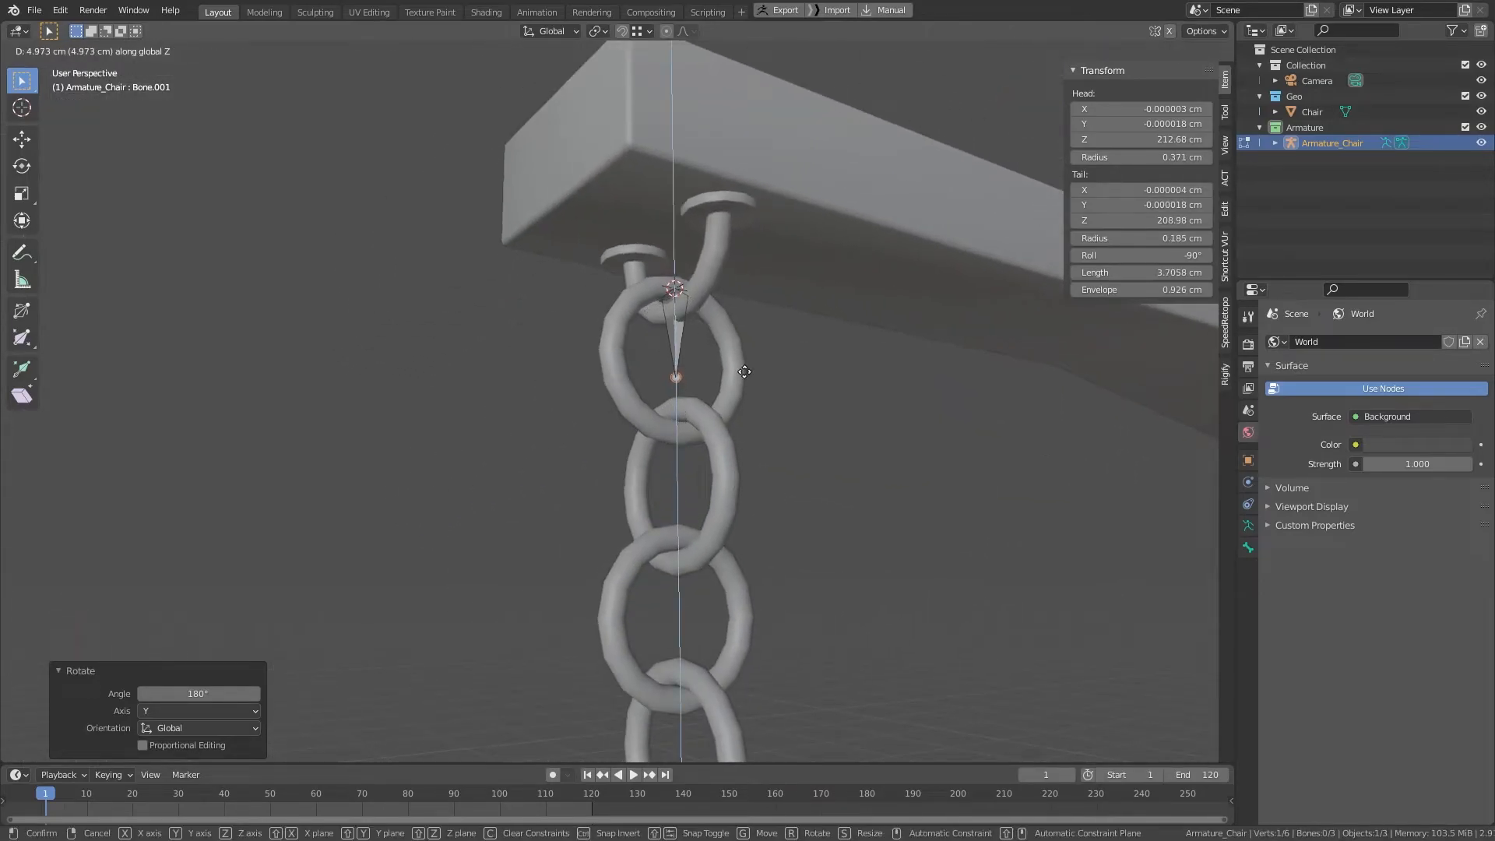
{"action": "left_click", "coordinate": [744, 371]}
{"action": "scroll", "coordinate": [696, 339], "scroll_direction": "up", "scroll_amount": 5}
{"action": "scroll", "coordinate": [724, 390], "scroll_direction": "down", "scroll_amount": 5}
{"action": "scroll", "coordinate": [713, 449], "scroll_direction": "up", "scroll_amount": 5}
{"action": "scroll", "coordinate": [713, 335], "scroll_direction": "down", "scroll_amount": 5}
Step: Snap the 3D cursor to the edge loop across the top of the second full chain link in the Chair mesh
{"action": "key", "text": "Tab"}
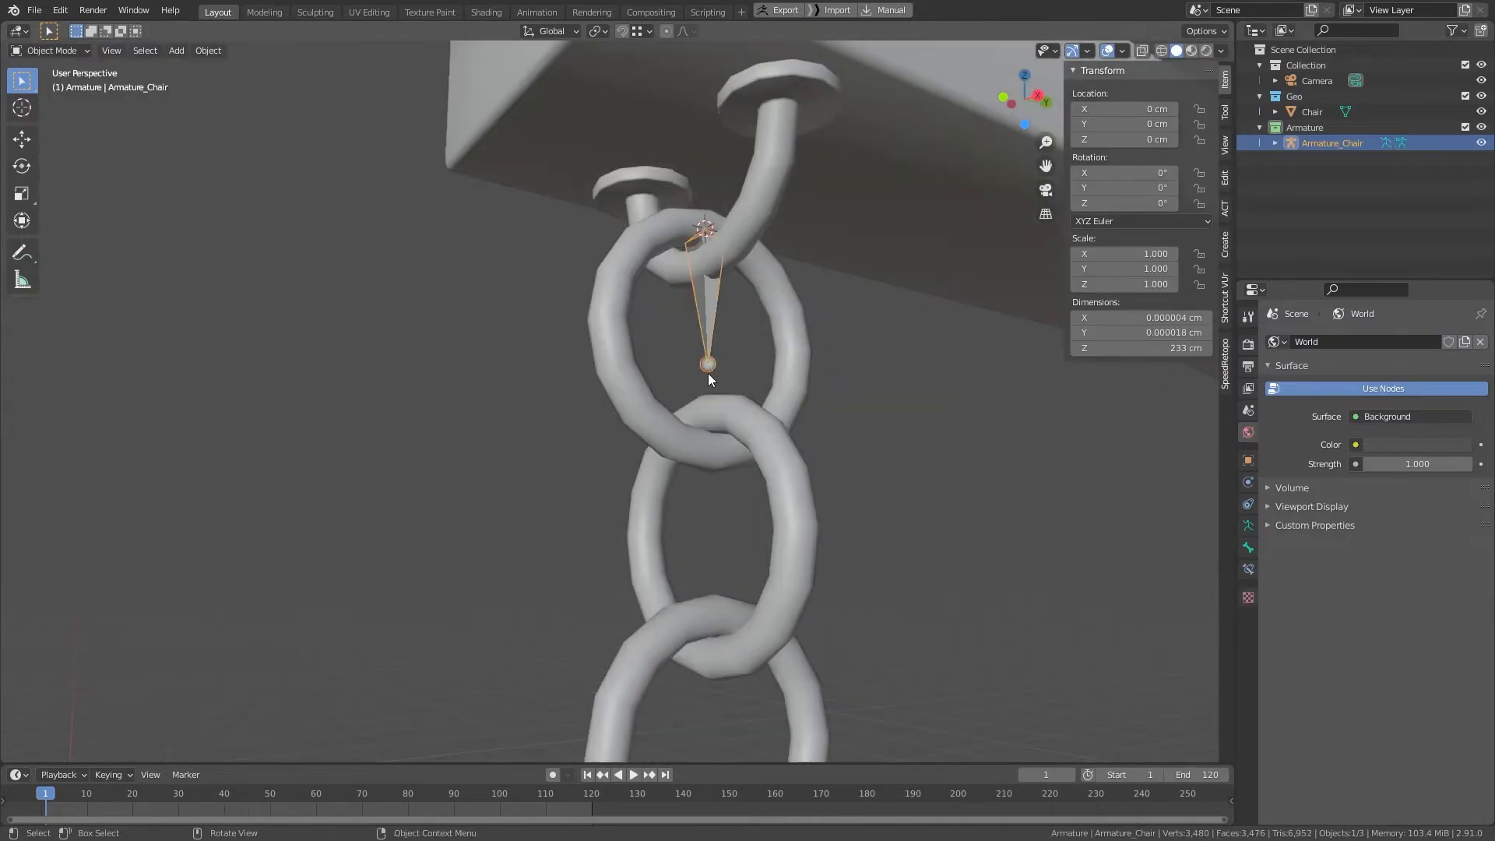
{"action": "left_click", "coordinate": [721, 427]}
{"action": "key", "text": "Tab"}
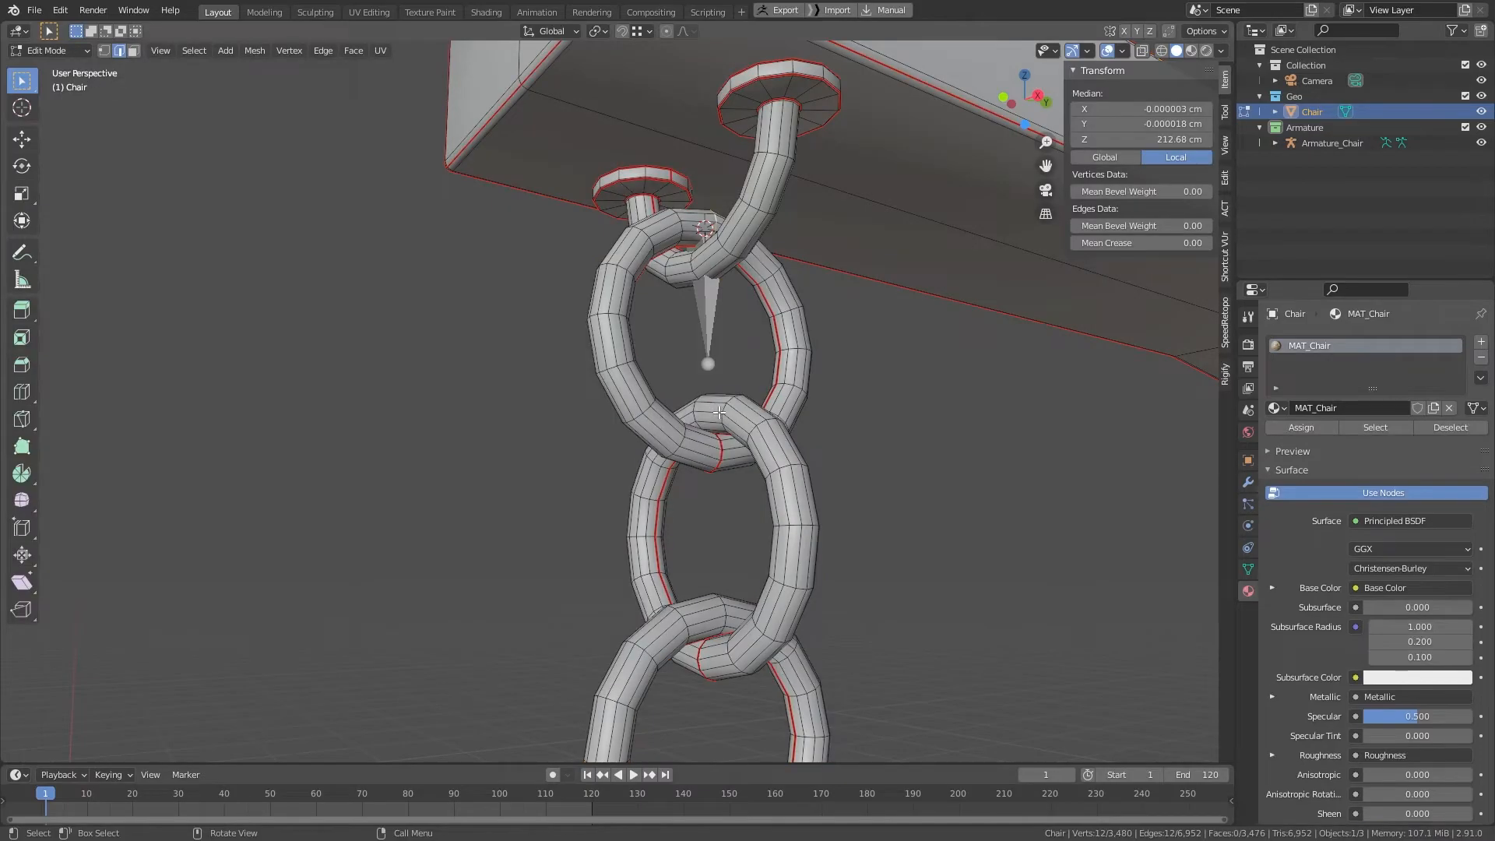
{"action": "scroll", "coordinate": [760, 404], "scroll_direction": "up", "scroll_amount": 4}
{"action": "left_click", "coordinate": [759, 404], "text": "alt"}
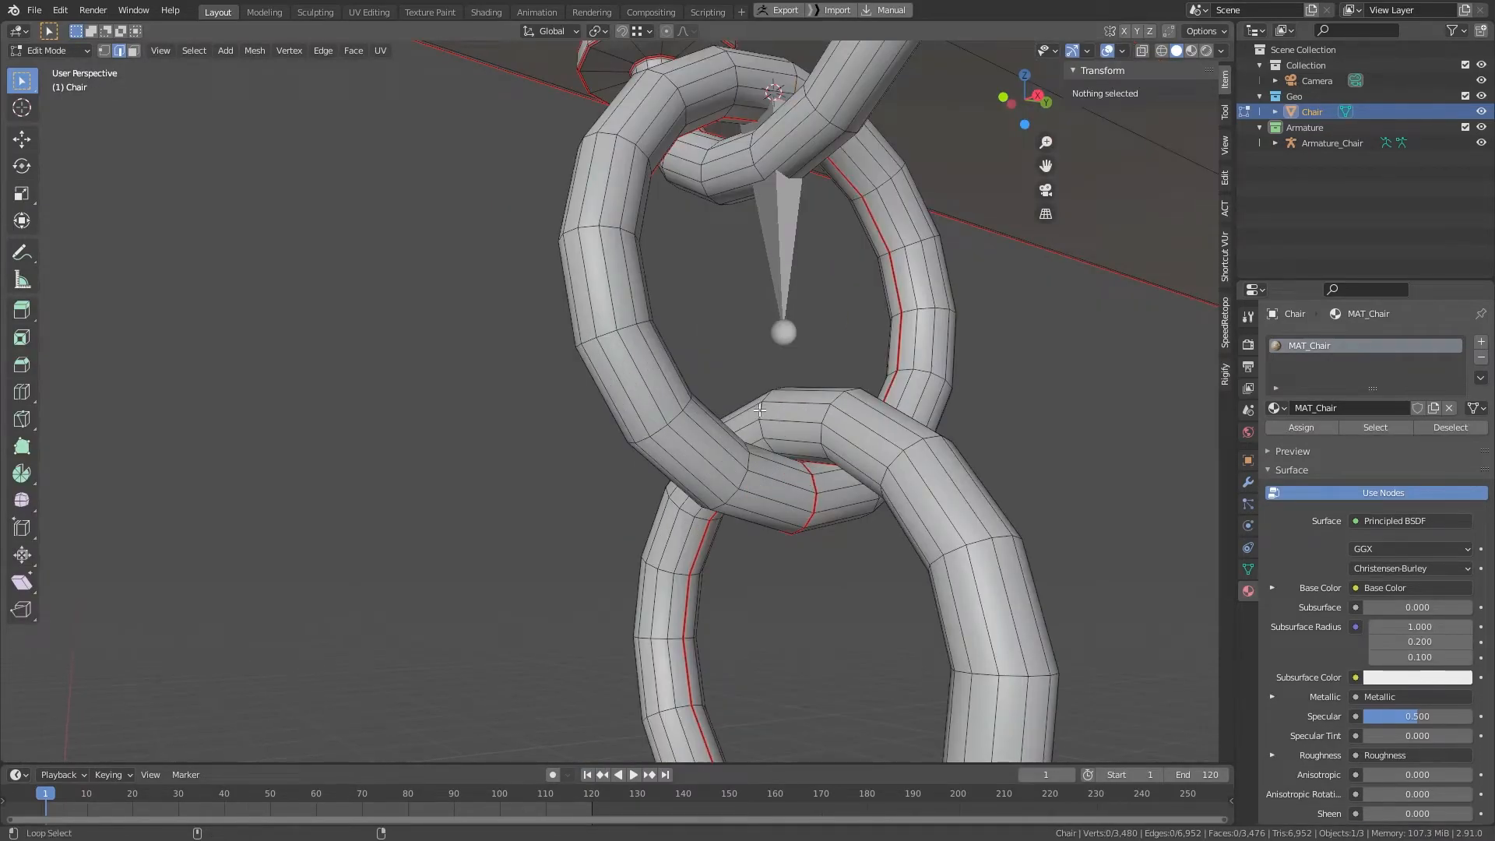
{"action": "scroll", "coordinate": [862, 401], "scroll_direction": "down", "scroll_amount": 5}
{"action": "middle_click_drag", "start_coordinate": [862, 401], "coordinate": [794, 439]}
{"action": "scroll", "coordinate": [794, 439], "scroll_direction": "up", "scroll_amount": 2}
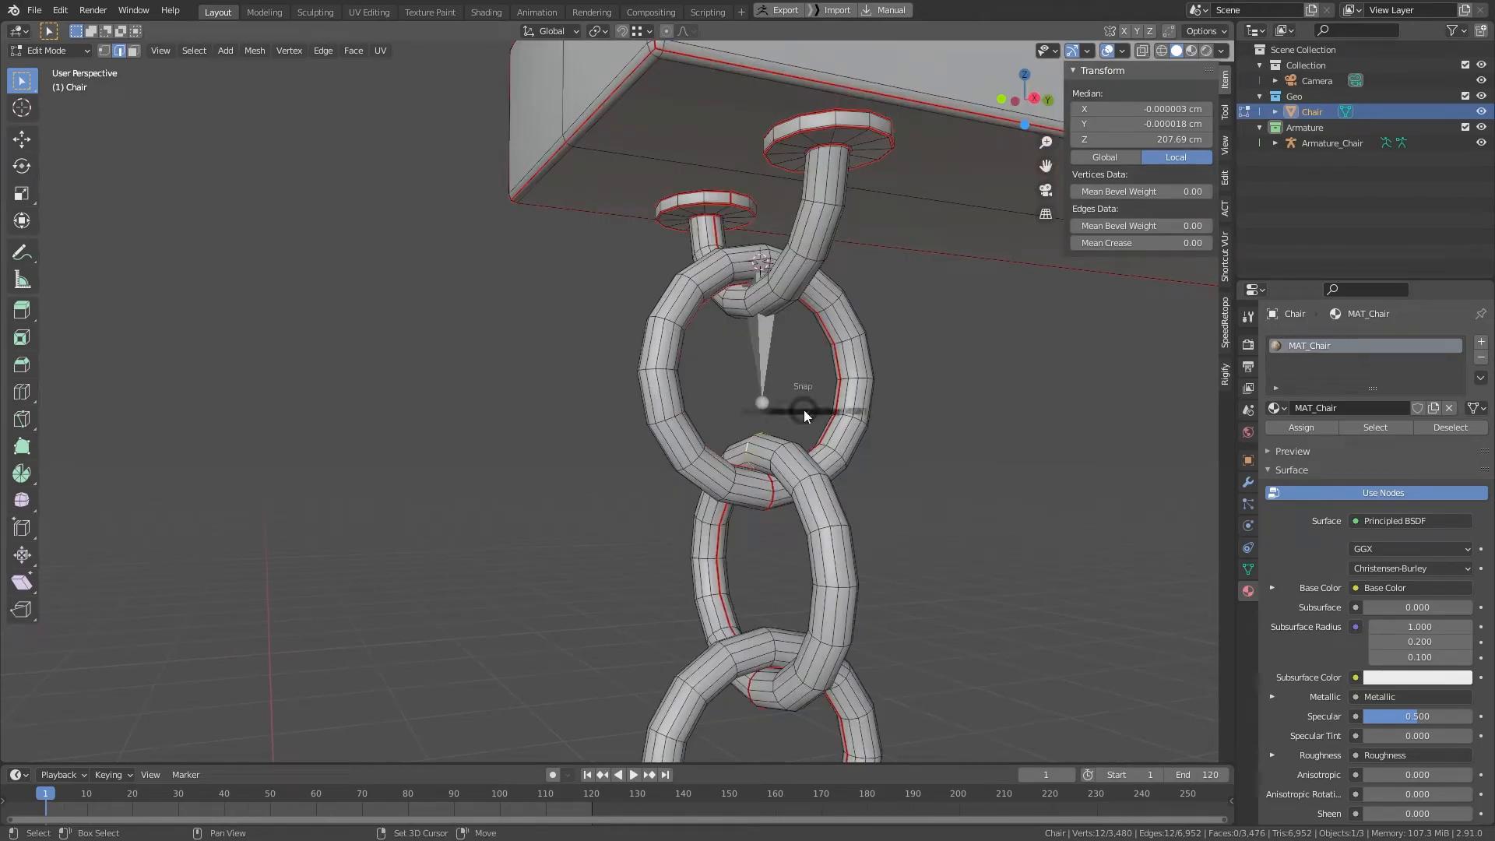
{"action": "key", "text": "shift+s"}
{"action": "left_click", "coordinate": [810, 487]}
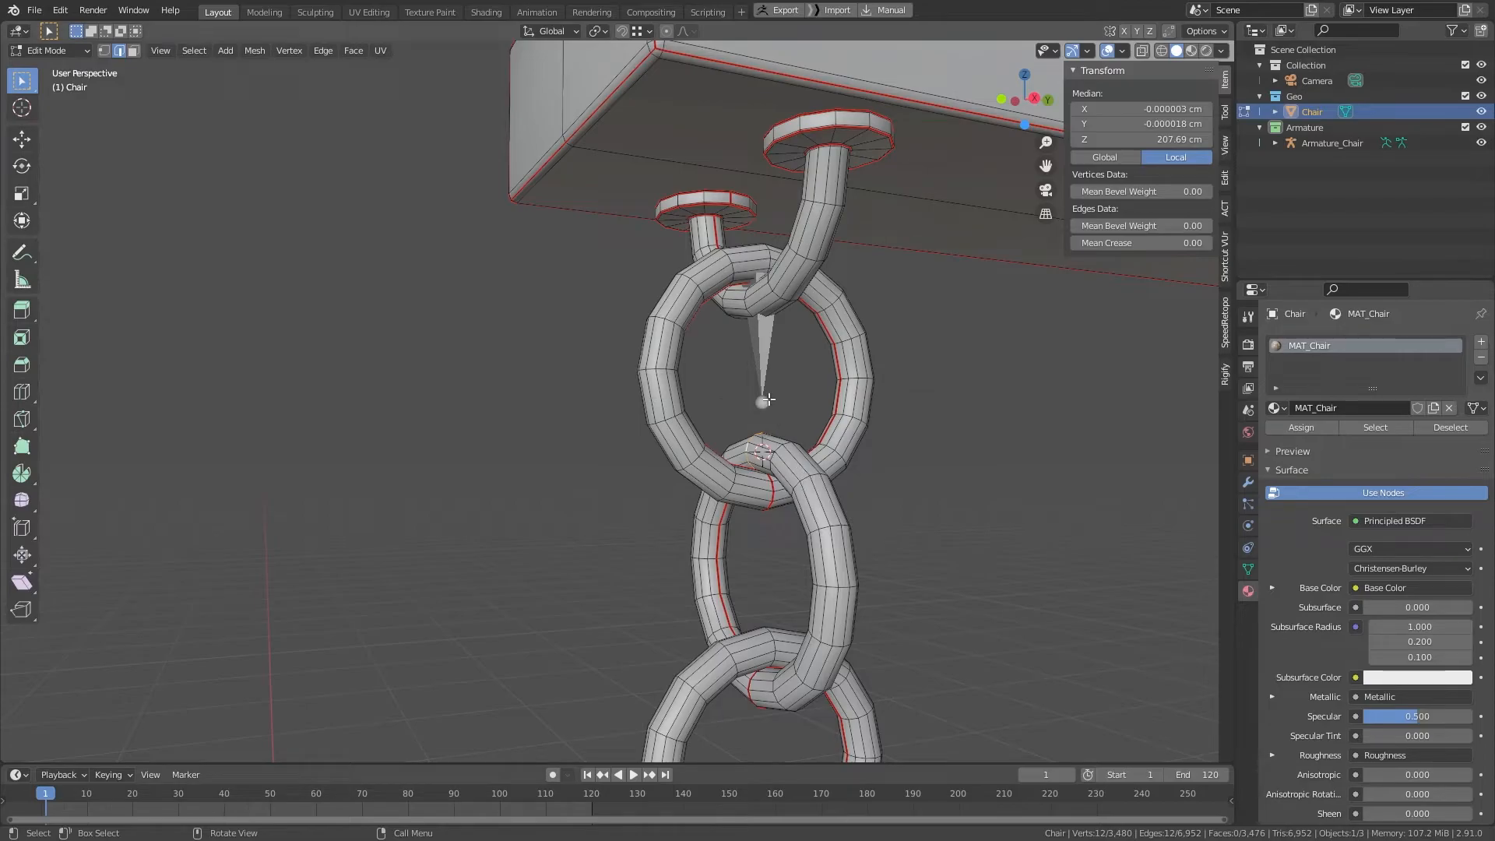
Step: Snap the tail of the first chain bone in Armature_Chair to the 3D cursor
{"action": "key", "text": "Tab"}
{"action": "left_click", "coordinate": [755, 355]}
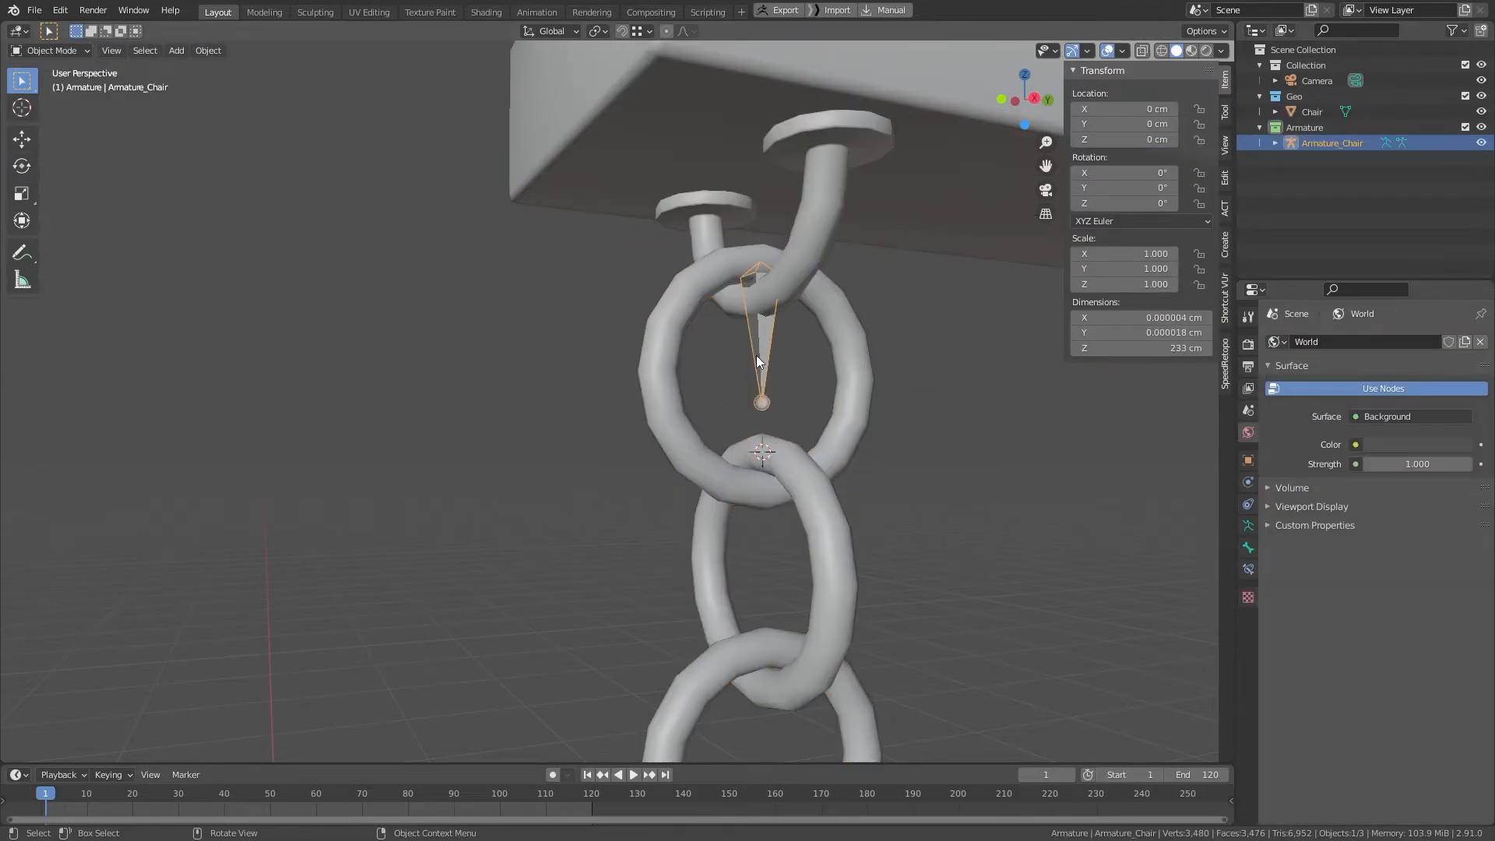
{"action": "key", "text": "Tab"}
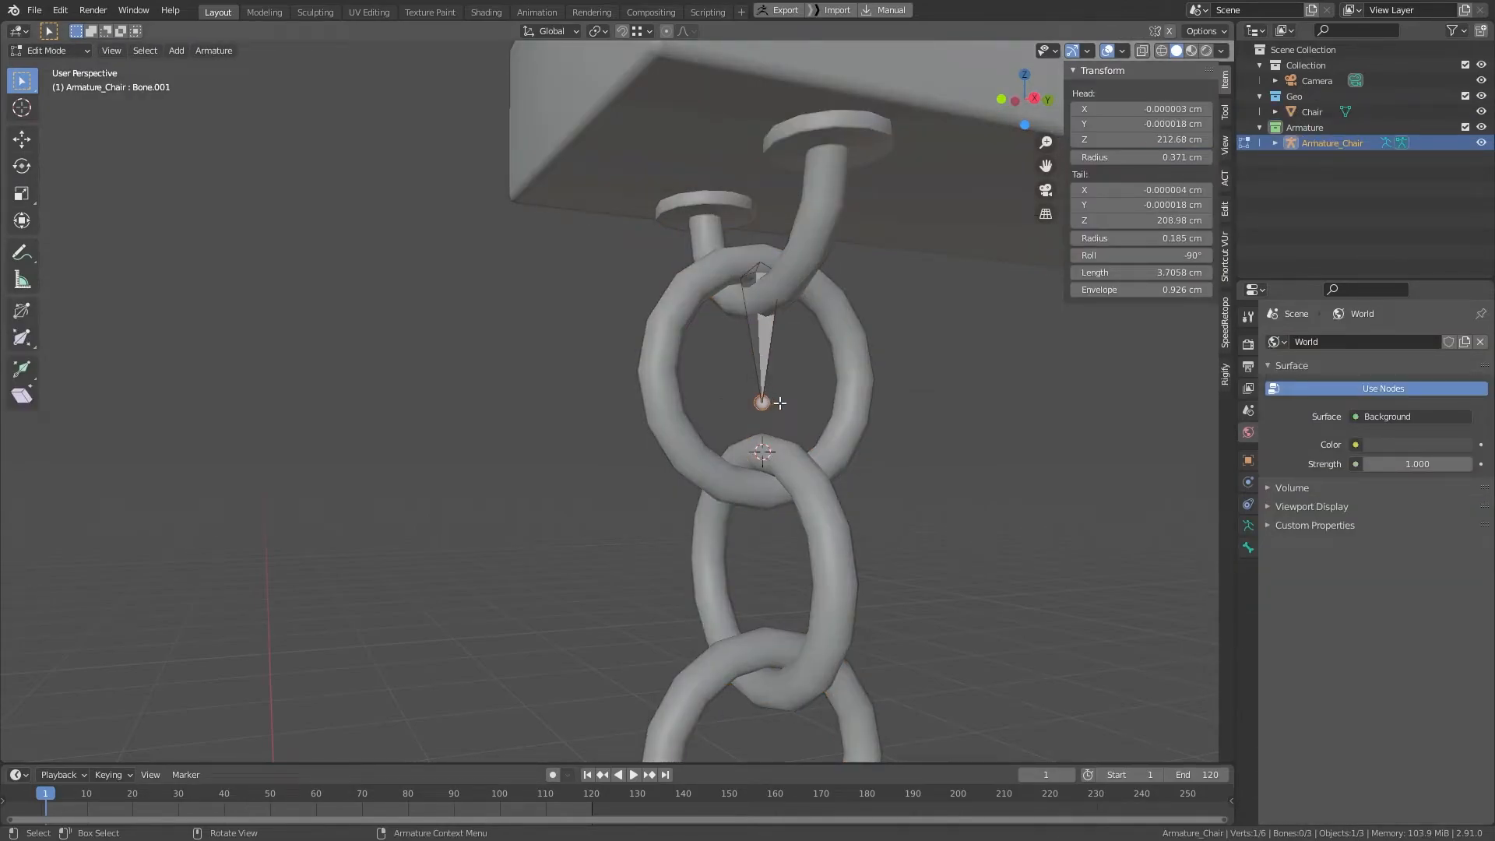
{"action": "key", "text": "shift+s"}
{"action": "left_click", "coordinate": [783, 338]}
Step: Snap the 3D cursor to the edge loop across the top of the third full chain link
{"action": "scroll", "coordinate": [783, 326], "scroll_direction": "down", "scroll_amount": 3}
{"action": "scroll", "coordinate": [783, 326], "scroll_direction": "down", "scroll_amount": 10, "text": "shift"}
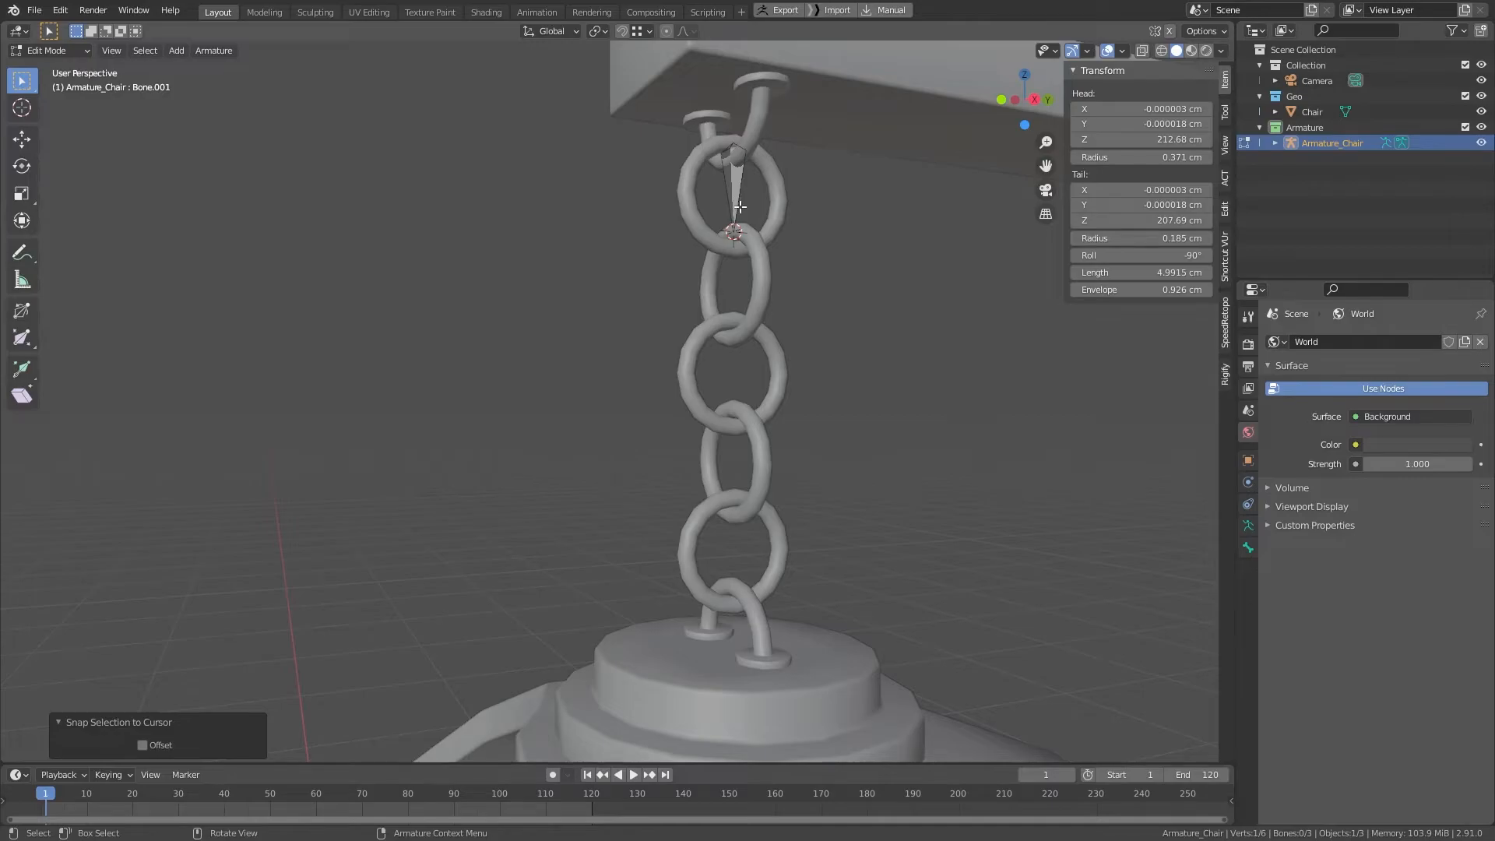
{"action": "scroll", "coordinate": [738, 212], "scroll_direction": "up", "scroll_amount": 2}
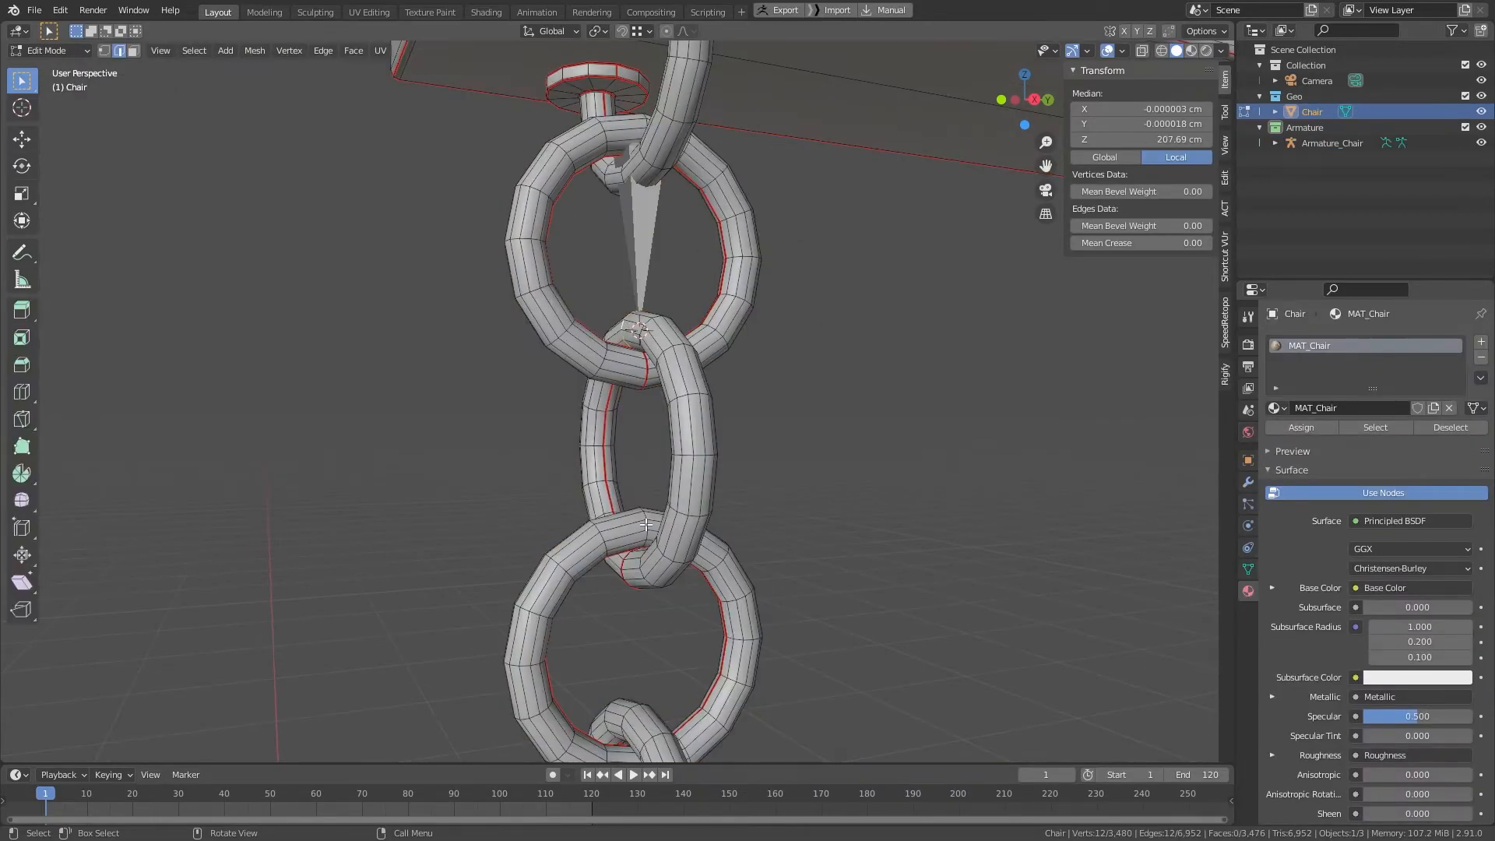
{"action": "key", "text": "alt+a"}
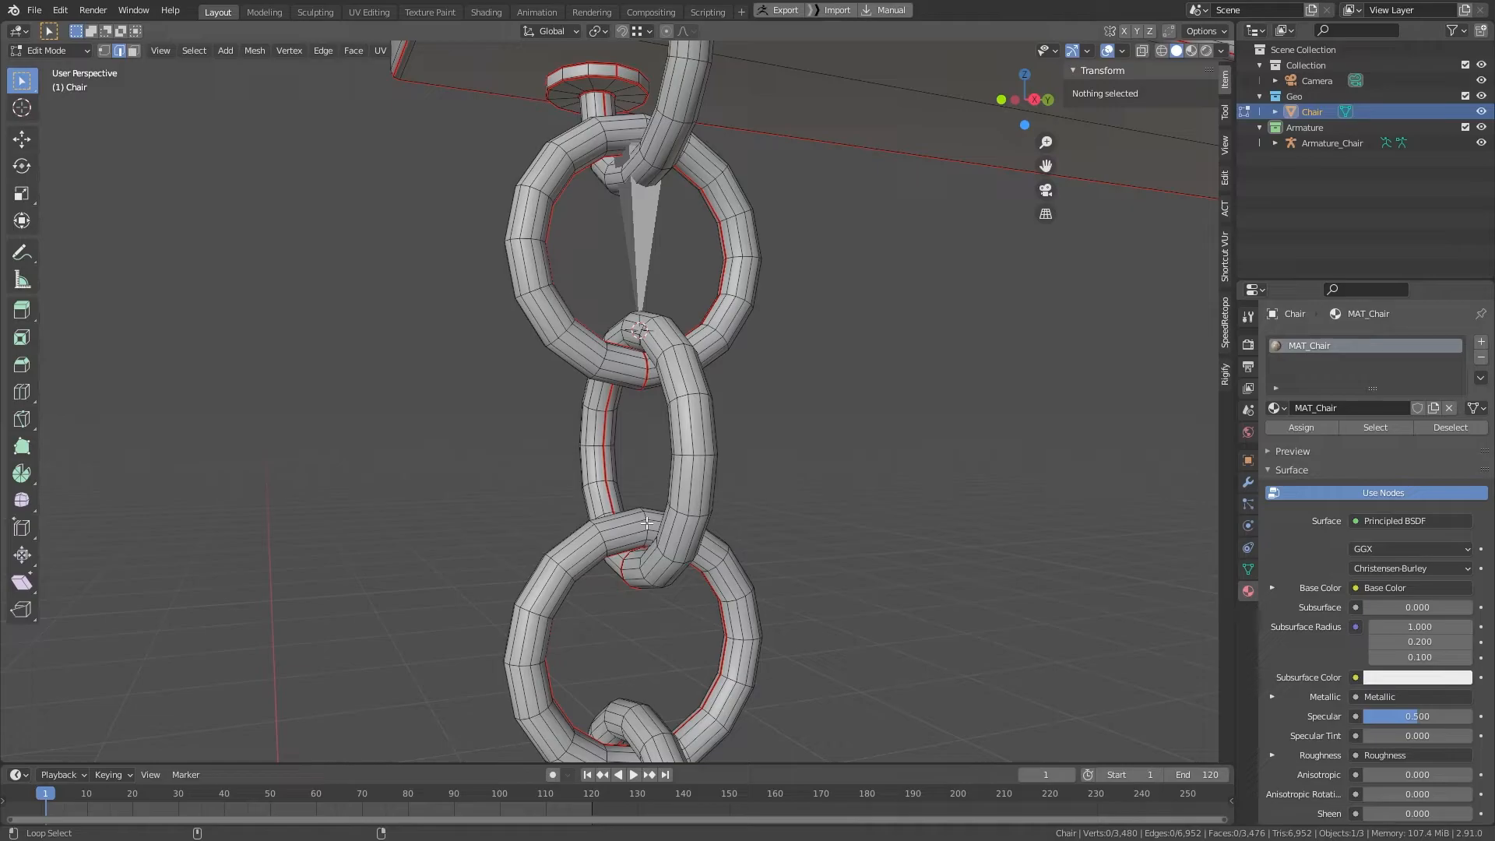
{"action": "left_click", "coordinate": [647, 523], "text": "alt"}
{"action": "key", "text": "shift+s"}
{"action": "left_click", "coordinate": [671, 567]}
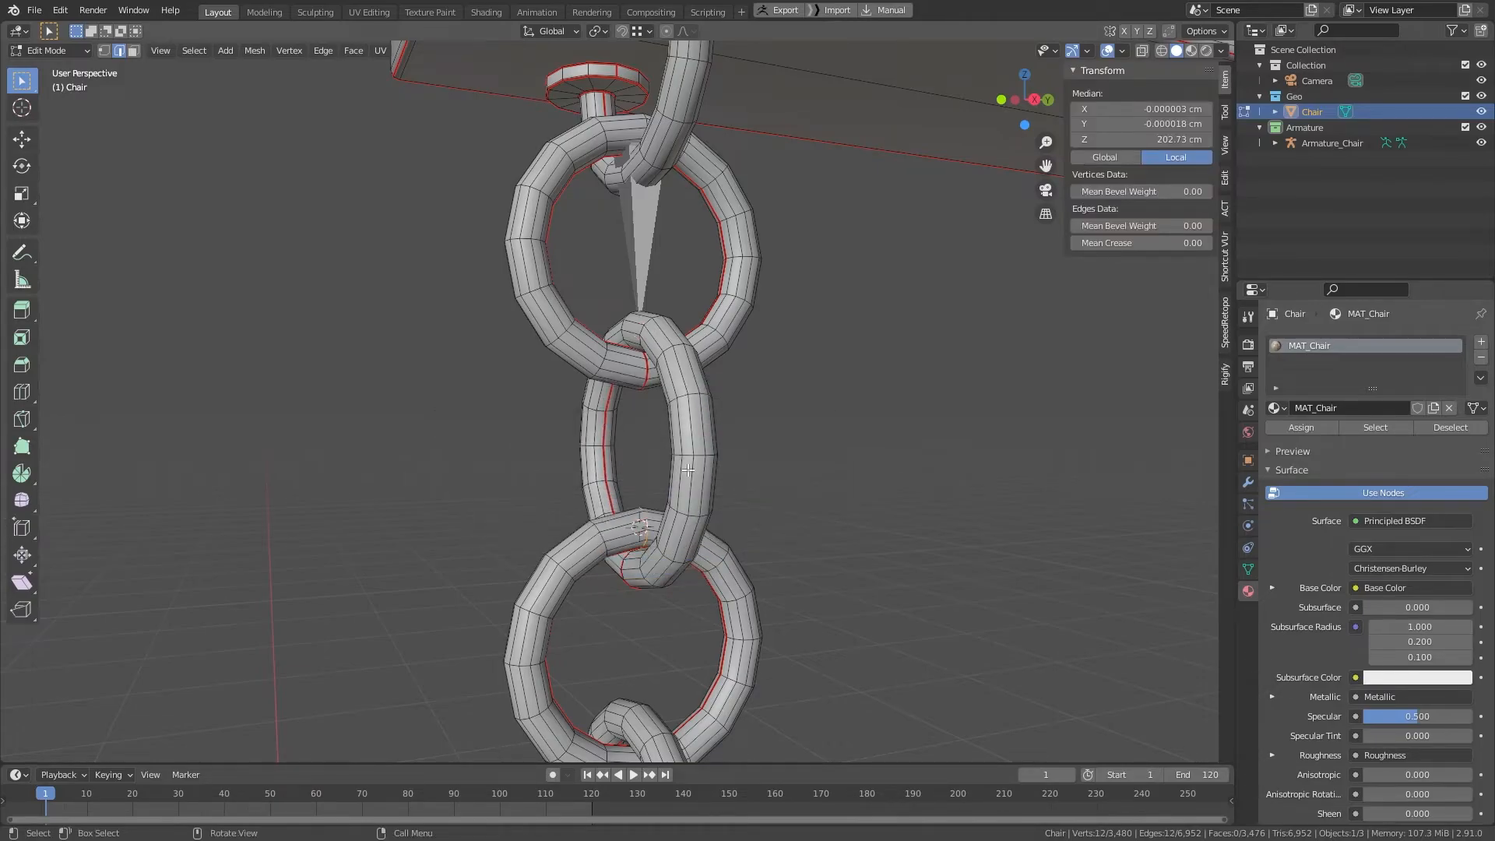
Step: Extrude a second chain bone from the first one's tail and snap its tail to the 3D cursor
{"action": "key", "text": "Tab"}
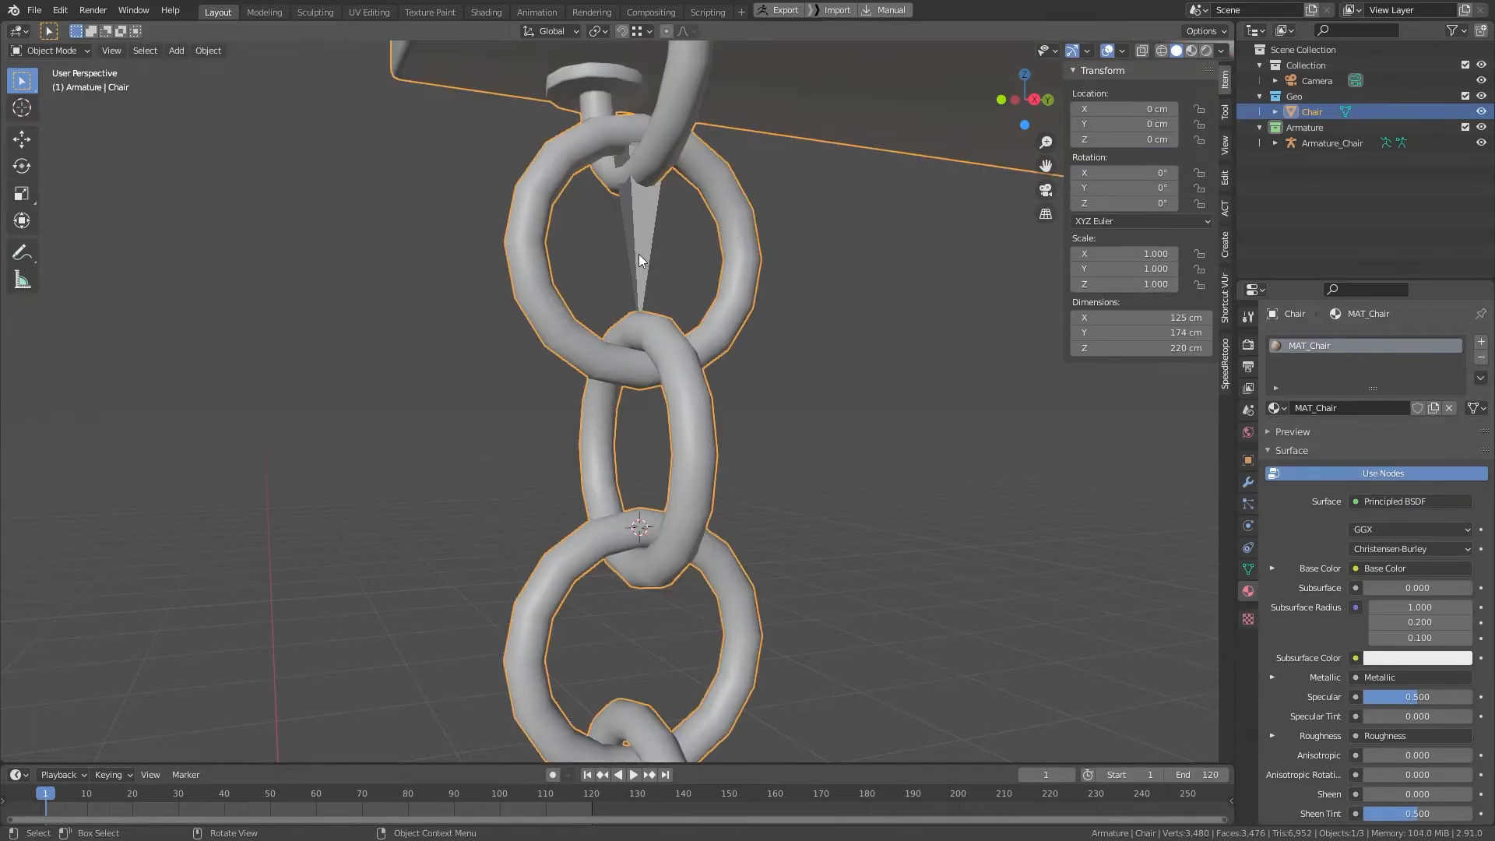
{"action": "left_click", "coordinate": [638, 257]}
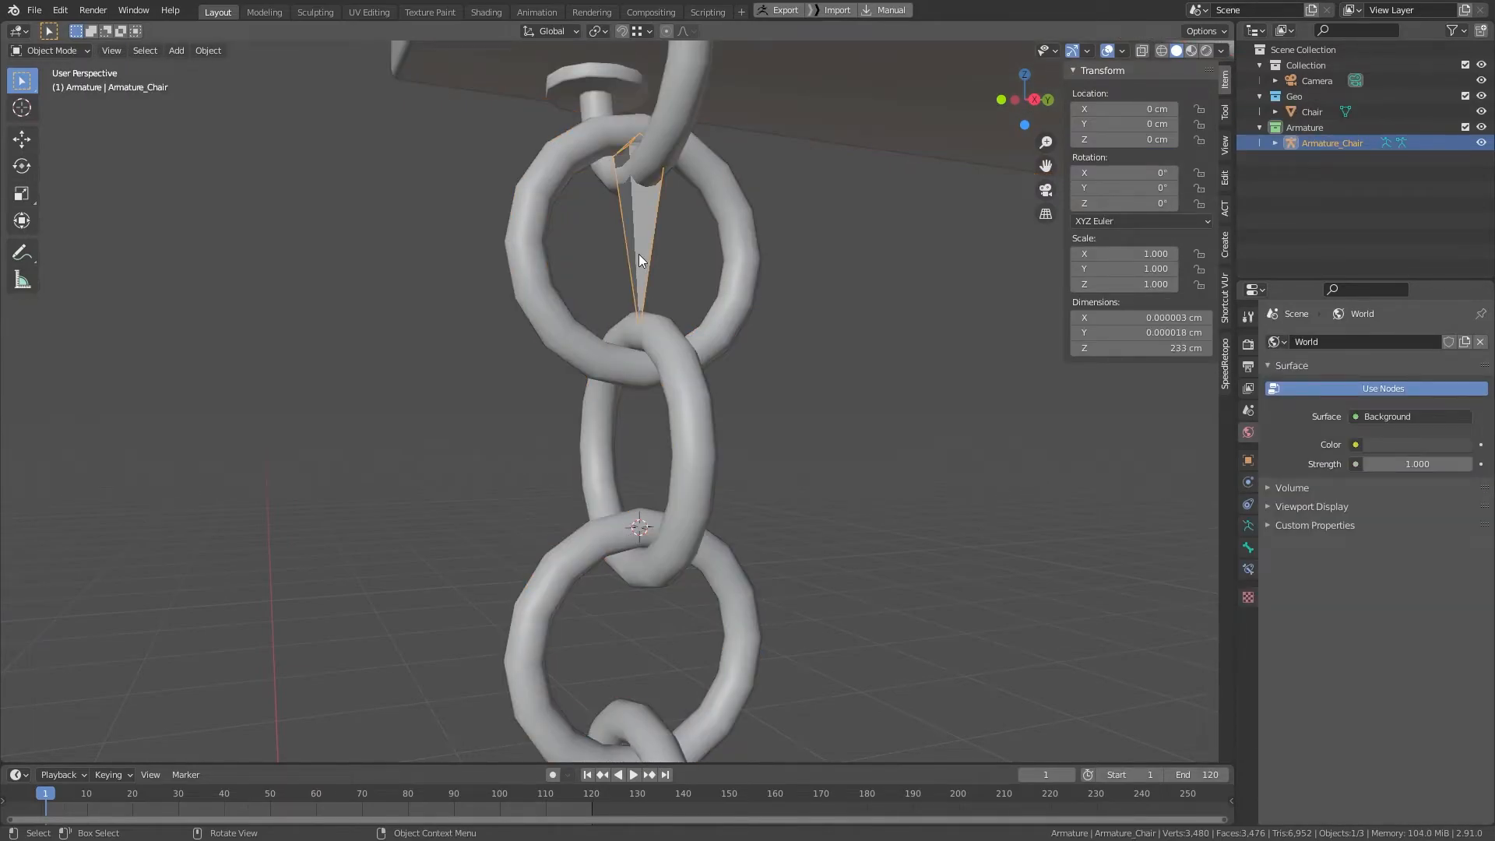
{"action": "key", "text": "Tab"}
{"action": "key", "text": "e"}
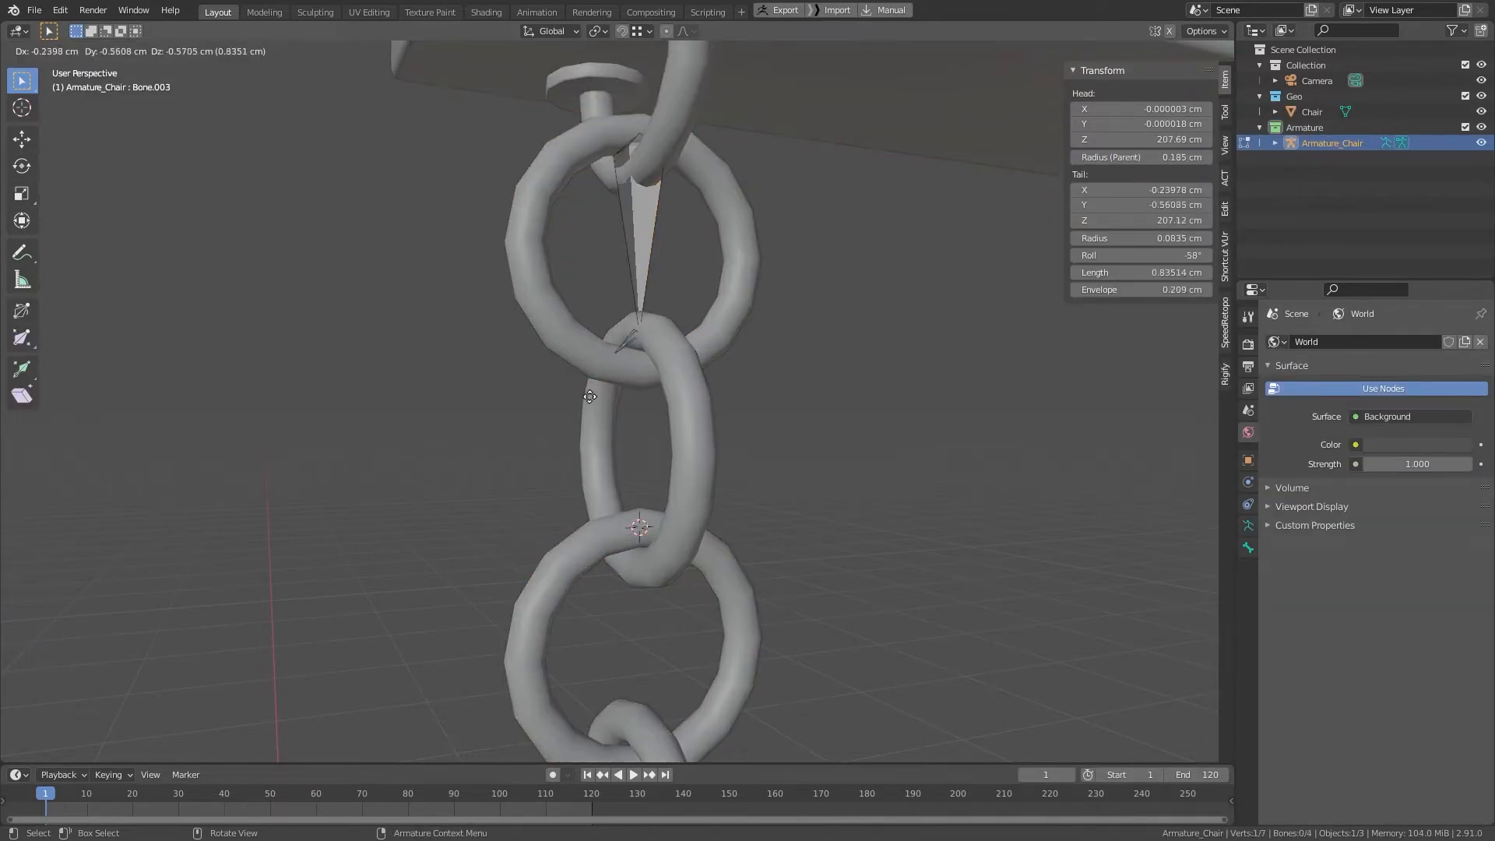
{"action": "left_click", "coordinate": [455, 424]}
{"action": "key", "text": "shift+s"}
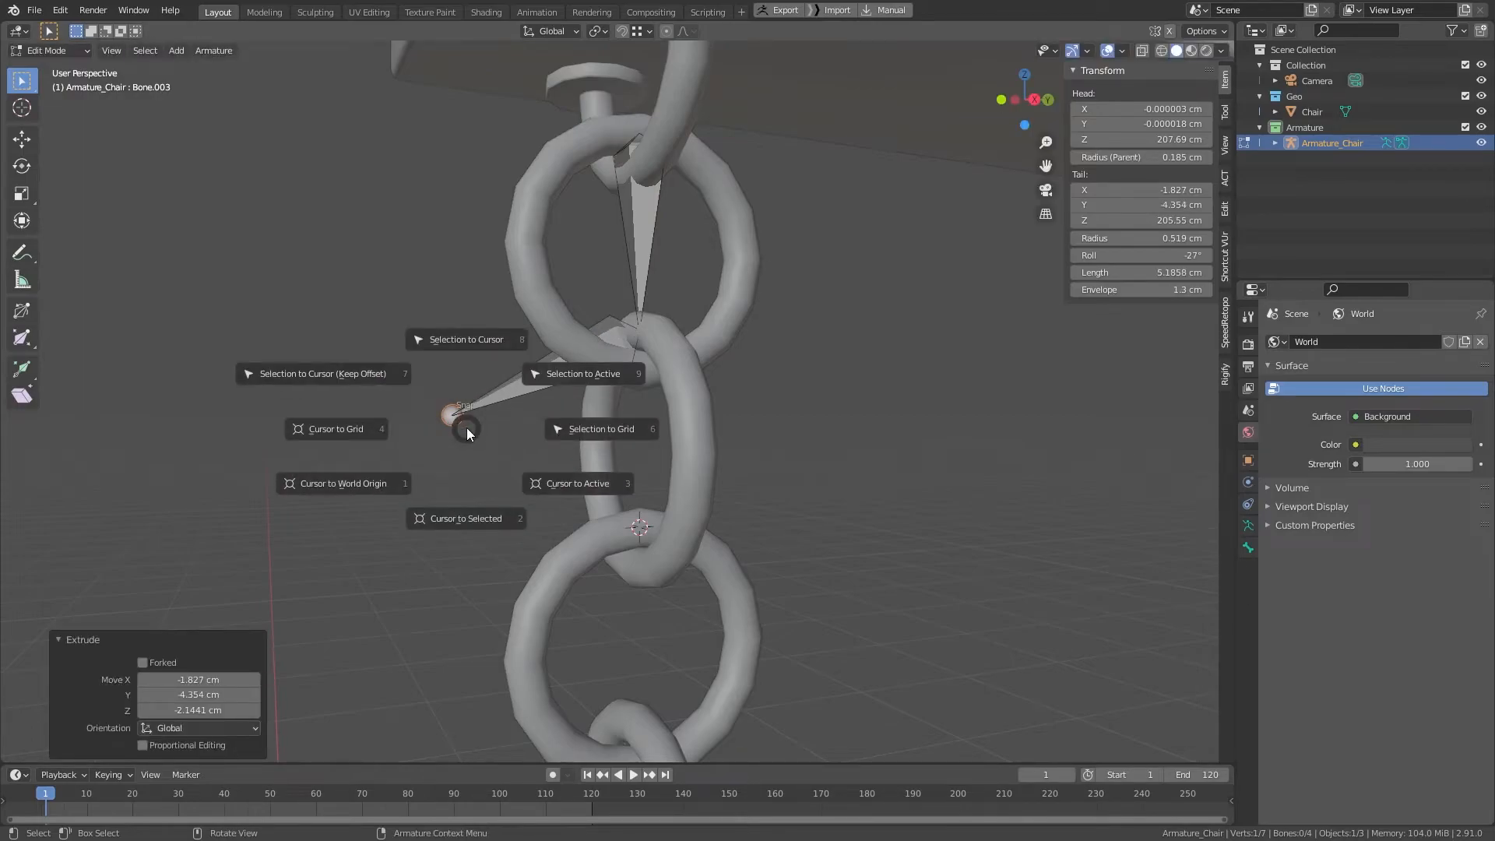
{"action": "left_click", "coordinate": [480, 344]}
Step: Snap the 3D cursor to the edge loop across the top of the fourth full chain link
{"action": "mouse_move", "coordinate": [675, 393]}
{"action": "middle_mouse_down", "text": "shift"}
{"action": "mouse_move", "coordinate": [698, 301]}
{"action": "mouse_move", "coordinate": [678, 387]}
{"action": "mouse_move", "coordinate": [647, 401]}
{"action": "middle_mouse_up", "text": "shift"}
{"action": "scroll", "coordinate": [646, 399], "scroll_direction": "down", "scroll_amount": 1}
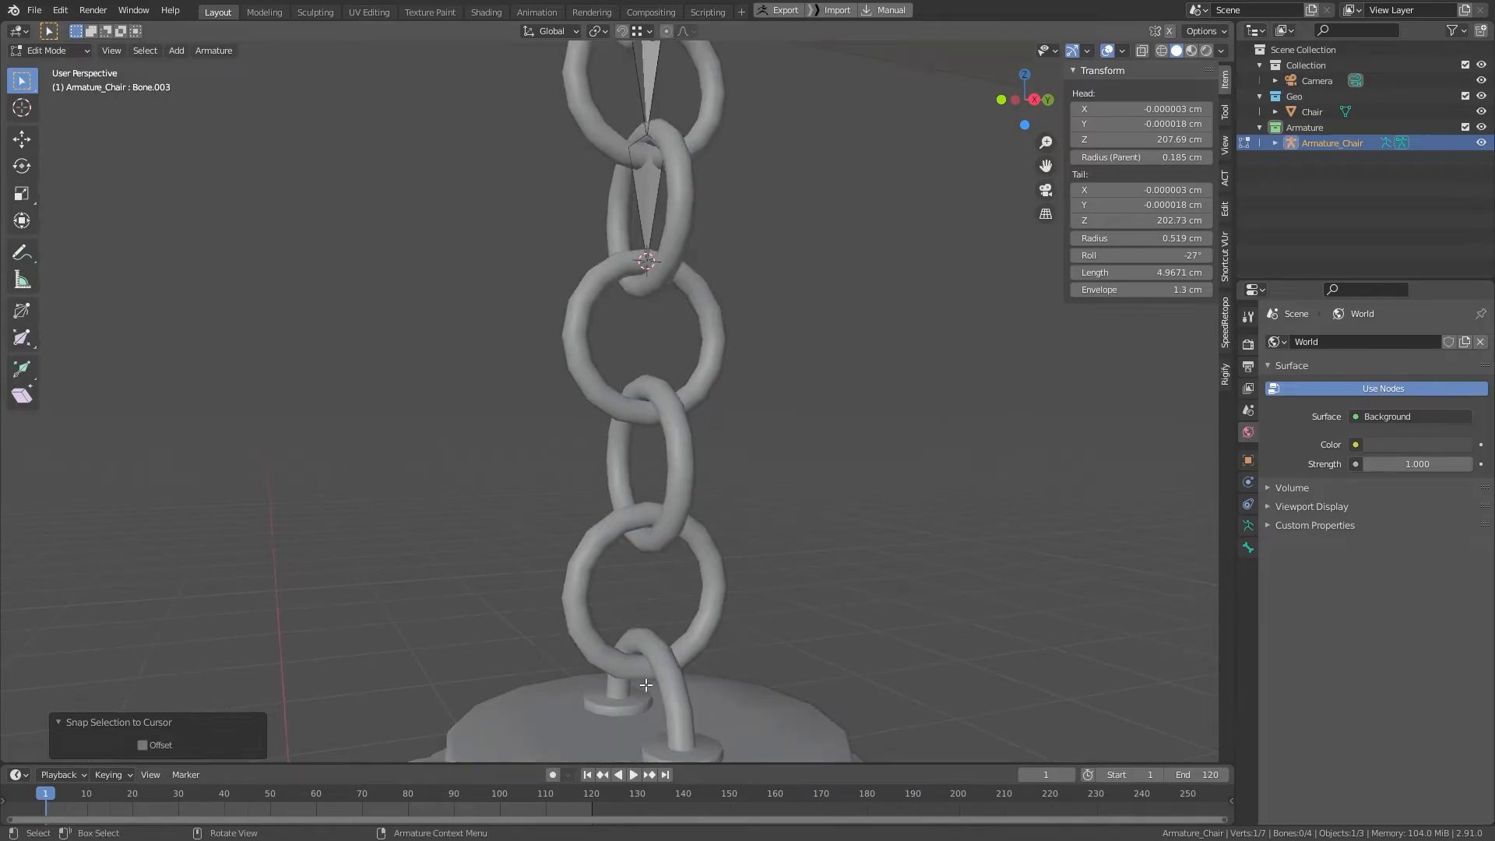
{"action": "scroll", "coordinate": [640, 411], "scroll_direction": "up", "scroll_amount": 2}
{"action": "key", "text": "Tab"}
{"action": "left_click", "coordinate": [637, 412]}
{"action": "key", "text": "Tab"}
{"action": "scroll", "coordinate": [646, 398], "scroll_direction": "up", "scroll_amount": 4}
{"action": "left_click", "coordinate": [673, 348], "text": "alt"}
{"action": "key", "text": "shift+s"}
{"action": "left_click", "coordinate": [669, 409]}
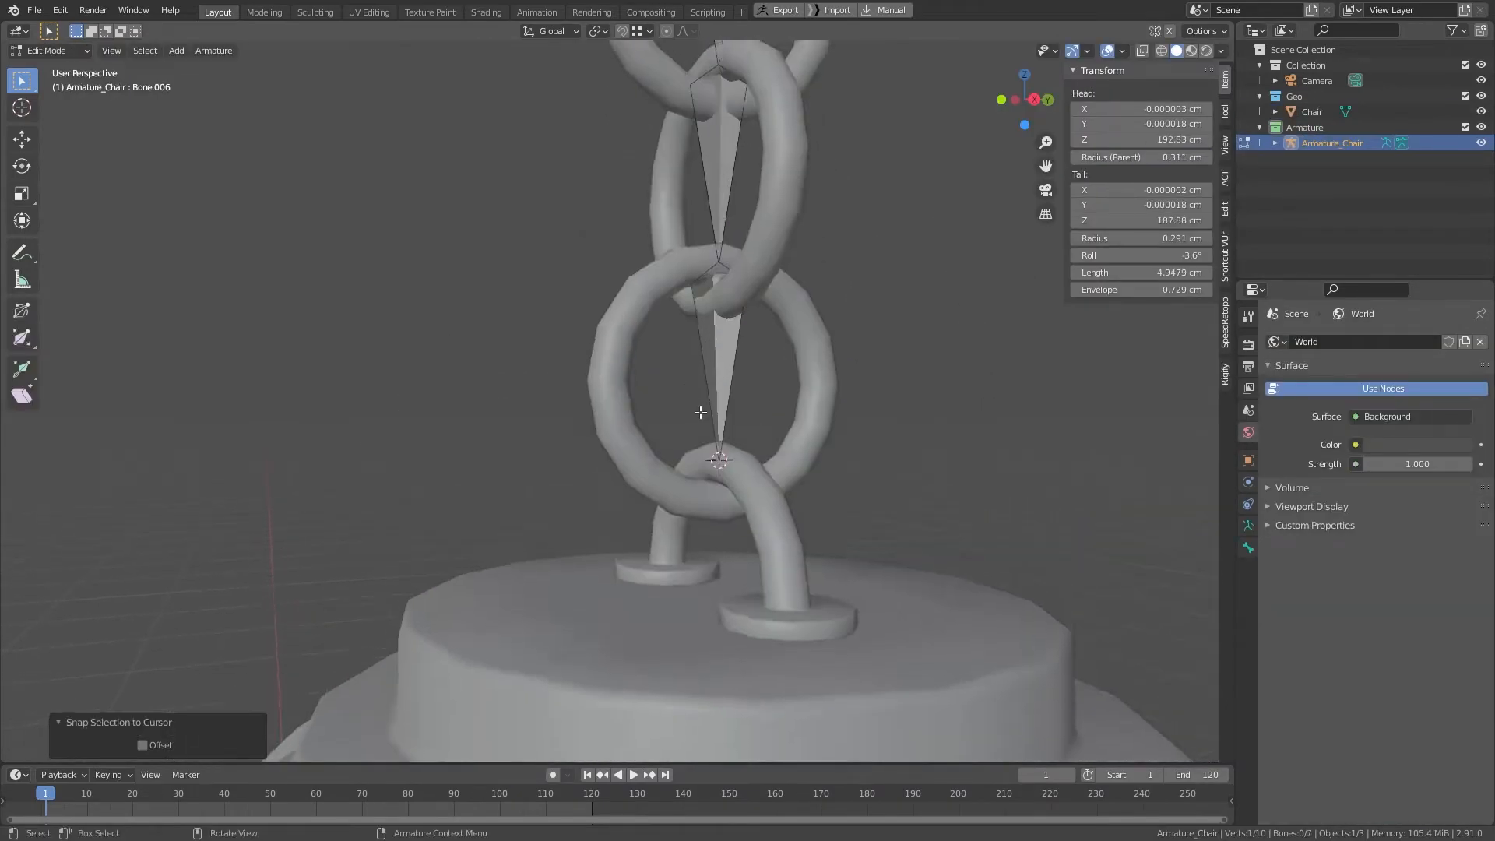
Step: Select all five bones along the chain and set their roll to 0°
{"action": "scroll", "coordinate": [570, 167], "scroll_direction": "down", "scroll_amount": 3}
{"action": "key", "text": "b"}
{"action": "left_click_drag", "start_coordinate": [470, 100], "coordinate": [872, 697]}
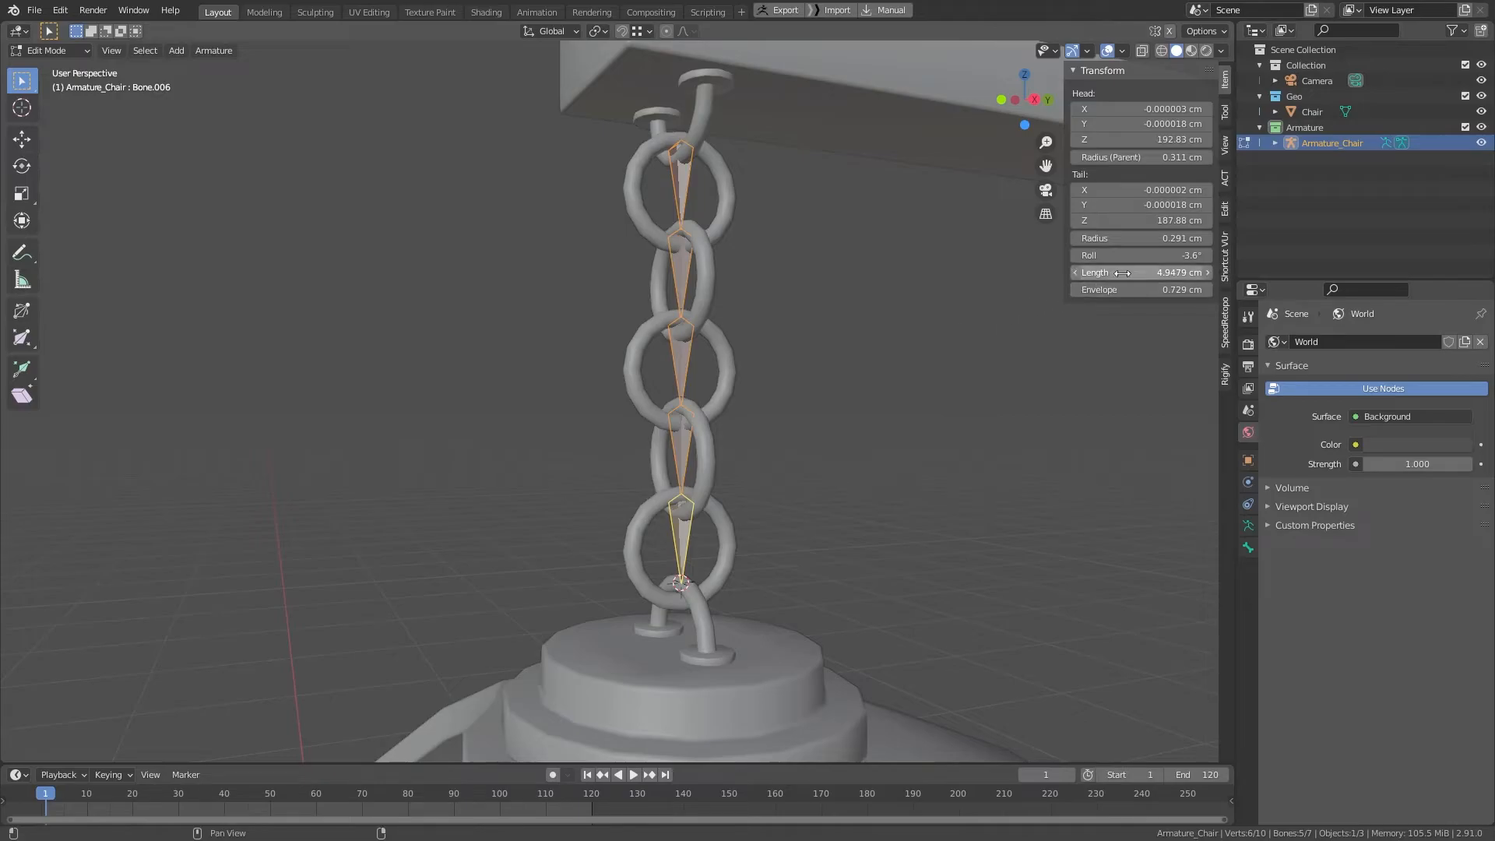
{"action": "left_click", "coordinate": [1161, 254]}
{"action": "type", "text": "0"}
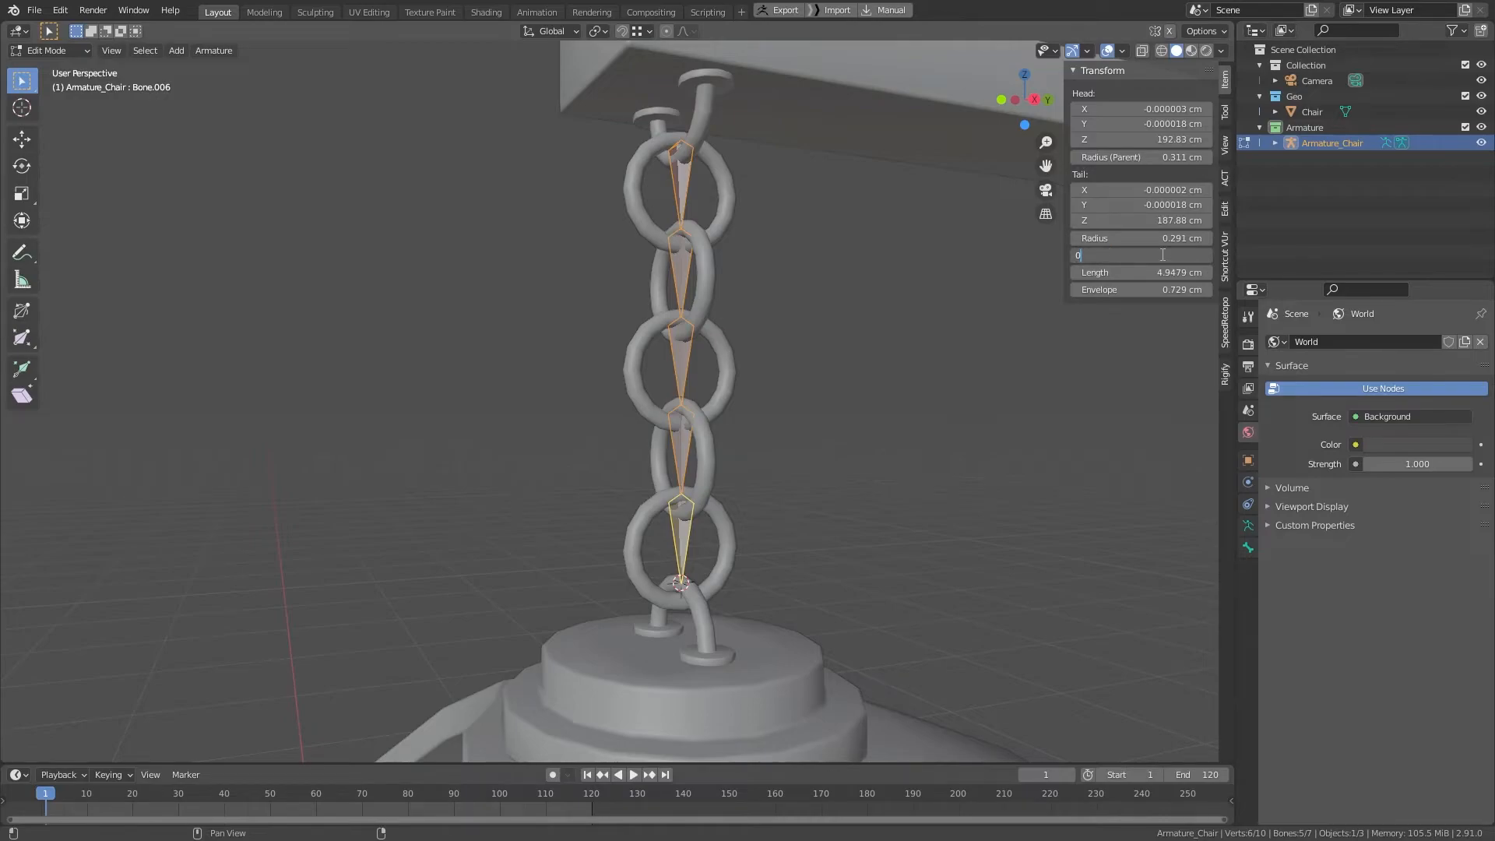
{"action": "key", "text": "Return"}
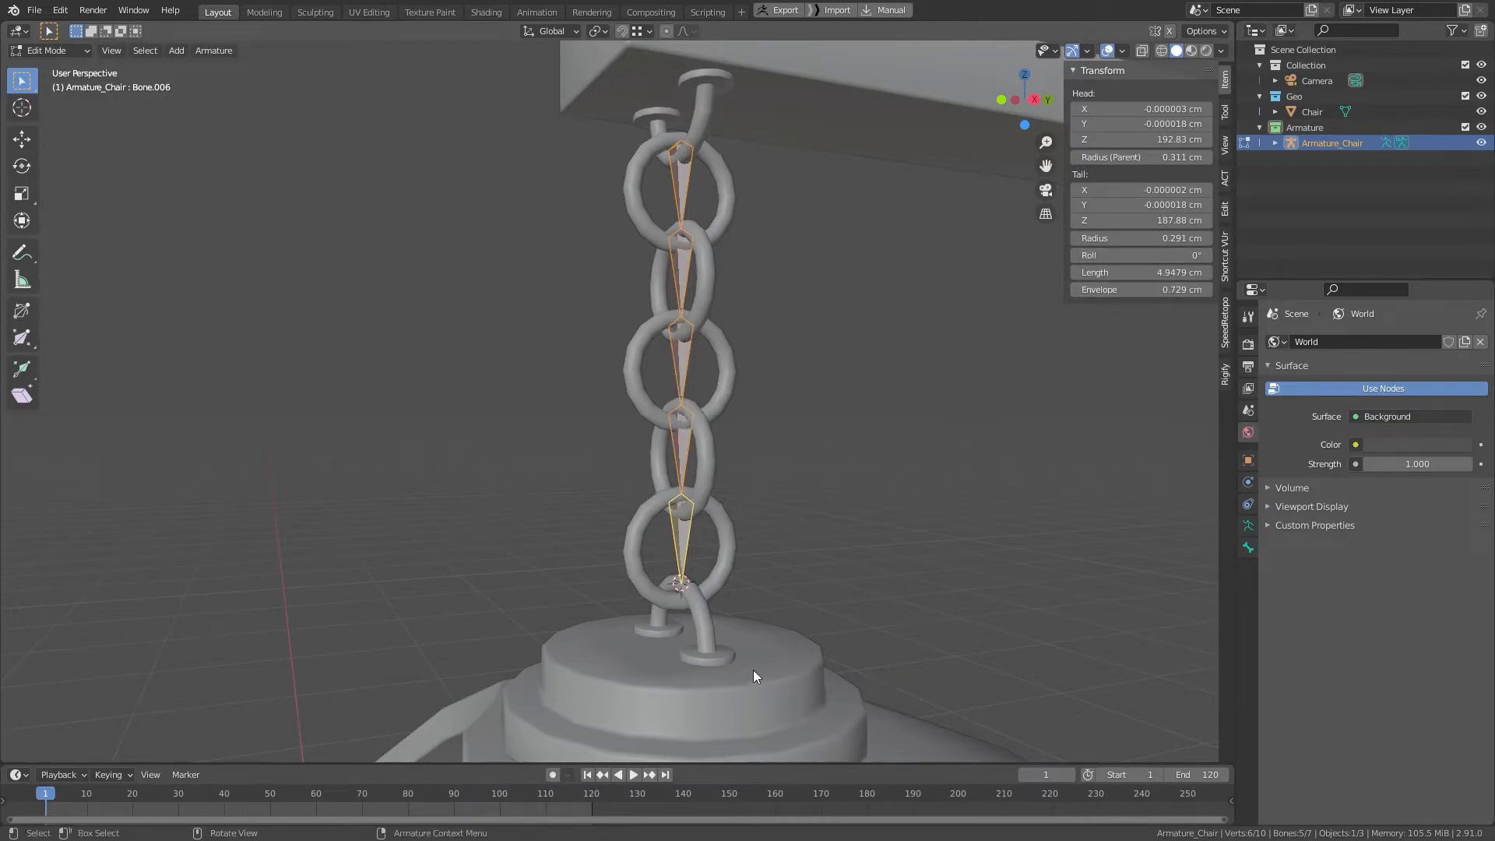
Step: Extrude a bone about 4 cm straight down along Z from the lowest chain bone's tail to the egg's top cap
{"action": "left_click", "coordinate": [674, 585]}
{"action": "middle_click_drag", "start_coordinate": [675, 579], "coordinate": [741, 494]}
{"action": "scroll", "coordinate": [740, 494], "scroll_direction": "up", "scroll_amount": 4}
{"action": "middle_click_drag", "start_coordinate": [833, 525], "coordinate": [859, 497], "text": "shift"}
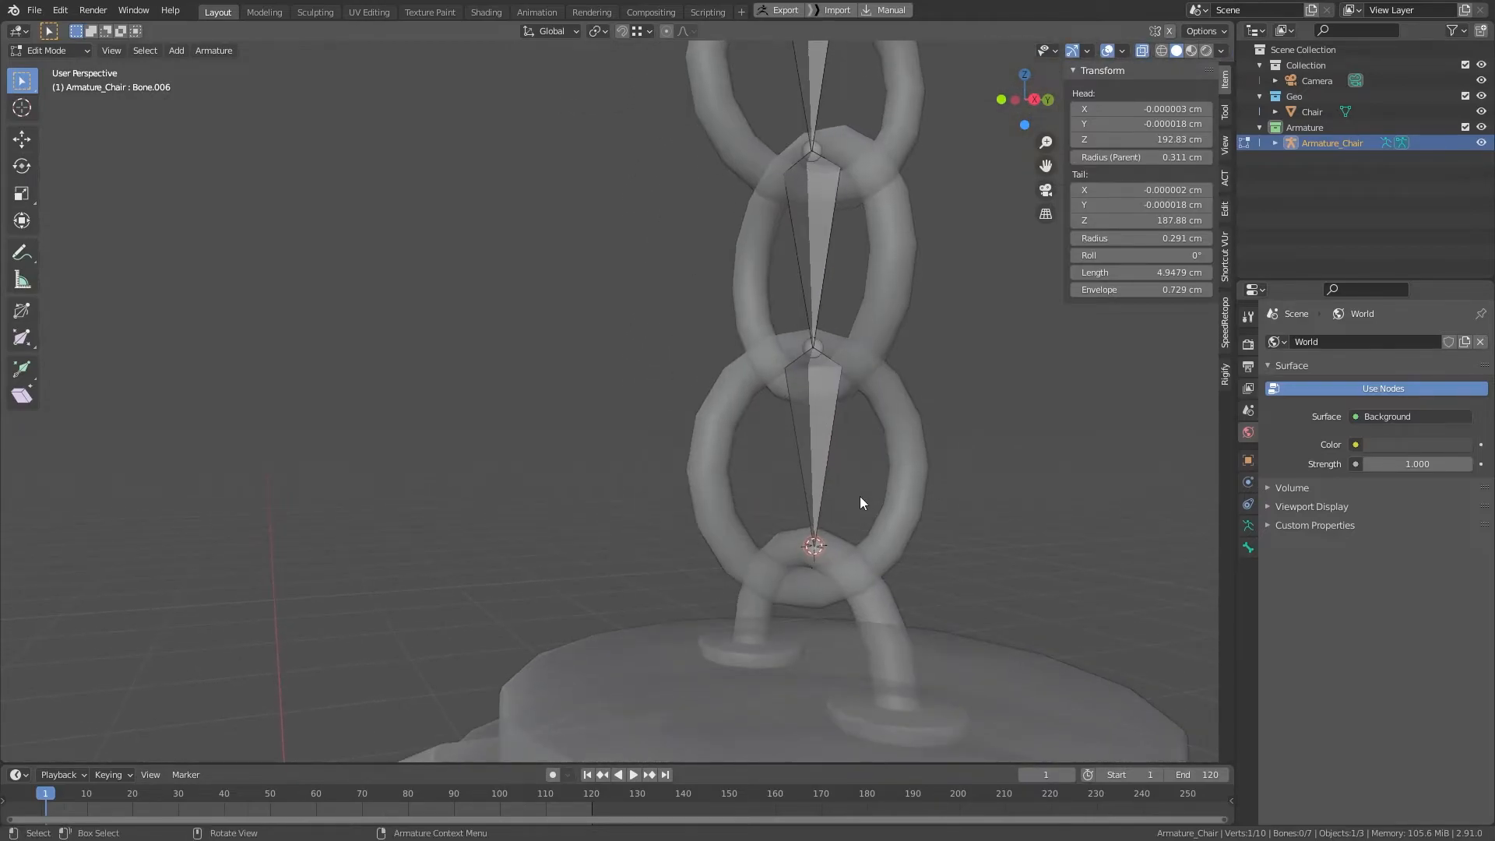
{"action": "scroll", "coordinate": [859, 497], "scroll_direction": "down", "scroll_amount": 4}
{"action": "key", "text": "alt+z"}
{"action": "scroll", "coordinate": [839, 517], "scroll_direction": "up", "scroll_amount": 4}
{"action": "middle_click_drag", "start_coordinate": [866, 511], "coordinate": [883, 349], "text": "shift"}
{"action": "key", "text": "e"}
{"action": "key", "text": "z"}
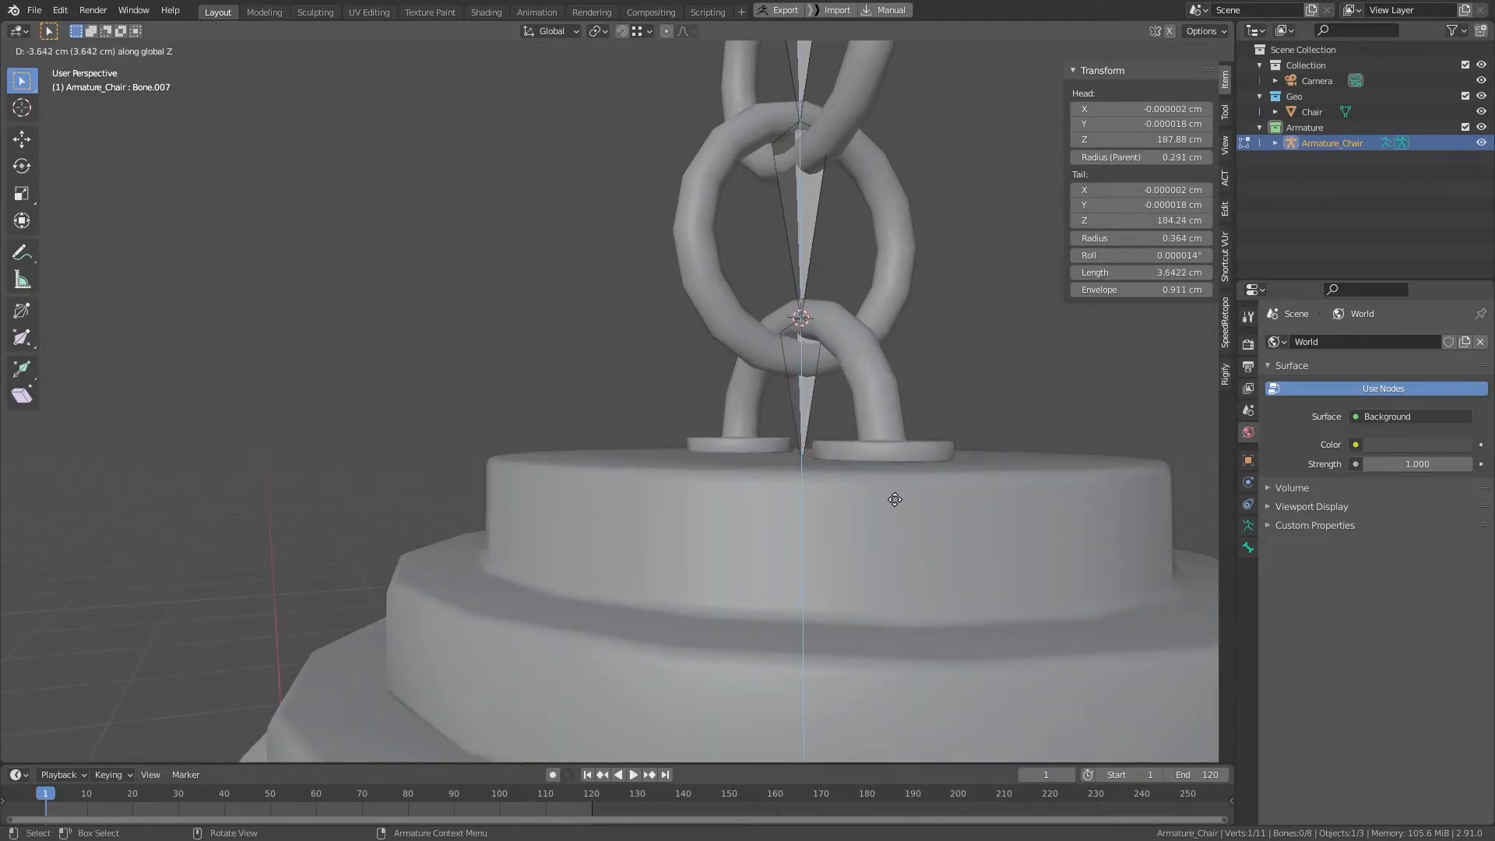
{"action": "left_click", "coordinate": [894, 512]}
{"action": "scroll", "coordinate": [893, 511], "scroll_direction": "down", "scroll_amount": 6}
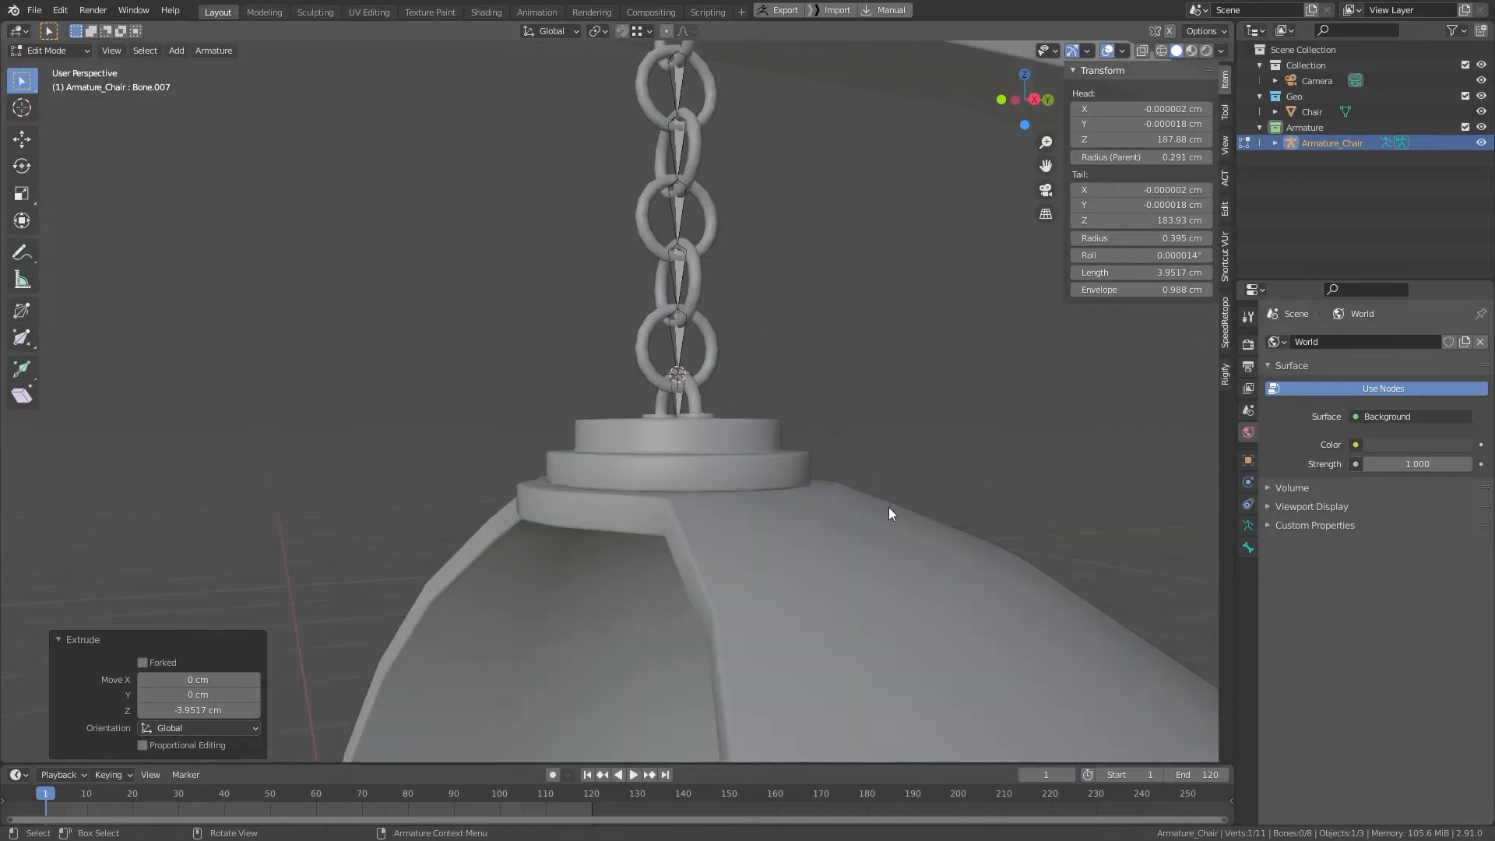
Step: Set the roll of the bottom bone at the egg's top cap to 0°
{"action": "middle_click_drag", "start_coordinate": [762, 384], "coordinate": [802, 401]}
{"action": "double_click", "coordinate": [1174, 254]}
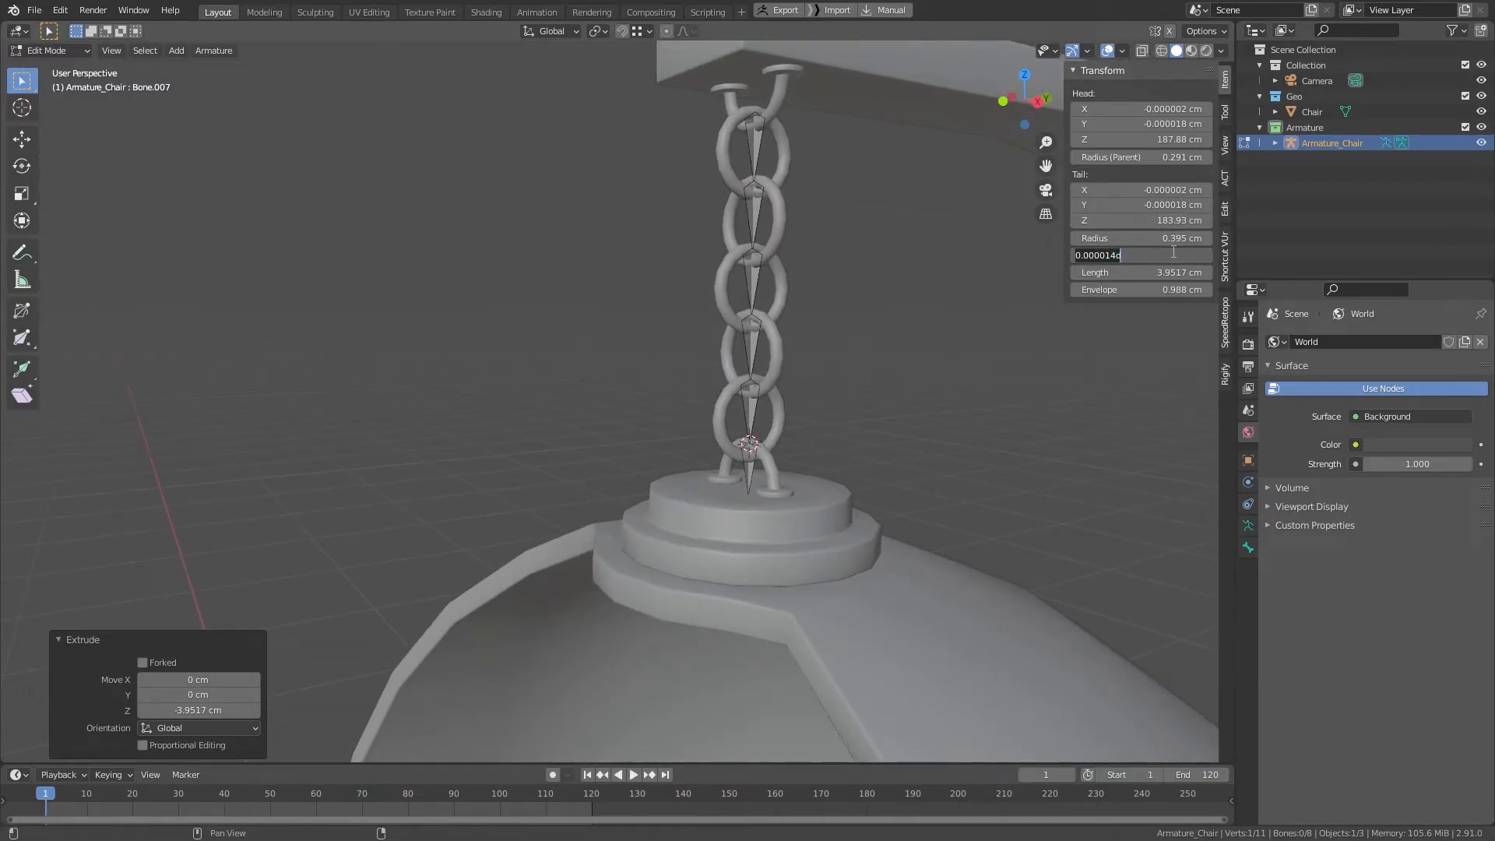
{"action": "key", "text": "Return"}
{"action": "left_click", "coordinate": [748, 470]}
{"action": "double_click", "coordinate": [1160, 255]}
{"action": "type", "text": "0"}
{"action": "key", "text": "Return"}
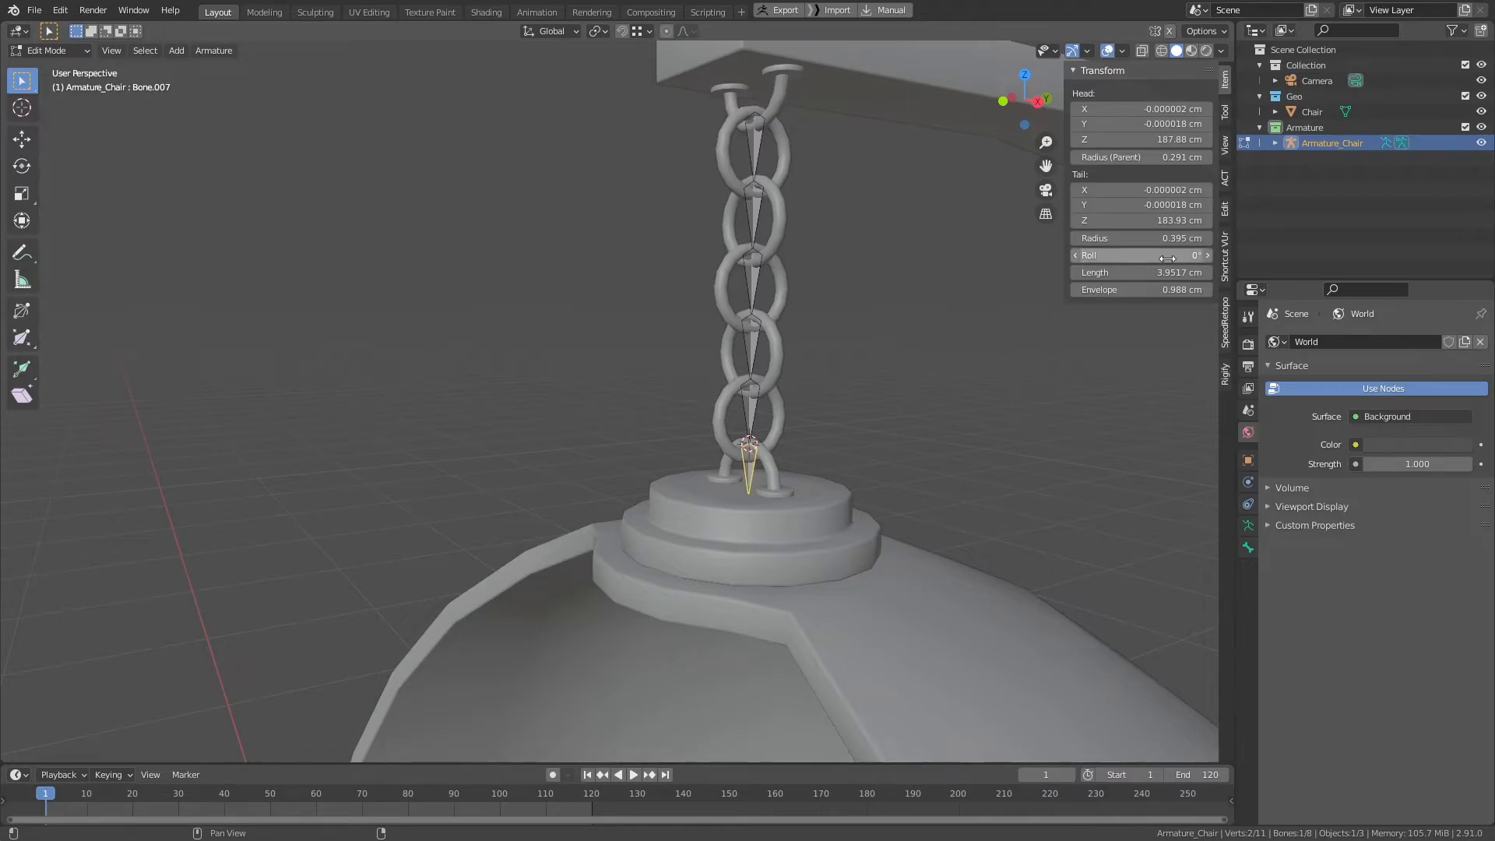
Step: Duplicate the bone above the chair's arm and move the copy about 12 cm up along Z
{"action": "scroll", "coordinate": [824, 327], "scroll_direction": "down", "scroll_amount": 5}
{"action": "middle_click_drag", "start_coordinate": [824, 327], "coordinate": [782, 391]}
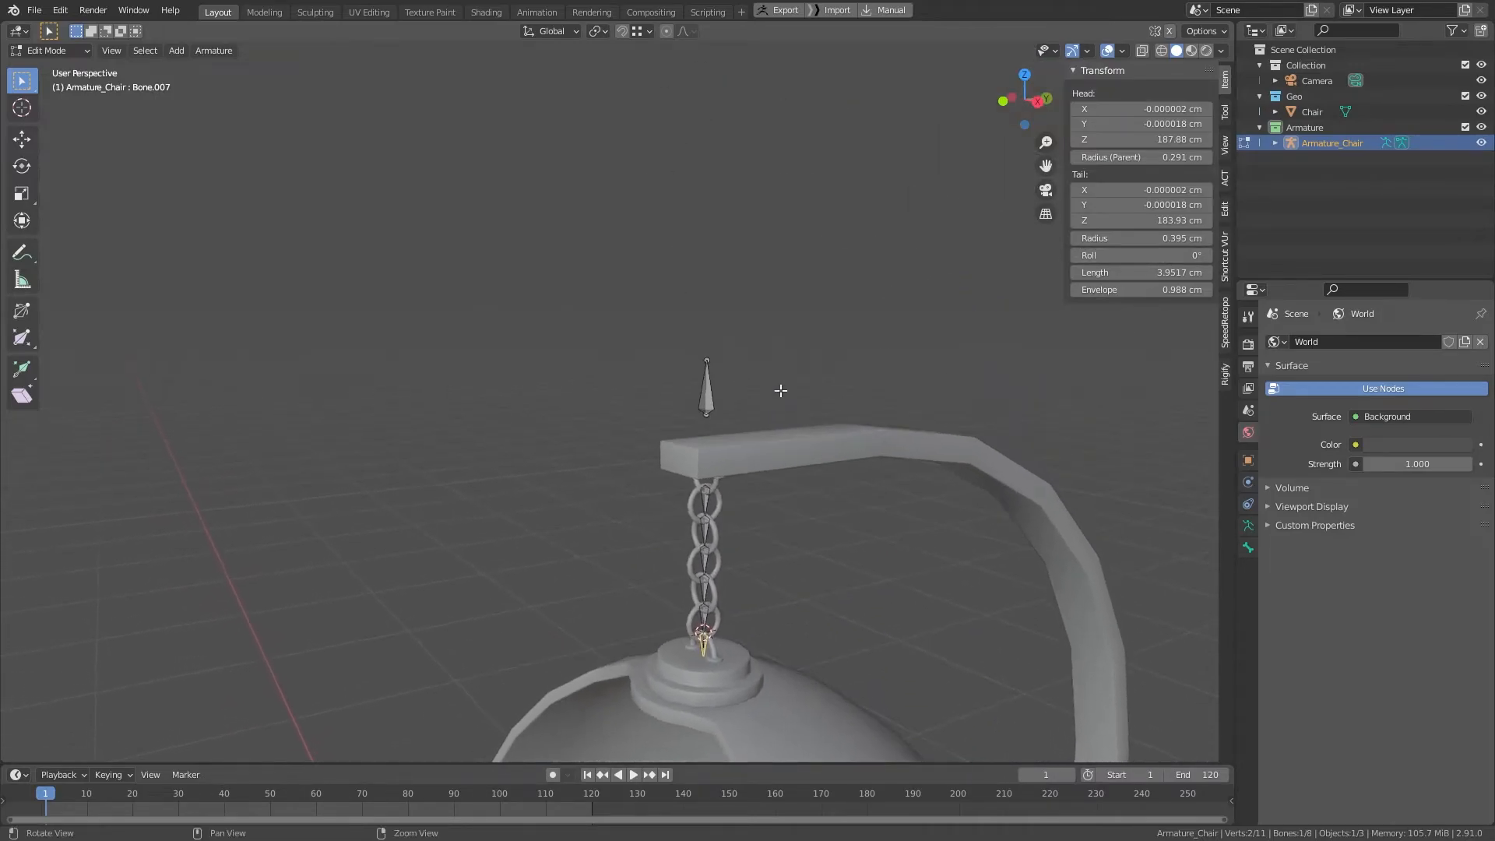
{"action": "left_click", "coordinate": [702, 394]}
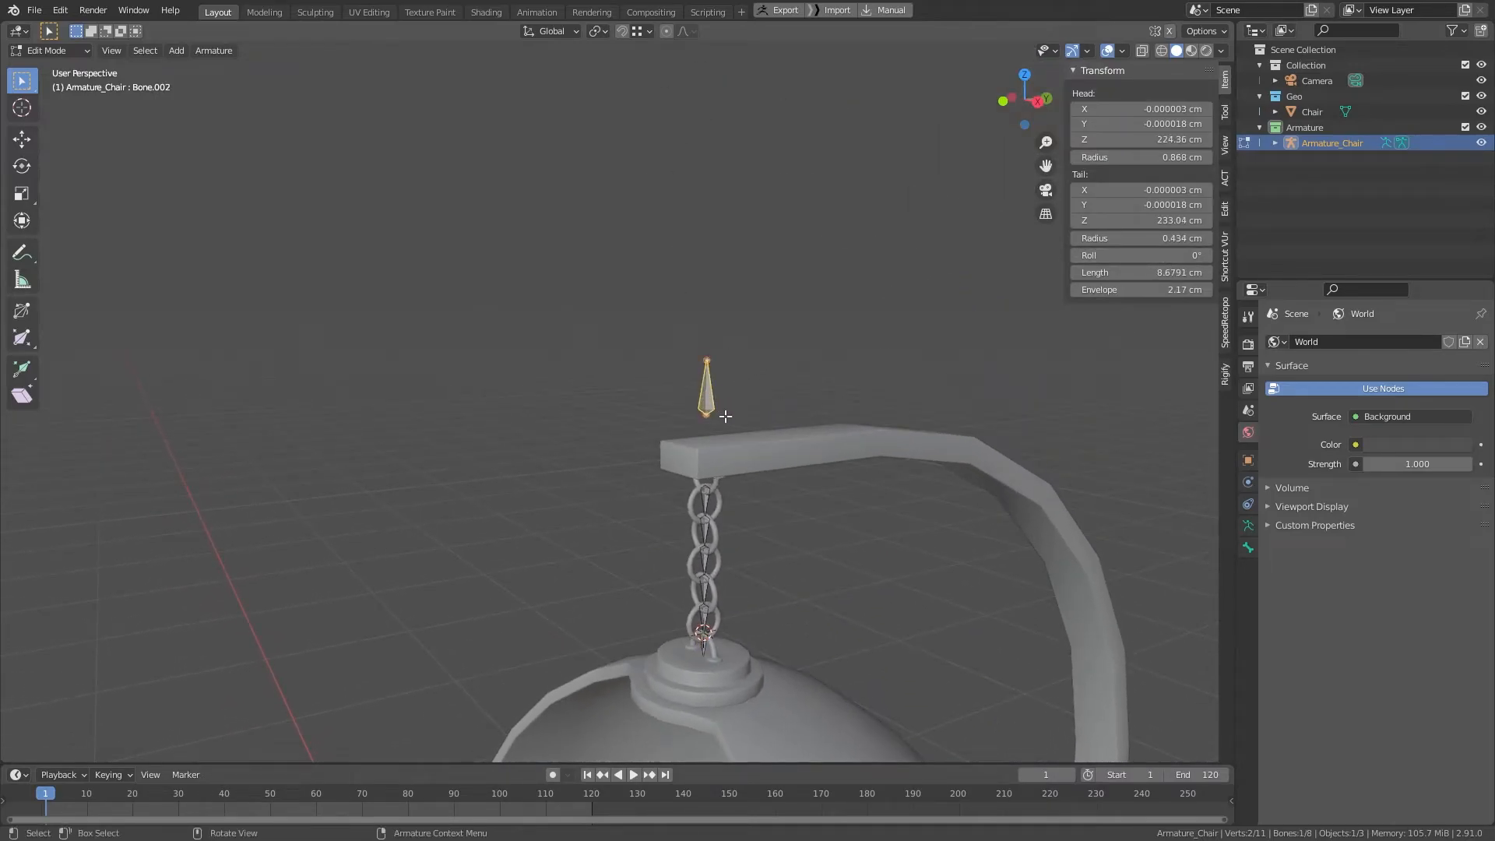
{"action": "key", "text": "shift+d"}
{"action": "key", "text": "z"}
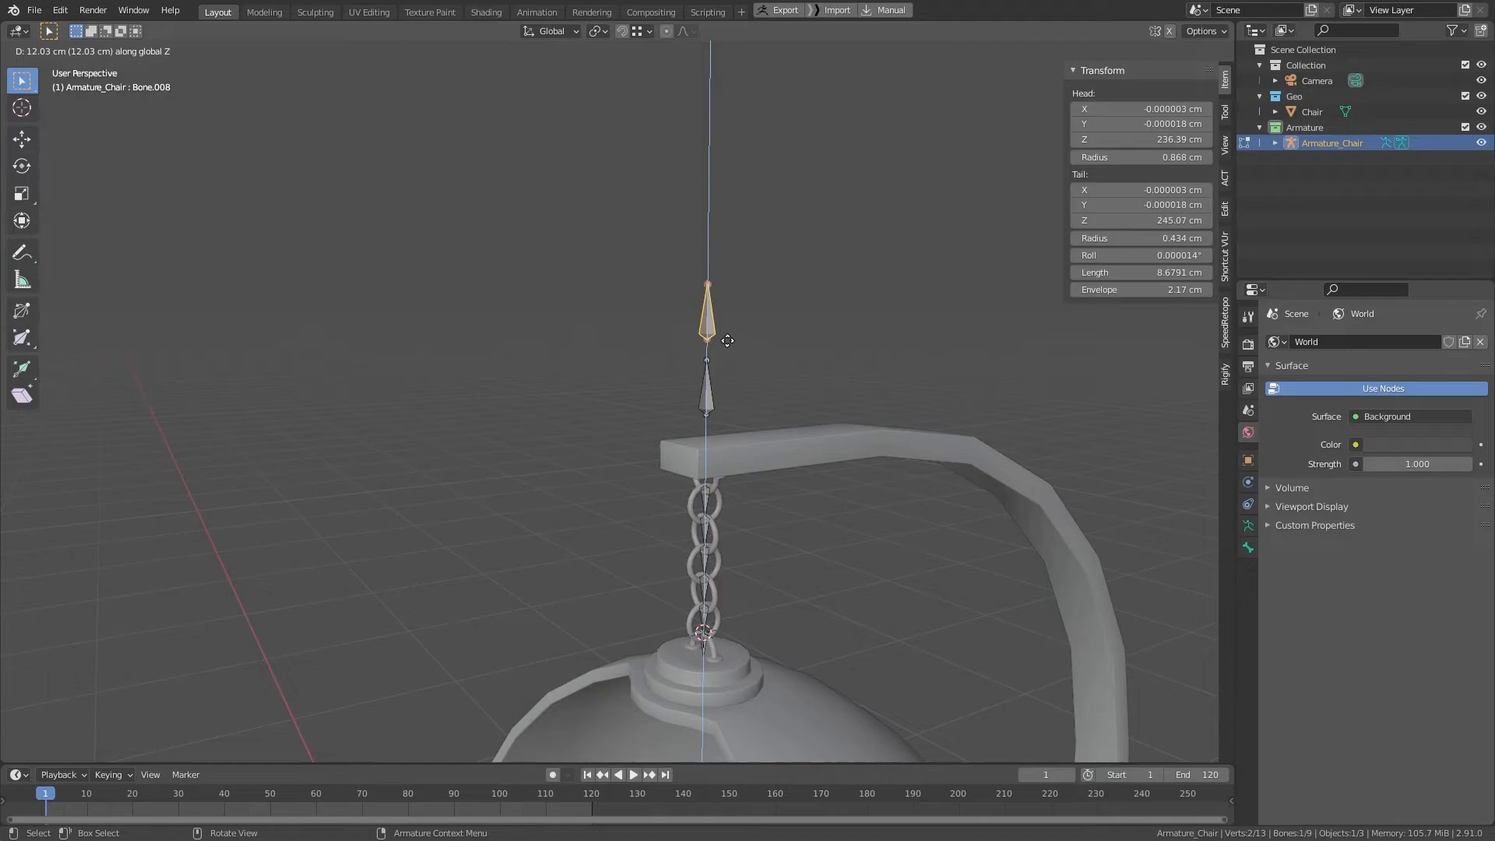
{"action": "left_click", "coordinate": [728, 340]}
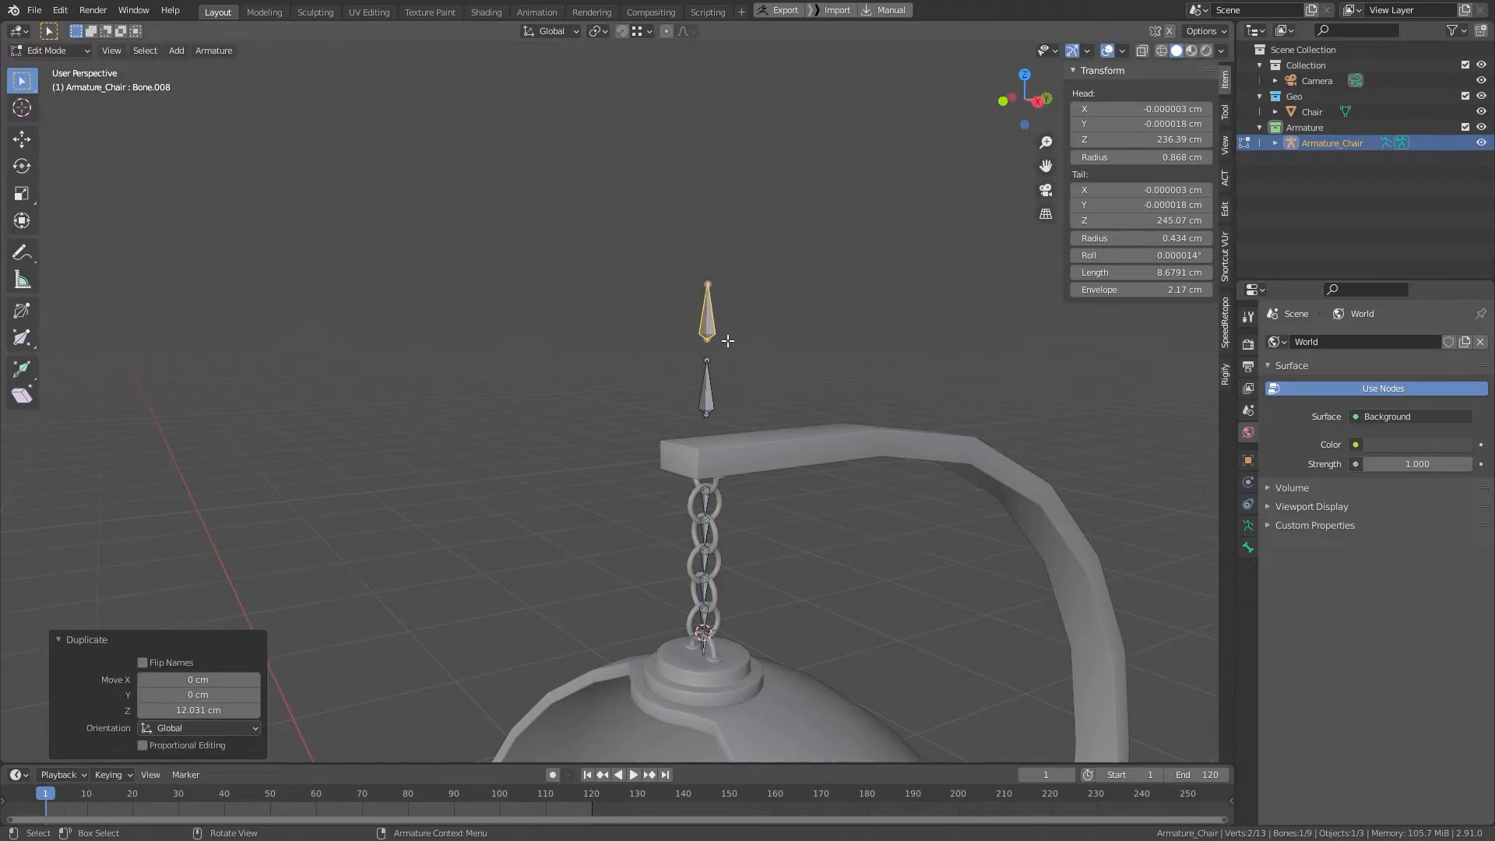
Step: Rename the base bone at the chair's foot as Bone_Root
{"action": "scroll", "coordinate": [792, 234], "scroll_direction": "down", "scroll_amount": 6}
{"action": "middle_click_drag", "start_coordinate": [792, 234], "coordinate": [727, 159]}
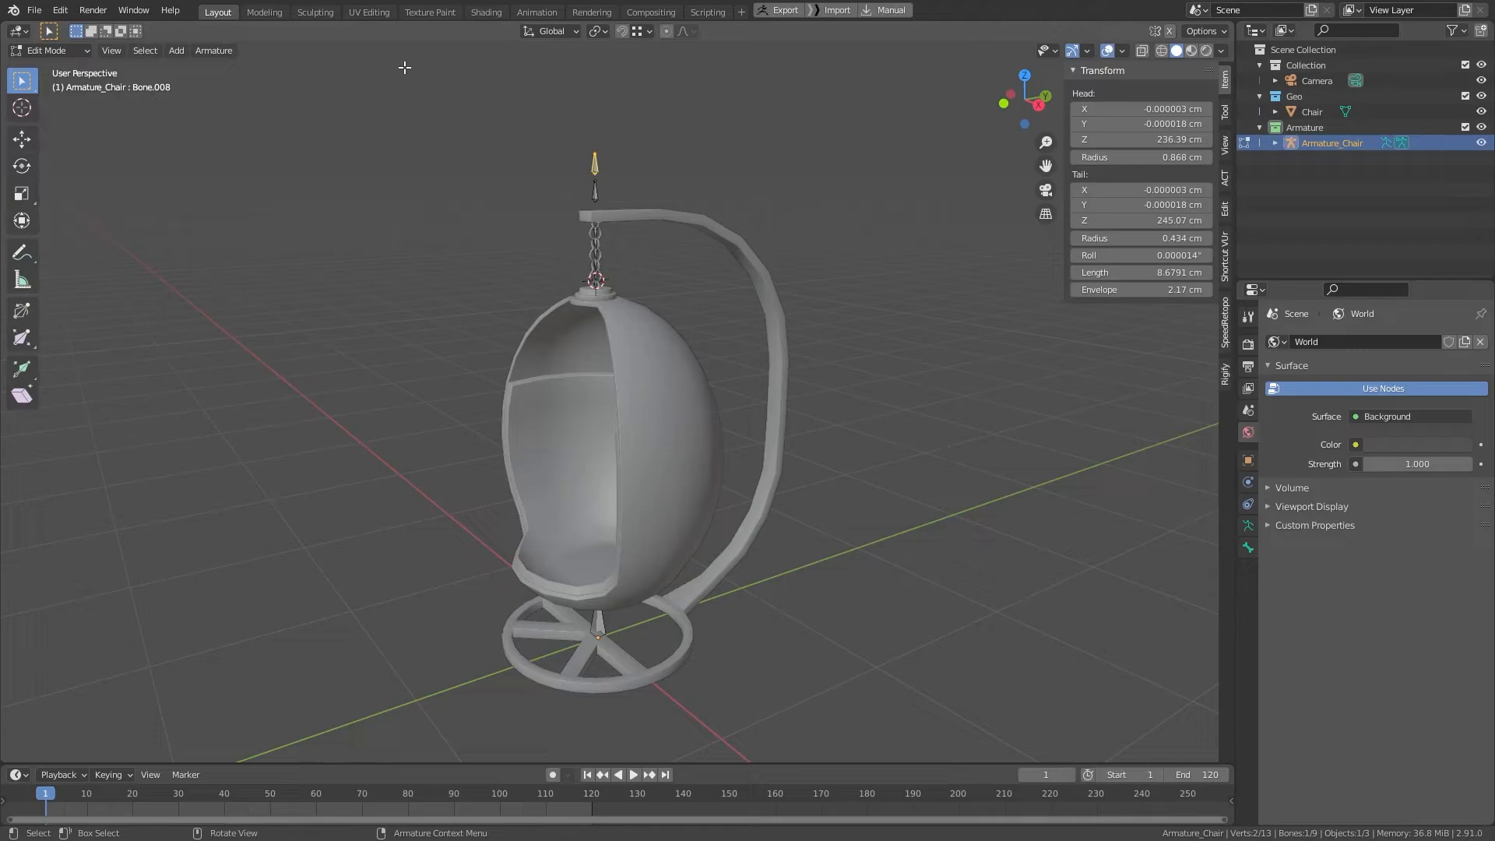
{"action": "left_click_drag", "start_coordinate": [458, 75], "coordinate": [796, 408]}
{"action": "left_click", "coordinate": [602, 621]}
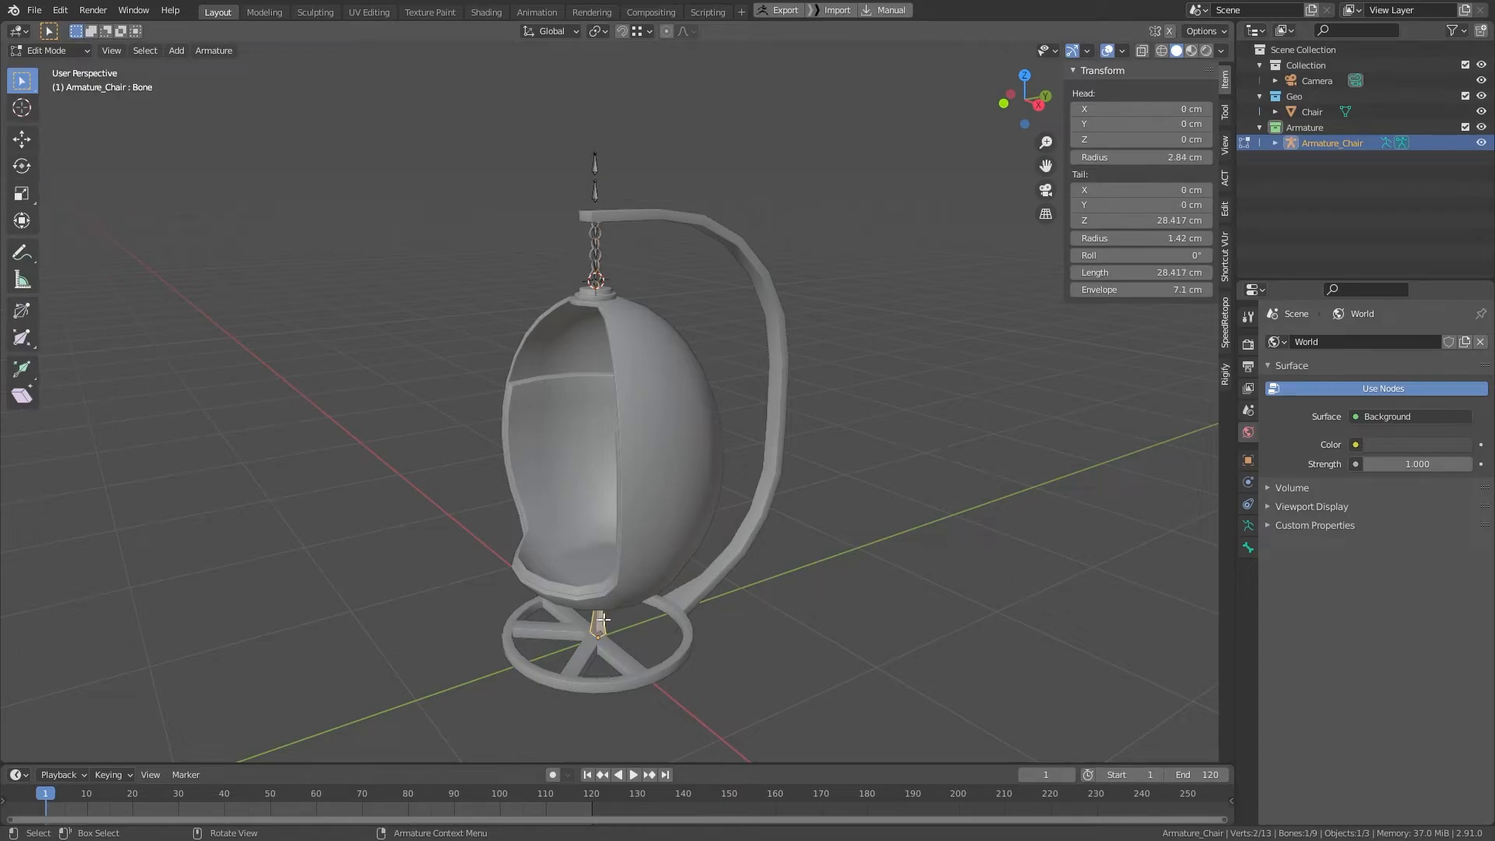
{"action": "key", "text": "F2"}
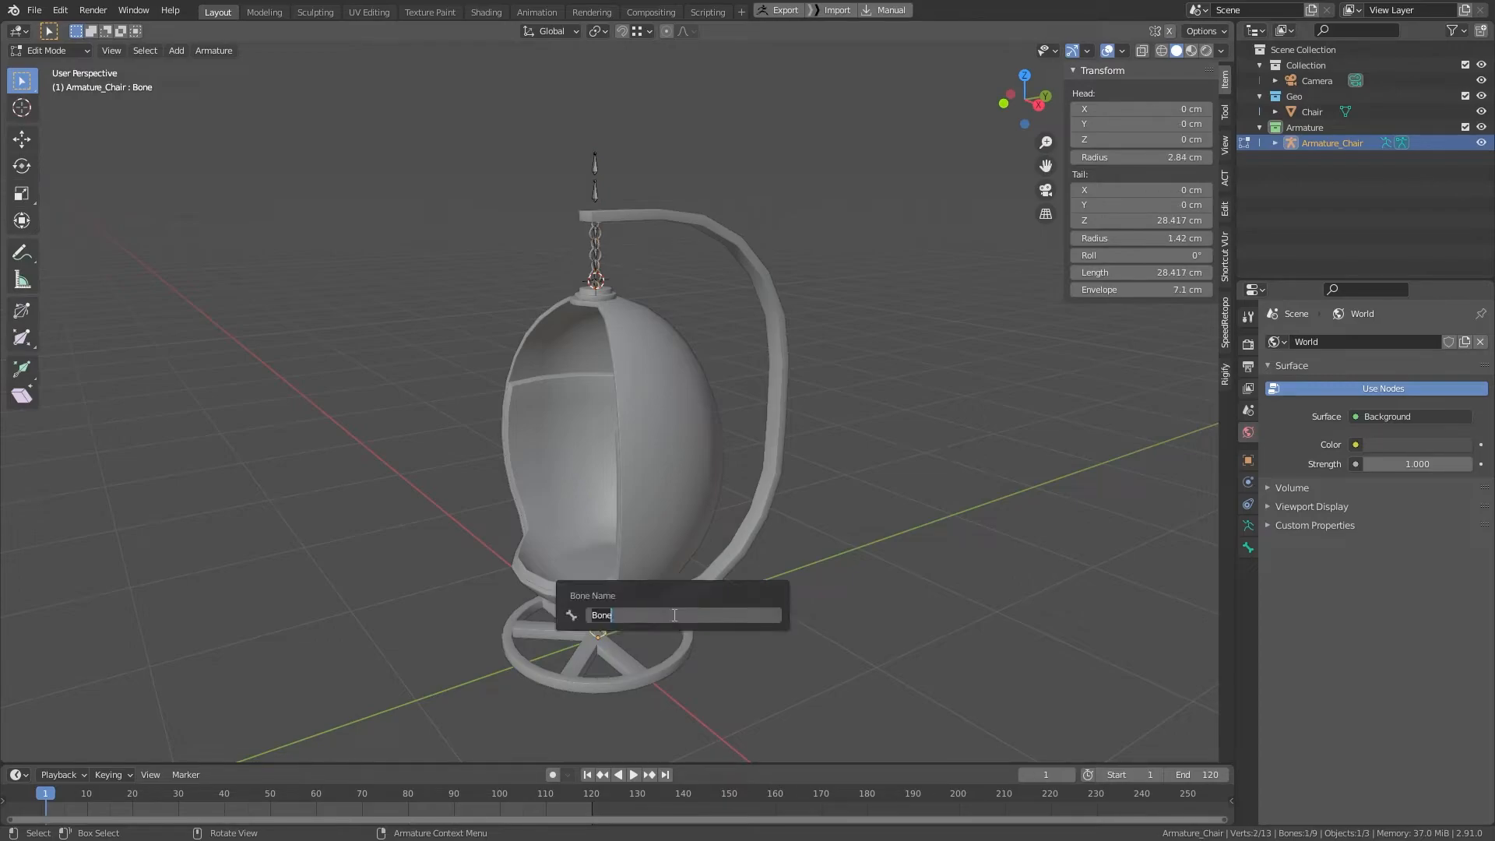
{"action": "key", "text": "End"}
{"action": "type", "text": "_Root"}
{"action": "key", "text": "Return"}
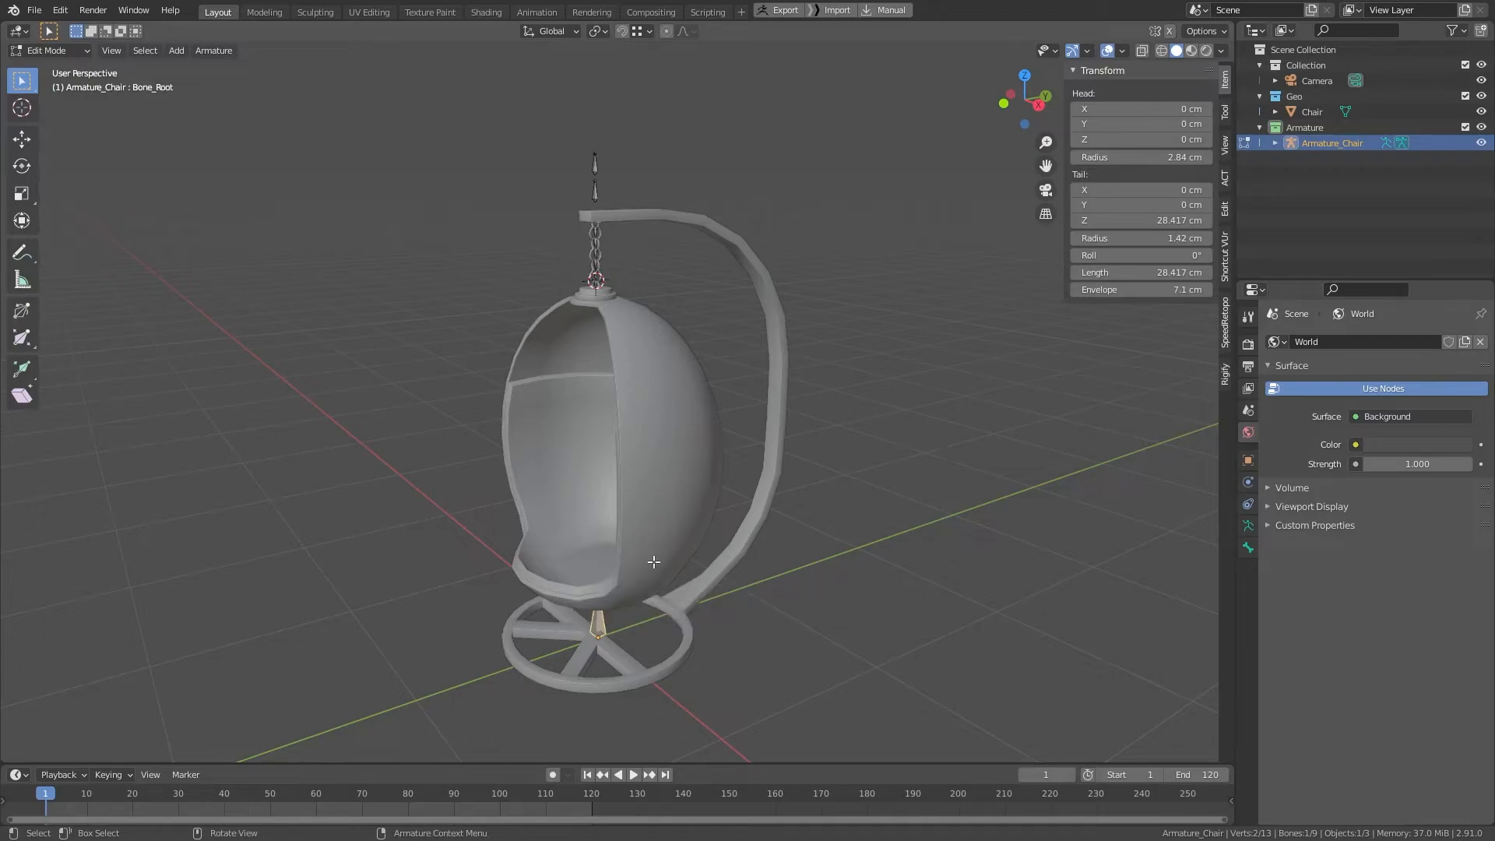
Step: Rename the lower of the two bones above the chair's arm as Bone_Chair_CTRL
{"action": "left_click", "coordinate": [597, 190]}
{"action": "scroll", "coordinate": [600, 186], "scroll_direction": "up", "scroll_amount": 10}
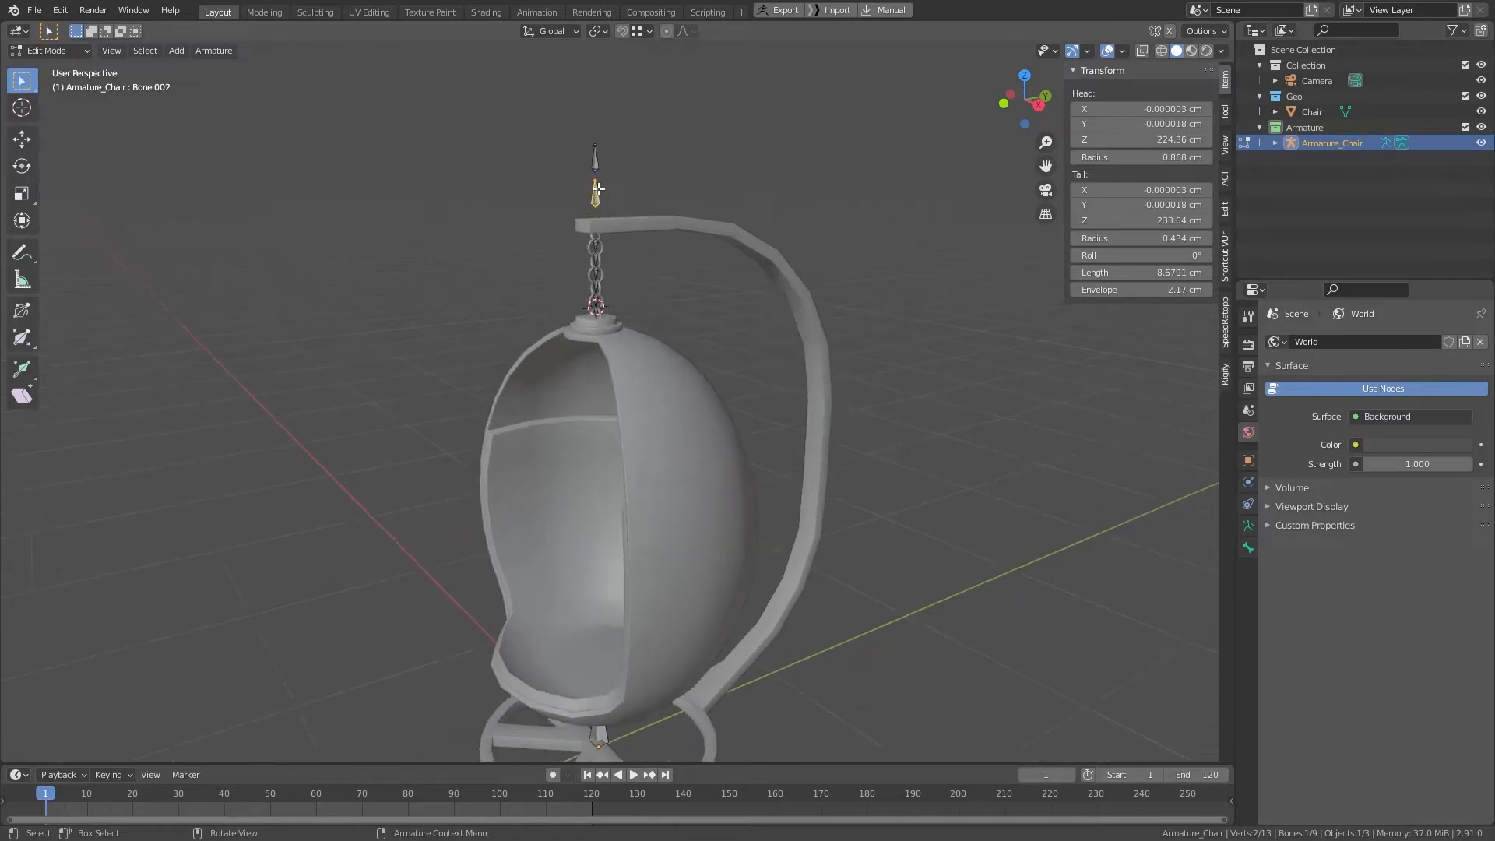
{"action": "scroll", "coordinate": [615, 226], "scroll_direction": "down", "scroll_amount": 3}
{"action": "scroll", "coordinate": [629, 262], "scroll_direction": "down", "scroll_amount": 5}
{"action": "key", "text": "F2"}
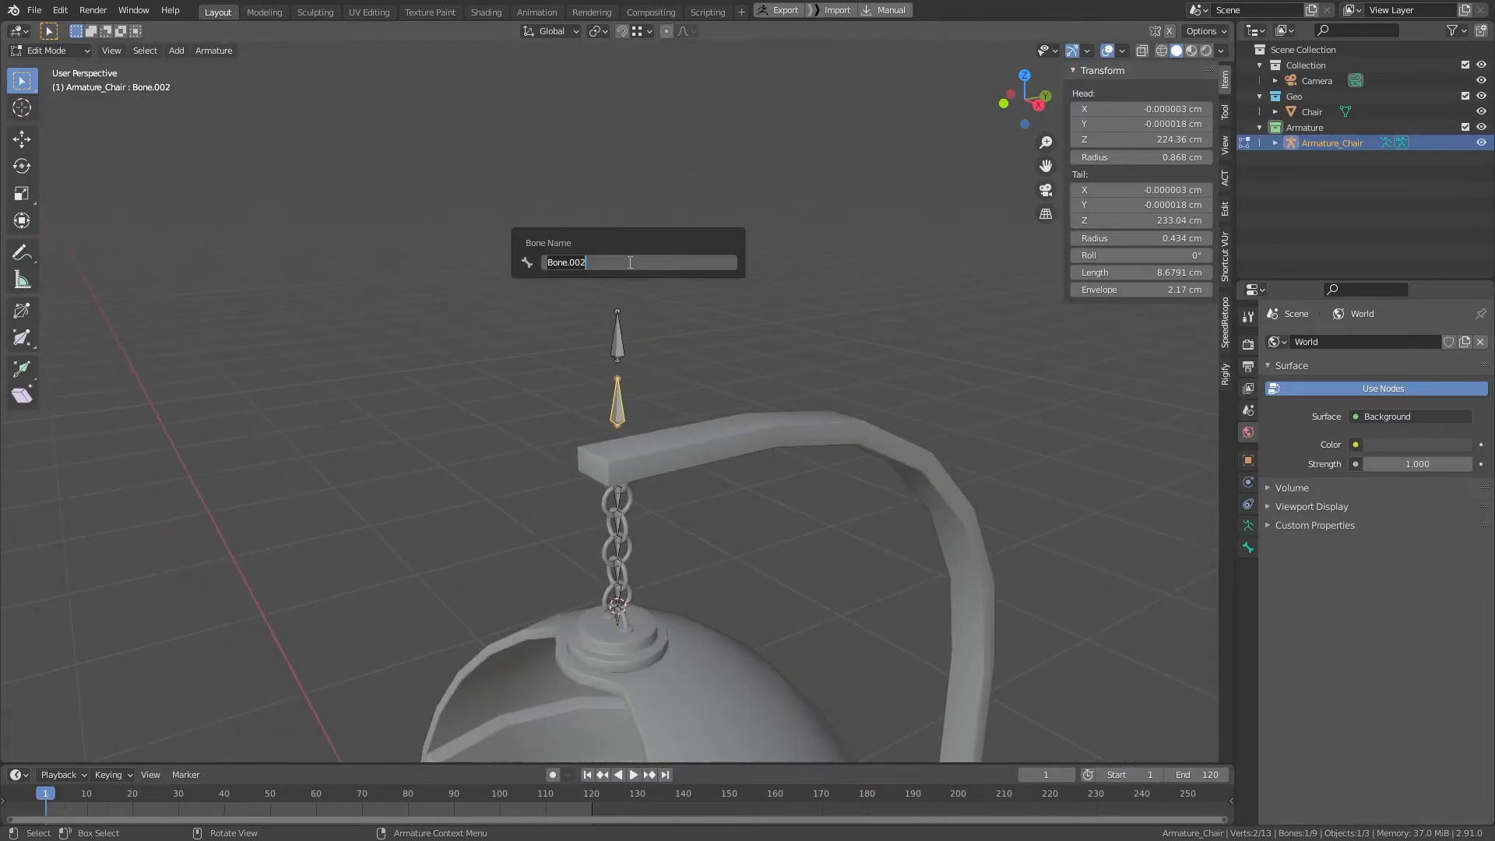
{"action": "key", "text": "BackSpace"}
{"action": "type", "text": "Bone"}
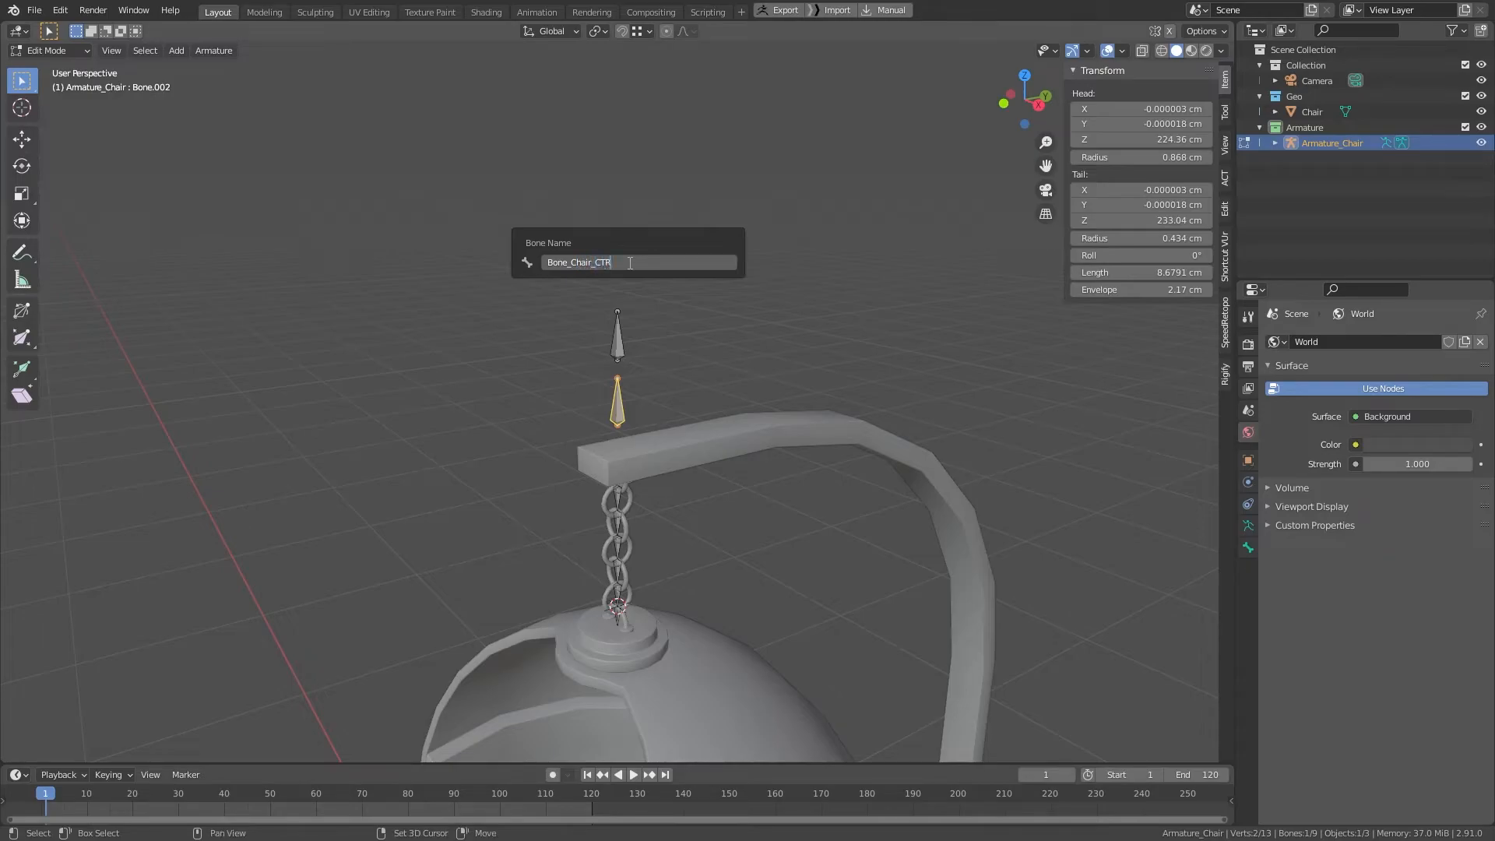
{"action": "key", "text": "Return"}
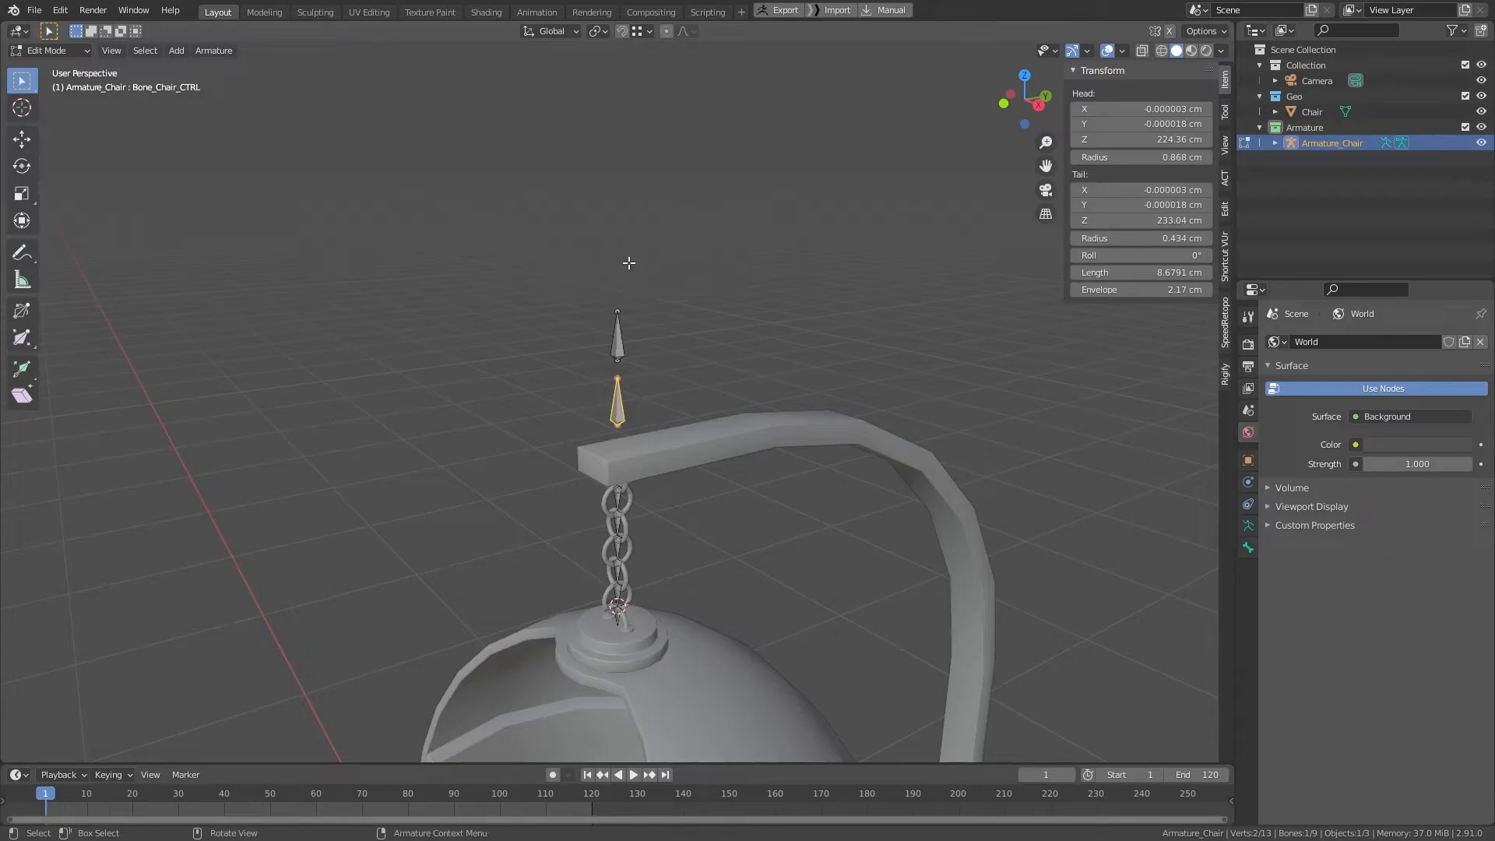
Step: Rename the uppermost bone above the chair's arm as Bone_Border
{"action": "left_click", "coordinate": [619, 337]}
{"action": "key", "text": "F2"}
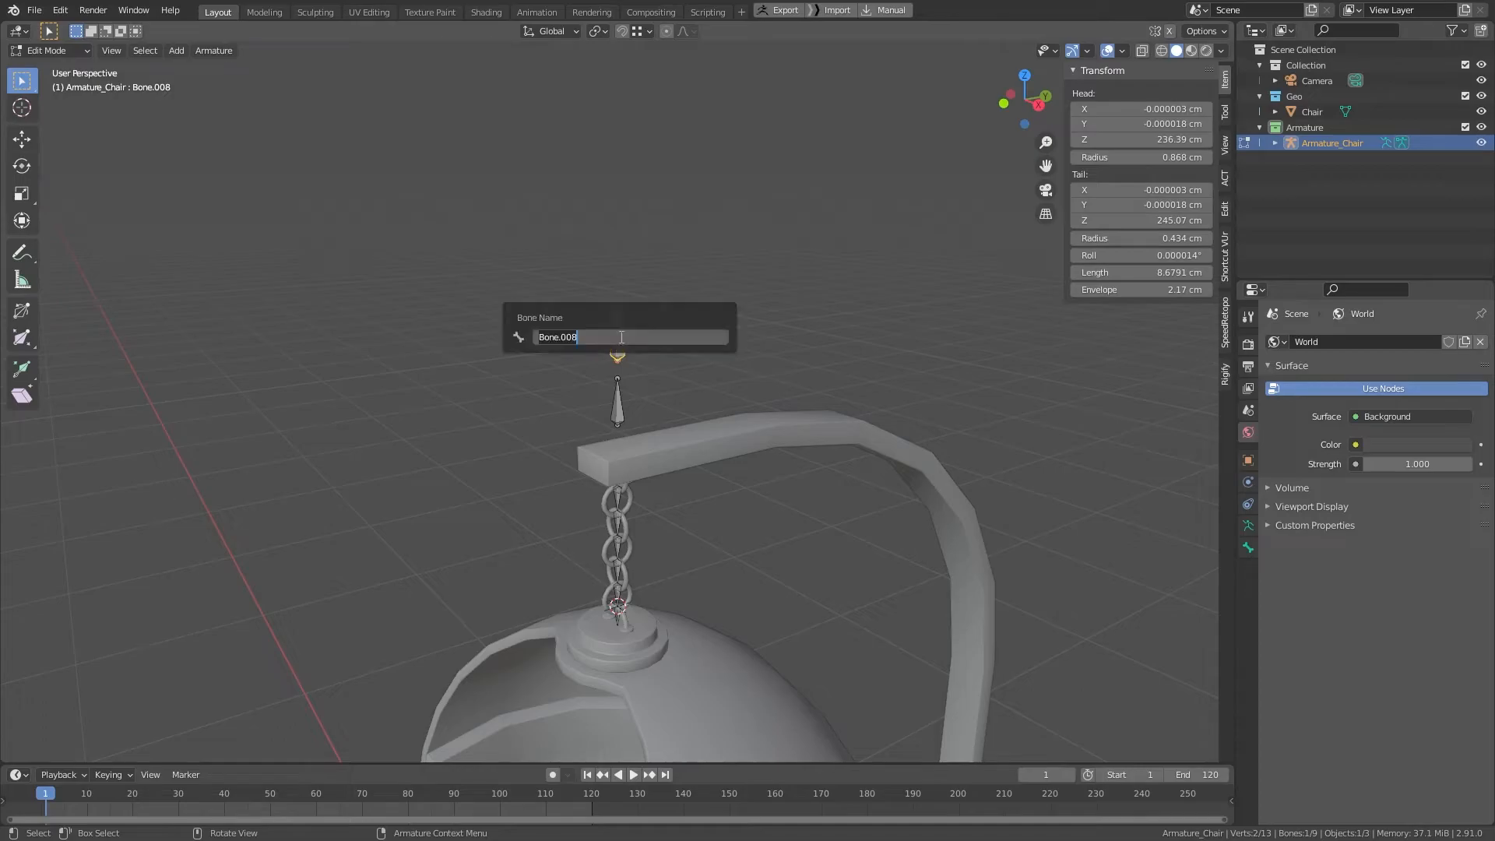
{"action": "type", "text": "Bone_Border"}
{"action": "key", "text": "Return"}
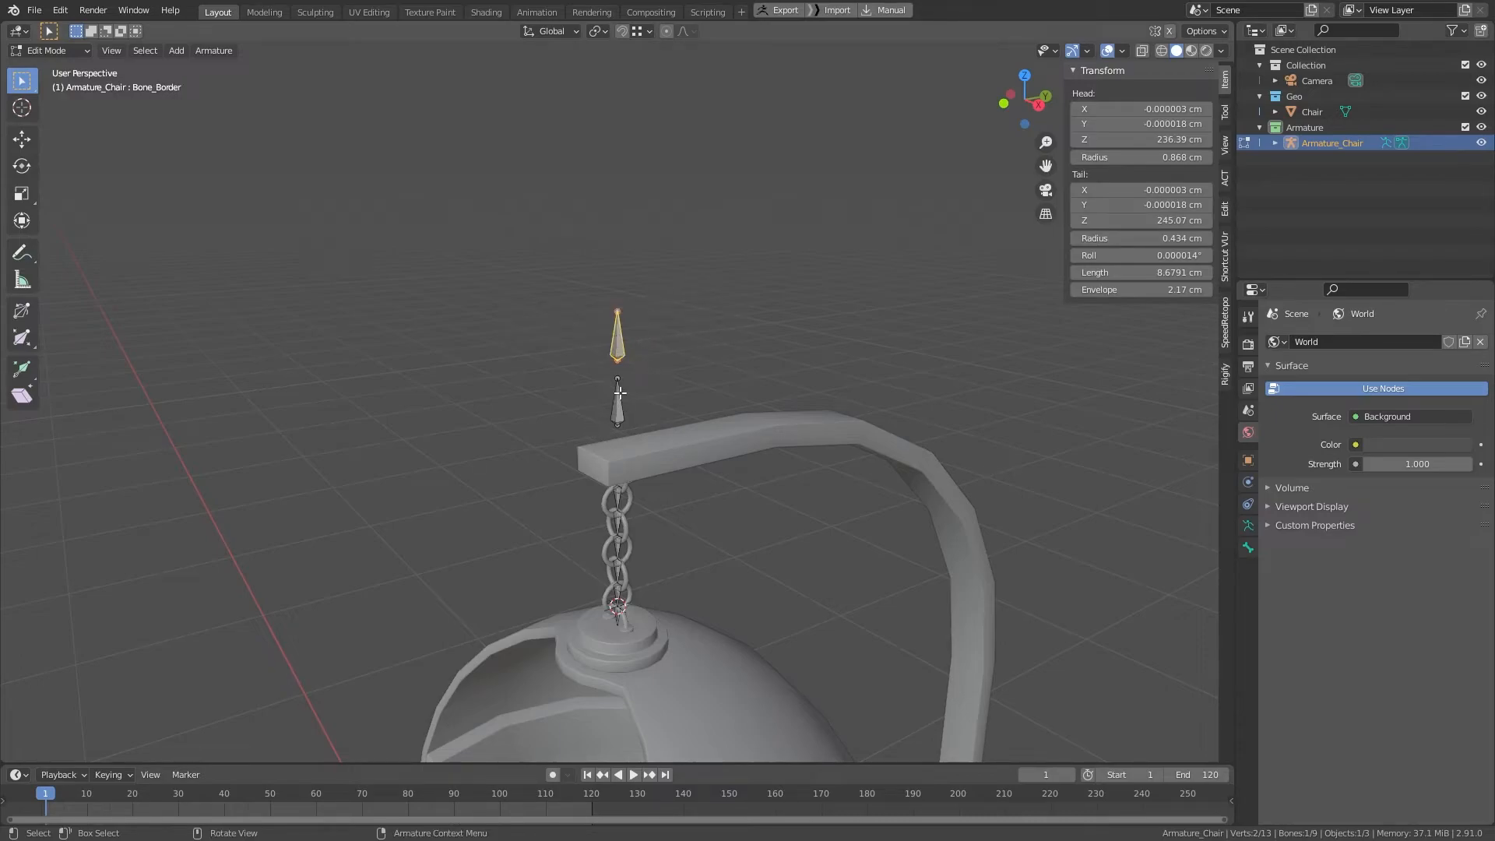
Step: Rename the top bone of the chain, just under the arm, as Bone_Chain_1
{"action": "scroll", "coordinate": [598, 521], "scroll_direction": "up", "scroll_amount": 2}
{"action": "middle_click_drag", "start_coordinate": [658, 530], "coordinate": [688, 384], "text": "alt"}
{"action": "left_click", "coordinate": [656, 384]}
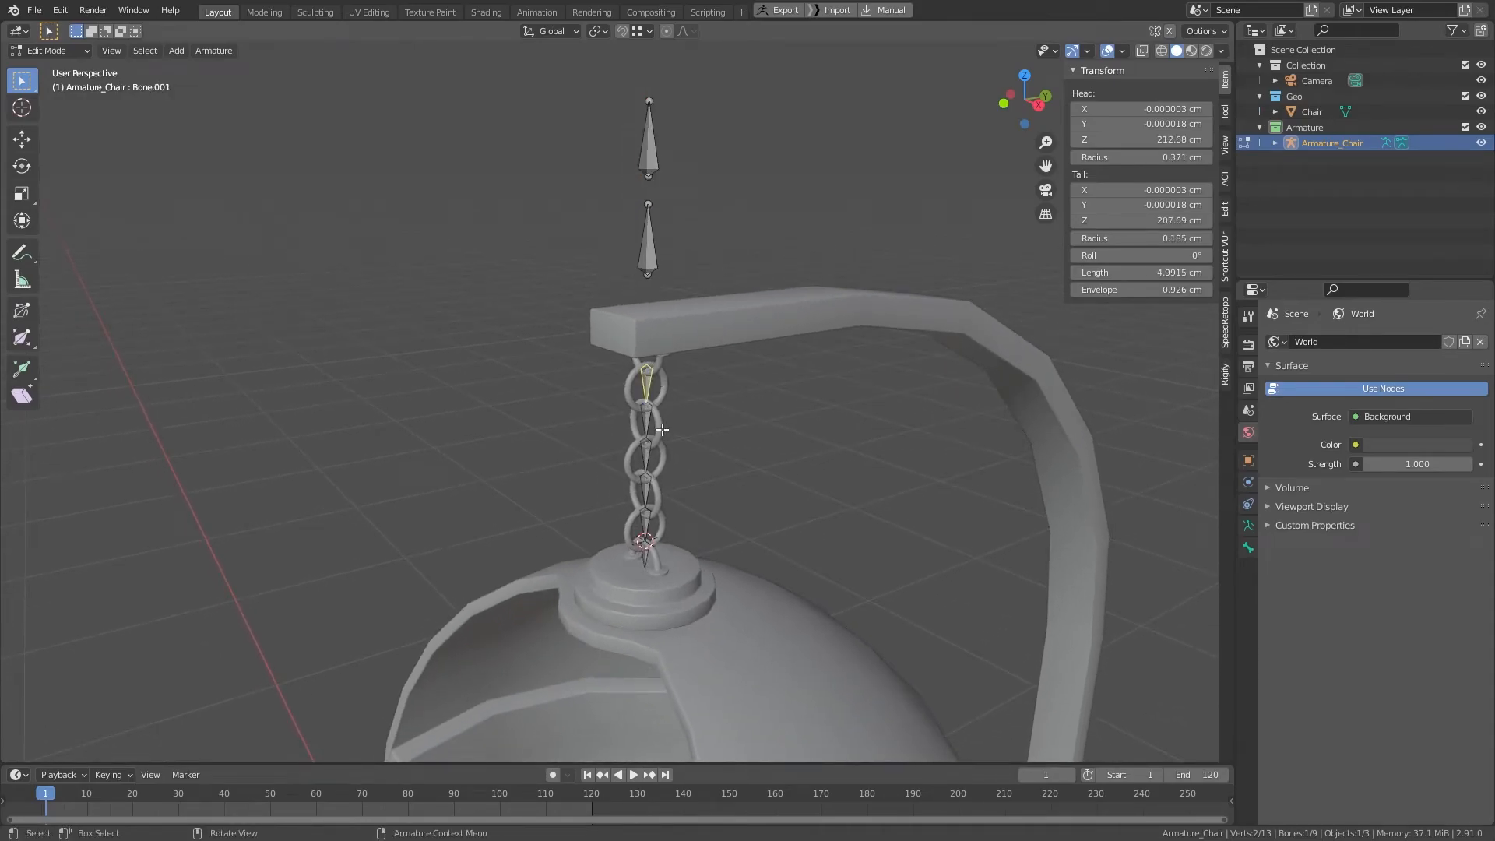
{"action": "key", "text": "F2"}
{"action": "type", "text": "Bone_Chain_"}
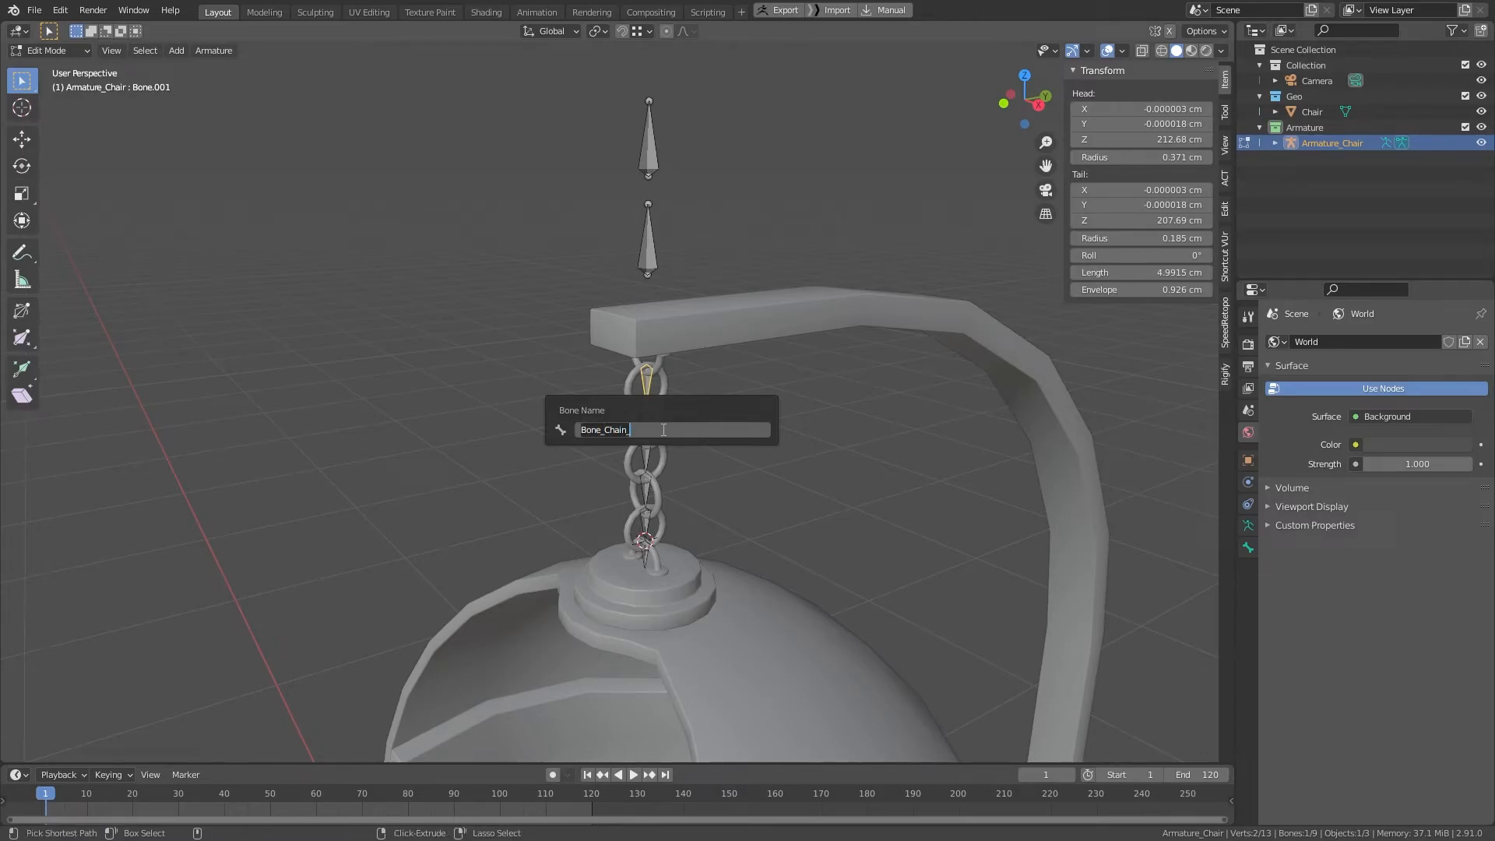
{"action": "type", "text": "1"}
{"action": "key", "text": "Return"}
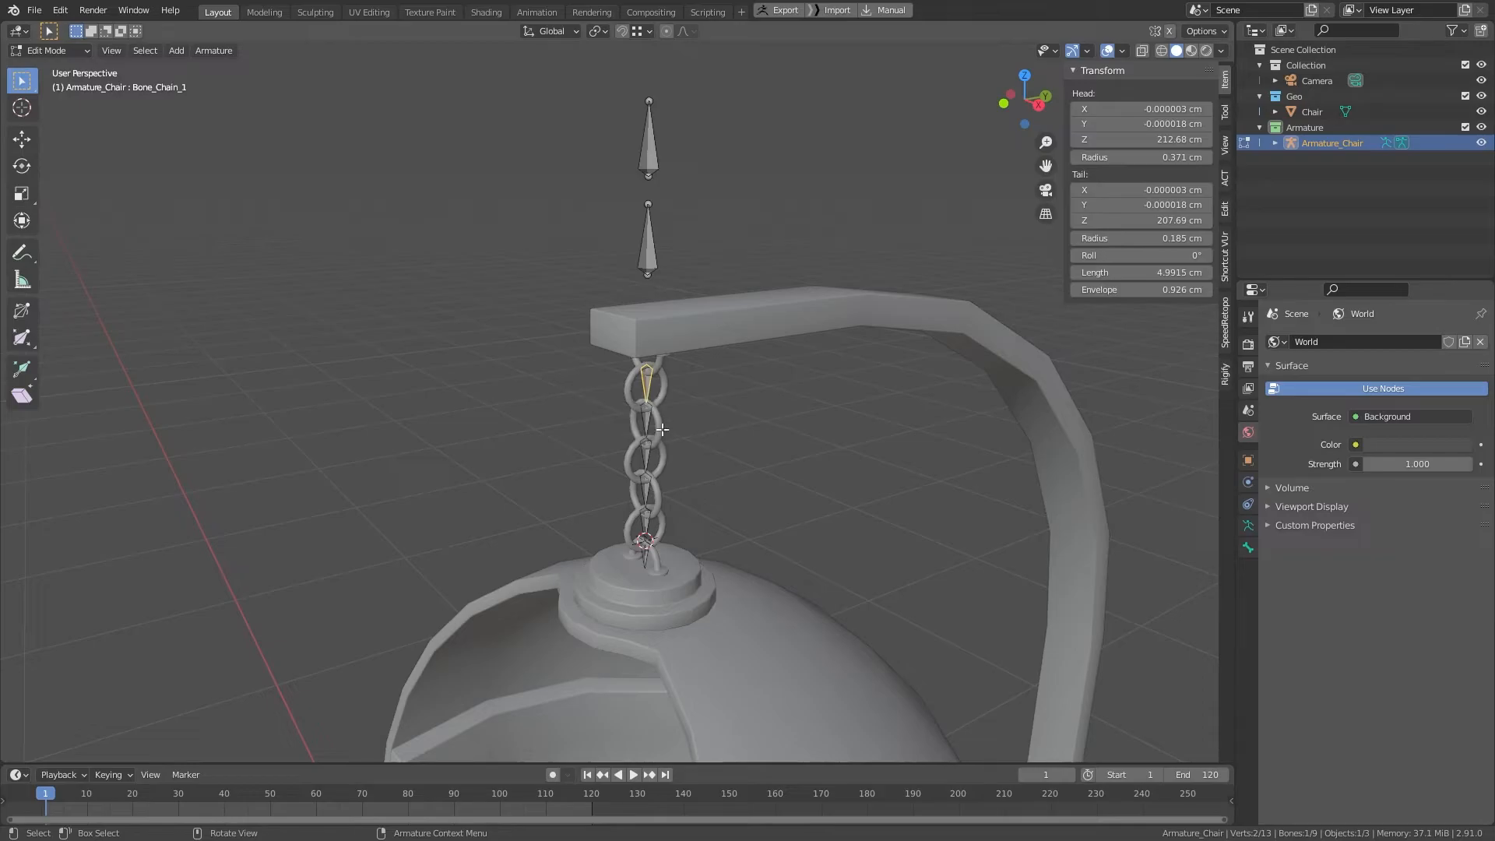
Step: Rename the second chain bone from the top as Bone_Chain_2 and copy the Bone_Chain_ prefix for reuse
{"action": "left_click", "coordinate": [641, 423]}
{"action": "key", "text": "F2"}
{"action": "type", "text": "Bone_Chain_"}
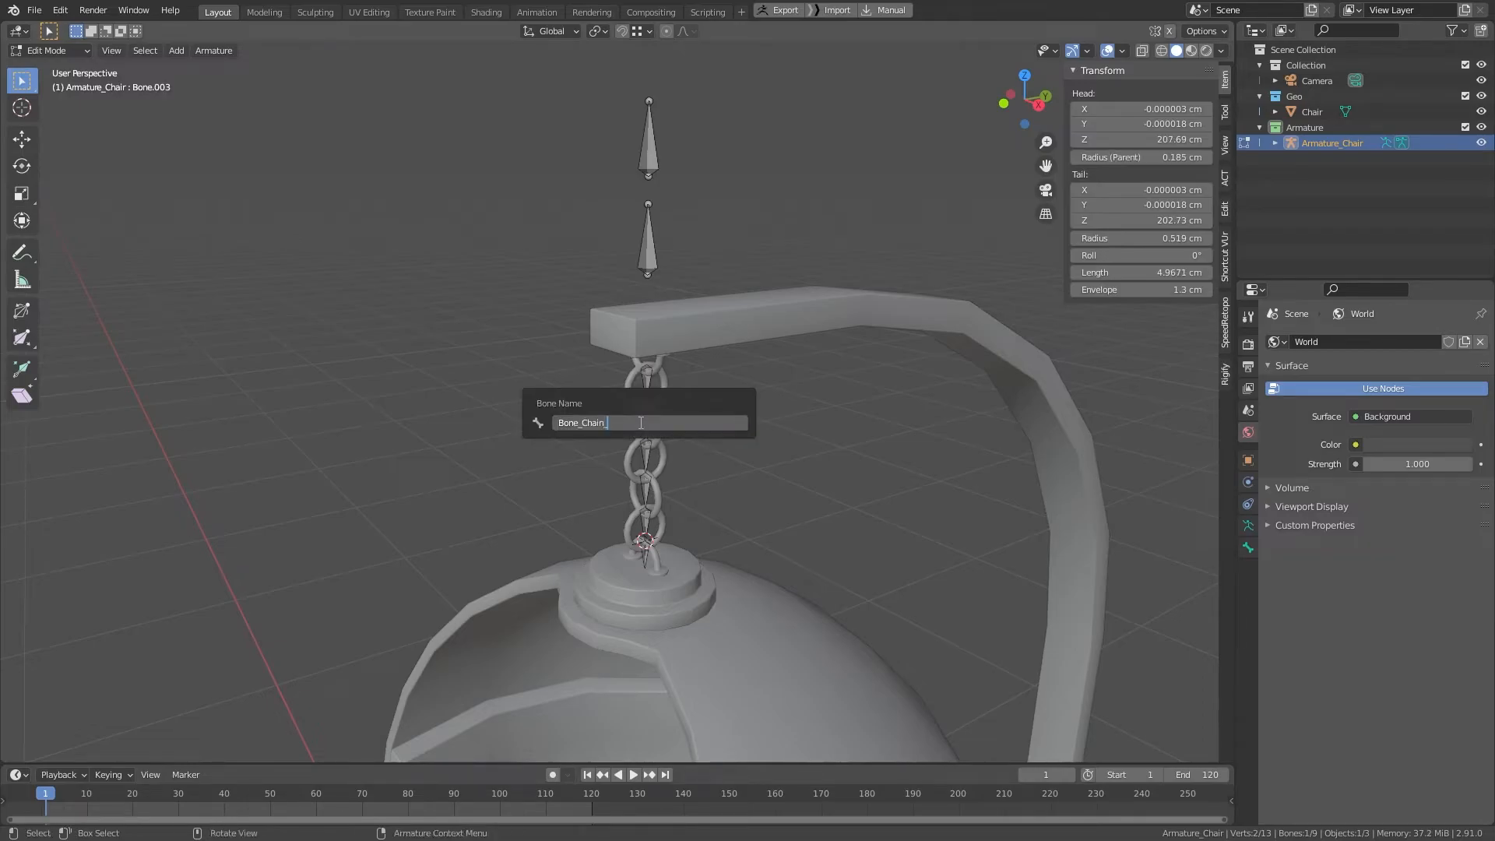
{"action": "key", "text": "Return"}
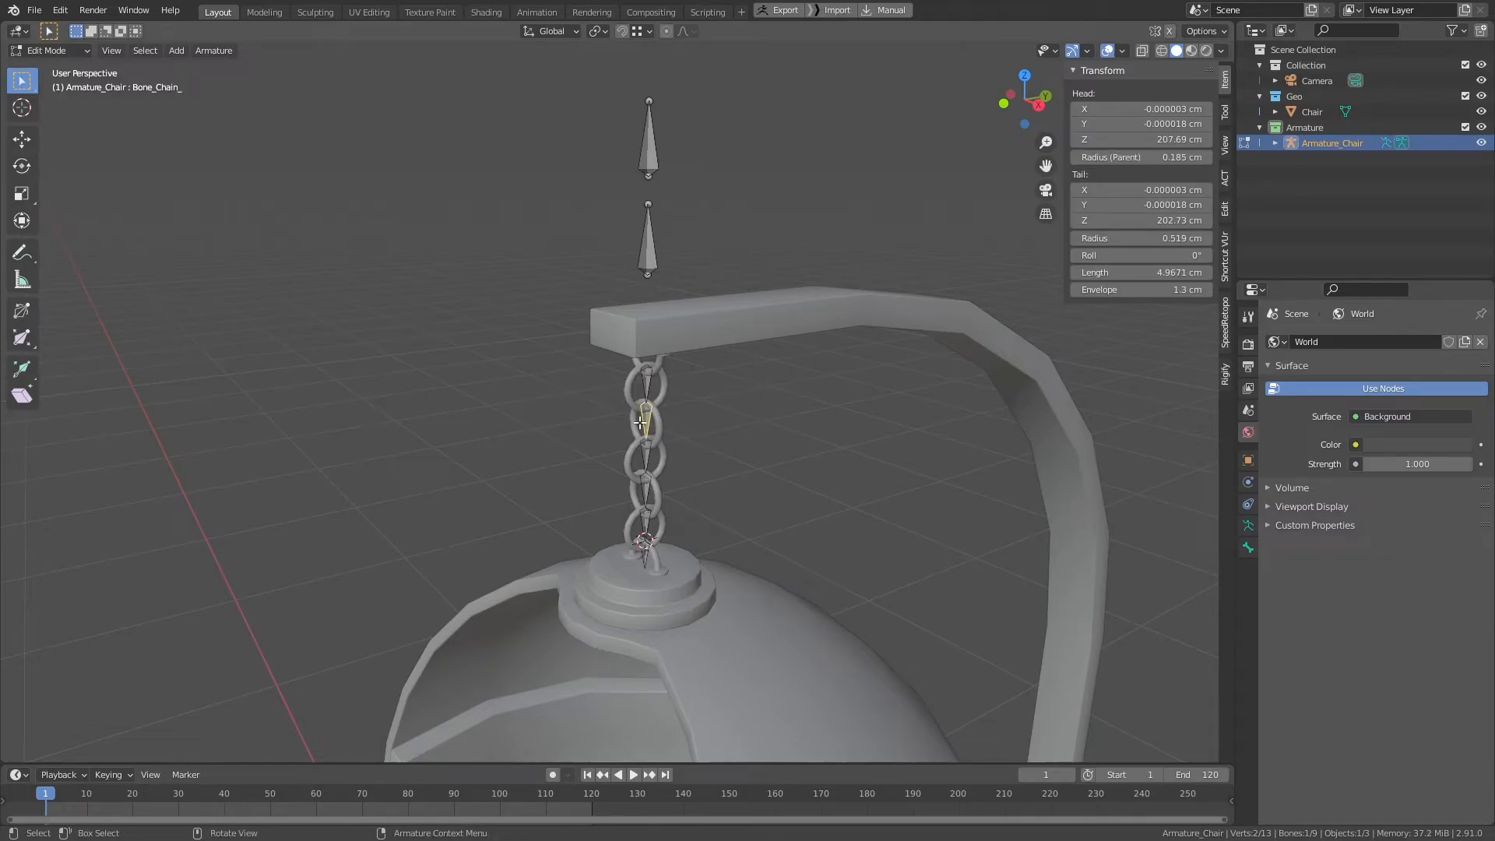
{"action": "key", "text": "F2"}
{"action": "key", "text": "ctrl+c"}
{"action": "left_click", "coordinate": [641, 423]}
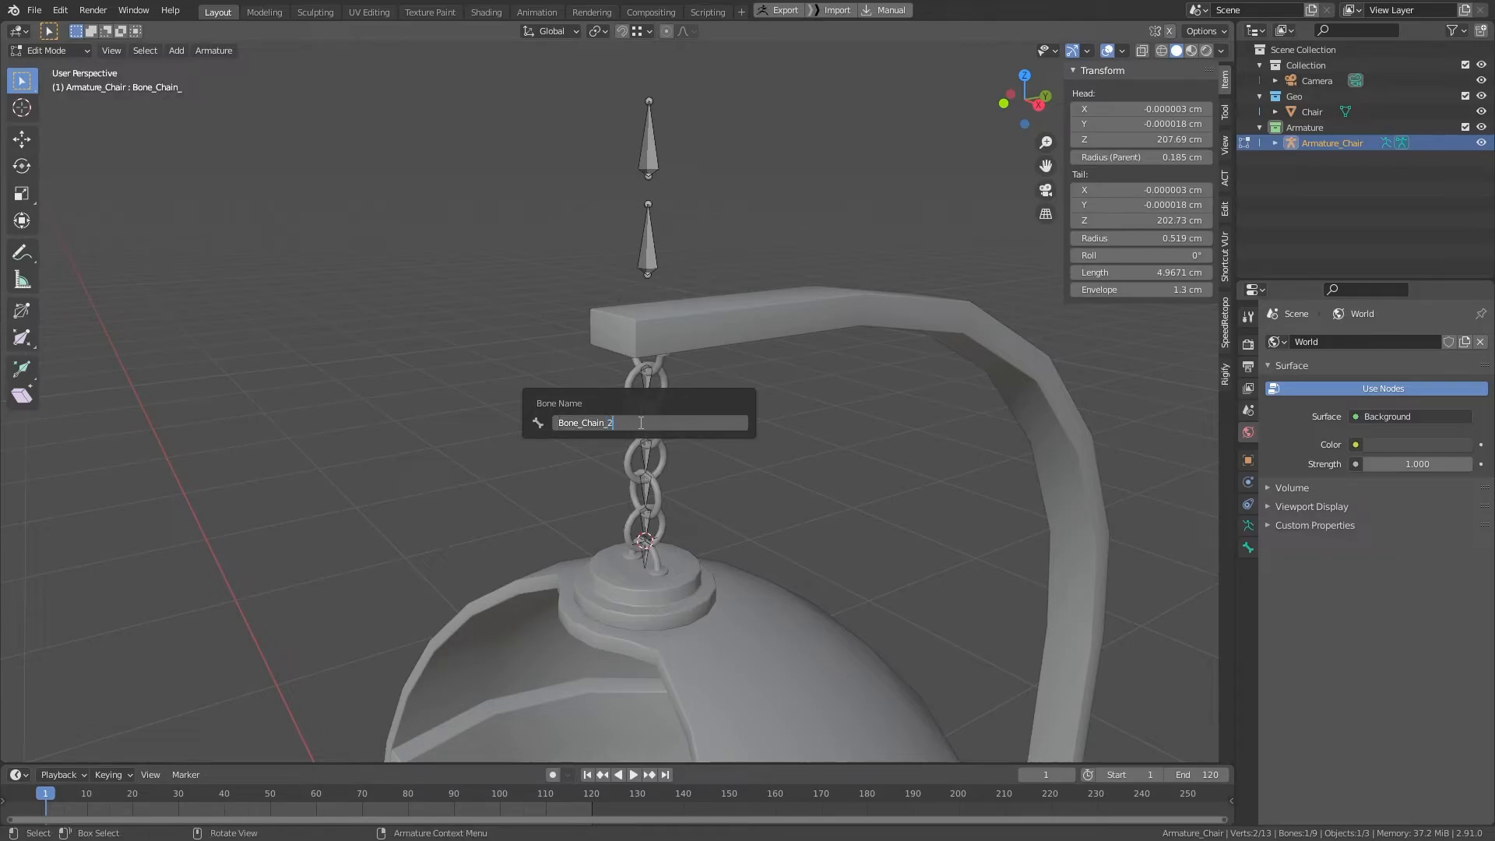
{"action": "key", "text": "Return"}
Step: Rename the third chain bone from the top as Bone_Chain_3
{"action": "left_click", "coordinate": [653, 462]}
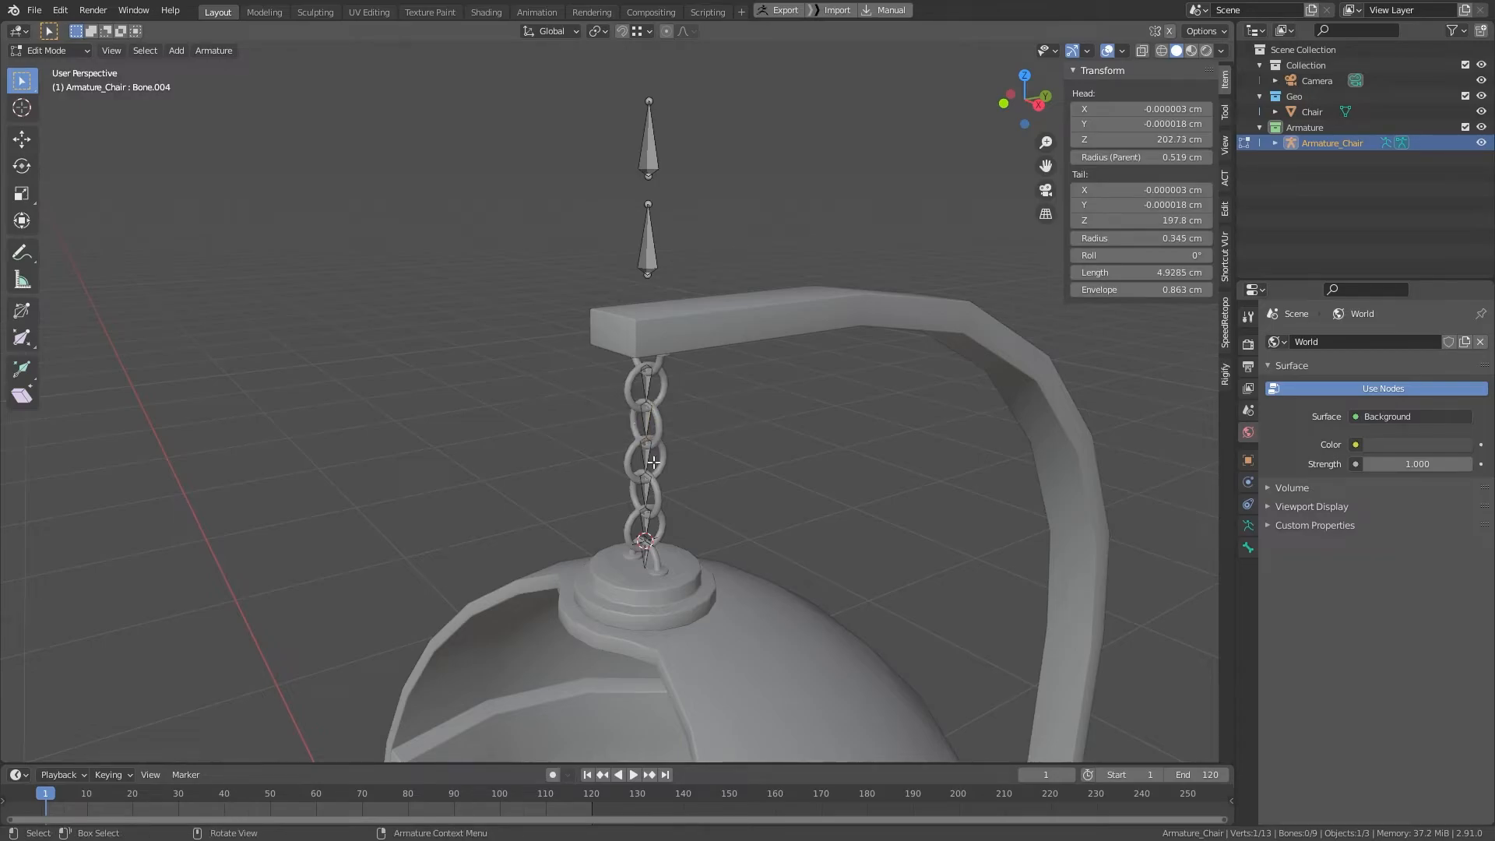
{"action": "key", "text": "F2"}
{"action": "key", "text": "ctrl+v"}
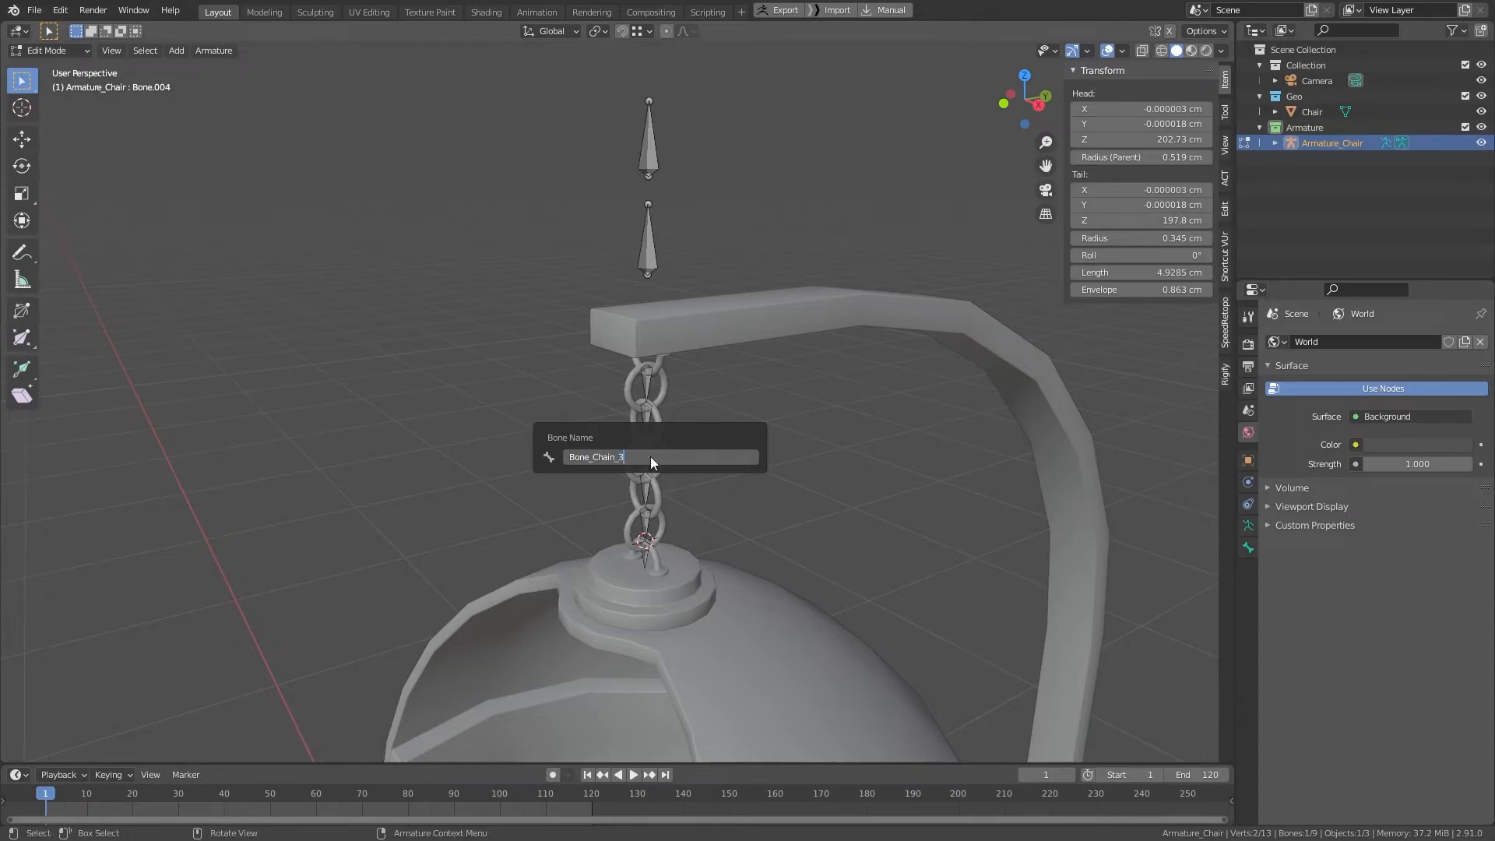
{"action": "type", "text": "3"}
{"action": "key", "text": "Return"}
Step: Rename the fourth and fifth chain bones from the top as Bone_Chain_4 and Bone_Chain_5
{"action": "left_click", "coordinate": [647, 497]}
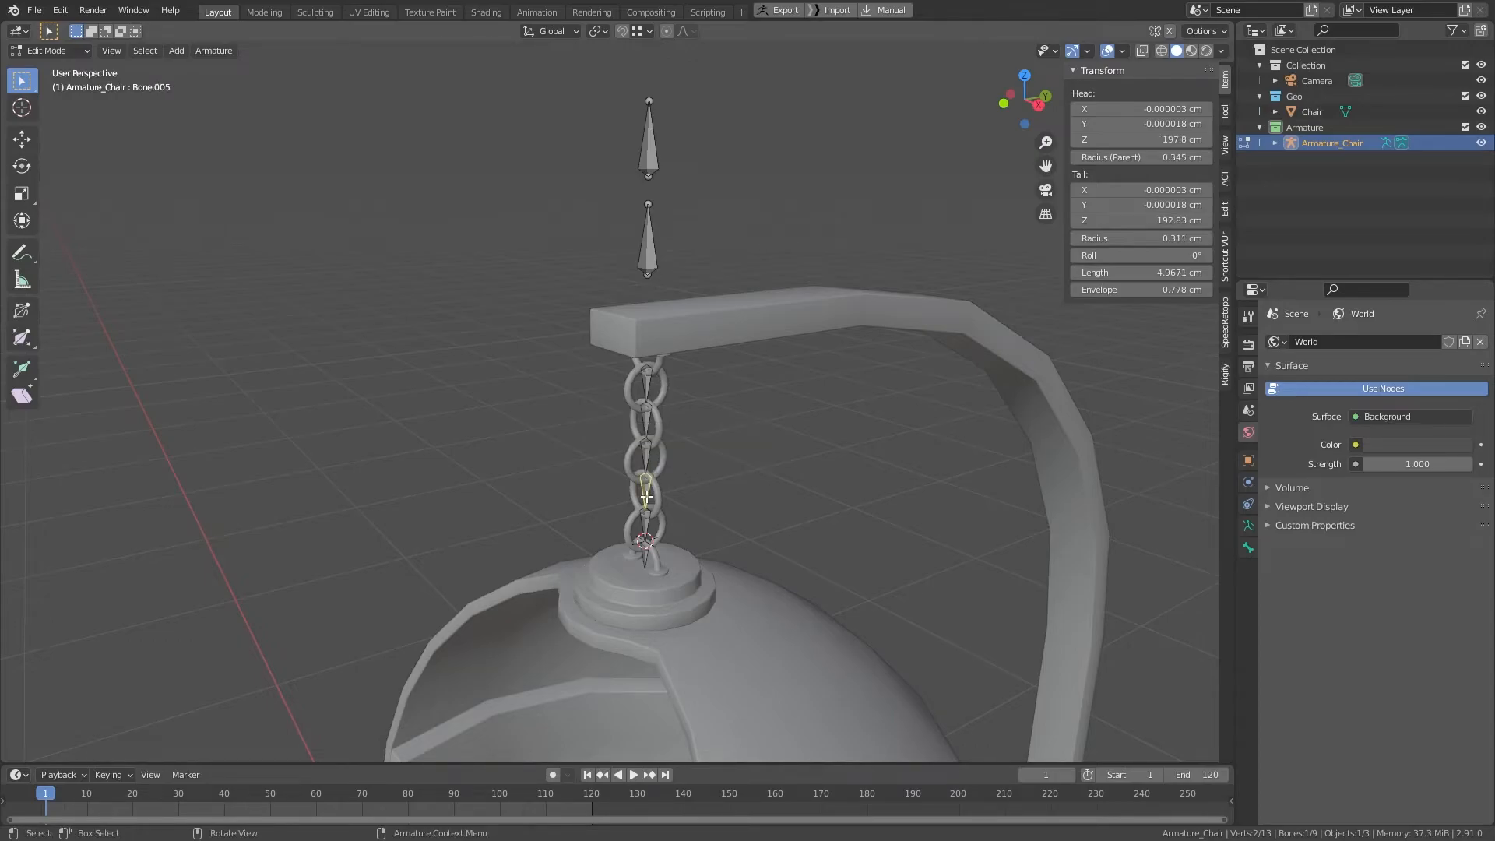
{"action": "key", "text": "F2"}
{"action": "key", "text": "ctrl+v"}
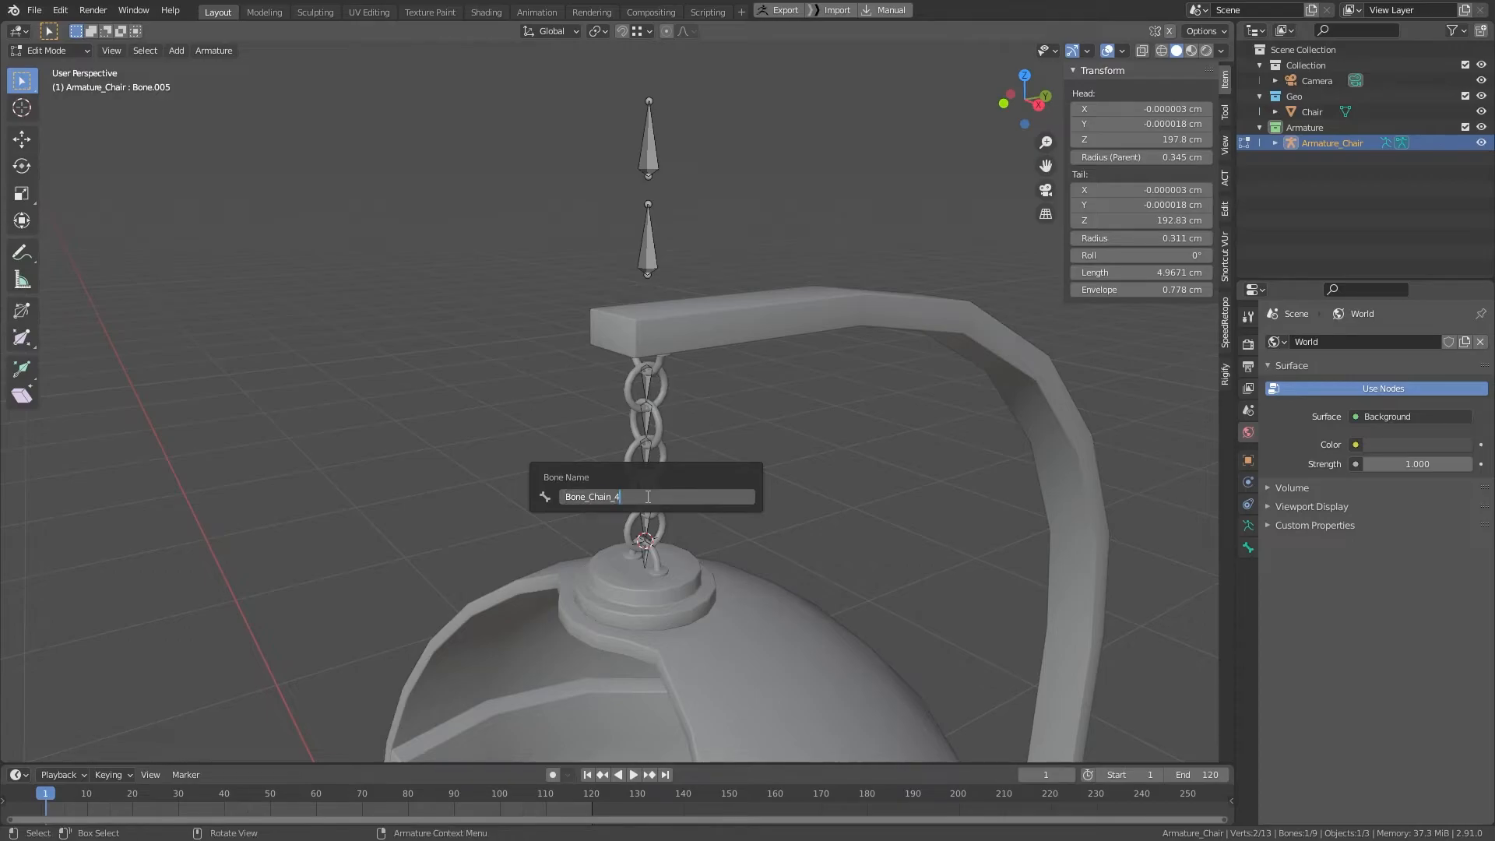
{"action": "key", "text": "Return"}
{"action": "left_click", "coordinate": [646, 522]}
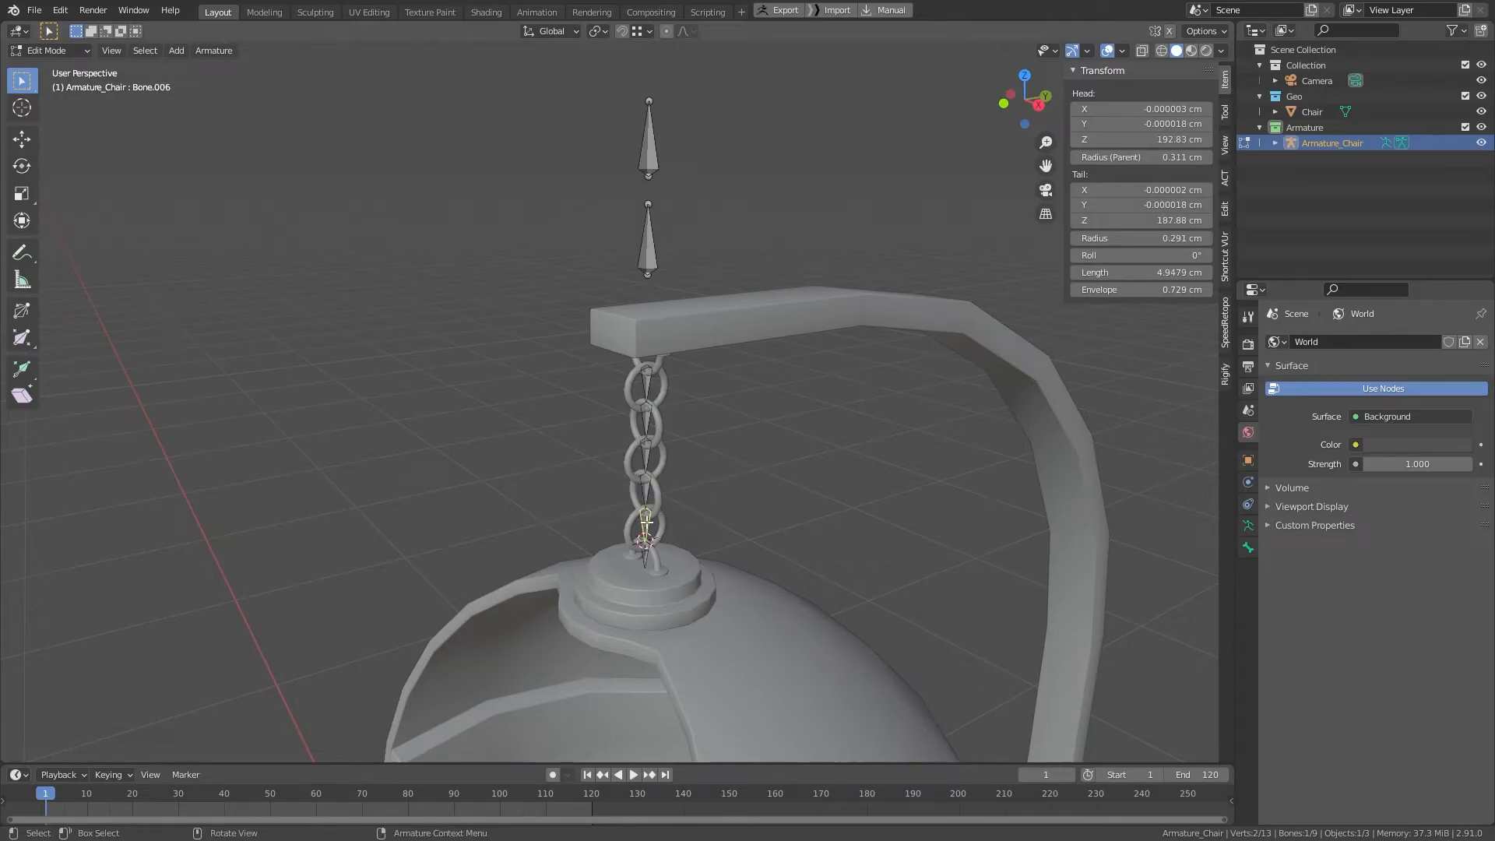
{"action": "key", "text": "F2"}
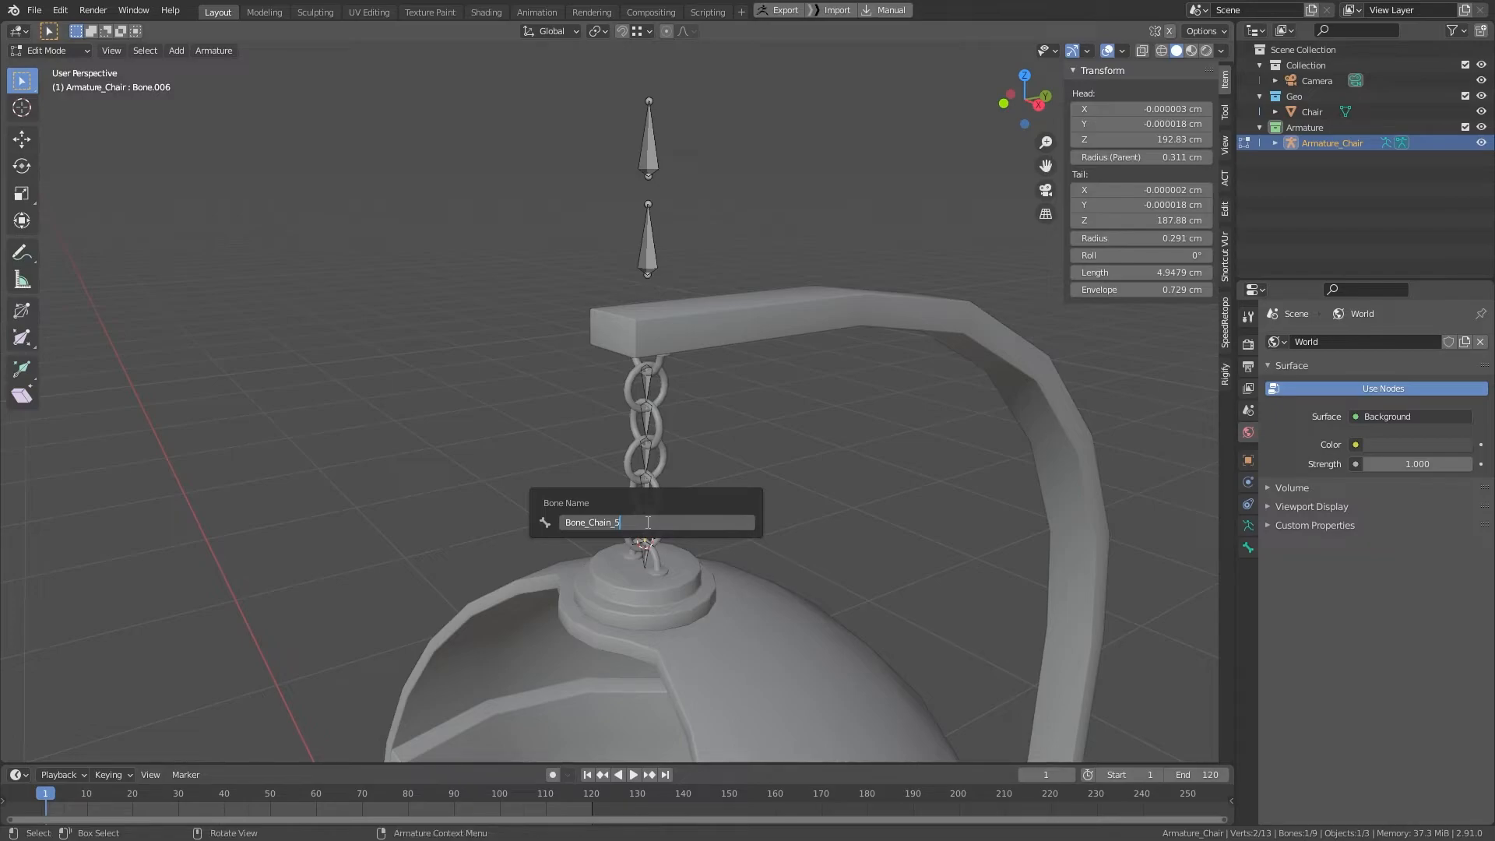
{"action": "key", "text": "Return"}
Step: Rename the lowest bone, at the egg's top cap, as Bone_Chair
{"action": "left_click", "coordinate": [643, 555]}
{"action": "key", "text": "F2"}
{"action": "type", "text": "Bone_Chai"}
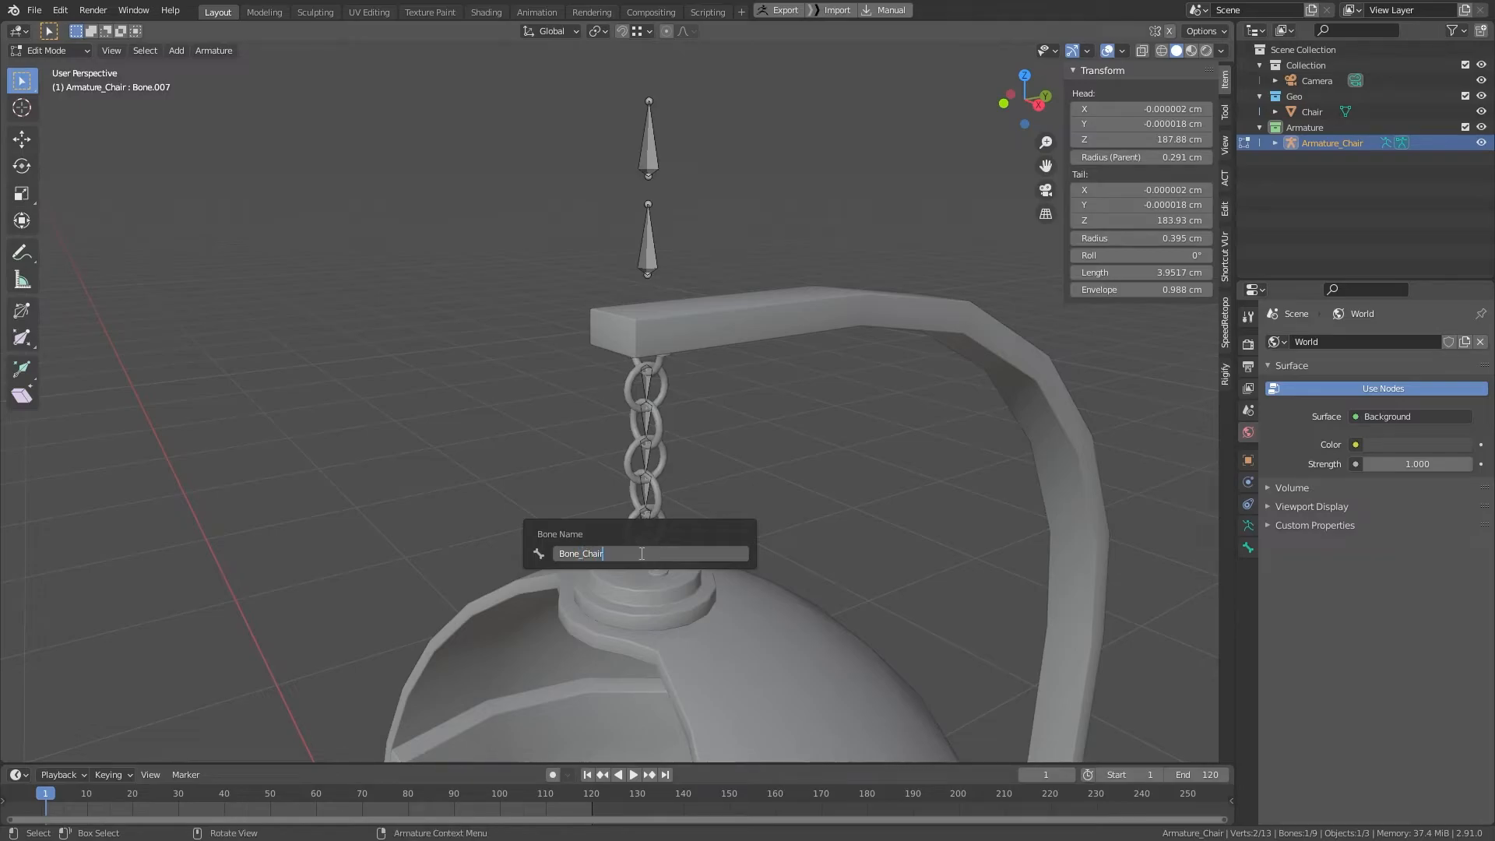
{"action": "type", "text": "r"}
{"action": "key", "text": "Return"}
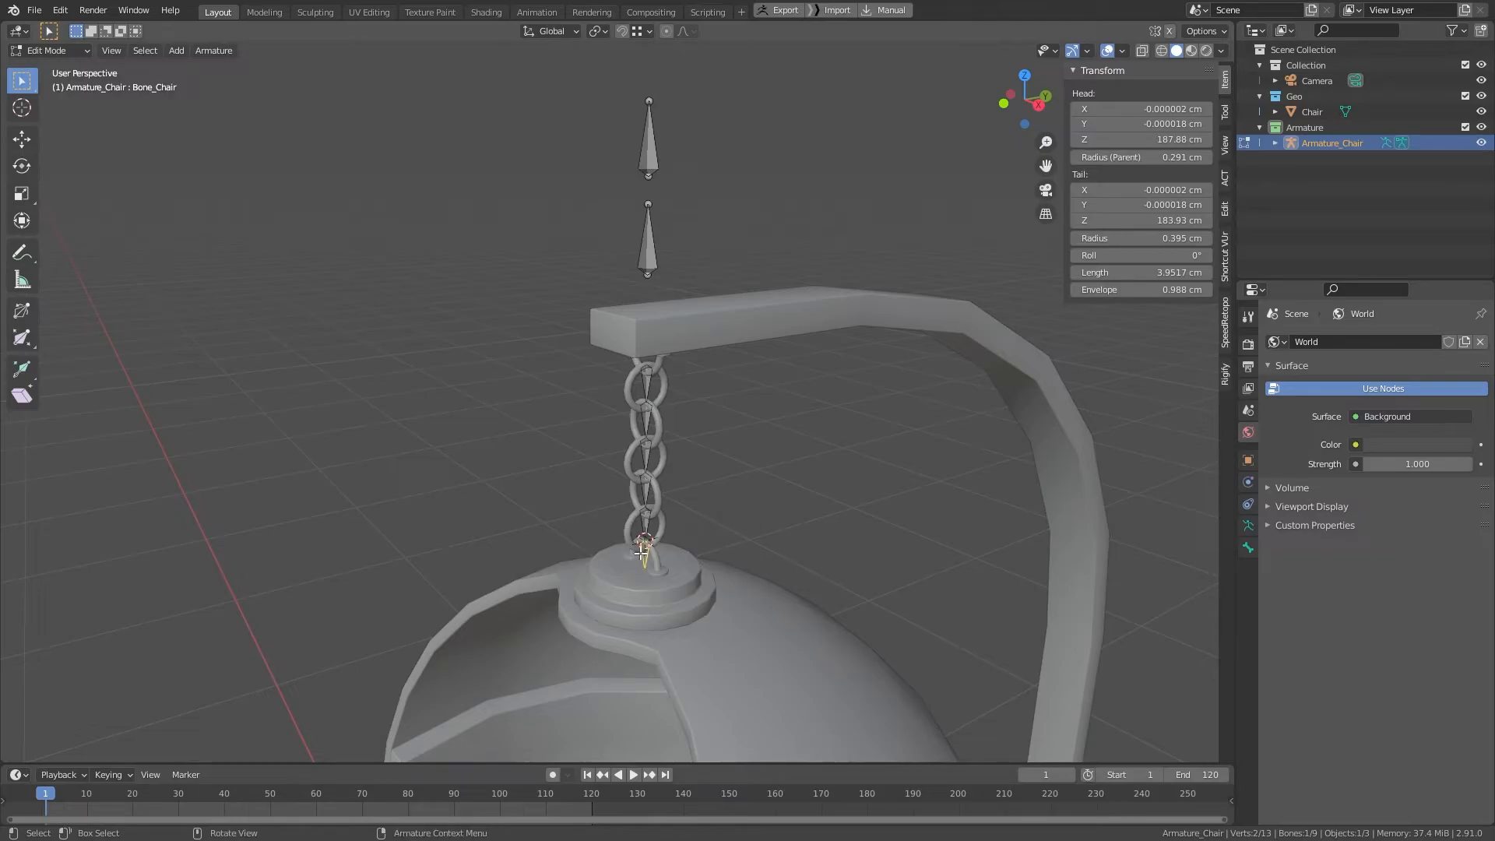
Step: Parent Bone_Chair_CTRL, Bone_Border and Bone_Chain_1 to Bone_Root with Keep Offset
{"action": "scroll", "coordinate": [788, 448], "scroll_direction": "down", "scroll_amount": 1}
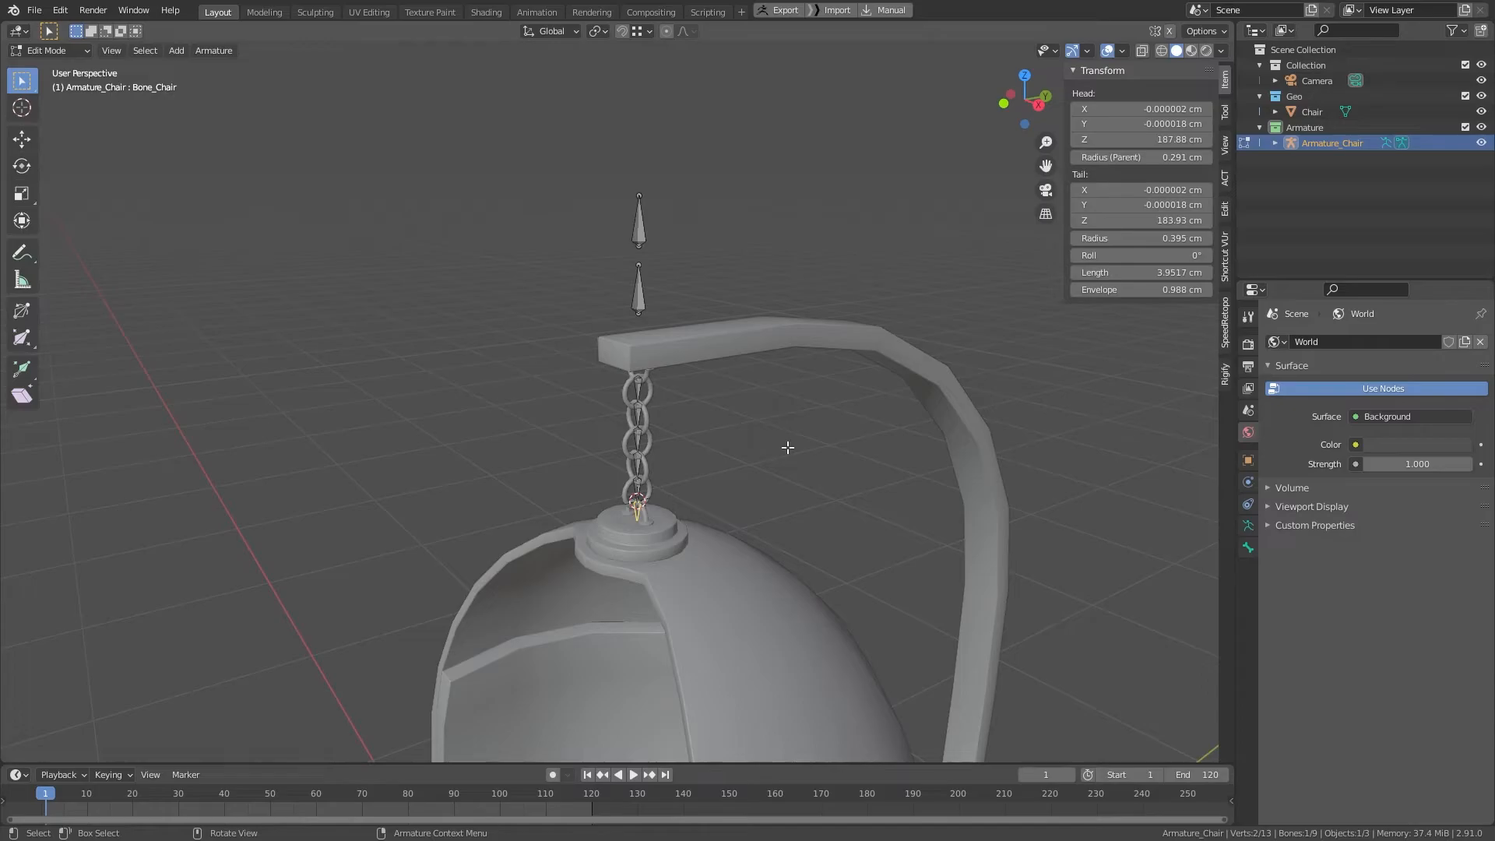
{"action": "middle_click_drag", "start_coordinate": [788, 447], "coordinate": [805, 339], "text": "shift"}
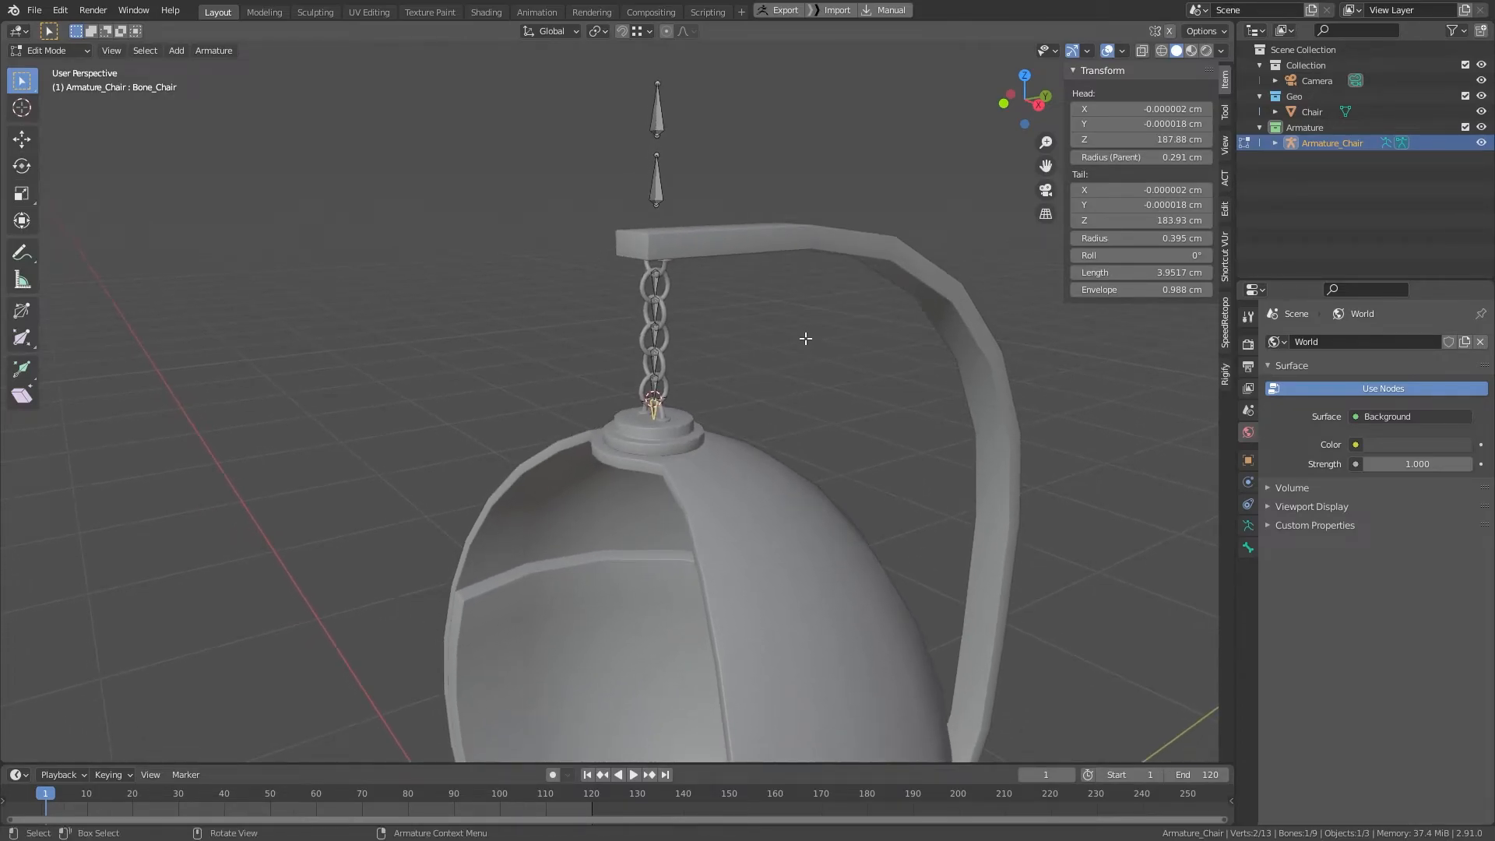
{"action": "left_click", "coordinate": [658, 167]}
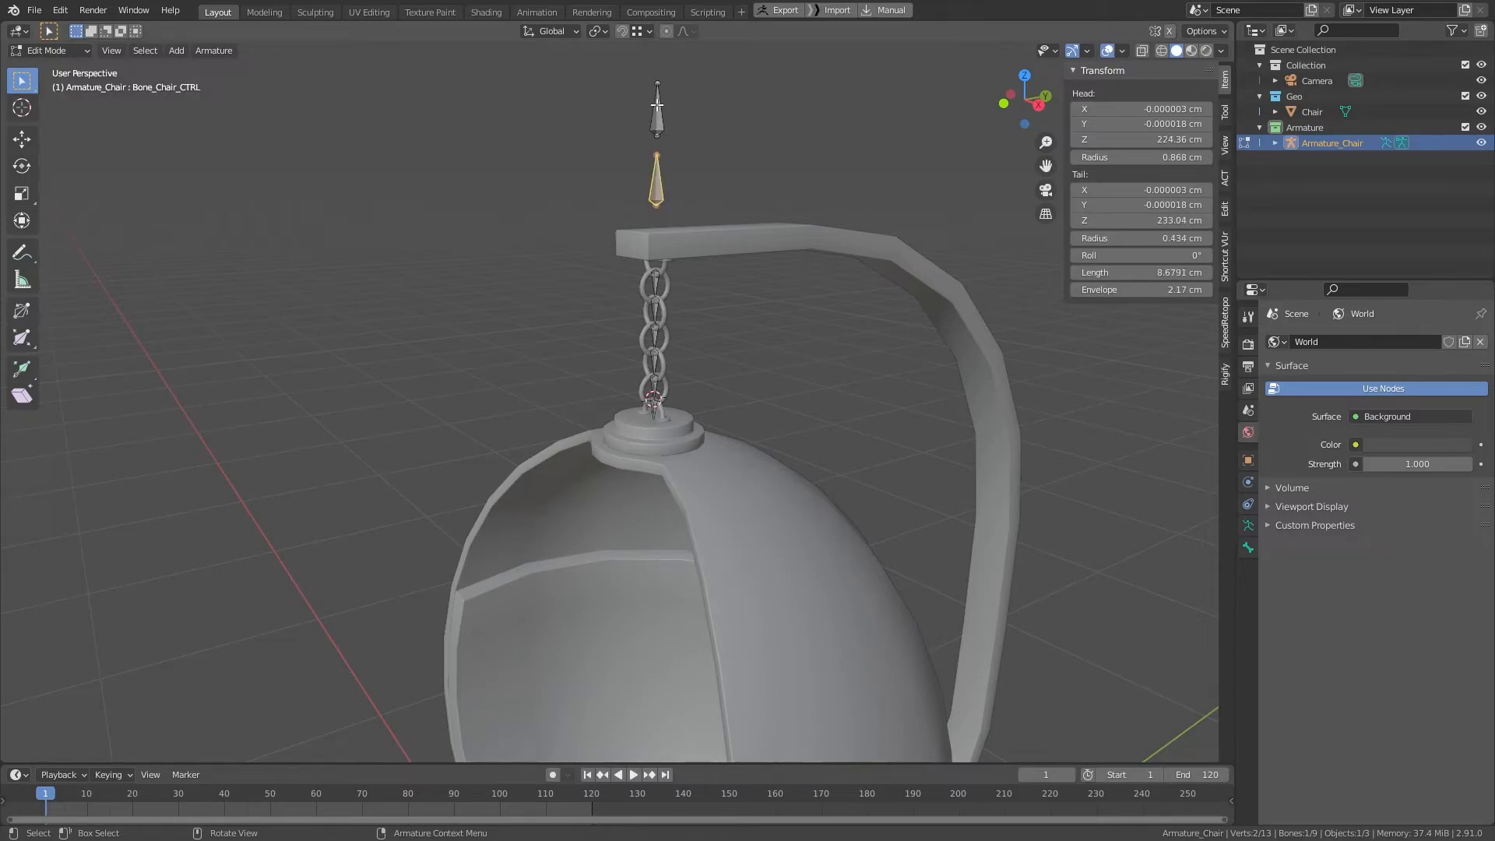
{"action": "left_click", "coordinate": [659, 133], "text": "shift"}
{"action": "scroll", "coordinate": [660, 181], "scroll_direction": "up", "scroll_amount": 2}
{"action": "left_click", "coordinate": [671, 237], "text": "shift"}
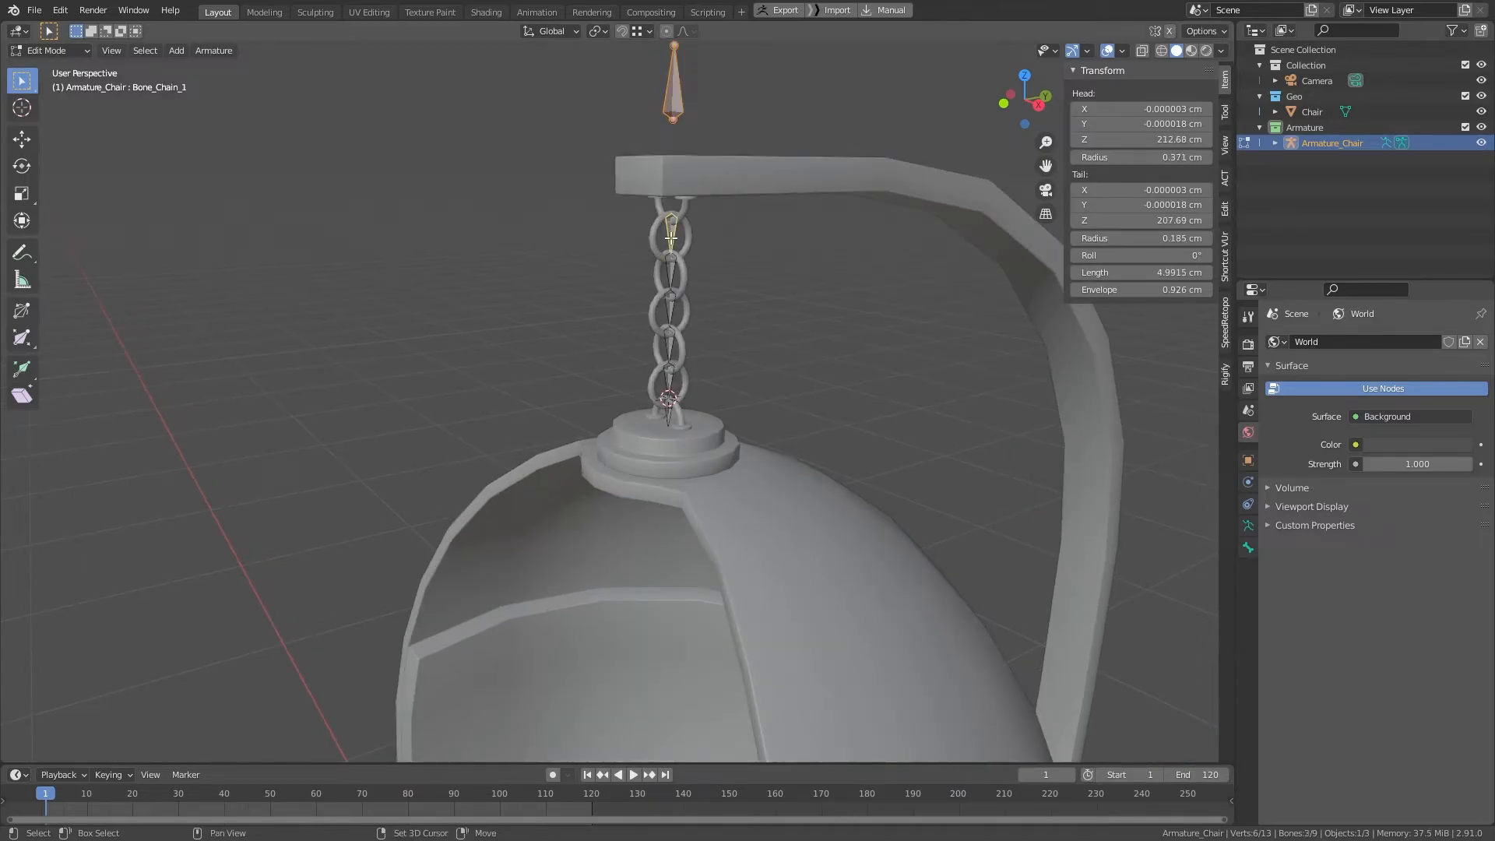
{"action": "scroll", "coordinate": [408, 334], "scroll_direction": "down", "scroll_amount": 4}
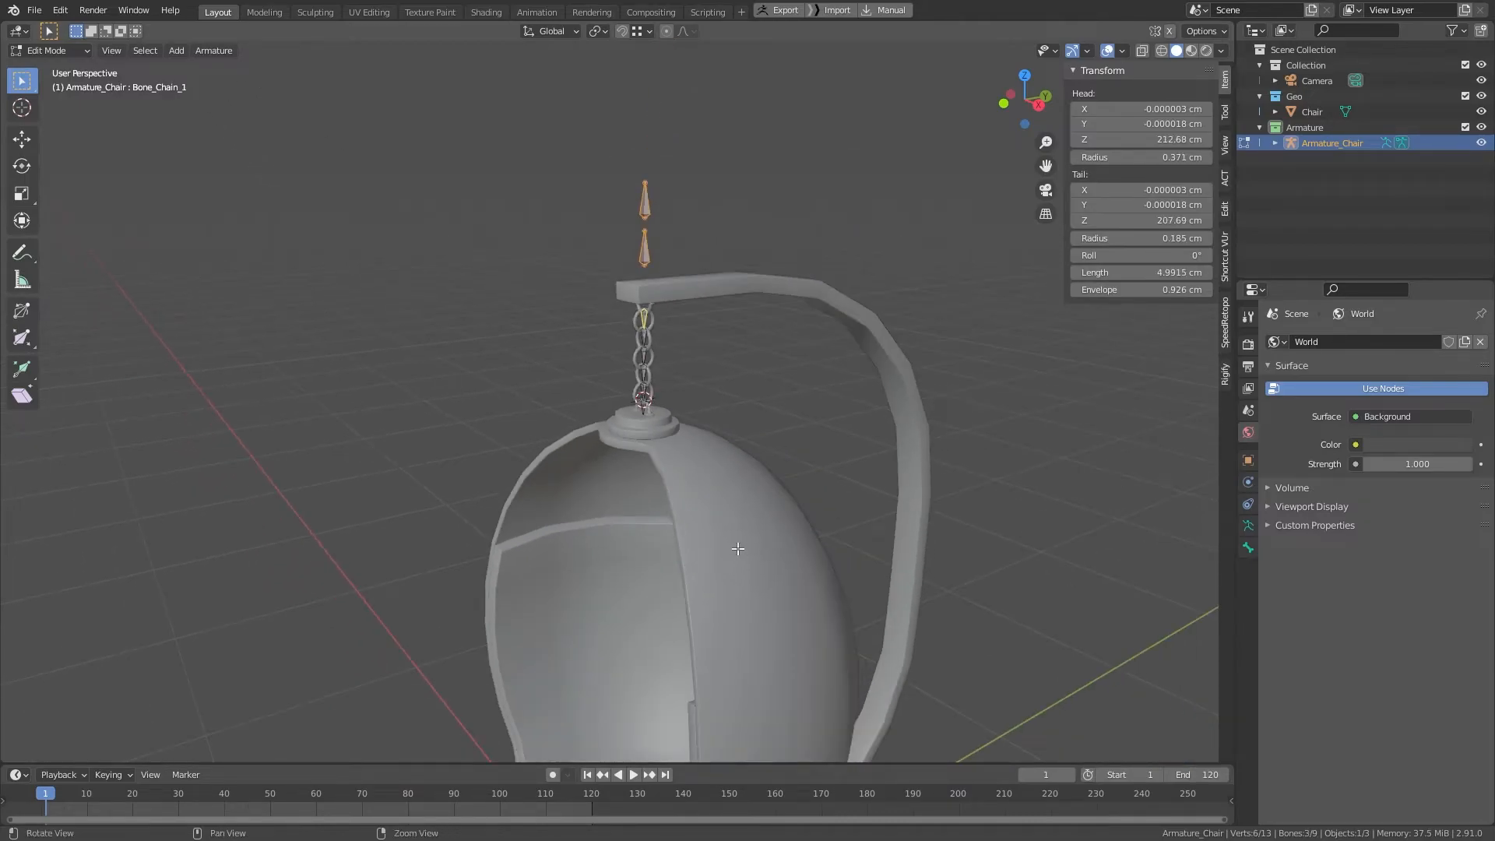
{"action": "middle_click_drag", "start_coordinate": [737, 557], "coordinate": [699, 274], "text": "alt"}
{"action": "left_click", "coordinate": [610, 701], "text": "shift"}
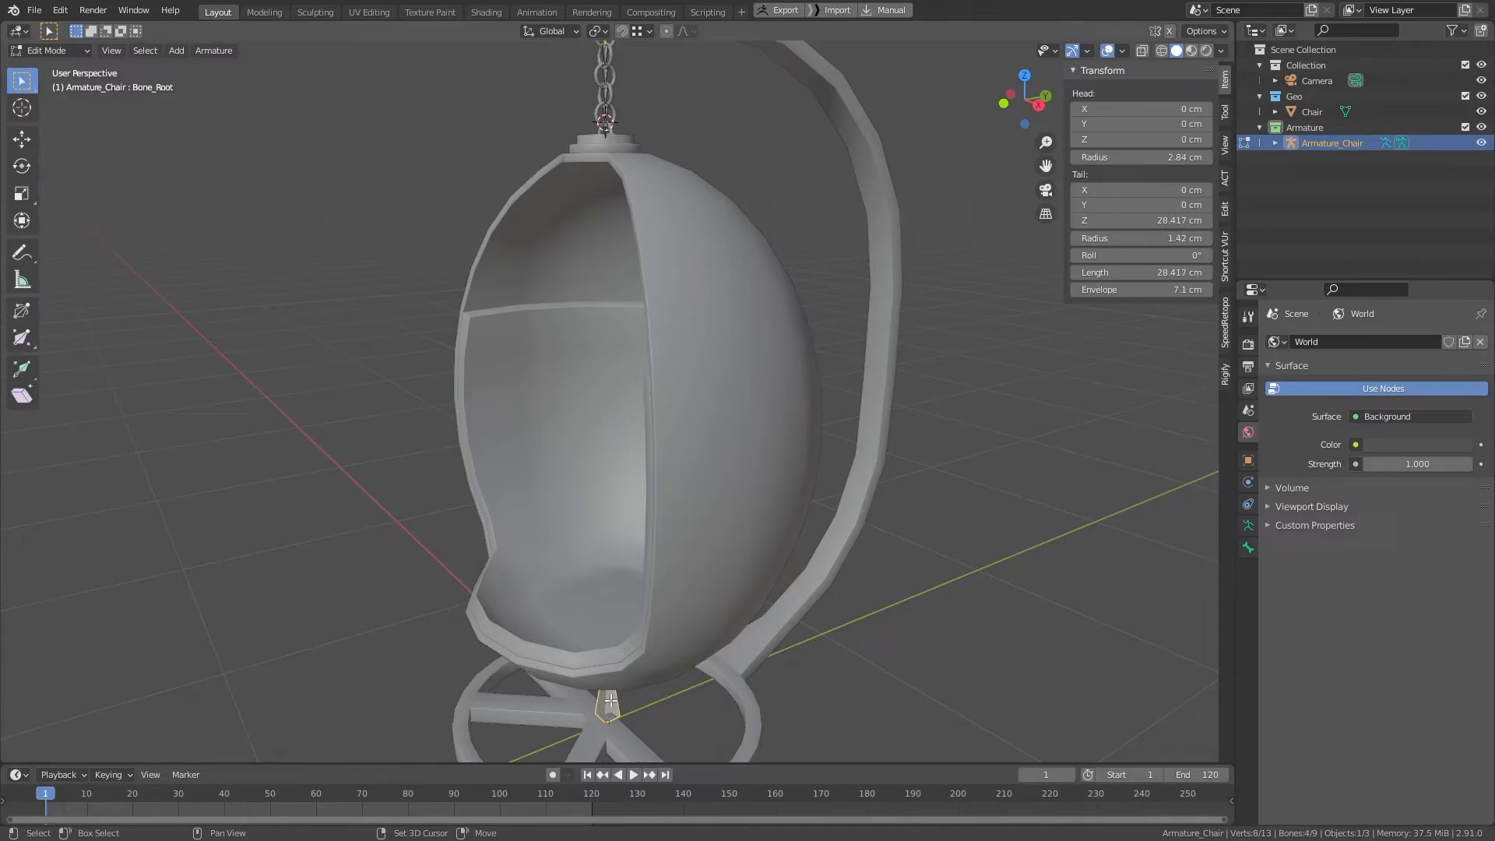
{"action": "key", "text": "ctrl+p"}
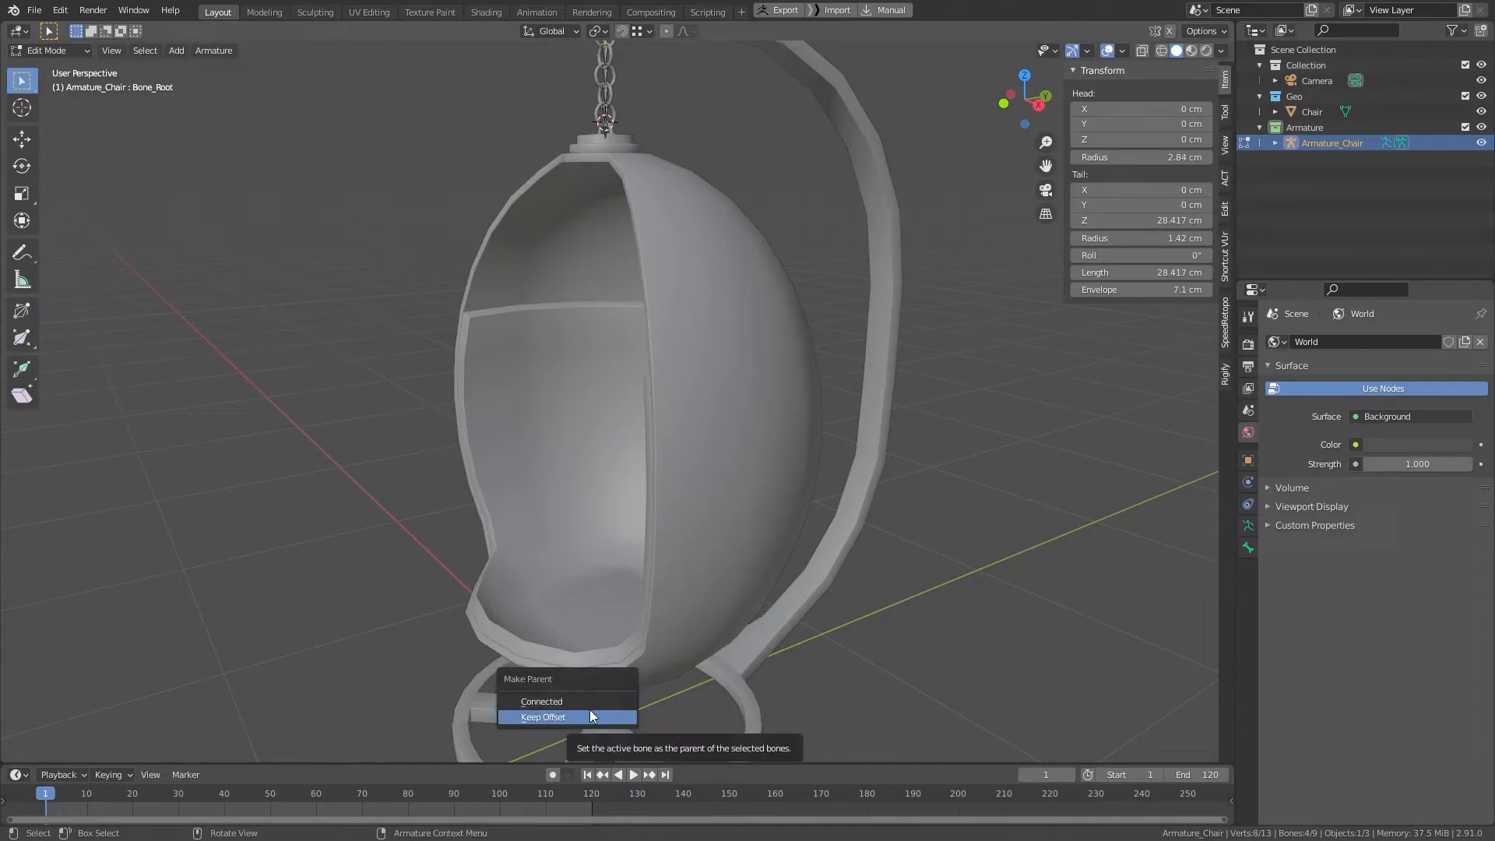
{"action": "left_click", "coordinate": [591, 711]}
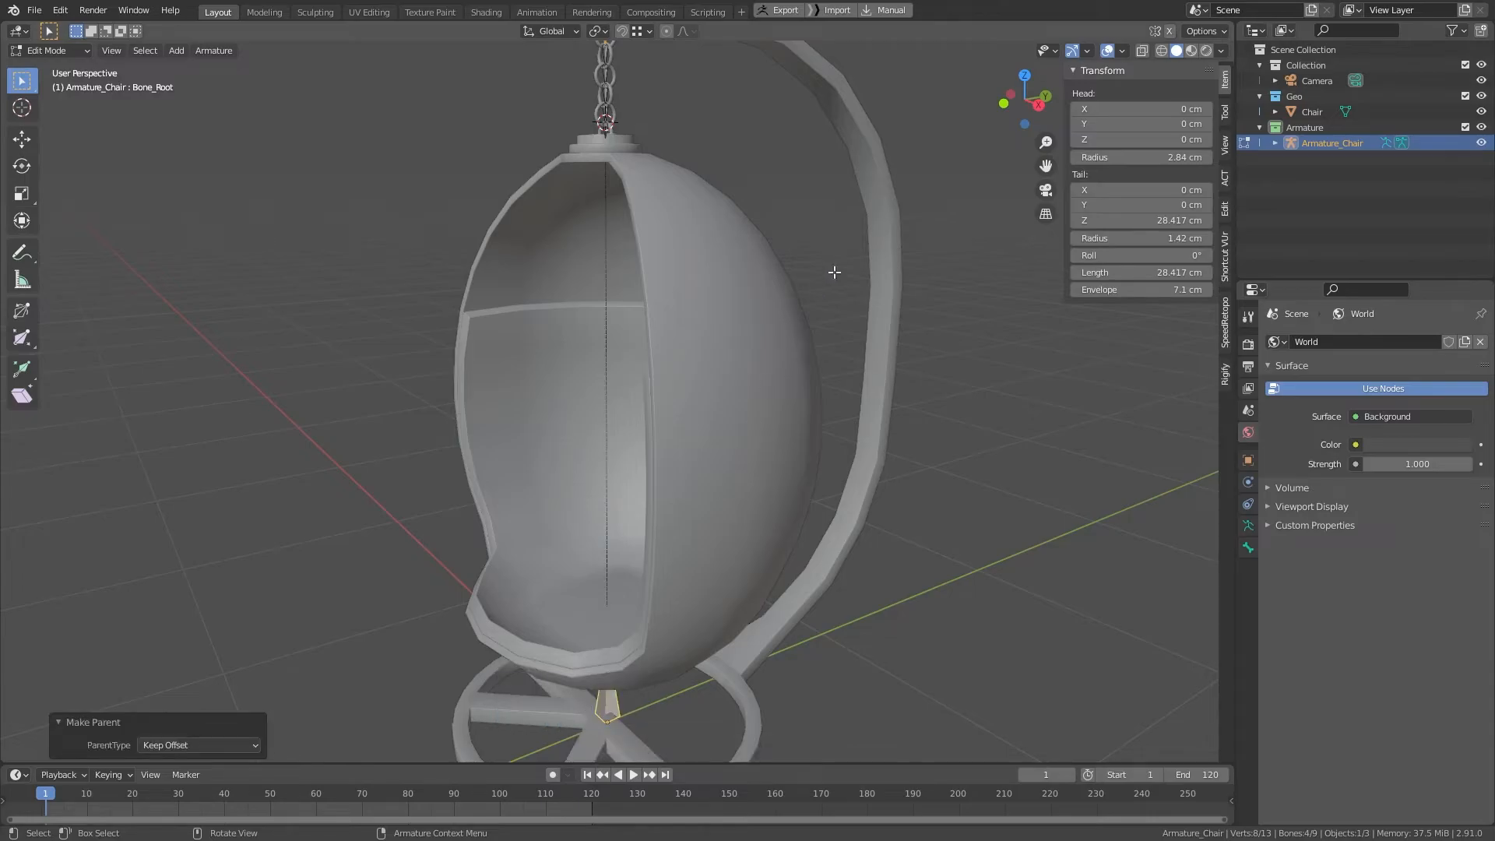
Step: In Object Mode, parent the Chair mesh to Armature_Chair using Armature Deform With Empty Groups, and leave only the mesh selected
{"action": "key", "text": "Tab"}
{"action": "scroll", "coordinate": [885, 305], "scroll_direction": "down", "scroll_amount": 3}
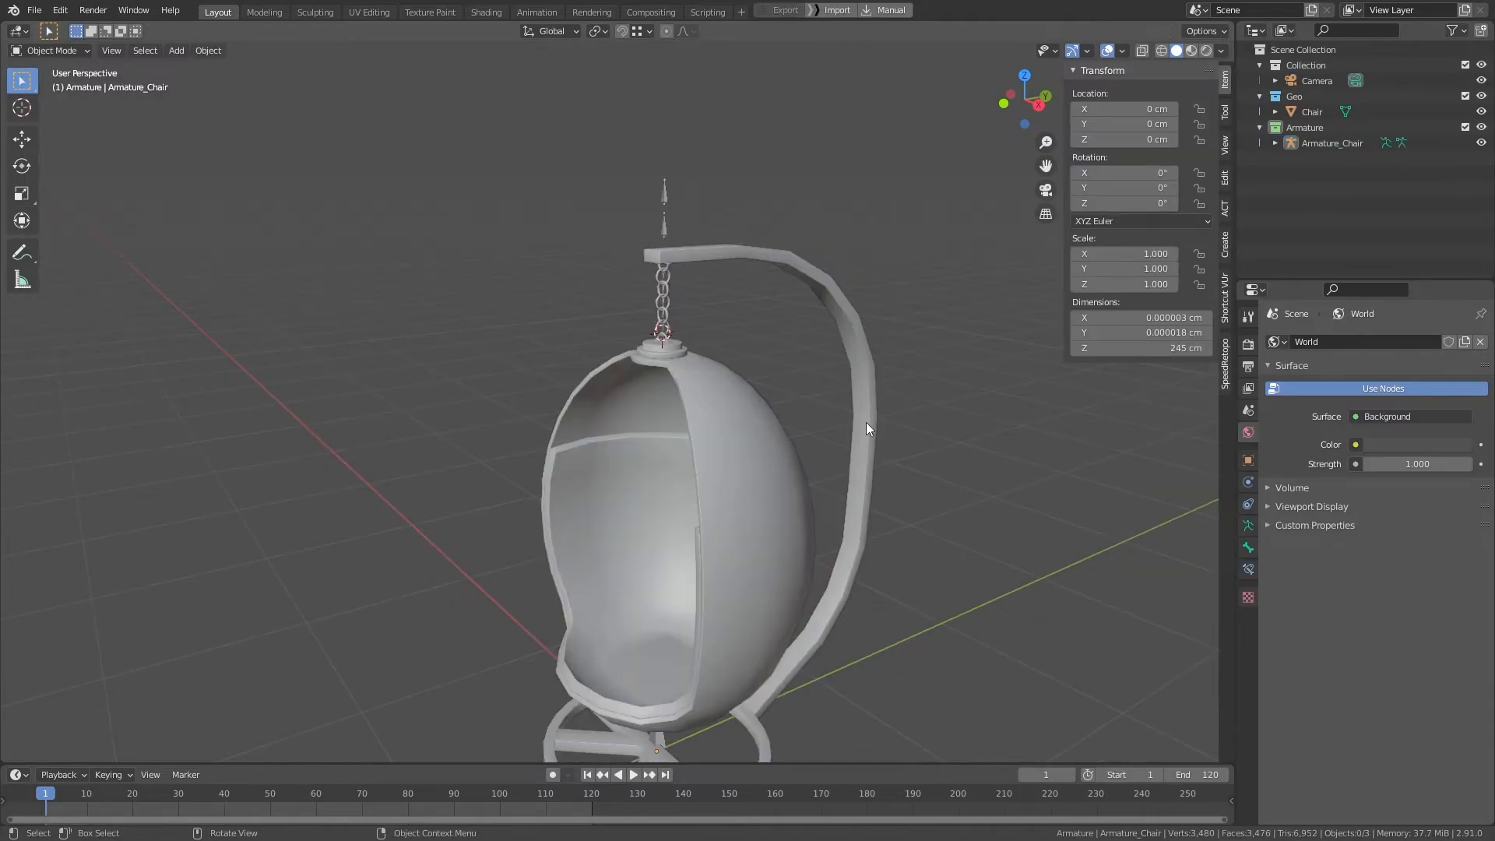
{"action": "middle_click_drag", "start_coordinate": [926, 538], "coordinate": [922, 452]}
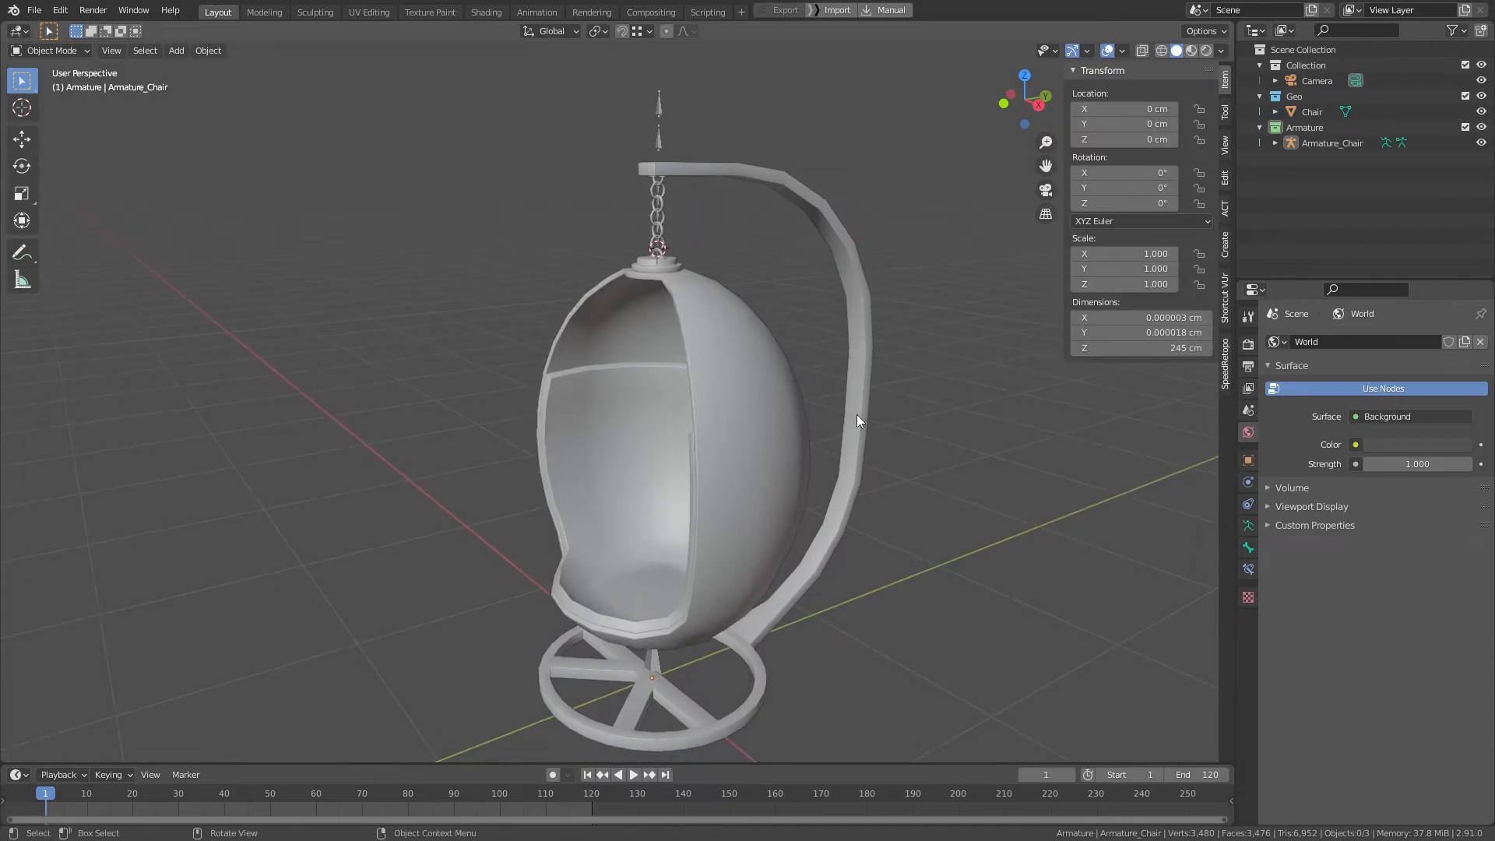
{"action": "left_click", "coordinate": [864, 355]}
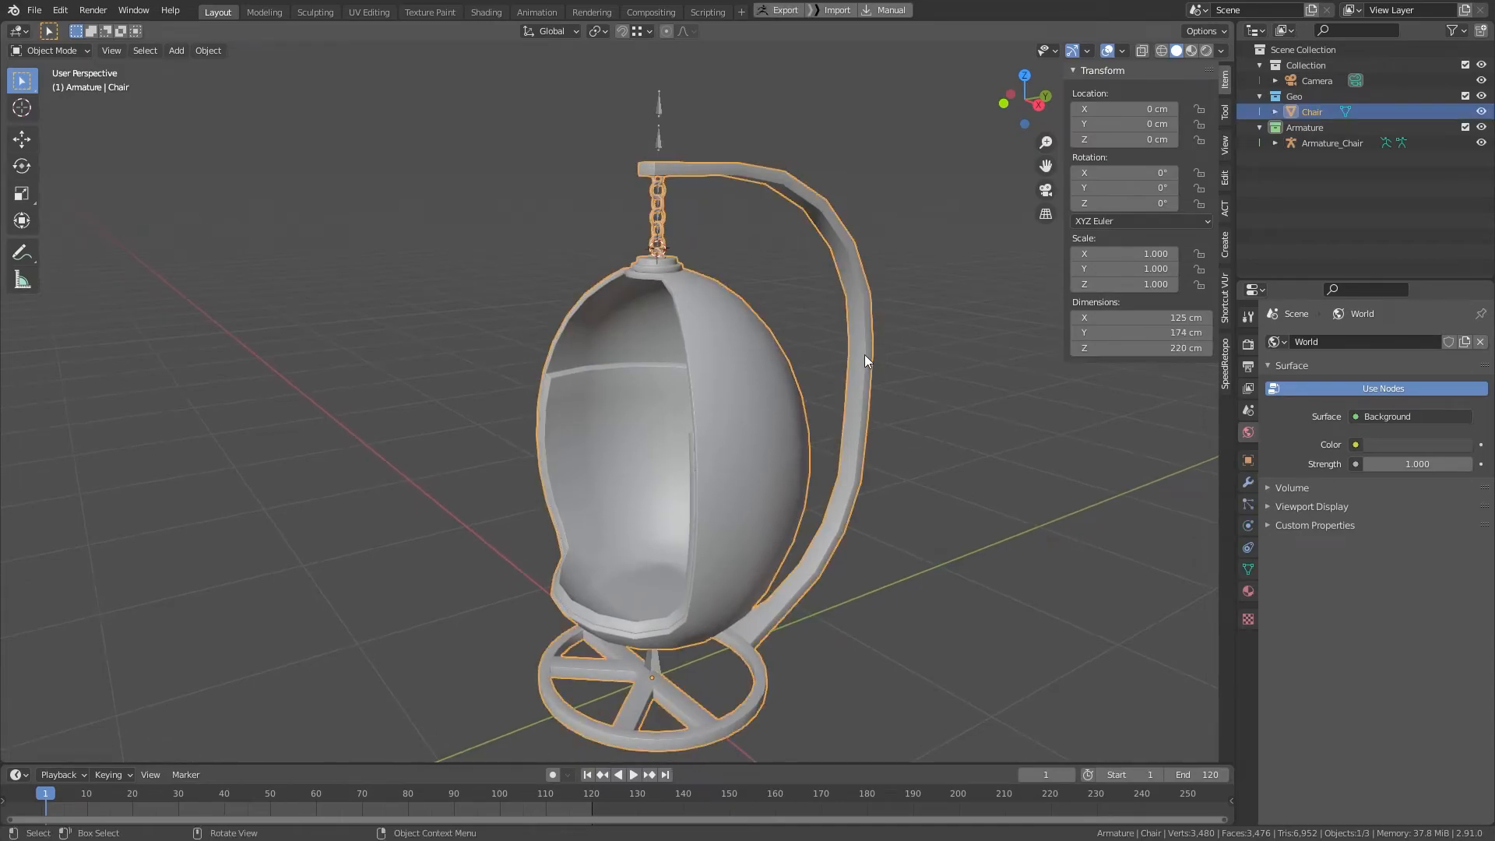
{"action": "left_click", "coordinate": [665, 98], "text": "shift"}
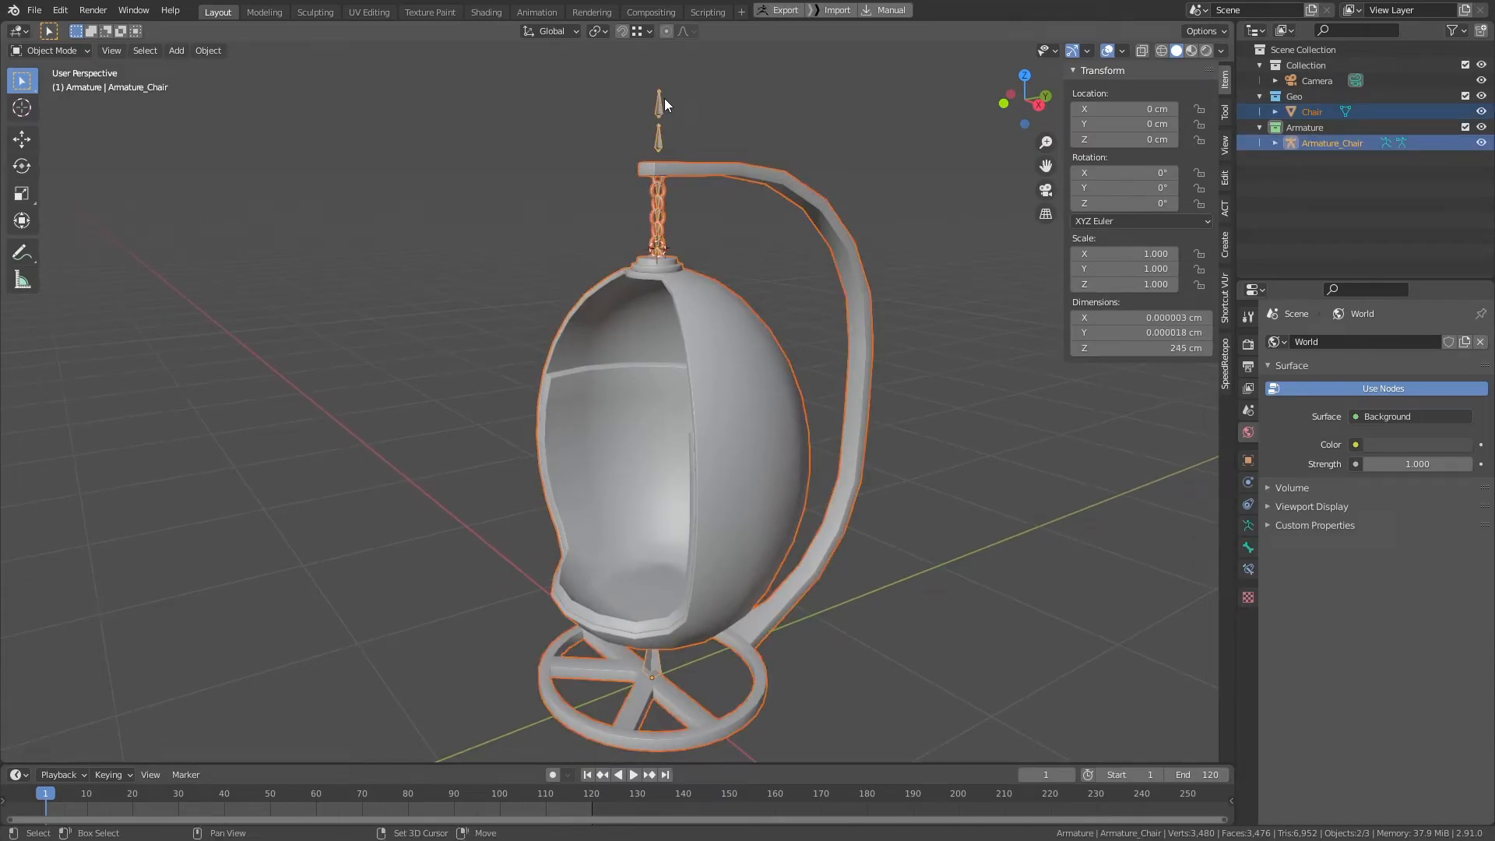
{"action": "key", "text": "ctrl+p"}
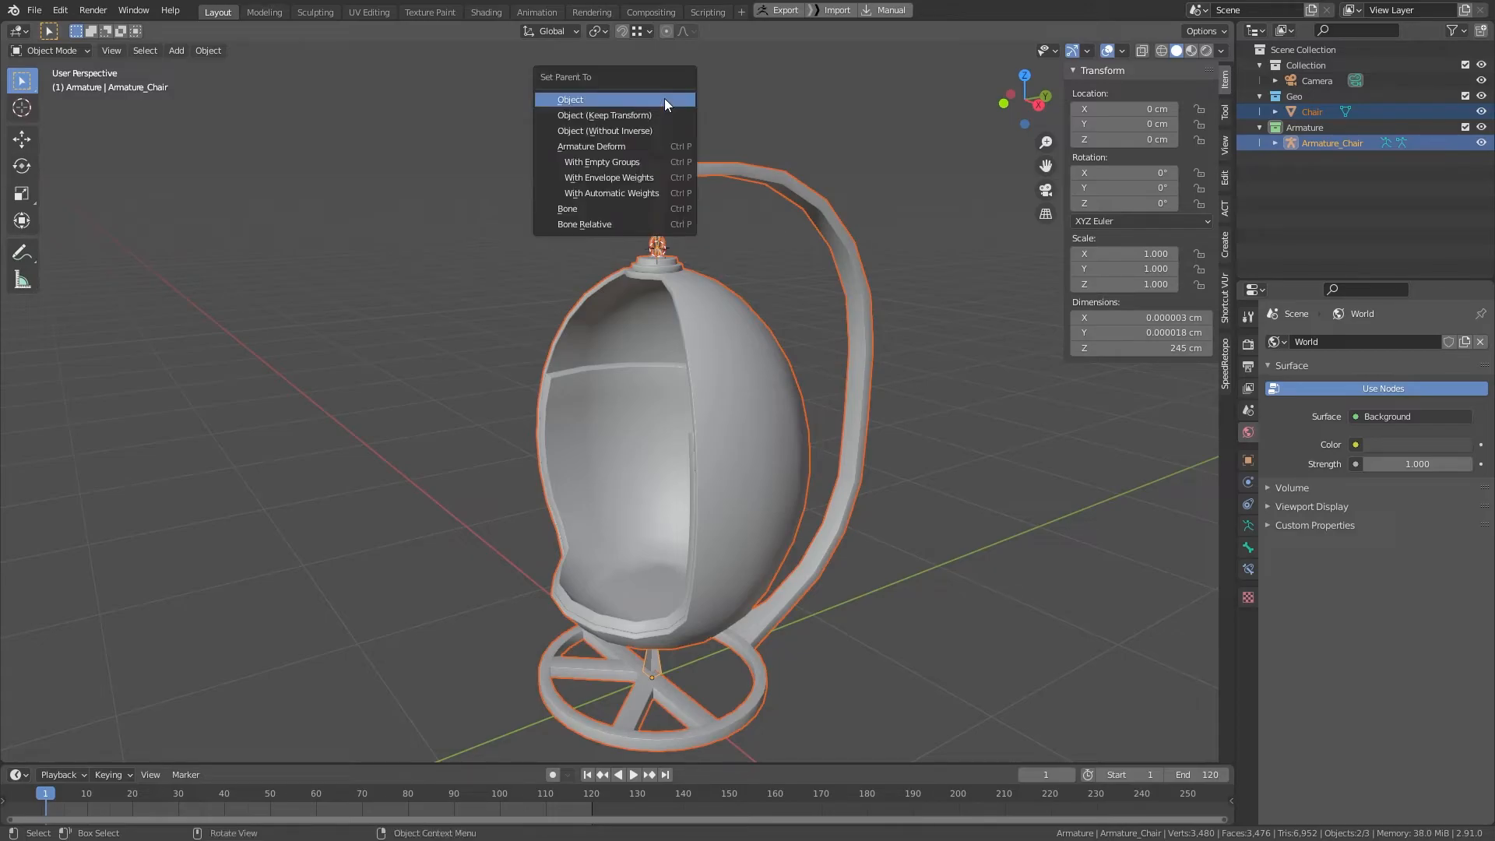
{"action": "left_click", "coordinate": [643, 162]}
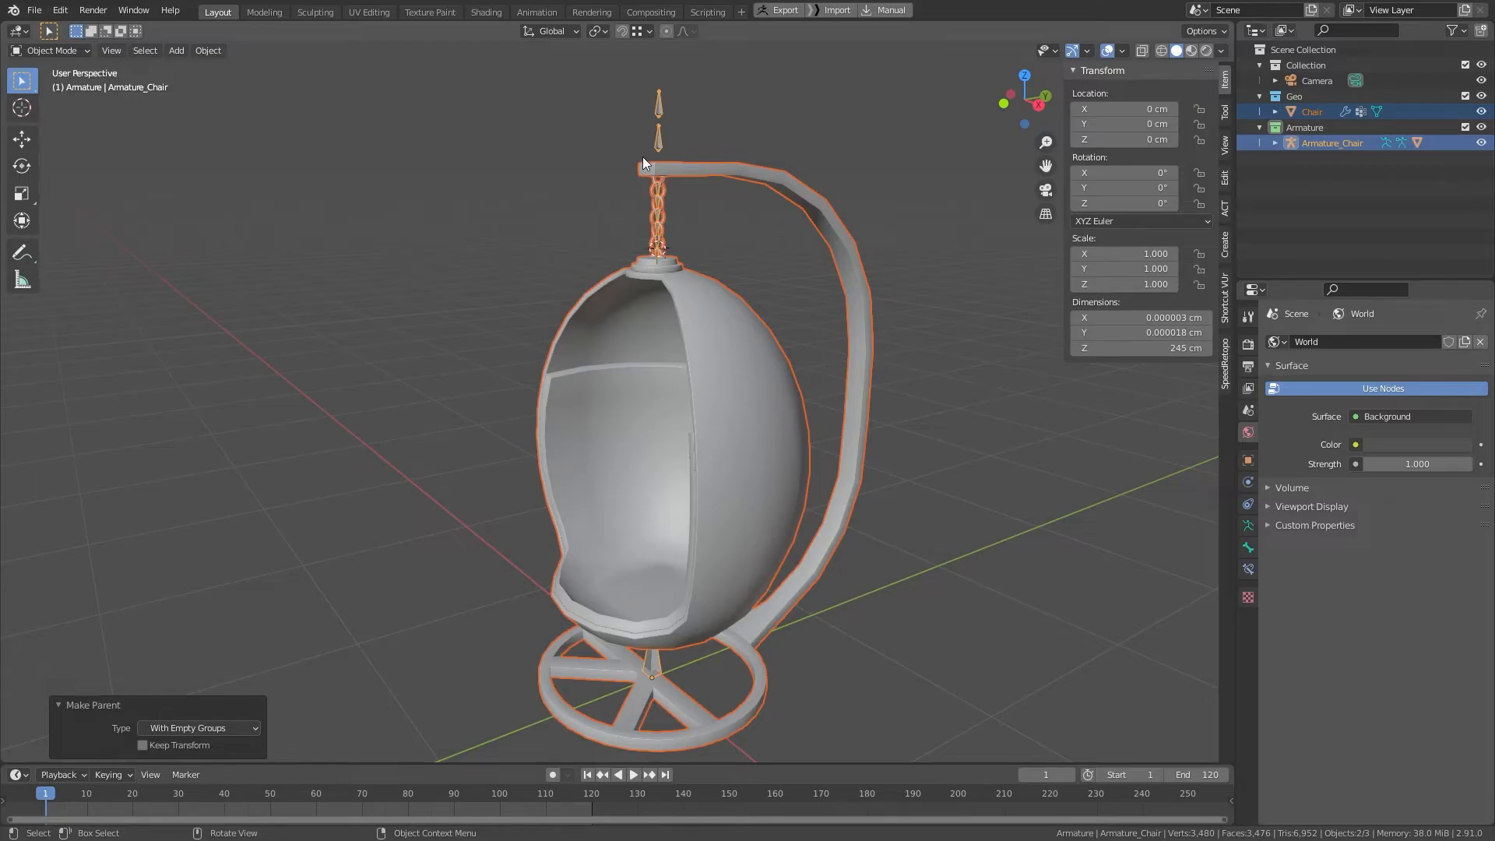
{"action": "left_click", "coordinate": [746, 416]}
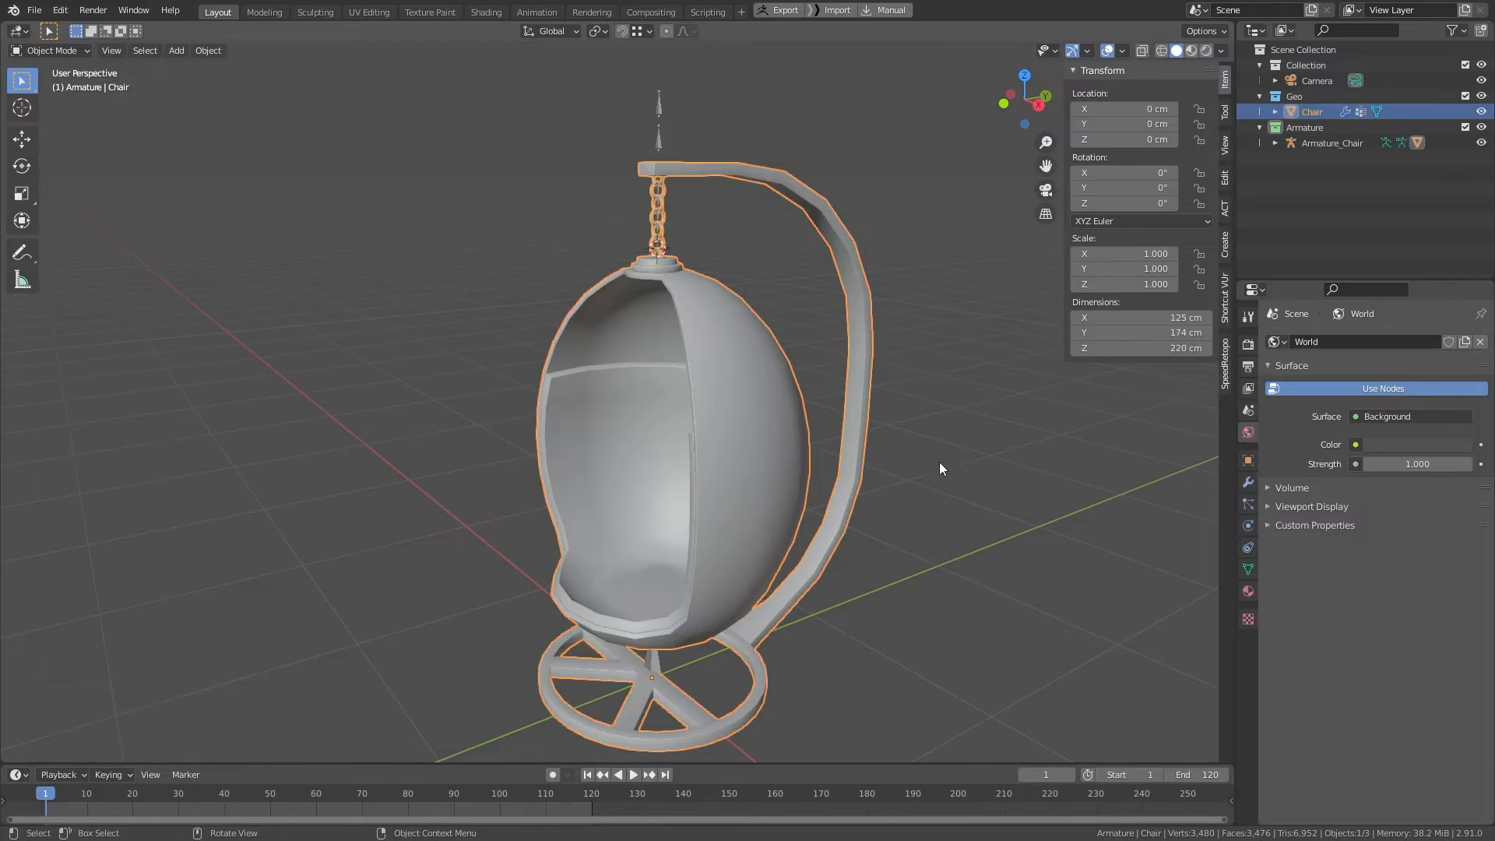
Step: Show the Chair mesh's vertex groups and enter Edit Mode with vertex selection and nothing selected
{"action": "left_click", "coordinate": [1249, 571]}
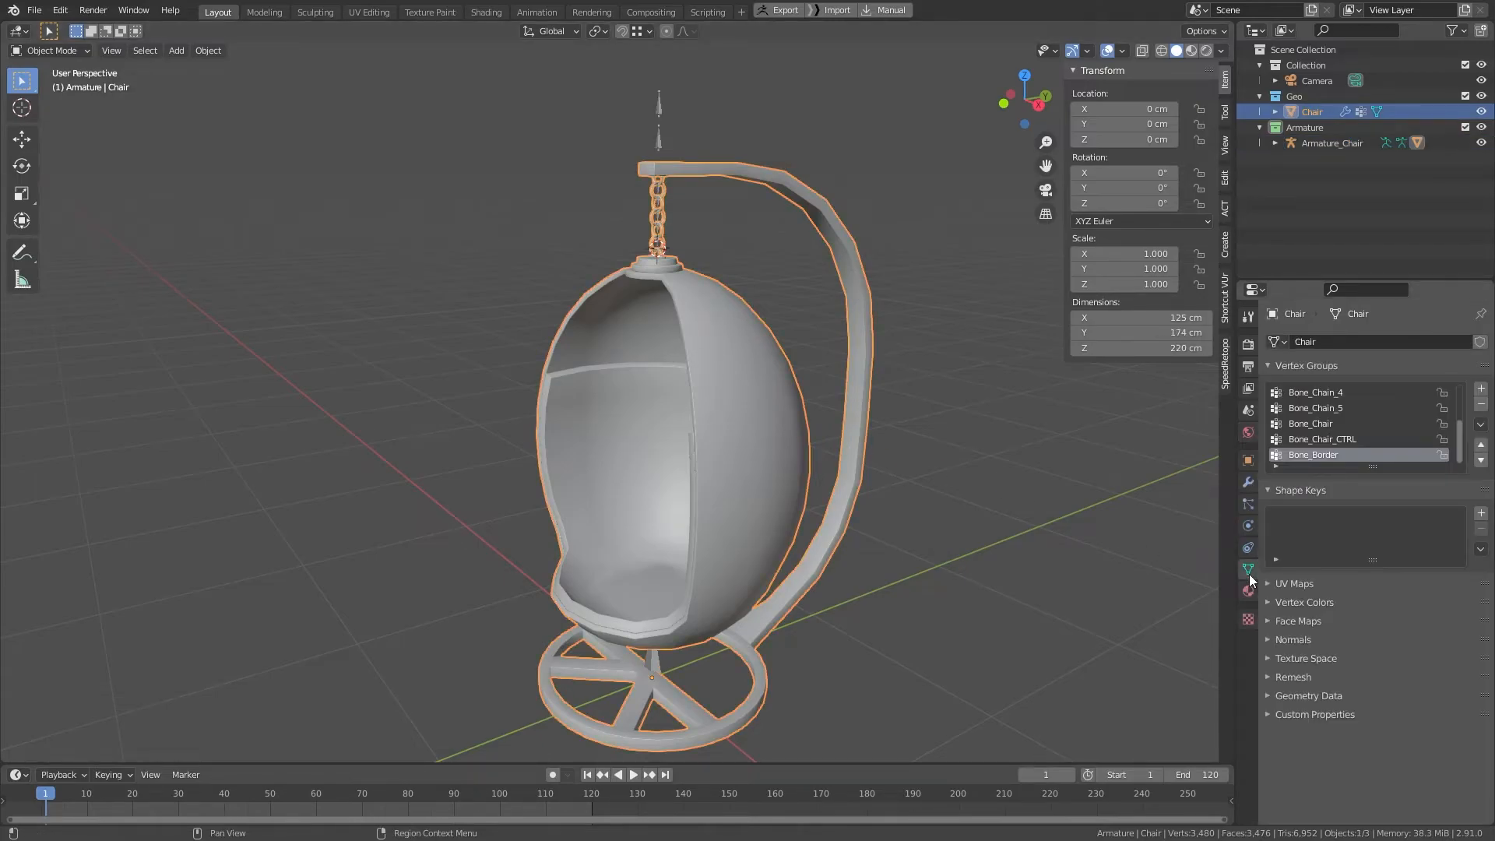
{"action": "scroll", "coordinate": [1330, 422], "scroll_direction": "up", "scroll_amount": 4}
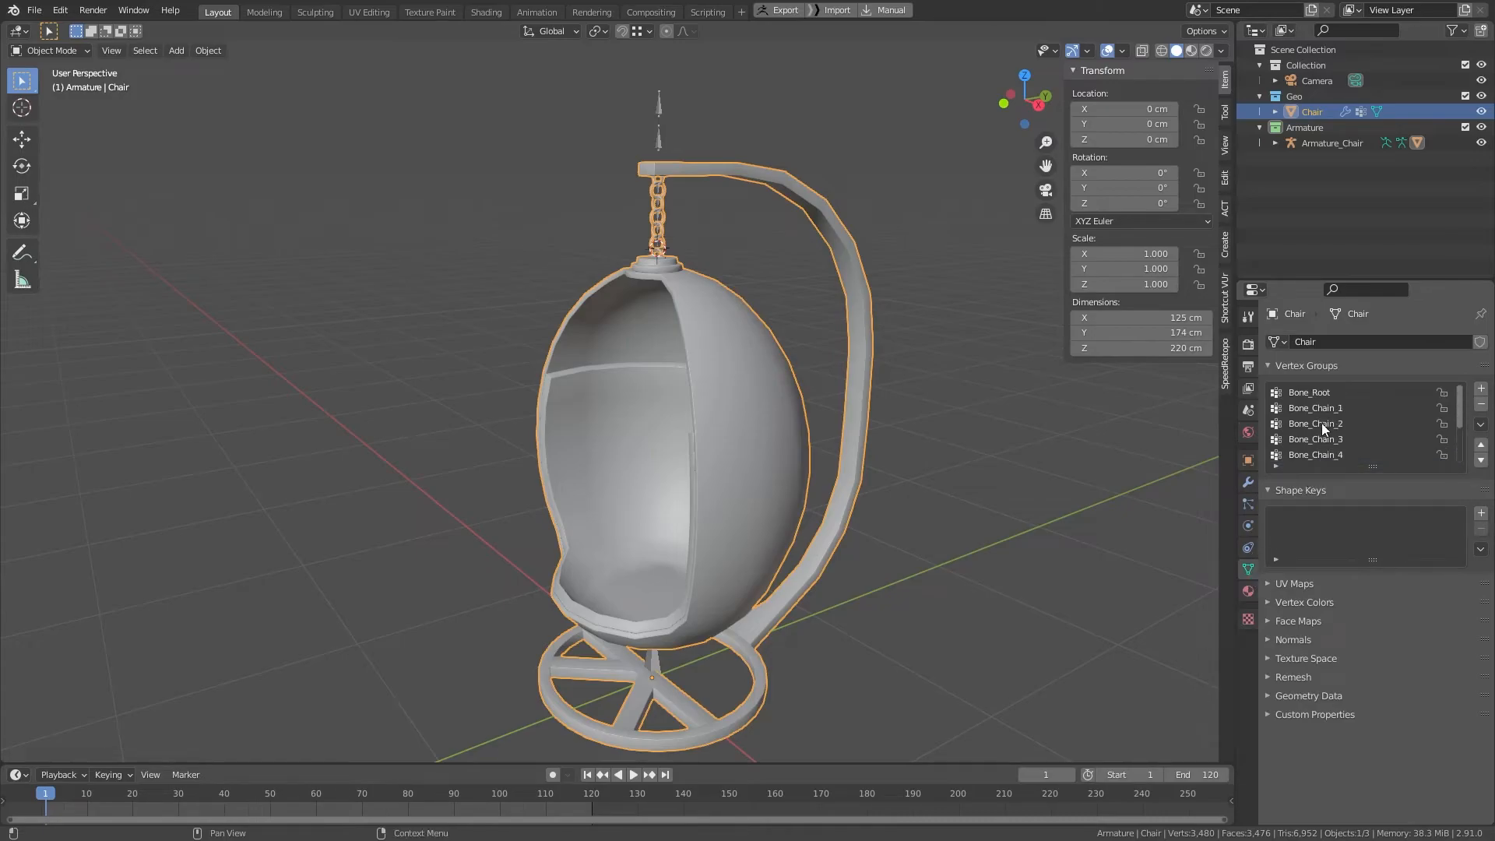
{"action": "key", "text": "Tab"}
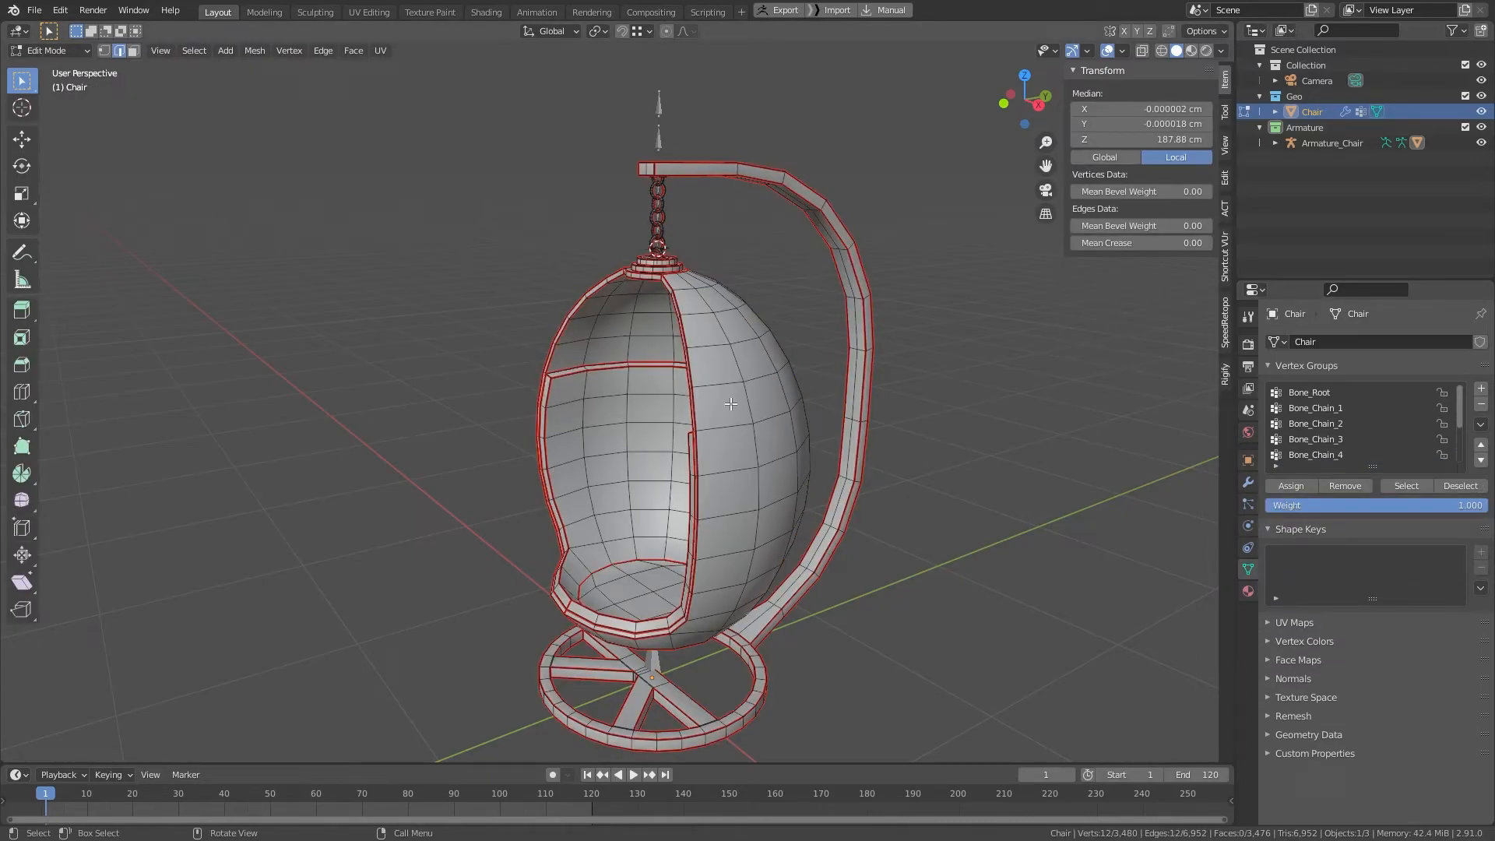
{"action": "key", "text": "1"}
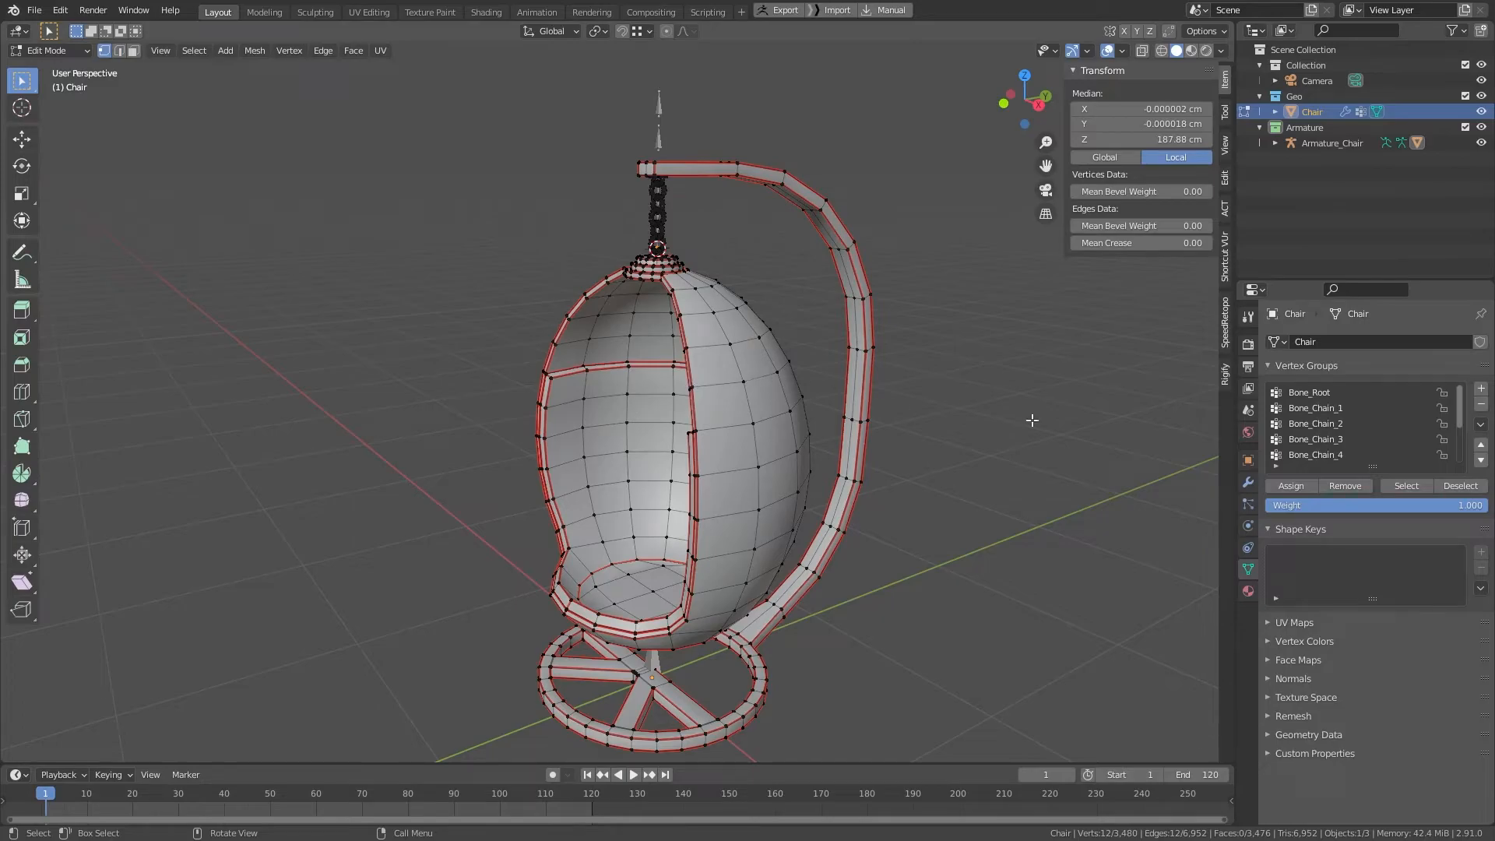
{"action": "key", "text": "alt+a"}
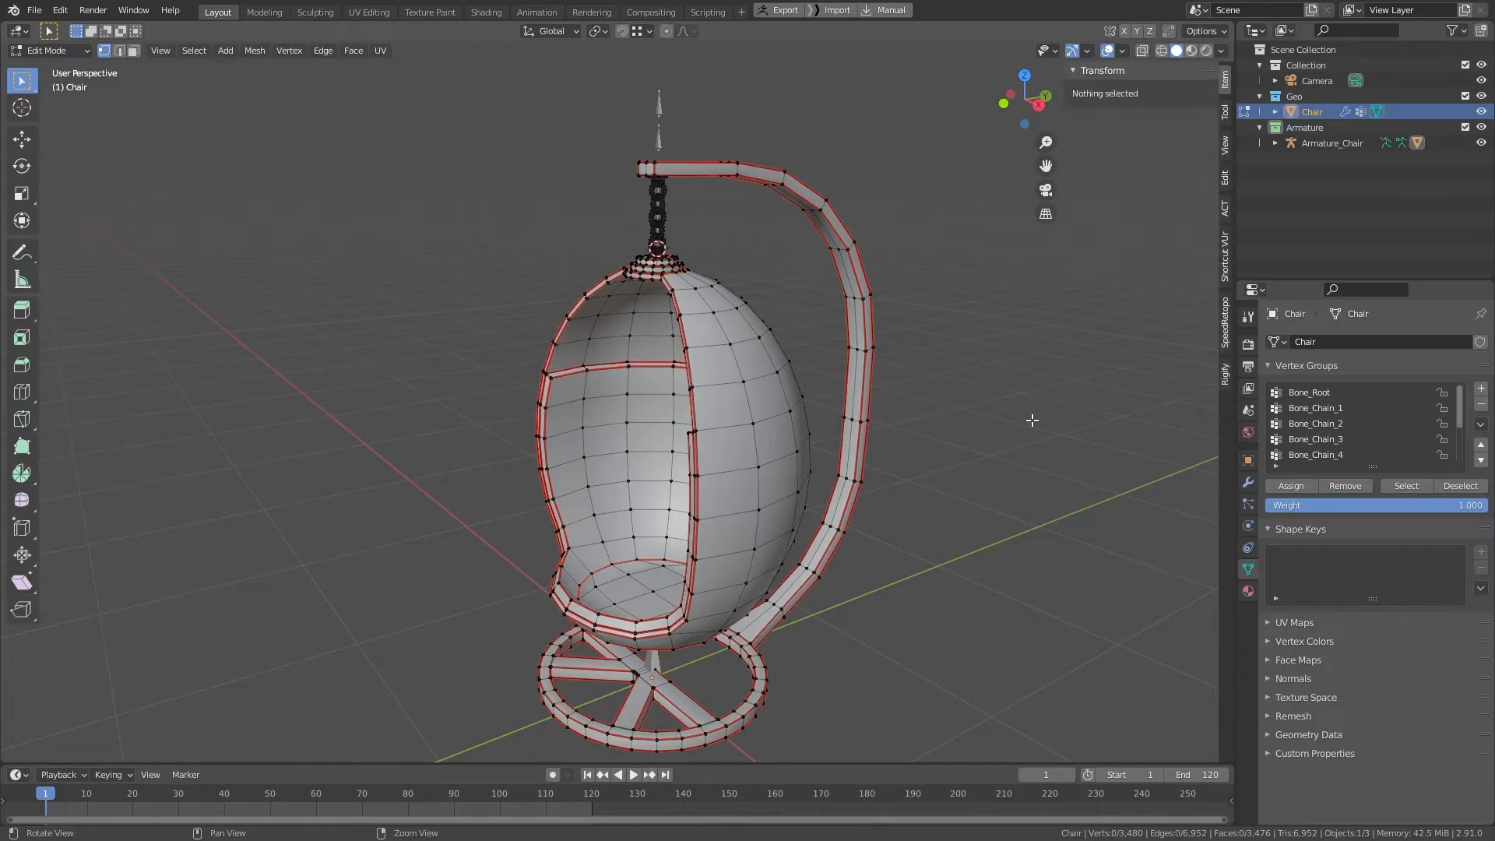
Step: Select the linked geometry of the stand and the chain mount under its arm, and assign it to the Bone_Root vertex group
{"action": "middle_click_drag", "start_coordinate": [1032, 421], "coordinate": [1058, 544], "text": "alt"}
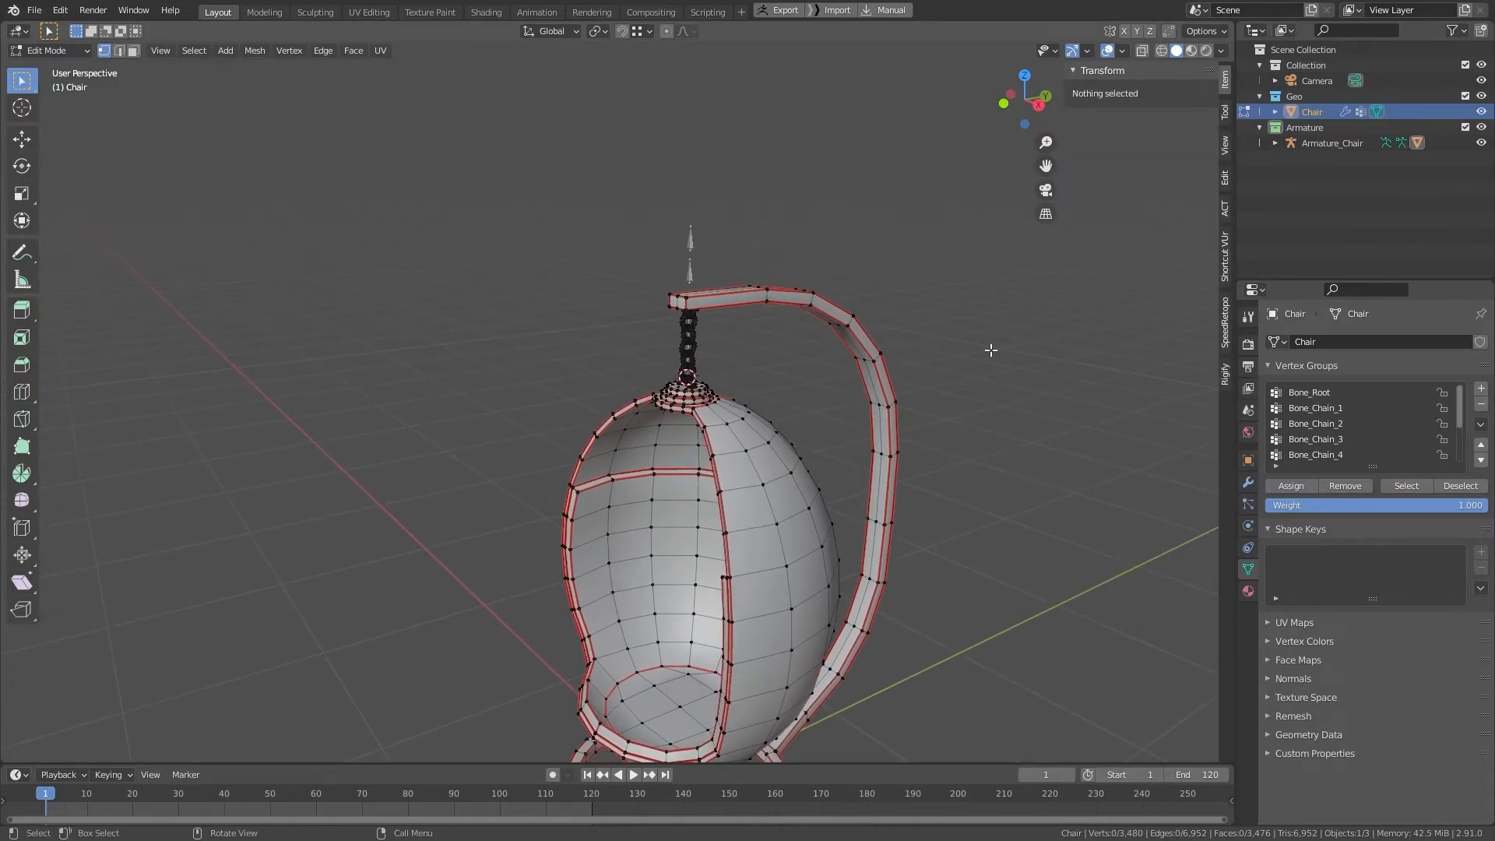
{"action": "left_click", "coordinate": [1316, 393]}
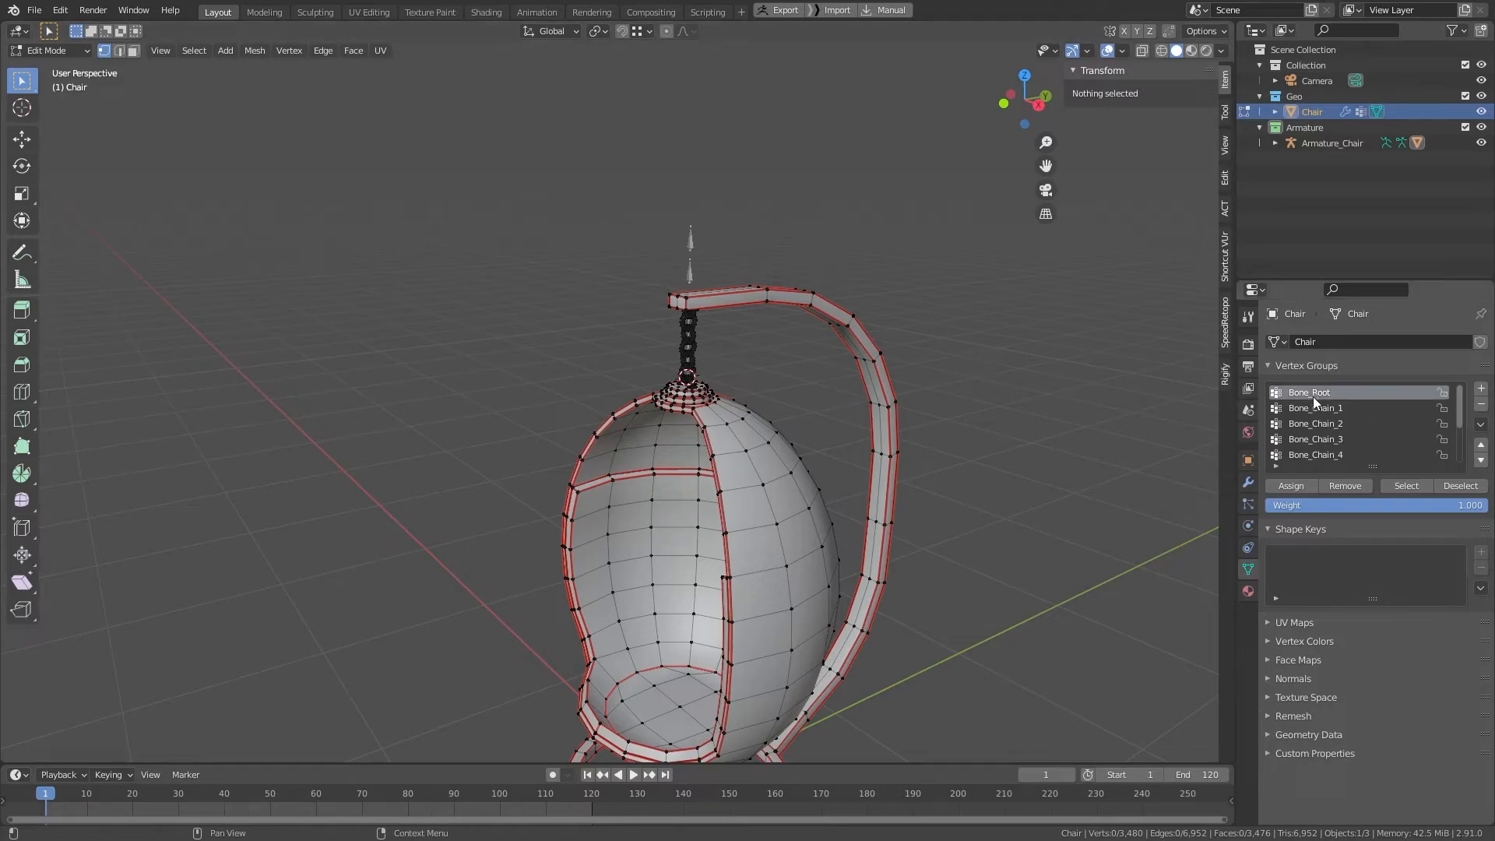
{"action": "middle_click_drag", "start_coordinate": [922, 558], "coordinate": [897, 395], "text": "alt"}
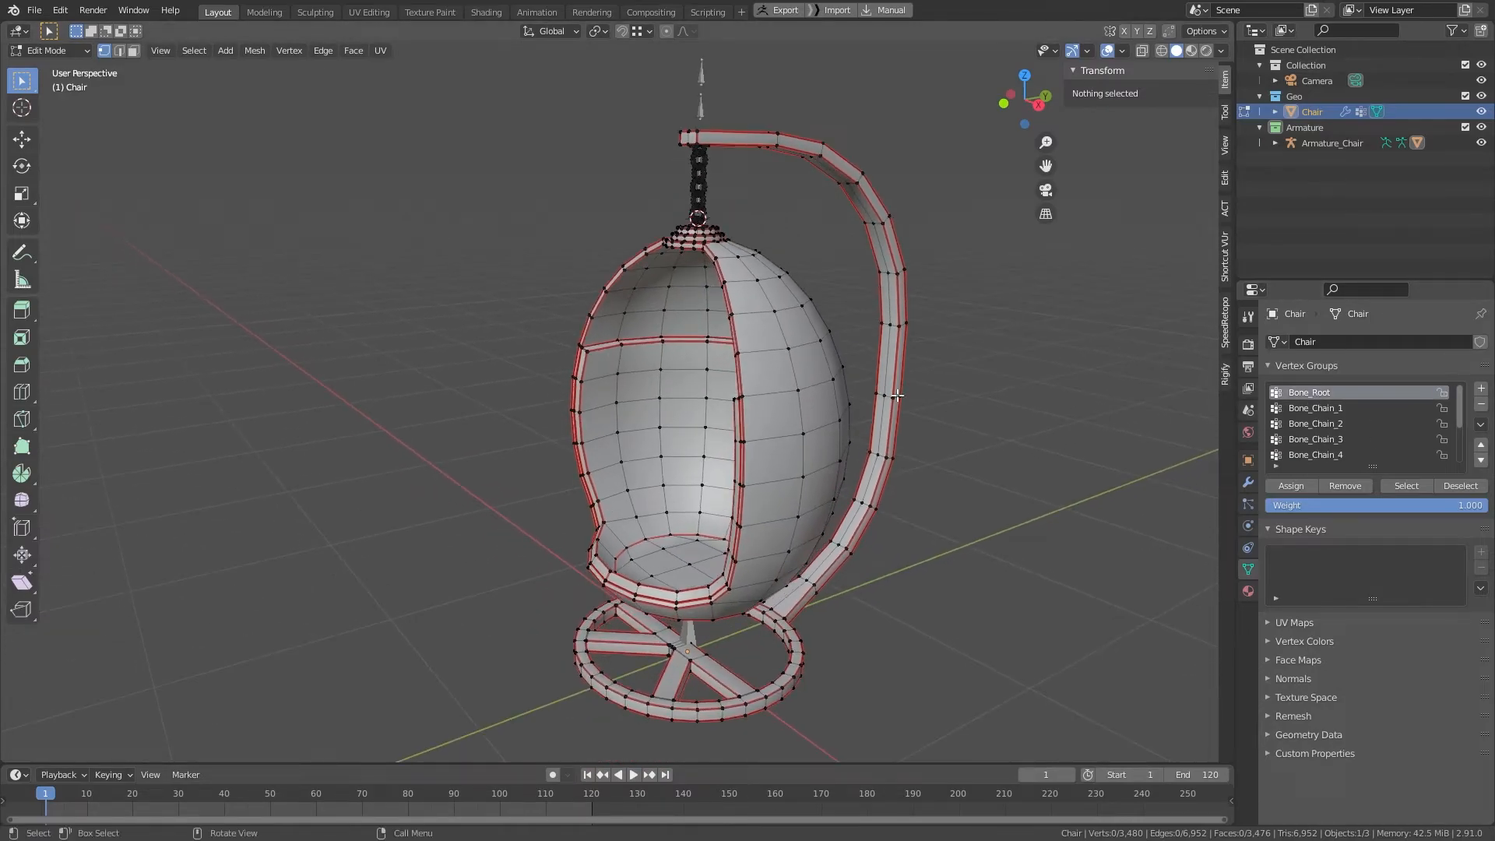
{"action": "key", "text": "l"}
{"action": "middle_click_drag", "start_coordinate": [823, 222], "coordinate": [848, 404]}
{"action": "scroll", "coordinate": [826, 343], "scroll_direction": "up", "scroll_amount": 6}
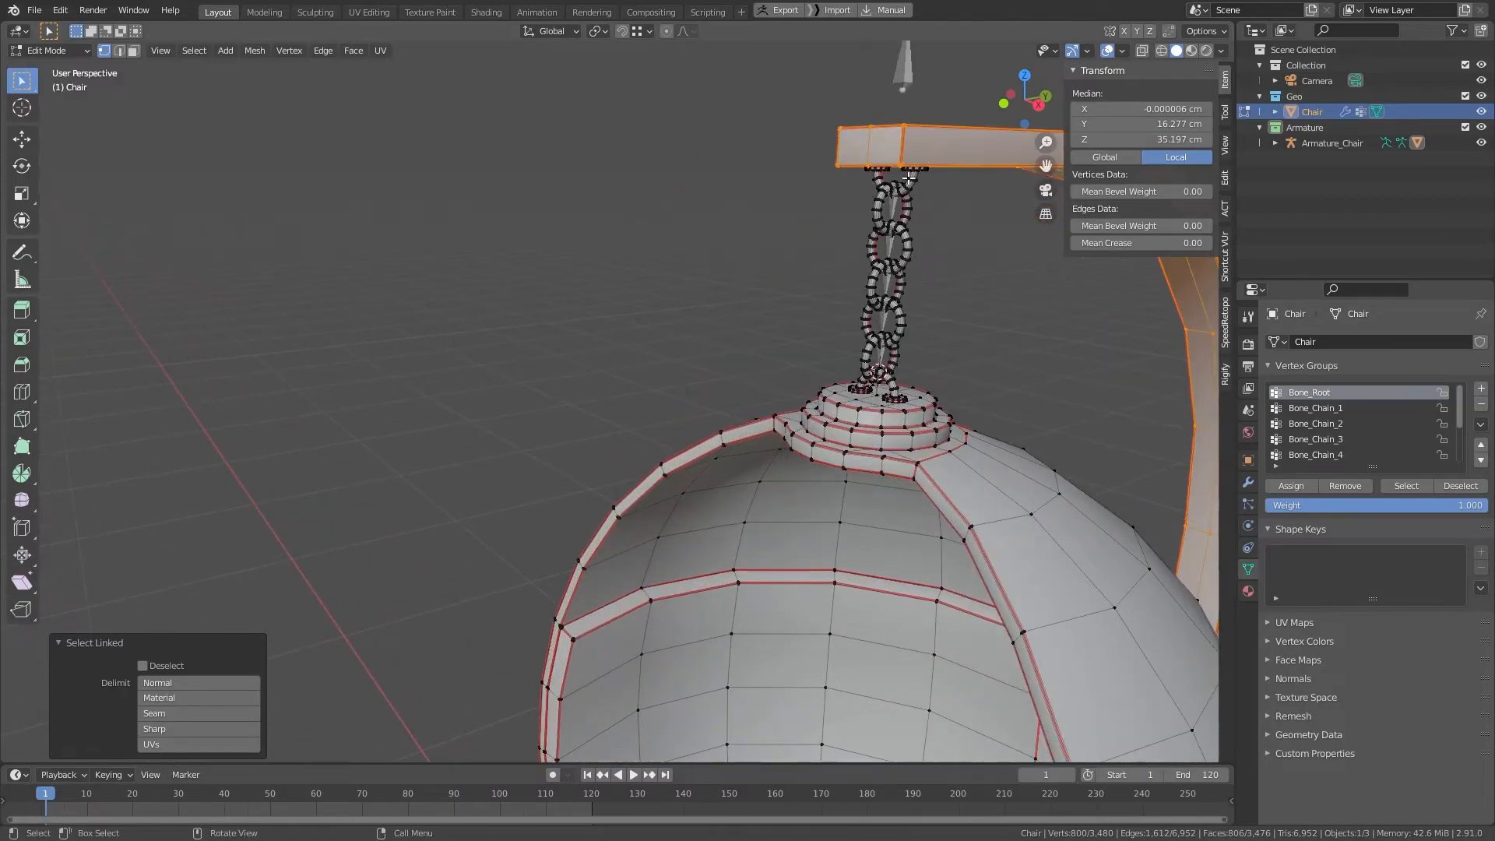
{"action": "key", "text": "l"}
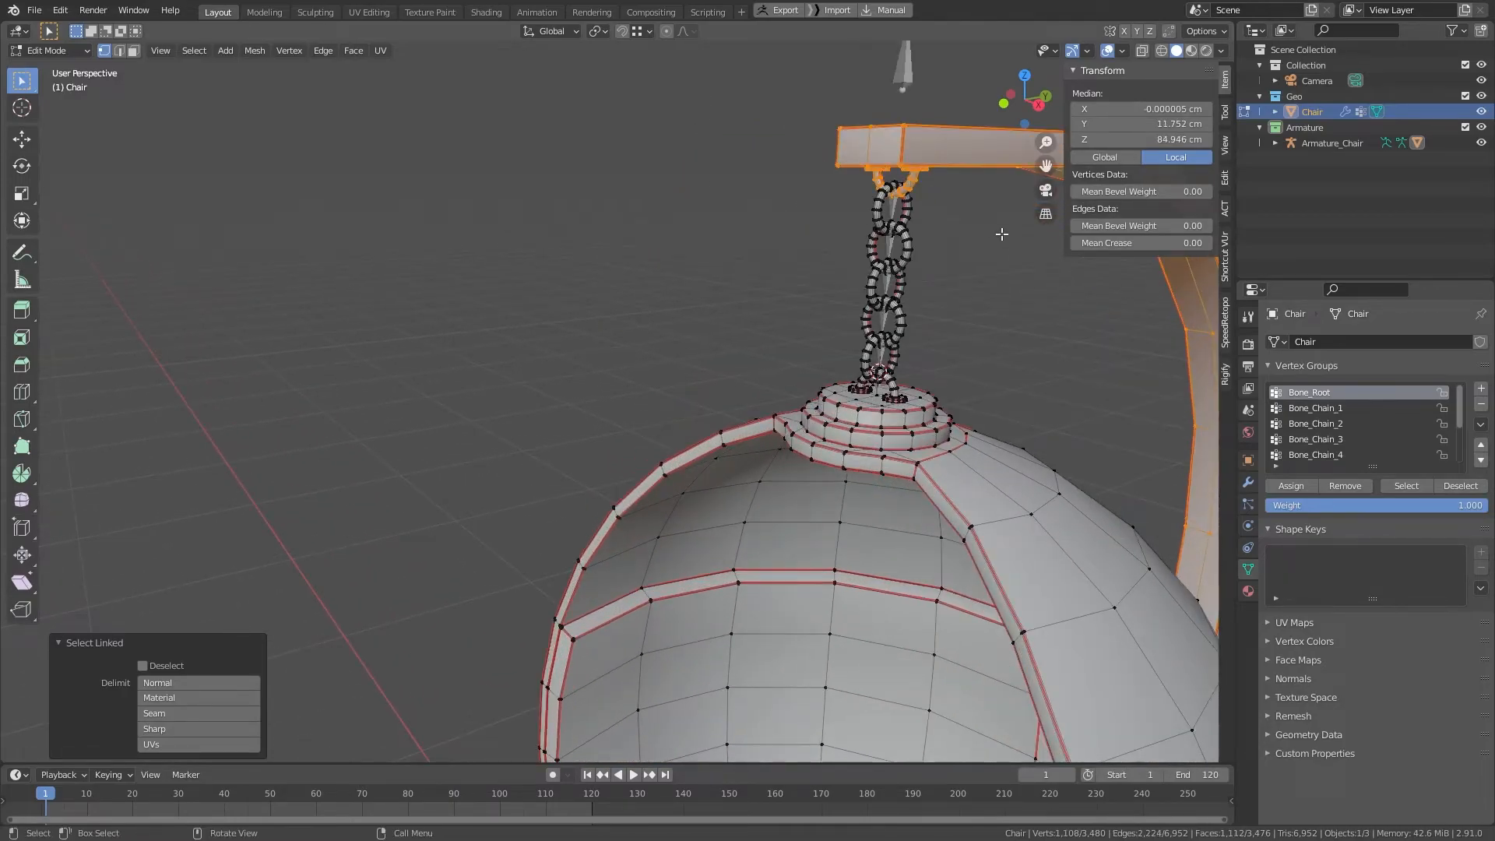
{"action": "left_click", "coordinate": [1300, 489]}
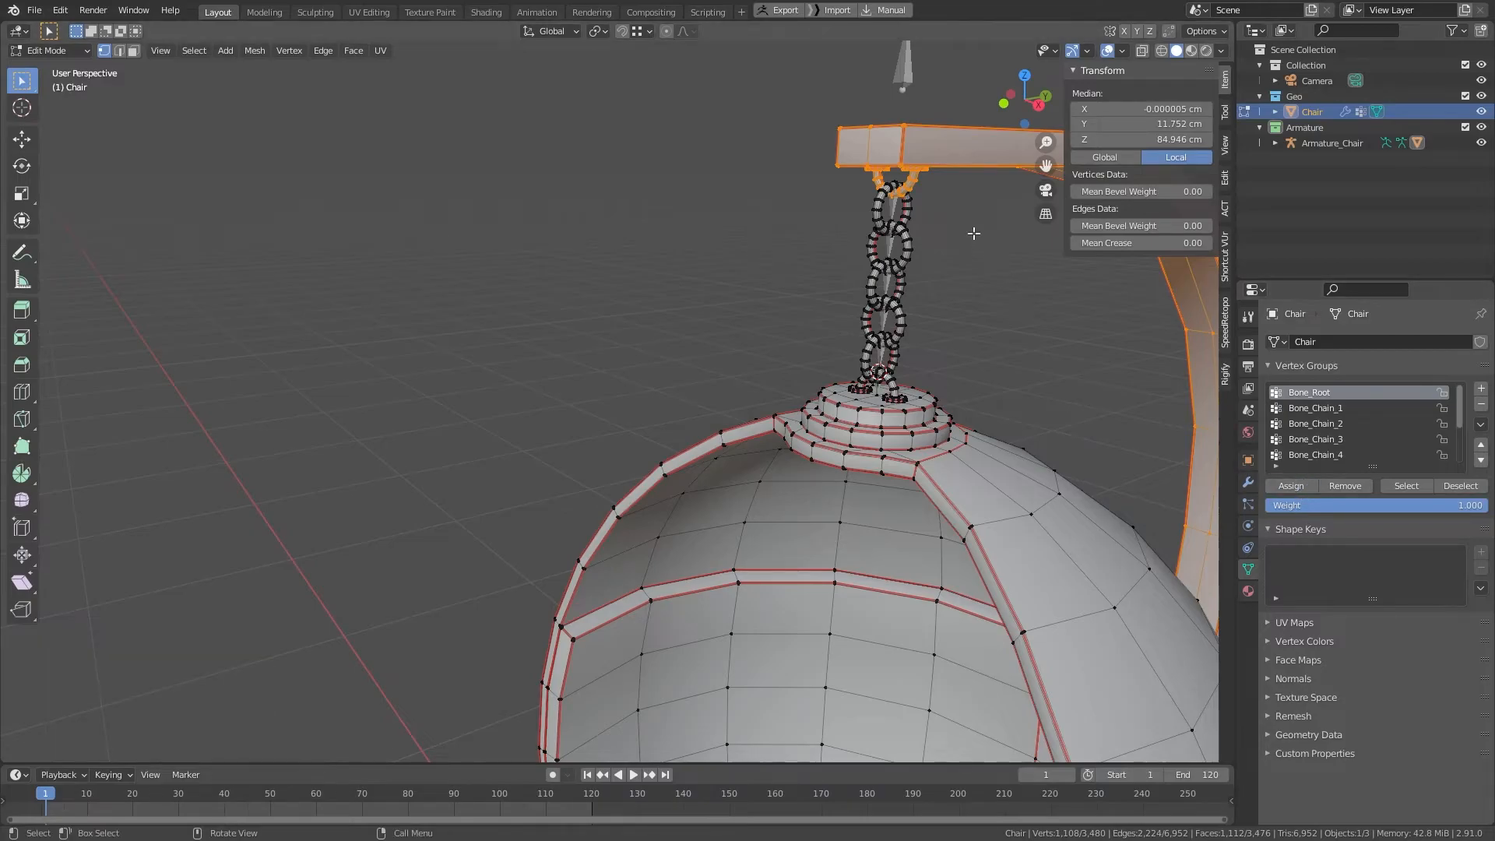
Step: Select only the uppermost full chain link and assign it to the Bone_Chain_1 vertex group
{"action": "scroll", "coordinate": [855, 391], "scroll_direction": "down", "scroll_amount": 2}
{"action": "scroll", "coordinate": [855, 392], "scroll_direction": "up", "scroll_amount": 2}
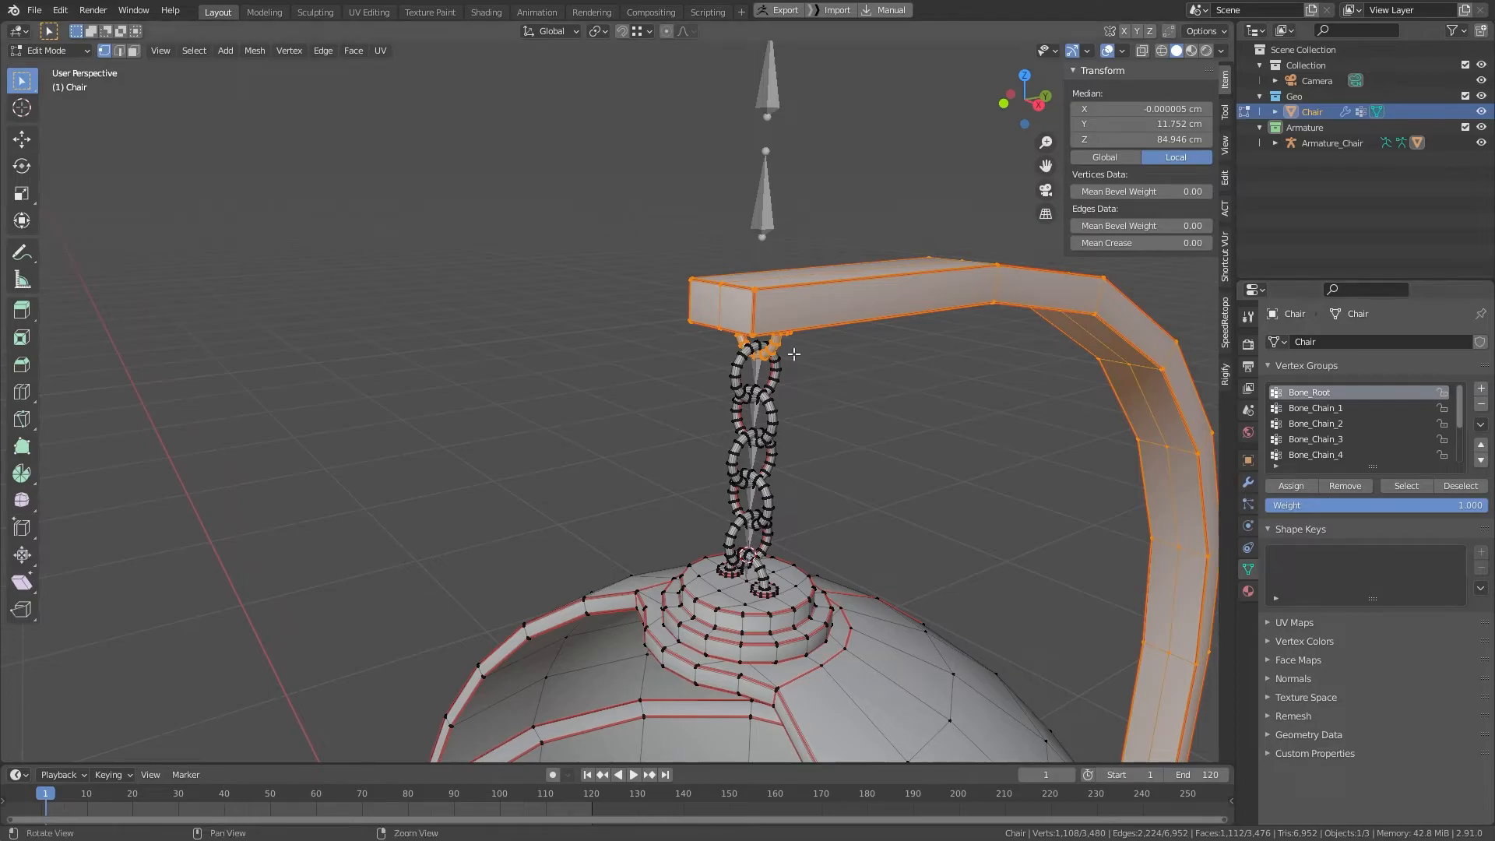
{"action": "key", "text": "alt+a"}
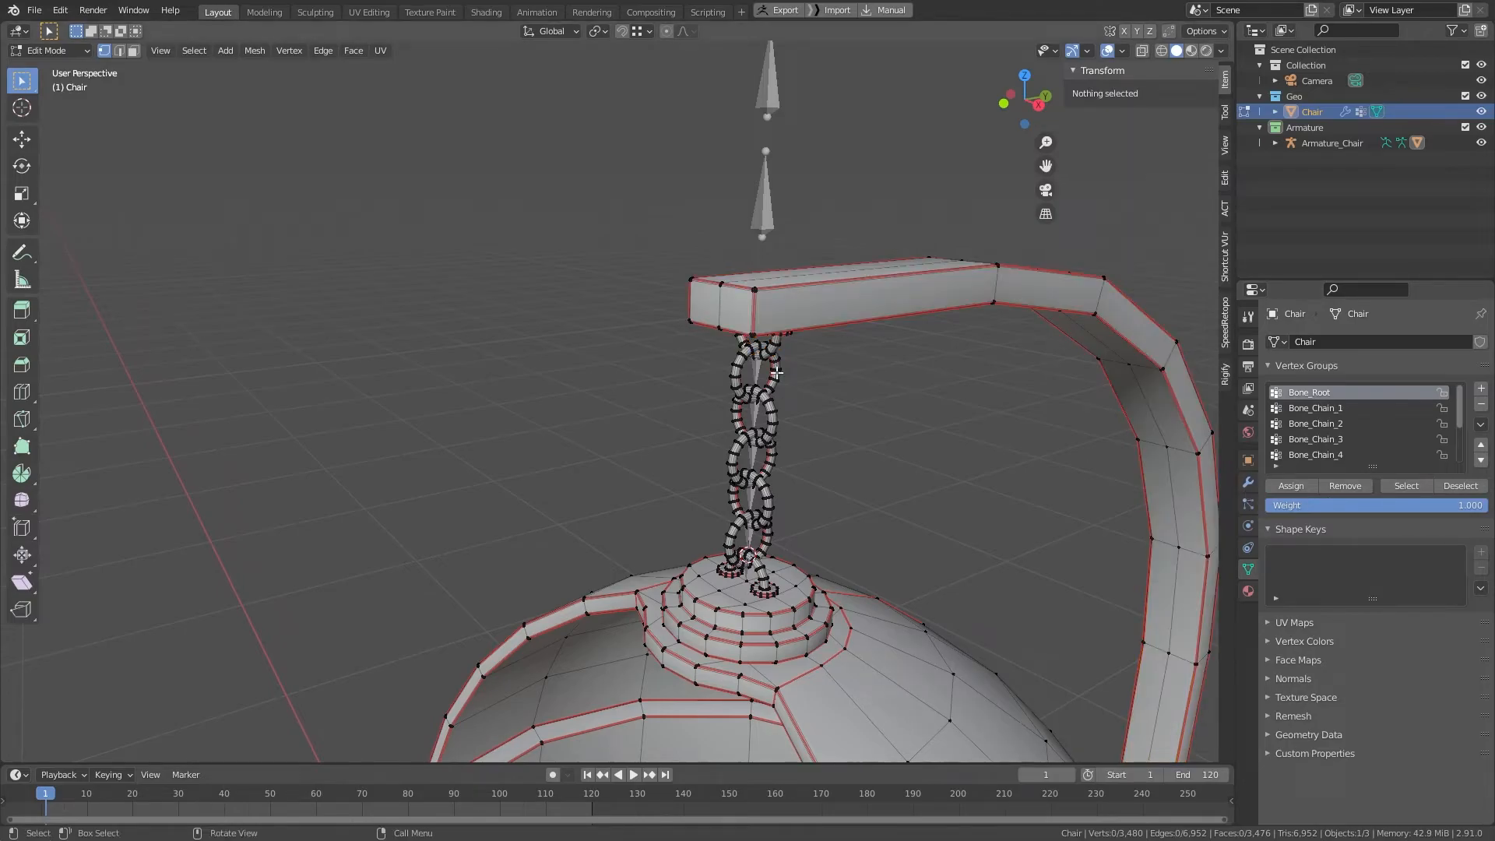
{"action": "key", "text": "l"}
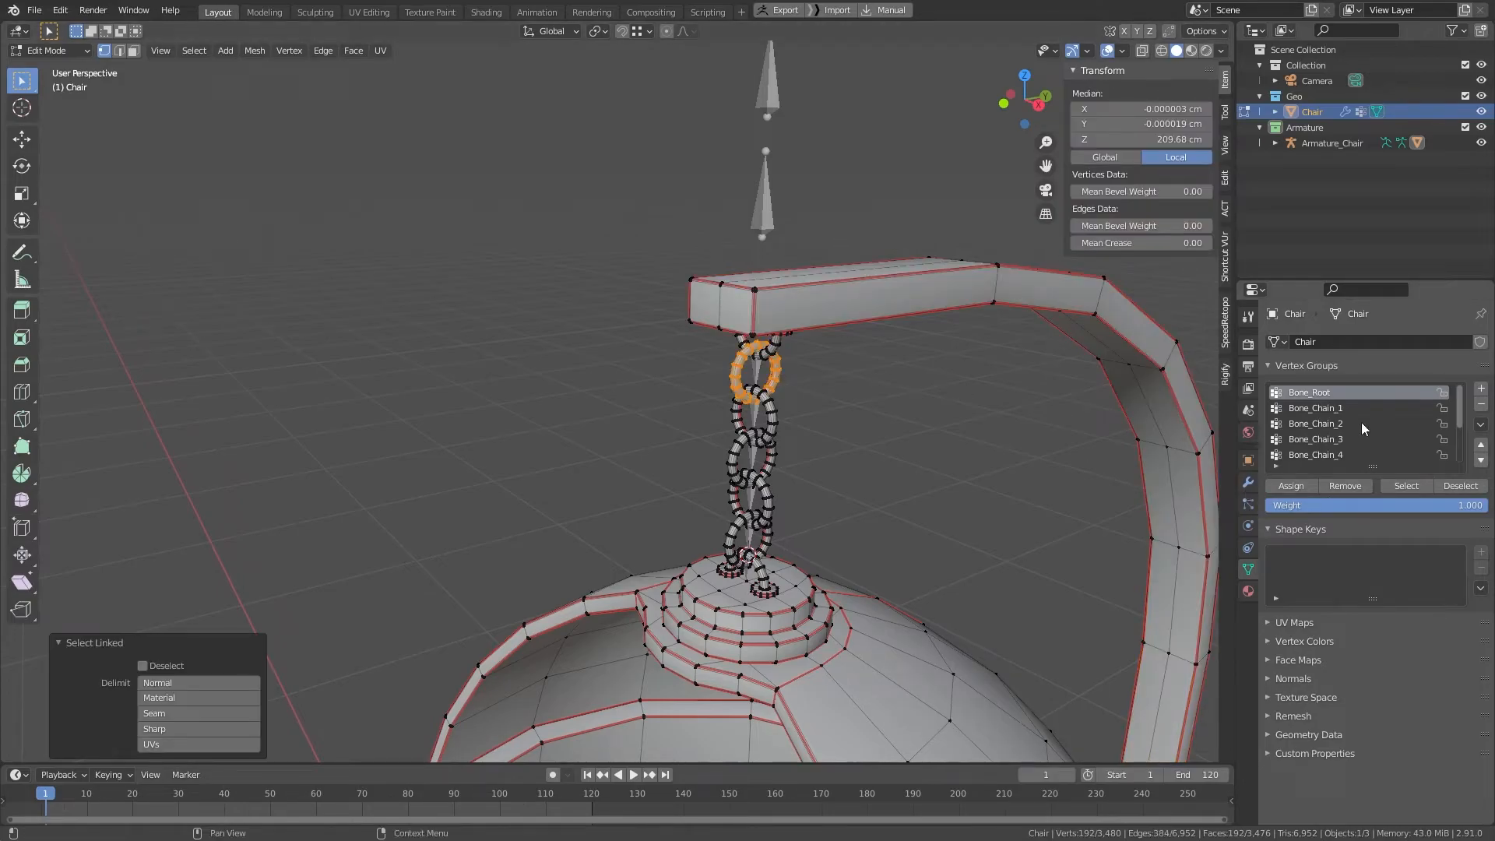
{"action": "left_click", "coordinate": [1349, 407]}
{"action": "left_click", "coordinate": [1289, 486]}
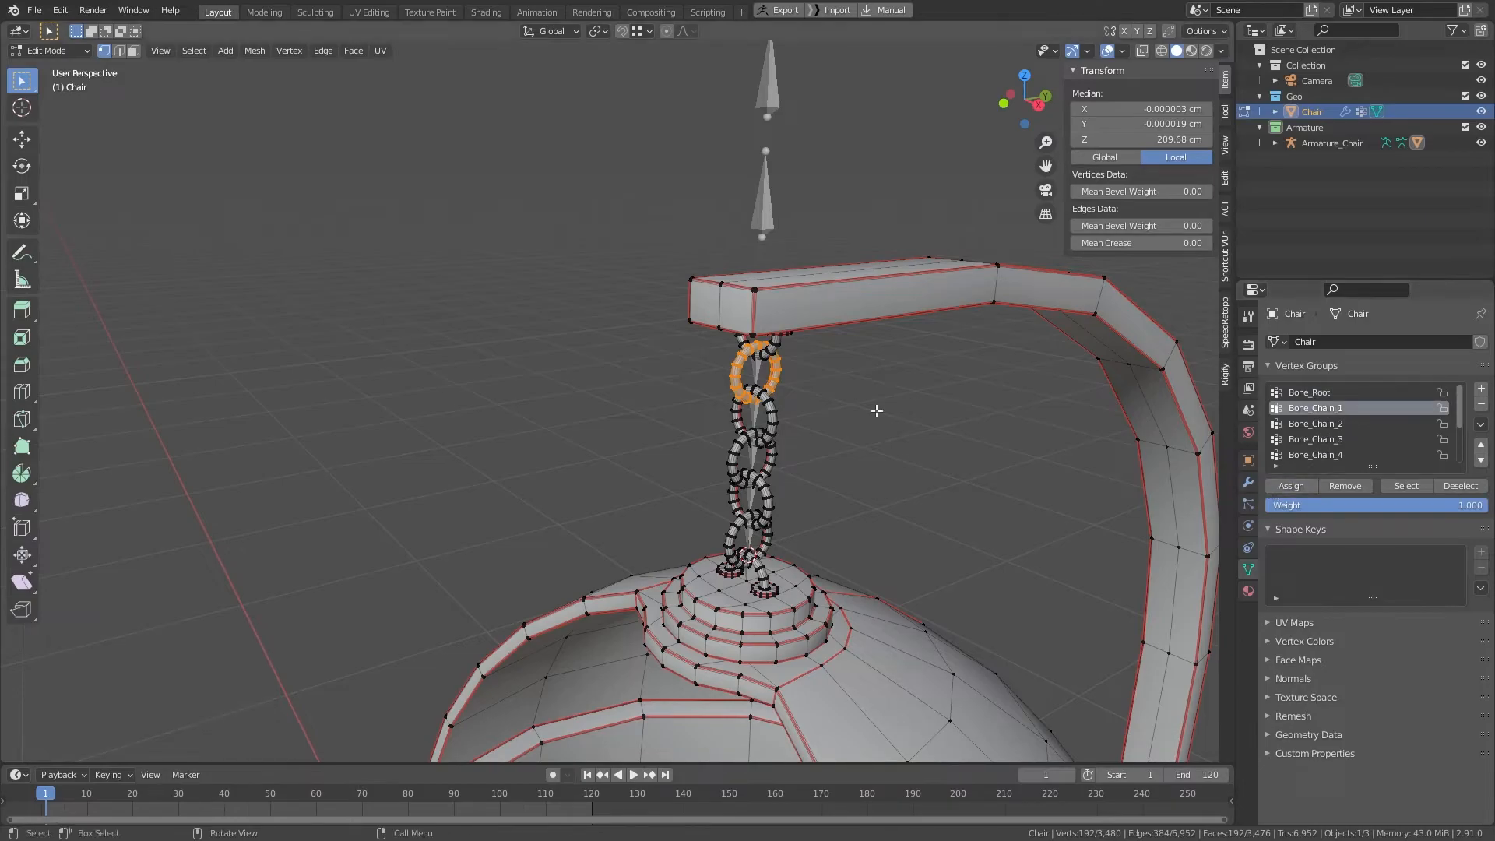
Step: Select only the second chain link from the top and assign it to the Bone_Chain_2 vertex group
{"action": "key", "text": "alt+a"}
{"action": "key", "text": "l"}
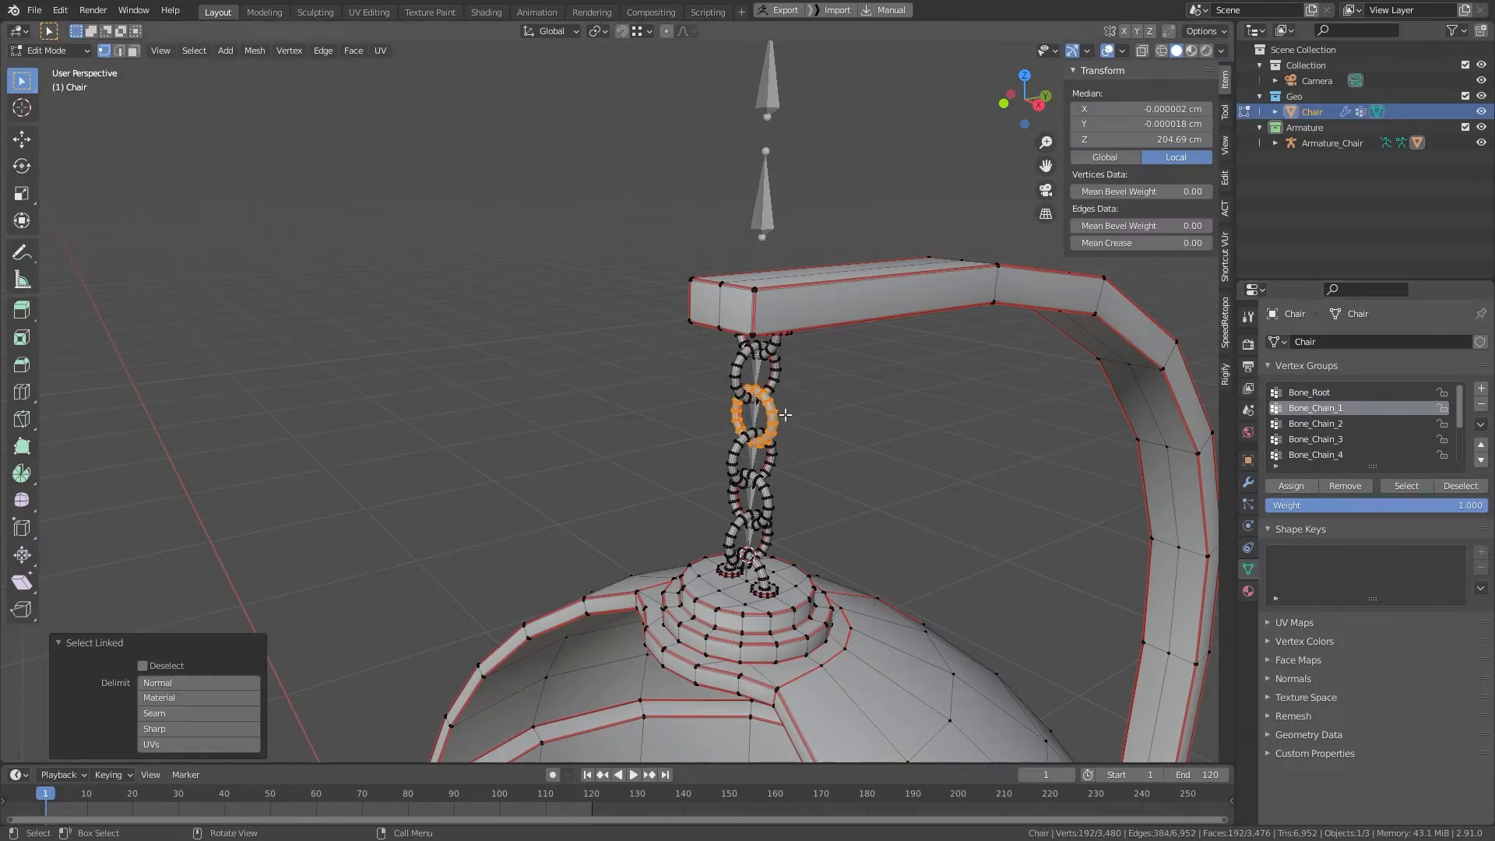
{"action": "left_click", "coordinate": [1326, 425]}
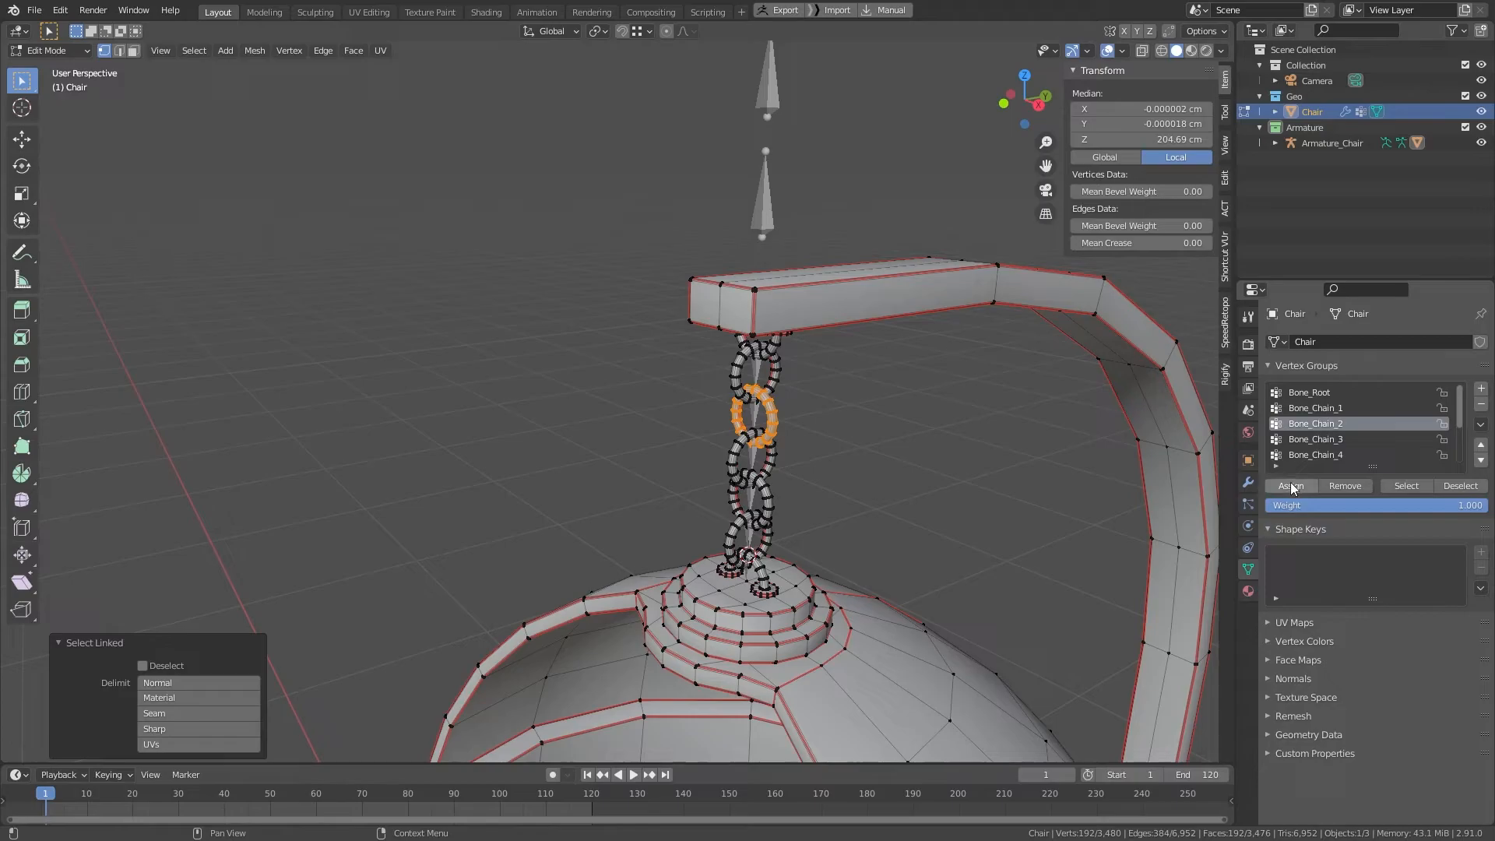
{"action": "left_click", "coordinate": [1291, 484]}
Step: Select only the third chain link from the top and assign it to the Bone_Chain_3 vertex group
{"action": "key", "text": "alt+a"}
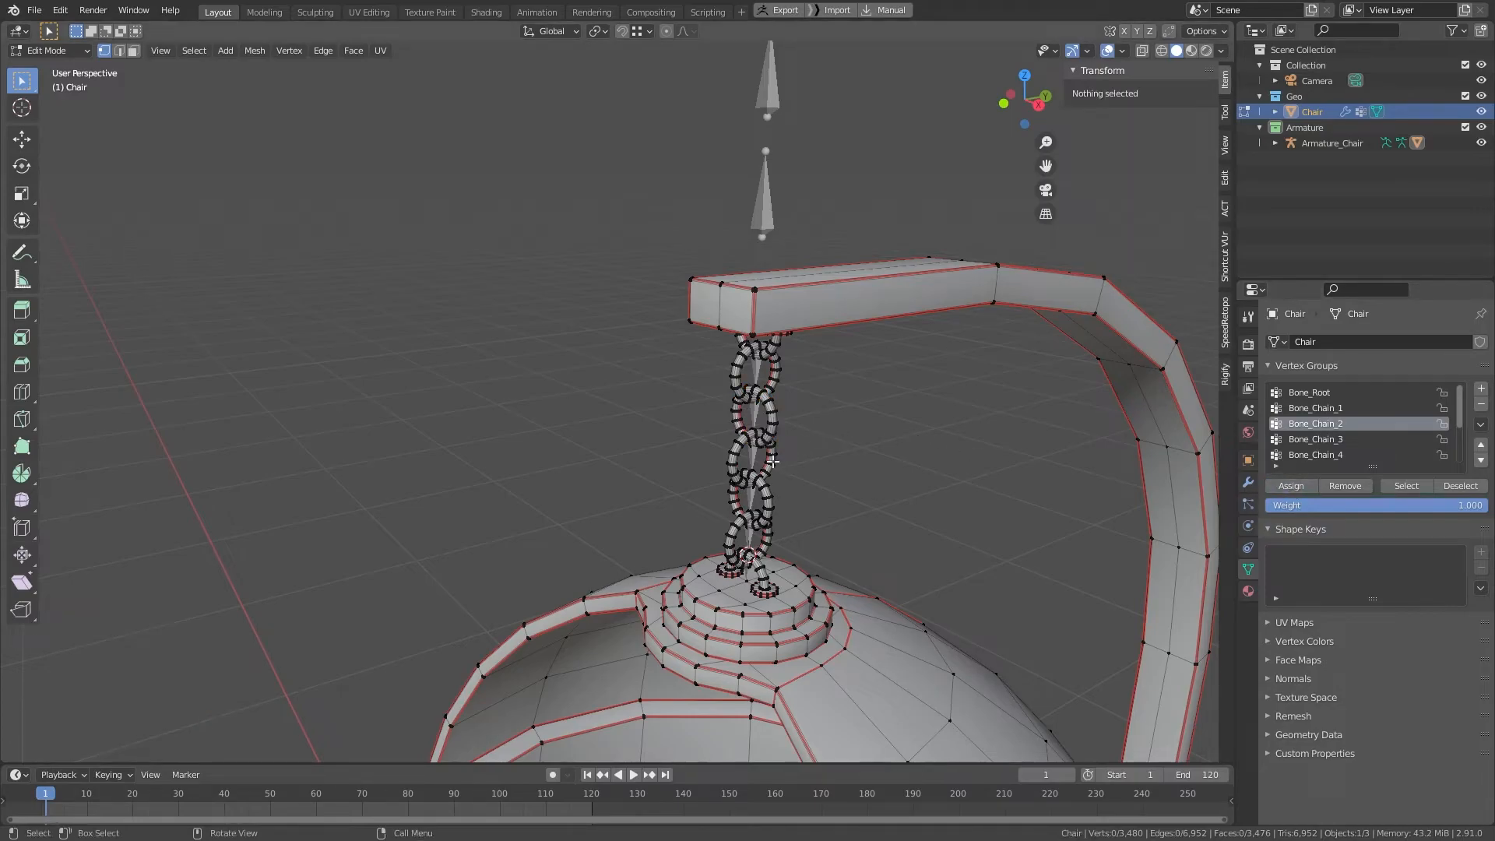
{"action": "key", "text": "l"}
{"action": "left_click", "coordinate": [1315, 439]}
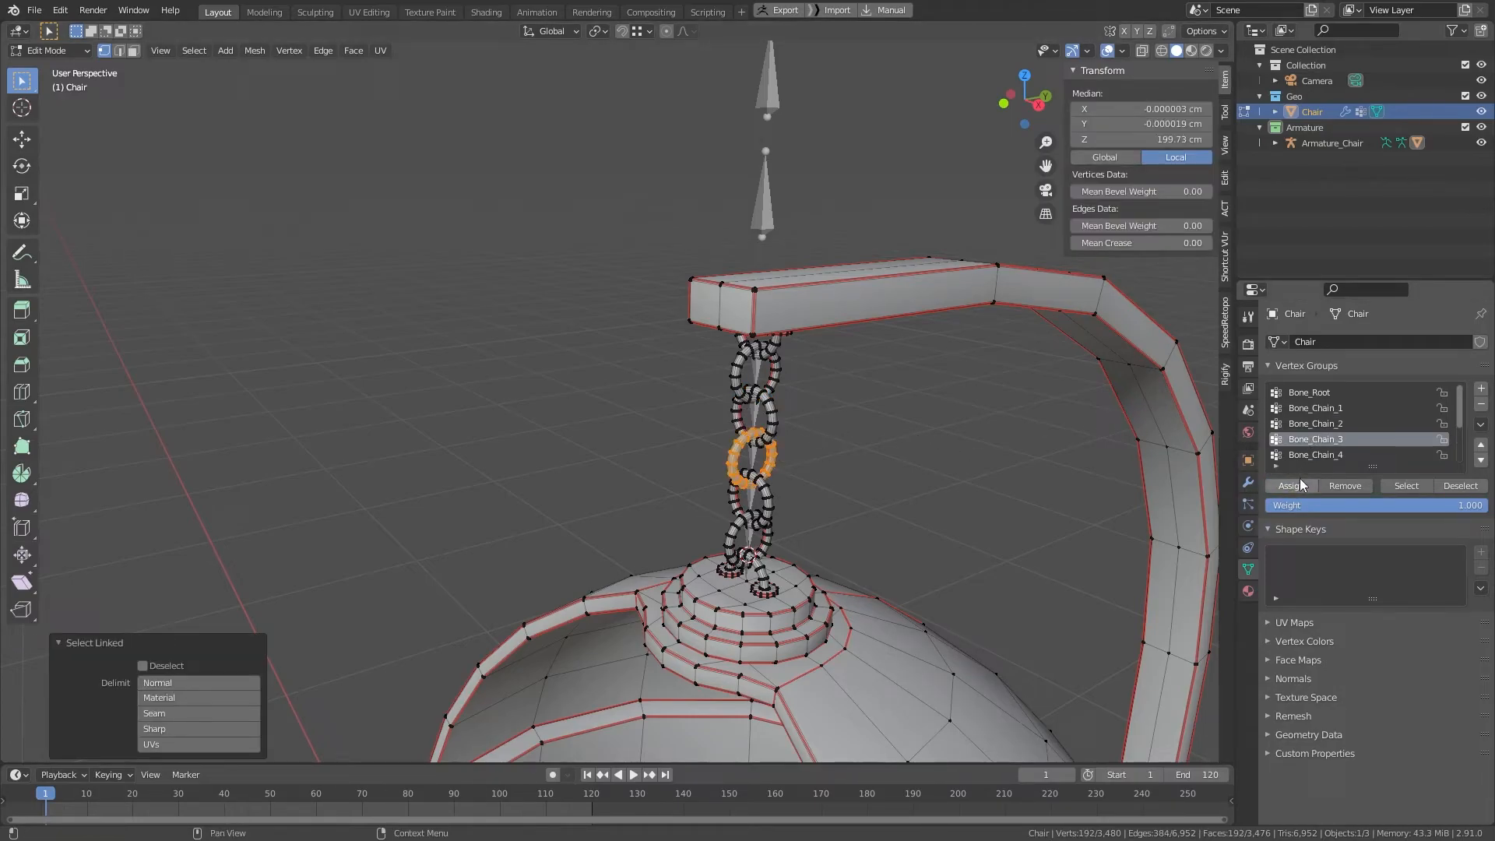
{"action": "left_click", "coordinate": [1304, 484]}
Step: Select only the fourth chain link from the top and assign it to the Bone_Chain_4 vertex group
{"action": "key", "text": "alt+a"}
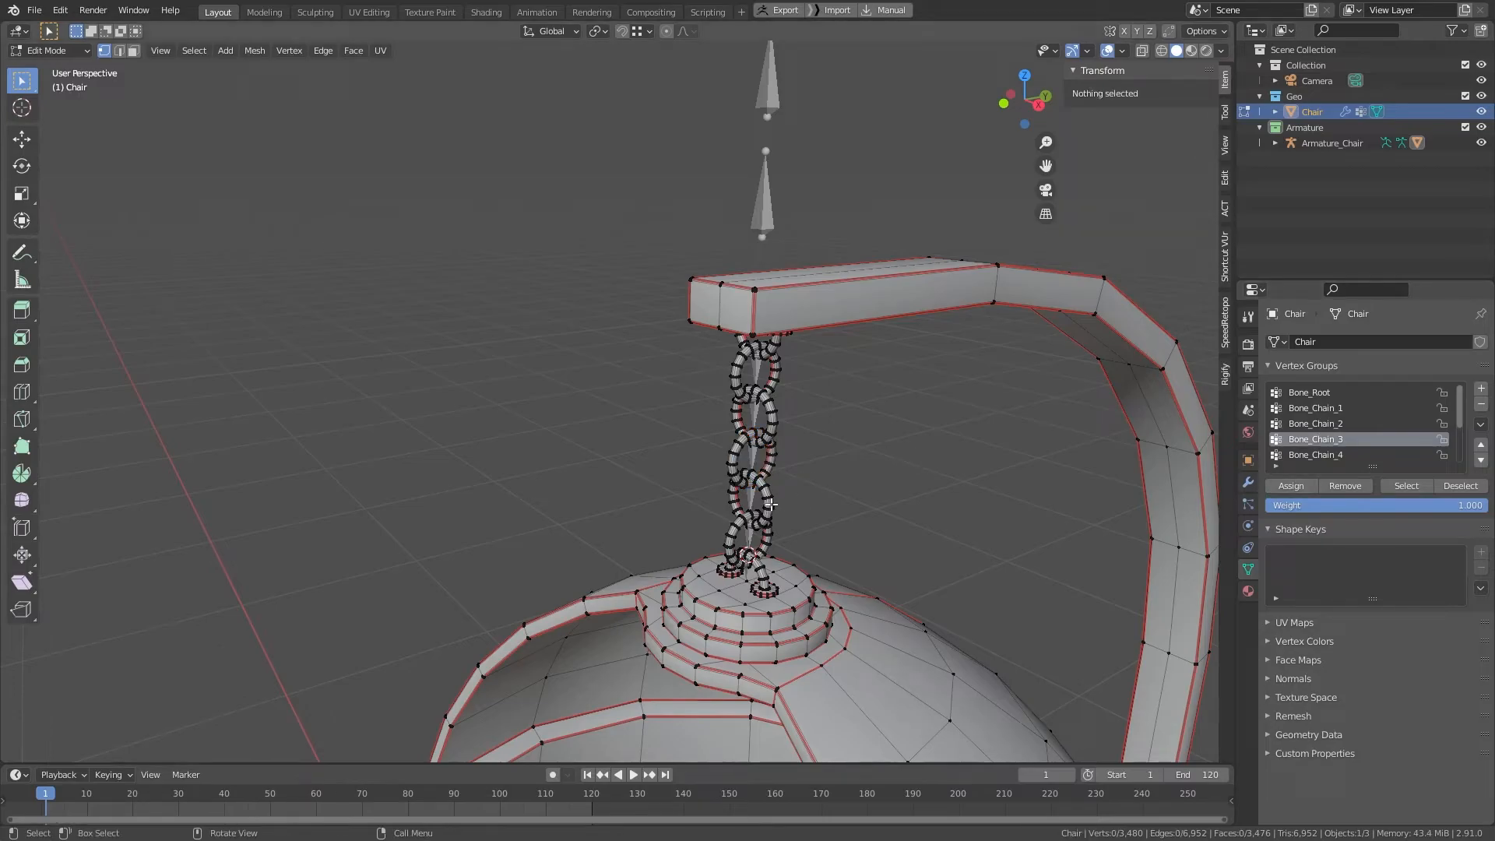
{"action": "key", "text": "l"}
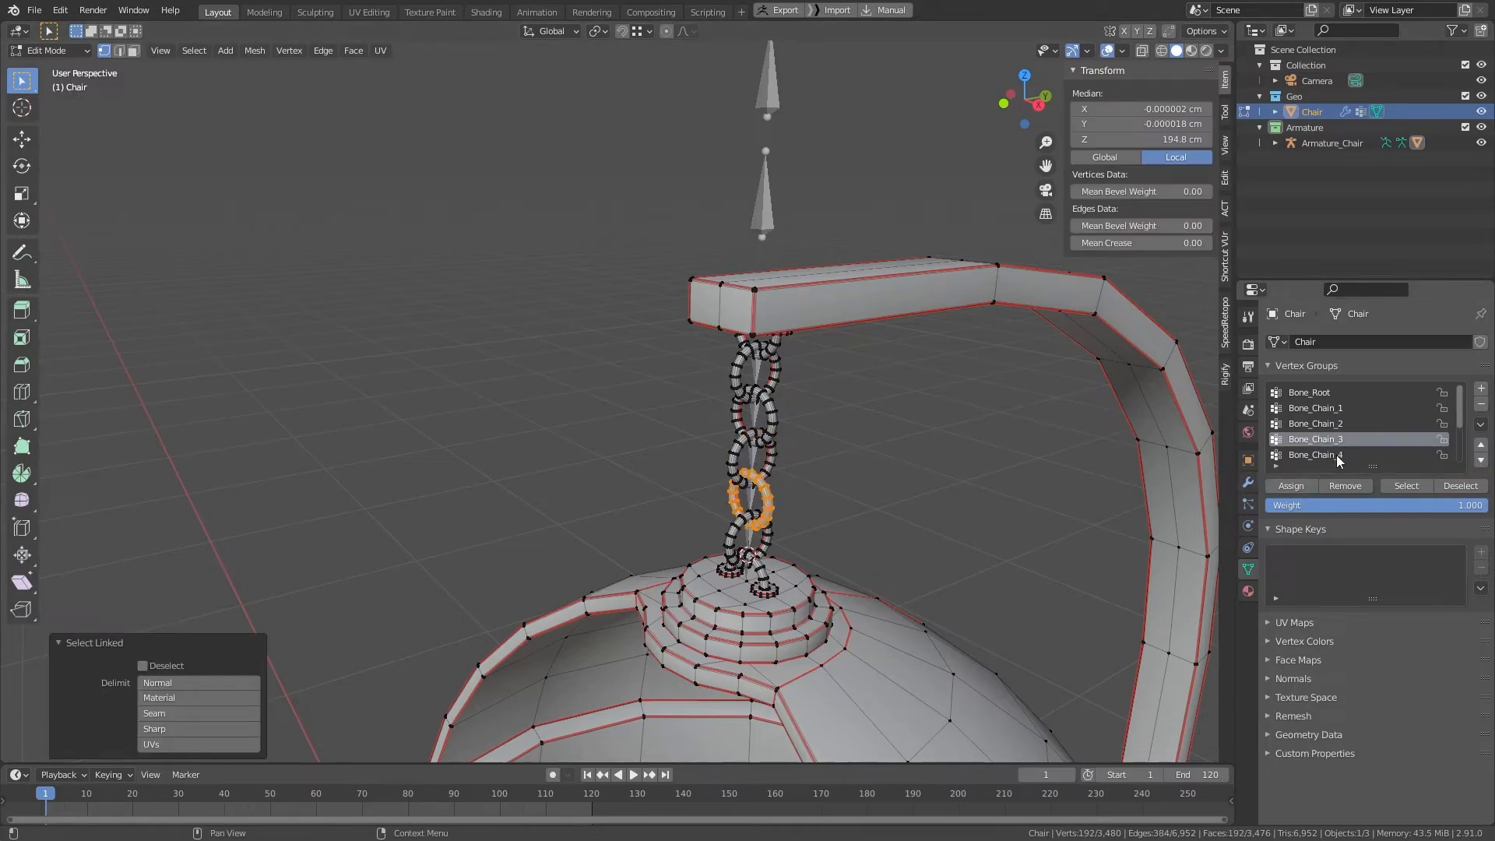
{"action": "left_click", "coordinate": [1342, 454]}
{"action": "left_click", "coordinate": [1291, 488]}
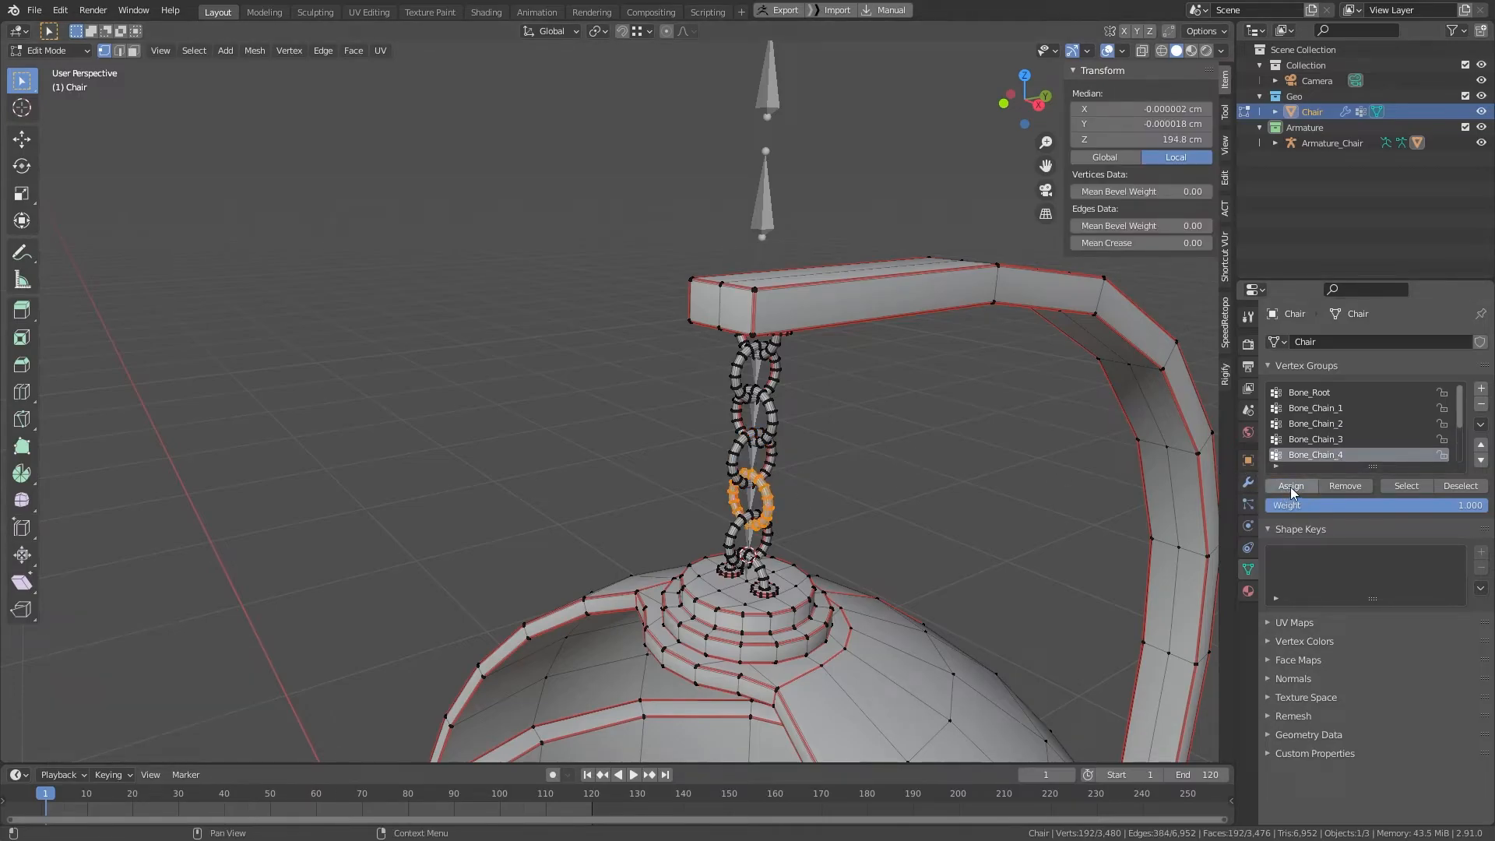
Step: Select only the lowest full chain link and assign it to the Bone_Chain_5 vertex group
{"action": "scroll", "coordinate": [1318, 444], "scroll_direction": "down", "scroll_amount": 4}
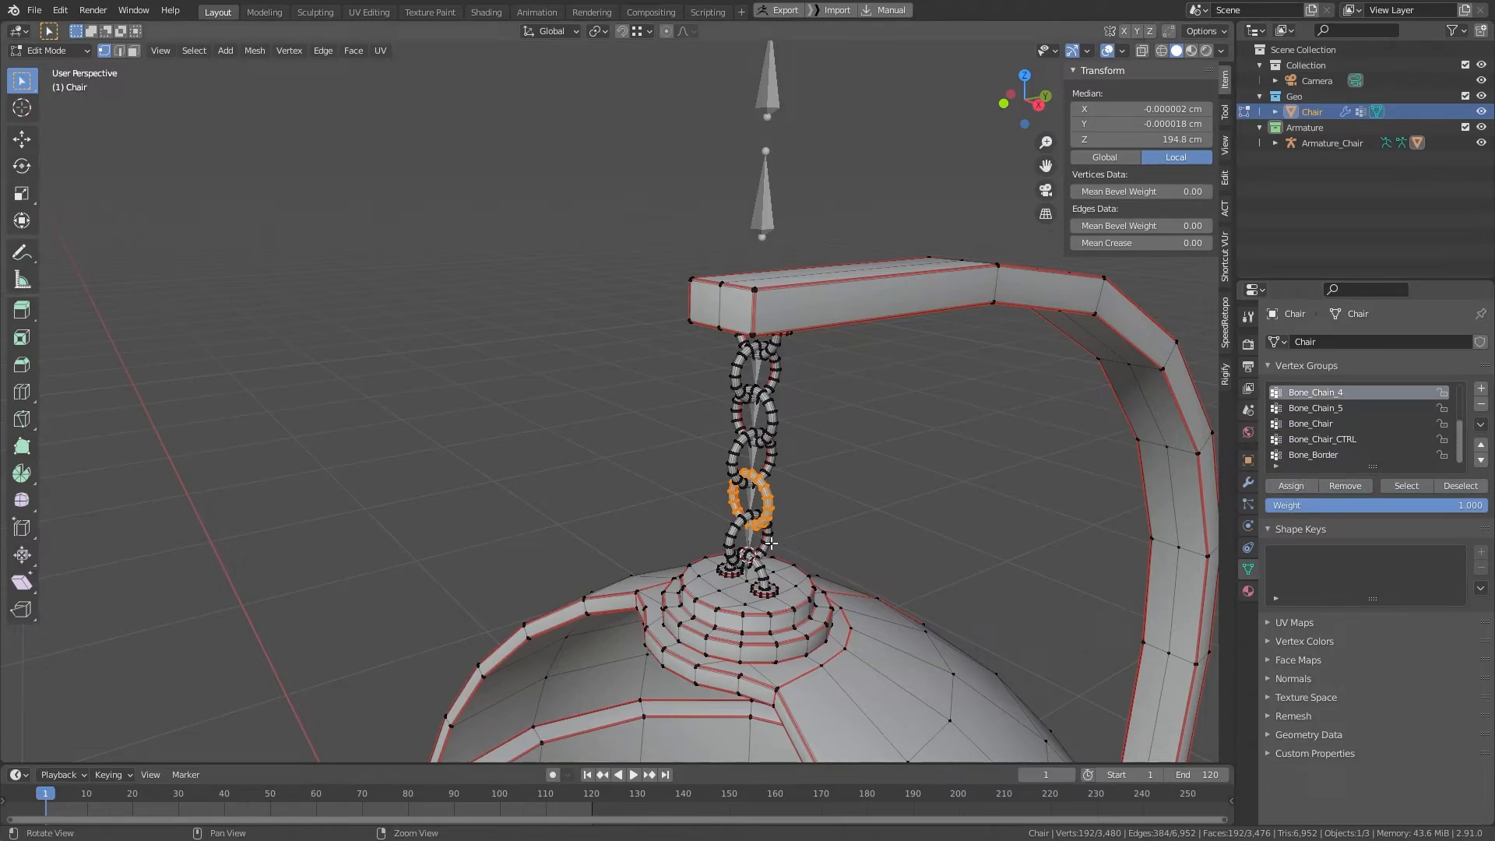
{"action": "key", "text": "alt+a"}
{"action": "key", "text": "l"}
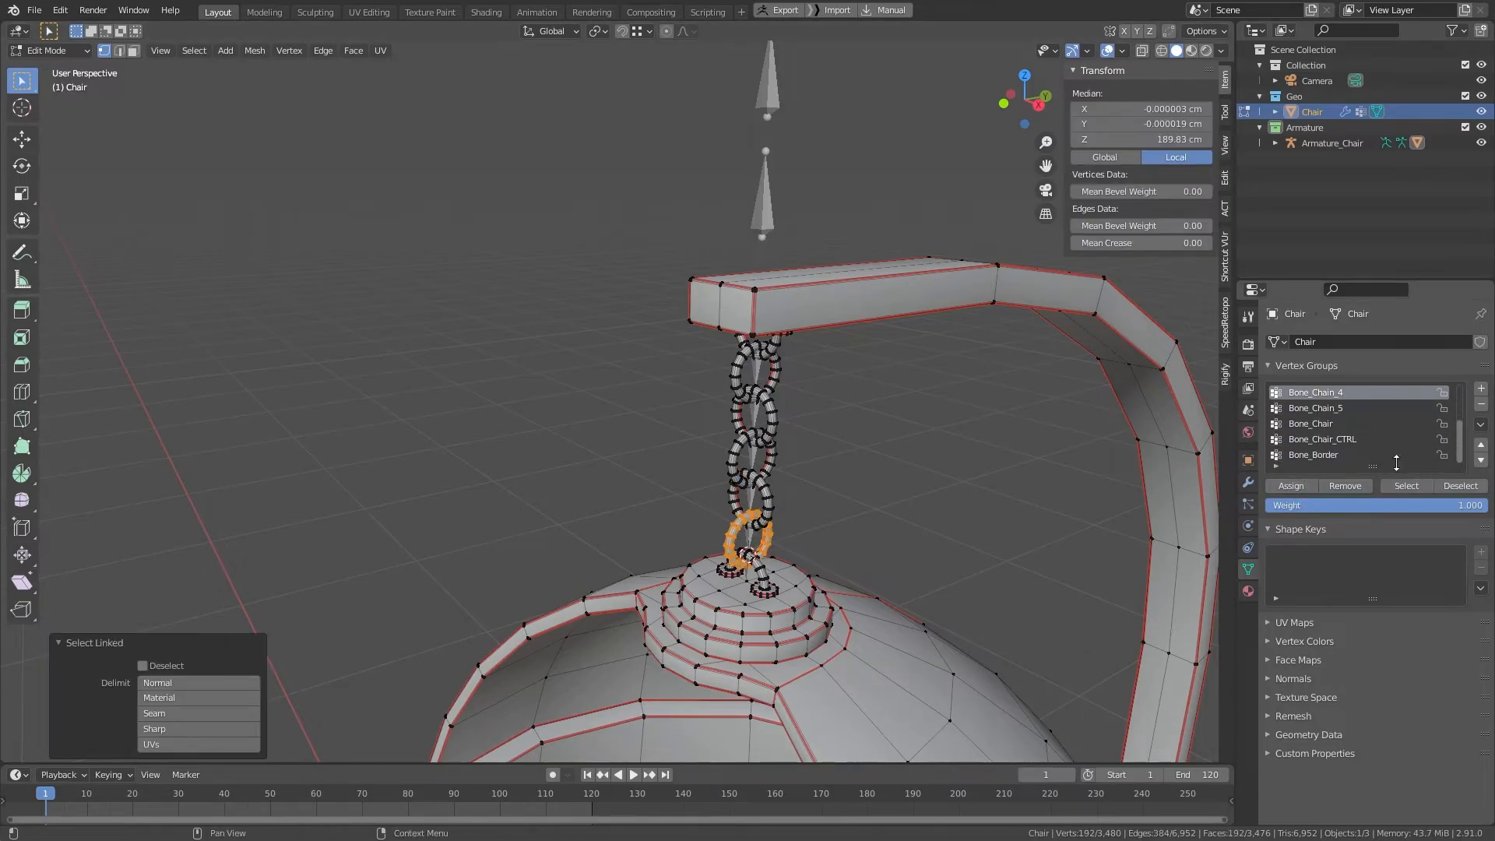
{"action": "left_click", "coordinate": [1345, 410]}
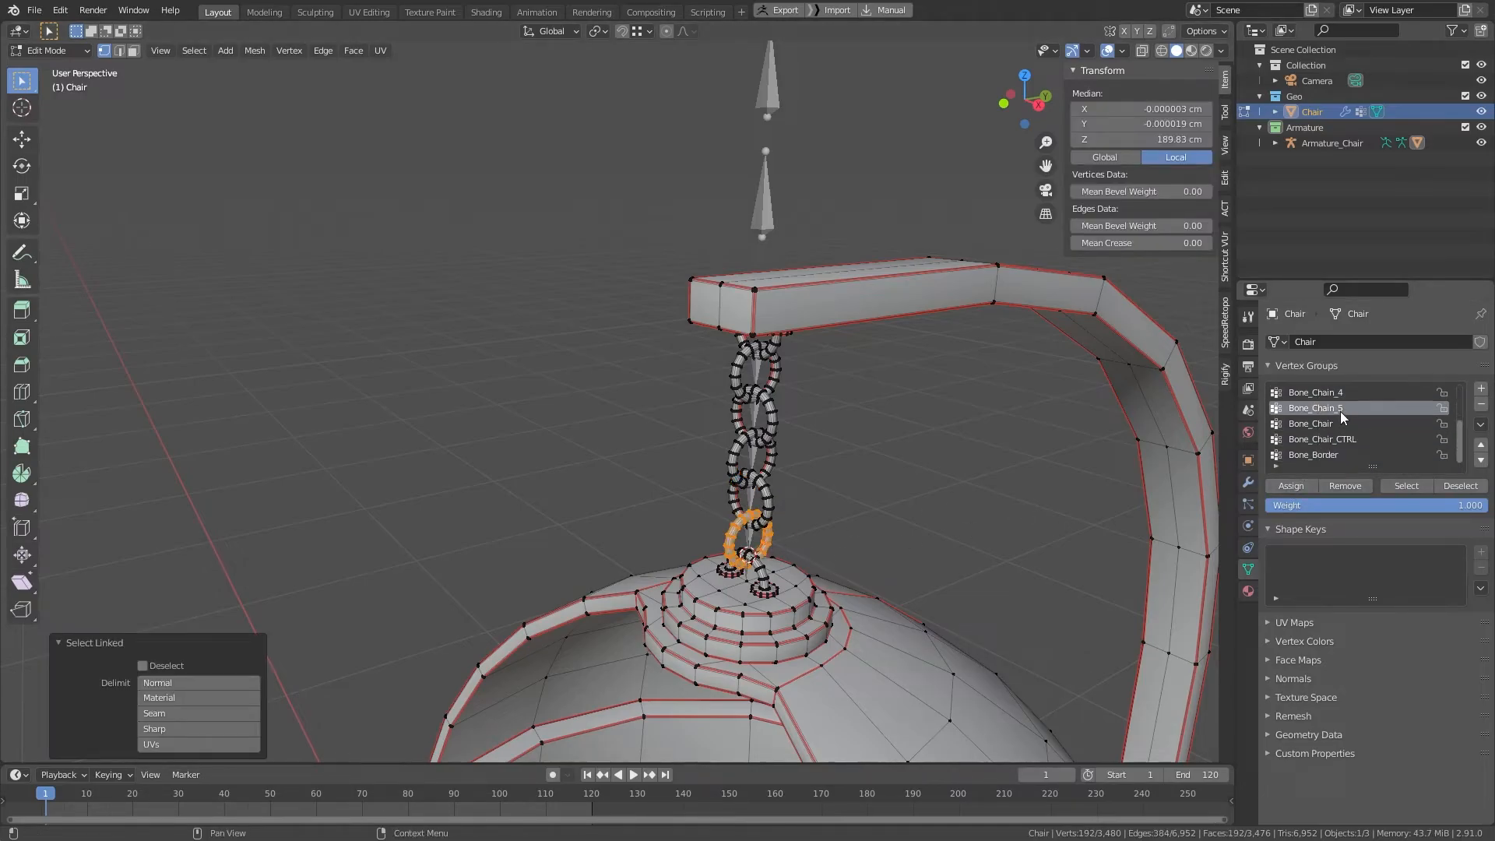
{"action": "left_click", "coordinate": [1291, 485]}
Step: Select the chain mount on the egg, the top cap, the shell and its inner part, and assign them to the Bone_Chair vertex group
{"action": "middle_click_drag", "start_coordinate": [814, 476], "coordinate": [858, 297]}
{"action": "key", "text": "alt+a"}
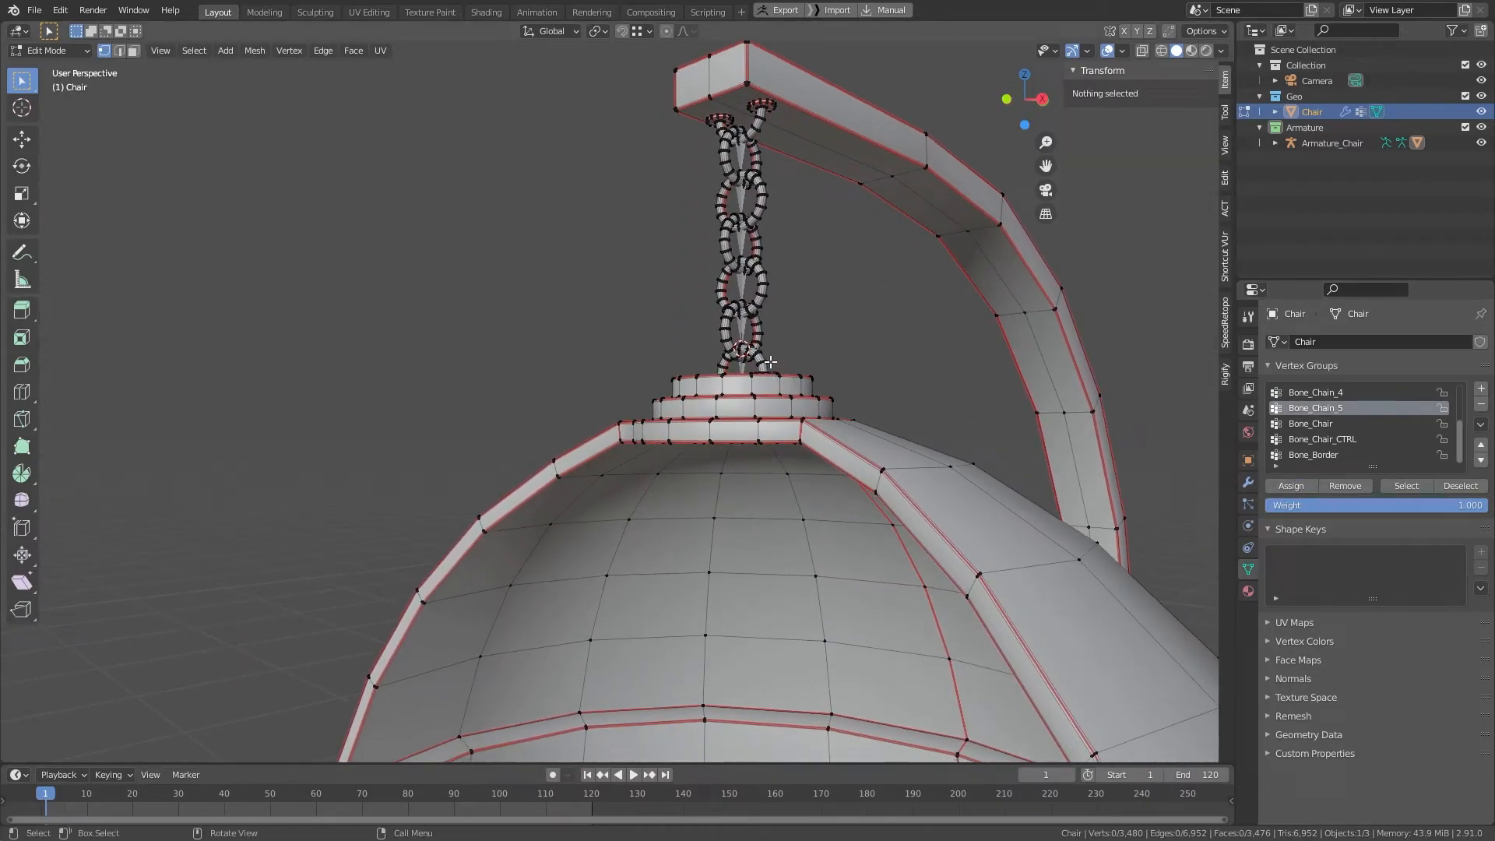
{"action": "key", "text": "l"}
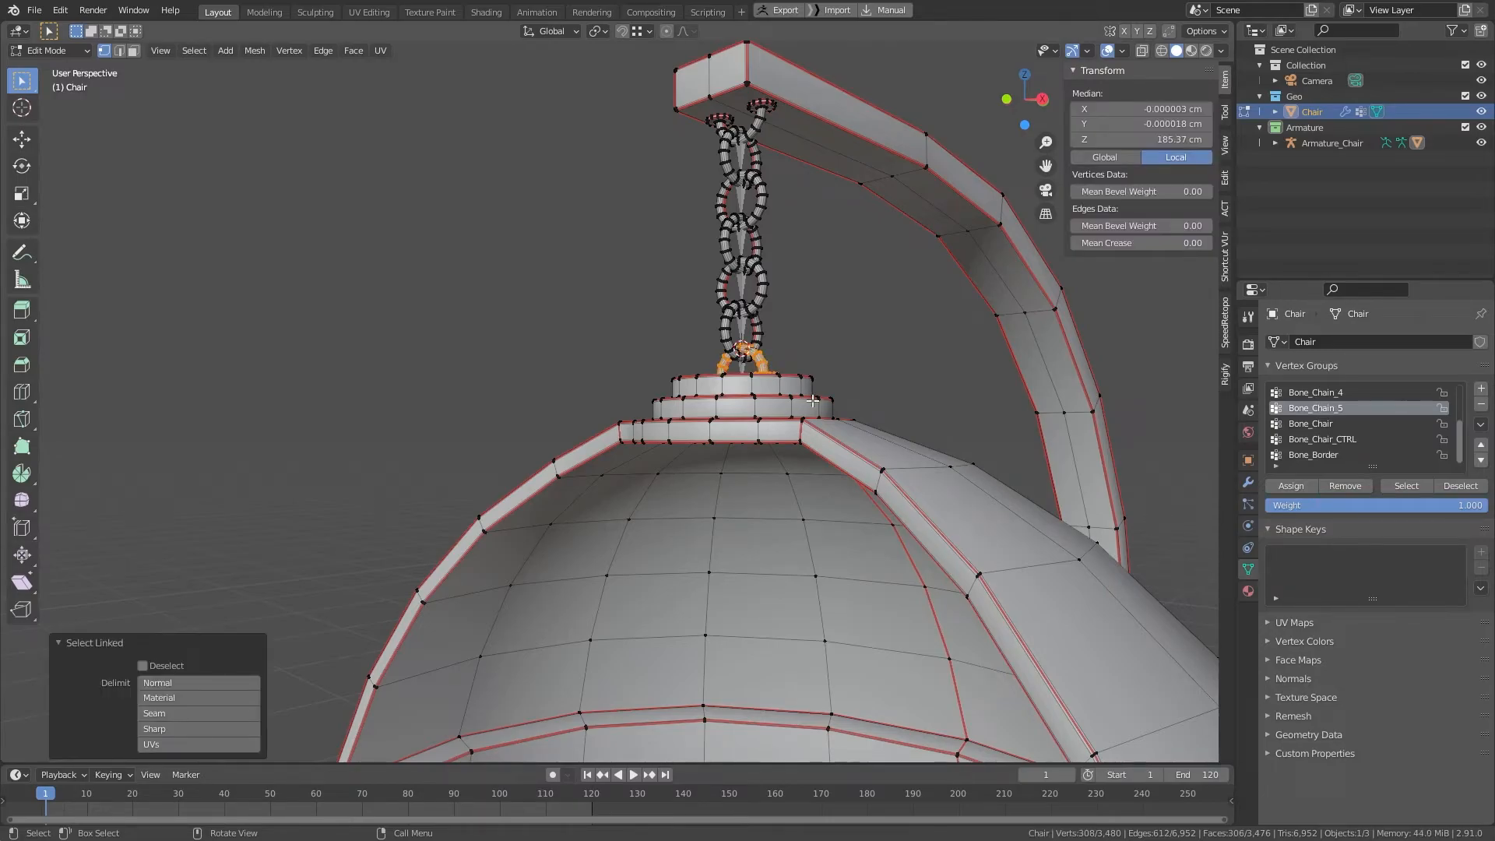
{"action": "key", "text": "l"}
{"action": "scroll", "coordinate": [811, 392], "scroll_direction": "down", "scroll_amount": 5}
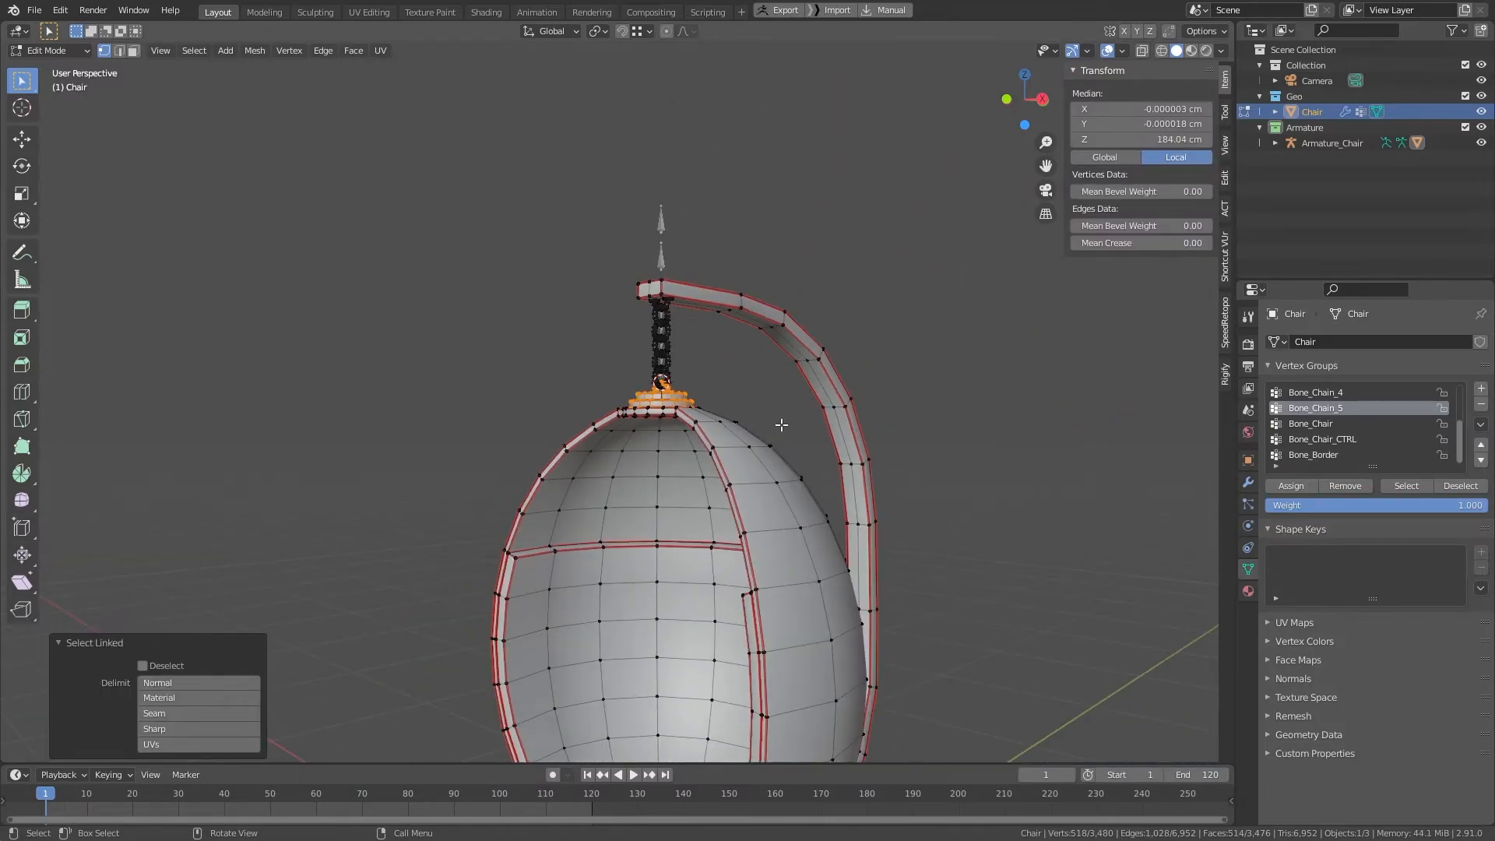
{"action": "key", "text": "l"}
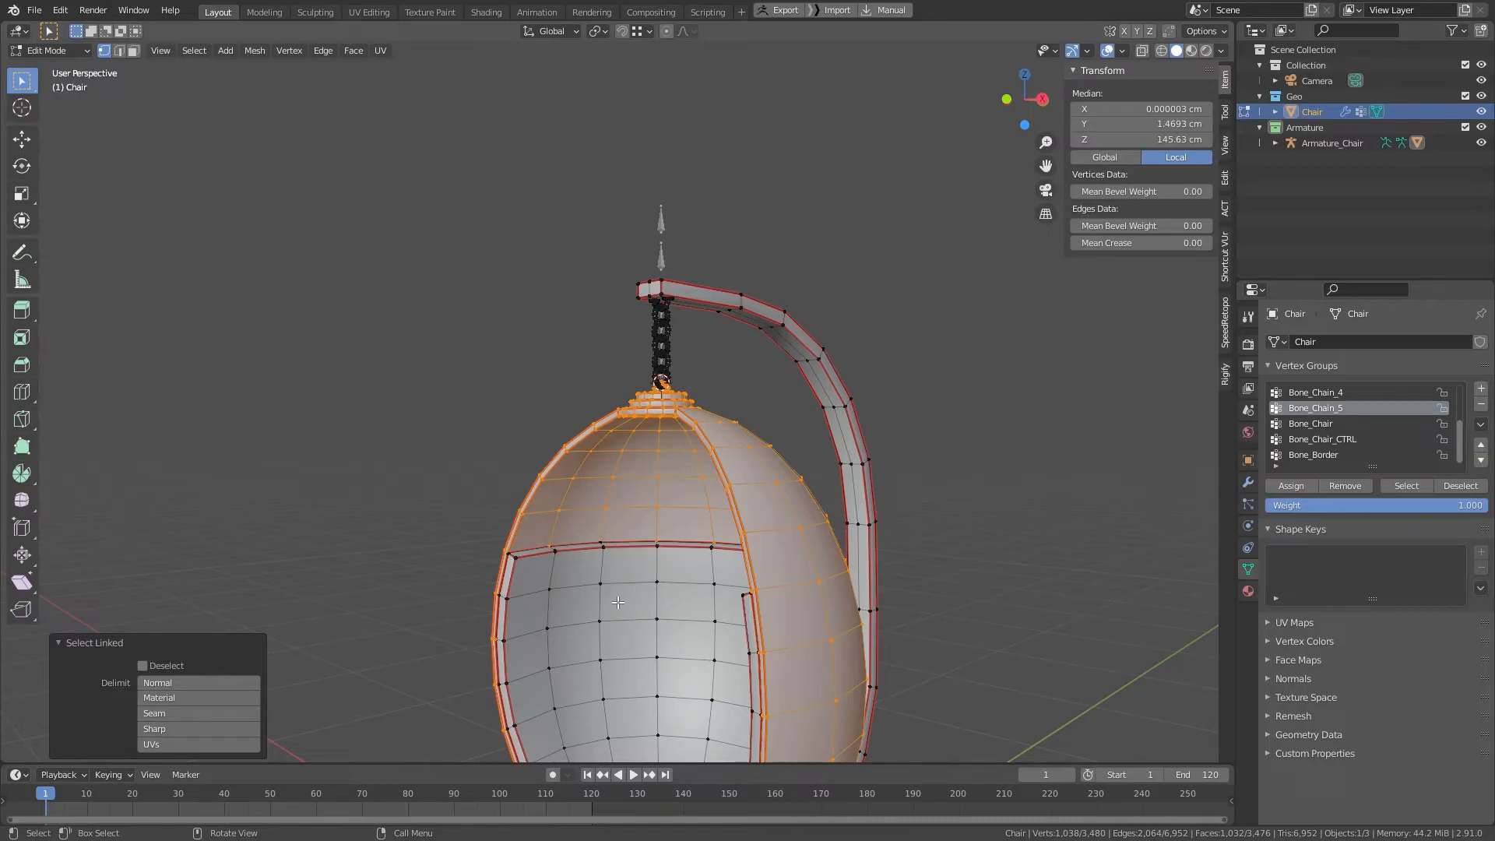
{"action": "key", "text": "l"}
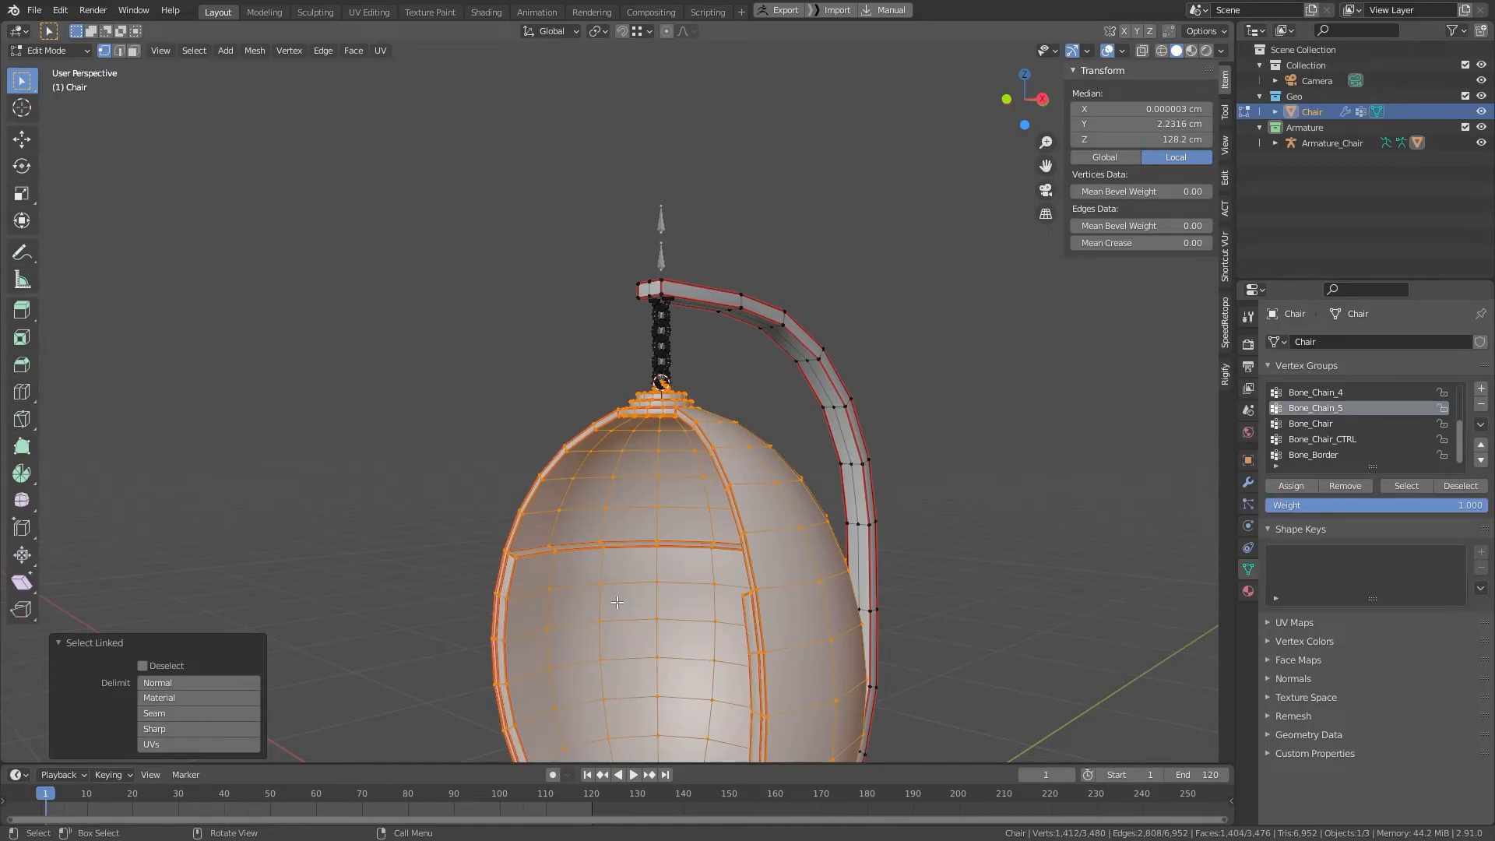
{"action": "left_click", "coordinate": [1368, 424]}
{"action": "left_click", "coordinate": [1293, 485]}
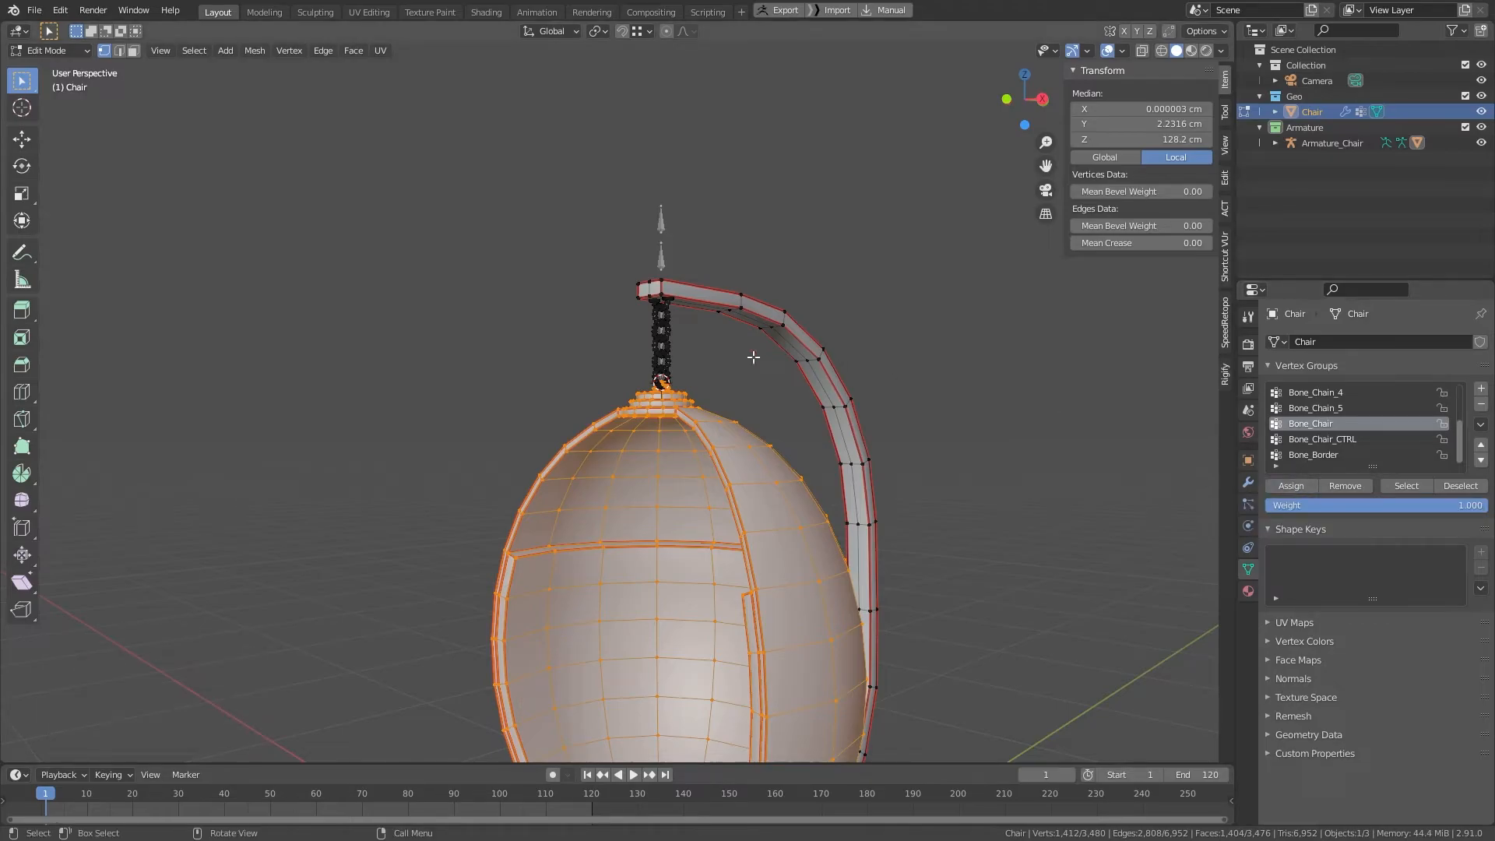
Step: Return the mesh to Object Mode, select Armature_Chair and switch it to Pose Mode
{"action": "scroll", "coordinate": [765, 356], "scroll_direction": "down", "scroll_amount": 3}
{"action": "key", "text": "Tab"}
{"action": "middle_click_drag", "start_coordinate": [754, 354], "coordinate": [769, 423]}
{"action": "scroll", "coordinate": [701, 366], "scroll_direction": "up", "scroll_amount": 2}
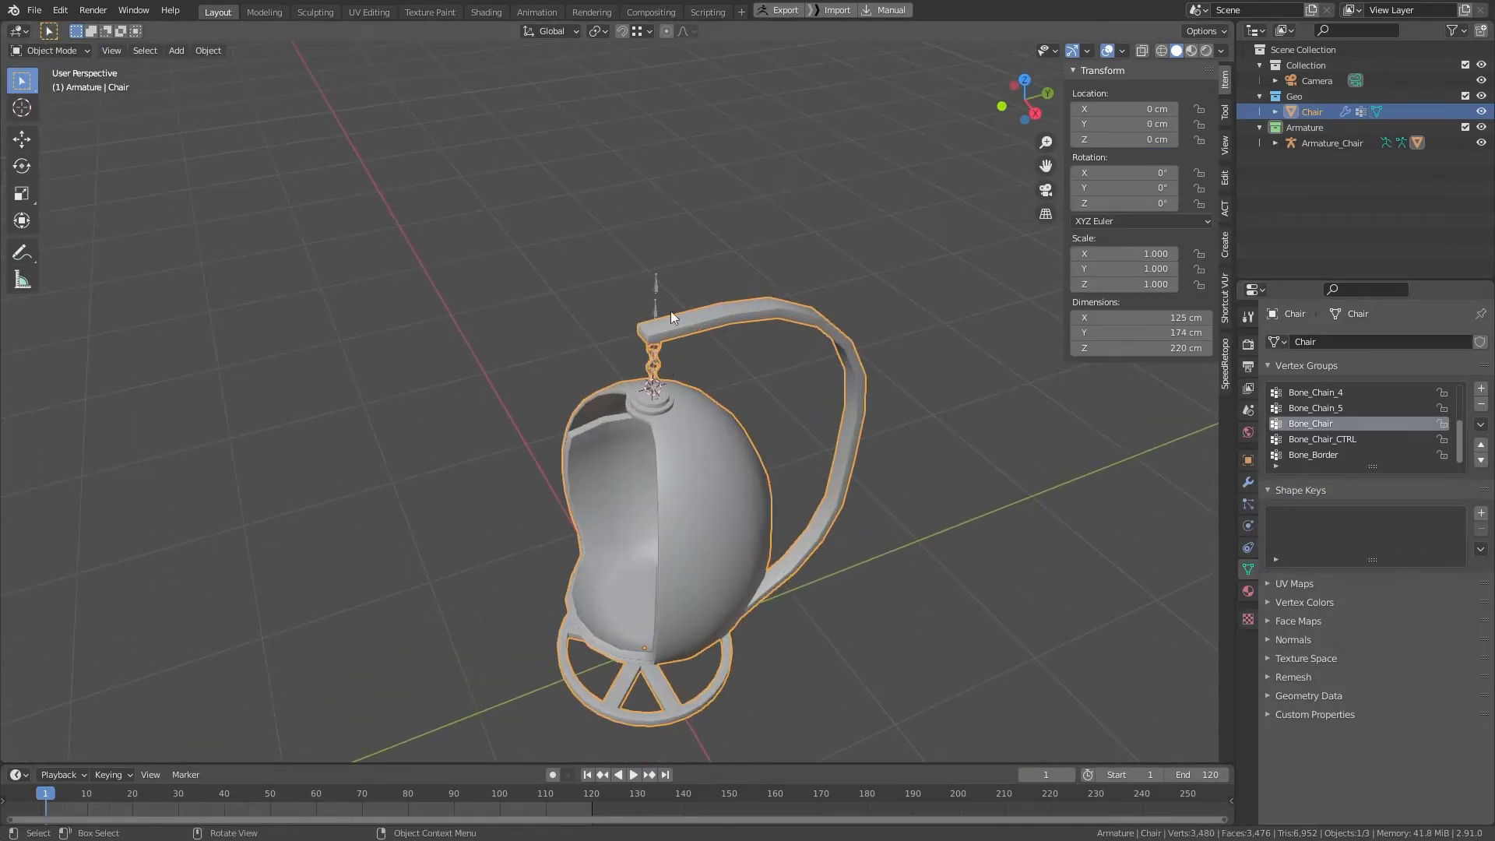
{"action": "left_click", "coordinate": [665, 287]}
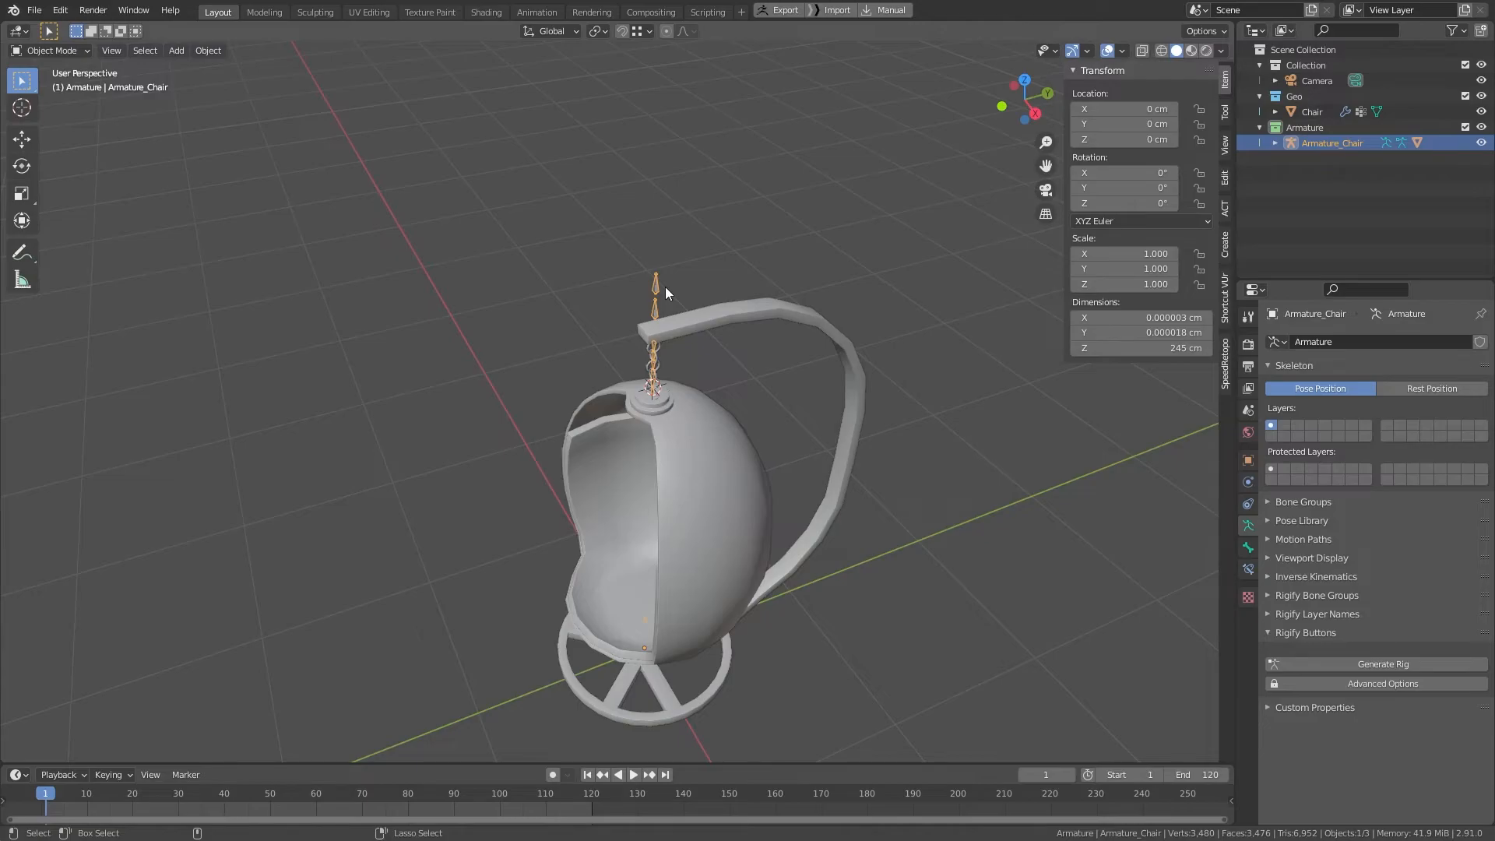
{"action": "key", "text": "ctrl+Tab"}
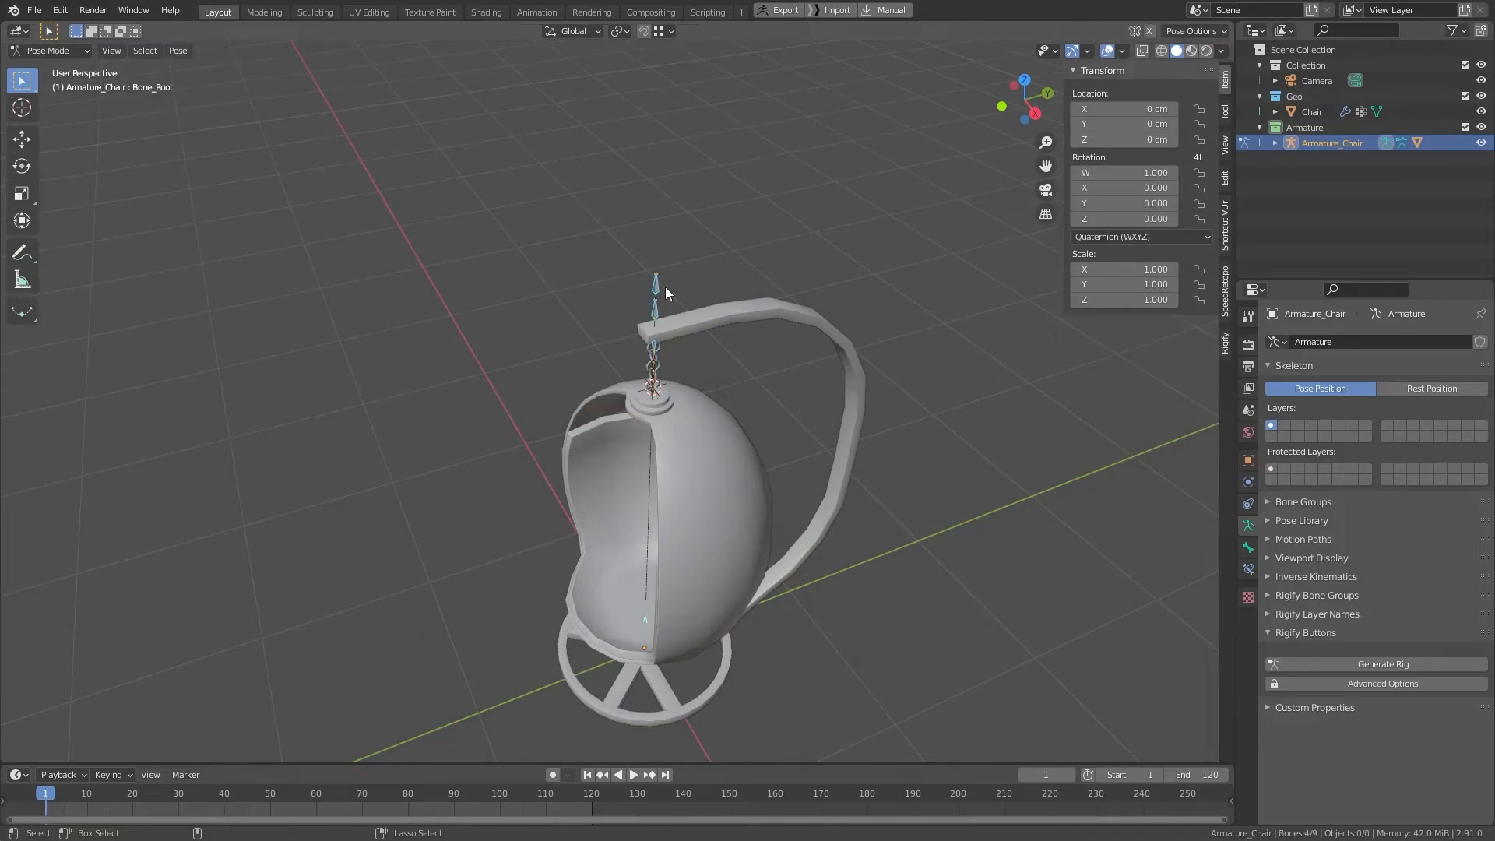
{"action": "middle_click_drag", "start_coordinate": [742, 478], "coordinate": [830, 405]}
{"action": "scroll", "coordinate": [842, 264], "scroll_direction": "up", "scroll_amount": 2}
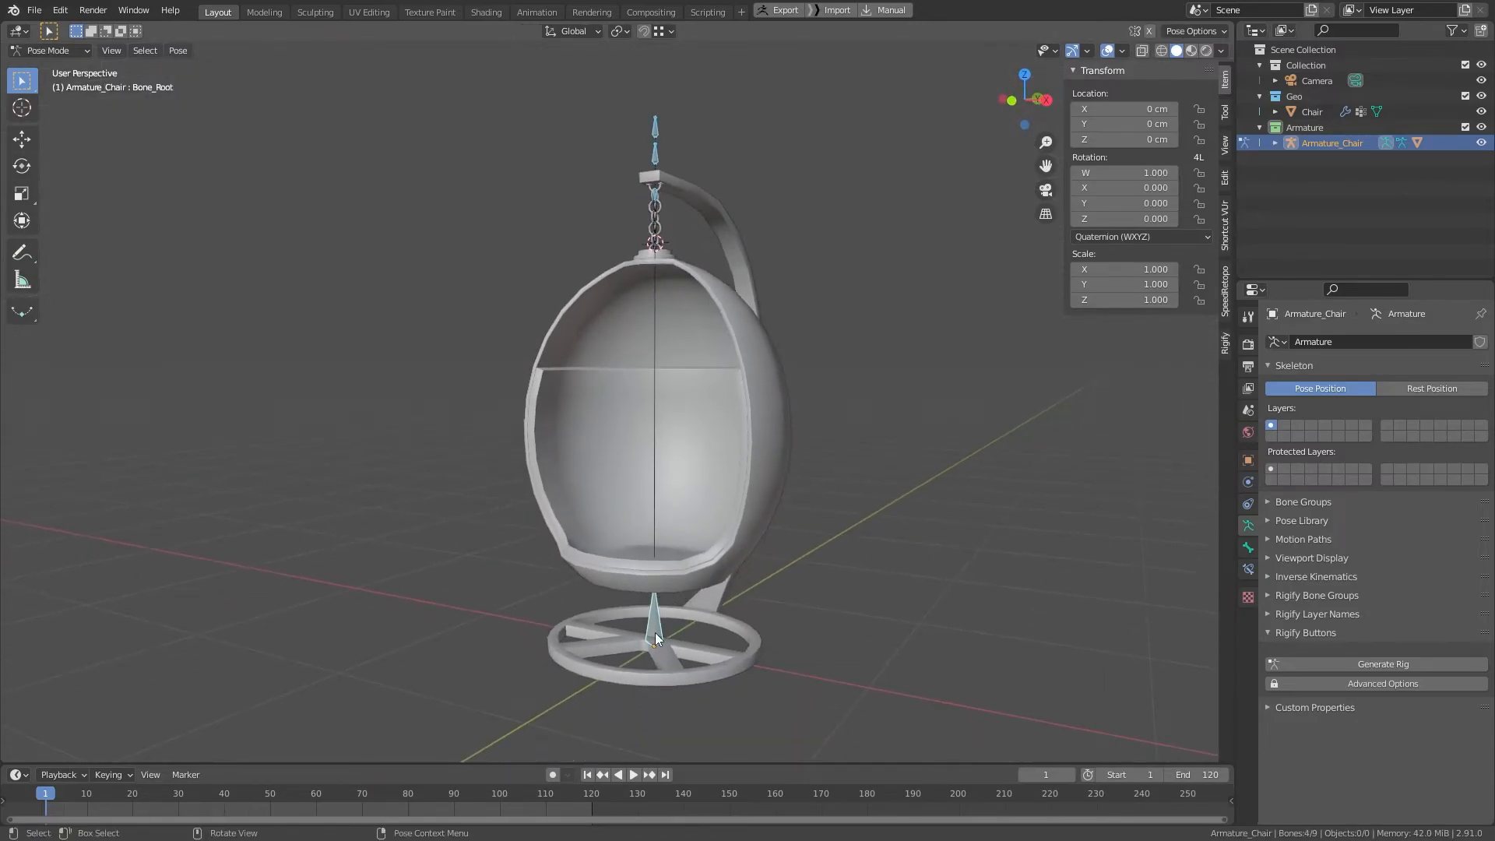
Step: Try moving the root bone, Bone_Chair_CTRL and the control bone above it in turn
{"action": "key", "text": "g"}
{"action": "key", "text": "Escape"}
{"action": "middle_click_drag", "start_coordinate": [696, 326], "coordinate": [699, 410]}
{"action": "scroll", "coordinate": [689, 351], "scroll_direction": "up", "scroll_amount": 4}
{"action": "left_click", "coordinate": [716, 247]}
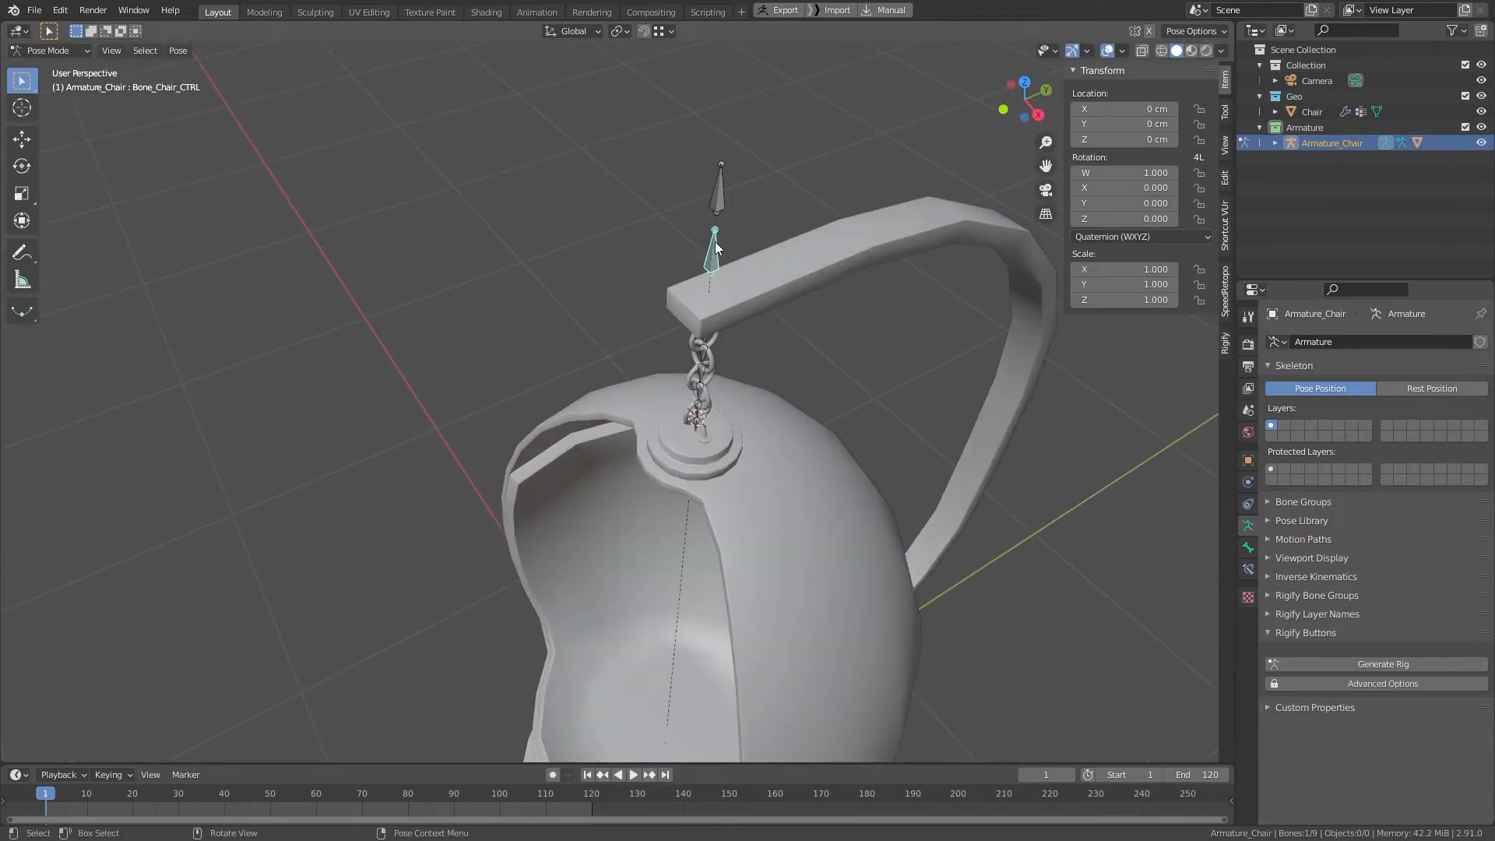
{"action": "key", "text": "g"}
{"action": "key", "text": "Escape"}
{"action": "left_click", "coordinate": [719, 187]}
{"action": "key", "text": "g"}
{"action": "key", "text": "Escape"}
Step: Try rotating Bone_Chain_1 about the global Z axis and about the Y axis
{"action": "middle_click_drag", "start_coordinate": [686, 330], "coordinate": [749, 176]}
{"action": "left_click", "coordinate": [745, 186]}
{"action": "key", "text": "r"}
{"action": "key", "text": "z"}
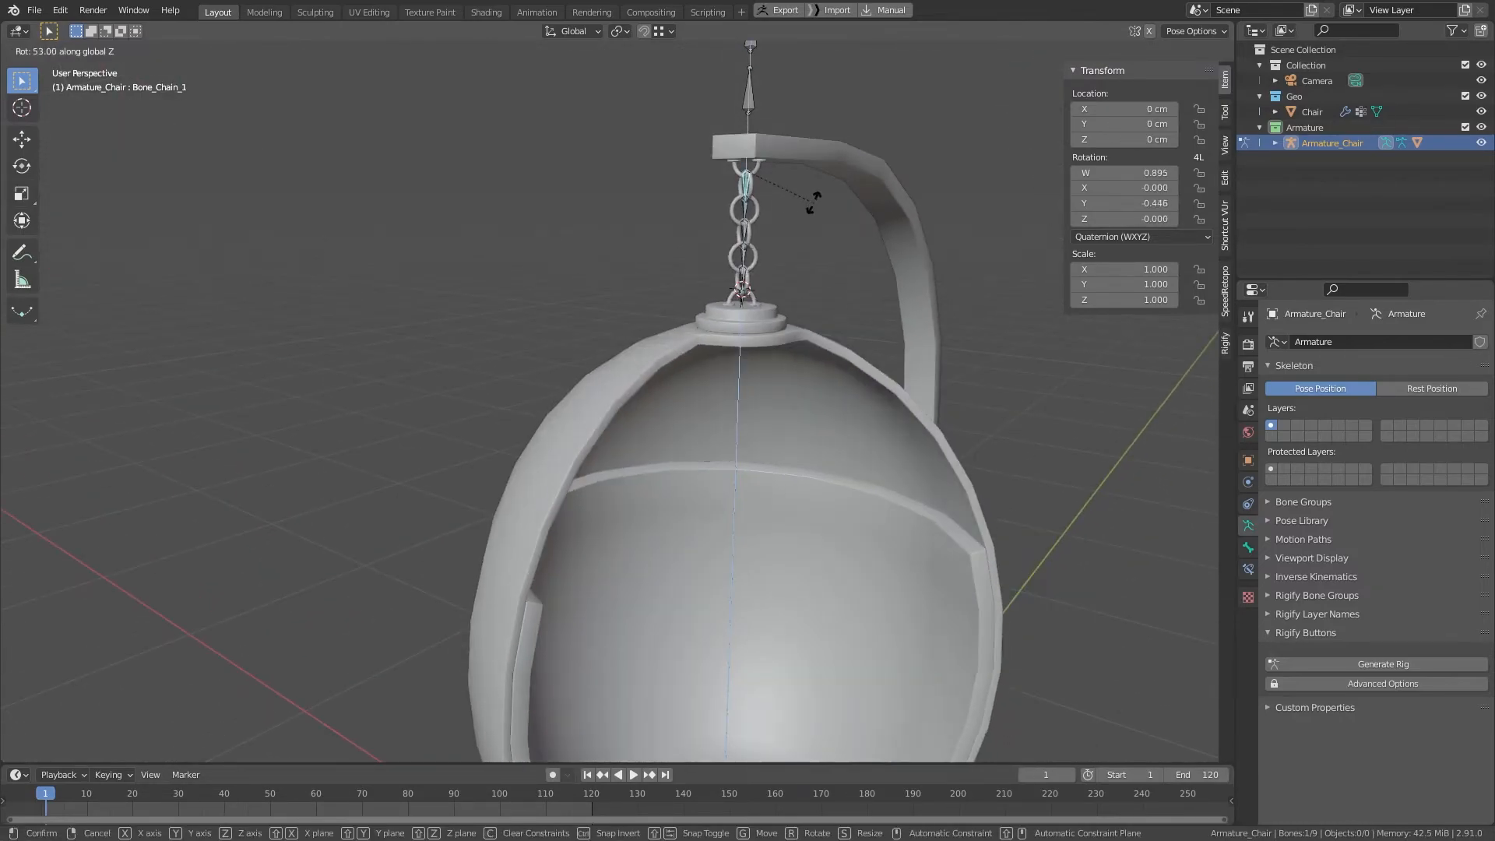
{"action": "key", "text": "Escape"}
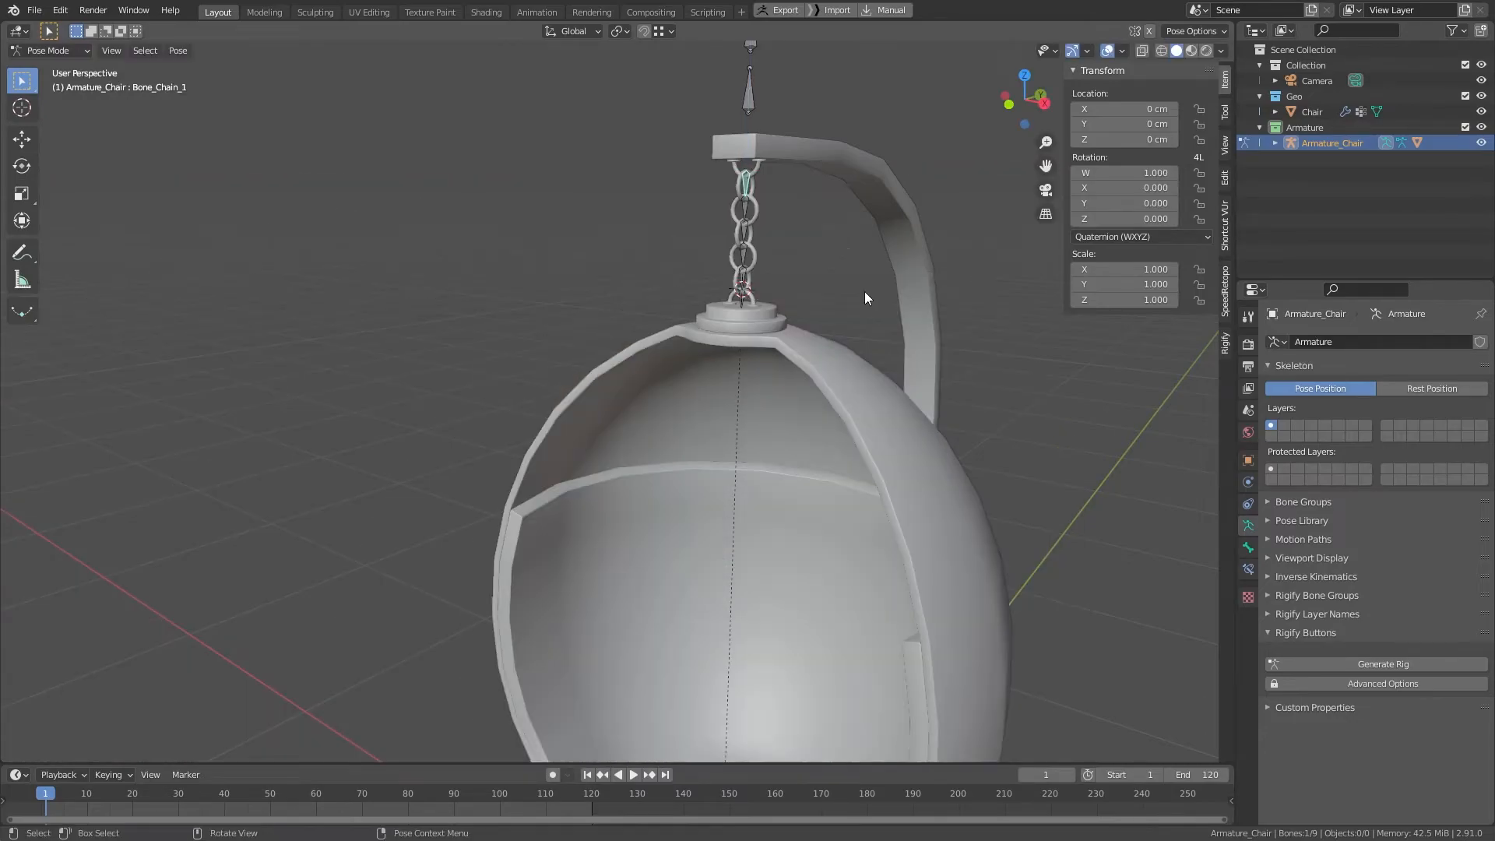
{"action": "key", "text": "r"}
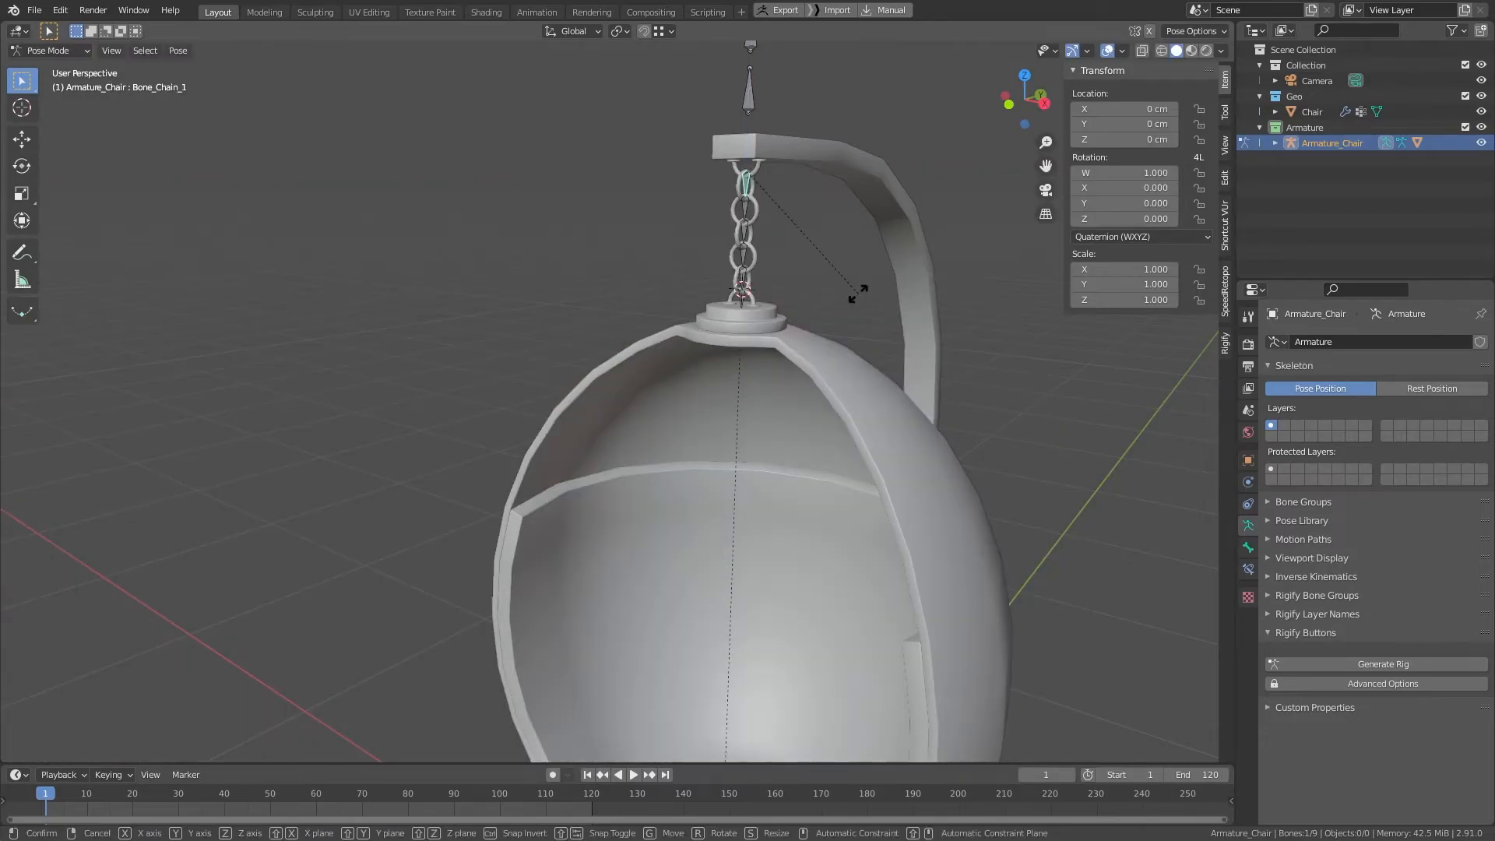
{"action": "key", "text": "y"}
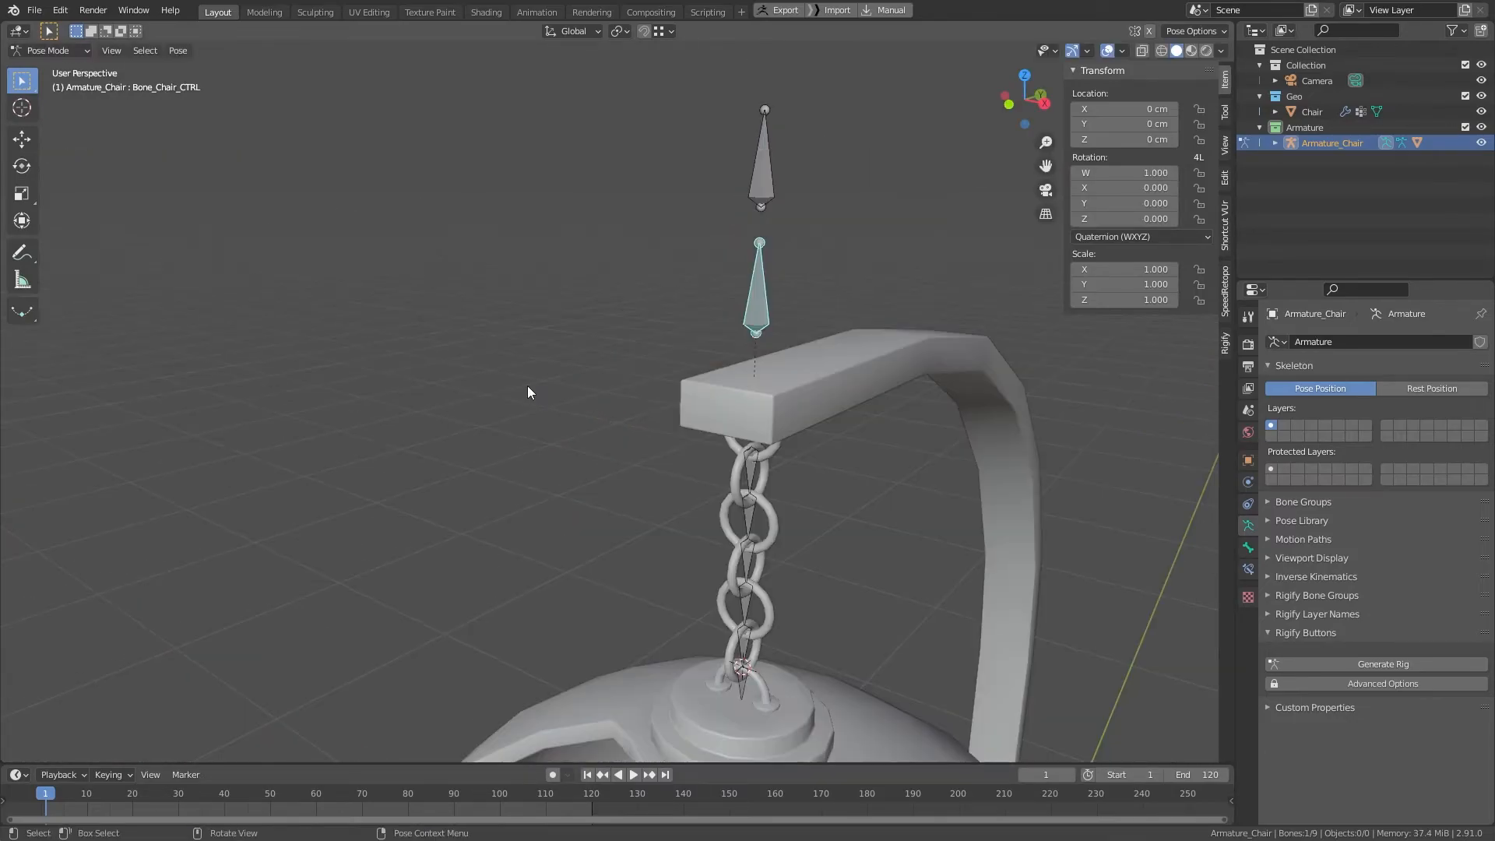
Step: Set the rotation mode of the upper three chain bones, starting with Bone_Chain_1, to XYZ Euler
{"action": "left_click_drag", "start_coordinate": [526, 385], "coordinate": [857, 695]}
{"action": "middle_click_drag", "start_coordinate": [888, 573], "coordinate": [754, 382], "text": "shift"}
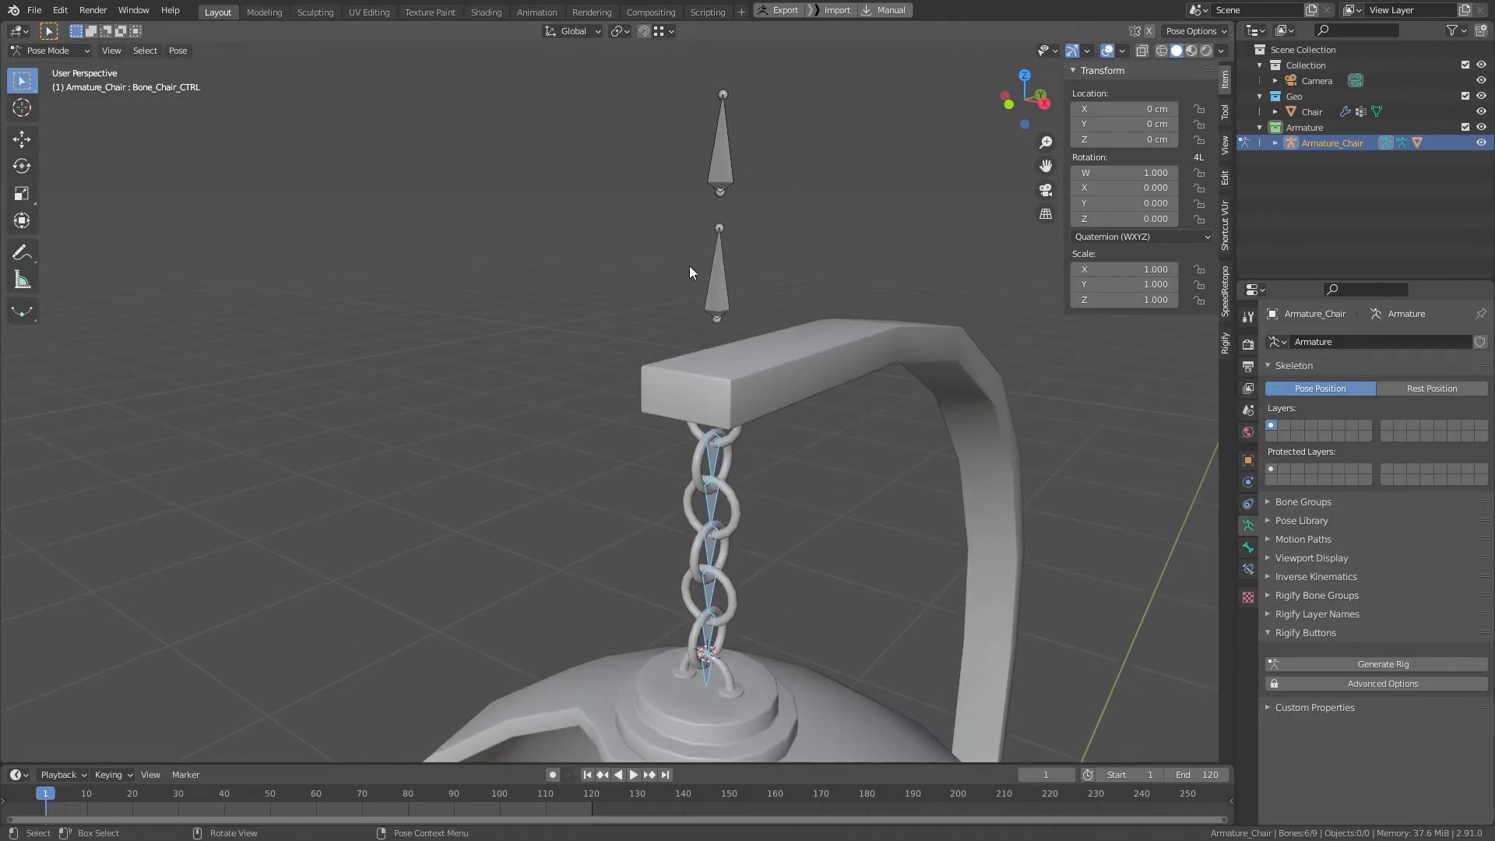
{"action": "left_click", "coordinate": [708, 288]}
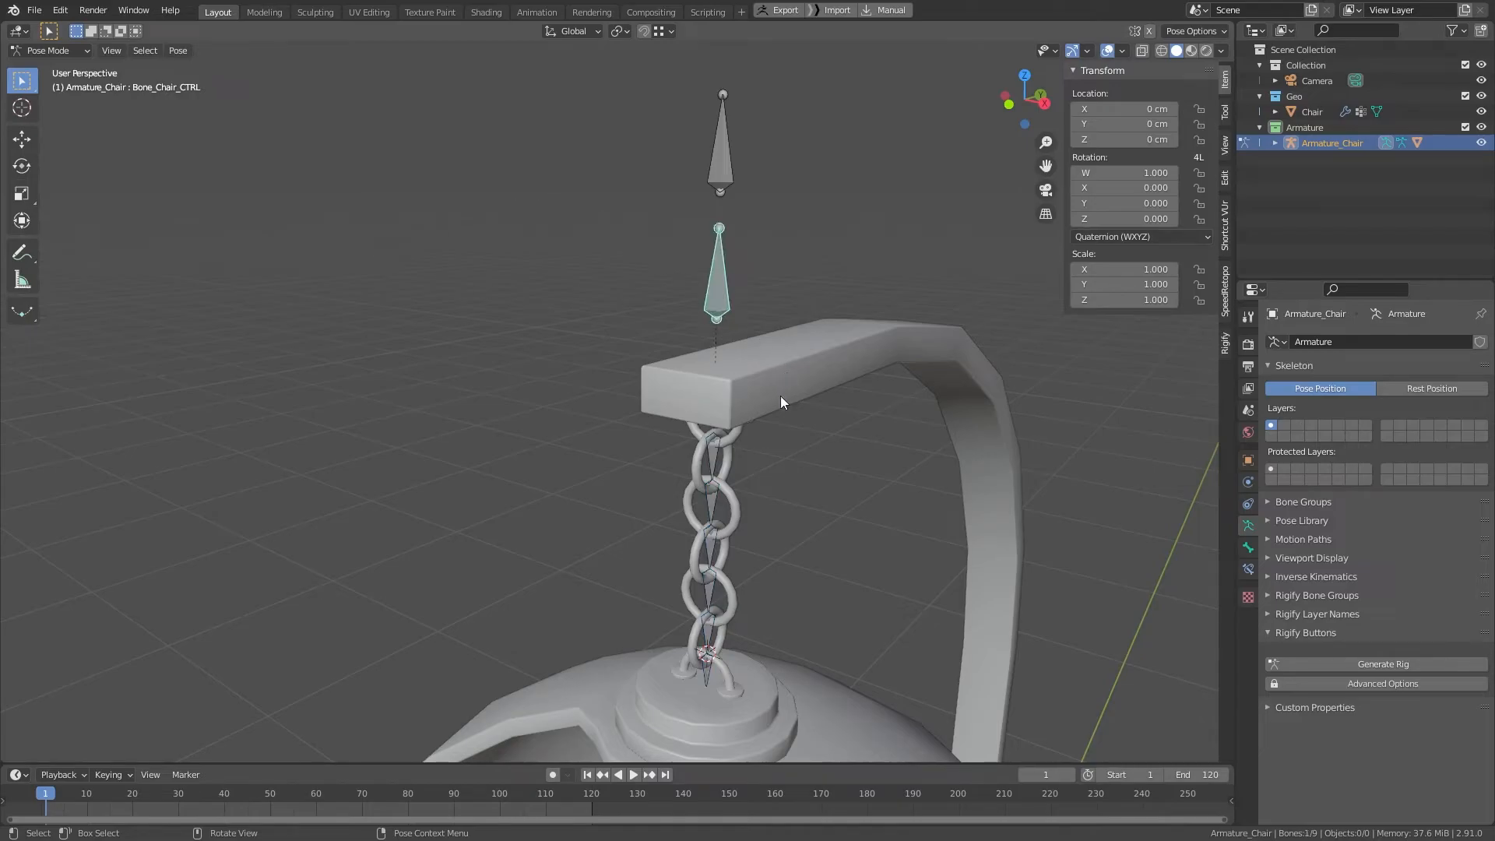
{"action": "left_click", "coordinate": [712, 459]}
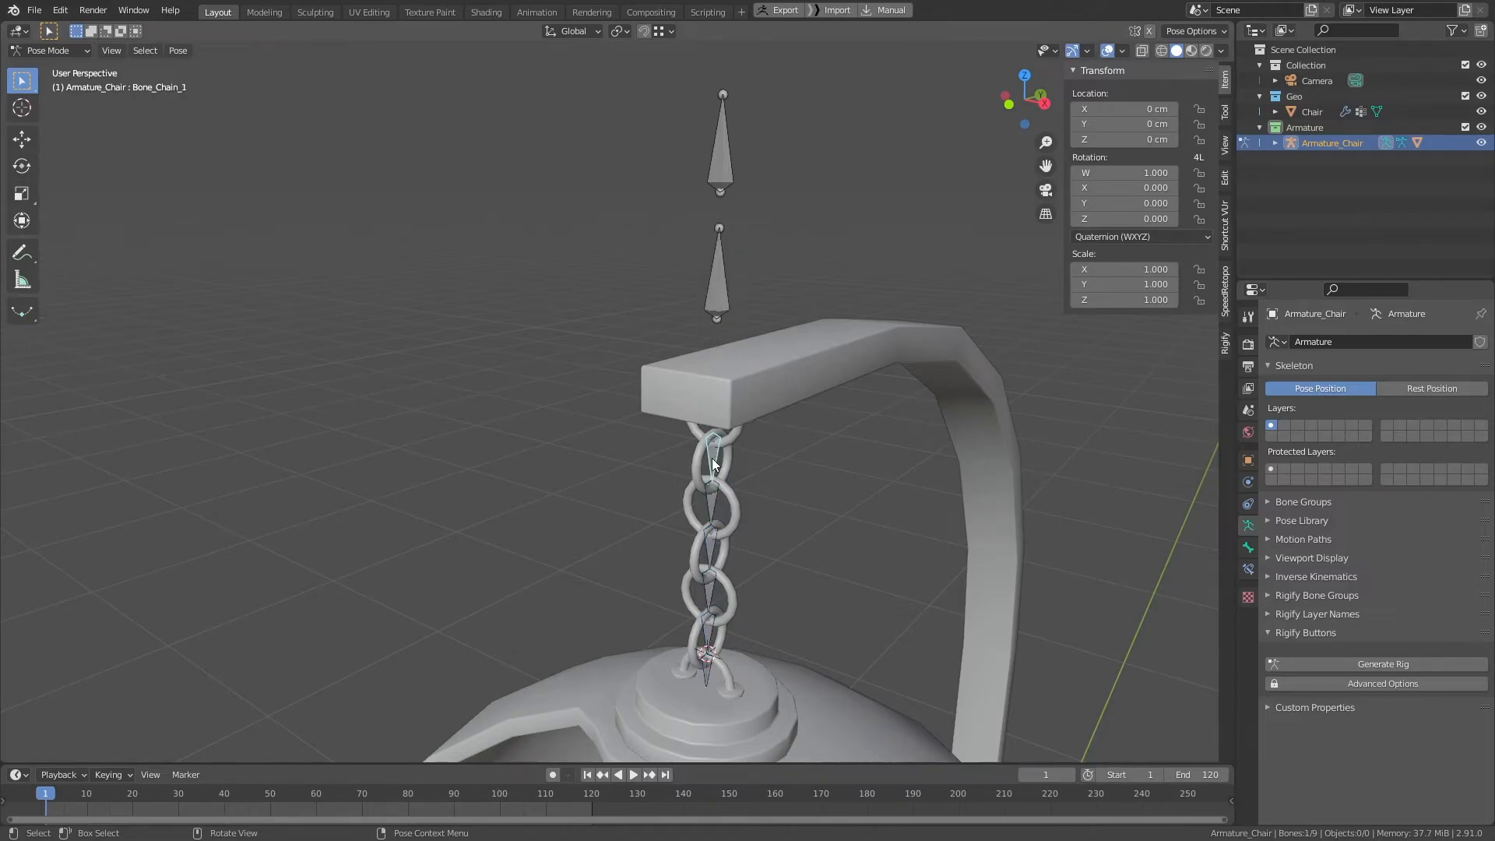
{"action": "left_click", "coordinate": [1104, 237]}
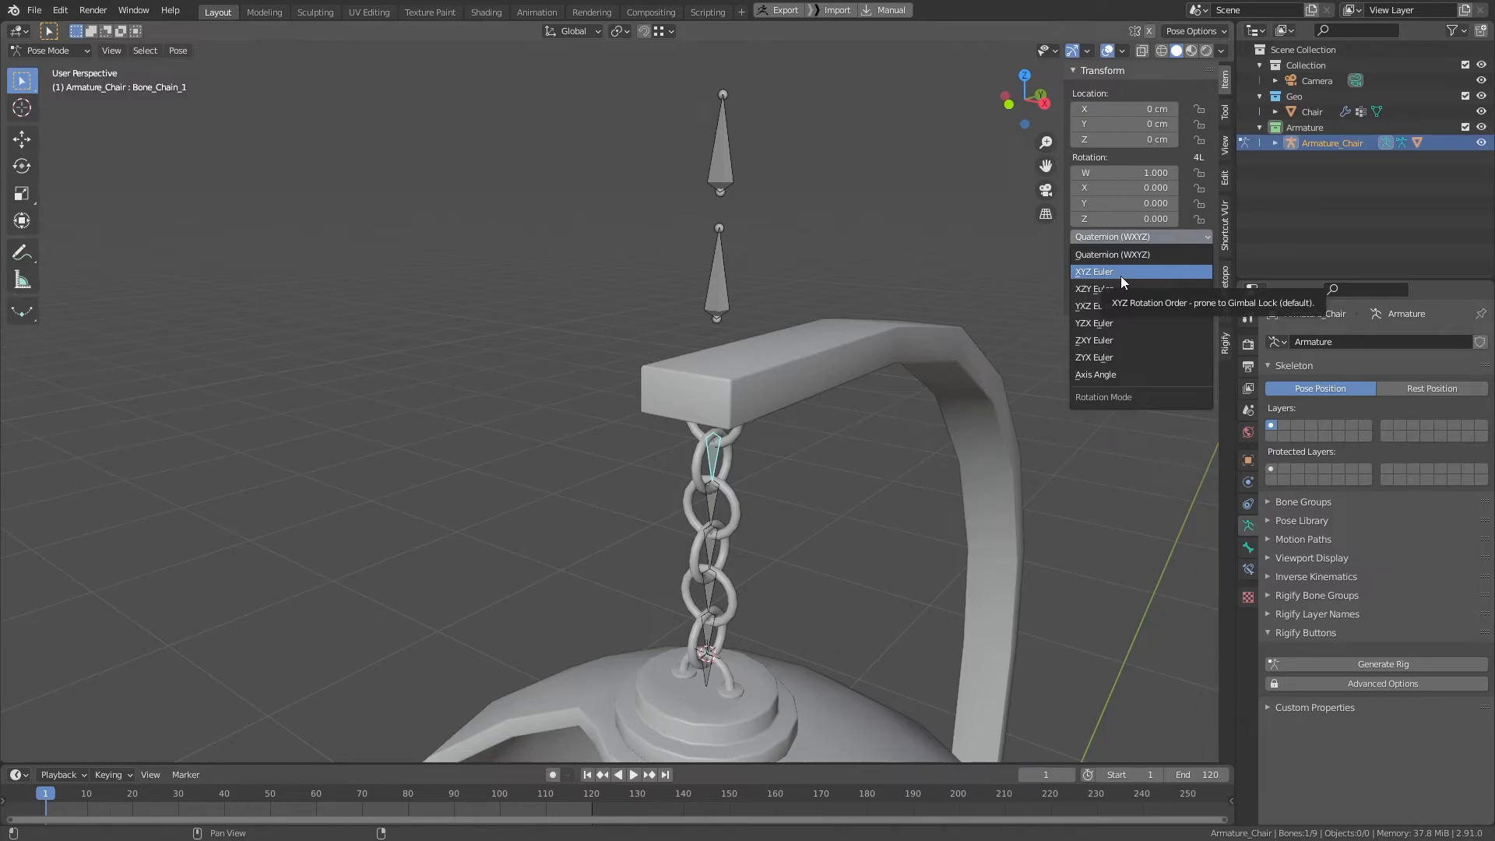
{"action": "left_click", "coordinate": [1121, 277]}
{"action": "left_click", "coordinate": [715, 505]}
{"action": "left_click", "coordinate": [1114, 237]}
{"action": "left_click", "coordinate": [1099, 270]}
{"action": "left_click", "coordinate": [712, 548]}
{"action": "left_click", "coordinate": [1144, 237]}
{"action": "left_click", "coordinate": [1129, 269]}
Step: Set the rotation mode of the two lowest chain bones and Bone_Chair to XYZ Euler
{"action": "left_click", "coordinate": [709, 592]}
{"action": "left_click", "coordinate": [1133, 237]}
{"action": "left_click", "coordinate": [1129, 270]}
{"action": "left_click", "coordinate": [708, 633]}
{"action": "left_click", "coordinate": [1133, 236]}
{"action": "left_click", "coordinate": [1128, 269]}
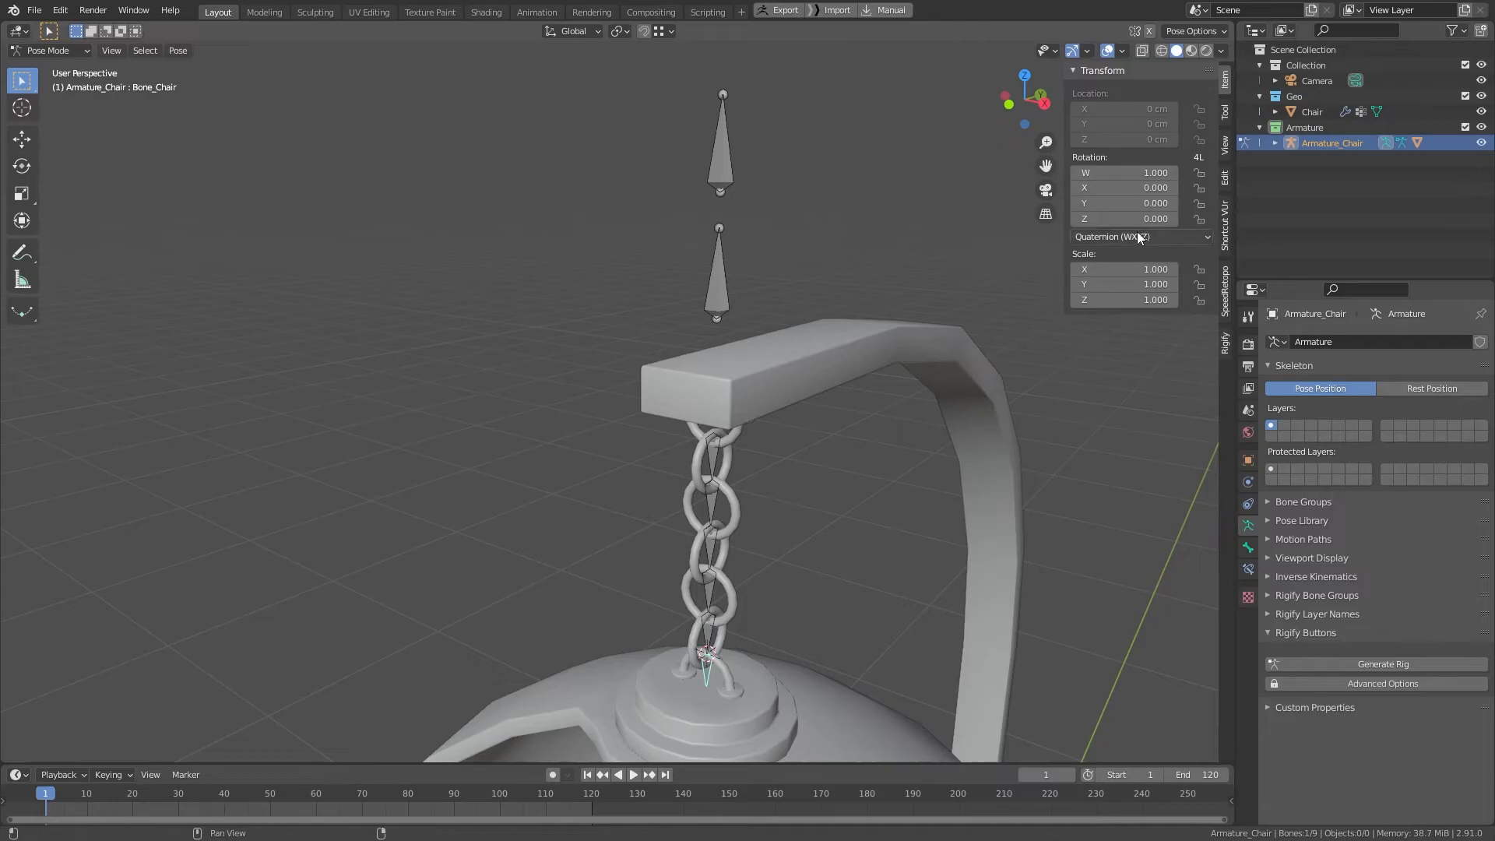
{"action": "left_click", "coordinate": [1138, 237]}
{"action": "left_click", "coordinate": [1129, 269]}
Step: Select Bone_Chair_CTRL and try moving it along the global X axis
{"action": "left_click", "coordinate": [718, 265]}
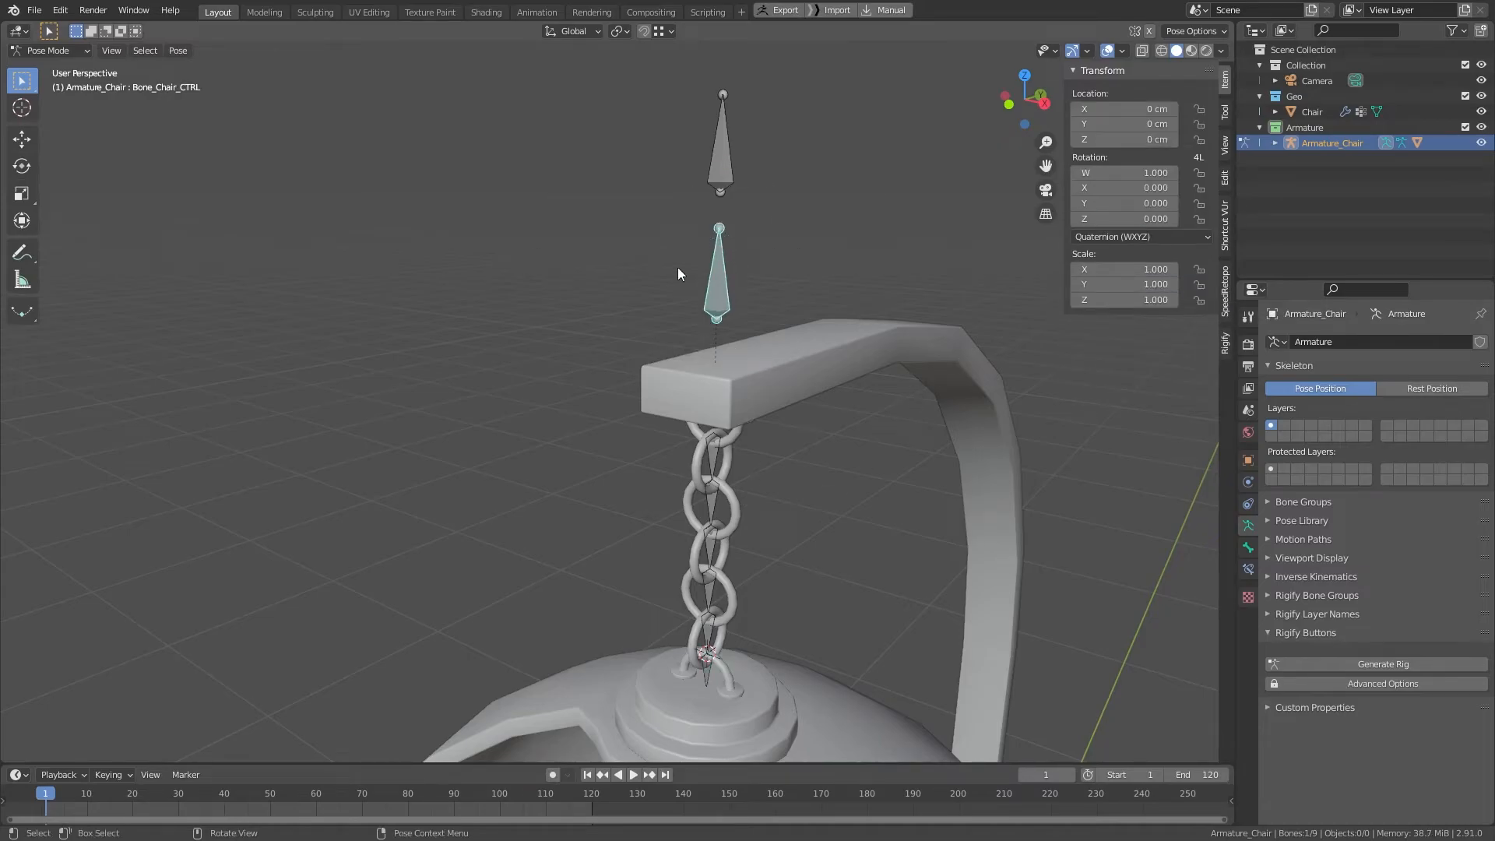
{"action": "middle_click_drag", "start_coordinate": [722, 285], "coordinate": [822, 375]}
{"action": "middle_click_drag", "start_coordinate": [654, 366], "coordinate": [642, 406]}
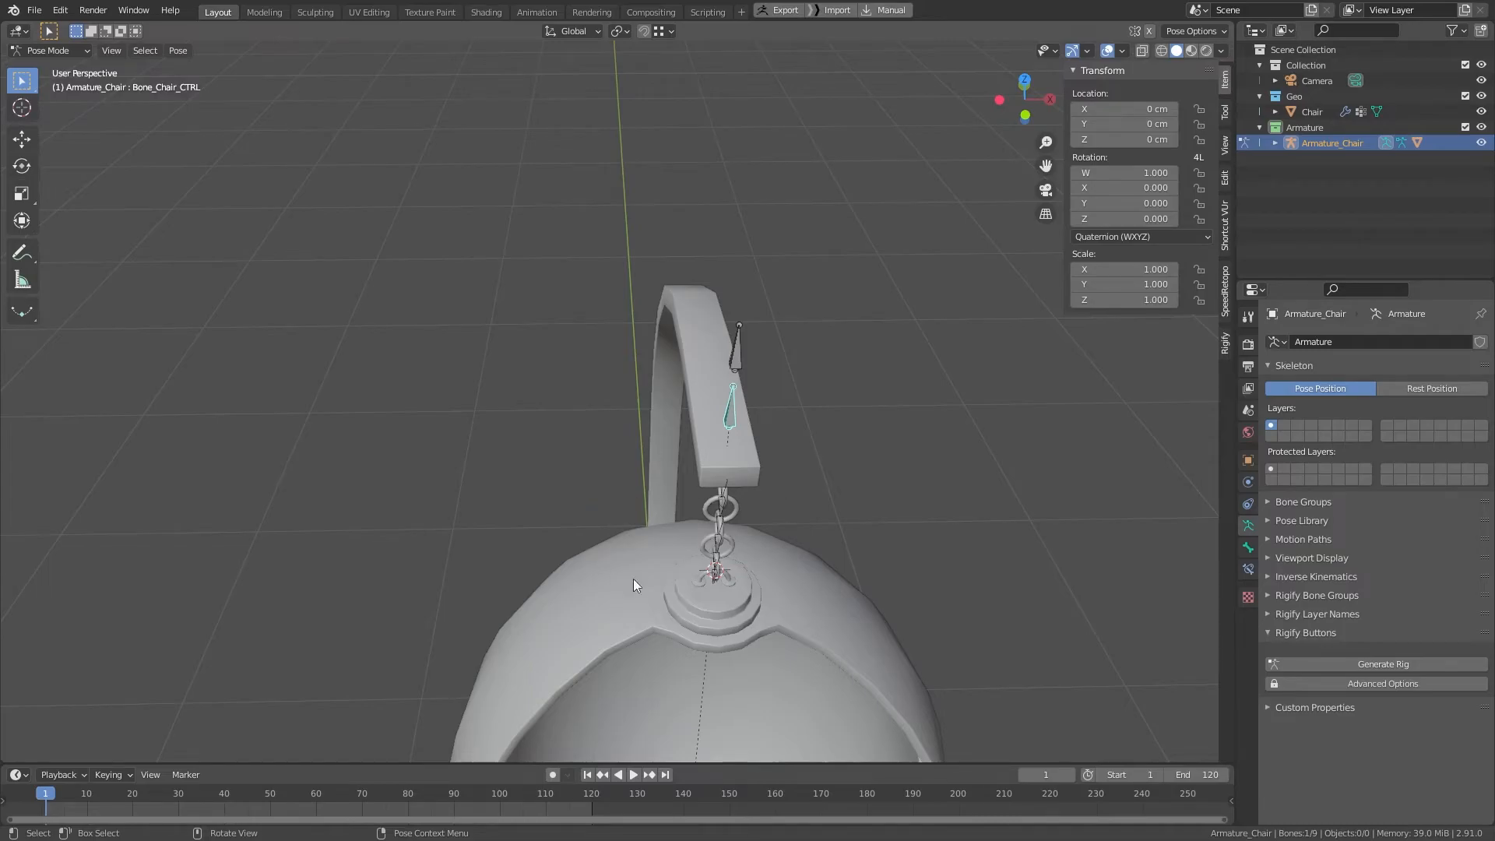
{"action": "key", "text": "g"}
{"action": "key", "text": "x"}
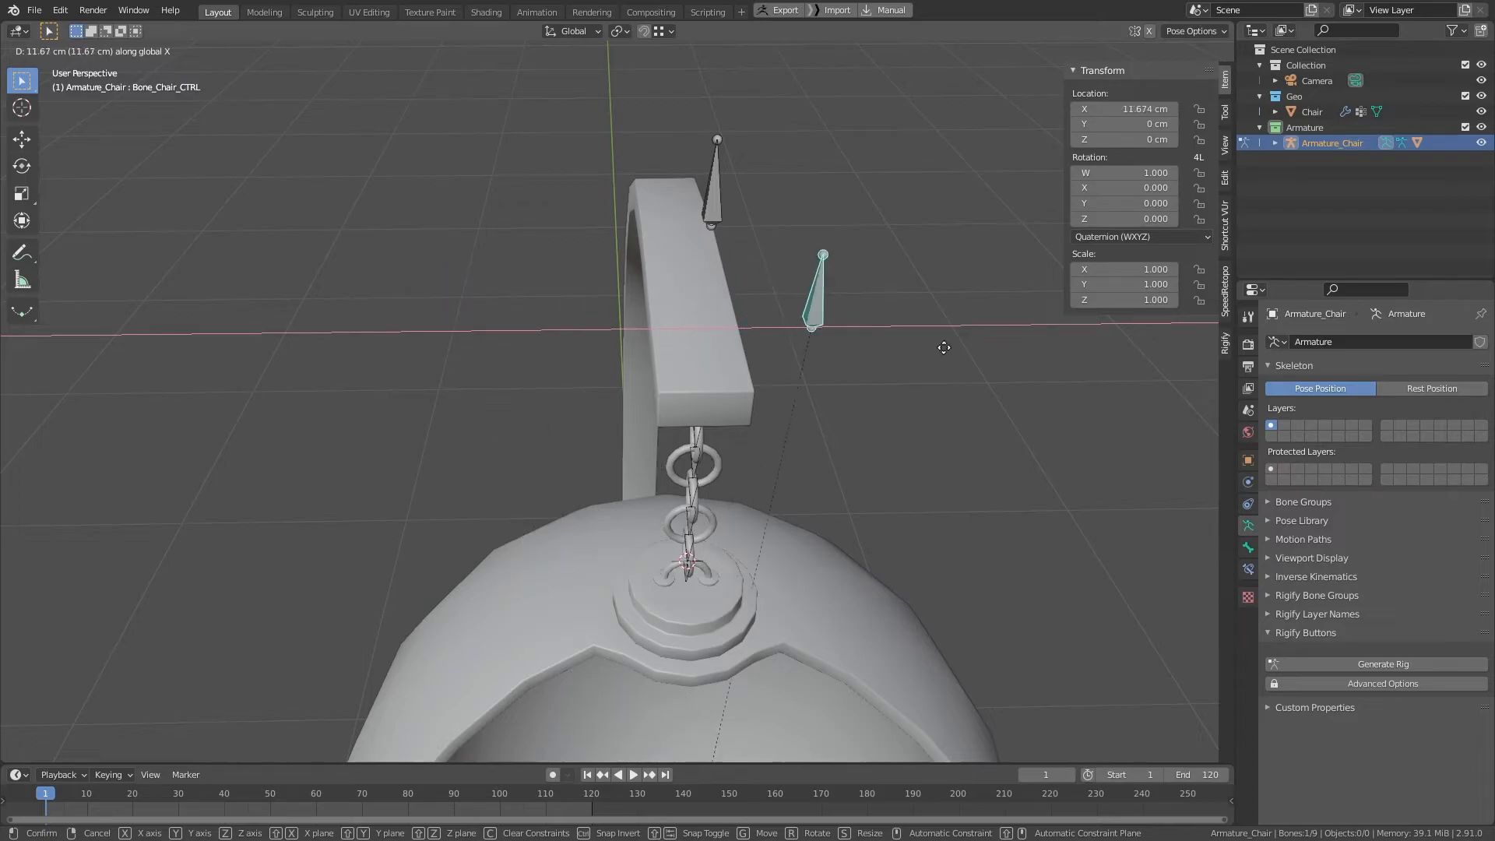
{"action": "right_click", "coordinate": [893, 333]}
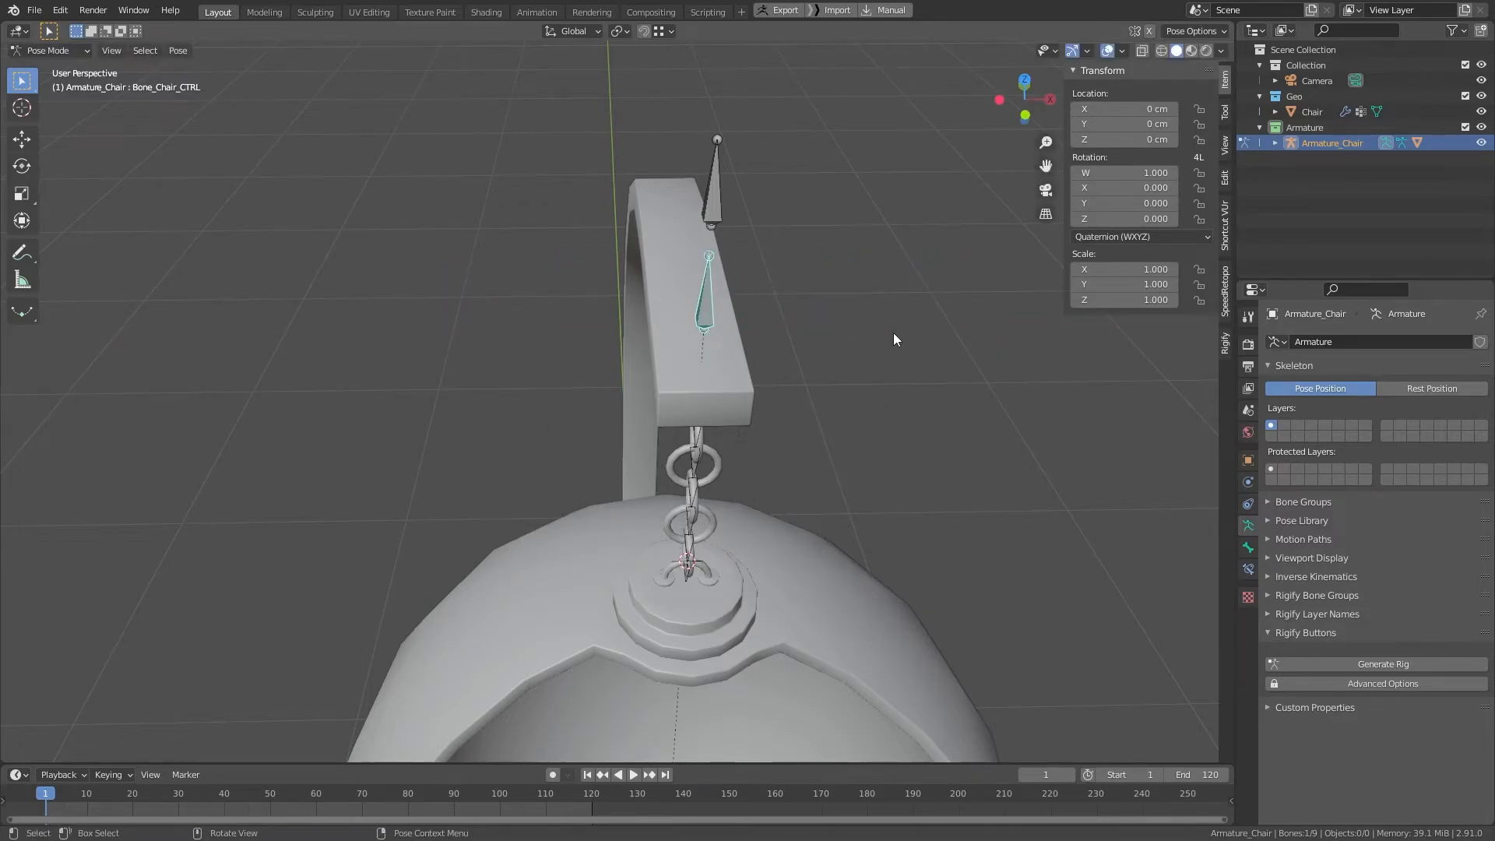
Step: Add a Limit Location constraint to Bone_Chair_CTRL with Minimum X, Maximum X and Affect Transform enabled and the owner space set to Local Space
{"action": "left_click", "coordinate": [1248, 569]}
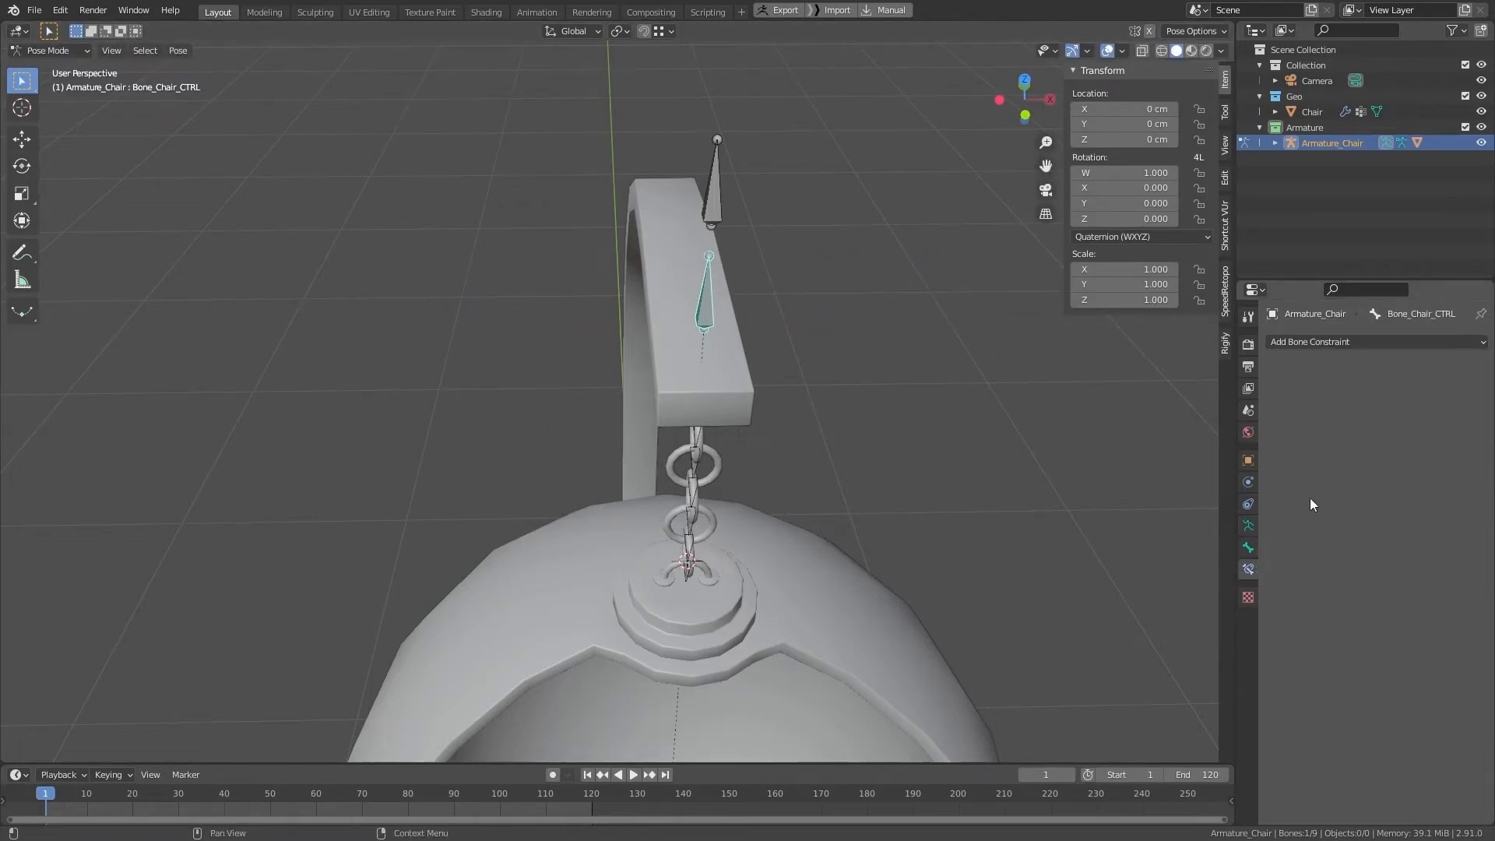
{"action": "left_click", "coordinate": [1359, 342]}
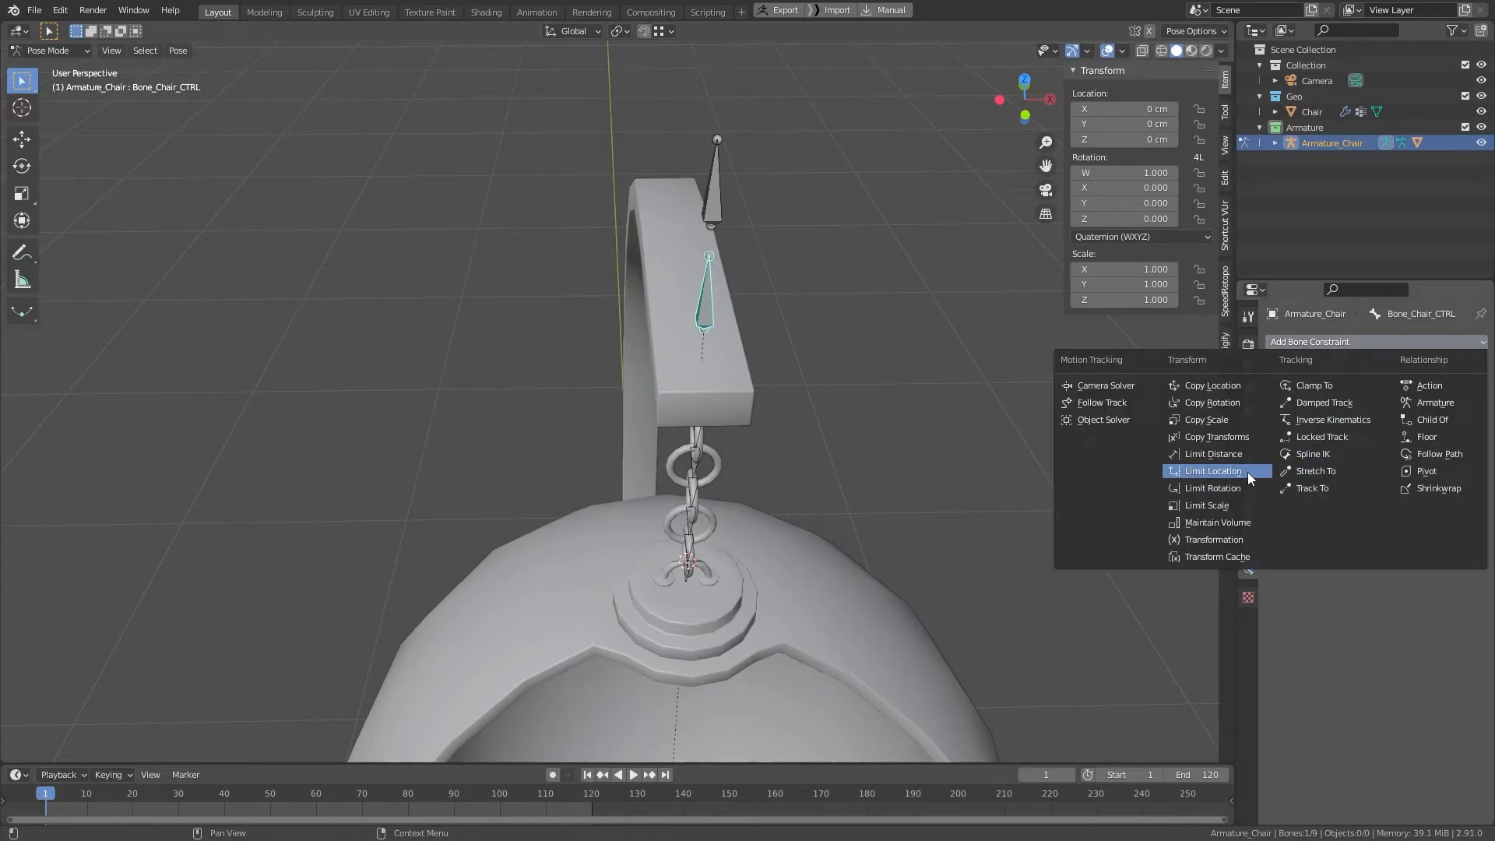
{"action": "left_click", "coordinate": [1214, 471]}
{"action": "left_click", "coordinate": [1353, 391]}
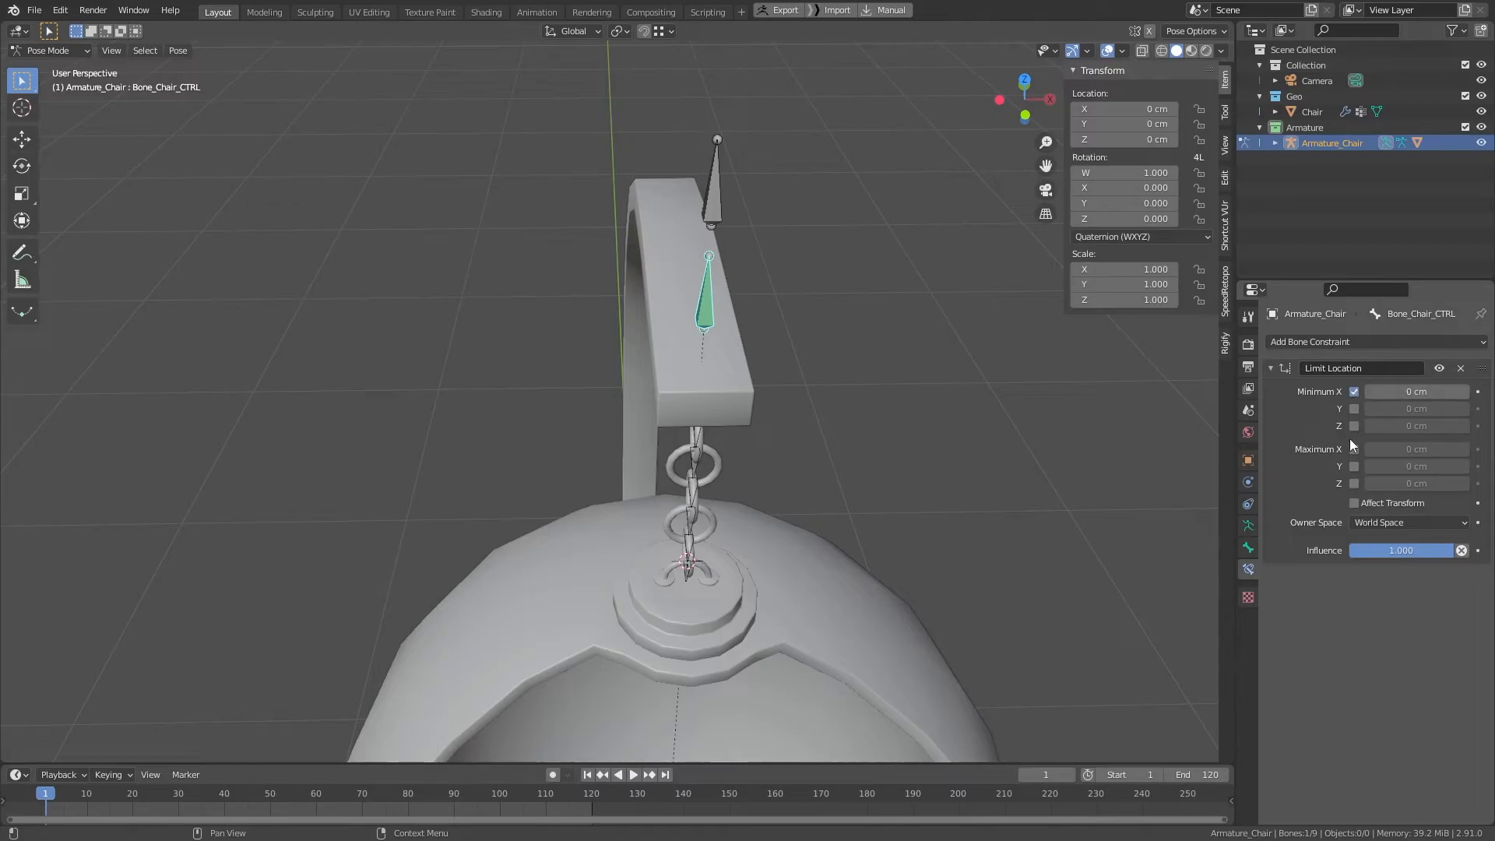
{"action": "left_click", "coordinate": [1354, 504]}
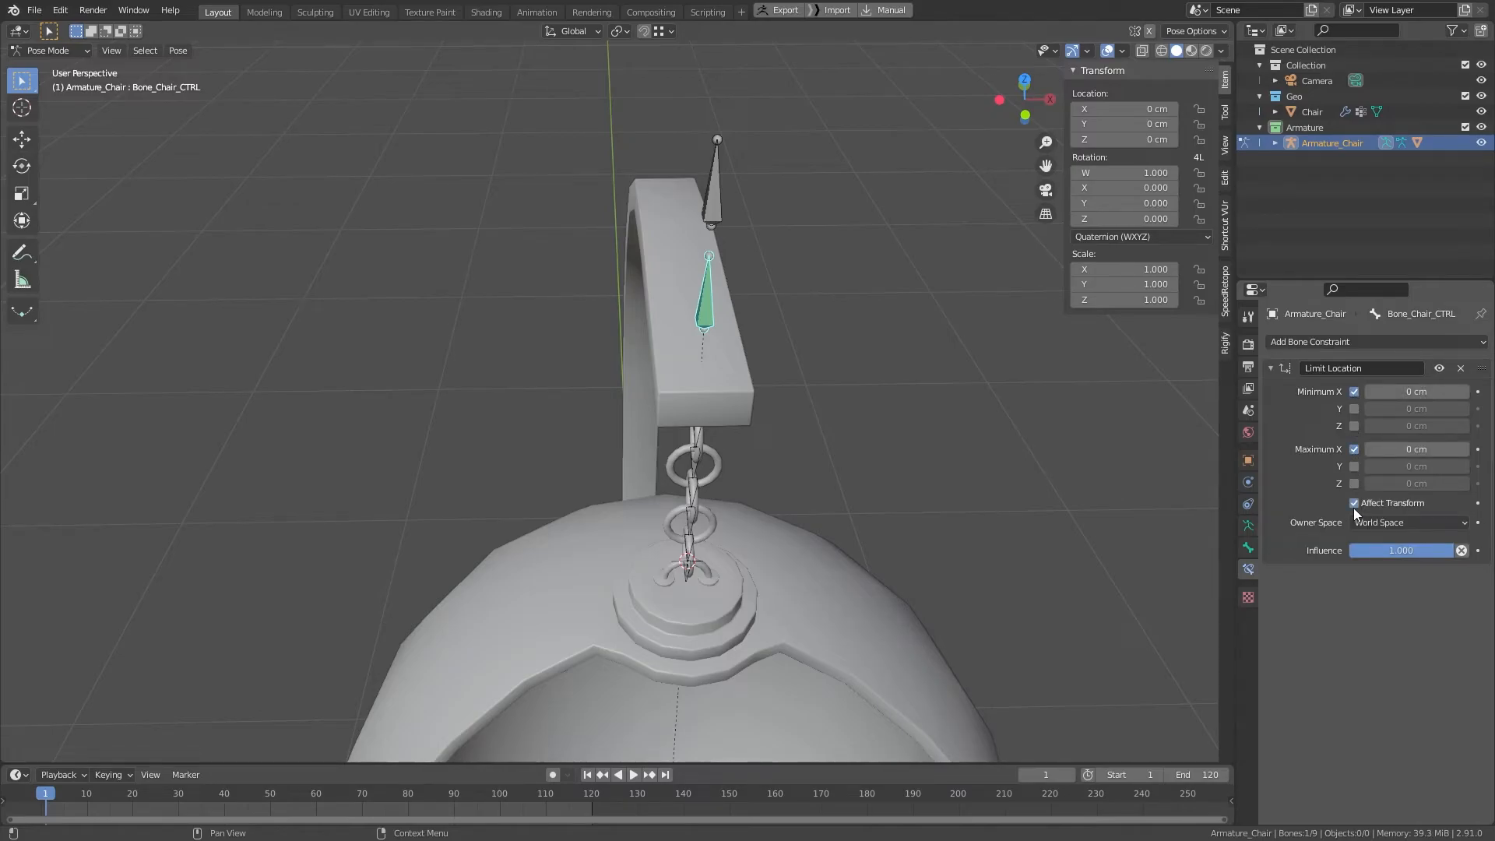
{"action": "left_click", "coordinate": [1363, 521]}
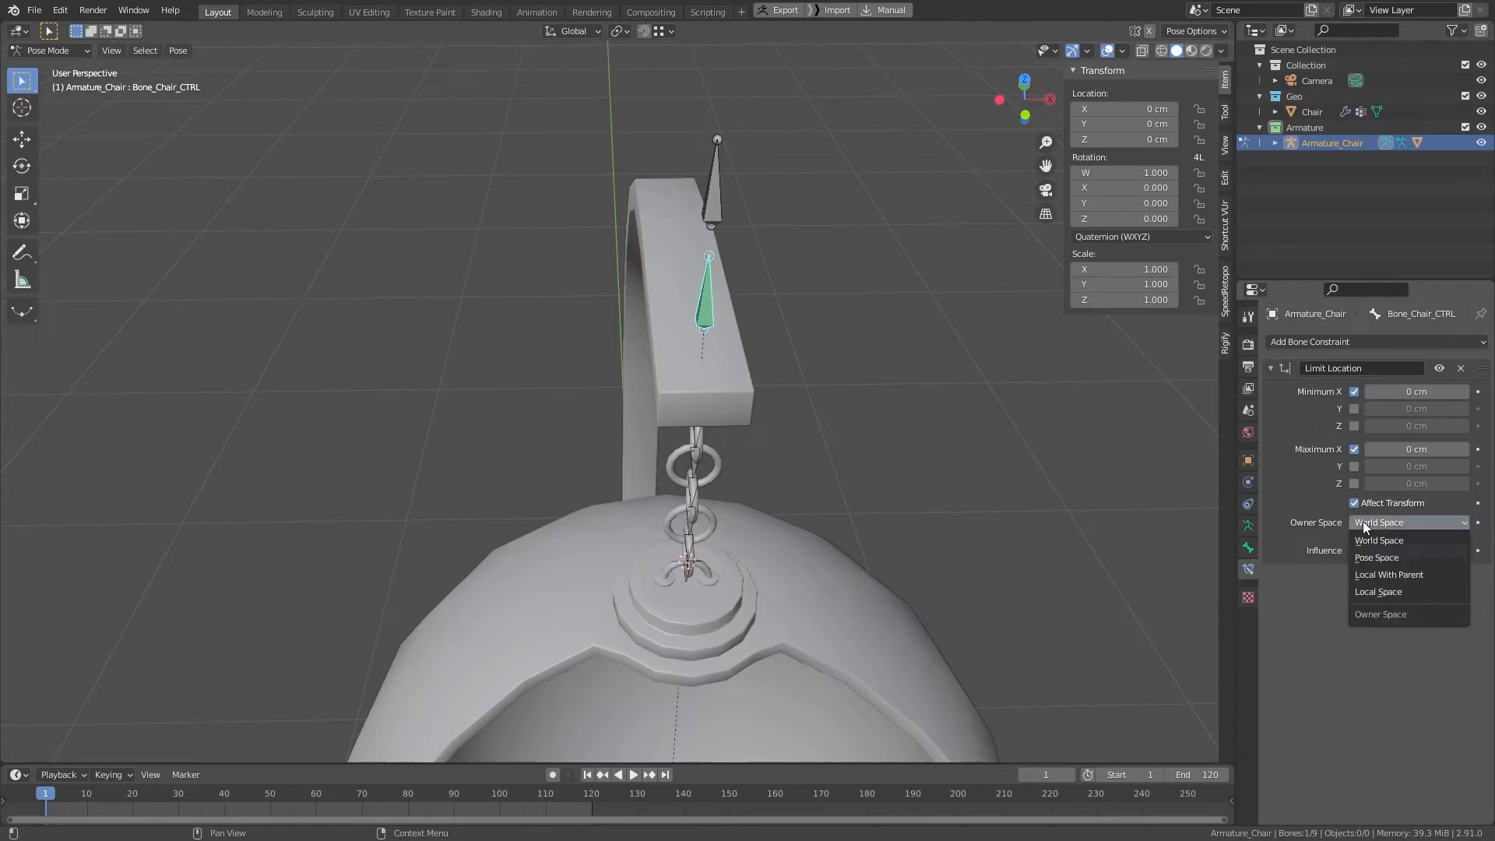
{"action": "left_click", "coordinate": [1378, 592]}
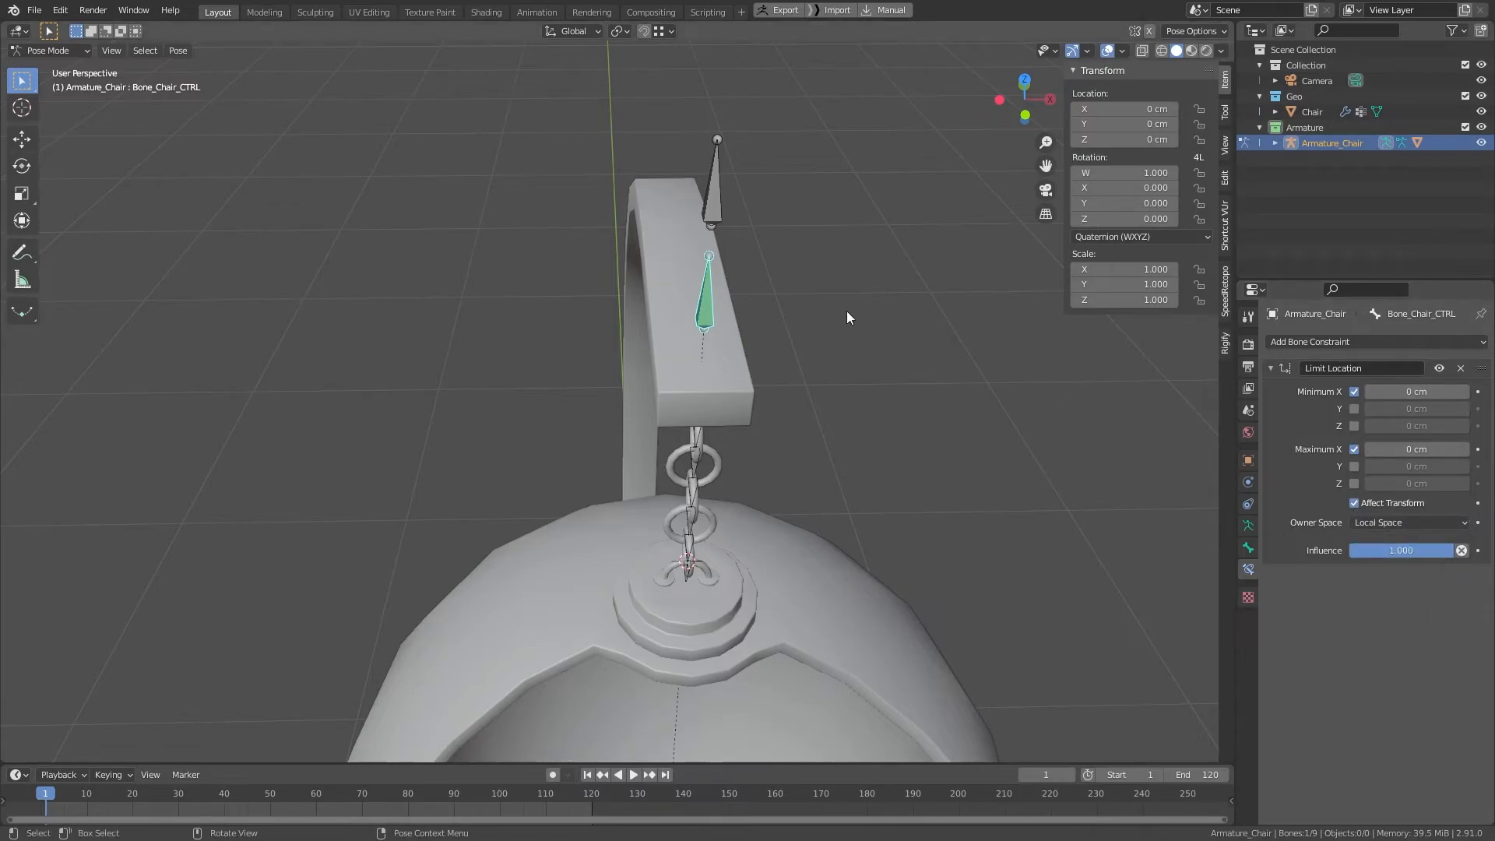
Step: Set the Limit Location constraint's Minimum X to -20 cm and Maximum X to 20 cm
{"action": "left_click", "coordinate": [1413, 392]}
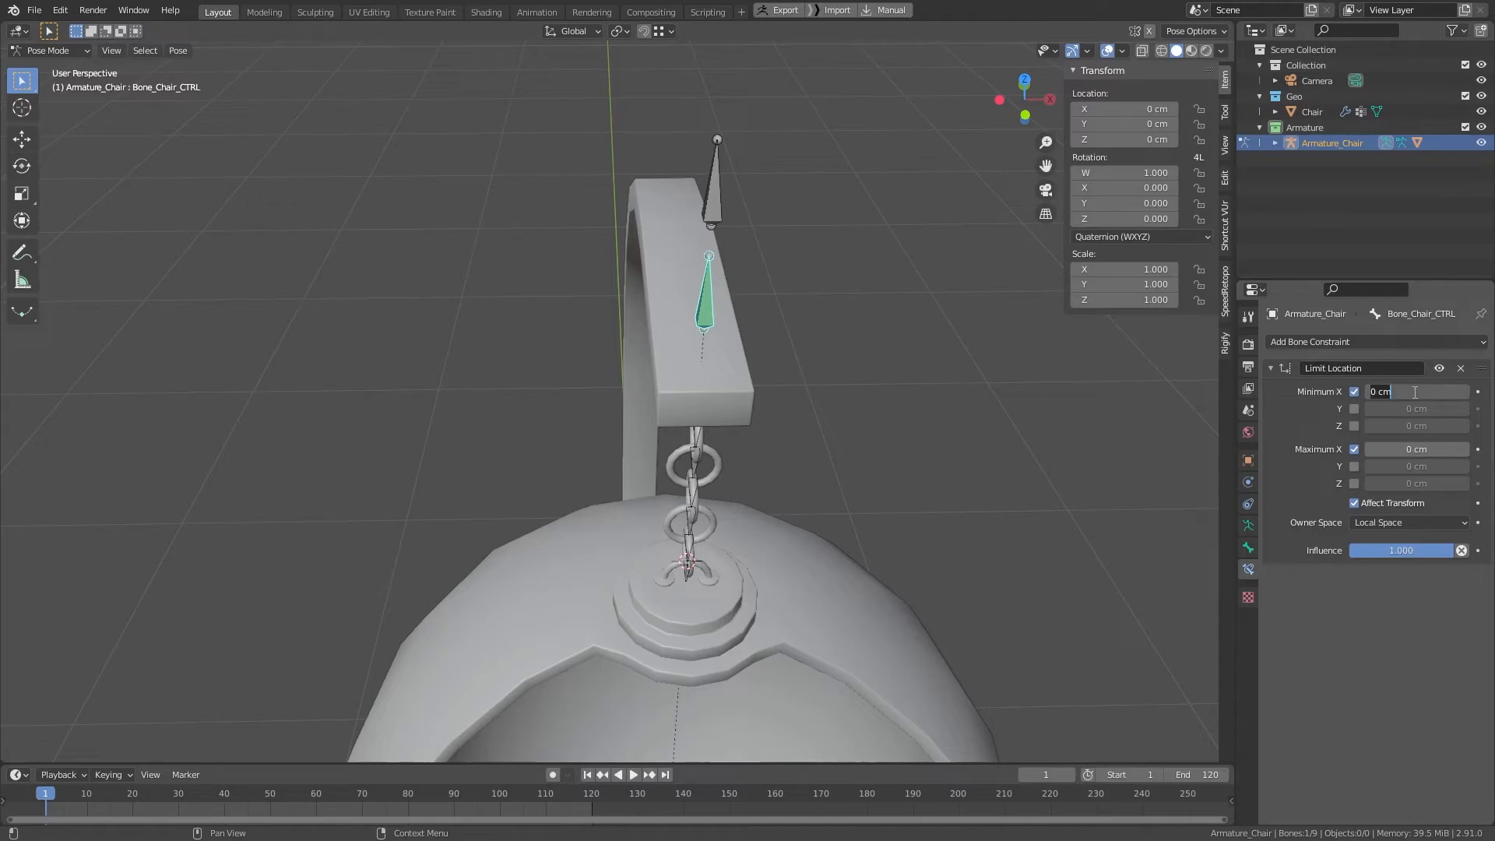
{"action": "key", "text": "BackSpace"}
{"action": "key", "text": "Return"}
{"action": "left_click", "coordinate": [1434, 448]}
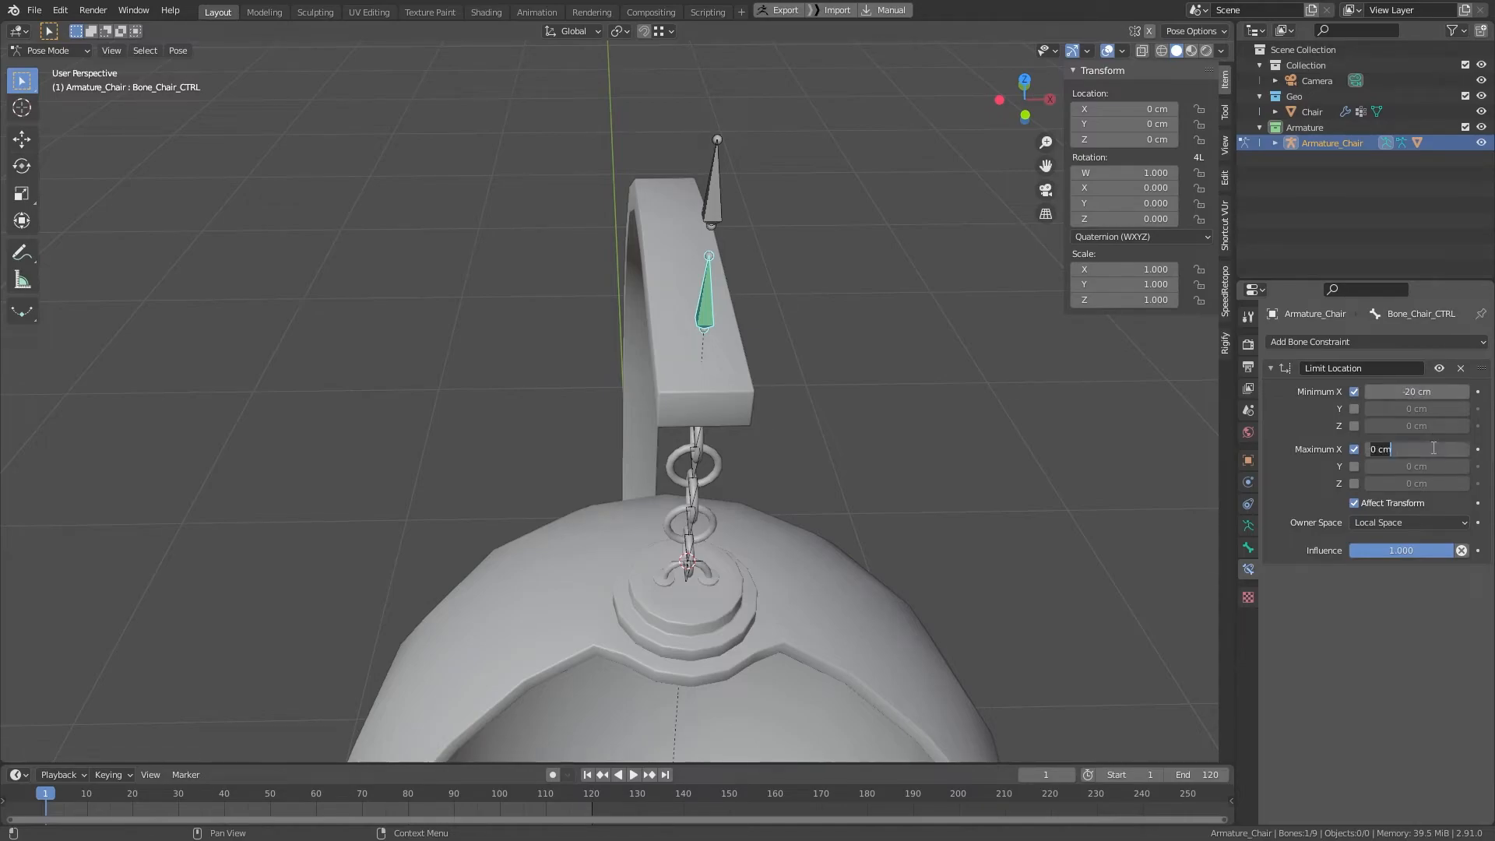
{"action": "type", "text": "2"}
{"action": "key", "text": "Return"}
Step: Move Bone_Chair_CTRL along the global X axis to its -20 cm limit
{"action": "key", "text": "g"}
{"action": "key", "text": "x"}
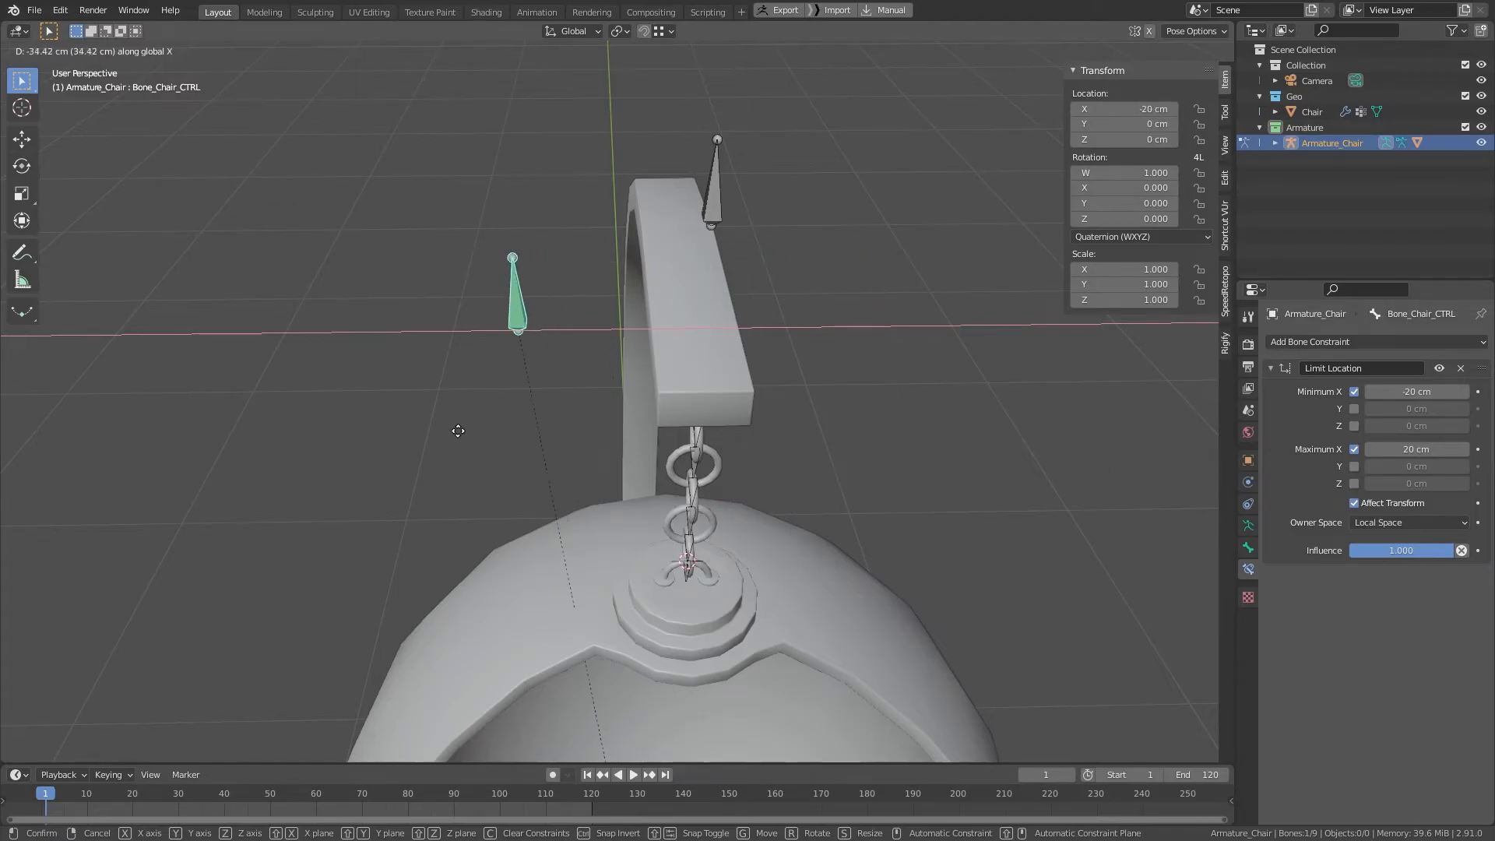
{"action": "left_click", "coordinate": [457, 200]}
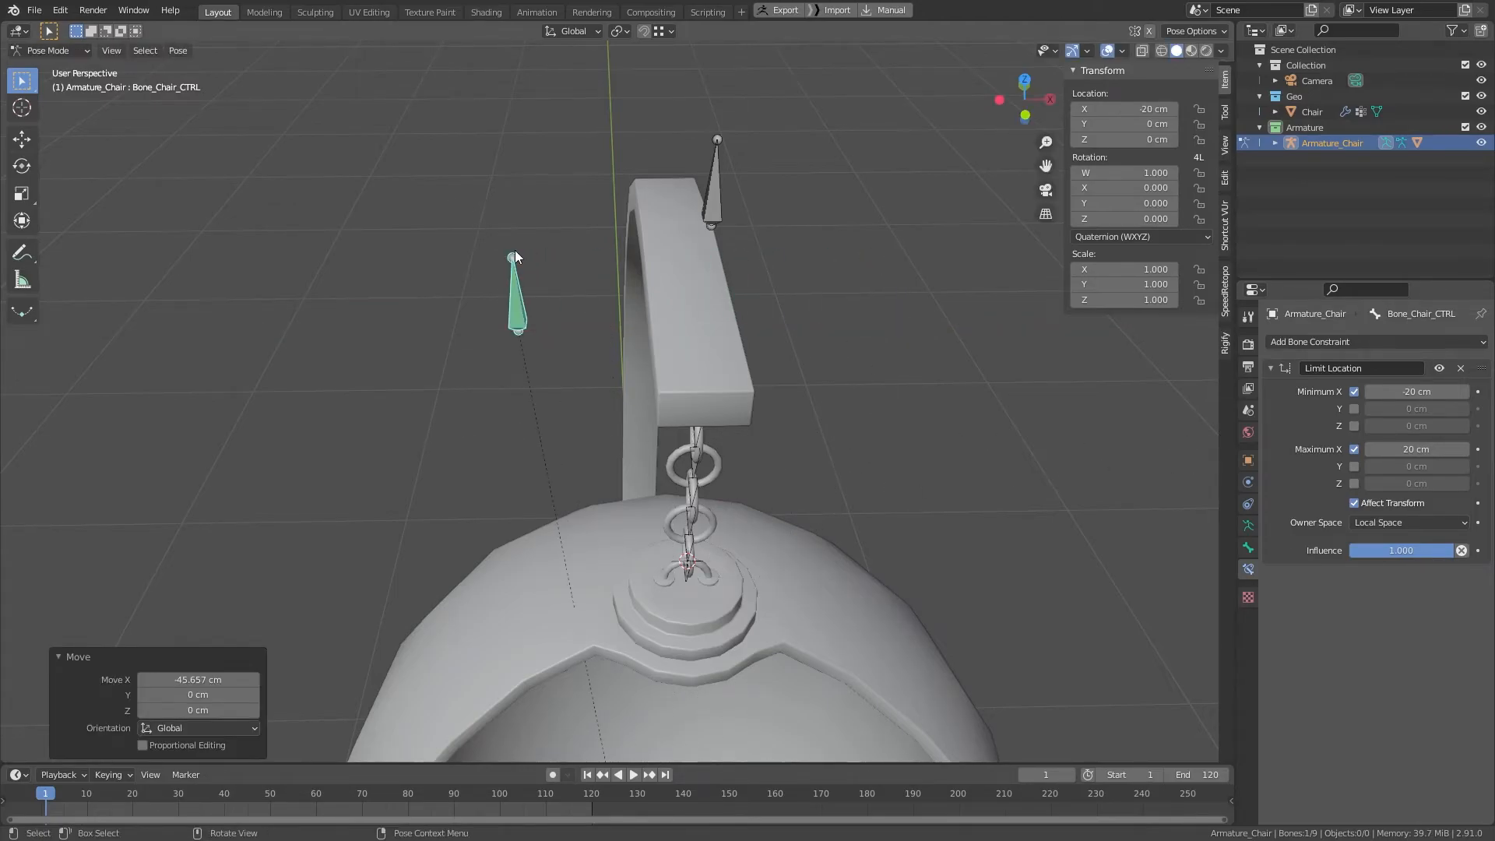
Step: Select Bone_Chain_1 and try rotating it about its local Z axis
{"action": "scroll", "coordinate": [849, 491], "scroll_direction": "down", "scroll_amount": 3}
{"action": "middle_click_drag", "start_coordinate": [849, 491], "coordinate": [704, 250]}
{"action": "scroll", "coordinate": [704, 251], "scroll_direction": "up", "scroll_amount": 5}
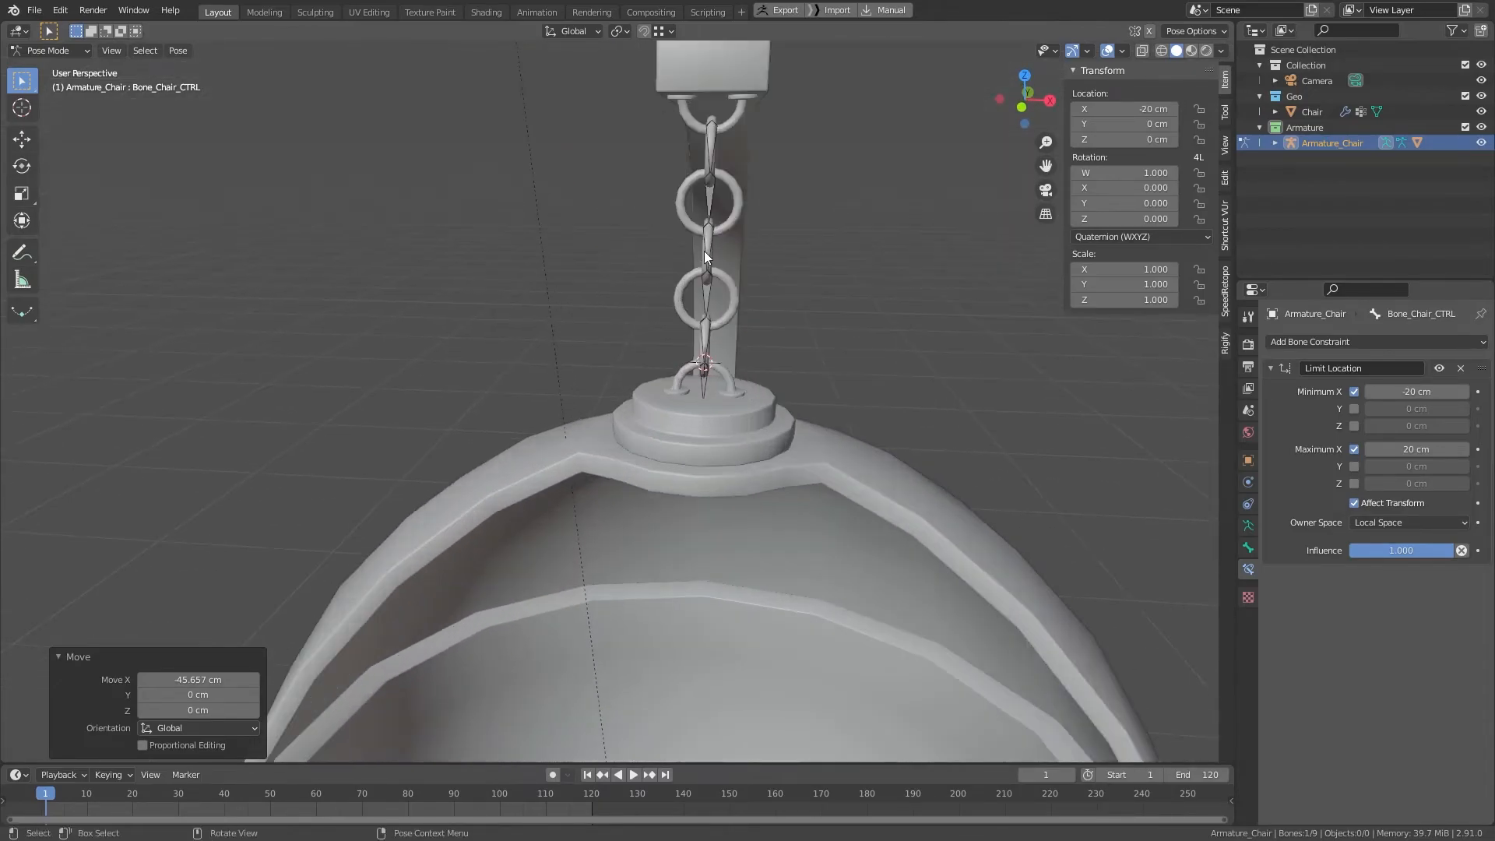
{"action": "left_click", "coordinate": [712, 141]}
{"action": "middle_click_drag", "start_coordinate": [736, 170], "coordinate": [757, 283], "text": "shift"}
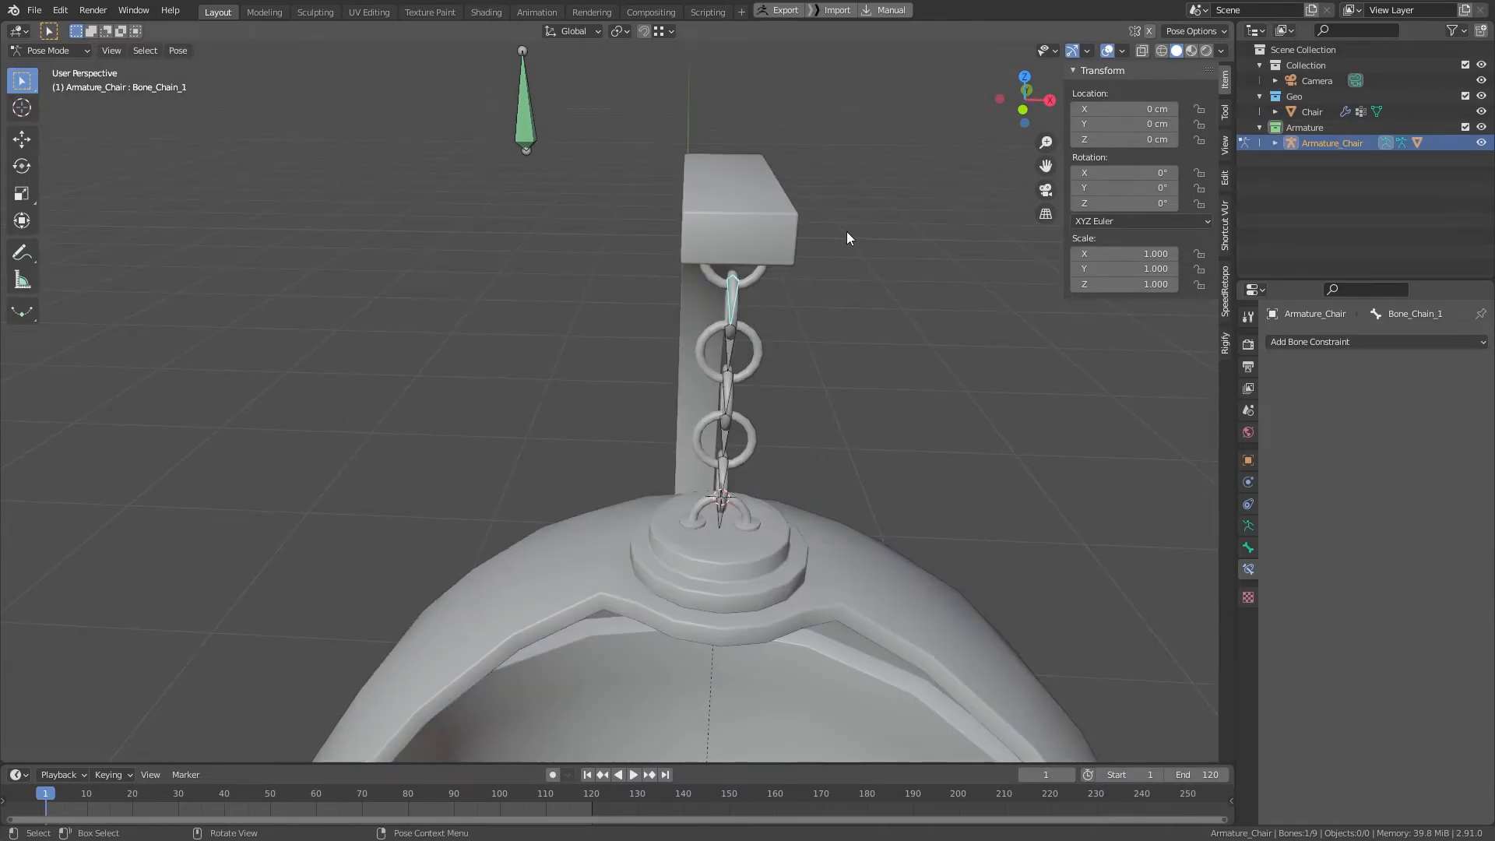
{"action": "key", "text": "r"}
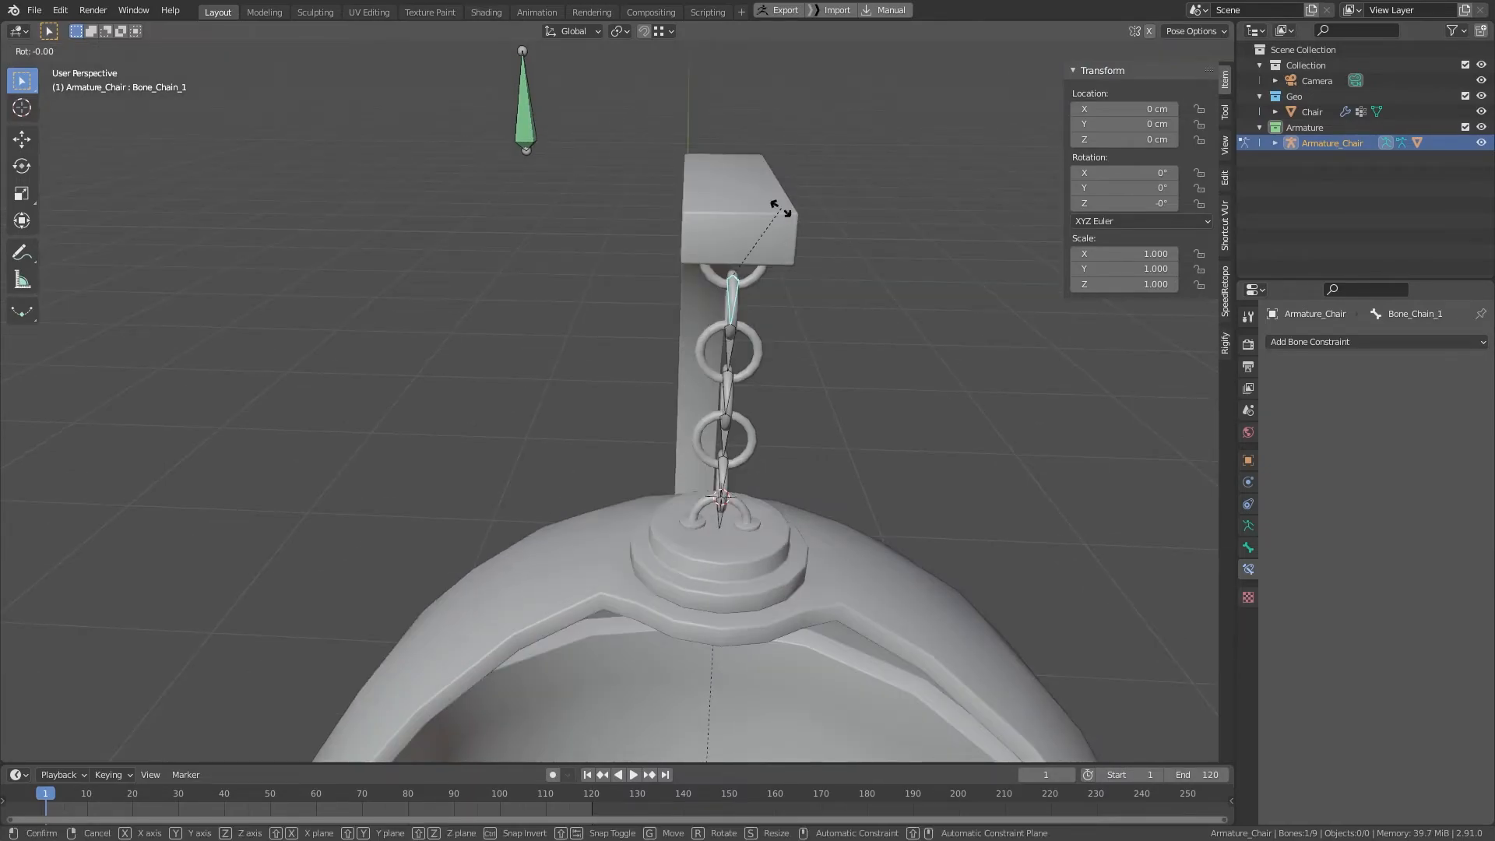
{"action": "key", "text": "z"}
{"action": "key", "text": "z"}
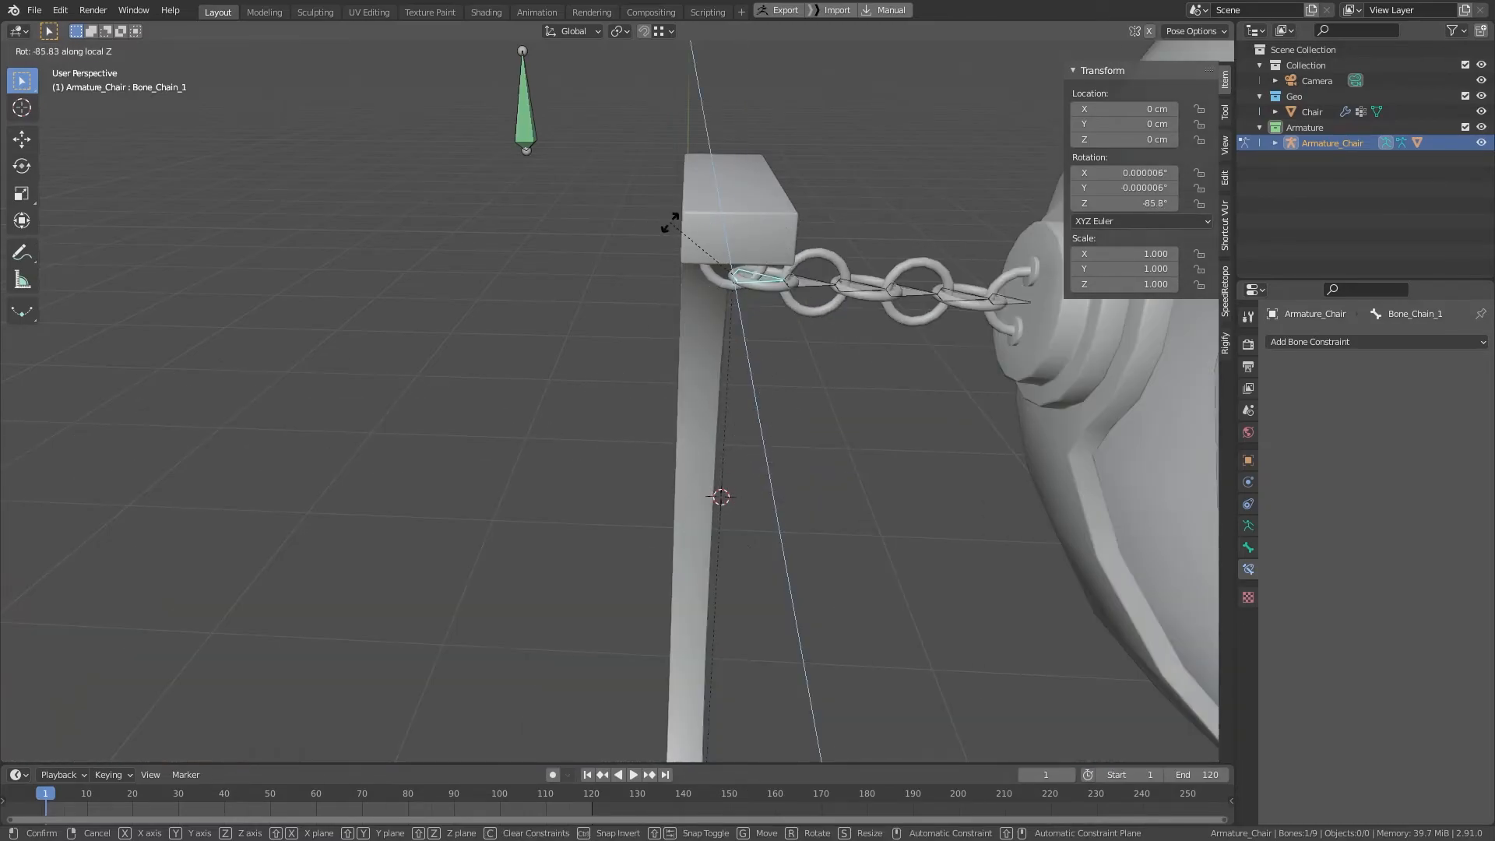
{"action": "right_click", "coordinate": [736, 222]}
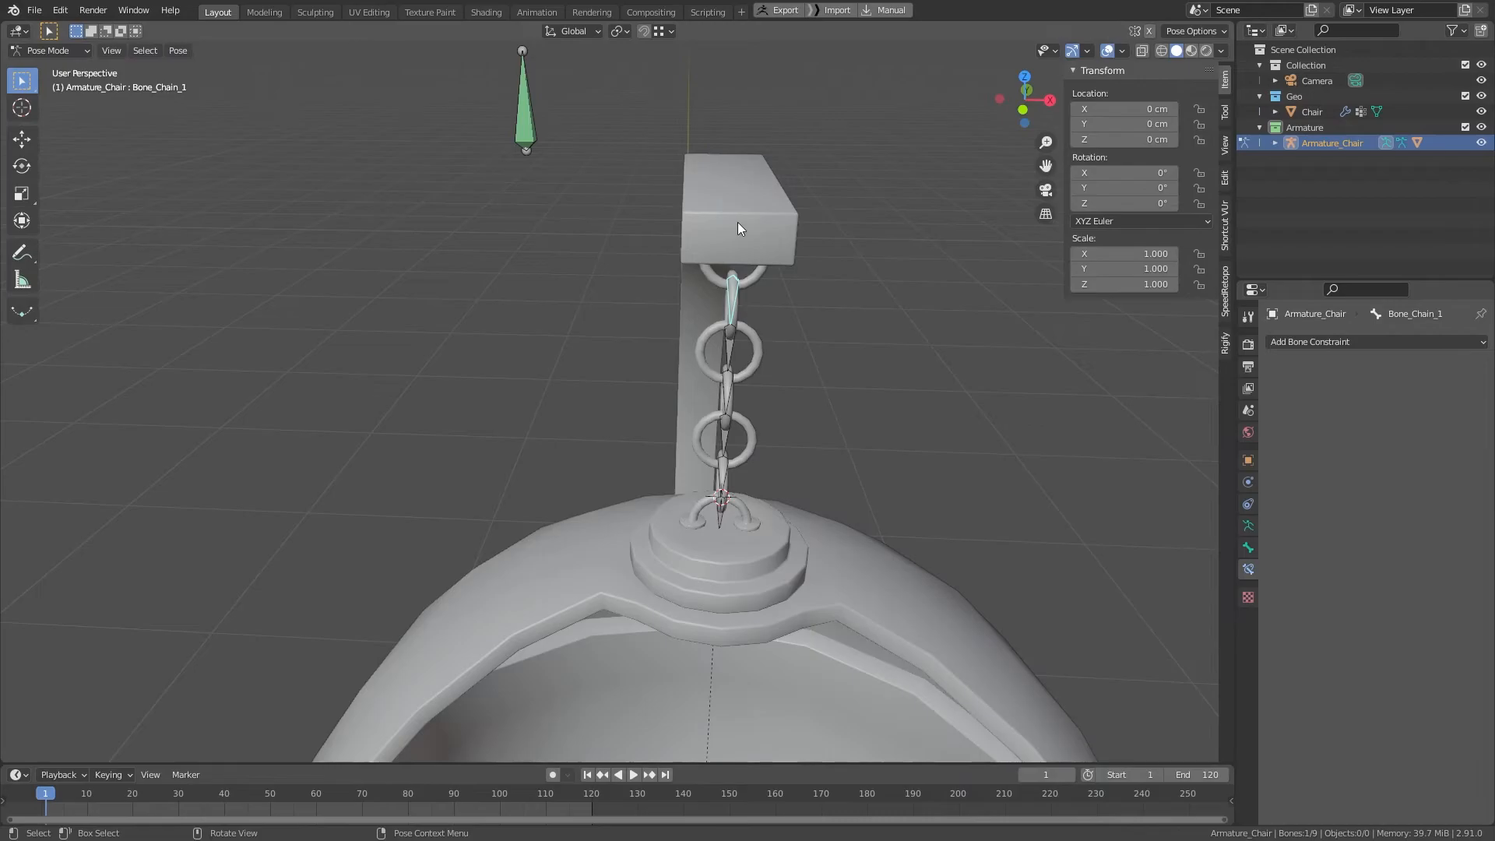
Step: Add a driver to Bone_Chain_1's Z rotation and show its settings in the Drivers Editor
{"action": "right_click", "coordinate": [1143, 200]}
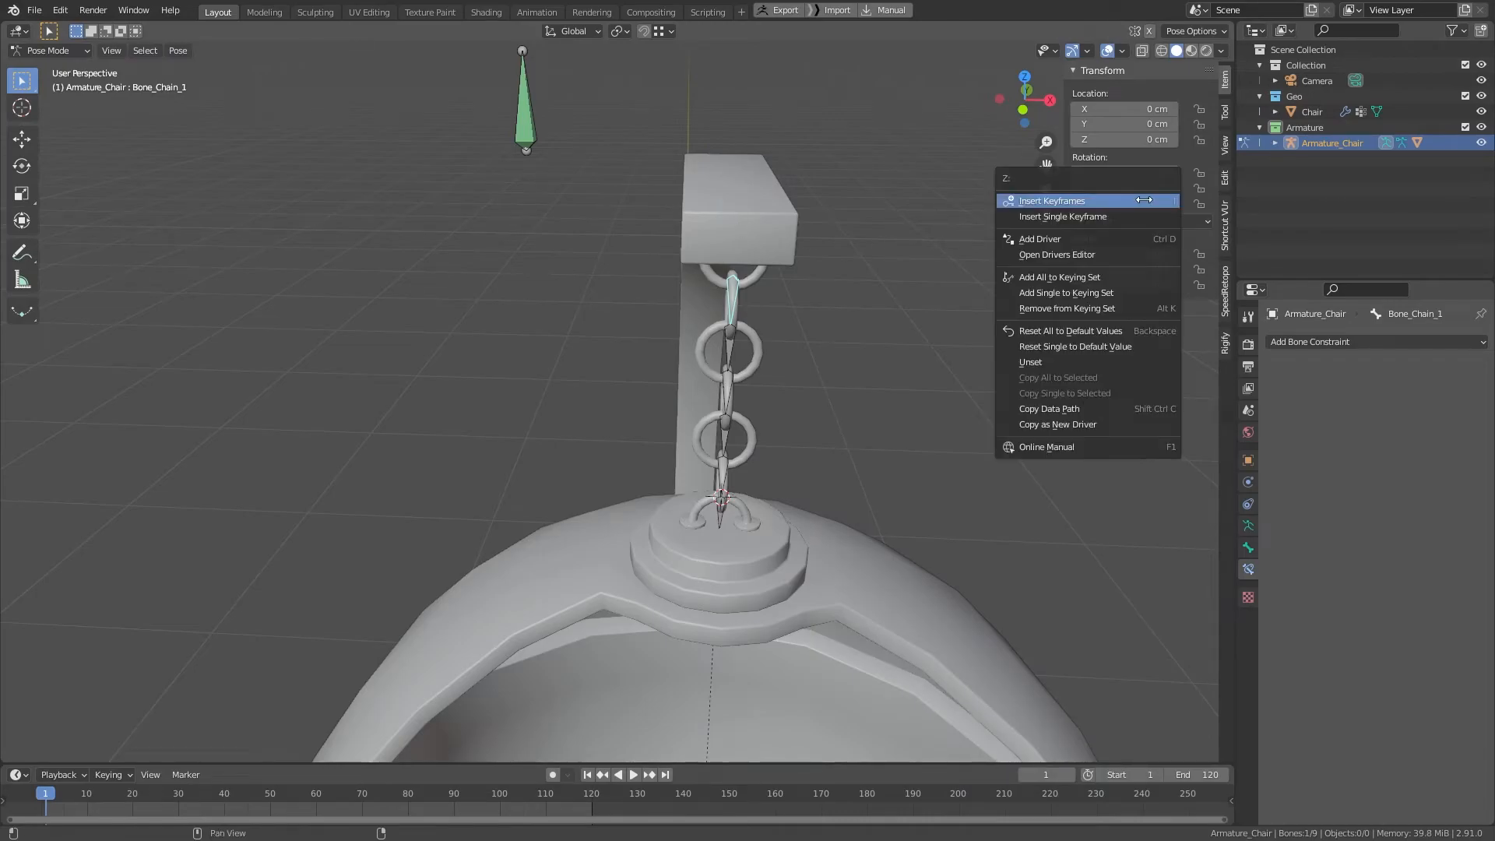
{"action": "left_click", "coordinate": [1078, 240]}
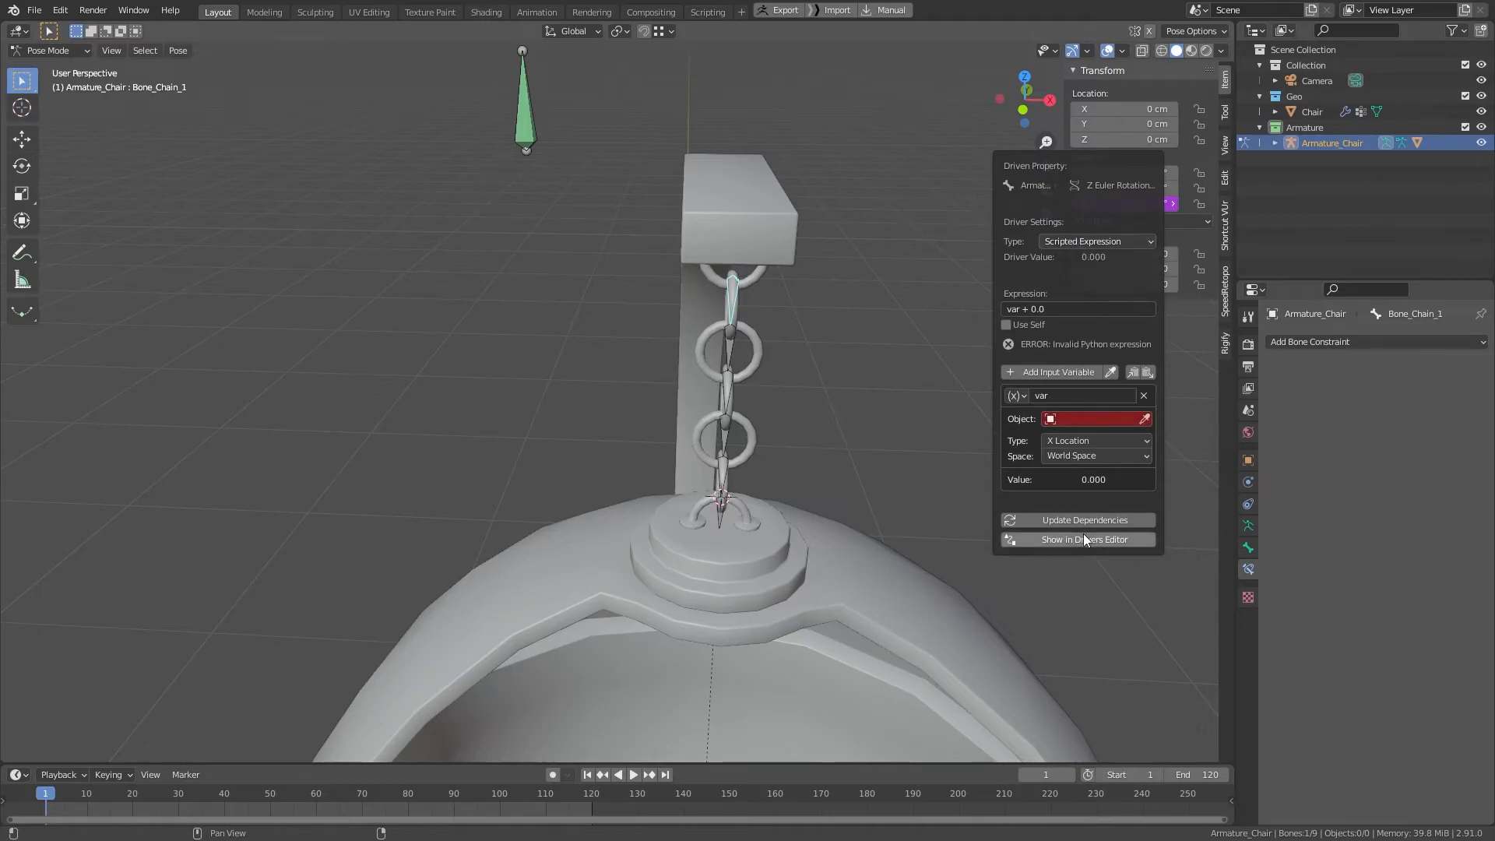
{"action": "left_click", "coordinate": [1091, 544]}
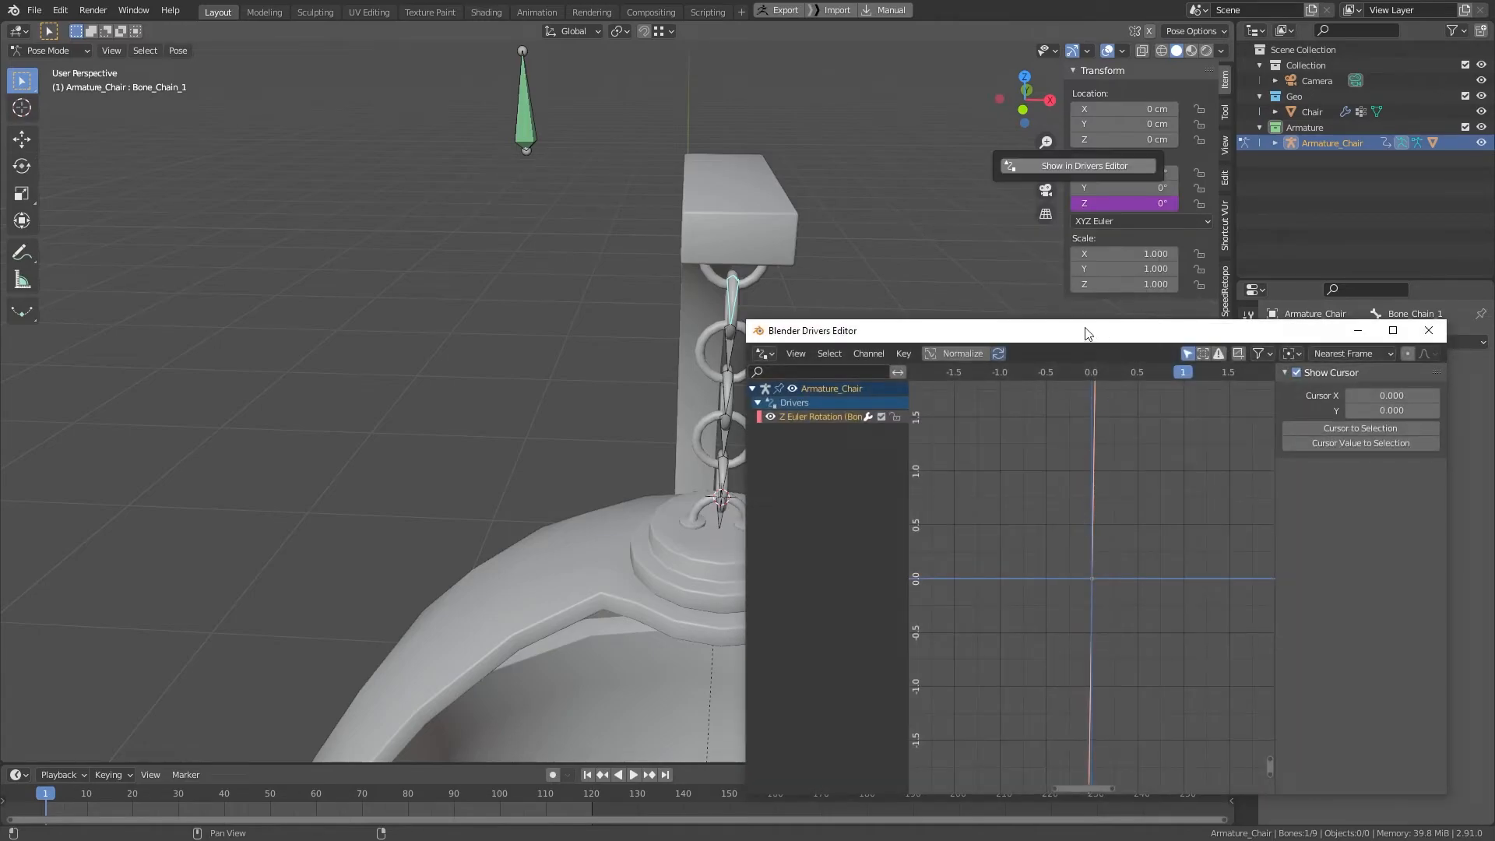
{"action": "left_click_drag", "start_coordinate": [1049, 334], "coordinate": [1066, 161]}
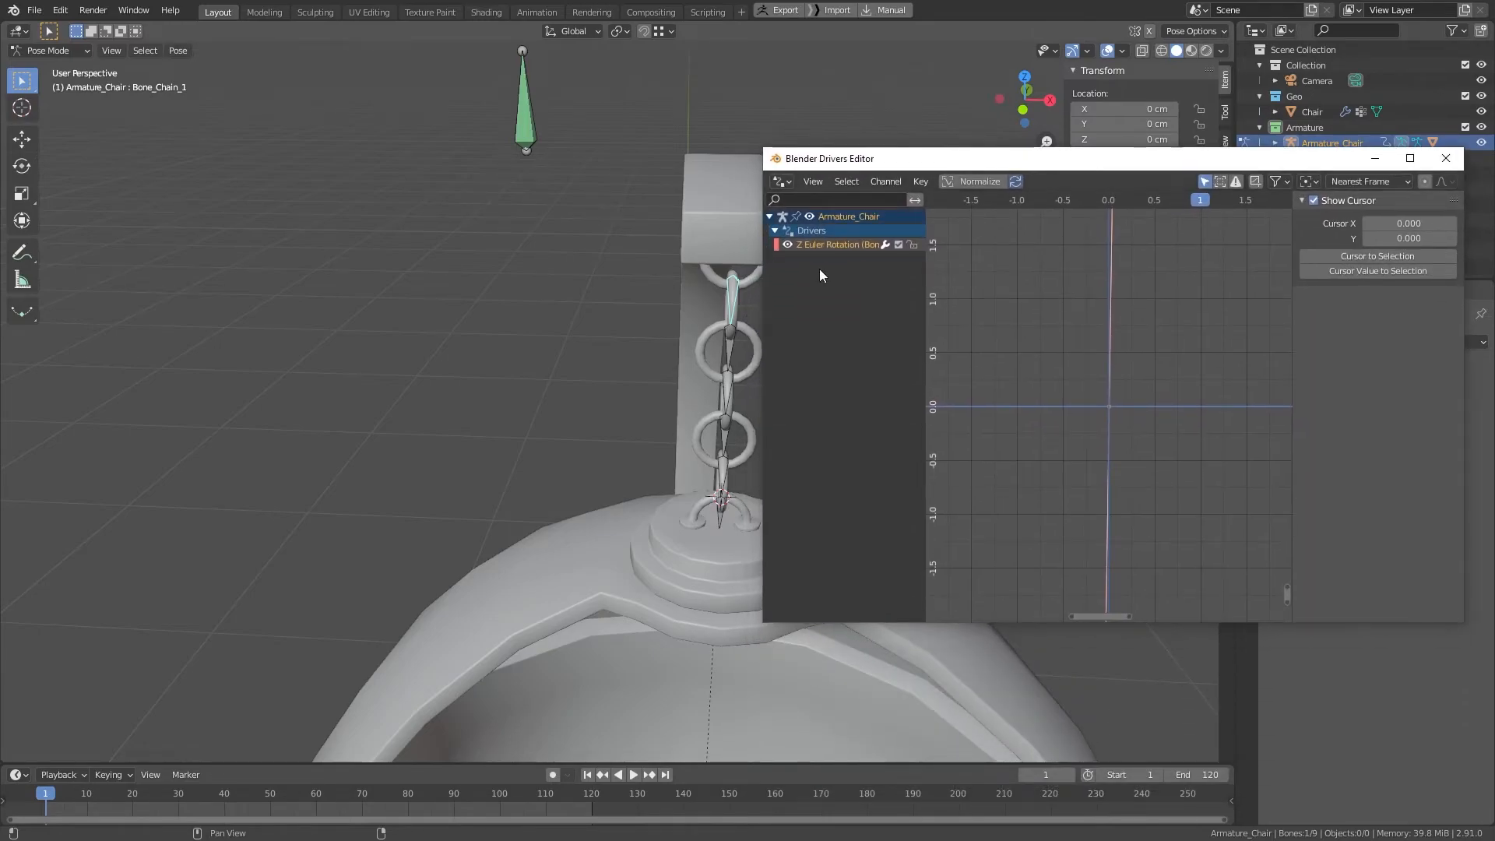
{"action": "left_click", "coordinate": [839, 243]}
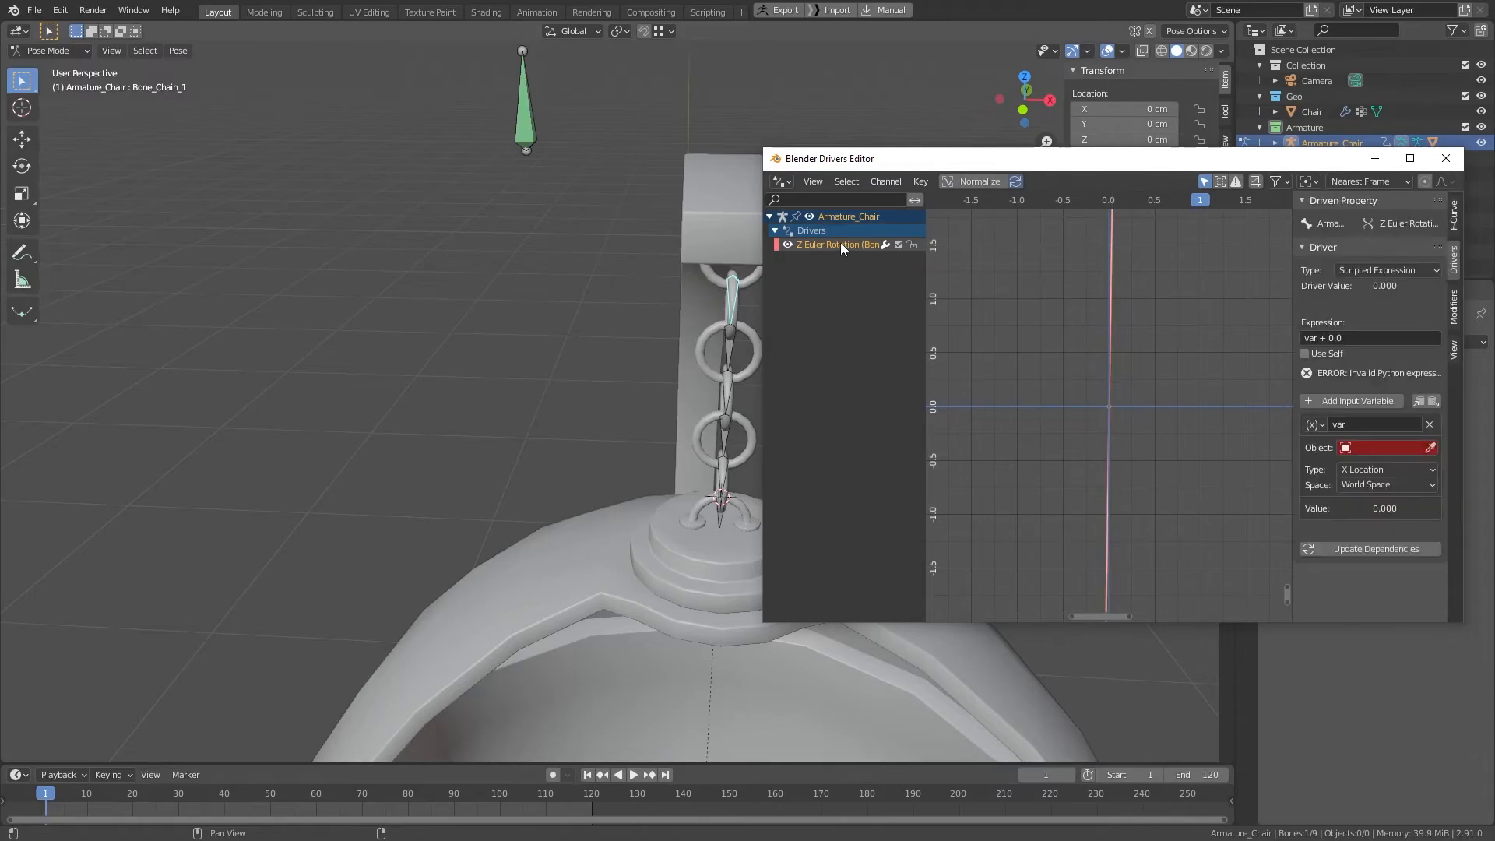
Step: Set the driver expression to var and point its variable at Bone_Chair_CTRL of Armature_Chair, using X Location in Local Space
{"action": "left_click", "coordinate": [1358, 338]}
{"action": "type", "text": "var"}
{"action": "key", "text": "Return"}
{"action": "left_click", "coordinate": [1384, 449]}
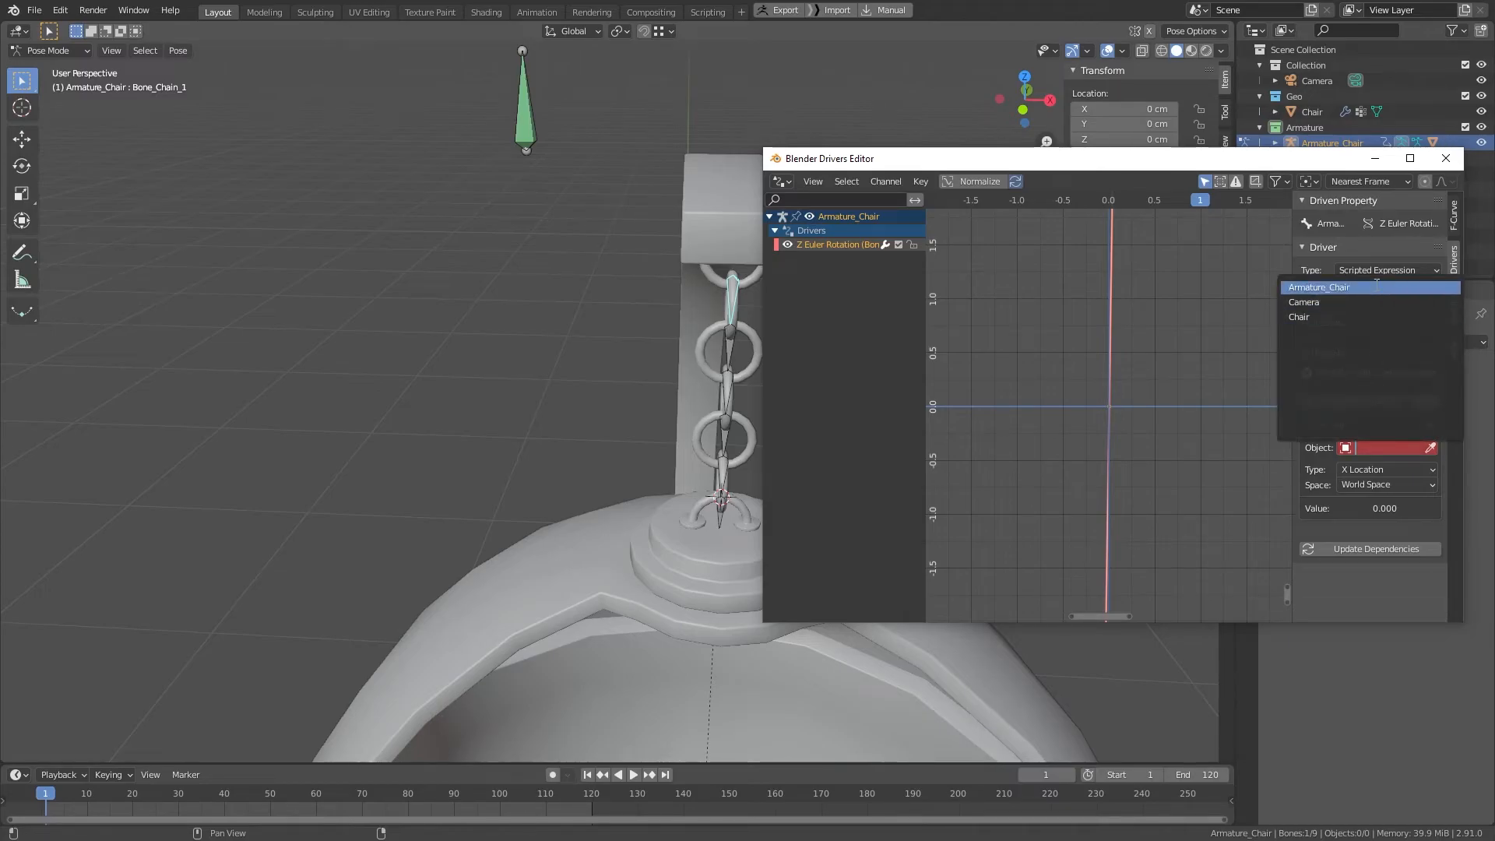
{"action": "left_click", "coordinate": [1377, 287]}
{"action": "left_click", "coordinate": [1375, 450]}
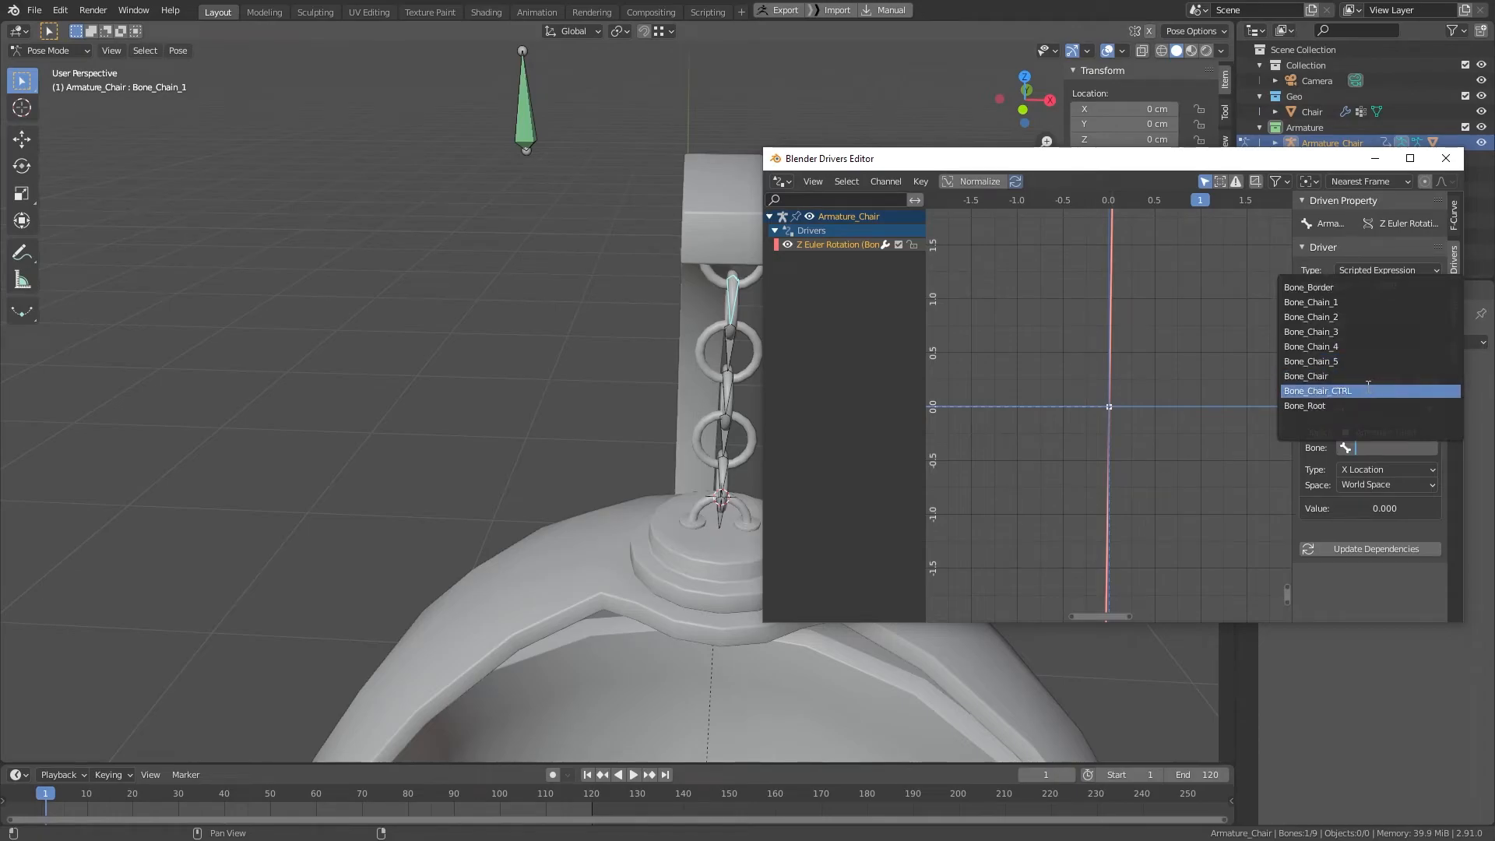
{"action": "left_click", "coordinate": [1318, 392]}
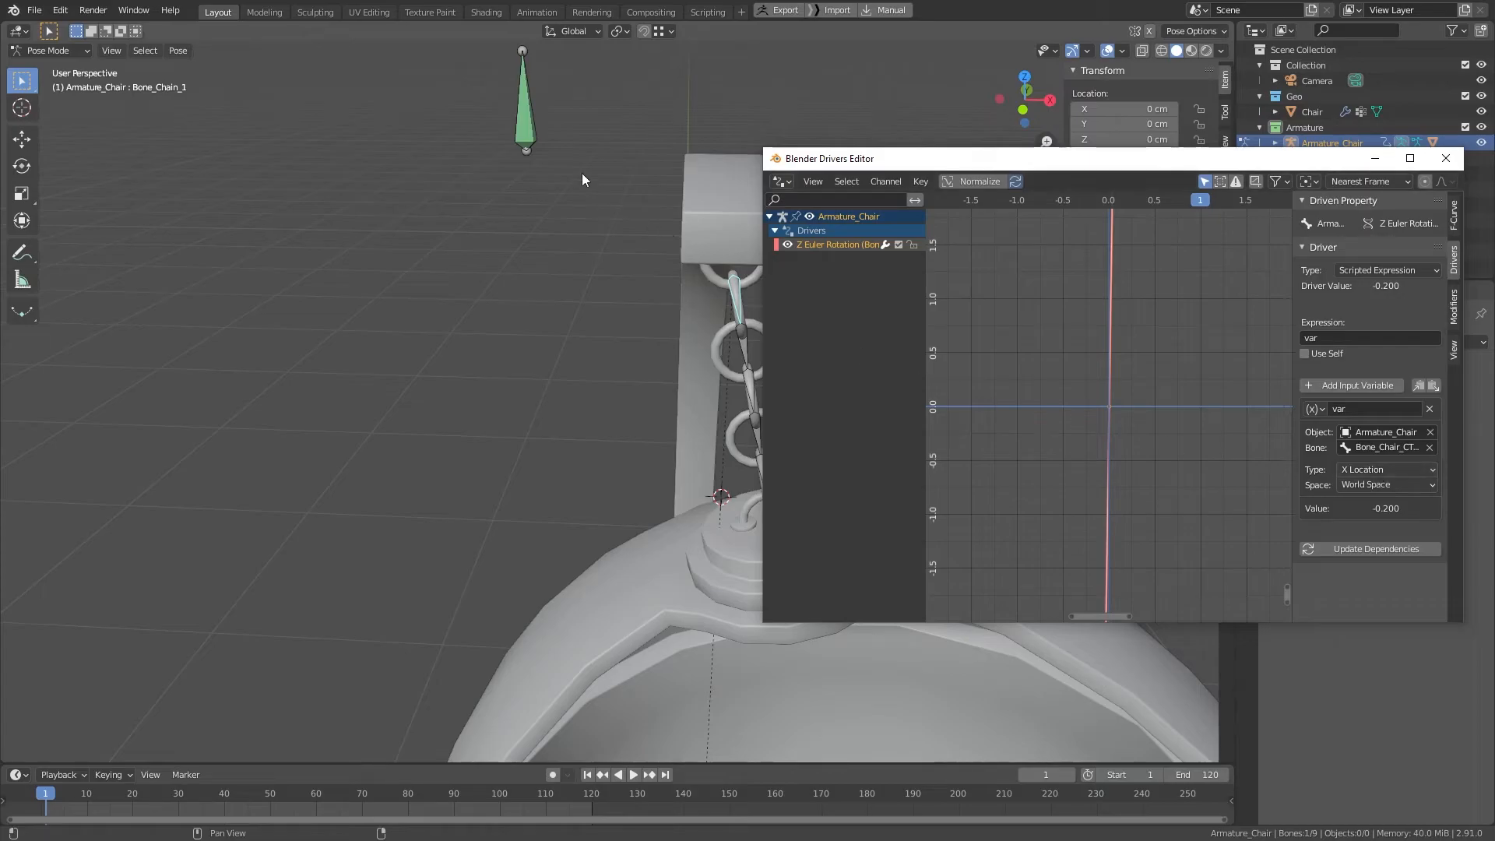
{"action": "left_click", "coordinate": [1380, 483]}
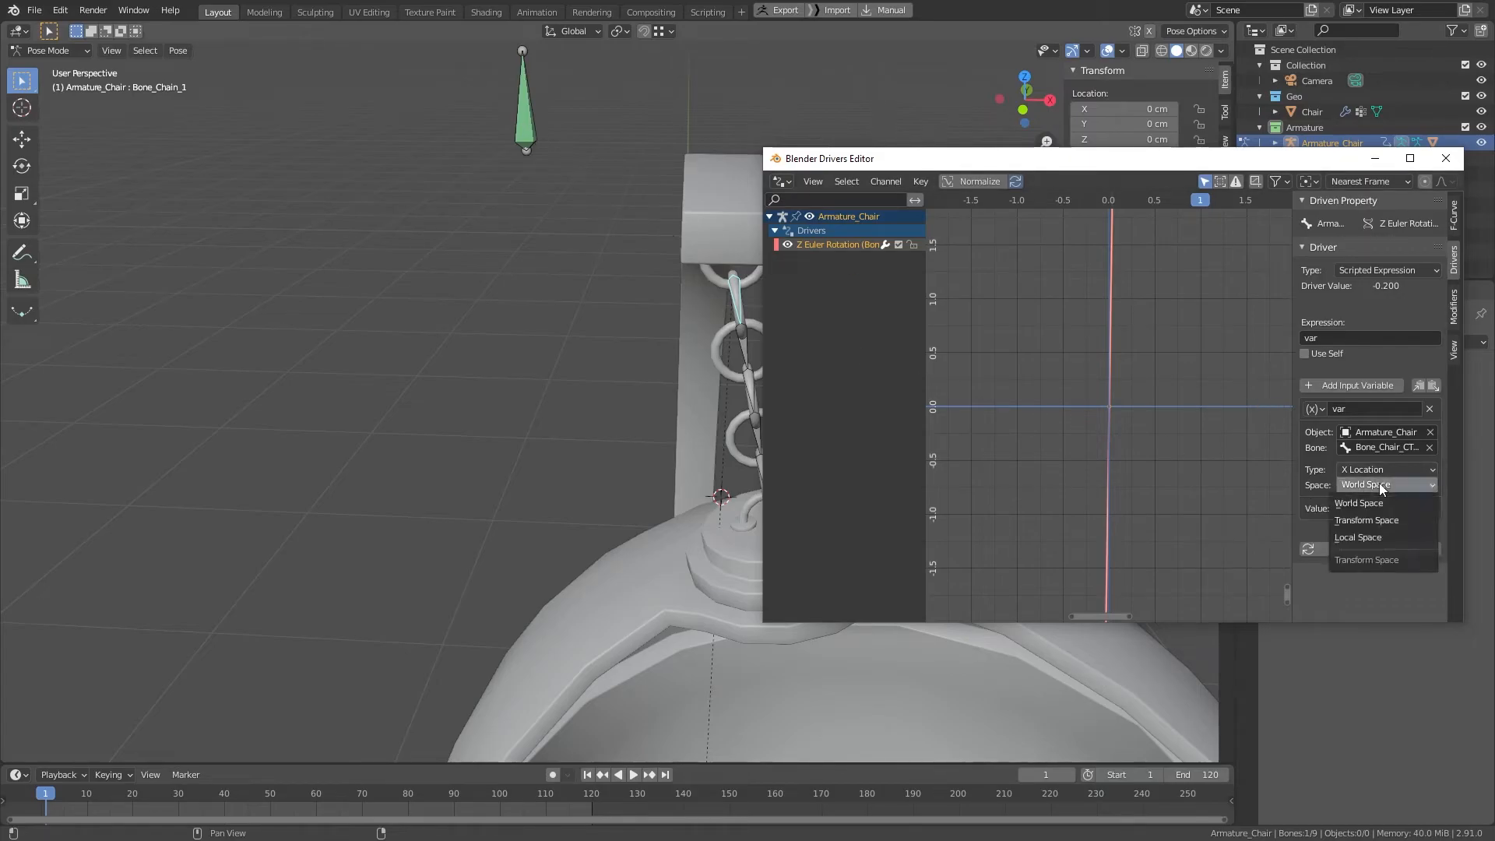
{"action": "left_click", "coordinate": [1375, 538]}
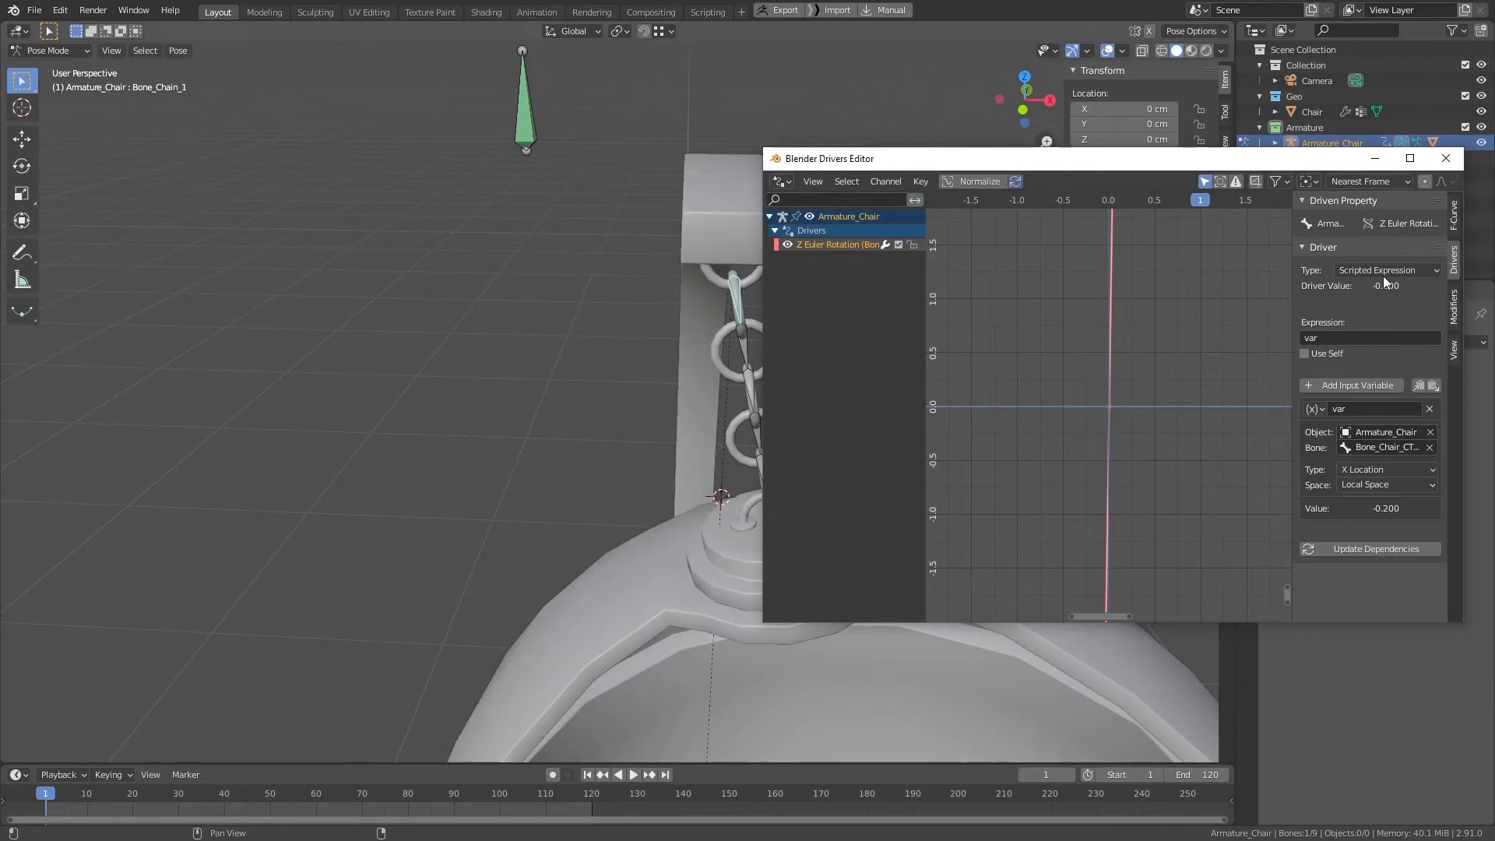
Step: Set the Z rotation driver curve's active keyframe to value -5° at frame 0.2 and close the Drivers Editor
{"action": "left_click", "coordinate": [1458, 219]}
{"action": "left_click_drag", "start_coordinate": [1137, 161], "coordinate": [633, 251]}
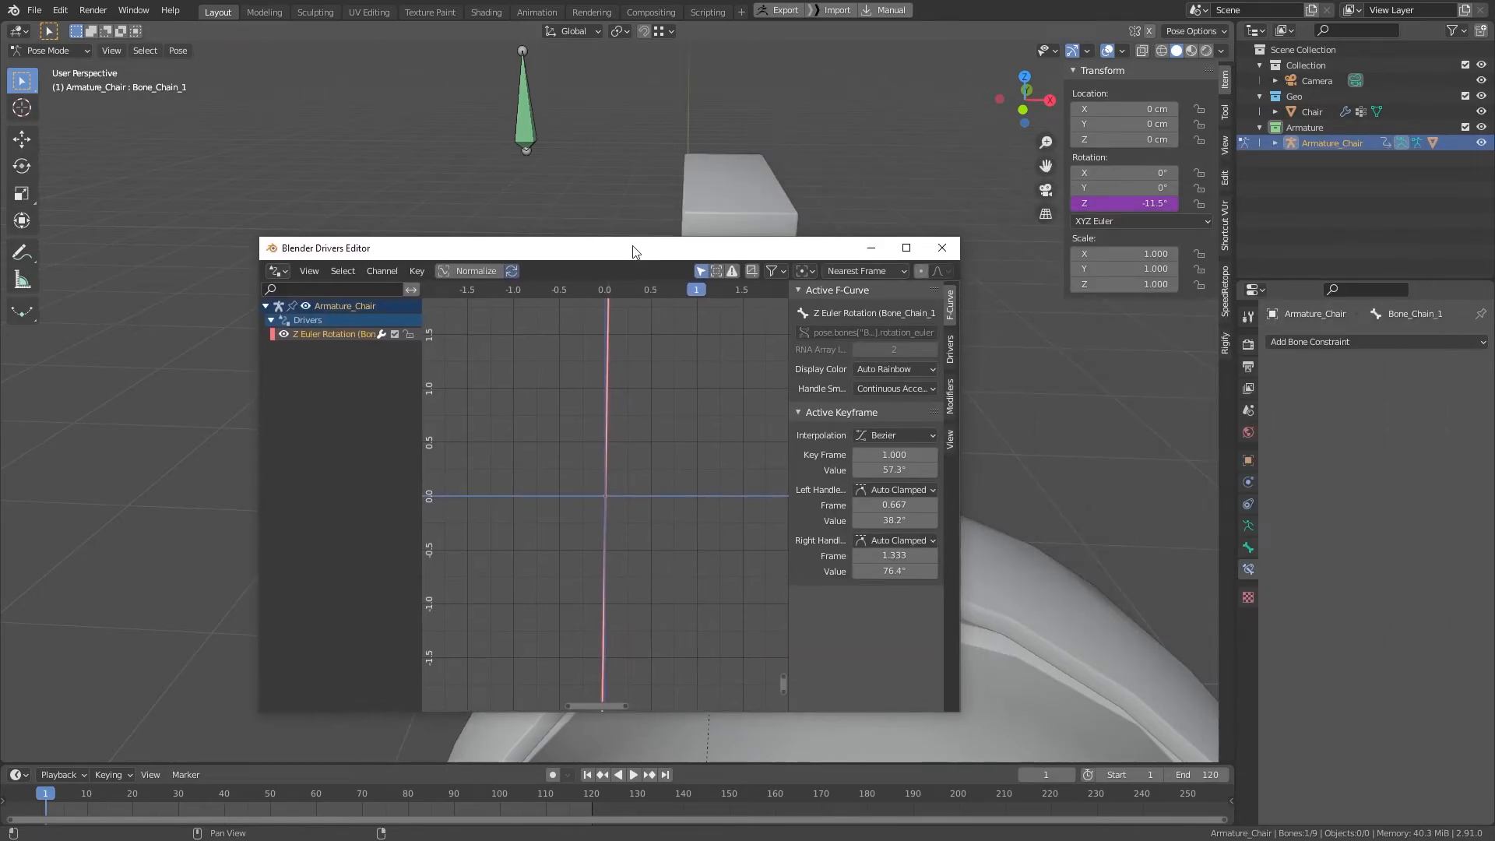
{"action": "left_click", "coordinate": [903, 470]}
{"action": "key", "text": "BackSpace"}
{"action": "type", "text": "-5"}
{"action": "key", "text": "Return"}
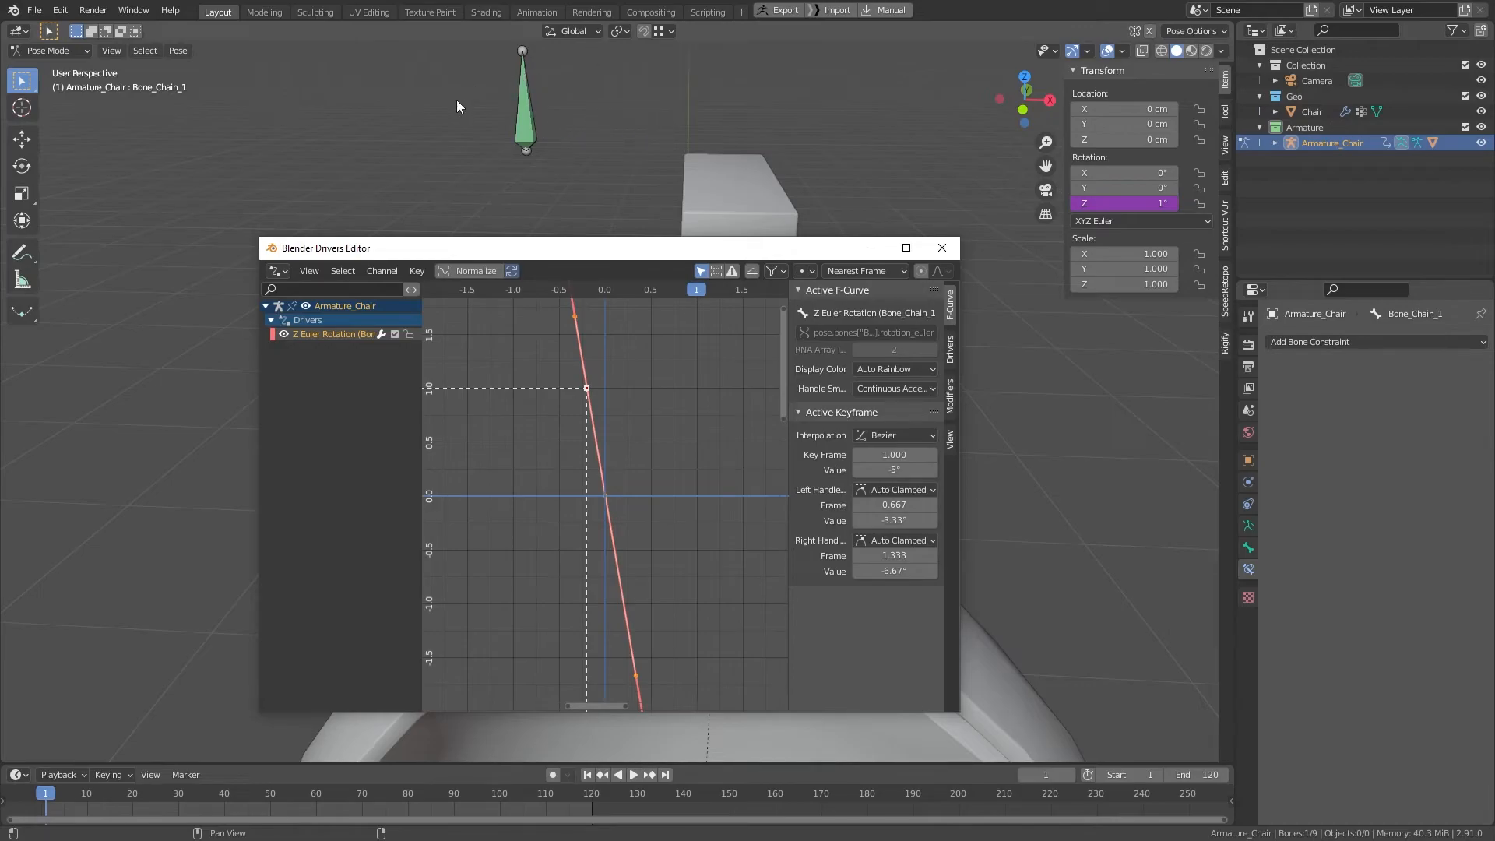
{"action": "left_click", "coordinate": [900, 453]}
{"action": "type", "text": ".2"}
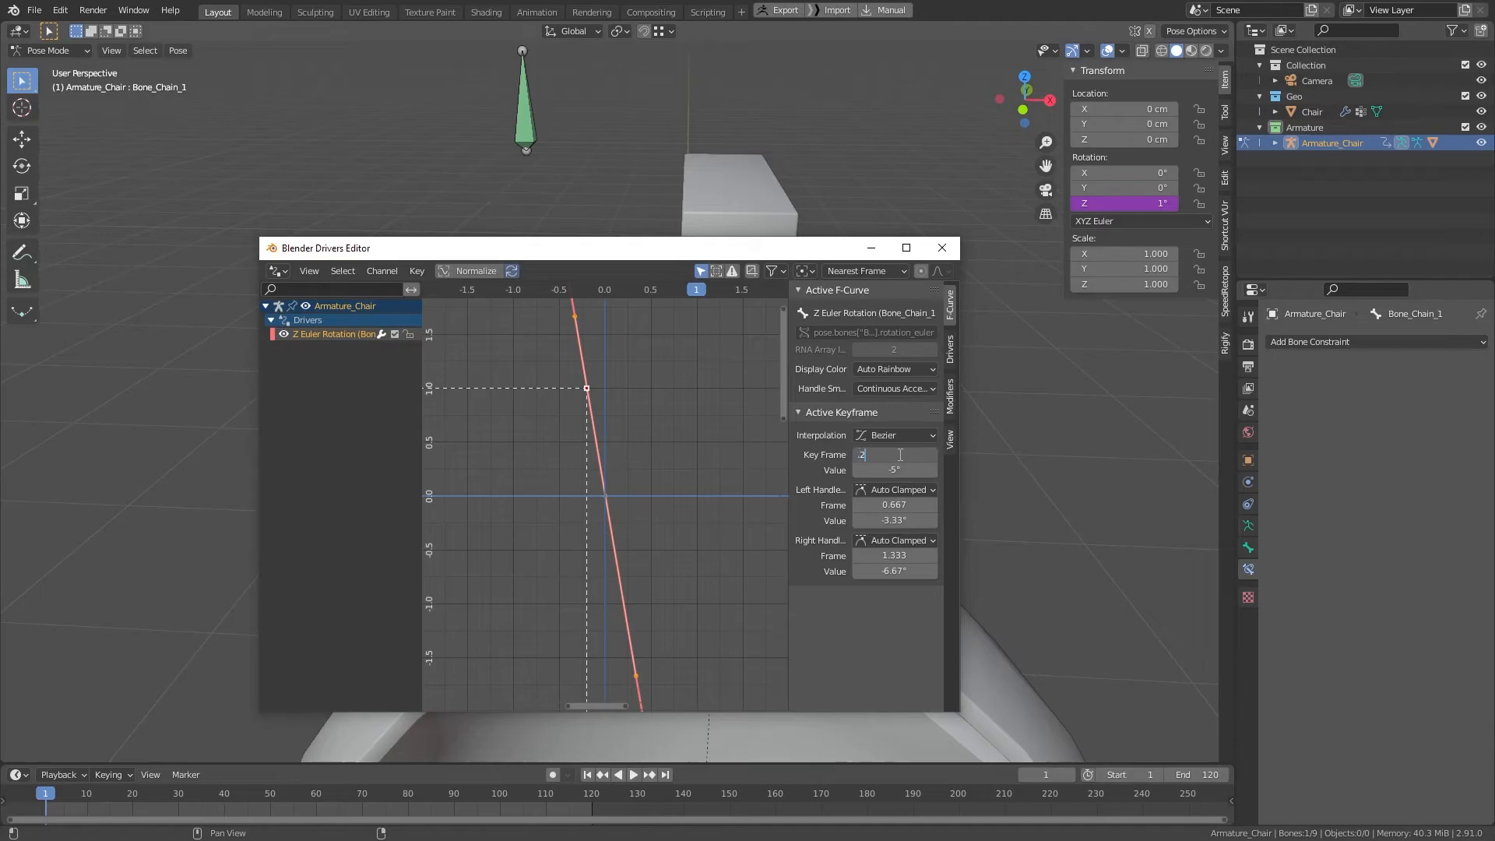
{"action": "key", "text": "Return"}
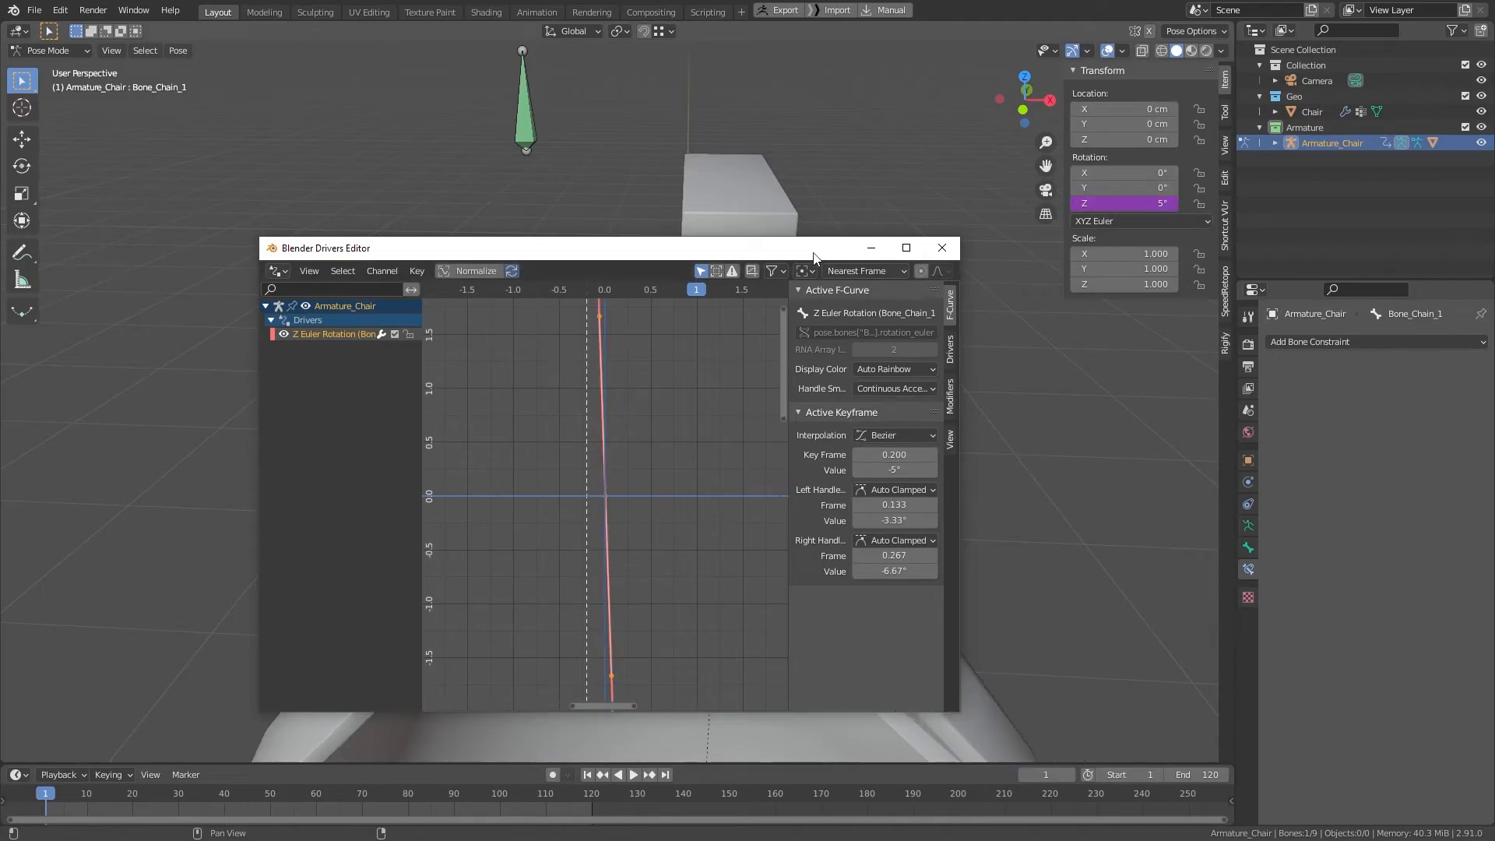
{"action": "left_click", "coordinate": [942, 247]}
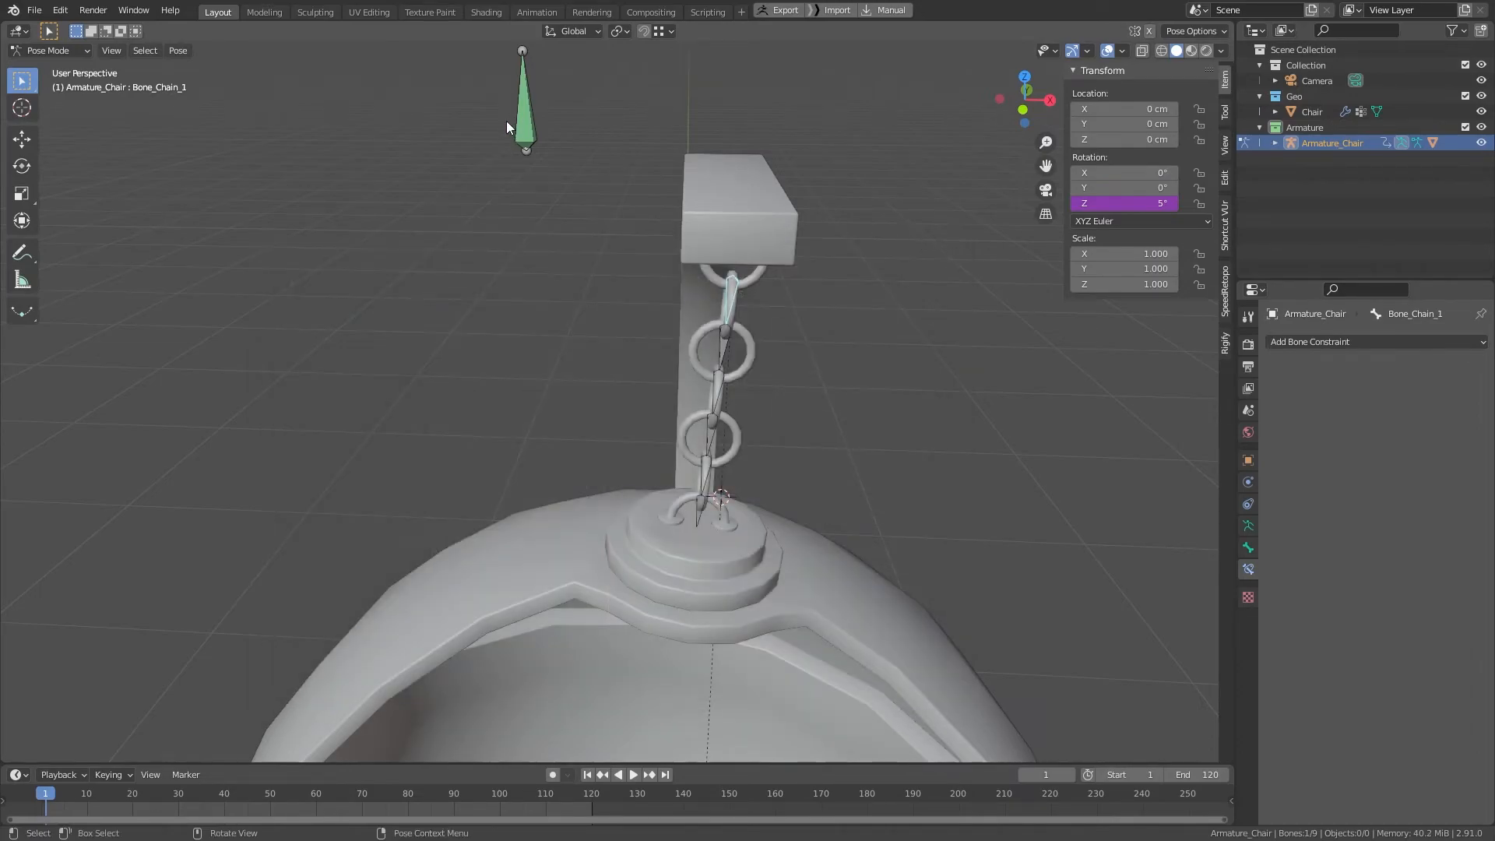
Step: Test the driver by moving Bone_Chair_CTRL along the global X axis and back to its -20 cm limit
{"action": "left_click", "coordinate": [534, 124]}
{"action": "key", "text": "g"}
{"action": "key", "text": "x"}
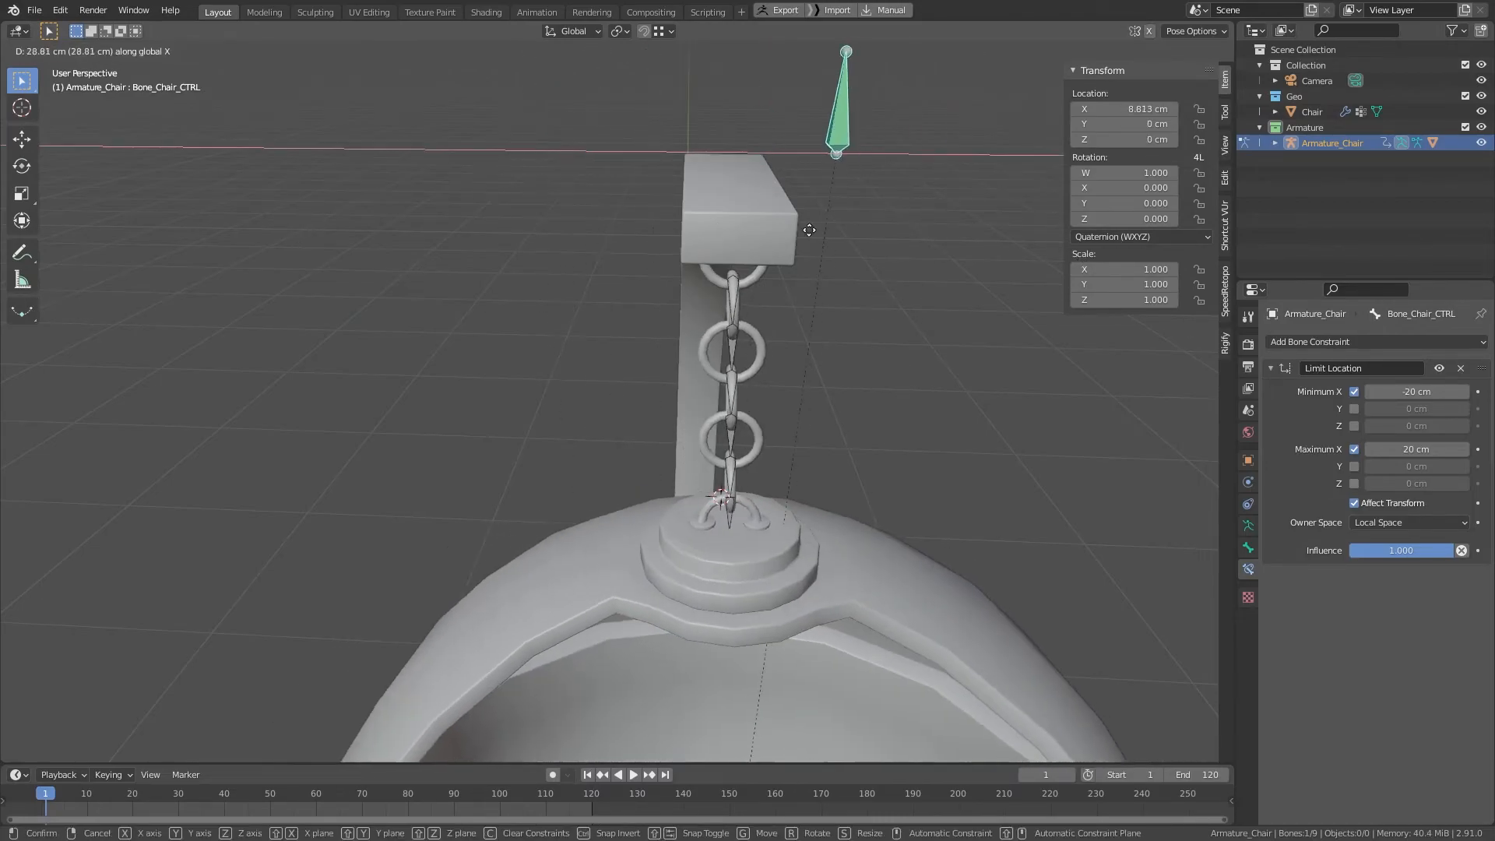
{"action": "left_click", "coordinate": [404, 197]}
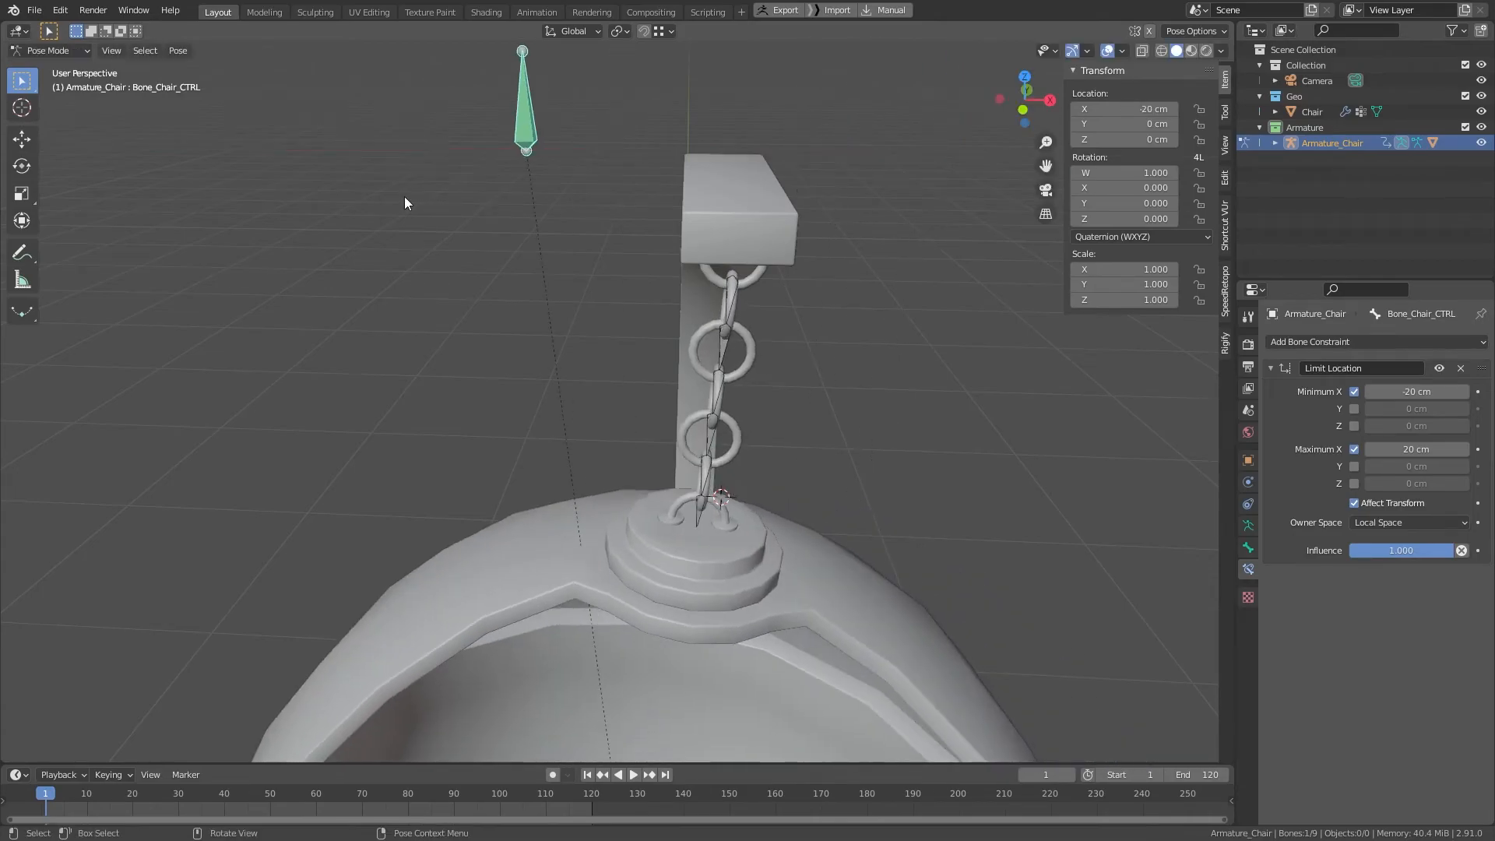
Step: Copy the Z rotation driver from Bone_Chain_1 and paste it onto Bone_Chain_2's Z rotation
{"action": "left_click", "coordinate": [735, 296]}
{"action": "right_click", "coordinate": [1123, 202]}
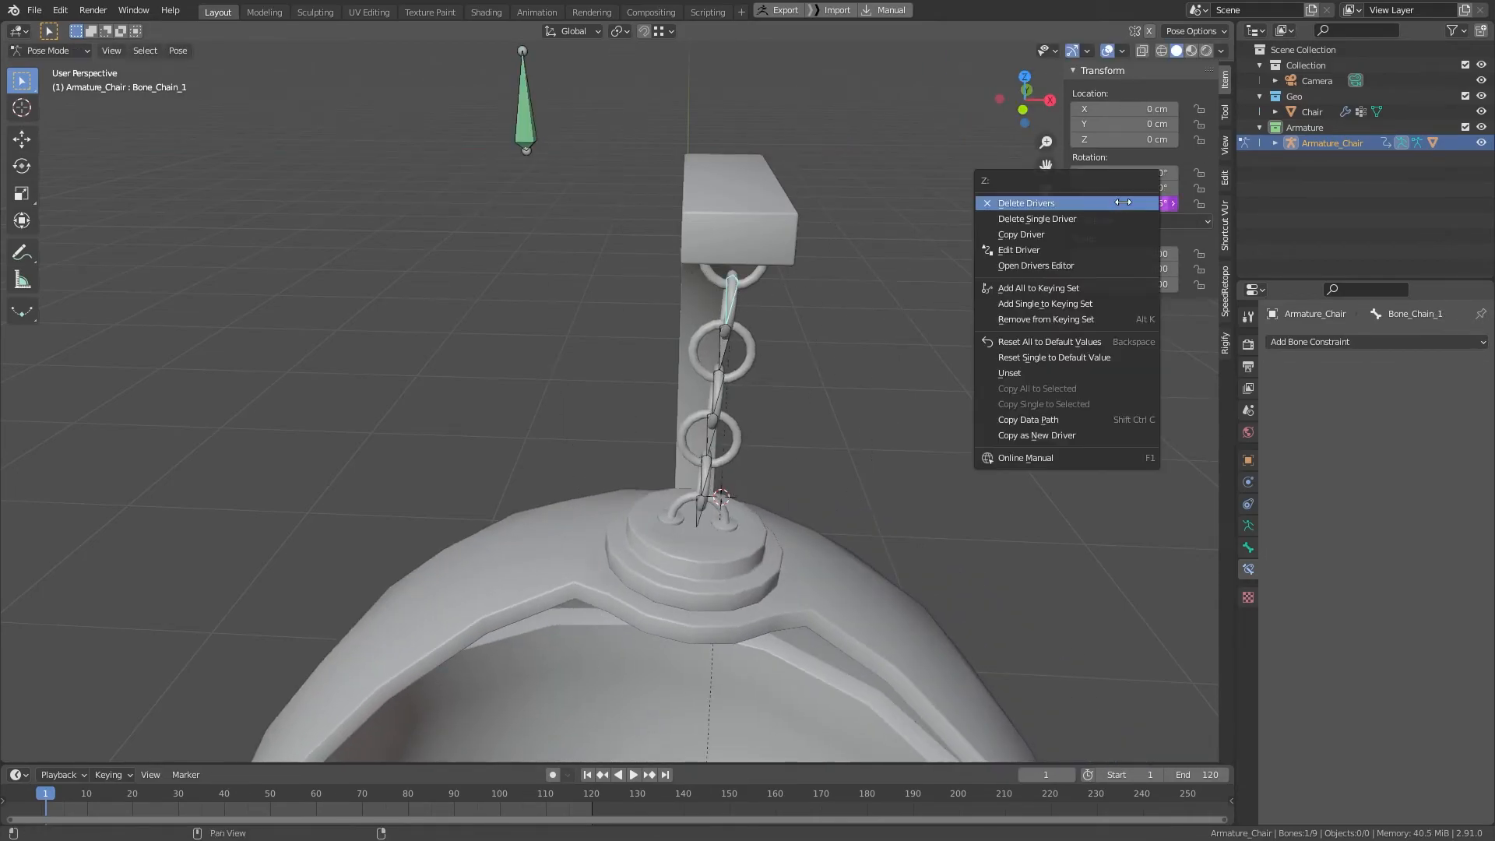
{"action": "left_click", "coordinate": [1053, 234]}
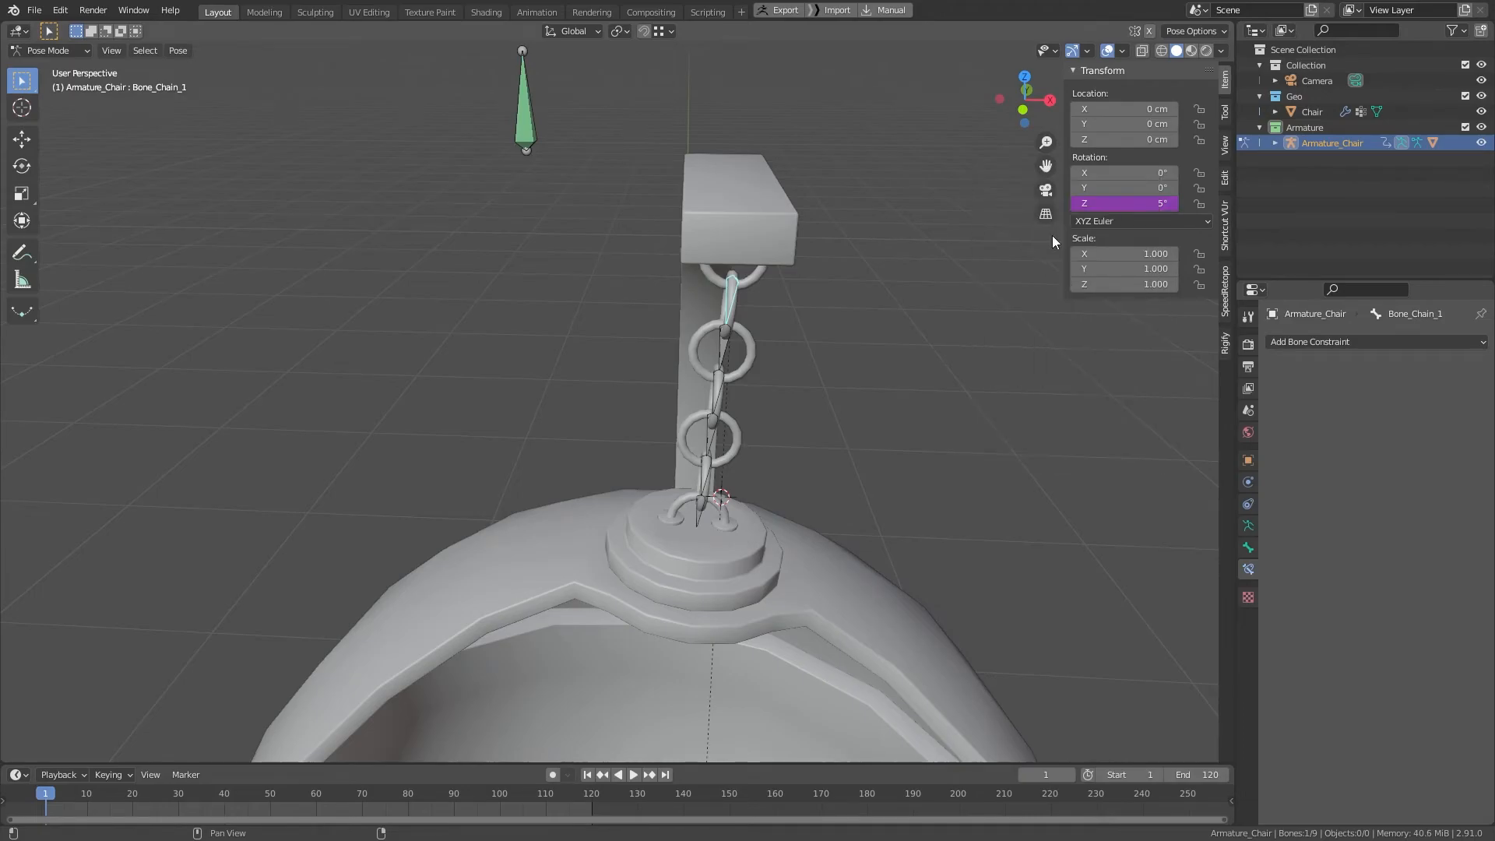
{"action": "left_click", "coordinate": [721, 352]}
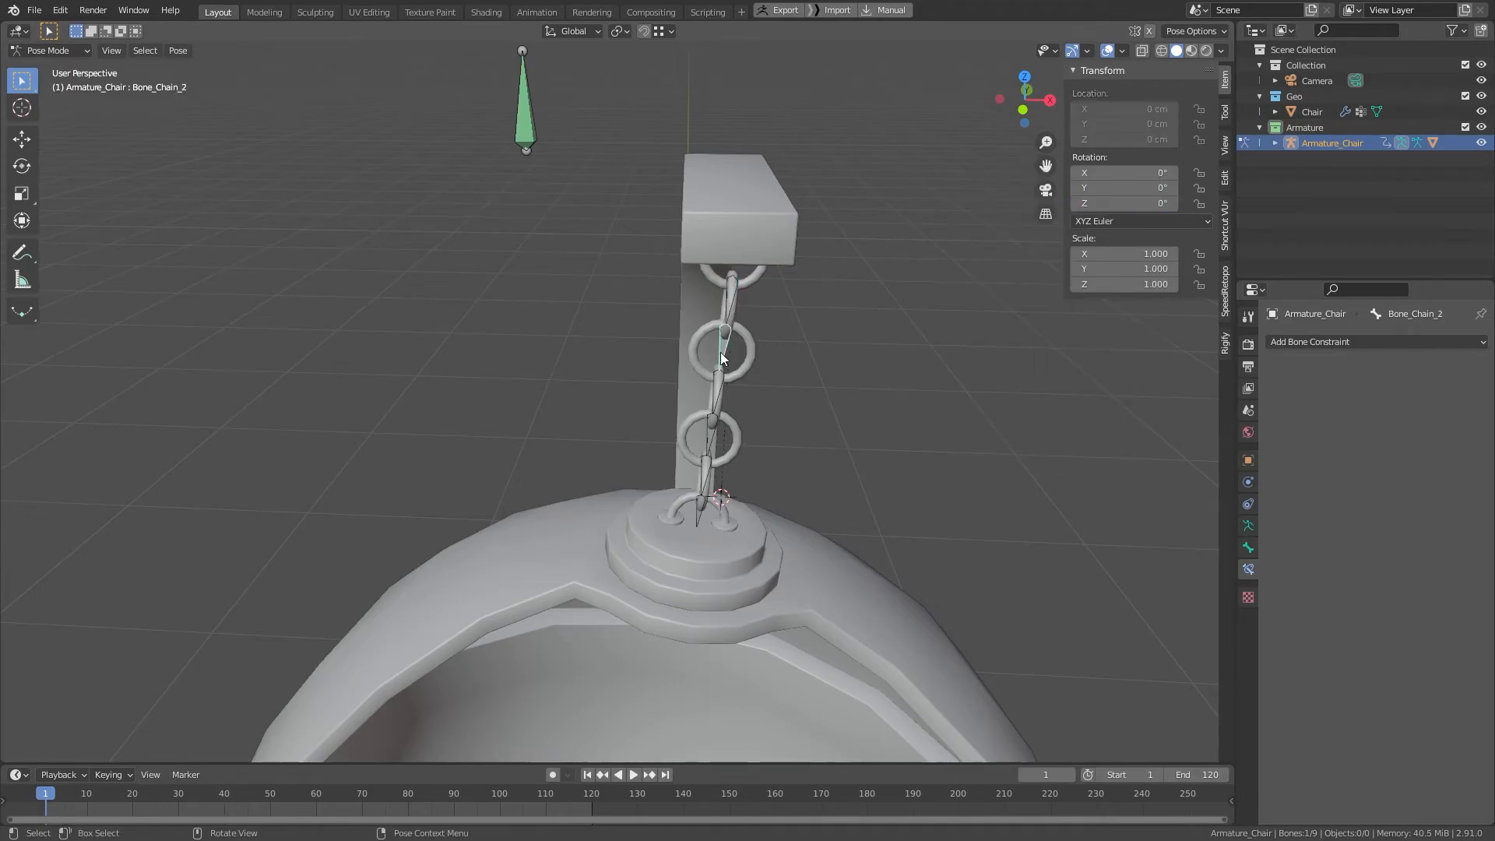
{"action": "right_click", "coordinate": [1141, 204]}
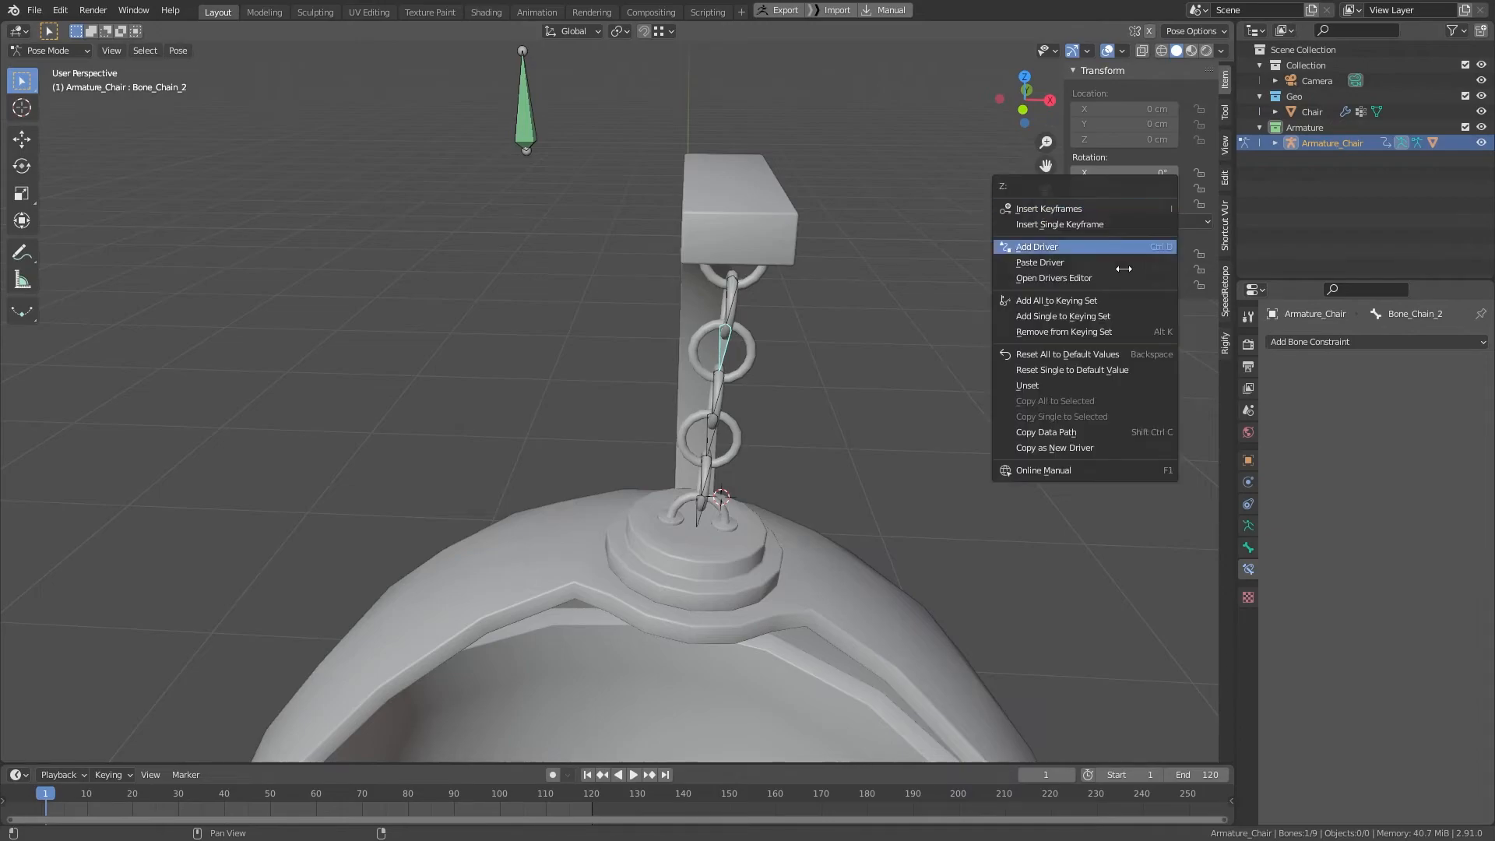
{"action": "left_click", "coordinate": [1090, 262]}
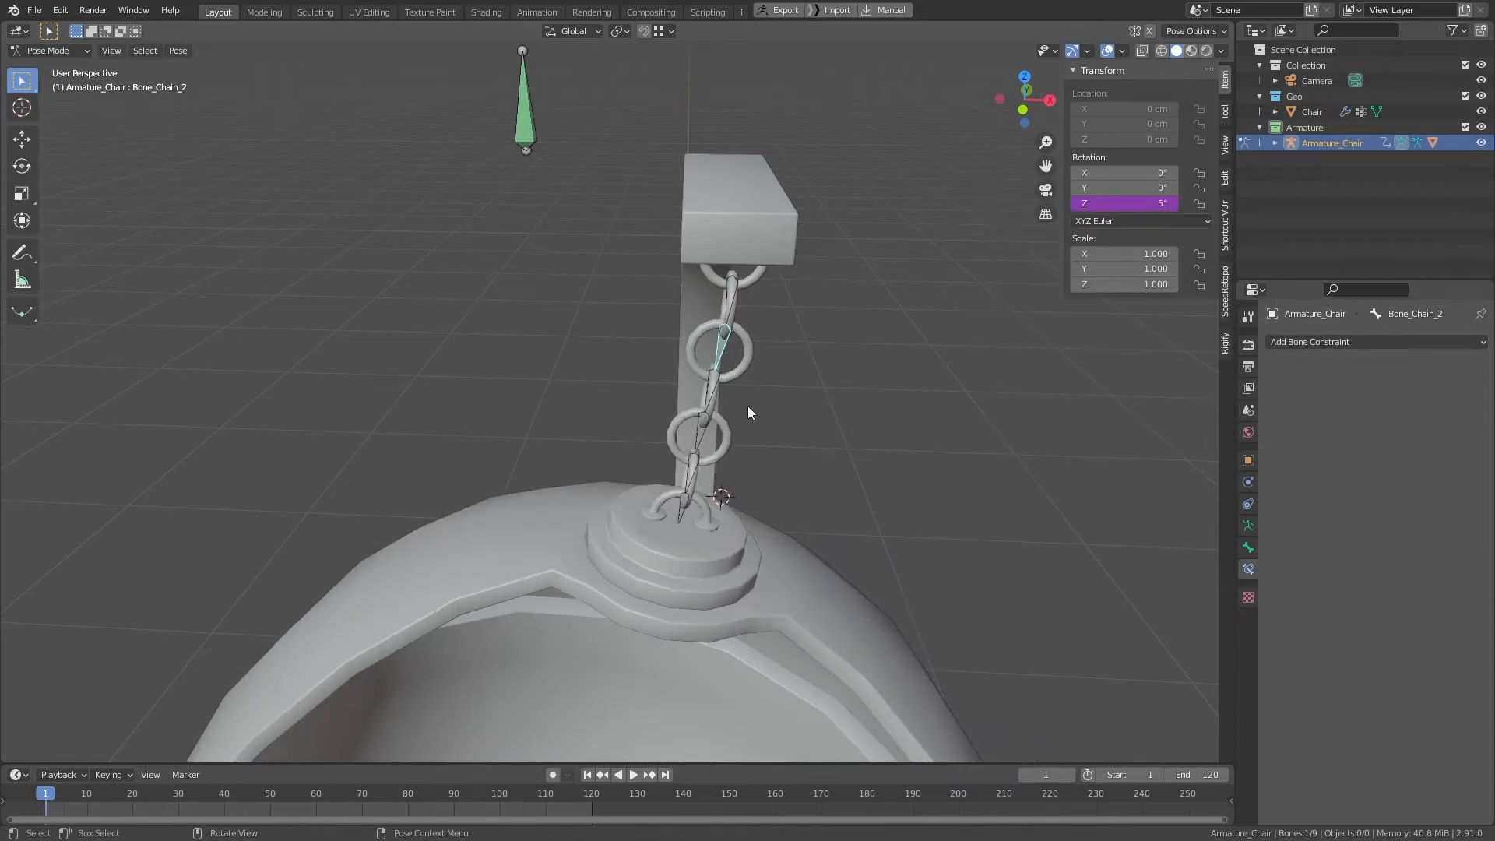
Step: Paste the copied driver onto the Z rotation of Bone_Chain_3, Bone_Chain_4, Bone_Chain_5 and Bone_Chair
{"action": "left_click", "coordinate": [718, 390]}
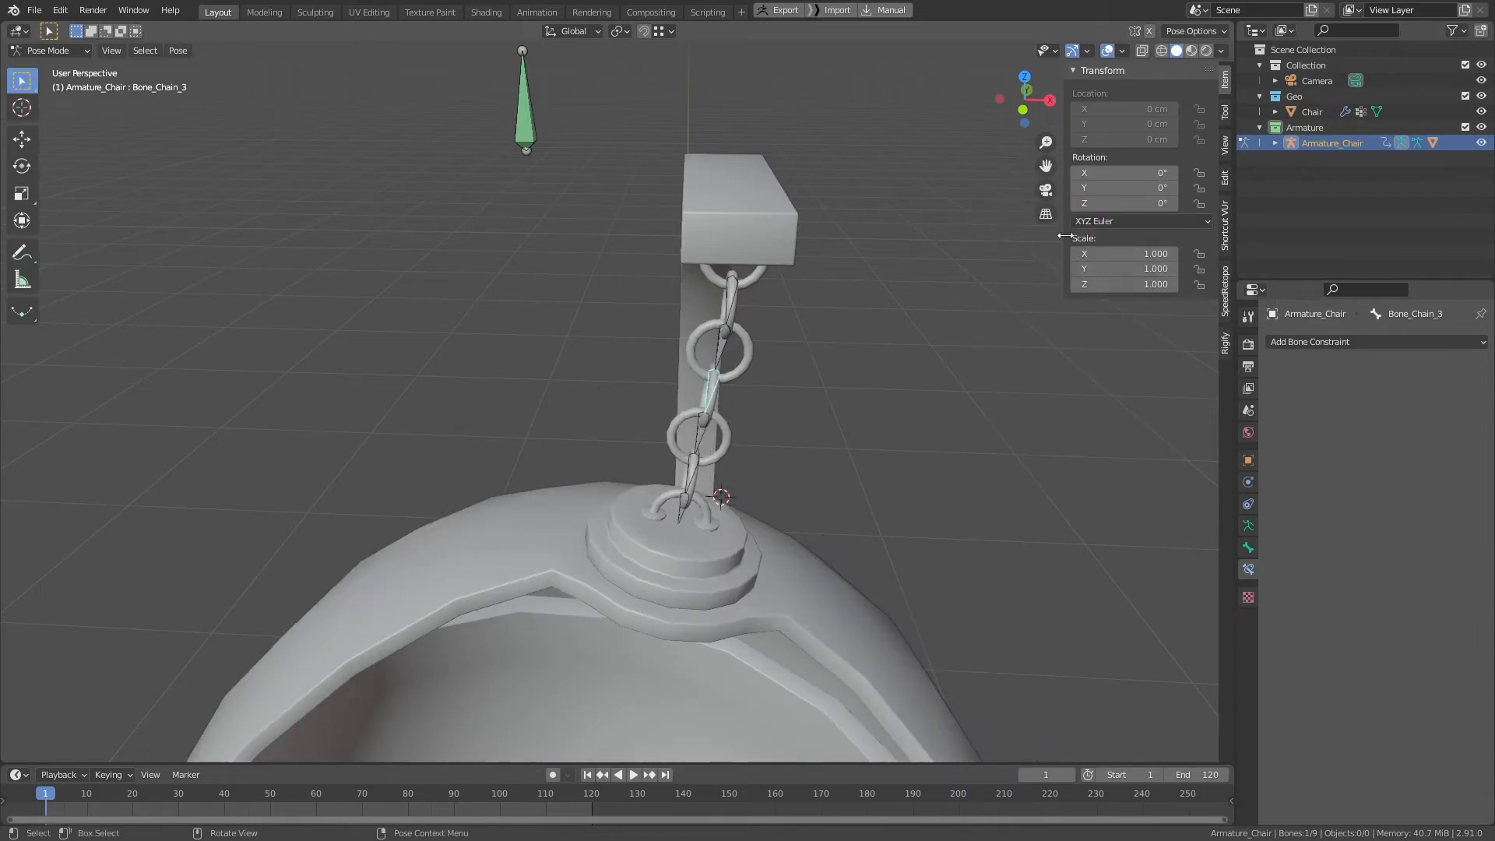
{"action": "right_click", "coordinate": [1147, 204]}
{"action": "left_click", "coordinate": [1148, 205]}
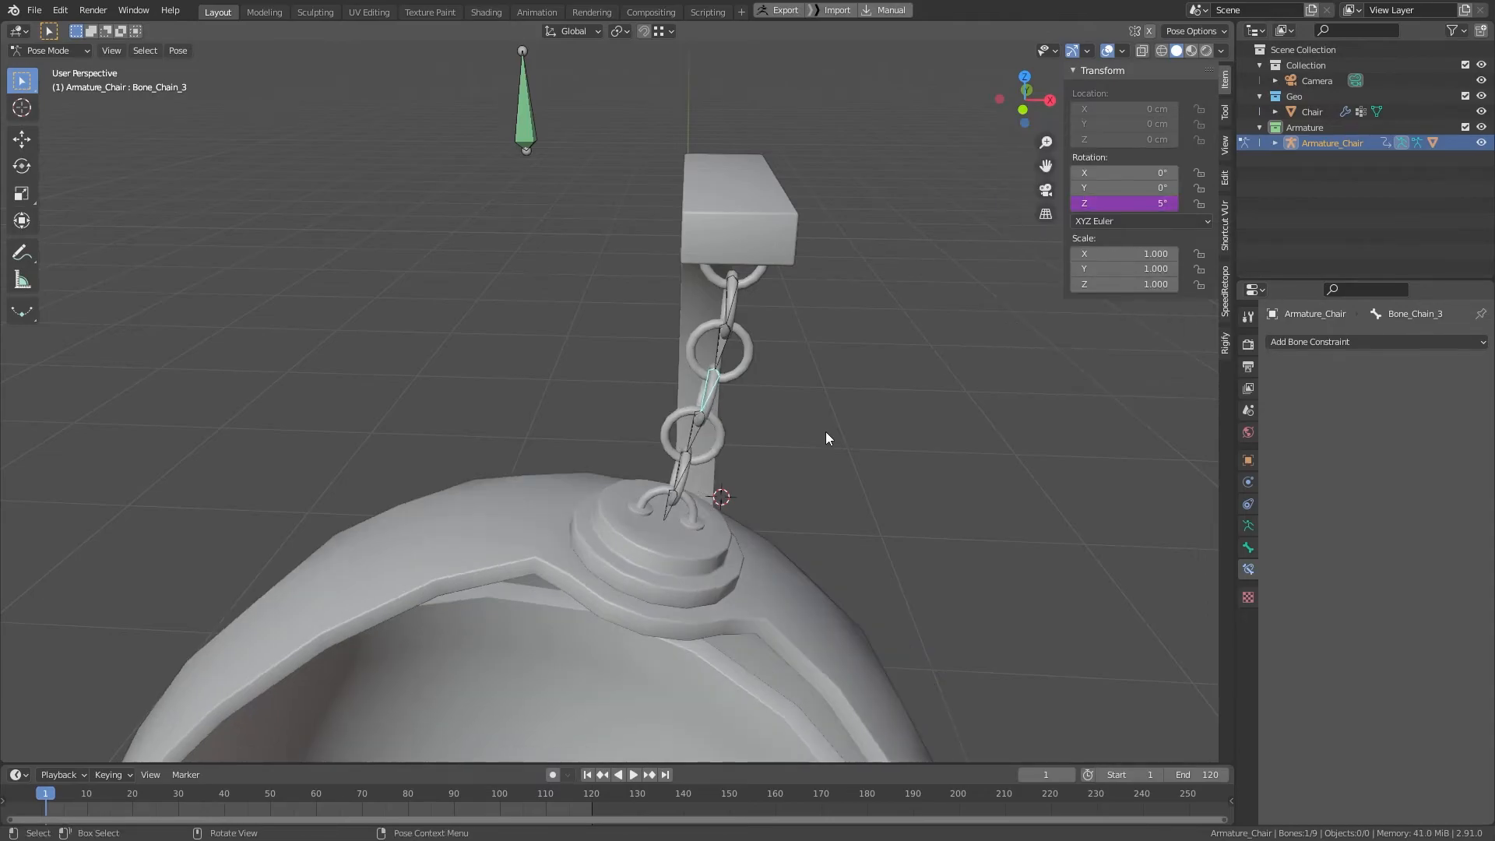
{"action": "left_click", "coordinate": [696, 438]}
{"action": "right_click", "coordinate": [1147, 202]}
{"action": "left_click", "coordinate": [1147, 203]}
{"action": "left_click", "coordinate": [680, 474]}
{"action": "right_click", "coordinate": [1145, 205]}
{"action": "left_click", "coordinate": [1145, 204]}
{"action": "left_click", "coordinate": [662, 503]}
{"action": "right_click", "coordinate": [1151, 204]}
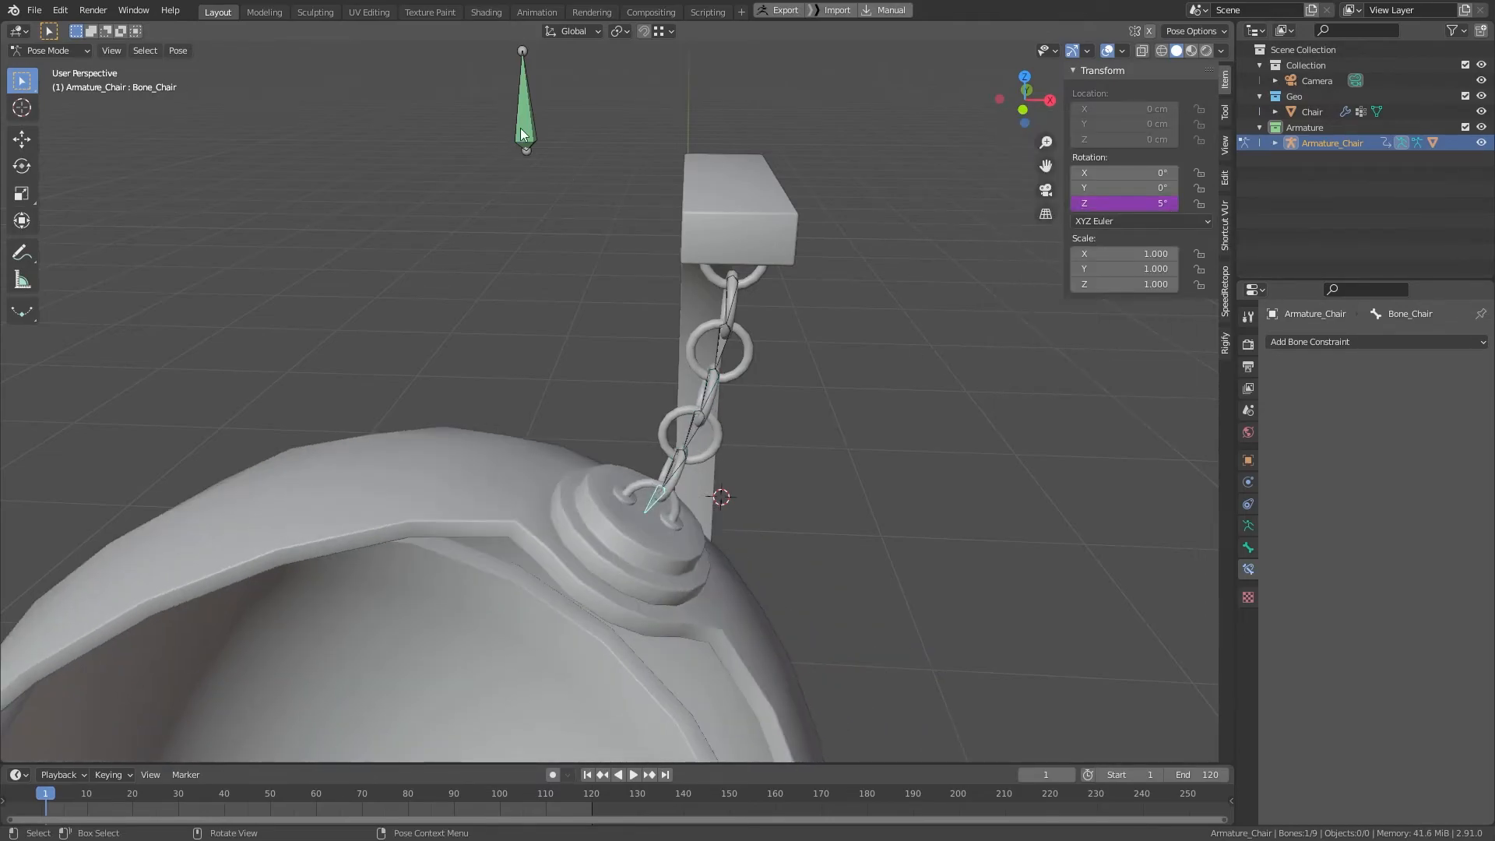
Step: Swing Bone_Chair_CTRL along the global X axis to test the whole chain, and clear the bone's location
{"action": "left_click", "coordinate": [521, 131]}
{"action": "key", "text": "g"}
{"action": "key", "text": "x"}
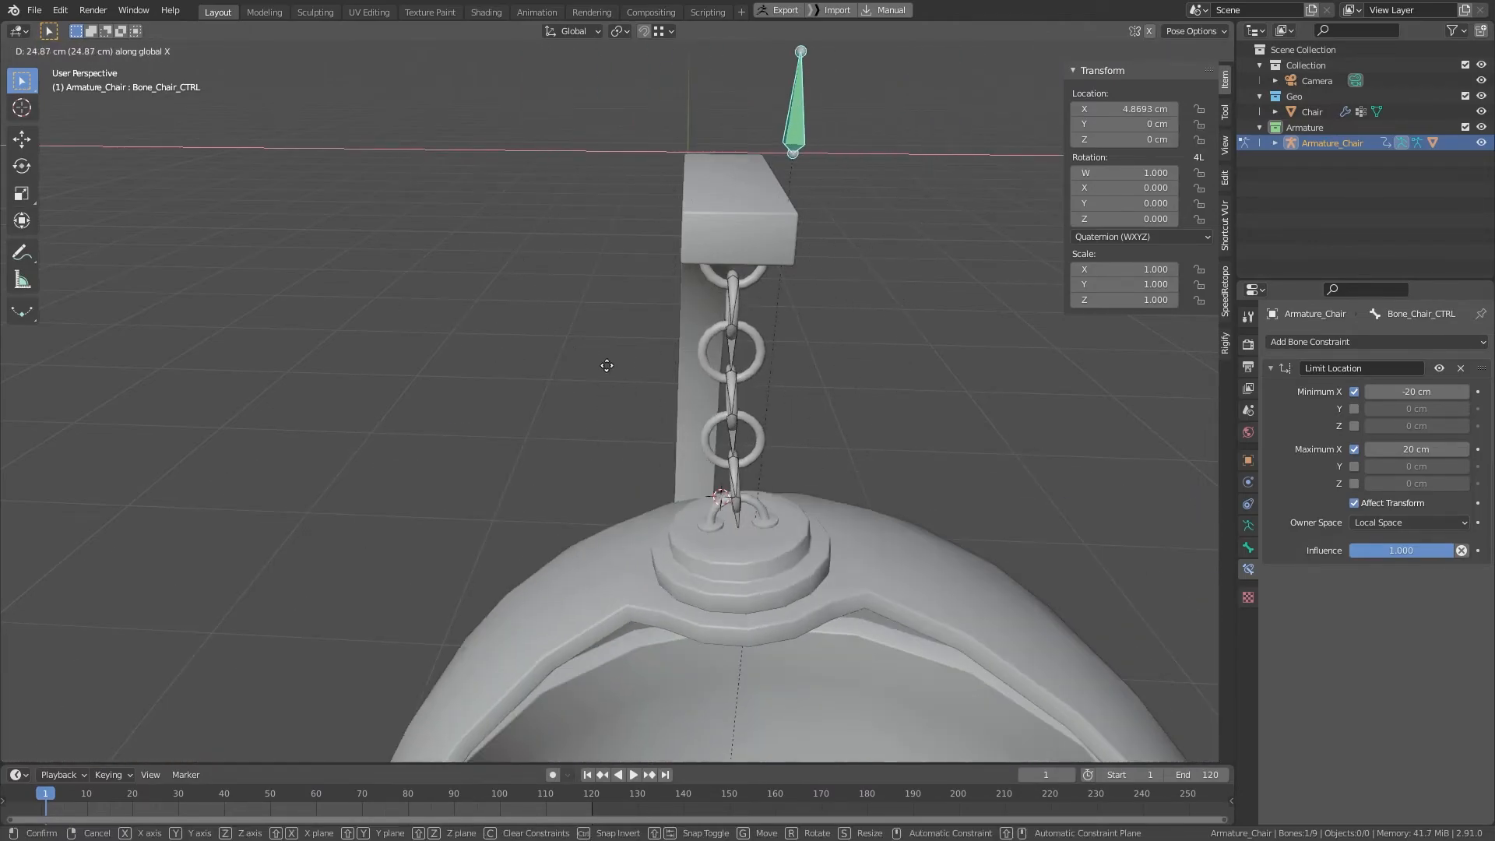
{"action": "left_click", "coordinate": [542, 383]}
{"action": "scroll", "coordinate": [657, 364], "scroll_direction": "down", "scroll_amount": 4}
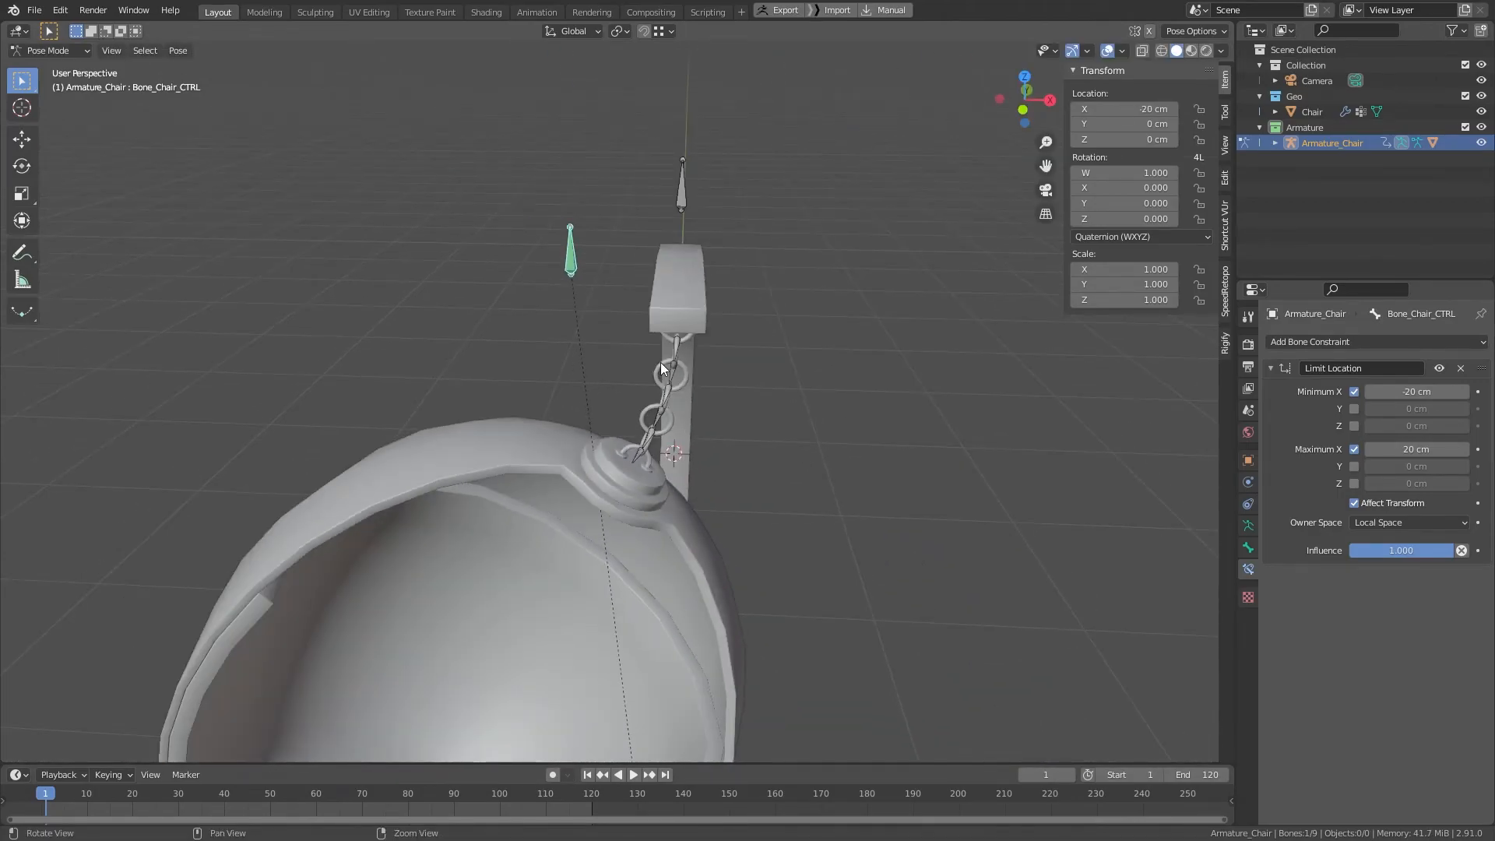
{"action": "key", "text": "alt+g"}
Step: Check from the chair's side which local location channel changes when Bone_Chair_CTRL moves along the global Y axis
{"action": "middle_click_drag", "start_coordinate": [834, 267], "coordinate": [693, 343]}
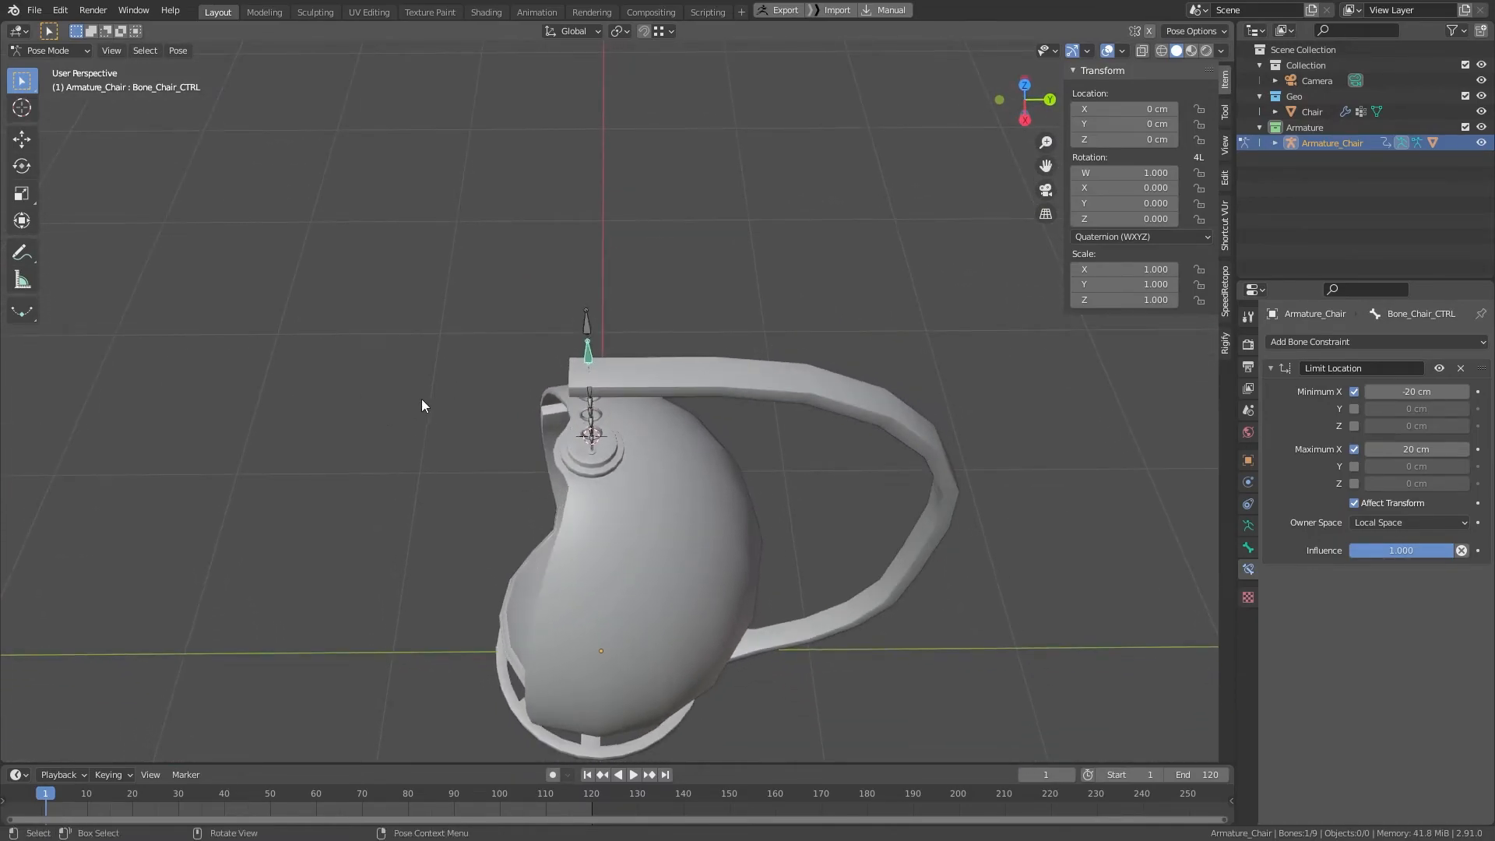
{"action": "key", "text": "g"}
{"action": "key", "text": "y"}
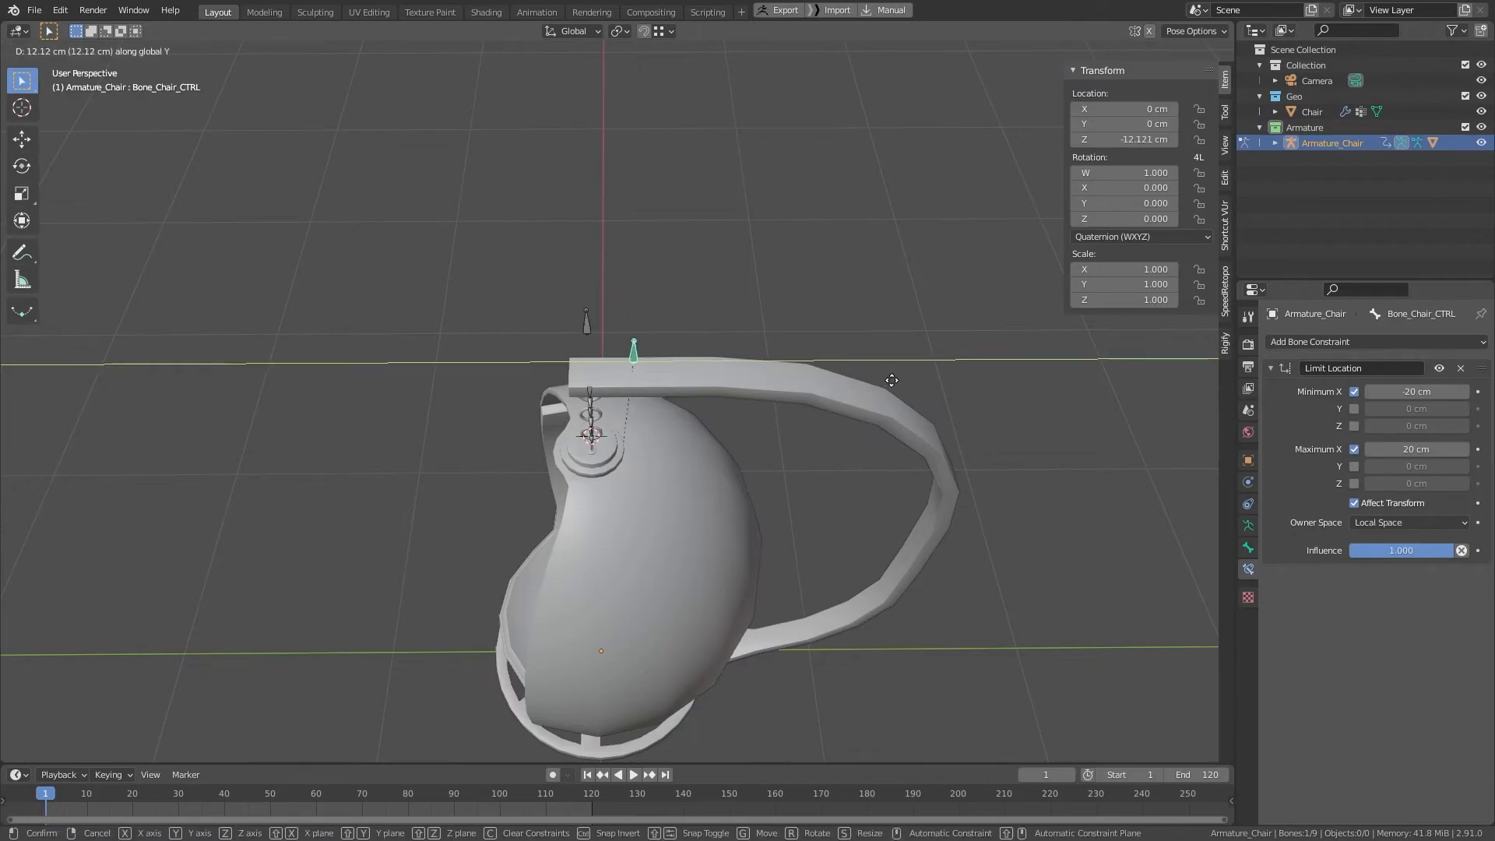
{"action": "key", "text": "Escape"}
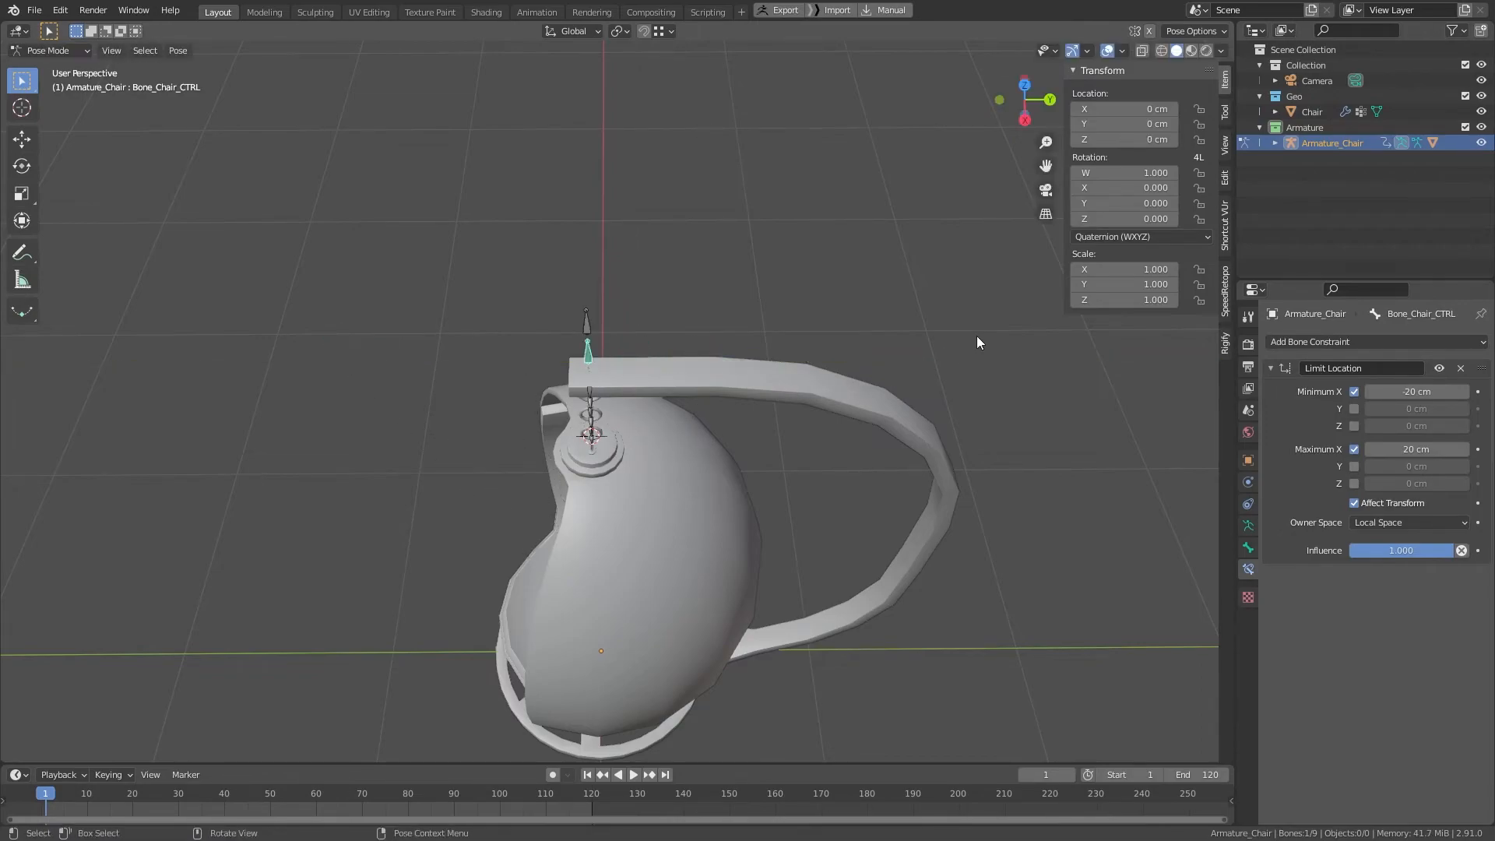
Step: Add a driver to Bone_Chain_1's X rotation and show it in the Drivers Editor with the Z rotation curve hidden
{"action": "scroll", "coordinate": [530, 376], "scroll_direction": "up", "scroll_amount": 4}
{"action": "left_click_drag", "start_coordinate": [595, 250], "coordinate": [628, 152], "text": "alt"}
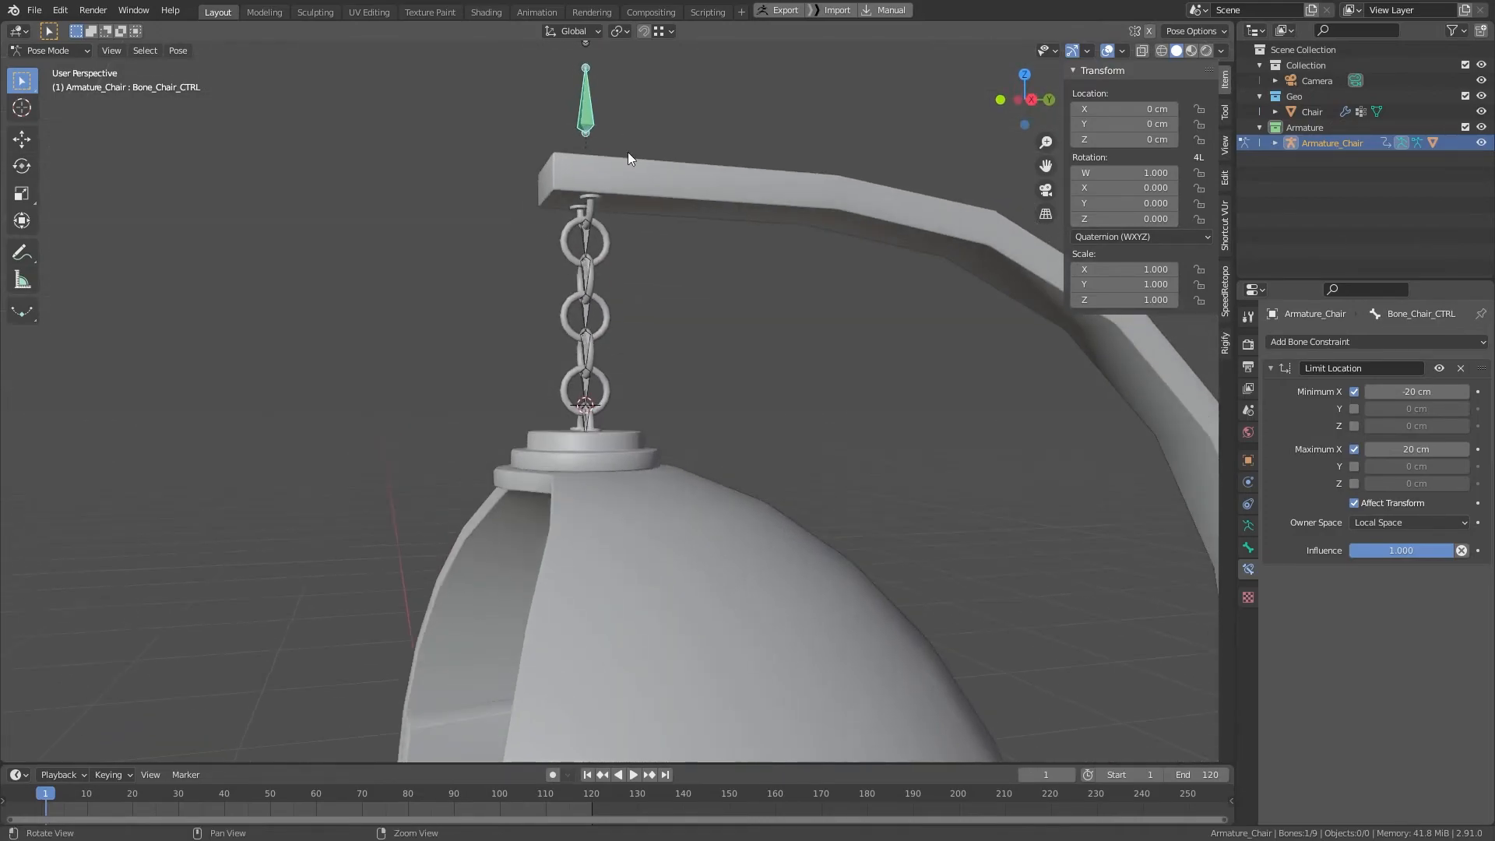
{"action": "left_click", "coordinate": [583, 240]}
{"action": "middle_click_drag", "start_coordinate": [671, 240], "coordinate": [732, 312], "text": "shift"}
{"action": "right_click", "coordinate": [1131, 169]}
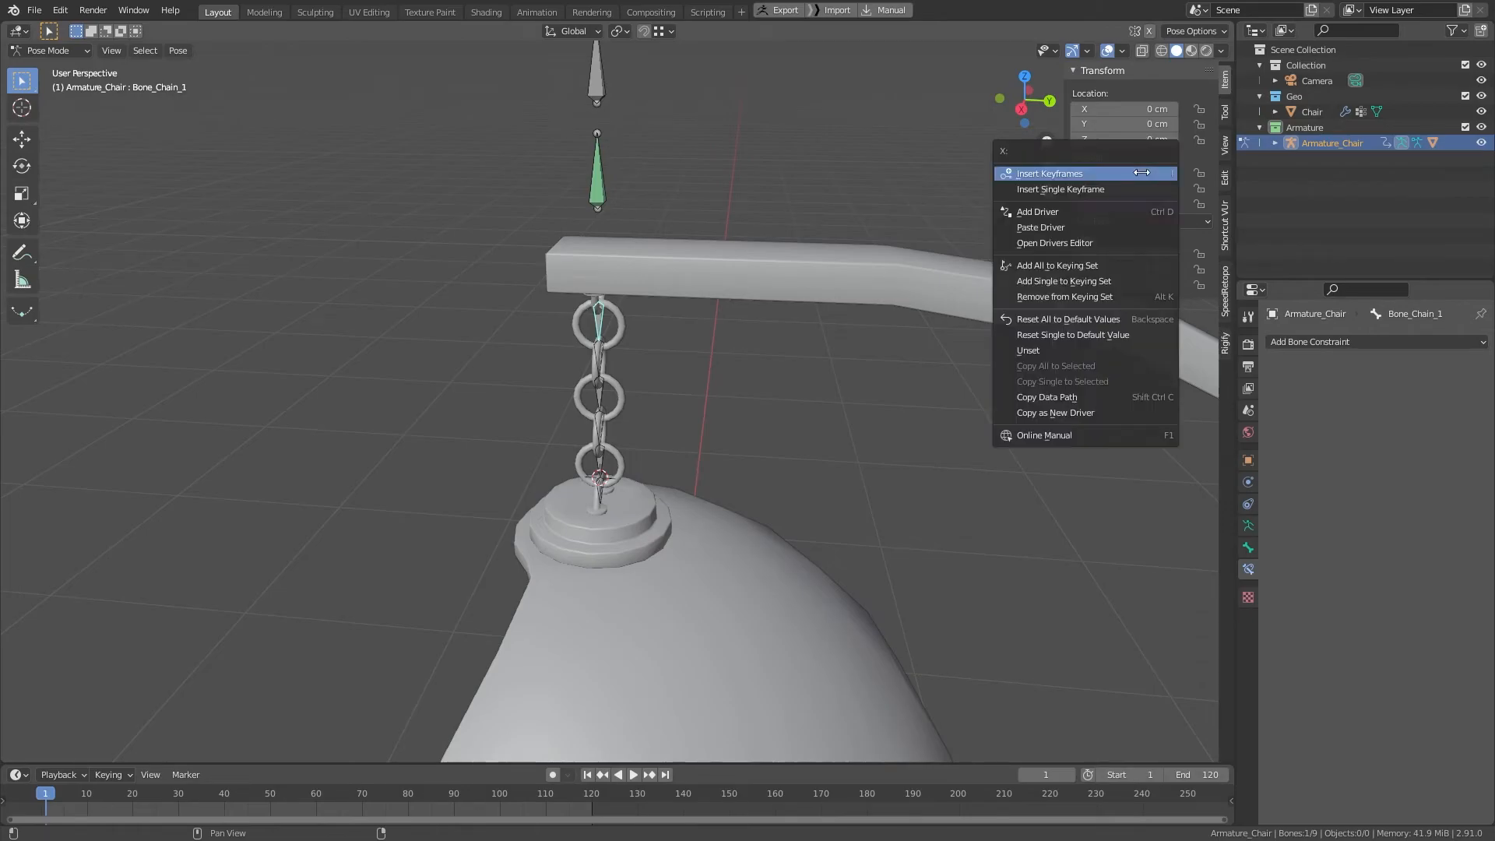
{"action": "left_click", "coordinate": [1096, 211]}
{"action": "left_click_drag", "start_coordinate": [1104, 135], "coordinate": [827, 217]}
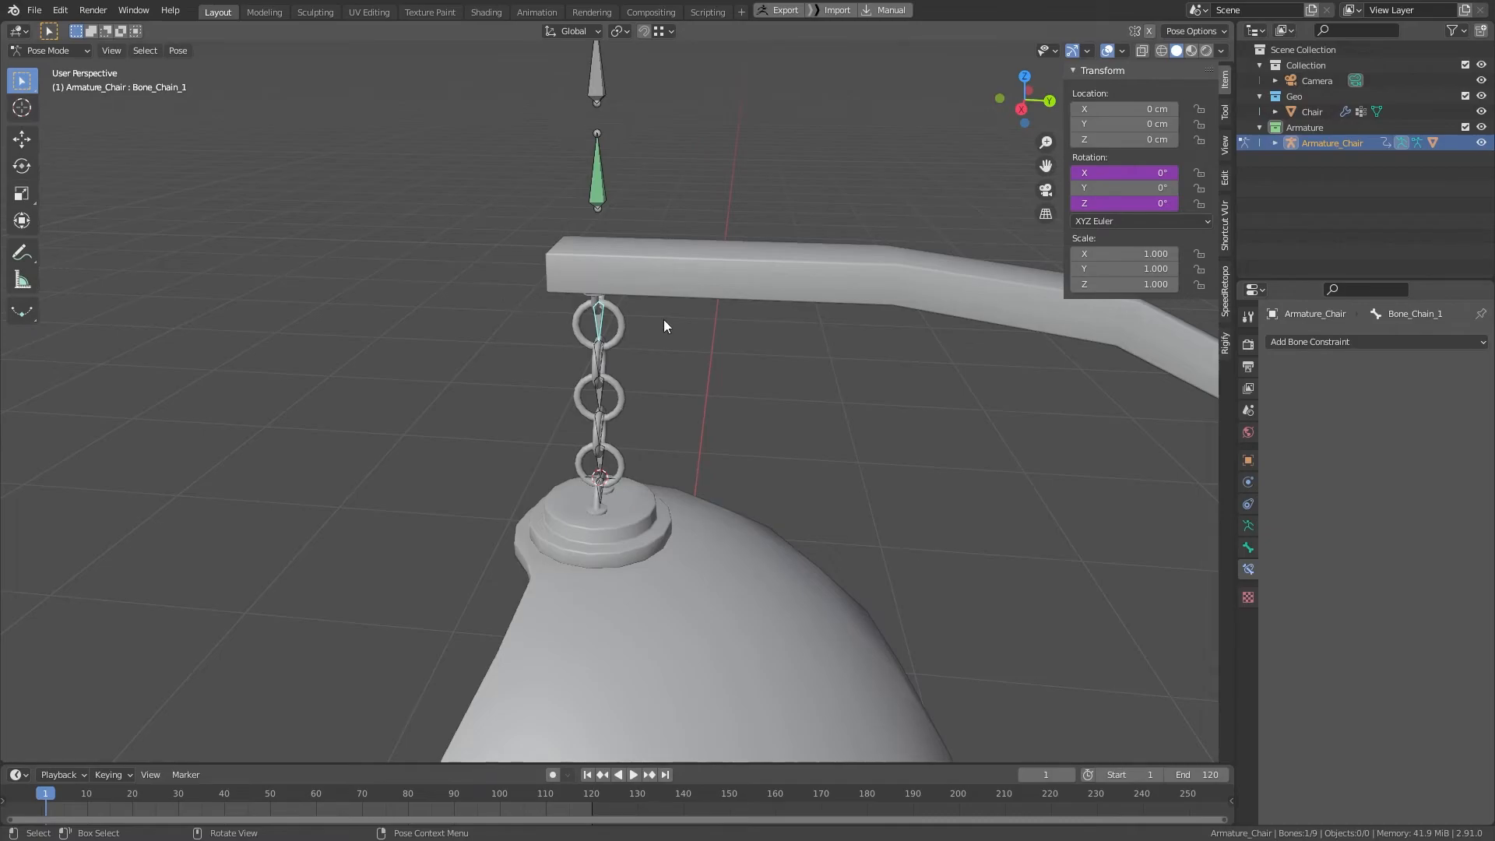
{"action": "right_click", "coordinate": [1124, 172]}
{"action": "left_click", "coordinate": [1035, 241]}
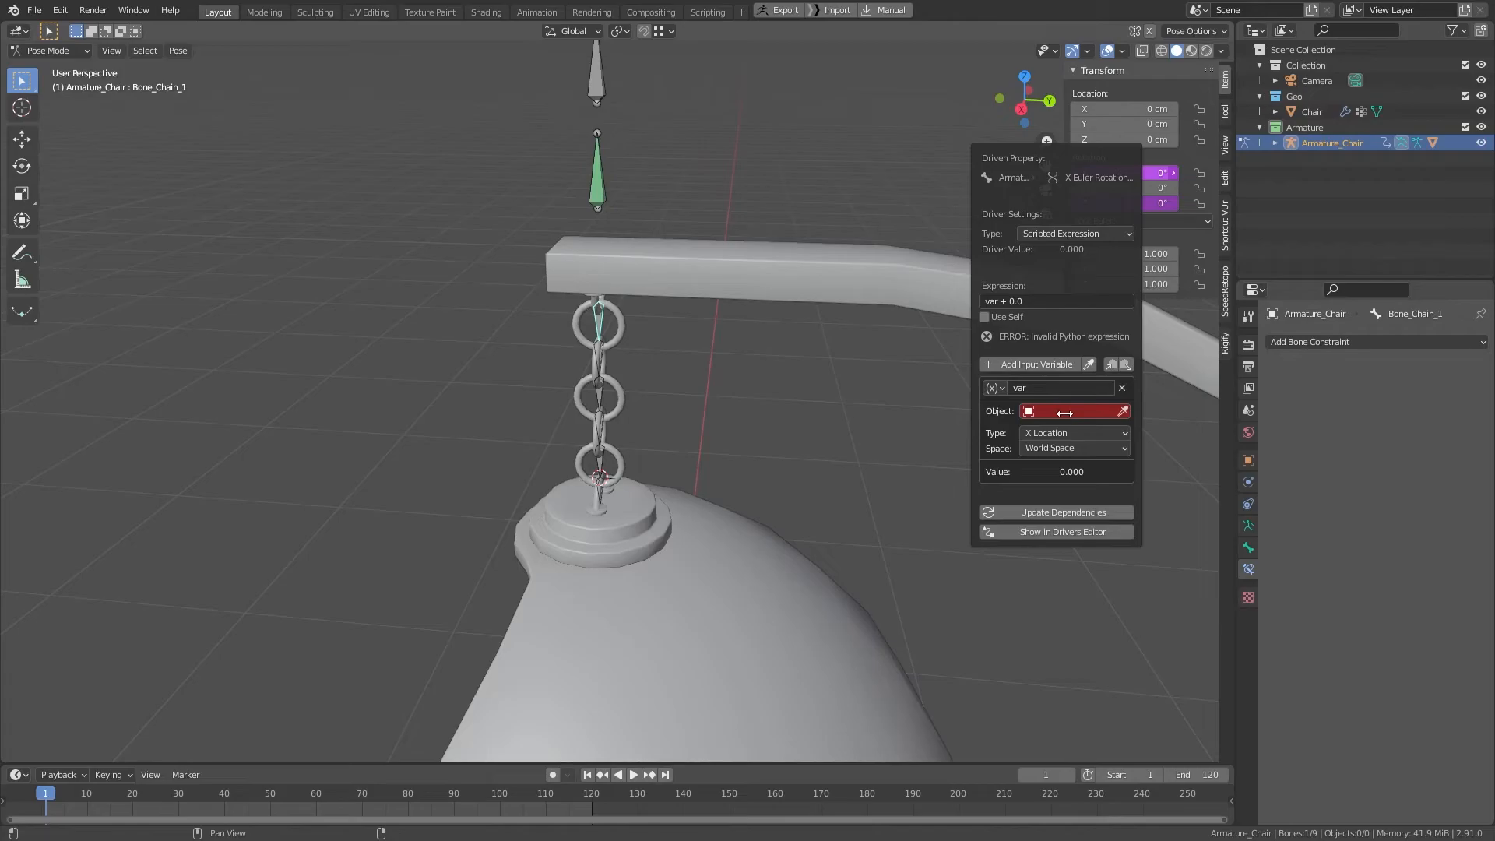
{"action": "left_click", "coordinate": [1038, 533]}
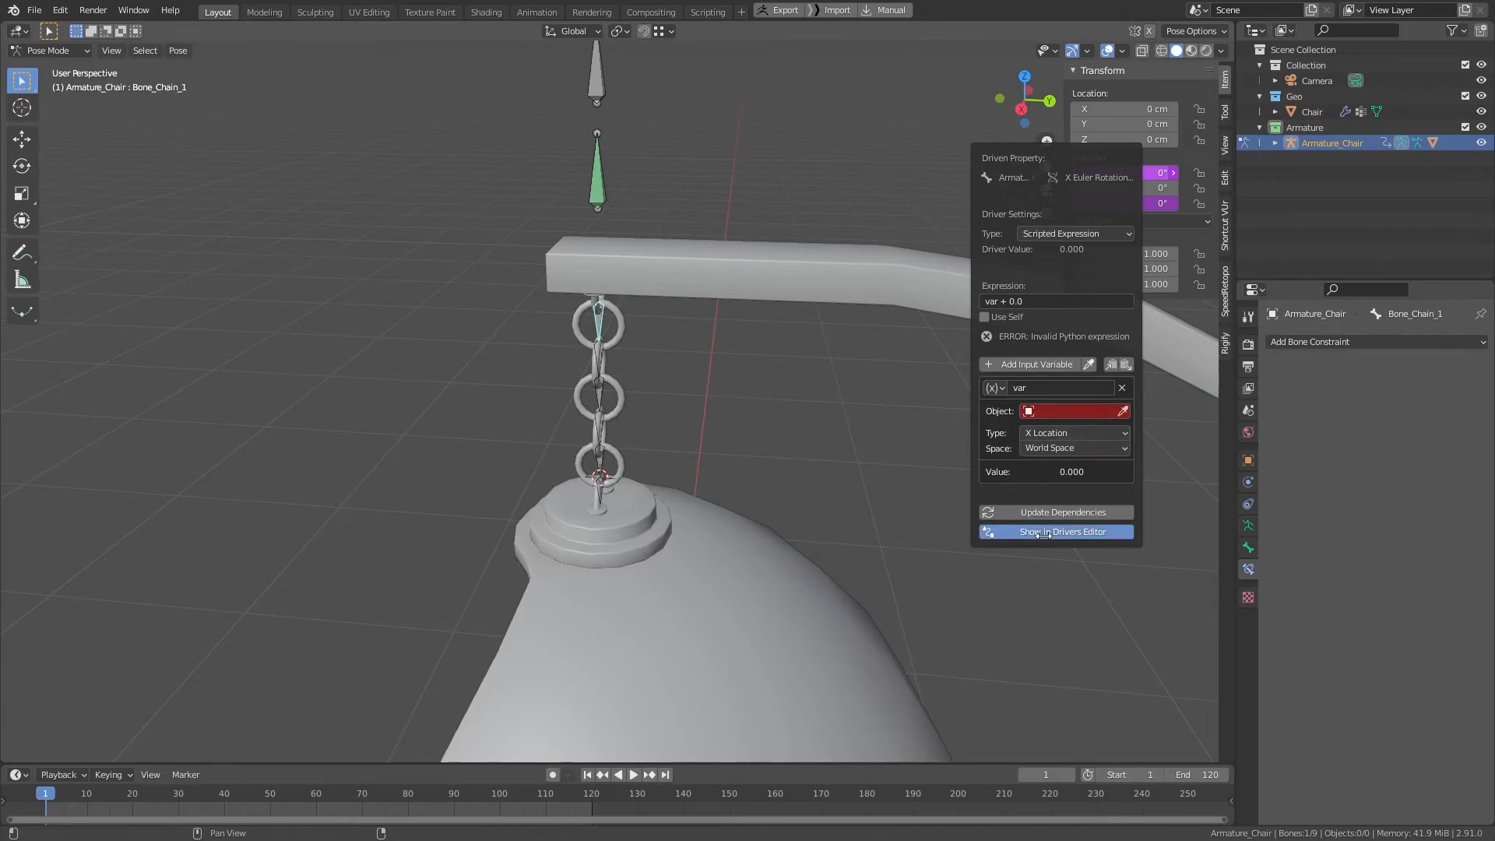
{"action": "left_click_drag", "start_coordinate": [903, 322], "coordinate": [457, 205]}
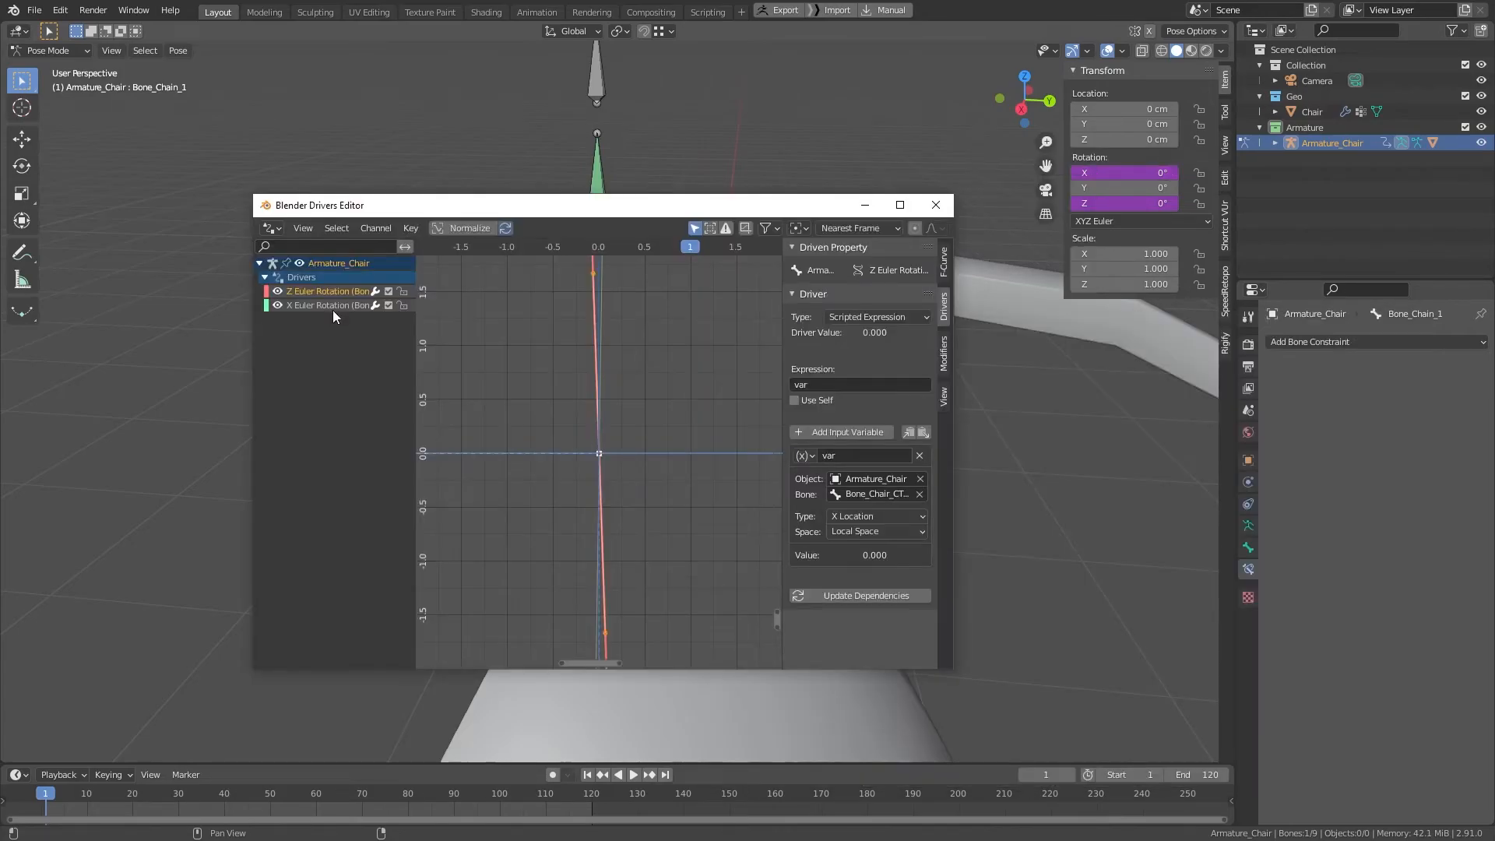
{"action": "left_click", "coordinate": [277, 292]}
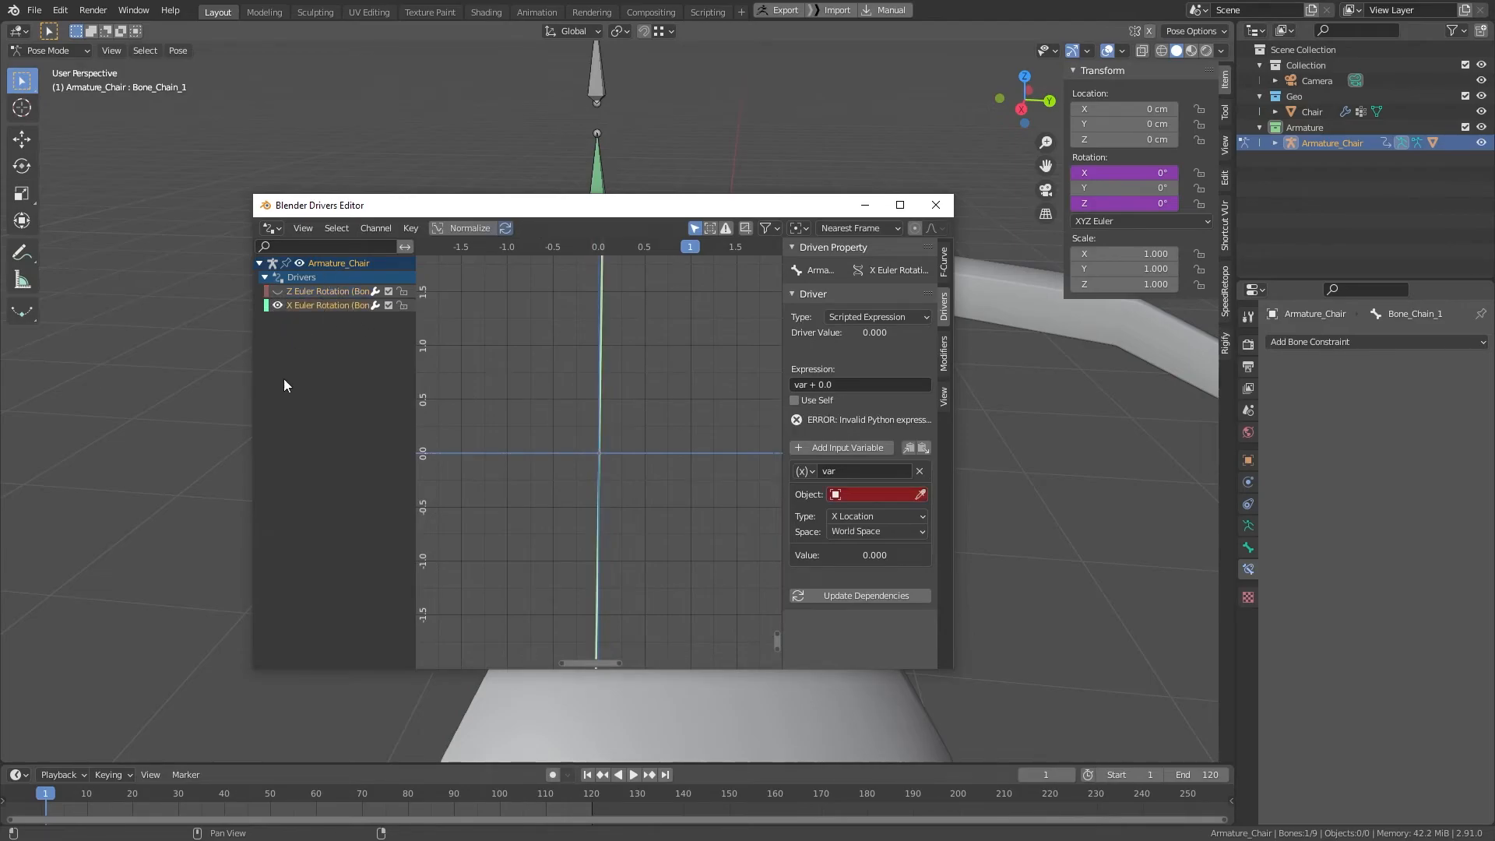
Step: Set the X rotation driver's expression to var and target its variable at Bone_Chair_CTRL of Armature_Chair
{"action": "left_click", "coordinate": [859, 386]}
{"action": "type", "text": "var"}
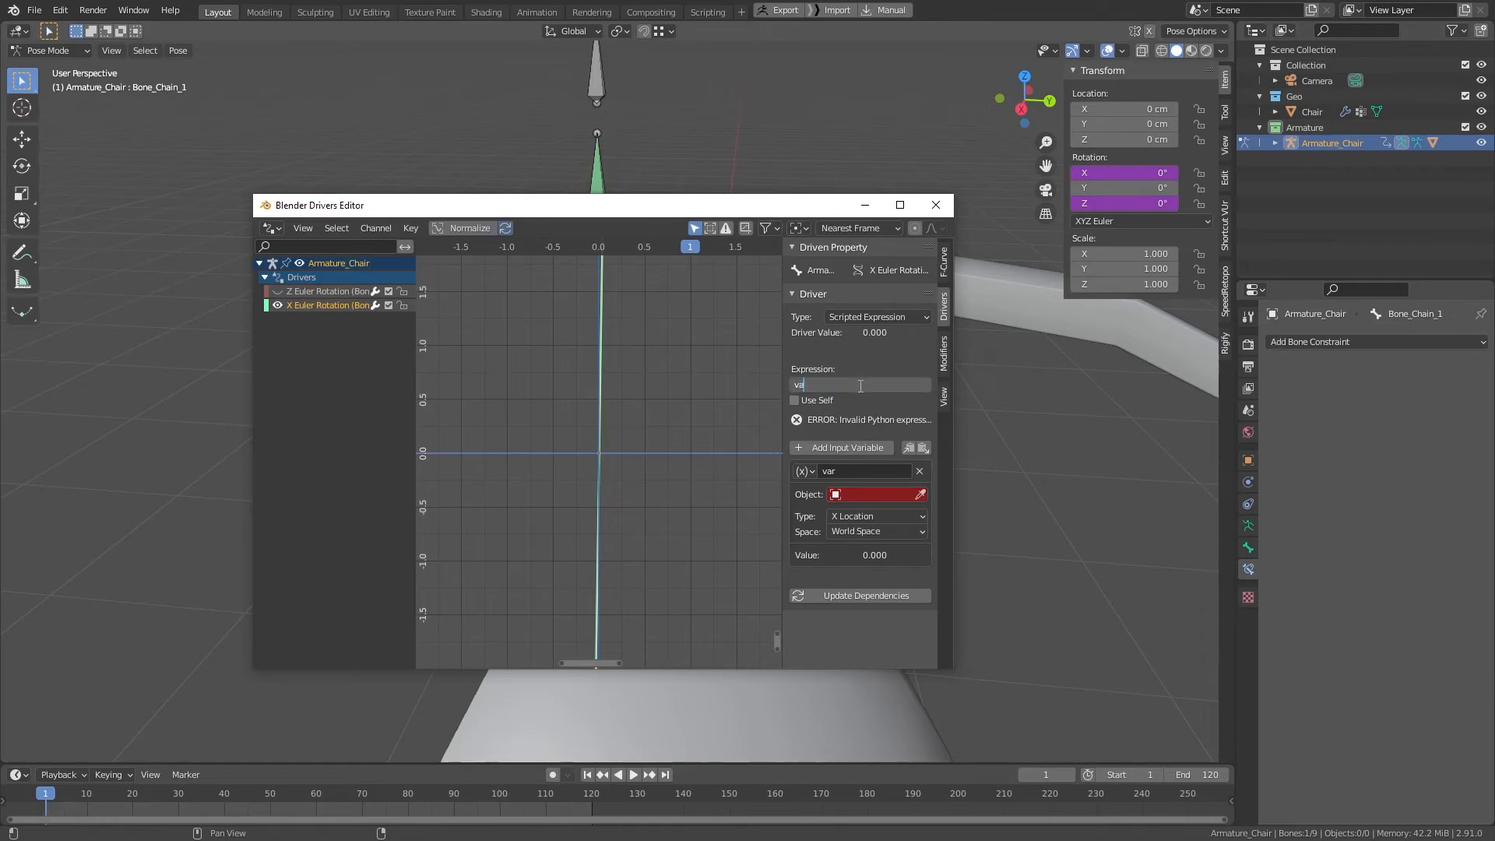
{"action": "key", "text": "Return"}
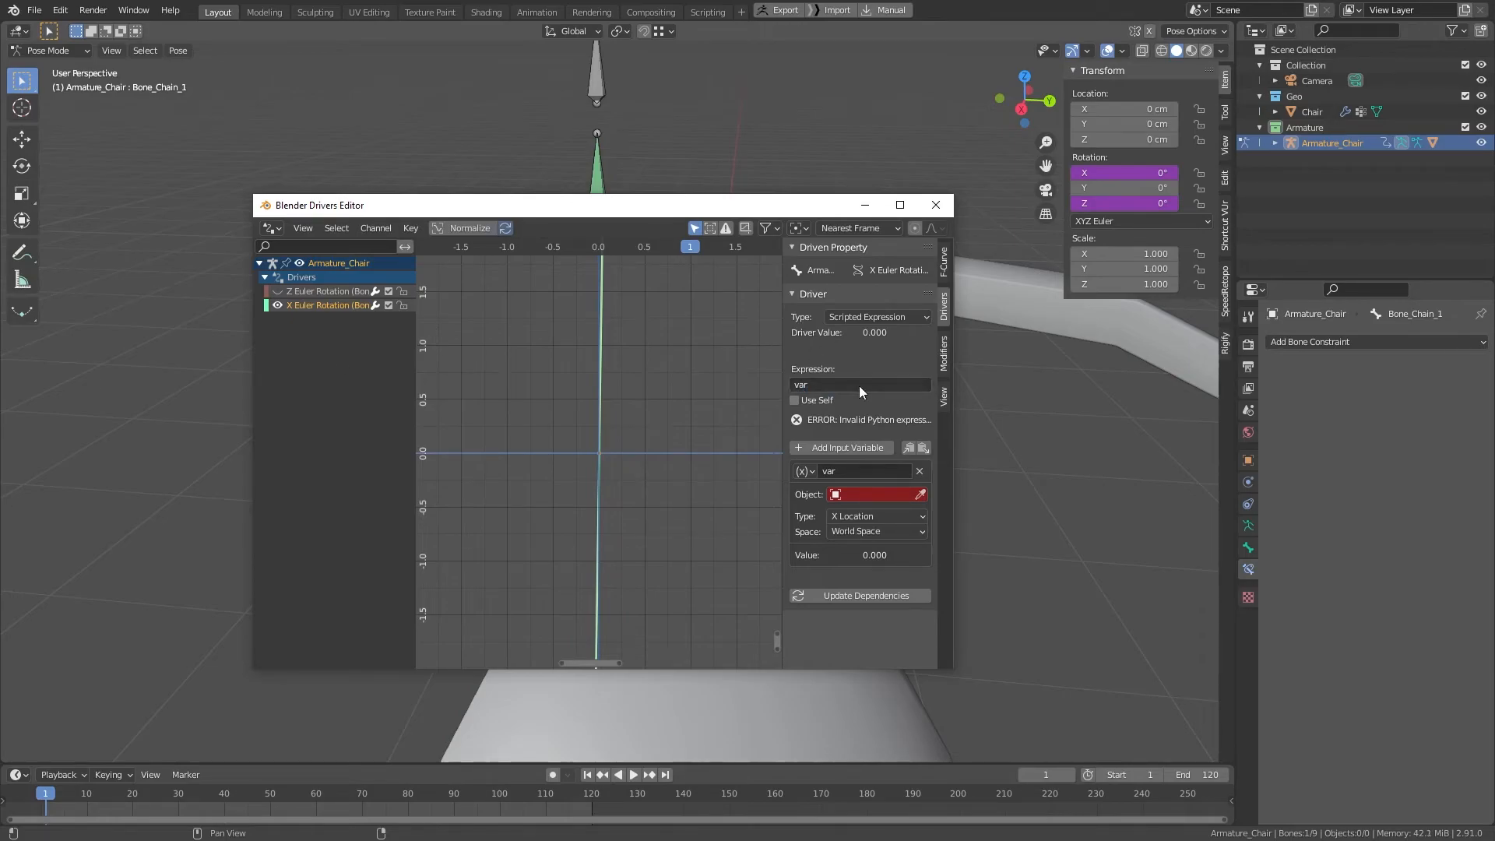
{"action": "left_click", "coordinate": [870, 495]}
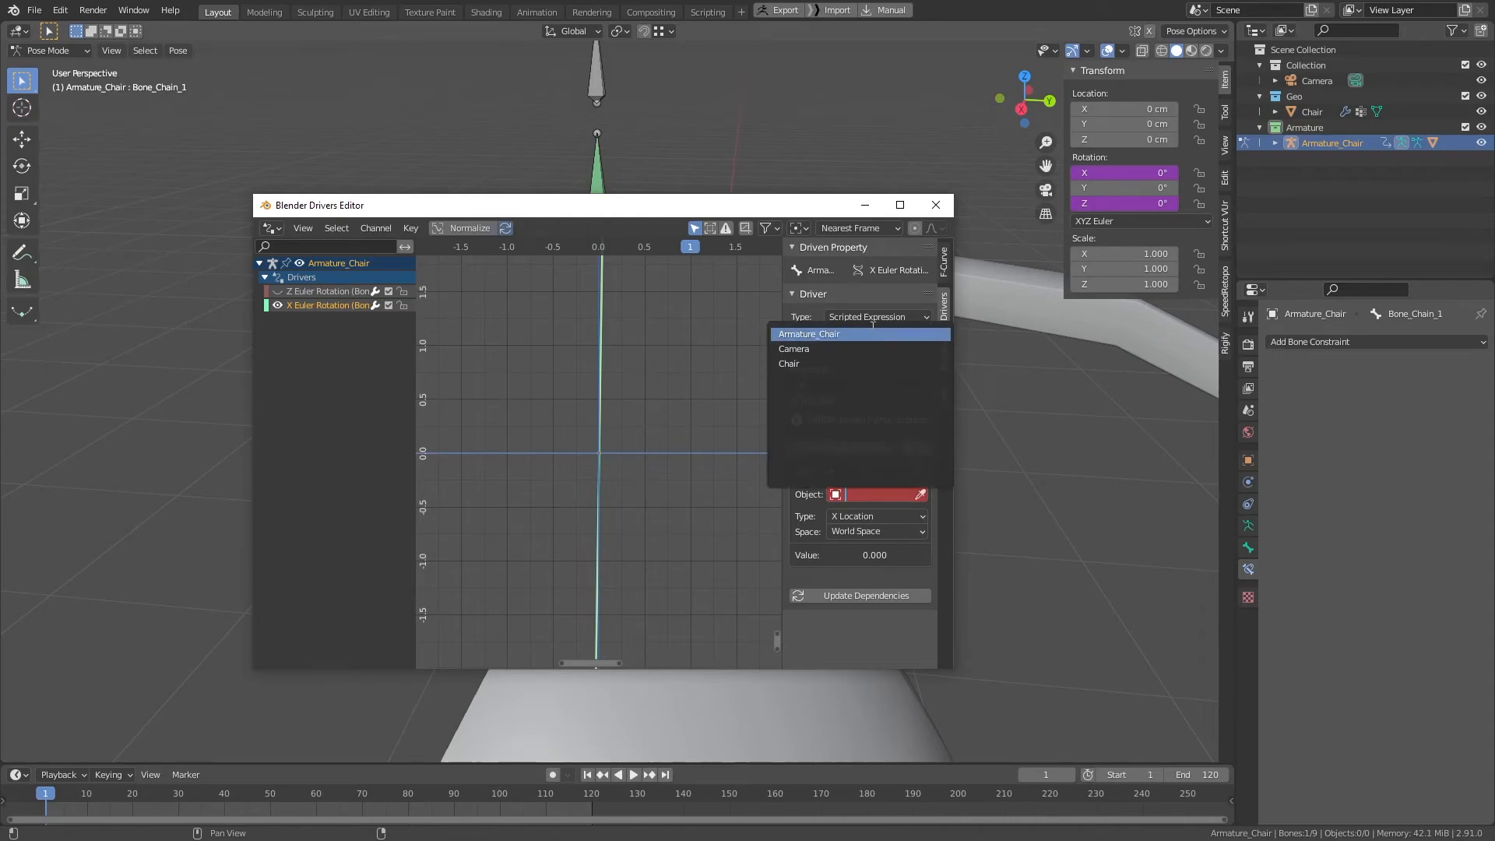
{"action": "left_click", "coordinate": [872, 332]}
{"action": "left_click", "coordinate": [877, 494]}
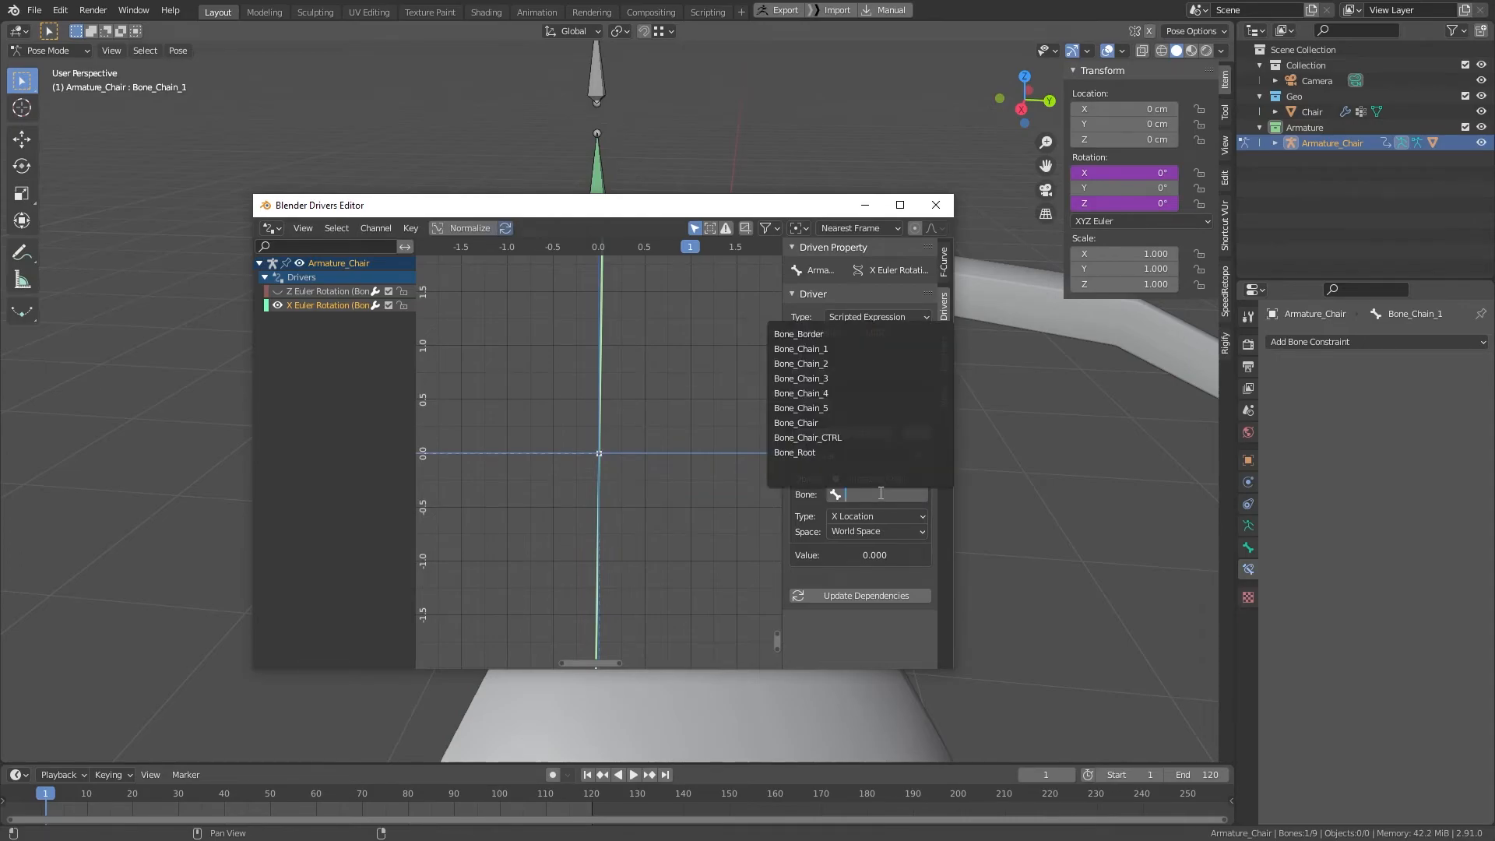
{"action": "left_click", "coordinate": [886, 437]}
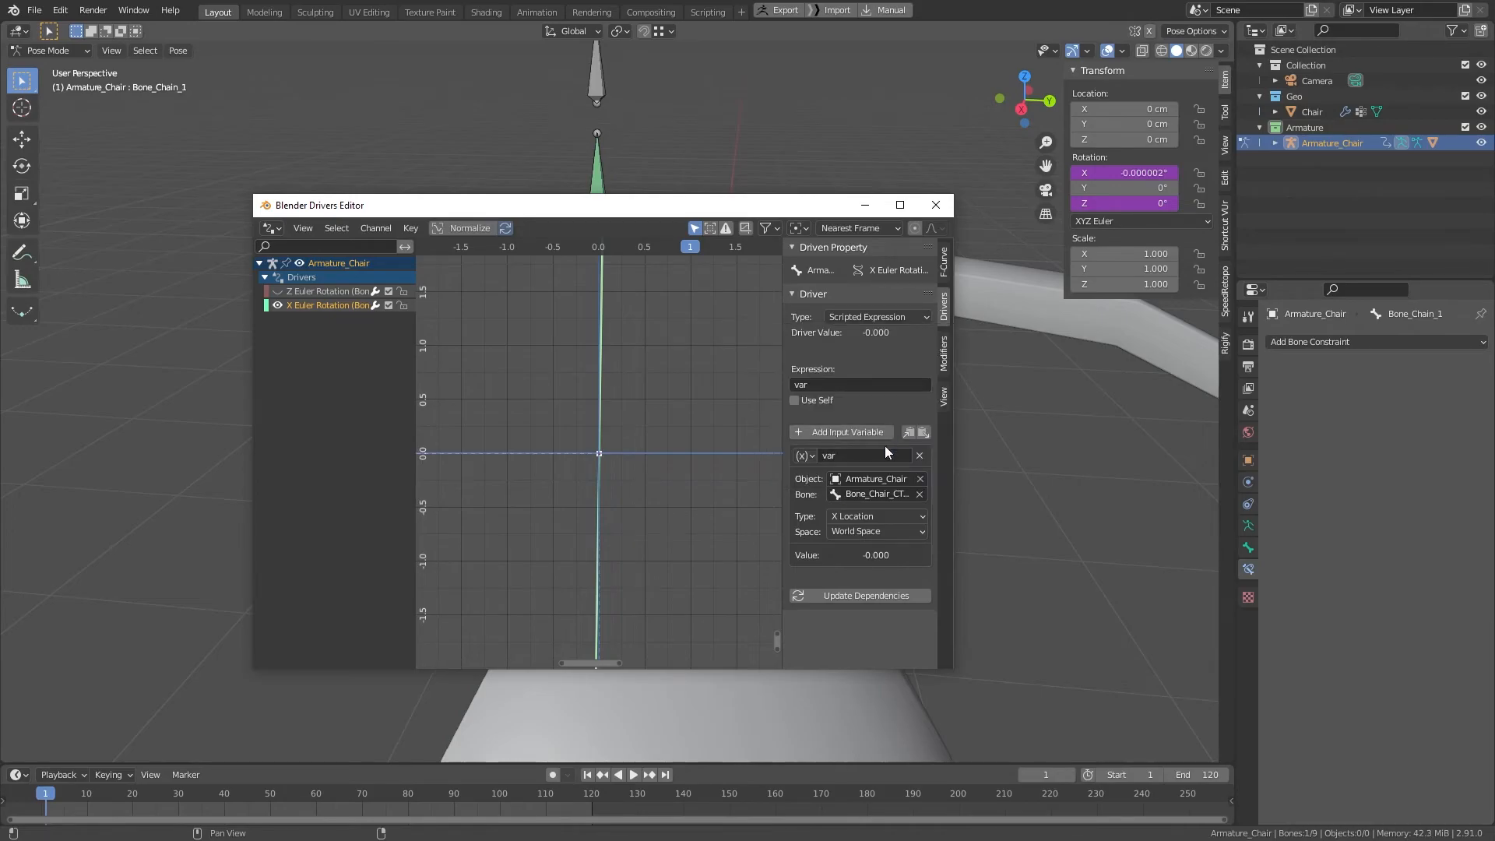
Step: Make the driver variable read the control bone's Z Location in Local Space
{"action": "left_click", "coordinate": [885, 516]}
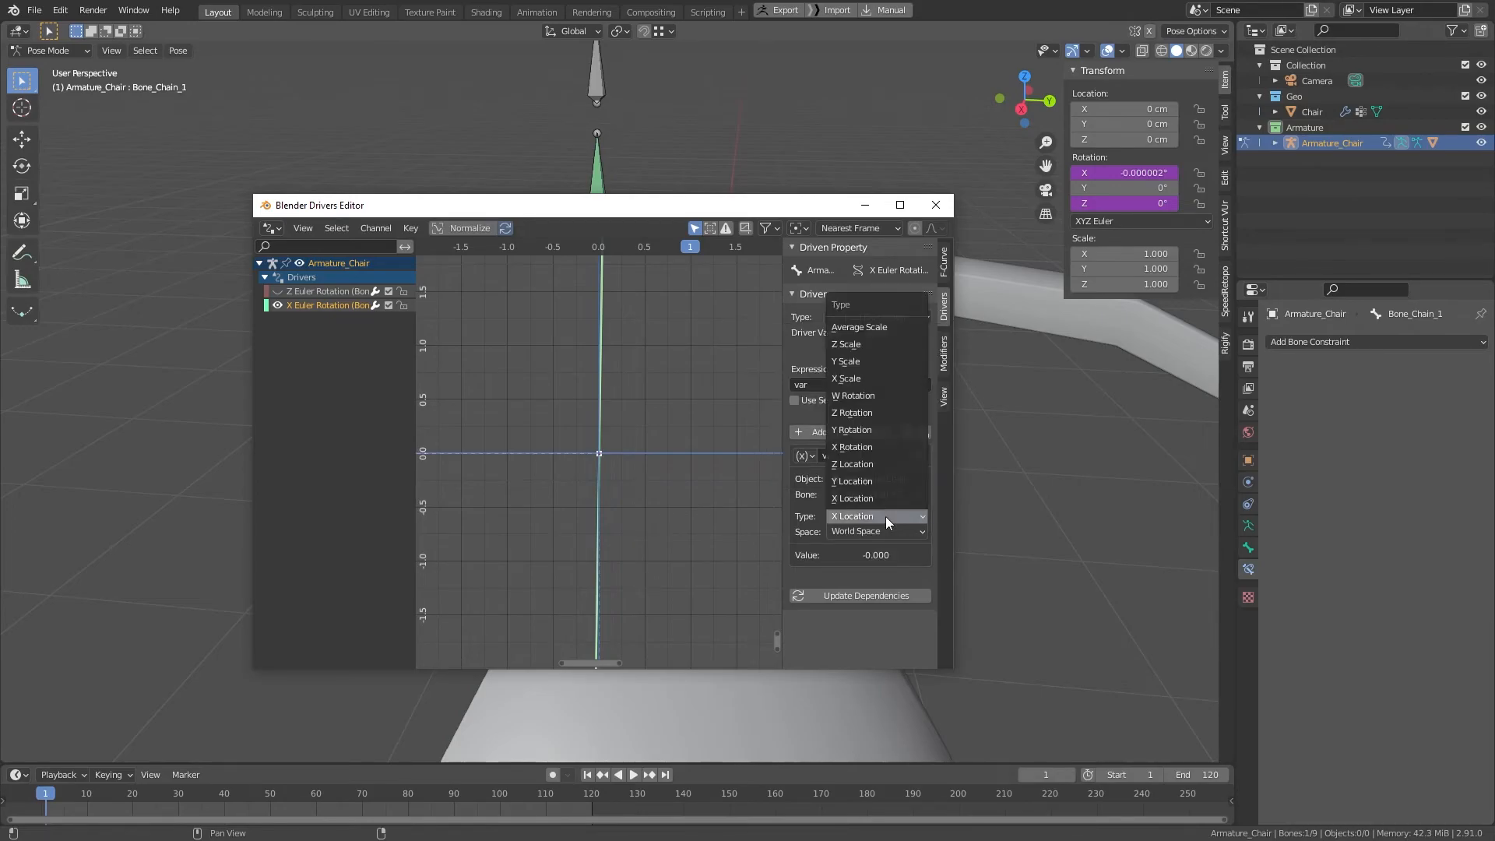
{"action": "left_click", "coordinate": [903, 463]}
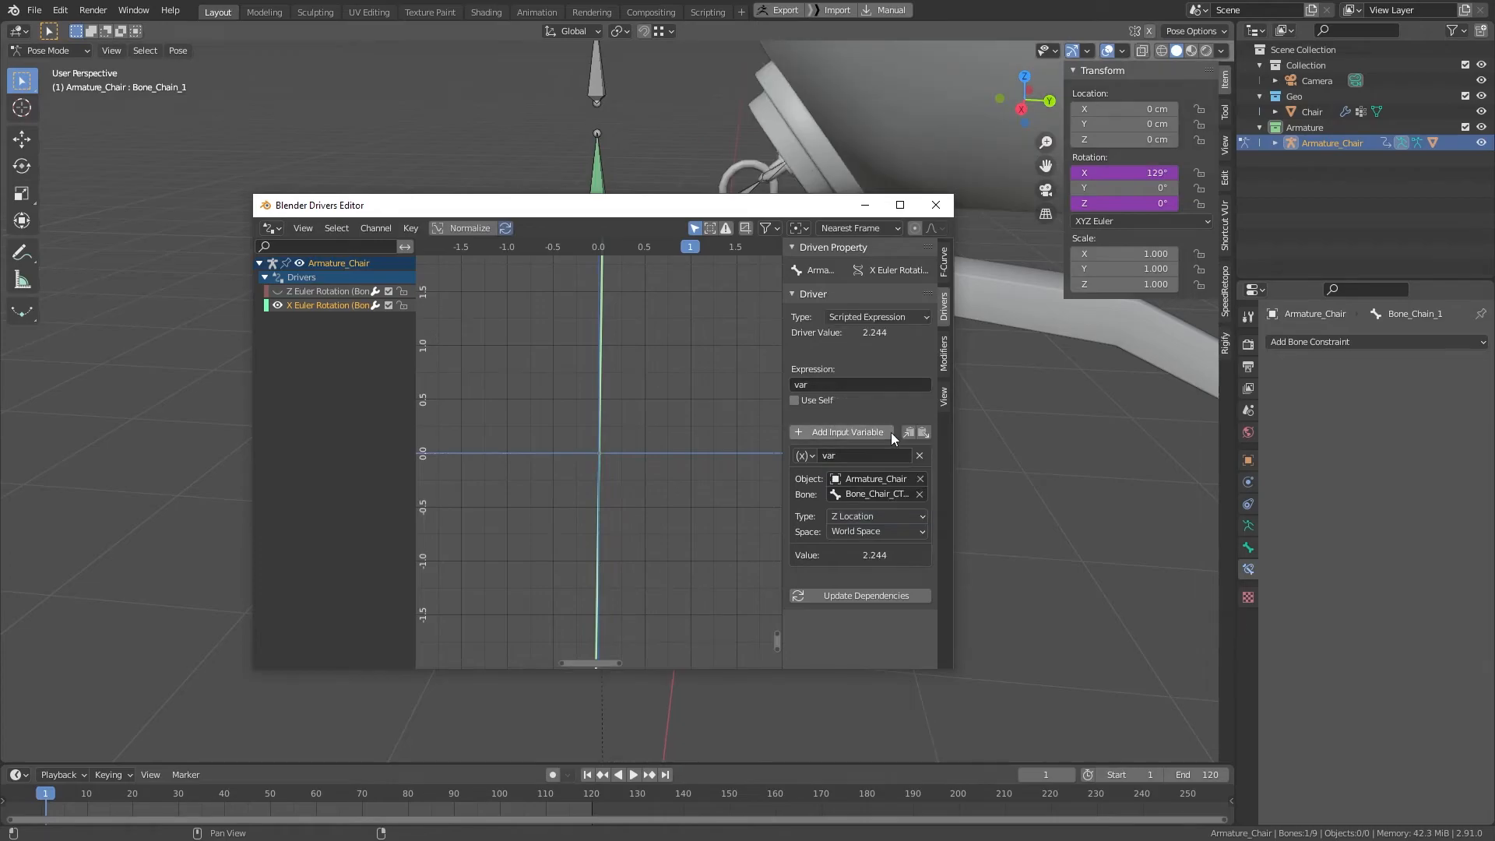
{"action": "left_click", "coordinate": [873, 534]}
{"action": "left_click", "coordinate": [877, 581]}
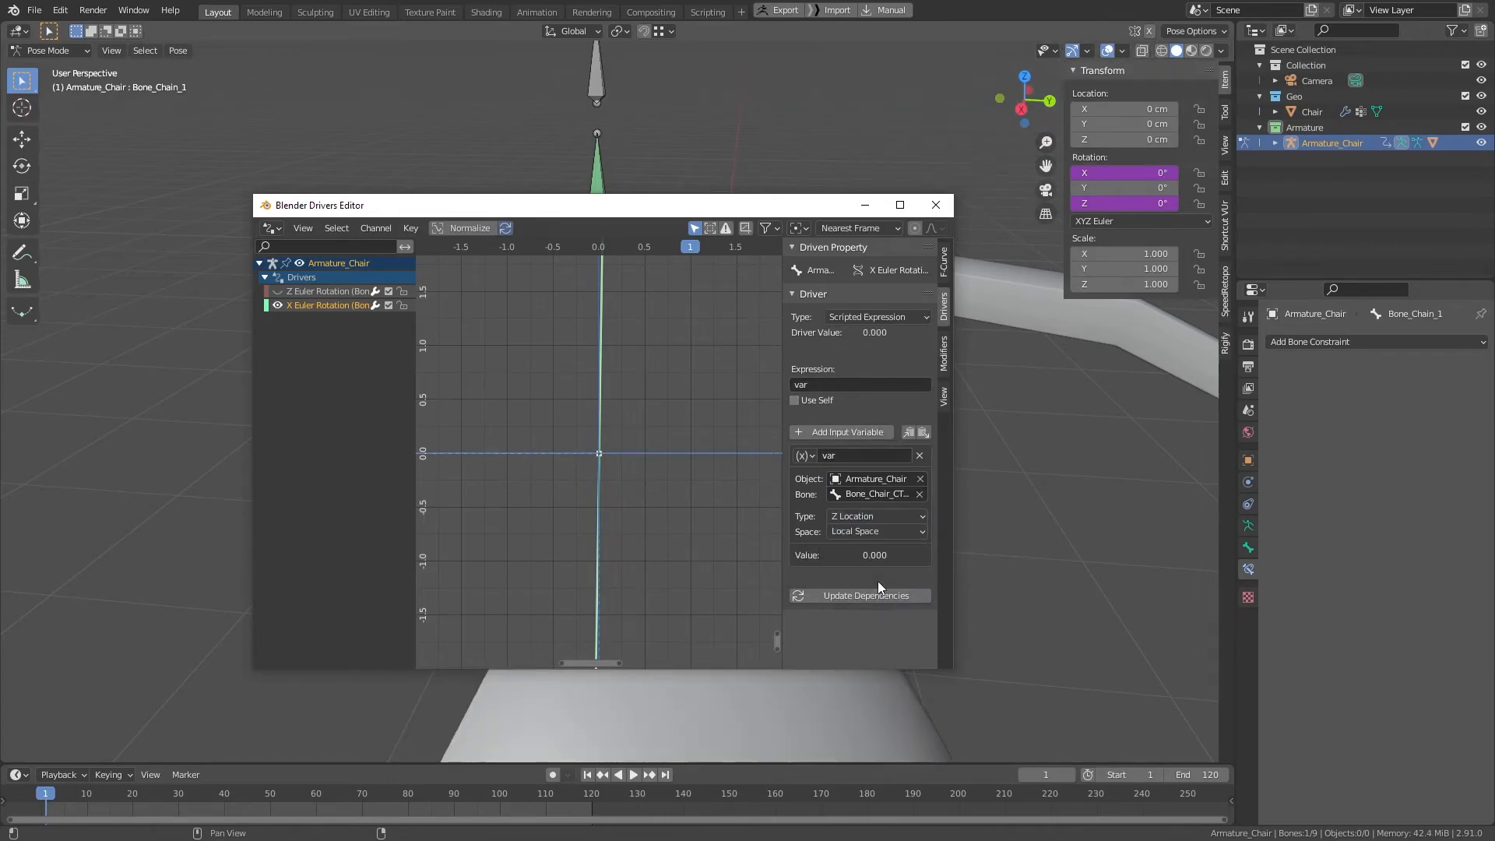
Step: Set the X rotation driver curve's active keyframe to frame 0.2 with a value of 5°, and close the Drivers Editor
{"action": "left_click", "coordinate": [946, 260]}
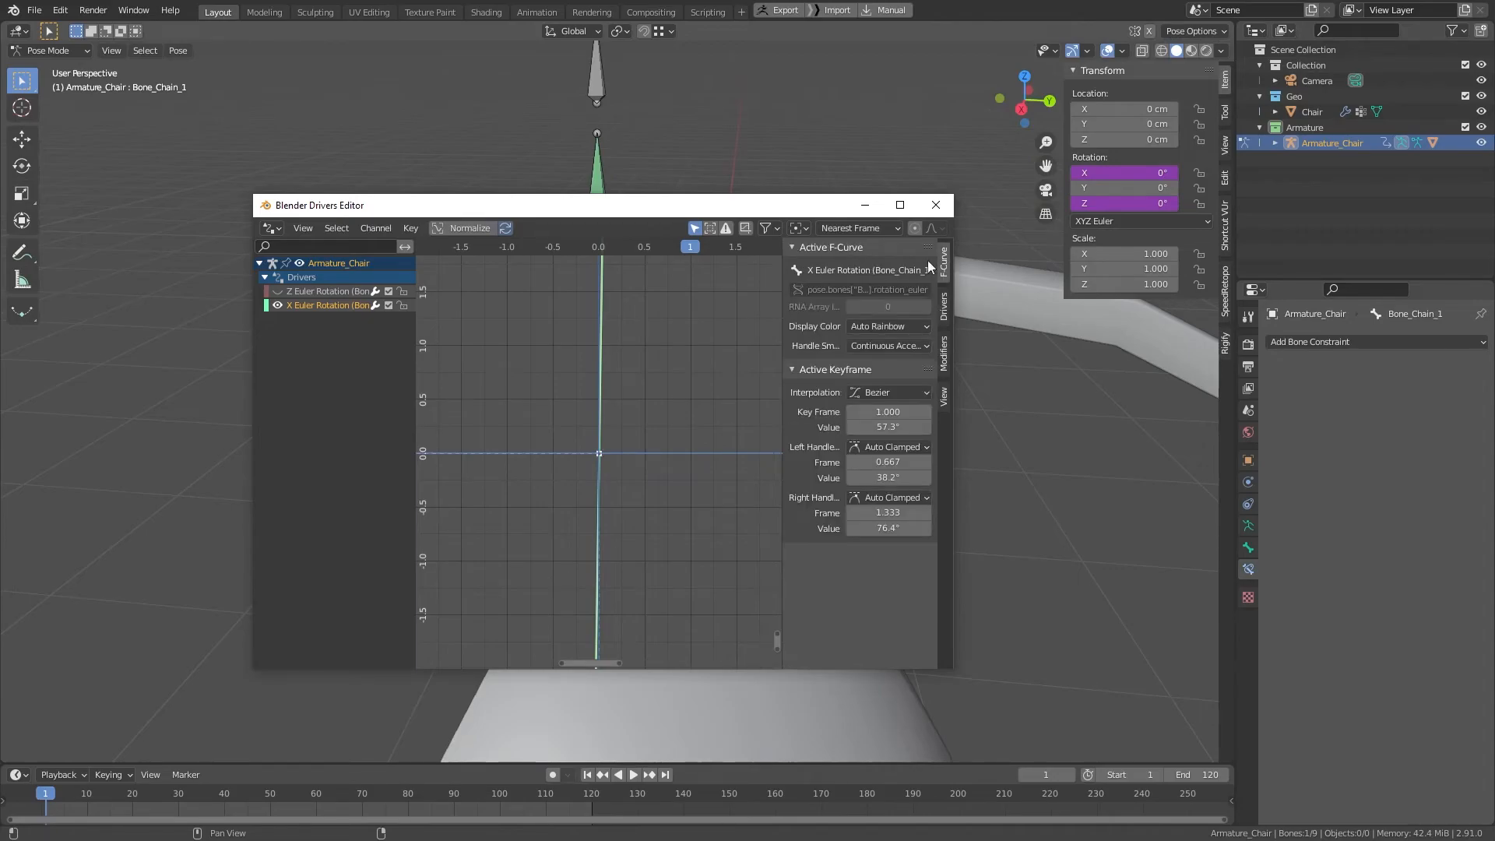
{"action": "left_click", "coordinate": [884, 428]}
{"action": "type", "text": "5"}
{"action": "key", "text": "Return"}
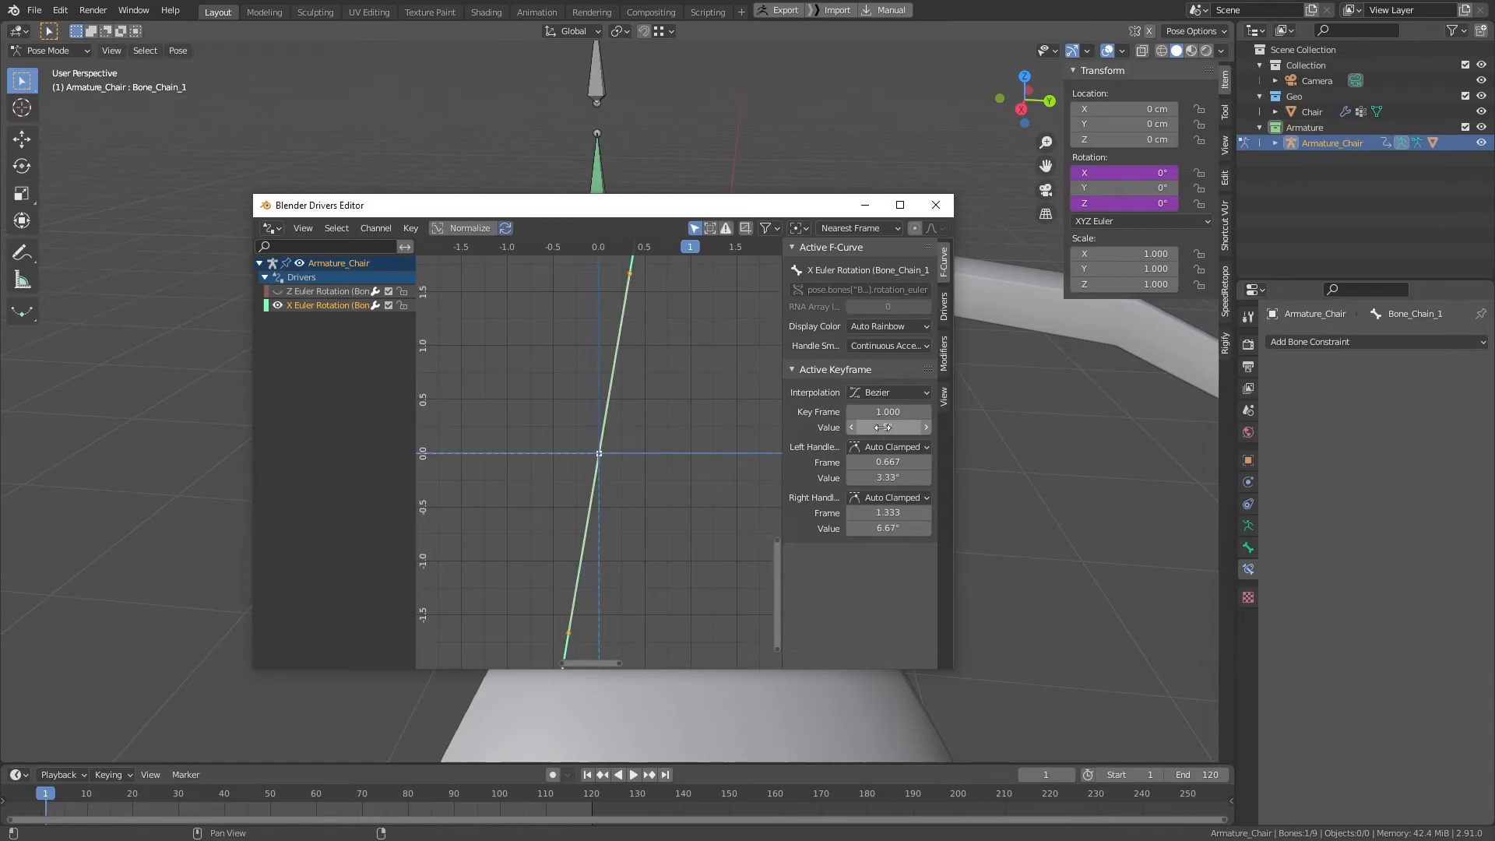
{"action": "left_click", "coordinate": [899, 408]}
{"action": "key", "text": "BackSpace"}
{"action": "type", "text": "0.2"}
{"action": "key", "text": "Return"}
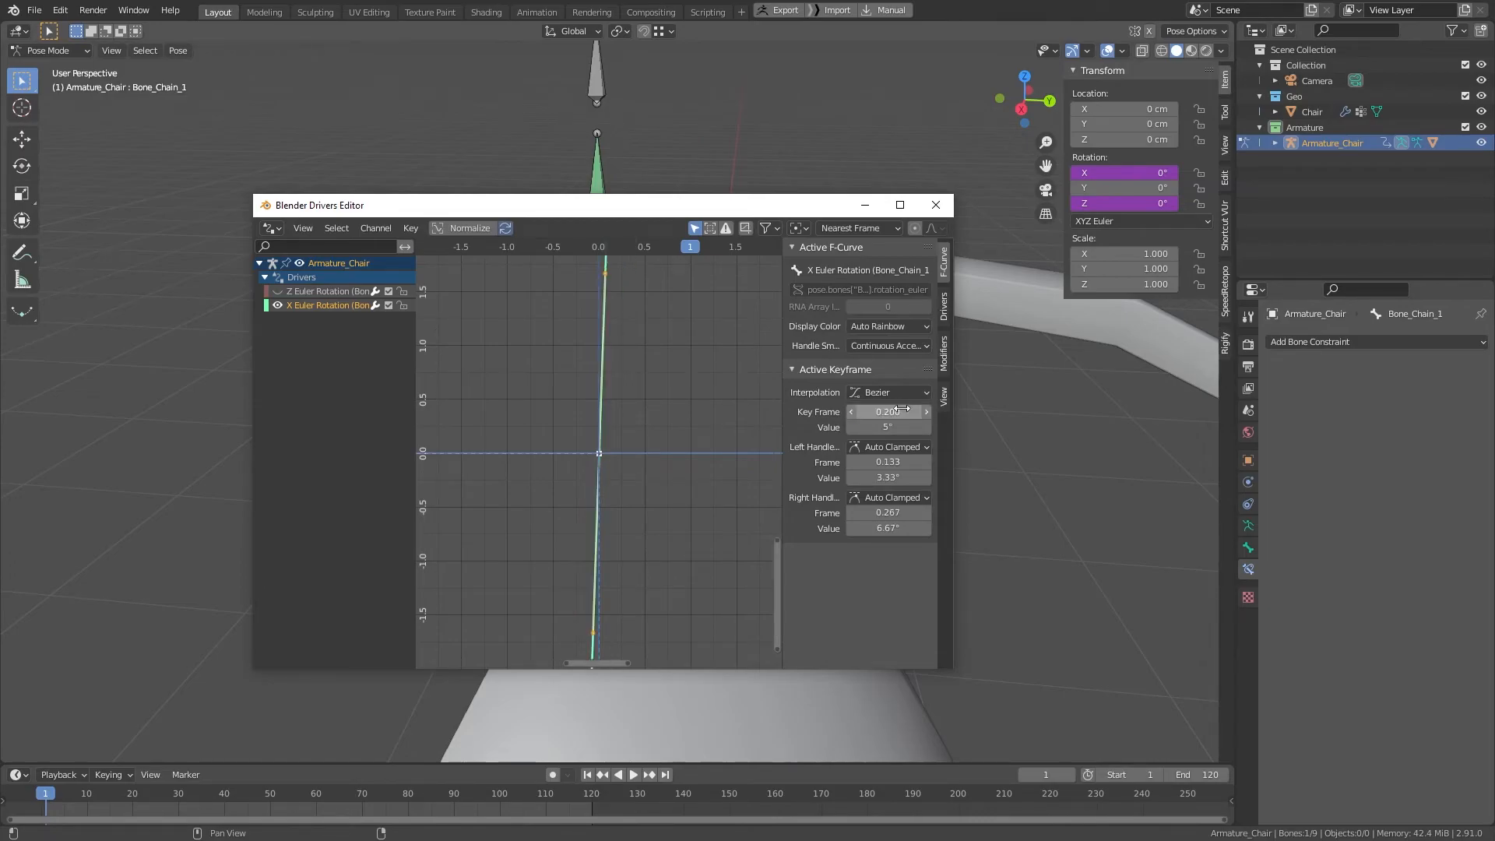
{"action": "left_click", "coordinate": [936, 205]}
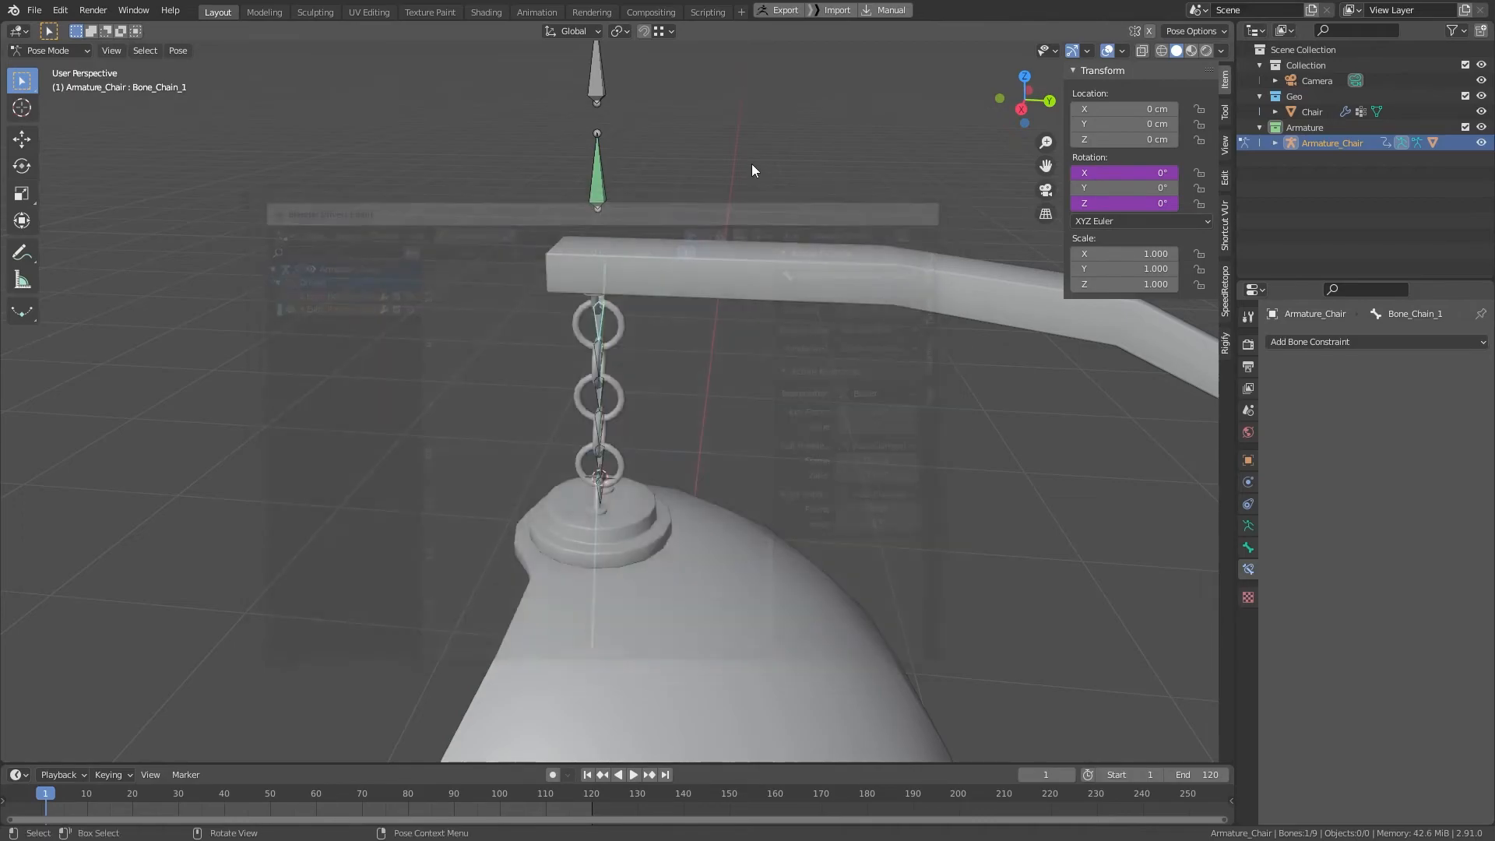
Step: Move Bone_Chair_CTRL along the global Y axis to check the swing direction of the first chain link, and cancel the move
{"action": "left_click", "coordinate": [601, 184]}
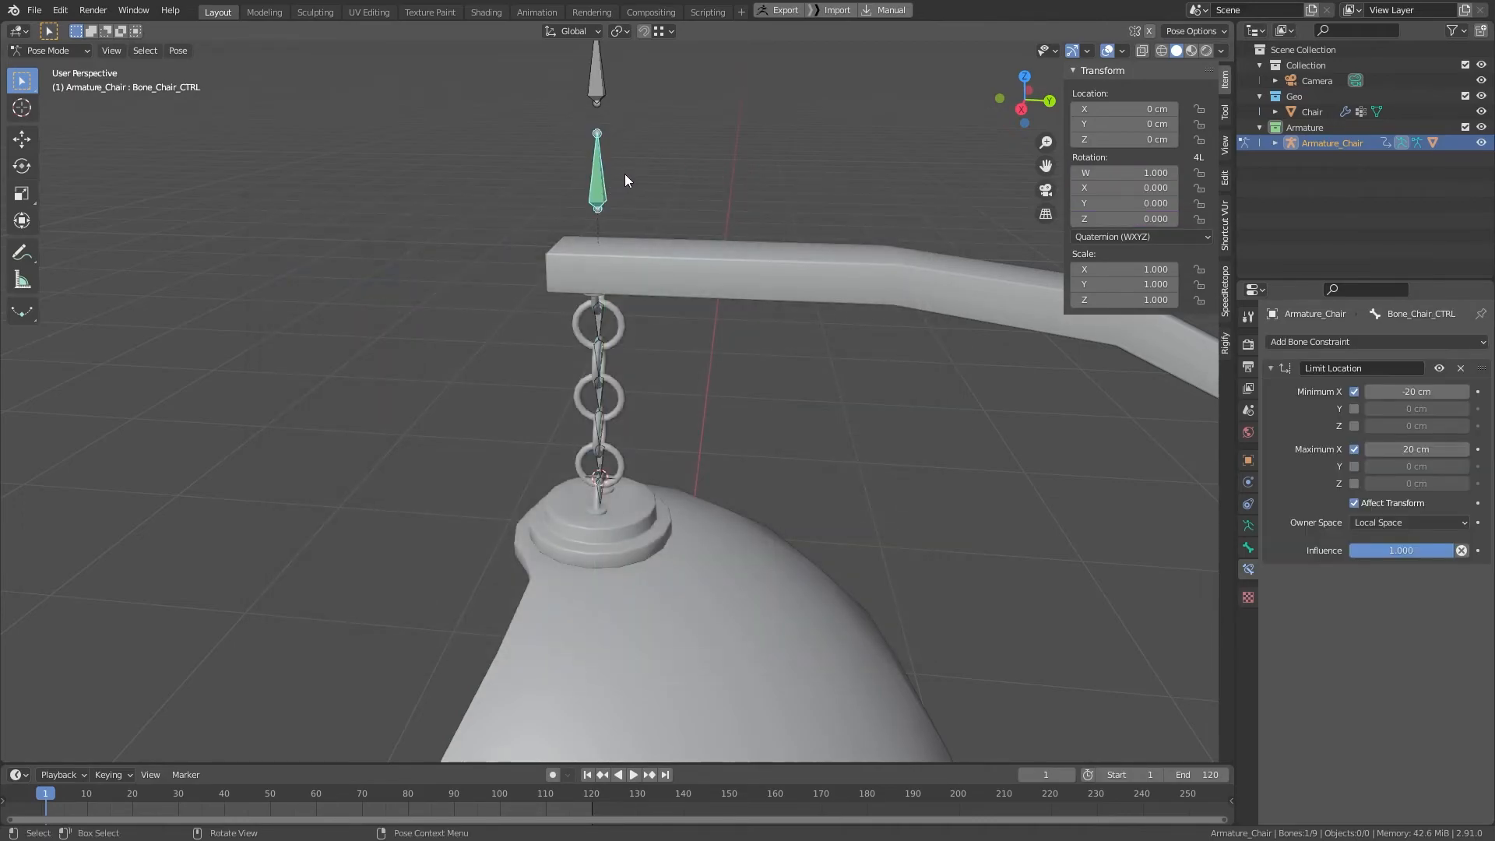
{"action": "key", "text": "g"}
{"action": "key", "text": "y"}
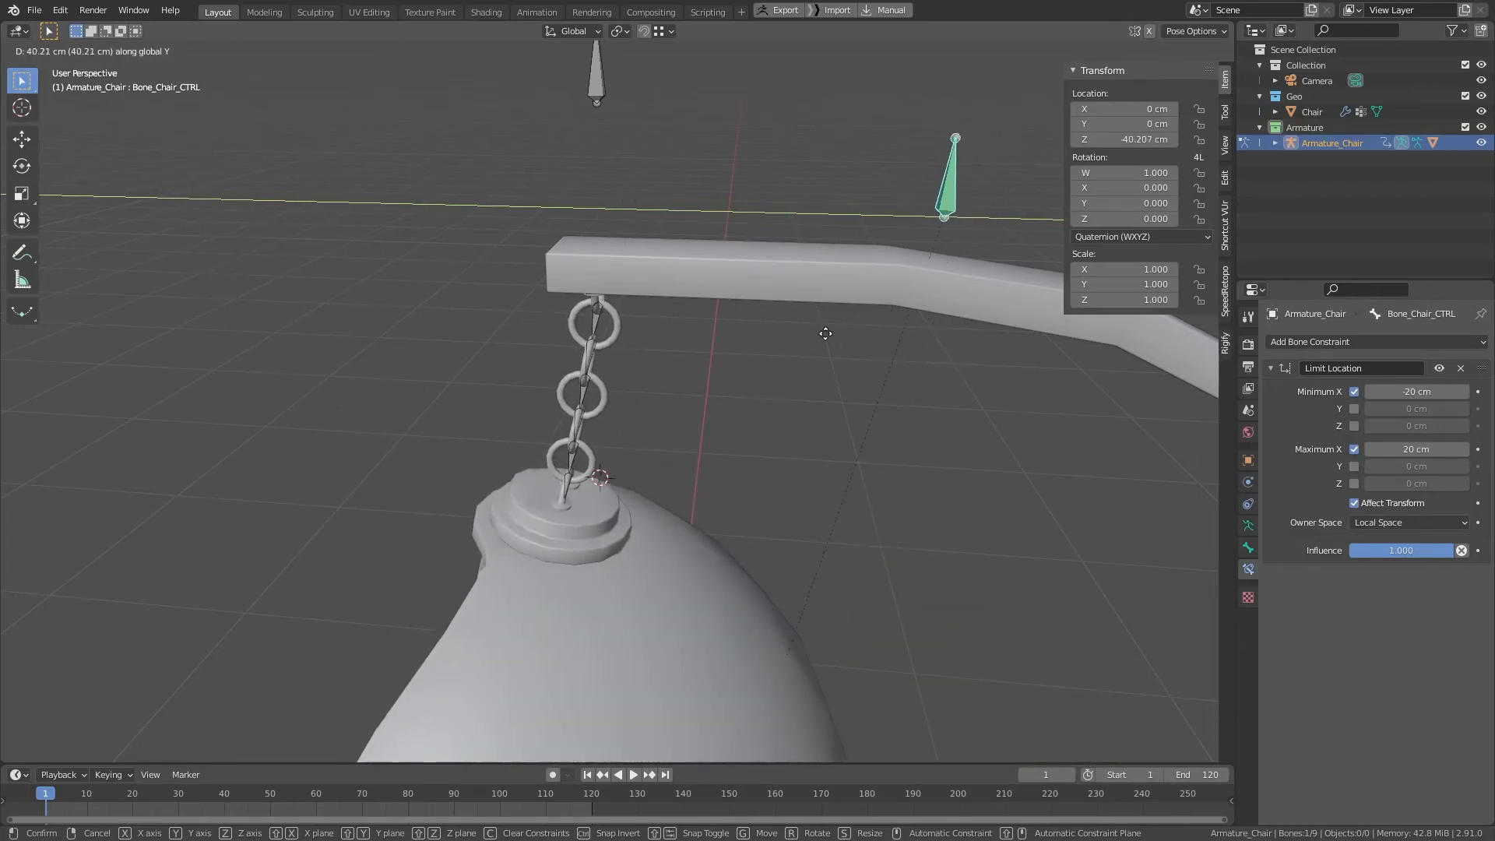
{"action": "right_click", "coordinate": [880, 336]}
Step: Set the active keyframe value of Bone_Chain_1's X rotation driver curve to -5°
{"action": "left_click", "coordinate": [598, 318]}
{"action": "right_click", "coordinate": [1119, 174]}
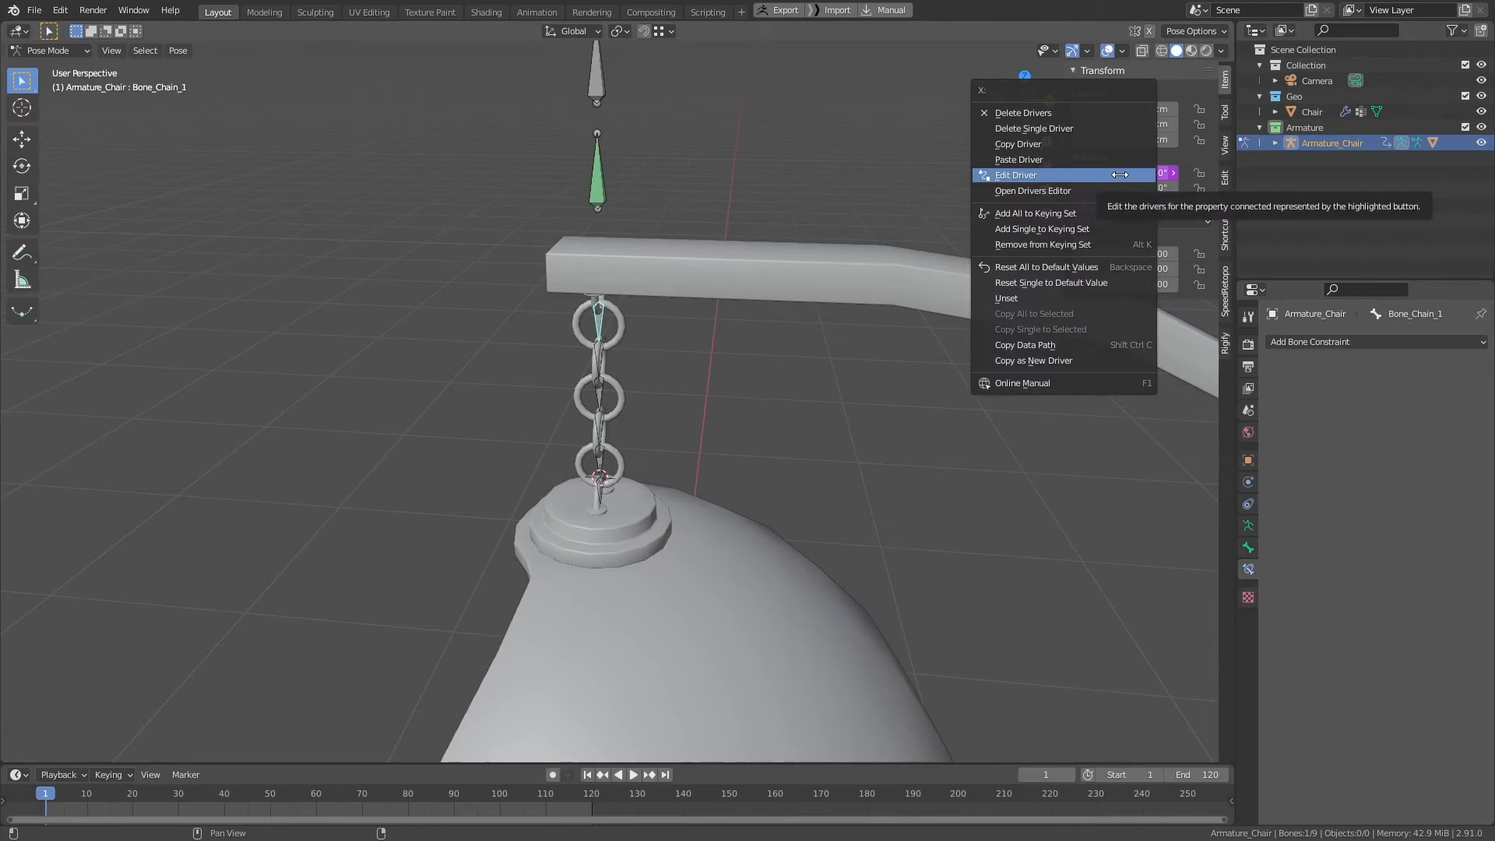
{"action": "left_click", "coordinate": [1120, 174]}
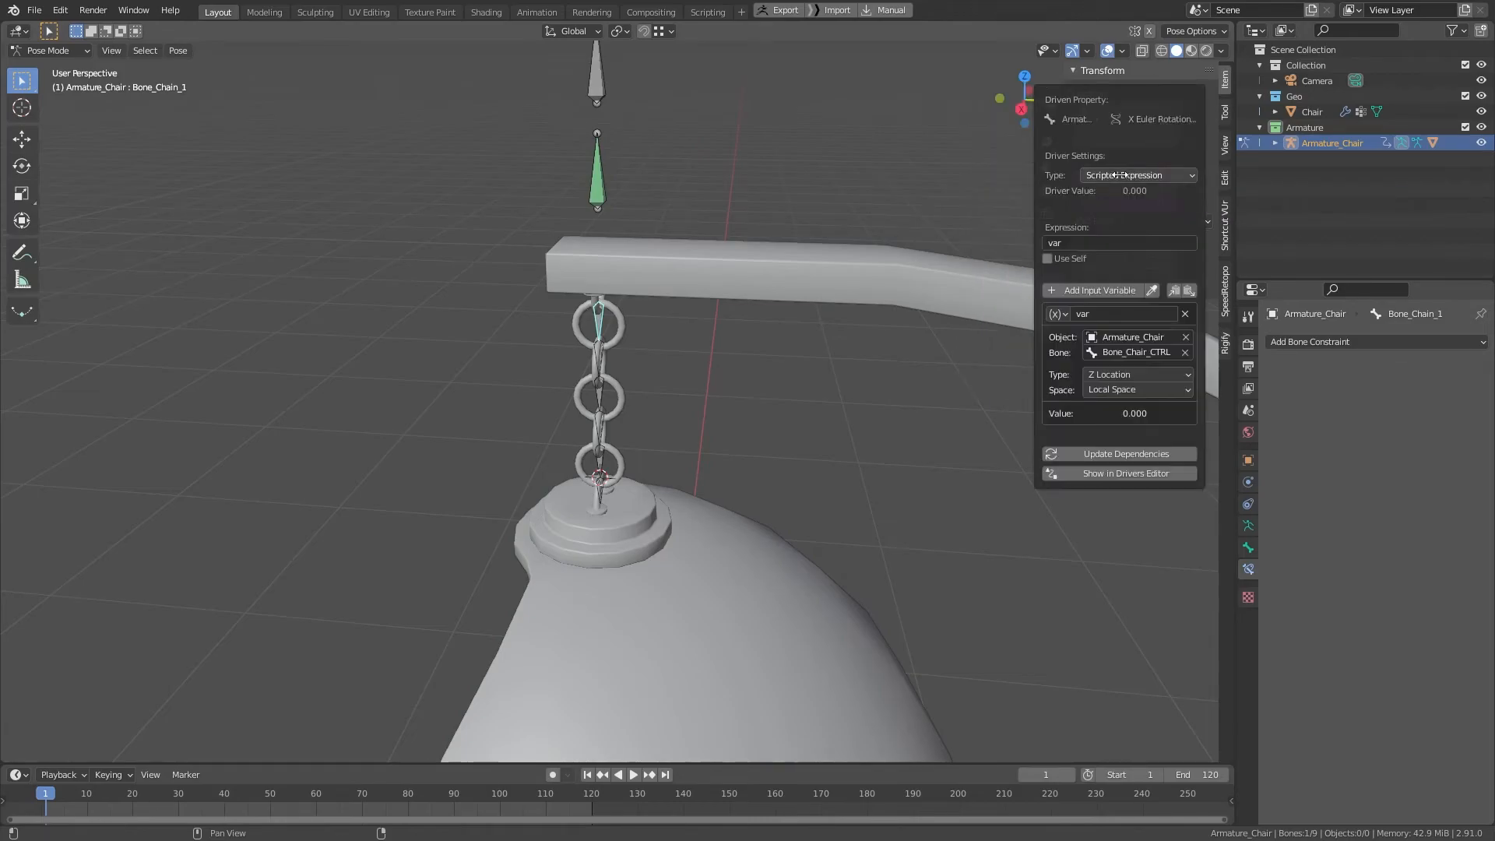
{"action": "left_click", "coordinate": [1112, 473]}
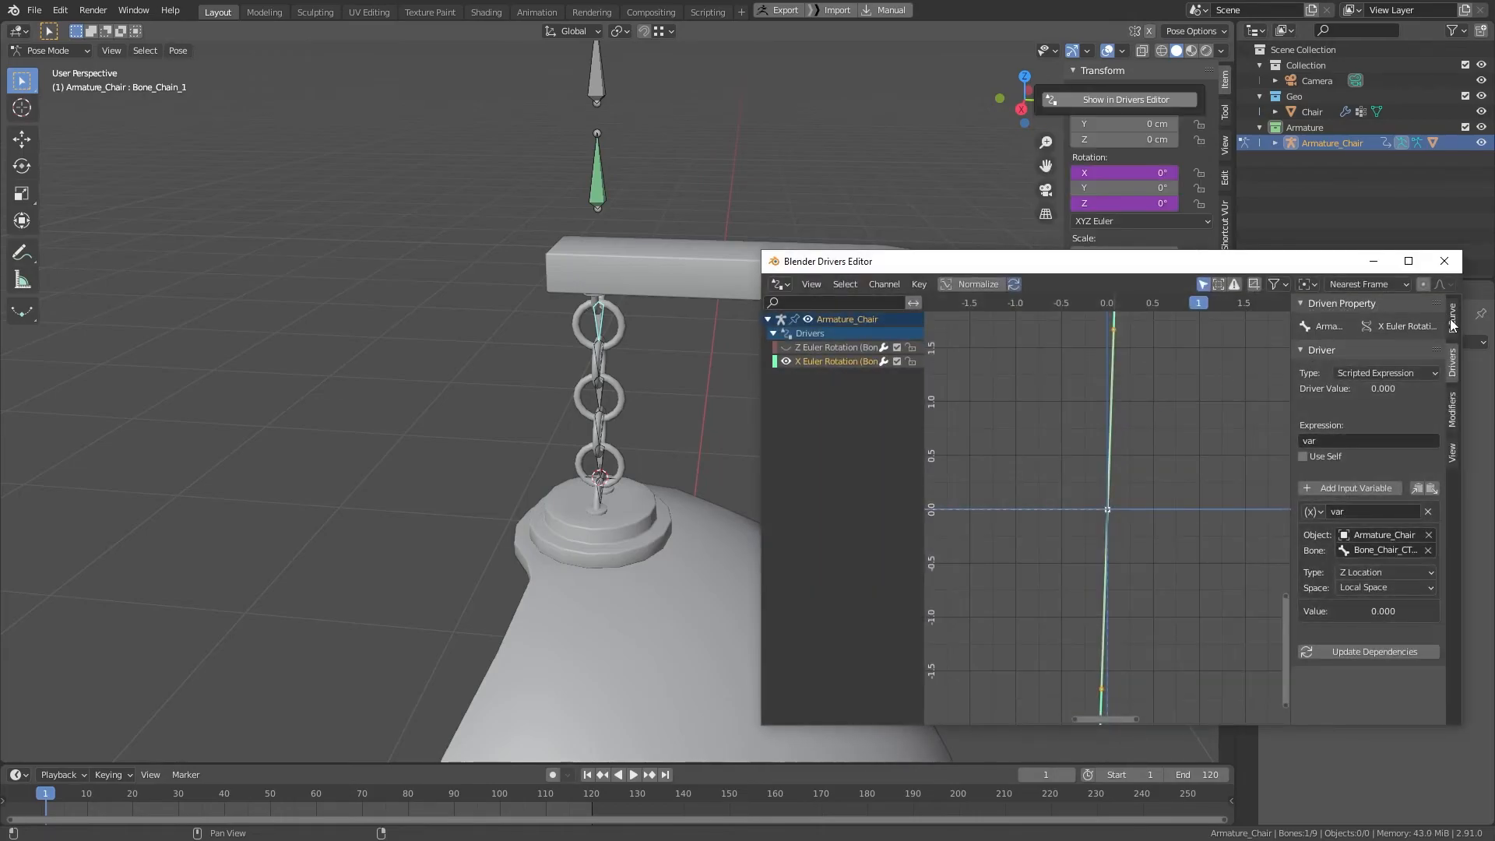
{"action": "left_click", "coordinate": [1452, 322]}
{"action": "left_click", "coordinate": [1396, 484]}
{"action": "type", "text": "-5"}
{"action": "key", "text": "Return"}
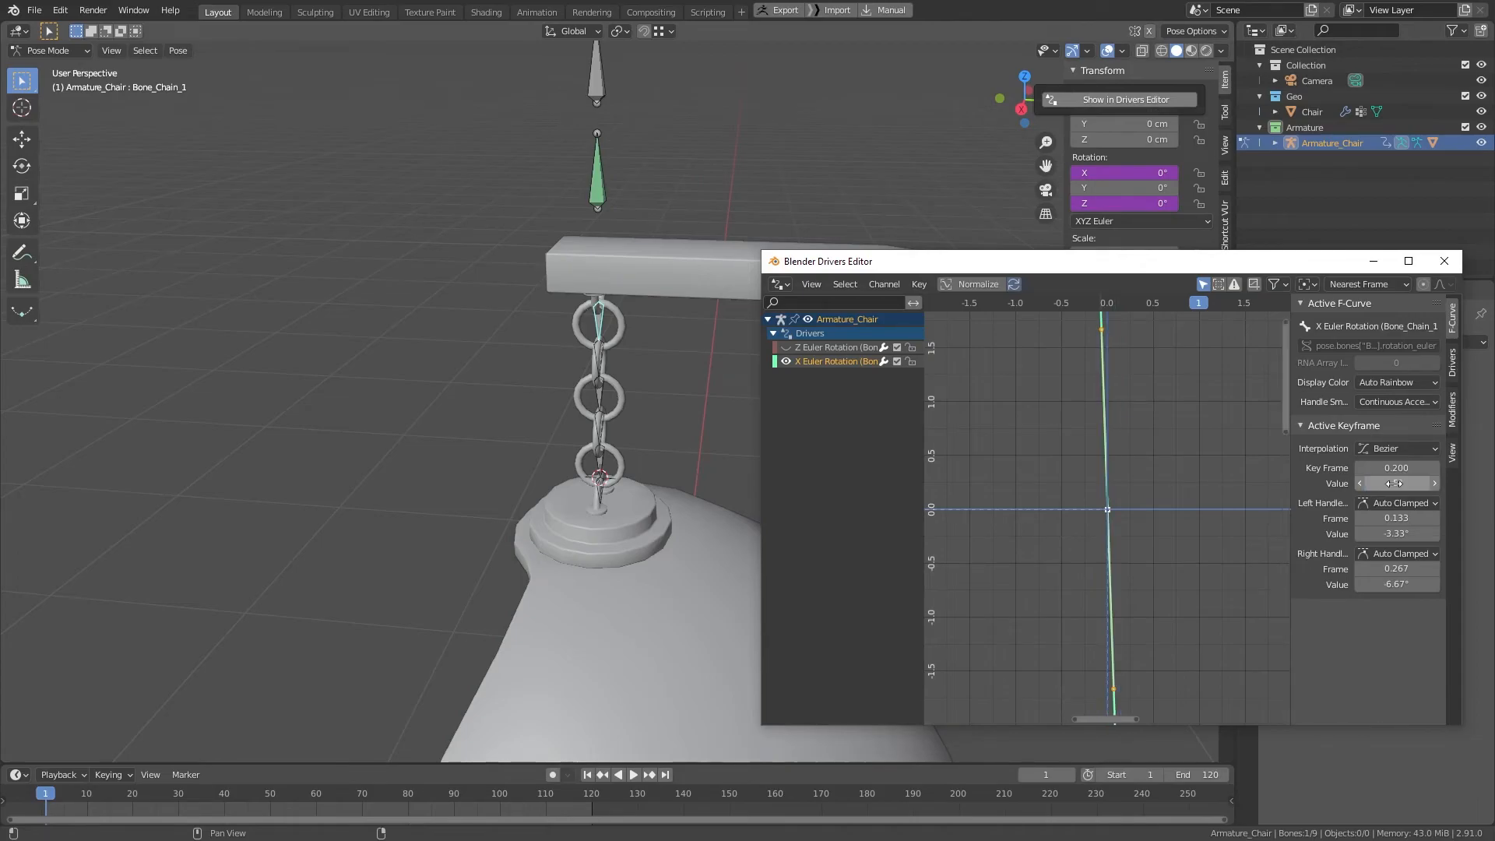
{"action": "left_click", "coordinate": [1444, 261]}
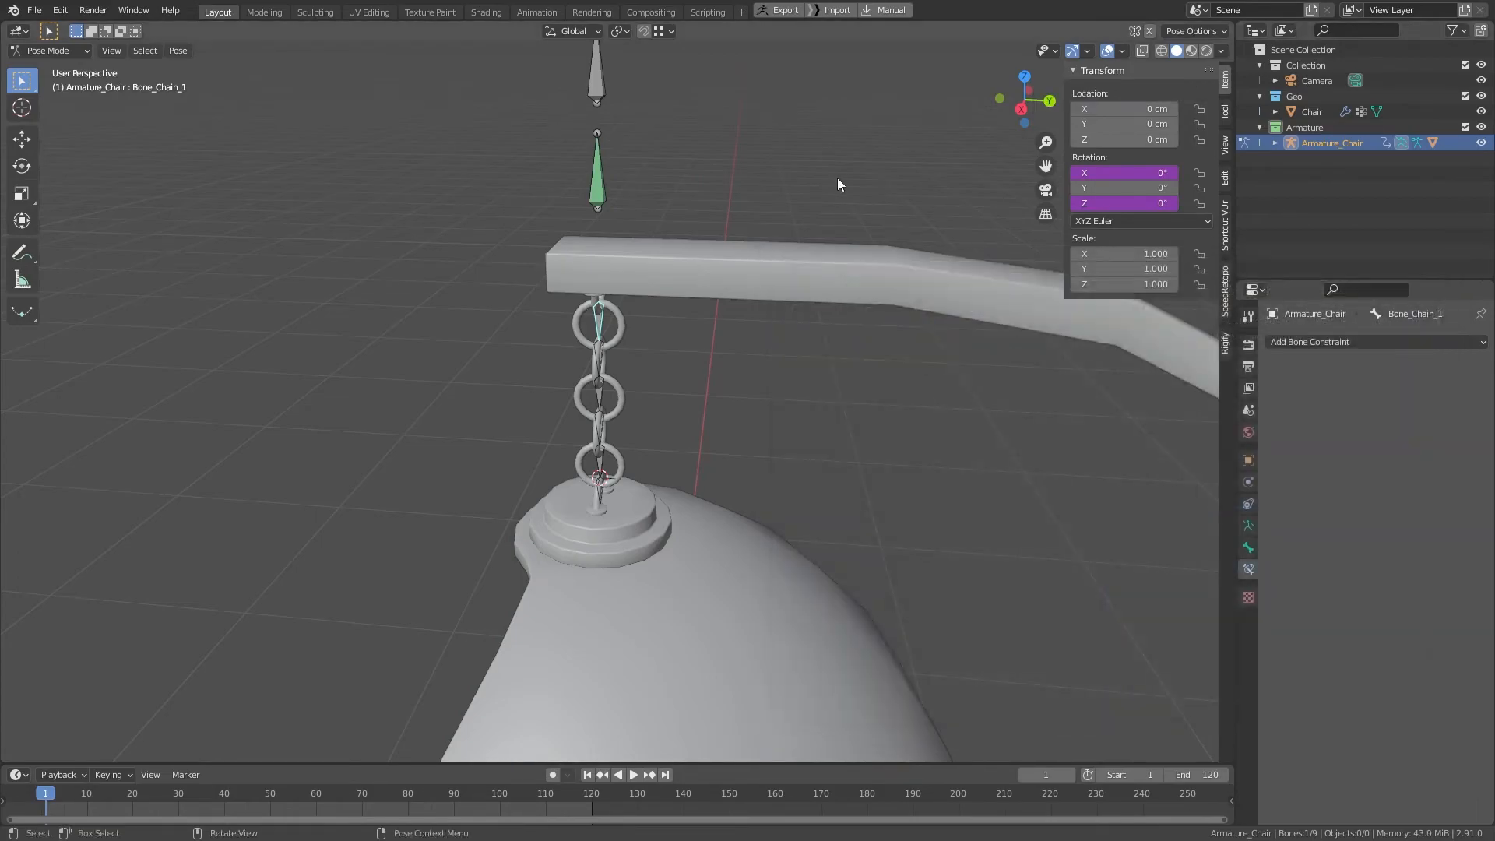
Step: Retest the reversed X rotation driver by moving Bone_Chair_CTRL along the global Y axis, and cancel the move
{"action": "left_click", "coordinate": [599, 187]}
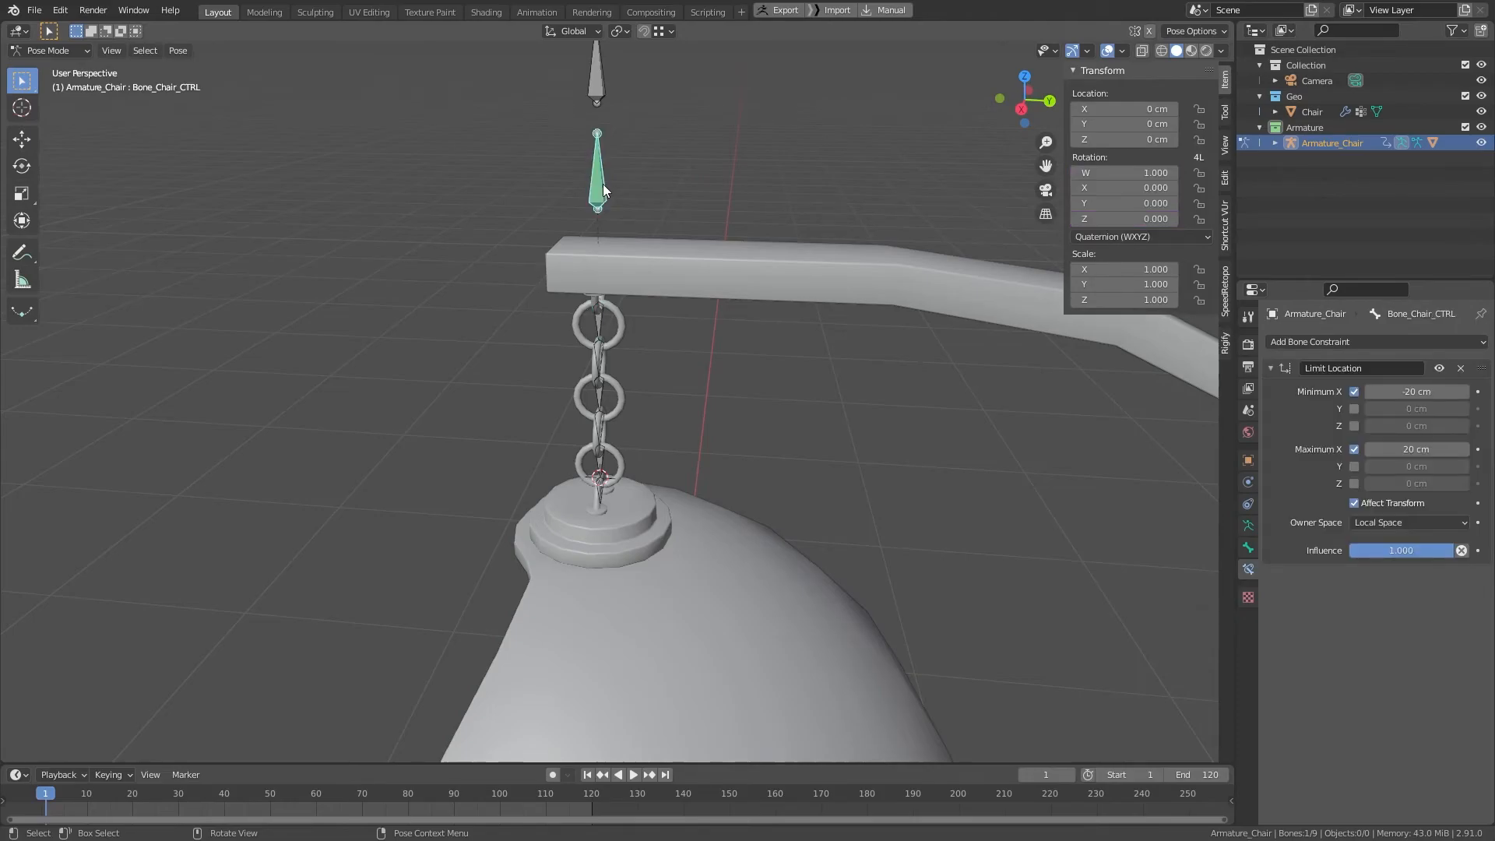
{"action": "key", "text": "g"}
{"action": "key", "text": "y"}
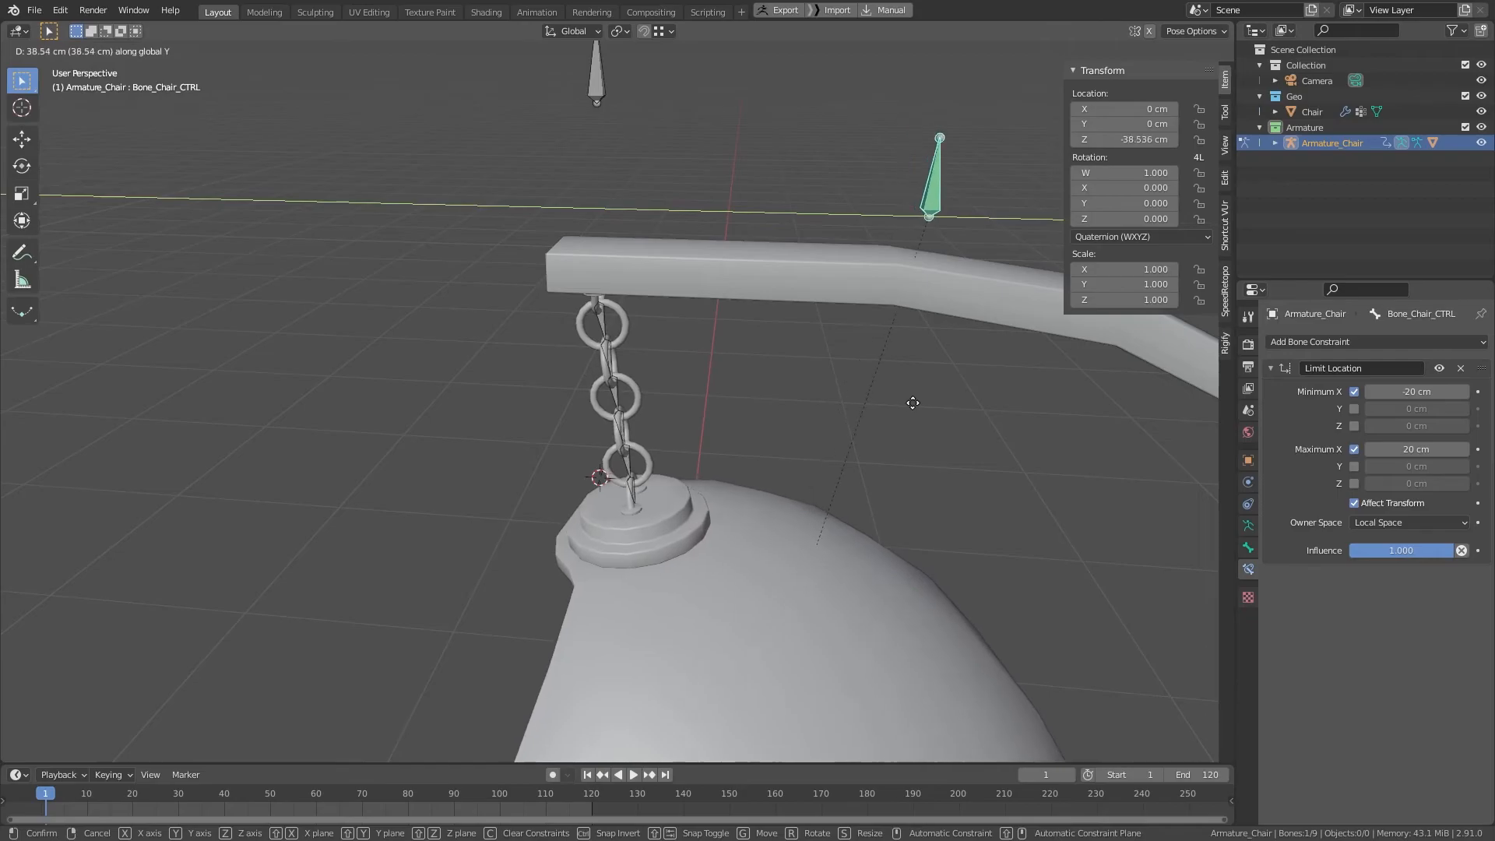
{"action": "key", "text": "Escape"}
Step: Copy the X rotation driver of Bone_Chain_1 and paste it onto Bone_Chain_2's X rotation
{"action": "middle_click_drag", "start_coordinate": [690, 335], "coordinate": [714, 288]}
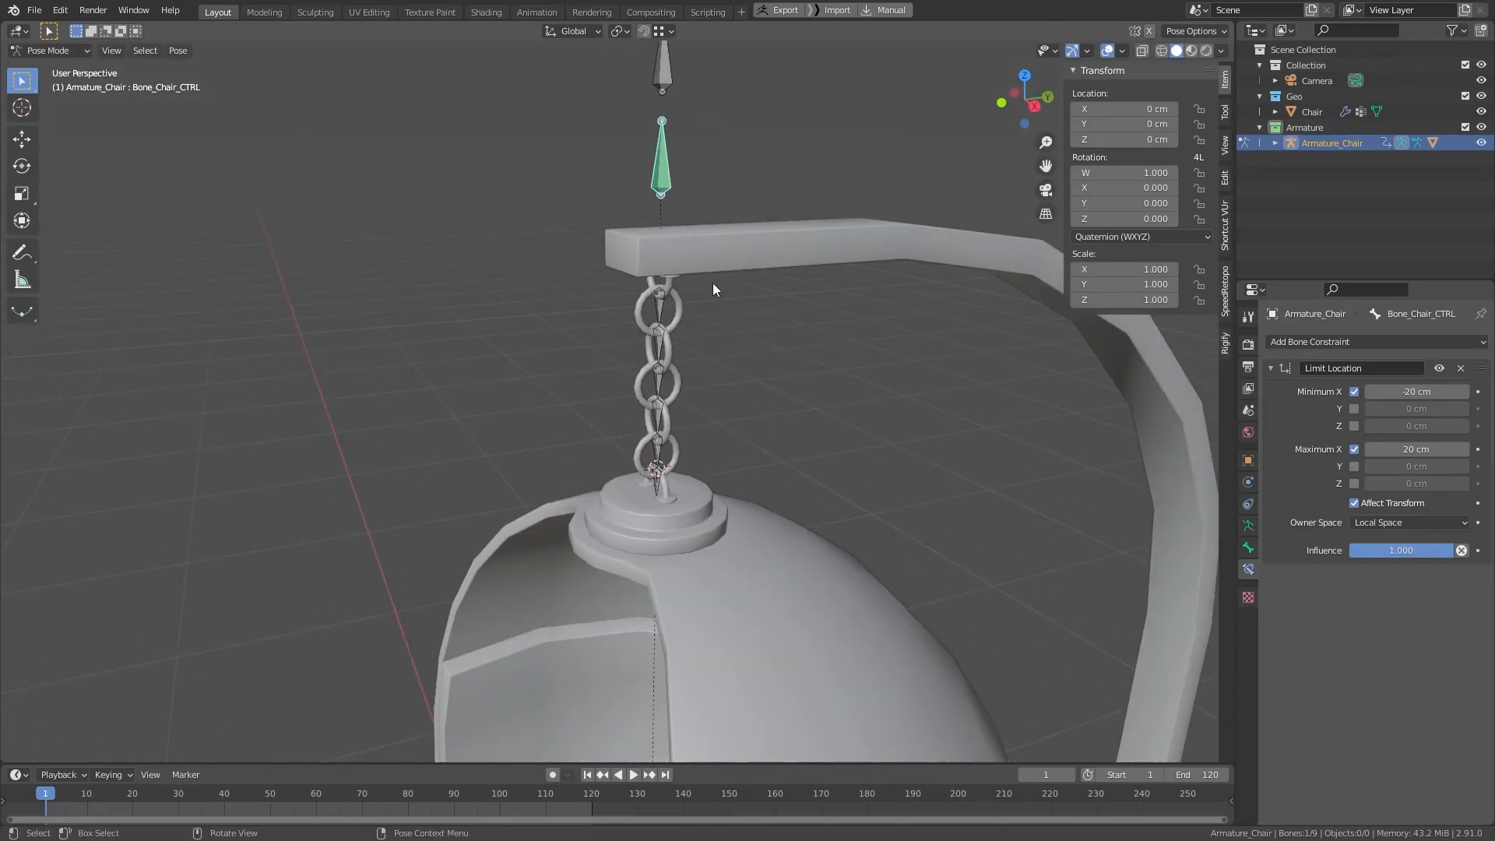
{"action": "scroll", "coordinate": [712, 265], "scroll_direction": "up", "scroll_amount": 3}
{"action": "left_click", "coordinate": [681, 252]}
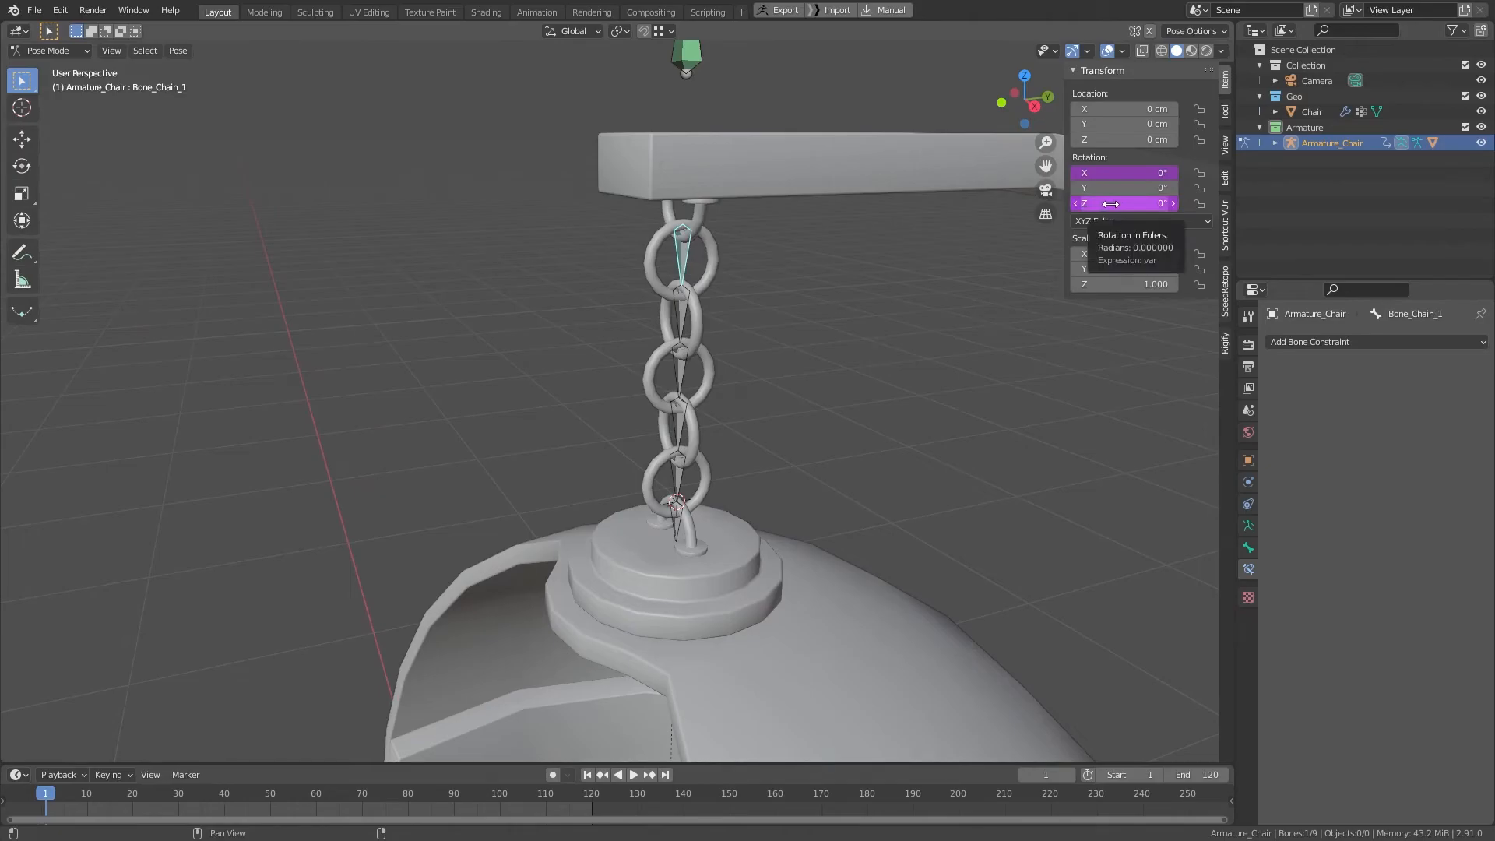
{"action": "right_click", "coordinate": [1101, 173]}
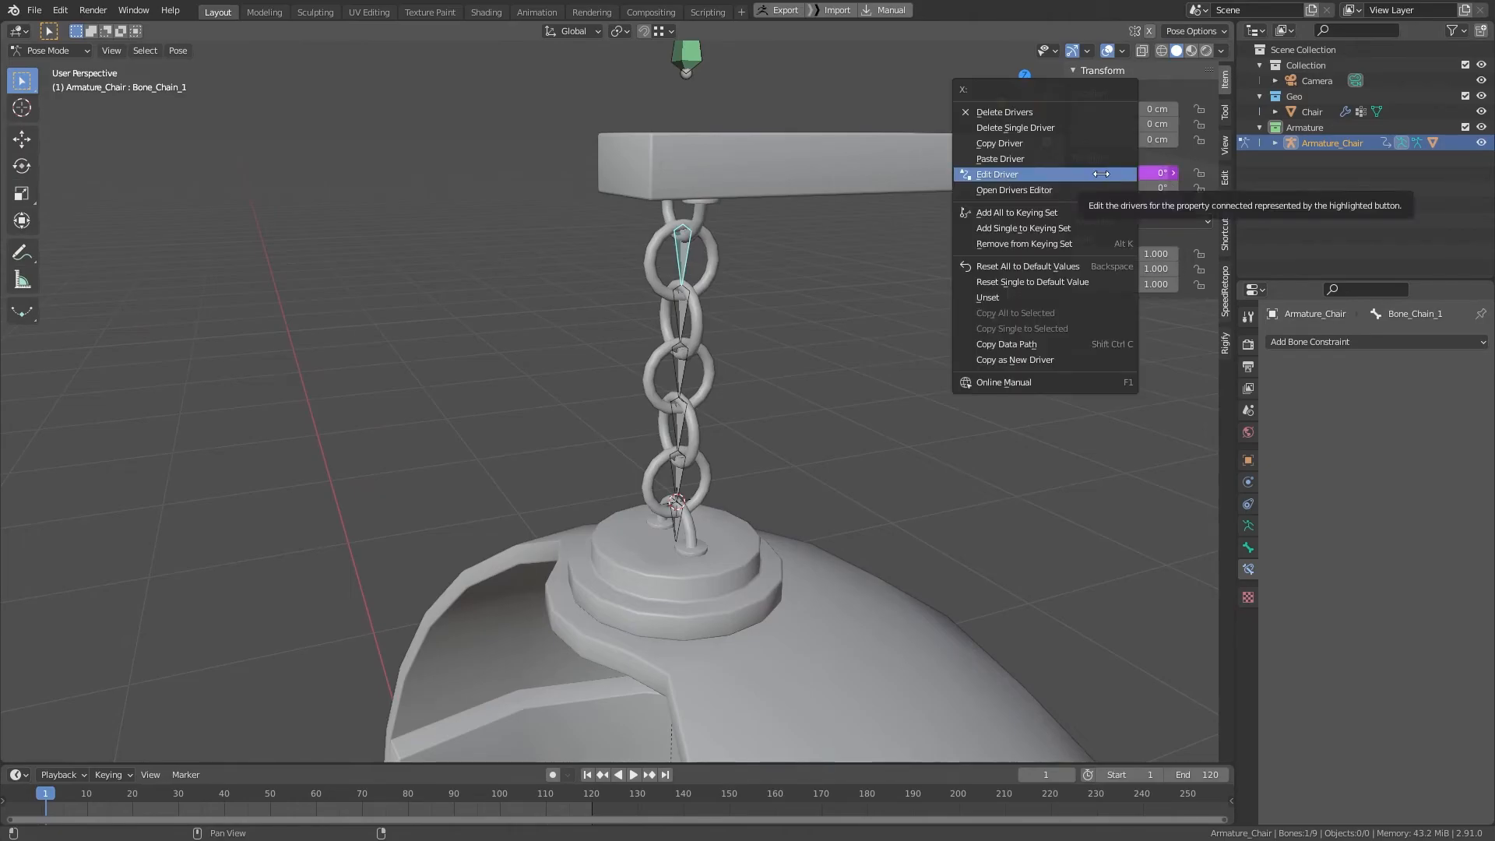
{"action": "left_click", "coordinate": [1050, 143]}
{"action": "left_click", "coordinate": [680, 302]}
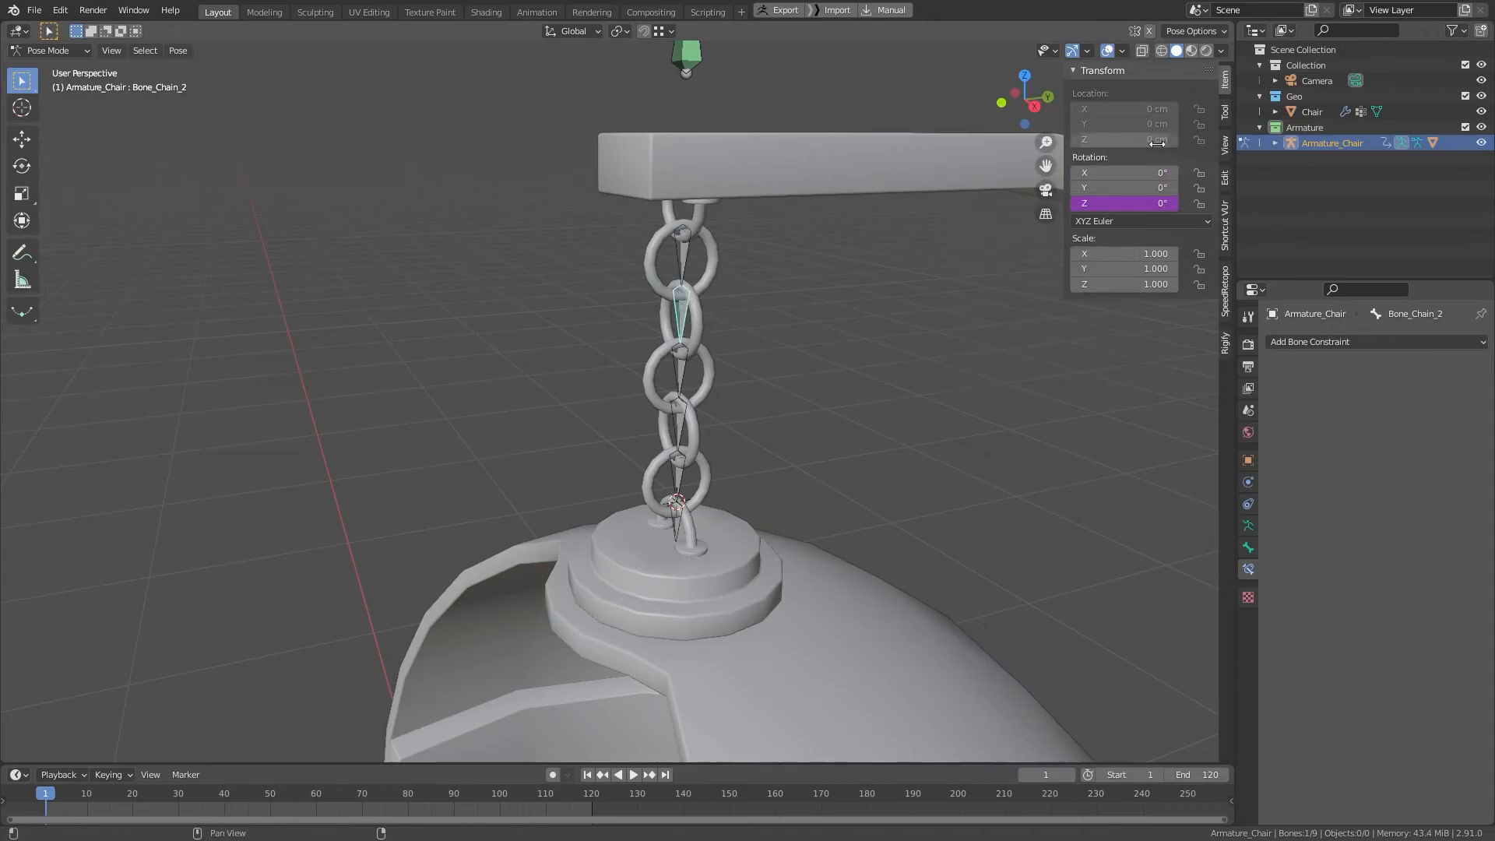
{"action": "right_click", "coordinate": [1081, 172]}
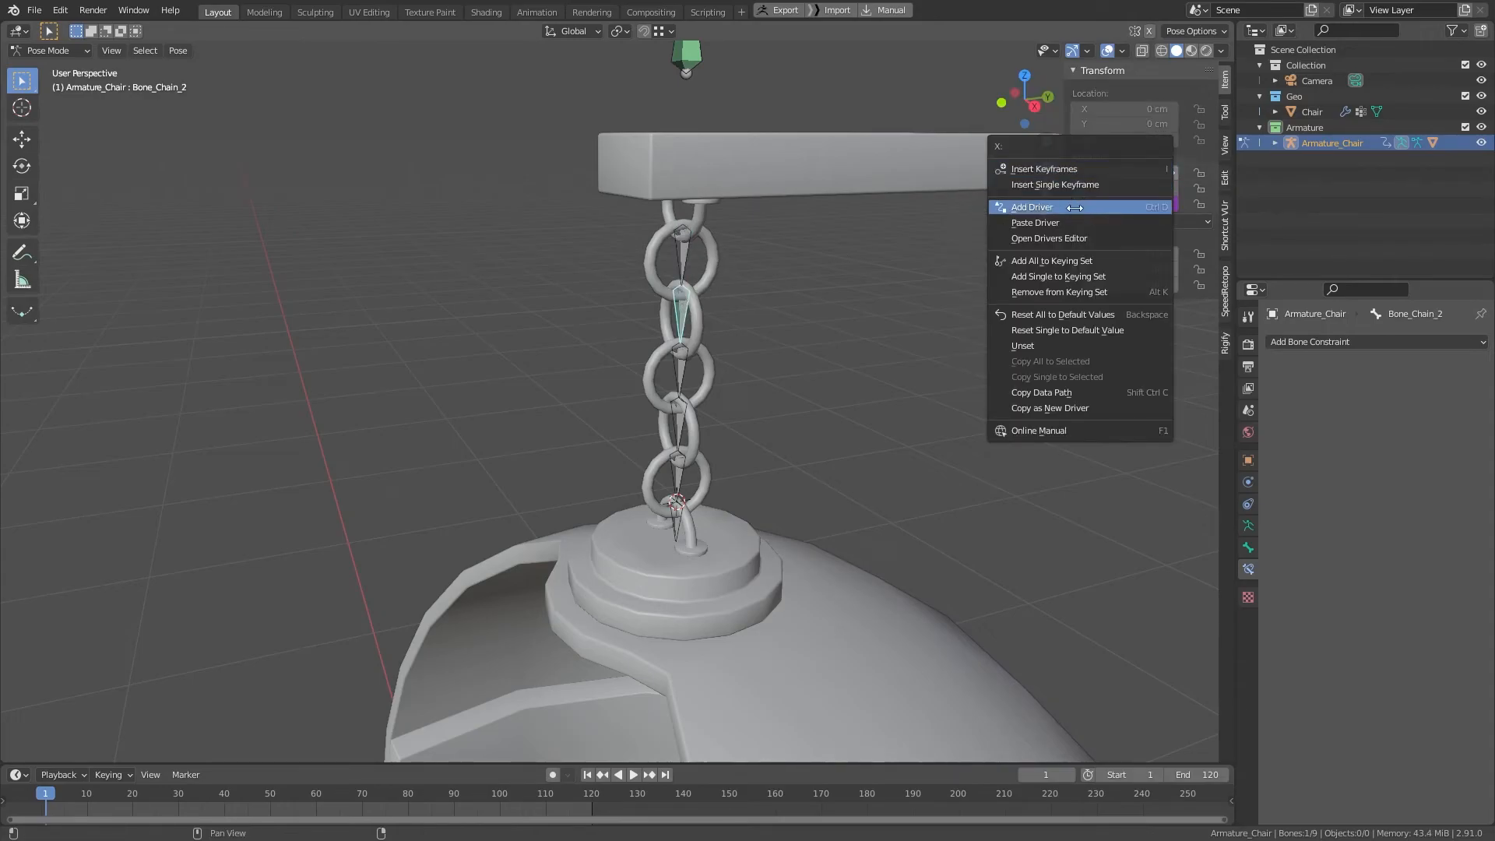
{"action": "left_click", "coordinate": [1070, 222]}
Step: Paste the copied driver onto the X rotation of Bone_Chain_3, Bone_Chain_4, Bone_Chain_5 and Bone_Chair
{"action": "left_click", "coordinate": [680, 370]}
{"action": "right_click", "coordinate": [1104, 174]}
{"action": "left_click", "coordinate": [1104, 175]}
{"action": "left_click", "coordinate": [679, 423]}
{"action": "right_click", "coordinate": [1129, 176]}
{"action": "left_click", "coordinate": [1129, 178]}
{"action": "left_click", "coordinate": [682, 471]}
{"action": "right_click", "coordinate": [1118, 174]}
{"action": "left_click", "coordinate": [1118, 175]}
{"action": "left_click", "coordinate": [675, 522]}
{"action": "right_click", "coordinate": [1118, 174]}
{"action": "left_click", "coordinate": [1118, 175]}
Step: Swing Bone_Chair_CTRL along the global Y axis to test the whole chain and chair, and cancel the move
{"action": "scroll", "coordinate": [877, 380], "scroll_direction": "down", "scroll_amount": 3}
{"action": "left_click", "coordinate": [654, 208]}
{"action": "middle_click_drag", "start_coordinate": [782, 173], "coordinate": [893, 265]}
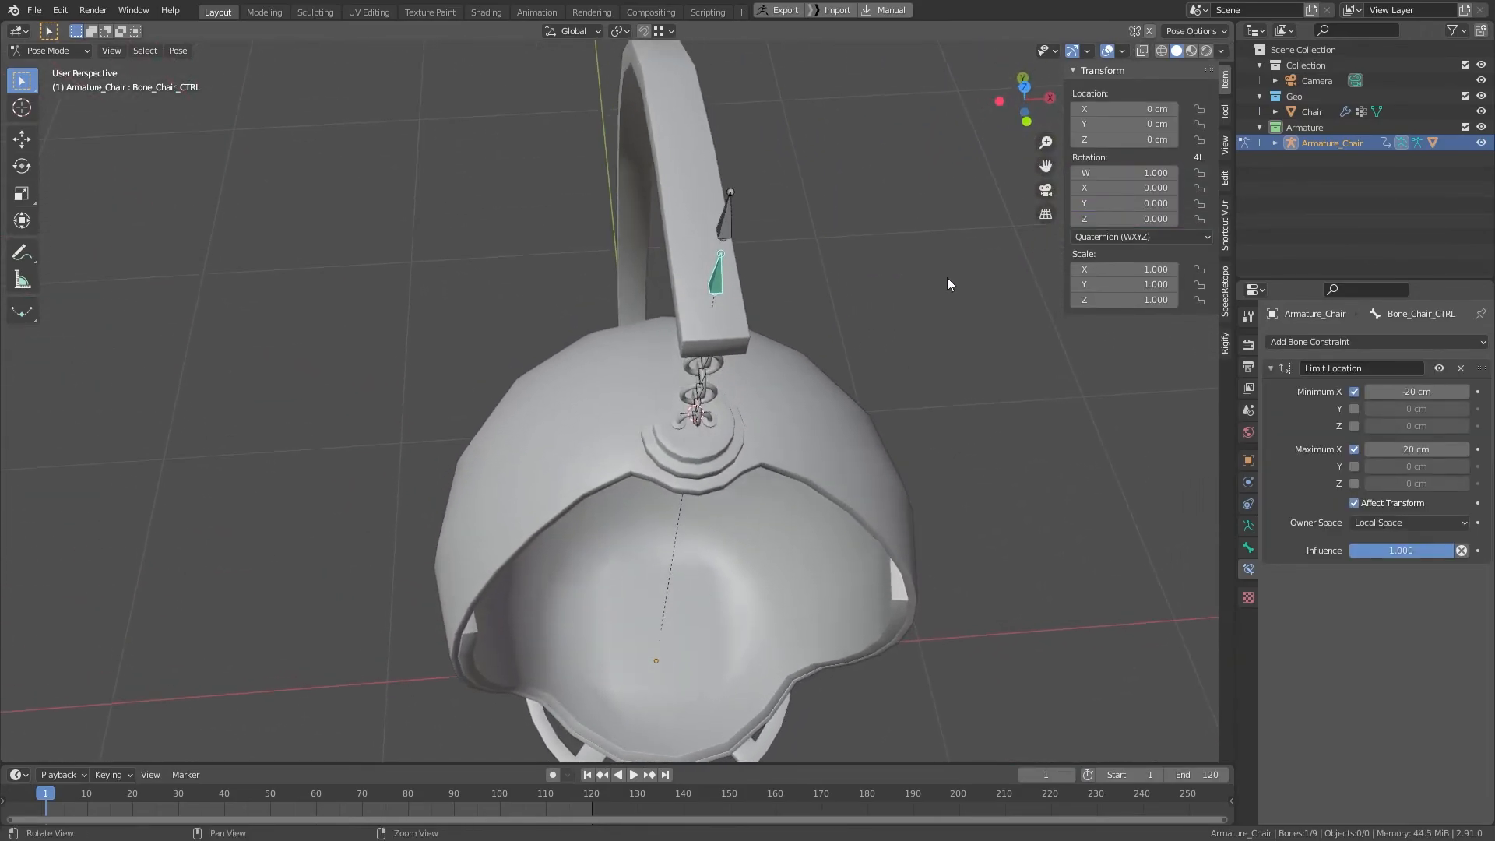
{"action": "key", "text": "g"}
{"action": "key", "text": "y"}
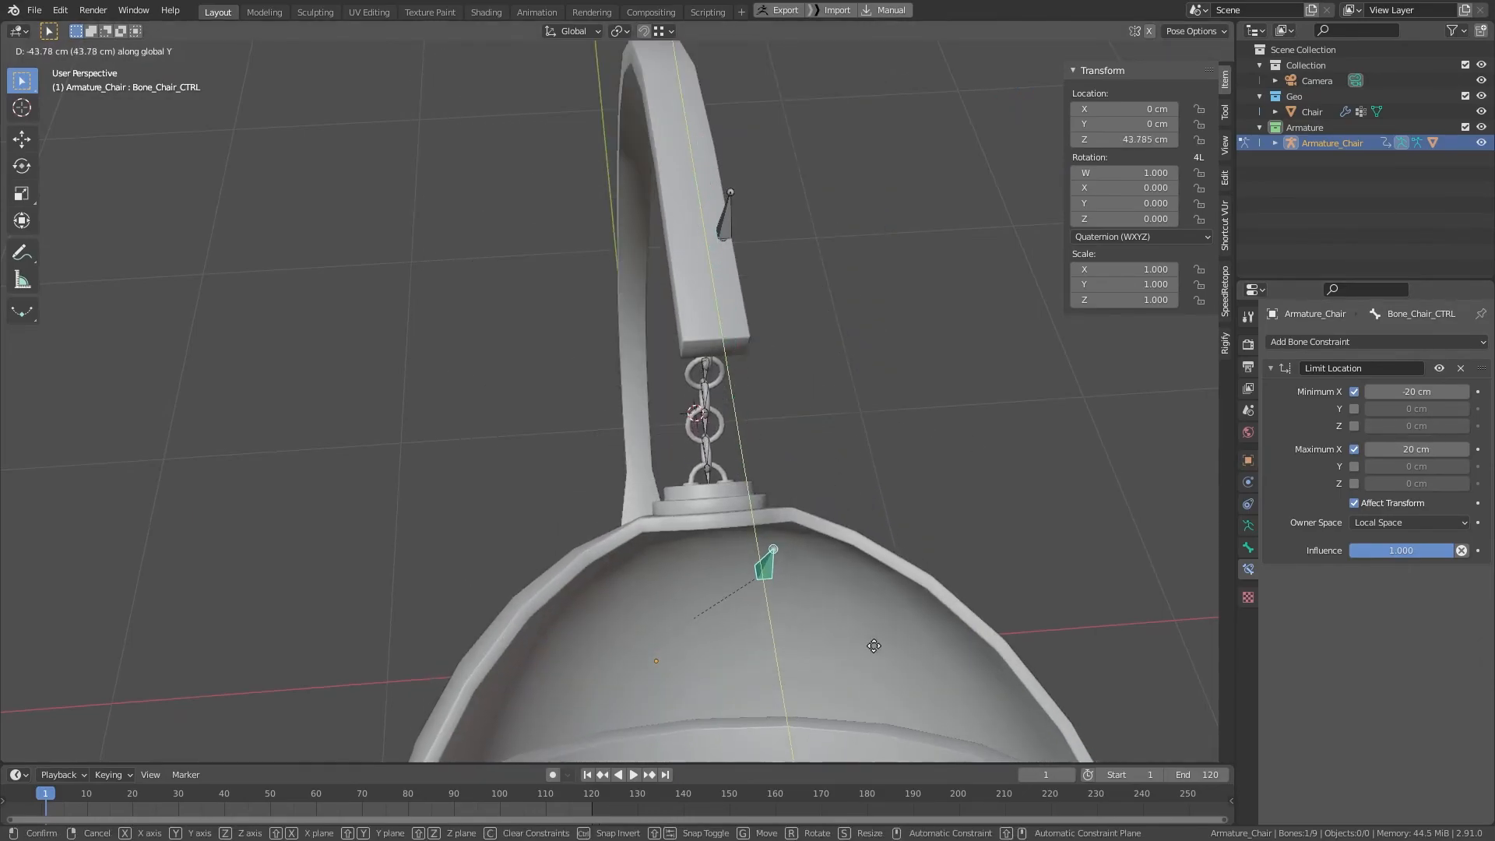
{"action": "key", "text": "Escape"}
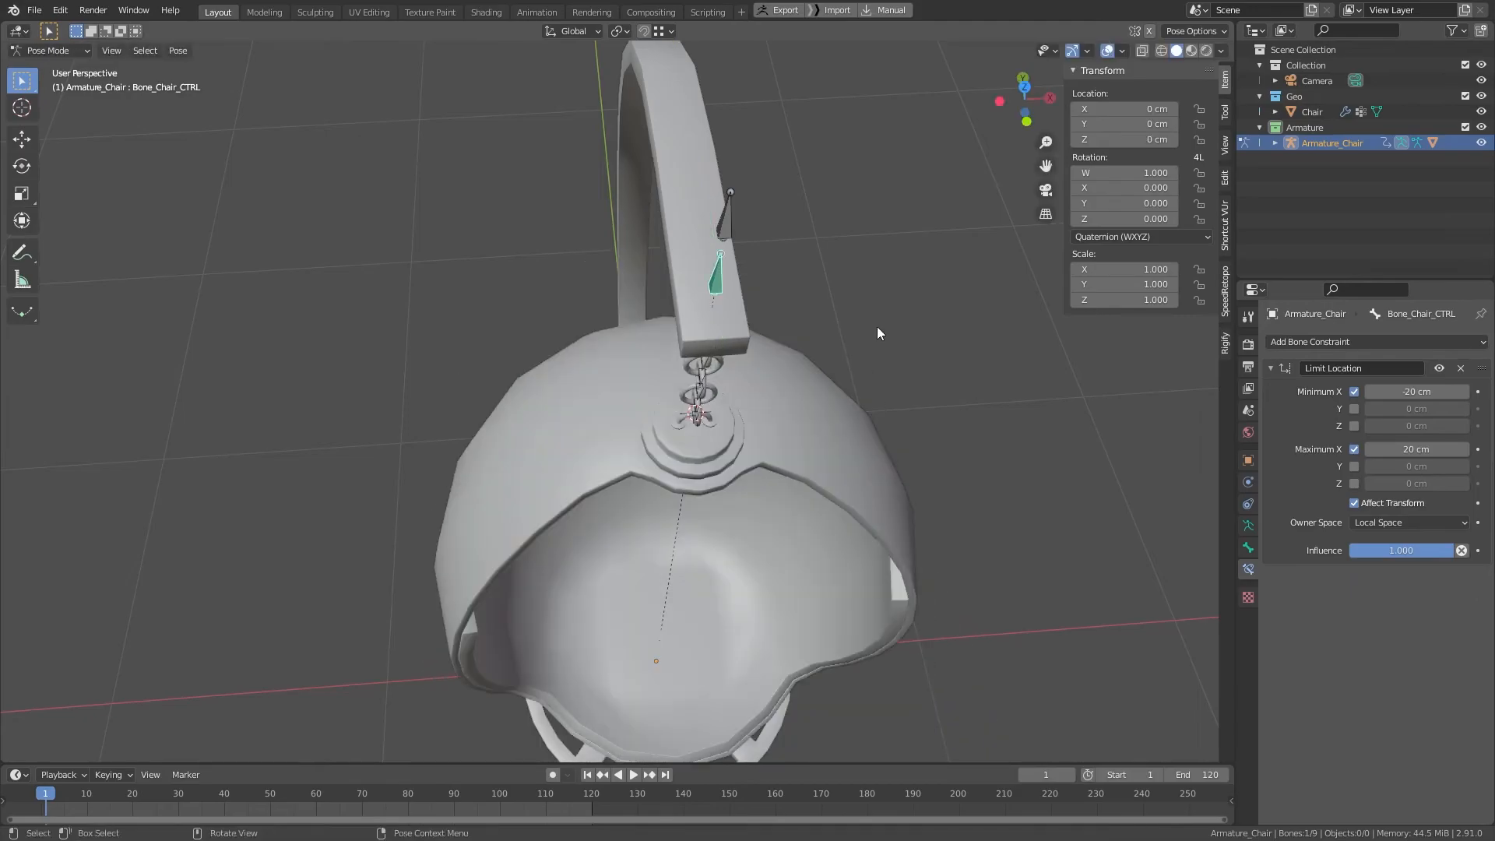
Step: Enable the minimum and maximum Z limits in the control bone's Limit Location constraint and set Minimum Z to -20 cm
{"action": "left_click", "coordinate": [1353, 426]}
{"action": "left_click", "coordinate": [1355, 483]}
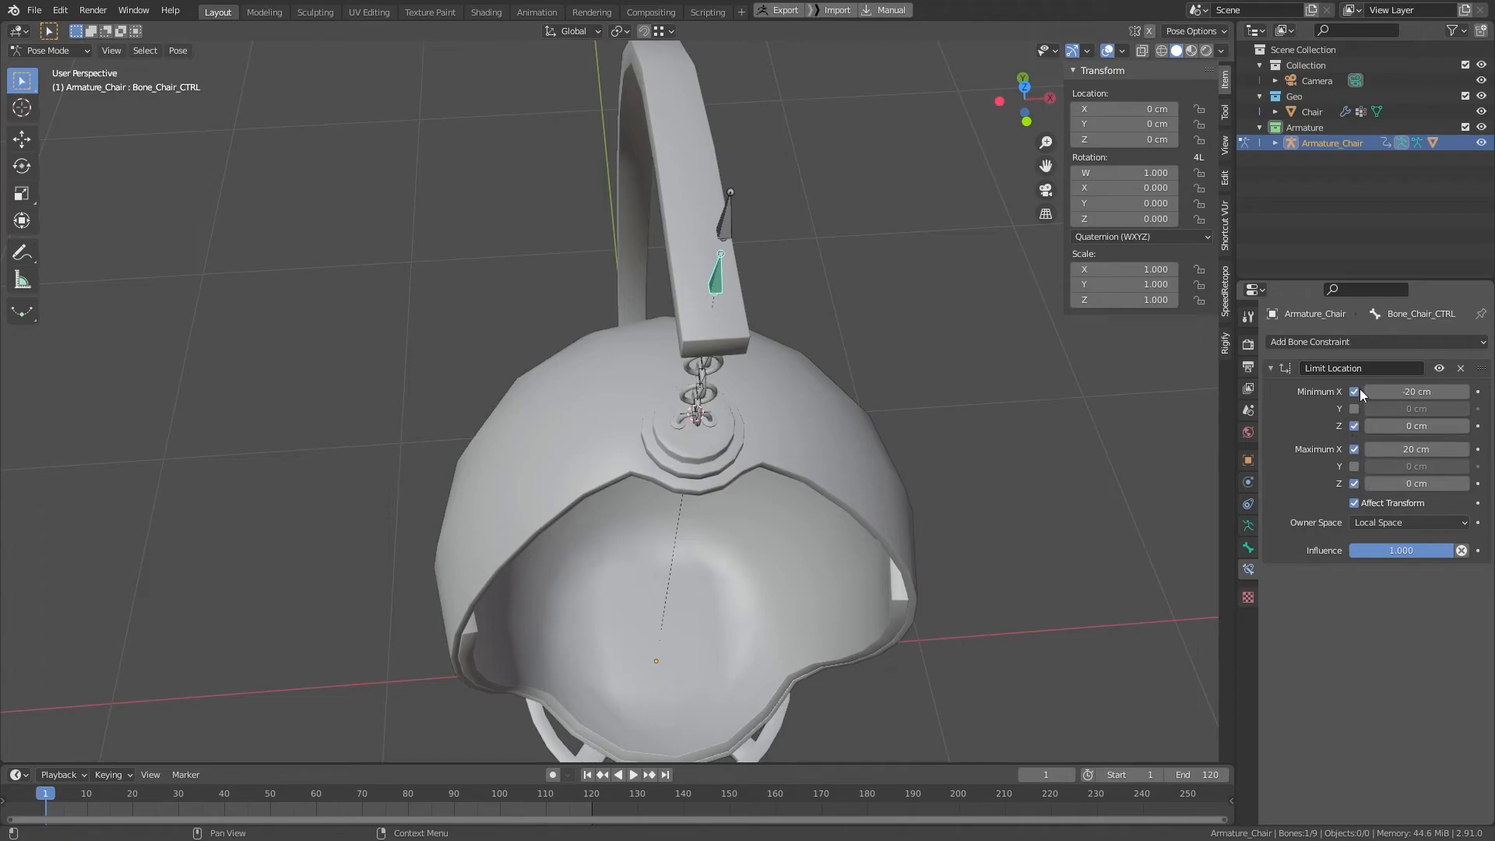
{"action": "left_click", "coordinate": [1422, 425]}
{"action": "key", "text": "ctrl+a"}
{"action": "type", "text": "-20"}
{"action": "key", "text": "Return"}
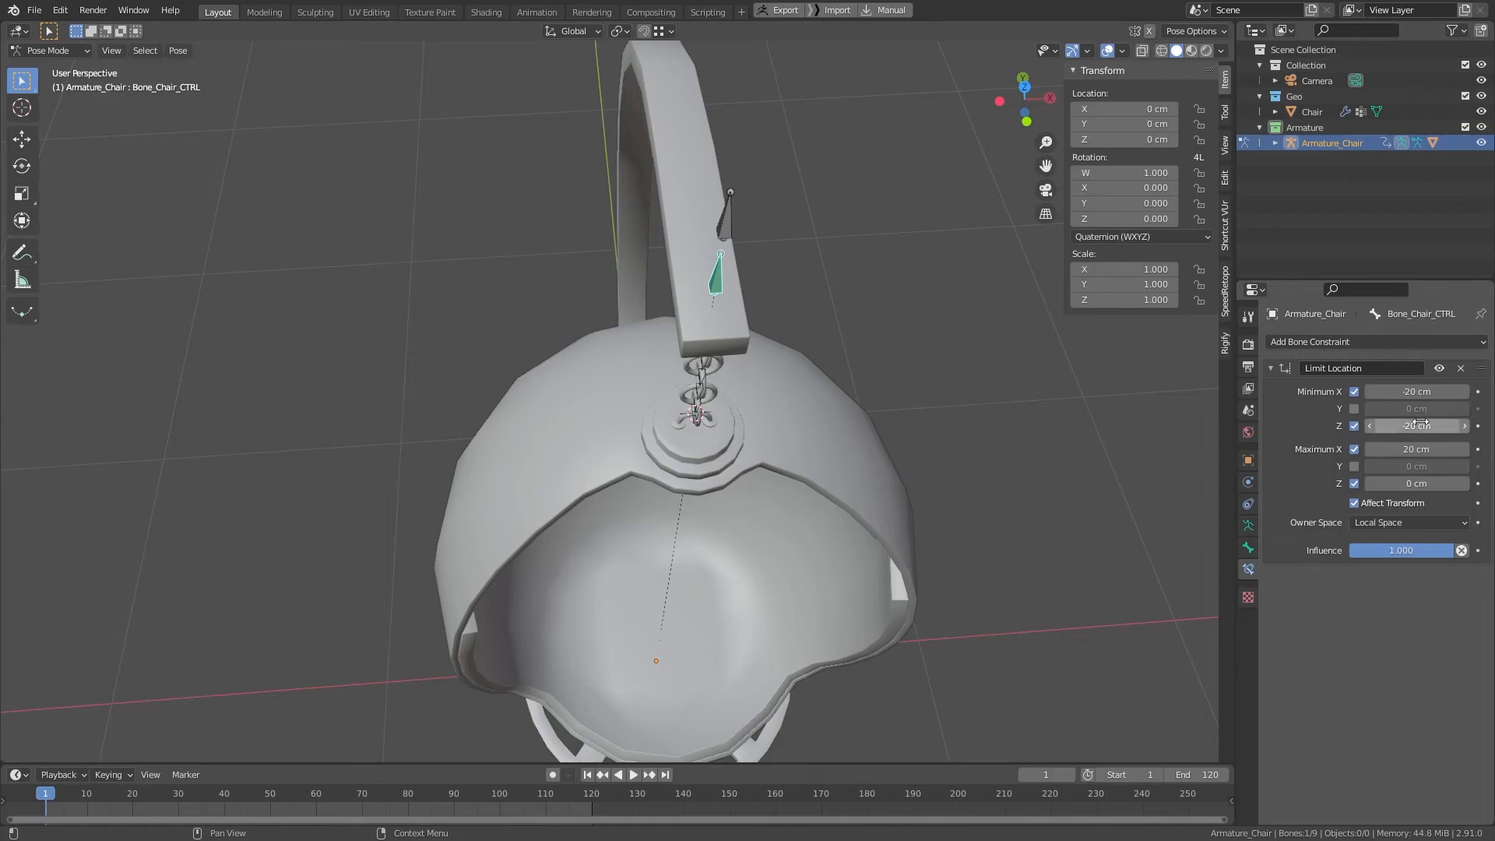
Step: Set Maximum Z to 20 cm and enable the minimum and maximum Y limits at 0 cm
{"action": "left_click", "coordinate": [1433, 479]}
{"action": "key", "text": "ctrl+a"}
{"action": "type", "text": "20"}
{"action": "key", "text": "Return"}
{"action": "left_click", "coordinate": [1354, 466]}
{"action": "left_click", "coordinate": [1355, 410]}
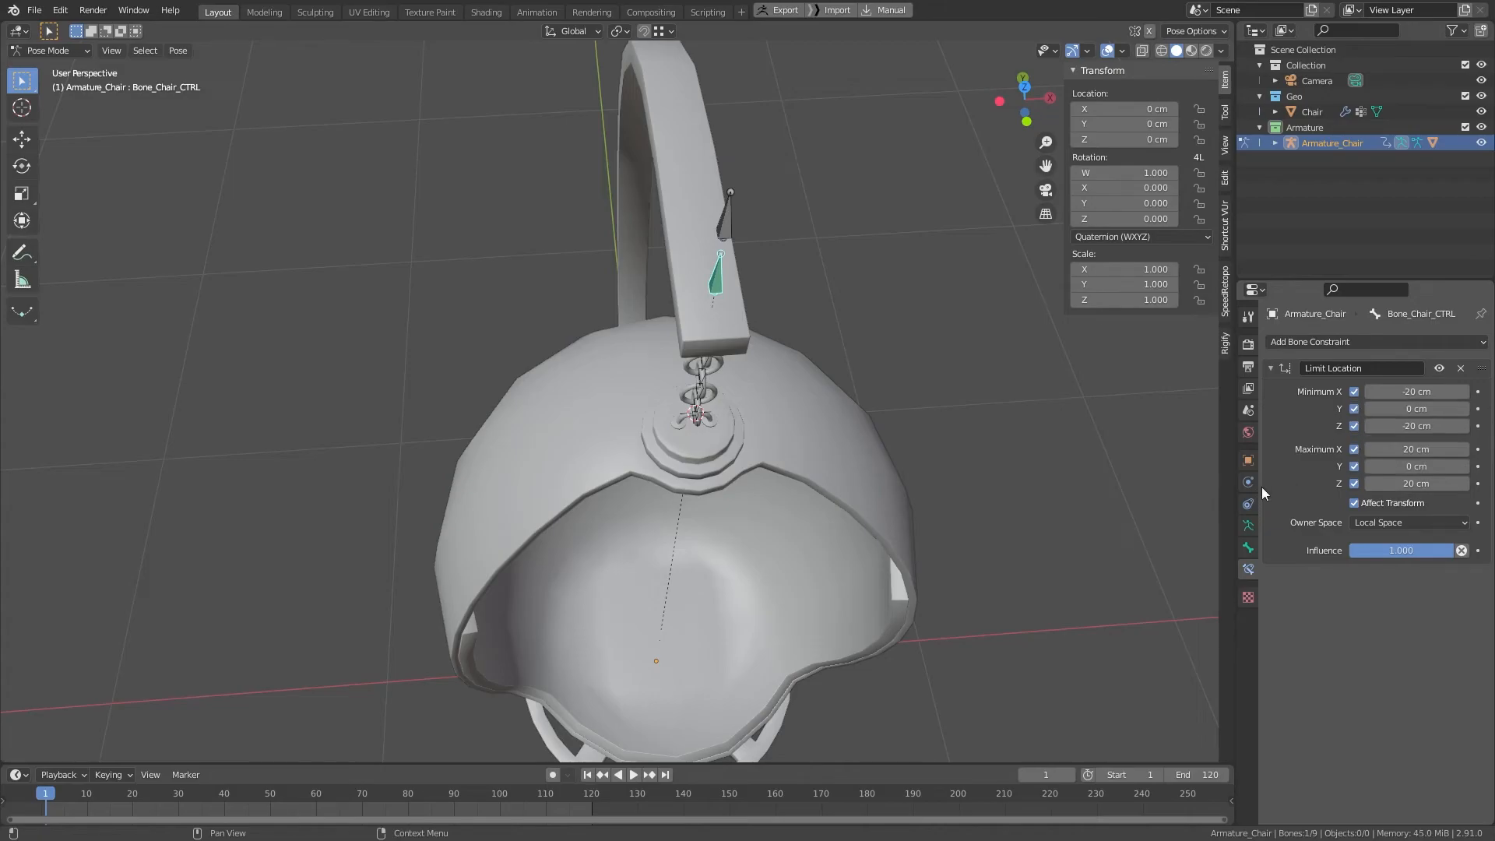
Step: Move Bone_Chair_CTRL freely to test the swing within all the location limits, and cancel the move
{"action": "middle_click_drag", "start_coordinate": [764, 434], "coordinate": [732, 473]}
{"action": "key", "text": "g"}
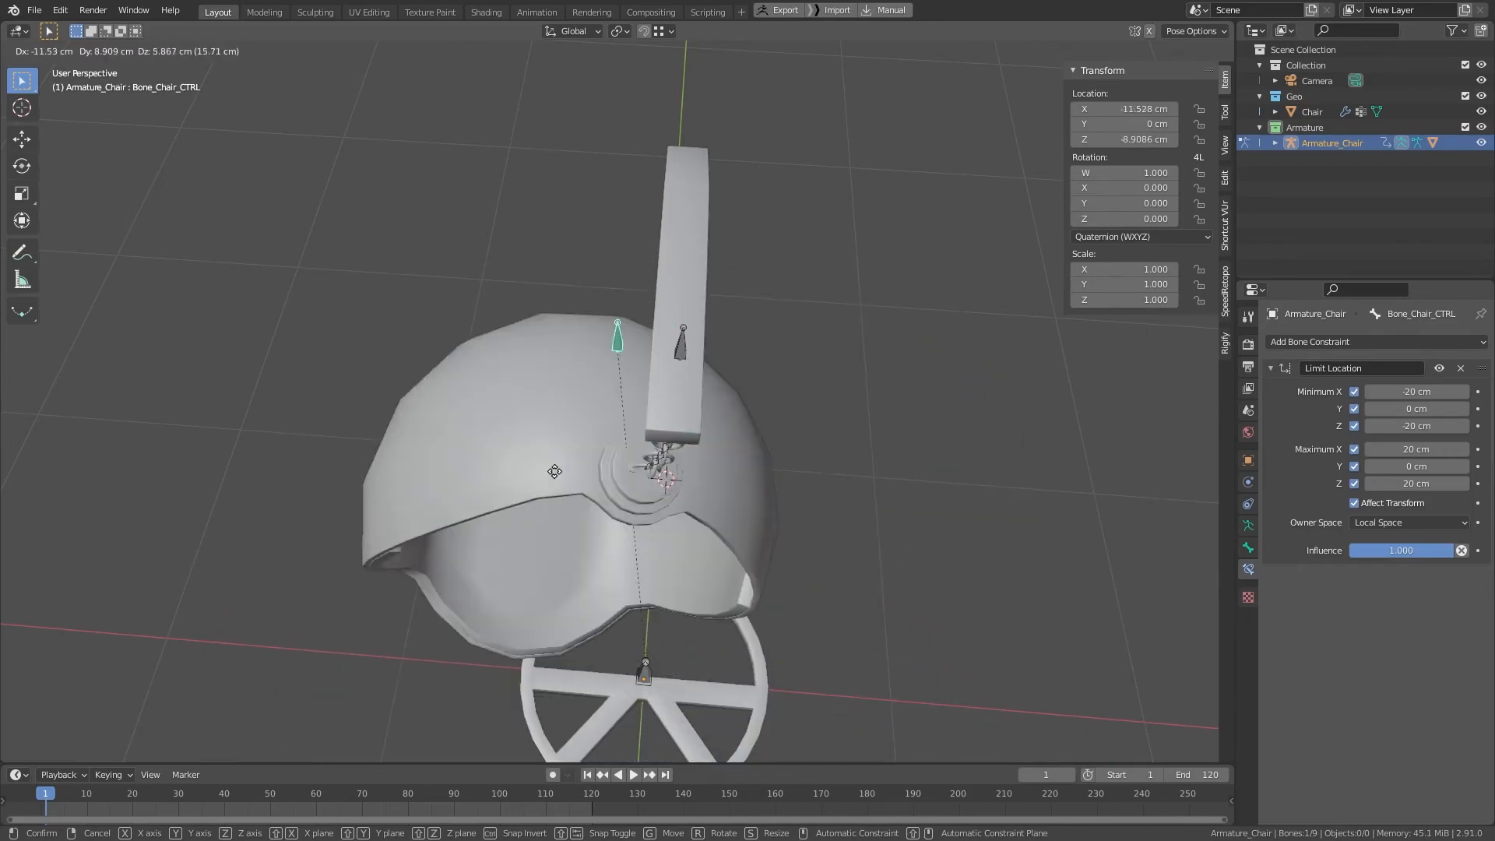
{"action": "key", "text": "Escape"}
Step: Switch Armature_Chair from Pose Mode to Object Mode
{"action": "middle_click_drag", "start_coordinate": [843, 336], "coordinate": [779, 451]}
{"action": "scroll", "coordinate": [779, 451], "scroll_direction": "down", "scroll_amount": 5}
{"action": "middle_click_drag", "start_coordinate": [738, 167], "coordinate": [769, 296]}
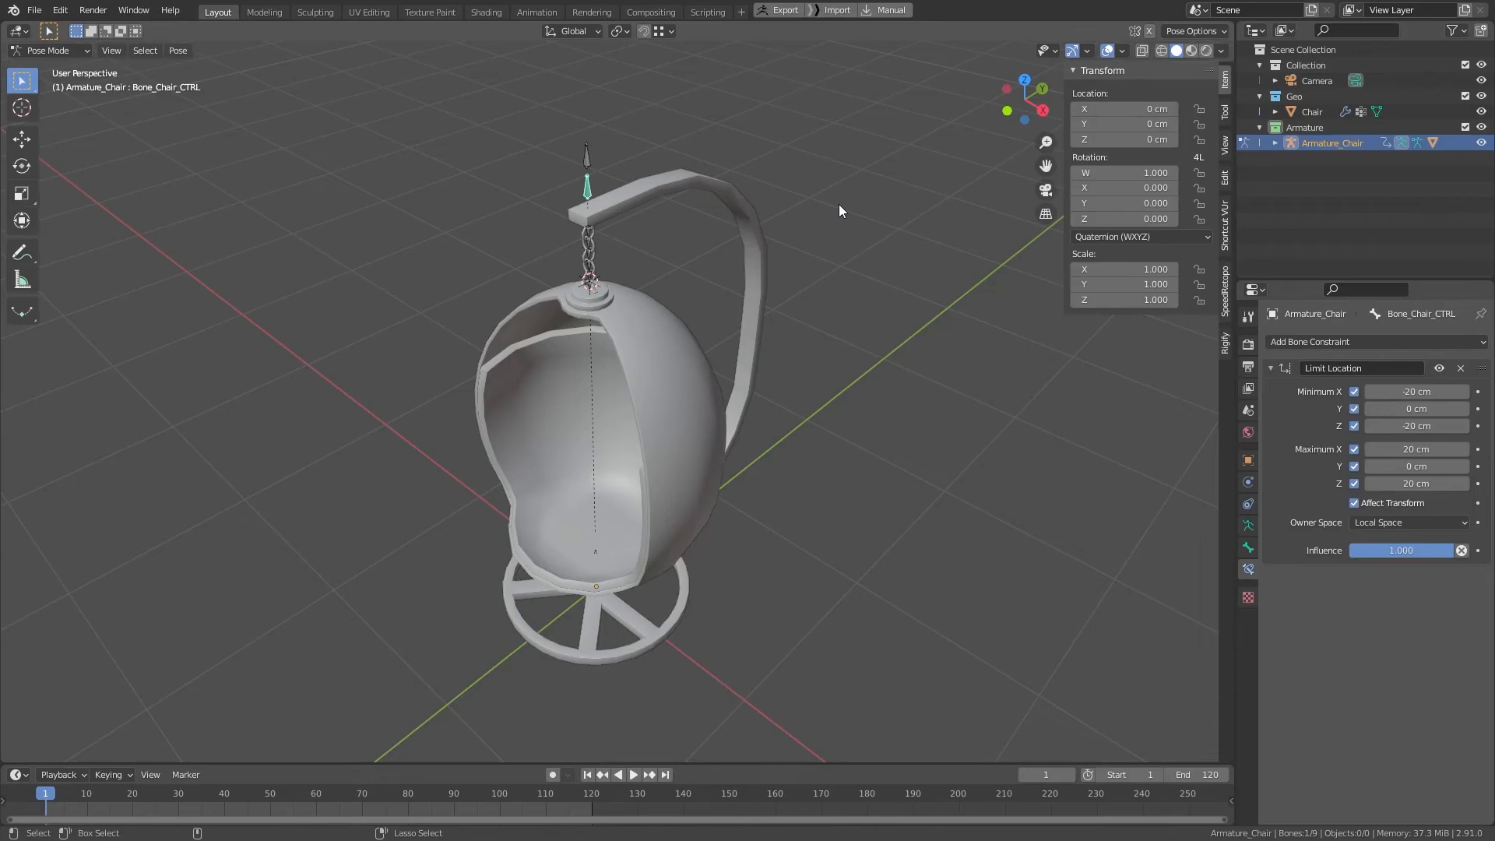
{"action": "key", "text": "ctrl+Tab"}
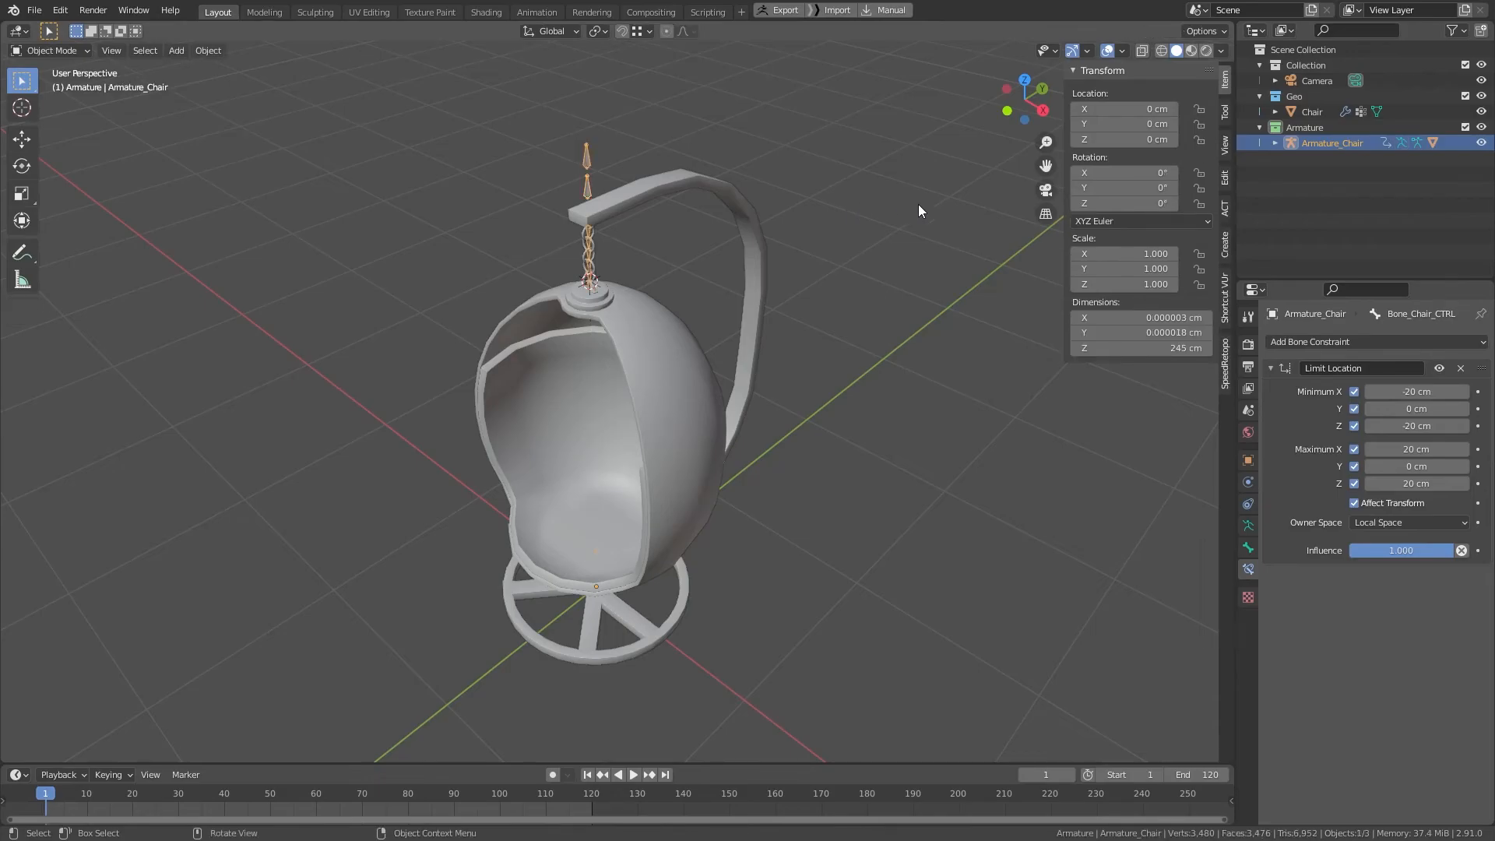
Step: Create a new collection named Custom_Shapes in the scene and give it the brown color tag
{"action": "right_click", "coordinate": [1322, 212]}
{"action": "left_click", "coordinate": [1322, 212]}
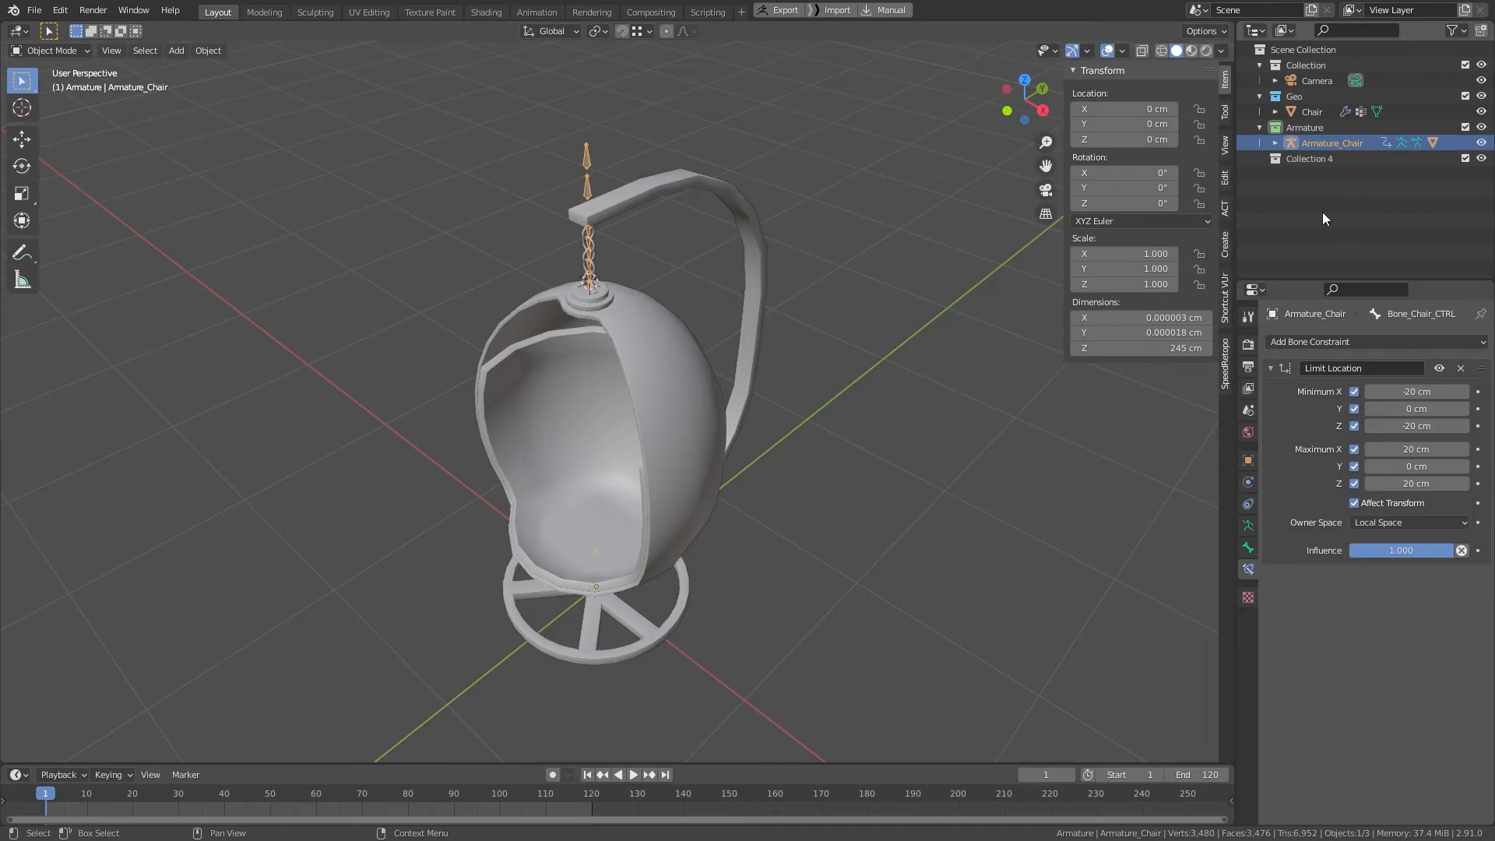
{"action": "double_click", "coordinate": [1297, 158]}
{"action": "type", "text": "Custom_Sha"}
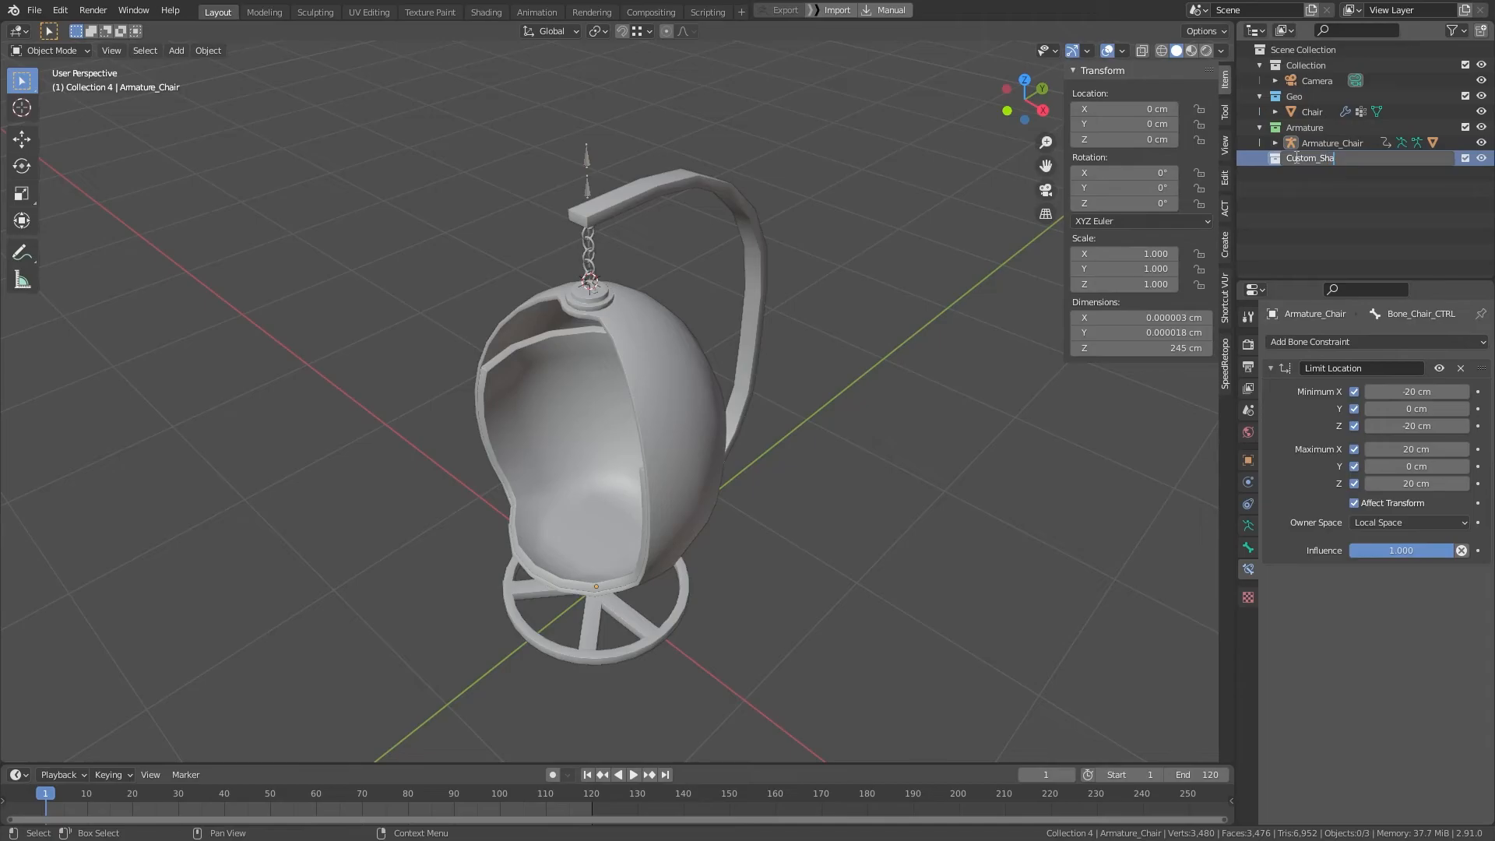
{"action": "type", "text": "pes"}
{"action": "key", "text": "Return"}
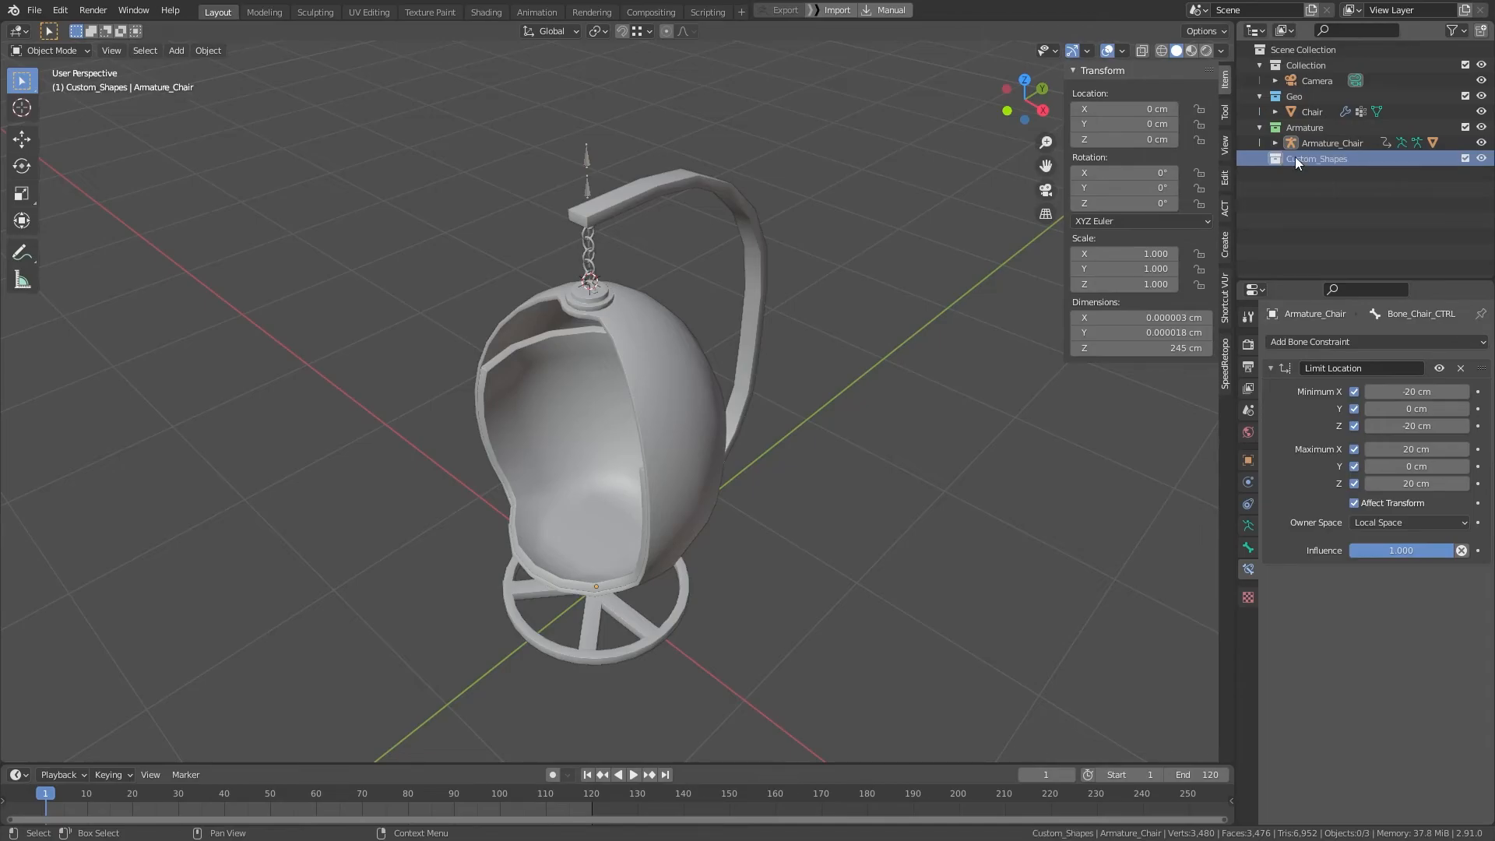
{"action": "right_click", "coordinate": [1296, 160]}
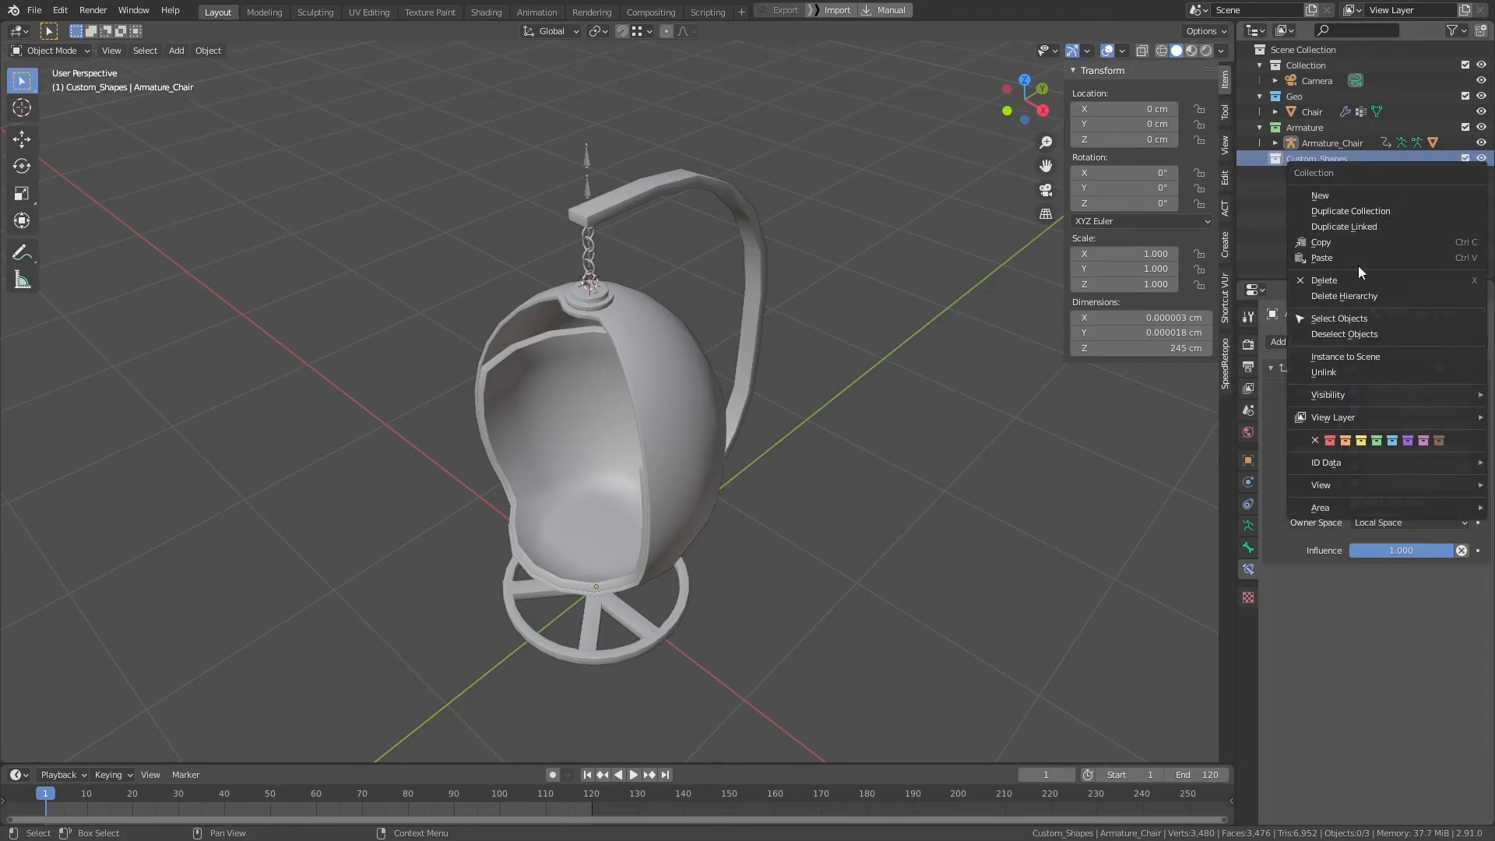
{"action": "left_click", "coordinate": [1439, 441]}
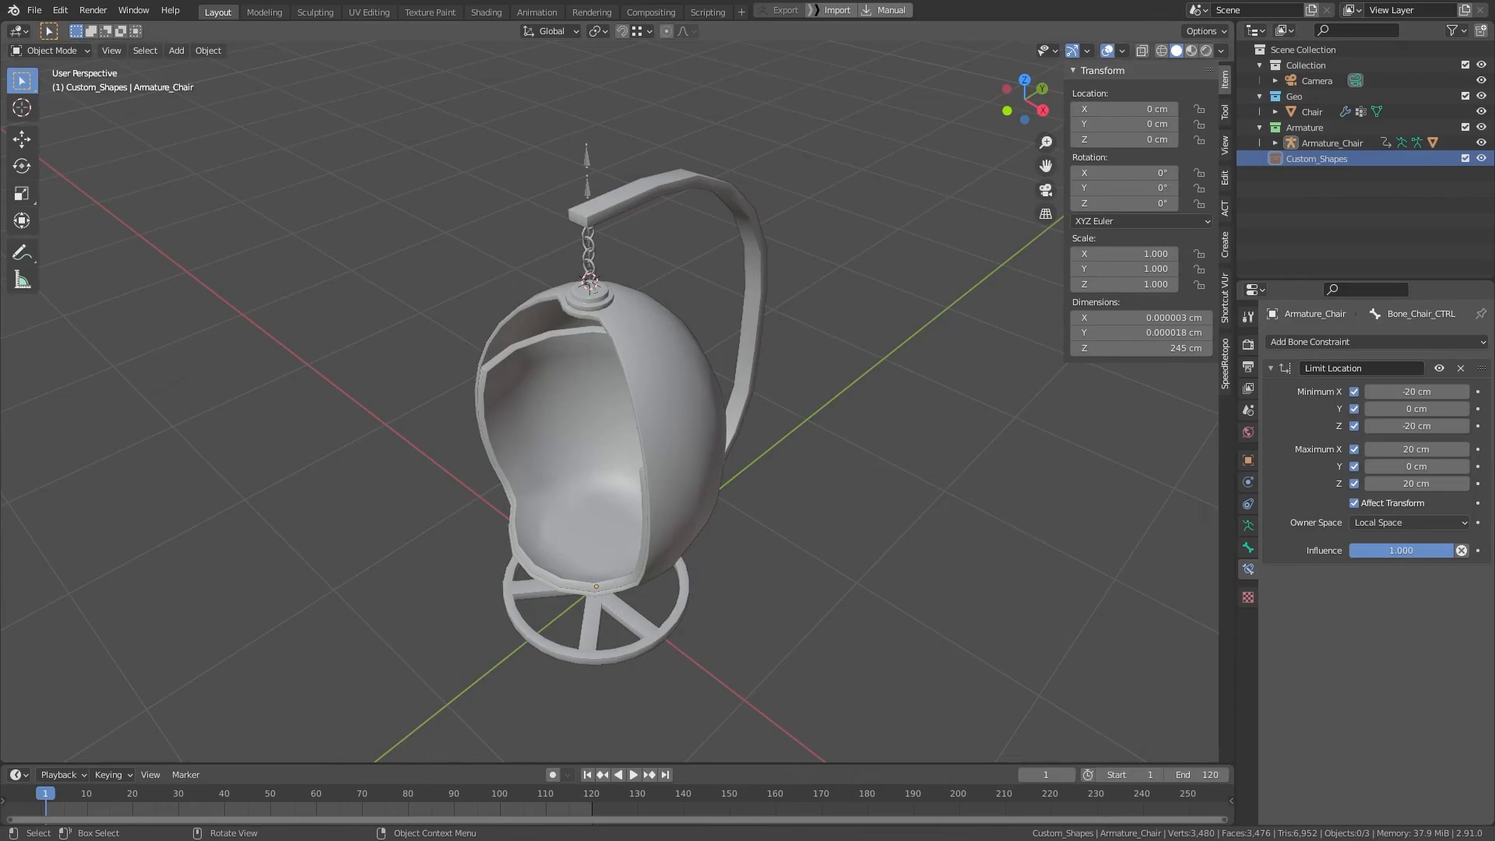
Step: Switch to the browser and view the GitHub page of the orient_bone_shapes add-on
{"action": "left_click_drag", "start_coordinate": [0, 333], "coordinate": [1071, 3]}
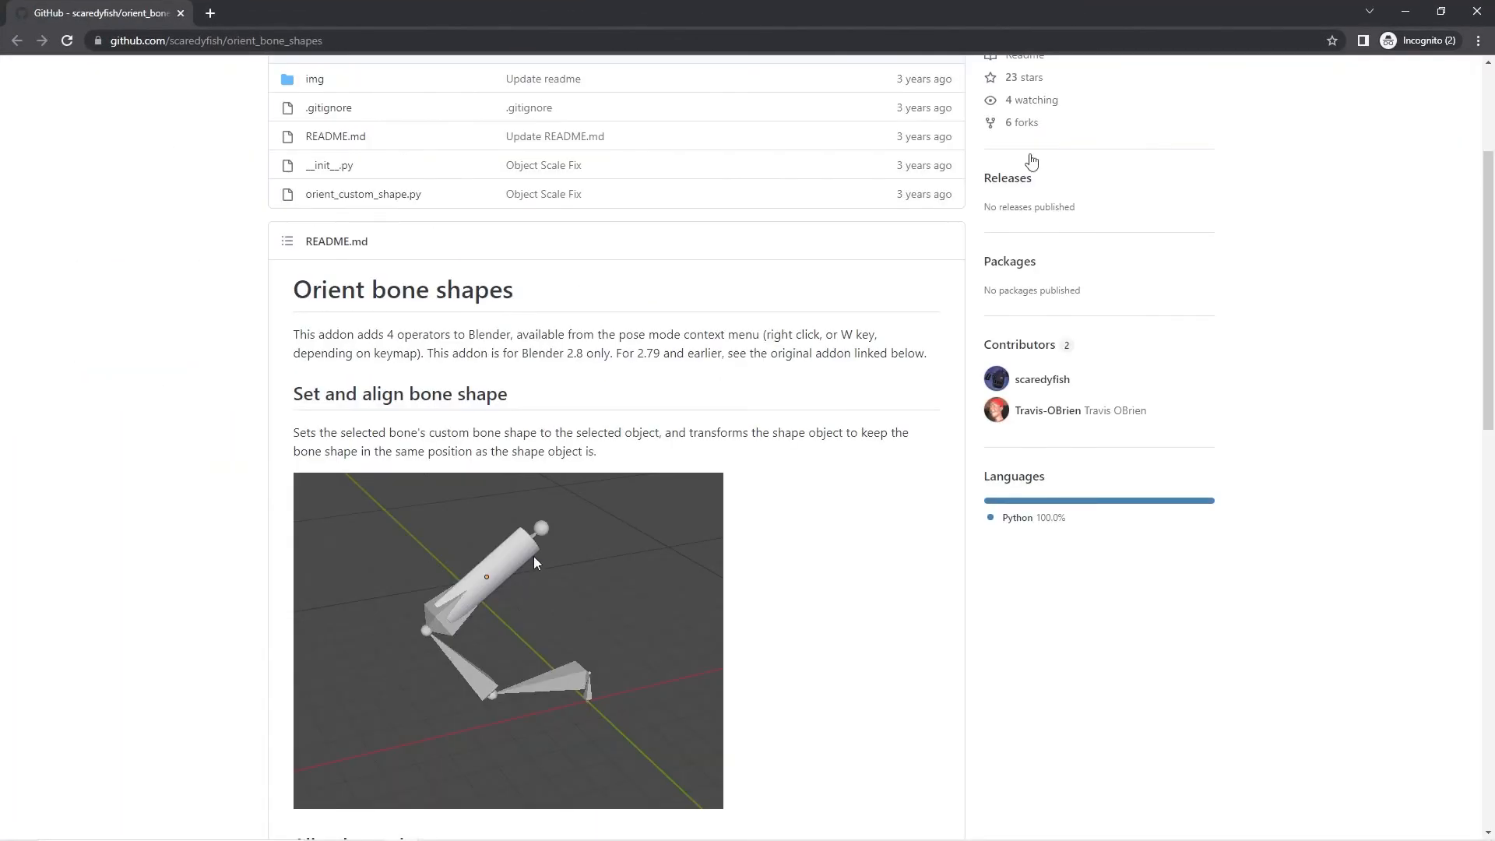
{"action": "scroll", "coordinate": [274, 434], "scroll_direction": "up", "scroll_amount": 3}
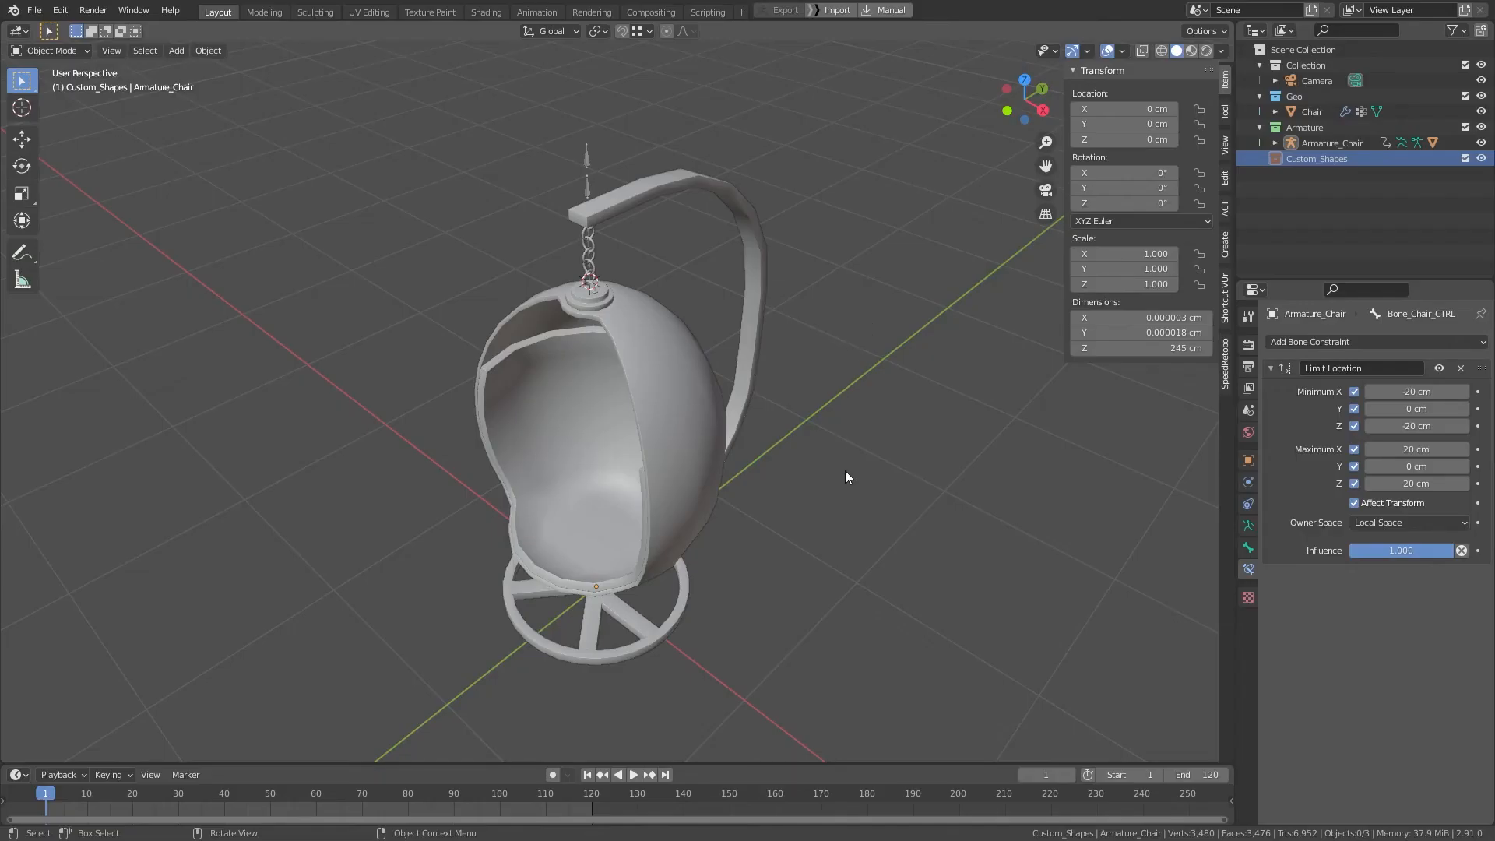
Step: Back in Blender, snap the 3D cursor to the world origin
{"action": "middle_click_drag", "start_coordinate": [846, 476], "coordinate": [736, 245]}
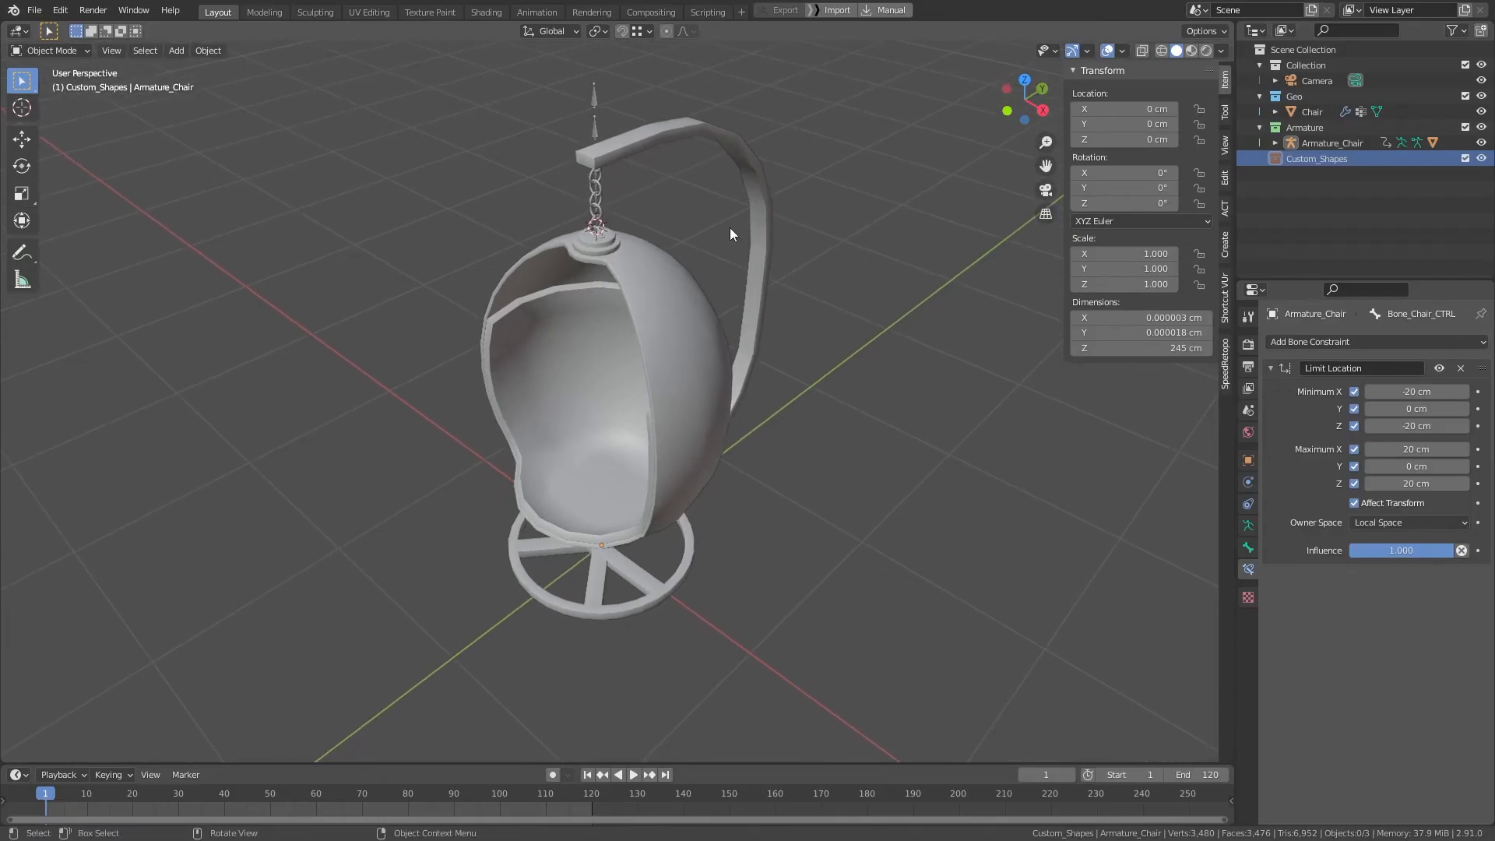
{"action": "key", "text": "shift+s"}
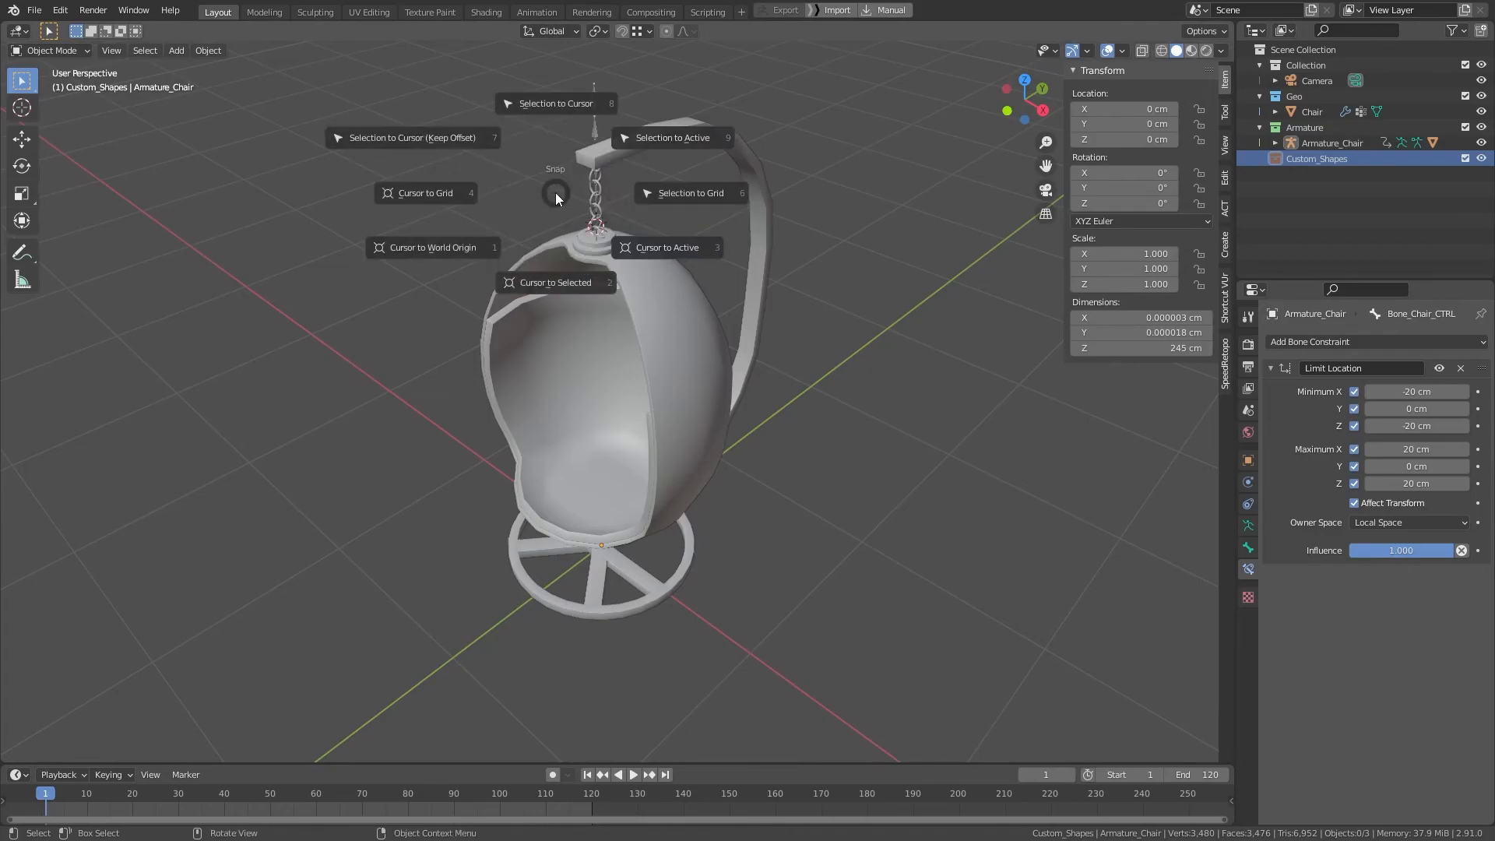
{"action": "left_click", "coordinate": [486, 245]}
Step: Add a mesh circle with 8 vertices at the chair's base in the Custom_Shapes collection
{"action": "middle_click_drag", "start_coordinate": [347, 390], "coordinate": [402, 418]}
{"action": "middle_click_drag", "start_coordinate": [798, 538], "coordinate": [788, 381], "text": "shift"}
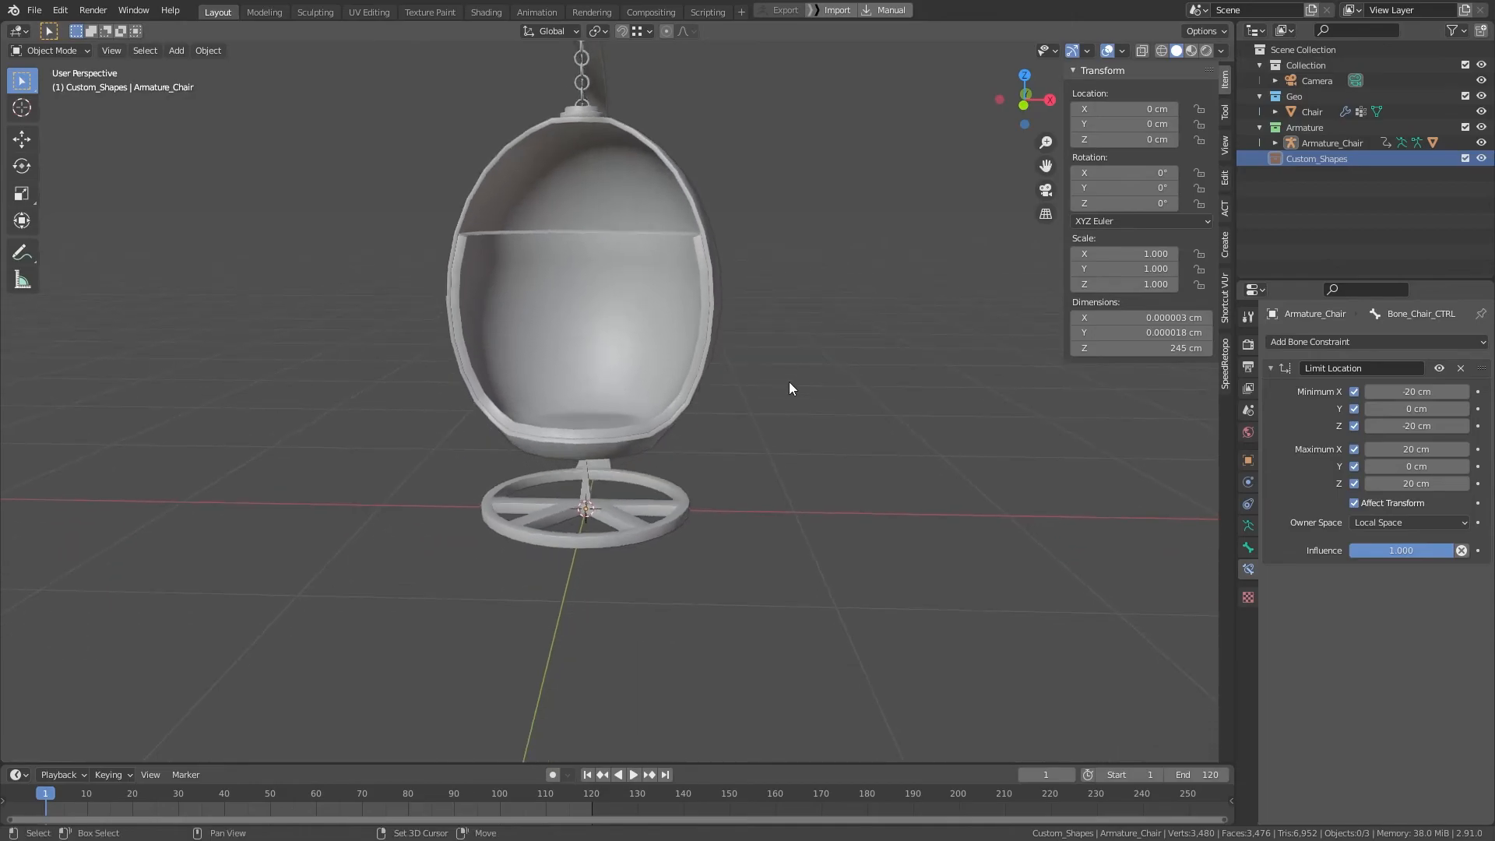
{"action": "key", "text": "shift+a"}
{"action": "mouse_move", "coordinate": [779, 264]}
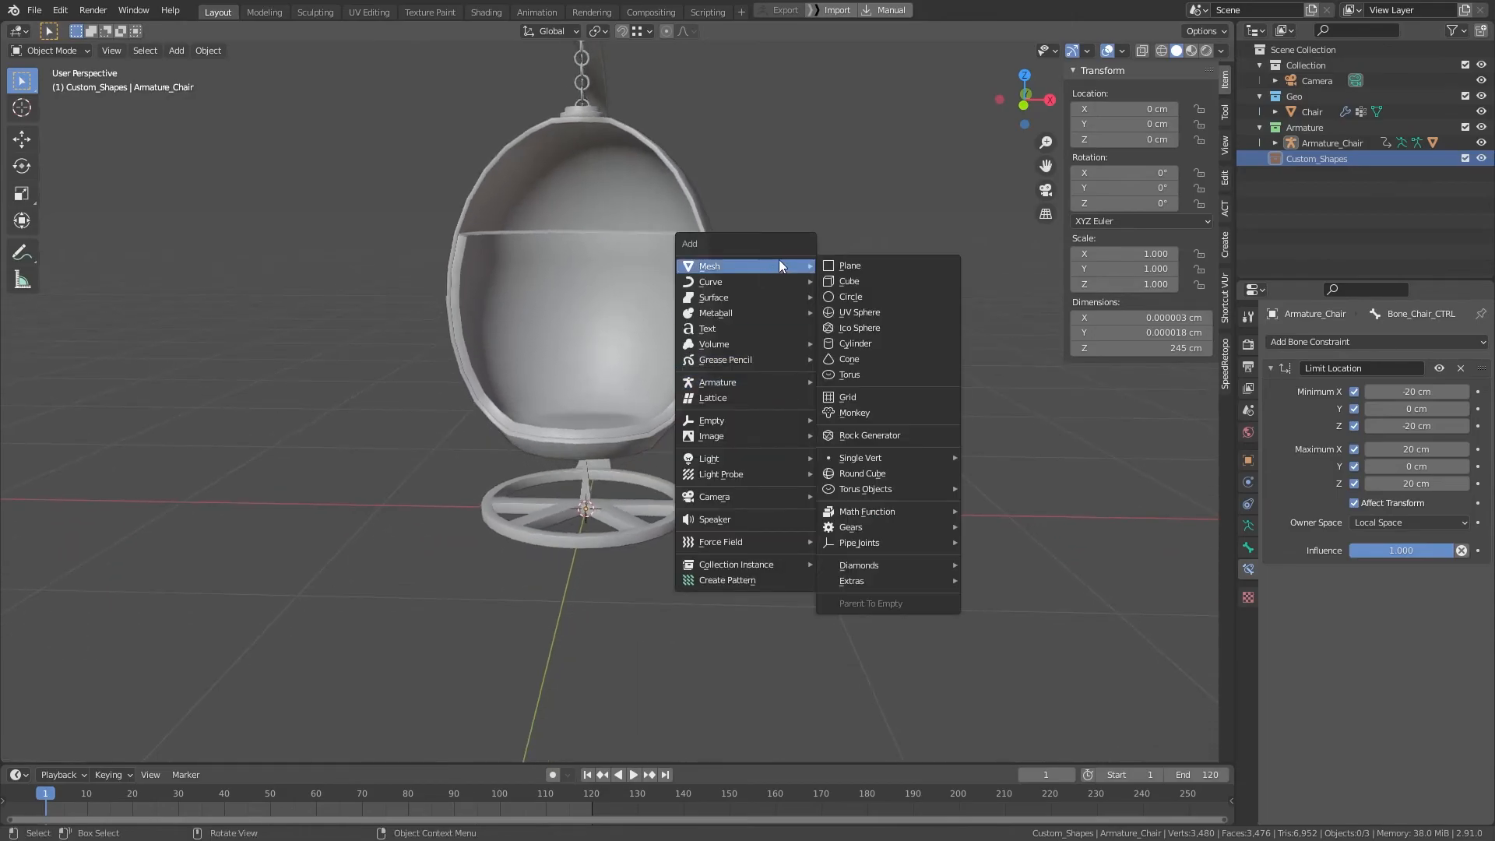
{"action": "left_click", "coordinate": [907, 300]}
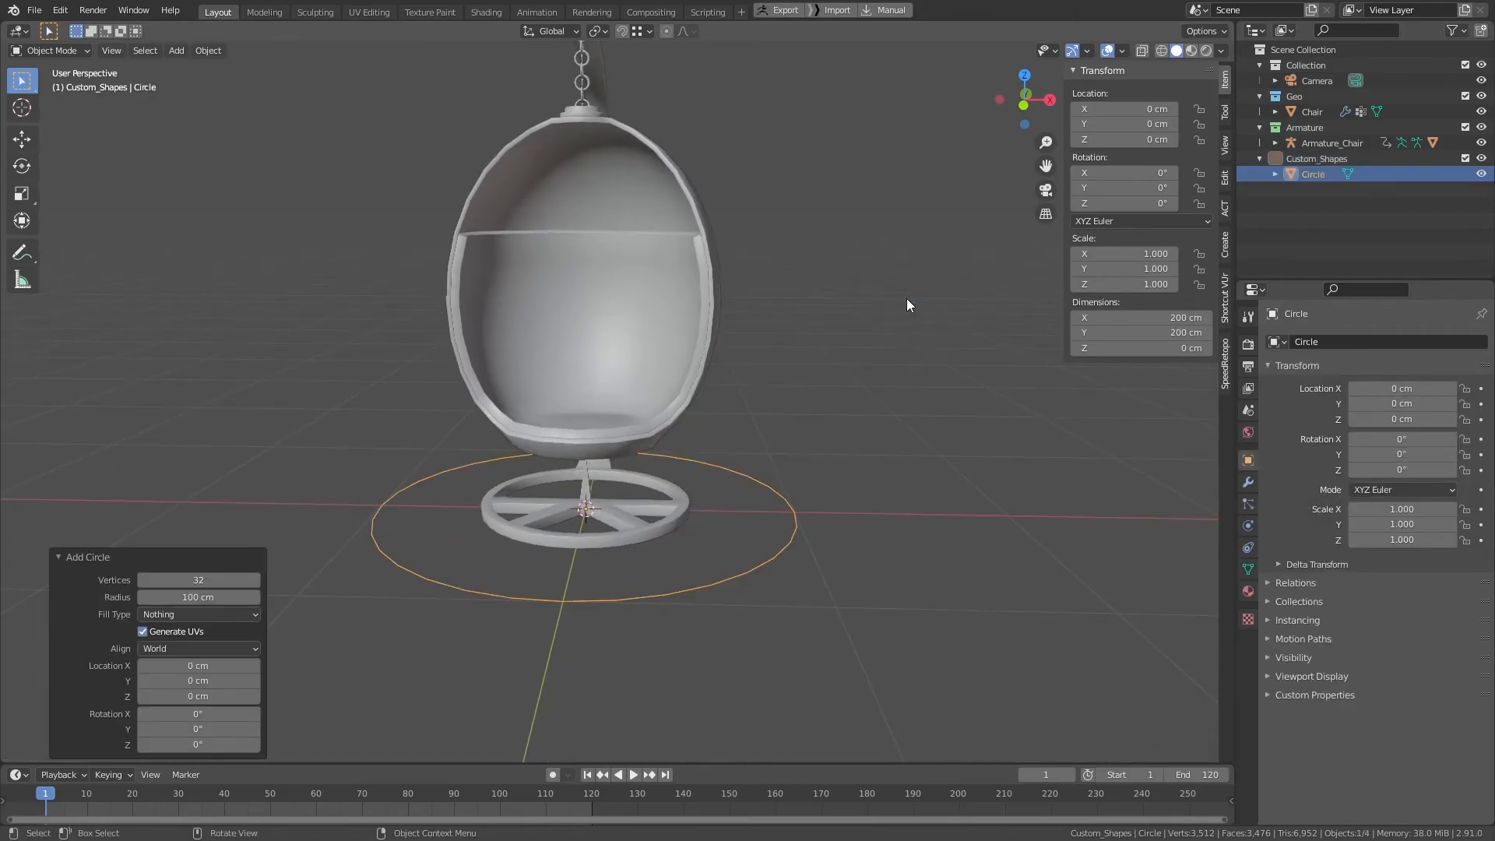
{"action": "left_click", "coordinate": [228, 580]}
{"action": "type", "text": "8"}
{"action": "key", "text": "Return"}
Step: Rename the new circle object as CS_Root
{"action": "middle_click_drag", "start_coordinate": [776, 336], "coordinate": [780, 475]}
{"action": "key", "text": "F2"}
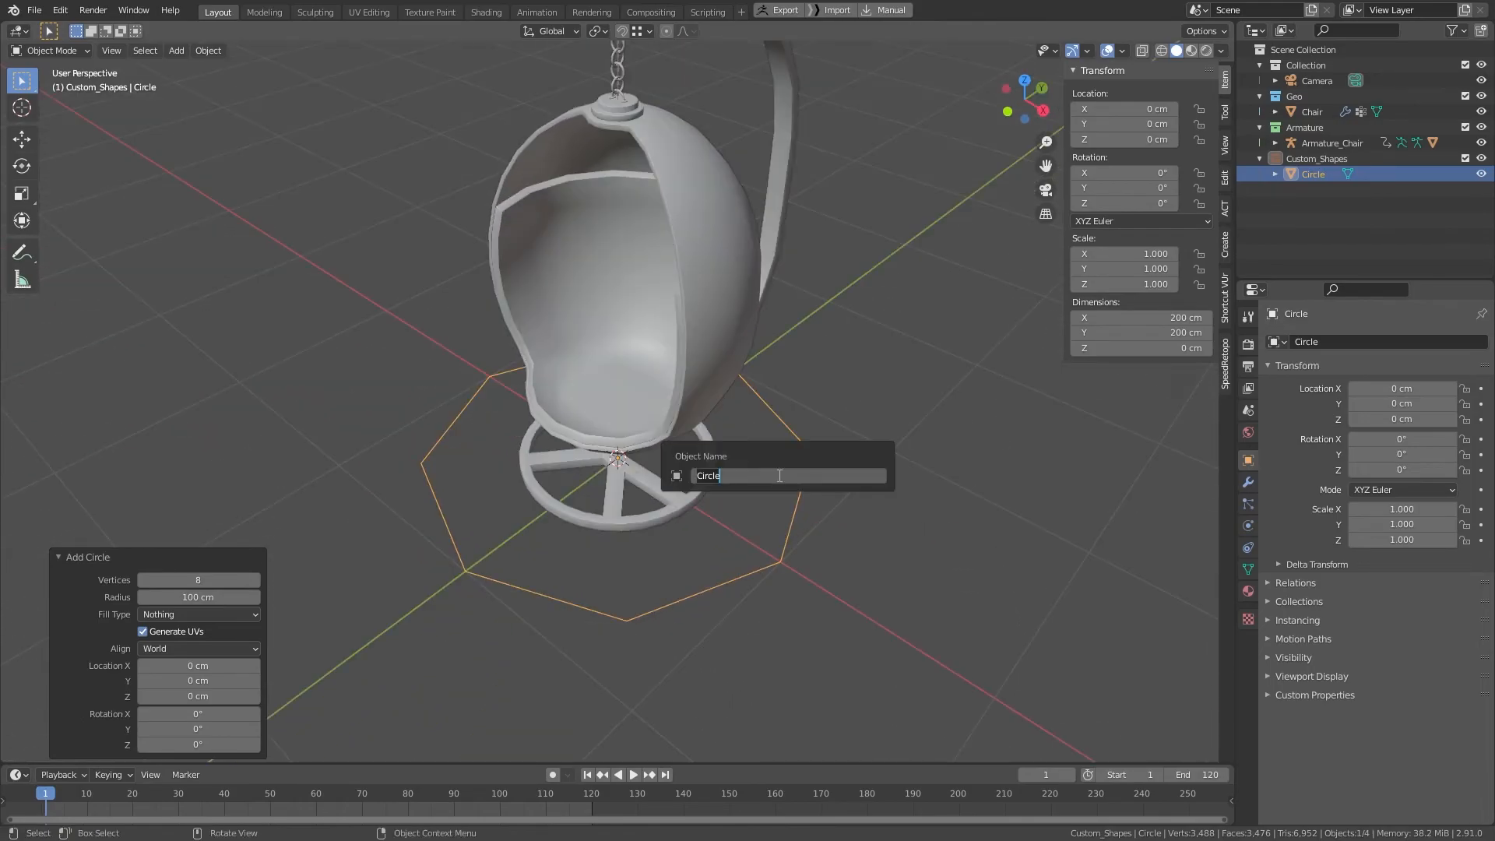
{"action": "type", "text": "CS_Root"}
{"action": "key", "text": "Return"}
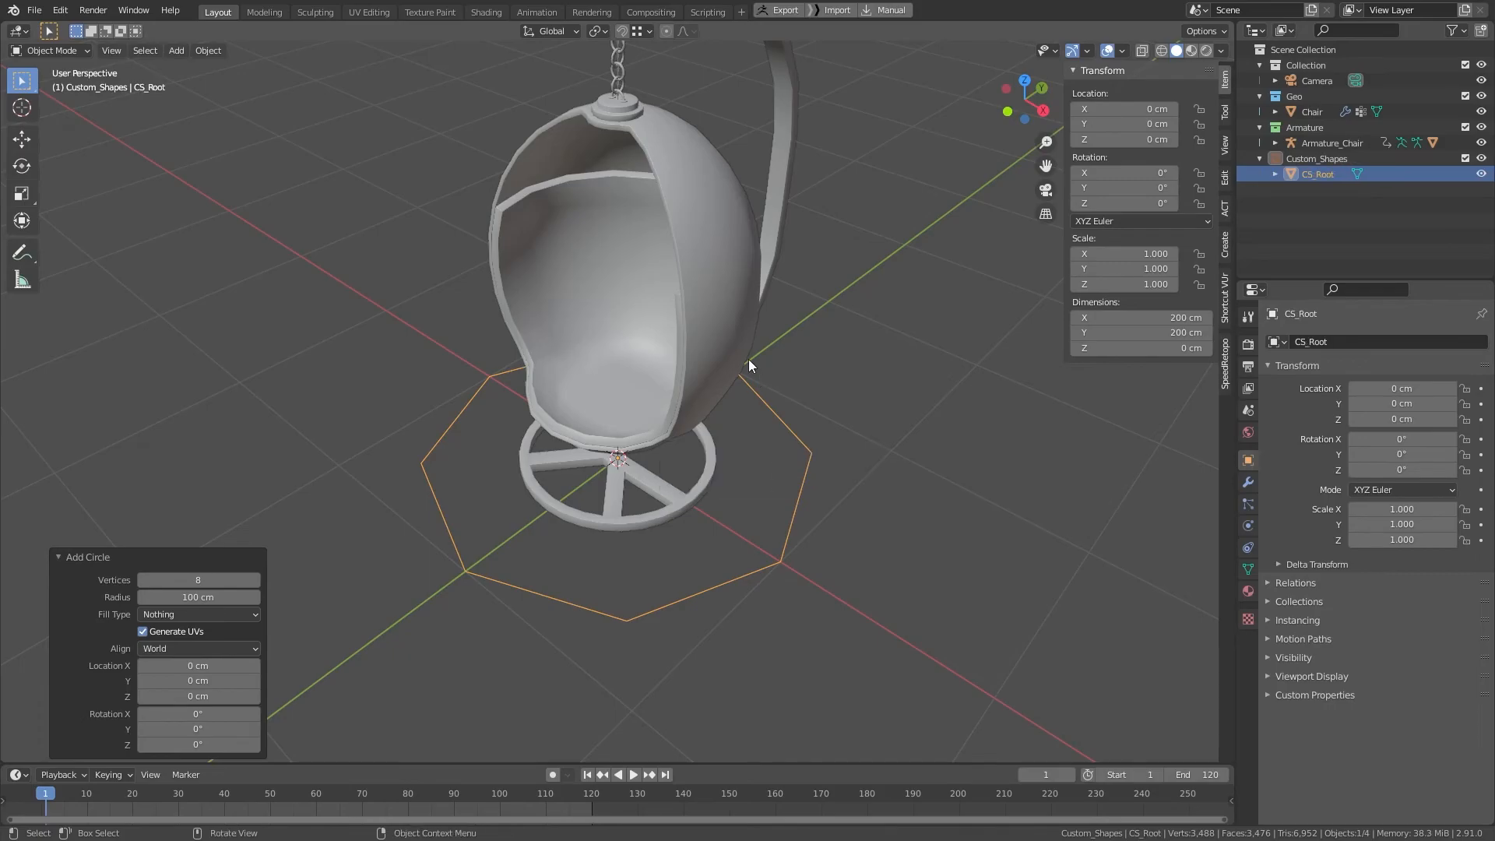
Step: With CS_Root and Armature_Chair selected, enter Pose Mode and apply Set and align bone shape to Bone_Root
{"action": "scroll", "coordinate": [705, 440], "scroll_direction": "up", "scroll_amount": 3}
{"action": "left_click_drag", "start_coordinate": [693, 483], "coordinate": [634, 410], "text": "alt"}
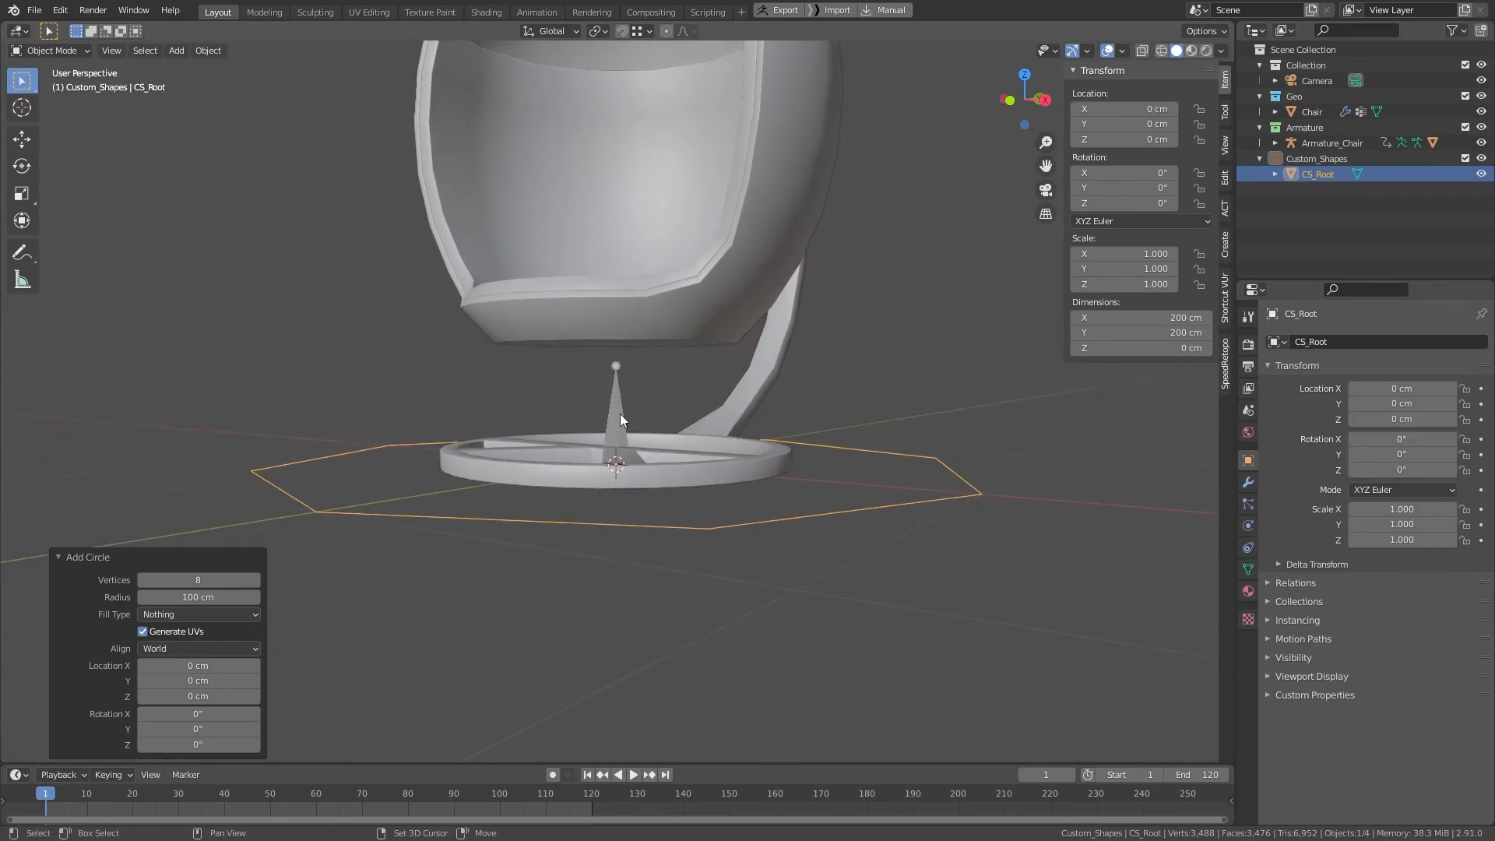
{"action": "left_click", "coordinate": [621, 420], "text": "shift"}
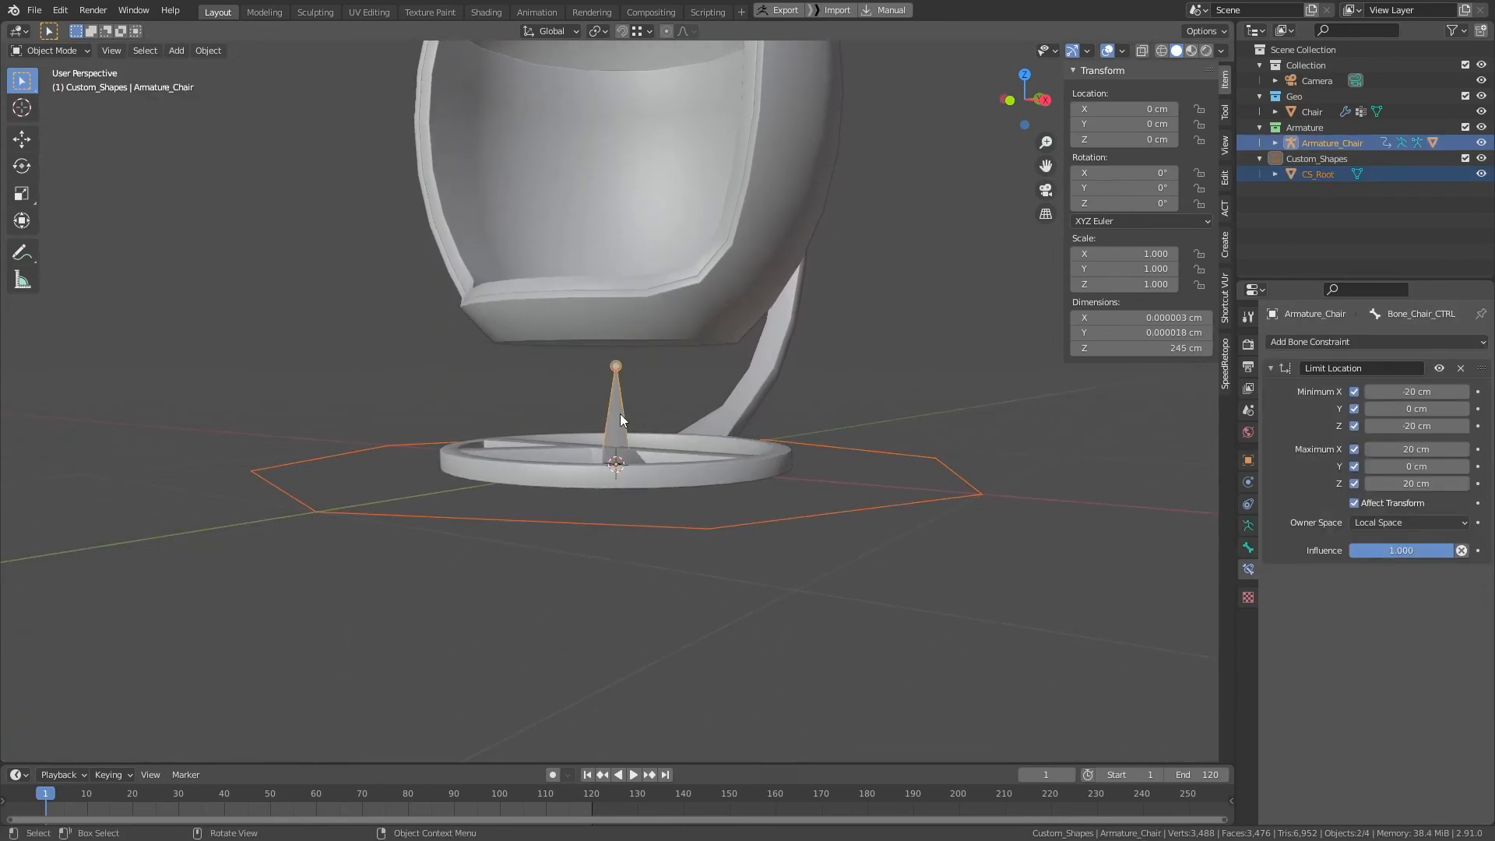
{"action": "key", "text": "ctrl+Tab"}
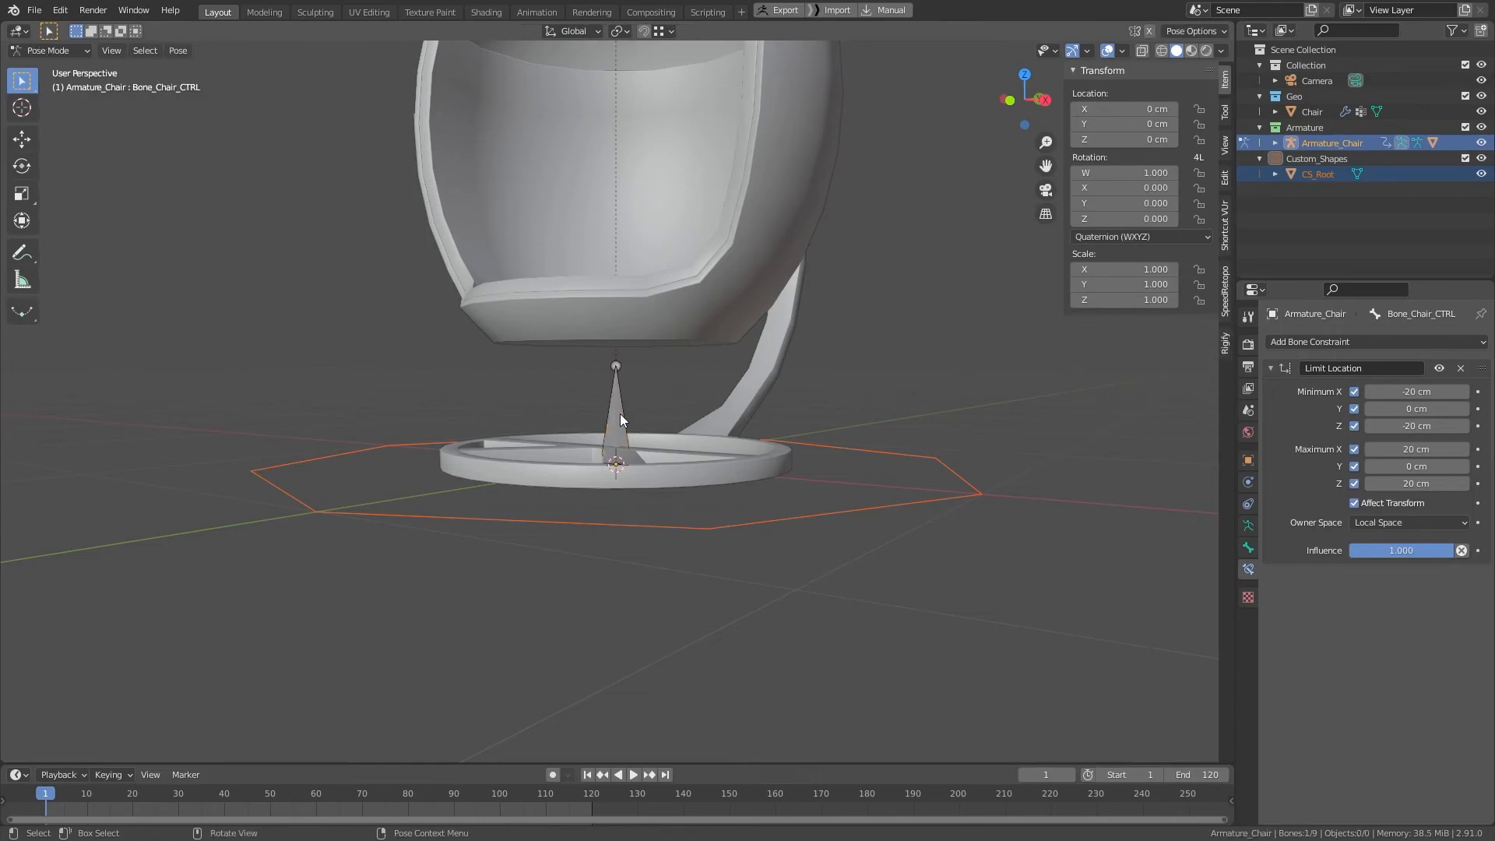
{"action": "left_click", "coordinate": [621, 419]}
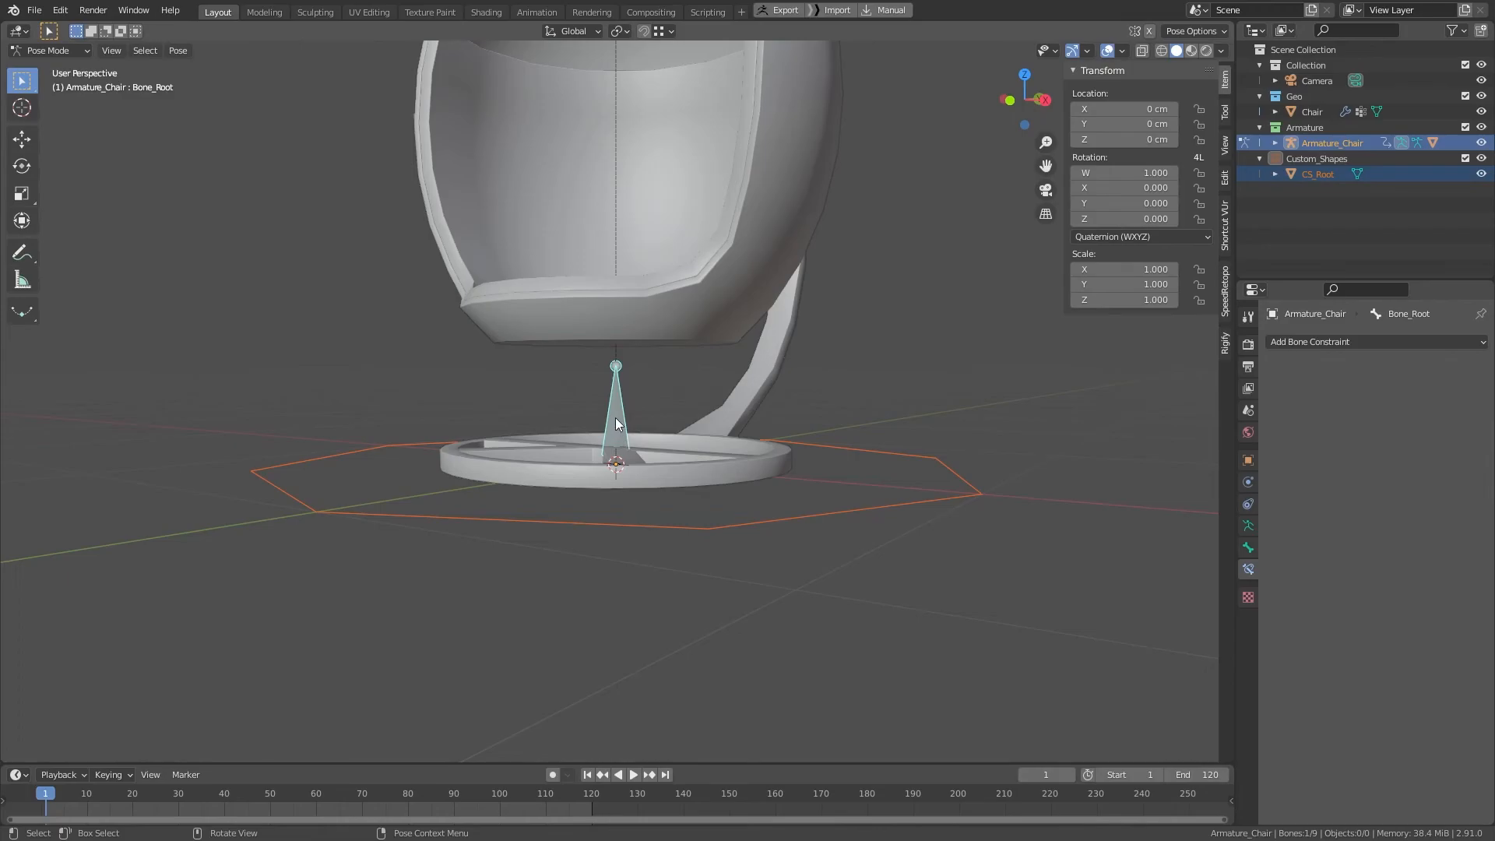
{"action": "right_click", "coordinate": [616, 423]}
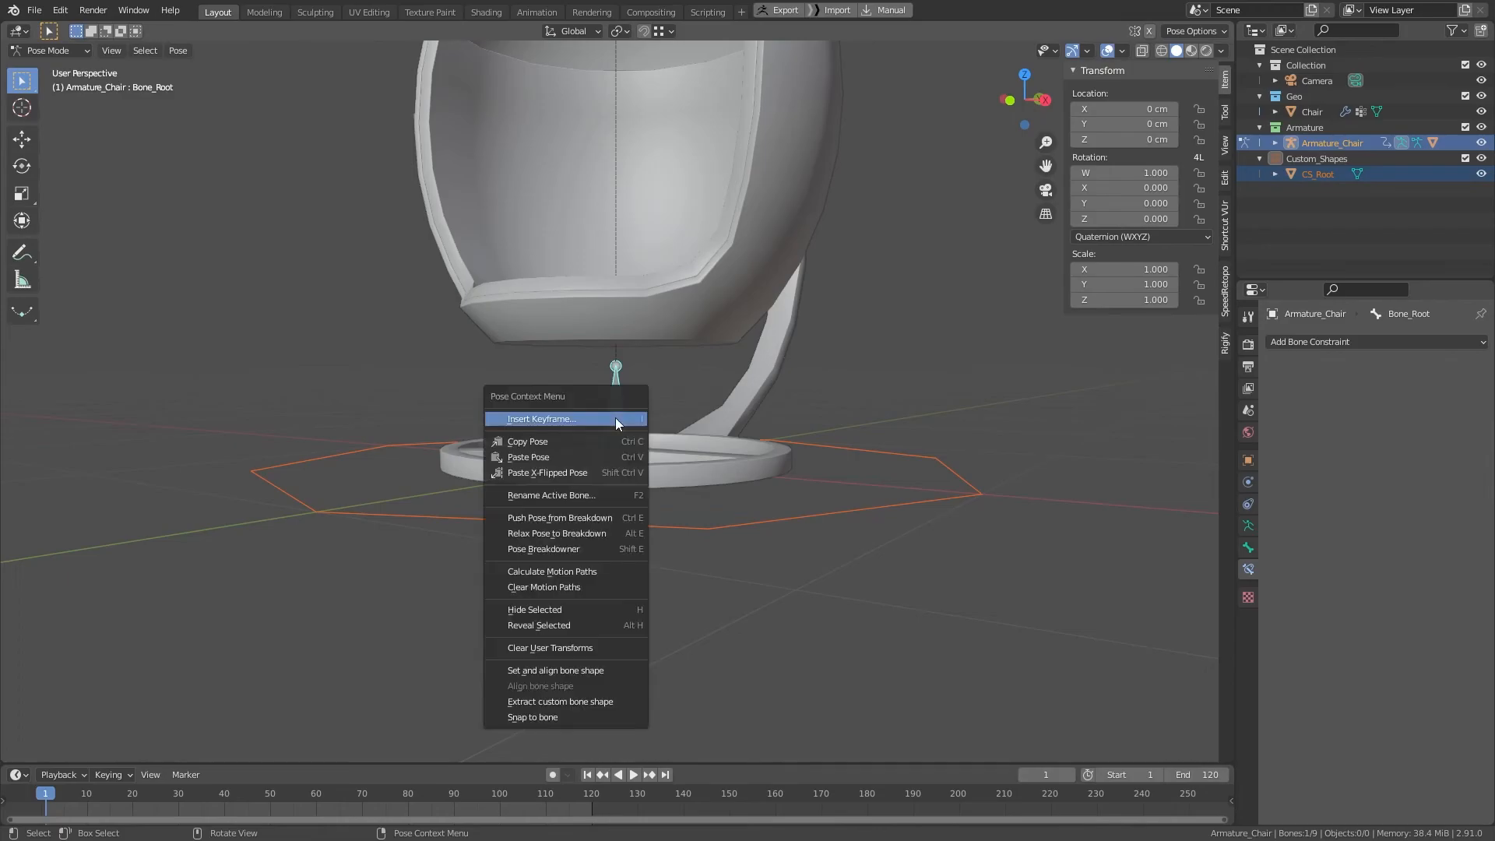
{"action": "left_click", "coordinate": [604, 671]}
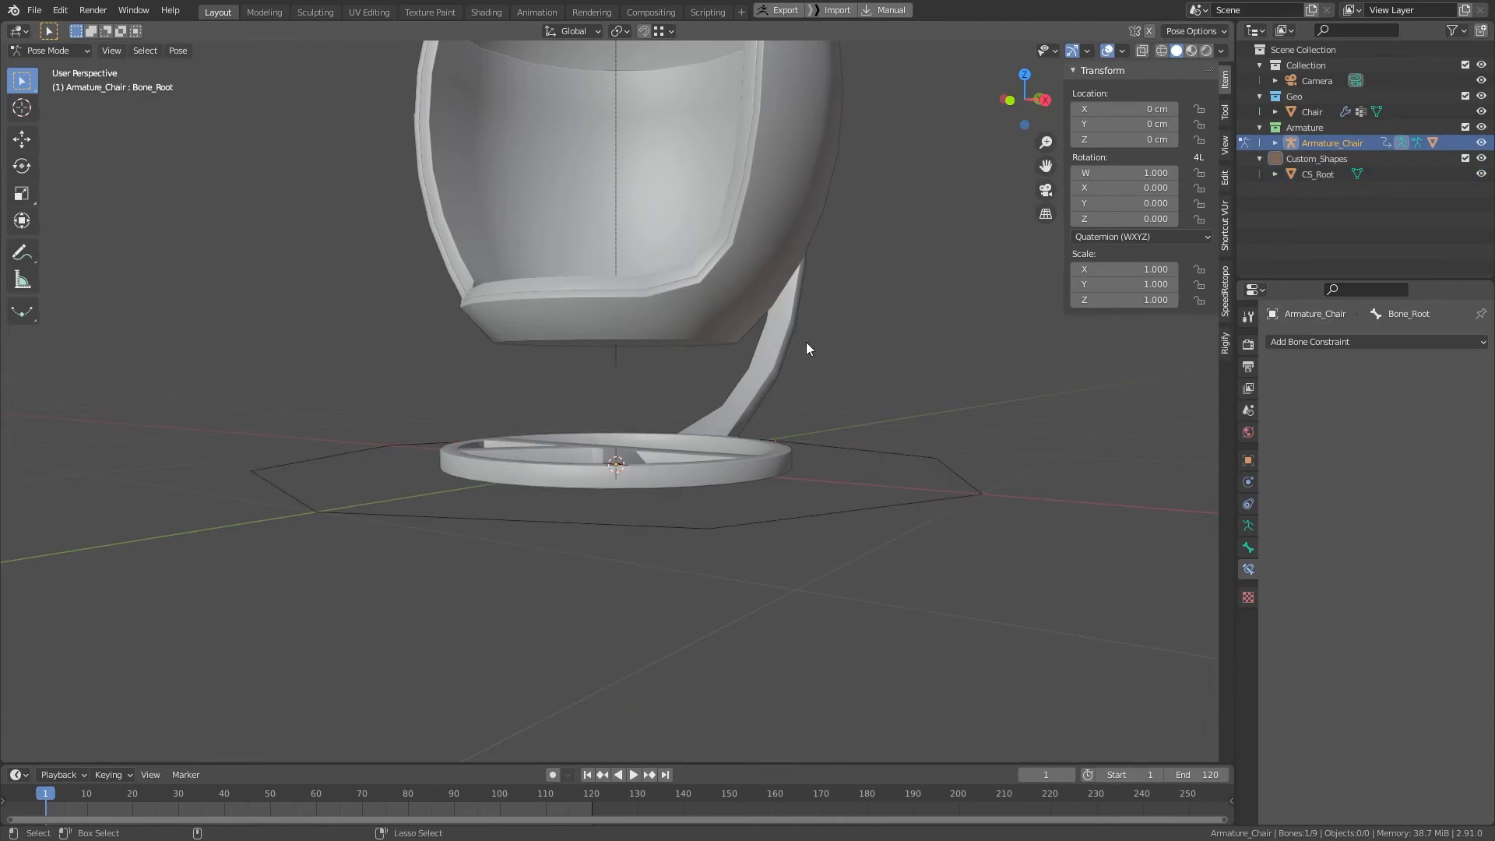
Step: Return to Object Mode, hide CS_Root in the viewport and deselect everything
{"action": "key", "text": "ctrl+Tab"}
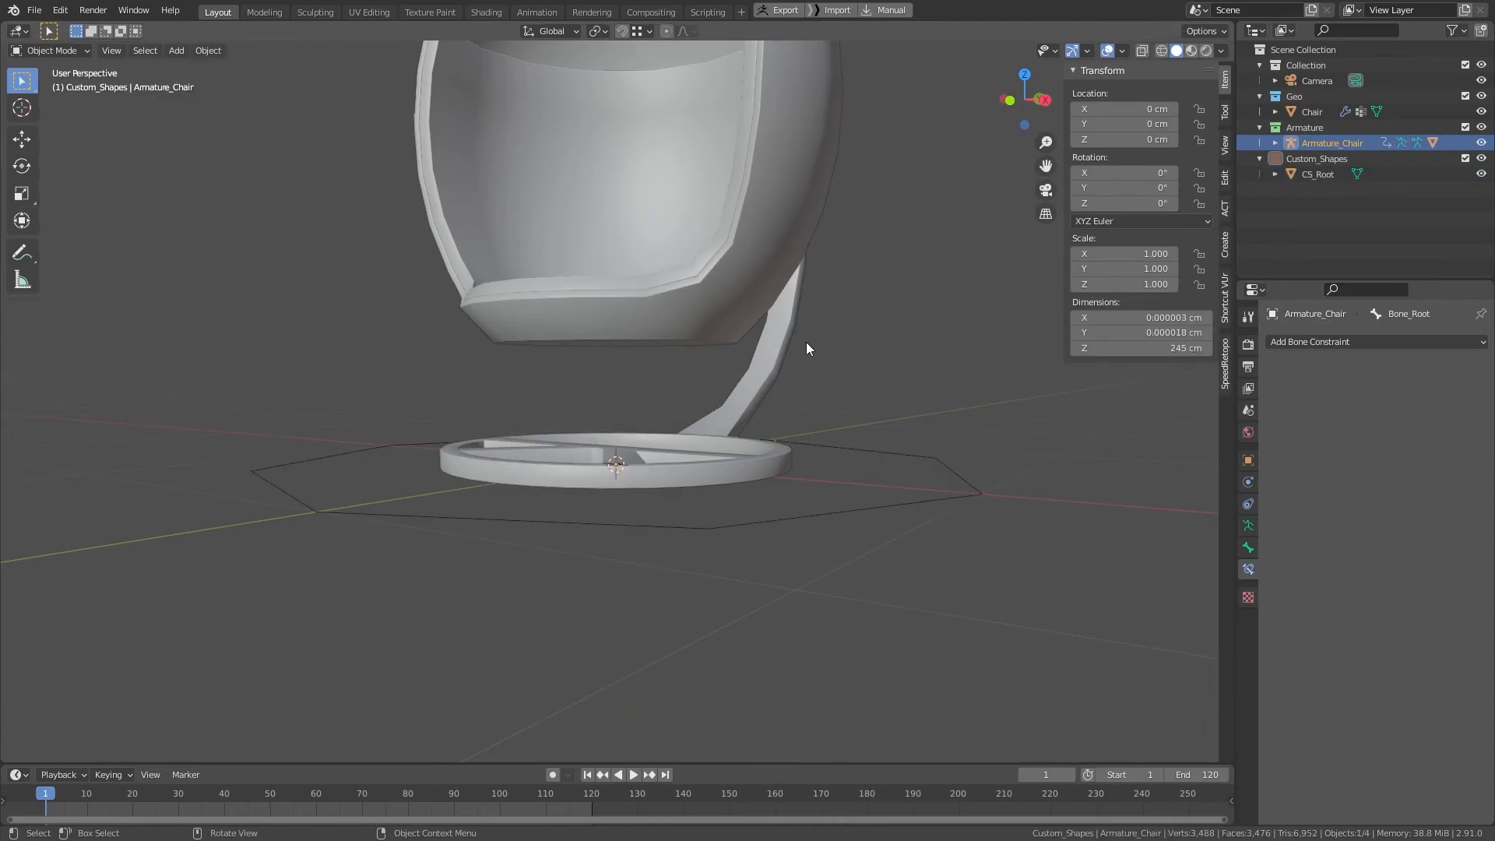
{"action": "left_click", "coordinate": [1479, 174]}
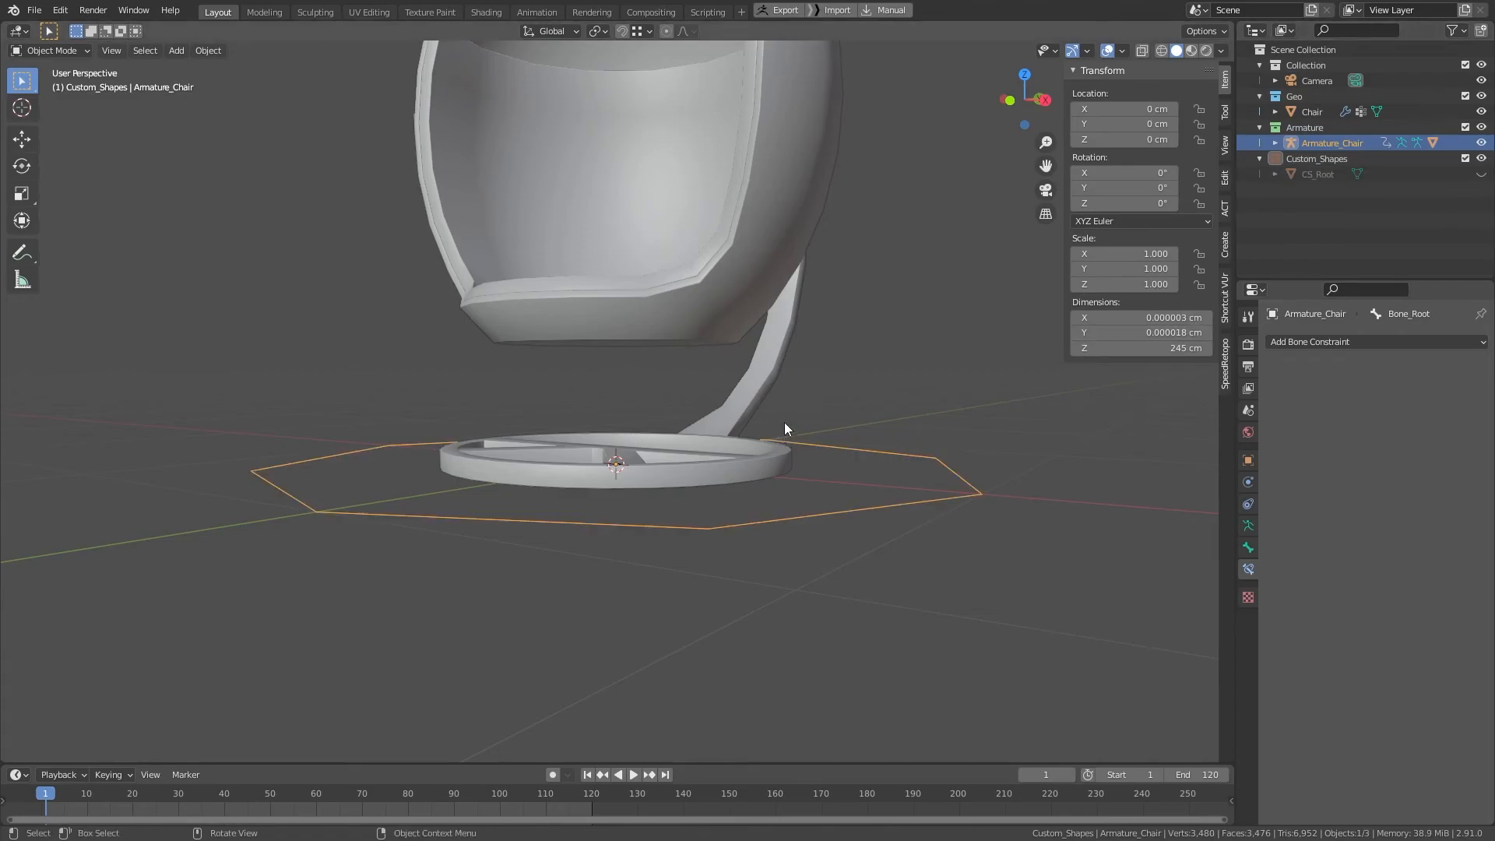
{"action": "left_click", "coordinate": [923, 326]}
Step: Select Armature_Chair and enter Edit Mode, framing the bones above the chair's hanging arm
{"action": "scroll", "coordinate": [923, 325], "scroll_direction": "down", "scroll_amount": 4}
{"action": "left_click_drag", "start_coordinate": [724, 285], "coordinate": [731, 339], "text": "alt"}
{"action": "left_click_drag", "start_coordinate": [781, 226], "coordinate": [730, 310], "text": "alt"}
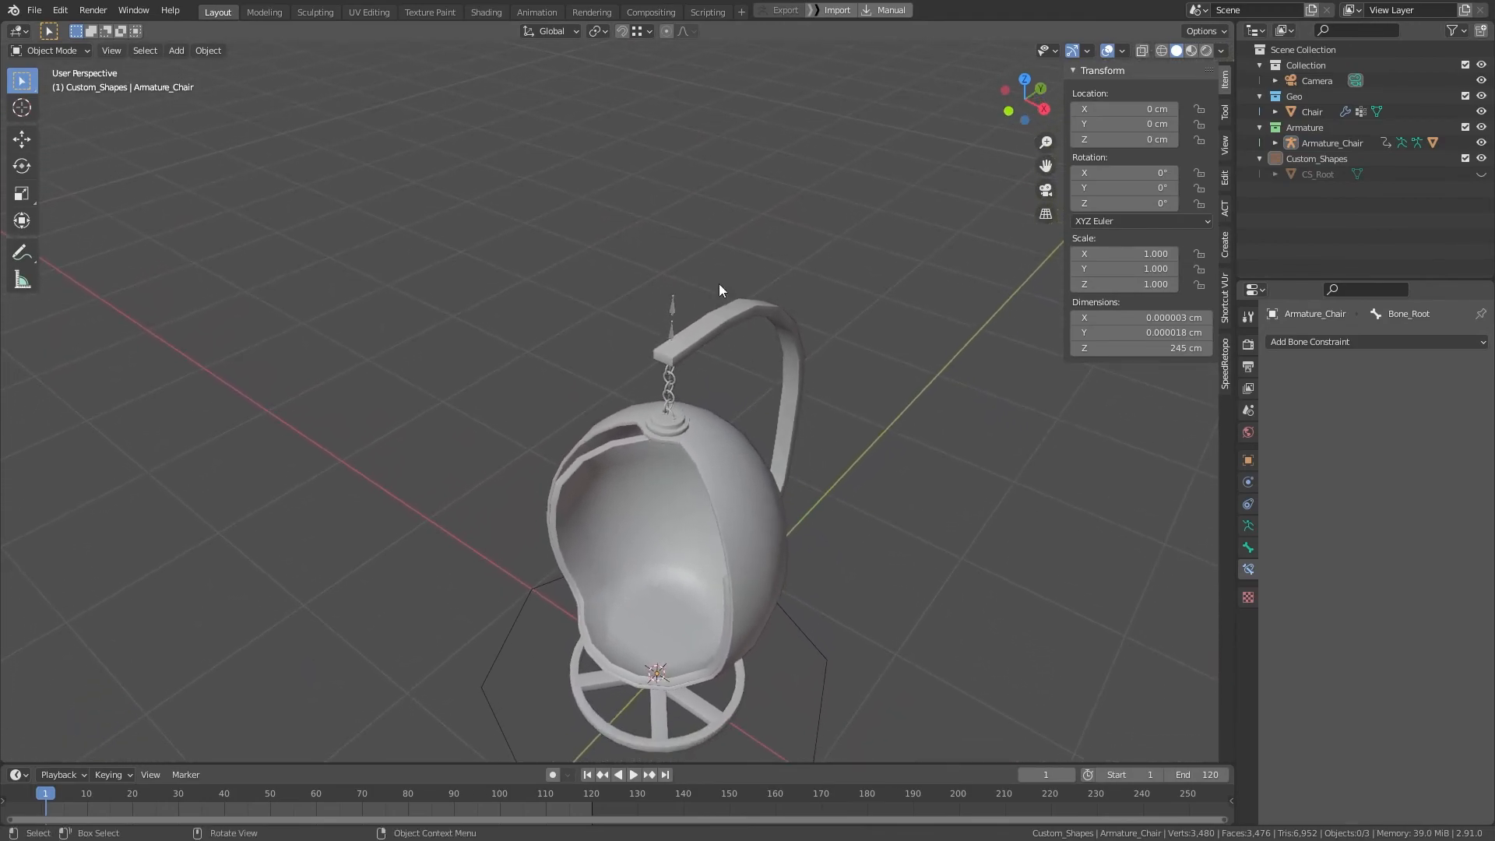
{"action": "left_click", "coordinate": [674, 330]}
{"action": "scroll", "coordinate": [689, 323], "scroll_direction": "up", "scroll_amount": 3}
{"action": "key", "text": "Tab"}
{"action": "scroll", "coordinate": [729, 284], "scroll_direction": "up", "scroll_amount": 2}
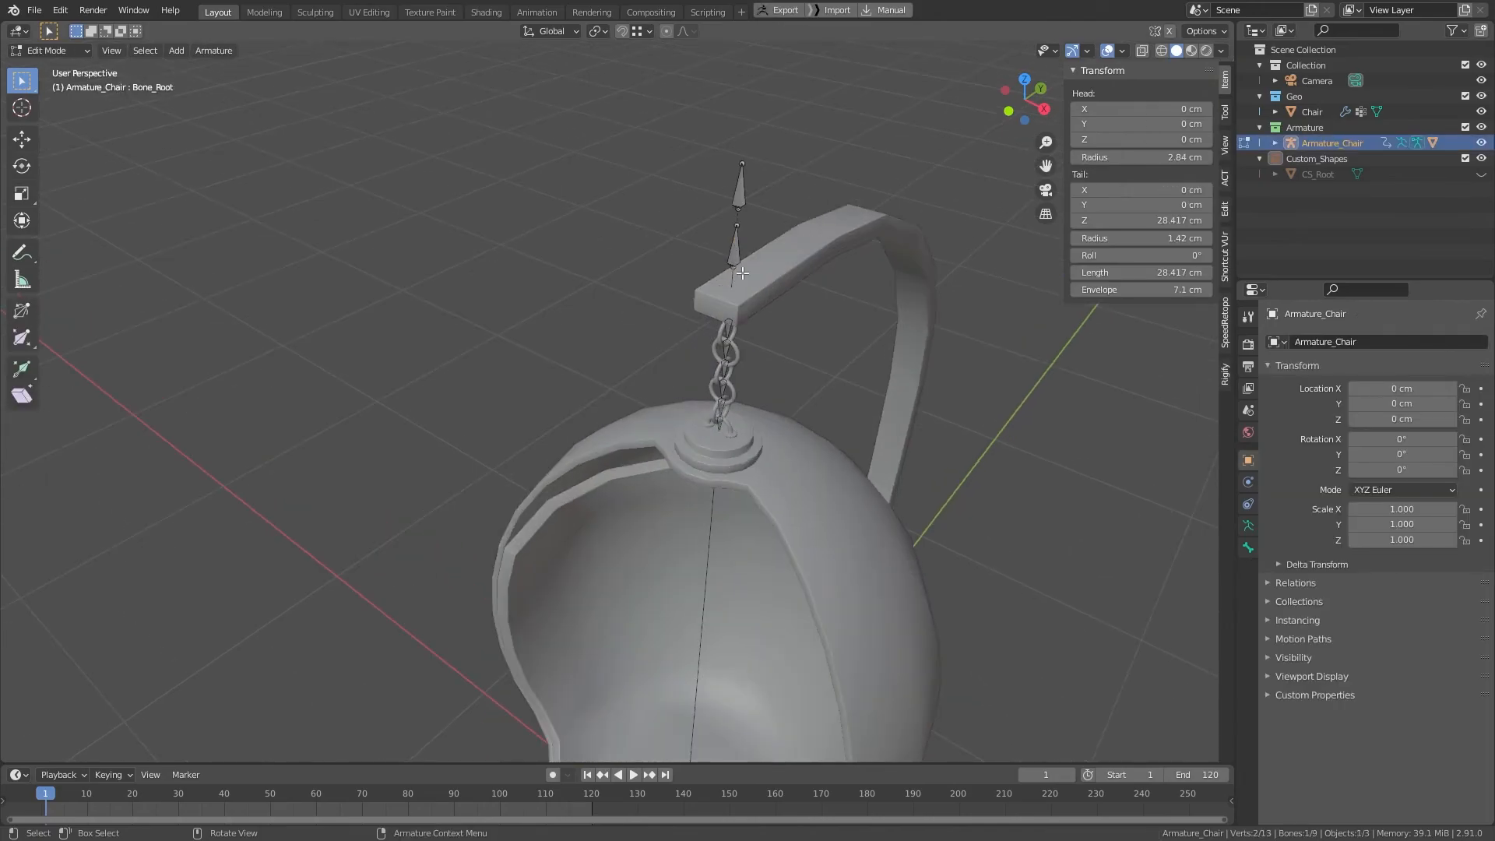
Step: Snap the 3D cursor to the head of Bone_Chair_CTRL and return to Object Mode
{"action": "left_click", "coordinate": [741, 188]}
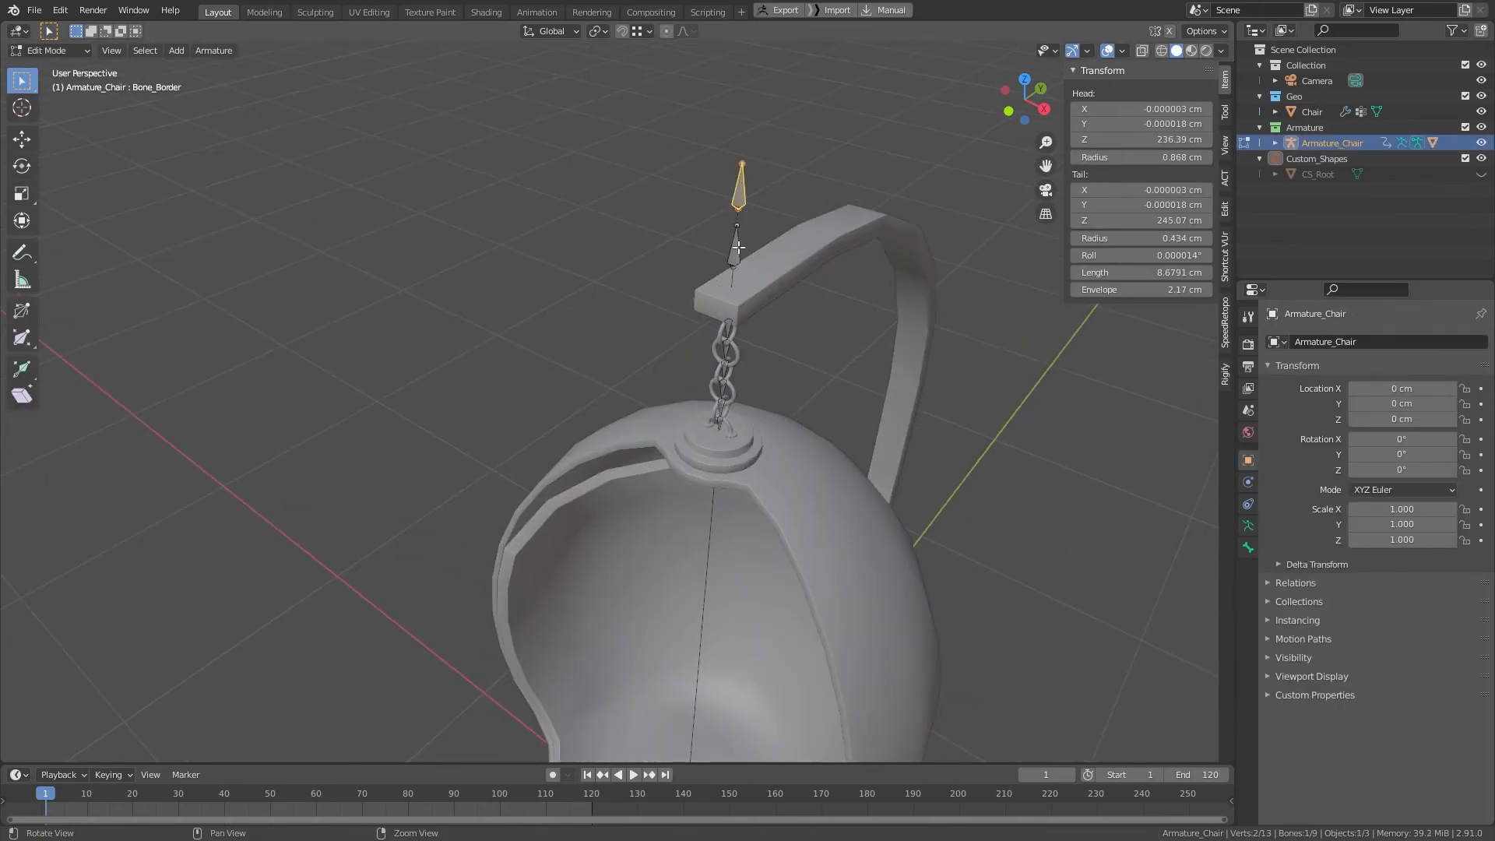
{"action": "middle_click_drag", "start_coordinate": [741, 245], "coordinate": [681, 301], "text": "alt"}
{"action": "scroll", "coordinate": [682, 338], "scroll_direction": "up", "scroll_amount": 1}
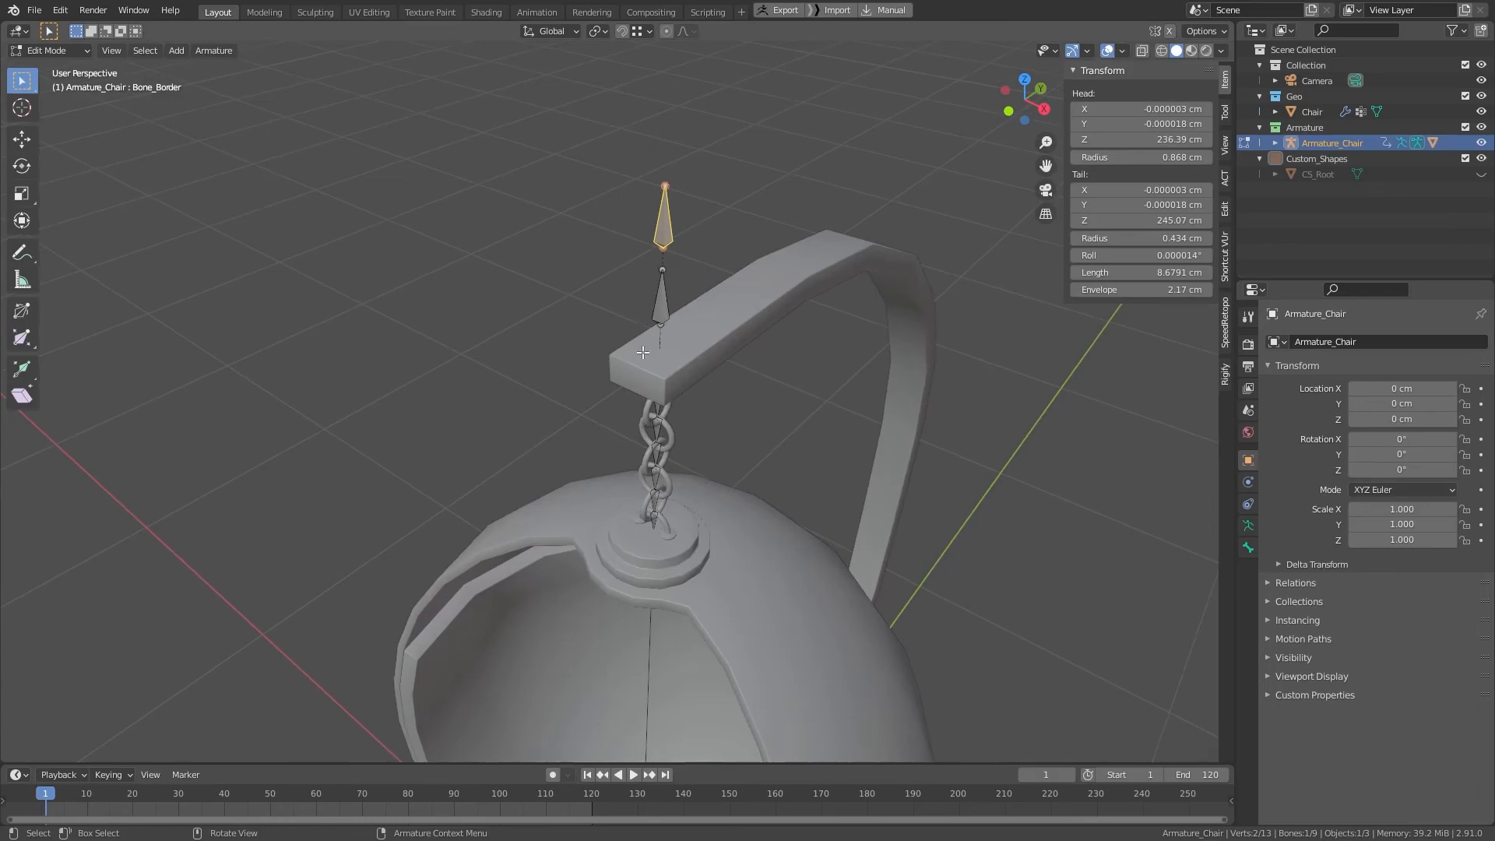
{"action": "left_click", "coordinate": [658, 312]}
{"action": "scroll", "coordinate": [657, 321], "scroll_direction": "up", "scroll_amount": 1}
{"action": "left_click", "coordinate": [680, 293]}
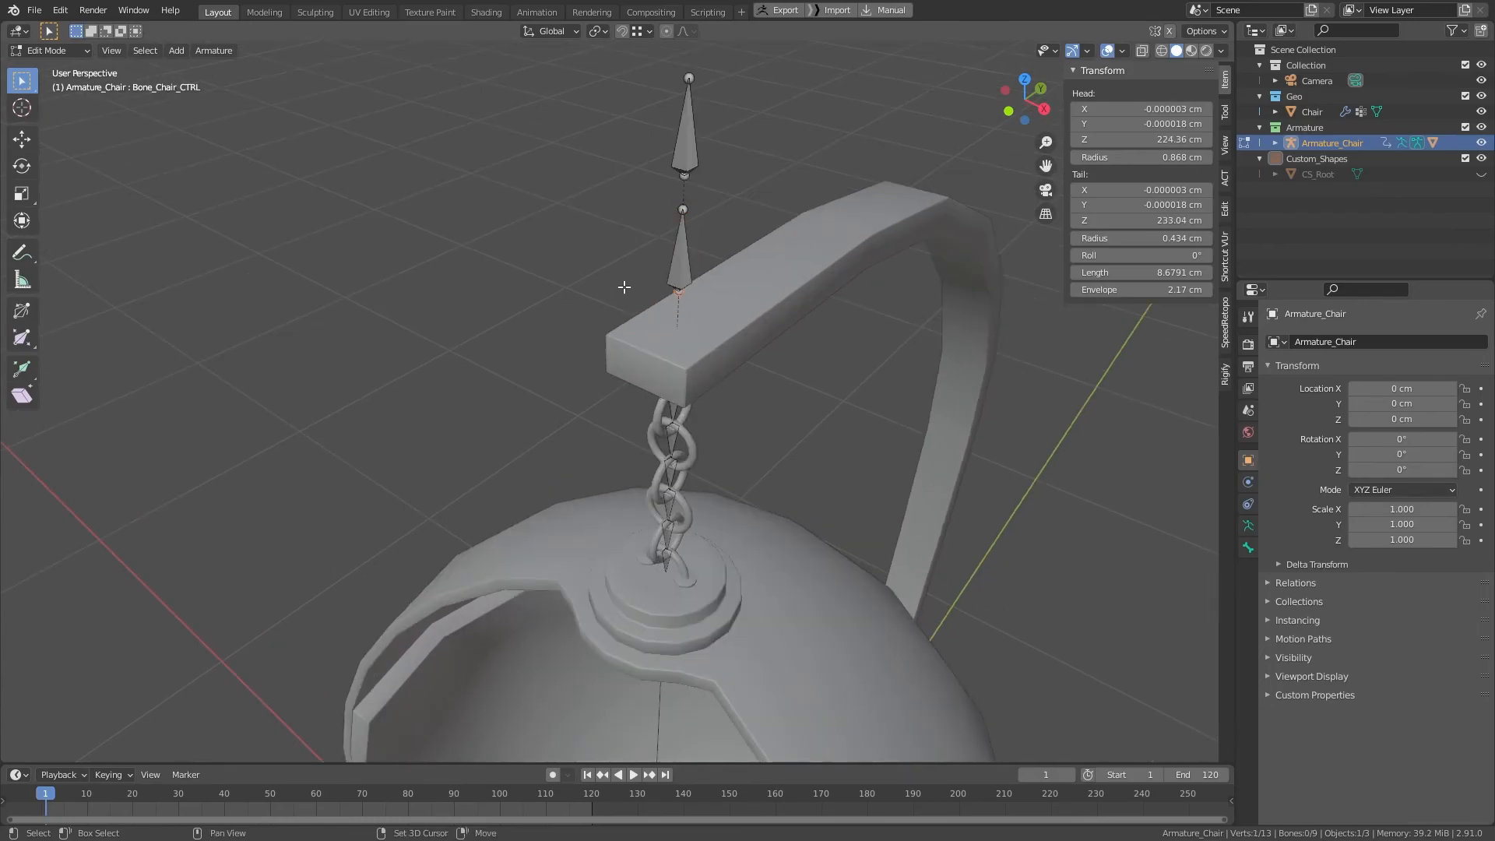
{"action": "key", "text": "shift+s"}
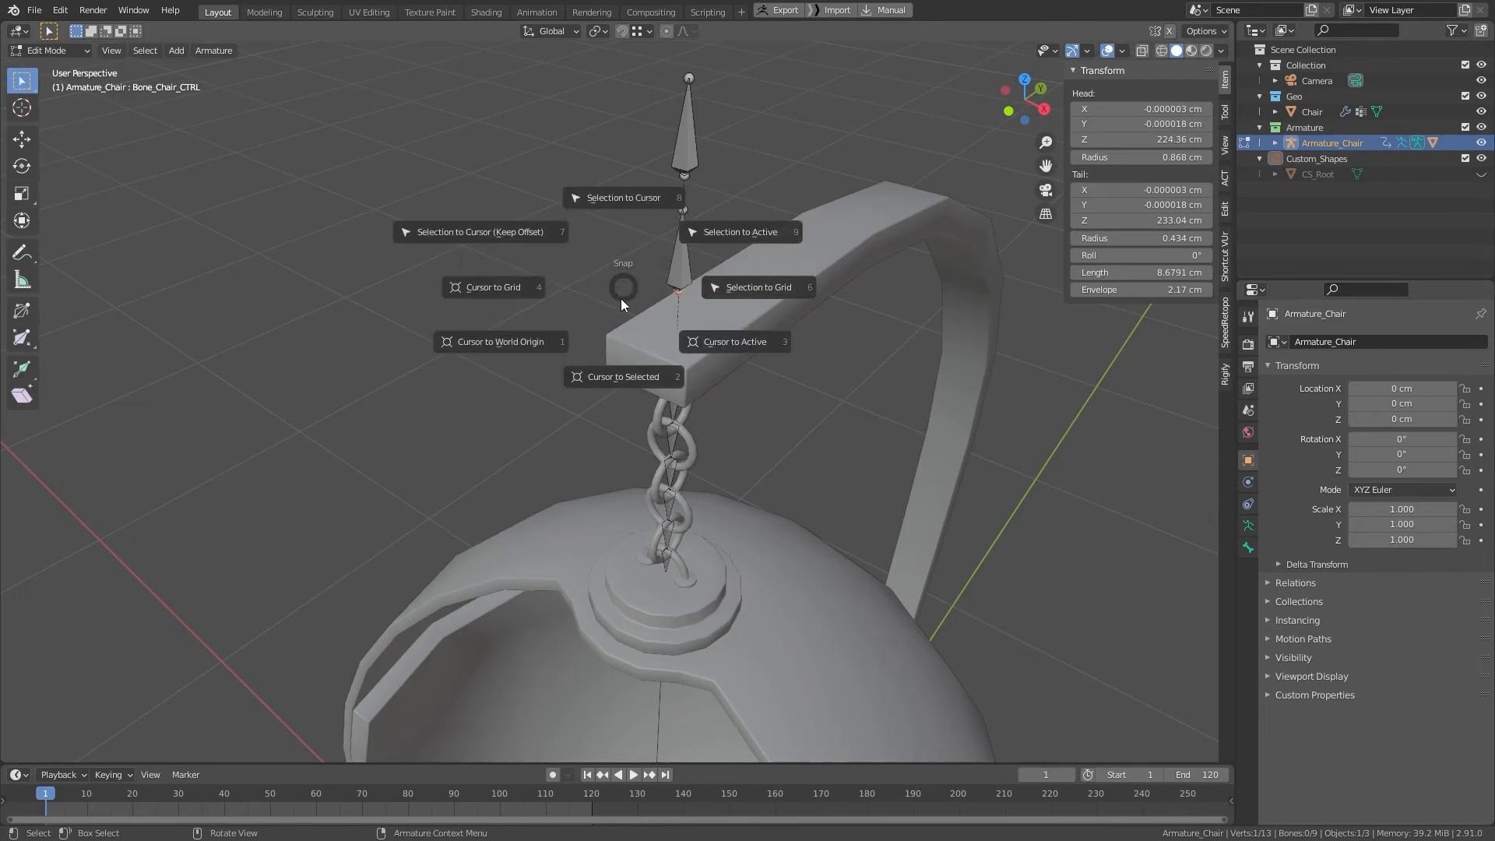
{"action": "left_click", "coordinate": [634, 374]}
{"action": "key", "text": "Tab"}
Step: Add a mesh plane with a size of 40 cm at the 3D cursor on the control bone
{"action": "middle_click_drag", "start_coordinate": [738, 359], "coordinate": [727, 558], "text": "shift"}
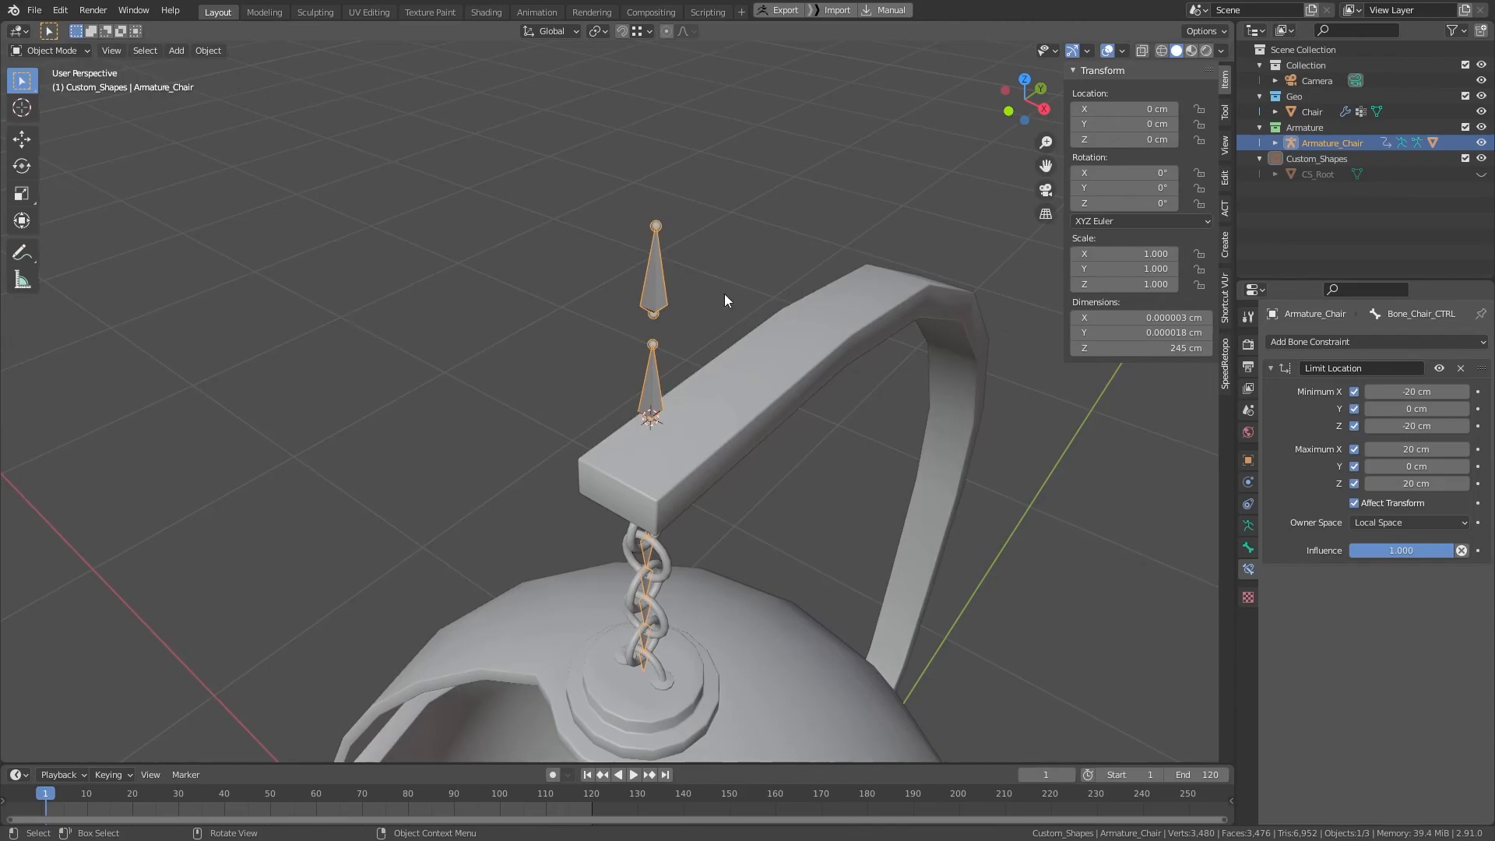
{"action": "key", "text": "shift+a"}
{"action": "mouse_move", "coordinate": [724, 295]}
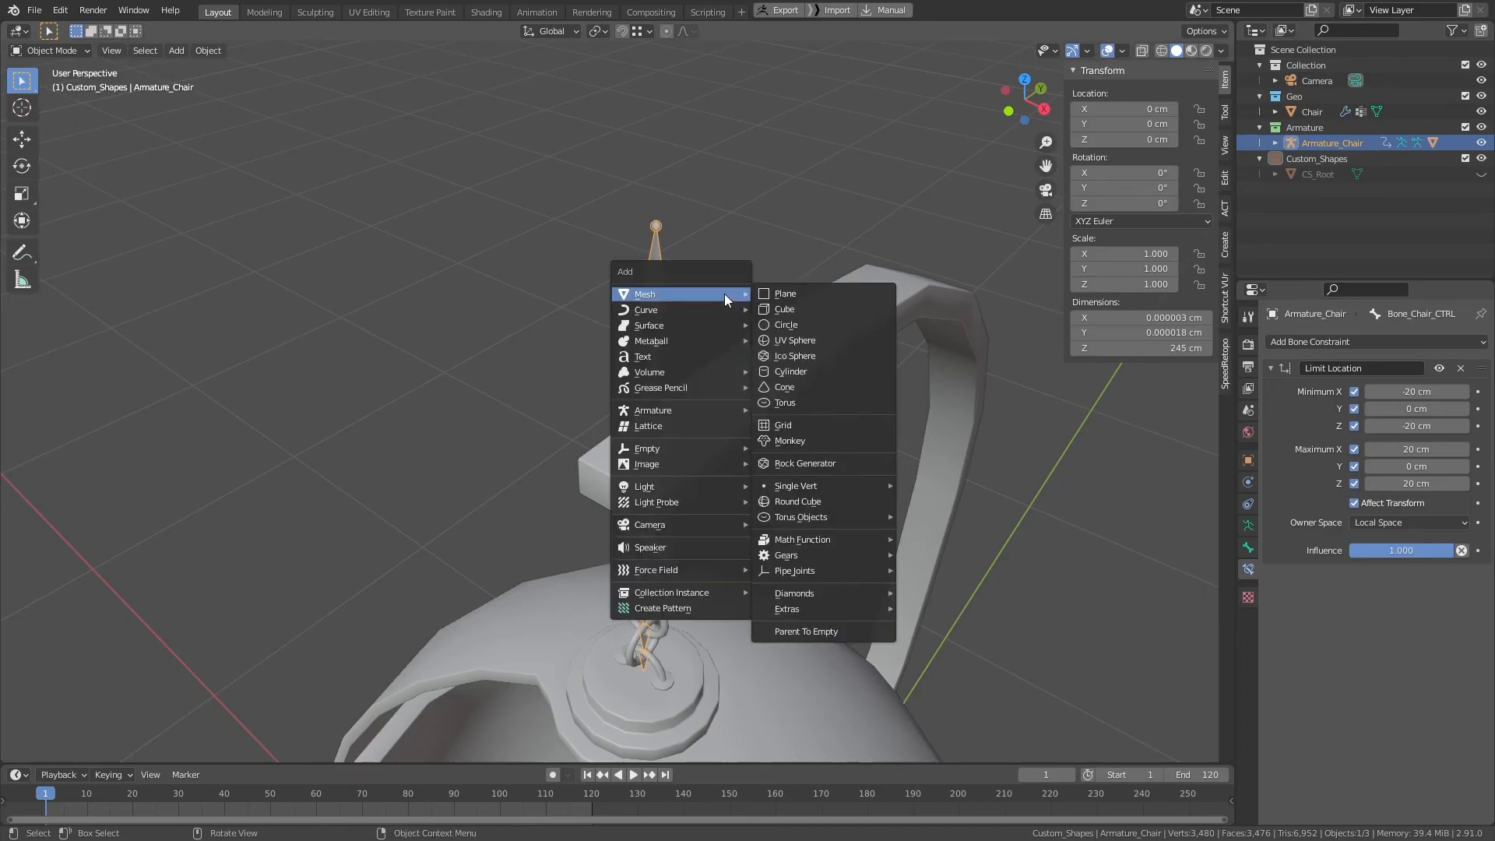
{"action": "left_click", "coordinate": [808, 293]}
{"action": "left_click", "coordinate": [218, 614]}
{"action": "type", "text": "40"}
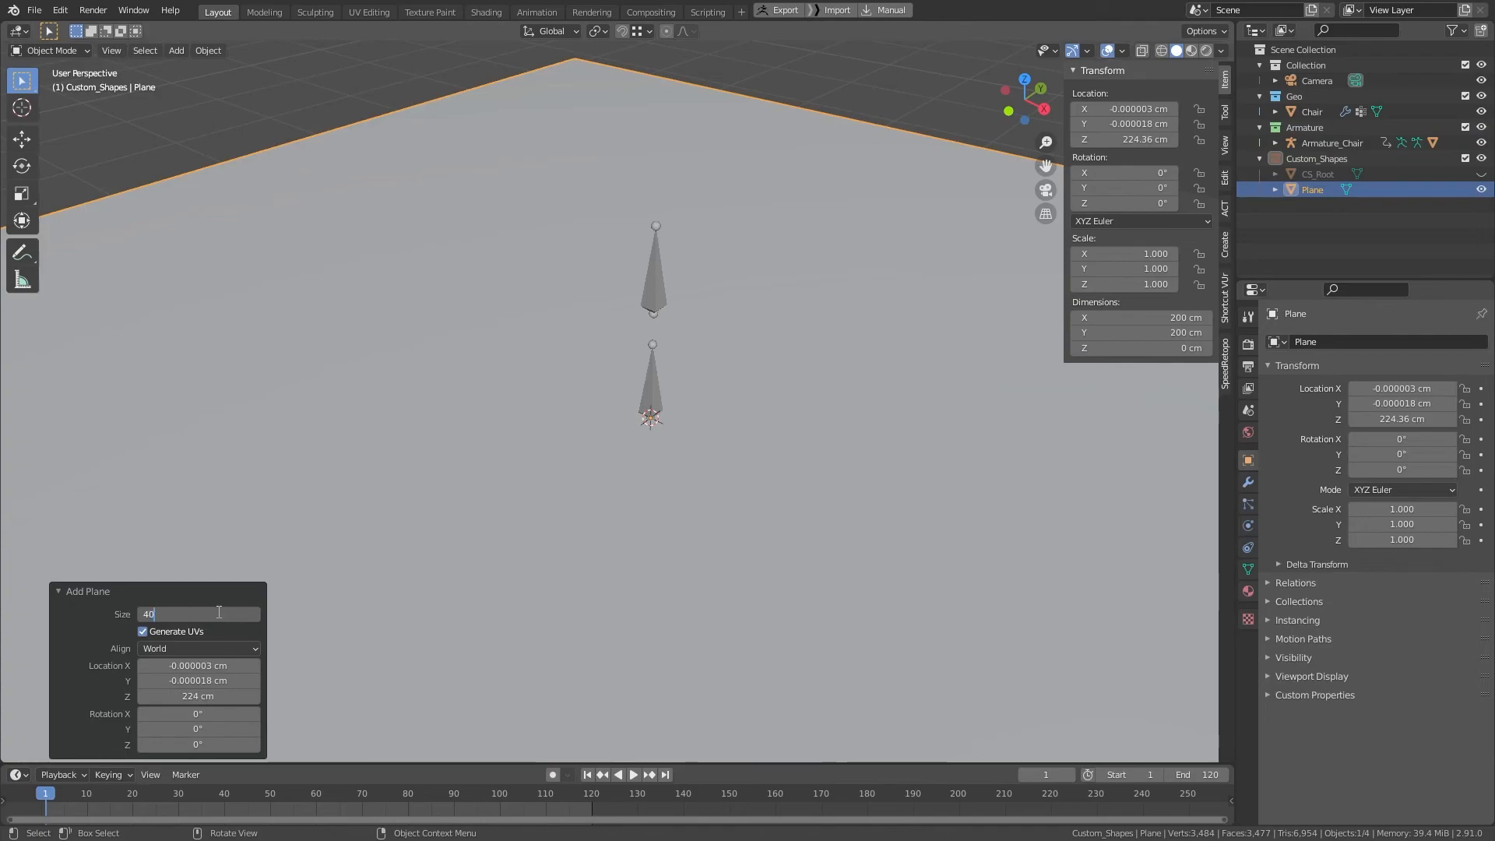
{"action": "key", "text": "Return"}
Step: In Edit Mode, delete only the plane's face so its edges stay as a square outline
{"action": "middle_click_drag", "start_coordinate": [514, 355], "coordinate": [616, 372]}
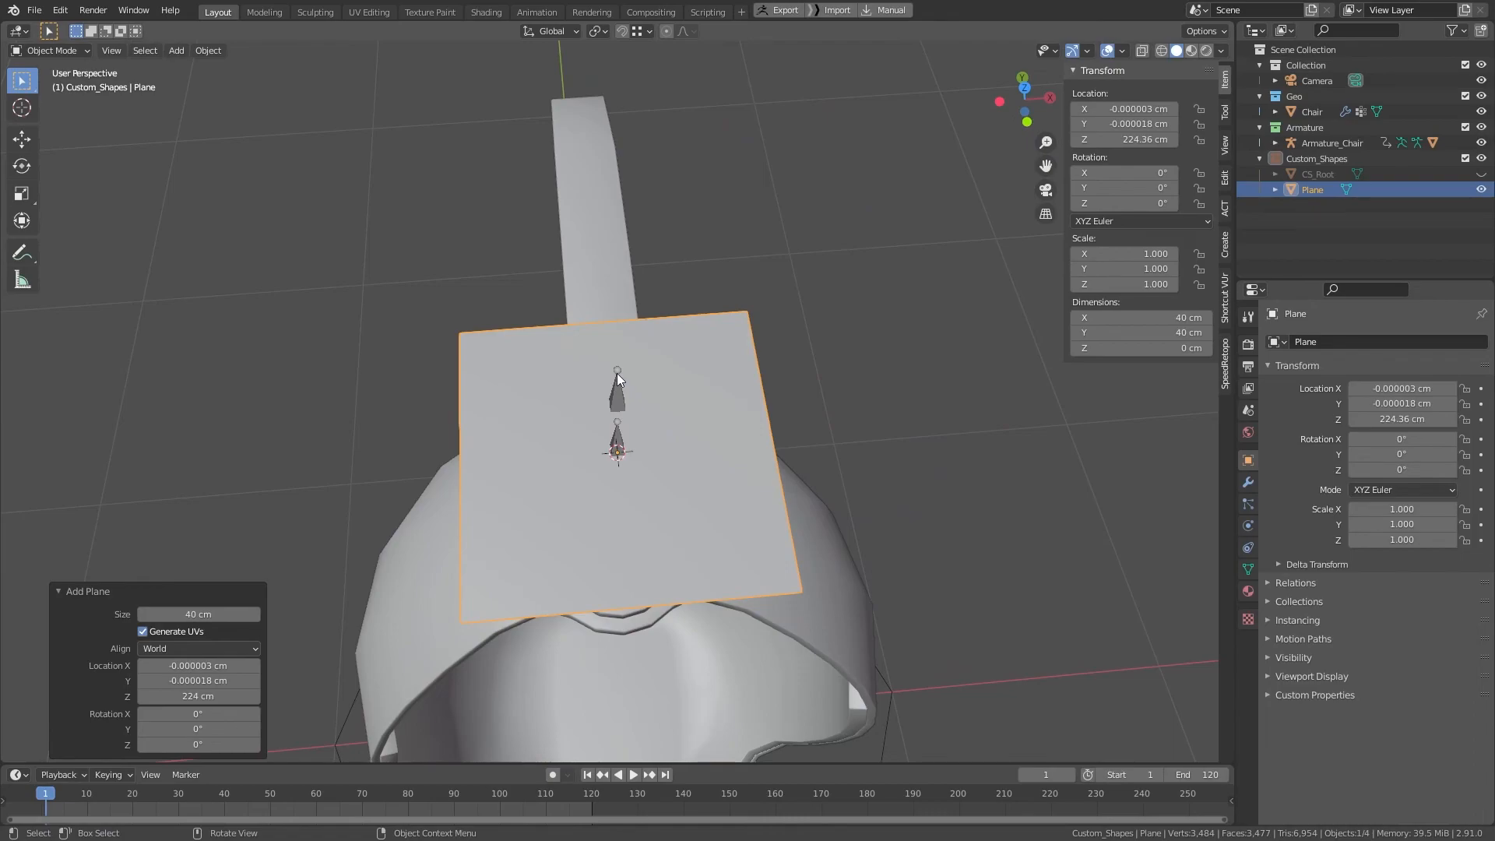
{"action": "key", "text": "Tab"}
{"action": "key", "text": "3"}
{"action": "key", "text": "alt+a"}
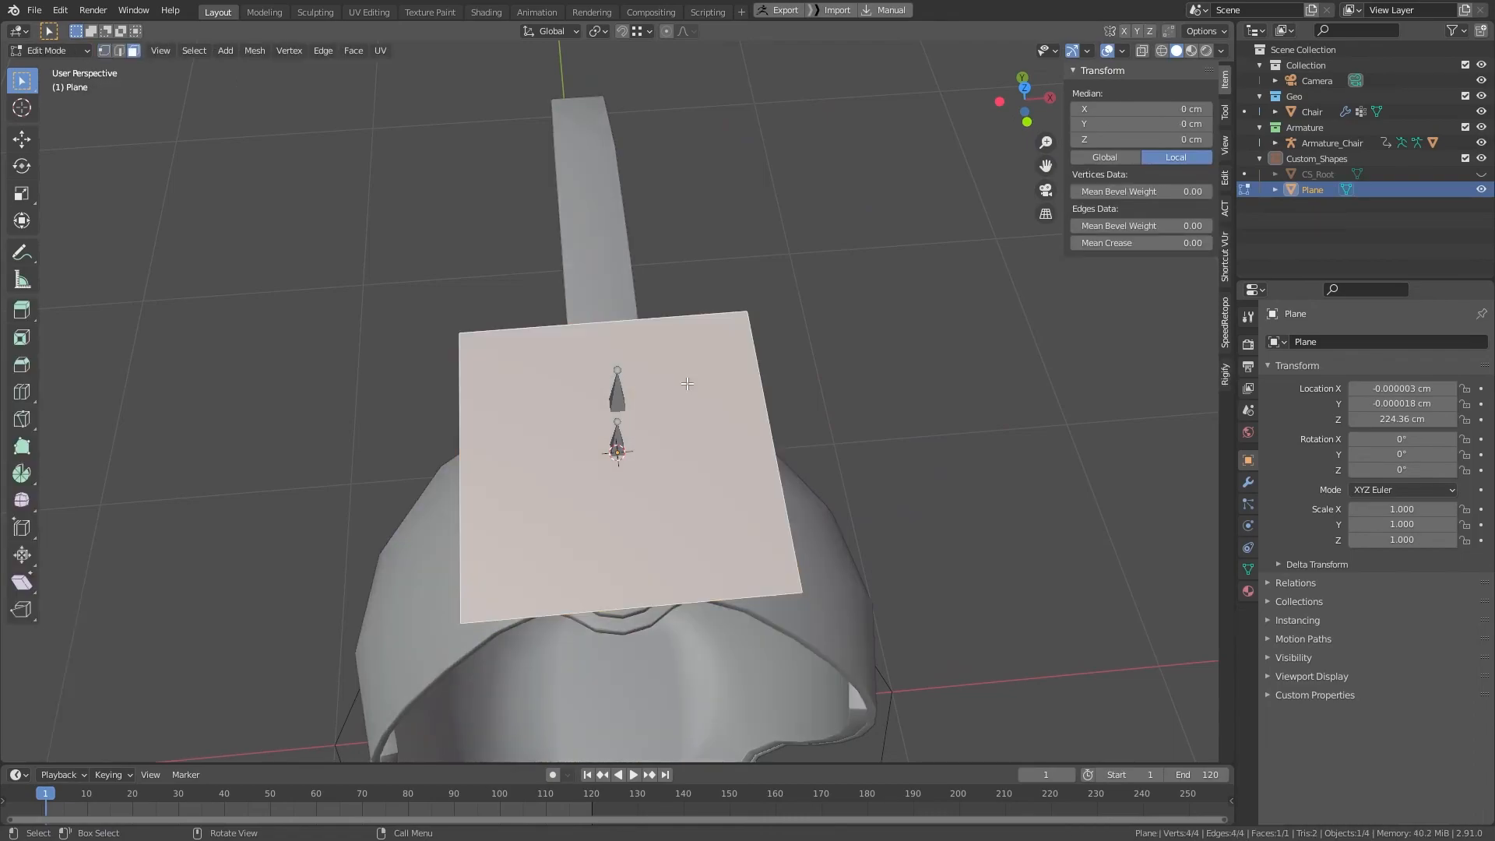
{"action": "key", "text": "x"}
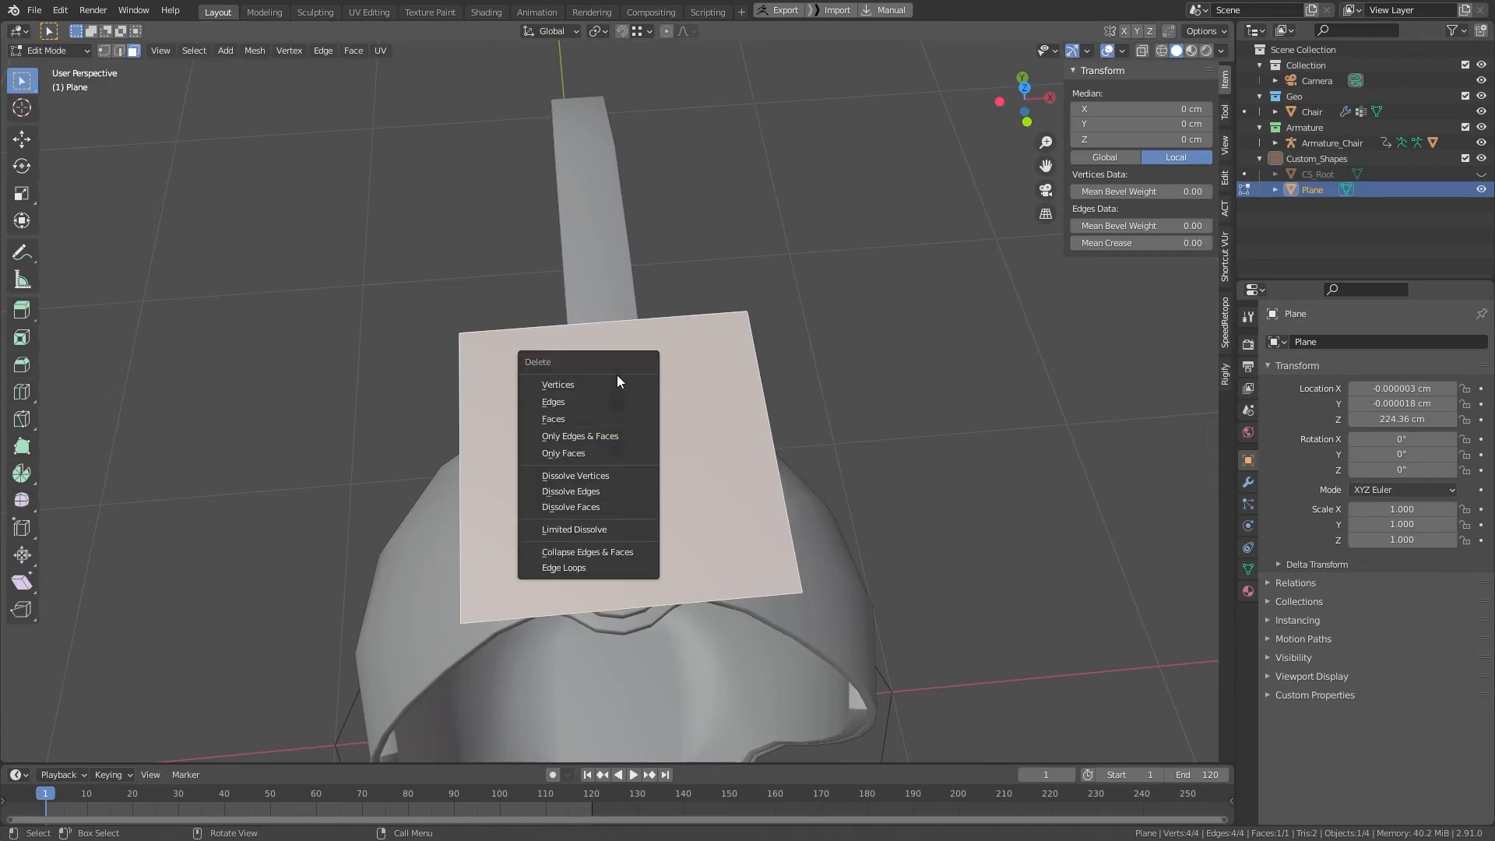
{"action": "left_click", "coordinate": [577, 453]}
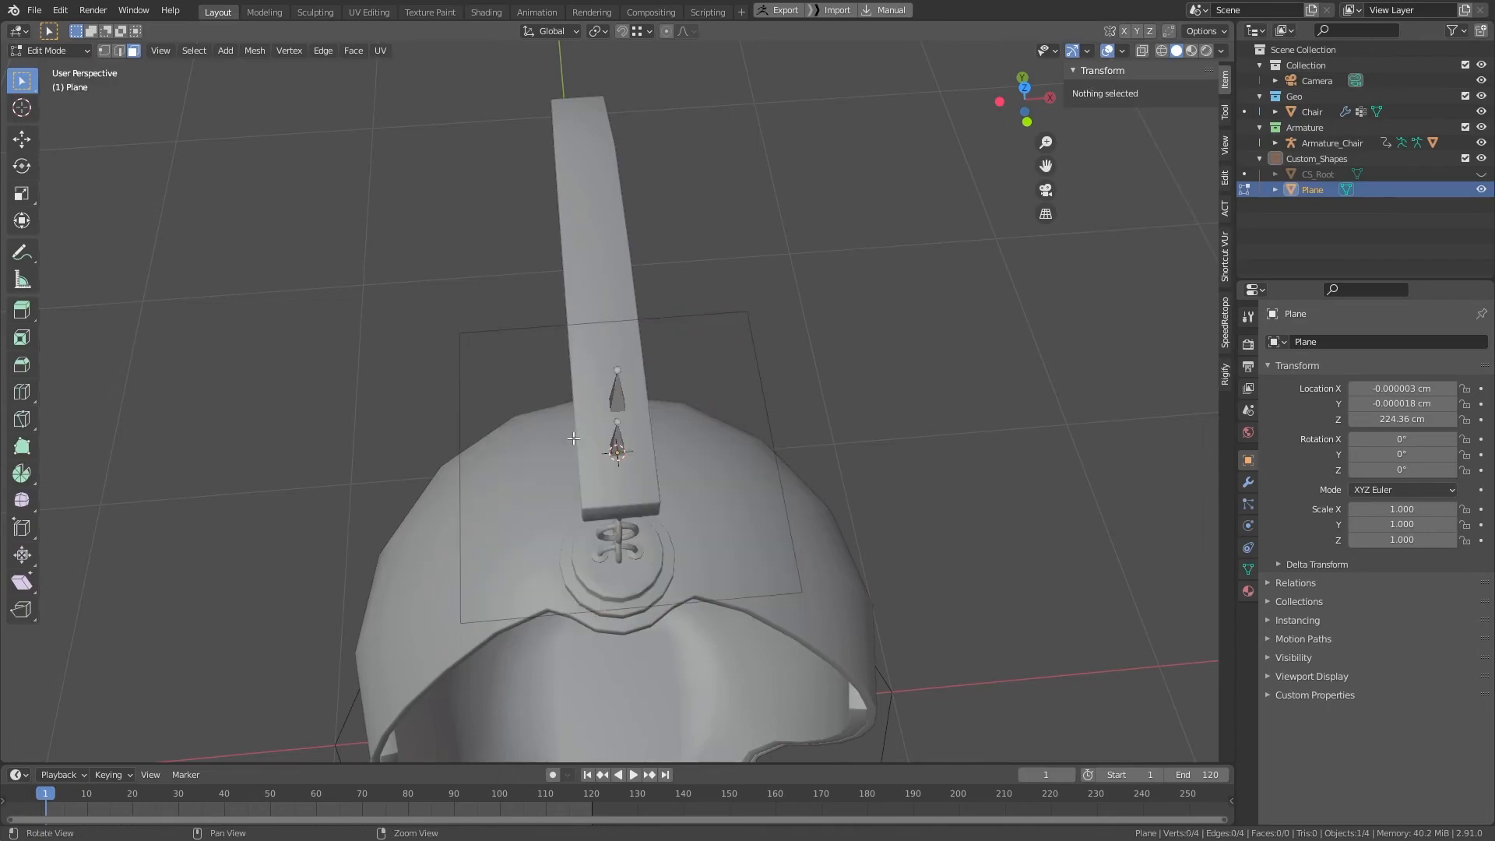
Step: Duplicate the square outline in place and scale the copy by 1.5 around the original
{"action": "key", "text": "KP_7"}
{"action": "scroll", "coordinate": [767, 506], "scroll_direction": "up", "scroll_amount": 2}
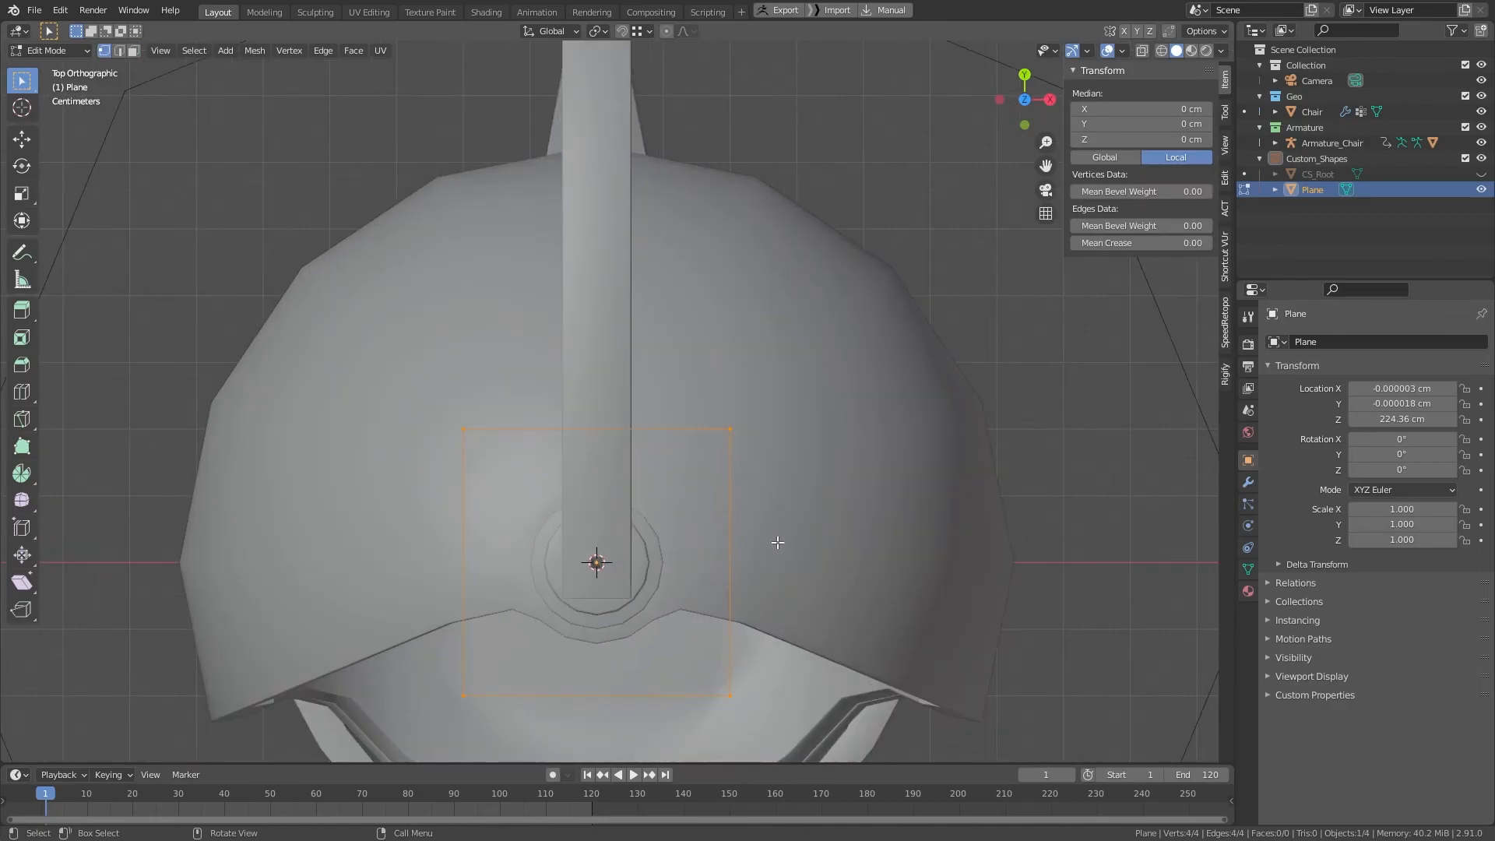
{"action": "key", "text": "shift"}
{"action": "key", "text": "shift+d"}
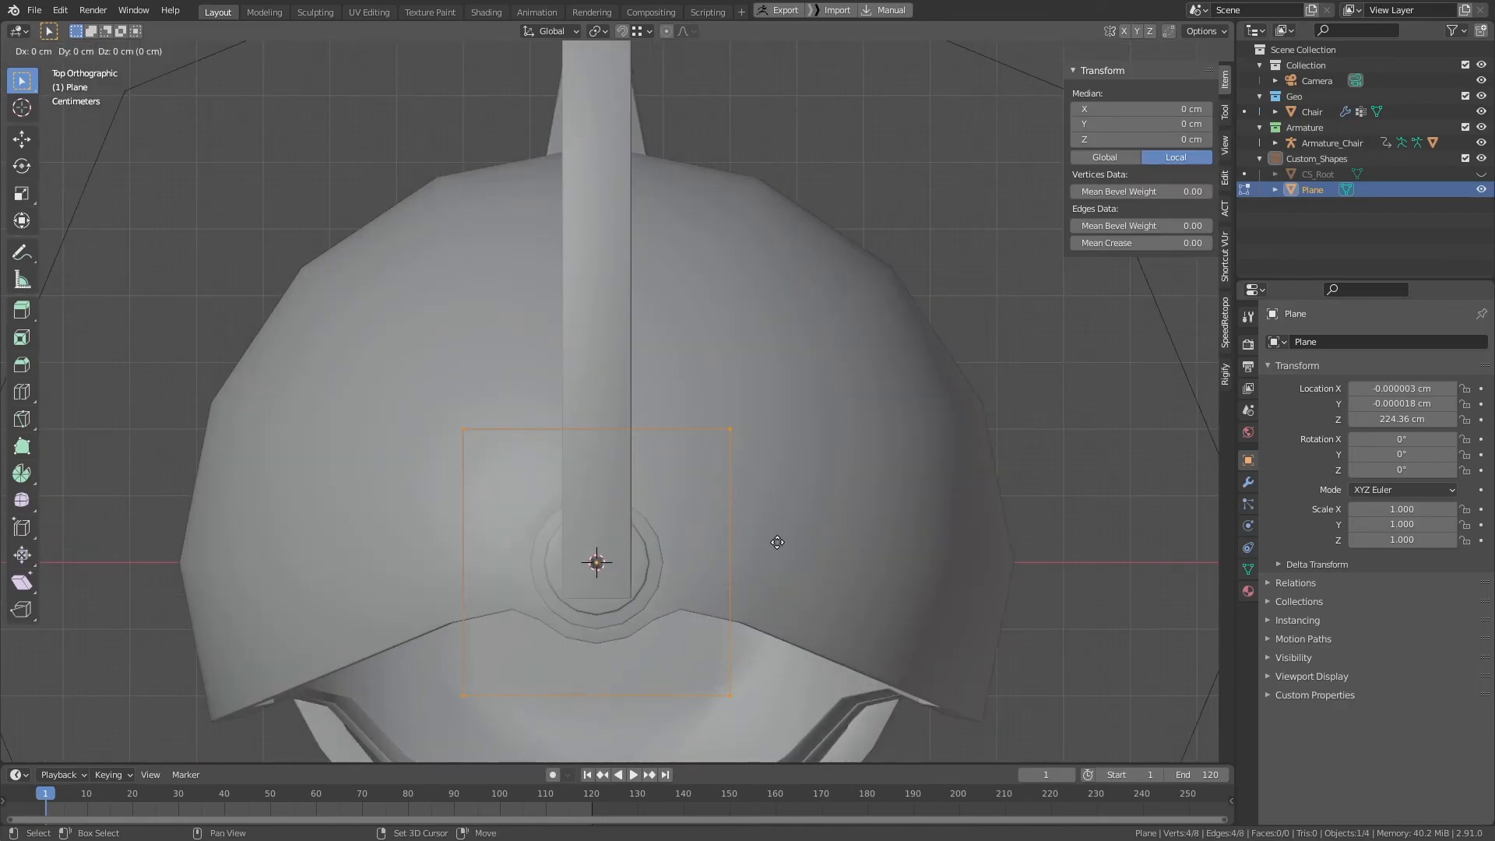
{"action": "key", "text": "Escape"}
{"action": "key", "text": "s"}
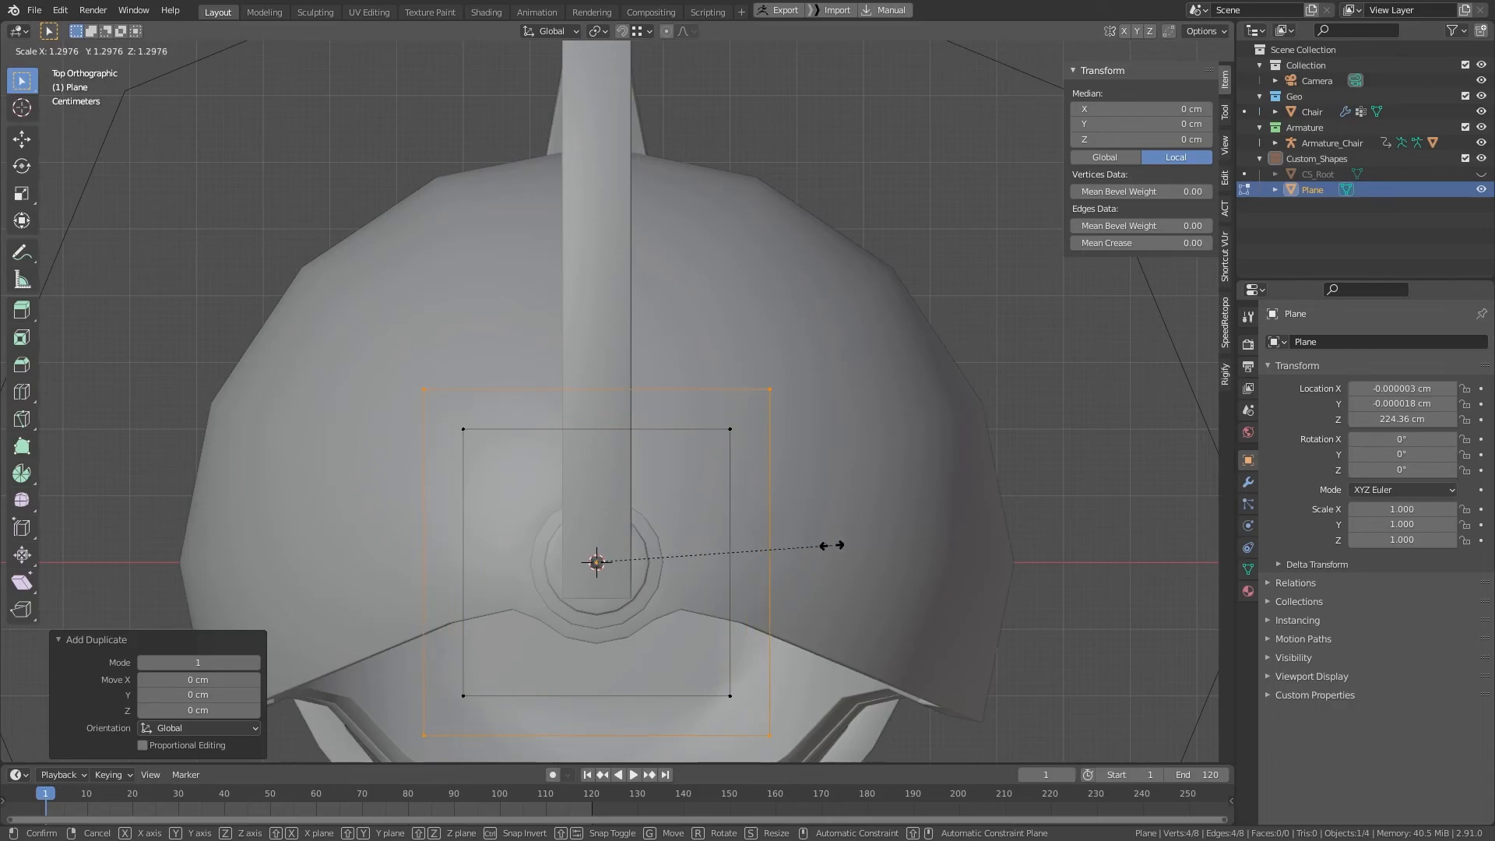
{"action": "type", "text": "1.5"}
{"action": "key", "text": "Return"}
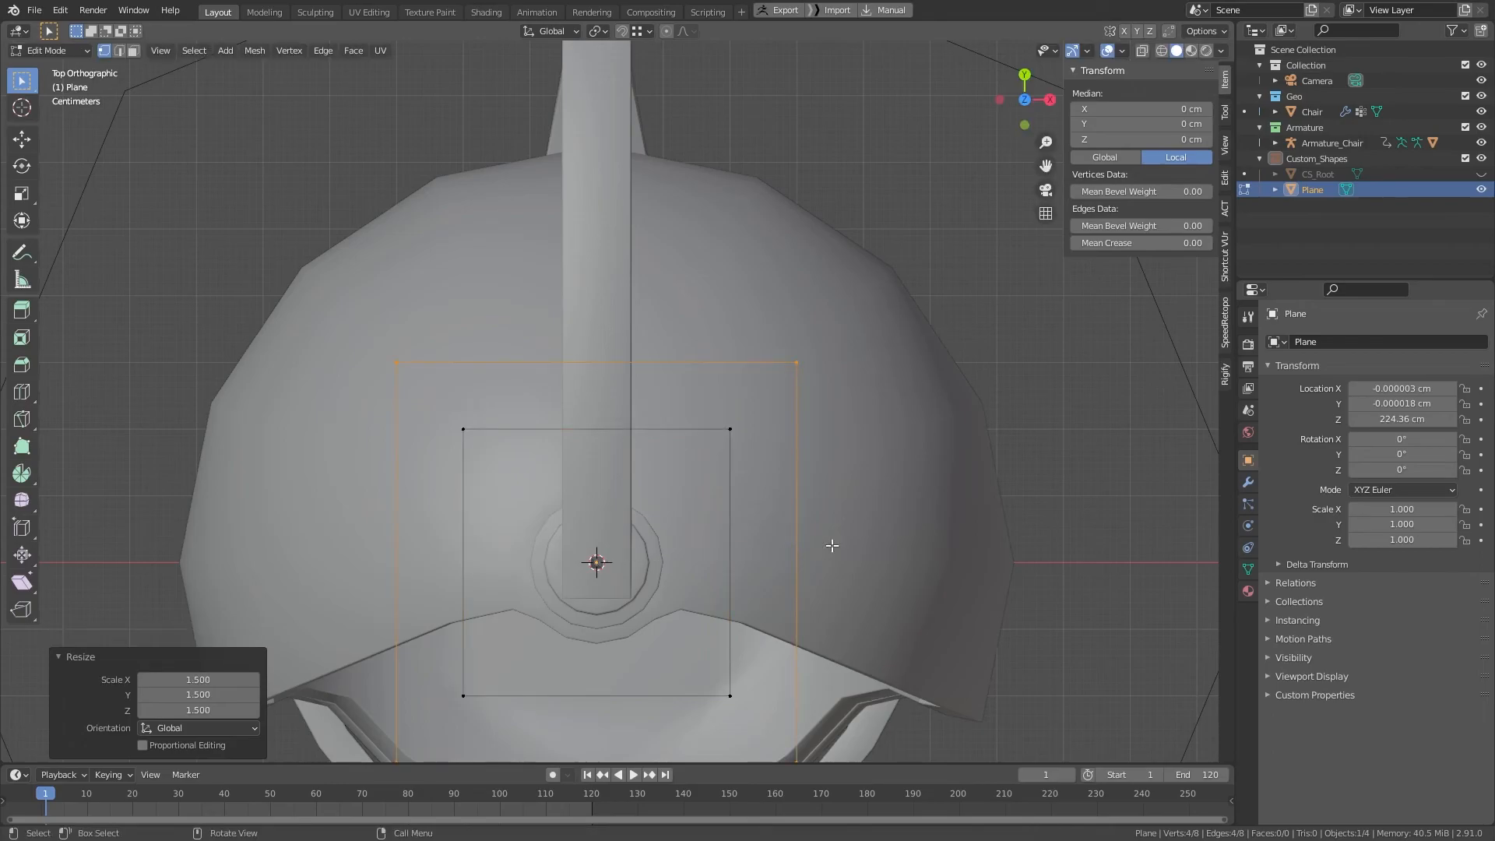
Step: Connect each outer corner of the two squares to its matching inner corner with an edge, and return to Object Mode
{"action": "left_click_drag", "start_coordinate": [662, 317], "coordinate": [972, 514]}
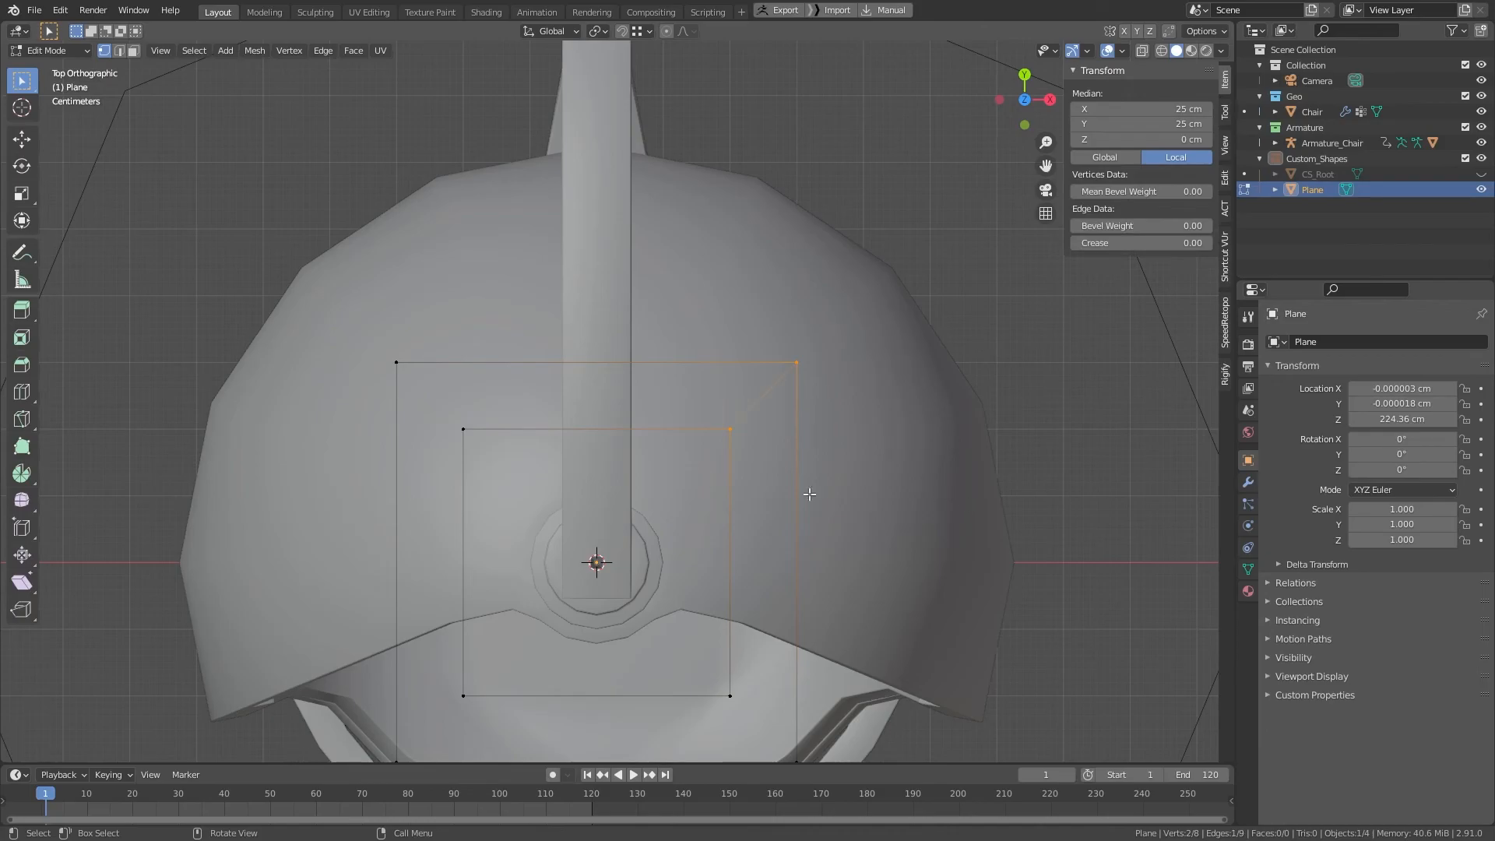
{"action": "key", "text": "f"}
{"action": "left_click_drag", "start_coordinate": [311, 283], "coordinate": [559, 512]}
{"action": "scroll", "coordinate": [559, 513], "scroll_direction": "down", "scroll_amount": 2}
{"action": "key", "text": "f"}
{"action": "left_click_drag", "start_coordinate": [409, 550], "coordinate": [515, 724]}
{"action": "key", "text": "f"}
{"action": "left_click_drag", "start_coordinate": [633, 590], "coordinate": [810, 713]}
{"action": "key", "text": "f"}
{"action": "middle_click_drag", "start_coordinate": [810, 712], "coordinate": [600, 413]}
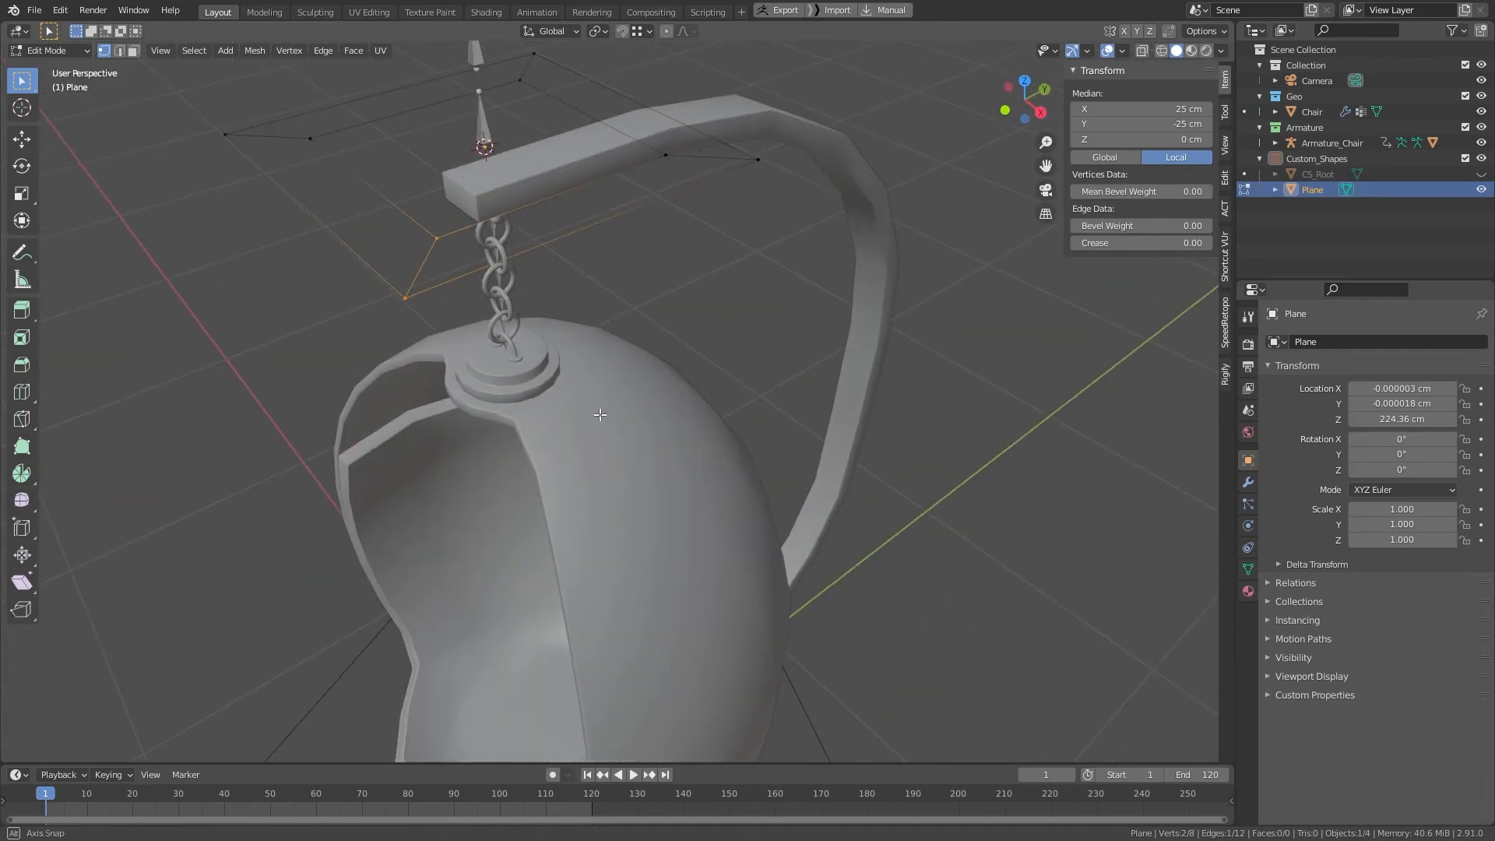
{"action": "scroll", "coordinate": [601, 414], "scroll_direction": "down", "scroll_amount": 1}
{"action": "middle_click_drag", "start_coordinate": [708, 493], "coordinate": [765, 582], "text": "shift"}
{"action": "scroll", "coordinate": [766, 581], "scroll_direction": "down", "scroll_amount": 2}
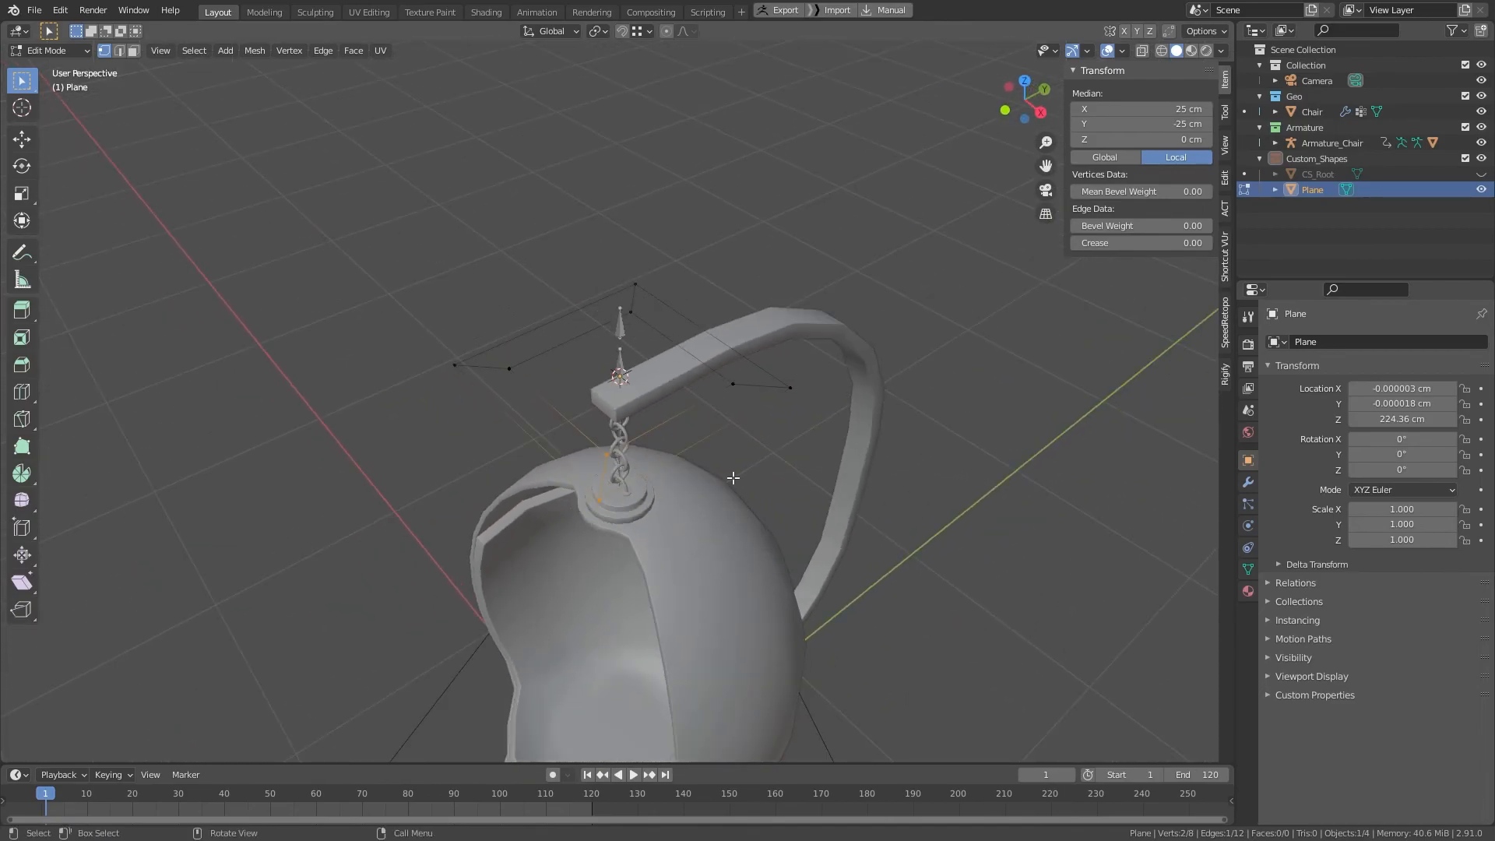
{"action": "key", "text": "Tab"}
Step: Rename the finished double-square outline object to CS_Border
{"action": "scroll", "coordinate": [694, 320], "scroll_direction": "up", "scroll_amount": 1}
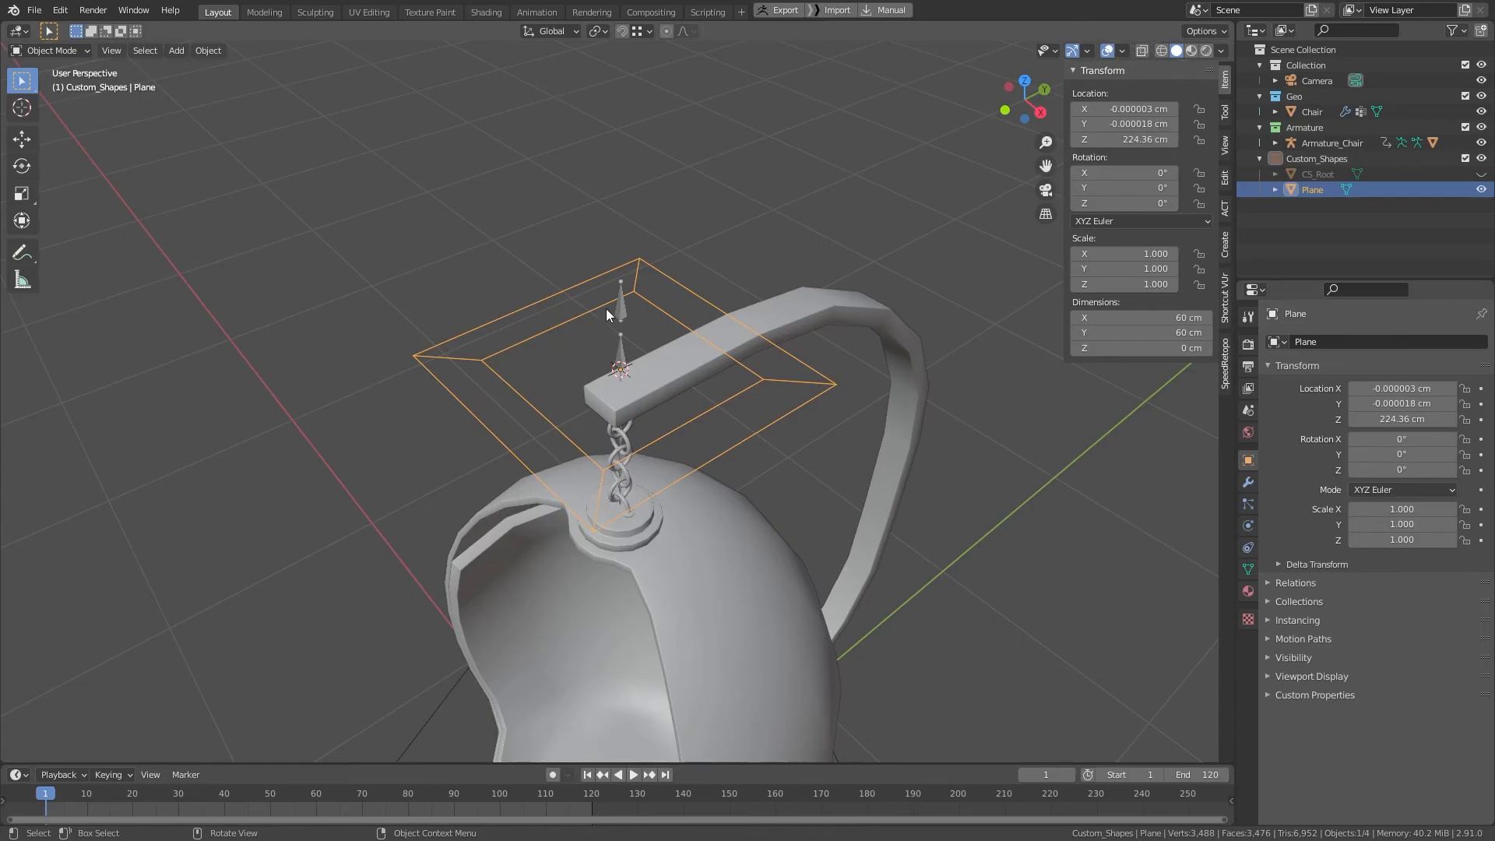
{"action": "key", "text": "F2"}
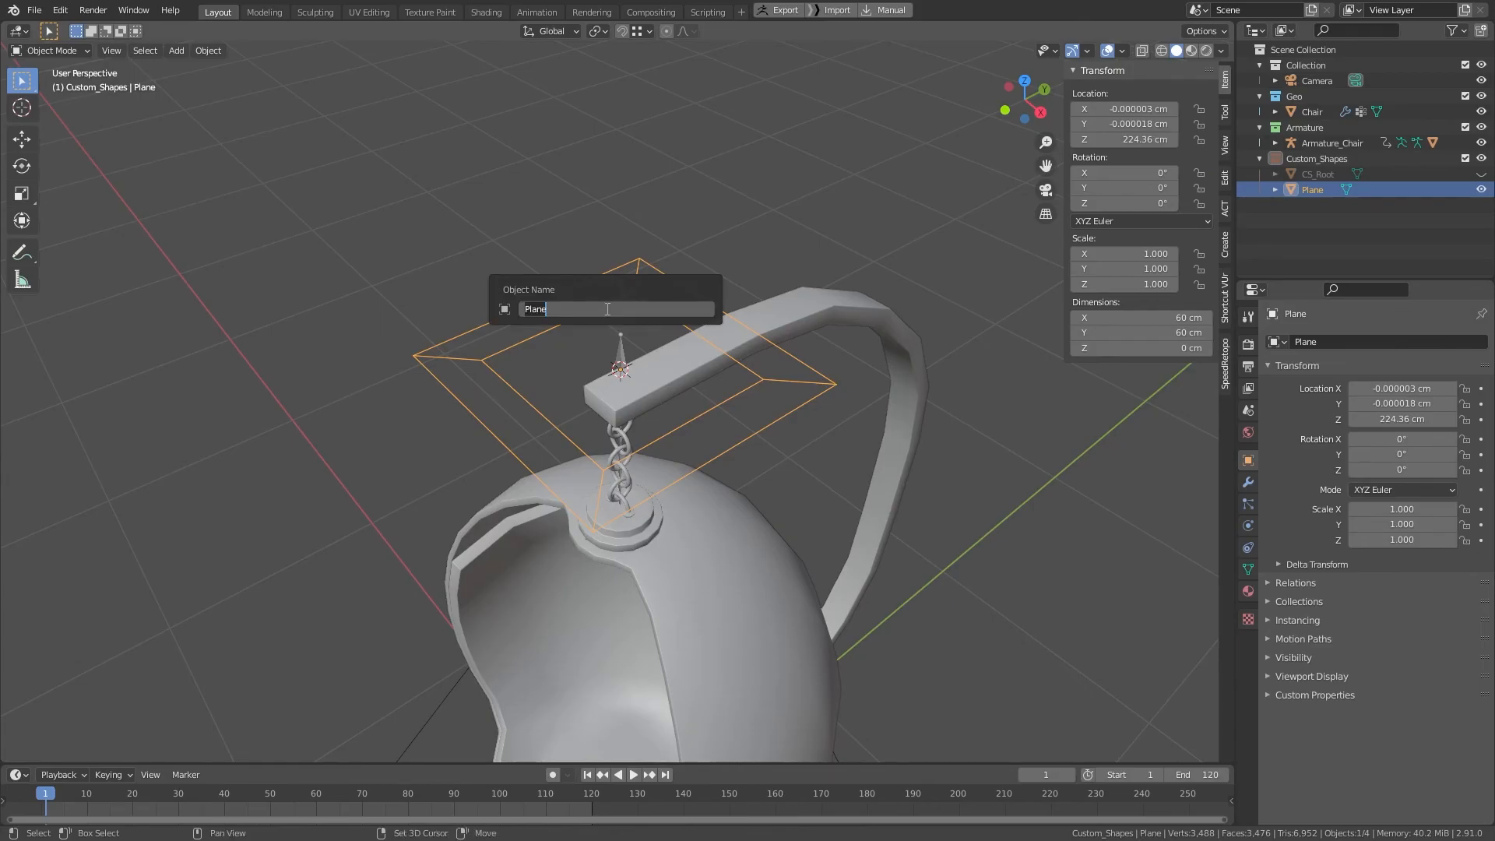
{"action": "type", "text": "CS_Border"}
{"action": "key", "text": "Return"}
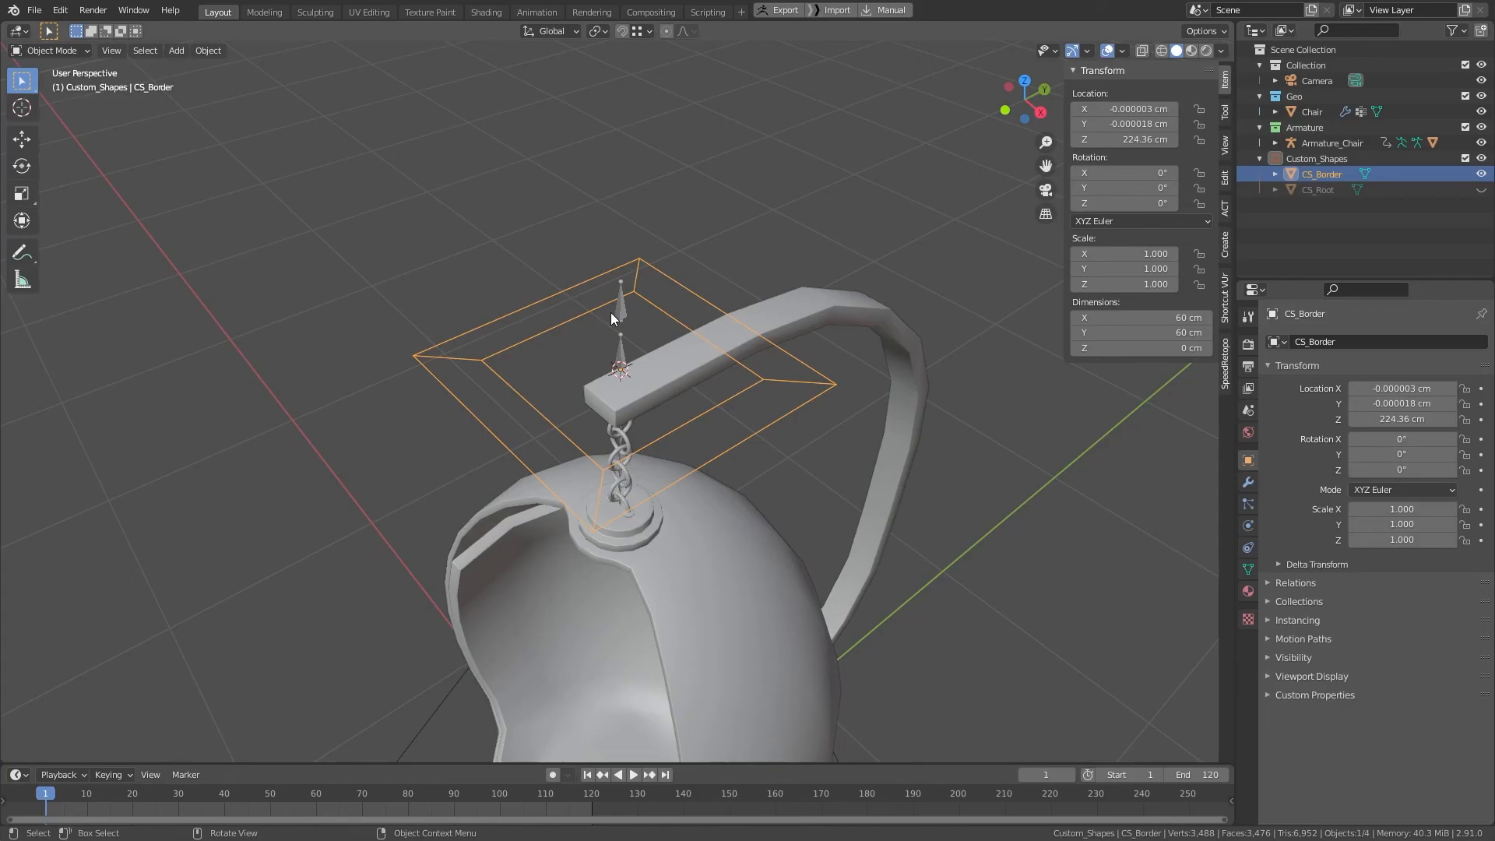
Step: In Armature_Chair's Pose Mode, set and align CS_Border as the custom shape of Bone_Border, the uppermost bone
{"action": "left_click", "coordinate": [619, 311], "text": "shift"}
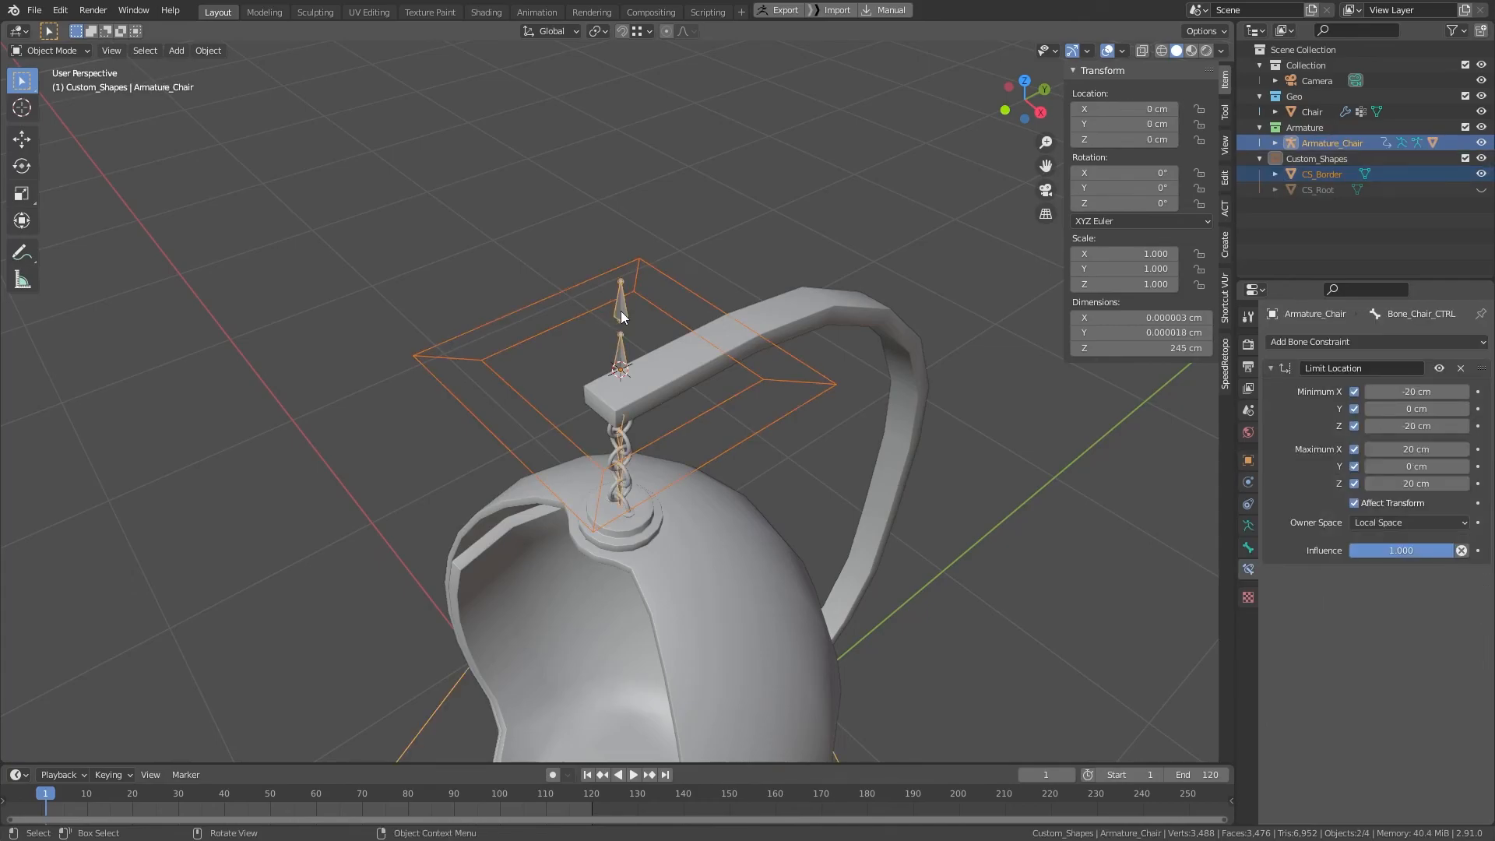
{"action": "key", "text": "ctrl+Tab"}
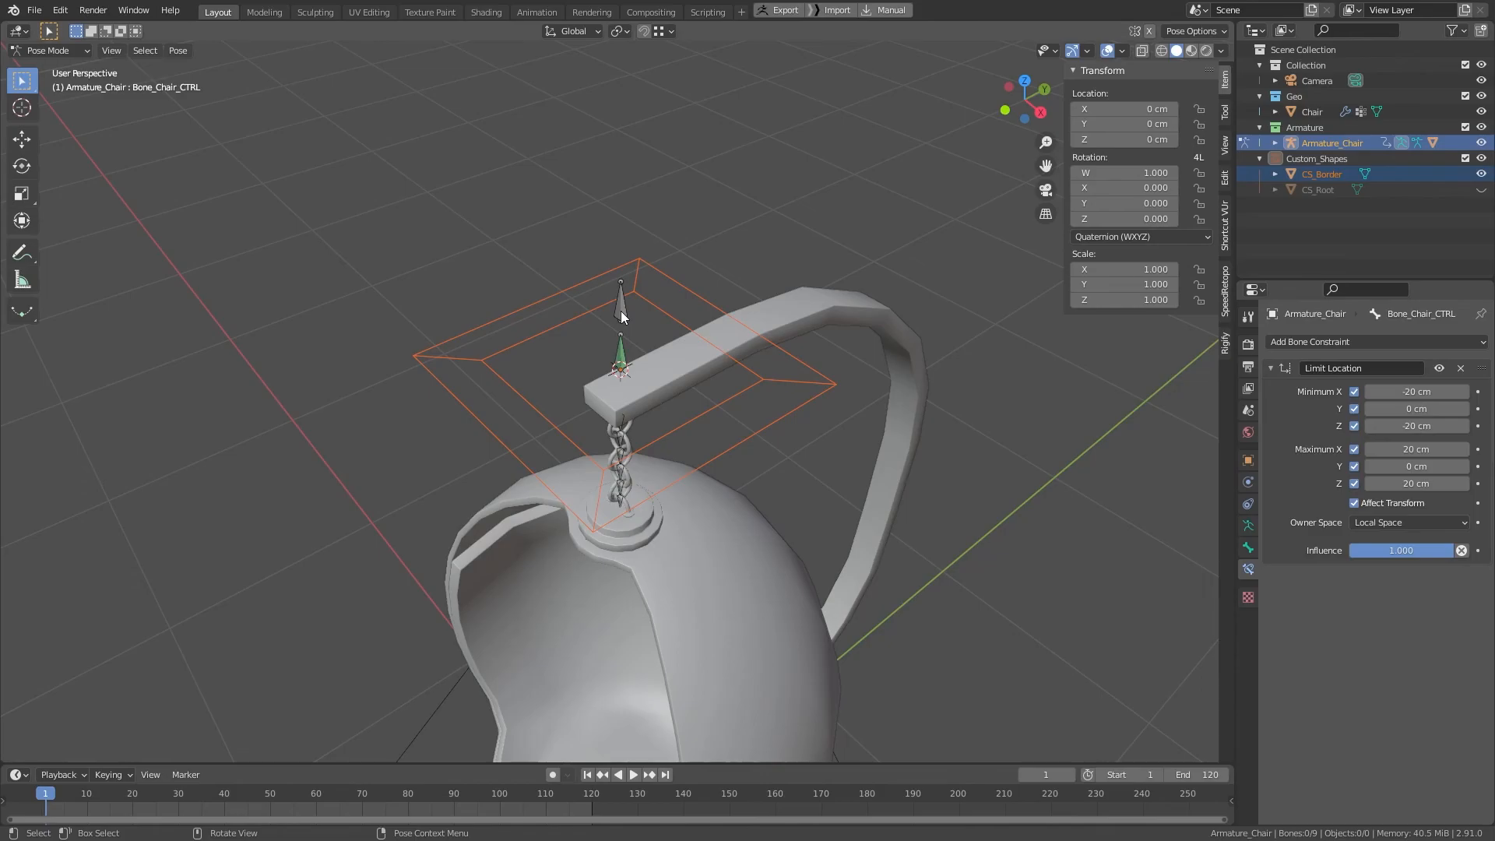
{"action": "left_click", "coordinate": [620, 310]}
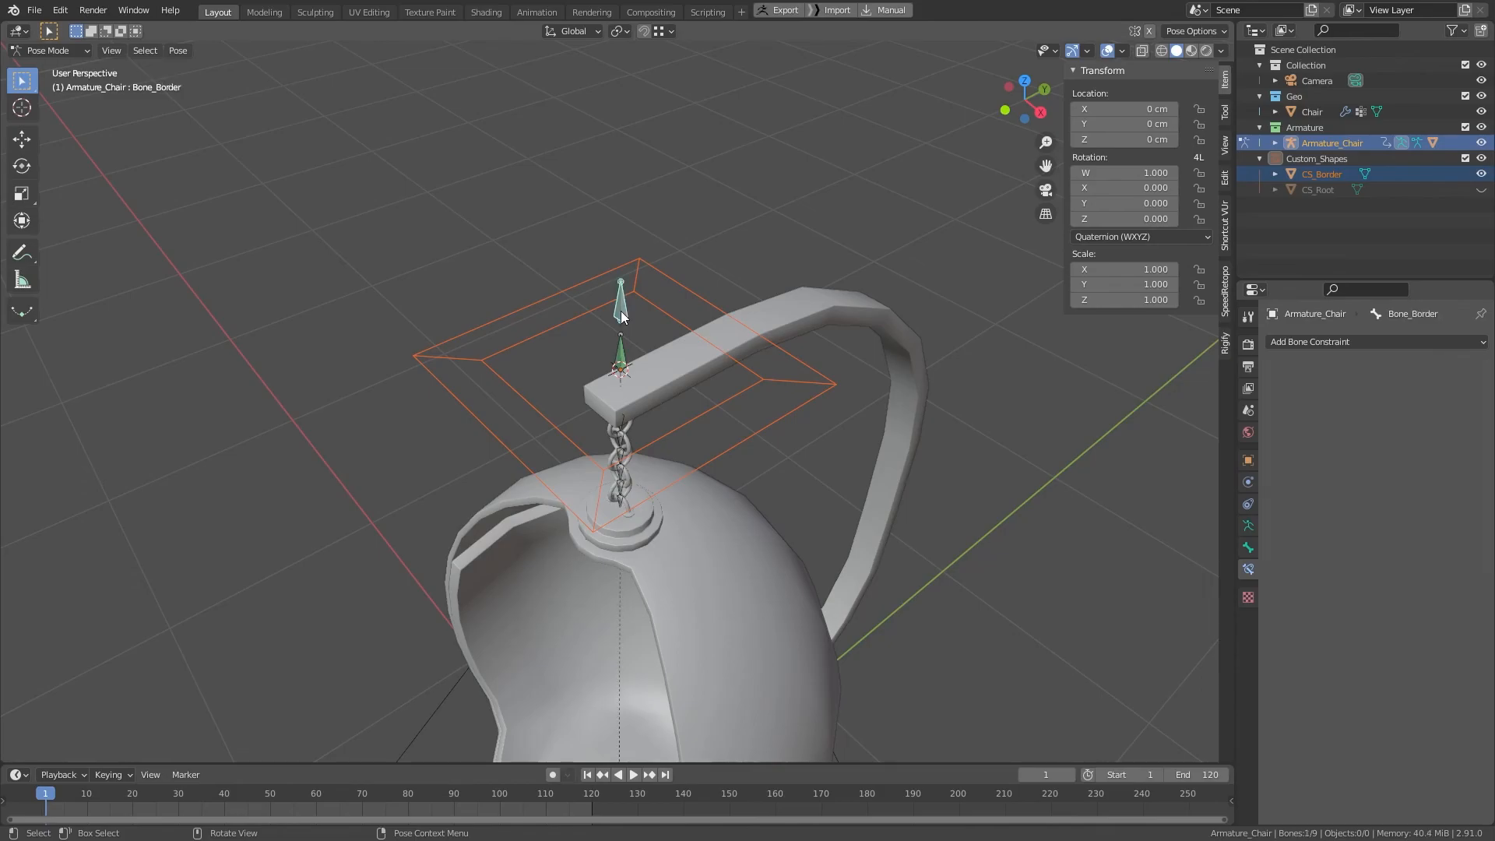
{"action": "right_click", "coordinate": [620, 311]}
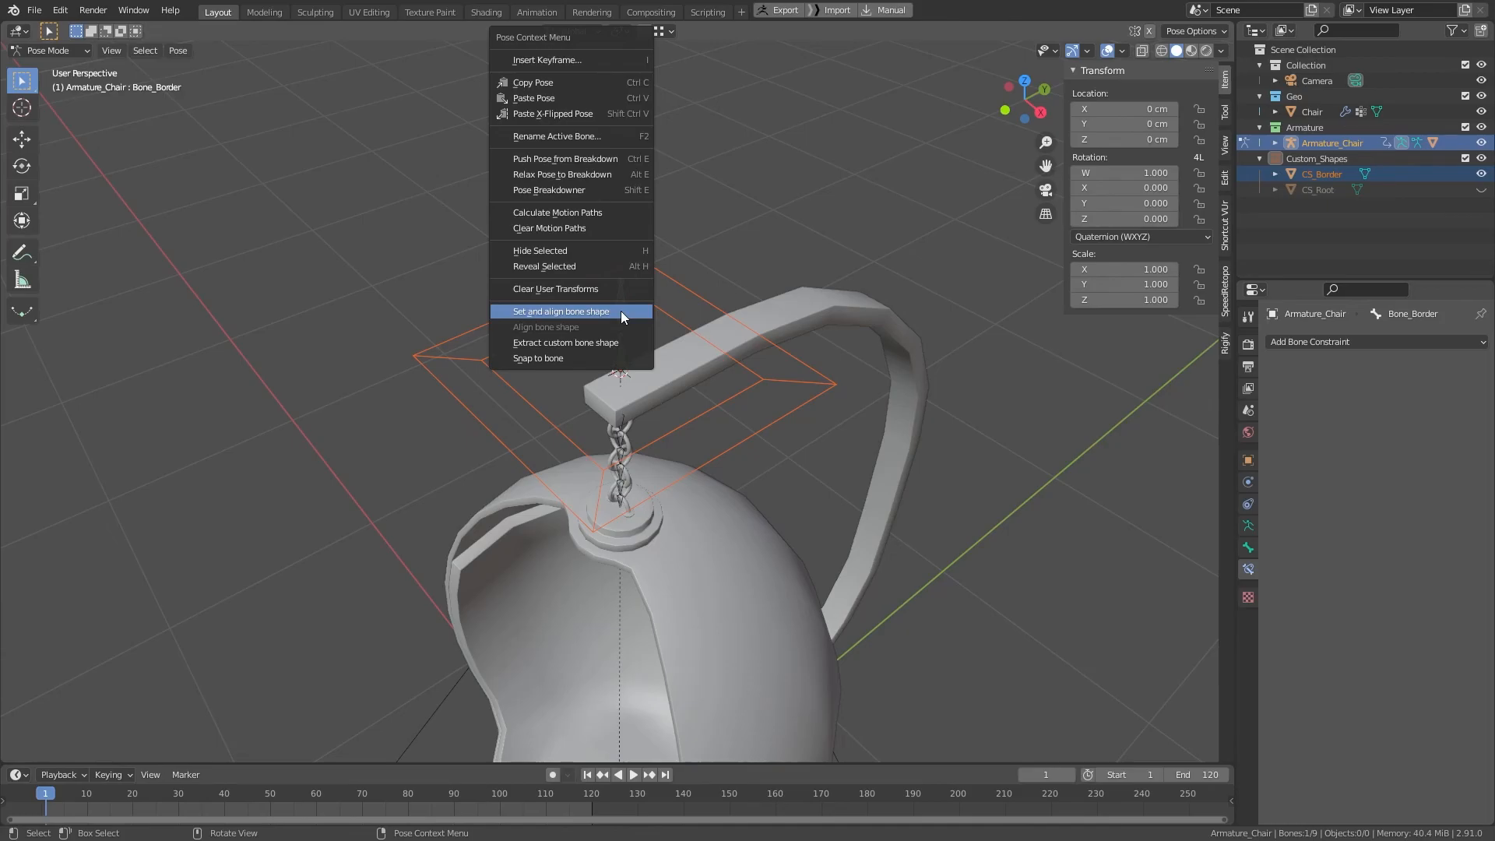
{"action": "left_click", "coordinate": [620, 311]}
{"action": "middle_click_drag", "start_coordinate": [710, 473], "coordinate": [1019, 394]}
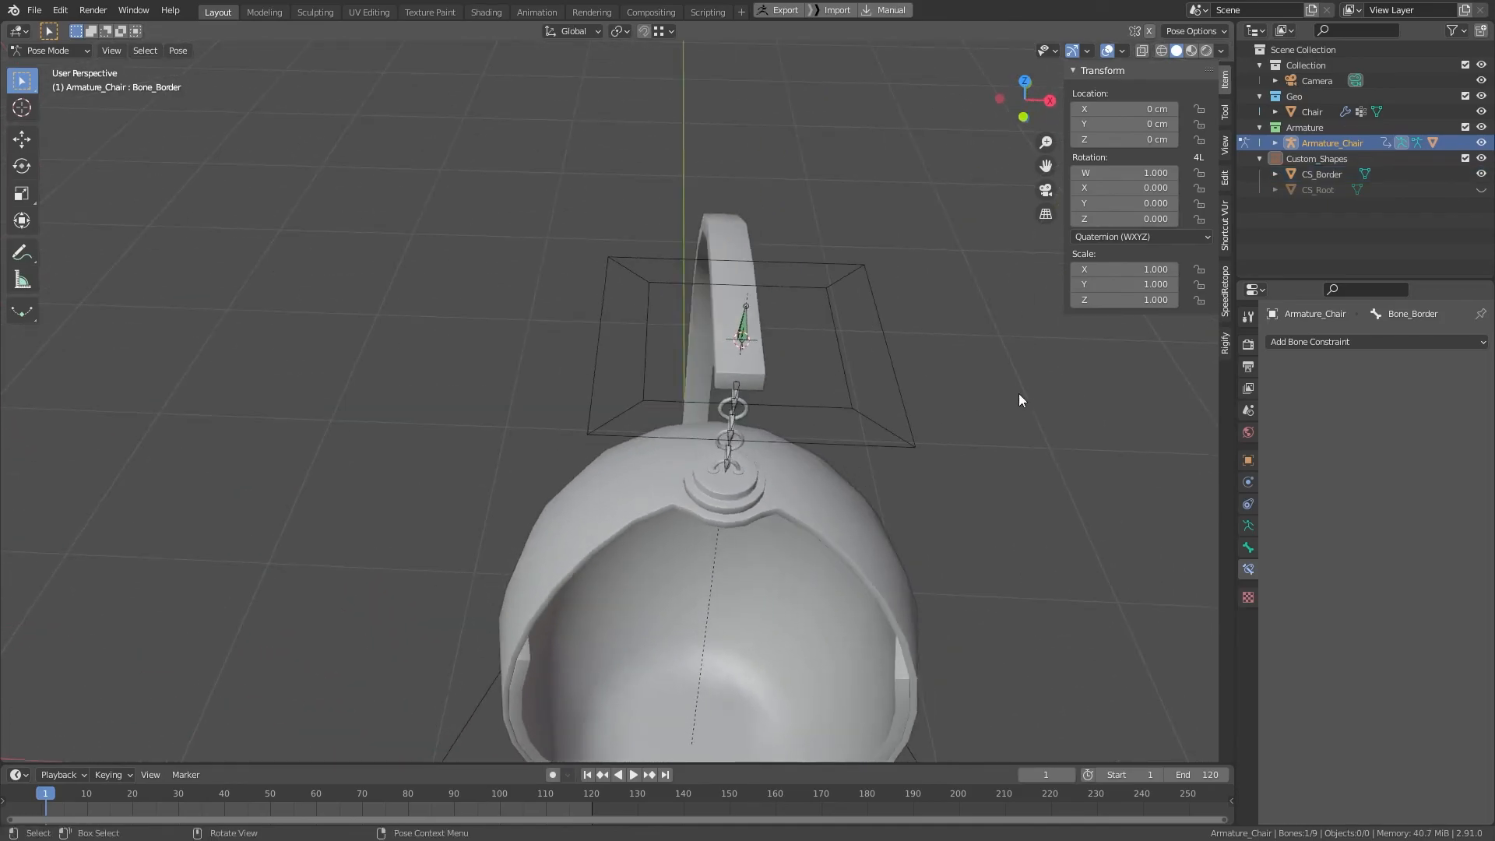
Step: Return to Object Mode and hide the CS_Border object in the Custom_Shapes collection
{"action": "key", "text": "ctrl+Tab"}
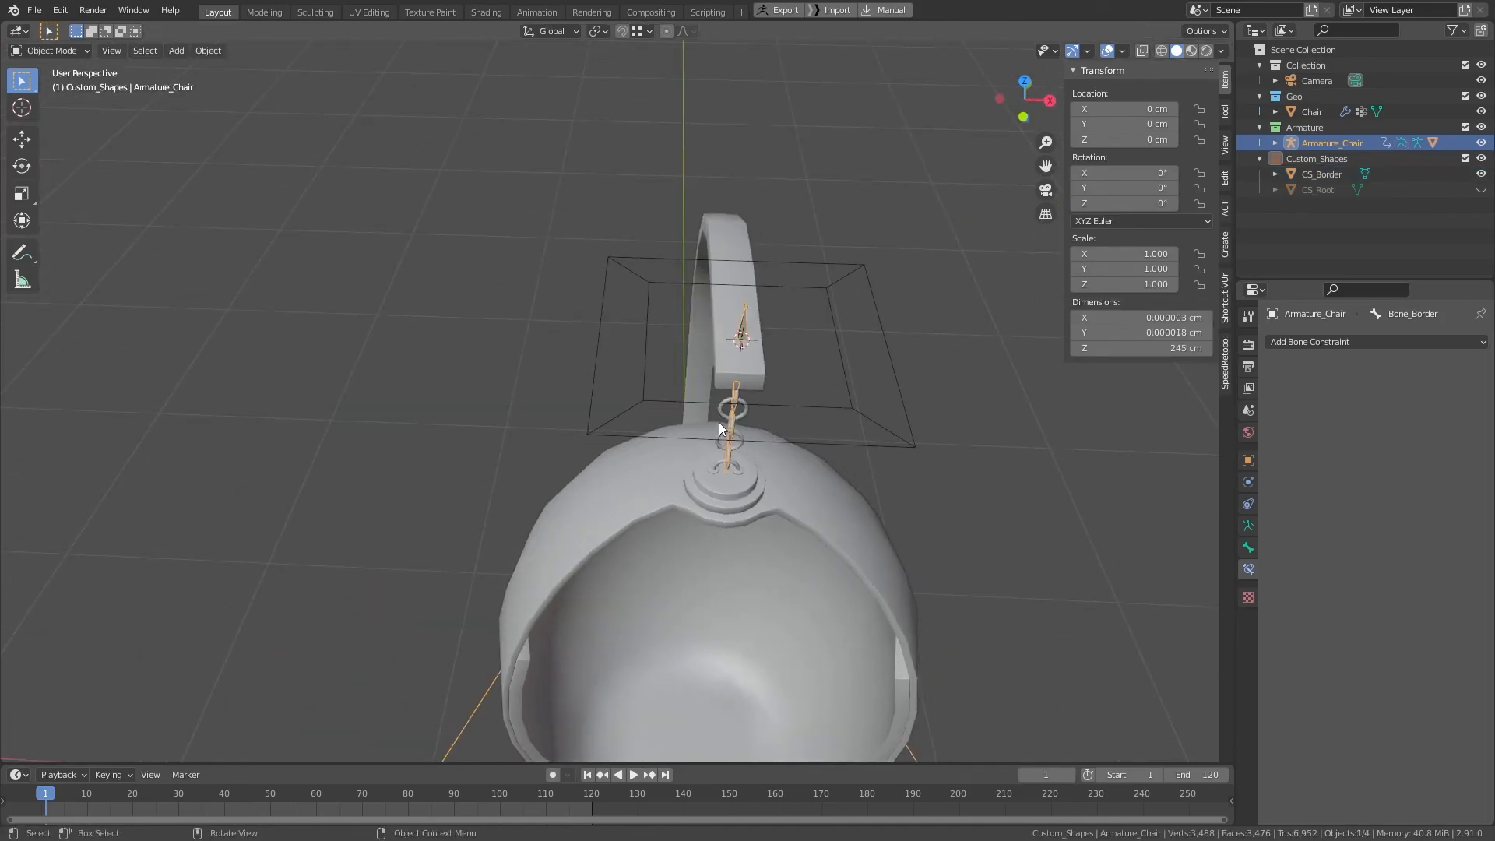
{"action": "left_click", "coordinate": [1482, 175]}
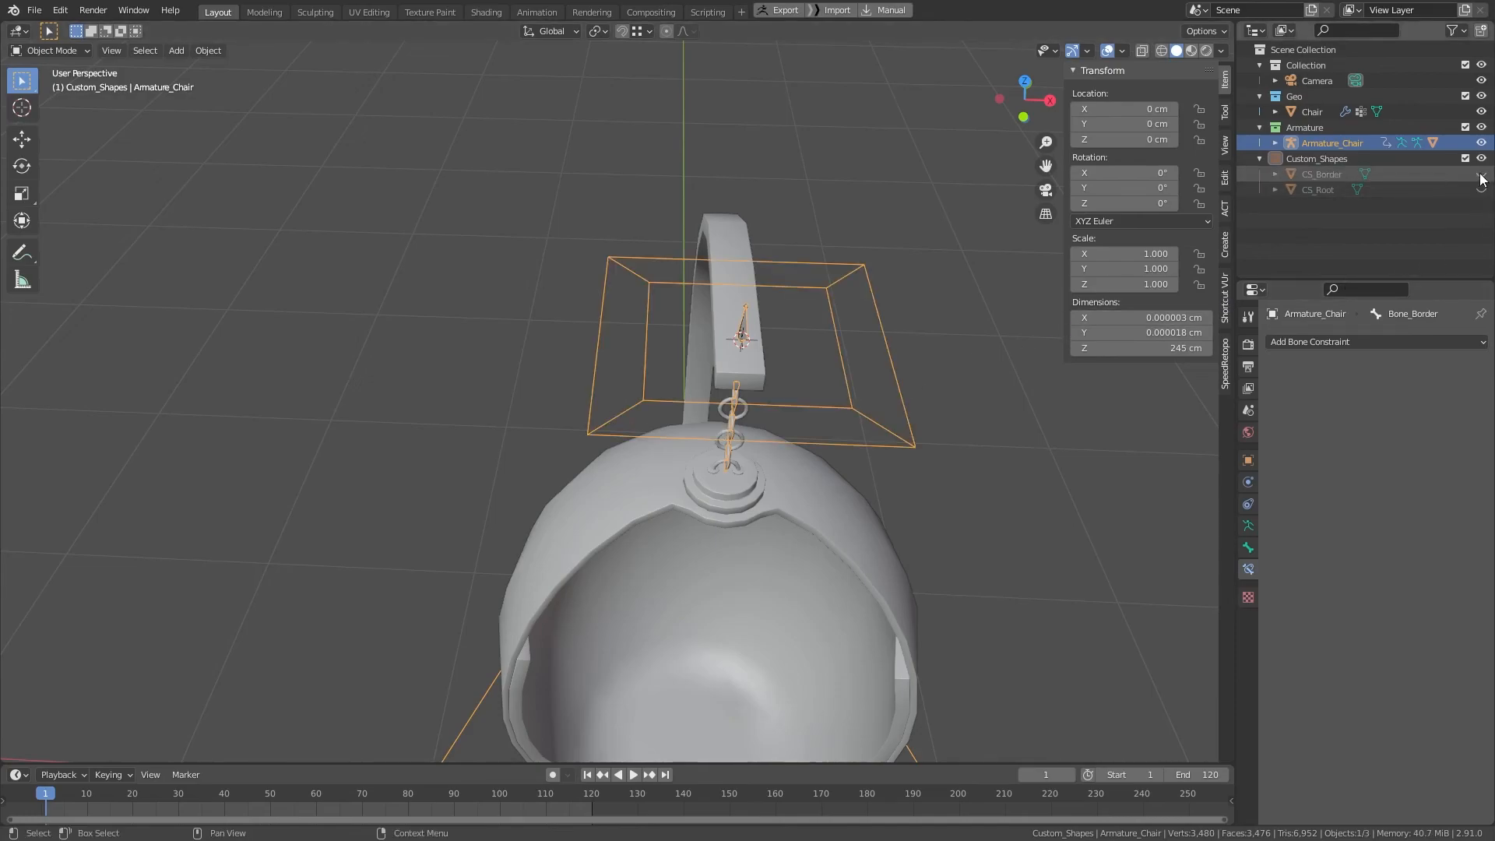
{"action": "left_click", "coordinate": [864, 185]}
{"action": "middle_click_drag", "start_coordinate": [865, 185], "coordinate": [602, 290]}
{"action": "scroll", "coordinate": [759, 319], "scroll_direction": "up", "scroll_amount": 1}
{"action": "left_click", "coordinate": [608, 266]}
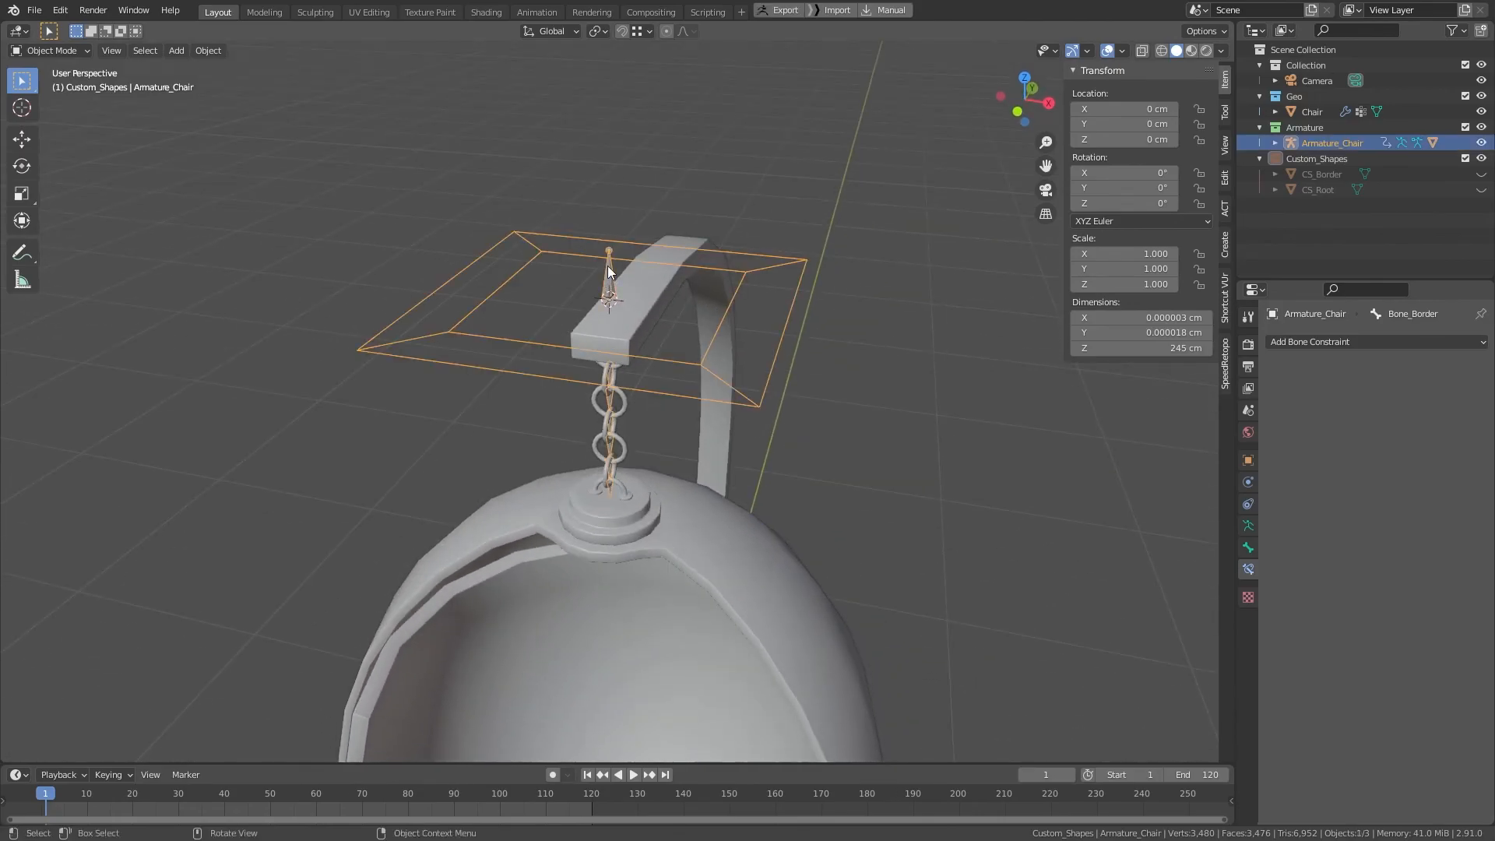
Step: Compare Bone_Border's display in Pose Mode and Edit Mode, and return to Object Mode
{"action": "key", "text": "ctrl+Tab"}
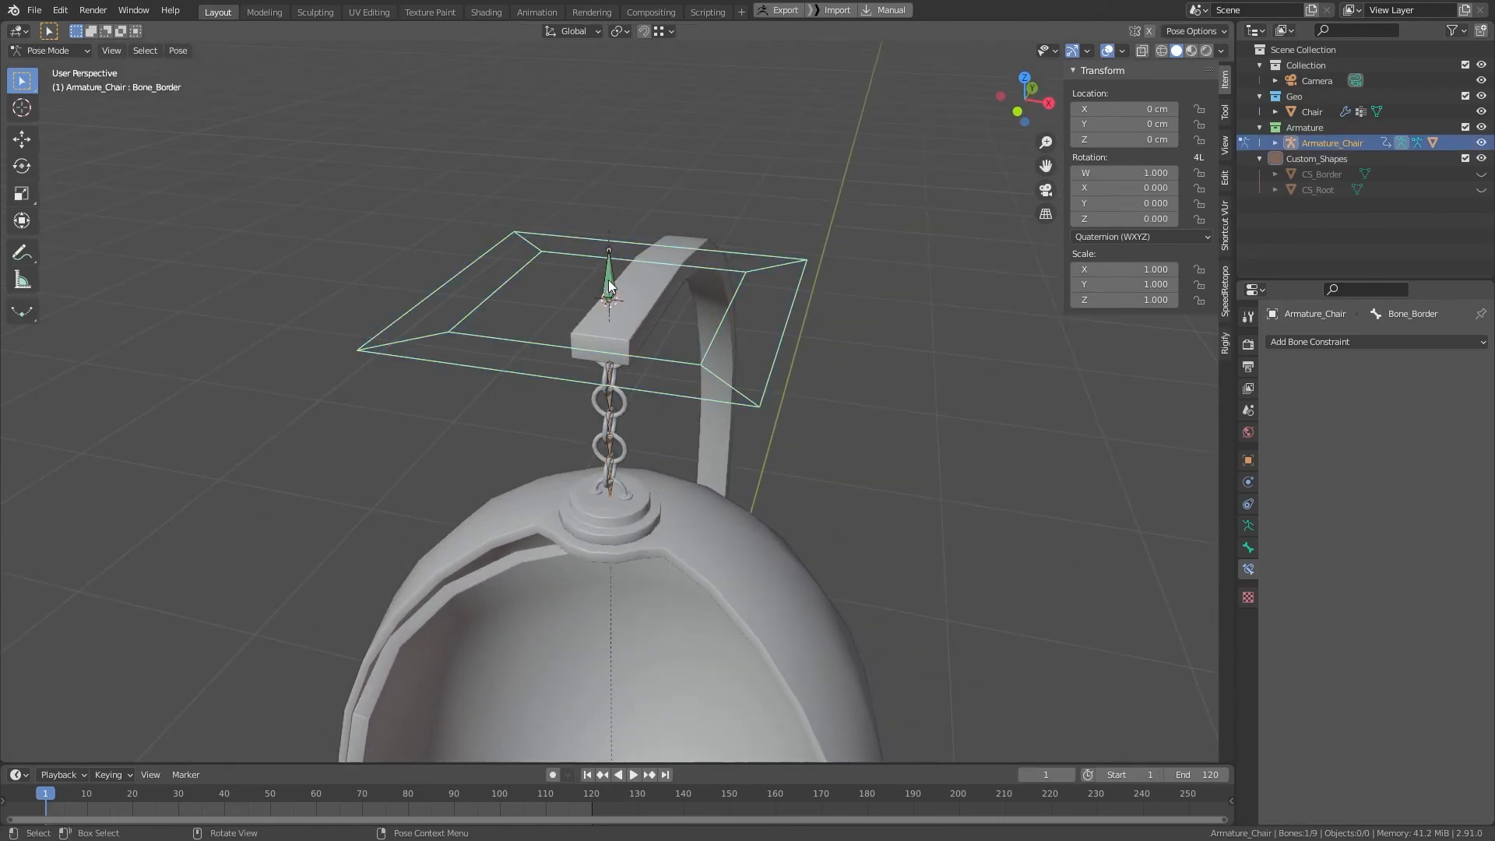
{"action": "middle_click_drag", "start_coordinate": [625, 290], "coordinate": [726, 319]}
{"action": "key", "text": "Tab"}
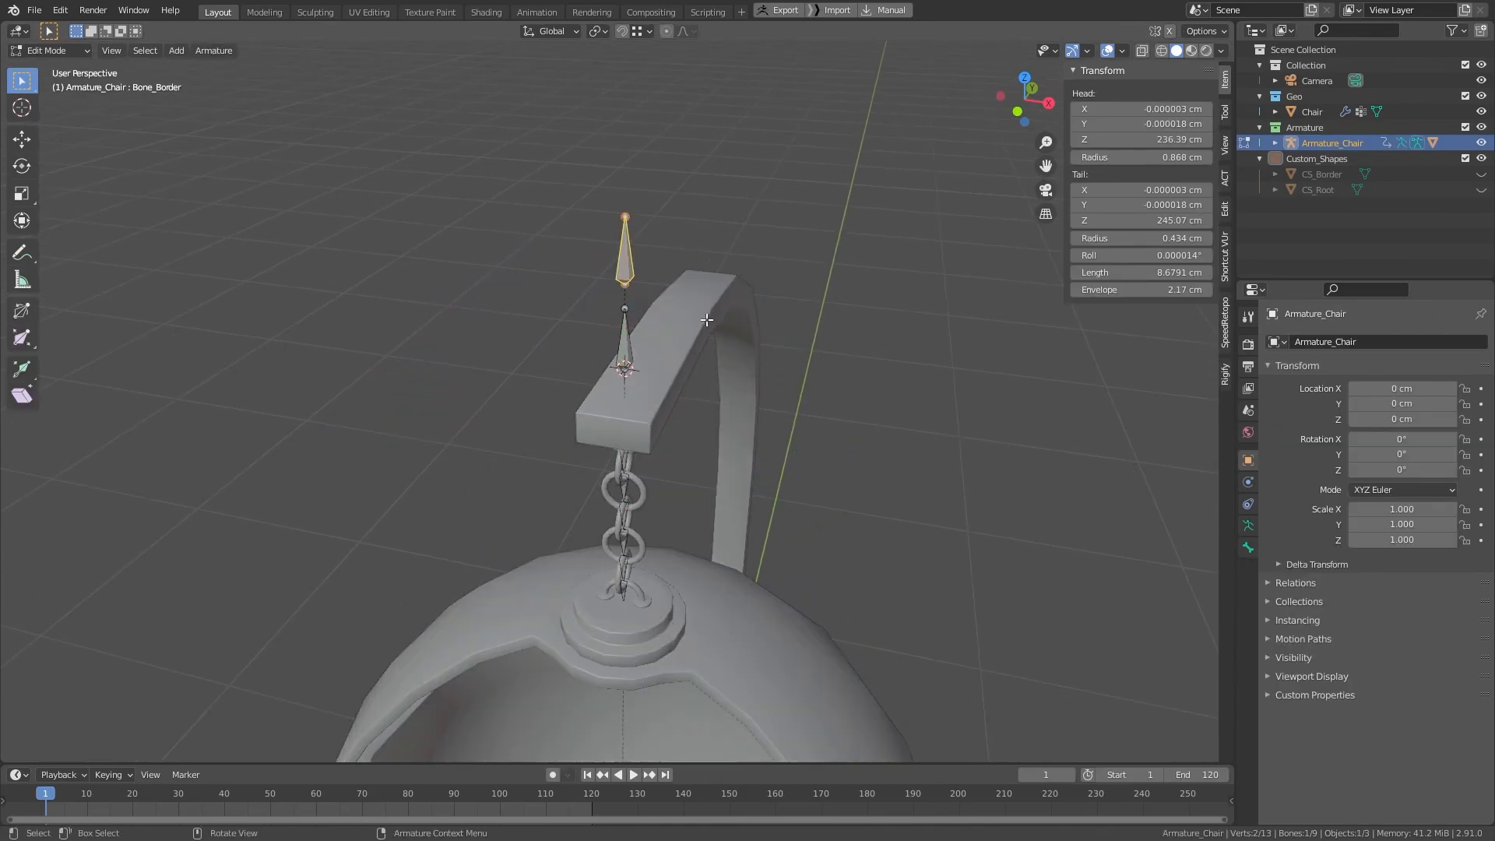
{"action": "key", "text": "ctrl+Tab"}
{"action": "left_click", "coordinate": [598, 315]}
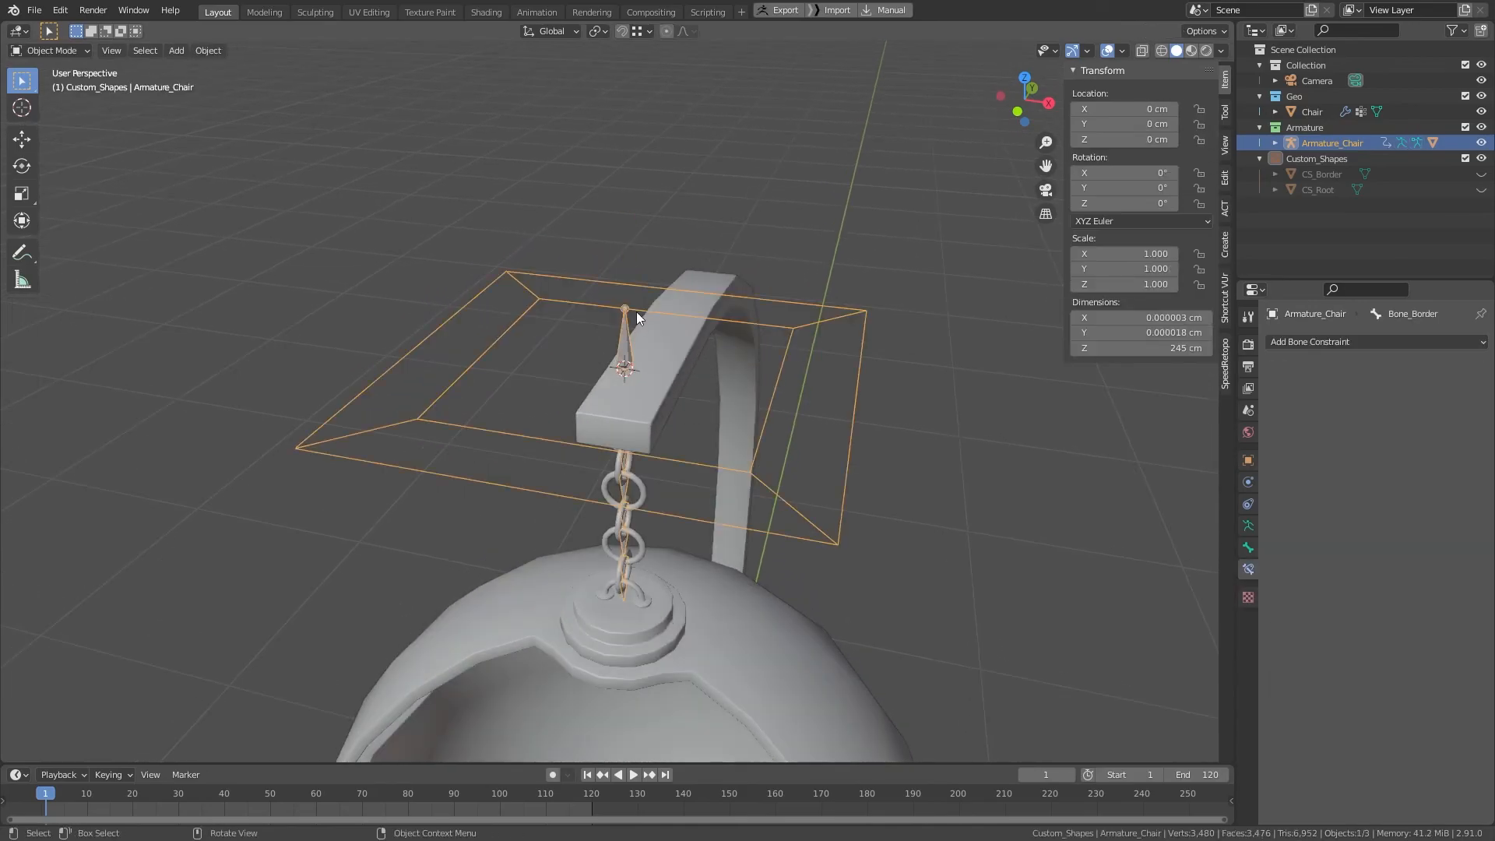
Step: Add an 8-vertex mesh circle with a 5 cm radius at the 3D cursor on the control bone
{"action": "key", "text": "shift+a"}
{"action": "mouse_move", "coordinate": [638, 310]}
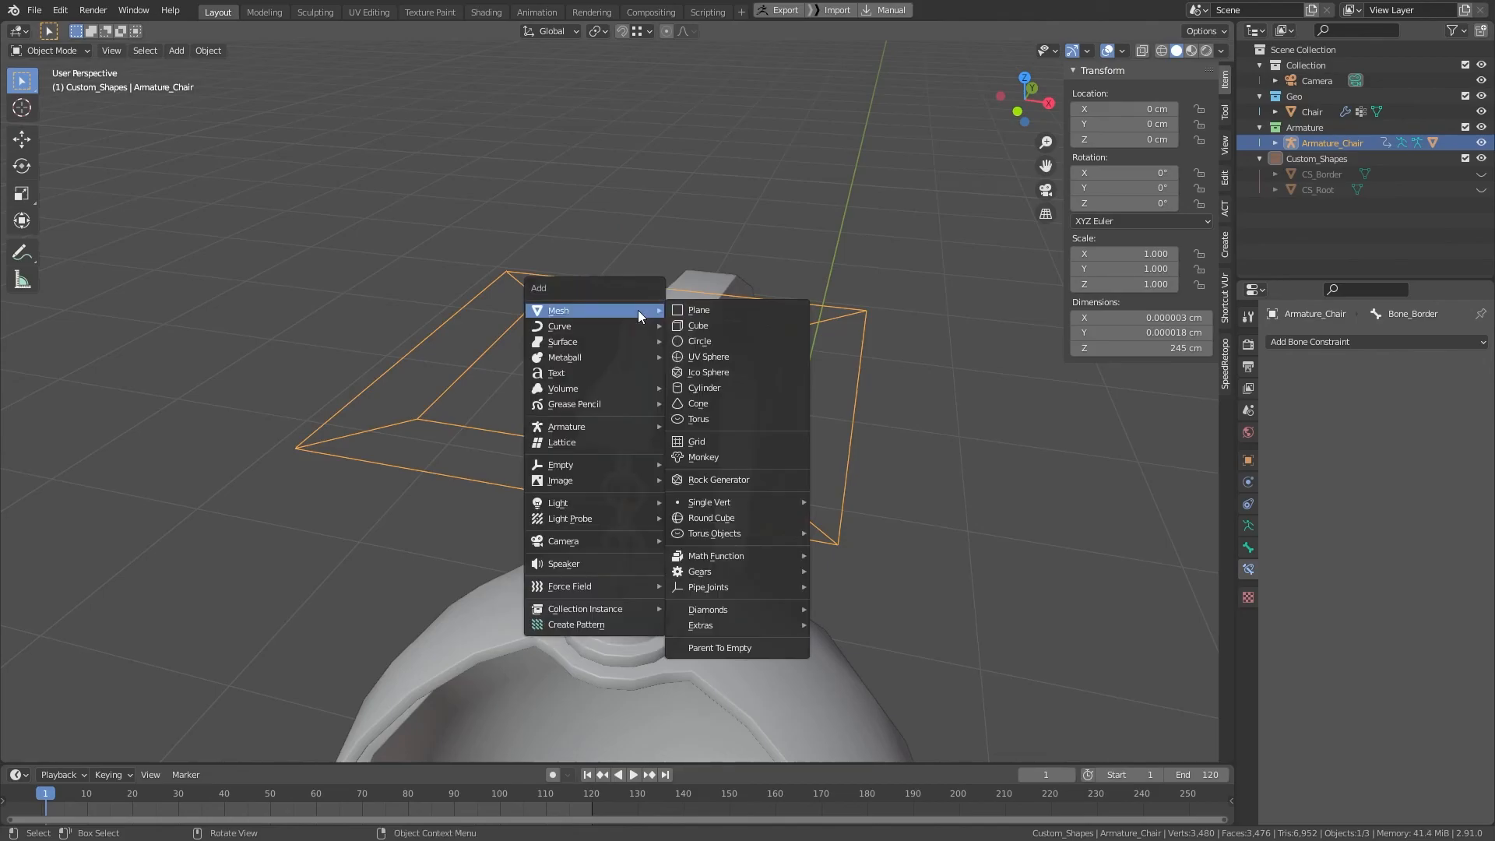
{"action": "left_click", "coordinate": [740, 342]}
{"action": "left_click", "coordinate": [187, 596]}
{"action": "type", "text": "10"}
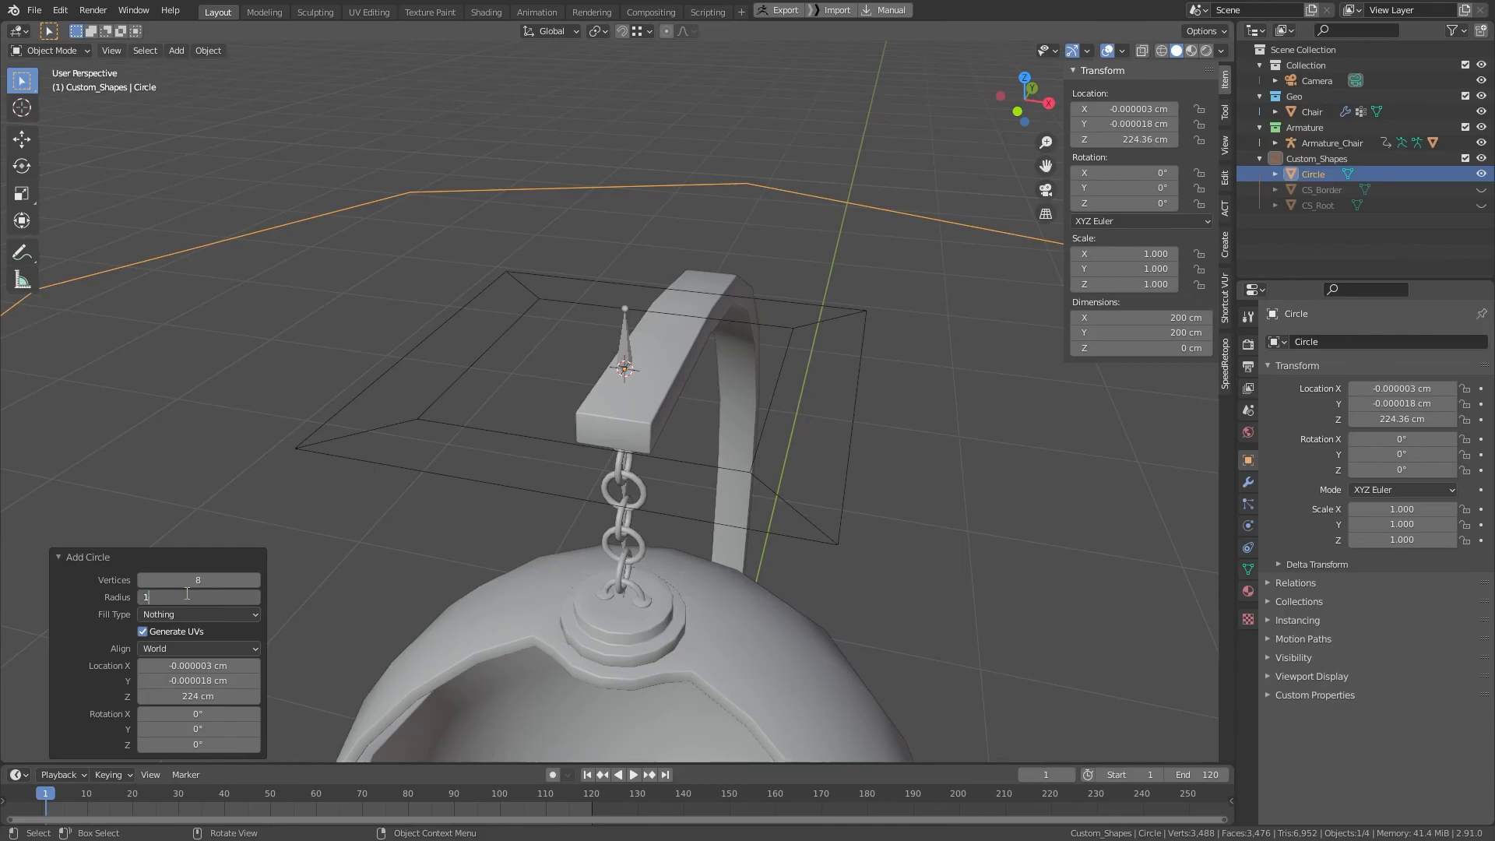
{"action": "key", "text": "Return"}
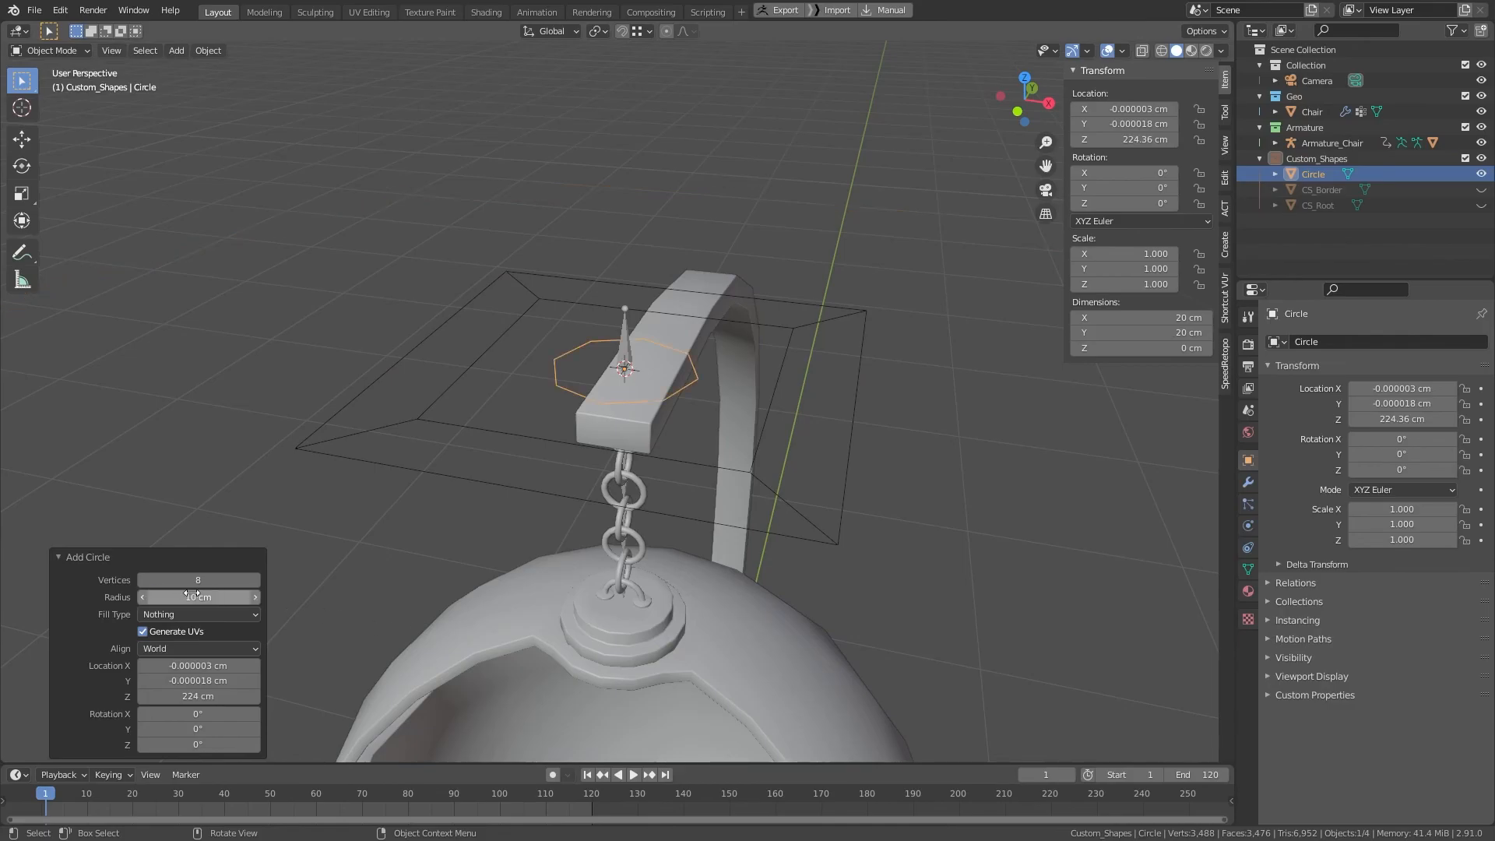
{"action": "left_click", "coordinate": [190, 594]}
{"action": "type", "text": "5"}
{"action": "key", "text": "Return"}
{"action": "scroll", "coordinate": [745, 320], "scroll_direction": "up", "scroll_amount": 2}
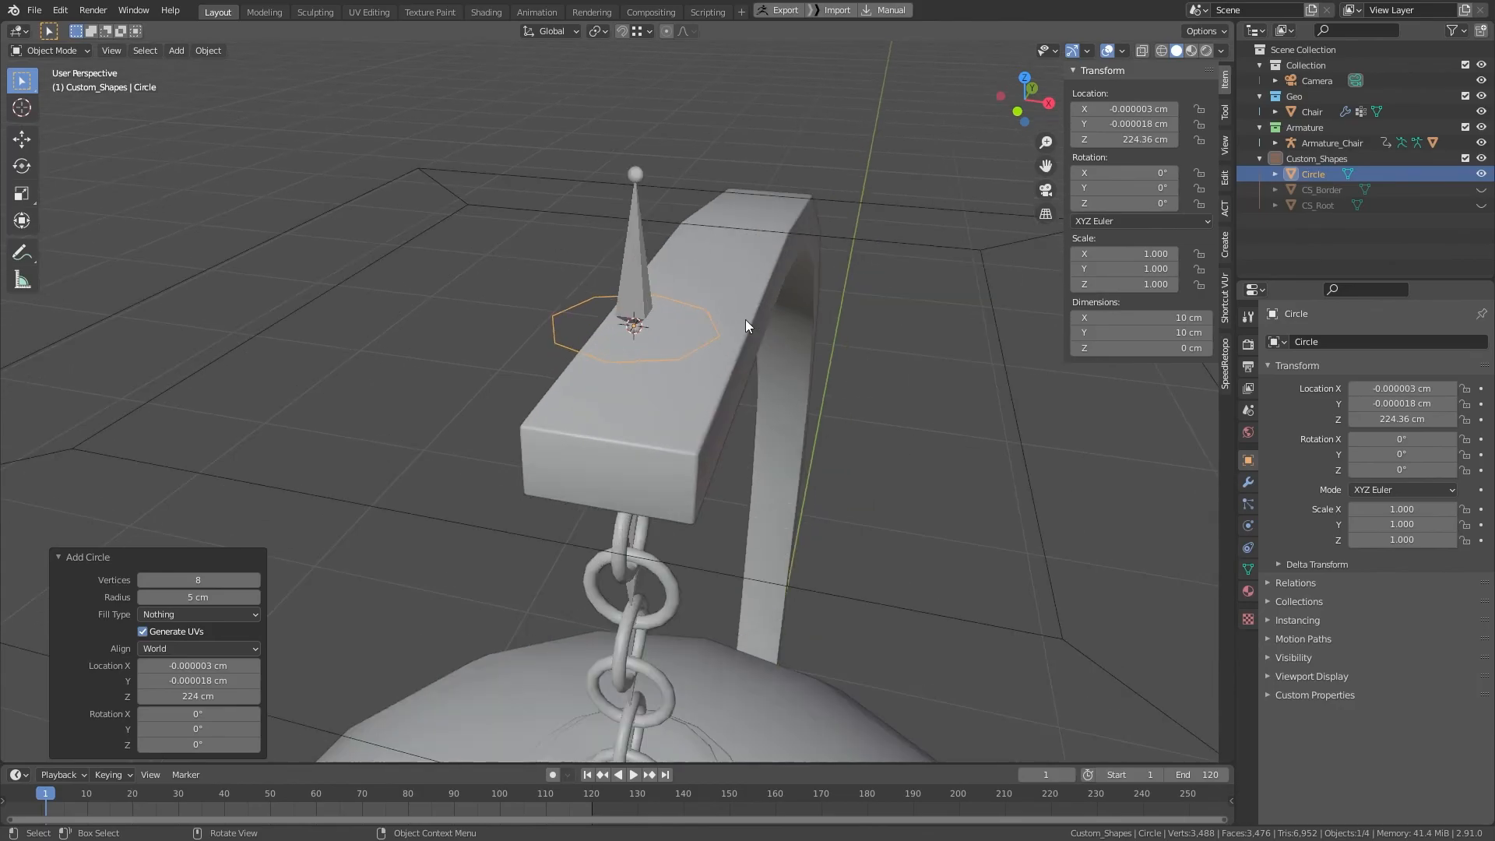
Step: In Edit Mode, duplicate the circle upward along Z twice, about 0.78 cm apart, to form three stacked rings
{"action": "key", "text": "Tab"}
{"action": "middle_click_drag", "start_coordinate": [773, 337], "coordinate": [782, 431], "text": "shift"}
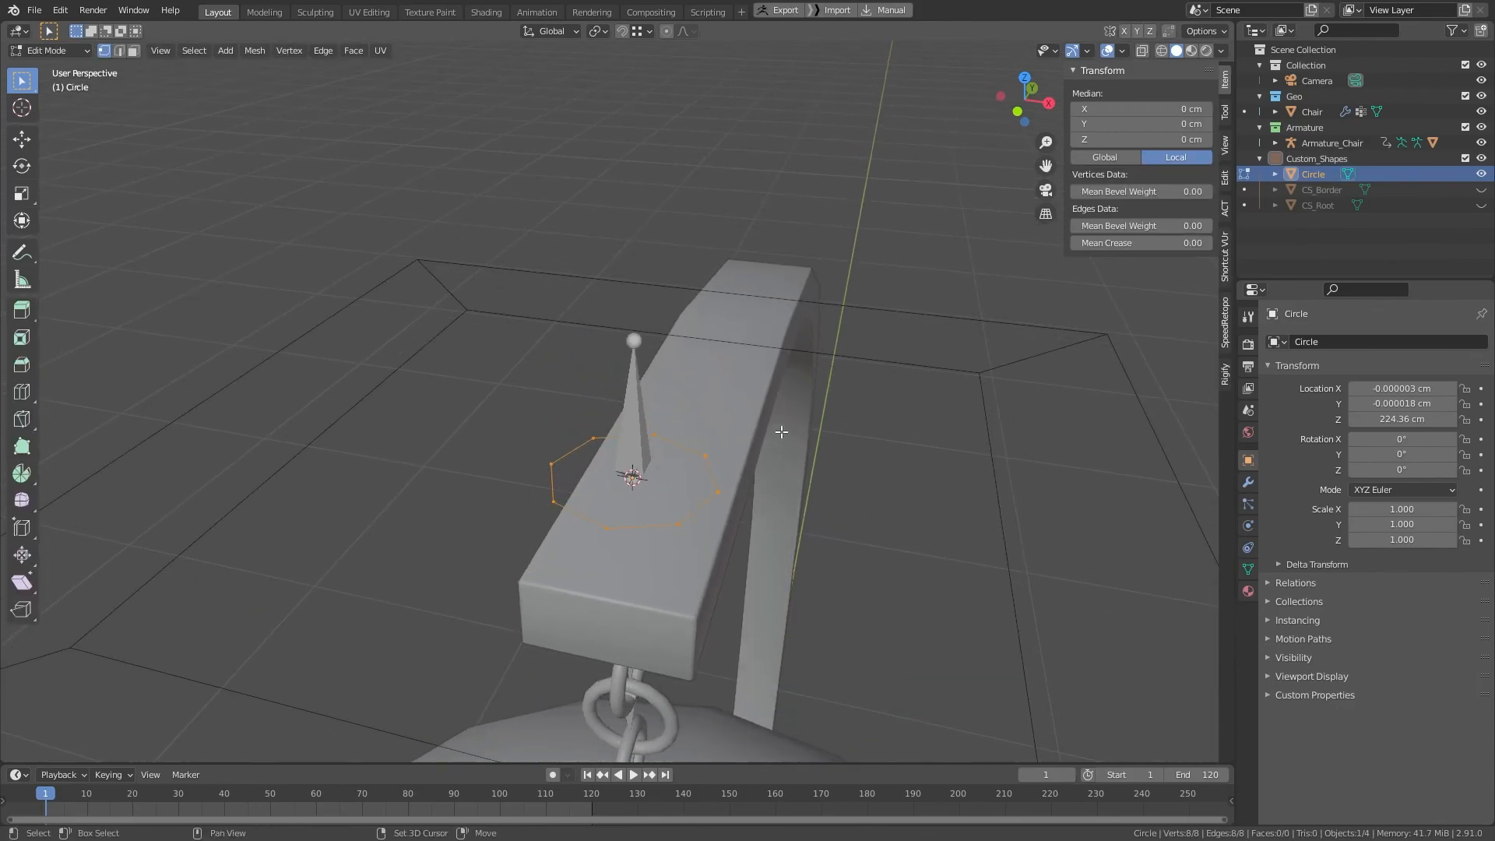
{"action": "key", "text": "shift+d"}
{"action": "key", "text": "z"}
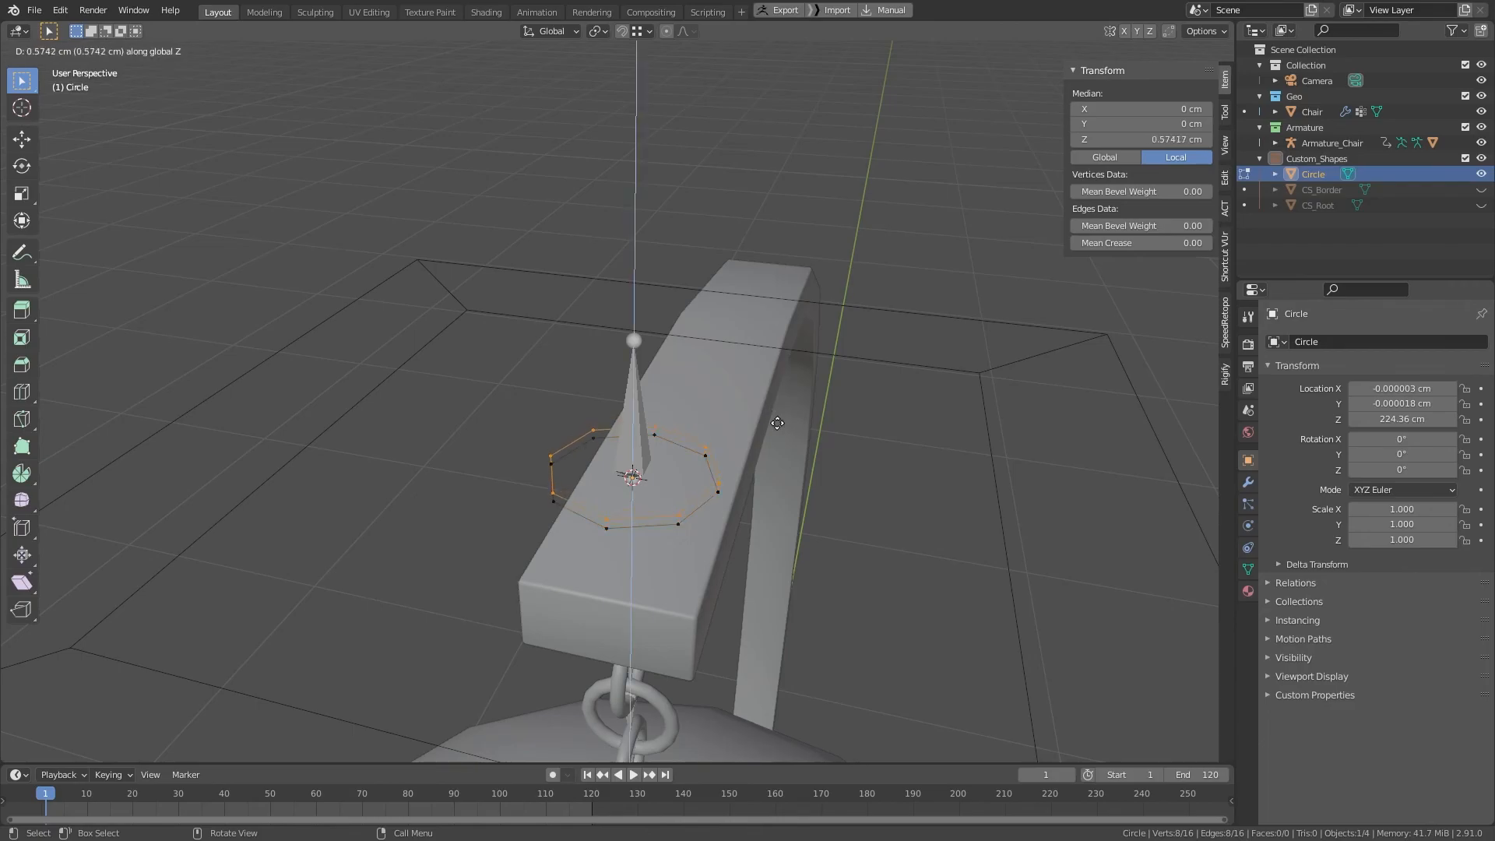
{"action": "left_click", "coordinate": [778, 421]}
{"action": "middle_click_drag", "start_coordinate": [749, 418], "coordinate": [755, 475]}
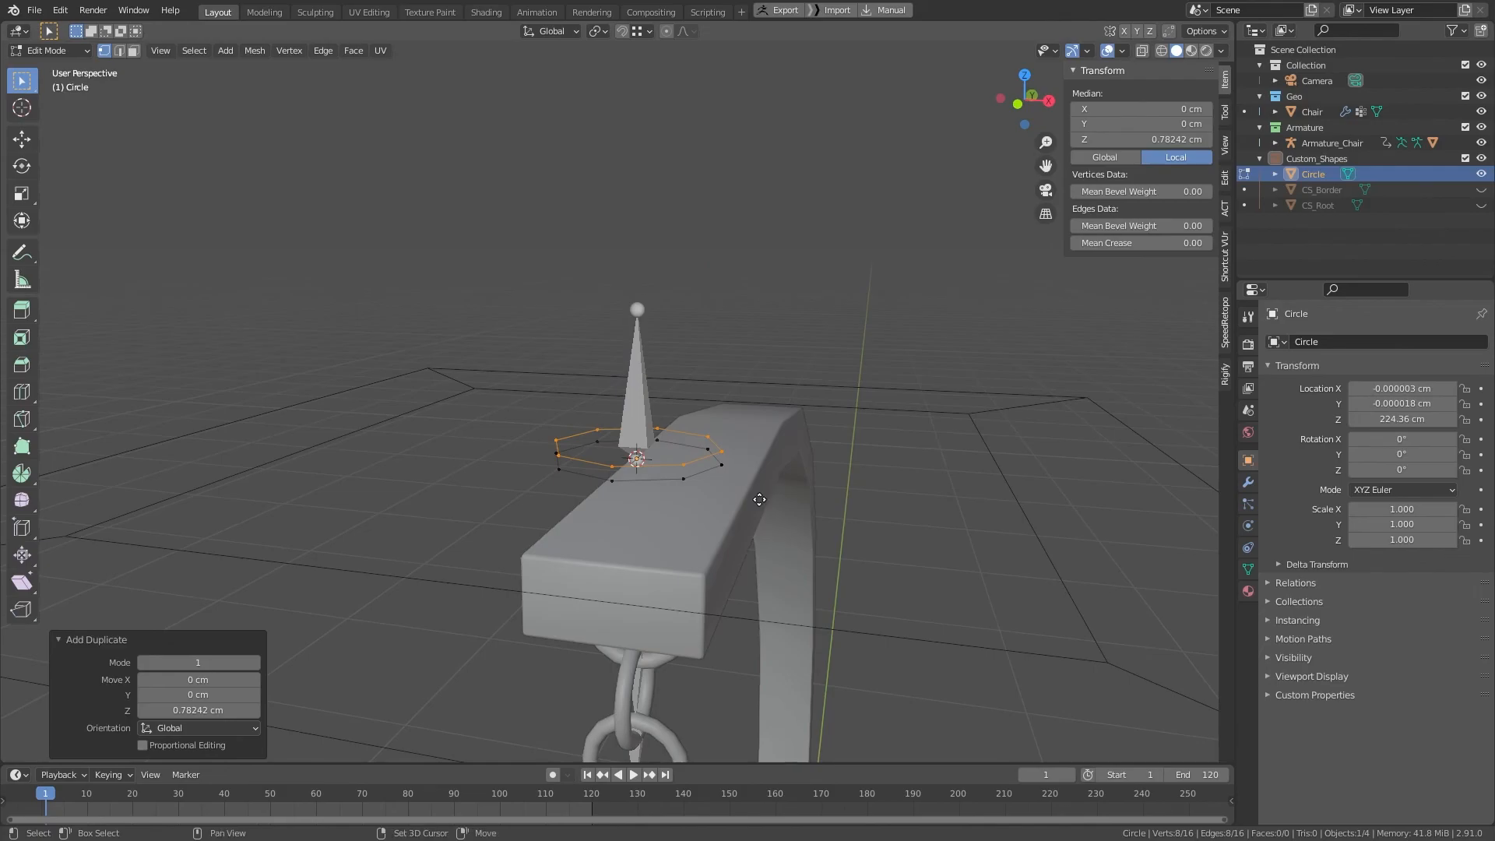
{"action": "key", "text": "shift+d"}
{"action": "key", "text": "z"}
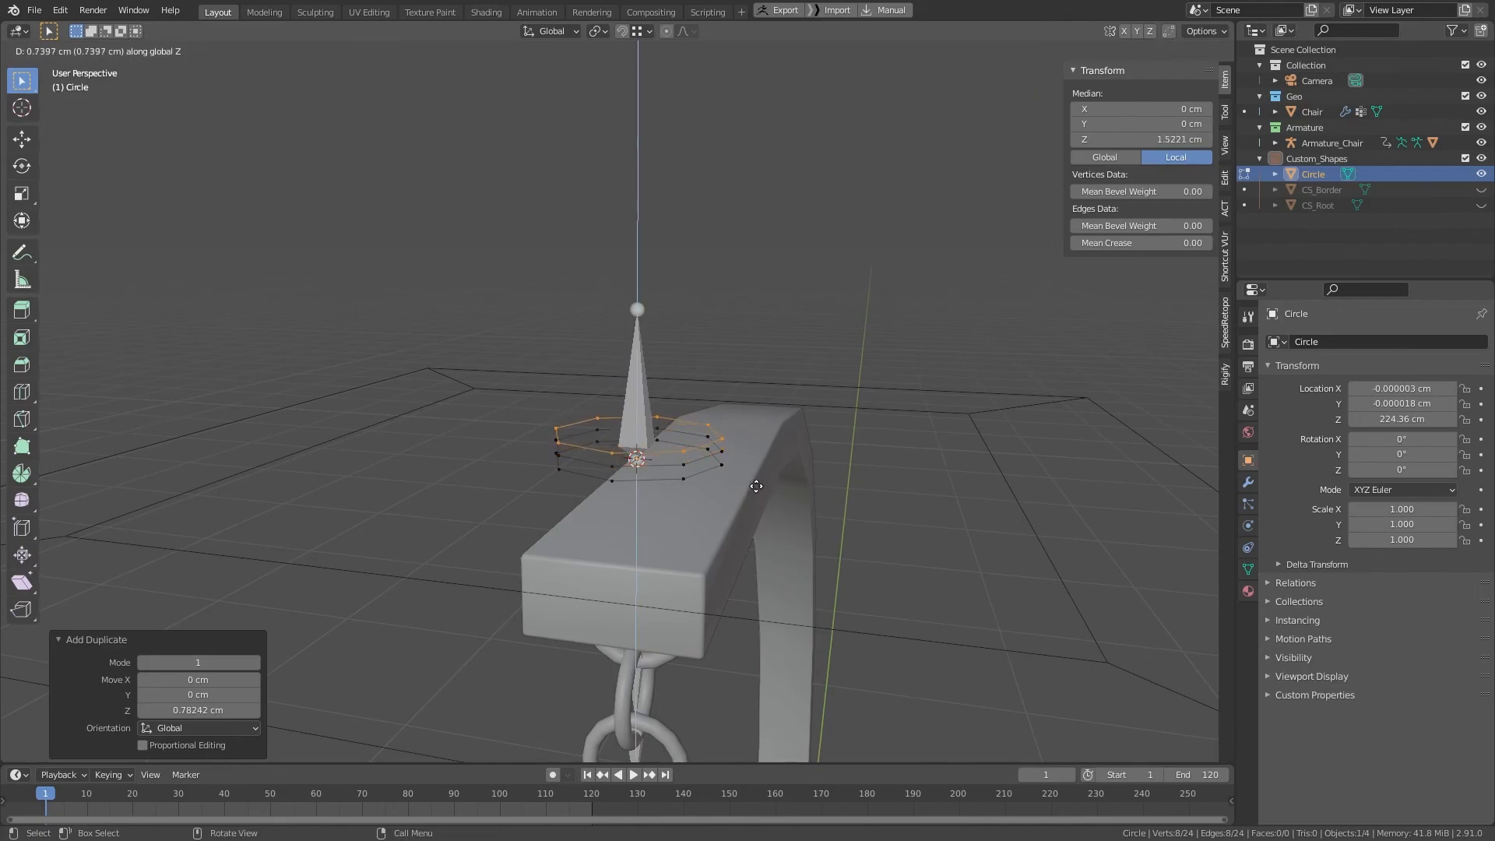
{"action": "left_click", "coordinate": [756, 482]}
{"action": "middle_click_drag", "start_coordinate": [756, 483], "coordinate": [618, 301]}
{"action": "key", "text": "Tab"}
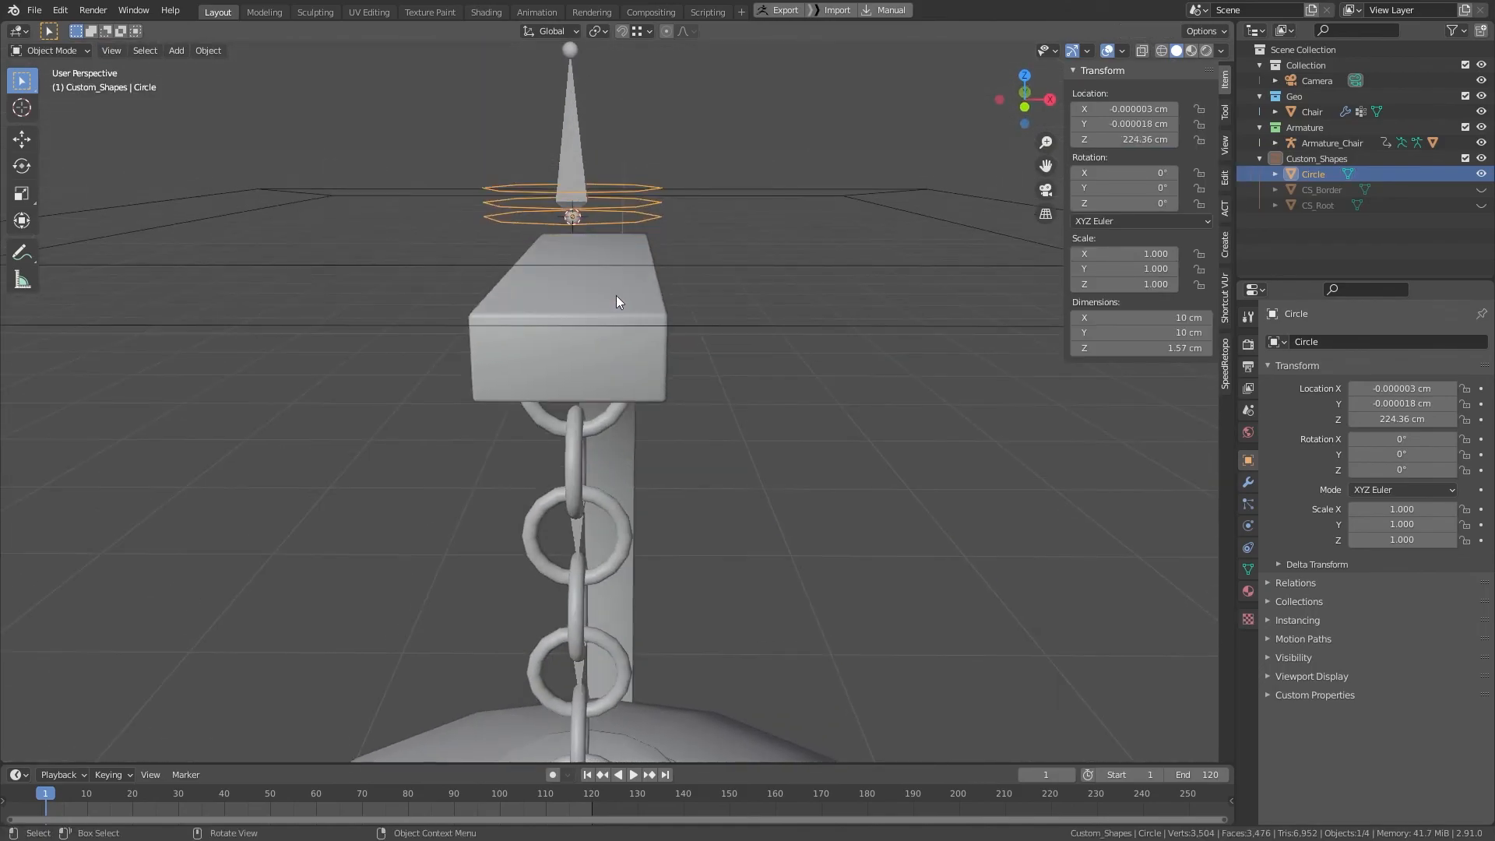
Step: Rename the stacked ring object to CS_Chair_CTRL
{"action": "key", "text": "F2"}
{"action": "type", "text": "CS_Chair_CTRL"}
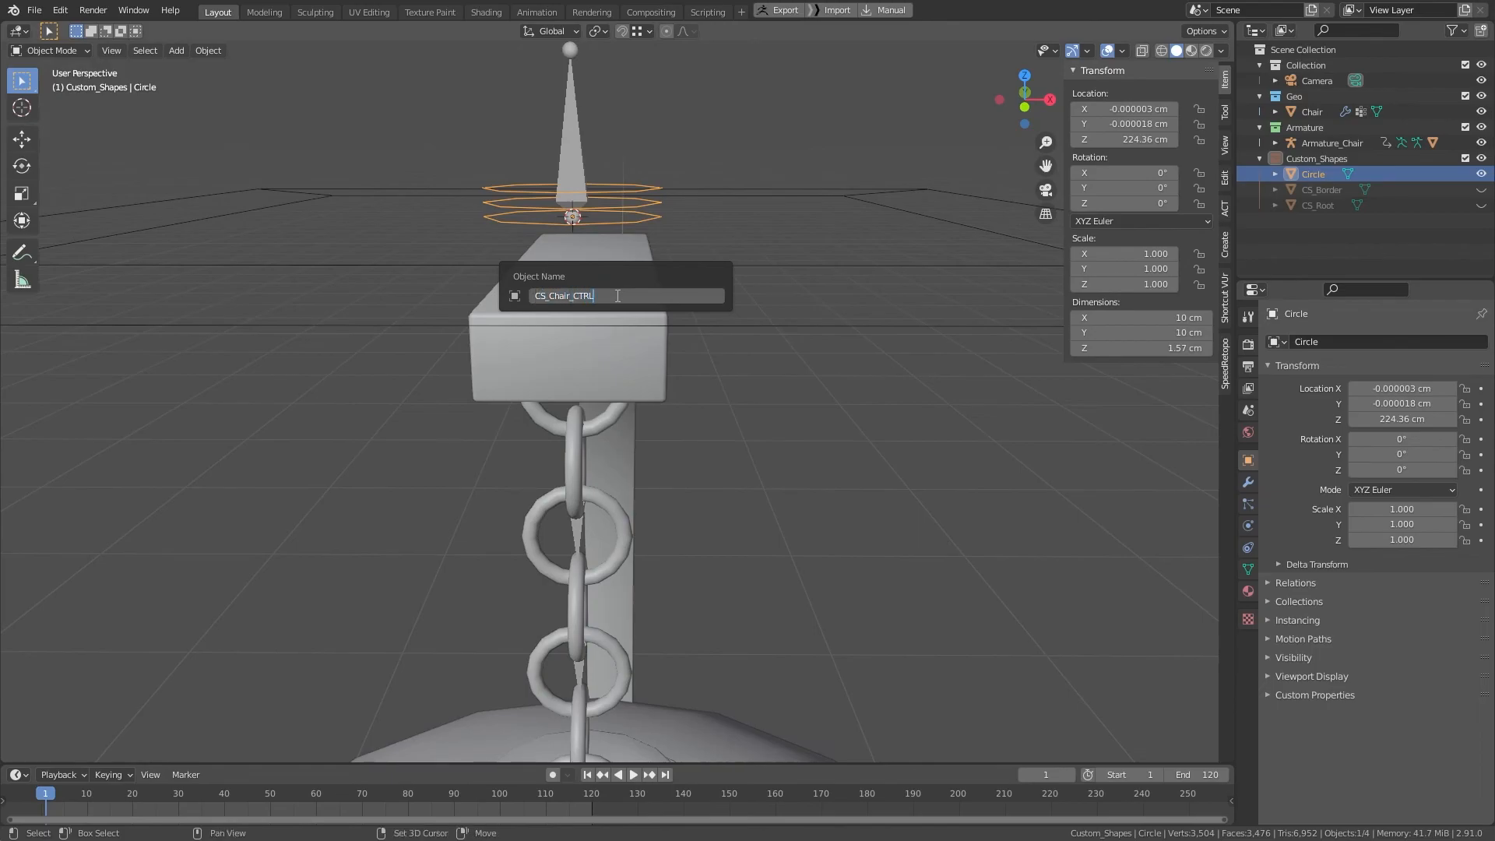
{"action": "key", "text": "Return"}
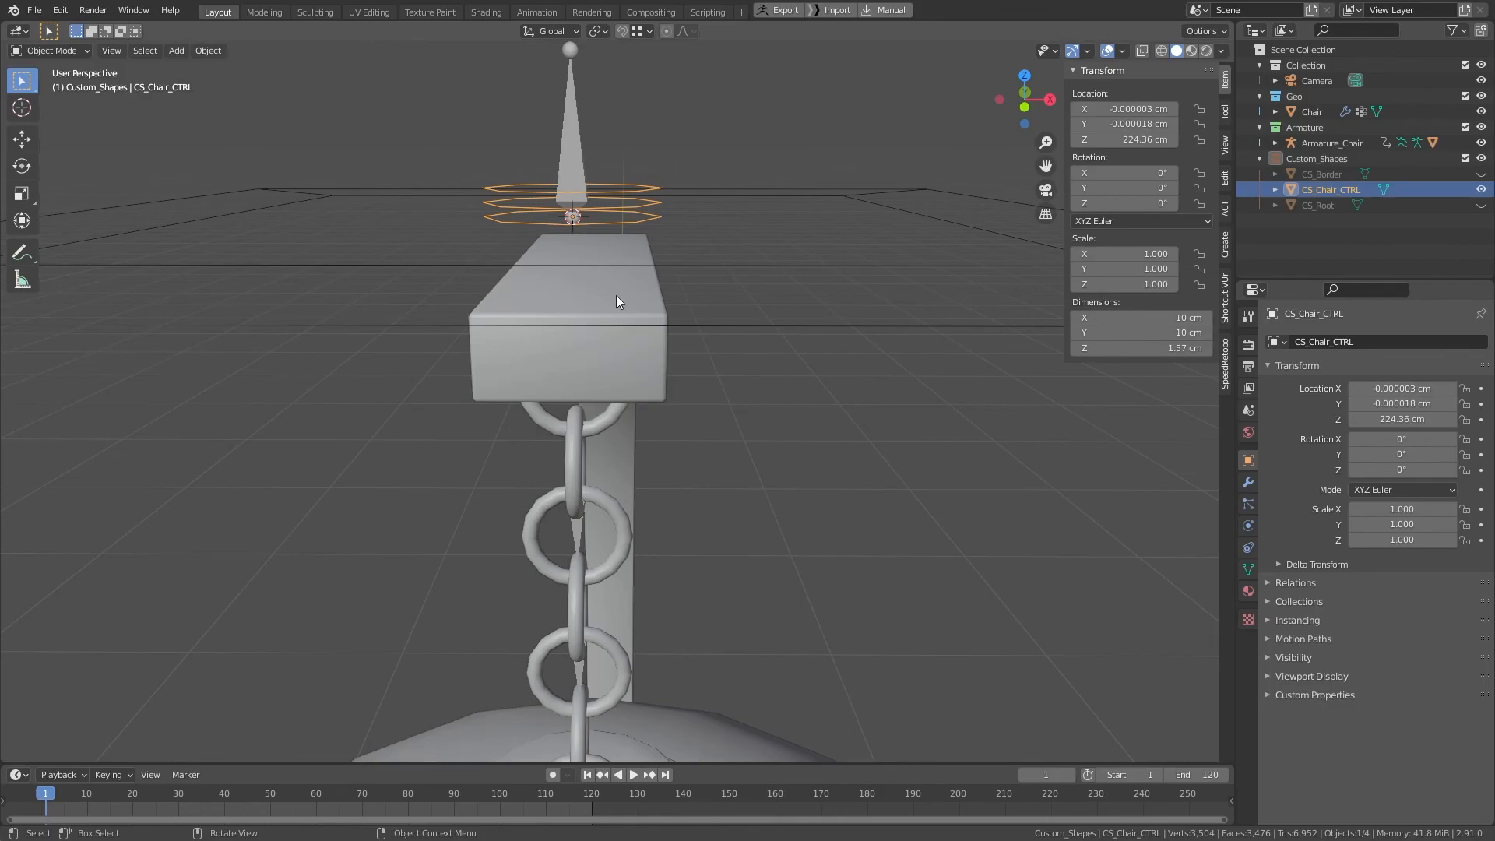
Step: In Pose Mode, set and align CS_Chair_CTRL as the custom bone shape of Bone_Chair_CTRL
{"action": "left_click", "coordinate": [576, 143], "text": "shift"}
{"action": "key", "text": "ctrl+Tab"}
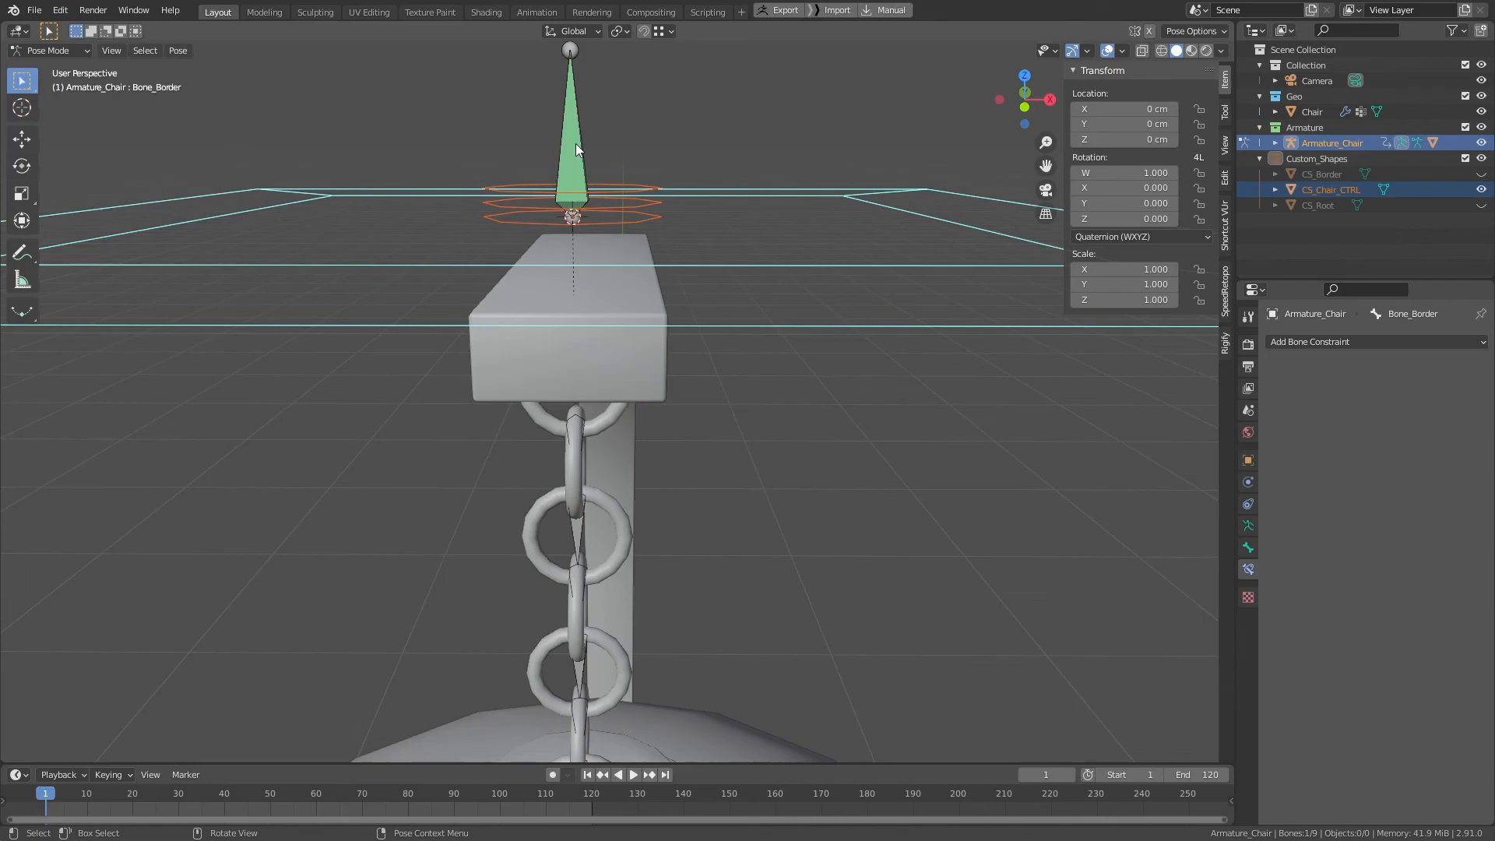
{"action": "left_click", "coordinate": [576, 143]}
{"action": "middle_click_drag", "start_coordinate": [576, 143], "coordinate": [600, 218]}
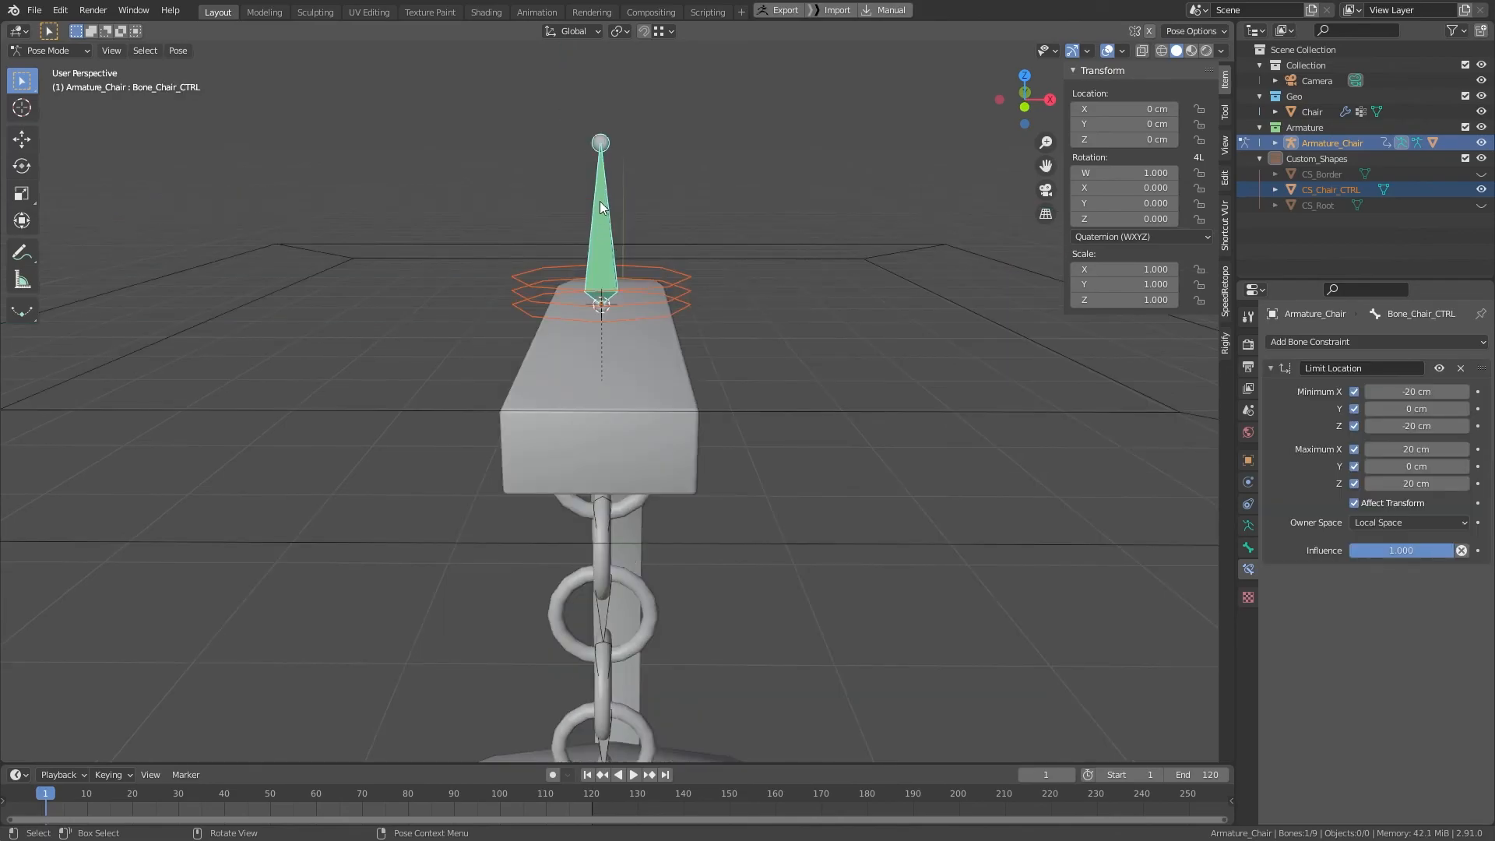
{"action": "right_click", "coordinate": [599, 205]}
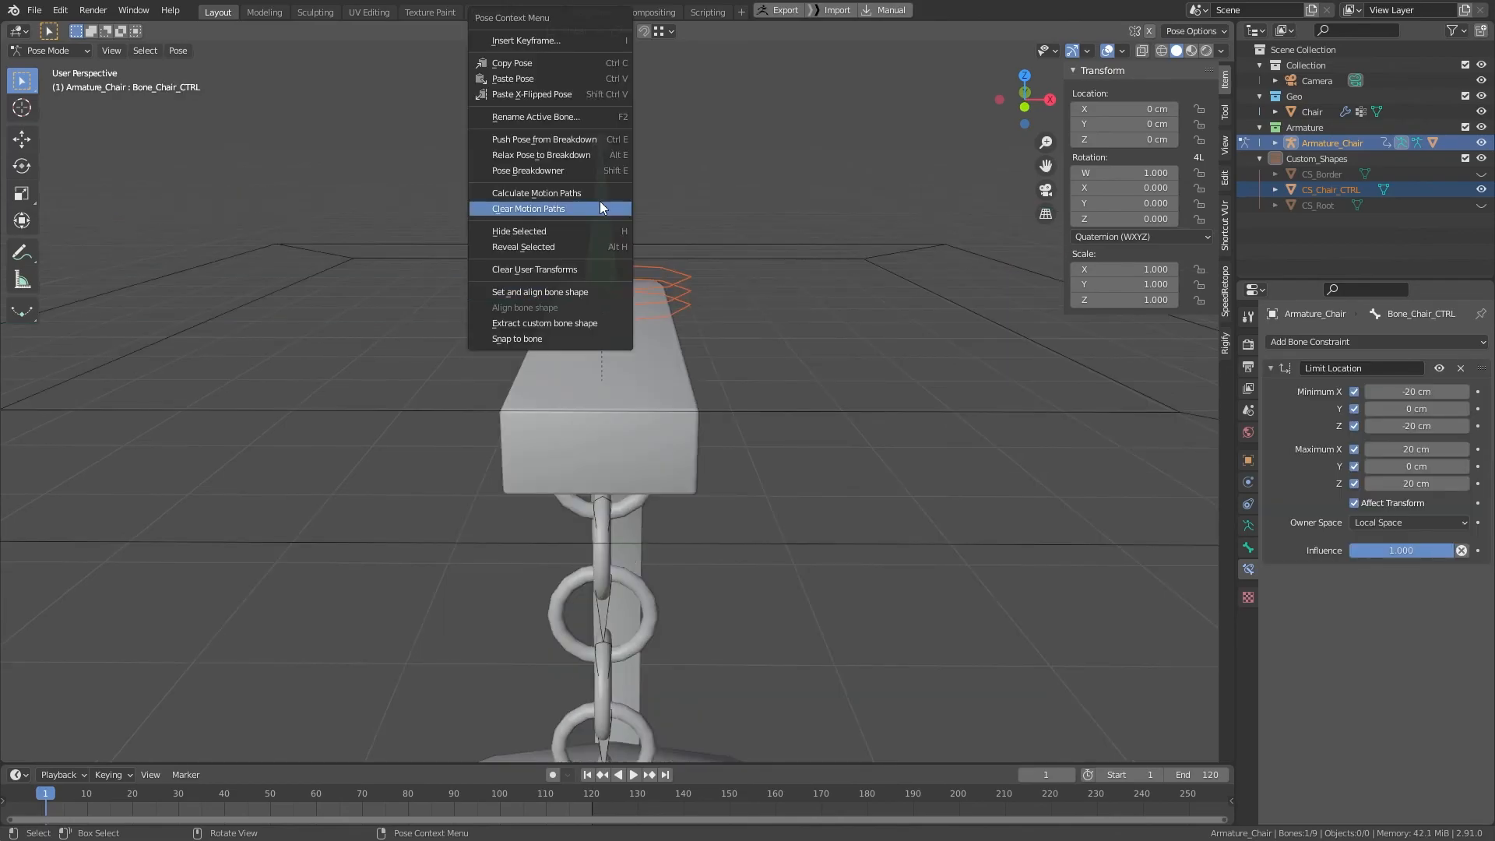
{"action": "left_click", "coordinate": [603, 291]}
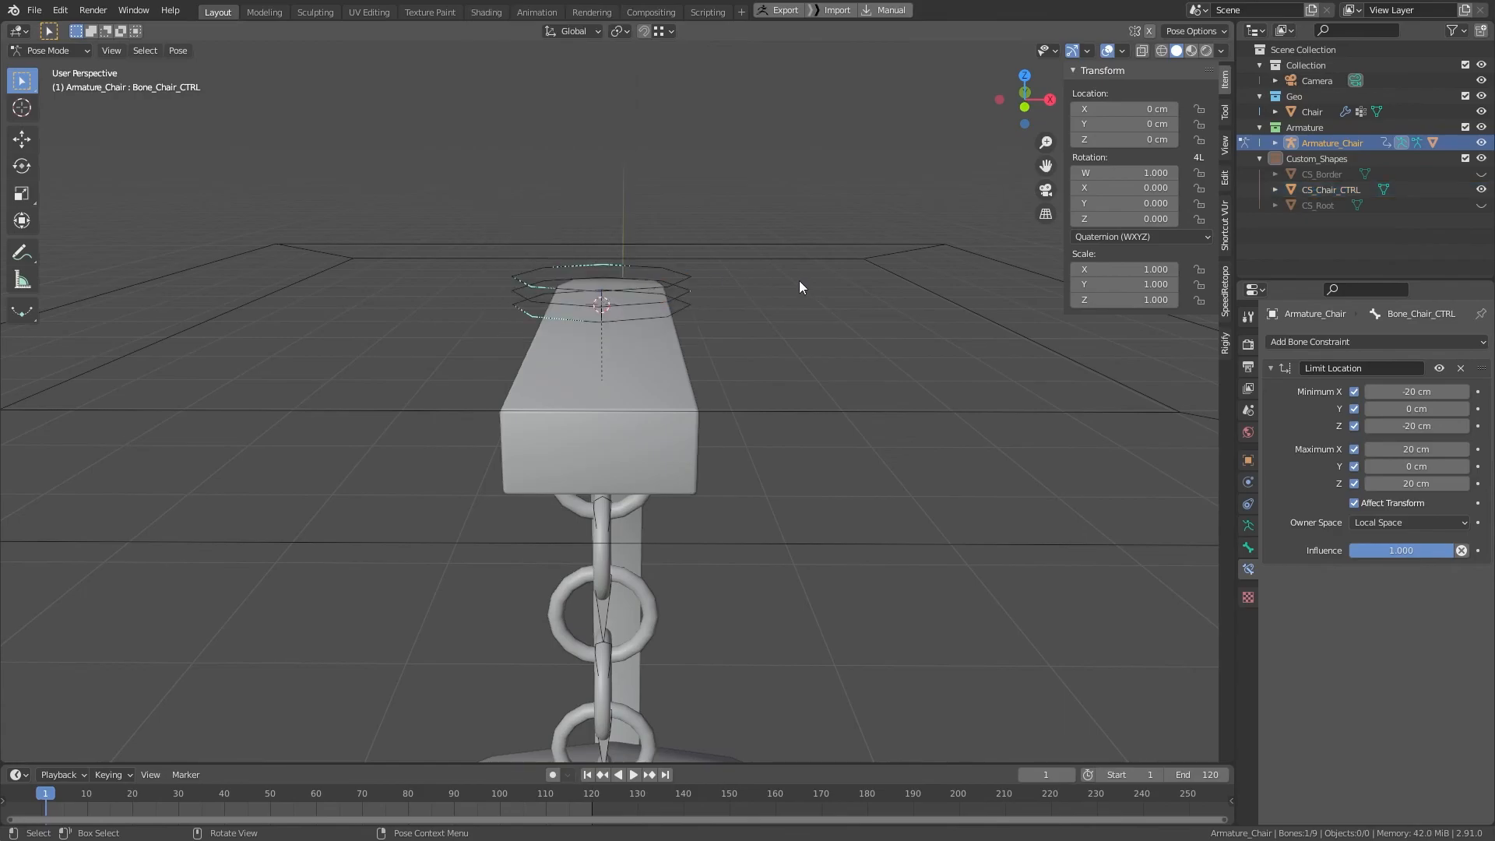
Step: Return to Object Mode, hide CS_Chair_CTRL and the whole Custom_Shapes collection, collapse it, and deselect everything
{"action": "key", "text": "ctrl+Tab"}
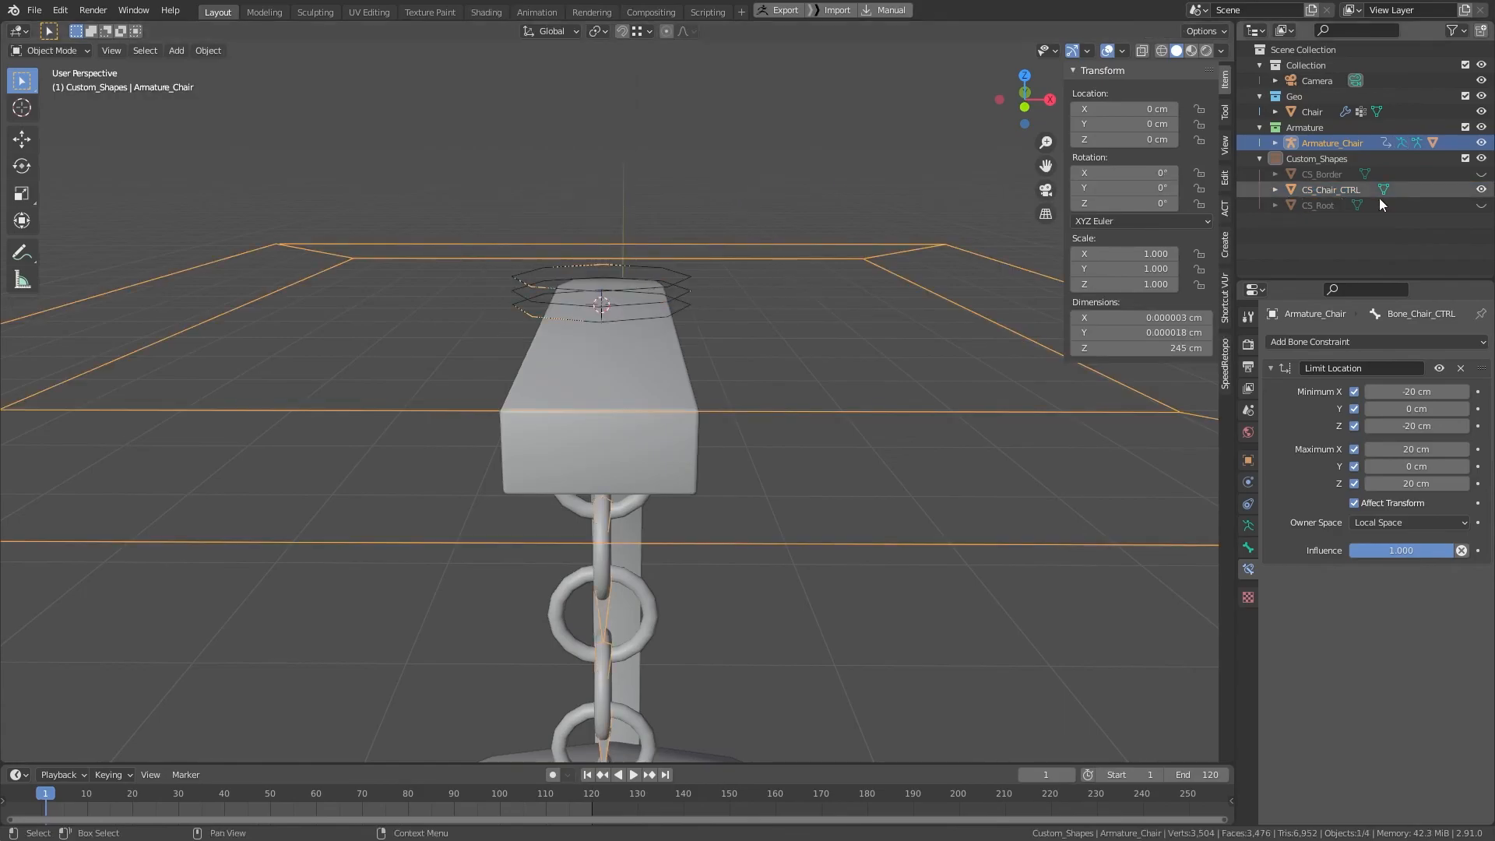
{"action": "left_click", "coordinate": [1482, 190]}
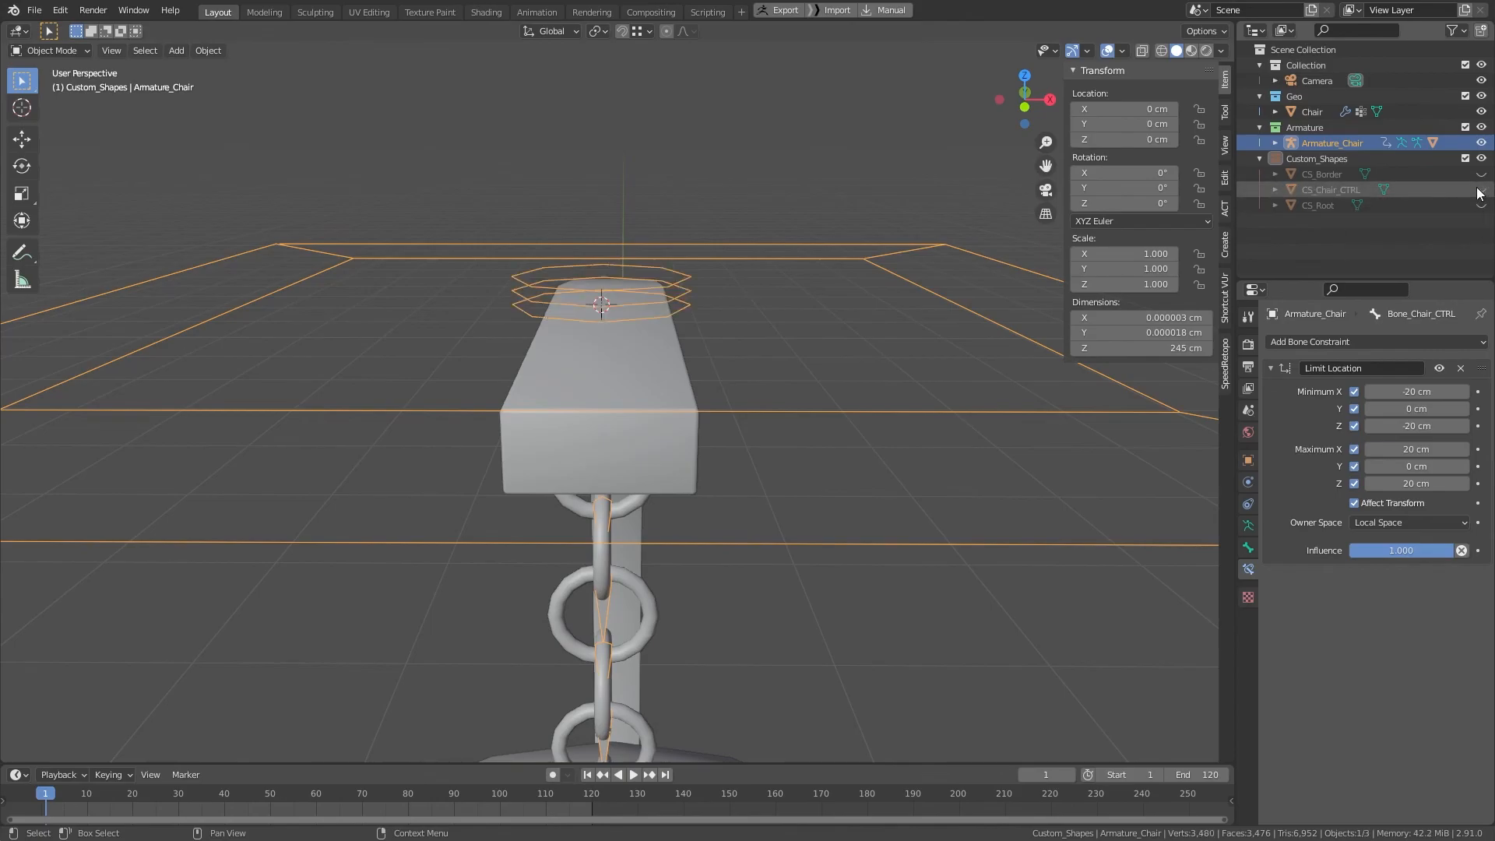
{"action": "left_click", "coordinate": [1481, 159]}
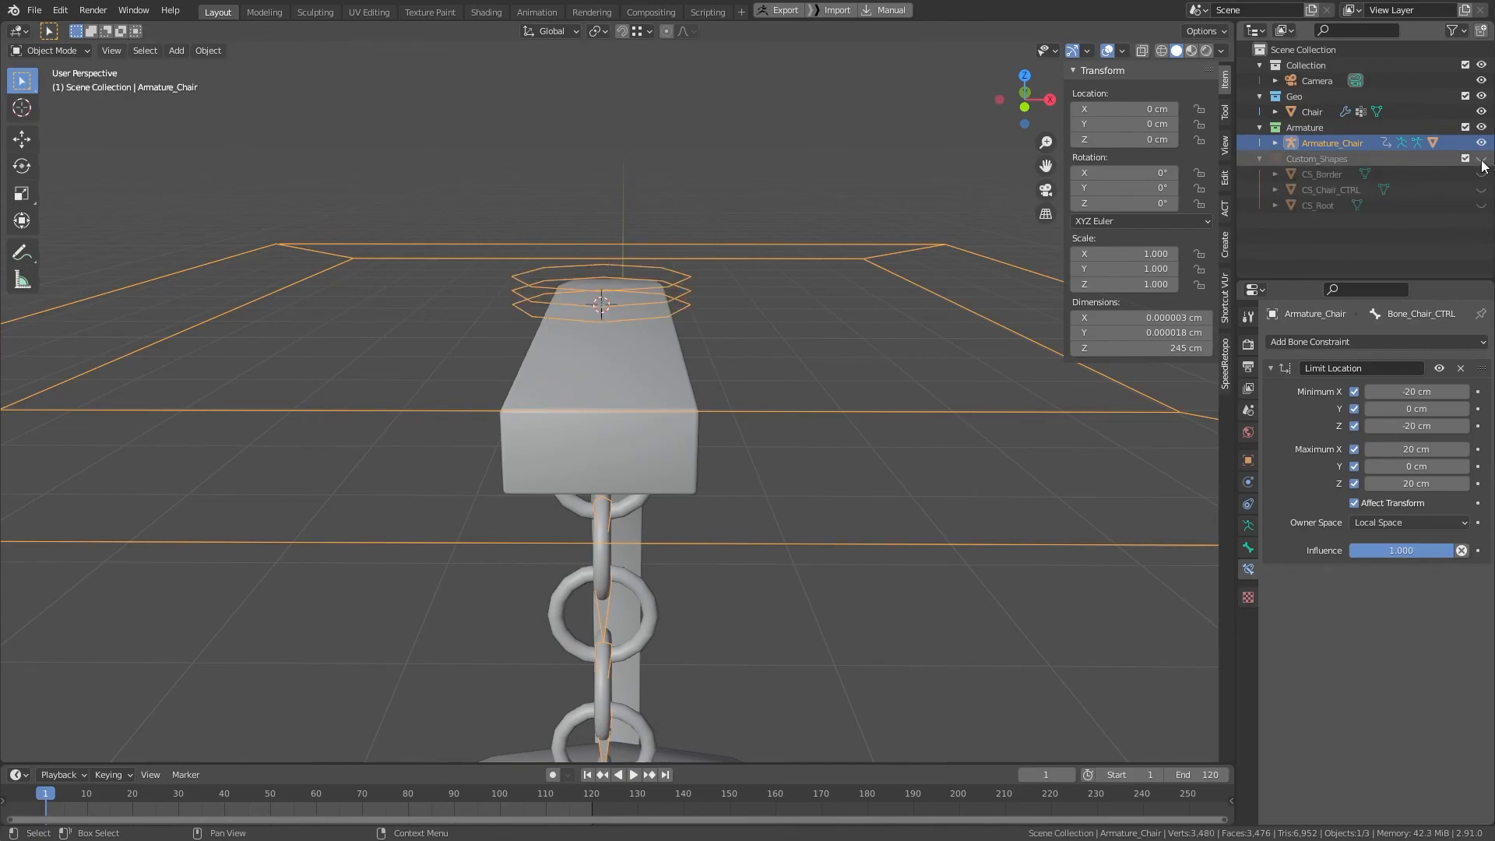
{"action": "left_click", "coordinate": [1260, 159]}
{"action": "scroll", "coordinate": [584, 298], "scroll_direction": "down", "scroll_amount": 4}
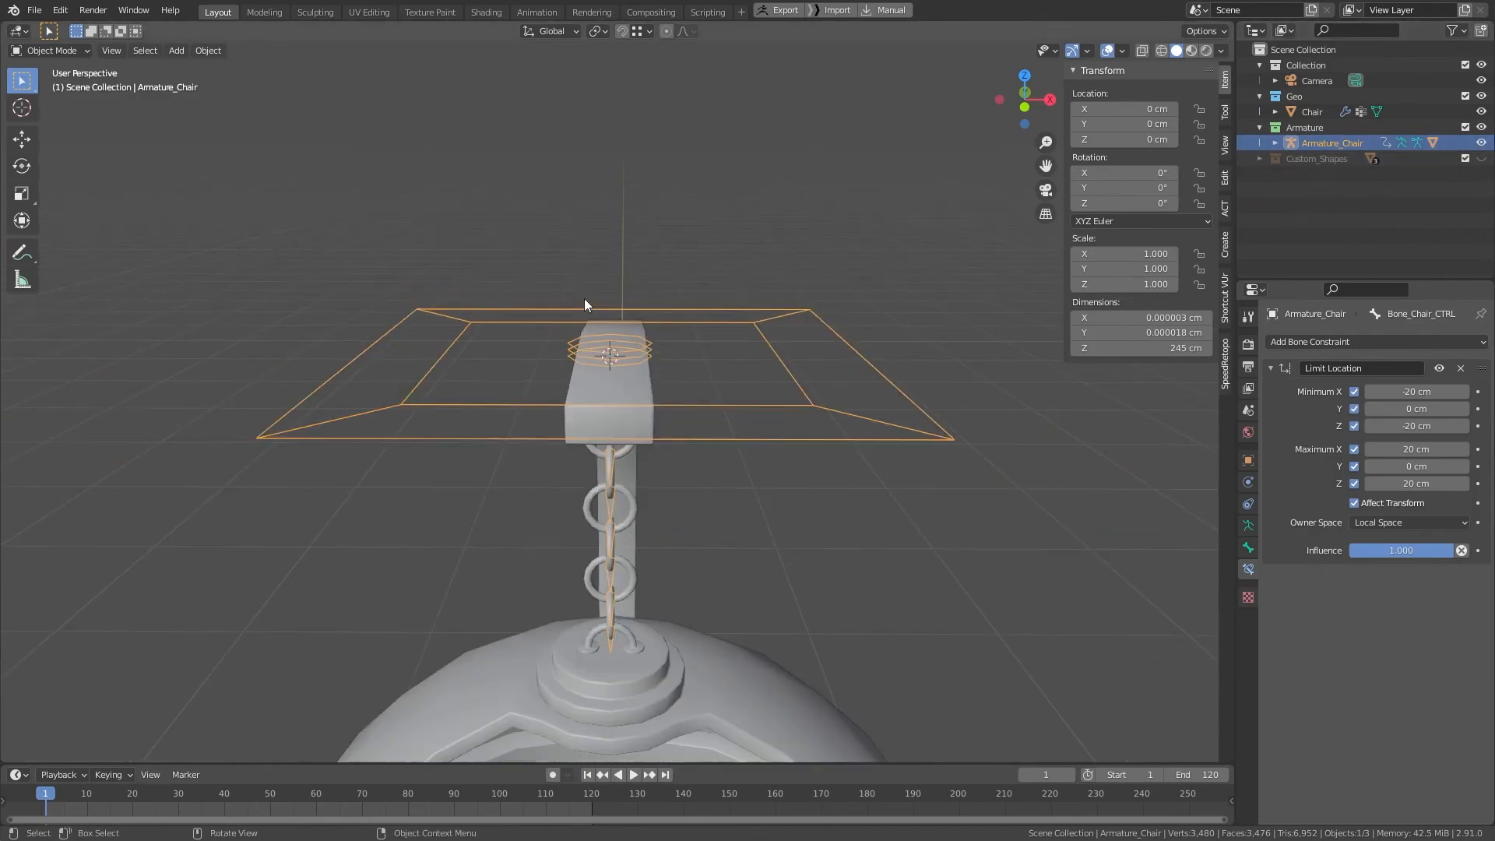
{"action": "middle_click_drag", "start_coordinate": [702, 187], "coordinate": [773, 237]}
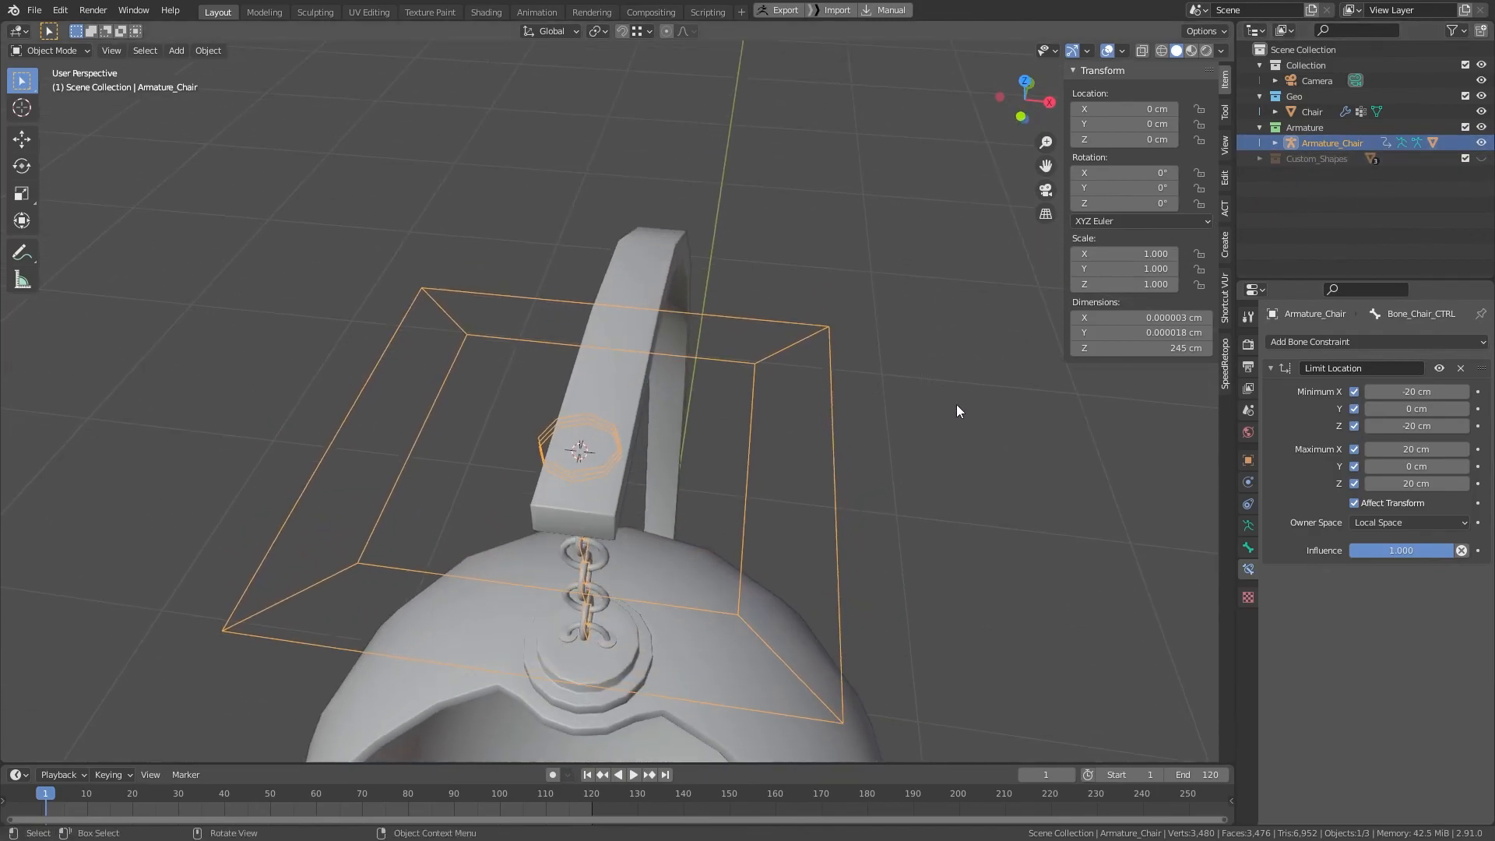
{"action": "key", "text": "alt+a"}
{"action": "middle_click_drag", "start_coordinate": [947, 468], "coordinate": [851, 250]}
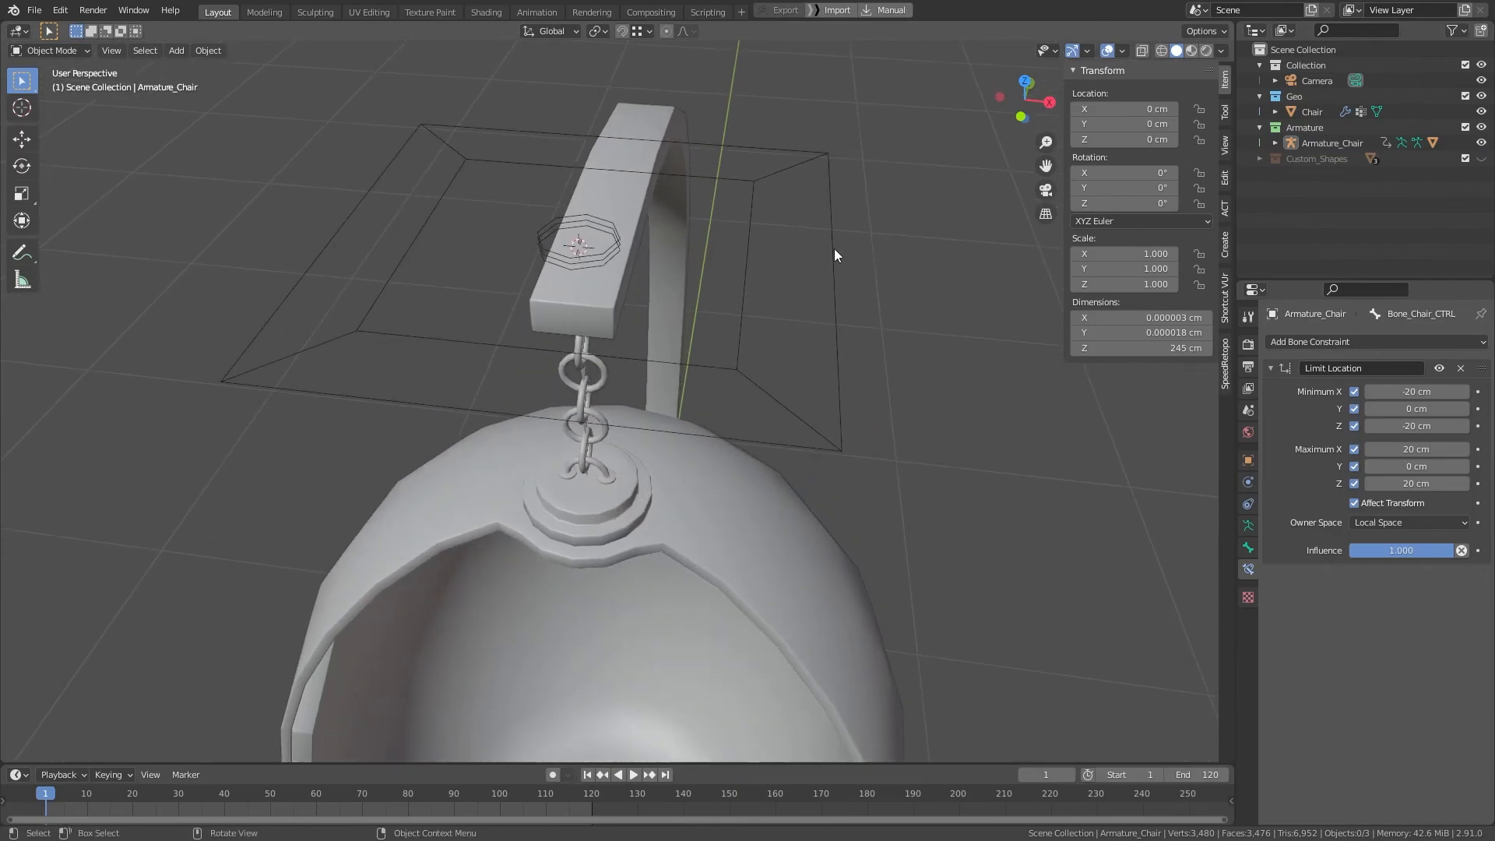
Step: In Pose Mode, select the armature's chain bones and move them to the second bone layer
{"action": "left_click", "coordinate": [833, 250]}
{"action": "key", "text": "ctrl+Tab"}
{"action": "middle_click_drag", "start_coordinate": [601, 381], "coordinate": [595, 305]}
{"action": "left_click_drag", "start_coordinate": [475, 271], "coordinate": [702, 475]}
{"action": "middle_click_drag", "start_coordinate": [703, 476], "coordinate": [572, 342]}
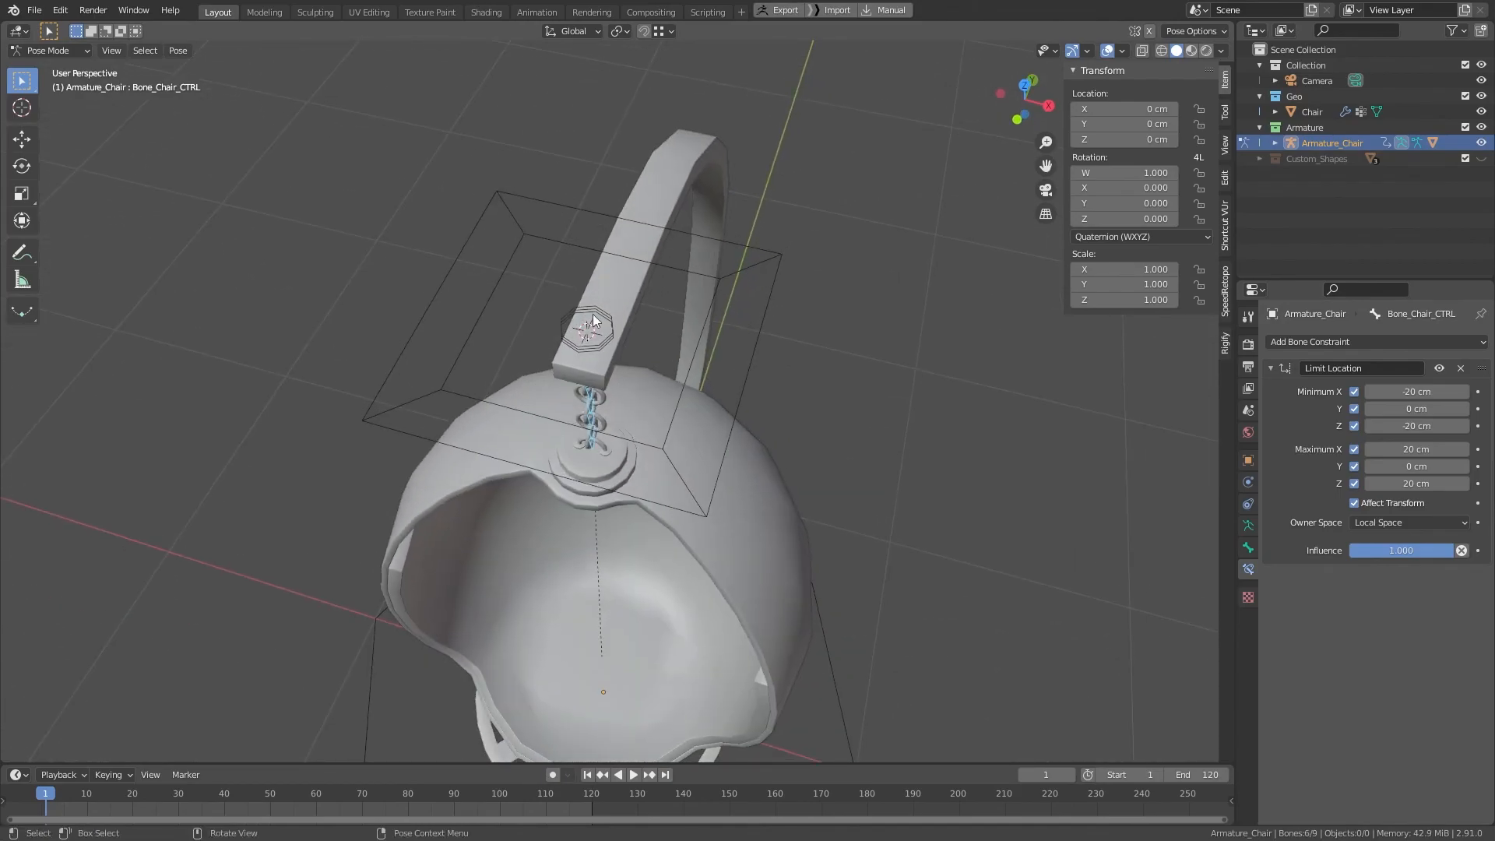
{"action": "middle_click_drag", "start_coordinate": [591, 278], "coordinate": [685, 400]}
{"action": "scroll", "coordinate": [717, 311], "scroll_direction": "up", "scroll_amount": 4}
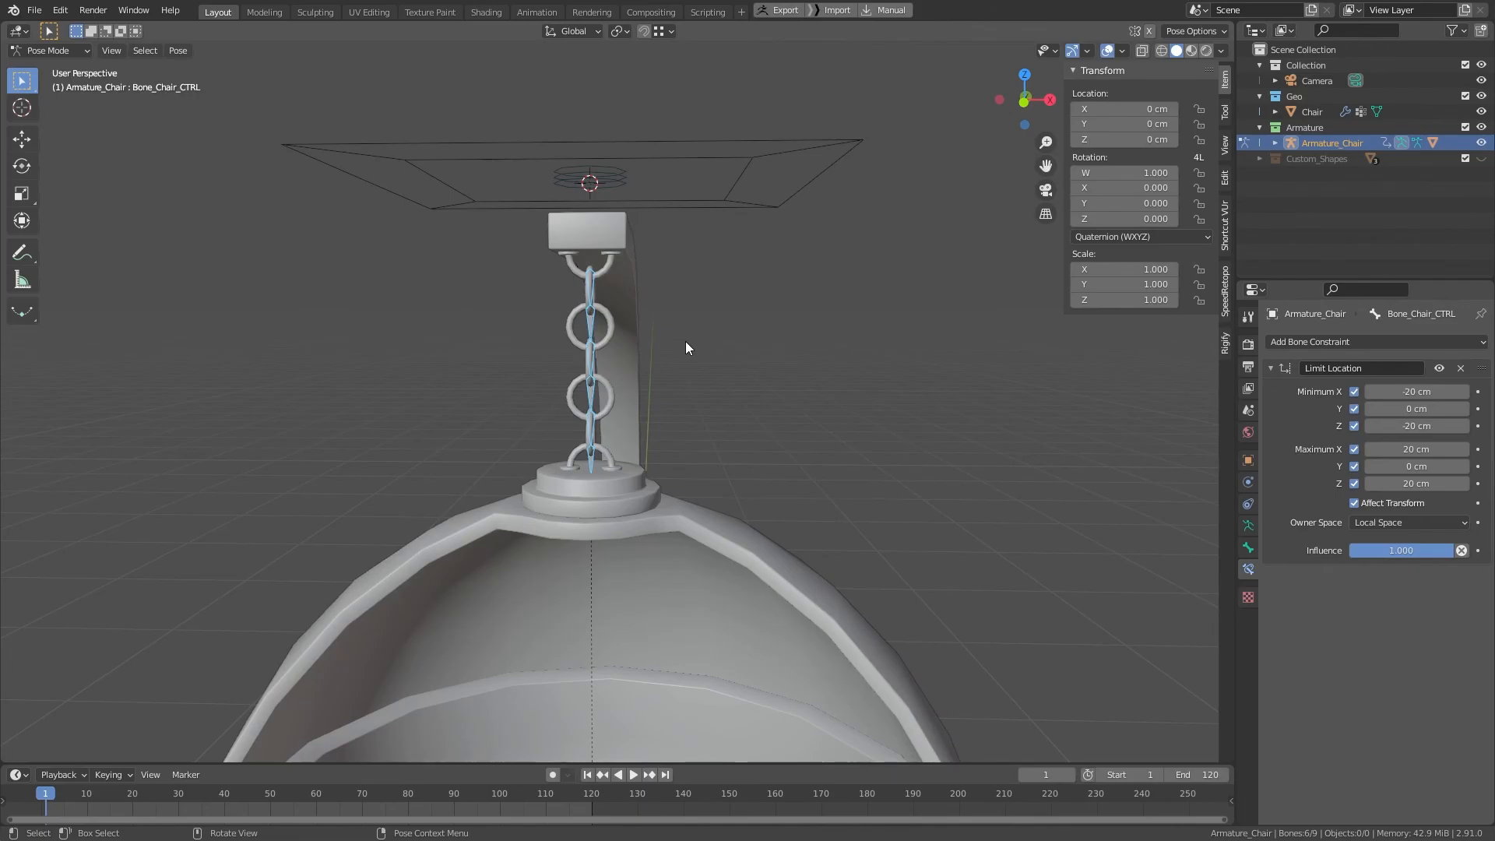
{"action": "key", "text": "m"}
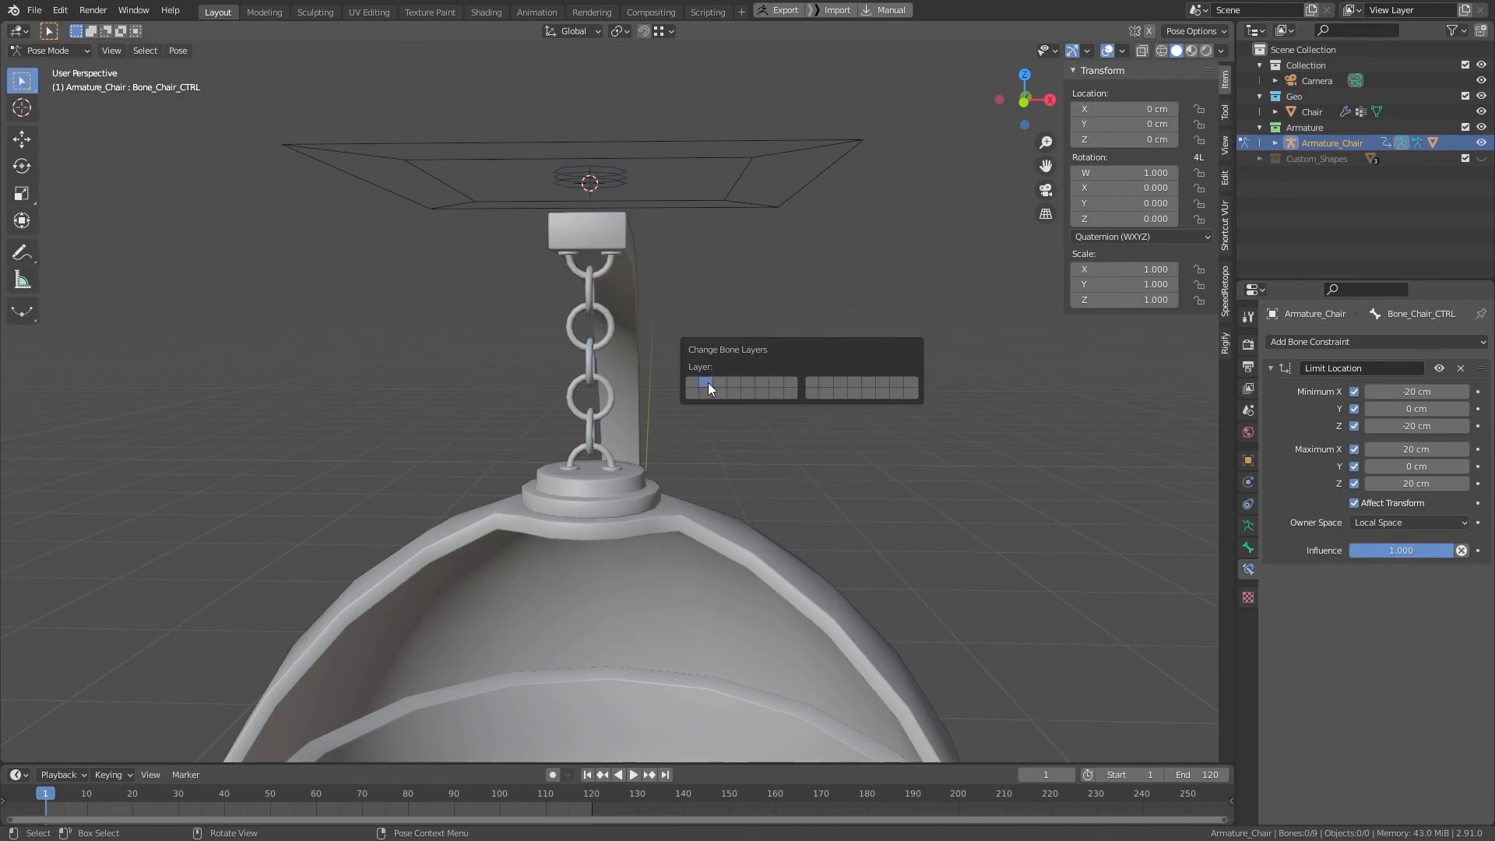
{"action": "left_click", "coordinate": [708, 381]}
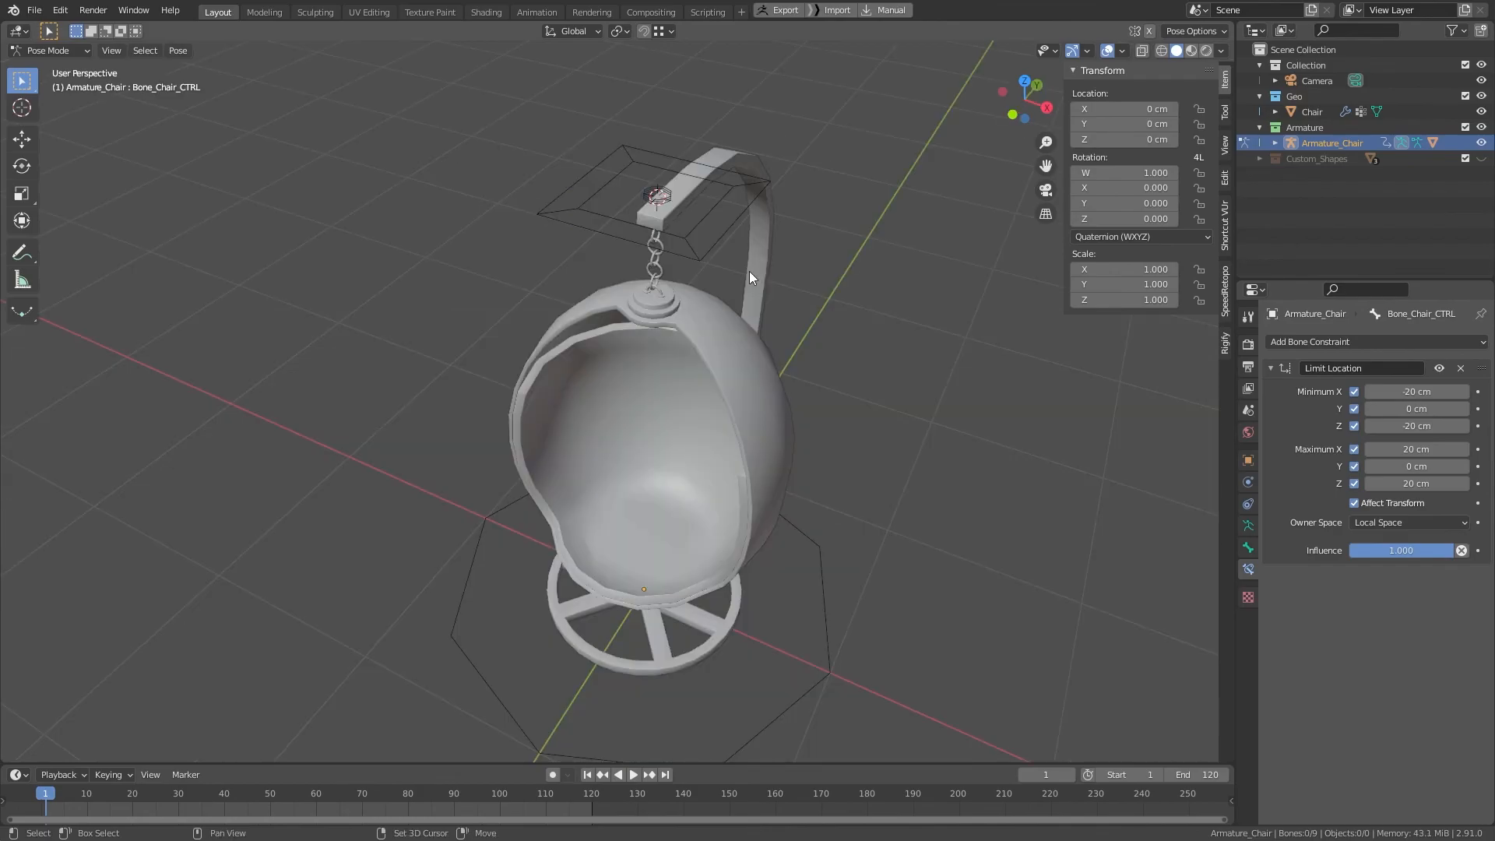
Step: Snap the 3D cursor back to the world origin
{"action": "key", "text": "shift+s"}
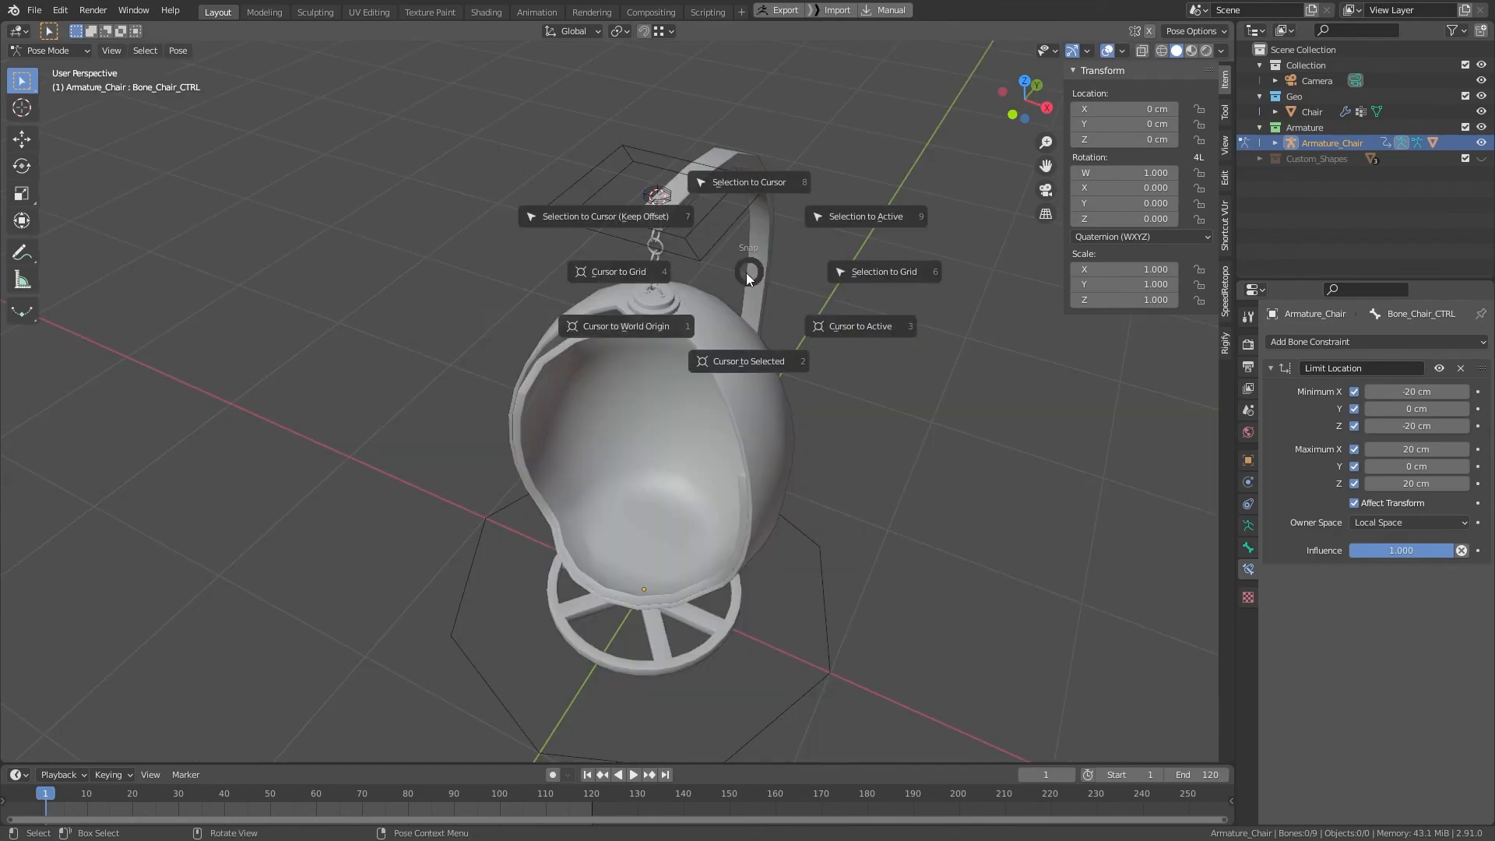
{"action": "left_click", "coordinate": [667, 324]}
{"action": "middle_click_drag", "start_coordinate": [667, 325], "coordinate": [704, 483]}
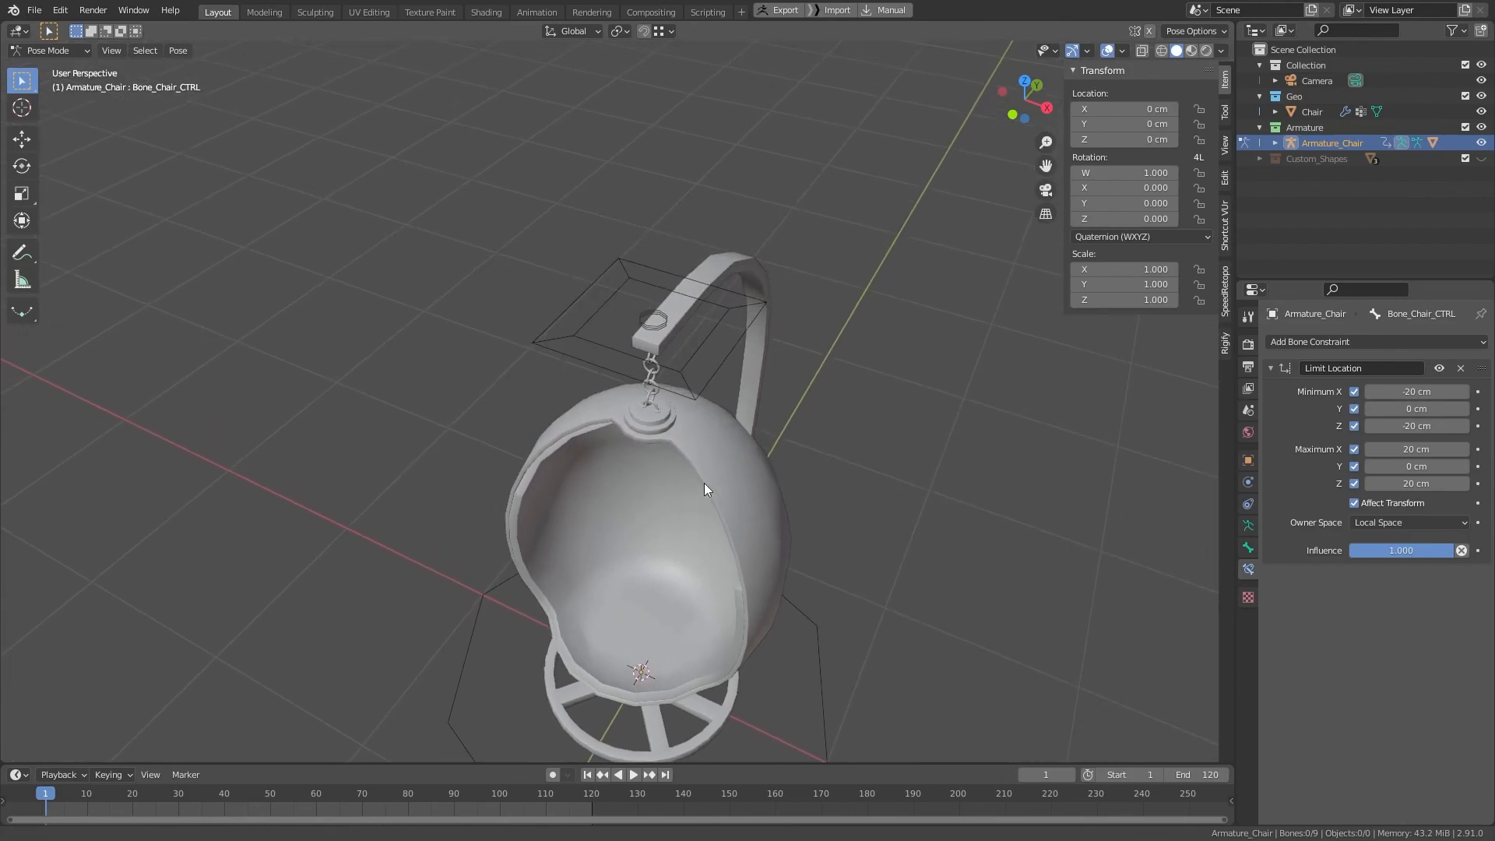
{"action": "scroll", "coordinate": [704, 483], "scroll_direction": "down", "scroll_amount": 2}
{"action": "middle_click_drag", "start_coordinate": [755, 575], "coordinate": [730, 505]}
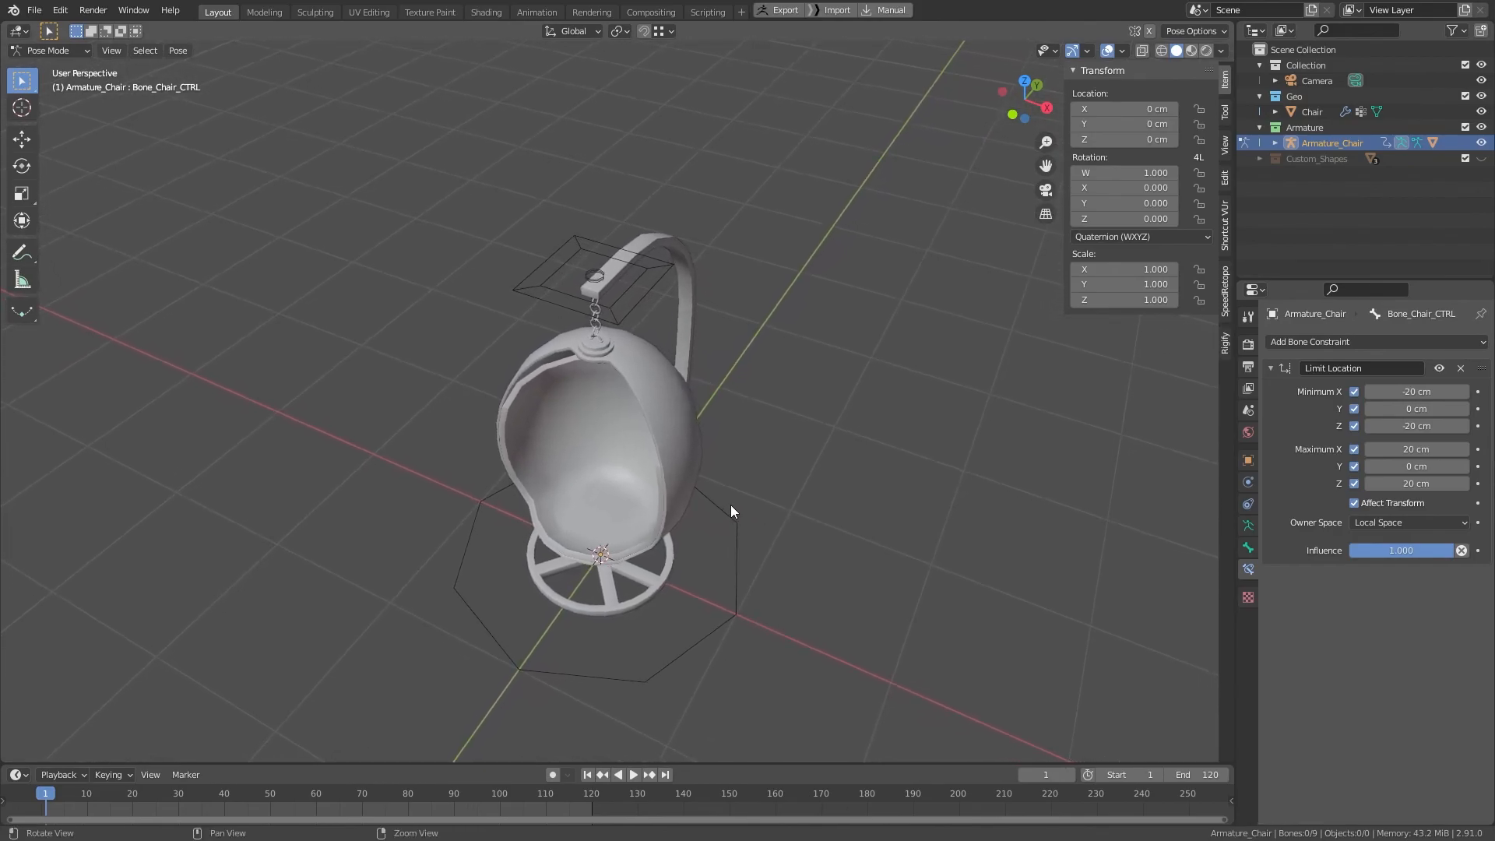
Step: Assign the root, border and chair control bones to a new bone group named Yellow
{"action": "left_click", "coordinate": [732, 535]}
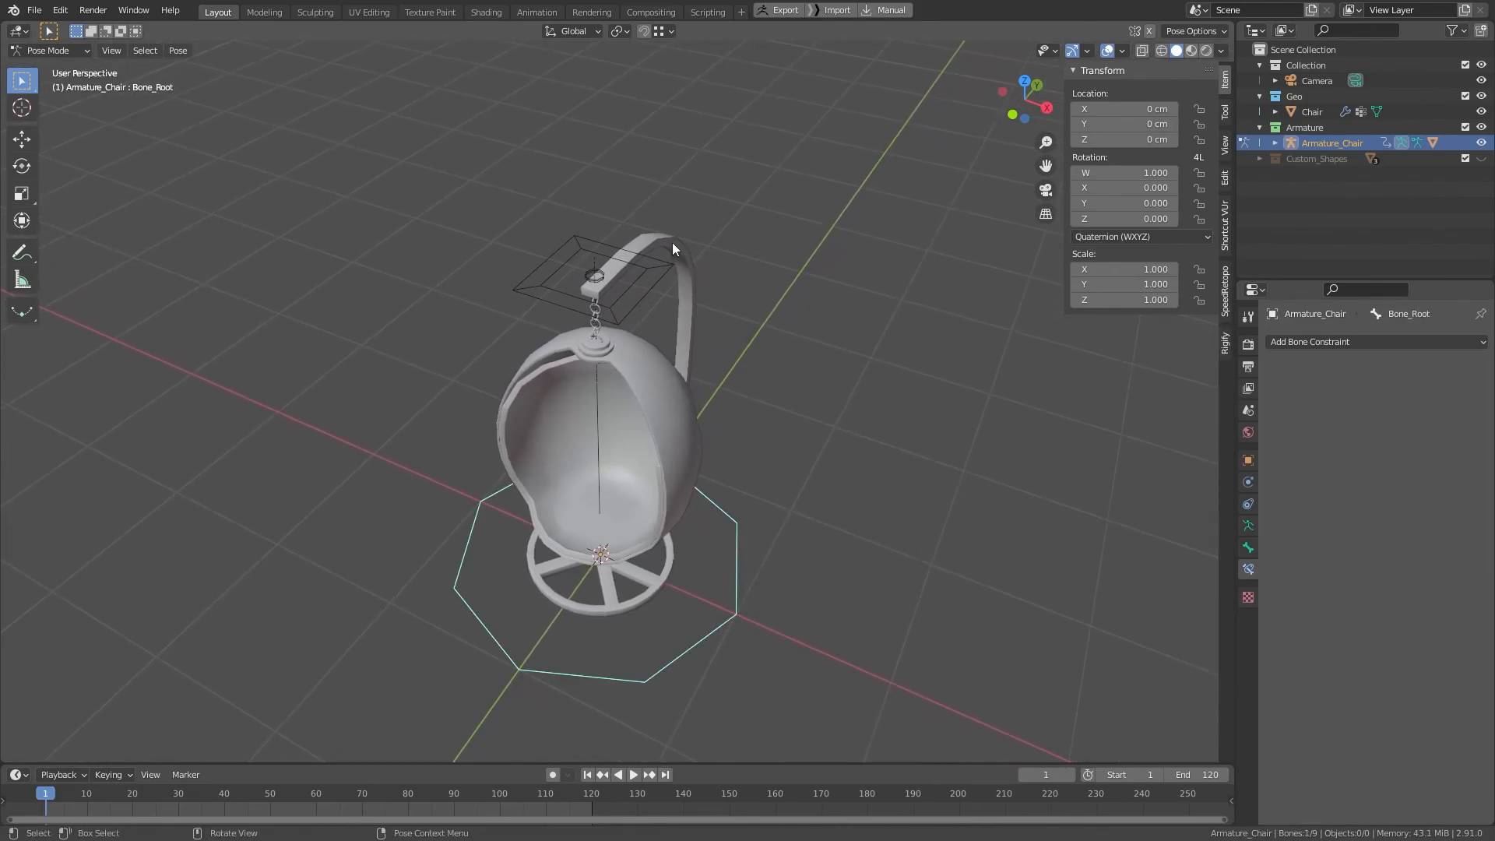
{"action": "left_click", "coordinate": [1248, 526]}
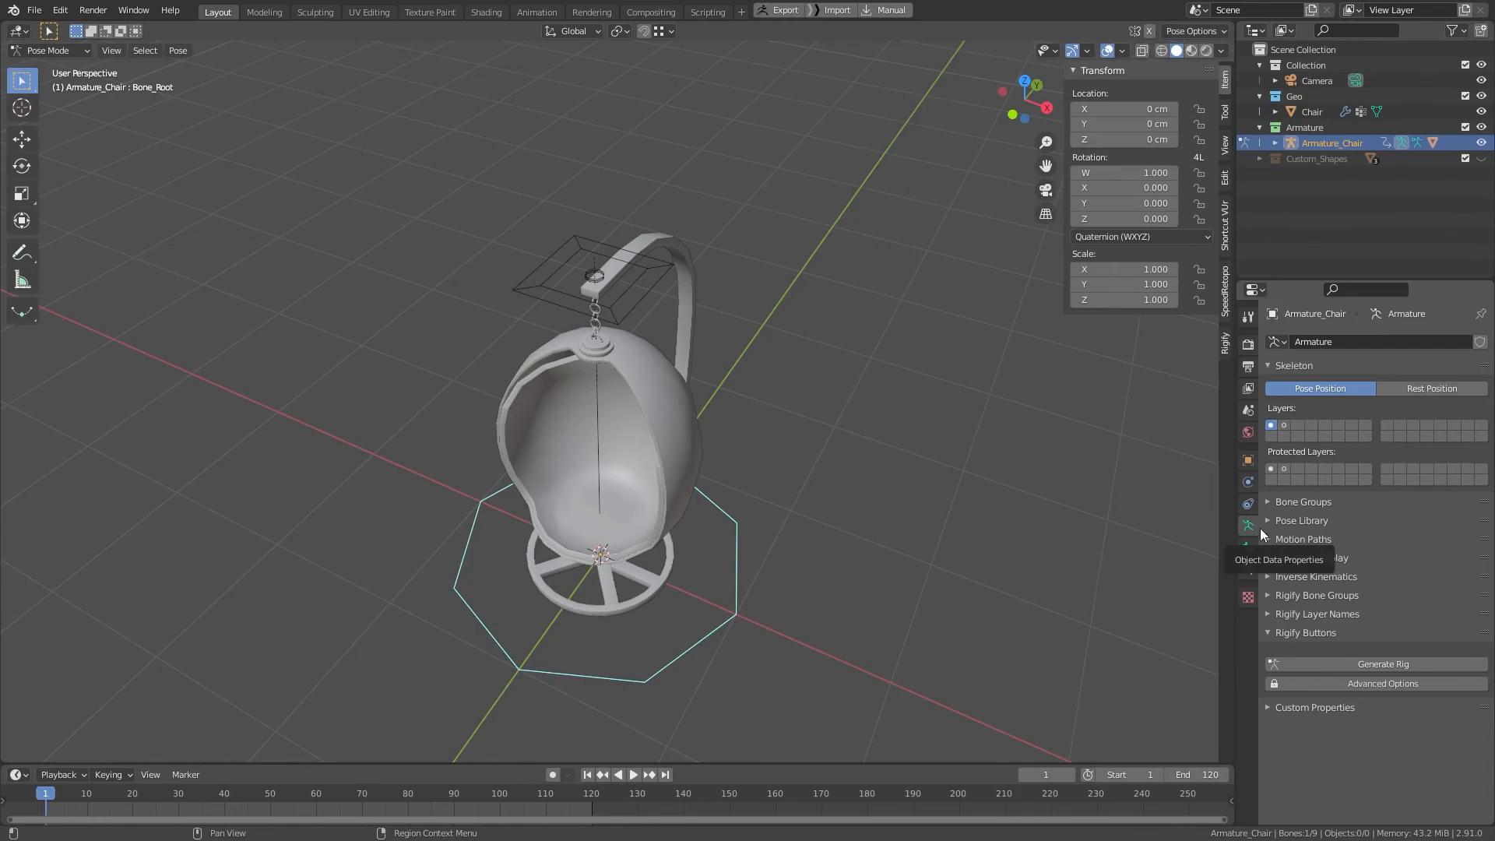
{"action": "left_click", "coordinate": [1273, 501]}
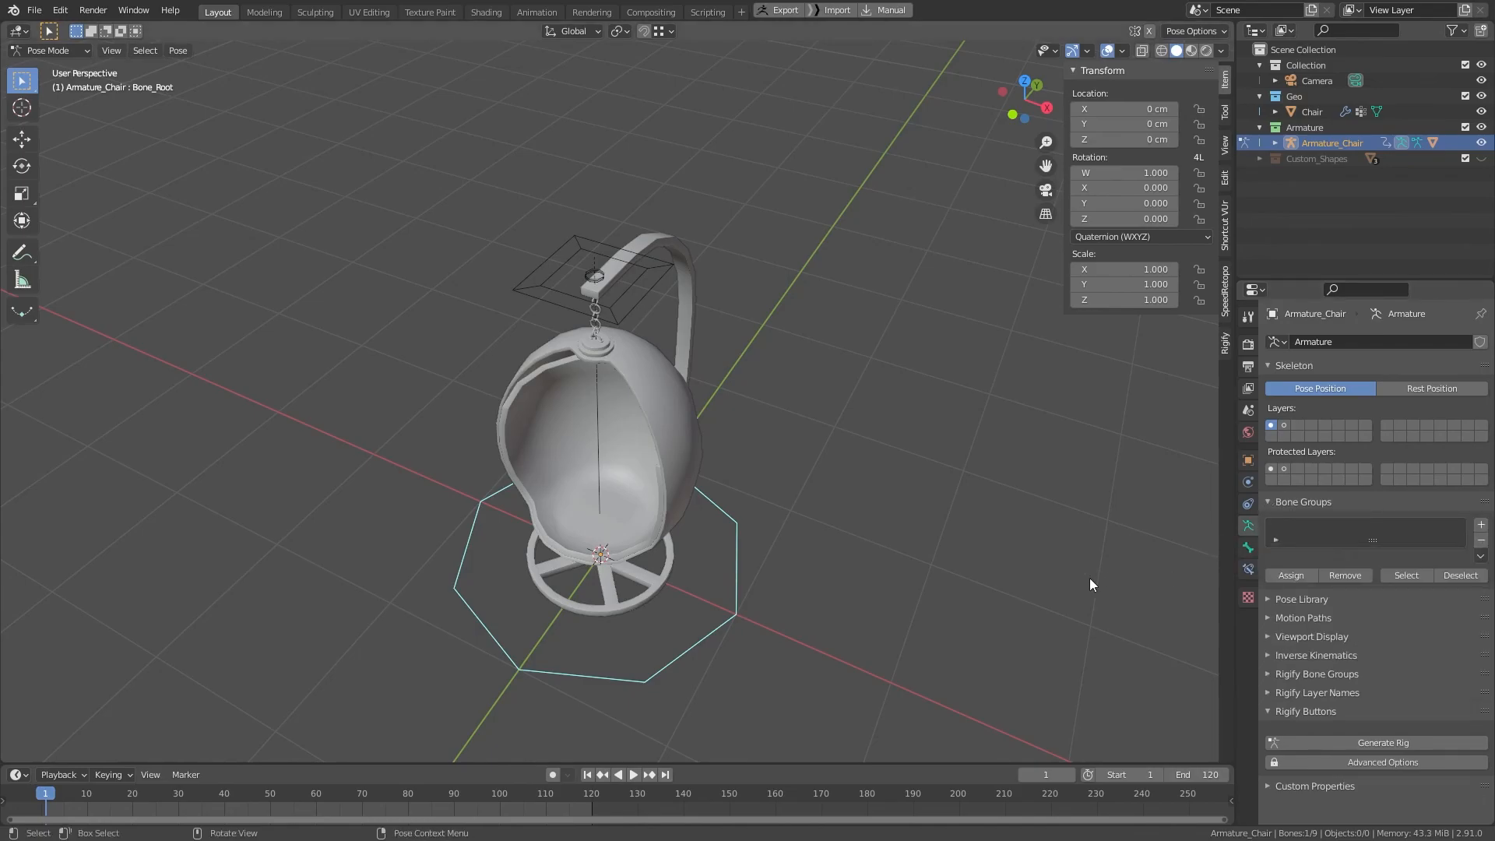
{"action": "left_click_drag", "start_coordinate": [333, 165], "coordinate": [862, 717]}
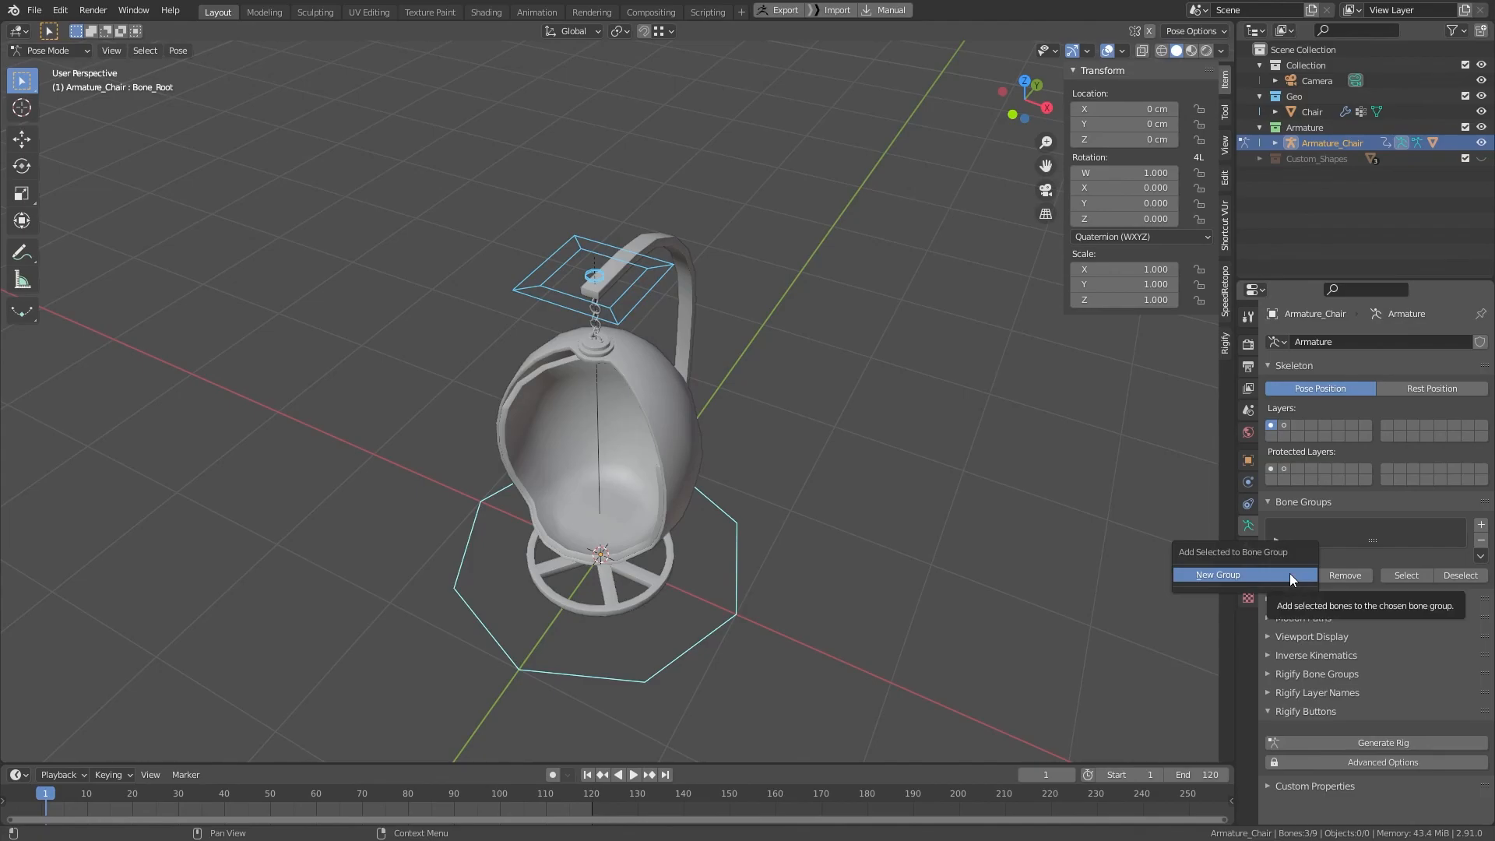
{"action": "left_click", "coordinate": [1290, 574]}
{"action": "left_click", "coordinate": [1282, 631]}
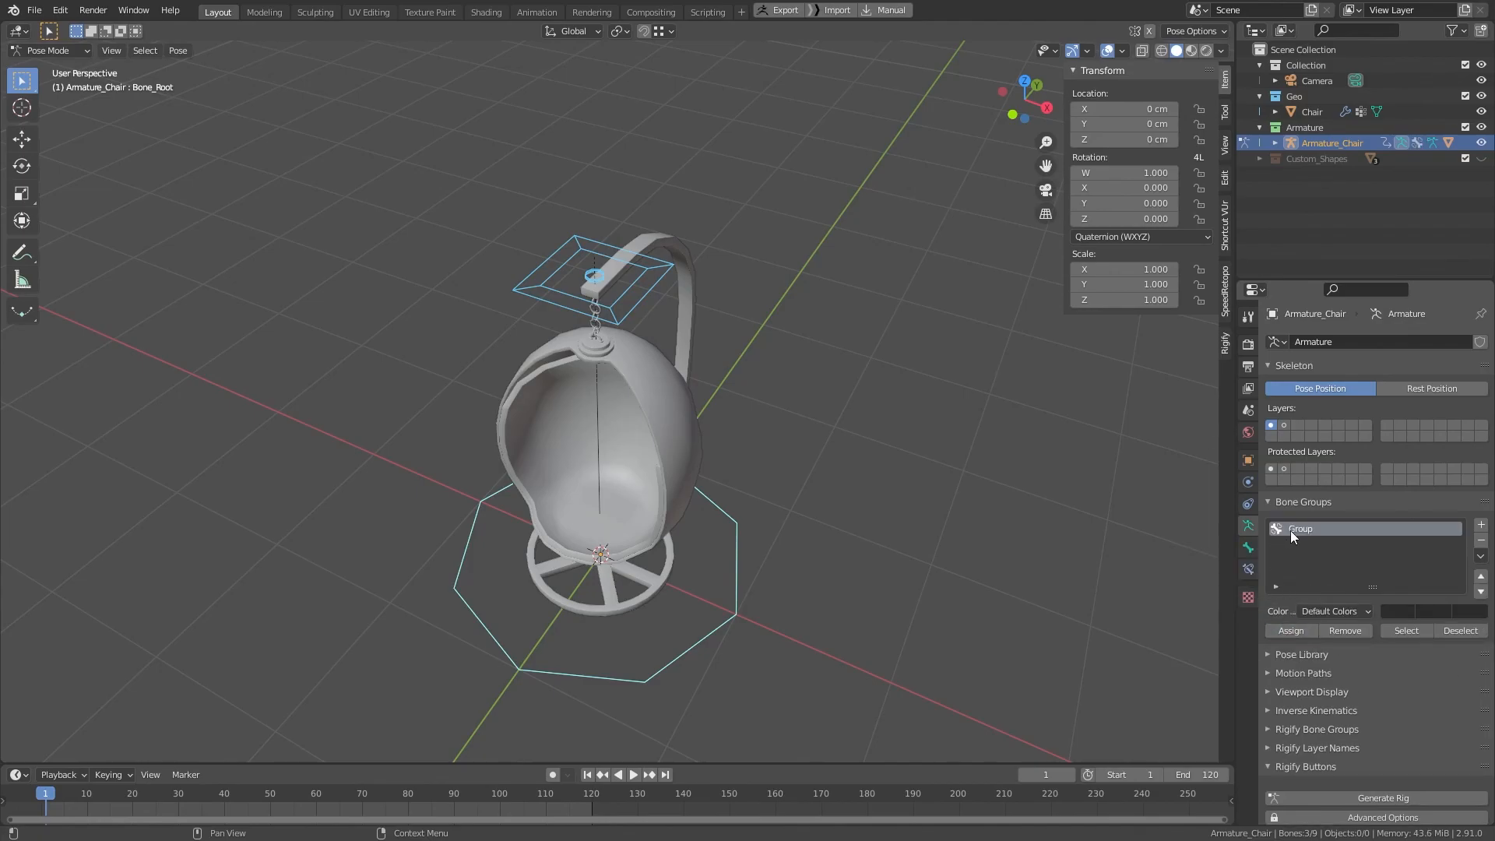
{"action": "type", "text": "Yellow"}
Step: Give the Yellow bone group the 09 theme color set, and switch it to a custom color set
{"action": "left_click", "coordinate": [1353, 609]}
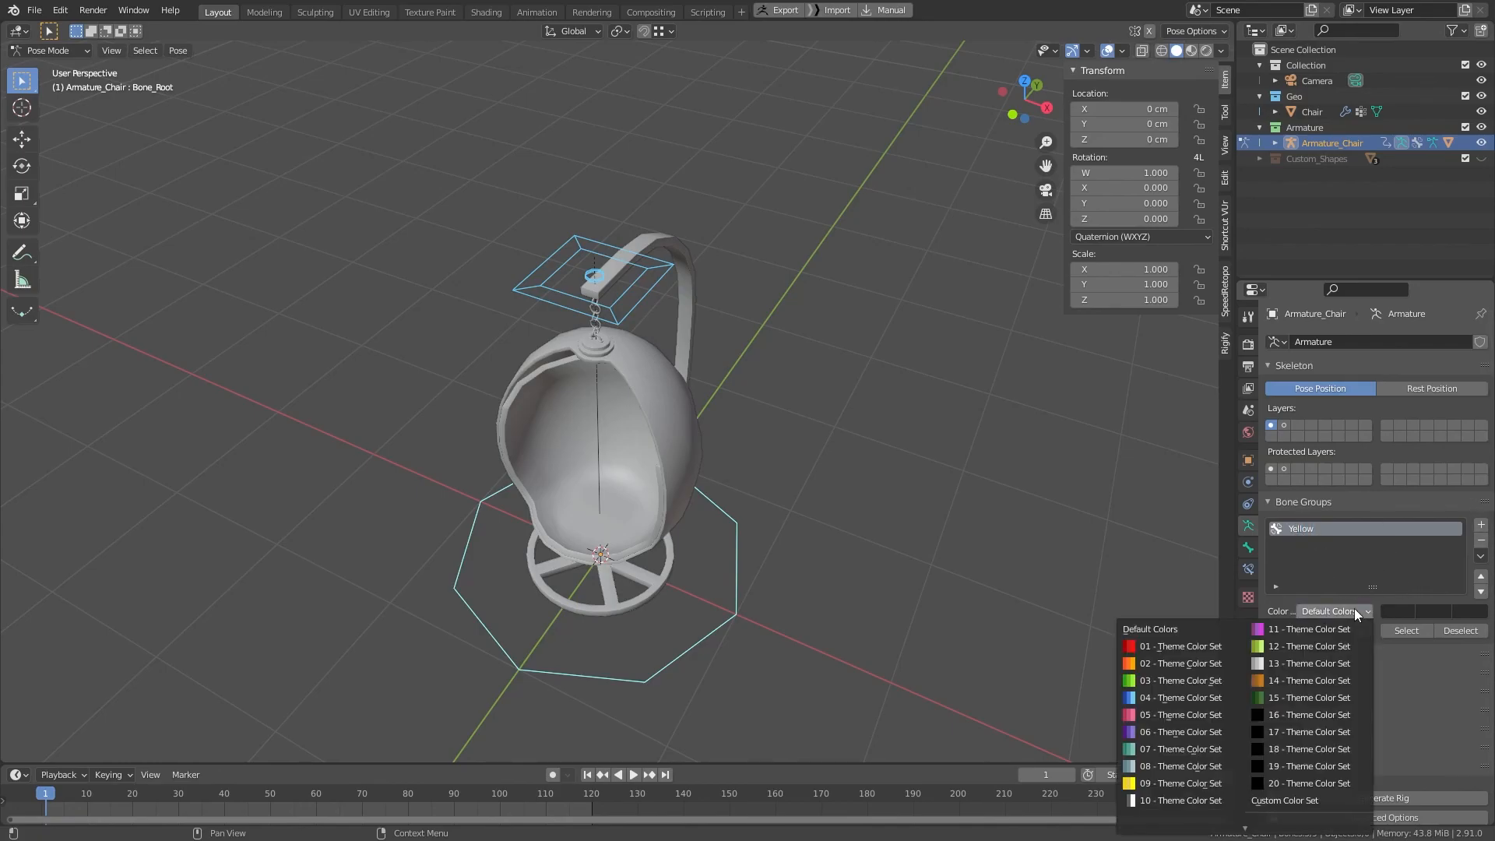
{"action": "left_click", "coordinate": [1166, 782]}
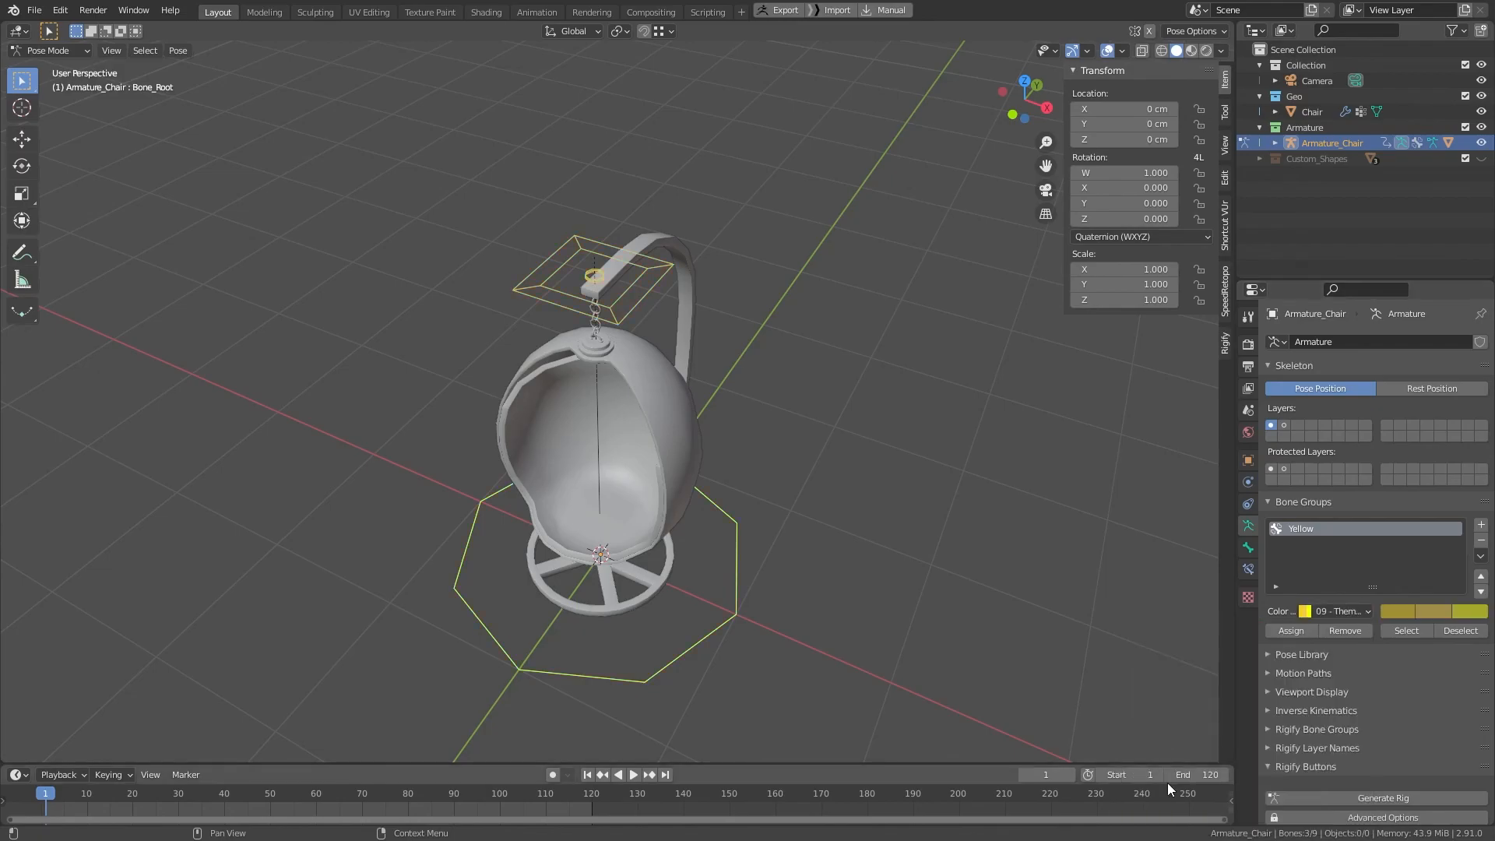
{"action": "left_click", "coordinate": [1365, 609]}
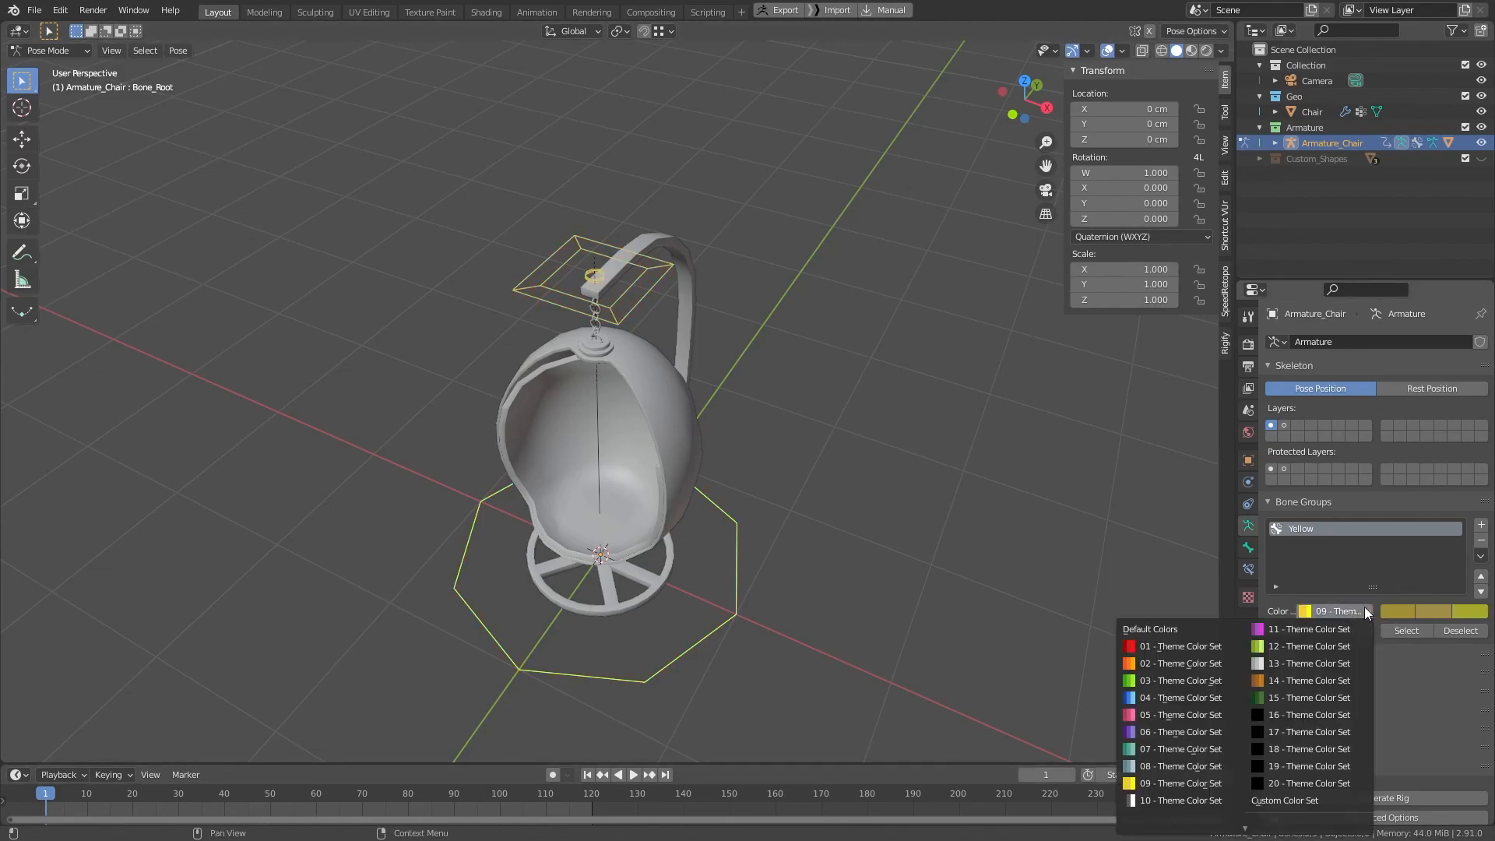
{"action": "left_click", "coordinate": [1344, 795]}
Step: Sample the bright yellow for the bone group's normal and selected colors, and set its active color to red
{"action": "left_click", "coordinate": [1445, 614]}
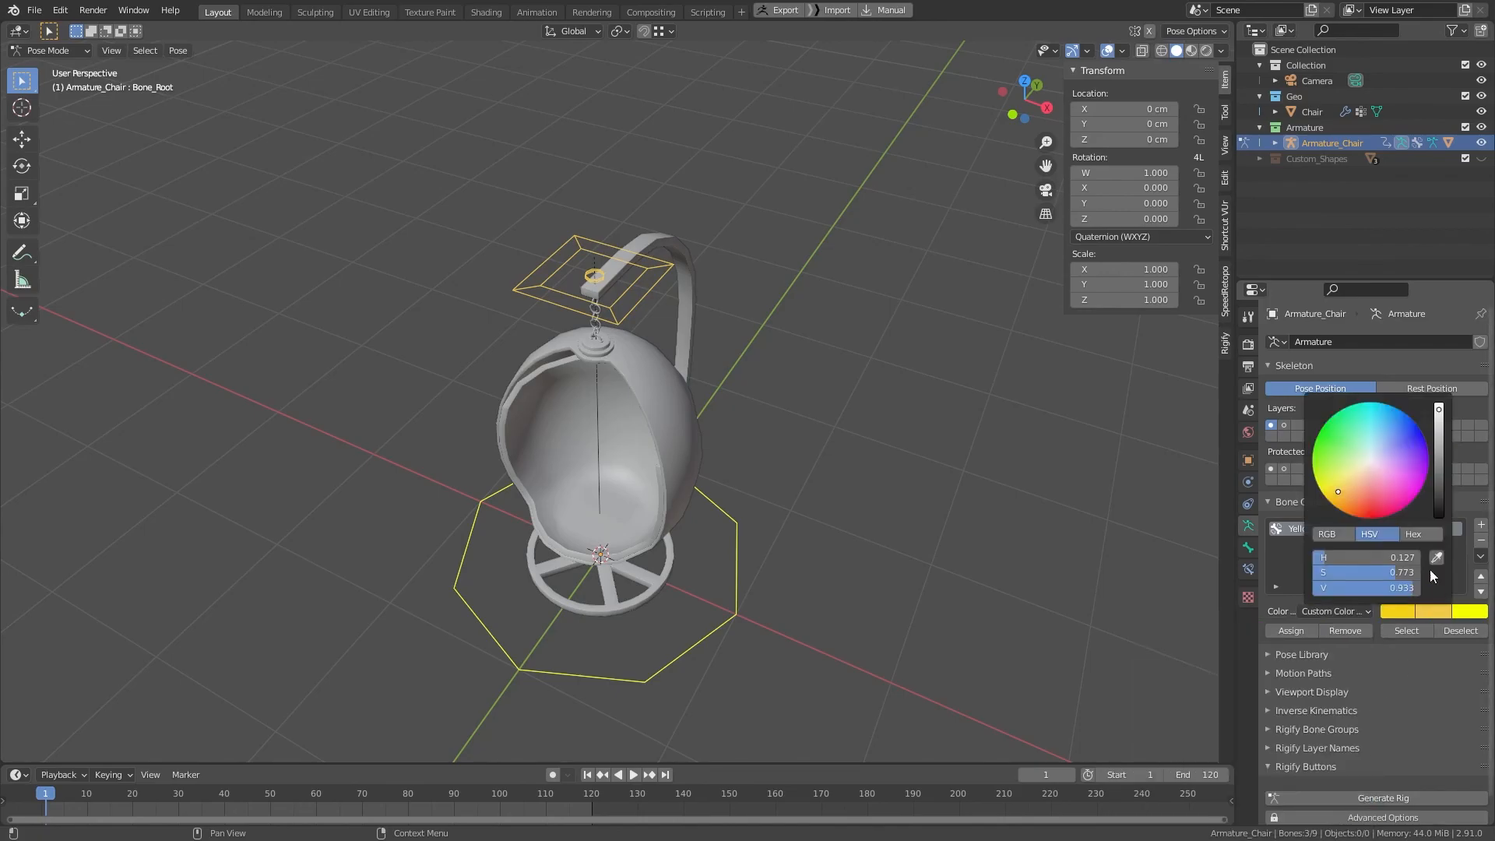
{"action": "left_click", "coordinate": [1438, 554]}
{"action": "left_click", "coordinate": [1472, 611]}
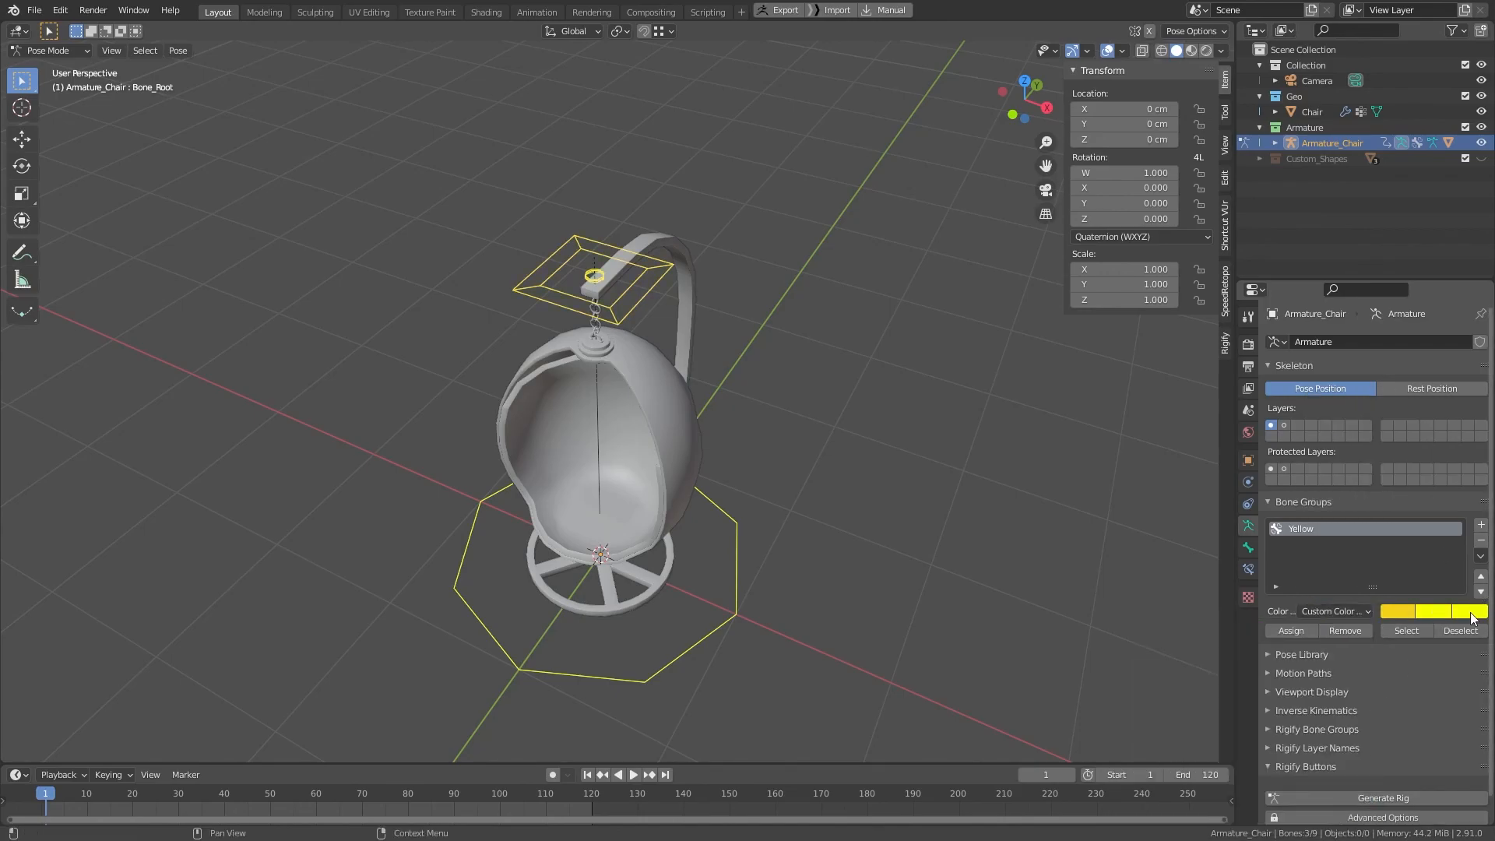
{"action": "left_click", "coordinate": [1395, 612]}
{"action": "left_click", "coordinate": [1392, 561]}
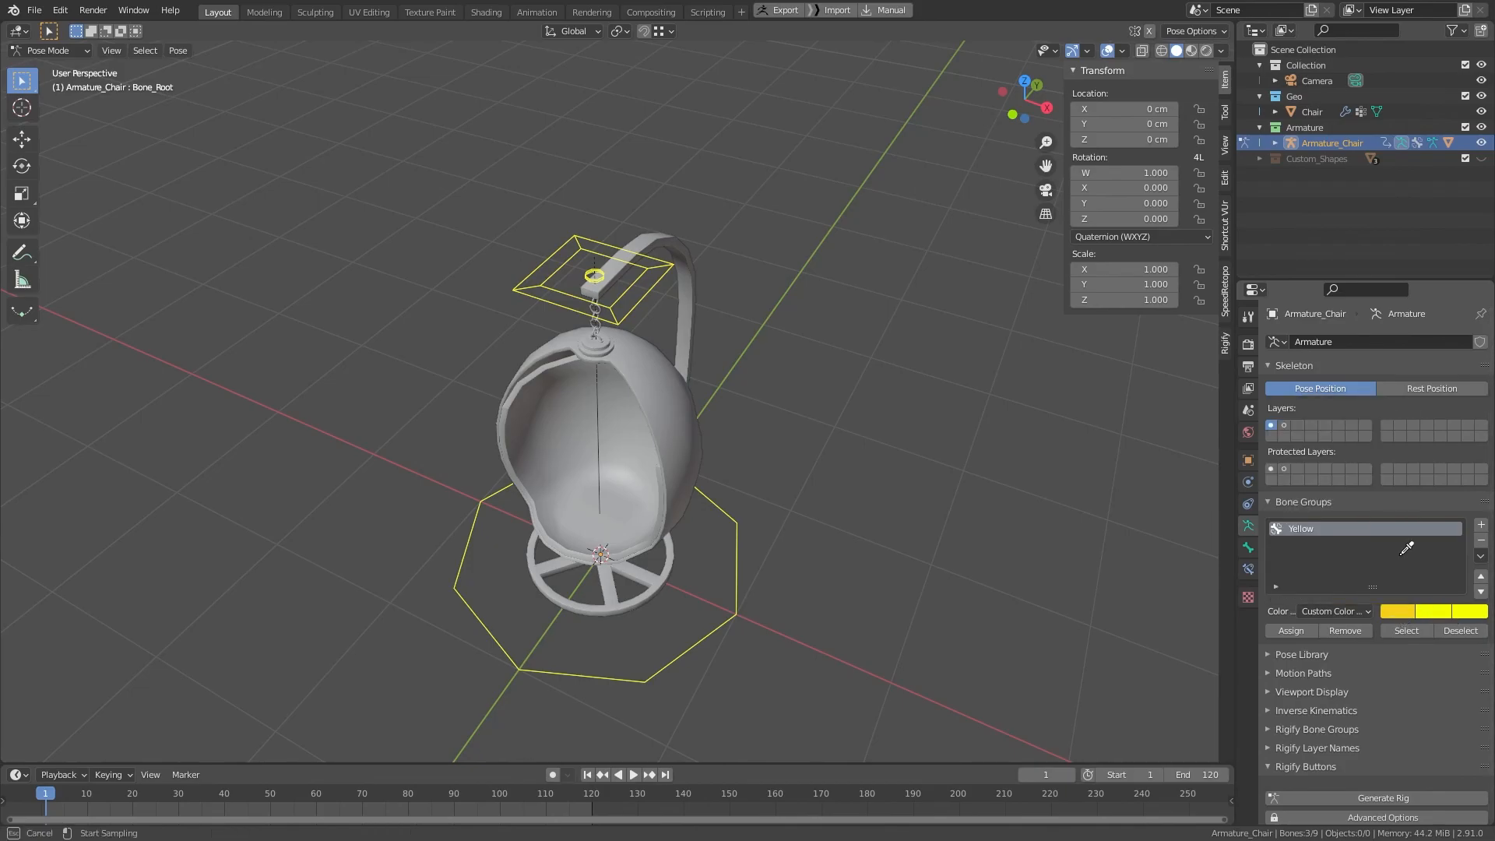
{"action": "left_click", "coordinate": [1434, 611]}
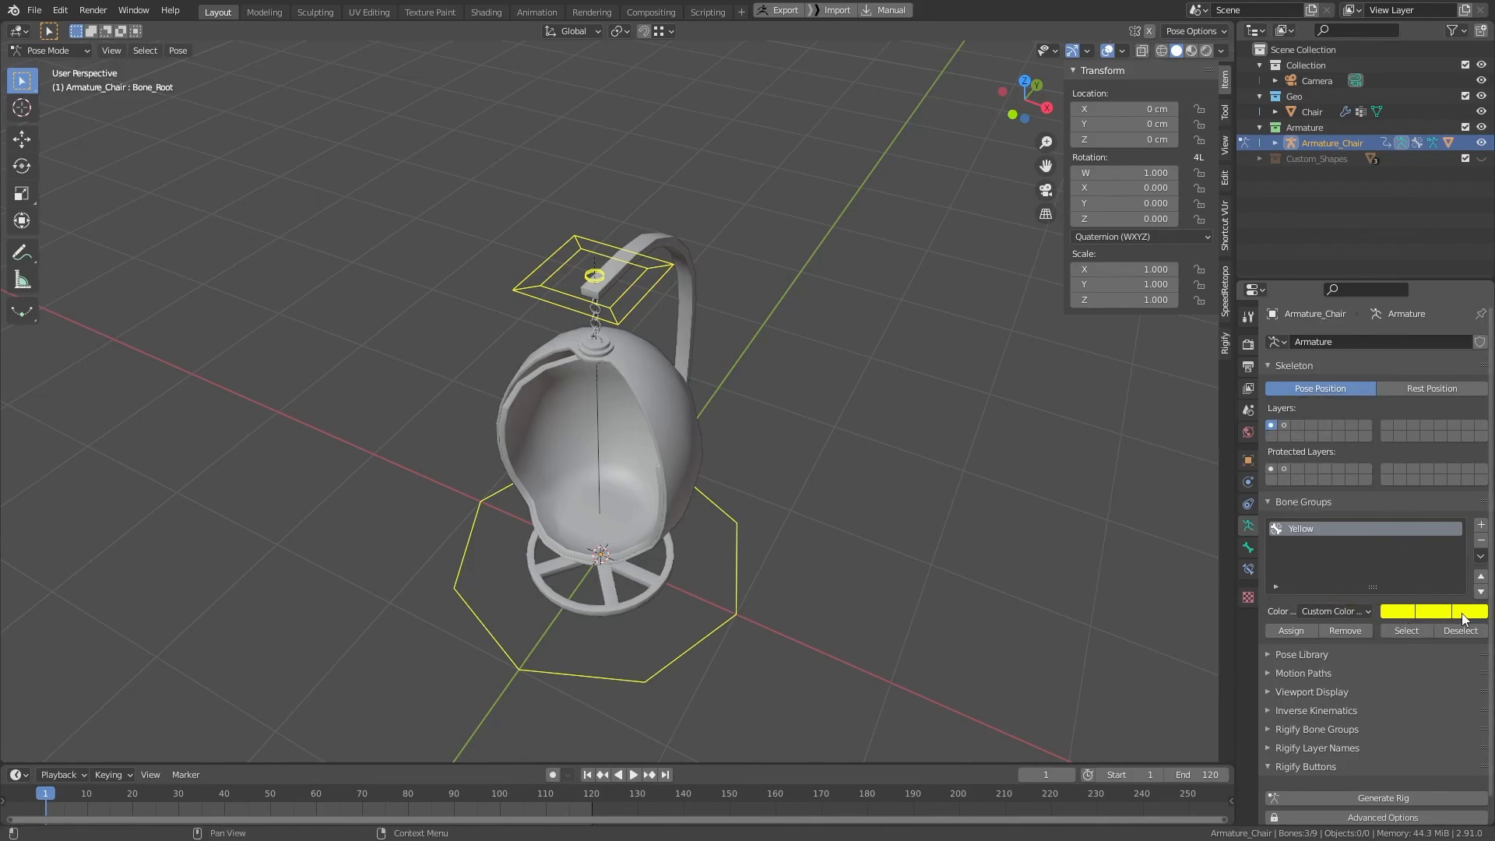
{"action": "left_click", "coordinate": [1462, 615]}
{"action": "left_click_drag", "start_coordinate": [1404, 461], "coordinate": [1406, 518]}
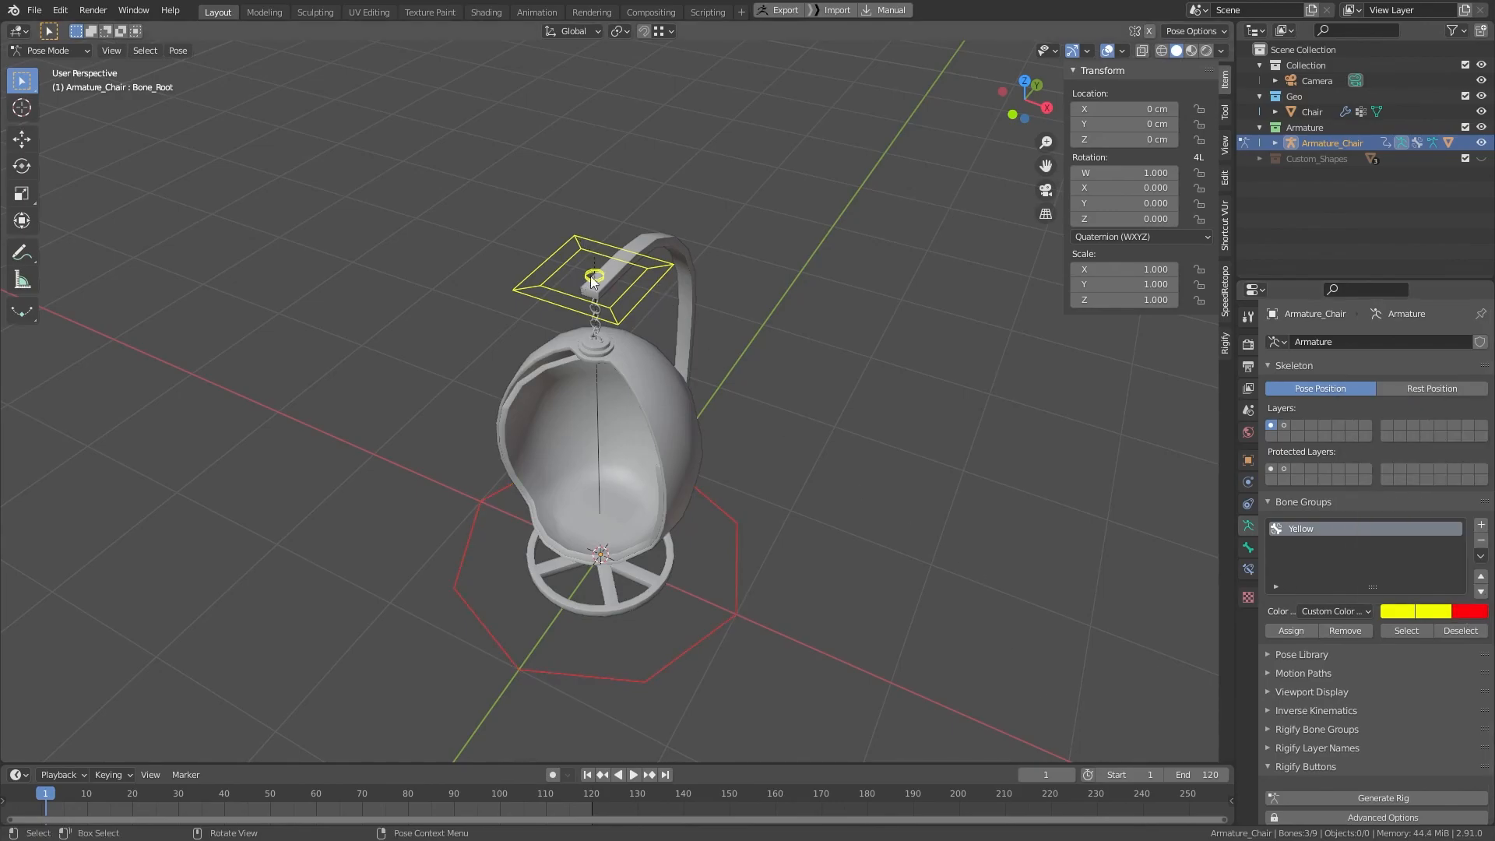
Step: Select the root, border and chair control bones in turn to check their bone group colors
{"action": "left_click", "coordinate": [530, 615]}
{"action": "left_click", "coordinate": [484, 624]}
{"action": "left_click", "coordinate": [598, 279]}
{"action": "mouse_move", "coordinate": [782, 379]}
{"action": "middle_mouse_down"}
{"action": "mouse_move", "coordinate": [805, 331]}
{"action": "mouse_move", "coordinate": [810, 351]}
{"action": "mouse_move", "coordinate": [795, 359]}
{"action": "middle_mouse_up"}
{"action": "left_click", "coordinate": [645, 257]}
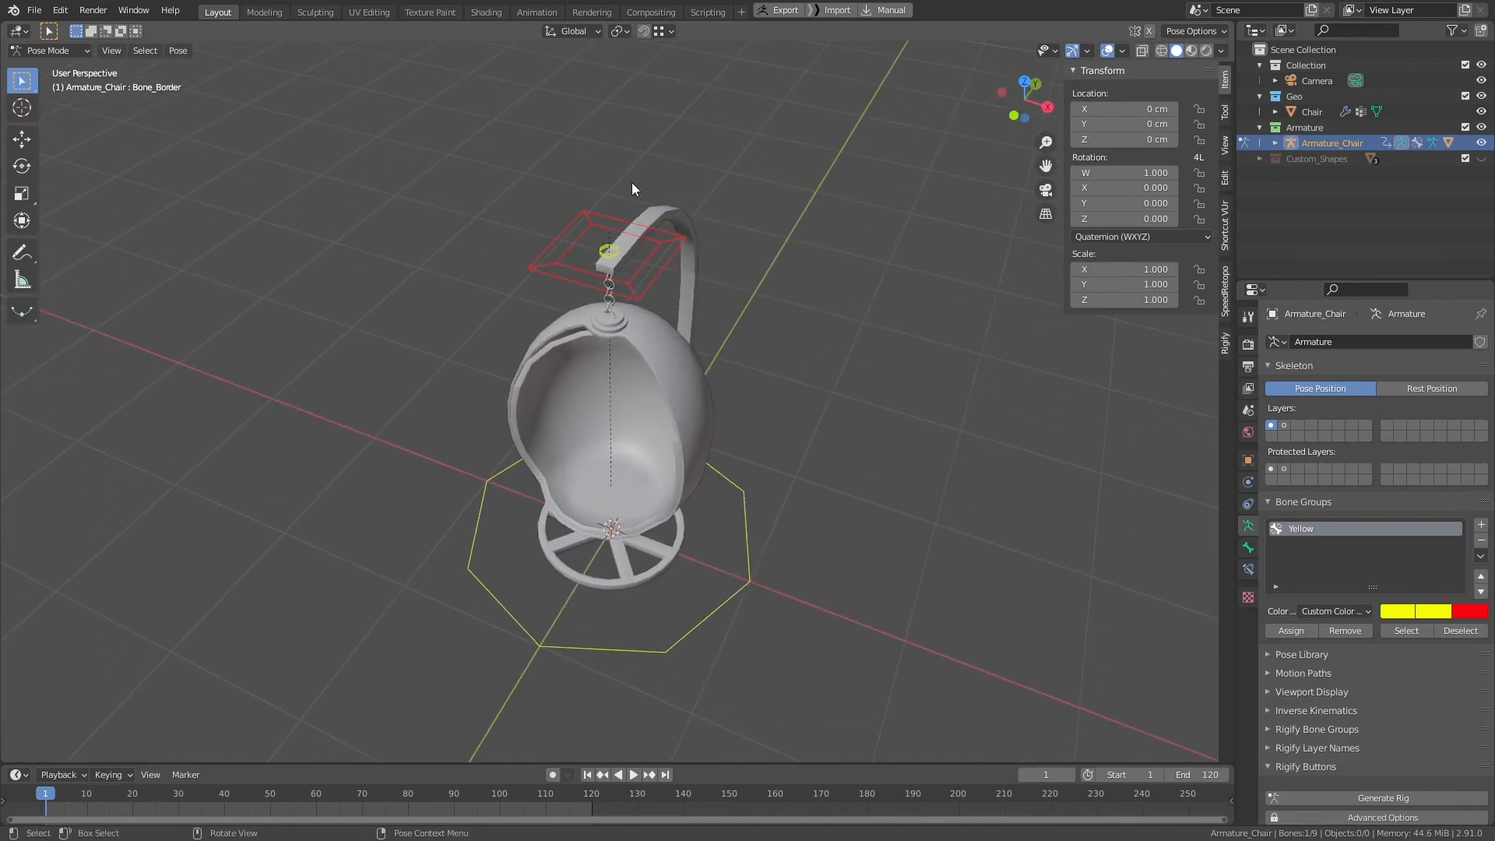
{"action": "scroll", "coordinate": [701, 316], "scroll_direction": "up", "scroll_amount": 4}
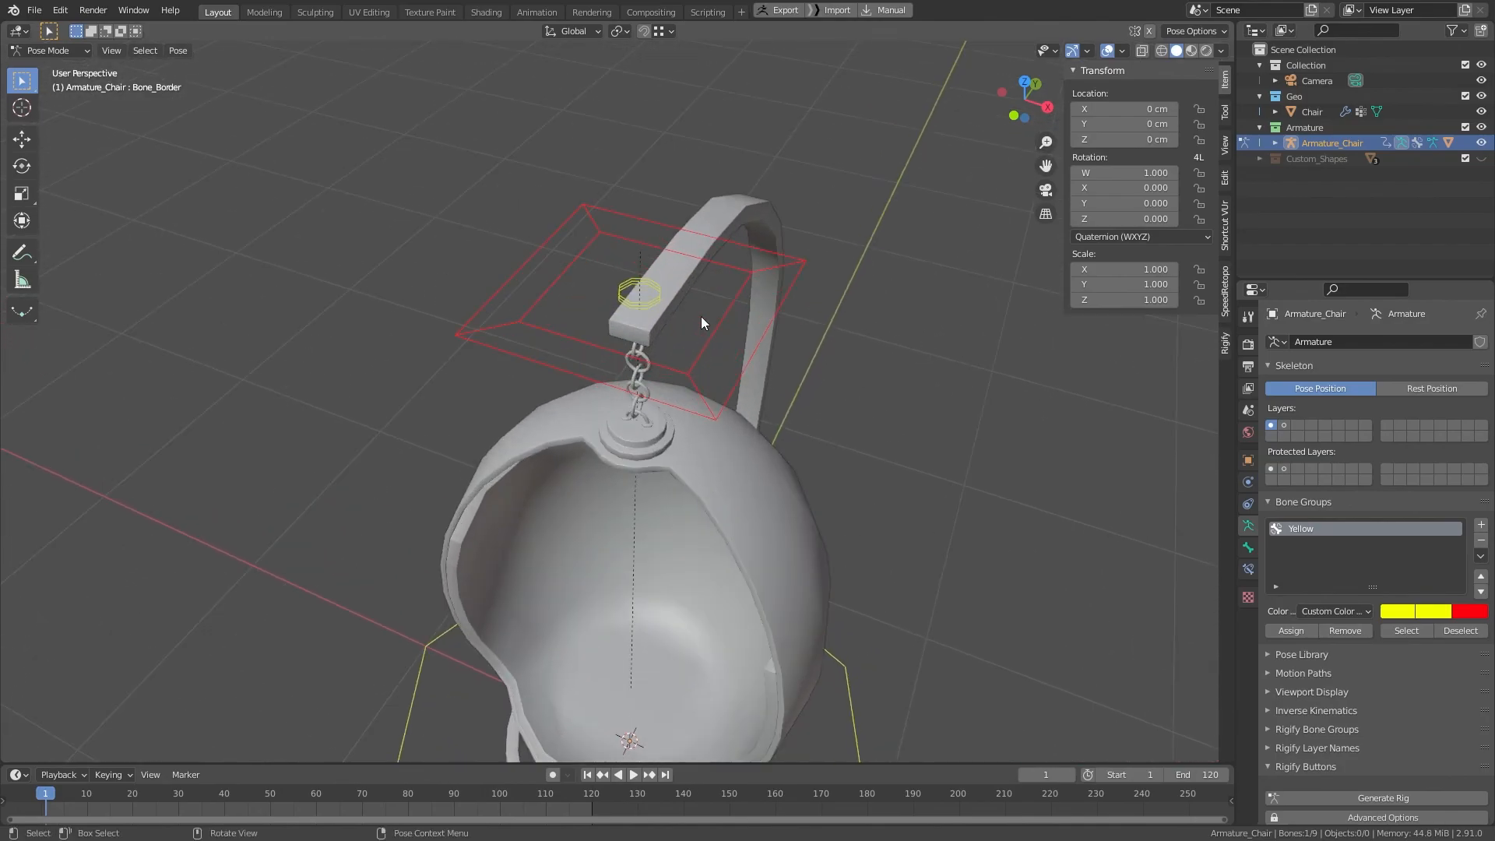
{"action": "left_click", "coordinate": [656, 293]}
{"action": "middle_click_drag", "start_coordinate": [662, 353], "coordinate": [601, 346]}
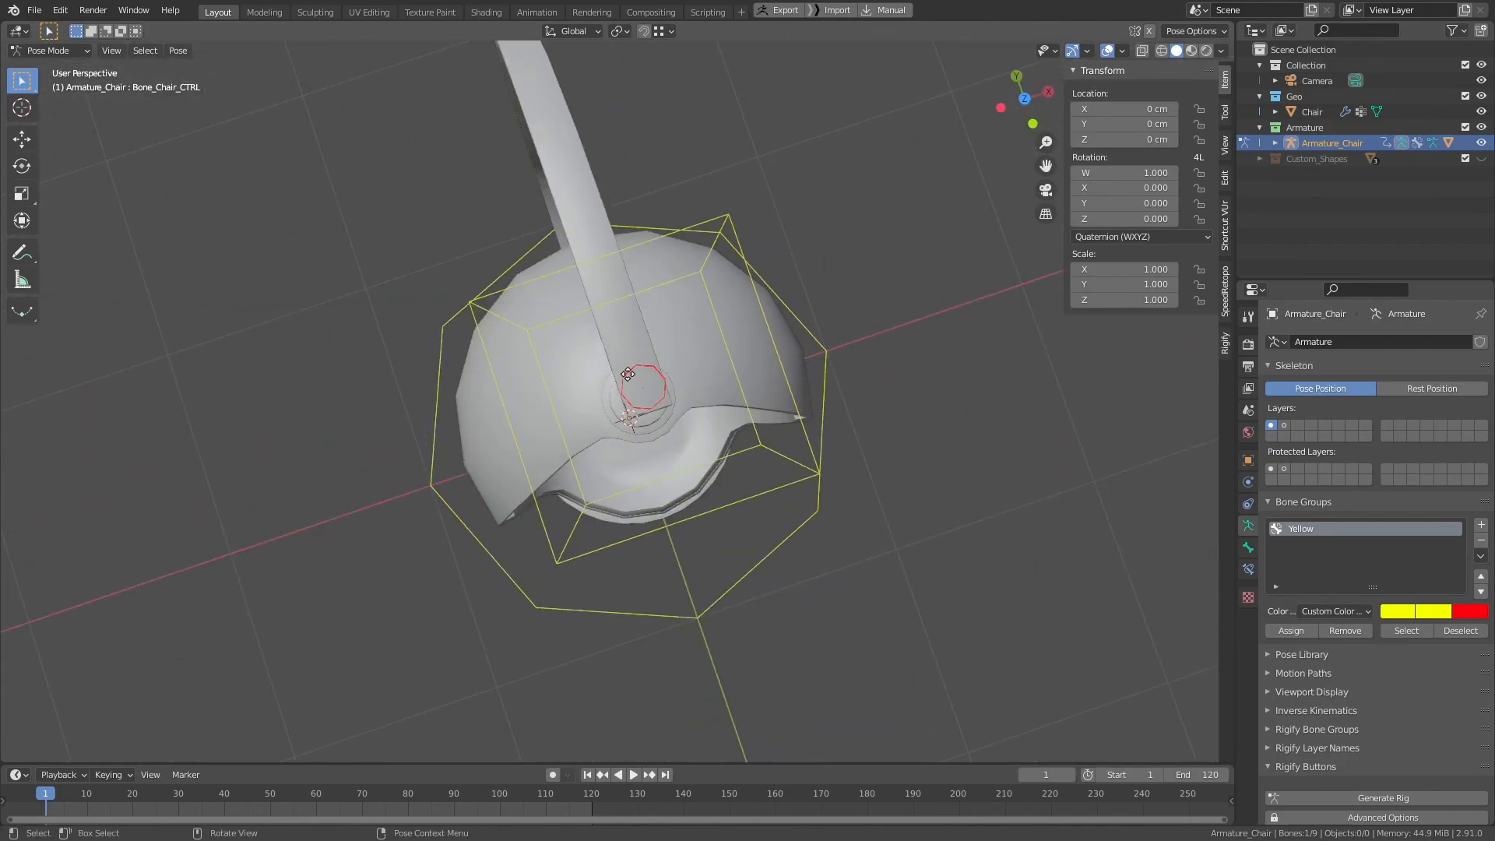
Step: Test the chair's swing by moving Bone_Chair_CTRL twice, cancelling each move
{"action": "key", "text": "g"}
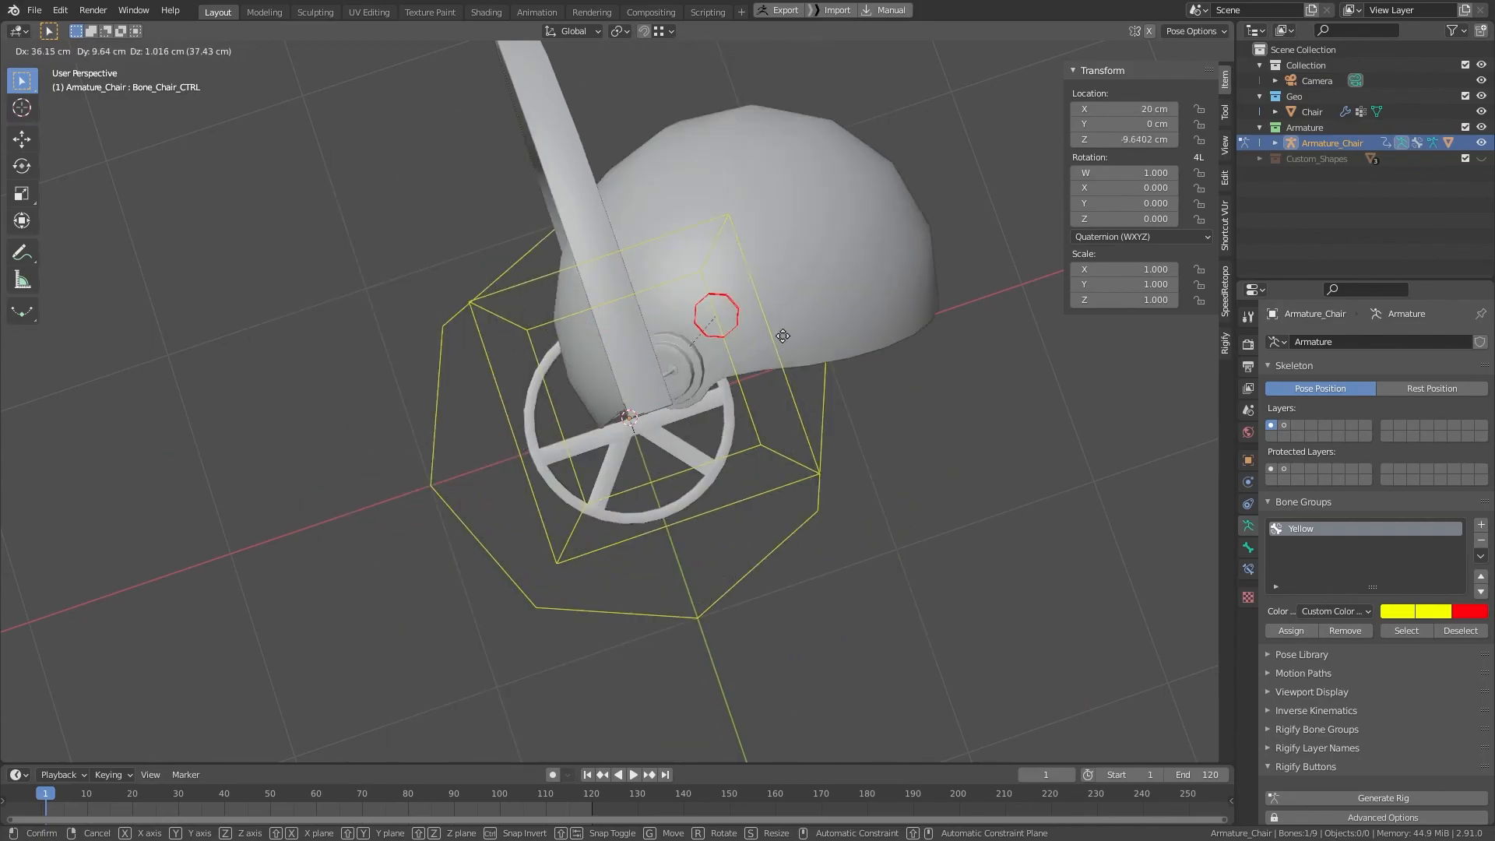
{"action": "key", "text": "Escape"}
{"action": "middle_click_drag", "start_coordinate": [666, 409], "coordinate": [607, 311]}
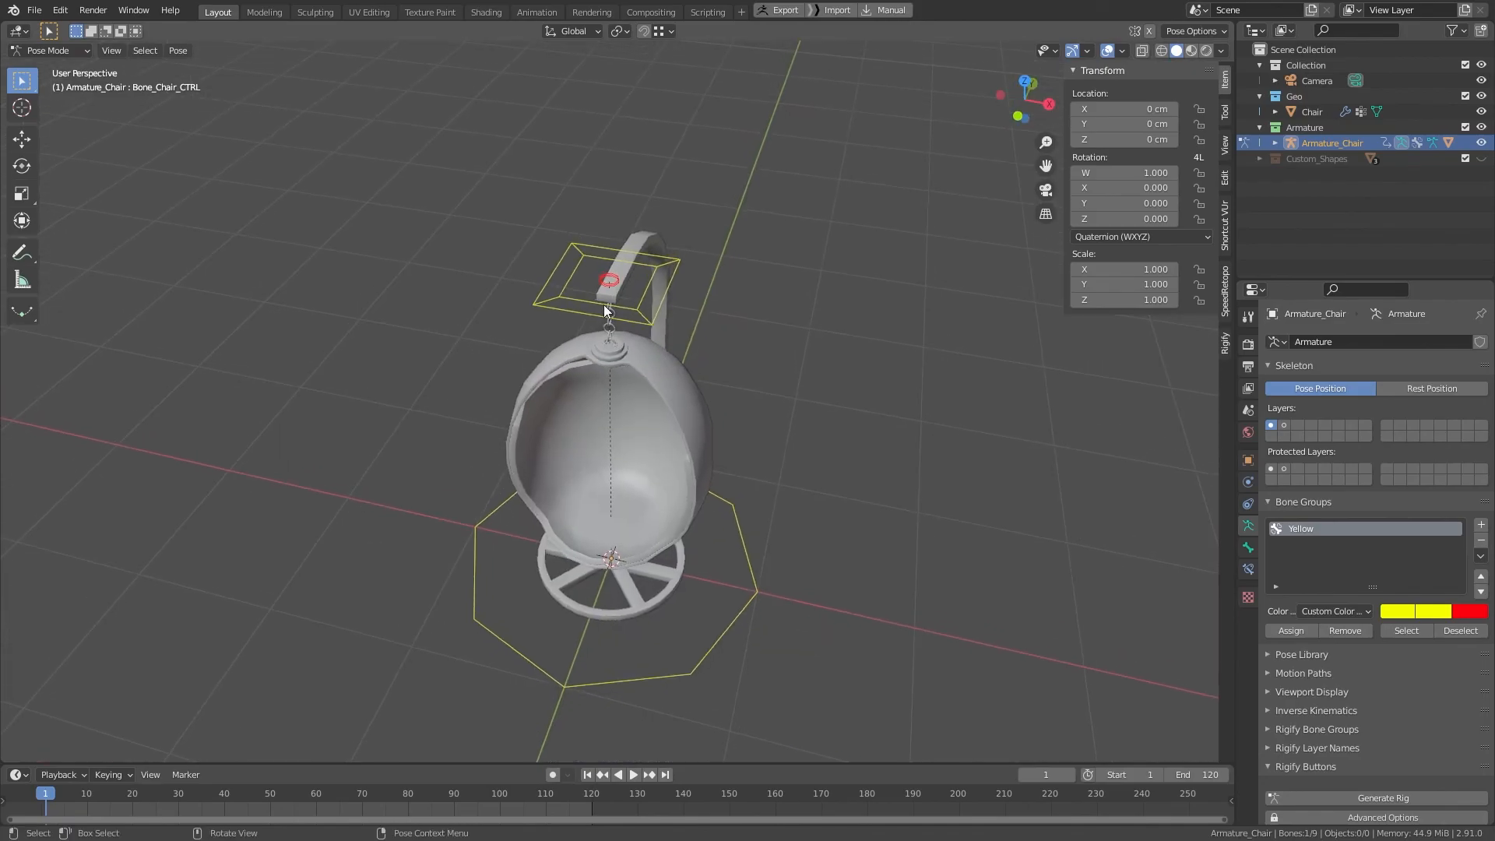
{"action": "key", "text": "g"}
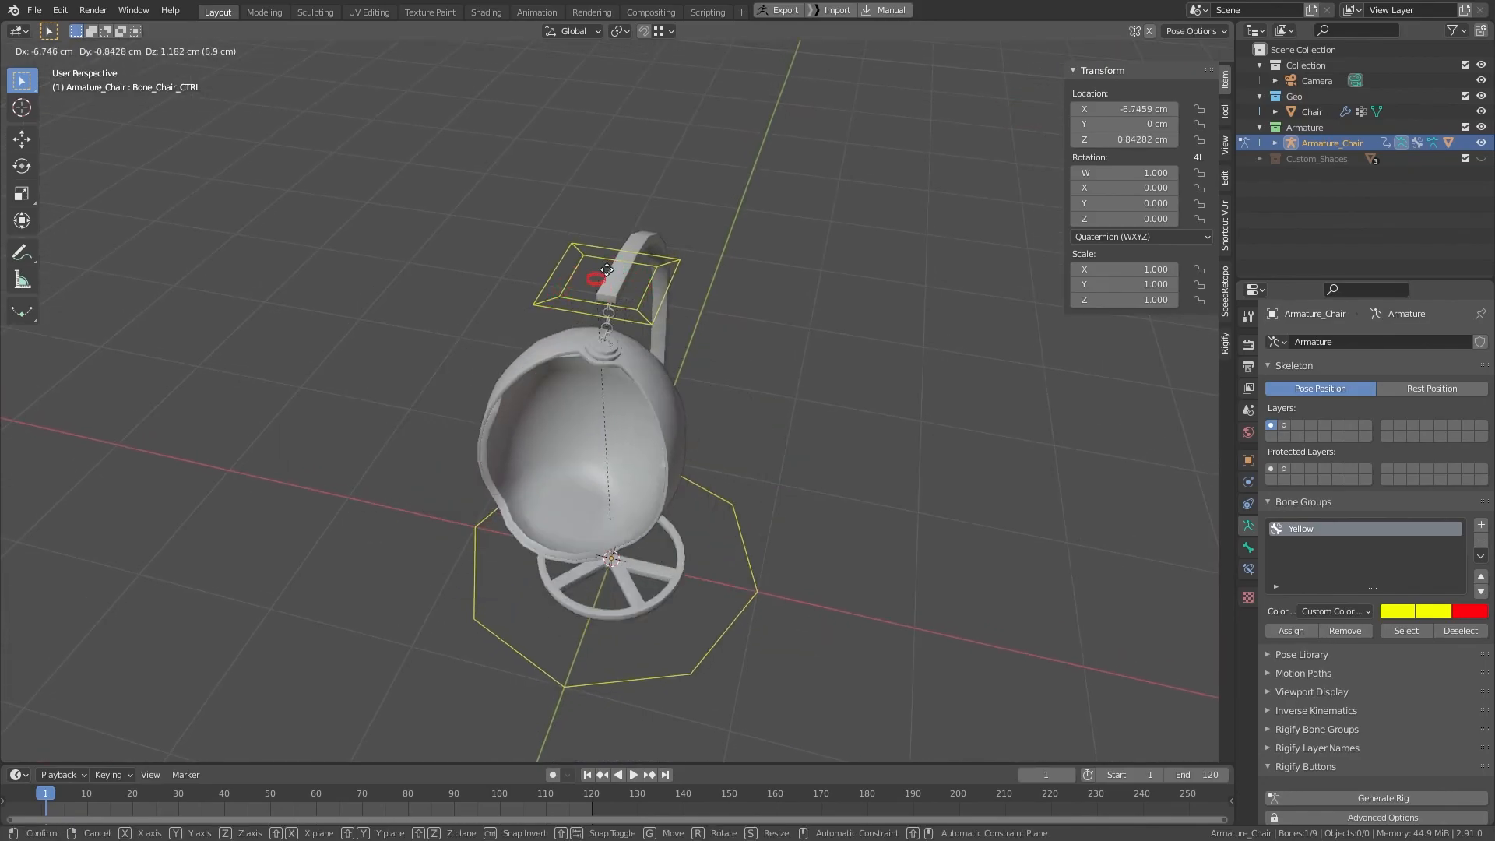
{"action": "key", "text": "Escape"}
Step: Select the root bone, display the chair with its materials, and test-move Bone_Chair_CTRL, cancelling the move
{"action": "left_click", "coordinate": [732, 646]}
{"action": "scroll", "coordinate": [730, 644], "scroll_direction": "down", "scroll_amount": 3}
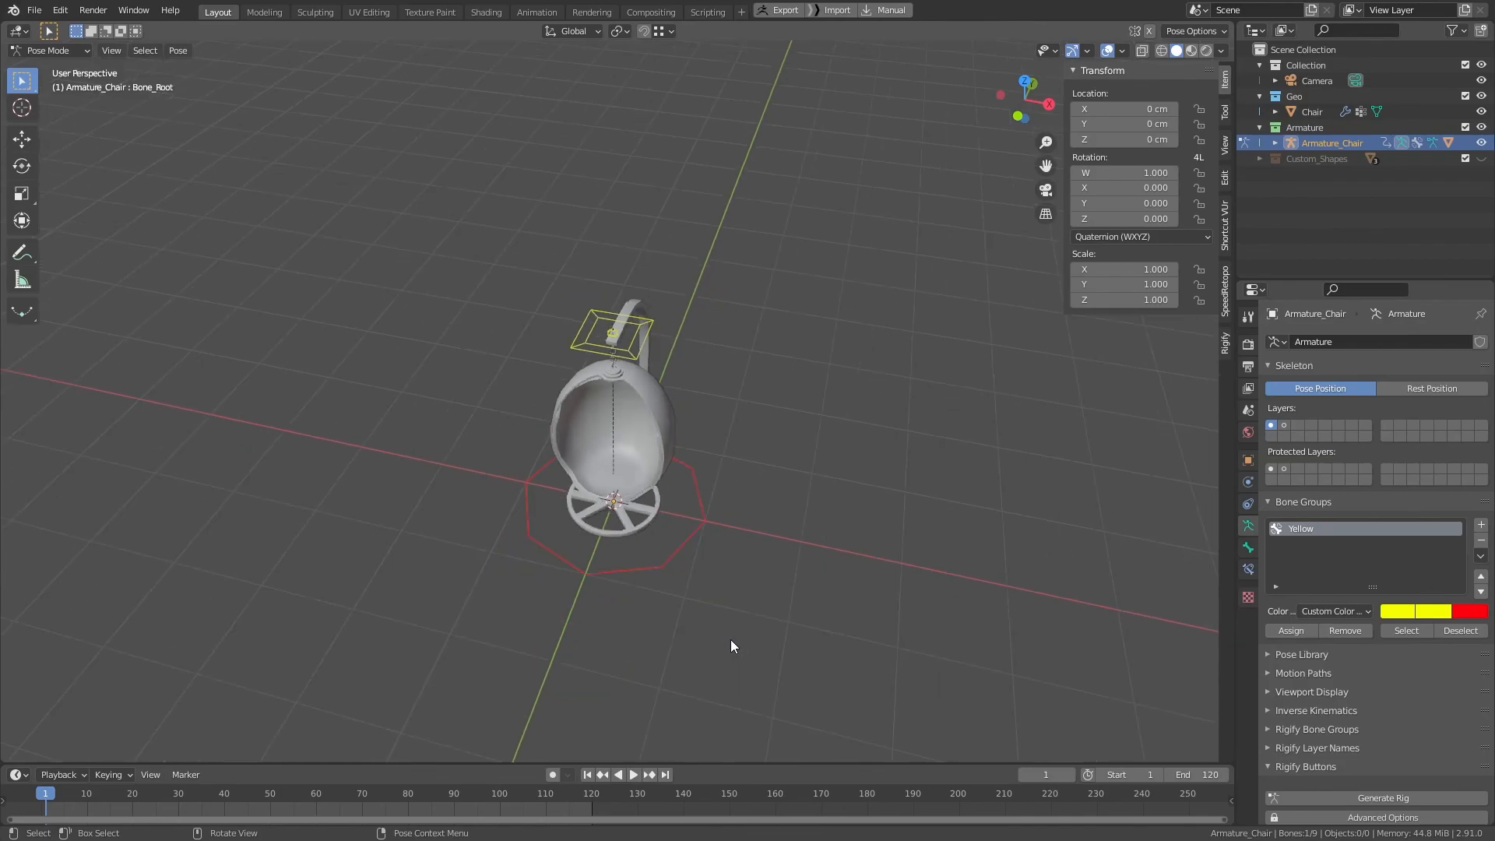
{"action": "key", "text": "g"}
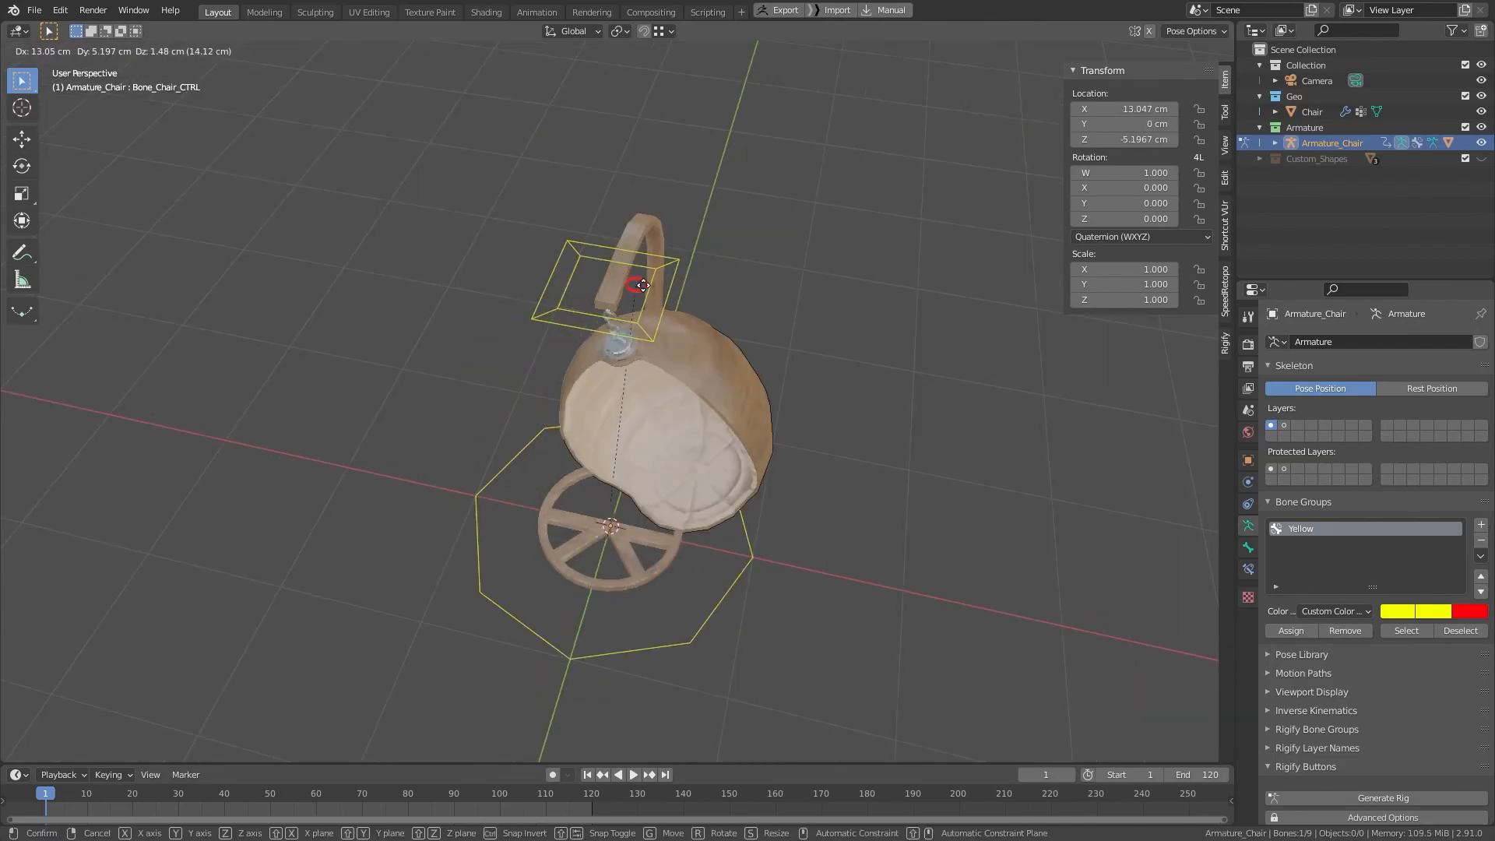
{"action": "key", "text": "Escape"}
{"action": "mouse_move", "coordinate": [695, 422]}
{"action": "middle_mouse_down"}
{"action": "mouse_move", "coordinate": [772, 533]}
{"action": "mouse_move", "coordinate": [704, 372]}
{"action": "mouse_move", "coordinate": [769, 461]}
{"action": "mouse_move", "coordinate": [725, 376]}
{"action": "mouse_move", "coordinate": [732, 408]}
{"action": "mouse_move", "coordinate": [712, 411]}
{"action": "middle_mouse_up"}
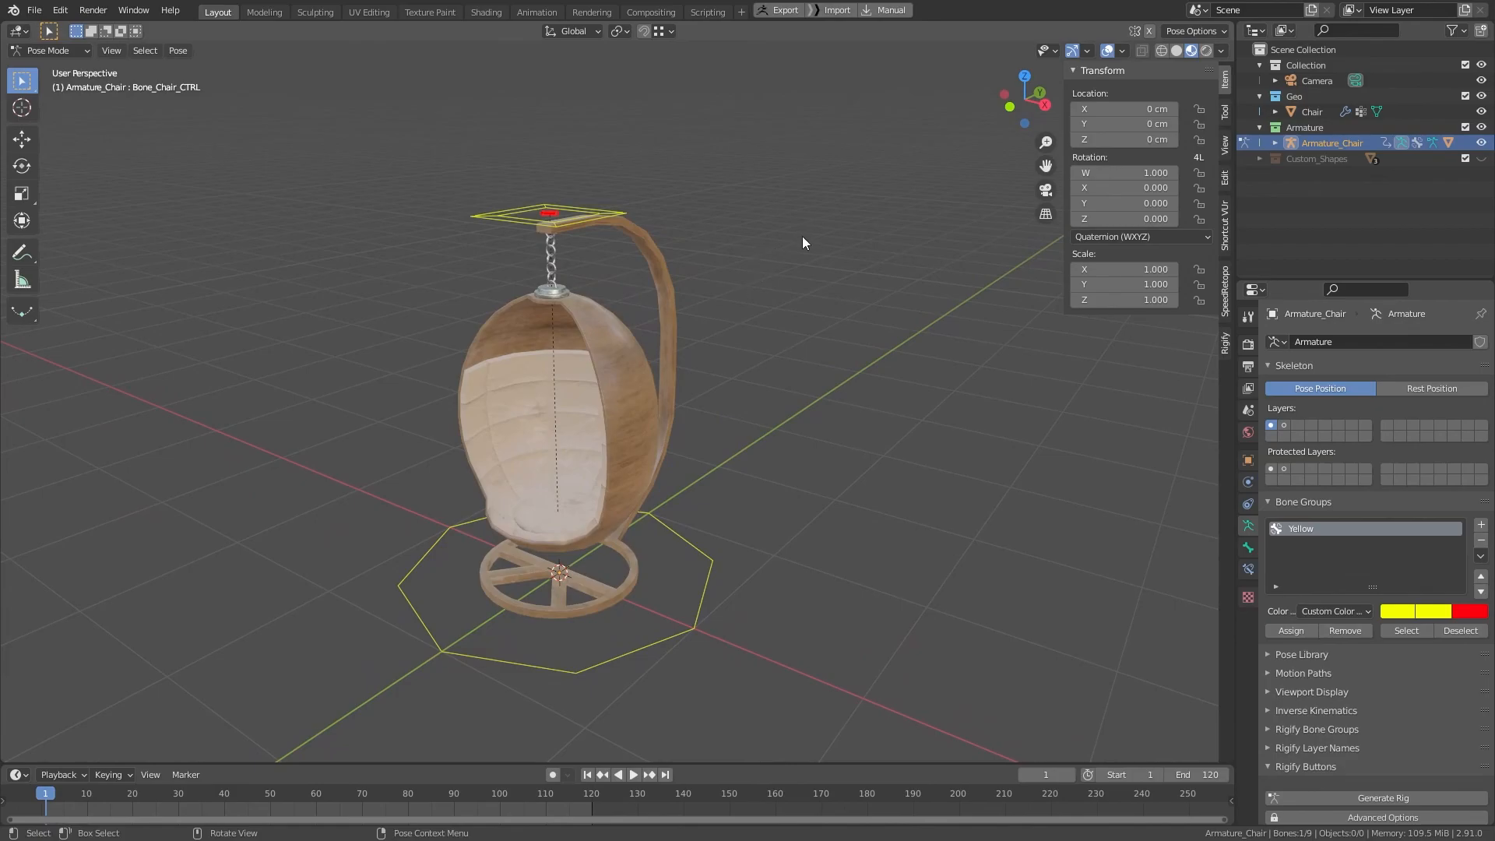